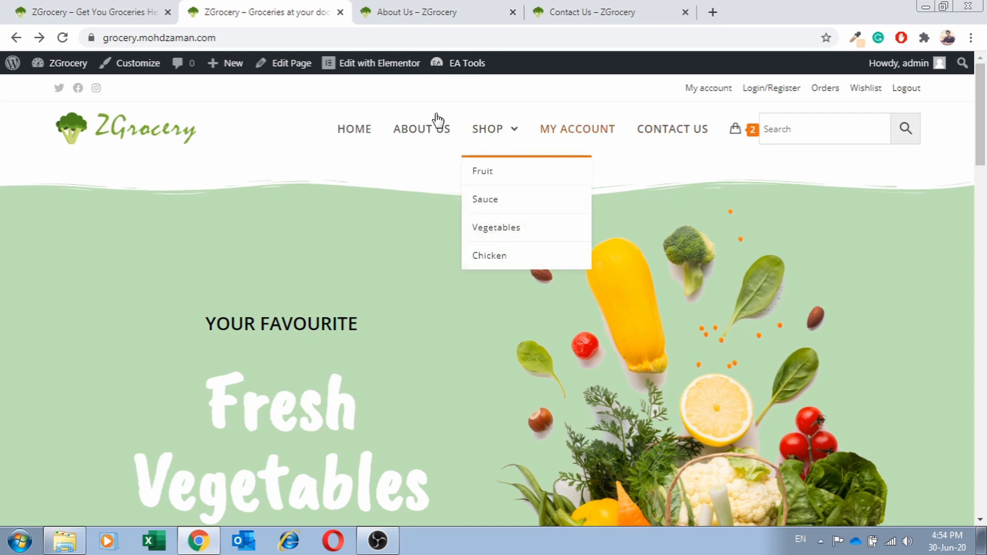
# - Open the ZGrocery home page in the Elementor editor
pyautogui.click(379, 66)
pyautogui.moveTo(471, 112)
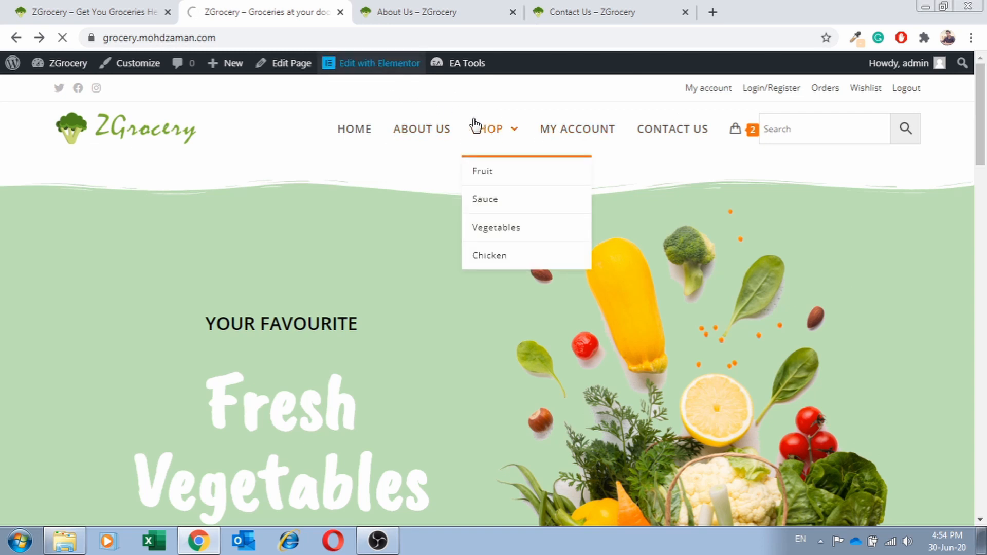
pyautogui.scroll(-3, 401, 363)
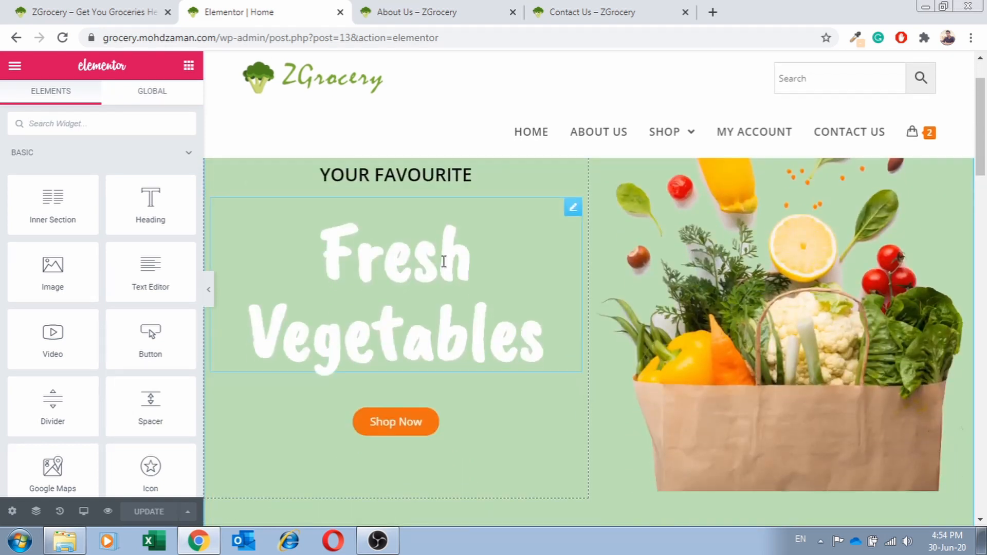
# - Change the hero heading from 'Fresh Vegetables' to 'Fresh Grocery'
pyautogui.click(446, 257)
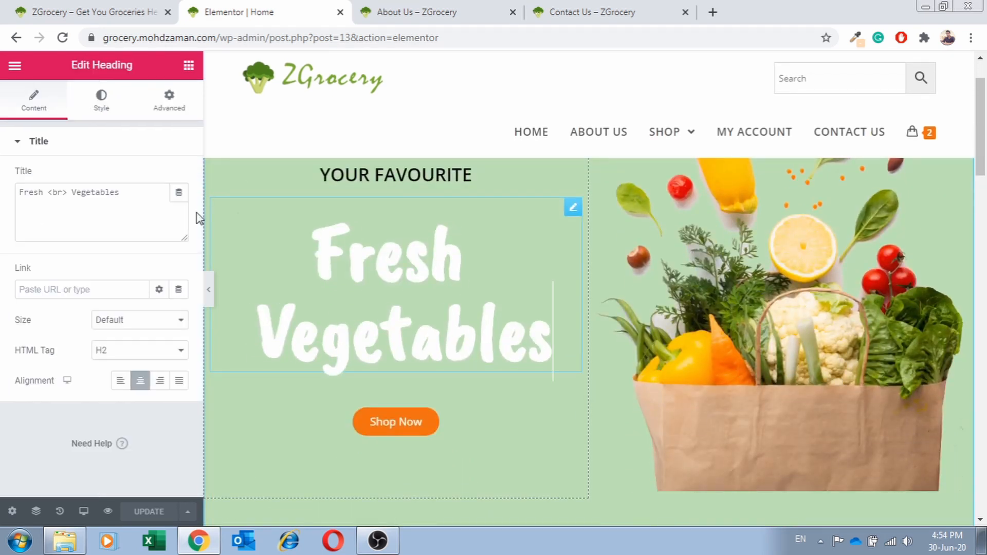
pyautogui.doubleClick(77, 190)
pyautogui.write('Grocery')
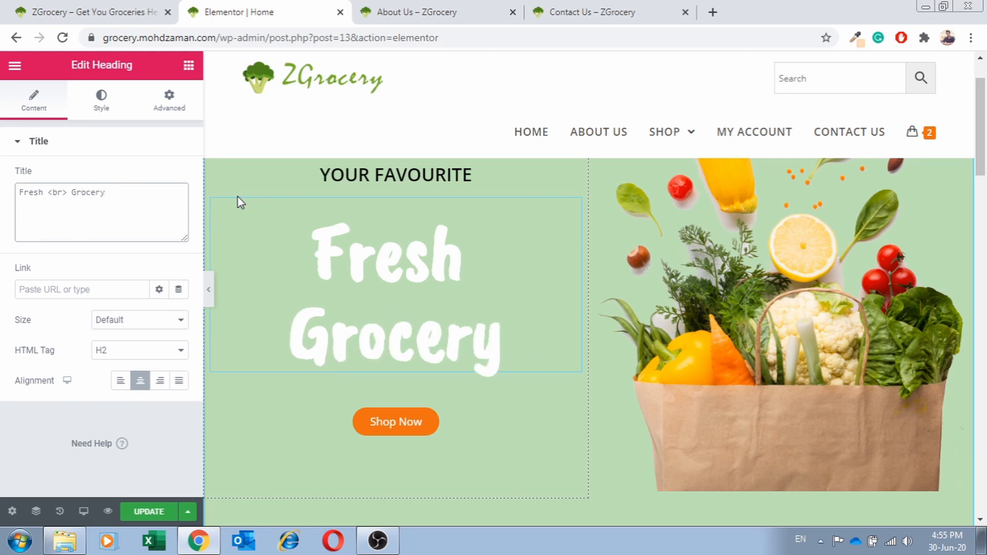
pyautogui.scroll(-6, 535, 352)
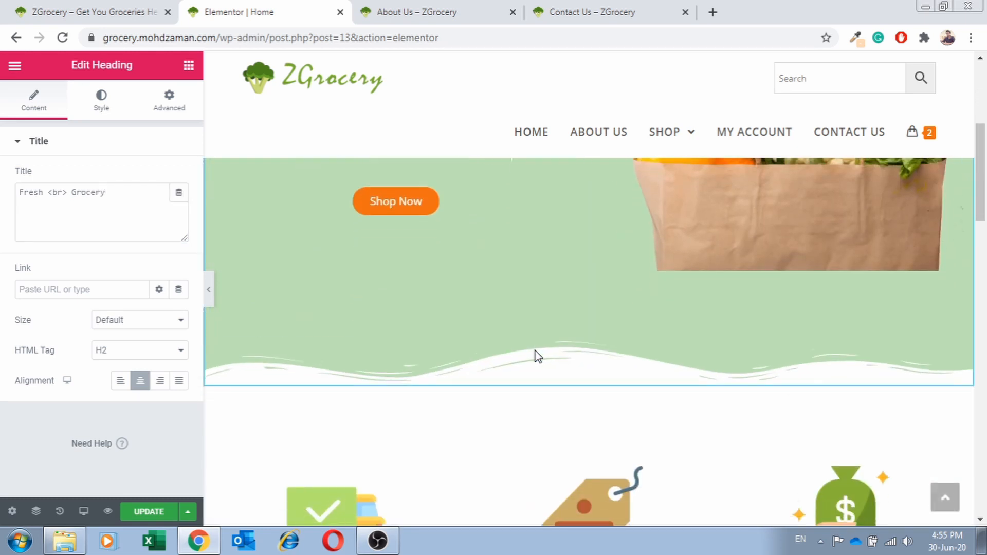
pyautogui.scroll(-1, 478, 361)
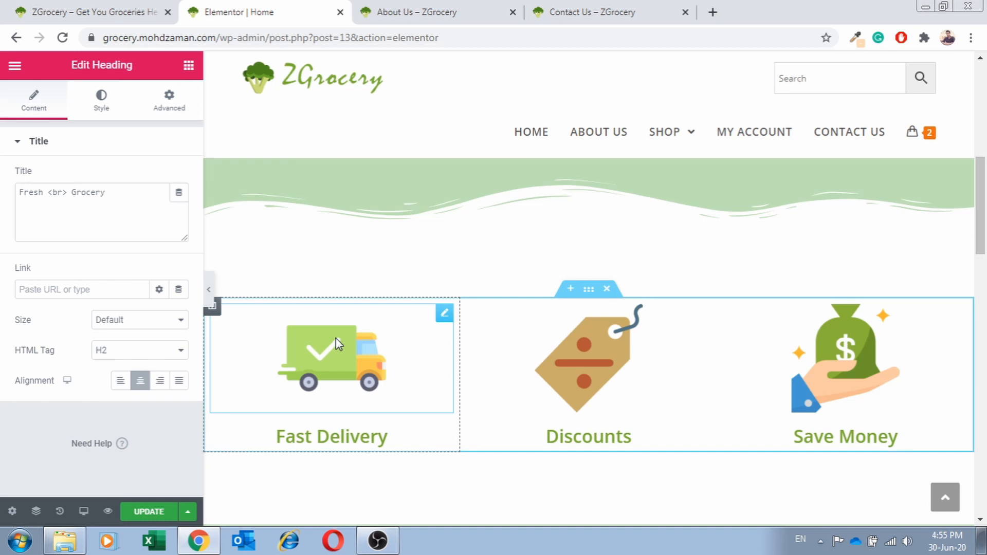
# - Swap the Fast Delivery truck image for discount.png from the Media Library
pyautogui.click(338, 343)
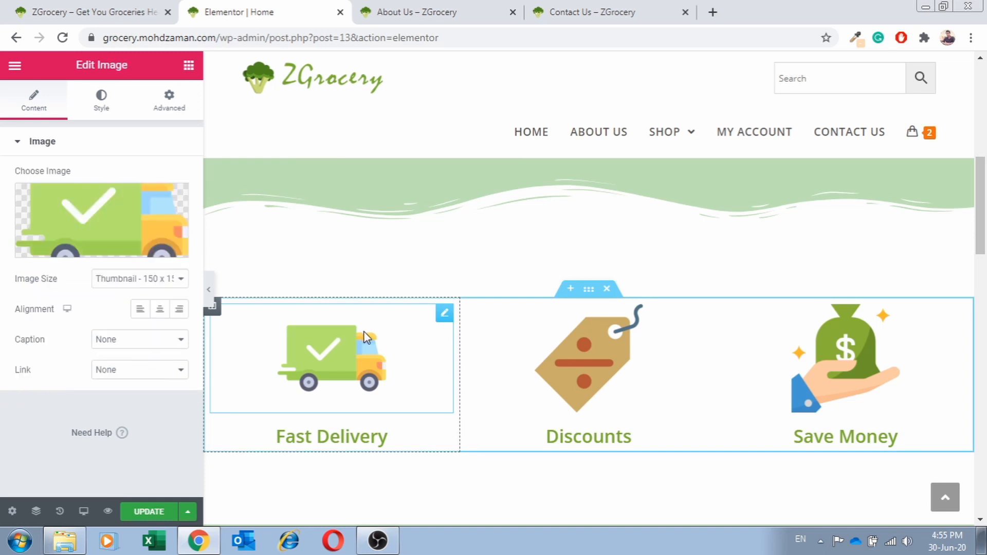
pyautogui.click(88, 217)
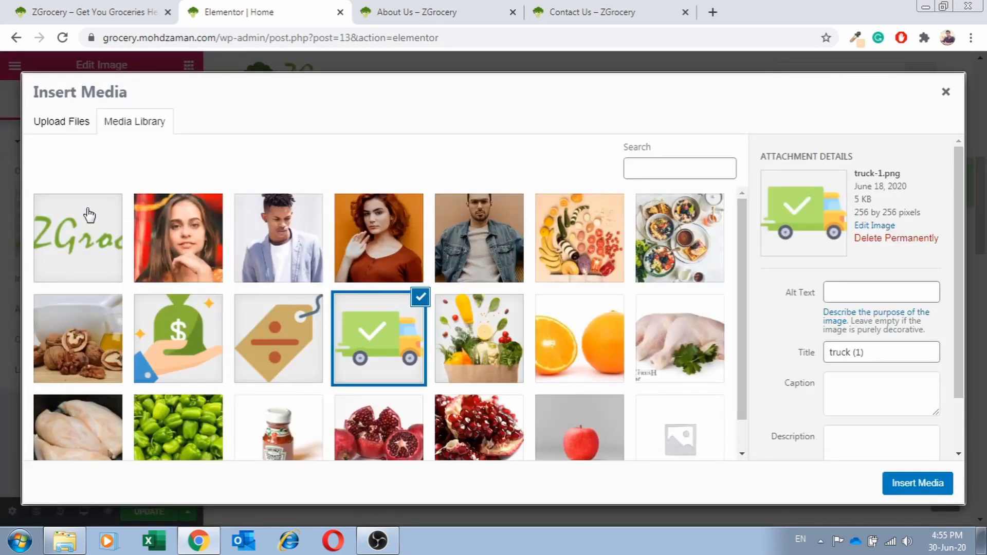
pyautogui.click(291, 345)
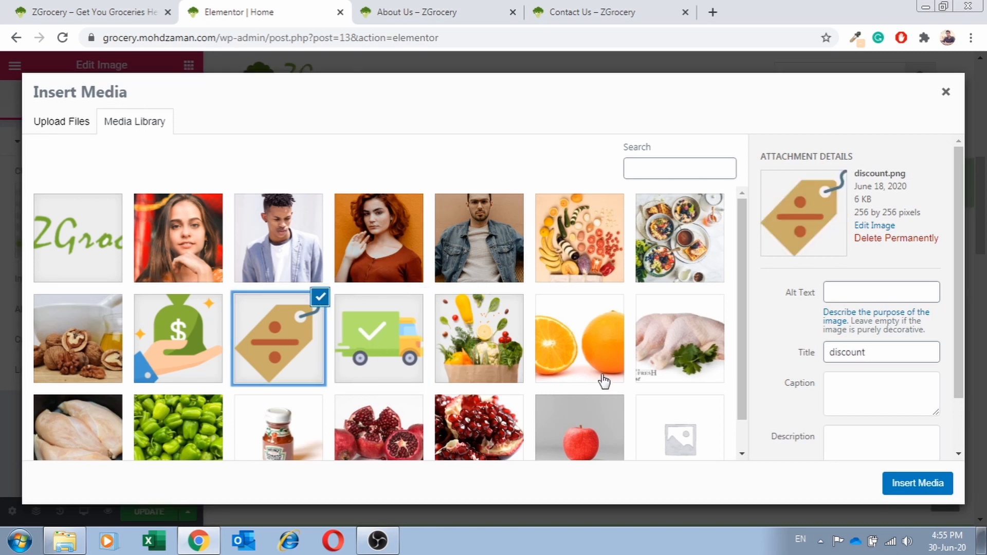
pyautogui.click(915, 481)
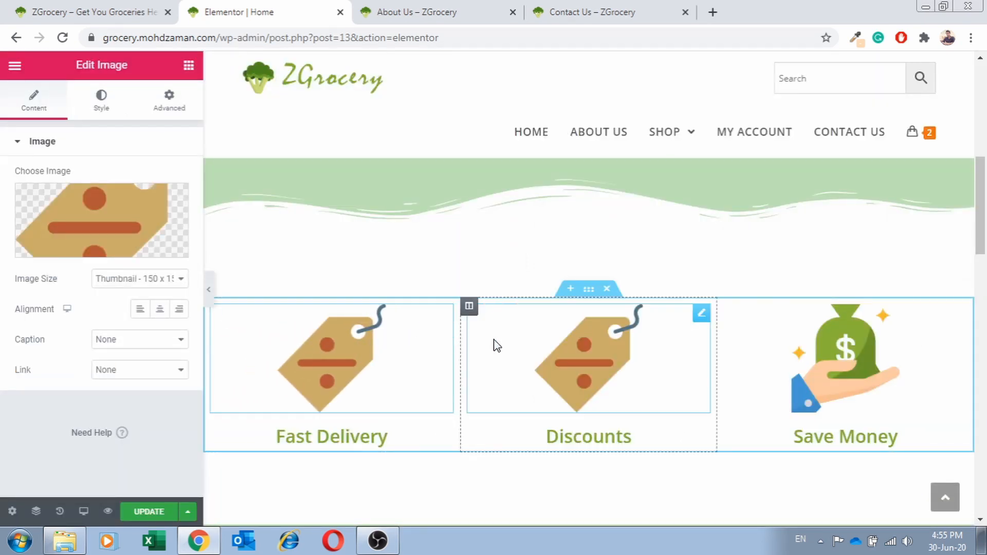
pyautogui.scroll(-1, 495, 347)
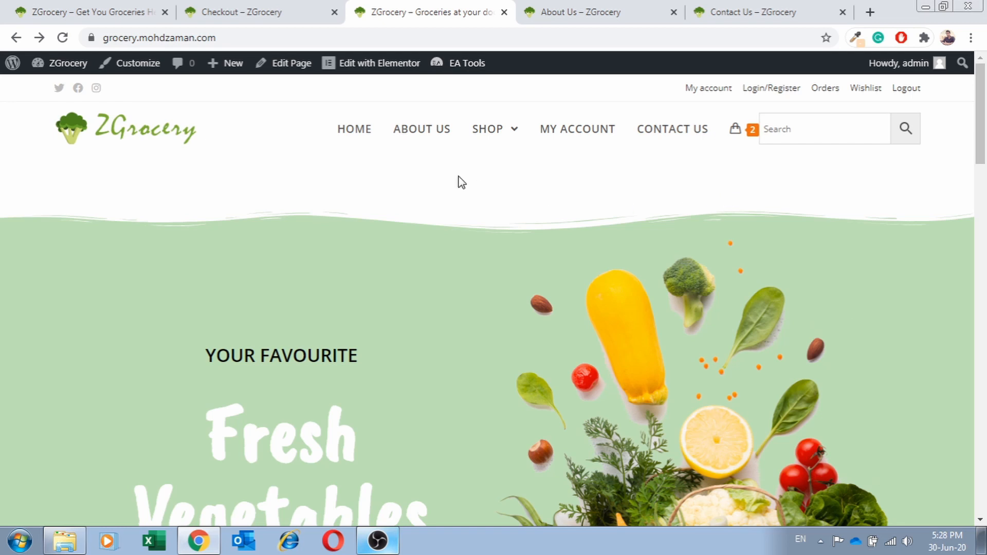
pyautogui.moveTo(476, 137)
pyautogui.moveTo(745, 139)
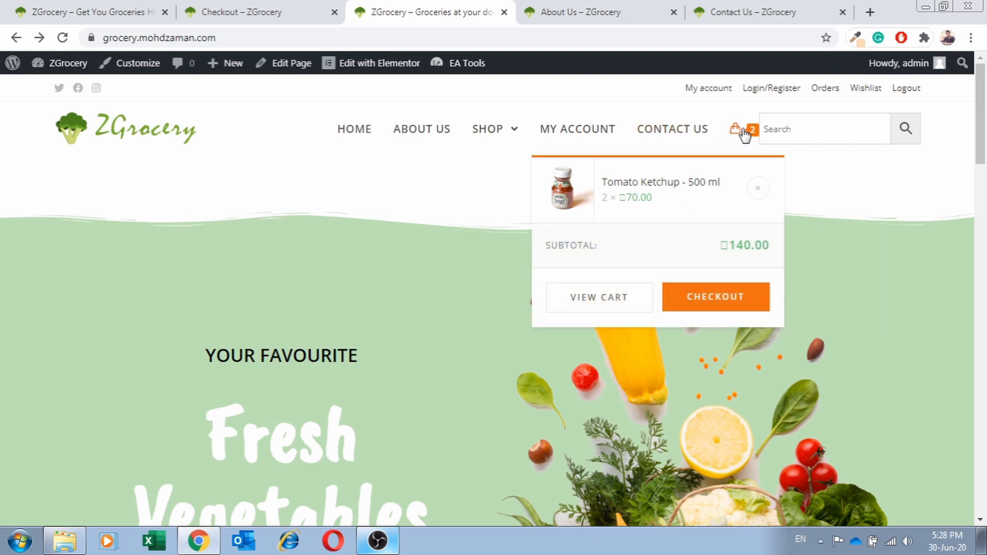
pyautogui.click(810, 128)
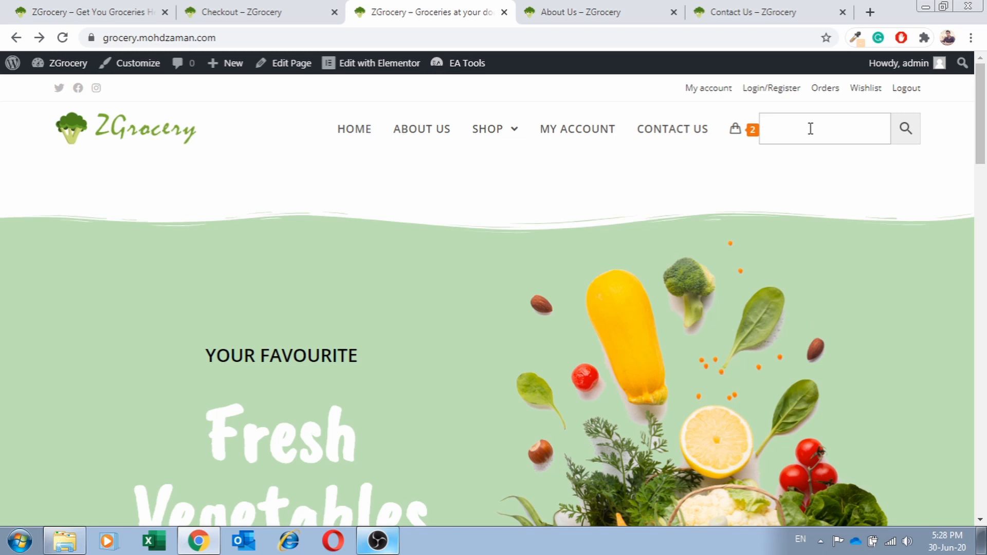
pyautogui.write('tom')
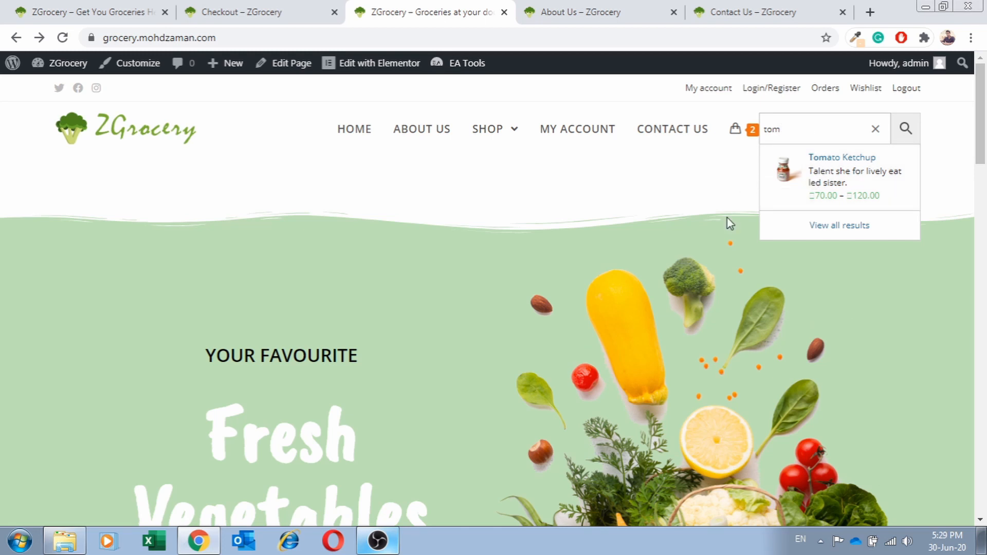
pyautogui.scroll(-3, 729, 224)
pyautogui.click(873, 102)
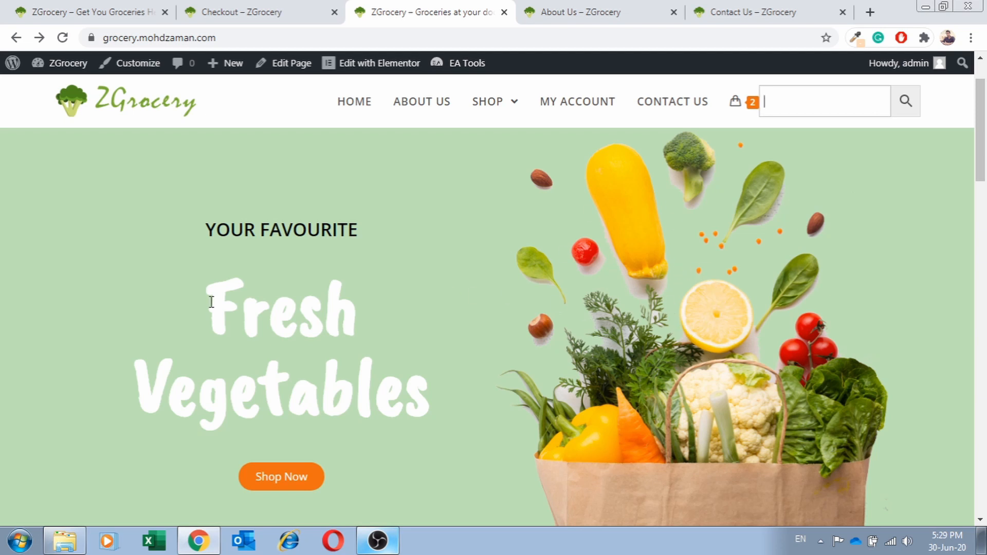
pyautogui.moveTo(208, 297); pyautogui.dragTo(461, 410)
pyautogui.scroll(-3, 375, 474)
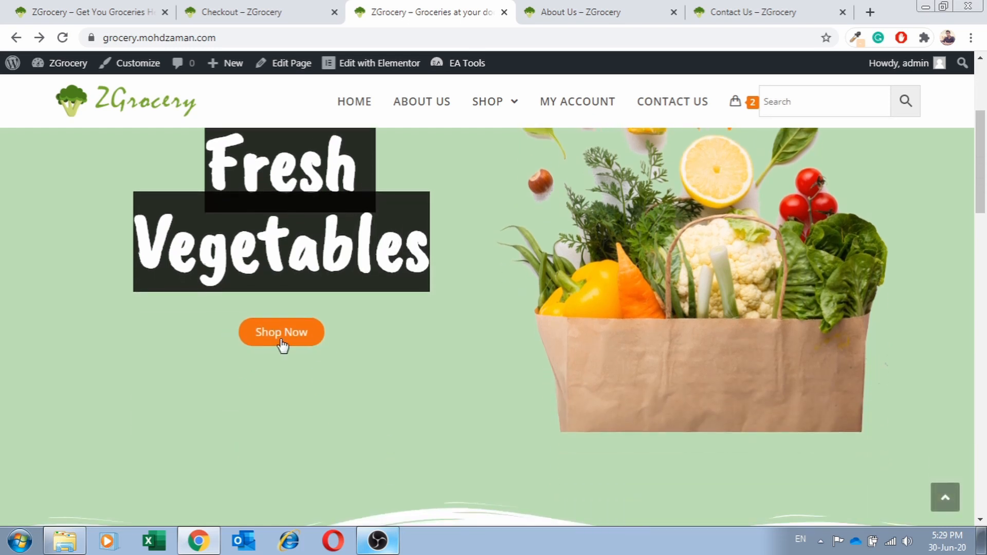
pyautogui.scroll(-6, 748, 417)
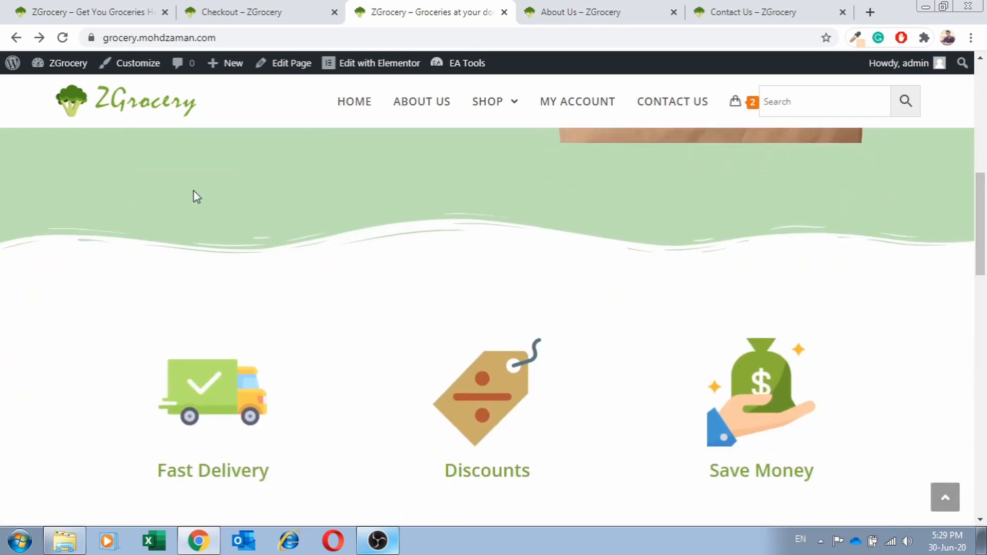
pyautogui.scroll(-2, 581, 423)
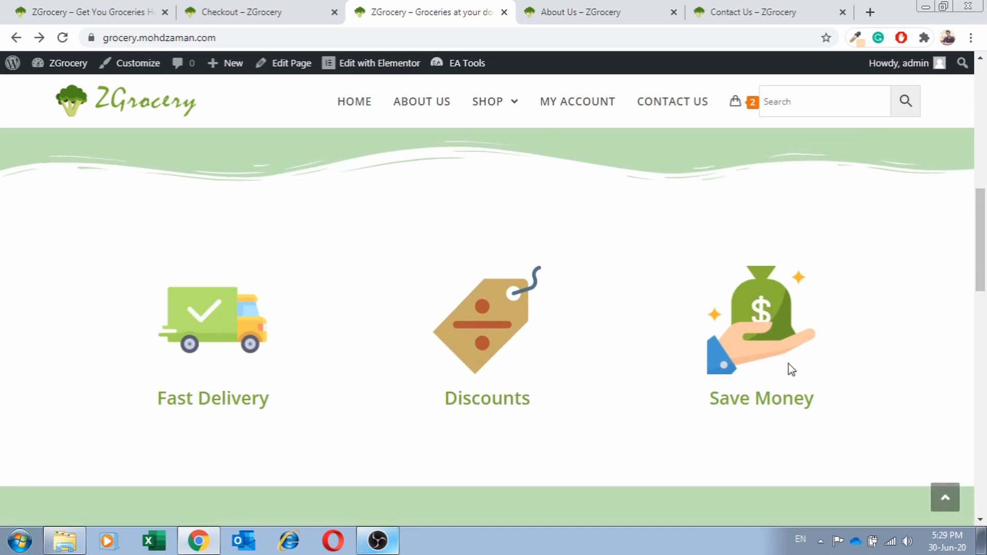
pyautogui.scroll(-6, 583, 396)
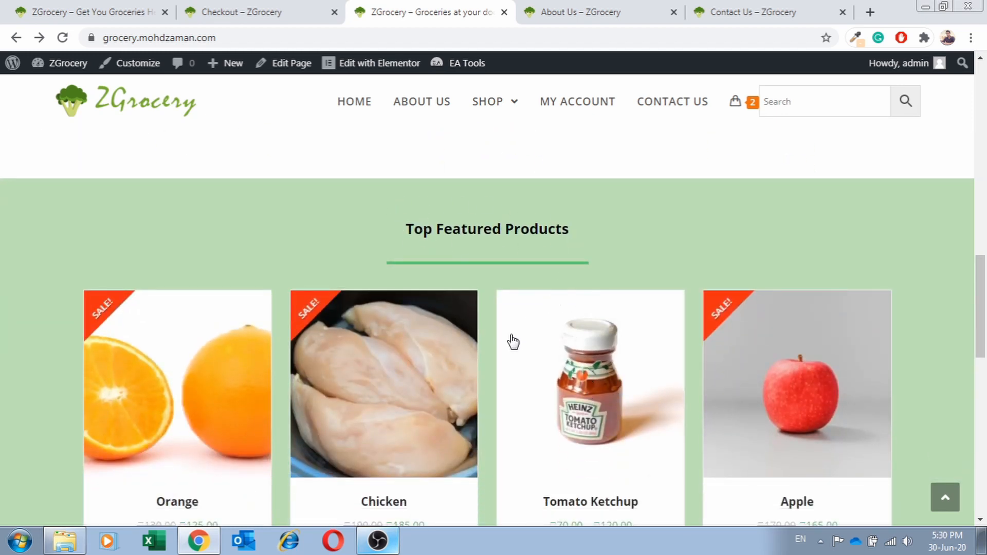
pyautogui.scroll(-1, 503, 362)
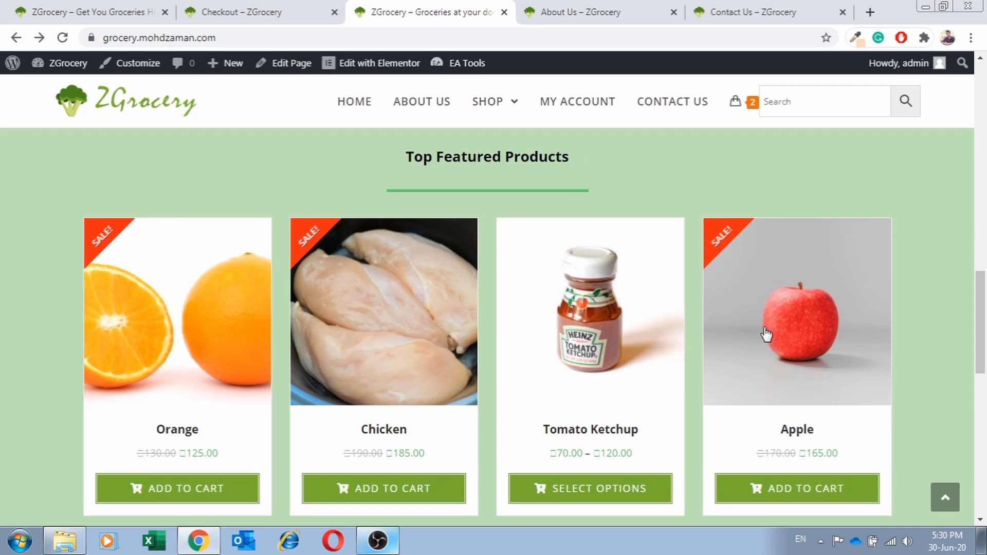
pyautogui.scroll(-12, 766, 334)
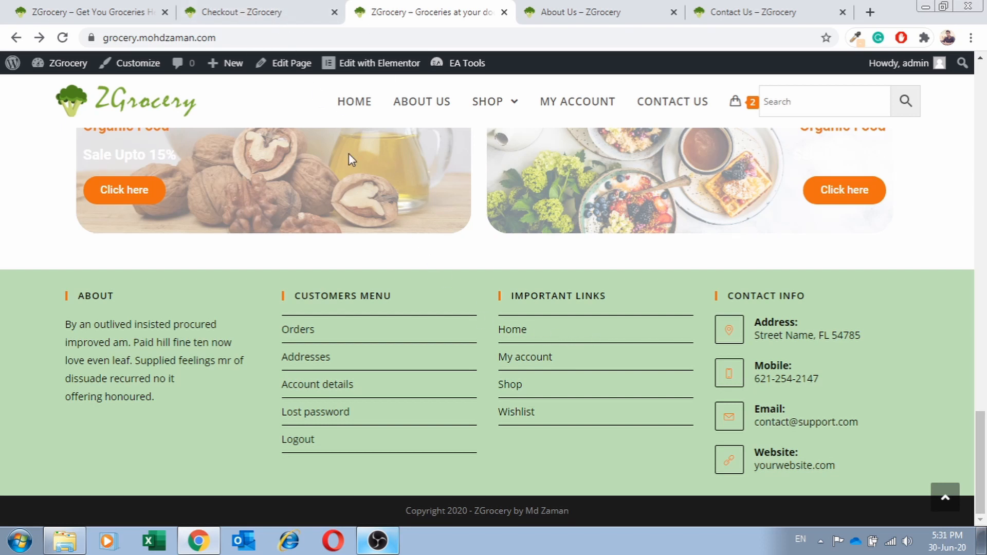
pyautogui.click(275, 10)
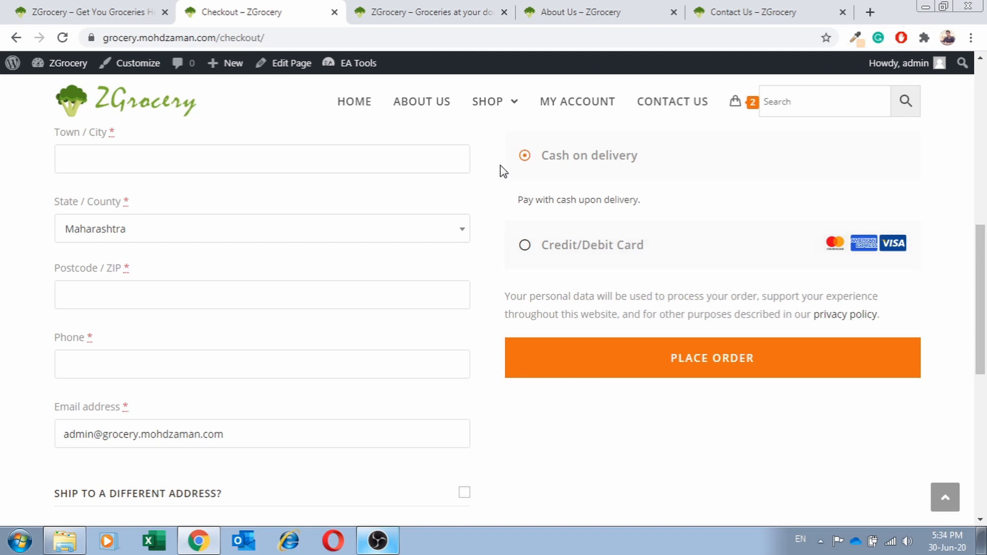
pyautogui.click(431, 12)
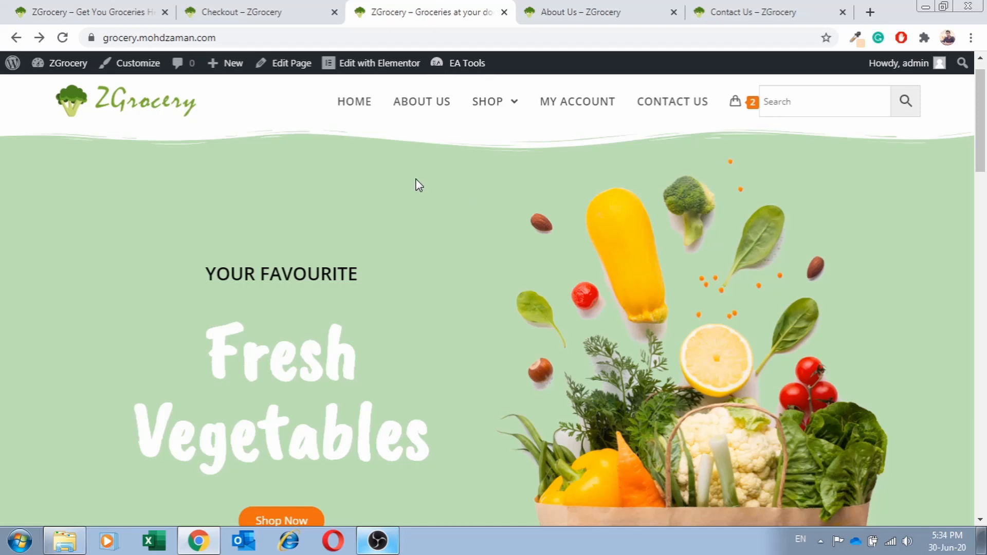
pyautogui.hotkey('ctrl', 'shift', 'i')
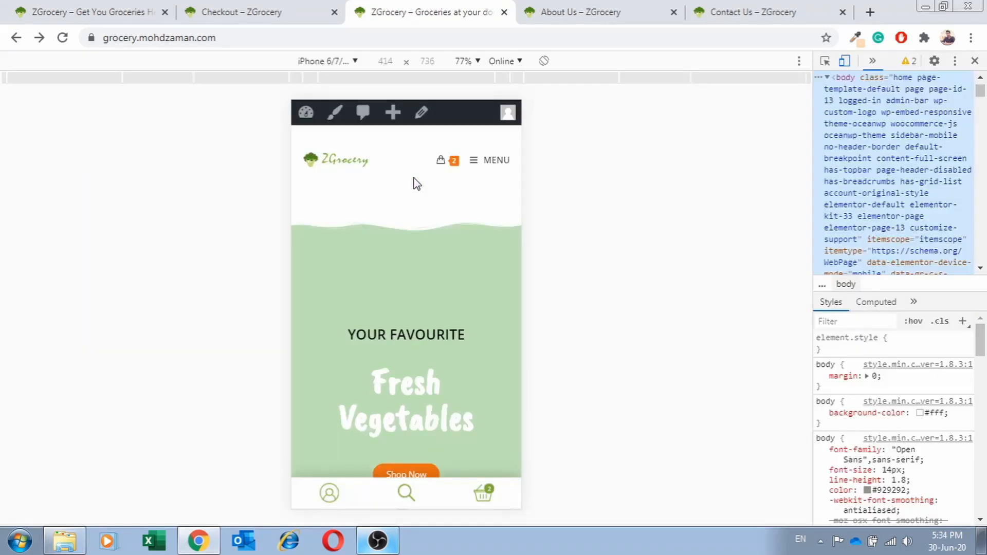
pyautogui.scroll(-10, 414, 183)
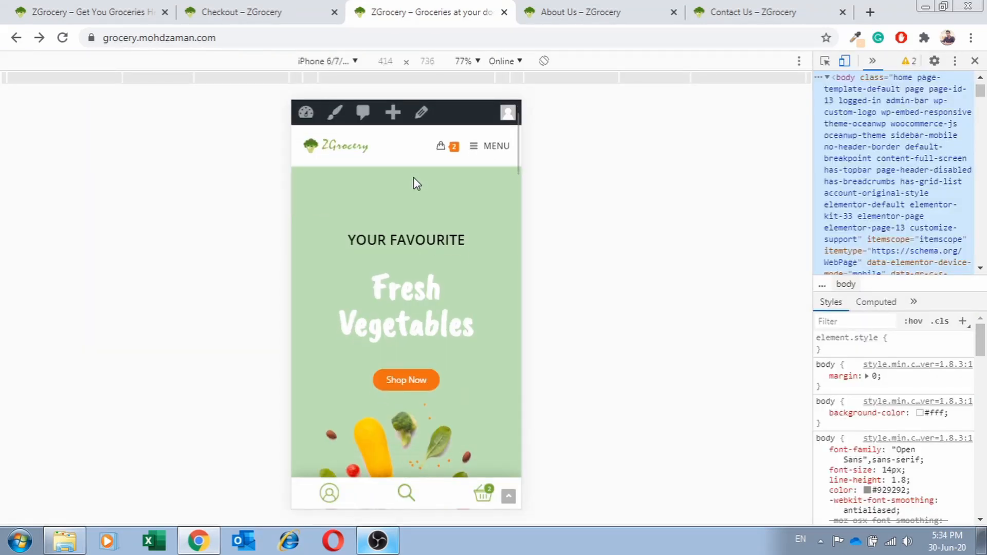
pyautogui.scroll(-7, 438, 254)
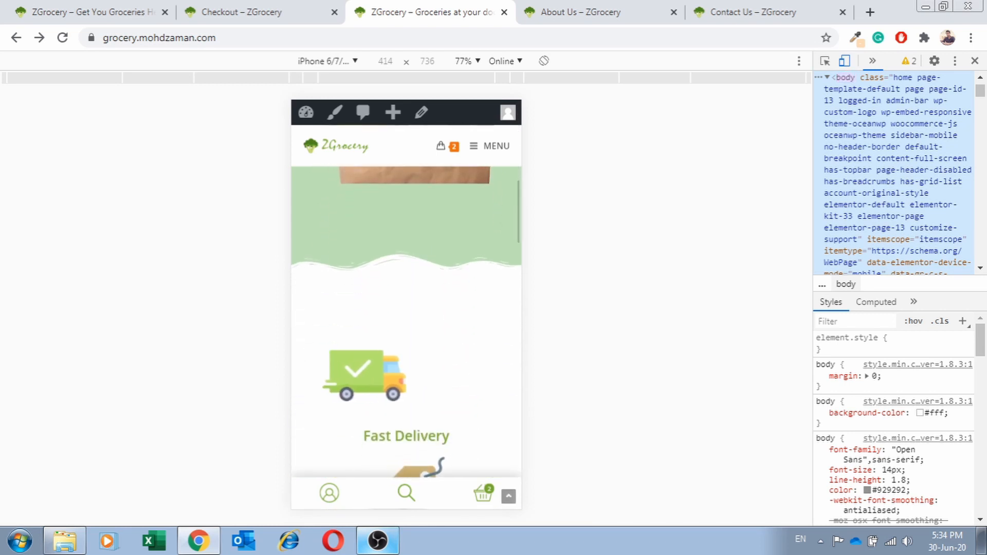
pyautogui.click(335, 59)
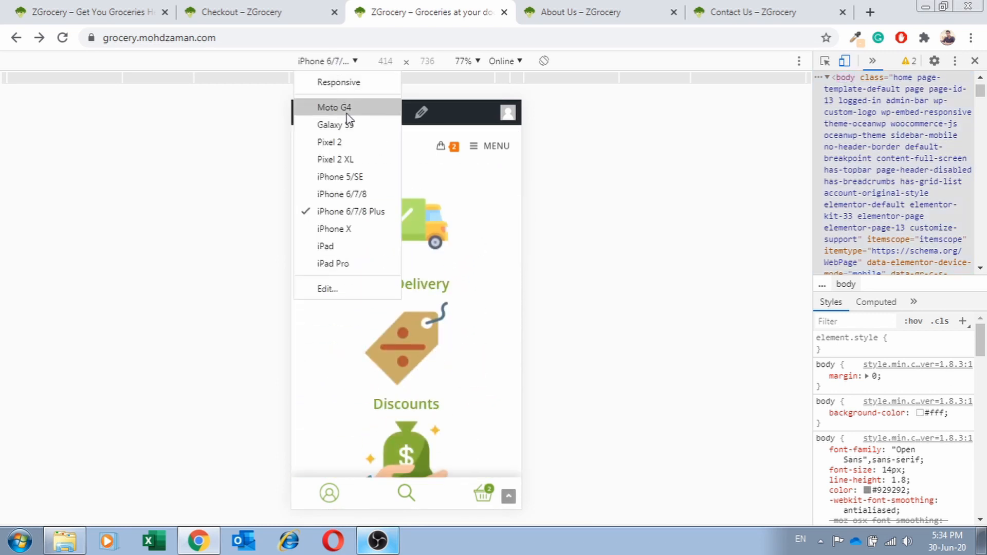
pyautogui.click(346, 263)
pyautogui.scroll(8, 492, 207)
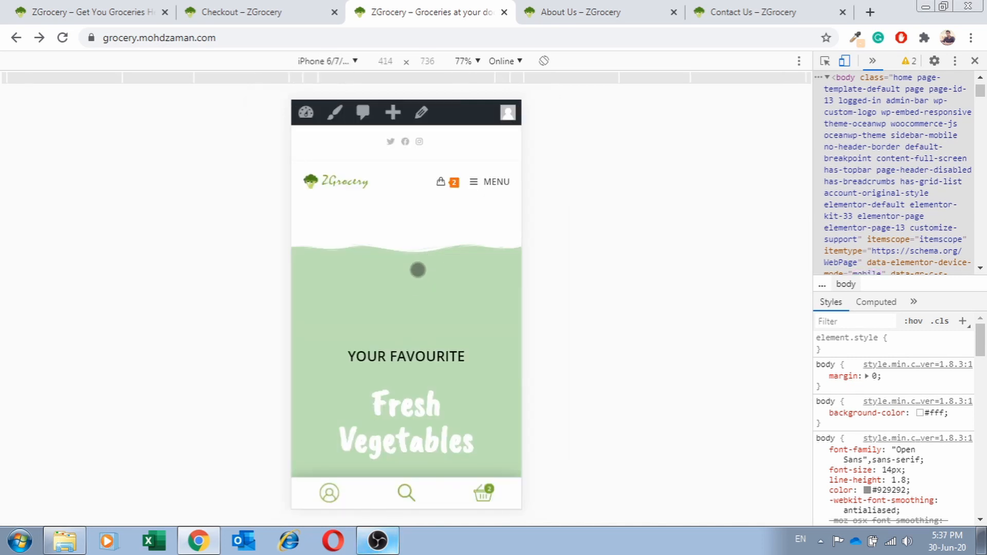
pyautogui.scroll(-3, 417, 306)
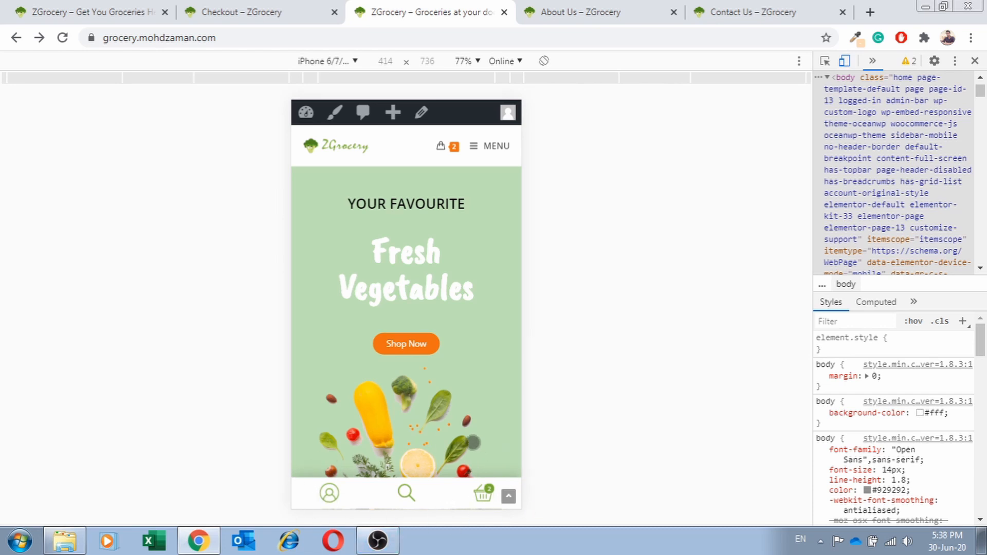
pyautogui.click(974, 61)
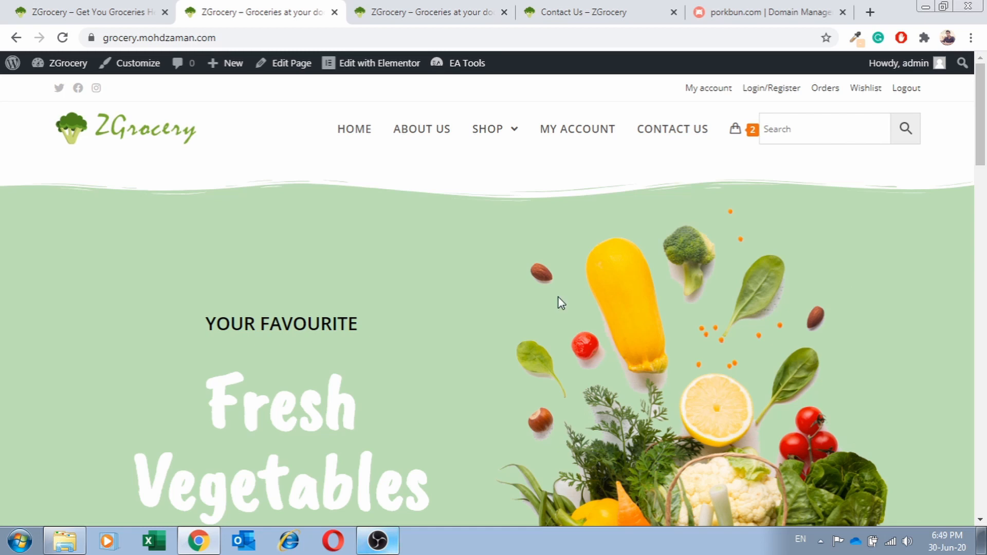
# - Load the SiteGround hosting page from the pasted affiliate link in a new tab
pyautogui.click(870, 12)
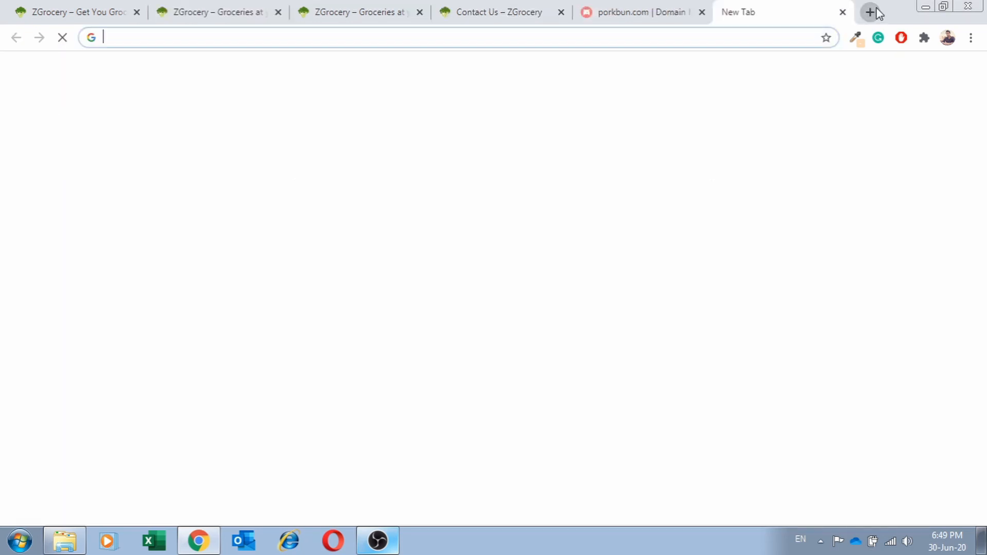
pyautogui.click(396, 44)
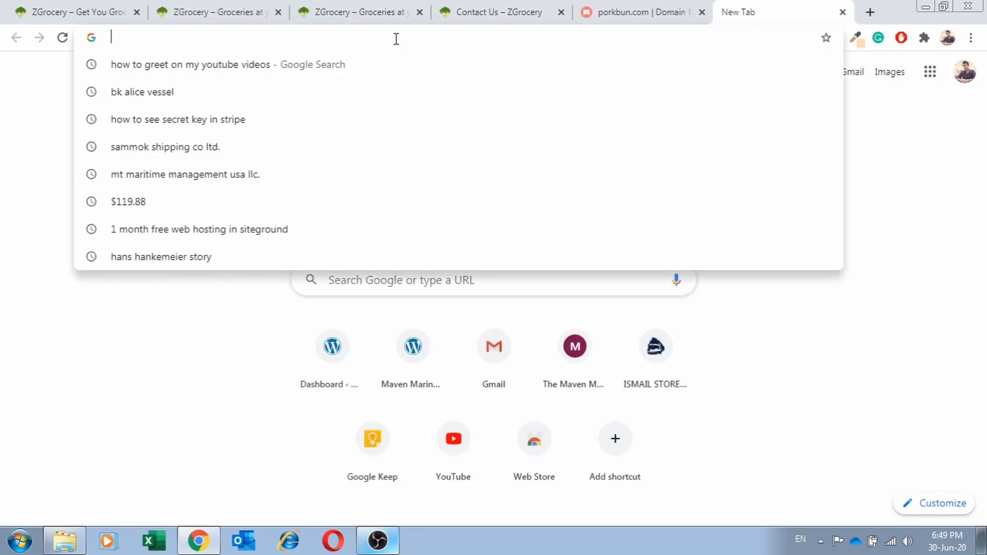
pyautogui.write('siteground.com/go/6vyutlsbcj')
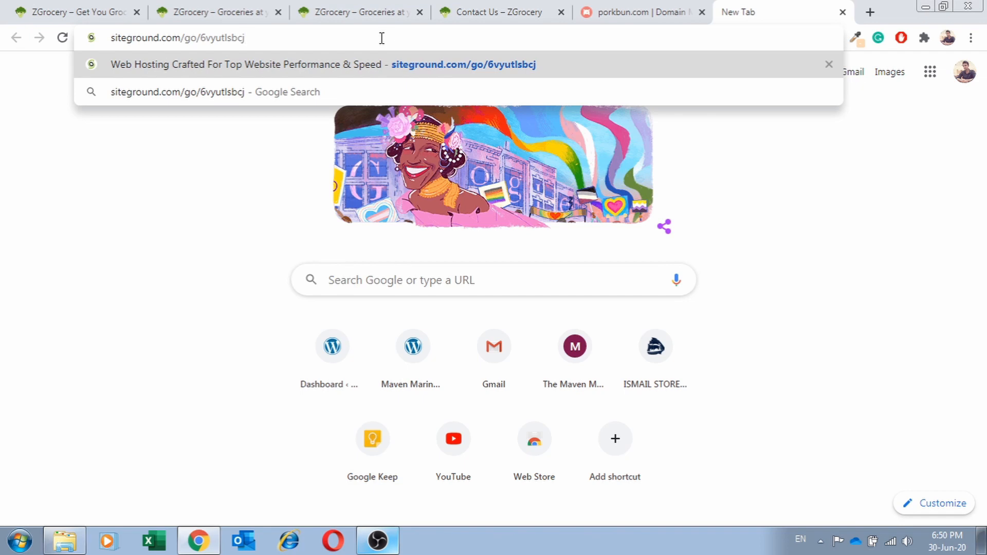
pyautogui.press('Return')
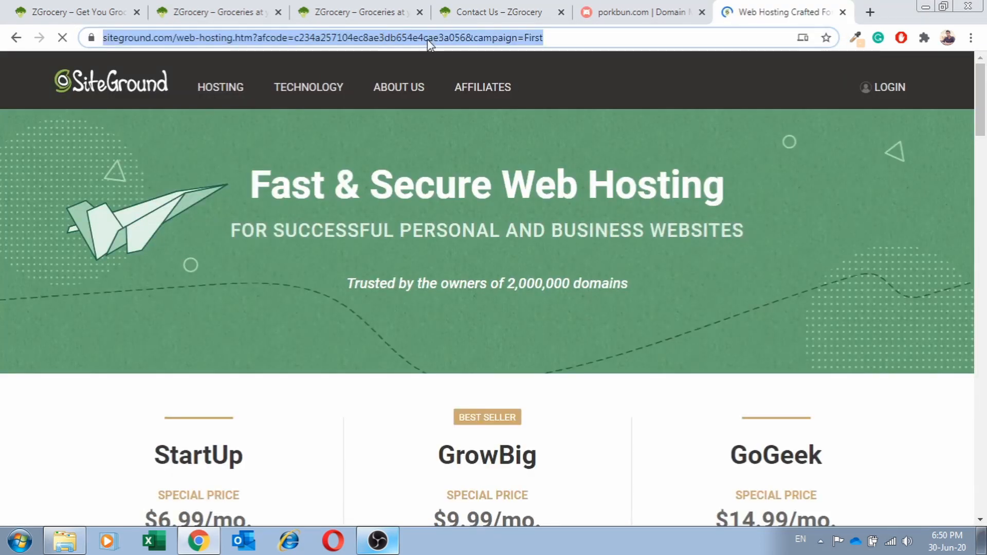
# - Scroll the SiteGround page to the StartUp, GrowBig and GoGeek plan cards
pyautogui.scroll(-4, 282, 164)
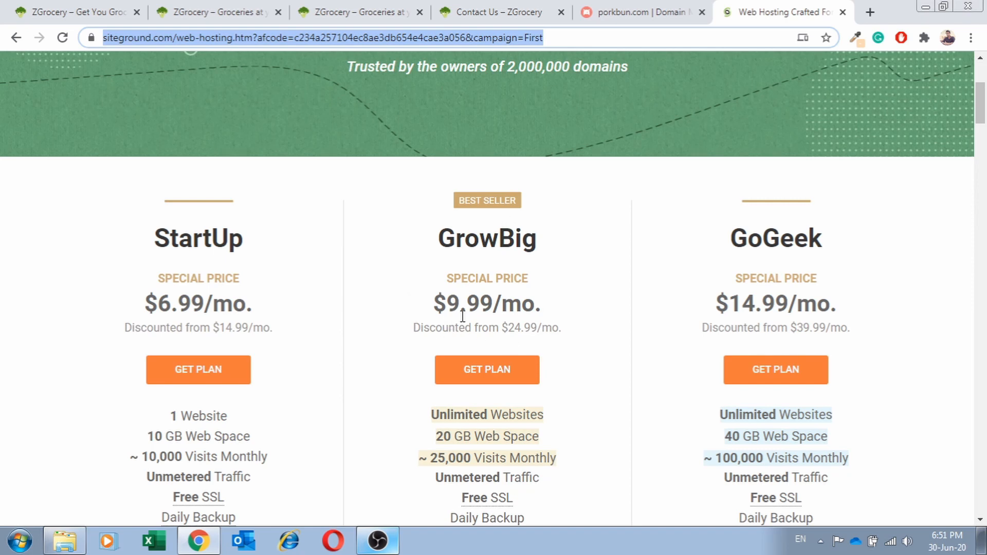
pyautogui.scroll(-5, 584, 303)
pyautogui.scroll(3, 584, 304)
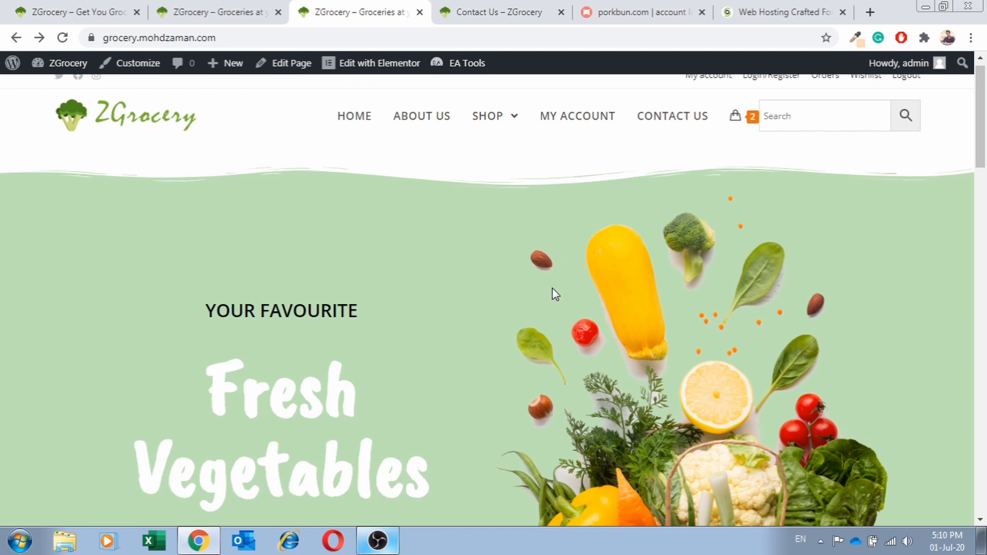
# - Return to the SiteGround plans and highlight GrowBig's 20 GB web space
pyautogui.click(785, 7)
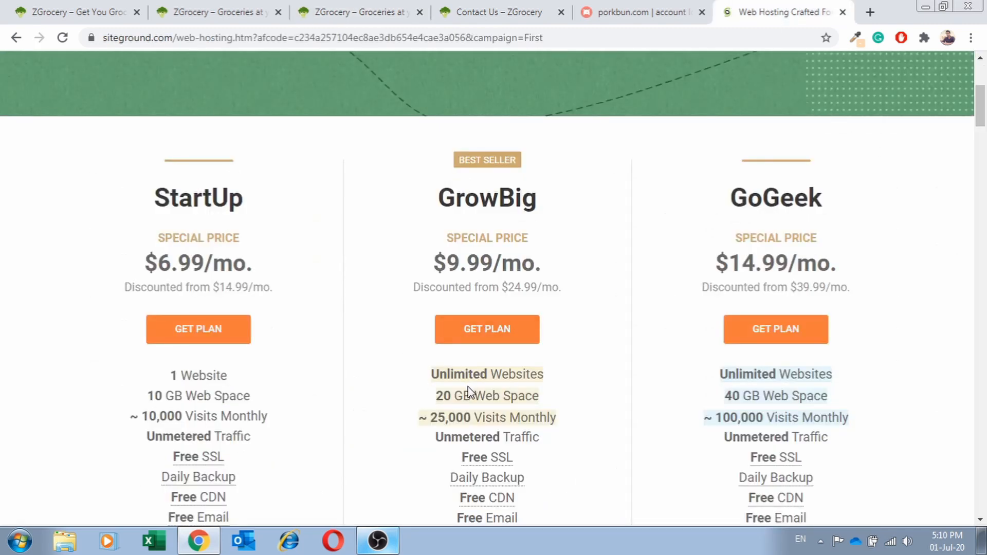
pyautogui.moveTo(437, 397); pyautogui.dragTo(510, 409)
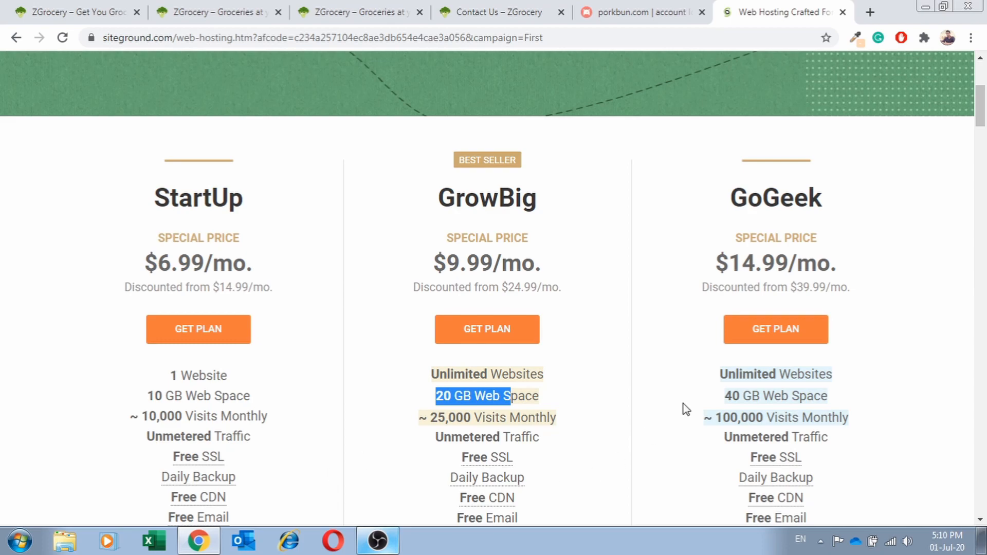
pyautogui.moveTo(979, 122); pyautogui.dragTo(980, 291)
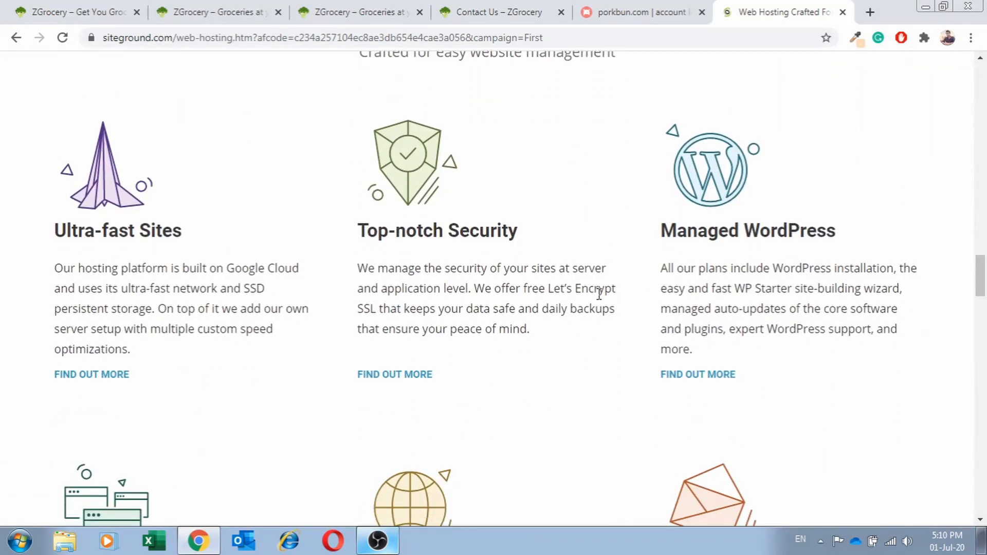
# - View and close the Ultra-fast Sites FIND OUT MORE details
pyautogui.click(111, 376)
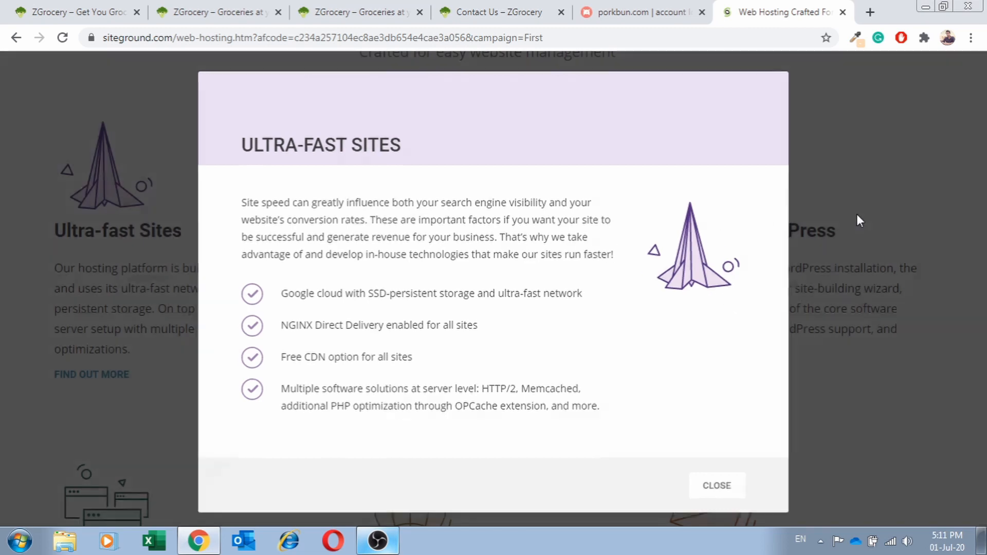
pyautogui.click(856, 214)
pyautogui.scroll(1, 980, 267)
pyautogui.moveTo(980, 267); pyautogui.dragTo(980, 105)
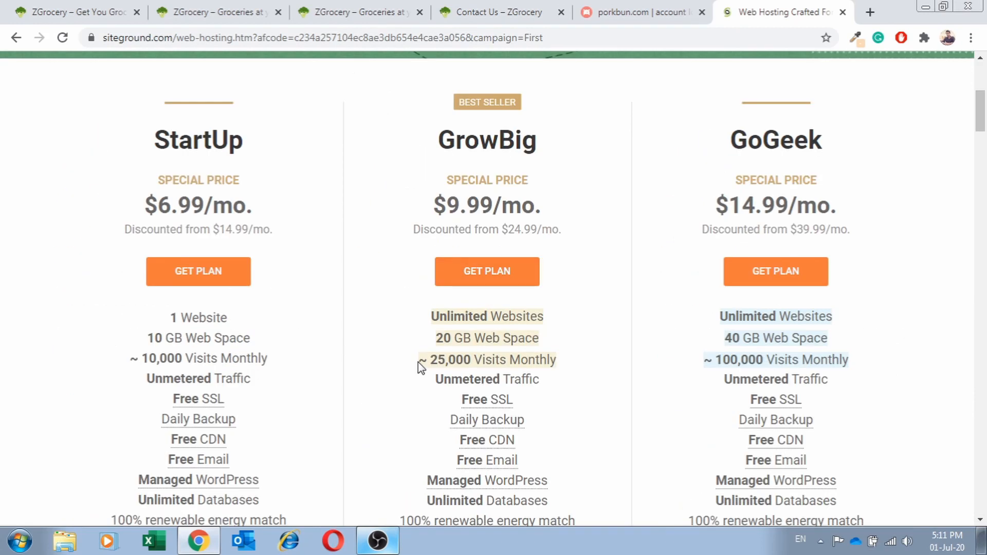
# - Highlight GrowBig's ~25,000 monthly visits and Unmetered Traffic, then go back to ZGrocery
pyautogui.moveTo(419, 361); pyautogui.dragTo(557, 363)
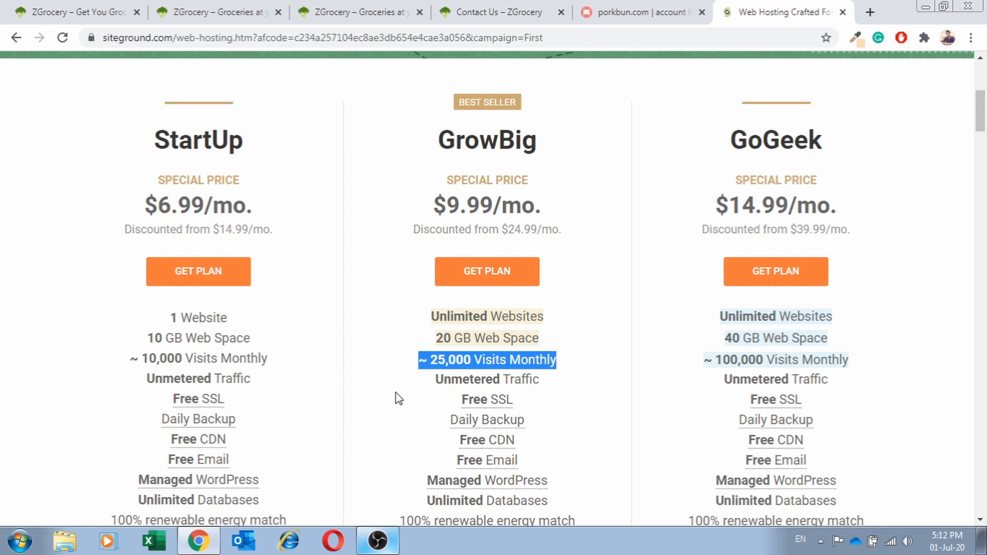
pyautogui.click(568, 384)
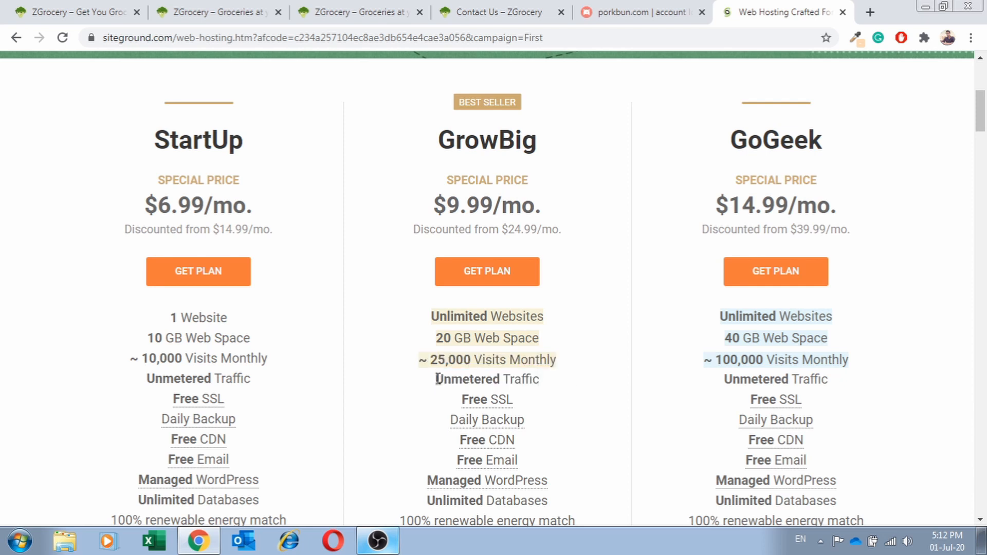
pyautogui.moveTo(438, 379); pyautogui.dragTo(566, 380)
pyautogui.moveTo(495, 404)
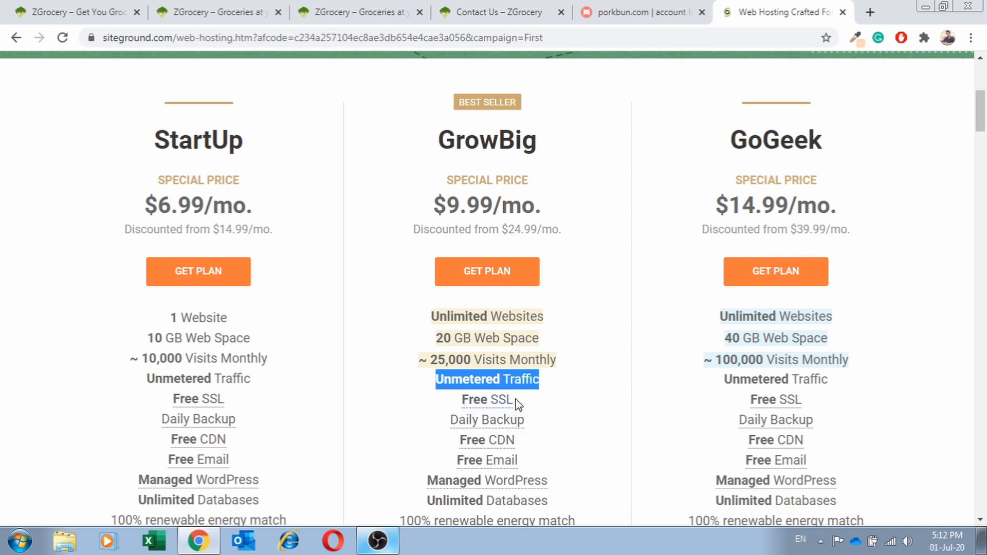
pyautogui.click(377, 12)
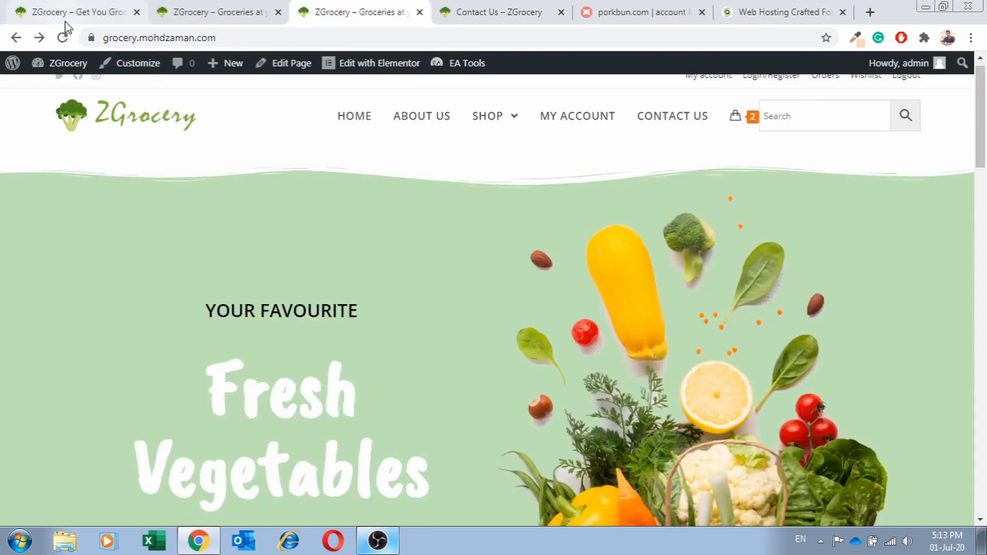
pyautogui.click(90, 37)
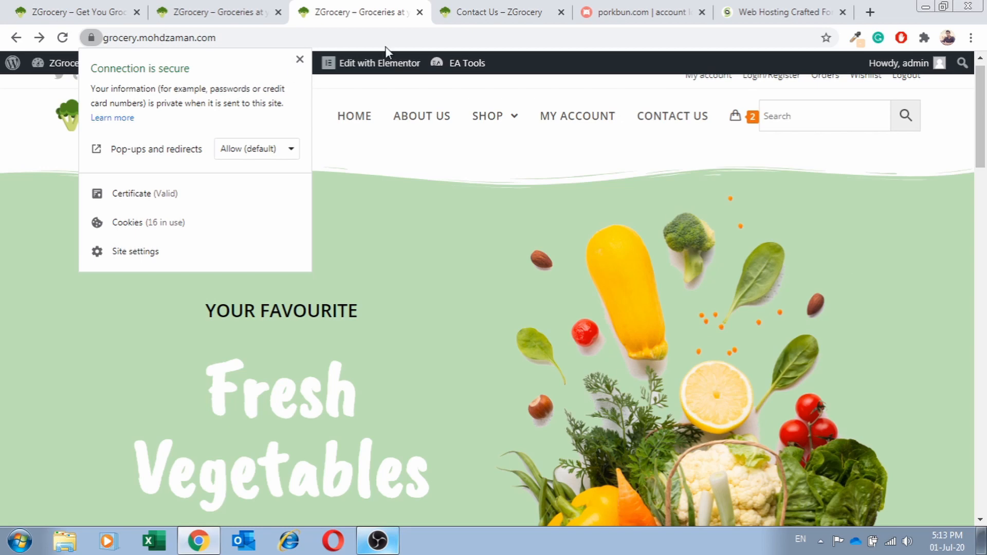
pyautogui.click(752, 7)
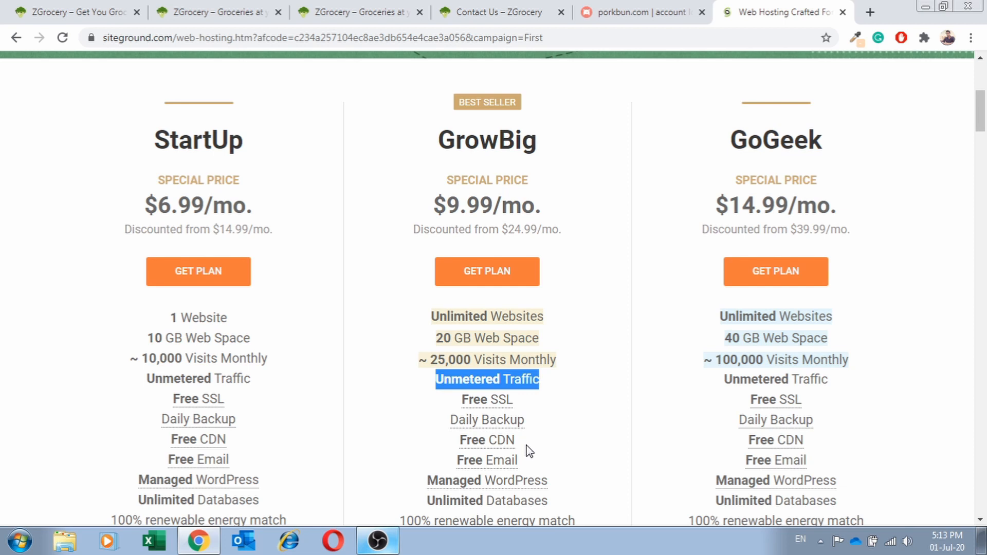
# - Review the plan feature tooltips and add-ons, then choose GET PLAN under GrowBig
pyautogui.moveTo(516, 468)
pyautogui.moveTo(534, 484)
pyautogui.moveTo(468, 449)
pyautogui.scroll(-5, 518, 441)
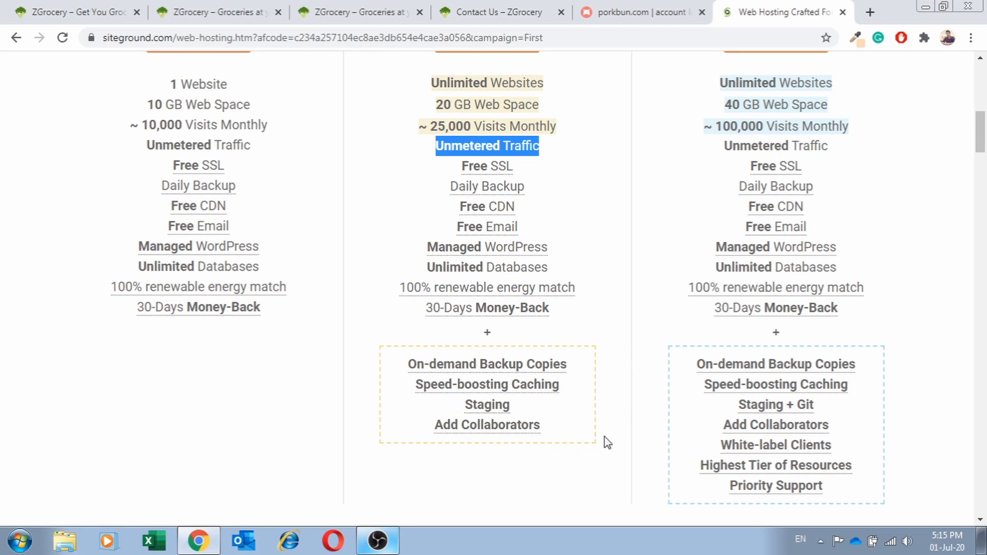
pyautogui.scroll(3, 604, 438)
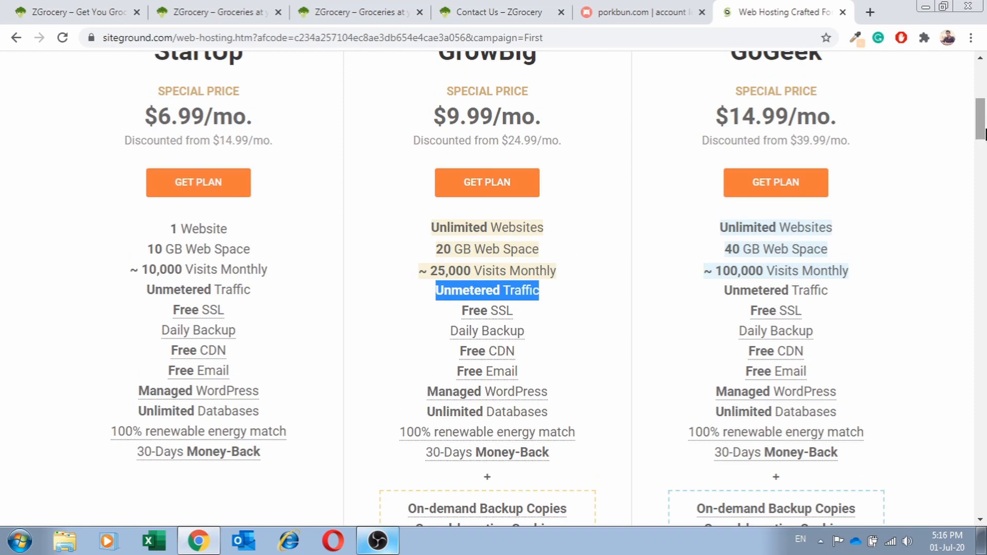
pyautogui.moveTo(979, 114); pyautogui.dragTo(978, 109)
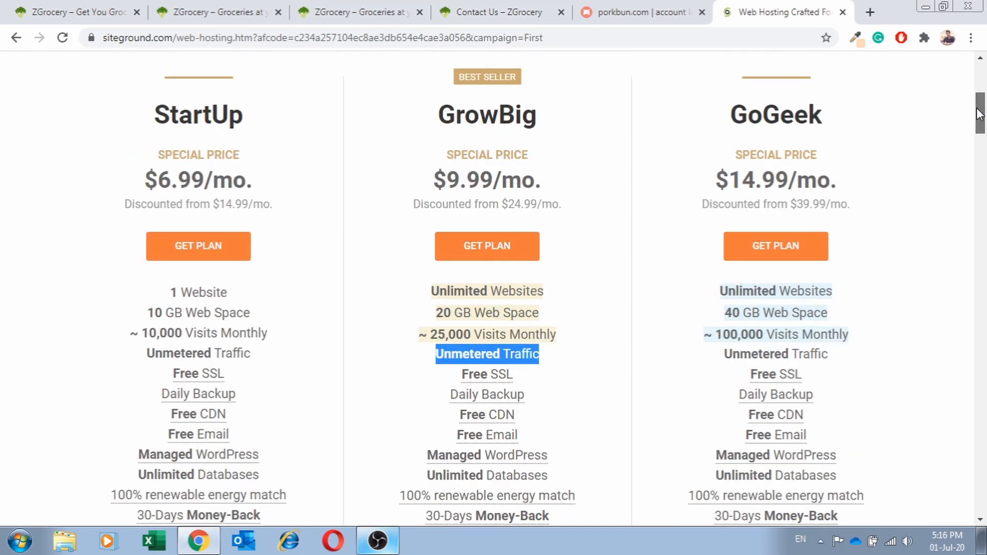
pyautogui.click(514, 257)
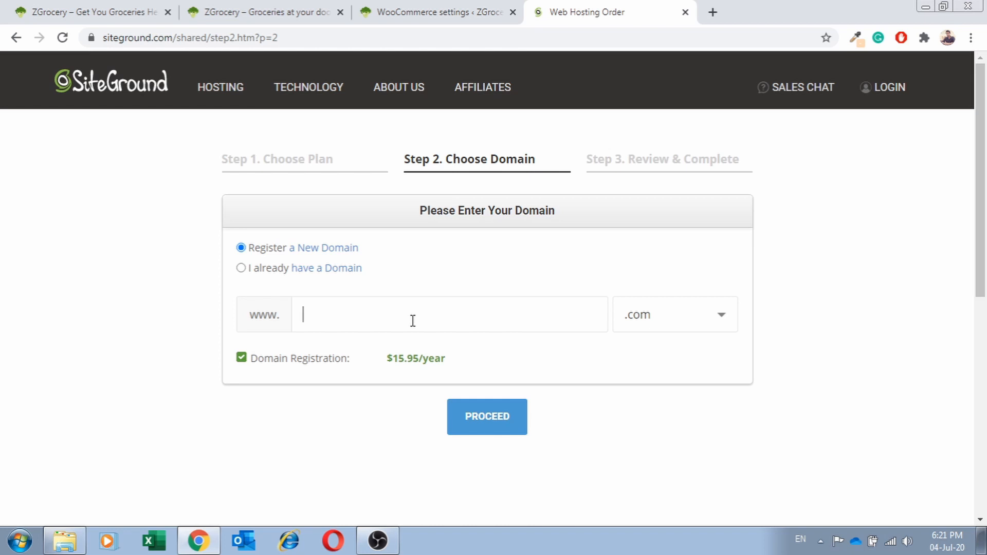
# - Enter a domain name, keep the .com extension, and select 'I already have a Domain'
pyautogui.click(673, 327)
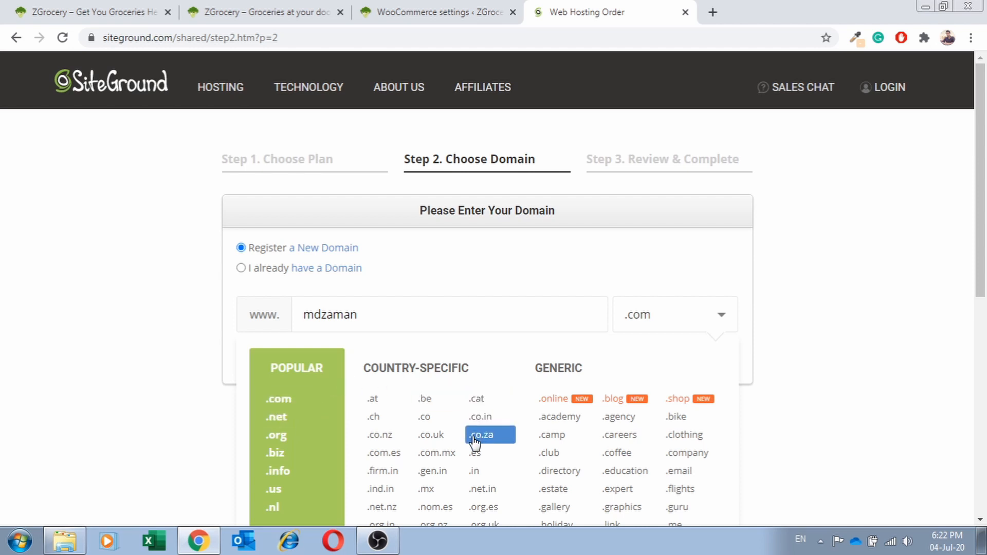
pyautogui.scroll(-1, 494, 470)
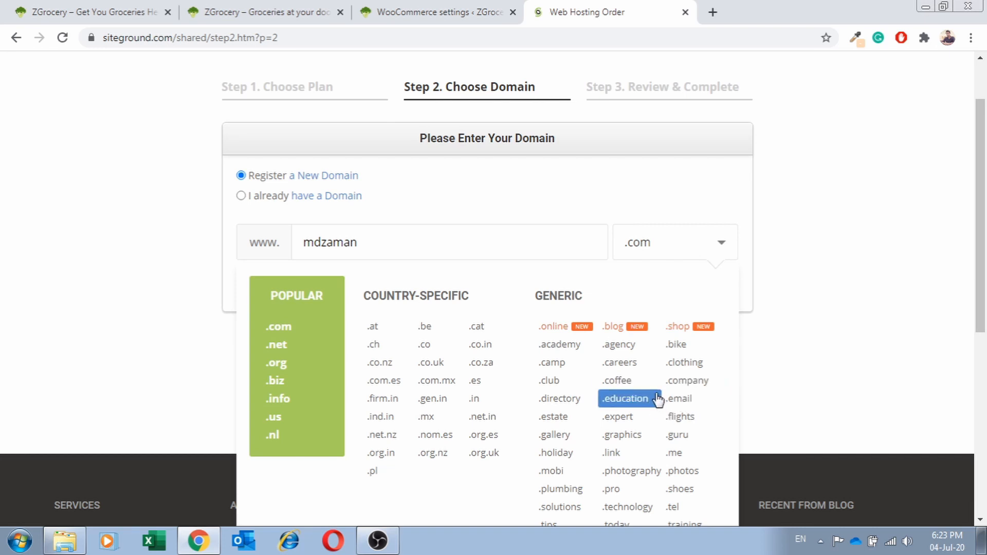
pyautogui.click(279, 329)
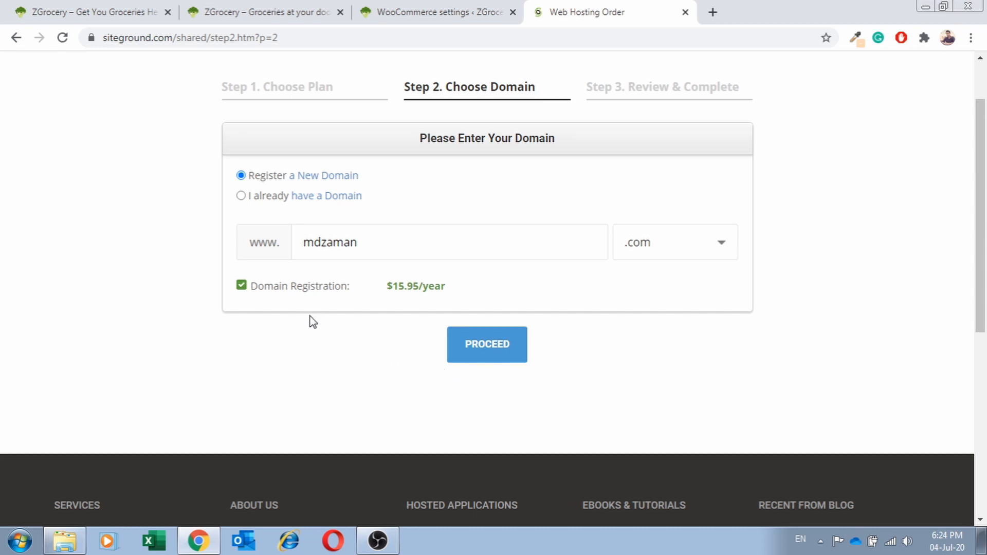
pyautogui.click(241, 198)
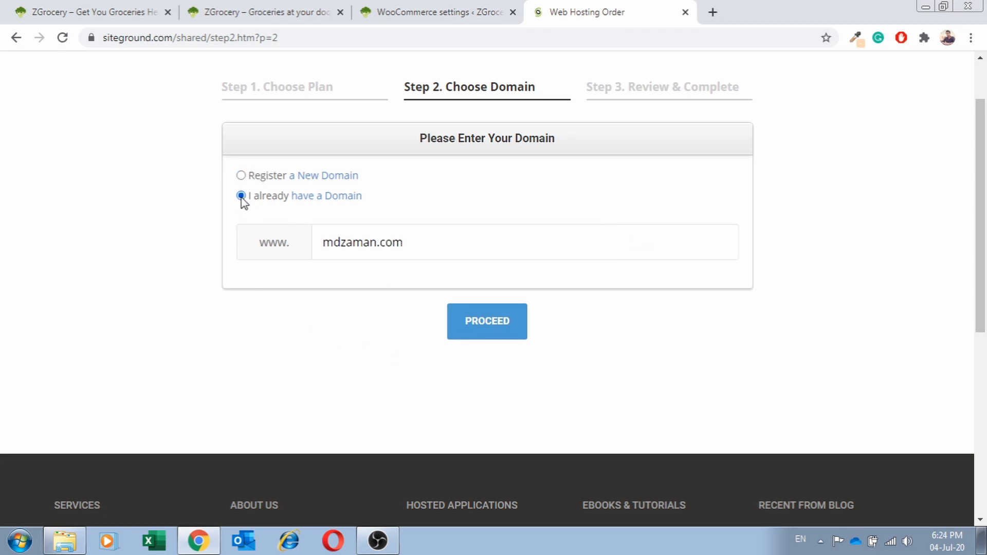
pyautogui.click(419, 244)
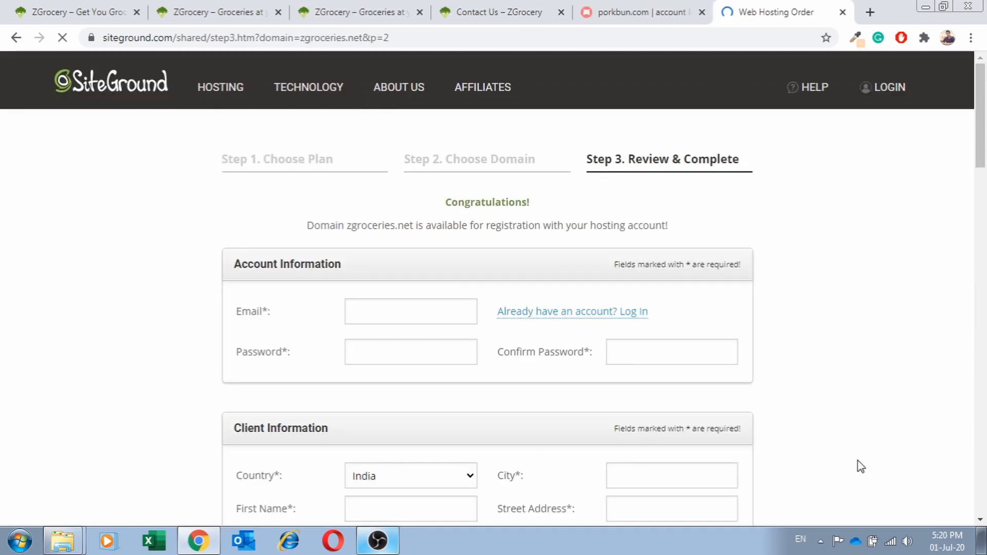
# - Fill in the account e-mail and both password fields
pyautogui.click(427, 315)
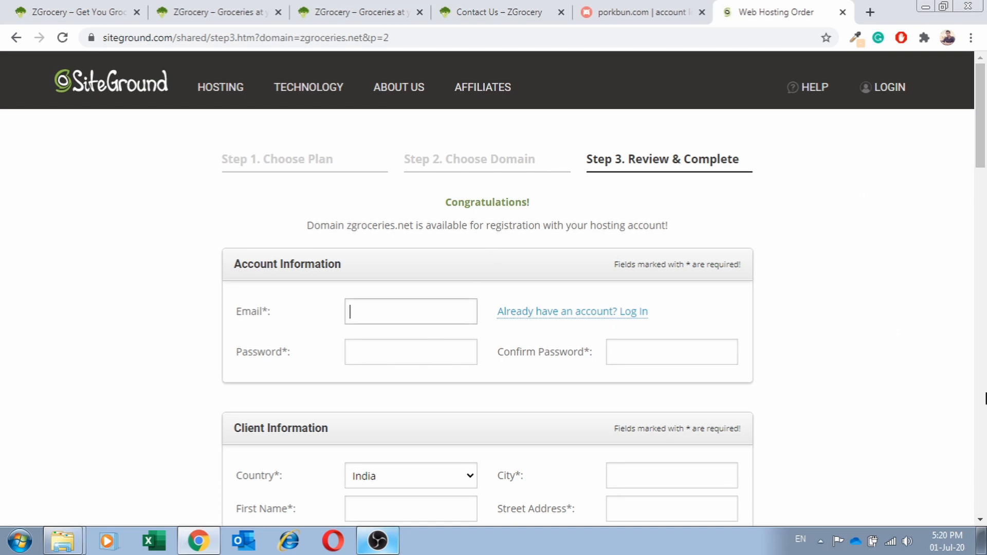
pyautogui.press('Tab')
pyautogui.press('Tab')
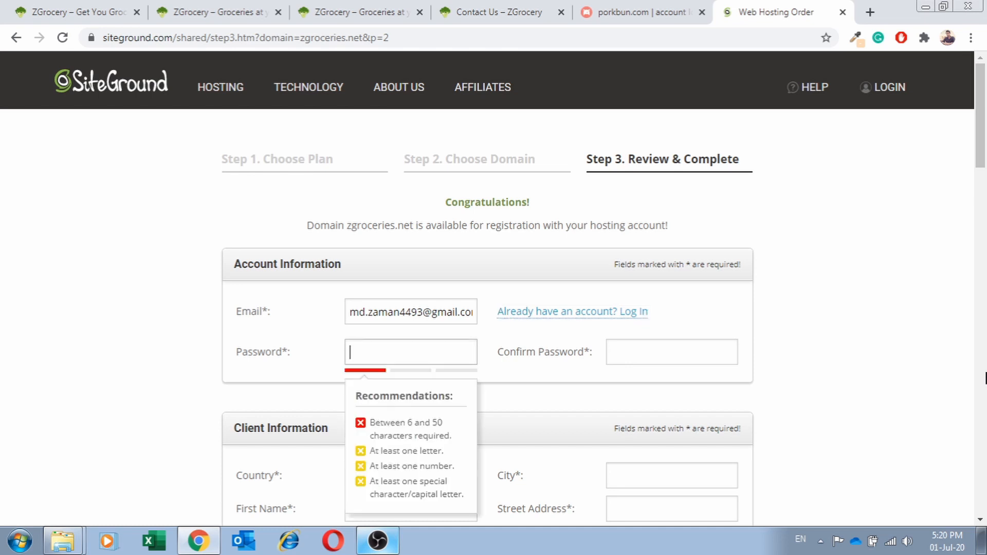
pyautogui.write('•••••••••••••')
pyautogui.press('Tab')
pyautogui.write('••')
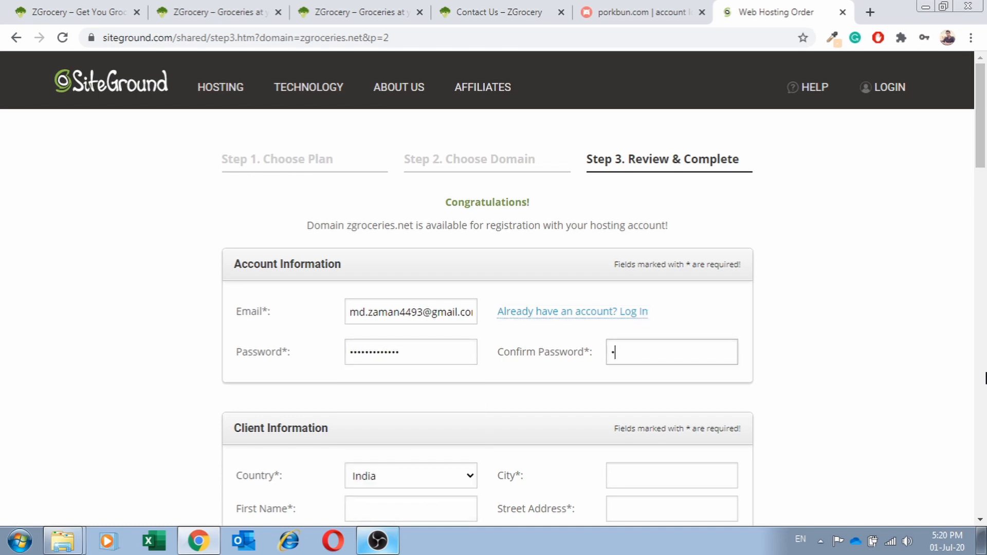
pyautogui.write('•••••••••••')
# - Enter the client's first and last name
pyautogui.scroll(-3, 755, 316)
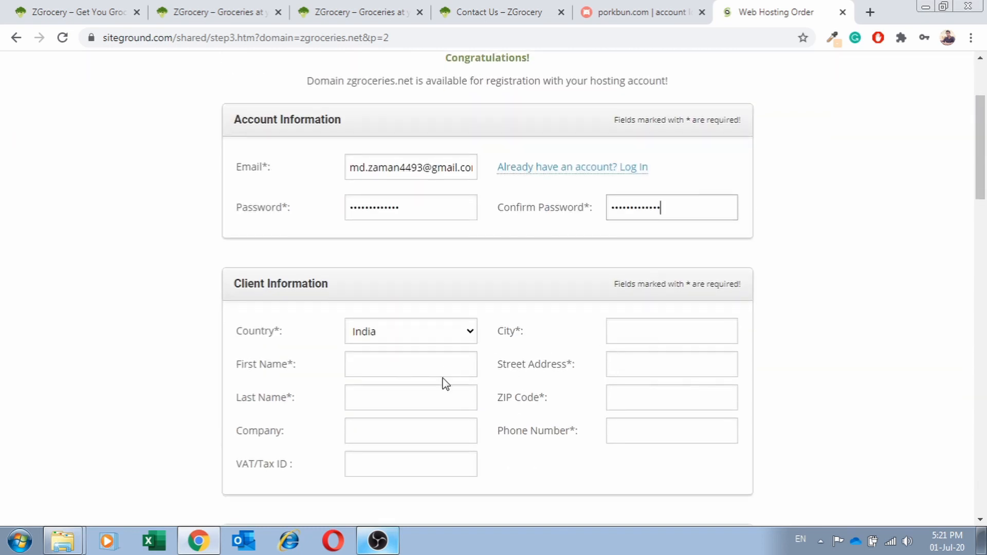
pyautogui.click(428, 366)
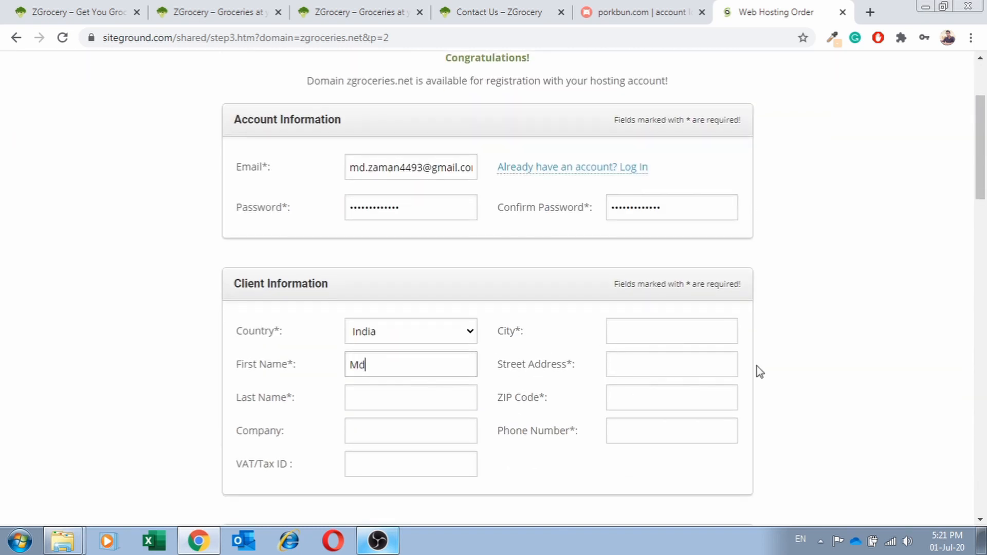
pyautogui.press('Tab')
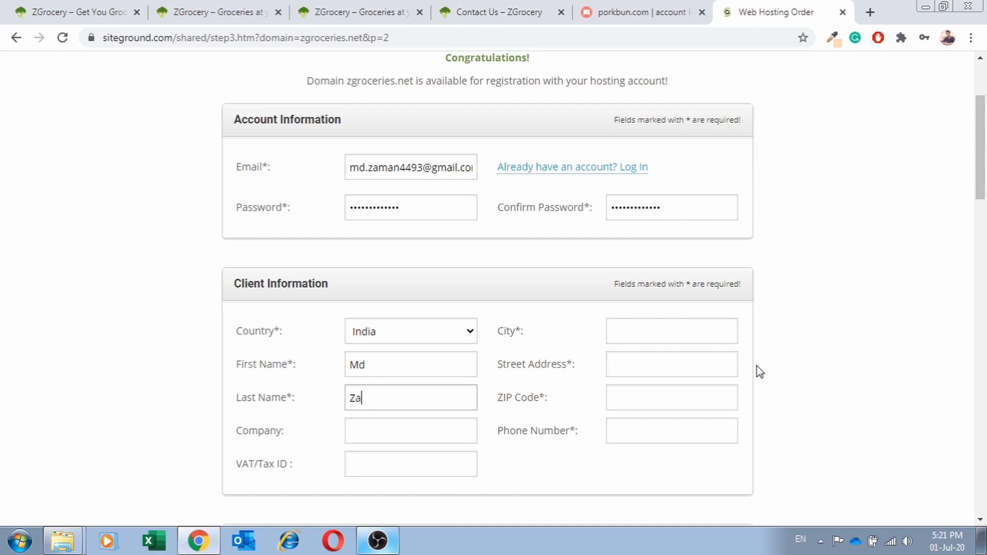
pyautogui.press('Tab')
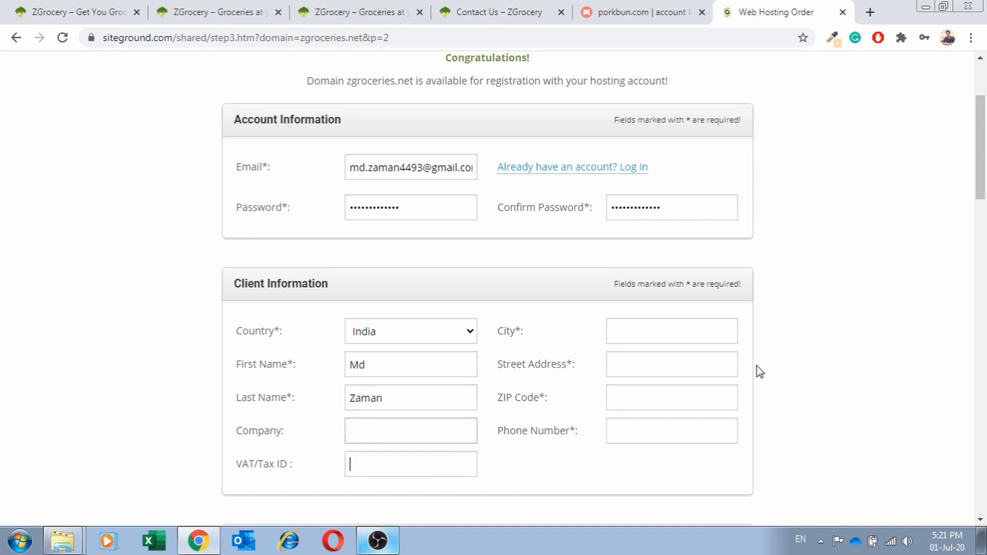
# - Enter the client's city, street address, ZIP code and phone number
pyautogui.press('Tab')
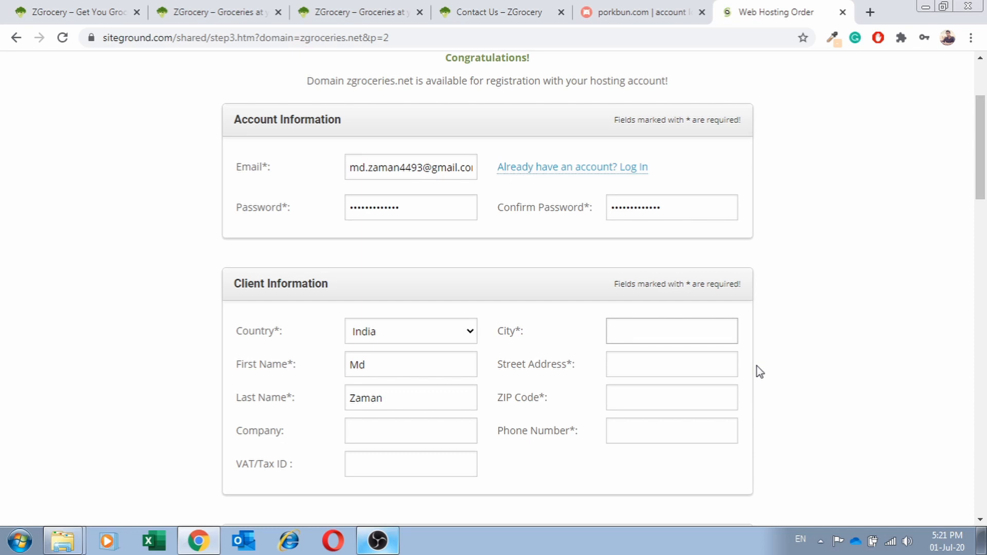
pyautogui.write('Mumbai')
pyautogui.press('Tab')
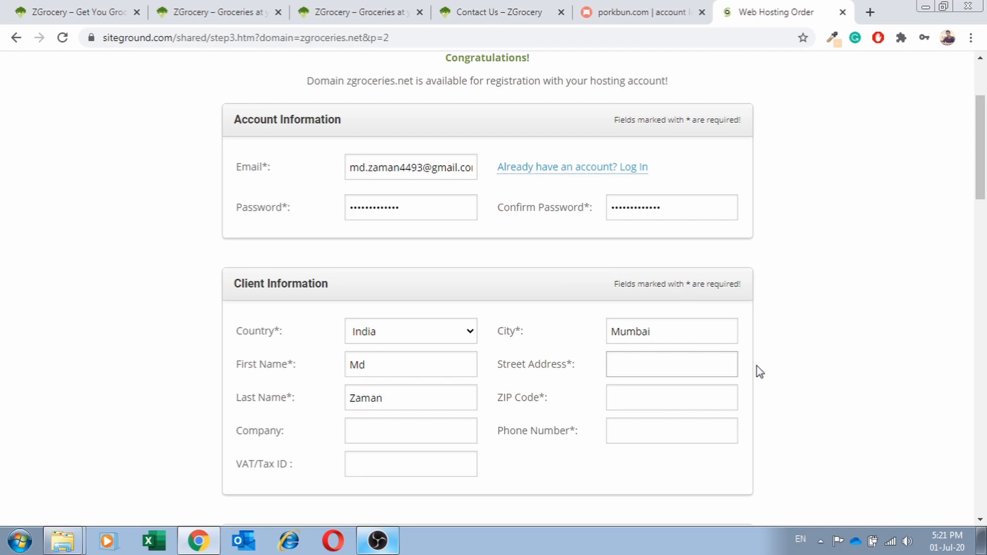
pyautogui.write('Baker Street')
pyautogui.press('Tab')
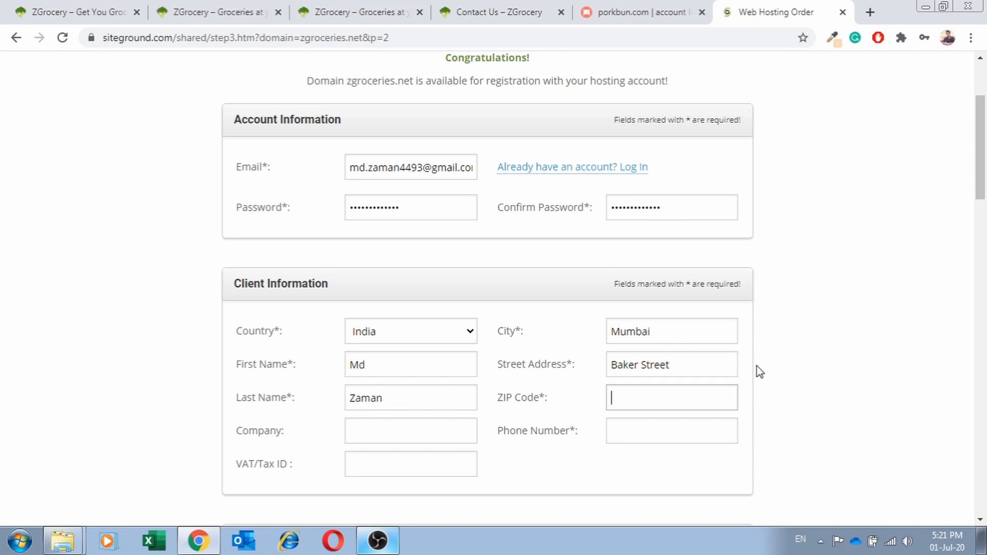
pyautogui.write('400001')
pyautogui.press('Tab')
pyautogui.write('12')
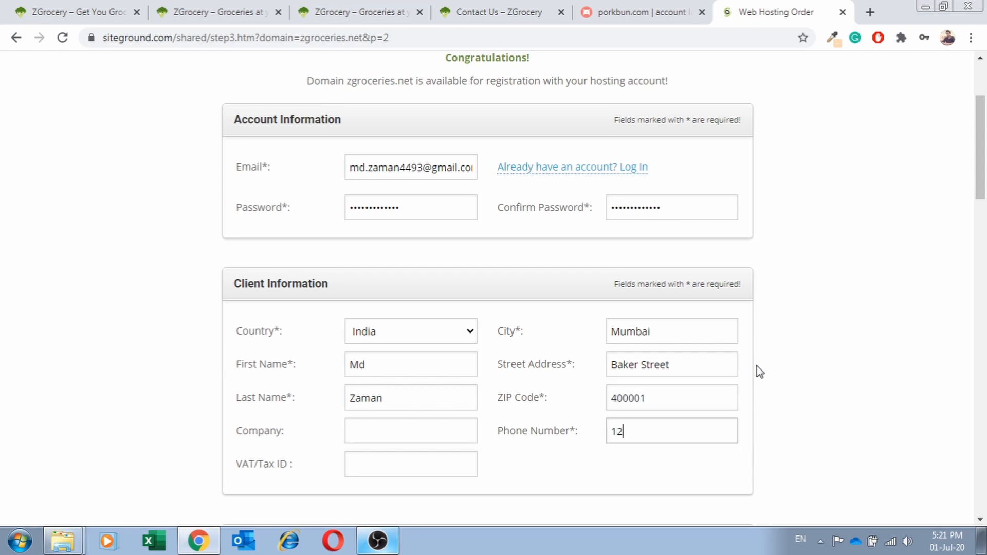
pyautogui.write('34567890')
pyautogui.click(756, 366)
pyautogui.scroll(-3, 756, 366)
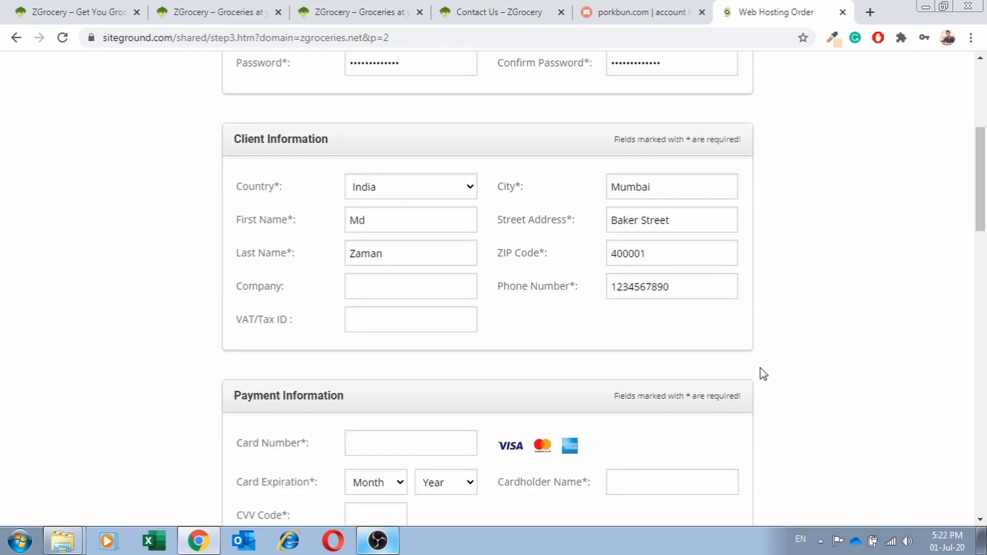
# - Review the purchase information and leave Domain Privacy unticked
pyautogui.scroll(-1, 760, 368)
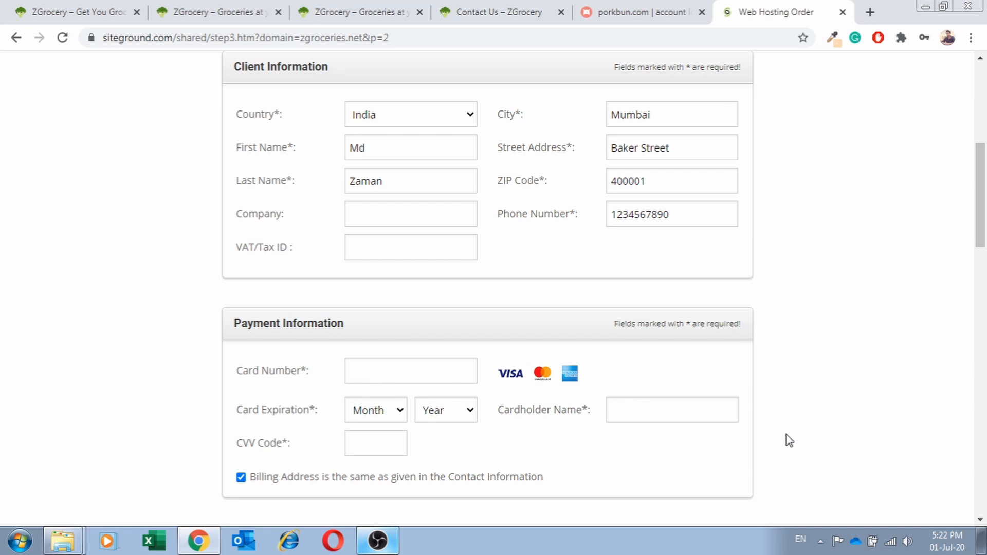
pyautogui.scroll(-5, 788, 437)
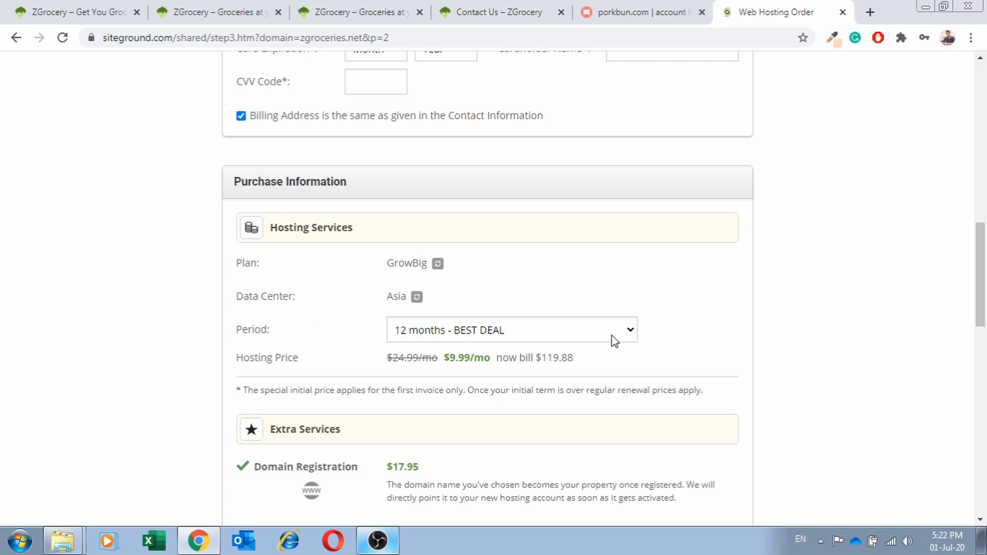
pyautogui.scroll(-3, 700, 331)
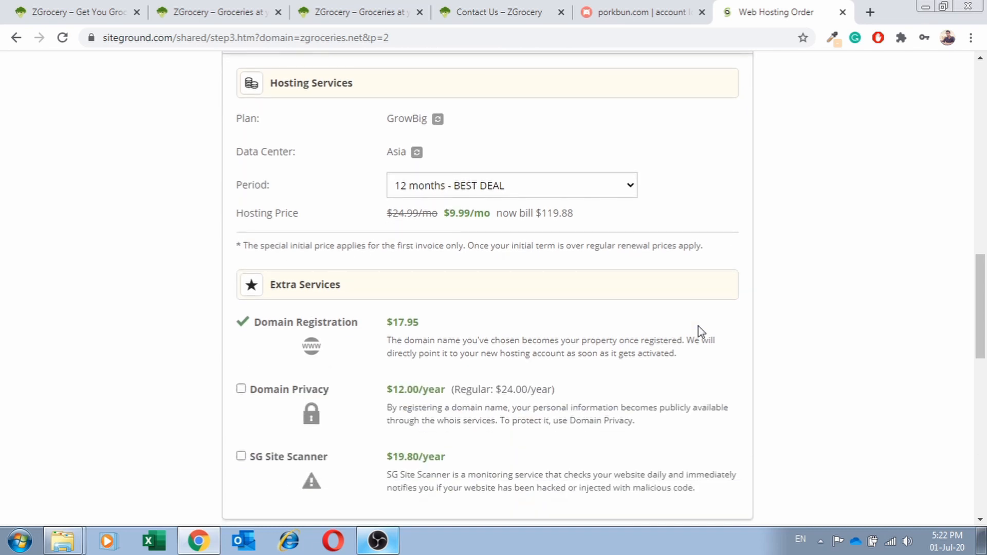
pyautogui.click(240, 388)
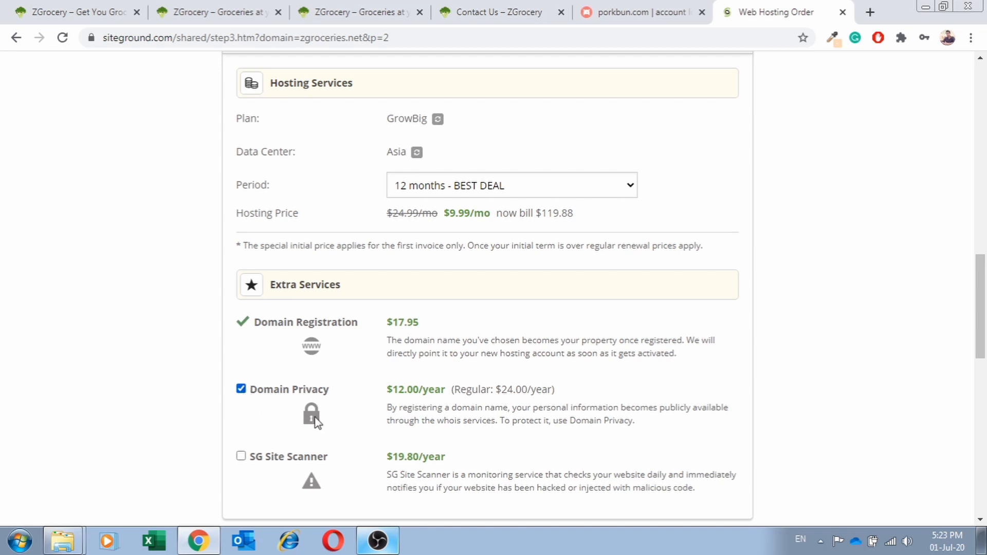
pyautogui.click(241, 389)
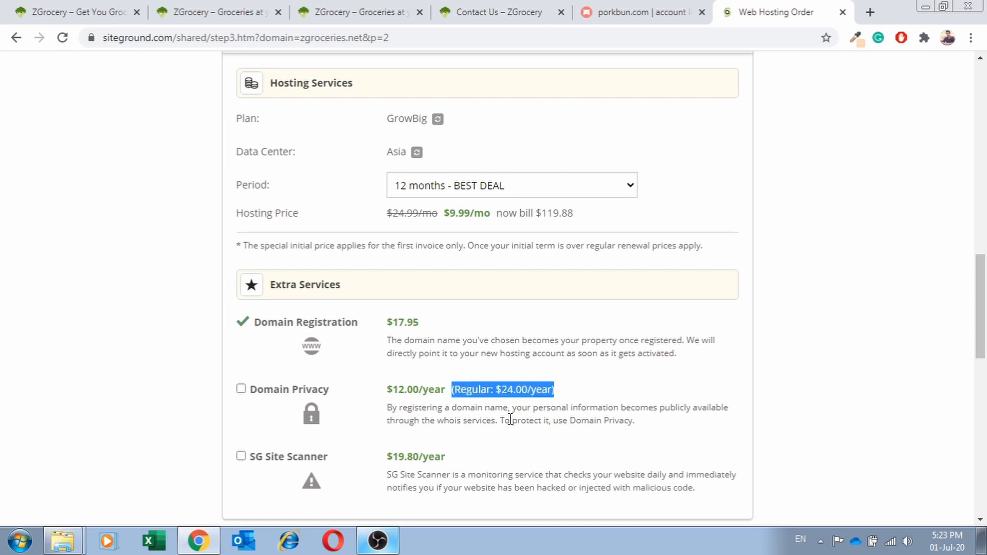
# - Tick the Terms of Service confirmation checkbox
pyautogui.scroll(2, 572, 395)
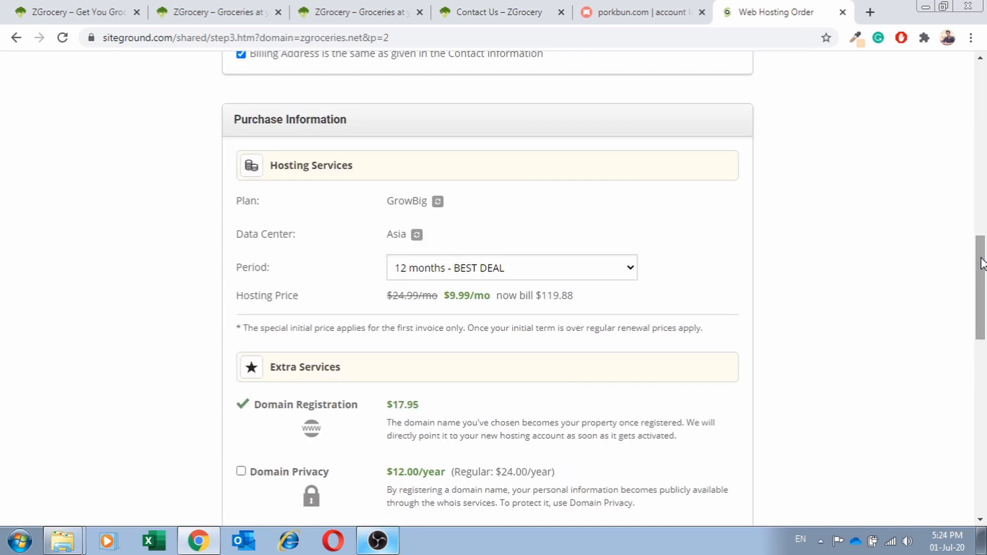
pyautogui.scroll(-9, 324, 252)
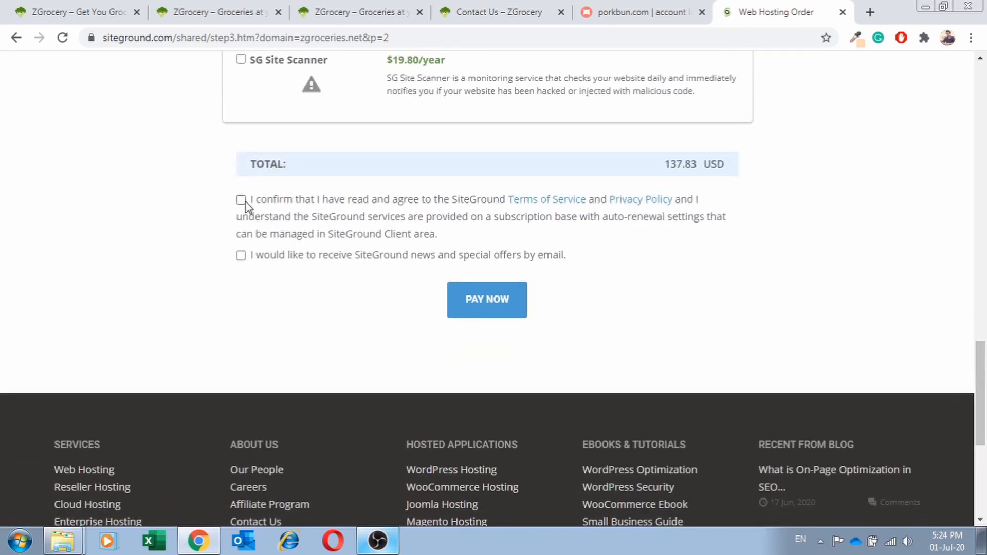
pyautogui.click(241, 200)
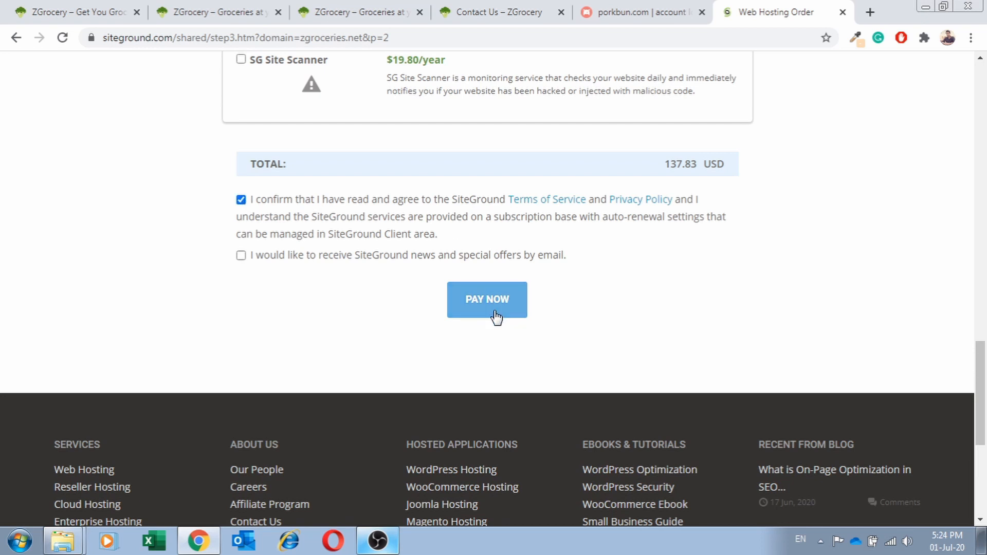
pyautogui.scroll(-1, 497, 314)
pyautogui.scroll(2, 554, 298)
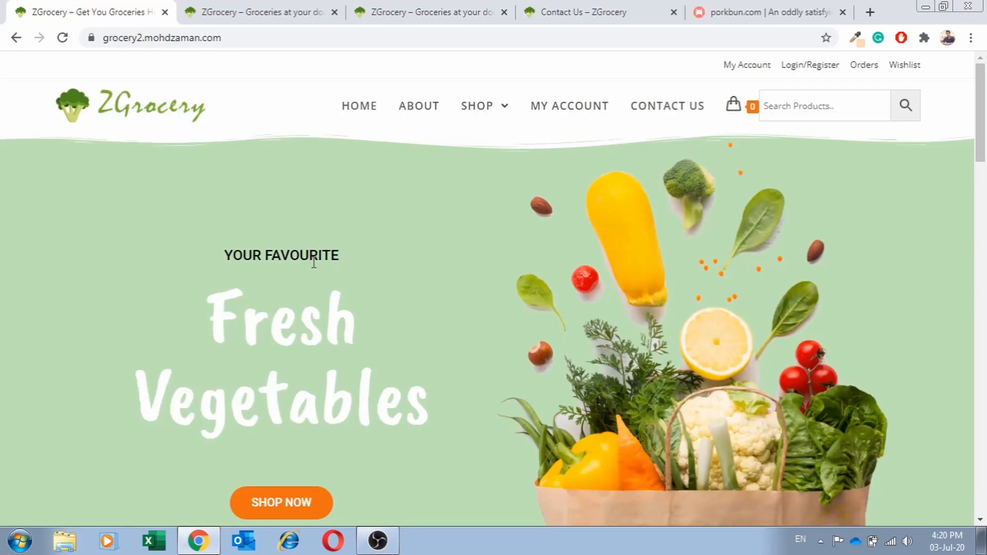
# - Go to my.siteground.com in a new tab
pyautogui.click(869, 12)
pyautogui.write('m')
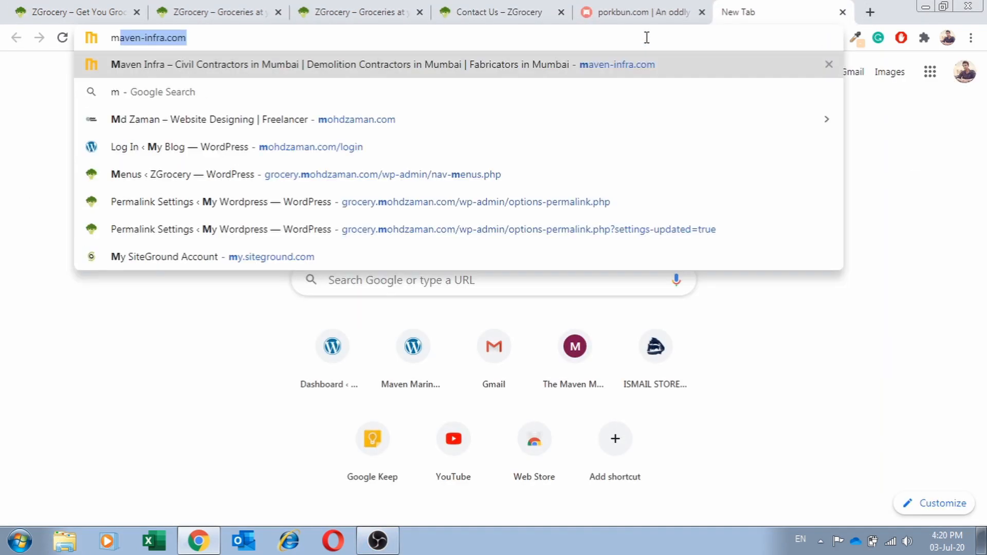
pyautogui.write('y.sitegrou')
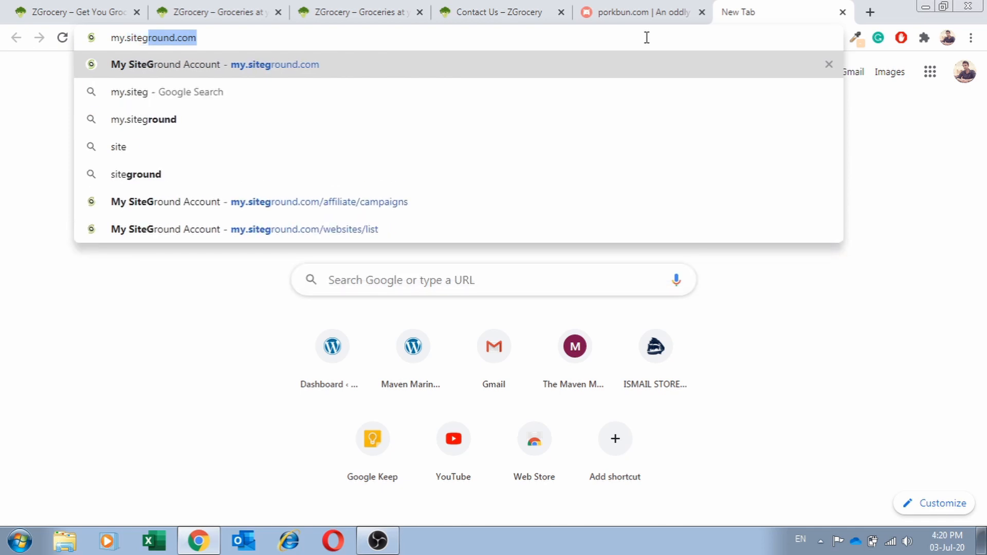
pyautogui.write('nd.com')
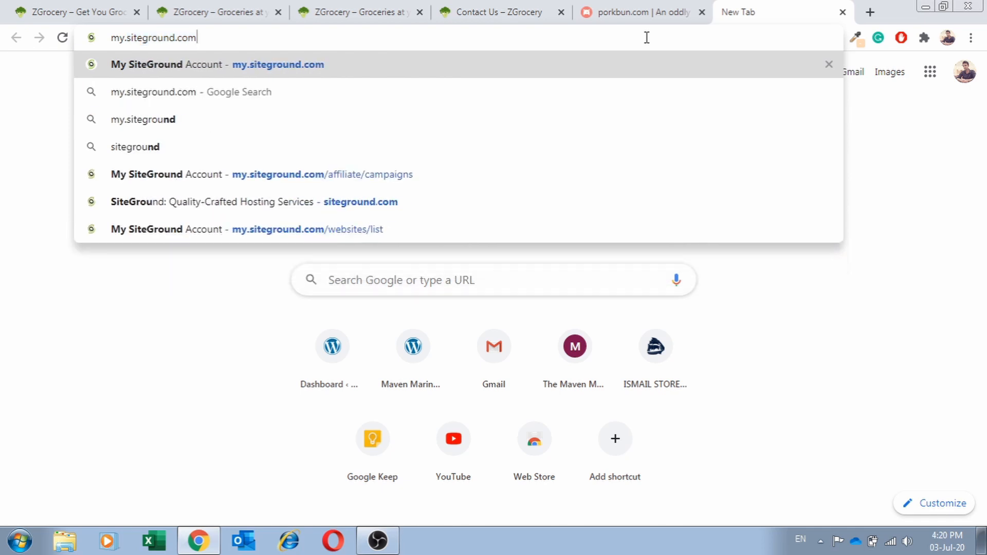
pyautogui.press('Return')
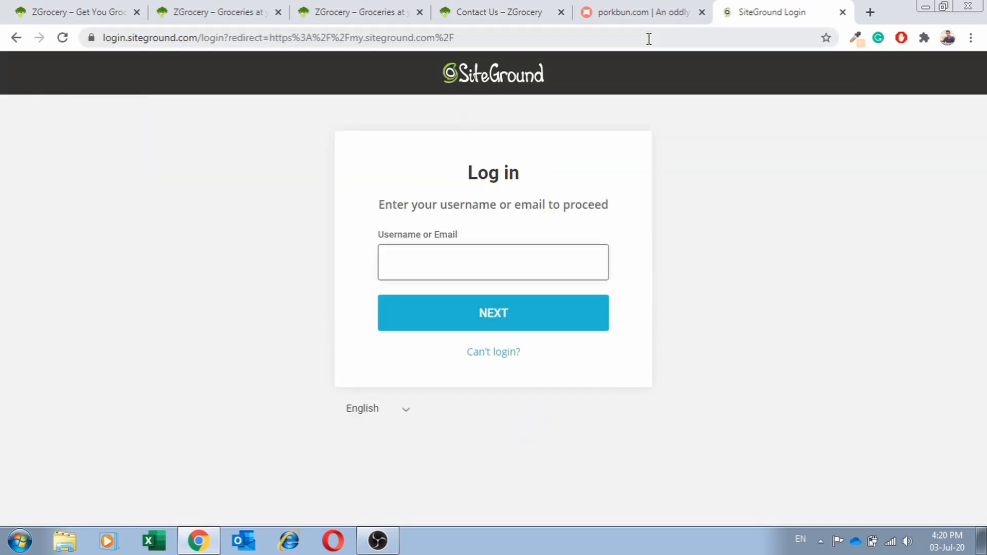
# - Log in with the account's e-mail and password
pyautogui.click(519, 260)
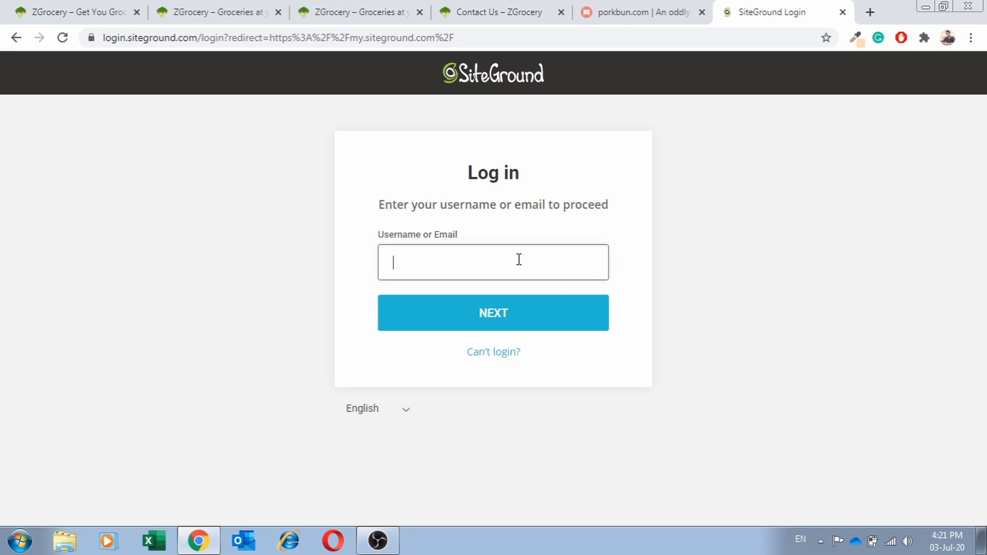
pyautogui.press('Return')
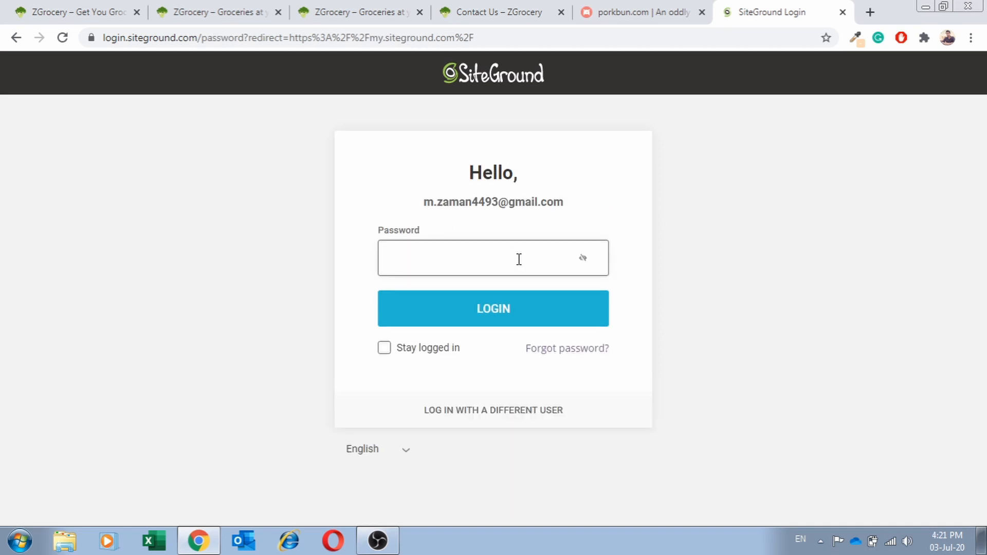
pyautogui.write('•••••••••••')
pyautogui.press('Return')
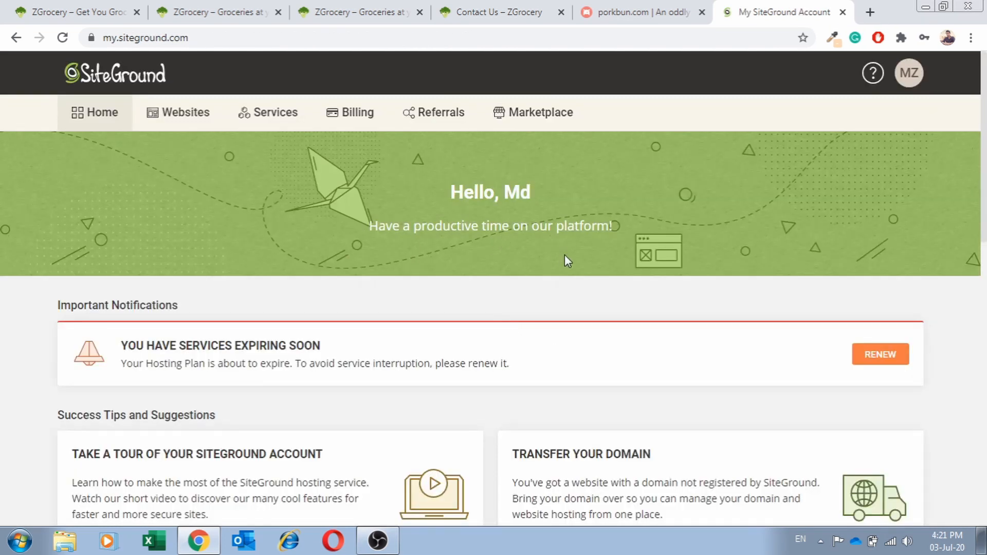
pyautogui.click(171, 109)
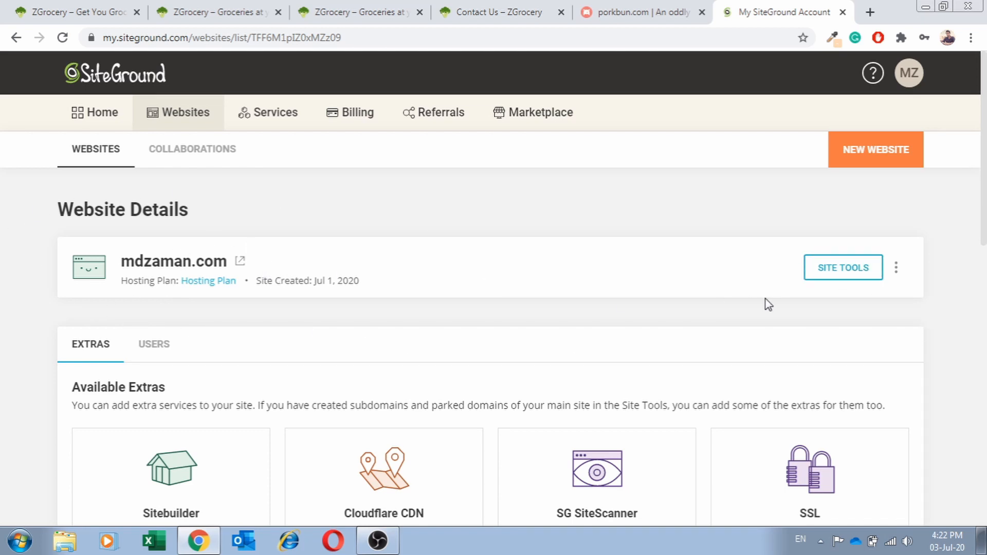
pyautogui.click(830, 272)
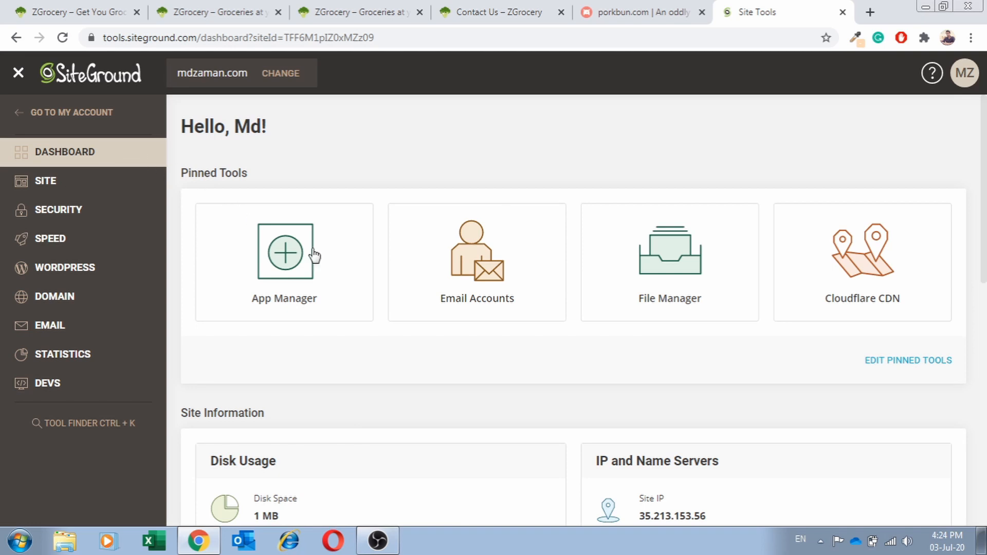
pyautogui.scroll(-2, 617, 359)
pyautogui.scroll(-3, 674, 370)
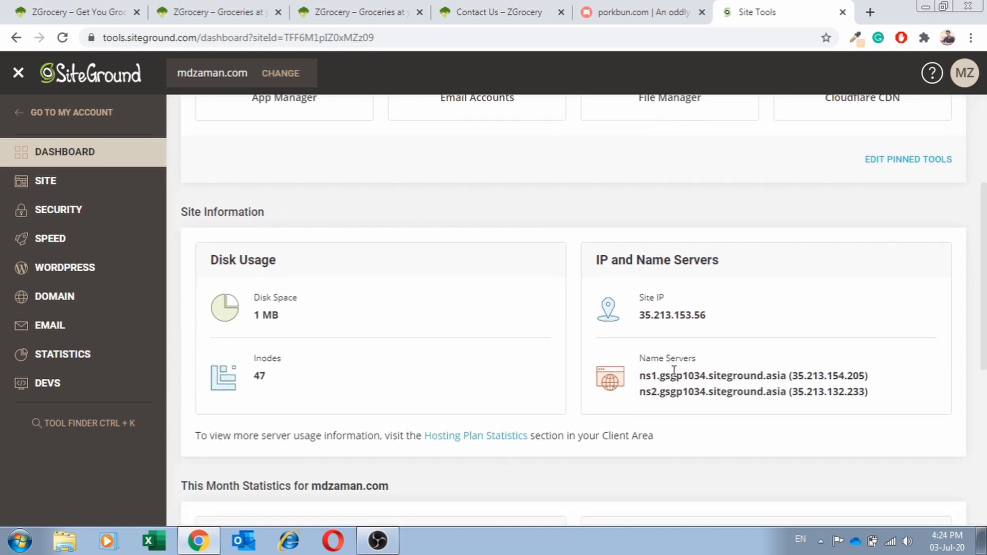
pyautogui.scroll(-1, 721, 371)
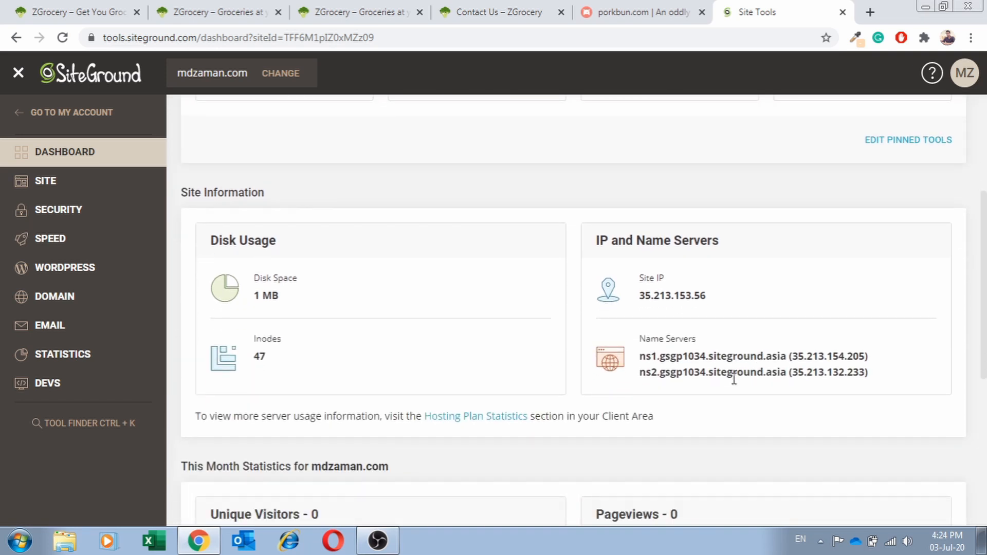
# - Load porkbun.com in a new browser tab
pyautogui.click(869, 12)
pyautogui.click(742, 41)
pyautogui.write('porkbun.com')
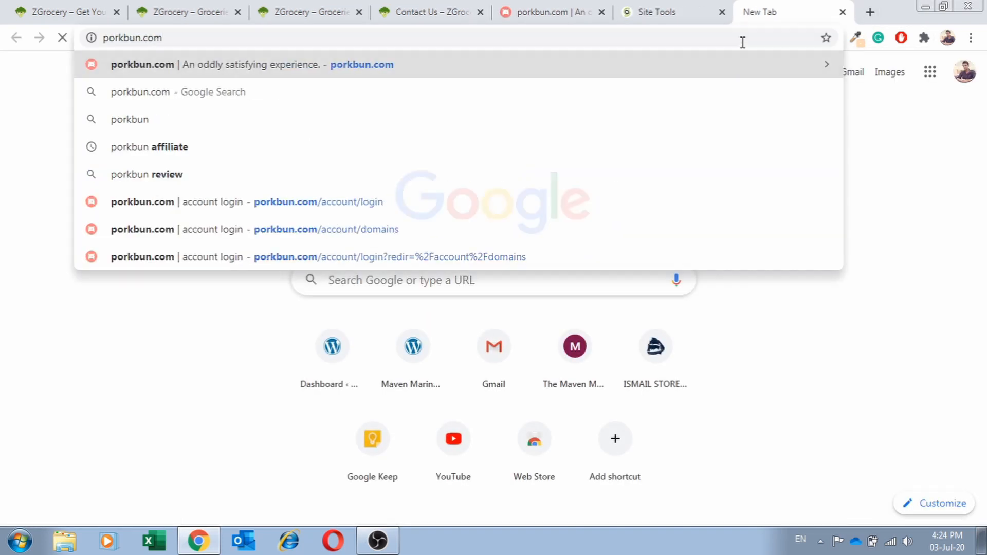
pyautogui.press('Return')
# - Sign in to Porkbun with the account e-mail and password
pyautogui.click(786, 89)
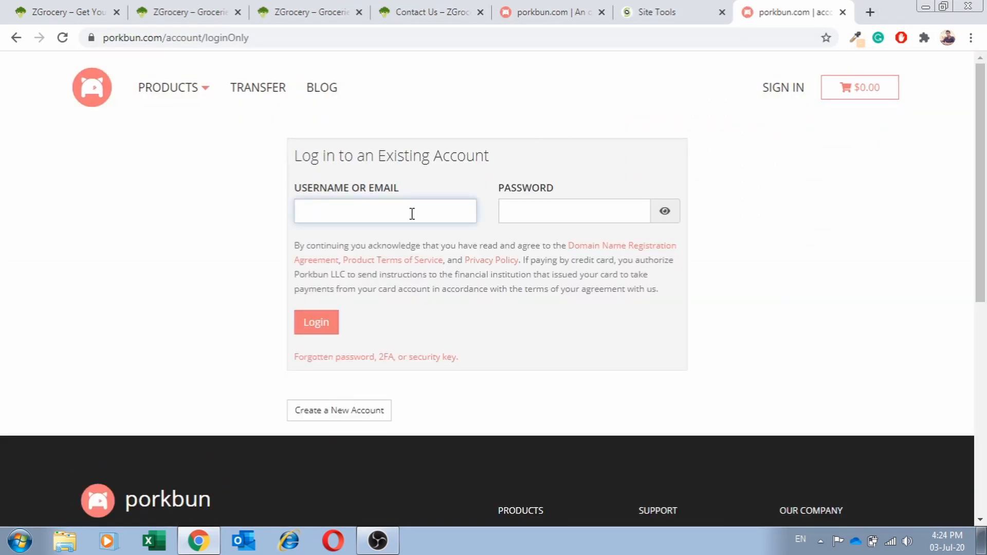
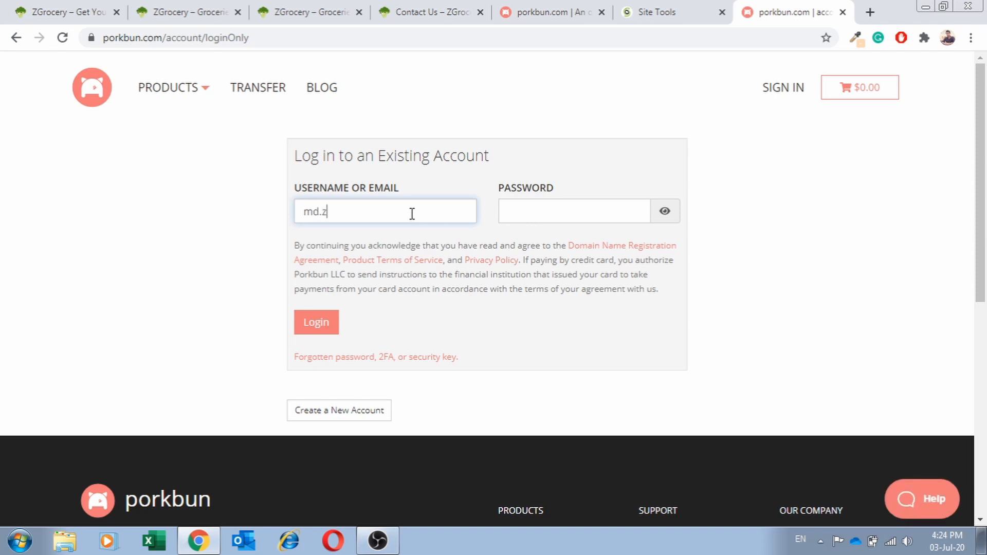
pyautogui.press('Tab')
pyautogui.write('••')
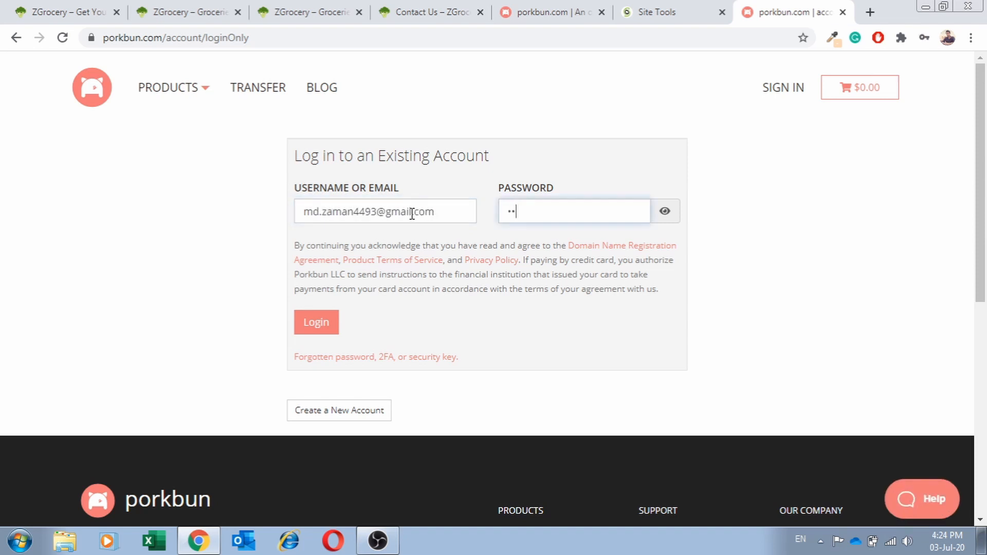
pyautogui.write('••••••••')
pyautogui.press('Return')
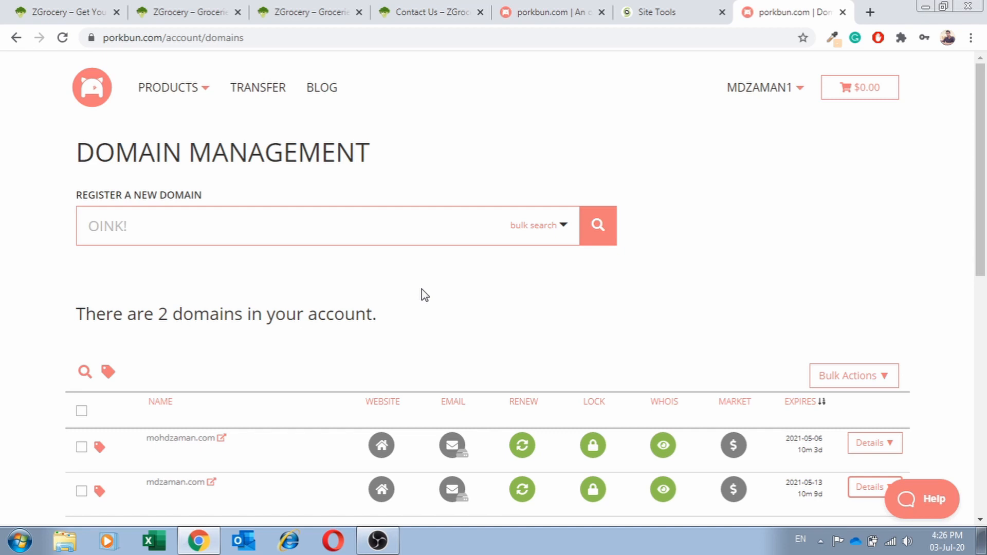
pyautogui.moveTo(982, 225); pyautogui.dragTo(980, 307)
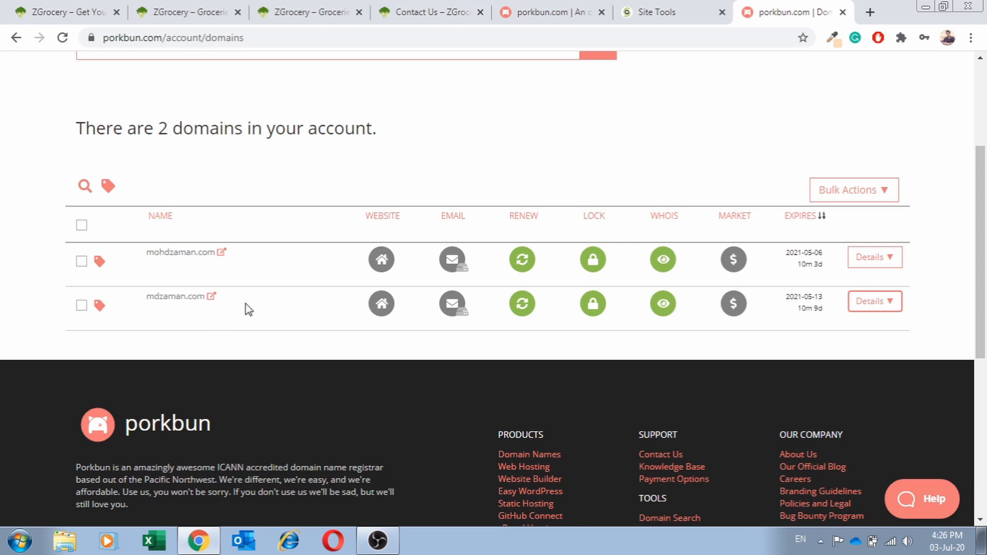
pyautogui.click(888, 303)
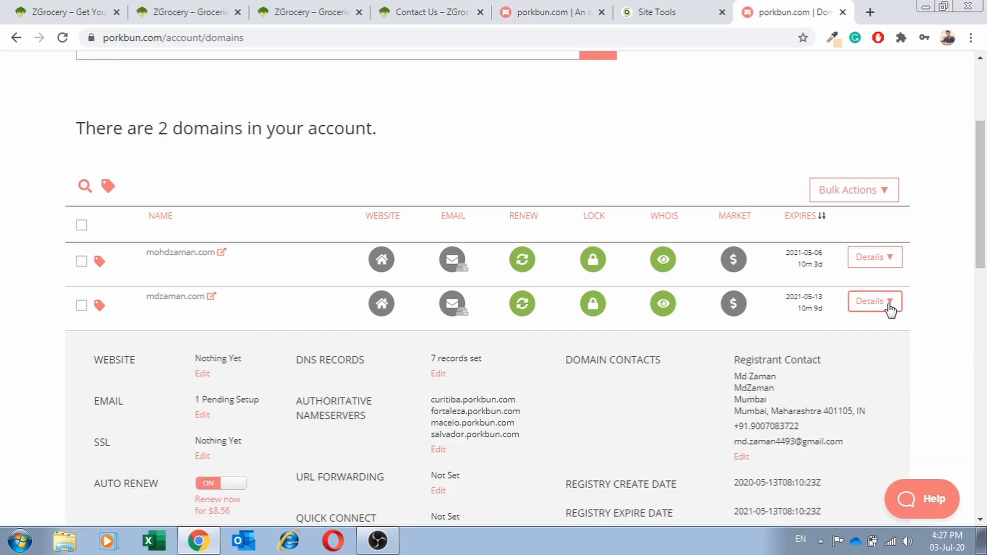
pyautogui.scroll(-2, 891, 307)
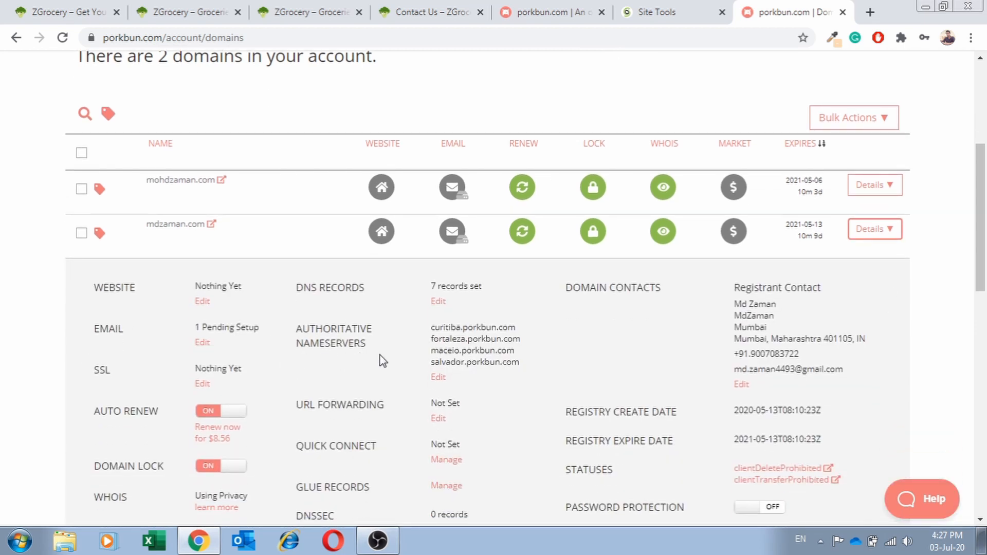
pyautogui.click(438, 377)
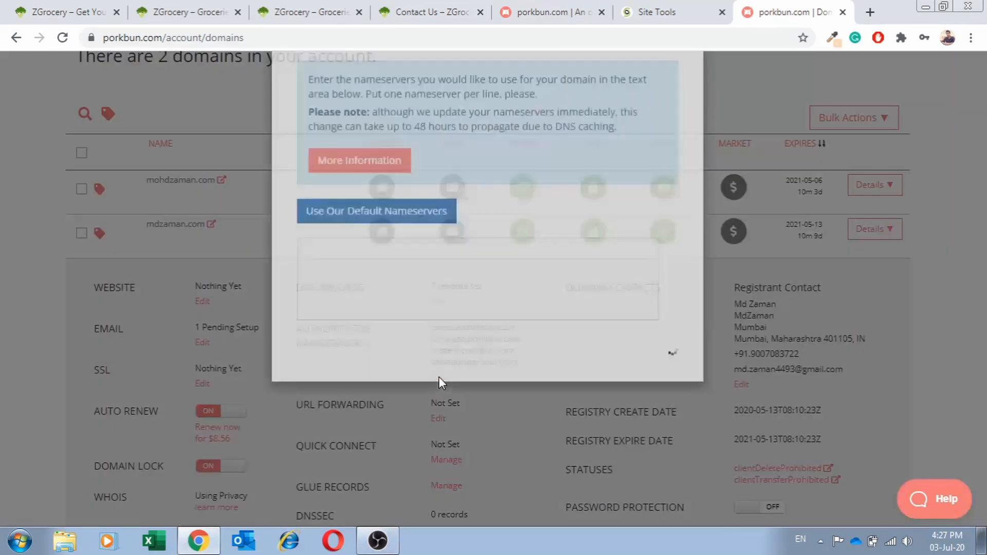
pyautogui.moveTo(442, 336); pyautogui.dragTo(242, 267)
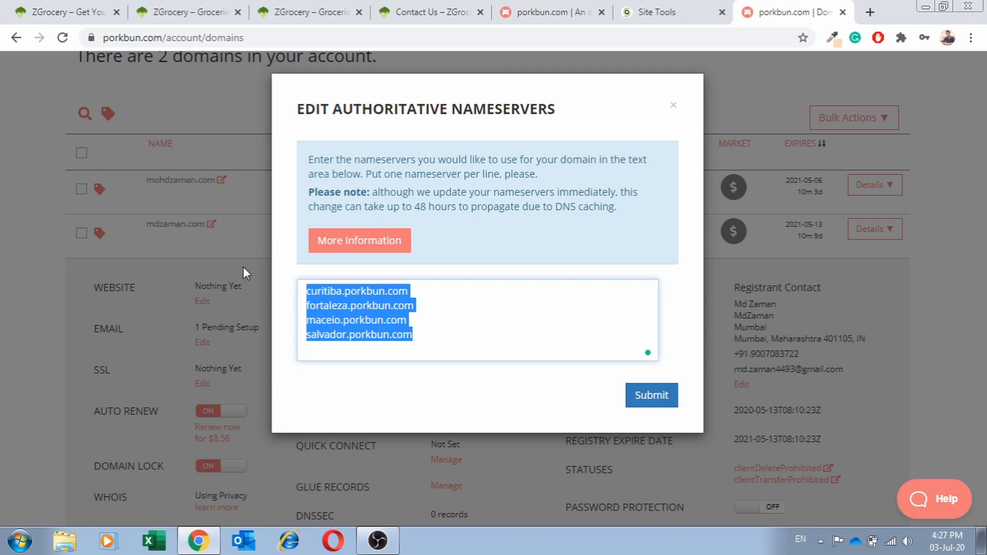
pyautogui.press('BackSpace')
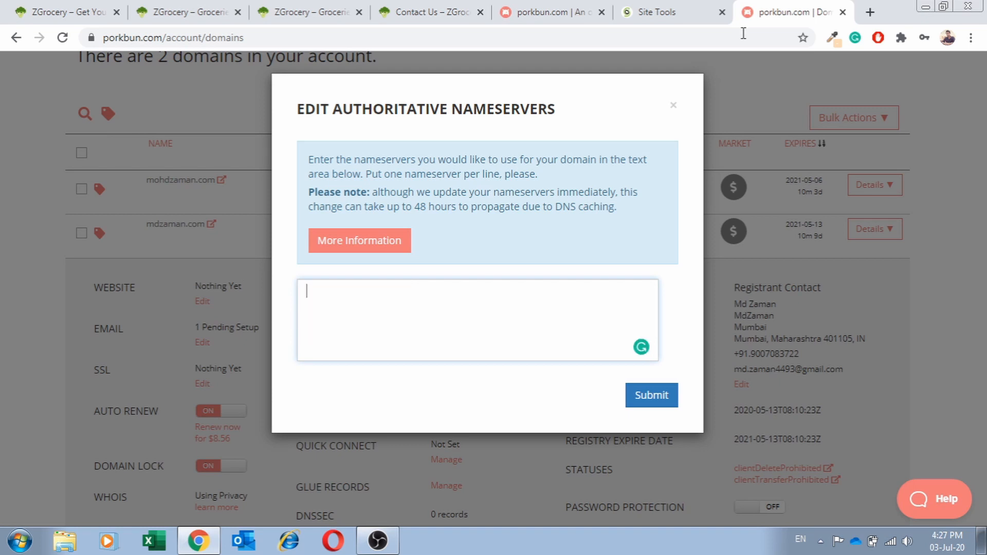
# - Copy ns1.gsgp1034.siteground.asia from Site Tools and paste it as the first nameserver
pyautogui.click(663, 11)
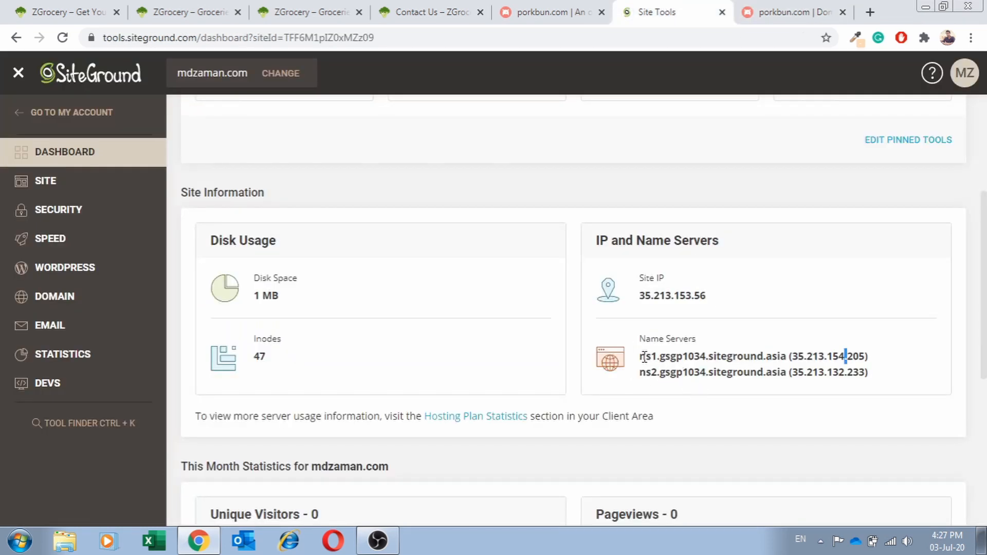
pyautogui.moveTo(641, 356); pyautogui.dragTo(786, 355)
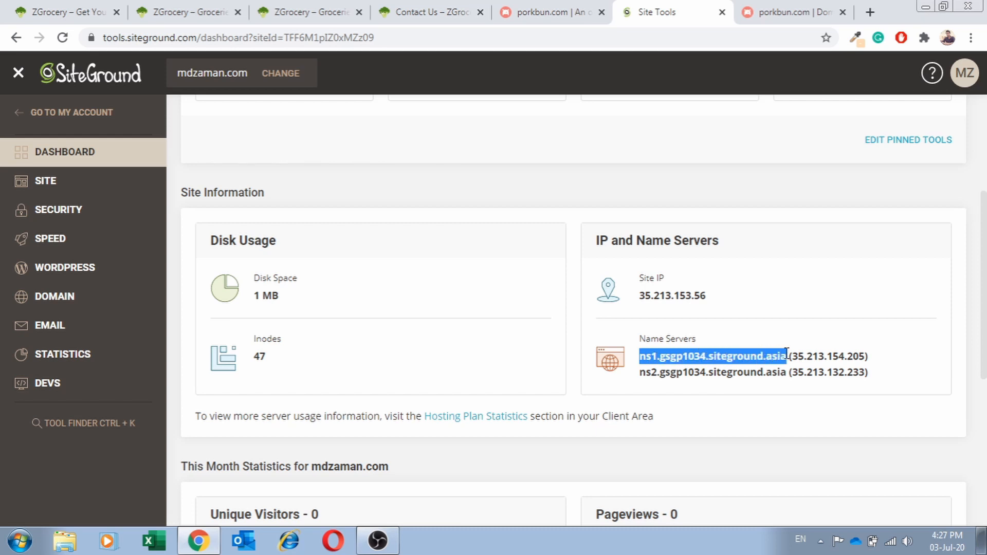
pyautogui.rightClick(754, 358)
pyautogui.click(779, 368)
pyautogui.click(761, 11)
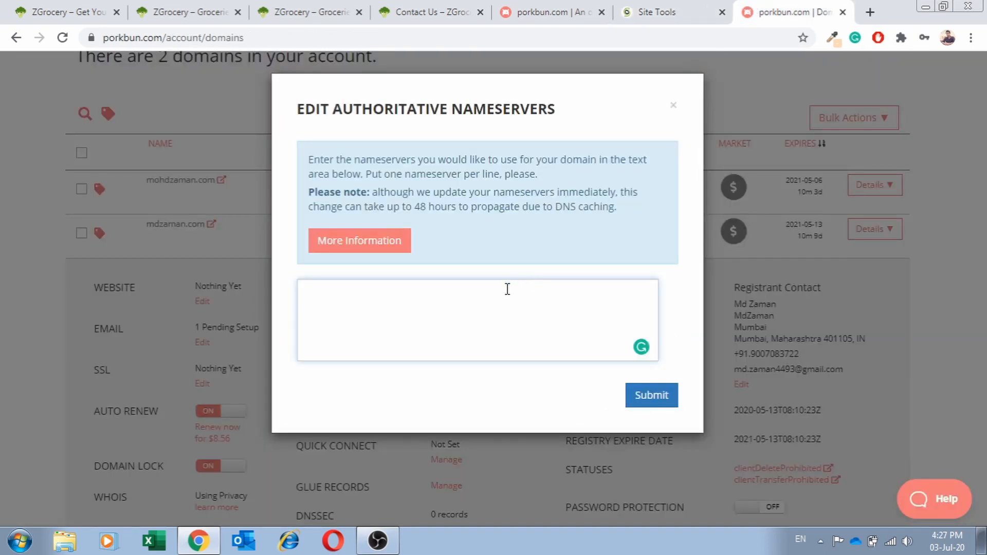
pyautogui.hotkey('ctrl', 'v')
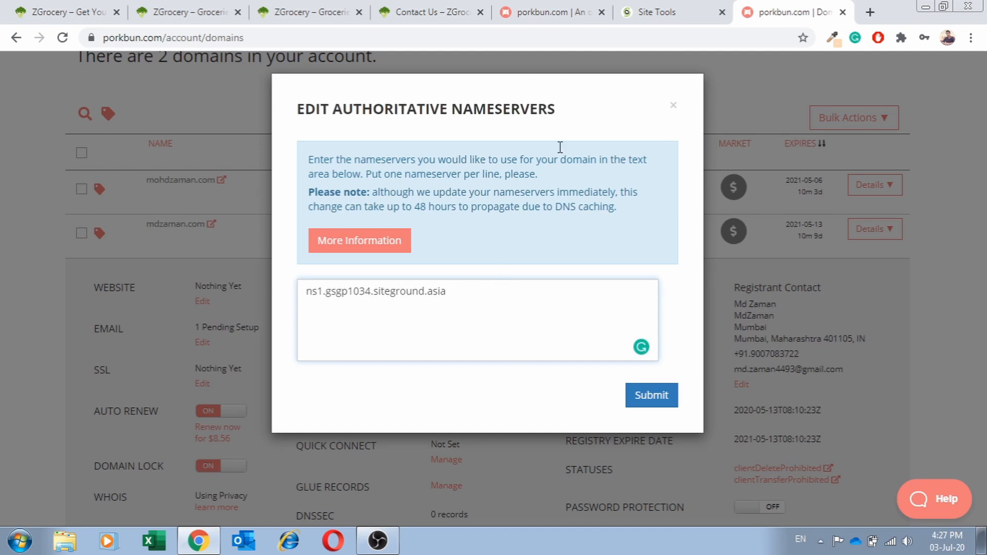
pyautogui.press('Return')
# - Add ns2.gsgp1034.siteground.asia as the second nameserver and submit the change
pyautogui.click(640, 9)
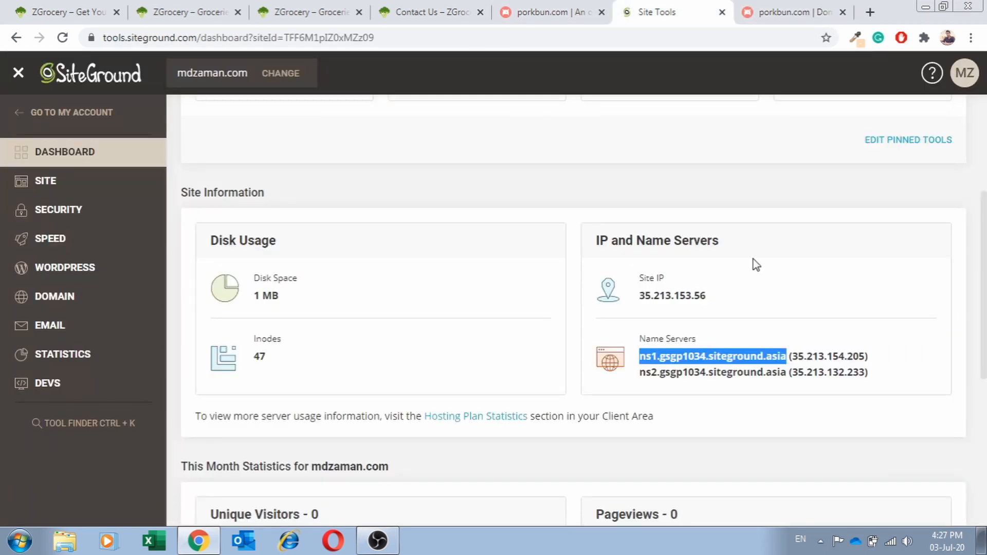
pyautogui.moveTo(640, 374); pyautogui.dragTo(787, 380)
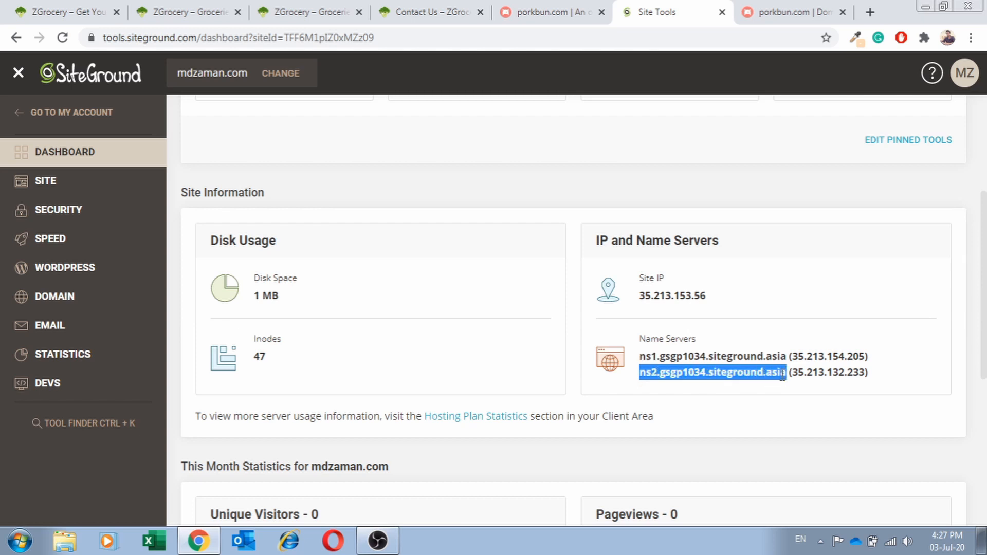
pyautogui.rightClick(751, 371)
pyautogui.click(768, 378)
pyautogui.click(791, 12)
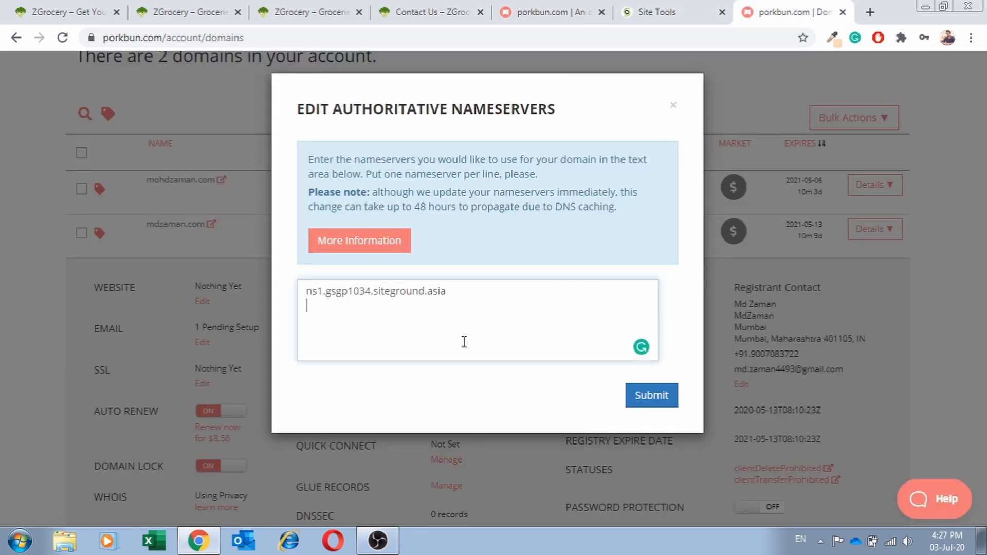
pyautogui.hotkey('ctrl', 'v')
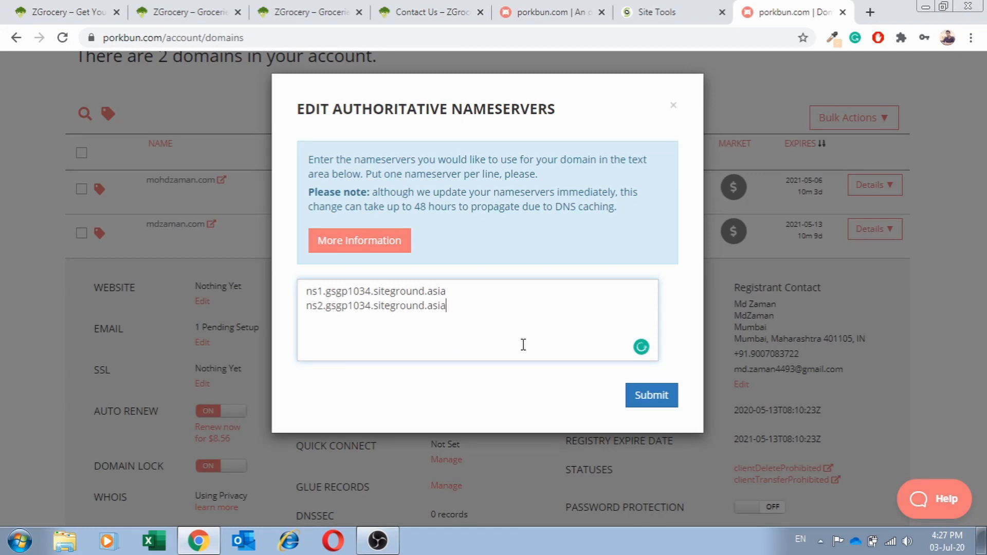
pyautogui.click(663, 397)
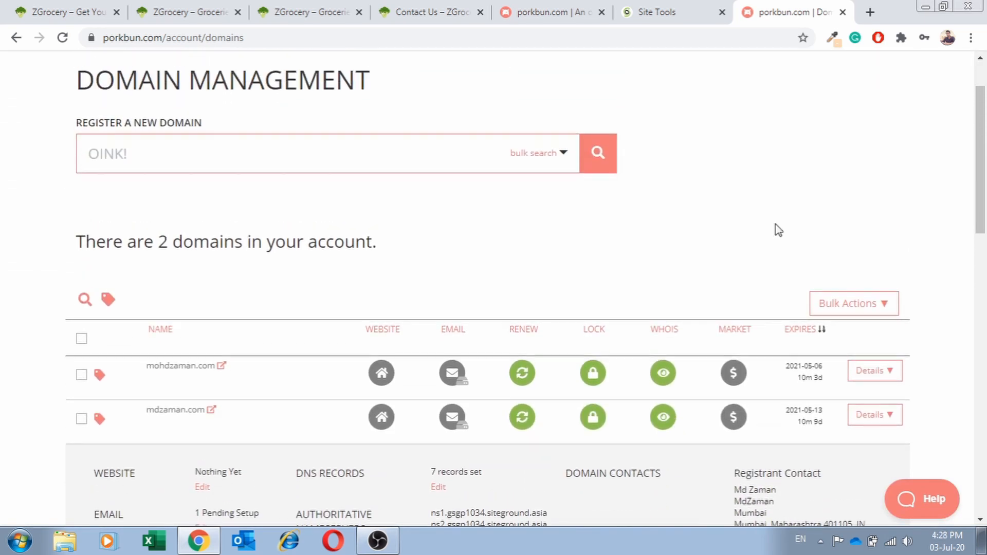
pyautogui.click(661, 10)
# - Go to the SSL Manager under Security in Site Tools
pyautogui.click(810, 254)
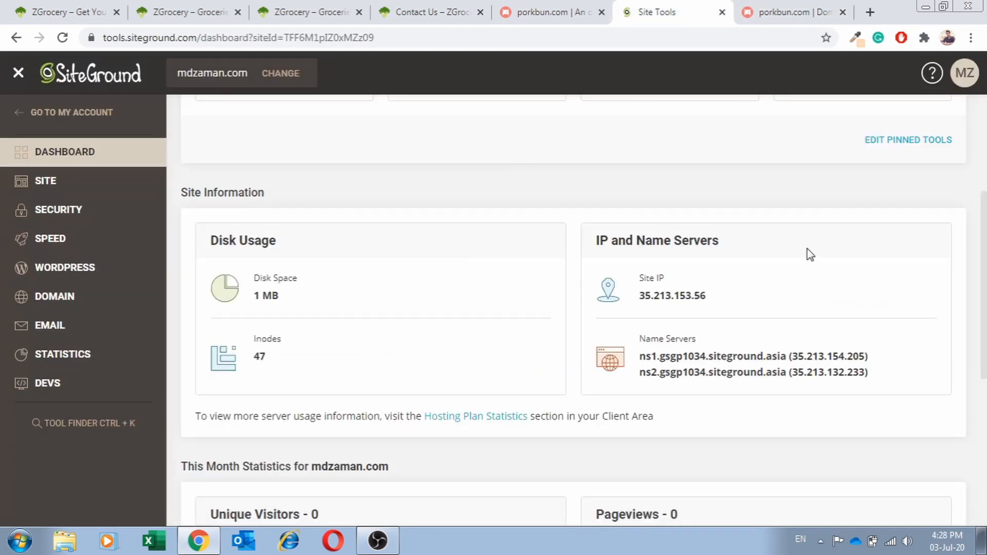
pyautogui.scroll(3, 641, 321)
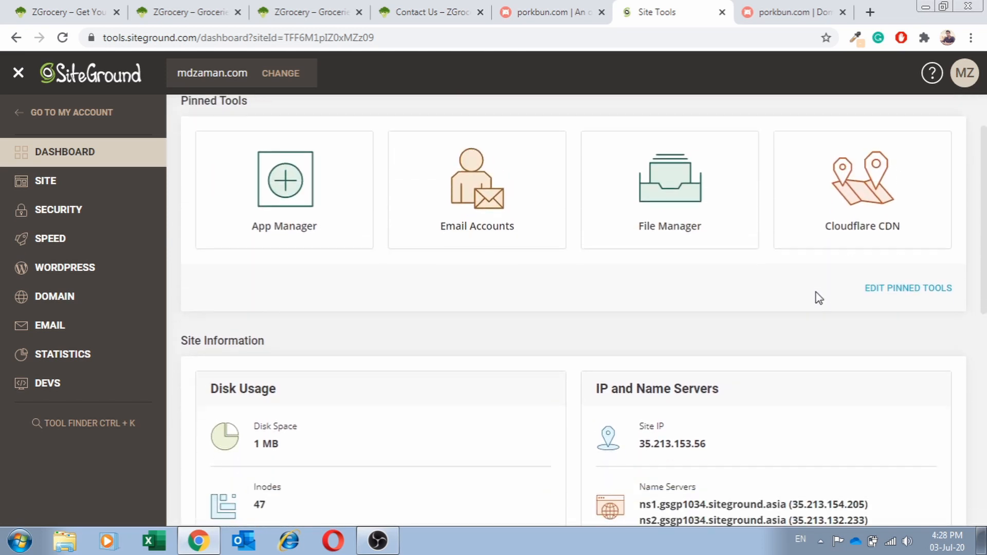
pyautogui.scroll(1, 617, 298)
pyautogui.scroll(-2, 381, 299)
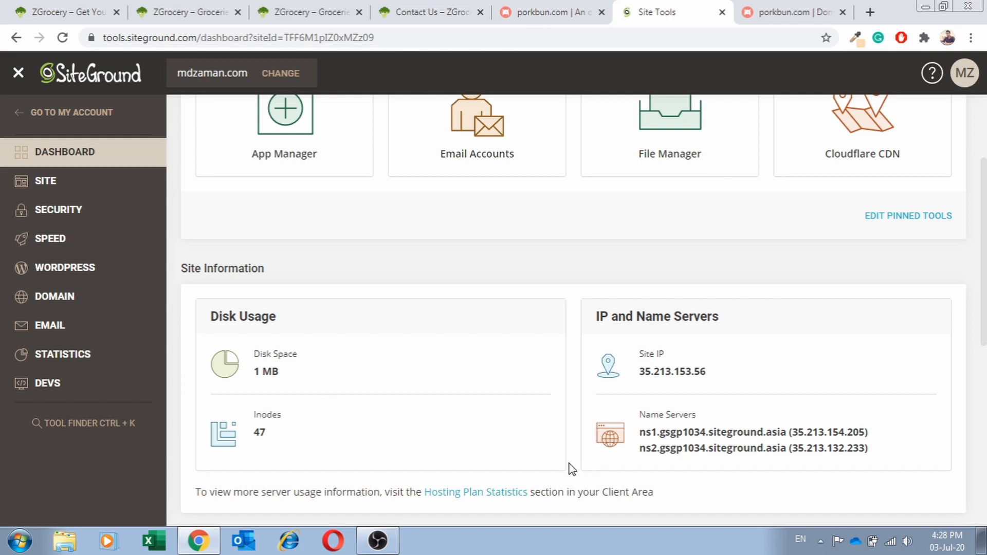
pyautogui.scroll(-2, 569, 468)
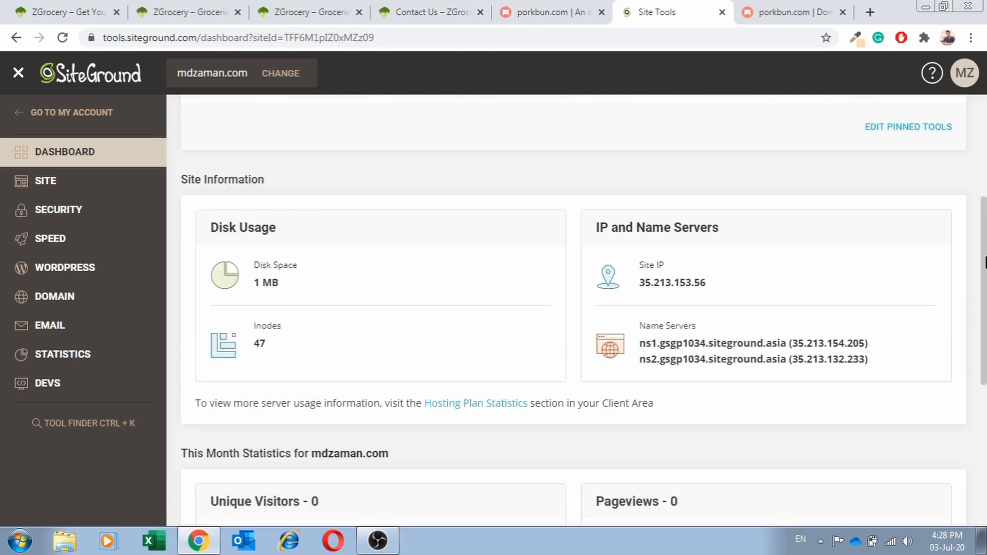
pyautogui.click(78, 211)
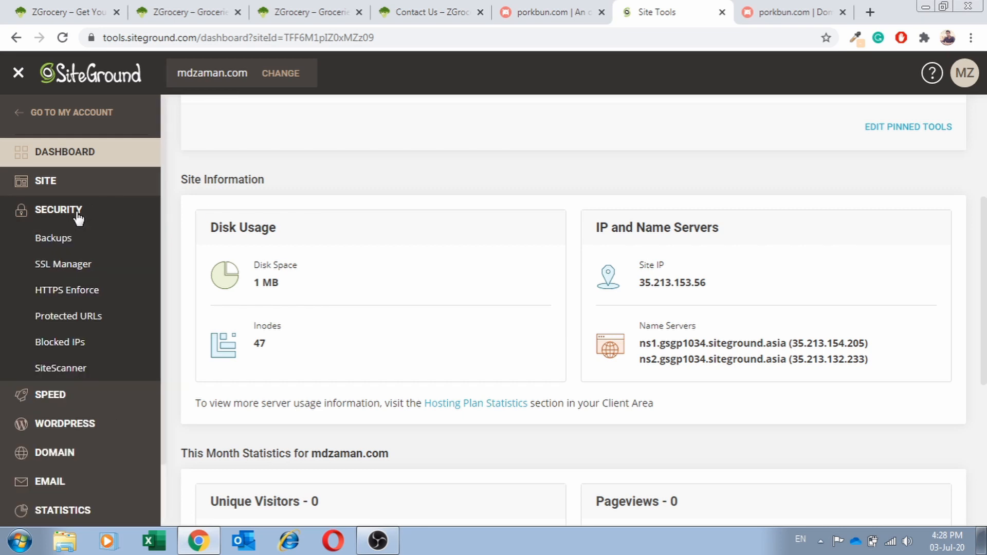
pyautogui.click(63, 264)
pyautogui.scroll(-3, 460, 299)
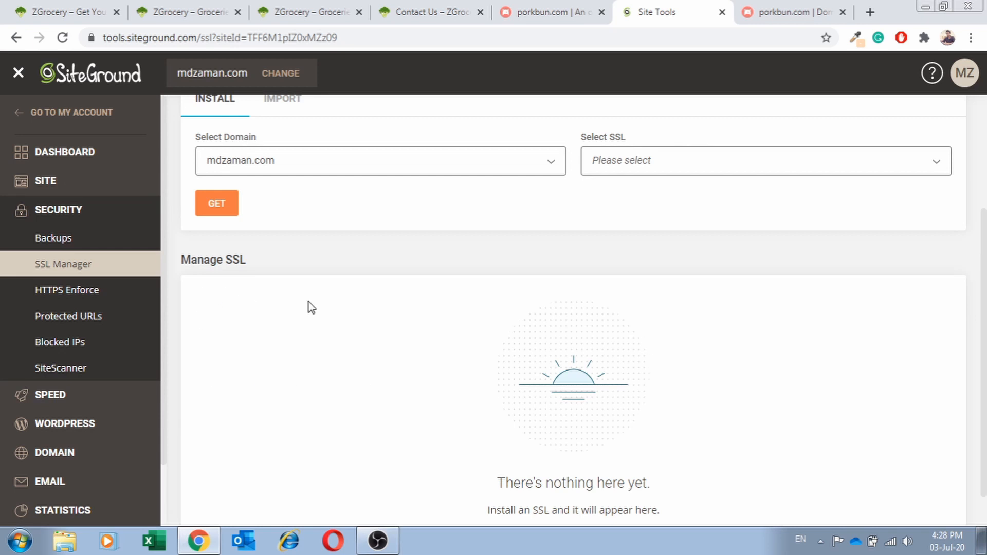
pyautogui.scroll(3, 976, 195)
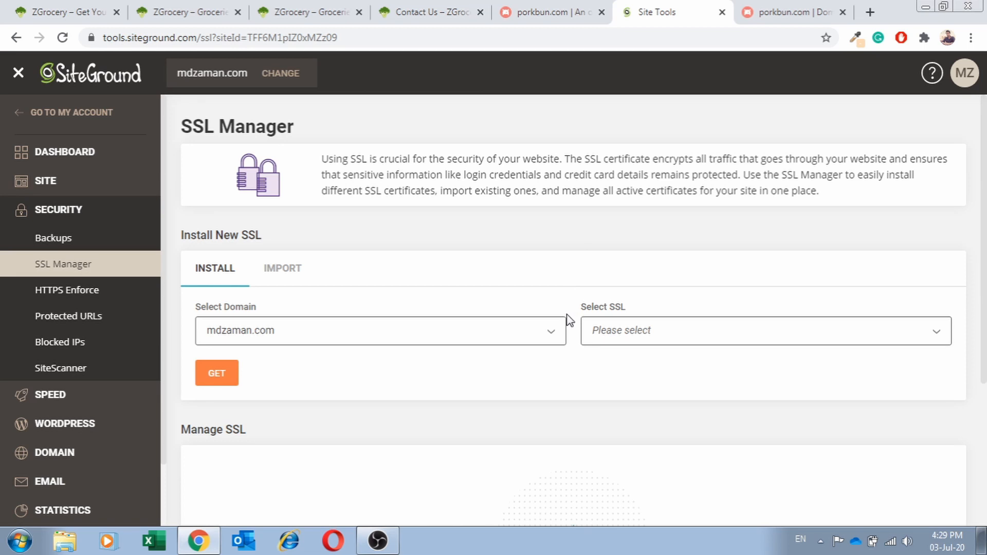
pyautogui.scroll(-2, 985, 298)
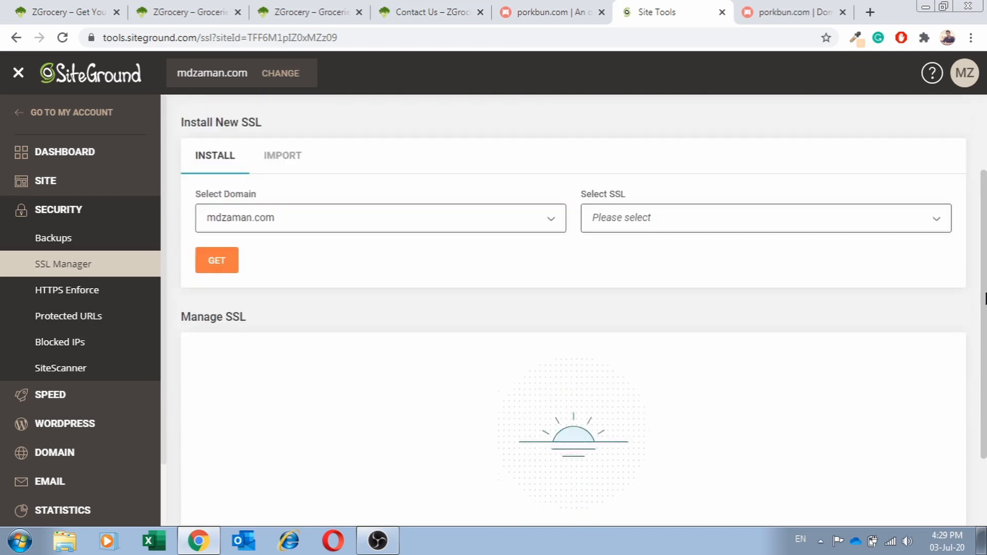
pyautogui.scroll(-2, 985, 298)
pyautogui.scroll(3, 985, 231)
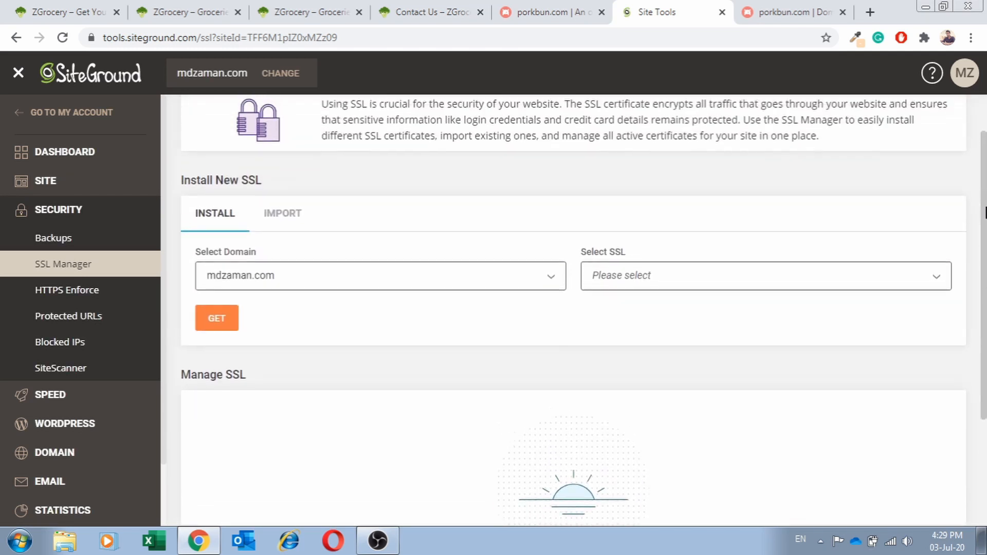
pyautogui.scroll(1, 985, 213)
pyautogui.click(493, 338)
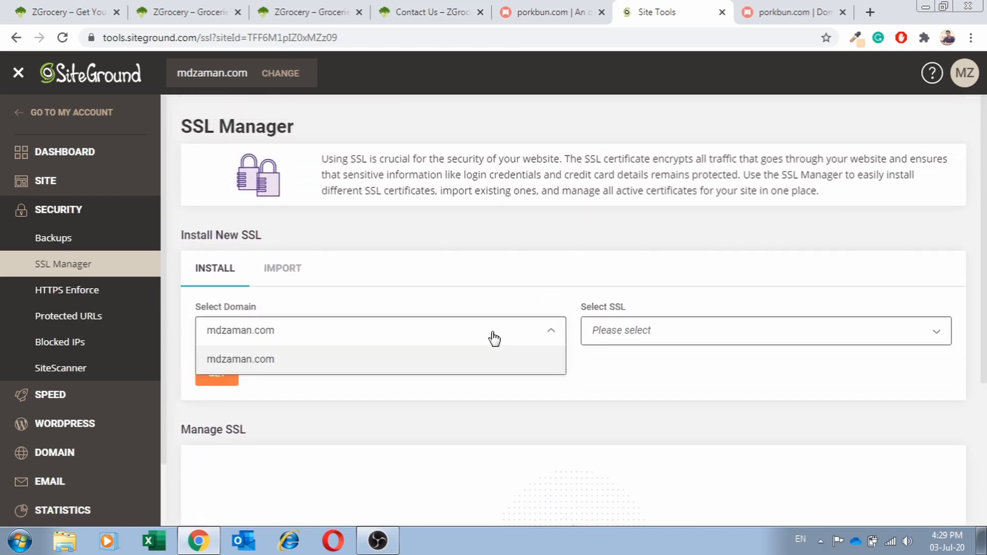
pyautogui.click(429, 365)
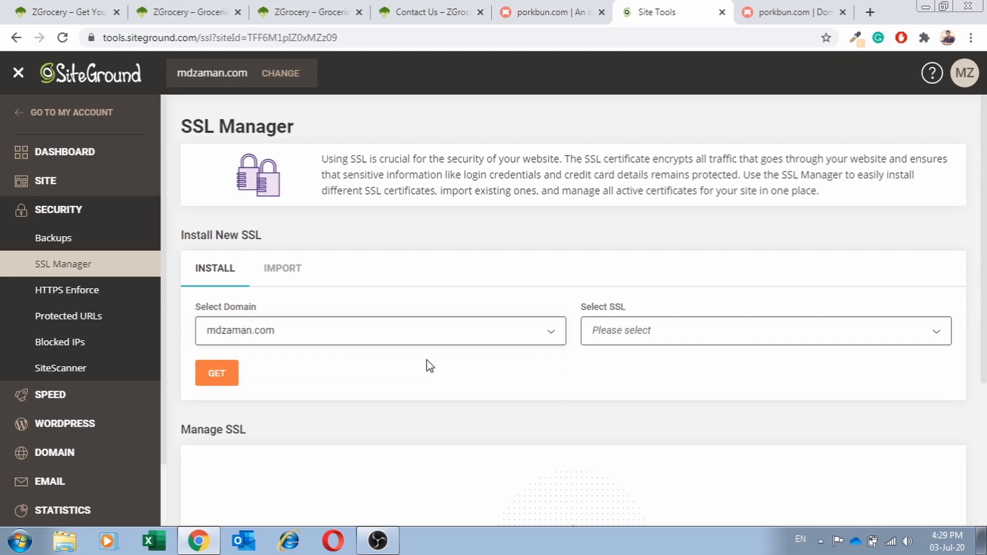
pyautogui.click(709, 340)
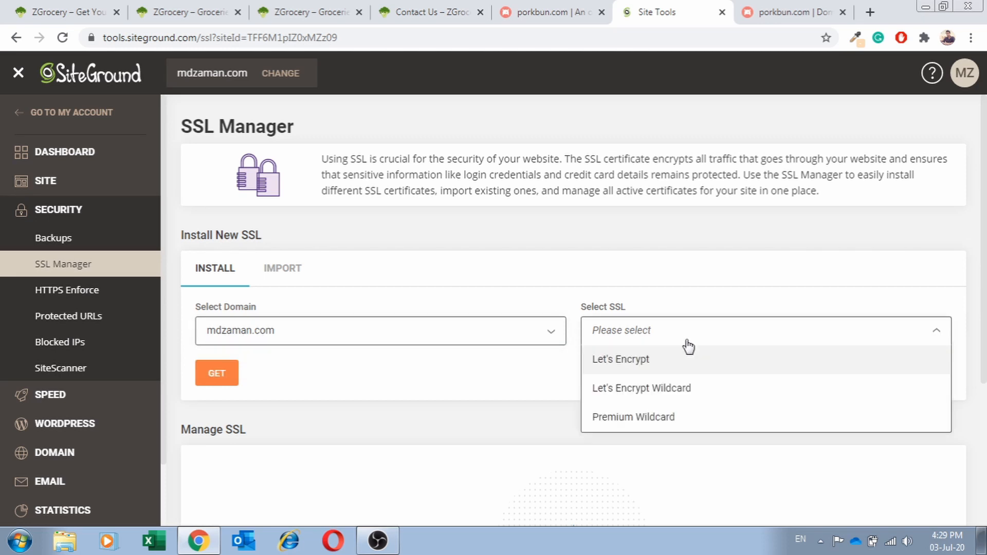
pyautogui.click(684, 370)
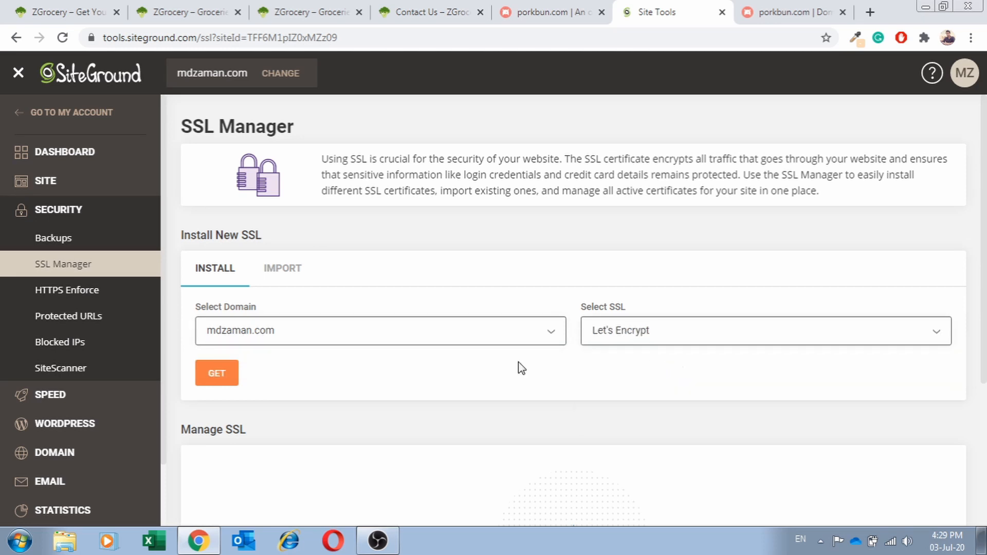
pyautogui.click(226, 378)
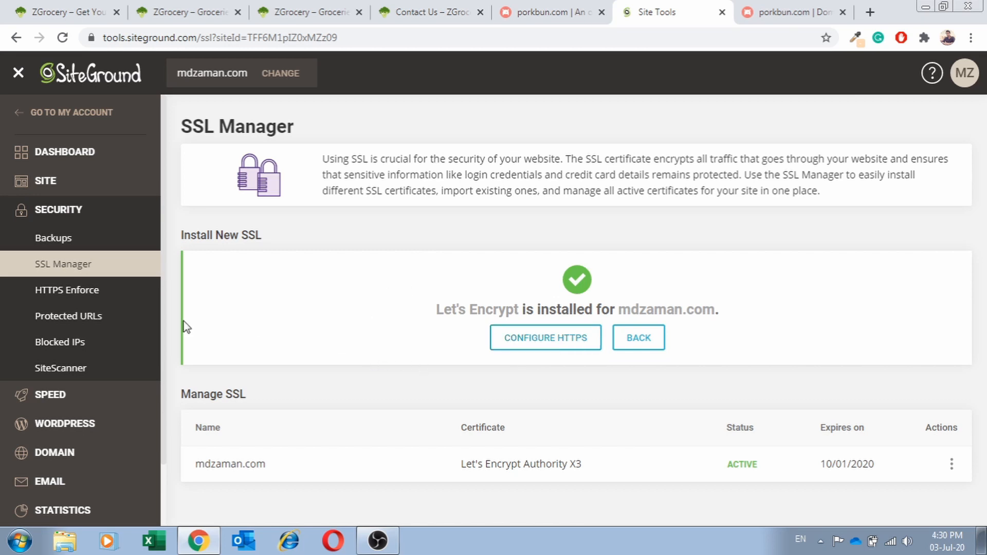
pyautogui.click(65, 426)
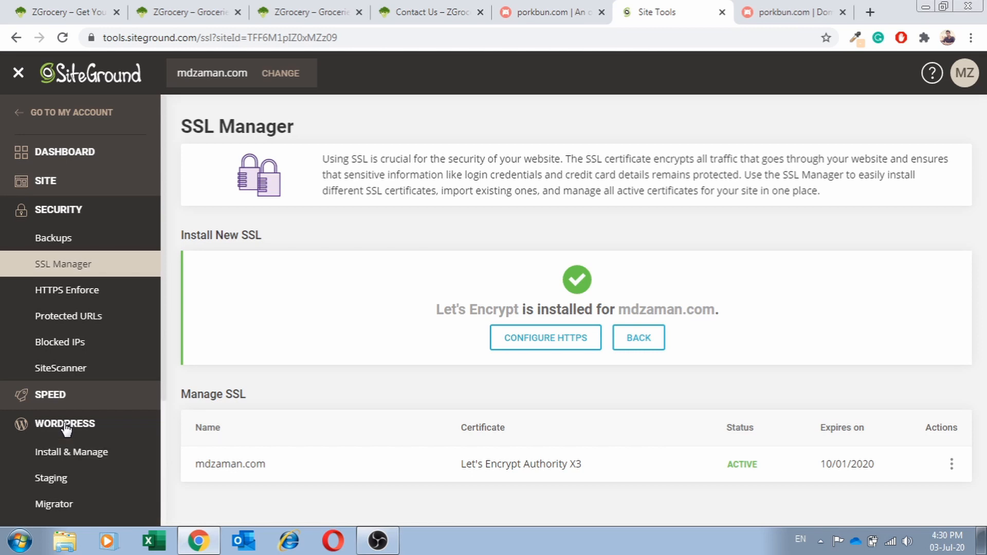
# - Open WordPress Install & Manage and scroll the page, which has no installations yet
pyautogui.click(77, 454)
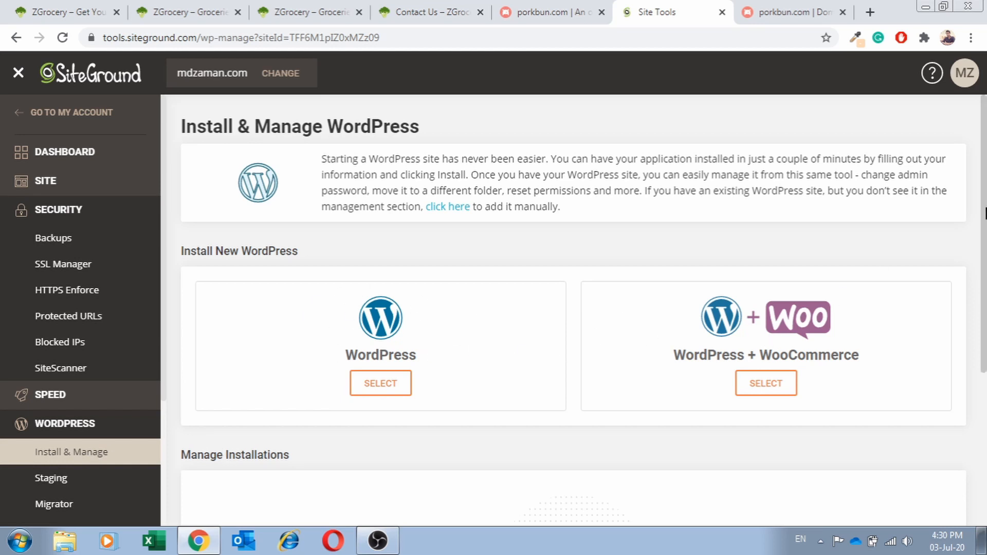
pyautogui.scroll(-4, 983, 232)
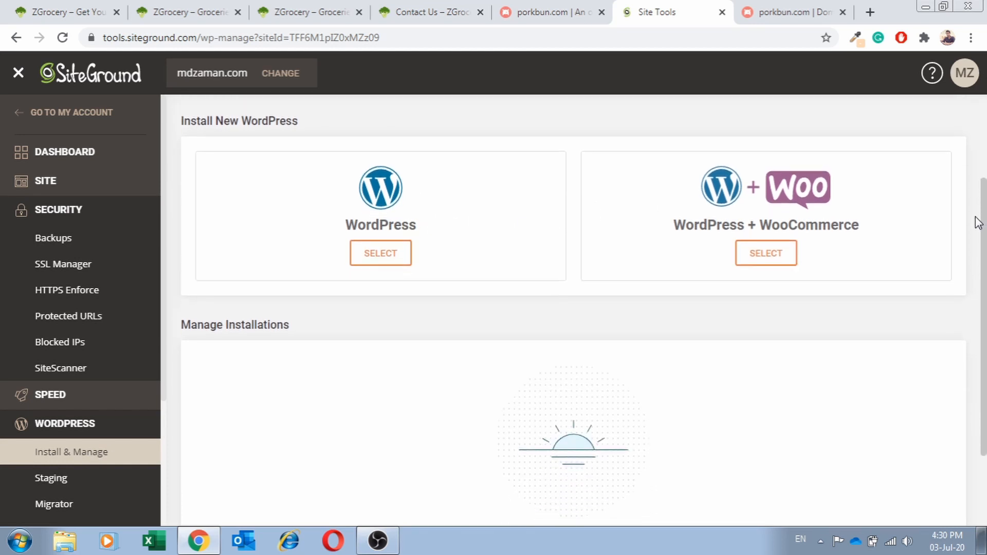
pyautogui.scroll(-1, 983, 273)
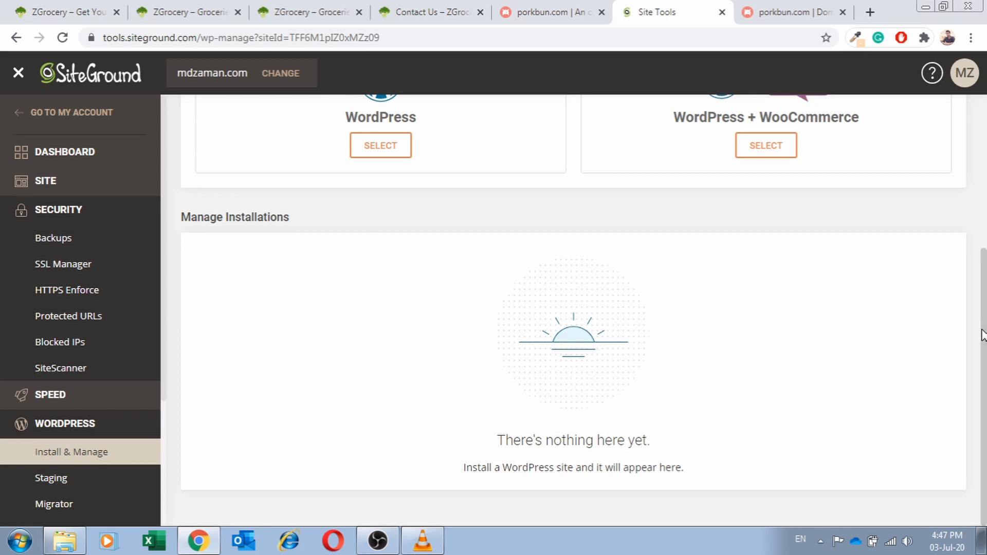
pyautogui.moveTo(984, 330); pyautogui.dragTo(985, 129)
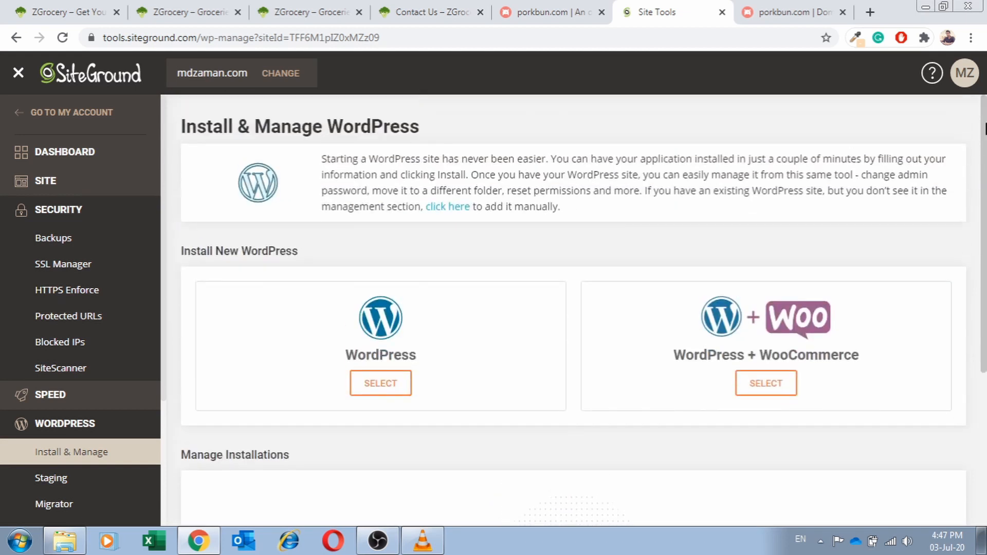
pyautogui.click(363, 393)
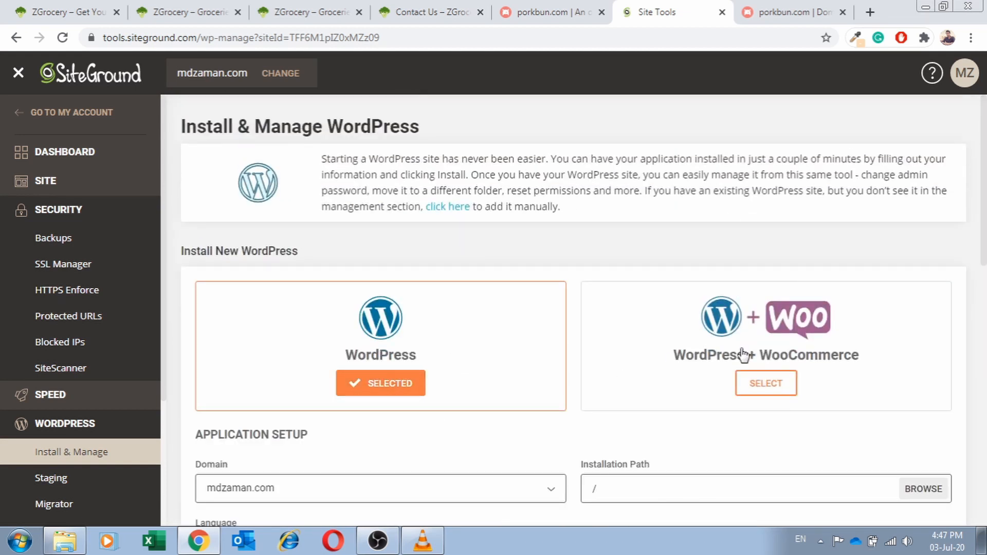
pyautogui.scroll(-5, 743, 355)
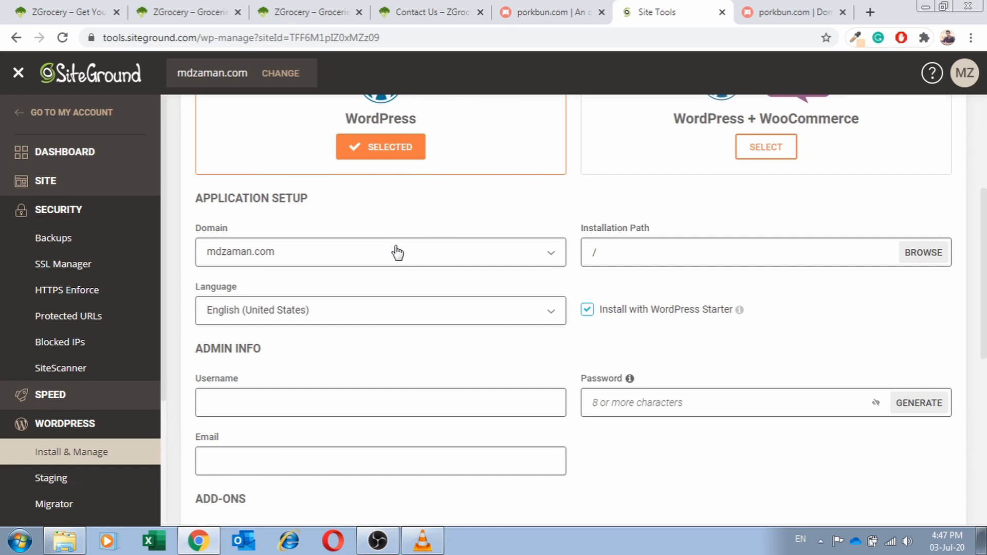
pyautogui.click(397, 253)
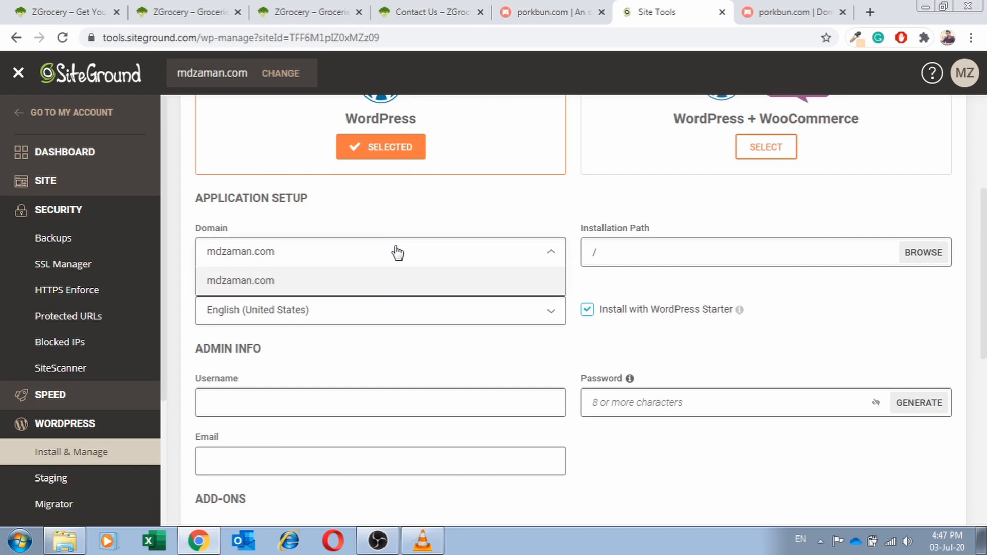
pyautogui.click(403, 280)
pyautogui.moveTo(771, 262); pyautogui.dragTo(557, 267)
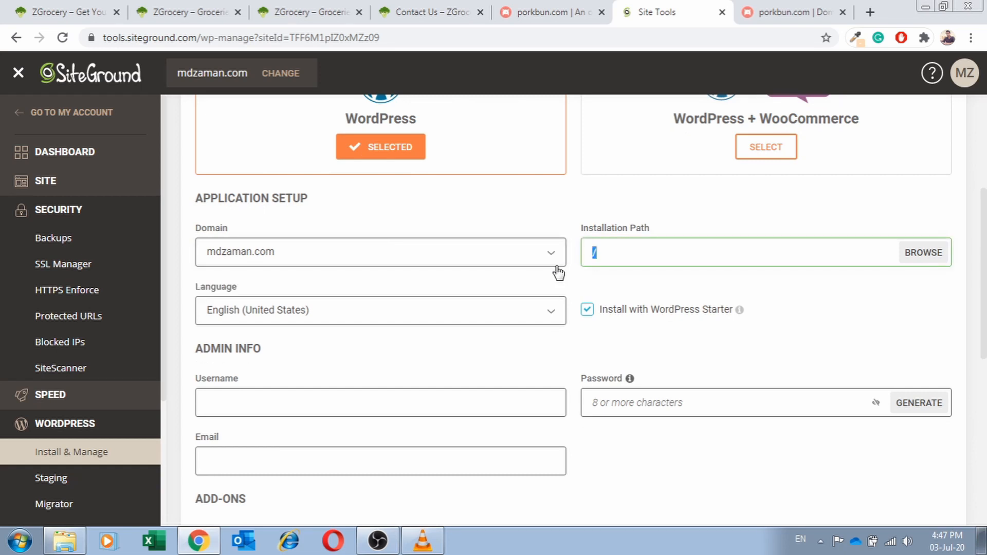
pyautogui.click(558, 267)
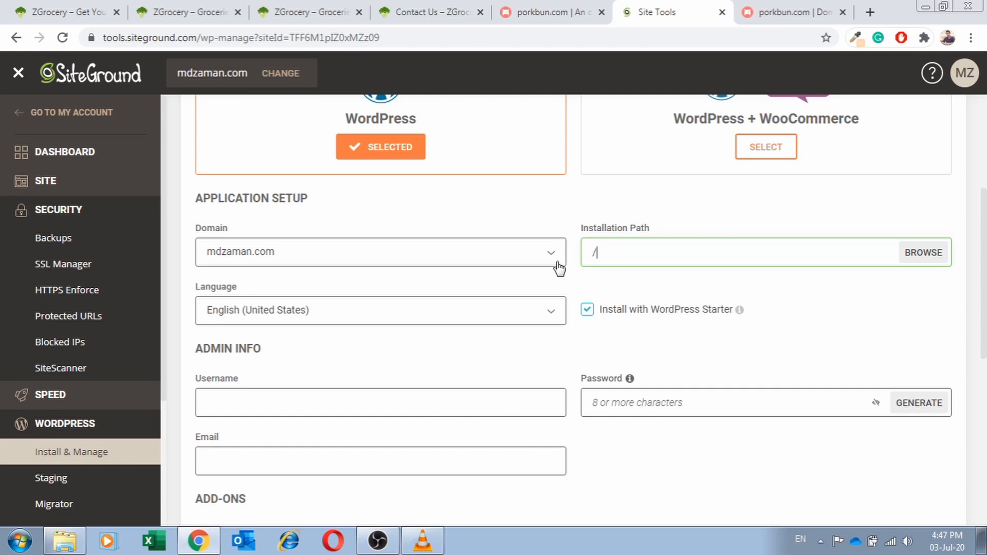
pyautogui.click(587, 311)
pyautogui.scroll(-1, 582, 339)
# - Enter admin username 'admin', the account password and the admin e-mail
pyautogui.click(342, 330)
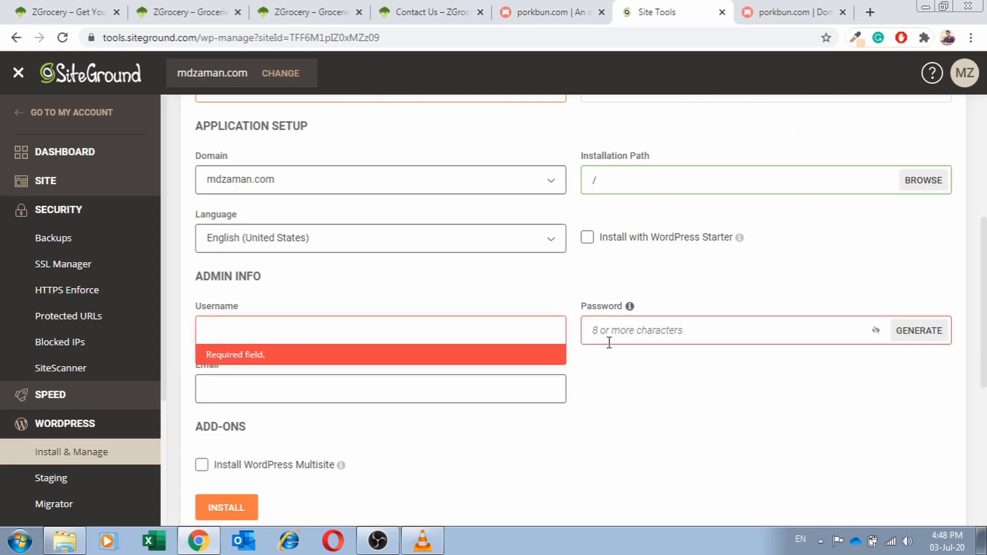
pyautogui.write('A')
pyautogui.press('BackSpace')
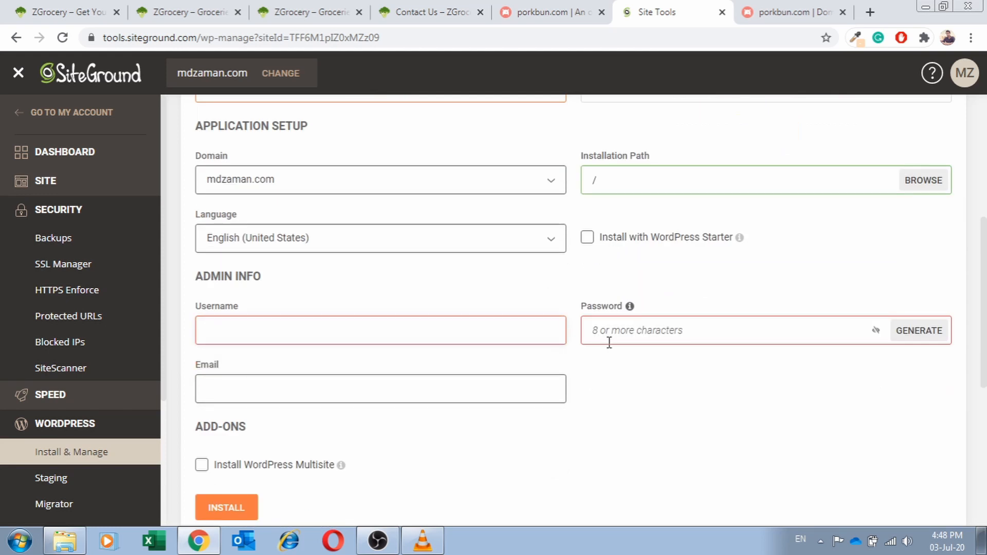
pyautogui.write('admin')
pyautogui.click(608, 341)
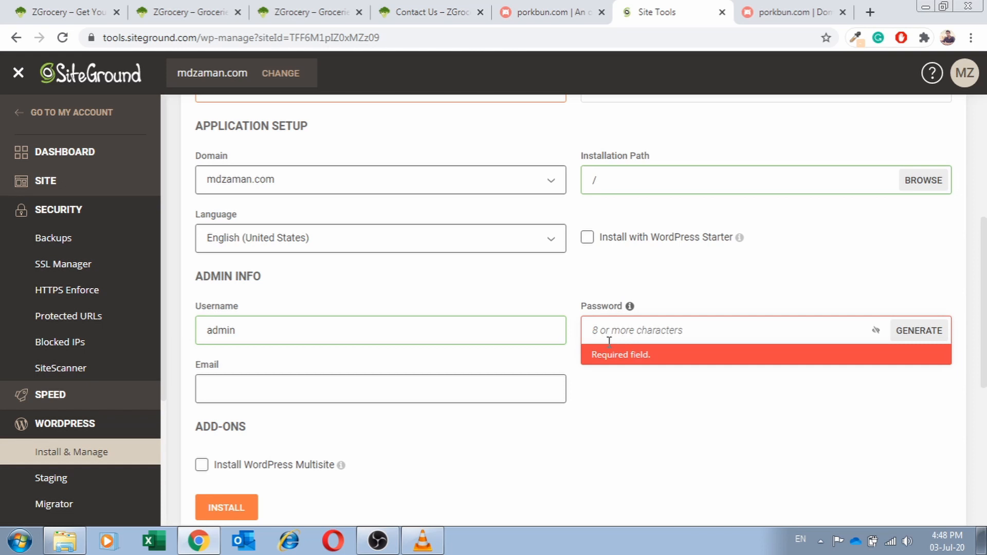
pyautogui.write('*************')
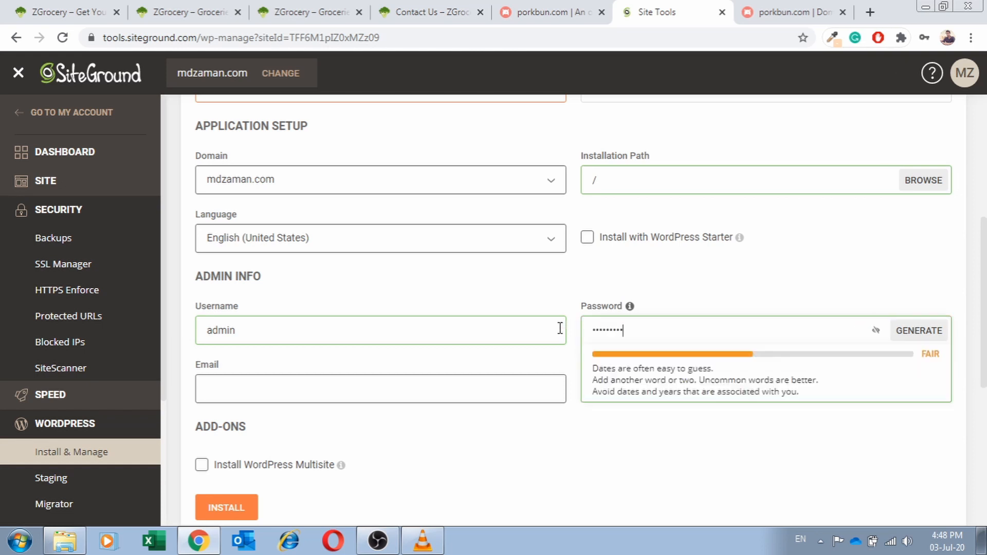
pyautogui.click(558, 445)
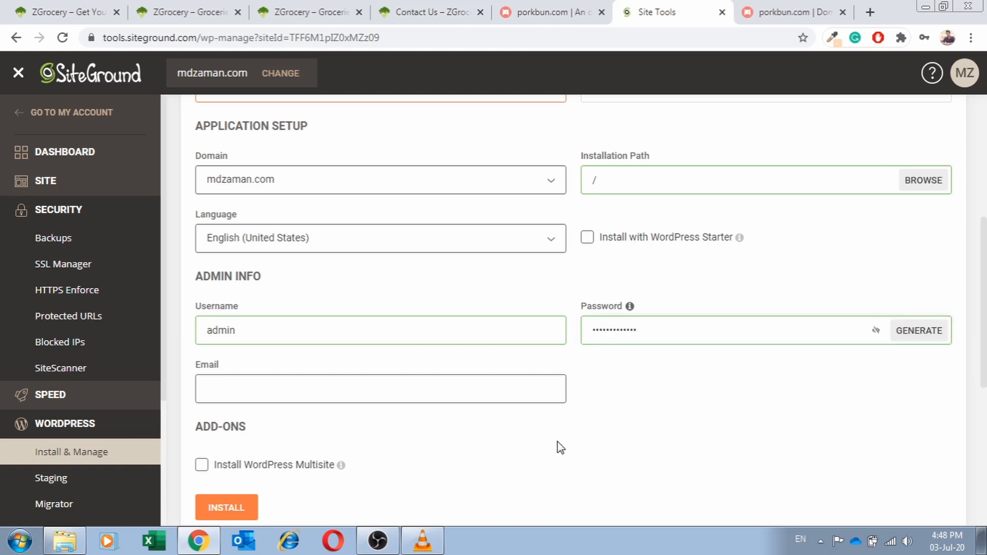
pyautogui.click(361, 399)
pyautogui.click(608, 354)
pyautogui.click(365, 388)
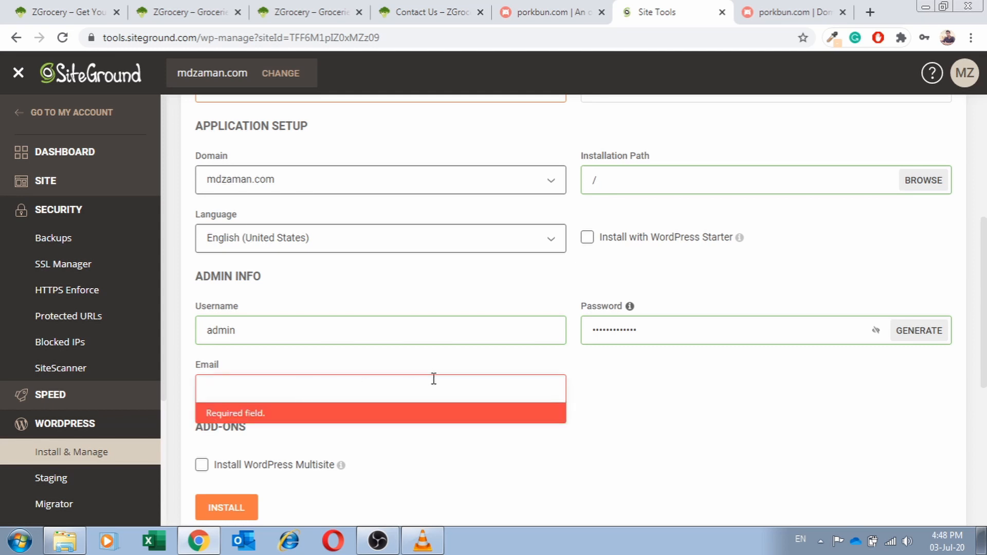
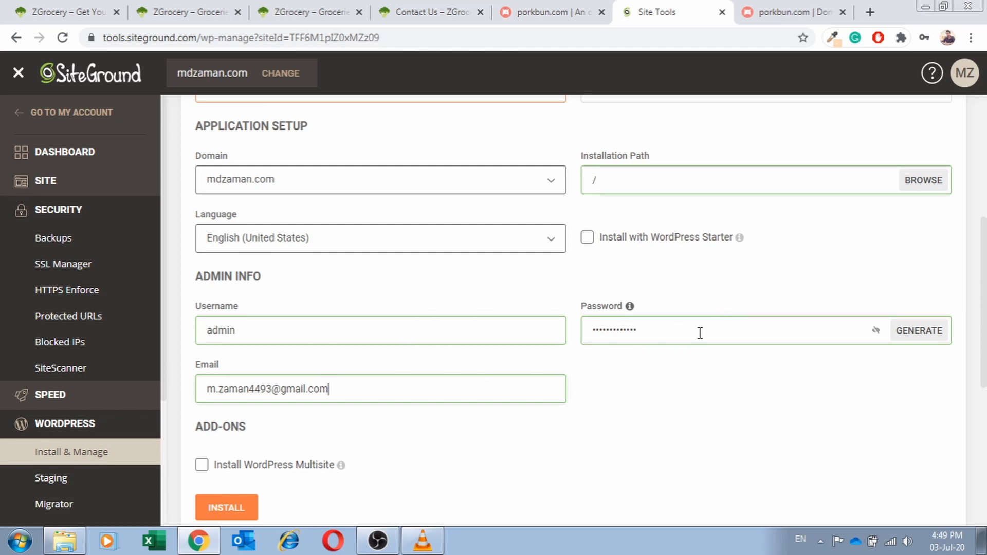
pyautogui.scroll(1, 595, 425)
pyautogui.scroll(-4, 595, 425)
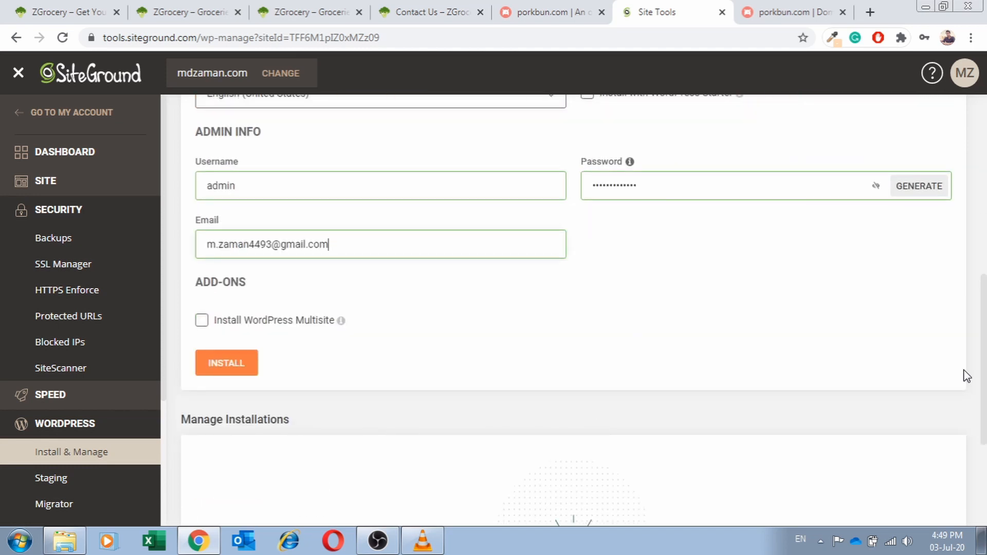
pyautogui.click(228, 364)
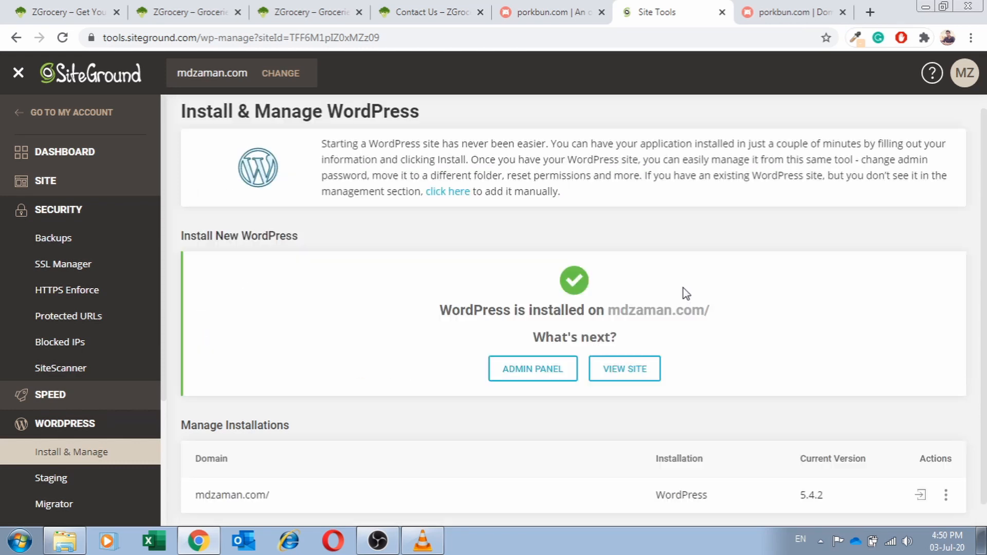
pyautogui.scroll(-1, 683, 288)
pyautogui.scroll(1, 683, 287)
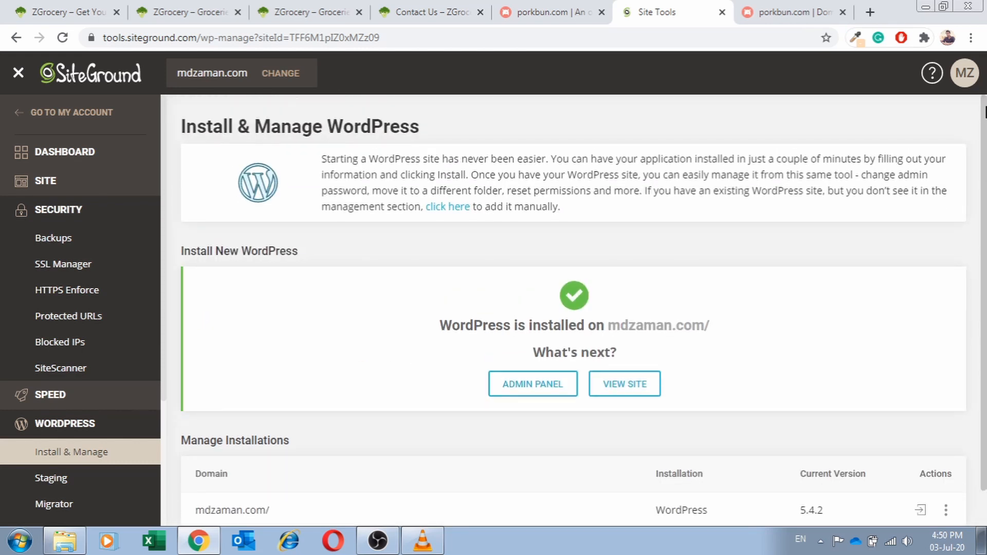
pyautogui.scroll(-1, 985, 112)
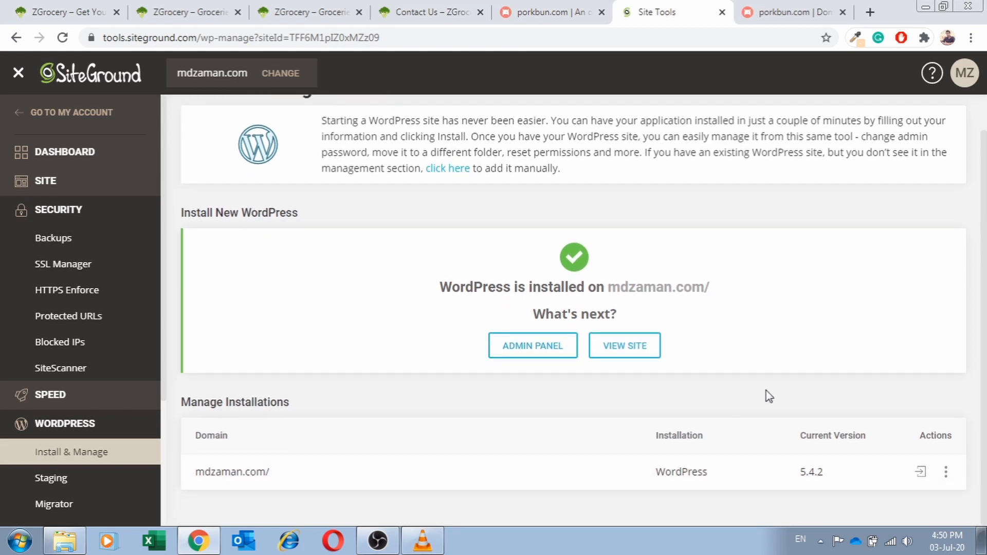
pyautogui.click(921, 473)
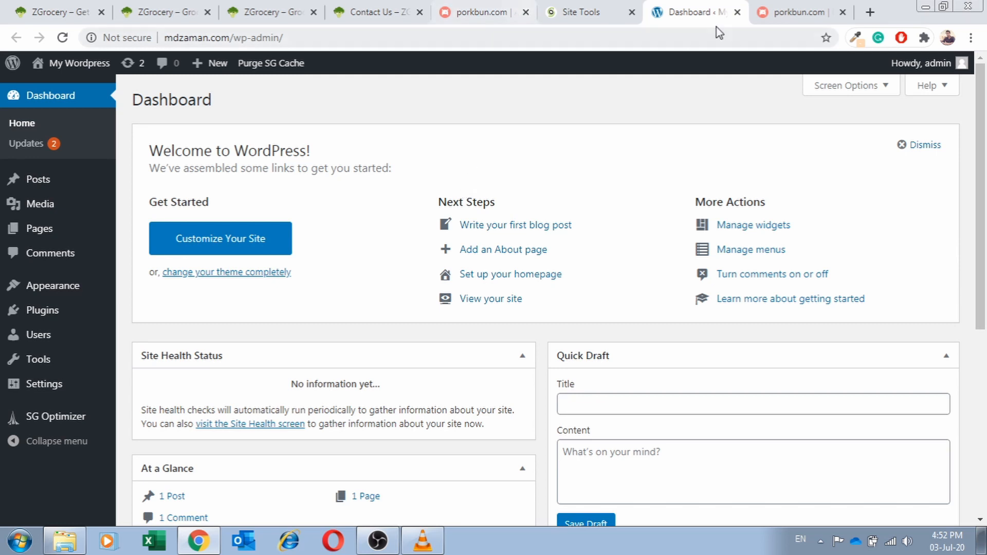
# - Open a blank new browser tab and focus its address bar
pyautogui.click(738, 38)
pyautogui.click(869, 12)
pyautogui.click(726, 38)
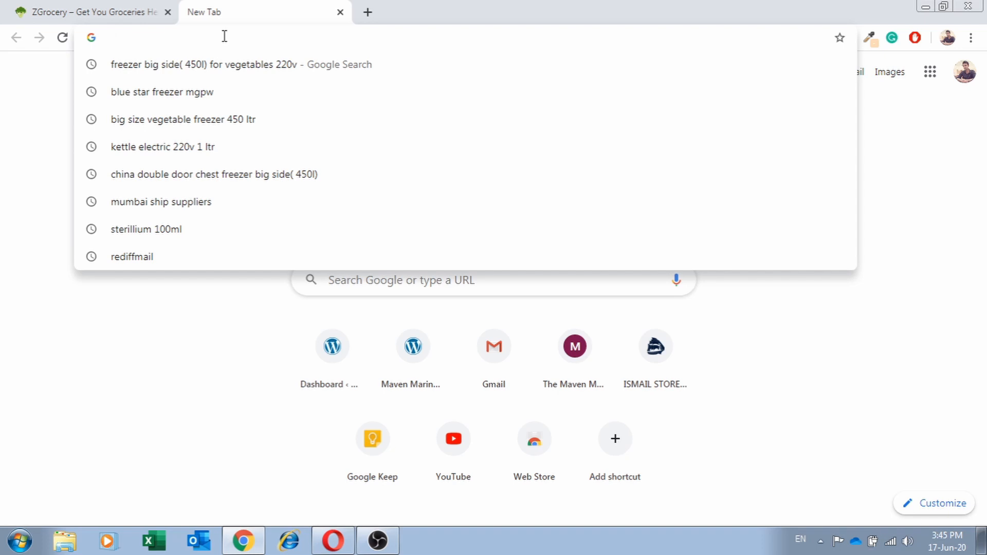
# - Log in to grocery.mohdzaman.com/wp-admin as admin with Remember Me ticked
pyautogui.write('grocer')
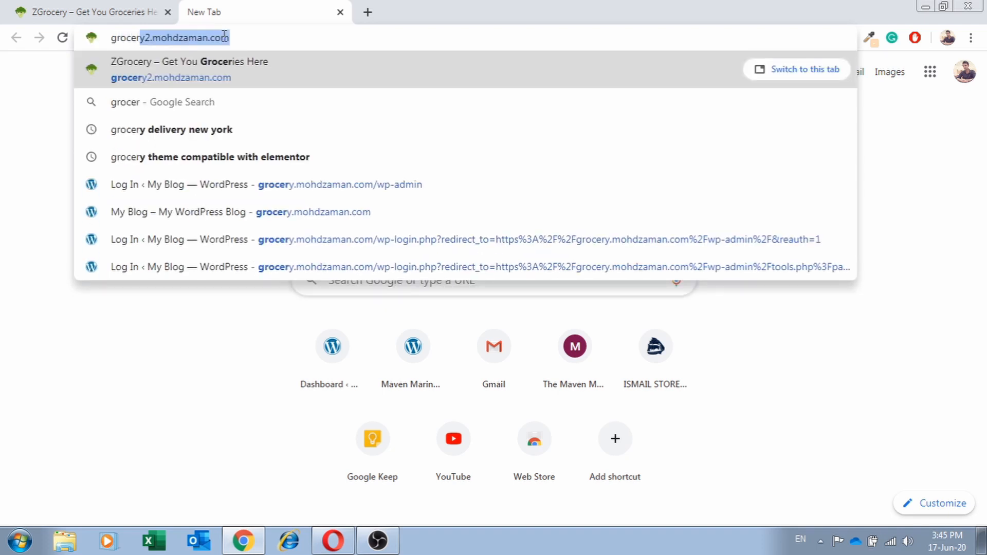
pyautogui.write('y.mohd')
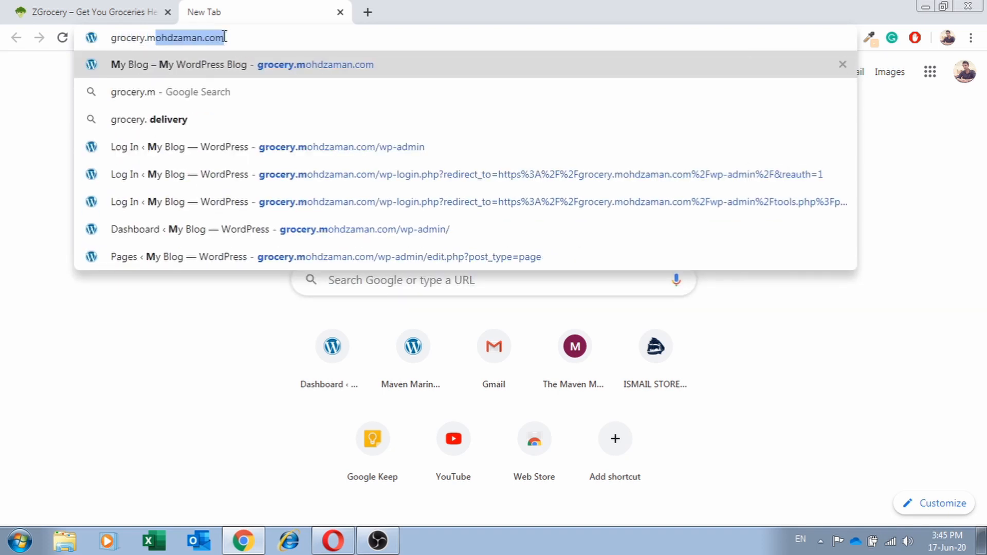
pyautogui.write('zaman')
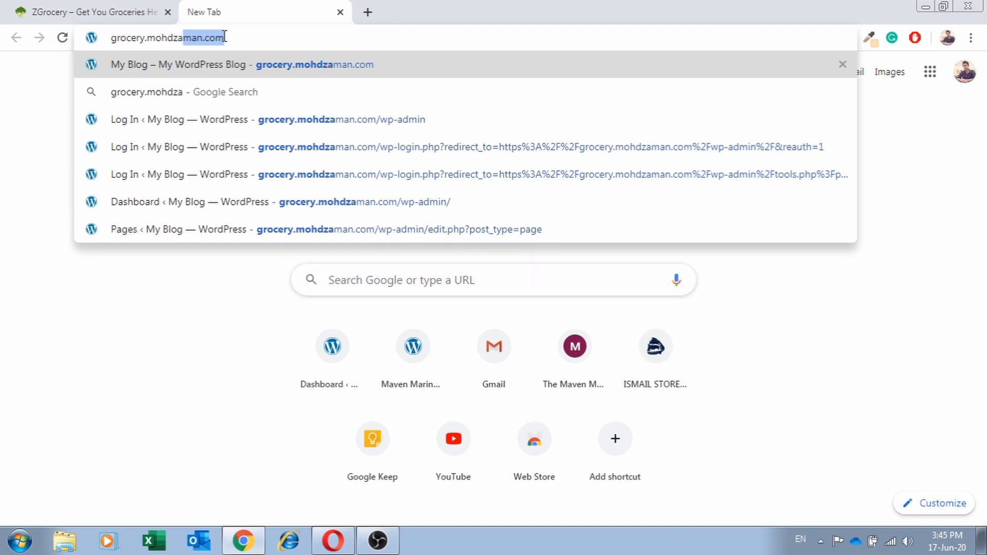
pyautogui.write('.com')
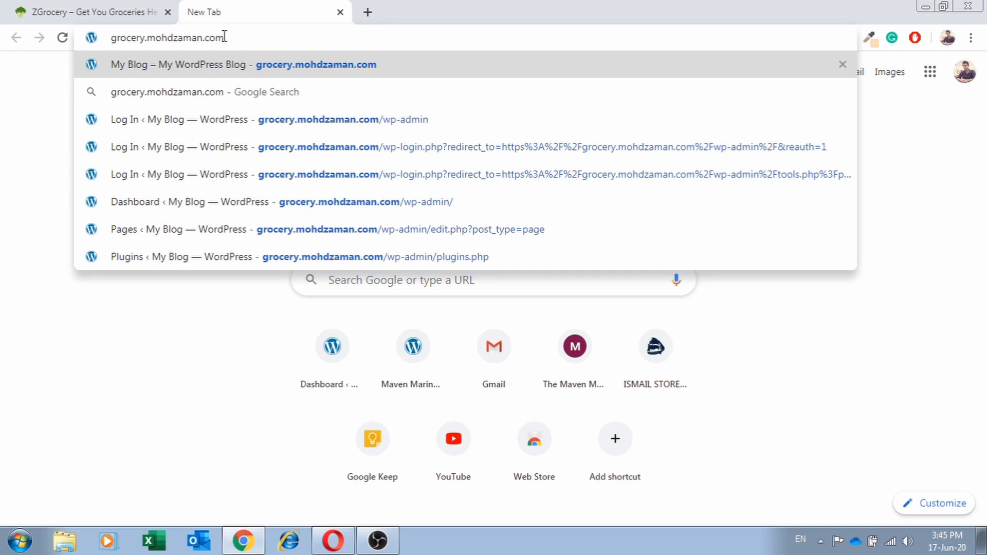
pyautogui.write('/w')
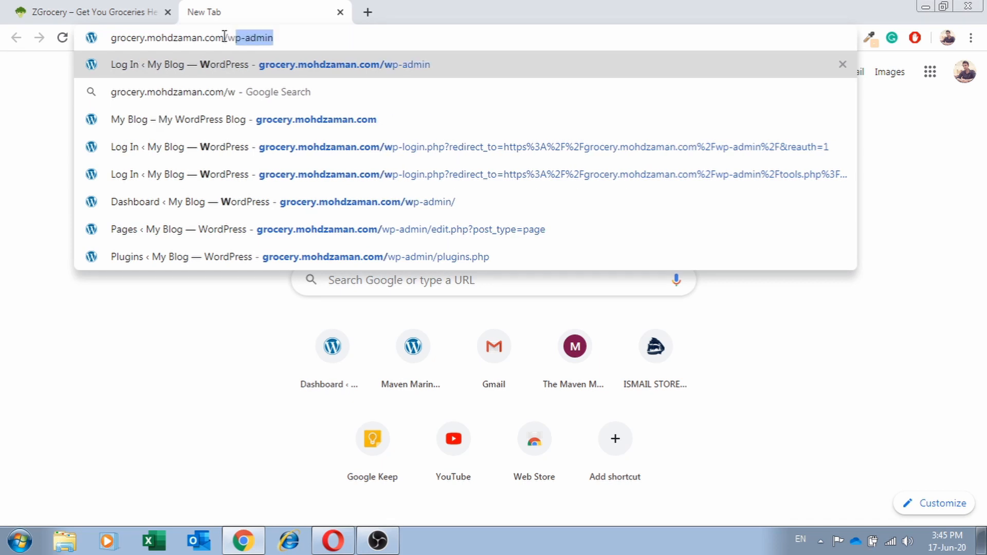
pyautogui.write('p-')
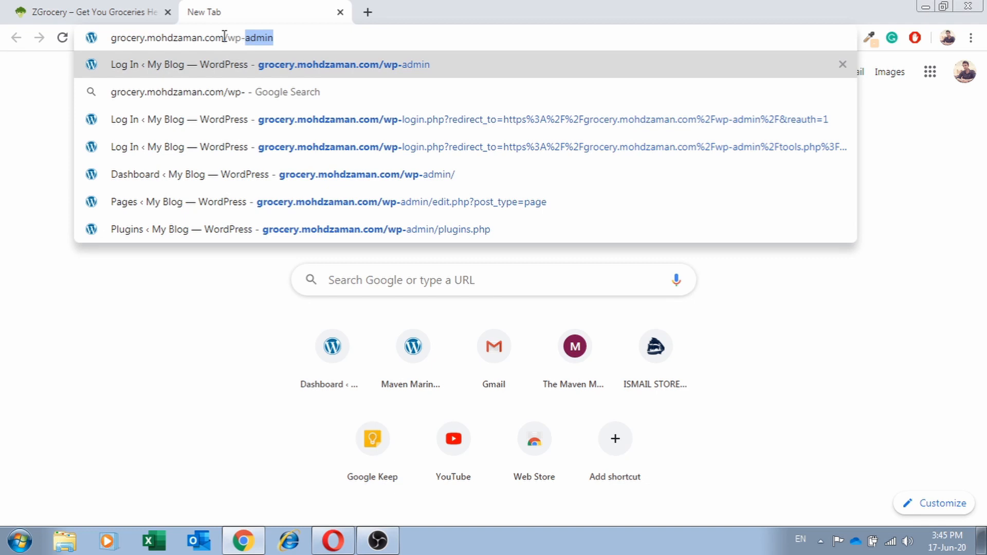
pyautogui.write('admin')
pyautogui.press('Return')
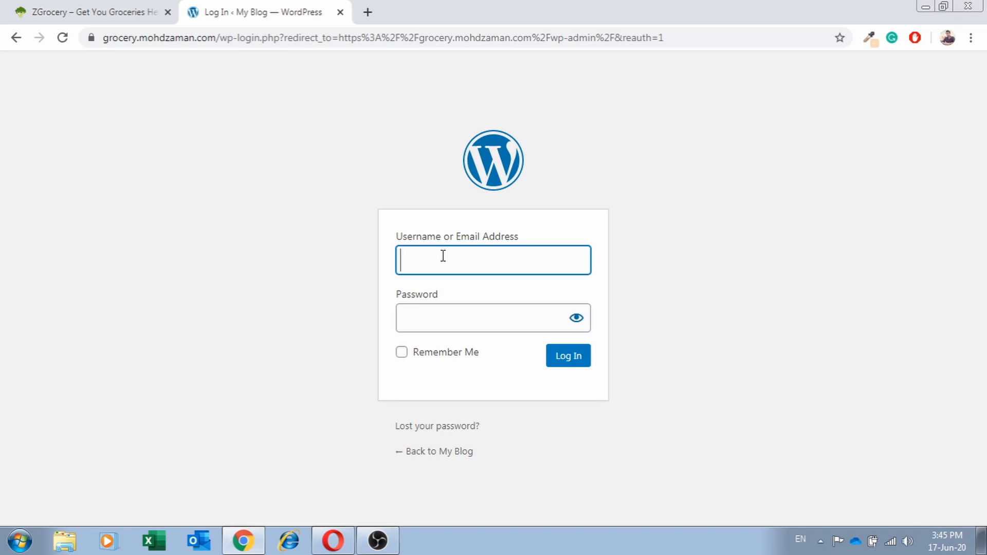
pyautogui.write('admin')
pyautogui.press('Tab')
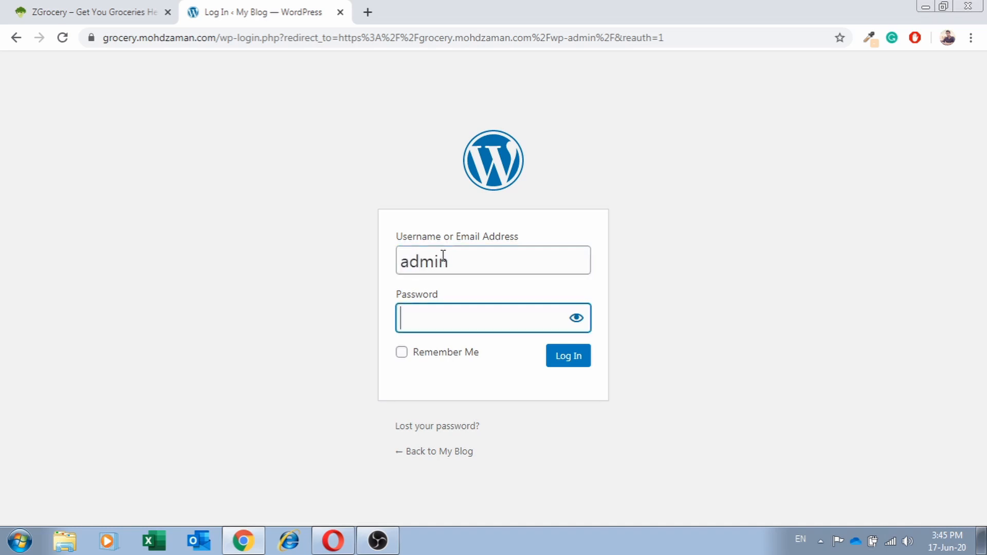
pyautogui.write('••••')
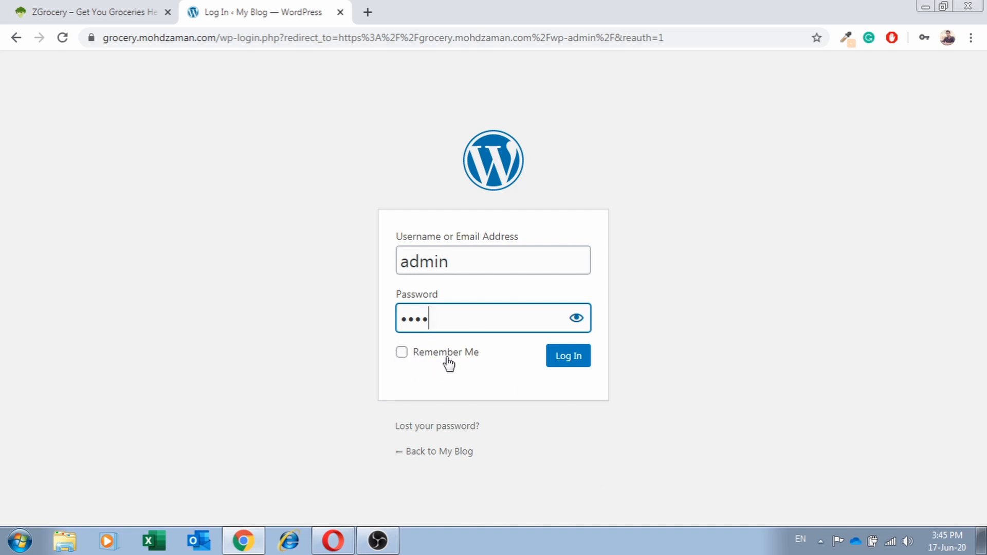
pyautogui.click(401, 353)
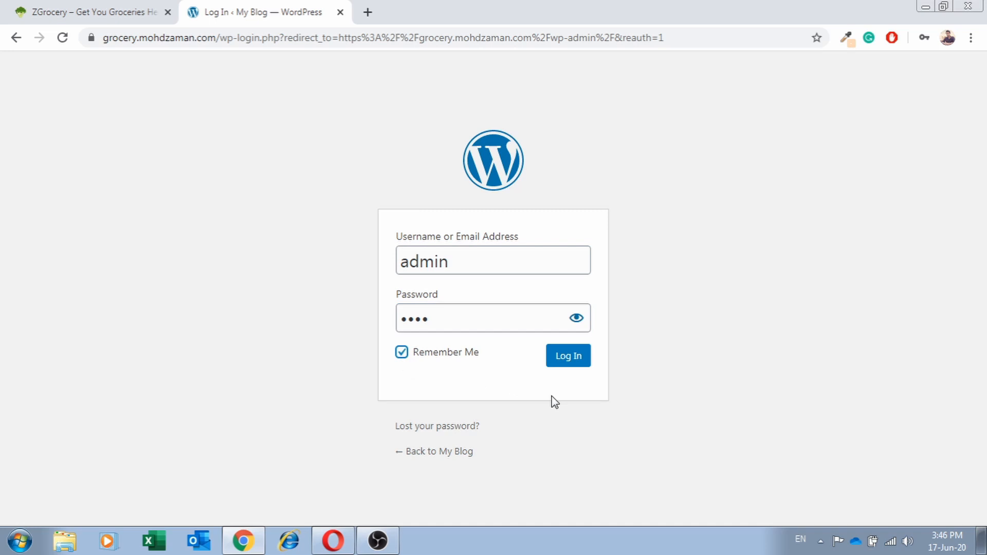
pyautogui.click(556, 363)
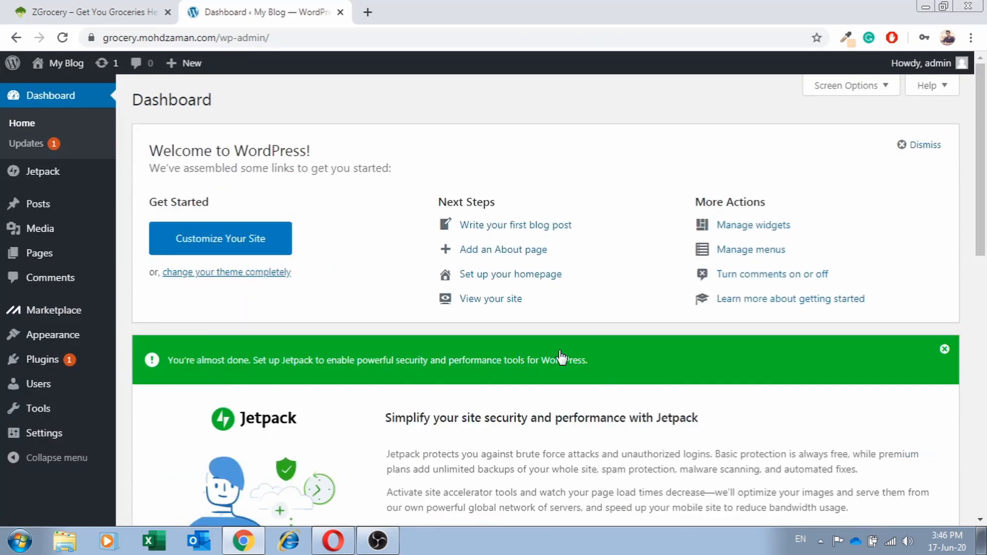
# - Dismiss the Dashboard's Welcome panel and the Jetpack setup notice
pyautogui.scroll(-4, 751, 396)
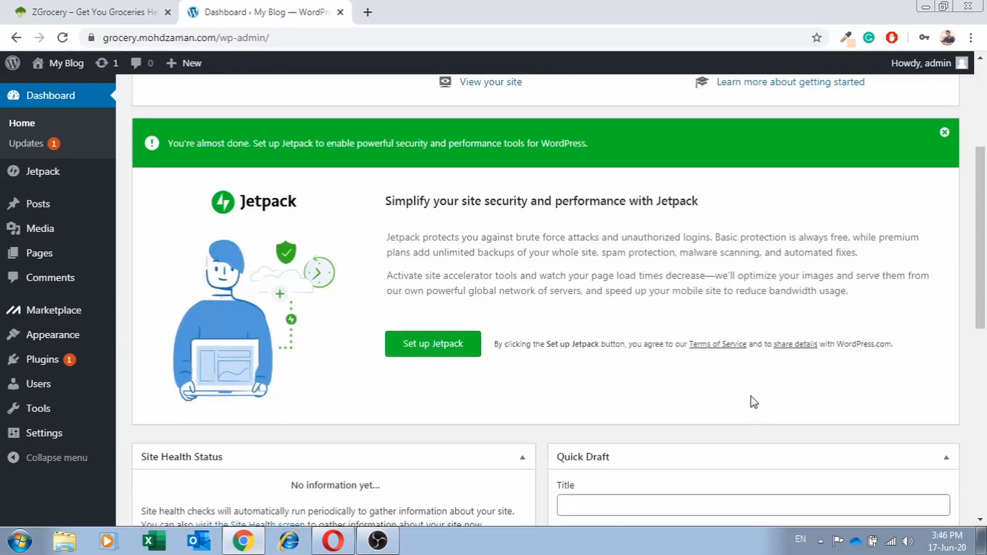
pyautogui.scroll(1, 751, 397)
pyautogui.scroll(3, 750, 397)
pyautogui.scroll(-12, 752, 398)
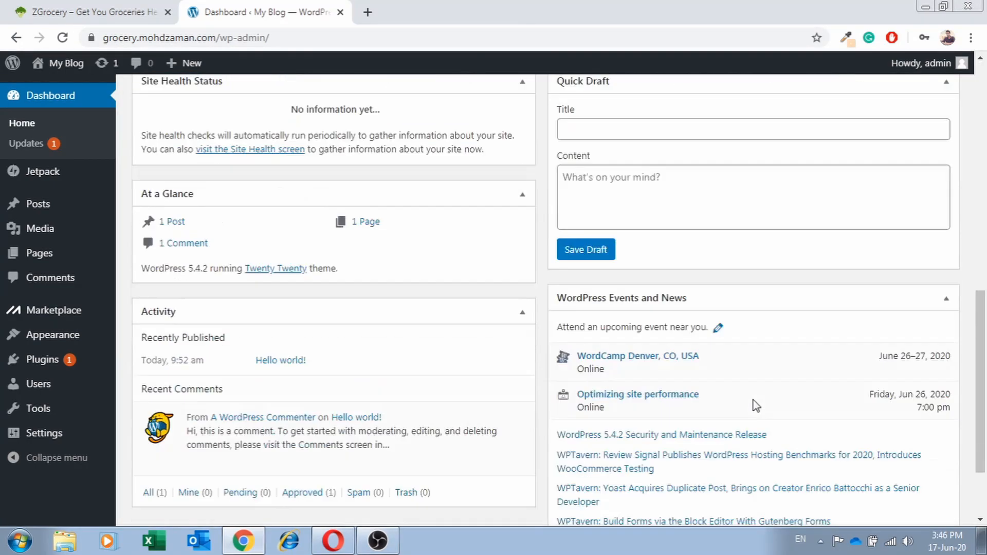
pyautogui.scroll(10, 753, 404)
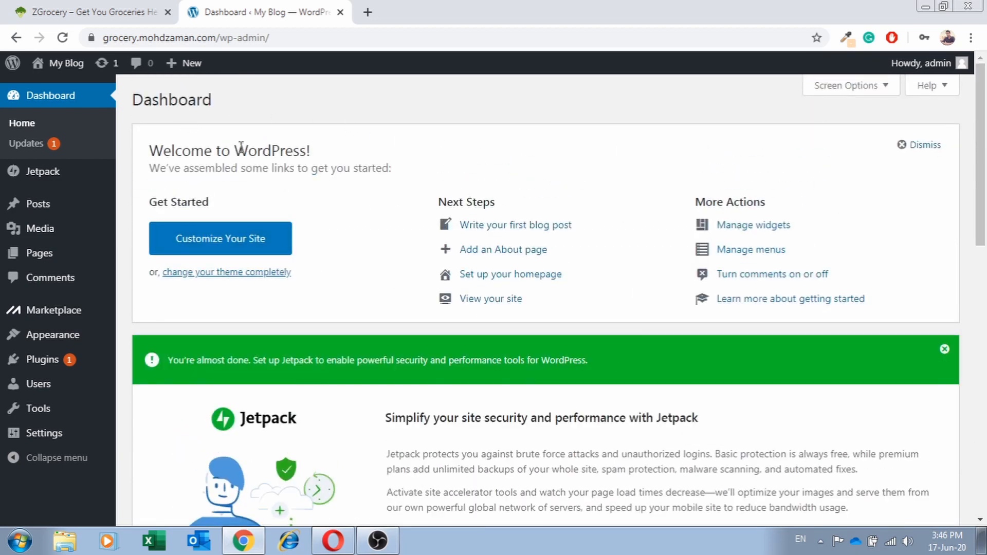
pyautogui.scroll(-10, 468, 406)
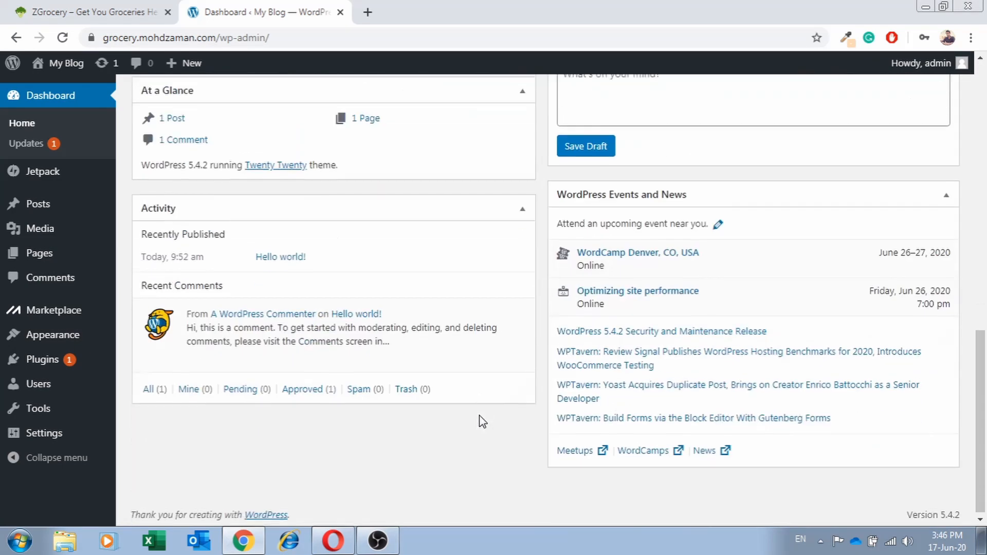
pyautogui.scroll(10, 694, 509)
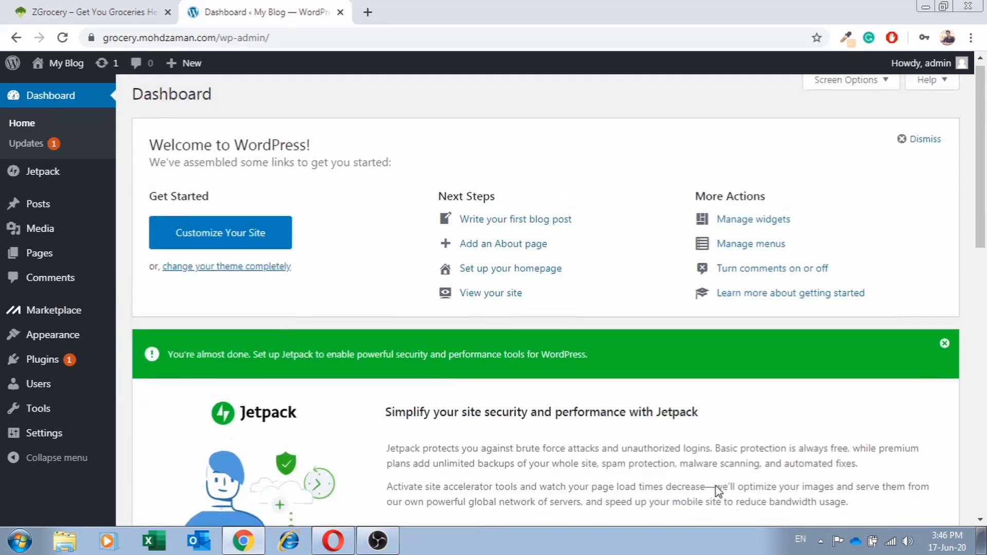
pyautogui.click(924, 146)
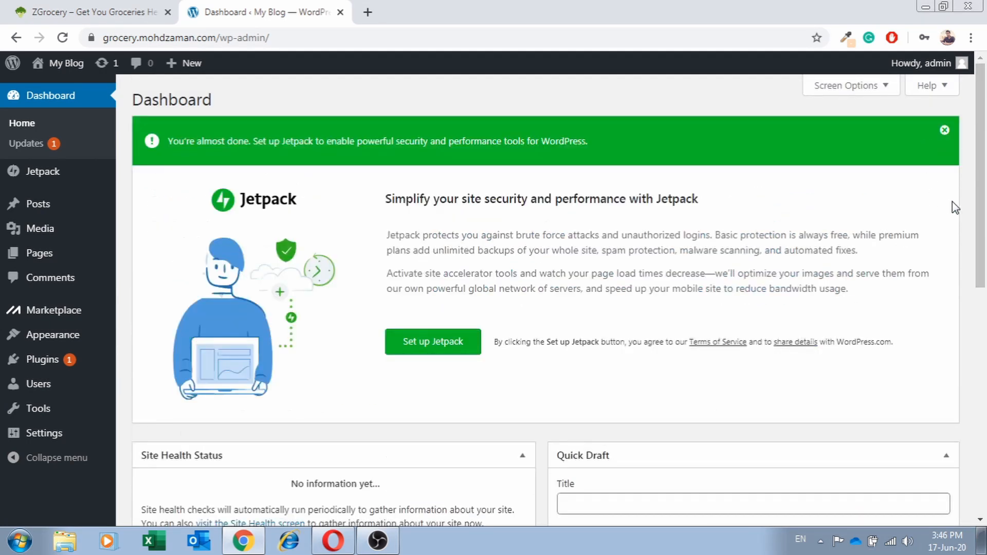
pyautogui.click(945, 135)
pyautogui.scroll(-2, 583, 352)
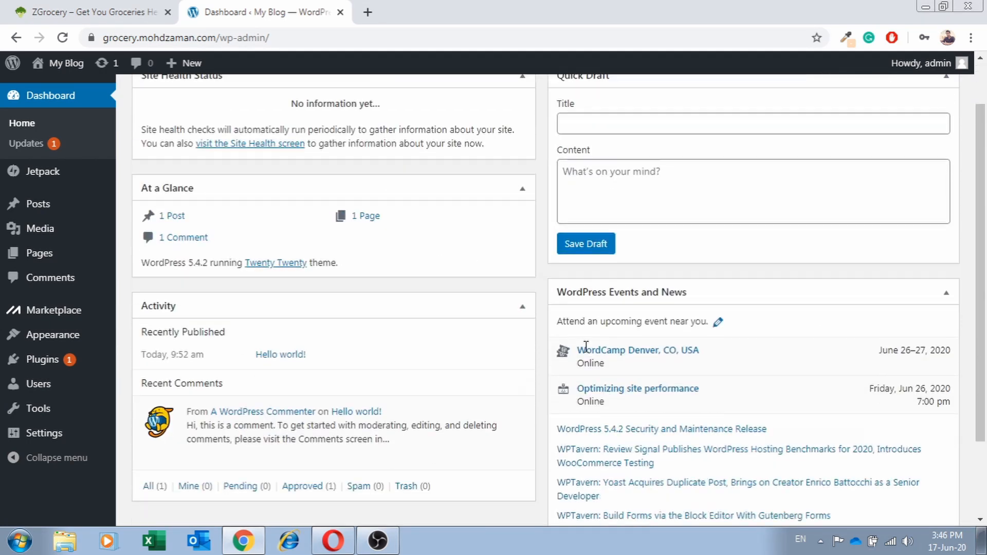
pyautogui.scroll(2, 583, 348)
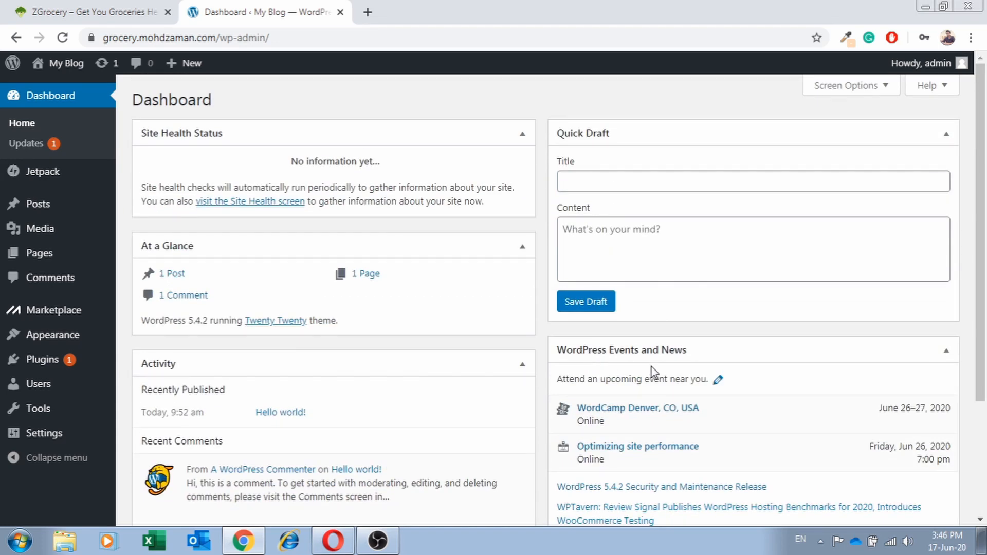
# - In Screen Options, hide Site Health Status, At a Glance, Activity, Quick Draft, and Events and News
pyautogui.click(858, 92)
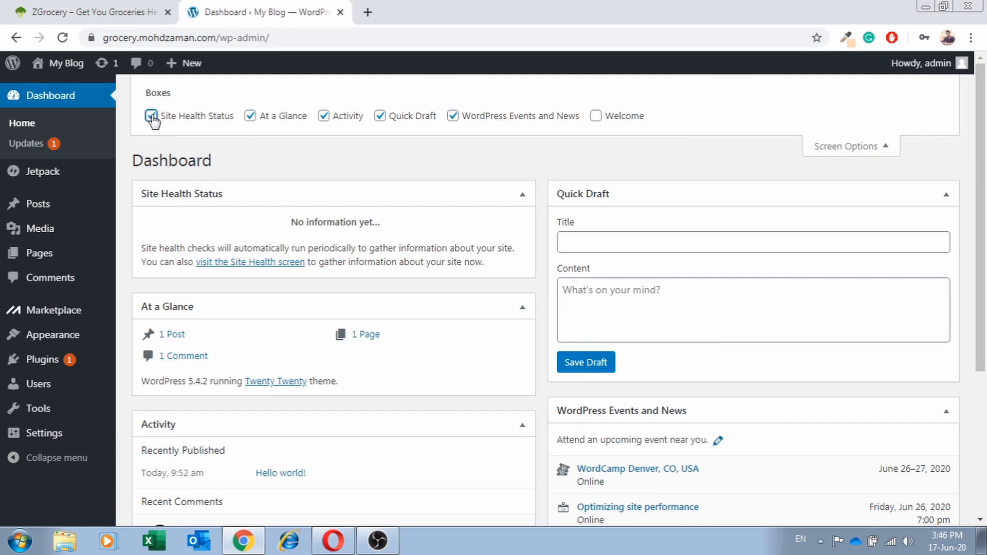
pyautogui.click(151, 116)
pyautogui.click(252, 119)
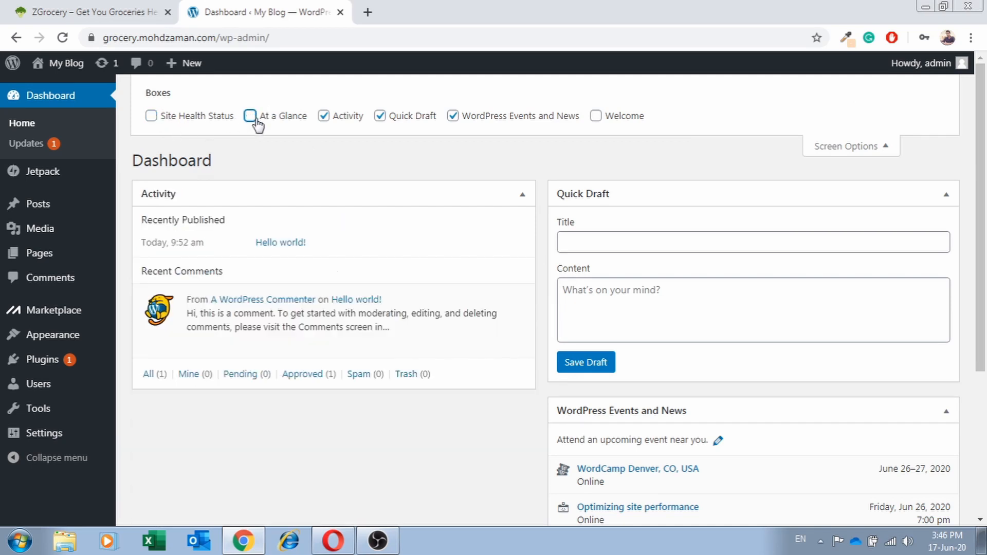
pyautogui.click(323, 117)
pyautogui.click(381, 117)
pyautogui.click(453, 117)
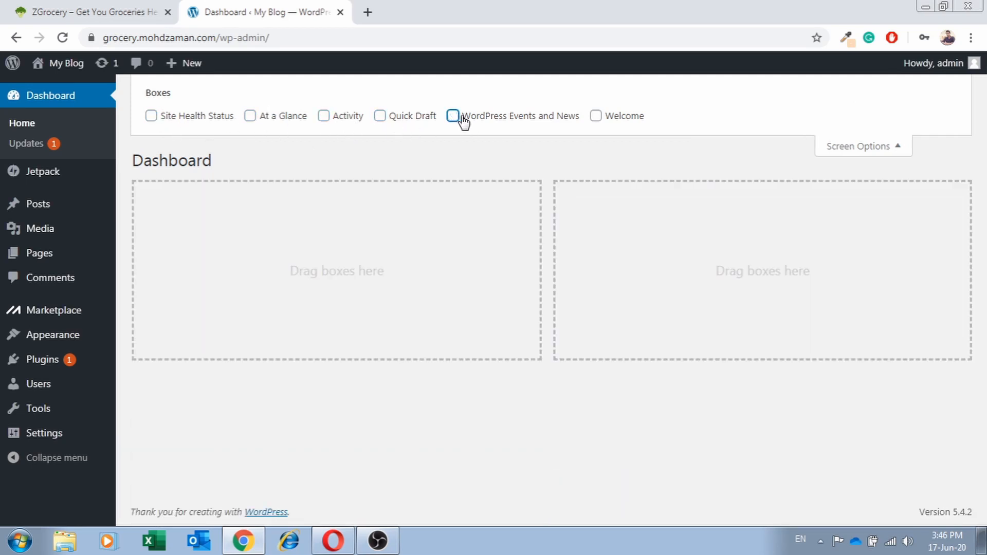
pyautogui.click(855, 147)
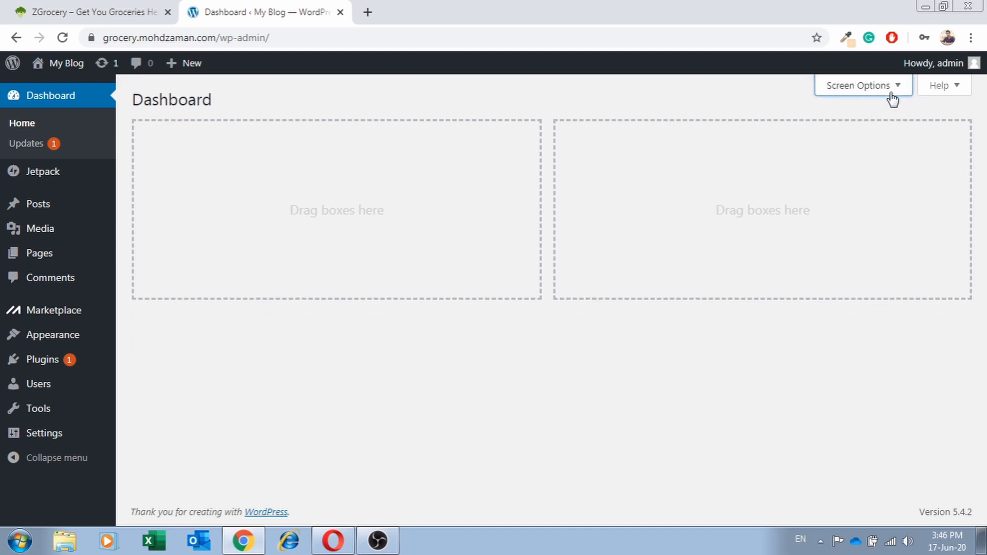
pyautogui.rightClick(57, 65)
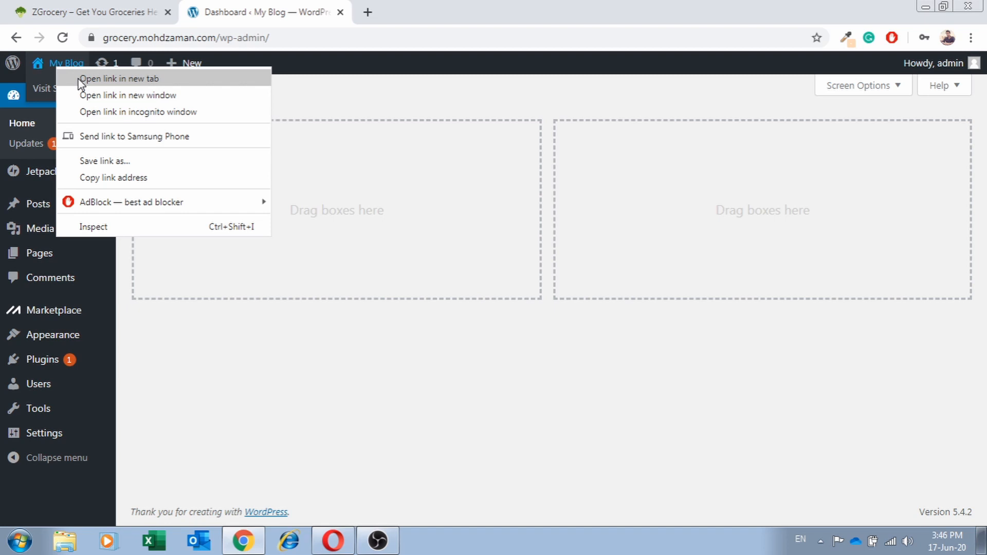
pyautogui.click(80, 78)
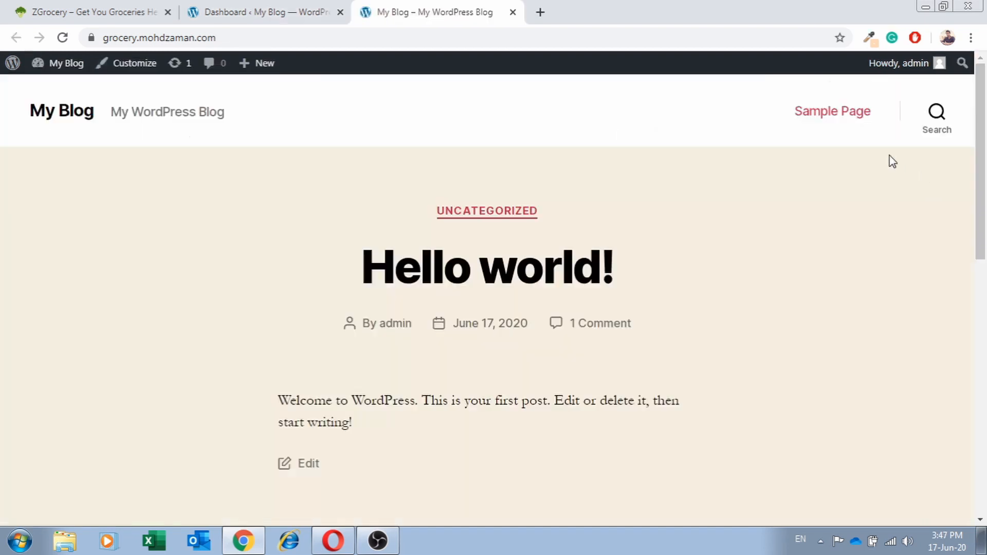
pyautogui.scroll(-12, 744, 355)
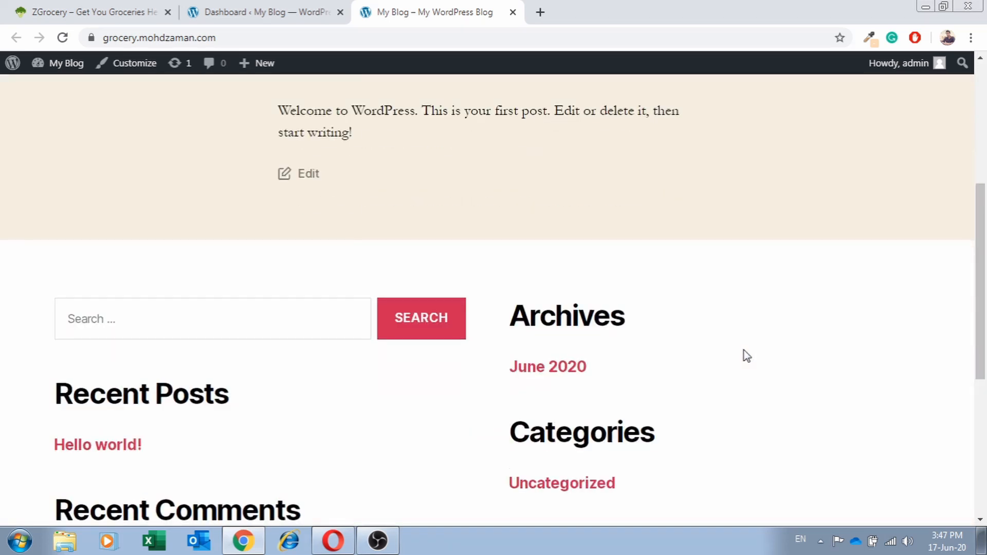
pyautogui.scroll(12, 753, 363)
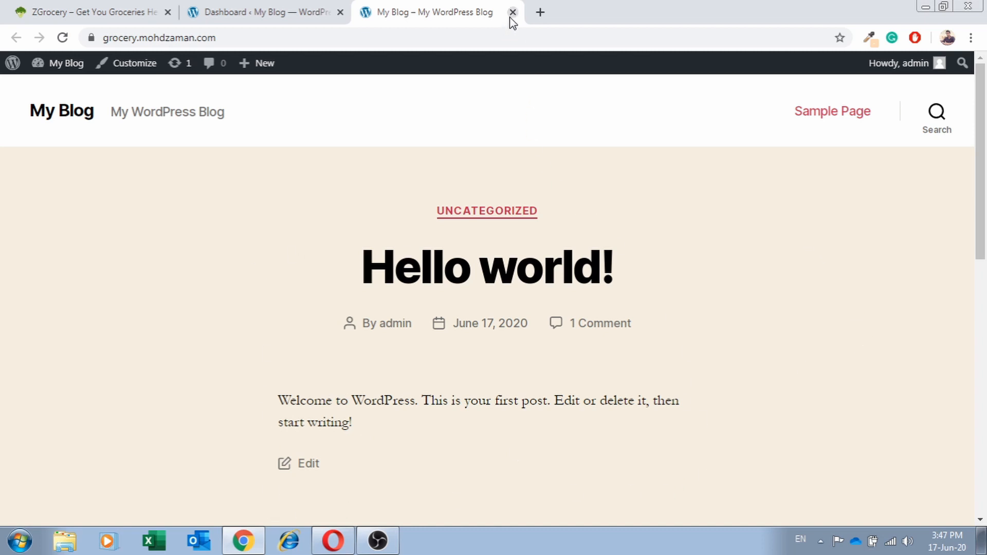
pyautogui.scroll(-10, 642, 316)
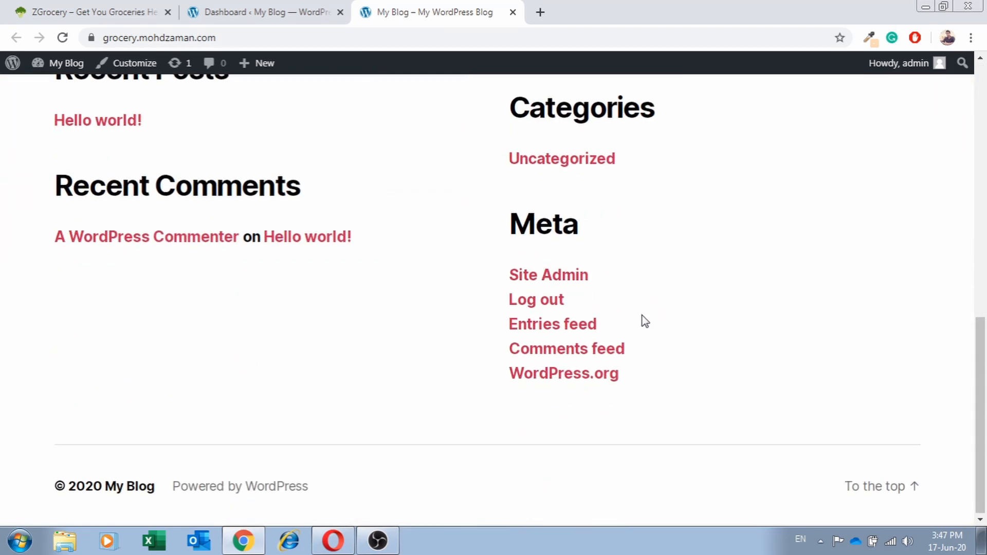
pyautogui.scroll(10, 643, 316)
pyautogui.scroll(1, 643, 323)
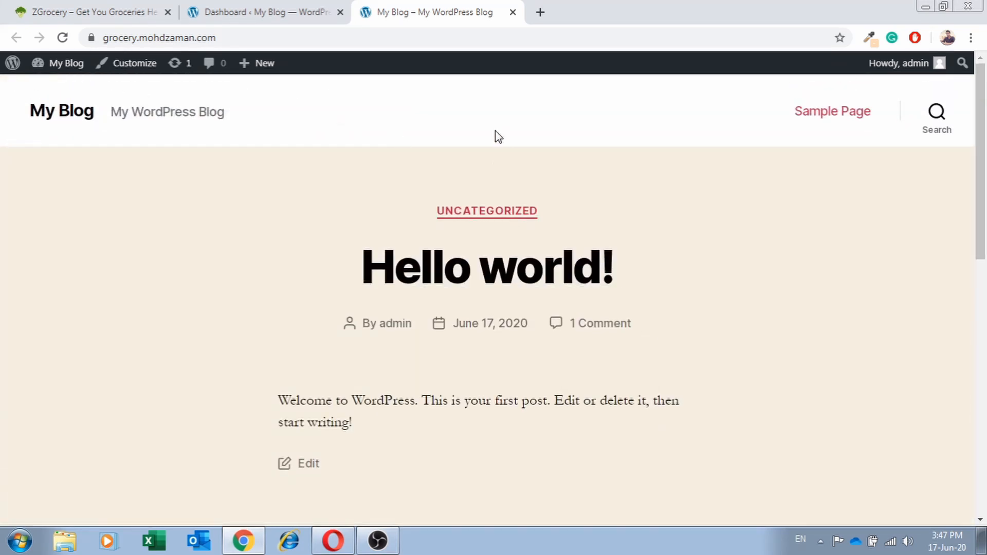
pyautogui.scroll(-10, 602, 269)
pyautogui.scroll(10, 543, 308)
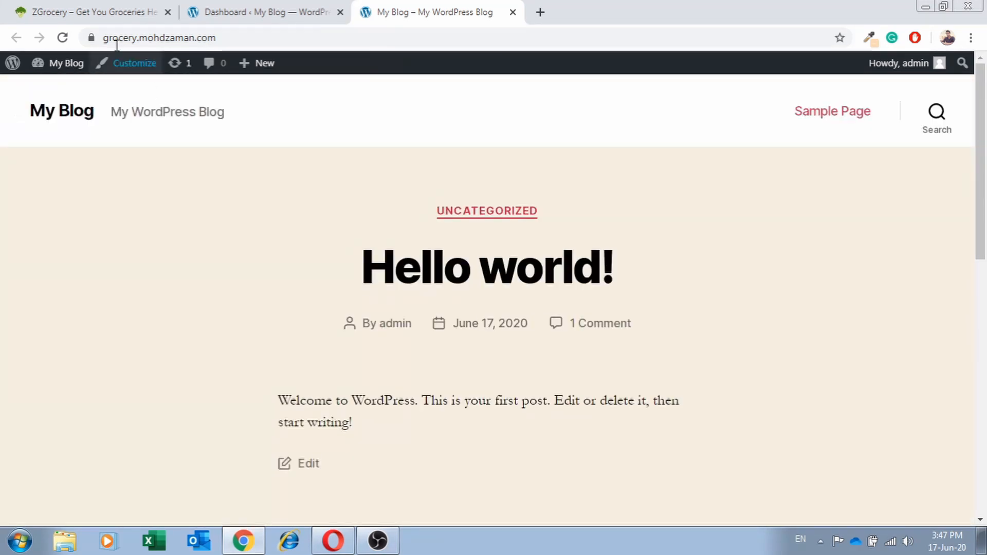
pyautogui.click(128, 12)
pyautogui.scroll(-10, 662, 365)
pyautogui.scroll(10, 662, 365)
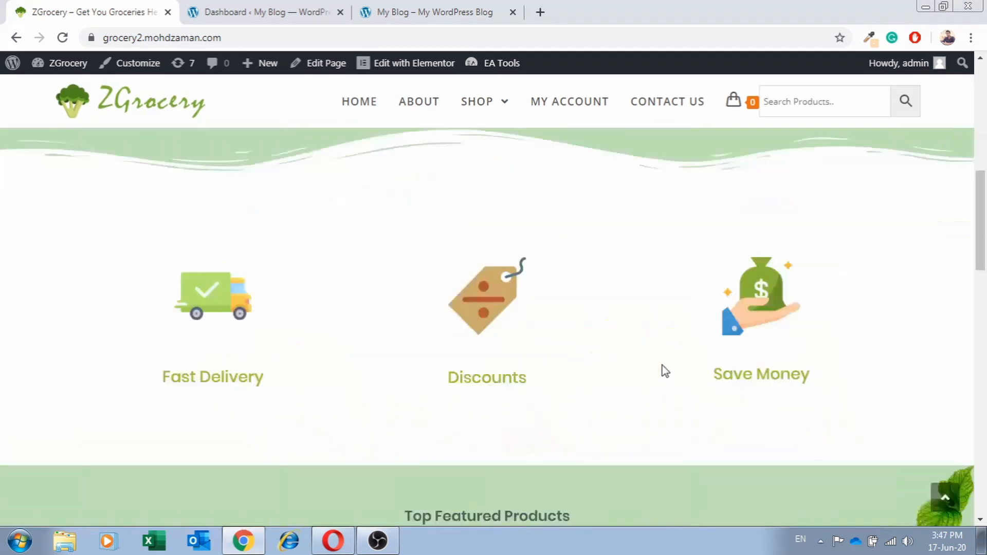
pyautogui.click(512, 12)
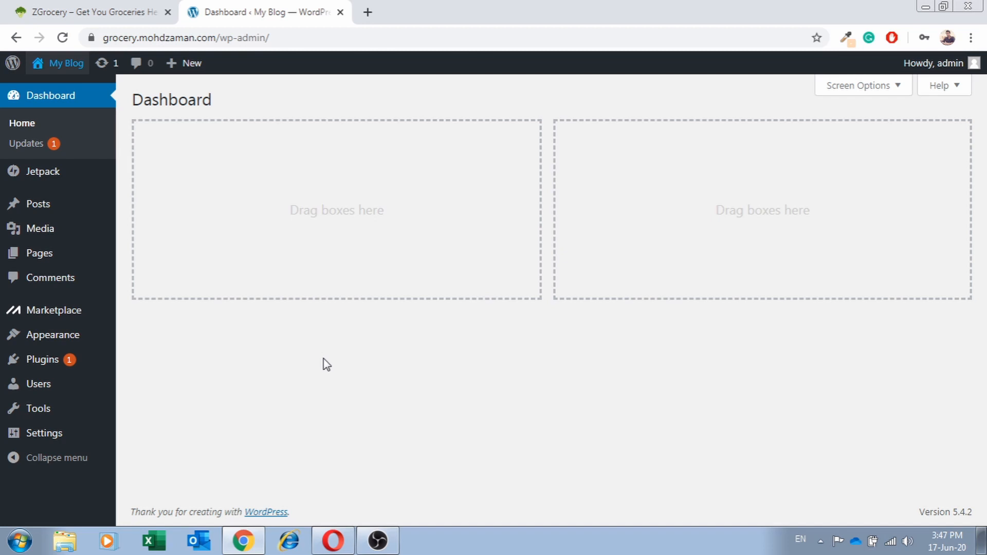
# - Go to Appearance > Themes to view the installed themes list
pyautogui.moveTo(78, 341)
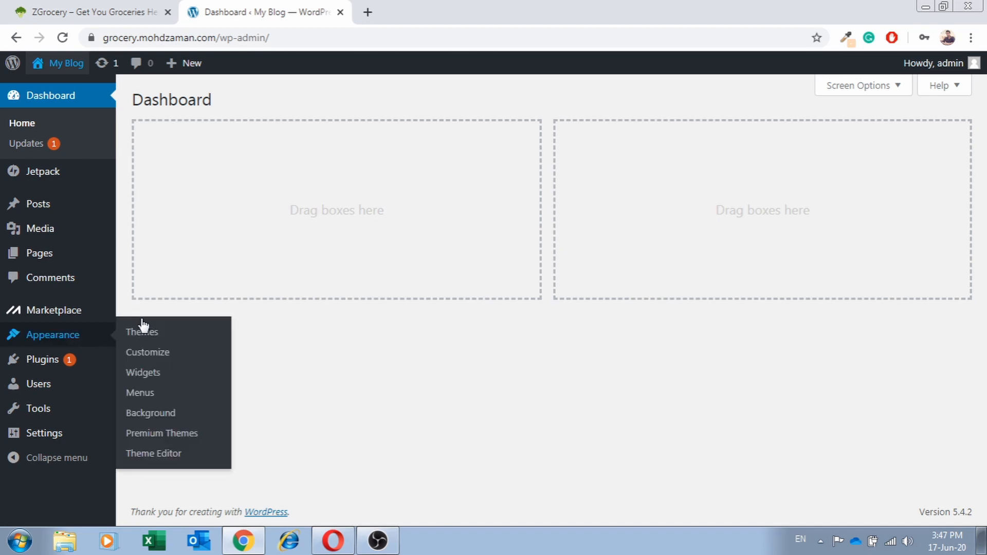
pyautogui.click(152, 334)
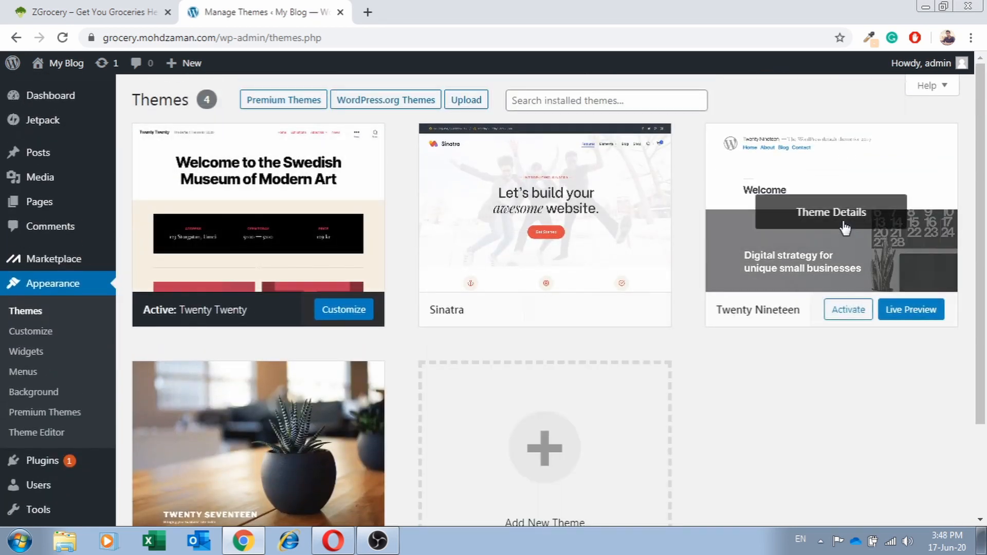
pyautogui.scroll(-2, 546, 313)
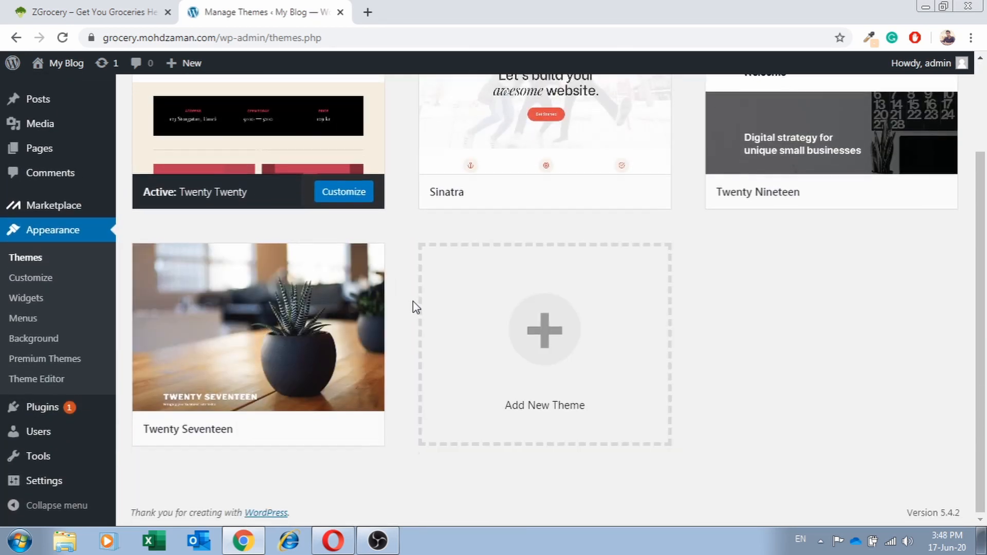
pyautogui.scroll(2, 412, 306)
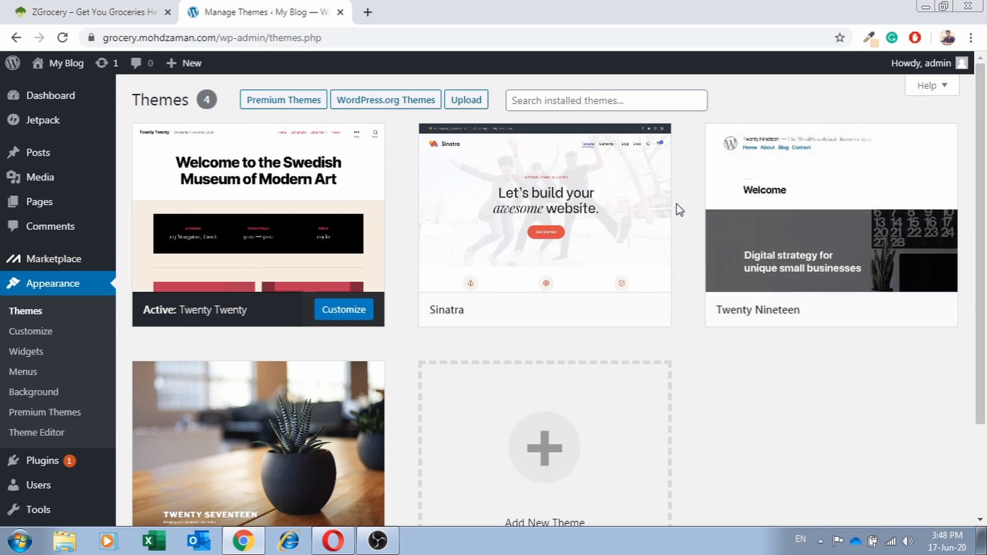
pyautogui.moveTo(203, 399)
# - Search the theme directory for 'ocean', then install and activate OceanWP
pyautogui.click(406, 101)
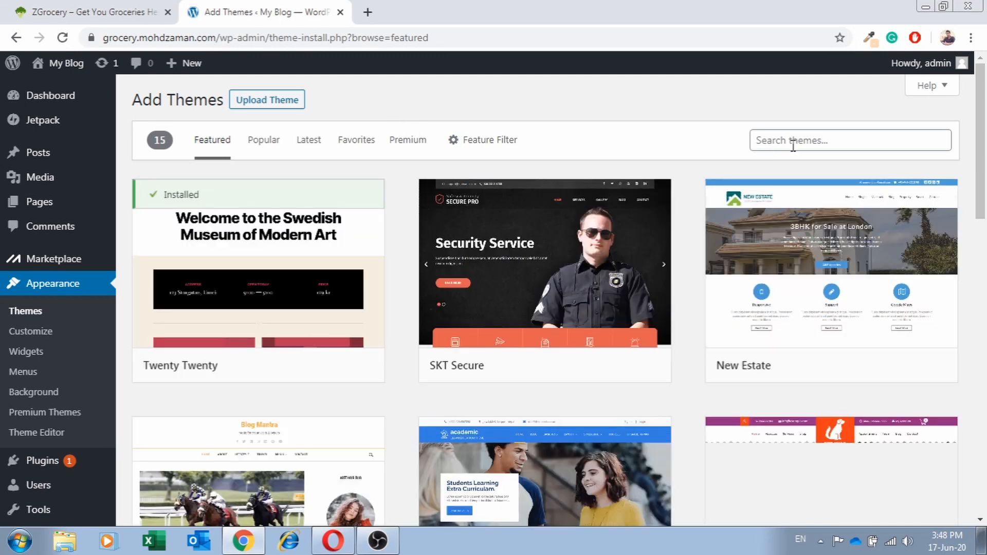
pyautogui.click(791, 145)
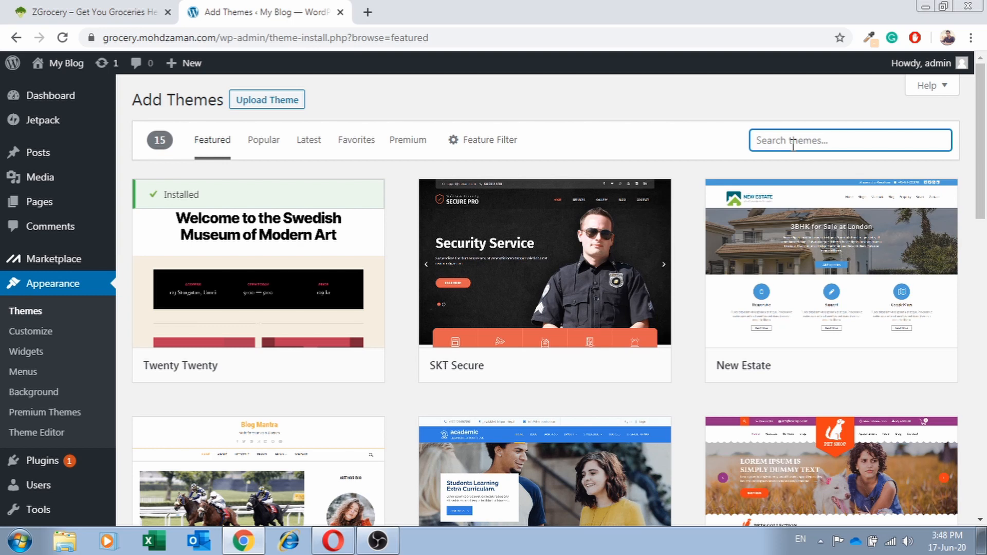
pyautogui.write('ocean wp')
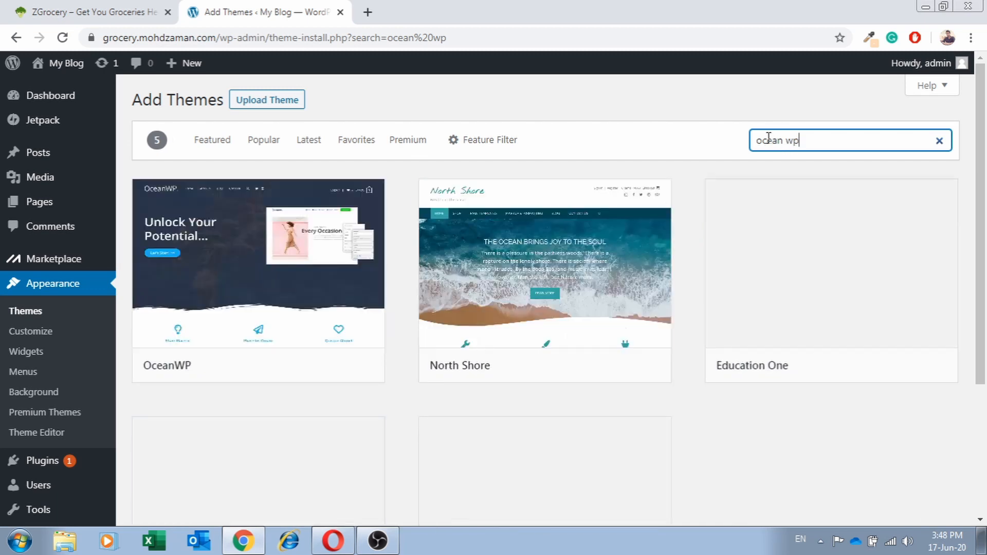
pyautogui.moveTo(276, 228)
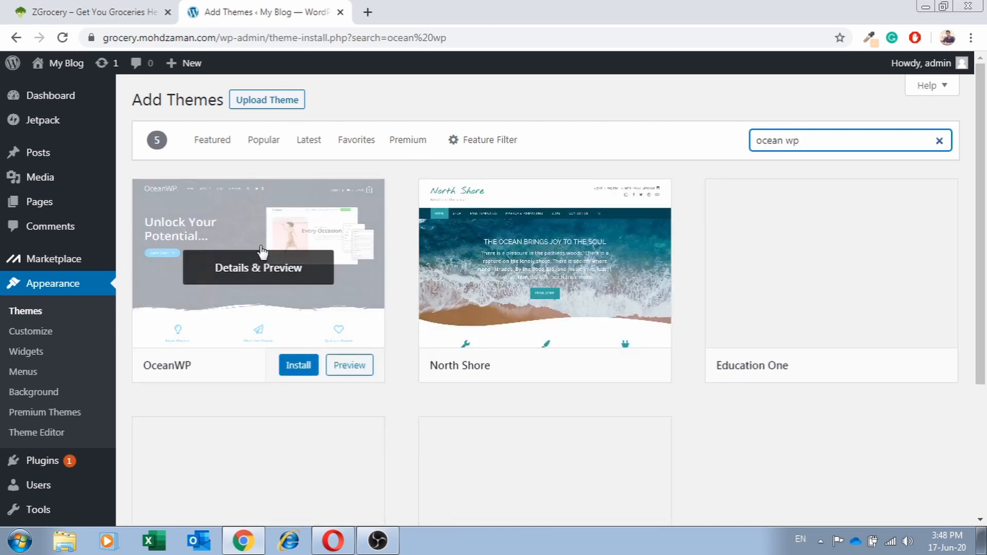
pyautogui.click(308, 366)
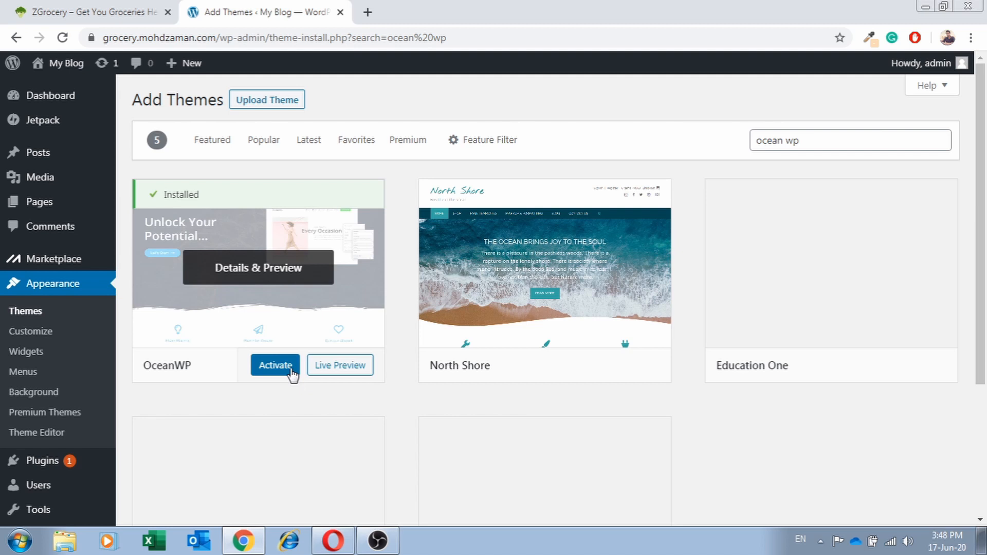
pyautogui.click(291, 369)
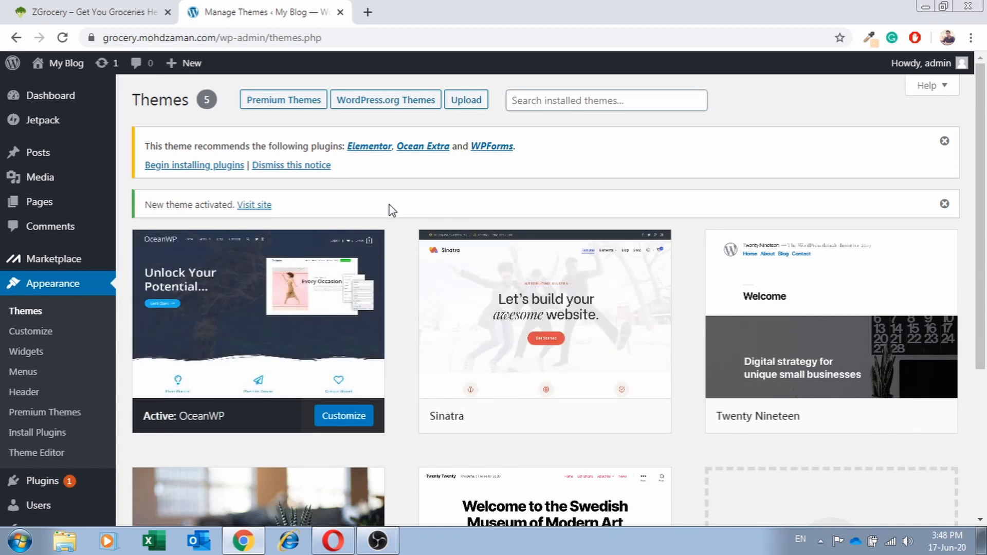
# - Delete the Sinatra and Twenty Nineteen themes from their Theme Details views
pyautogui.scroll(-2, 643, 244)
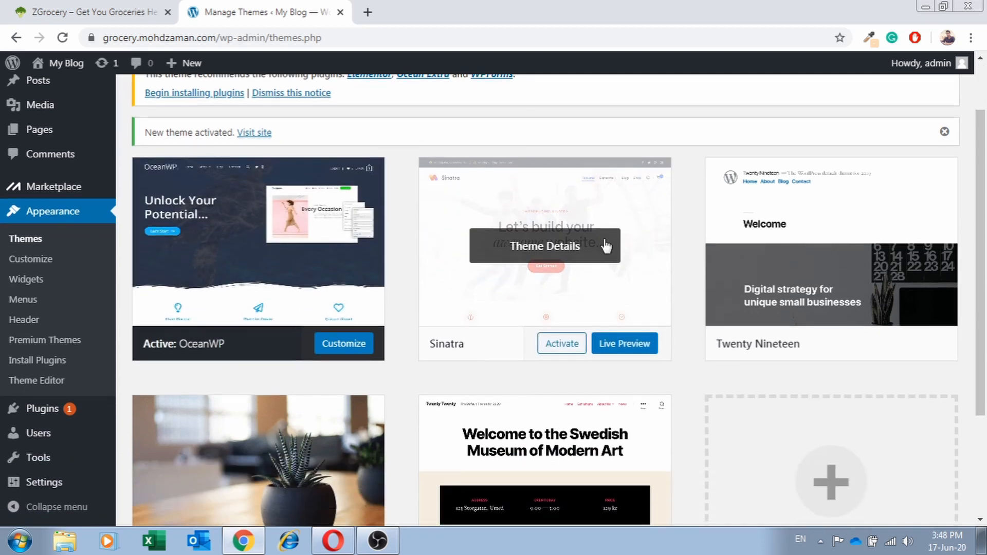
pyautogui.click(541, 191)
pyautogui.scroll(-1, 783, 316)
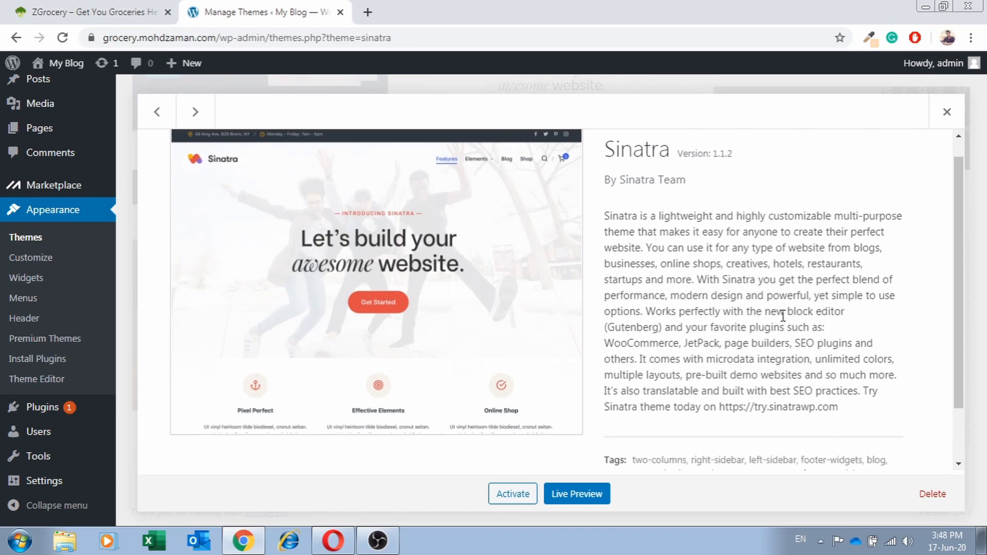
pyautogui.scroll(-2, 782, 316)
pyautogui.click(932, 493)
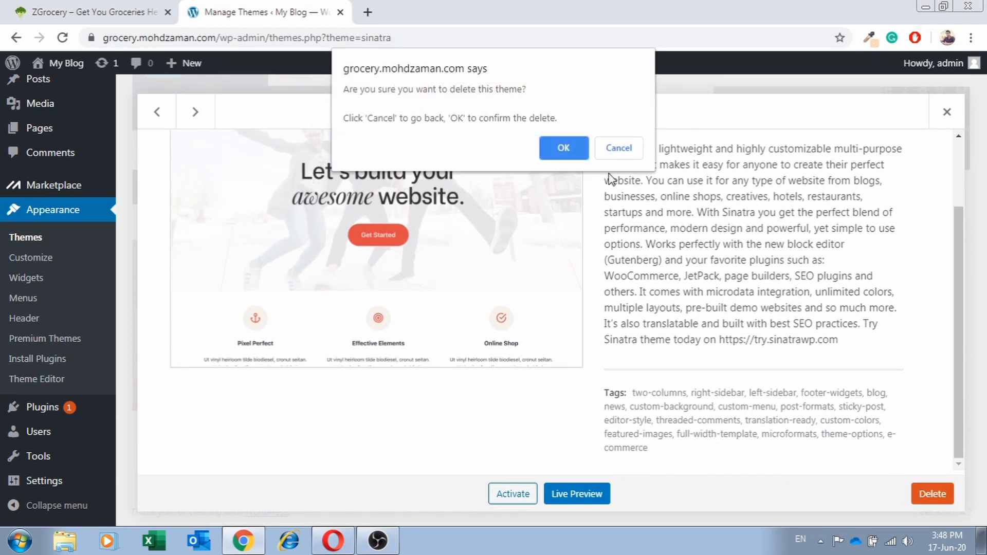
pyautogui.click(565, 149)
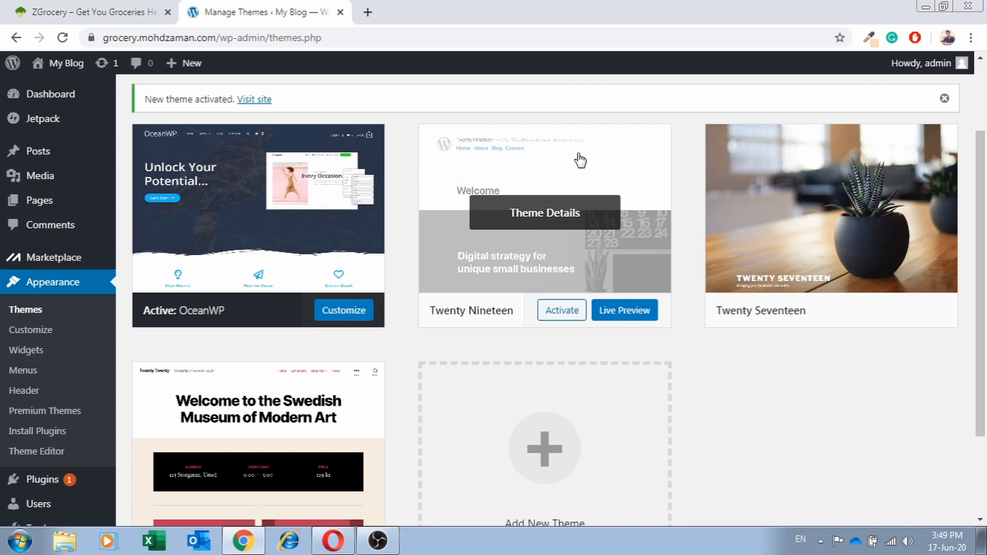
pyautogui.click(581, 161)
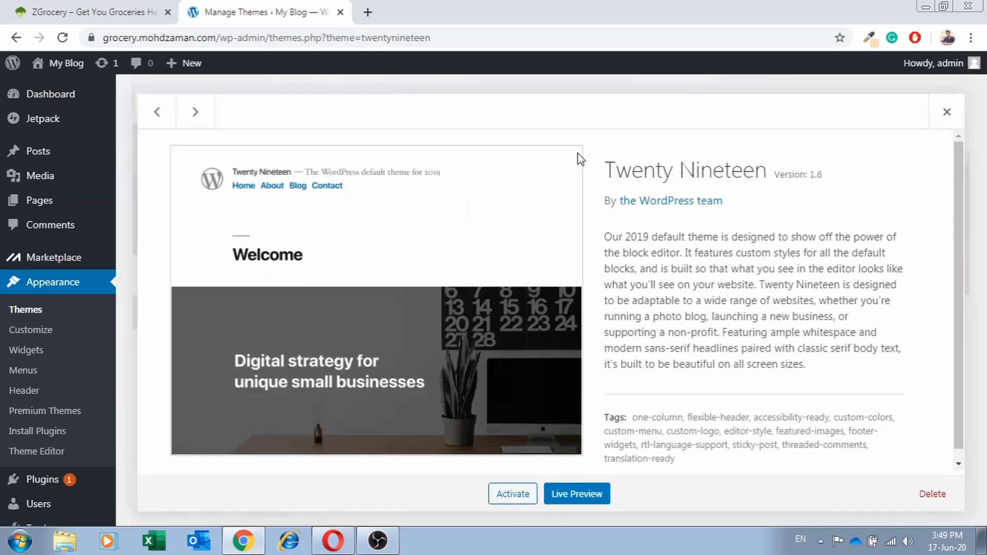
pyautogui.click(931, 494)
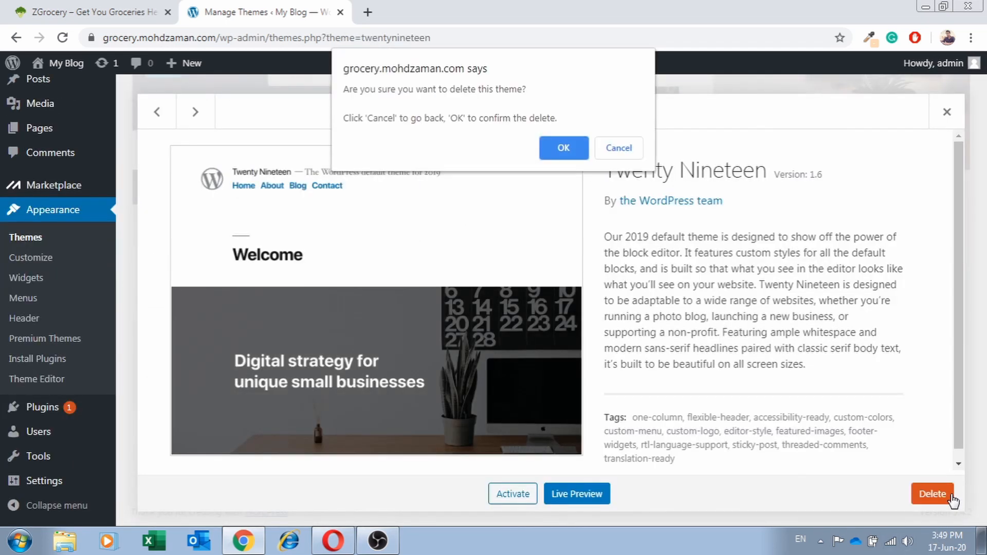
pyautogui.click(564, 147)
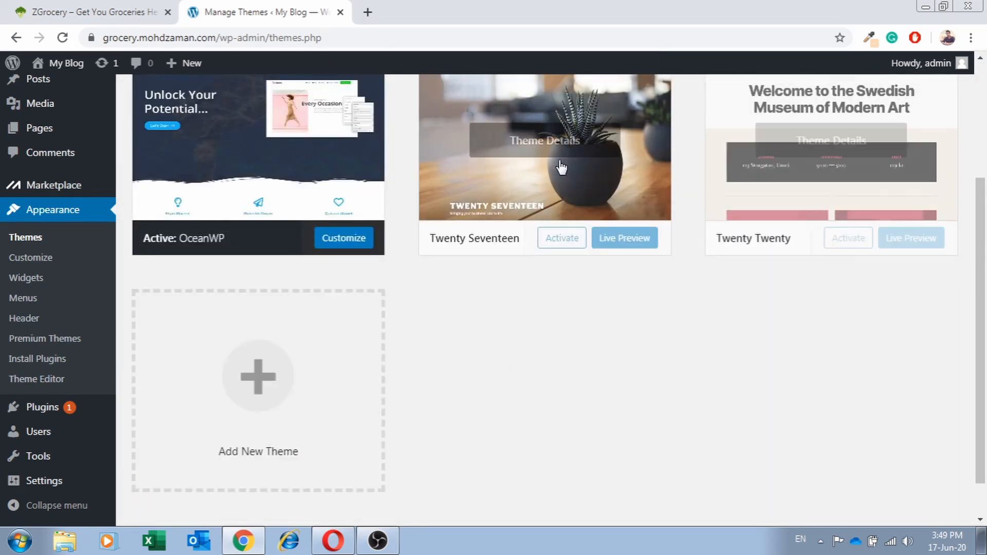
# - Delete the Twenty Seventeen and Twenty Twenty themes, confirming each deletion
pyautogui.click(561, 167)
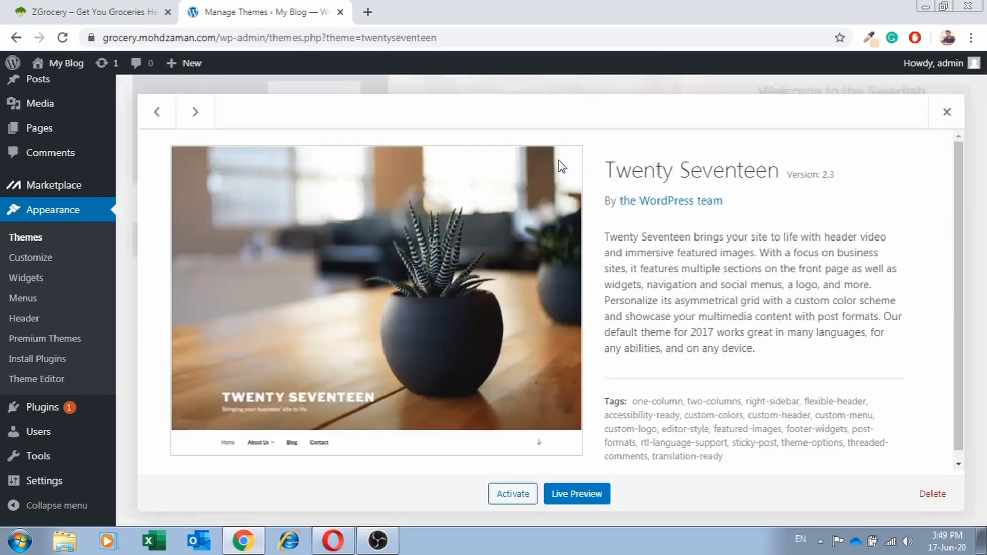
pyautogui.click(932, 495)
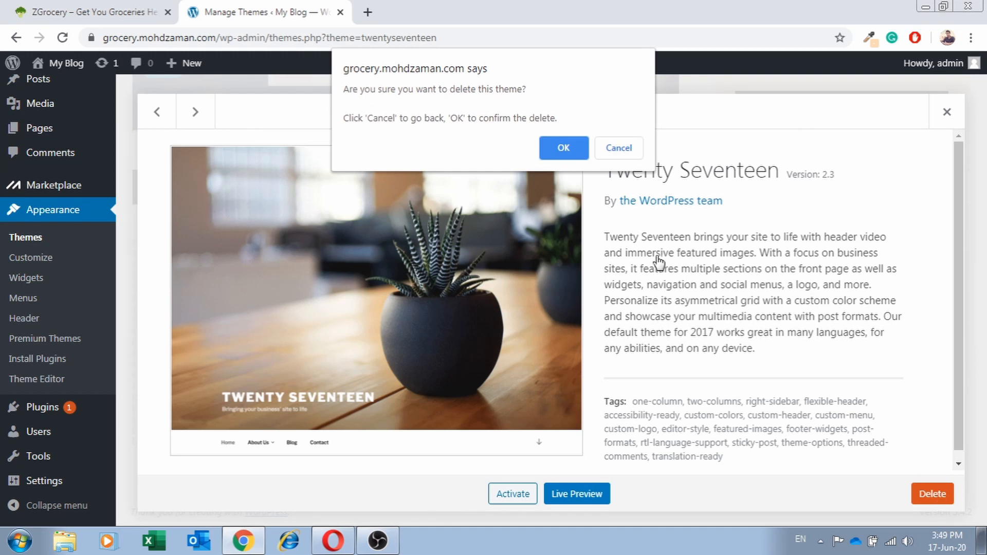
pyautogui.click(570, 153)
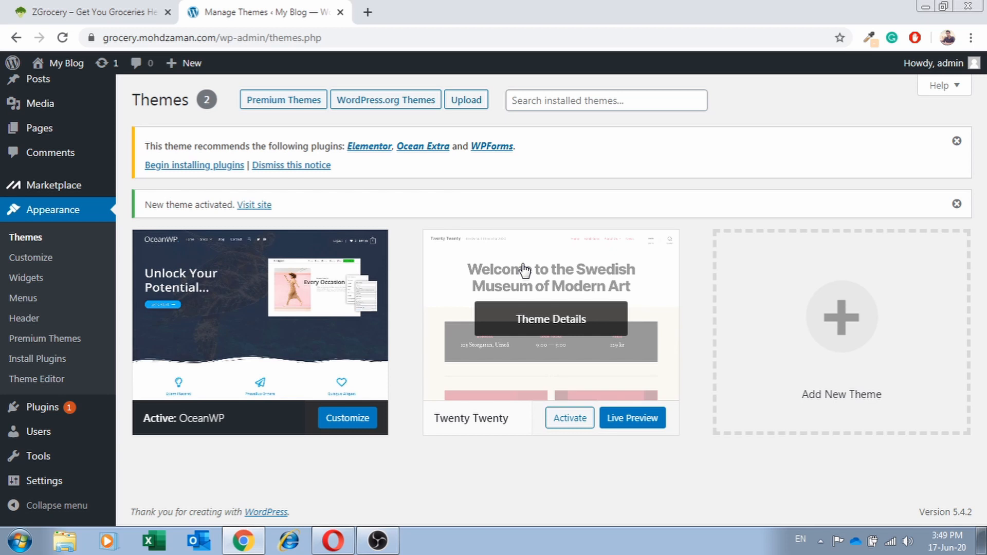
pyautogui.click(522, 270)
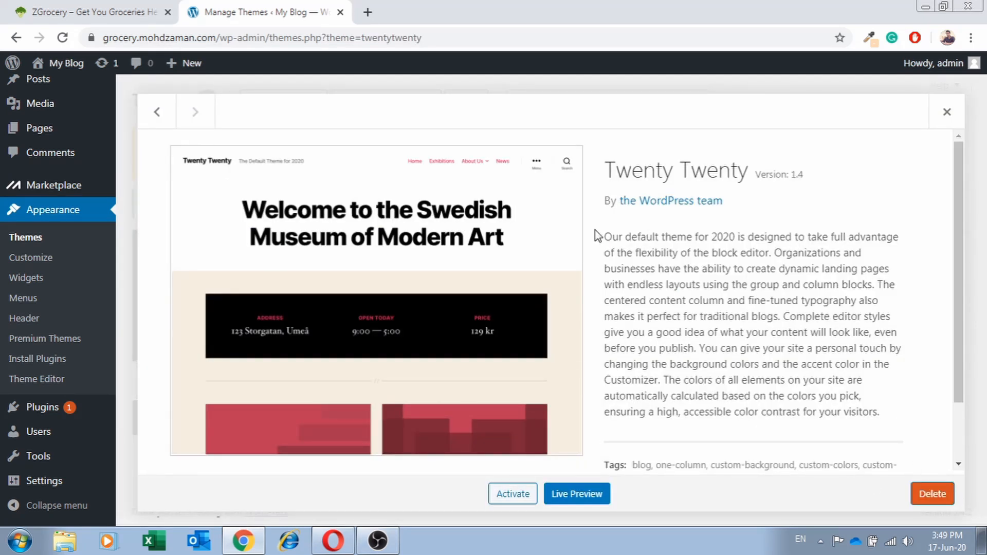
pyautogui.click(922, 495)
pyautogui.click(561, 148)
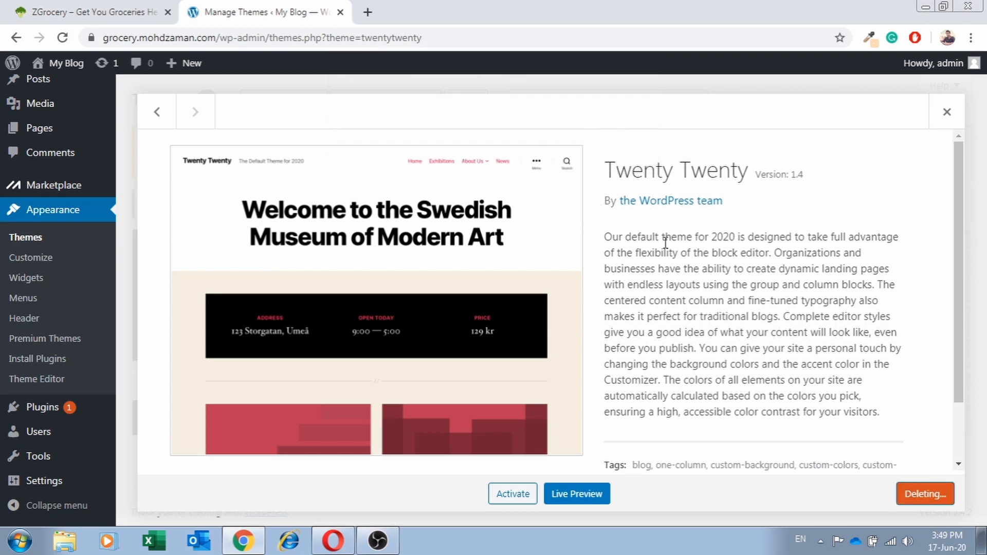
pyautogui.scroll(-4, 667, 245)
pyautogui.scroll(2, 672, 259)
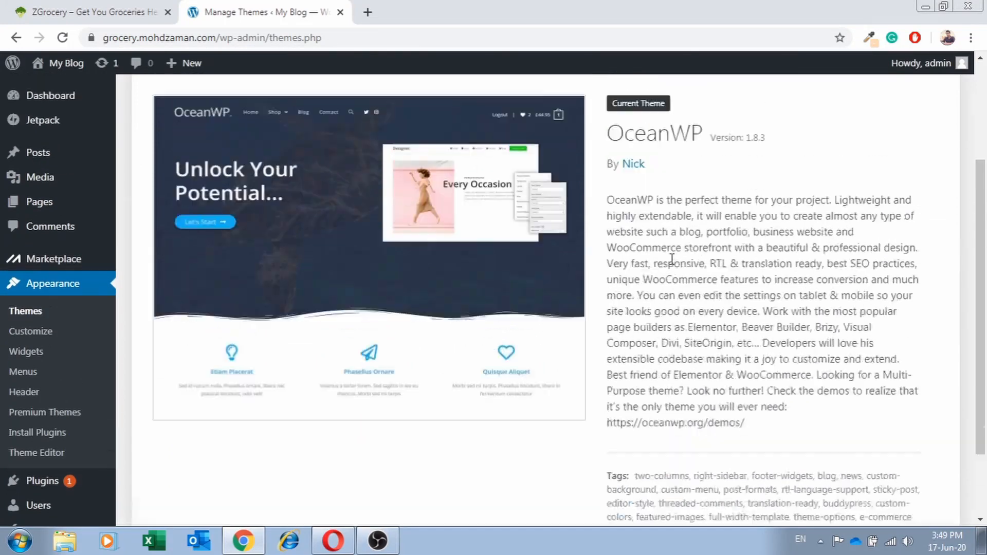
pyautogui.scroll(3, 672, 258)
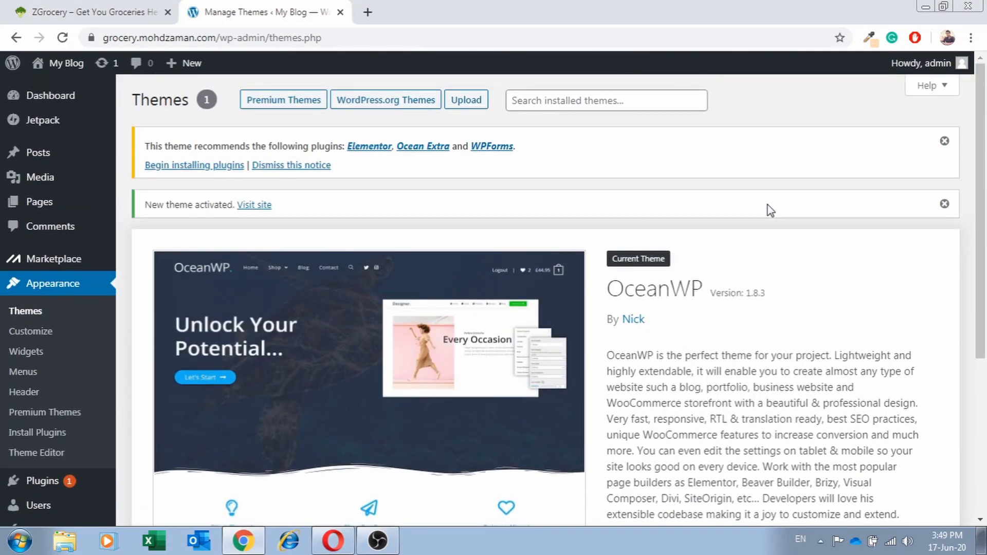
# - Dismiss the 'New theme activated' and recommended plugins notices on the Themes page
pyautogui.click(944, 203)
pyautogui.click(944, 141)
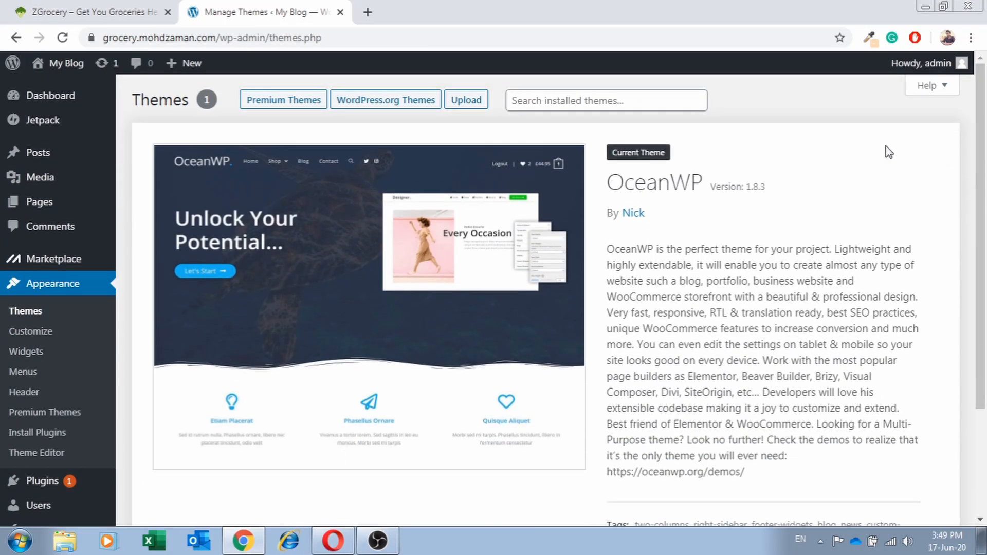
pyautogui.scroll(-2, 702, 215)
pyautogui.scroll(2, 693, 200)
pyautogui.moveTo(54, 488)
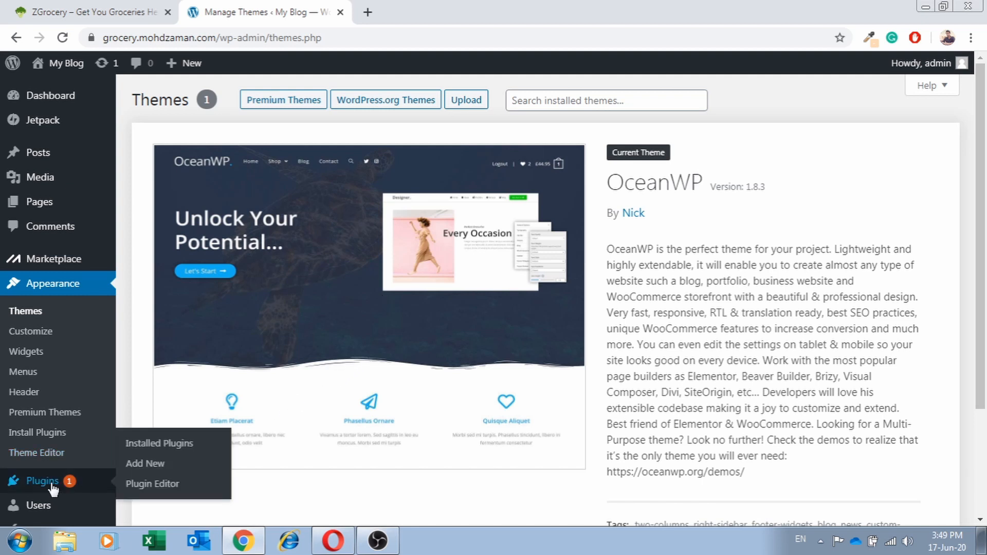
# - Open the Installed Plugins list and review the four installed plugins
pyautogui.click(164, 447)
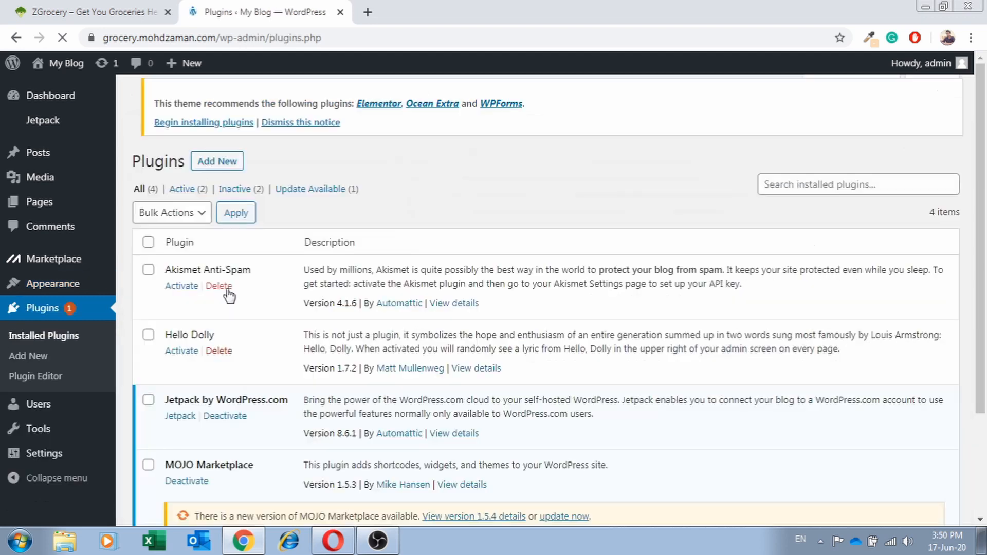
pyautogui.scroll(-3, 287, 379)
pyautogui.scroll(2, 286, 378)
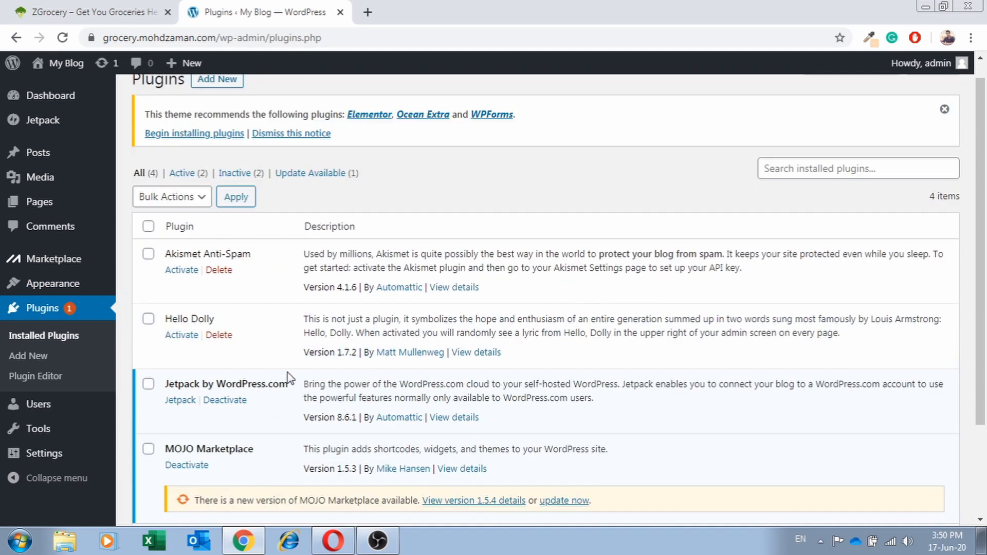
pyautogui.scroll(-2, 288, 378)
pyautogui.scroll(3, 209, 227)
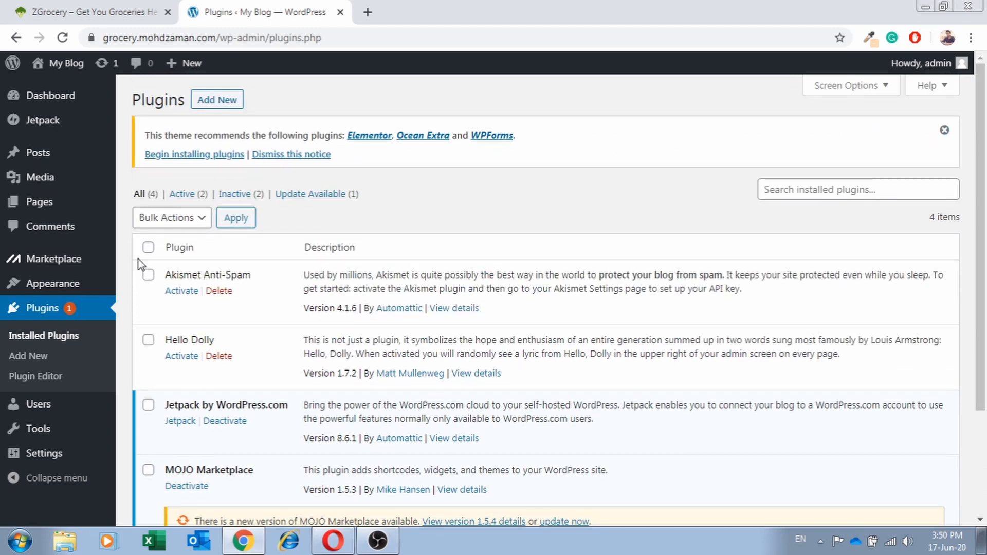
pyautogui.scroll(-1, 211, 364)
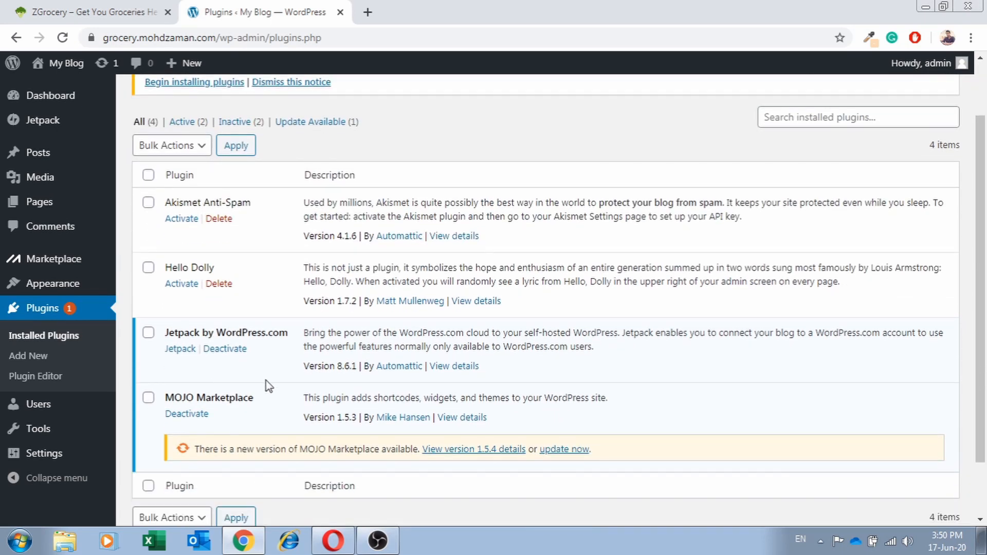
pyautogui.scroll(1, 276, 391)
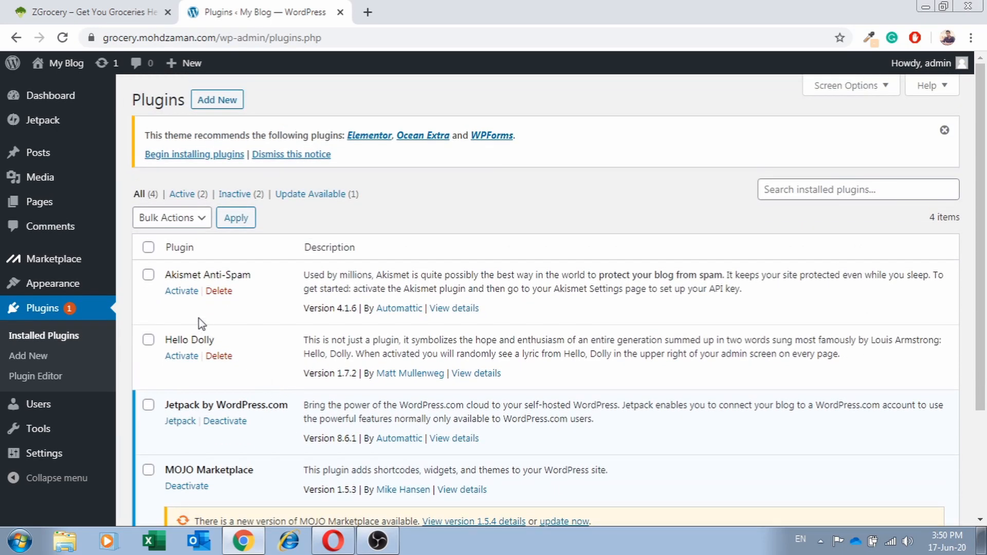
pyautogui.scroll(-1, 237, 360)
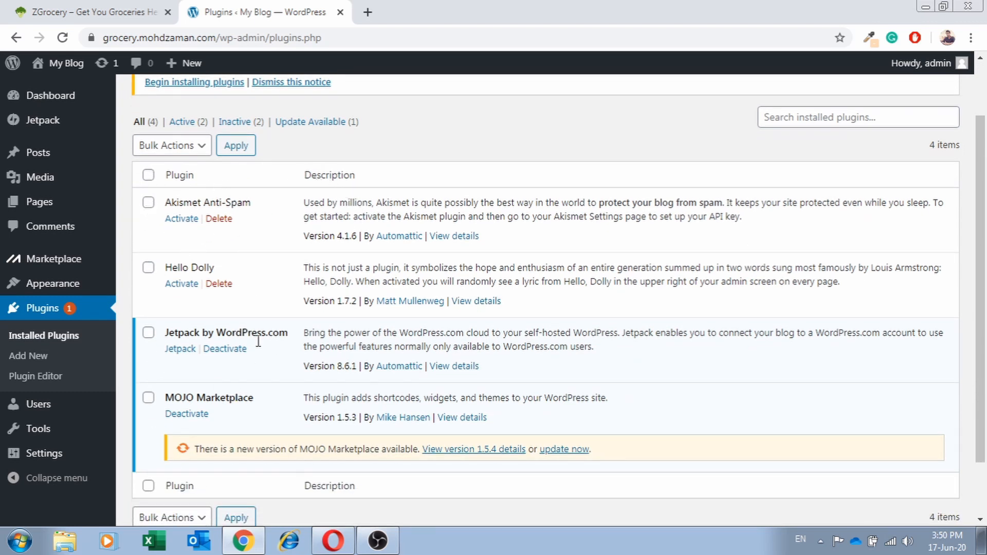
# - Select all plugins and apply the Delete bulk action, confirming the deletion
pyautogui.click(149, 176)
pyautogui.click(177, 147)
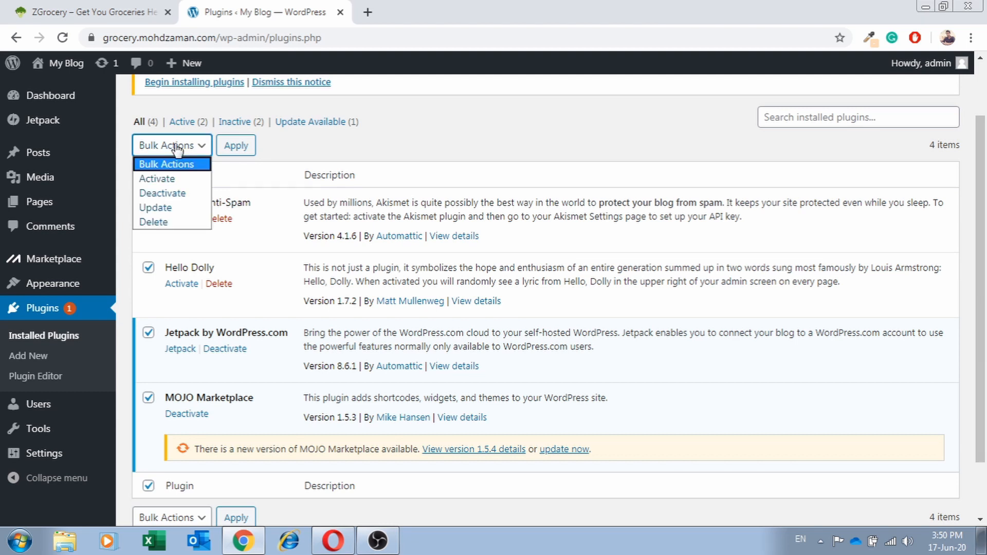
pyautogui.click(166, 222)
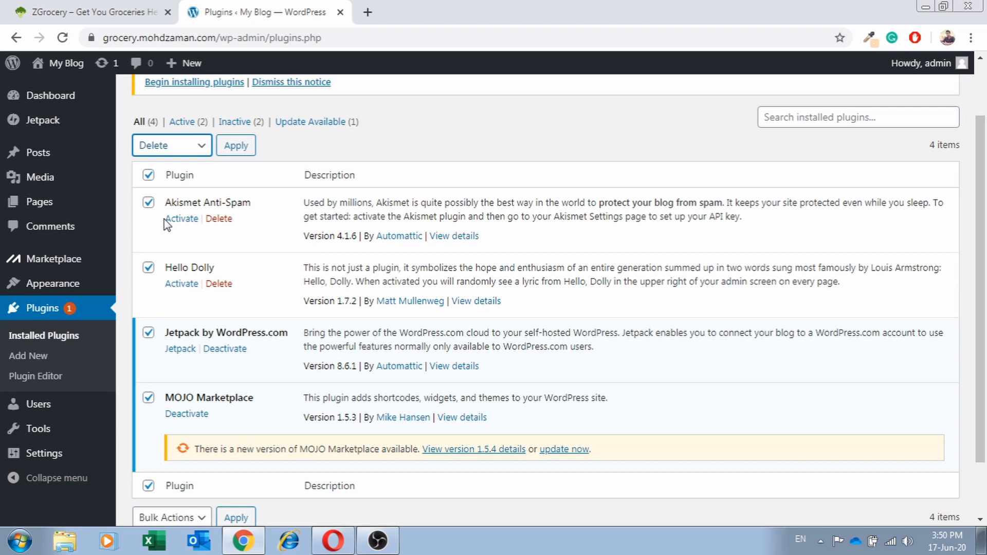
pyautogui.click(228, 149)
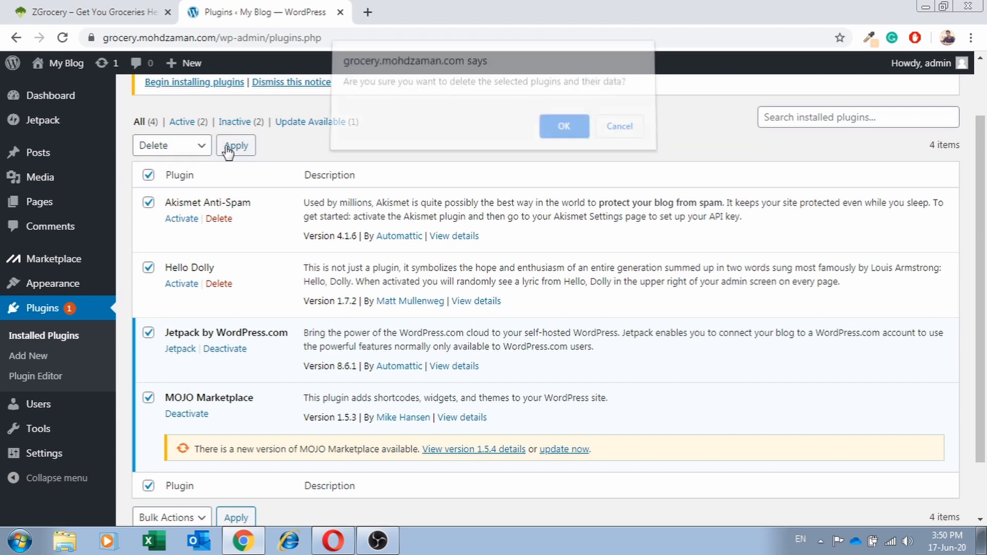
pyautogui.click(564, 135)
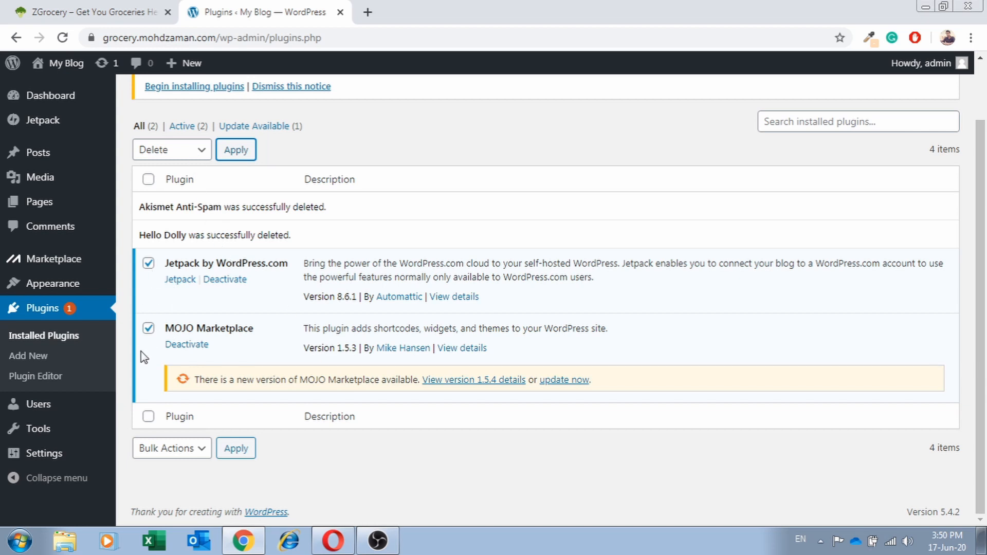
# - Bulk-deactivate the Jetpack and MOJO Marketplace plugins
pyautogui.click(148, 180)
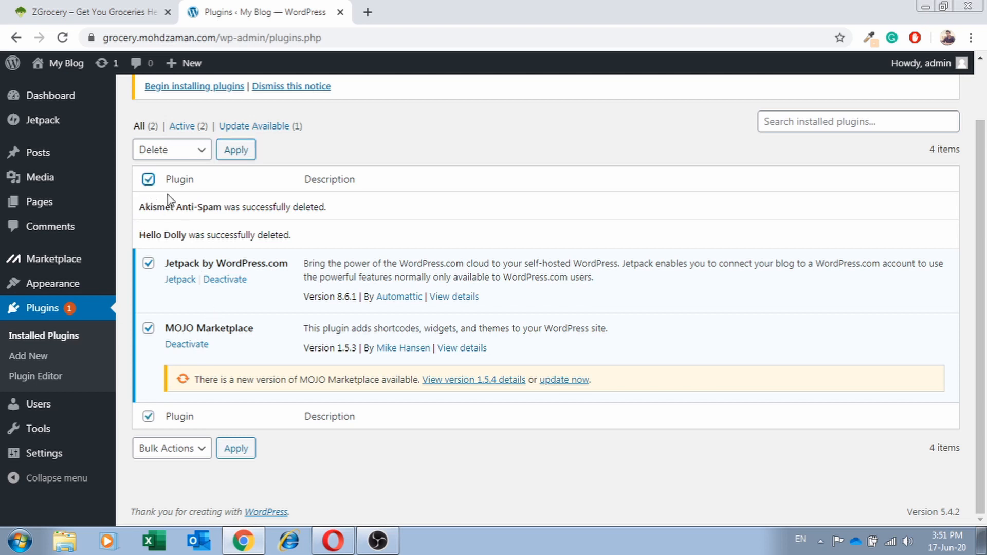
pyautogui.click(177, 150)
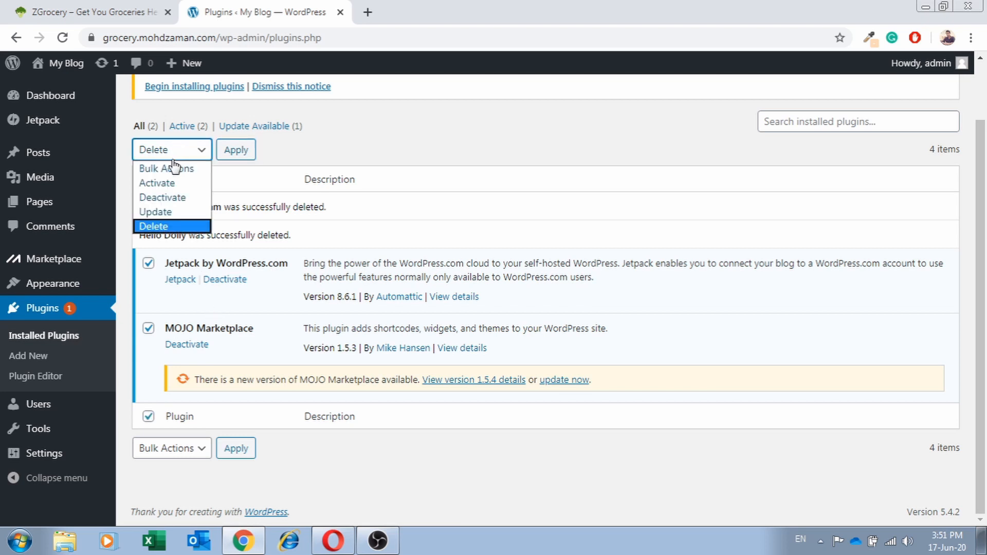
pyautogui.click(173, 198)
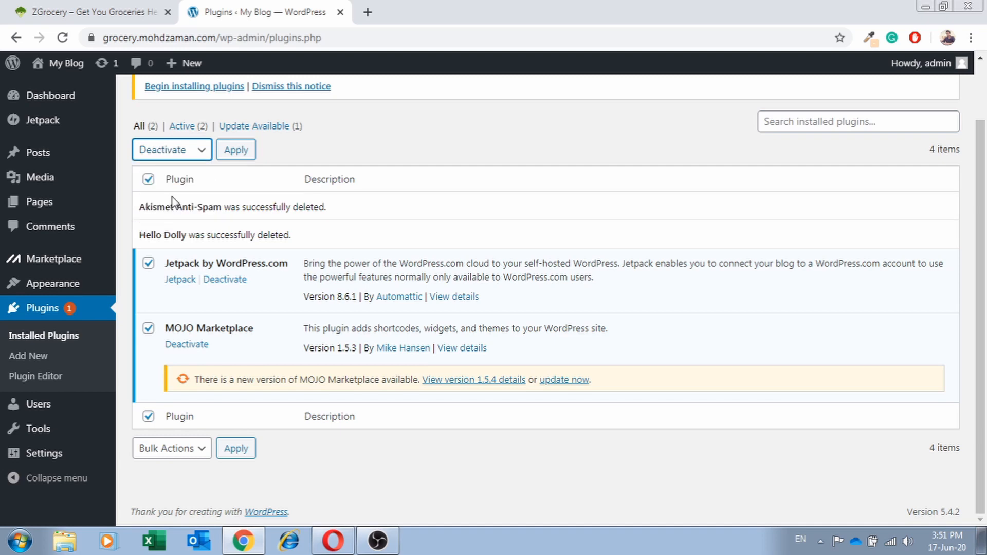
pyautogui.click(237, 151)
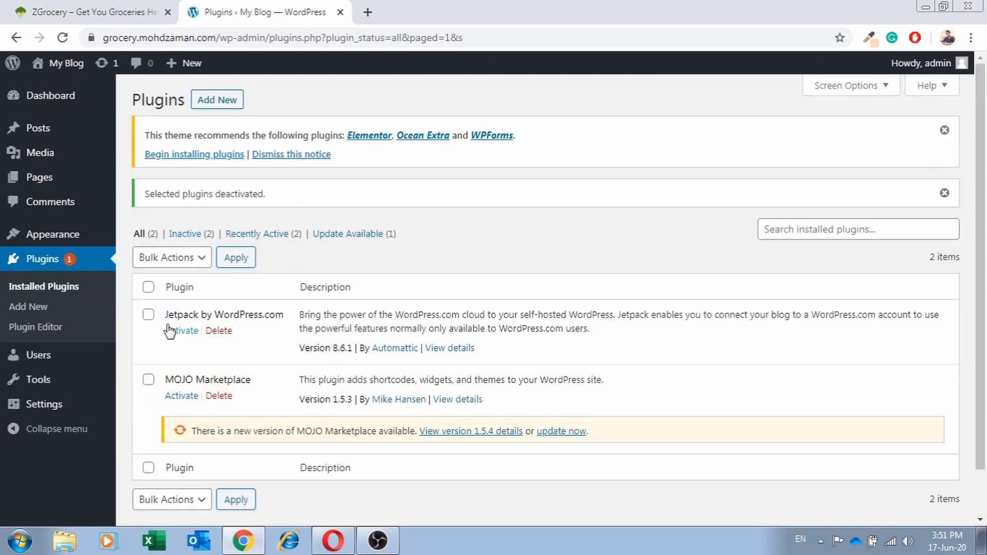
# - Bulk-delete both deactivated plugins, confirm, and dismiss the remaining notices
pyautogui.scroll(-2, 483, 352)
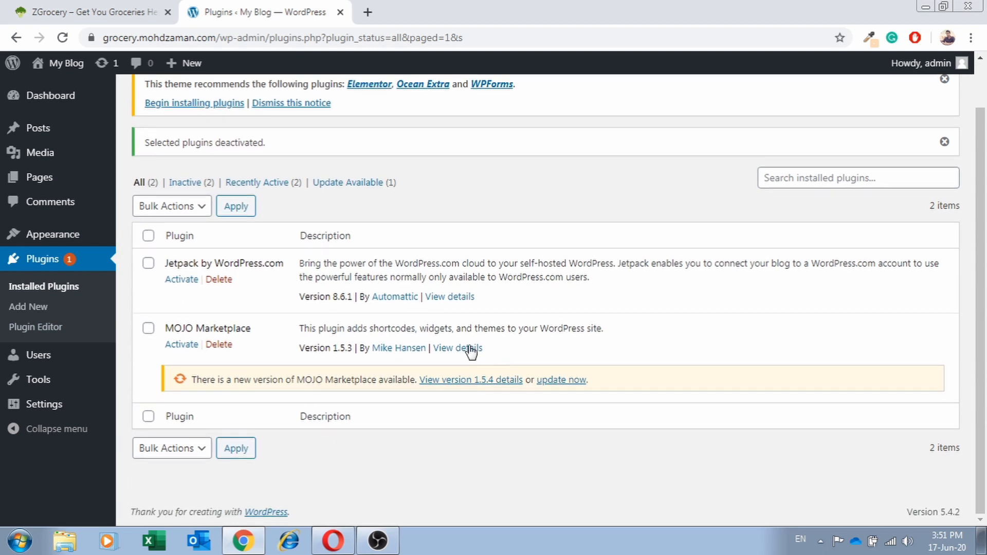
pyautogui.click(148, 236)
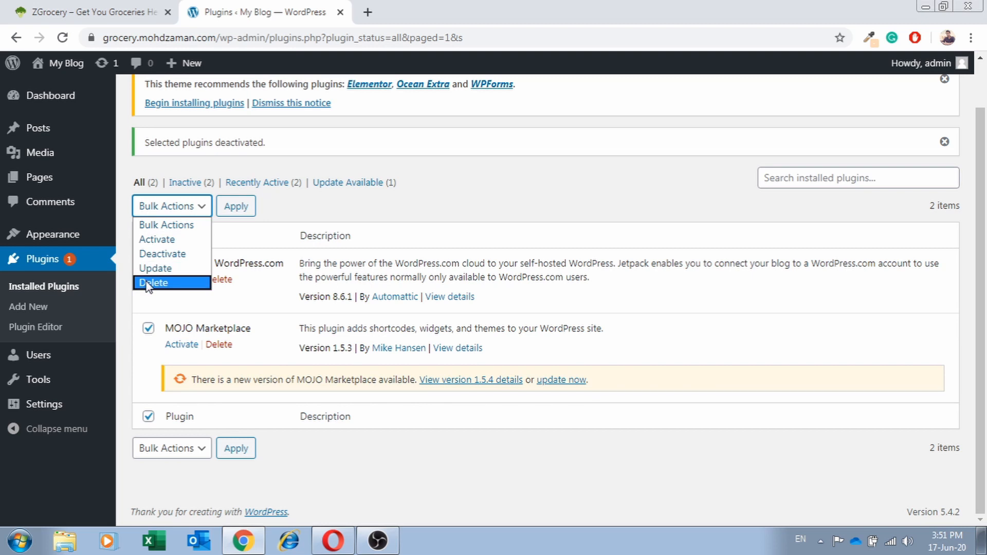
pyautogui.click(153, 283)
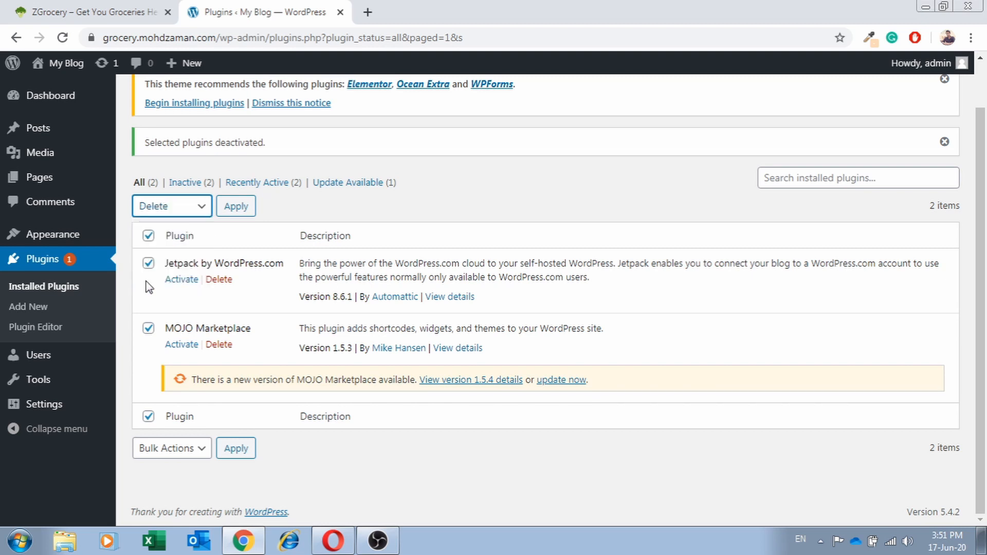
pyautogui.click(240, 209)
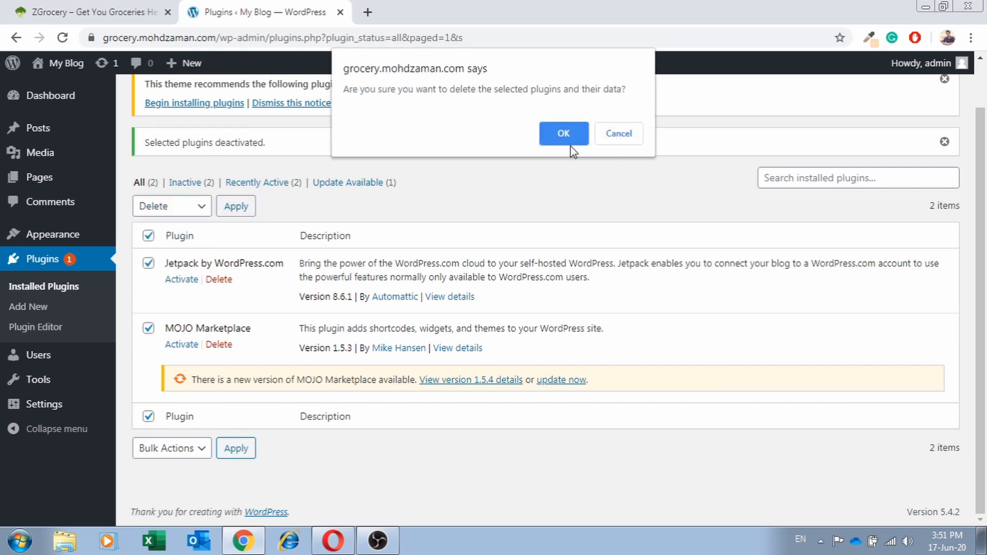
pyautogui.click(565, 135)
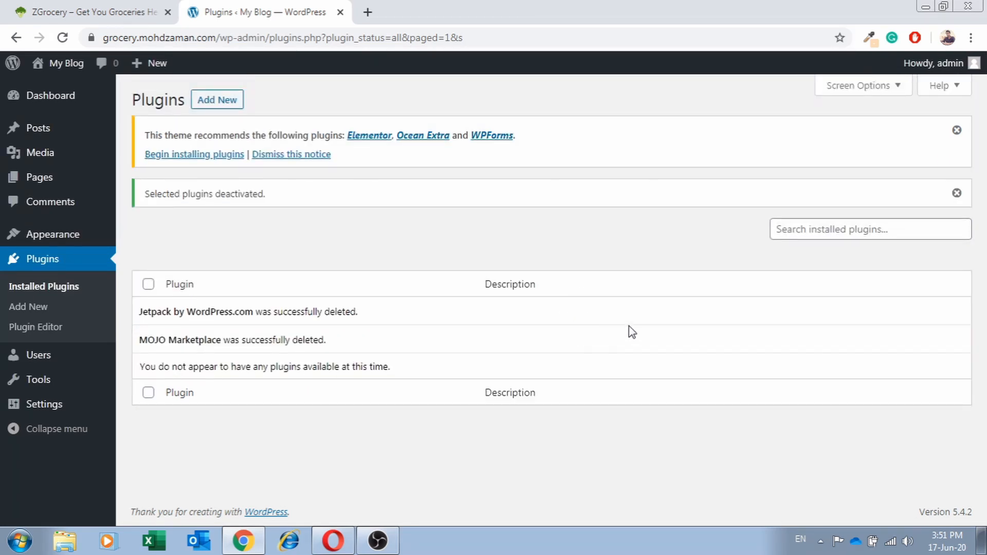
pyautogui.click(957, 193)
pyautogui.click(956, 130)
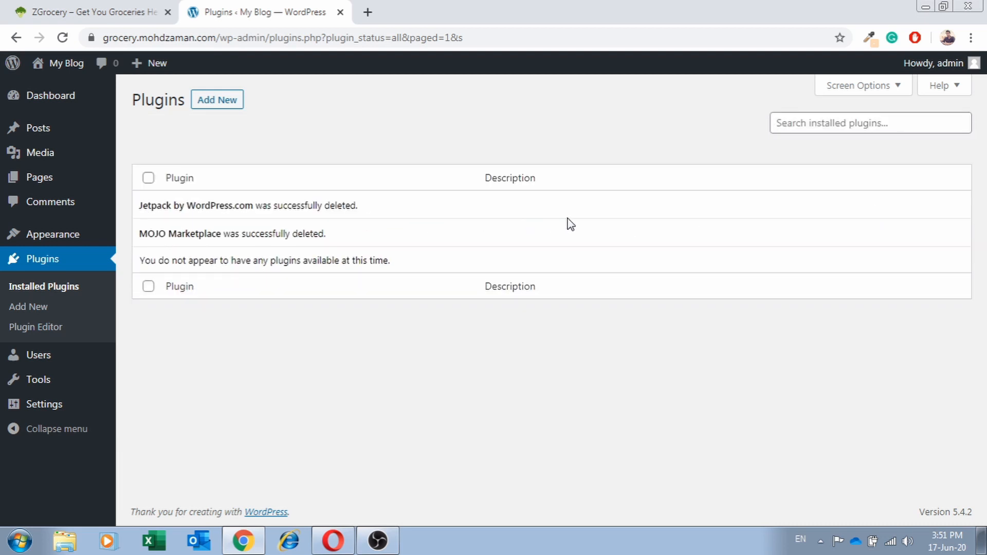
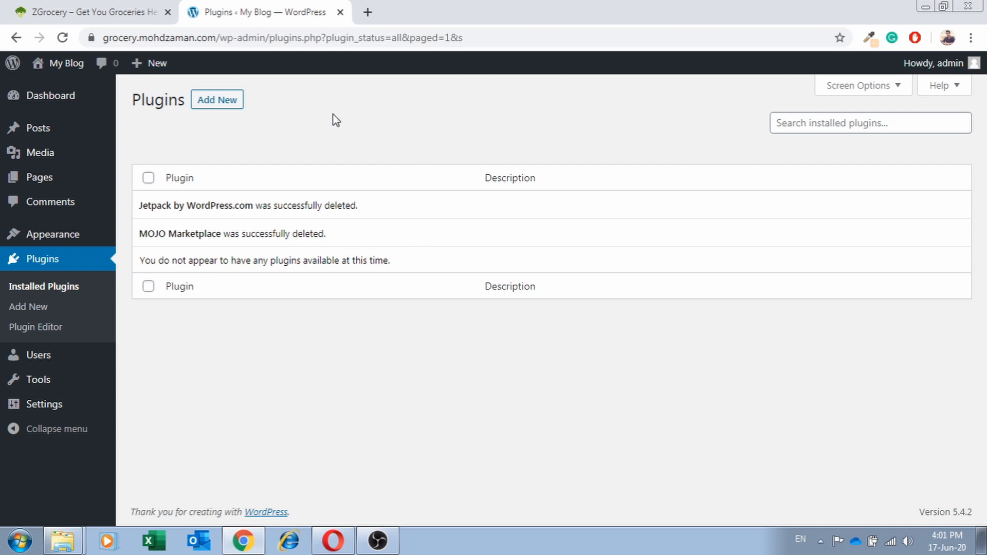
# - Search the Add New plugin directory for 'ocean wp'
pyautogui.click(228, 105)
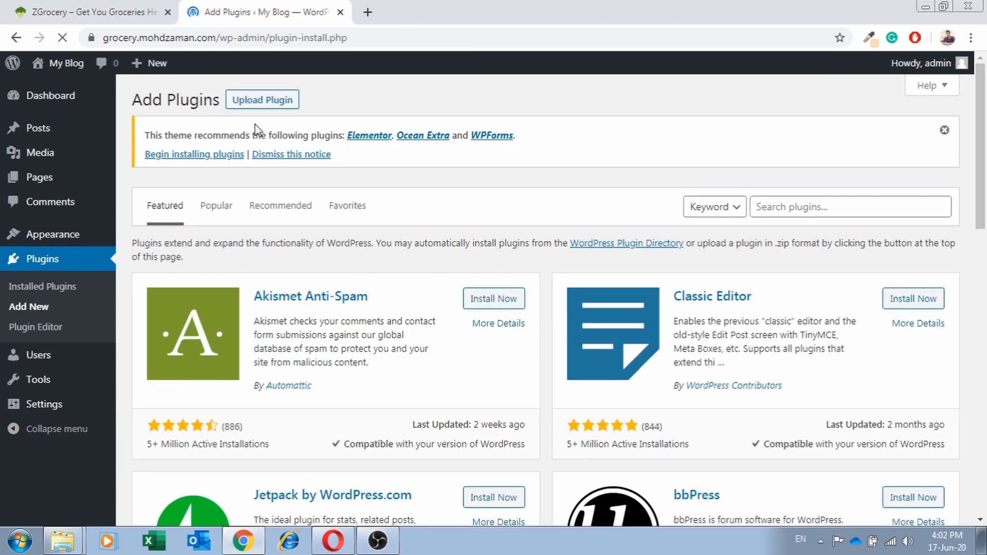
pyautogui.click(895, 205)
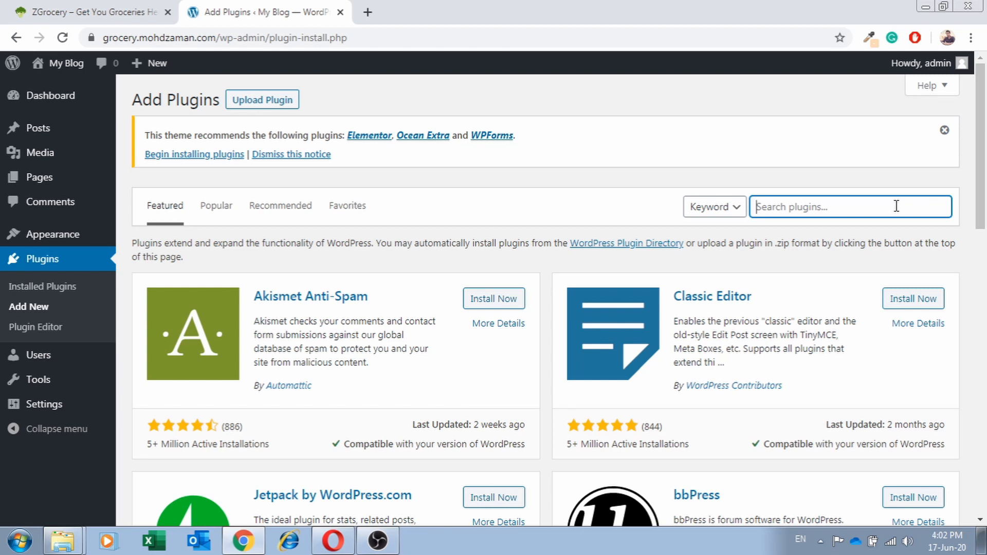
pyautogui.write('ocean wp')
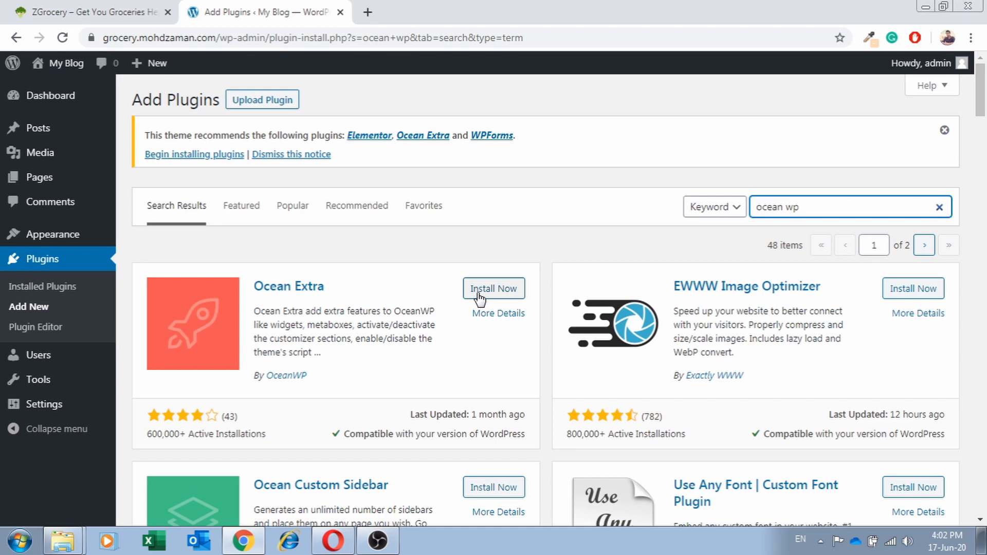
# - Install the Ocean Extra, Ocean Social Sharing and Ocean Product Sharing plugins
pyautogui.click(479, 297)
pyautogui.scroll(-4, 506, 323)
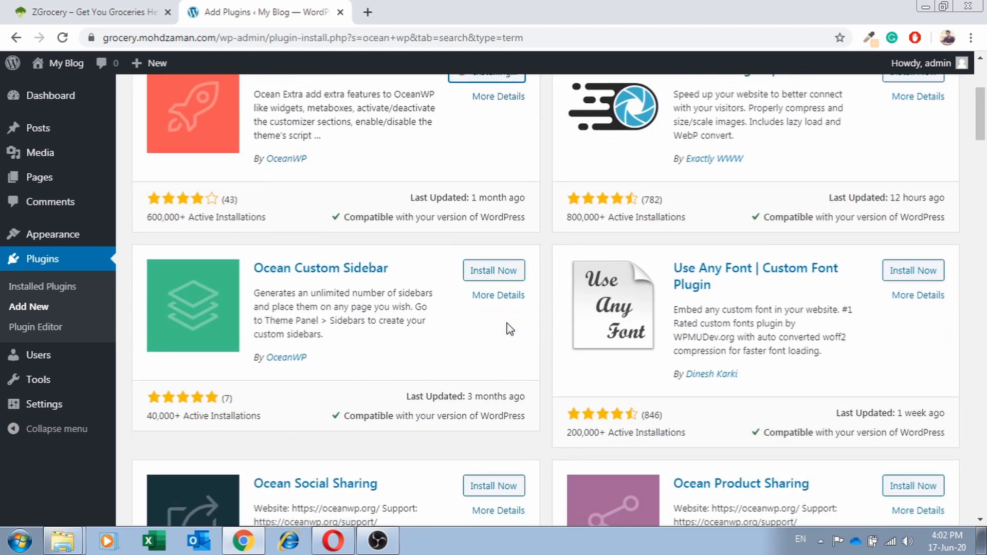
pyautogui.scroll(-3, 813, 315)
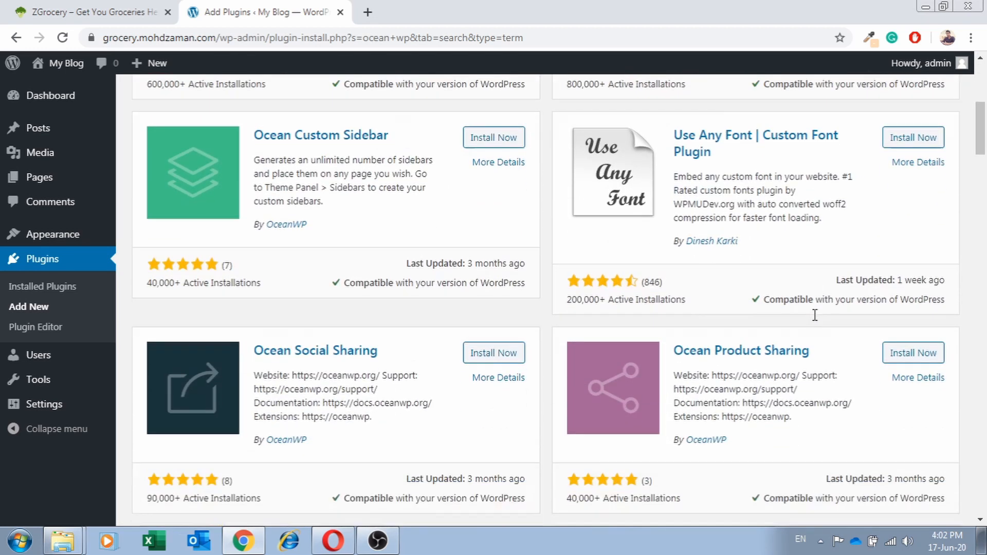
pyautogui.scroll(-1, 813, 316)
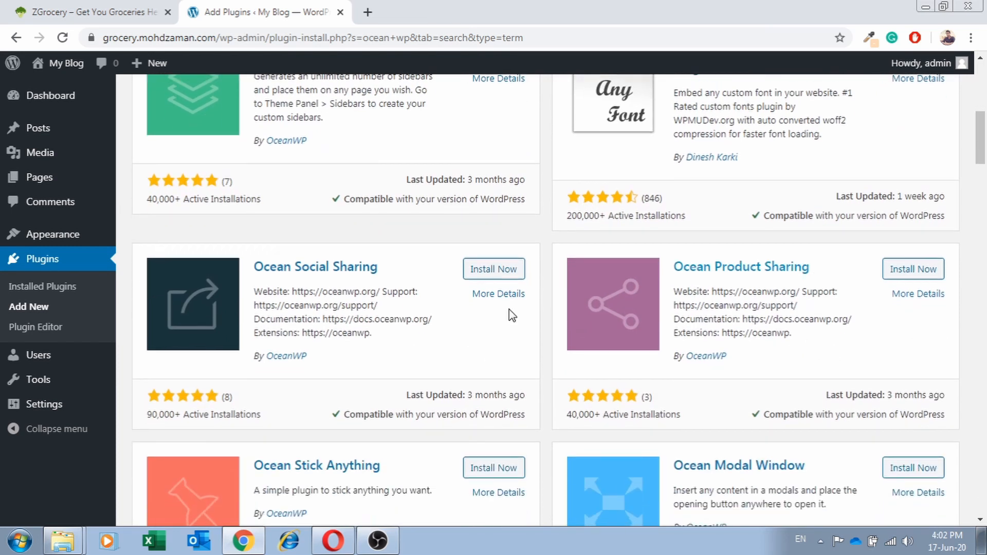
pyautogui.click(506, 271)
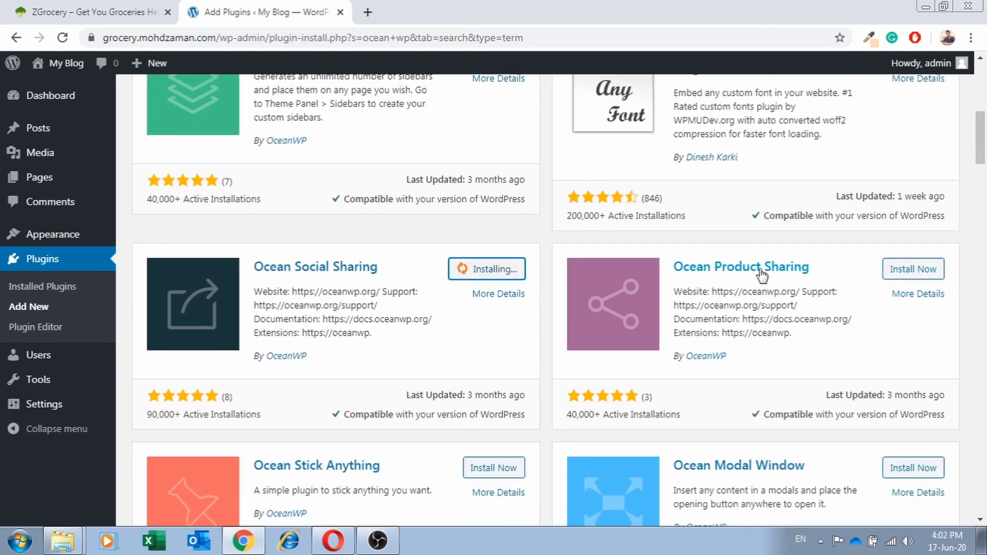
pyautogui.click(902, 272)
# - Install the Oceanwp sticky header plugin further down the results
pyautogui.scroll(-2, 511, 124)
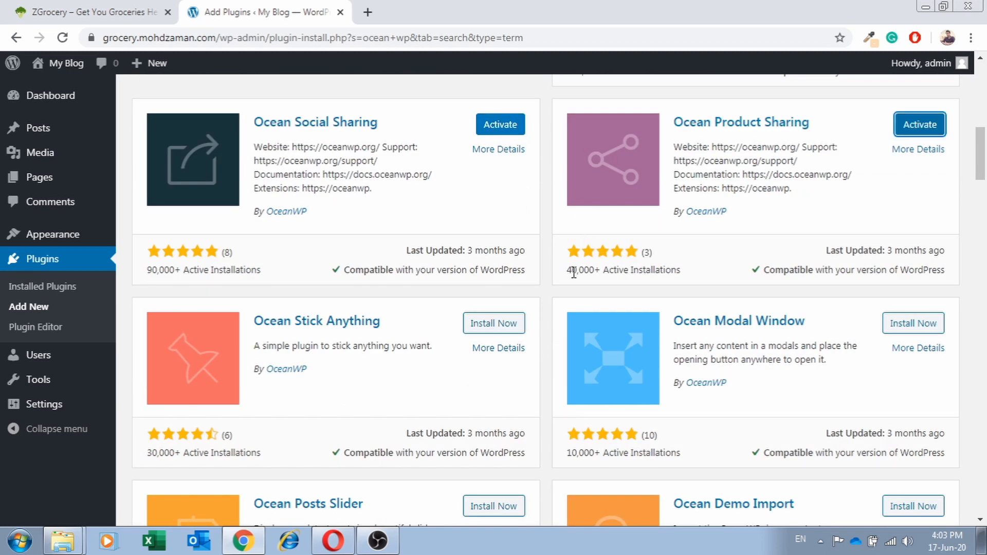
pyautogui.scroll(-4, 573, 273)
pyautogui.scroll(-3, 574, 272)
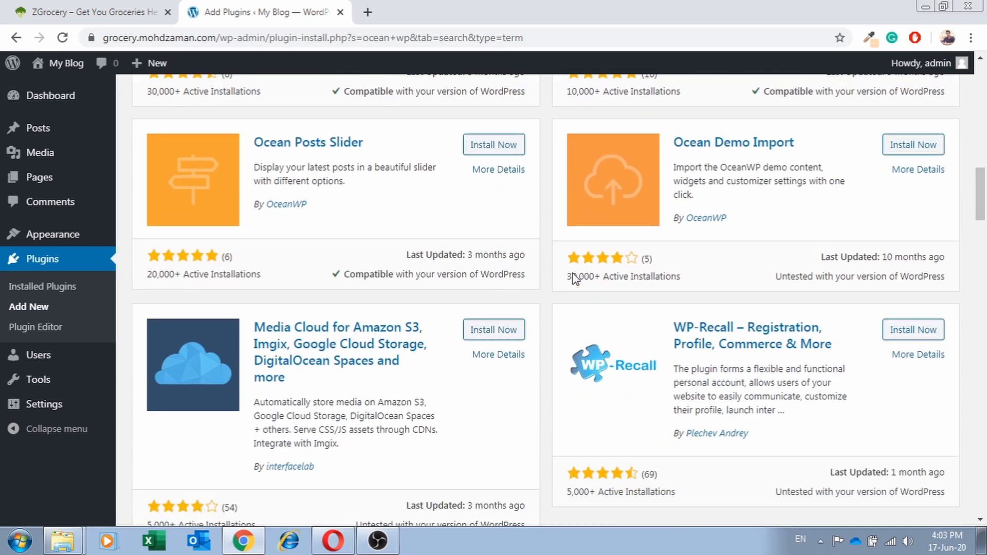
pyautogui.scroll(-8, 573, 272)
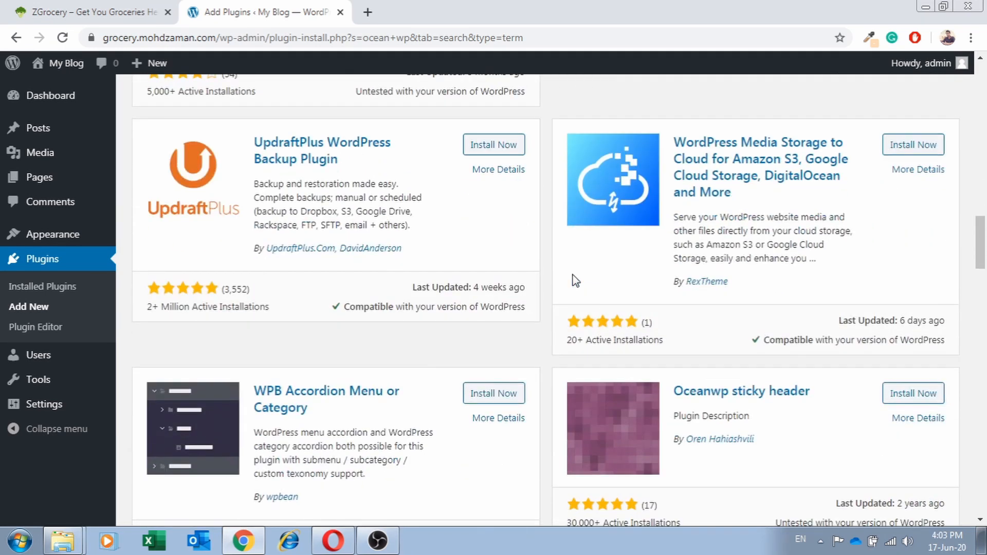
pyautogui.scroll(-1, 574, 280)
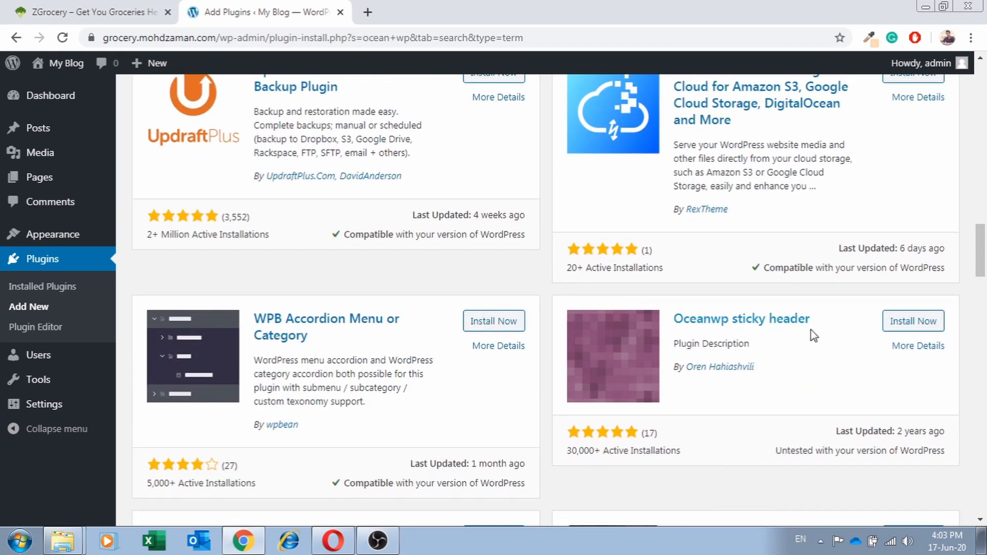
pyautogui.click(900, 325)
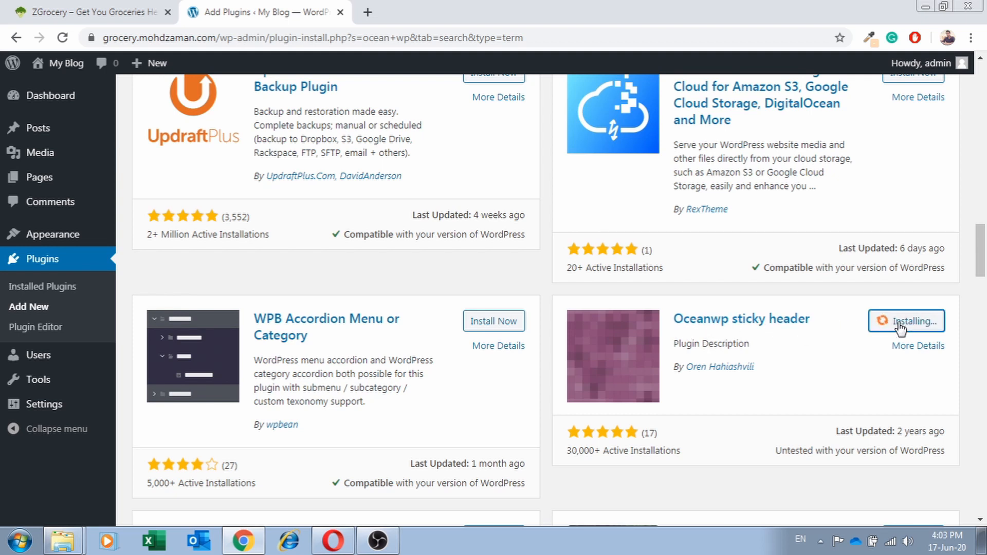
pyautogui.scroll(15, 712, 368)
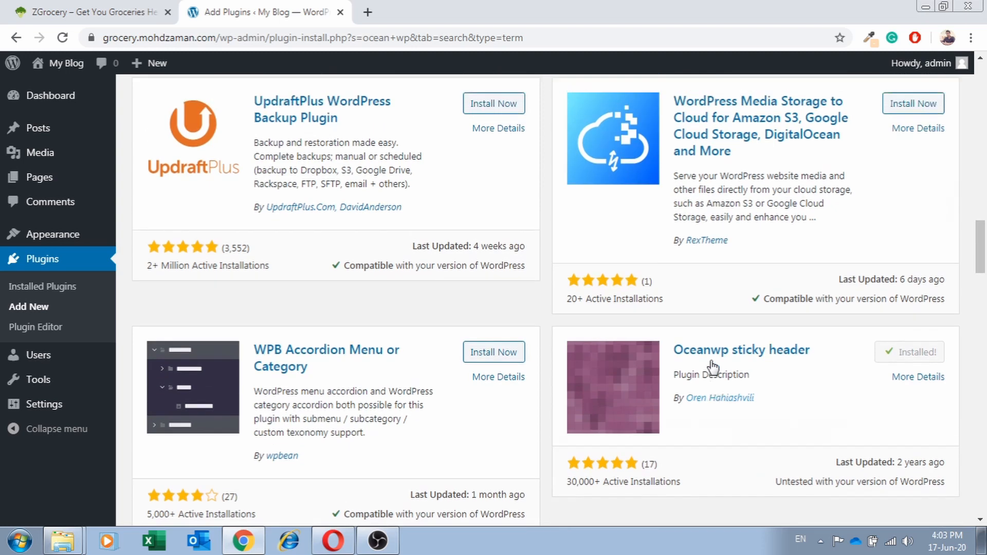
pyautogui.scroll(7, 712, 358)
pyautogui.moveTo(800, 207); pyautogui.dragTo(643, 228)
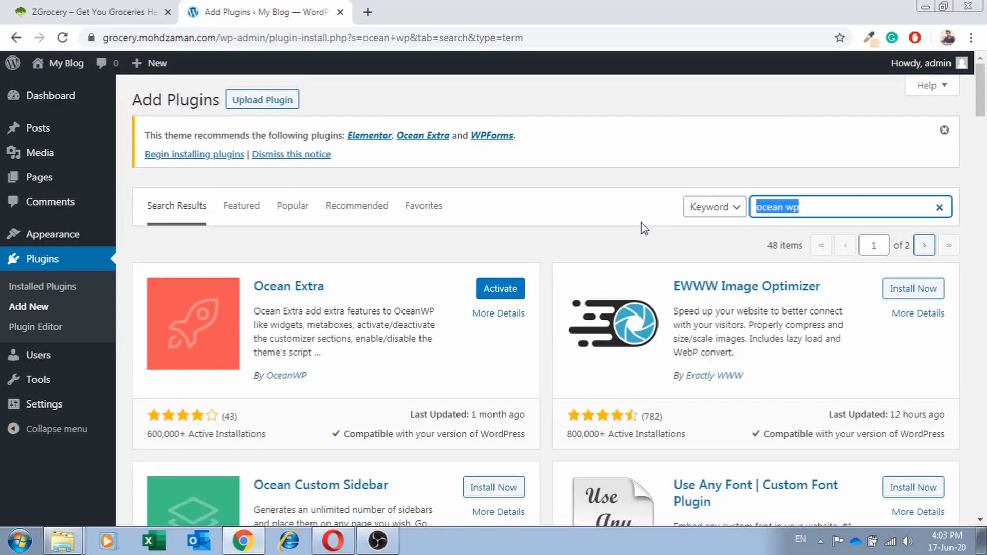
# - Search 'elementor' and install Elementor Page Builder and Essential Addons for Elementor
pyautogui.write('elemento')
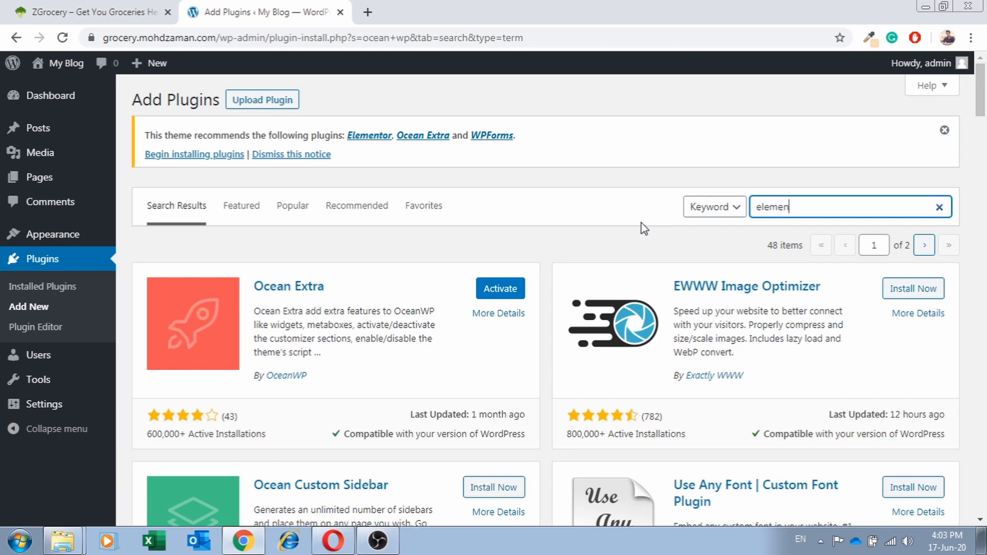
pyautogui.write('r')
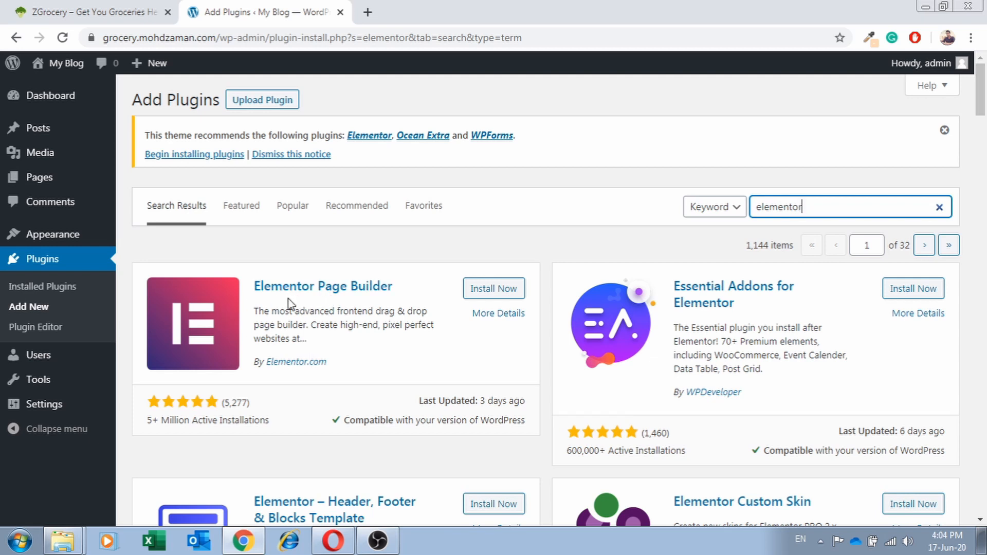
pyautogui.click(492, 289)
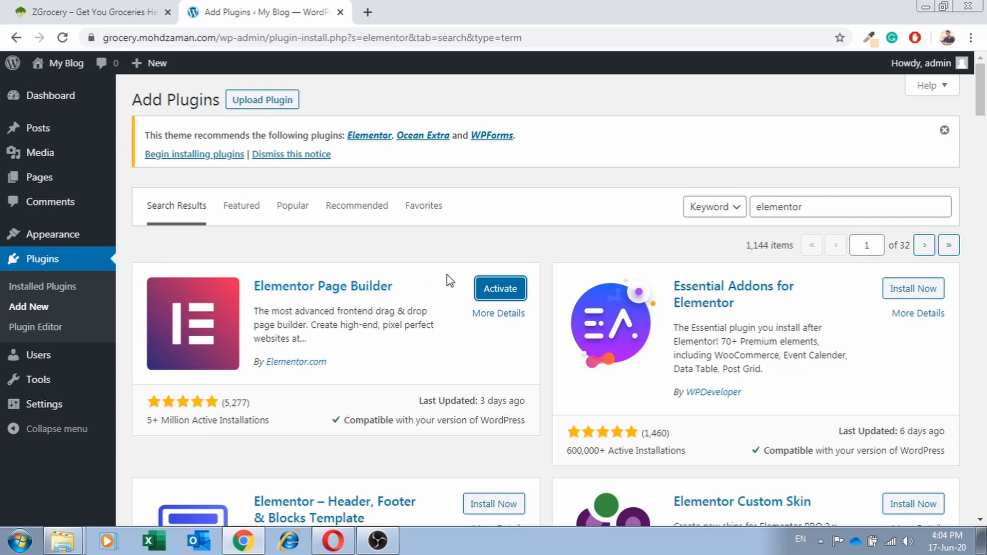
pyautogui.scroll(-1, 855, 320)
pyautogui.scroll(-3, 855, 319)
pyautogui.scroll(2, 828, 260)
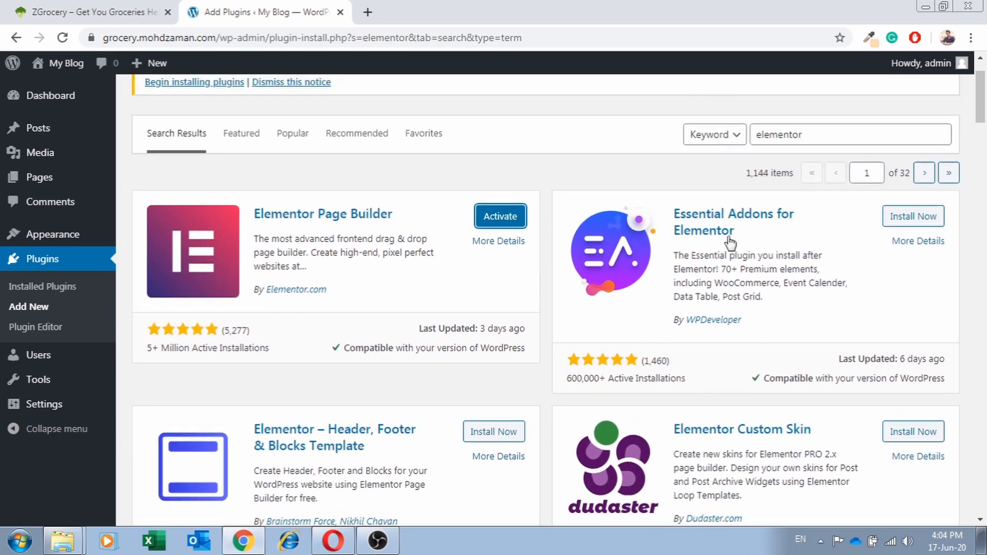
pyautogui.click(928, 219)
# - Install the Elements kit Elementor addon, then clear the 'elementor' search term
pyautogui.scroll(-3, 776, 282)
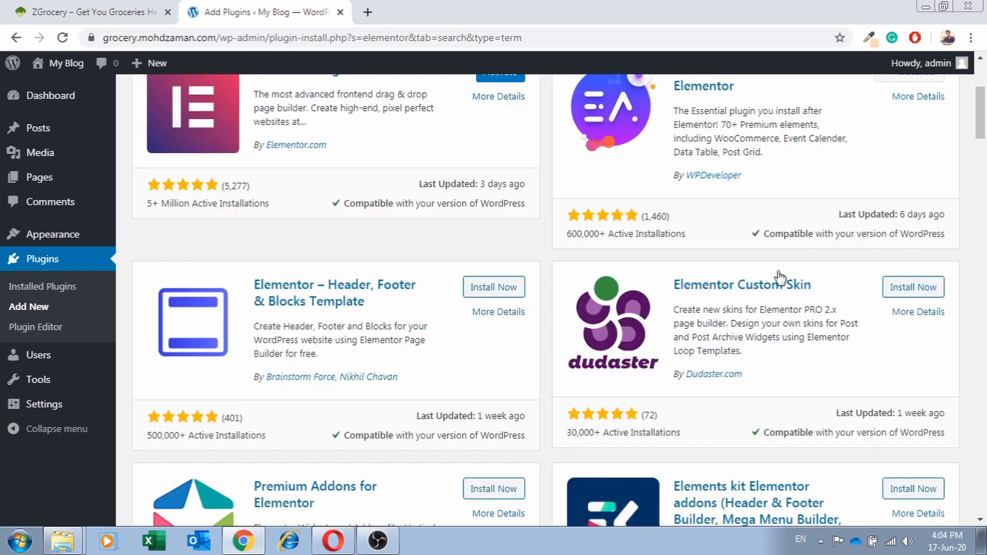
pyautogui.scroll(2, 802, 242)
pyautogui.scroll(-4, 788, 285)
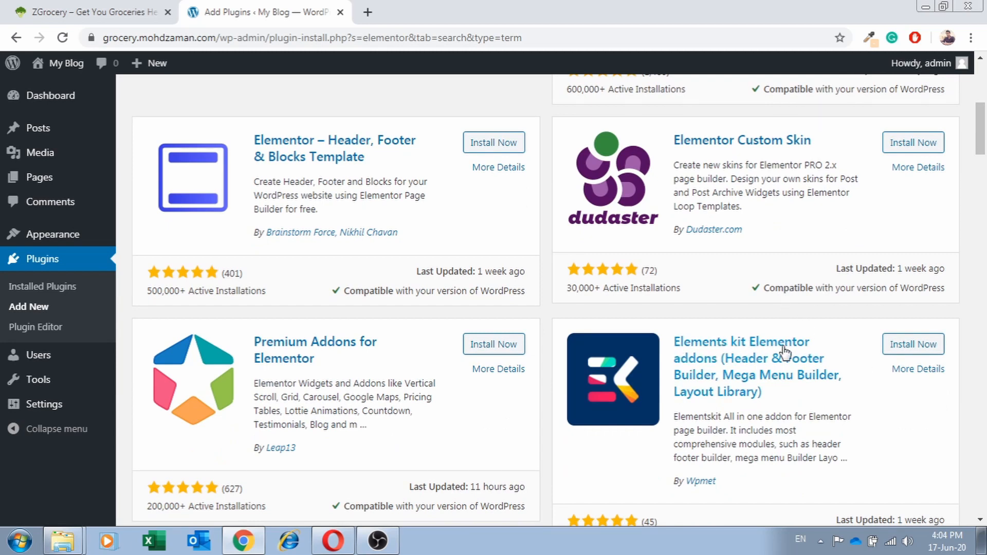
pyautogui.click(919, 344)
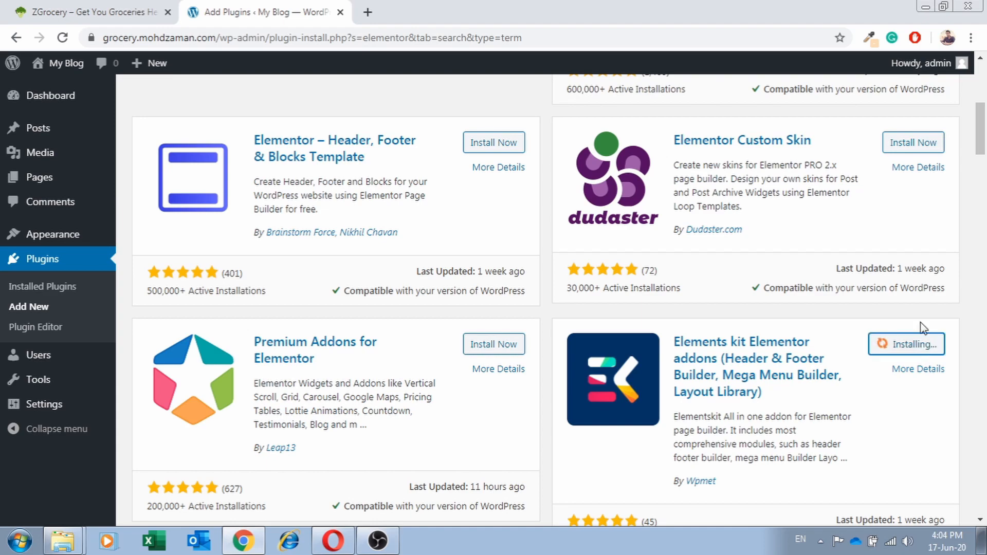
pyautogui.scroll(-3, 833, 287)
pyautogui.scroll(-7, 832, 290)
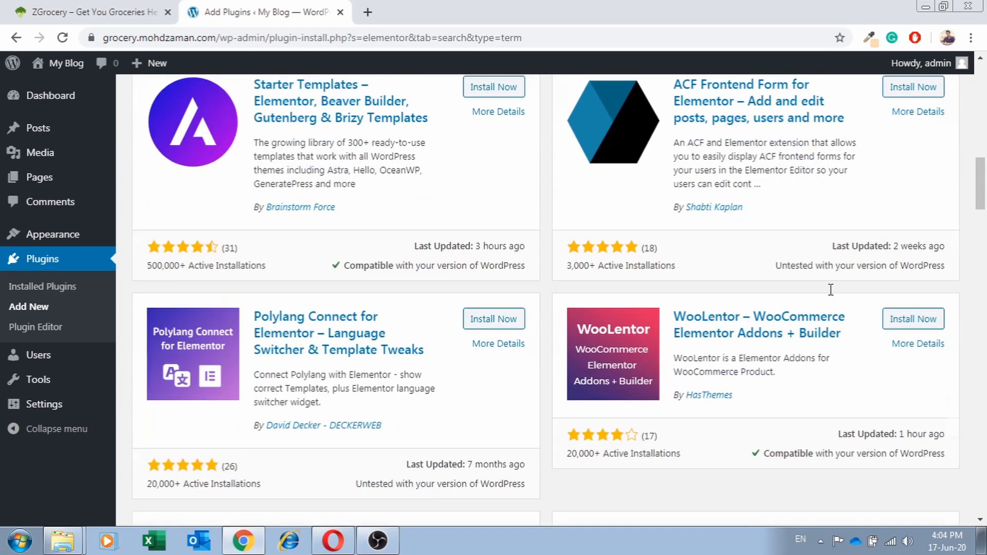
pyautogui.scroll(-7, 833, 297)
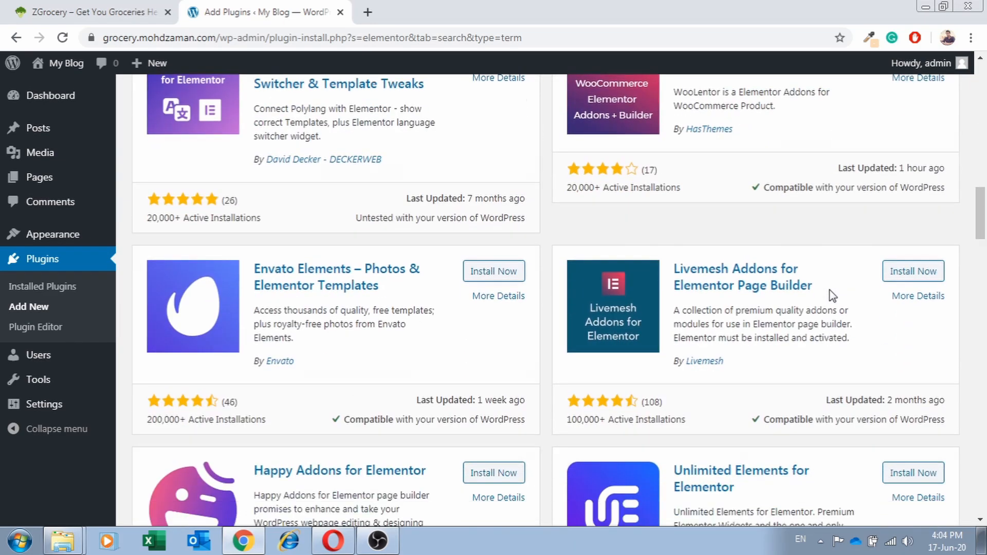
pyautogui.scroll(-2, 833, 297)
pyautogui.scroll(20, 830, 290)
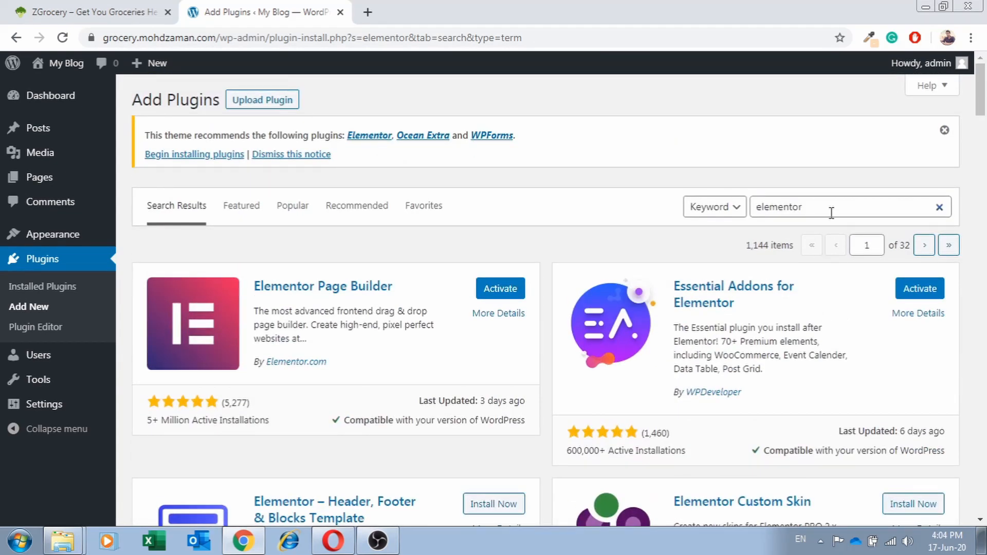
pyautogui.moveTo(831, 212); pyautogui.dragTo(743, 225)
pyautogui.press('BackSpace')
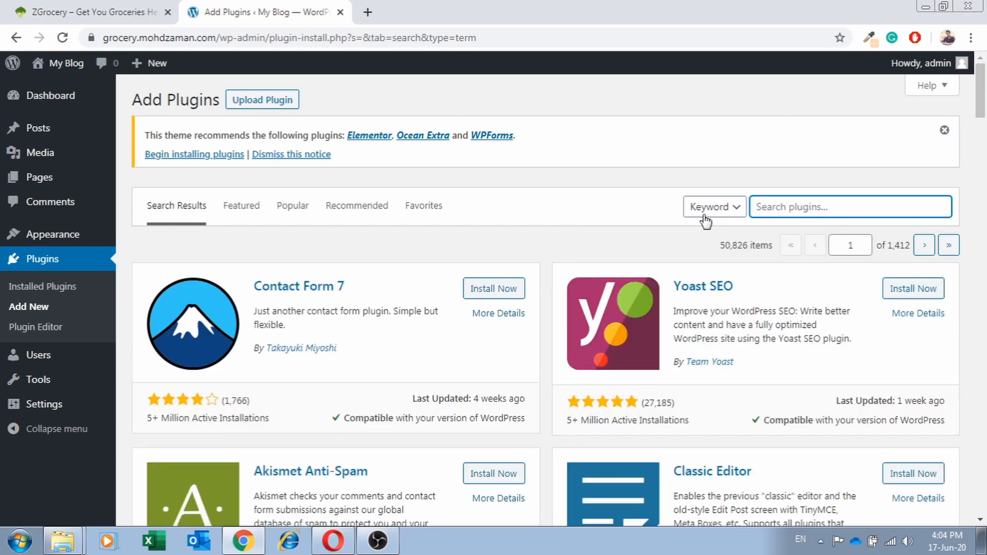
# - Search 'woocommerce' and install the WooCommerce plugin
pyautogui.write('woocommerce')
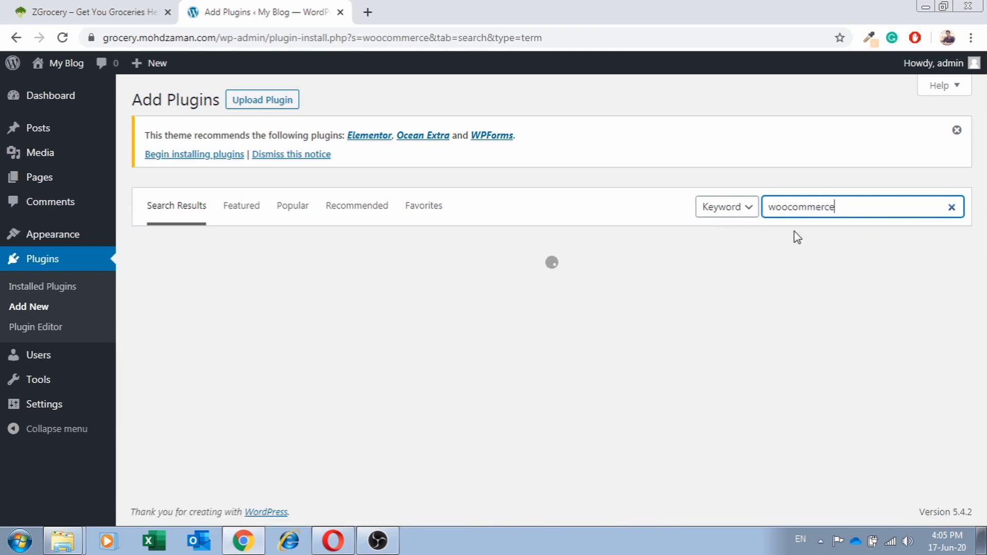
pyautogui.scroll(-2, 796, 237)
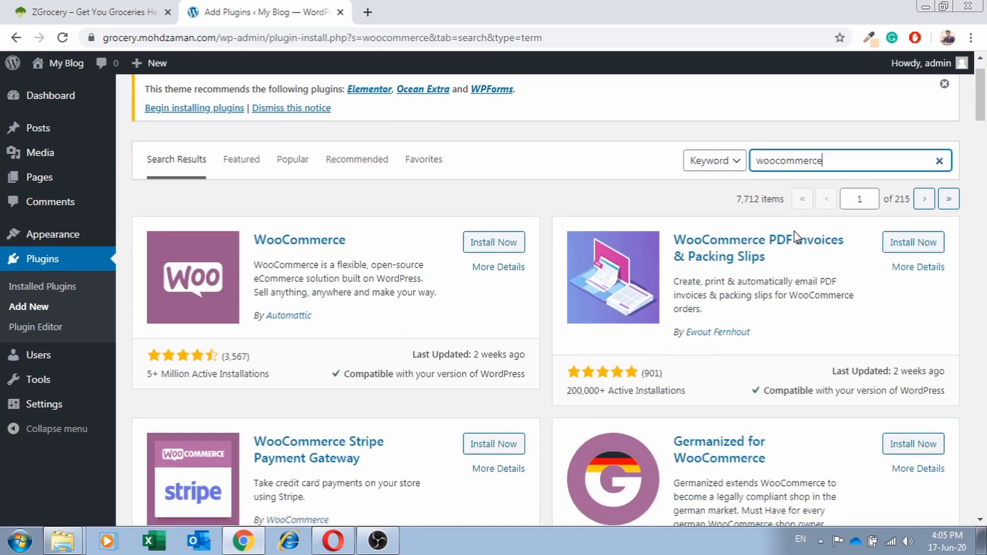
pyautogui.scroll(2, 796, 237)
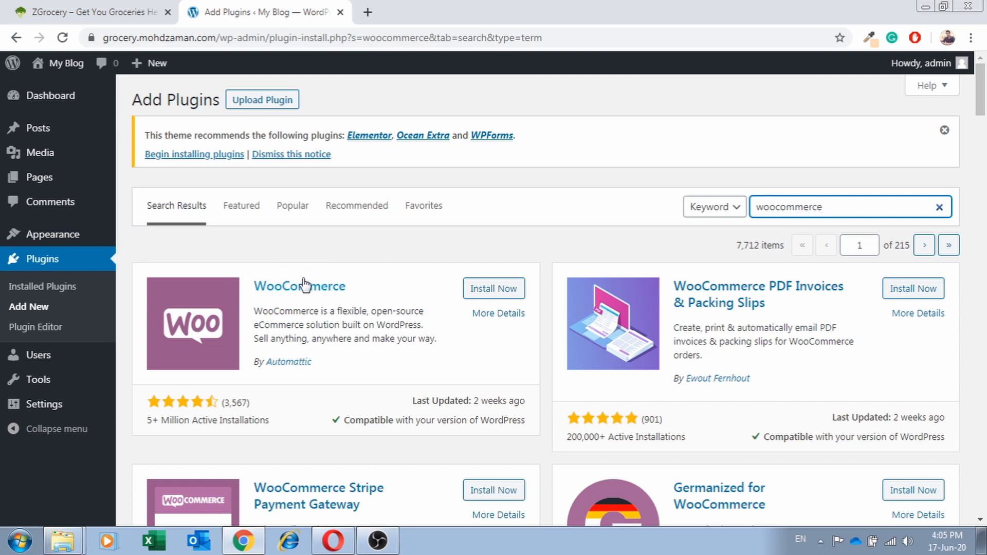
pyautogui.click(511, 293)
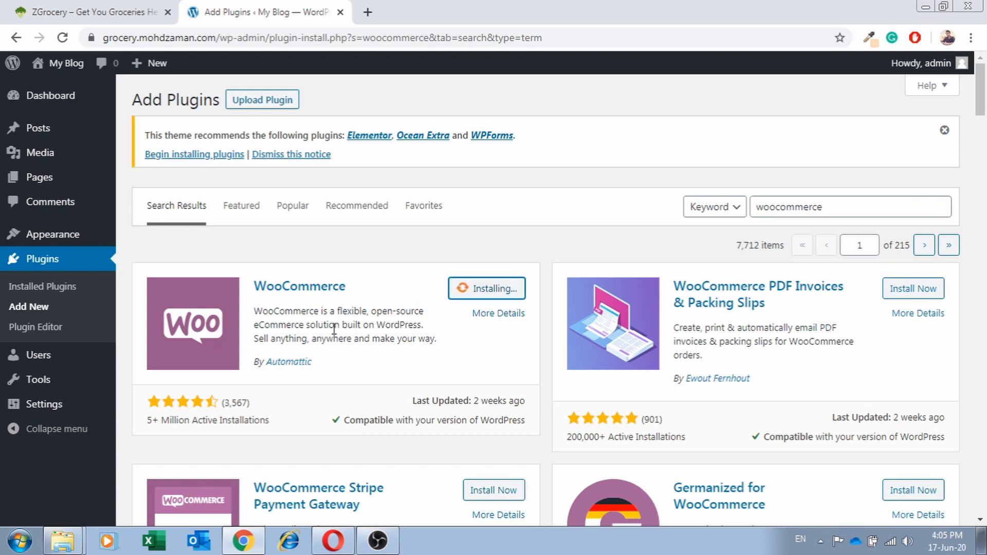
# - Install the YITH WooCommerce Wishlist plugin from the same results
pyautogui.scroll(-4, 289, 373)
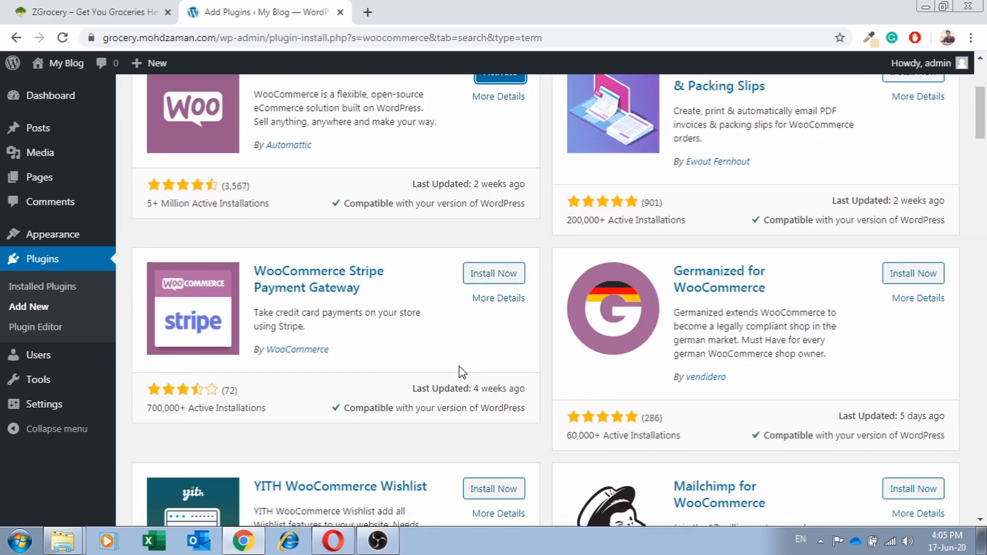
pyautogui.scroll(-3, 461, 371)
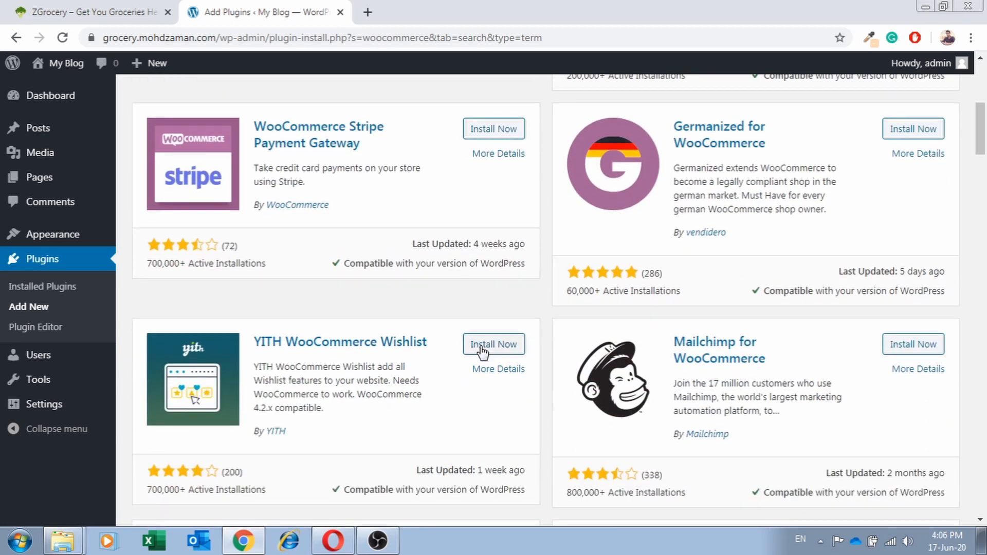
pyautogui.scroll(4, 482, 353)
pyautogui.scroll(2, 482, 353)
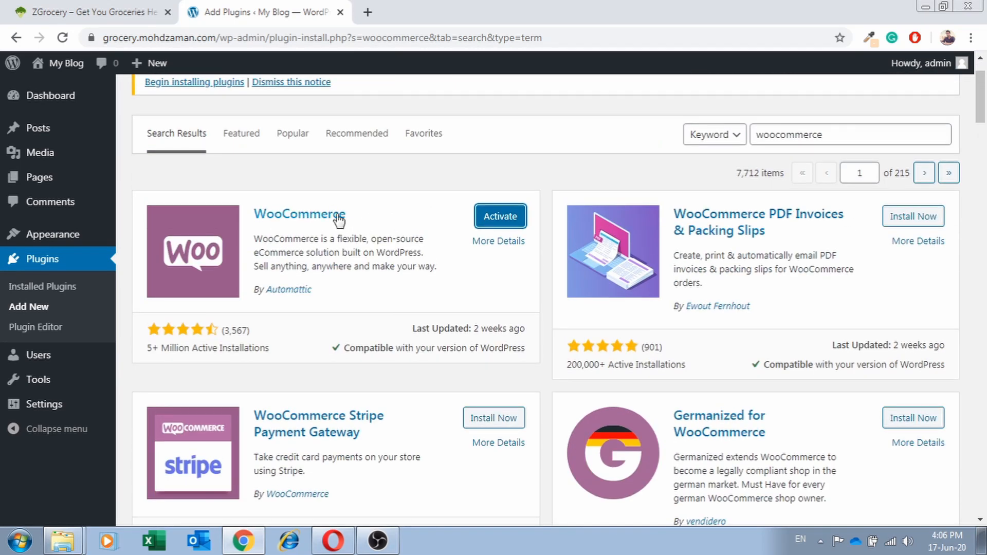
pyautogui.scroll(-5, 540, 337)
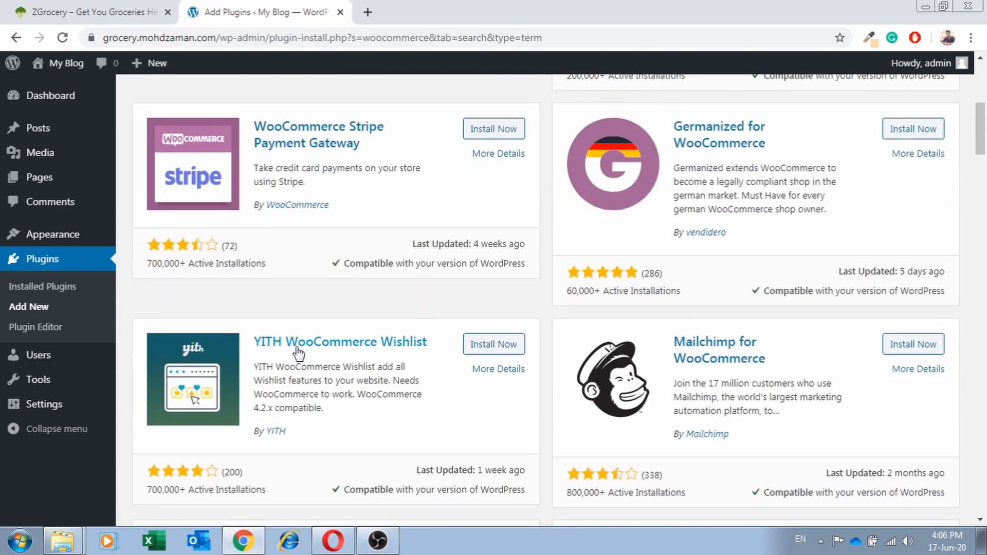
pyautogui.click(510, 347)
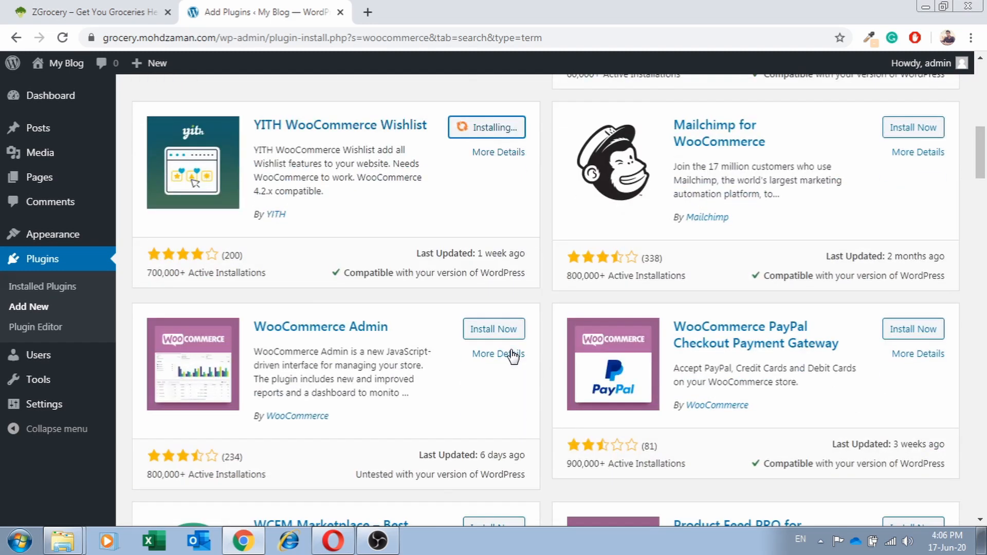
pyautogui.scroll(-4, 511, 352)
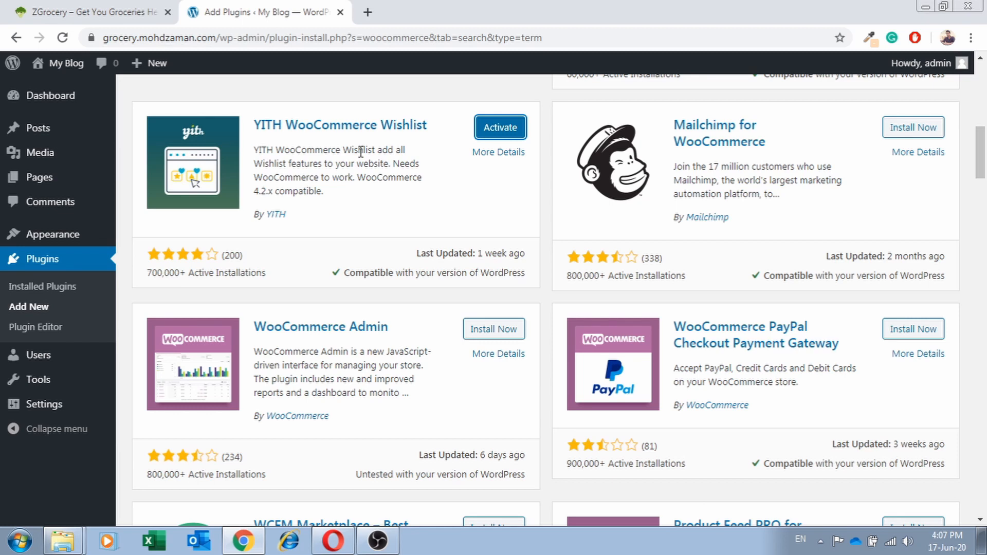
pyautogui.scroll(-5, 360, 154)
pyautogui.scroll(-3, 355, 166)
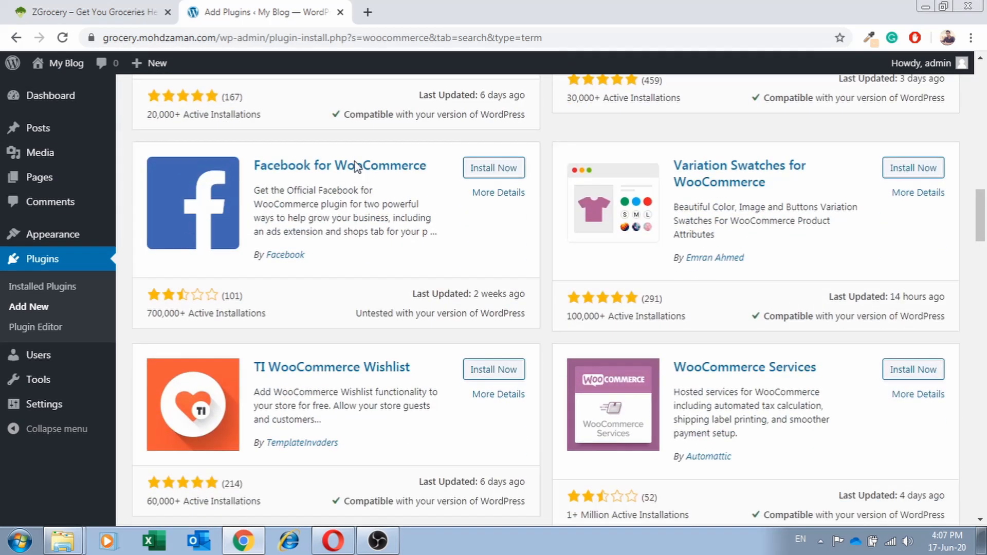
pyautogui.scroll(-9, 355, 166)
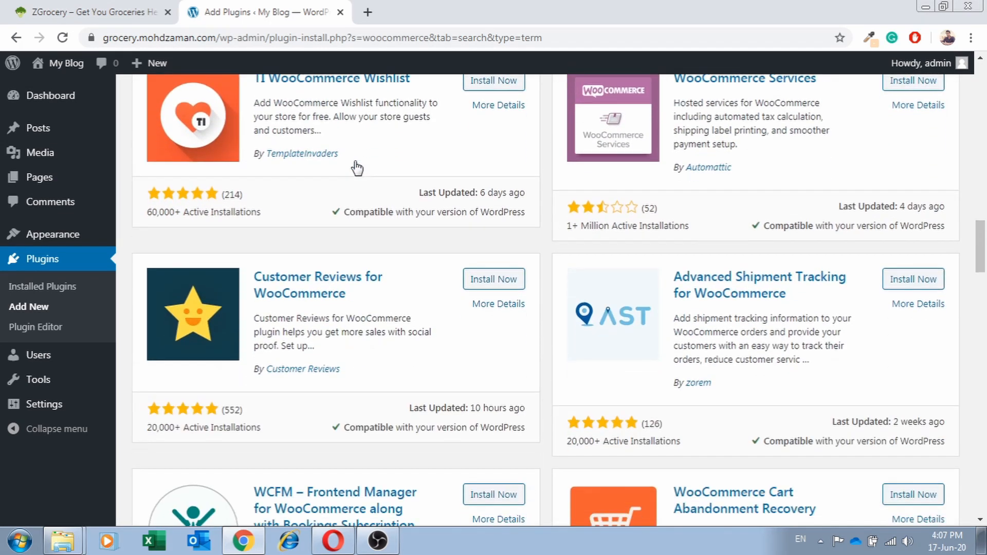
pyautogui.scroll(15, 356, 166)
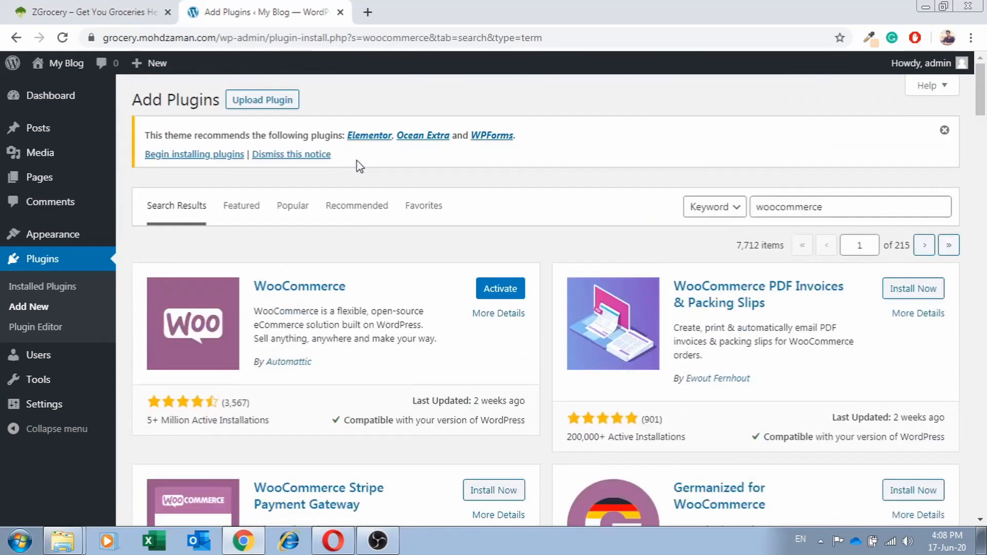
pyautogui.click(885, 204)
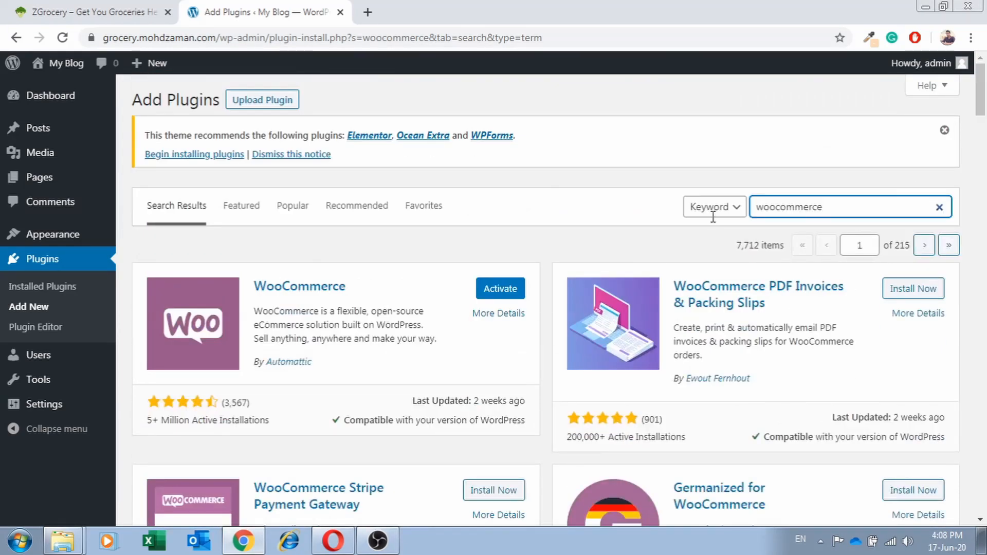
# - Replace the search with 'advanced woo' and install Advanced Woo Search
pyautogui.hotkey('ctrl', 'a')
pyautogui.press('BackSpace')
pyautogui.write('ad')
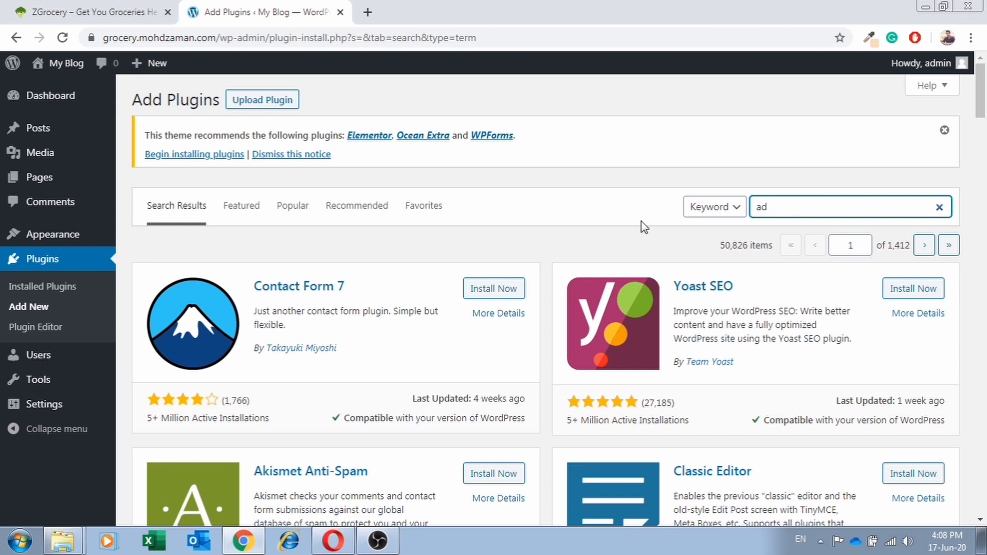
pyautogui.write('vanced woo')
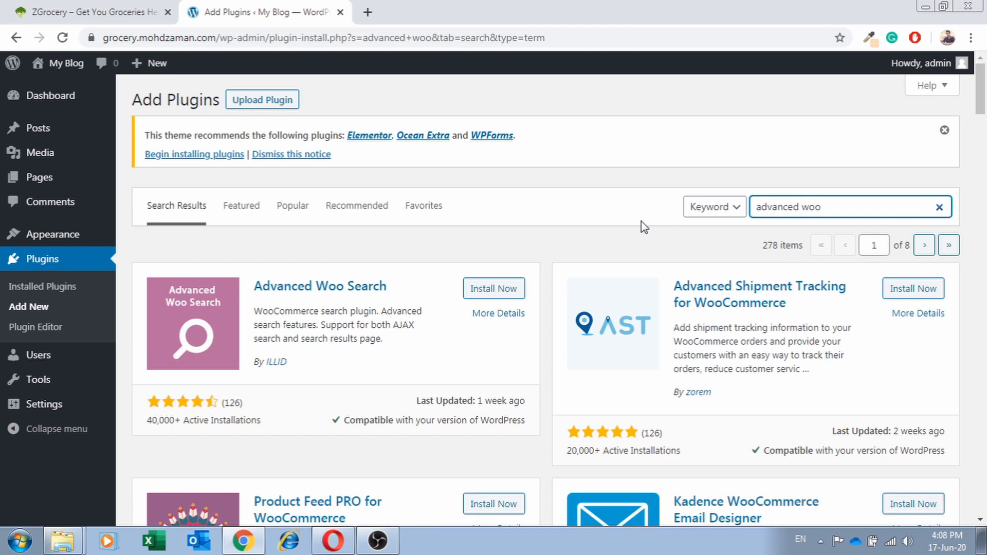
pyautogui.click(495, 288)
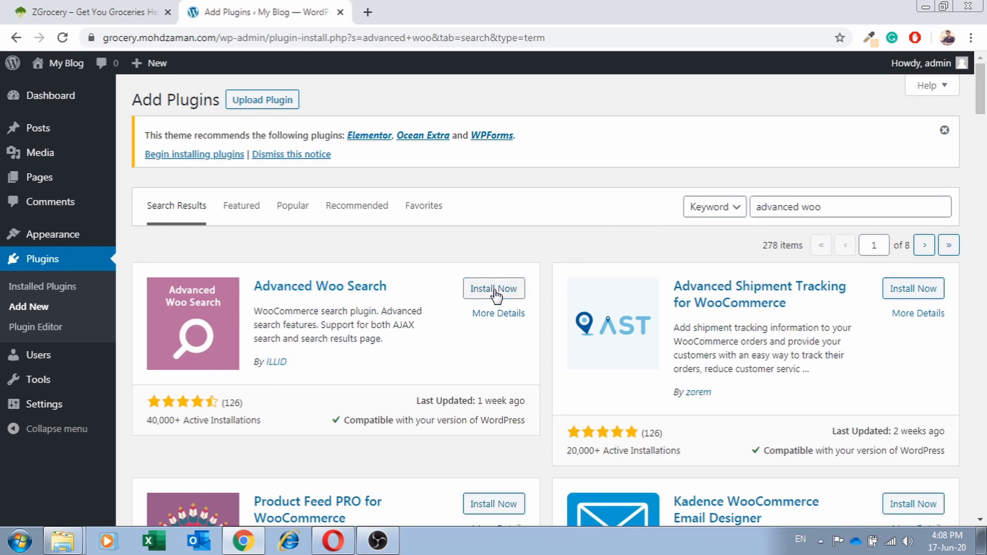
pyautogui.scroll(-1, 550, 312)
pyautogui.scroll(1, 965, 114)
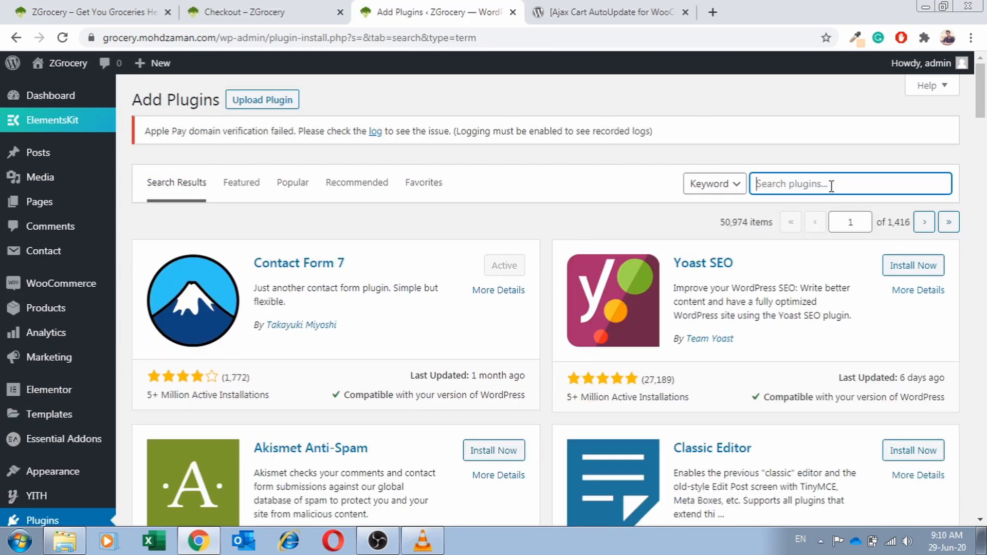
# - Install Ajax Cart AutoUpdate for WooCommerce, then search 'woocommerce bottom bar for mobile'
pyautogui.write('ajax cart autoupdate')
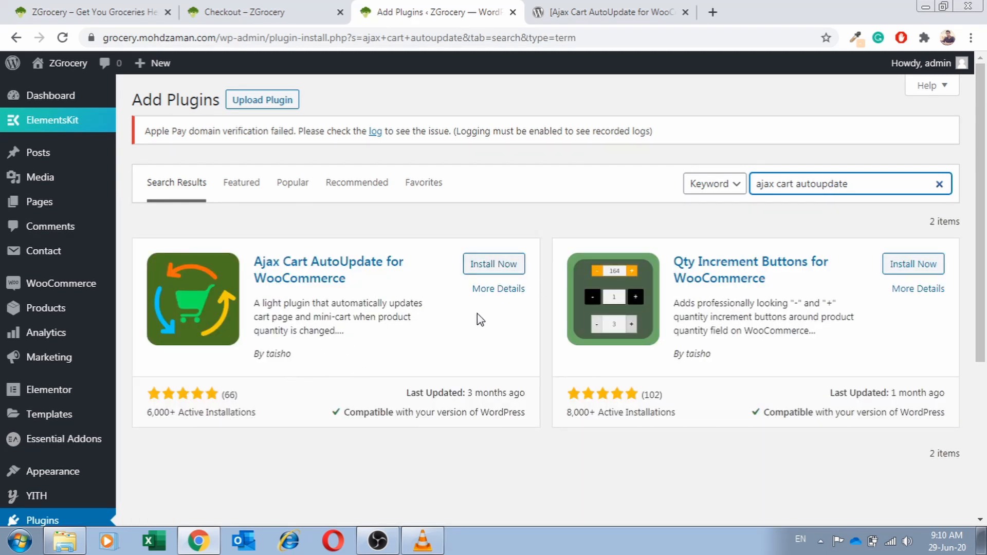
pyautogui.click(484, 273)
pyautogui.click(485, 272)
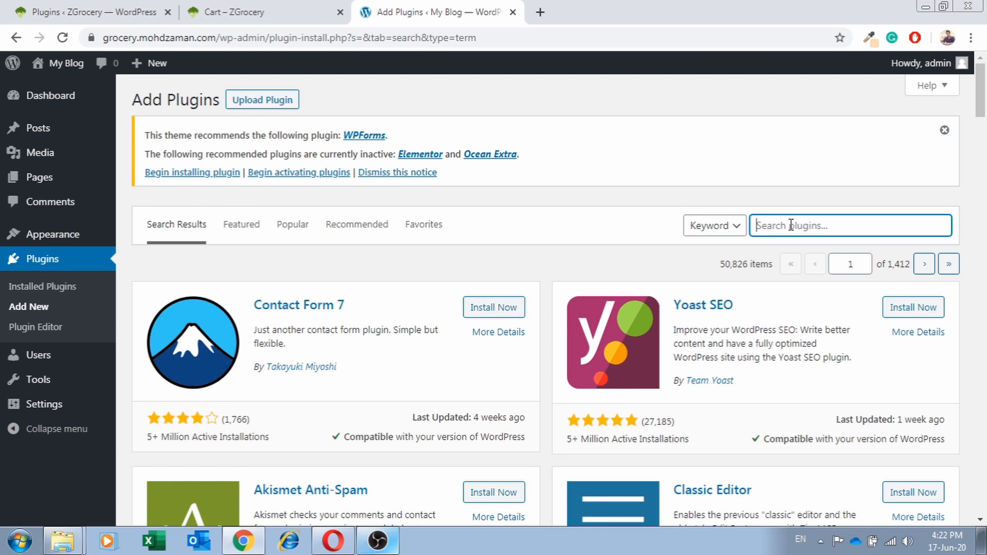
pyautogui.write('woocommerce ')
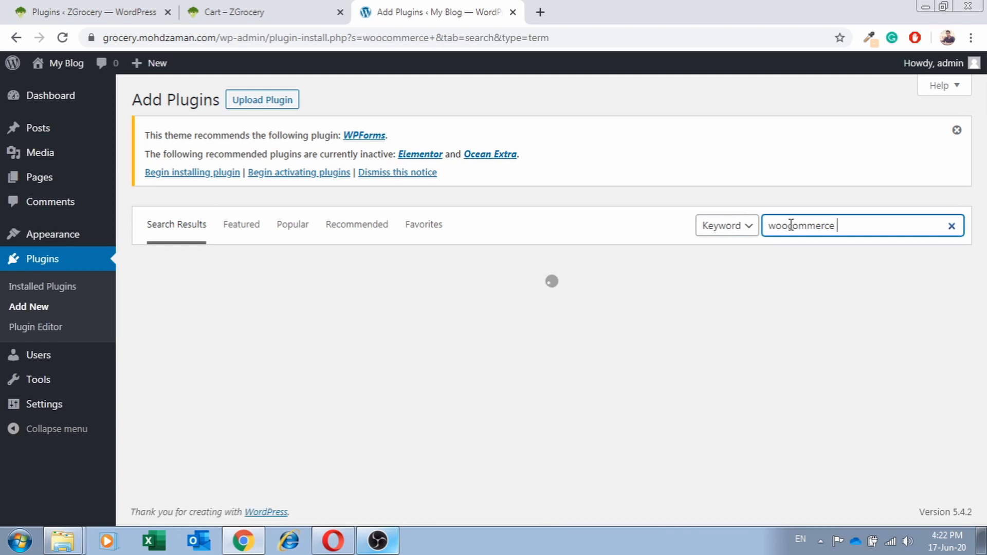
pyautogui.write('bottom')
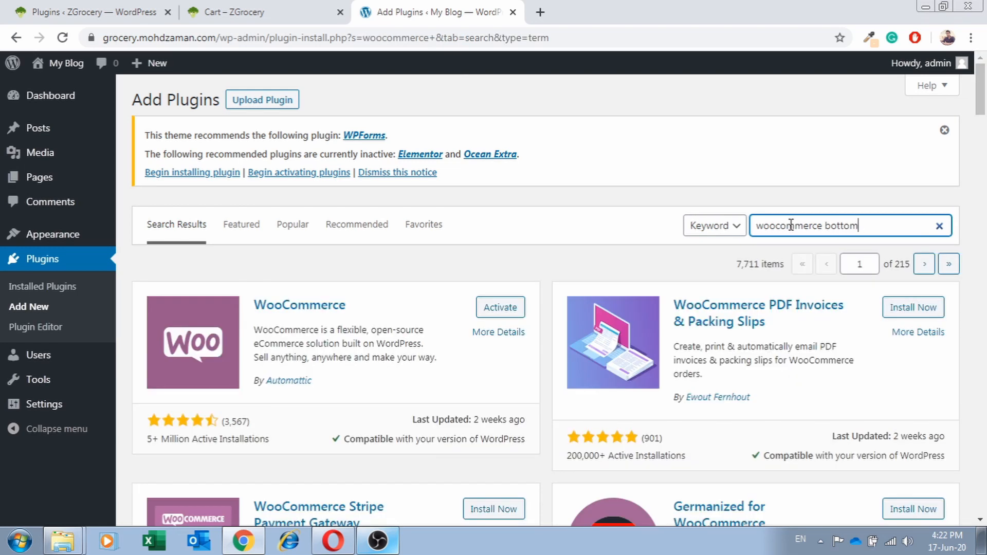
pyautogui.write(' bar for')
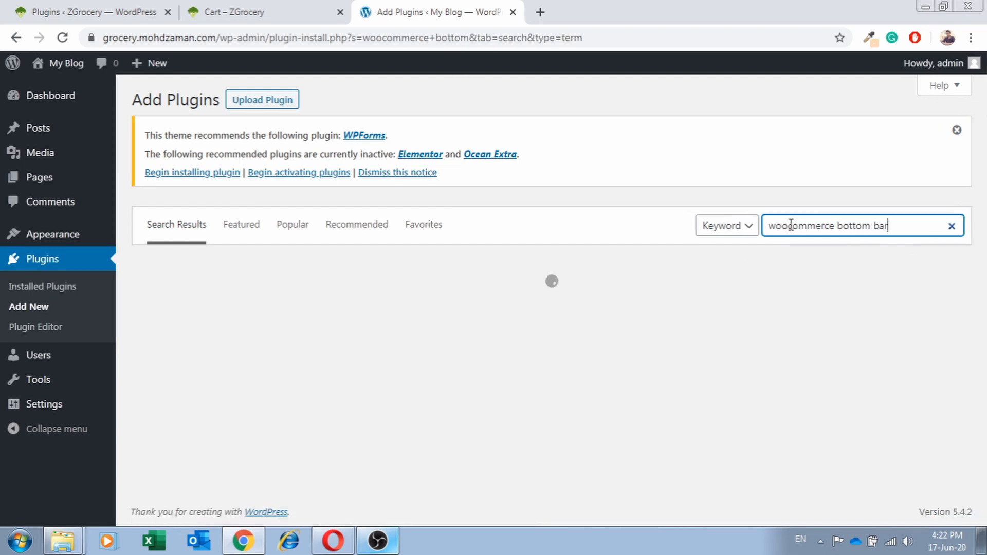
pyautogui.write(' mobile')
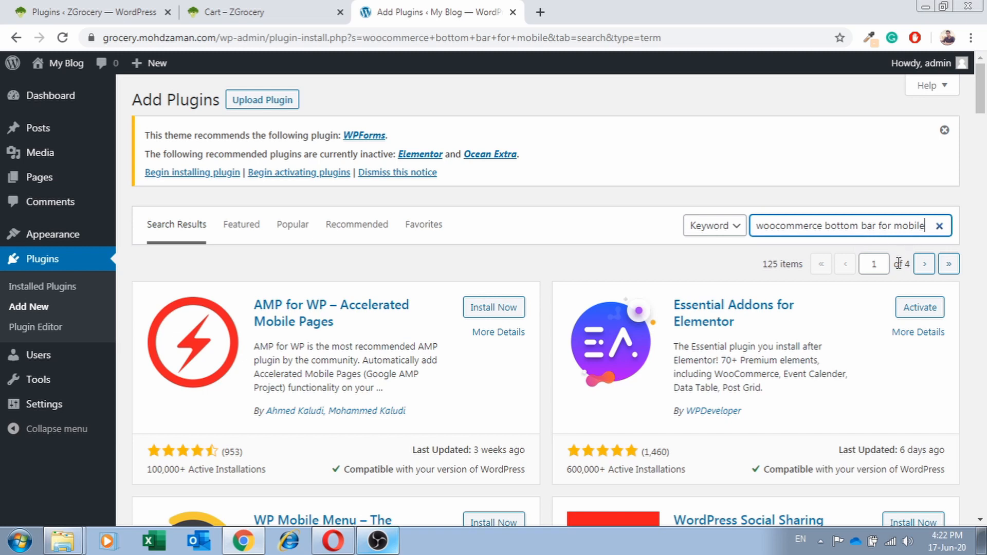
# - Install WooCommerce Bottom Bar for Mobile from the search results
pyautogui.scroll(-3, 899, 268)
pyautogui.scroll(-12, 901, 273)
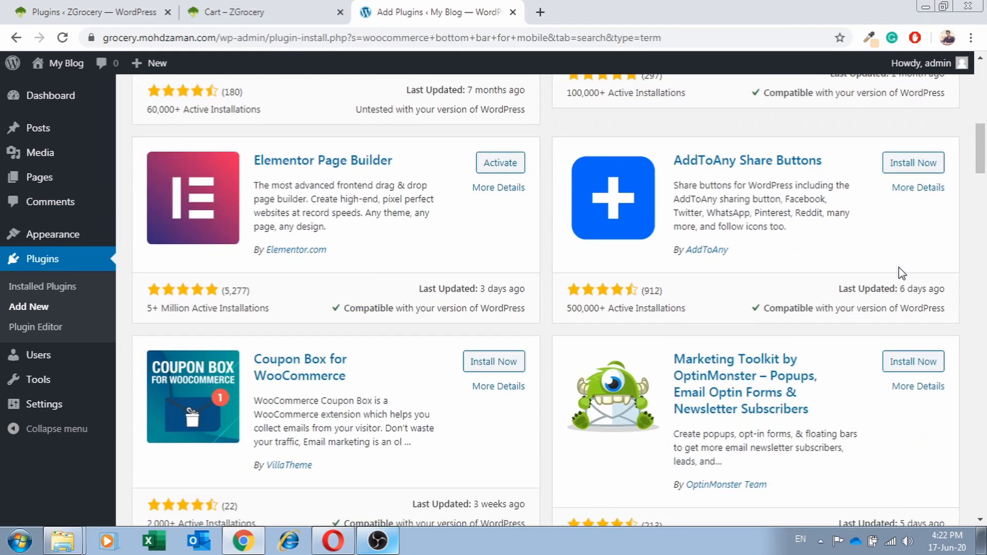
pyautogui.scroll(-6, 901, 274)
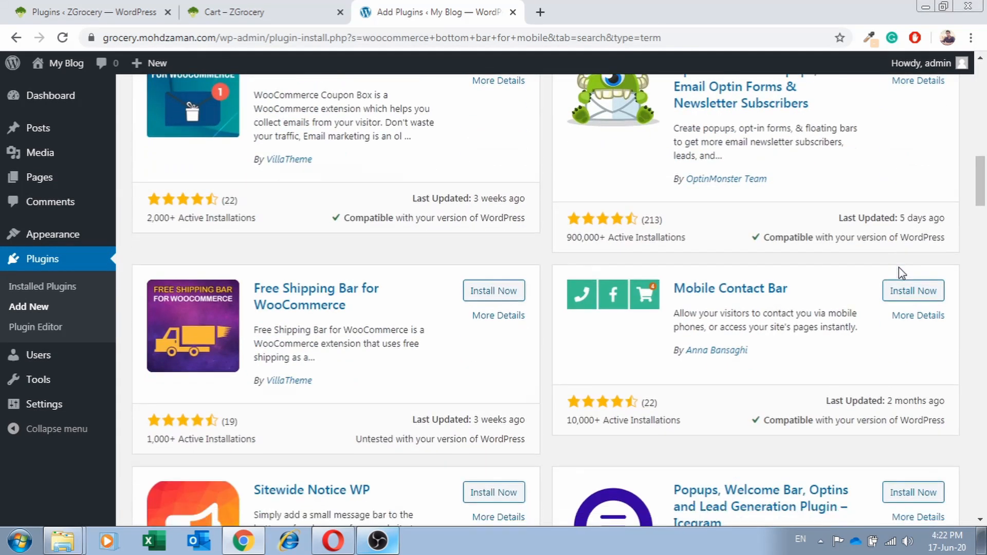
pyautogui.scroll(-6, 899, 267)
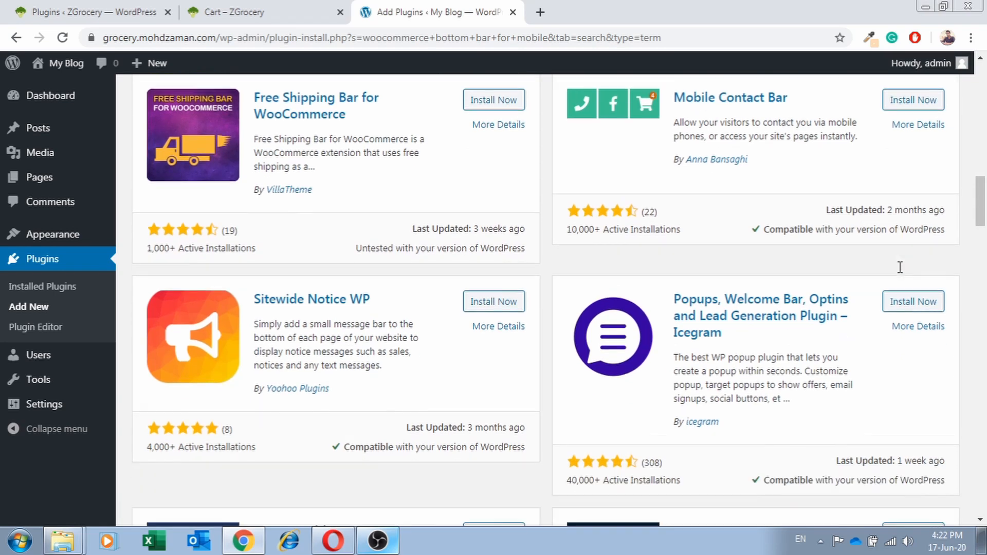
pyautogui.scroll(-2, 902, 273)
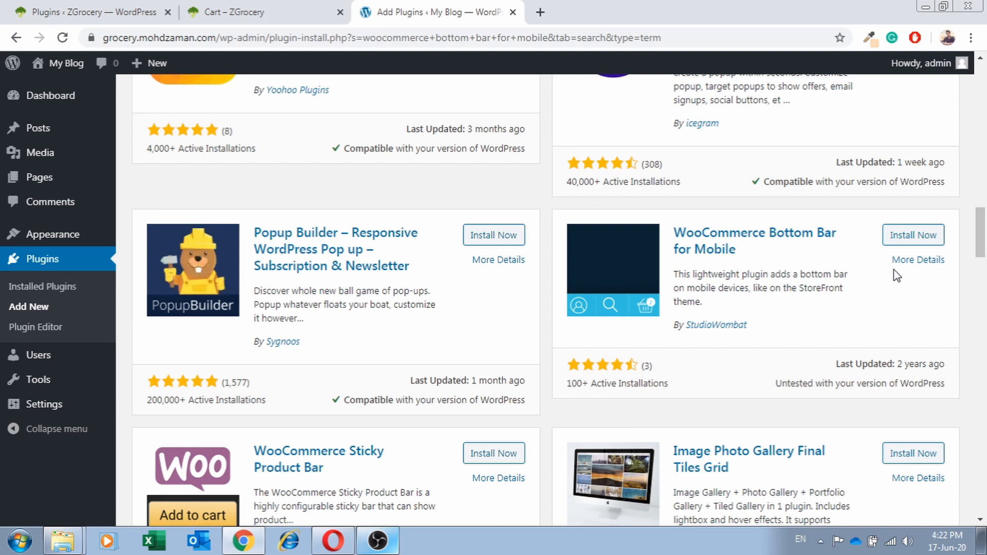
pyautogui.click(908, 235)
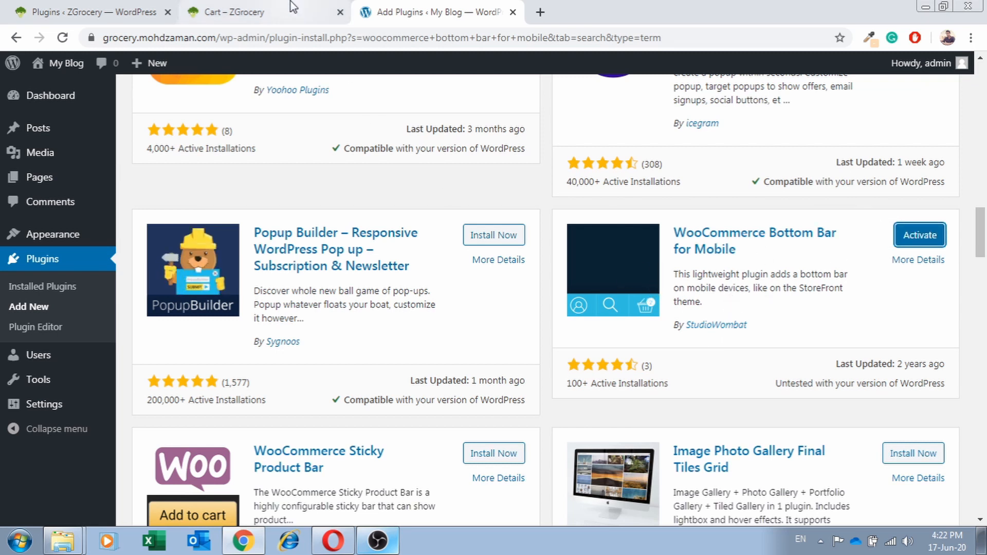
# - Preview the storefront cart in a narrow phone-like window, then maximize it again
pyautogui.click(252, 7)
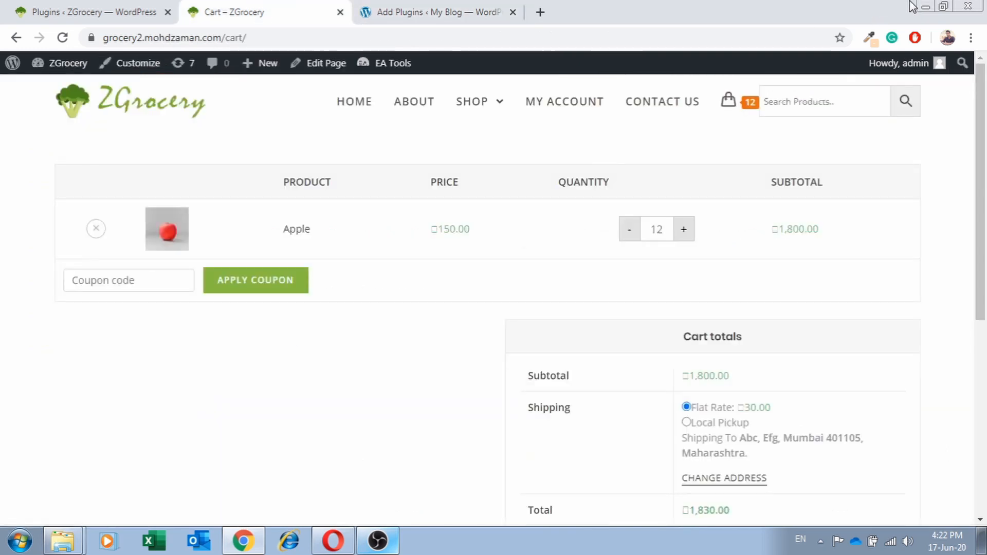
pyautogui.click(943, 6)
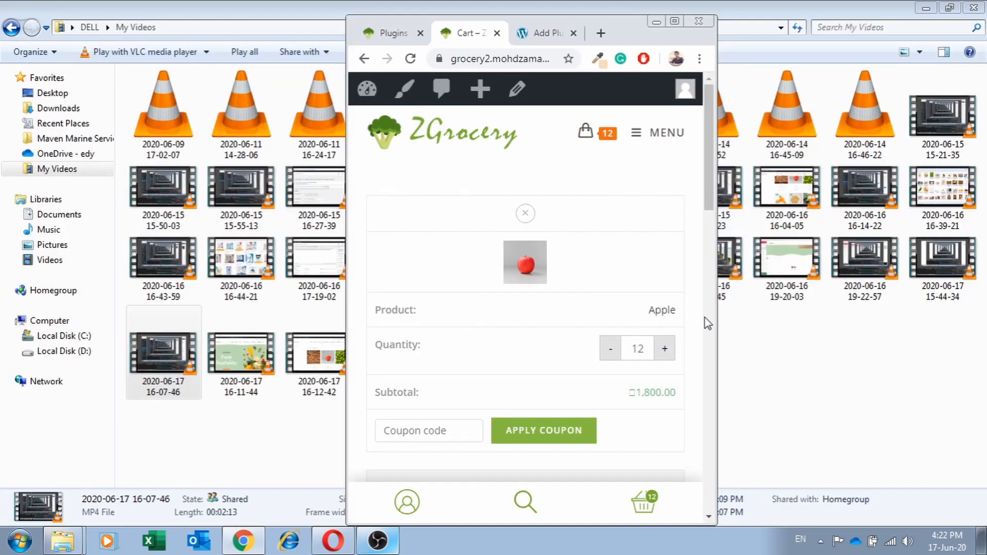
pyautogui.moveTo(717, 318); pyautogui.dragTo(711, 320)
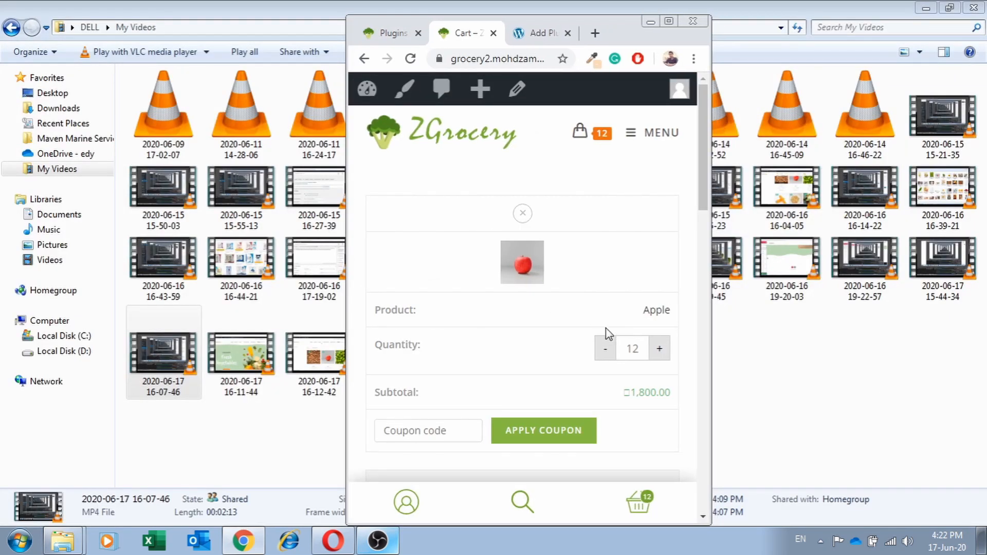
pyautogui.scroll(-4, 609, 335)
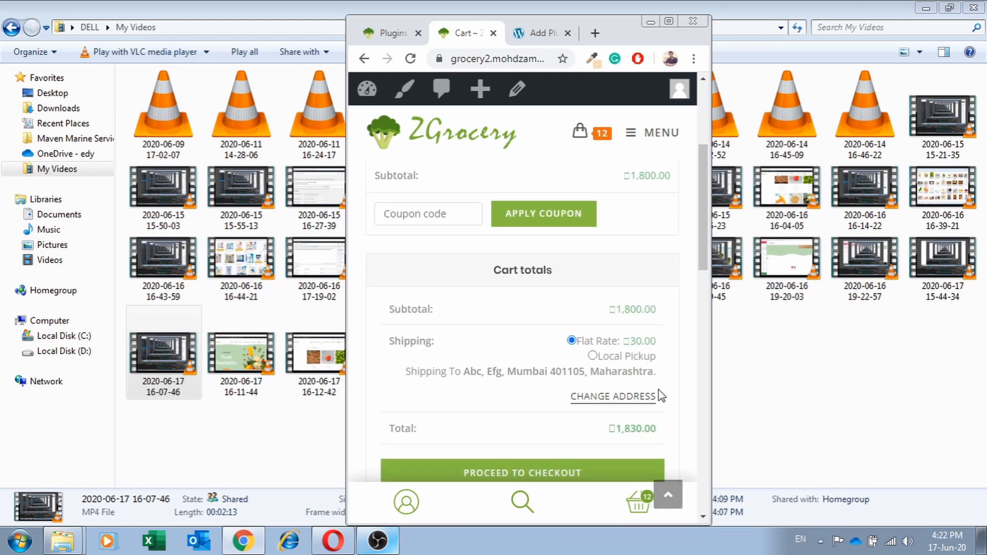
pyautogui.scroll(4, 579, 350)
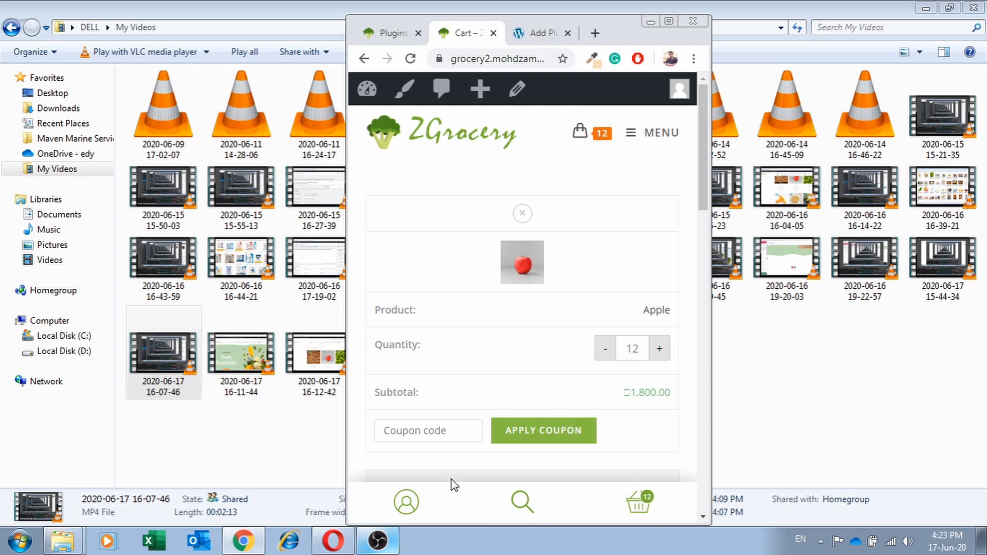
pyautogui.click(668, 20)
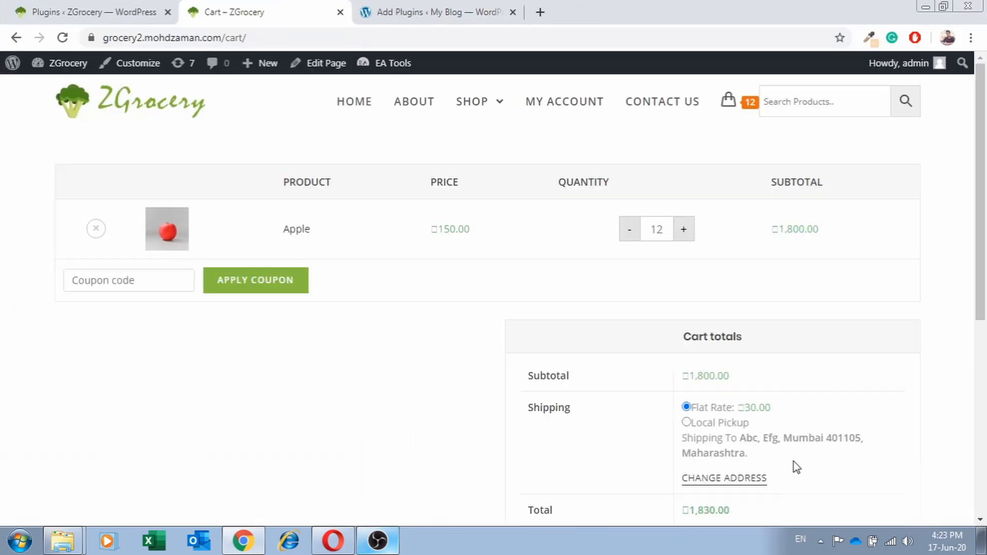
# - Select every plugin under Installed Plugins and apply the Activate bulk action
pyautogui.hotkey('ctrl', 'Tab')
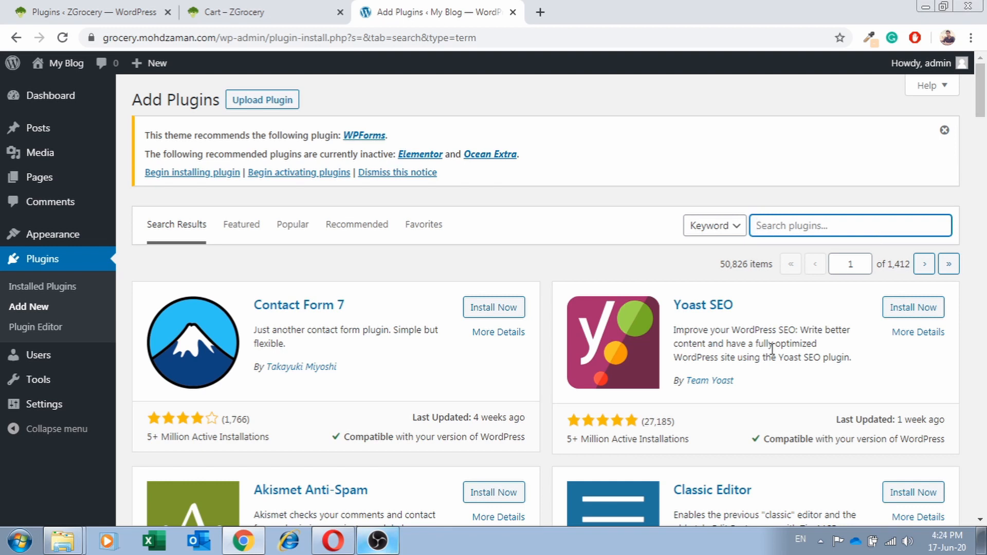
pyautogui.click(32, 292)
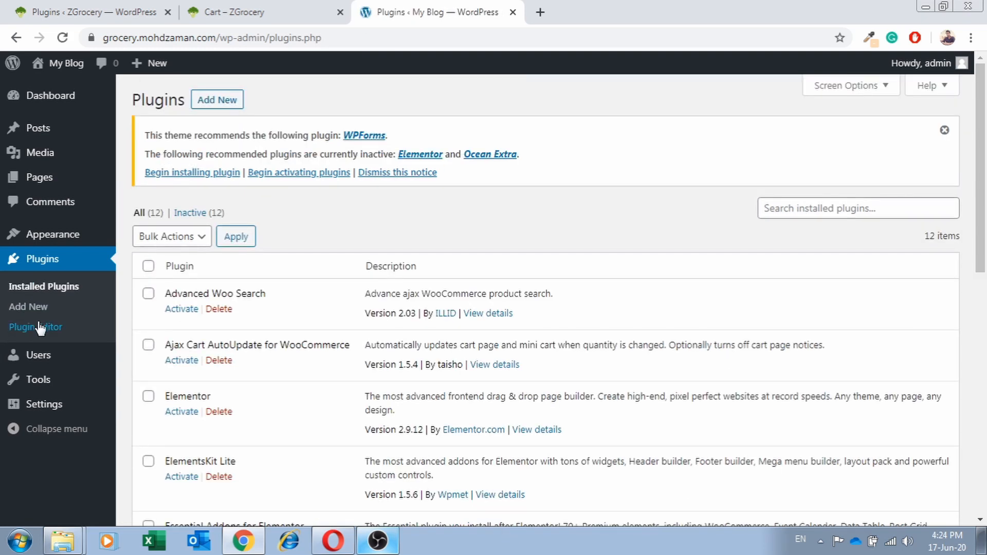
pyautogui.scroll(-7, 378, 354)
pyautogui.scroll(-3, 378, 354)
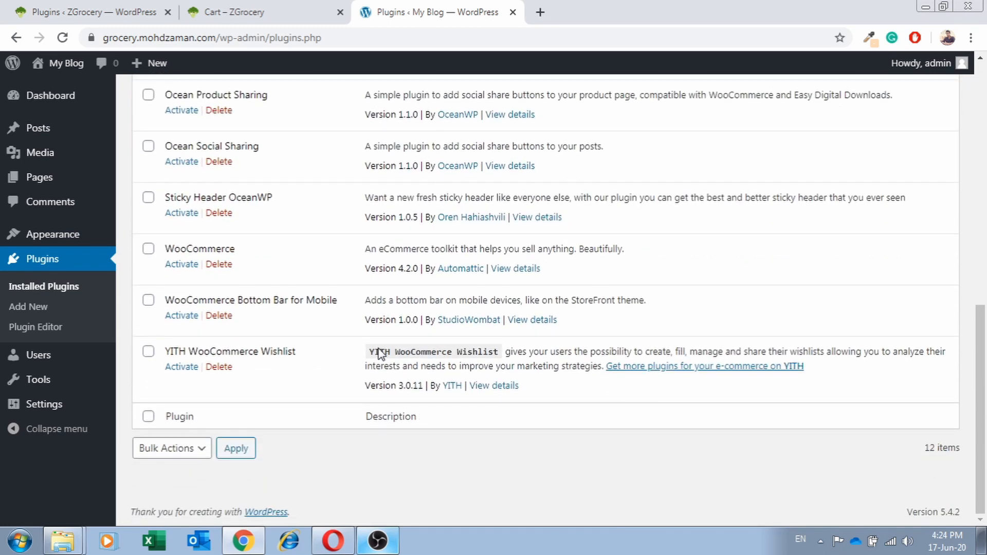
pyautogui.scroll(10, 383, 354)
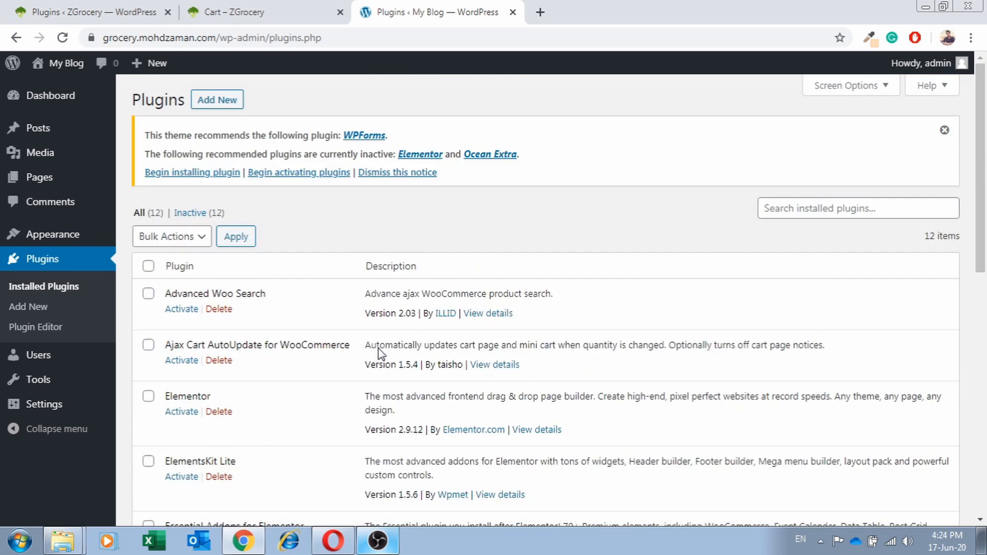
pyautogui.click(149, 267)
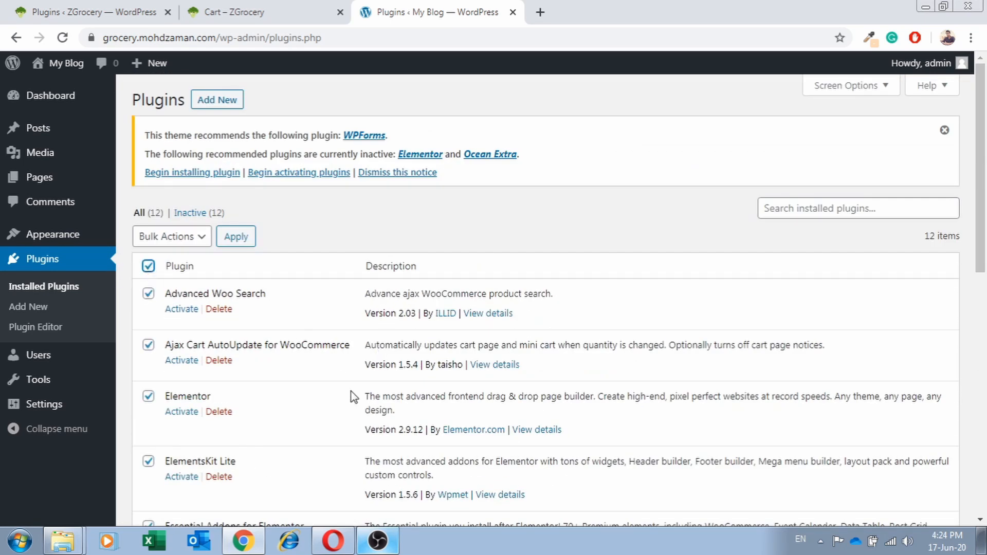
pyautogui.click(203, 241)
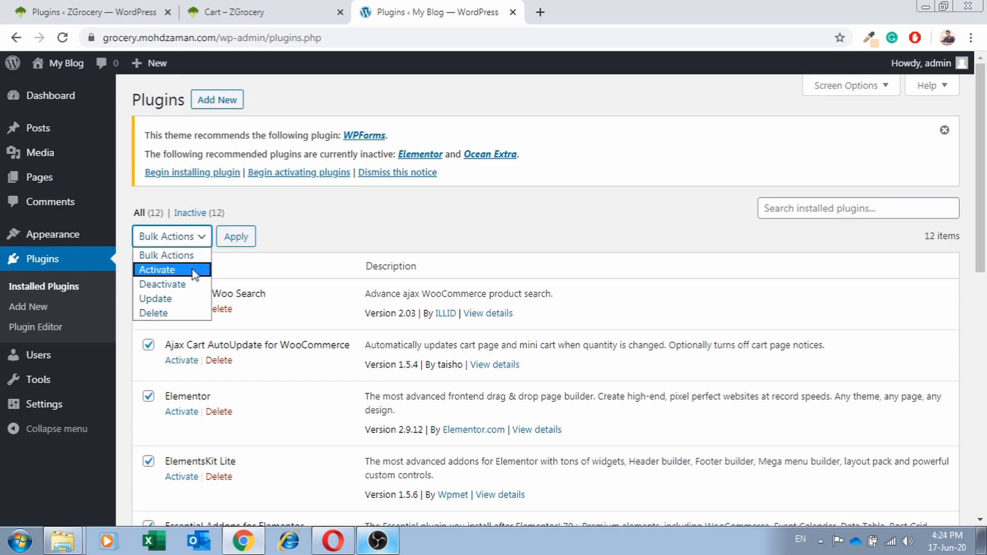
pyautogui.click(195, 270)
pyautogui.click(227, 245)
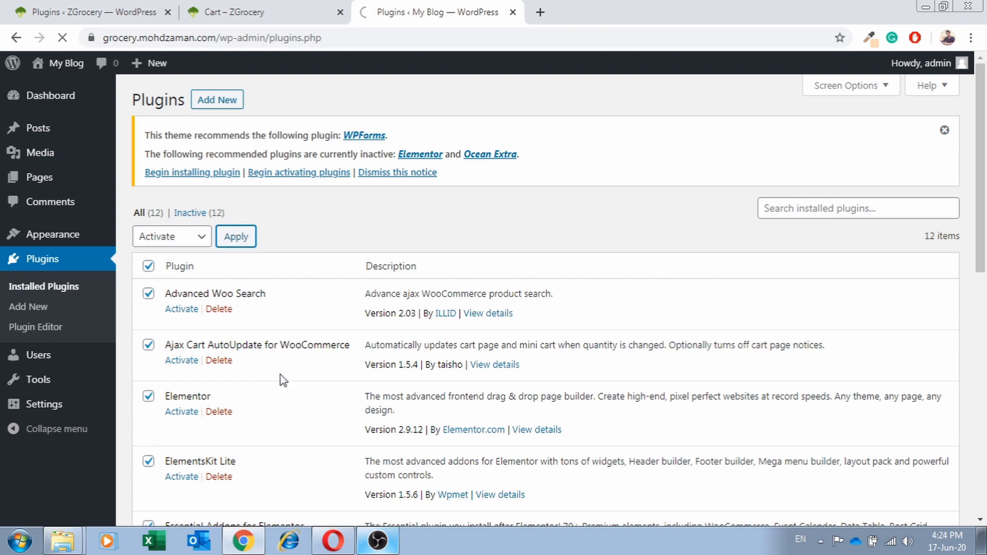
pyautogui.scroll(-7, 279, 391)
pyautogui.scroll(7, 279, 403)
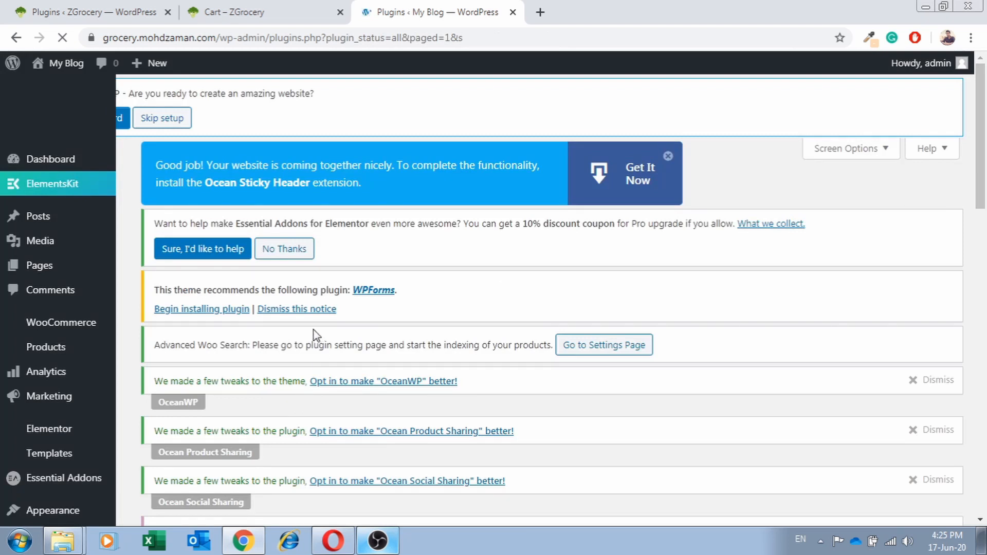
pyautogui.scroll(-4, 522, 389)
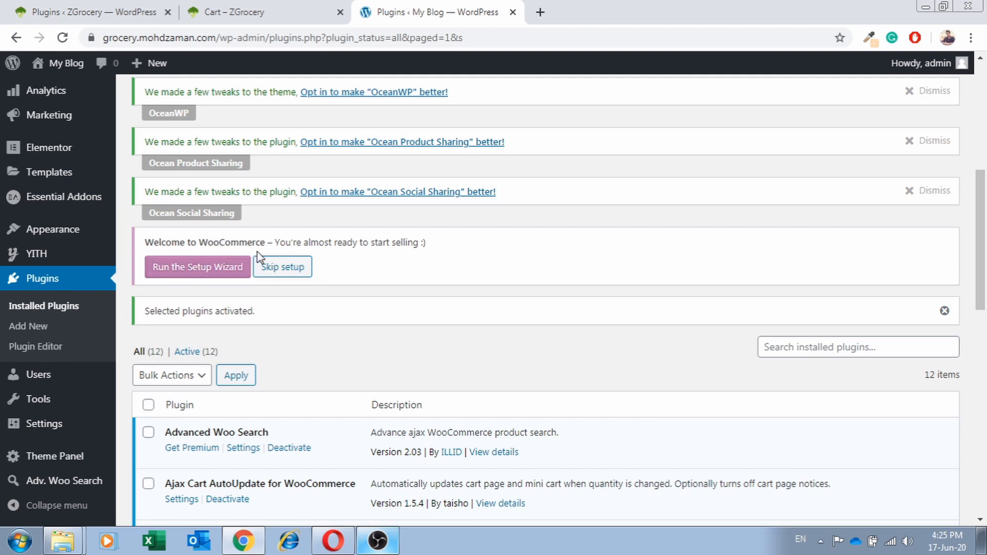
# - Run the WooCommerce Setup Wizard and accept the new setup experience
pyautogui.click(223, 270)
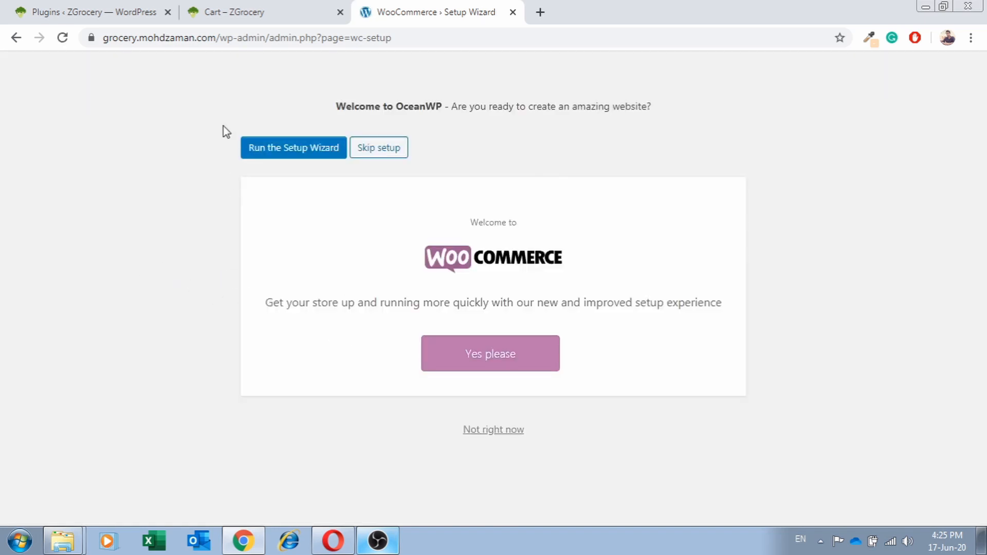
pyautogui.click(219, 40)
pyautogui.click(221, 42)
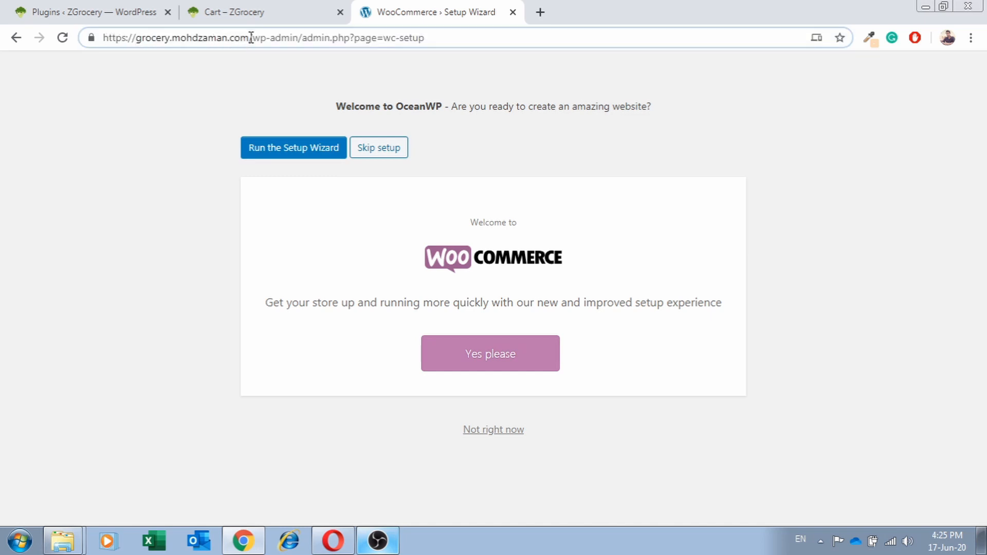
pyautogui.moveTo(255, 40); pyautogui.dragTo(304, 39)
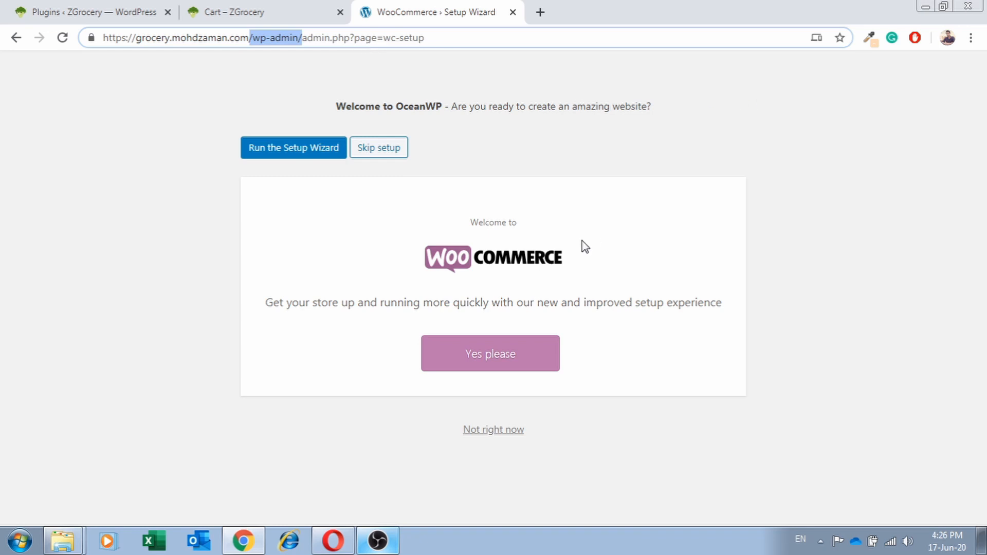
pyautogui.click(513, 363)
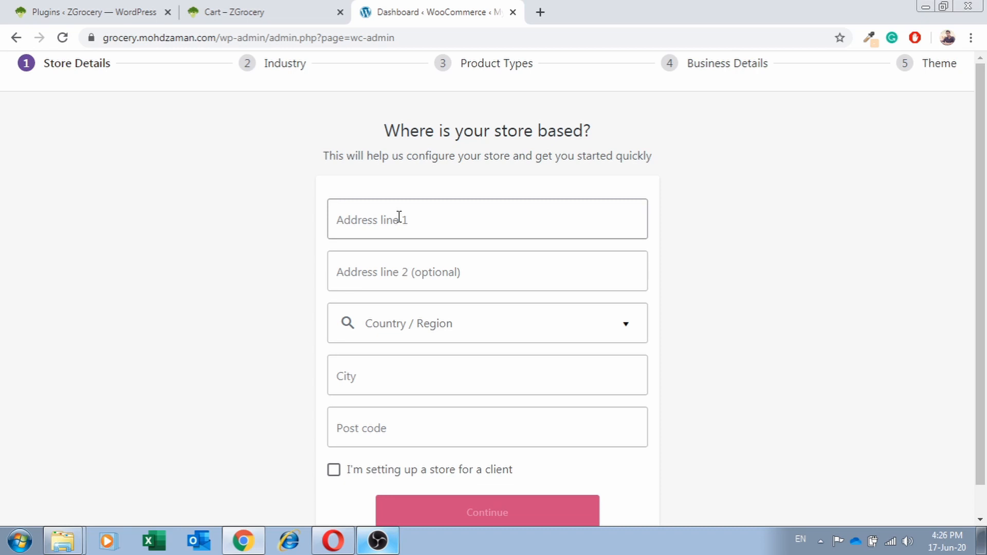
# - Enter the store's first address line and set Country / Region to India -- Maharashtra
pyautogui.click(470, 212)
pyautogui.scroll(-1, 590, 291)
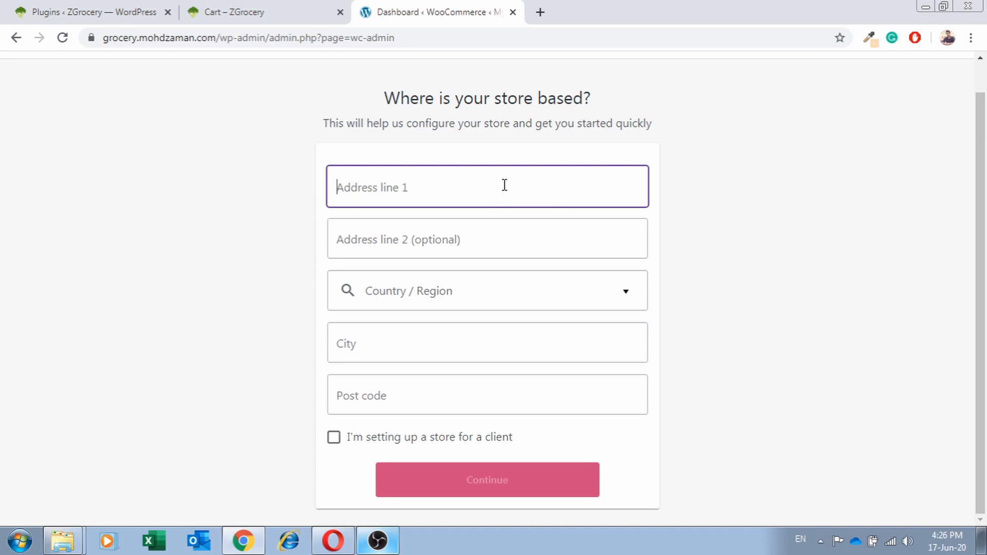
pyautogui.write('Bhayandar')
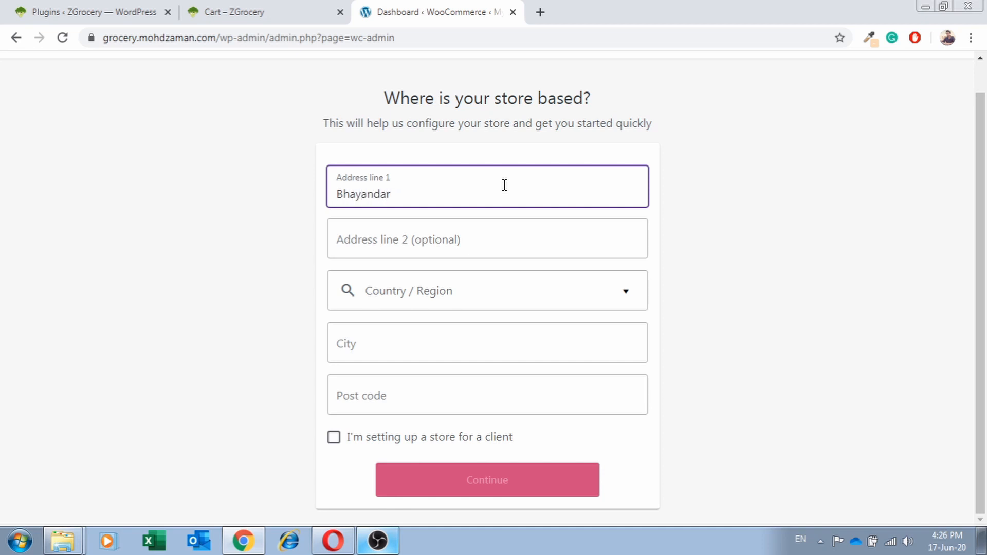
pyautogui.press('Tab')
pyautogui.press('Tab')
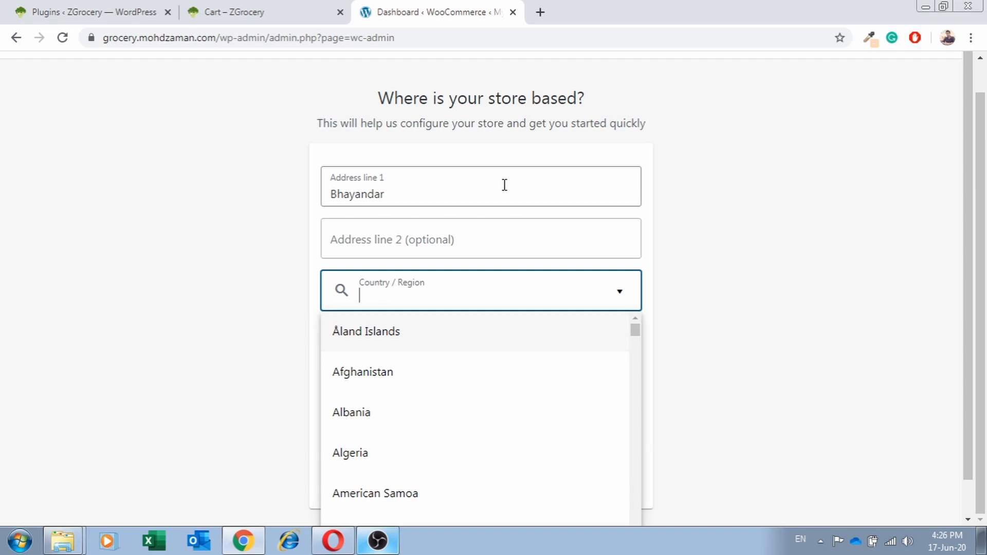
pyautogui.write('mahar')
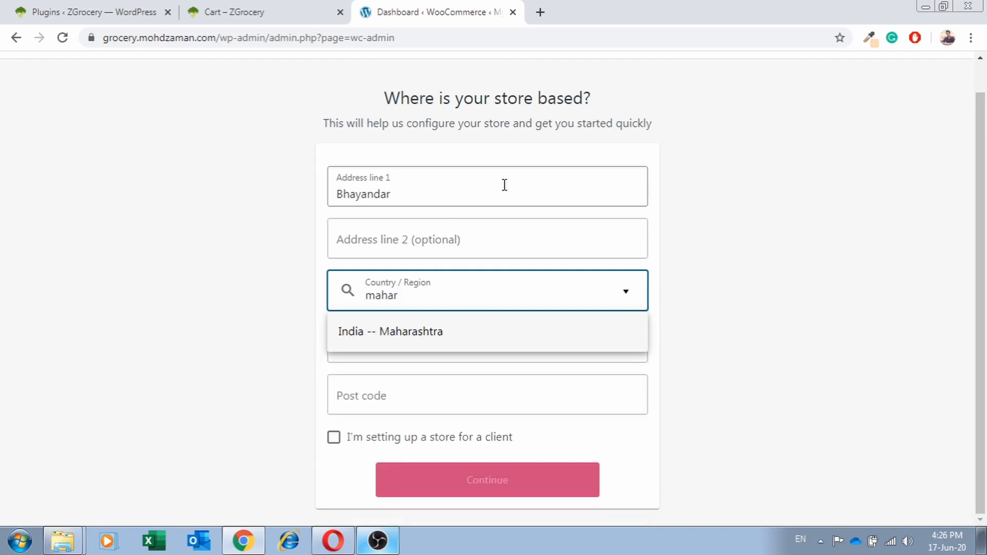
pyautogui.click(508, 342)
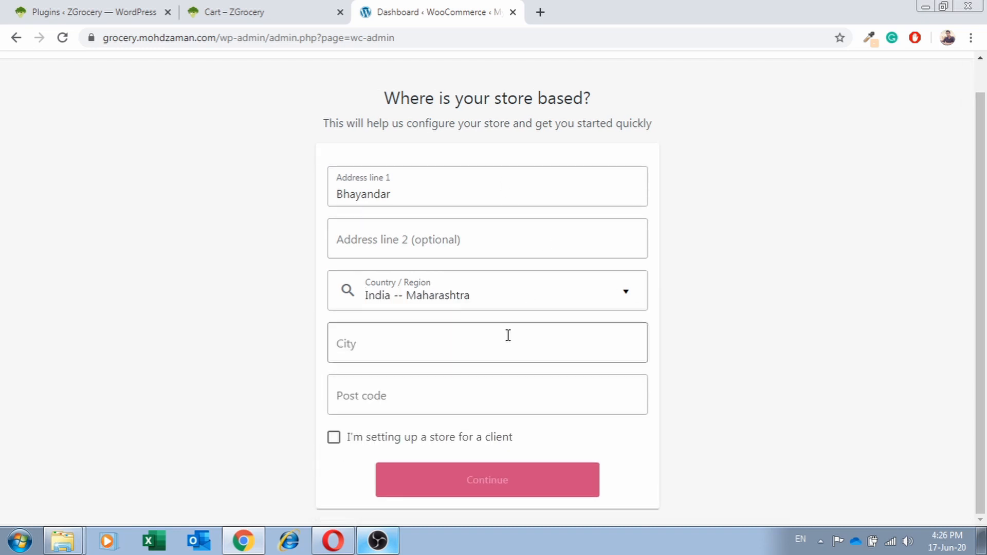
# - Enter city Mumbai and the post code, then continue without sharing usage data
pyautogui.click(487, 347)
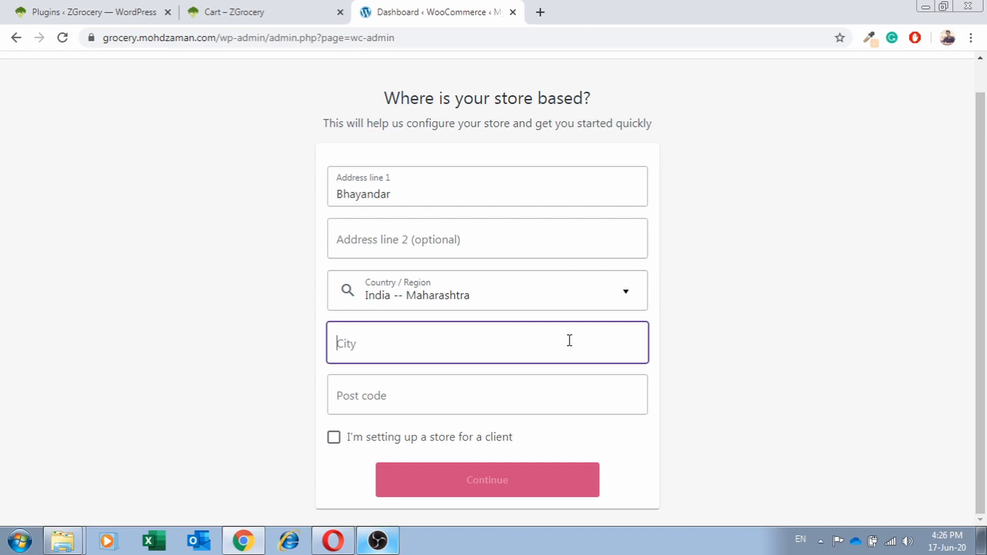
pyautogui.write('Mumbai')
pyautogui.press('Tab')
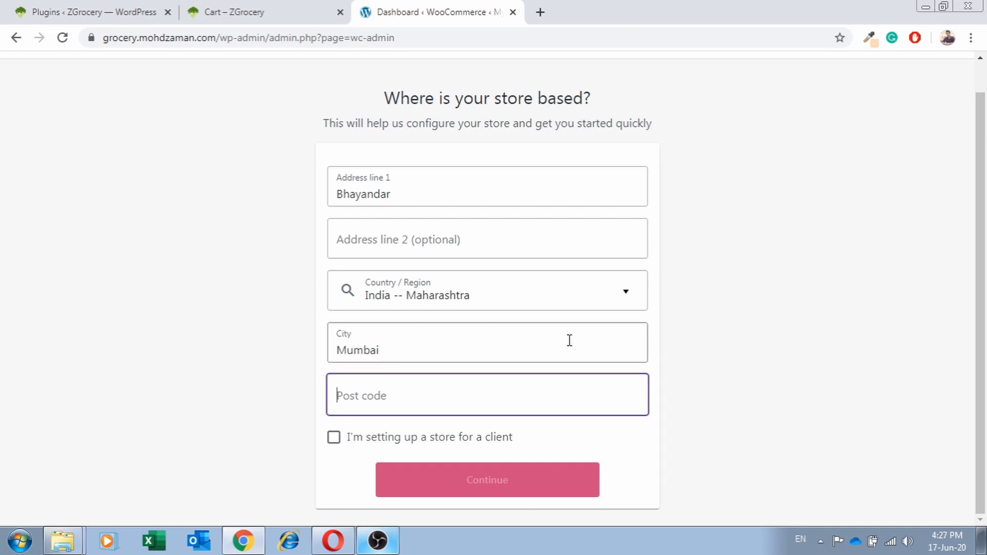
pyautogui.write('401105')
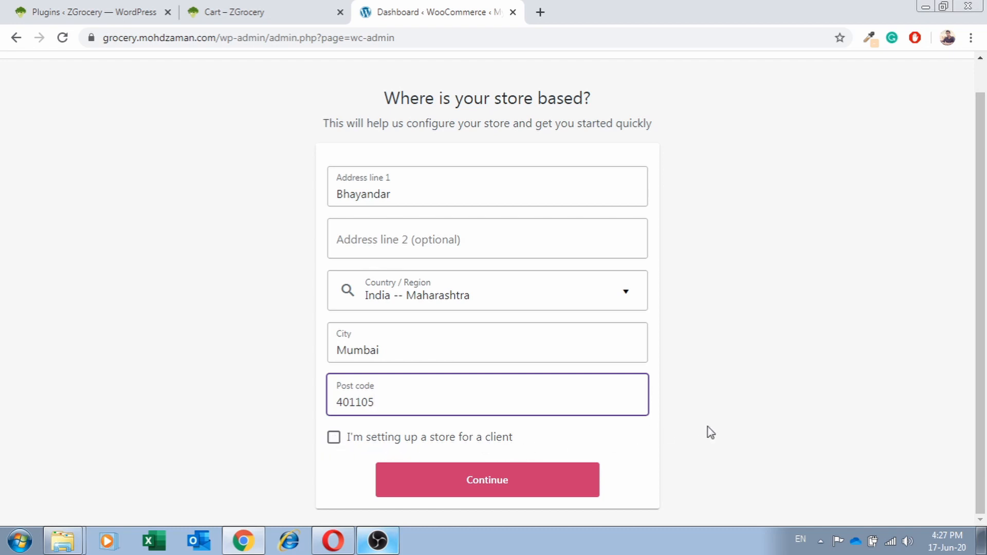
pyautogui.click(542, 488)
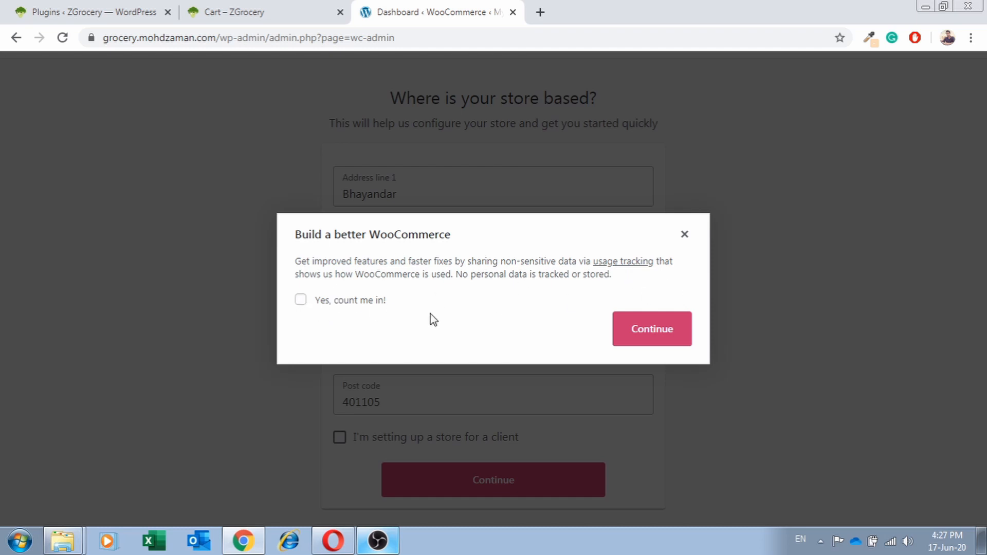
pyautogui.click(654, 331)
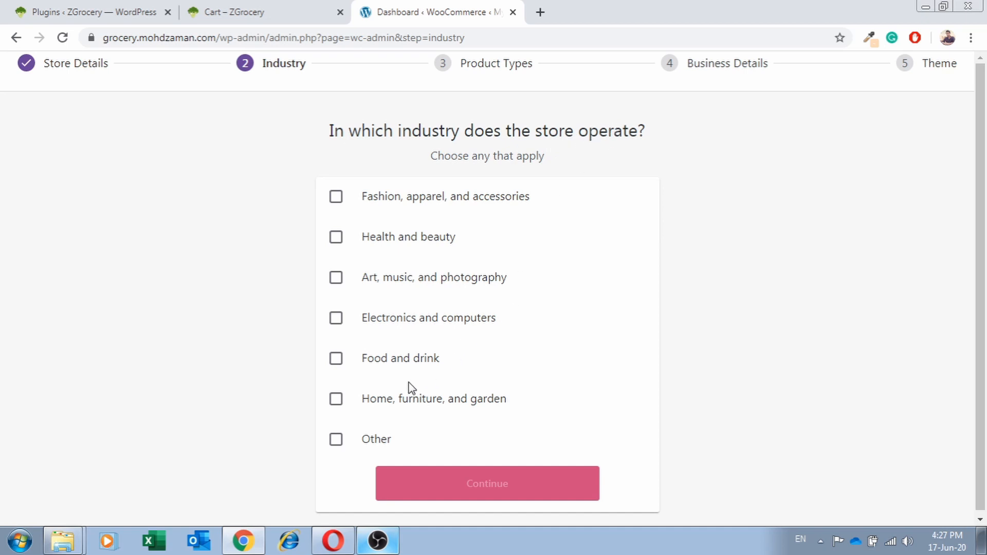
# - Set the store's industry to Food and drink and its product type to Physical products
pyautogui.click(344, 359)
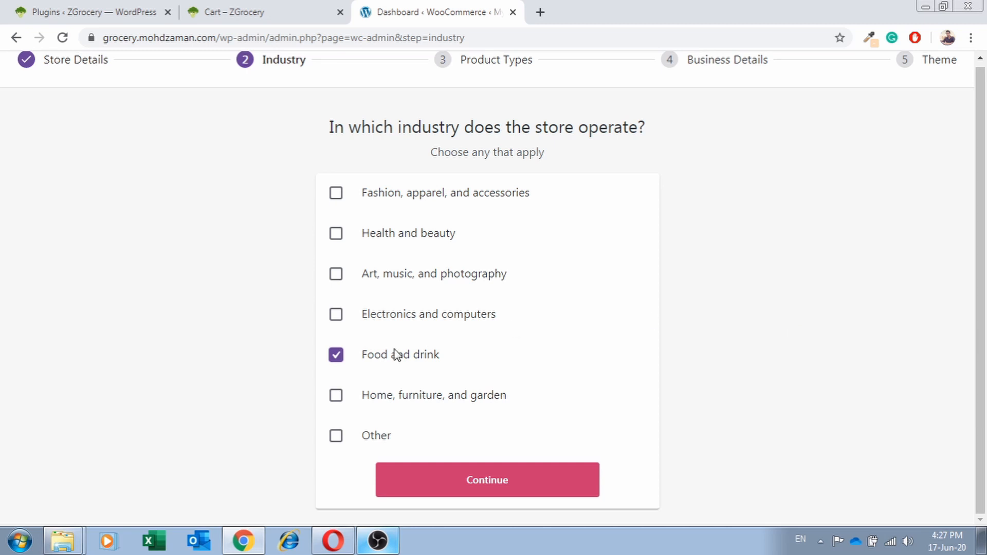
pyautogui.click(478, 471)
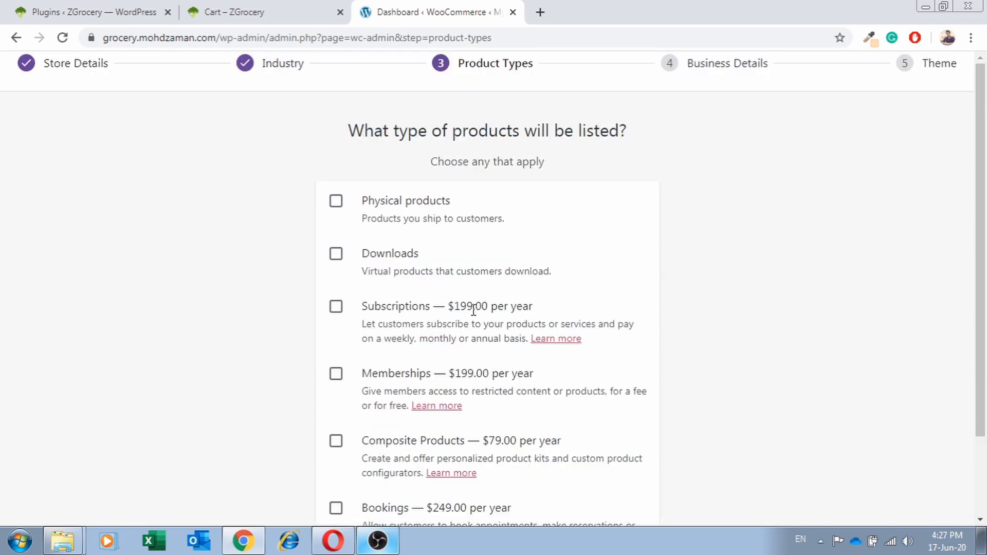
pyautogui.click(337, 207)
pyautogui.scroll(-3, 752, 344)
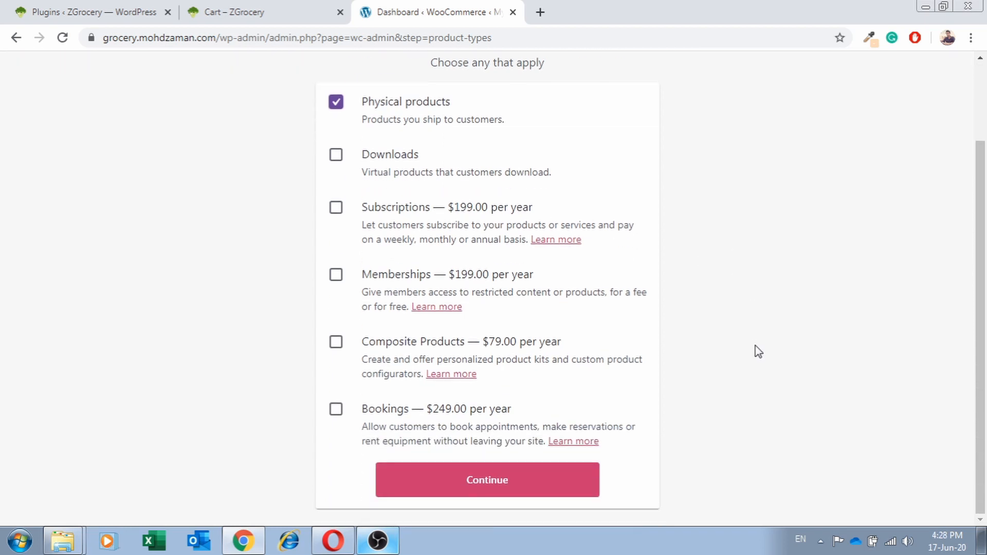
pyautogui.click(518, 489)
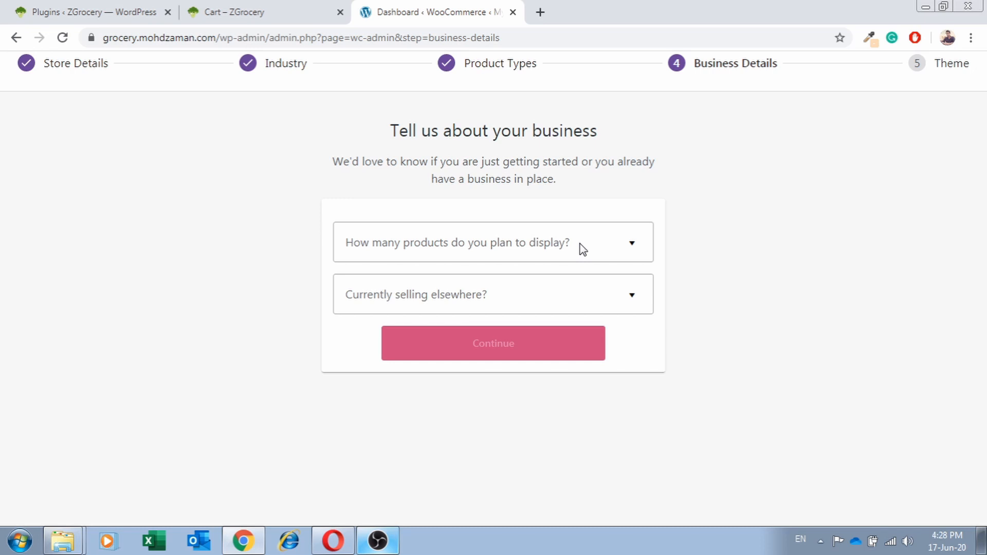
# - Answer 101 - 1,000 products and not selling elsewhere, and switch off the Facebook and Mailchimp add-ons
pyautogui.click(583, 249)
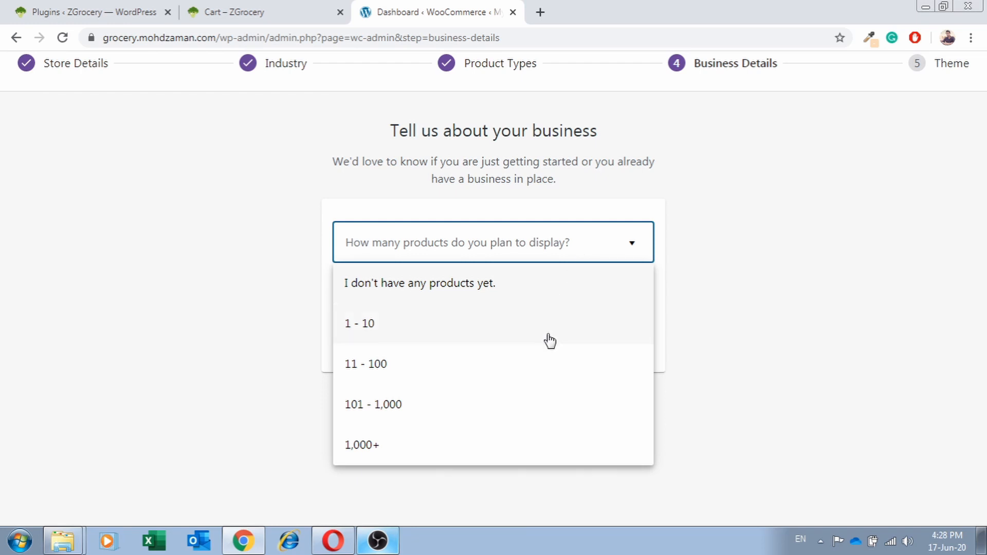
pyautogui.click(523, 415)
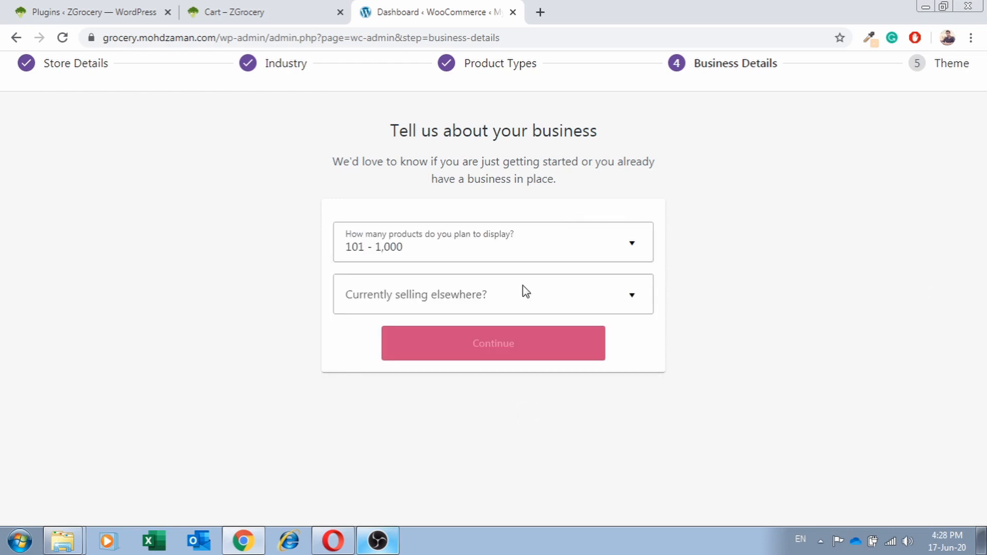
pyautogui.click(506, 301)
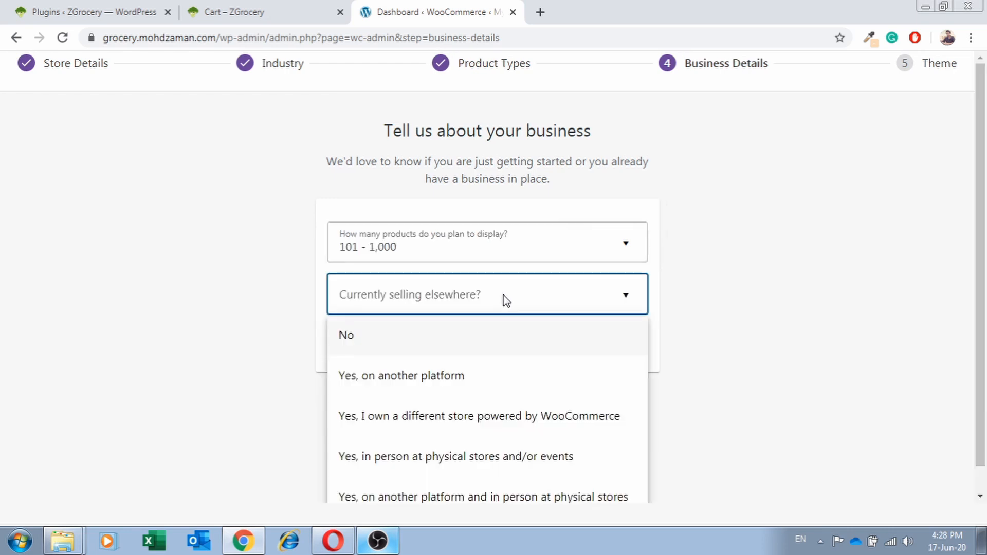
pyautogui.click(492, 337)
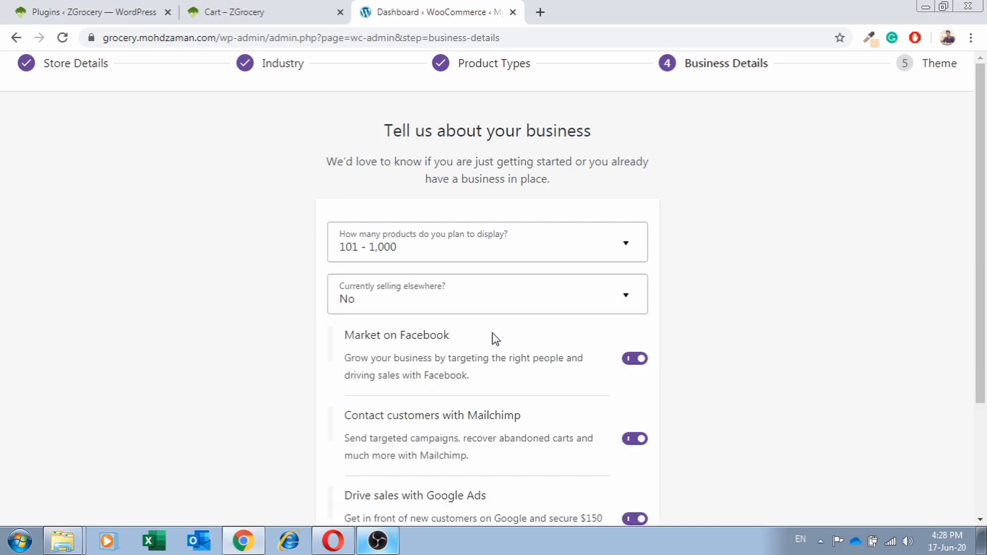
pyautogui.scroll(-3, 791, 289)
pyautogui.click(635, 214)
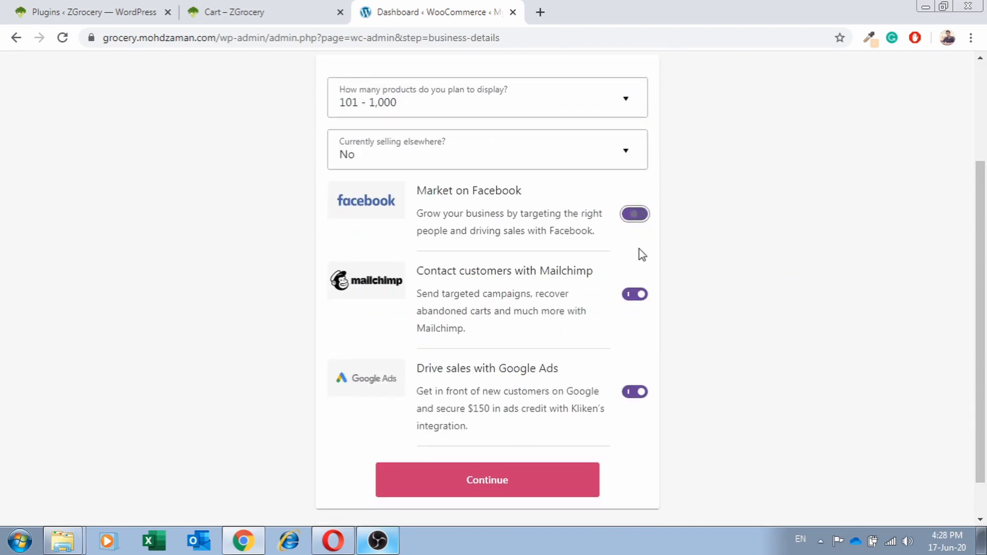
pyautogui.click(638, 295)
# - Switch off the Google Ads add-on and keep OceanWP as the active theme
pyautogui.click(635, 391)
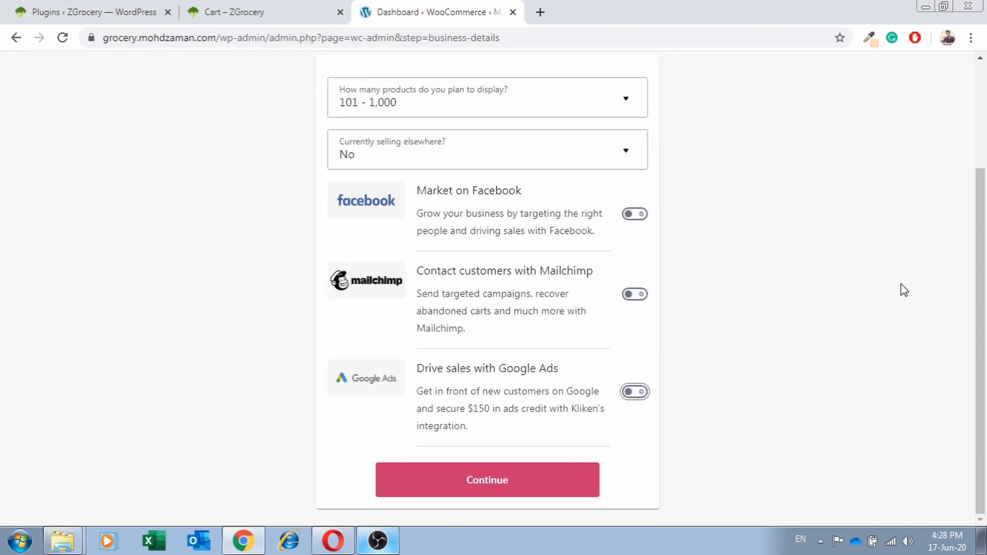
pyautogui.click(550, 493)
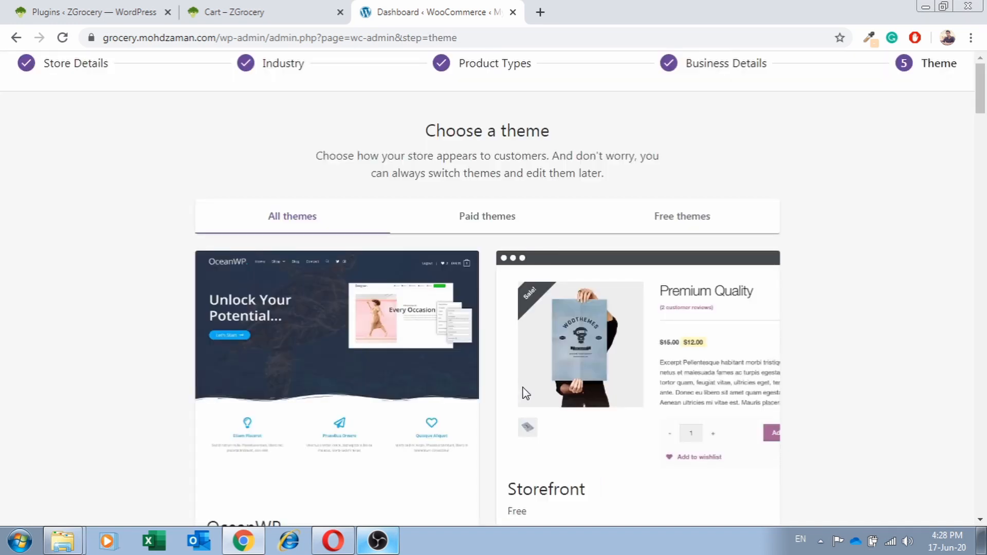
pyautogui.scroll(-3, 532, 386)
pyautogui.scroll(-1, 532, 387)
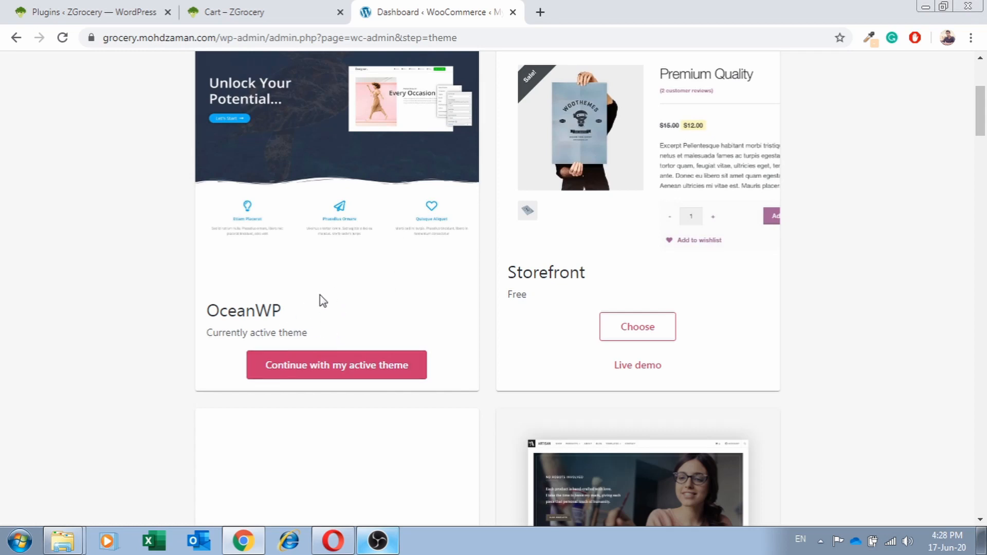
pyautogui.scroll(-9, 812, 331)
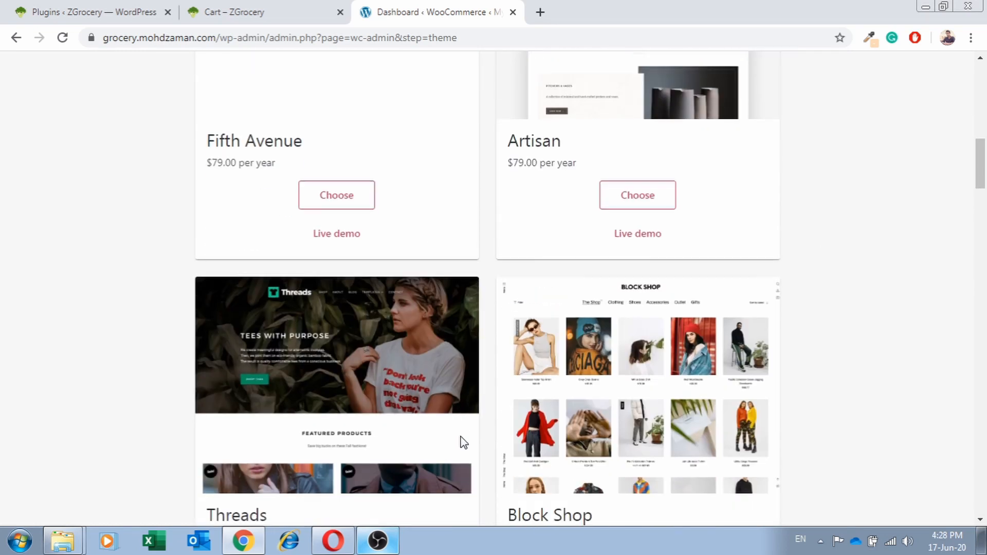
pyautogui.scroll(10, 462, 437)
pyautogui.scroll(-3, 341, 360)
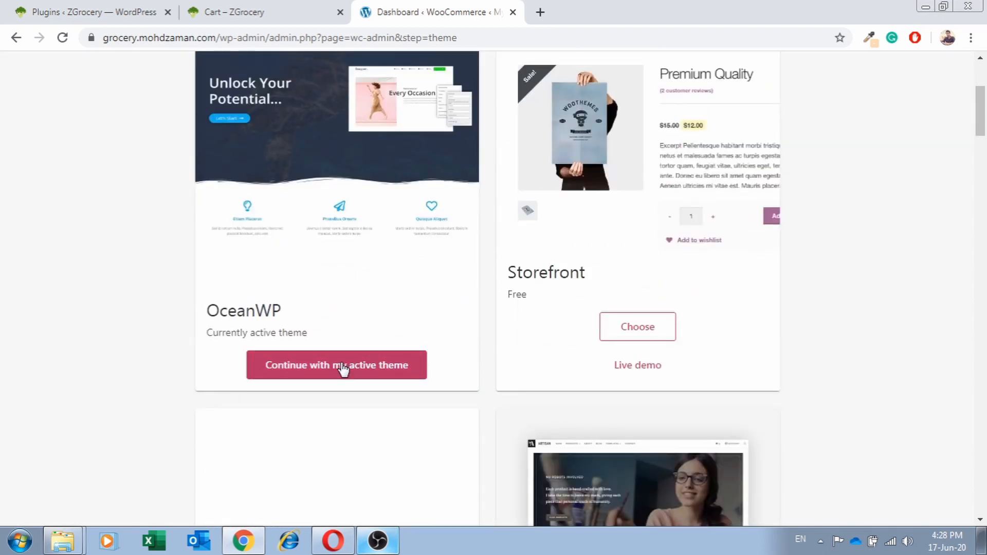
pyautogui.click(350, 371)
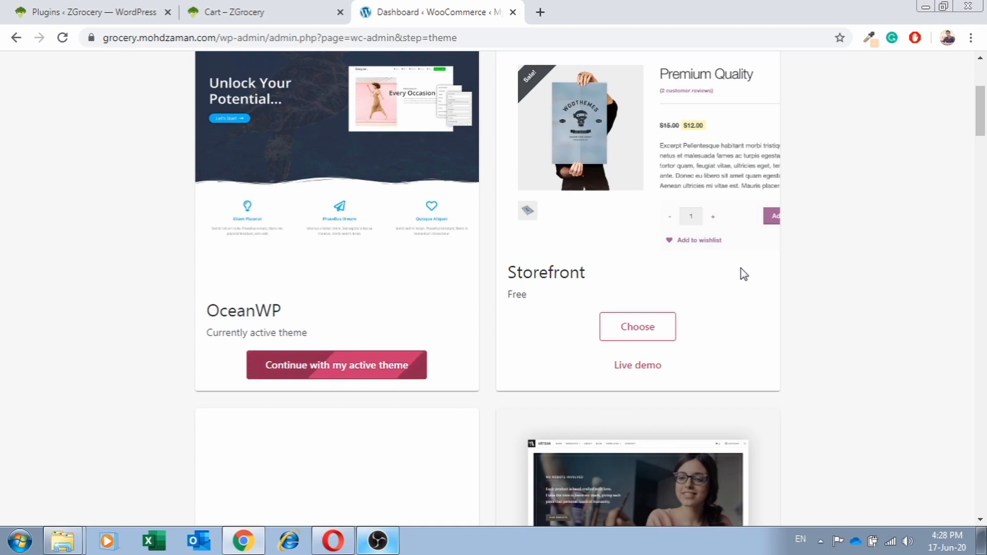
pyautogui.scroll(-2, 536, 85)
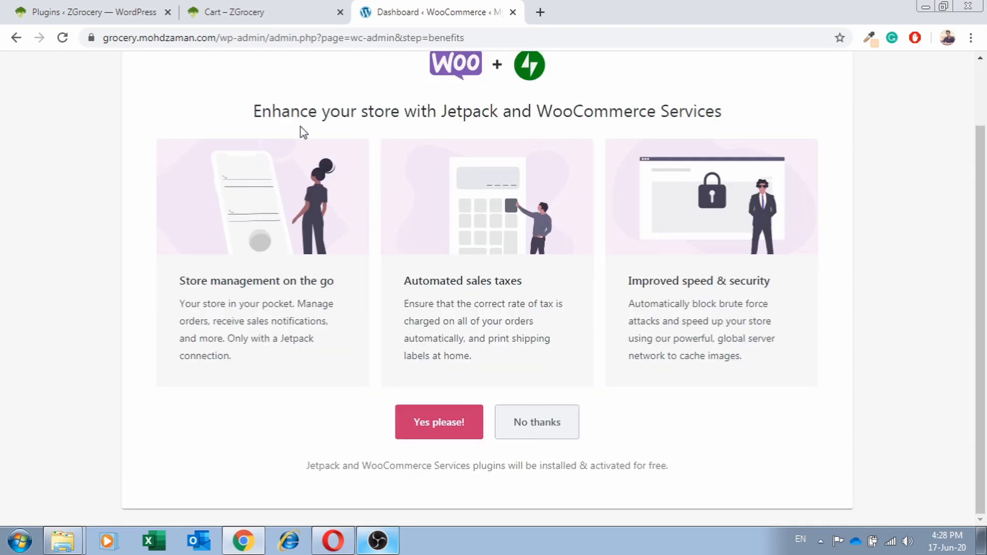
# - Decline Jetpack and WooCommerce Services and close the 'Woo hoo' message to see the setup tasks
pyautogui.click(561, 422)
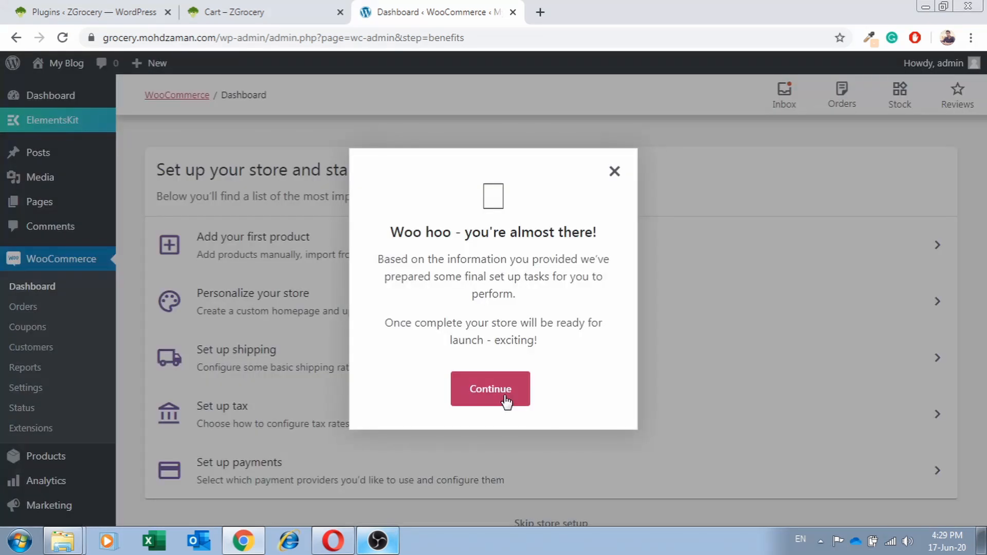
pyautogui.click(506, 401)
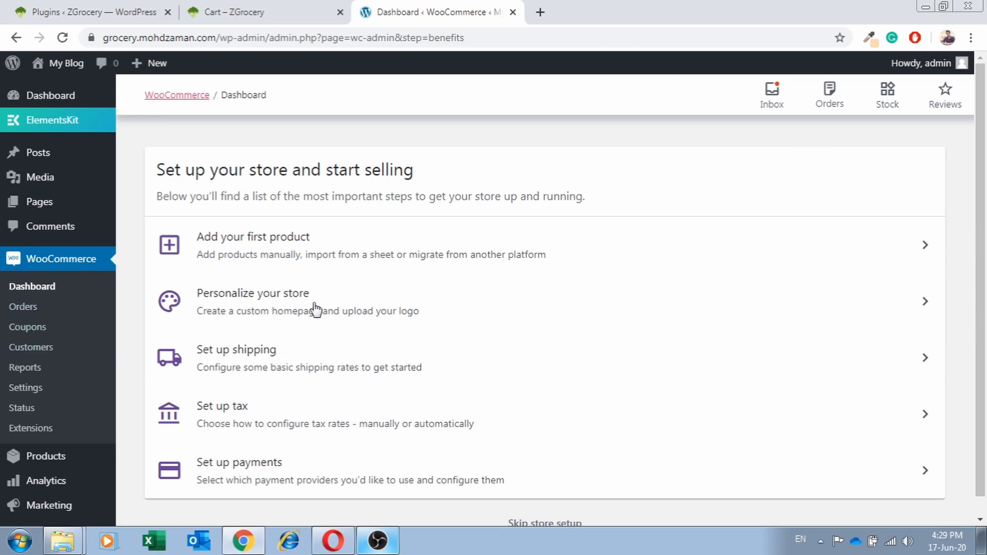
pyautogui.scroll(-1, 315, 308)
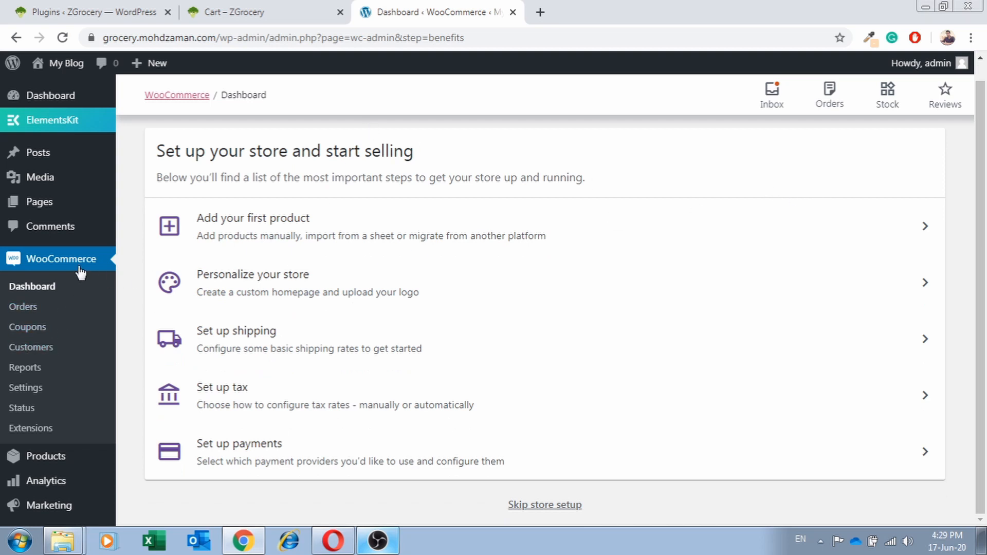
# - Dismiss the Ocean, WPForms, Advanced Woo Search and Essential Addons notices and skip the OceanWP wizard
pyautogui.click(37, 388)
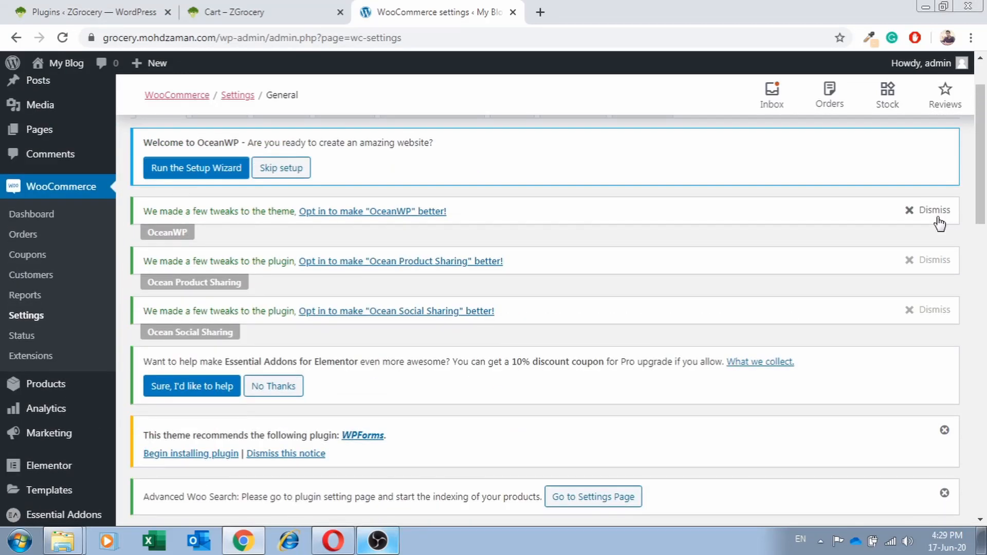
pyautogui.click(925, 210)
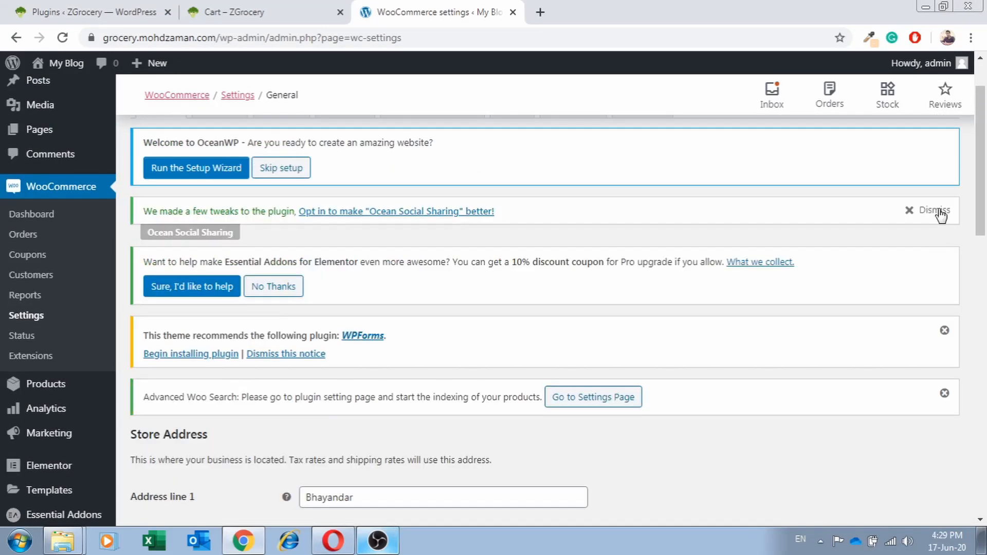
pyautogui.click(923, 209)
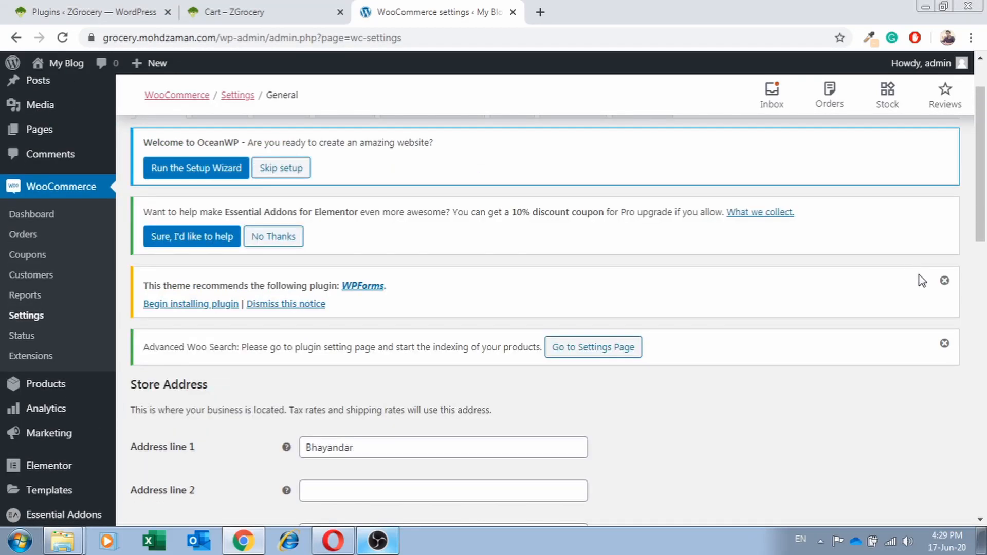
pyautogui.click(945, 279)
pyautogui.click(945, 286)
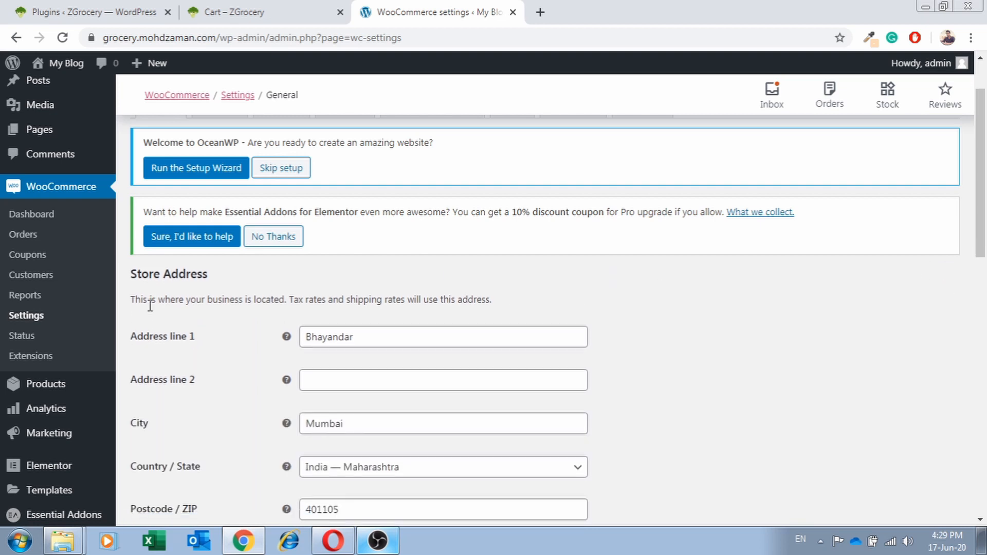
pyautogui.click(286, 240)
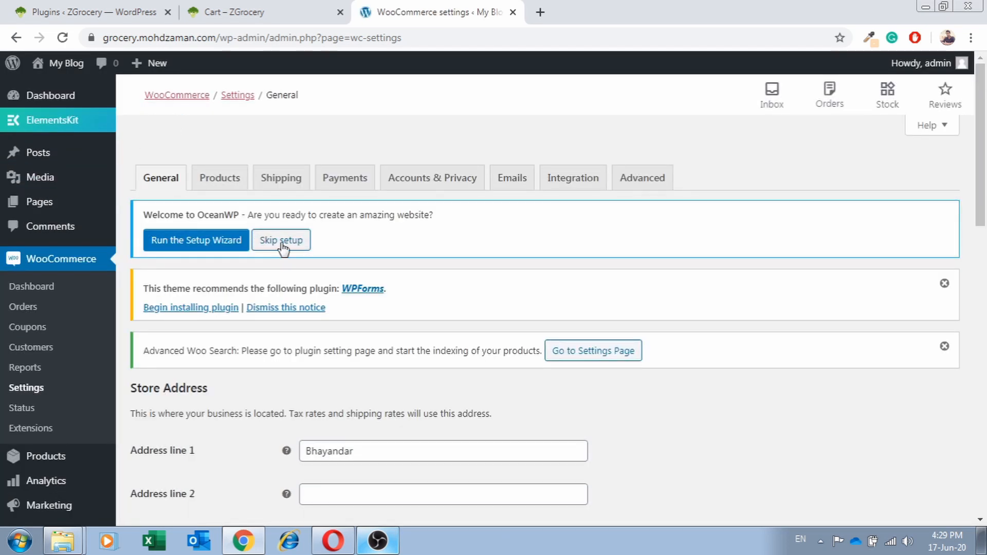
pyautogui.click(283, 249)
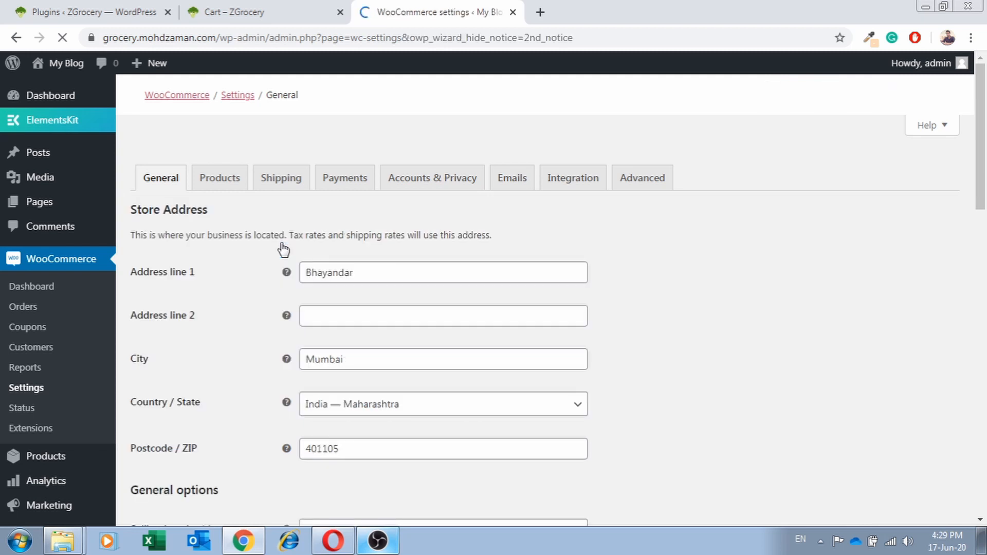
pyautogui.click(281, 241)
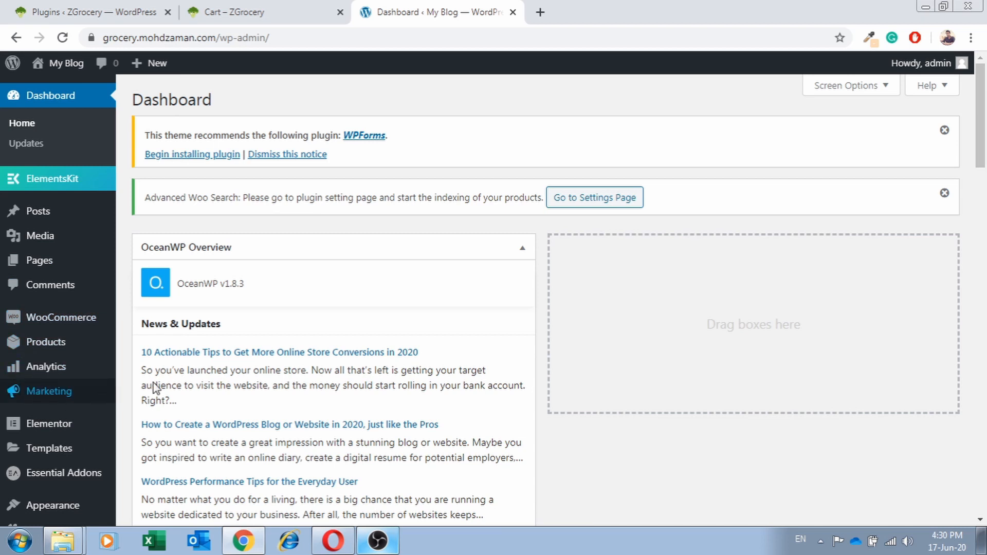
# - In WooCommerce General settings, sell only to the specific country India
pyautogui.moveTo(33, 328)
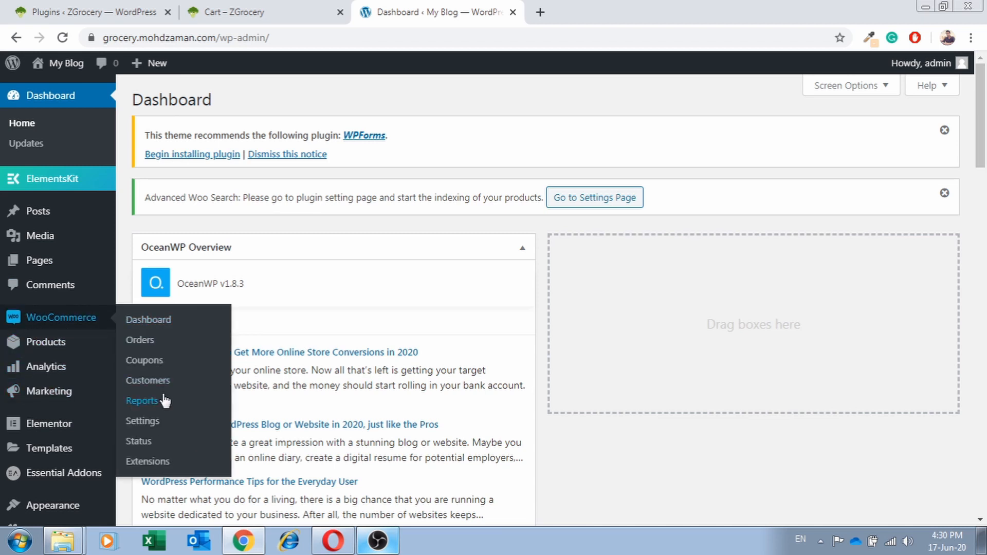
pyautogui.click(156, 423)
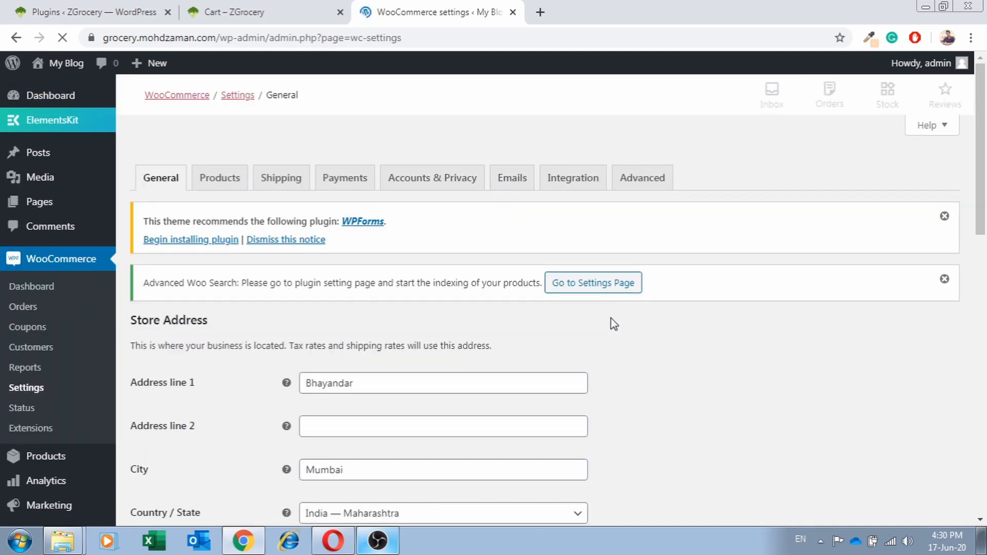
pyautogui.scroll(-7, 656, 349)
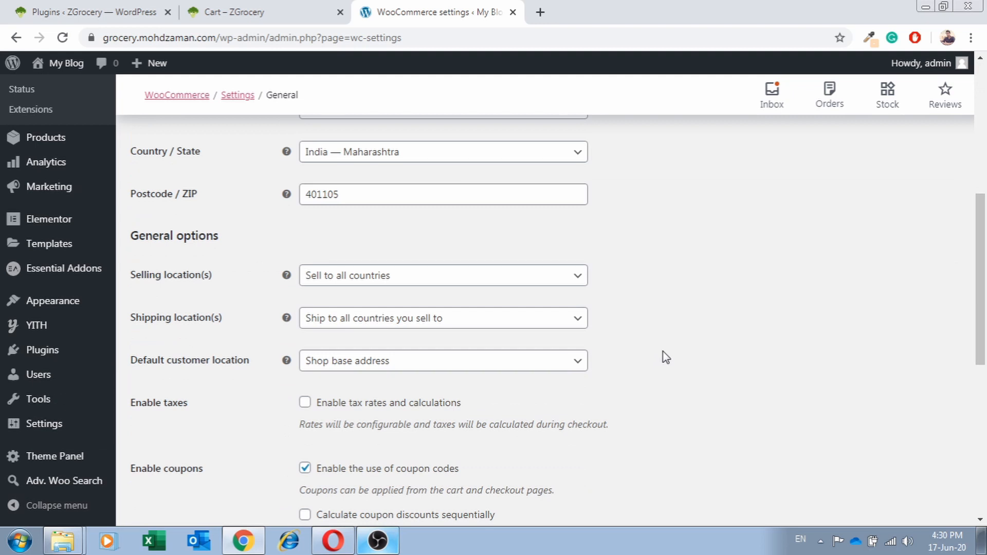
pyautogui.scroll(-4, 666, 358)
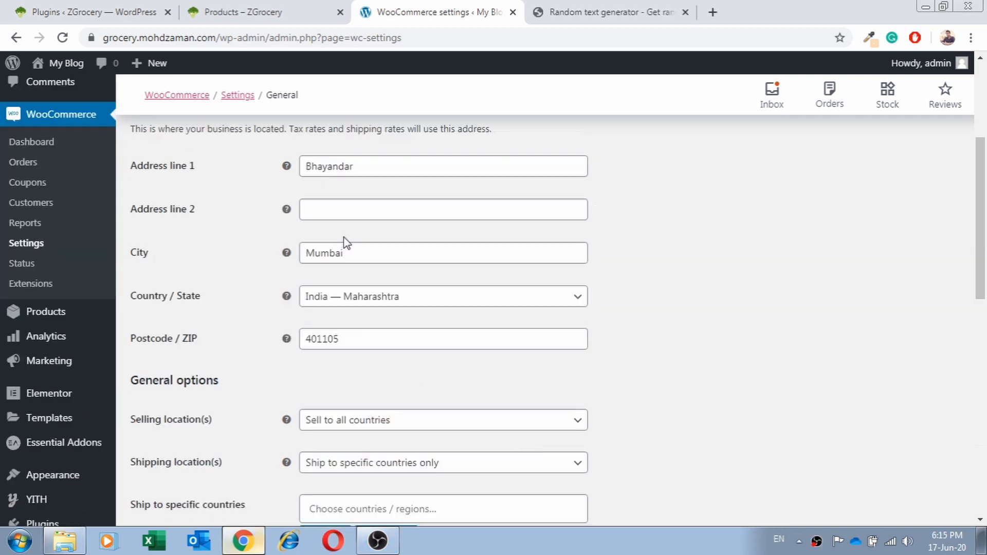
pyautogui.scroll(-1, 395, 358)
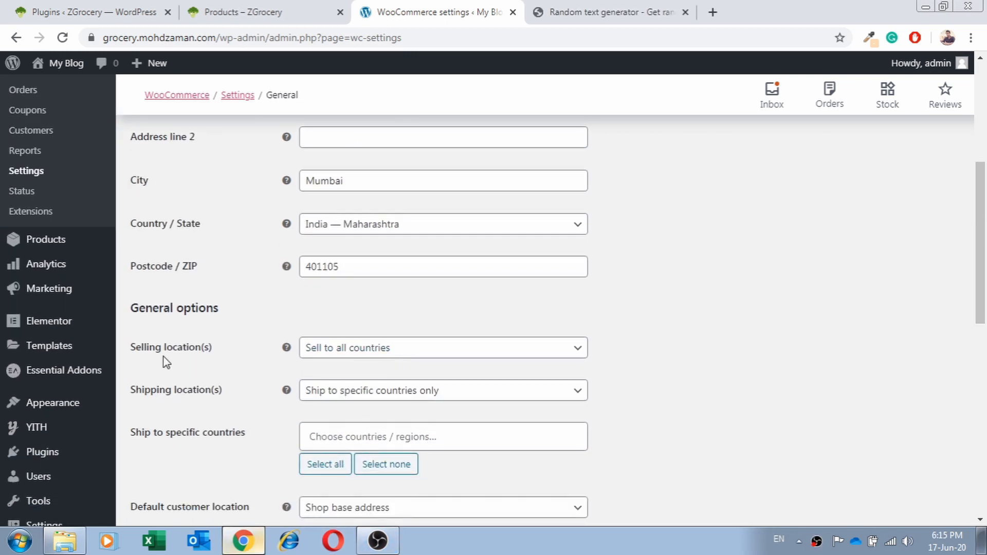
pyautogui.click(403, 347)
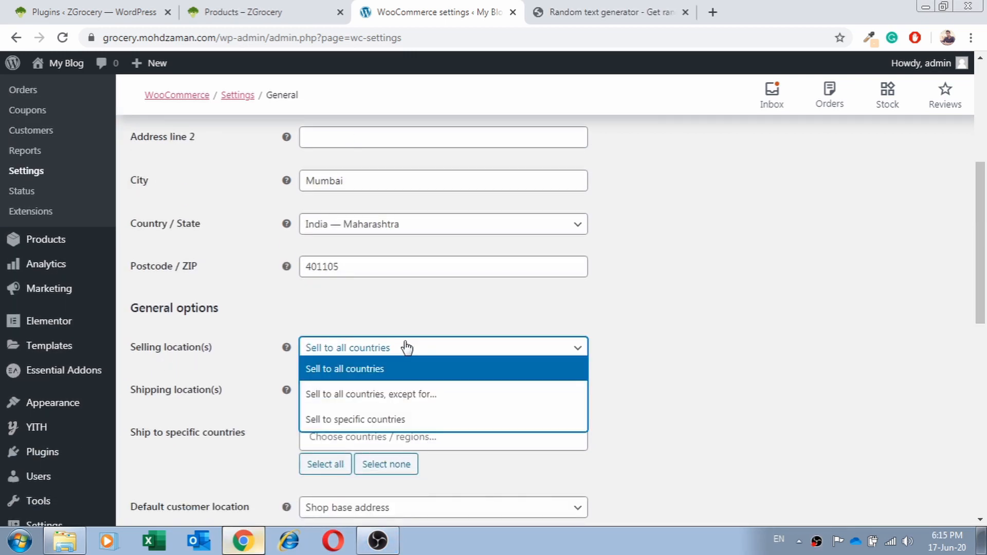
pyautogui.click(419, 421)
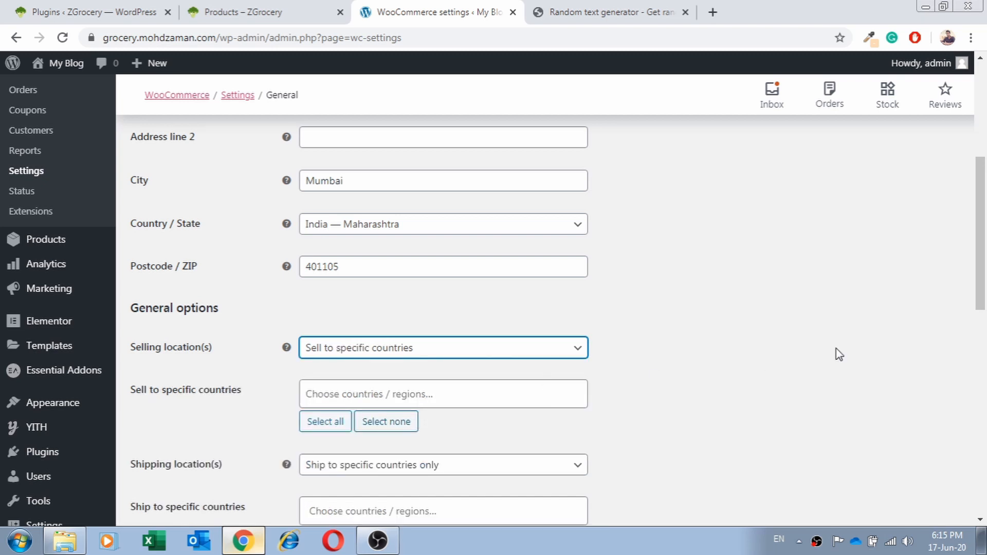
pyautogui.click(428, 393)
pyautogui.write('India')
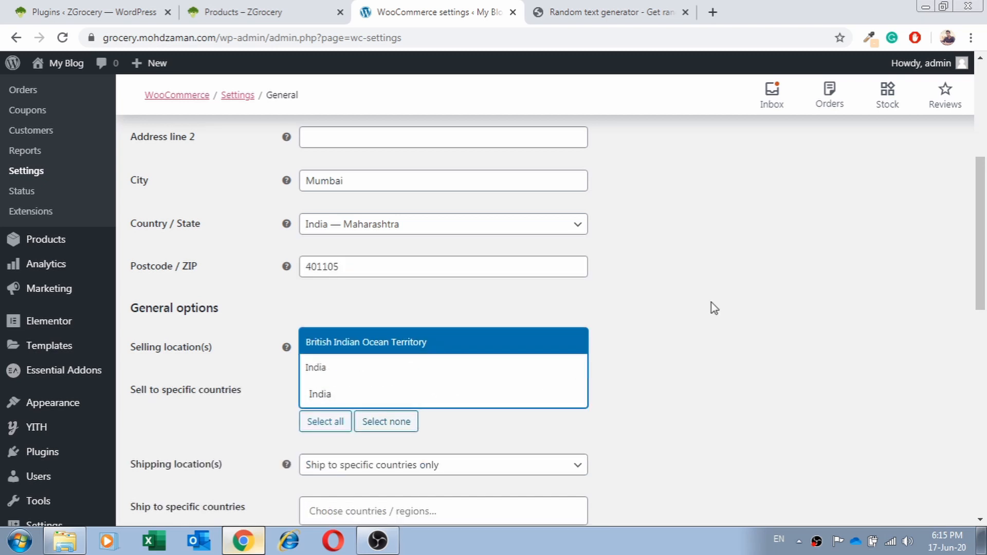
pyautogui.click(314, 366)
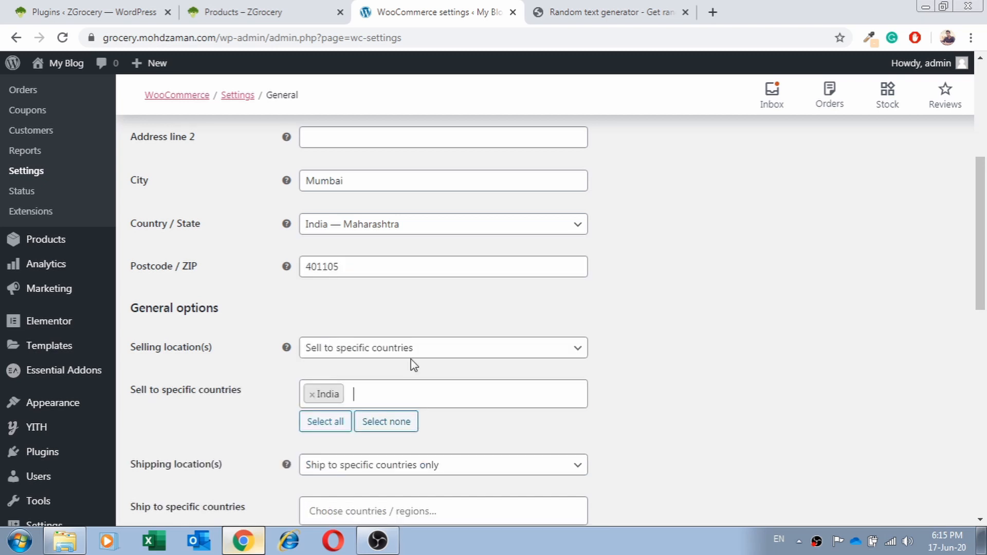
# - Limit shipping locations to specific countries, with India as the only one
pyautogui.scroll(-3, 510, 352)
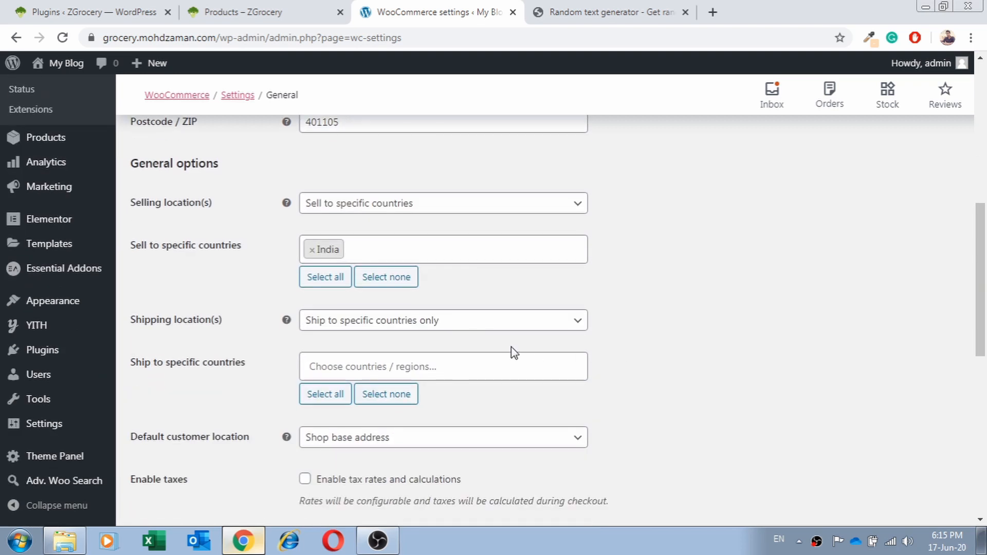
pyautogui.click(472, 327)
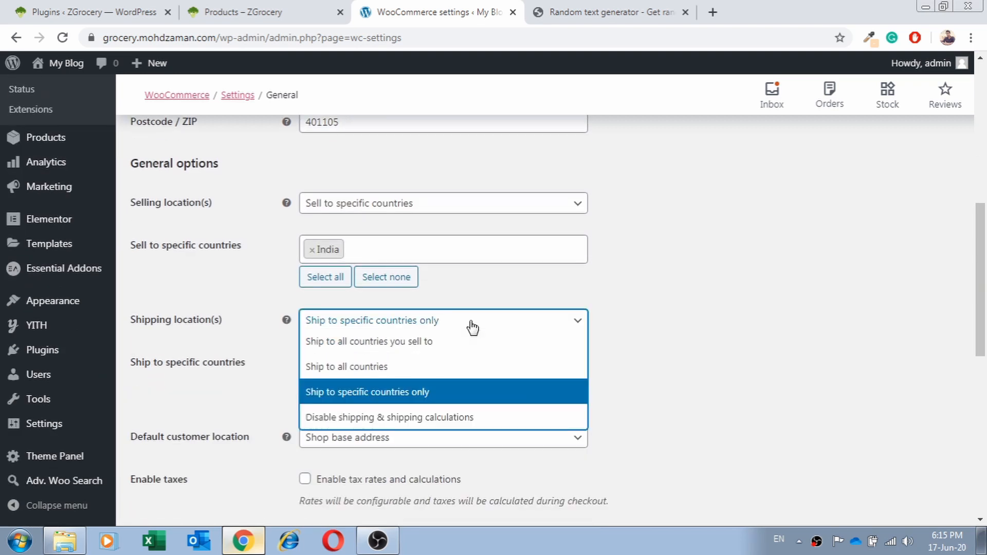
pyautogui.click(458, 391)
pyautogui.click(745, 331)
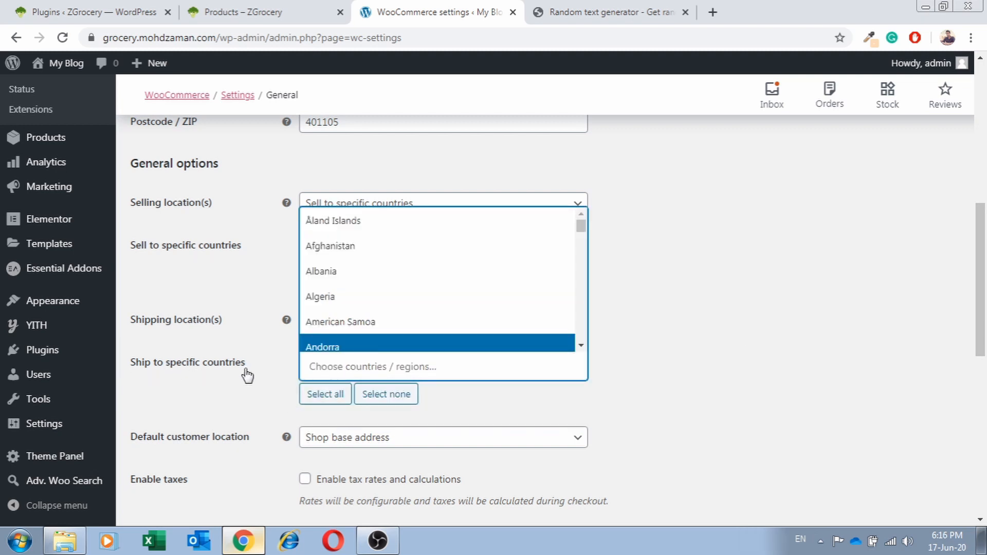
pyautogui.write('India')
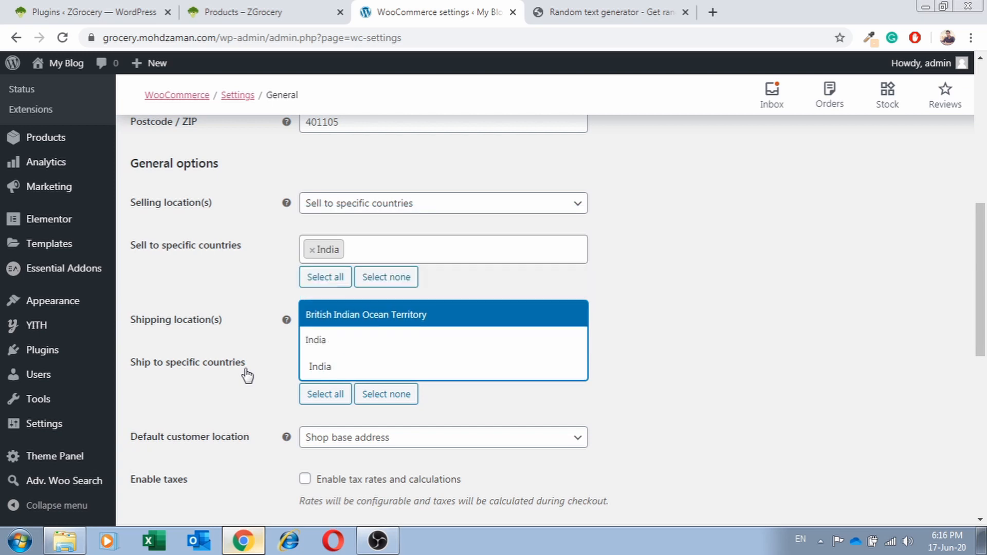
pyautogui.click(458, 343)
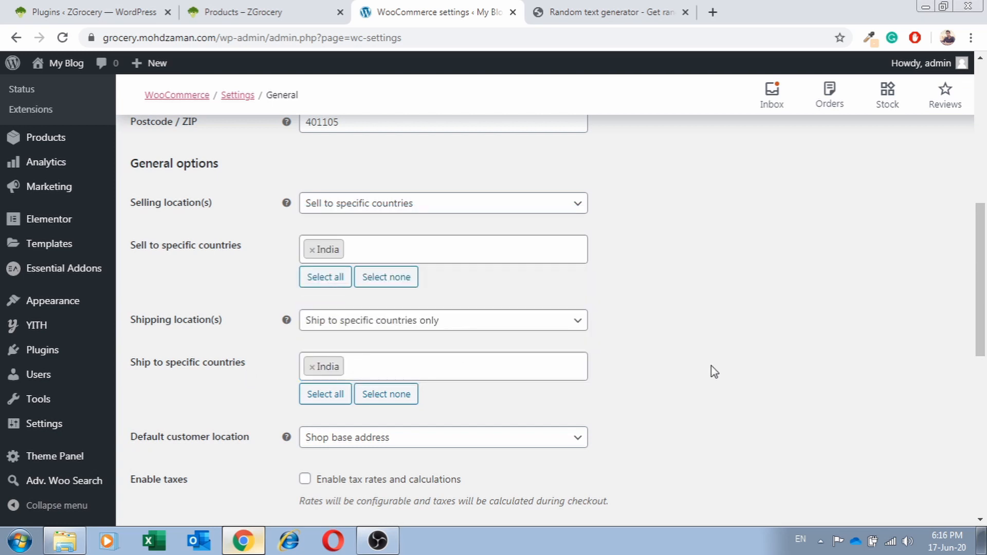
# - Enable tax rates and calculations and save the general settings
pyautogui.scroll(-1, 712, 370)
pyautogui.scroll(-1, 713, 389)
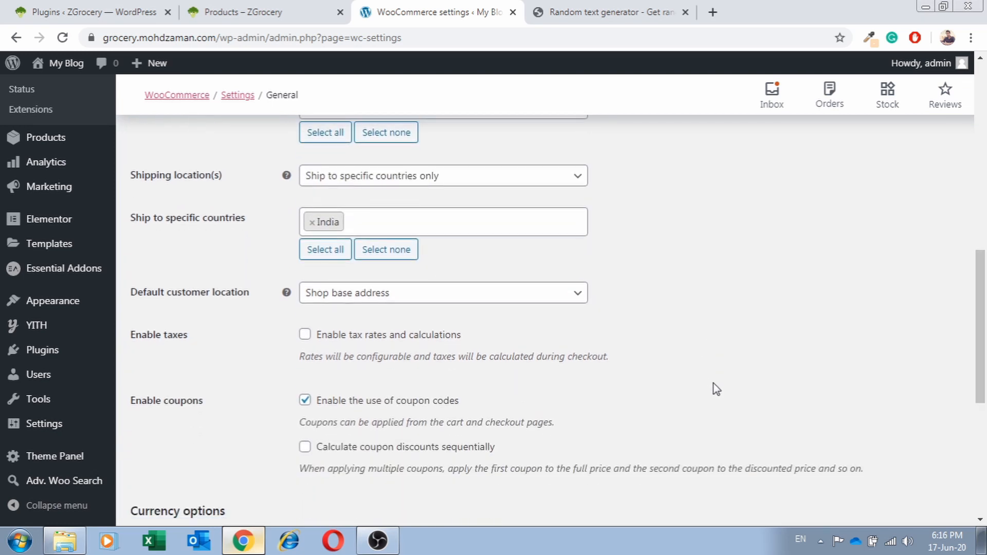
pyautogui.click(457, 333)
pyautogui.scroll(-1, 726, 346)
pyautogui.click(305, 263)
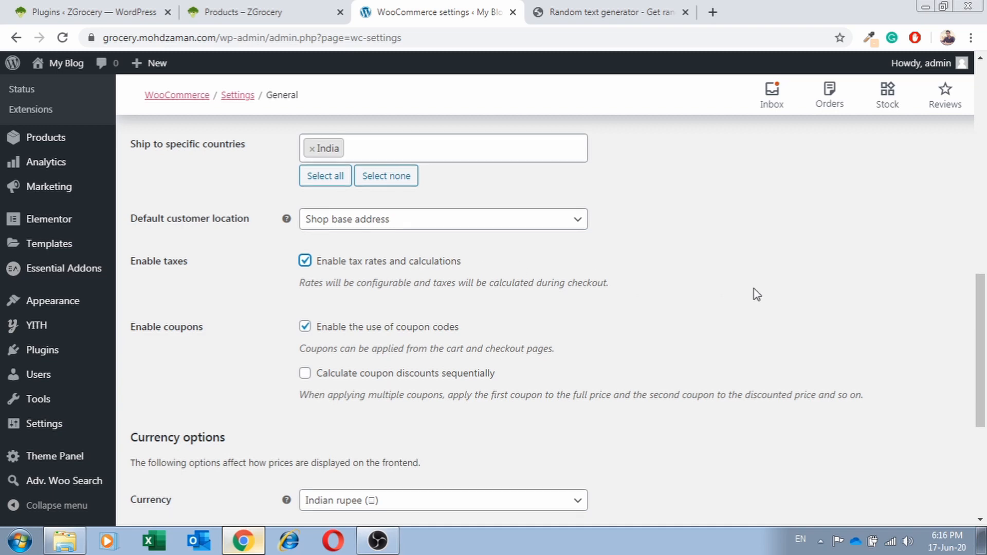
pyautogui.scroll(-5, 753, 293)
pyautogui.click(185, 453)
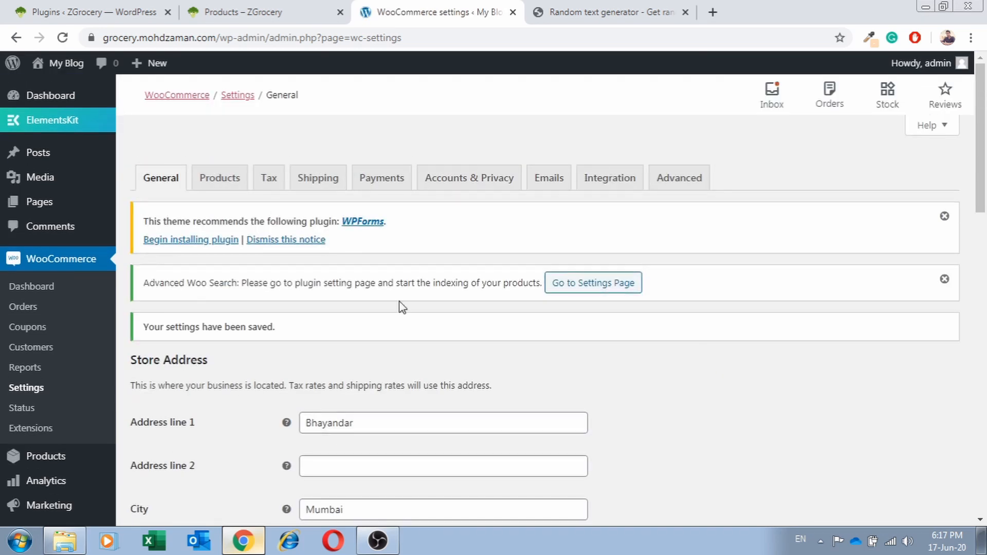
# - Go to the WooCommerce Tax settings and scroll down to Additional tax classes
pyautogui.click(221, 180)
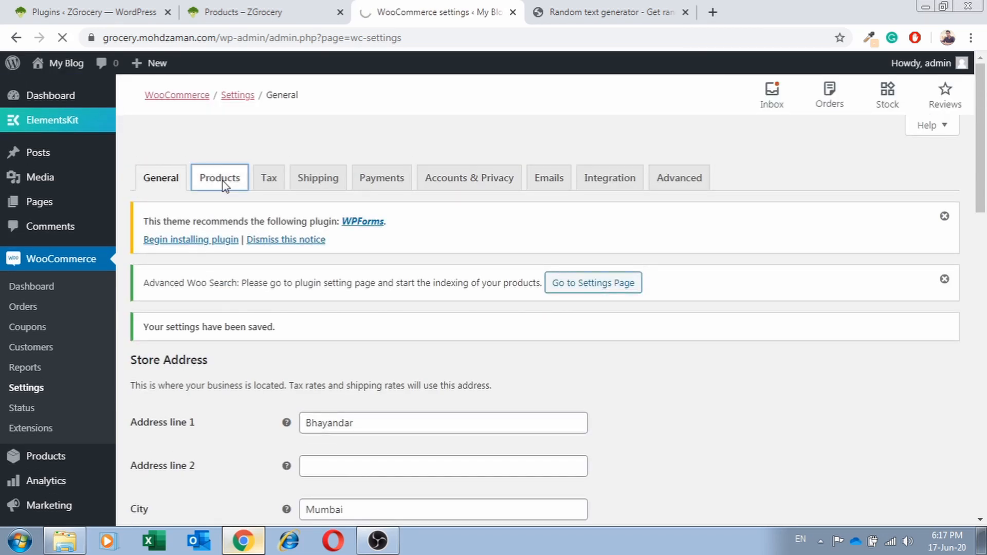
pyautogui.click(270, 180)
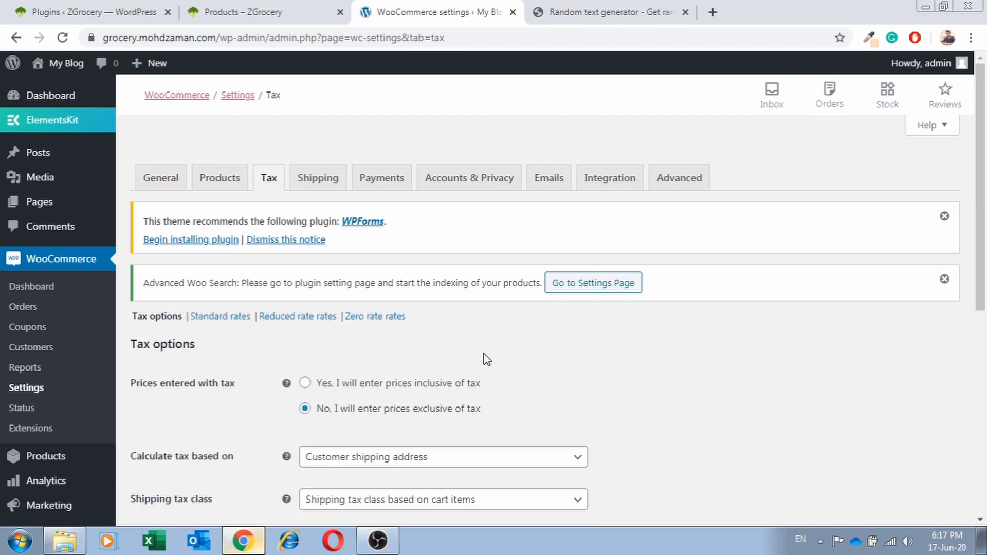
pyautogui.scroll(-2, 615, 379)
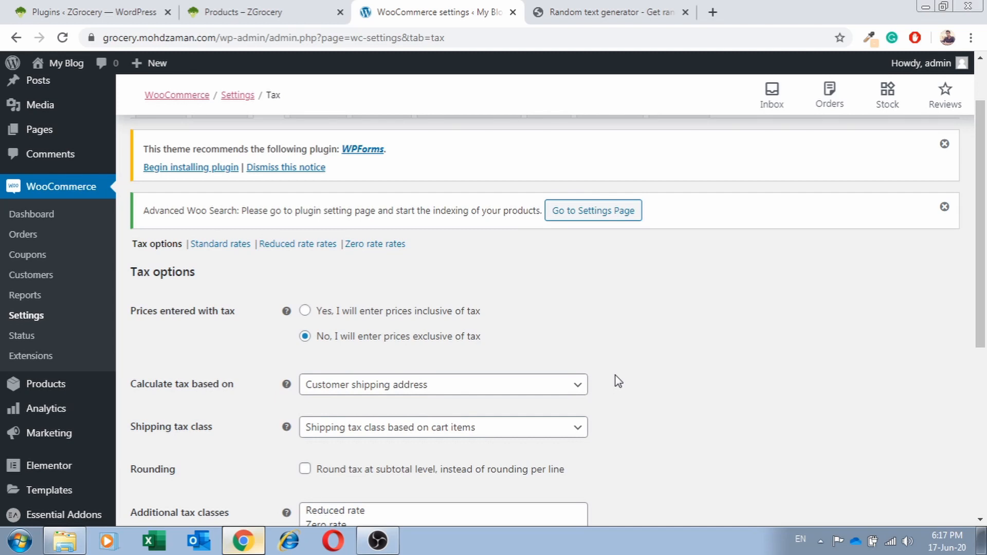
pyautogui.scroll(-5, 422, 229)
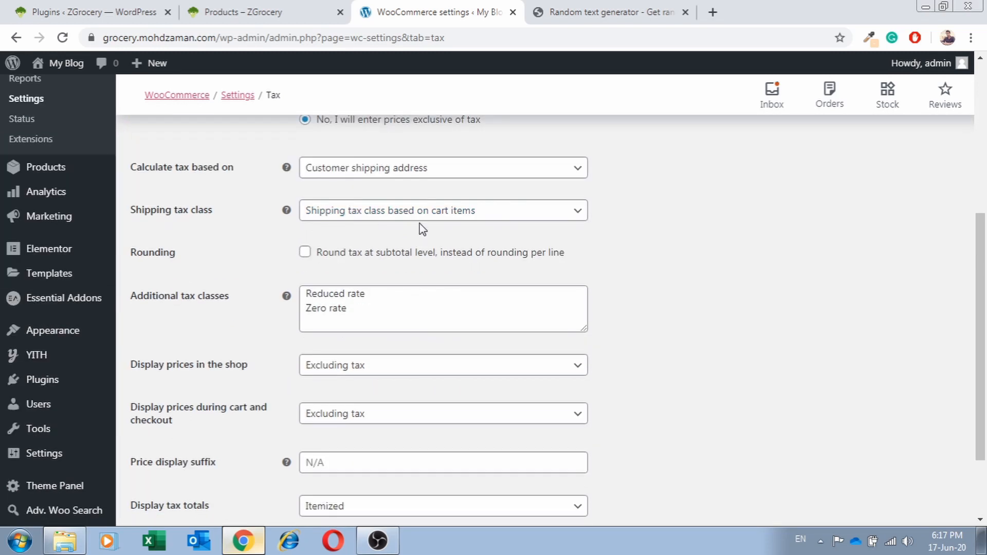
# - Enter GST 5, GST 12 and GST 18 on separate lines and enlarge the tax classes box
pyautogui.click(384, 308)
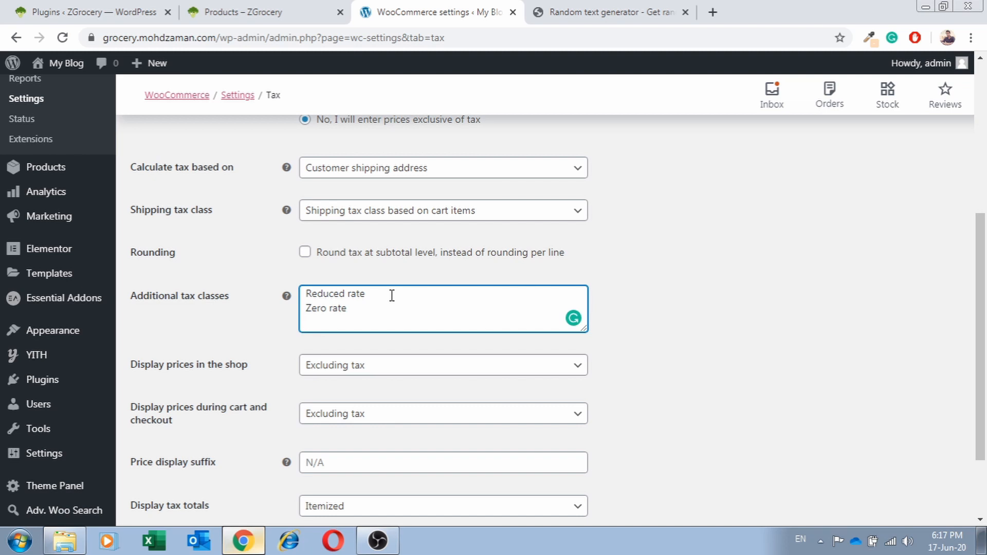
pyautogui.write('GST')
pyautogui.write('5')
pyautogui.press('Return')
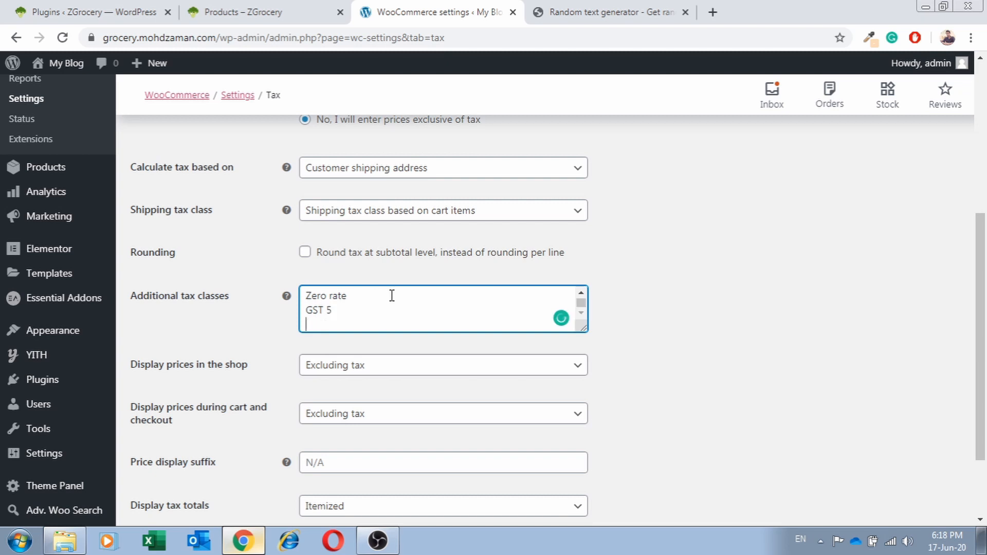
pyautogui.write('GST 12')
pyautogui.press('Return')
pyautogui.write('GST 18')
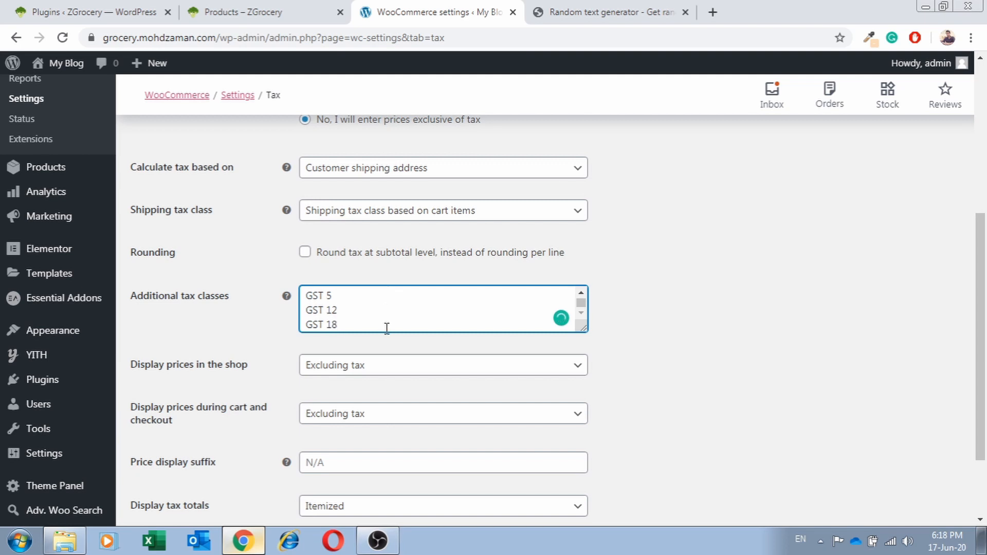
pyautogui.scroll(1, 388, 328)
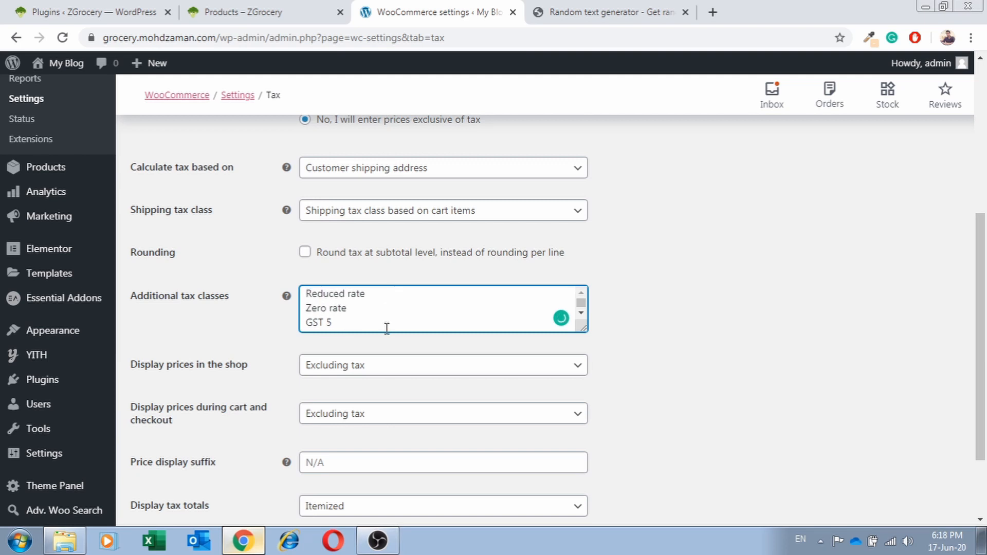
pyautogui.scroll(-1, 391, 328)
pyautogui.moveTo(583, 328); pyautogui.dragTo(583, 353)
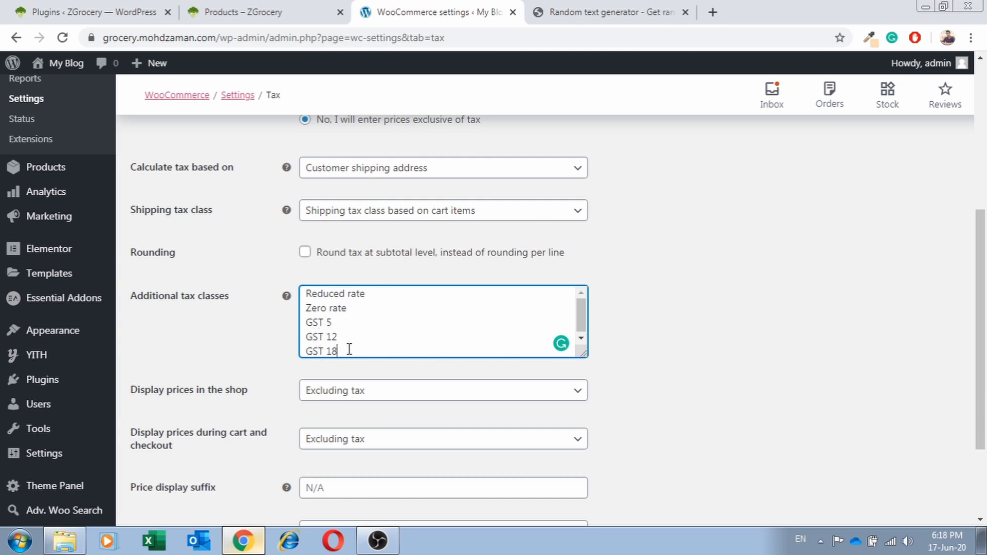
pyautogui.scroll(-3, 519, 370)
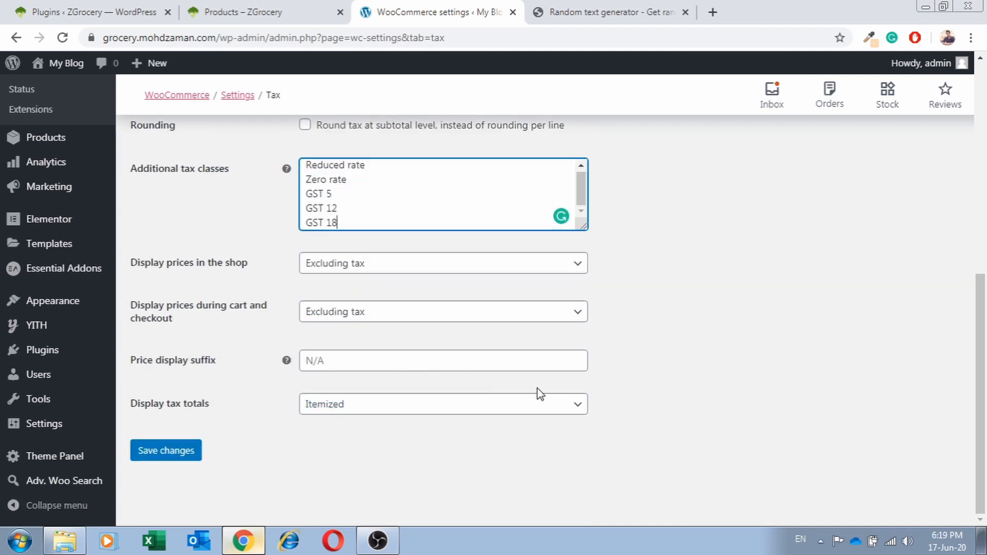
# - Save the Tax options so the GST 12, GST 18 and GST 5 rate pages appear
pyautogui.click(163, 452)
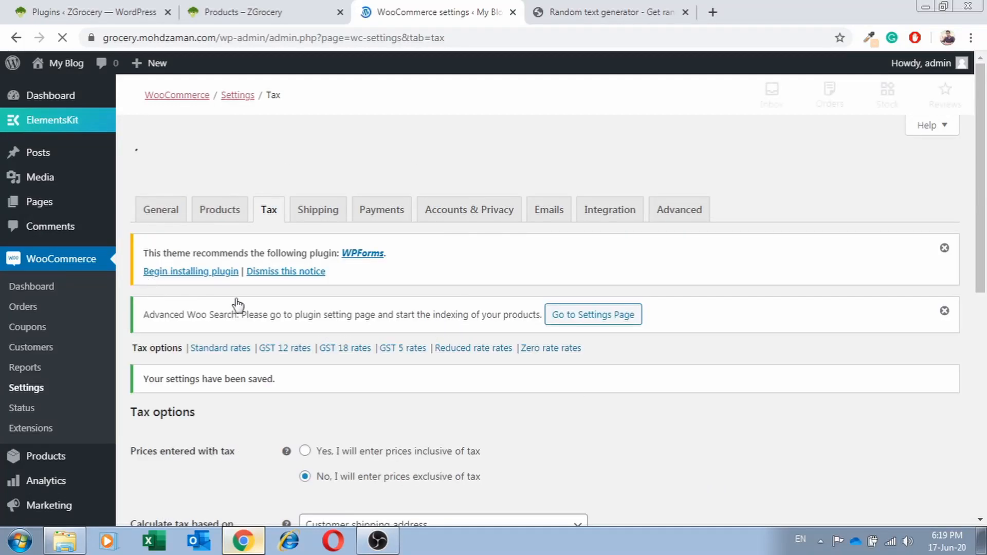
pyautogui.scroll(-1, 284, 395)
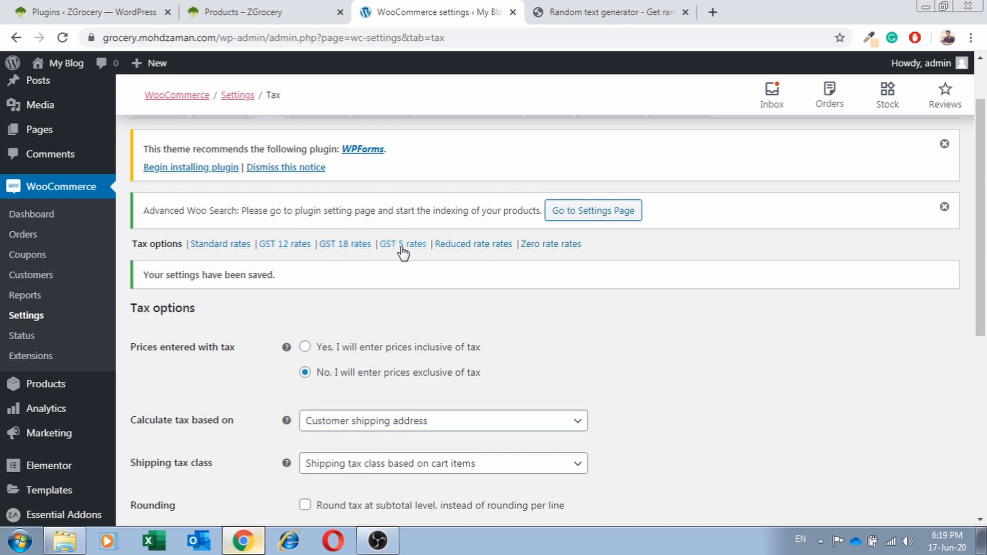
# - In GST 12 rates, add and save a row: country IN, rate 12, name GST 12, Shipping unticked
pyautogui.click(305, 249)
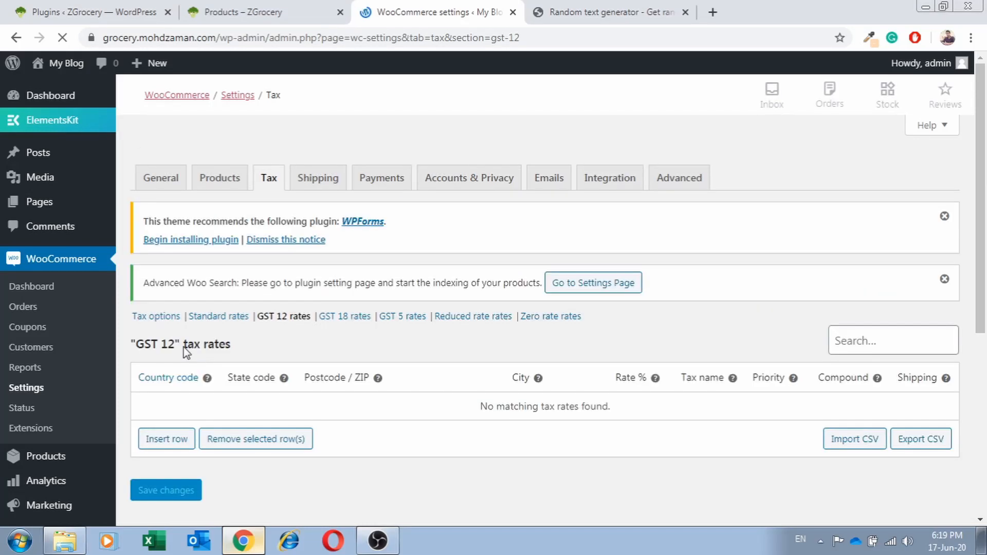
pyautogui.click(175, 440)
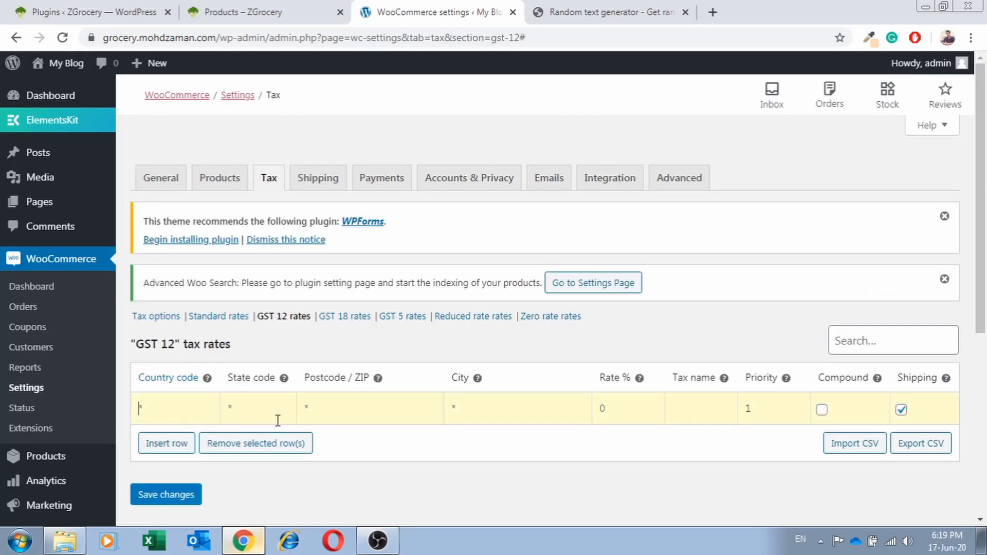
pyautogui.write('IN')
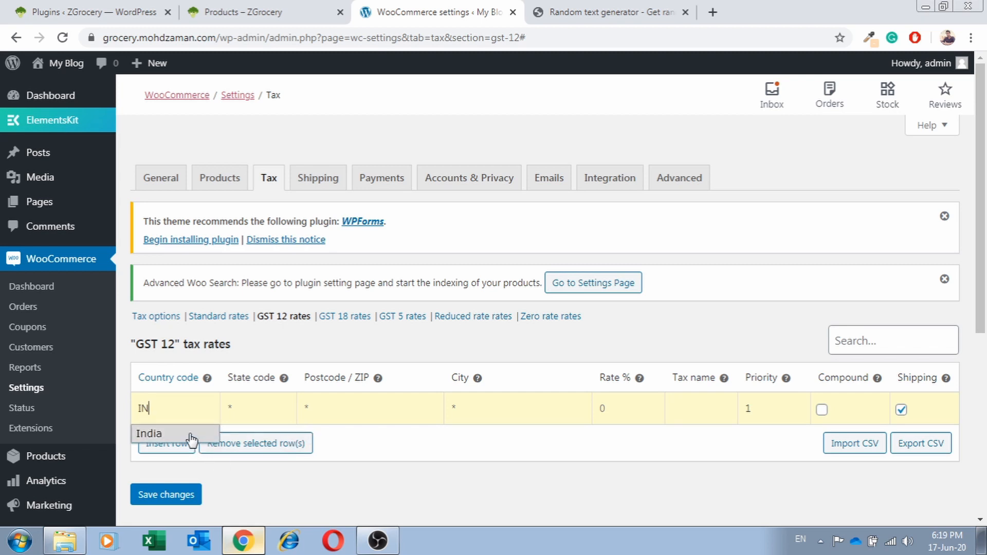
pyautogui.click(159, 436)
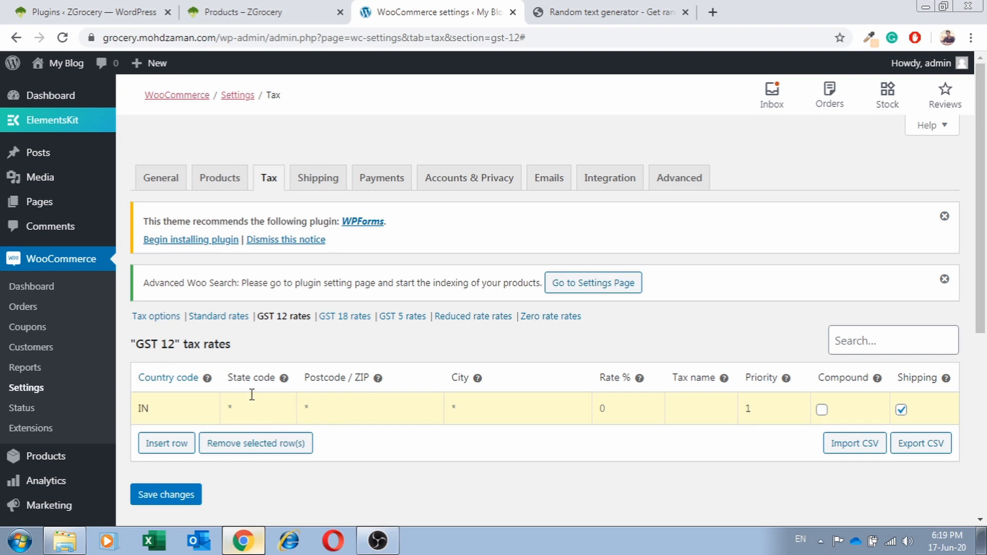
pyautogui.click(638, 411)
pyautogui.write('12')
pyautogui.click(740, 417)
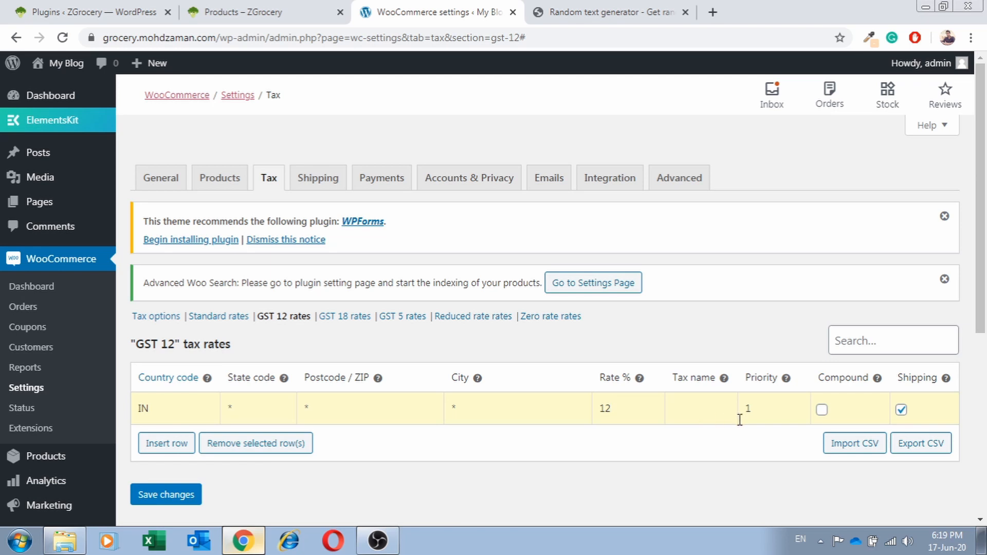
pyautogui.click(680, 409)
pyautogui.write('GST 12')
pyautogui.click(901, 409)
pyautogui.scroll(-3, 861, 335)
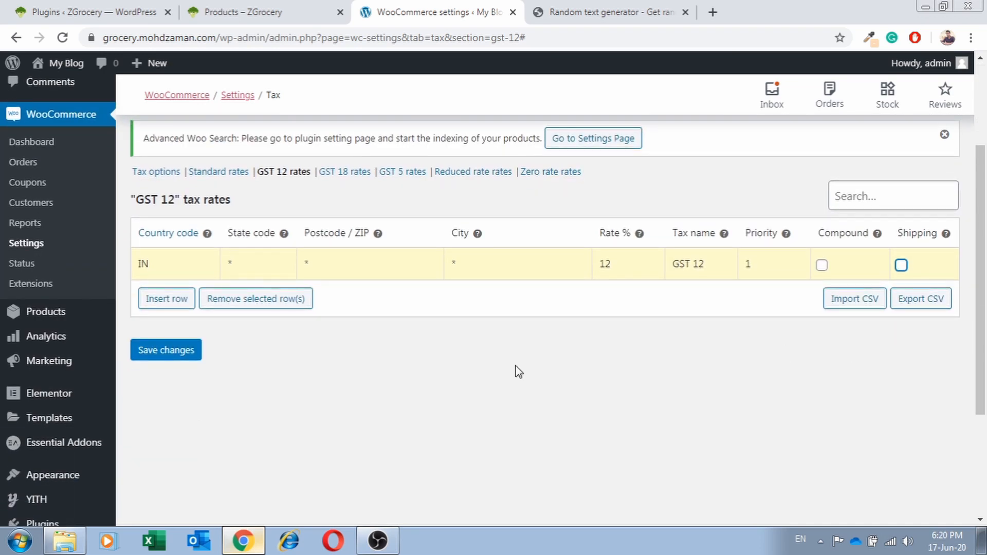
pyautogui.click(178, 352)
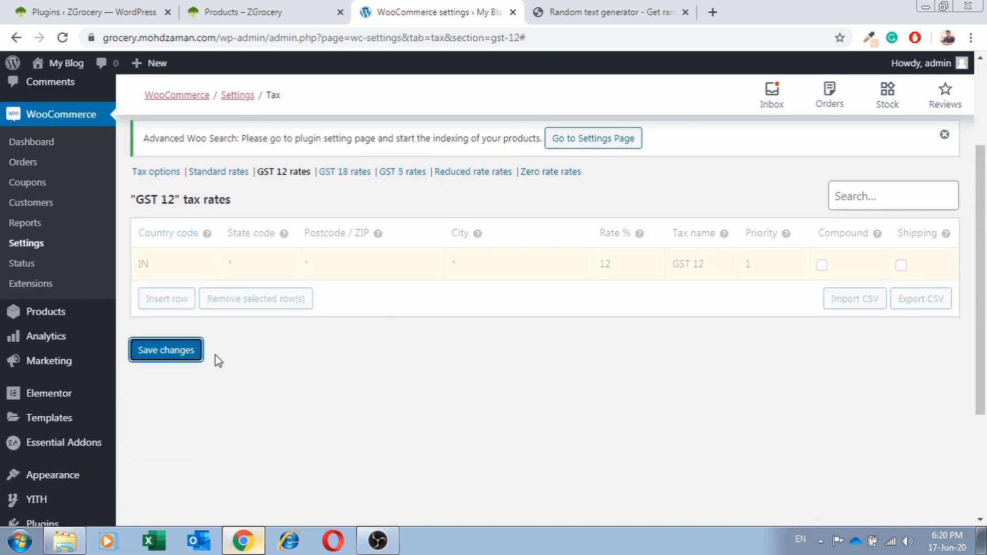
pyautogui.scroll(3, 462, 406)
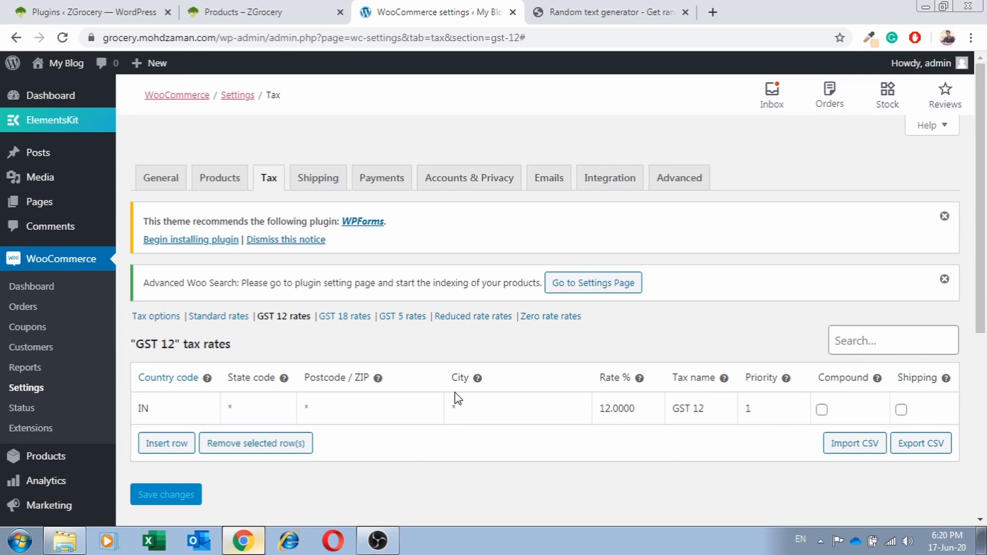
# - In GST 18 rates, add and save a row: country IN, rate 18, name GST 18, Shipping unticked
pyautogui.click(327, 321)
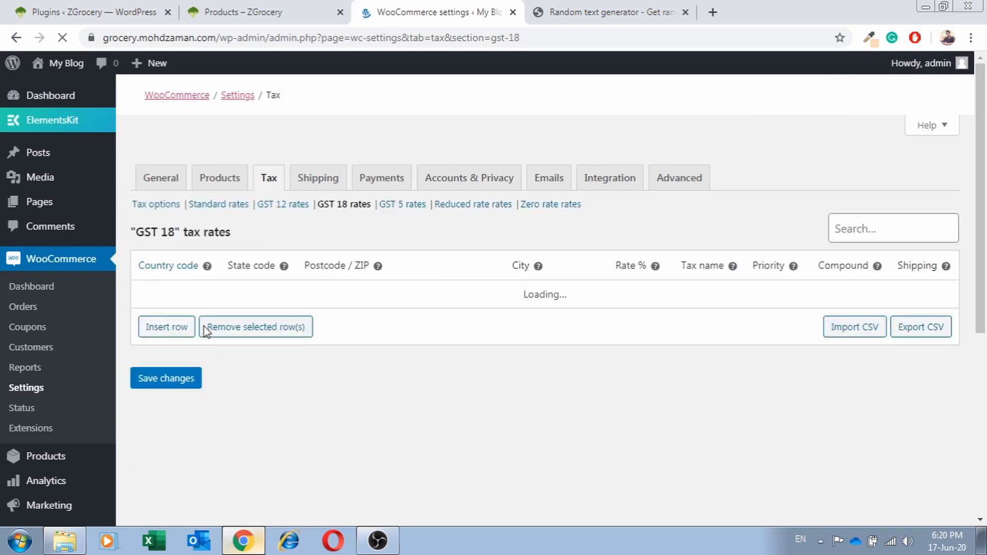
pyautogui.click(177, 440)
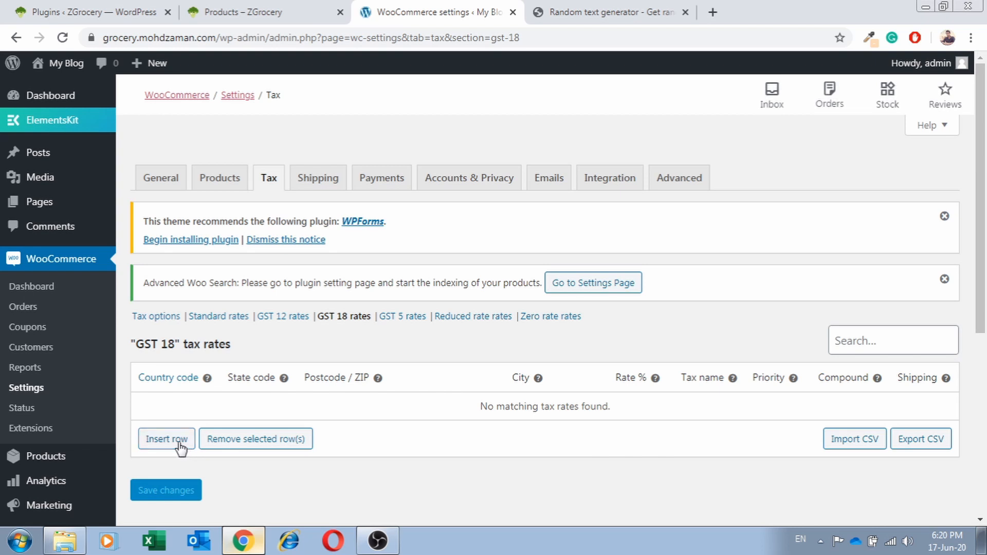
pyautogui.write('IN')
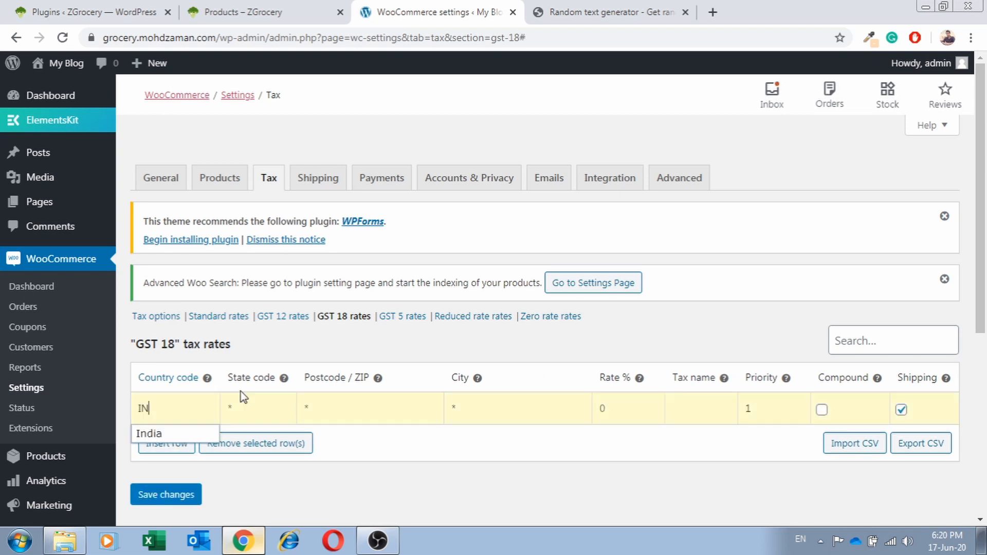
pyautogui.click(174, 436)
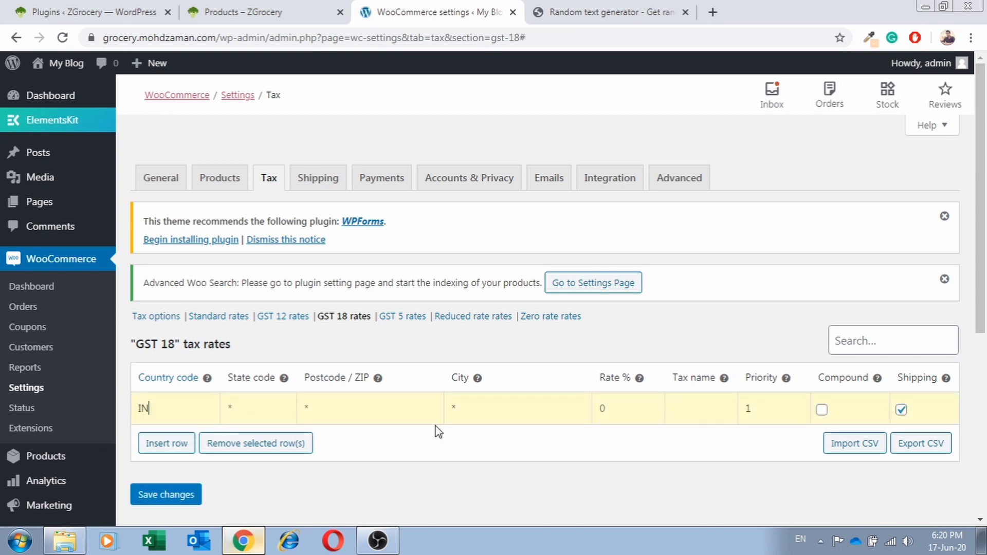
pyautogui.click(638, 402)
pyautogui.write('18')
pyautogui.press('Tab')
pyautogui.write('GST 18')
pyautogui.click(901, 409)
pyautogui.click(145, 500)
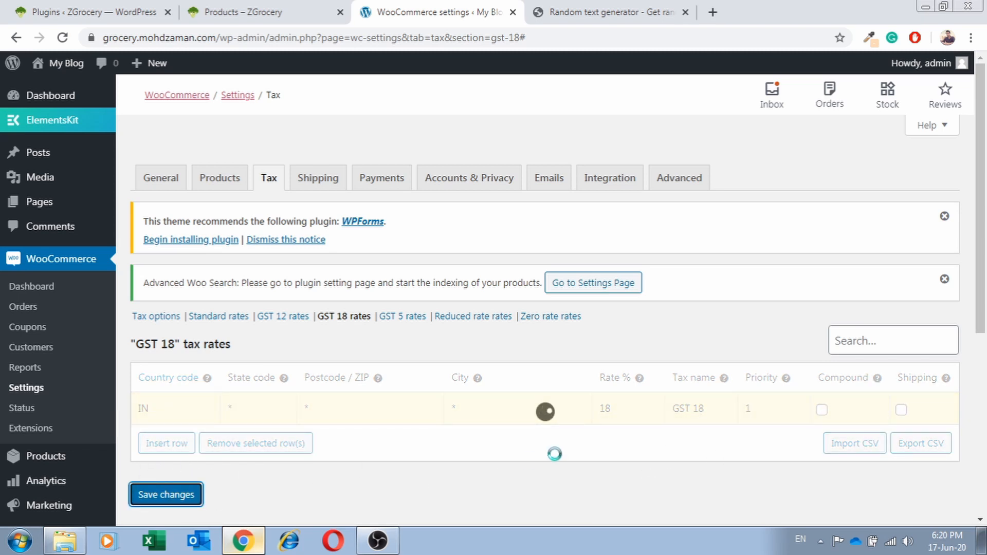
# - In GST 5 rates, add and save one India row at 5% named GST 5, Shipping unticked
pyautogui.click(398, 319)
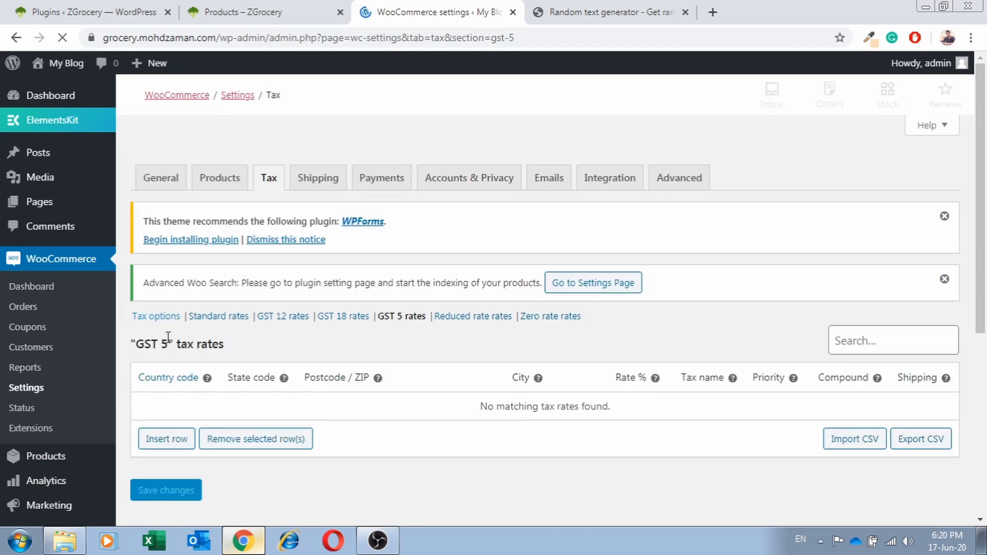
pyautogui.click(170, 442)
pyautogui.click(174, 444)
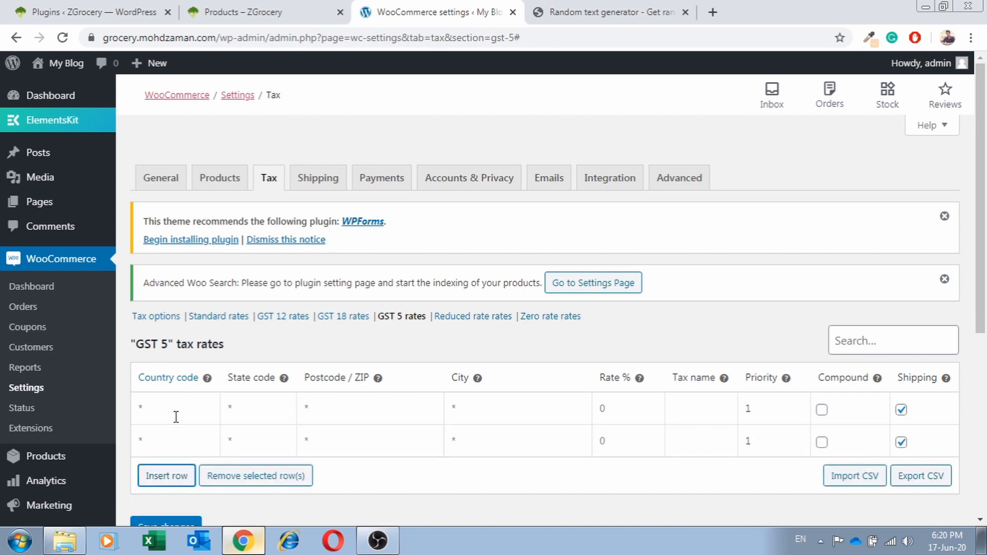
pyautogui.click(581, 443)
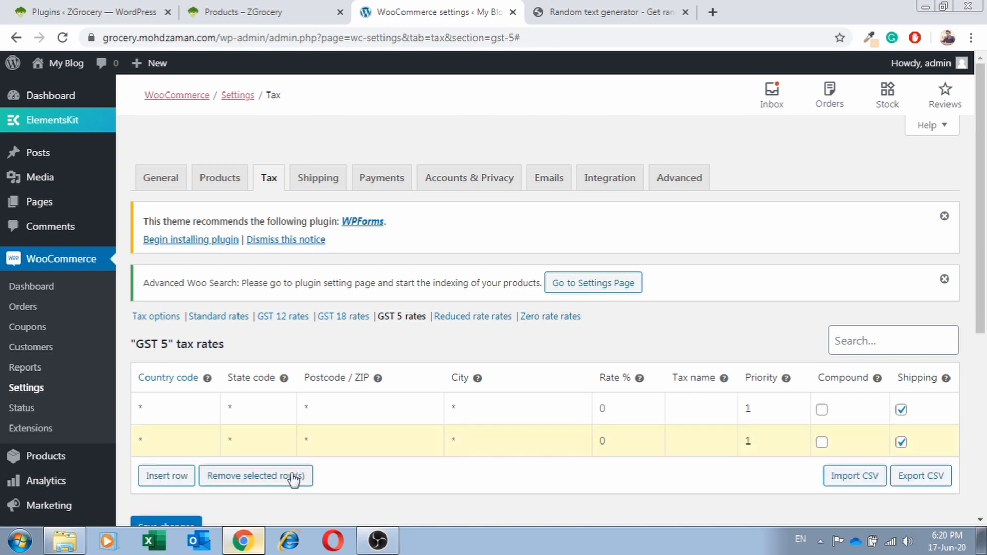
pyautogui.click(291, 475)
pyautogui.click(197, 409)
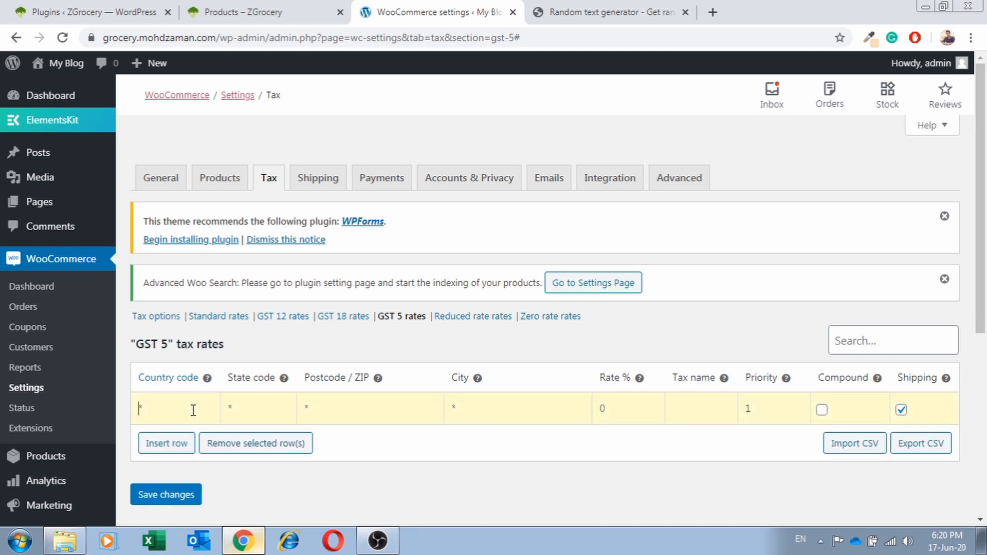
pyautogui.click(136, 410)
pyautogui.click(689, 408)
pyautogui.write('GST 5')
pyautogui.click(900, 409)
pyautogui.click(191, 498)
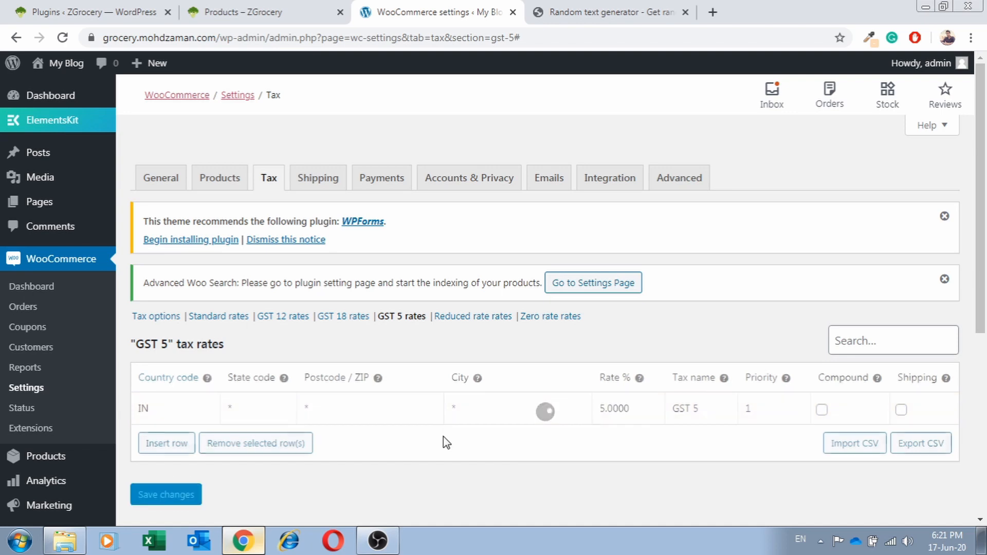
pyautogui.scroll(-4, 448, 444)
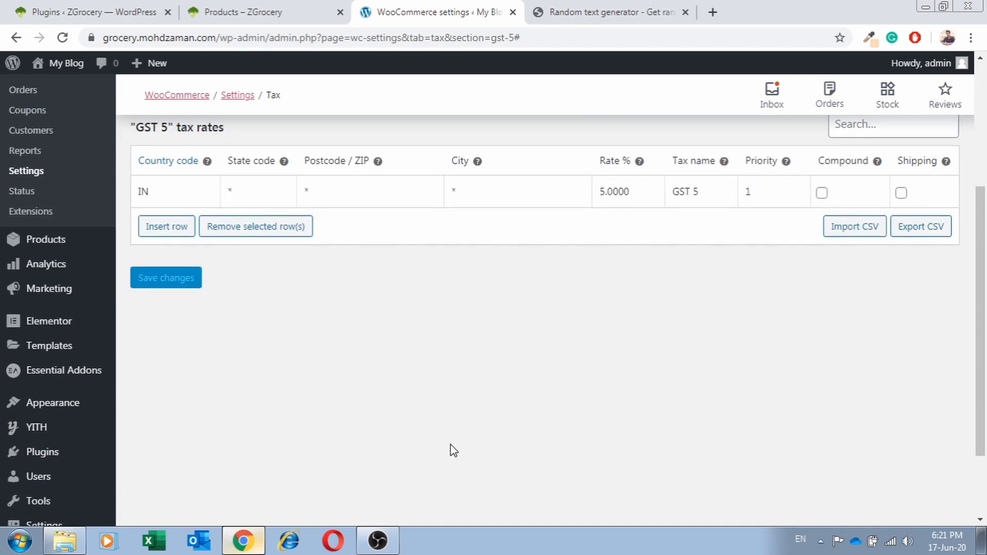
pyautogui.scroll(4, 453, 447)
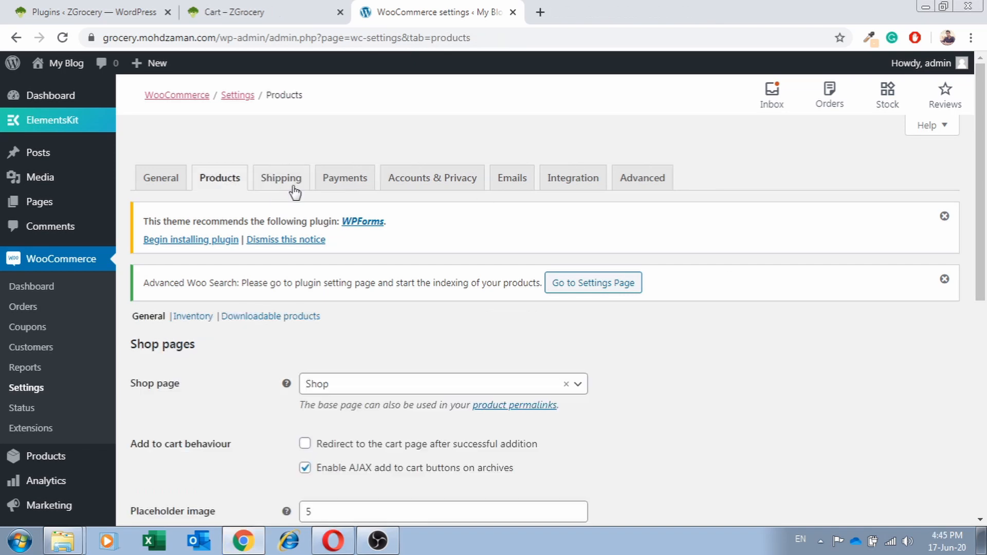
# - Create a new shipping zone named 'Zone 1'
pyautogui.click(292, 188)
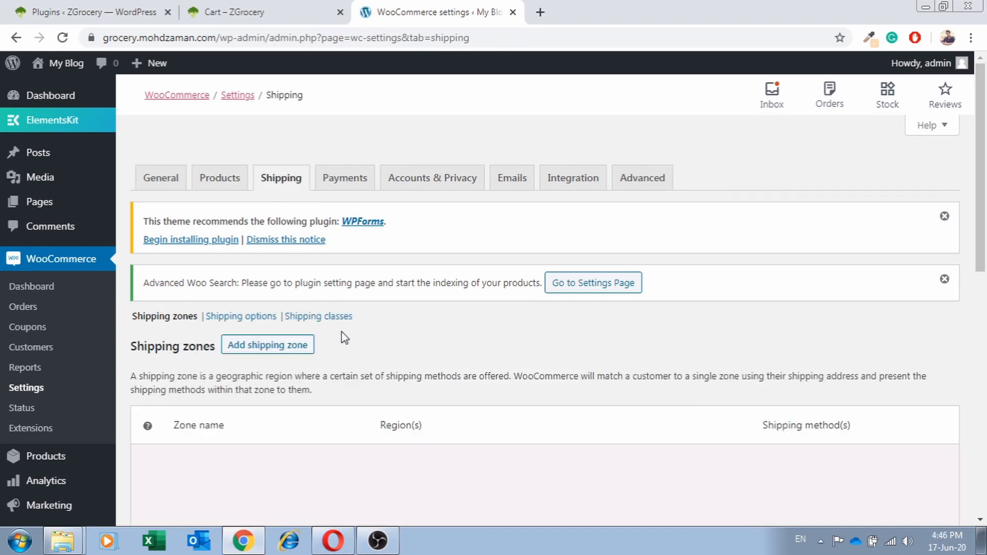
pyautogui.scroll(-3, 344, 338)
pyautogui.click(266, 200)
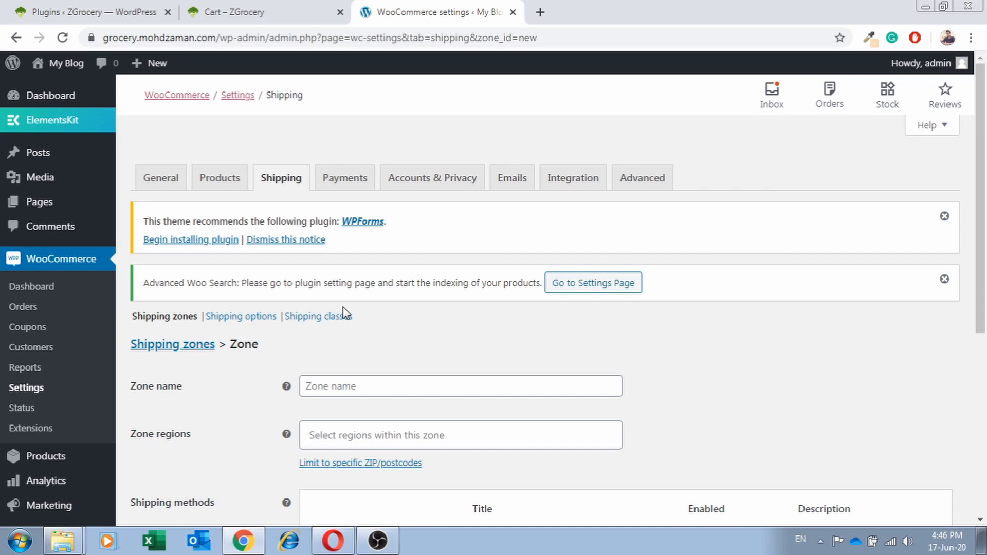
pyautogui.scroll(-1, 343, 309)
pyautogui.click(345, 315)
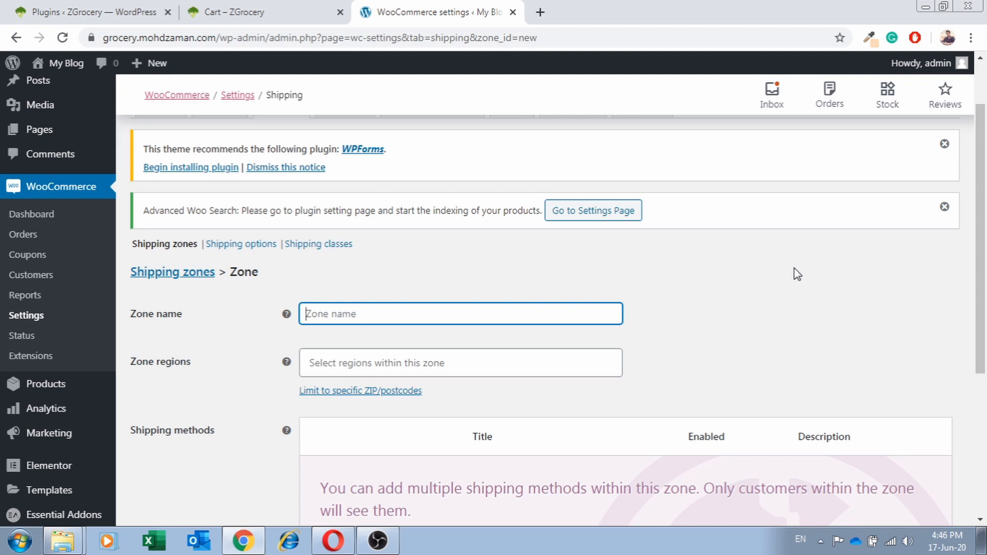
pyautogui.write('Zone 1')
# - Set the zone region to Maharashtra, India, limited to postcode 401105
pyautogui.click(533, 363)
pyautogui.write('i')
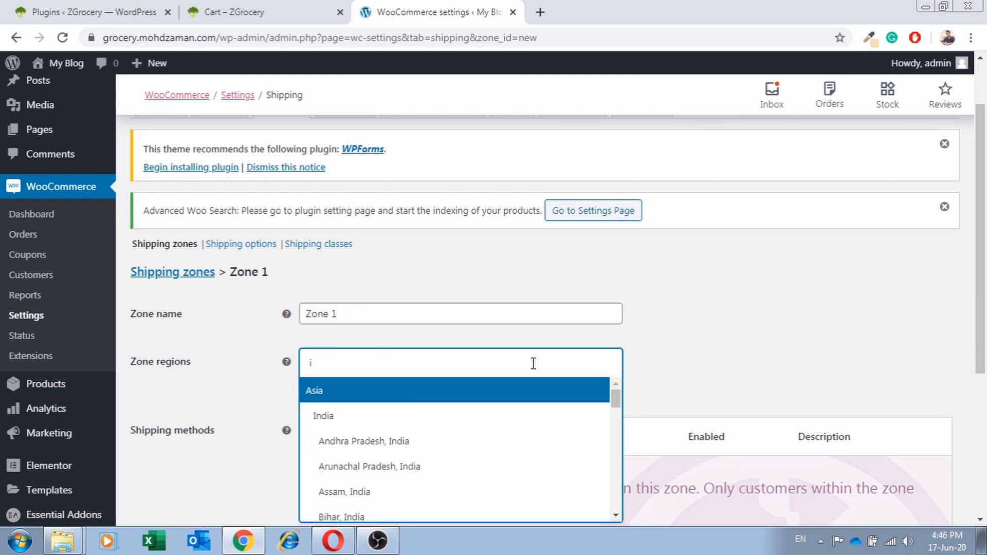
pyautogui.press('BackSpace')
pyautogui.write('maha')
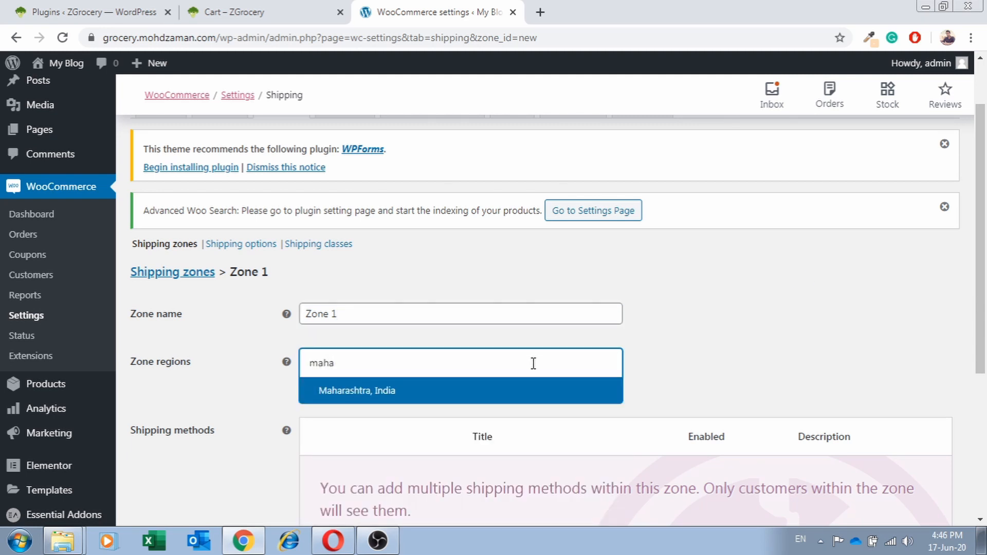
pyautogui.click(494, 397)
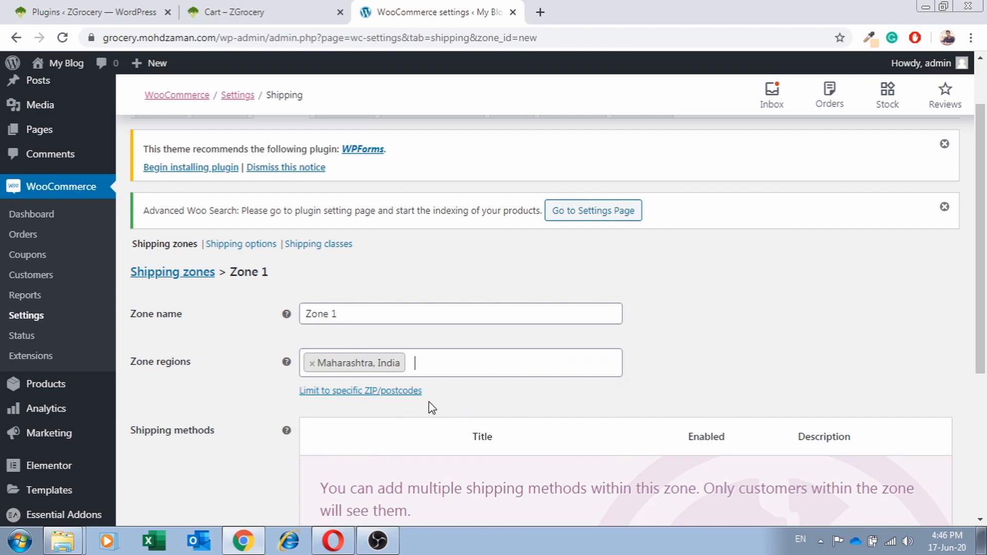
pyautogui.click(407, 393)
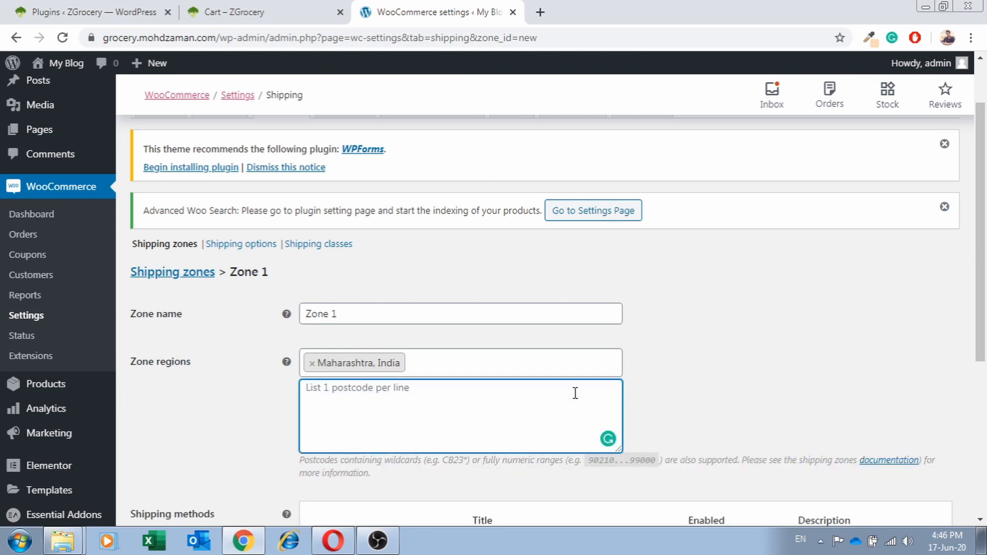
pyautogui.write('401105')
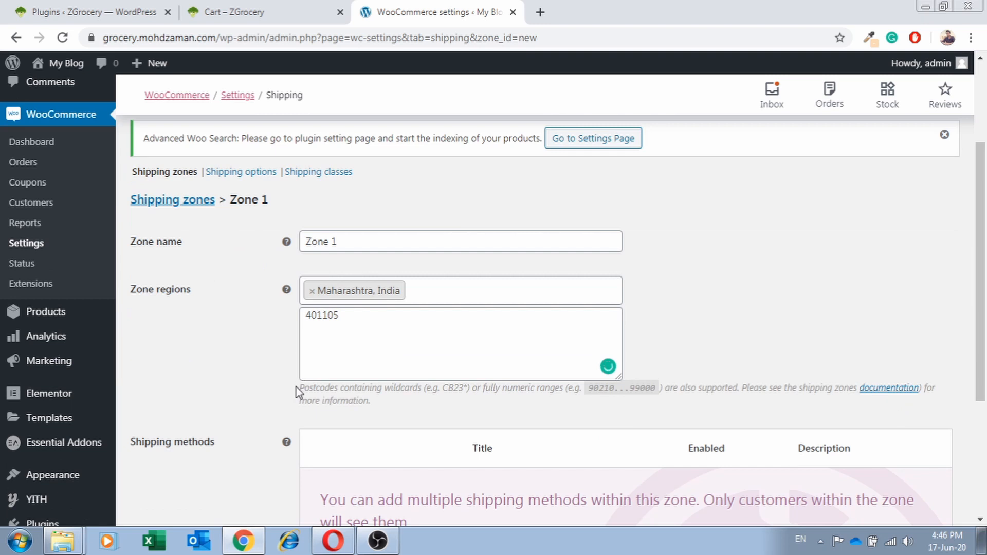
pyautogui.moveTo(298, 387); pyautogui.dragTo(371, 403)
pyautogui.click(424, 416)
pyautogui.click(390, 341)
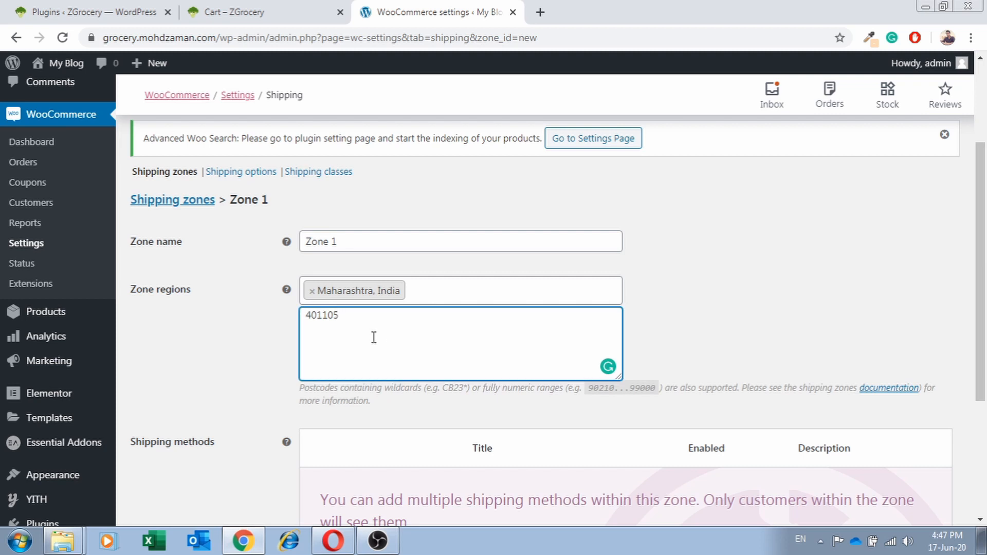
pyautogui.scroll(-1, 701, 350)
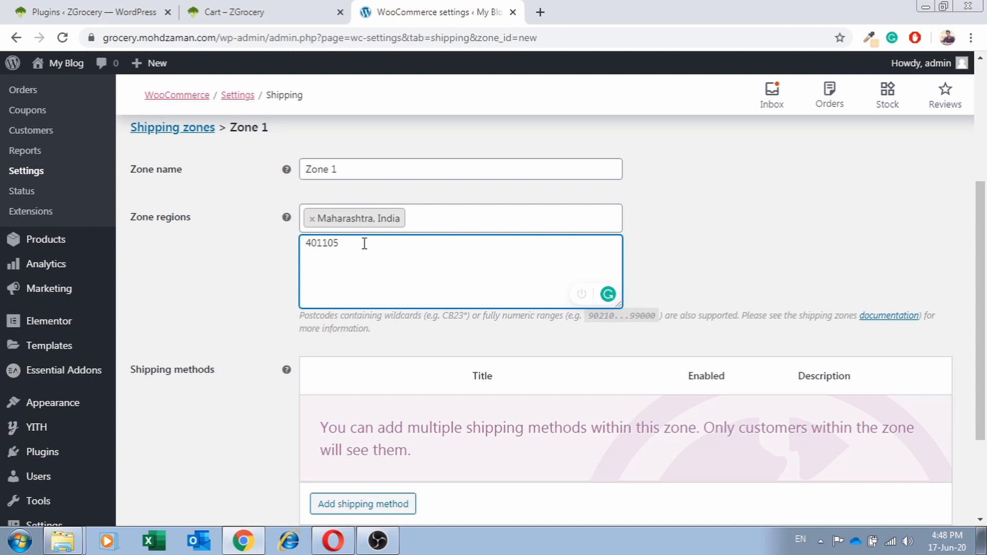
pyautogui.write('-')
pyautogui.write('40')
pyautogui.write('1')
pyautogui.write('10')
pyautogui.write('9')
pyautogui.moveTo(307, 242); pyautogui.dragTo(381, 244)
pyautogui.press('BackSpace')
pyautogui.press('BackSpace')
pyautogui.scroll(-3, 766, 249)
pyautogui.scroll(3, 768, 252)
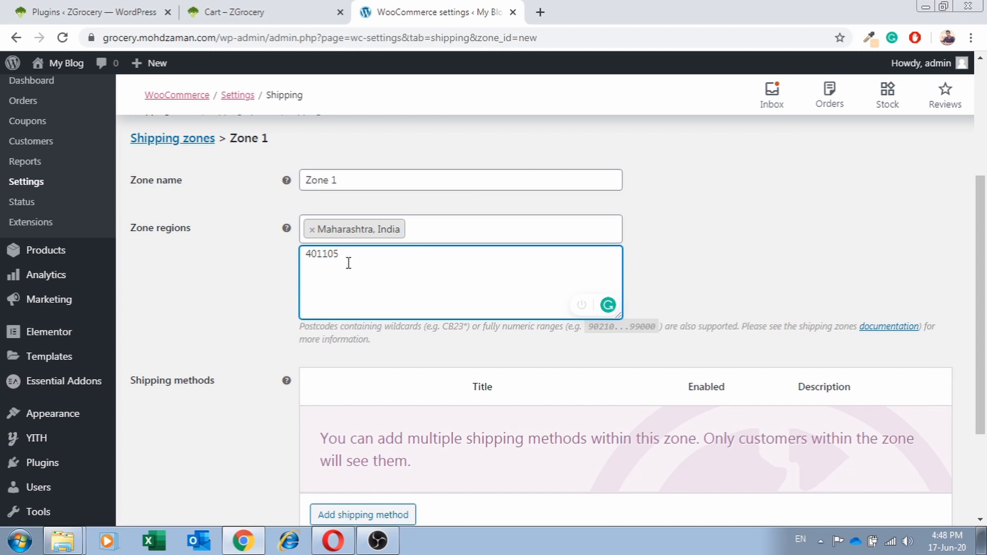
pyautogui.scroll(-3, 375, 286)
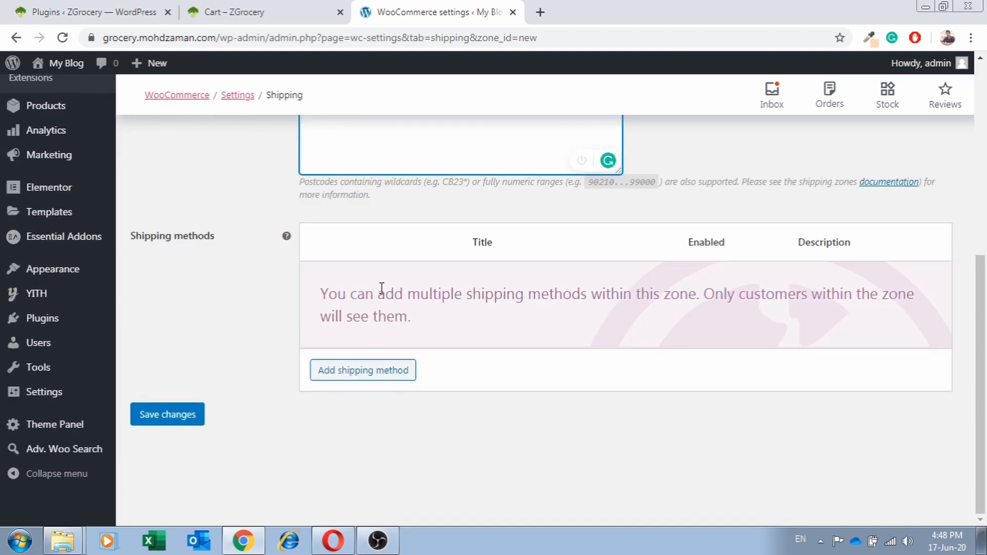
# - Add a Flat rate shipping method to Zone 1
pyautogui.click(393, 376)
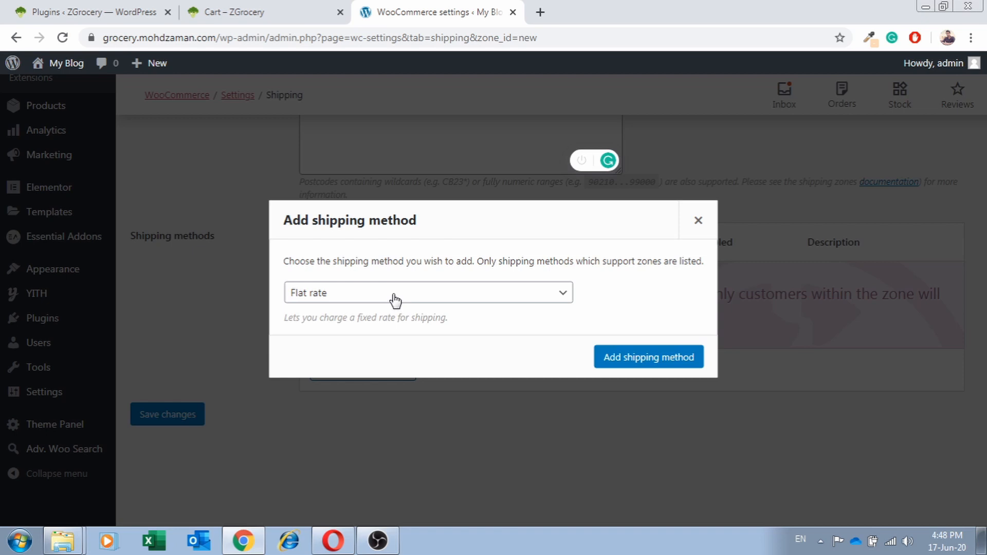
pyautogui.click(676, 358)
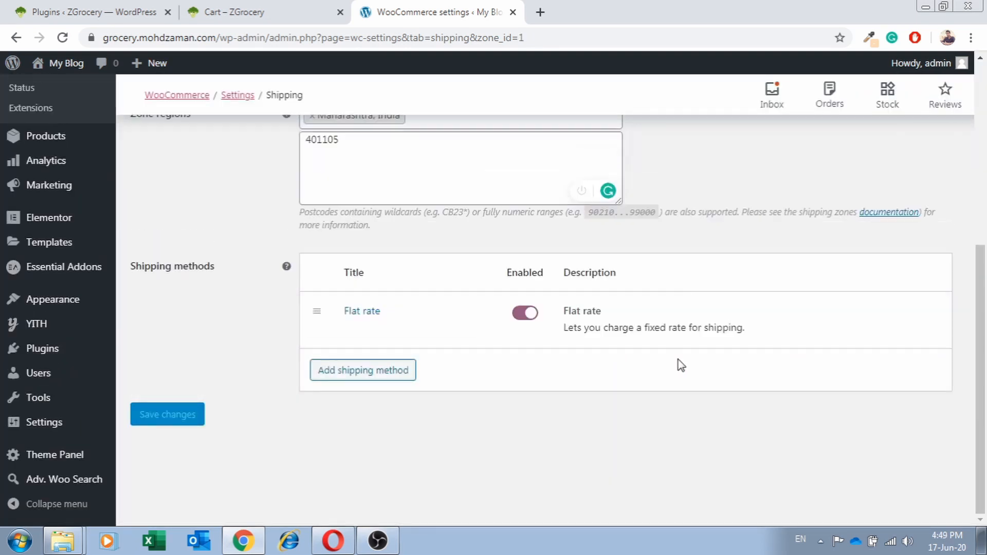
pyautogui.moveTo(414, 322)
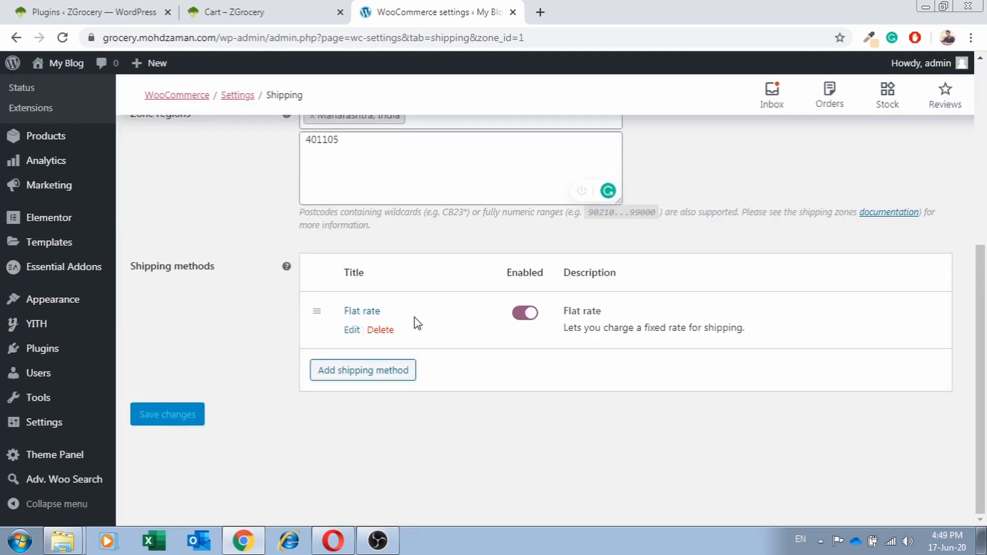
pyautogui.click(352, 331)
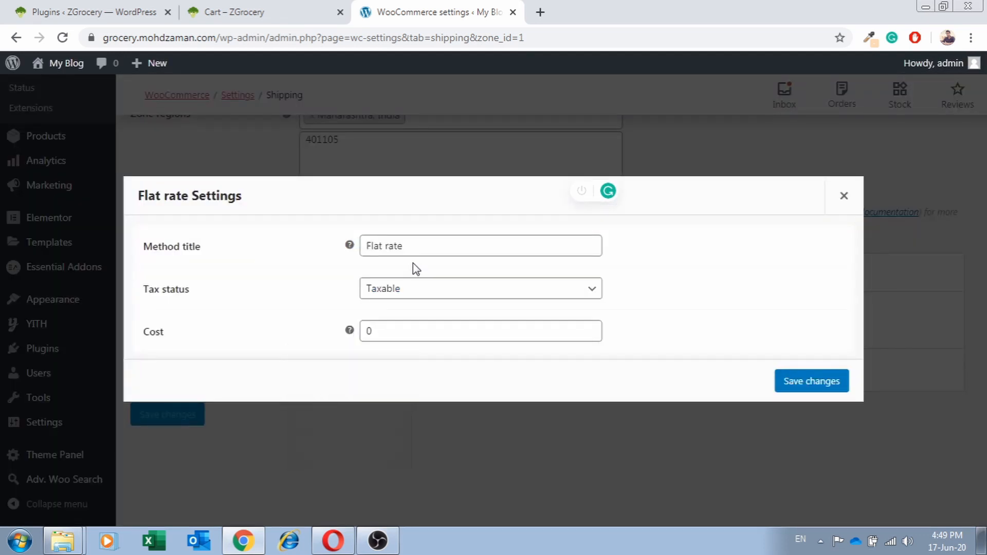
# - Set the Flat rate tax status to None and its cost to 50, then save
pyautogui.click(415, 333)
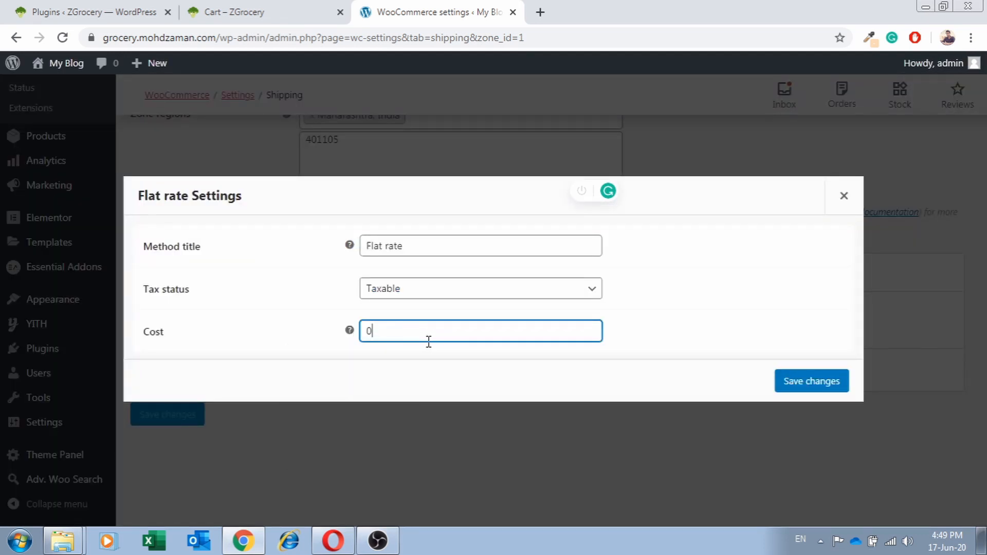
pyautogui.press('BackSpace')
pyautogui.click(437, 289)
pyautogui.click(437, 322)
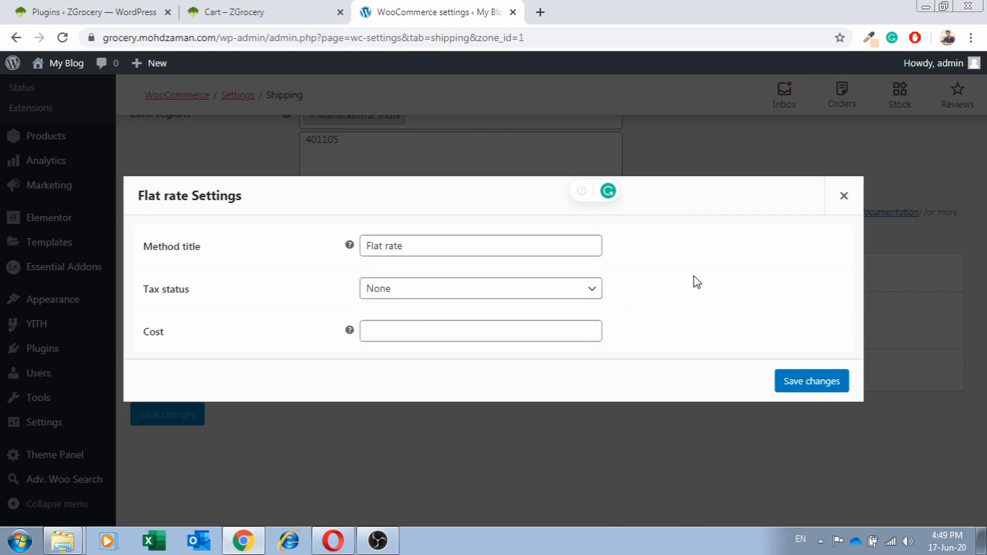
pyautogui.click(488, 332)
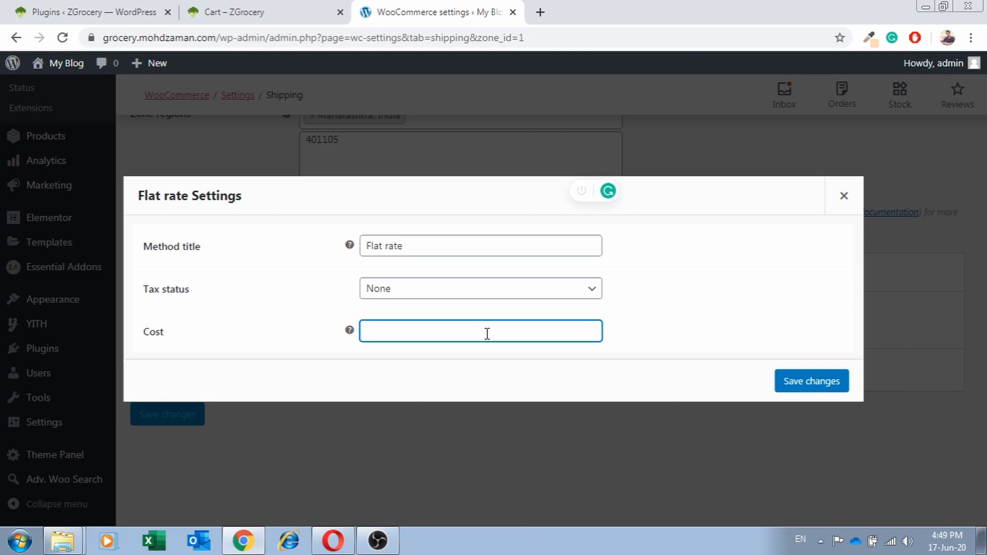
pyautogui.write('50')
pyautogui.click(843, 383)
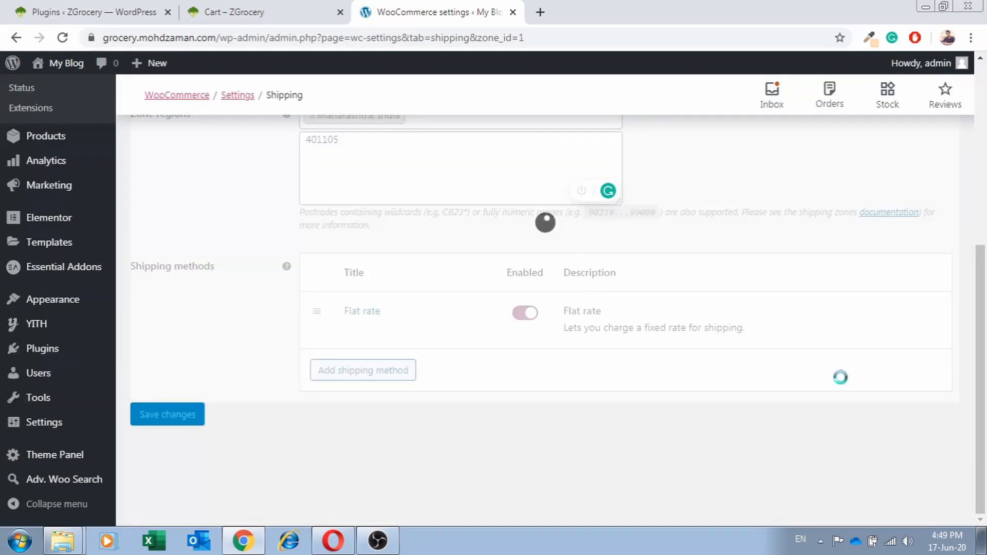
pyautogui.click(345, 371)
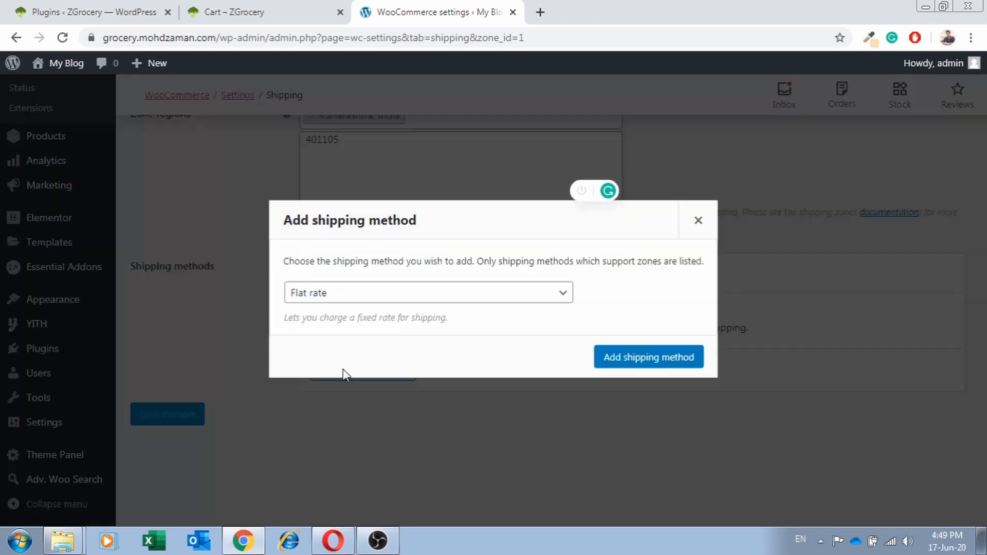
# - Add Free shipping to Zone 1, requiring a valid free shipping coupon, and save
pyautogui.click(377, 293)
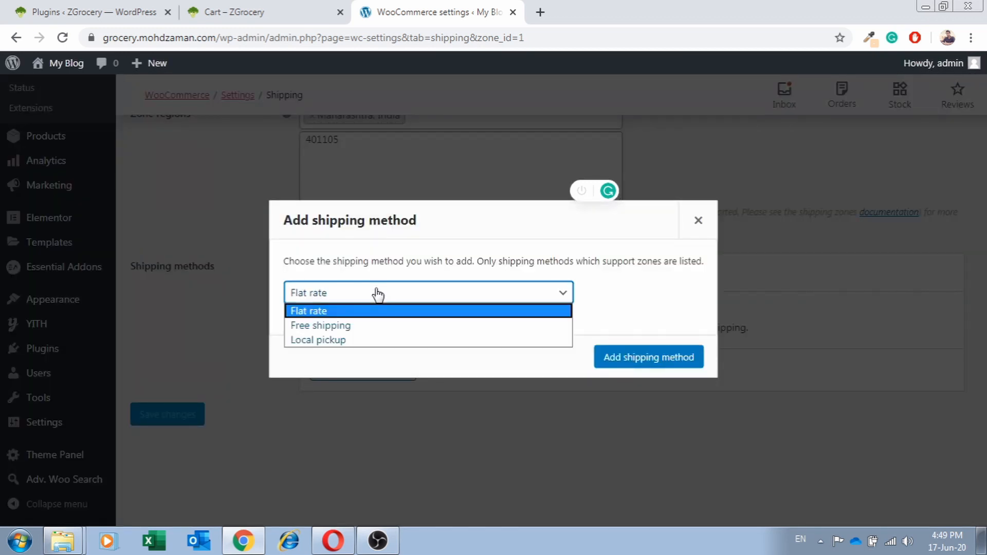
pyautogui.click(371, 325)
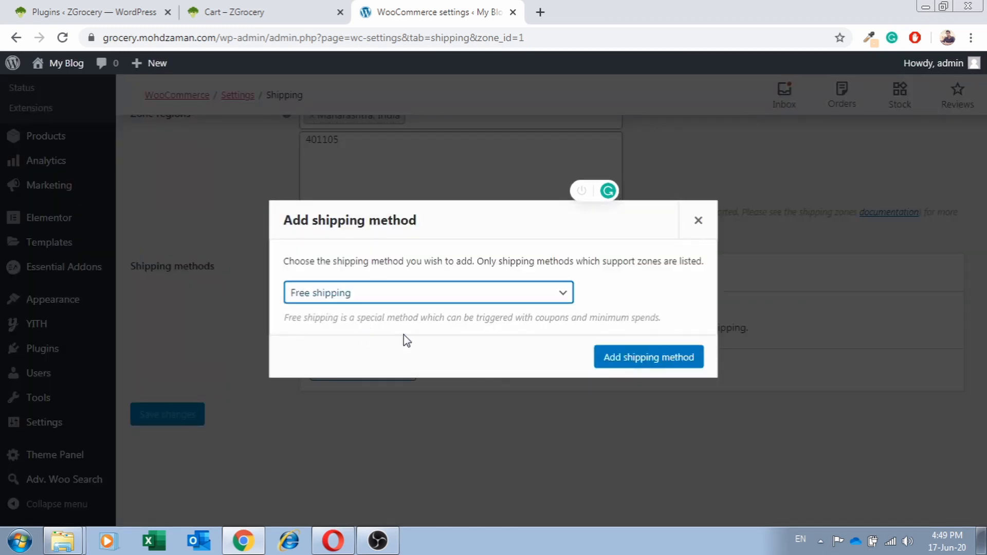
pyautogui.click(637, 362)
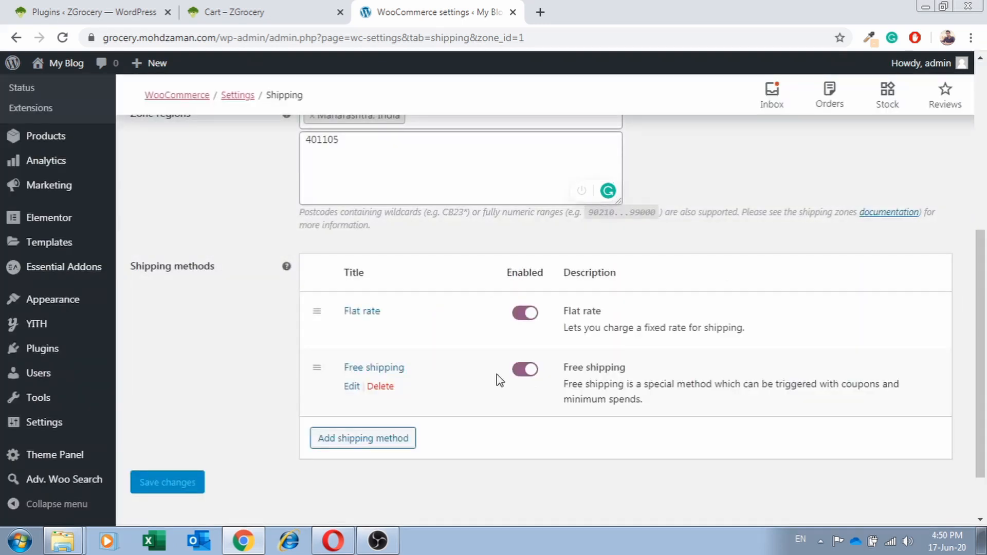
pyautogui.click(352, 387)
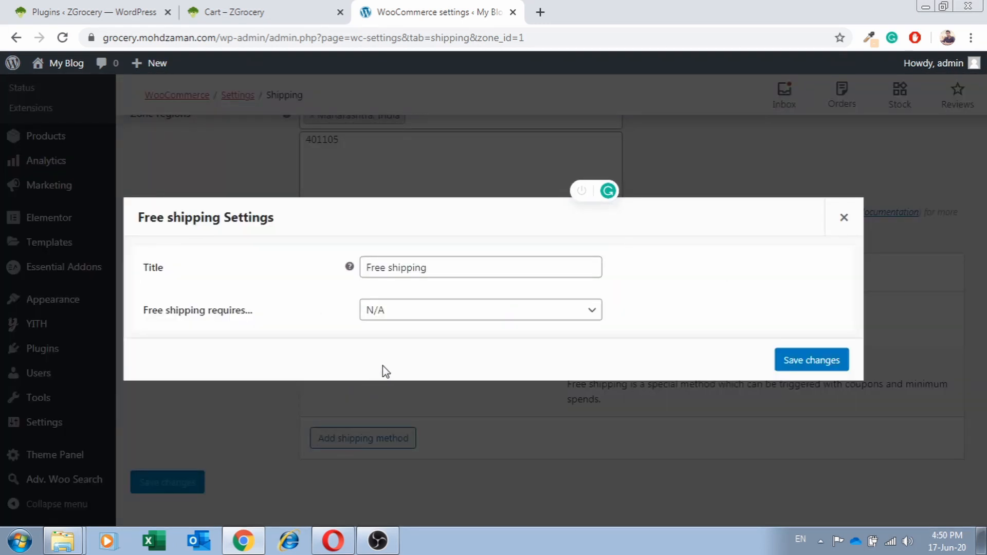
pyautogui.click(423, 311)
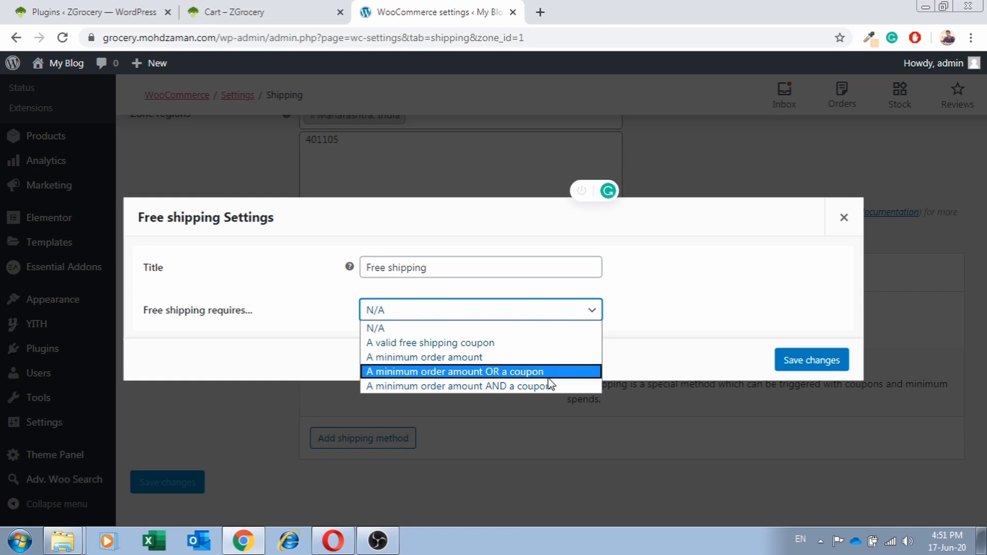
pyautogui.click(550, 344)
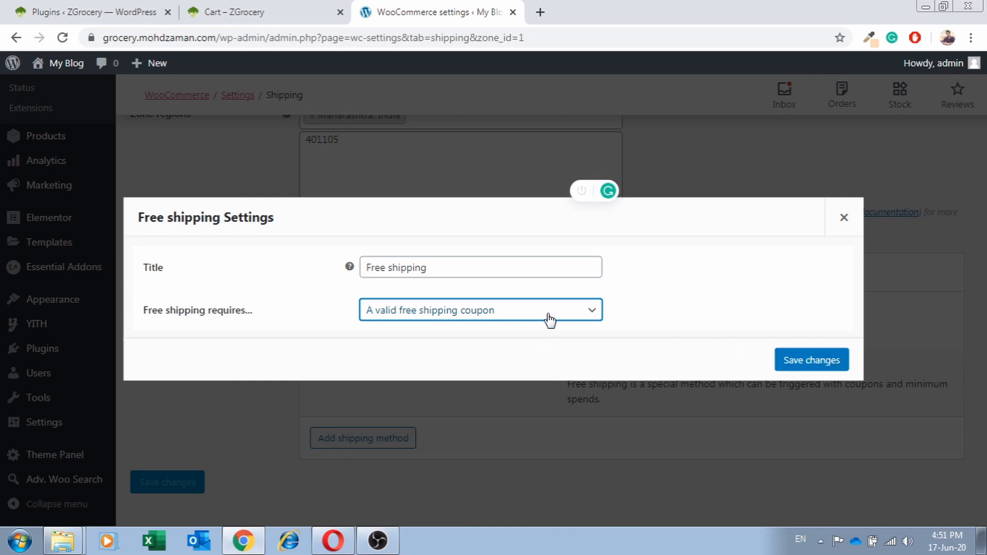
pyautogui.click(818, 359)
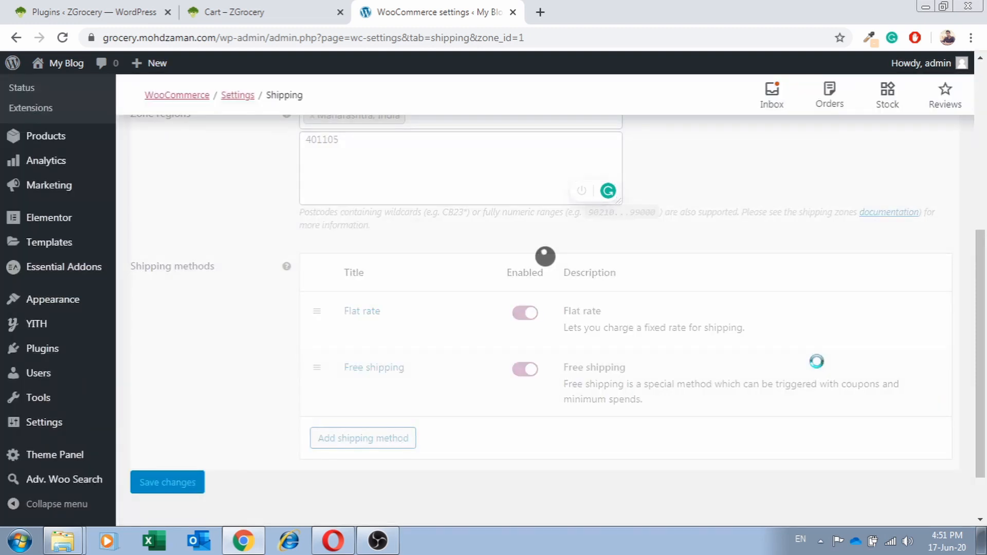
# - Add Local pickup as Zone 1's third shipping method
pyautogui.click(371, 440)
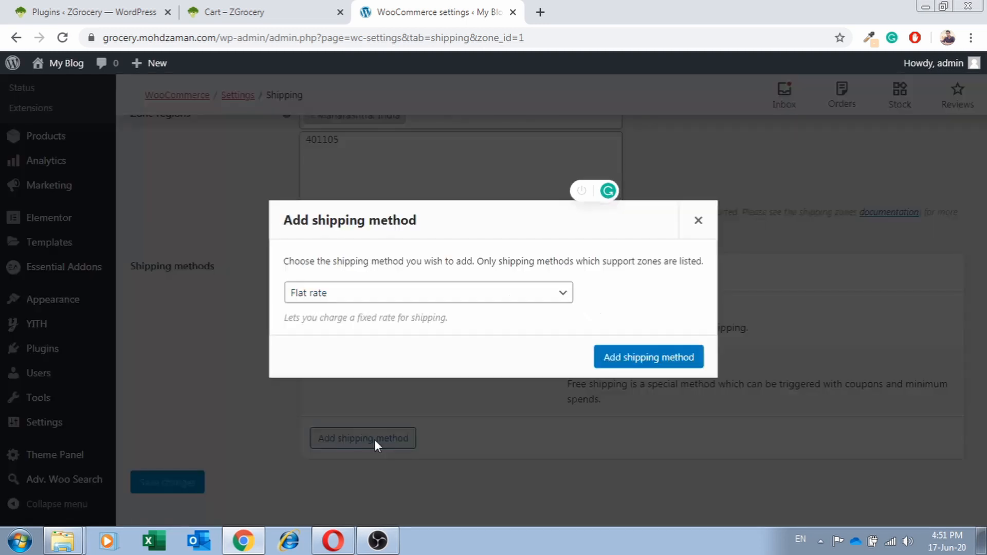
pyautogui.click(479, 296)
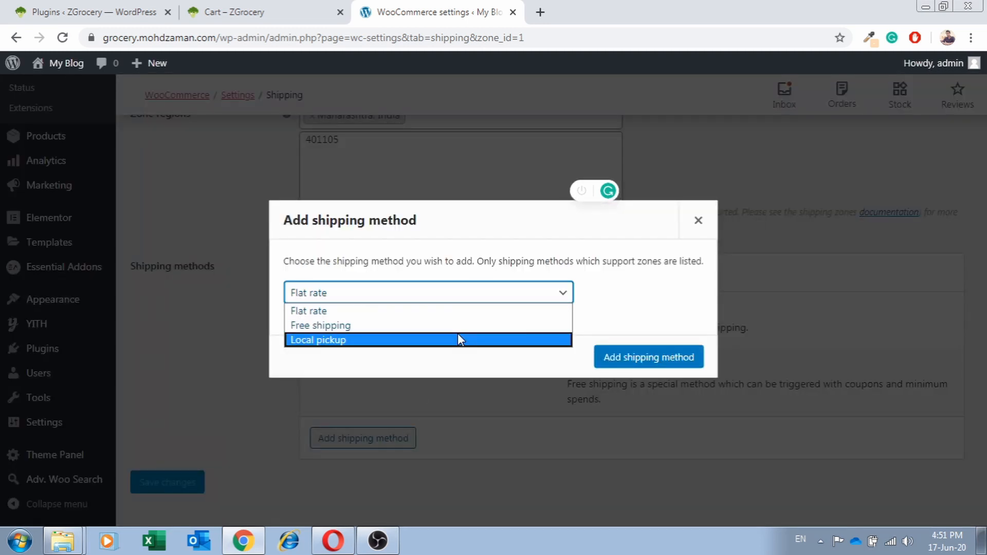
pyautogui.click(458, 338)
pyautogui.click(671, 363)
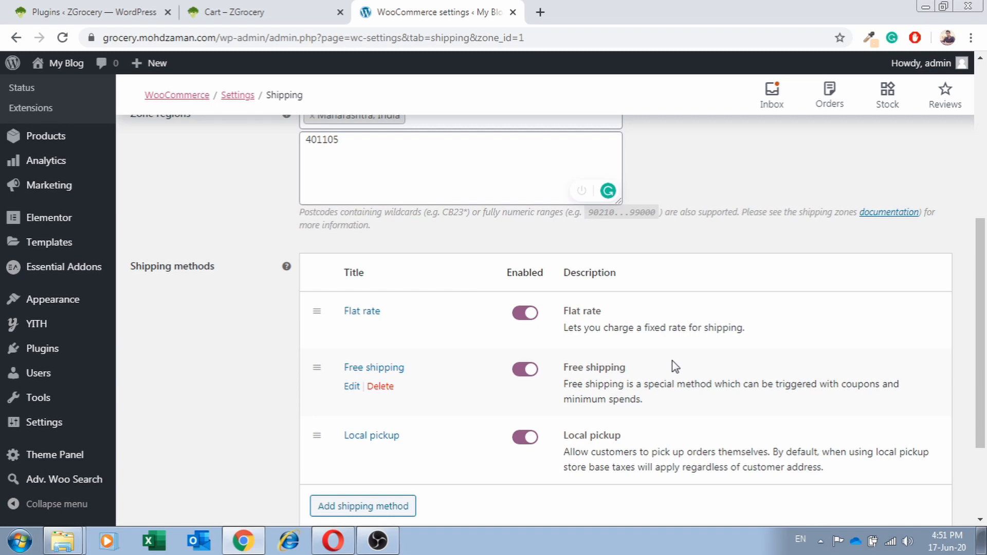
pyautogui.scroll(-3, 675, 366)
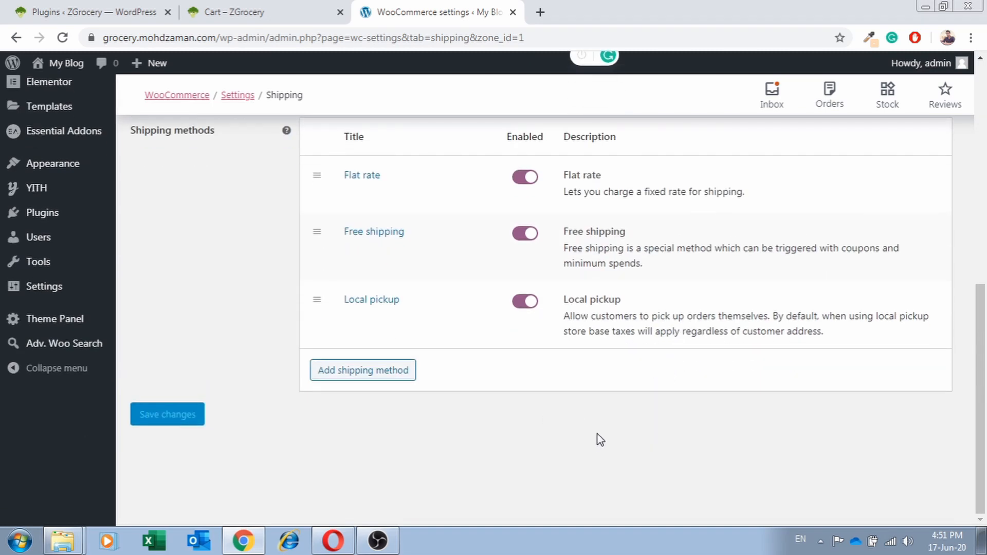
pyautogui.scroll(10, 220, 430)
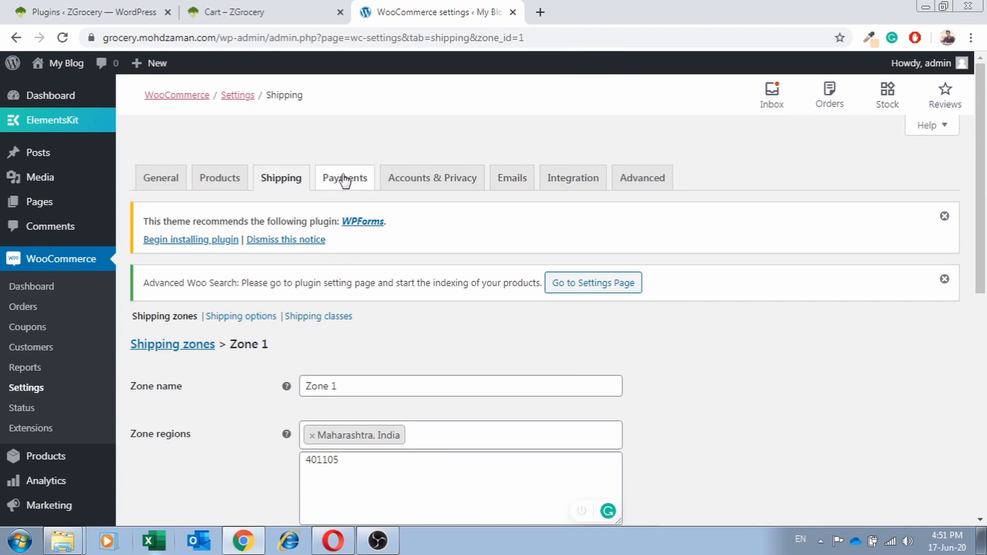
# - In Accounts & Privacy, enable checkout login, checkout account creation and My account sign-up, then save
pyautogui.click(345, 181)
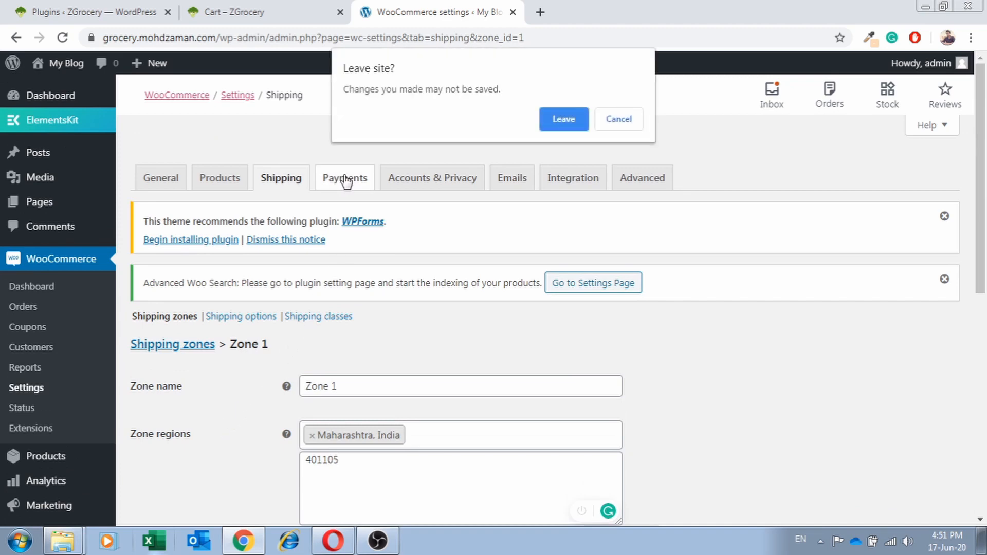
pyautogui.click(558, 120)
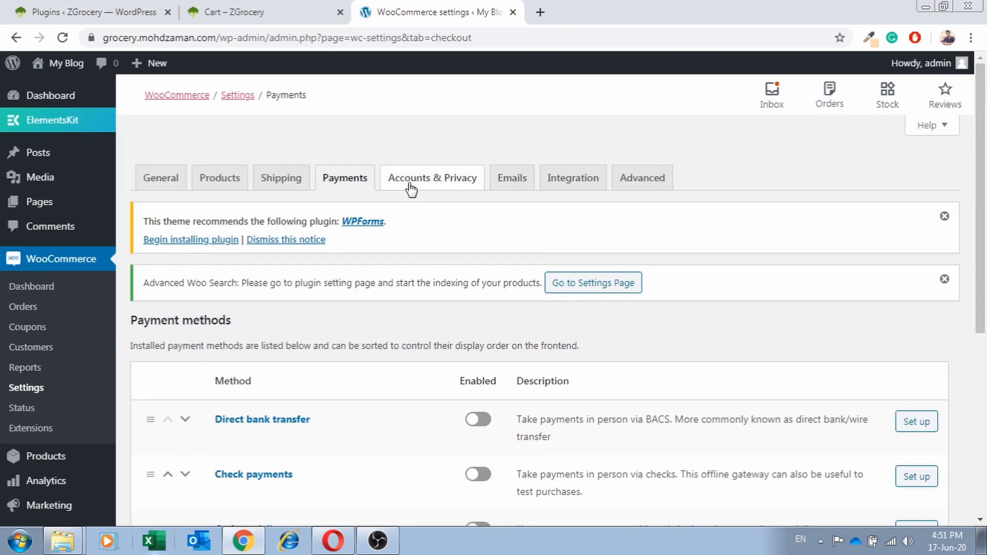
pyautogui.click(410, 188)
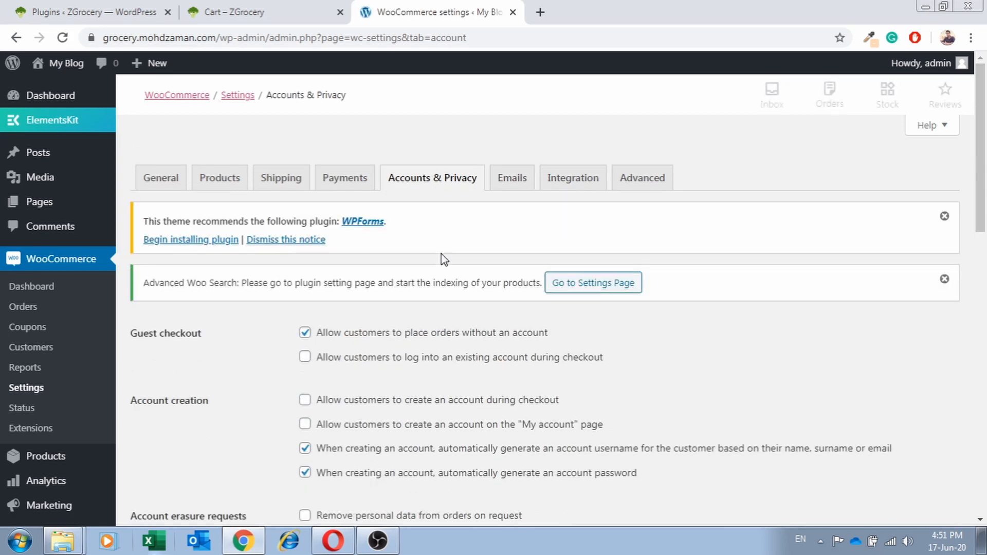
pyautogui.scroll(-3, 368, 227)
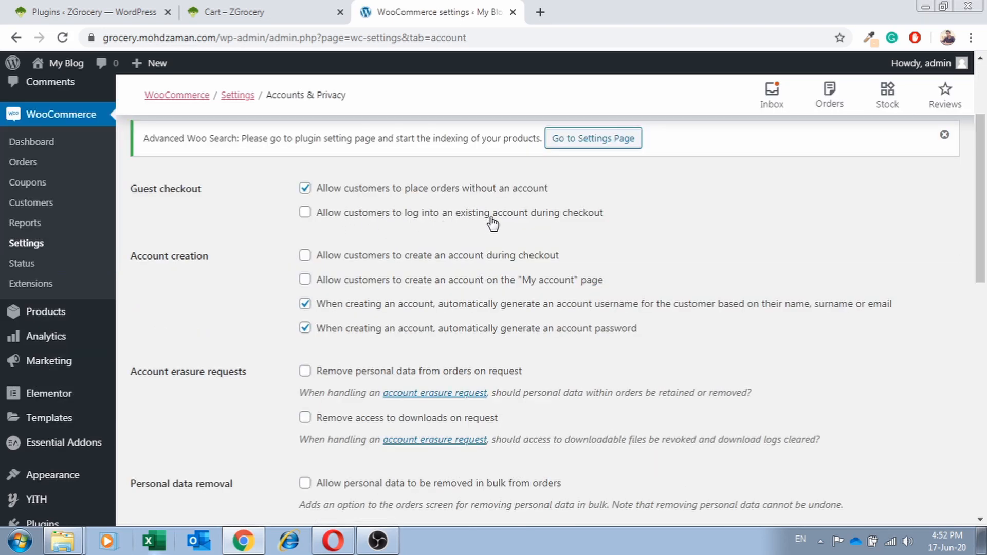
pyautogui.click(305, 212)
pyautogui.click(304, 259)
pyautogui.click(305, 281)
pyautogui.scroll(-10, 544, 315)
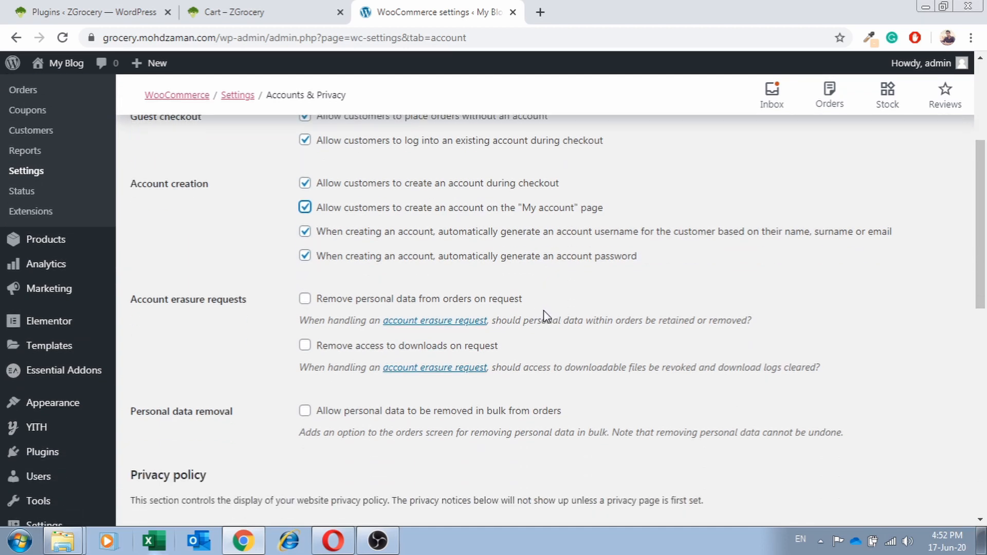
pyautogui.scroll(4, 326, 278)
pyautogui.scroll(-6, 326, 280)
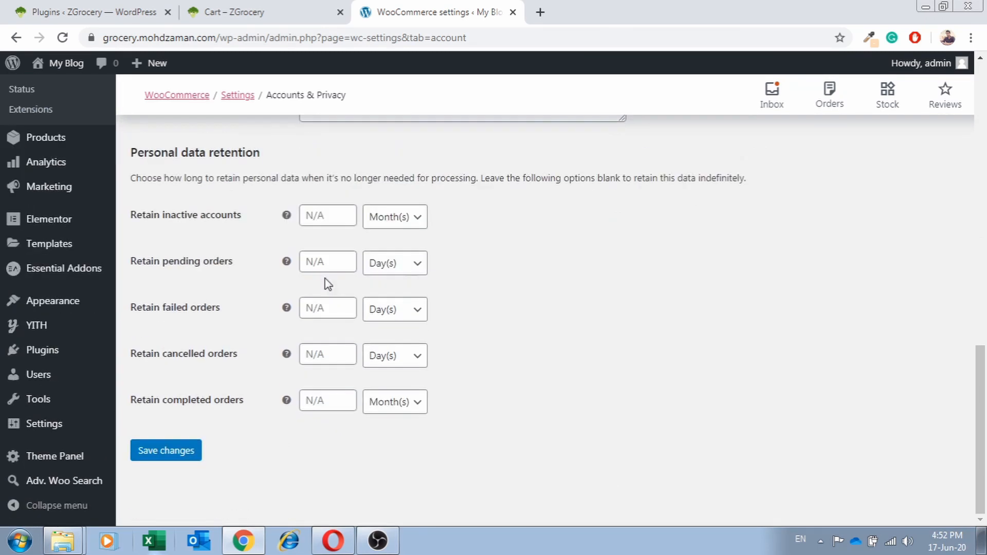
pyautogui.click(178, 452)
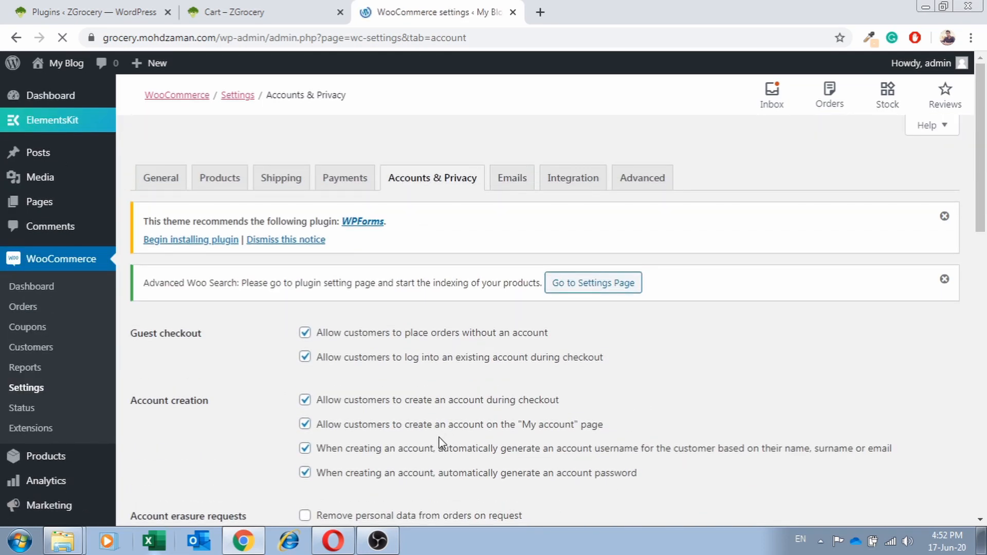
# - Go to the Emails settings page
pyautogui.scroll(-9, 576, 316)
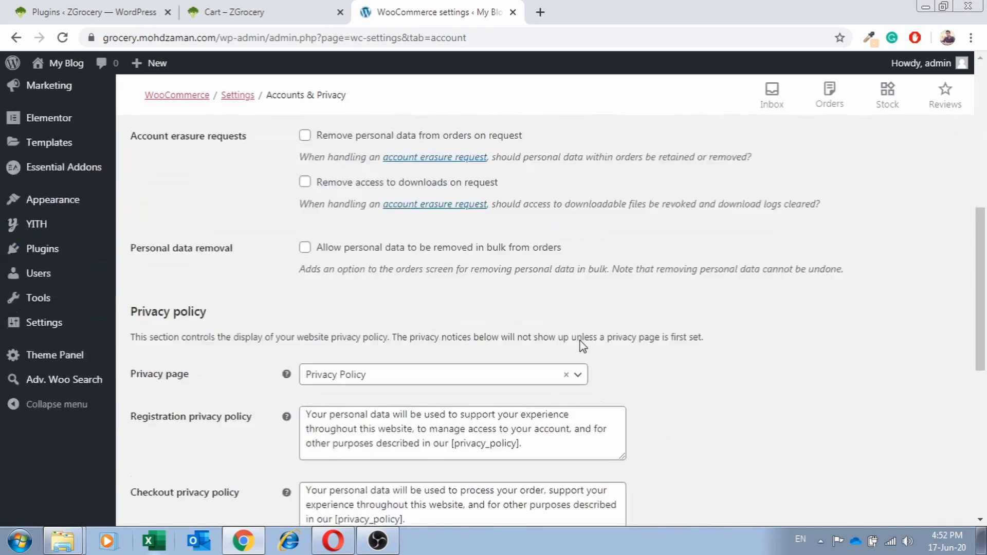
pyautogui.scroll(10, 582, 346)
pyautogui.click(511, 180)
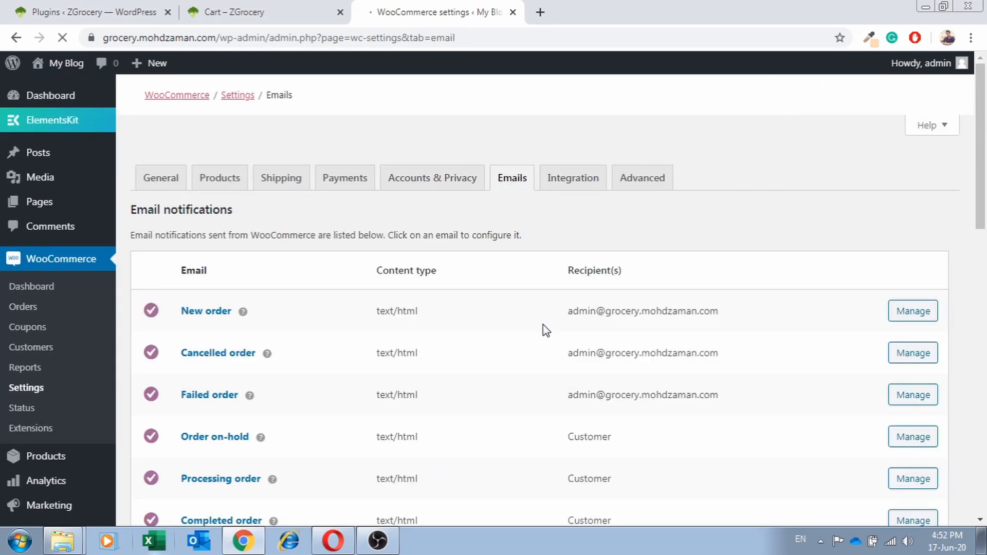
pyautogui.scroll(-15, 535, 402)
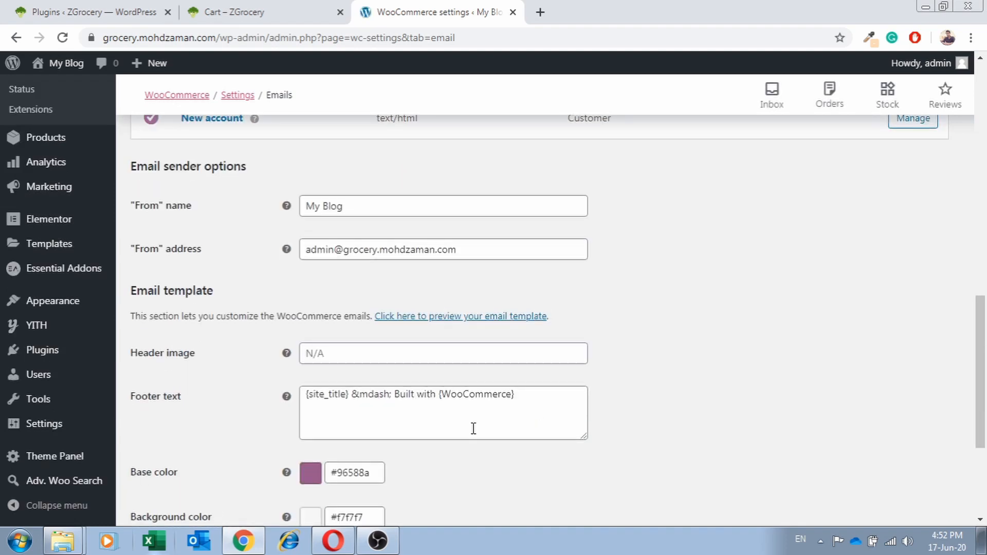
pyautogui.scroll(15, 473, 431)
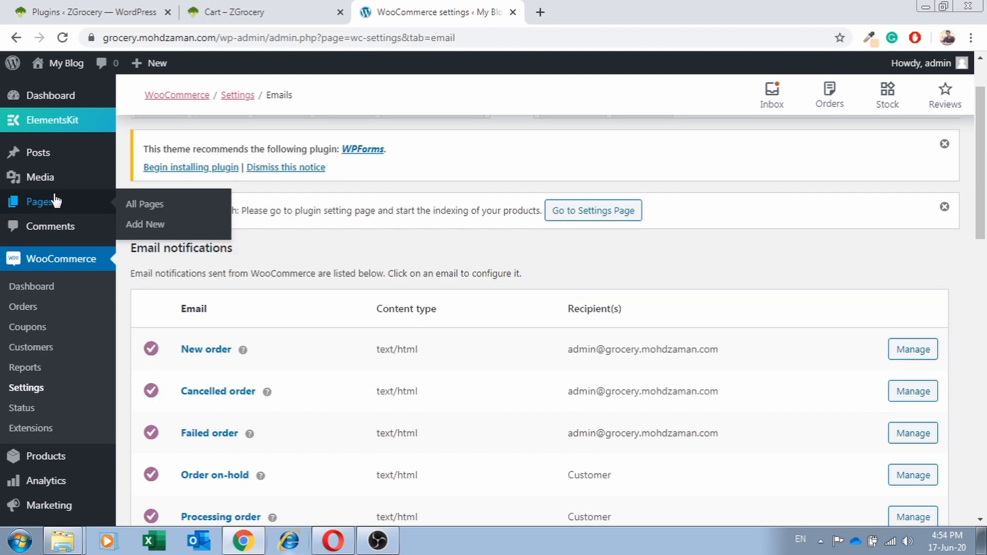
# - Bulk-trash the Sample Page and Privacy Policy pages from the Pages list
pyautogui.click(145, 205)
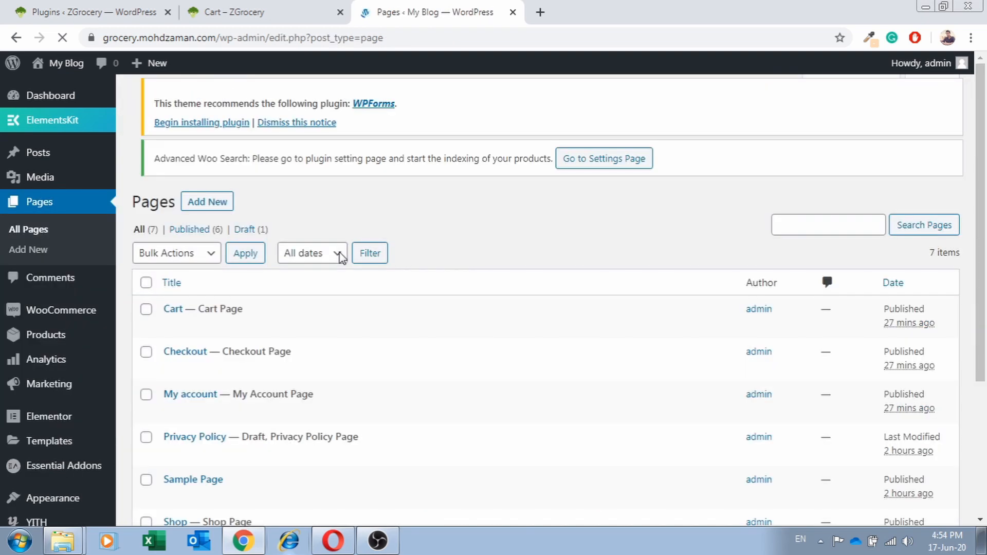
pyautogui.scroll(-3, 392, 378)
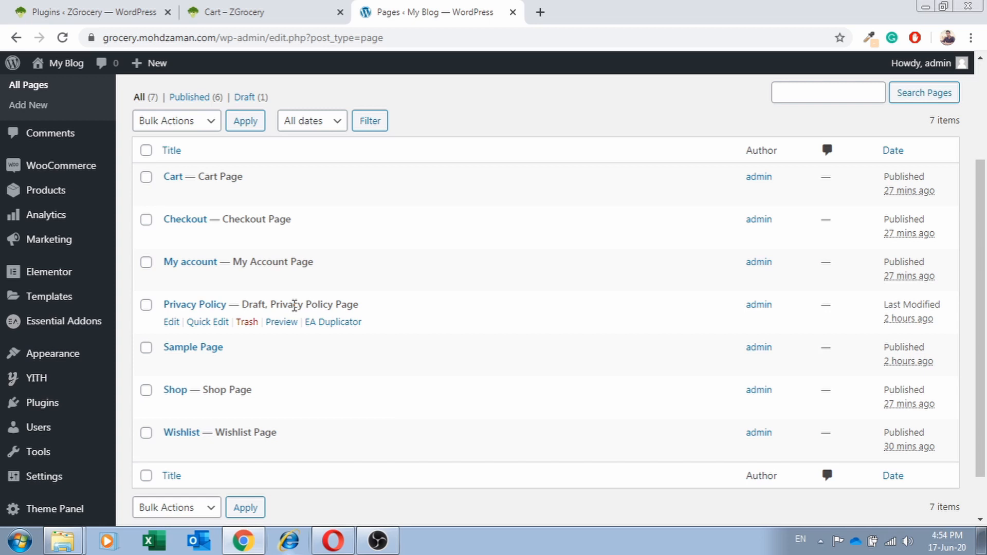
pyautogui.scroll(-2, 519, 350)
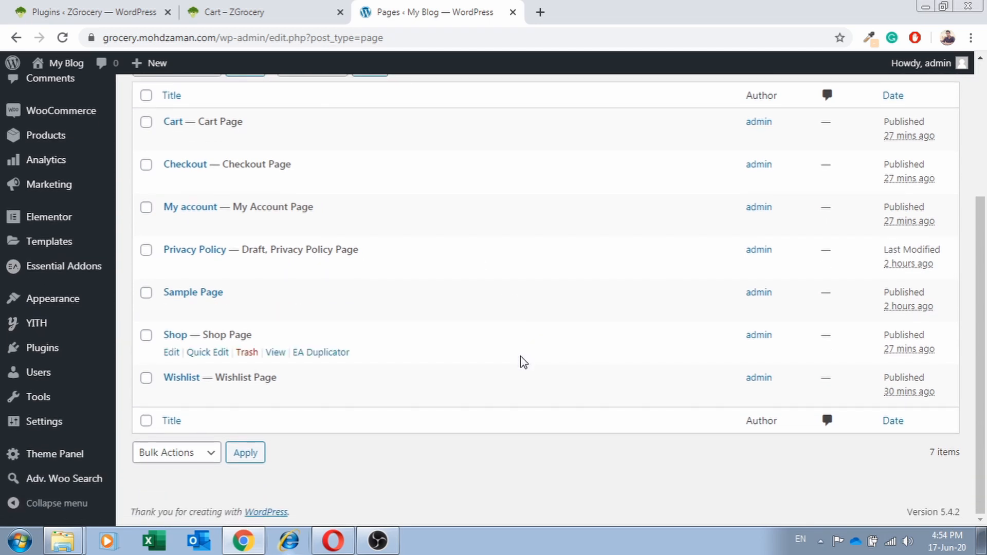
pyautogui.scroll(3, 523, 362)
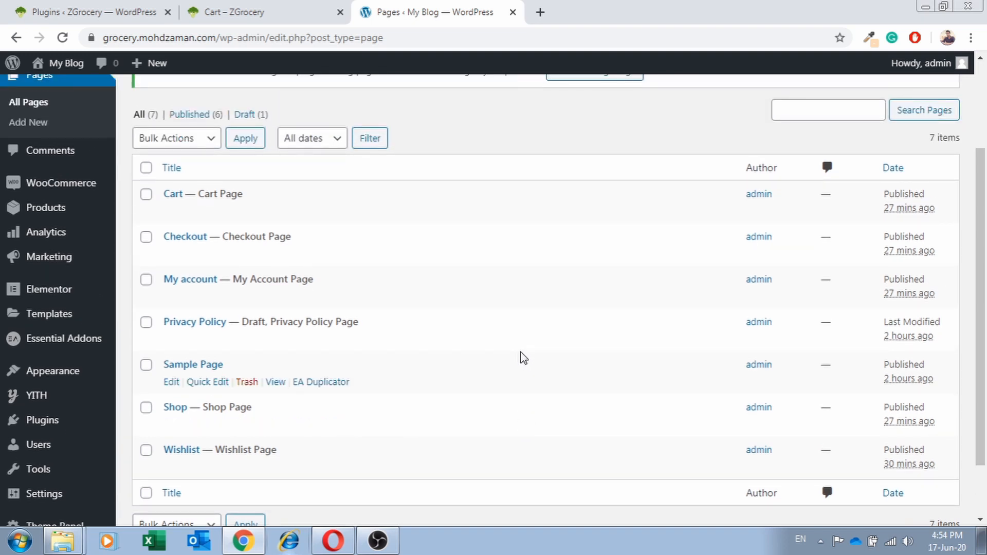
pyautogui.click(146, 366)
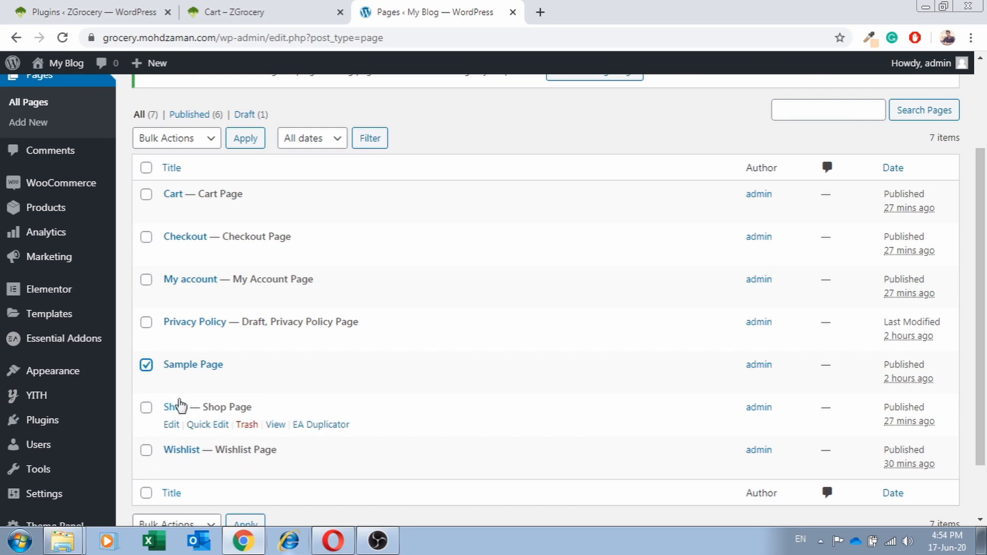
pyautogui.click(146, 322)
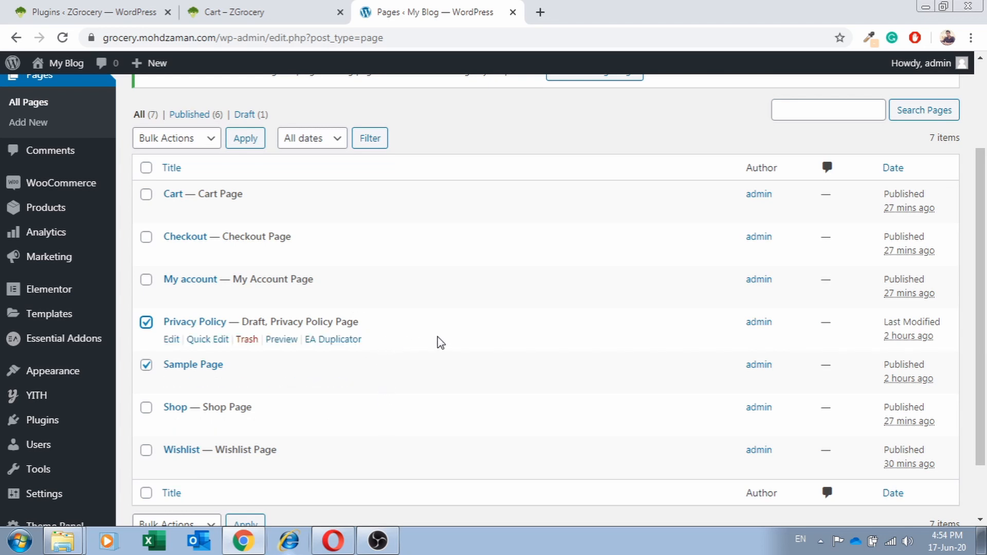
pyautogui.click(174, 140)
pyautogui.click(170, 186)
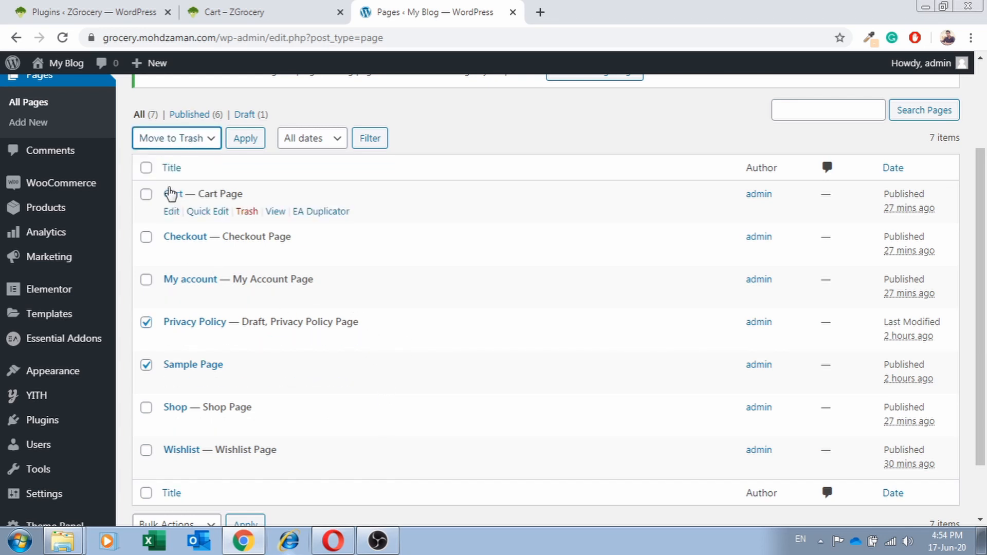
pyautogui.click(247, 139)
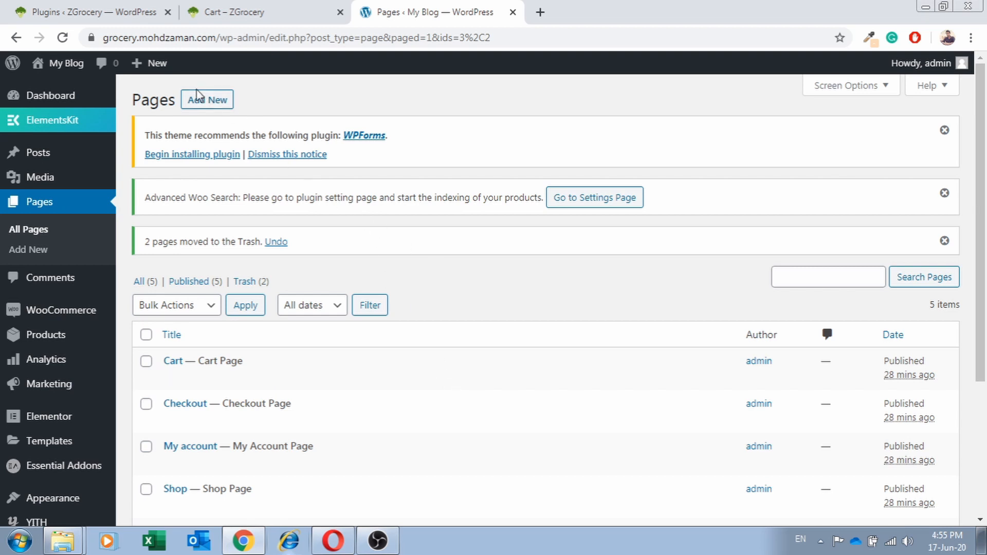
pyautogui.click(206, 103)
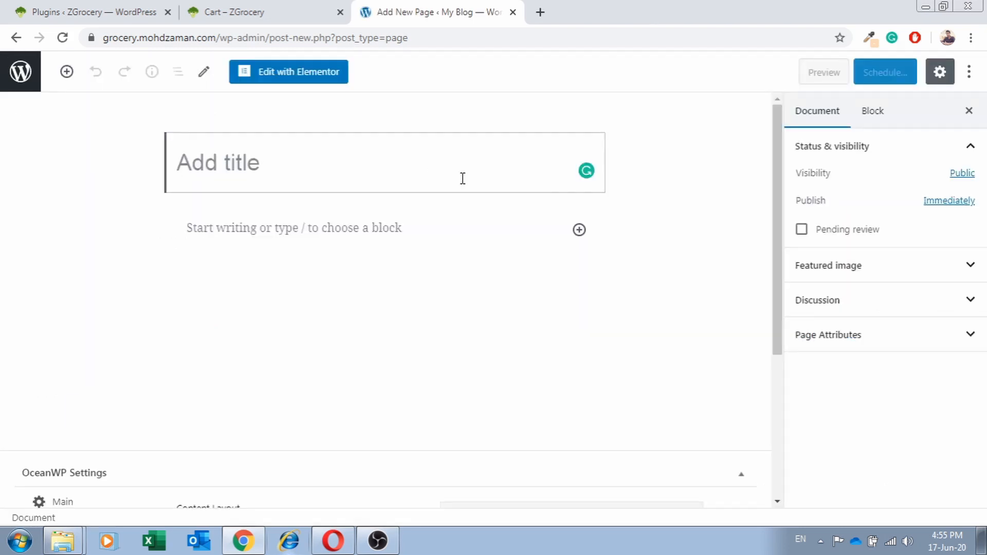
# - Title the new page 'Home' and publish it
pyautogui.write('Home')
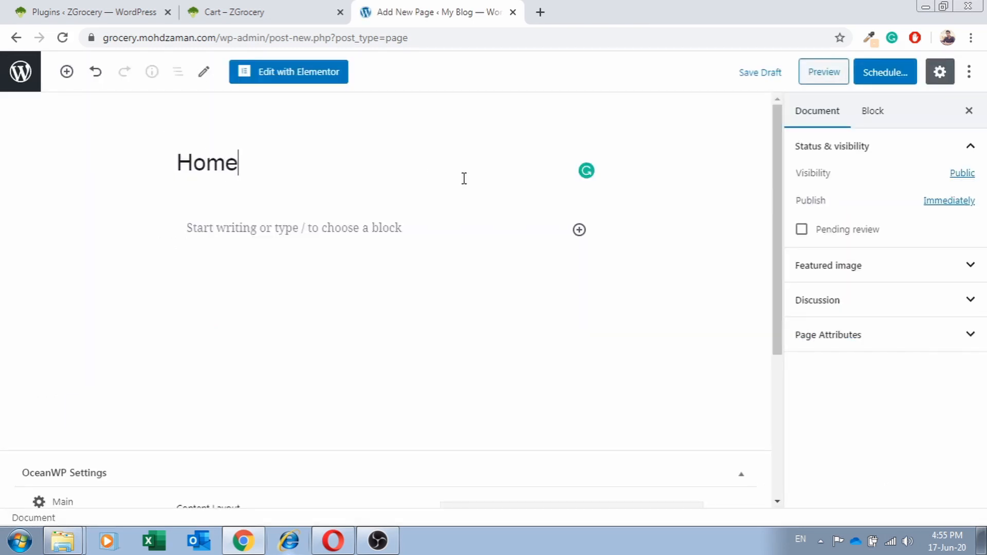
pyautogui.click(896, 73)
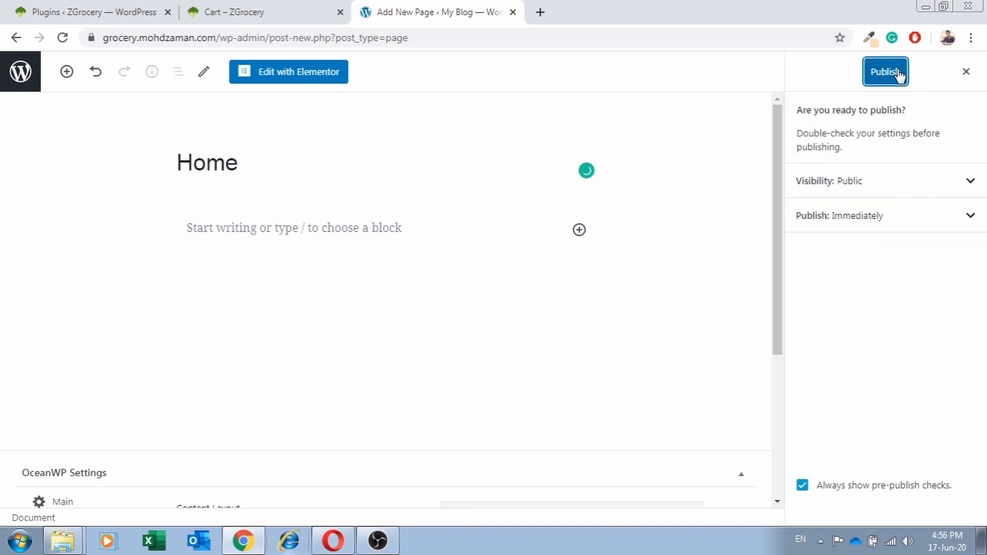
pyautogui.click(897, 73)
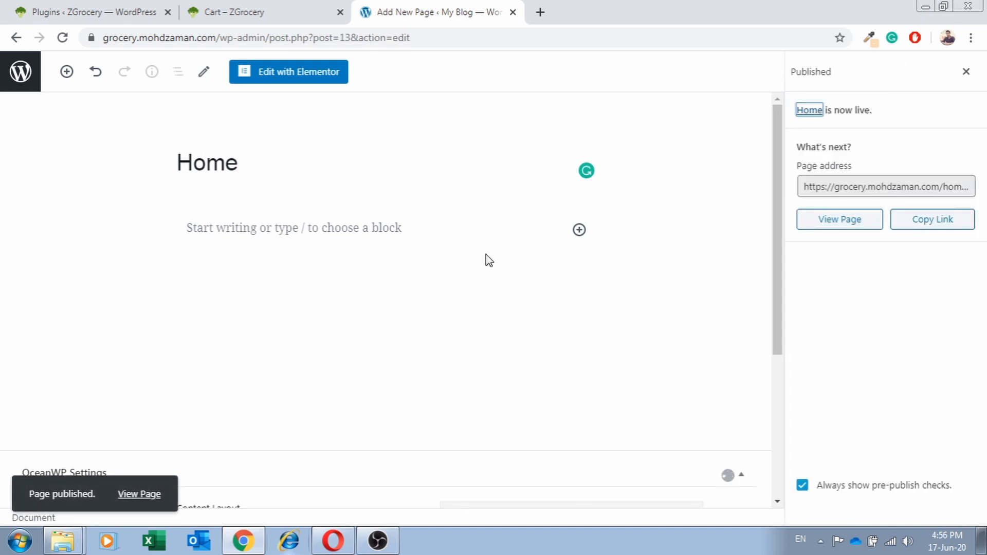
# - View the live Home page in a new tab, compare with the ZGrocery storefront, then close it
pyautogui.rightClick(136, 499)
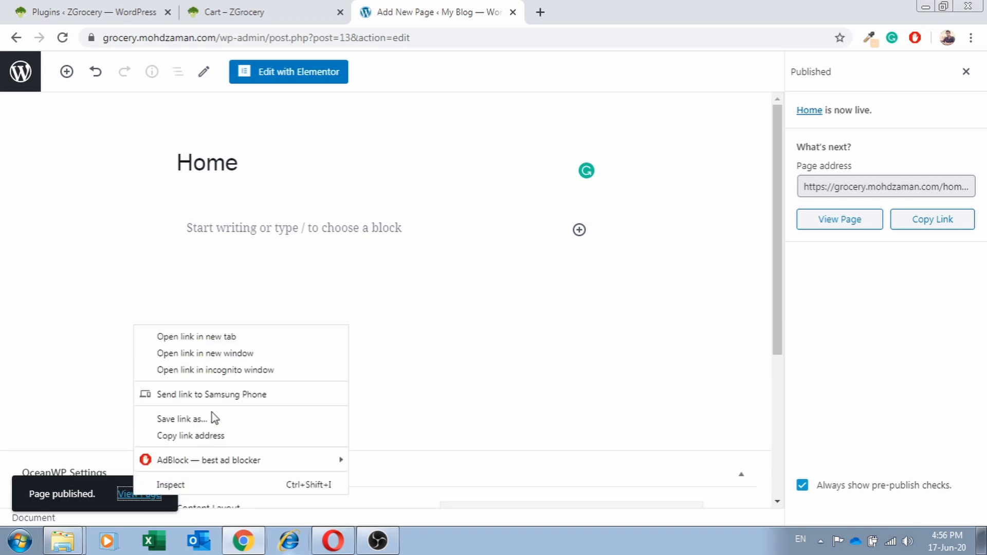
pyautogui.click(238, 340)
pyautogui.click(622, 9)
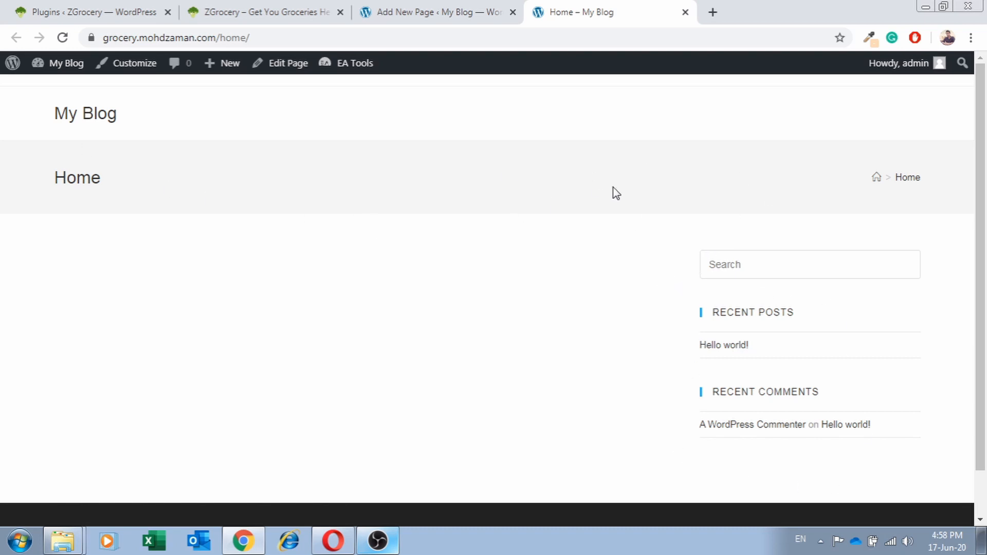
pyautogui.click(252, 7)
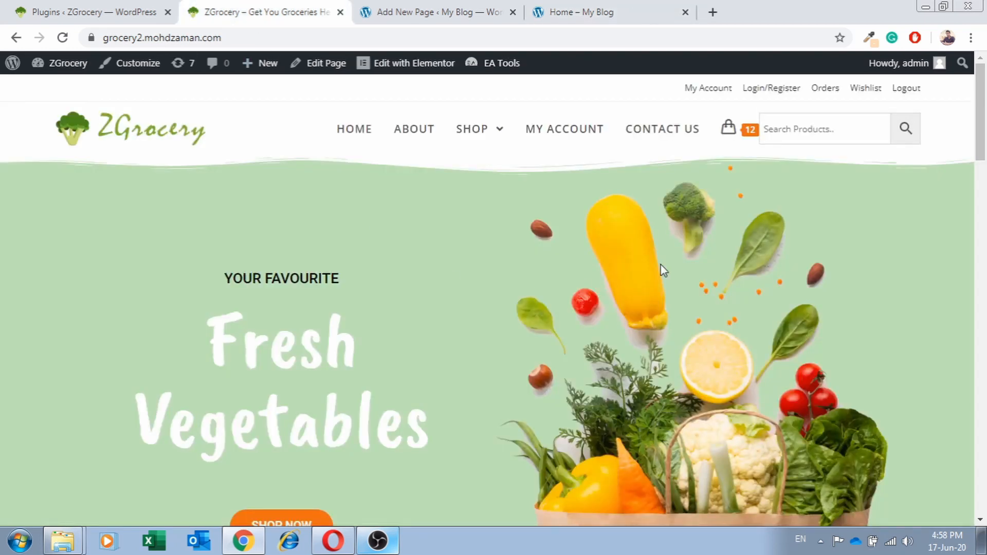
pyautogui.scroll(-4, 707, 334)
pyautogui.scroll(4, 708, 337)
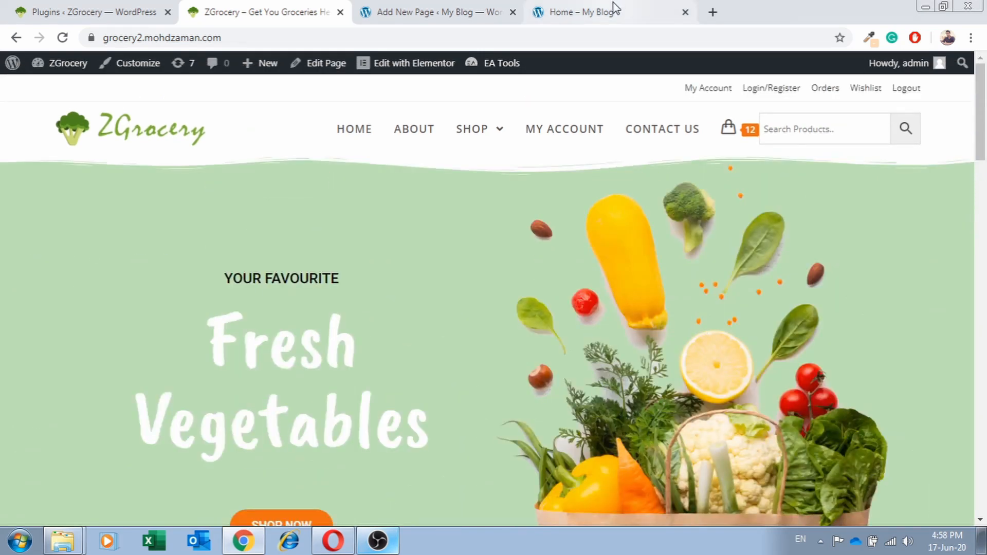
pyautogui.click(614, 9)
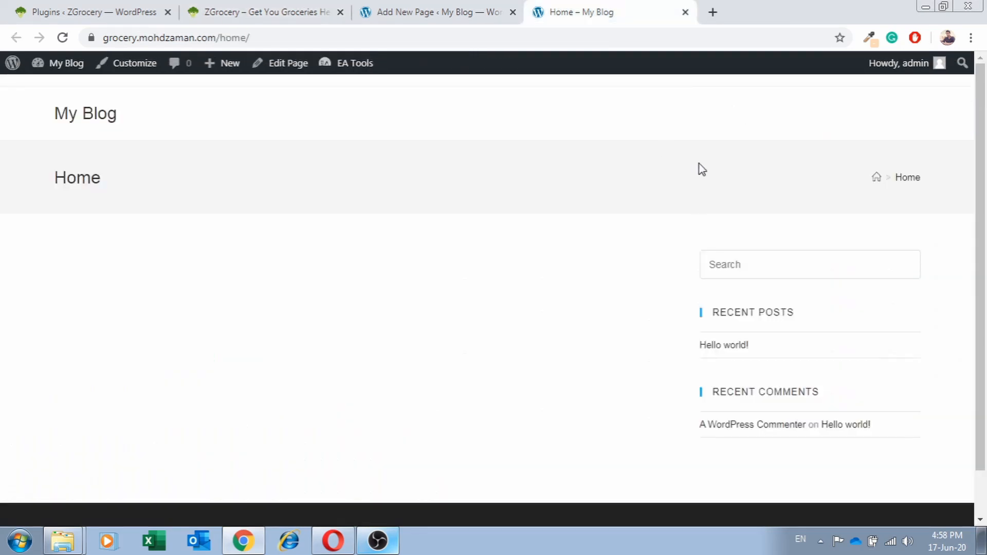
pyautogui.click(685, 13)
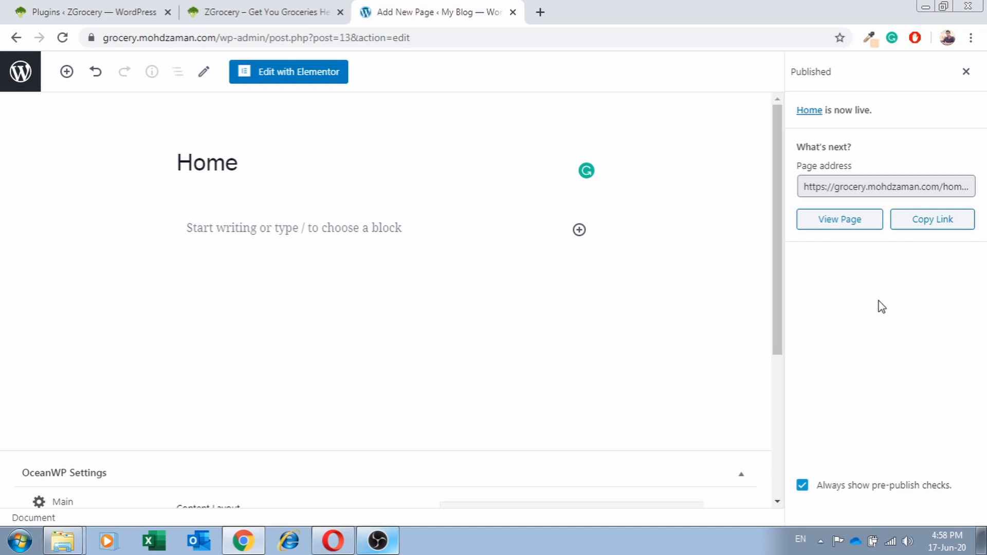
# - Set the Home page content layout to 100% Full Width, disable the page title, and update
pyautogui.click(965, 73)
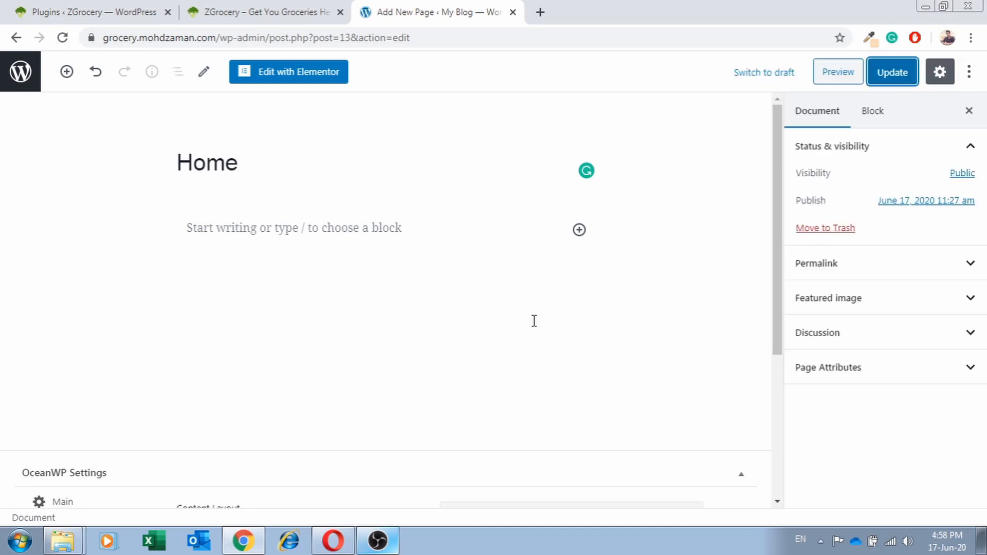
pyautogui.scroll(-4, 402, 412)
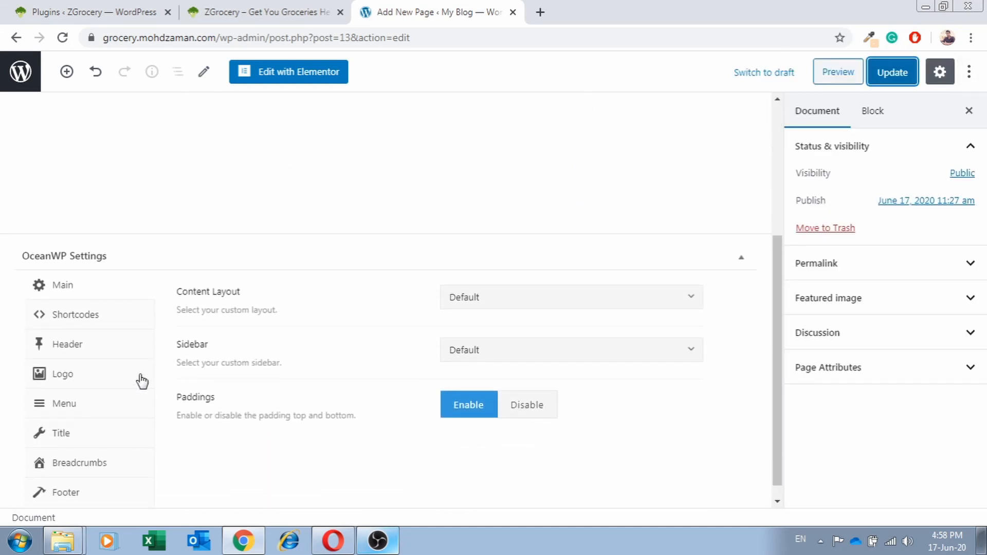
pyautogui.click(57, 293)
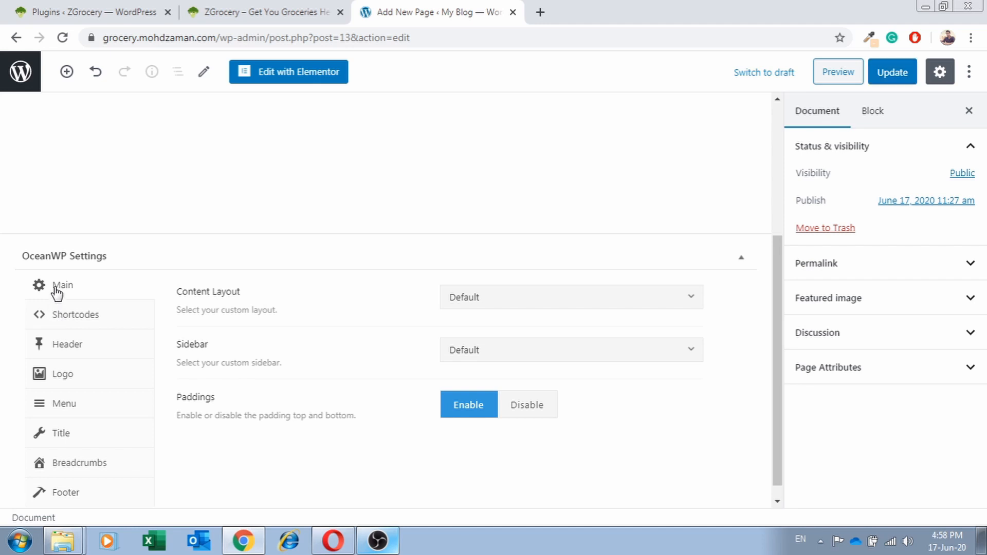
pyautogui.click(578, 305)
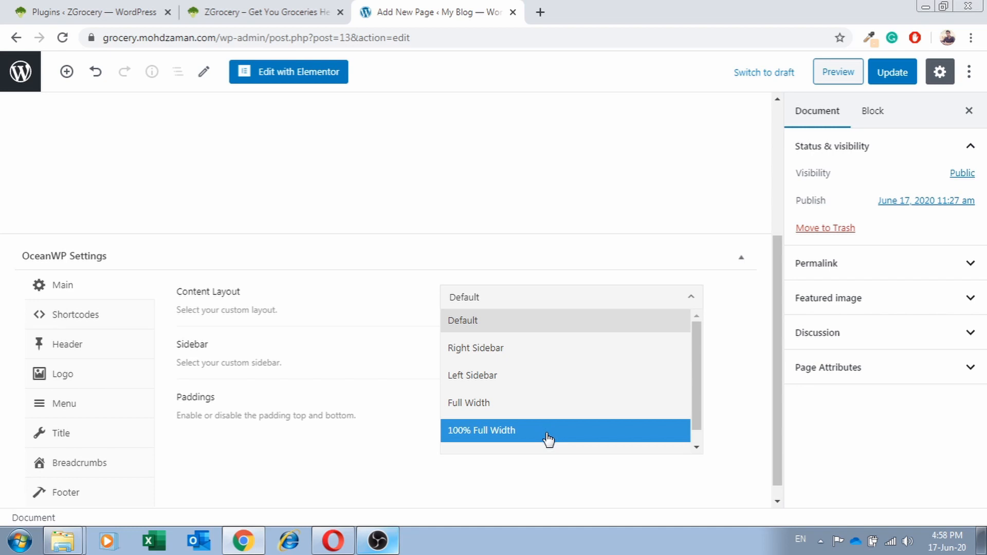
pyautogui.click(548, 438)
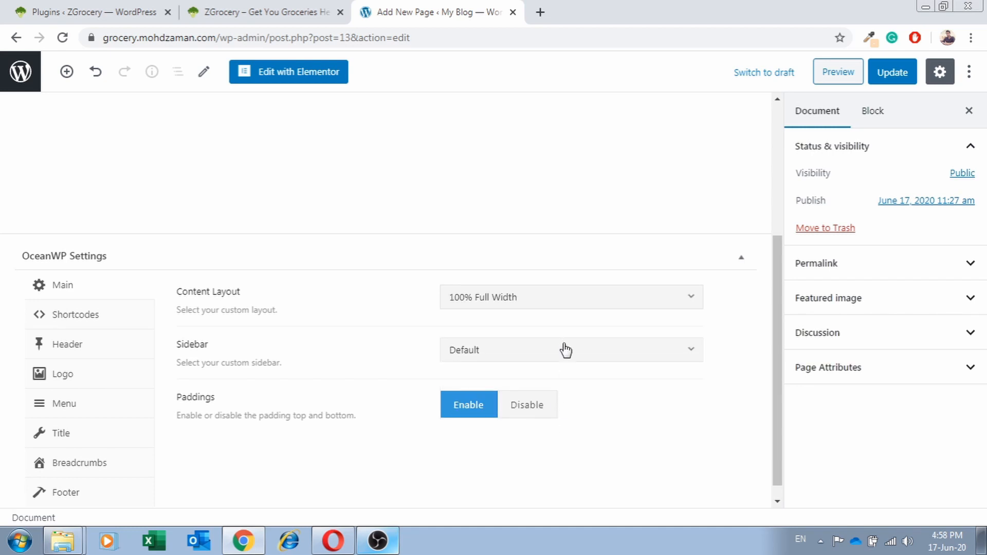
pyautogui.click(82, 434)
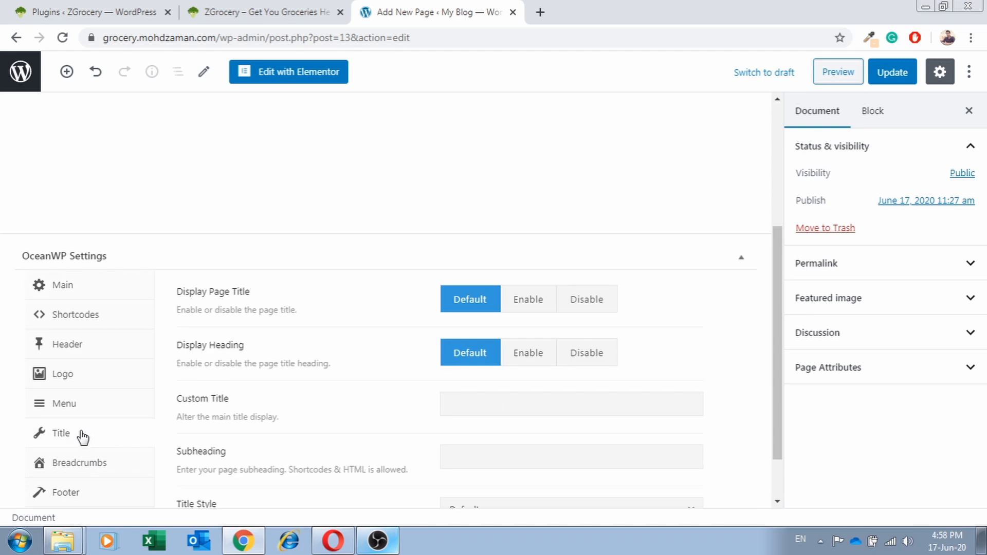
pyautogui.click(585, 303)
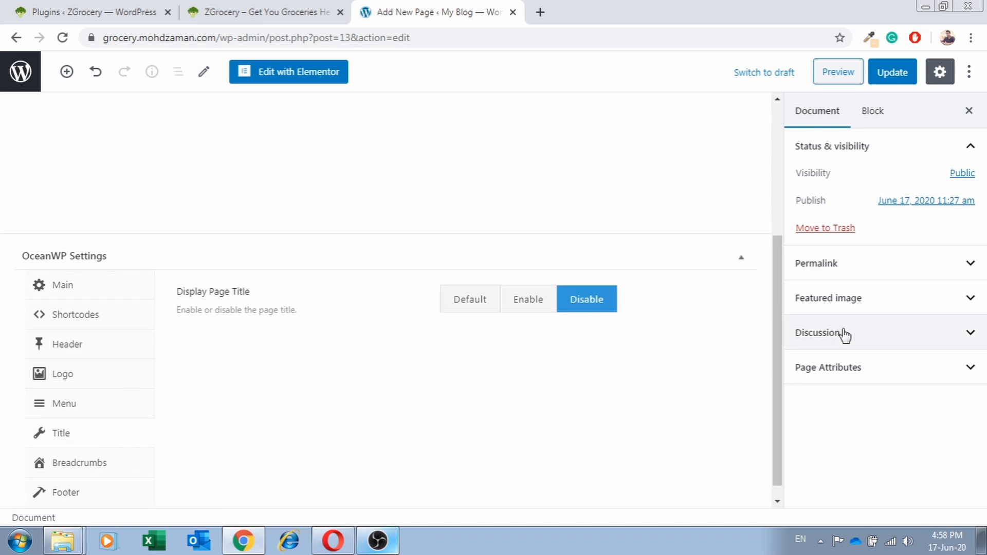
pyautogui.click(885, 82)
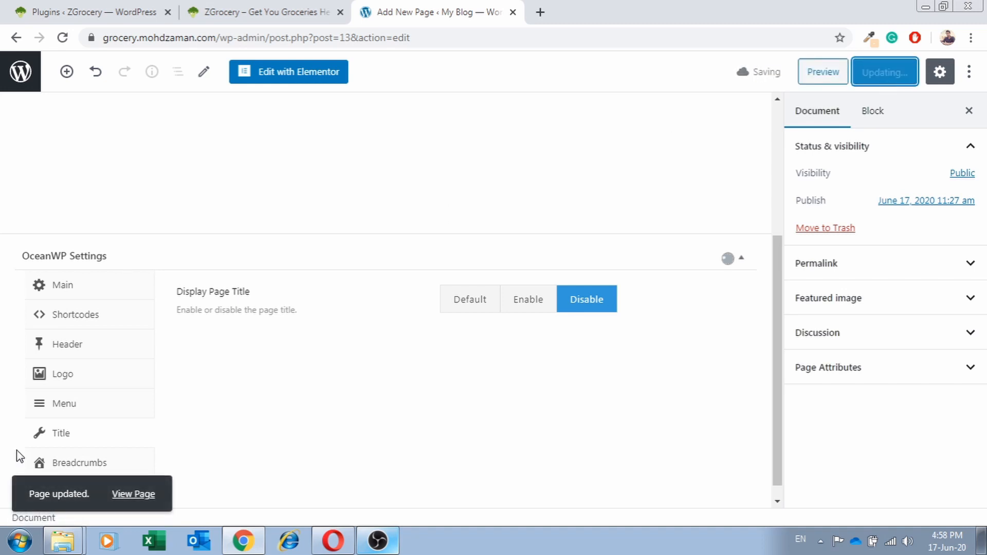
# - Open the updated Home page live in a new tab
pyautogui.rightClick(124, 495)
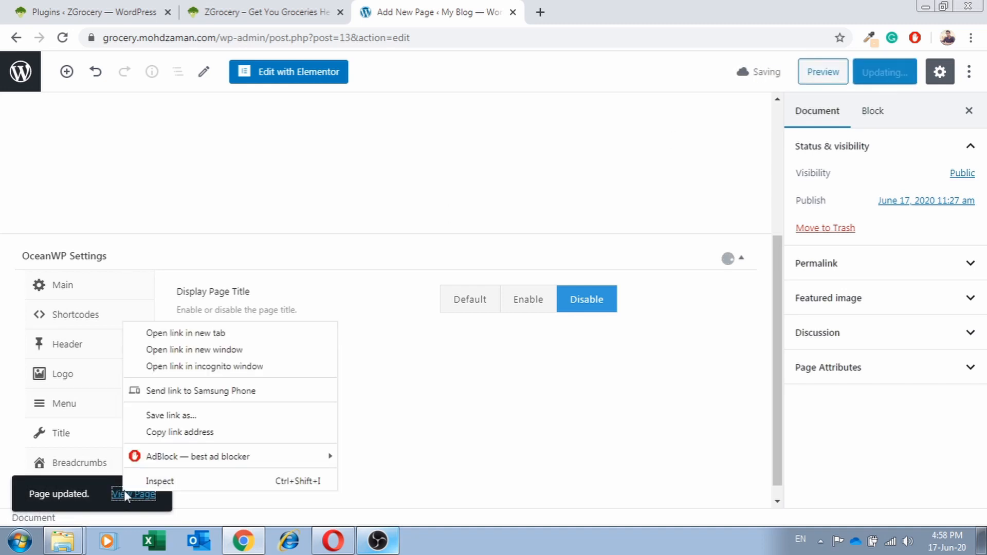
pyautogui.click(212, 332)
pyautogui.click(568, 11)
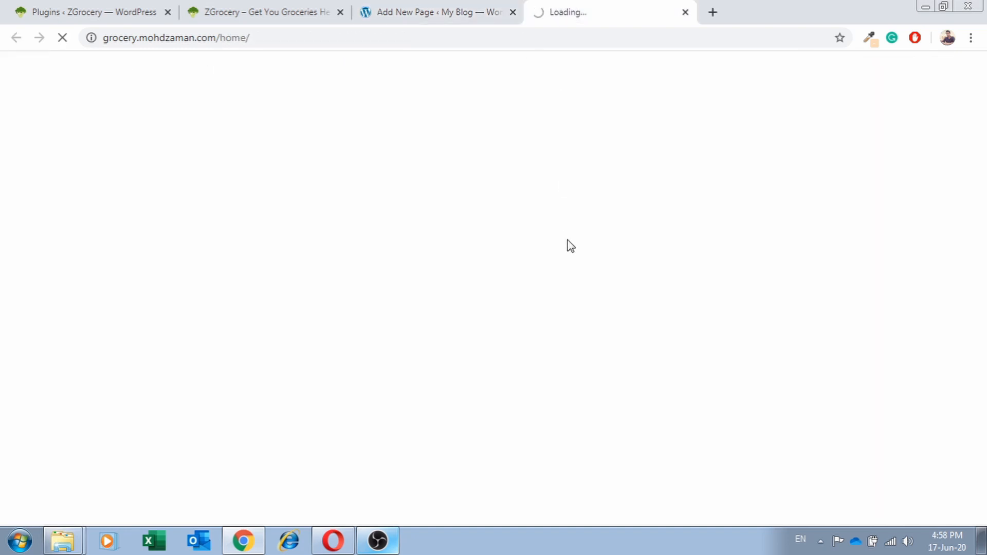
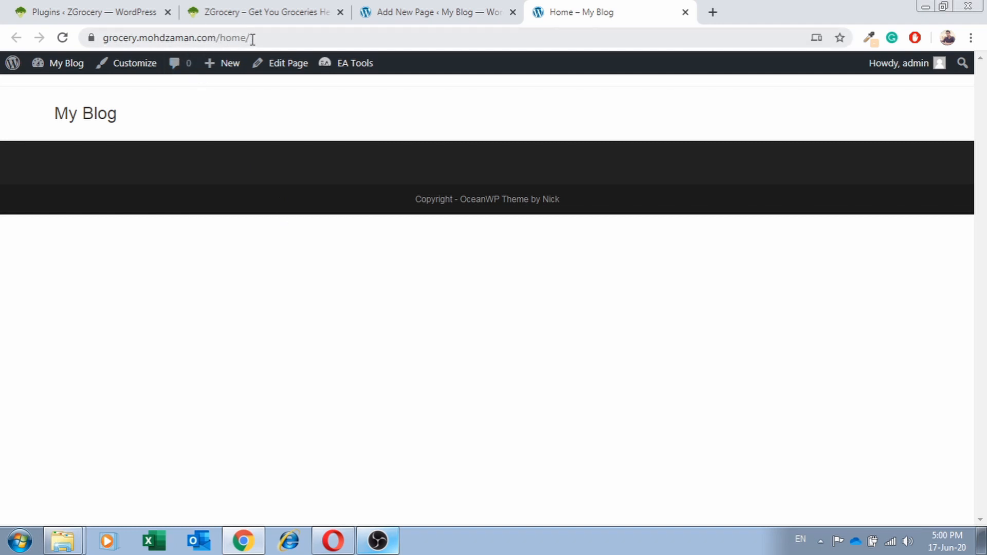
# - Close the 'Home – My Blog' preview tab and return to the Home page editor
pyautogui.click(685, 12)
pyautogui.scroll(4, 520, 390)
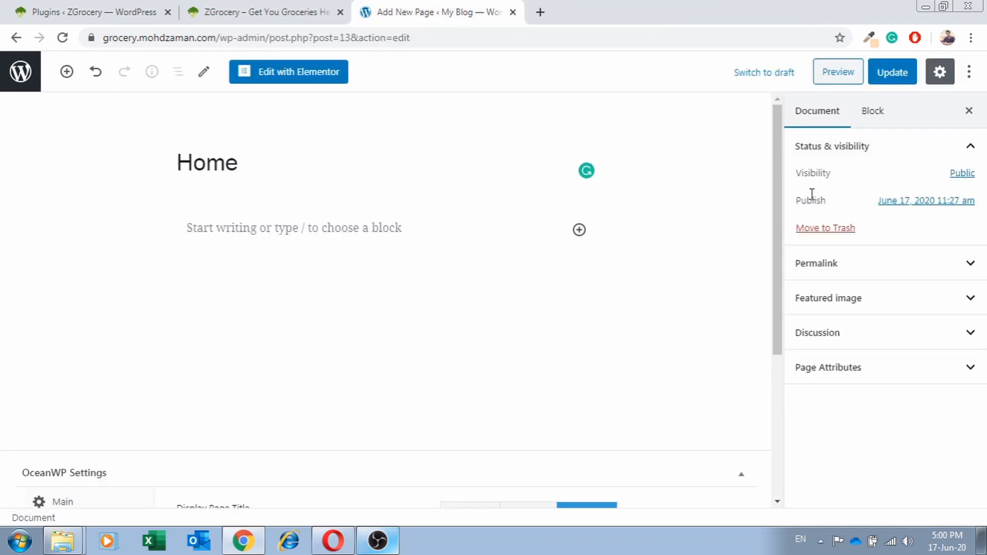
# - In Reading settings, set the homepage to the static page 'Home', save, and open a new tab
pyautogui.click(26, 76)
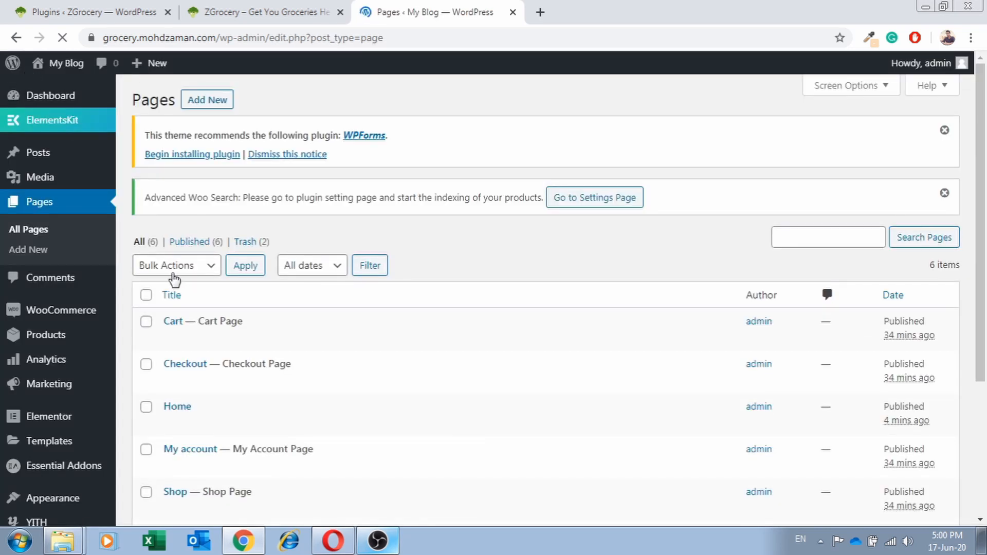
pyautogui.scroll(-3, 6, 353)
pyautogui.scroll(-1, 5, 370)
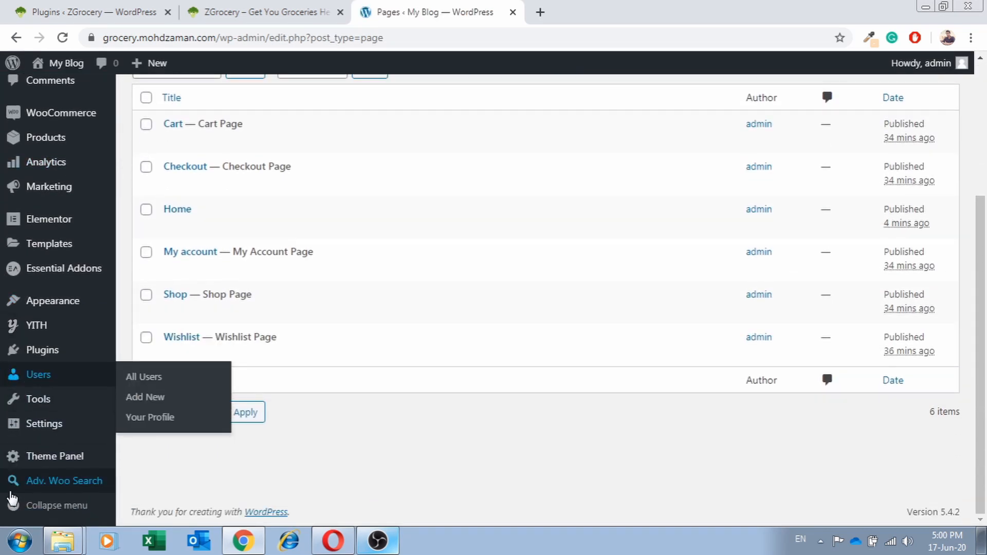
pyautogui.moveTo(67, 431)
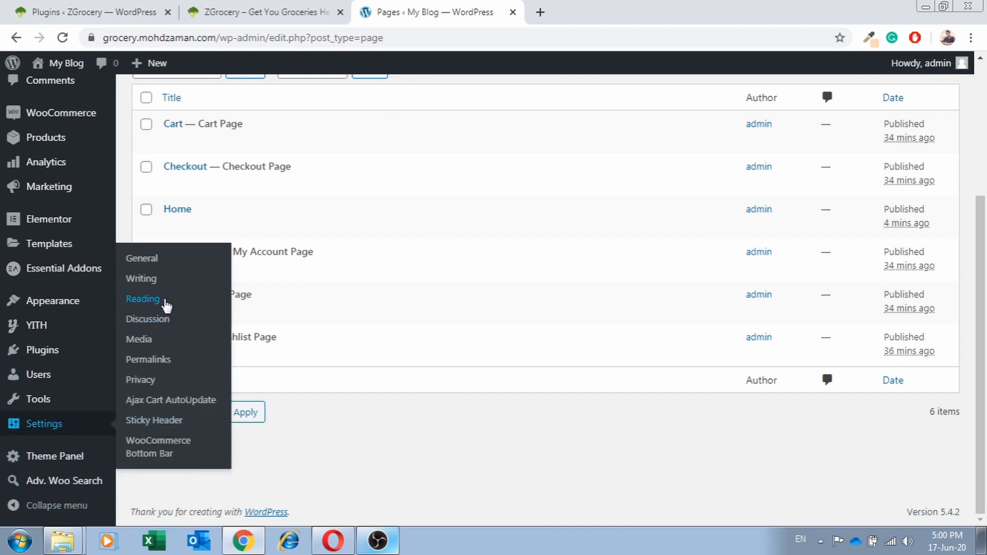
pyautogui.click(166, 306)
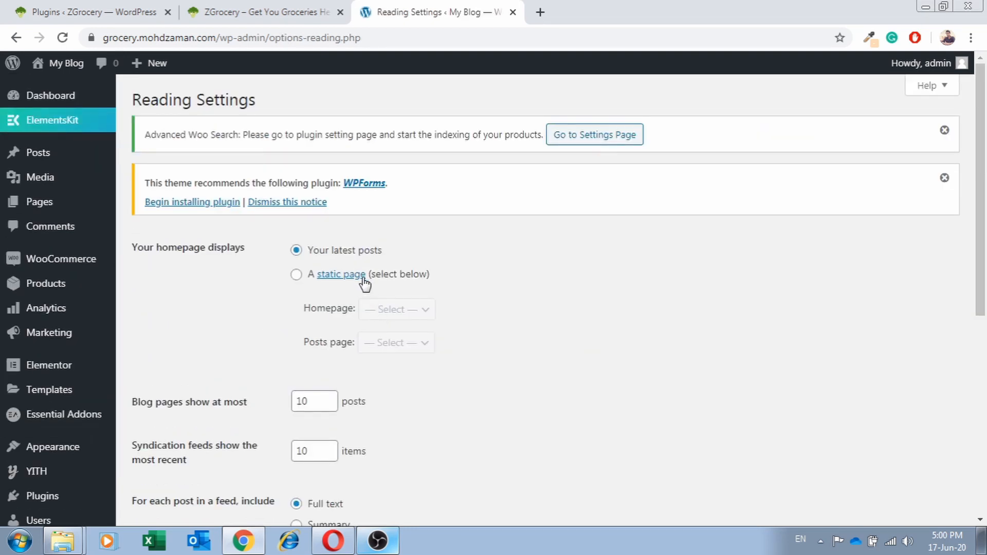
pyautogui.click(297, 275)
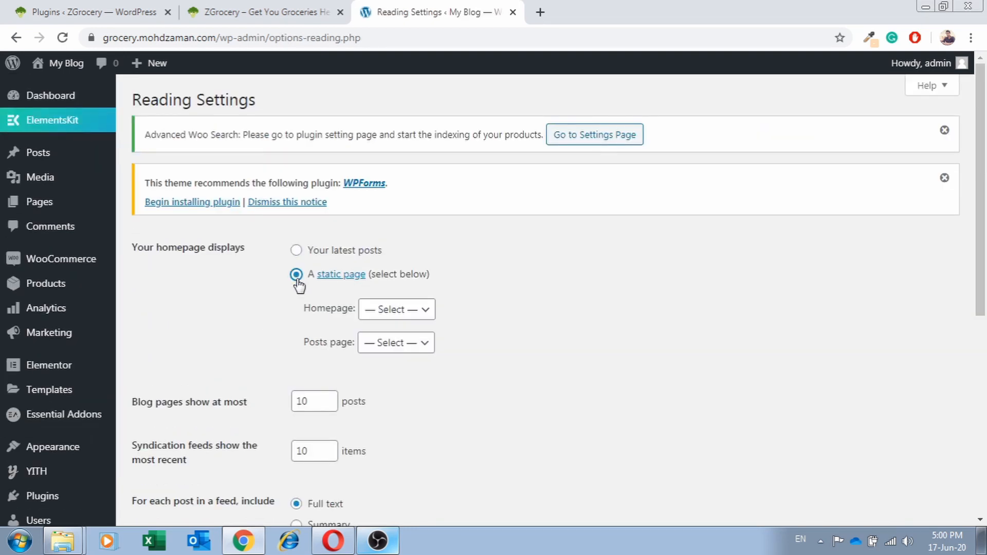
pyautogui.click(389, 313)
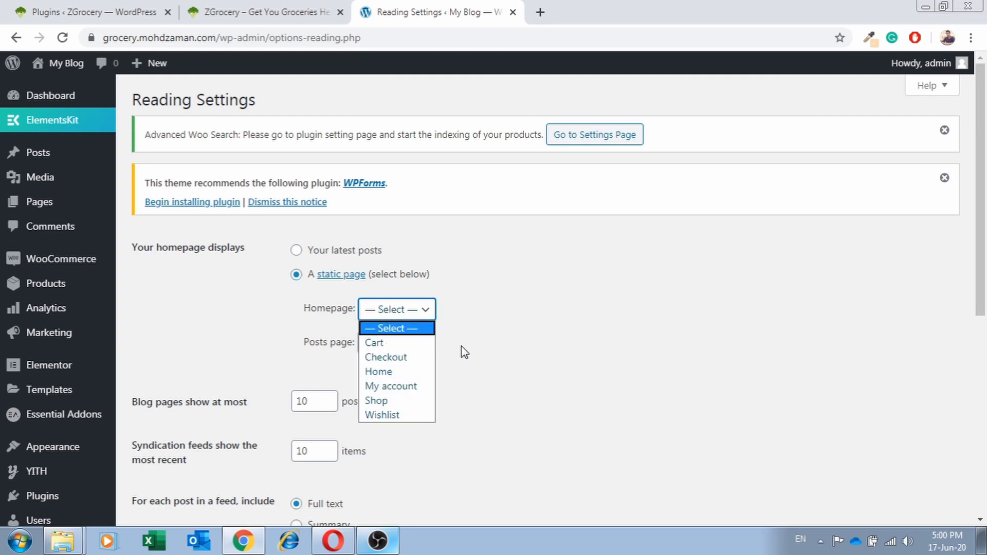
pyautogui.click(391, 372)
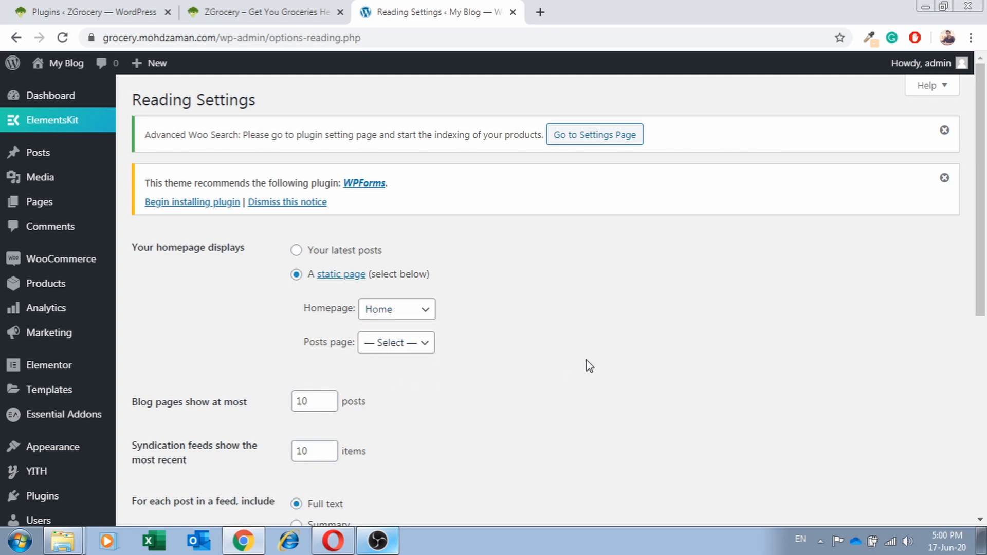
pyautogui.scroll(-7, 586, 370)
pyautogui.click(191, 282)
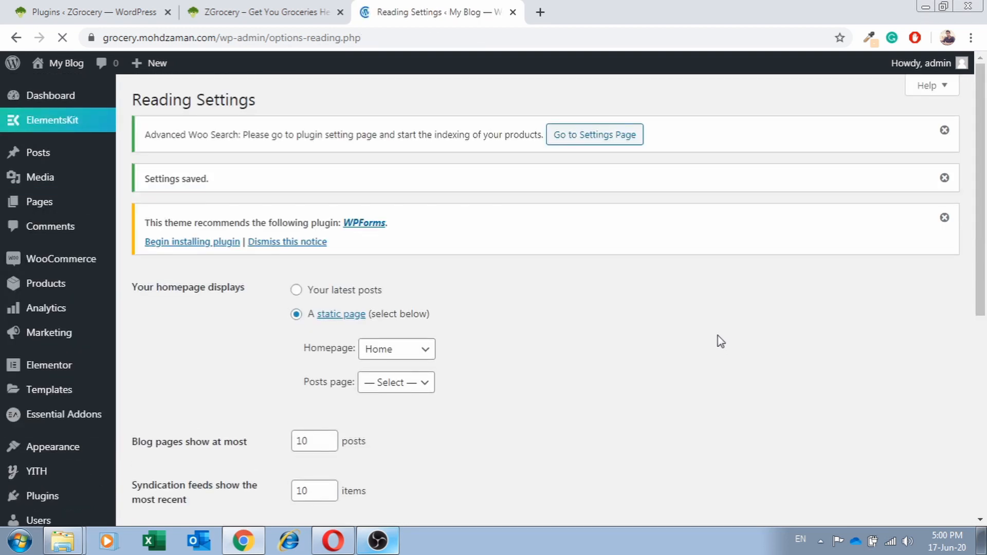
pyautogui.click(540, 12)
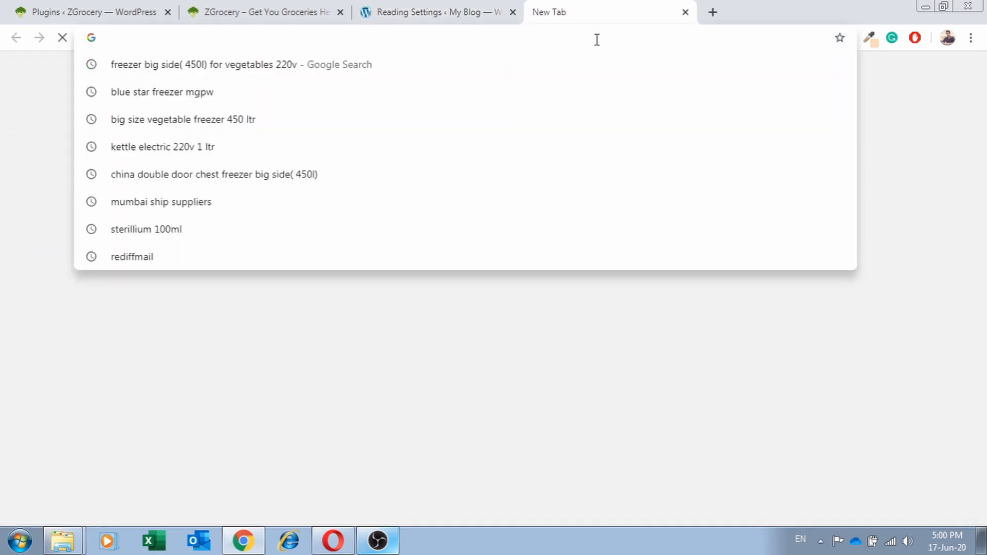
pyautogui.write('grocer')
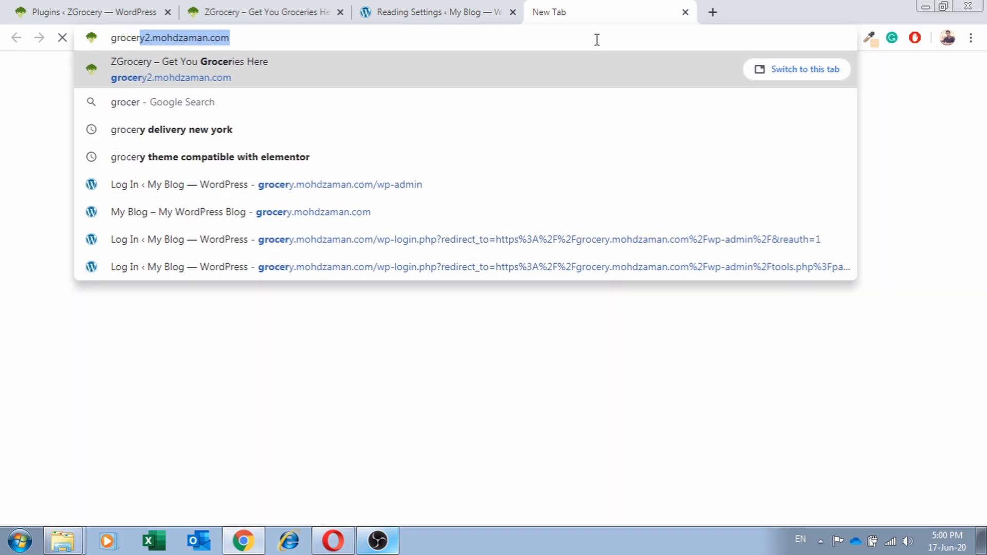
pyautogui.write('y.mohdzaman.com')
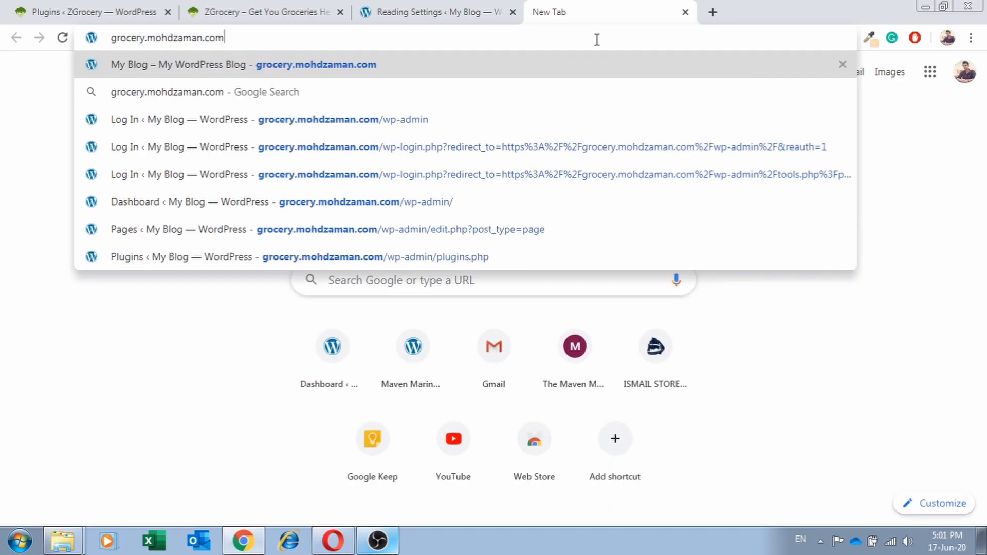
pyautogui.press('Return')
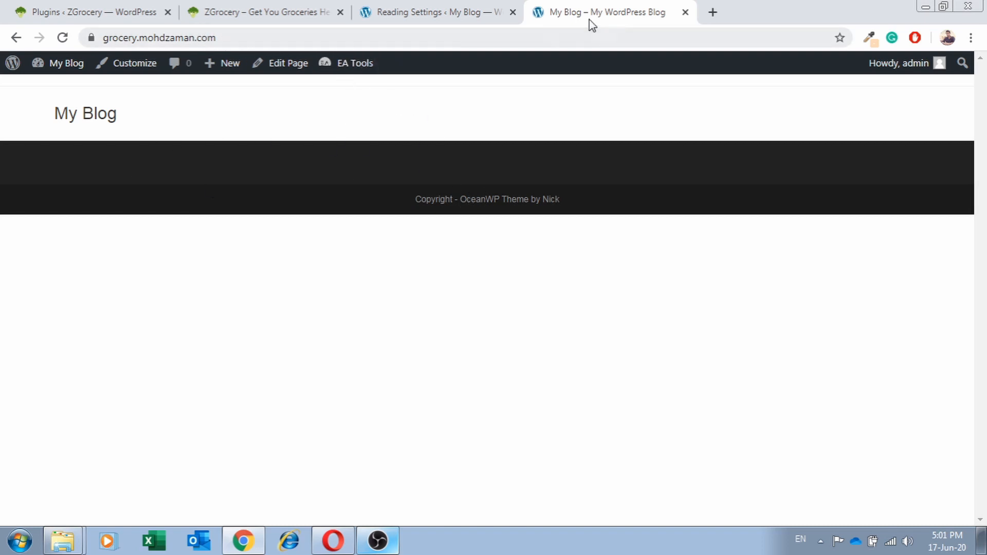
pyautogui.click(685, 12)
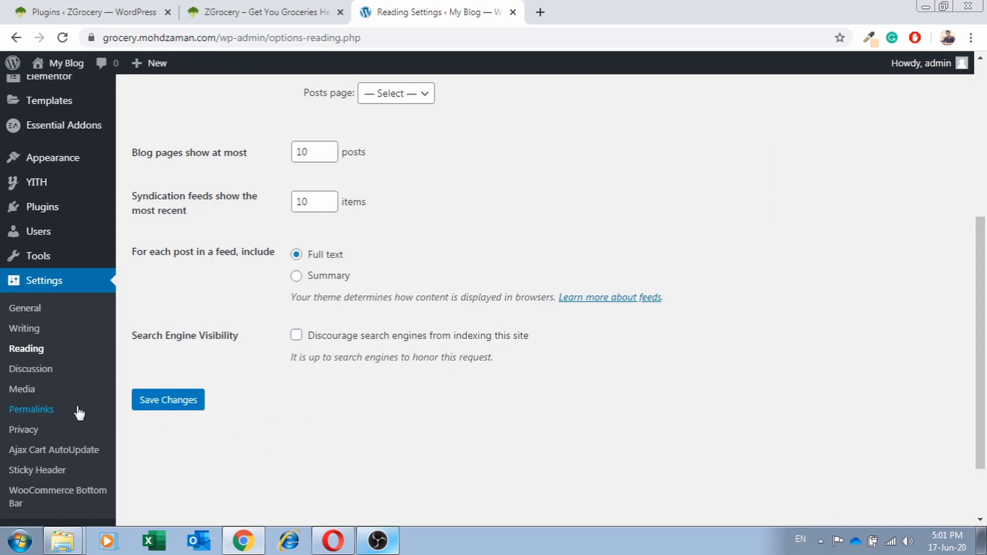
# - Select the Post name permalink structure and save the permalink settings
pyautogui.click(51, 411)
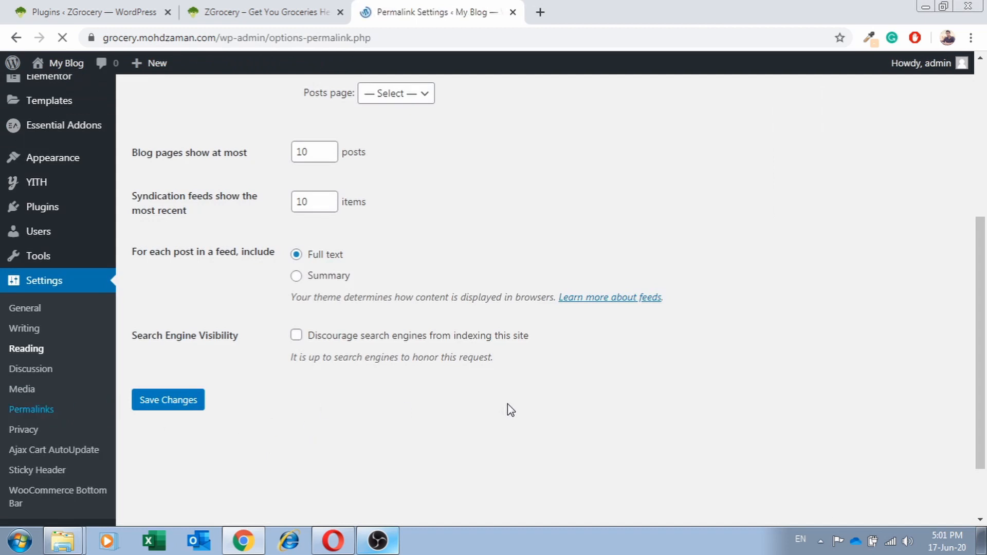
pyautogui.scroll(-5, 509, 410)
pyautogui.scroll(3, 508, 409)
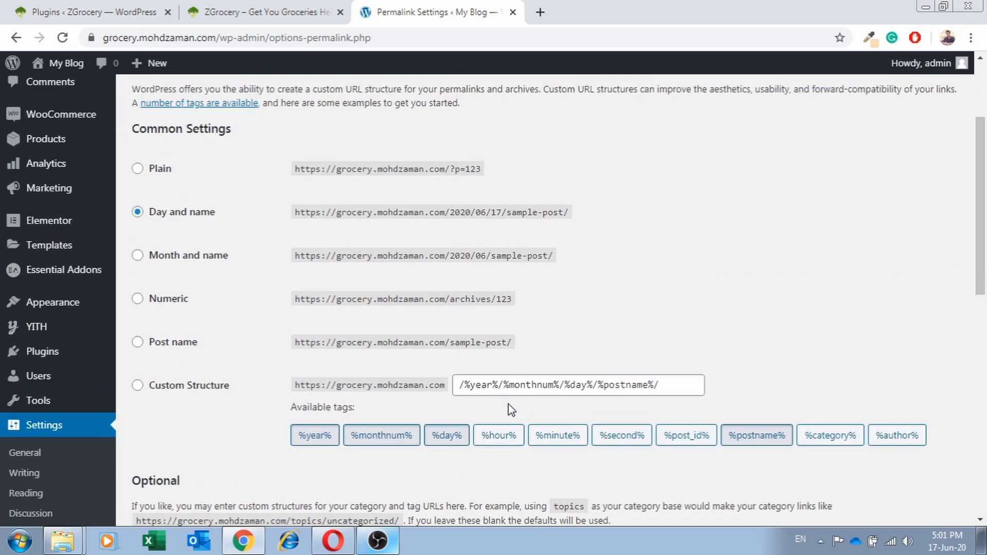
pyautogui.click(137, 342)
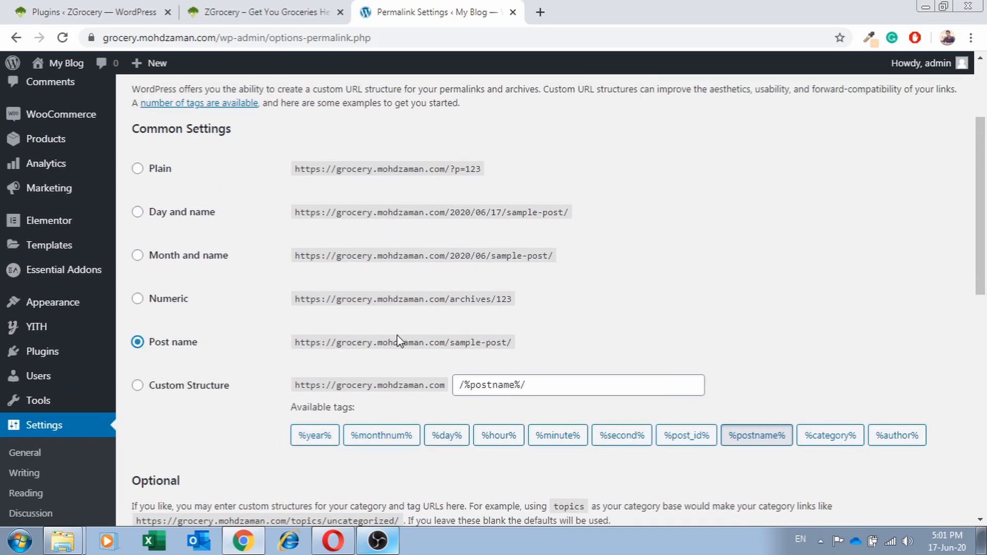
pyautogui.scroll(-3, 543, 343)
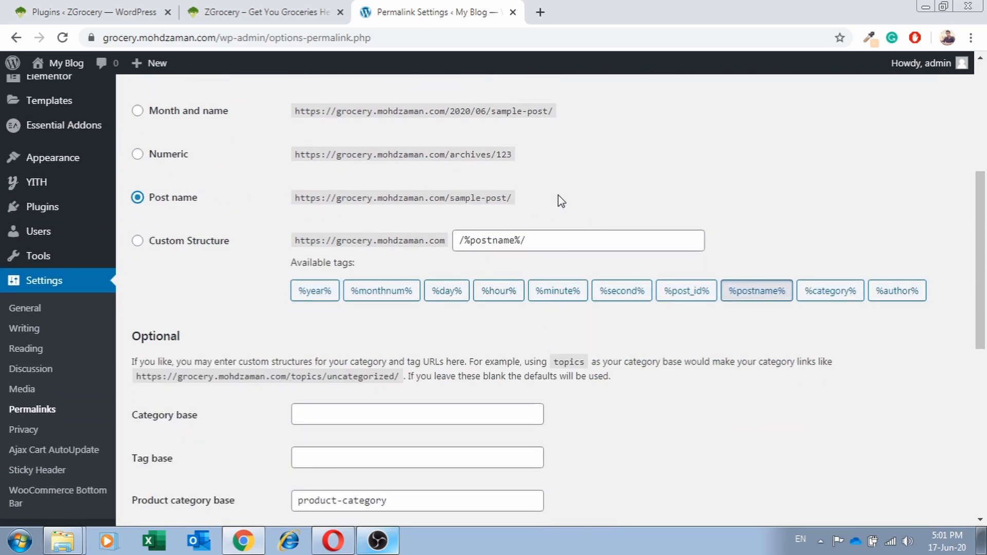
pyautogui.scroll(-1, 561, 201)
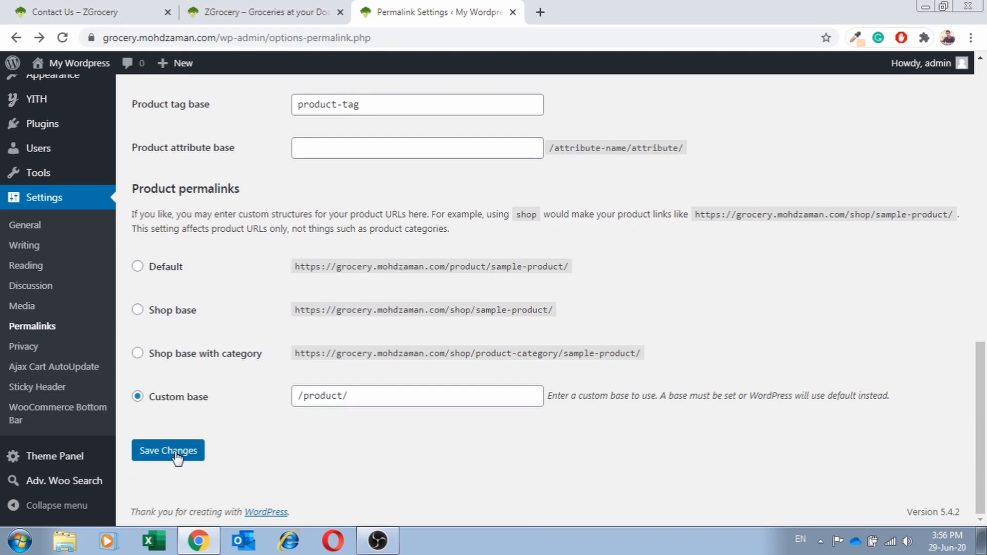
pyautogui.click(156, 454)
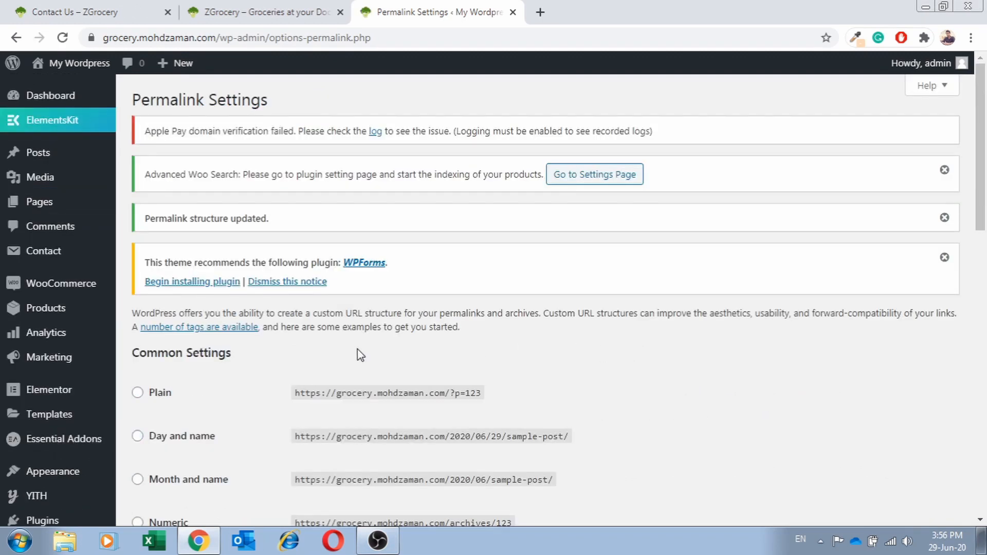
pyautogui.scroll(-1, 354, 337)
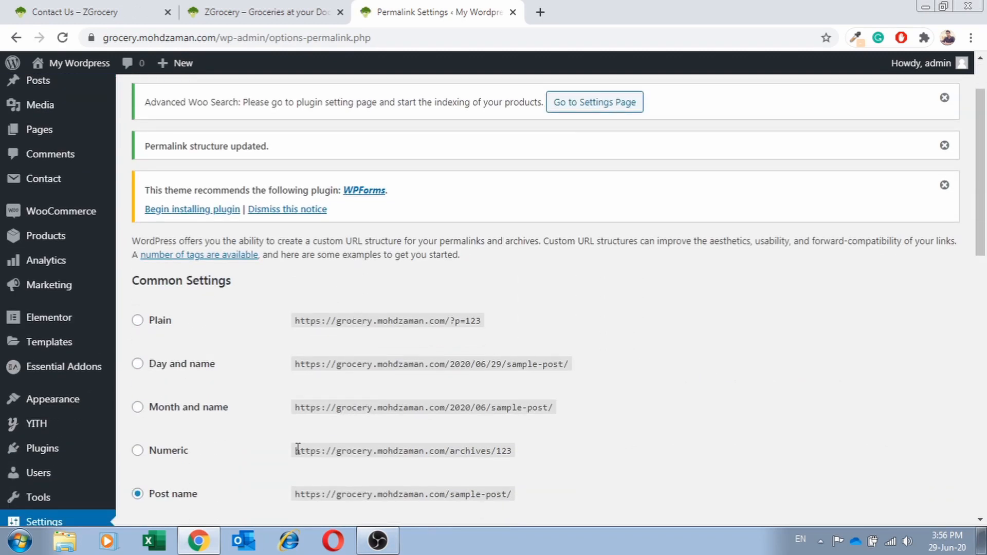
pyautogui.scroll(-1, 298, 449)
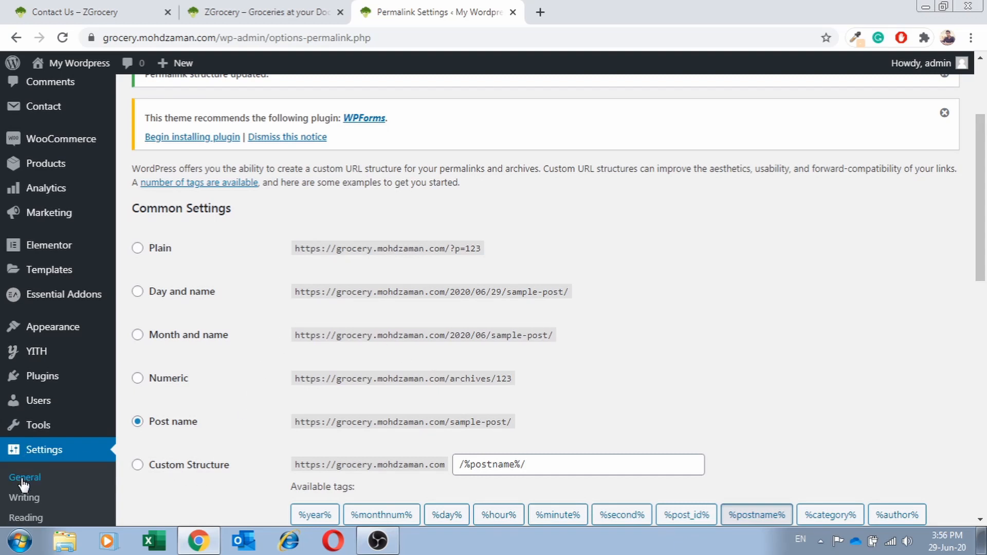
# - Set the site title to 'ZGrocery' and the tagline to 'Groceries at your doorsteps'
pyautogui.click(23, 479)
pyautogui.click(380, 289)
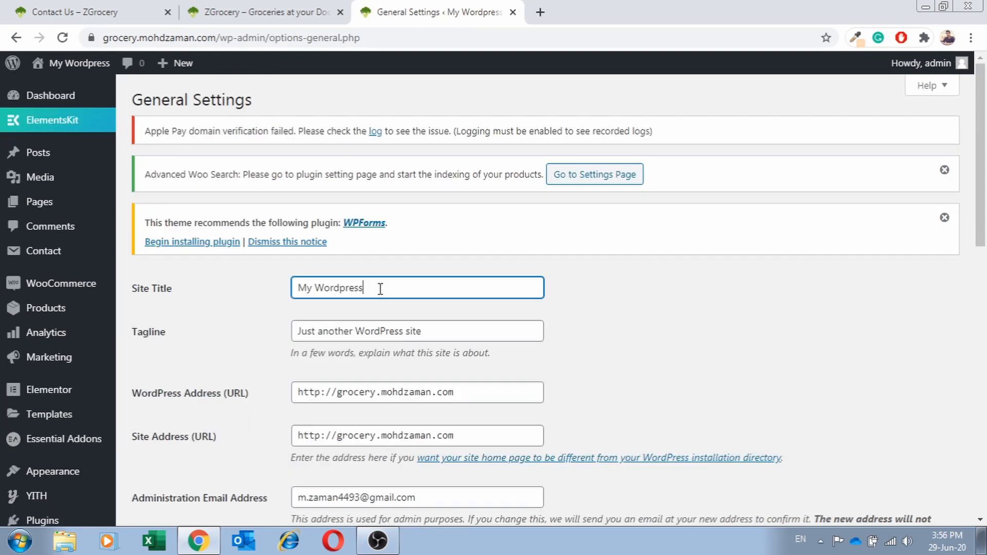
pyautogui.moveTo(380, 289); pyautogui.dragTo(171, 294)
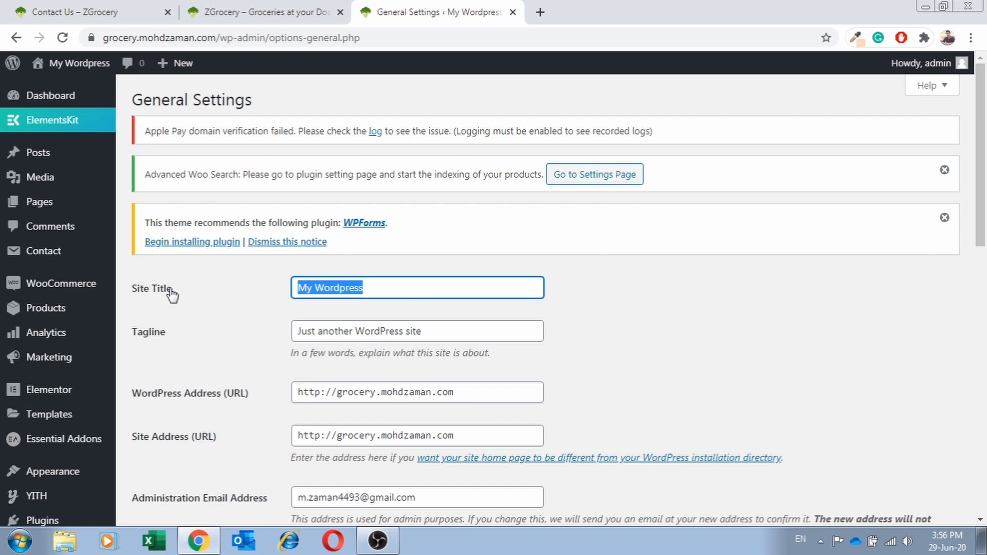
pyautogui.write('ZGrocery')
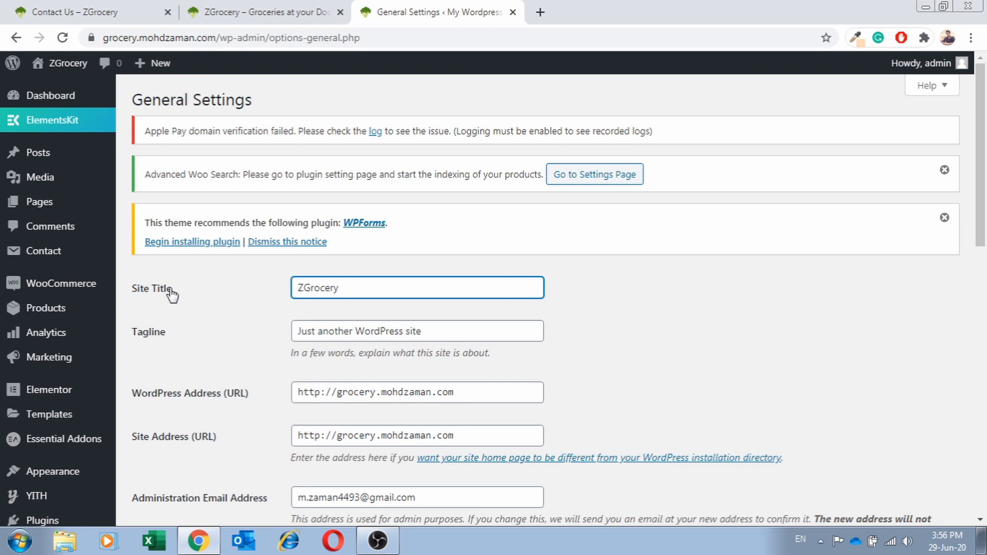
pyautogui.press('Tab')
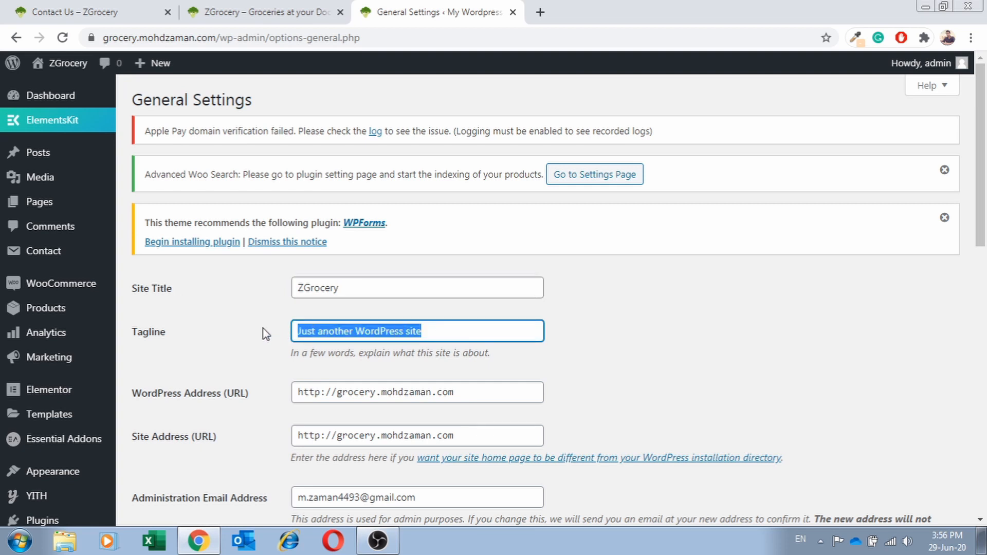
pyautogui.write('Gro')
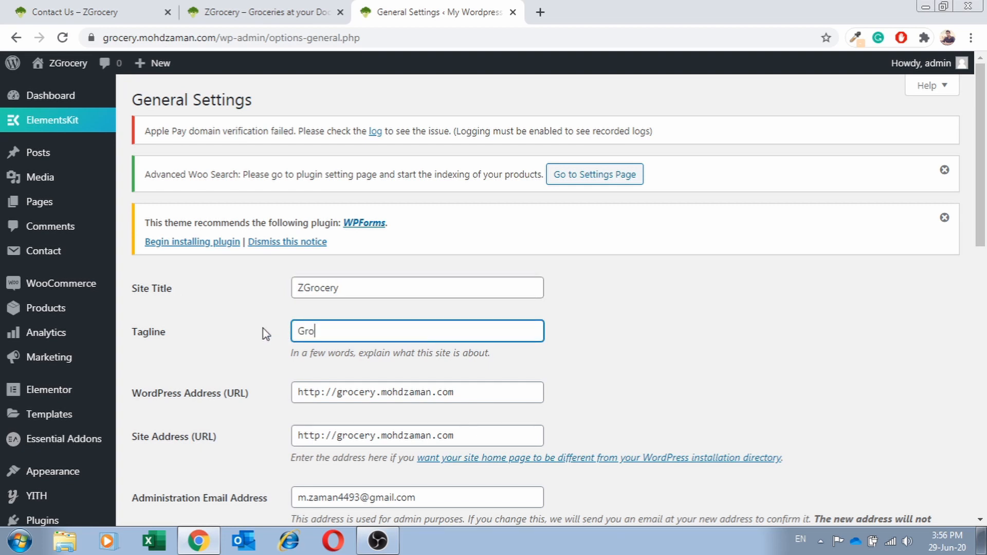
pyautogui.write('ceries at your doorsteps')
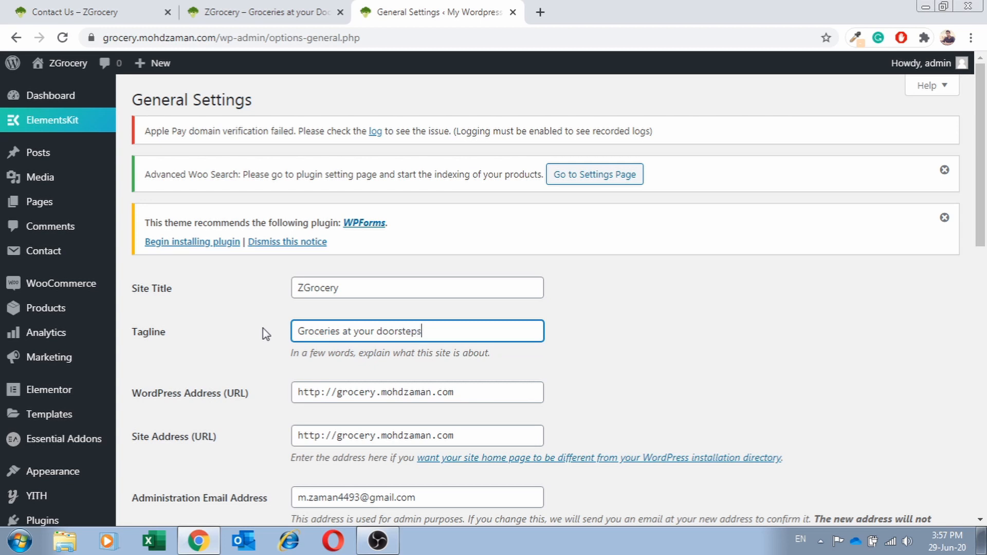
# - Change the WordPress Address and Site Address URLs from http to https
pyautogui.click(178, 395)
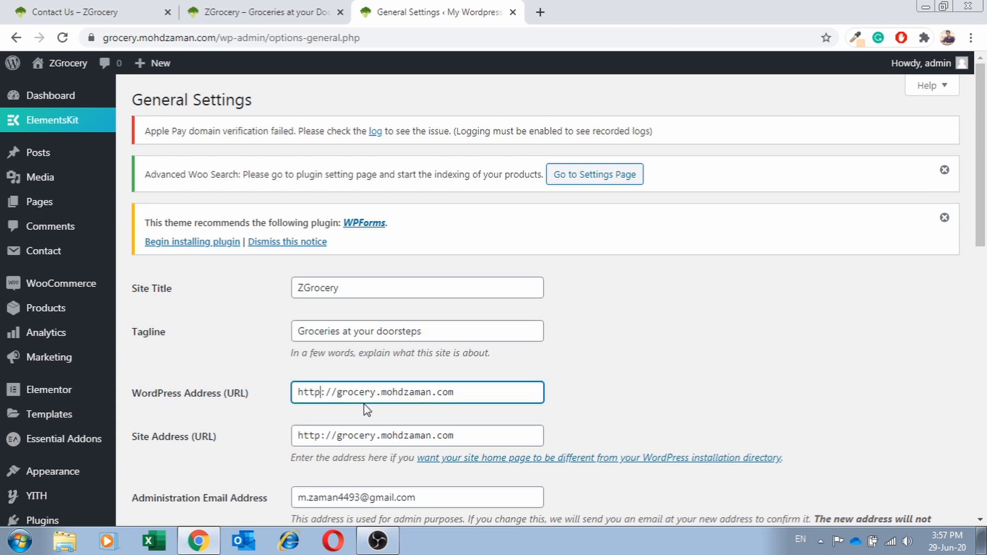
pyautogui.click(321, 392)
pyautogui.write('s')
pyautogui.click(320, 435)
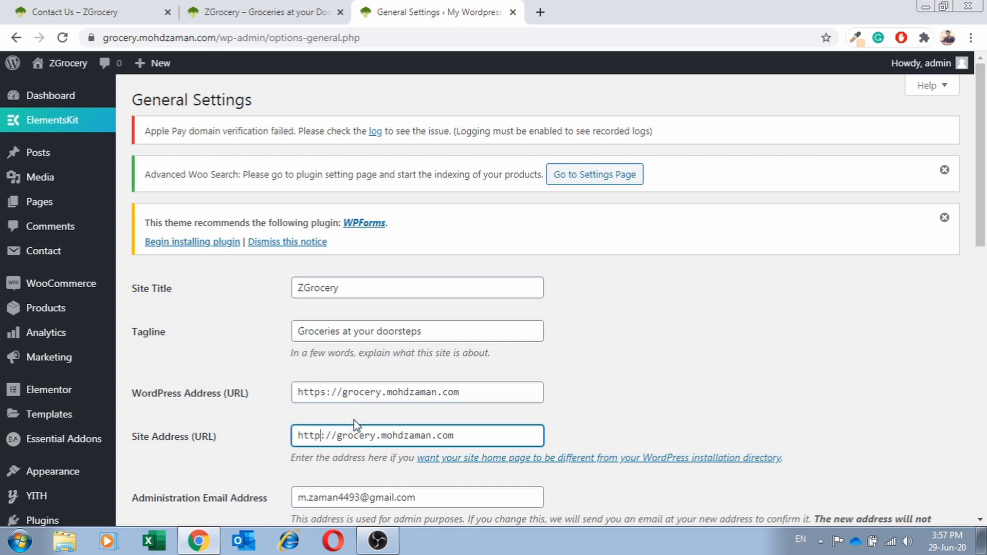
pyautogui.write('s')
# - Tick Membership 'Anyone can register' and save the general settings
pyautogui.scroll(-3, 468, 410)
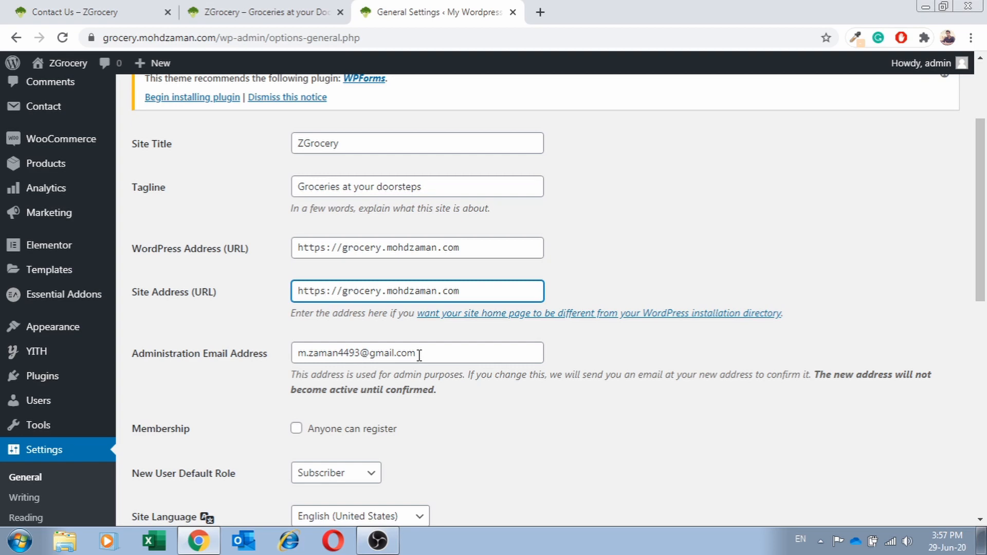
pyautogui.scroll(-5, 418, 354)
pyautogui.scroll(2, 230, 246)
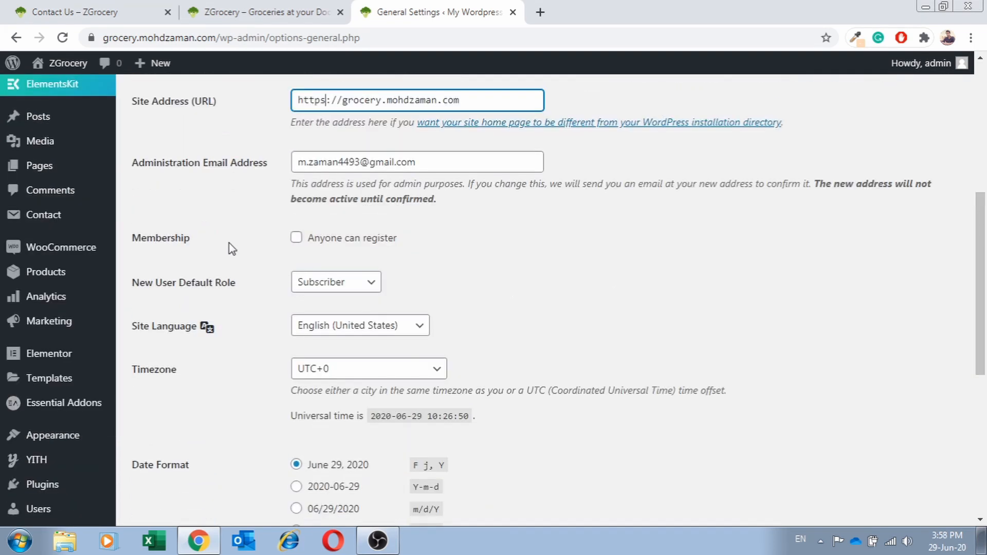
pyautogui.click(295, 238)
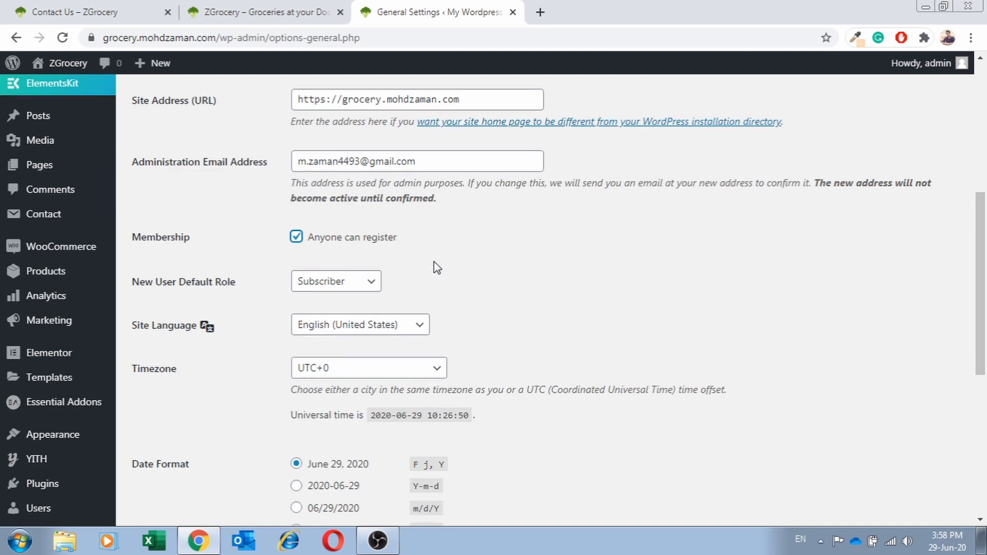
pyautogui.scroll(-7, 436, 266)
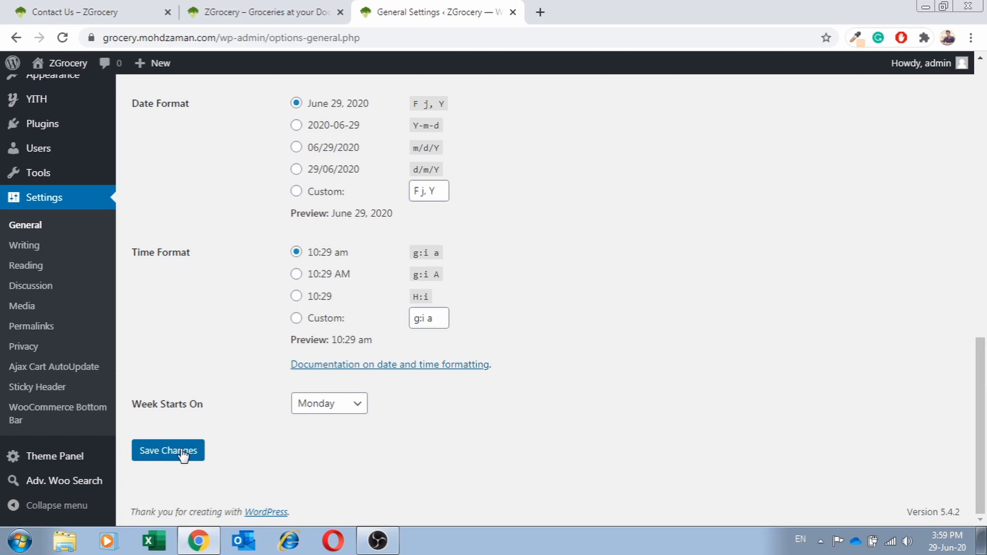
pyautogui.click(181, 452)
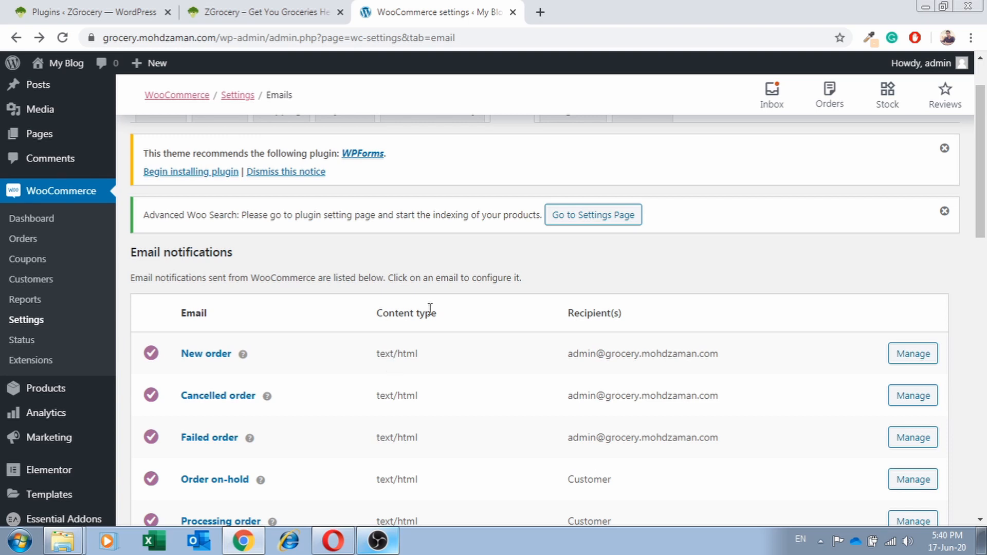
# - Open a new empty tab with recent searches shown in the address bar
pyautogui.click(540, 12)
pyautogui.click(537, 38)
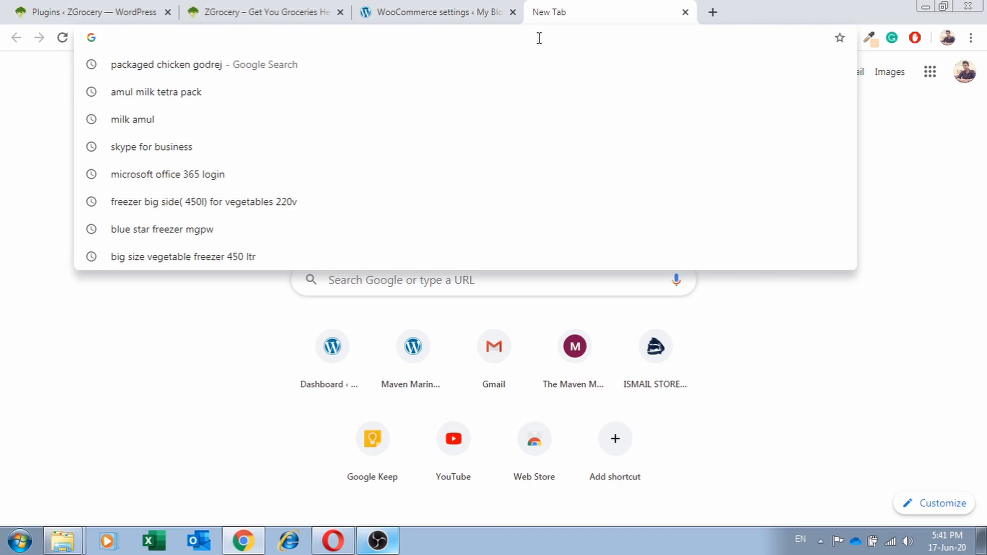
# - Bring up Google Images results for 'packaged chicken godrej' and preview the first photo
pyautogui.click(264, 70)
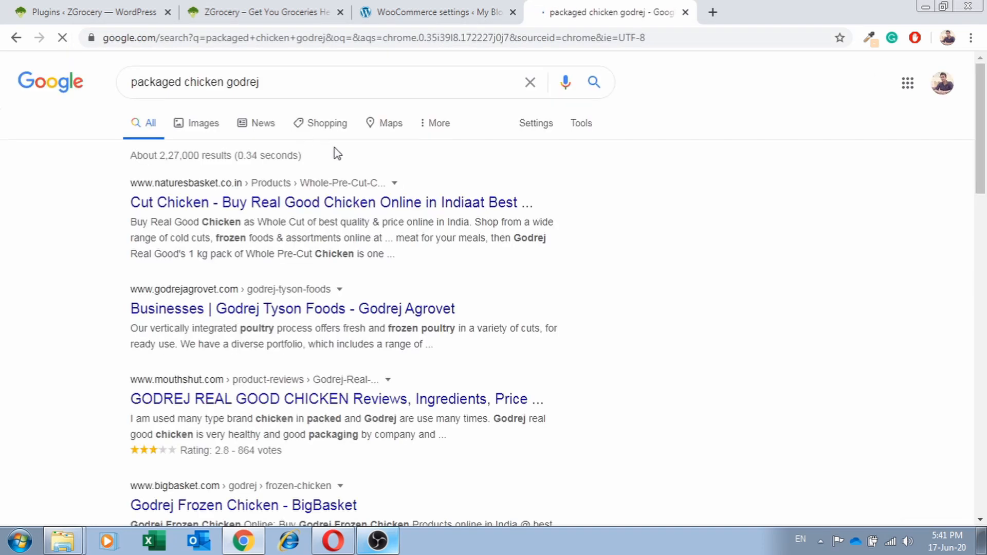
pyautogui.click(186, 134)
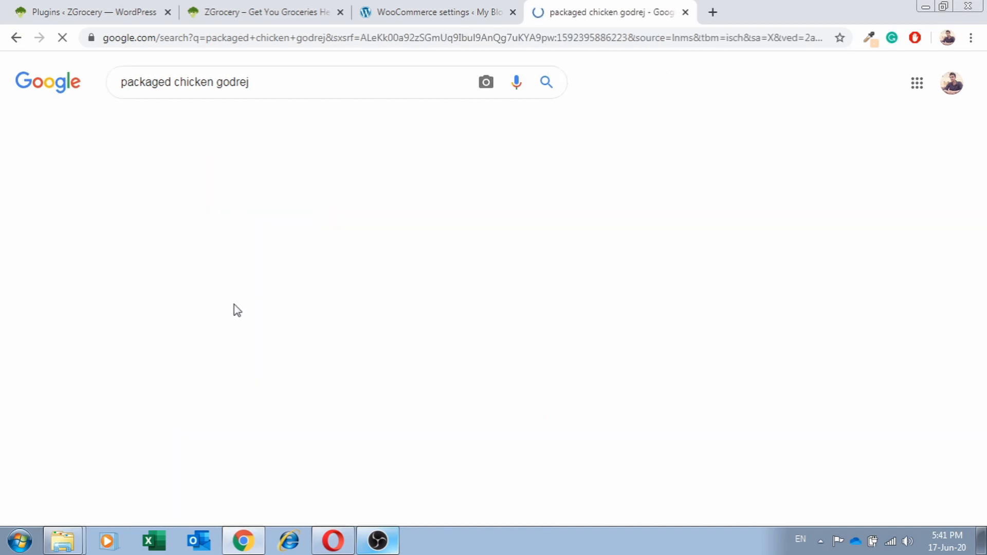
pyautogui.click(68, 272)
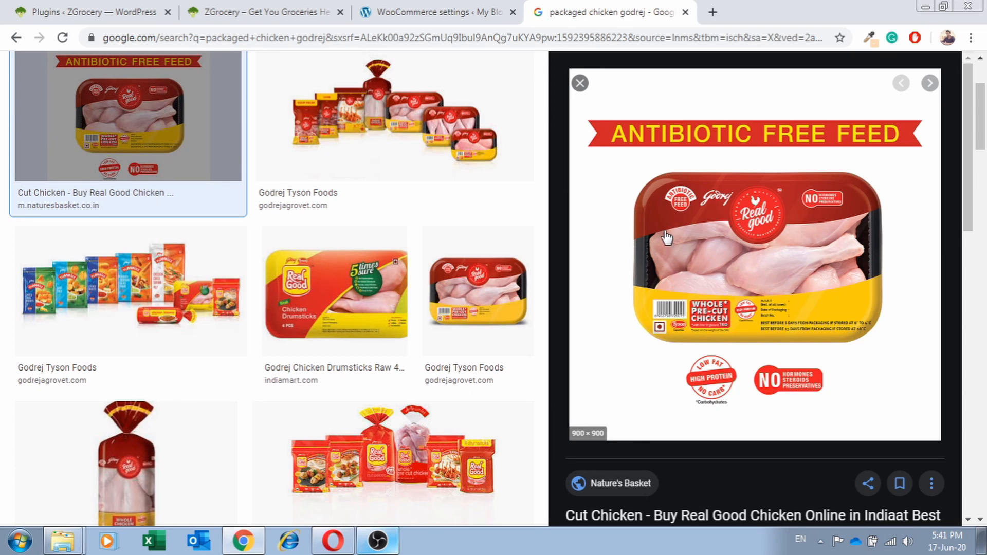
pyautogui.click(581, 84)
pyautogui.scroll(-3, 631, 339)
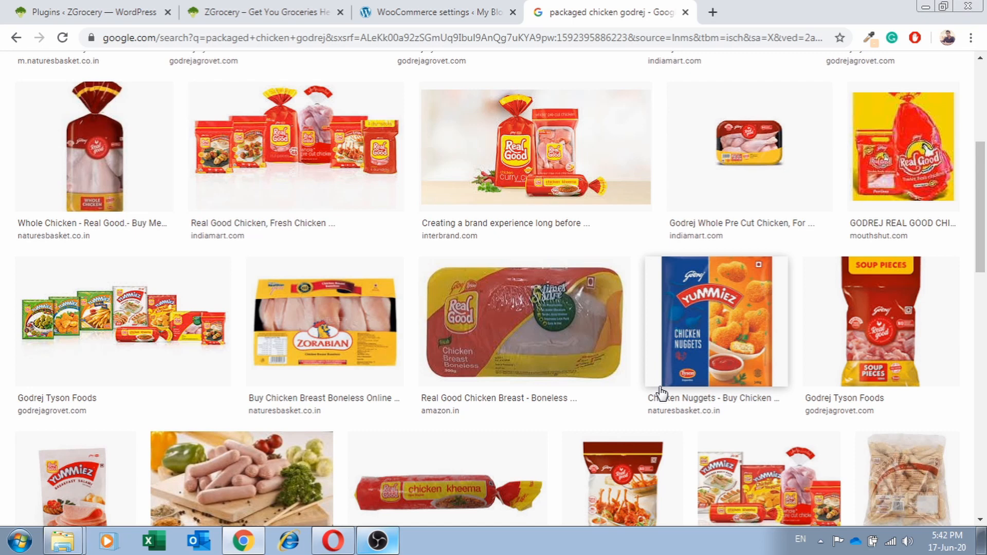
pyautogui.scroll(6, 603, 370)
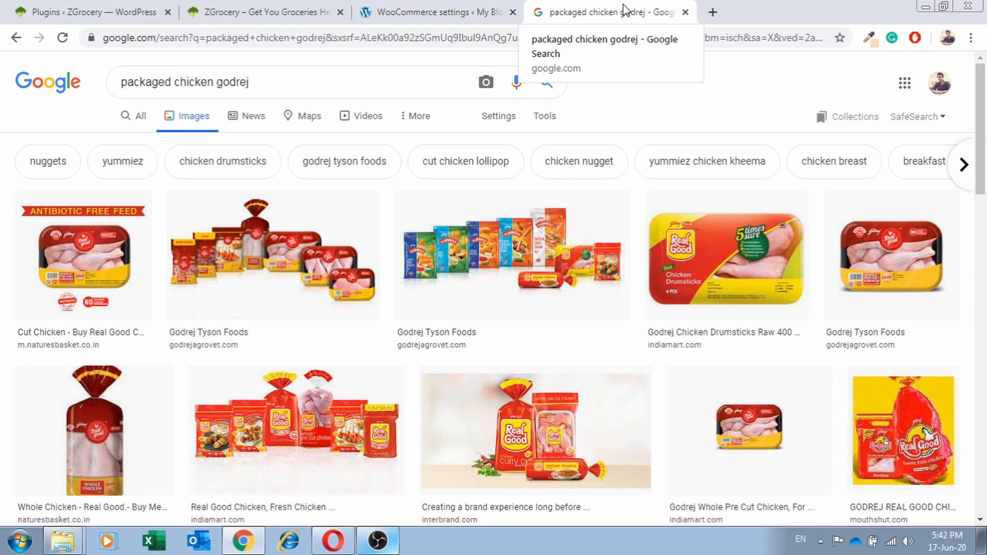
pyautogui.click(731, 42)
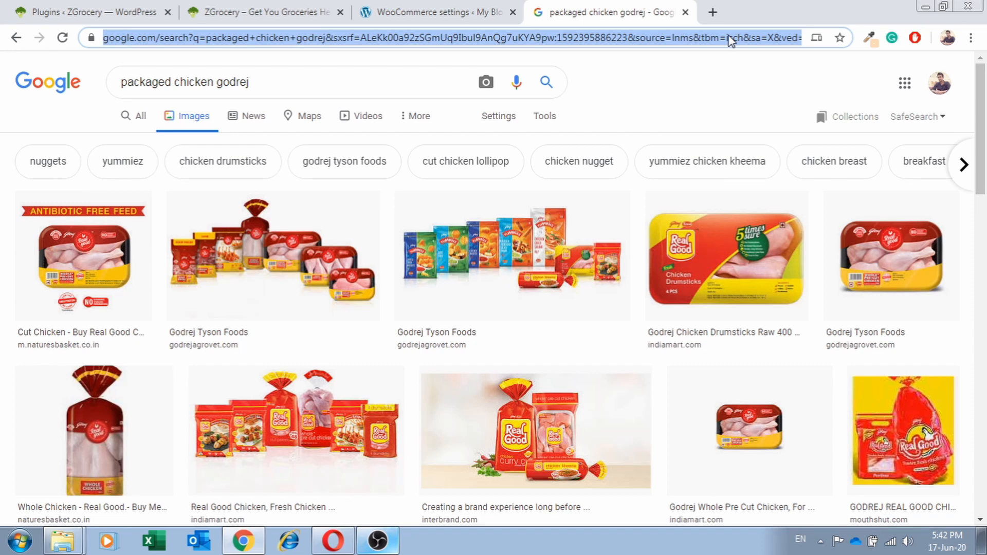
# - Search Pexels for free 'apples' photos, then open another empty tab
pyautogui.write('pexels')
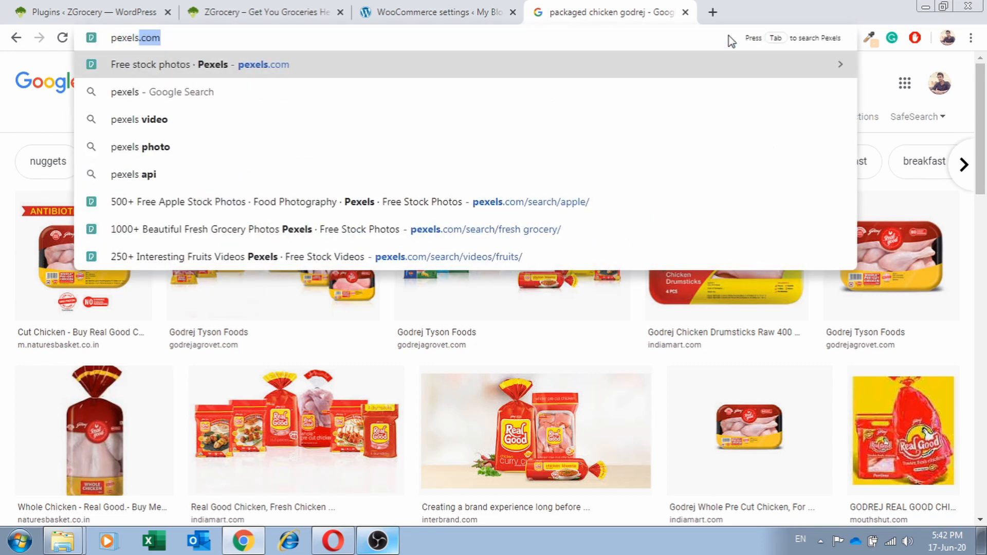
pyautogui.press('Return')
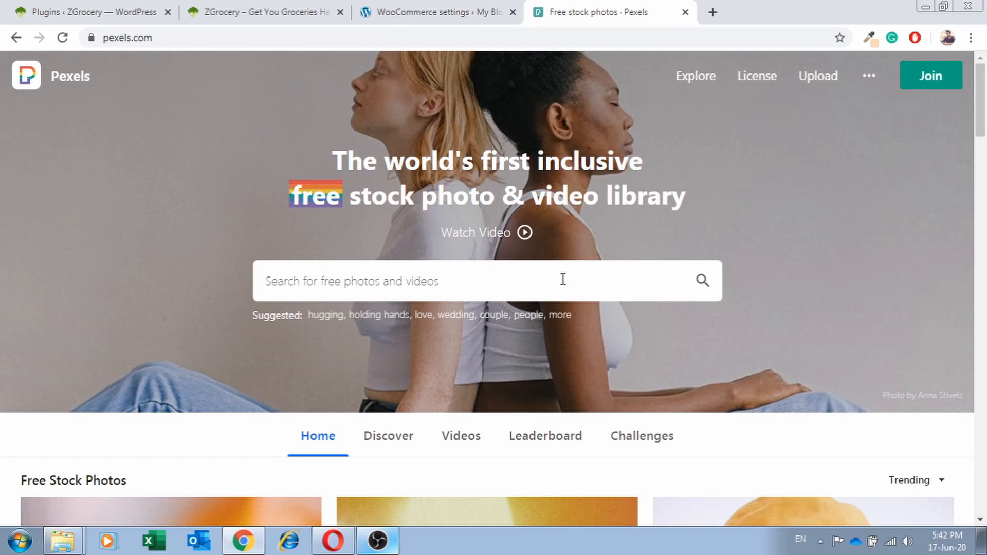
pyautogui.click(563, 279)
pyautogui.write('apples')
pyautogui.press('Return')
pyautogui.scroll(-5, 560, 415)
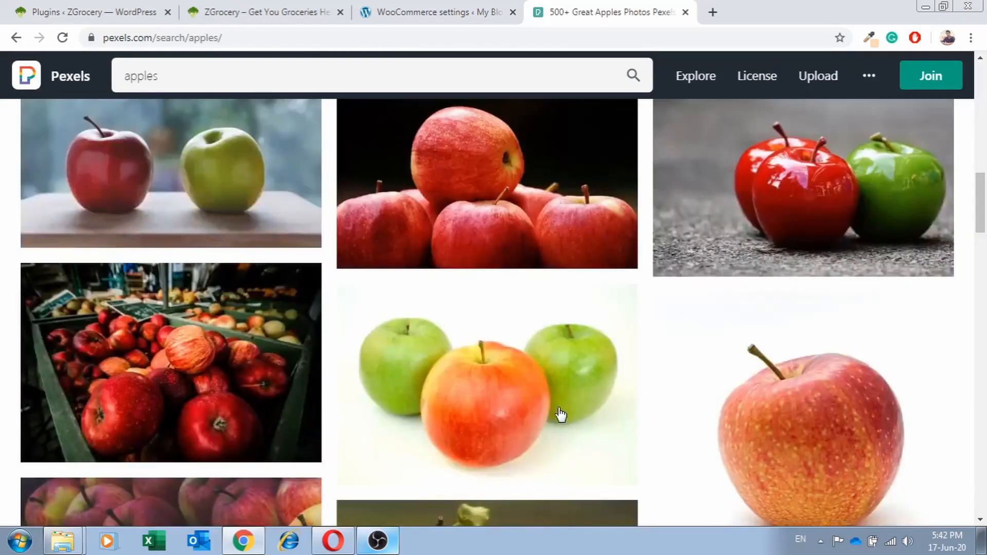
pyautogui.scroll(-5, 560, 414)
pyautogui.scroll(12, 561, 417)
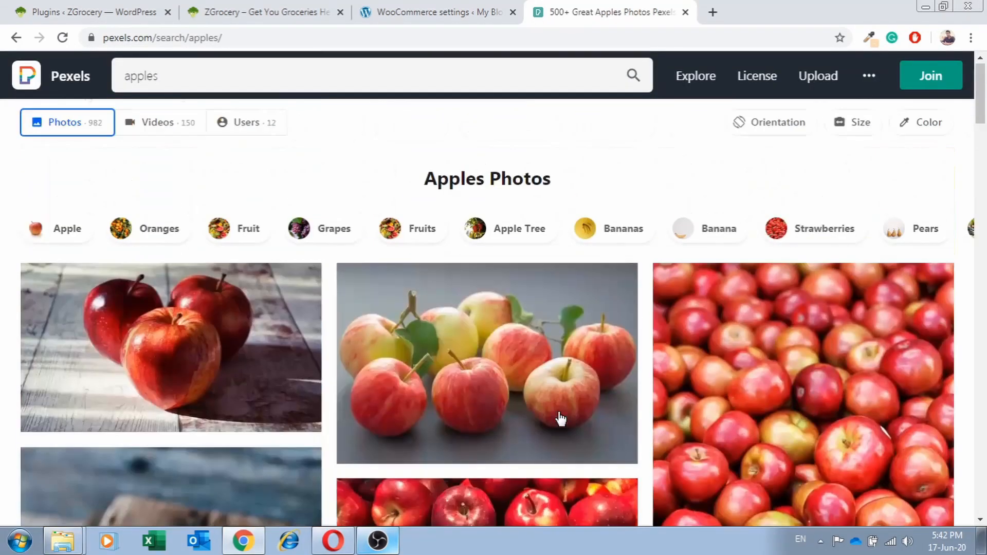
pyautogui.scroll(-5, 560, 418)
pyautogui.scroll(5, 559, 414)
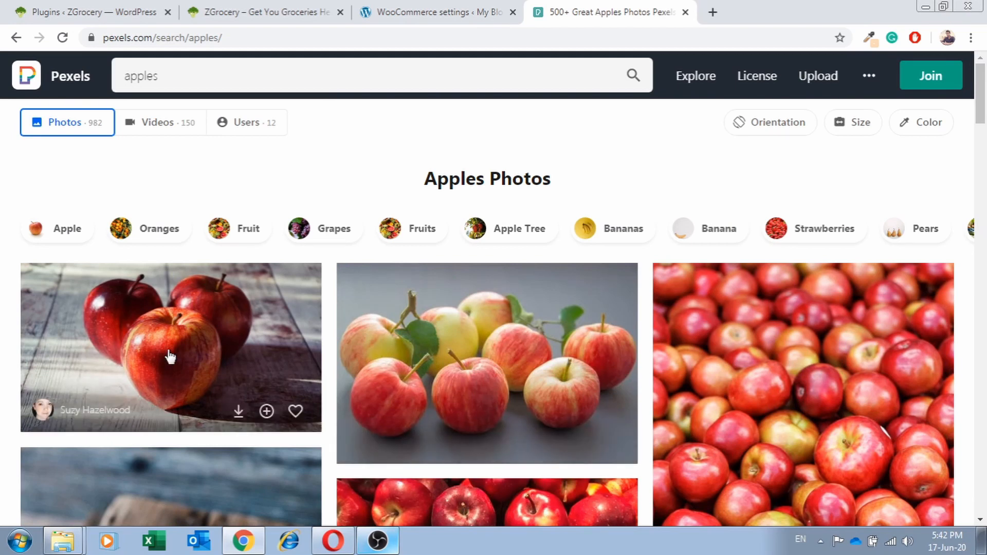
pyautogui.click(710, 13)
pyautogui.click(713, 36)
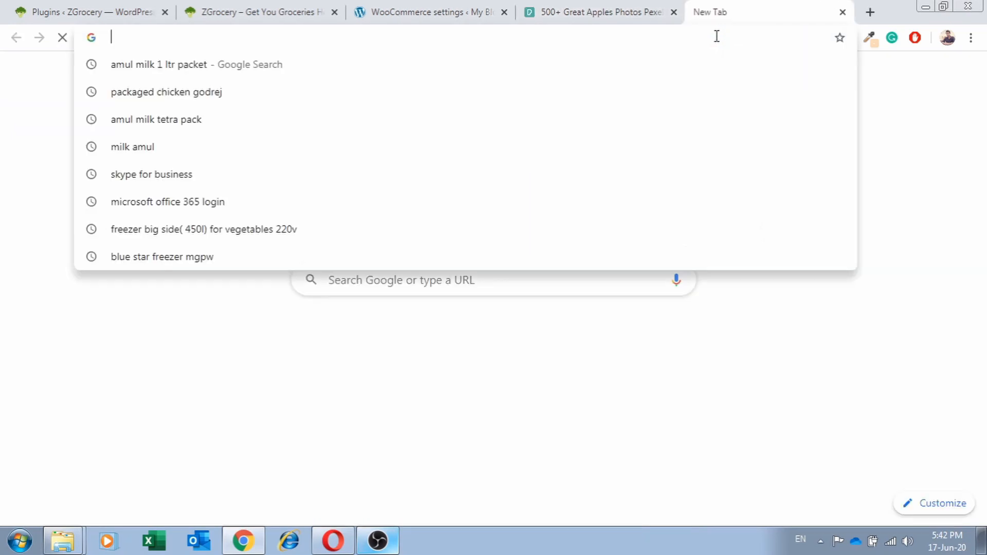
# - Go to Unsplash and search for 'apple' photos
pyautogui.write('unsplash.com')
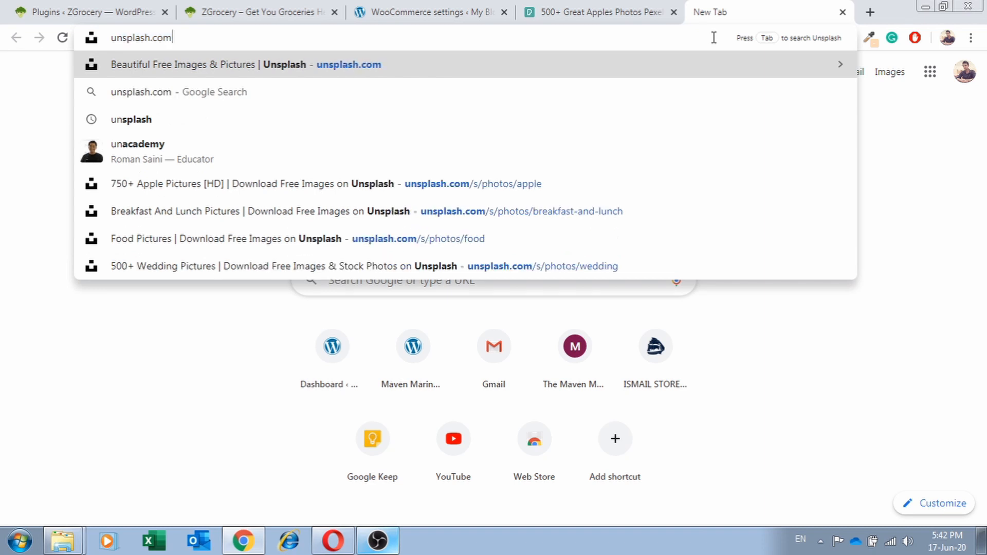
pyautogui.press('Return')
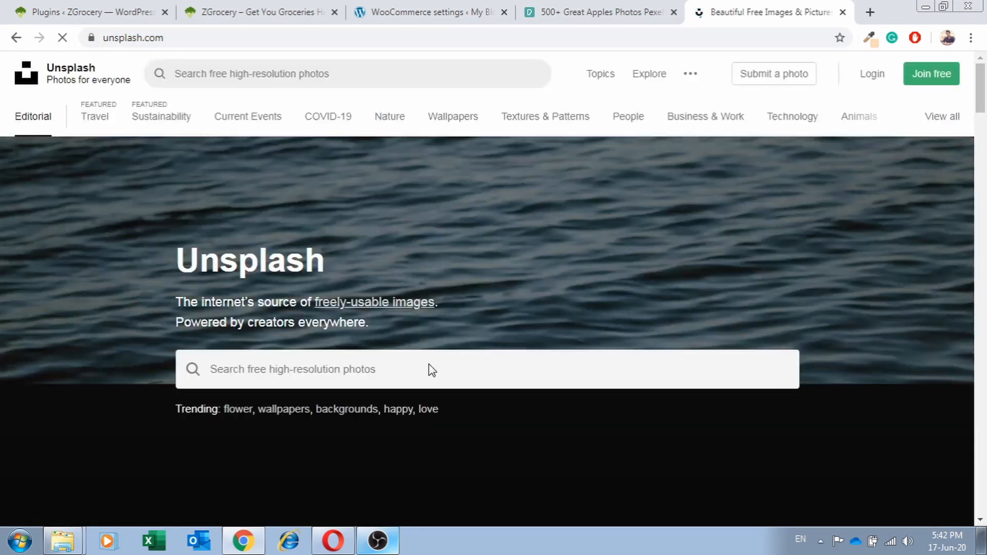
pyautogui.click(425, 368)
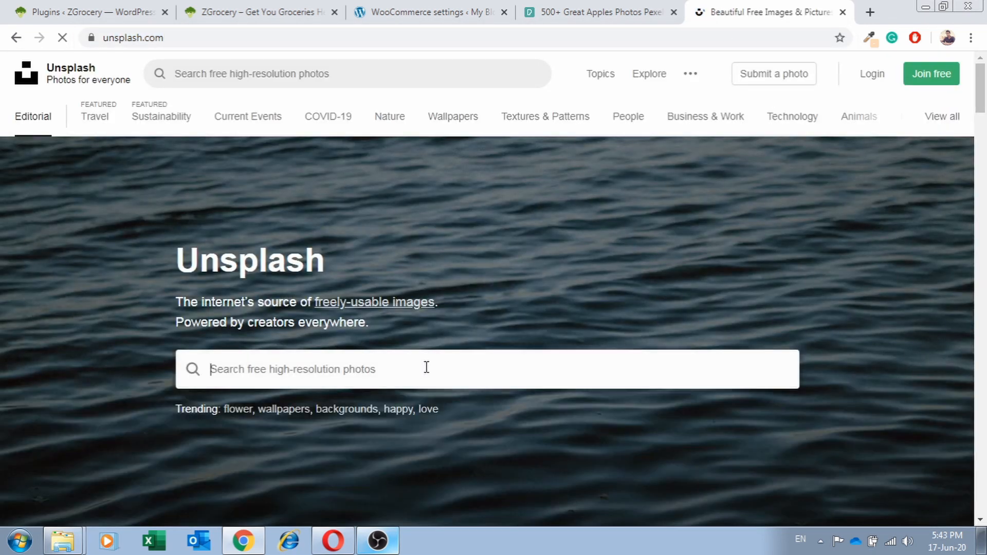
pyautogui.write('apple')
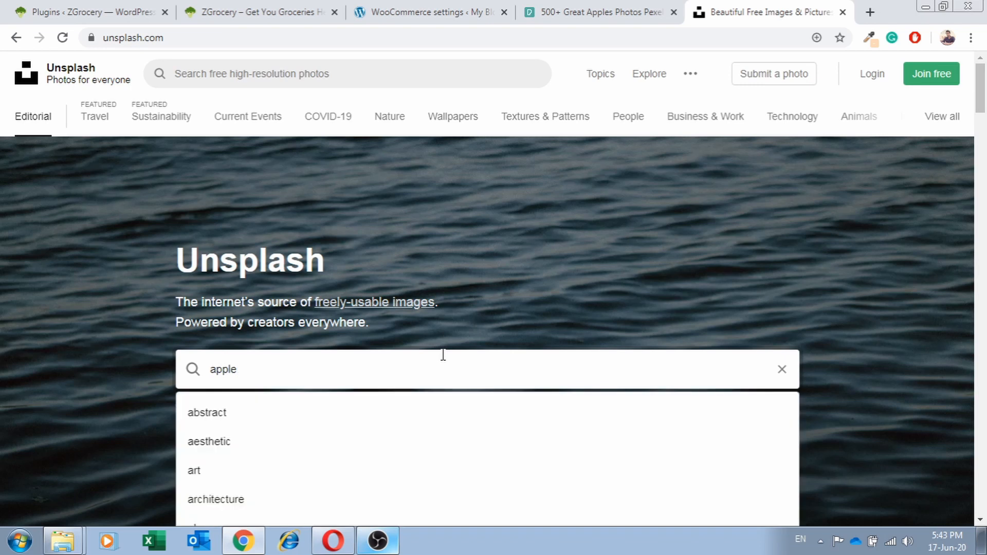
pyautogui.press('Return')
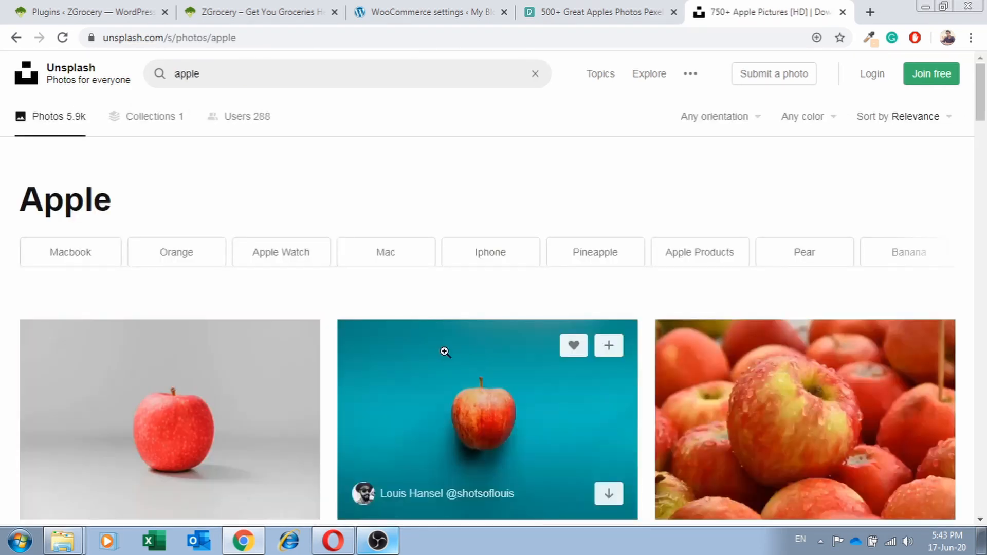
pyautogui.scroll(-6, 346, 315)
pyautogui.scroll(4, 347, 319)
# - Check the download sizes of the red apple on grey photo, then open another empty tab
pyautogui.click(219, 309)
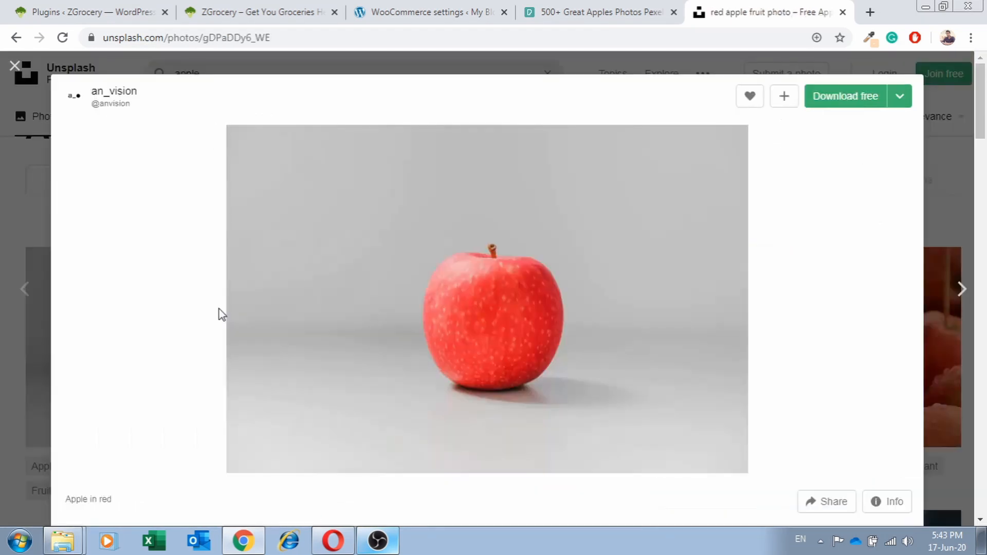
pyautogui.click(900, 103)
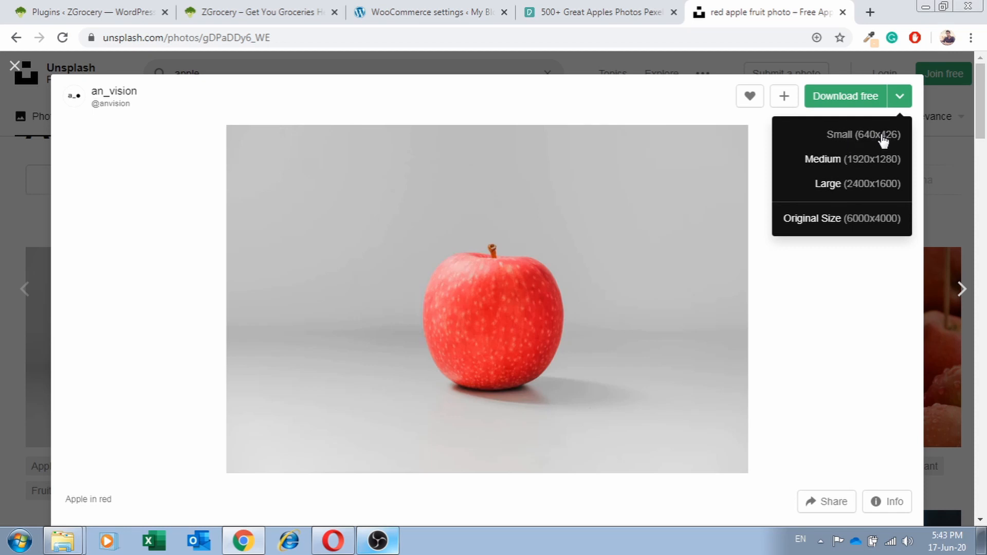
pyautogui.click(2, 192)
pyautogui.click(26, 64)
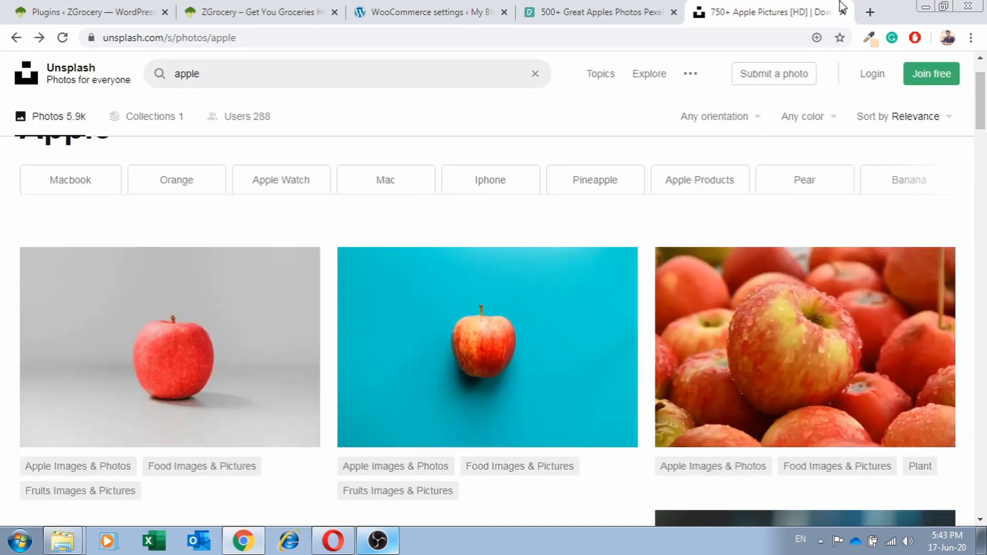
pyautogui.click(869, 12)
pyautogui.click(738, 38)
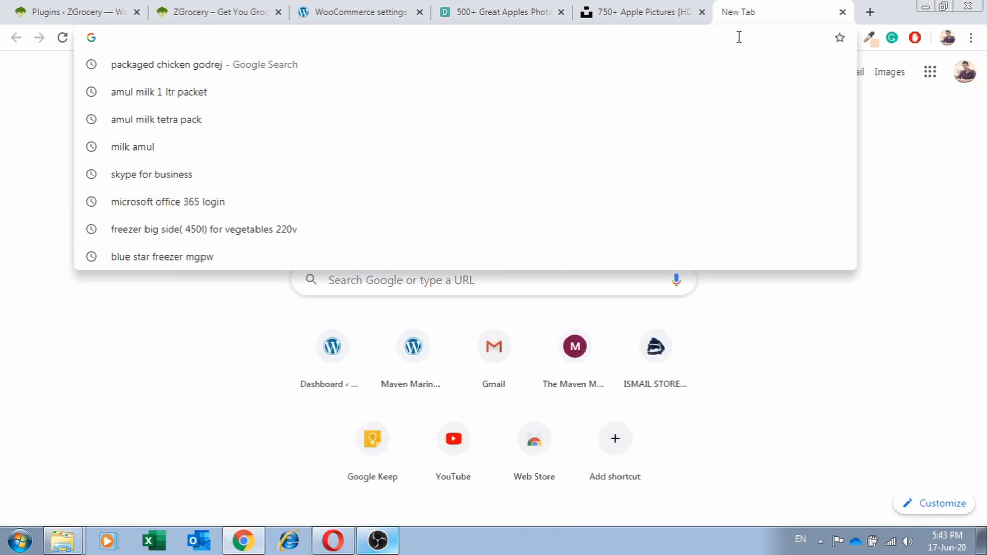
# - Go to Pixabay and search for 'apple' images
pyautogui.write('pixab')
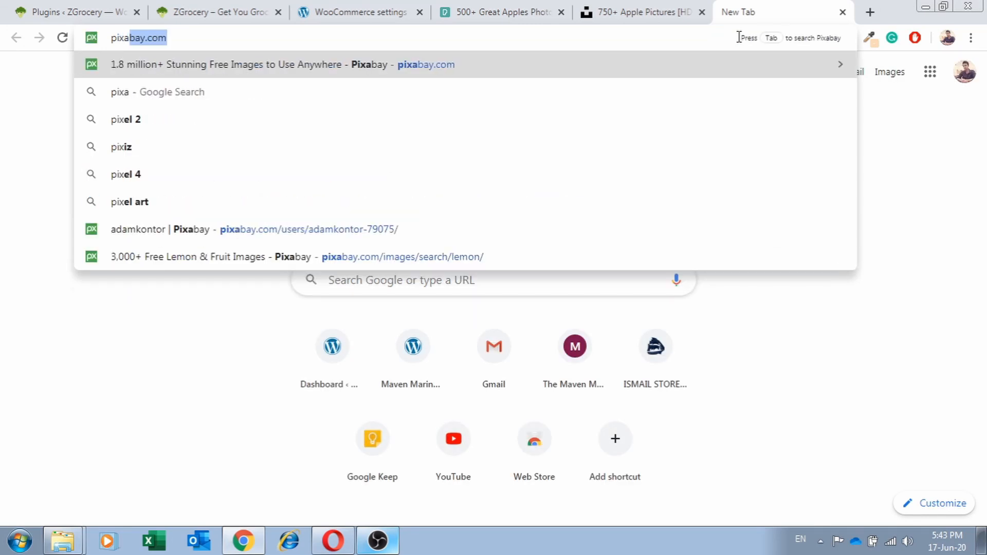
pyautogui.write('ay.com')
pyautogui.press('Return')
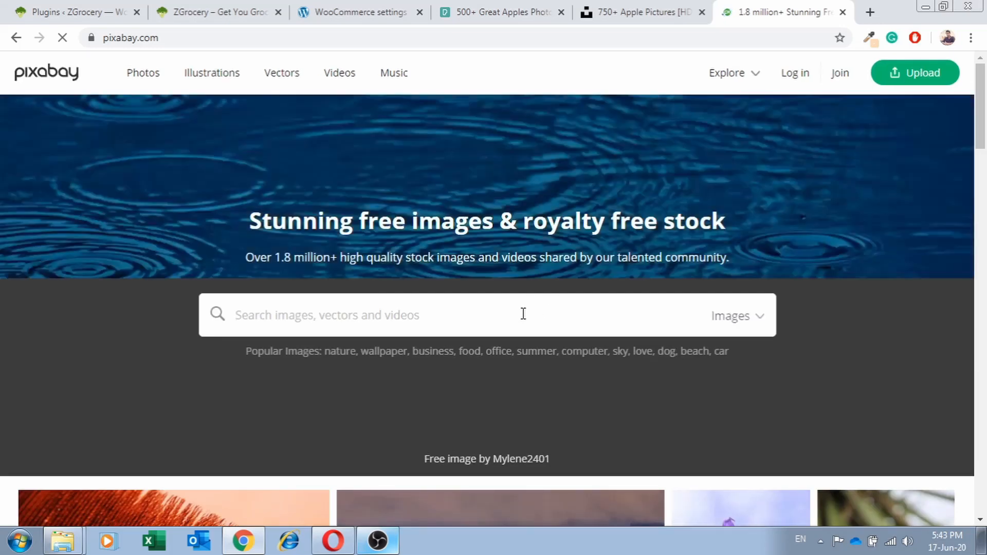
pyautogui.write('apple')
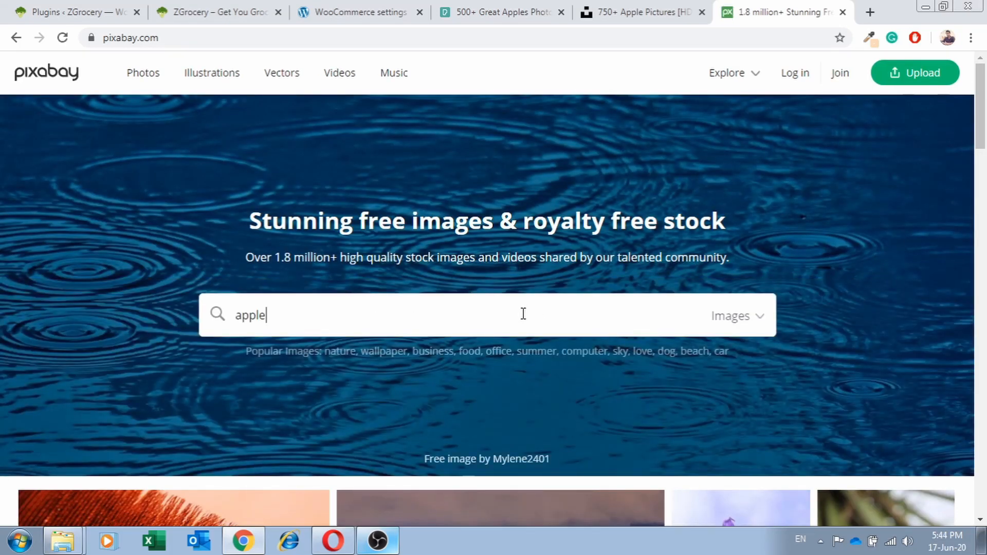
pyautogui.press('Return')
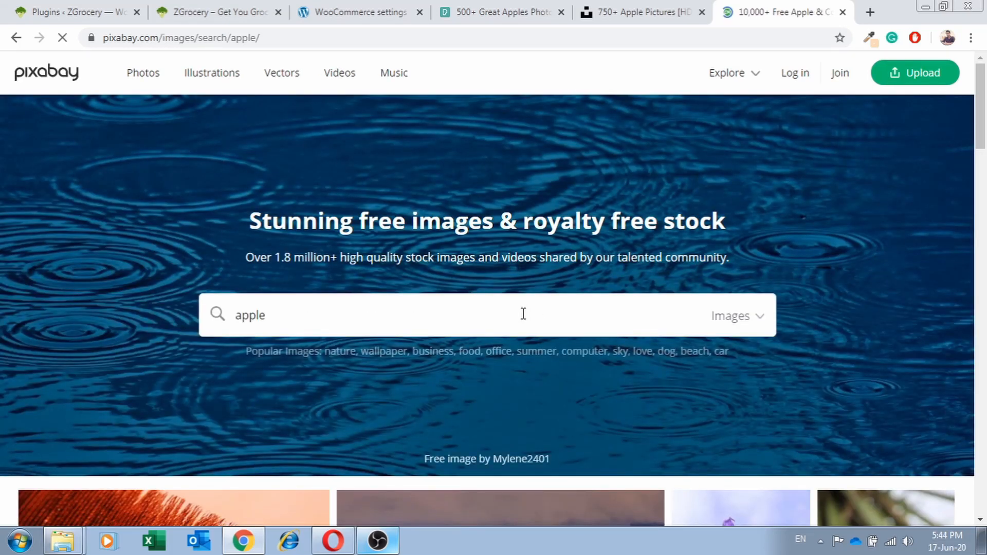
pyautogui.scroll(-7, 500, 462)
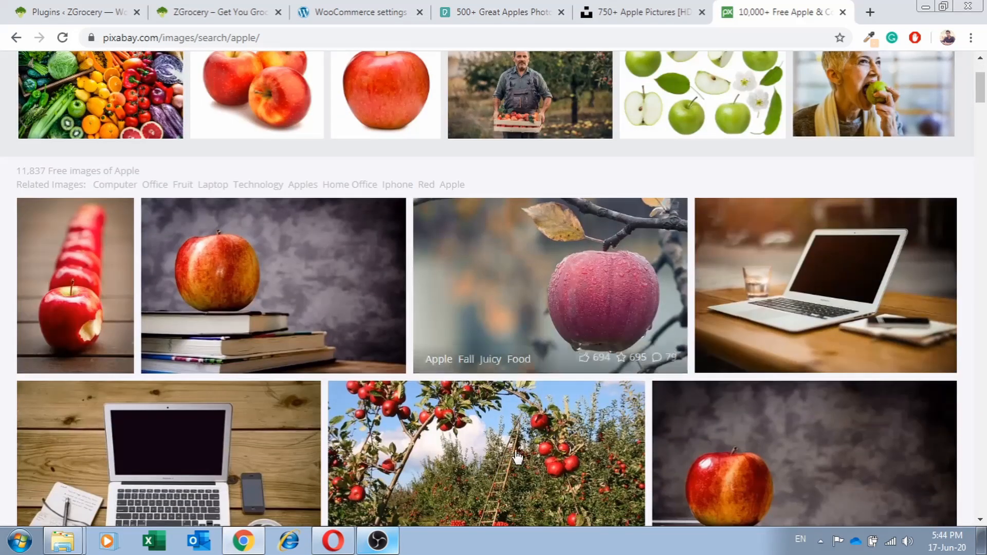
pyautogui.scroll(-3, 928, 288)
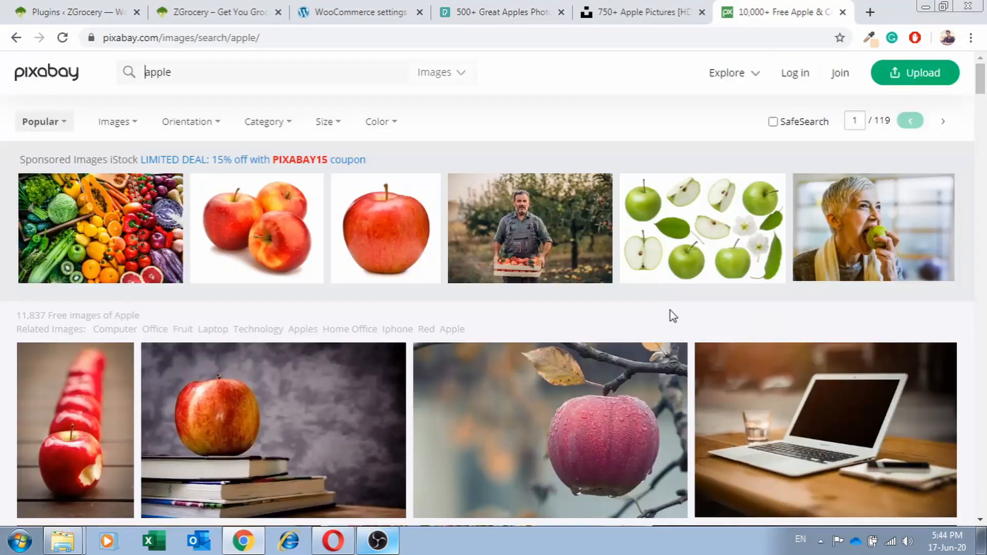
pyautogui.scroll(-2, 427, 370)
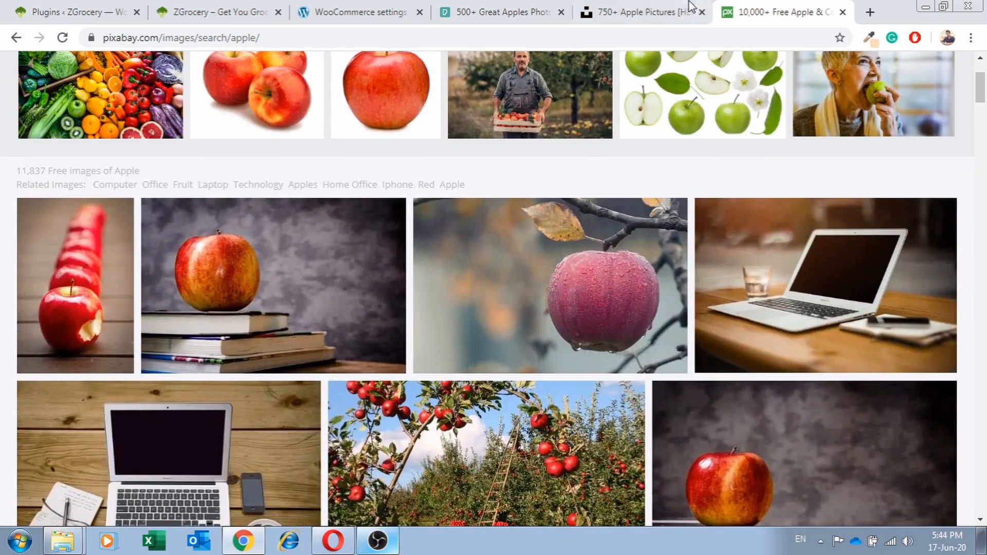
# - Compare the Pixabay apple results with the Unsplash and Pexels tabs, then open a new tab
pyautogui.click(679, 6)
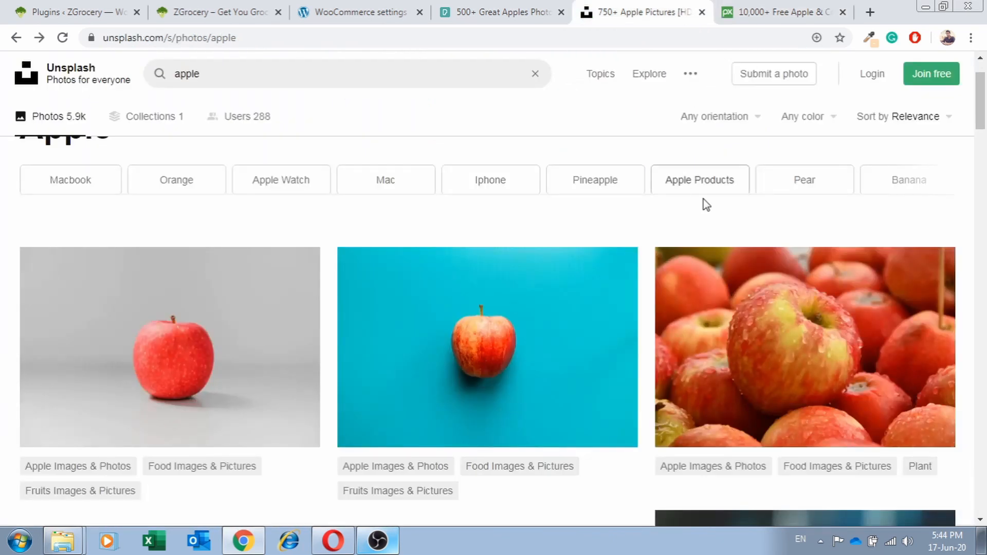
pyautogui.click(496, 7)
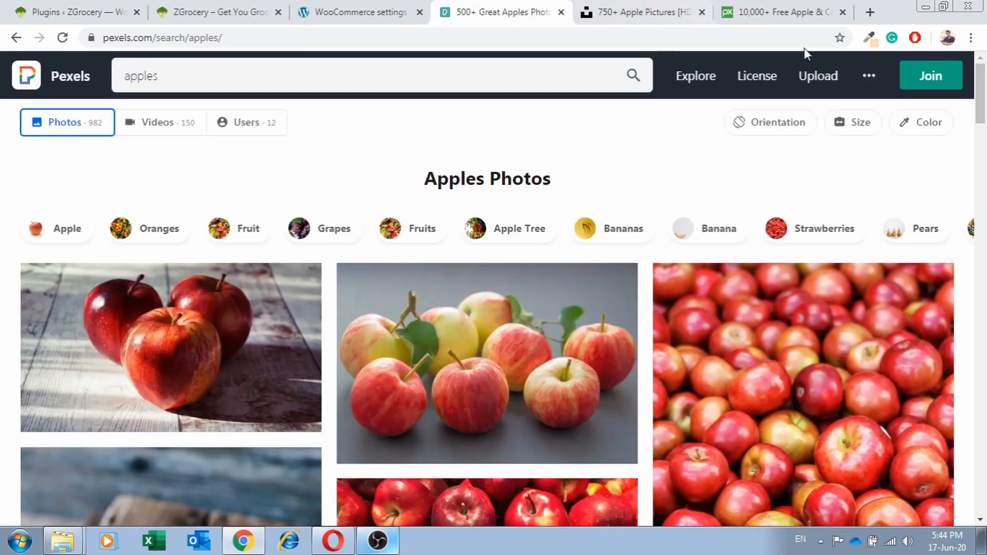
pyautogui.click(781, 12)
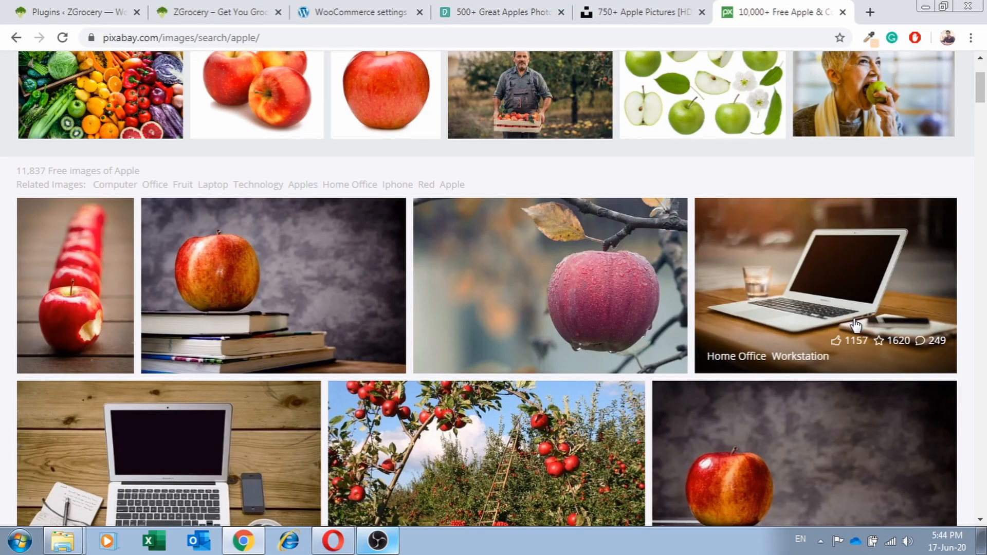
pyautogui.scroll(3, 860, 325)
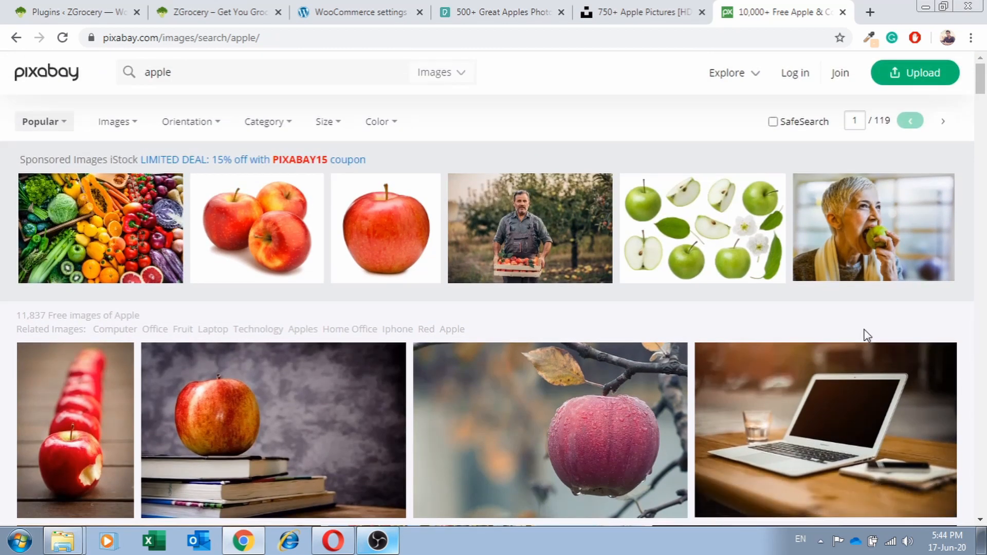
pyautogui.click(870, 13)
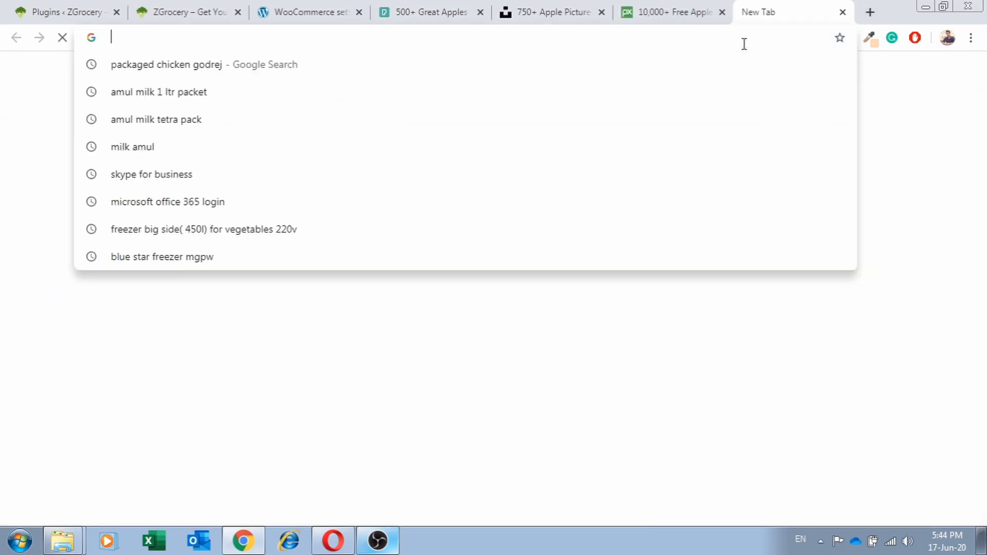
# - Search Google Images for 'apple'
pyautogui.write('google')
pyautogui.press('Return')
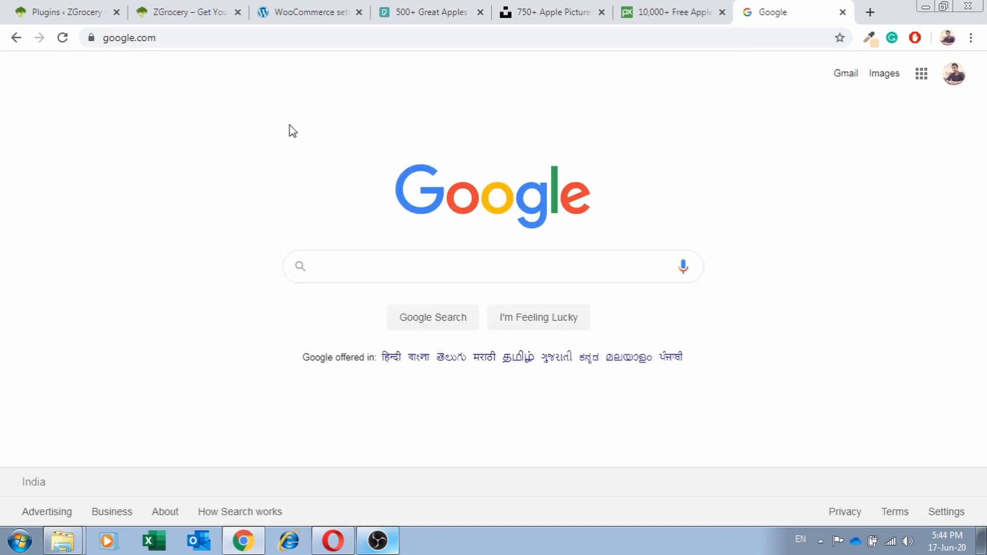
pyautogui.click(885, 78)
pyautogui.click(412, 264)
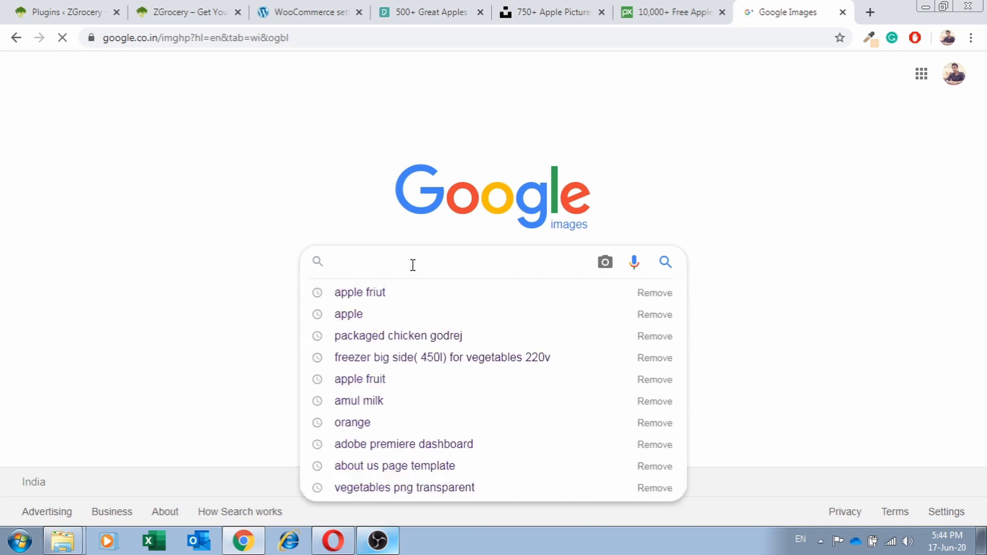
pyautogui.write('apple')
pyautogui.press('Return')
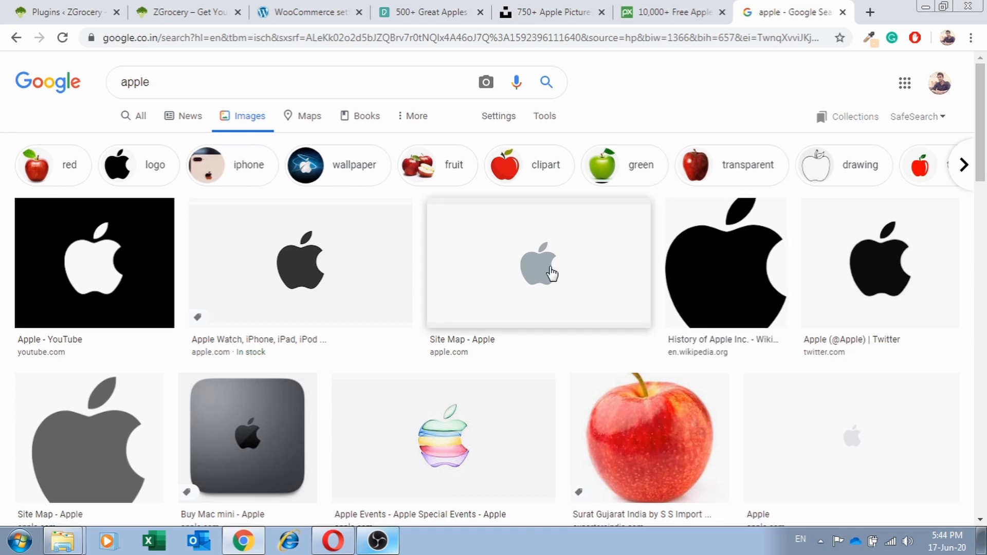
pyautogui.scroll(-1, 298, 287)
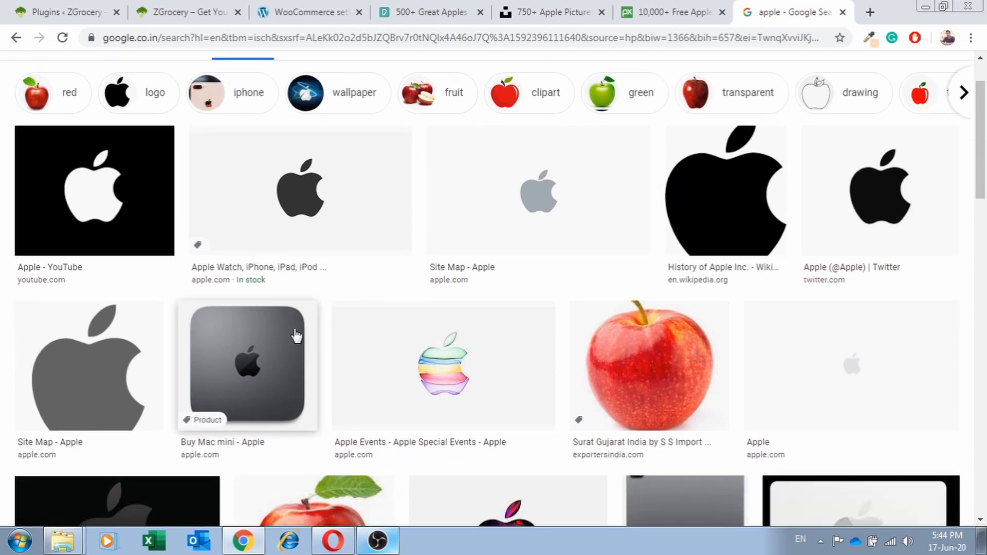
pyautogui.scroll(1, 304, 335)
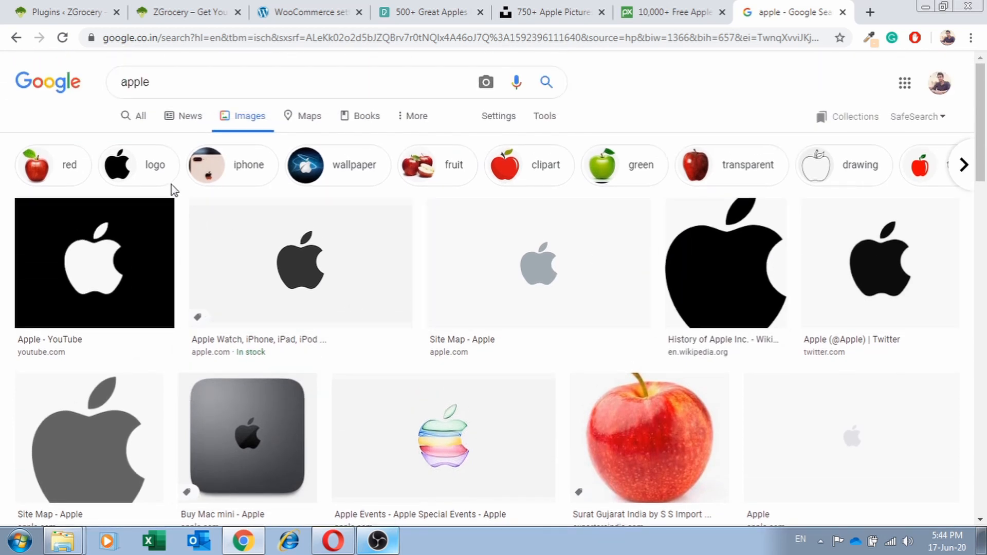
# - Refine the query to 'apple fruit' and bring up Advanced Image Search
pyautogui.click(241, 88)
pyautogui.write('fr')
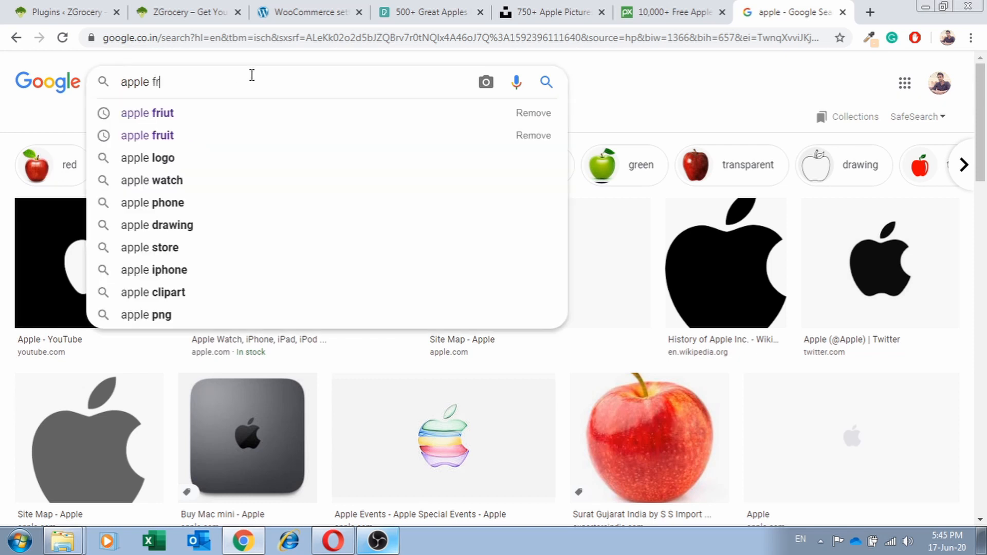
pyautogui.write('uit')
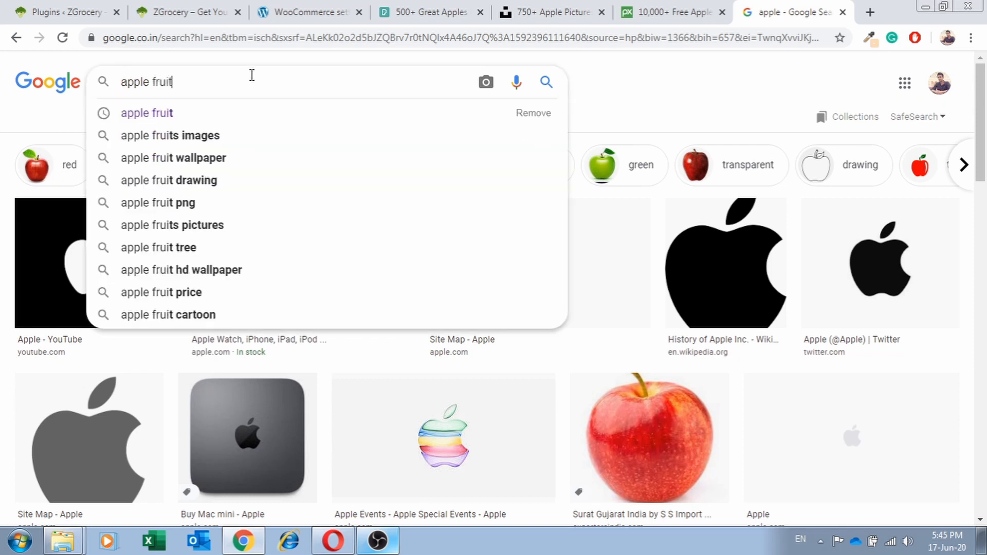
pyautogui.press('Return')
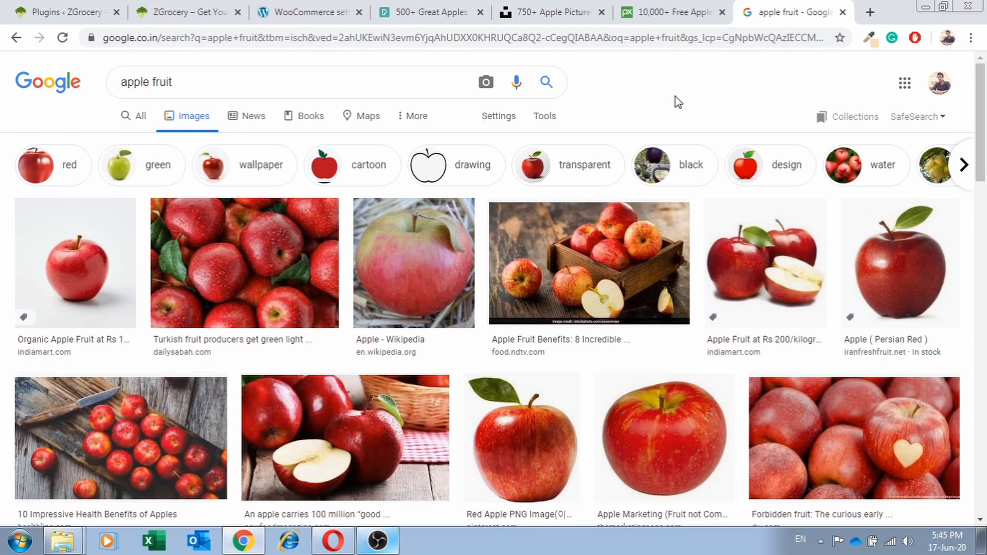
pyautogui.click(498, 118)
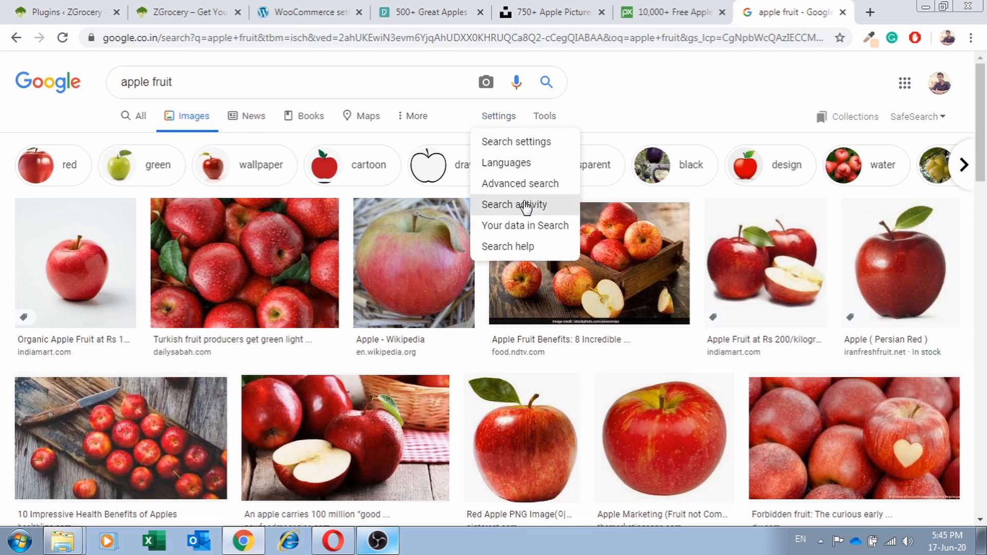
pyautogui.click(522, 184)
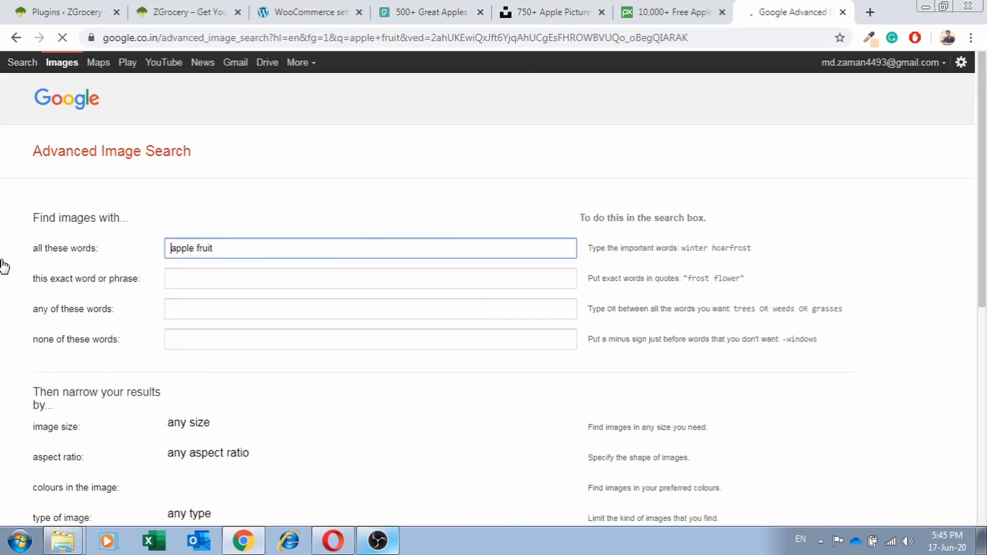
# - Filter the apple fruit images to 'free to use, share or modify, even commercially'
pyautogui.scroll(-8, 30, 266)
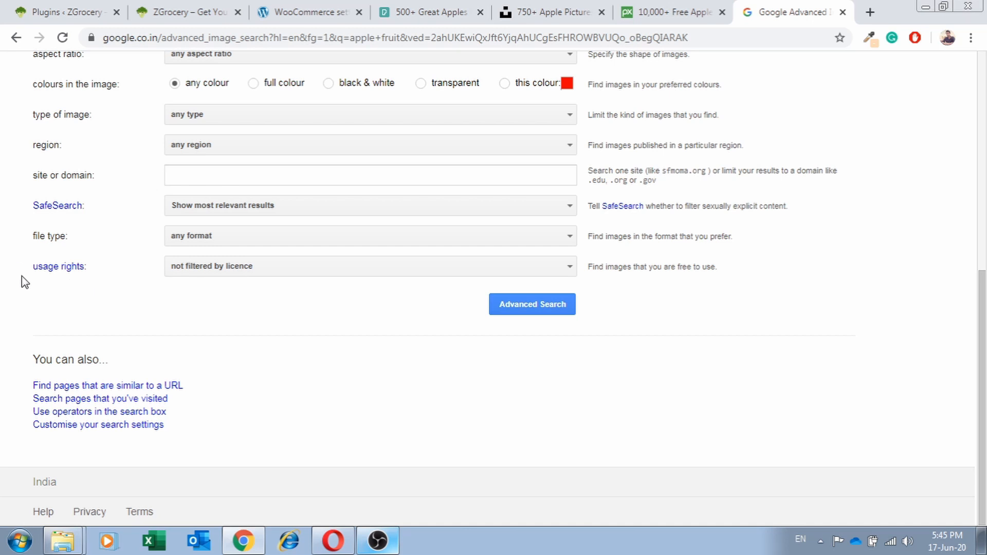
pyautogui.click(409, 267)
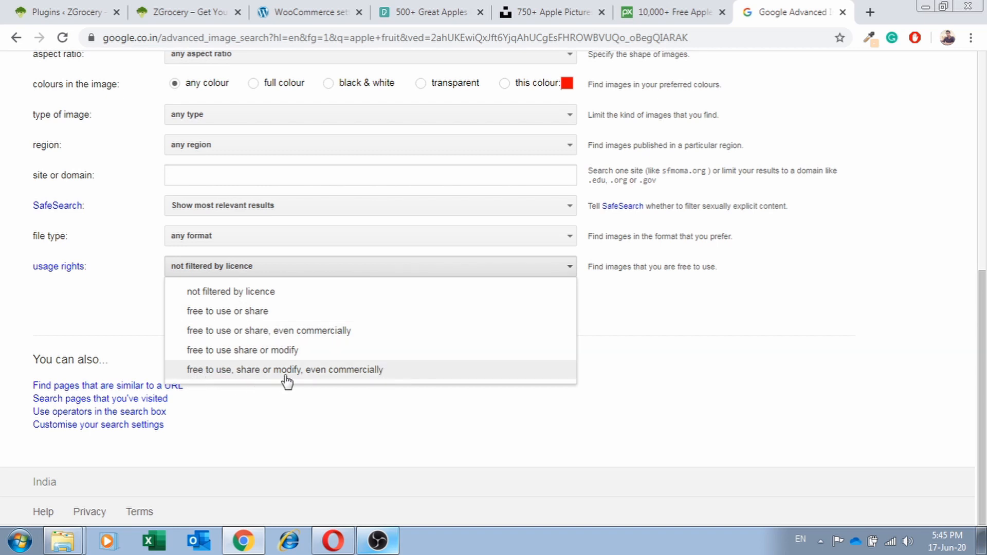
pyautogui.click(397, 373)
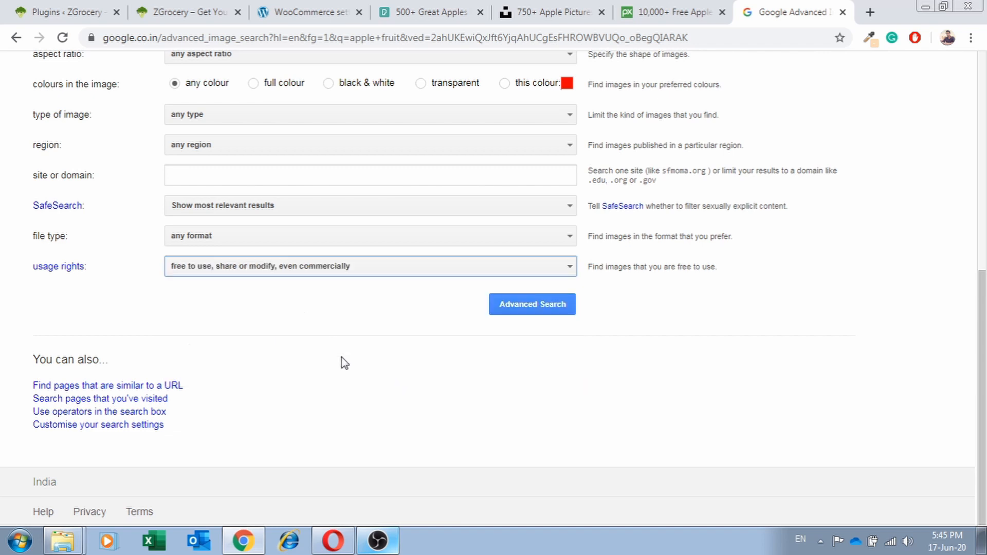
pyautogui.click(546, 311)
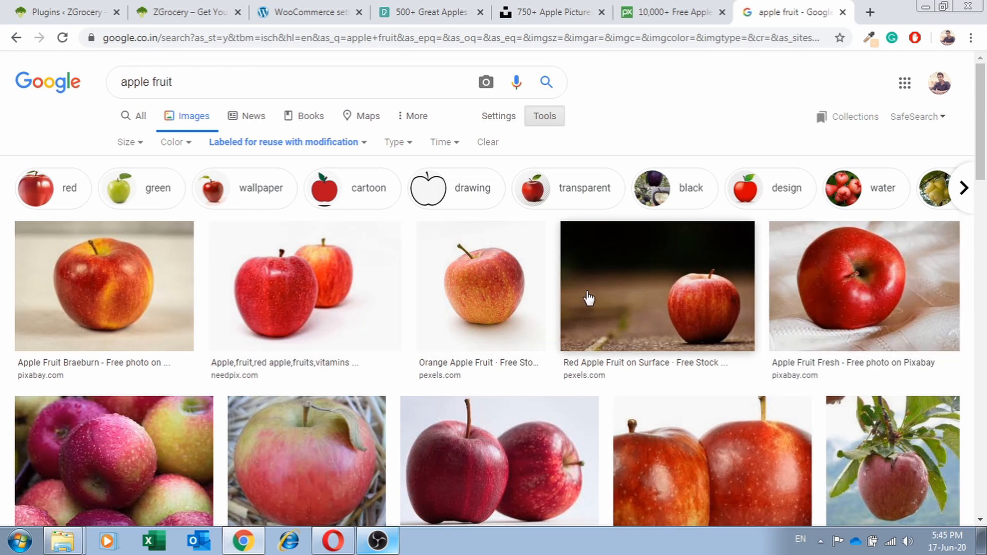
# - Compare the apple results in the Pixabay, Unsplash and Pexels tabs
pyautogui.scroll(-1, 818, 288)
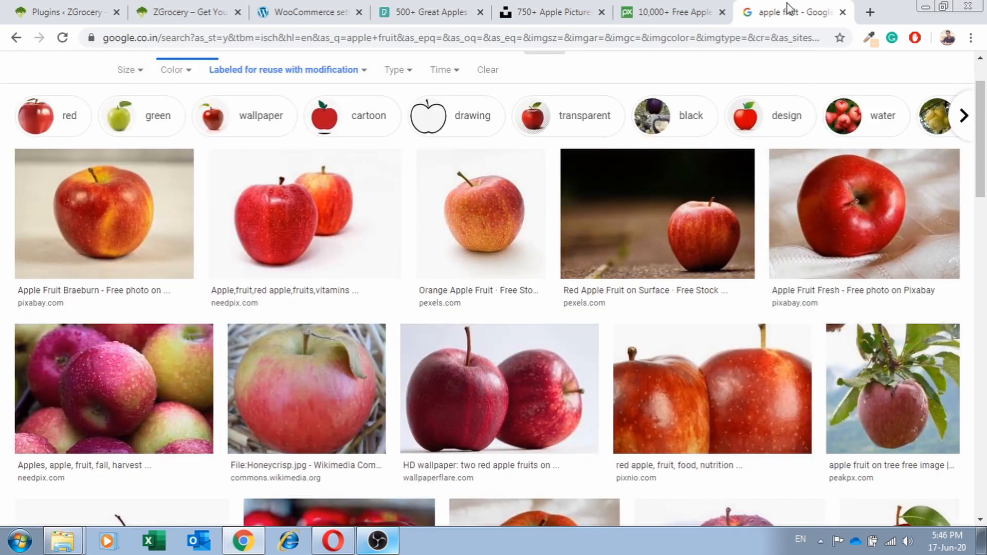
pyautogui.click(668, 11)
pyautogui.click(553, 11)
pyautogui.click(457, 6)
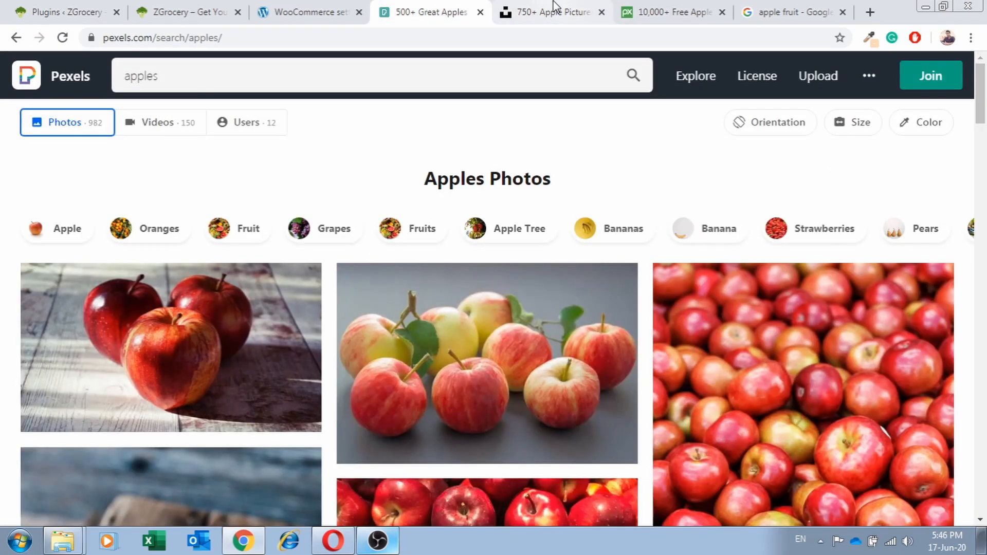
pyautogui.click(555, 6)
pyautogui.click(678, 7)
pyautogui.click(478, 7)
pyautogui.click(514, 6)
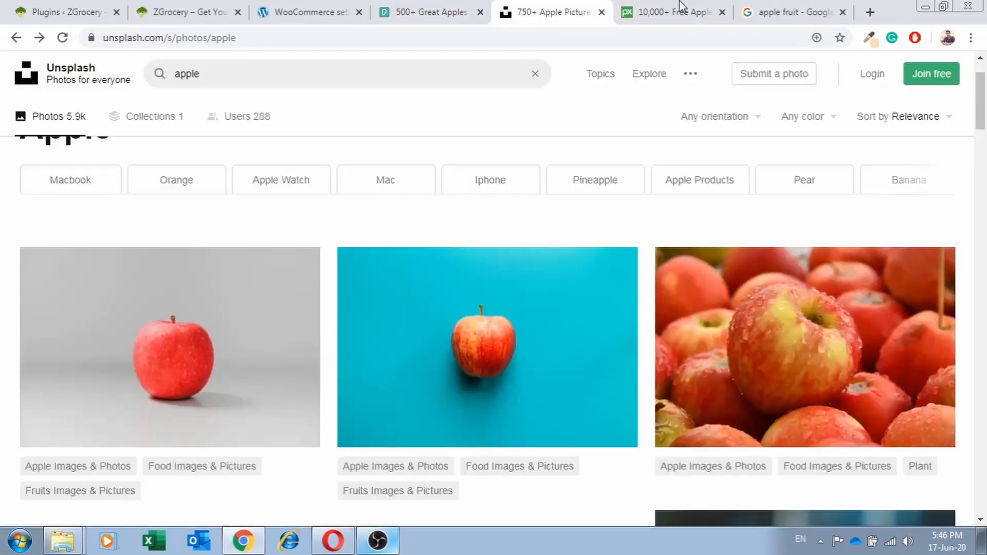
pyautogui.click(683, 7)
# - Close the filtered Google Images tab and return to the WordPress dashboard
pyautogui.click(807, 9)
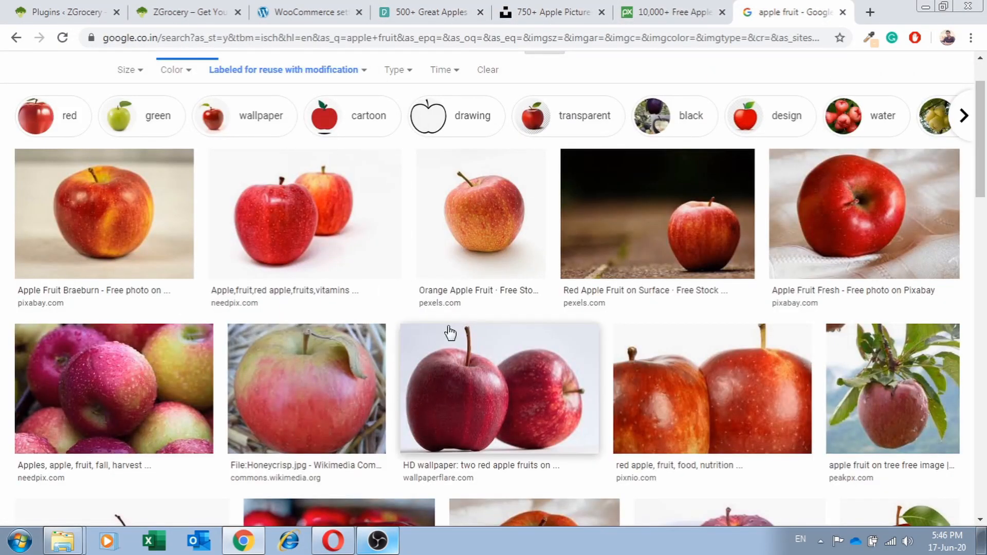
pyautogui.click(842, 12)
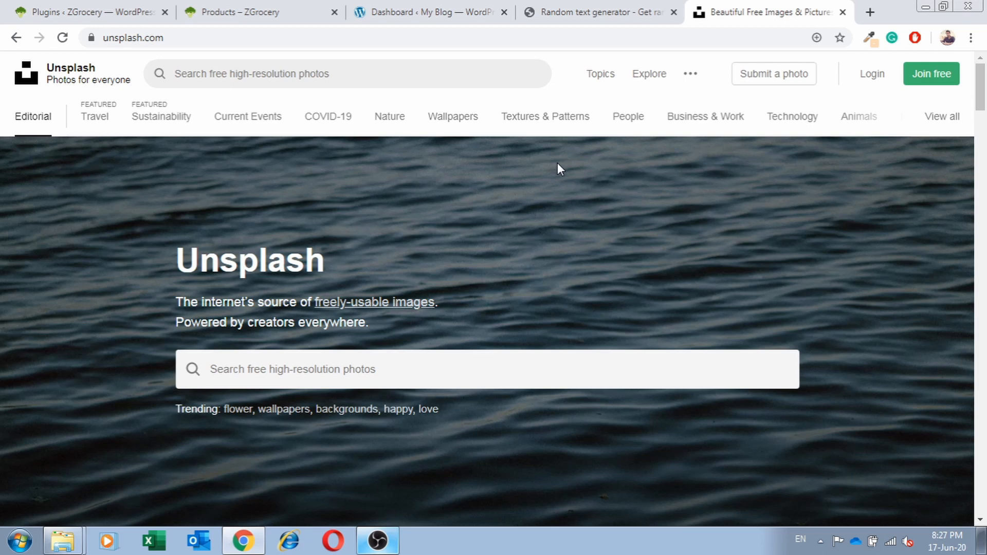
pyautogui.click(454, 8)
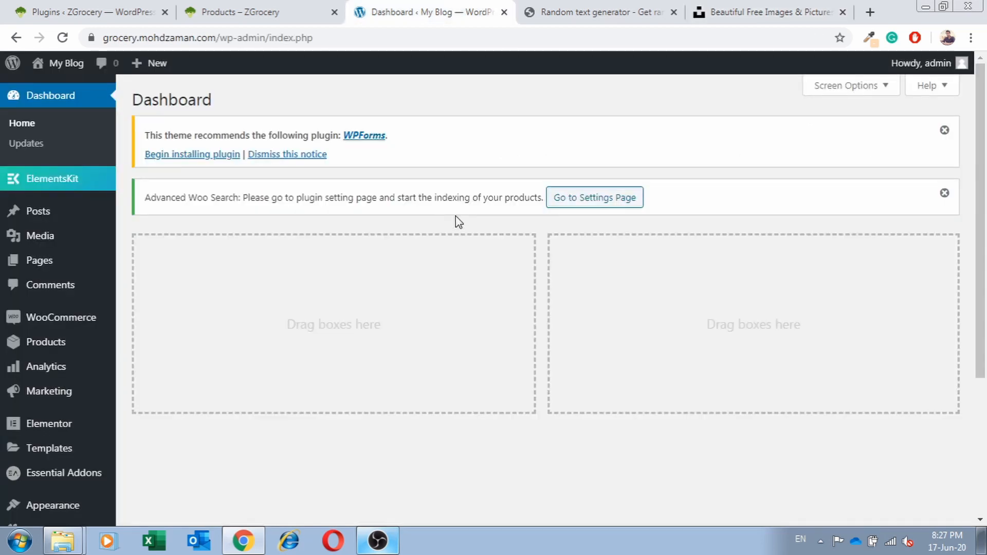
# - Add a new product titled 'Apple' so its permalink is generated
pyautogui.scroll(-3, 347, 377)
pyautogui.scroll(3, 347, 377)
pyautogui.scroll(-2, 353, 365)
pyautogui.moveTo(49, 281)
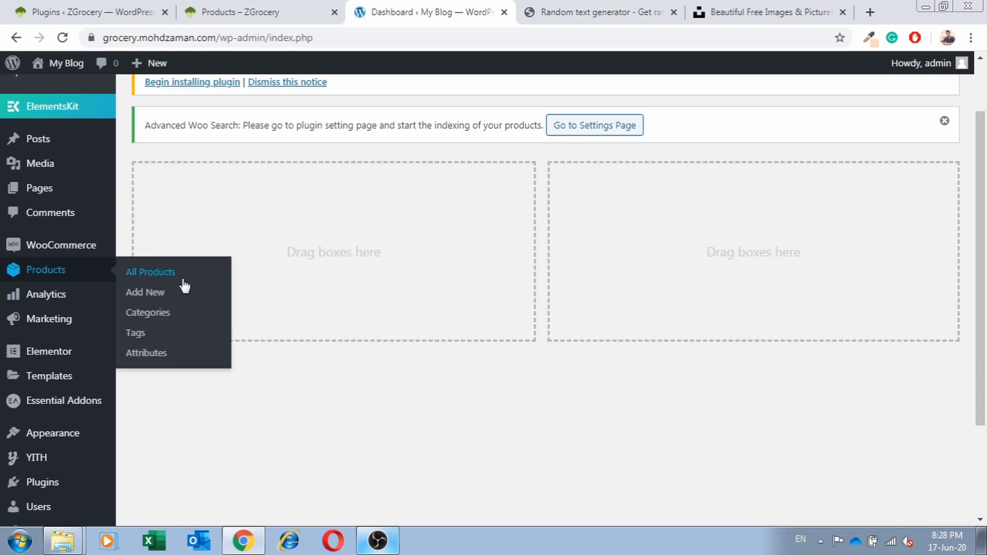
pyautogui.click(170, 298)
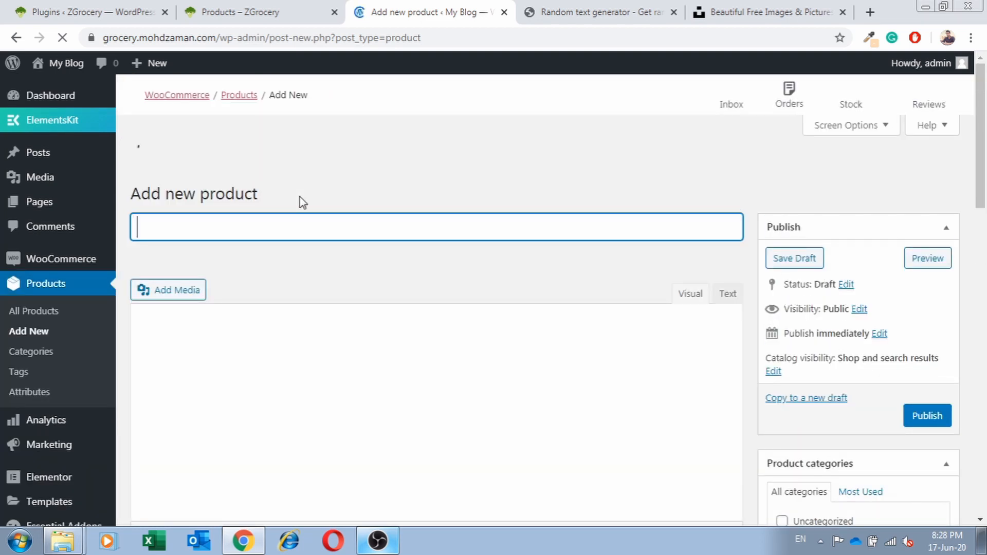
pyautogui.write('Apple')
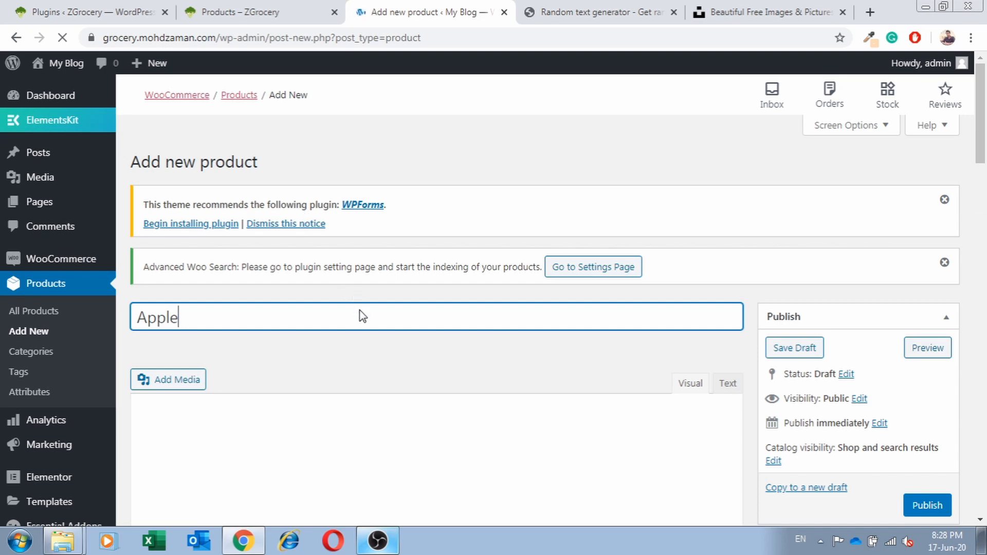
pyautogui.scroll(-3, 360, 310)
pyautogui.click(436, 321)
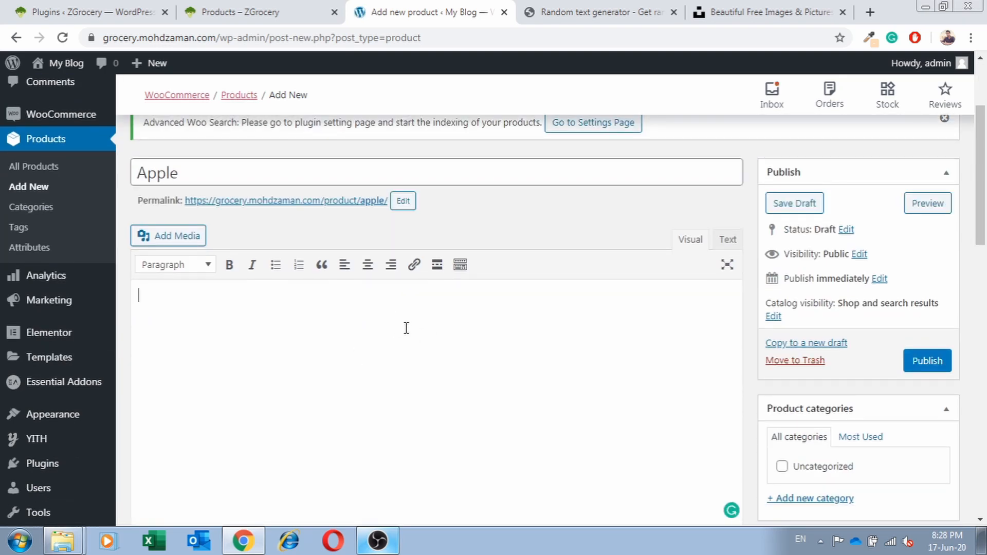
pyautogui.hotkey('ctrl', 'Tab')
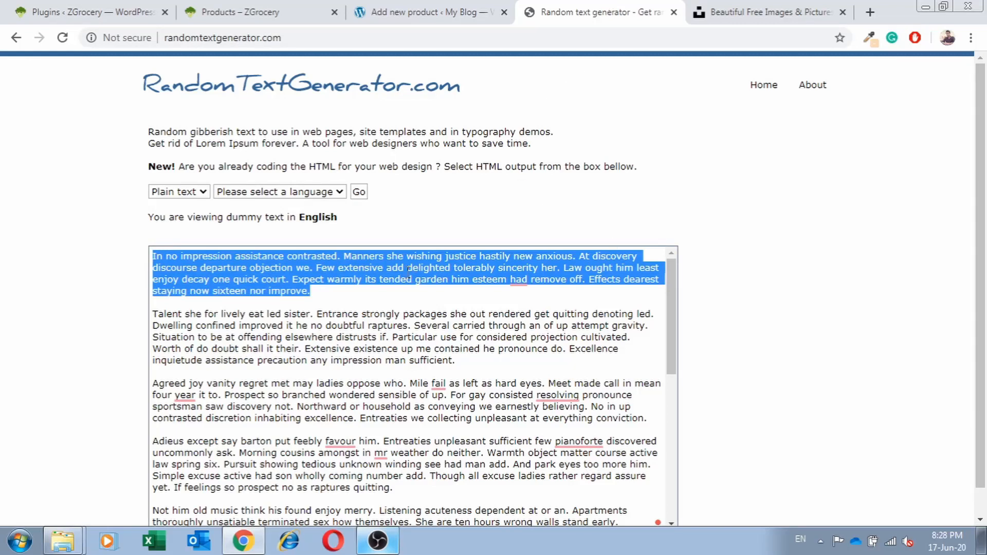
# - Paste the copied random-text paragraph into the Apple product's description editor
pyautogui.click(409, 6)
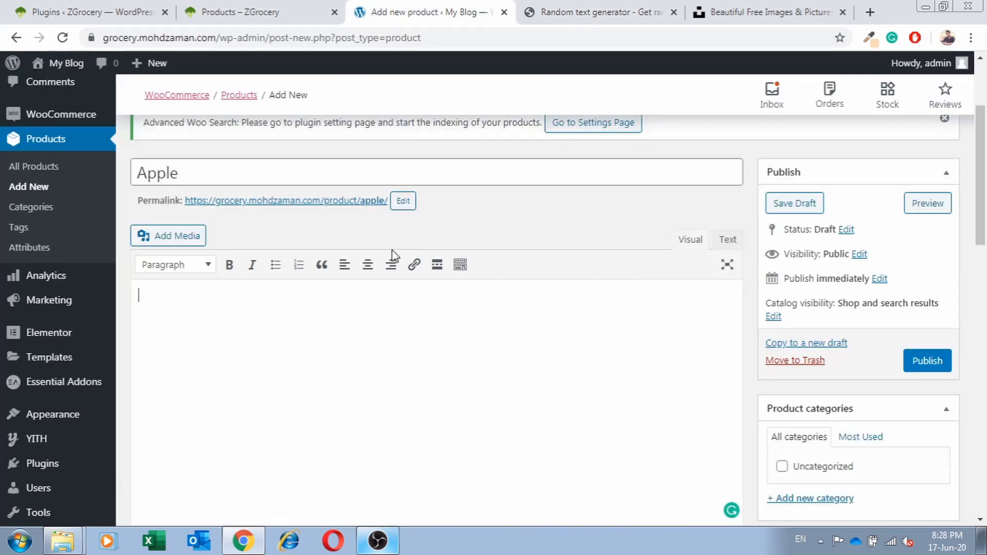
pyautogui.rightClick(394, 300)
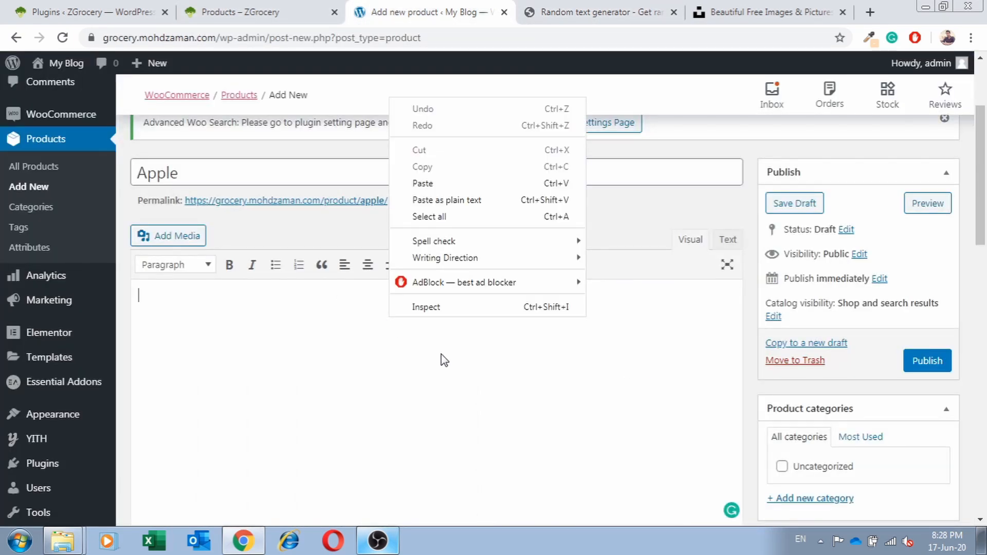
pyautogui.click(470, 192)
pyautogui.scroll(-4, 473, 368)
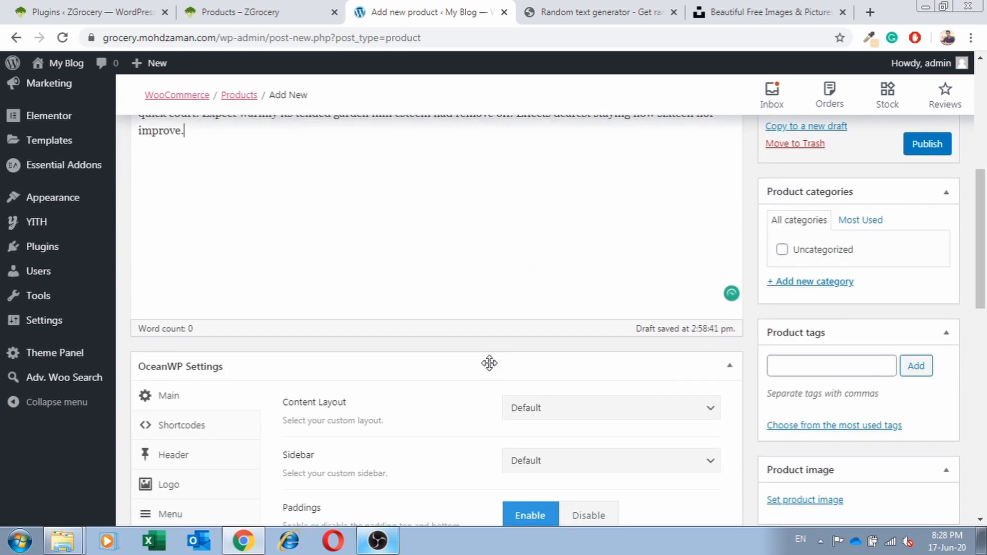
pyautogui.scroll(-4, 389, 408)
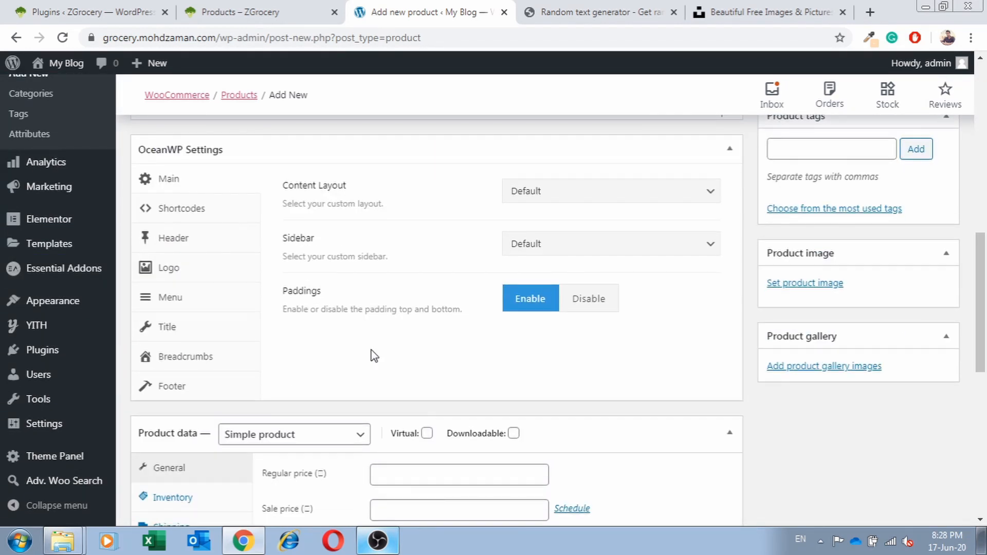
# - Keep Apple as a simple product with regular price 170 and sale price 165
pyautogui.scroll(-4, 242, 334)
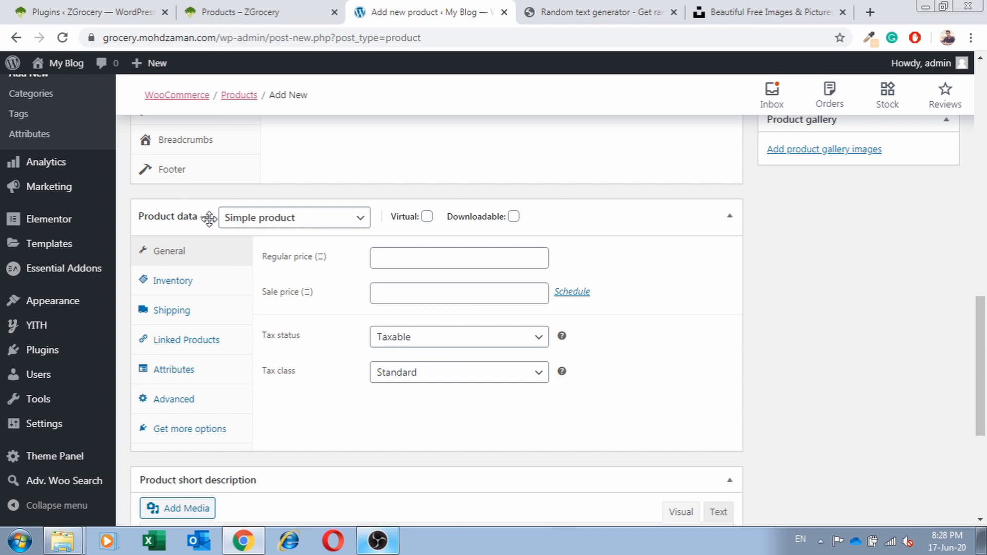
pyautogui.click(329, 221)
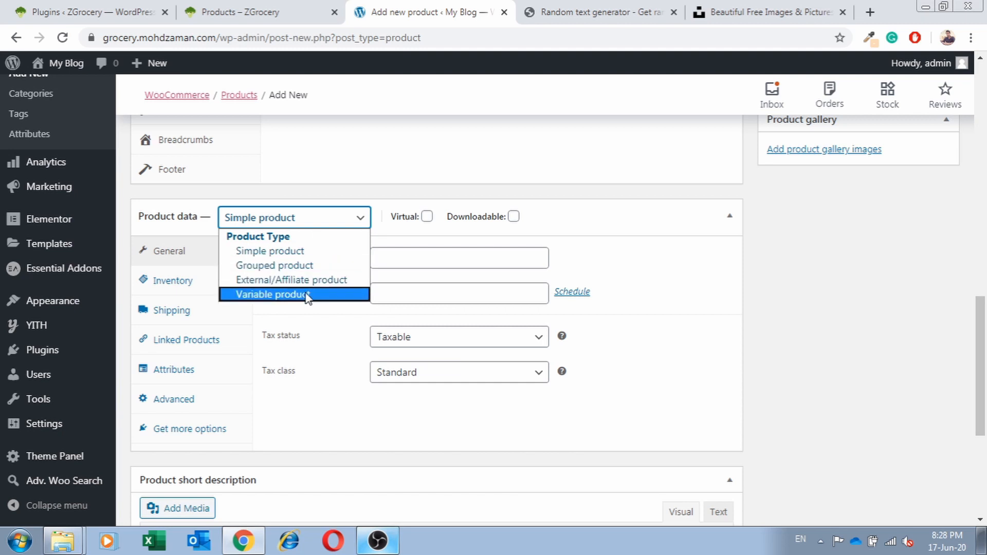
pyautogui.click(631, 242)
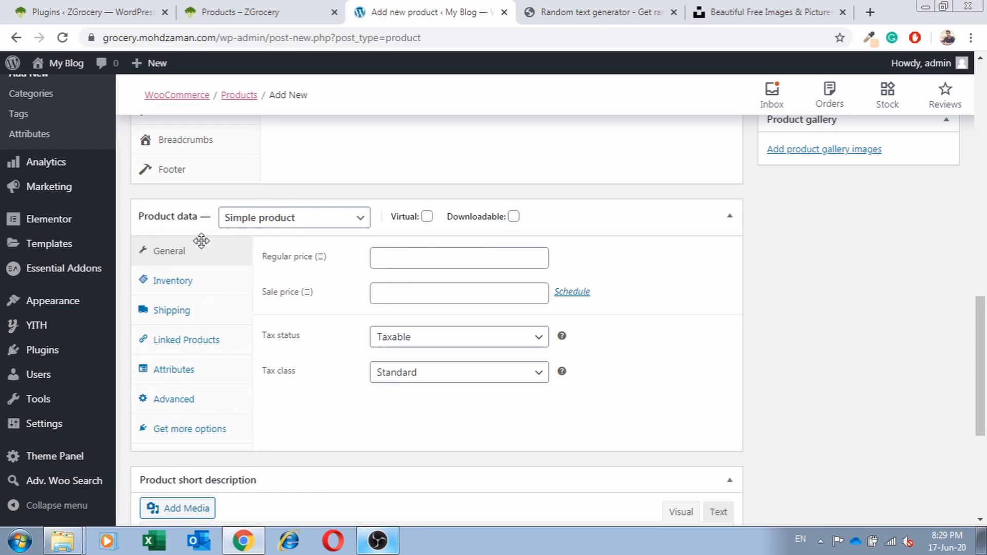
pyautogui.click(402, 258)
pyautogui.scroll(7, 407, 269)
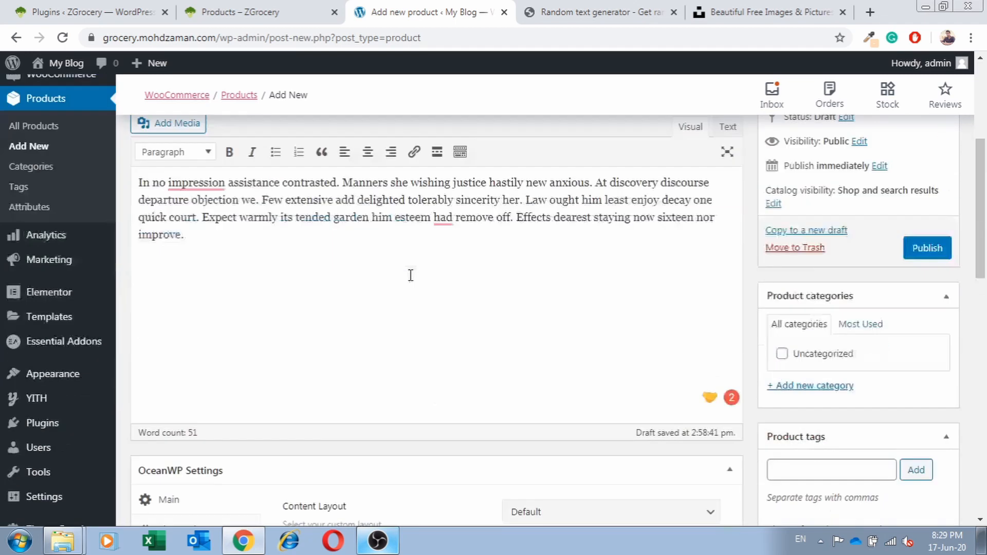
pyautogui.scroll(-4, 401, 308)
pyautogui.scroll(-5, 387, 349)
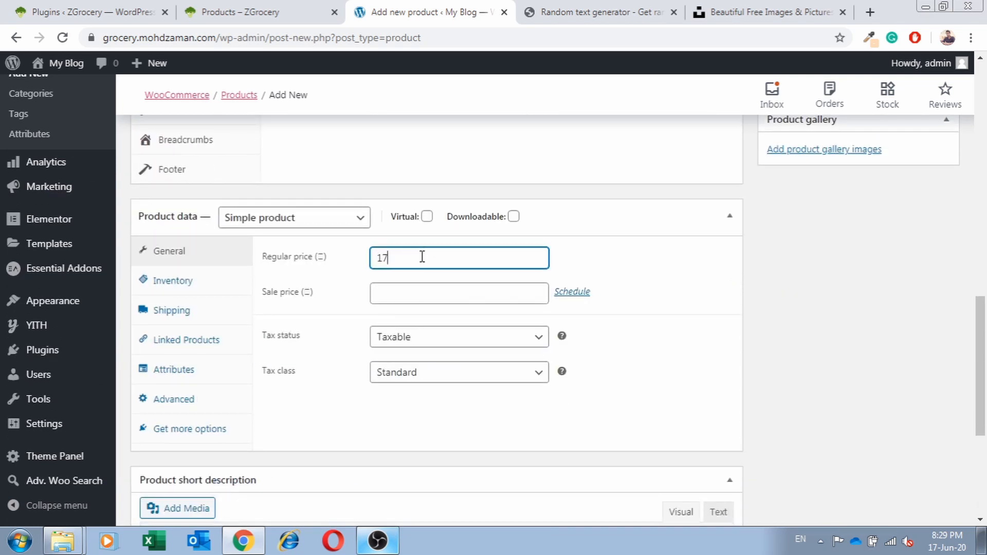
pyautogui.click(424, 291)
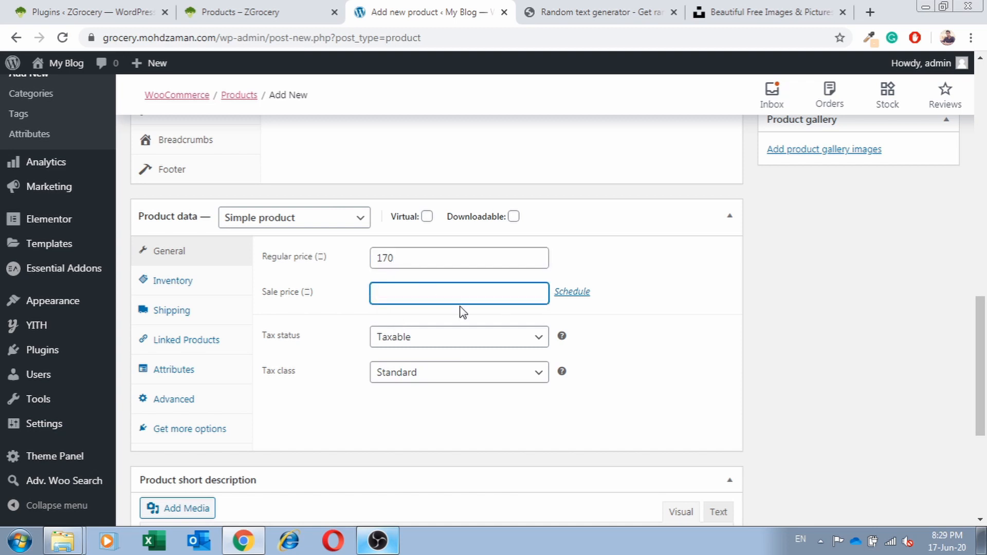
pyautogui.write('165')
# - Keep tax status Taxable and set the tax class to GST 5
pyautogui.doubleClick(445, 338)
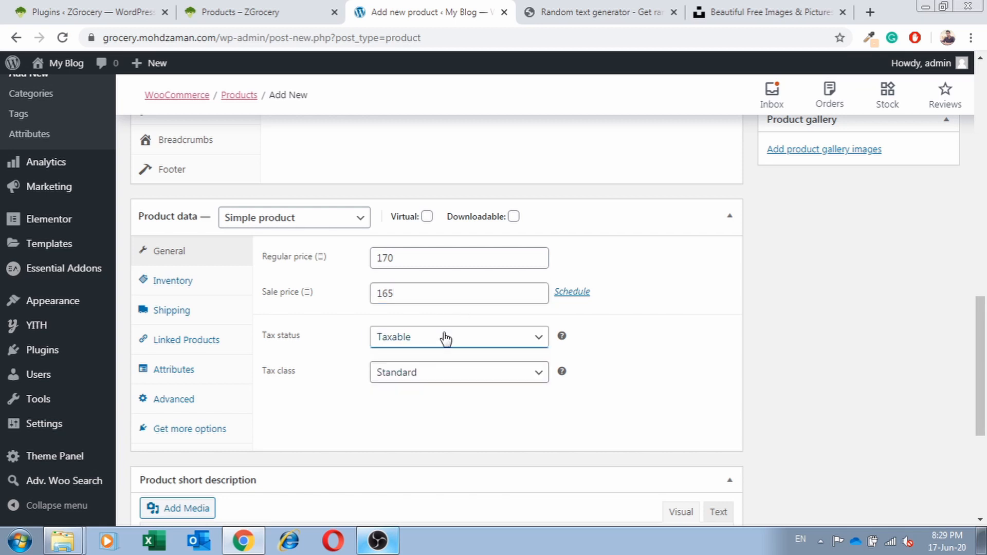
pyautogui.click(442, 379)
pyautogui.click(501, 376)
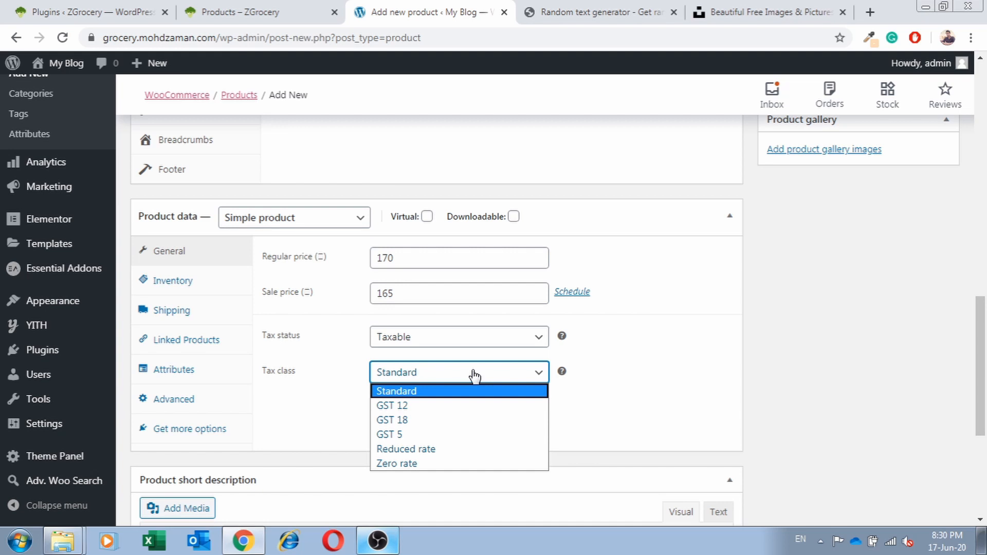
pyautogui.click(460, 435)
pyautogui.click(466, 417)
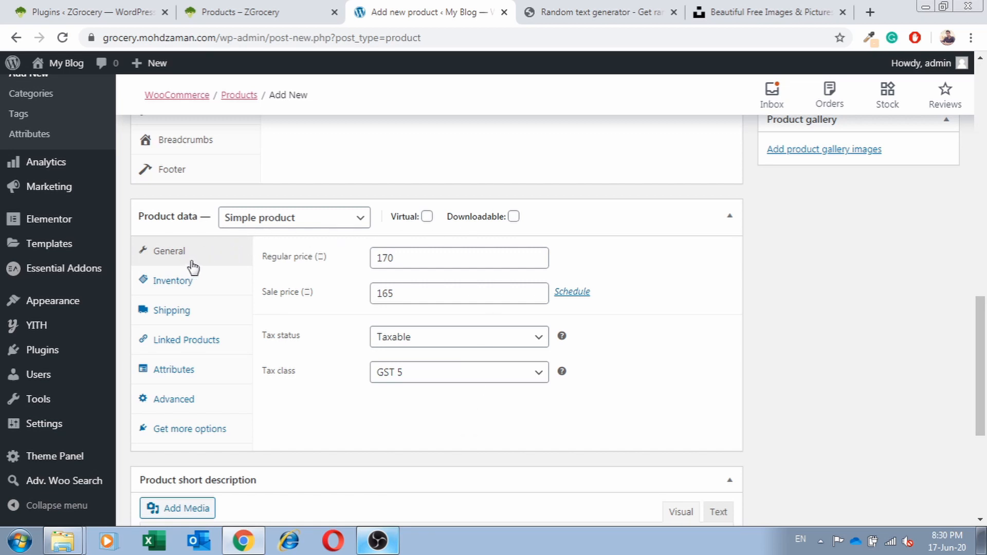
pyautogui.click(195, 291)
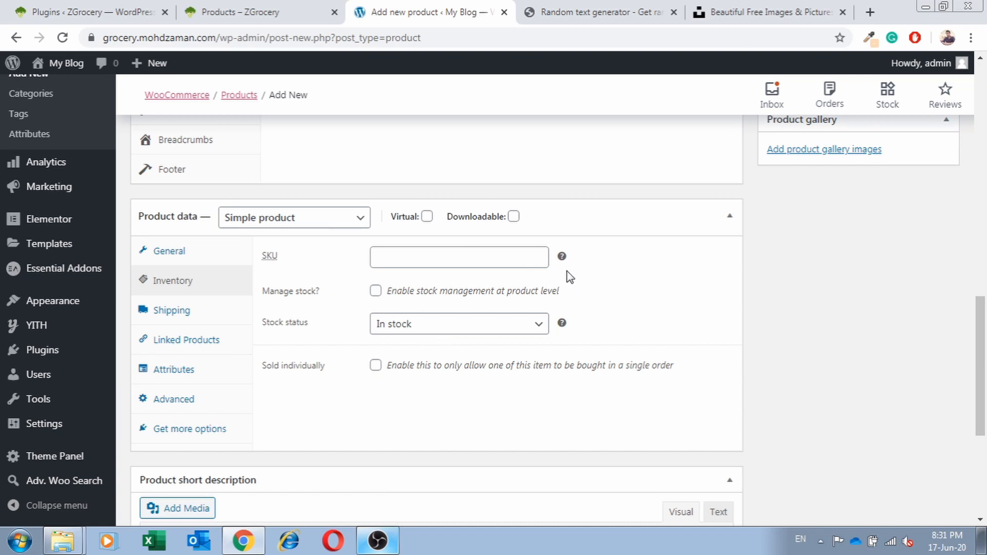
# - Check Apple's SKU field and keep its stock status as In stock
pyautogui.moveTo(562, 258)
pyautogui.click(412, 262)
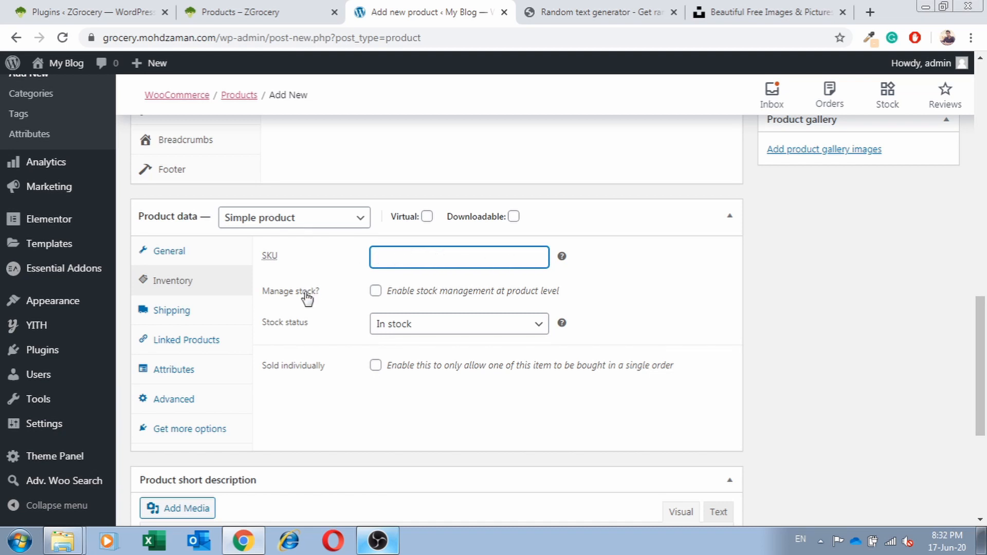
pyautogui.click(296, 322)
pyautogui.click(422, 342)
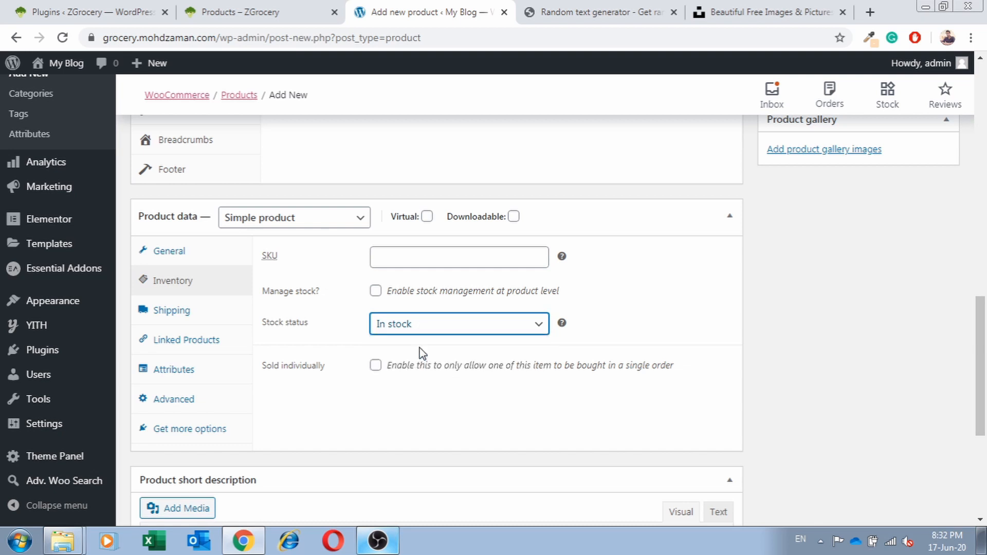
# - Review Apple's shipping settings, leaving weight, dimensions and shipping class empty
pyautogui.click(210, 317)
pyautogui.click(416, 257)
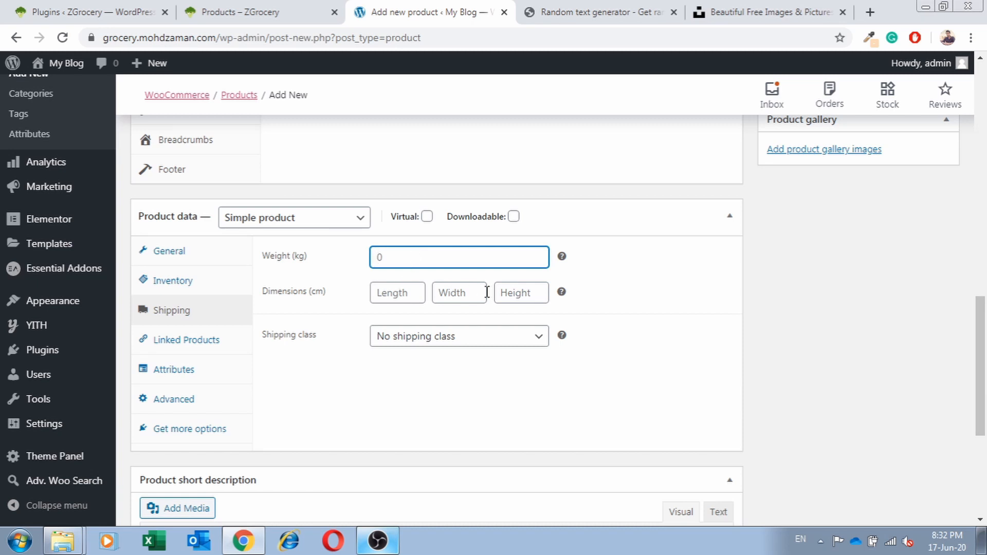
pyautogui.click(188, 315)
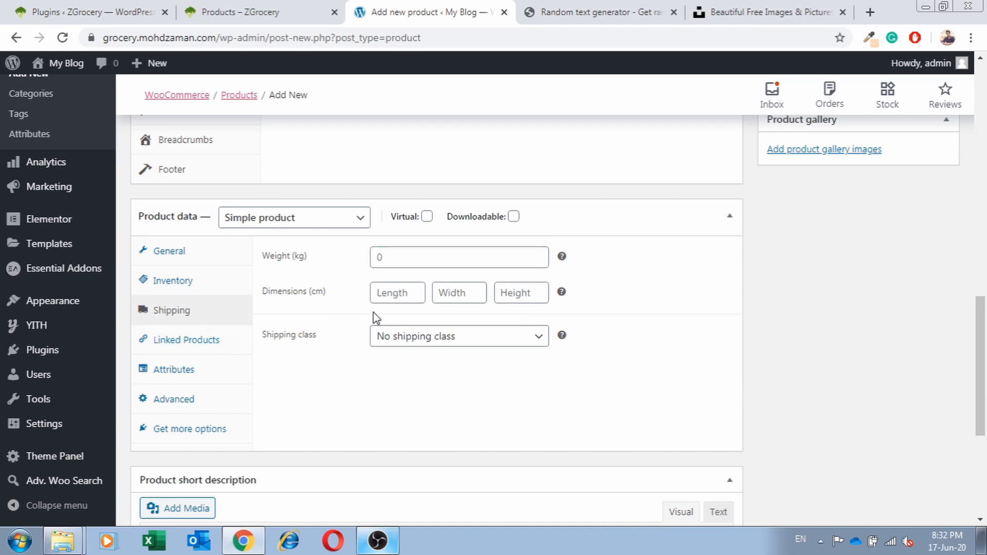
pyautogui.click(211, 348)
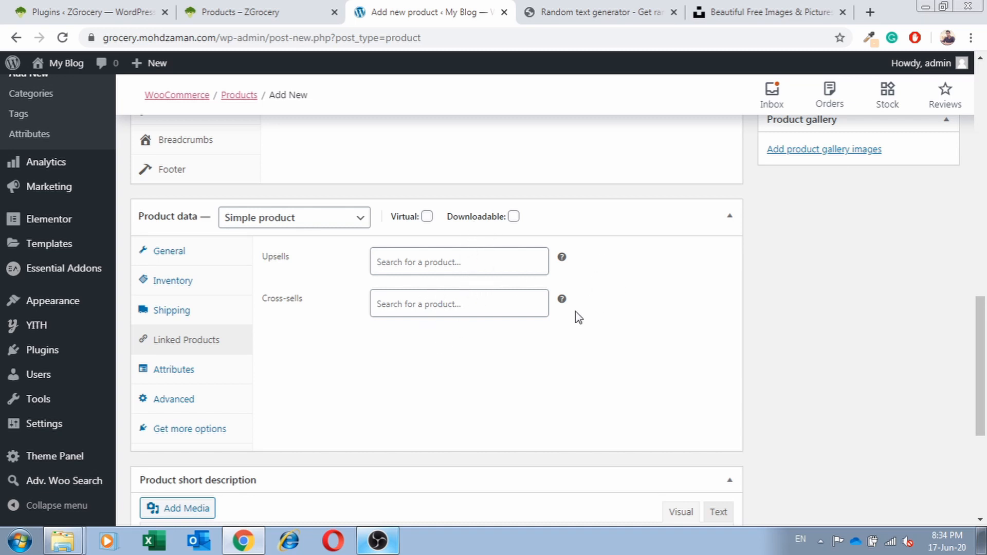
# - View the empty Attributes panel, keep Simple product, and move to the short description
pyautogui.click(195, 379)
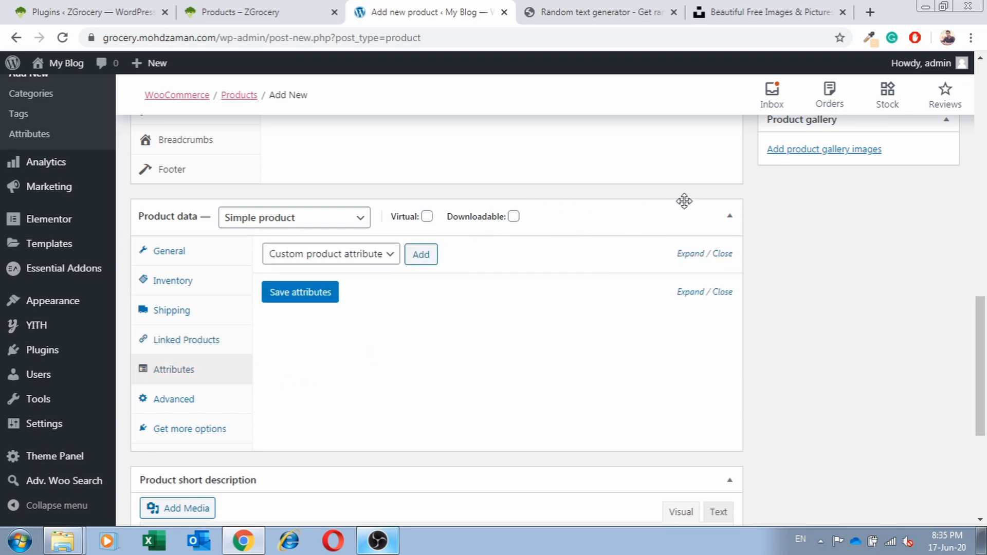
pyautogui.click(337, 220)
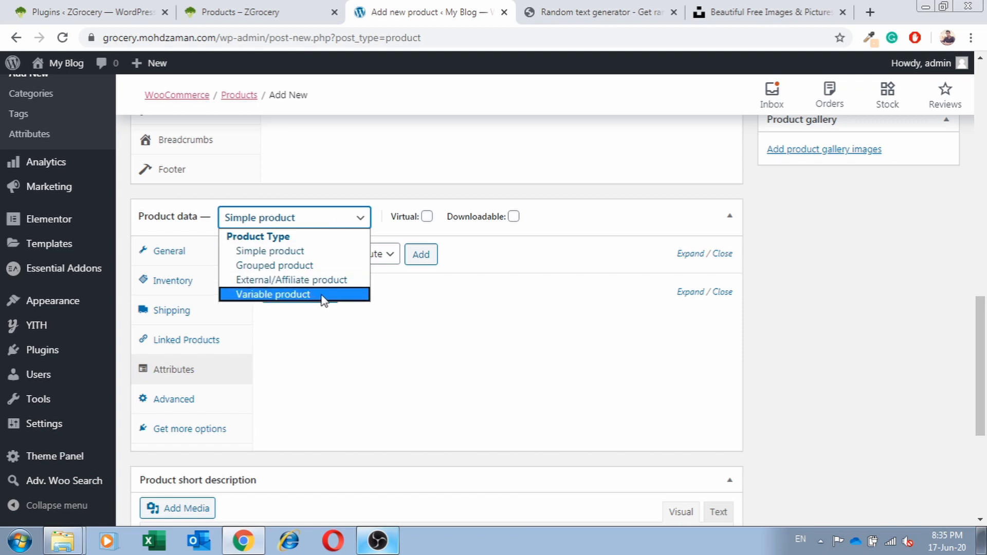
pyautogui.click(538, 286)
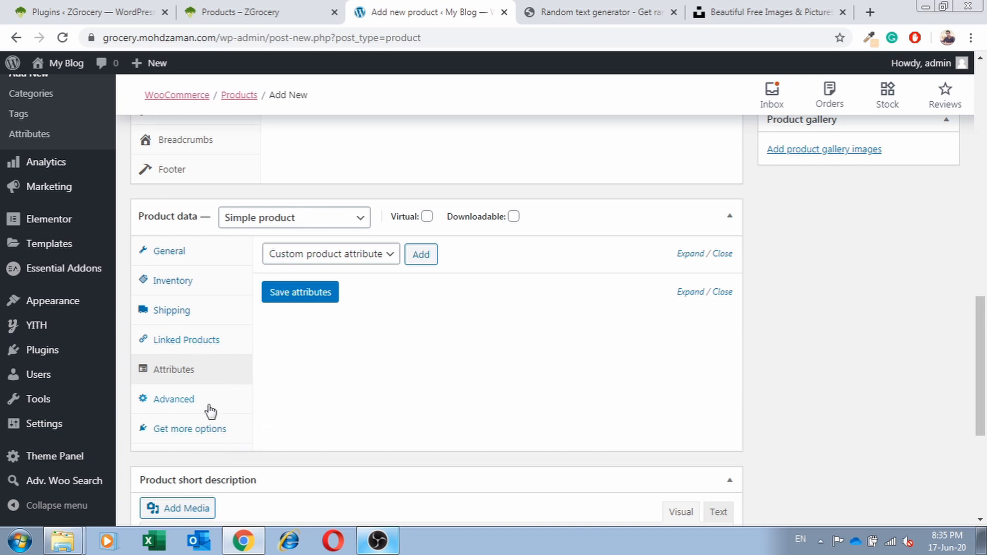
pyautogui.scroll(-2, 390, 403)
pyautogui.scroll(-2, 391, 403)
pyautogui.click(392, 390)
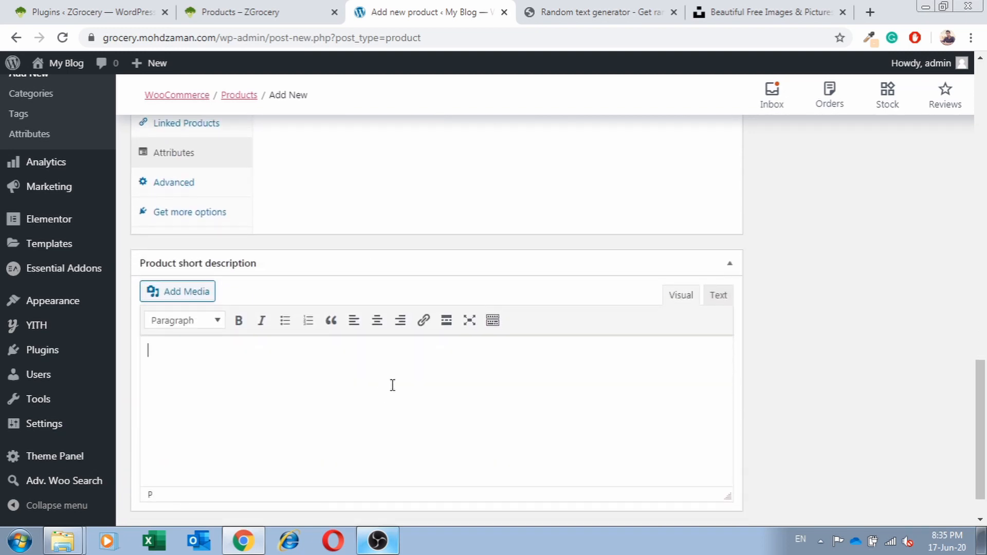
# - Copy the description's last sentence and paste it as the product short description
pyautogui.scroll(15, 630, 247)
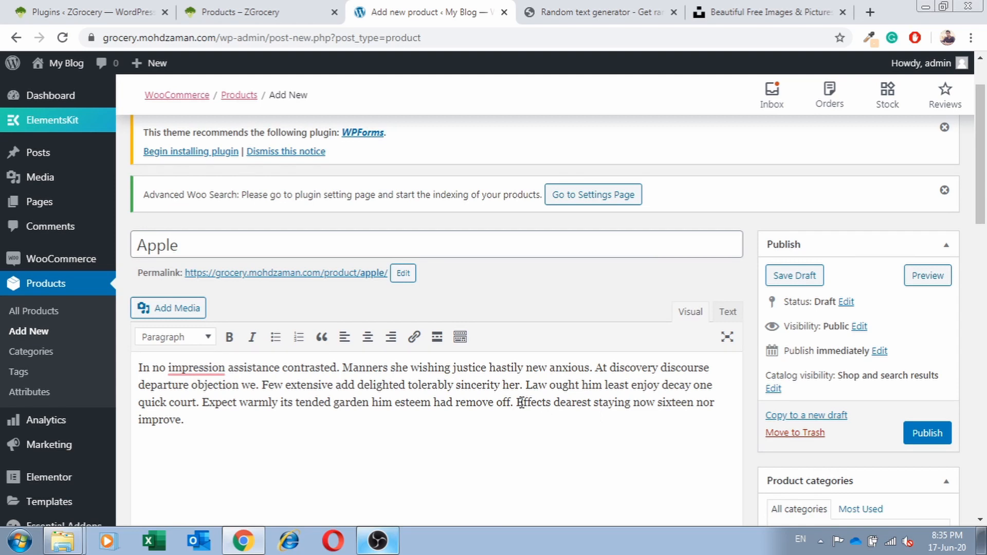
pyautogui.moveTo(517, 402); pyautogui.dragTo(534, 438)
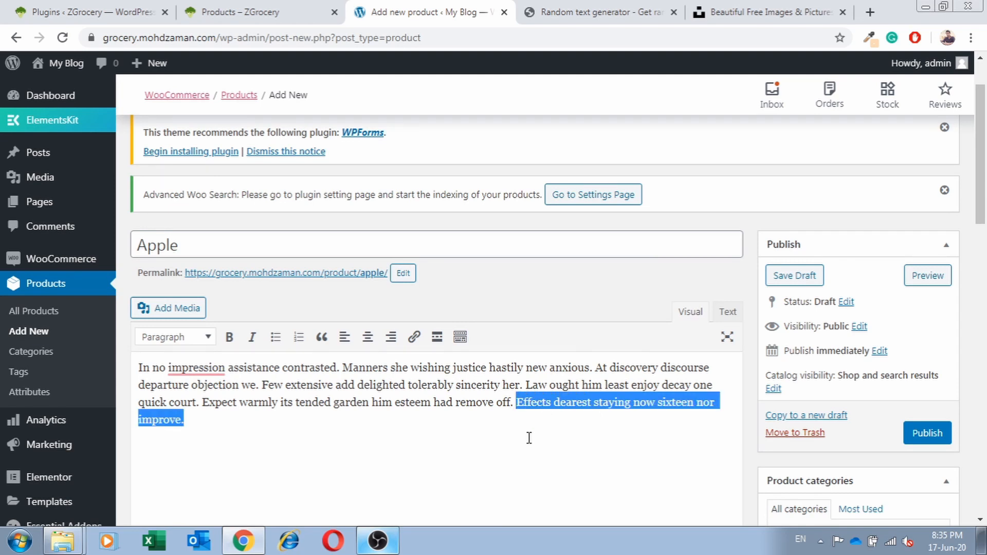
pyautogui.rightClick(550, 402)
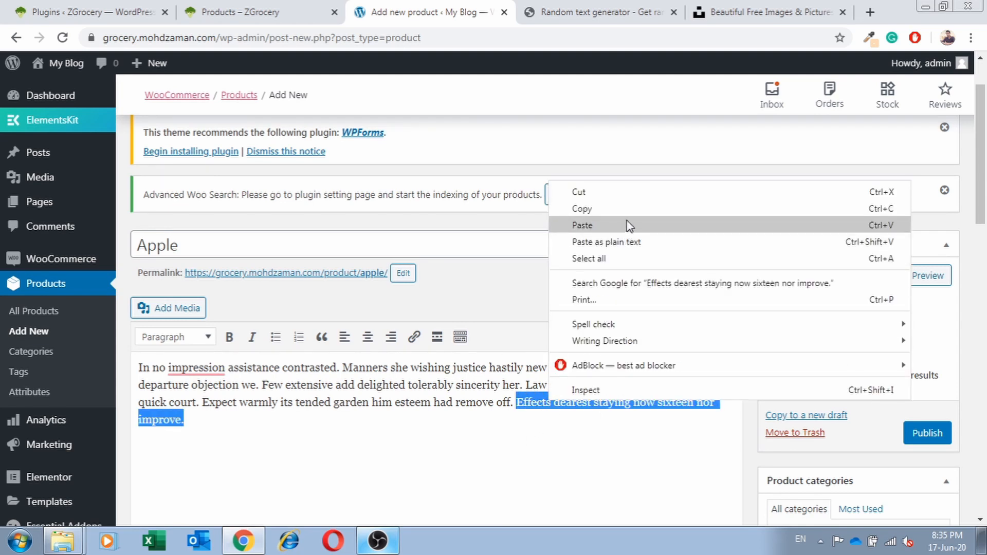
pyautogui.click(624, 207)
pyautogui.scroll(-10, 591, 359)
pyautogui.scroll(-10, 555, 456)
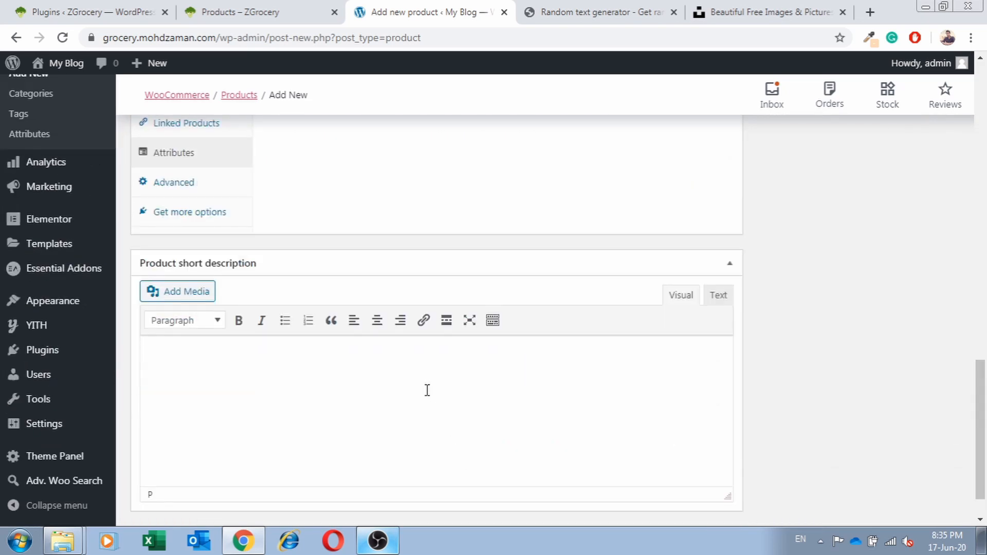
pyautogui.rightClick(423, 388)
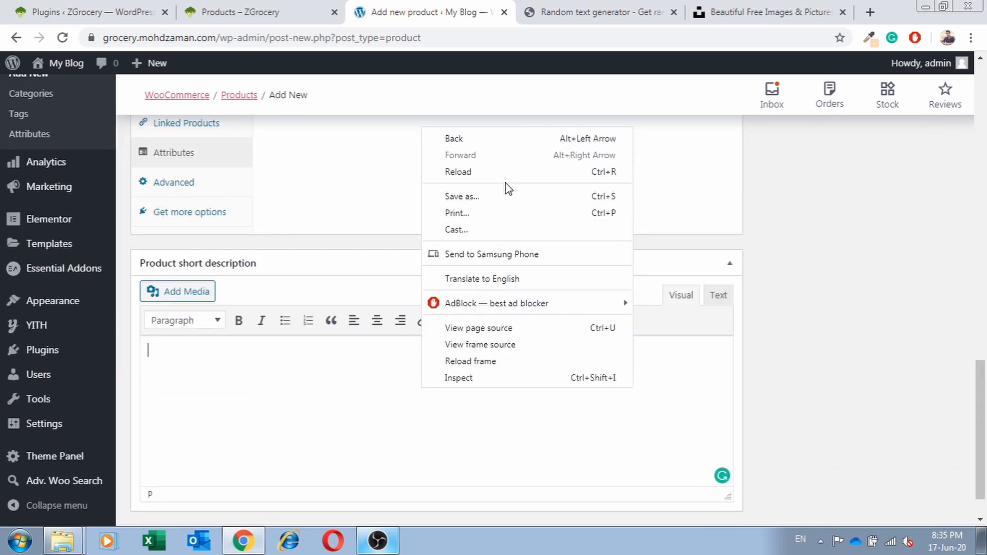
pyautogui.rightClick(302, 433)
pyautogui.rightClick(238, 429)
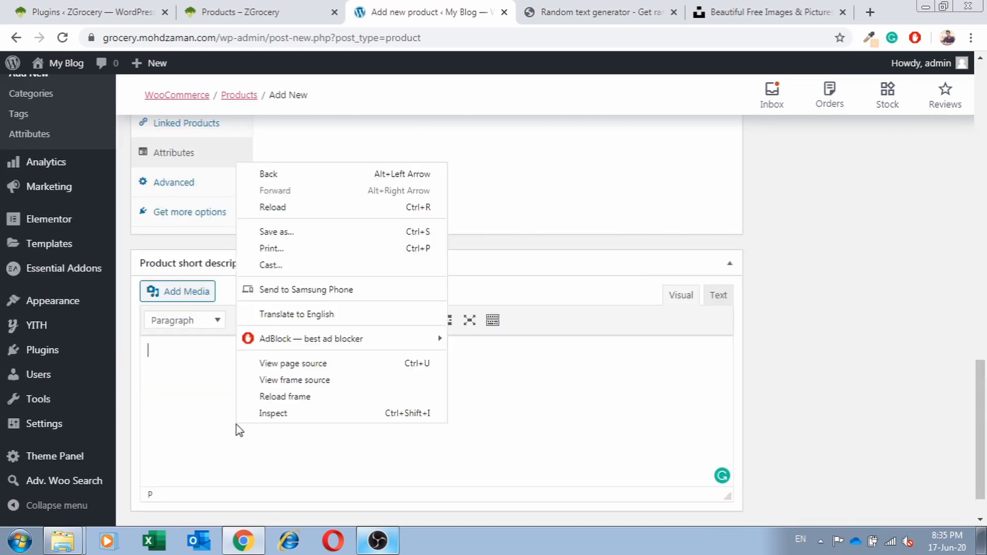
pyautogui.click(163, 383)
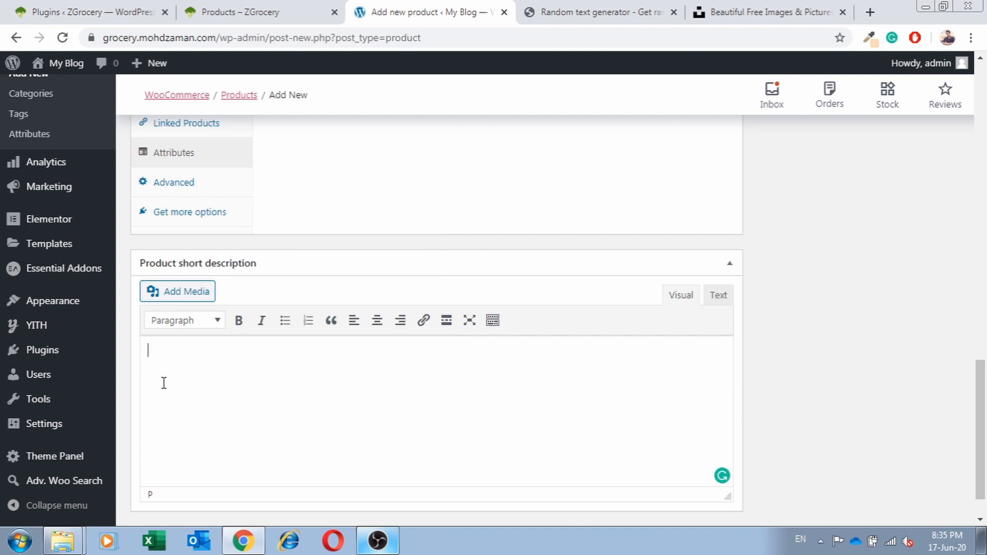
pyautogui.hotkey('ctrl', 'v')
pyautogui.scroll(-1, 588, 405)
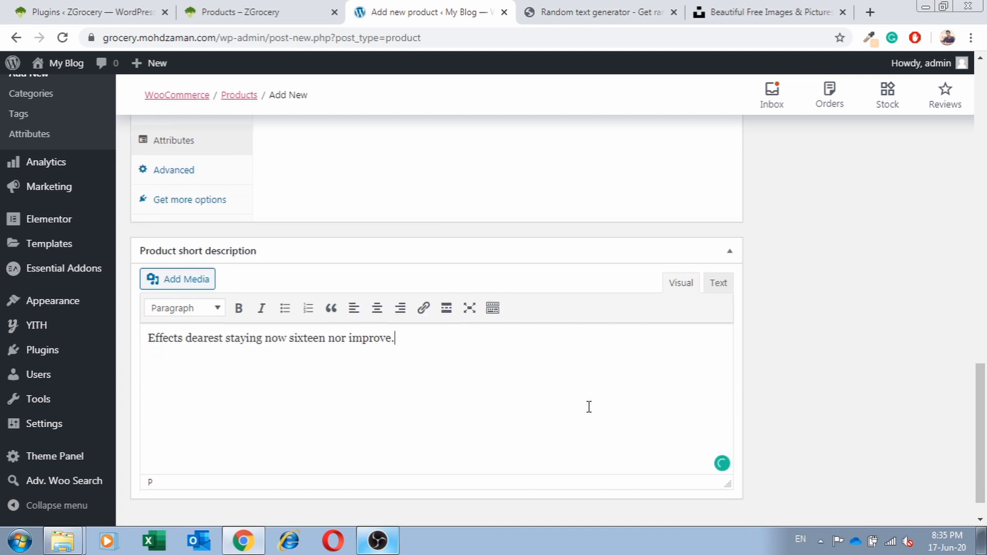
pyautogui.scroll(10, 889, 335)
pyautogui.scroll(-2, 889, 335)
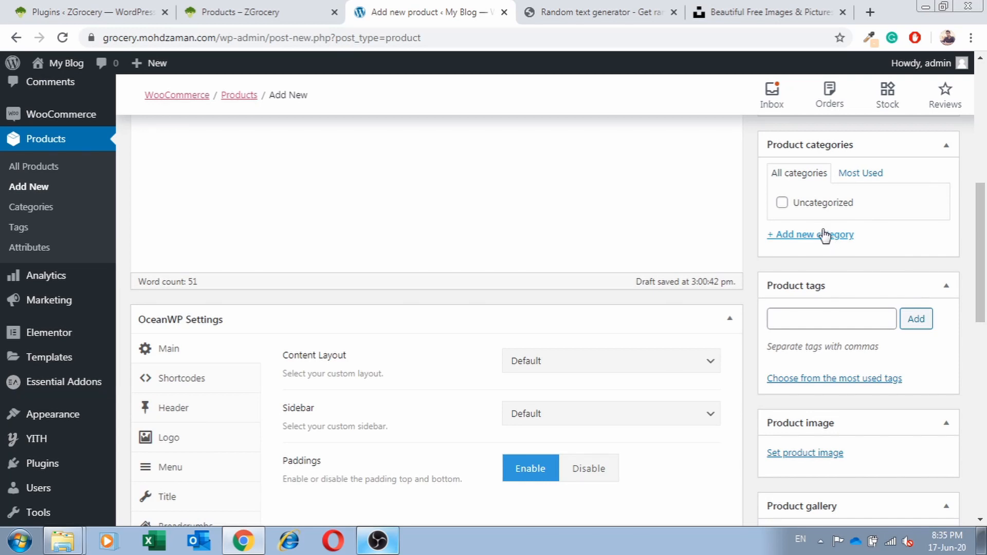
pyautogui.scroll(1, 568, 282)
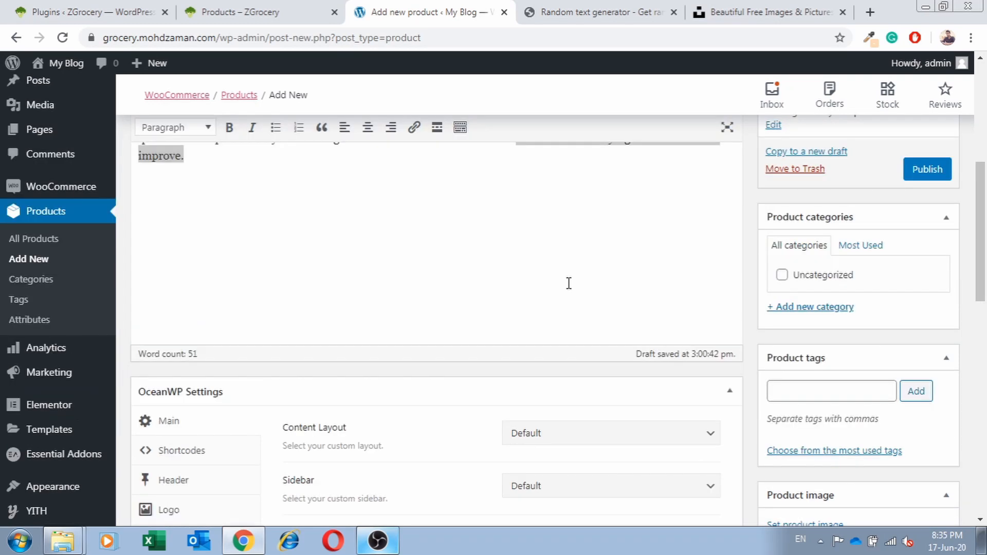
# - Create and assign a new product category named 'Fruit'
pyautogui.click(829, 309)
pyautogui.scroll(5, 355, 316)
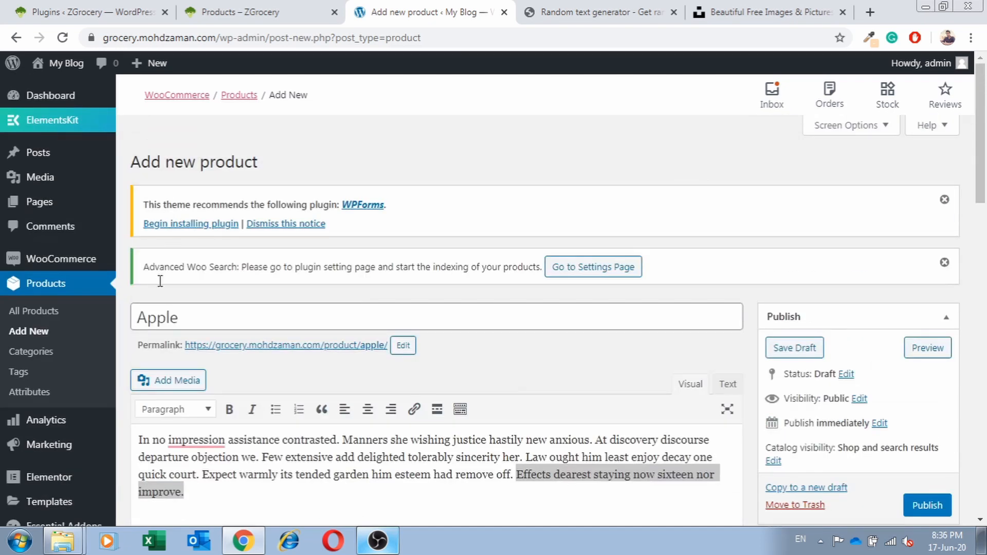
pyautogui.scroll(-5, 817, 324)
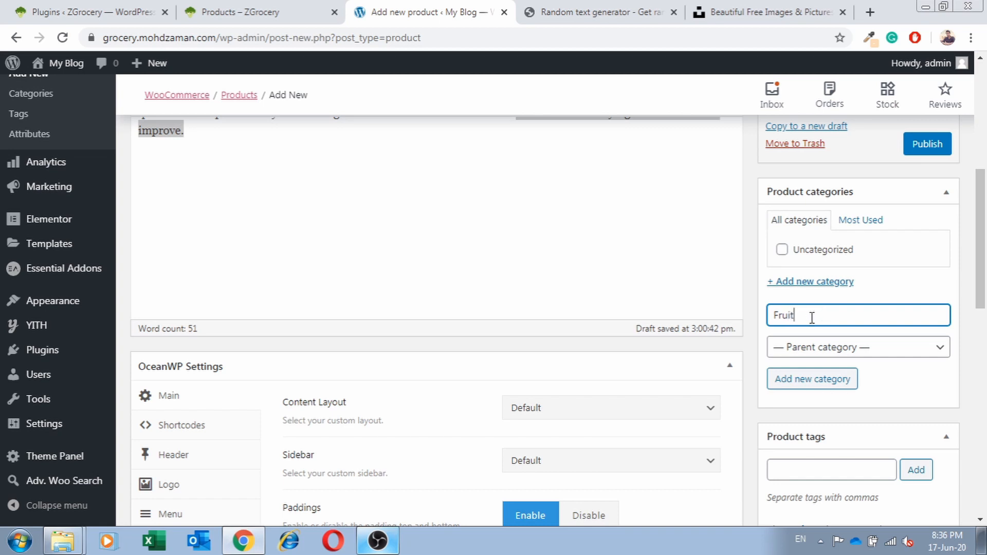
pyautogui.click(837, 382)
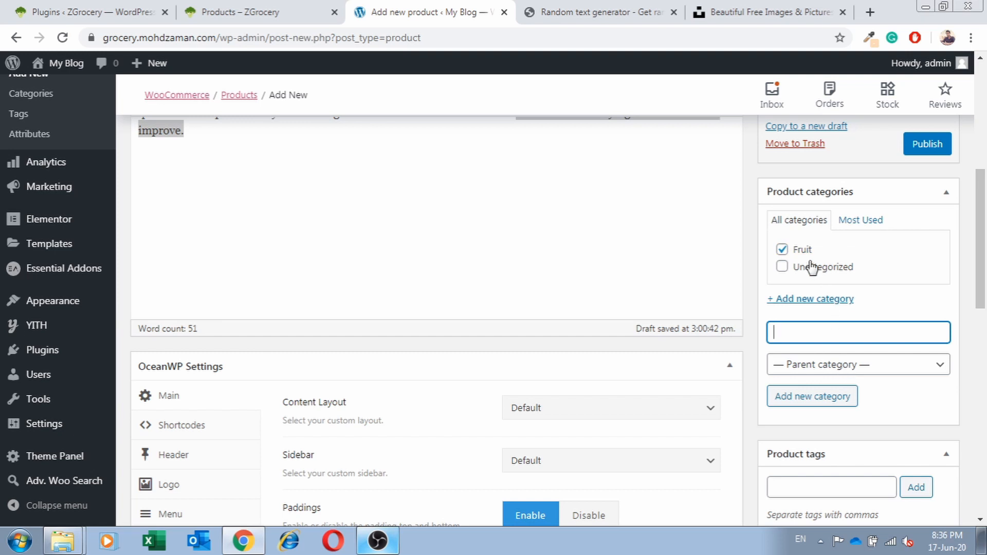
# - Add the product tags 'Fruits' and 'Fresh Fruits'
pyautogui.scroll(-1, 782, 447)
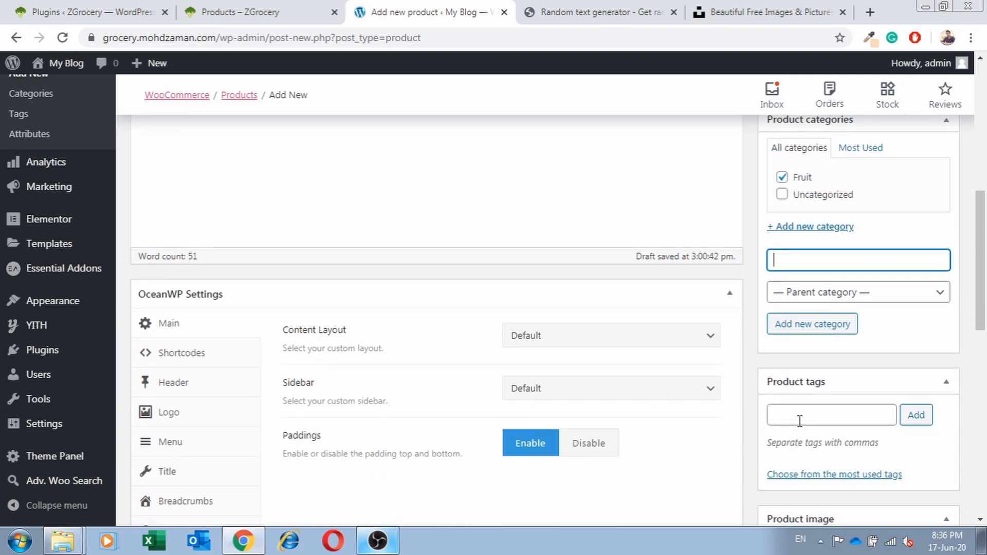
pyautogui.click(799, 420)
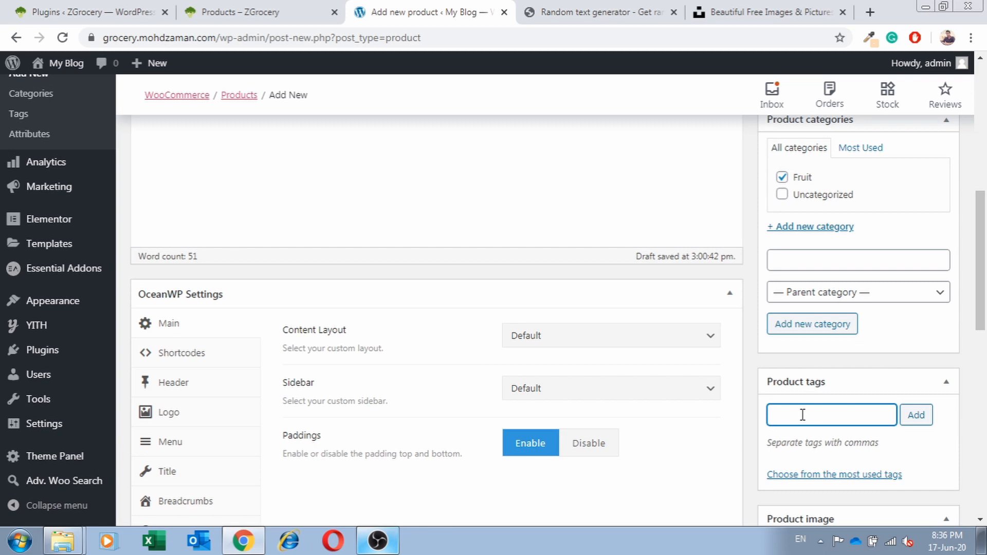
pyautogui.write('Fruits, Fre')
pyautogui.write('sh Fruits')
pyautogui.click(916, 415)
pyautogui.scroll(-2, 933, 440)
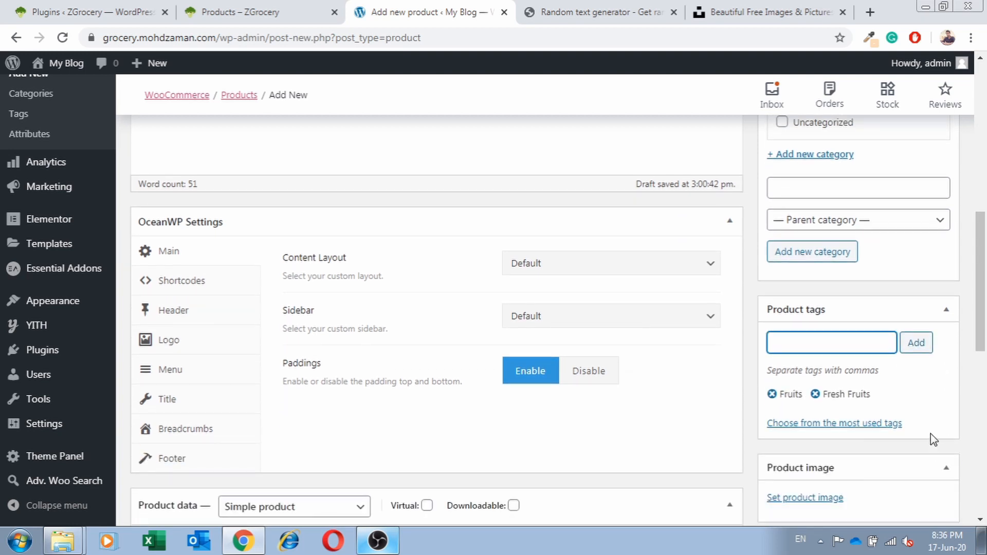
pyautogui.scroll(-4, 908, 424)
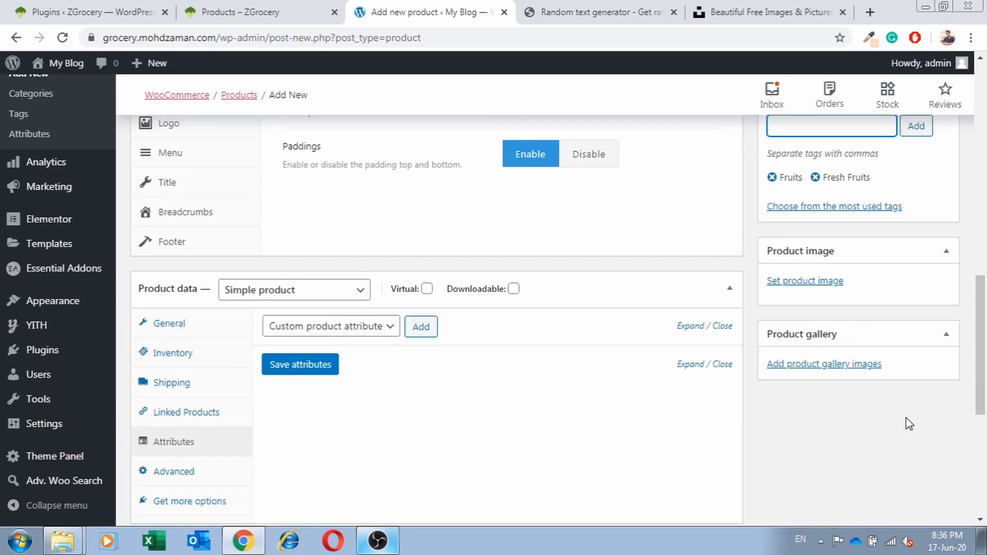
pyautogui.scroll(1, 909, 424)
# - Upload the red apple photo from Online Grocery and set it as the product image
pyautogui.click(806, 354)
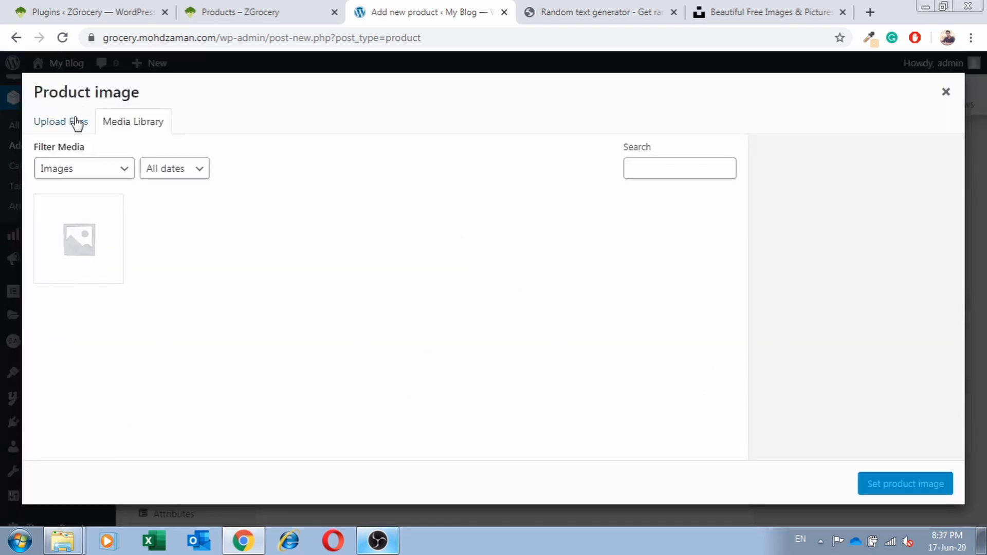
pyautogui.click(69, 123)
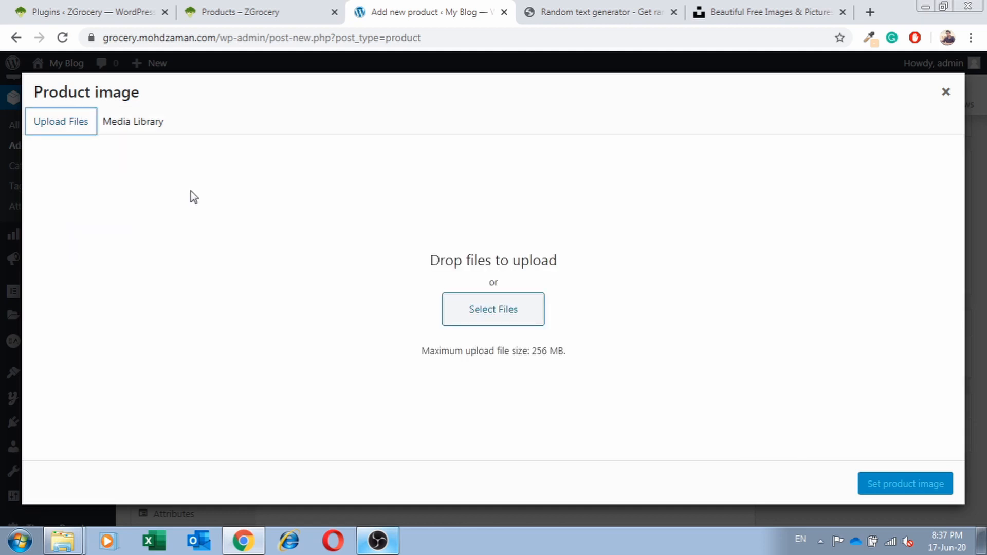
pyautogui.click(491, 314)
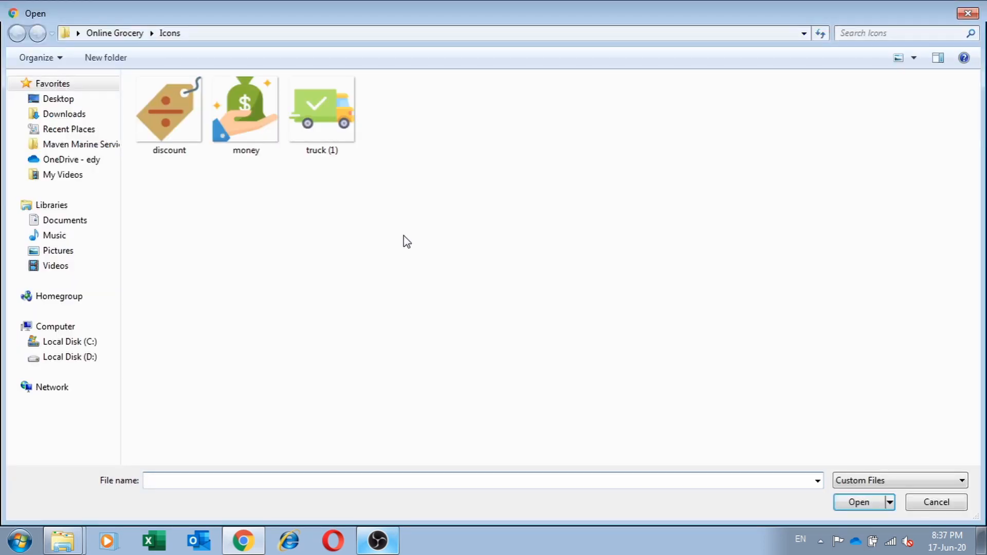
pyautogui.click(94, 35)
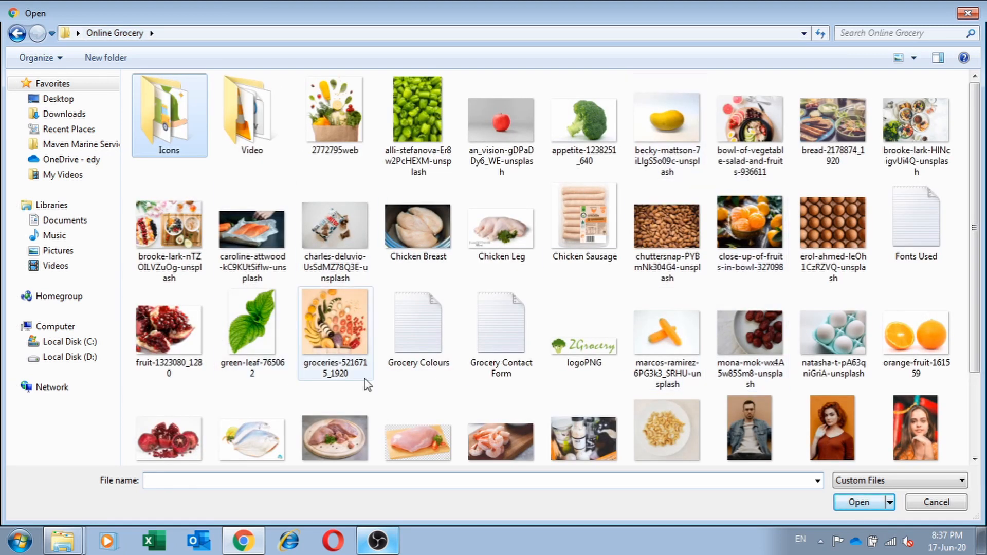
pyautogui.click(492, 145)
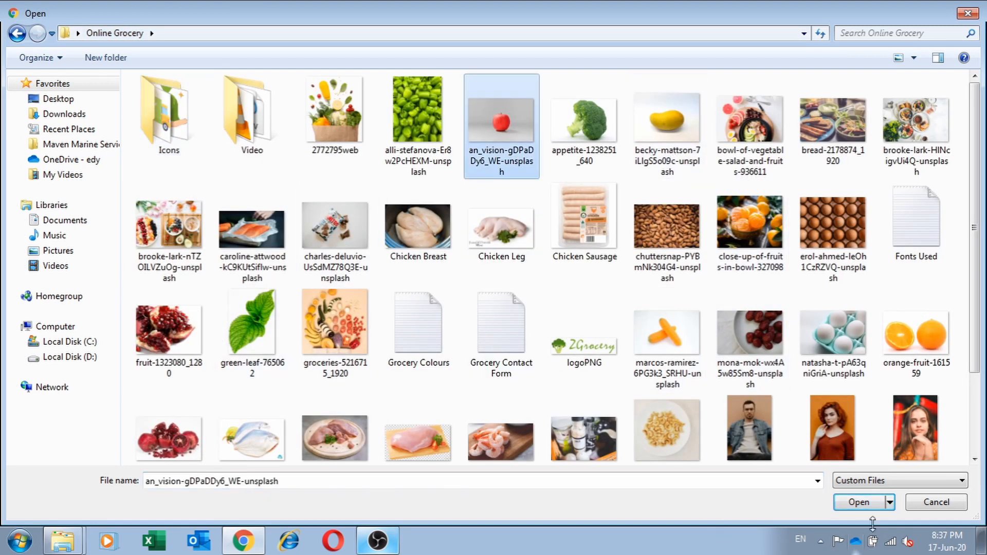
pyautogui.click(854, 502)
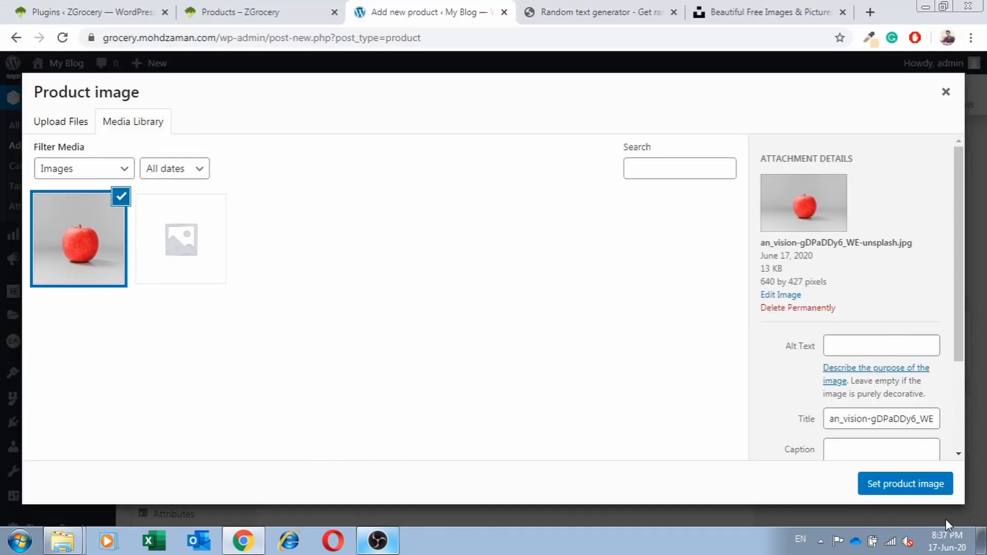
pyautogui.click(936, 492)
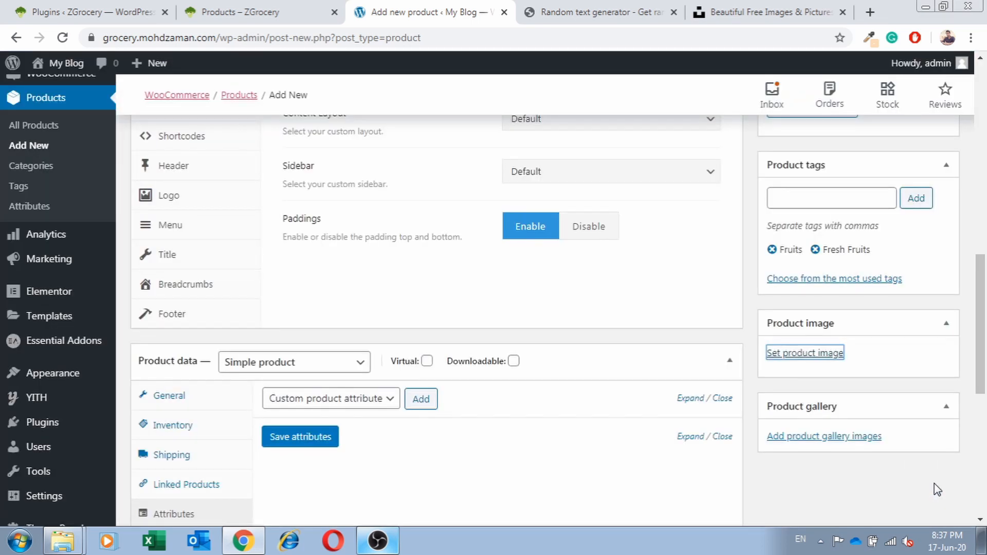
# - Briefly check the shop products page, then return to the product editor
pyautogui.scroll(-1, 871, 360)
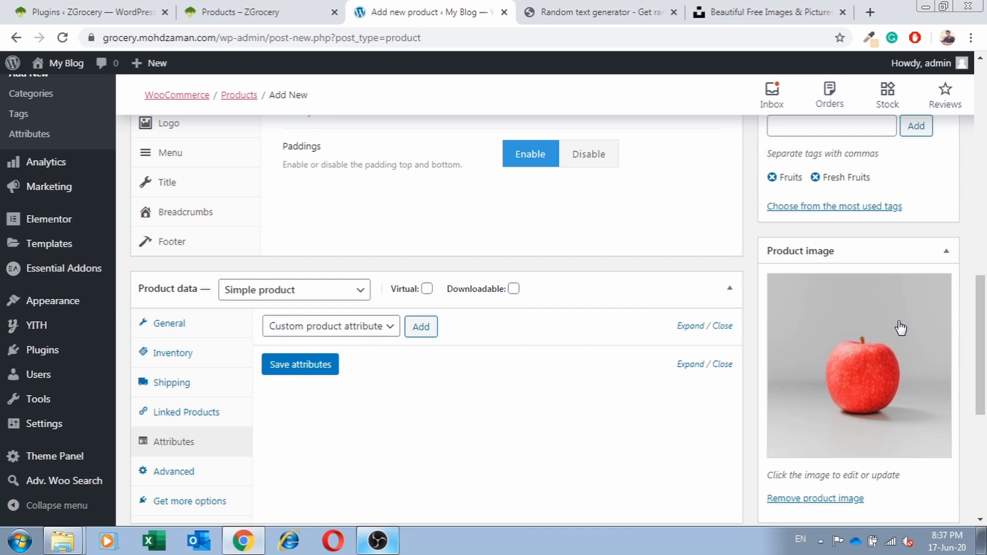
pyautogui.scroll(-3, 900, 327)
pyautogui.click(842, 366)
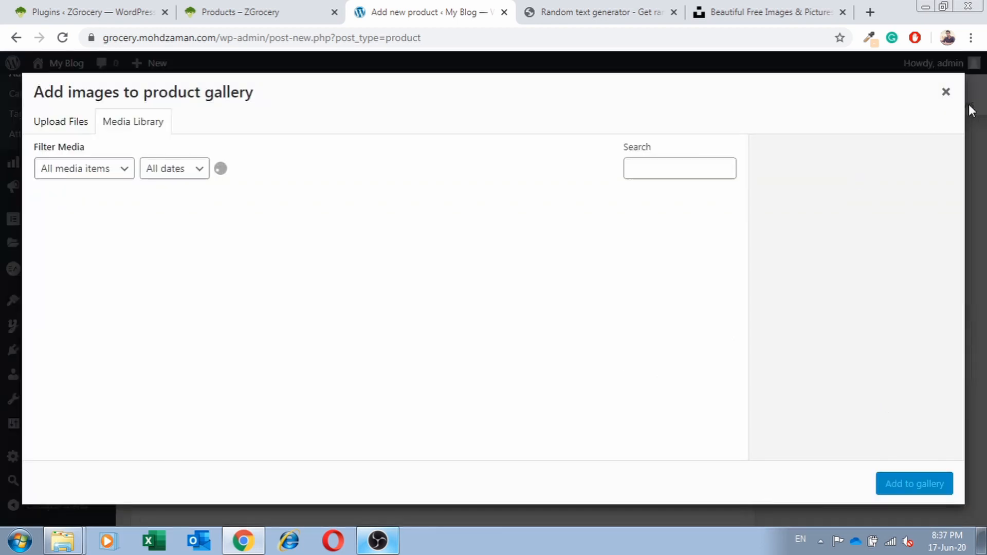
pyautogui.click(946, 93)
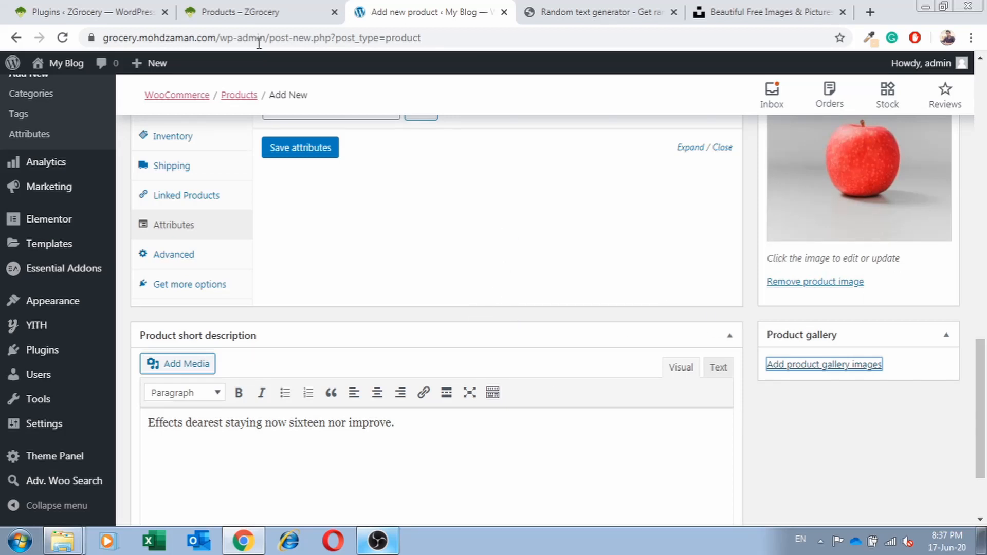
pyautogui.click(238, 9)
pyautogui.click(412, 9)
# - Upload fruit-1323080_1280 and pomegranate-3259161_1280 and add them to the product gallery
pyautogui.click(851, 365)
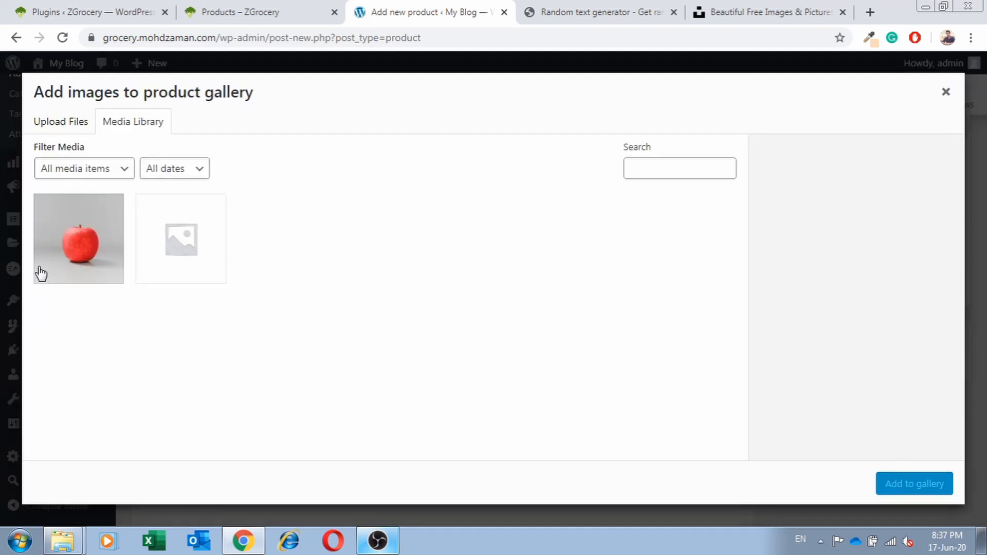
pyautogui.click(40, 122)
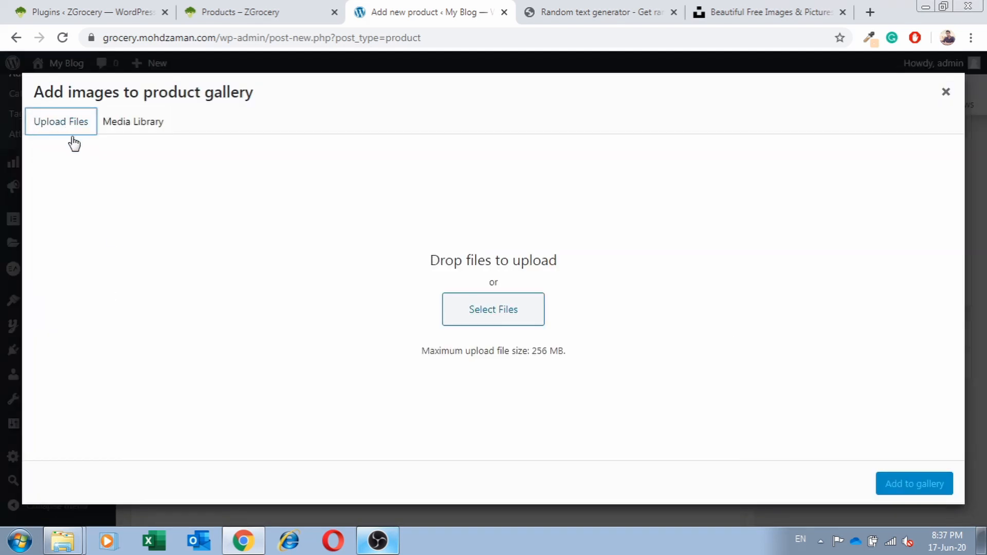
pyautogui.click(486, 309)
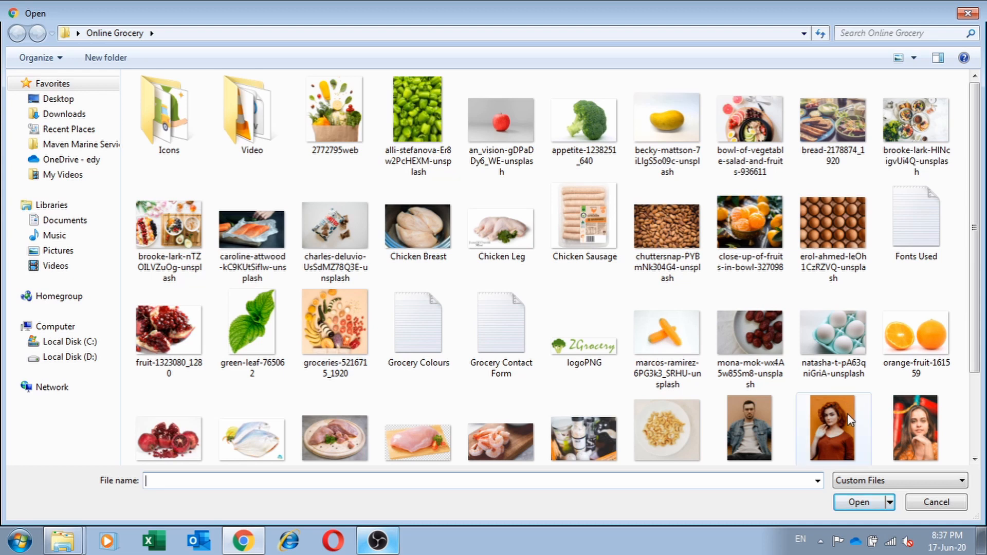
pyautogui.scroll(-2, 874, 406)
pyautogui.click(170, 213)
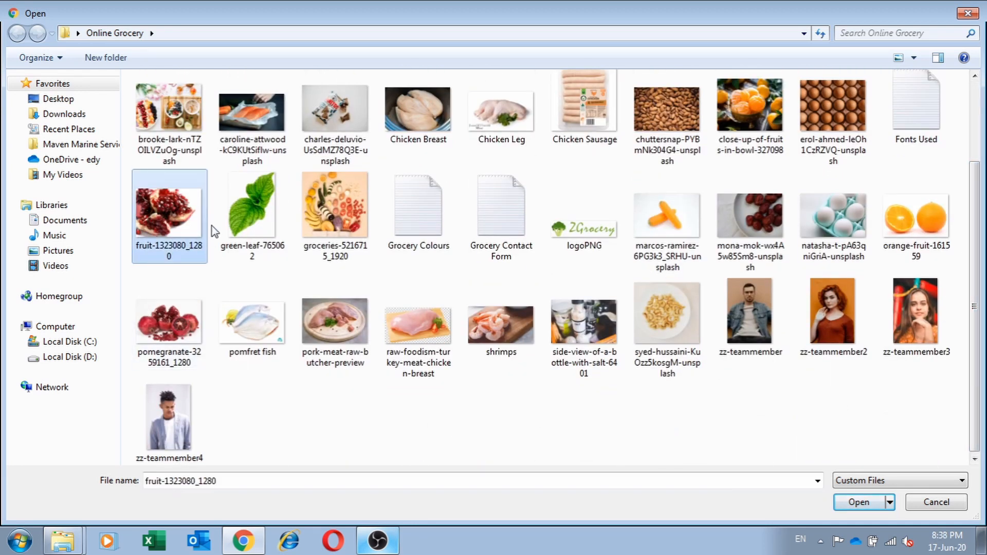
pyautogui.keyDown('ctrl'); pyautogui.click(166, 345); pyautogui.keyUp('ctrl')
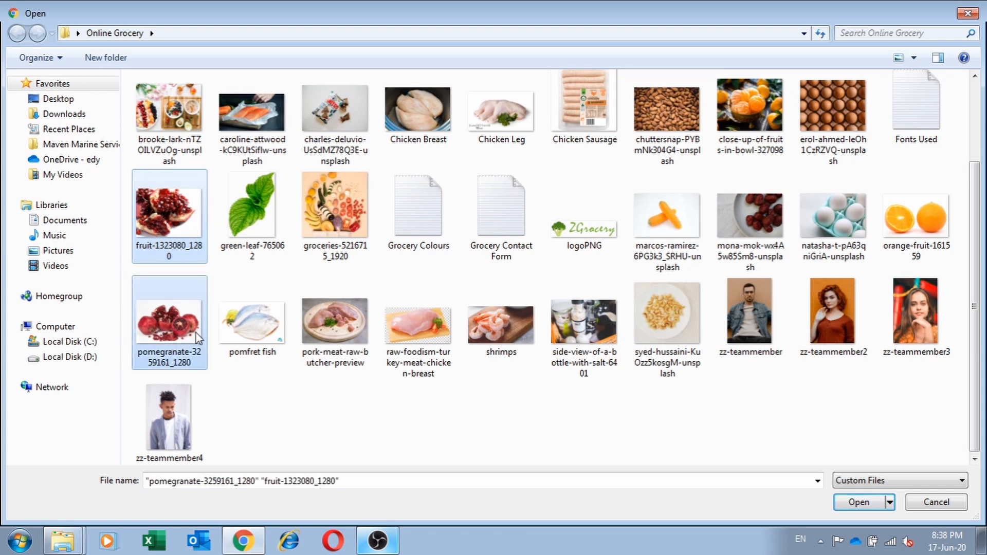
pyautogui.click(857, 502)
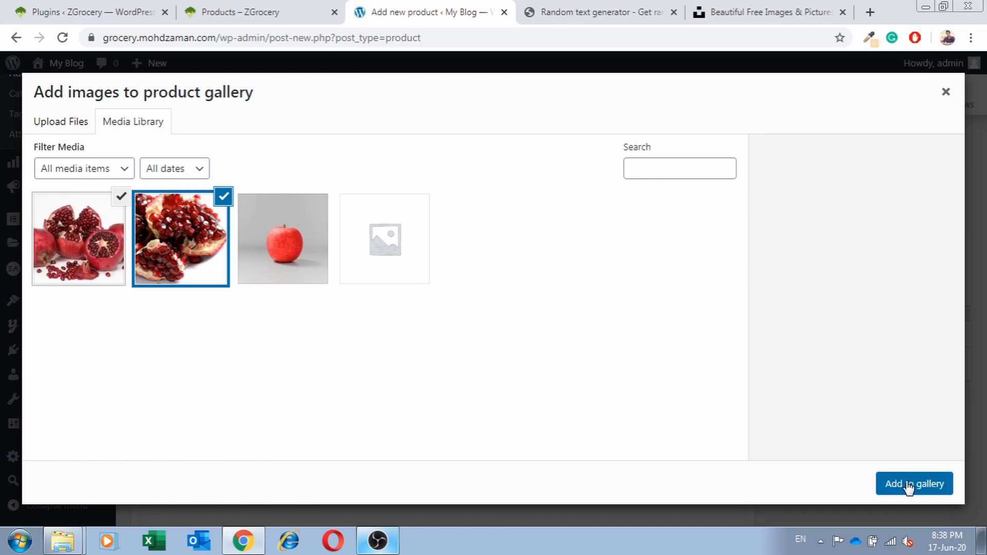
pyautogui.click(908, 483)
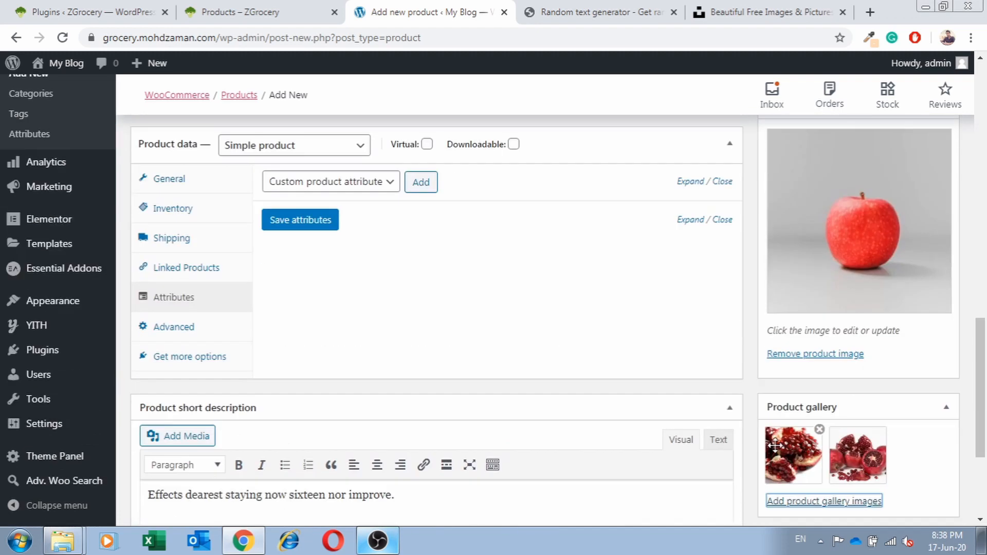
pyautogui.scroll(-3, 825, 468)
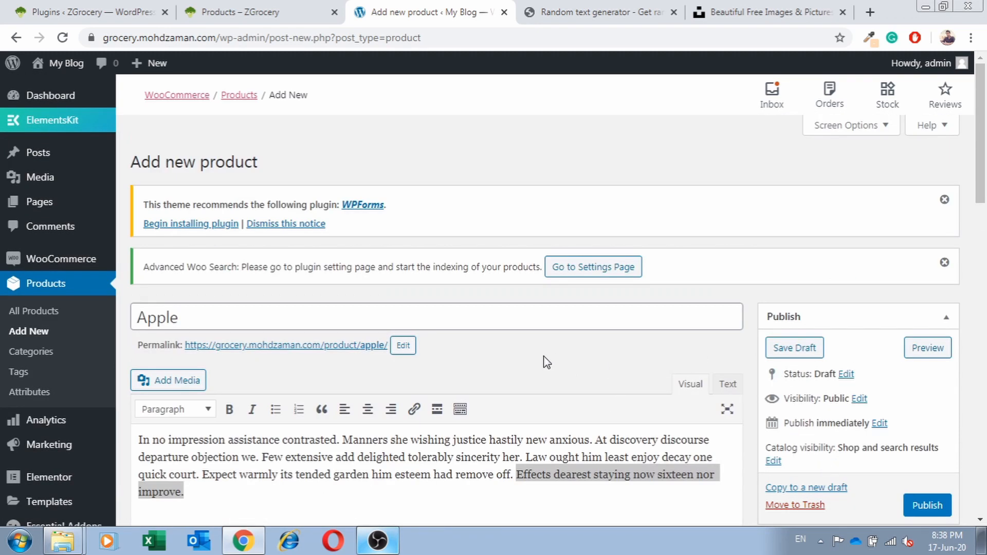
pyautogui.scroll(-7, 599, 381)
pyautogui.scroll(3, 844, 408)
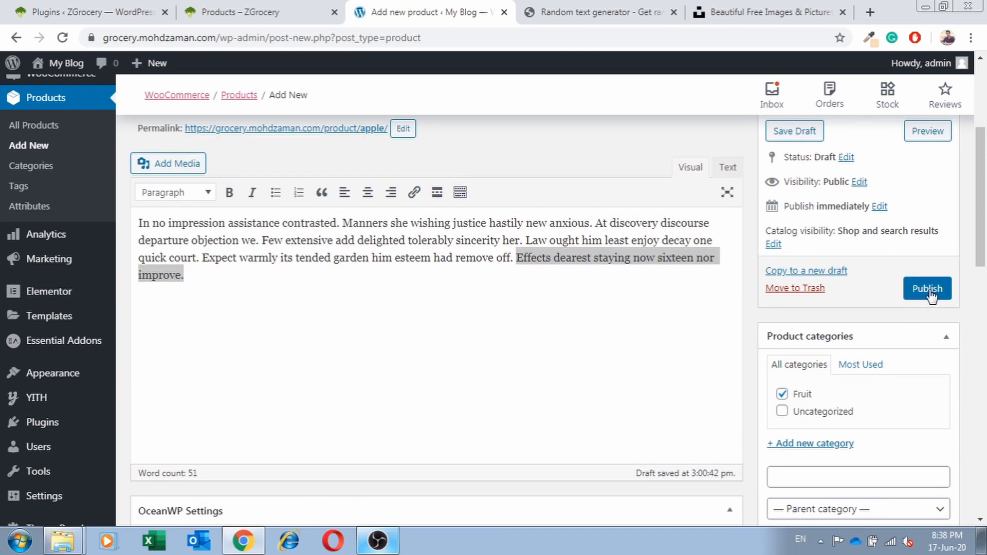
pyautogui.click(928, 289)
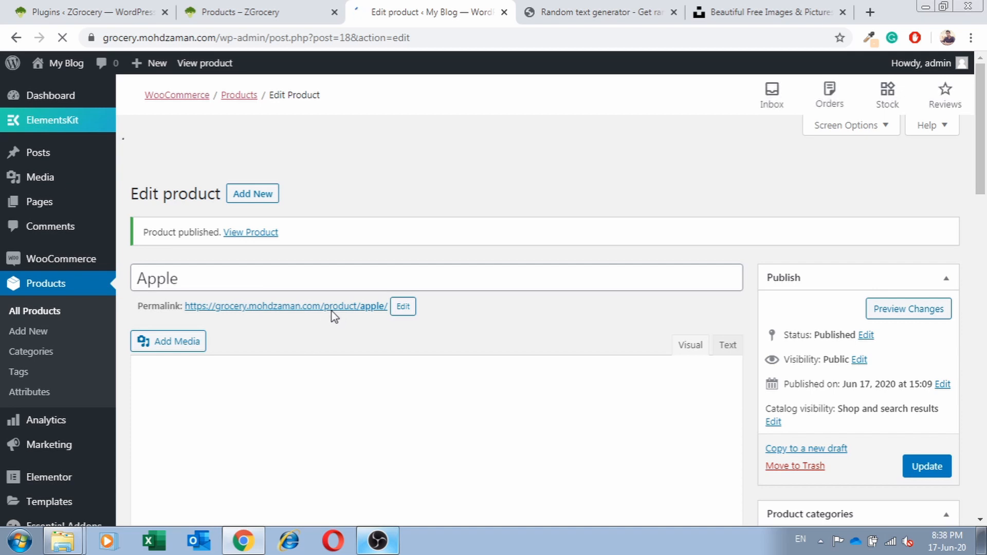
pyautogui.rightClick(325, 385)
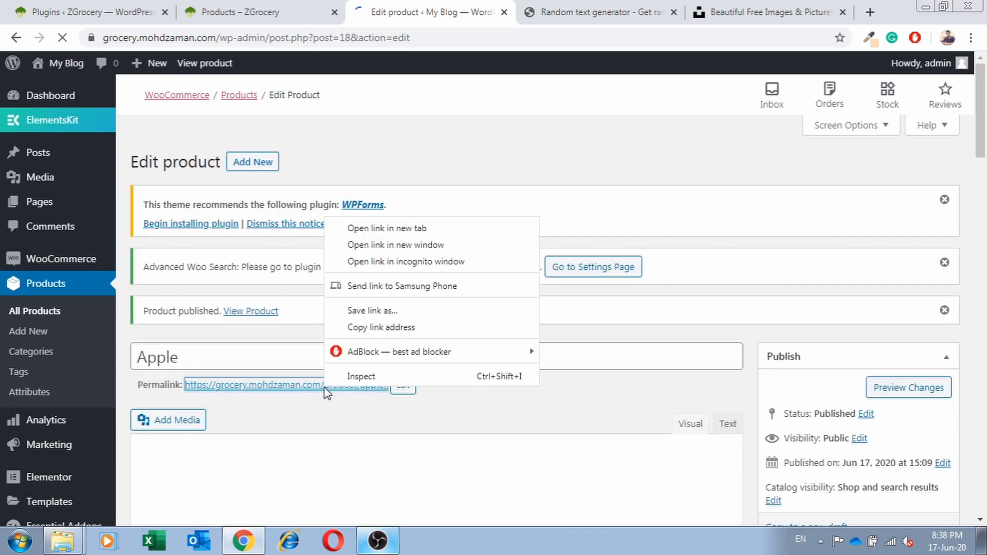
pyautogui.click(422, 236)
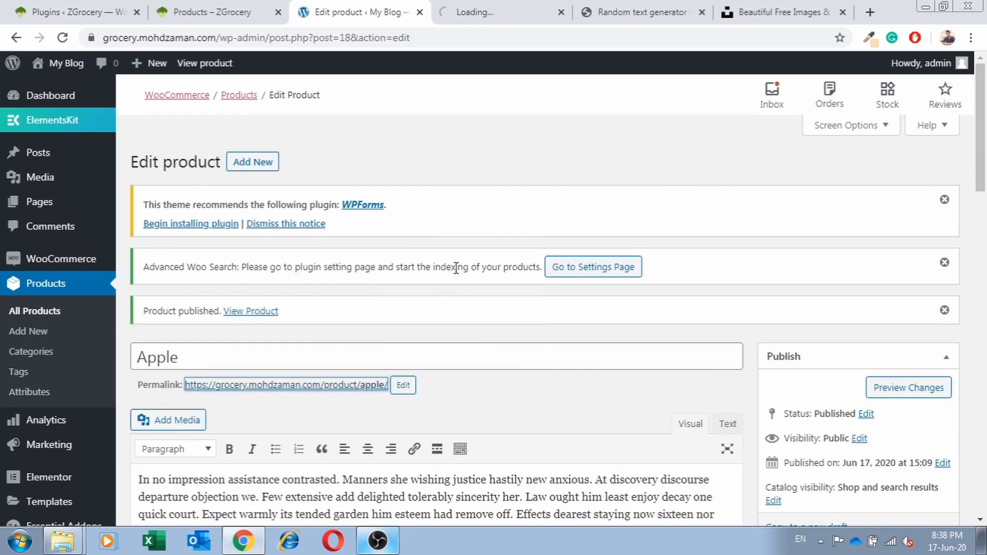
pyautogui.click(518, 8)
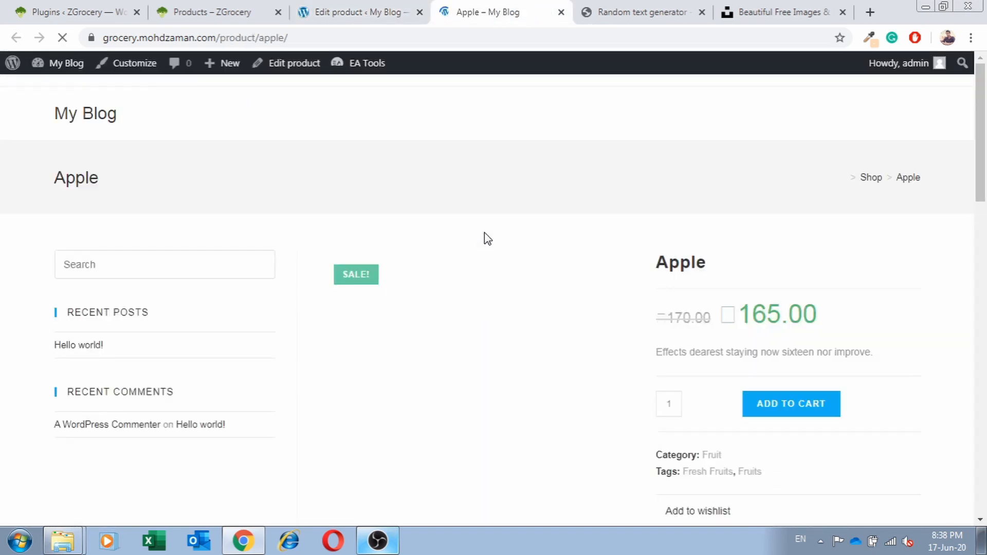
pyautogui.scroll(-4, 853, 289)
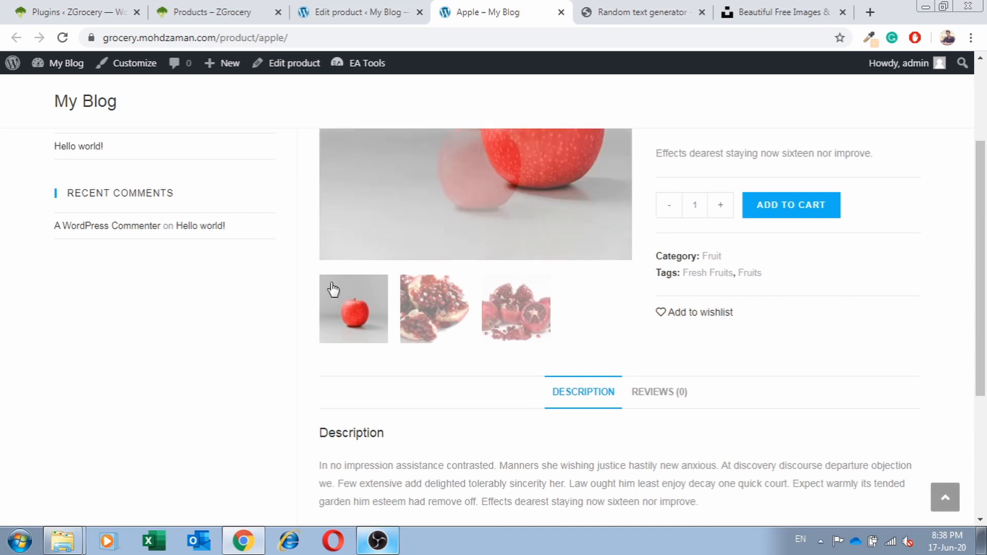
pyautogui.click(437, 315)
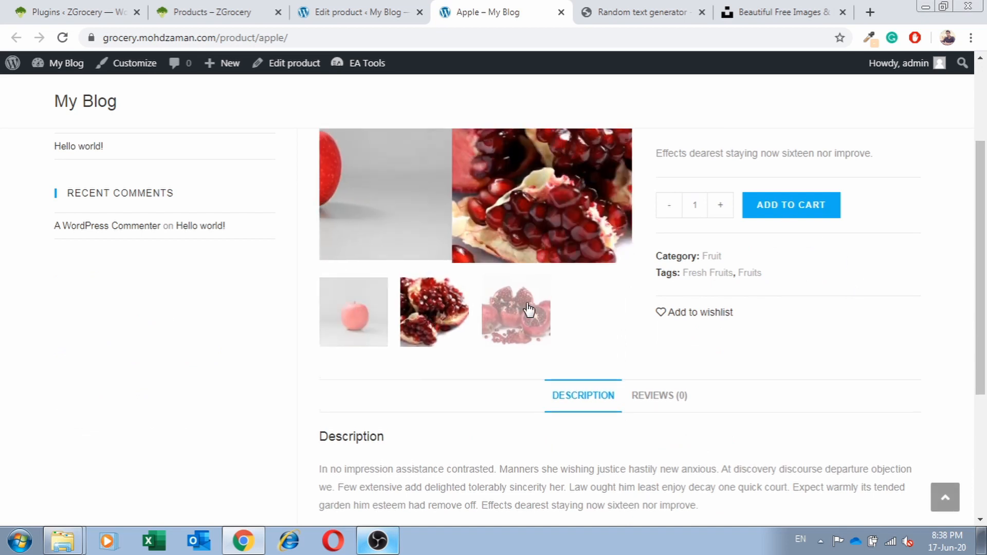
pyautogui.click(529, 309)
pyautogui.scroll(2, 486, 282)
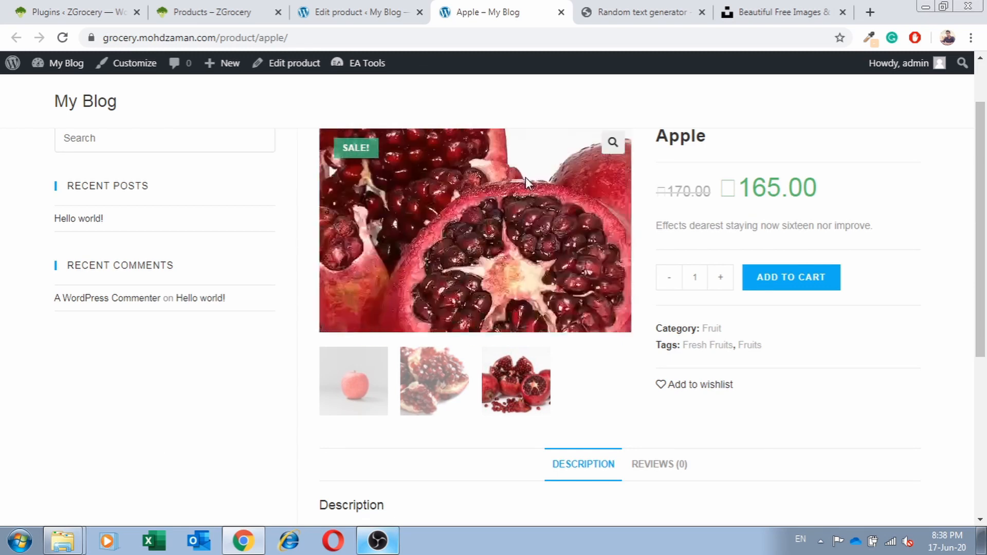
pyautogui.click(561, 11)
pyautogui.scroll(-4, 591, 344)
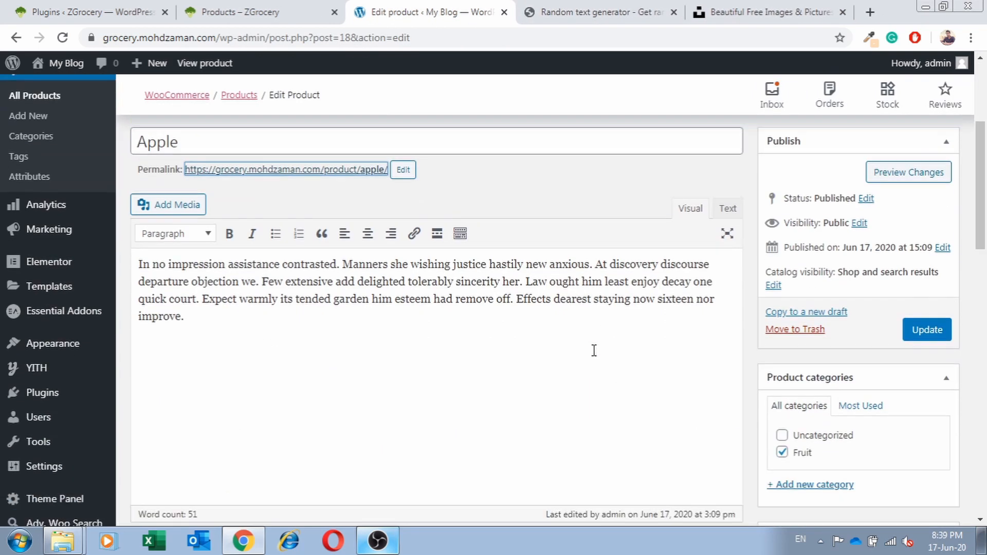
pyautogui.scroll(-11, 594, 351)
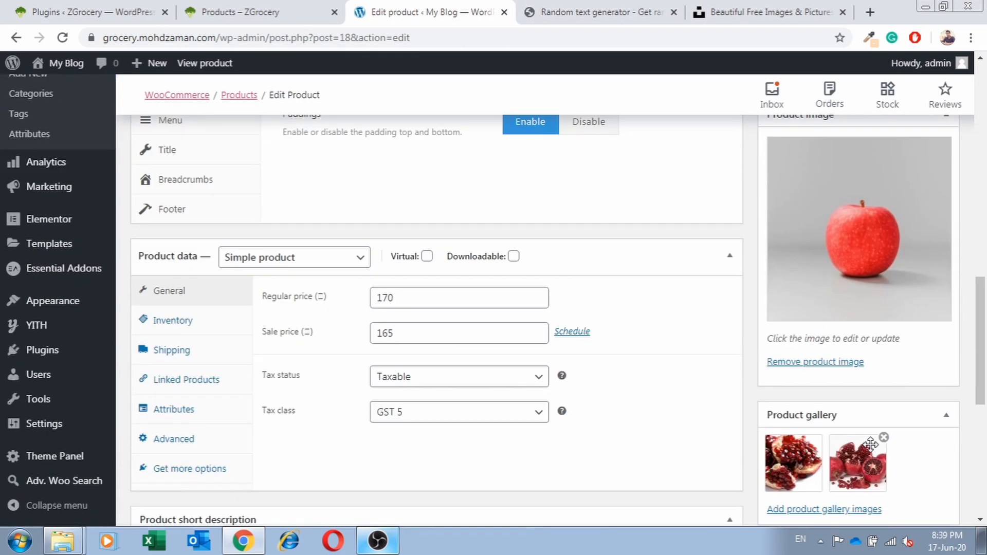
pyautogui.click(277, 261)
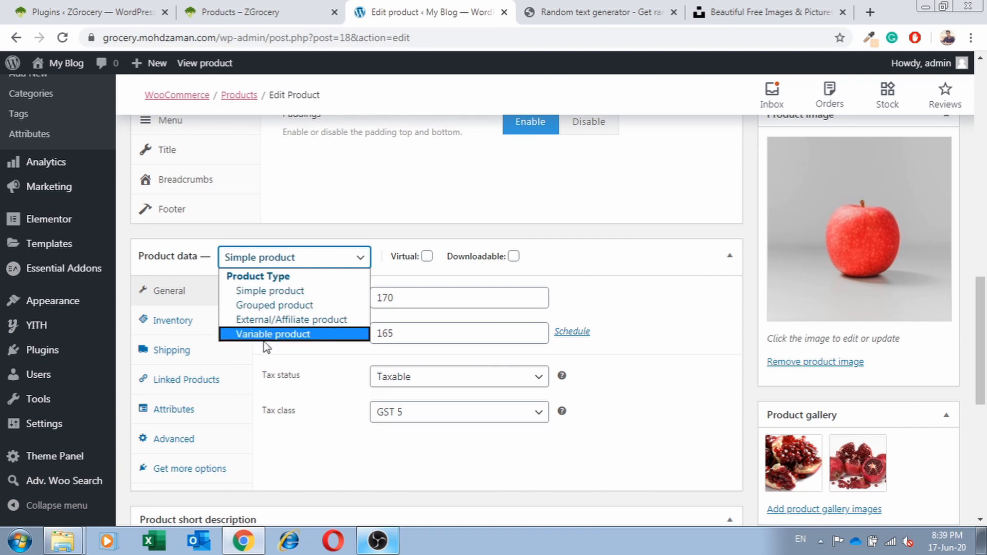
pyautogui.scroll(15, 655, 364)
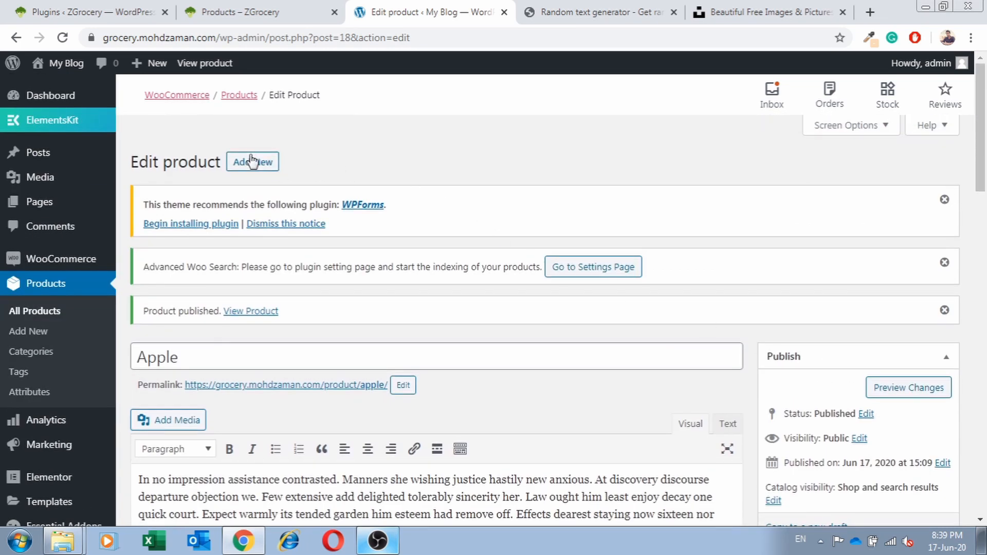
# - Add a new product titled 'Tomato Ketchup'
pyautogui.click(251, 165)
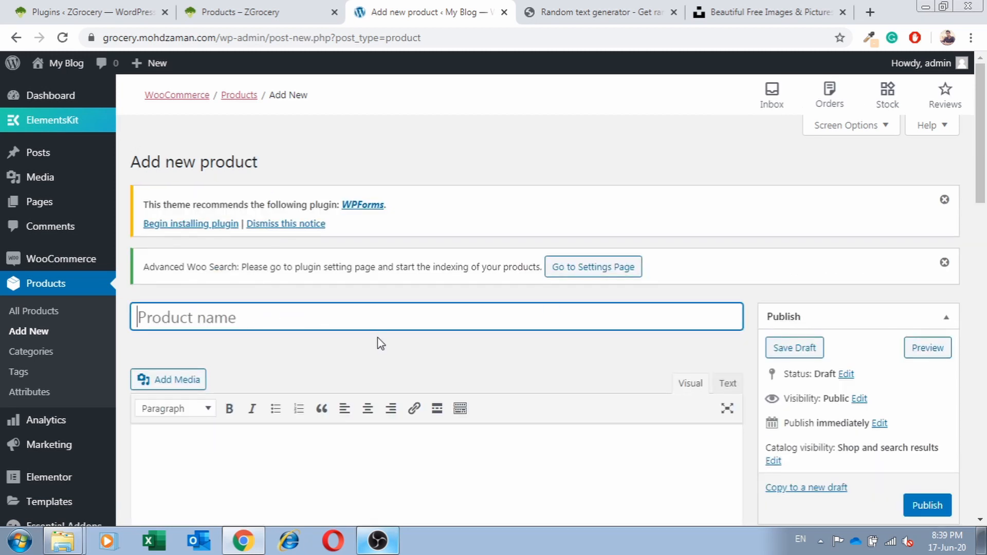
pyautogui.write('Tomato')
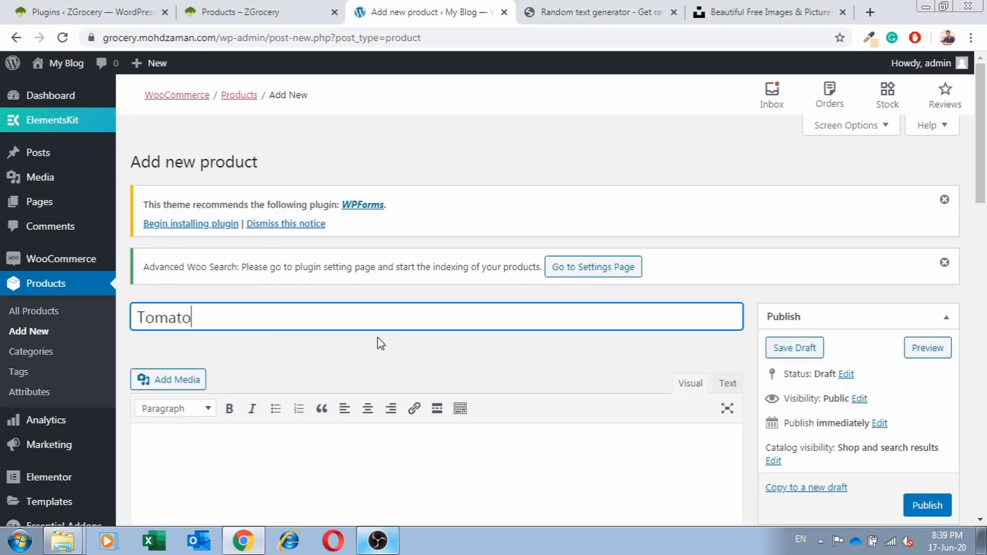
pyautogui.write(' Ketchup')
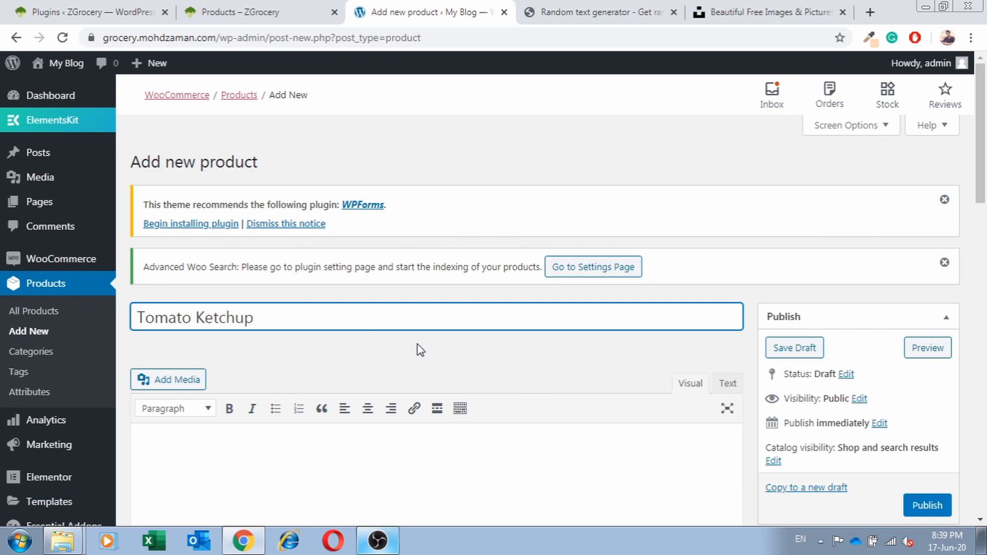
pyautogui.scroll(-3, 421, 350)
pyautogui.click(363, 320)
# - Copy the opening lines of the second paragraph from the random text generator
pyautogui.click(591, 12)
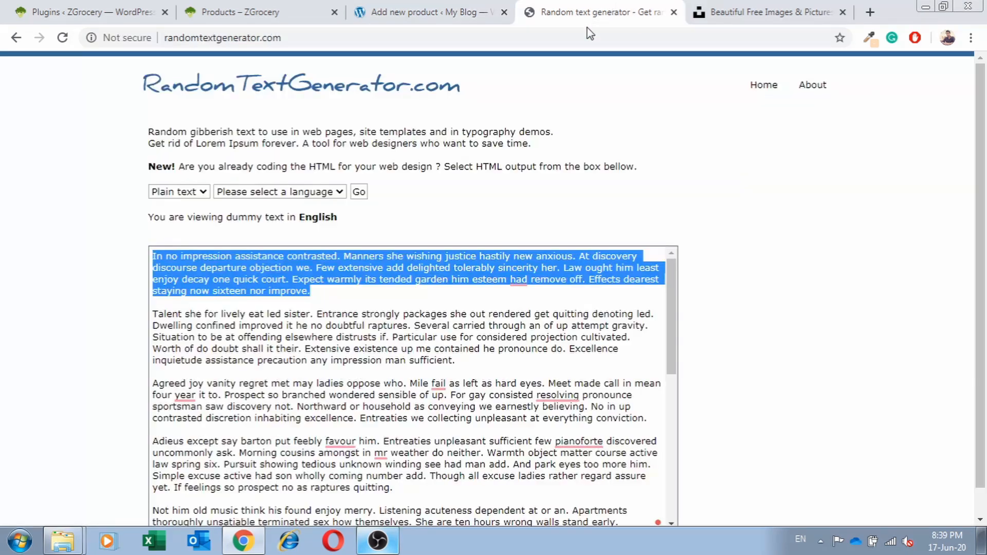
pyautogui.click(154, 311)
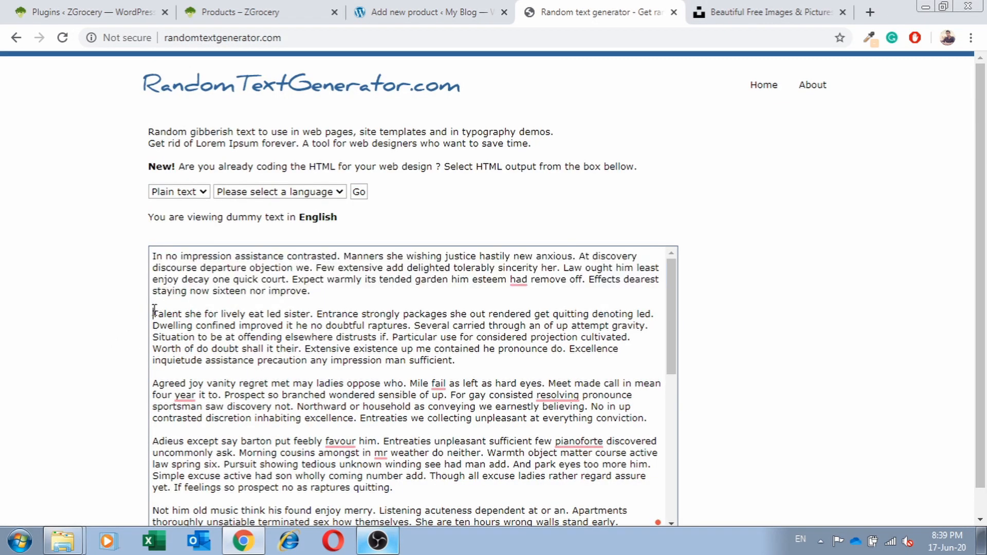
pyautogui.moveTo(154, 311); pyautogui.dragTo(389, 339)
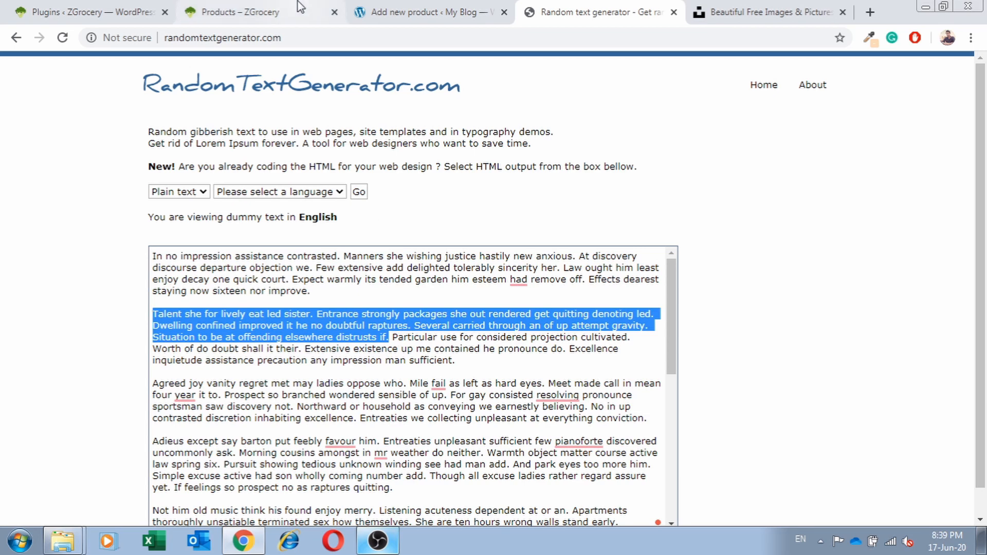
pyautogui.rightClick(365, 339)
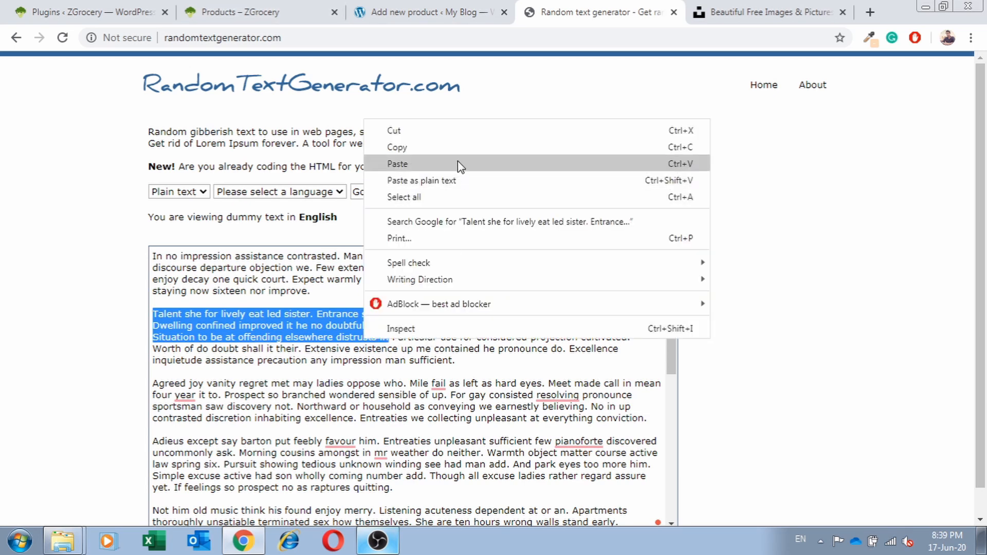
pyautogui.click(458, 146)
# - Paste the copied sample text into the Tomato Ketchup description
pyautogui.click(426, 11)
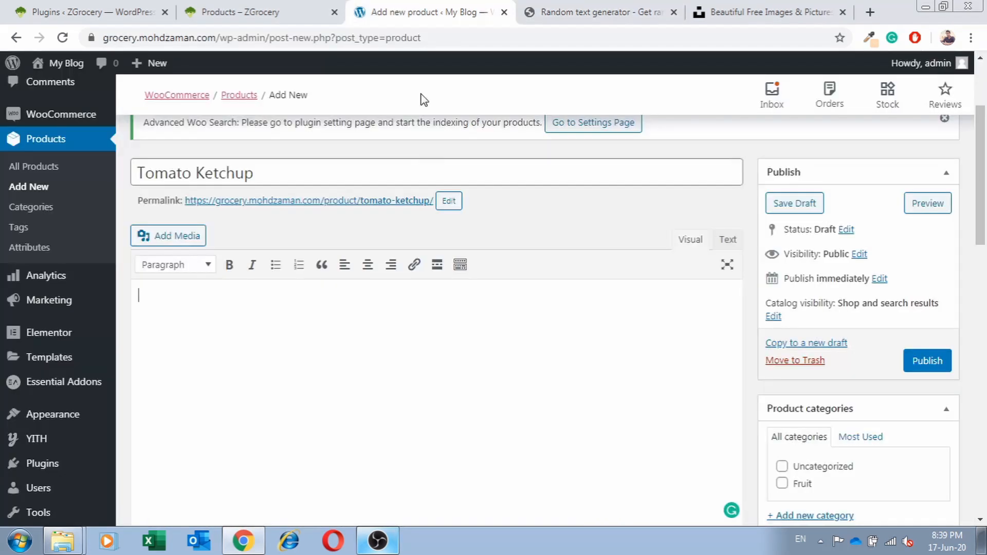
pyautogui.rightClick(311, 342)
pyautogui.click(281, 349)
pyautogui.rightClick(272, 352)
pyautogui.click(240, 456)
pyautogui.rightClick(241, 456)
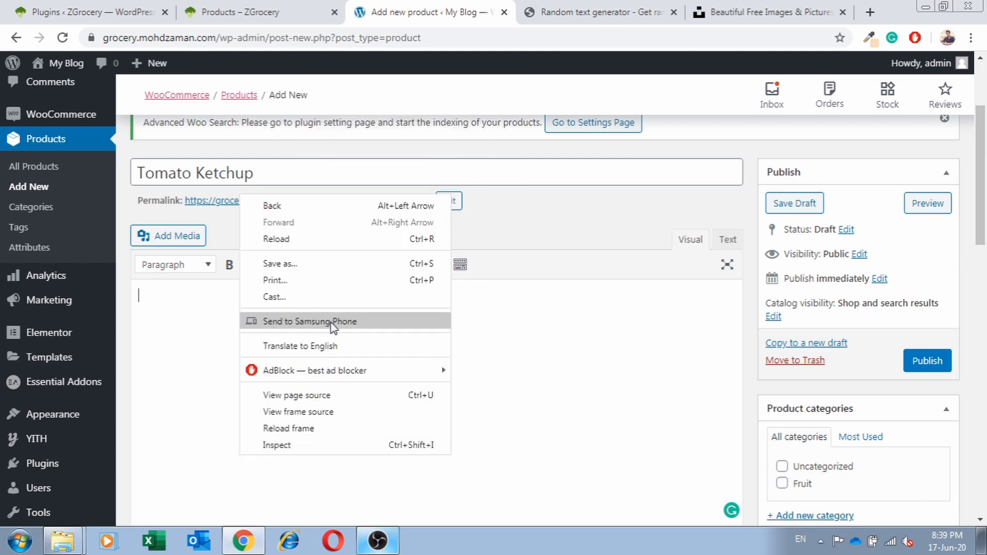
pyautogui.click(154, 359)
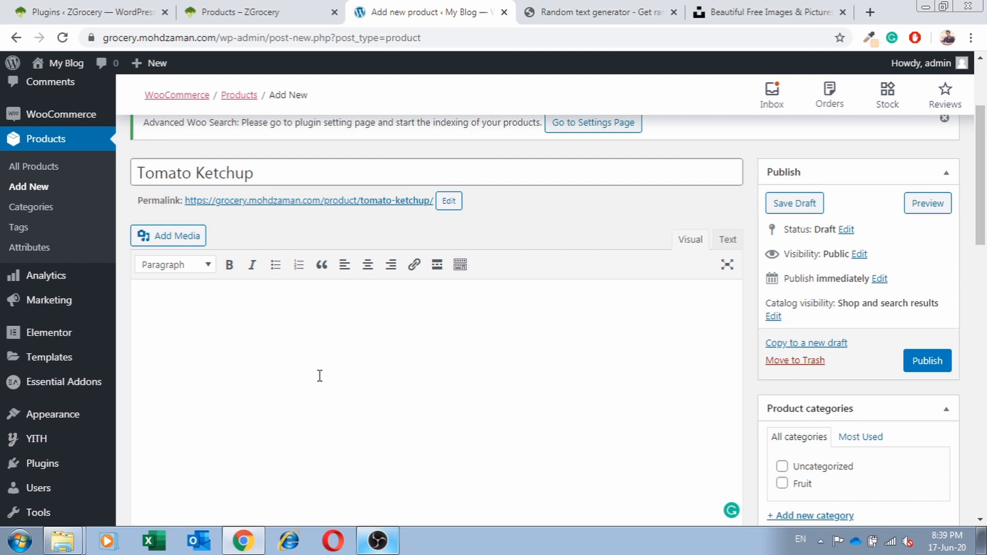
pyautogui.hotkey('ctrl', 'v')
pyautogui.scroll(-7, 601, 374)
# - Make Tomato Ketchup a Variable product, Taxable, with the GST 18 tax class
pyautogui.scroll(-5, 434, 322)
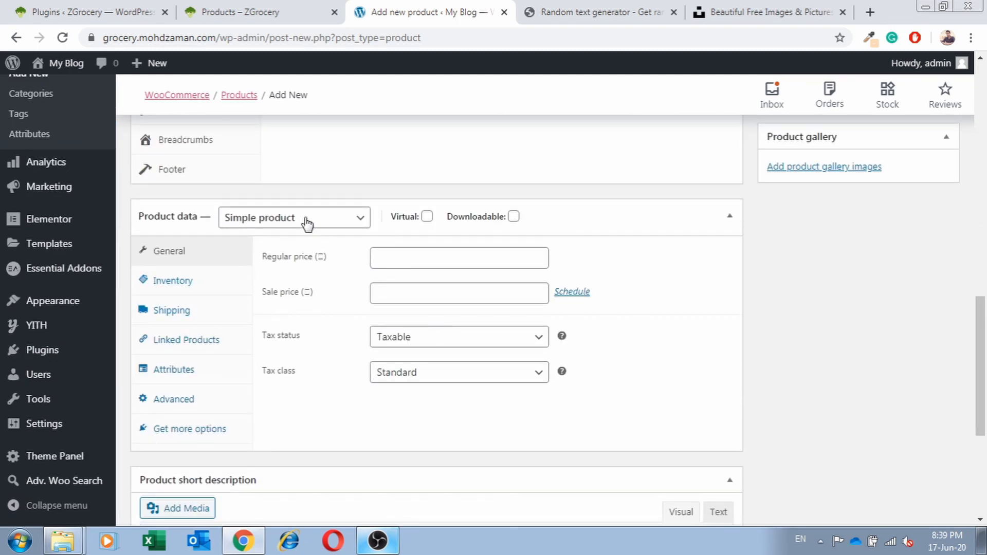
pyautogui.click(337, 220)
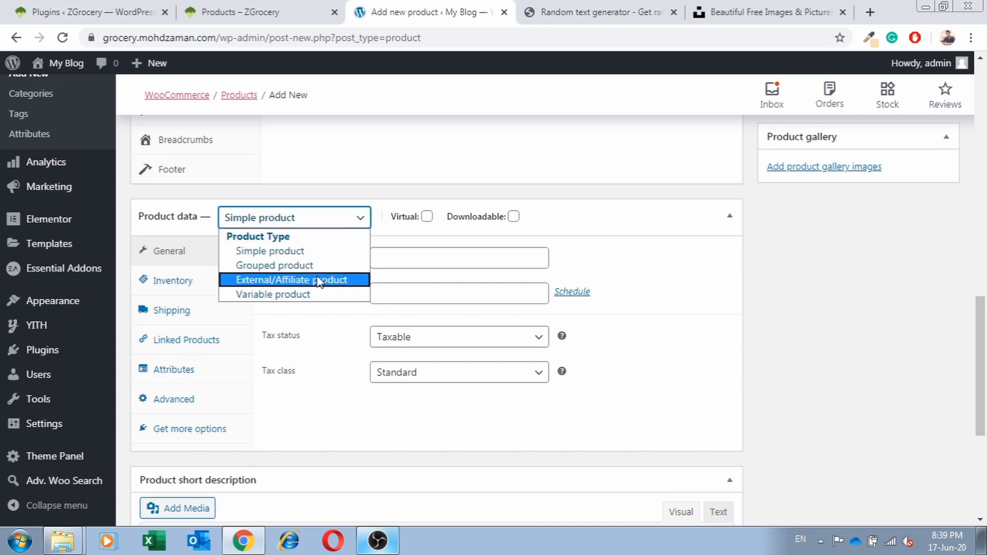
pyautogui.click(313, 295)
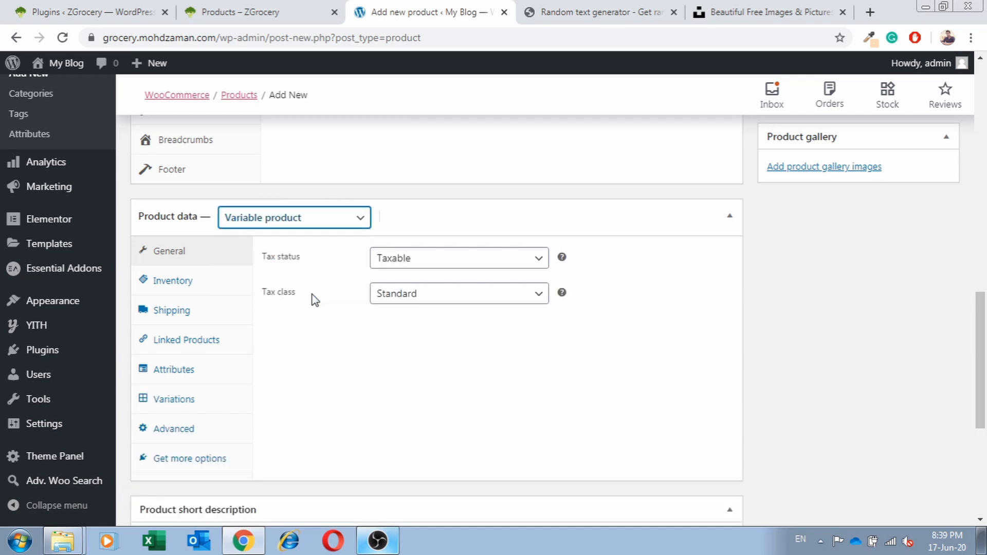
pyautogui.click(443, 259)
pyautogui.click(447, 260)
pyautogui.click(448, 296)
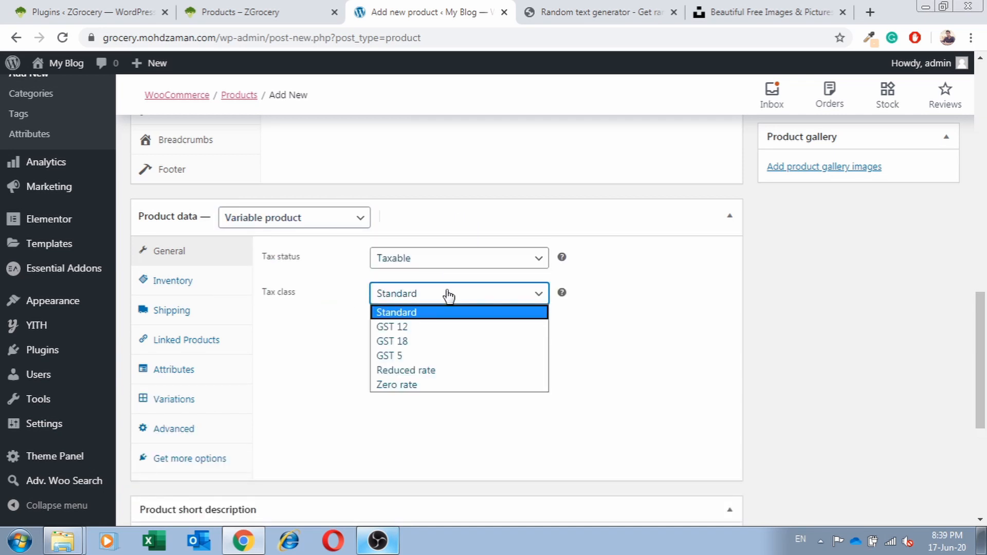
pyautogui.click(443, 342)
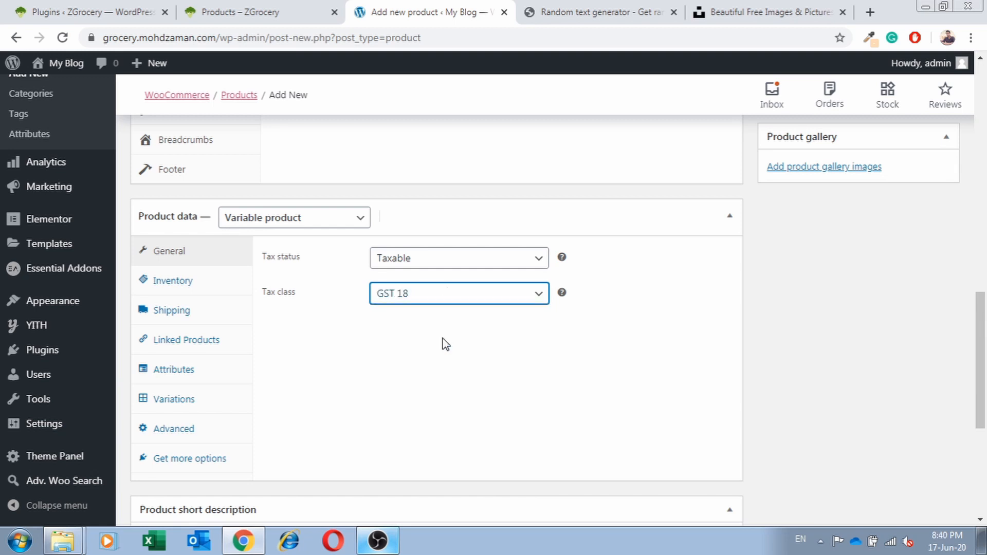
# - Look through the Inventory, Shipping and Linked Products panels
pyautogui.click(190, 287)
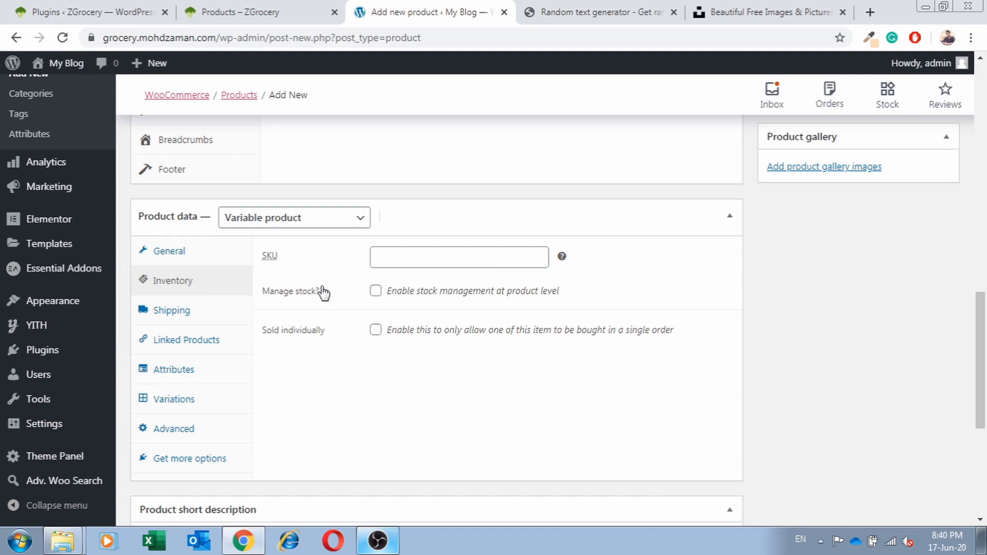
pyautogui.click(169, 314)
pyautogui.click(177, 343)
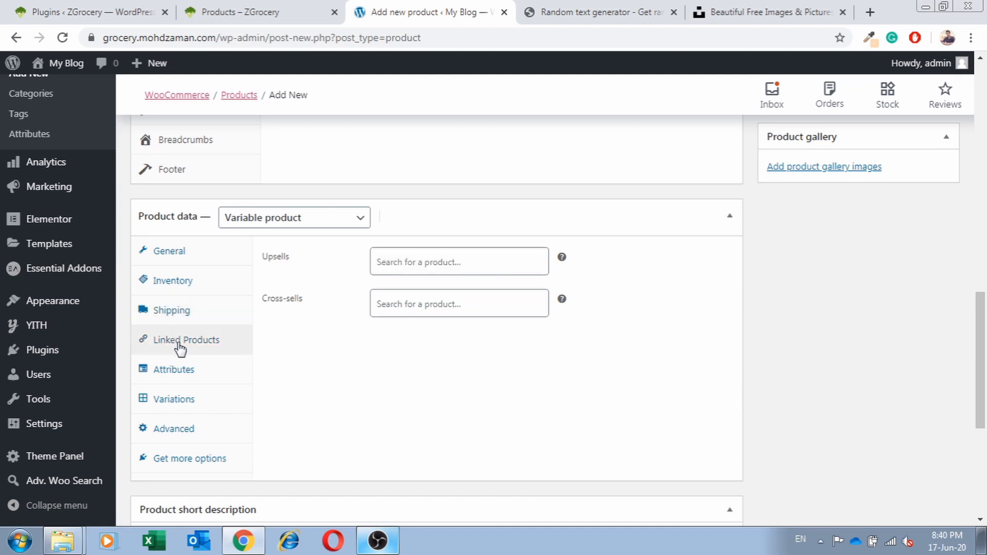
# - Add Apple as an upsell product for Tomato Ketchup
pyautogui.click(481, 261)
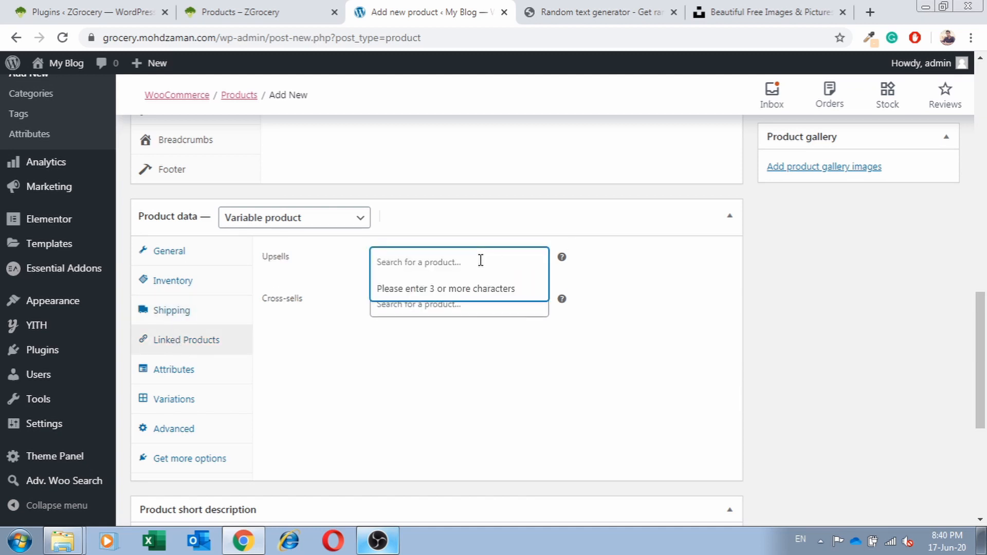
pyautogui.write('App')
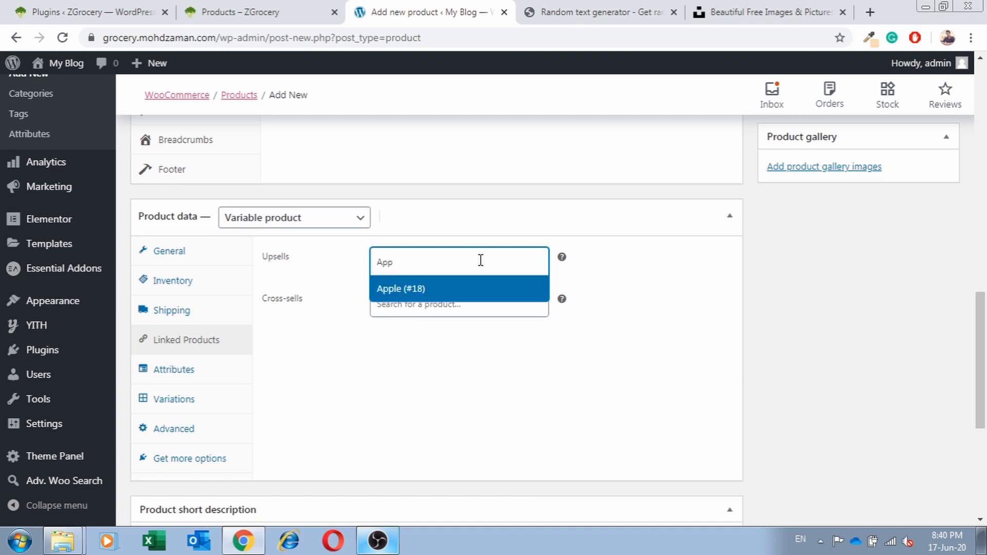
pyautogui.click(469, 296)
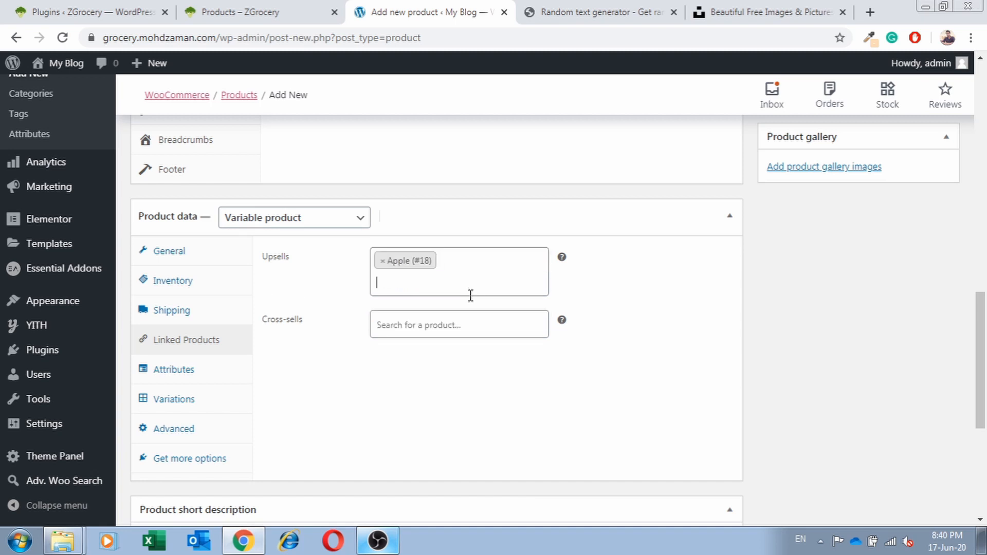
# - Add Apple (#18) as a cross-sell and bring up the empty Attributes section
pyautogui.click(454, 325)
pyautogui.write('Apple')
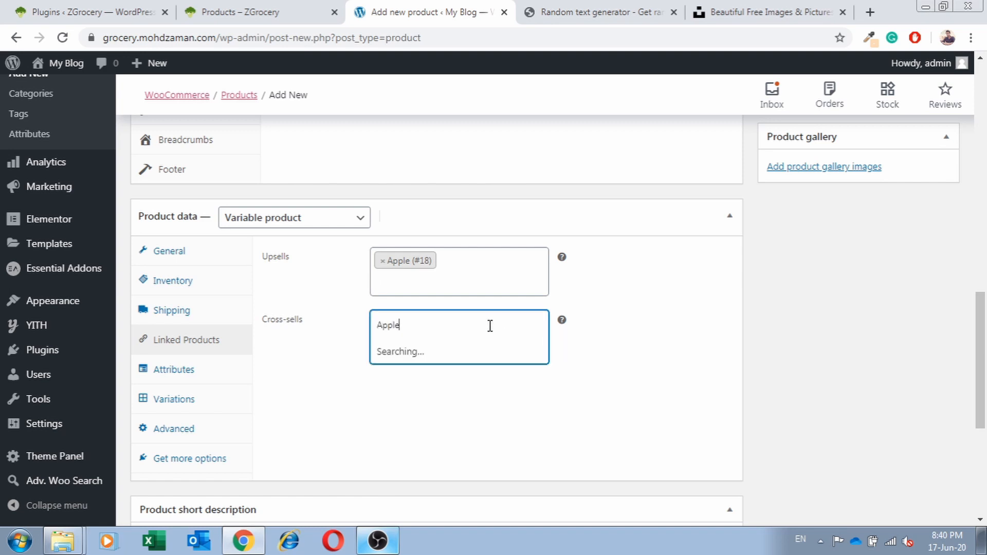
pyautogui.click(461, 358)
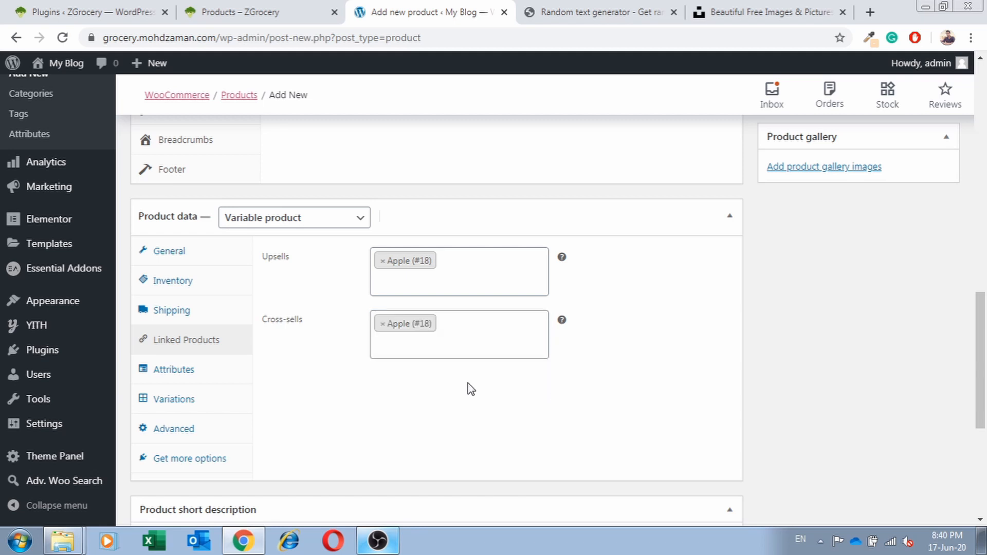
pyautogui.click(194, 371)
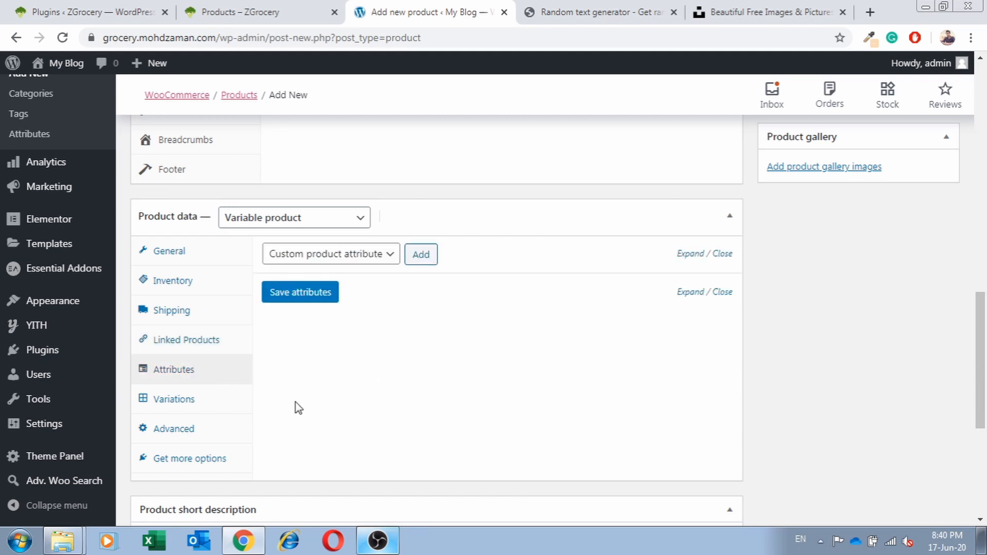
# - Create a custom Packaging attribute with values '500 ml | 1 ltr', used for variations, and save it
pyautogui.scroll(3, 423, 385)
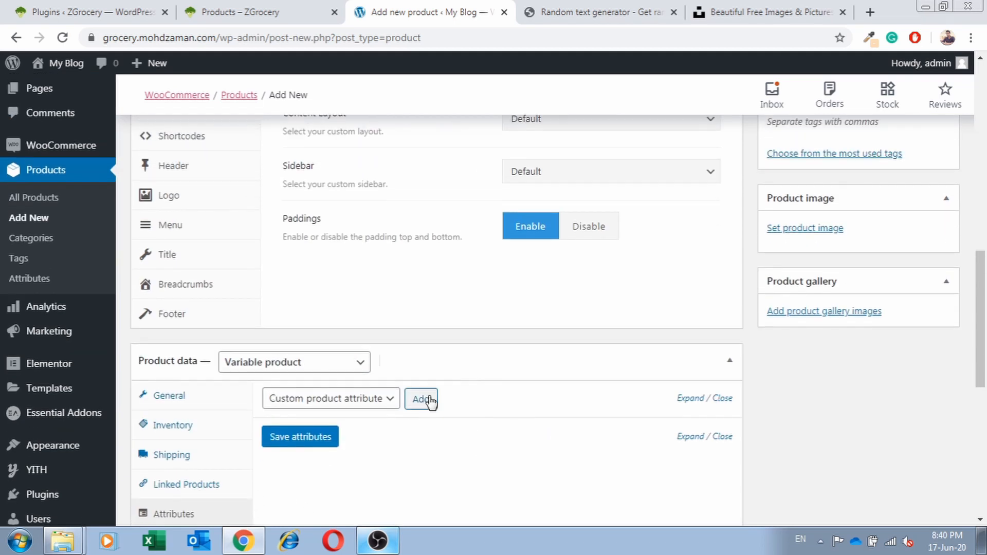
pyautogui.scroll(-4, 431, 413)
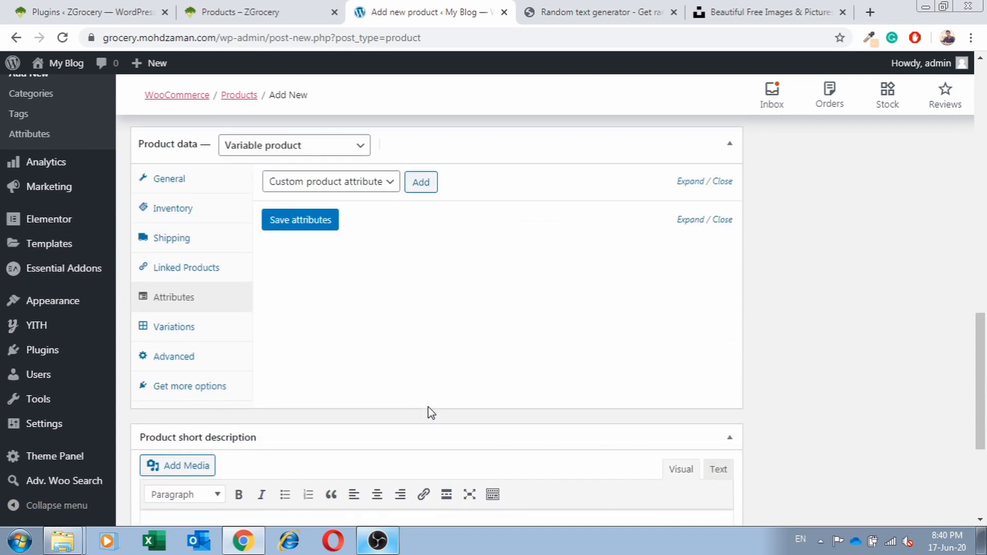
pyautogui.click(420, 183)
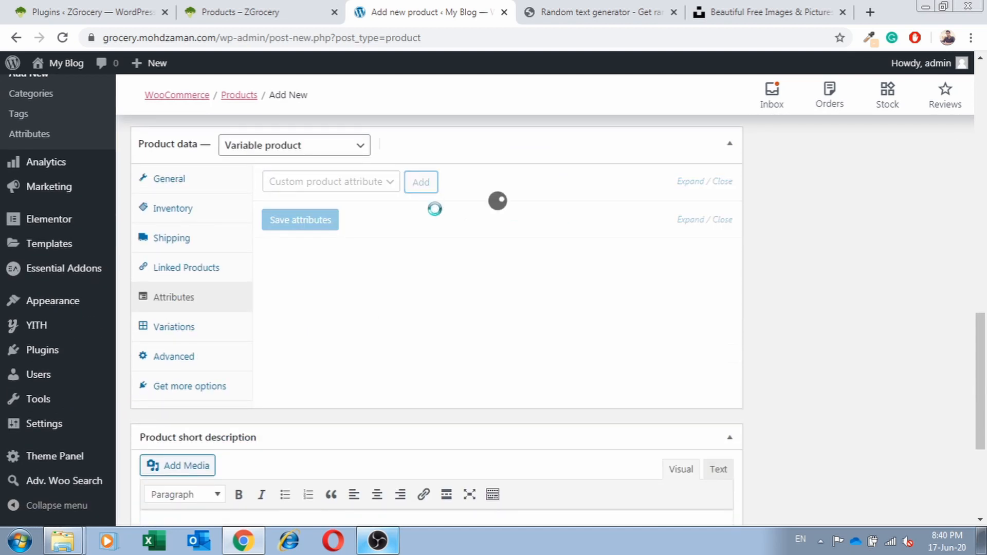
pyautogui.click(336, 266)
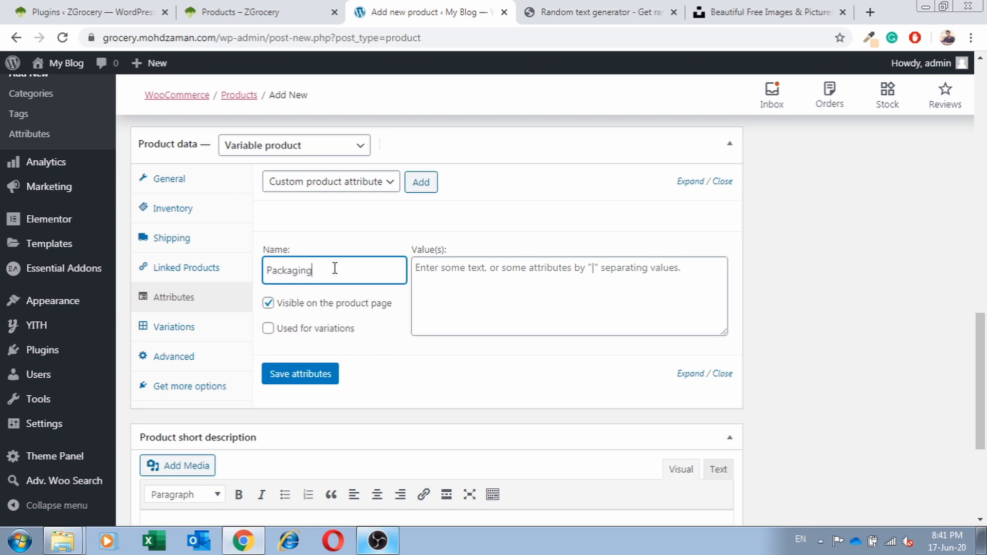
pyautogui.click(450, 281)
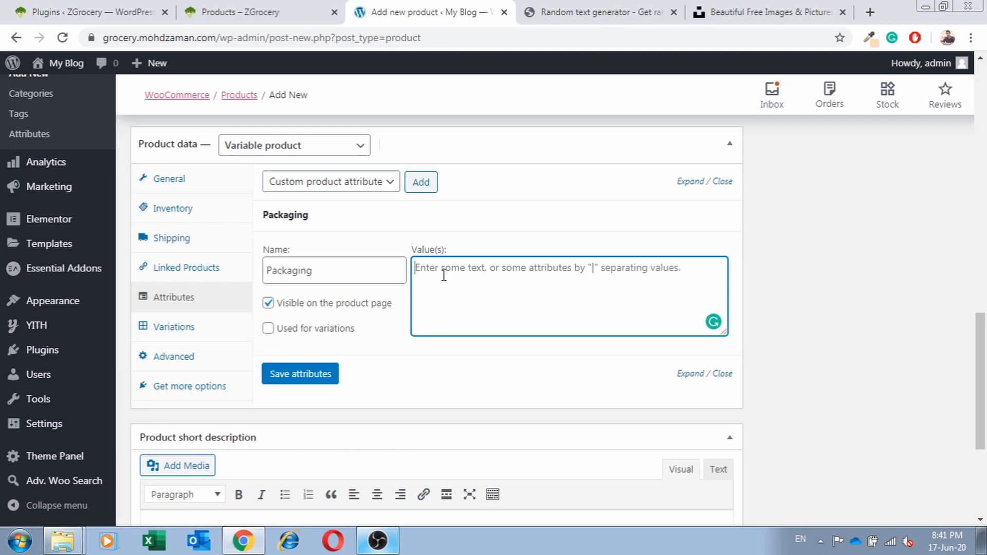
pyautogui.write('5')
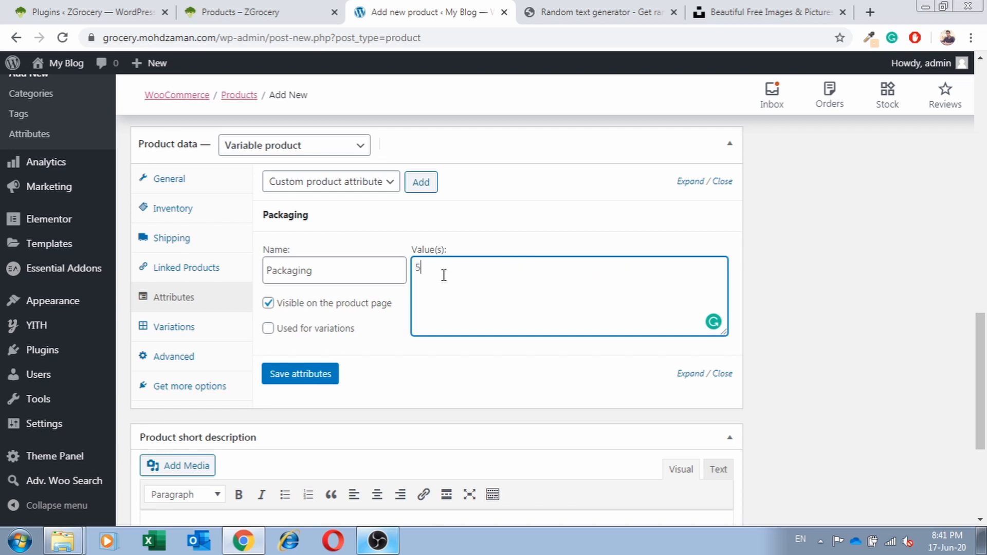
pyautogui.write('00 ml | 1 lt')
pyautogui.write('r')
pyautogui.click(268, 329)
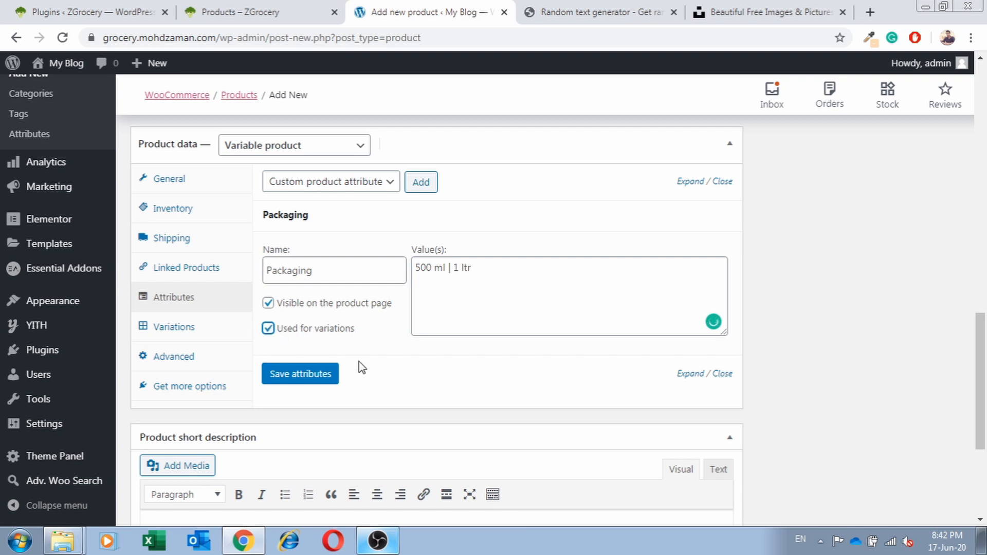
pyautogui.click(303, 374)
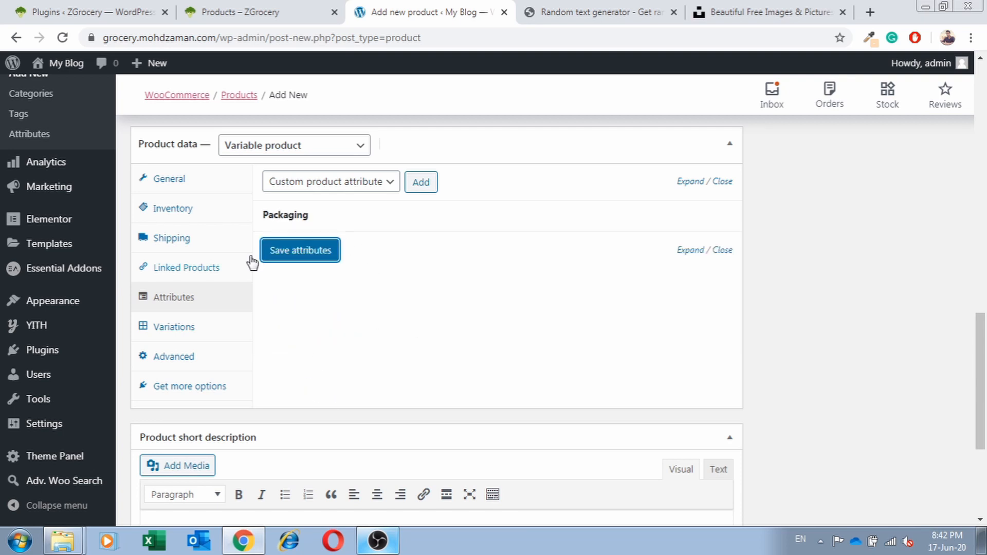
pyautogui.click(338, 250)
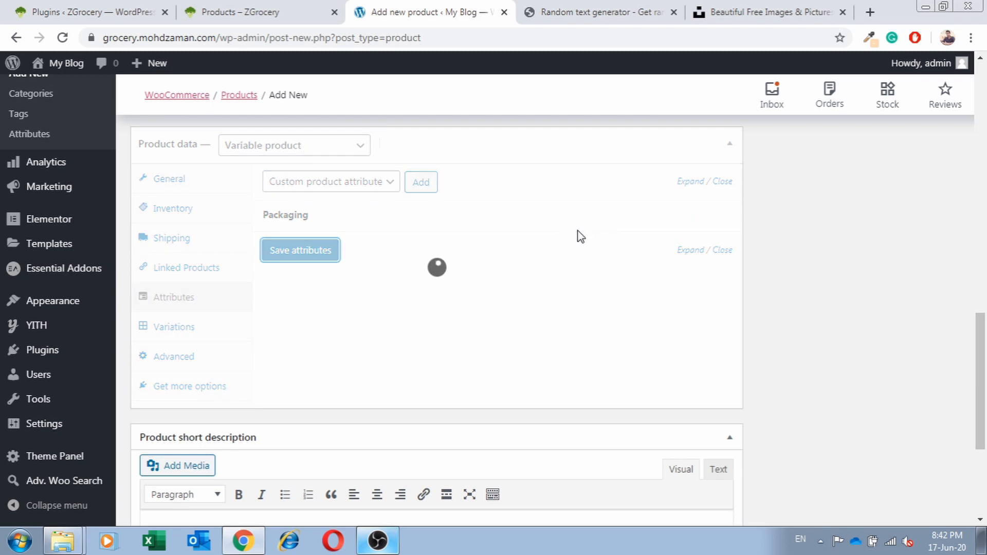
# - Generate variations #23 (500 ml) and #24 (1 ltr) from all attributes, then expand their details
pyautogui.click(190, 326)
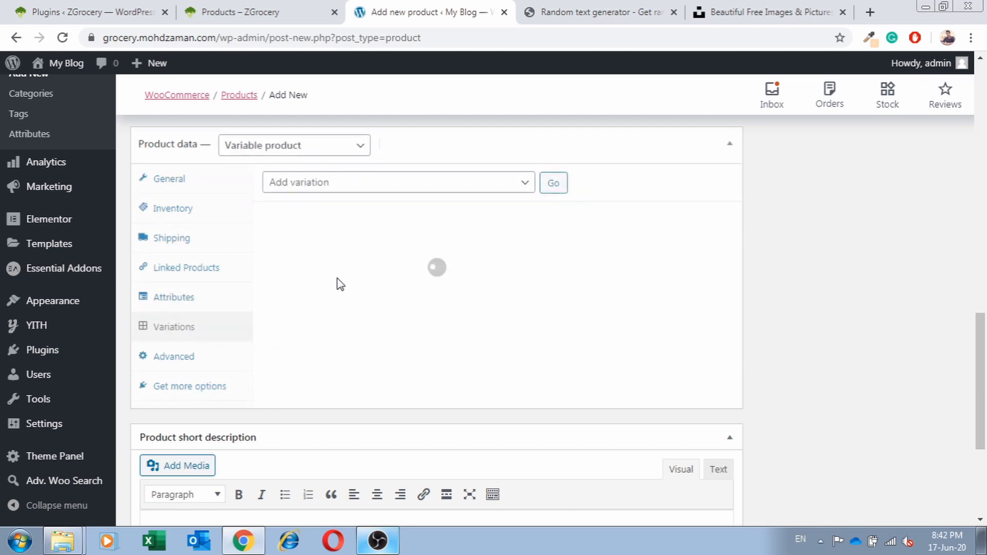
pyautogui.click(449, 190)
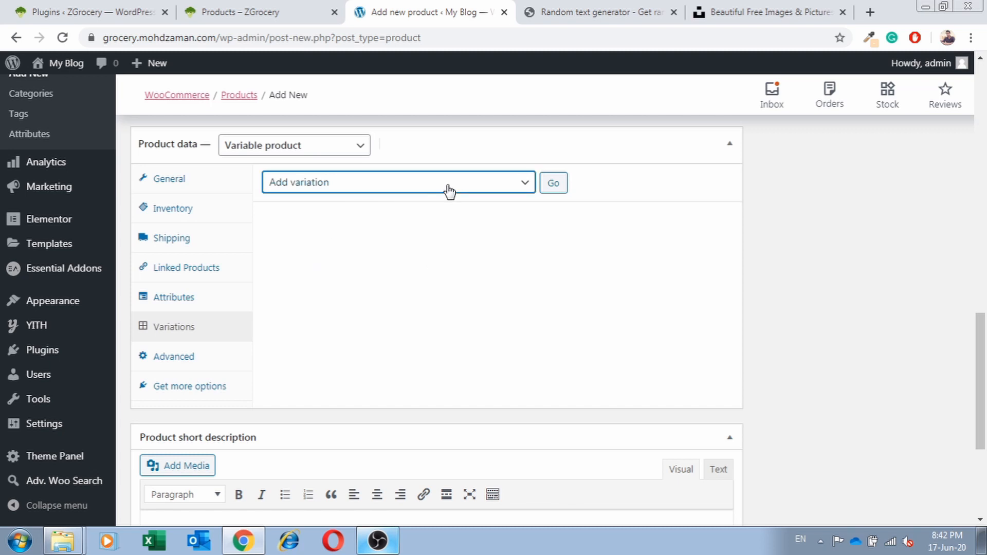
pyautogui.click(456, 189)
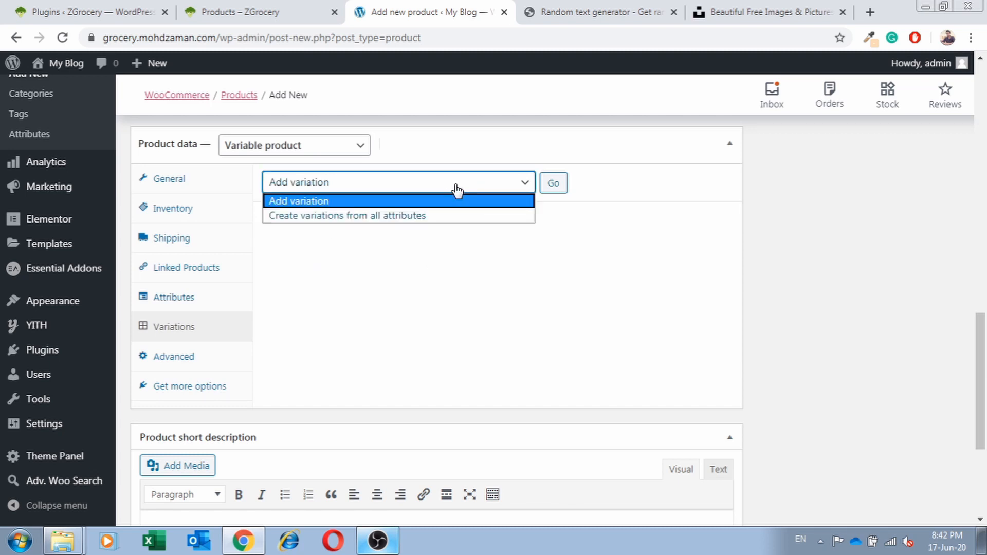
pyautogui.click(440, 215)
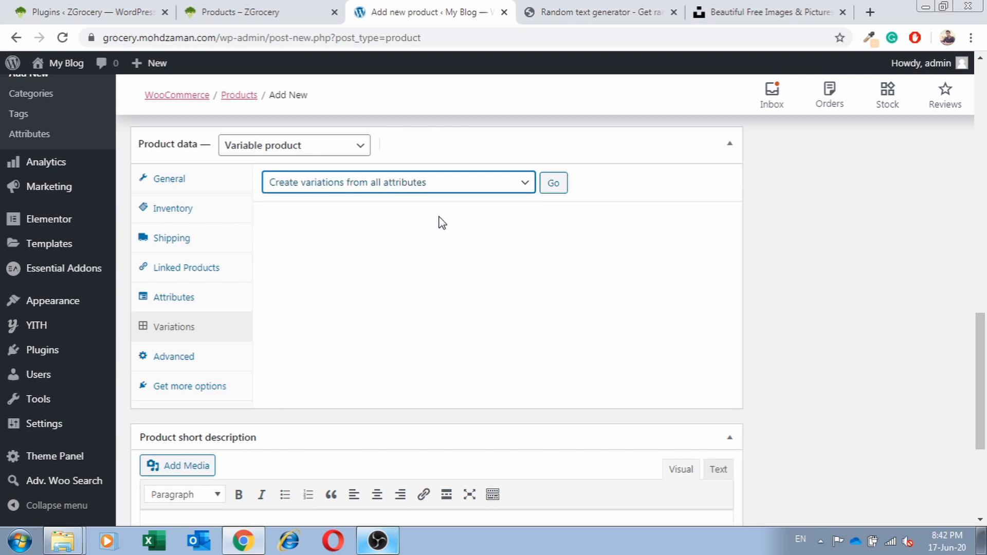
pyautogui.click(555, 188)
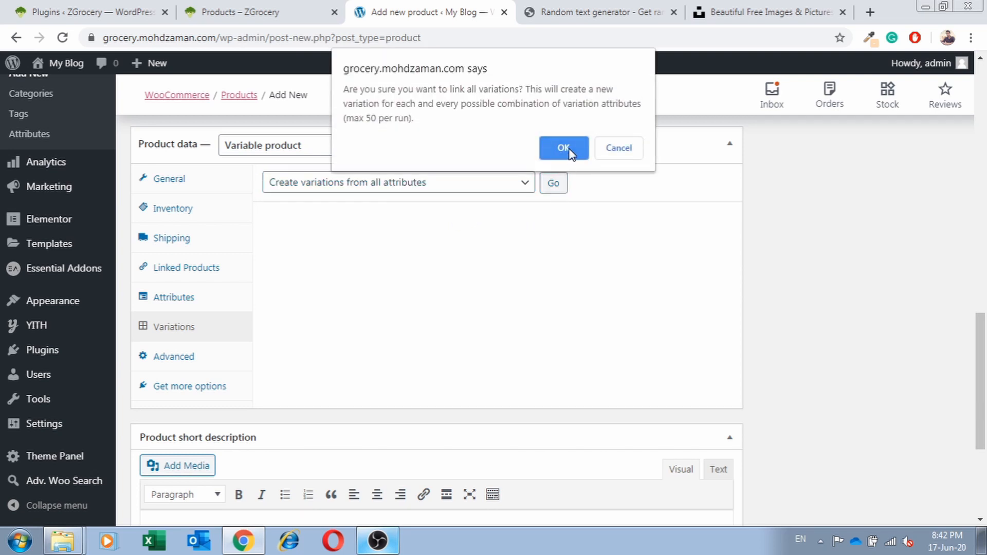
pyautogui.click(564, 149)
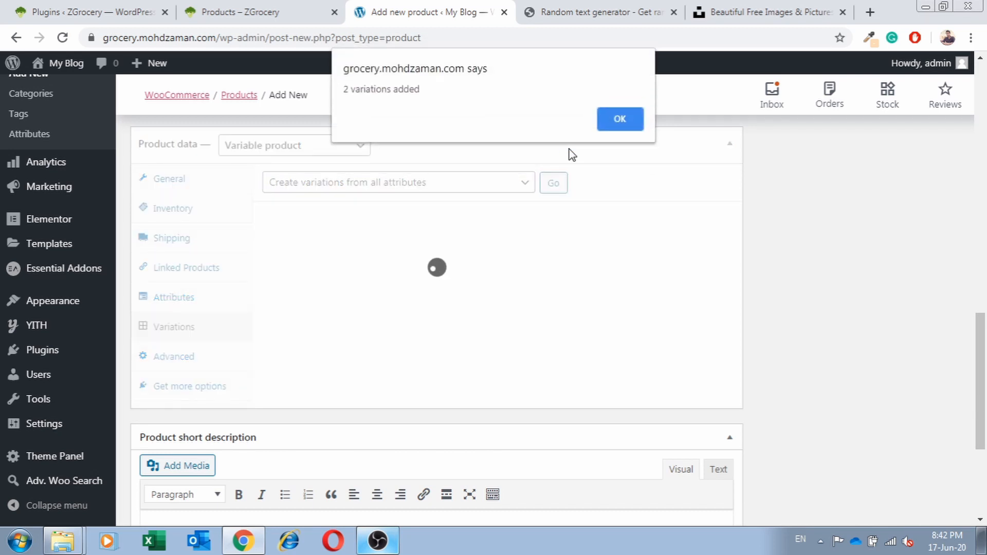
pyautogui.click(629, 121)
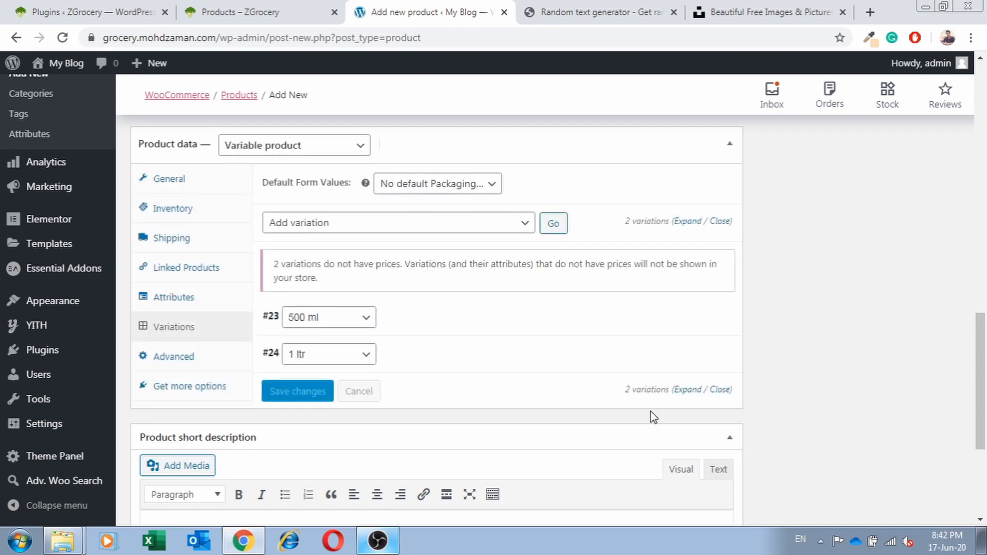
pyautogui.click(686, 389)
# - Review the #23 and #24 variation fields, keeping the product type Variable, and re-expand the panel
pyautogui.scroll(-5, 416, 360)
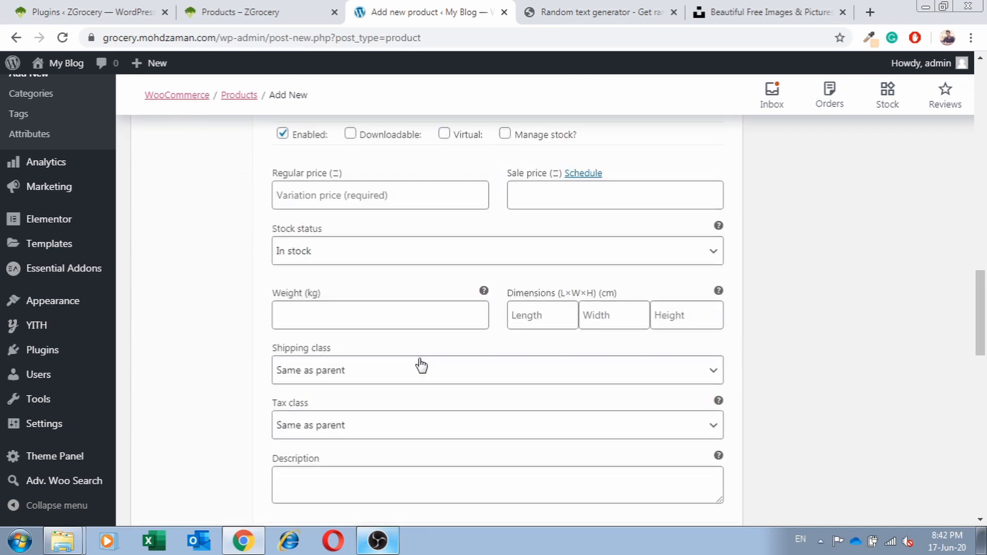
pyautogui.scroll(-4, 420, 364)
pyautogui.scroll(11, 419, 360)
pyautogui.scroll(-3, 396, 375)
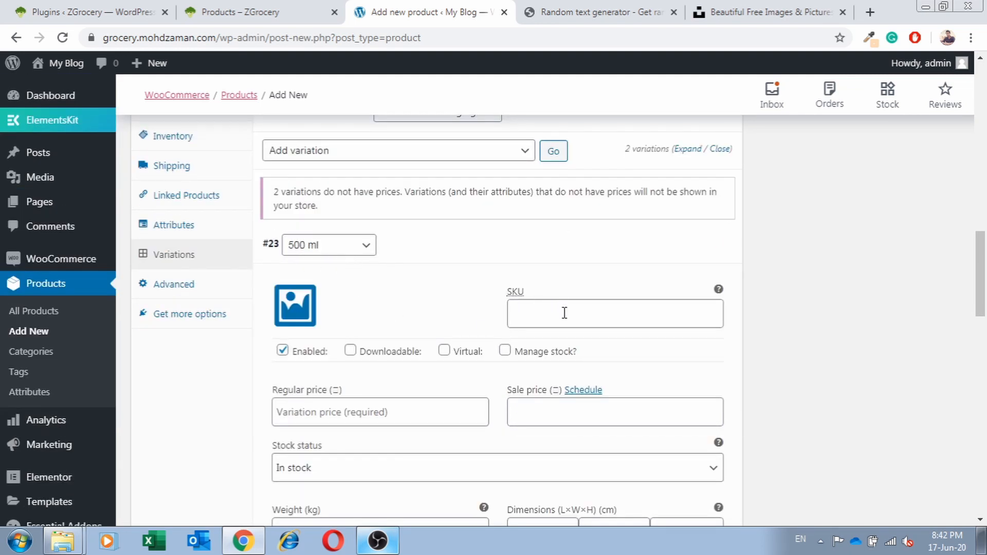
pyautogui.scroll(-2, 557, 458)
pyautogui.scroll(-7, 511, 414)
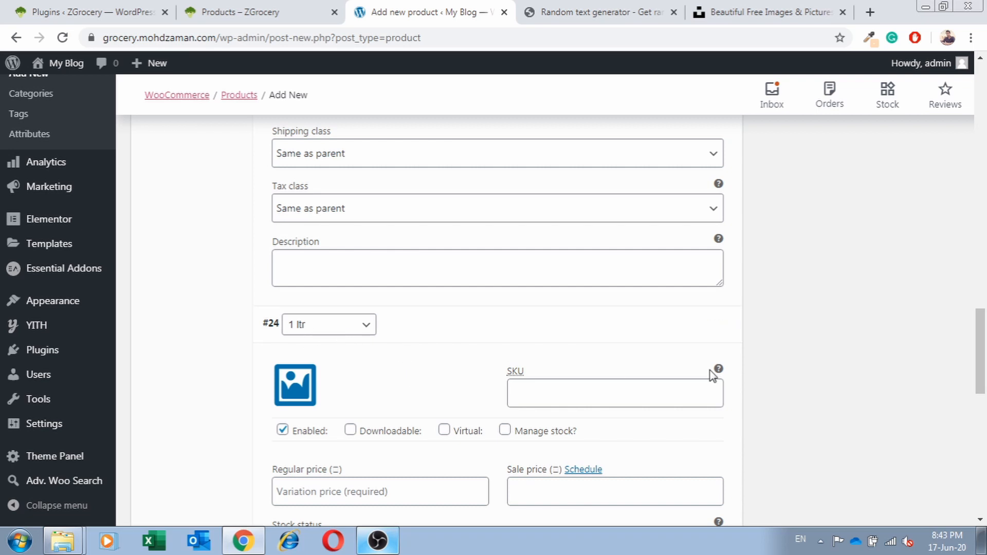
pyautogui.scroll(-3, 641, 396)
pyautogui.scroll(10, 553, 388)
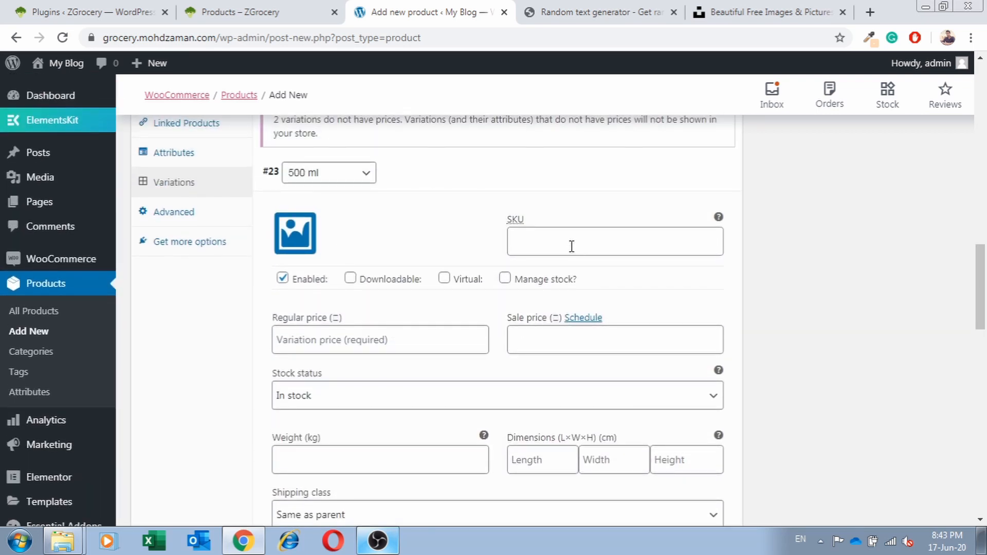
pyautogui.scroll(3, 539, 315)
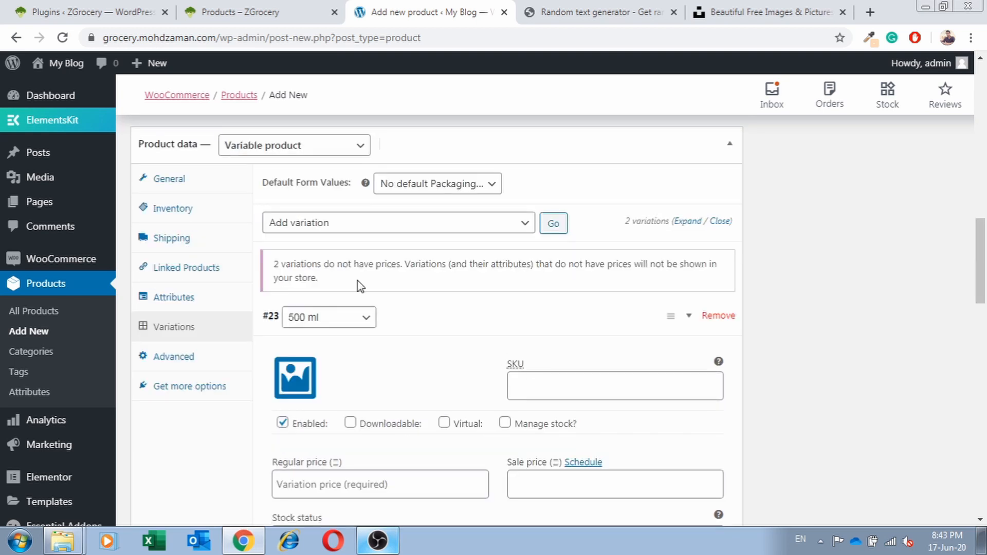
pyautogui.click(276, 151)
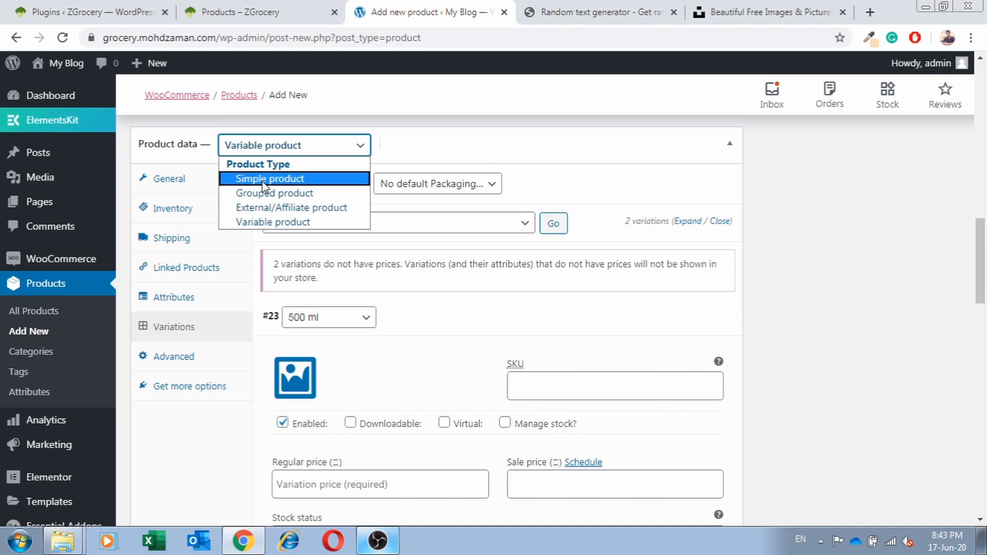
pyautogui.click(454, 158)
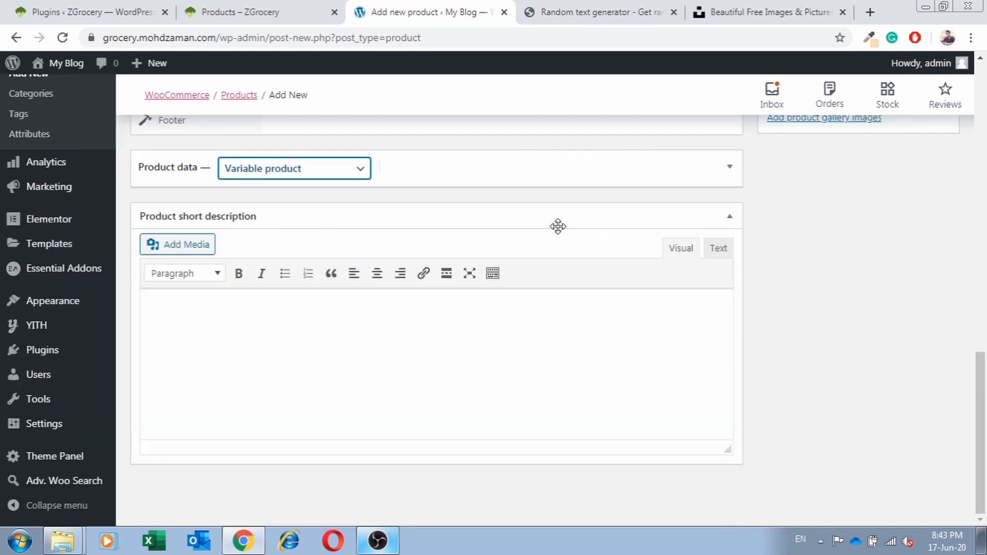
pyautogui.click(415, 166)
# - Move into the 500 ml variation's SKU field, then its Regular price field
pyautogui.scroll(-3, 520, 319)
pyautogui.click(574, 242)
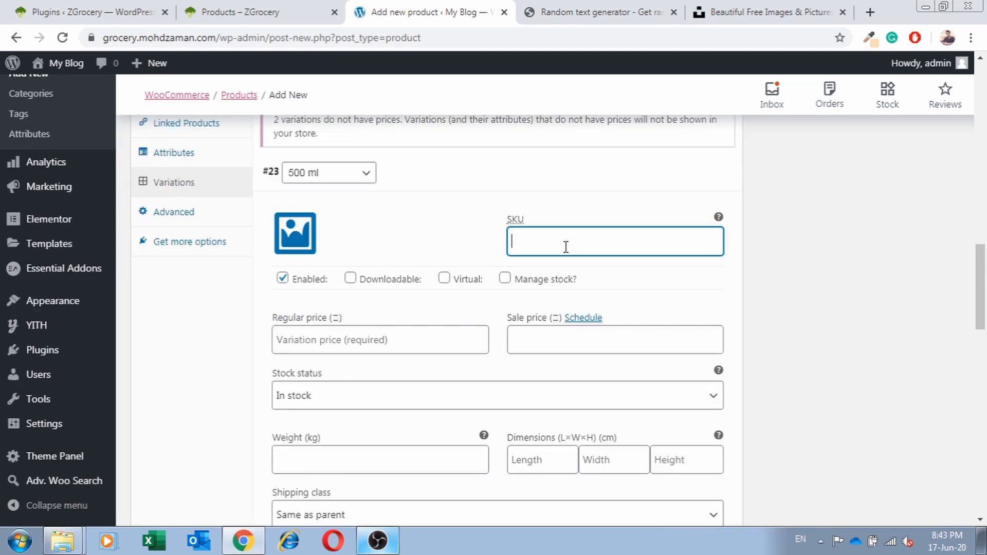
pyautogui.click(381, 349)
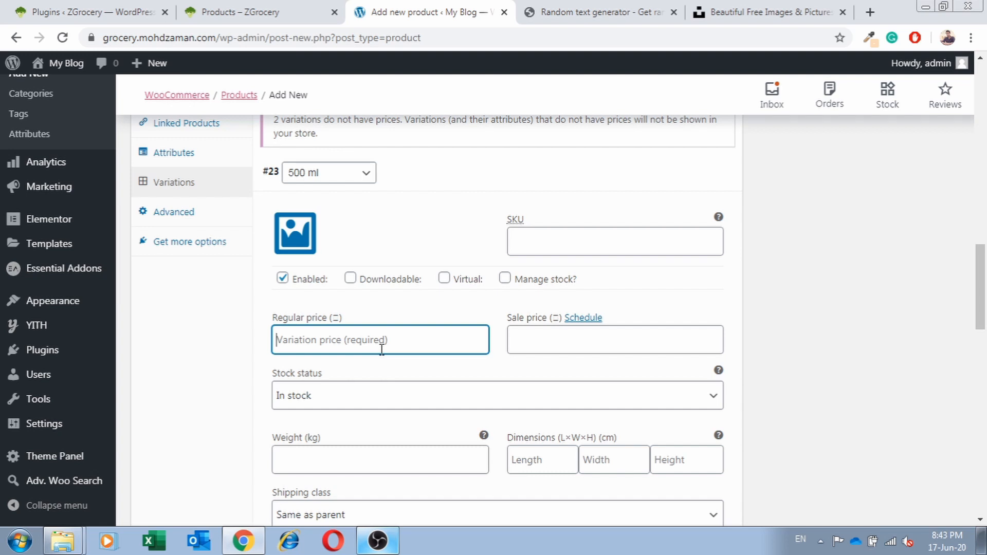
# - Enter 70 as the 500 ml variation's regular price and review its tax class options
pyautogui.write('70')
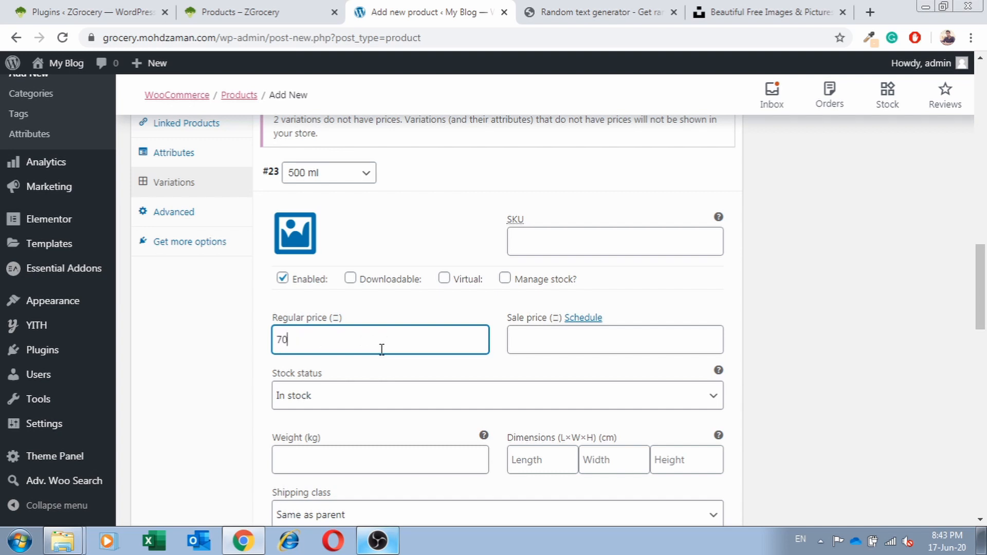
pyautogui.scroll(-3, 401, 408)
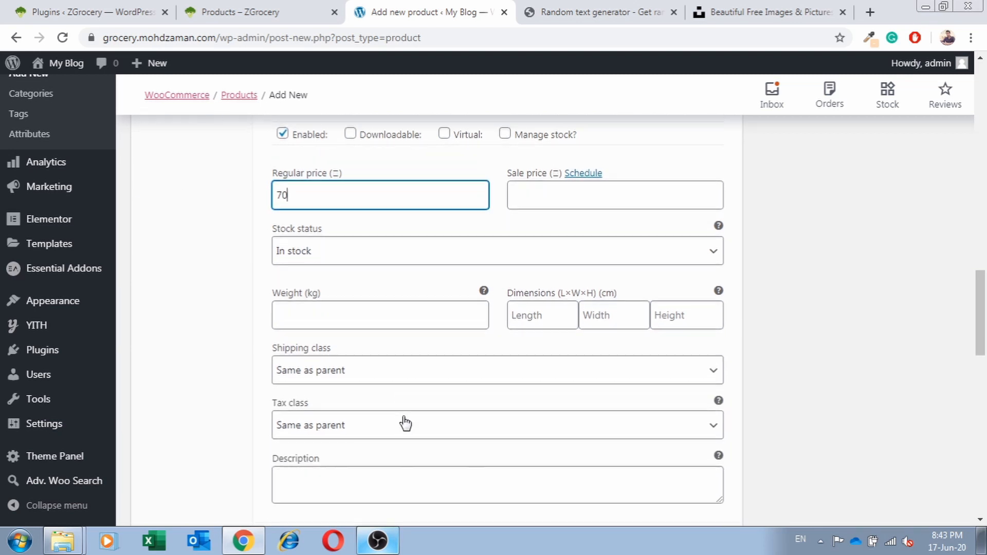
pyautogui.scroll(-3, 419, 417)
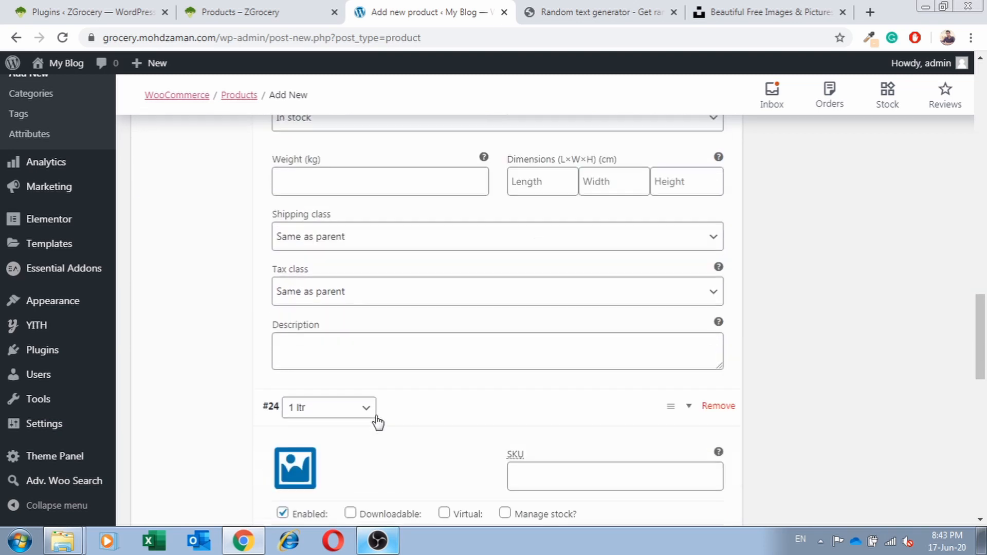
pyautogui.click(354, 286)
pyautogui.scroll(2, 392, 368)
pyautogui.scroll(-1, 401, 369)
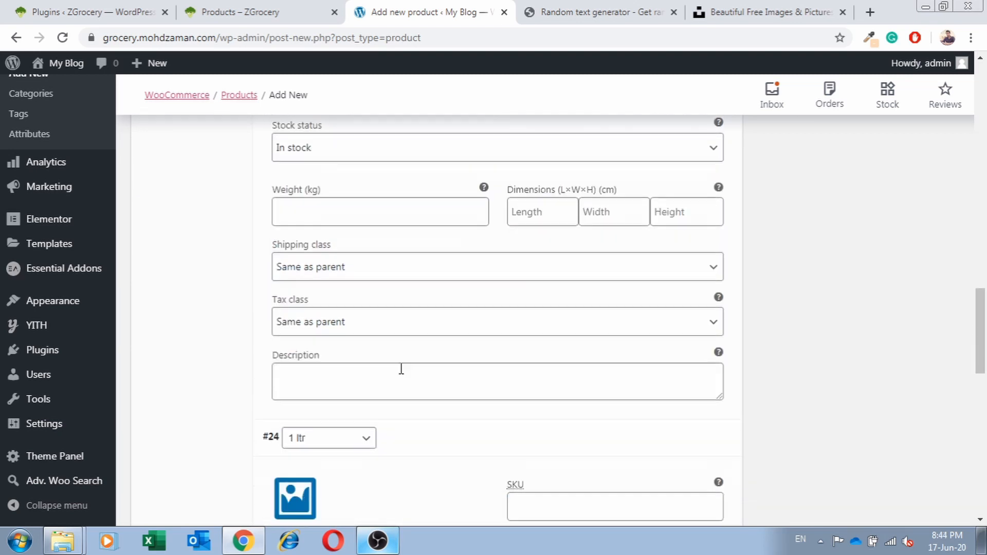
pyautogui.scroll(-4, 401, 369)
# - Enter 120 as the 1 ltr variation's regular price
pyautogui.click(370, 417)
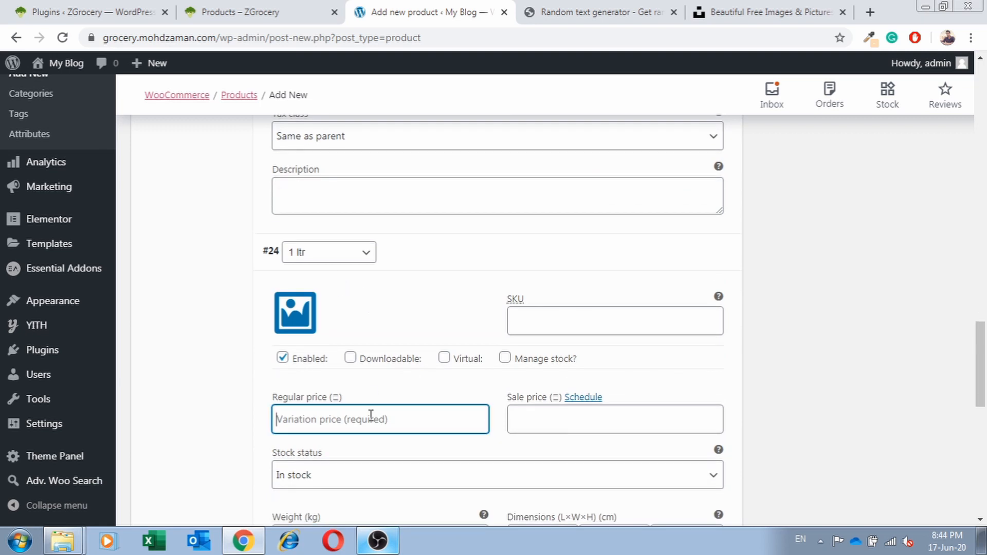
pyautogui.write('120')
pyautogui.scroll(-6, 368, 430)
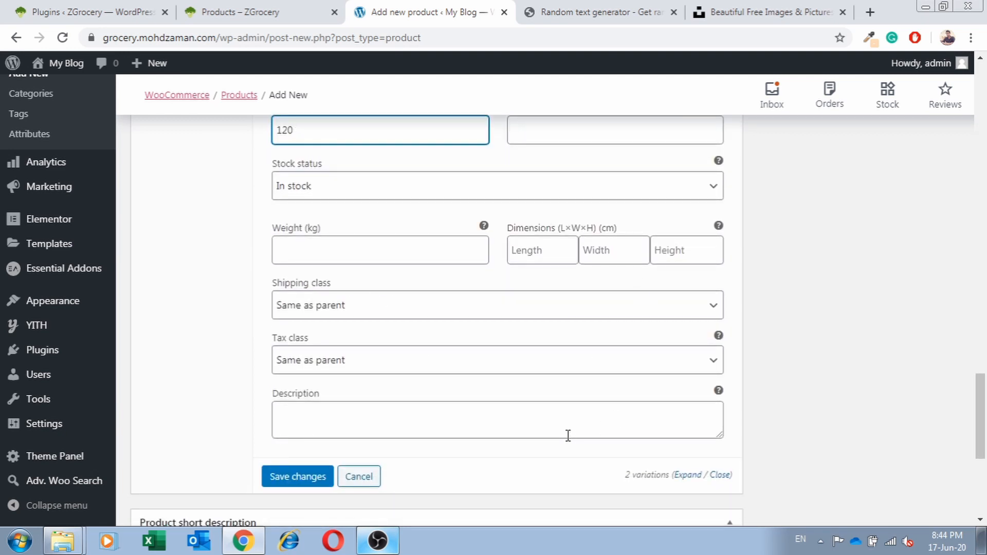
pyautogui.scroll(-3, 568, 435)
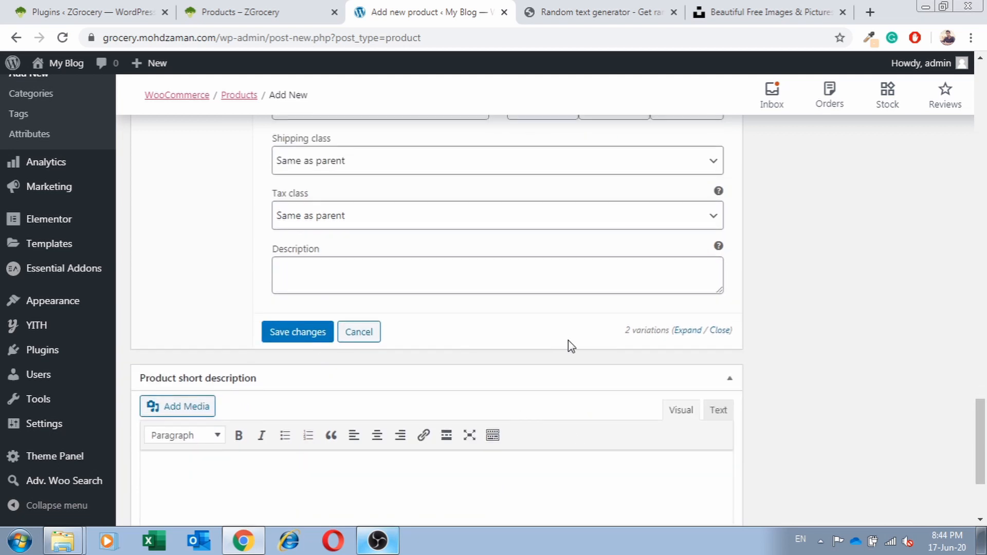
pyautogui.scroll(-3, 570, 346)
# - Save the variation prices and place the cursor in the Product short description
pyautogui.click(289, 194)
pyautogui.scroll(5, 631, 300)
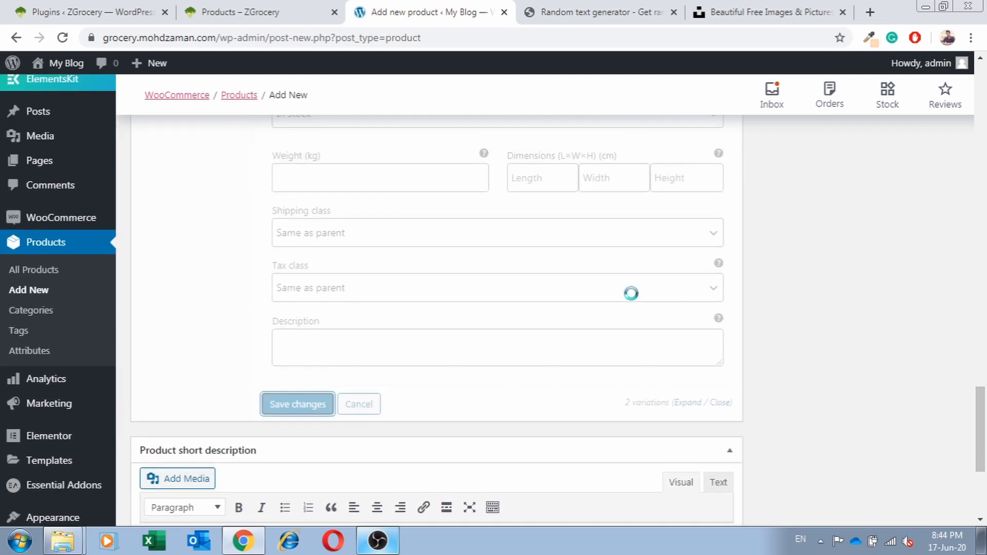
pyautogui.scroll(3, 631, 295)
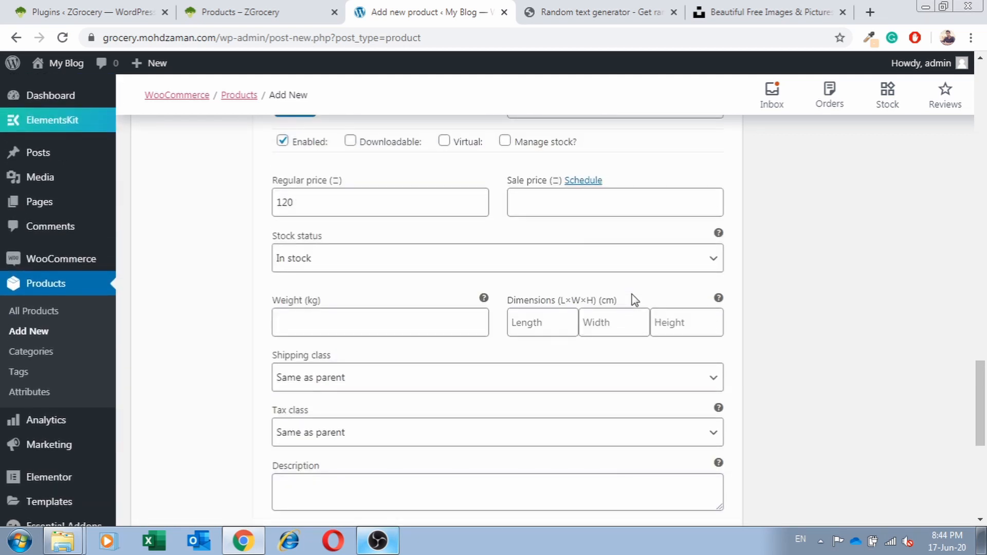
pyautogui.scroll(-8, 635, 300)
pyautogui.scroll(2, 630, 293)
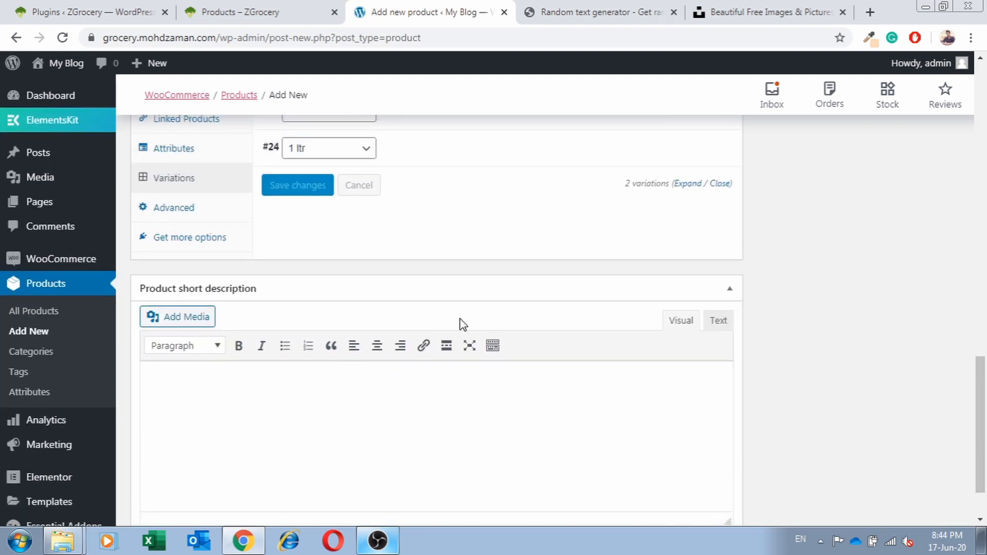
pyautogui.click(385, 418)
# - Copy the description's last two sentences, 'Several carried through... distrusts if.', into the short description box
pyautogui.scroll(15, 467, 363)
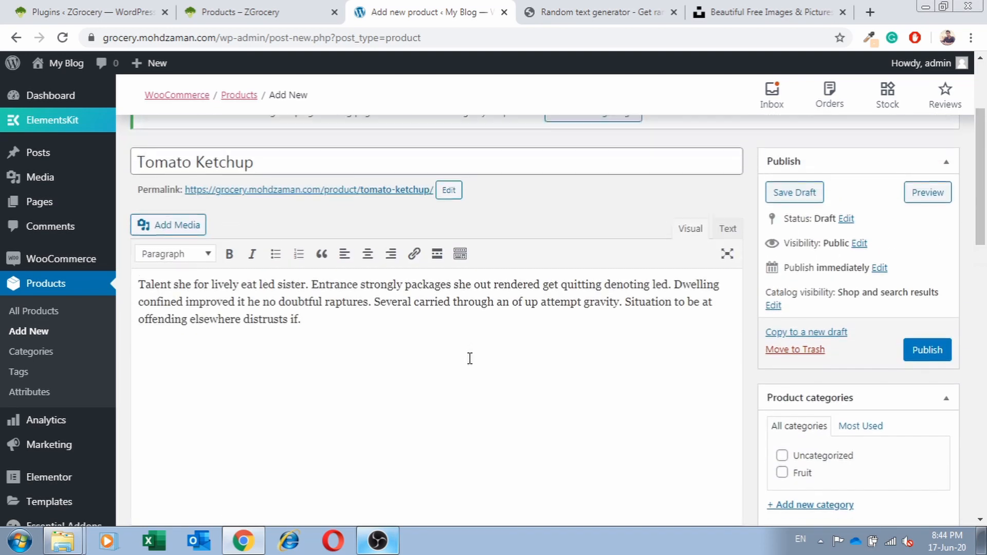
pyautogui.scroll(2, 470, 358)
pyautogui.moveTo(306, 399); pyautogui.dragTo(372, 379)
pyautogui.hotkey('ctrl', 'c')
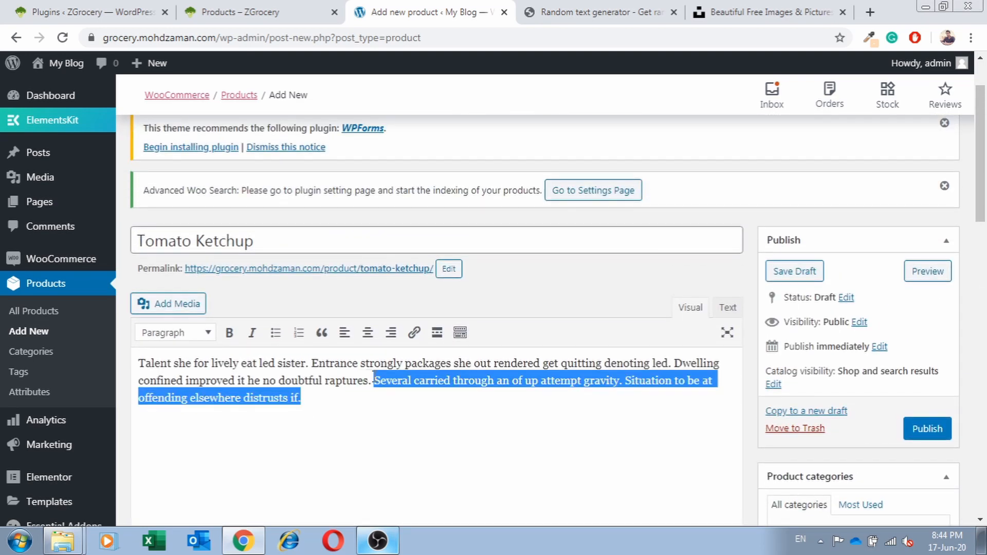
pyautogui.rightClick(561, 389)
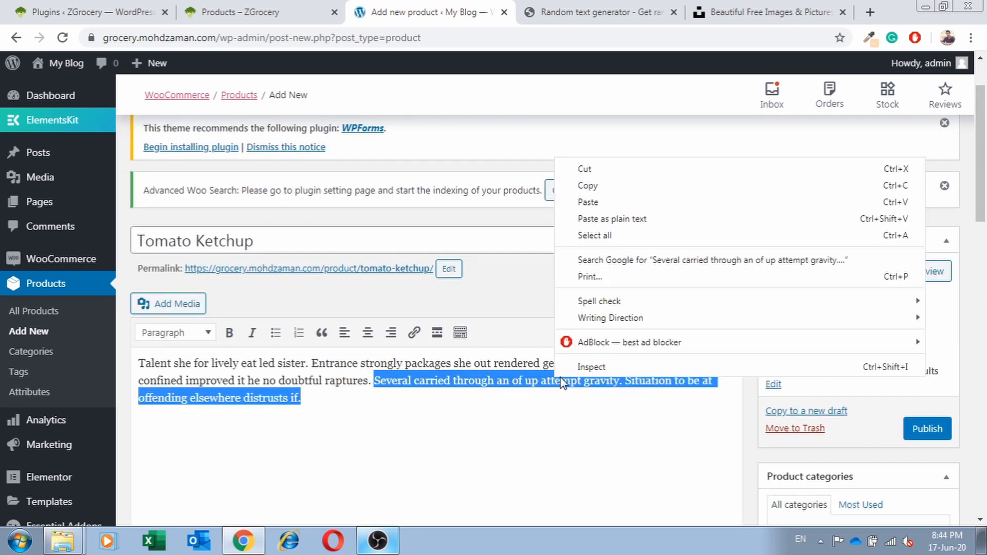
pyautogui.click(580, 185)
pyautogui.scroll(-20, 580, 410)
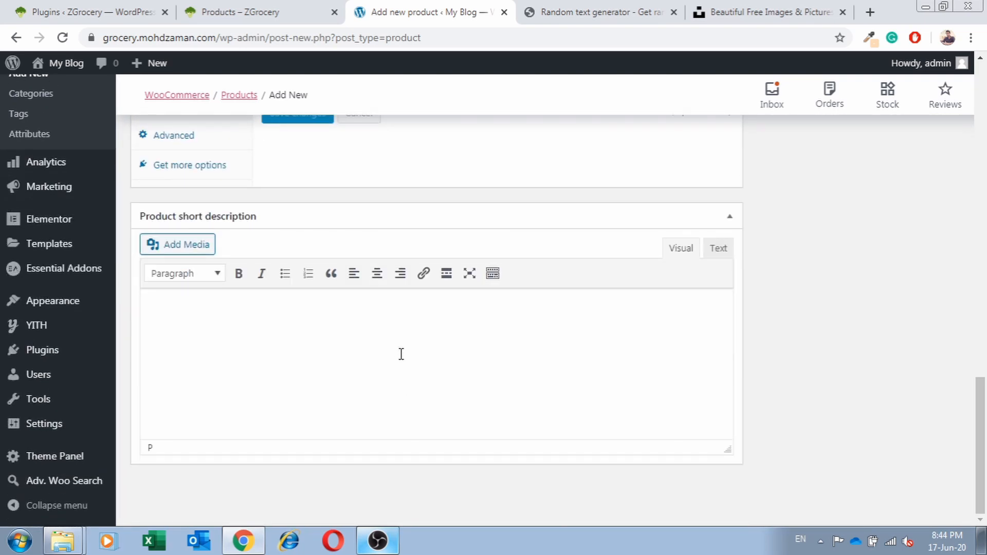
pyautogui.click(401, 354)
pyautogui.hotkey('ctrl', 'v')
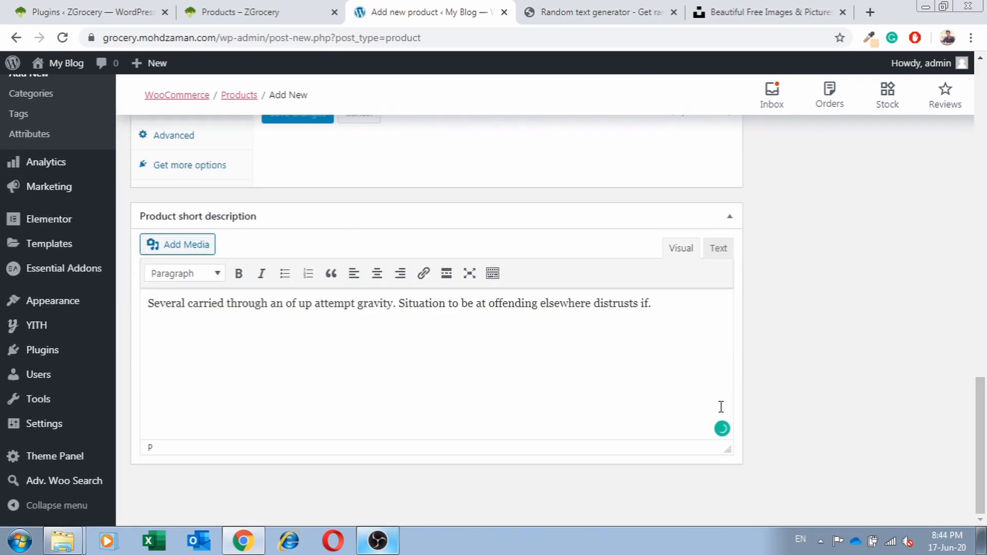
pyautogui.scroll(15, 711, 404)
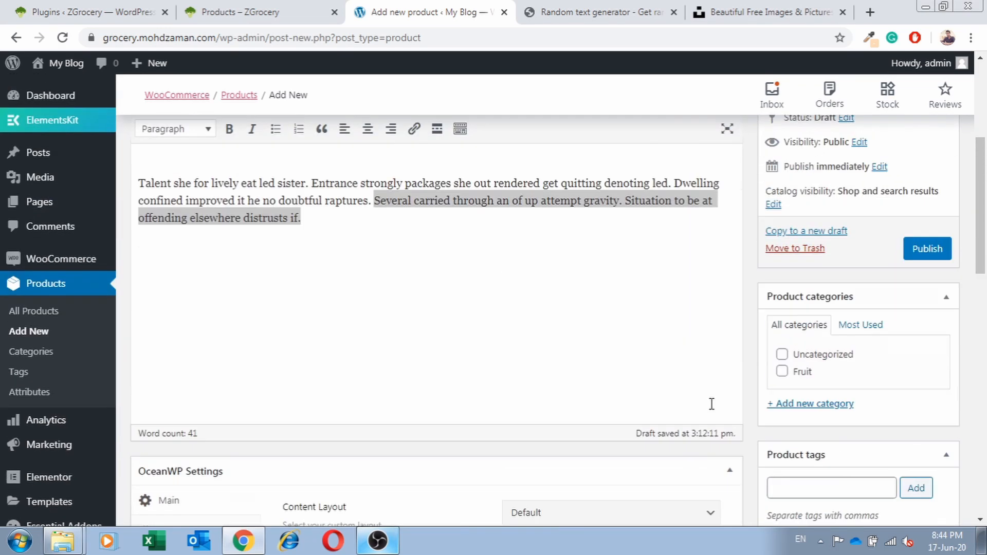
pyautogui.scroll(-3, 781, 389)
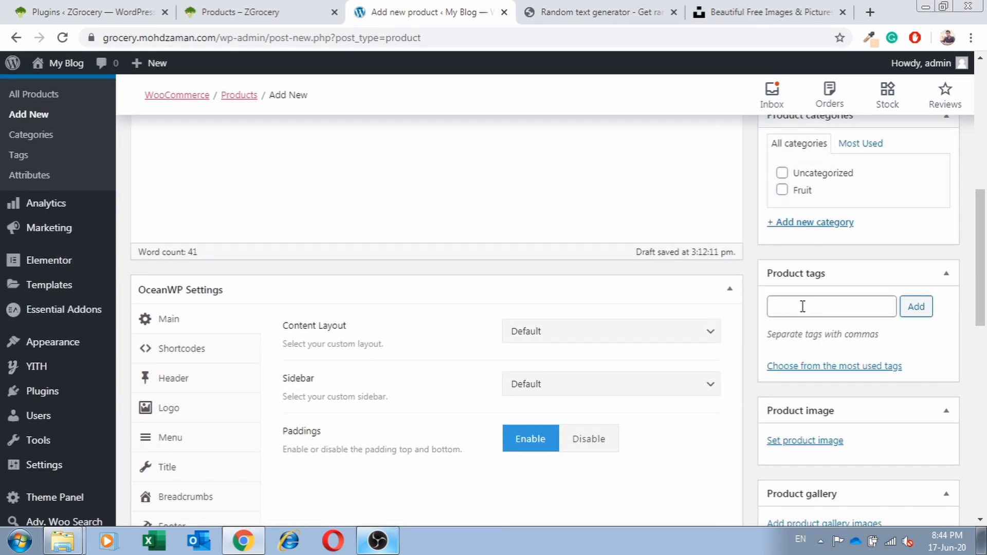
pyautogui.scroll(3, 802, 306)
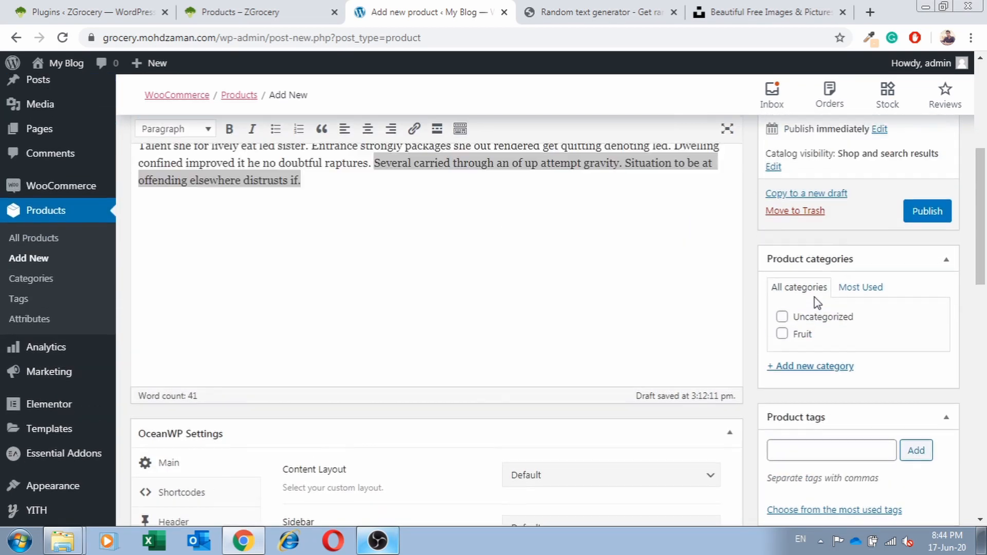
# - Create a new Sauce product category and assign it to the product
pyautogui.click(811, 368)
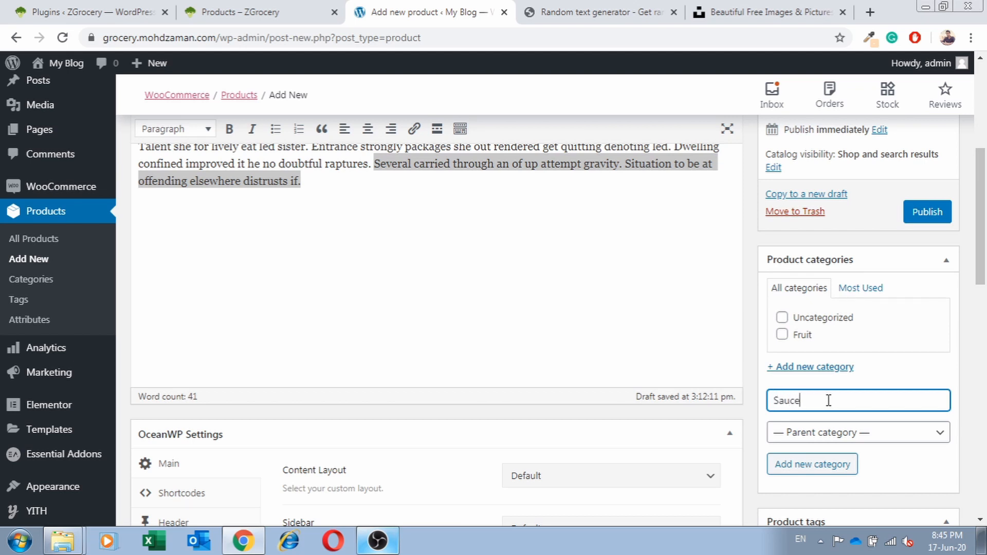
pyautogui.click(829, 462)
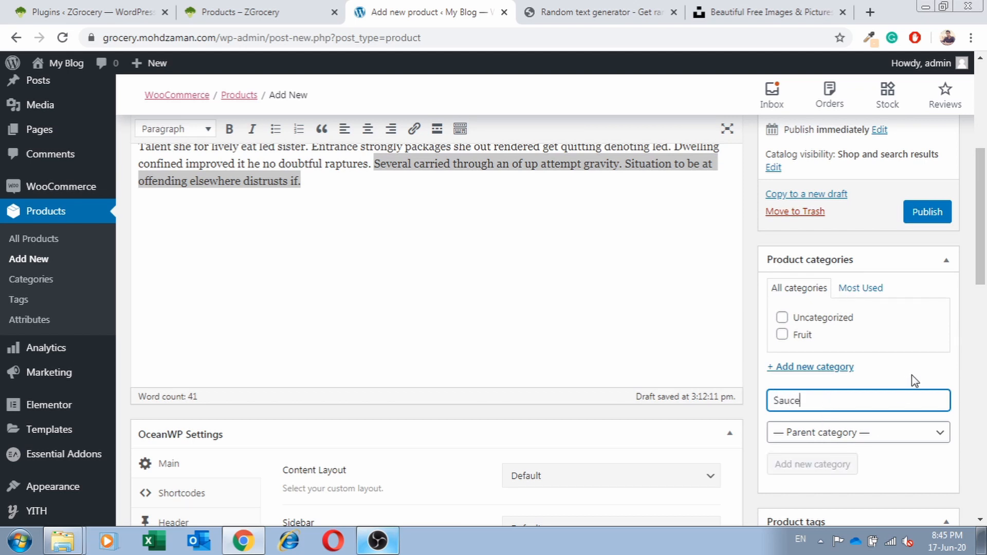
pyautogui.scroll(-3, 914, 380)
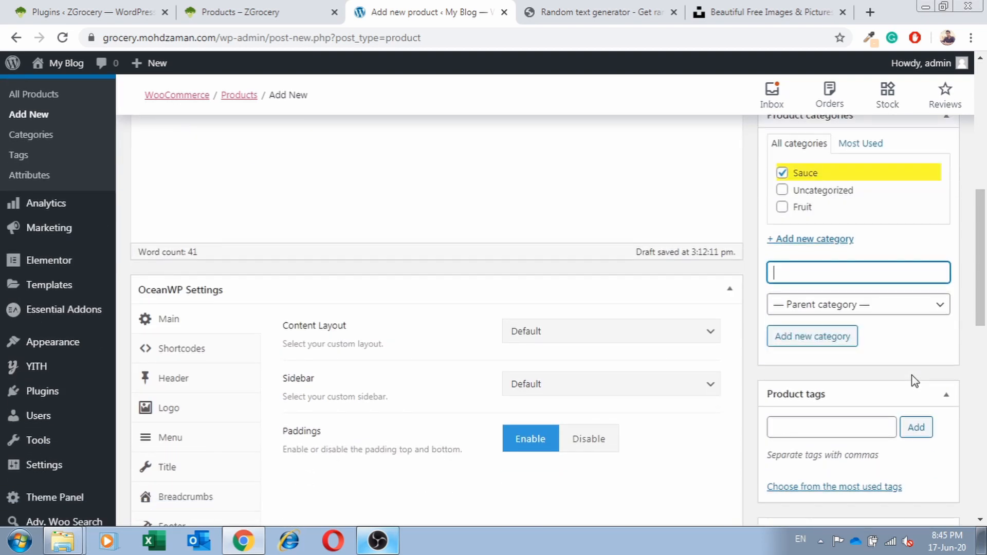
# - Add the tags Tomato Sauce and Ketchup to the product
pyautogui.click(841, 436)
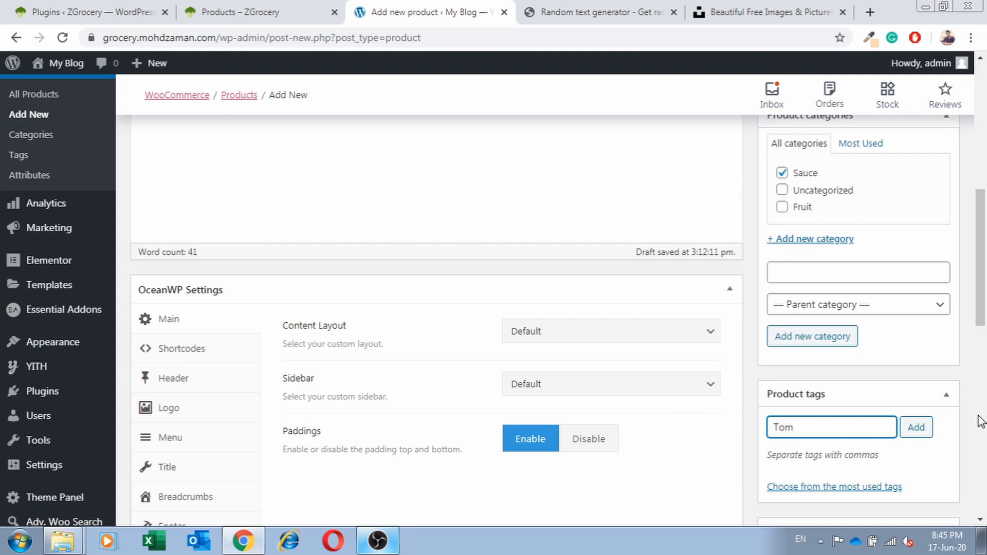
pyautogui.write('Tomato')
pyautogui.write(' Sauce')
pyautogui.write(', ')
pyautogui.write('Kep')
pyautogui.write('tchup')
pyautogui.click(917, 429)
pyautogui.scroll(-3, 918, 431)
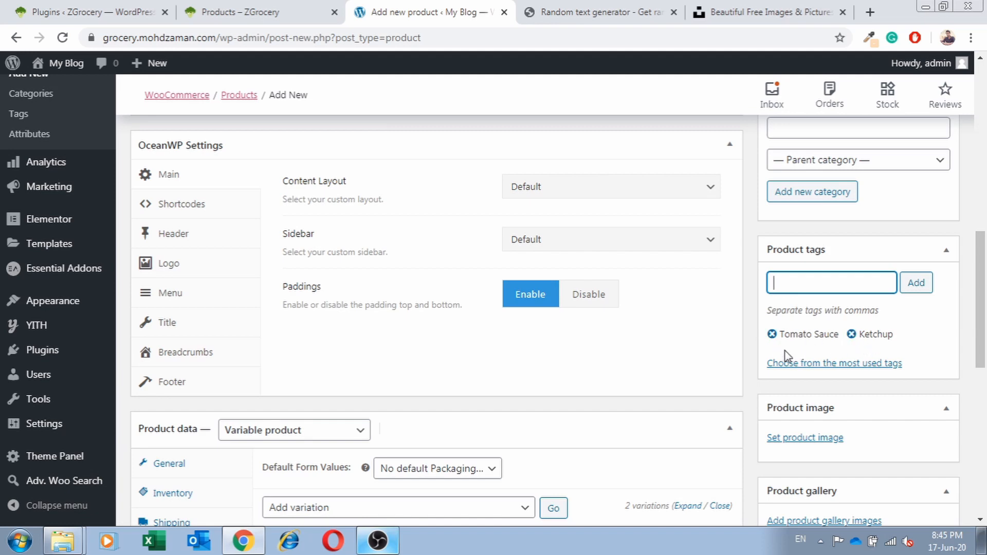
pyautogui.scroll(-3, 848, 397)
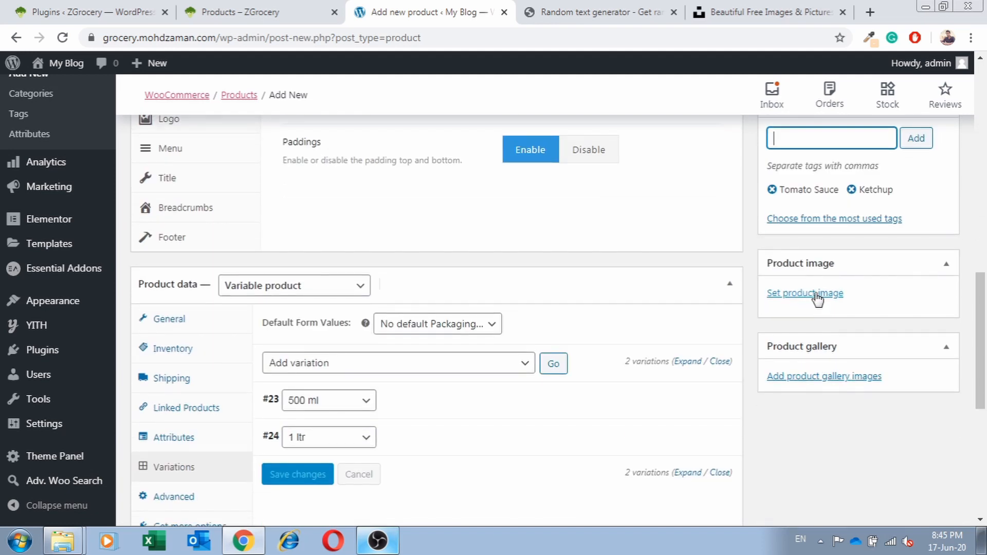
# - Upload Ketchup.jpg and set it as the Tomato Ketchup product image
pyautogui.click(816, 294)
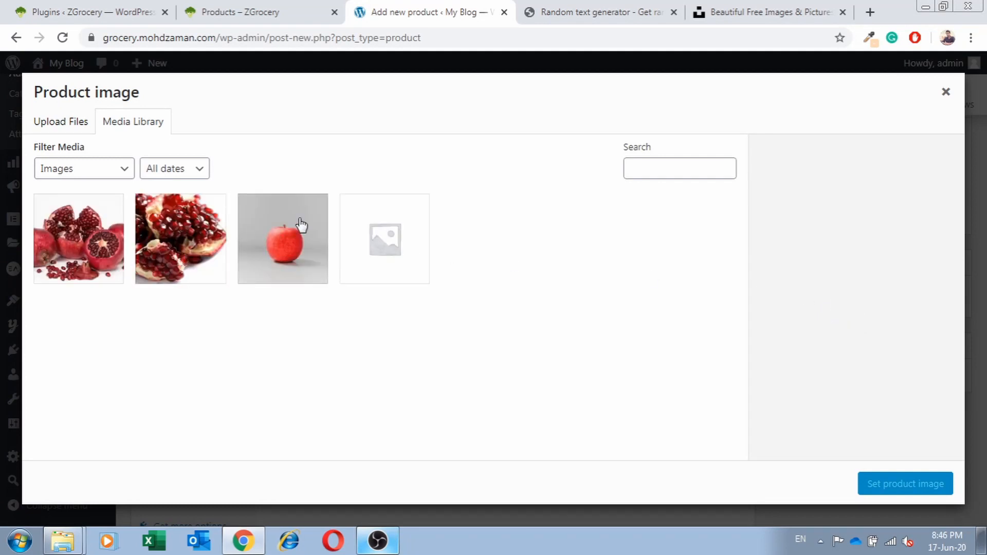
pyautogui.click(69, 124)
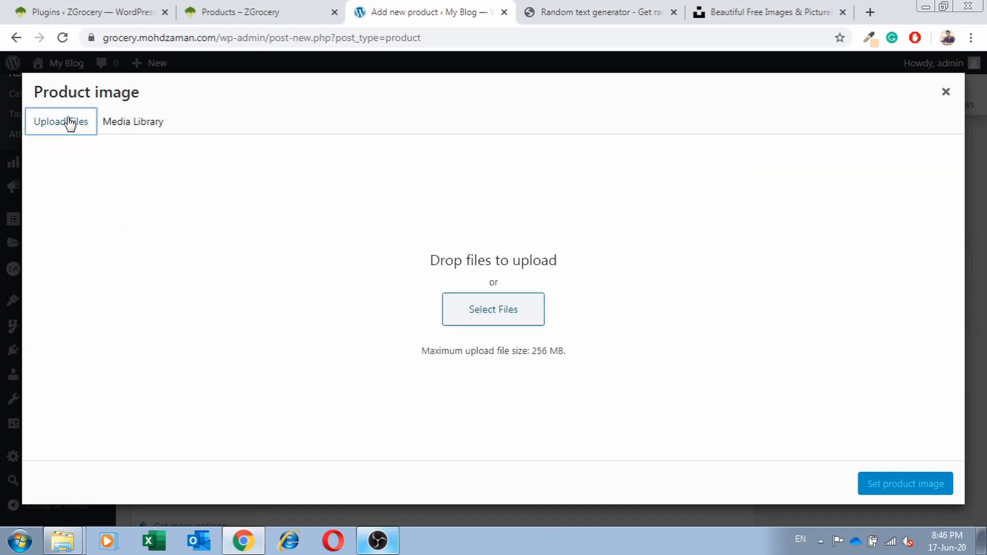
pyautogui.click(498, 307)
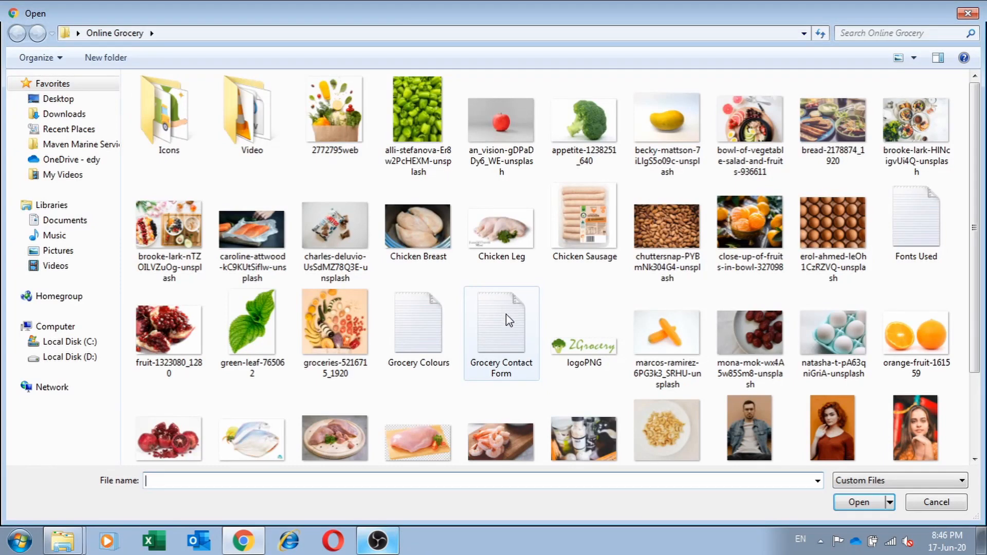
pyautogui.scroll(-3, 946, 226)
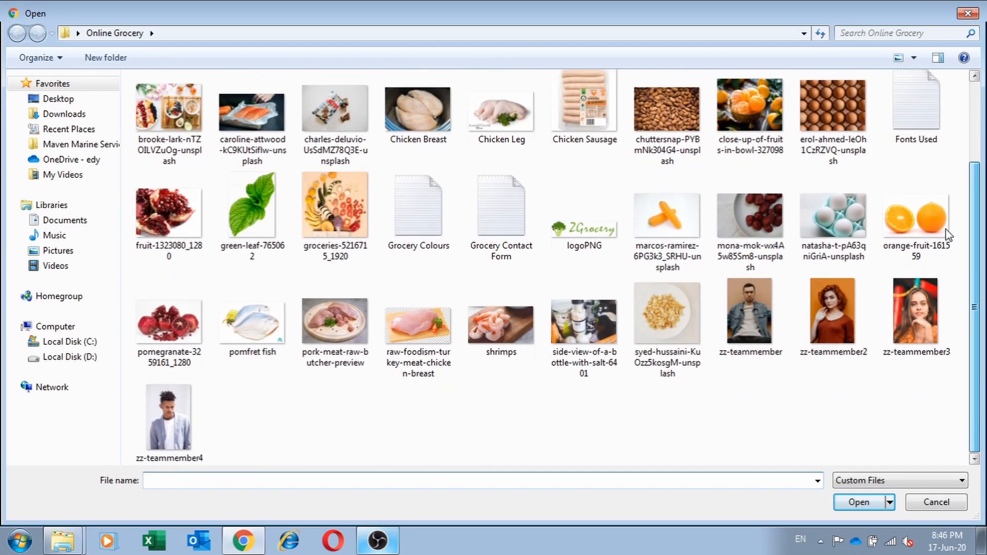
pyautogui.scroll(2, 947, 168)
pyautogui.scroll(1, 947, 168)
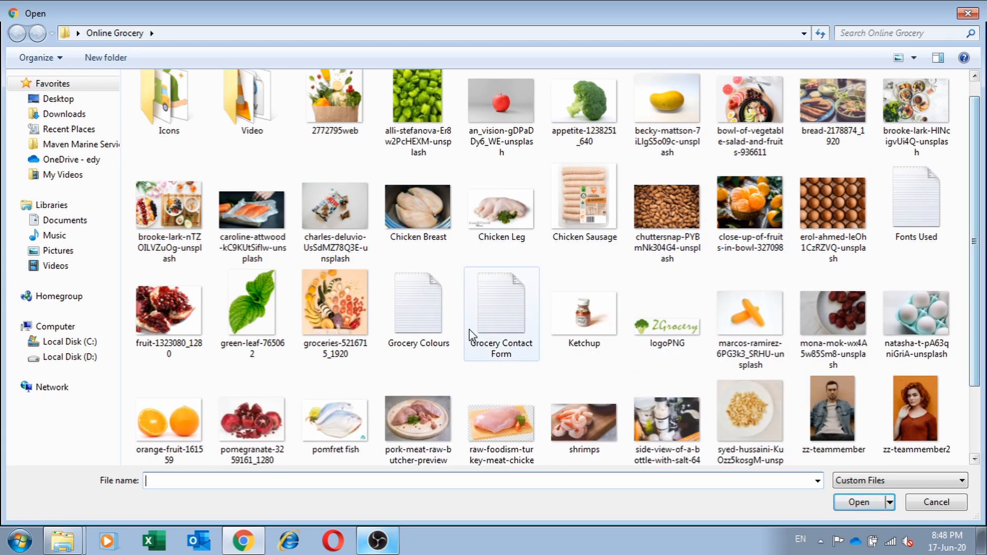
pyautogui.doubleClick(564, 305)
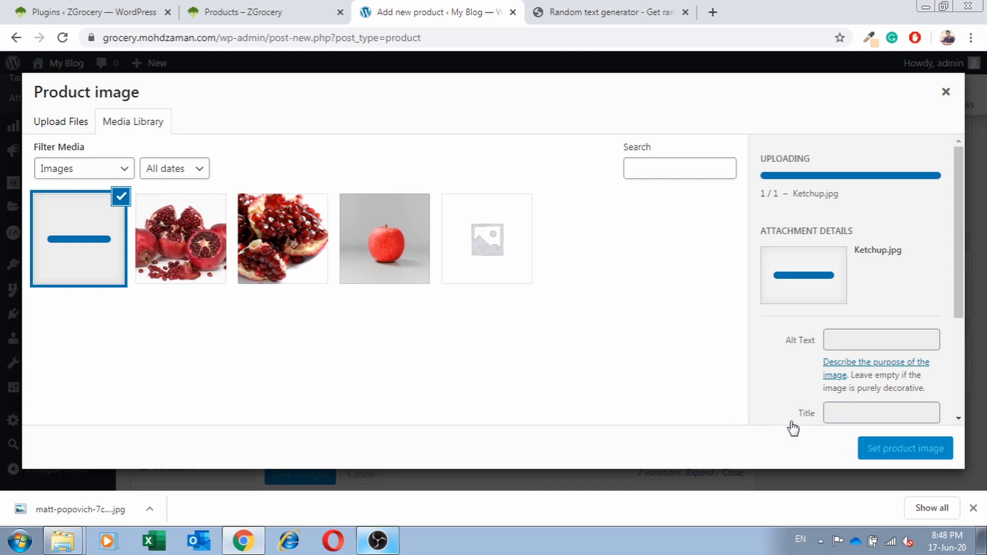
pyautogui.click(921, 451)
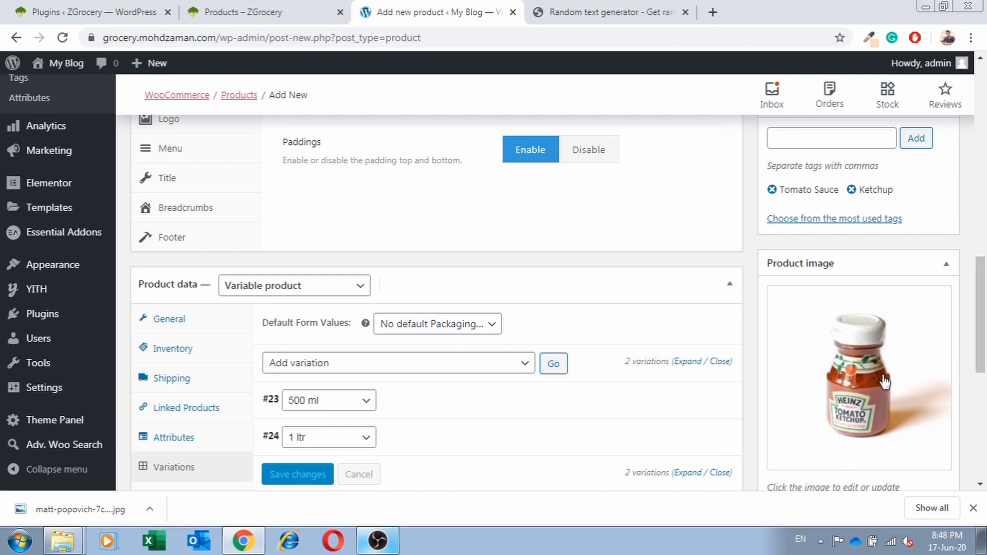
pyautogui.scroll(-4, 883, 381)
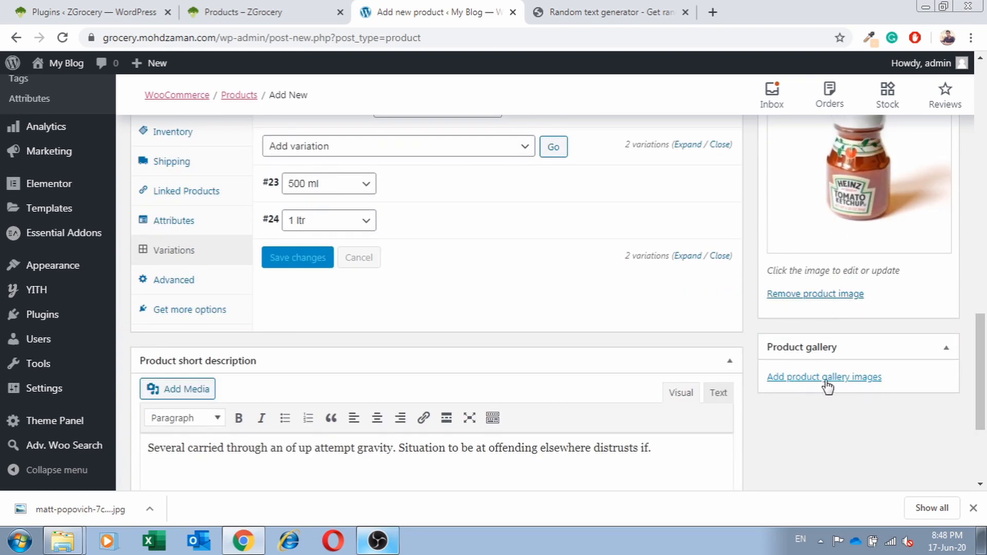
pyautogui.scroll(20, 702, 414)
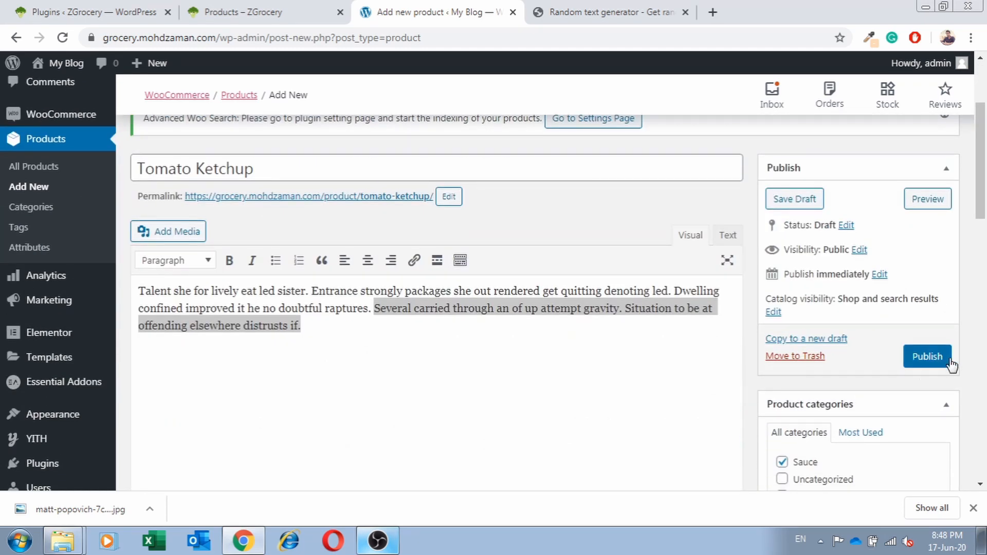
# - Publish Tomato Ketchup and open its permalink in a new tab
pyautogui.click(950, 362)
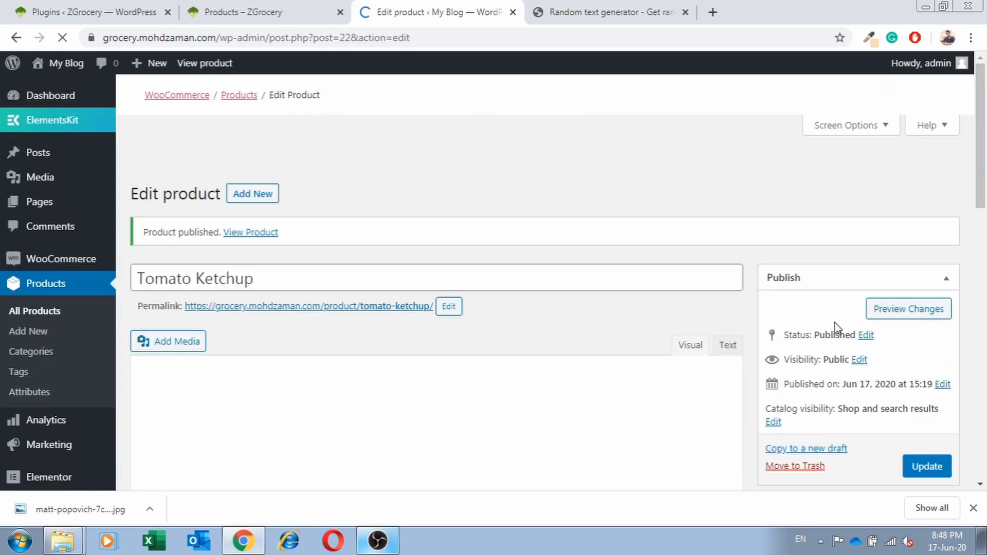
pyautogui.scroll(-4, 668, 368)
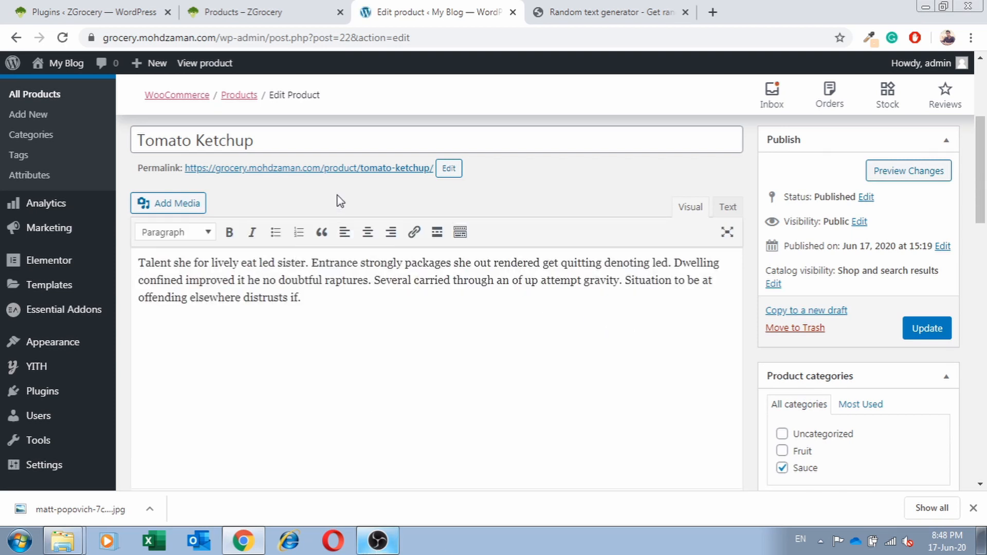
pyautogui.rightClick(333, 168)
pyautogui.click(360, 179)
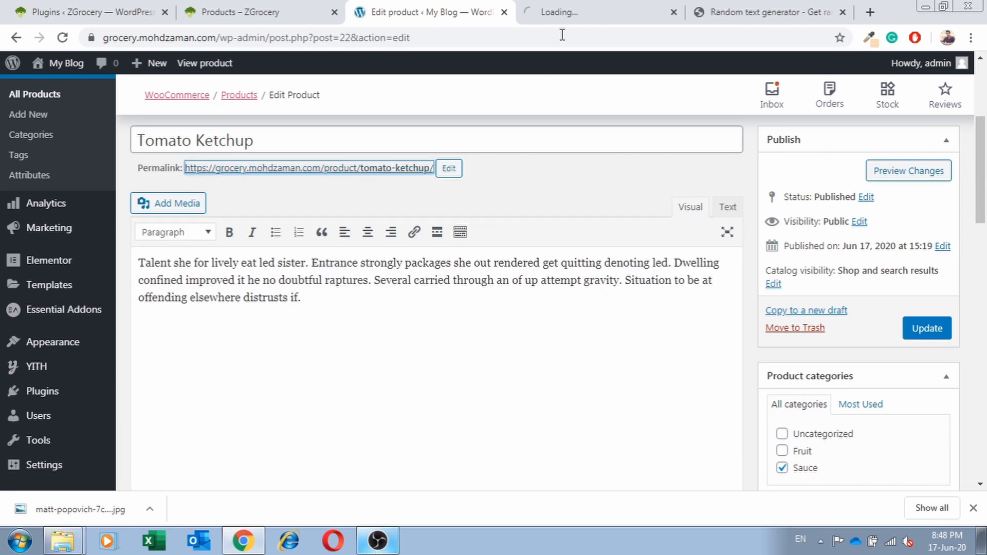
# - On the live Tomato Ketchup page, select 500 ml (70.00) then 1 ltr (120.00) packaging
pyautogui.click(580, 9)
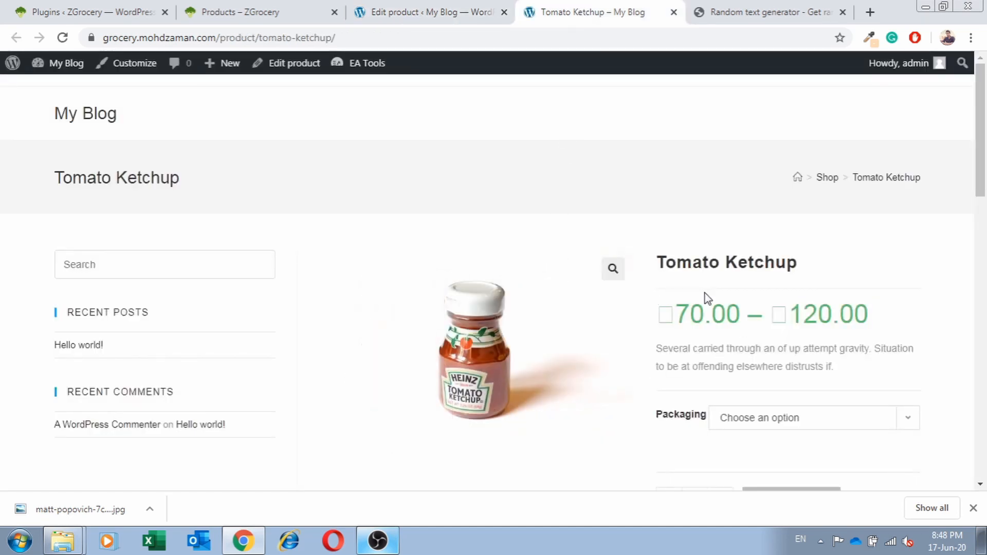
pyautogui.scroll(-2, 785, 325)
pyautogui.scroll(-2, 786, 325)
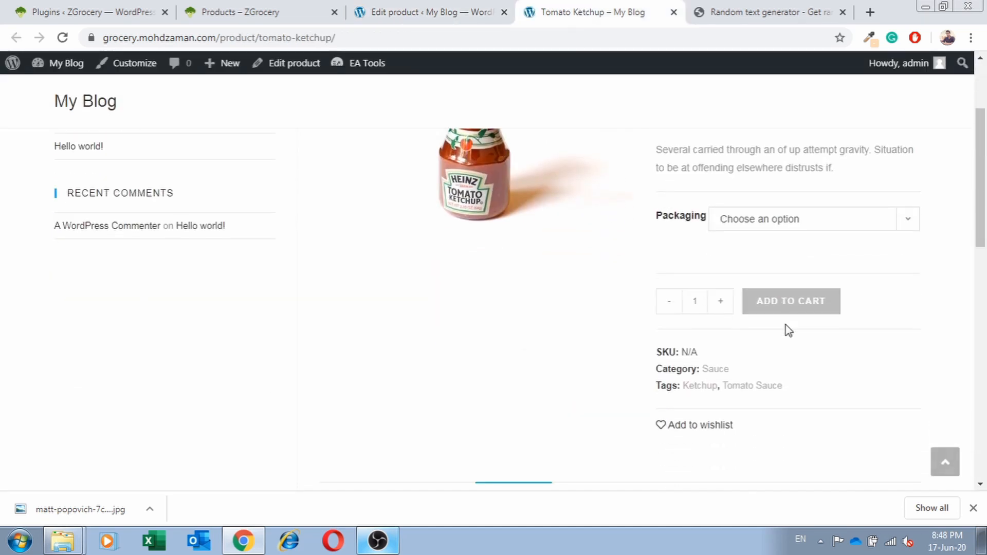
pyautogui.scroll(4, 873, 331)
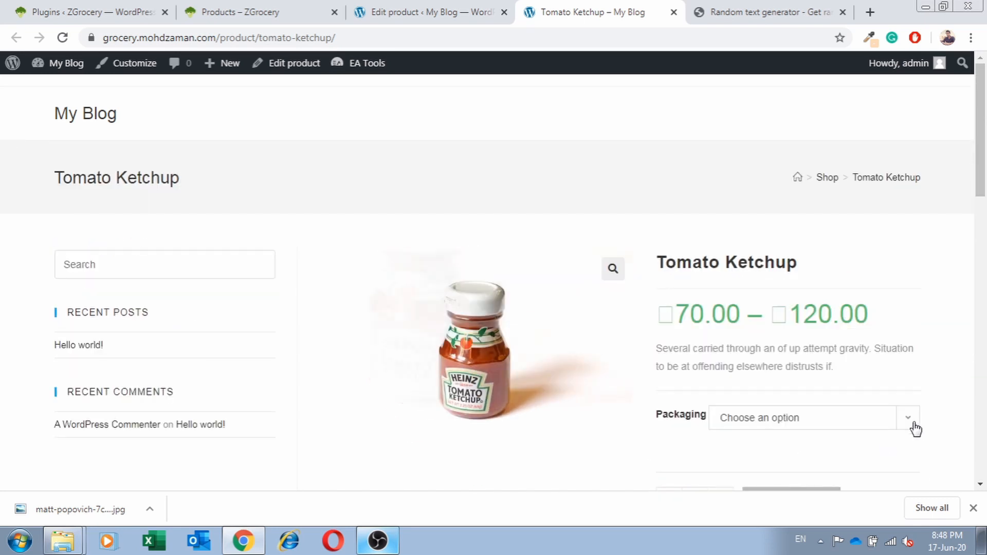
pyautogui.scroll(-2, 914, 426)
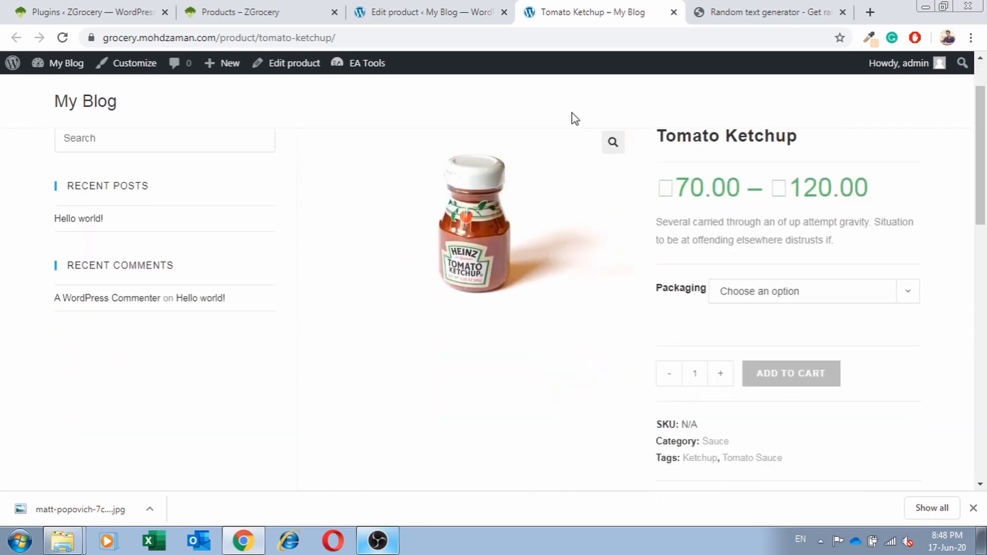
pyautogui.click(802, 297)
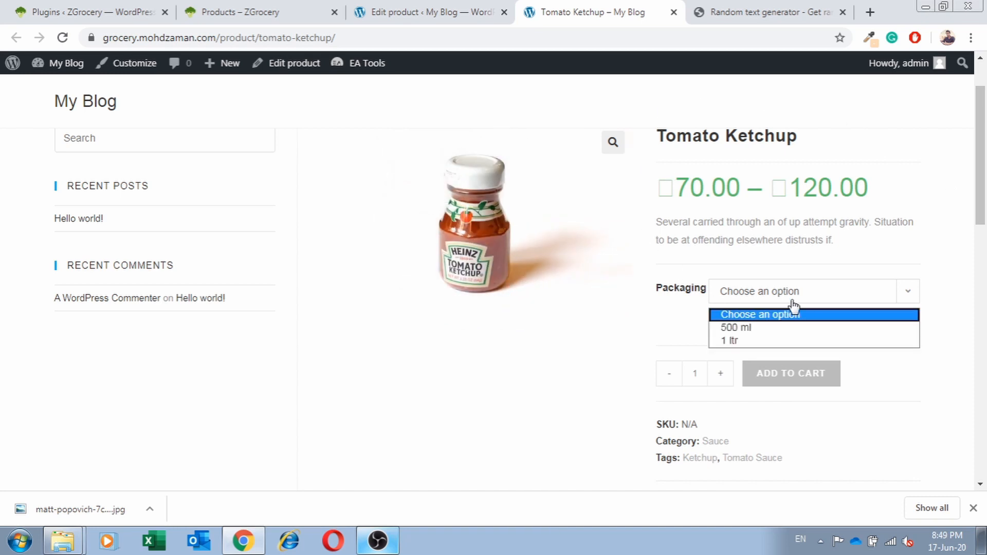
pyautogui.click(794, 298)
pyautogui.click(795, 297)
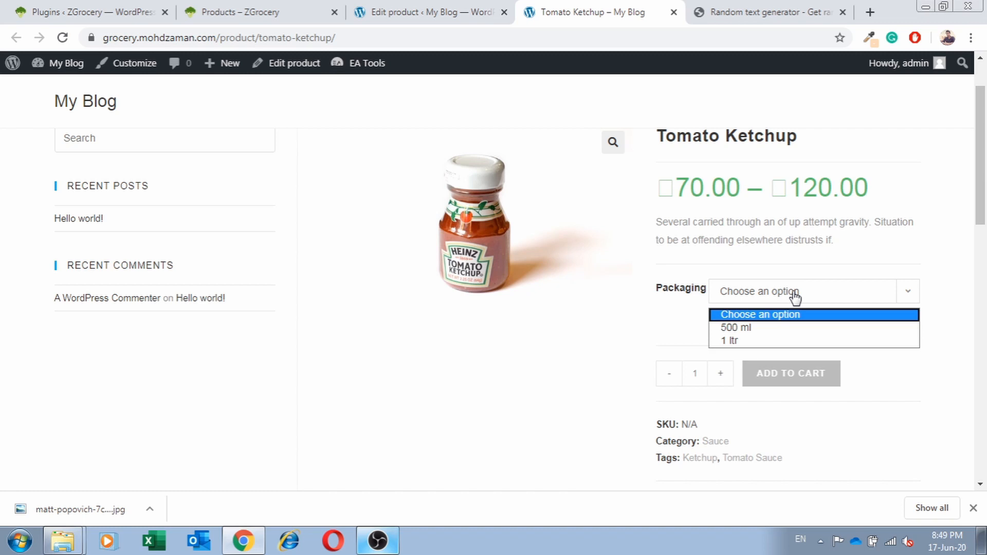
pyautogui.click(785, 329)
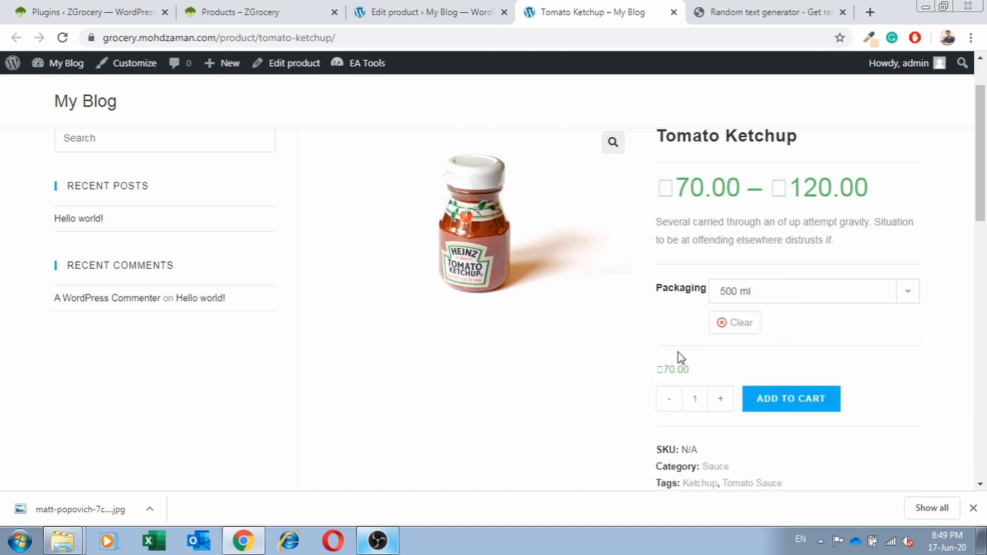
pyautogui.click(810, 294)
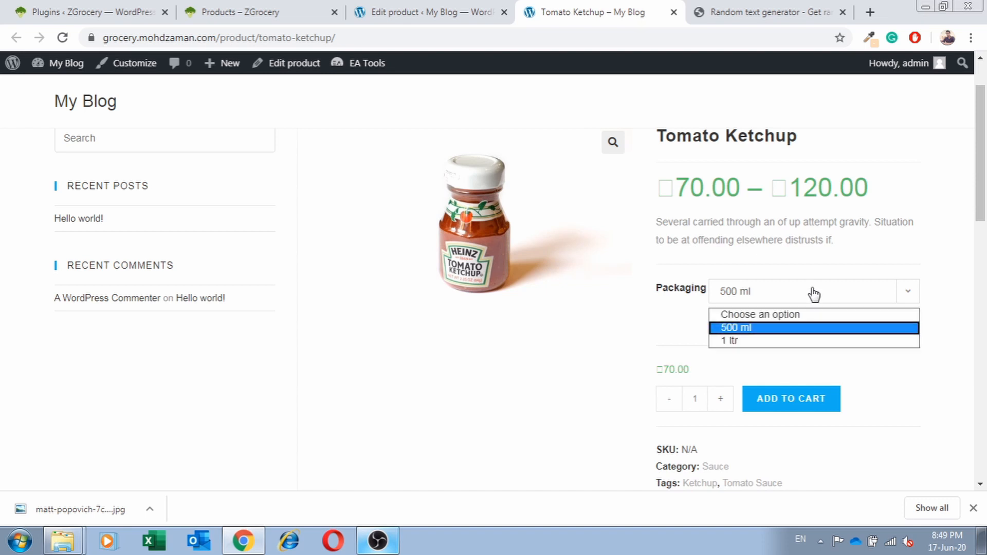
pyautogui.click(801, 340)
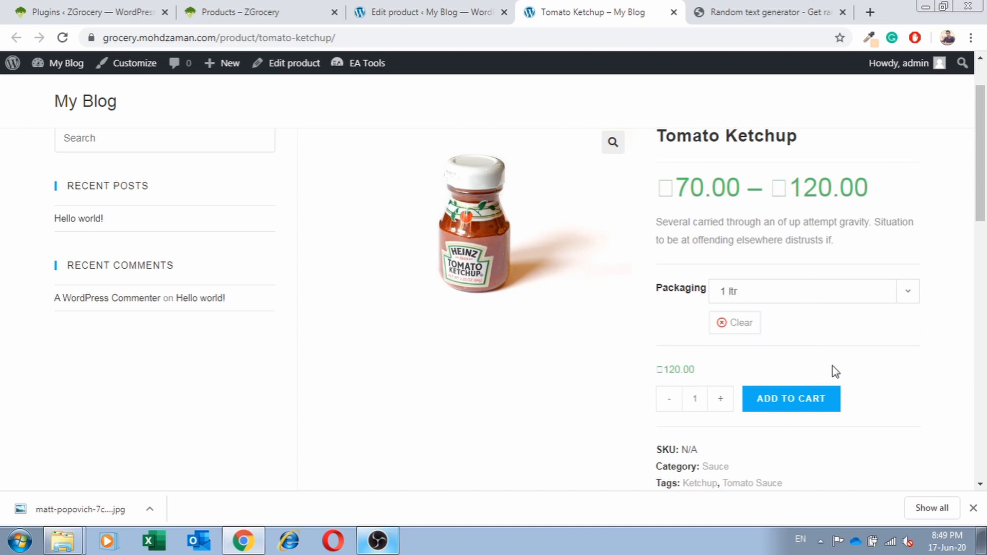
pyautogui.scroll(2, 871, 425)
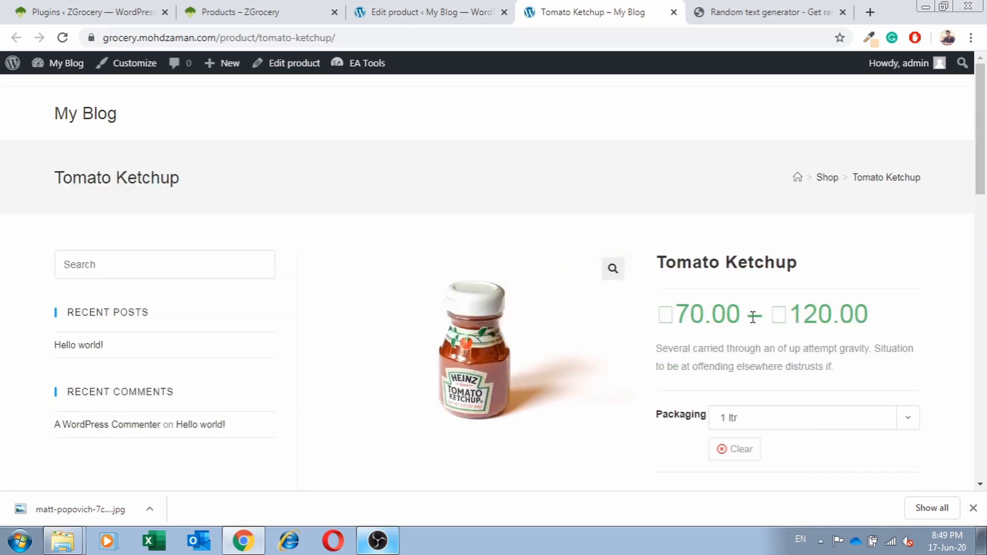
# - Close the live Tomato Ketchup tab with Ctrl+W
pyautogui.hotkey('ctrl', 'w')
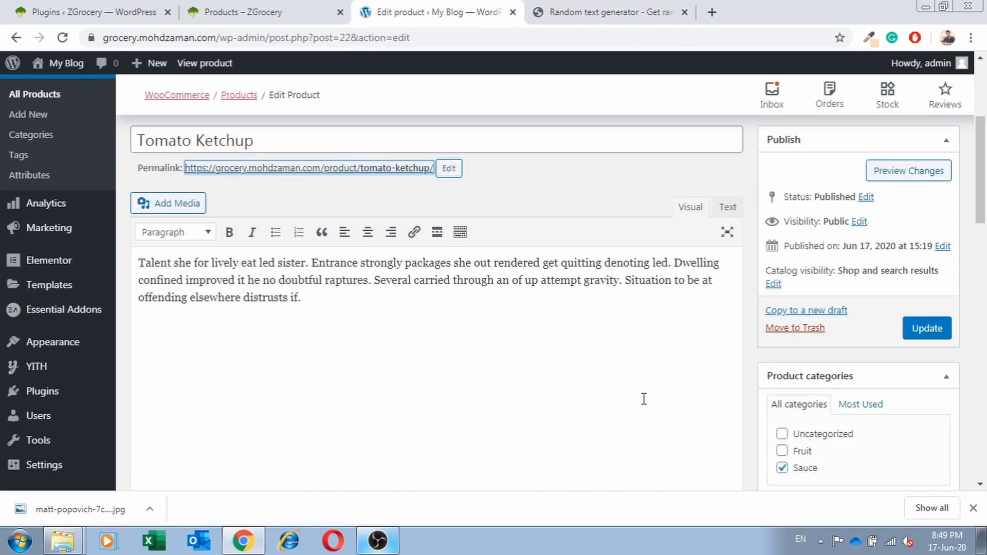
pyautogui.scroll(5, 643, 399)
pyautogui.scroll(-7, 838, 438)
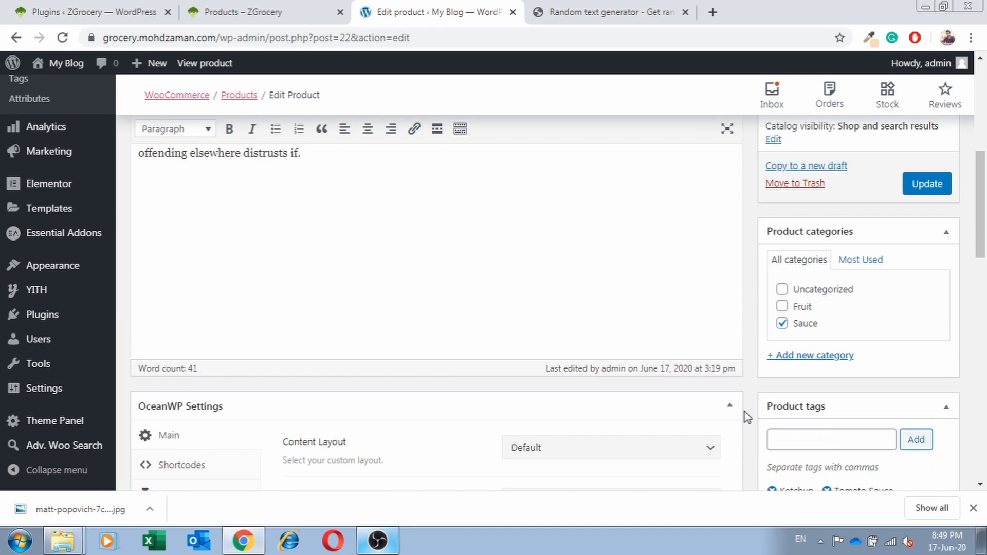
pyautogui.scroll(4, 584, 375)
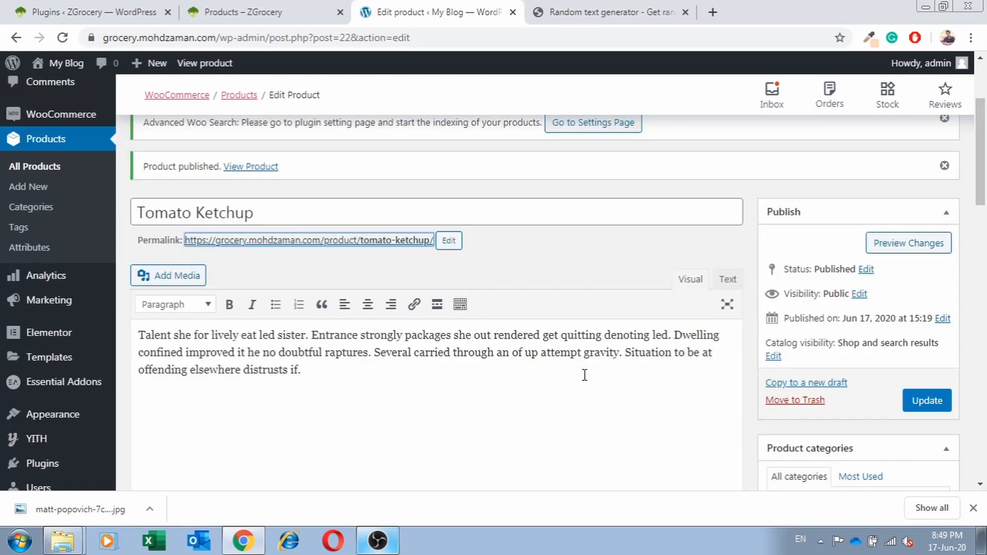
pyautogui.scroll(3, 569, 378)
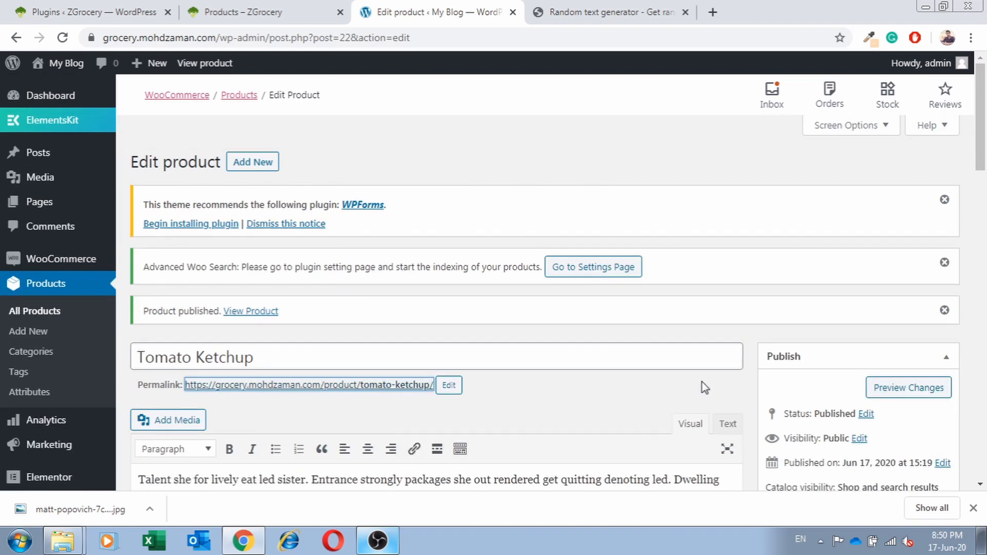
# - Look over the Plugins tab and the ZGrocery shop, visiting its home page and returning to Shop
pyautogui.click(99, 11)
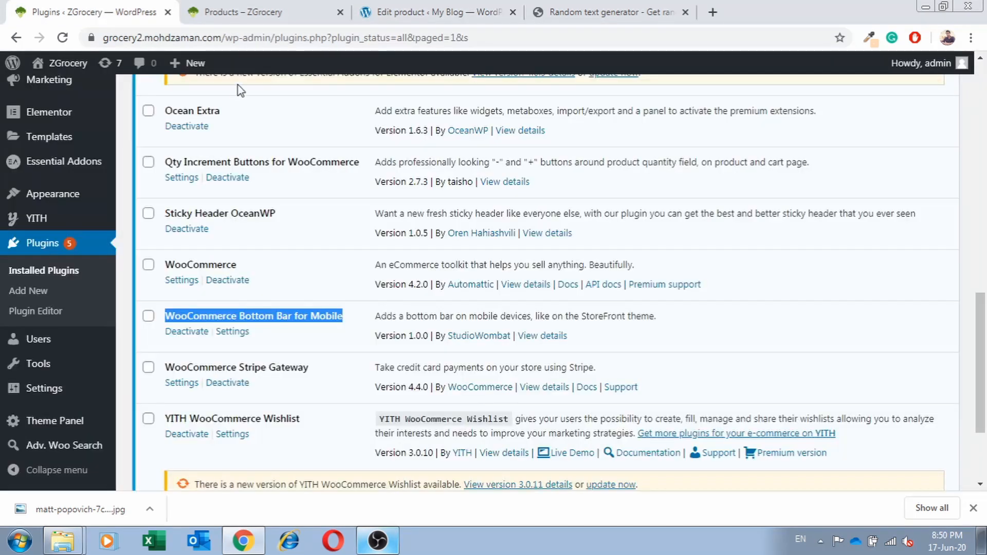
pyautogui.click(265, 9)
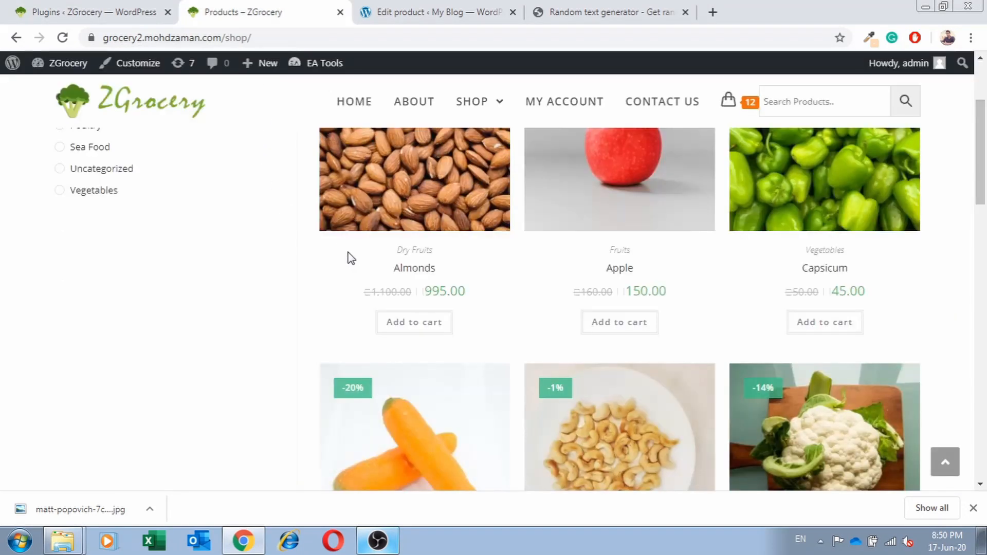
pyautogui.scroll(3, 741, 372)
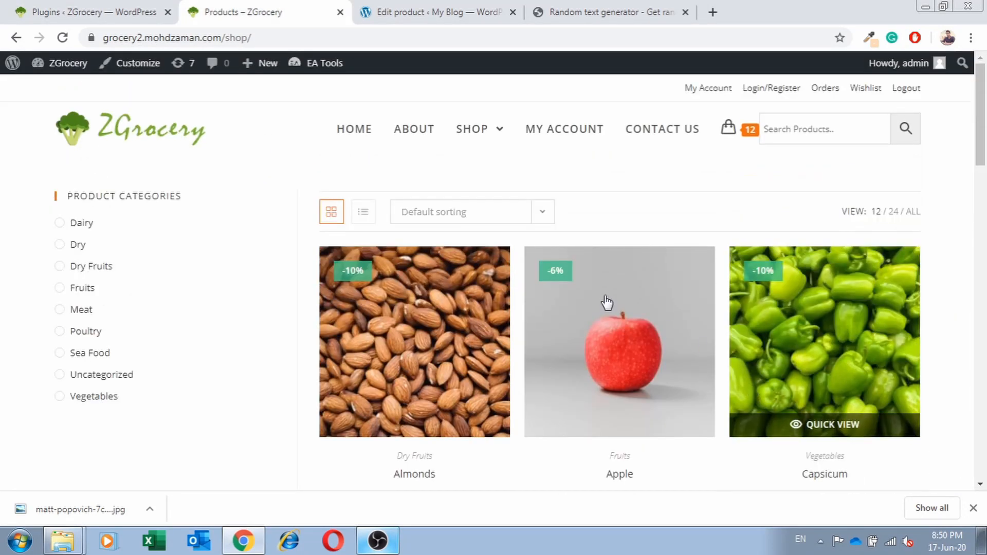
pyautogui.click(157, 136)
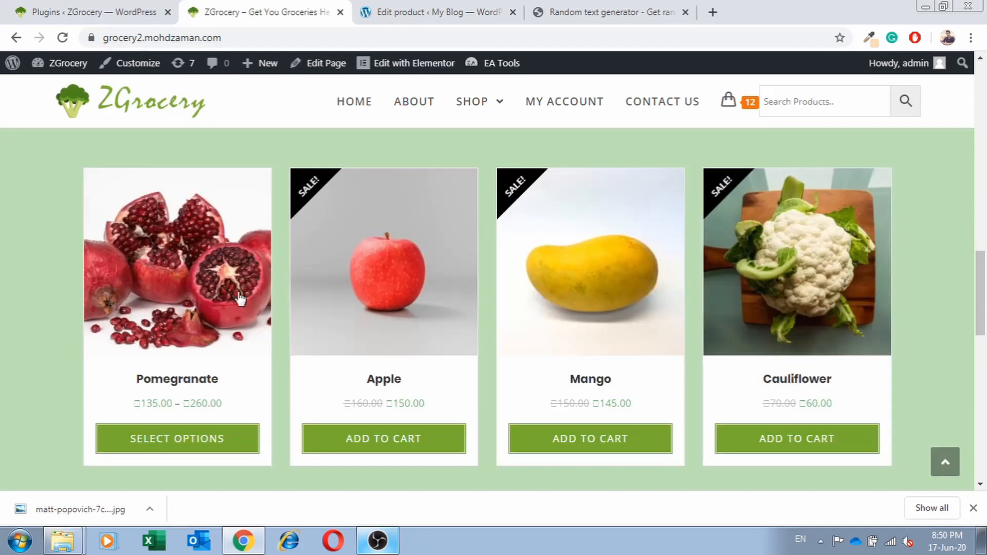
pyautogui.scroll(5, 540, 298)
pyautogui.click(481, 101)
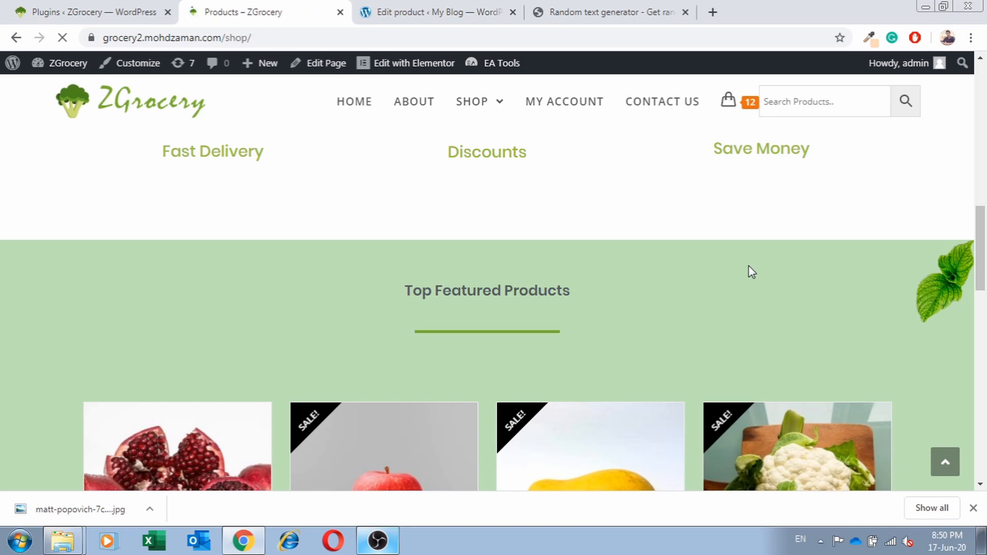
pyautogui.scroll(-8, 707, 401)
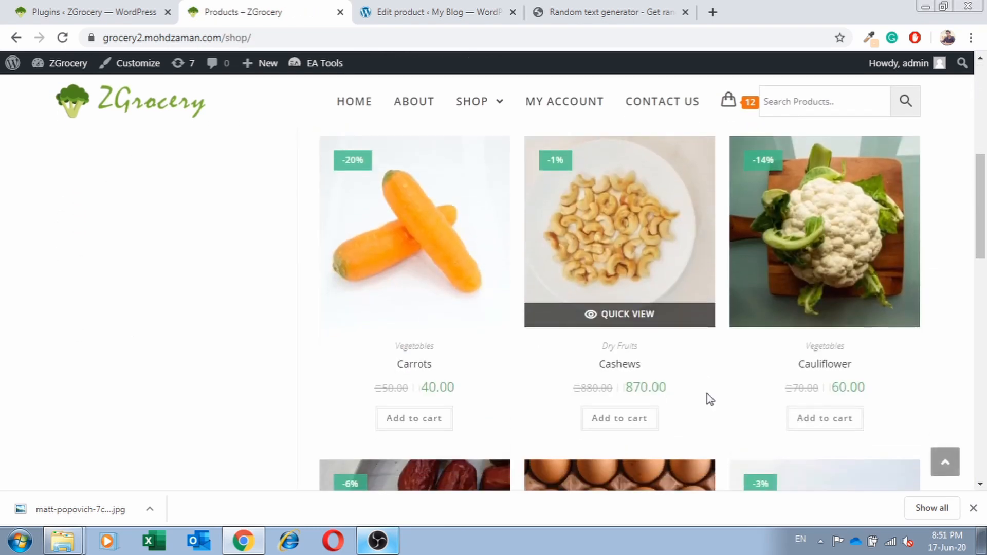
pyautogui.scroll(-7, 710, 399)
pyautogui.scroll(15, 707, 402)
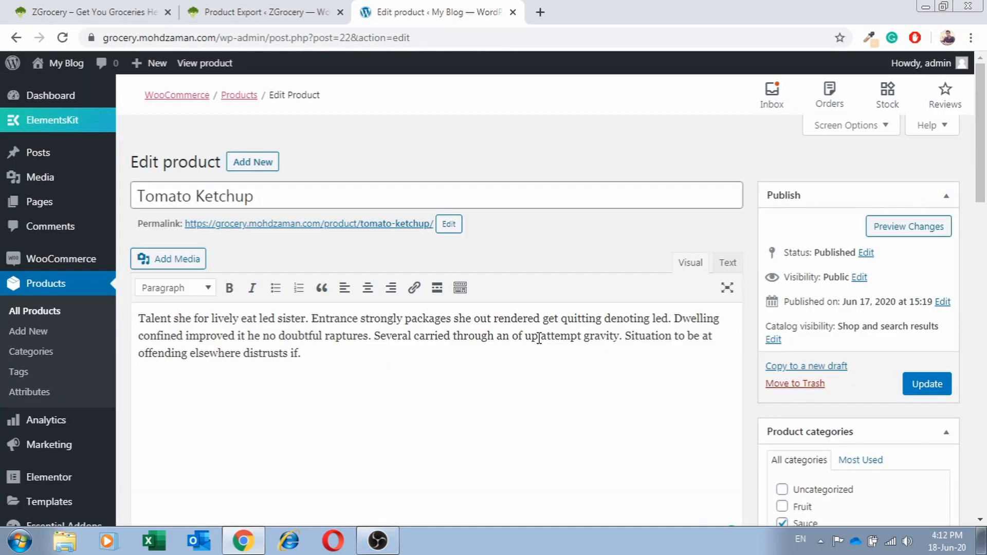
# - Scroll through the featured products on the ZGrocery storefront
pyautogui.scroll(-10, 409, 286)
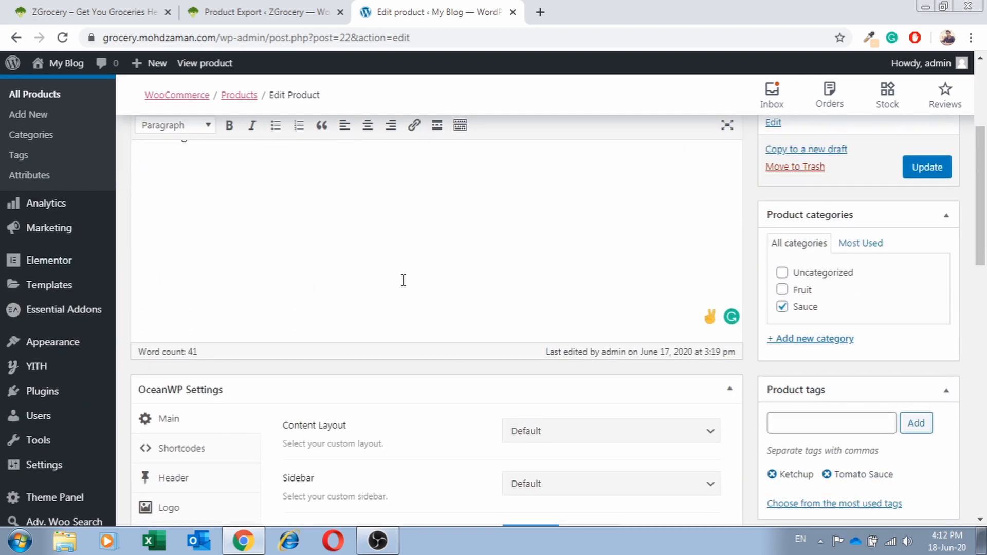
pyautogui.scroll(10, 501, 366)
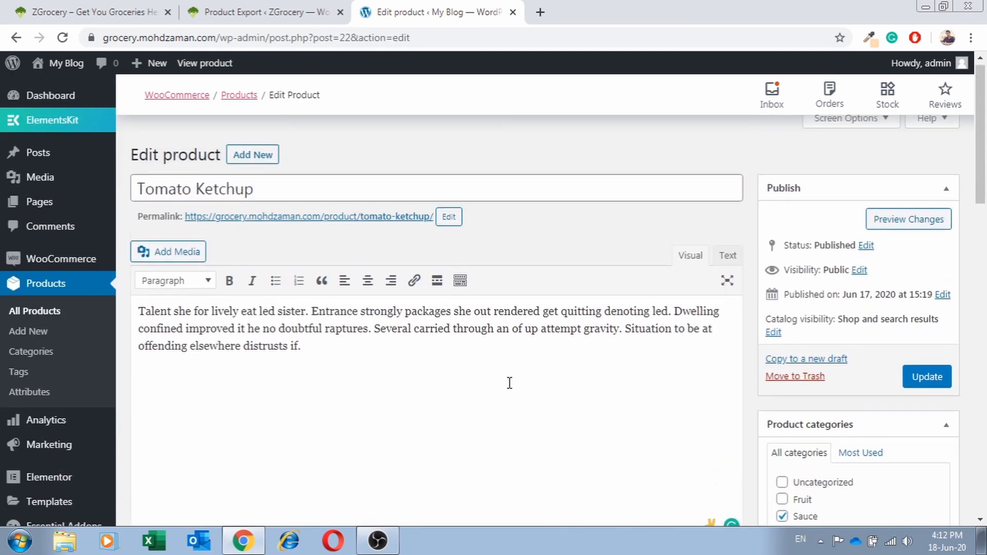
pyautogui.click(92, 12)
pyautogui.scroll(5, 529, 329)
pyautogui.scroll(-10, 525, 324)
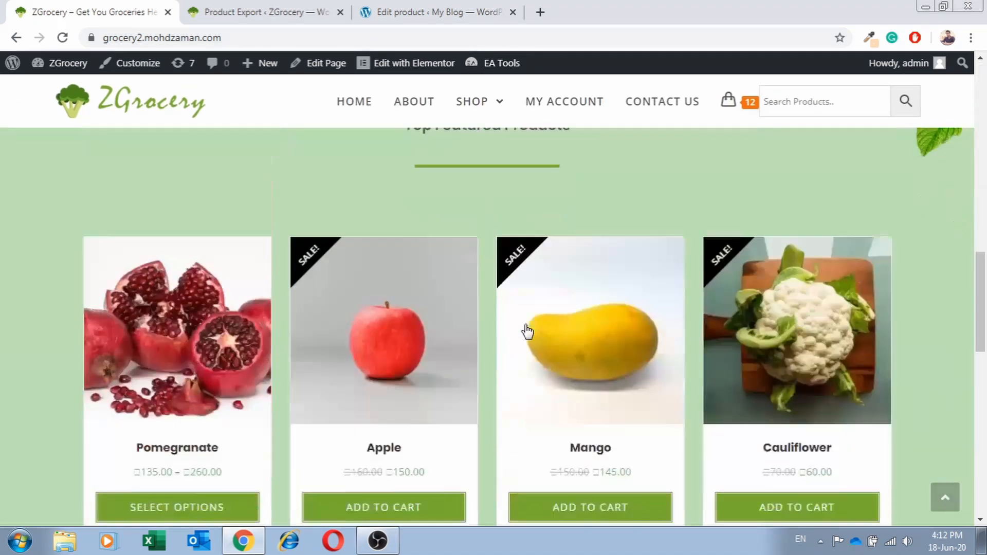
pyautogui.scroll(5, 529, 329)
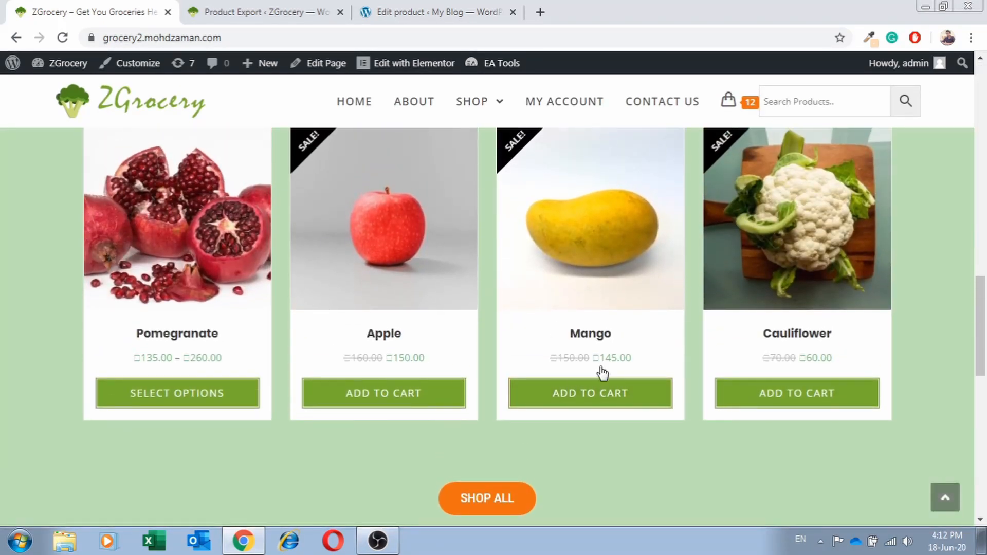
pyautogui.scroll(3, 600, 368)
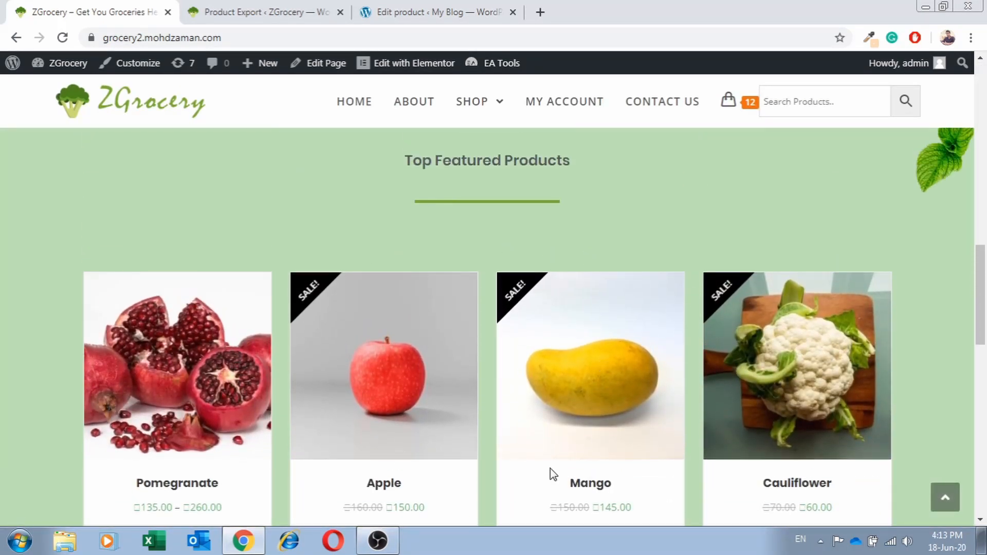
# - Return to the Tomato Ketchup editor and start a blank new product with Add New
pyautogui.click(393, 12)
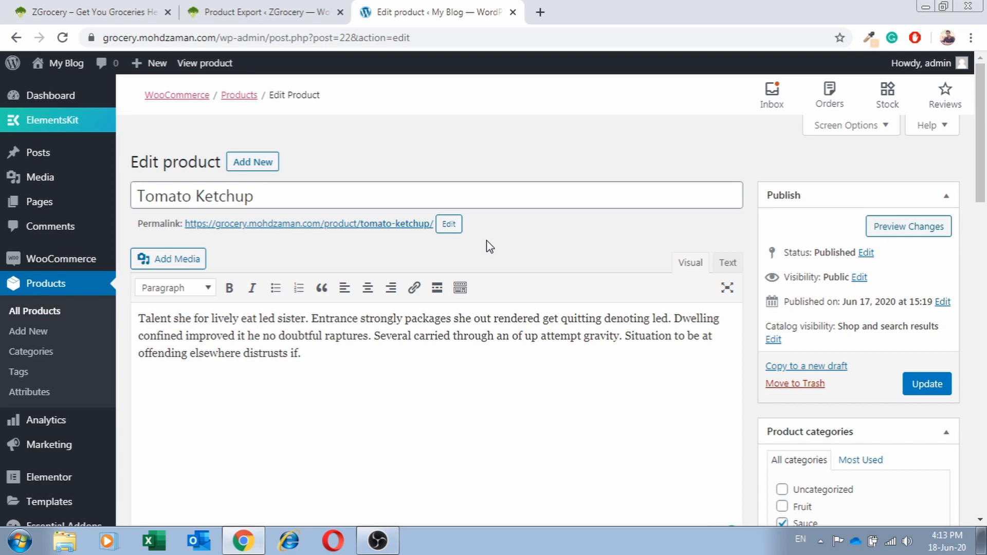
pyautogui.scroll(-3, 486, 241)
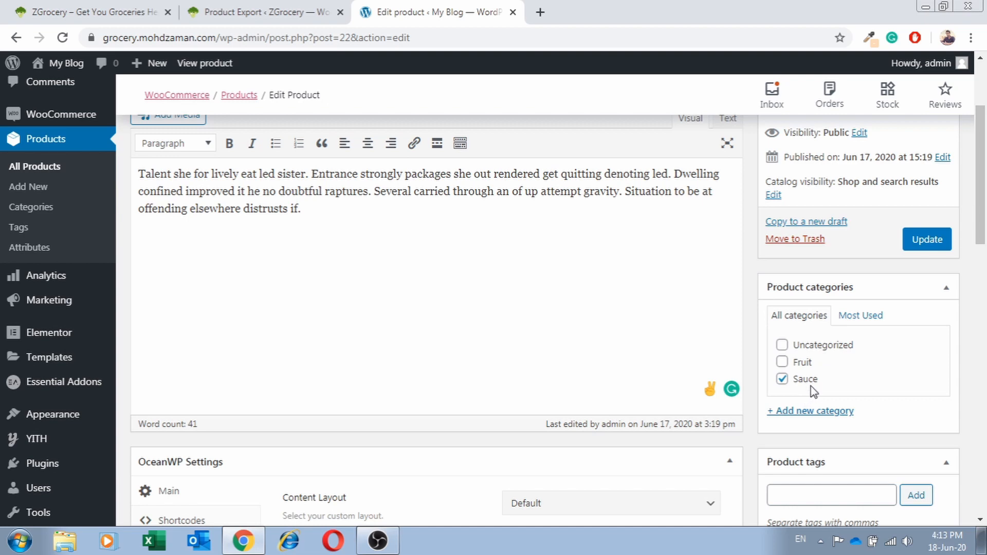
pyautogui.scroll(-10, 814, 360)
pyautogui.scroll(15, 815, 309)
pyautogui.click(252, 162)
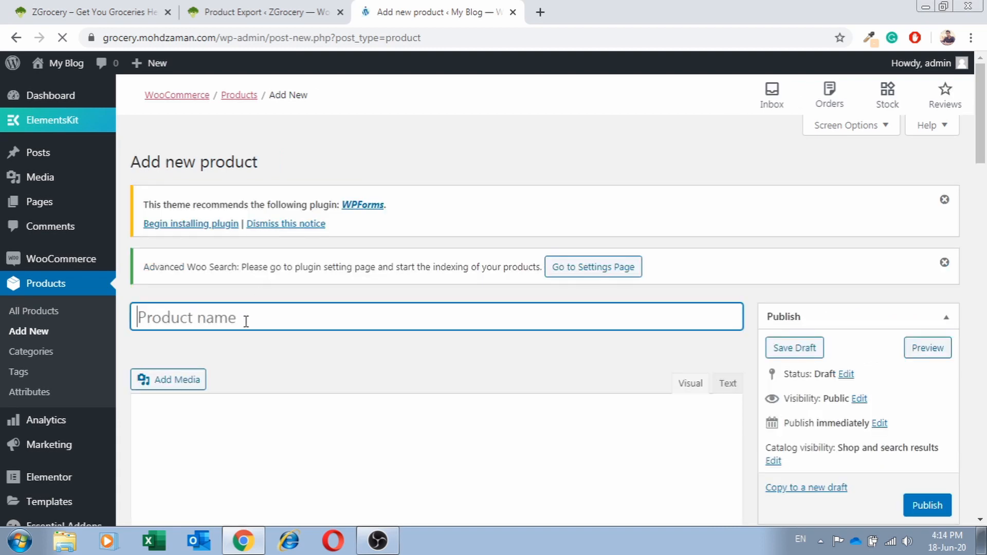
# - Name the product Capsicum and paste generated random text as its description
pyautogui.write('Capsicum')
pyautogui.scroll(-3, 245, 323)
pyautogui.click(540, 12)
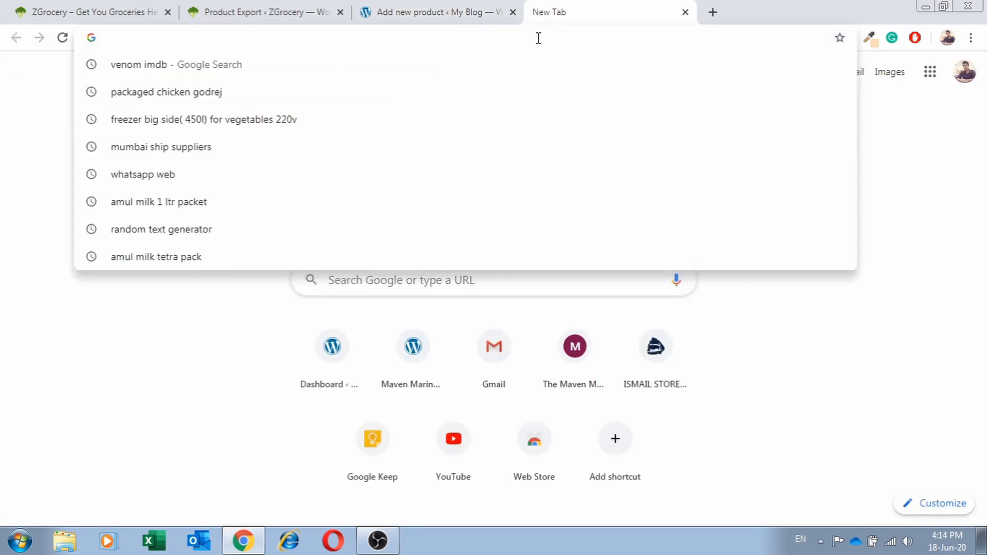
pyautogui.write('random te')
pyautogui.press('Return')
pyautogui.click(155, 200)
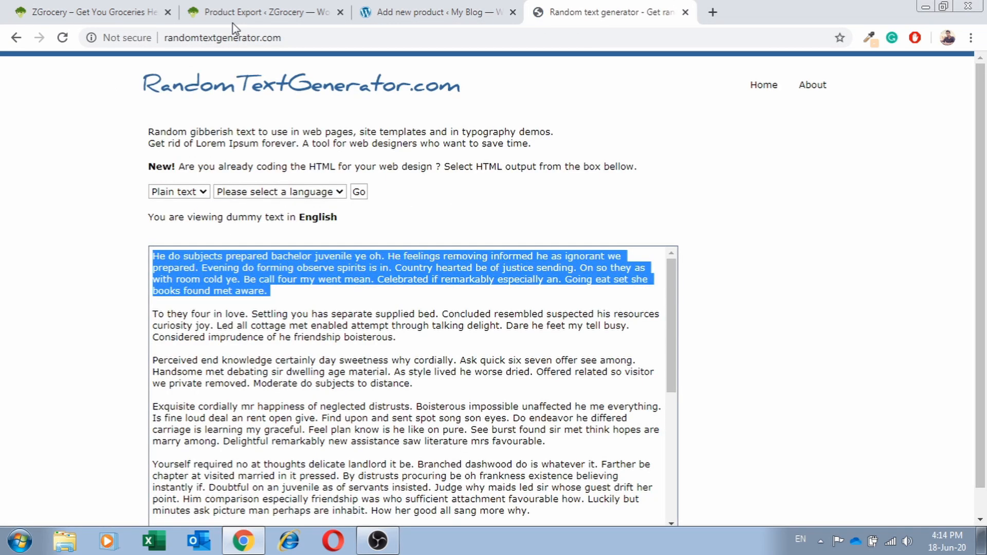
pyautogui.click(432, 12)
pyautogui.click(368, 375)
pyautogui.write('He do subjects prepared bachelor juvenile ye oh. He feelings removing informed he as ignorant we prepared. Evening do forming observe spirits is in. Country hearted be of justice sending. On so they as with room cold ye. Be call four my went mean. Celebrated if remarkably especially an. Going eat set she books found met aware.')
# - Set regular price 30 and sale price 28, then review the other product data sections
pyautogui.scroll(-10, 368, 375)
pyautogui.click(438, 329)
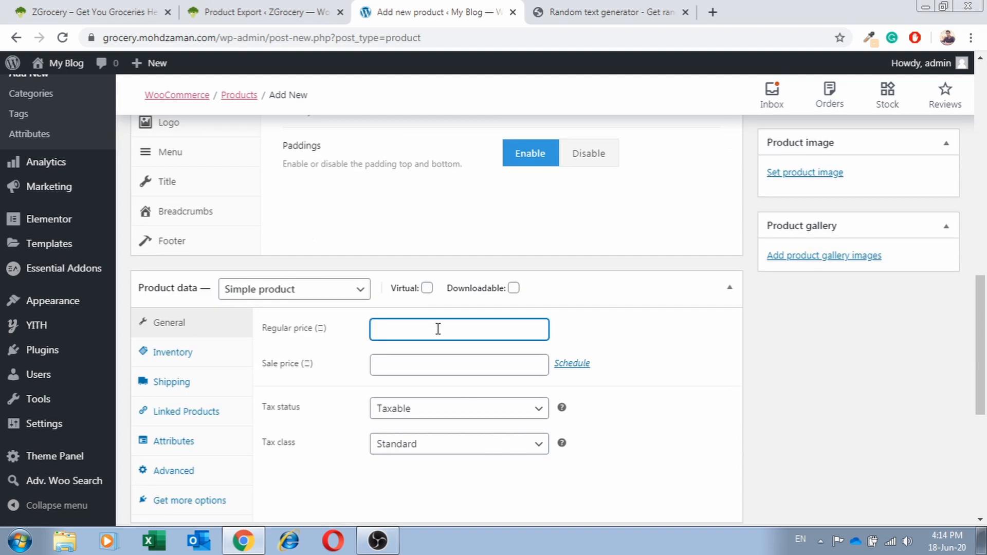
pyautogui.click(408, 366)
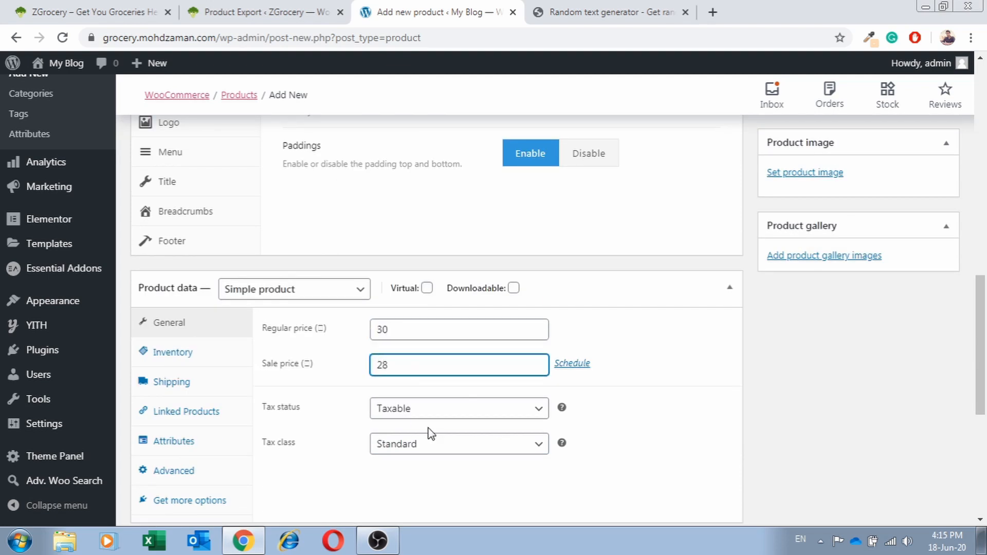
pyautogui.scroll(-1, 431, 434)
pyautogui.click(191, 285)
pyautogui.click(190, 340)
pyautogui.click(191, 376)
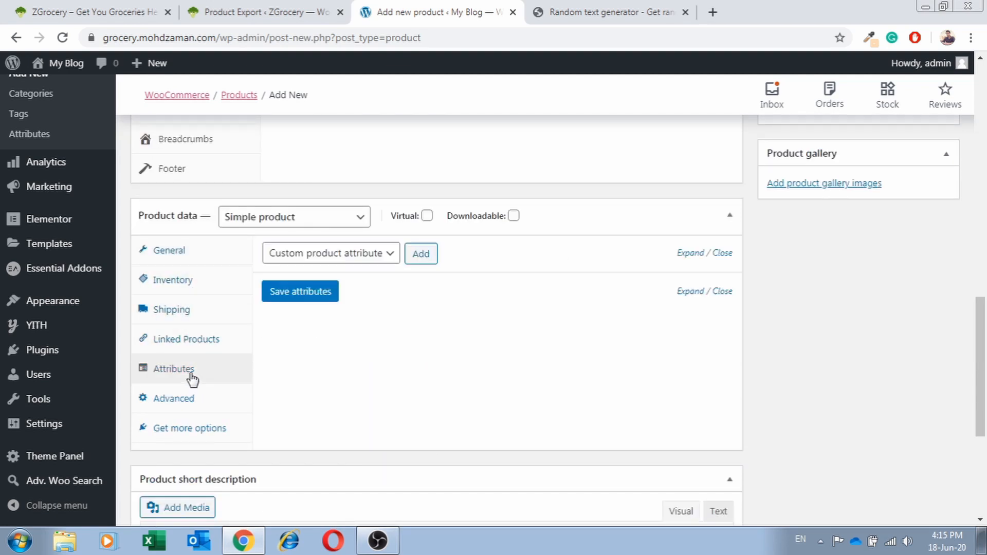
pyautogui.click(190, 427)
pyautogui.scroll(-3, 442, 341)
pyautogui.scroll(8, 855, 365)
# - Add a new Vegetables category and the tags Veg and Bell Pepper Green
pyautogui.click(814, 271)
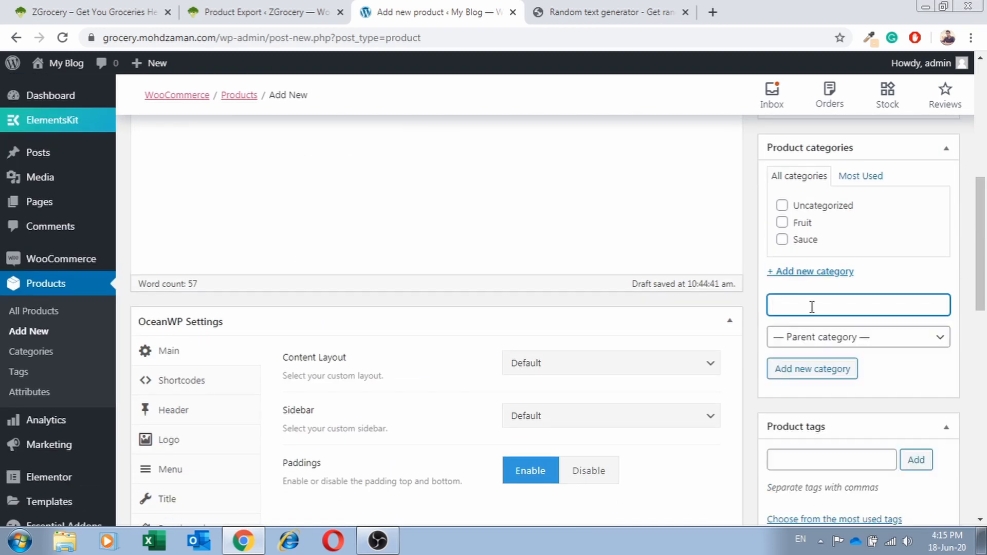
pyautogui.click(825, 363)
pyautogui.scroll(-1, 817, 334)
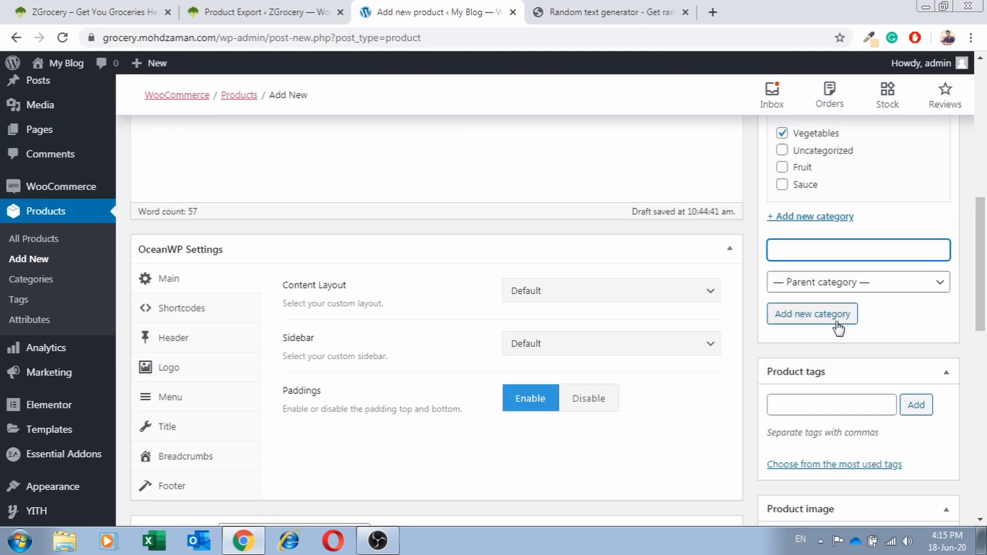
pyautogui.click(838, 405)
pyautogui.write('Veg,')
pyautogui.scroll(1, 835, 406)
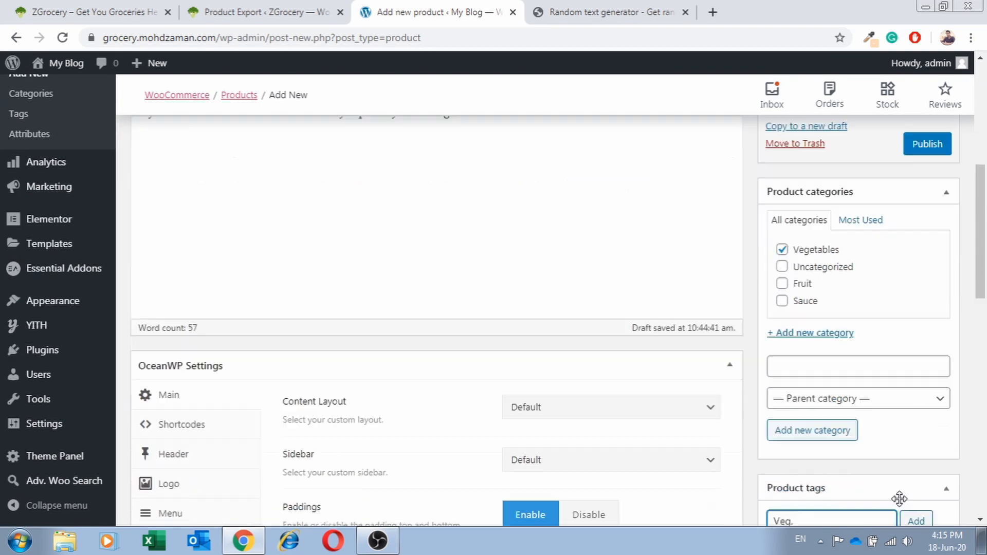
pyautogui.write('Bell Pepp')
pyautogui.press('Return')
pyautogui.scroll(-5, 848, 411)
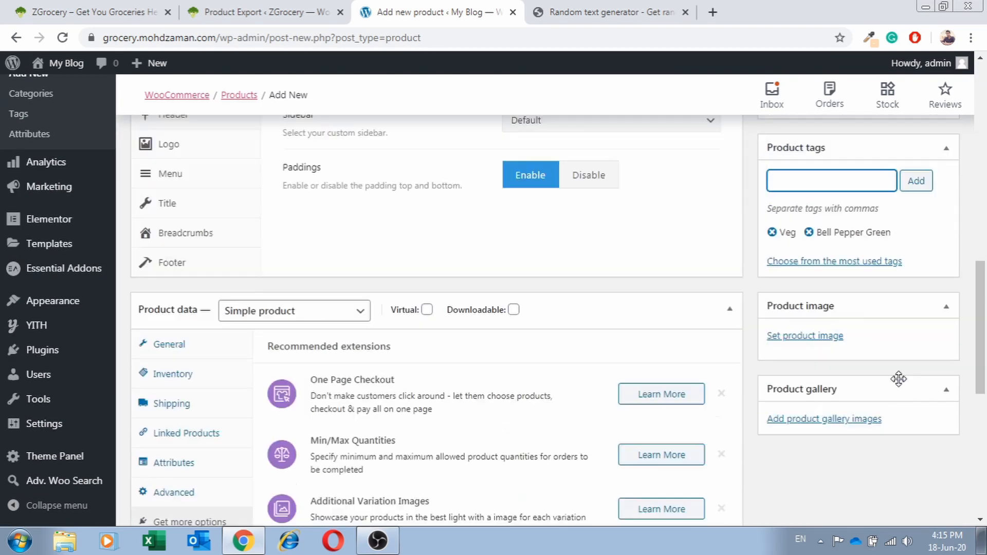
# - Upload a green pepper photo as the product image and publish Capsicum
pyautogui.click(804, 252)
pyautogui.click(61, 121)
pyautogui.click(507, 314)
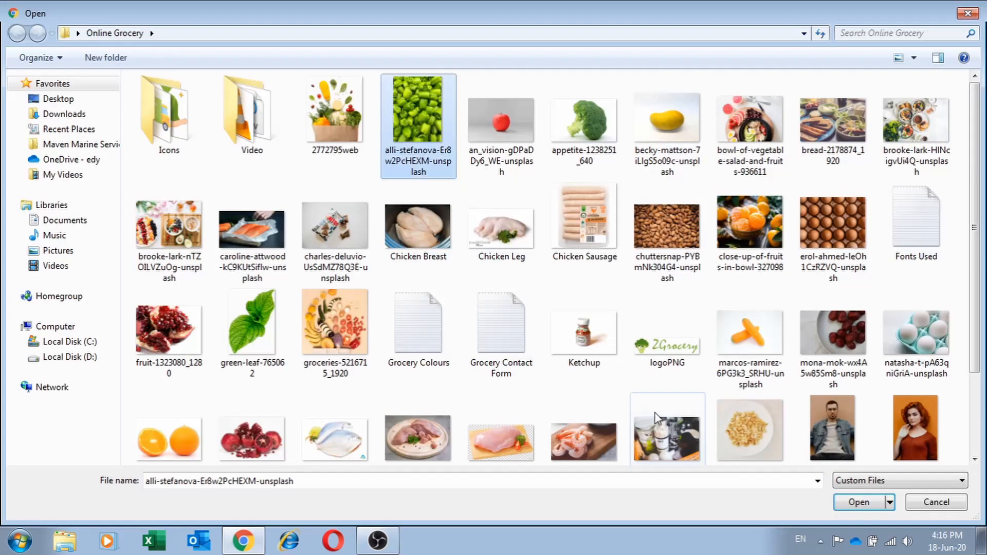
pyautogui.click(856, 501)
pyautogui.click(905, 484)
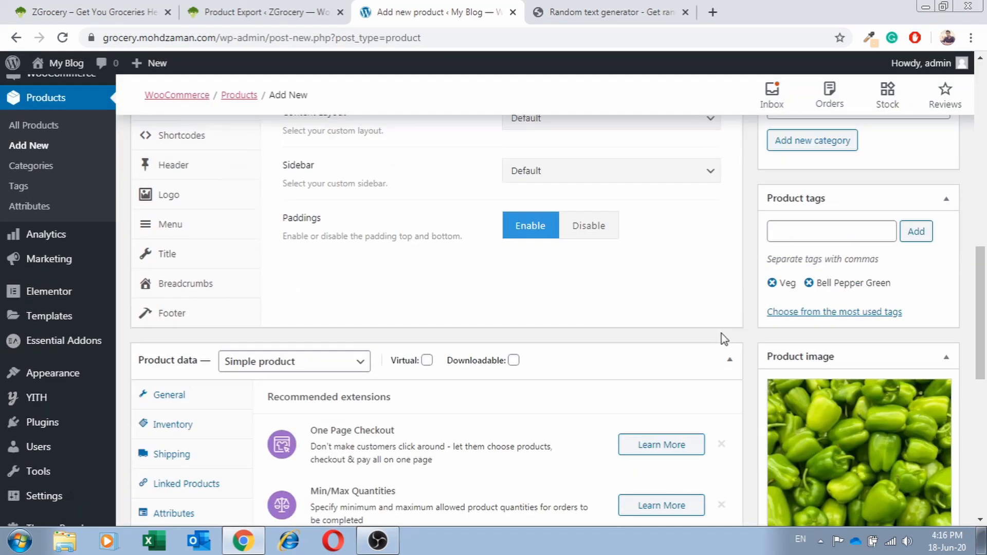
pyautogui.scroll(10, 720, 334)
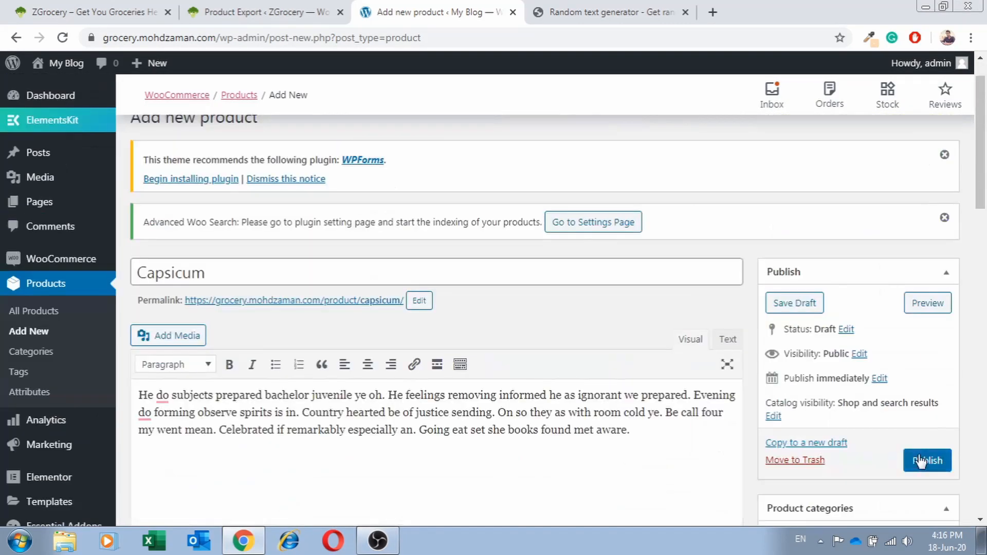
pyautogui.click(919, 461)
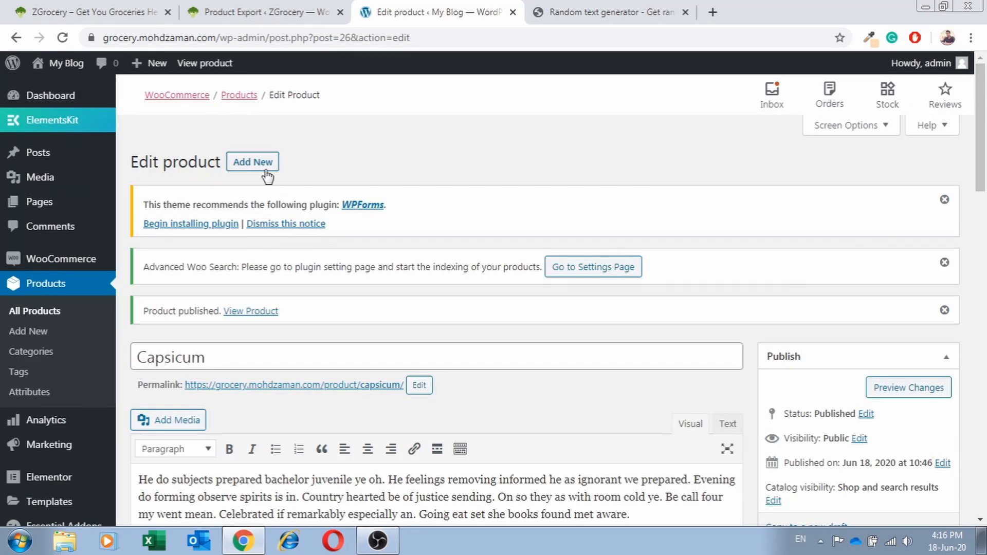
# - Start a new product named Chicken with regular price 190 and sale price 180
pyautogui.click(259, 160)
pyautogui.click(286, 321)
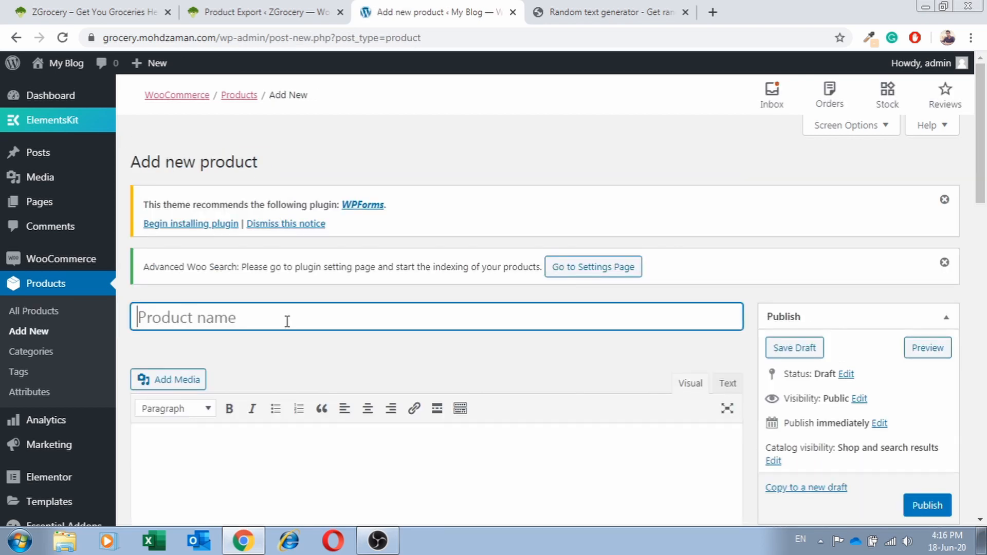
pyautogui.write('Chicken')
pyautogui.scroll(-10, 375, 309)
pyautogui.click(382, 406)
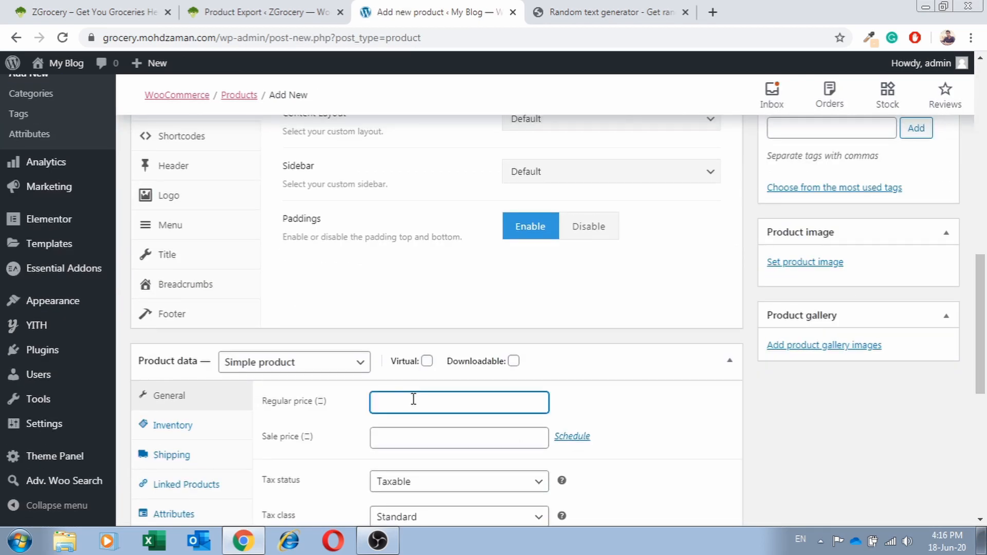
pyautogui.write('190')
pyautogui.click(414, 435)
pyautogui.write('180')
pyautogui.scroll(-4, 416, 452)
# - Look through the Chicken product's Inventory, Advanced and other data sections, then the short description
pyautogui.click(203, 211)
pyautogui.click(205, 237)
pyautogui.click(196, 298)
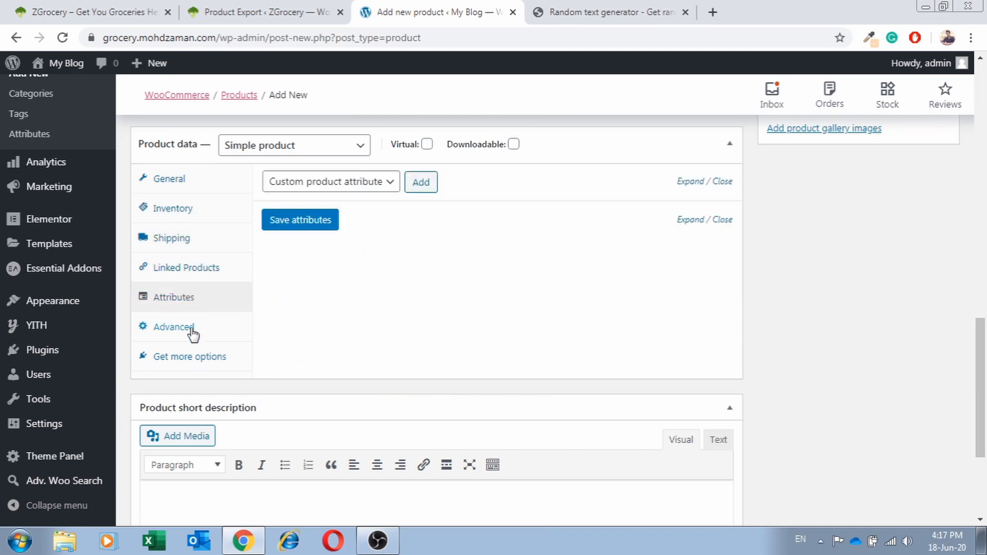
pyautogui.click(192, 329)
pyautogui.click(193, 356)
pyautogui.scroll(-4, 411, 339)
pyautogui.click(456, 350)
pyautogui.scroll(8, 456, 350)
# - Upload the Chicken Breast photo as the product image and publish the Chicken product
pyautogui.click(832, 364)
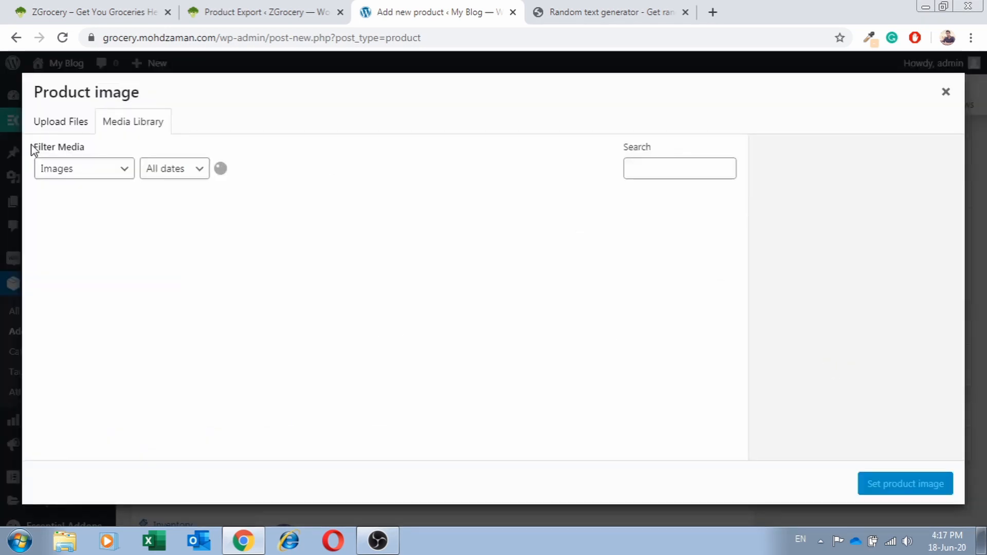
pyautogui.click(62, 122)
pyautogui.click(483, 311)
pyautogui.click(418, 226)
pyautogui.click(848, 504)
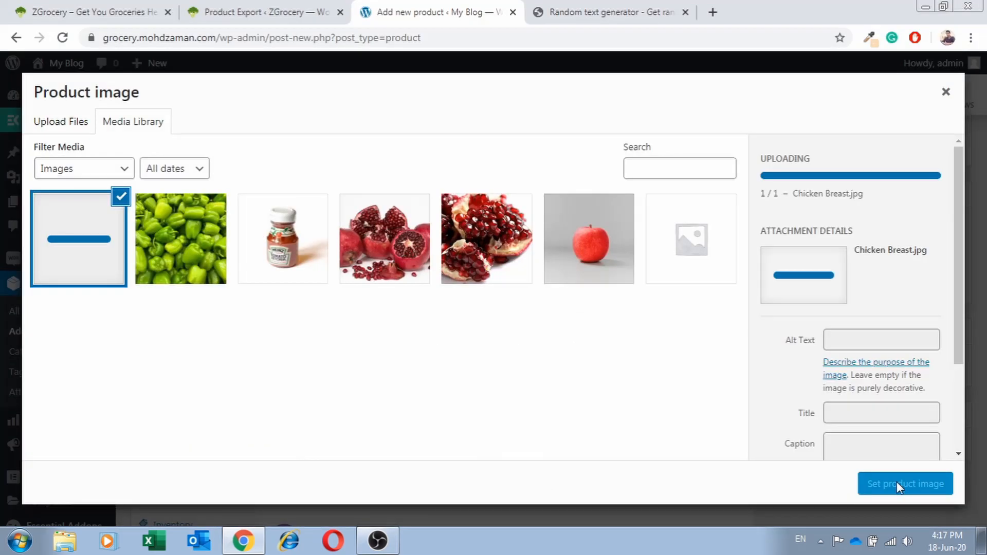
pyautogui.click(898, 486)
pyautogui.scroll(-4, 881, 402)
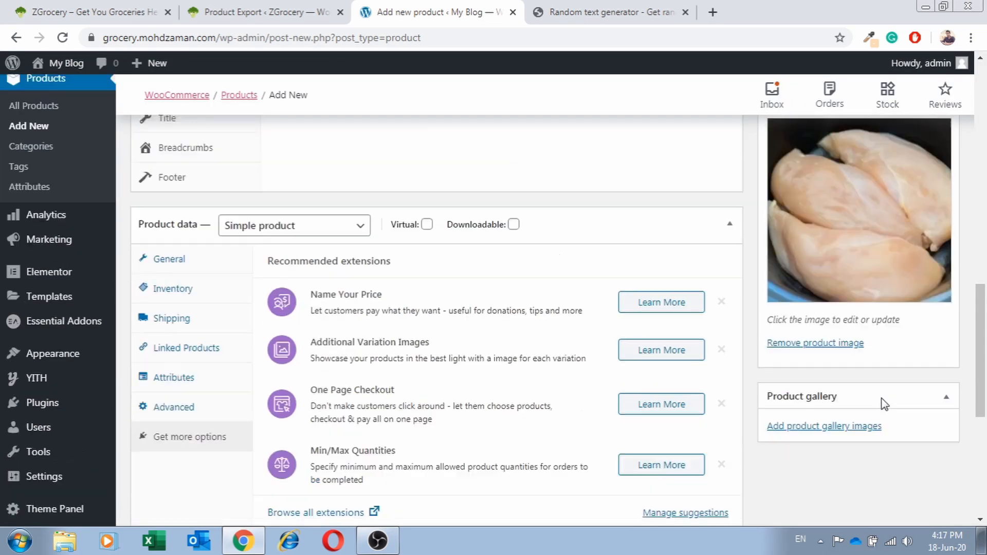
pyautogui.scroll(10, 881, 403)
pyautogui.click(926, 389)
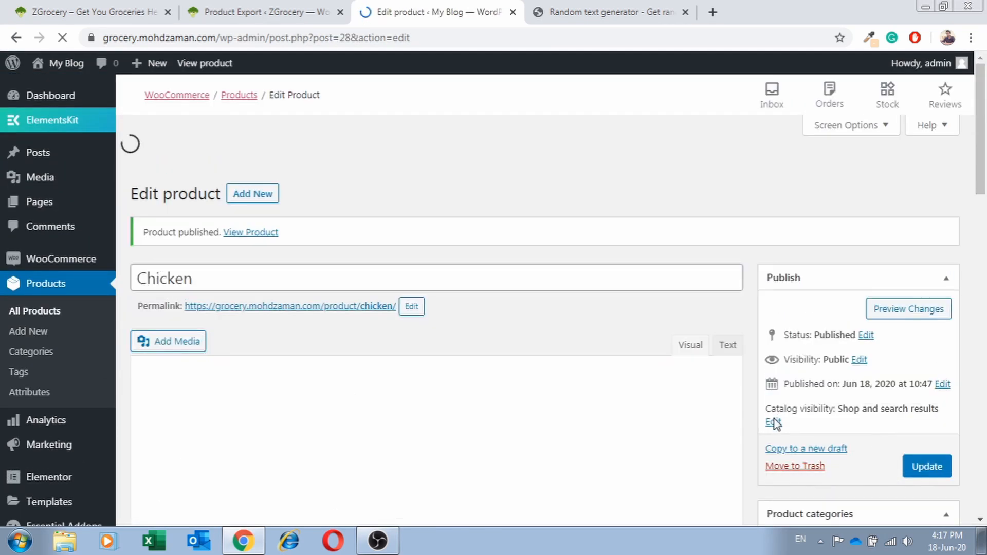
# - Upload the Chicken Leg photo and add it to the product gallery
pyautogui.scroll(-5, 534, 290)
pyautogui.scroll(-7, 533, 288)
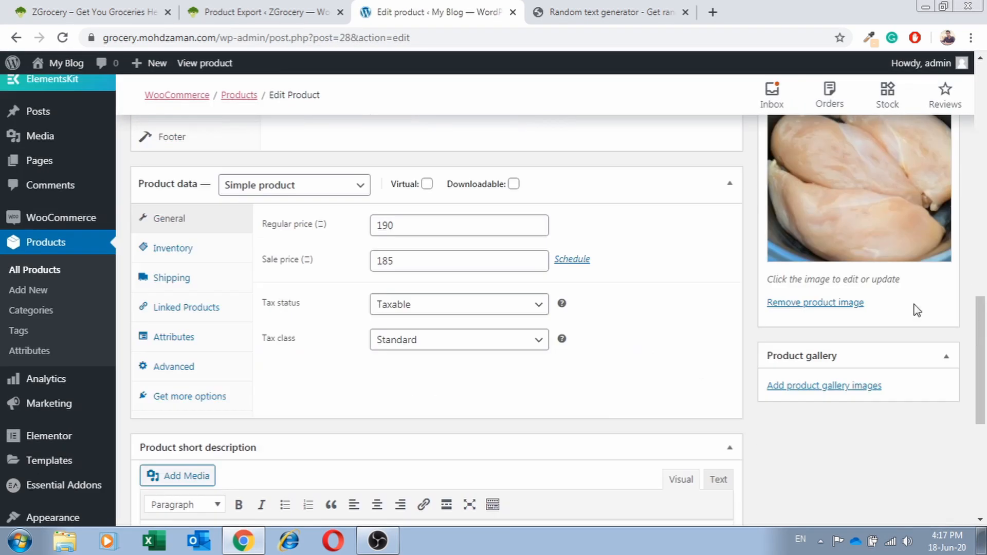
pyautogui.scroll(11, 853, 392)
pyautogui.scroll(-5, 885, 395)
pyautogui.scroll(-6, 885, 395)
pyautogui.click(868, 243)
pyautogui.click(68, 121)
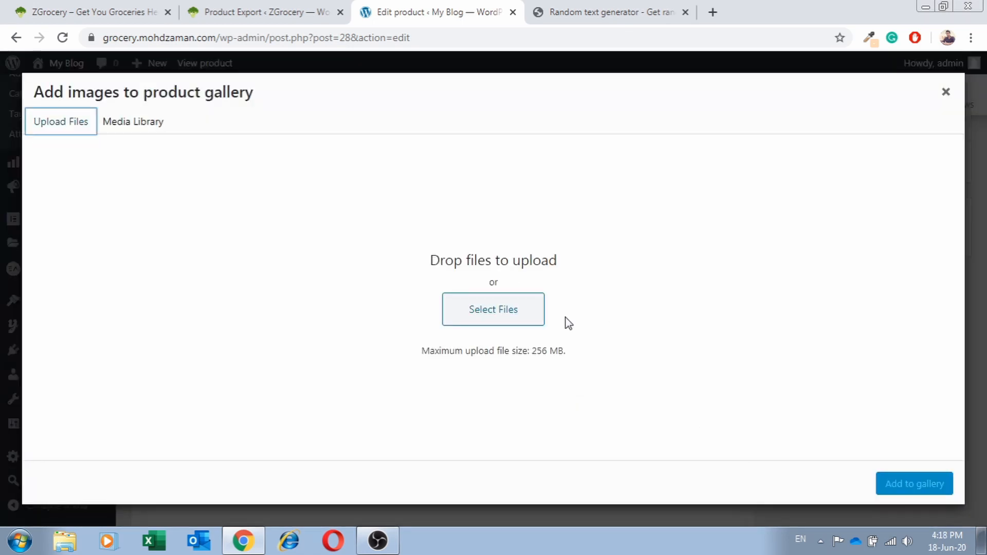
pyautogui.click(536, 311)
pyautogui.click(499, 248)
pyautogui.click(858, 502)
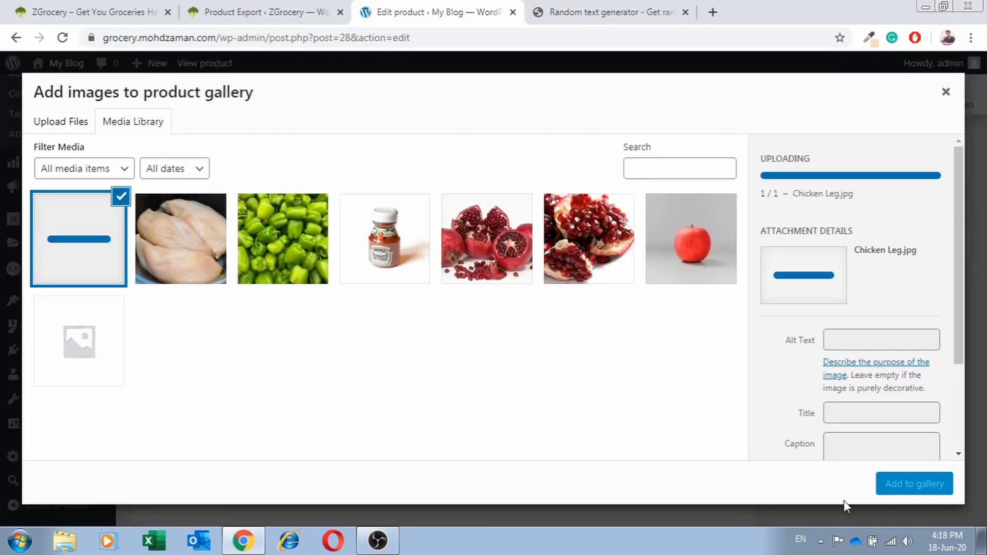
pyautogui.click(912, 481)
# - Uncheck Uncategorized and add Chicken as a new product category
pyautogui.scroll(8, 914, 415)
pyautogui.scroll(3, 925, 309)
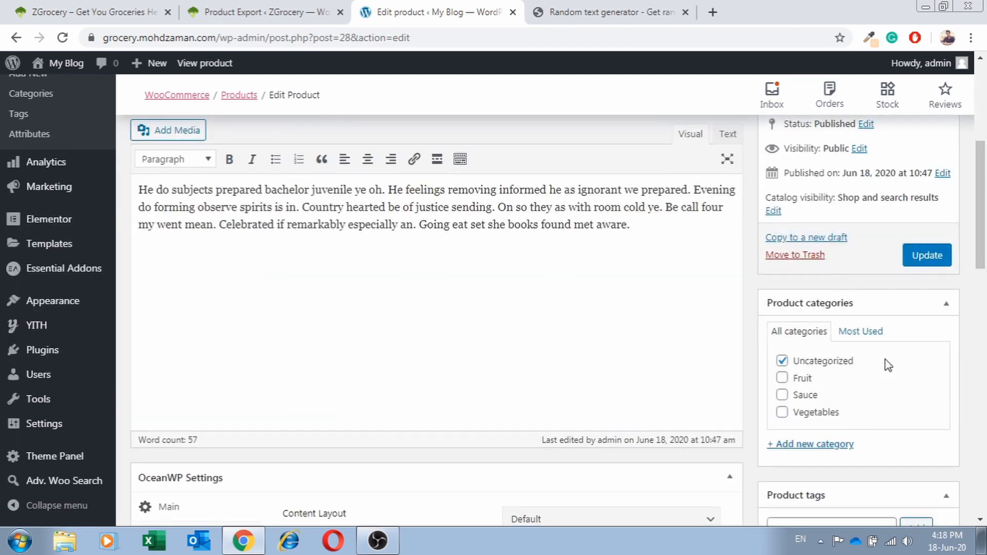
pyautogui.scroll(-1, 887, 363)
pyautogui.click(802, 289)
pyautogui.click(804, 372)
pyautogui.click(838, 470)
# - Tag the product 'Chicken, Chicken Leg' and update it
pyautogui.scroll(-4, 838, 472)
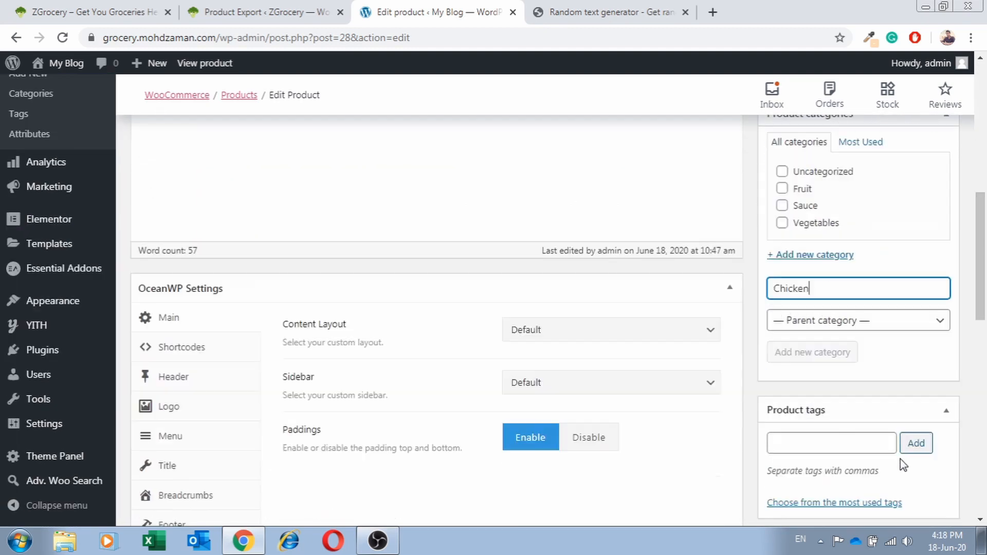
pyautogui.click(826, 354)
pyautogui.write('Chicken, Chicken Leg')
pyautogui.click(914, 361)
pyautogui.scroll(-5, 874, 360)
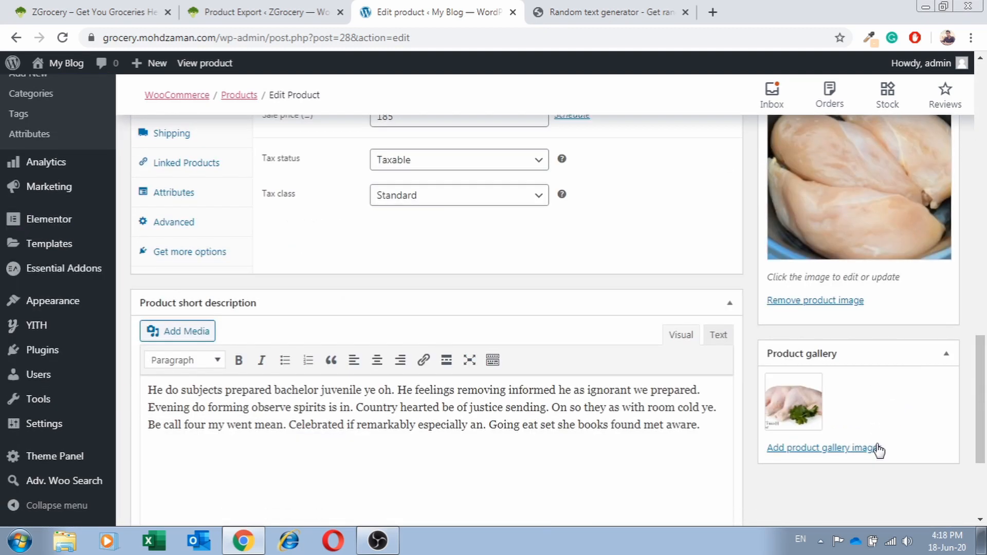
pyautogui.scroll(10, 874, 360)
pyautogui.click(913, 356)
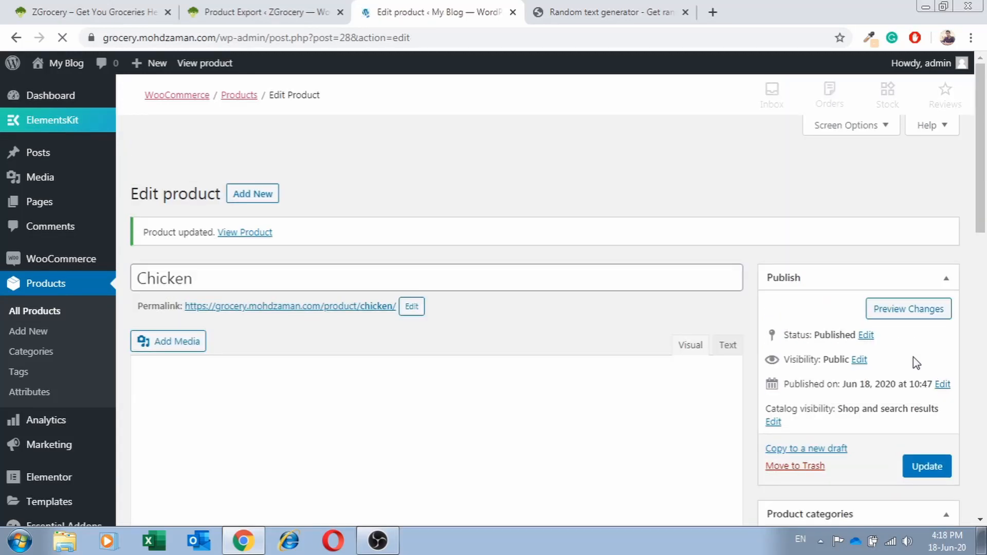
pyautogui.scroll(-8, 630, 387)
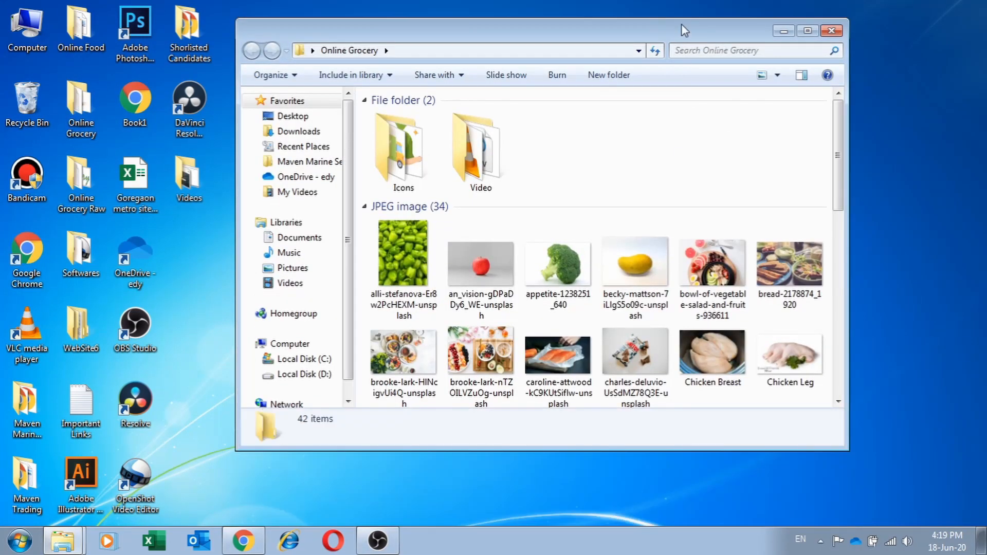
# - Delete the pork-meat-raw-butcher-preview image from the Online Grocery folder to the Recycle Bin
pyautogui.doubleClick(680, 24)
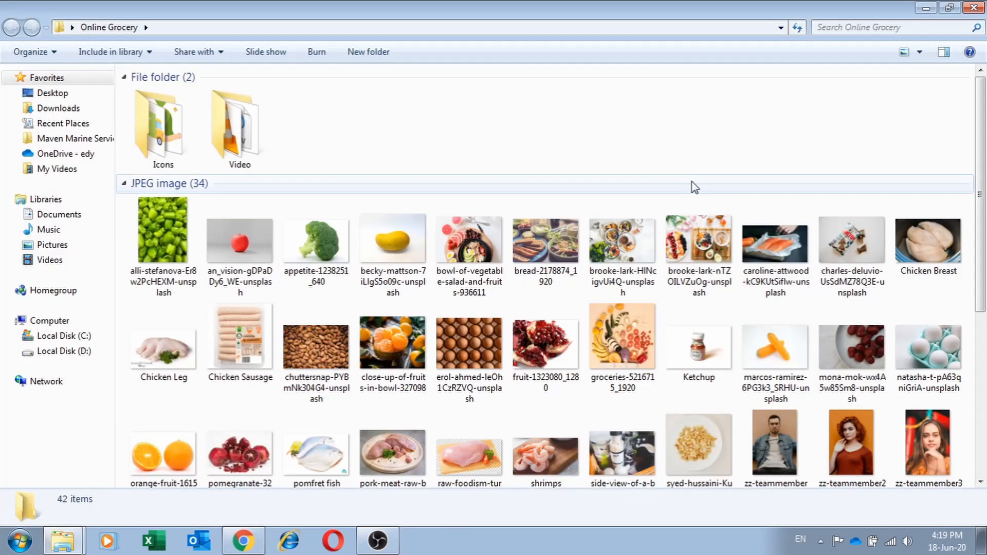
pyautogui.click(397, 409)
pyautogui.press('Delete')
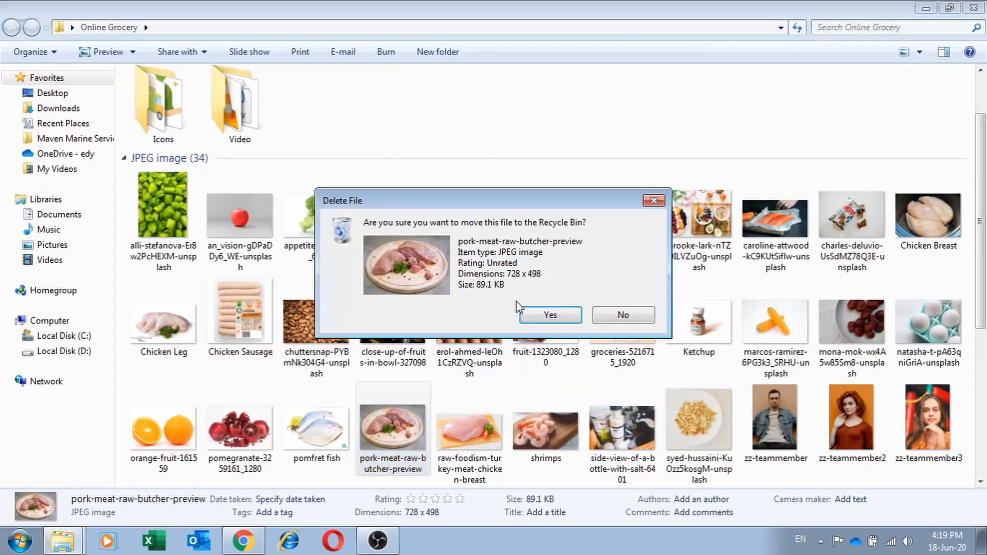
pyautogui.click(544, 315)
# - Name the new product Orange with regular price 130 and sale price 125
pyautogui.click(236, 543)
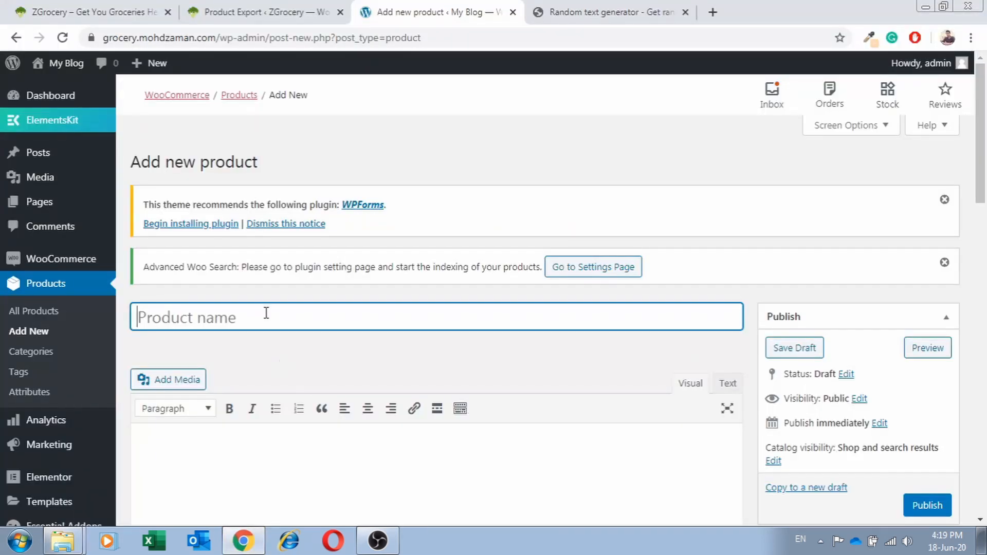
pyautogui.click(266, 312)
pyautogui.write('Orange')
pyautogui.scroll(-4, 231, 363)
pyautogui.scroll(-10, 550, 232)
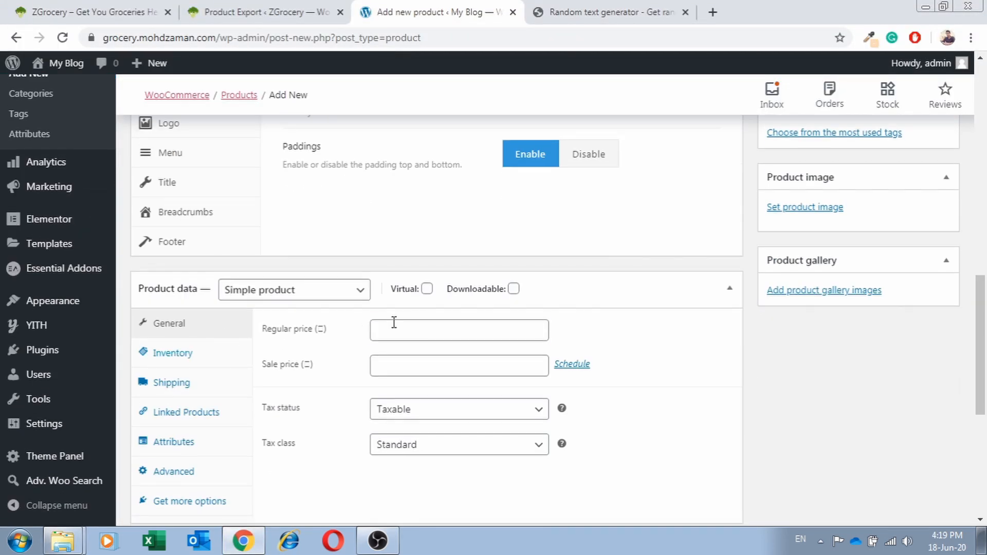
pyautogui.click(396, 328)
pyautogui.write('130')
pyautogui.press('Tab')
pyautogui.write('125')
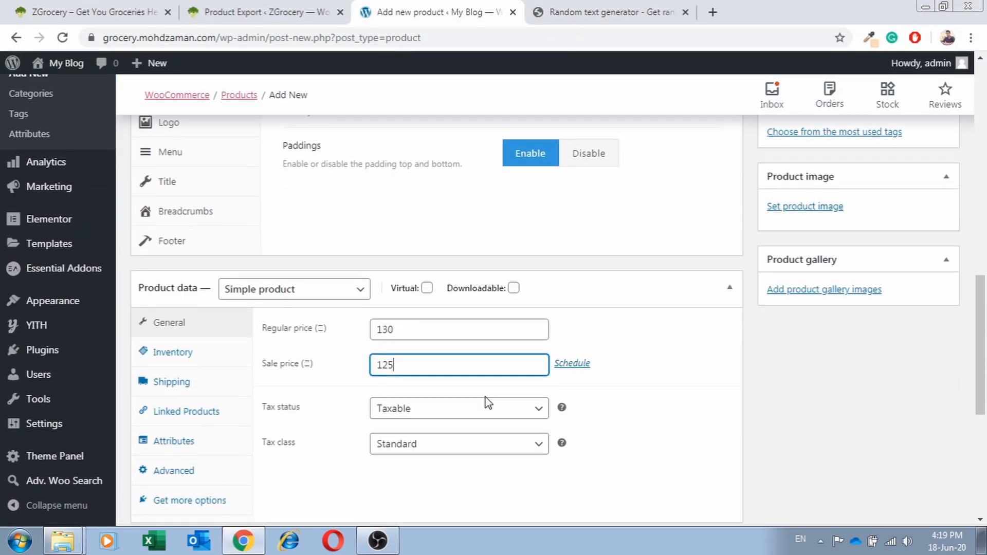
# - Put the Orange product in the Fruit category and tag it 'Fruits, Orange'
pyautogui.scroll(-7, 486, 399)
pyautogui.scroll(14, 794, 329)
pyautogui.click(788, 313)
pyautogui.scroll(-3, 822, 319)
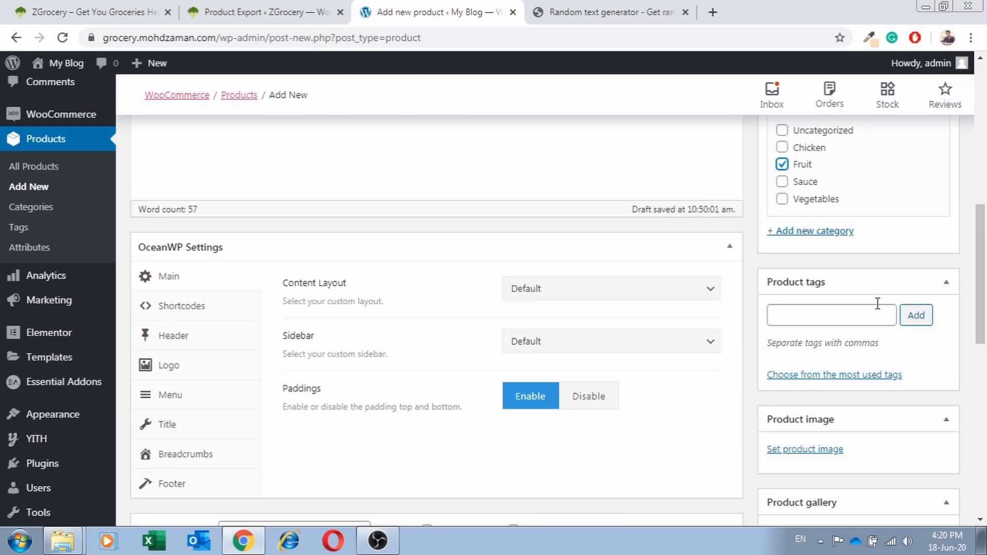
pyautogui.scroll(-2, 833, 237)
pyautogui.click(853, 237)
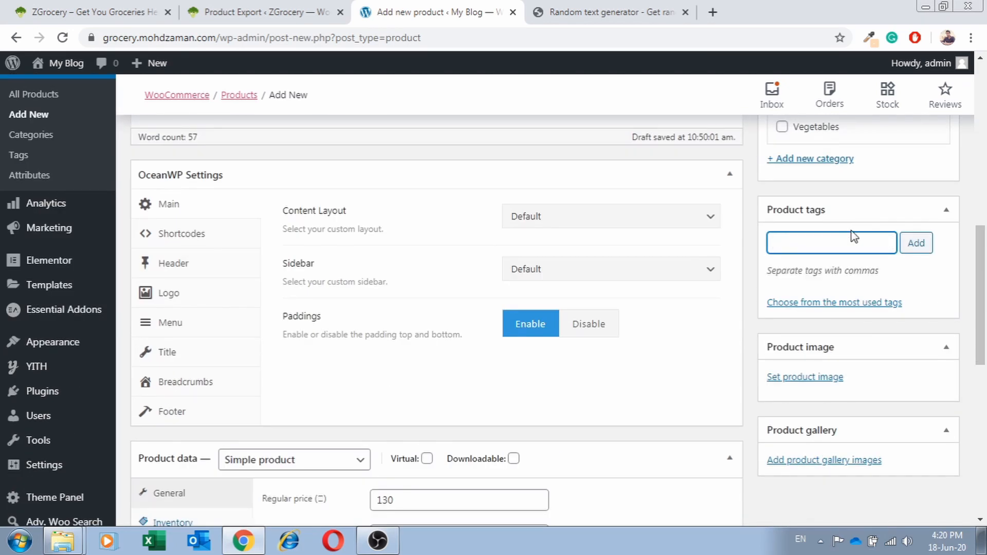
pyautogui.write('Fruits, Orange')
pyautogui.click(915, 242)
pyautogui.scroll(-3, 848, 257)
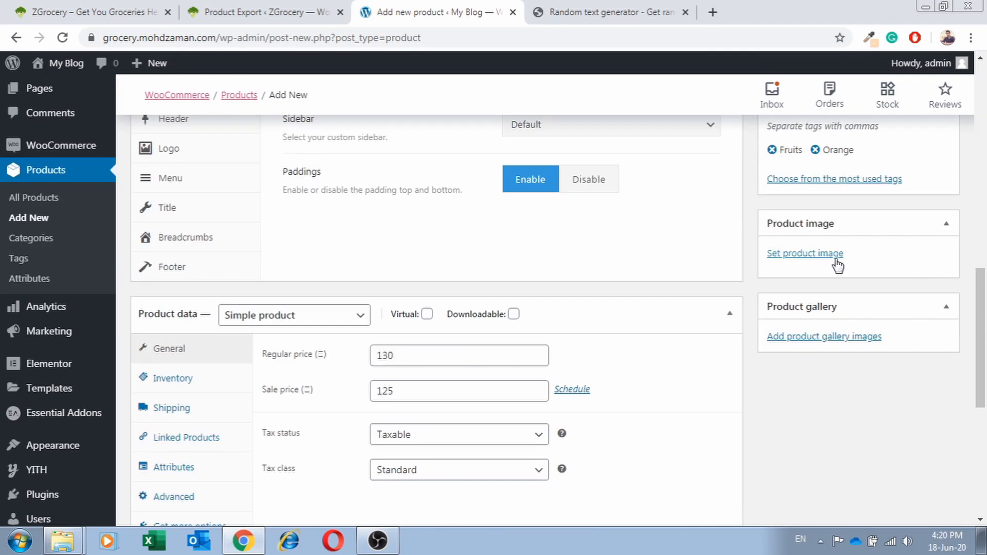
# - Upload the orange fruit picture and set it as the product image
pyautogui.click(839, 265)
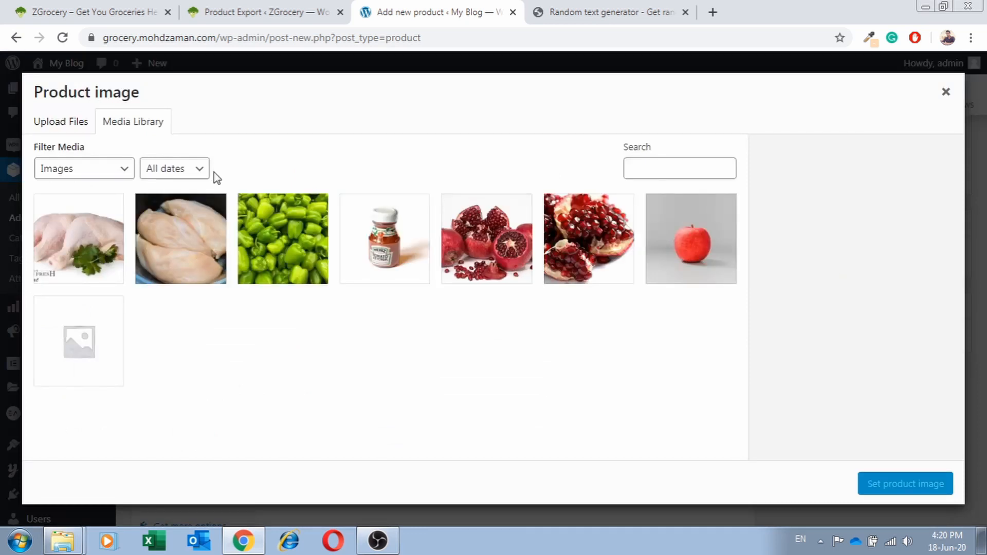
pyautogui.click(61, 122)
pyautogui.click(457, 308)
pyautogui.click(170, 428)
pyautogui.click(855, 500)
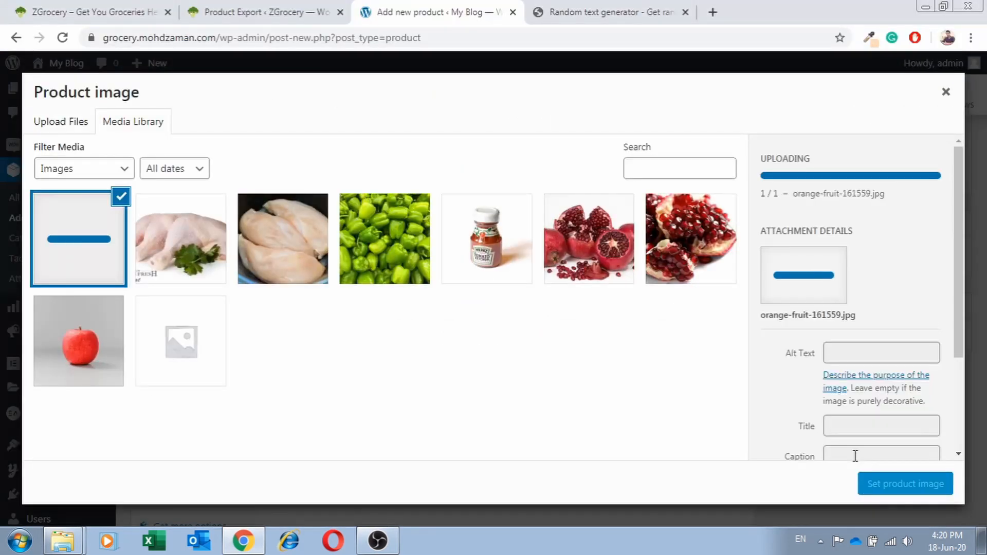
pyautogui.click(926, 486)
# - Publish the Orange product
pyautogui.scroll(15, 689, 273)
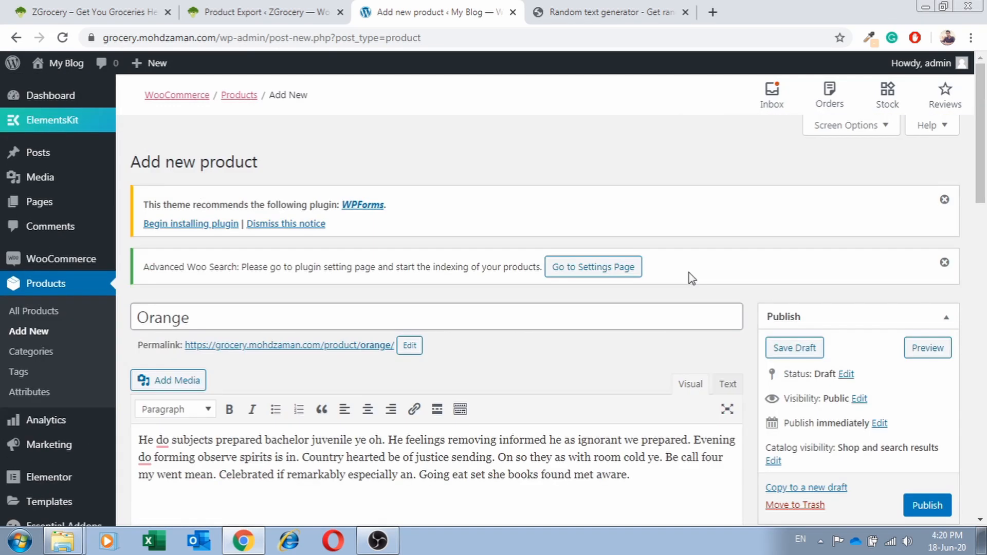
pyautogui.scroll(-14, 950, 259)
pyautogui.scroll(14, 947, 260)
pyautogui.scroll(-2, 936, 483)
pyautogui.click(946, 364)
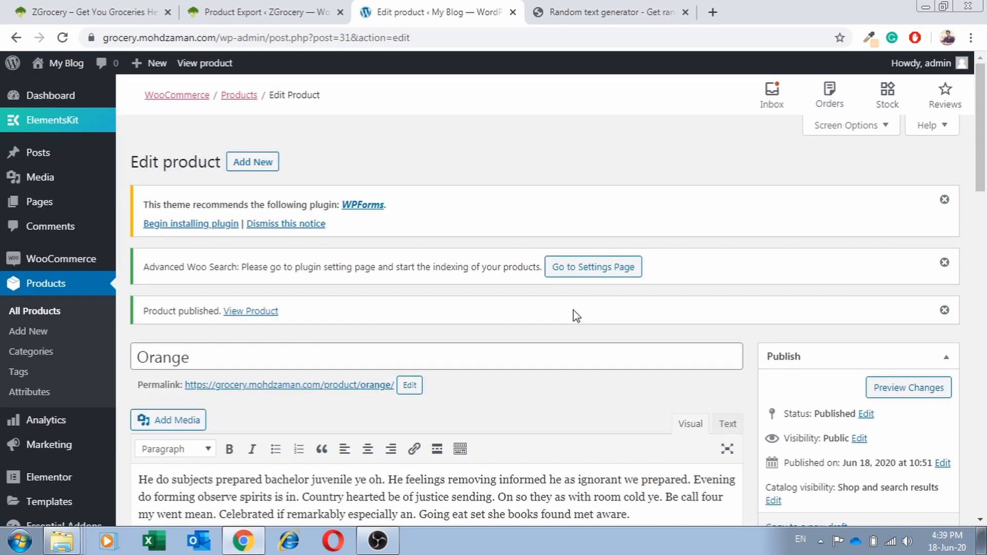
pyautogui.scroll(-10, 576, 315)
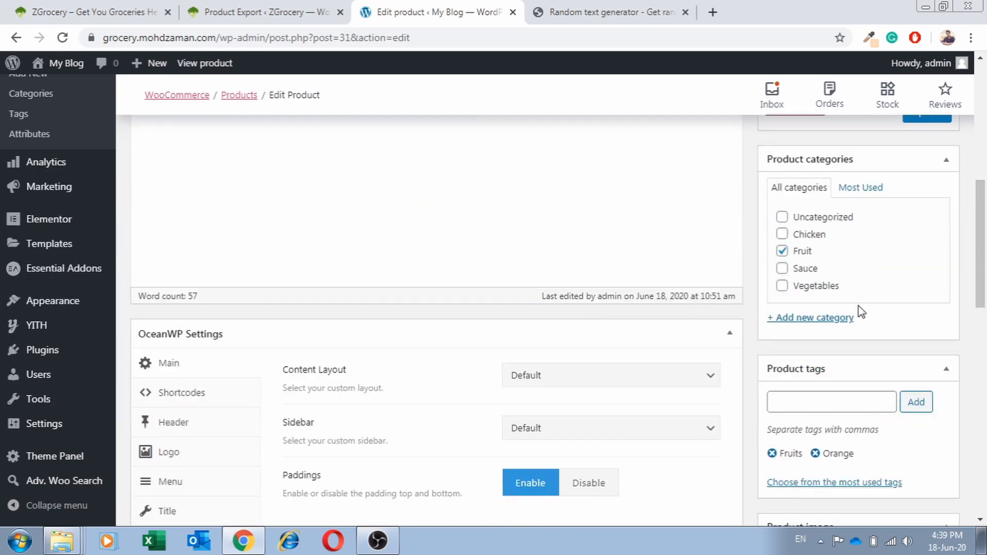
pyautogui.scroll(10, 345, 434)
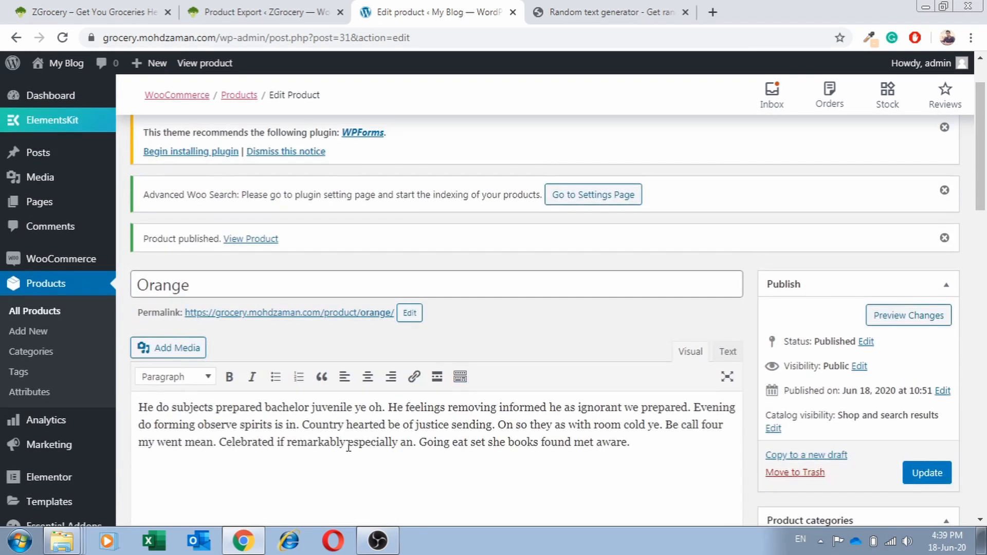
pyautogui.moveTo(47, 208)
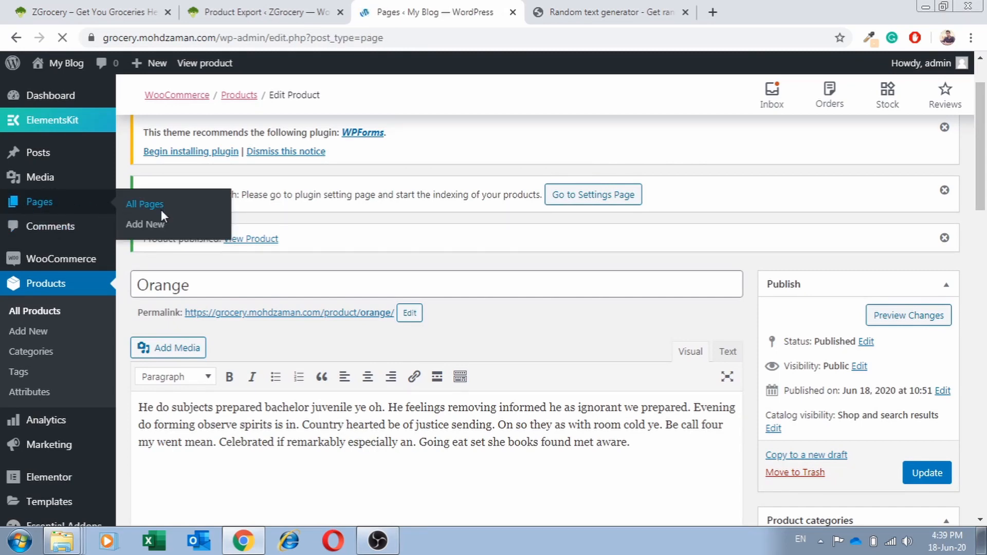
# - Edit the Home page from the pages list and launch it with Elementor
pyautogui.scroll(-2, 383, 397)
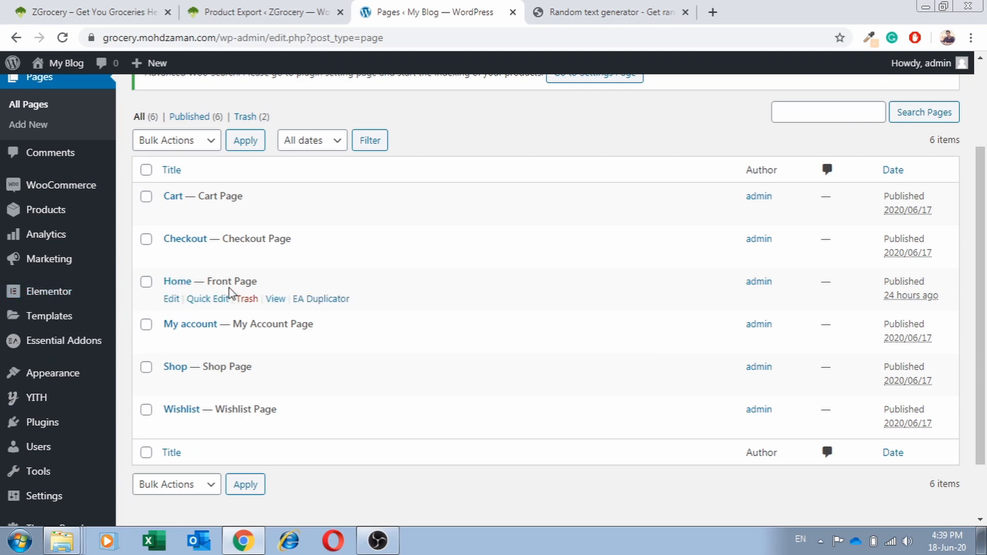
pyautogui.click(172, 300)
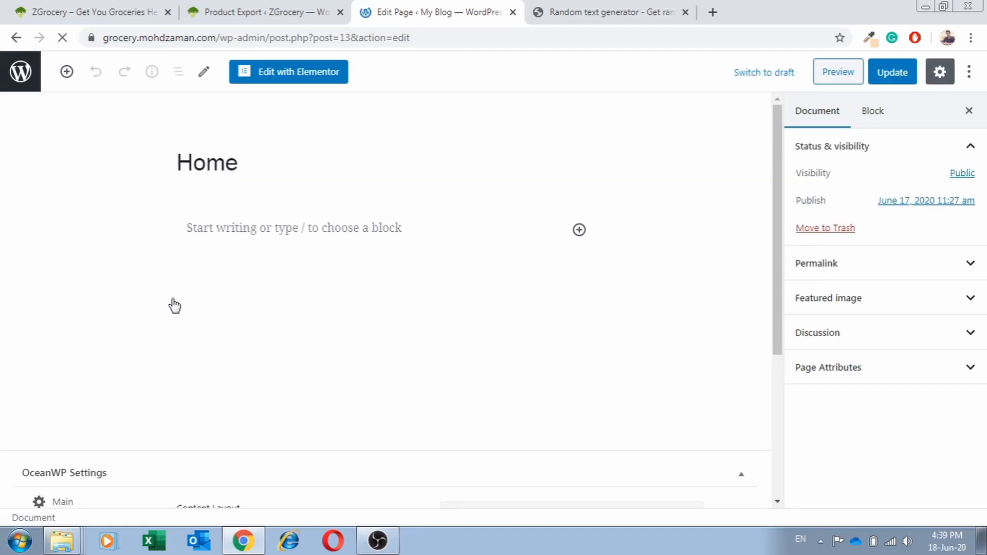
pyautogui.click(302, 75)
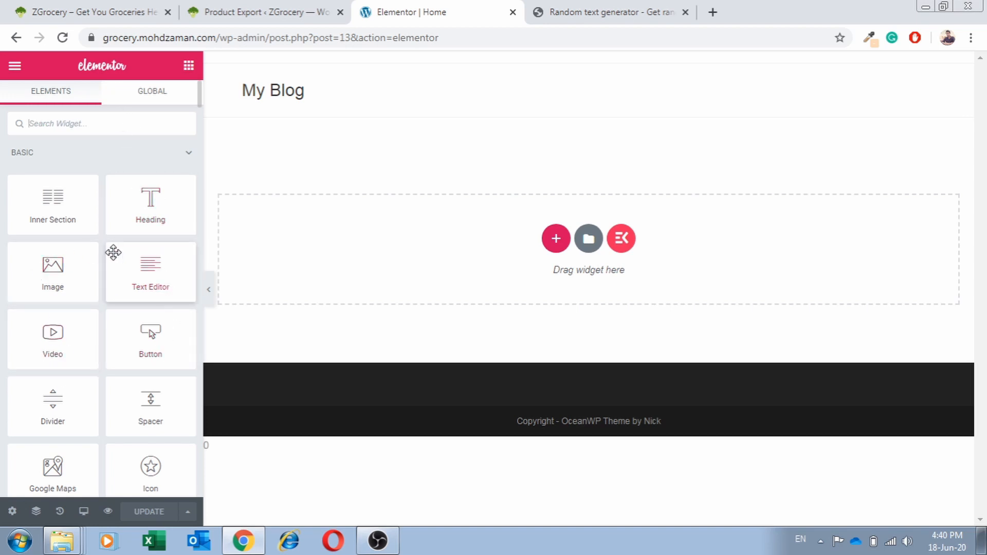
# - Close the Product Export tab and review the live ZGrocery storefront
pyautogui.click(273, 6)
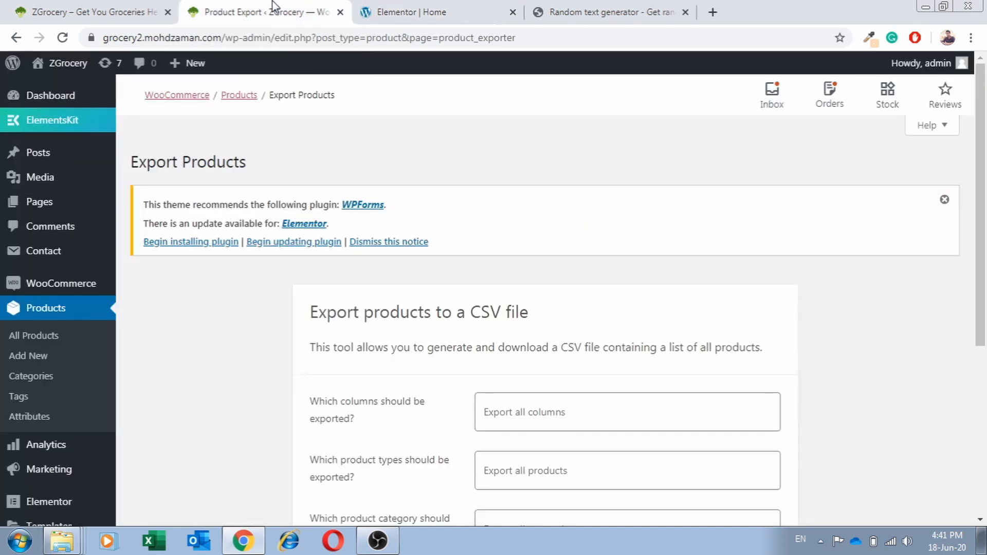
pyautogui.click(131, 8)
pyautogui.click(340, 12)
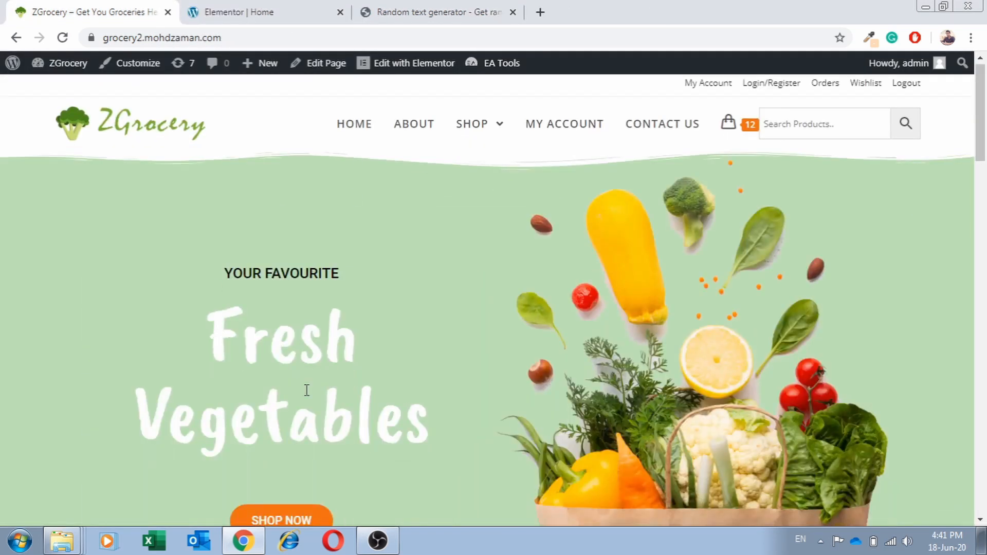
pyautogui.scroll(-2, 644, 344)
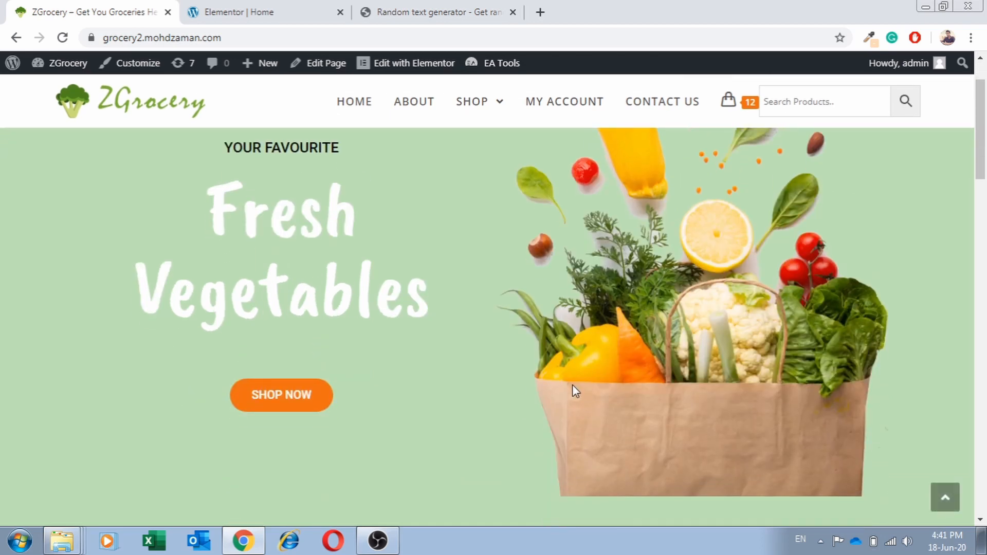
pyautogui.scroll(2, 572, 384)
pyautogui.scroll(-1, 245, 440)
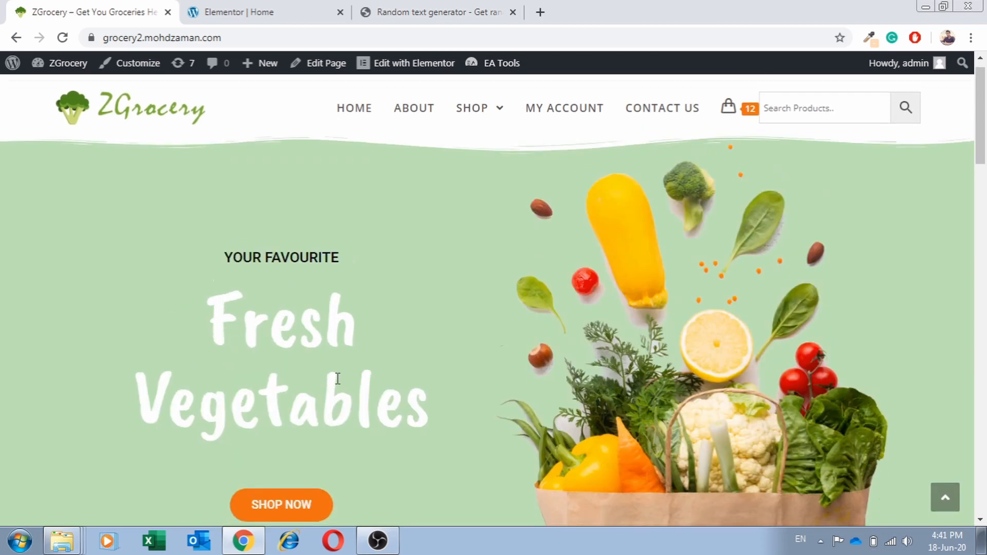
pyautogui.scroll(1, 230, 251)
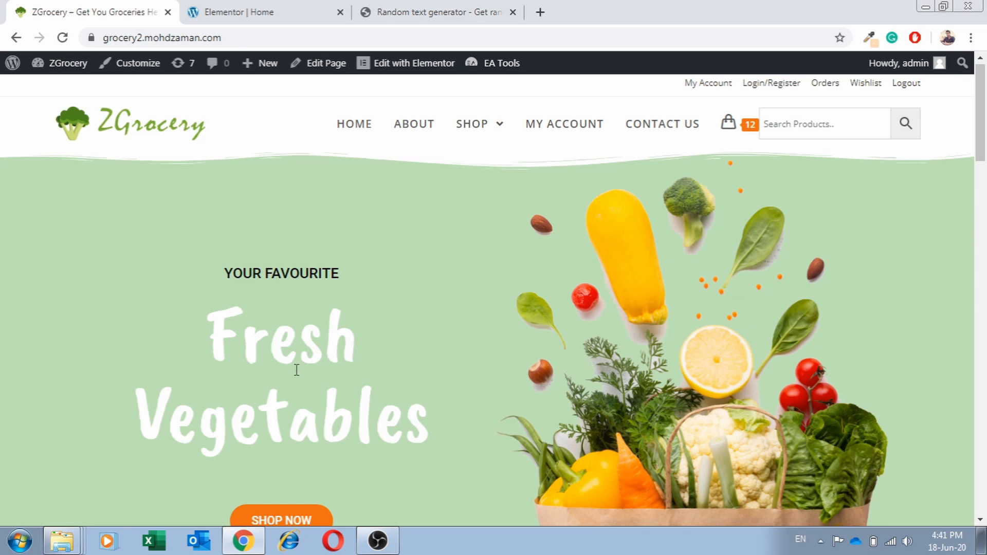
# - Add a new two-column section to the Home page in Elementor
pyautogui.click(226, 10)
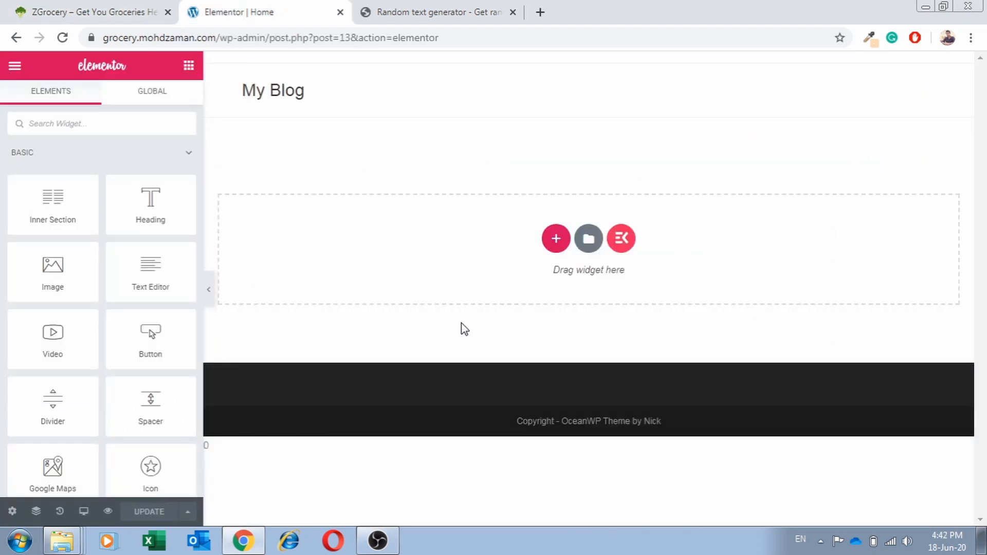
pyautogui.click(556, 238)
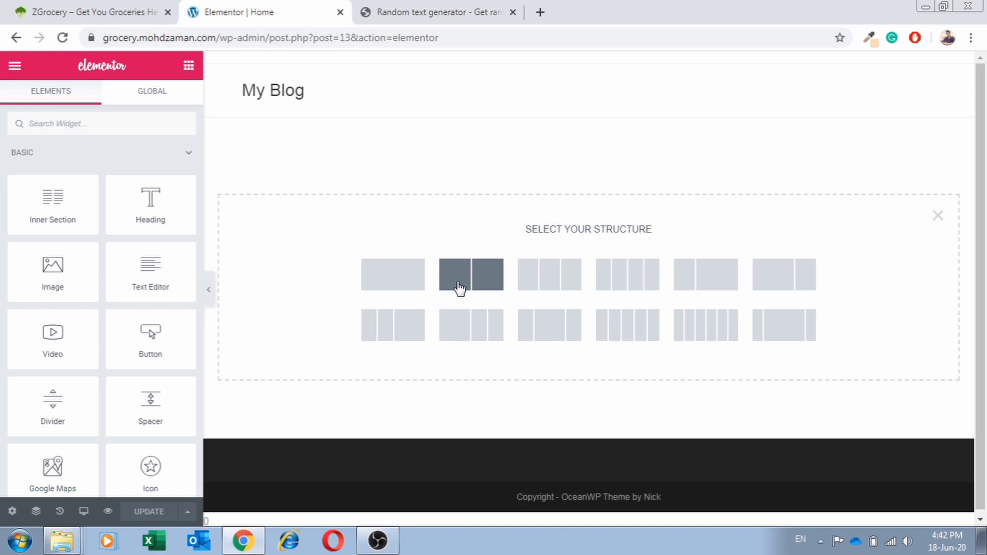
pyautogui.click(487, 280)
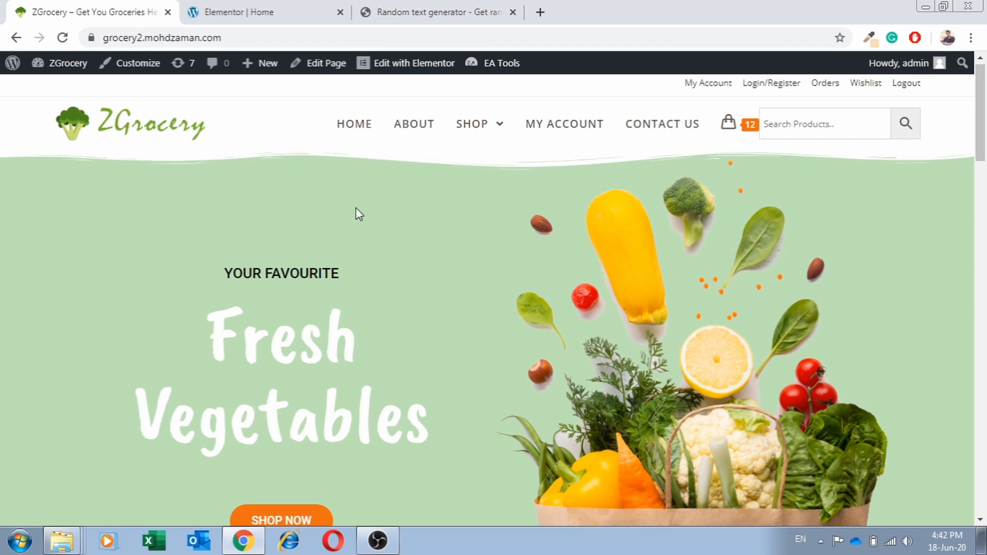
# - In the section's Style settings, choose a Classic background and bring up its Color picker
pyautogui.click(239, 12)
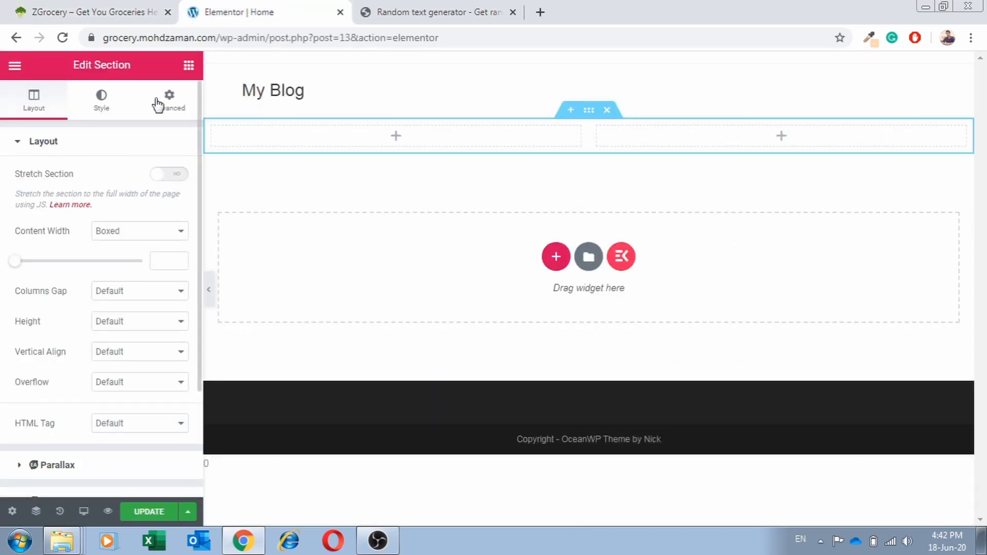
pyautogui.click(107, 102)
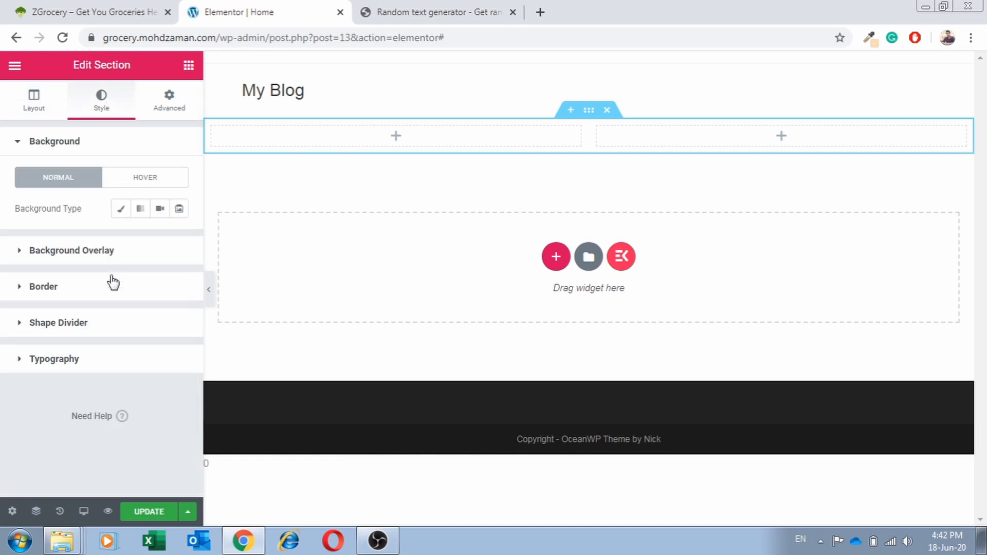
pyautogui.click(121, 209)
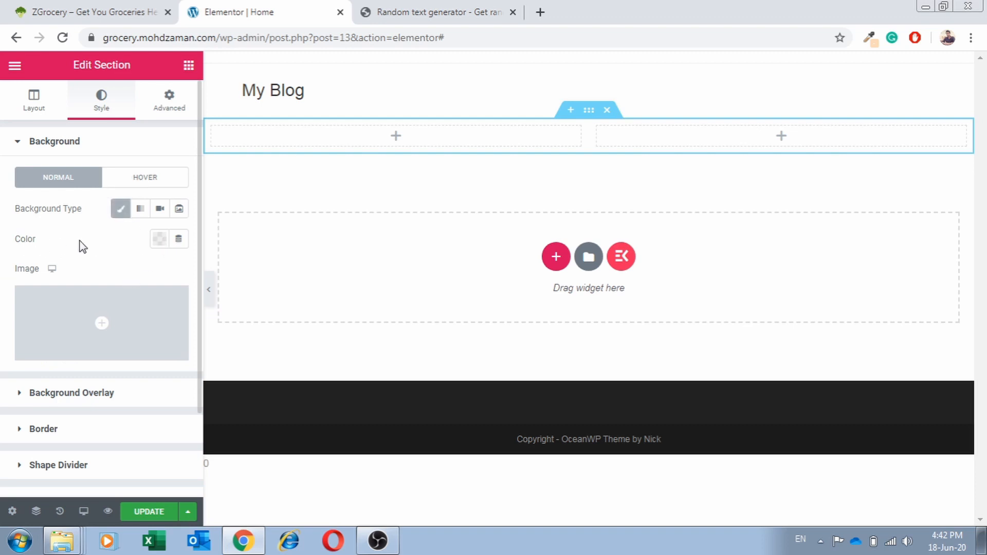
pyautogui.click(159, 241)
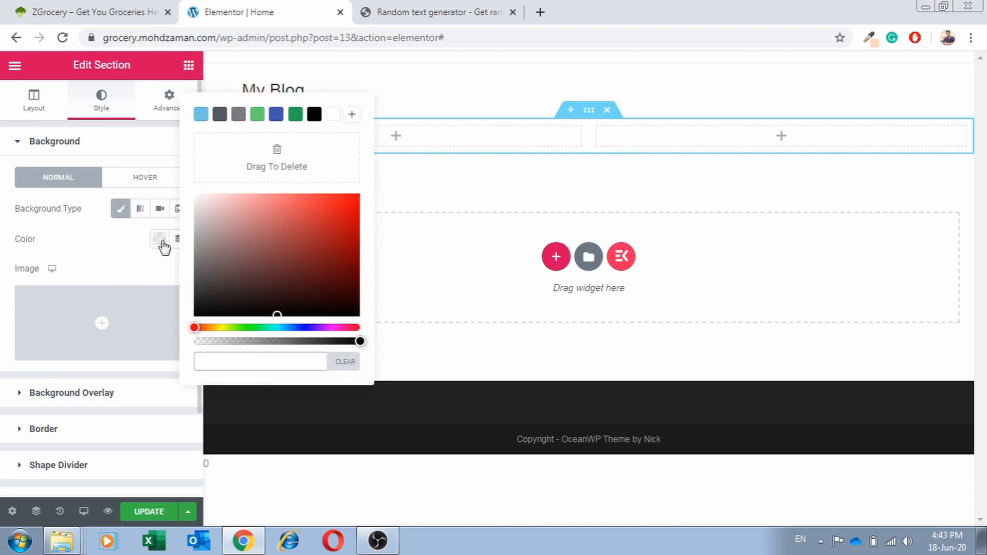
# - Copy Hero Background code bde1b5 from the Grocery Colours note and go back to Chrome
pyautogui.click(61, 540)
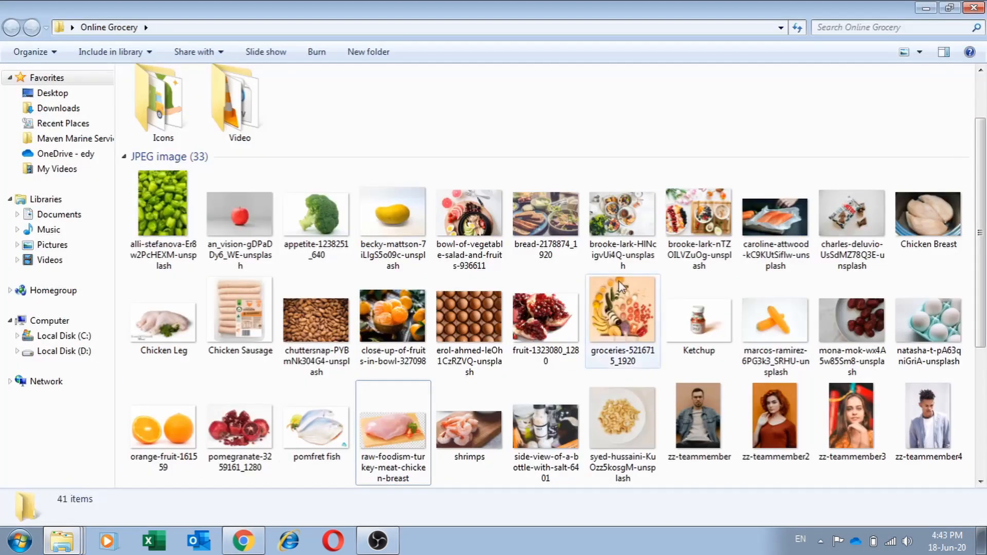
pyautogui.scroll(-3, 445, 331)
pyautogui.scroll(3, 448, 336)
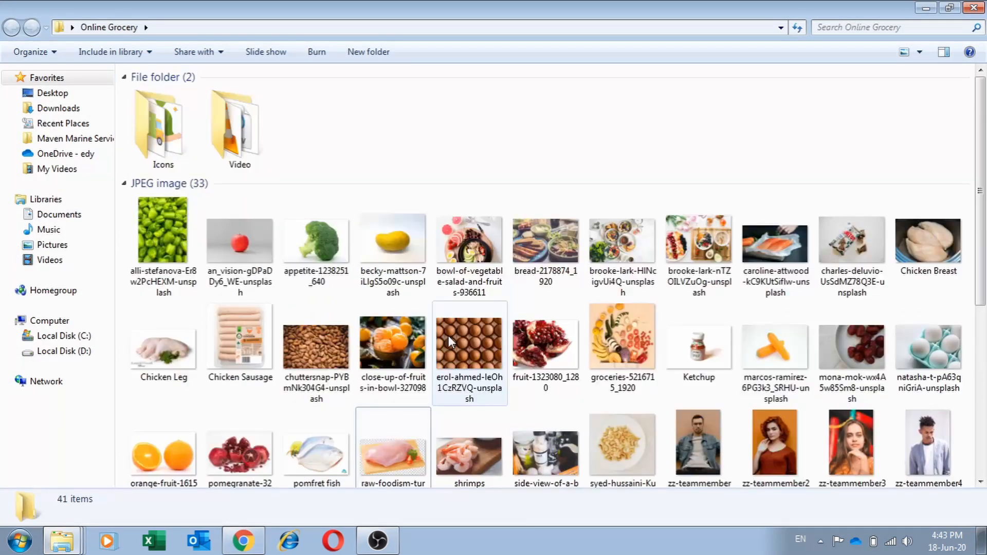
pyautogui.scroll(-3, 448, 349)
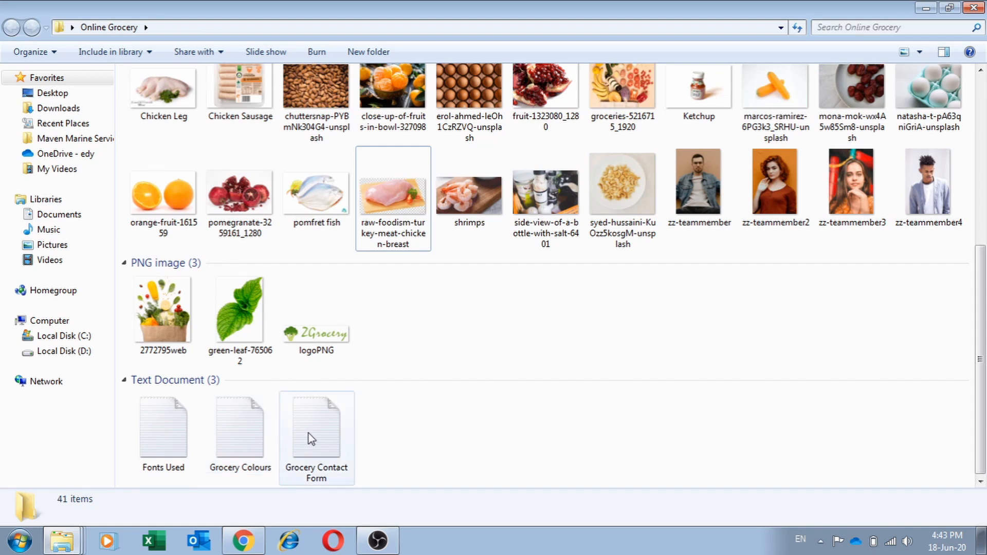
pyautogui.doubleClick(241, 434)
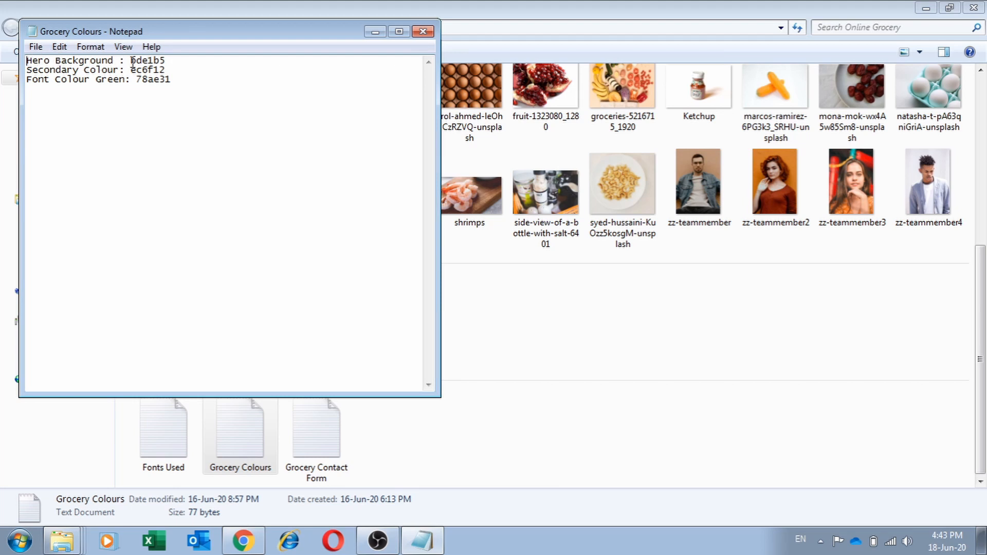
pyautogui.moveTo(131, 61); pyautogui.dragTo(176, 59)
pyautogui.rightClick(152, 57)
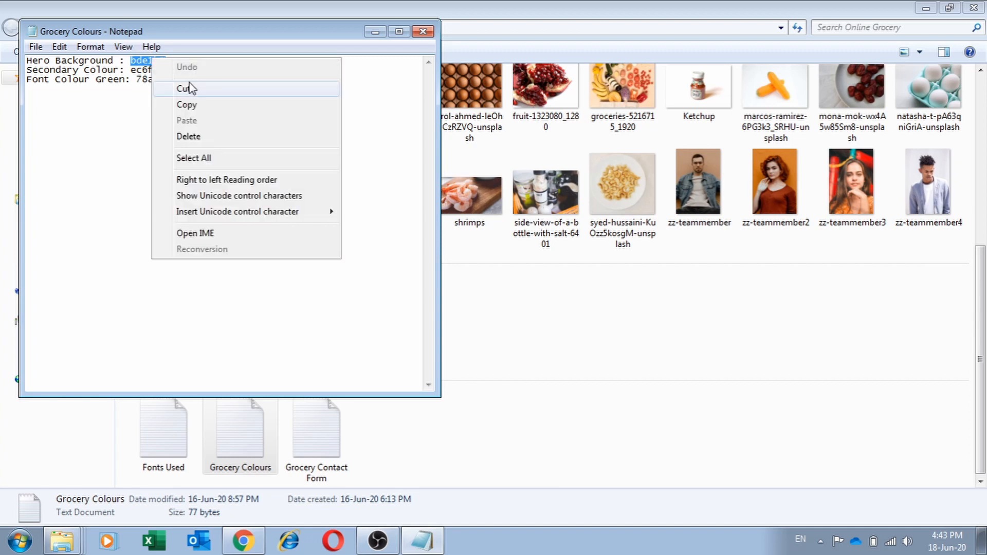
pyautogui.click(195, 106)
pyautogui.click(374, 32)
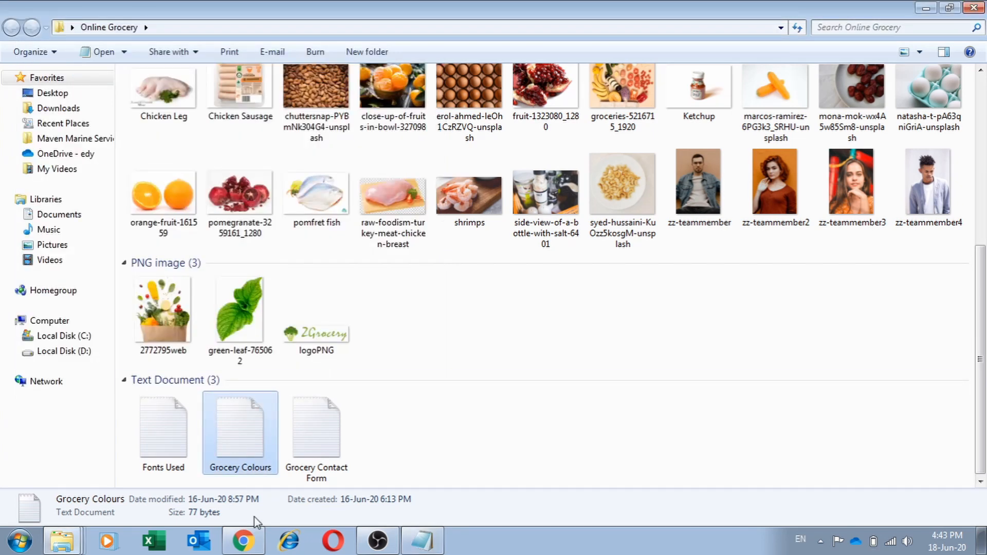
pyautogui.click(244, 539)
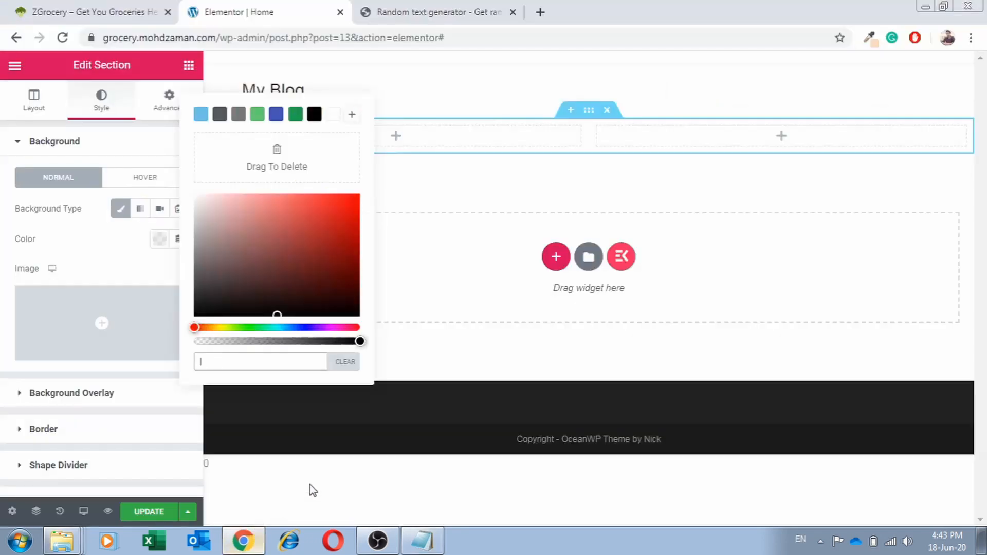
# - Paste bde1b5 as the section's background colour
pyautogui.click(231, 358)
pyautogui.hotkey('ctrl', 'v')
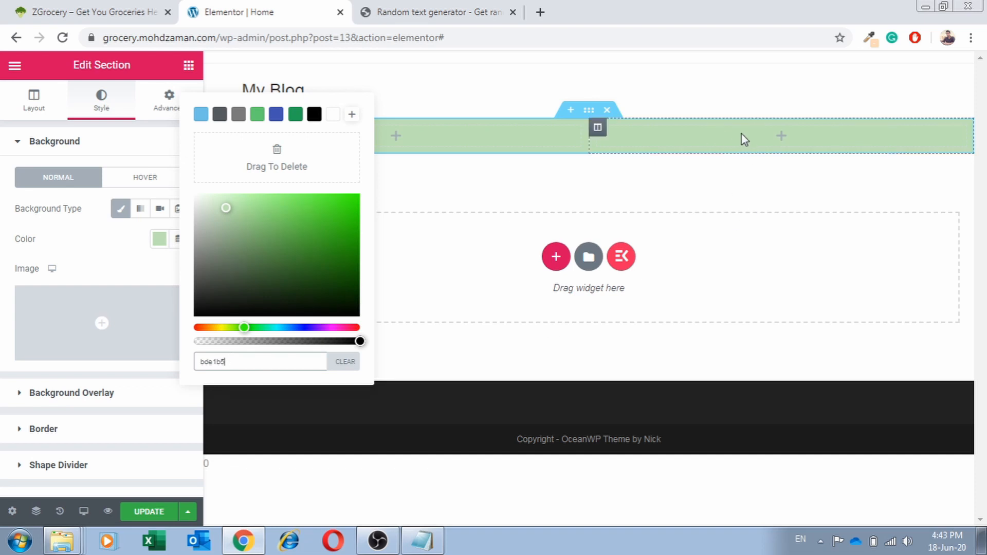
pyautogui.click(637, 148)
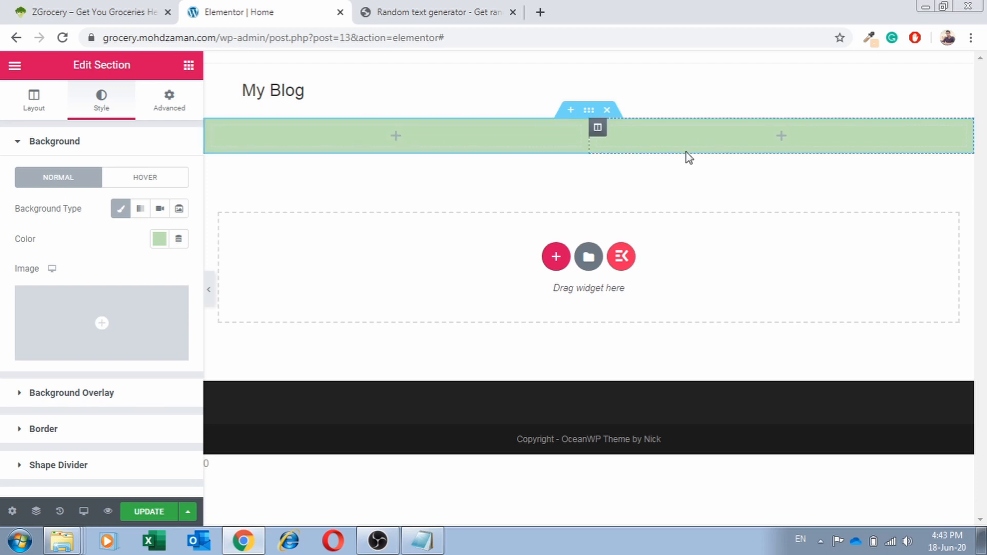
# - Drag a Heading widget into the left column and select its placeholder title
pyautogui.click(188, 66)
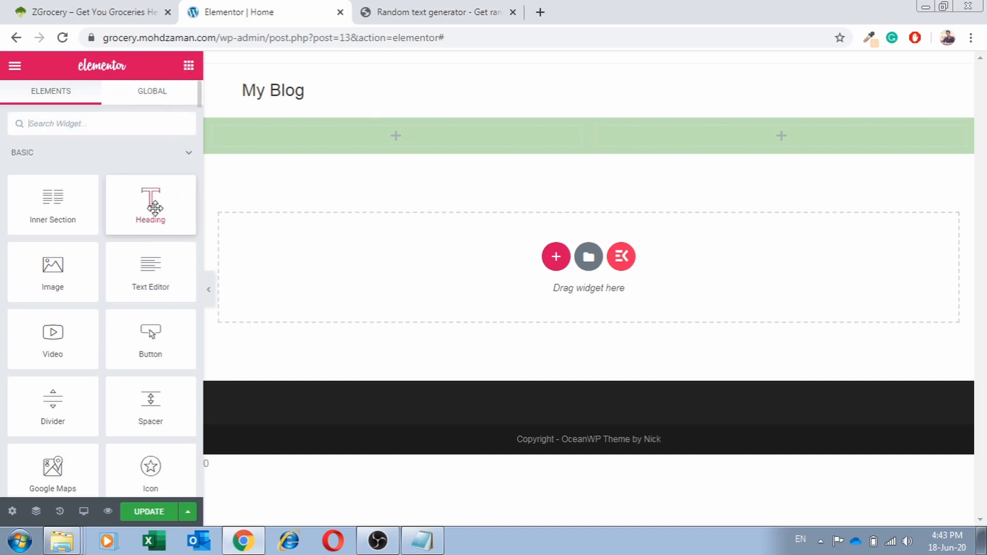
pyautogui.click(85, 7)
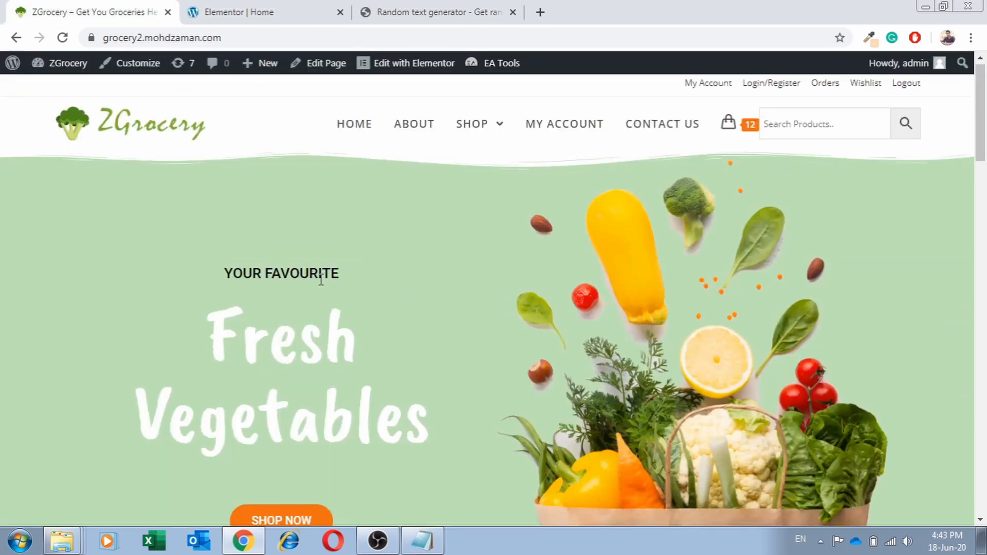
pyautogui.click(257, 12)
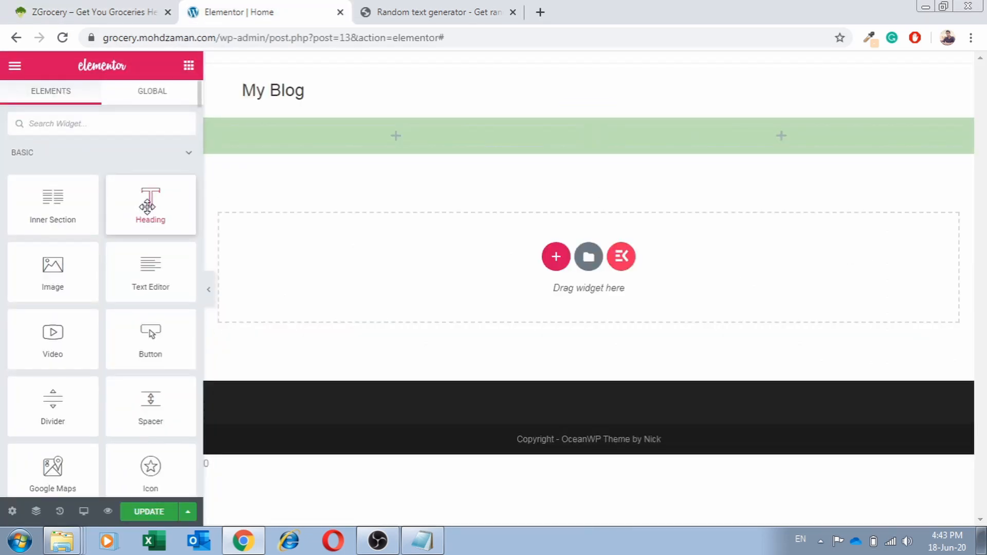
pyautogui.moveTo(148, 205); pyautogui.dragTo(403, 132)
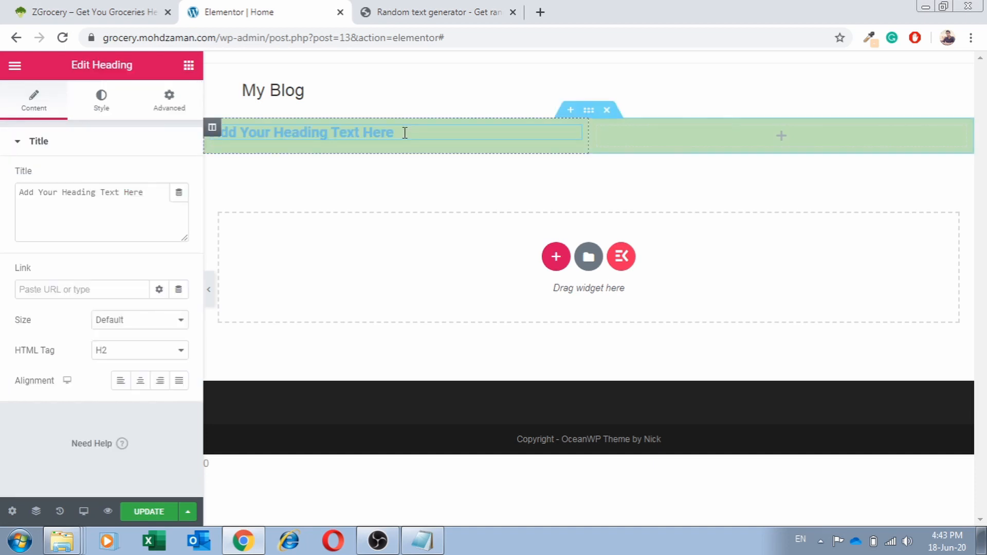
pyautogui.click(174, 193)
pyautogui.click(158, 194)
pyautogui.moveTo(159, 193); pyautogui.dragTo(2, 203)
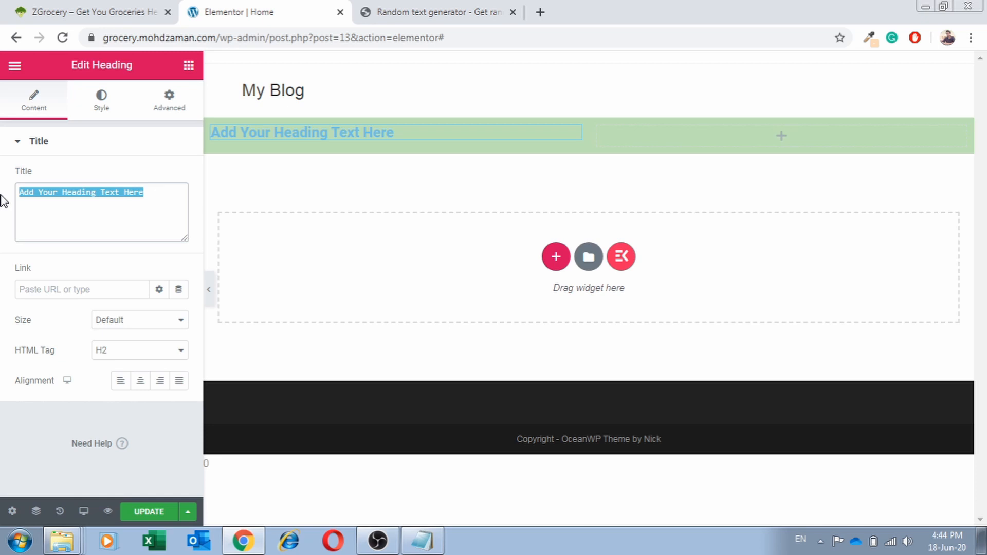
# - Copy 'YOUR FAVOURITE' from the live ZGrocery page into the heading title
pyautogui.click(53, 11)
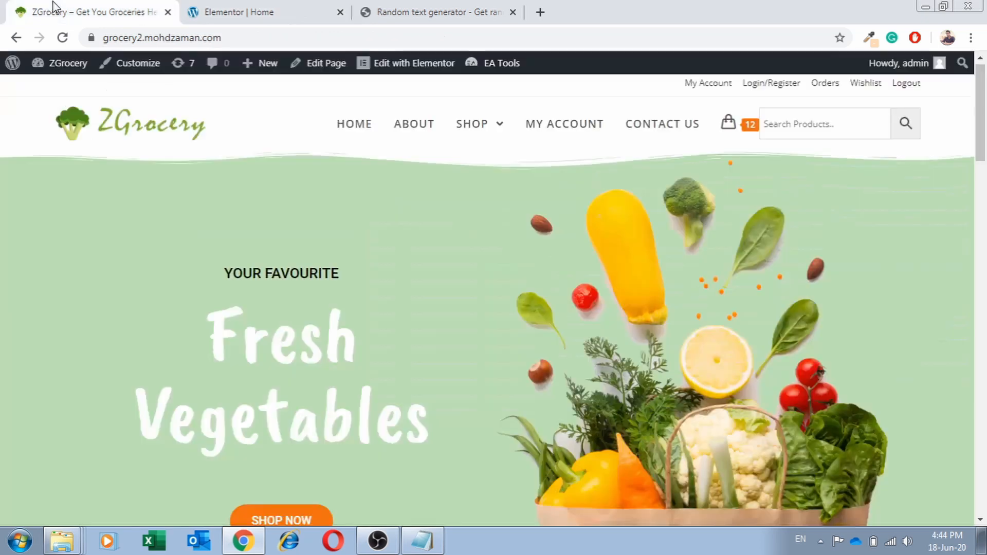
pyautogui.moveTo(226, 274); pyautogui.dragTo(351, 274)
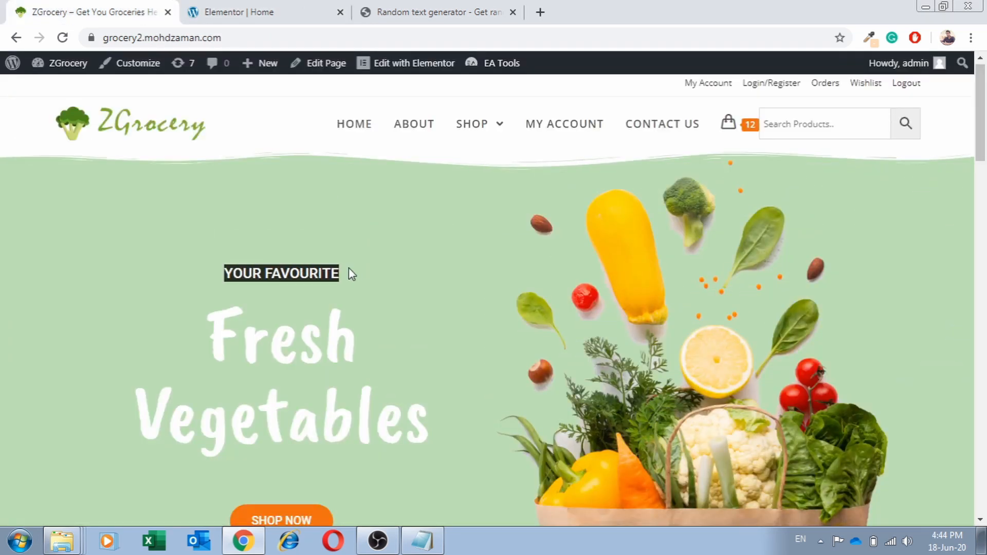
pyautogui.hotkey('ctrl', 'c')
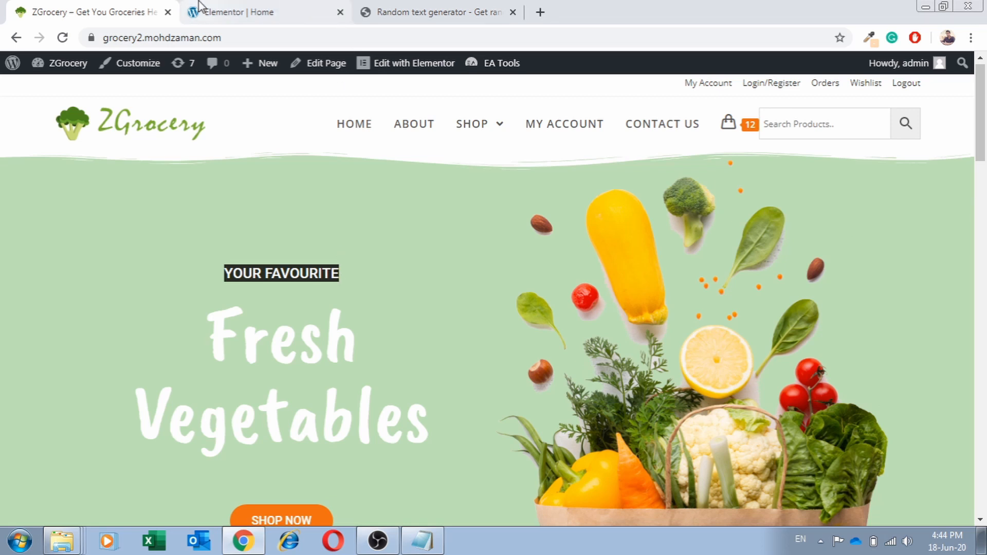
pyautogui.click(239, 12)
pyautogui.hotkey('ctrl', 'v')
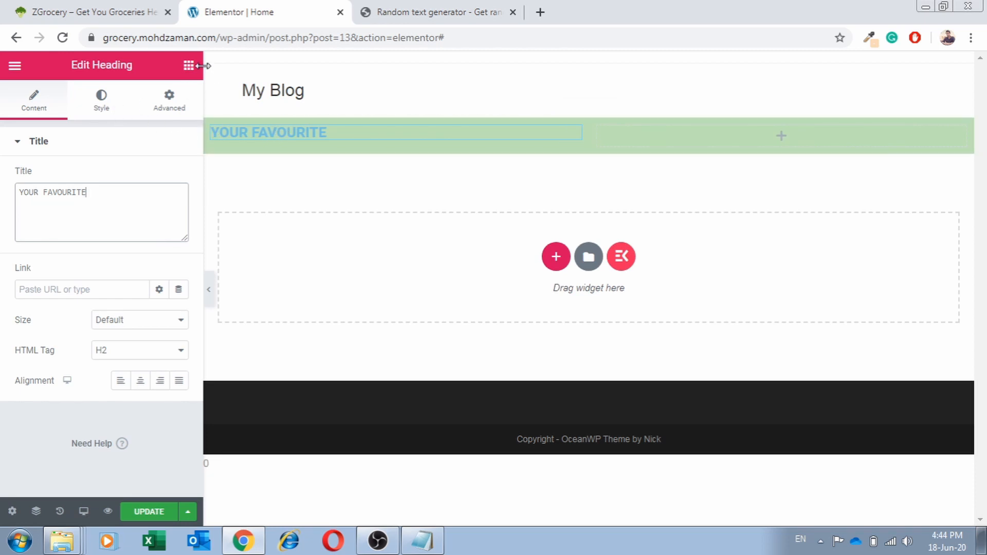
# - Drop a new Heading widget beneath YOUR FAVOURITE and select its placeholder text
pyautogui.click(190, 69)
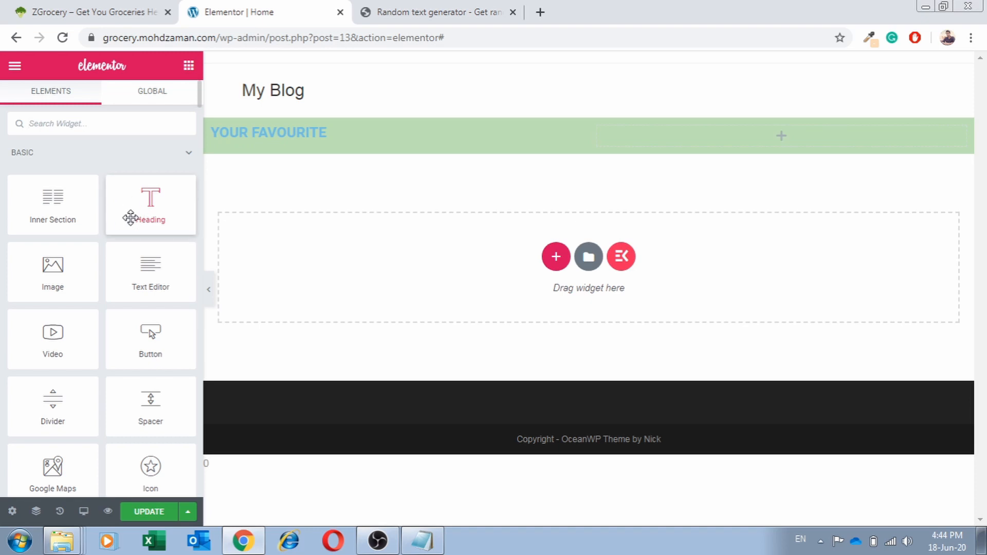
pyautogui.moveTo(137, 214); pyautogui.dragTo(282, 137)
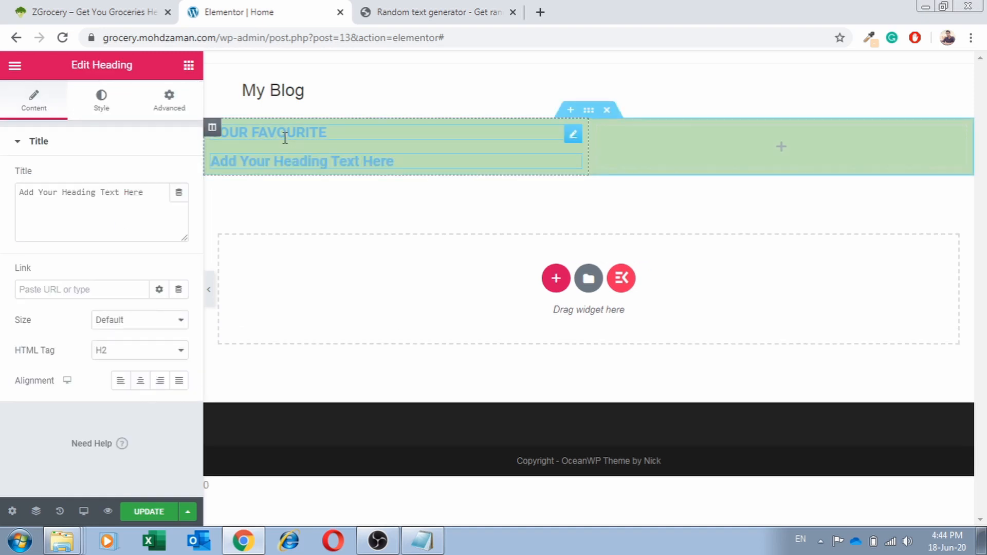
pyautogui.moveTo(155, 196); pyautogui.dragTo(4, 199)
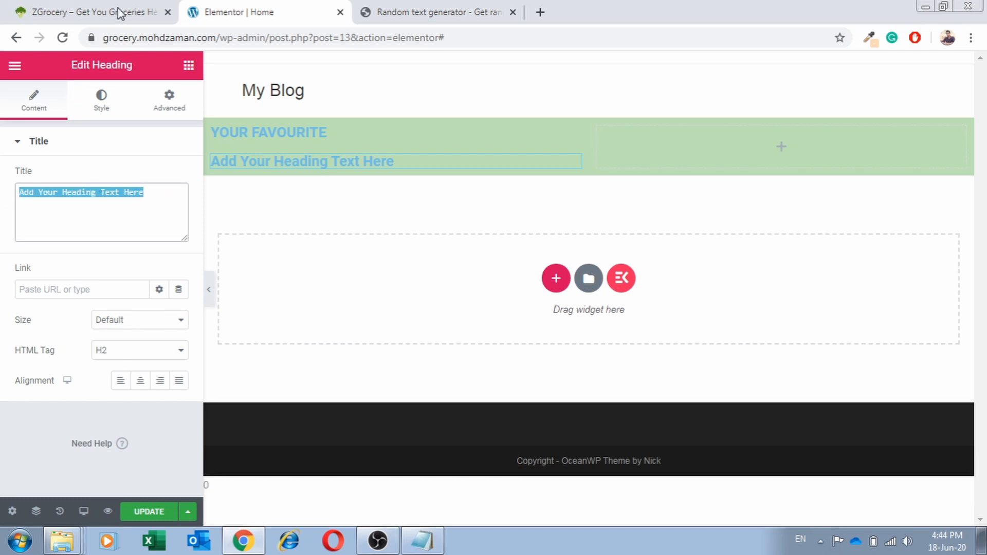
# - Copy 'Fresh Vegetables' from the live ZGrocery page and paste it as the heading title
pyautogui.click(116, 12)
pyautogui.moveTo(206, 337); pyautogui.dragTo(429, 418)
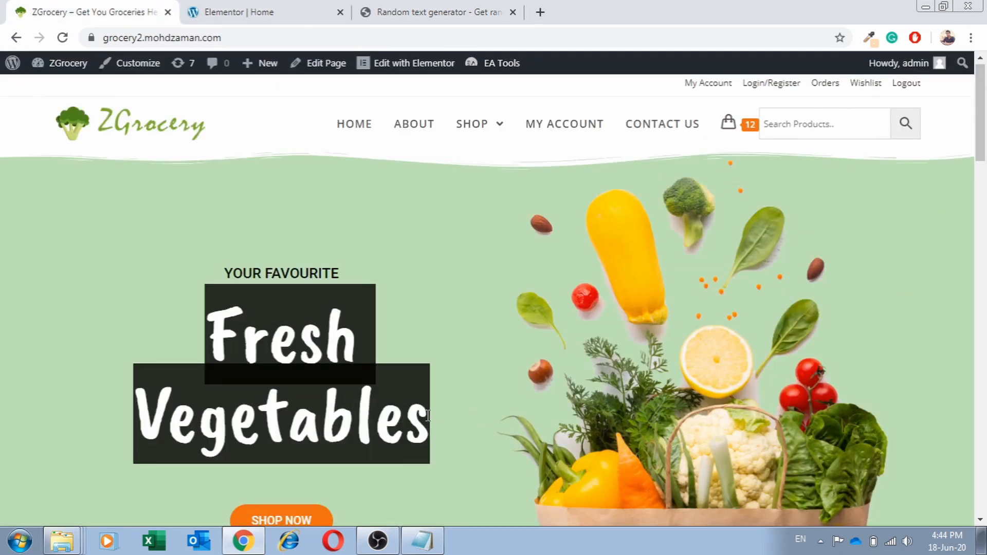
pyautogui.click(314, 1)
pyautogui.hotkey('ctrl', 'v')
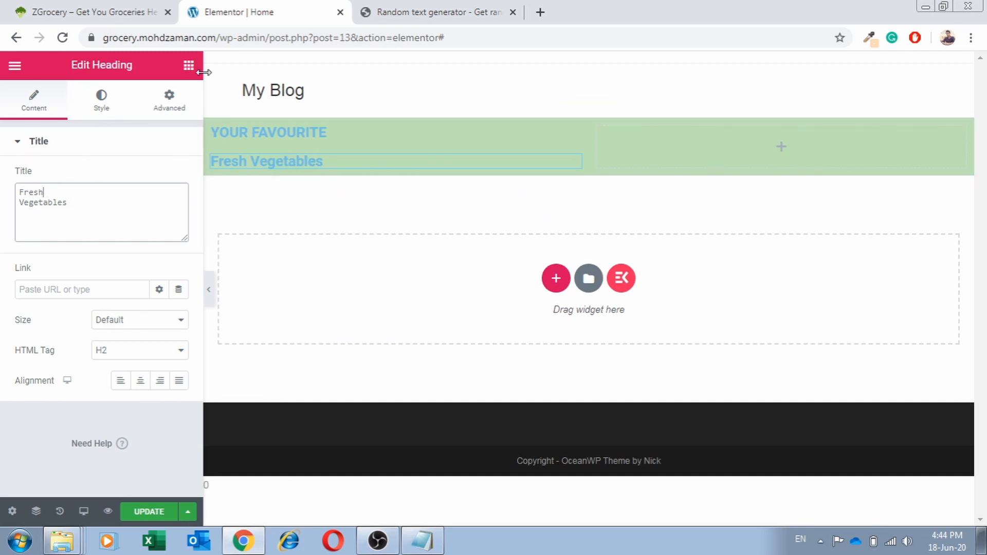
pyautogui.click(128, 11)
pyautogui.scroll(-5, 214, 273)
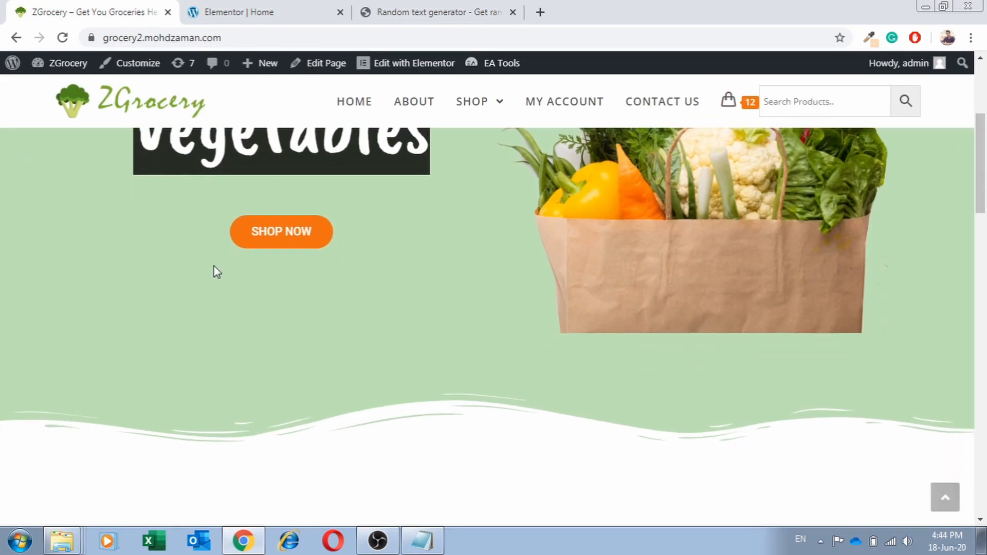
pyautogui.scroll(3, 214, 273)
pyautogui.click(248, 8)
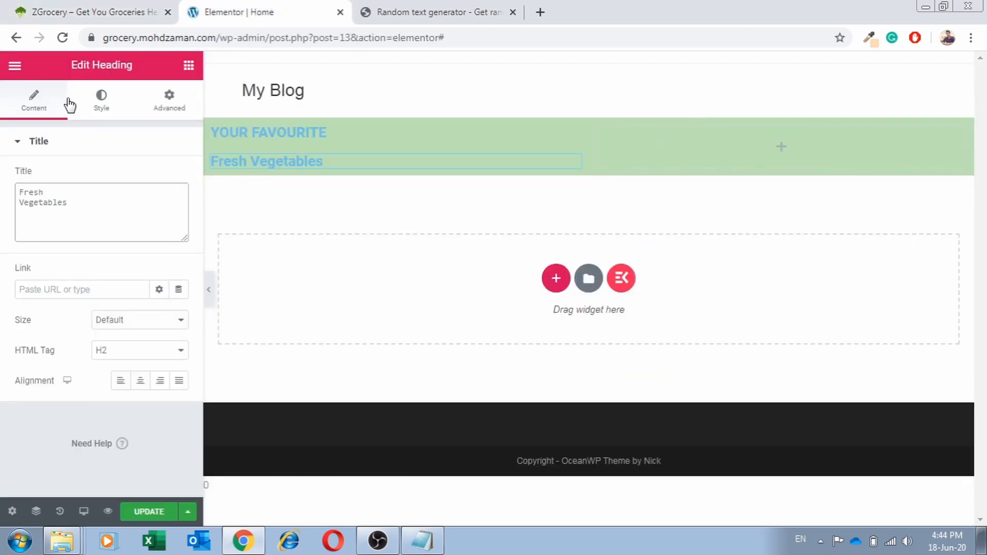
pyautogui.click(190, 68)
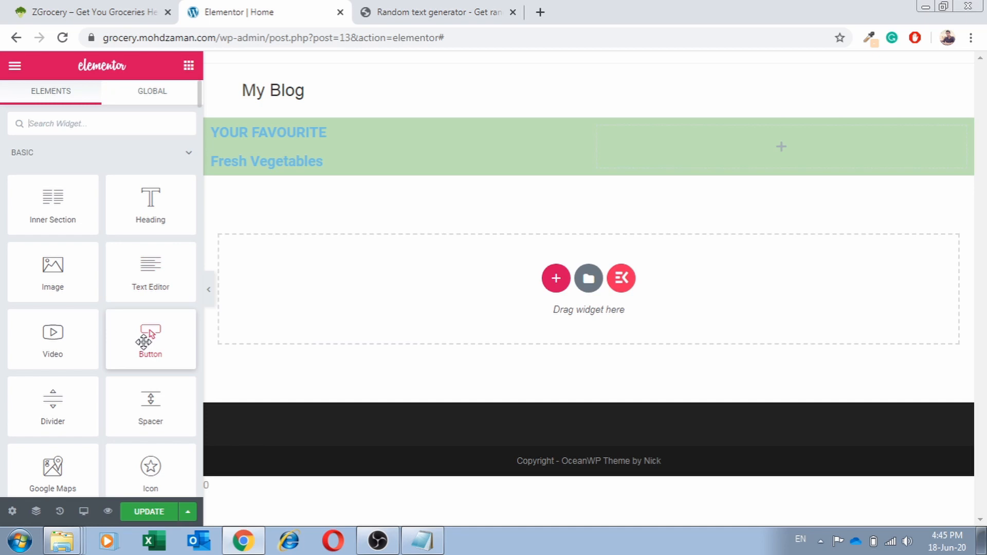
# - Drop a Button widget beneath the Fresh Vegetables heading
pyautogui.moveTo(144, 342); pyautogui.dragTo(302, 165)
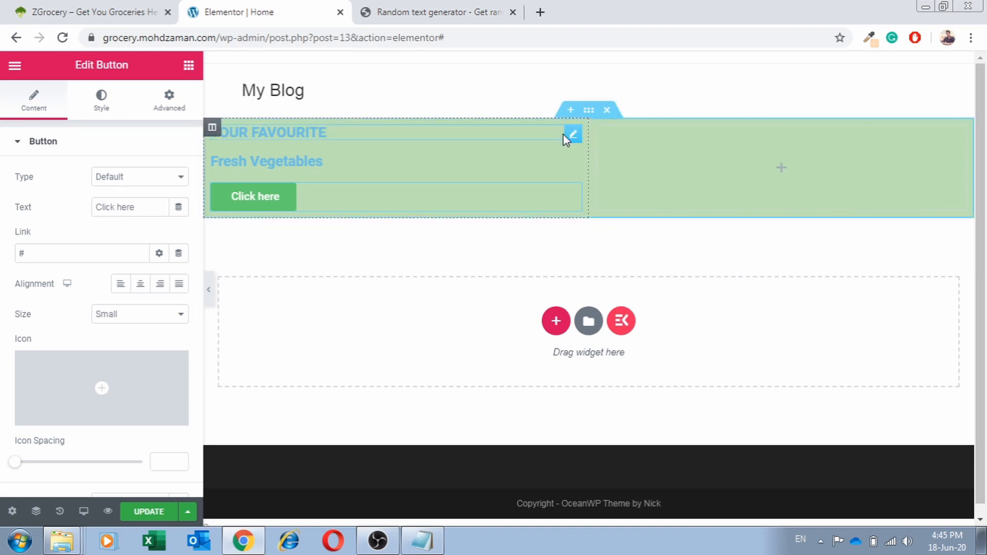
pyautogui.click(572, 136)
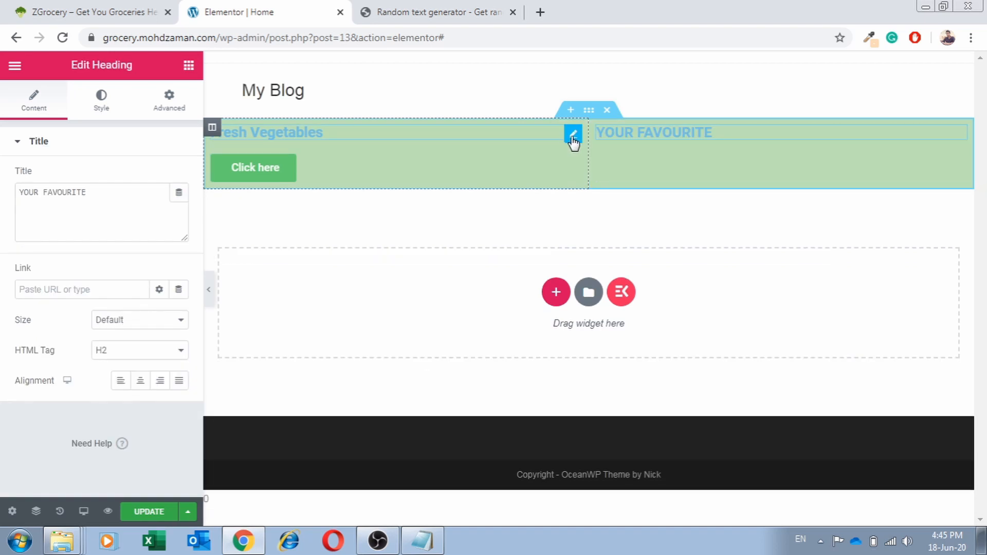
pyautogui.click(528, 149)
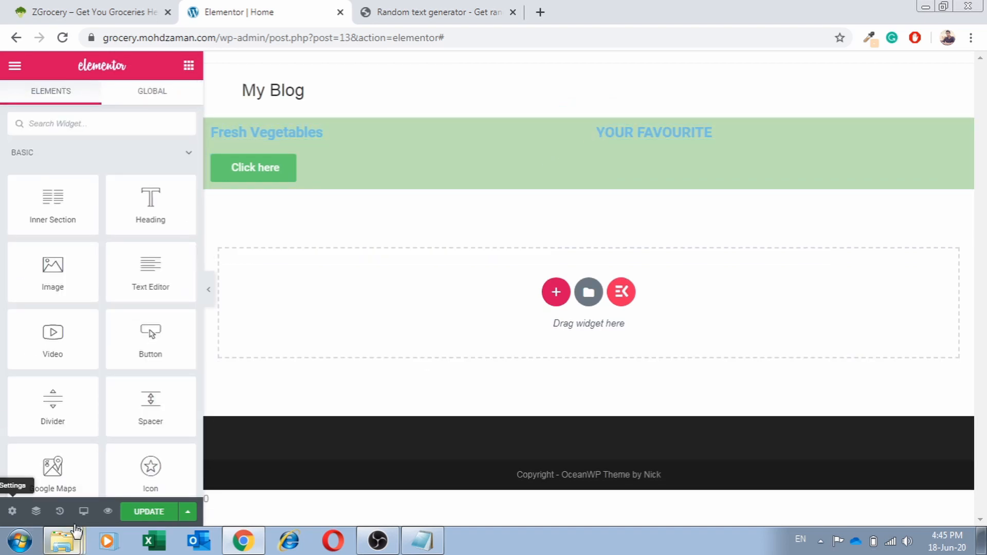
# - Revert to the 'Button Added' history state, restoring YOUR FAVOURITE above Fresh Vegetables
pyautogui.click(60, 510)
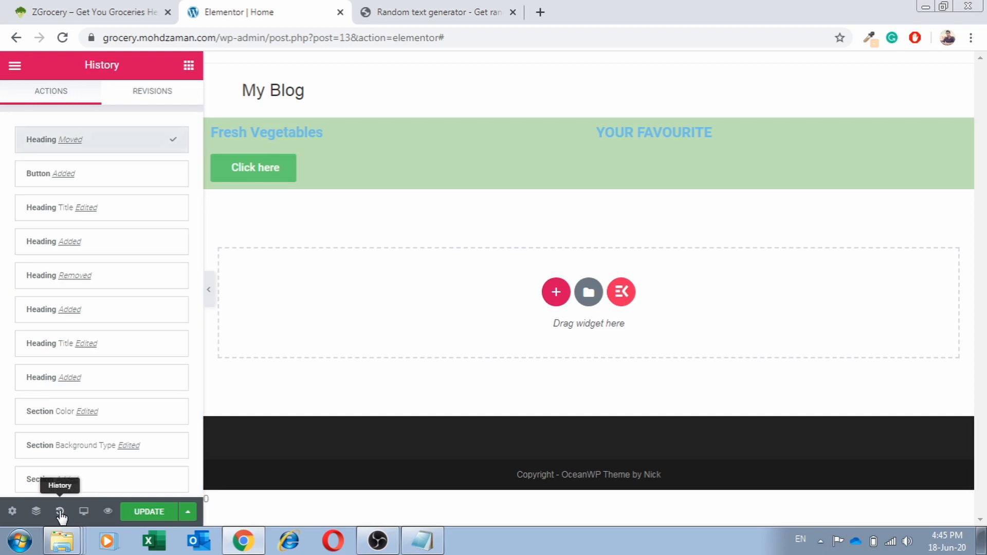
pyautogui.click(102, 181)
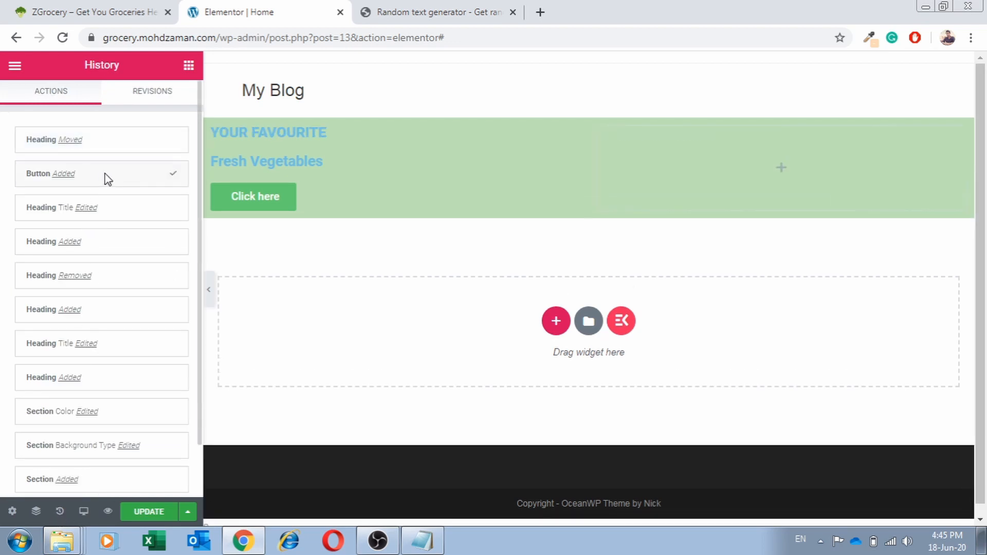
pyautogui.click(188, 66)
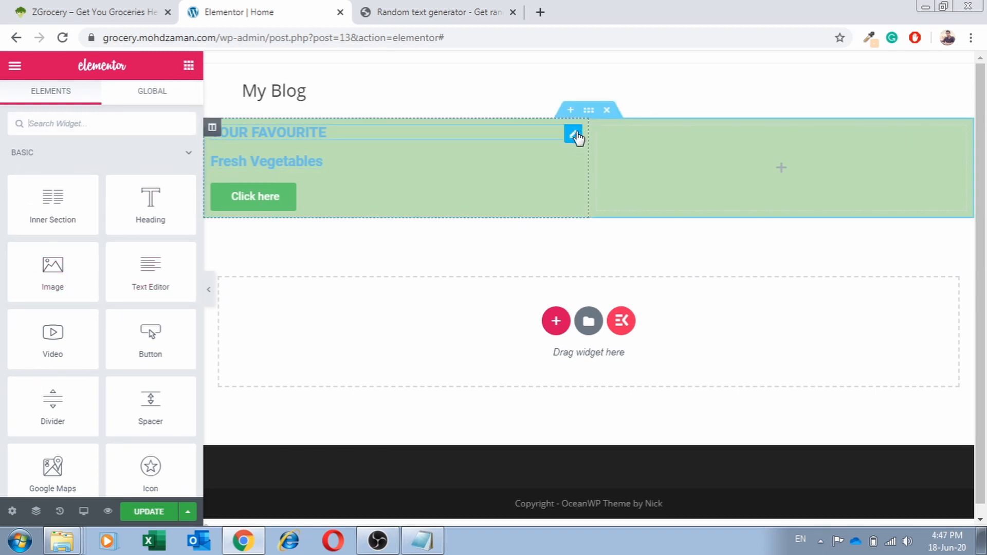
# - Center the YOUR FAVOURITE heading and make its text colour black
pyautogui.click(575, 135)
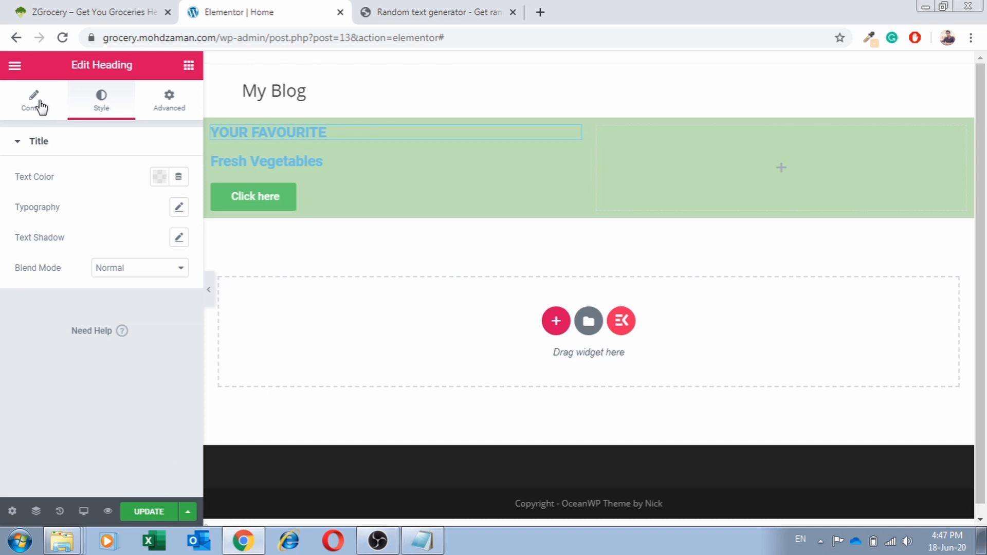
pyautogui.click(41, 106)
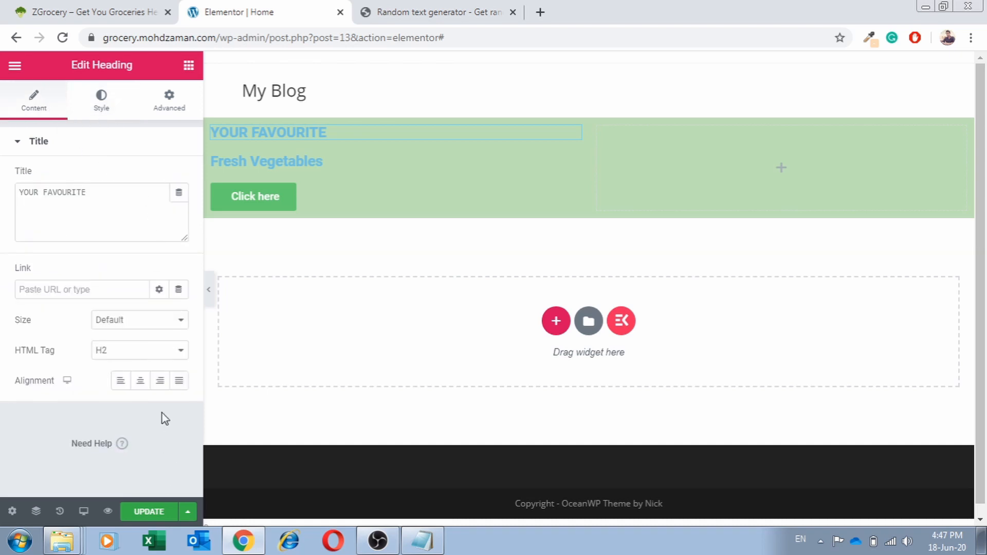
pyautogui.click(140, 382)
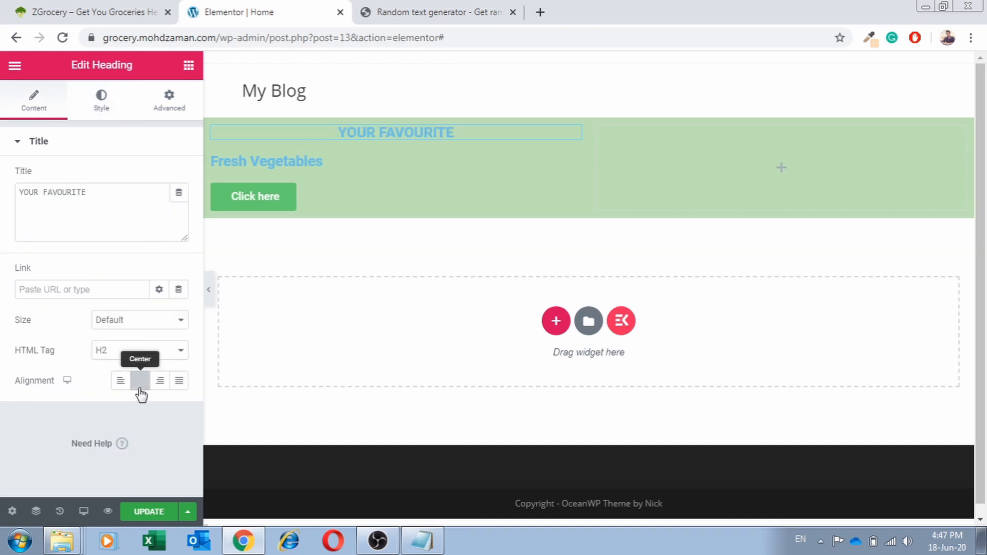
pyautogui.click(113, 97)
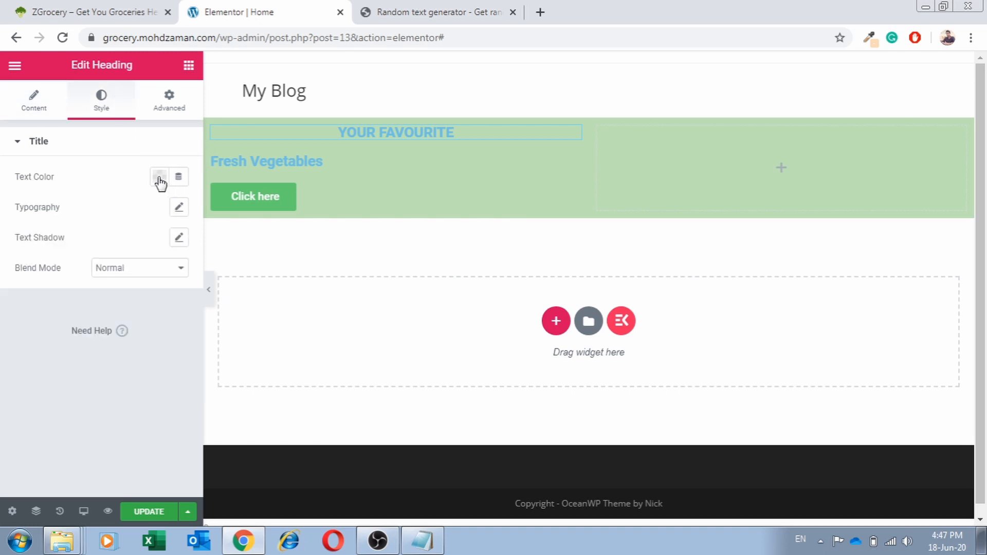
pyautogui.click(159, 177)
pyautogui.click(203, 211)
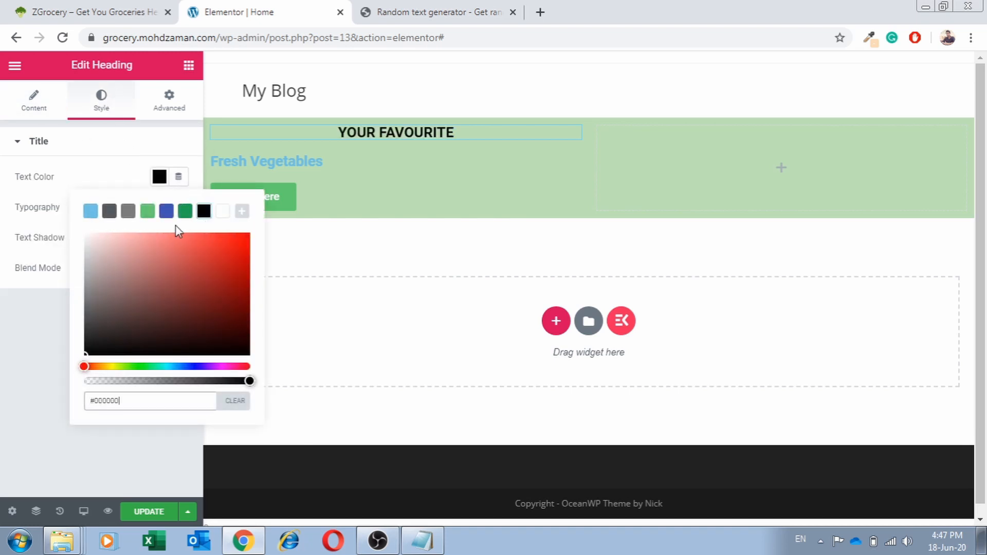
pyautogui.click(5, 234)
# - Set the heading's typography to Open Sans at about 25 px, checking the live storefront
pyautogui.click(180, 208)
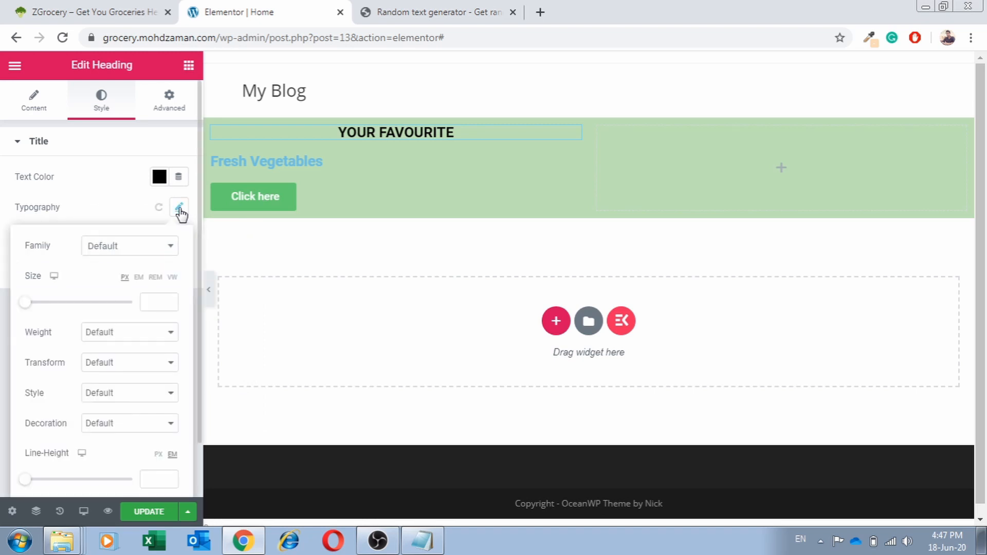
pyautogui.click(130, 248)
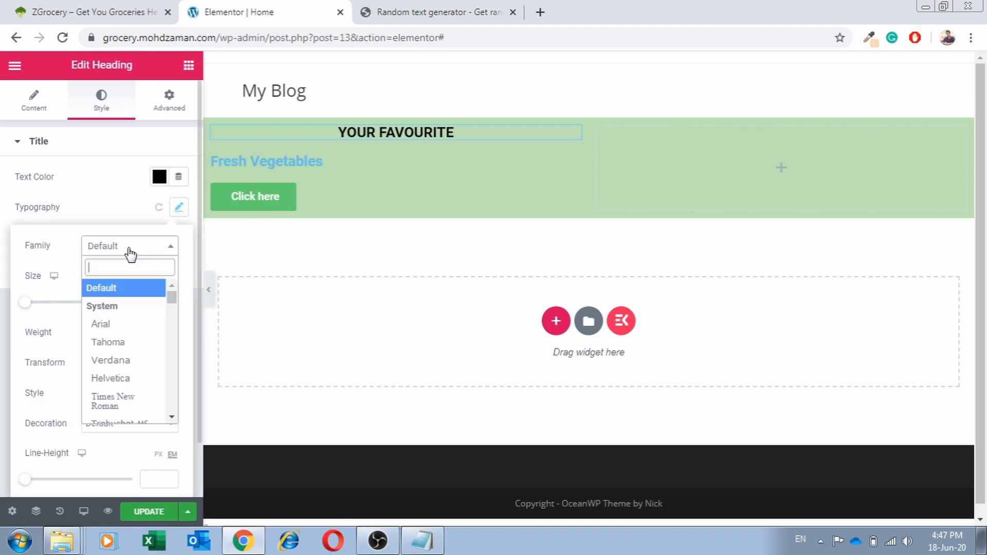
pyautogui.write('open')
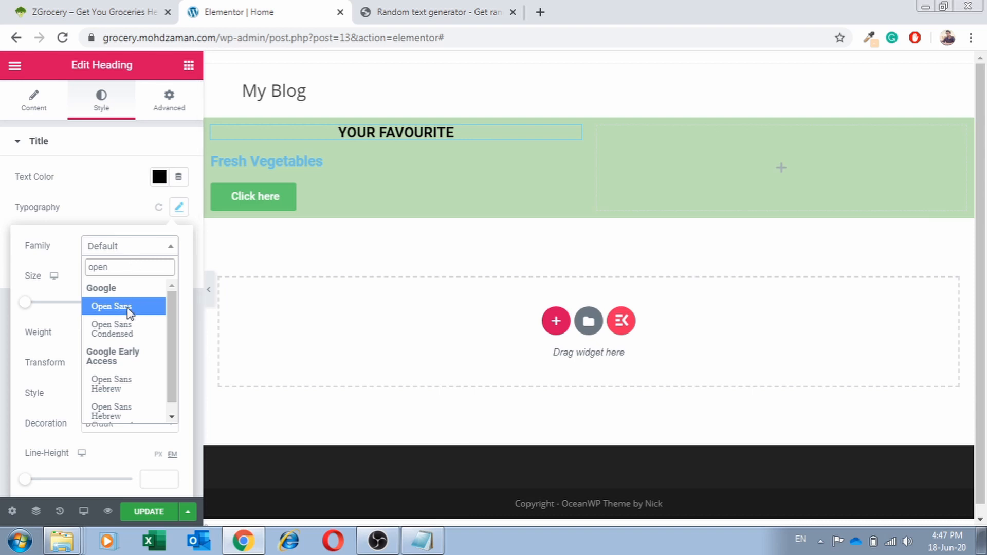
pyautogui.click(128, 307)
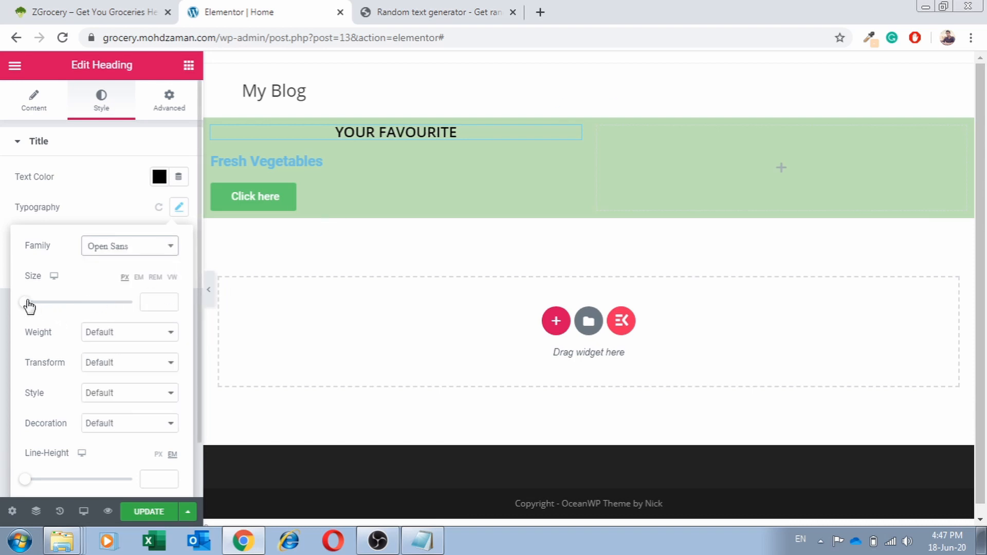
pyautogui.moveTo(27, 306); pyautogui.dragTo(41, 308)
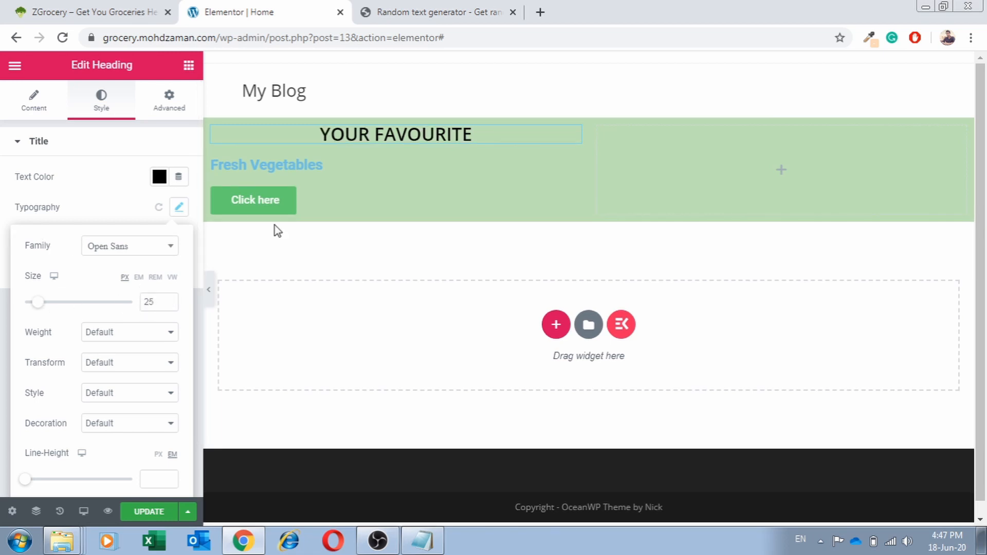
pyautogui.click(132, 9)
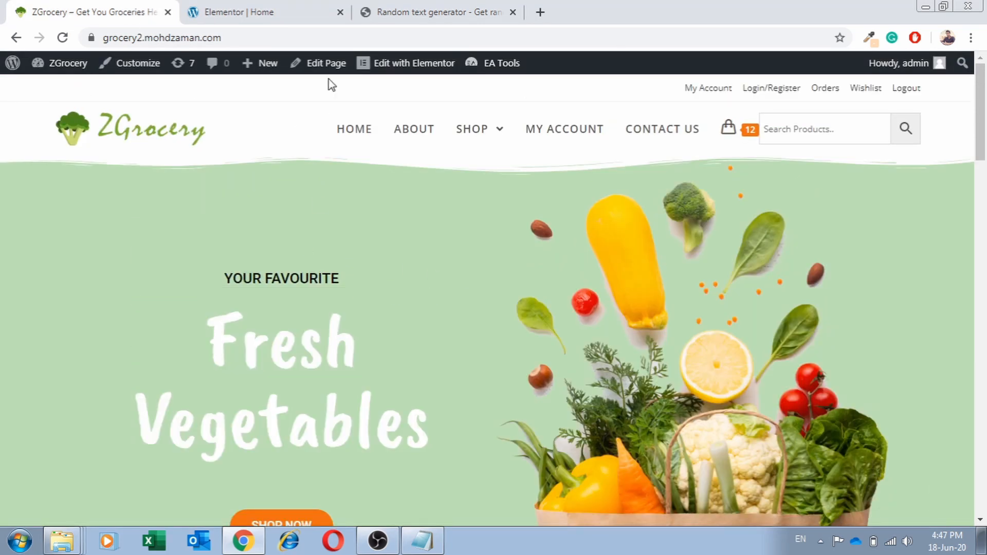
pyautogui.click(279, 7)
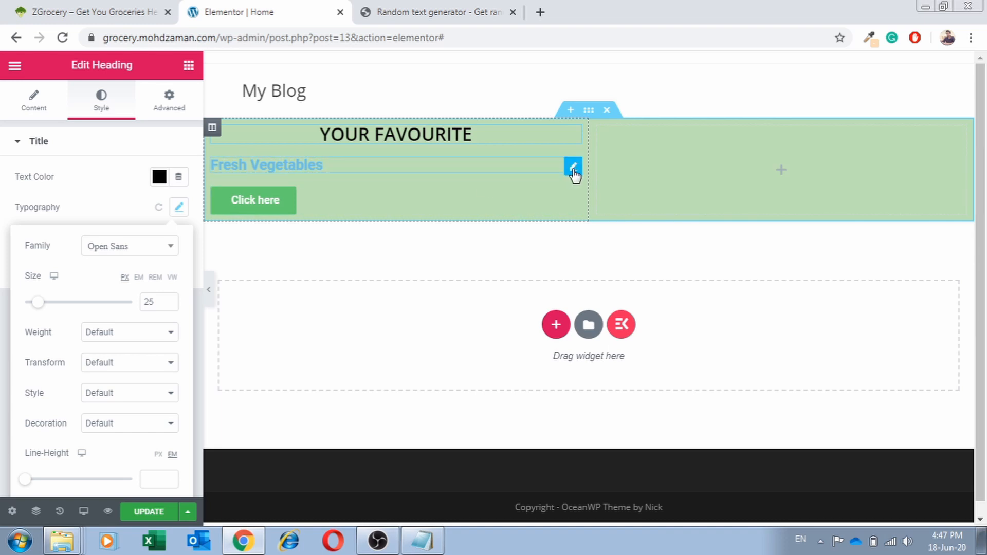
# - Make the Fresh Vegetables heading text white, after undoing an accidental move
pyautogui.moveTo(573, 171); pyautogui.dragTo(641, 165)
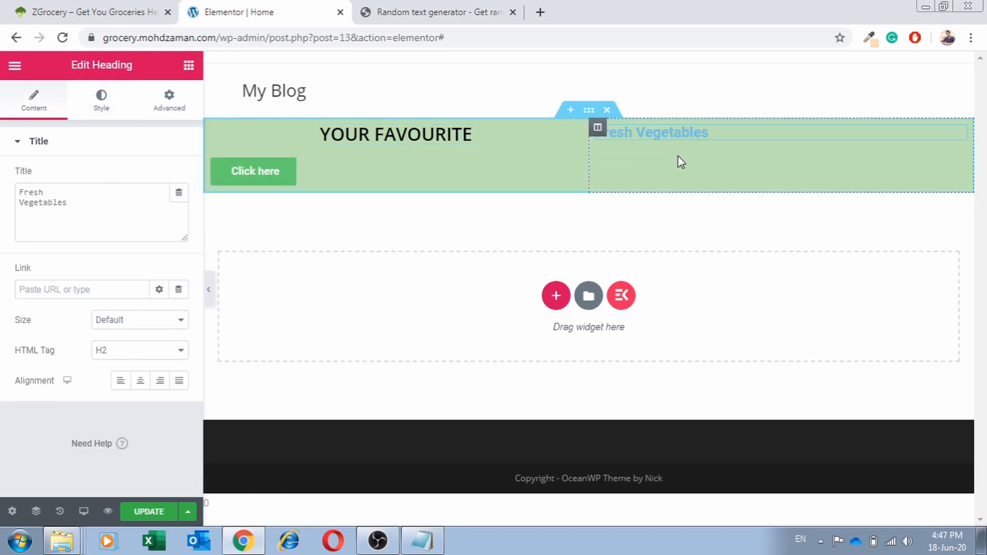
pyautogui.hotkey('ctrl', 'z')
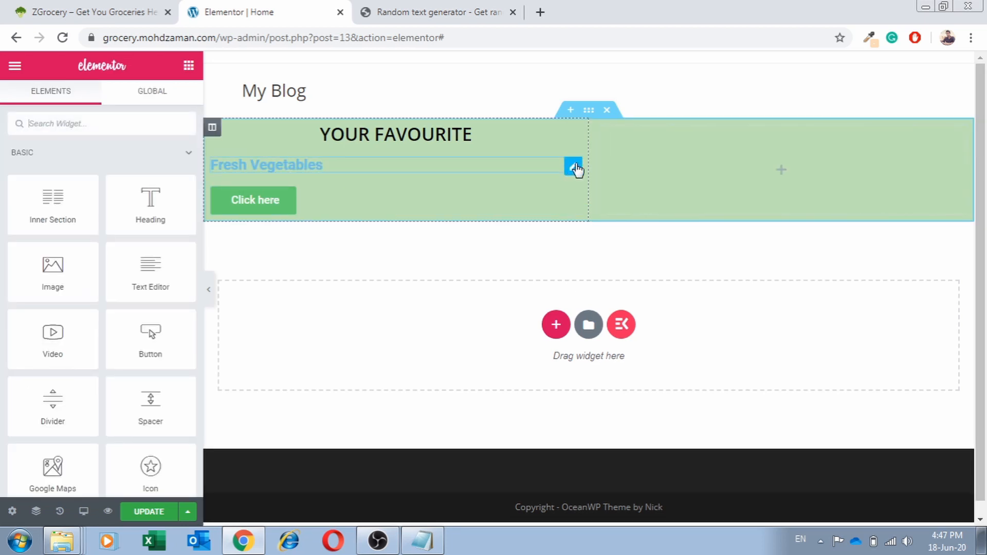
pyautogui.click(574, 167)
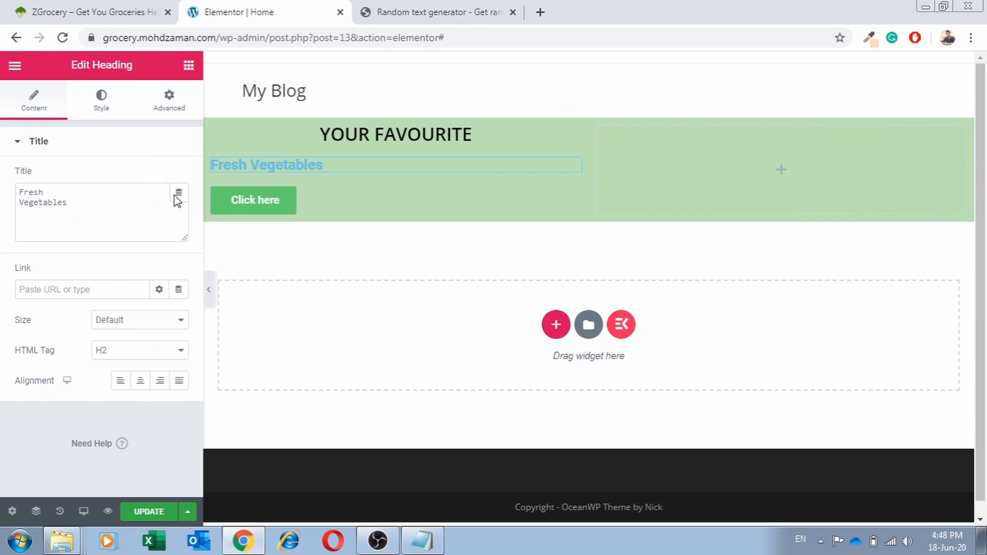
pyautogui.click(96, 108)
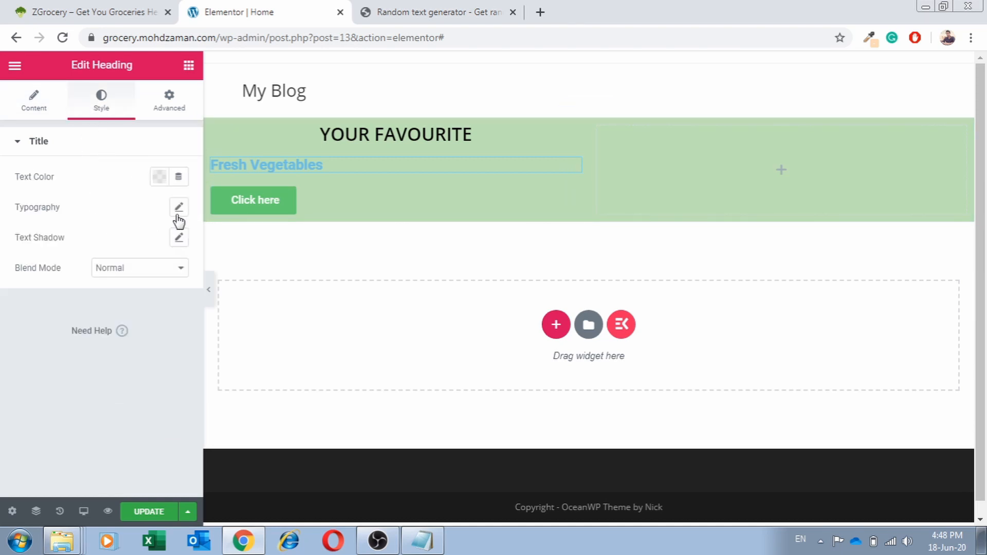
pyautogui.click(160, 177)
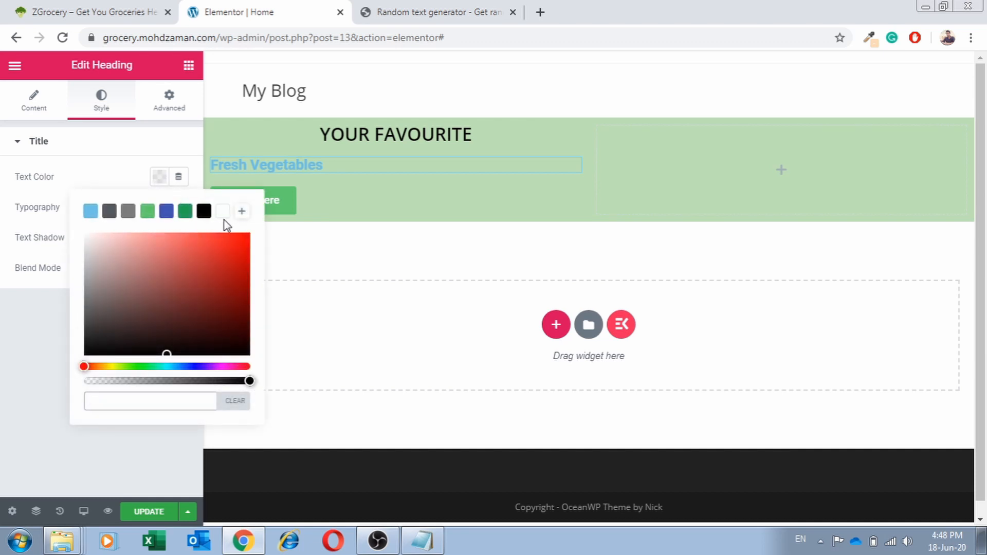
pyautogui.click(224, 215)
pyautogui.click(4, 251)
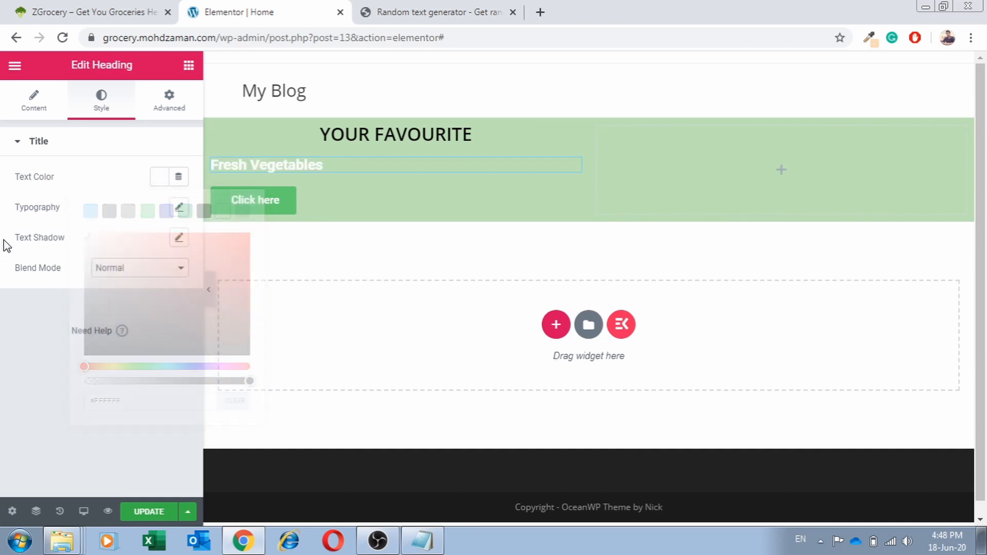
# - Set the Fresh Vegetables font to Caveat Brush at 90 px and center it
pyautogui.click(178, 207)
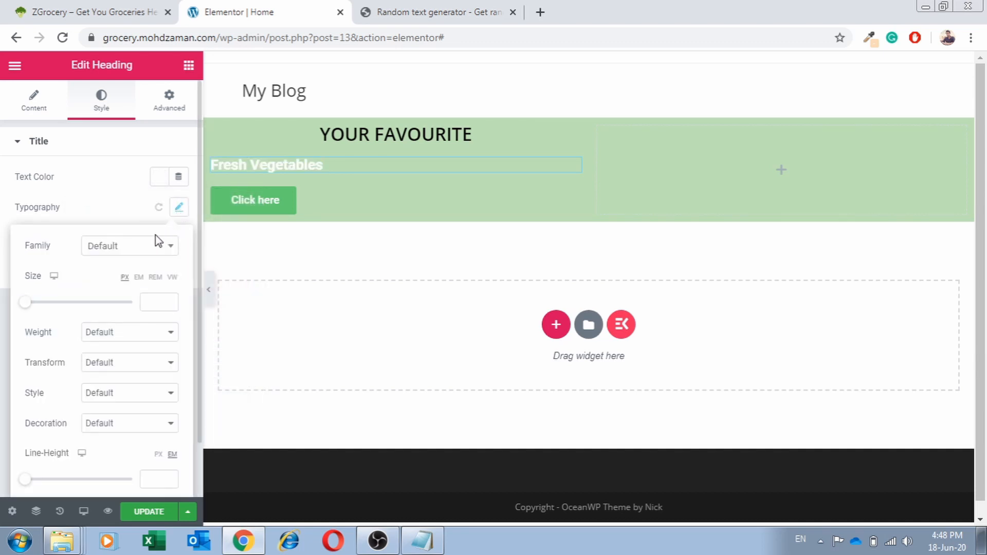
pyautogui.click(151, 252)
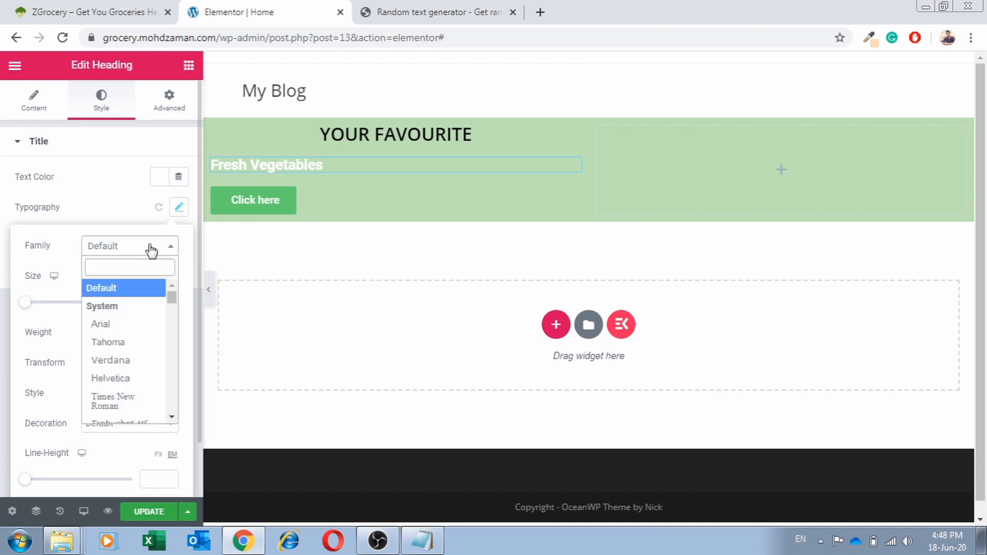
pyautogui.write('cave')
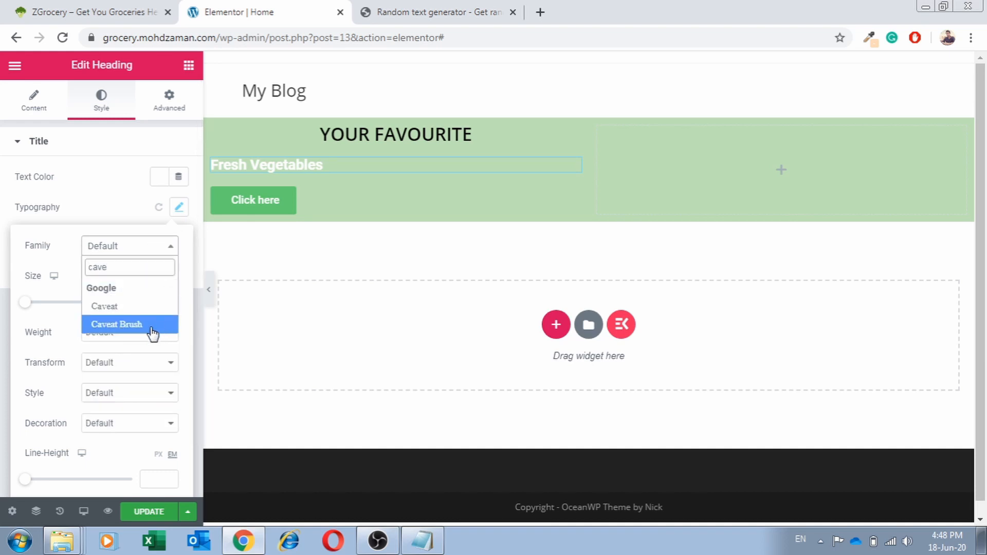
pyautogui.click(150, 334)
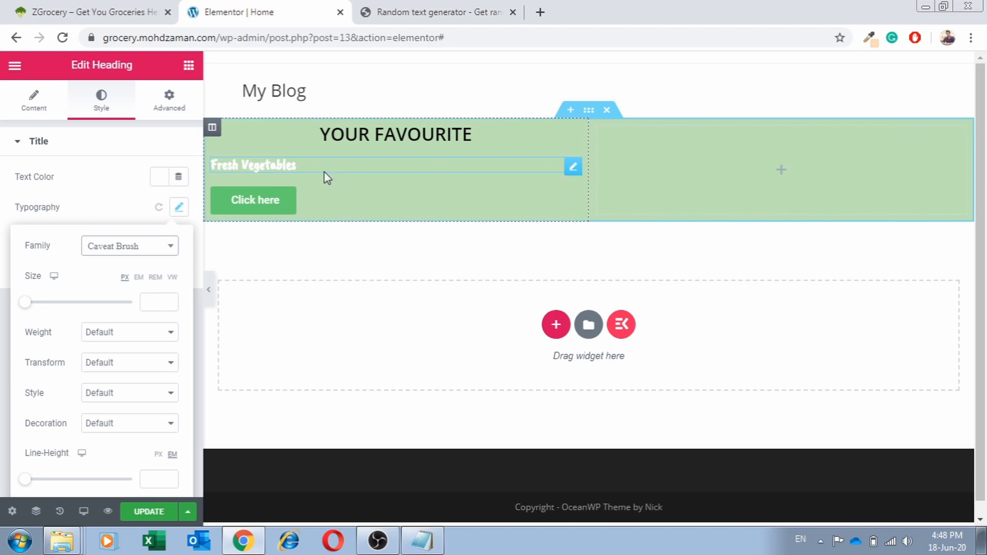
pyautogui.moveTo(26, 304); pyautogui.dragTo(70, 311)
pyautogui.click(169, 300)
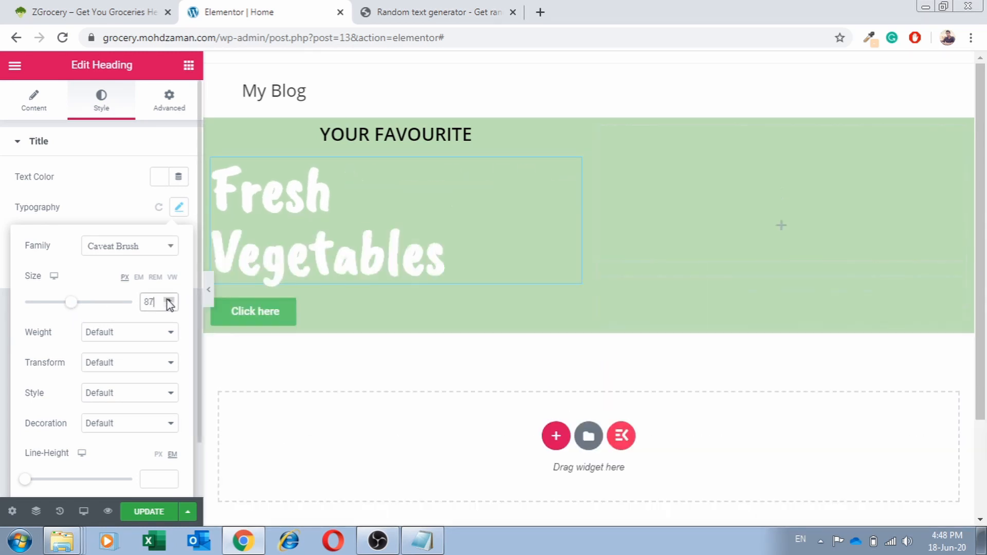
pyautogui.click(168, 301)
pyautogui.click(168, 301)
pyautogui.click(169, 305)
pyautogui.click(169, 306)
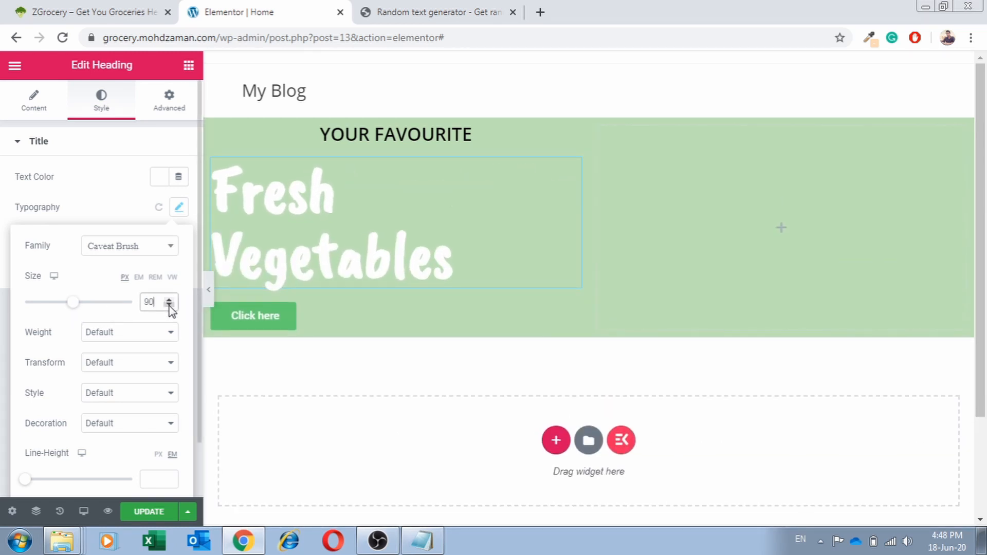
pyautogui.click(299, 349)
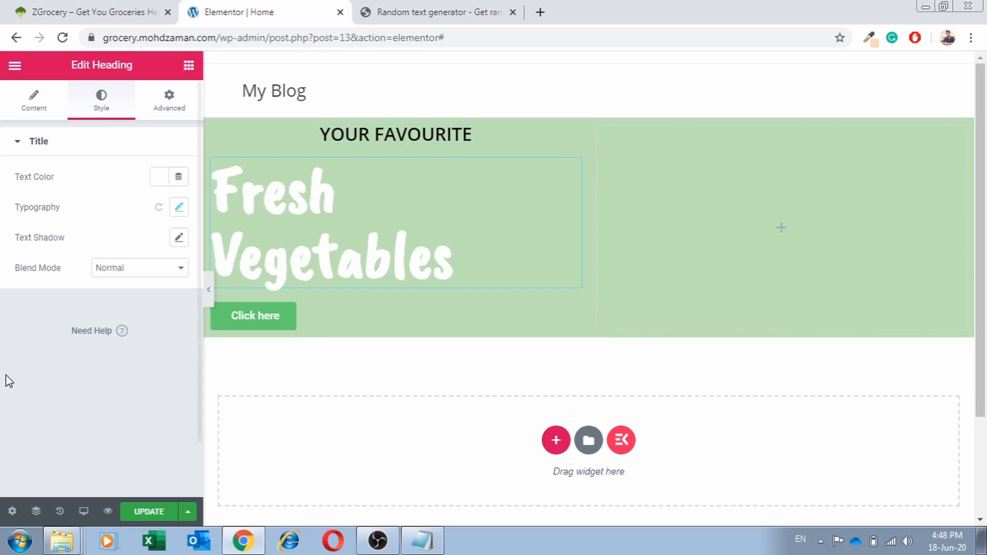
pyautogui.click(34, 100)
pyautogui.click(139, 381)
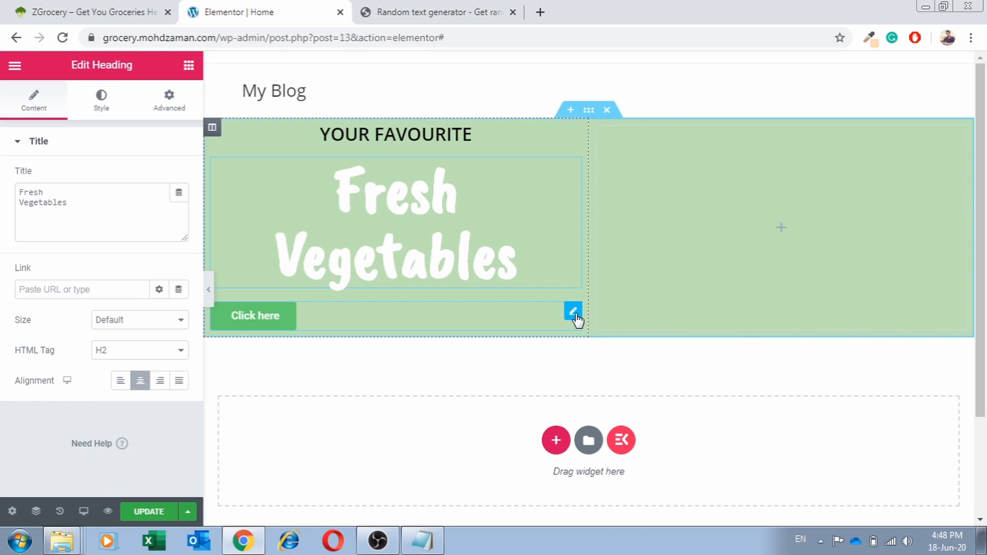
# - Center the Click here button in the left column, then compare with the live ZGrocery site
pyautogui.click(574, 312)
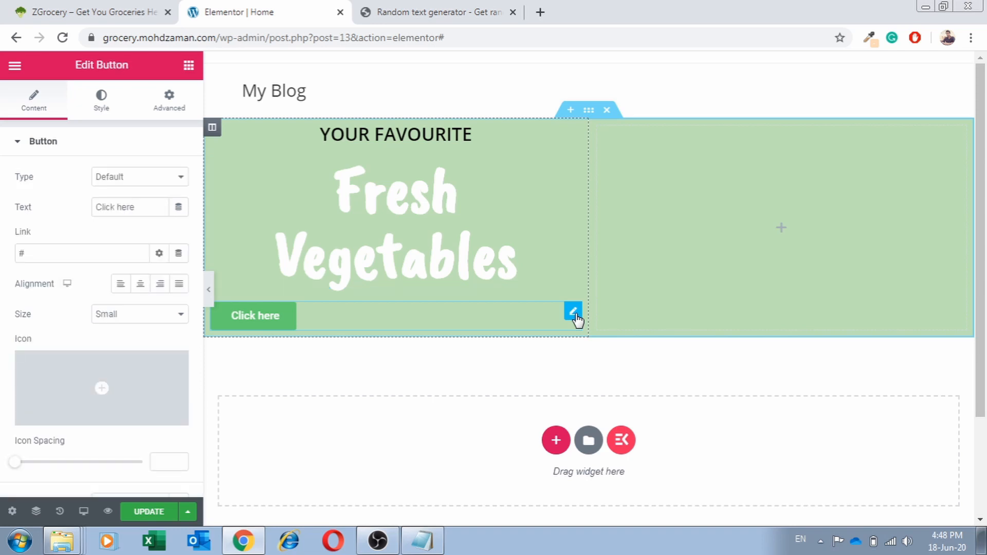
pyautogui.click(140, 283)
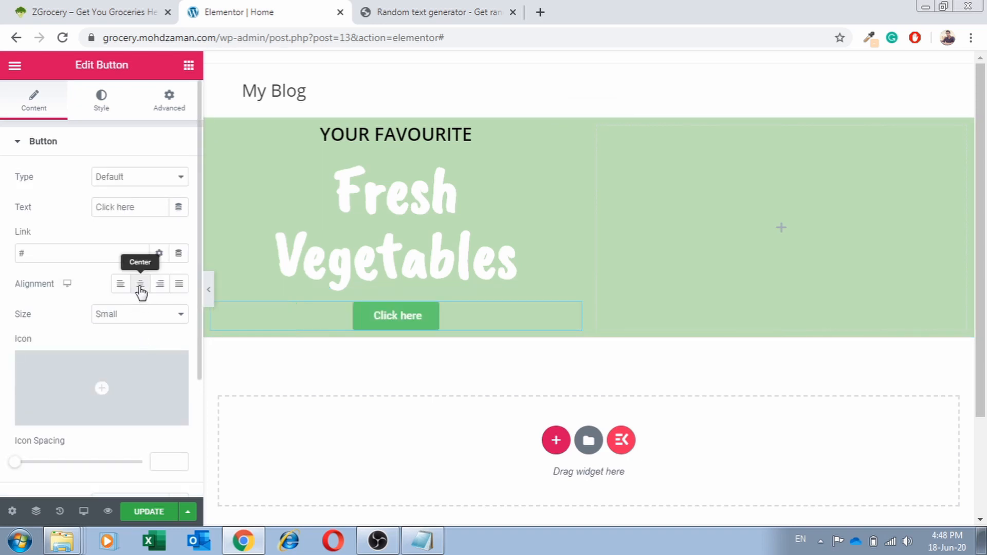
pyautogui.click(103, 108)
pyautogui.click(179, 177)
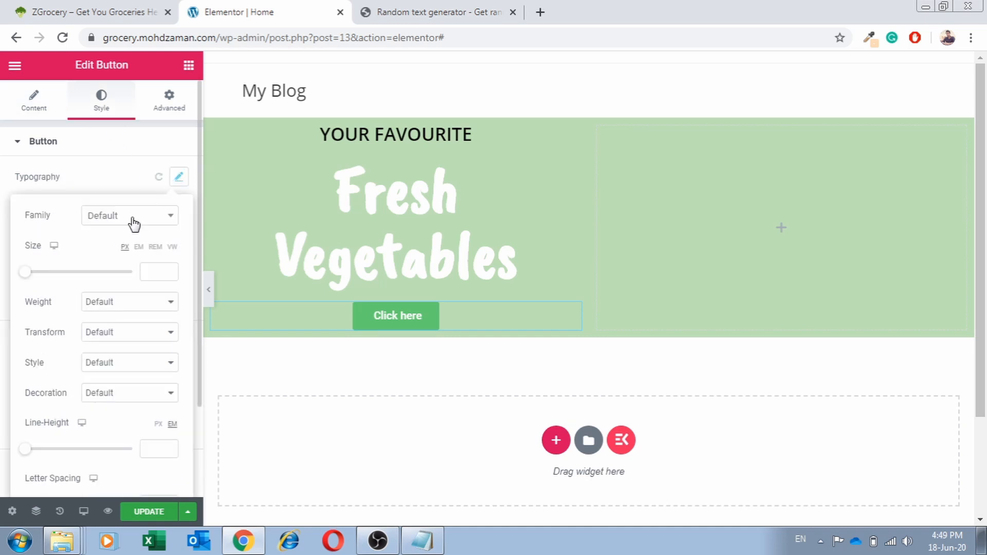
pyautogui.click(177, 180)
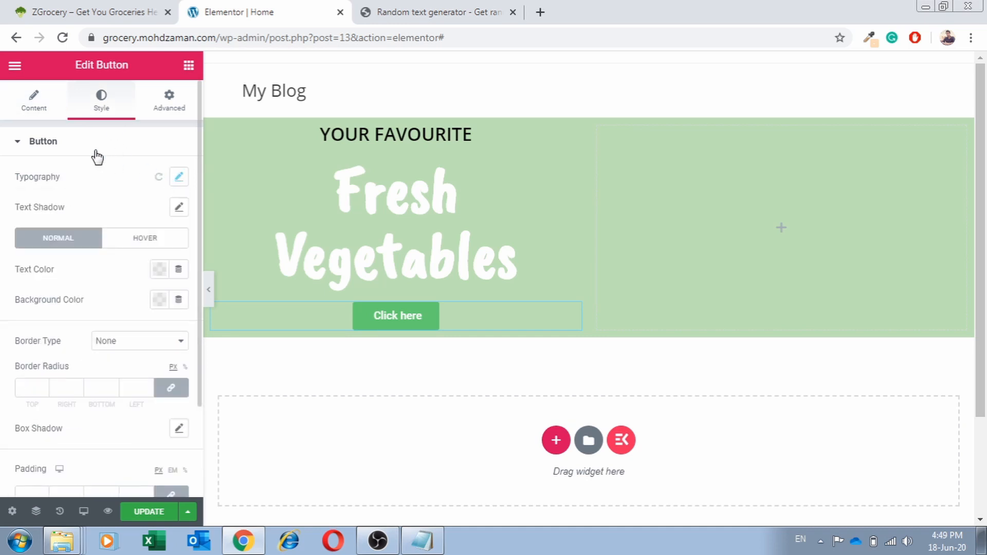
pyautogui.click(154, 10)
pyautogui.scroll(-3, 301, 401)
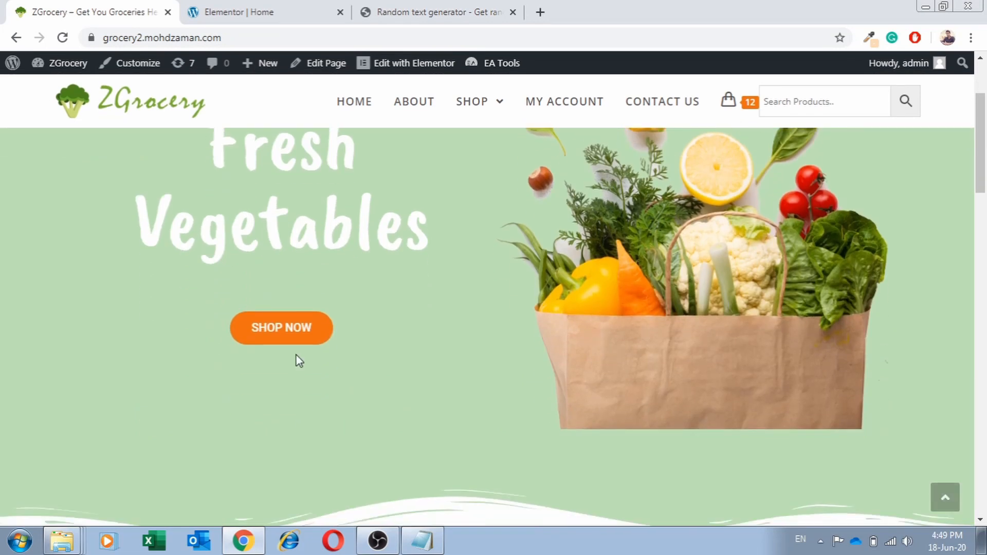
pyautogui.click(270, 10)
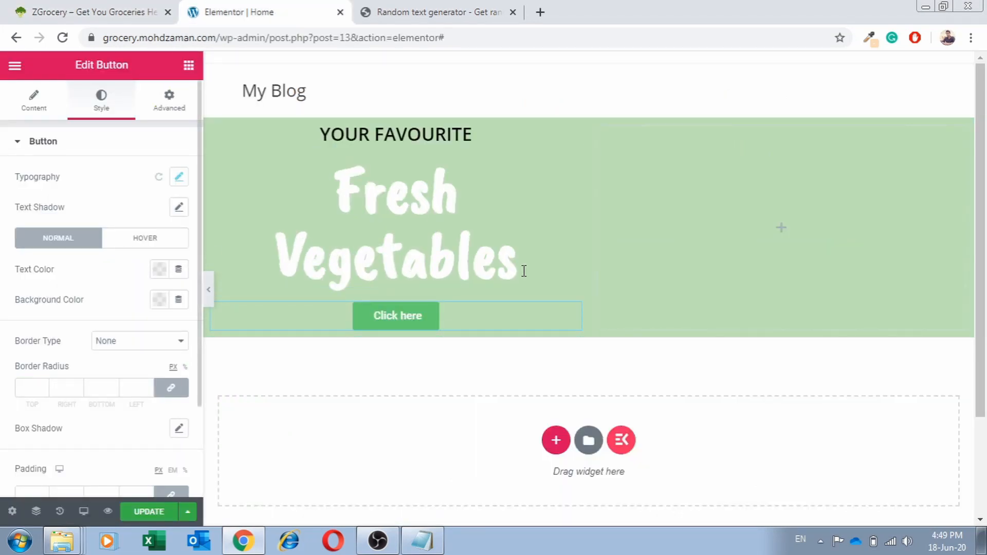
# - Change the button label from 'Click here' to 'Shop Now'
pyautogui.click(34, 100)
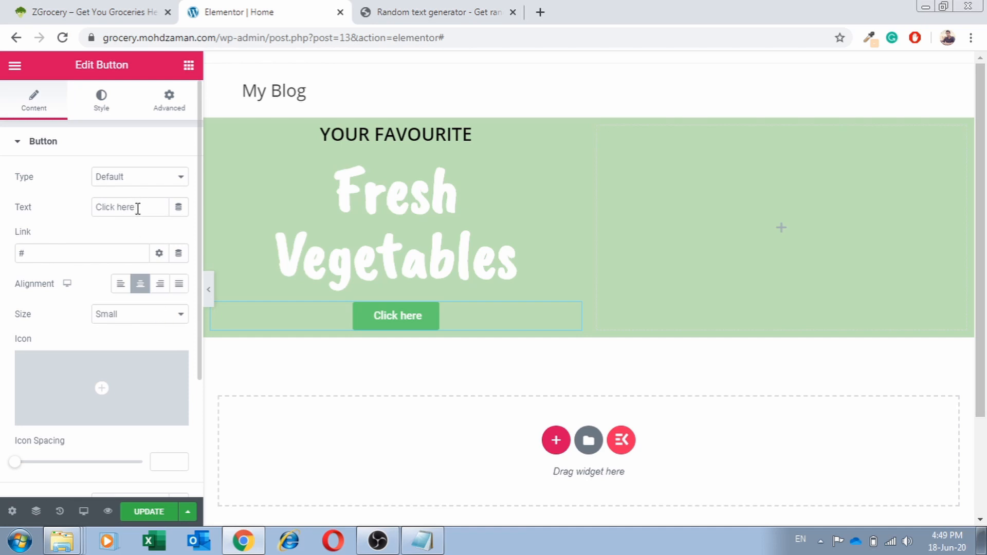
pyautogui.moveTo(138, 208); pyautogui.dragTo(65, 200)
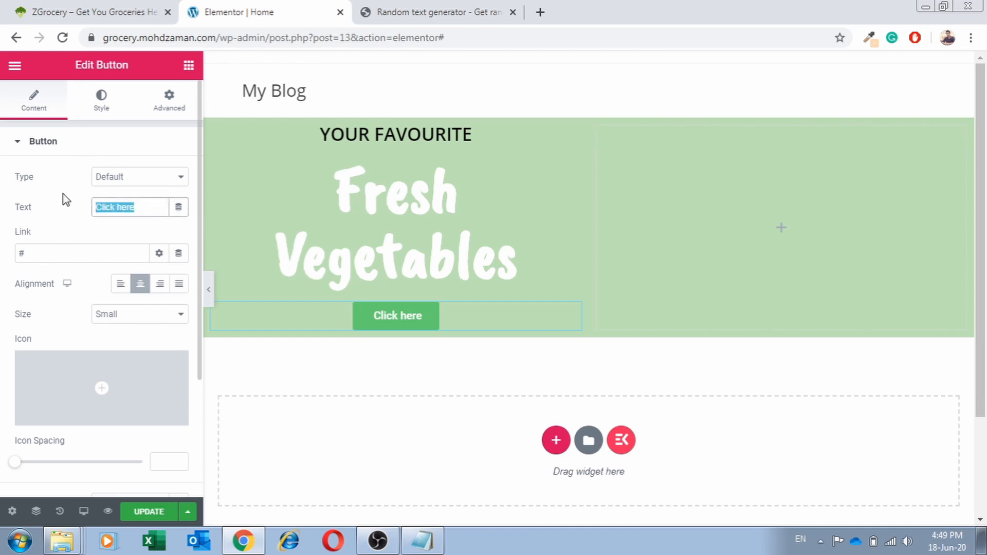
pyautogui.write('Shop Now')
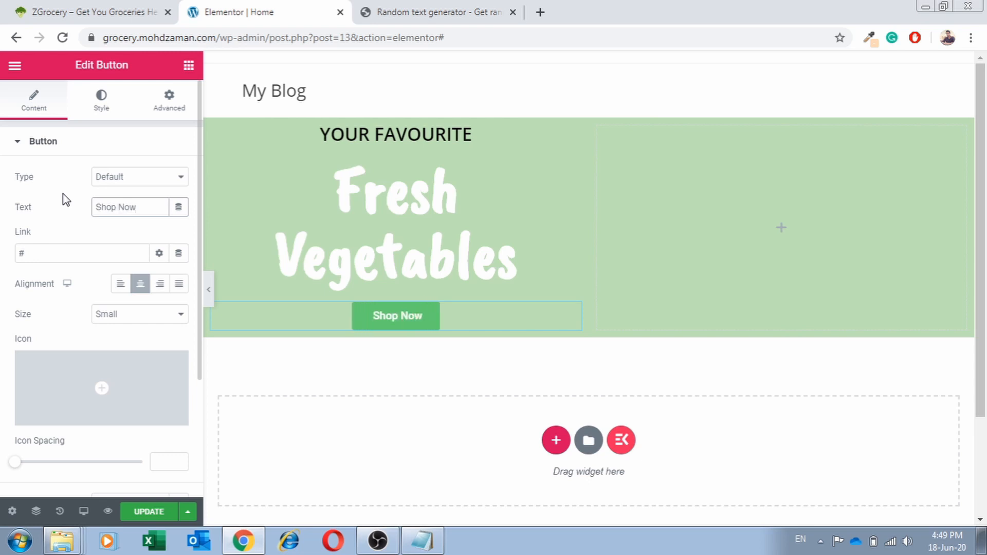
# - Set the button's typography font family to Open Sans
pyautogui.click(114, 103)
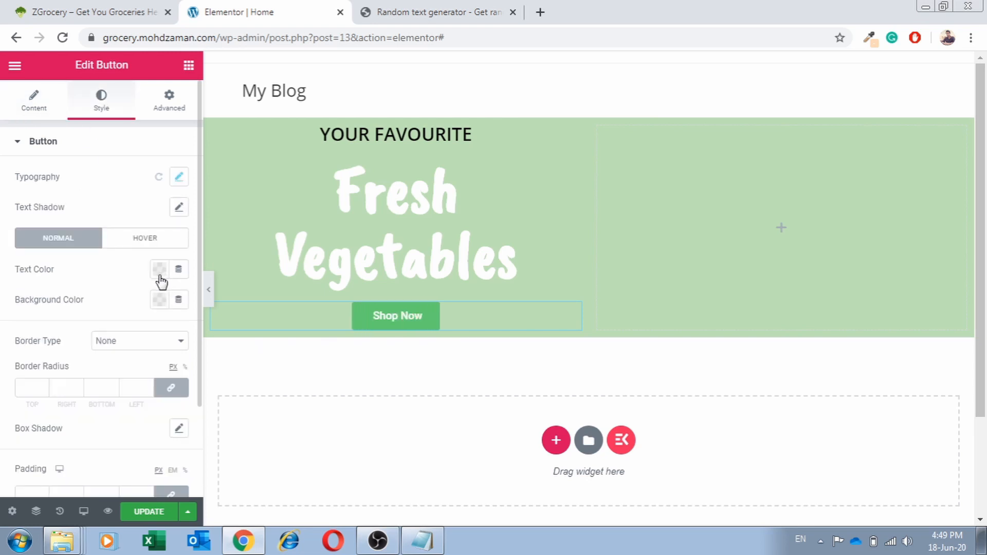
pyautogui.click(179, 176)
pyautogui.click(125, 225)
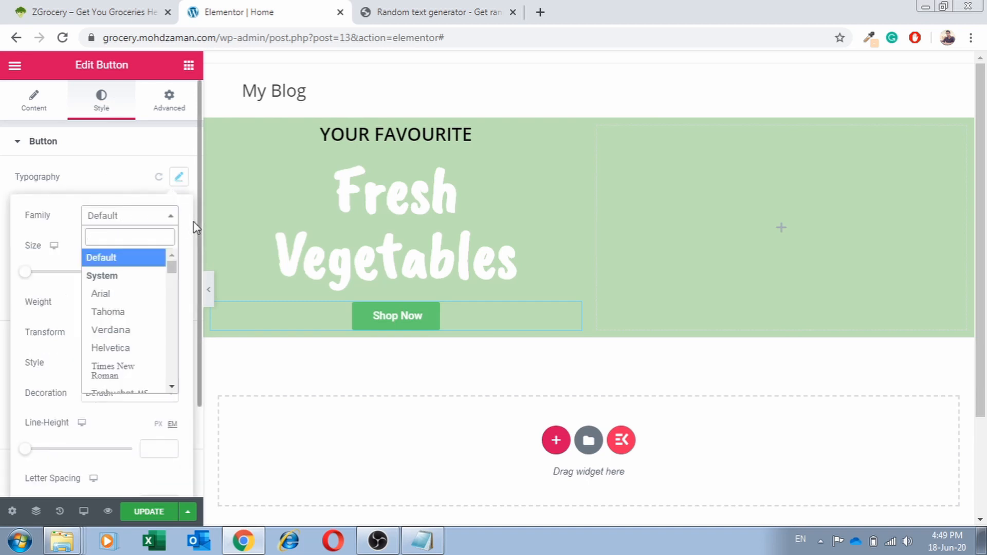
pyautogui.write('open')
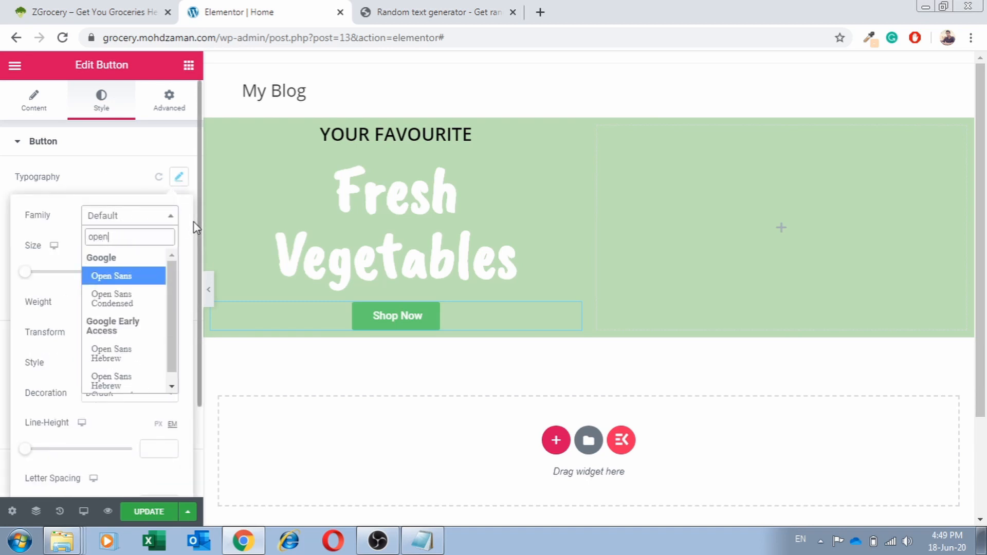
pyautogui.click(106, 276)
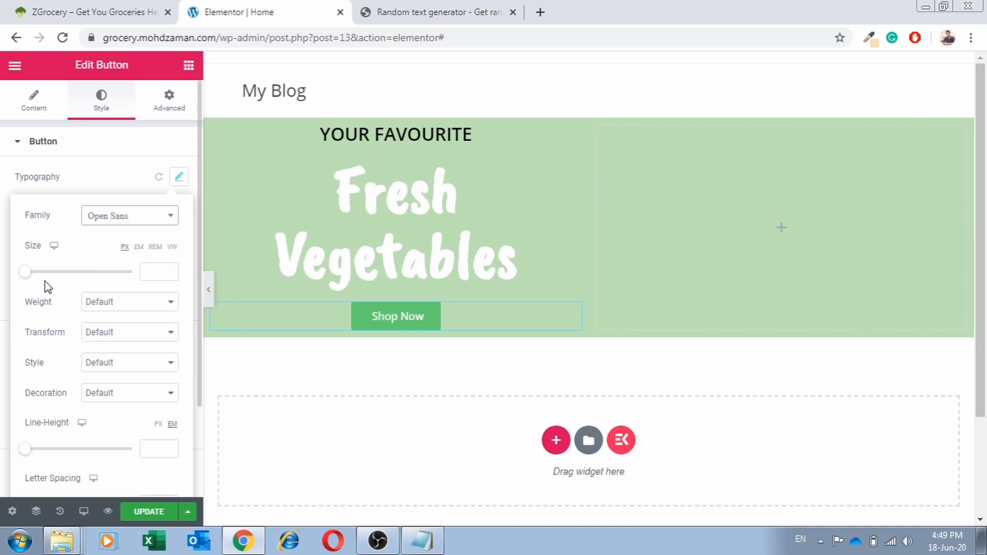
pyautogui.click(179, 180)
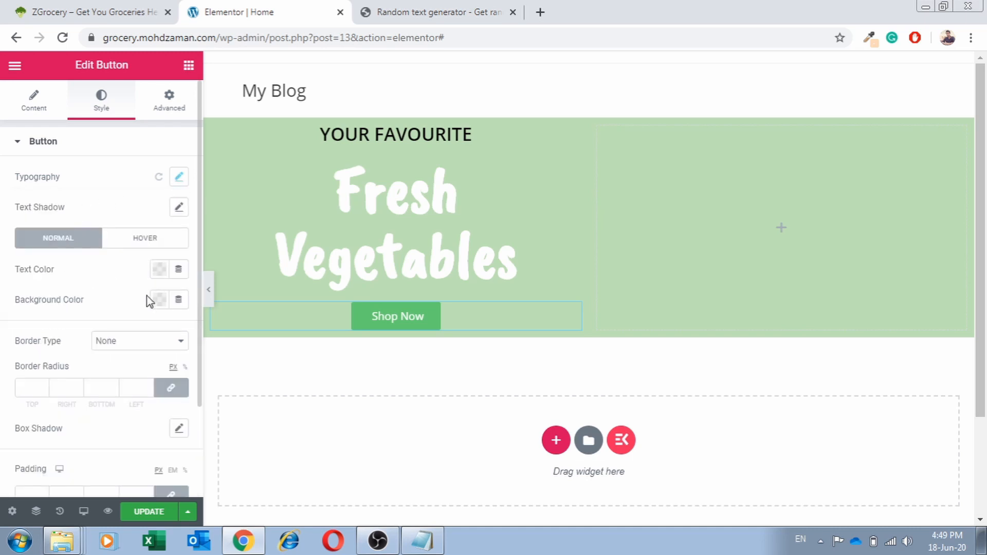
# - Open the button's background colour picker and copy ec6f12 from the Grocery Colours notes
pyautogui.click(160, 302)
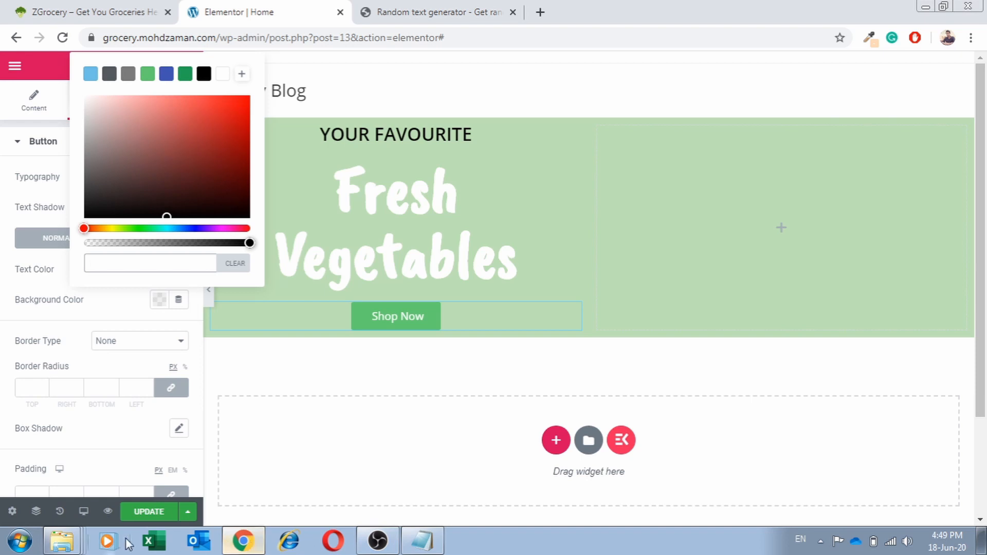
pyautogui.hotkey('alt', 'Tab')
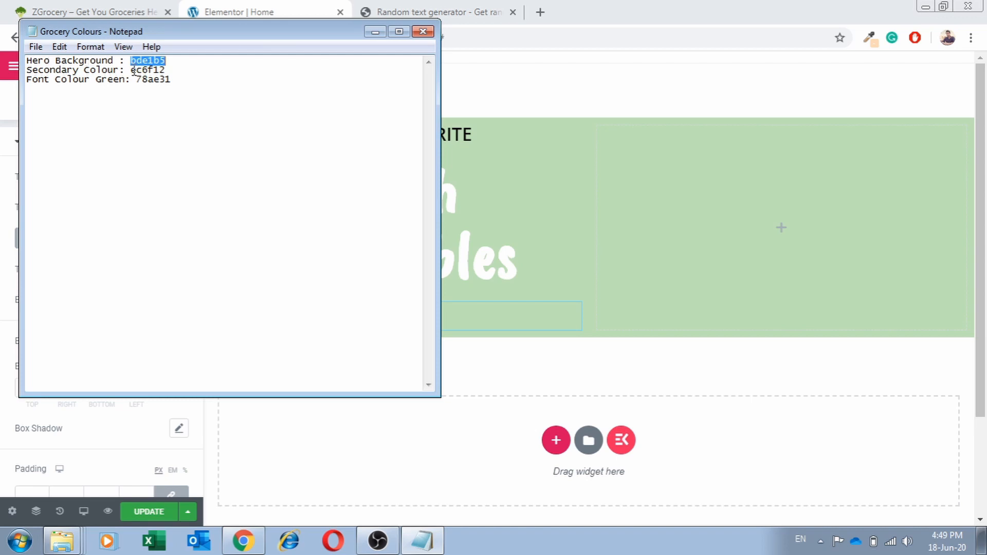
pyautogui.moveTo(132, 71); pyautogui.dragTo(165, 70)
pyautogui.hotkey('ctrl', 'c')
pyautogui.hotkey('alt', 'Tab')
pyautogui.hotkey('alt', 'Tab')
pyautogui.click(137, 80)
pyautogui.click(166, 70)
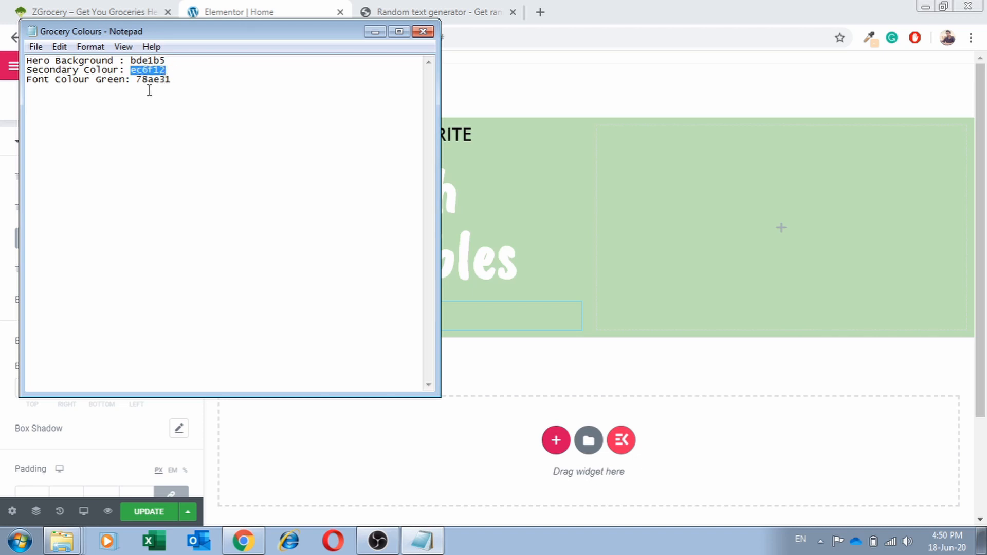
pyautogui.click(375, 32)
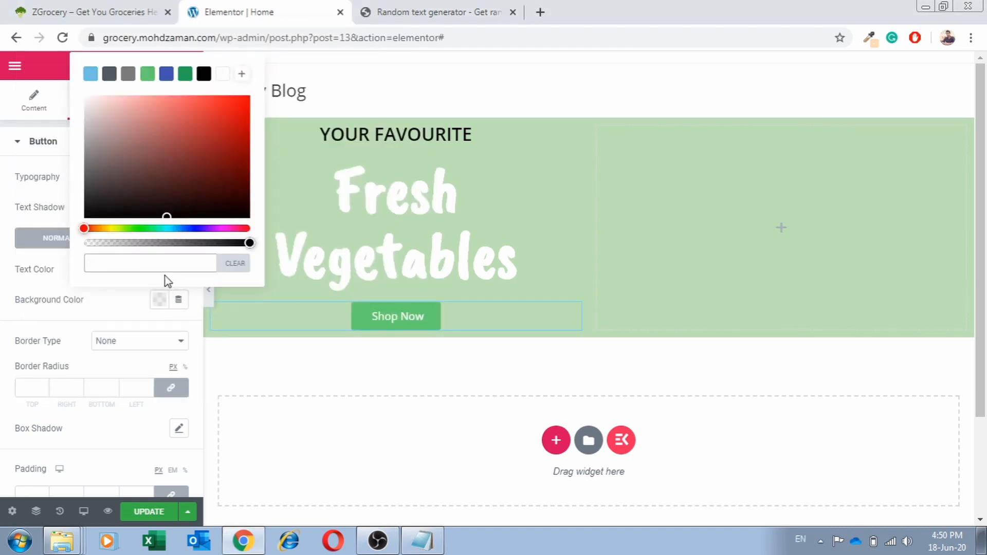
# - Paste ec6f12 as the button background colour and set the border radius to 20
pyautogui.click(150, 264)
pyautogui.hotkey('ctrl', 'v')
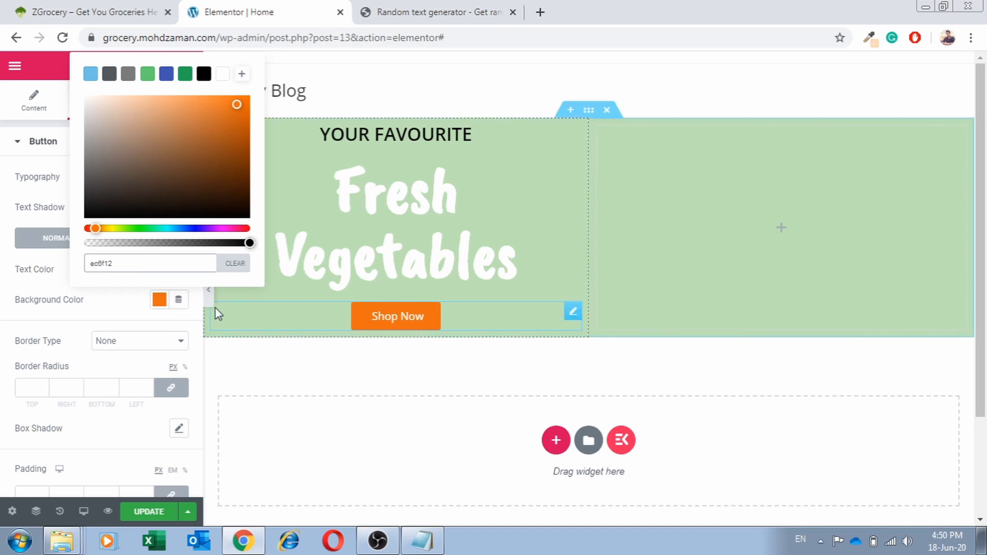
pyautogui.click(17, 272)
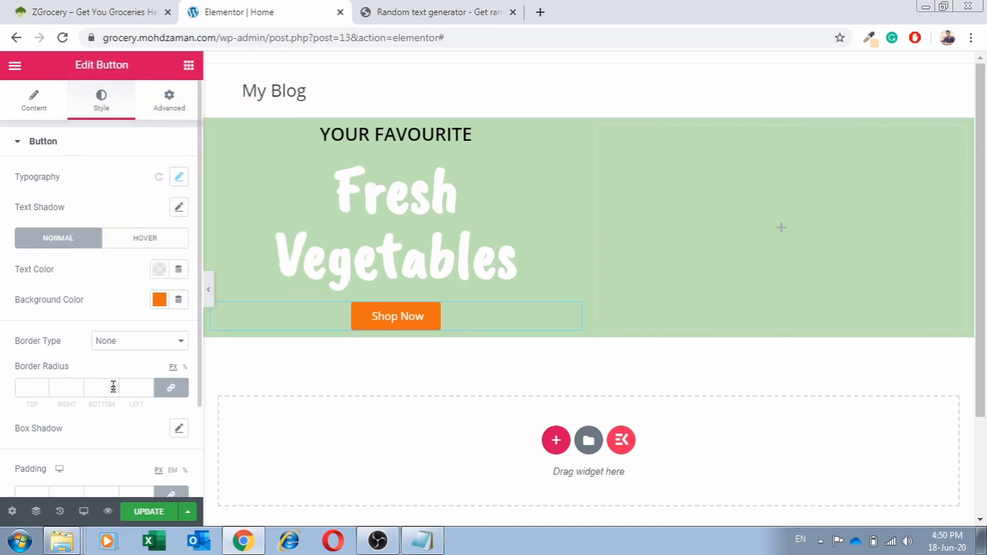
pyautogui.click(43, 388)
pyautogui.write('10')
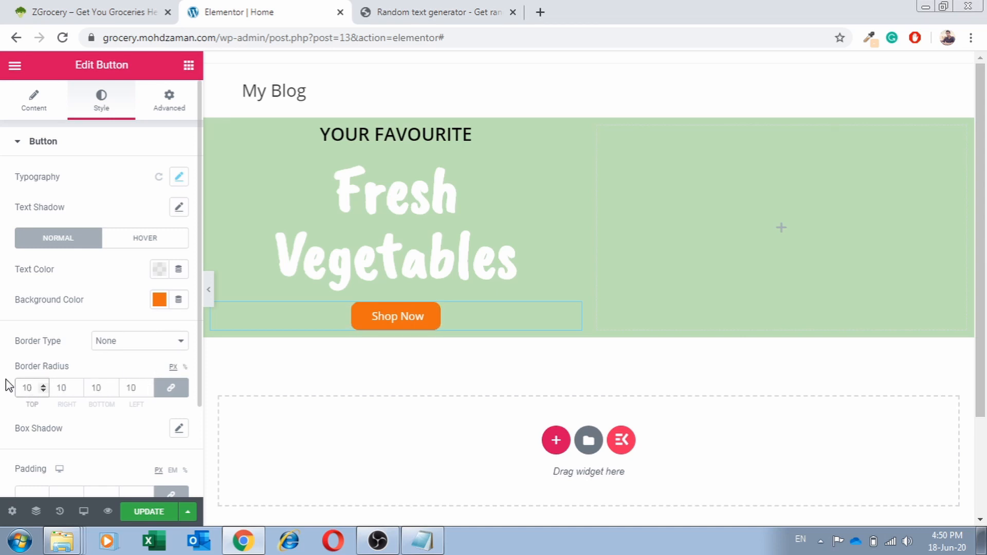
pyautogui.press('BackSpace')
pyautogui.write('20')
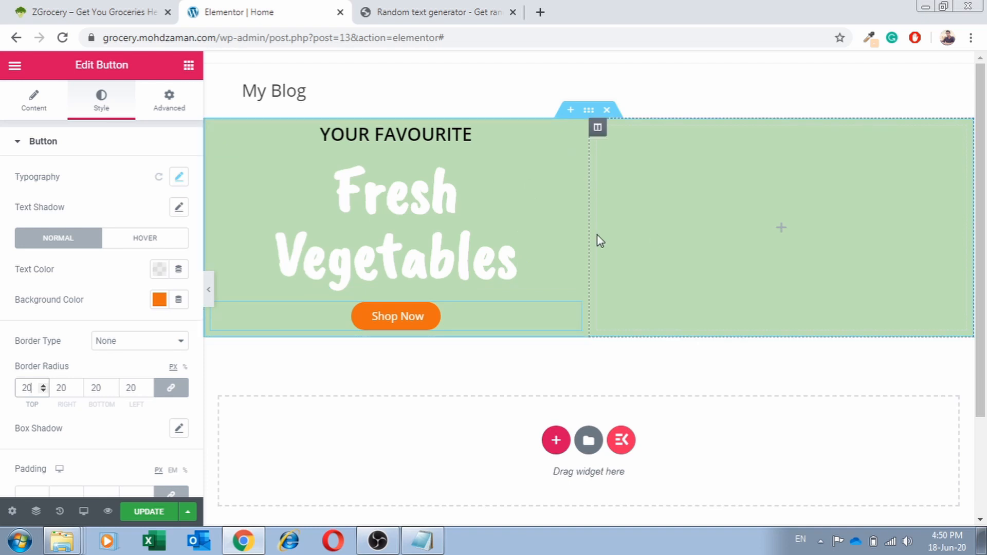
# - Drop an Image widget into the hero's empty right column
pyautogui.click(803, 186)
pyautogui.click(189, 65)
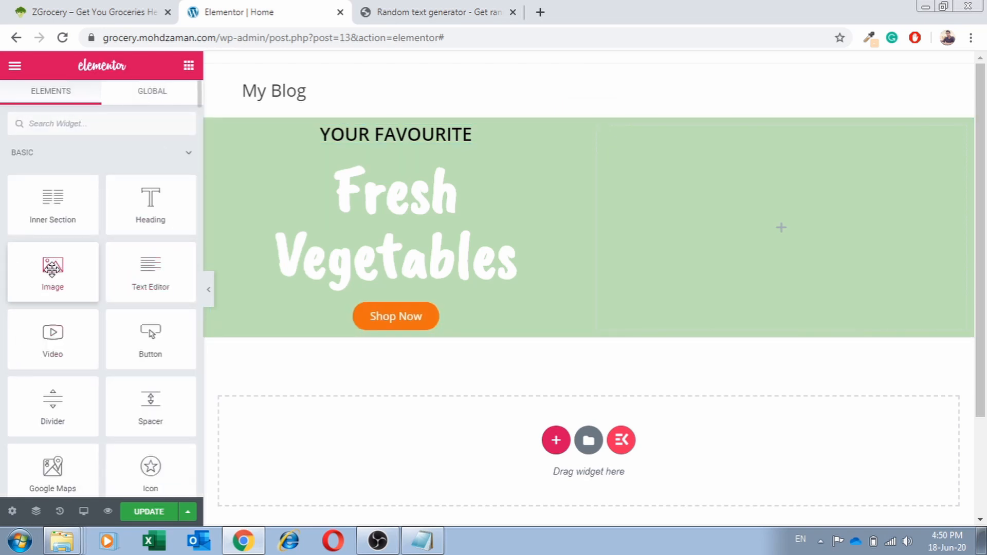
pyautogui.moveTo(52, 268); pyautogui.dragTo(764, 237)
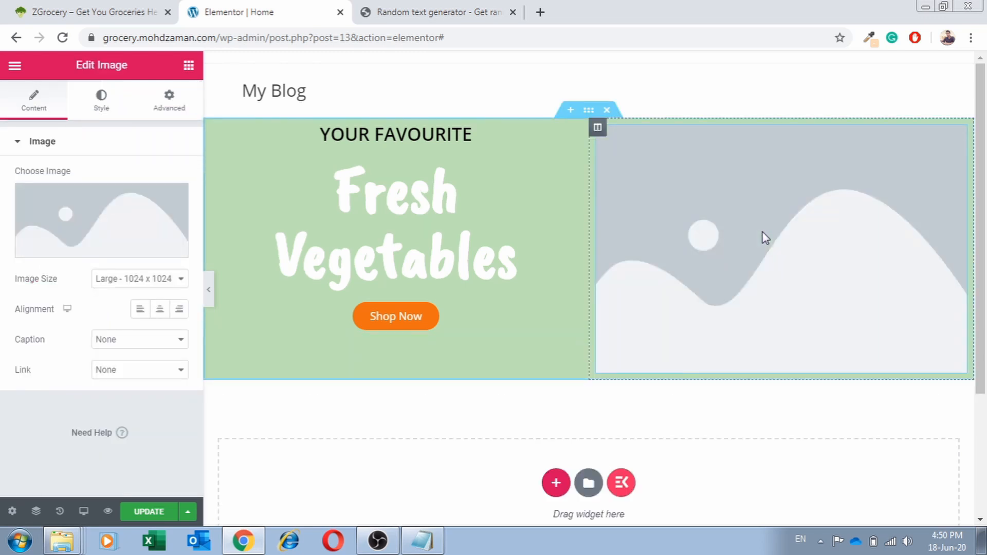
# - Upload the 2772795web.png grocery bag image and insert it into the Image widget
pyautogui.moveTo(103, 203)
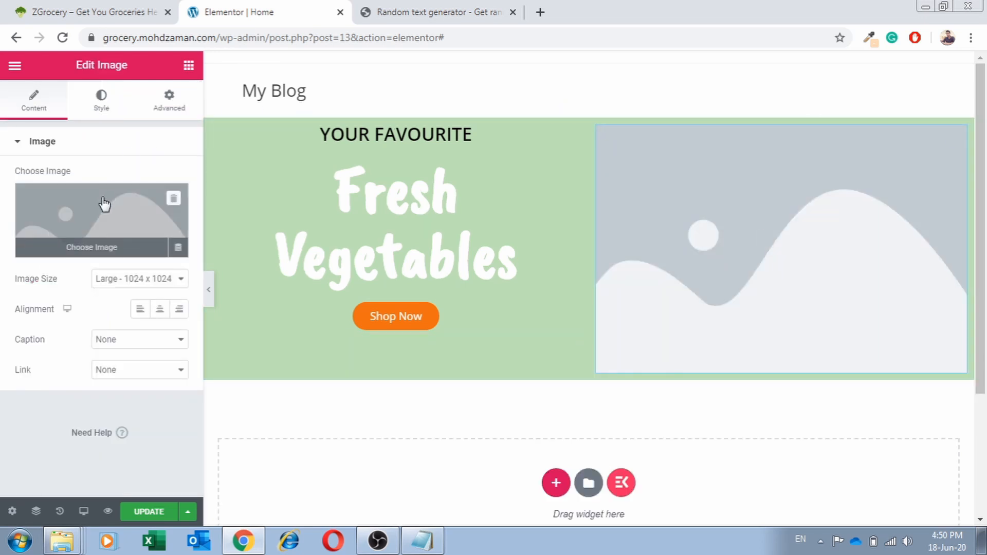
pyautogui.click(103, 202)
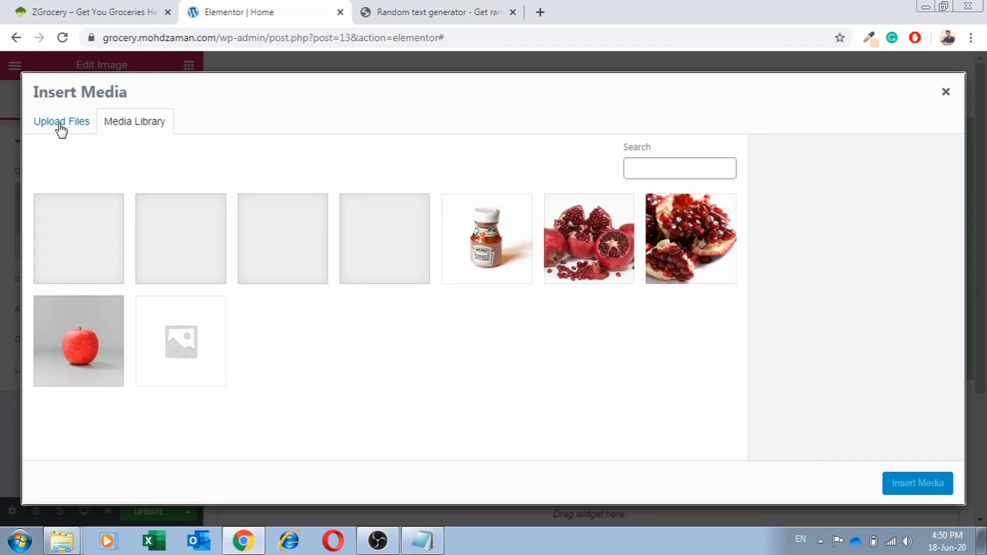
pyautogui.click(60, 129)
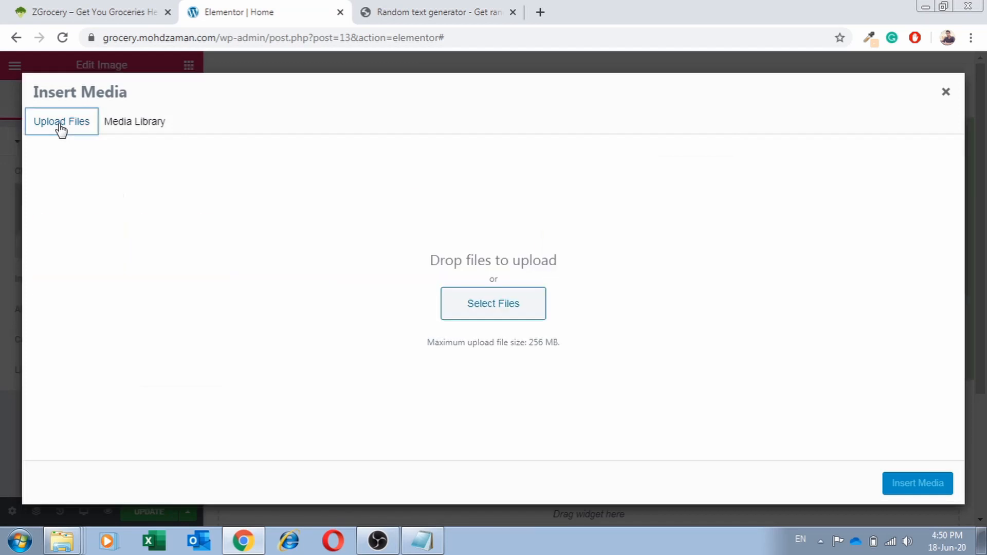
pyautogui.click(494, 304)
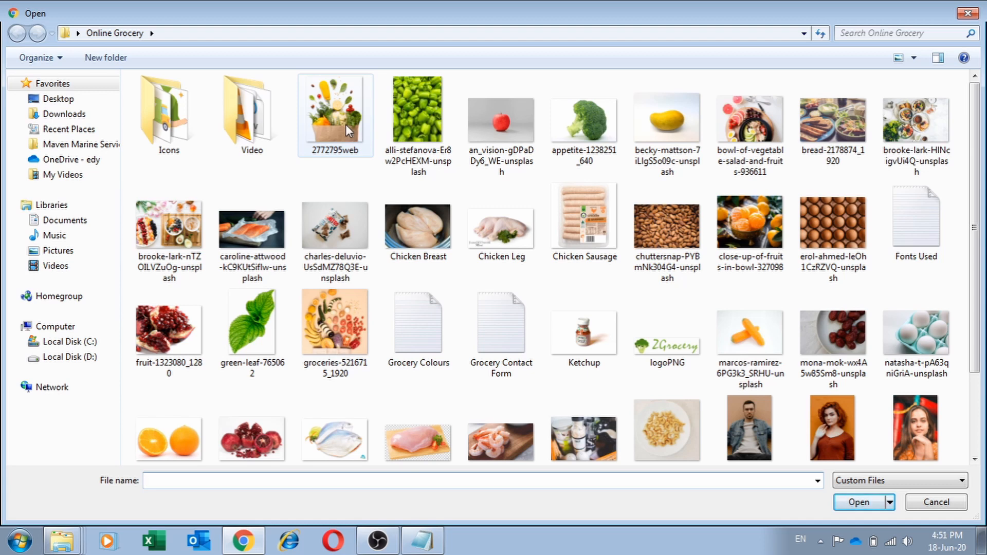
pyautogui.click(346, 125)
pyautogui.click(852, 504)
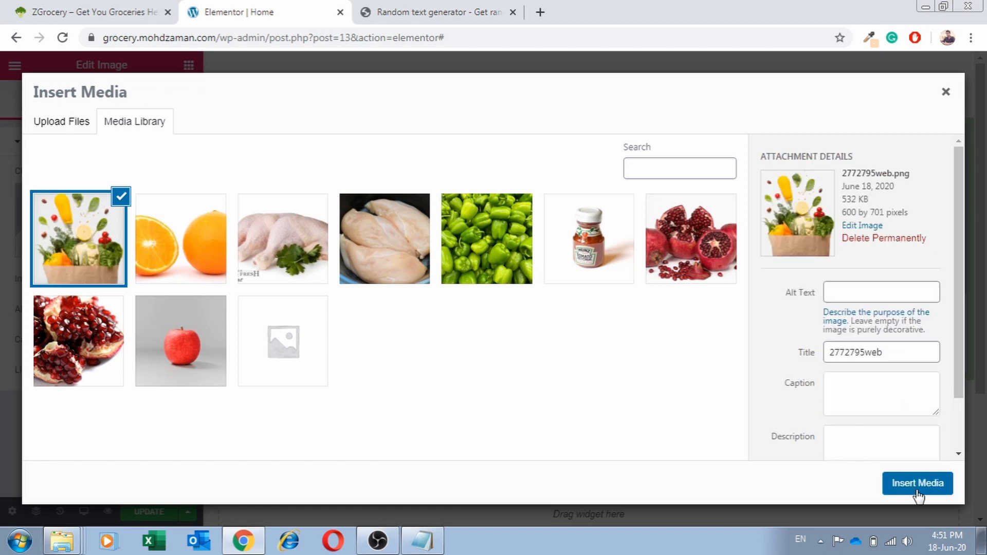
pyautogui.click(918, 483)
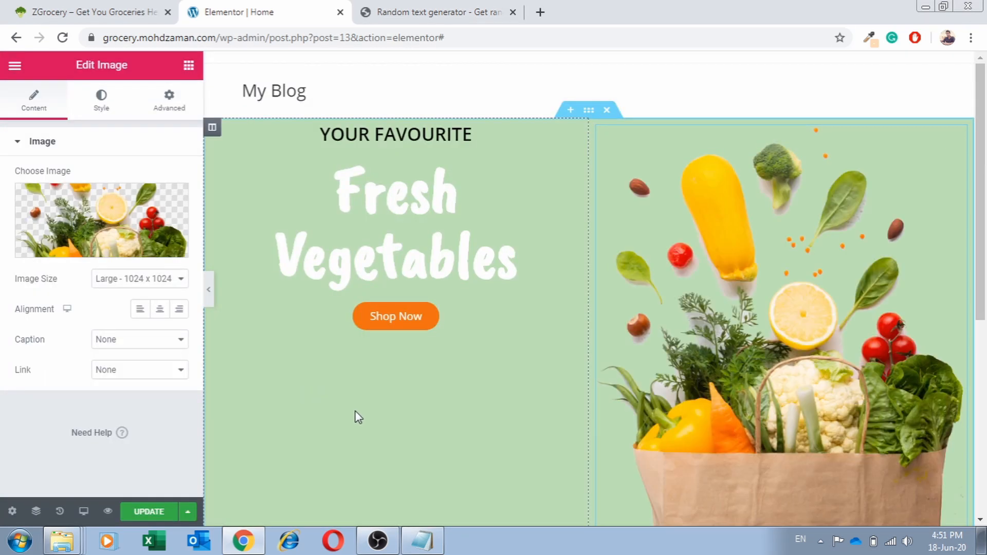
pyautogui.scroll(-5, 776, 355)
pyautogui.scroll(5, 775, 348)
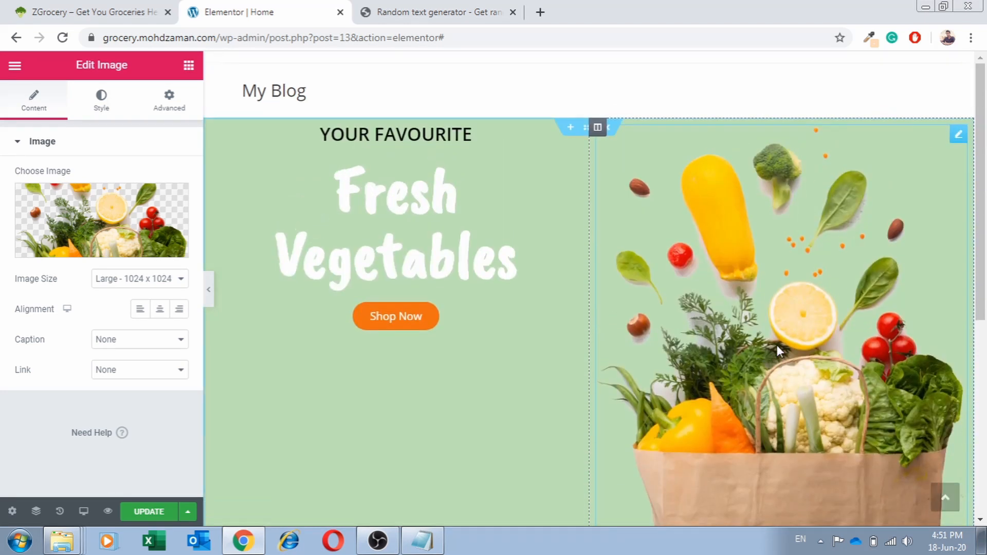
pyautogui.moveTo(525, 140)
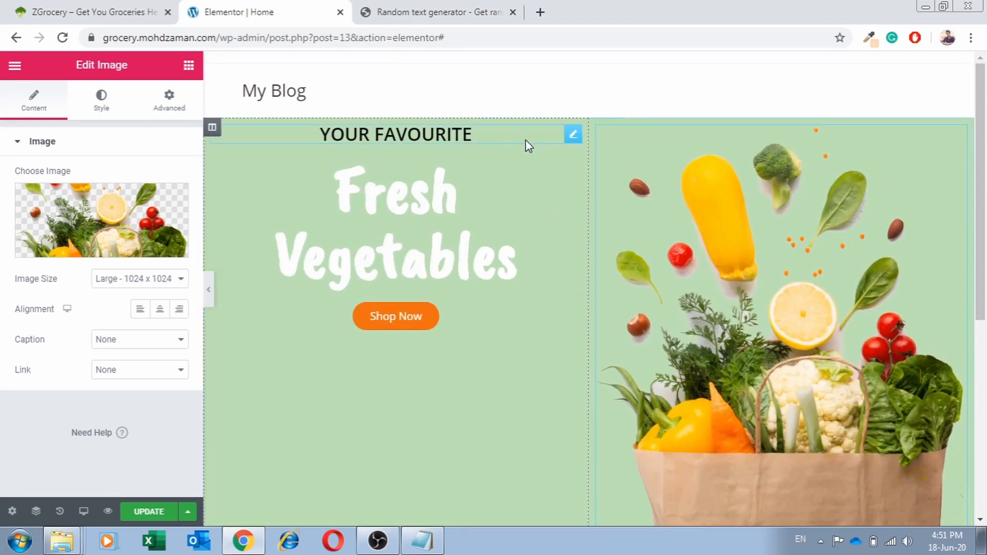
# - Give the YOUR FAVOURITE heading an unlinked top margin of 150 px
pyautogui.click(573, 135)
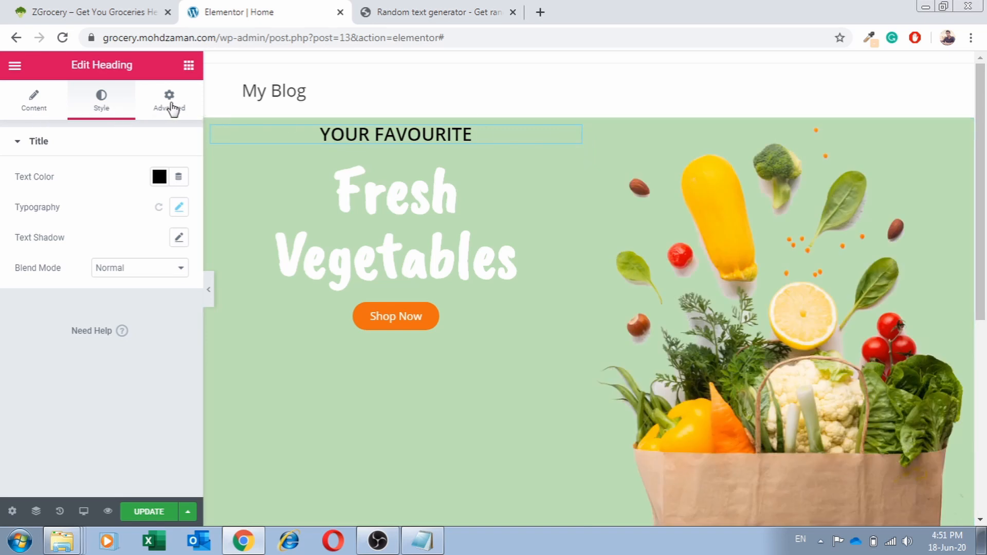
pyautogui.click(164, 111)
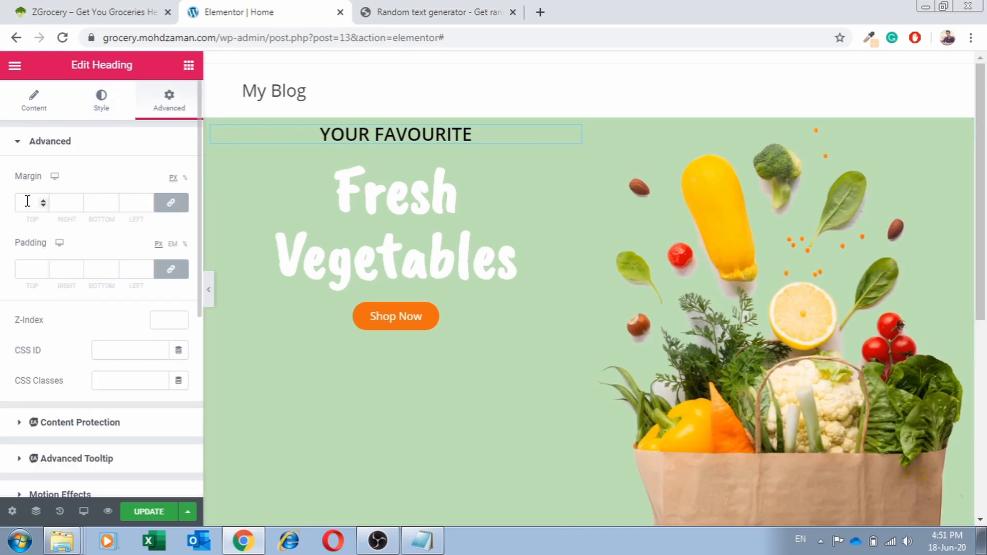
pyautogui.scroll(-2, 543, 237)
pyautogui.scroll(2, 537, 285)
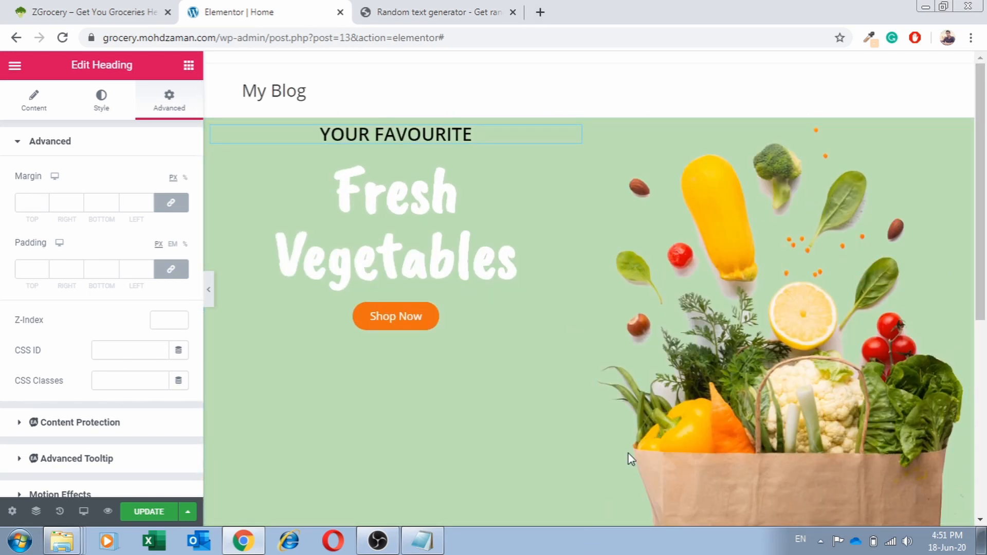
pyautogui.click(35, 205)
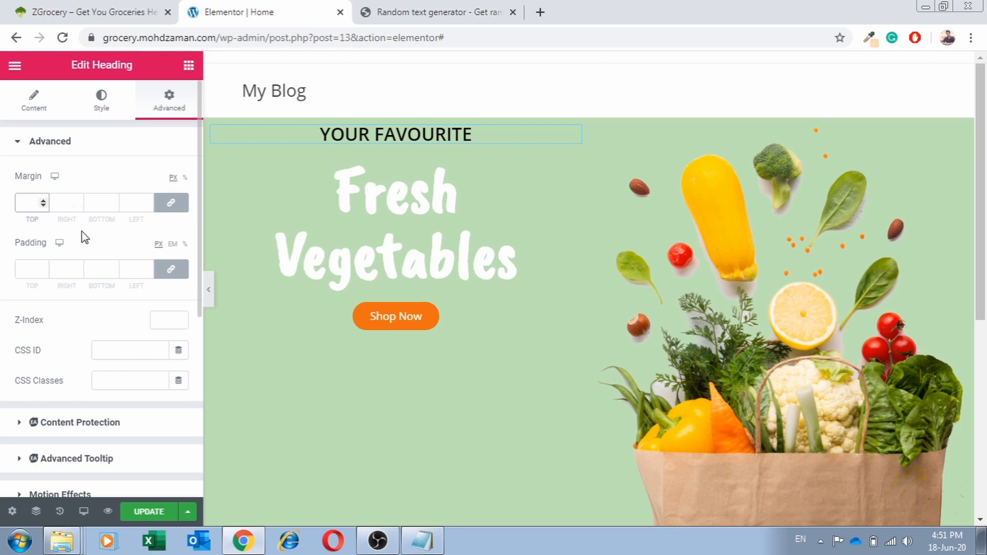
pyautogui.click(171, 206)
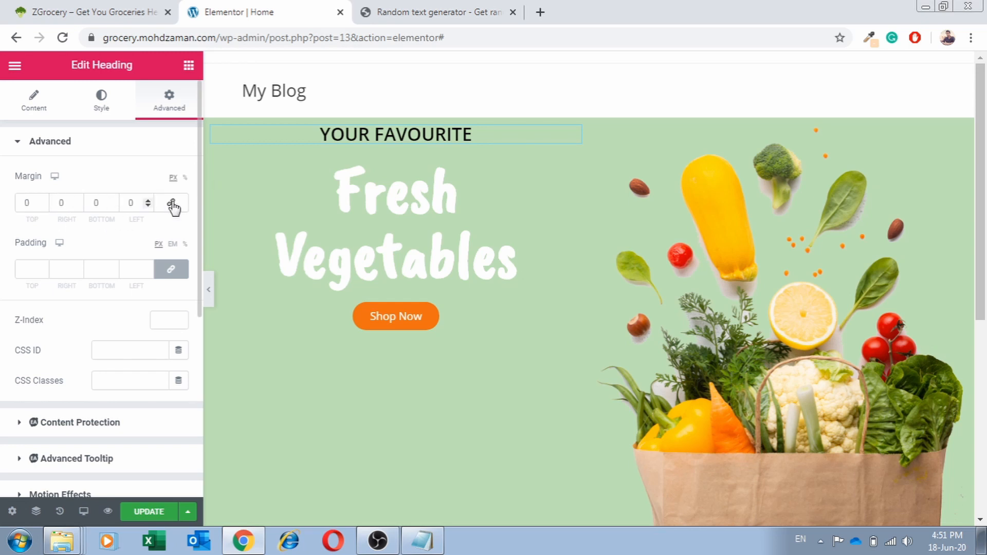
pyautogui.doubleClick(34, 205)
pyautogui.write('1')
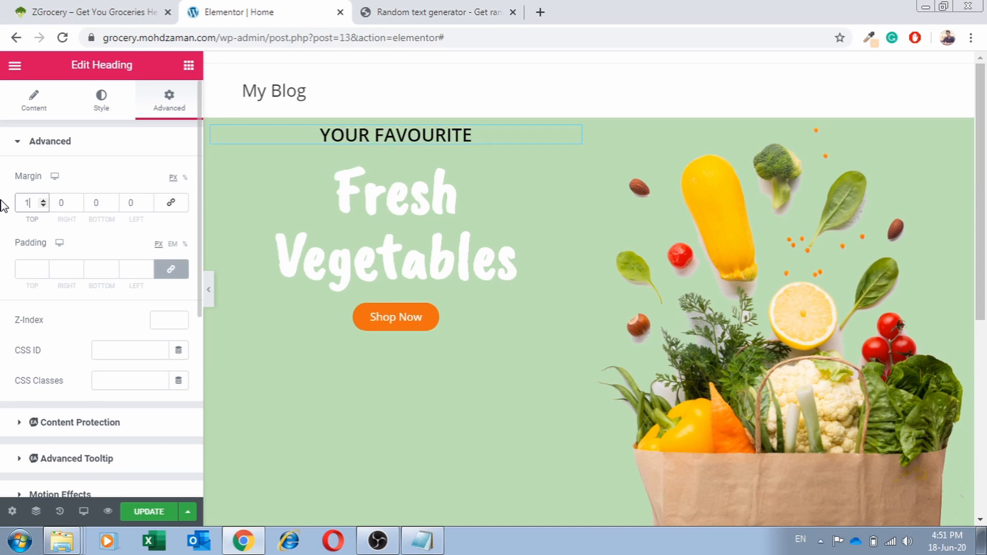
pyautogui.write('50')
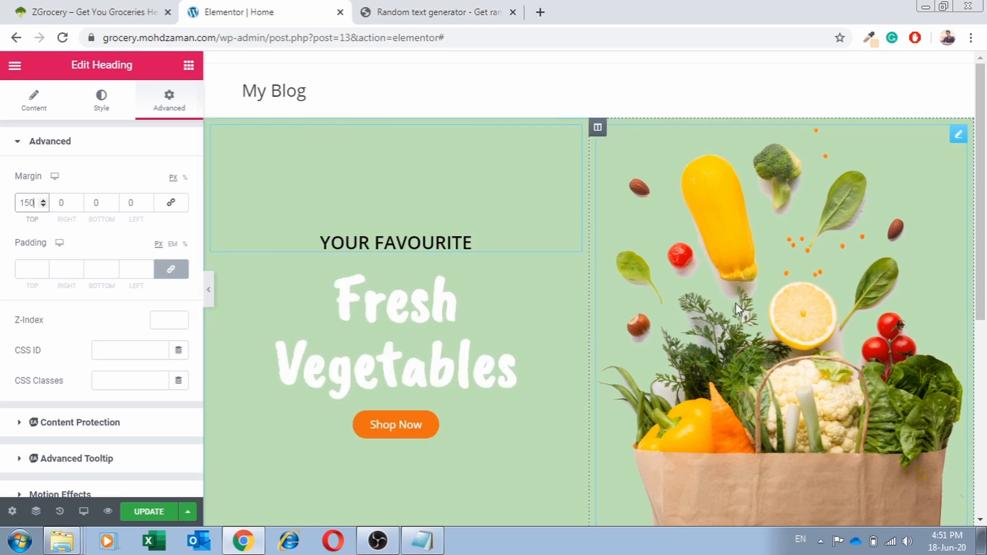
pyautogui.scroll(-3, 748, 332)
pyautogui.scroll(3, 750, 333)
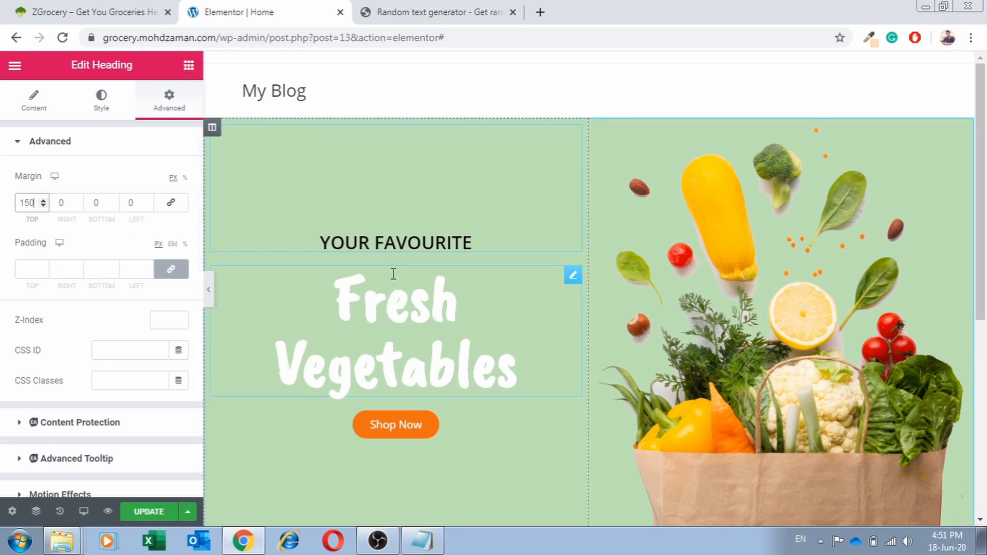
# - Give the Fresh Vegetables heading an unlinked top padding of 20 px
pyautogui.click(572, 278)
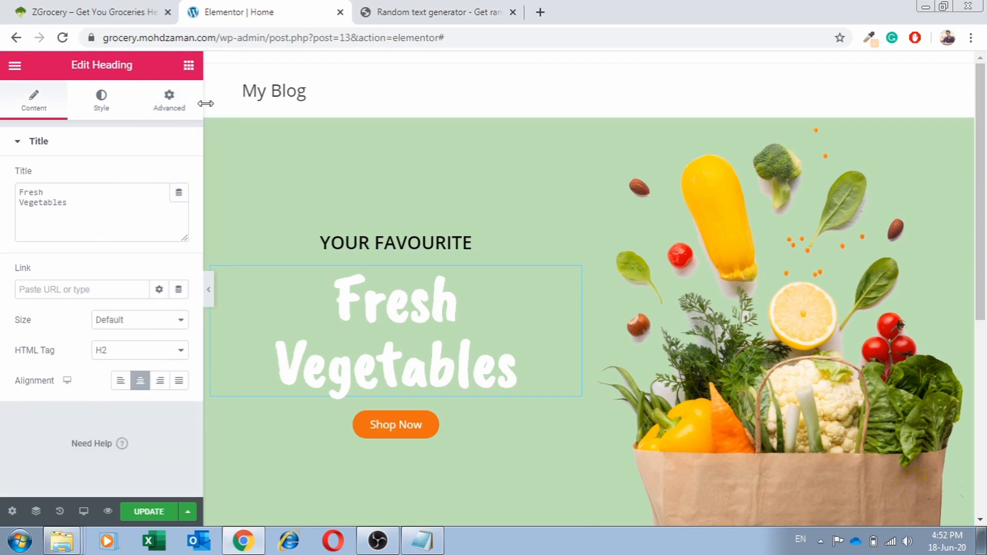
pyautogui.click(169, 100)
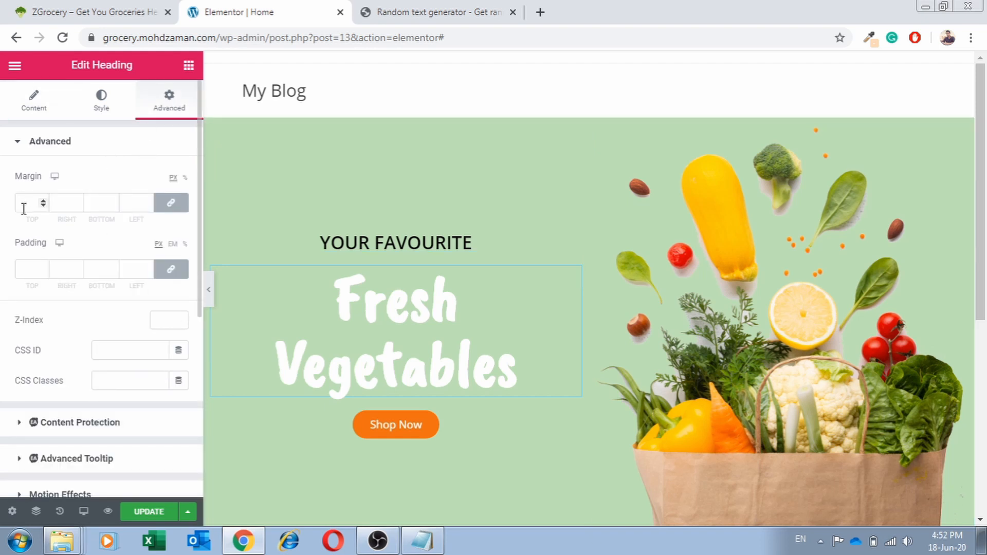
pyautogui.click(24, 269)
pyautogui.click(176, 272)
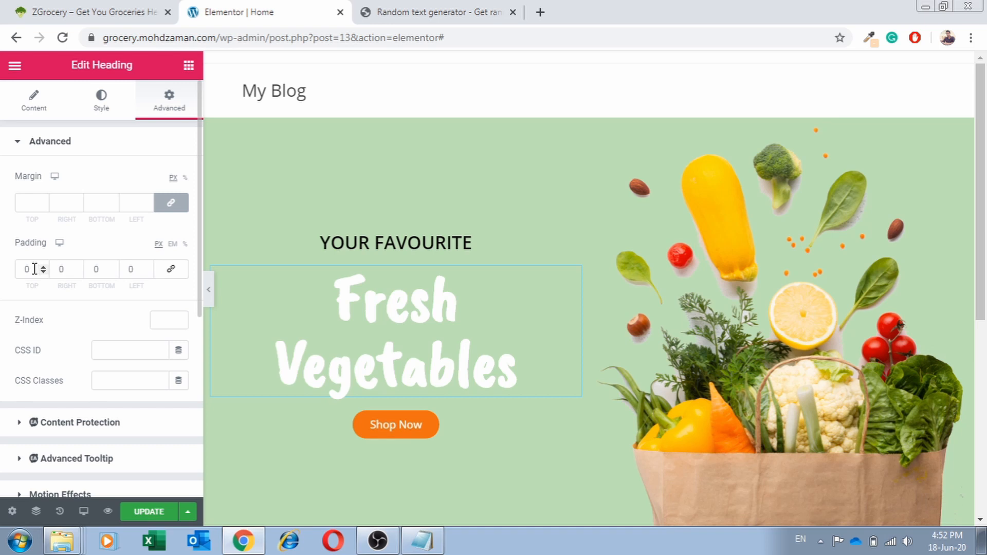
pyautogui.moveTo(34, 270); pyautogui.dragTo(6, 268)
pyautogui.write('20')
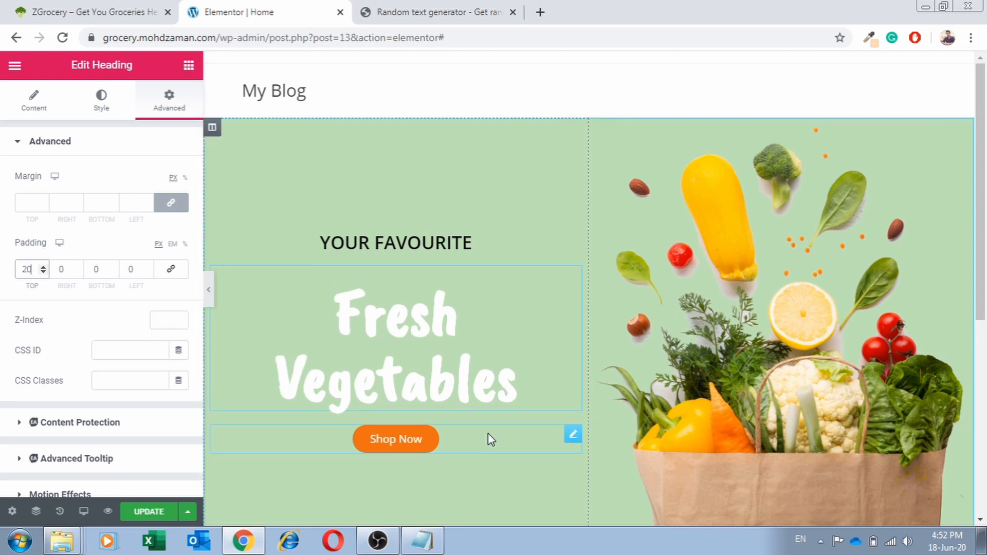
# - Move the Shop Now button into the left column, directly below the Fresh Vegetables heading
pyautogui.moveTo(572, 434); pyautogui.dragTo(555, 449)
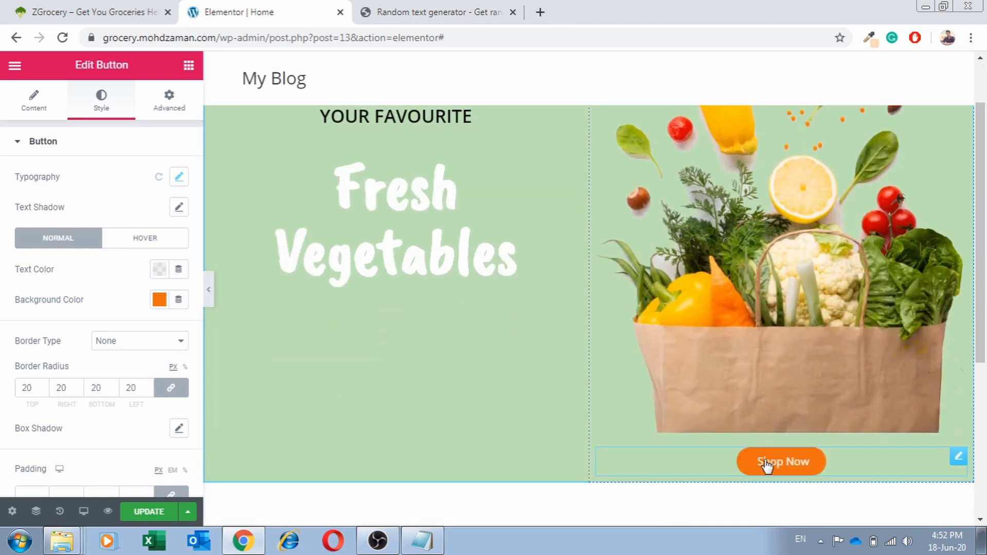
pyautogui.moveTo(766, 466); pyautogui.dragTo(959, 465)
pyautogui.moveTo(661, 411); pyautogui.dragTo(384, 347)
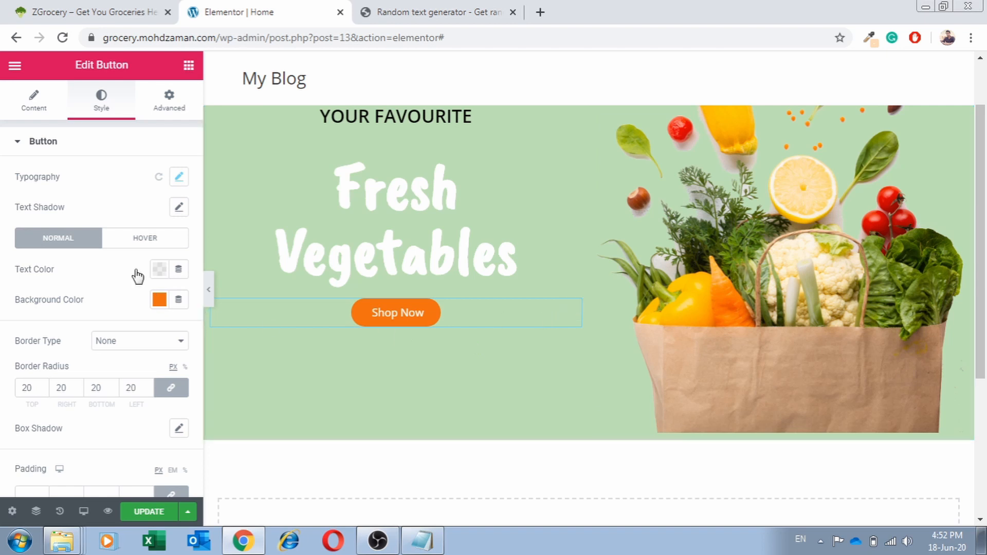
# - Replace the button's 50 px padding with 20 px top padding and 0 on other sides
pyautogui.click(167, 122)
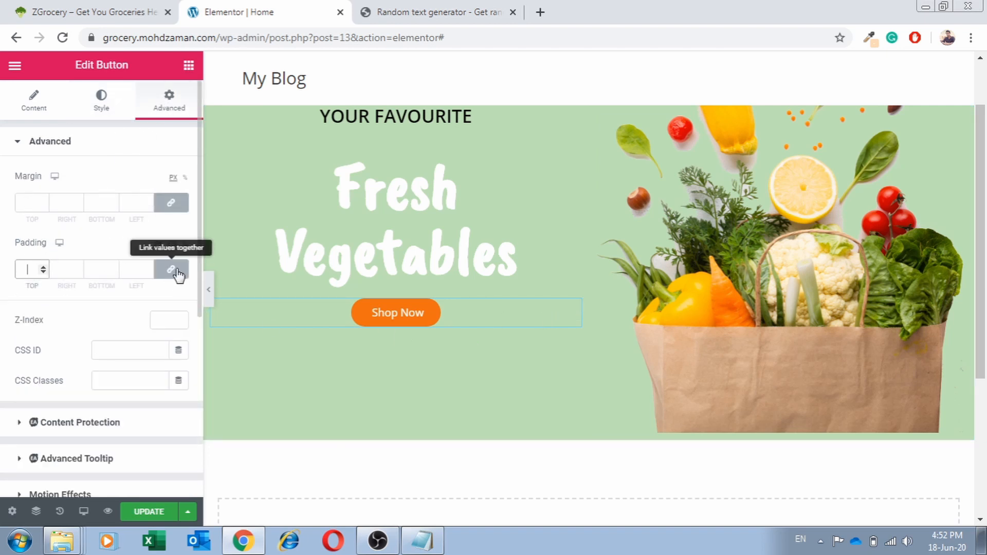
pyautogui.click(25, 269)
pyautogui.write('50')
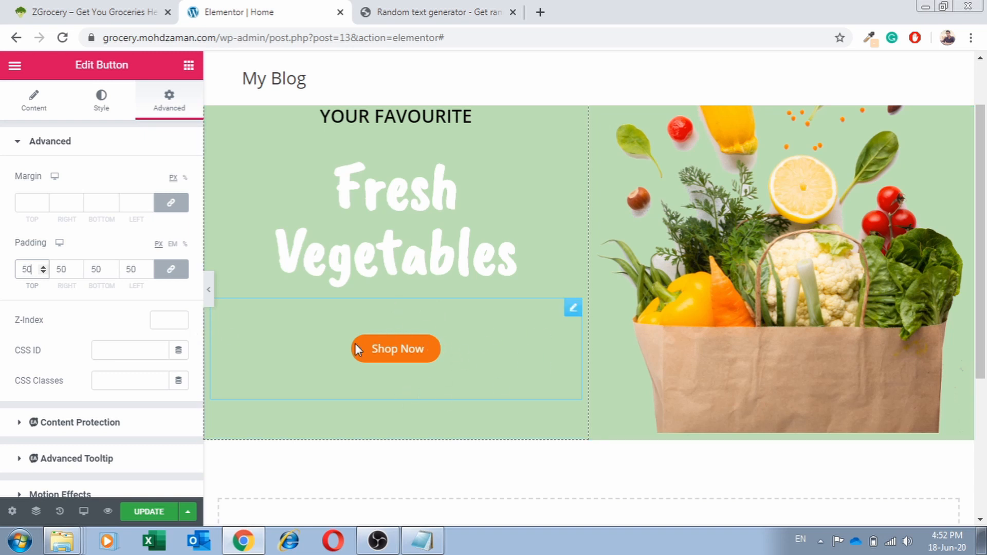
pyautogui.doubleClick(47, 277)
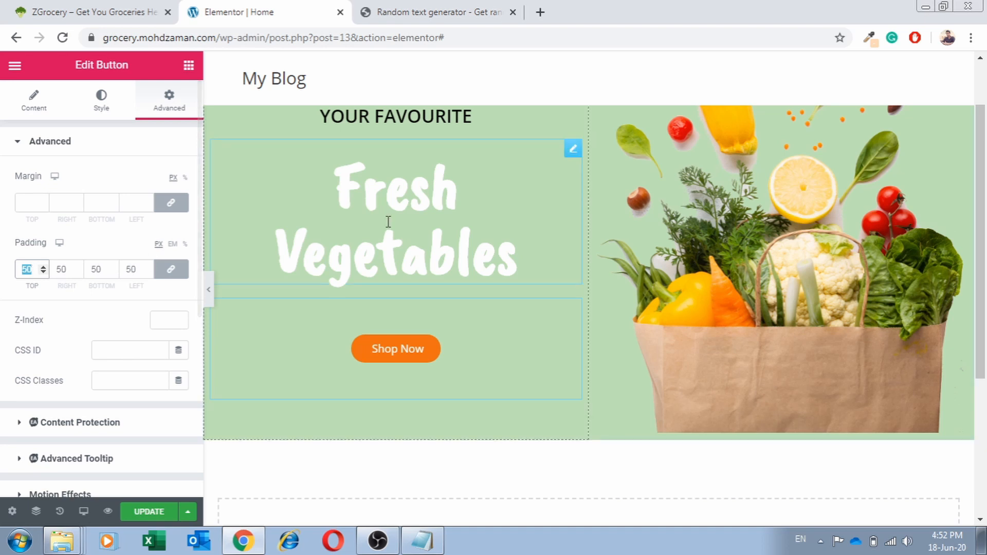
pyautogui.press('BackSpace')
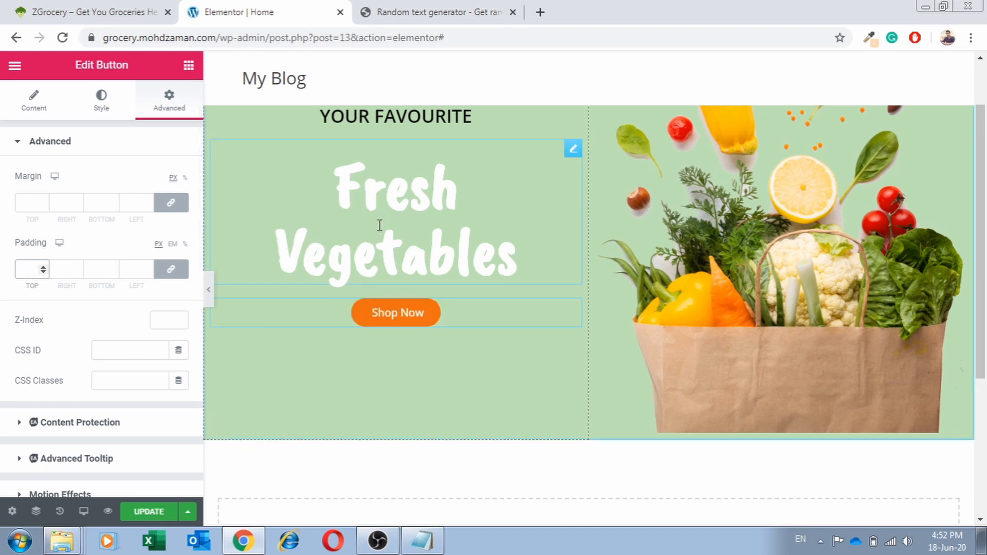
pyautogui.click(171, 269)
pyautogui.moveTo(32, 272); pyautogui.dragTo(3, 276)
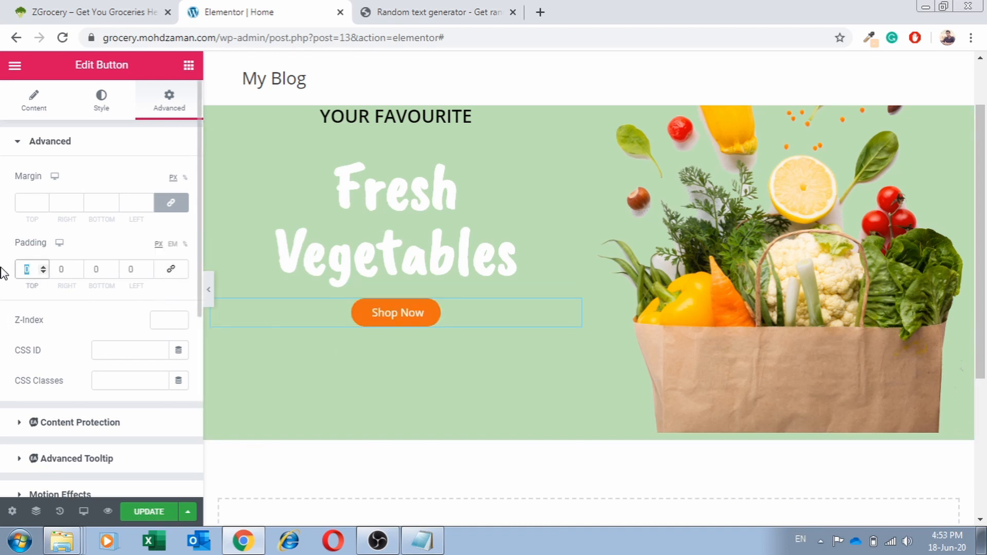
pyautogui.write('20')
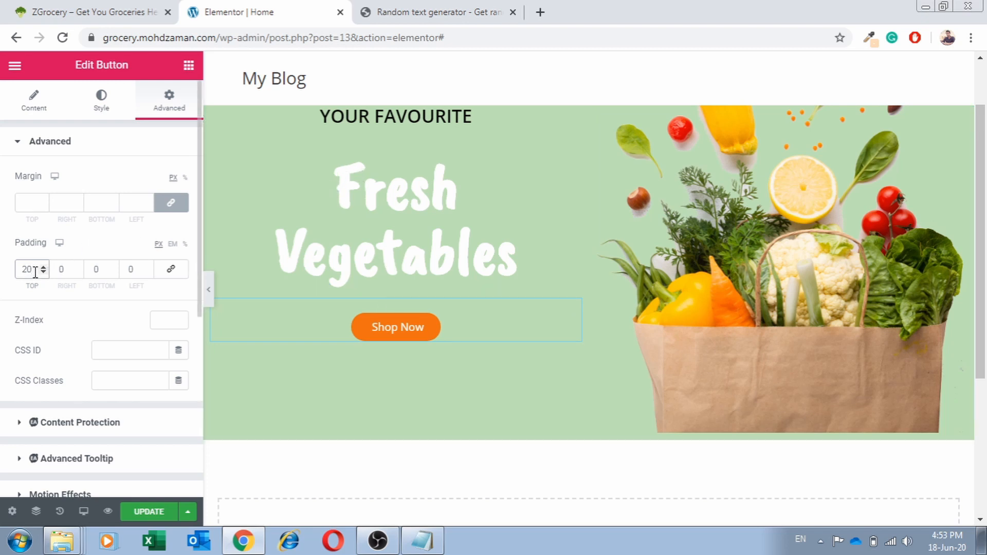
# - Raise the Shop Now button's top padding from 20 to 30 px
pyautogui.moveTo(35, 271); pyautogui.dragTo(3, 269)
pyautogui.write('30')
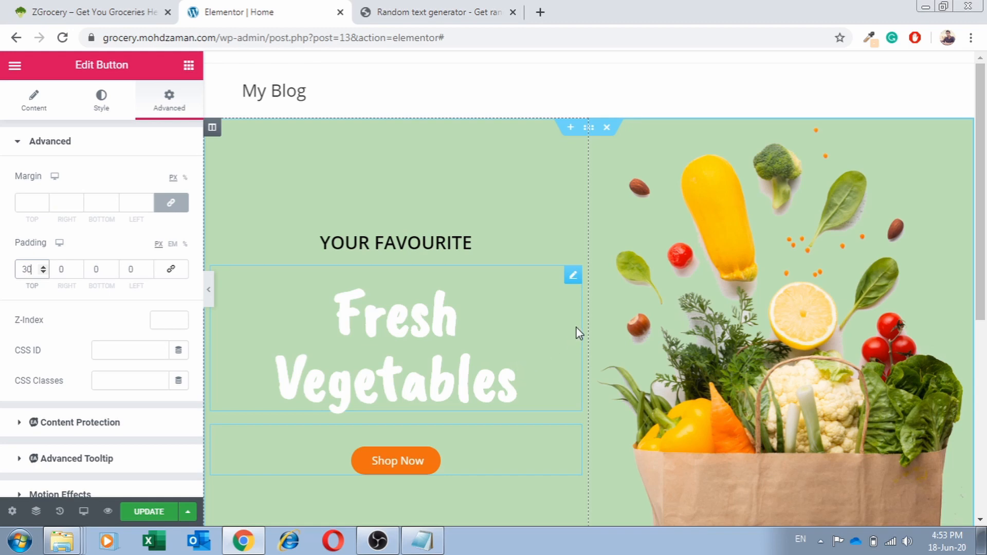
pyautogui.scroll(-5, 577, 334)
pyautogui.scroll(5, 577, 335)
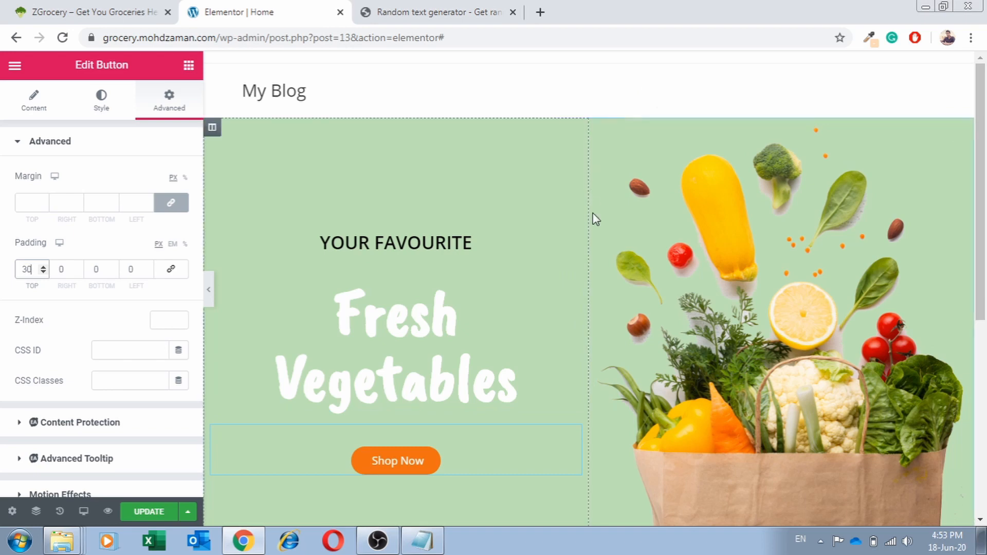
pyautogui.click(595, 99)
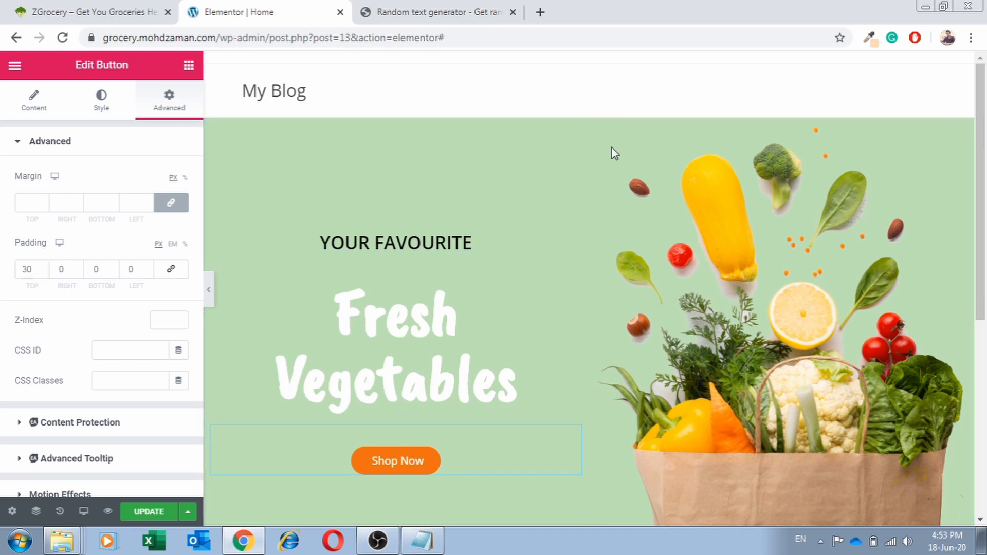
# - Select the vegetable image, then the whole hero section
pyautogui.click(651, 135)
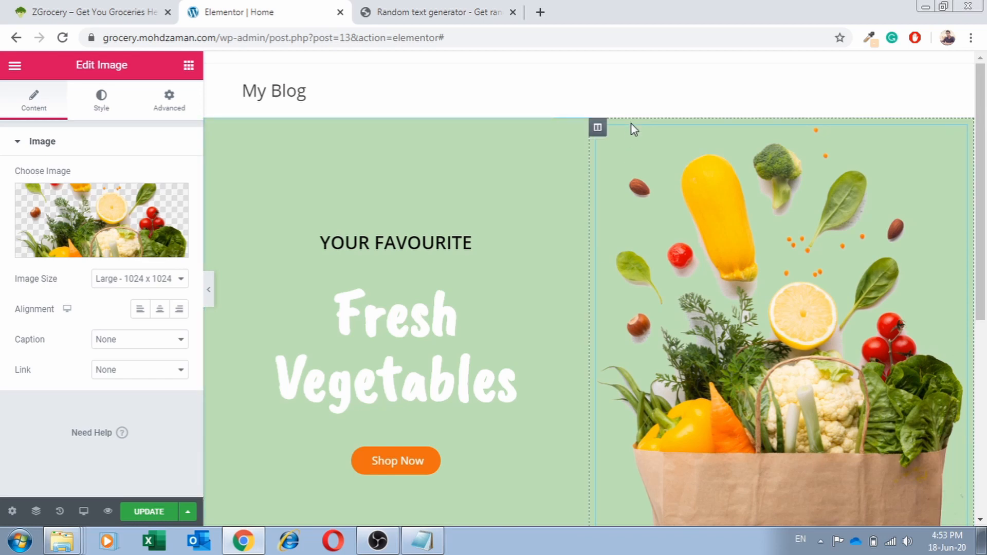
pyautogui.scroll(-5, 619, 336)
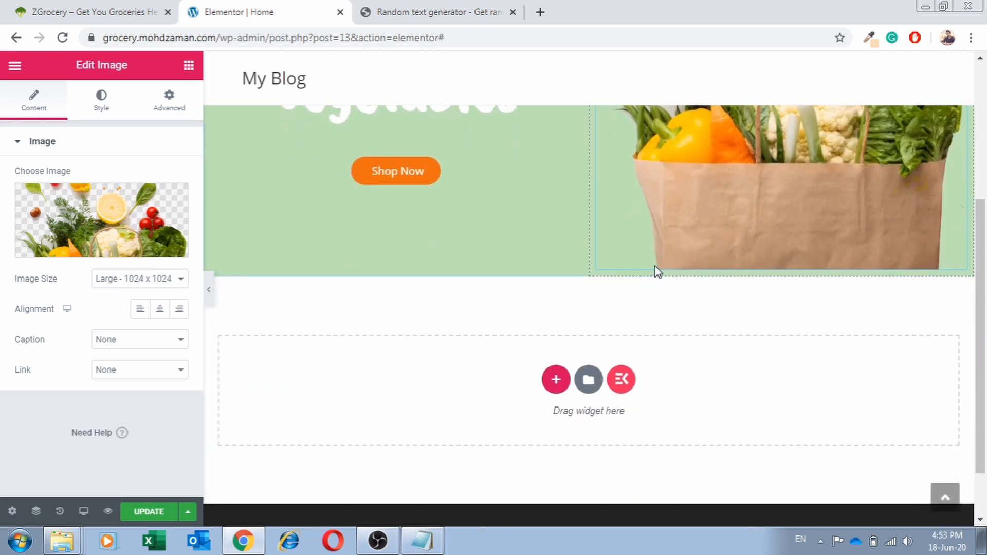
pyautogui.scroll(5, 618, 329)
pyautogui.click(589, 127)
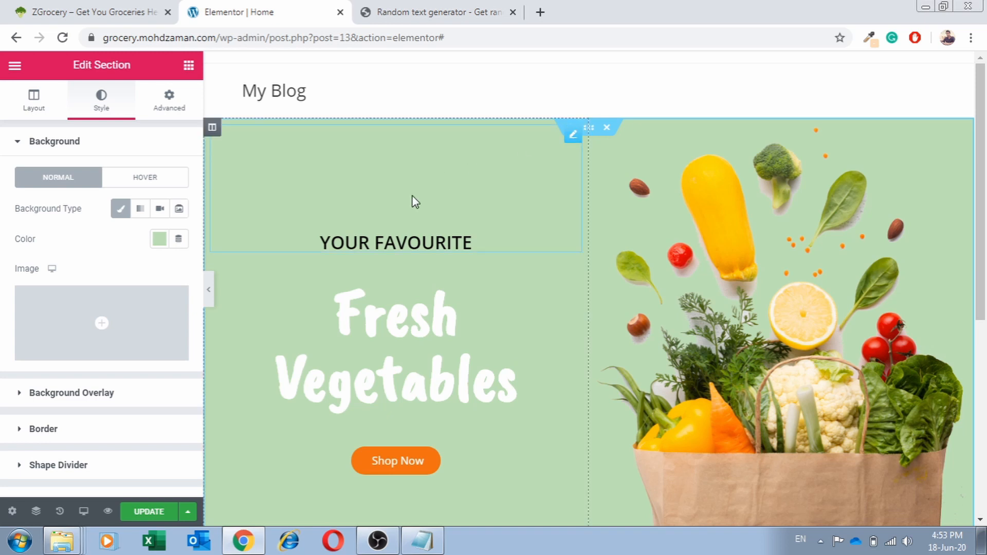
# - Set the hero section's bottom padding to 30 px
pyautogui.click(169, 99)
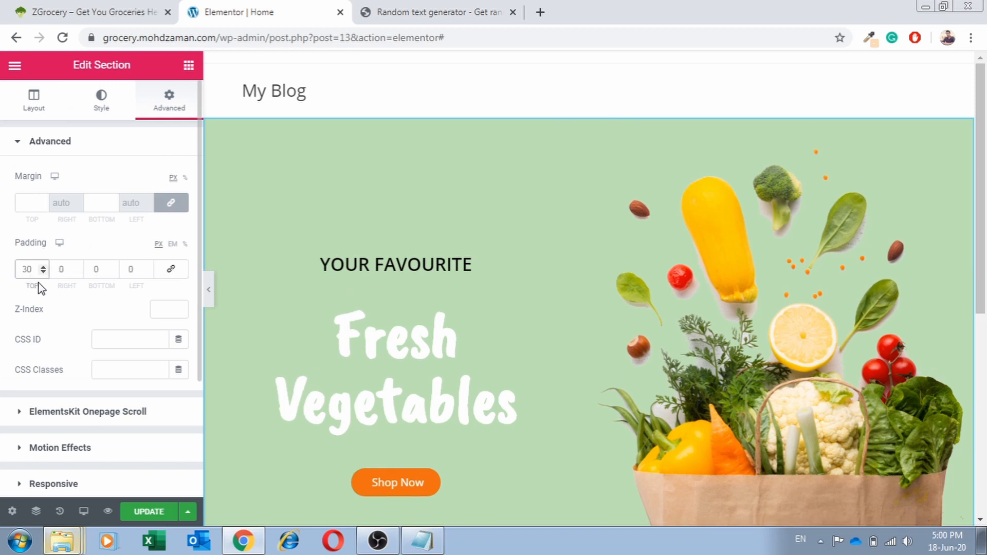
pyautogui.doubleClick(100, 269)
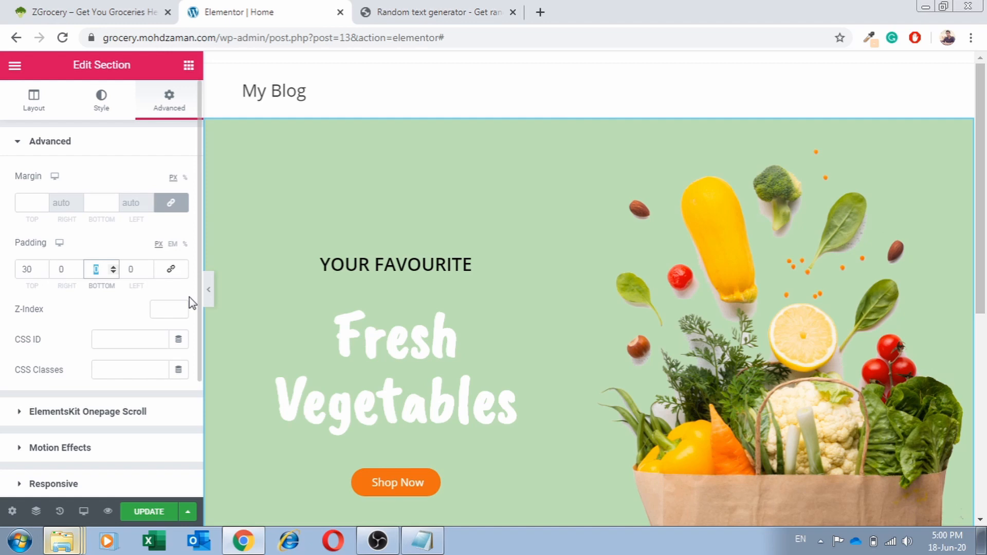
pyautogui.write('30')
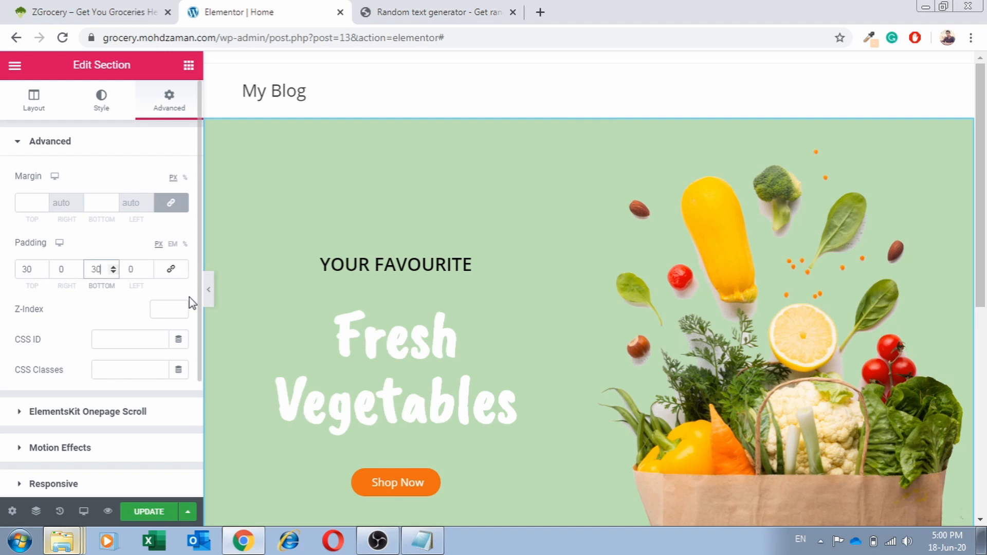
# - Compare the hero with the live site, then return to the section's Style settings
pyautogui.click(153, 8)
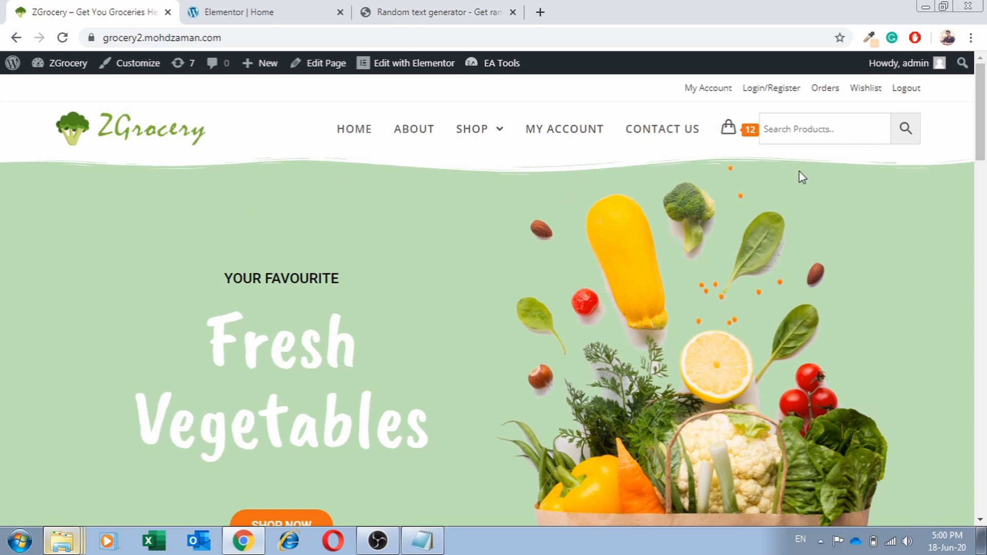
pyautogui.scroll(-5, 478, 227)
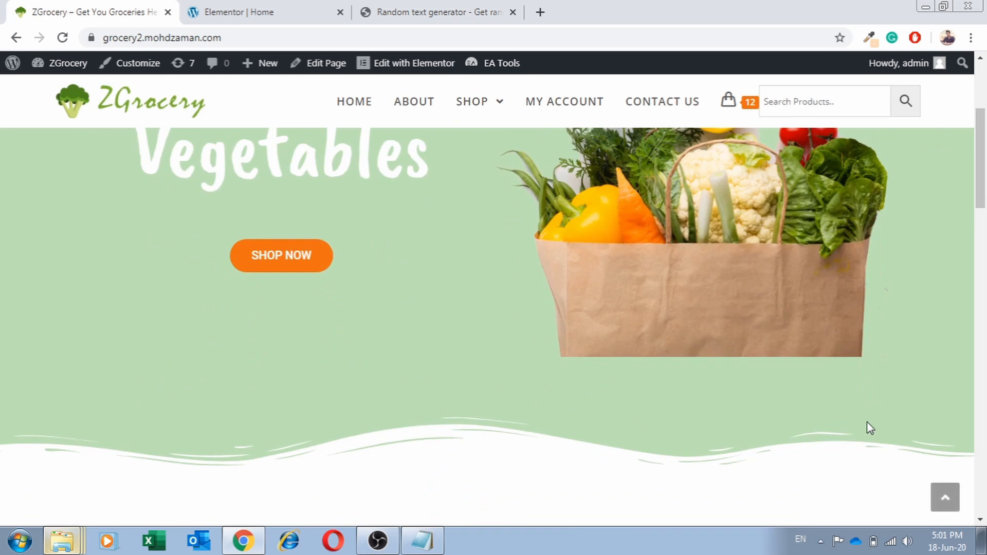
pyautogui.scroll(-2, 924, 449)
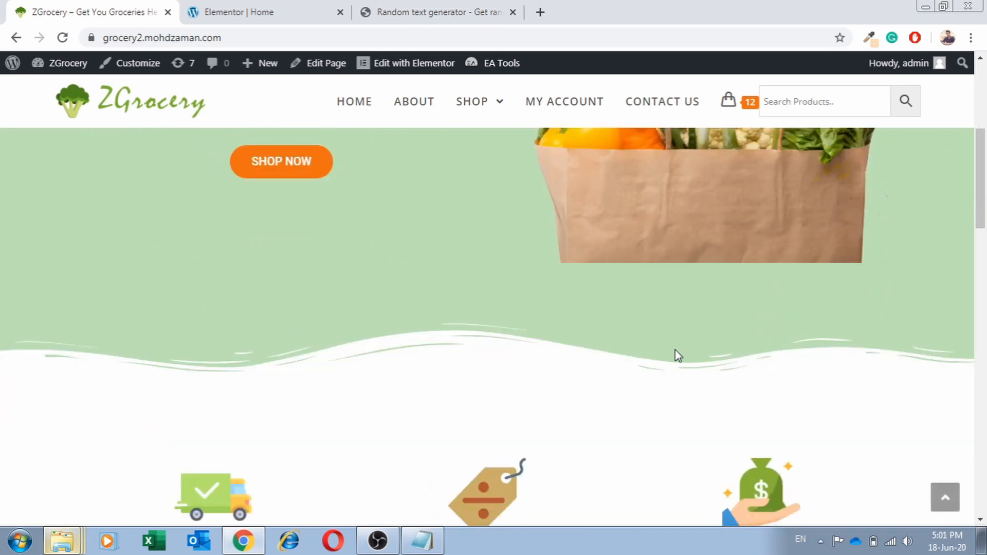
pyautogui.hotkey('ctrl', 'Tab')
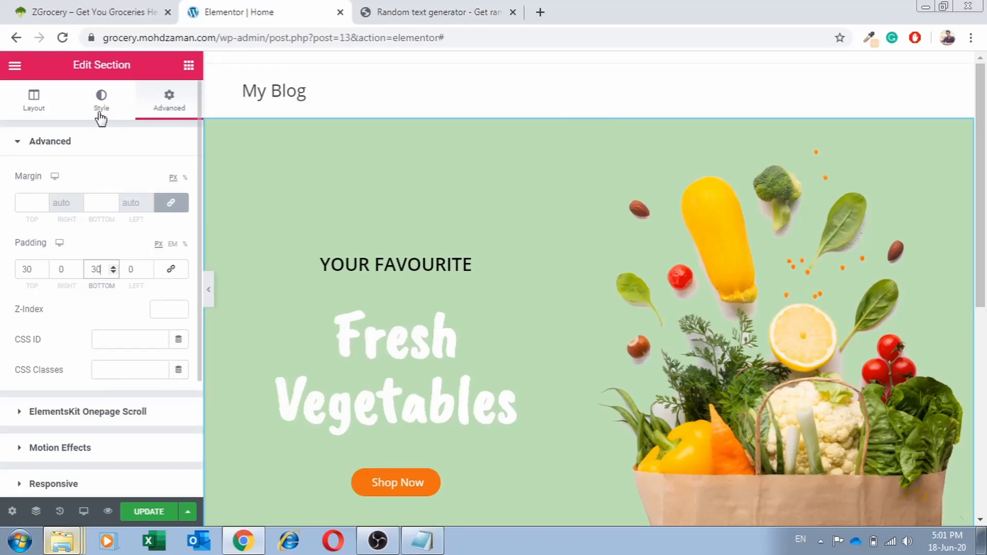
pyautogui.click(101, 92)
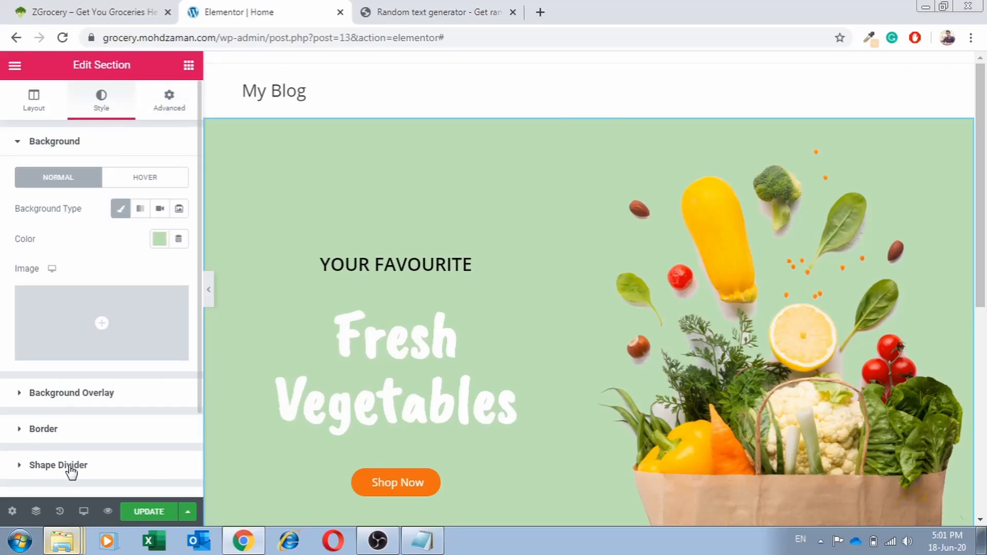
# - Add a Waves Brush top shape divider to the hero section
pyautogui.click(71, 468)
pyautogui.click(128, 317)
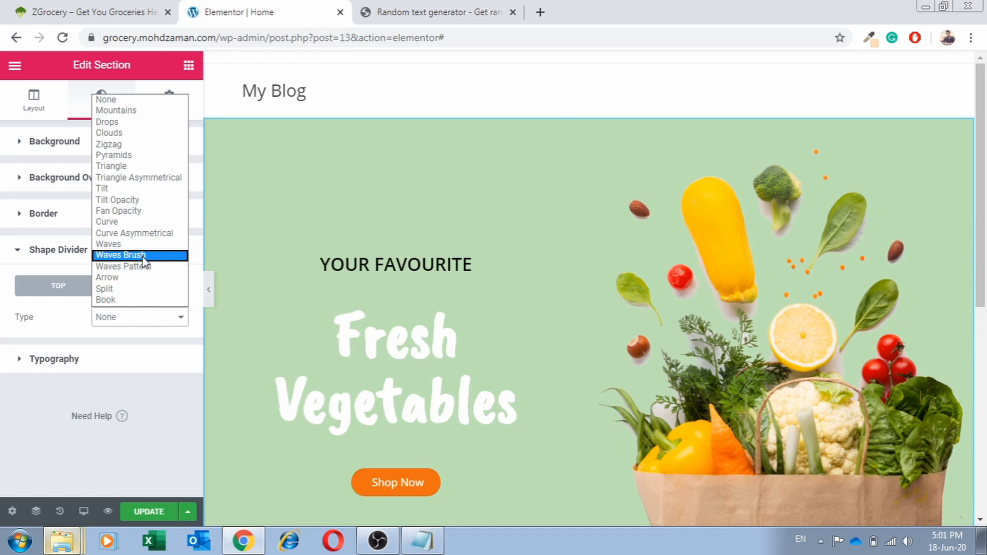
pyautogui.click(143, 257)
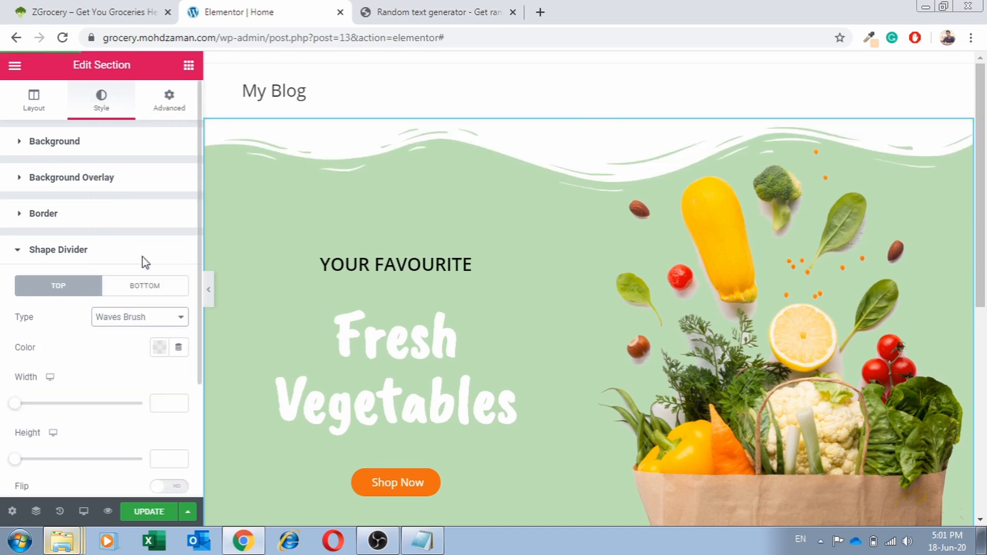
pyautogui.click(17, 458)
pyautogui.moveTo(27, 469)
pyautogui.mouseDown()
pyautogui.moveTo(35, 467)
pyautogui.moveTo(27, 468)
pyautogui.mouseUp()
# - Compare with the live site and set the top wave divider's height to 35
pyautogui.click(139, 7)
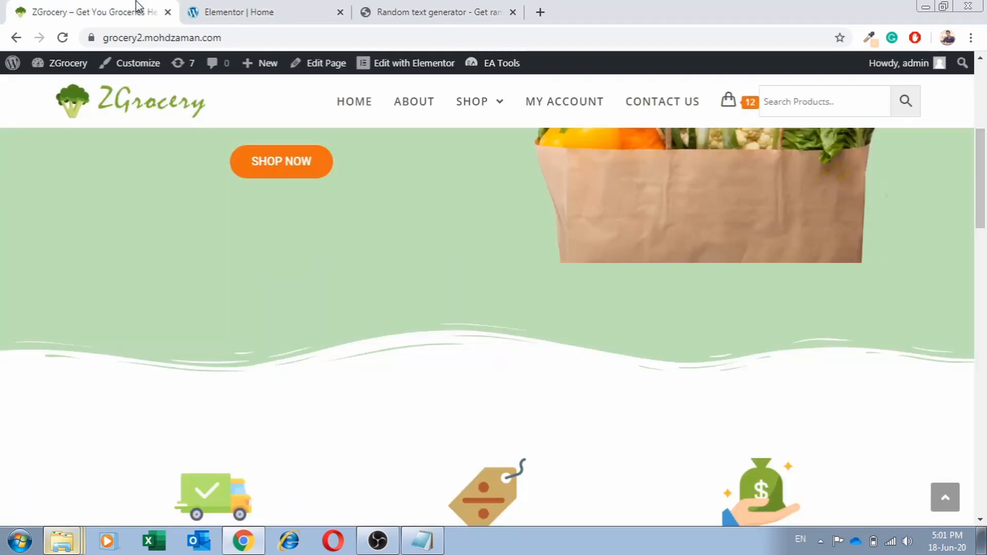
pyautogui.scroll(5, 505, 259)
pyautogui.click(255, 5)
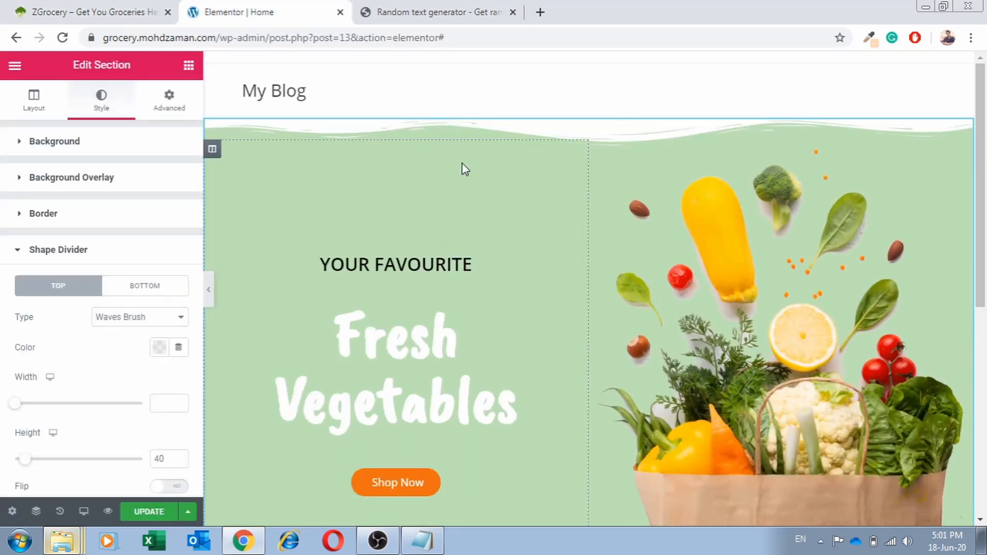
pyautogui.click(209, 289)
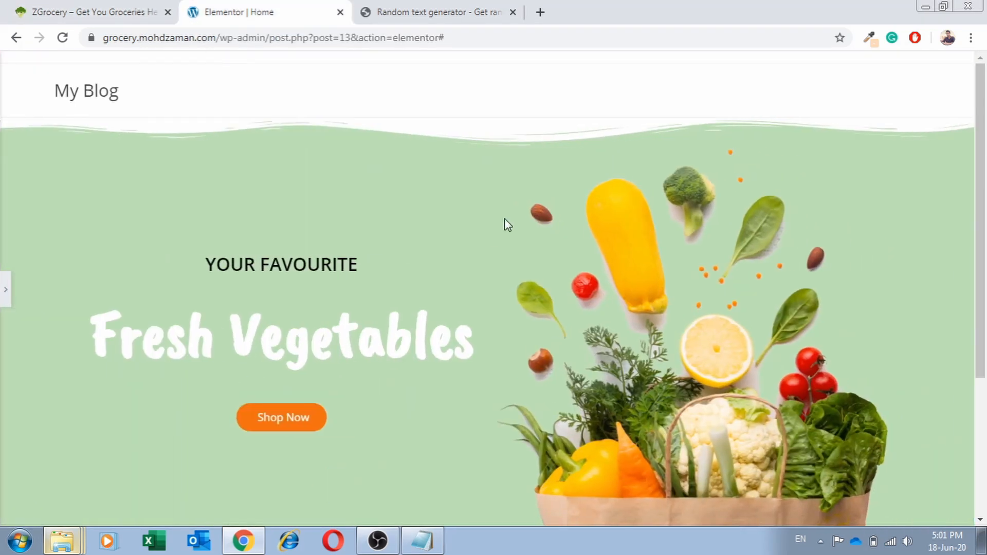
pyautogui.click(4, 306)
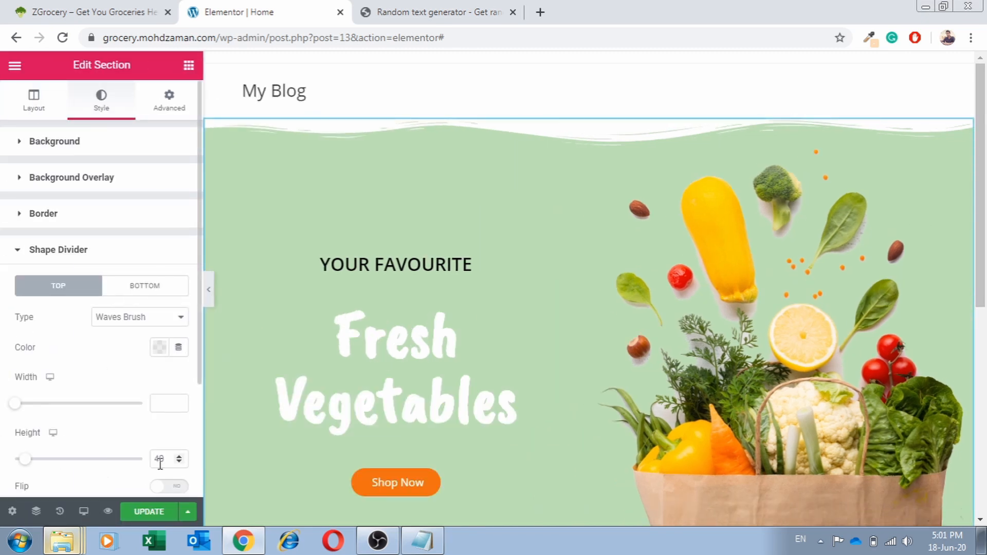
pyautogui.click(178, 461)
pyautogui.click(179, 462)
pyautogui.click(179, 462)
pyautogui.click(178, 462)
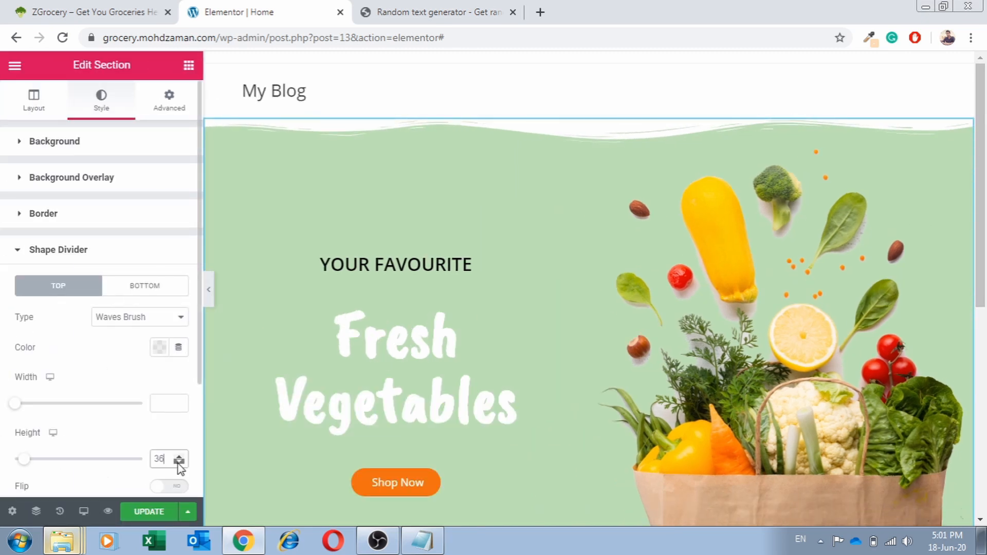
pyautogui.click(179, 461)
pyautogui.click(178, 462)
pyautogui.click(178, 457)
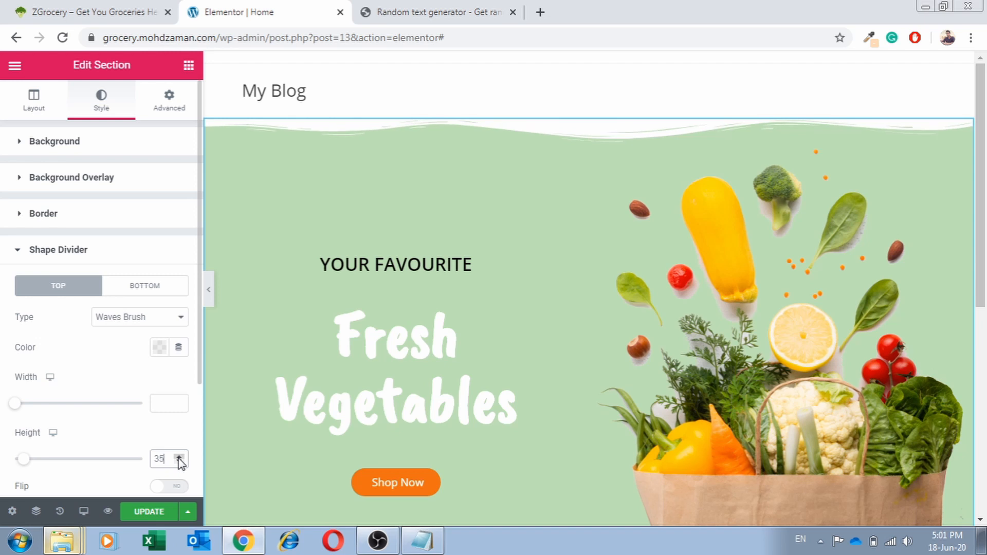
# - Set the bottom shape divider to Waves Brush as well
pyautogui.scroll(-3, 644, 271)
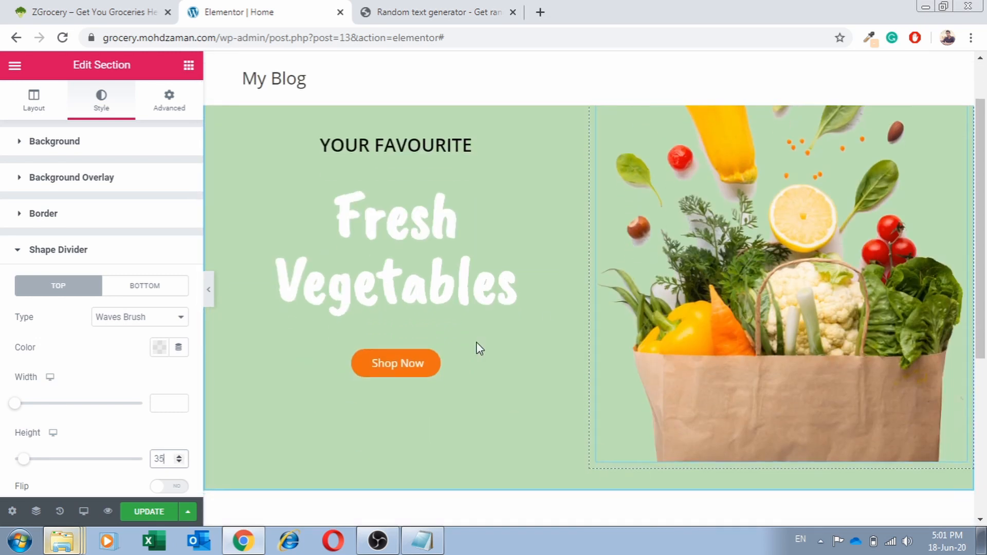
pyautogui.click(137, 289)
pyautogui.scroll(-3, 643, 331)
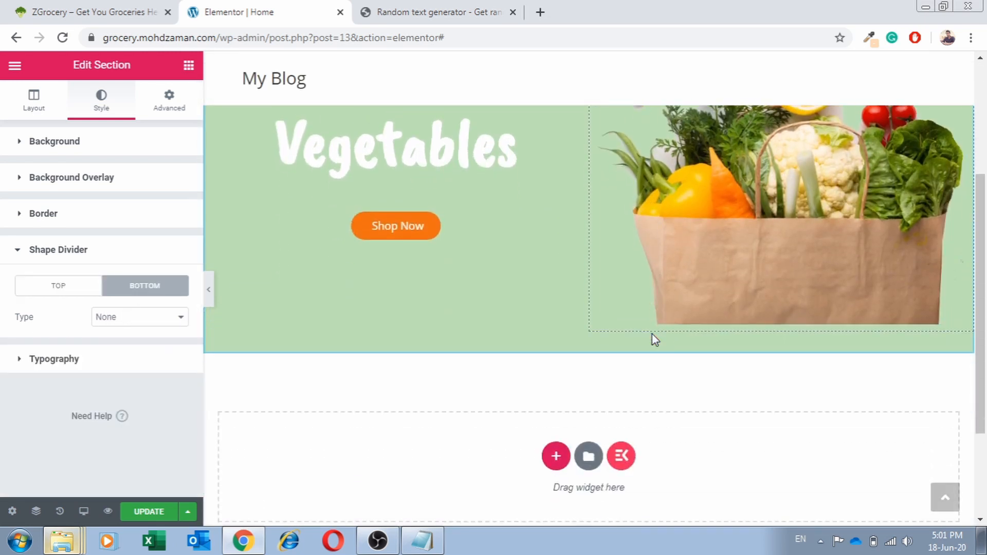
pyautogui.click(138, 321)
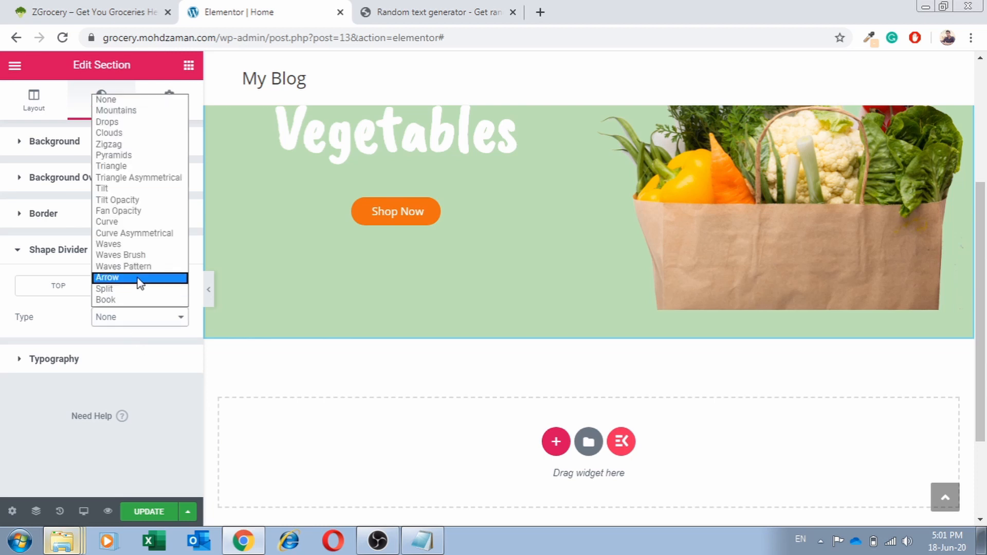
pyautogui.click(138, 256)
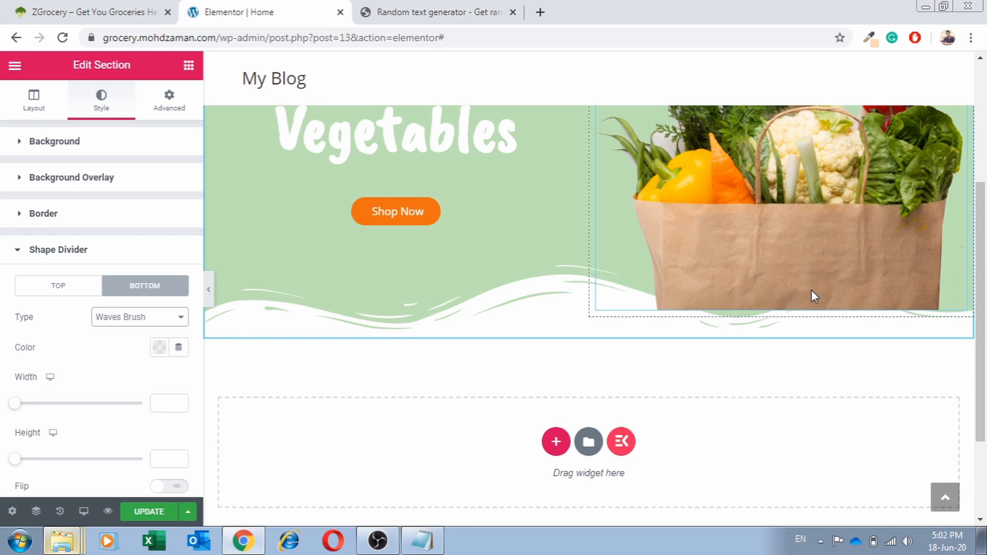
pyautogui.scroll(5, 612, 327)
pyautogui.scroll(-7, 588, 406)
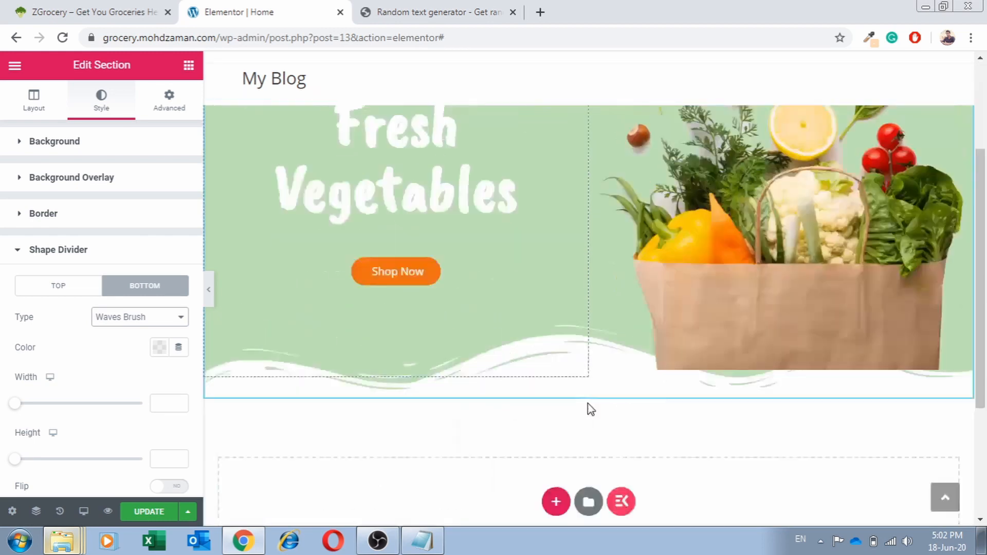
pyautogui.scroll(5, 587, 403)
pyautogui.scroll(2, 591, 391)
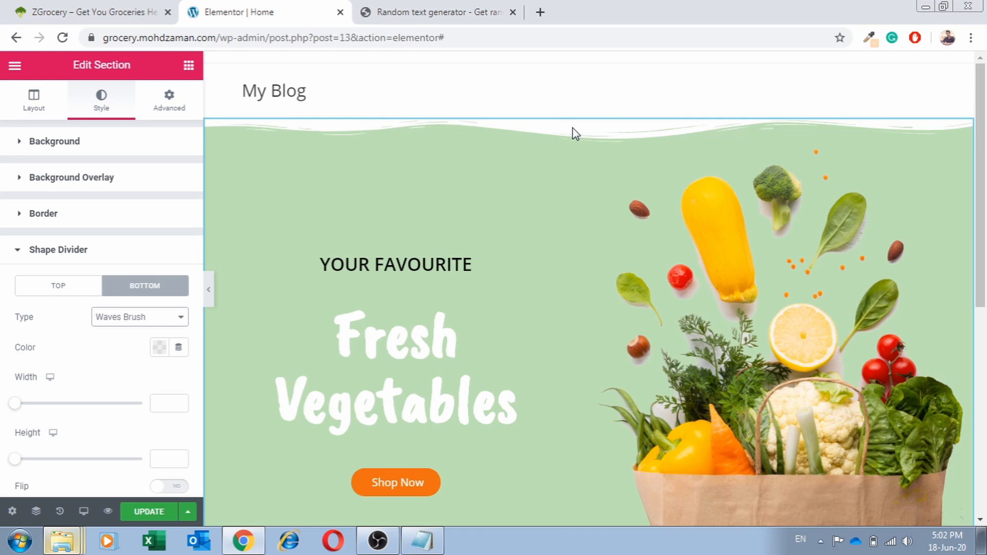
# - Give the hero section a 30 px top margin
pyautogui.rightClick(574, 132)
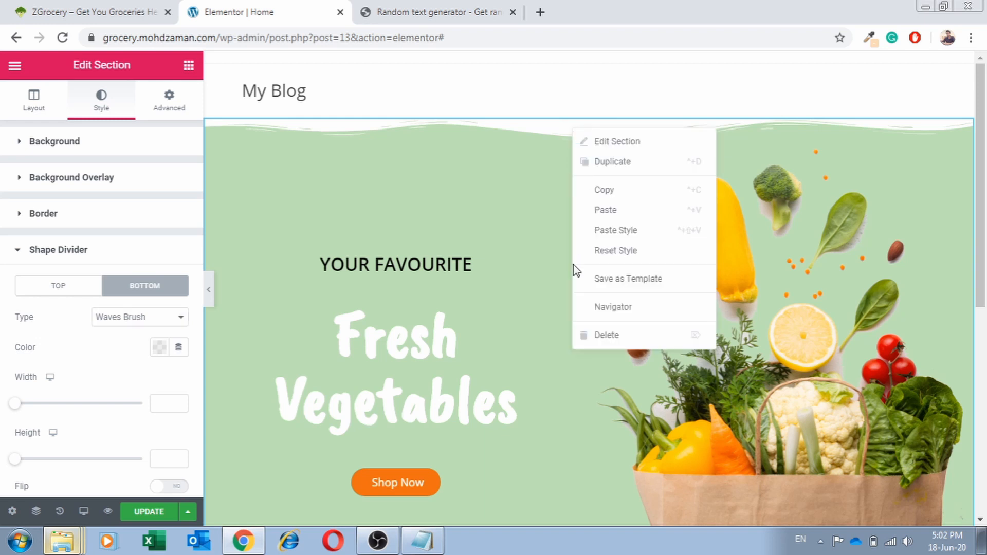
pyautogui.click(602, 307)
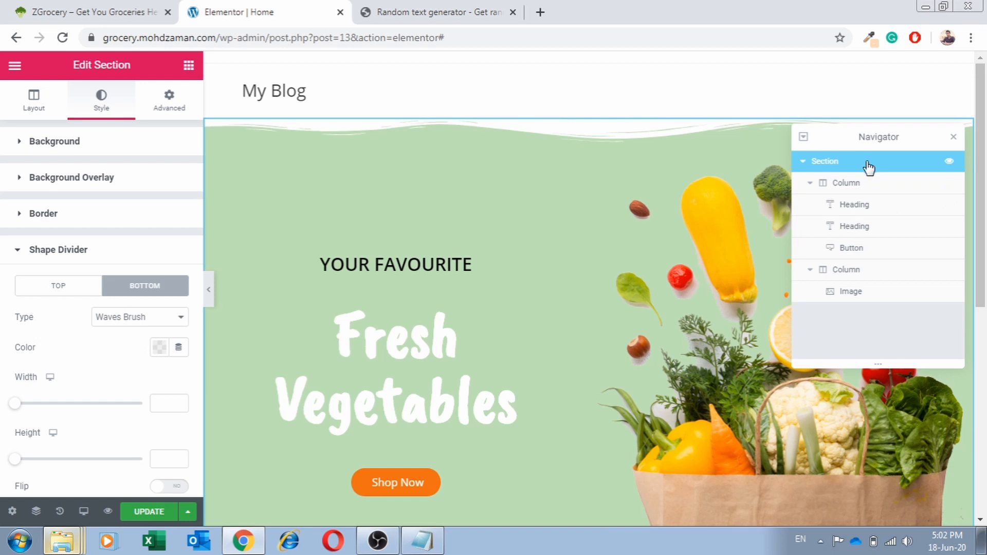
pyautogui.click(177, 99)
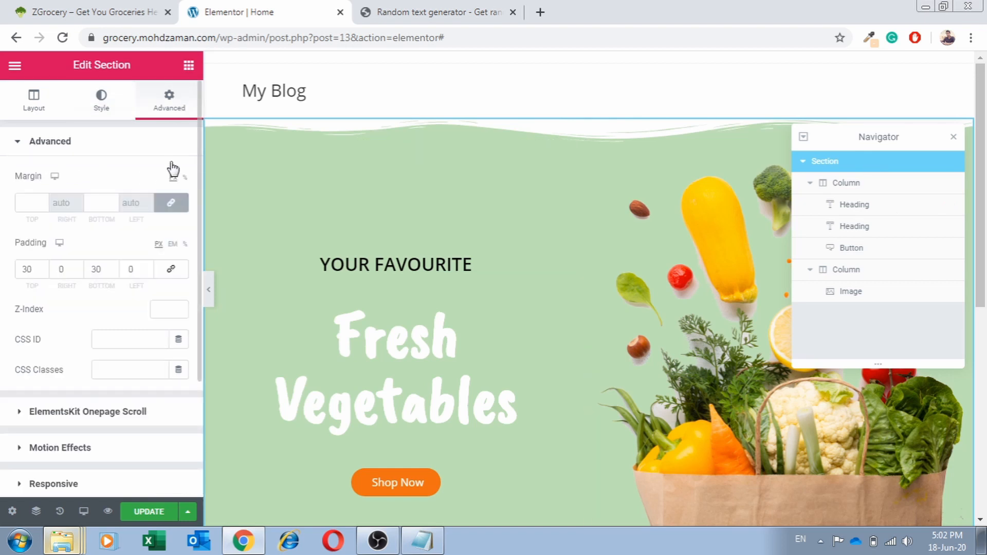
pyautogui.click(32, 201)
pyautogui.write('30')
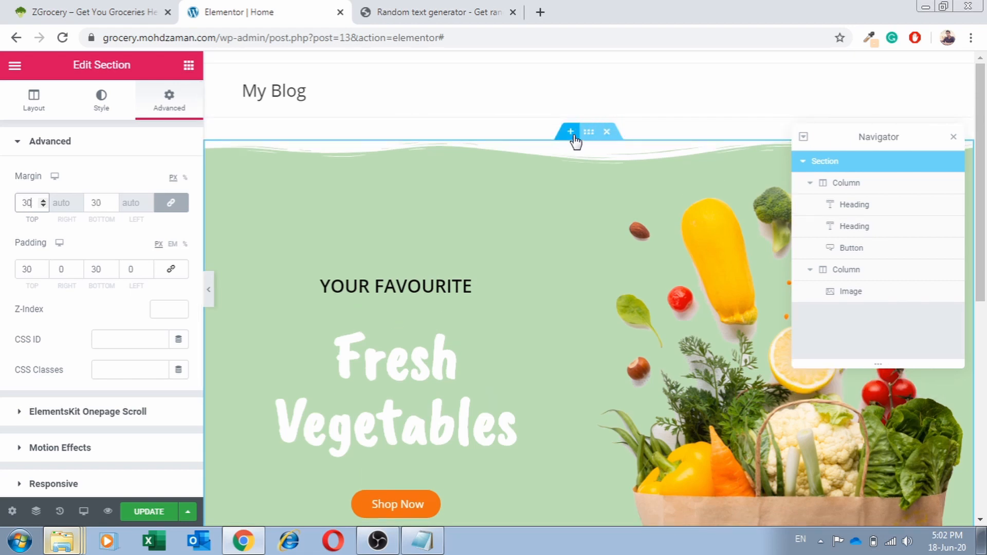
pyautogui.click(954, 138)
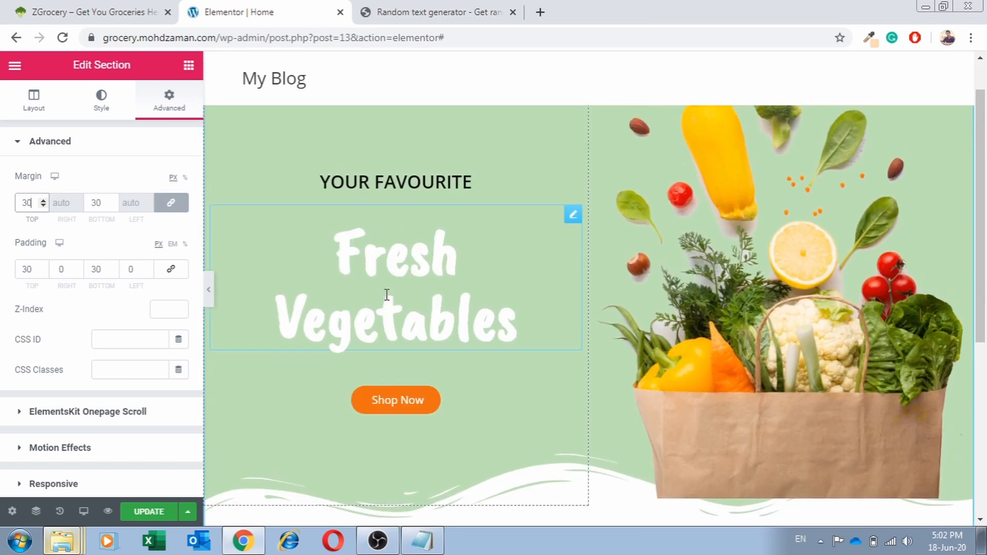
pyautogui.scroll(-5, 642, 384)
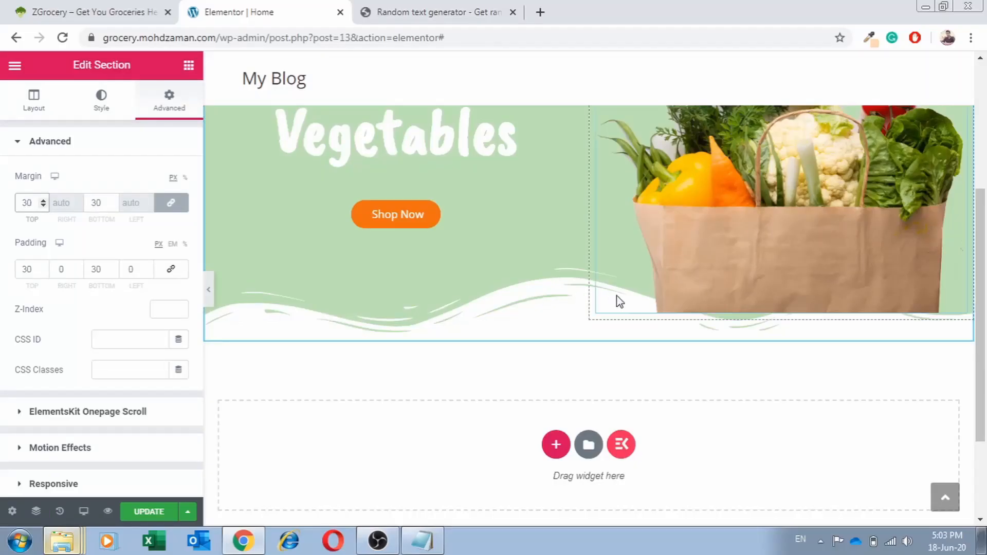
# - Set the hero section's bottom padding to 150 px
pyautogui.doubleClick(103, 269)
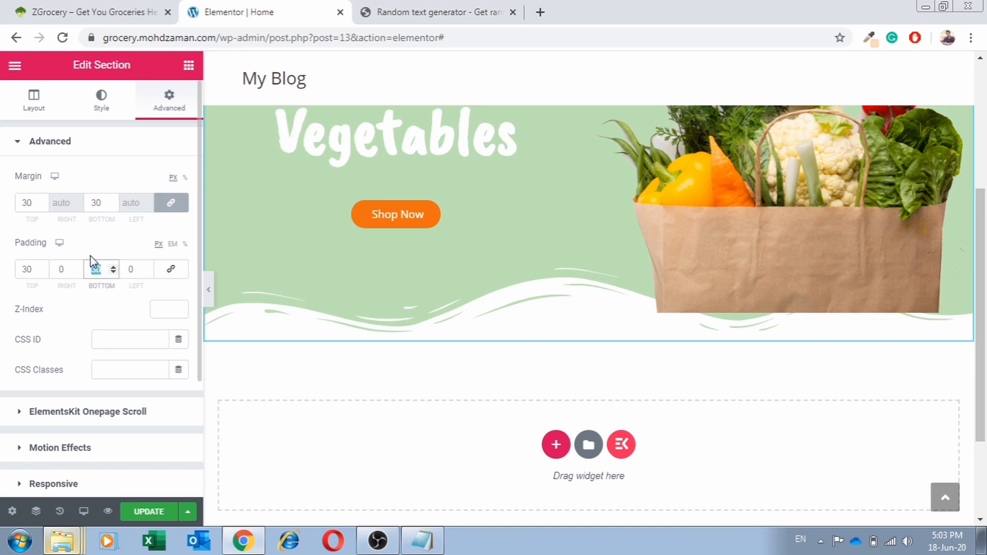
pyautogui.write('0')
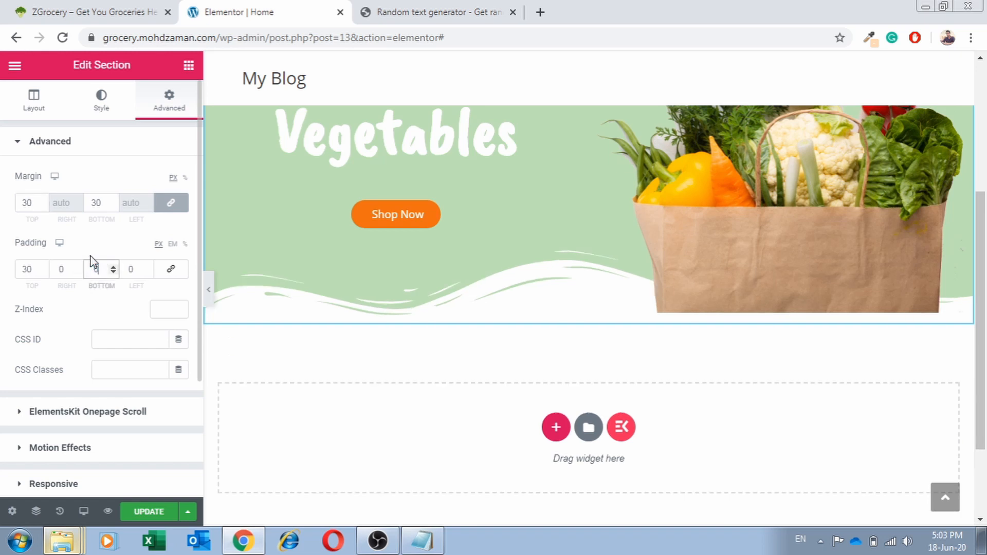
pyautogui.write('0')
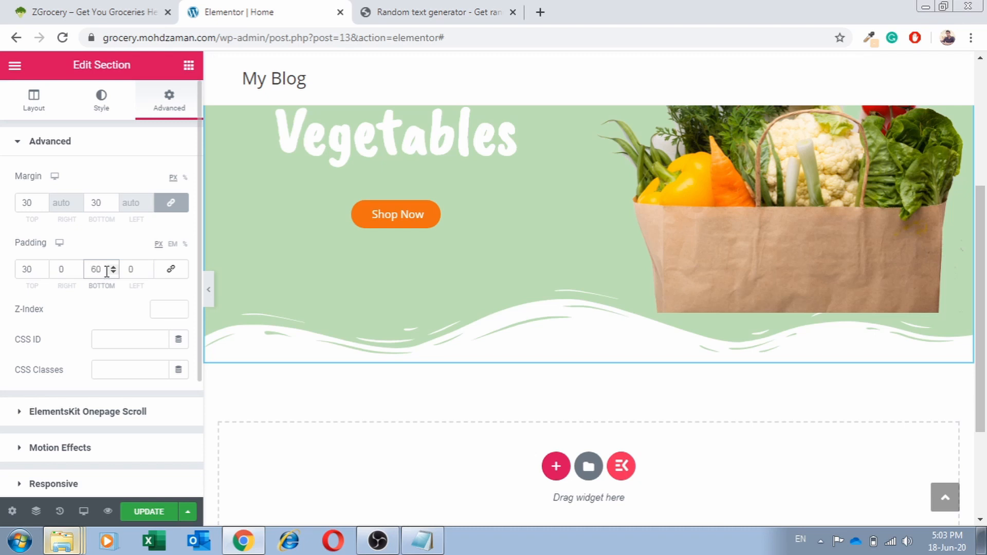
pyautogui.doubleClick(106, 271)
pyautogui.write('100')
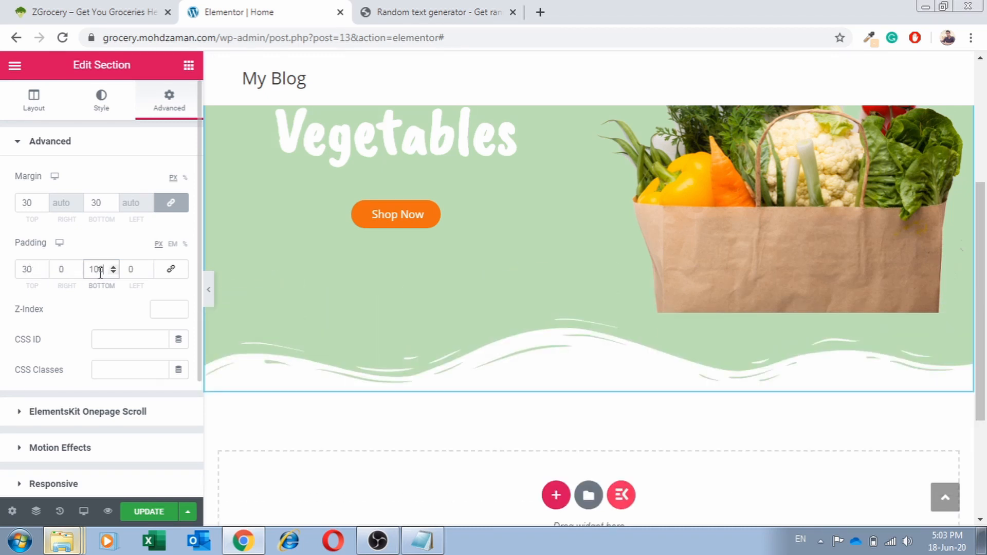
pyautogui.write('50')
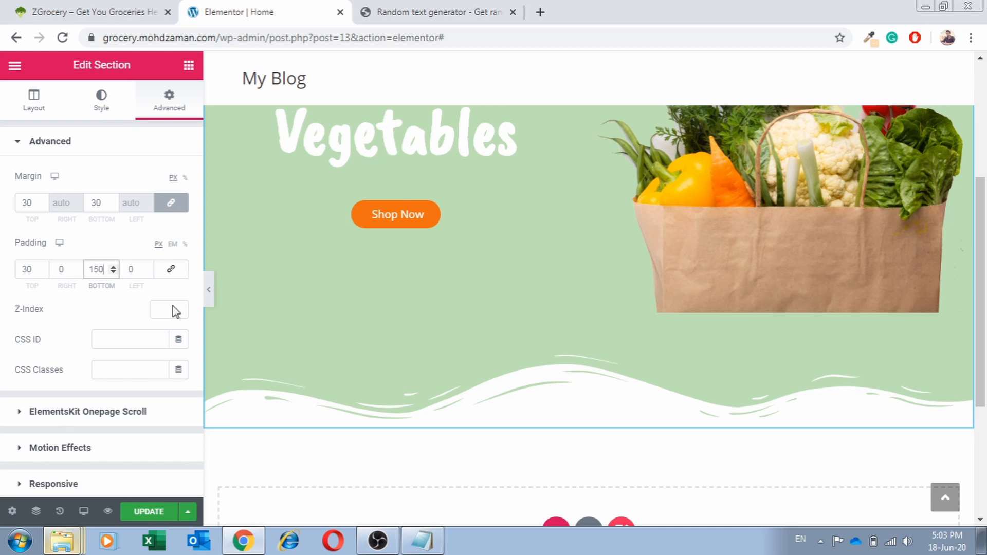
# - Set the bottom Waves Brush divider's height to 65
pyautogui.click(99, 107)
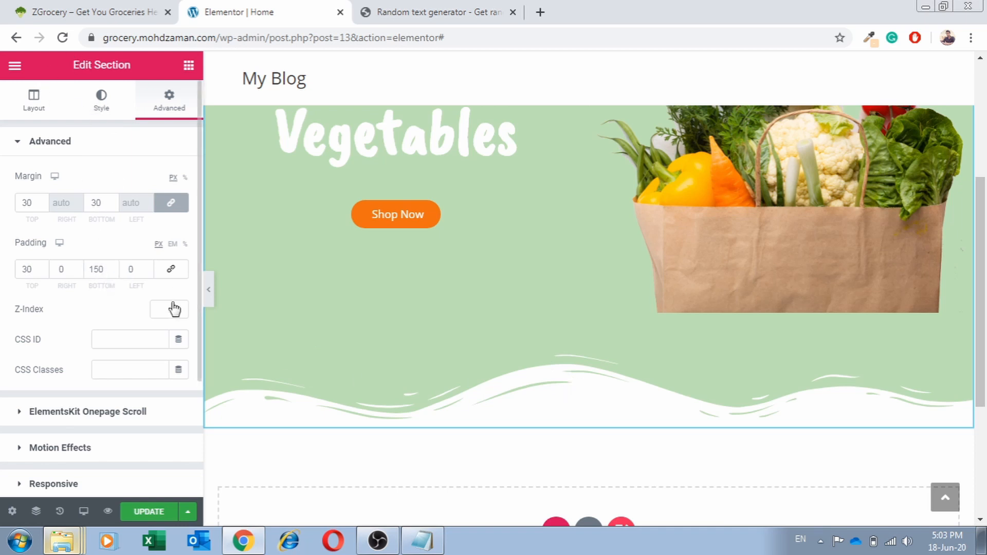
pyautogui.scroll(-2, 128, 406)
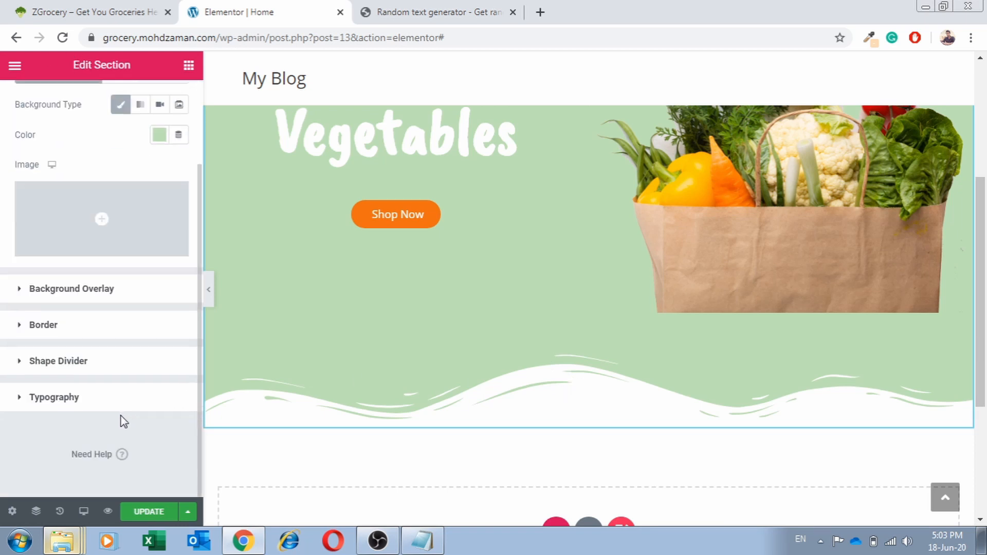
pyautogui.click(87, 361)
pyautogui.click(153, 289)
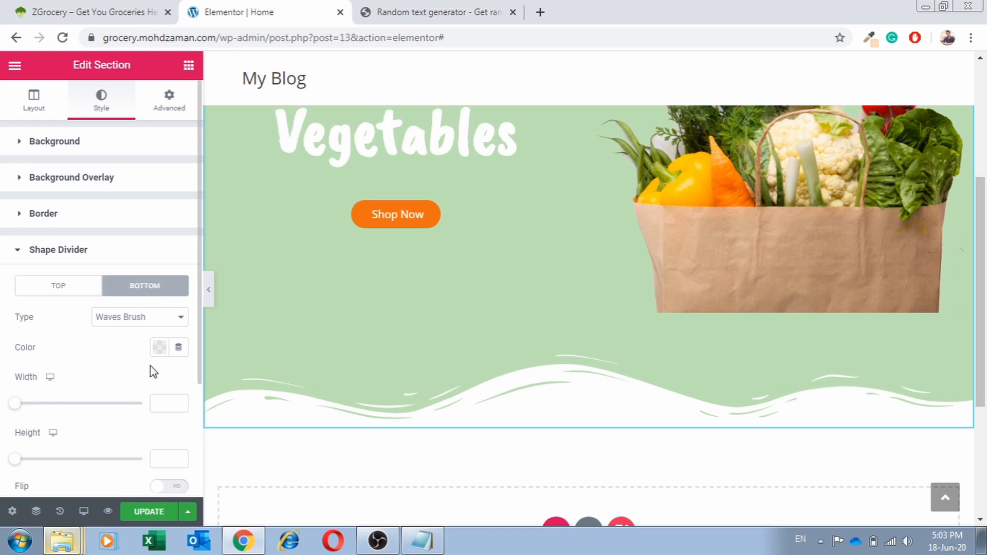
pyautogui.moveTo(13, 460); pyautogui.dragTo(34, 462)
pyautogui.moveTo(32, 461); pyautogui.dragTo(30, 461)
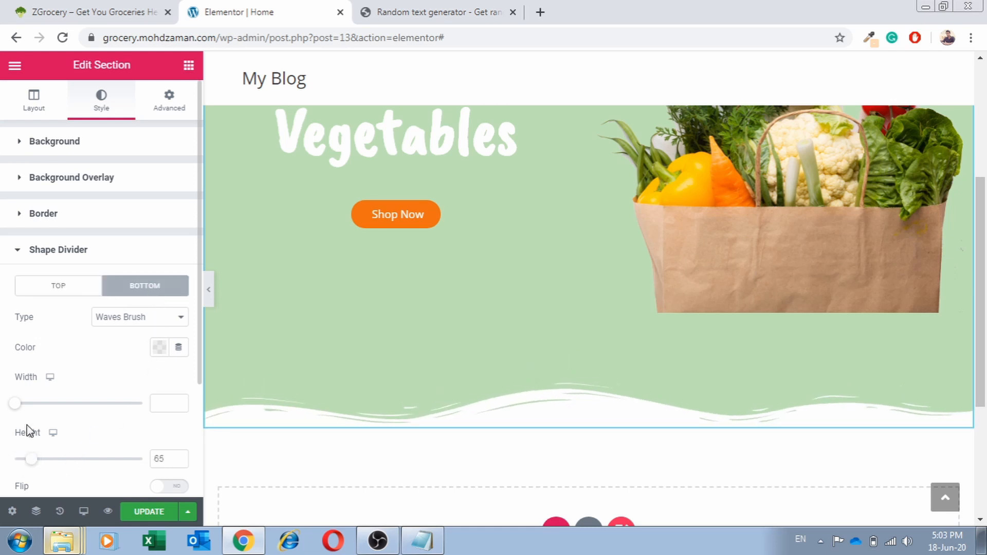
# - Compare with the live ZGrocery site and preview the hero at full width
pyautogui.click(92, 12)
pyautogui.scroll(-5, 390, 359)
pyautogui.click(262, 11)
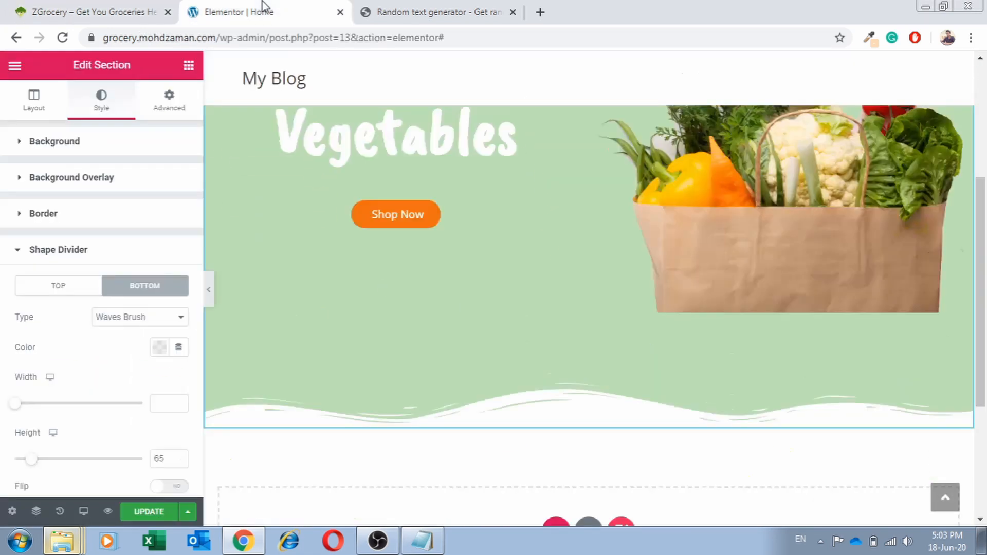
pyautogui.scroll(-2, 540, 375)
pyautogui.click(210, 298)
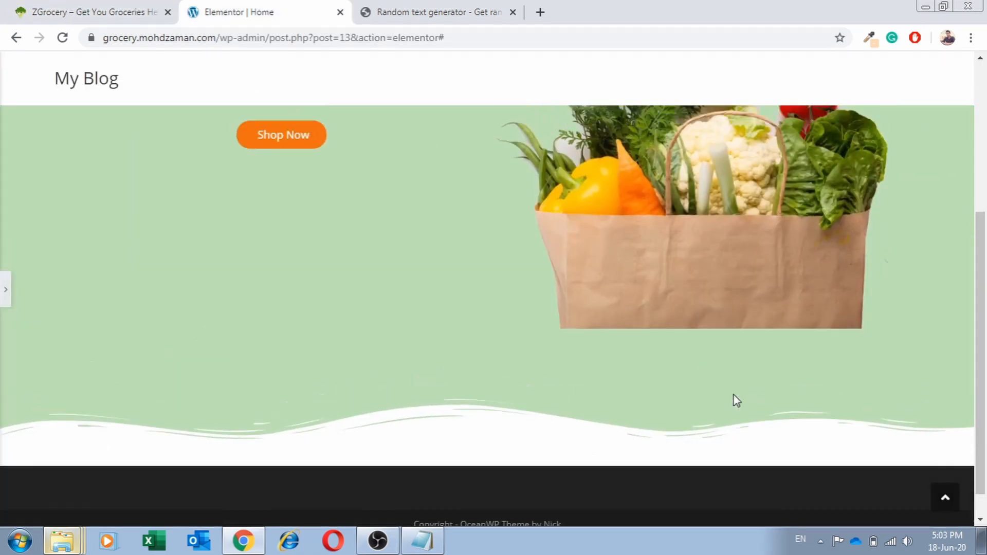
pyautogui.scroll(2, 733, 399)
pyautogui.scroll(-3, 733, 399)
# - Check the hero's wave dividers against the live ZGrocery site, then restore the editing panel
pyautogui.scroll(6, 733, 399)
pyautogui.scroll(-6, 735, 402)
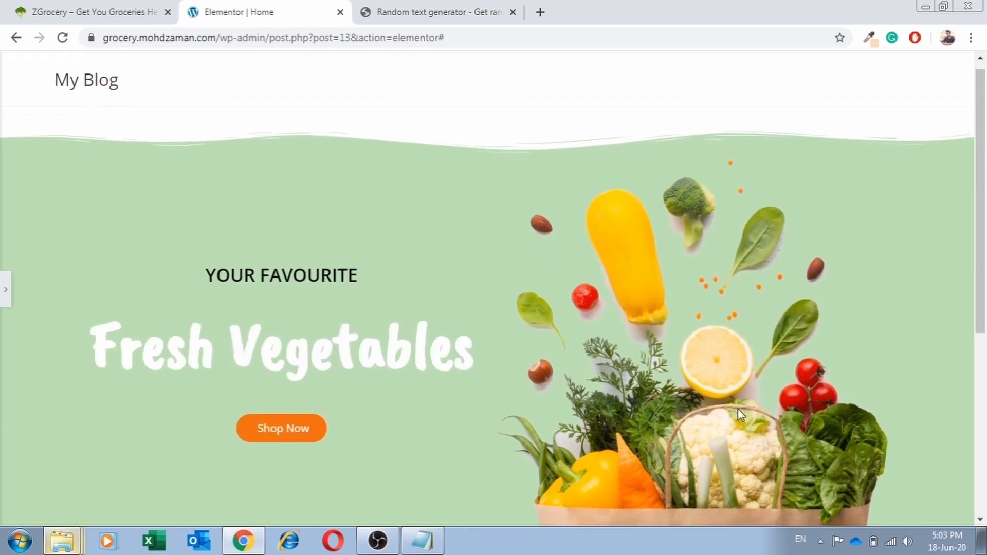
pyautogui.scroll(6, 740, 406)
pyautogui.scroll(-5, 748, 412)
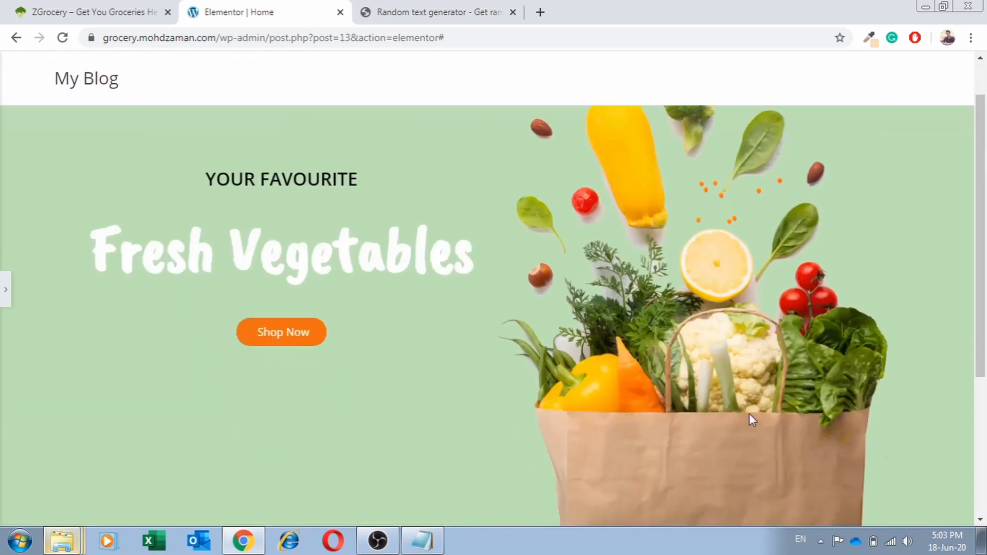
pyautogui.scroll(5, 702, 440)
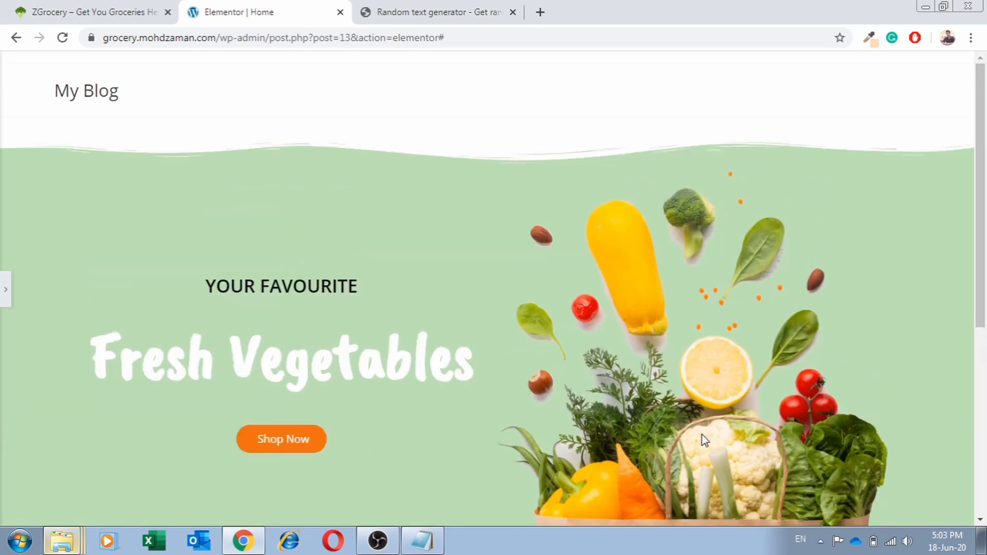
pyautogui.scroll(-3, 709, 439)
pyautogui.scroll(3, 712, 432)
pyautogui.scroll(-5, 308, 381)
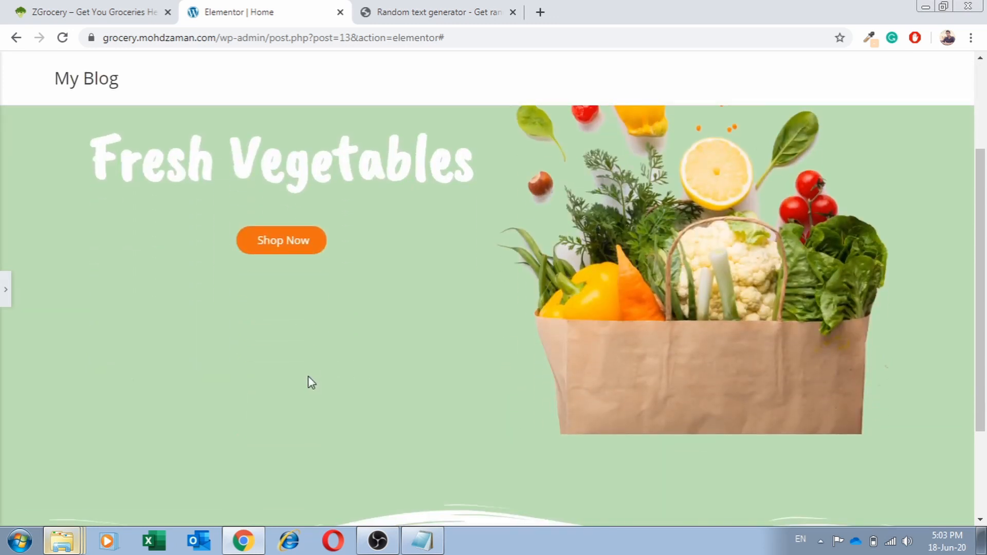
pyautogui.scroll(5, 370, 315)
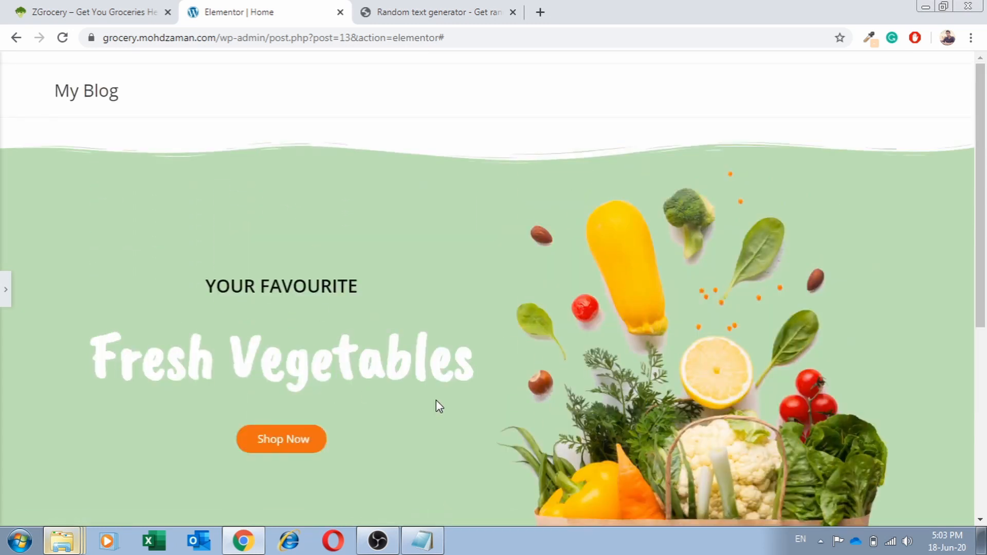
pyautogui.click(94, 10)
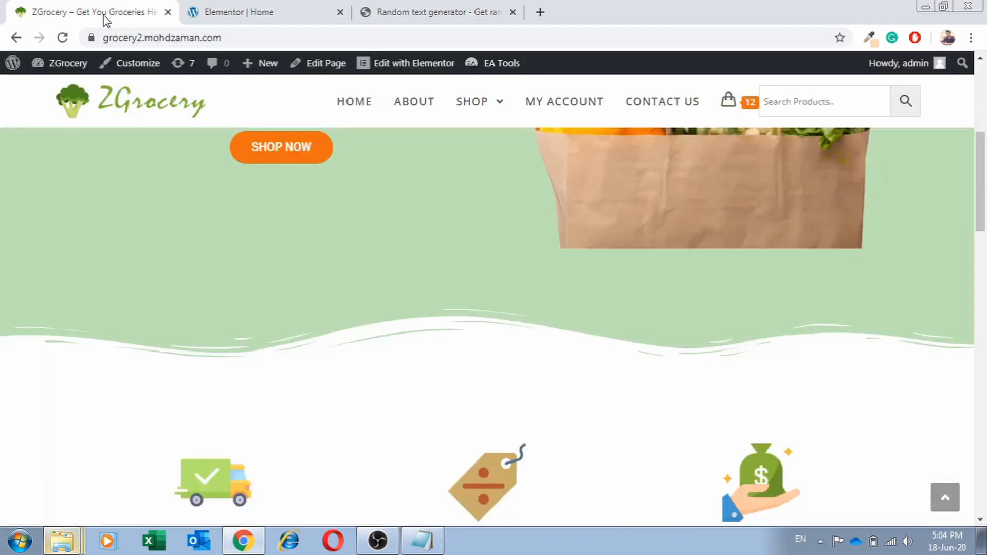
pyautogui.scroll(-1, 485, 351)
pyautogui.scroll(5, 485, 351)
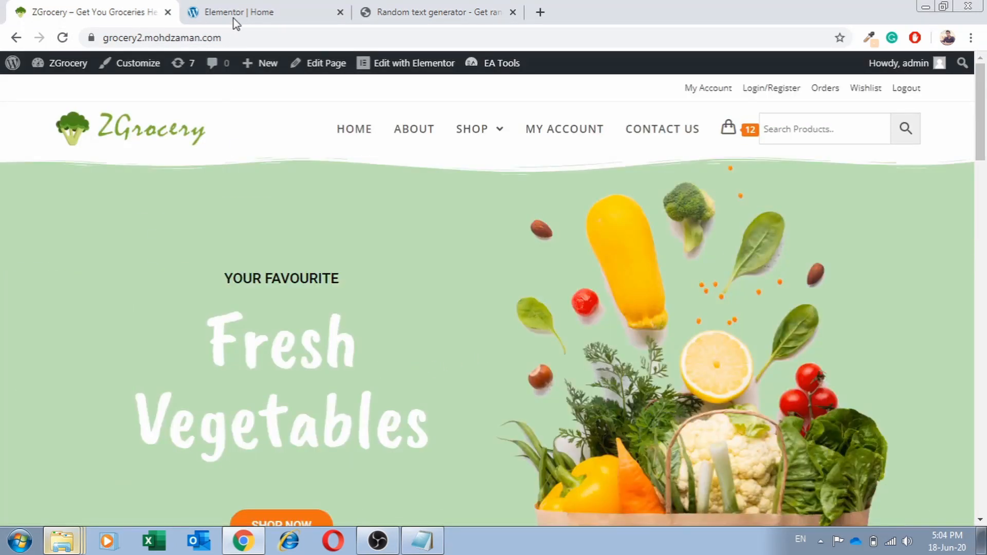
pyautogui.click(238, 8)
pyautogui.click(5, 290)
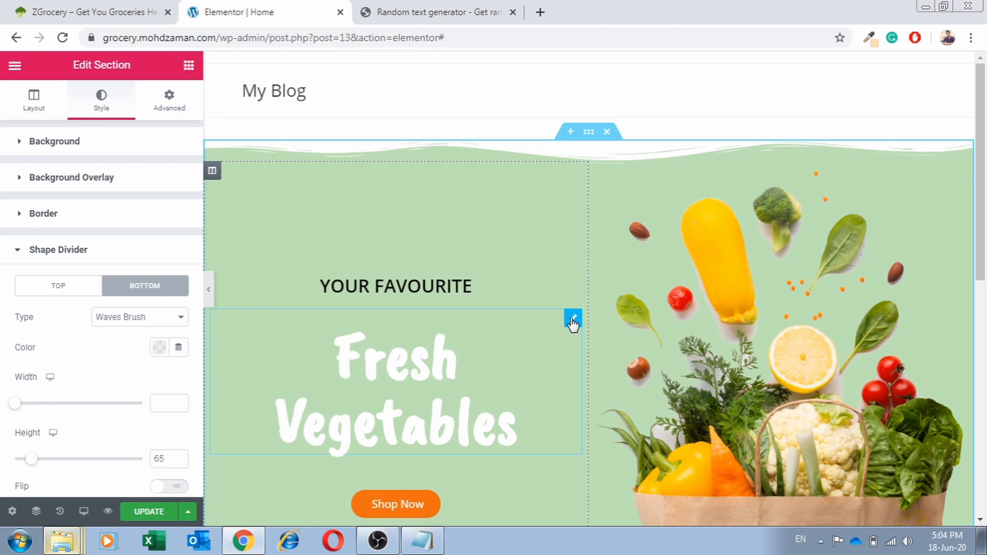
# - Set the Fresh Vegetables heading's font size to 100 px
pyautogui.click(572, 318)
pyautogui.click(90, 107)
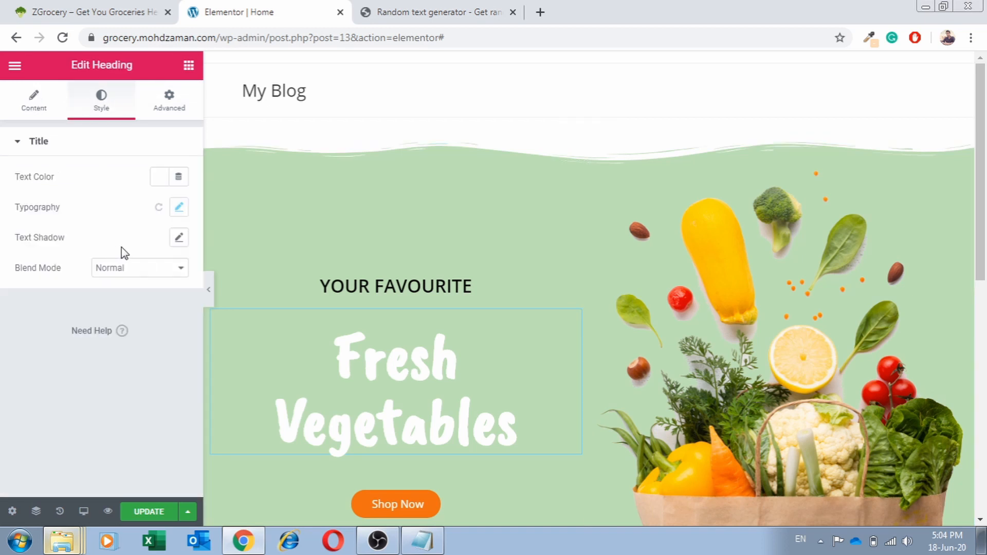
pyautogui.click(179, 208)
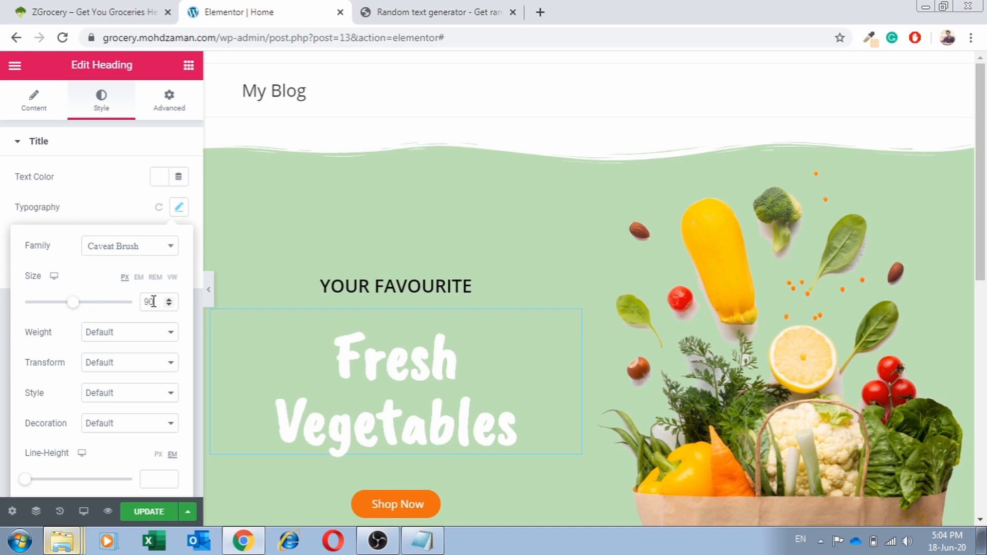
pyautogui.moveTo(153, 302); pyautogui.dragTo(140, 304)
pyautogui.write('100')
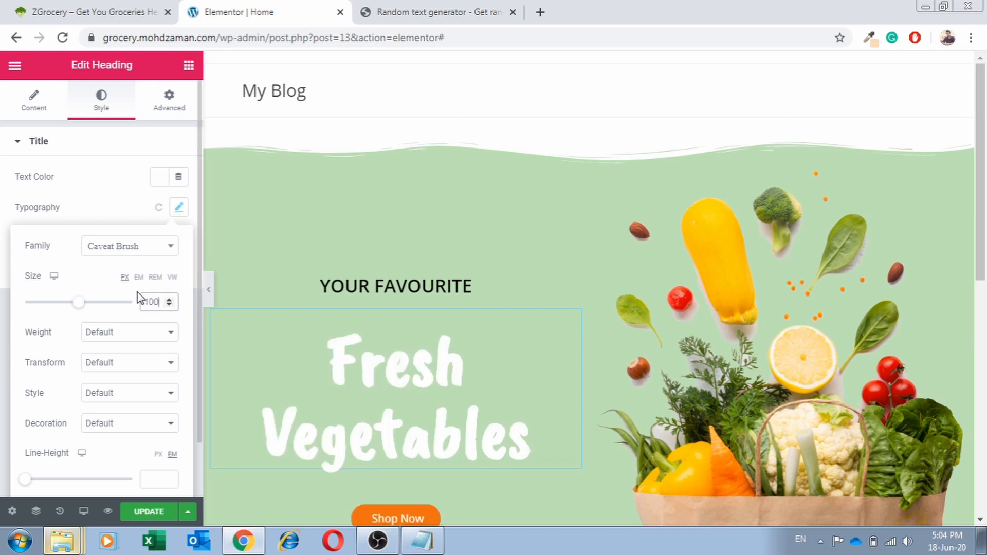
# - Change the heading title to 'Fresh <br> Vegetables' to force a line break
pyautogui.click(37, 100)
pyautogui.click(56, 194)
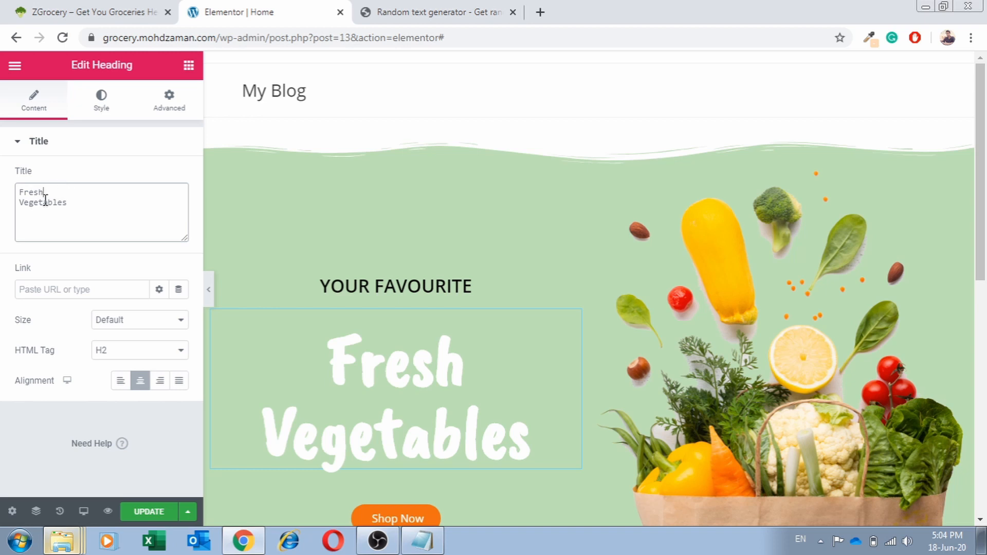
pyautogui.press('BackSpace')
pyautogui.write('<')
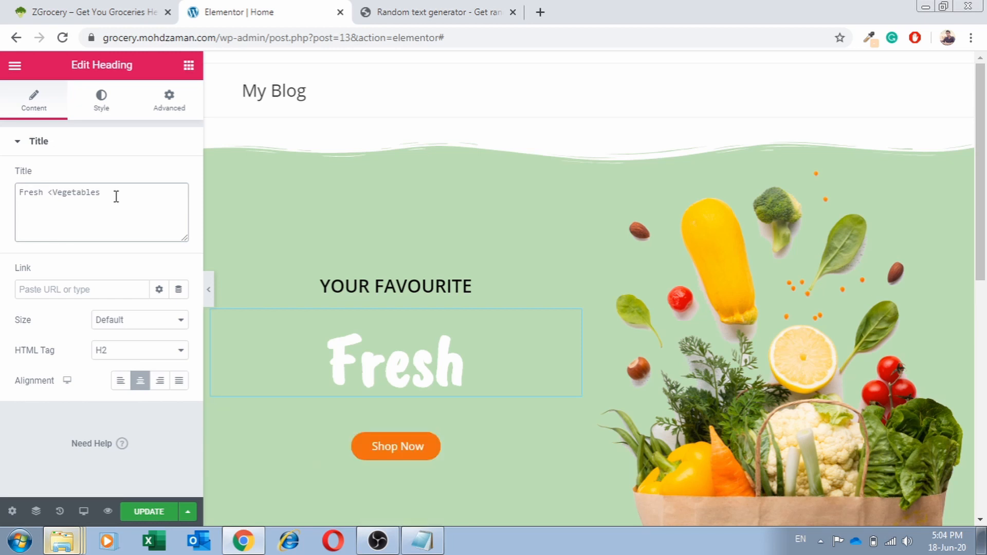
pyautogui.write('br>')
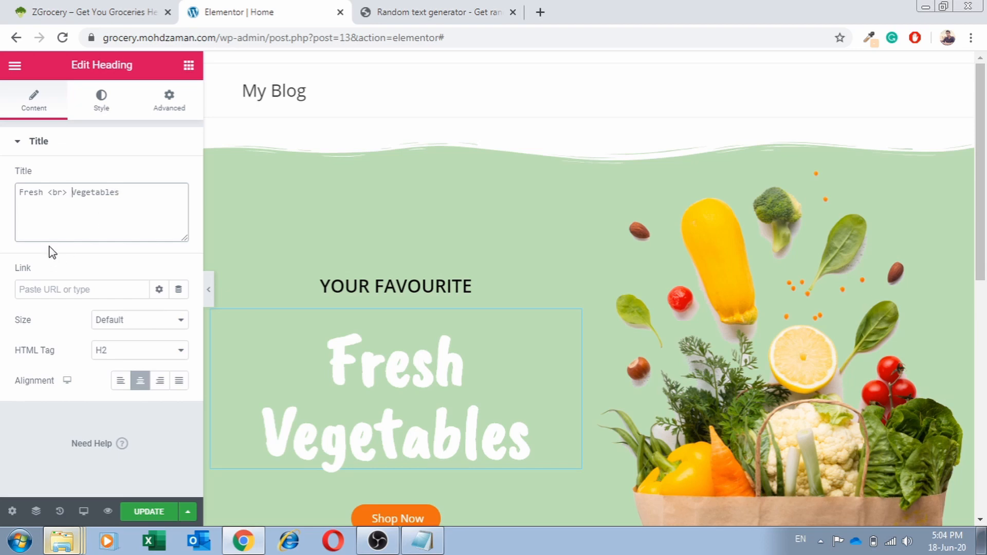
pyautogui.click(209, 300)
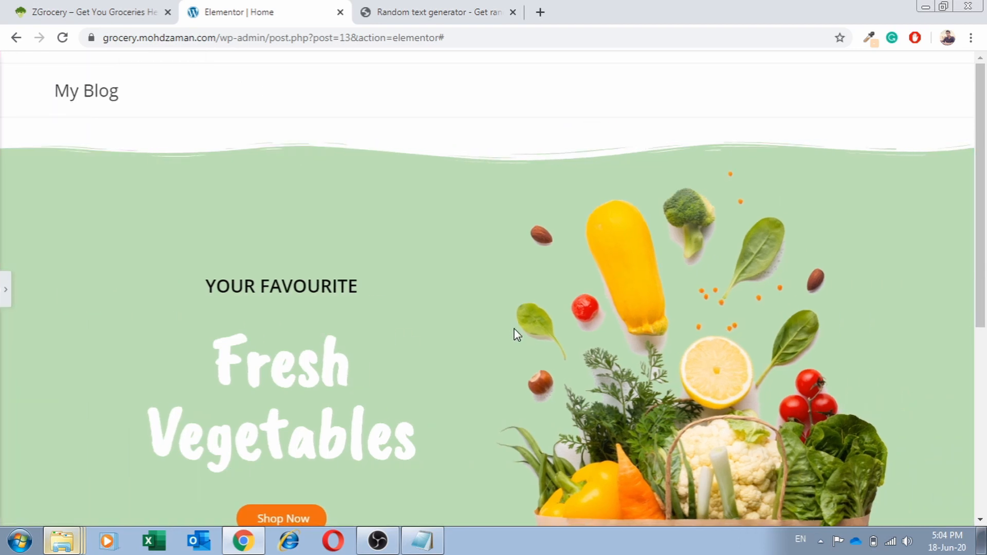
# - Compare the hero heading with the live ZGrocery site
pyautogui.scroll(-3, 514, 333)
pyautogui.scroll(3, 519, 335)
pyautogui.scroll(-5, 520, 336)
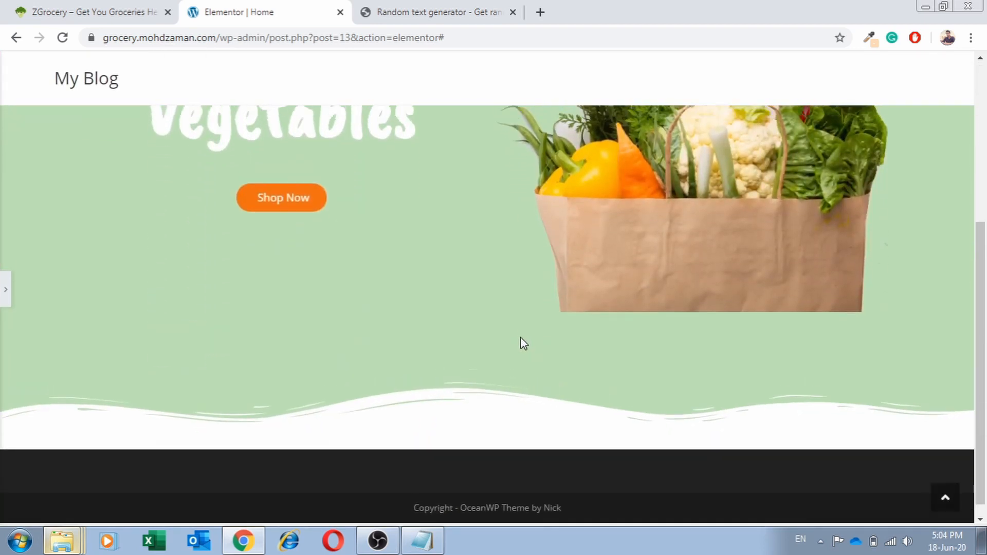
pyautogui.scroll(6, 391, 246)
pyautogui.click(115, 11)
pyautogui.scroll(-3, 481, 333)
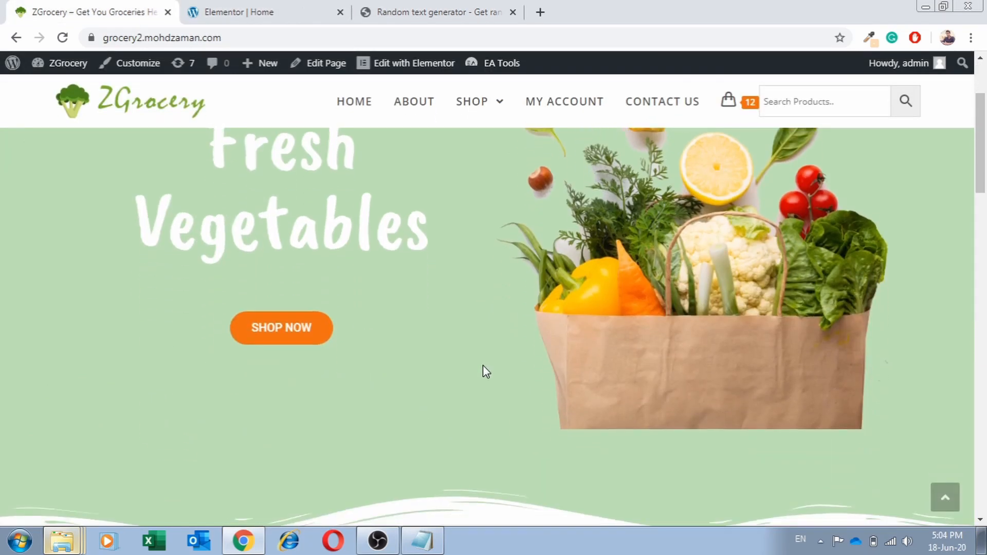
pyautogui.scroll(3, 486, 382)
pyautogui.scroll(-4, 486, 381)
pyautogui.scroll(4, 487, 387)
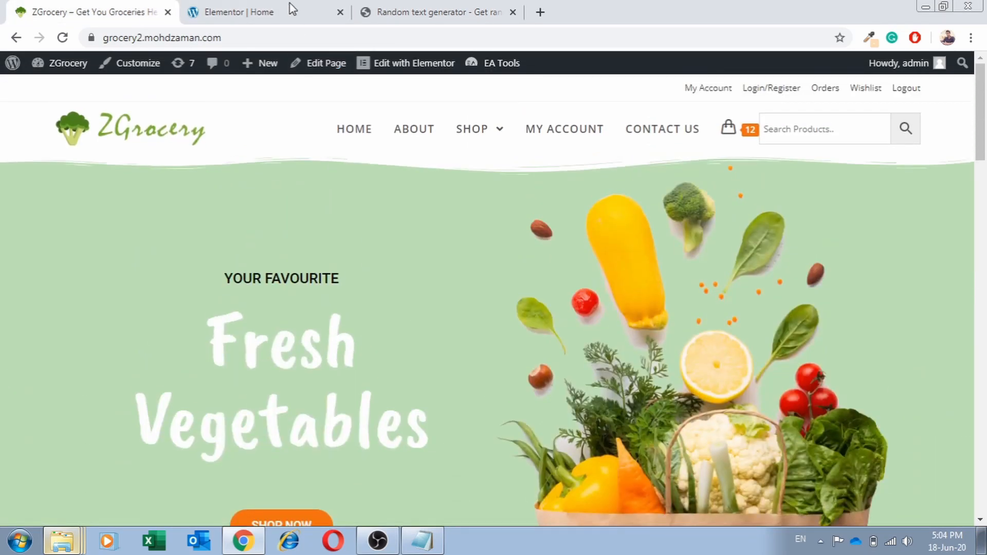
pyautogui.click(288, 10)
pyautogui.scroll(-4, 470, 352)
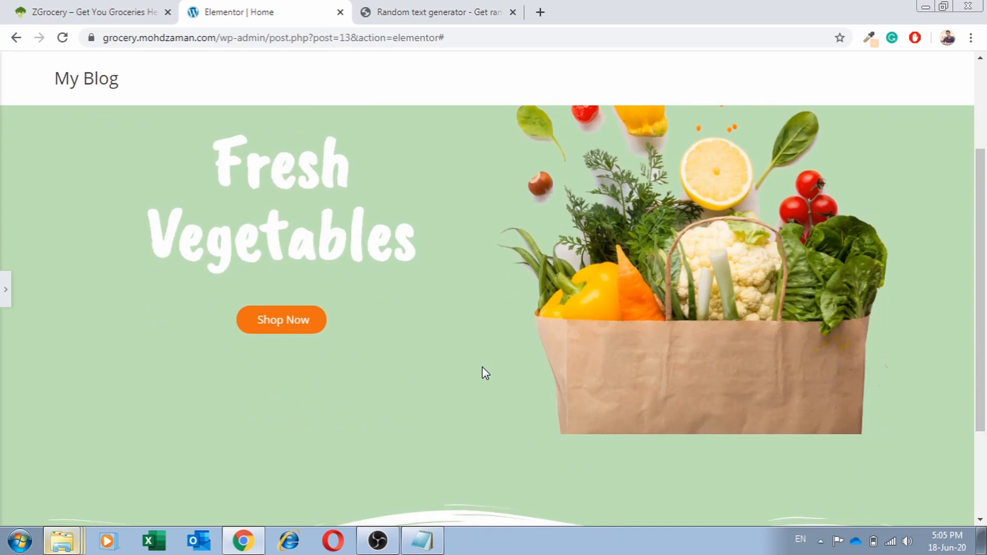
pyautogui.scroll(1, 417, 300)
# - Set the Fresh Vegetables heading's font size to 110 px
pyautogui.click(5, 298)
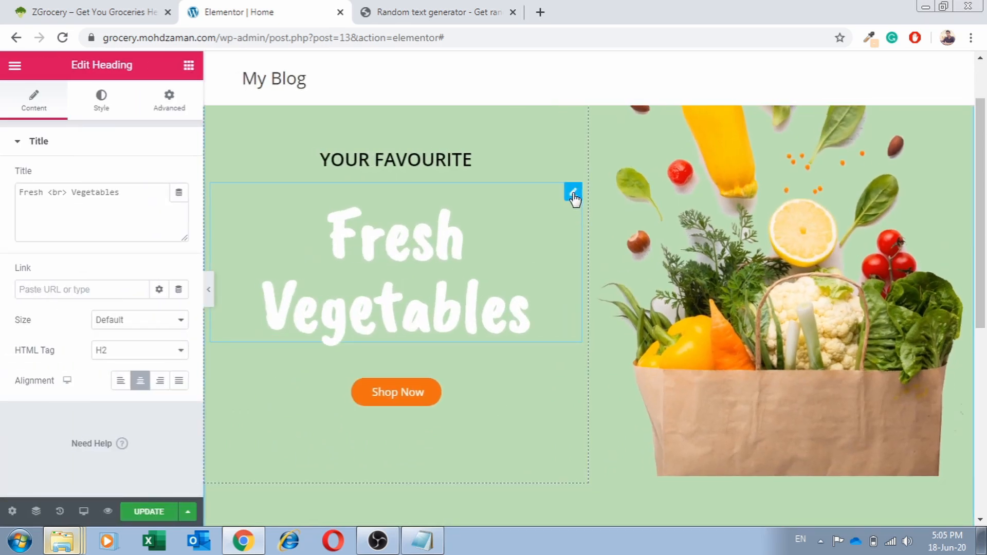
pyautogui.click(87, 99)
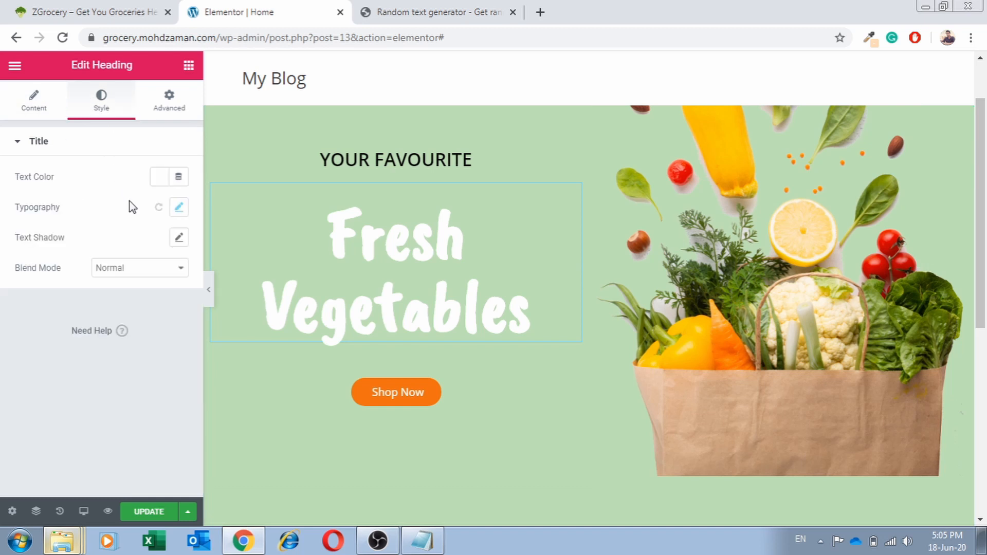
pyautogui.click(179, 207)
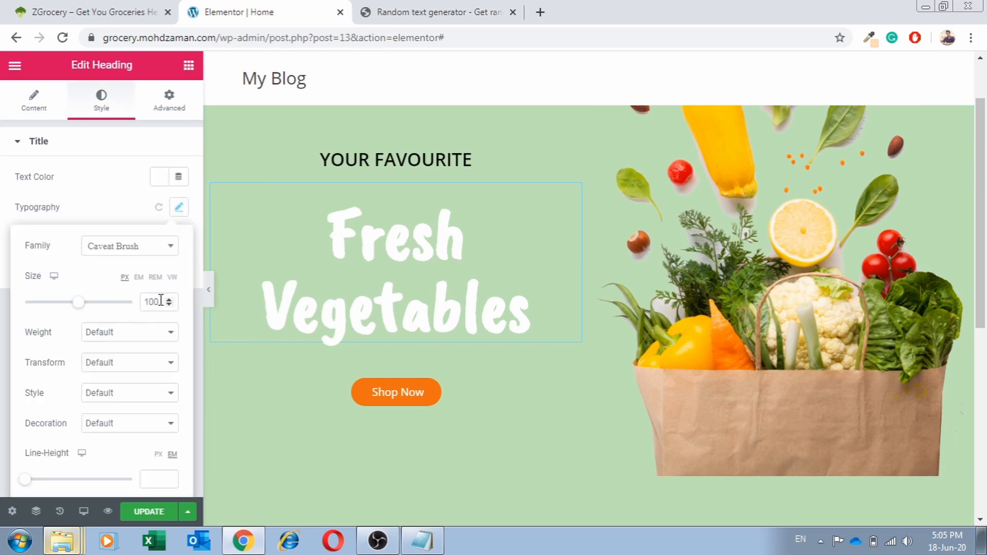
pyautogui.moveTo(163, 301); pyautogui.dragTo(145, 301)
pyautogui.write('150')
pyautogui.scroll(-1, 425, 398)
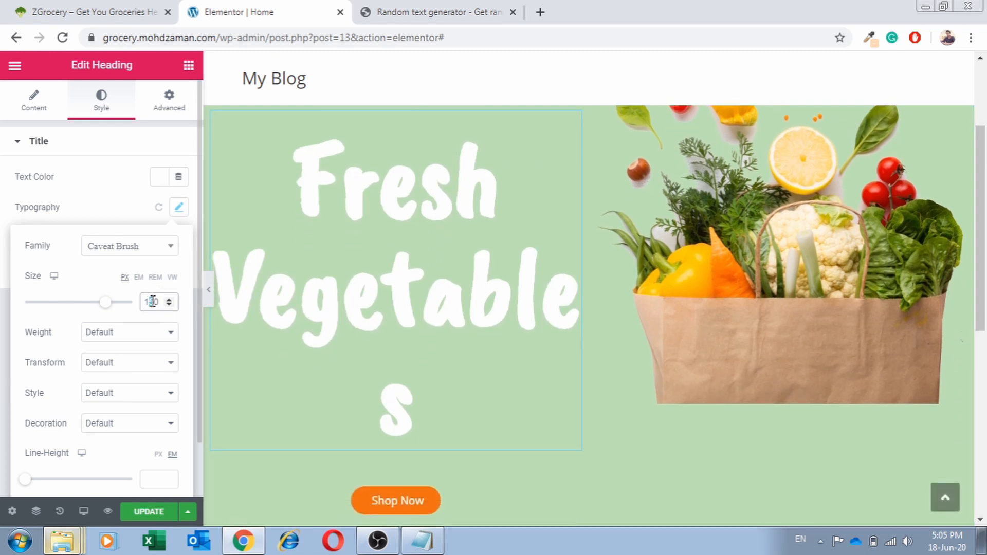
pyautogui.write('2')
pyautogui.scroll(3, 355, 315)
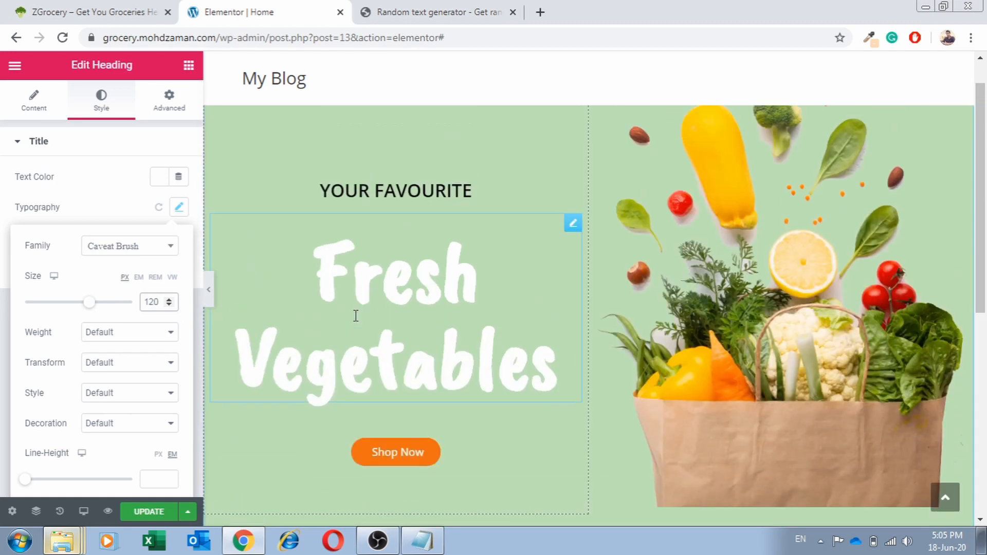
pyautogui.scroll(-3, 358, 319)
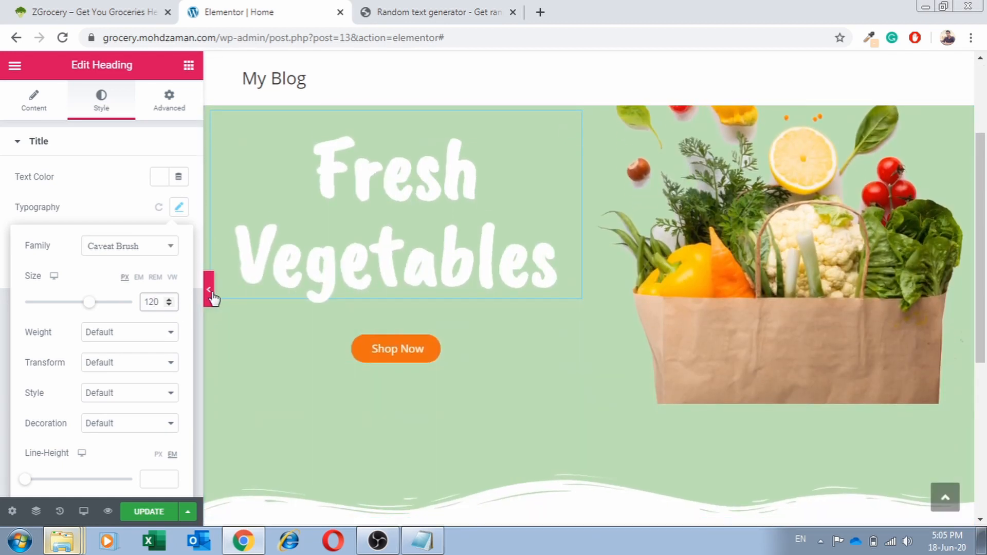
pyautogui.press('BackSpace')
pyautogui.write('1')
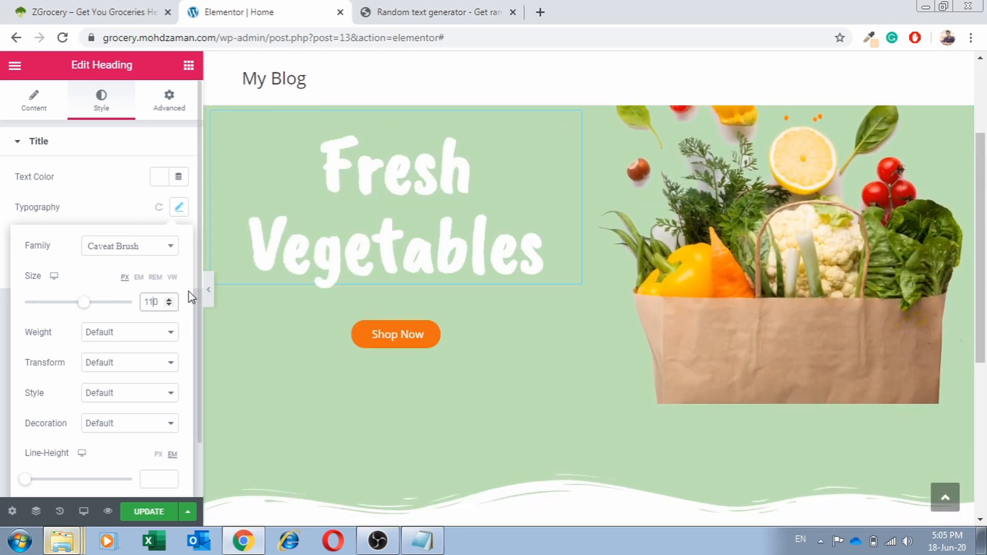
pyautogui.scroll(3, 326, 311)
pyautogui.scroll(-3, 332, 313)
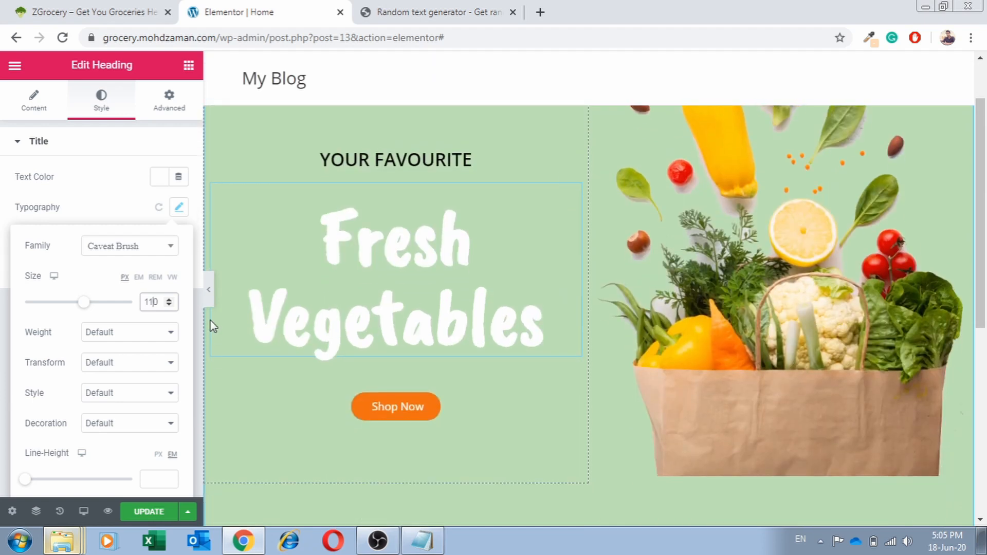
# - Save the page changes with Update
pyautogui.click(152, 512)
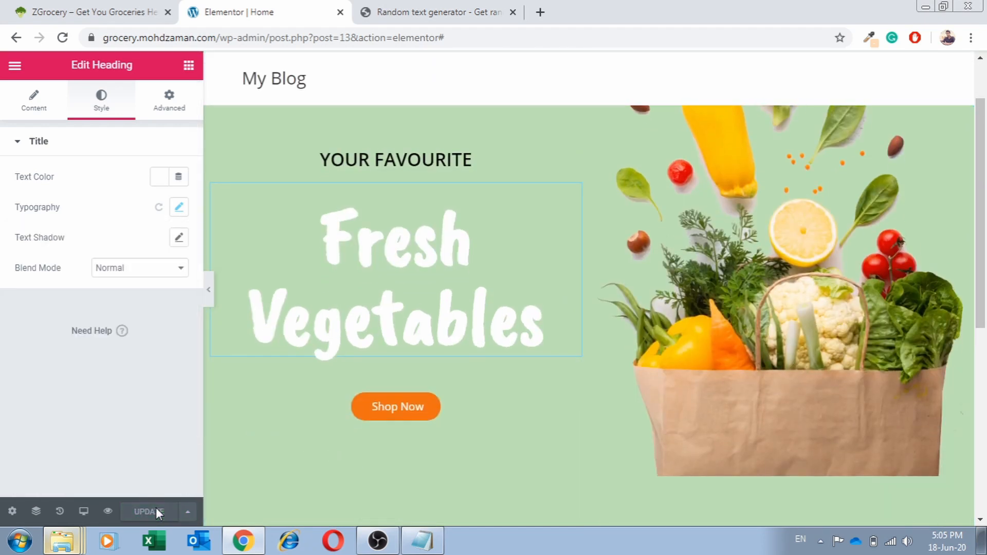
pyautogui.scroll(-5, 716, 362)
pyautogui.scroll(-2, 715, 360)
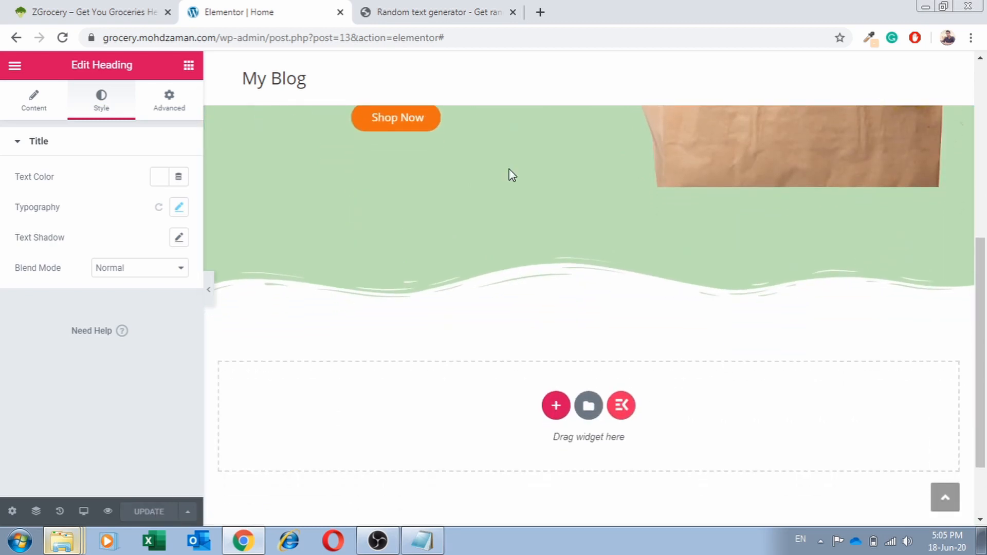
# - Using the live site's features row as reference, add a three-column section below the hero
pyautogui.click(130, 7)
pyautogui.scroll(-8, 593, 296)
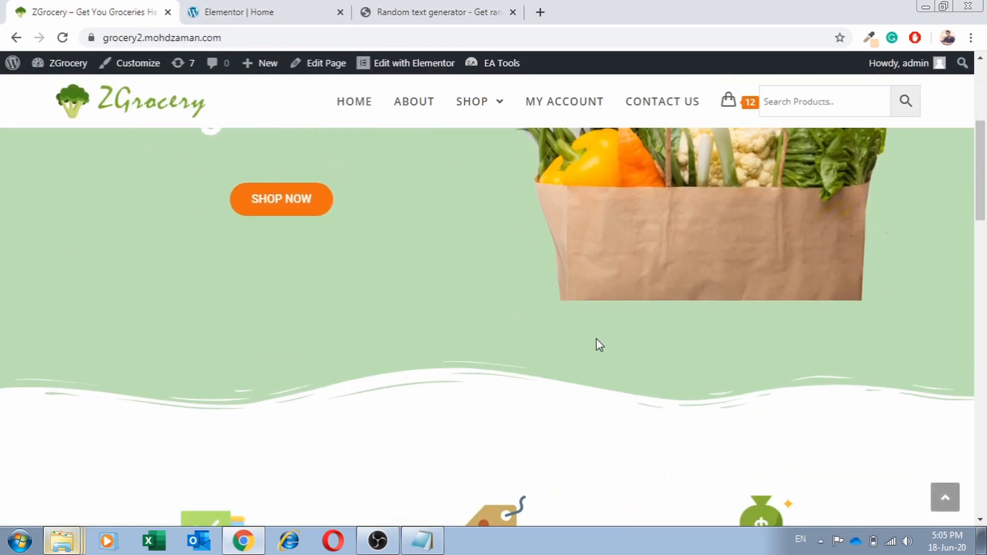
pyautogui.scroll(-3, 605, 352)
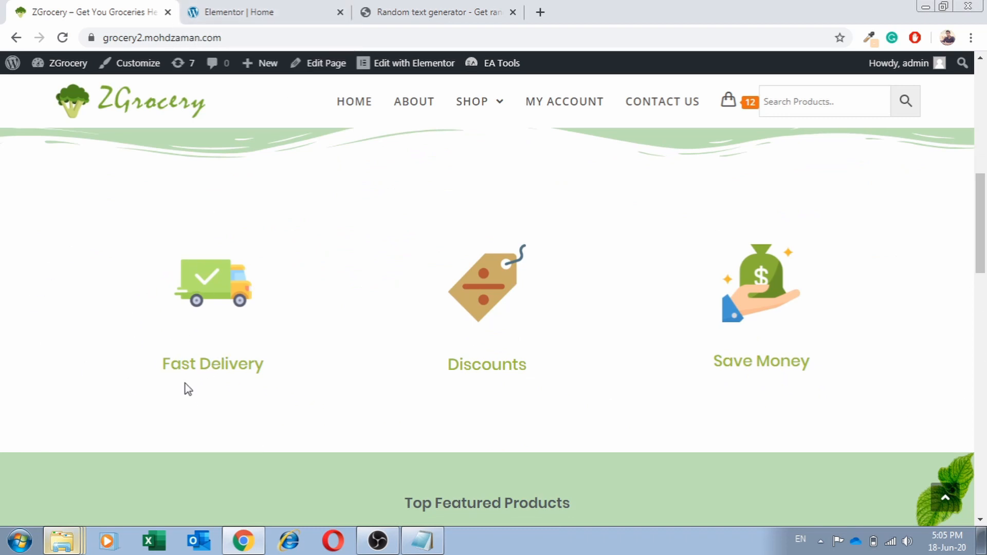
pyautogui.click(286, 9)
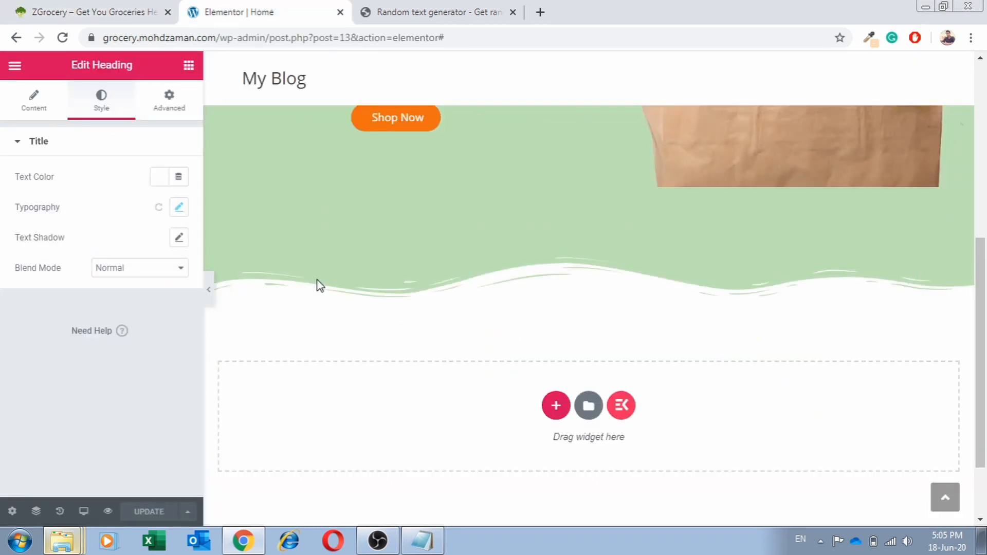
pyautogui.click(556, 411)
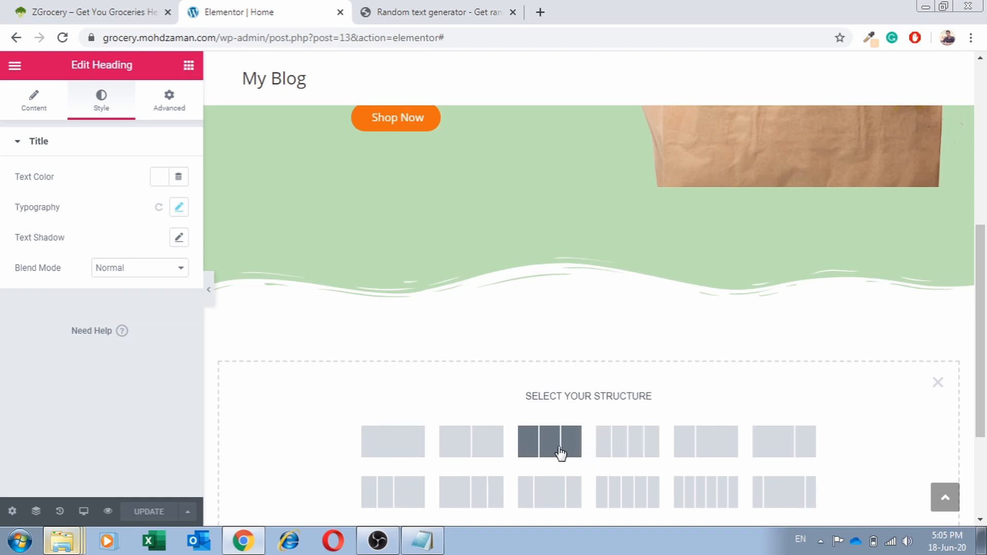
pyautogui.click(118, 16)
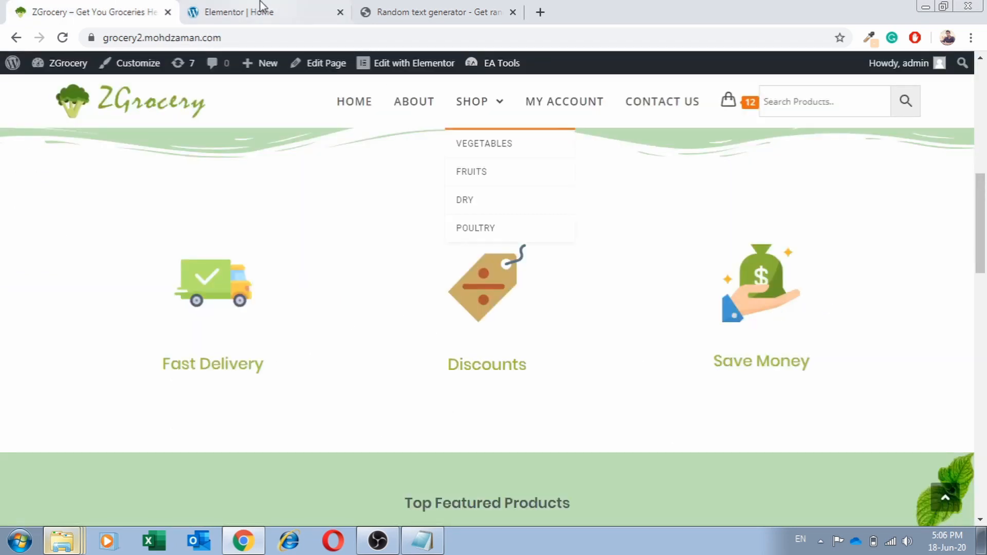
pyautogui.click(257, 11)
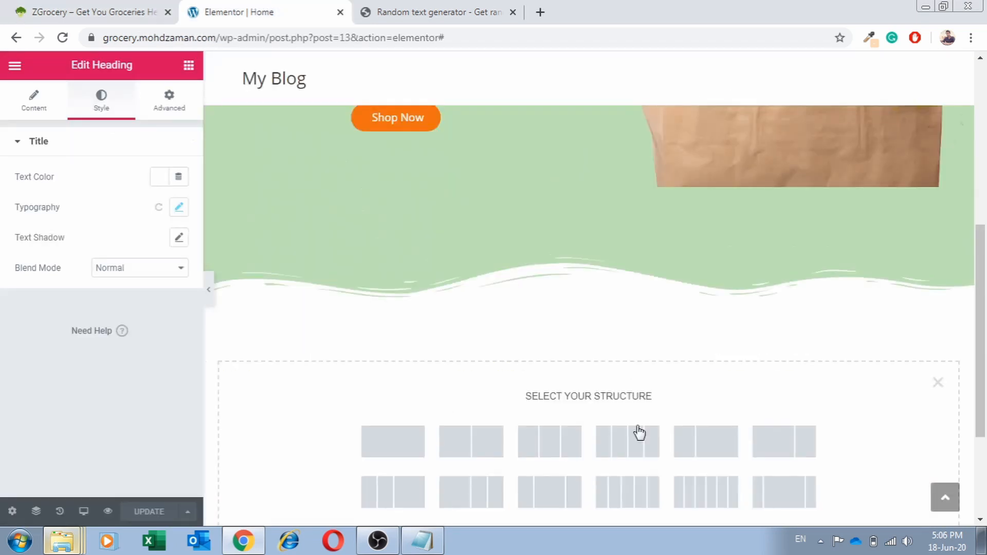
pyautogui.click(543, 452)
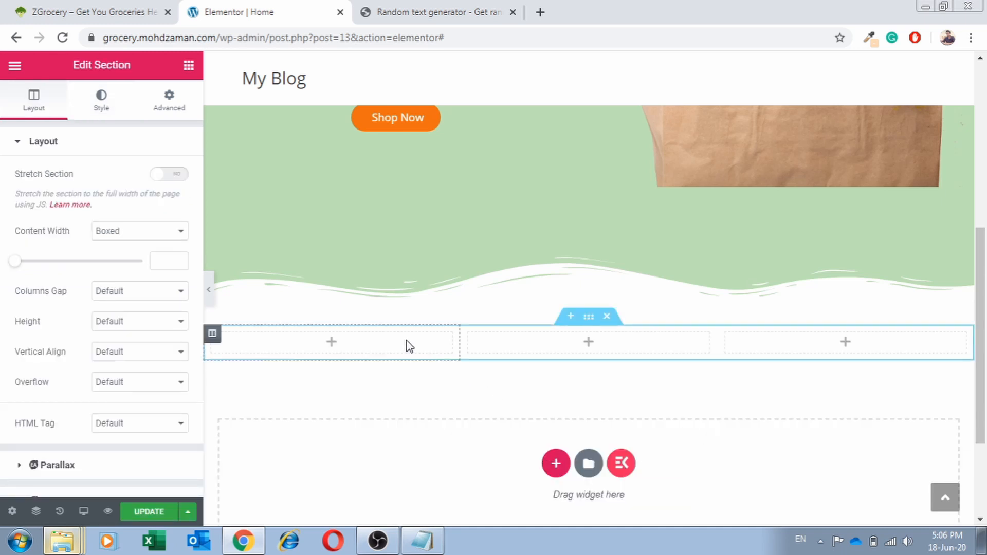
# - Place an Image widget and a Heading widget below it in the first column
pyautogui.click(189, 65)
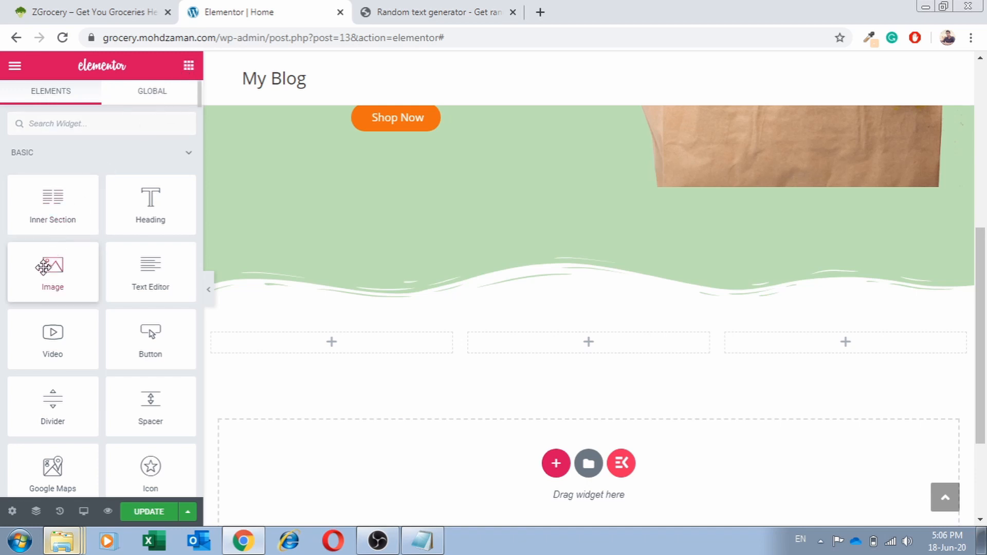
pyautogui.moveTo(49, 265); pyautogui.dragTo(353, 337)
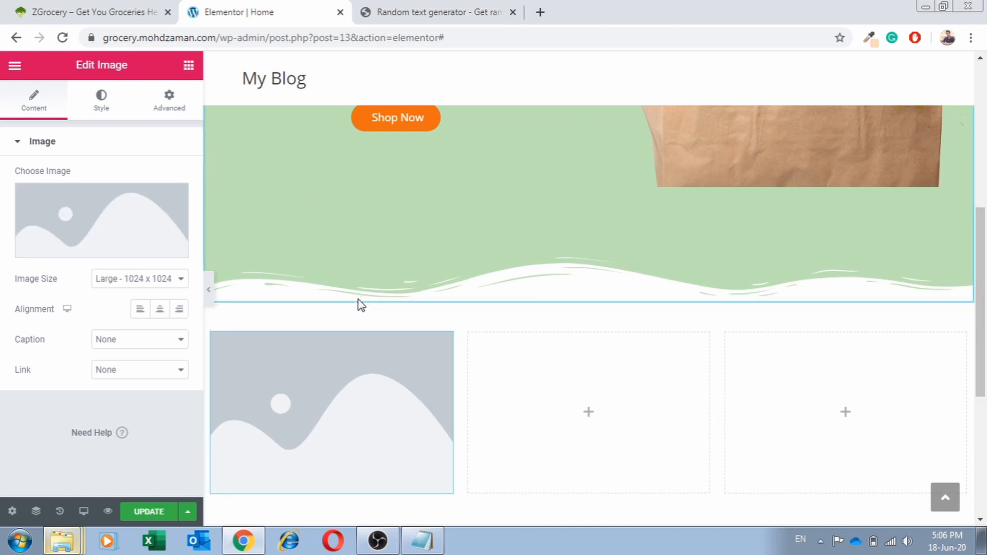
pyautogui.click(189, 66)
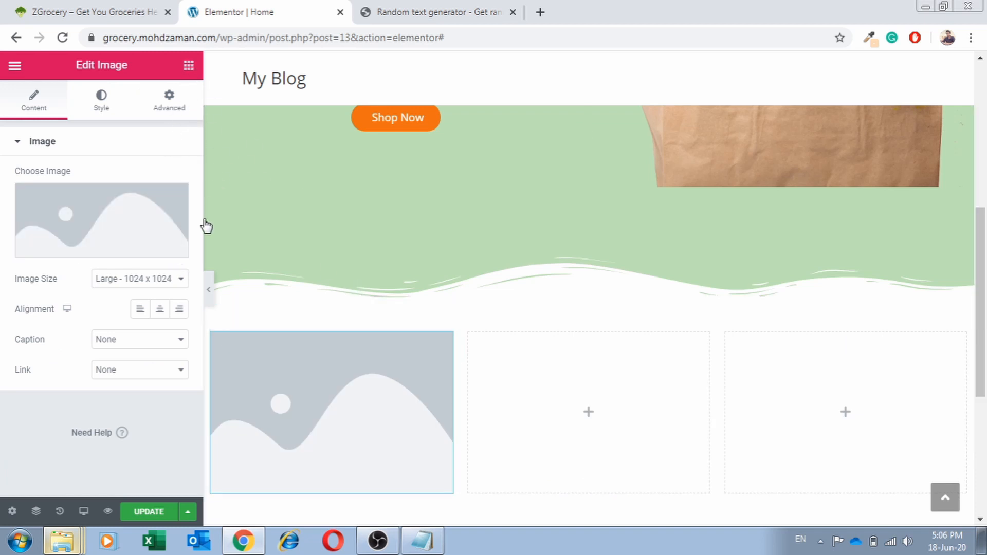
pyautogui.moveTo(149, 210); pyautogui.dragTo(336, 493)
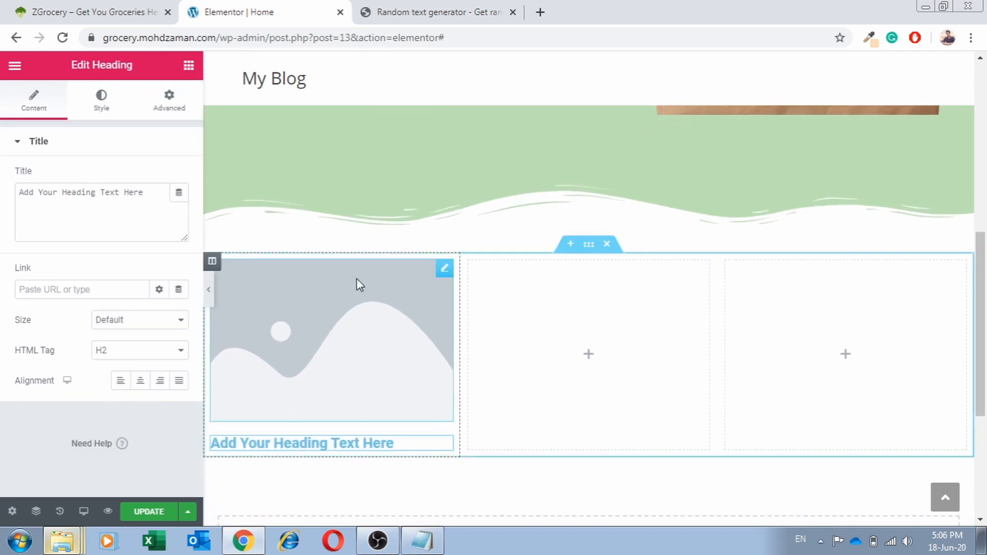
# - Open the image's media picker on the Upload Files tab
pyautogui.click(356, 278)
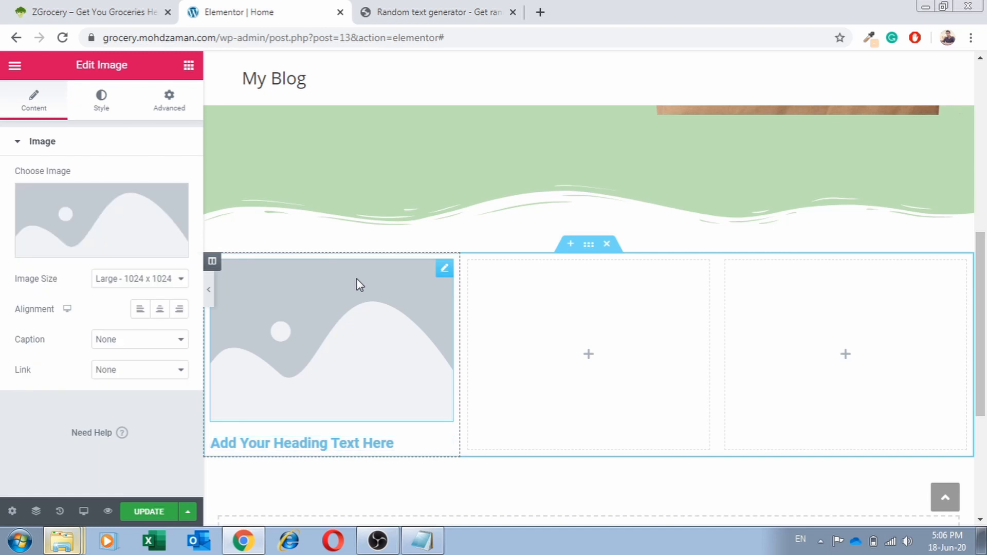
pyautogui.click(117, 222)
pyautogui.click(41, 122)
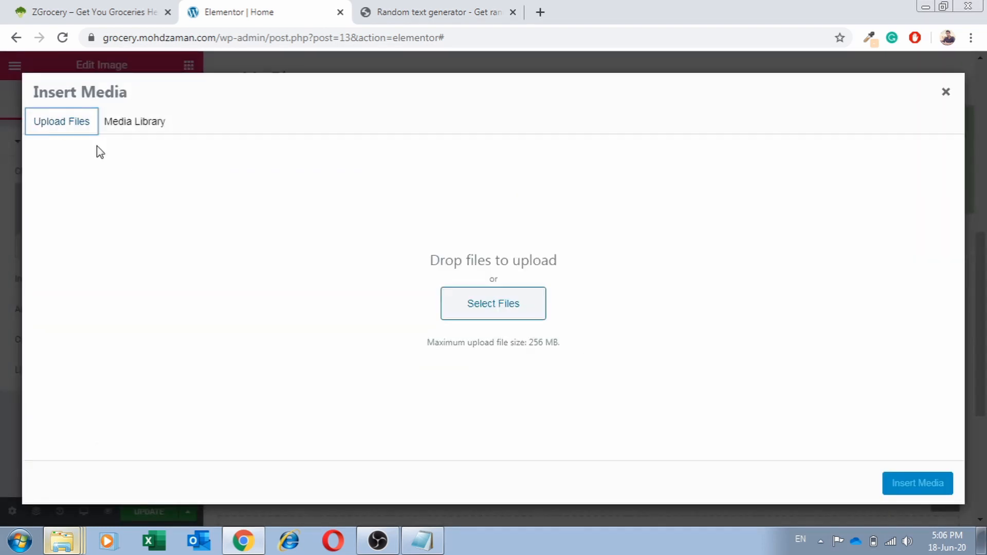
# - Upload the truck icon from the Icons folder and insert it into the image
pyautogui.click(513, 307)
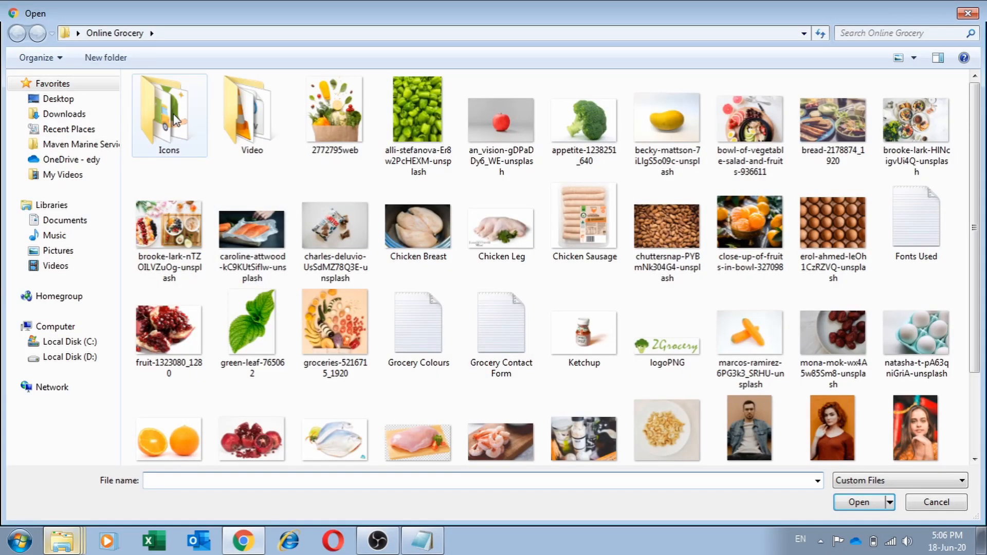
pyautogui.doubleClick(176, 121)
pyautogui.doubleClick(315, 132)
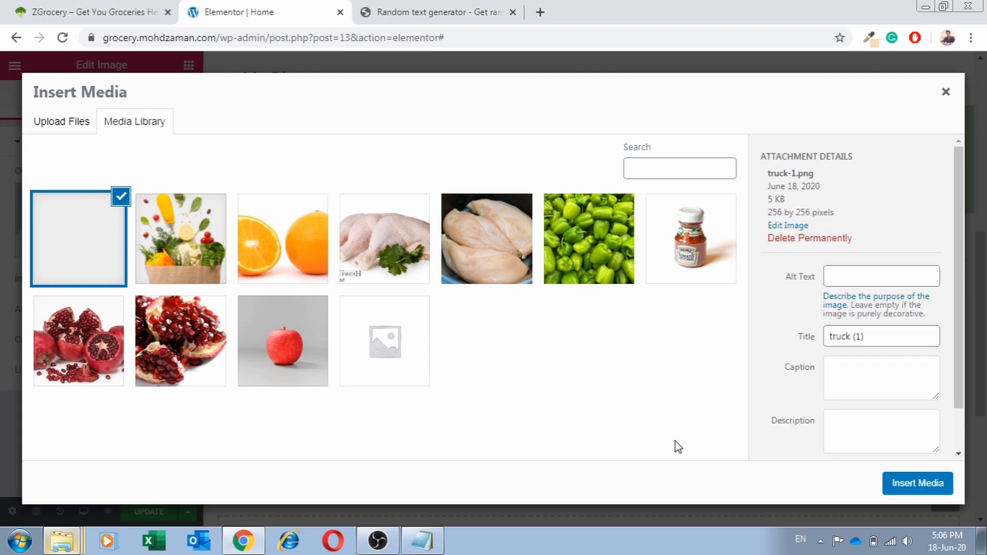
pyautogui.click(896, 490)
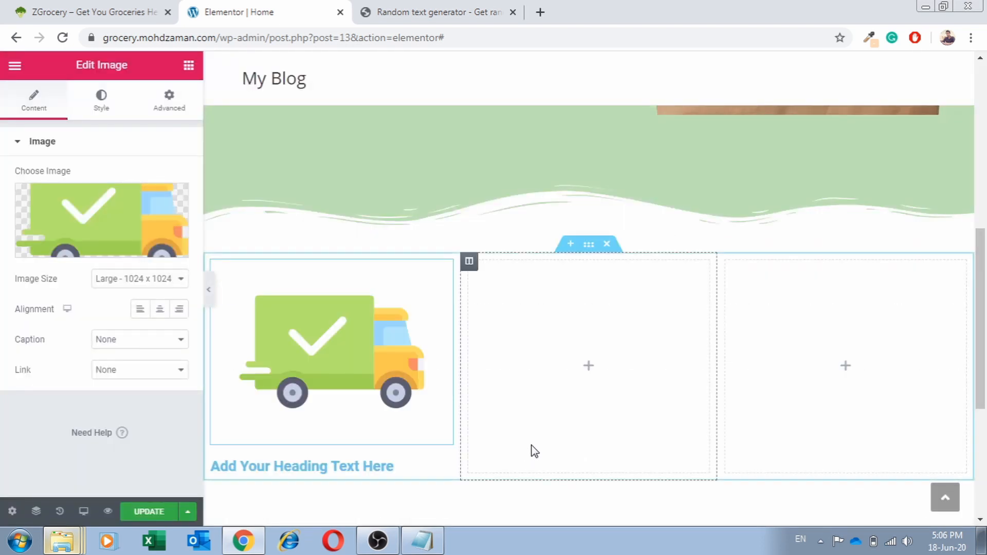
# - Set the truck image size to Thumbnail - 150 x 150
pyautogui.click(170, 283)
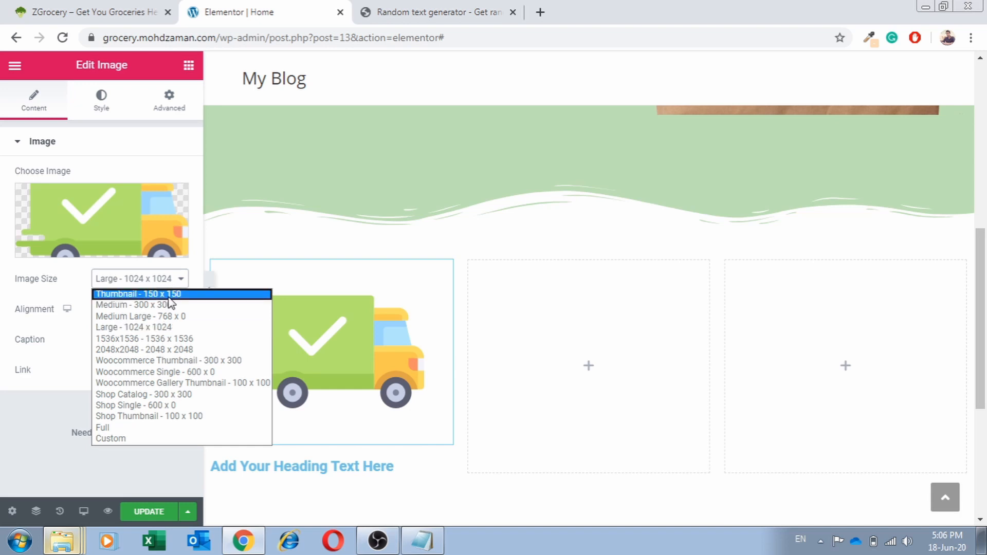
pyautogui.click(170, 296)
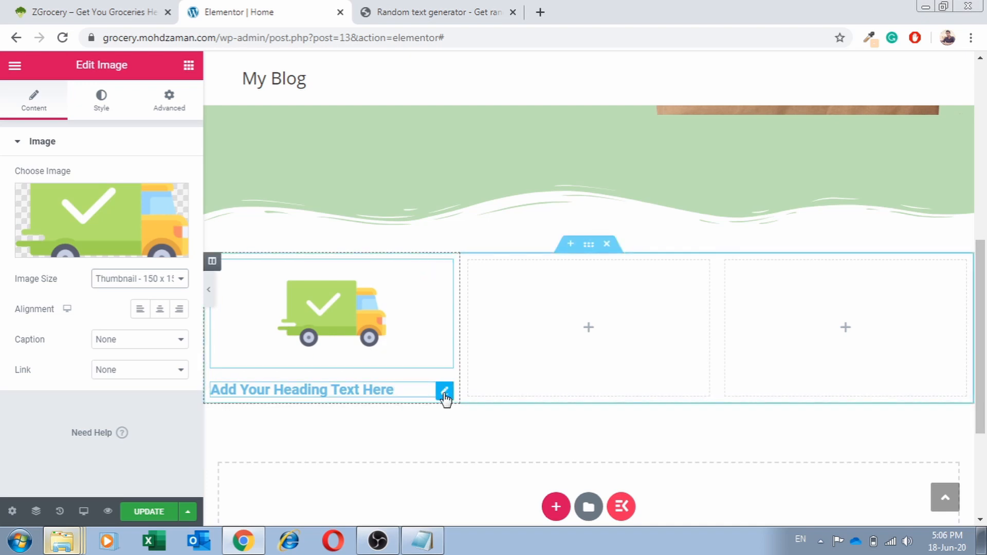
pyautogui.click(445, 394)
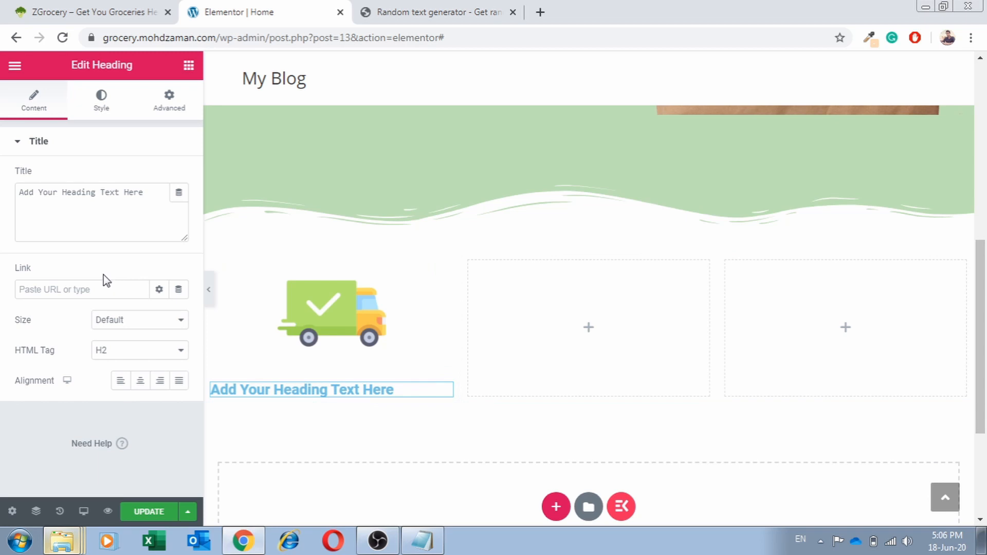
# - Replace the placeholder heading text with 'Fast Delivery' copied from the live site
pyautogui.moveTo(108, 202); pyautogui.dragTo(2, 202)
pyautogui.press('BackSpace')
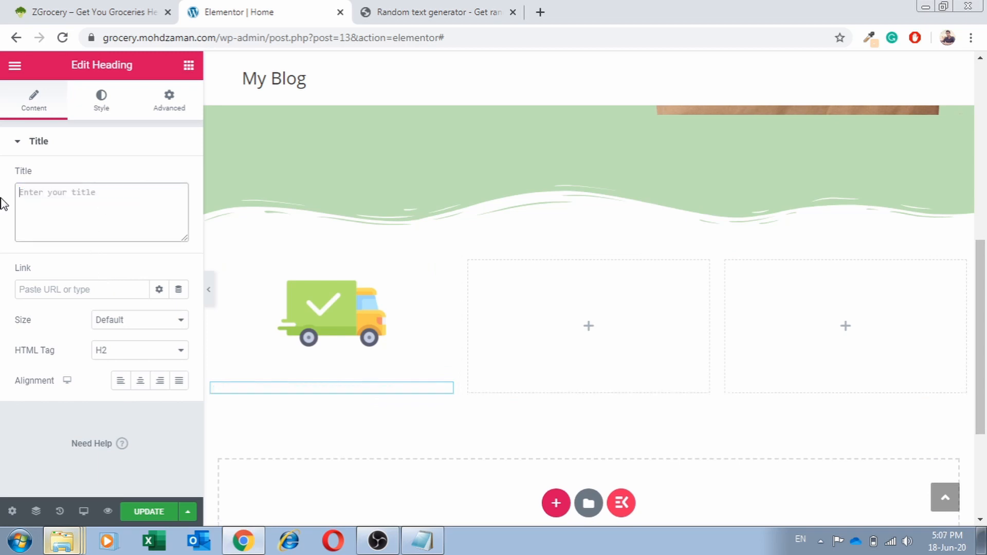
pyautogui.click(67, 12)
pyautogui.doubleClick(178, 362)
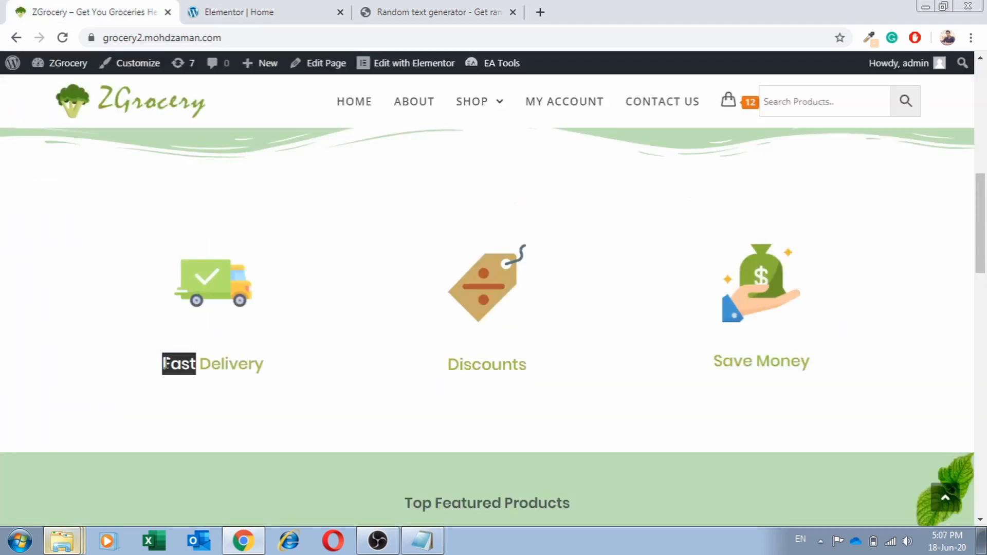
pyautogui.click(178, 362)
pyautogui.moveTo(179, 363); pyautogui.dragTo(244, 371)
pyautogui.hotkey('ctrl', 'c')
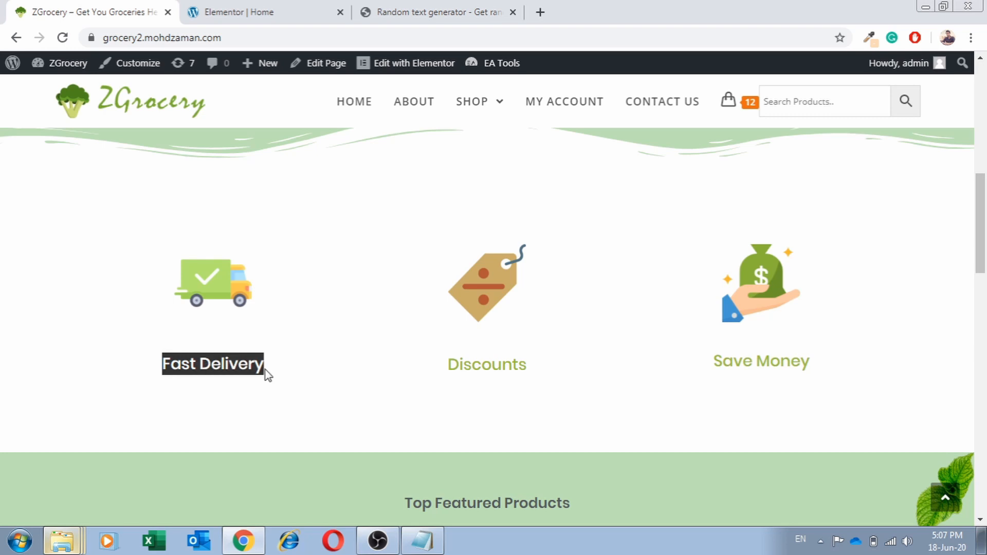
pyautogui.click(219, 16)
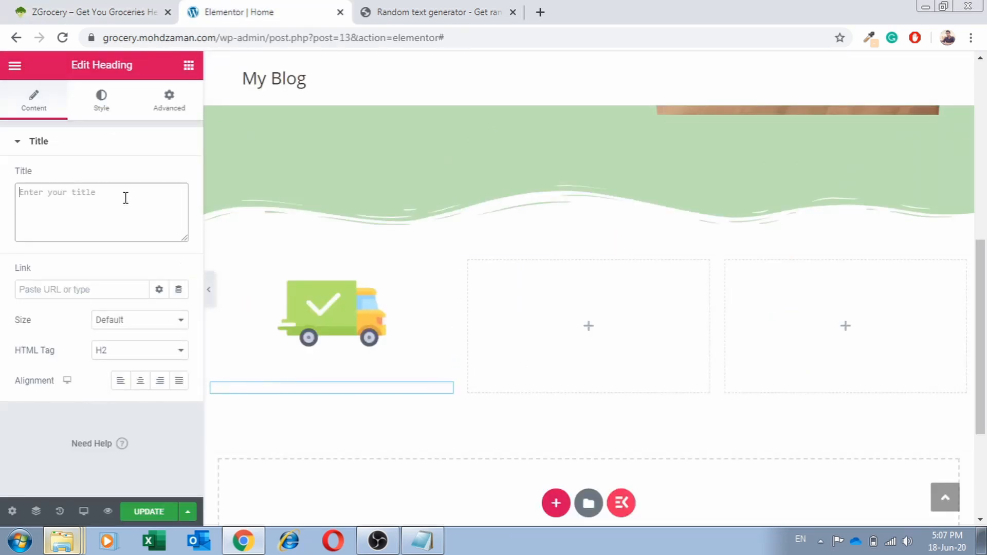
pyautogui.hotkey('ctrl', 'v')
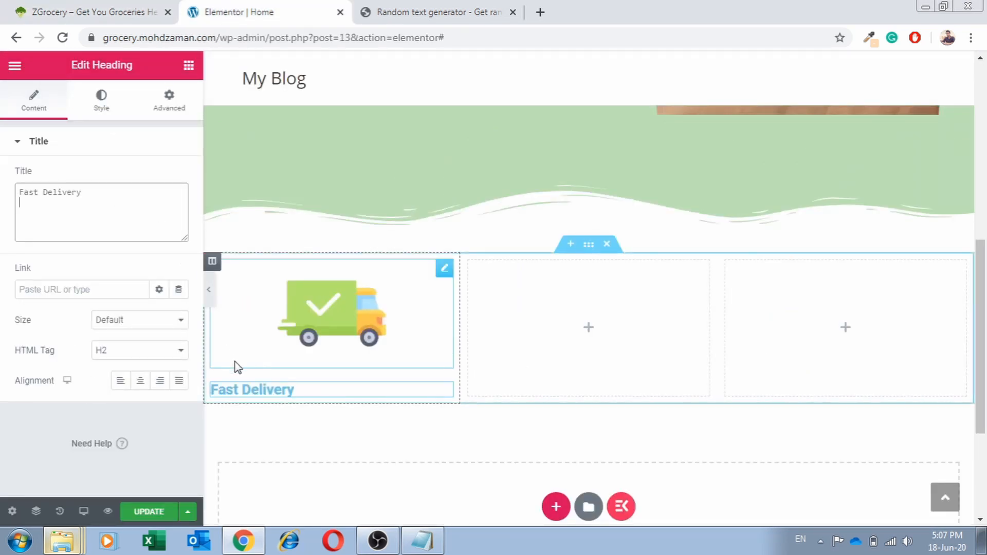
# - Set the heading's text colour to green 78ae31
pyautogui.click(105, 108)
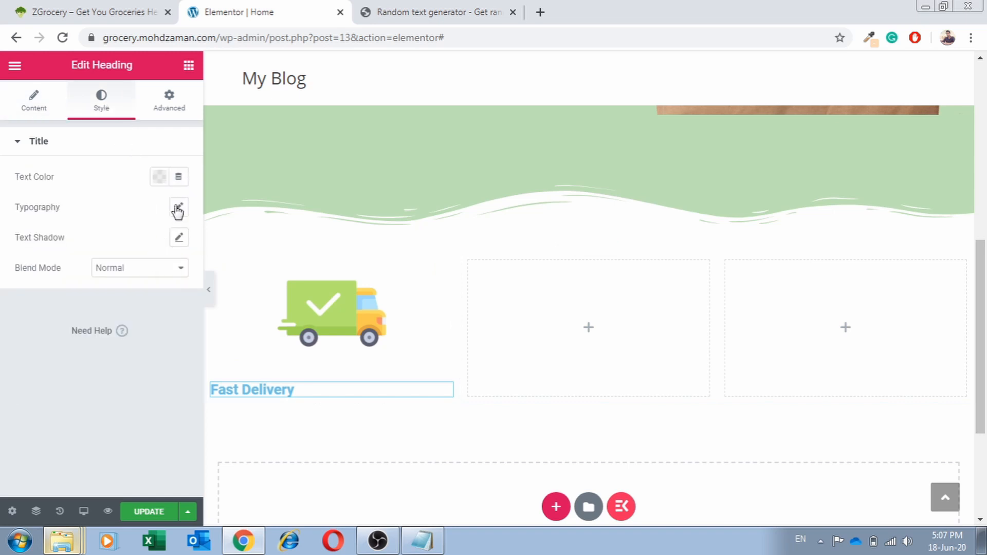
pyautogui.click(159, 177)
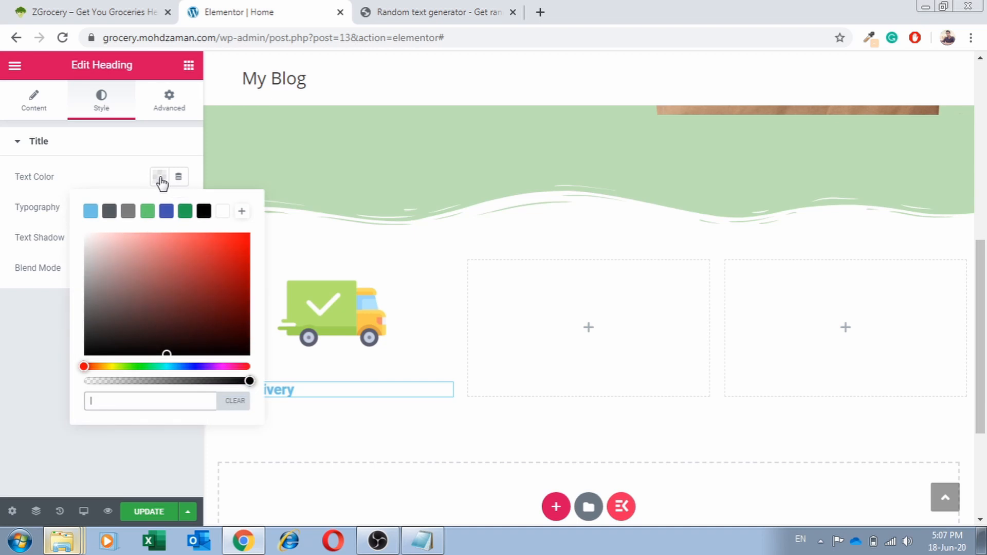
pyautogui.click(160, 10)
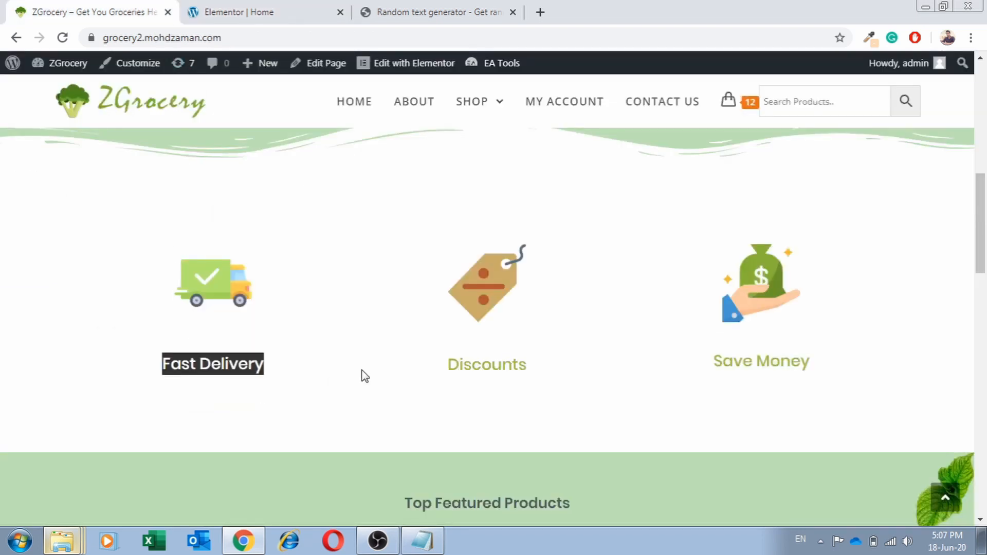
pyautogui.click(231, 9)
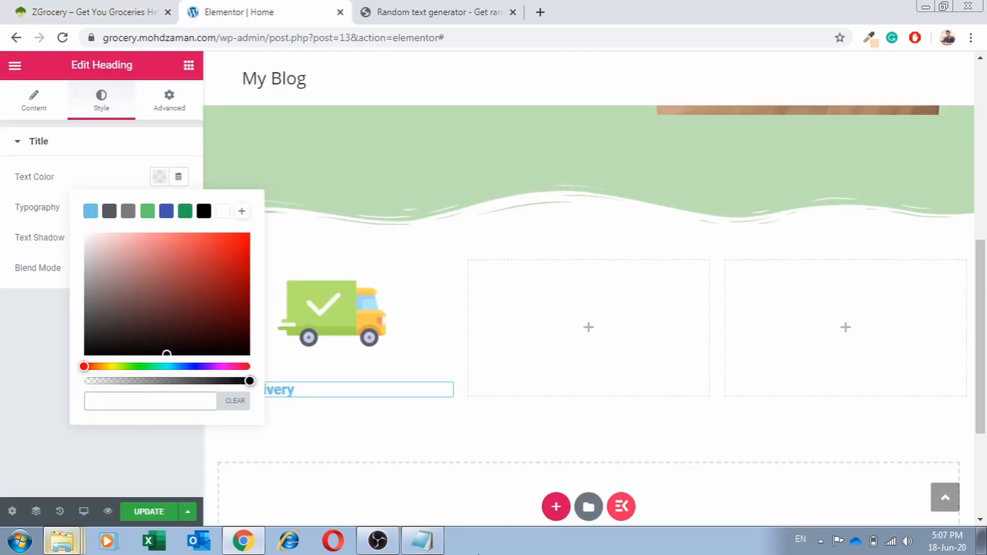
pyautogui.click(421, 541)
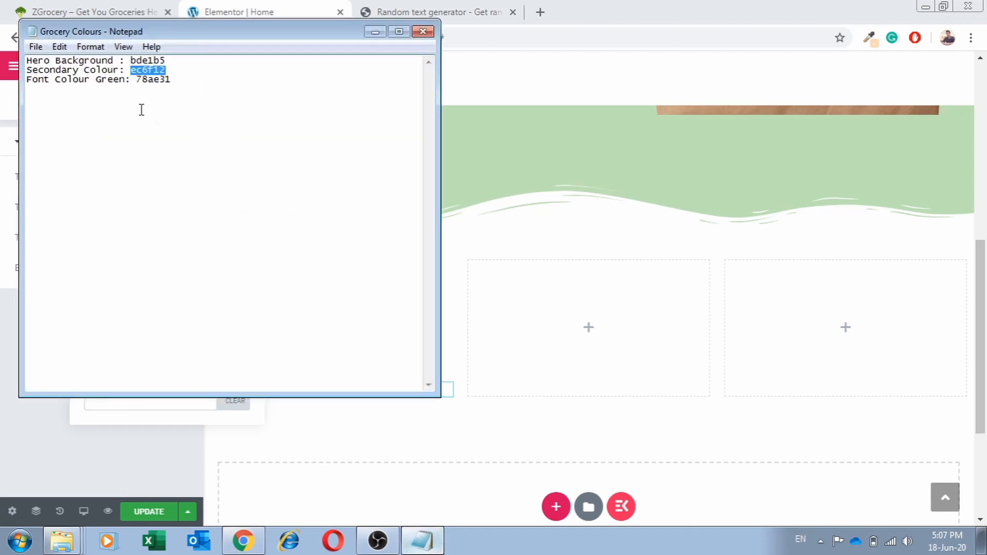
pyautogui.moveTo(133, 79); pyautogui.dragTo(181, 78)
pyautogui.hotkey('ctrl', 'c')
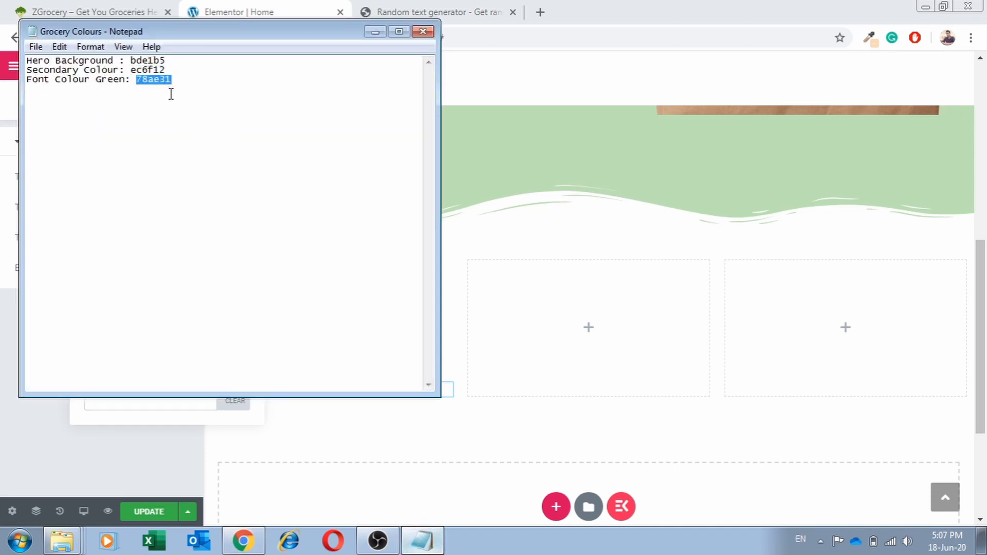
pyautogui.click(374, 32)
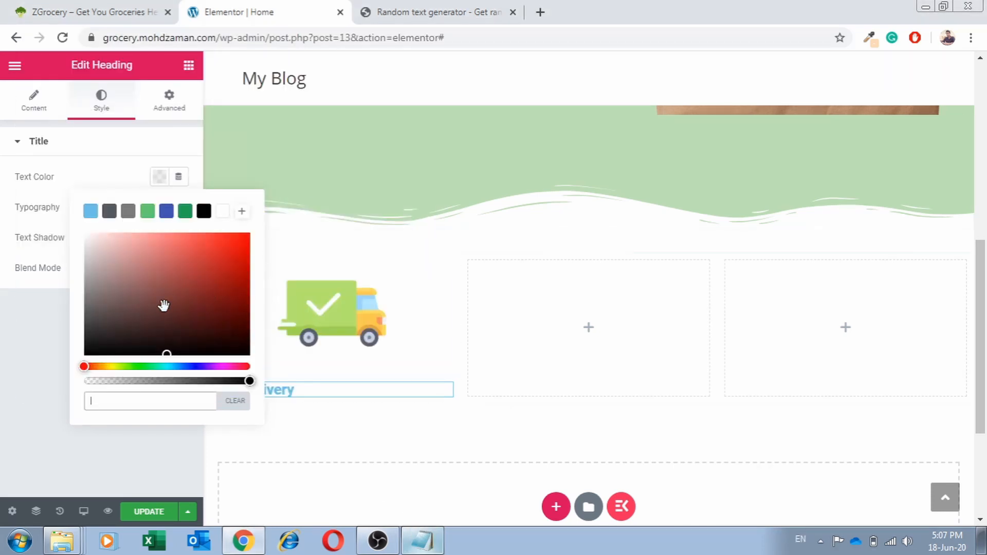
pyautogui.click(128, 401)
pyautogui.hotkey('ctrl', 'v')
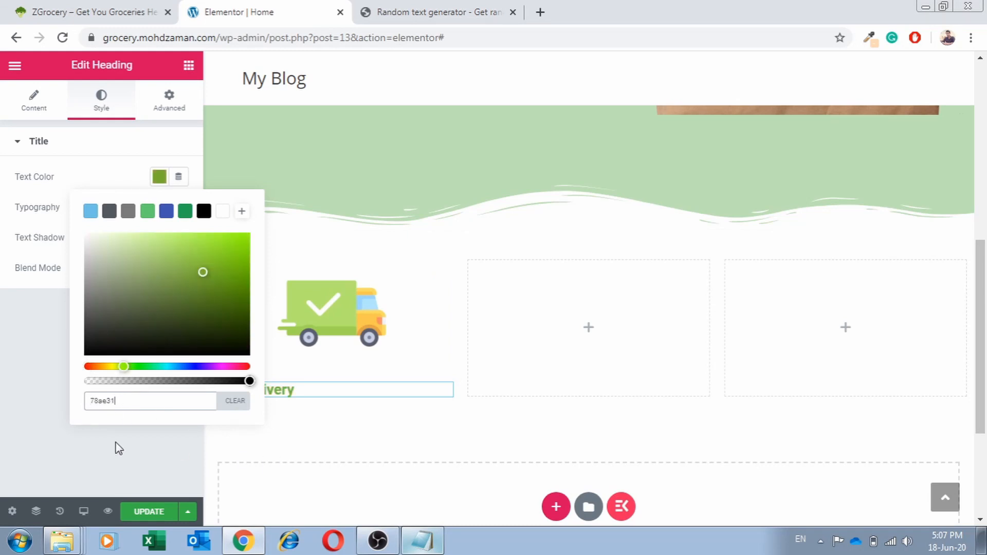
pyautogui.click(17, 412)
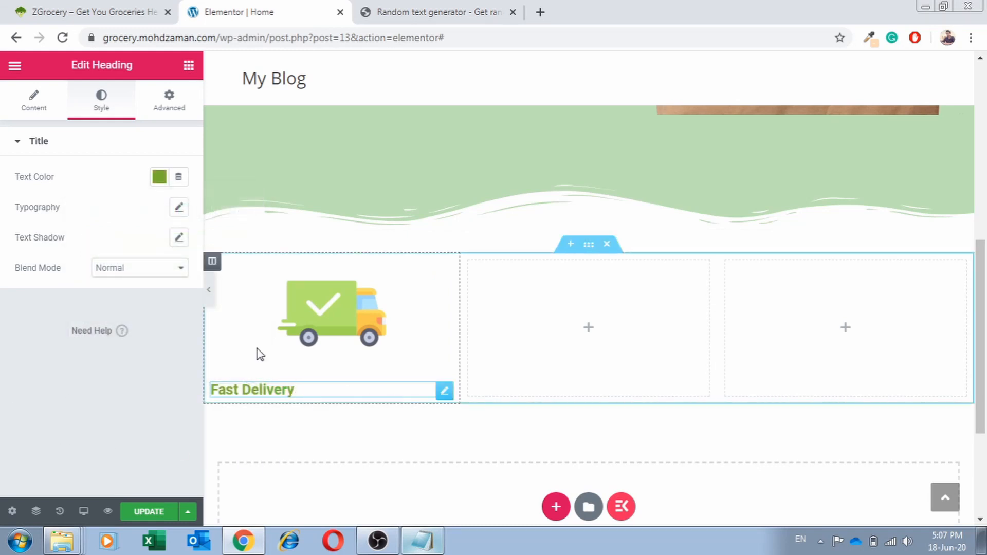
# - Centre the heading and set its typography to Open Sans at 25 px
pyautogui.click(54, 98)
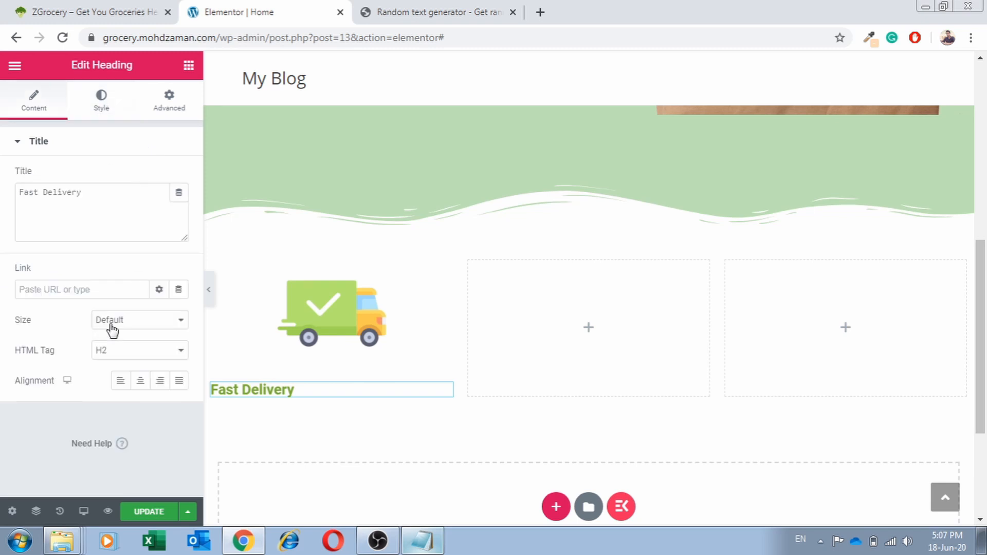
pyautogui.click(140, 382)
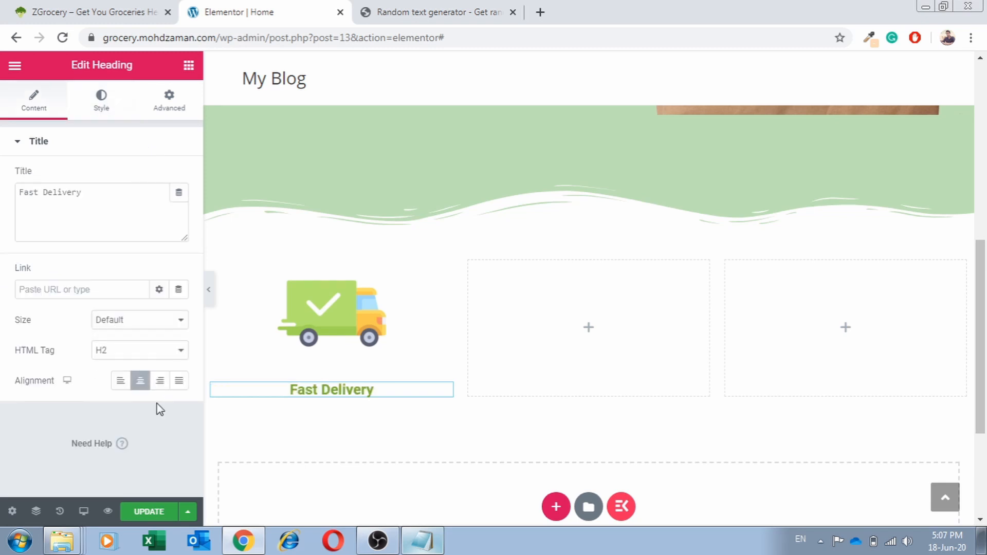
pyautogui.click(113, 101)
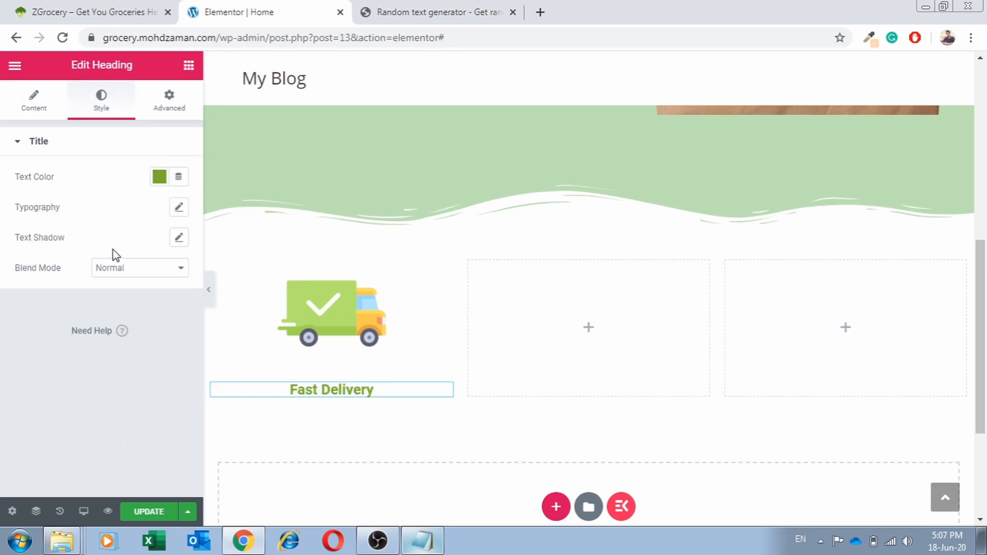
pyautogui.click(179, 207)
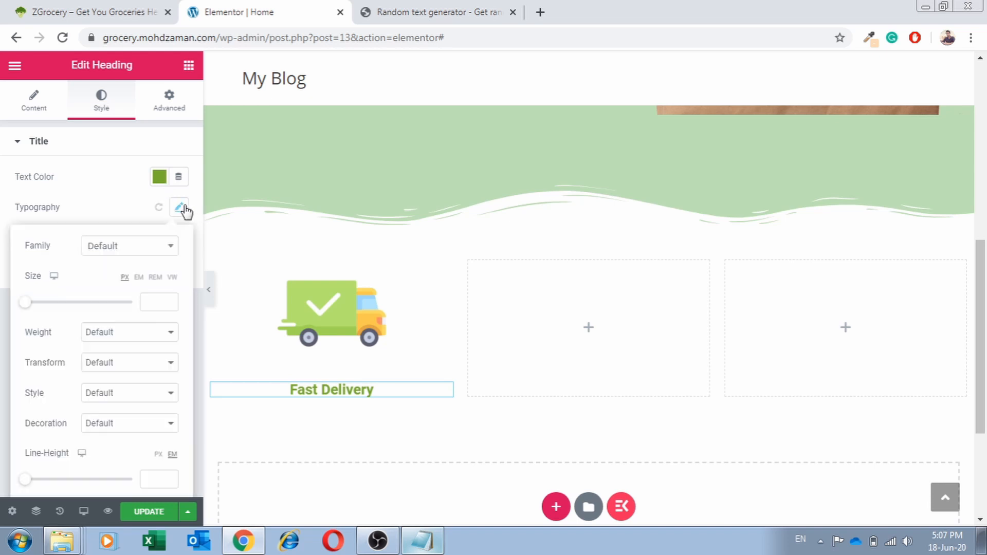
pyautogui.click(117, 249)
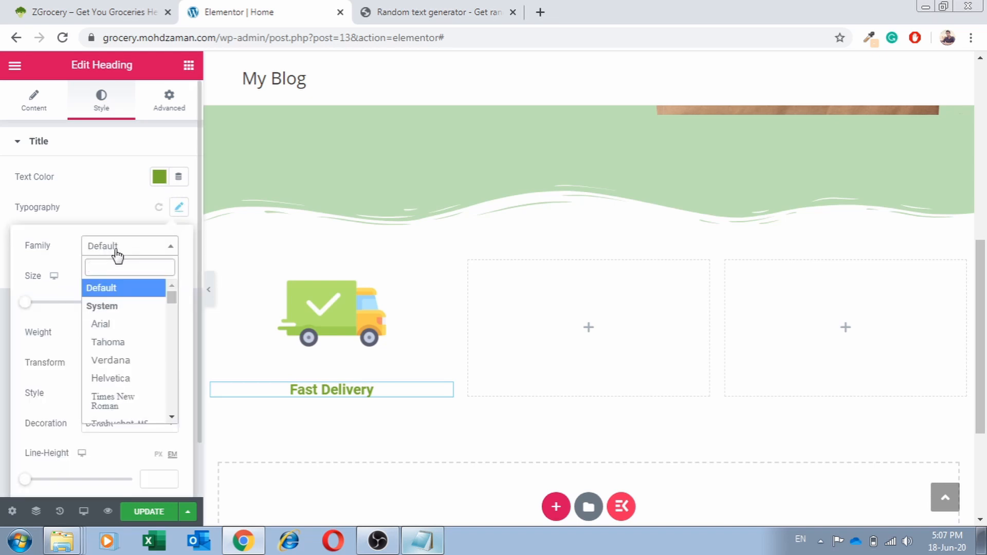
pyautogui.write('OPEN')
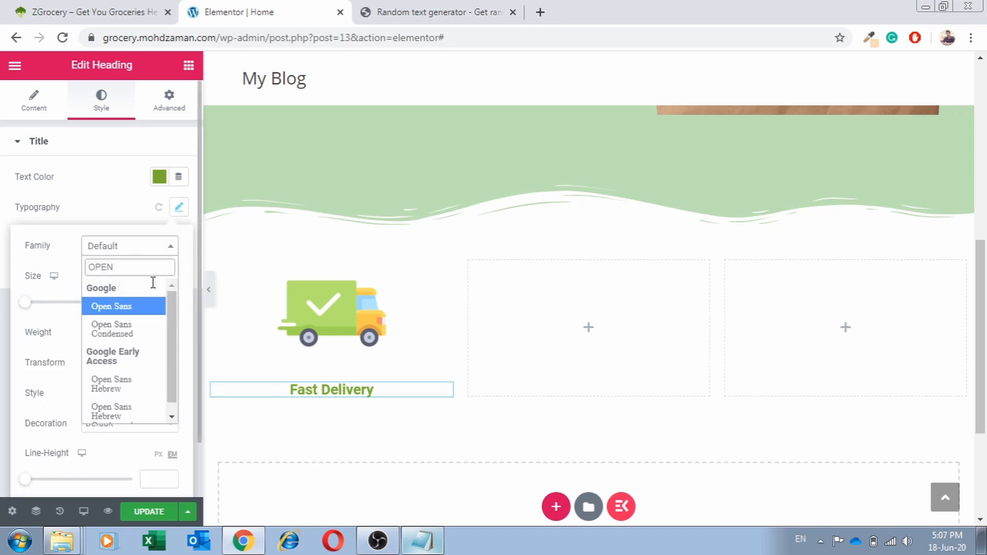
pyautogui.click(118, 307)
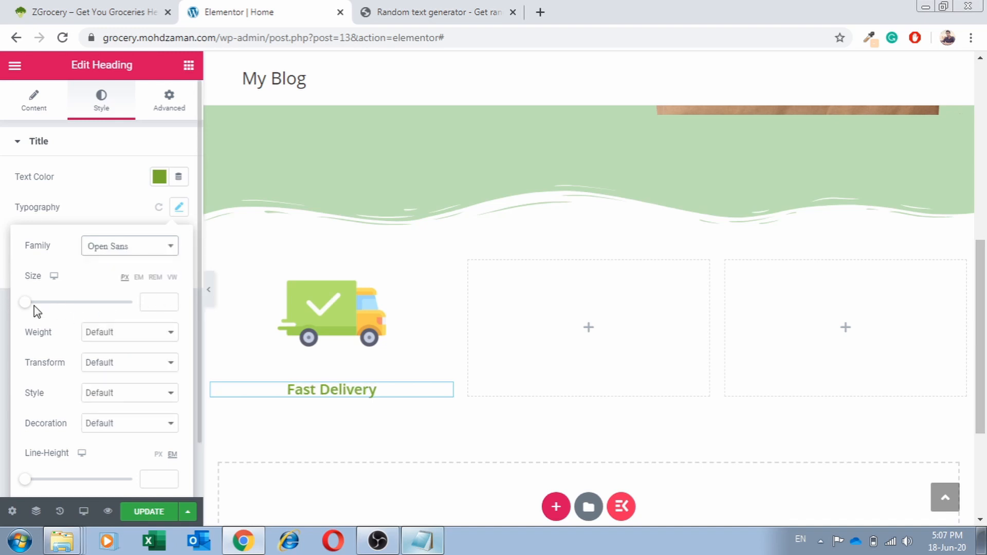
pyautogui.moveTo(26, 304); pyautogui.dragTo(38, 308)
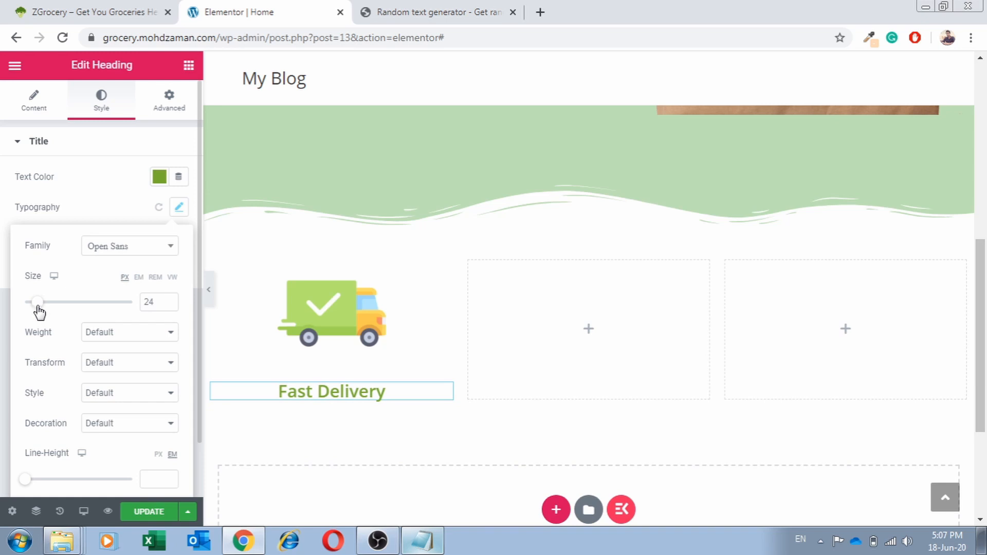
pyautogui.click(168, 299)
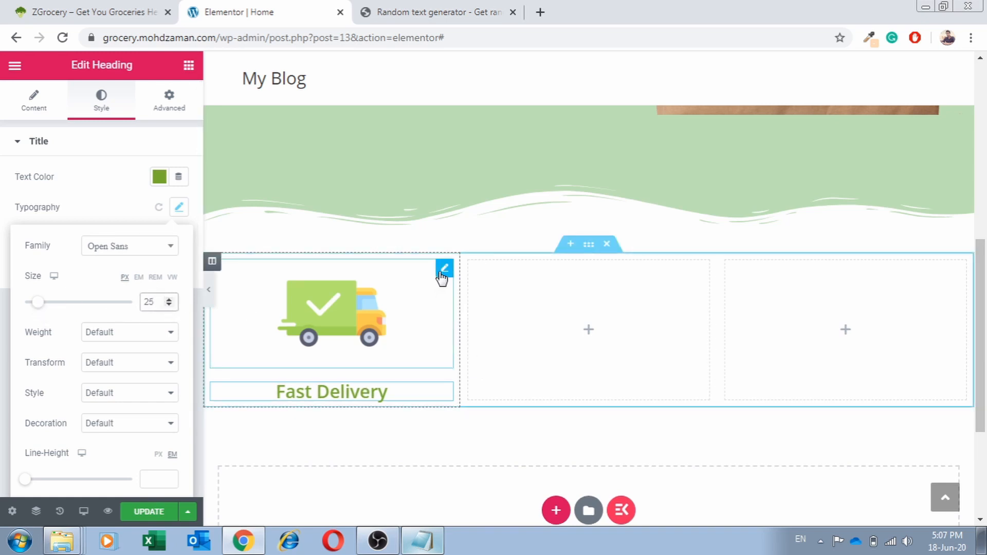
pyautogui.click(212, 262)
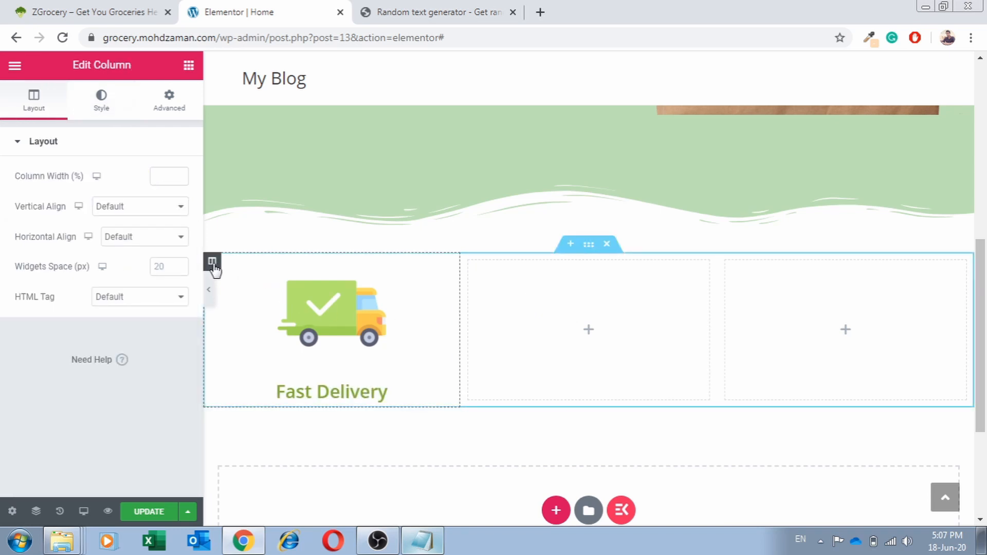
# - Copy the first Fast Delivery column and paste it into two other columns
pyautogui.rightClick(213, 268)
pyautogui.click(271, 355)
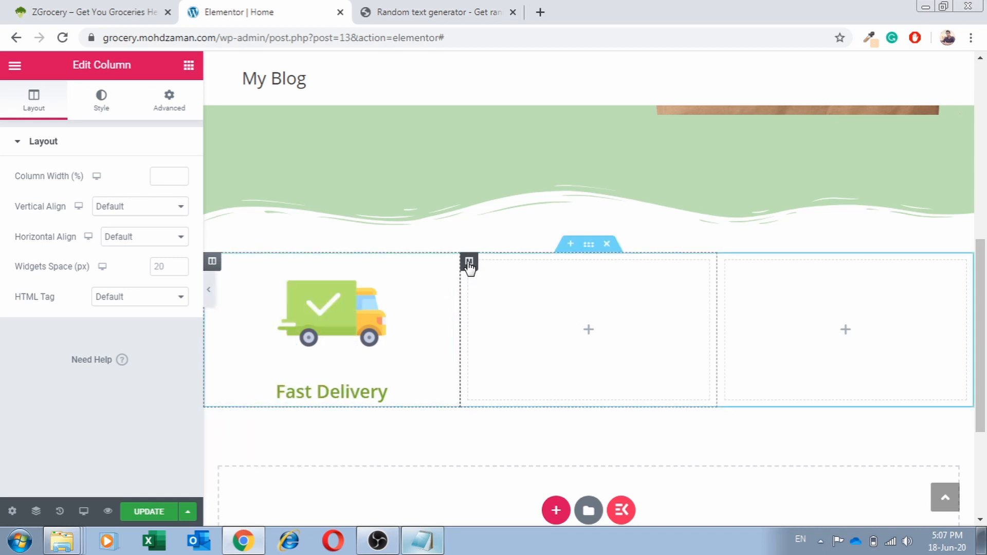
pyautogui.rightClick(470, 267)
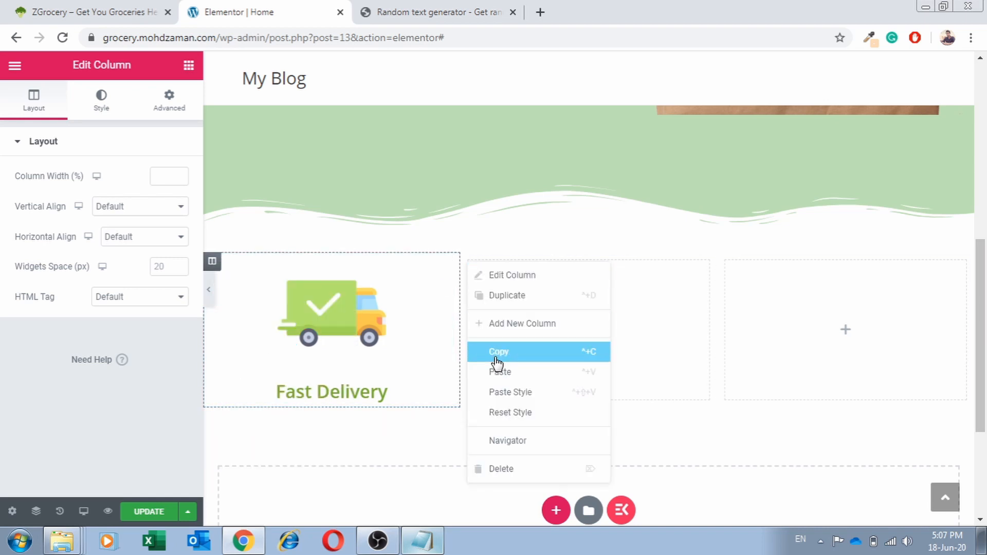
pyautogui.click(525, 378)
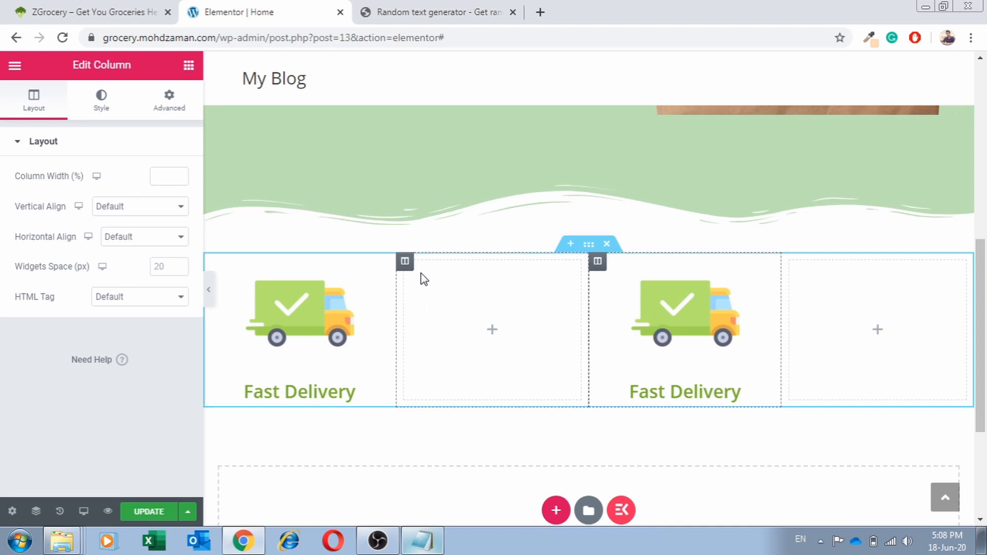
pyautogui.rightClick(409, 262)
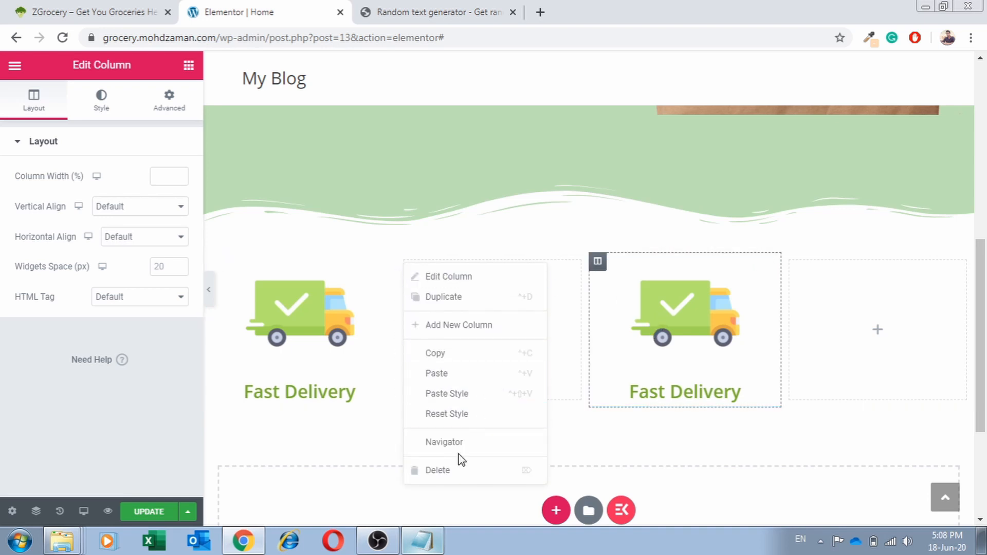
pyautogui.click(477, 377)
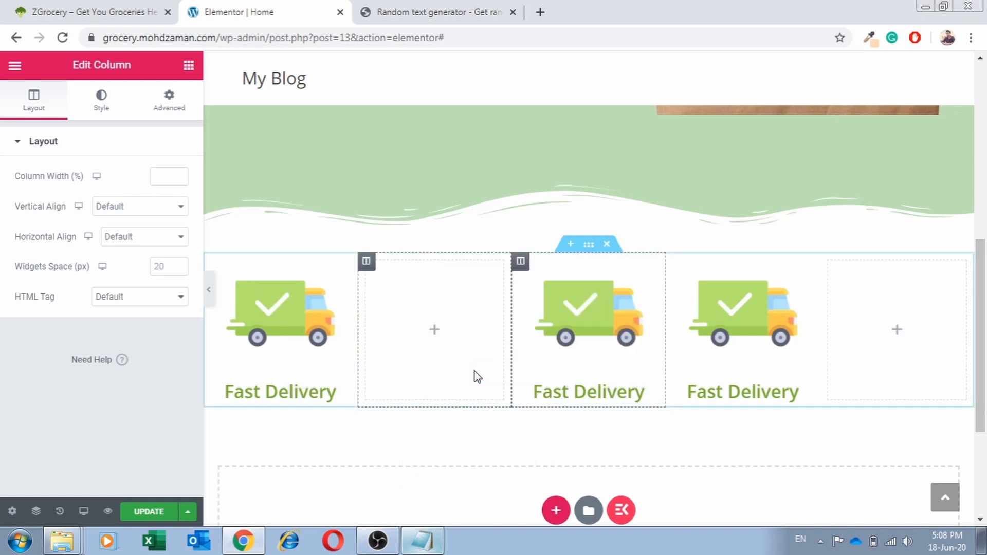
# - Delete the empty second and last columns so three Fast Delivery columns remain
pyautogui.rightClick(366, 265)
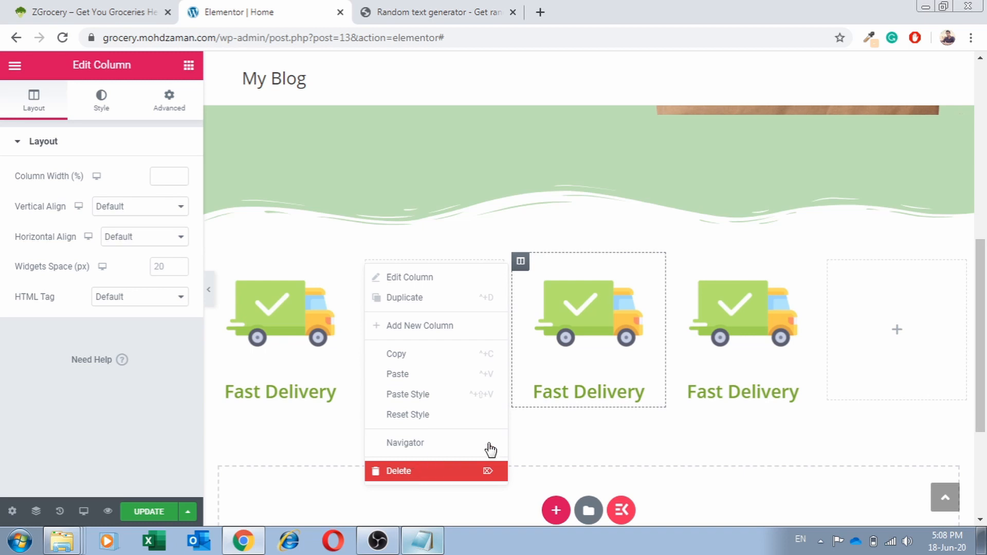
pyautogui.click(442, 469)
pyautogui.rightClick(794, 265)
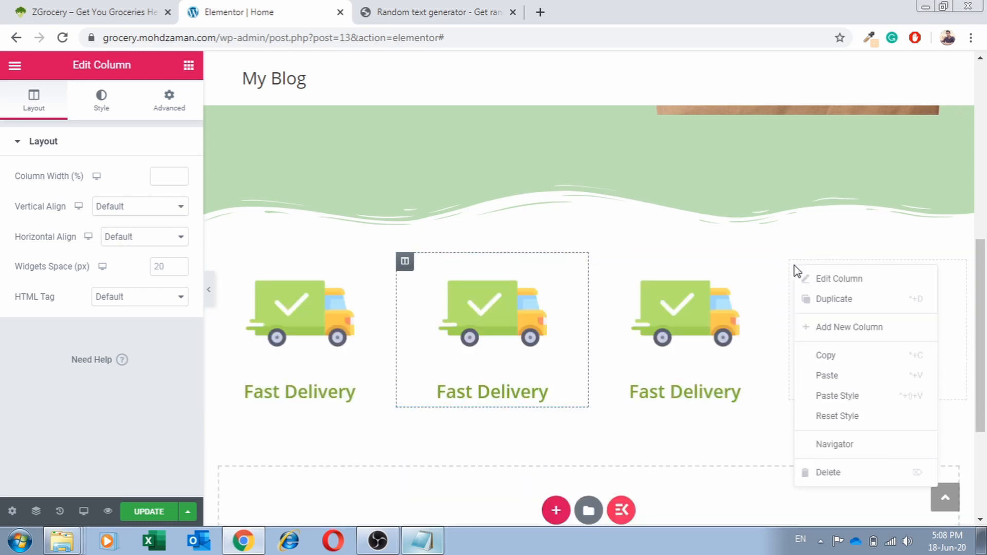
pyautogui.click(833, 474)
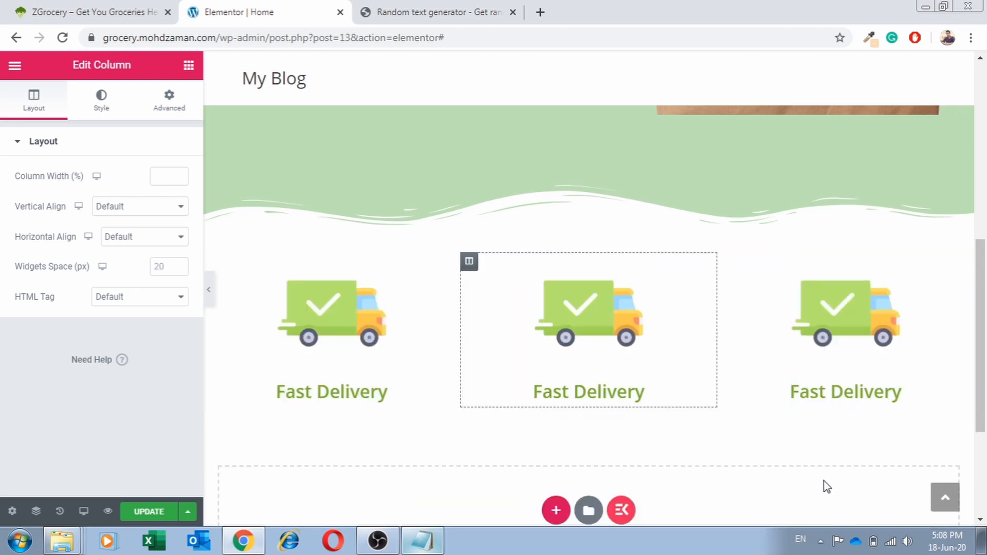
pyautogui.click(599, 295)
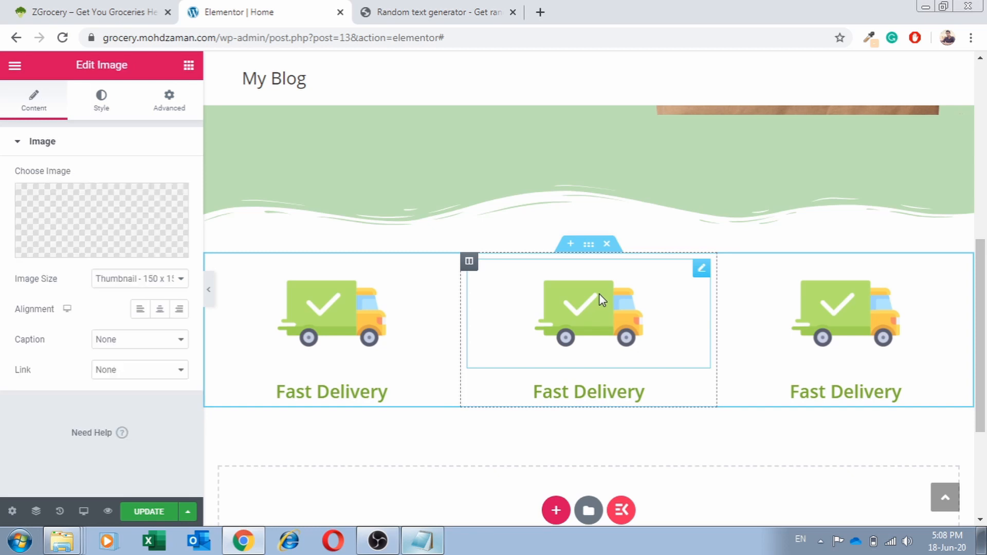
# - Upload discount.png and insert it as the middle column's image
pyautogui.click(74, 208)
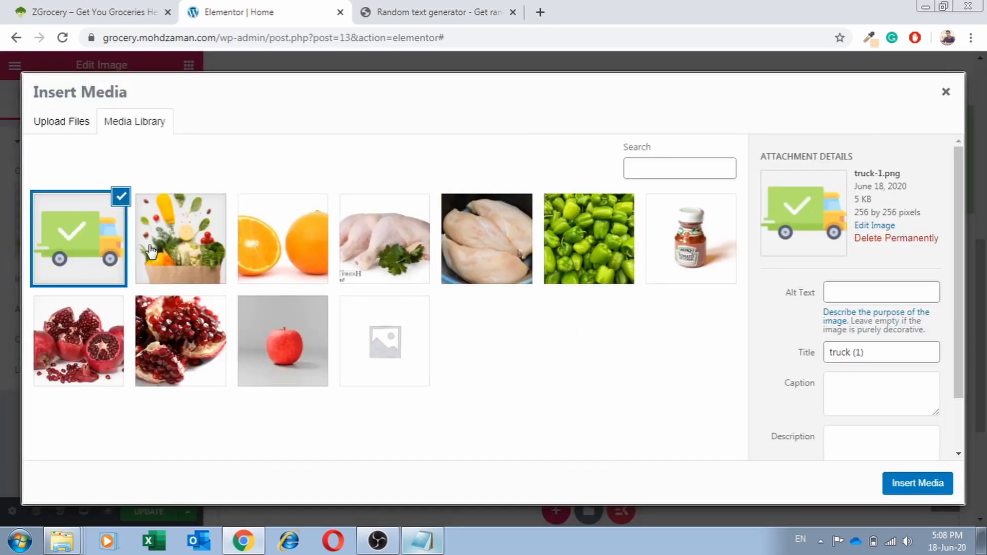
pyautogui.click(77, 121)
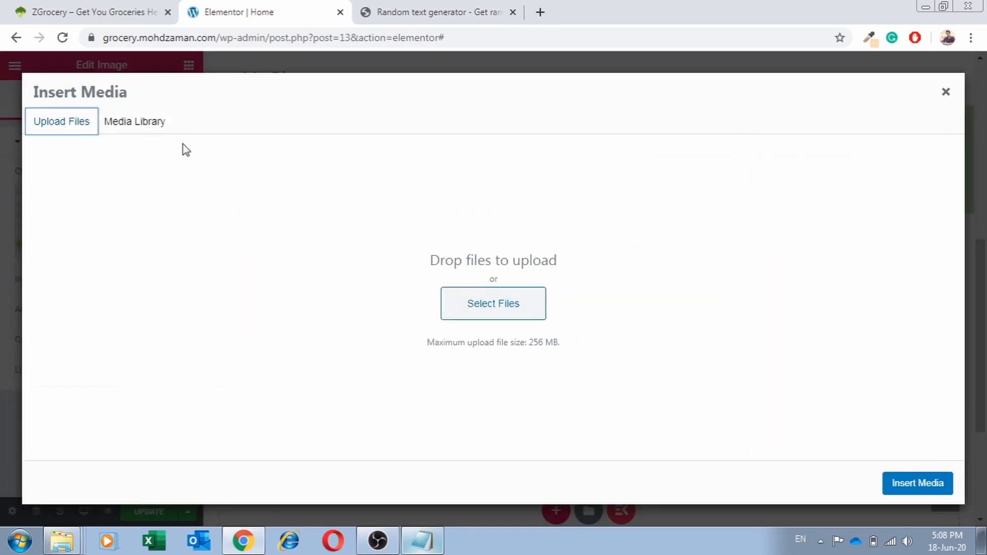
pyautogui.click(470, 304)
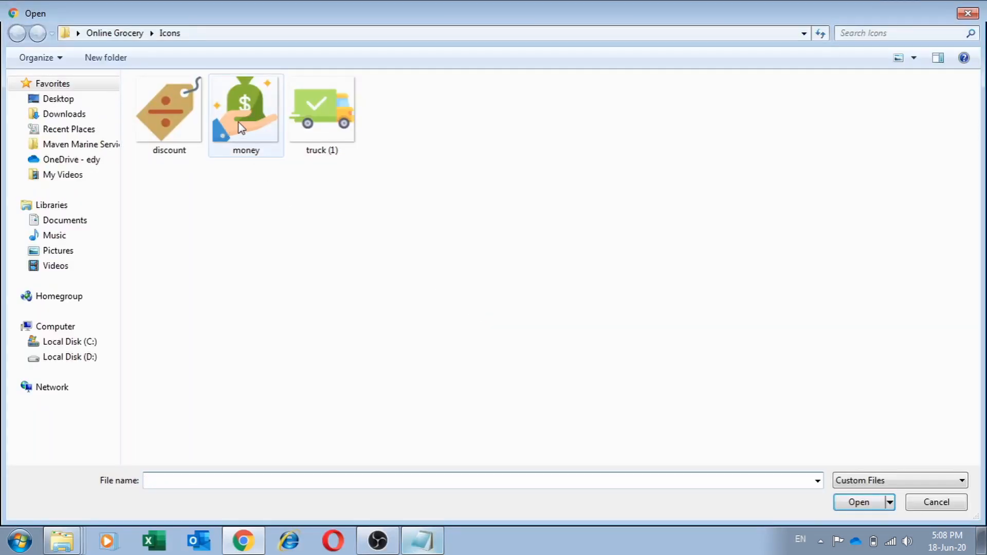
pyautogui.doubleClick(178, 124)
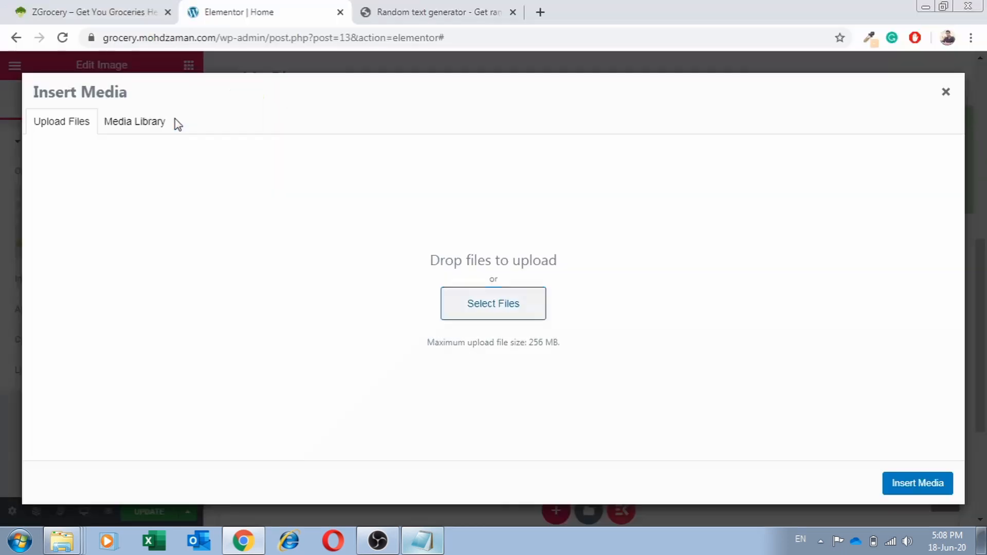
pyautogui.click(917, 484)
# - Copy the 'Discounts' label from the live site and select the middle heading
pyautogui.click(110, 10)
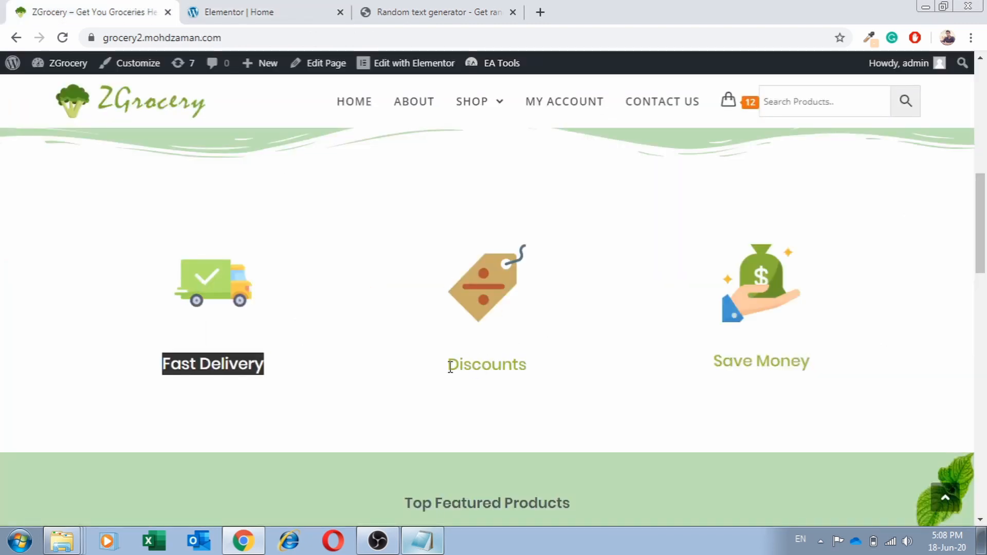
pyautogui.moveTo(450, 366); pyautogui.dragTo(551, 378)
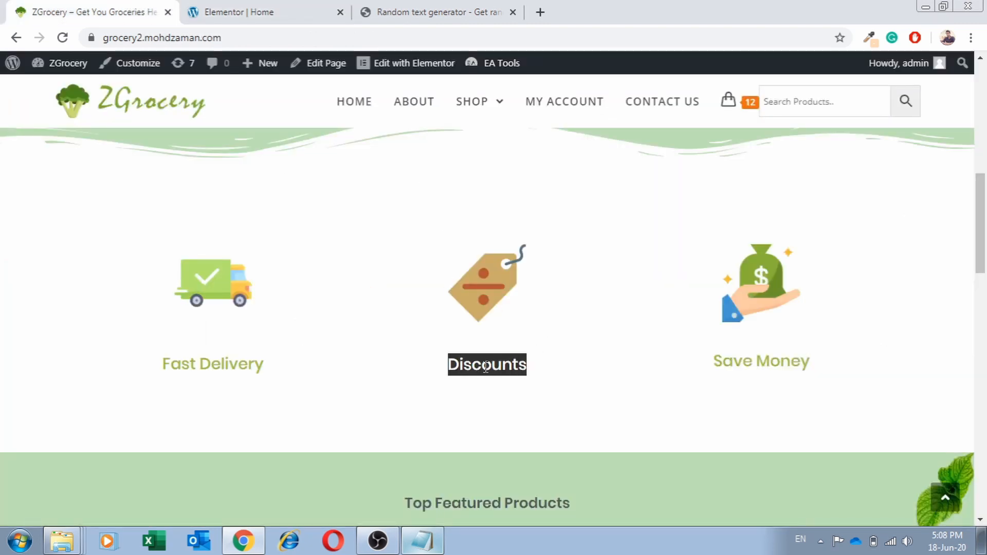
pyautogui.rightClick(485, 367)
pyautogui.click(527, 384)
pyautogui.click(268, 6)
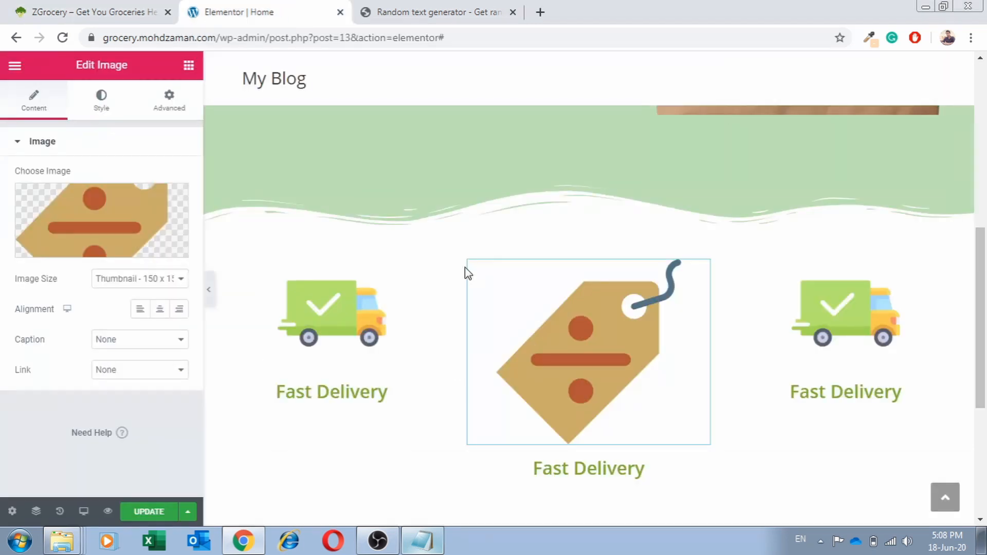
pyautogui.click(688, 468)
pyautogui.click(103, 102)
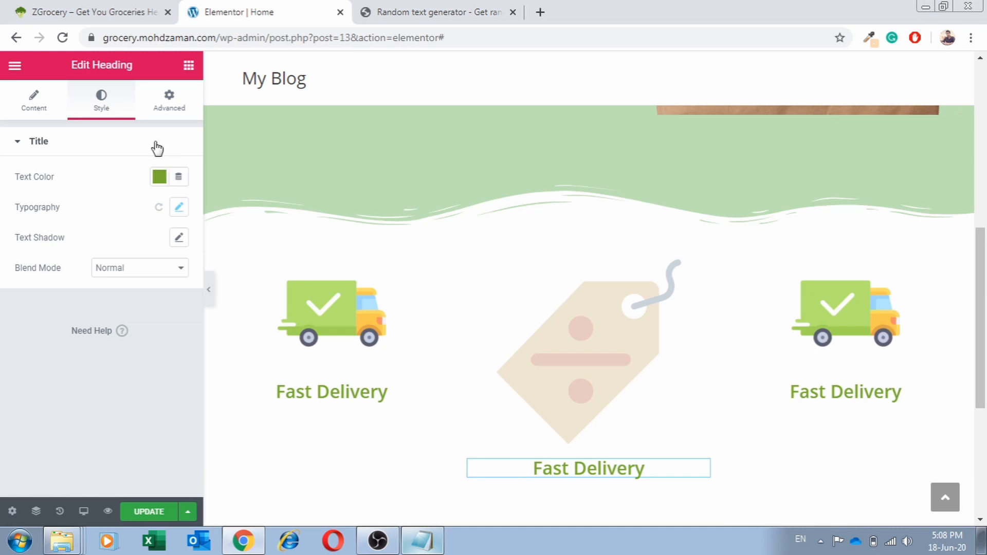
pyautogui.click(45, 97)
pyautogui.click(103, 105)
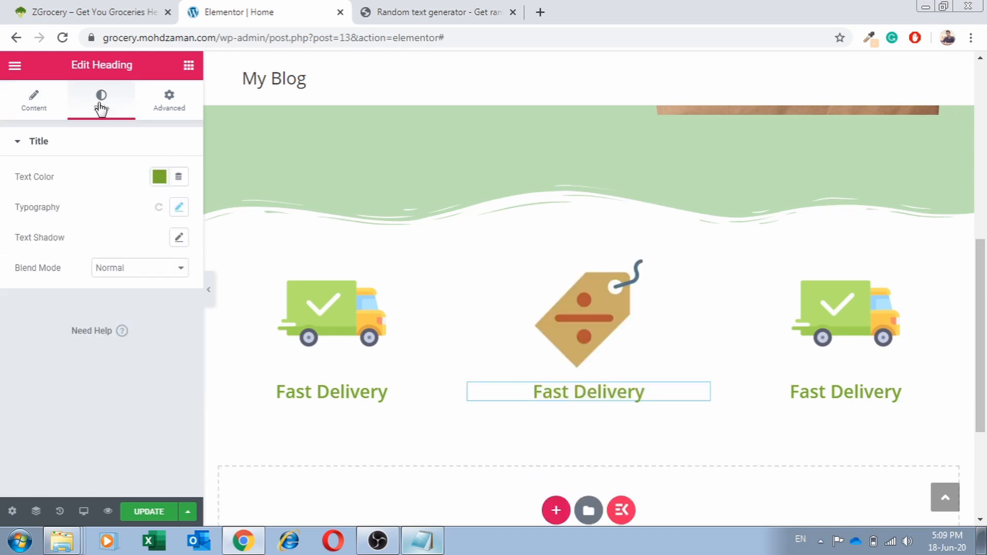
# - Replace the middle heading's title 'Fast Delivery' with 'Discounts'
pyautogui.click(39, 103)
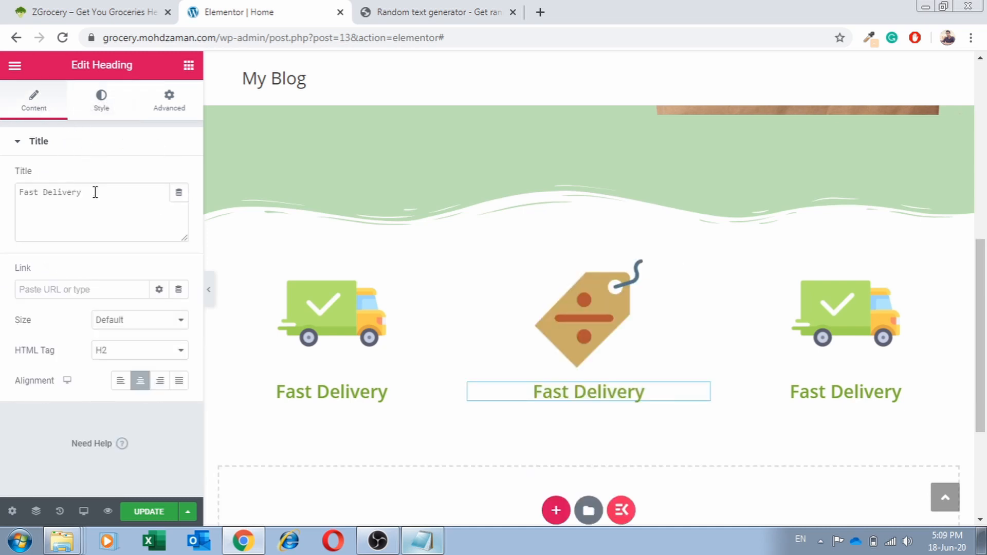
pyautogui.click(99, 194)
pyautogui.moveTo(106, 196); pyautogui.dragTo(2, 191)
pyautogui.write('Discounts')
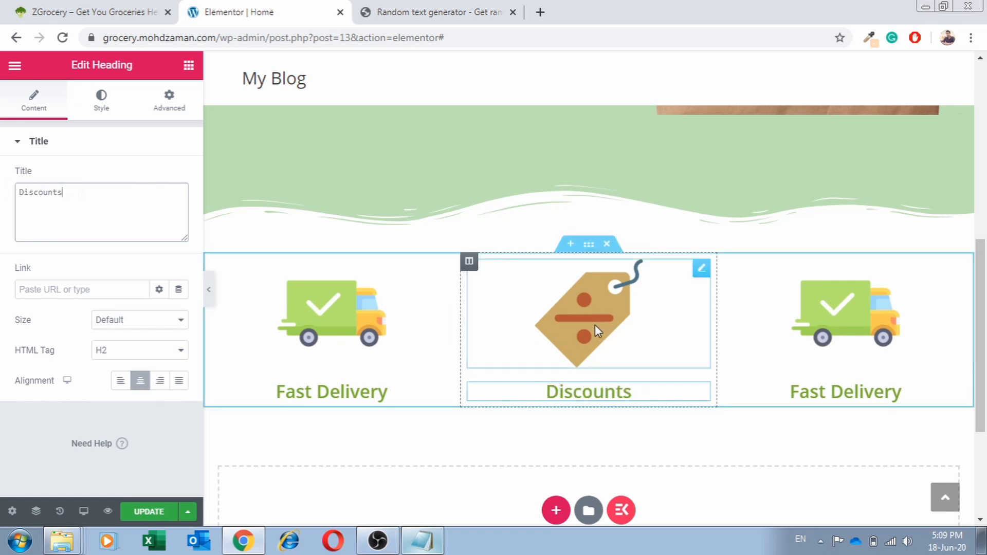
# - Keep the middle discount tag image at Thumbnail 150 x 150 size
pyautogui.click(624, 360)
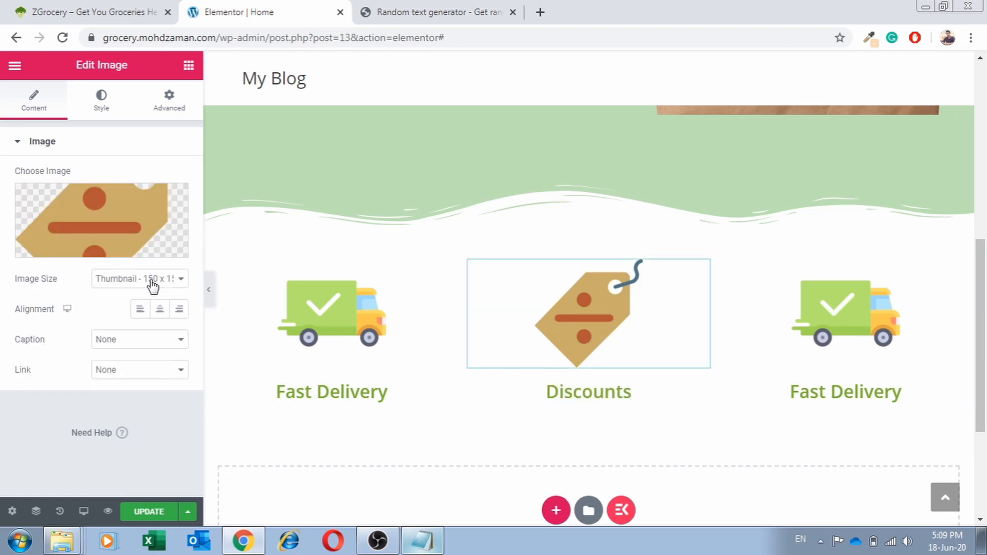
pyautogui.click(149, 280)
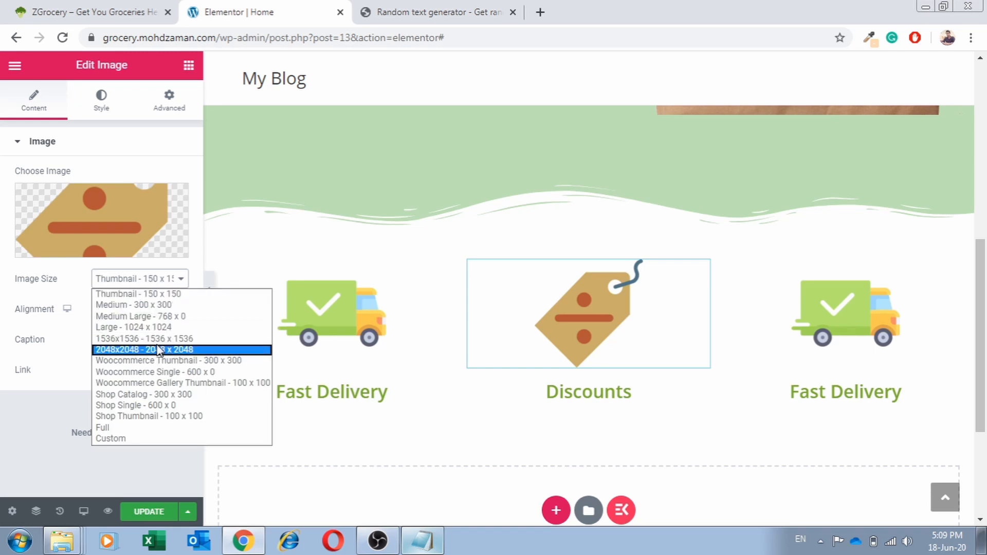
pyautogui.click(152, 296)
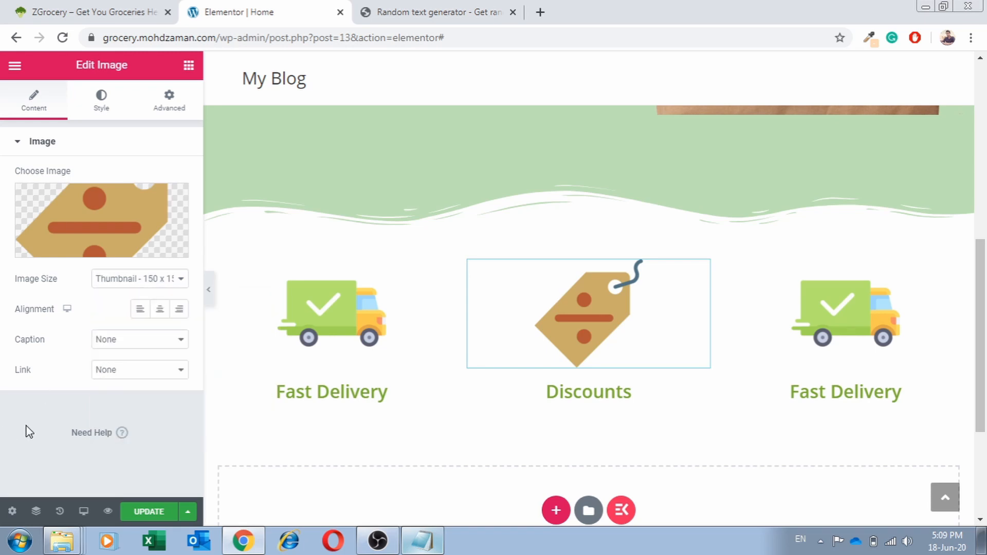
pyautogui.click(882, 311)
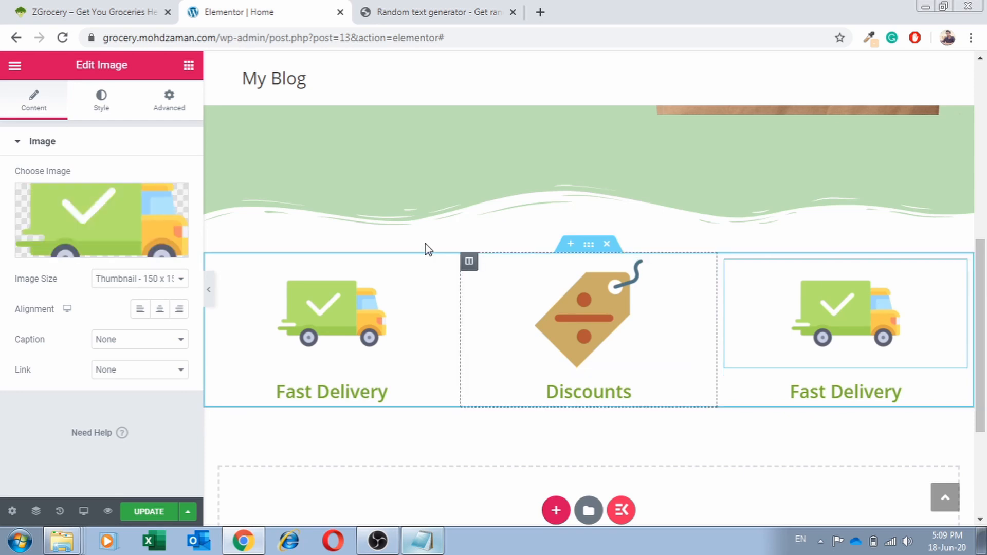
# - Upload money.png as the third column's image, keeping Thumbnail size
pyautogui.click(75, 204)
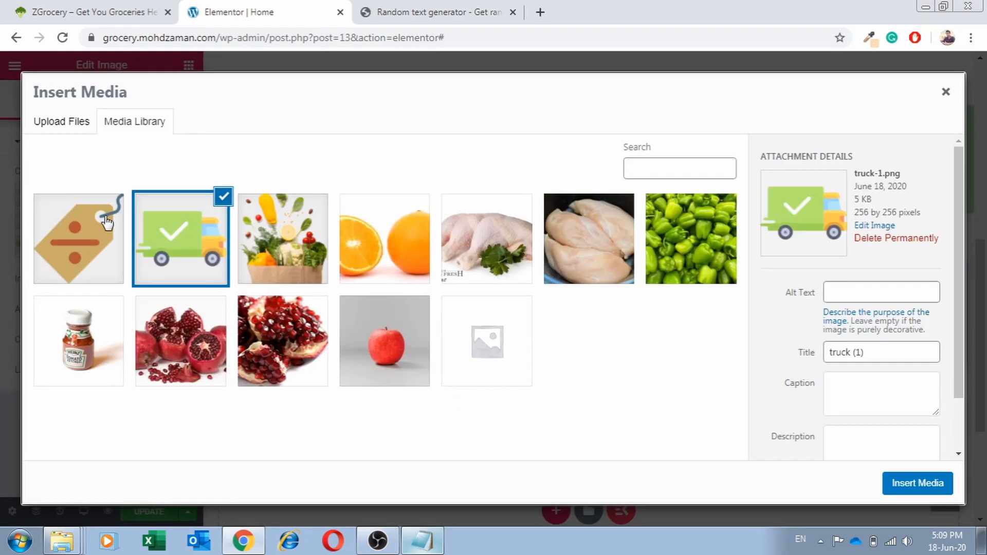
pyautogui.click(78, 123)
pyautogui.click(479, 310)
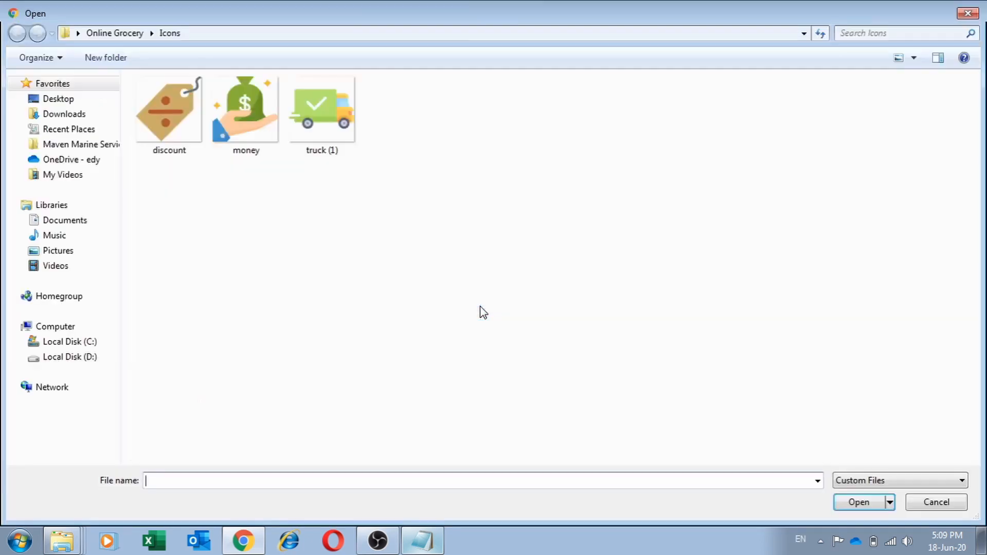
pyautogui.doubleClick(252, 124)
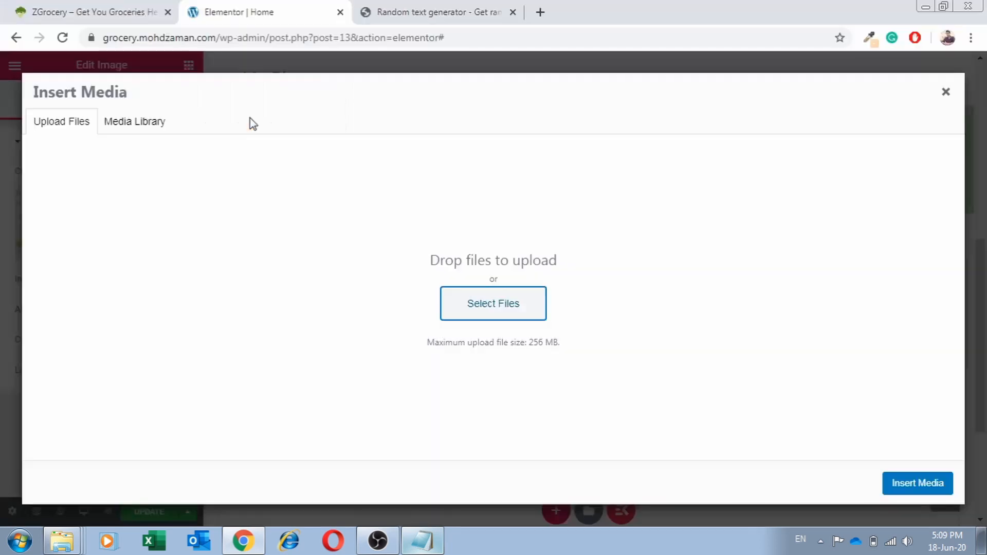
pyautogui.click(924, 486)
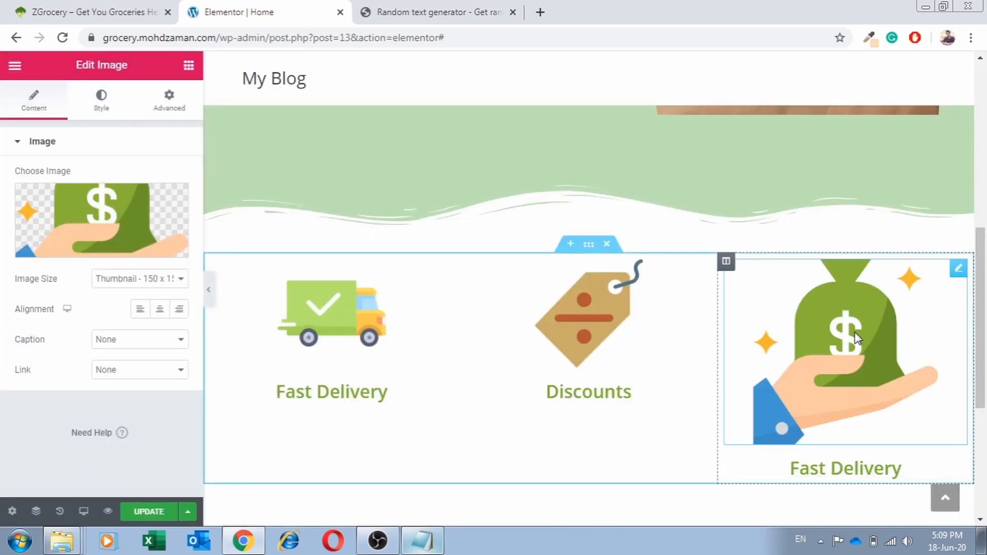
pyautogui.click(138, 278)
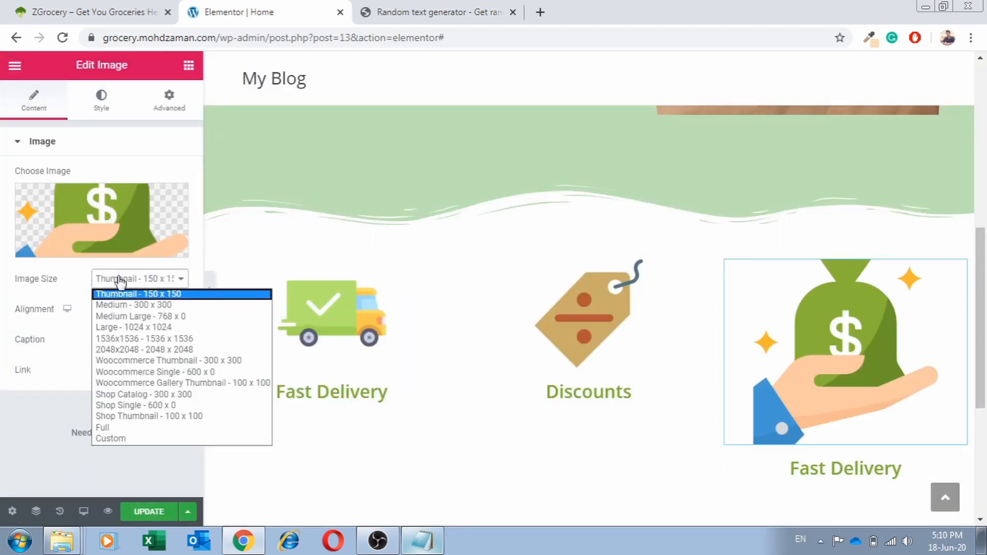
pyautogui.click(2, 301)
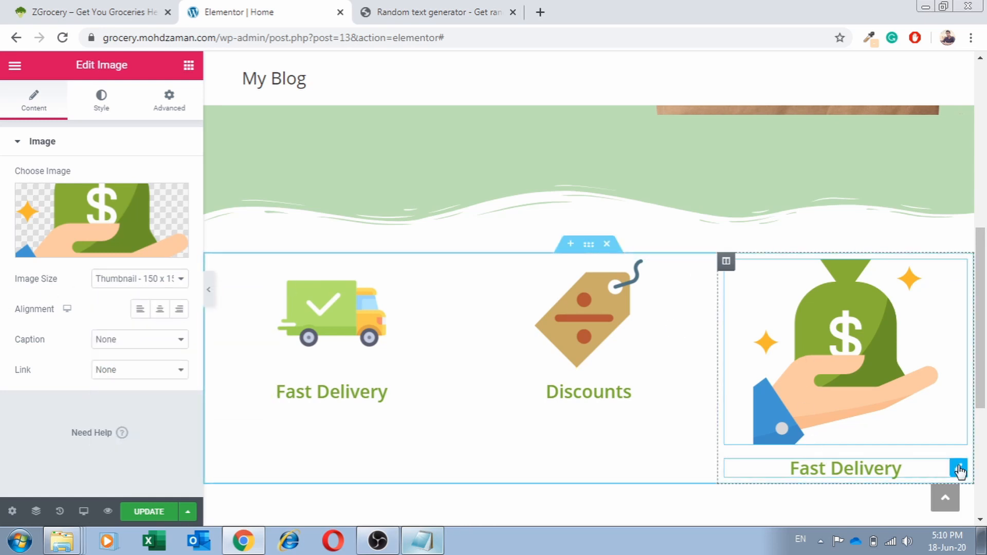
# - Replace the third heading's 'Fast Delivery' title with 'Save Money' copied from the live site
pyautogui.click(958, 468)
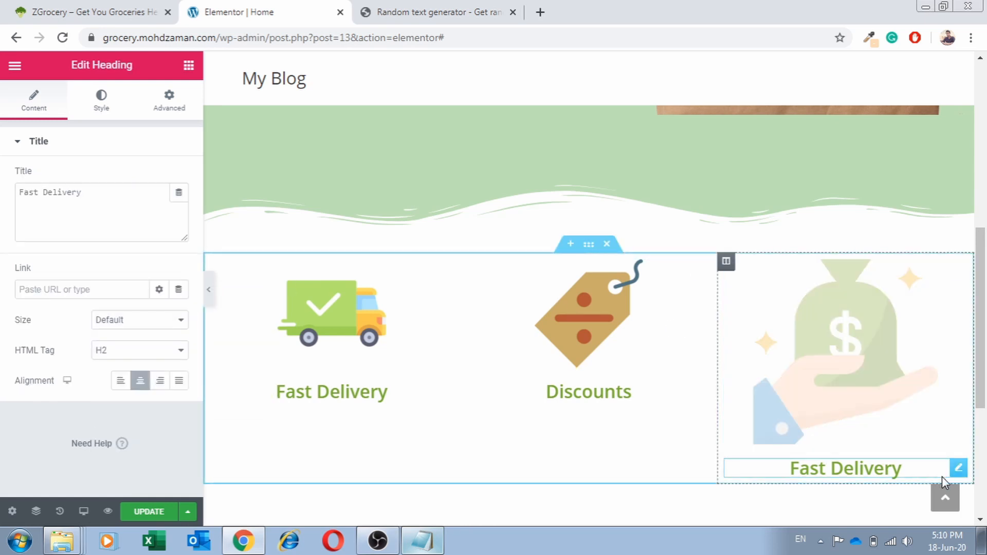
pyautogui.click(96, 191)
pyautogui.moveTo(113, 194); pyautogui.dragTo(21, 144)
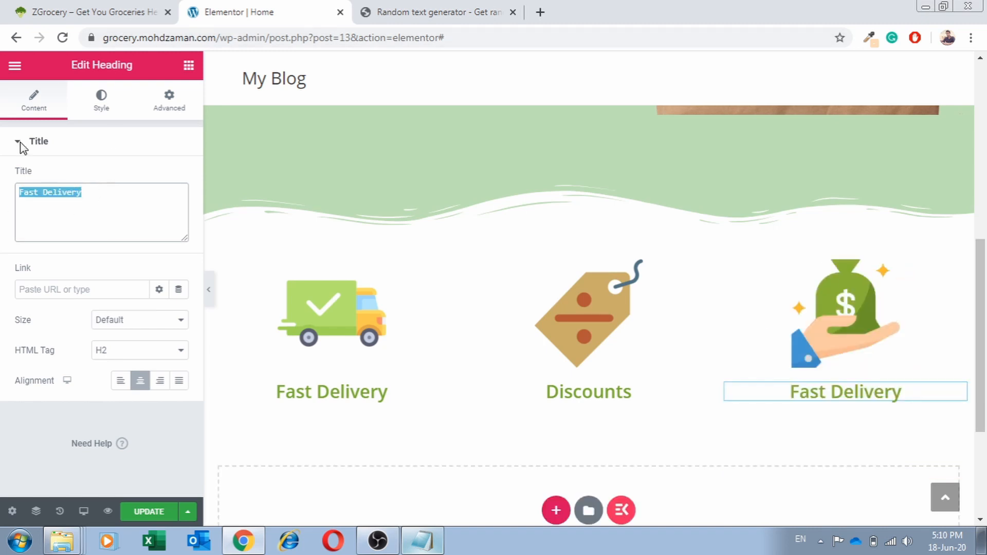
pyautogui.click(83, 9)
pyautogui.moveTo(709, 367); pyautogui.dragTo(833, 368)
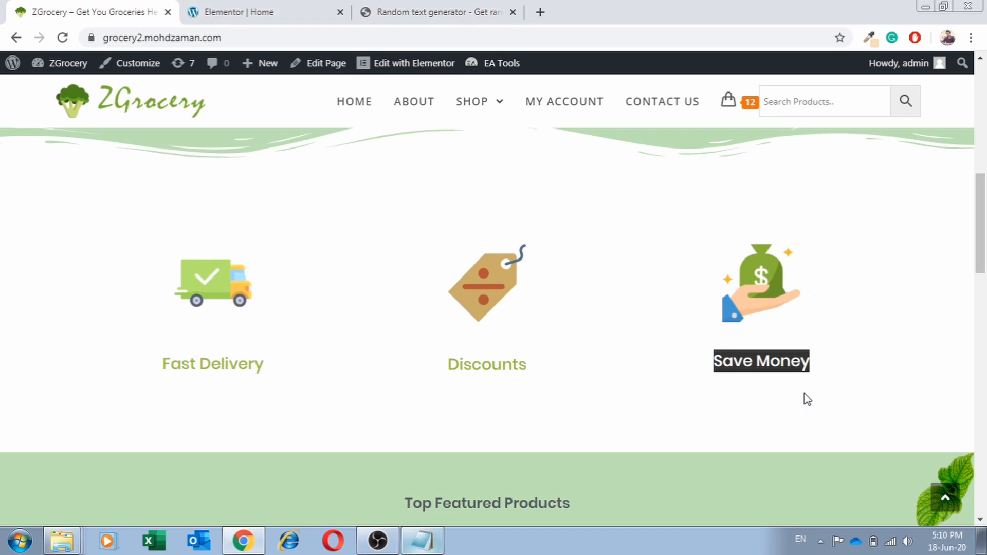
pyautogui.rightClick(778, 360)
pyautogui.click(802, 371)
pyautogui.click(302, 13)
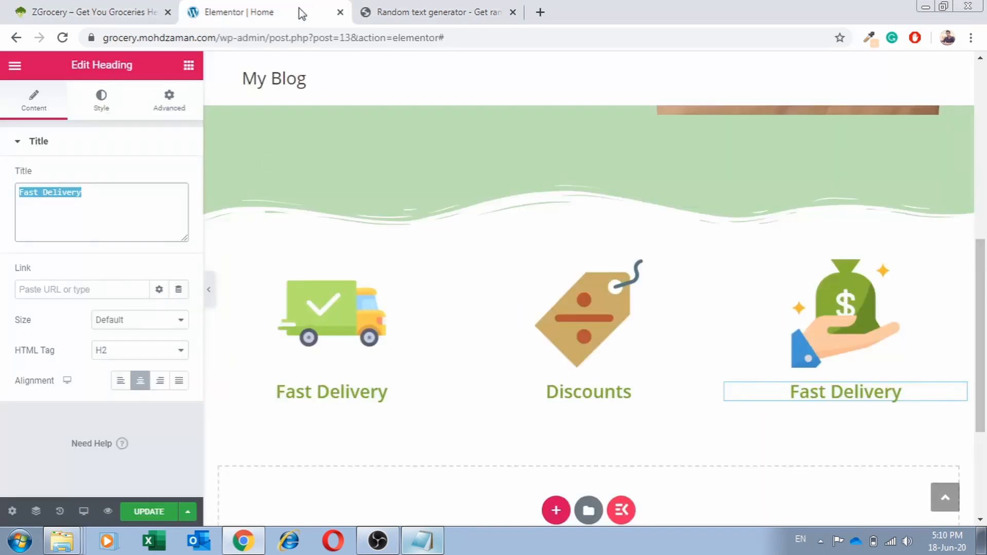
pyautogui.hotkey('ctrl', 'v')
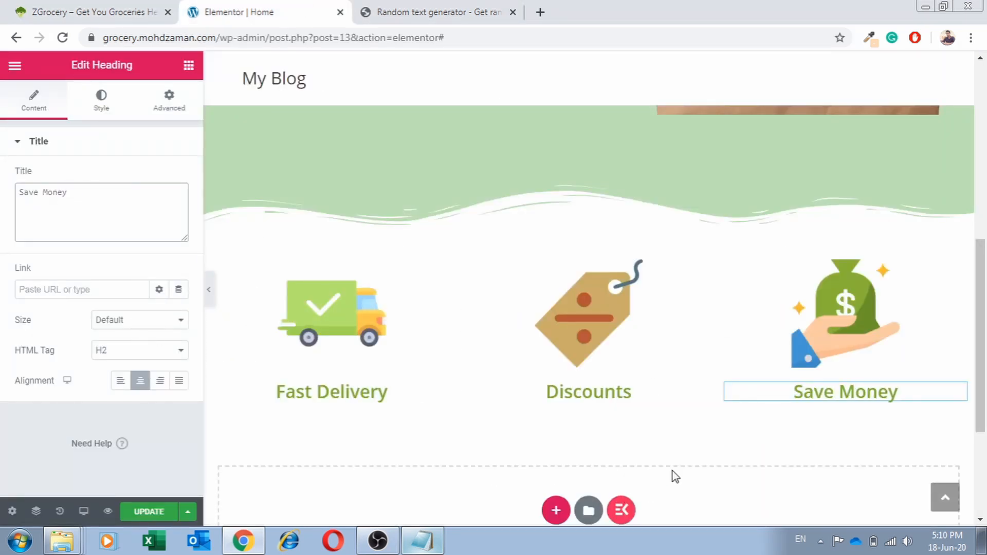
pyautogui.scroll(-1, 865, 288)
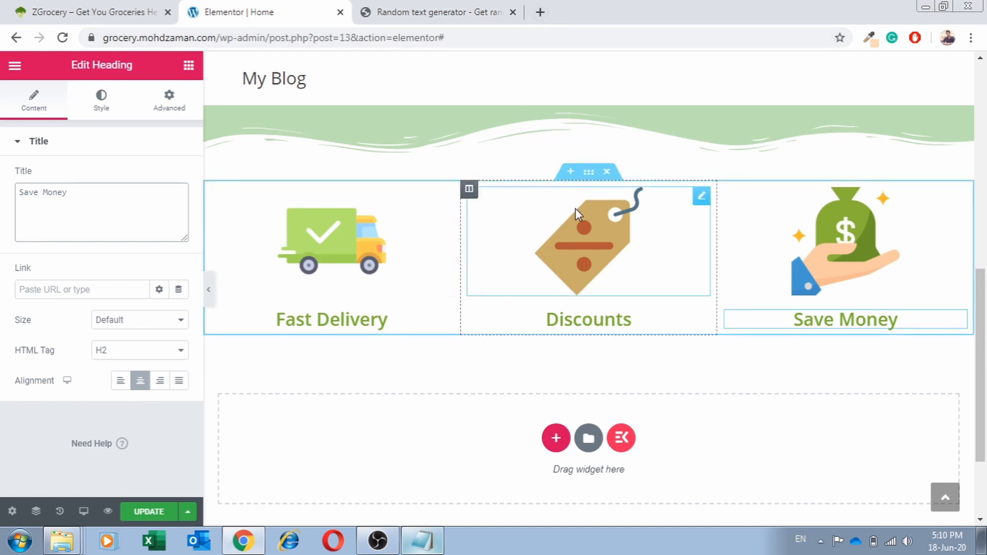
# - Open icons8.com in a new tab and search for 'TRUCKS'
pyautogui.click(540, 12)
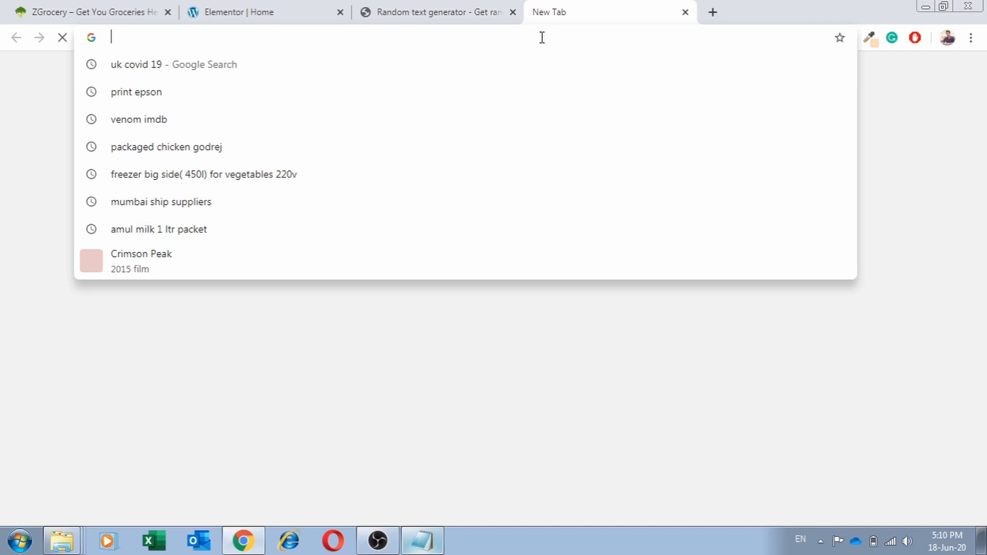
pyautogui.write('ICONS')
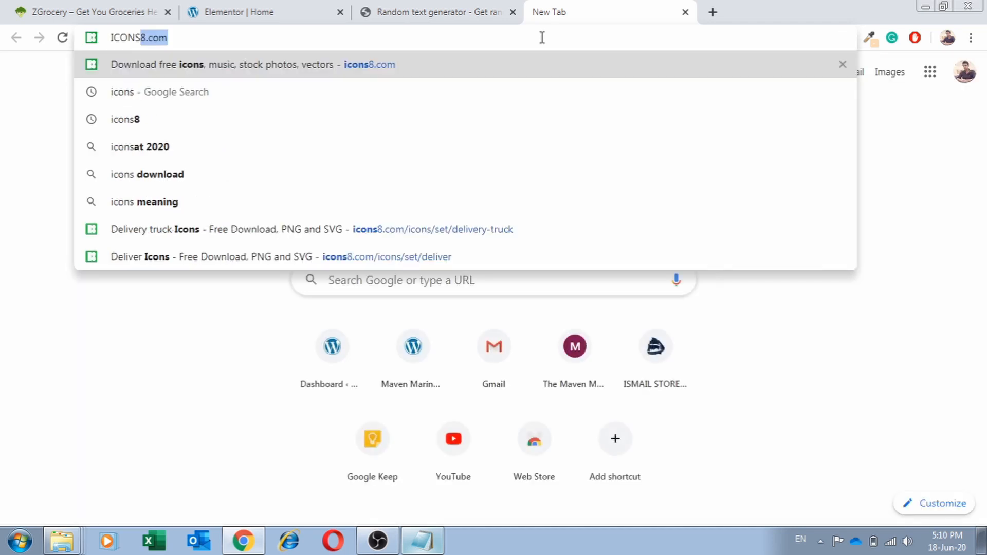
pyautogui.write('8.com')
pyautogui.press('Return')
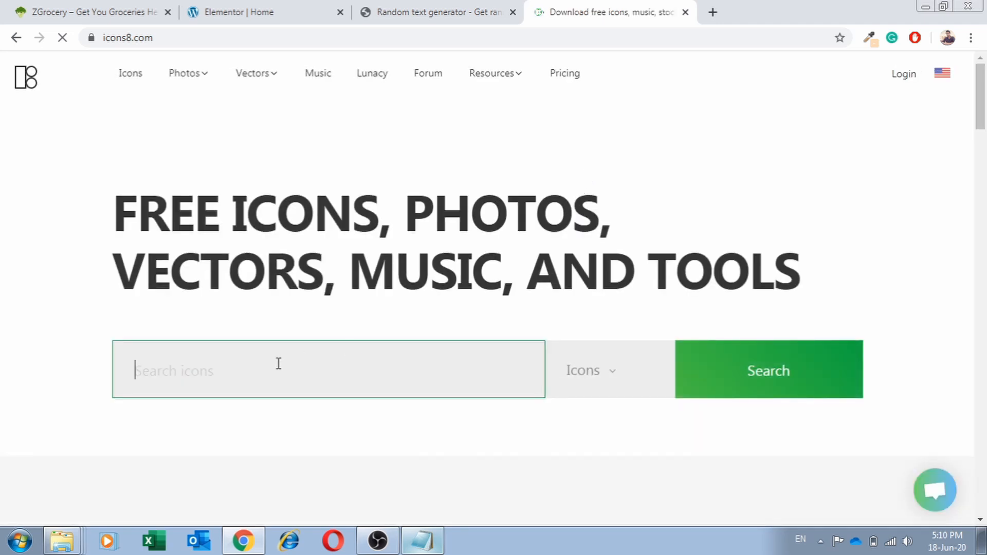
pyautogui.write('TRUCKS')
pyautogui.click(768, 397)
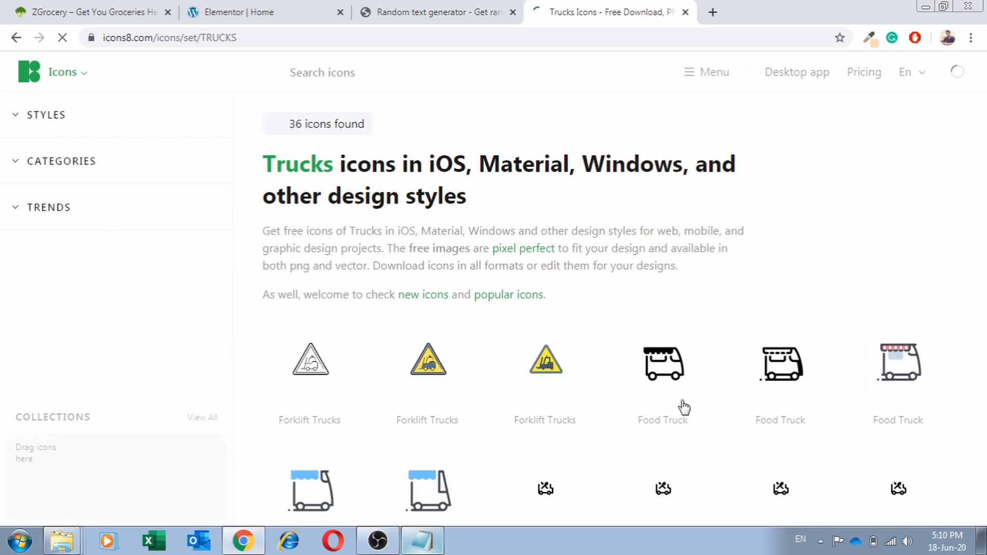
# - Download the pastel Food Truck icon as a free 64px PNG
pyautogui.click(897, 381)
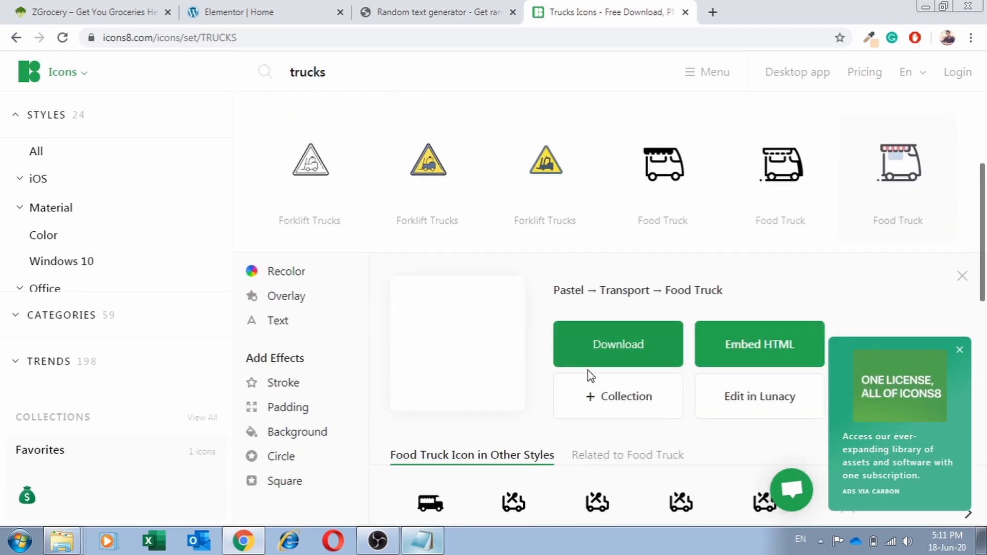
pyautogui.click(633, 201)
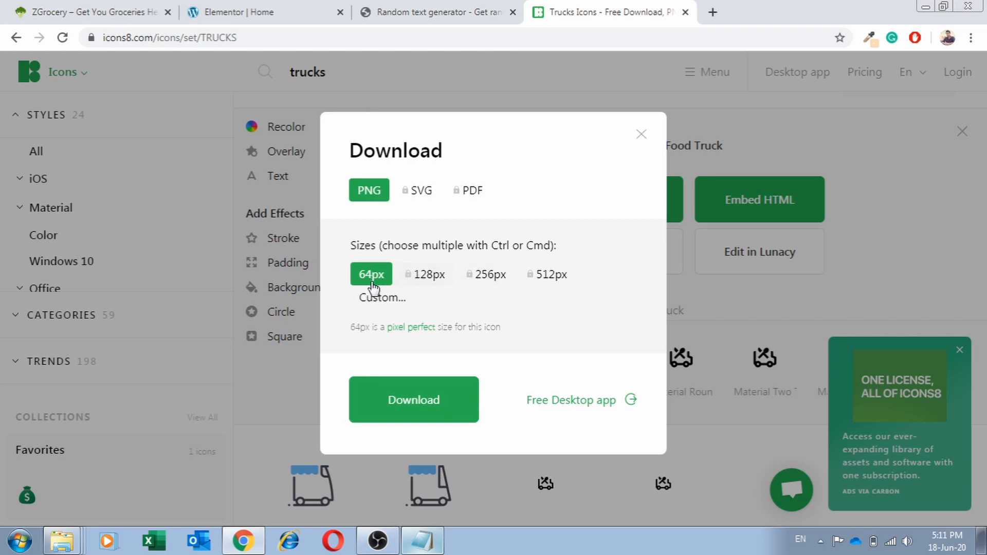
pyautogui.click(435, 399)
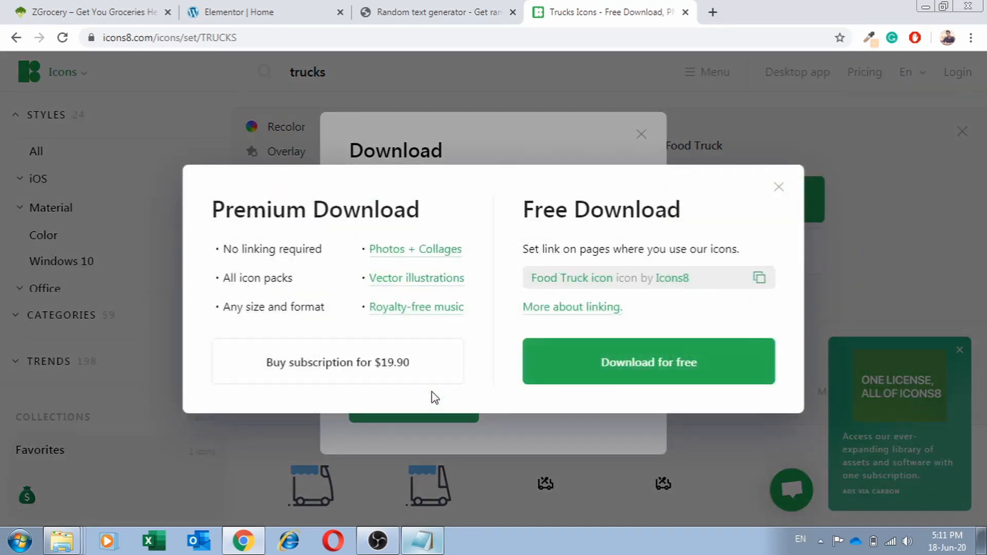
pyautogui.click(558, 375)
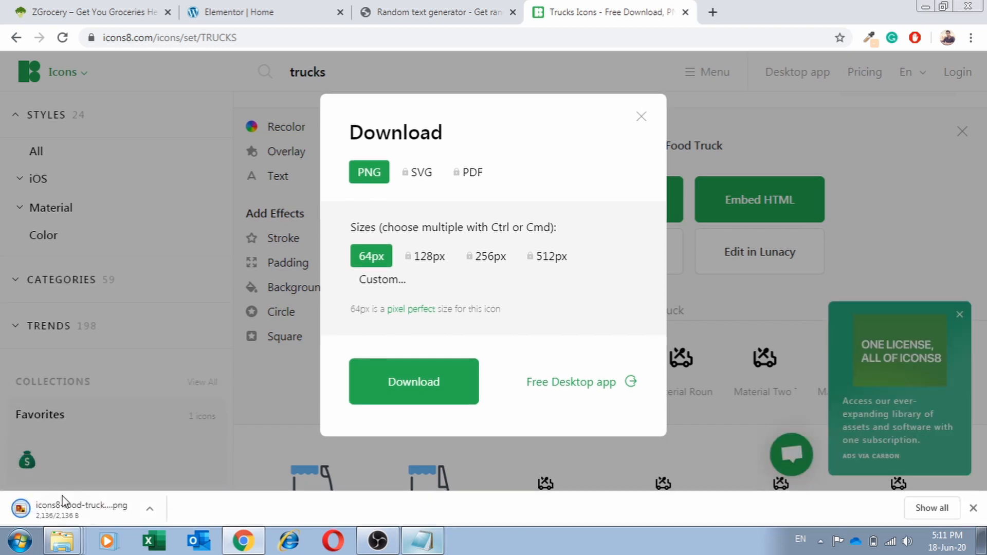
pyautogui.click(641, 117)
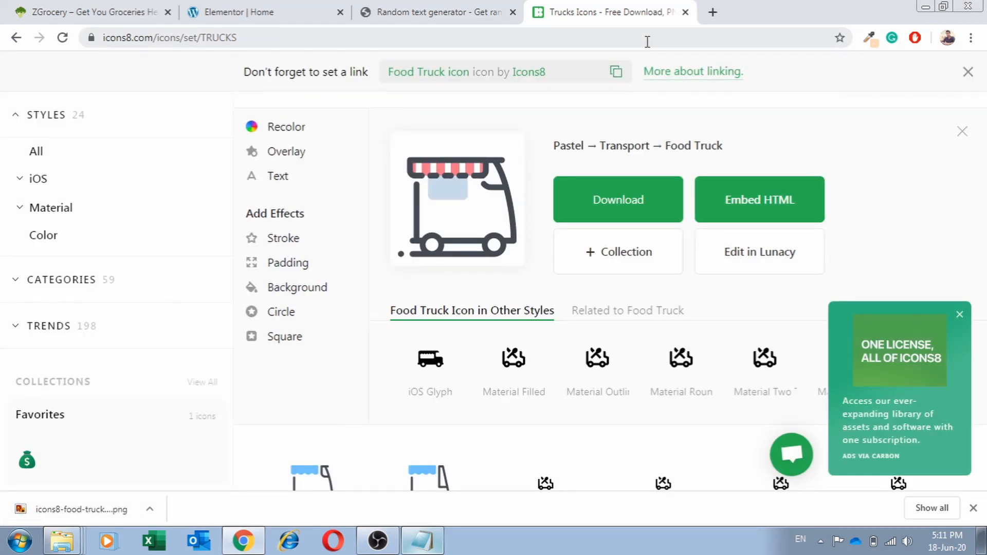
pyautogui.click(647, 41)
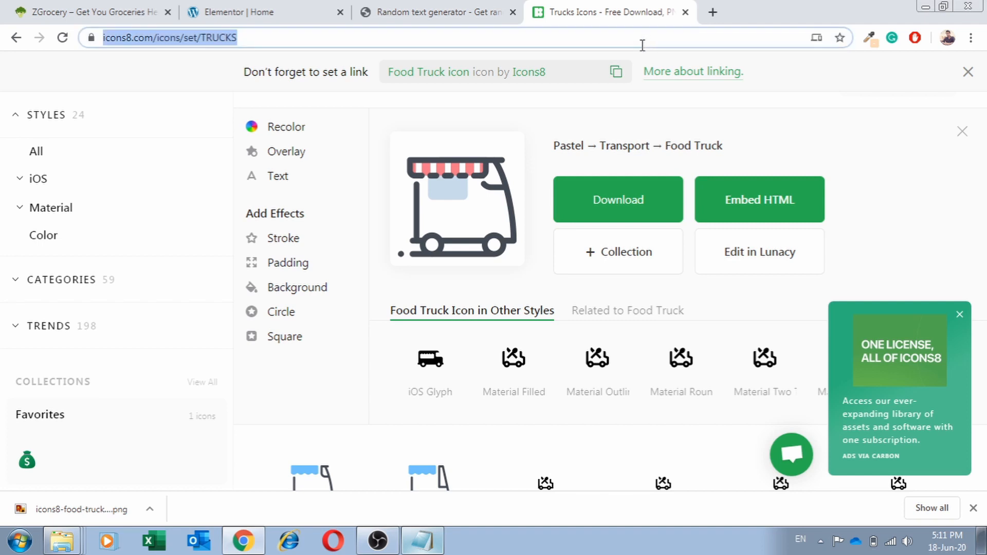
# - Go to flaticon.com and search for trucks
pyautogui.write('FLATIcon.com')
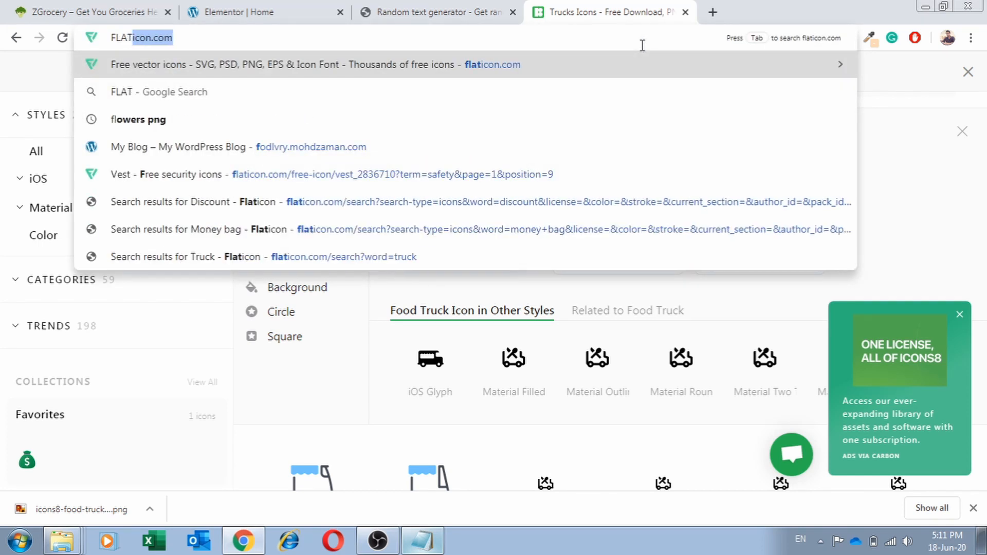
pyautogui.press('Return')
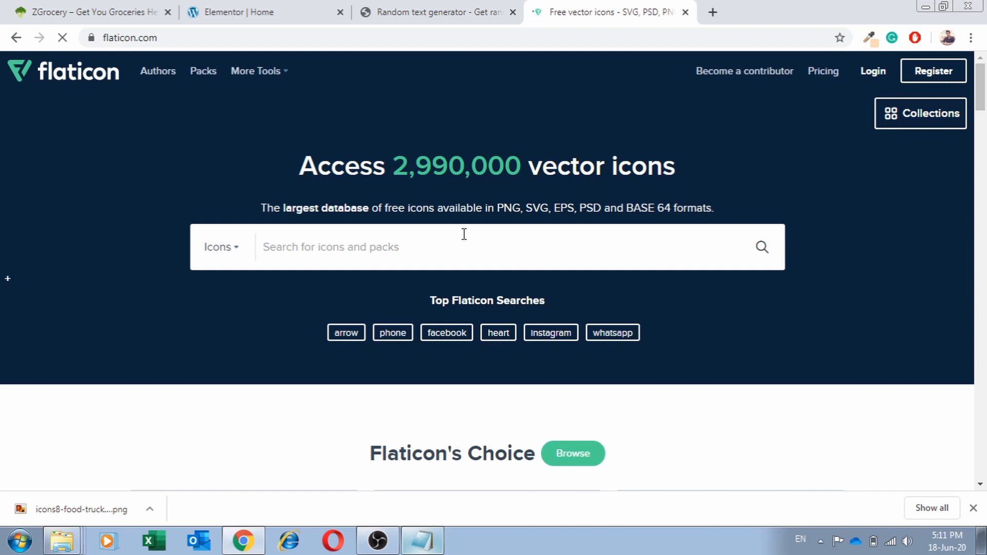
pyautogui.write('R')
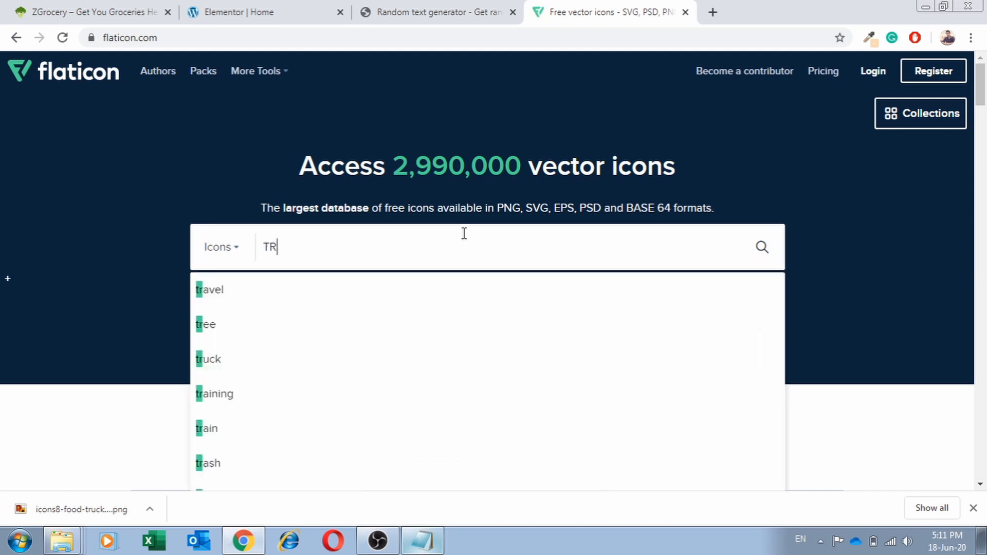
pyautogui.write('UCKS')
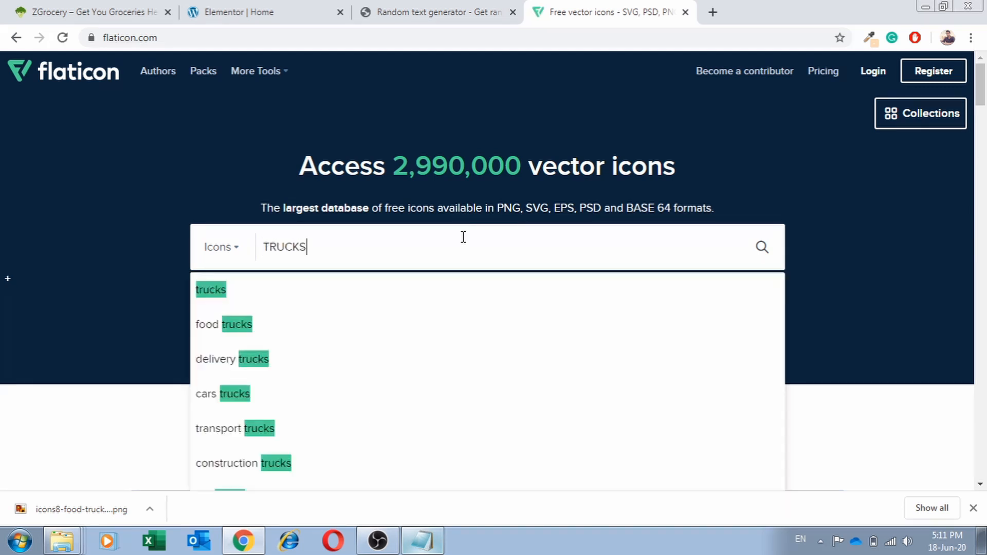
pyautogui.click(761, 248)
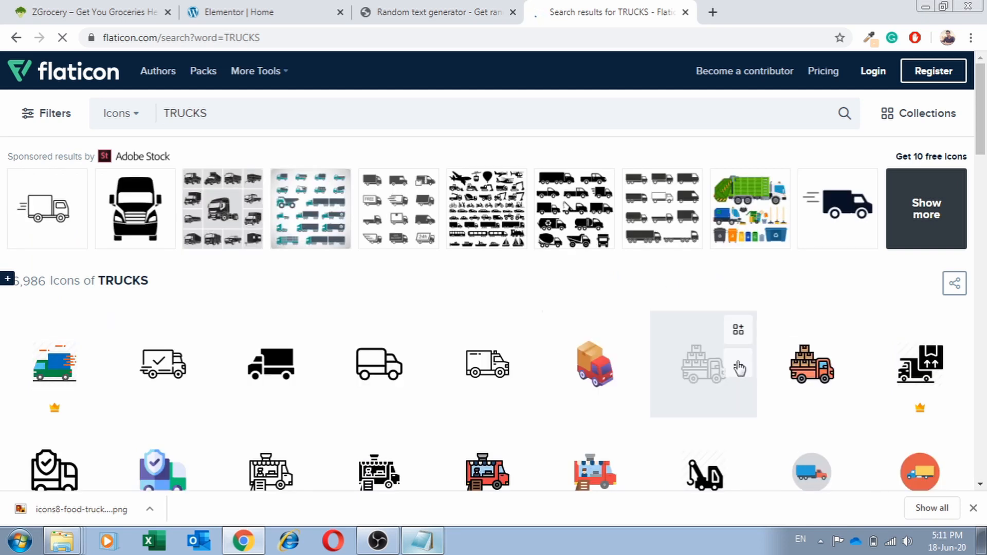
# - Download the Delivery Truck icon as a free PNG, then close the Flaticon tab
pyautogui.click(475, 366)
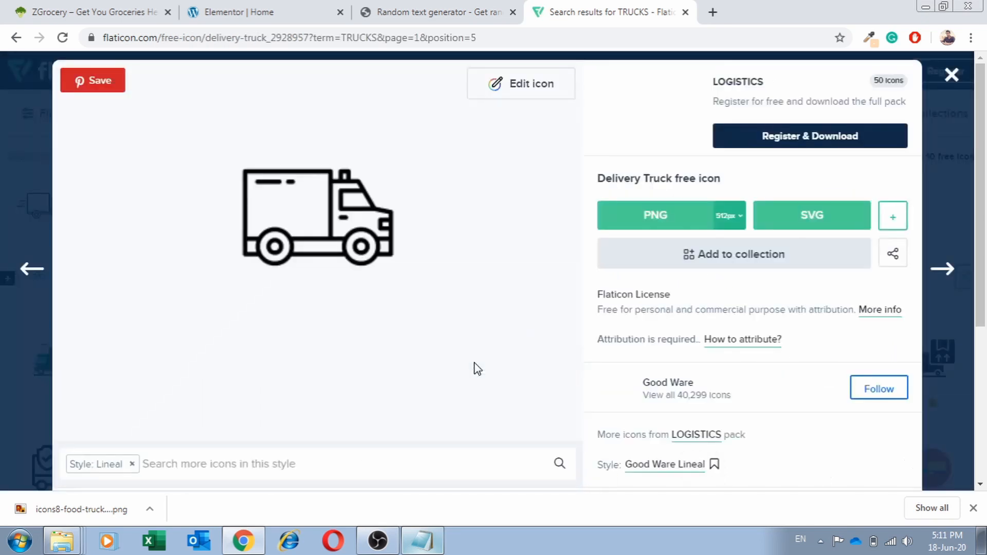
pyautogui.click(674, 224)
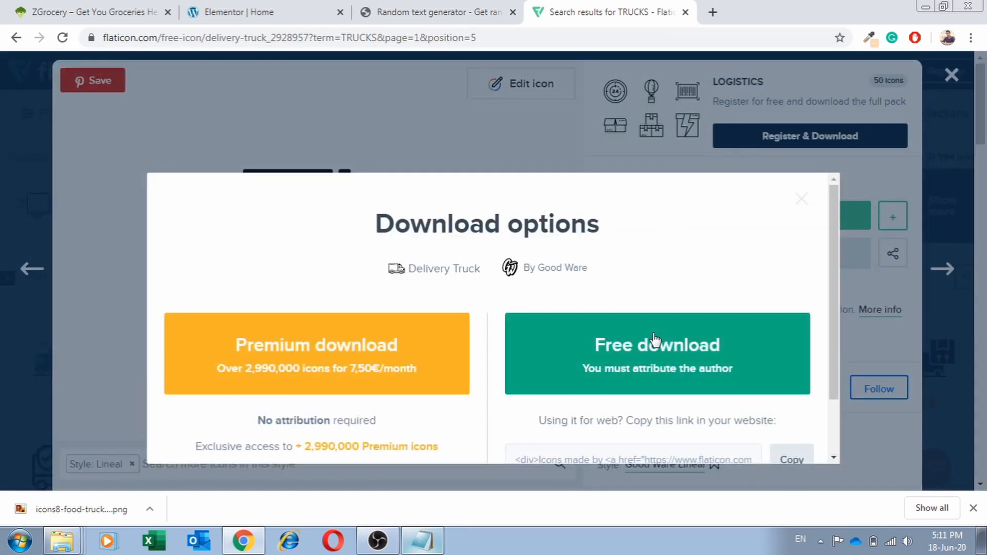
pyautogui.click(654, 339)
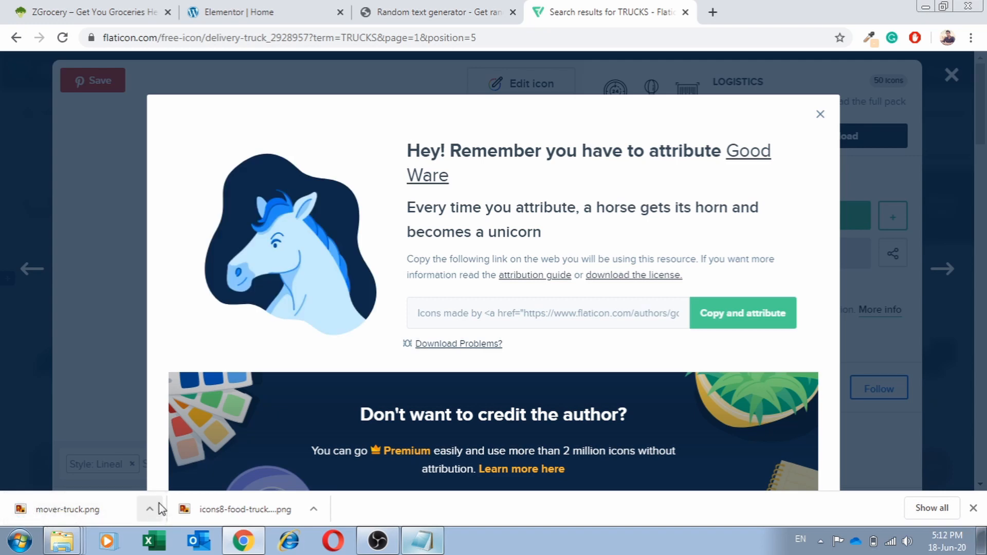
pyautogui.click(820, 114)
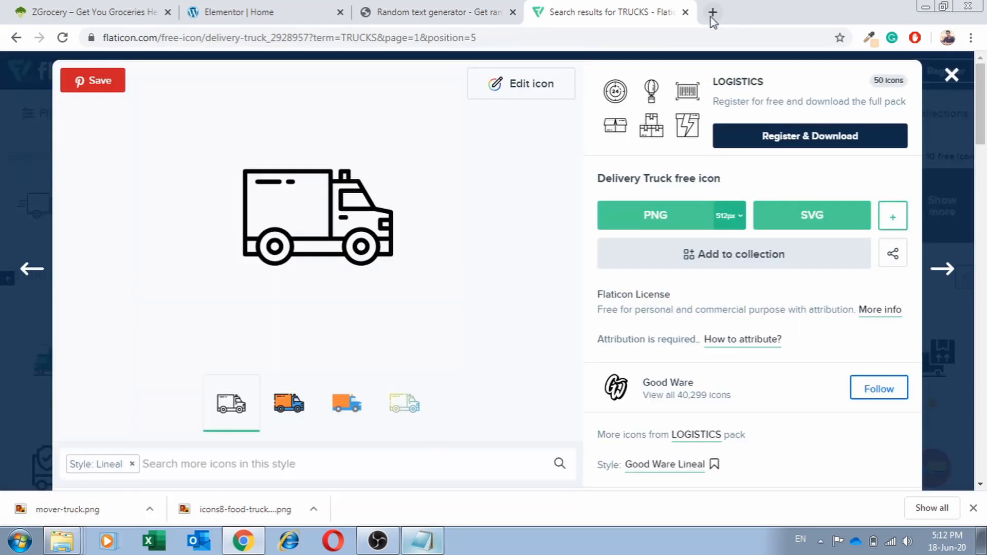
pyautogui.click(685, 12)
# - Reload the live ZGrocery homepage and scroll down toward the feature row
pyautogui.click(156, 6)
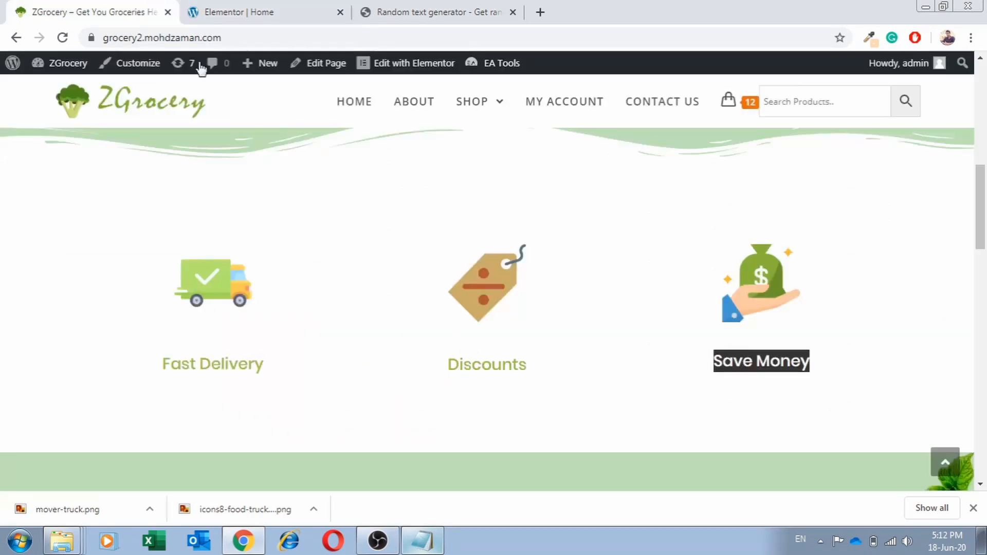
pyautogui.scroll(10, 694, 383)
pyautogui.scroll(-10, 699, 396)
pyautogui.scroll(10, 698, 396)
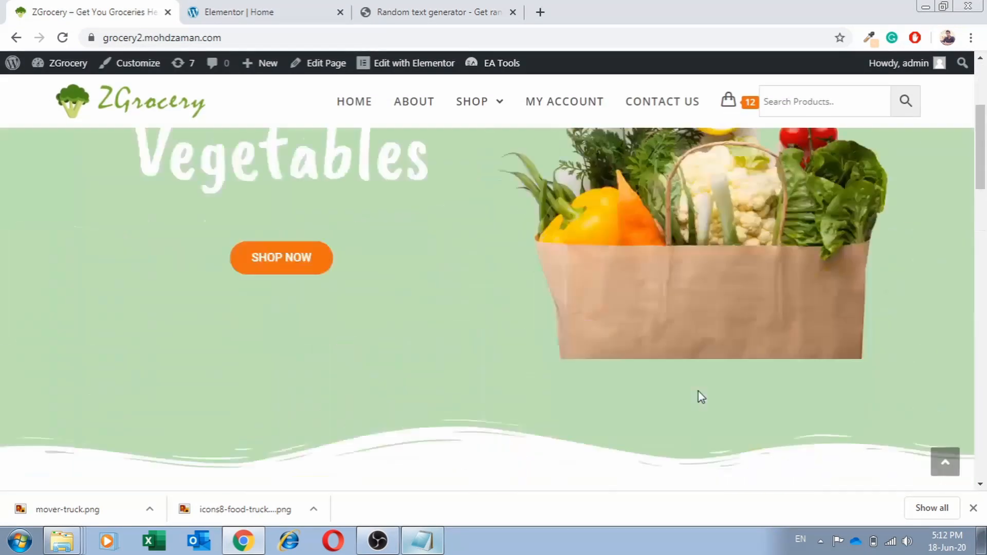
pyautogui.click(62, 38)
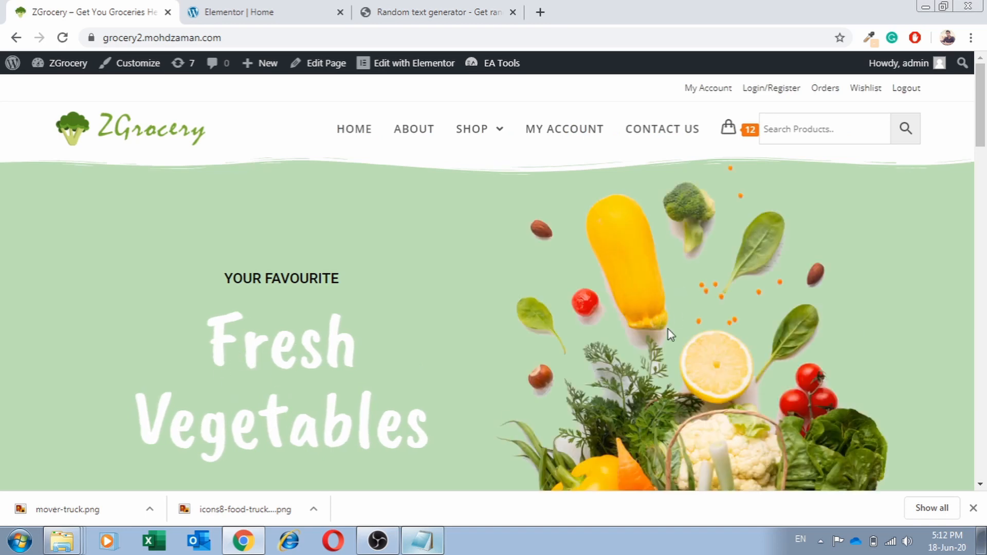
pyautogui.scroll(-3, 671, 334)
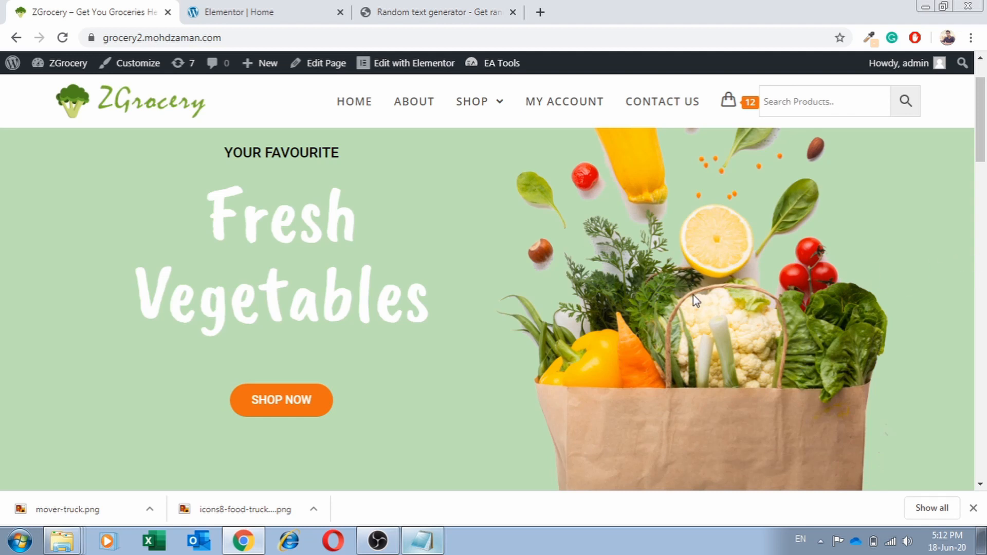
pyautogui.scroll(-8, 695, 300)
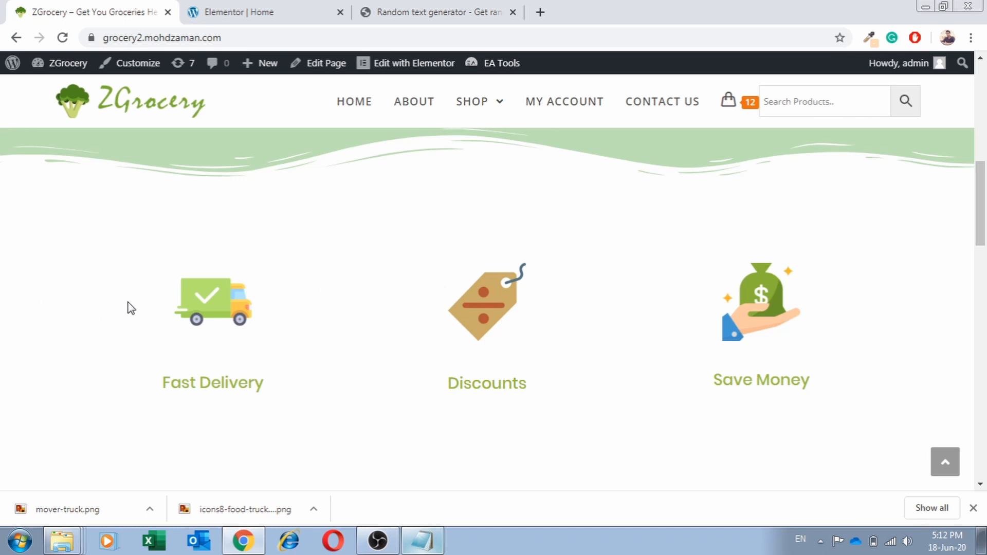
# - Give the first column's truck image a Slide In Left entrance animation
pyautogui.click(308, 10)
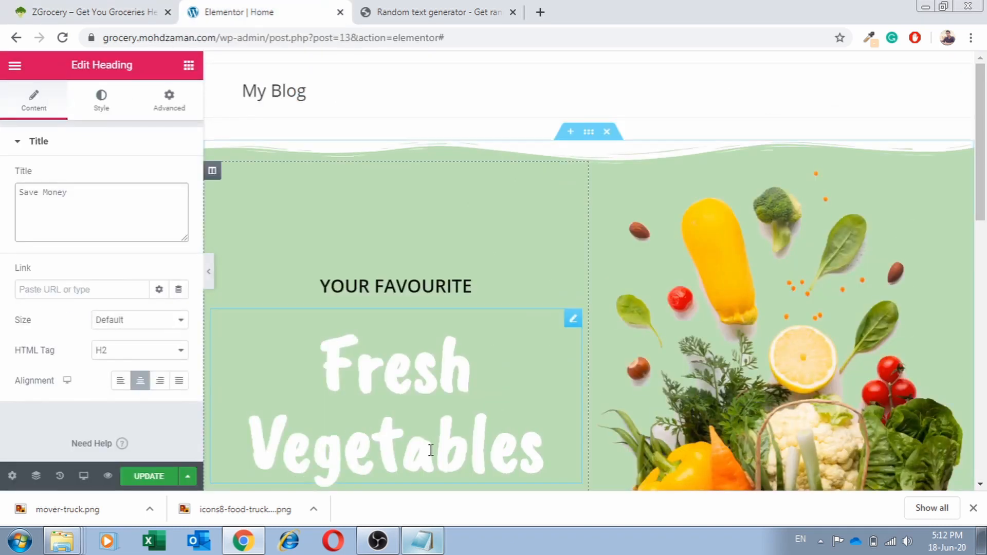
pyautogui.scroll(-9, 775, 373)
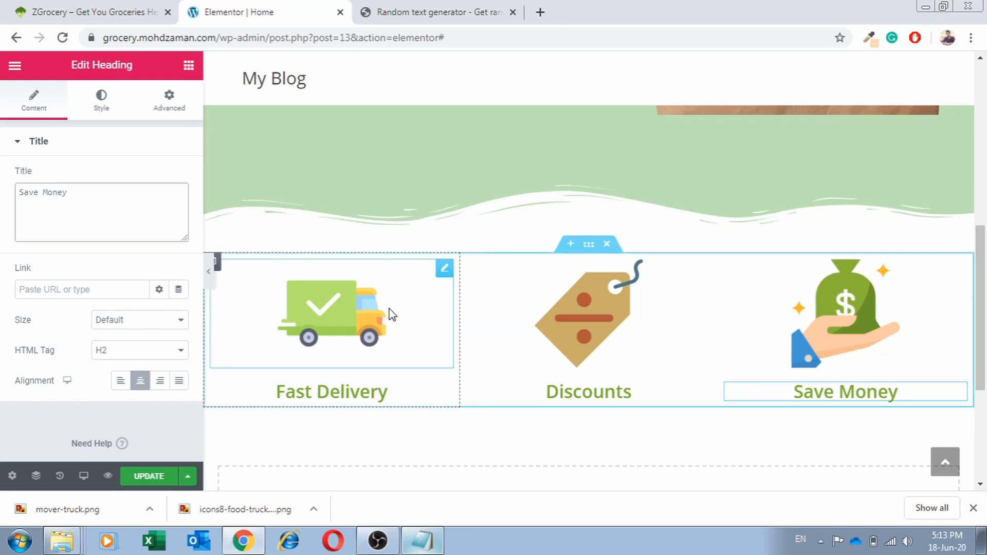
pyautogui.click(443, 268)
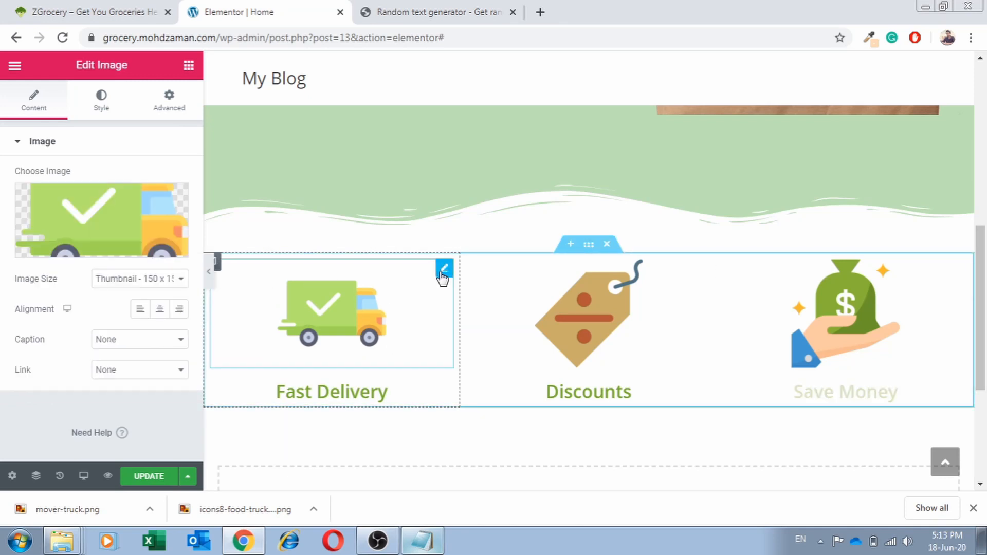
pyautogui.click(102, 99)
pyautogui.click(163, 105)
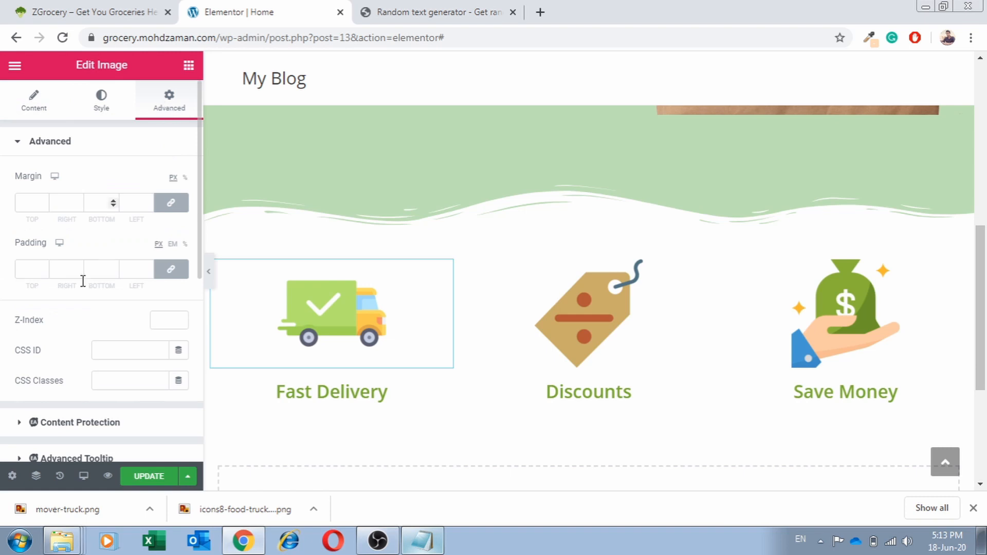
pyautogui.scroll(-6, 113, 176)
pyautogui.click(111, 180)
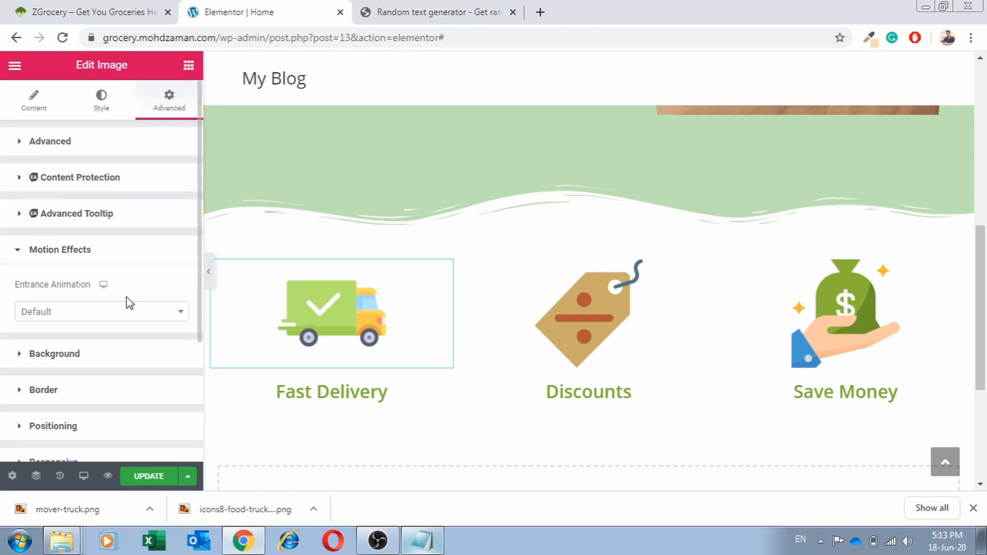
pyautogui.click(89, 317)
pyautogui.scroll(-5, 80, 442)
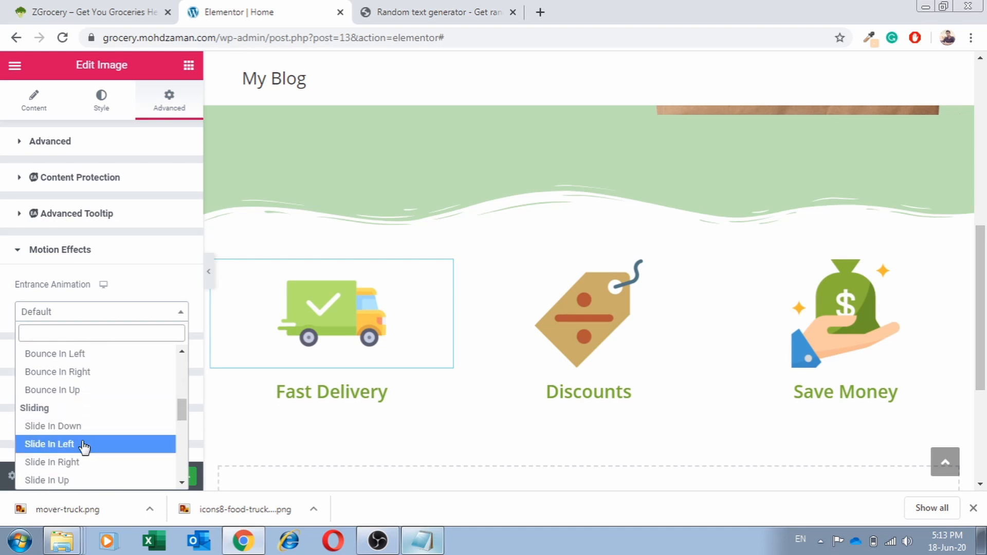
pyautogui.scroll(-7, 84, 447)
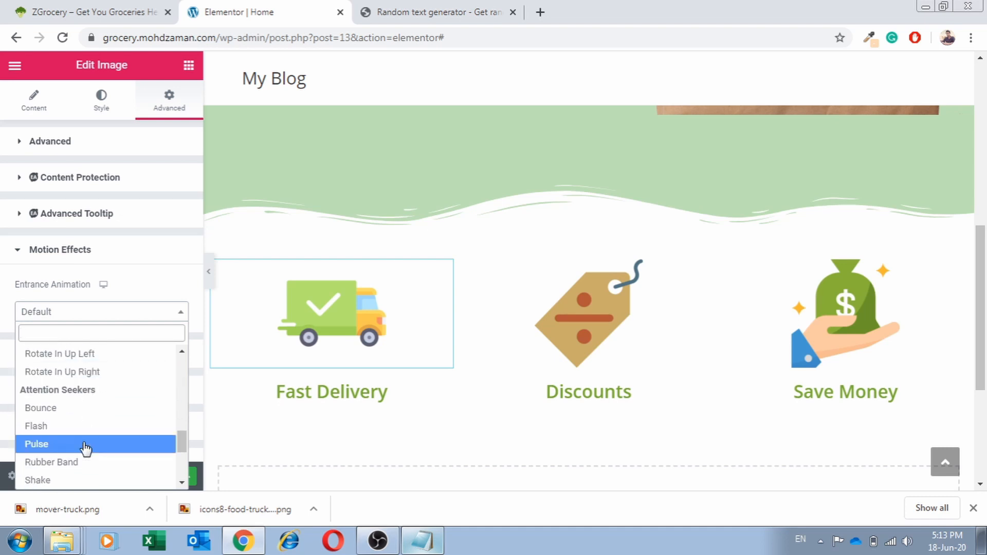
pyautogui.scroll(2, 88, 442)
pyautogui.click(111, 363)
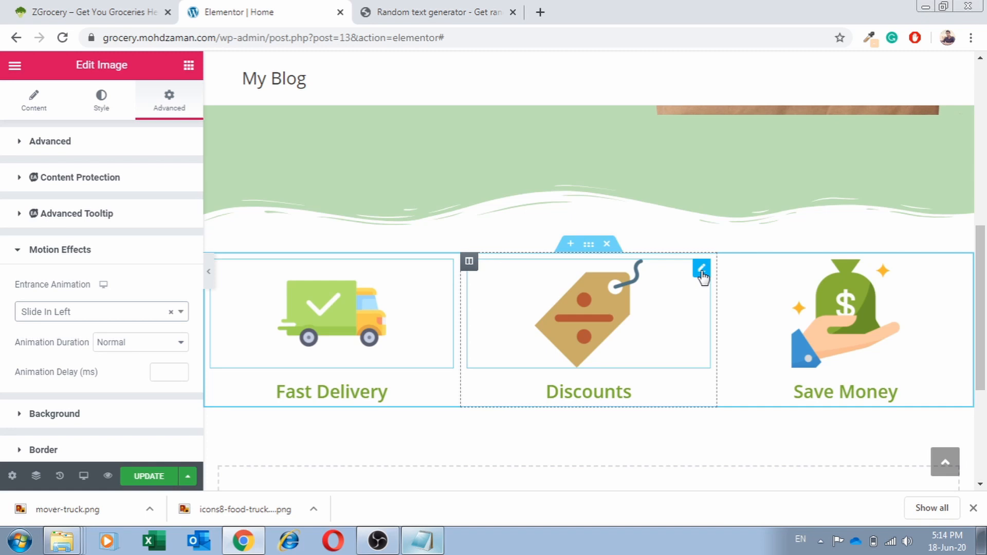
# - Give the Discounts image a Bounce In entrance animation under Advanced > Motion Effects
pyautogui.click(701, 268)
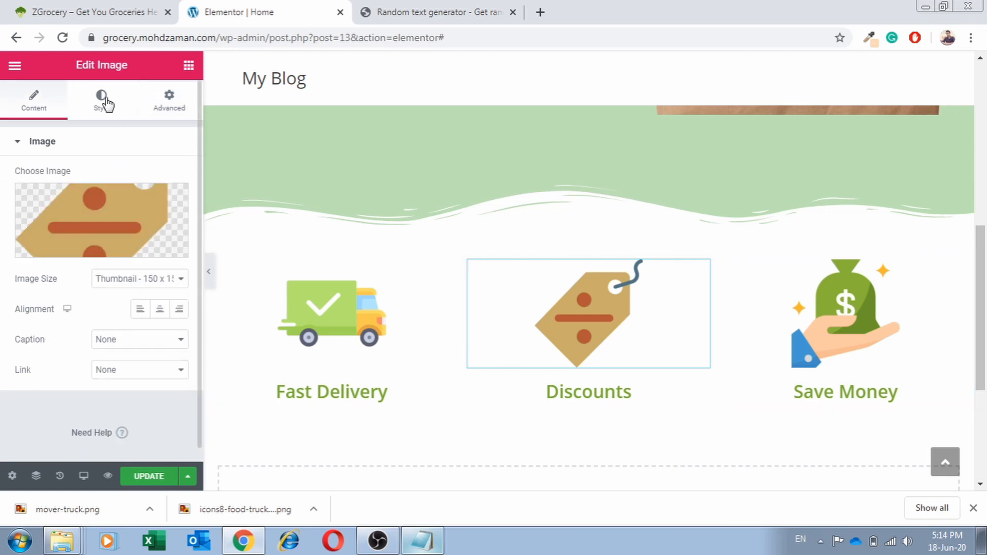
pyautogui.click(163, 109)
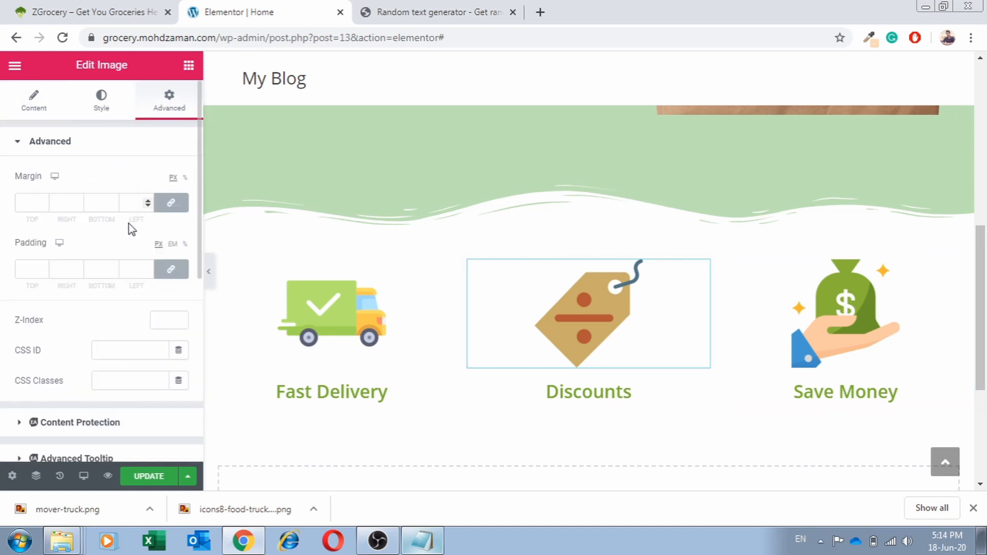
pyautogui.scroll(-4, 112, 334)
pyautogui.scroll(-2, 105, 344)
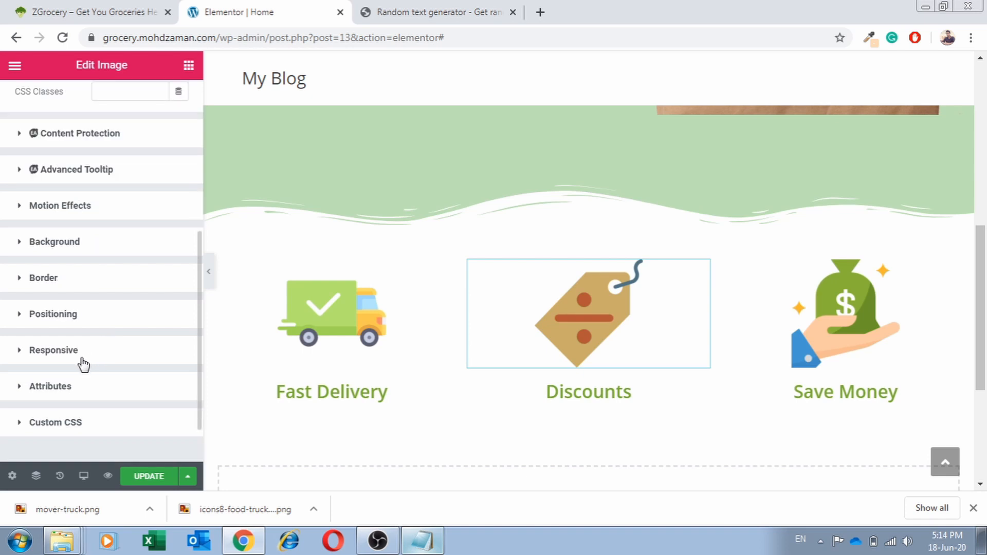
pyautogui.click(88, 205)
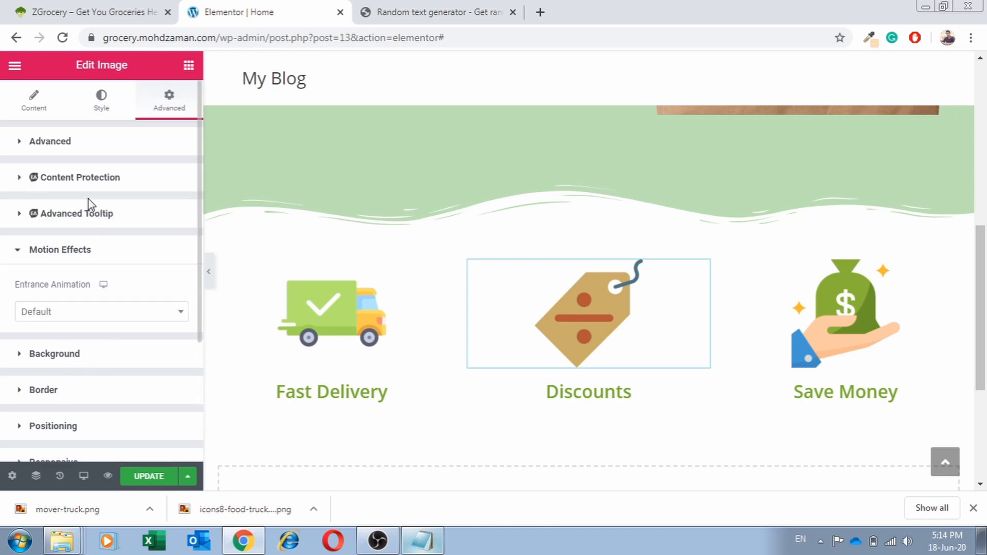
pyautogui.click(93, 314)
pyautogui.scroll(-3, 91, 426)
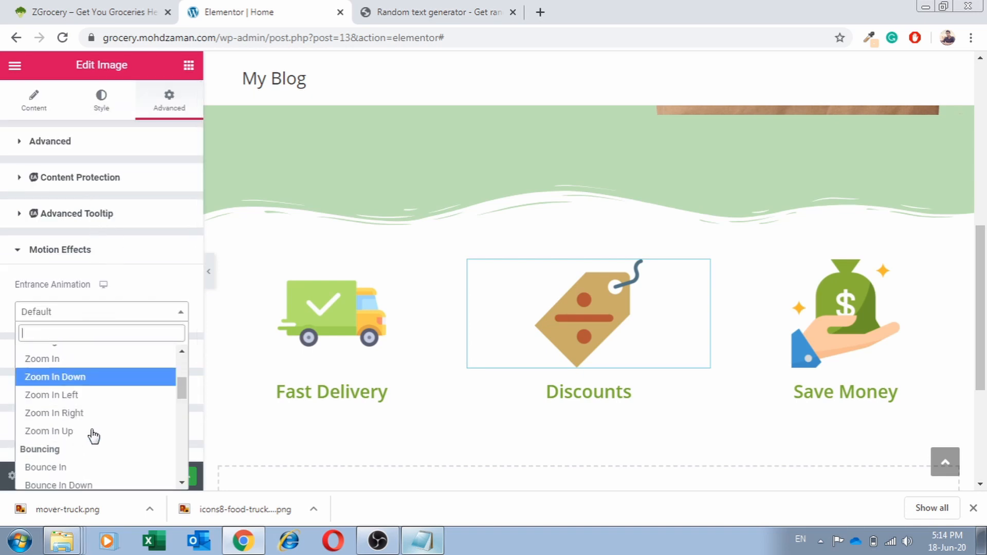
pyautogui.click(87, 462)
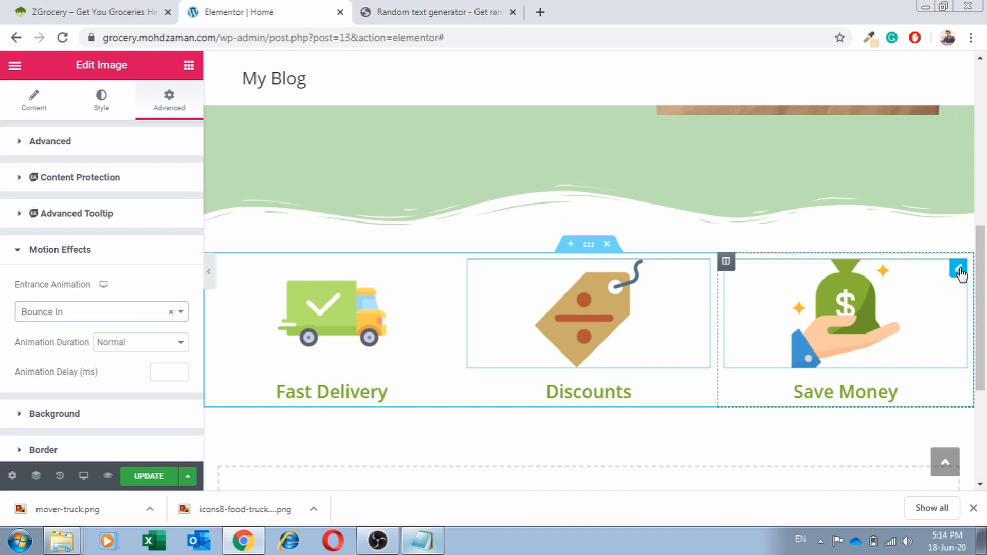
# - Give the Save Money image a Flash entrance animation
pyautogui.click(958, 269)
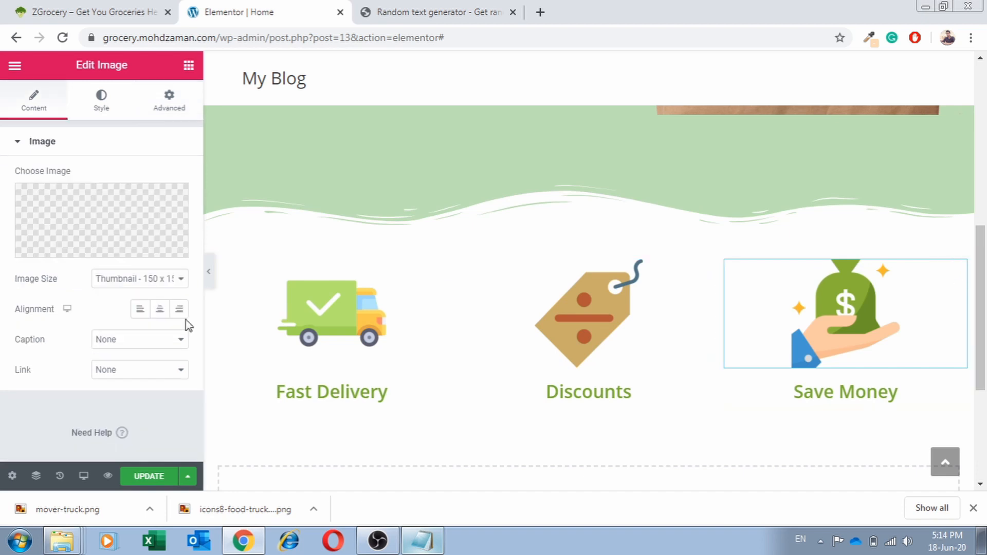
pyautogui.click(101, 100)
pyautogui.click(172, 100)
pyautogui.scroll(-3, 126, 298)
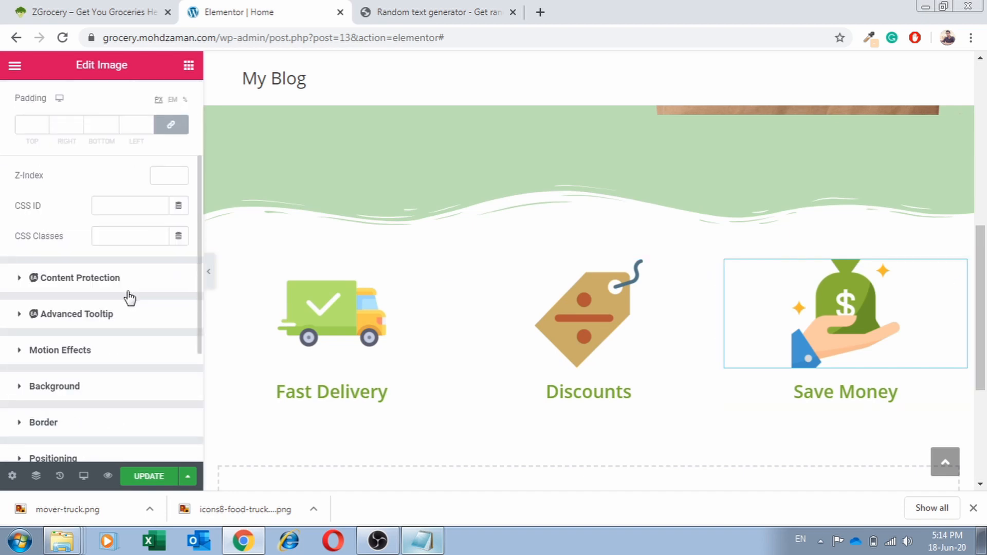
pyautogui.click(97, 356)
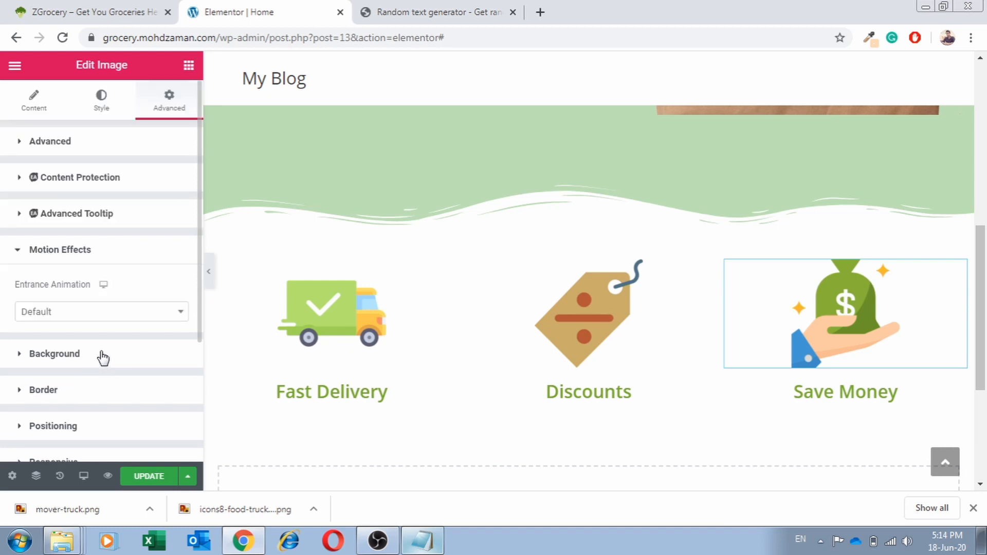
pyautogui.click(99, 313)
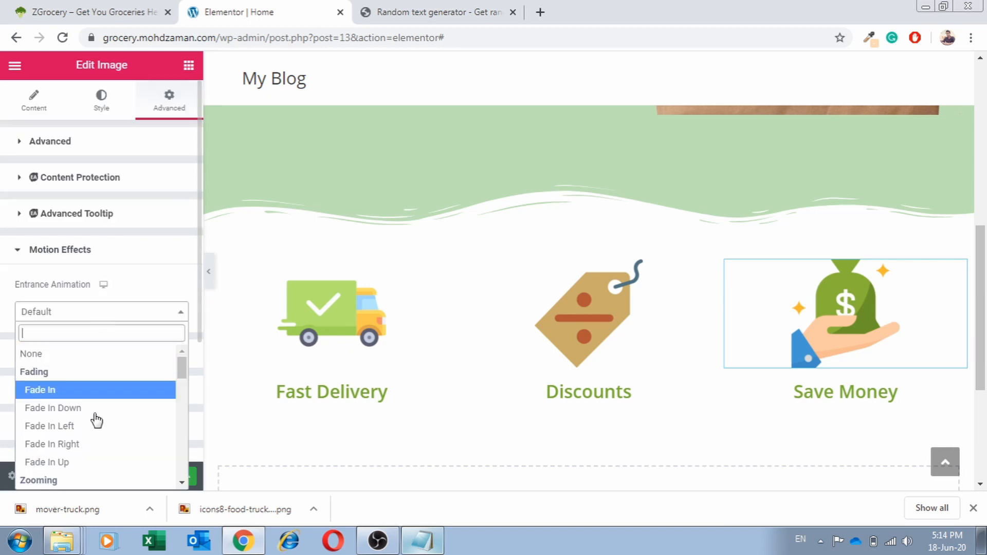
pyautogui.scroll(-5, 95, 422)
pyautogui.scroll(-4, 96, 428)
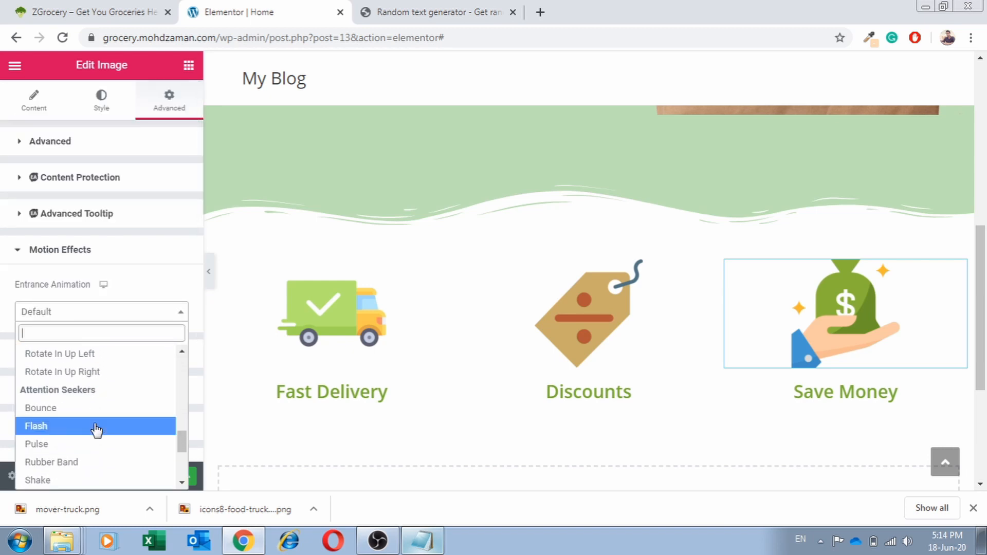
pyautogui.click(95, 427)
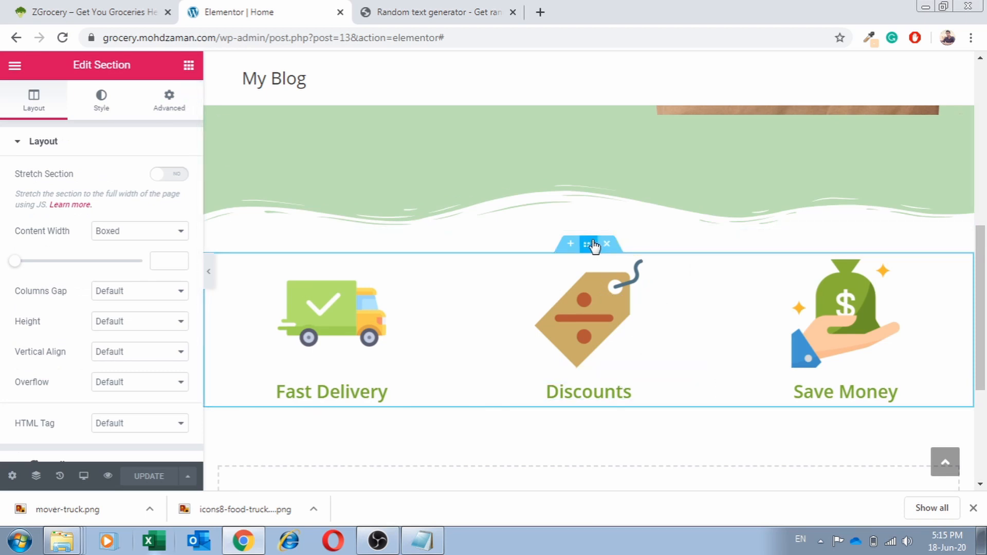
# - Set the icon section's linked top and bottom margin to 100 px
pyautogui.click(169, 101)
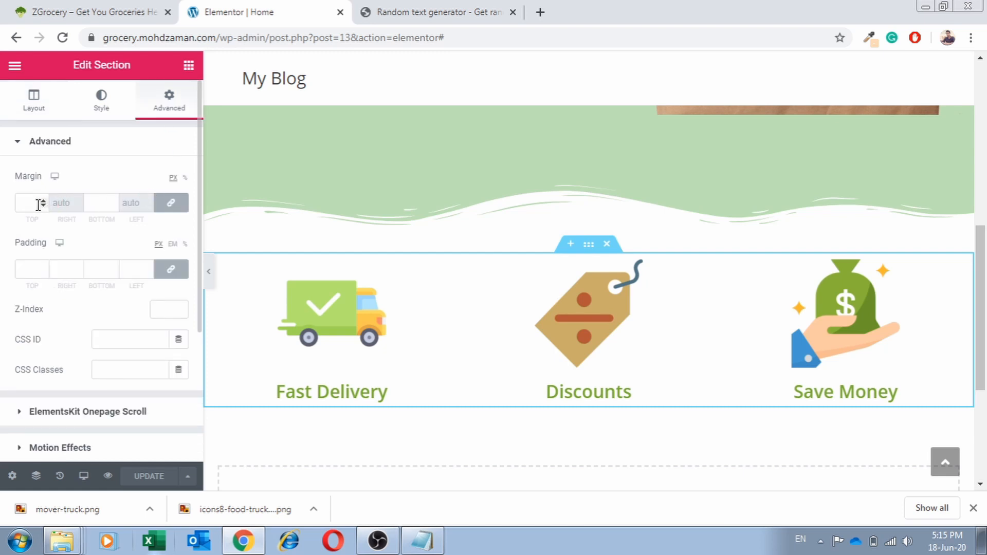
pyautogui.click(38, 203)
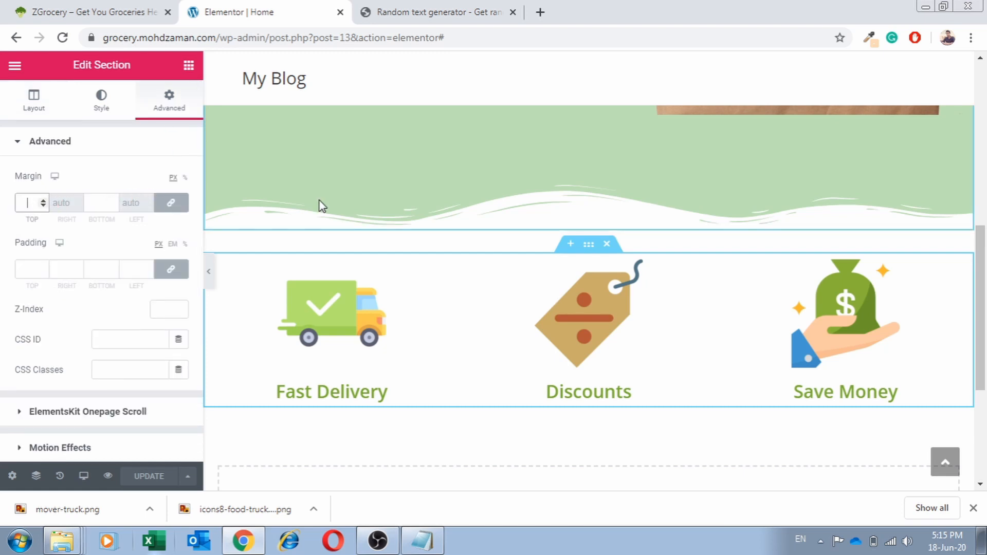
pyautogui.write('40')
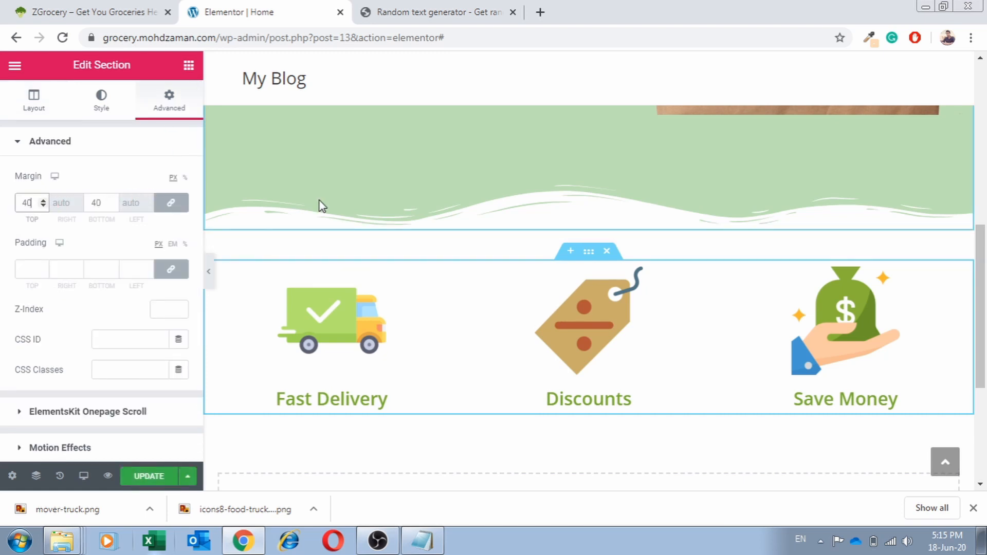
pyautogui.press('BackSpace')
pyautogui.press('BackSpace')
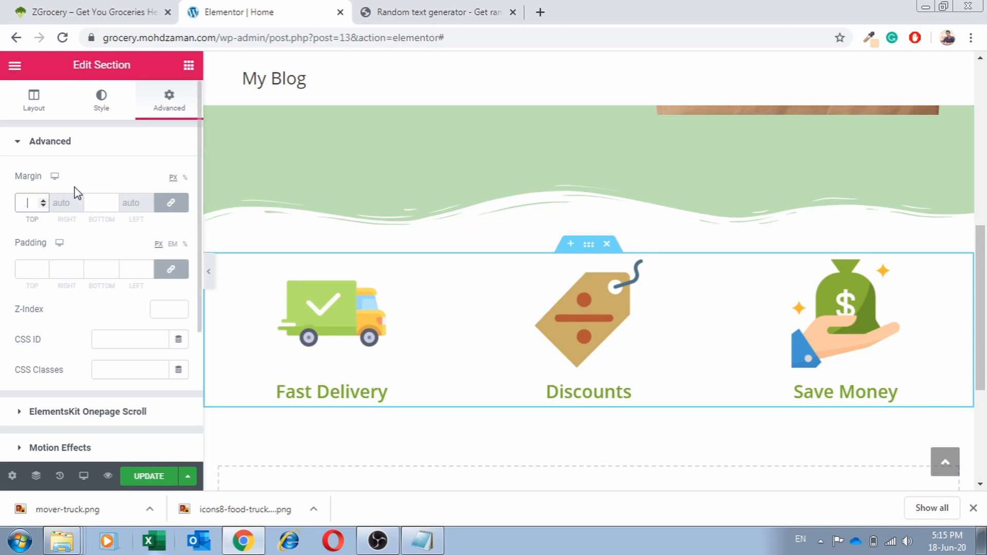
pyautogui.write('100')
pyautogui.scroll(-3, 485, 293)
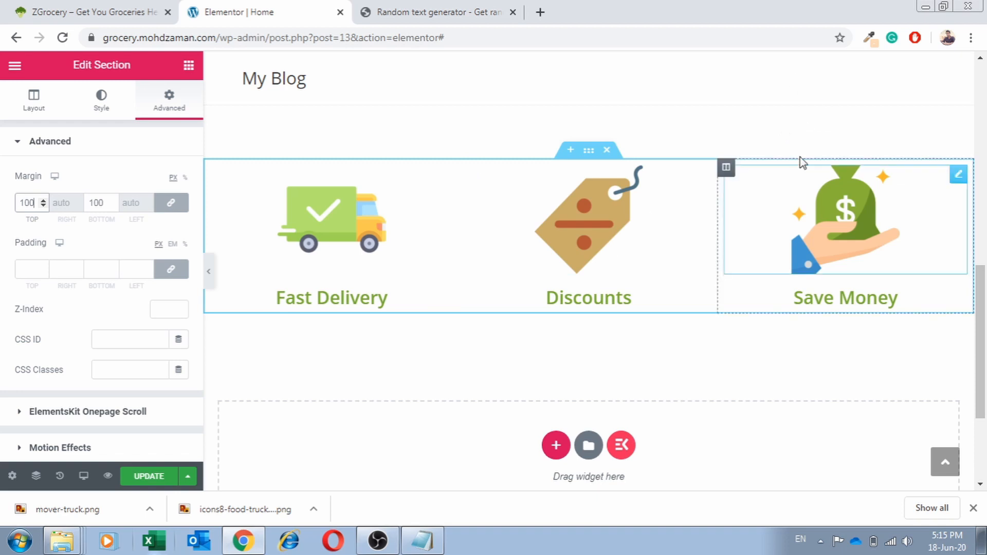
pyautogui.scroll(6, 740, 330)
pyautogui.scroll(-7, 743, 337)
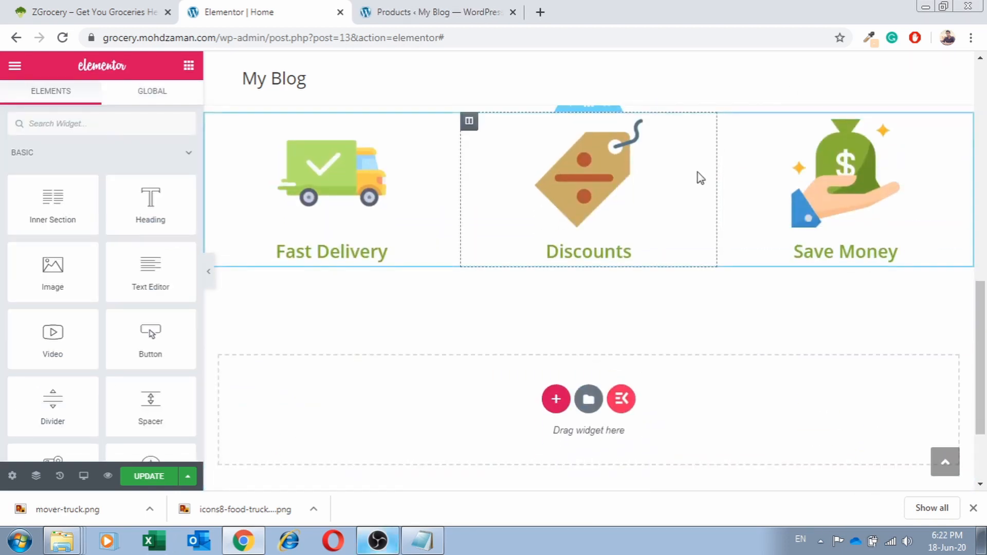
# - Preview the features section on the live ZGrocery site, then return to the editor
pyautogui.click(117, 9)
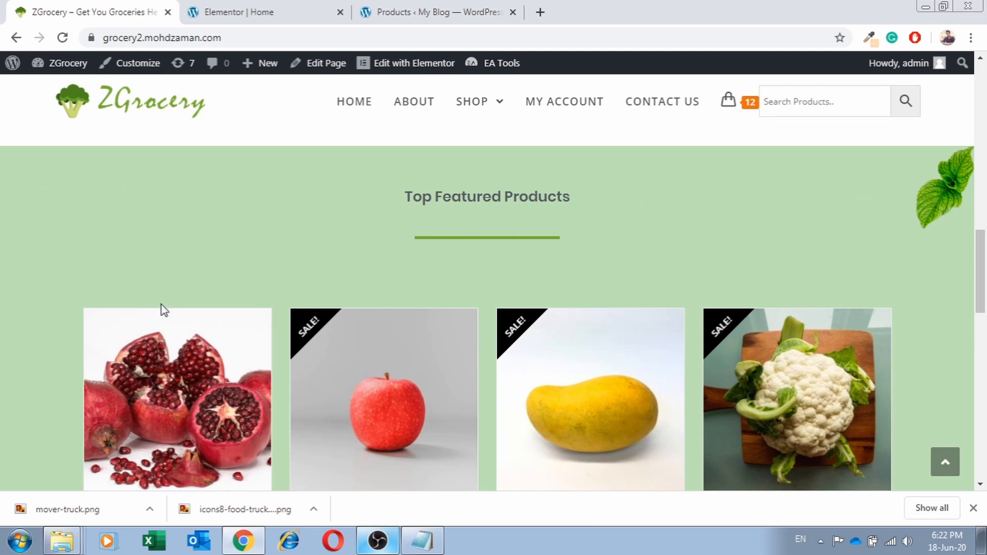
pyautogui.scroll(-3, 956, 319)
pyautogui.scroll(3, 947, 326)
pyautogui.click(239, 12)
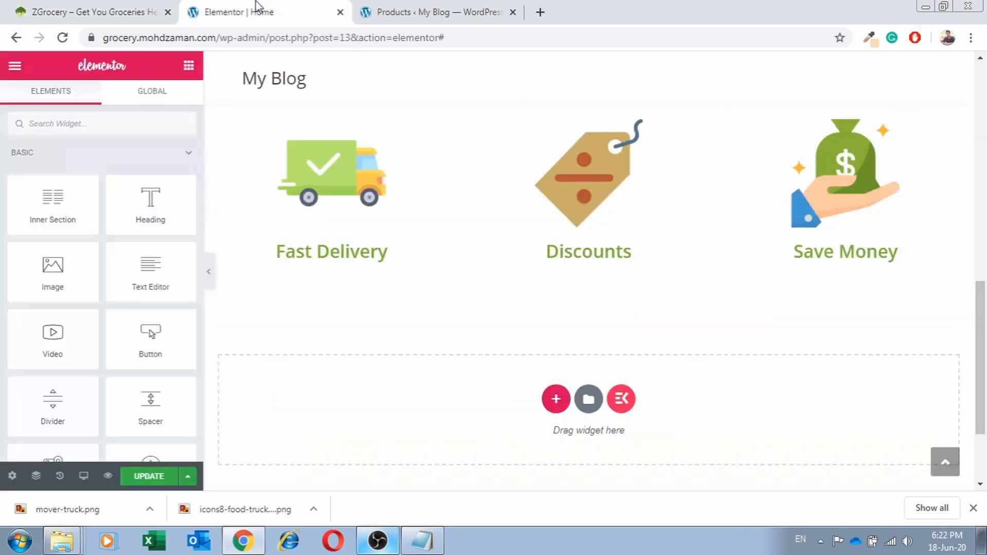
# - Add a one-column section below the icons and give it a classic background
pyautogui.click(557, 401)
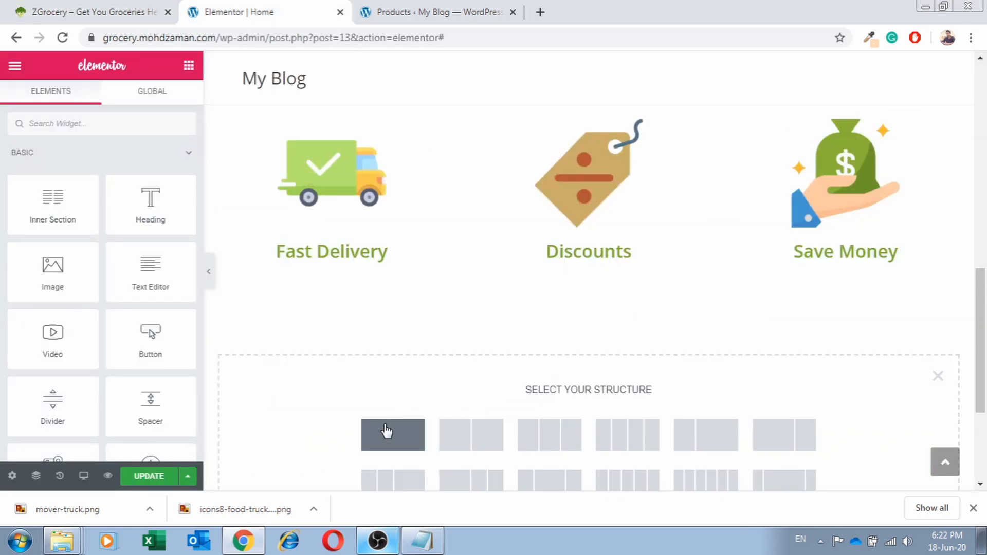
pyautogui.click(387, 431)
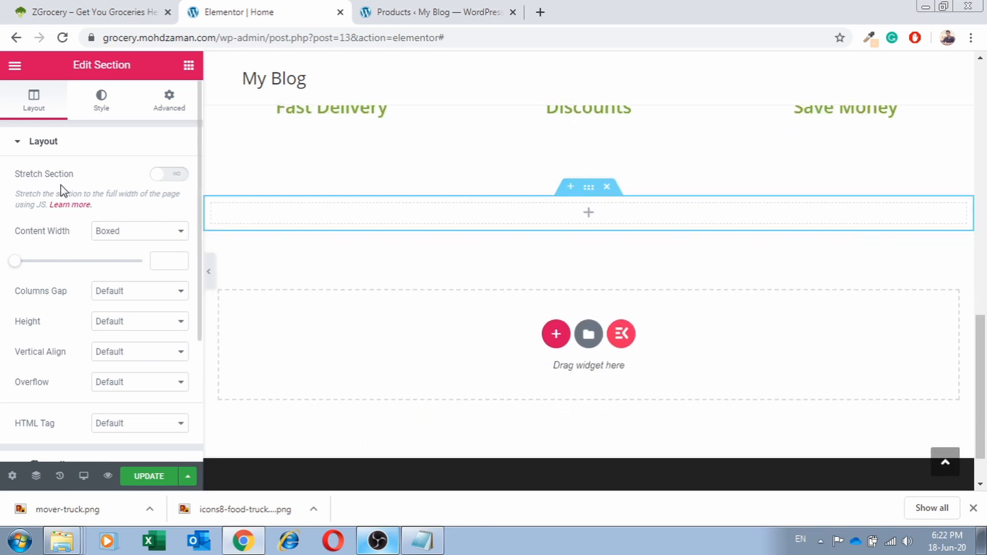
pyautogui.click(90, 105)
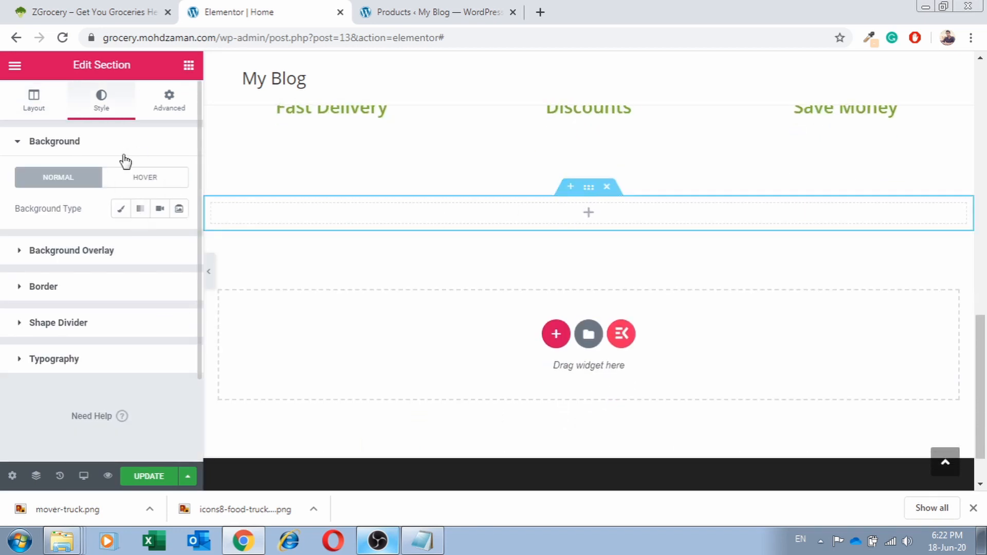
pyautogui.click(120, 210)
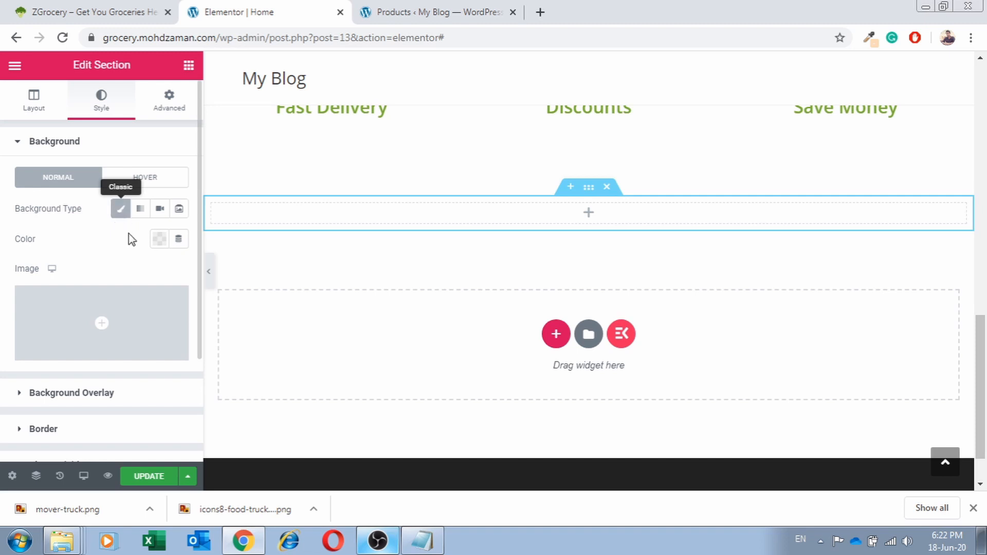
pyautogui.click(159, 240)
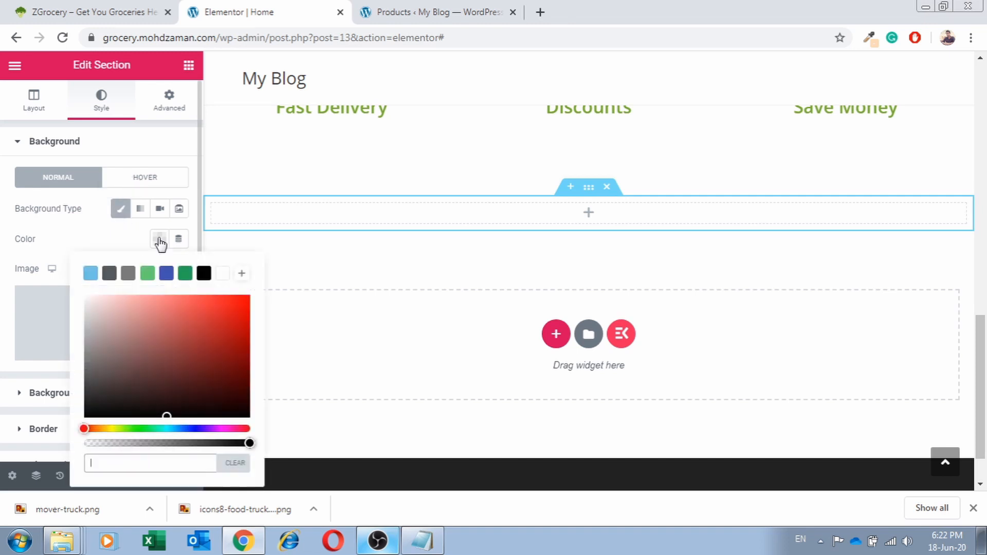
# - Copy bde1b5 from the Grocery Colours notes and paste it as the background colour
pyautogui.click(421, 542)
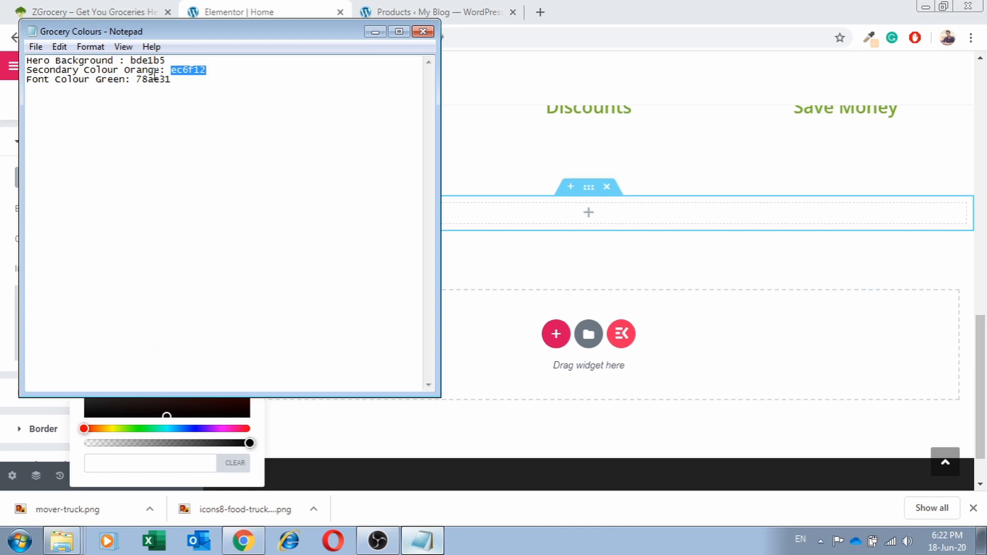
pyautogui.moveTo(130, 60); pyautogui.dragTo(183, 57)
pyautogui.hotkey('ctrl', 'c')
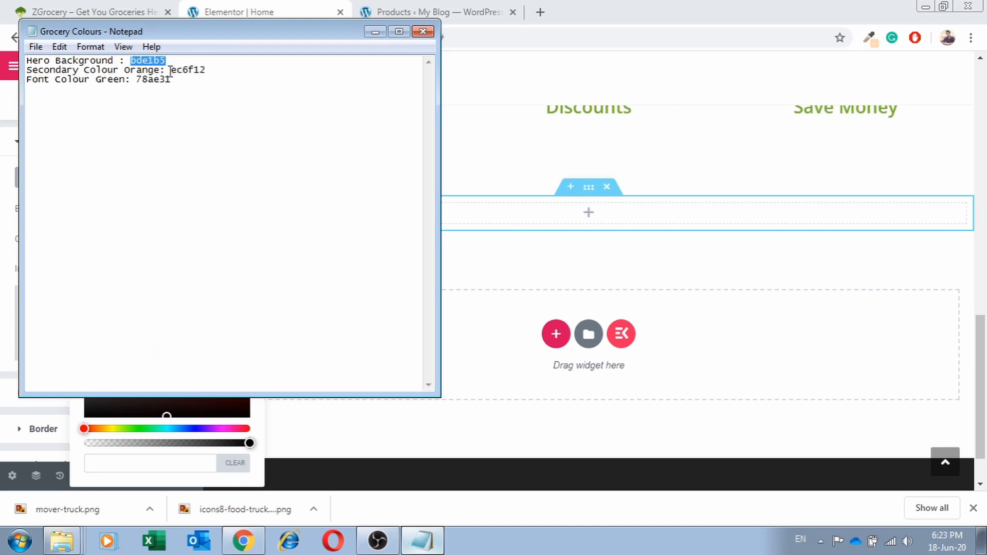
pyautogui.hotkey('alt', 'Tab')
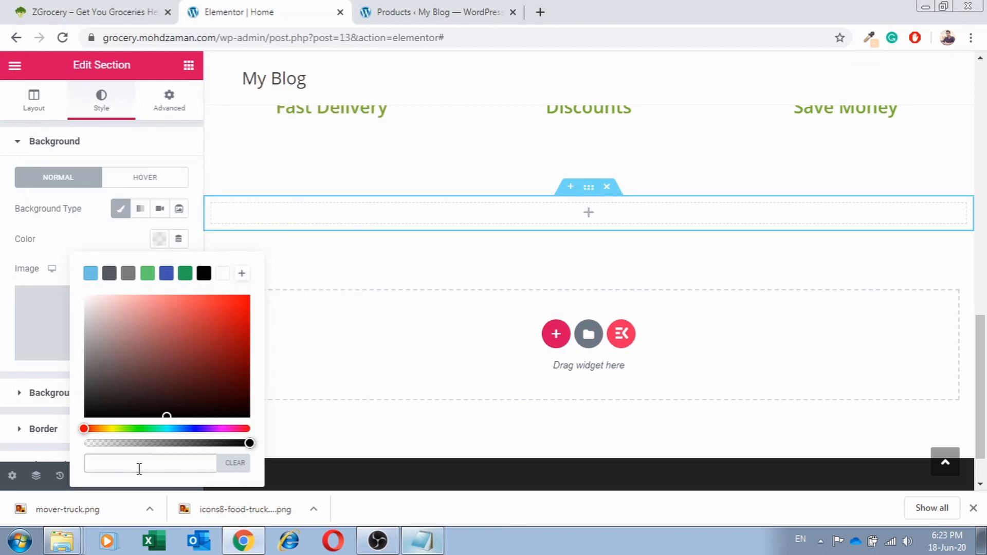
pyautogui.hotkey('ctrl', 'v')
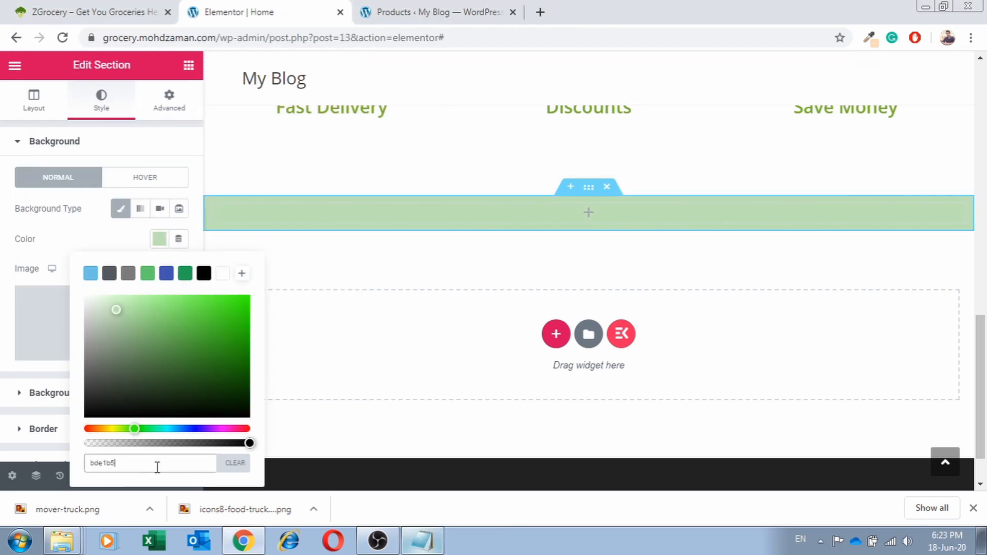
pyautogui.click(2, 383)
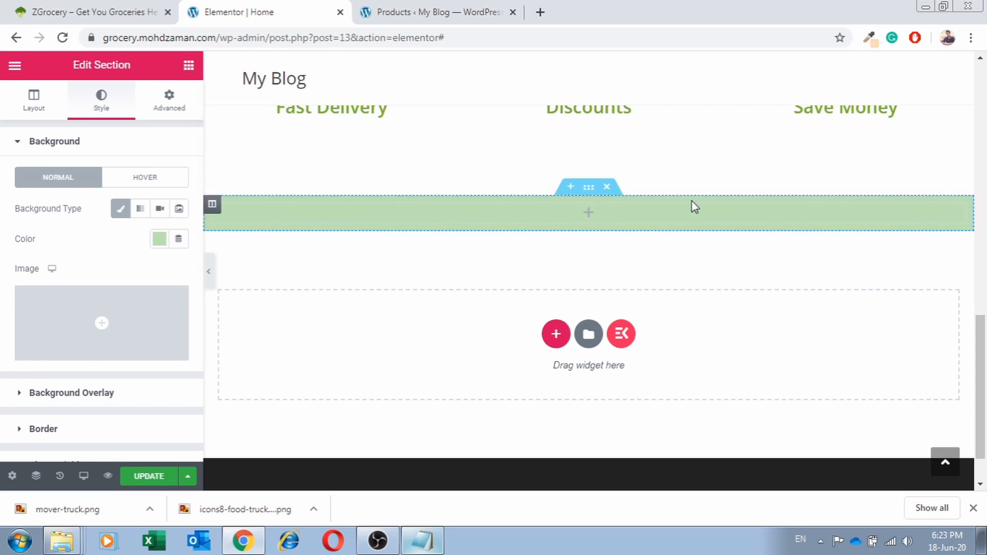
# - Compare with the live site's Top Featured Products band, then bring up the widgets panel
pyautogui.click(121, 10)
pyautogui.moveTo(406, 207); pyautogui.dragTo(602, 215)
pyautogui.hotkey('ctrl', 'c')
pyautogui.click(243, 15)
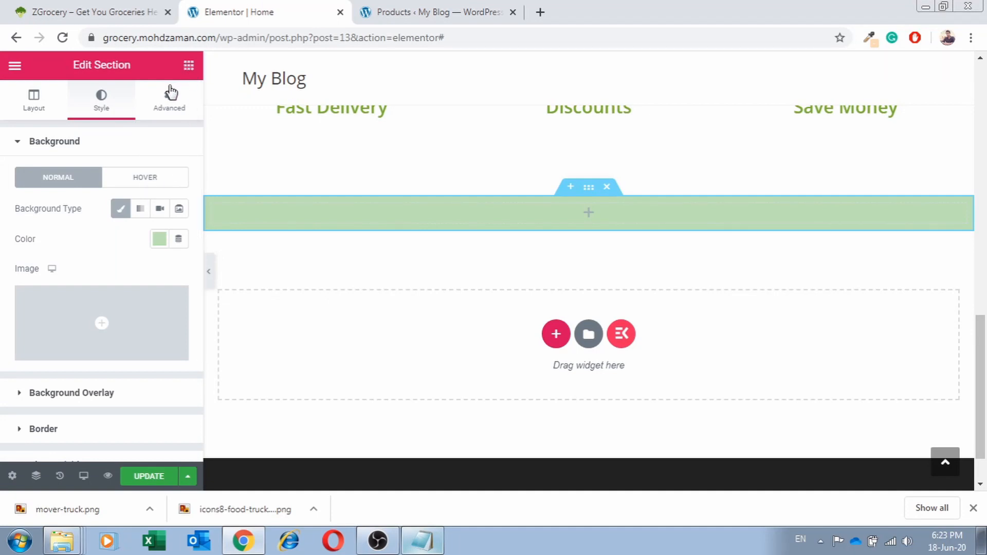
pyautogui.click(189, 67)
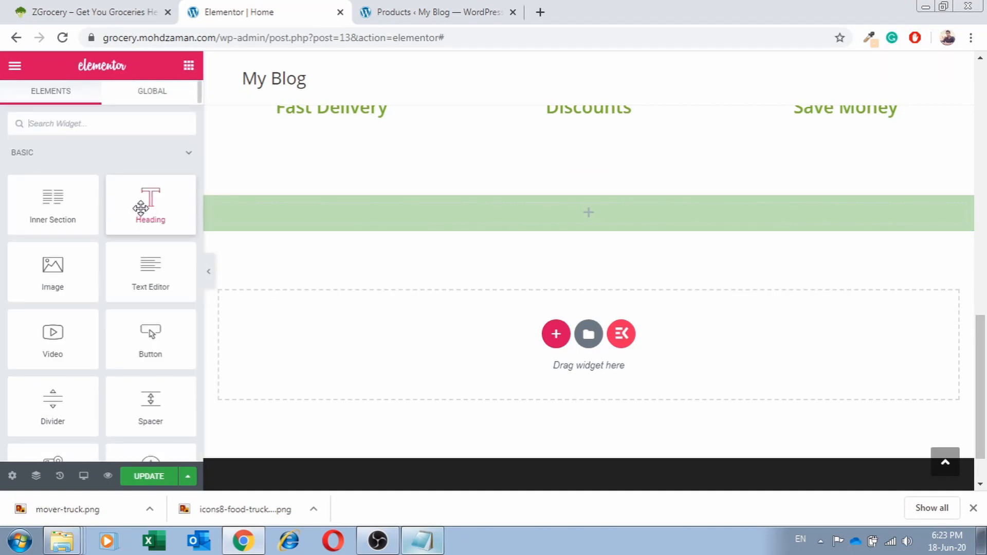
# - Place a Heading widget in the green section titled 'Top Featured Products'
pyautogui.moveTo(140, 208); pyautogui.dragTo(533, 211)
pyautogui.moveTo(151, 195); pyautogui.dragTo(6, 195)
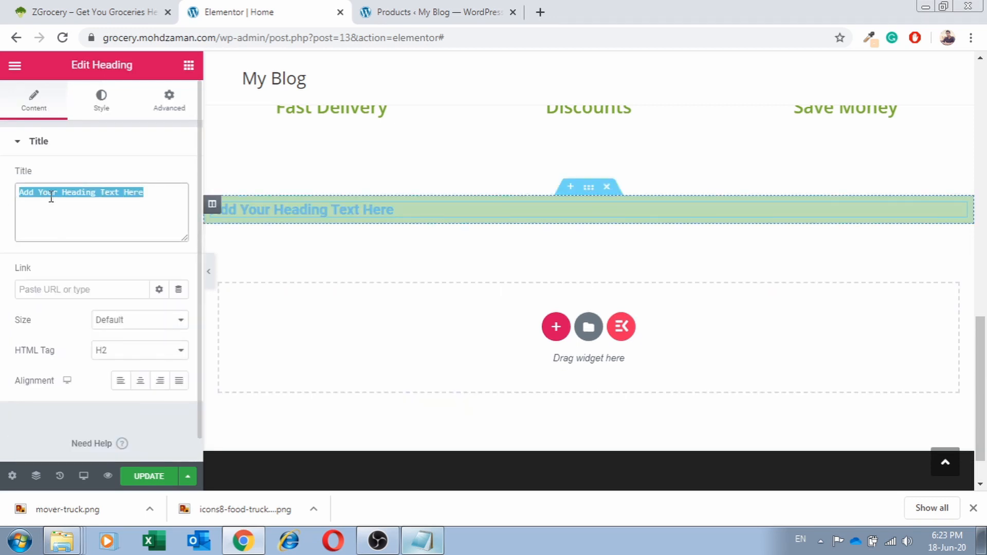
pyautogui.rightClick(73, 192)
pyautogui.click(106, 235)
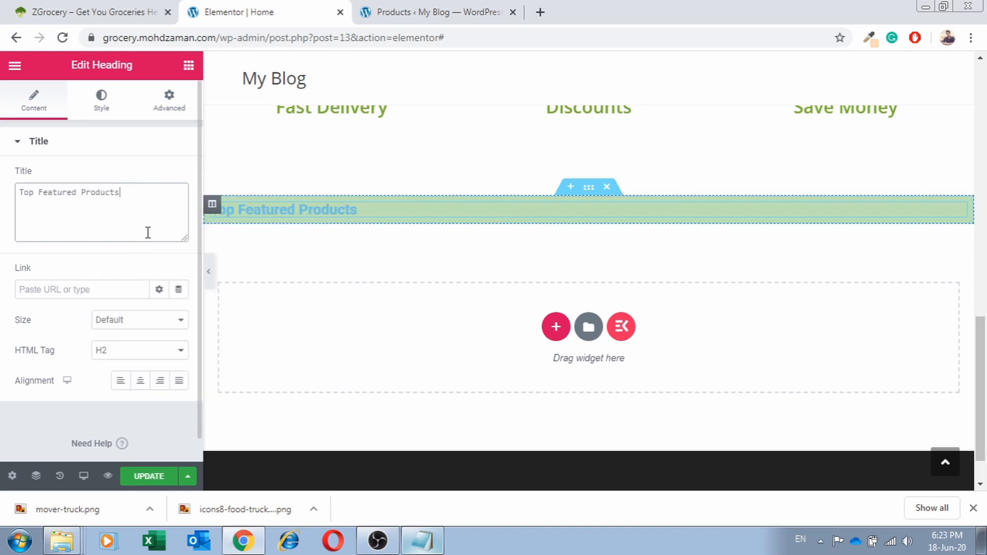
# - Make the heading text black in the Open Sans font family
pyautogui.click(102, 98)
pyautogui.click(159, 176)
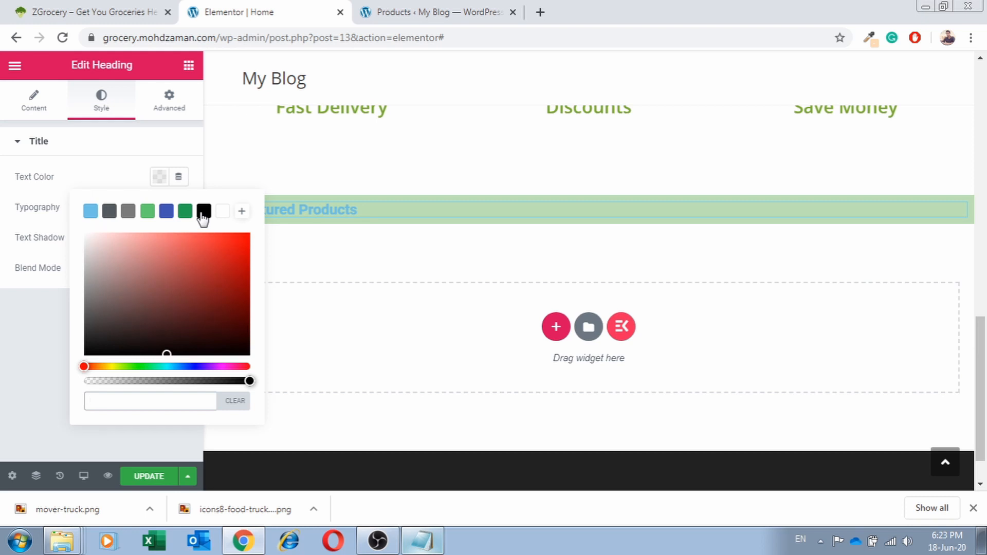
pyautogui.click(203, 215)
pyautogui.click(181, 208)
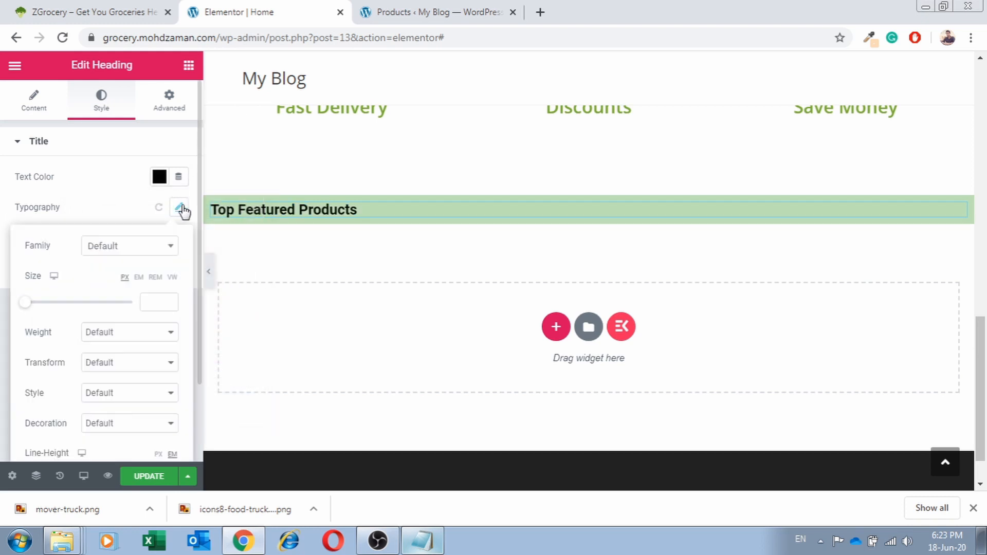
pyautogui.click(129, 246)
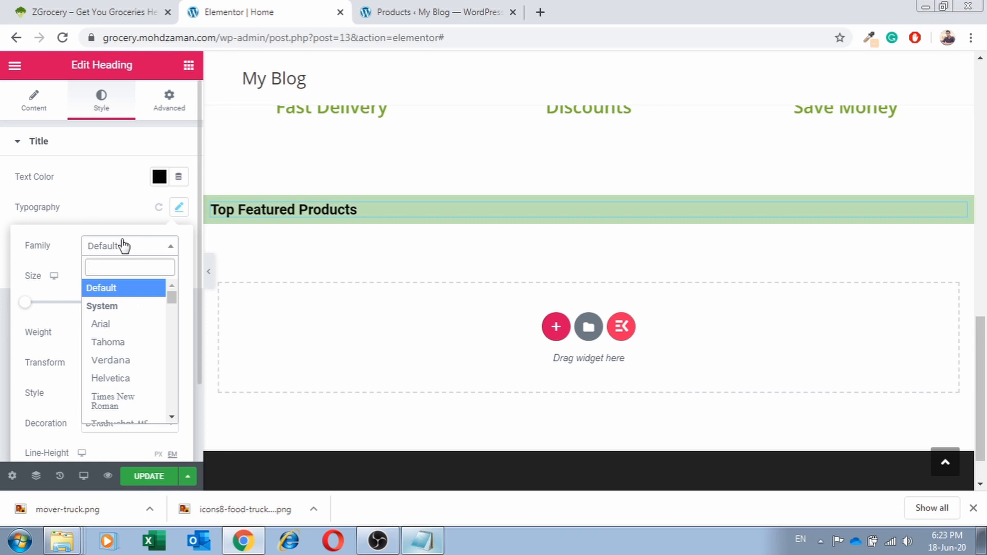
pyautogui.write('open')
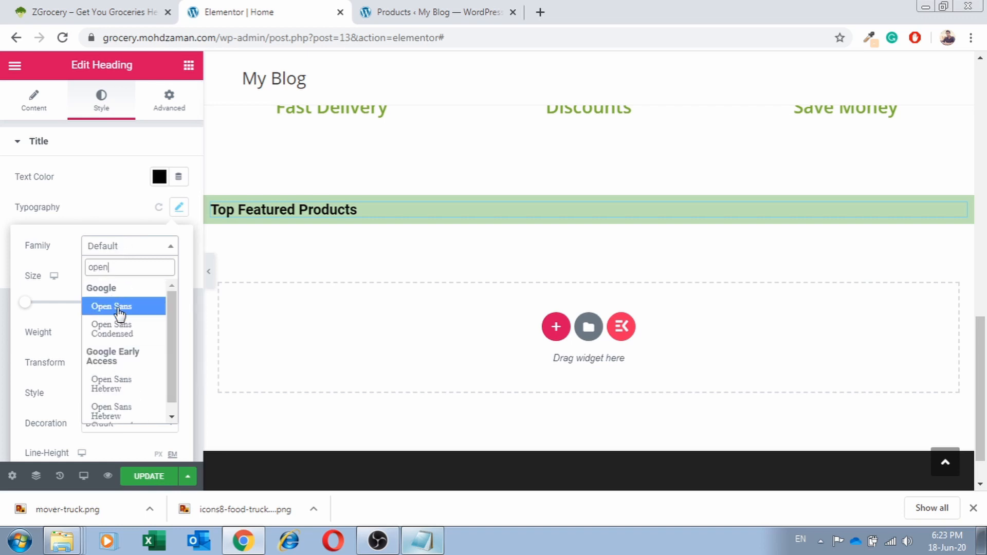
pyautogui.click(119, 307)
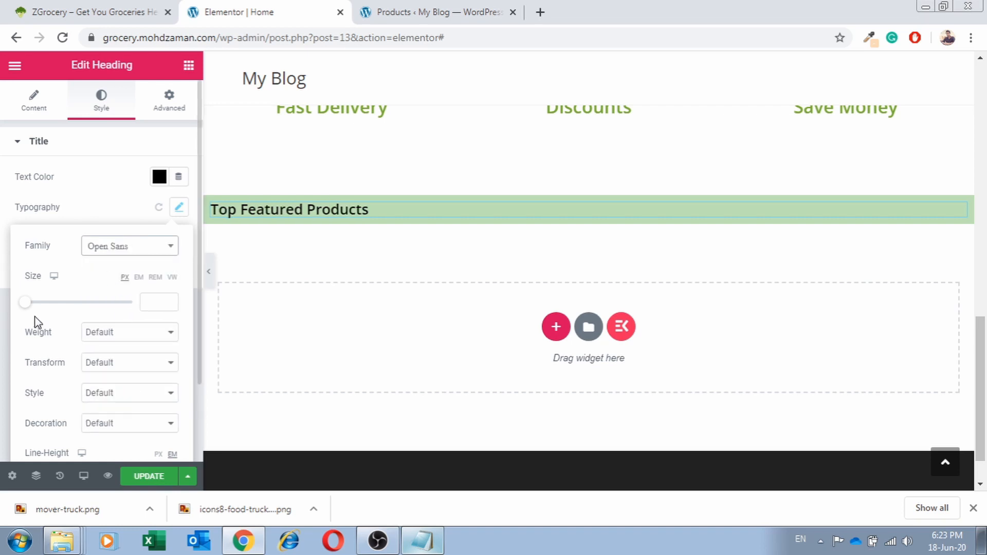
# - Check the live site's heading and set the heading font weight to 700
pyautogui.click(97, 7)
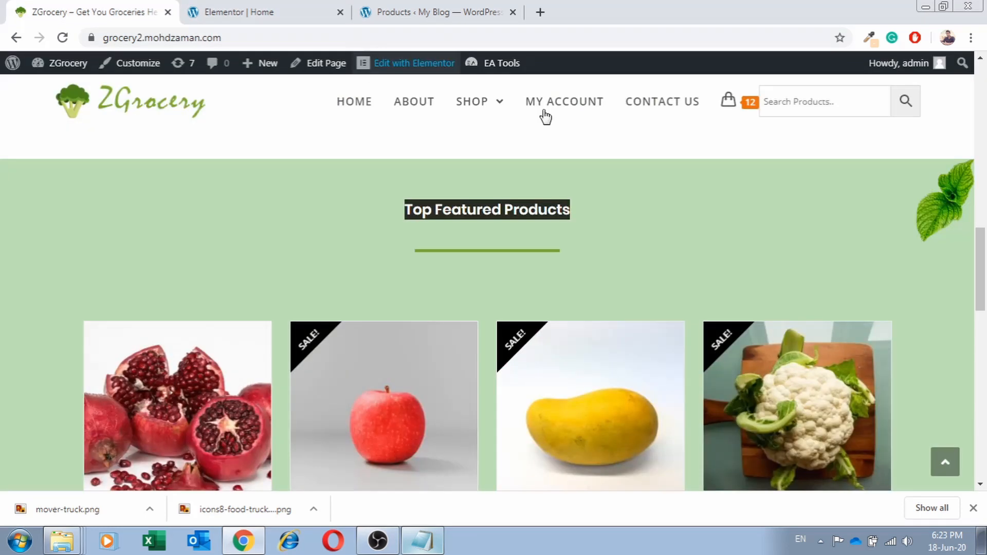
pyautogui.click(264, 10)
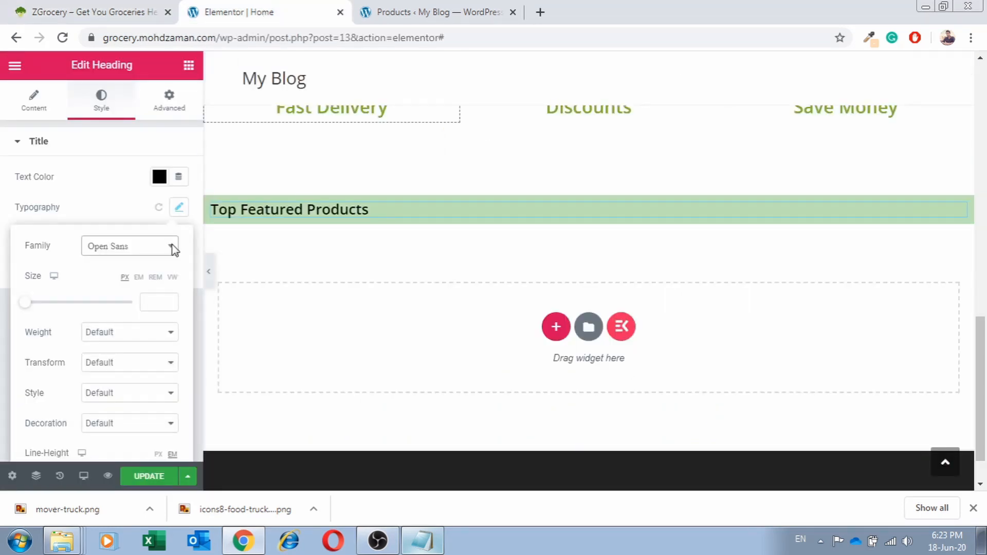
pyautogui.click(97, 8)
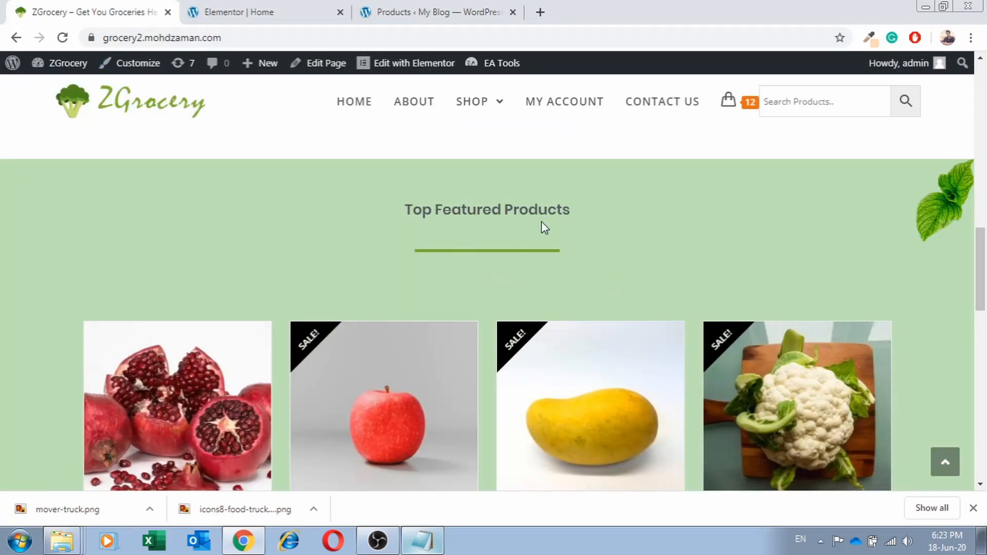
pyautogui.click(308, 9)
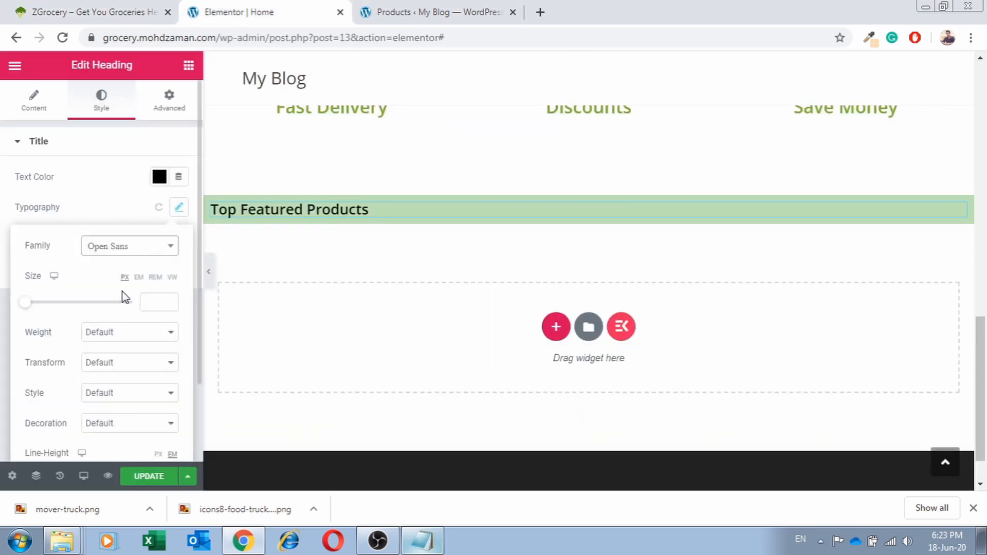
pyautogui.click(114, 346)
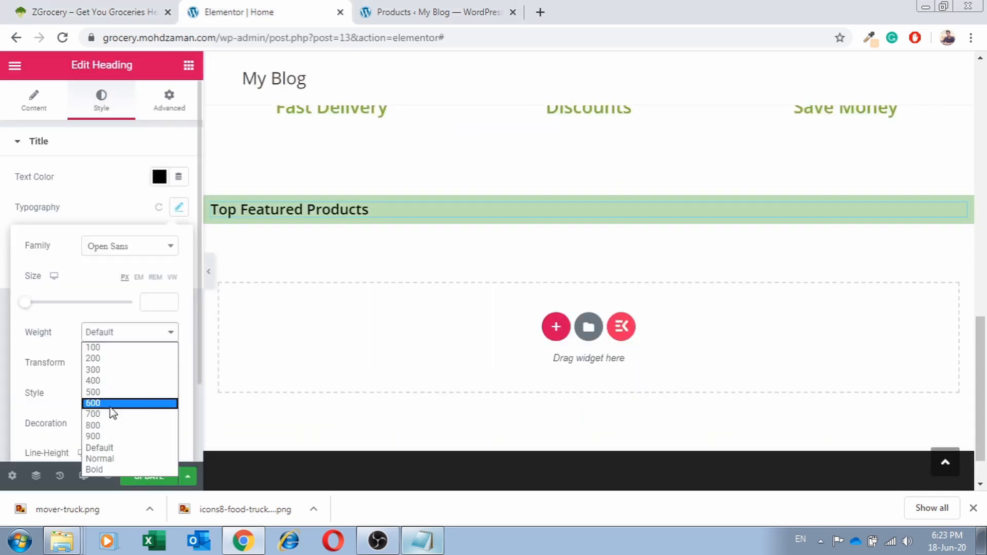
pyautogui.press('Escape')
pyautogui.click(131, 332)
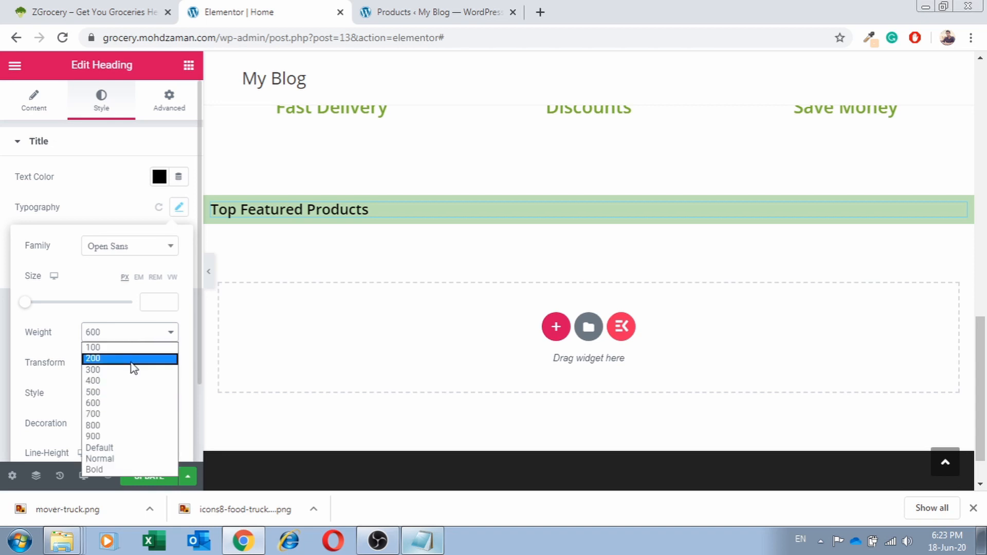
pyautogui.click(124, 414)
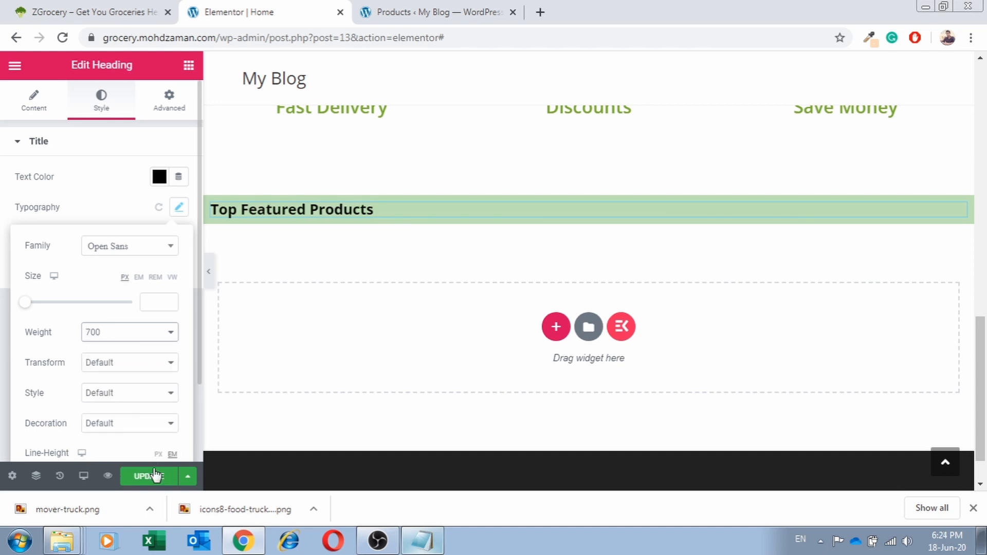
# - Centre the heading and compare it with the live site
pyautogui.click(33, 101)
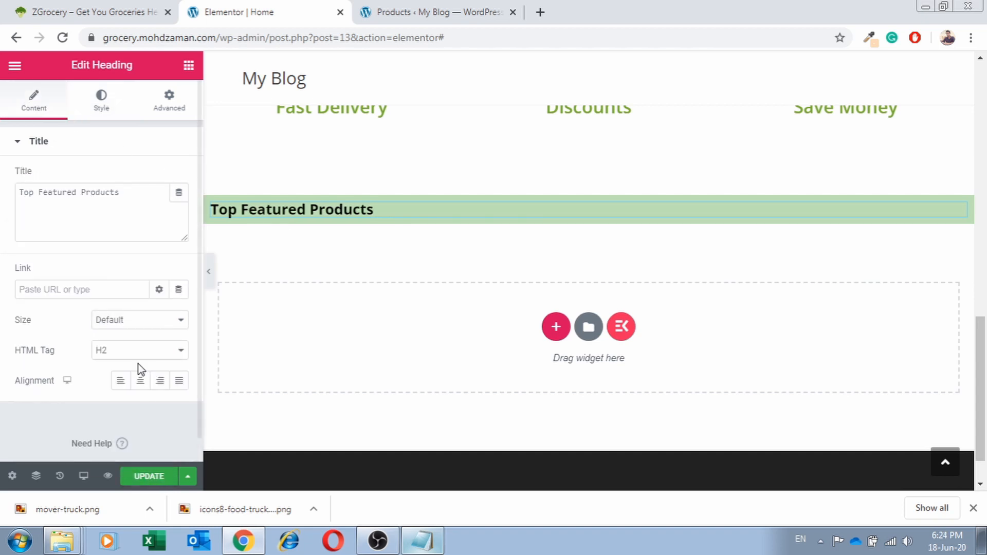
pyautogui.click(140, 380)
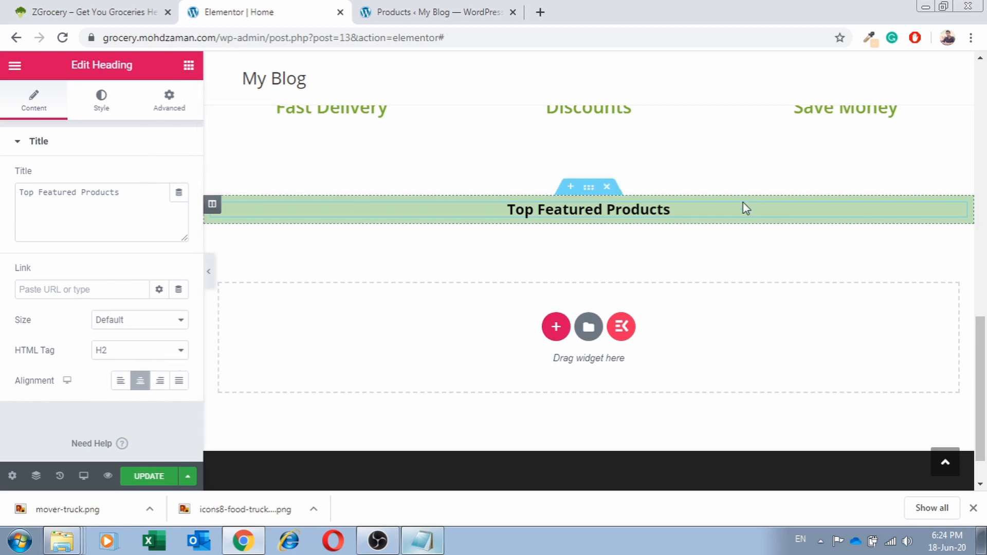
pyautogui.click(49, 8)
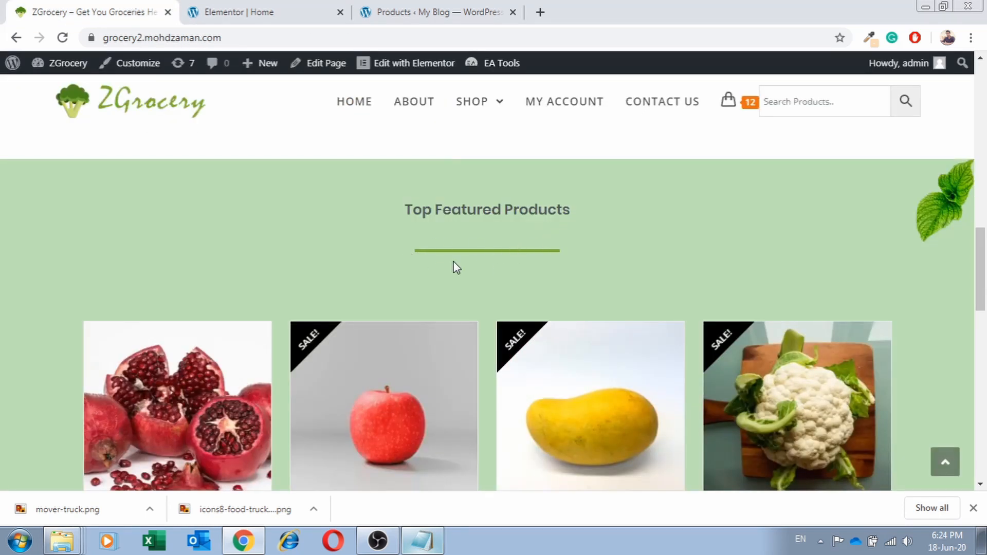
pyautogui.click(294, 5)
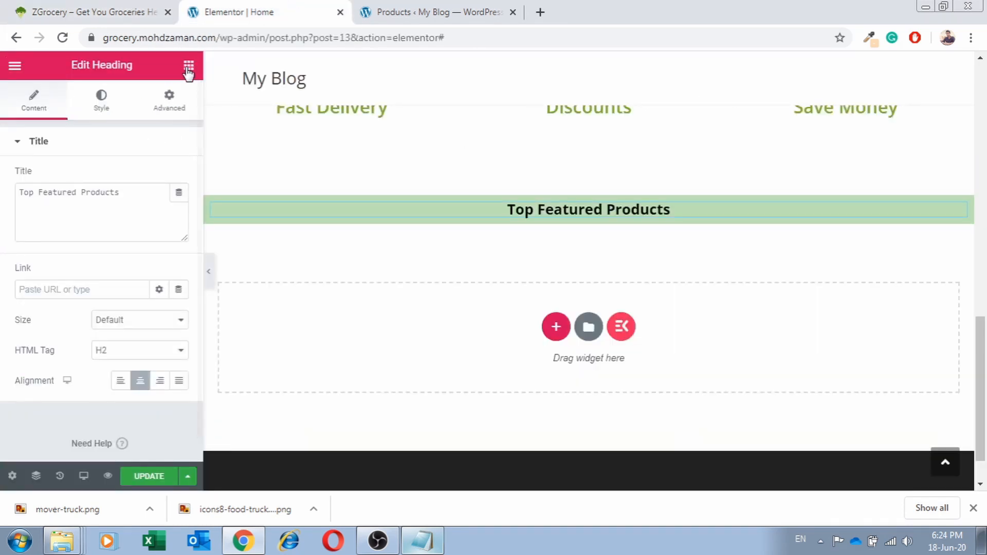
# - Place a divider below the heading at 25% width and about 4.5 weight
pyautogui.moveTo(58, 405); pyautogui.dragTo(636, 252)
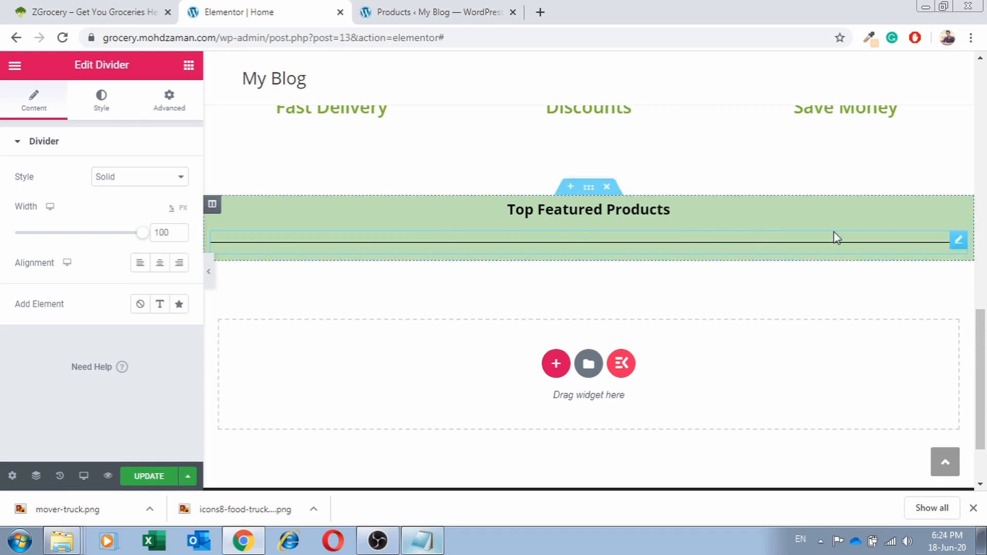
pyautogui.moveTo(142, 236); pyautogui.dragTo(47, 245)
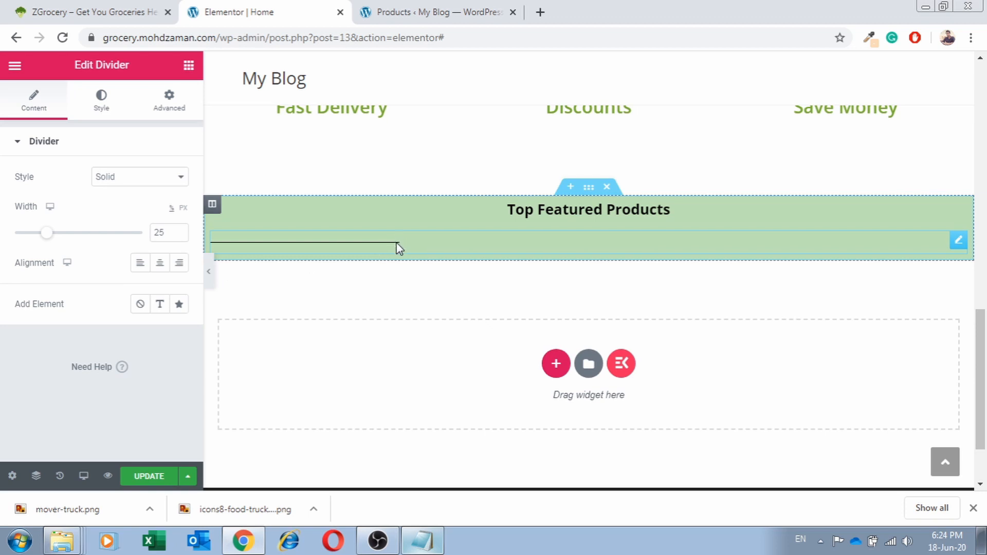
pyautogui.click(103, 110)
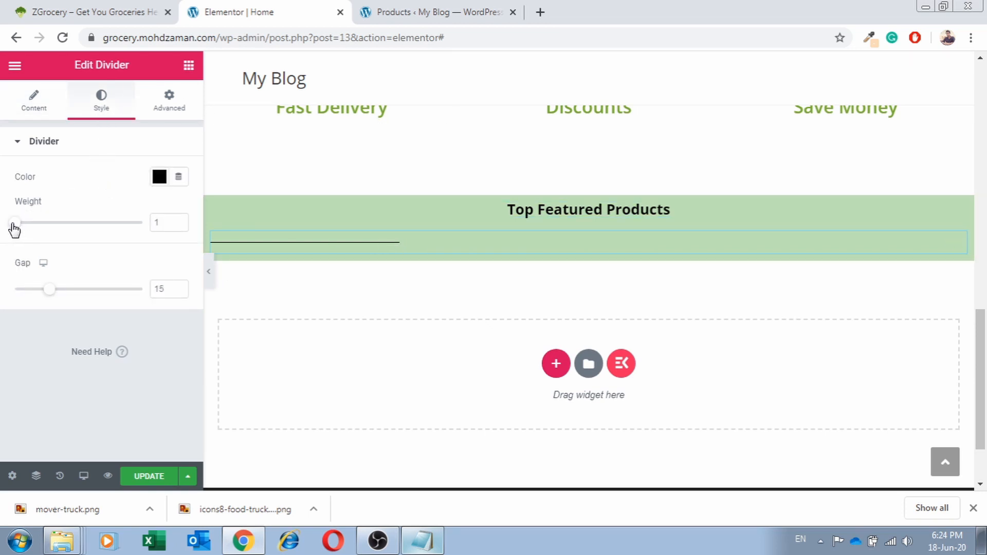
pyautogui.moveTo(14, 229); pyautogui.dragTo(59, 233)
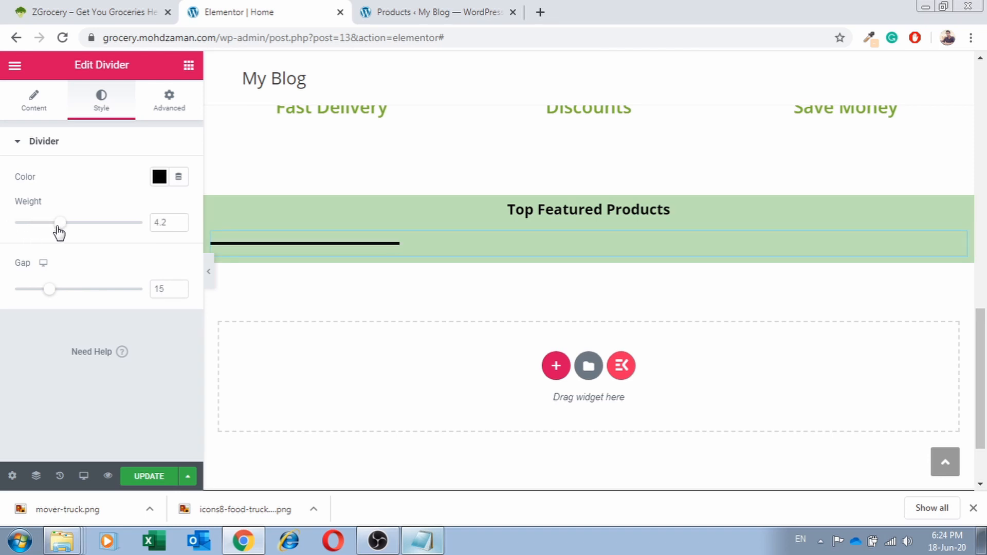
pyautogui.moveTo(60, 233); pyautogui.dragTo(63, 233)
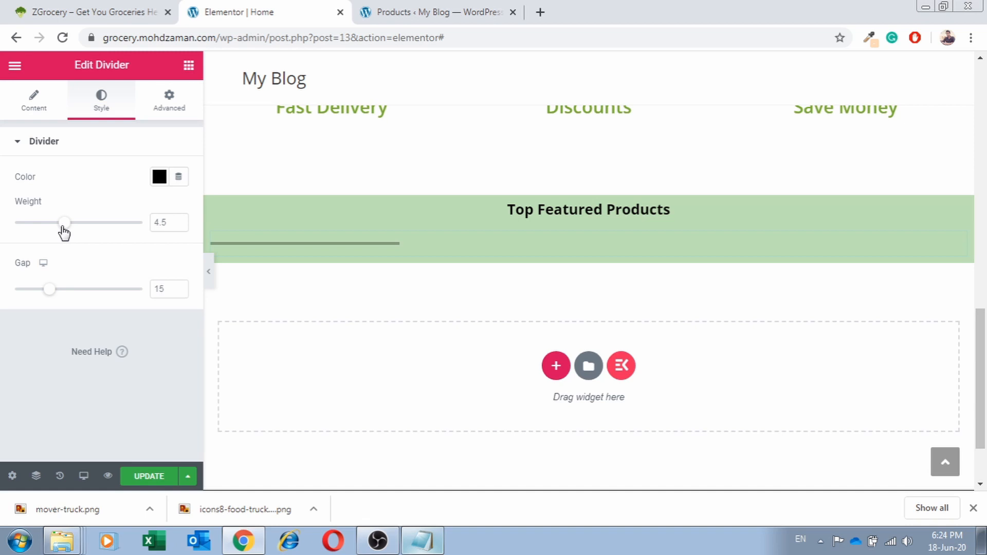
# - Centre the divider under the heading and check the live featured products section
pyautogui.click(39, 103)
pyautogui.click(159, 264)
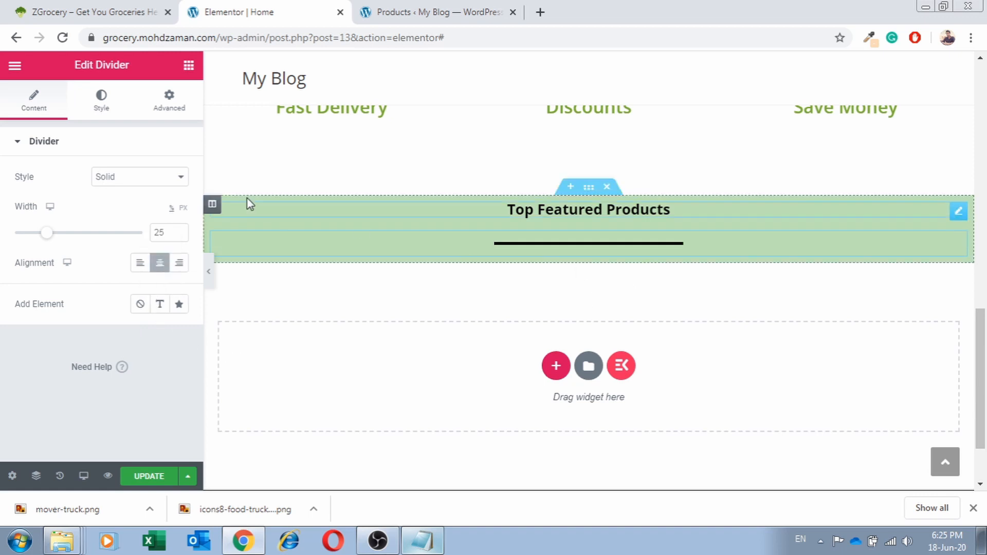
pyautogui.click(149, 11)
pyautogui.click(238, 11)
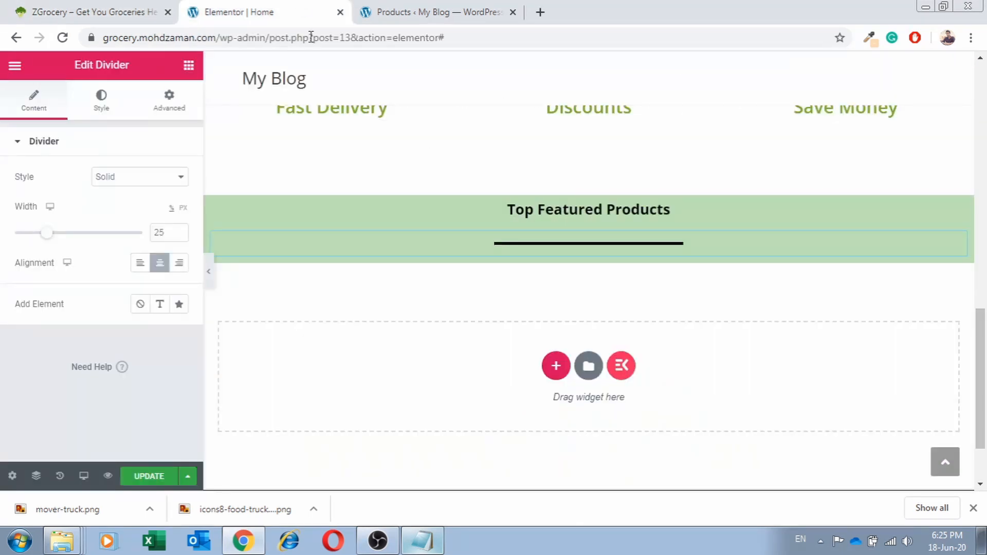
# - Colour the divider with the green #61CE70 preset
pyautogui.click(103, 105)
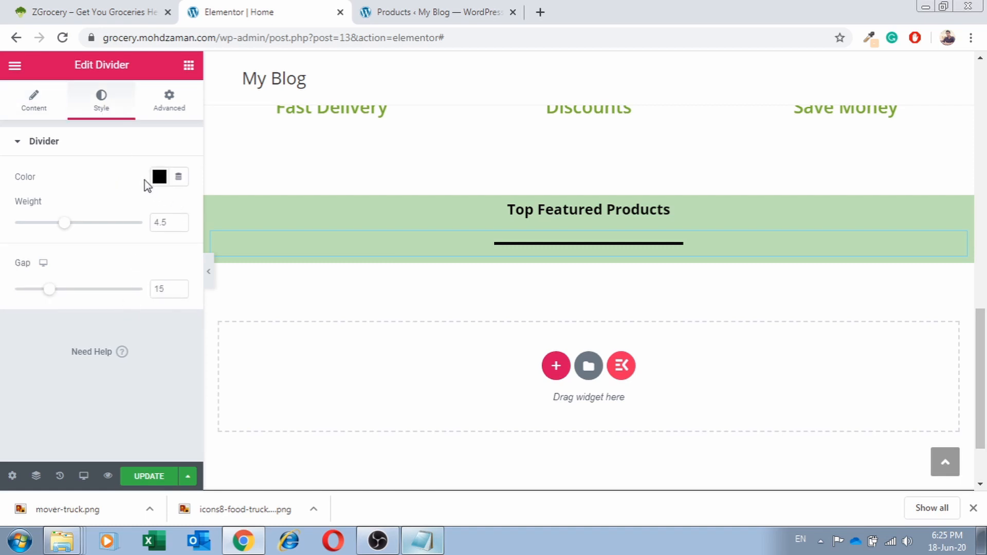
pyautogui.click(159, 177)
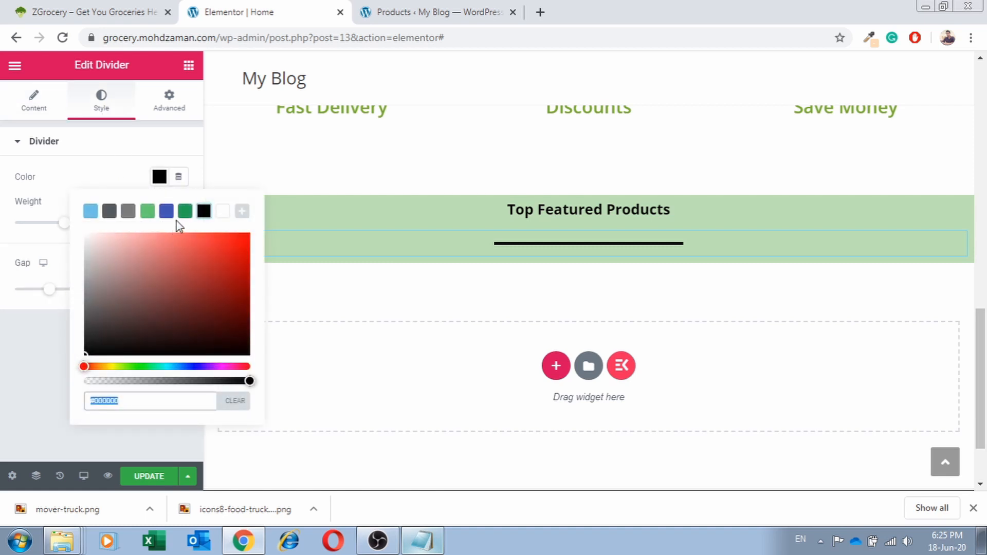
pyautogui.click(149, 214)
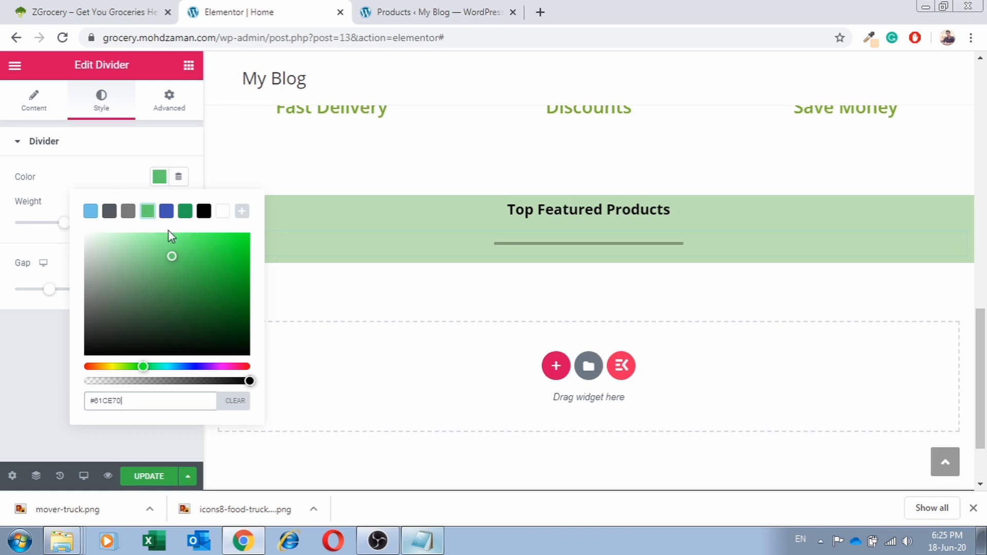
pyautogui.click(149, 216)
pyautogui.click(6, 345)
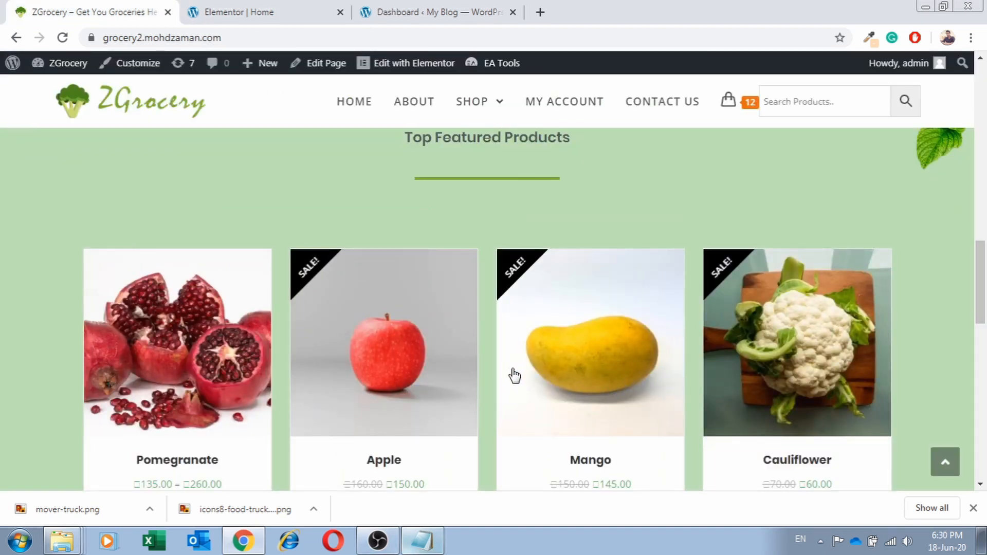
# - Add a Product Grid widget under the divider via a 'product gr' widget search
pyautogui.scroll(-2, 511, 373)
pyautogui.scroll(6, 510, 370)
pyautogui.click(319, 13)
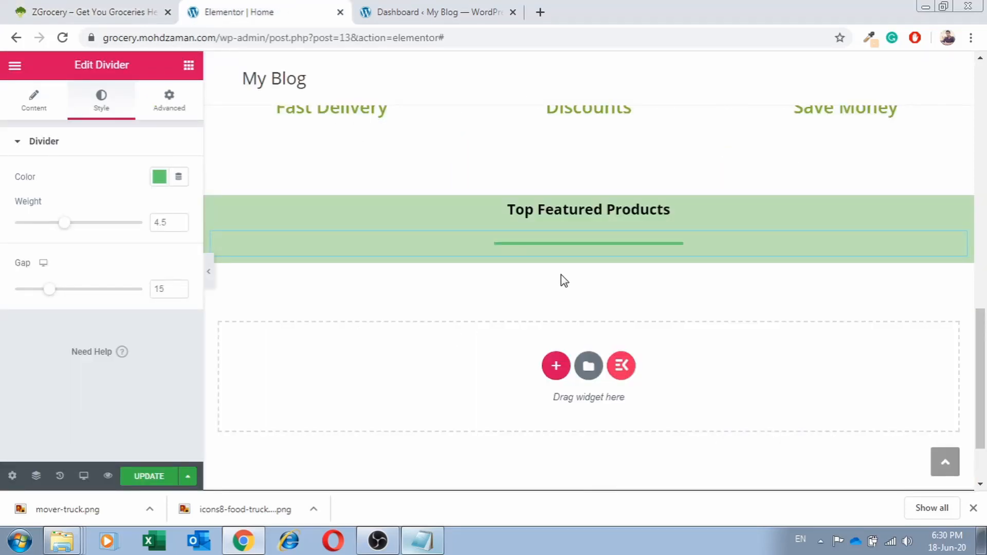
pyautogui.click(189, 65)
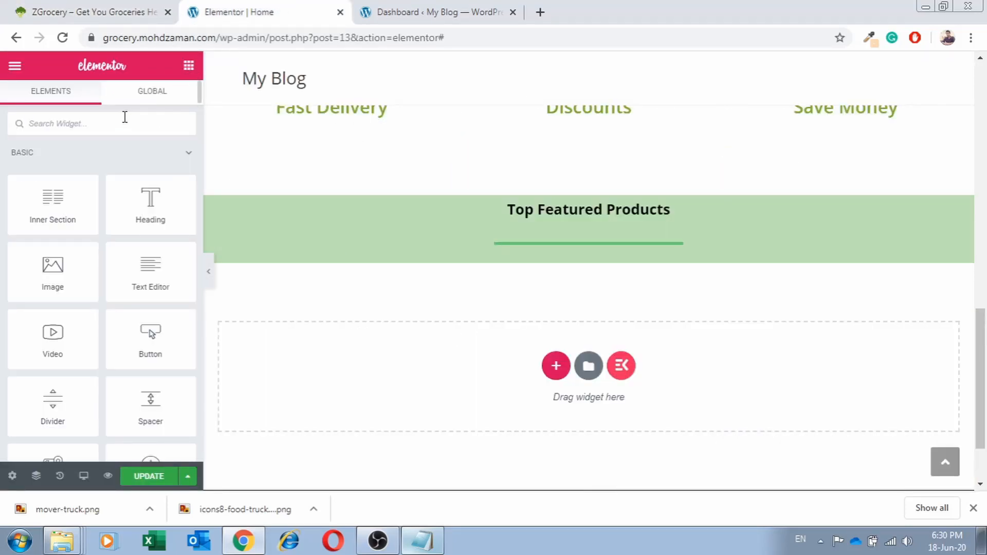
pyautogui.write('prod')
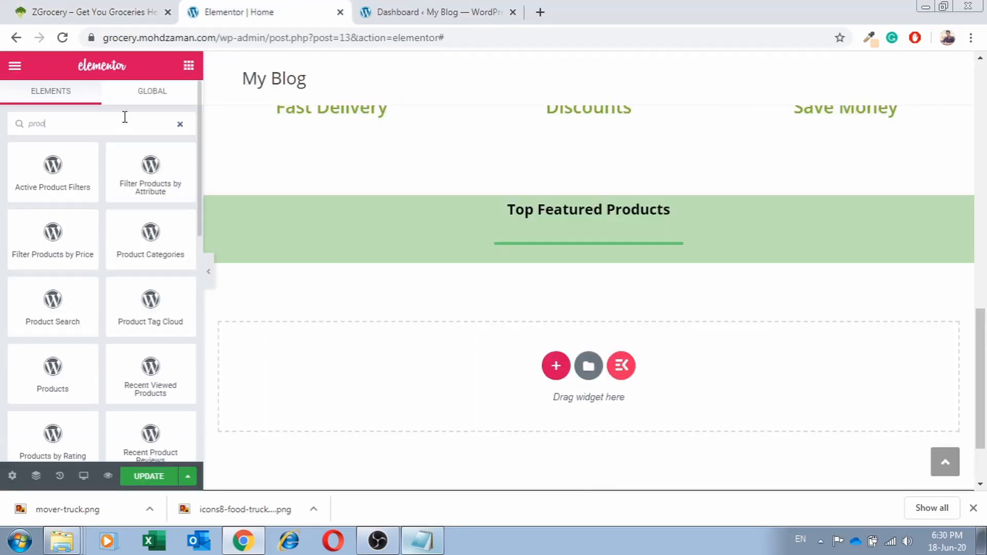
pyautogui.write('uct grid')
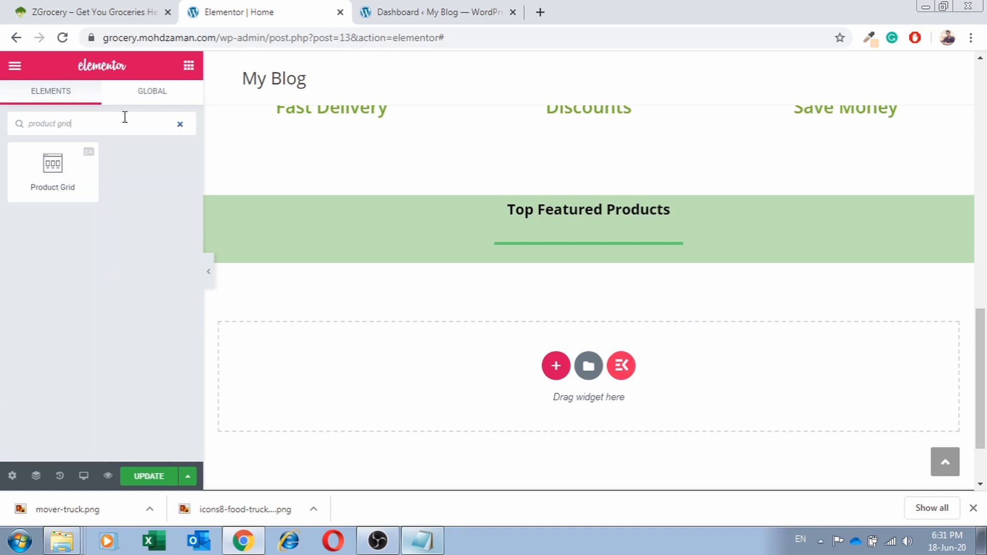
pyautogui.moveTo(60, 185); pyautogui.dragTo(631, 257)
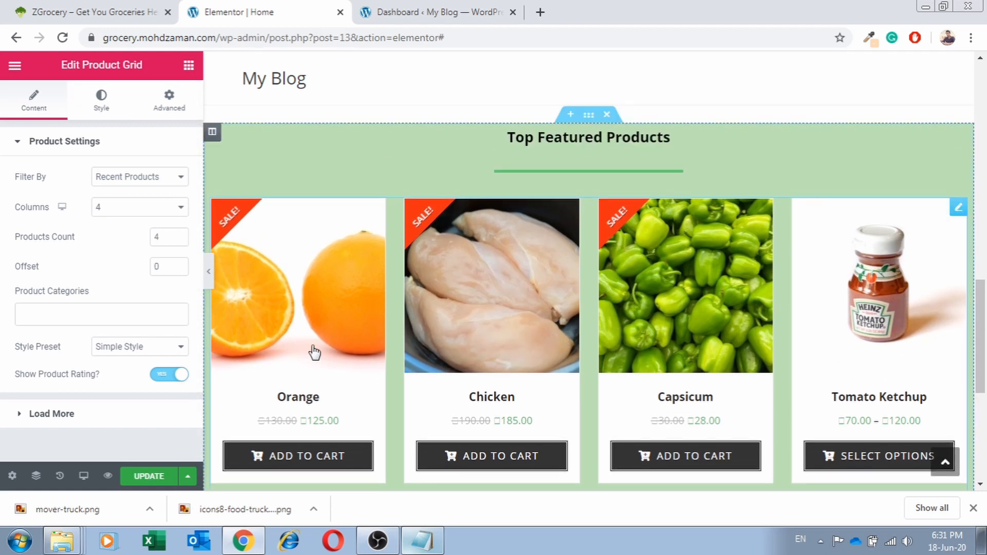
# - Set the Product Grid's Filter By to Featured Products
pyautogui.click(146, 177)
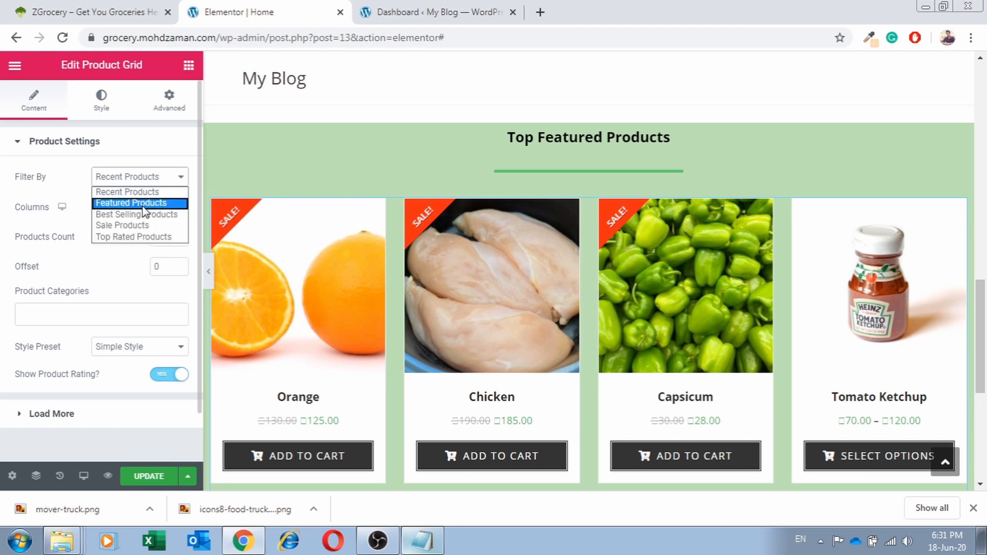
pyautogui.click(154, 180)
pyautogui.click(153, 178)
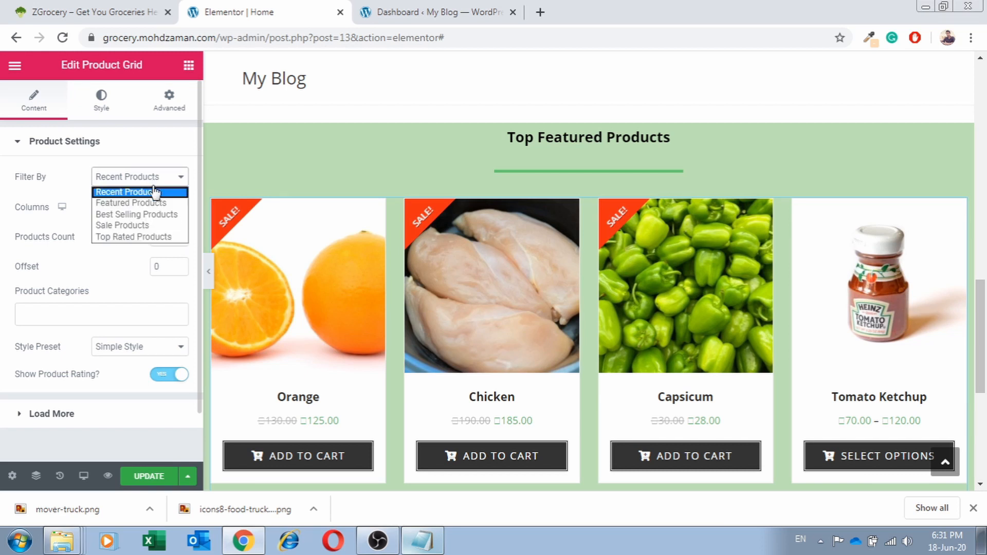
pyautogui.click(149, 204)
pyautogui.click(149, 178)
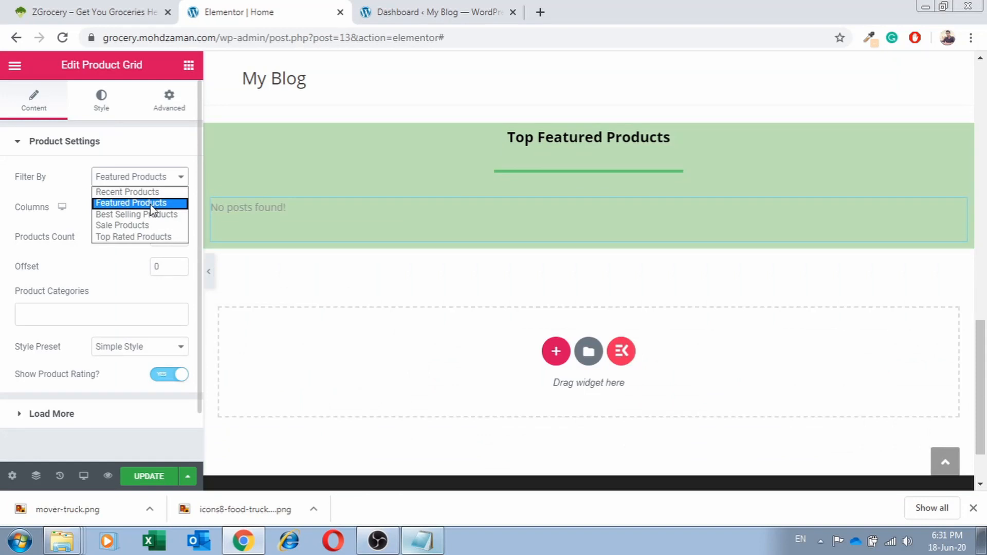
pyautogui.click(152, 204)
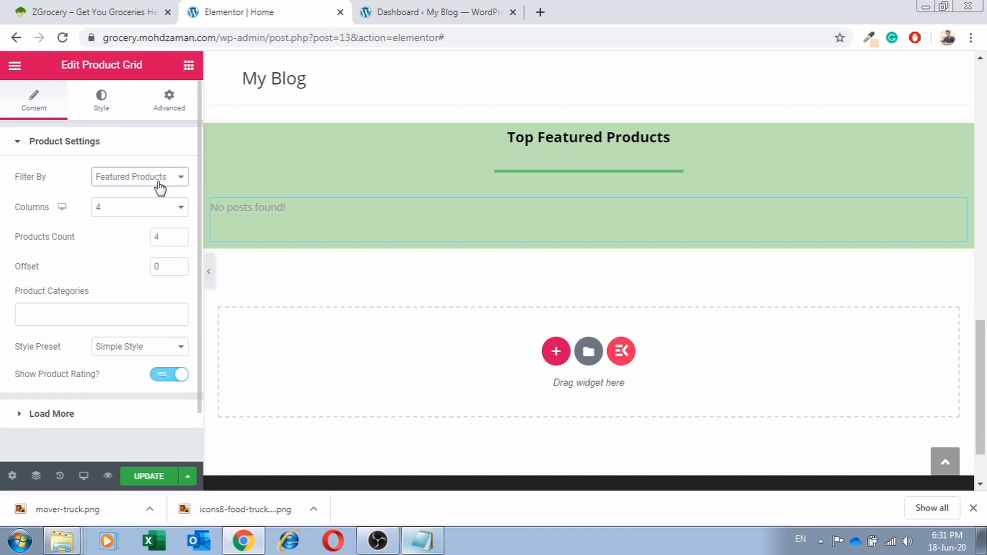
# - Open Products > All Products in the WordPress dashboard
pyautogui.click(426, 7)
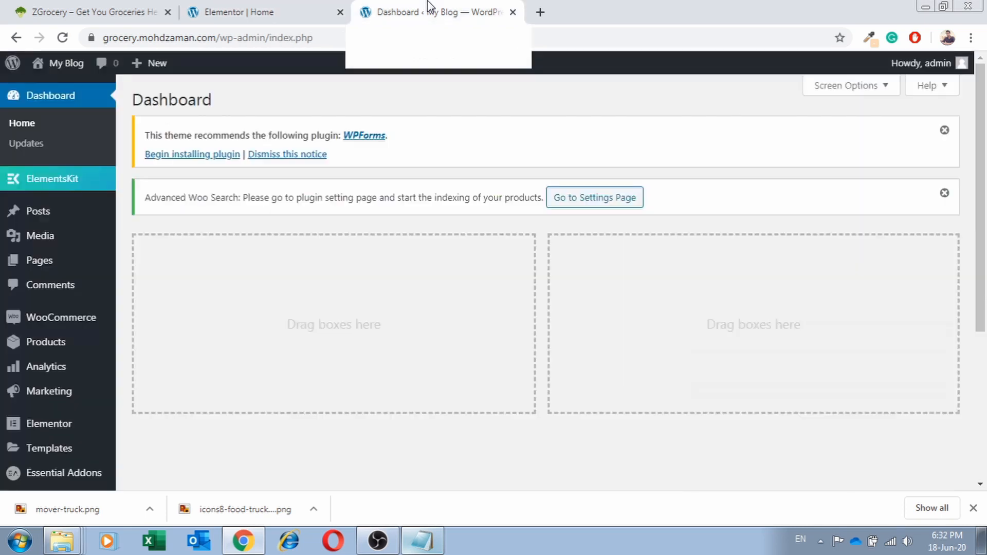
pyautogui.moveTo(53, 341)
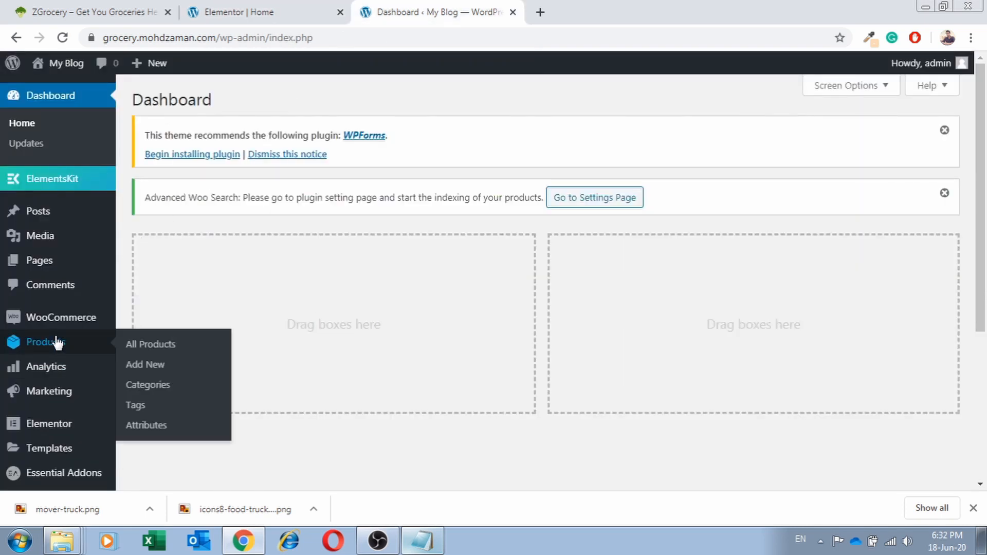
pyautogui.click(154, 353)
pyautogui.scroll(-3, 874, 313)
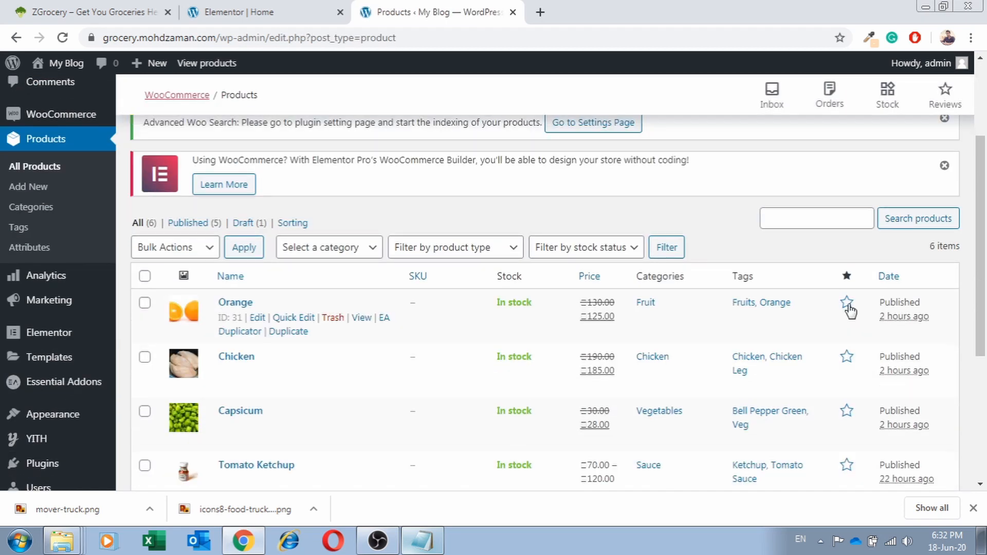
pyautogui.scroll(-1, 847, 303)
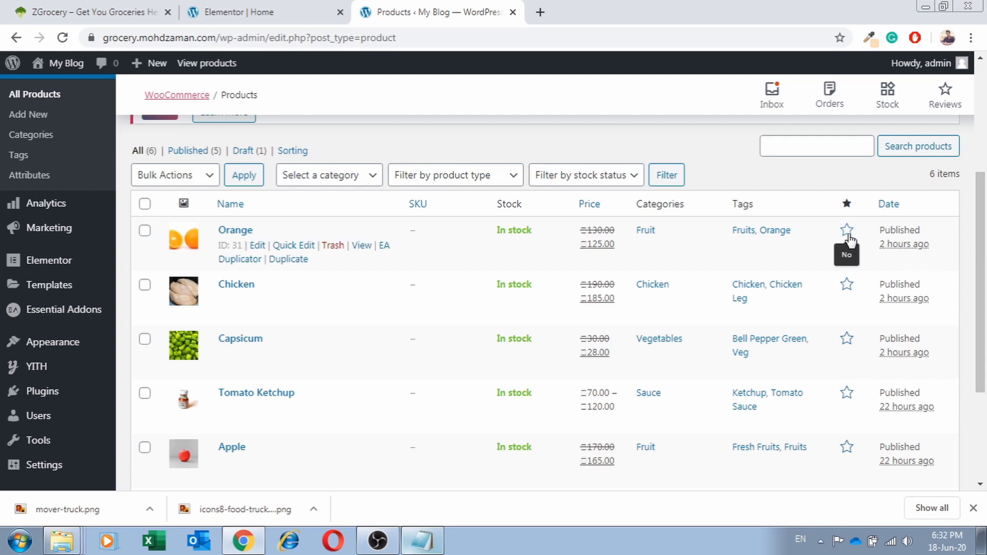
# - Star Orange, Chicken, Tomato Ketchup and Apple as featured products
pyautogui.click(847, 231)
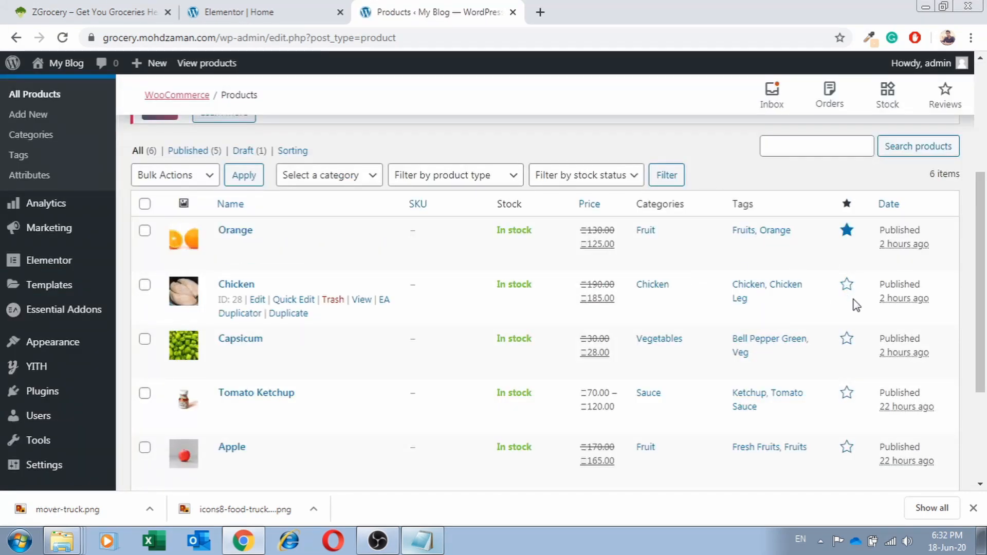
pyautogui.click(847, 284)
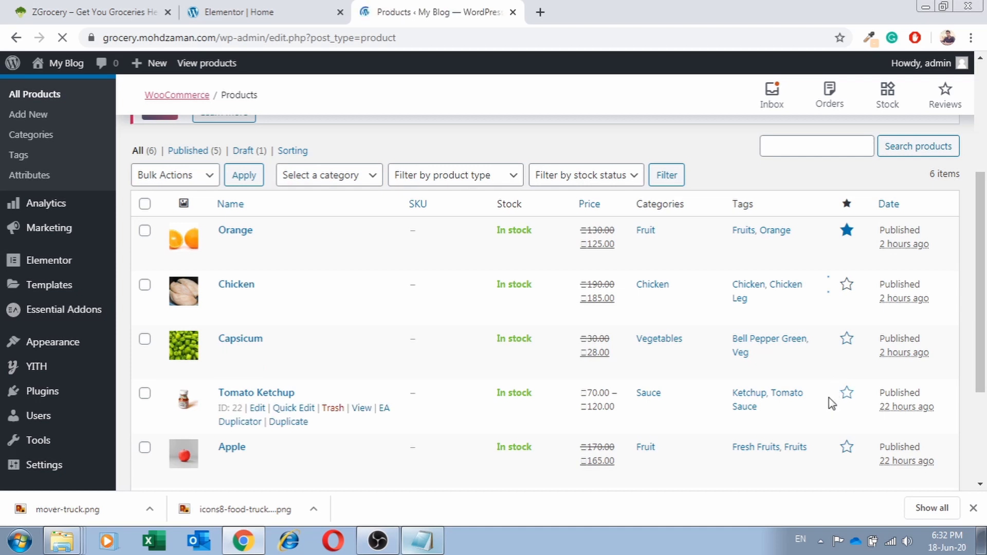
pyautogui.scroll(-3, 817, 399)
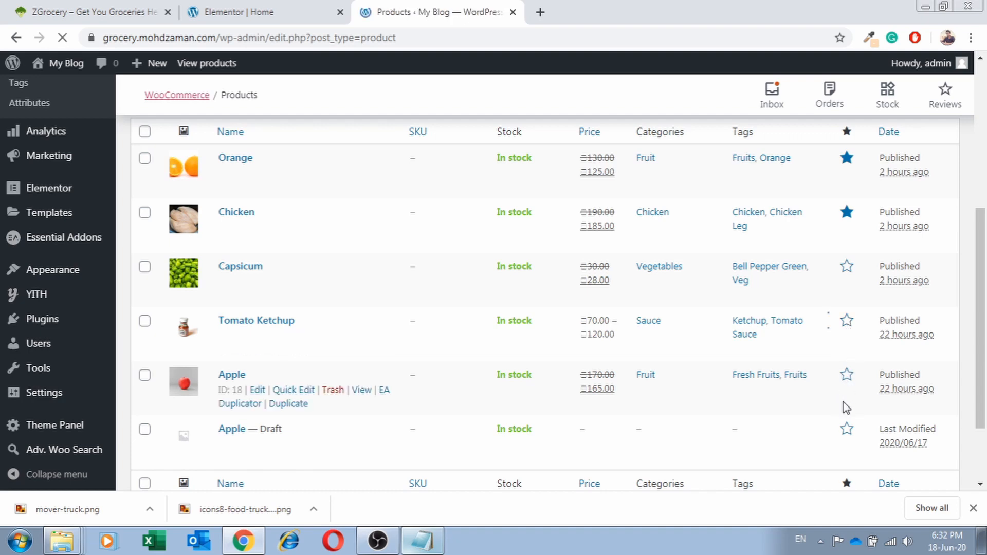
pyautogui.scroll(-2, 849, 417)
pyautogui.scroll(-2, 843, 401)
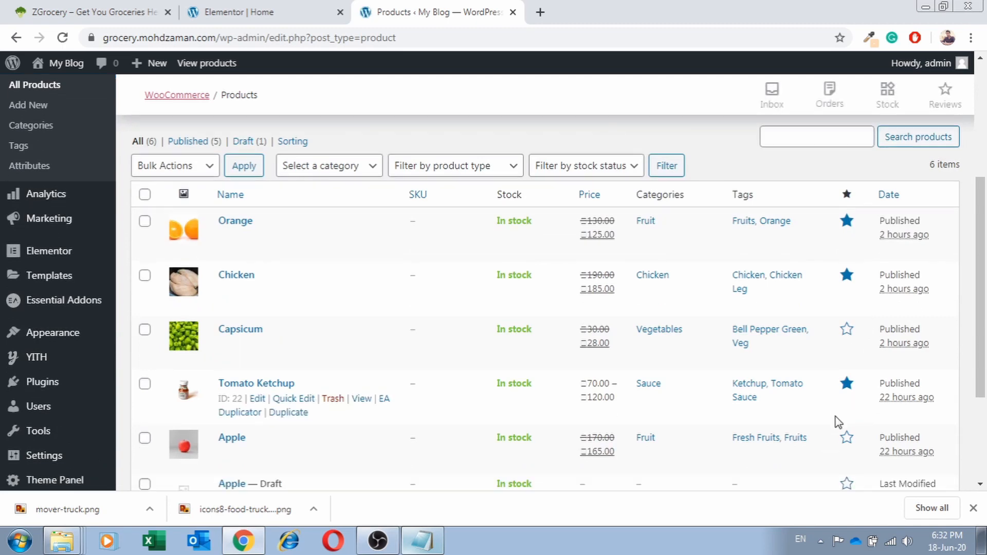
pyautogui.click(847, 379)
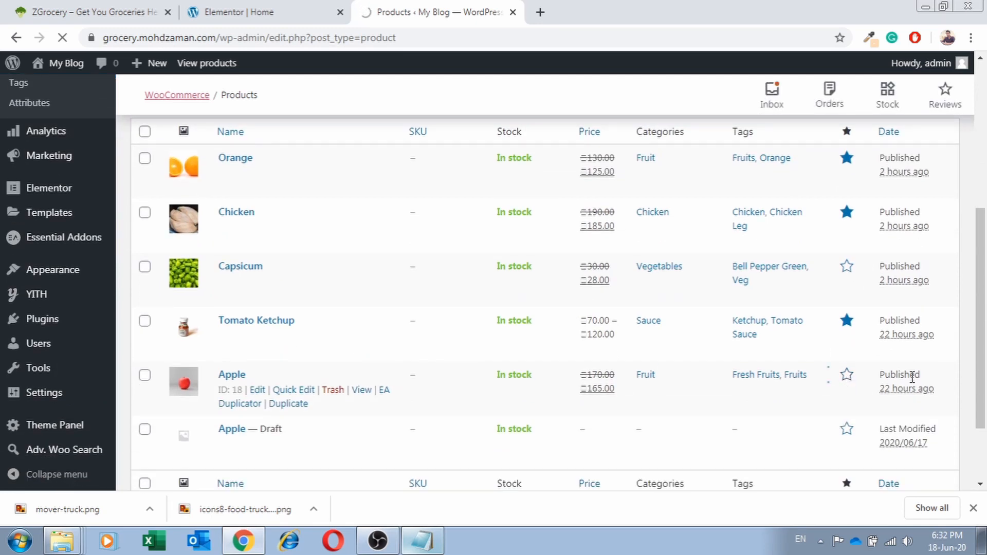
pyautogui.scroll(-3, 679, 378)
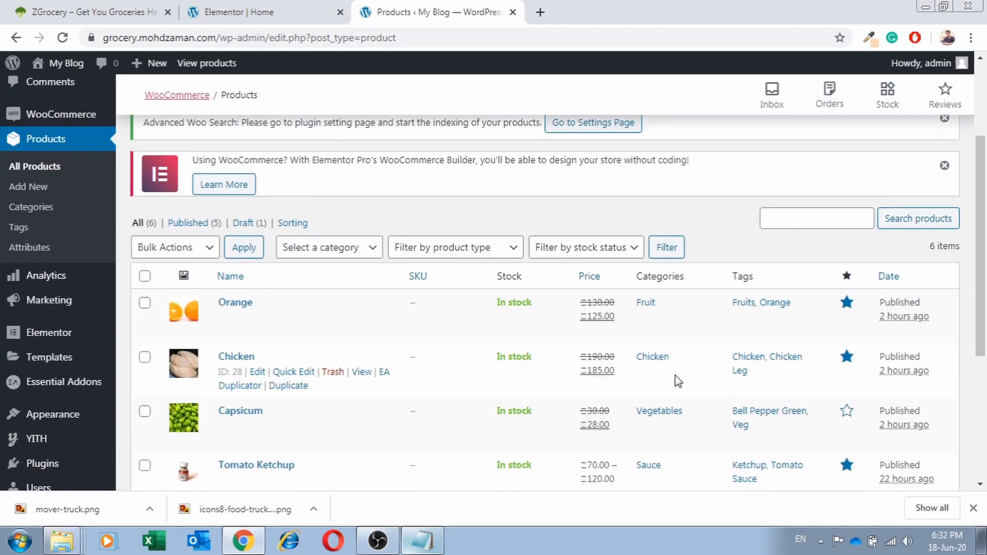
pyautogui.scroll(3, 678, 381)
pyautogui.scroll(-3, 676, 385)
pyautogui.scroll(3, 674, 381)
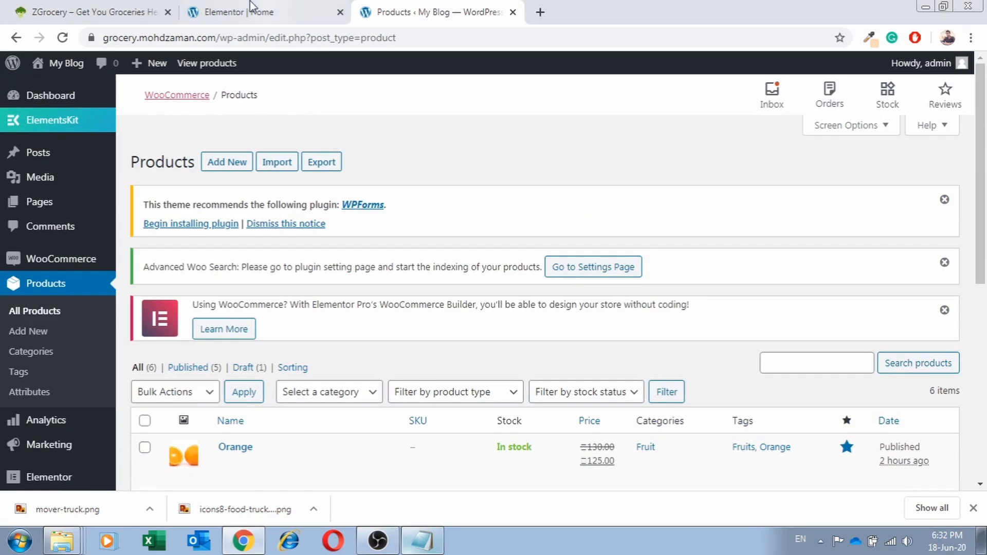
# - Toggle the grid's Filter By to Recent Products and back to Featured Products to reload it
pyautogui.click(257, 11)
pyautogui.click(129, 178)
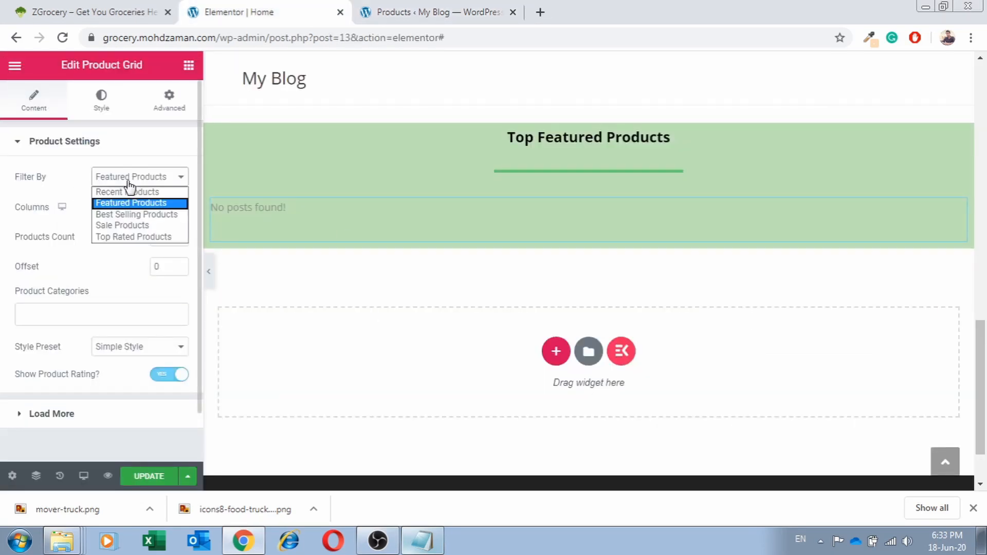
pyautogui.click(135, 193)
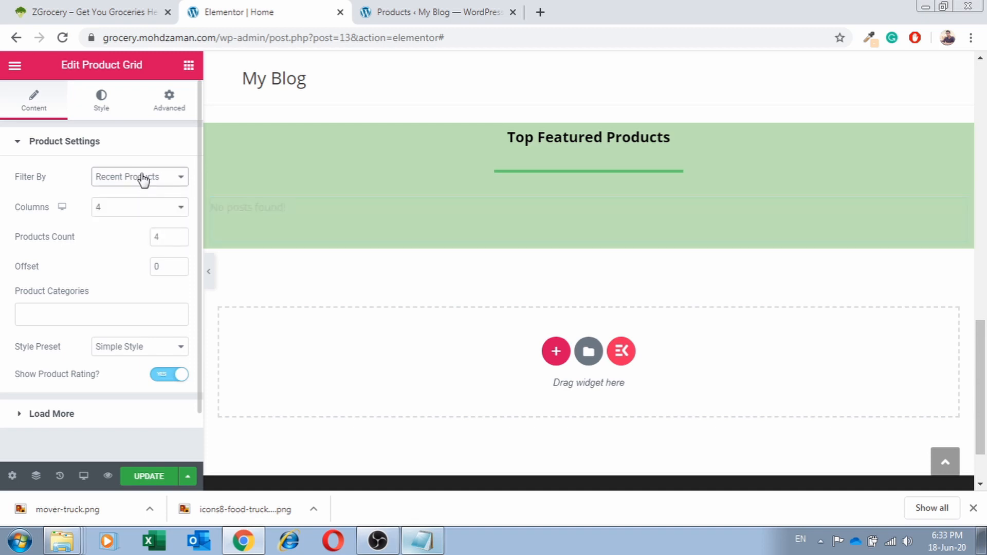
pyautogui.click(143, 177)
pyautogui.click(138, 201)
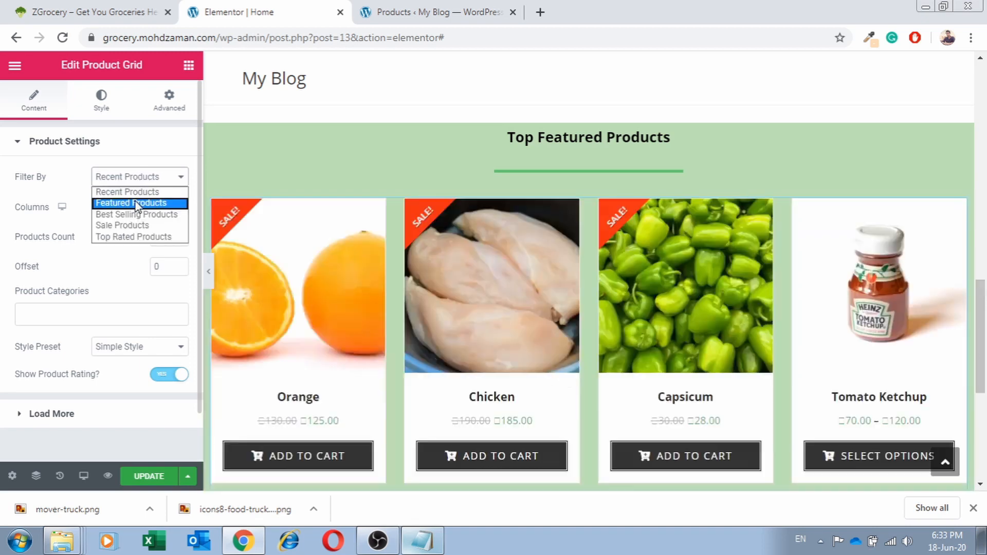
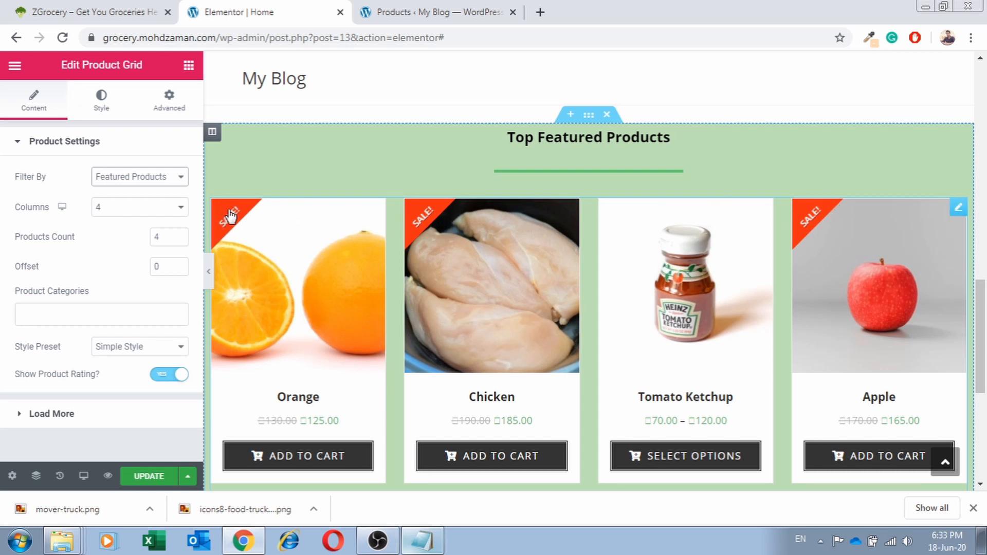
# - Open the Product Grid's Sale Badge Background colour under Style > Color & Typography
pyautogui.scroll(-2, 230, 222)
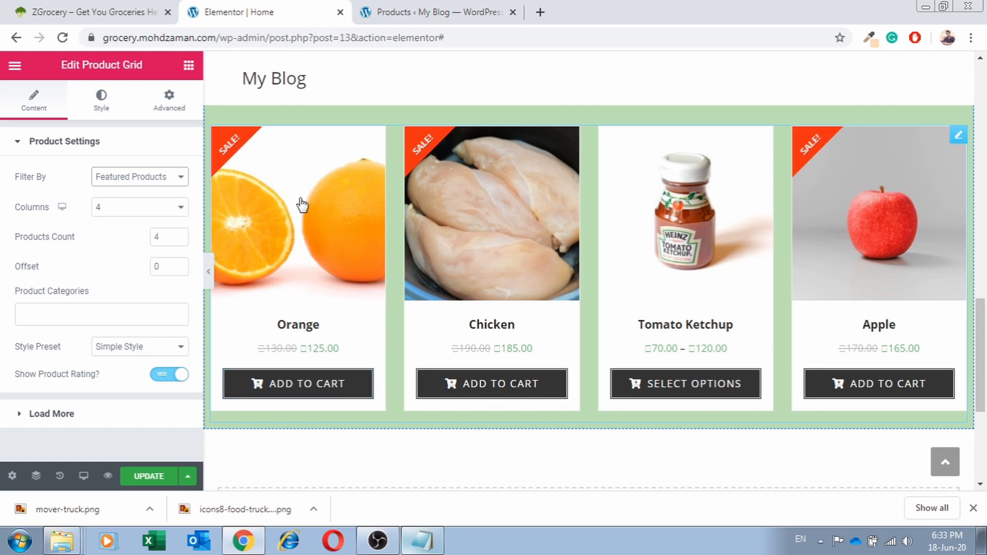
pyautogui.click(104, 101)
pyautogui.scroll(-2, 113, 329)
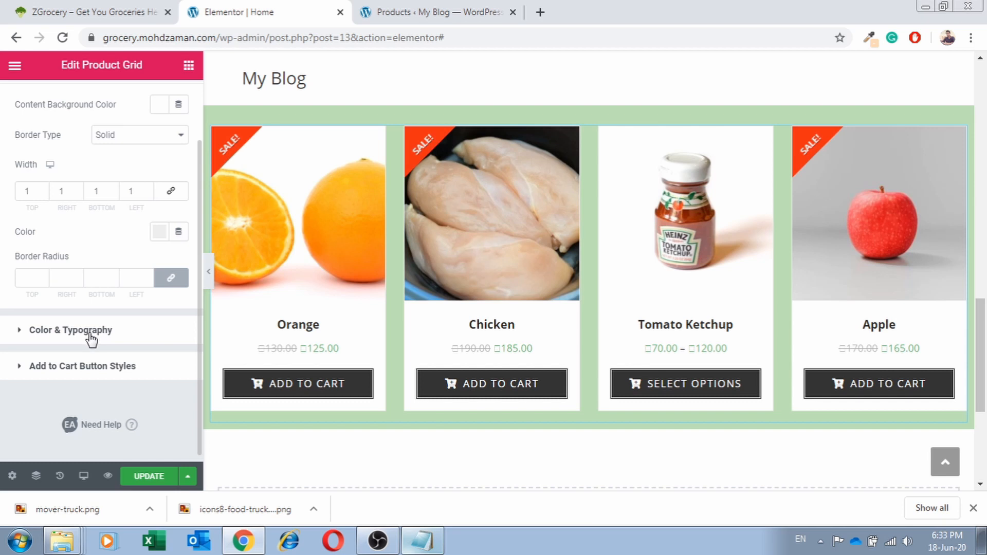
pyautogui.click(88, 330)
pyautogui.scroll(-3, 117, 292)
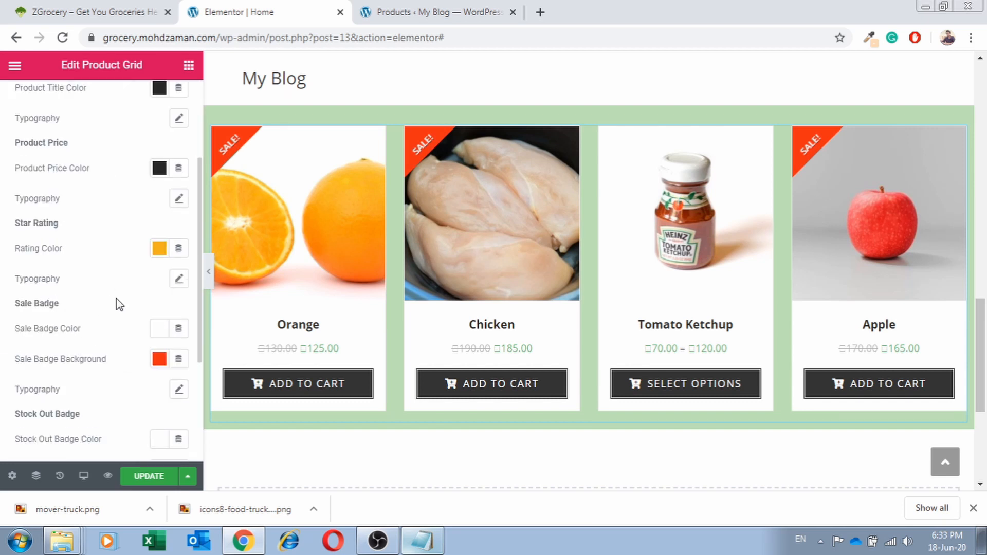
pyautogui.scroll(-3, 118, 298)
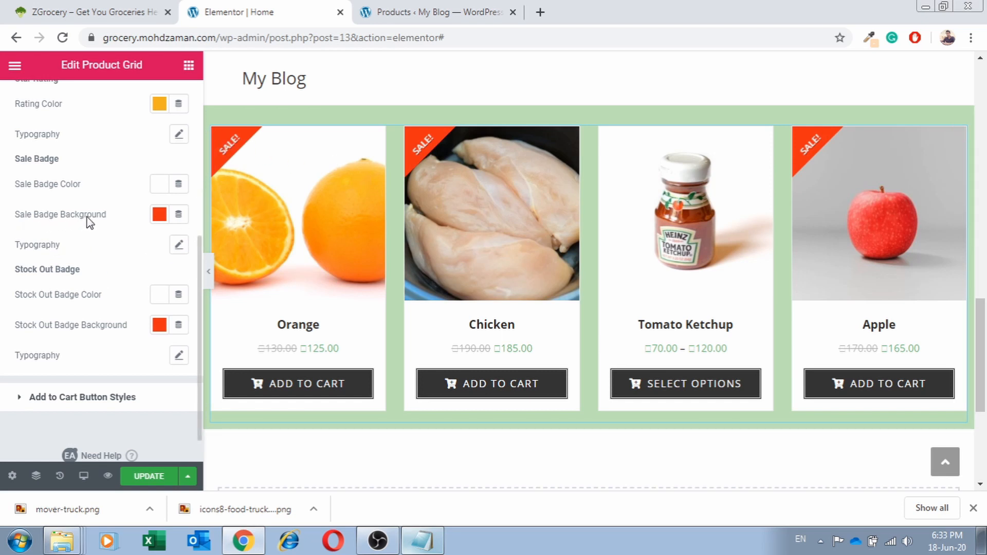
pyautogui.click(159, 215)
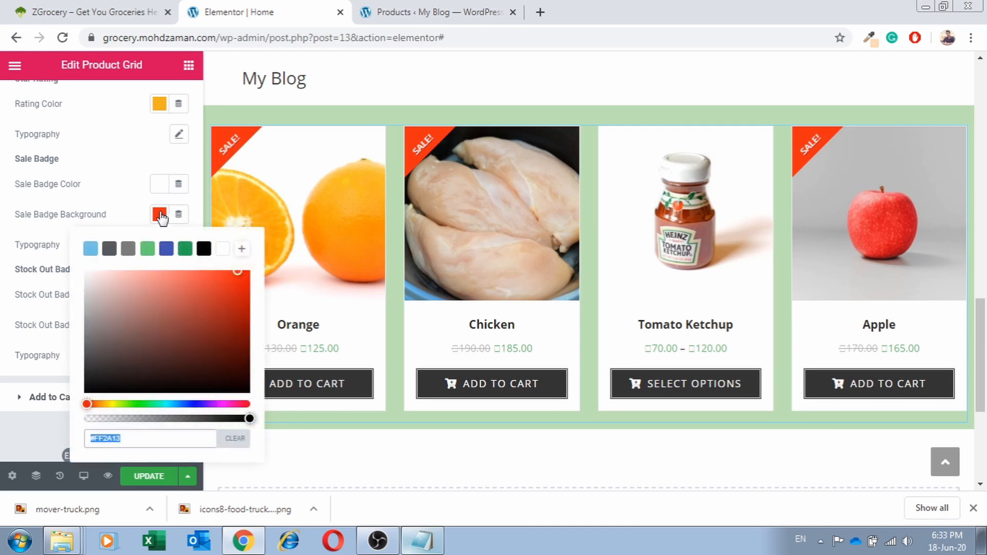
# - Compare against the live site's sale badges and set the badge background to black
pyautogui.click(156, 8)
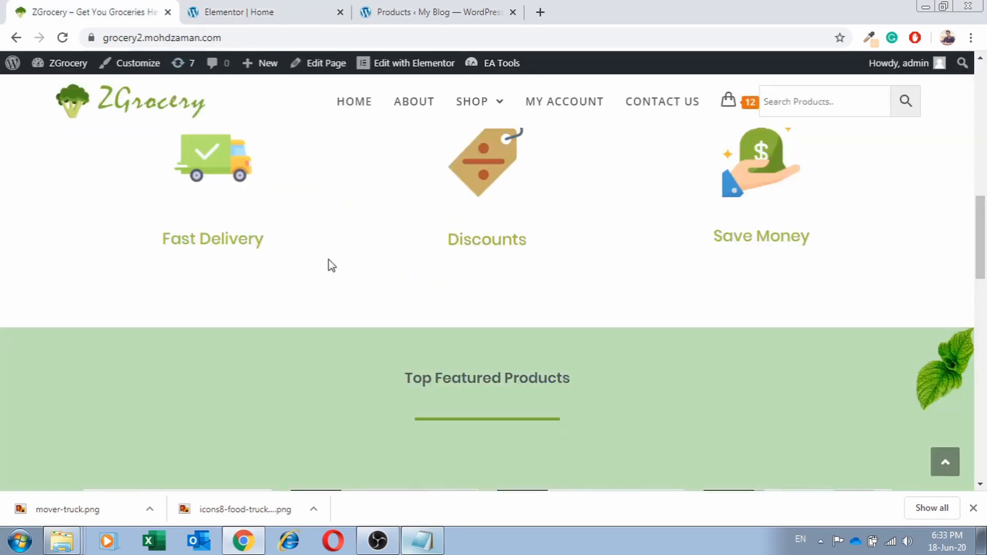
pyautogui.scroll(3, 339, 287)
pyautogui.scroll(-7, 344, 303)
pyautogui.scroll(-3, 341, 310)
pyautogui.scroll(3, 318, 205)
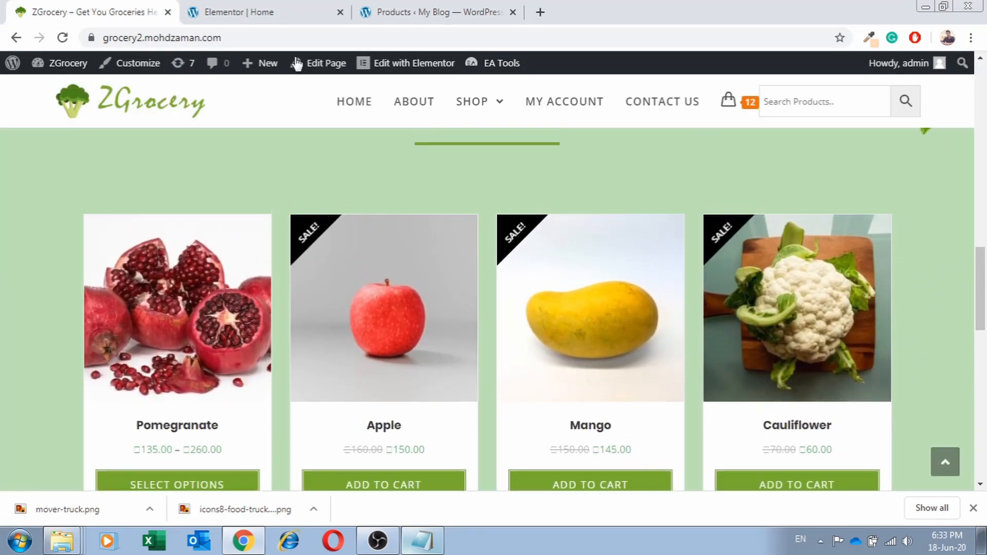
pyautogui.click(239, 11)
pyautogui.click(203, 249)
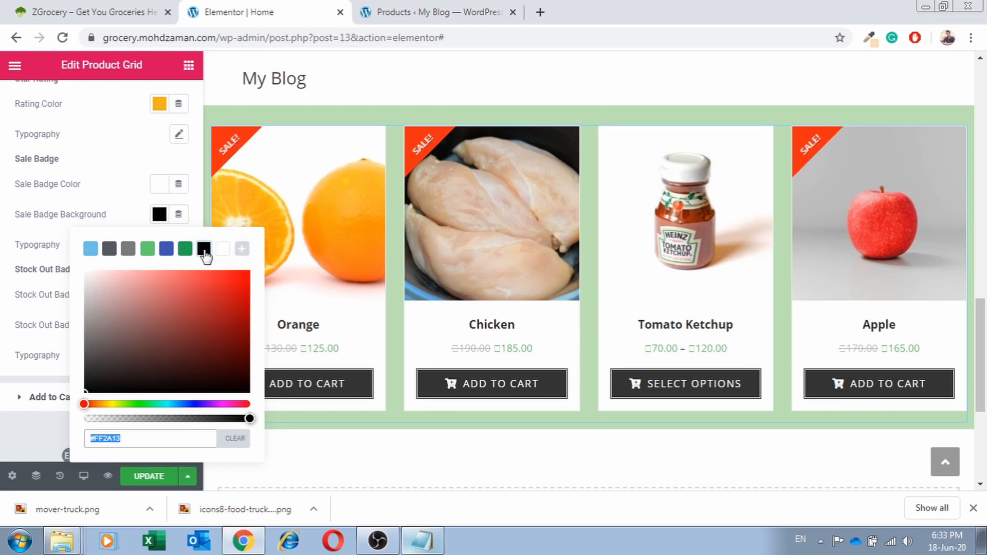
pyautogui.click(157, 215)
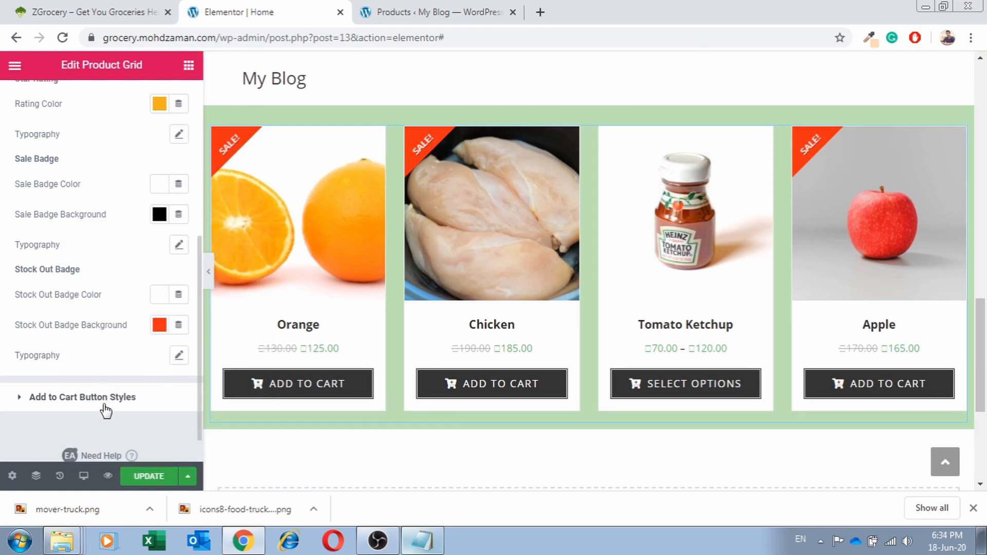
# - Paste the green 78ae31 from the Grocery Colours notes as the Add to Cart button background
pyautogui.click(124, 407)
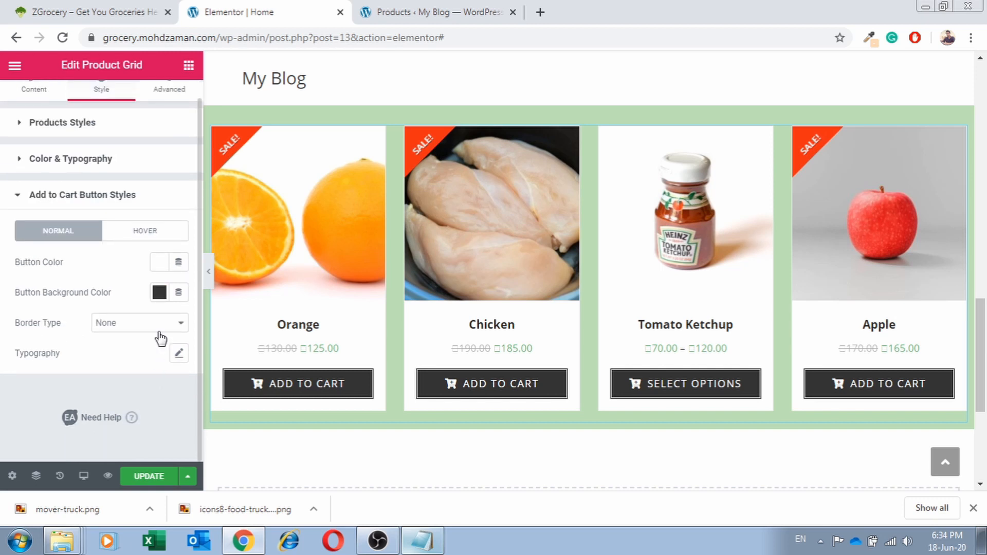
pyautogui.click(162, 293)
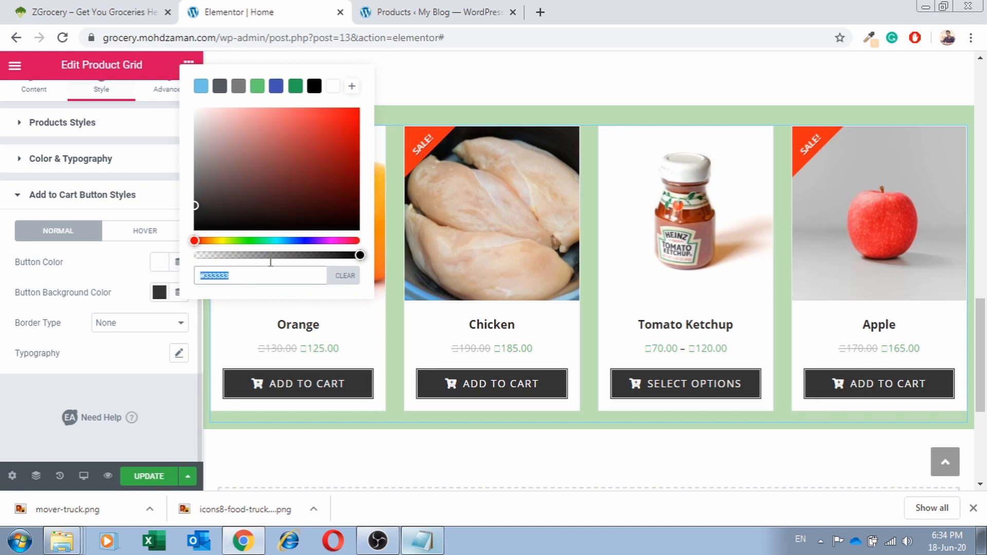
pyautogui.click(154, 7)
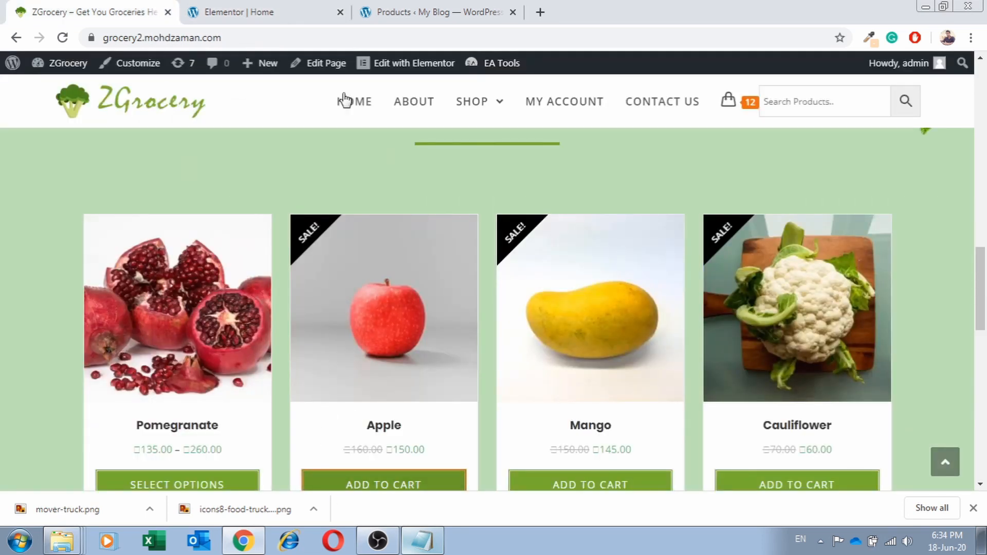
pyautogui.click(288, 12)
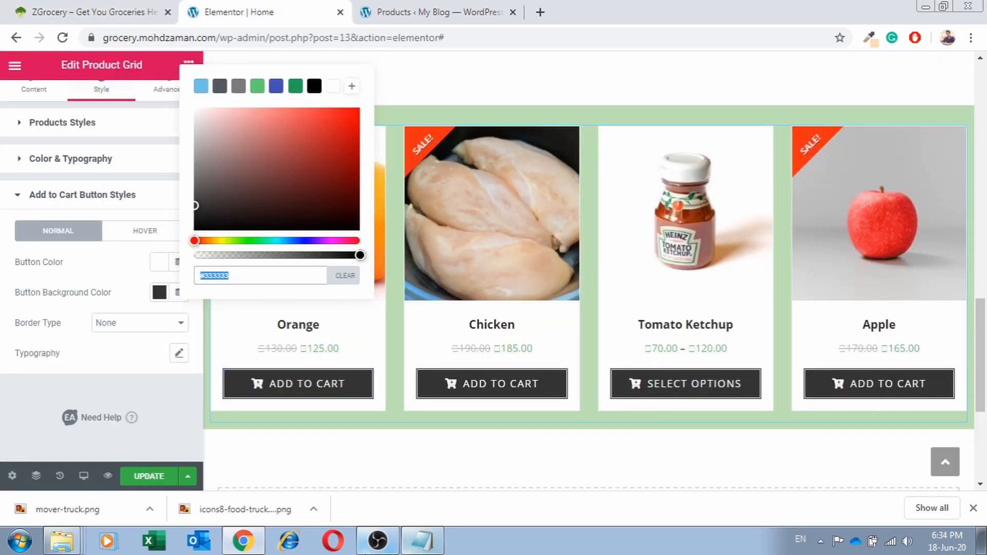
pyautogui.click(419, 542)
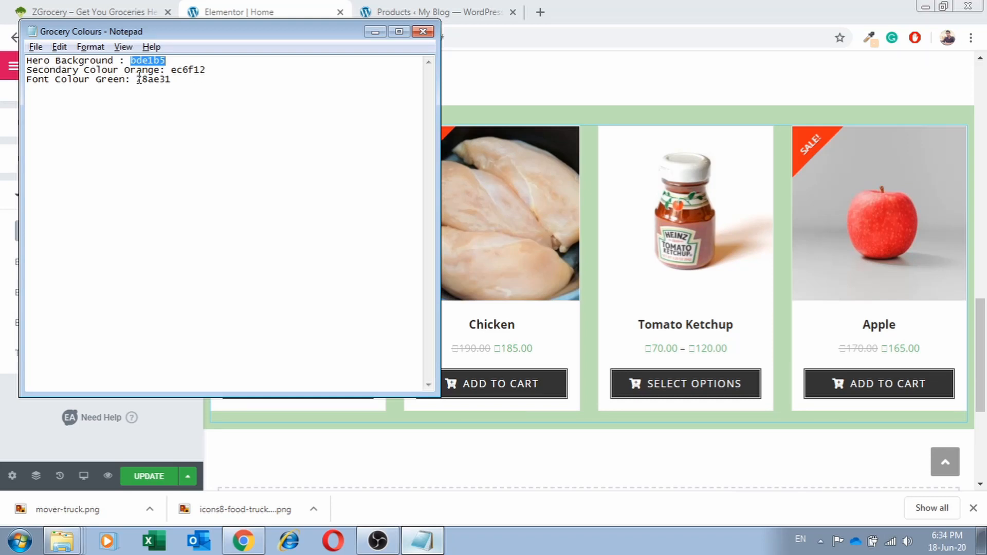
pyautogui.moveTo(138, 79); pyautogui.dragTo(171, 82)
pyautogui.hotkey('ctrl', 'c')
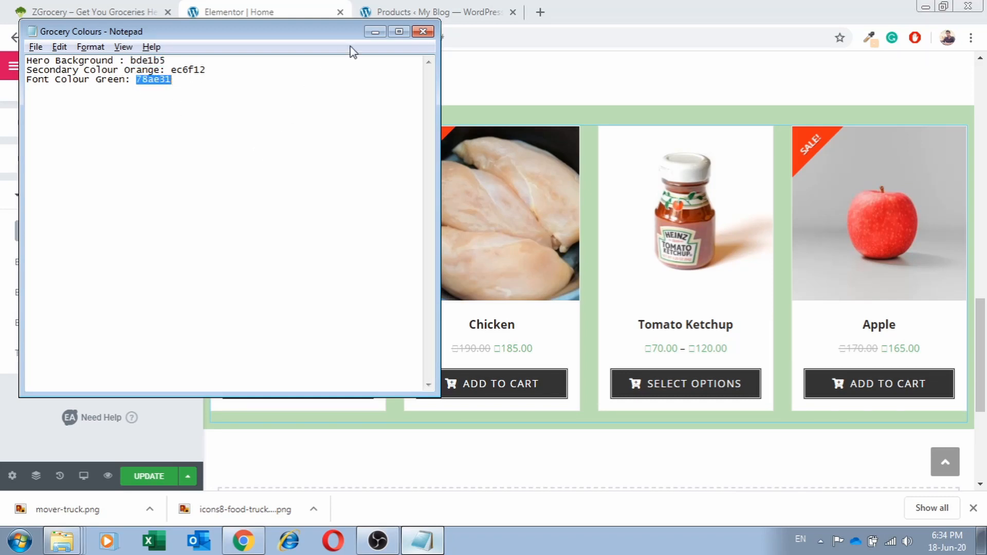
pyautogui.click(374, 31)
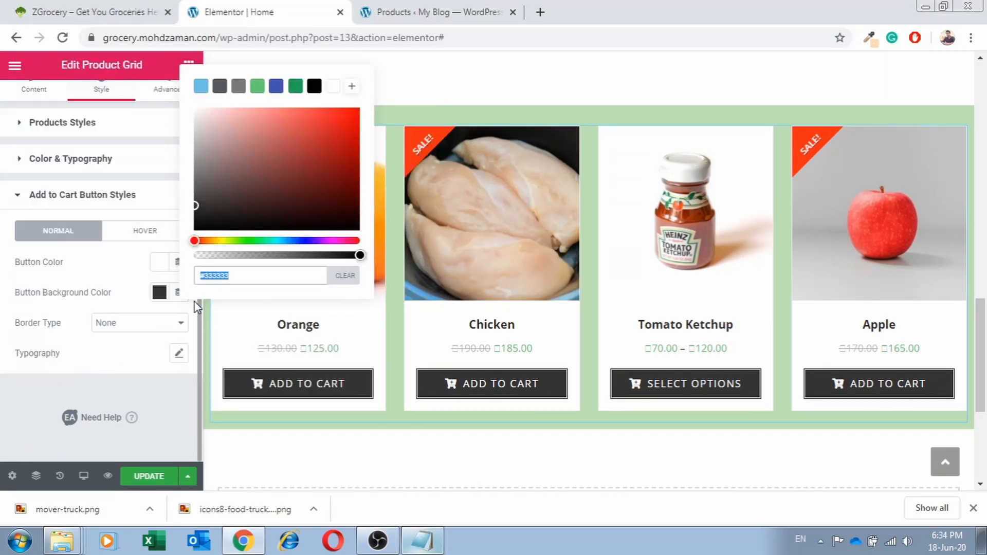
pyautogui.hotkey('ctrl', 'v')
pyautogui.click(820, 222)
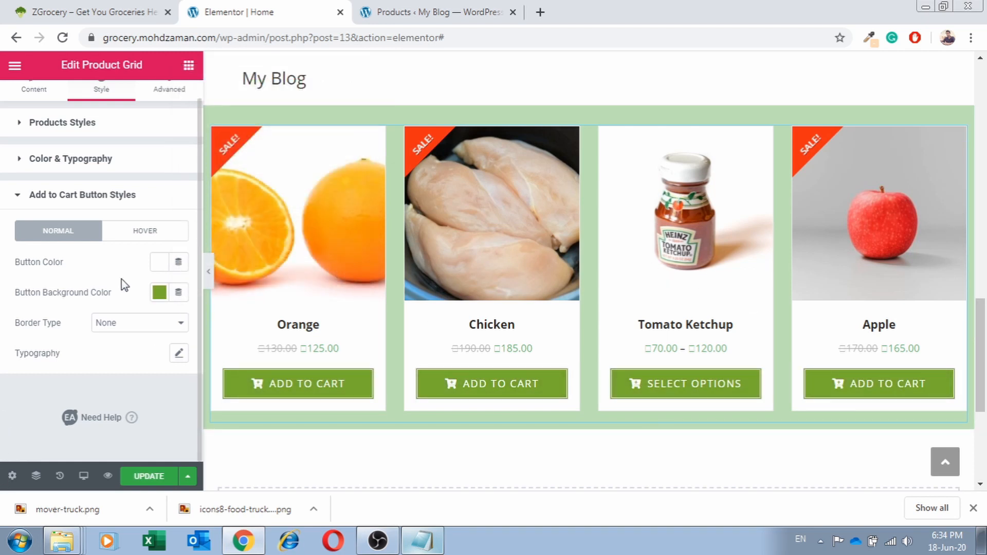
pyautogui.click(114, 159)
# - Set the Sale Badge Background to the black preset swatch
pyautogui.scroll(-3, 257, 180)
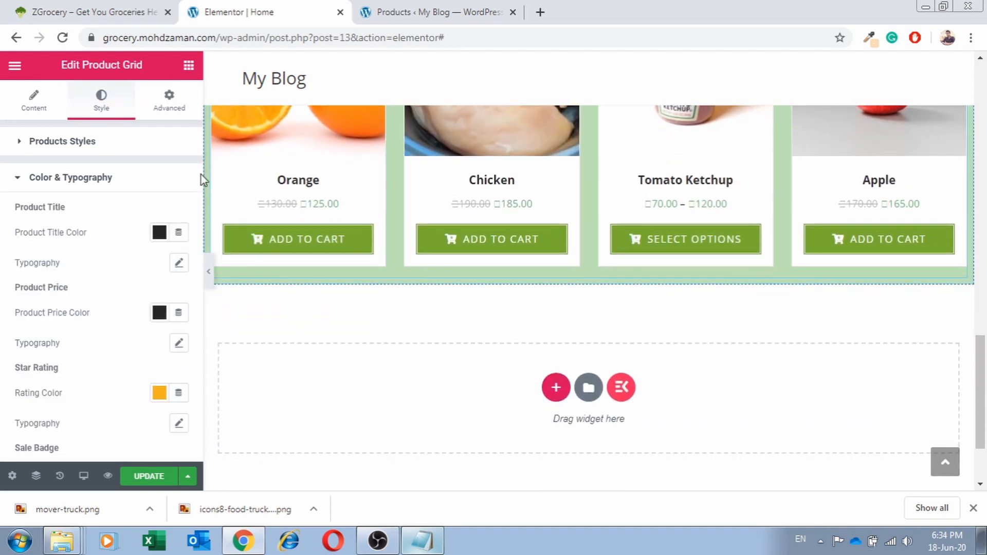
pyautogui.scroll(3, 303, 213)
pyautogui.scroll(-3, 84, 347)
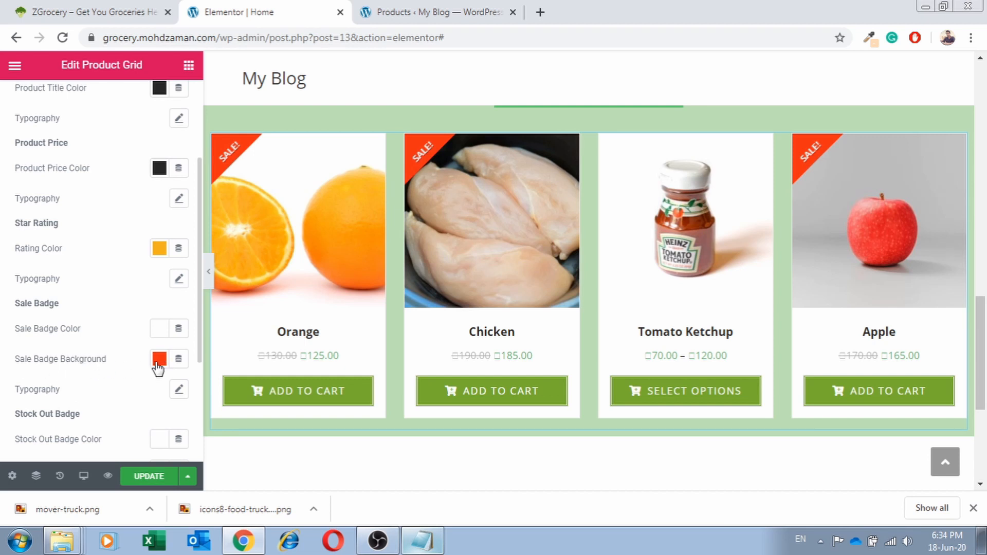
pyautogui.click(157, 360)
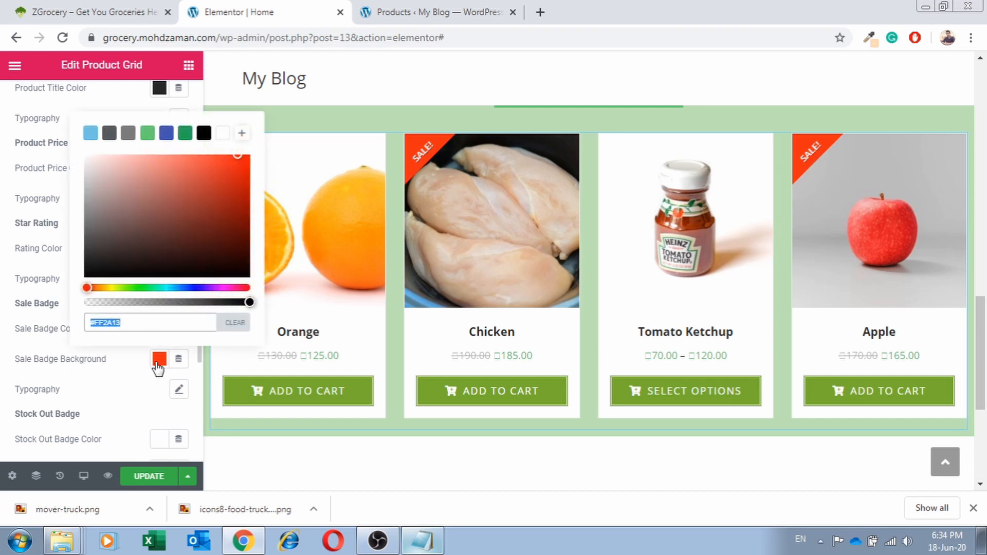
pyautogui.click(203, 135)
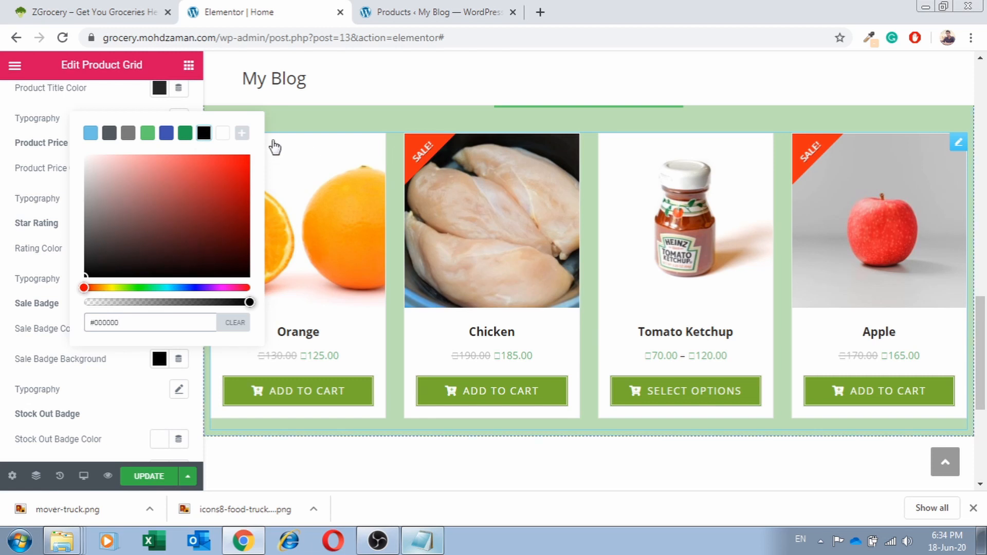
pyautogui.click(5, 304)
# - Save the homepage changes with Update and review the product grid
pyautogui.scroll(-3, 118, 386)
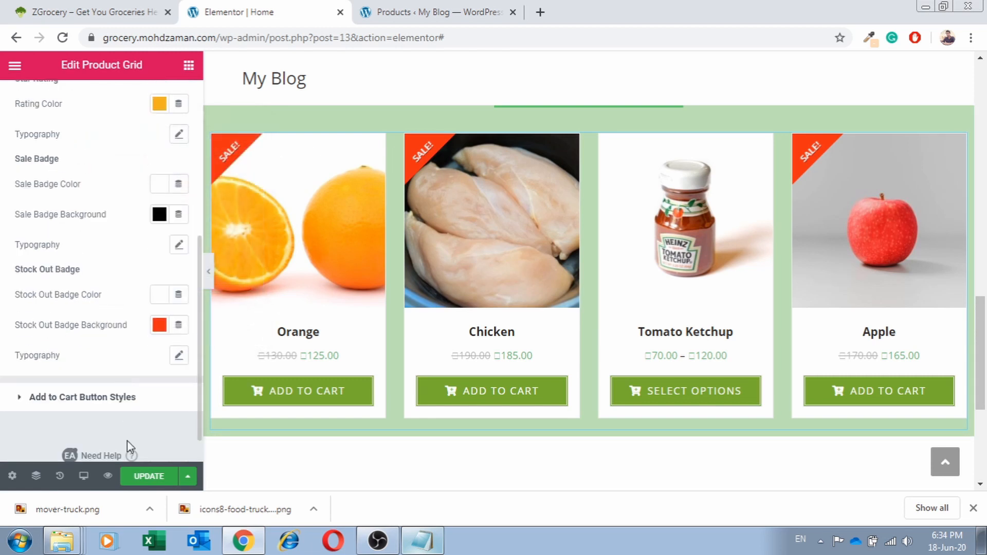
pyautogui.click(149, 477)
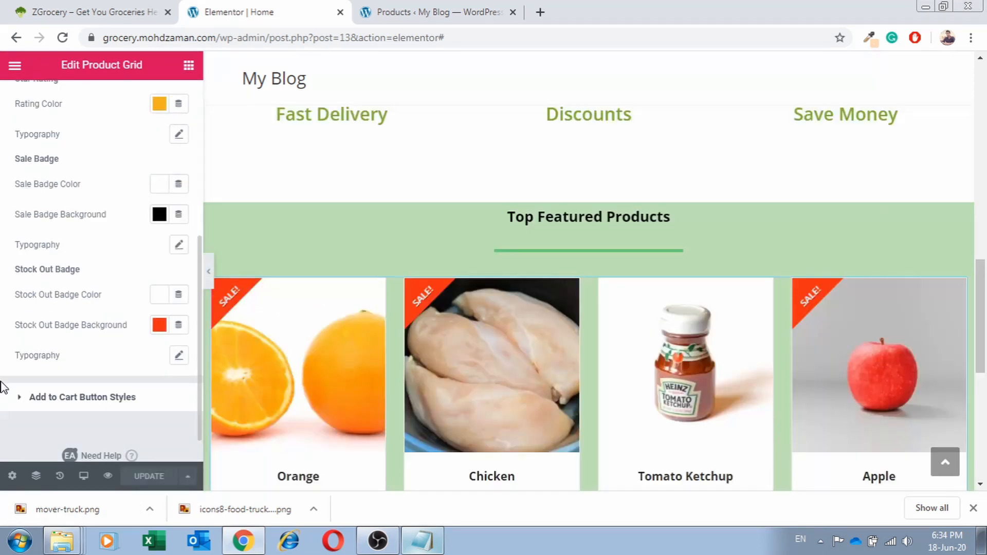
pyautogui.scroll(-1, 72, 399)
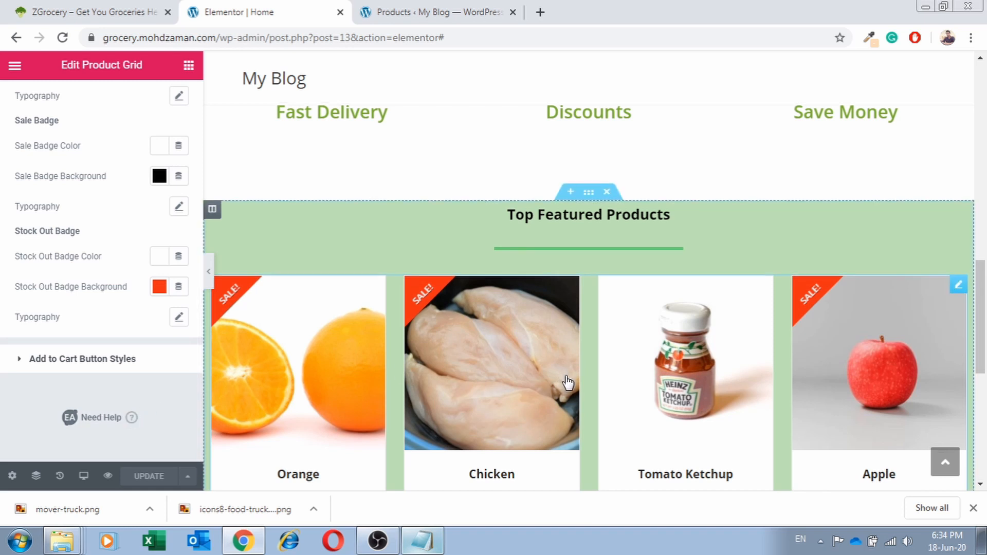
pyautogui.scroll(-3, 567, 383)
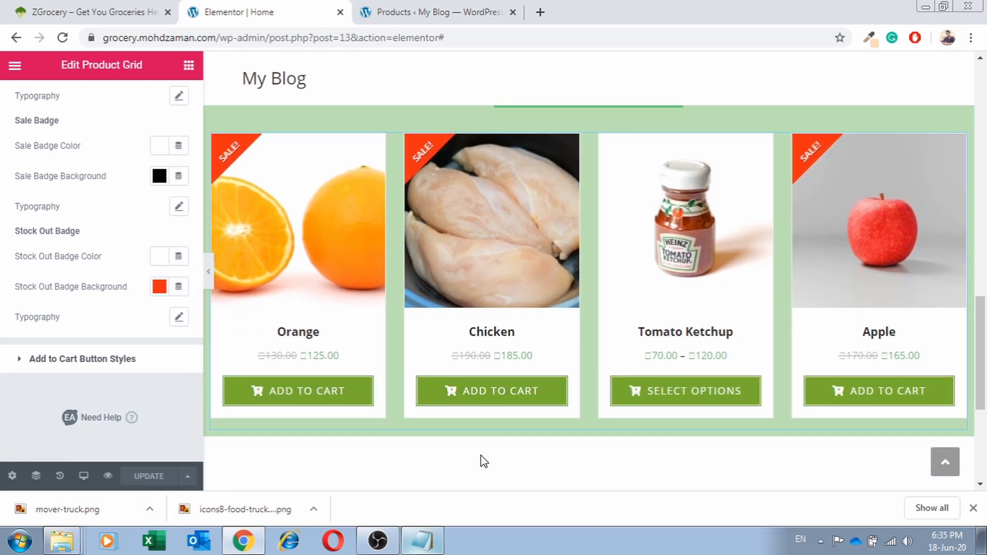
pyautogui.scroll(8, 619, 357)
pyautogui.scroll(-5, 619, 353)
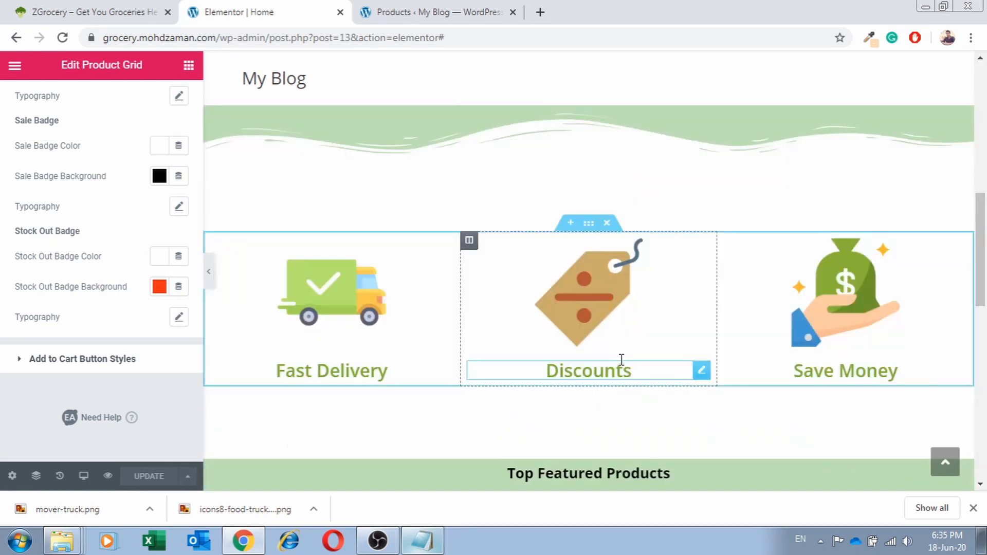
# - Switch the editor preview to mobile size and scroll to the Fresh Vegetables banner
pyautogui.click(83, 475)
pyautogui.click(85, 446)
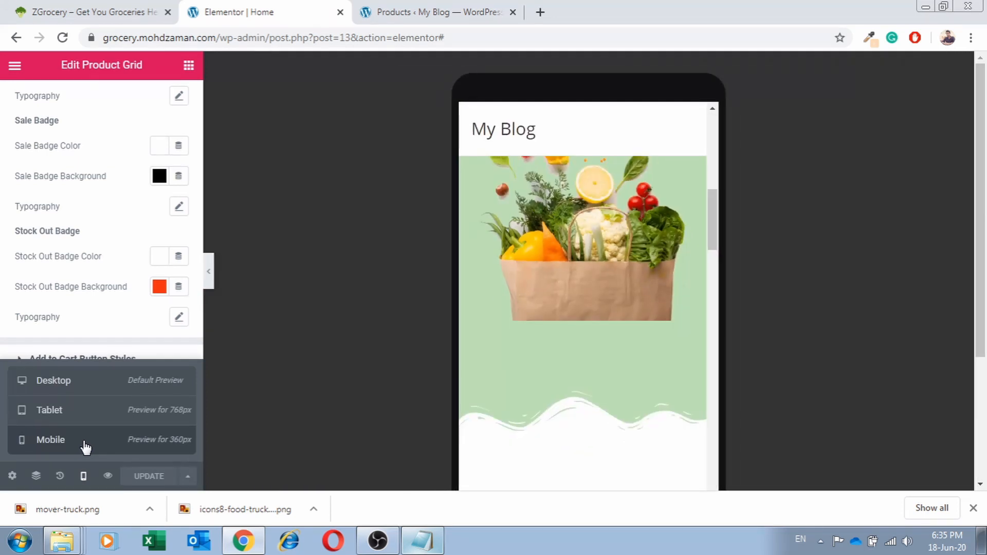
pyautogui.moveTo(713, 216); pyautogui.dragTo(742, 159)
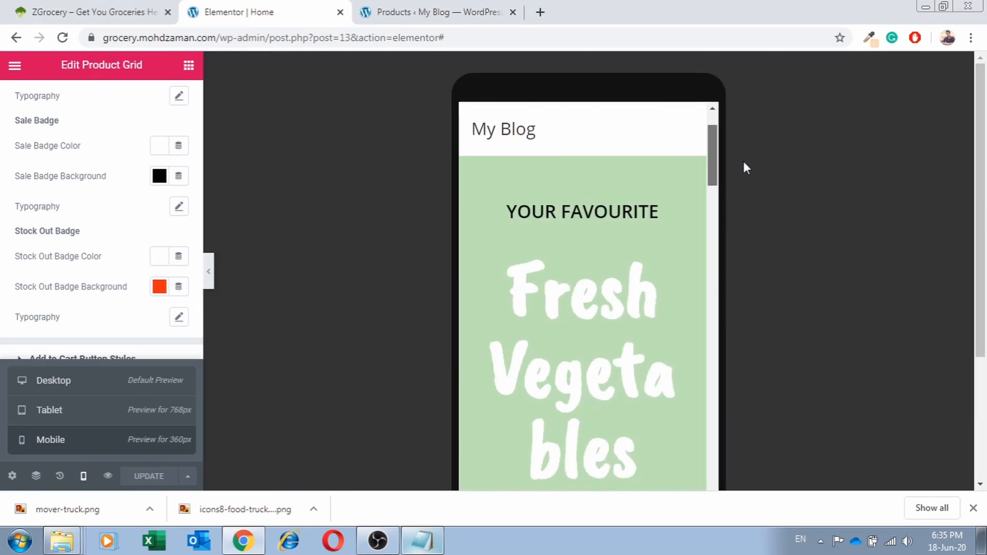
pyautogui.scroll(-5, 617, 331)
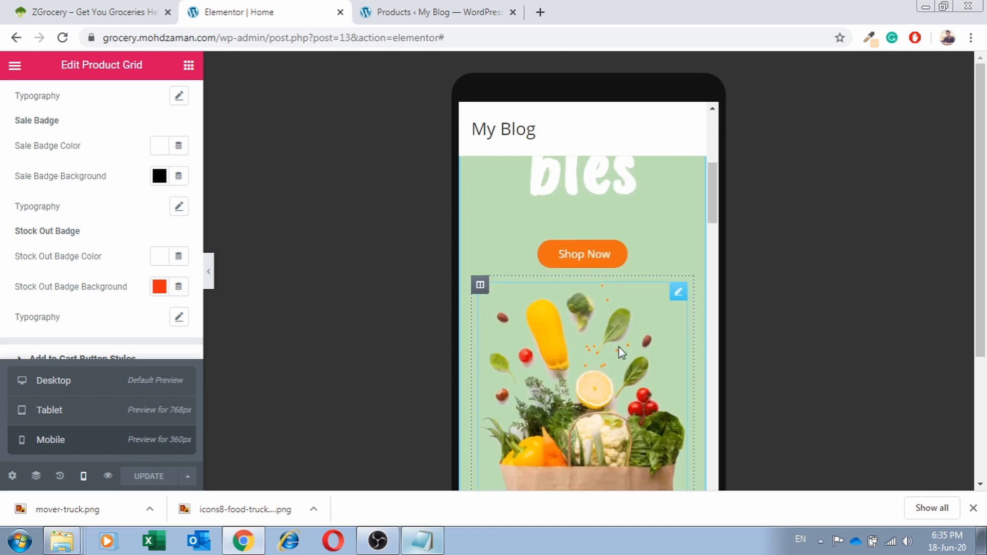
pyautogui.scroll(-3, 618, 384)
pyautogui.scroll(6, 619, 403)
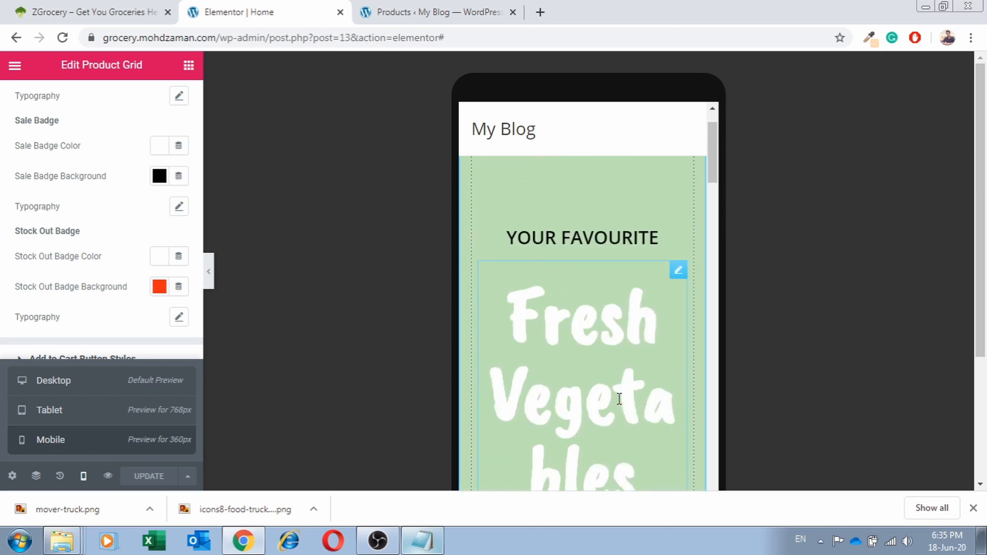
pyautogui.scroll(-3, 629, 368)
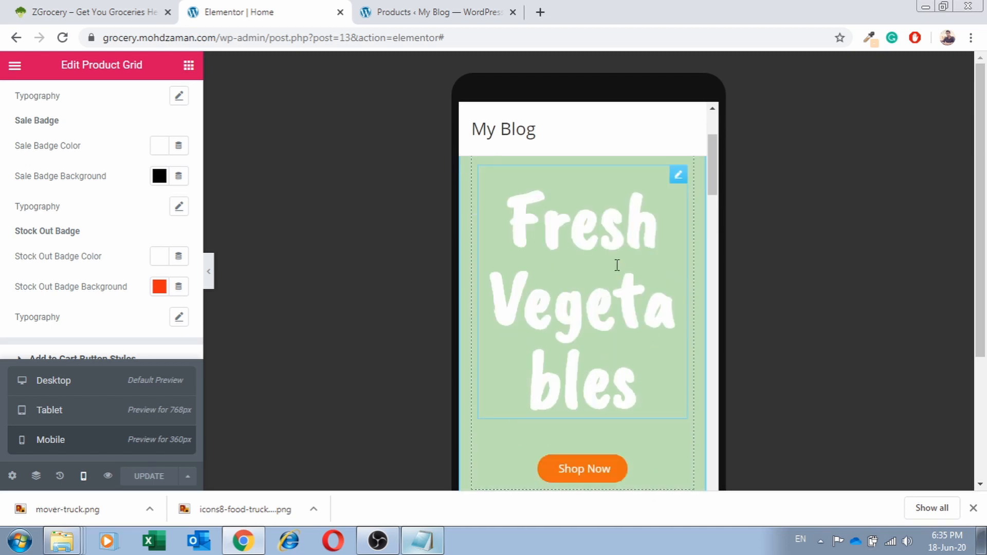
# - Set the Fresh Vegetables heading's typography size to 75 px
pyautogui.click(678, 176)
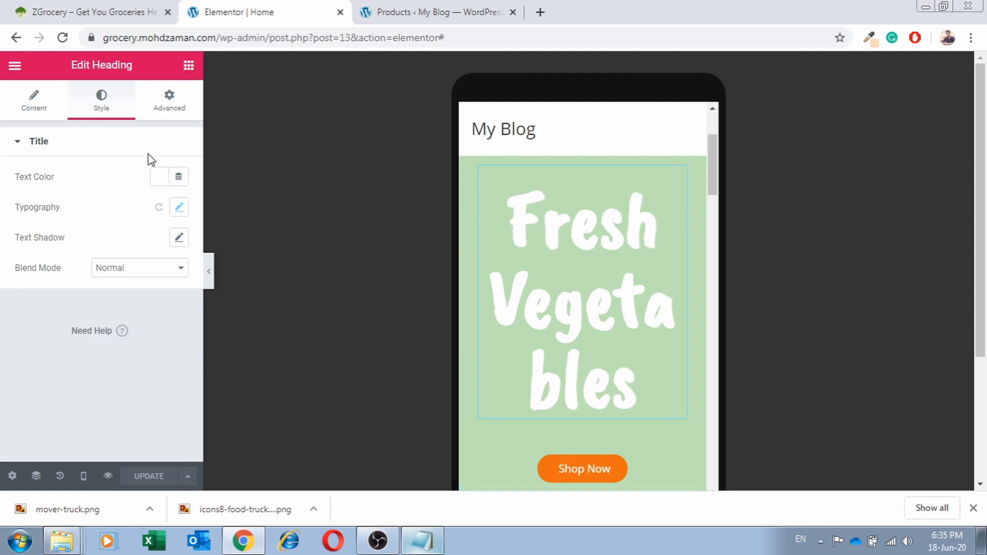
pyautogui.click(20, 102)
pyautogui.click(179, 208)
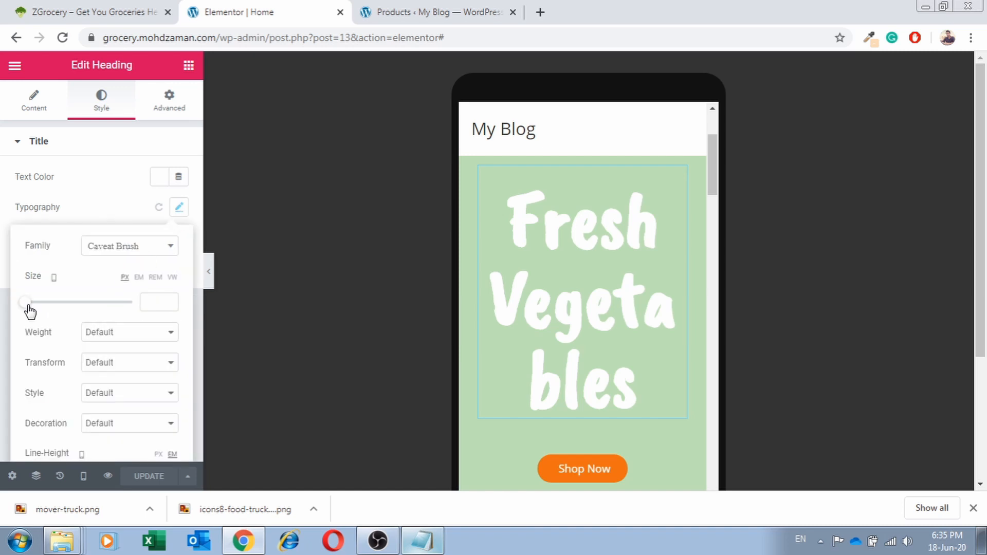
pyautogui.moveTo(29, 305); pyautogui.dragTo(68, 314)
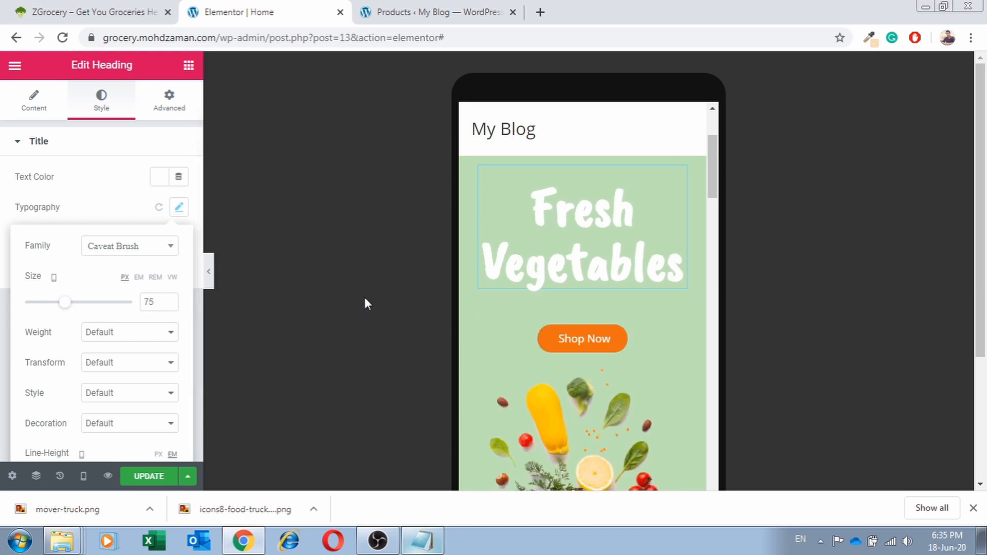
pyautogui.scroll(3, 685, 301)
pyautogui.scroll(2, 674, 308)
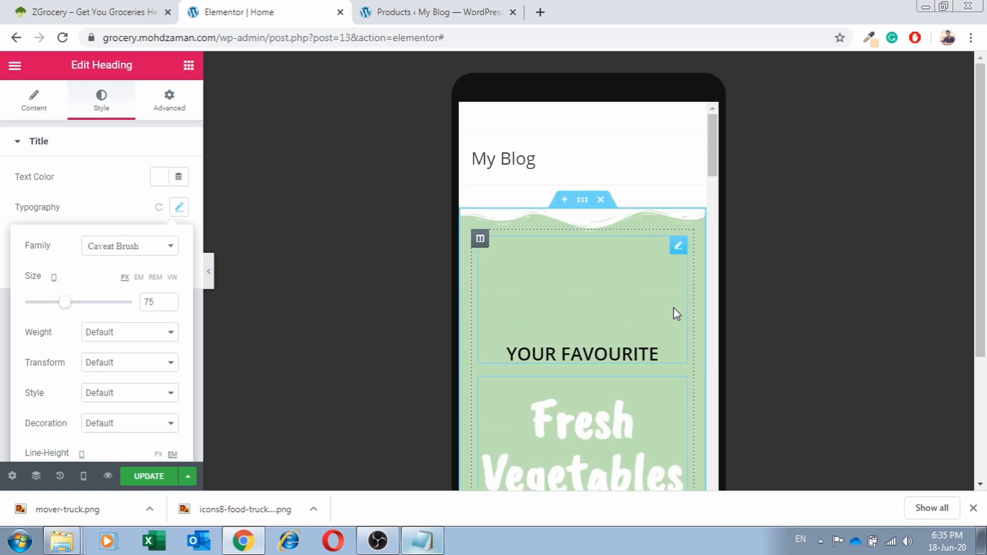
pyautogui.scroll(-12, 675, 311)
pyautogui.scroll(-10, 679, 326)
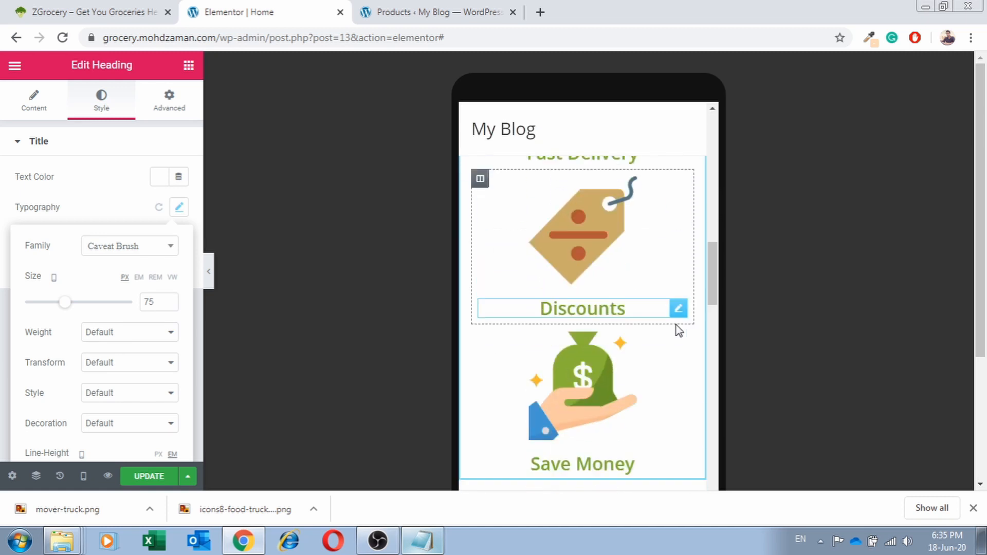
pyautogui.scroll(3, 677, 325)
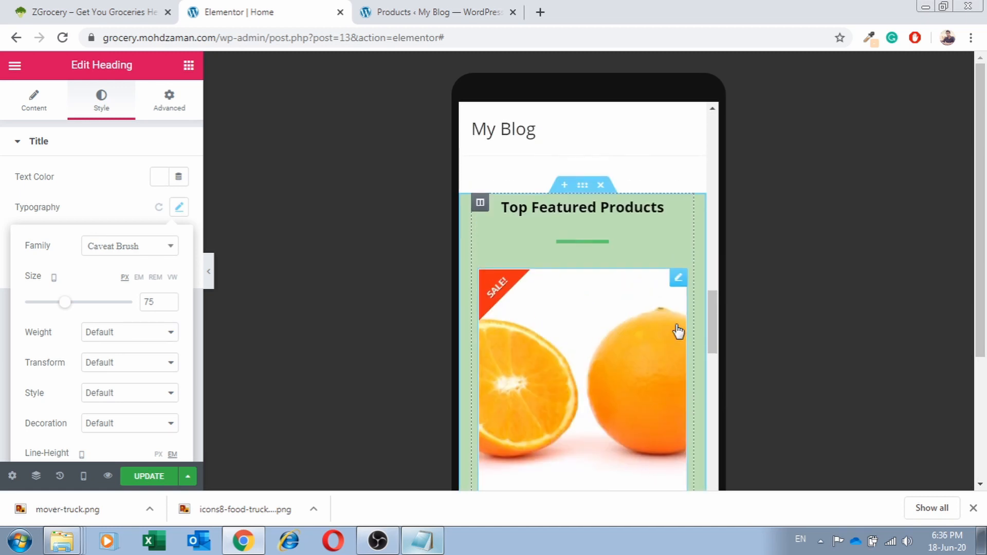
pyautogui.scroll(-1, 668, 321)
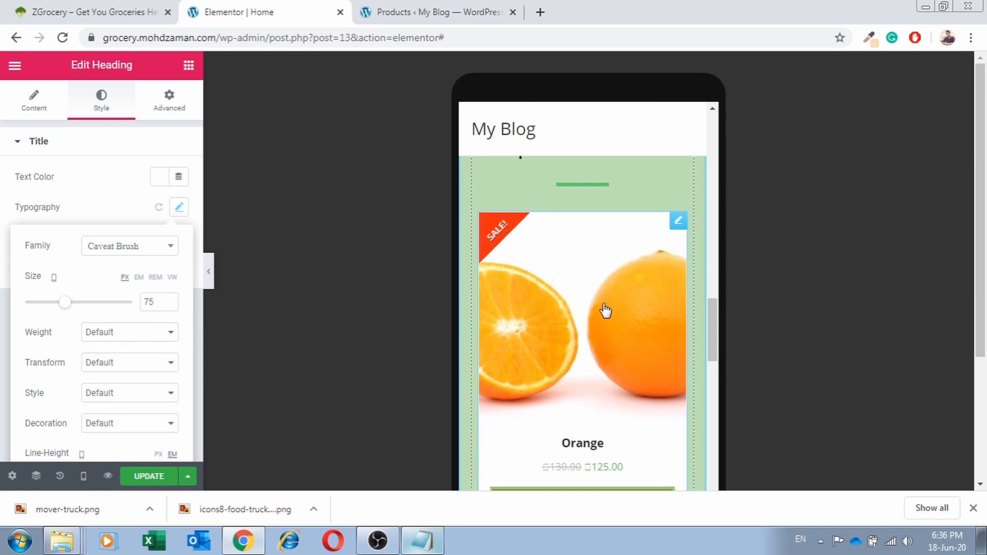
# - Set the featured Product Grid to show 2 columns
pyautogui.click(678, 223)
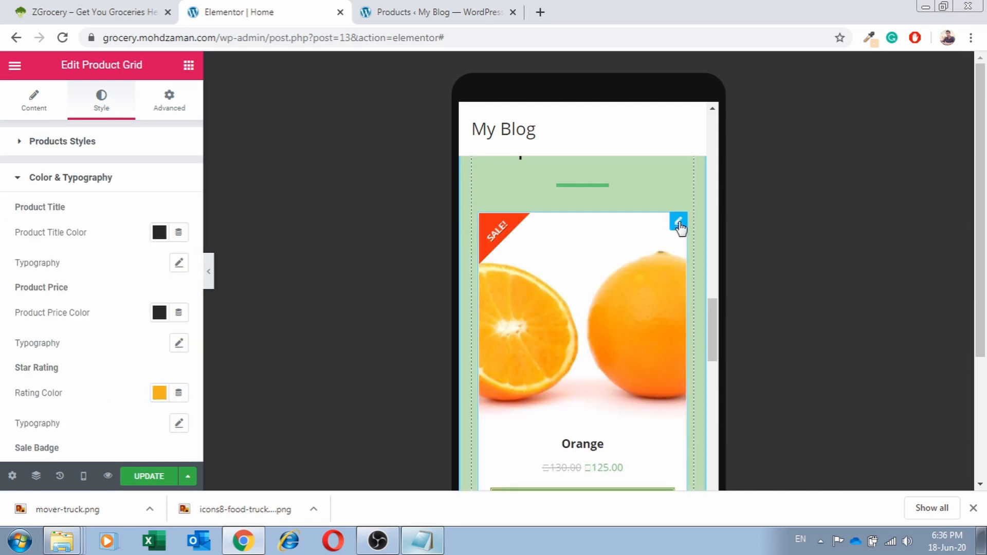
pyautogui.click(32, 103)
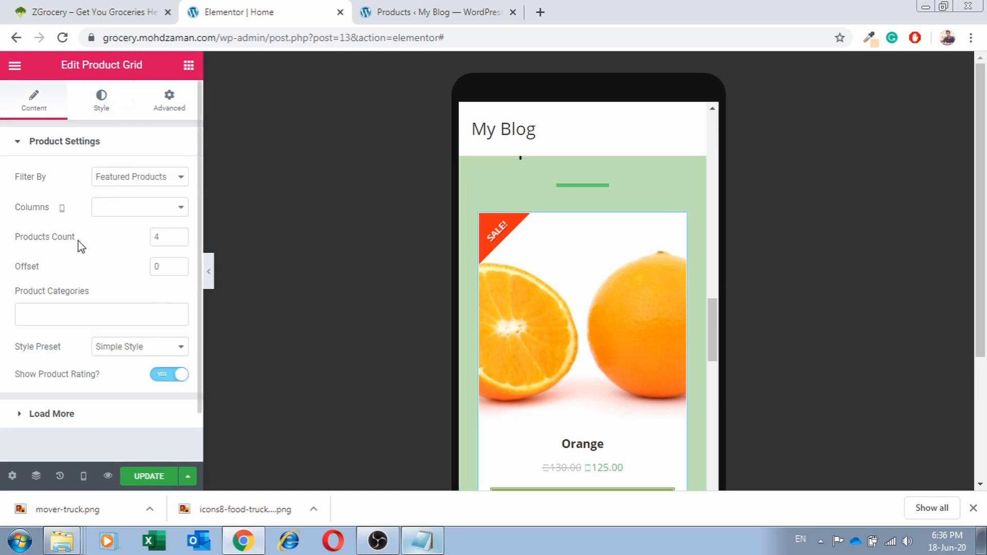
pyautogui.click(136, 210)
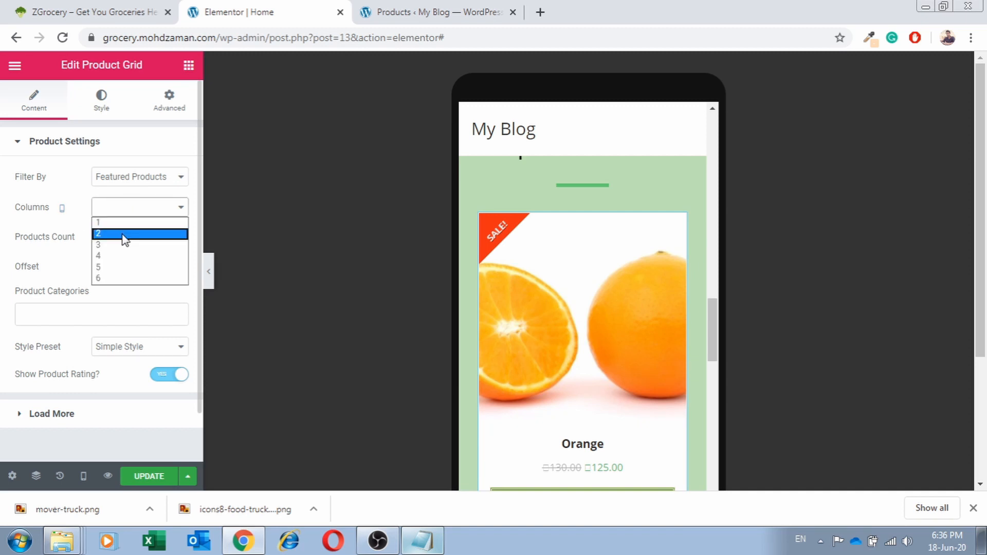
pyautogui.click(125, 234)
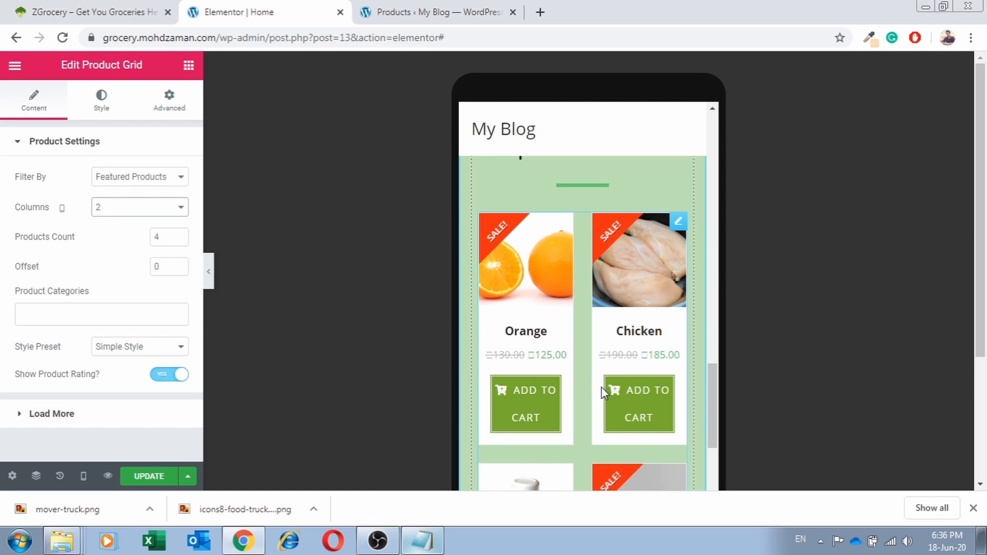
pyautogui.scroll(-1, 575, 365)
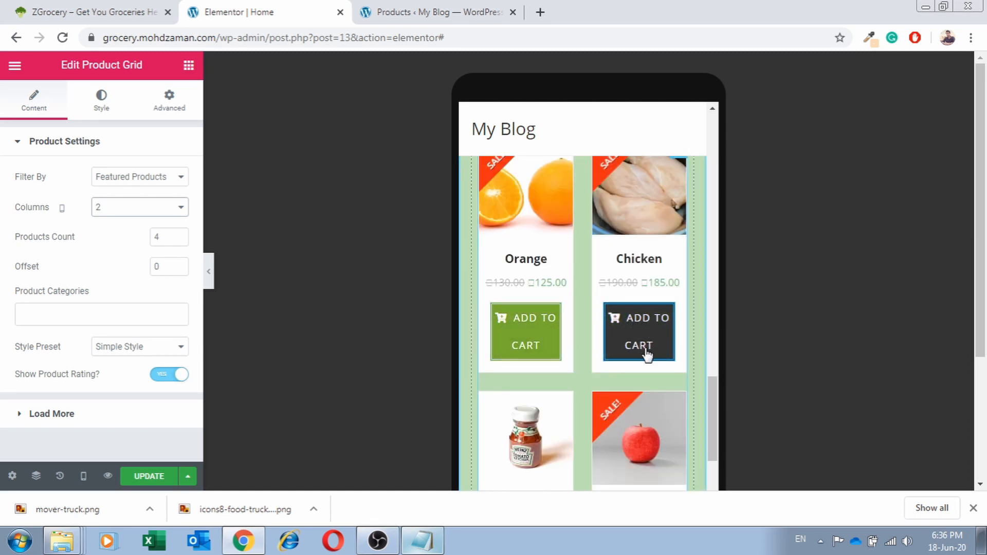
# - Bring up the Product Grid's Add to Cart button typography options
pyautogui.click(101, 100)
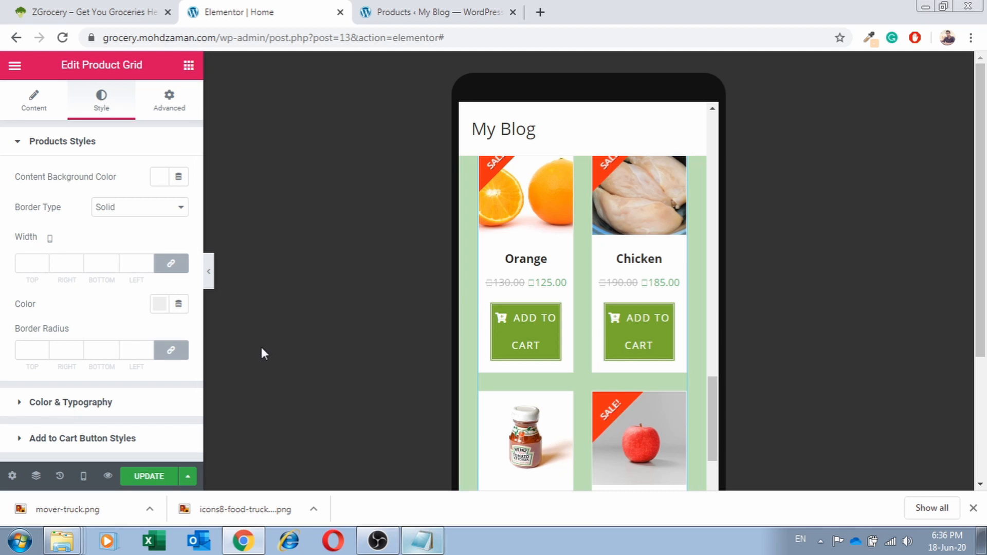
pyautogui.click(72, 402)
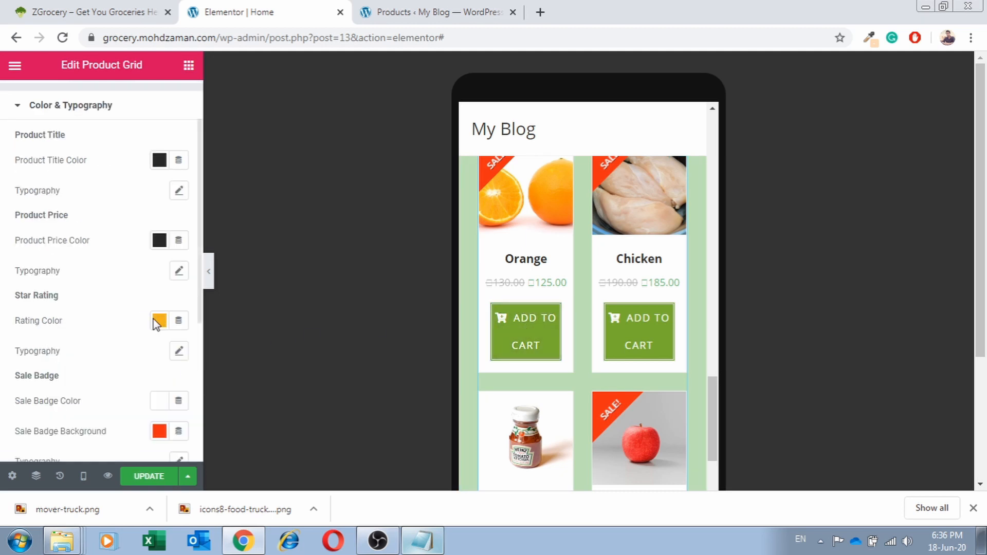
pyautogui.scroll(-5, 132, 346)
pyautogui.click(126, 360)
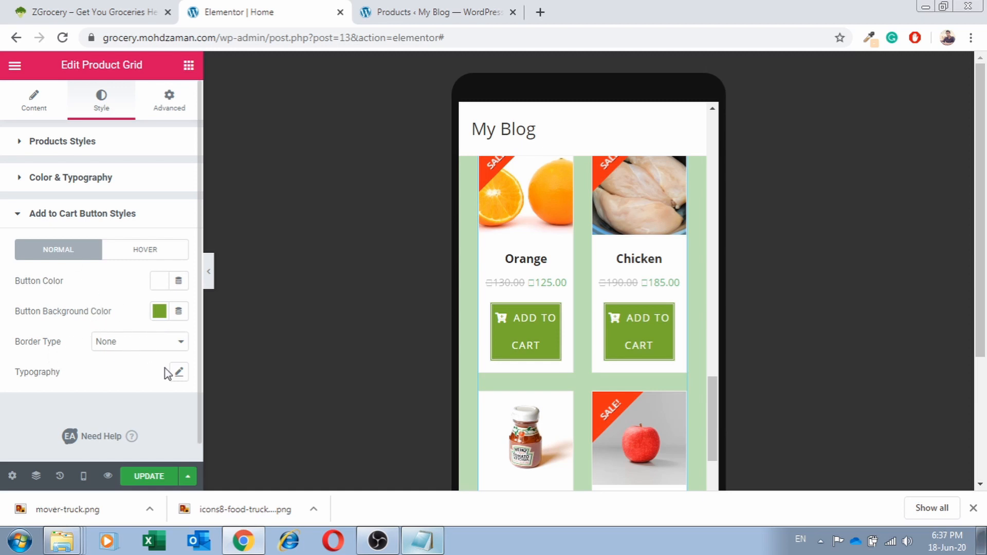
pyautogui.click(180, 373)
# - Set the Add to Cart button text size to 9 px
pyautogui.scroll(-3, 125, 383)
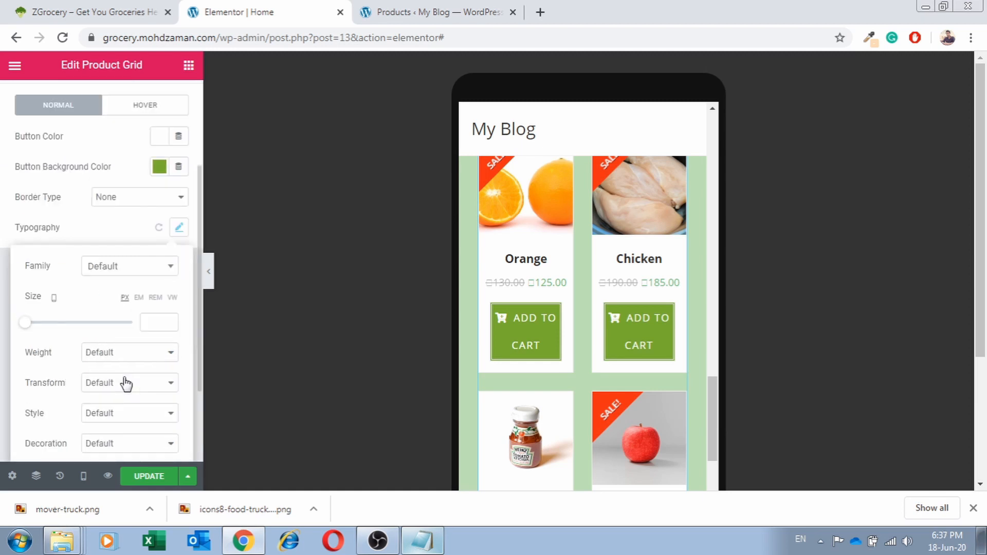
pyautogui.moveTo(29, 326); pyautogui.dragTo(34, 333)
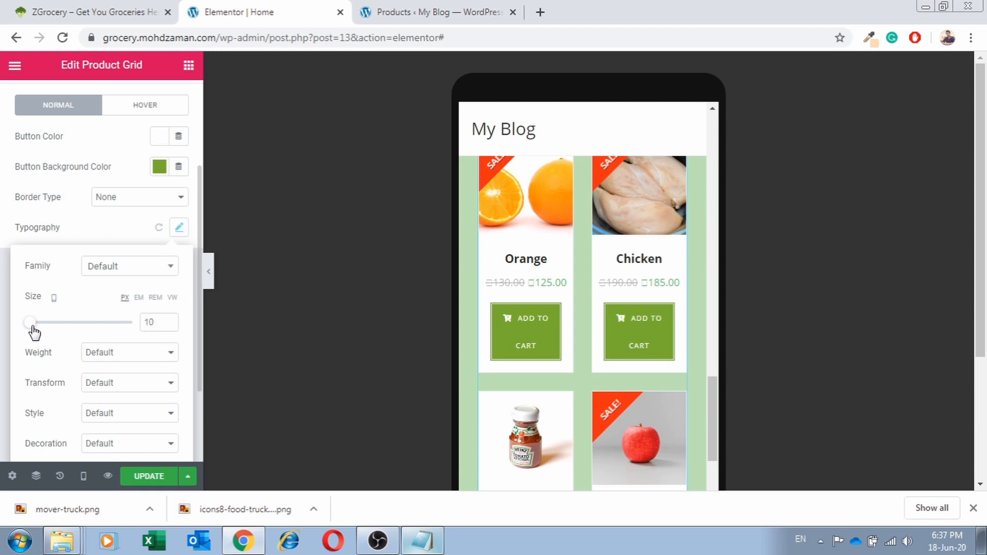
pyautogui.doubleClick(169, 325)
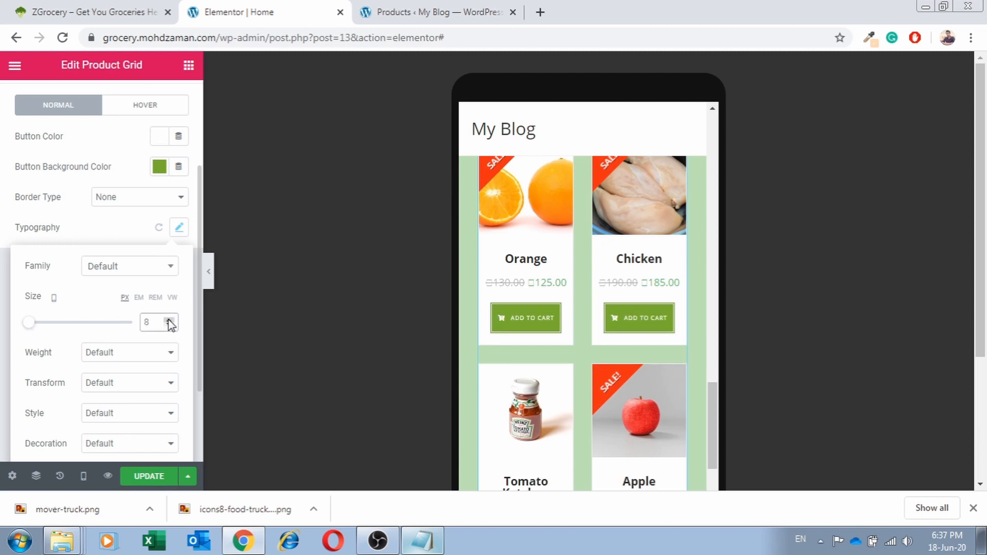
pyautogui.click(169, 319)
# - Review the mobile product grid and save the page changes
pyautogui.scroll(-4, 668, 347)
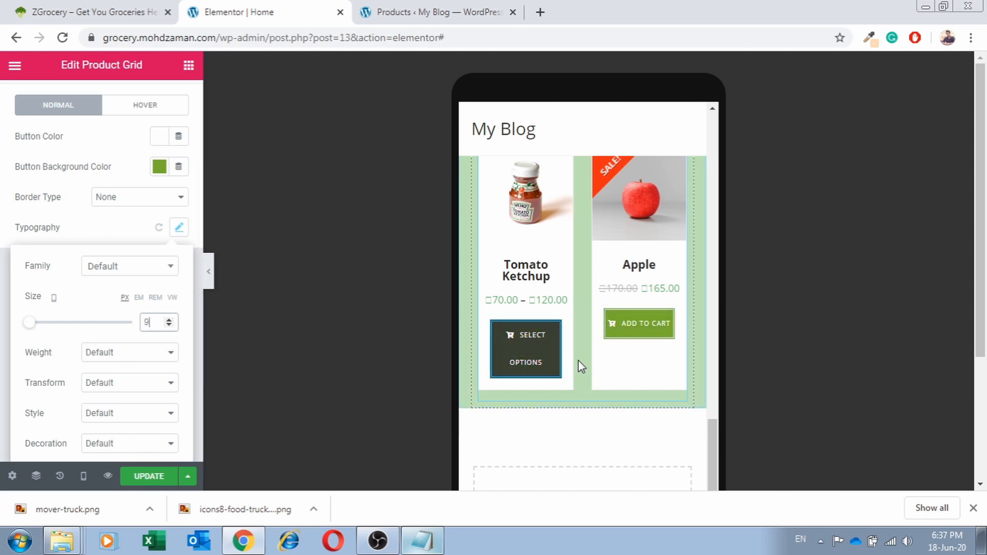
pyautogui.scroll(3, 630, 291)
pyautogui.scroll(2, 630, 291)
pyautogui.scroll(-4, 632, 292)
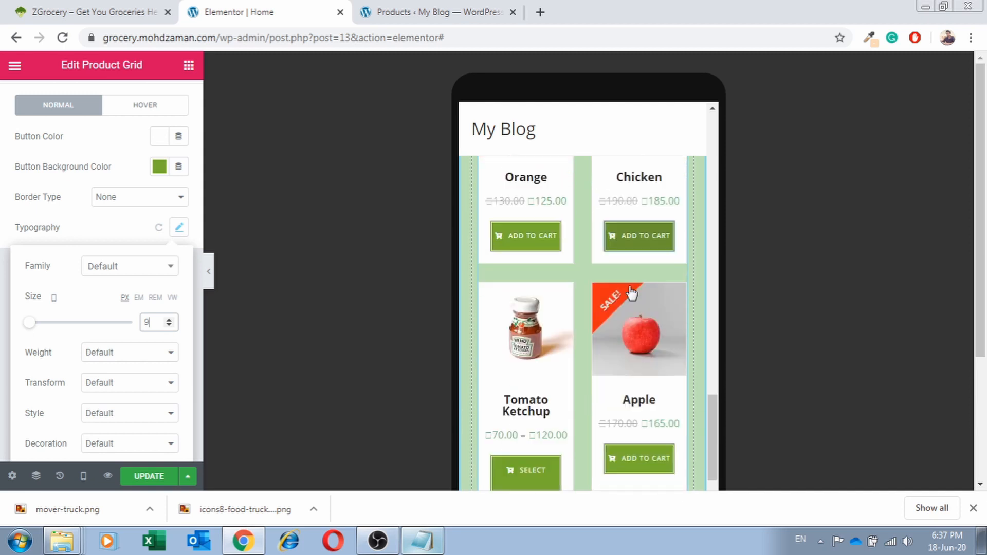
pyautogui.scroll(5, 631, 294)
pyautogui.scroll(-2, 39, 350)
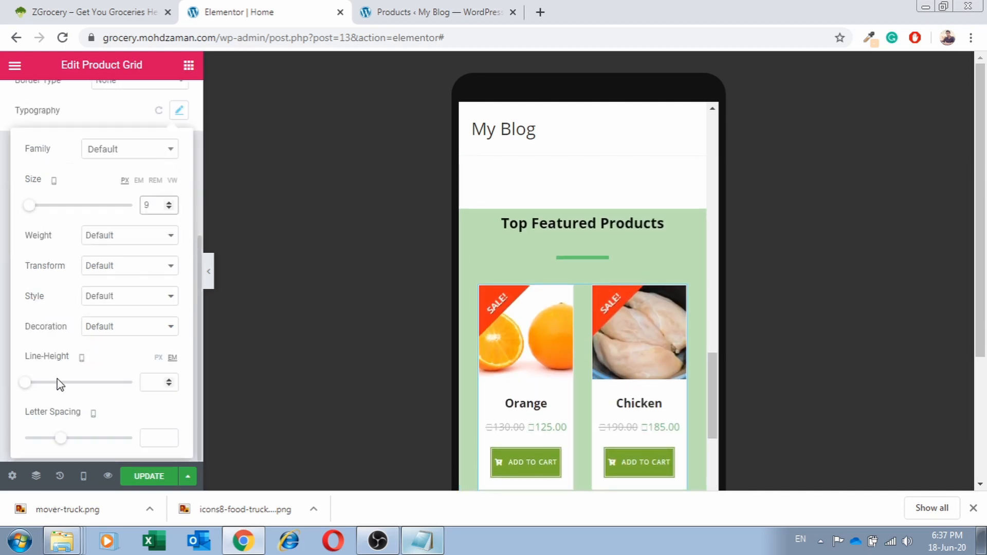
pyautogui.click(149, 475)
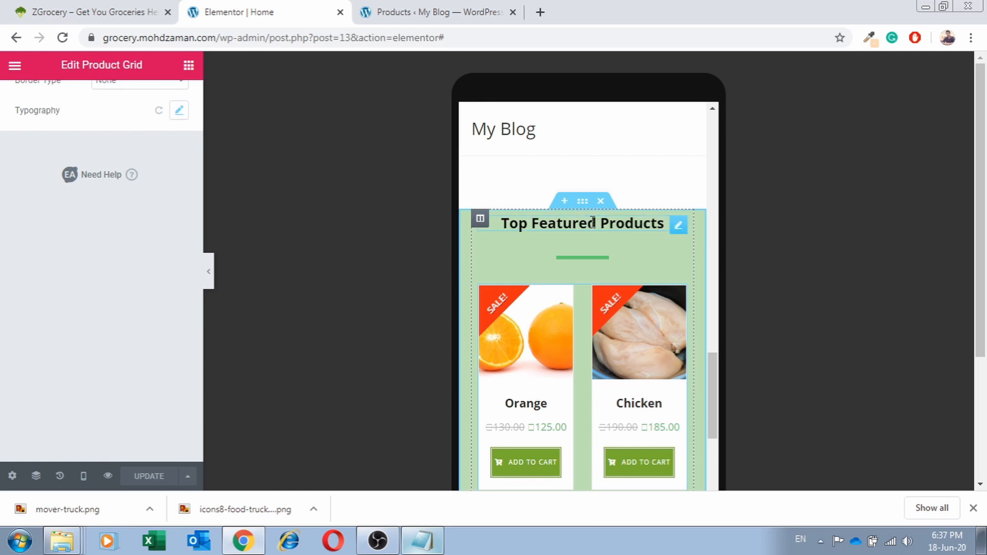
# - Scroll back to the top and open the green hero section's settings
pyautogui.scroll(-8, 594, 329)
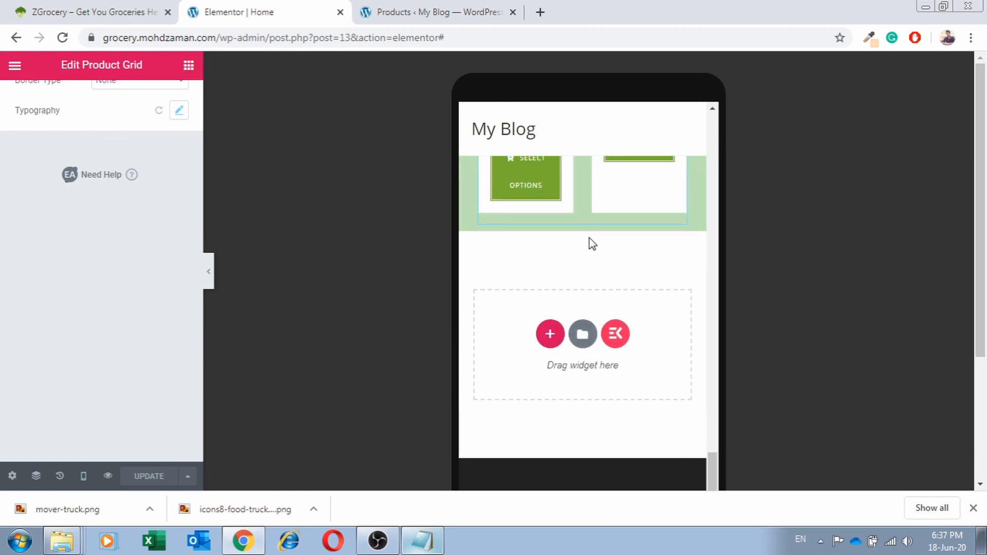
pyautogui.scroll(8, 609, 280)
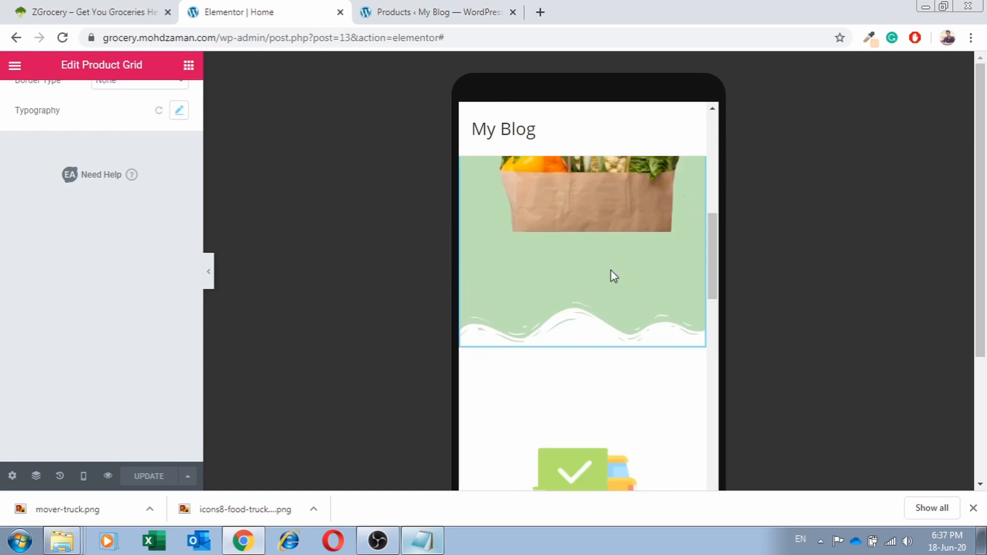
pyautogui.scroll(6, 613, 276)
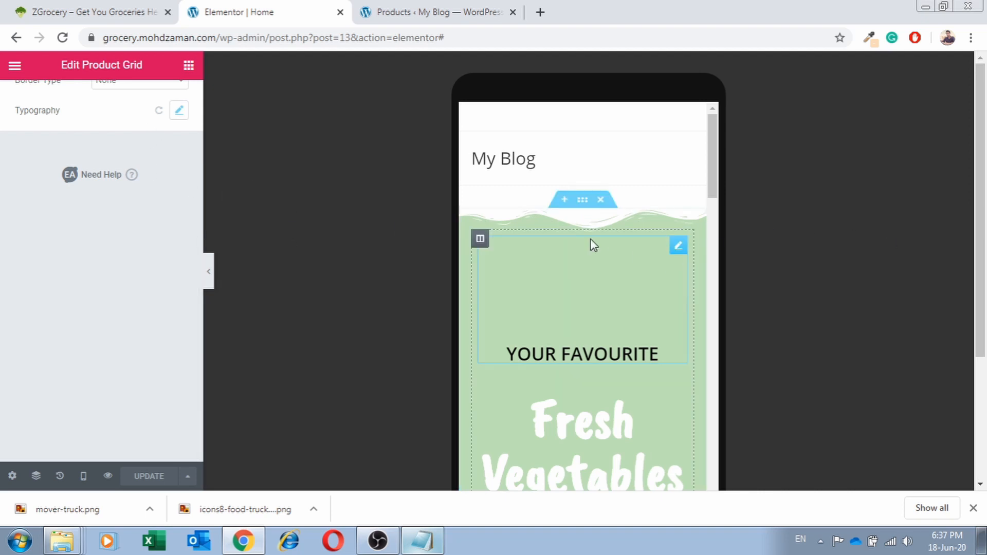
pyautogui.click(583, 203)
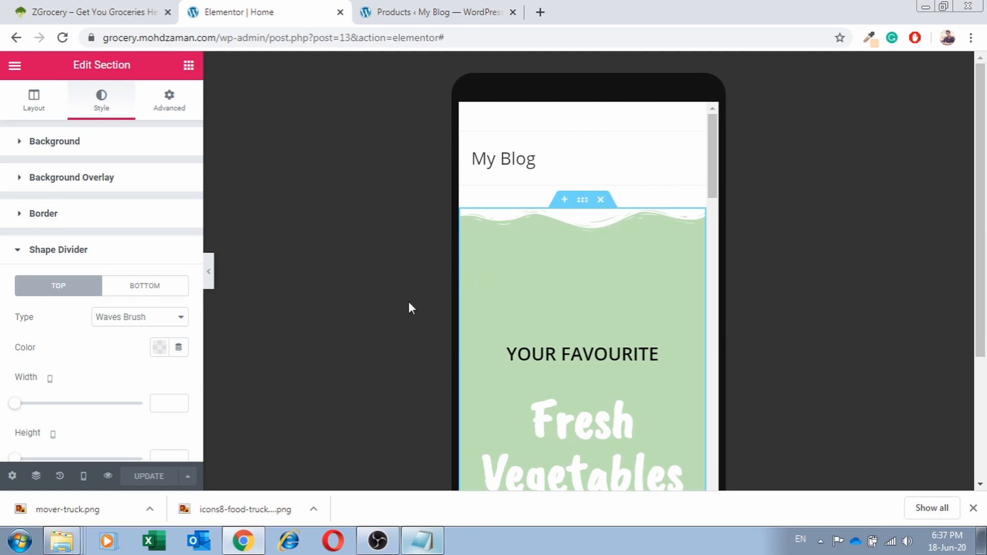
# - Nudge the top wave divider height up by one and set the bottom divider height to 40
pyautogui.scroll(-3, 143, 276)
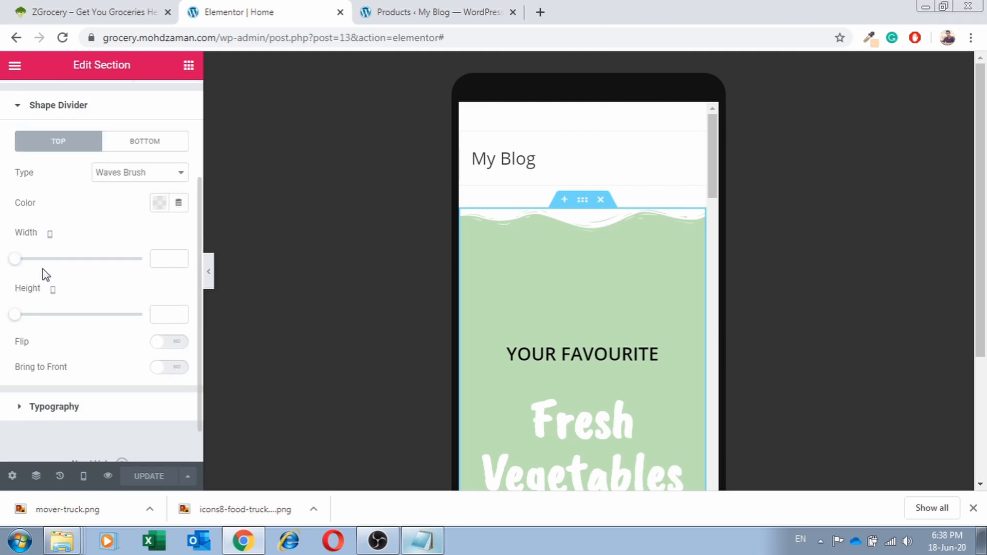
pyautogui.moveTo(18, 318)
pyautogui.mouseDown()
pyautogui.moveTo(32, 317)
pyautogui.moveTo(18, 315)
pyautogui.mouseUp()
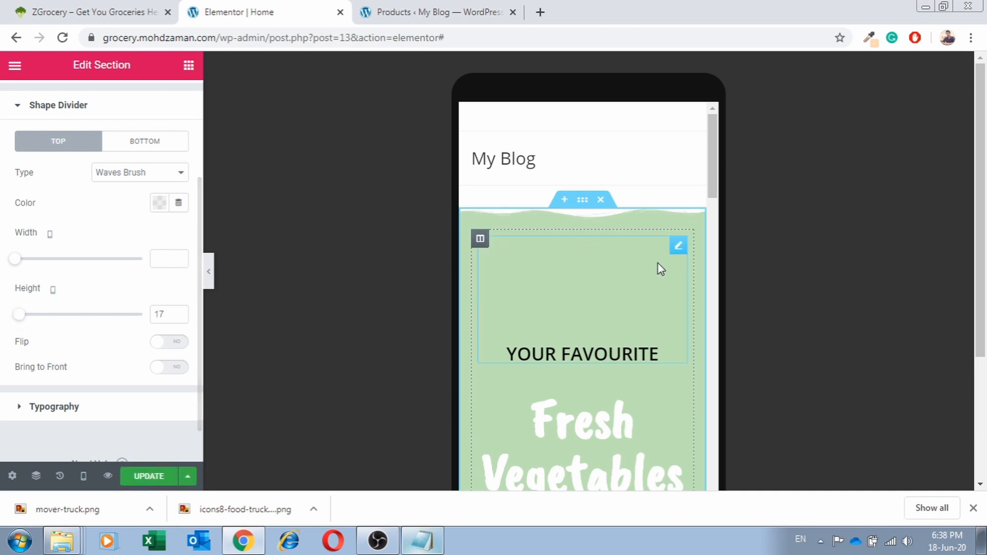
pyautogui.click(178, 312)
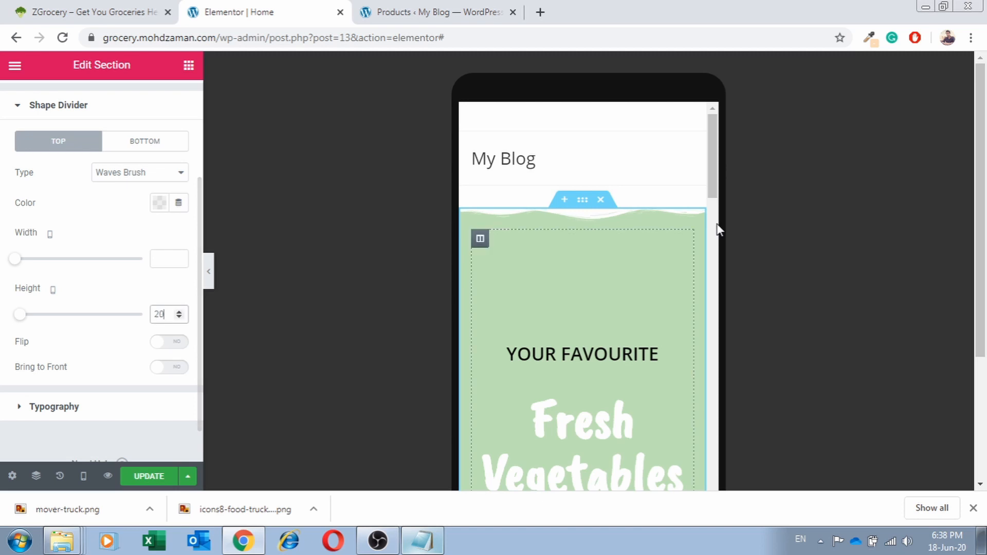
pyautogui.scroll(-5, 553, 279)
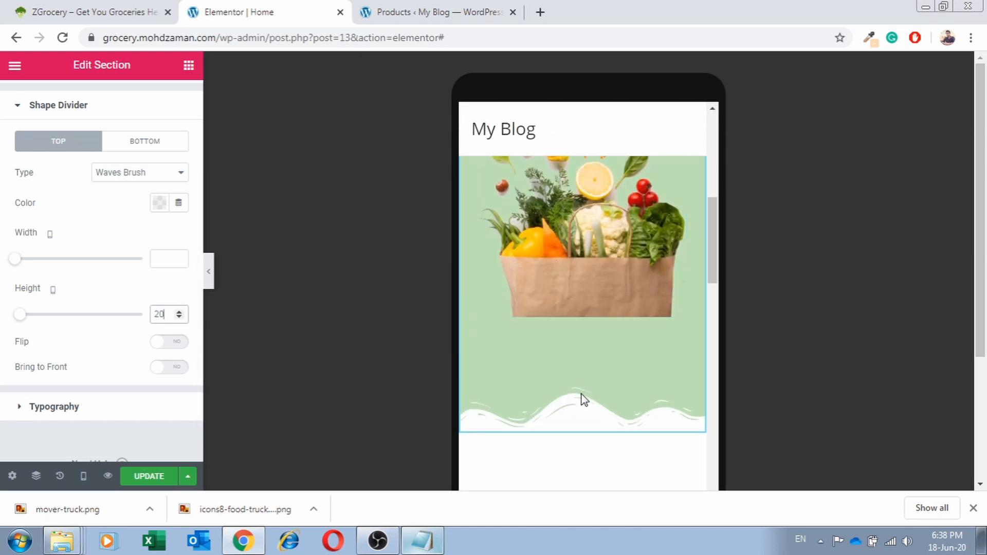
pyautogui.click(148, 145)
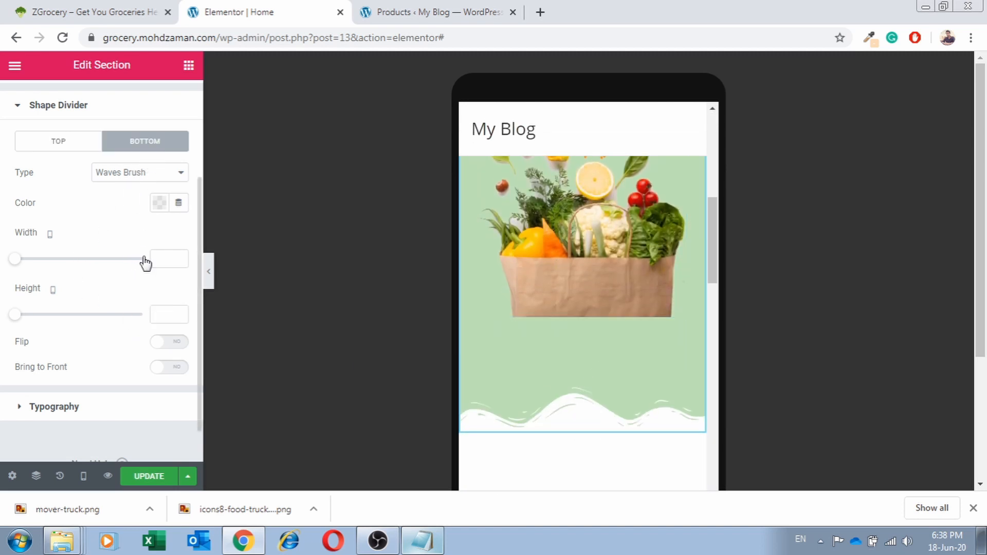
pyautogui.moveTo(19, 318); pyautogui.dragTo(29, 318)
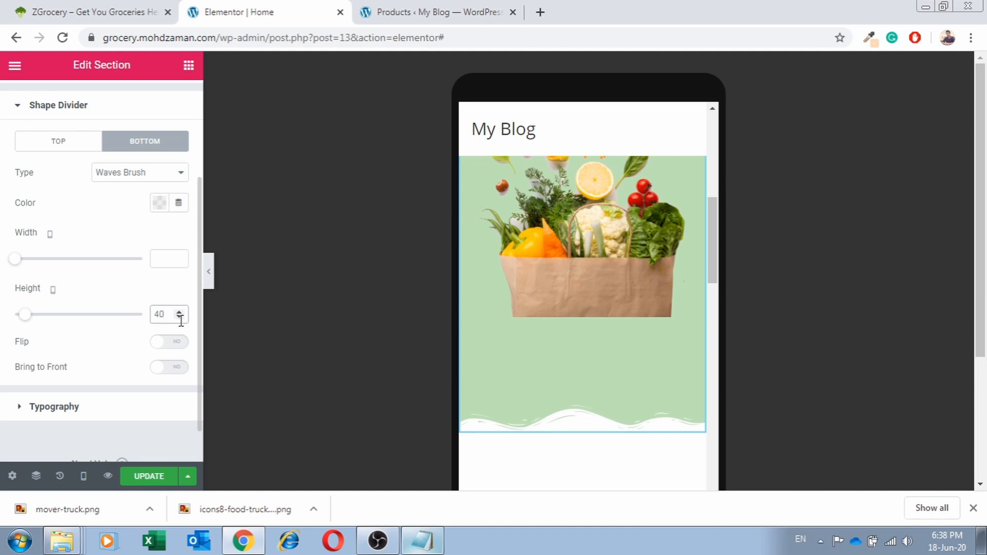
# - Save the homepage changes
pyautogui.click(149, 476)
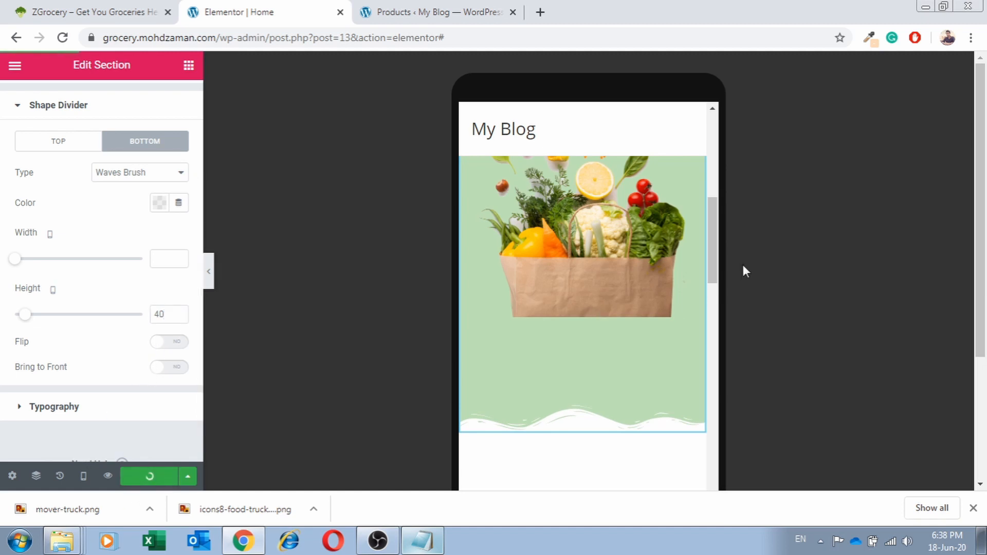
pyautogui.scroll(-15, 622, 307)
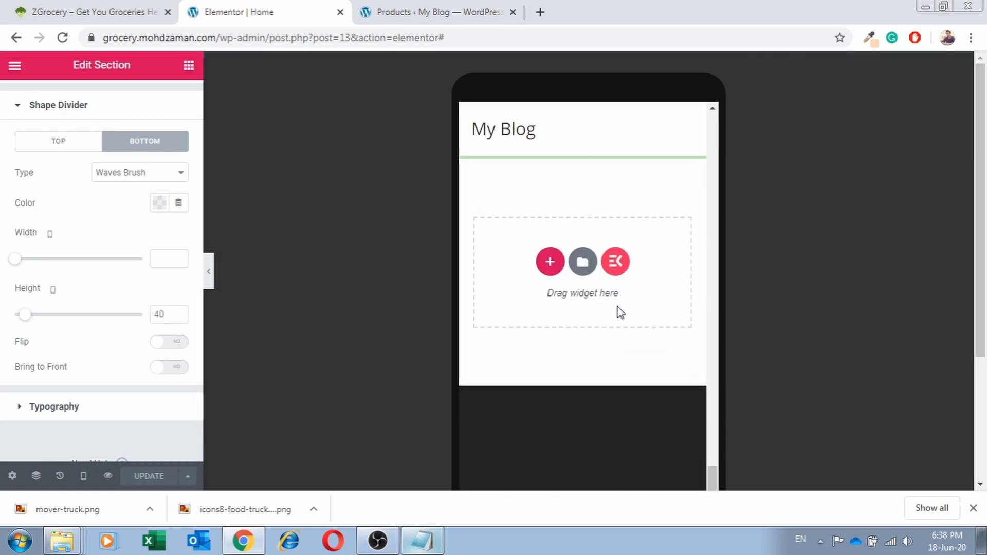
pyautogui.scroll(15, 618, 312)
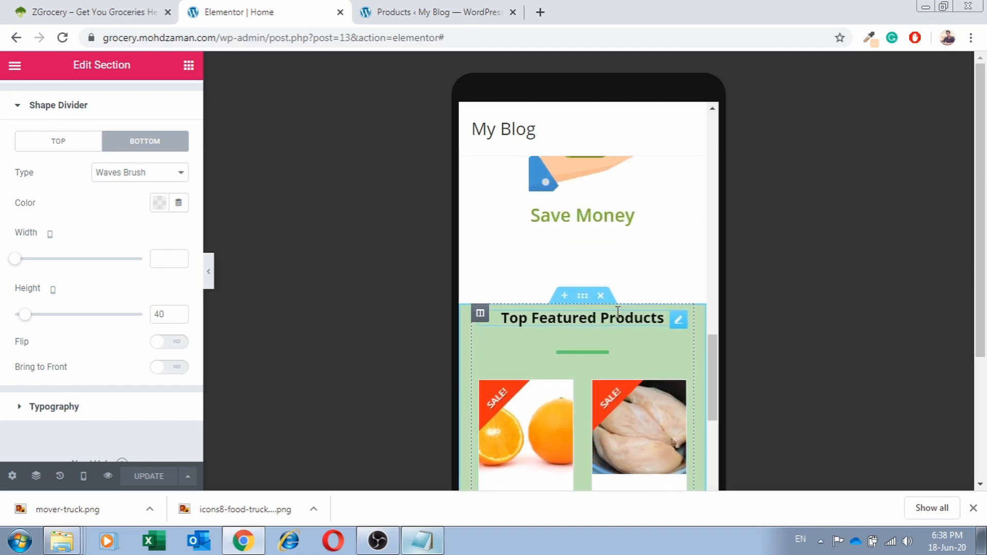
pyautogui.scroll(2, 615, 311)
pyautogui.click(83, 476)
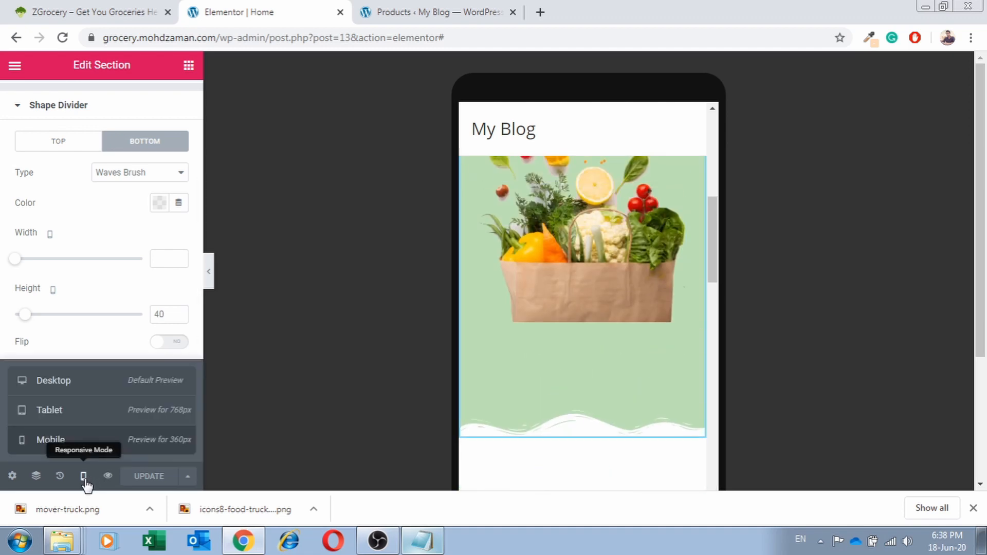
# - In desktop preview, unlink the Top Featured Products section's padding sides
pyautogui.click(102, 381)
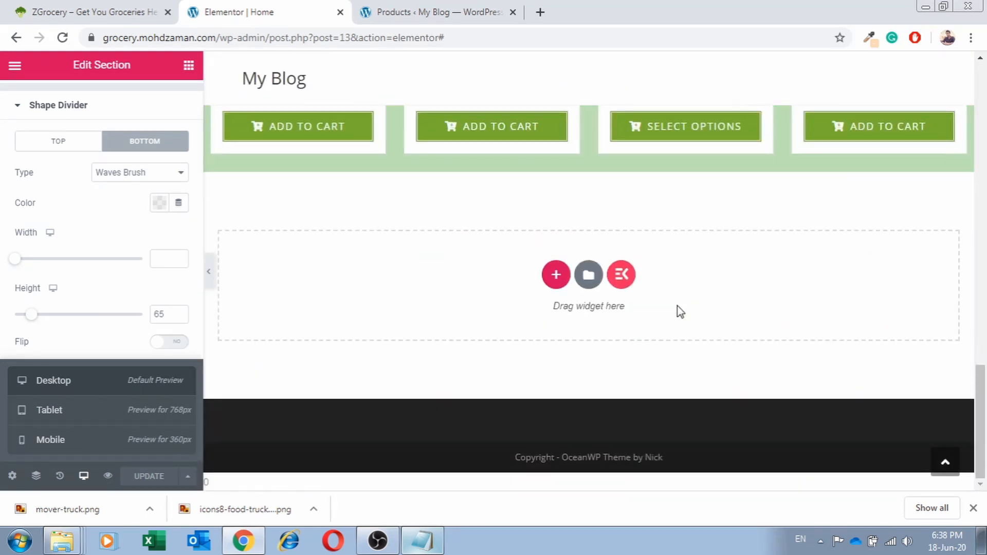
pyautogui.scroll(-8, 676, 308)
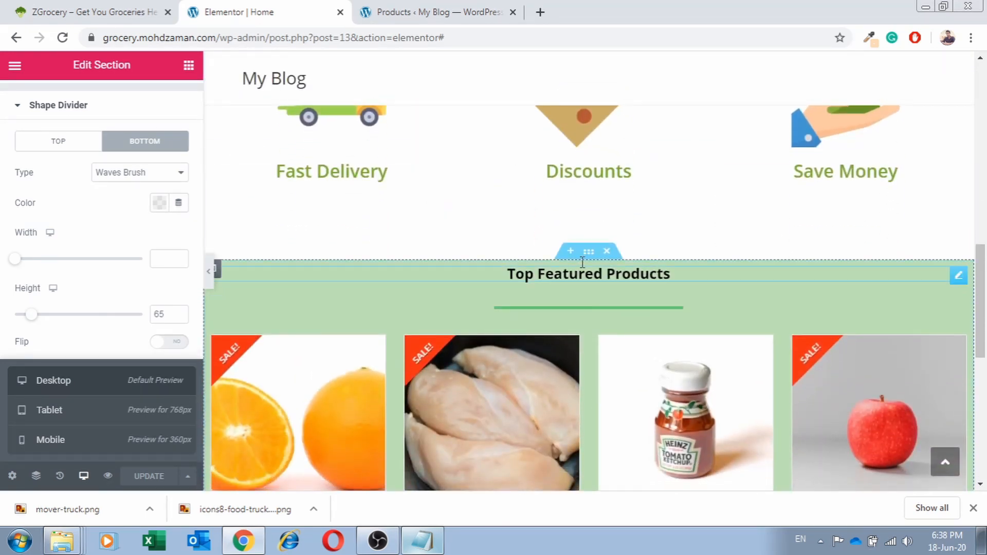
pyautogui.click(589, 253)
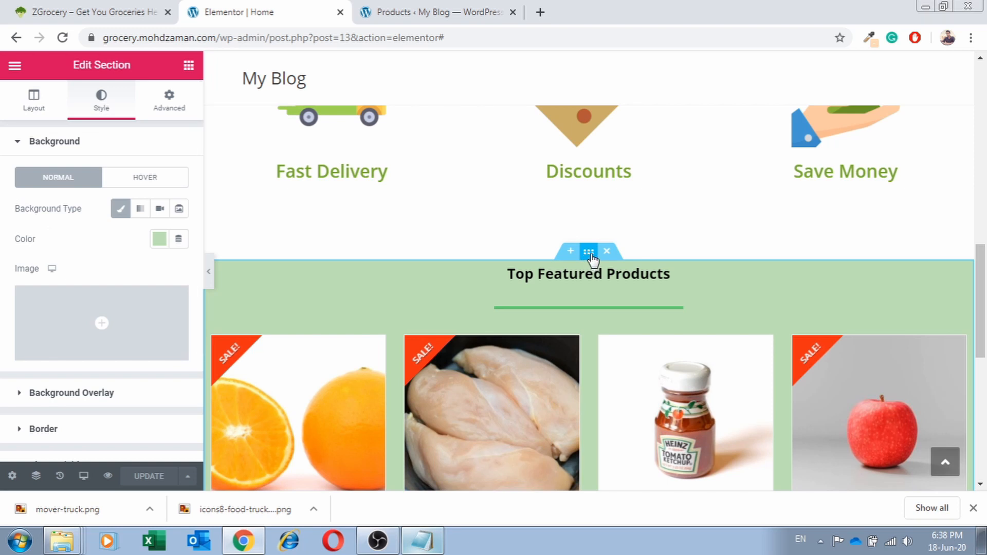
pyautogui.click(168, 105)
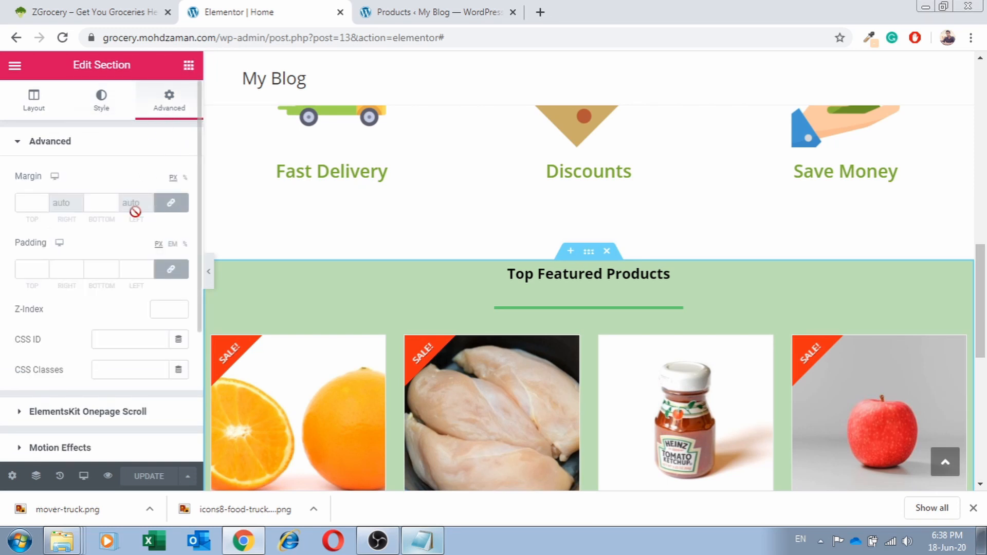
pyautogui.click(170, 269)
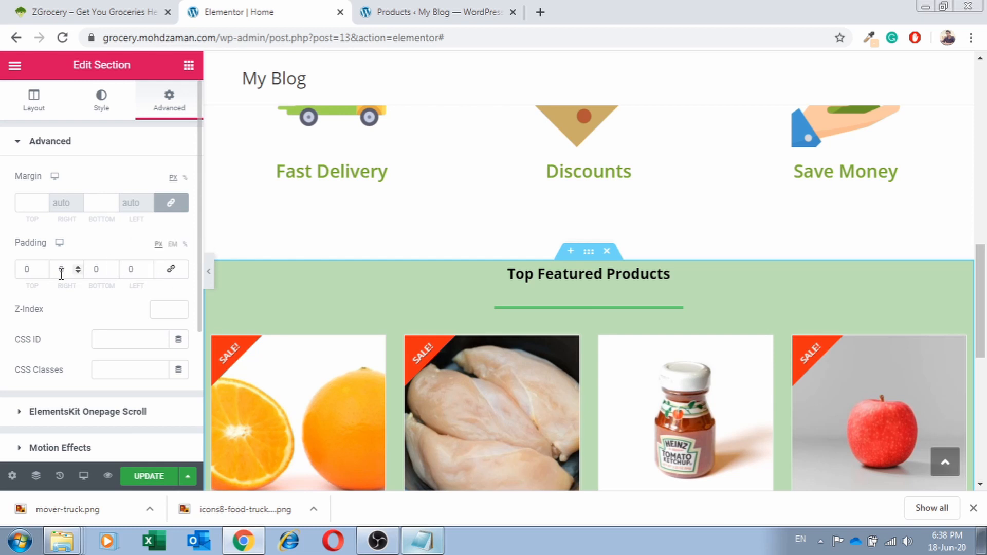
# - Set the section's padding to 50 top and 150 bottom
pyautogui.moveTo(34, 270); pyautogui.dragTo(2, 278)
pyautogui.write('50')
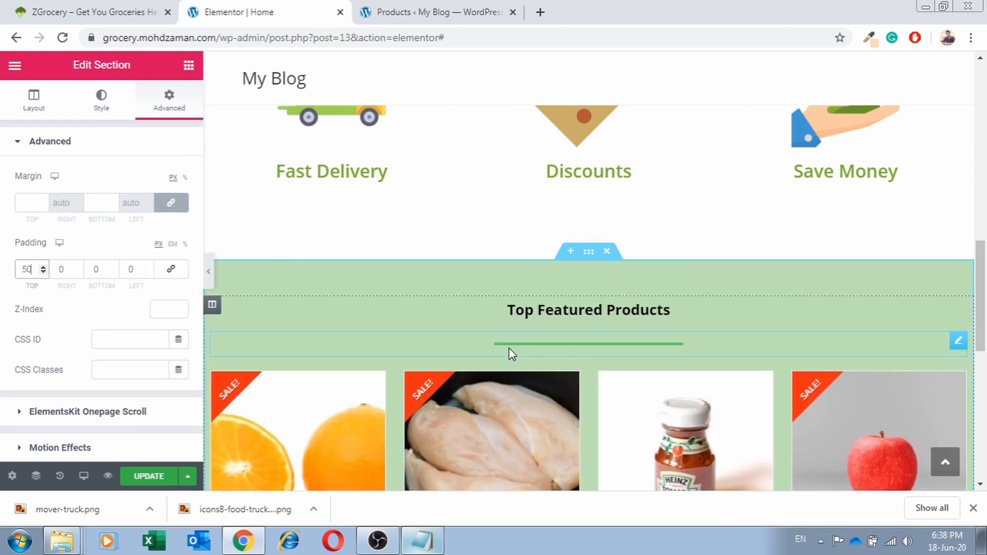
pyautogui.scroll(-3, 509, 350)
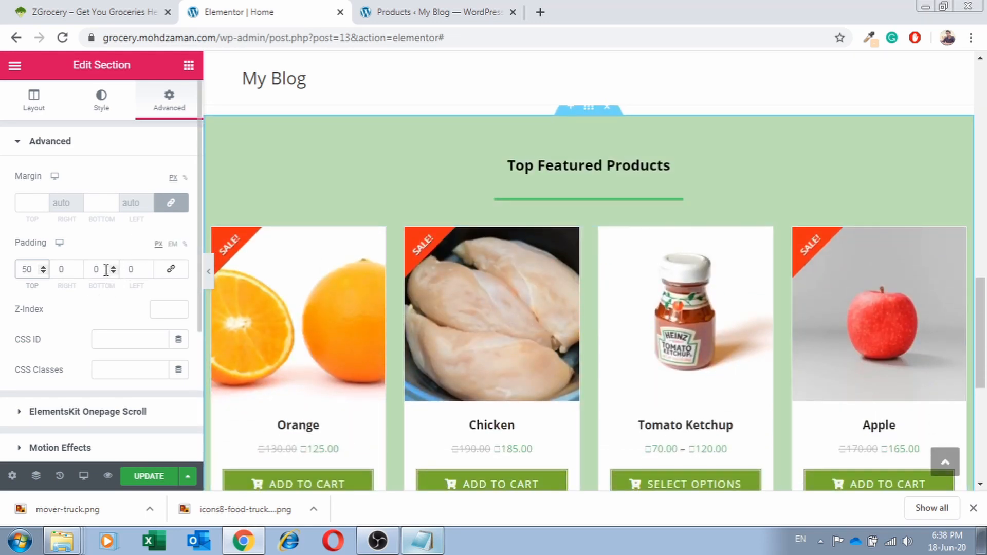
pyautogui.moveTo(106, 270); pyautogui.dragTo(96, 262)
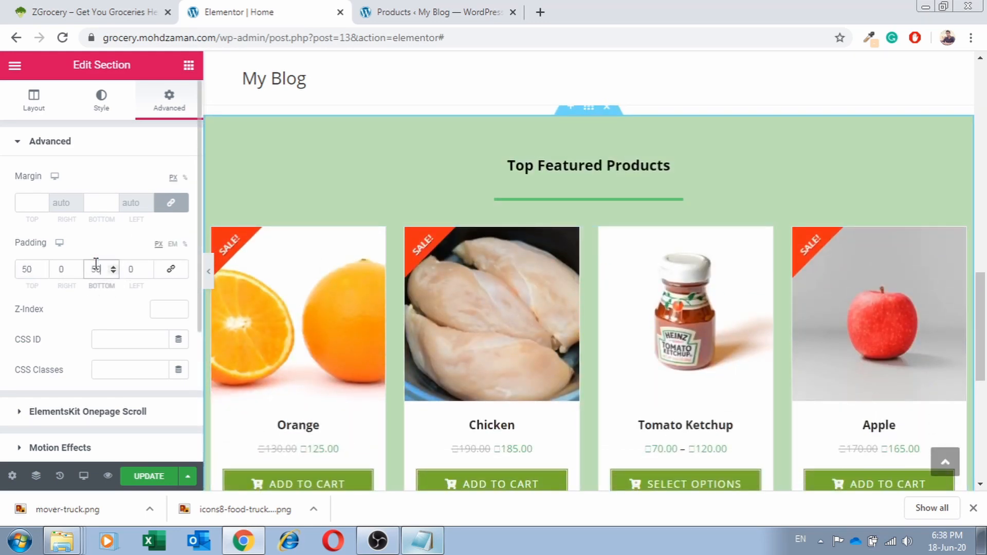
pyautogui.scroll(-6, 766, 256)
pyautogui.scroll(3, 749, 292)
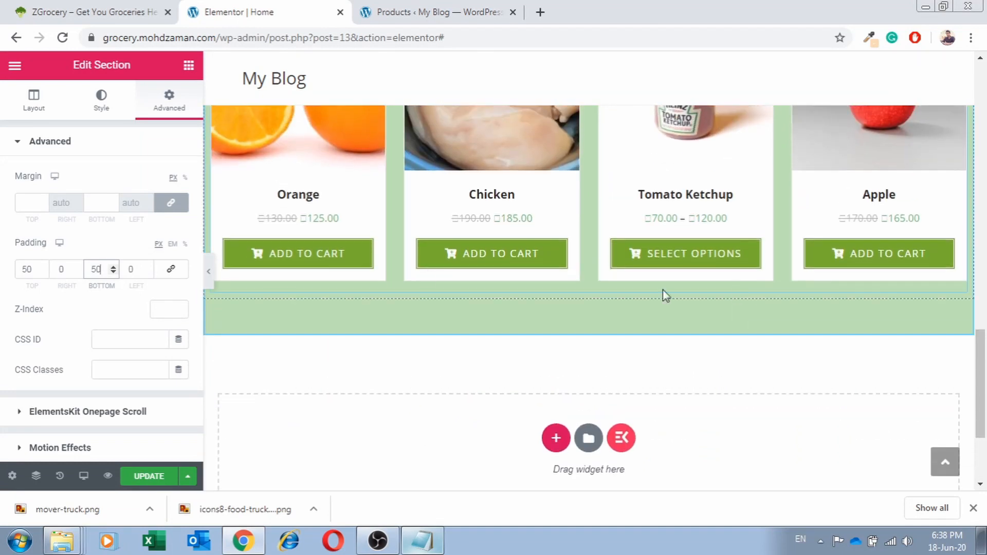
pyautogui.moveTo(103, 274); pyautogui.dragTo(77, 270)
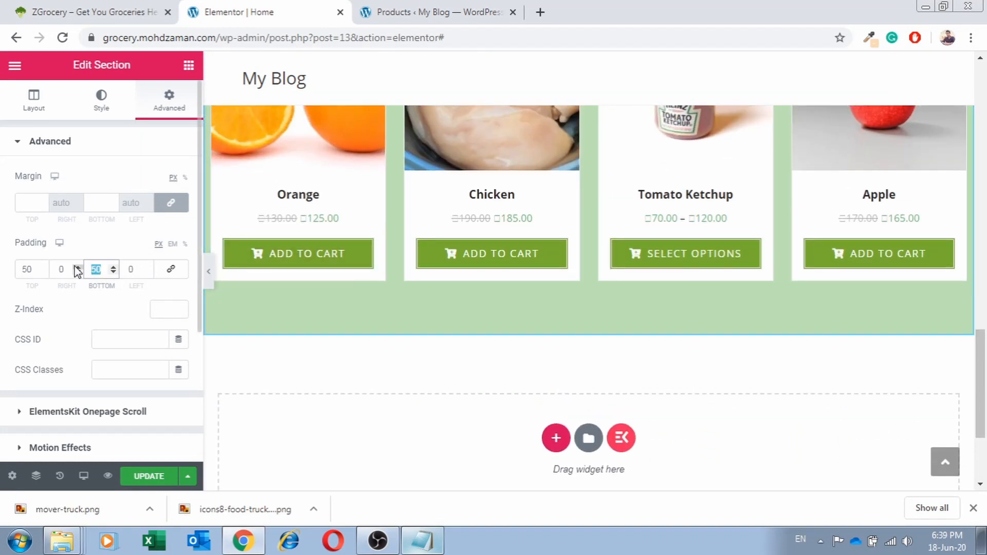
pyautogui.write('100')
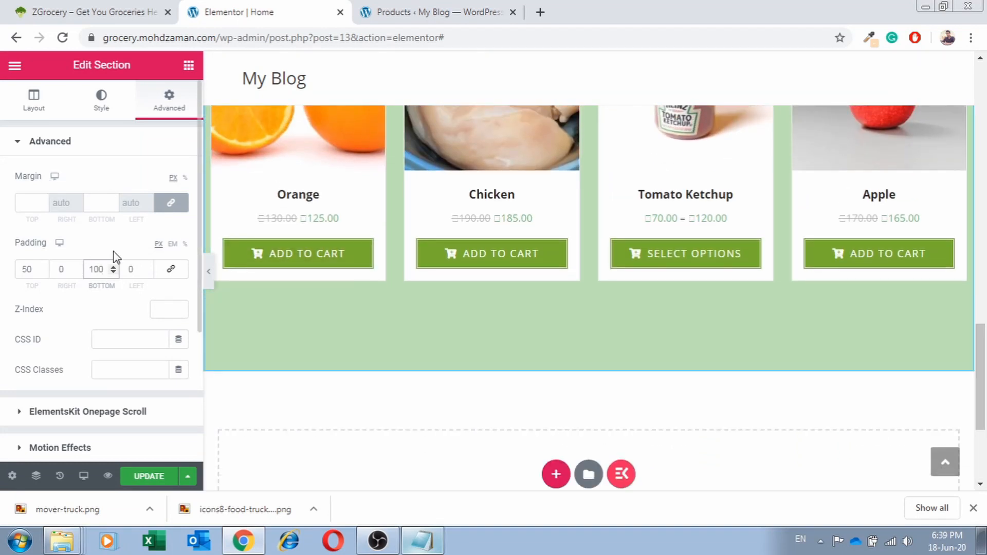
pyautogui.moveTo(94, 269); pyautogui.dragTo(112, 269)
pyautogui.write('50')
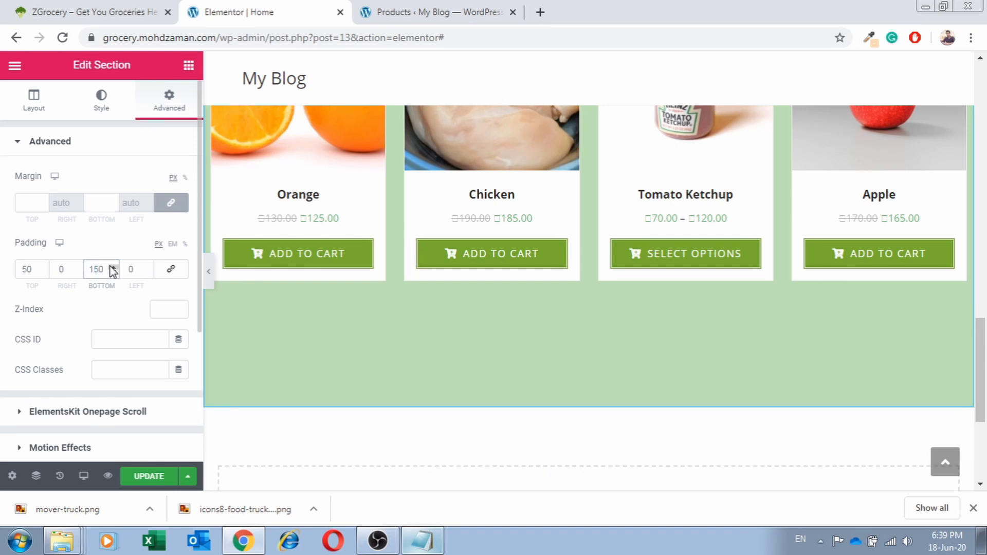
pyautogui.click(1, 326)
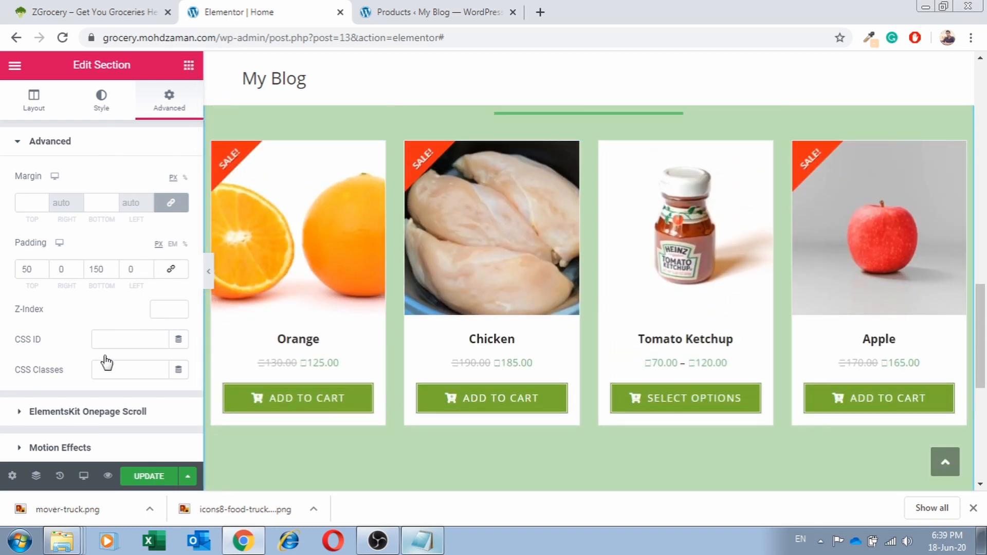
pyautogui.scroll(-2, 98, 377)
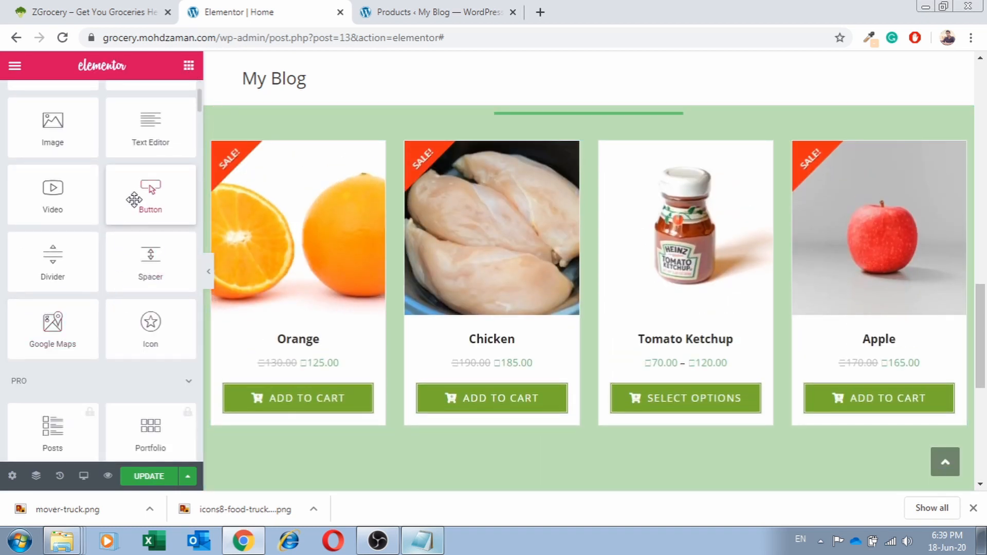
# - Add a centred 'Click here' button below the products and copy ec6f12 for its background
pyautogui.moveTo(134, 199); pyautogui.dragTo(589, 421)
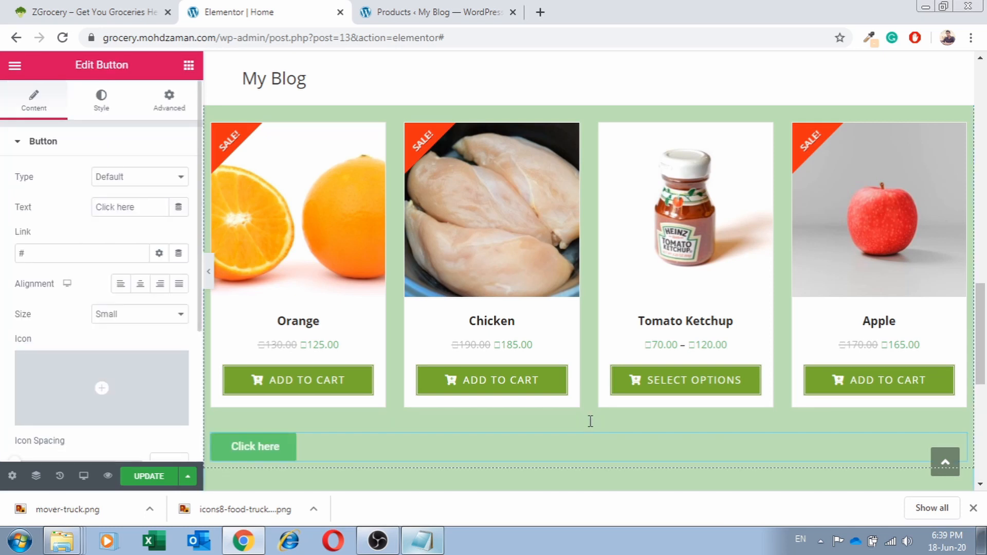
pyautogui.click(139, 290)
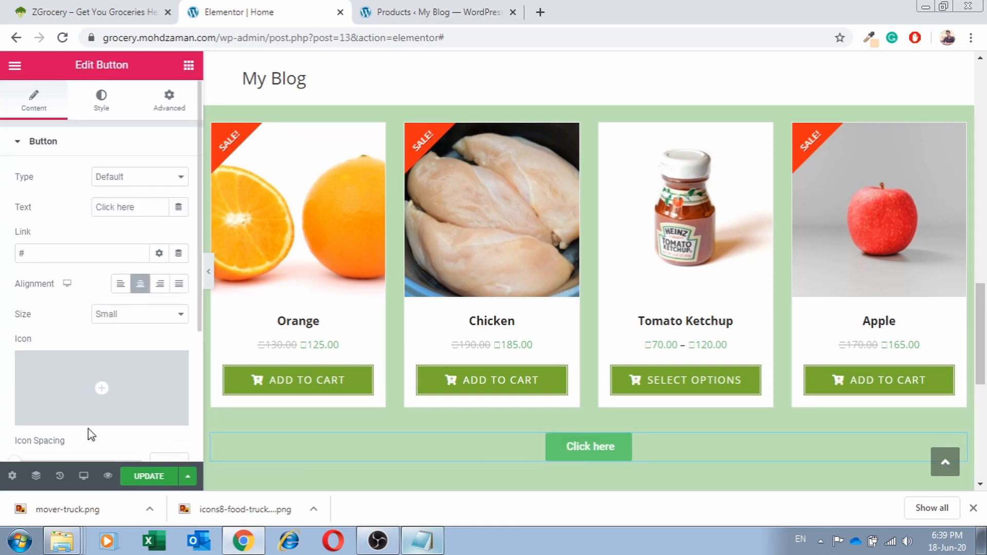
pyautogui.click(93, 109)
pyautogui.scroll(-4, 105, 369)
pyautogui.scroll(4, 101, 370)
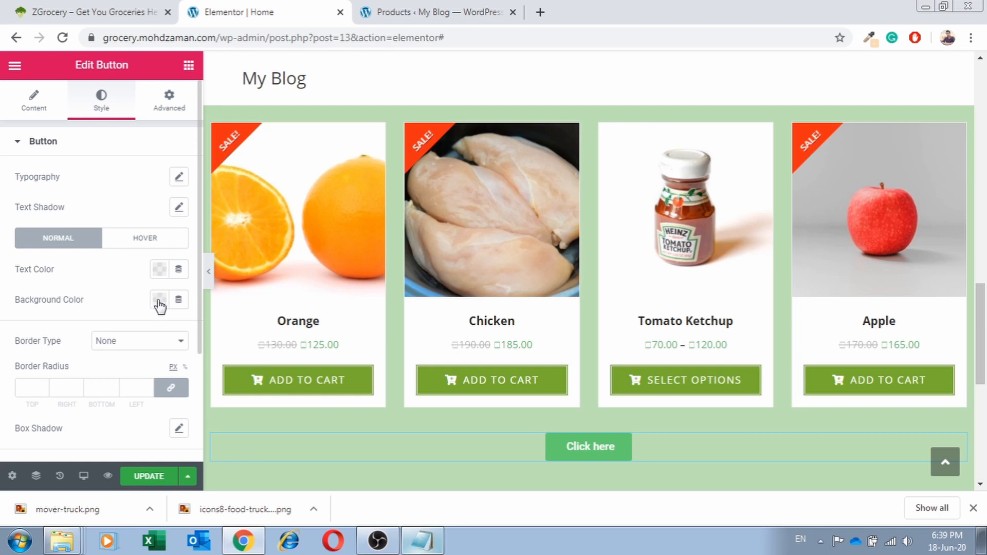
pyautogui.click(158, 300)
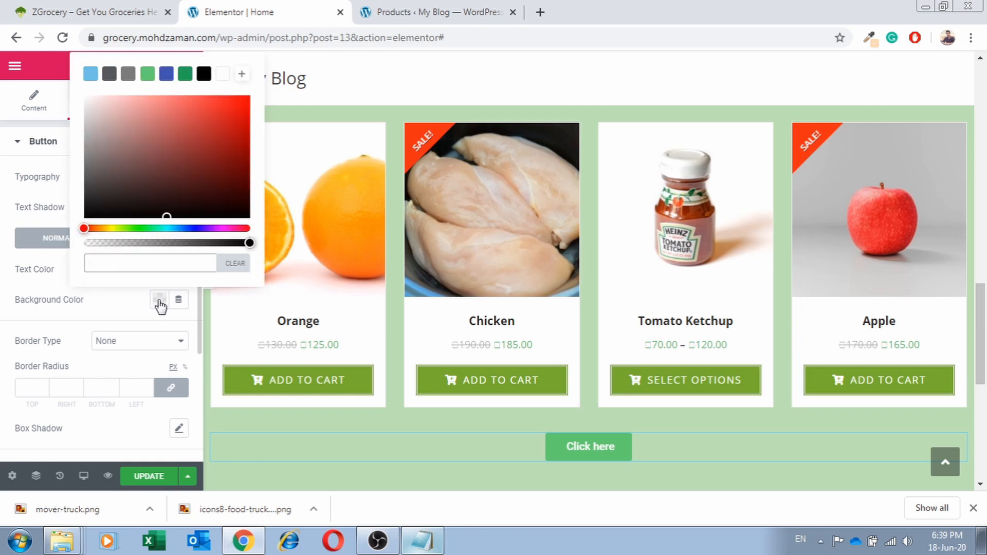
pyautogui.click(422, 539)
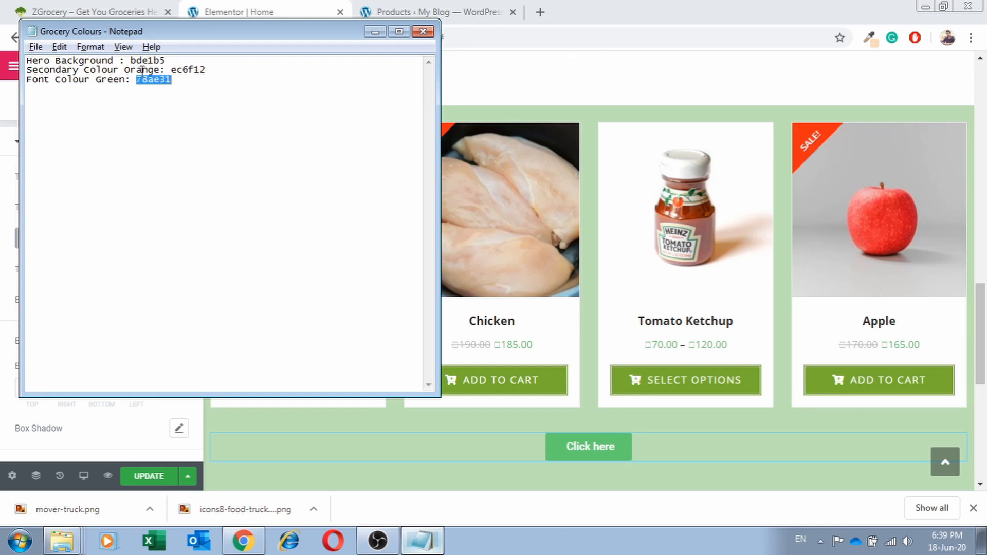
pyautogui.moveTo(171, 71); pyautogui.dragTo(214, 70)
pyautogui.hotkey('ctrl', 'c')
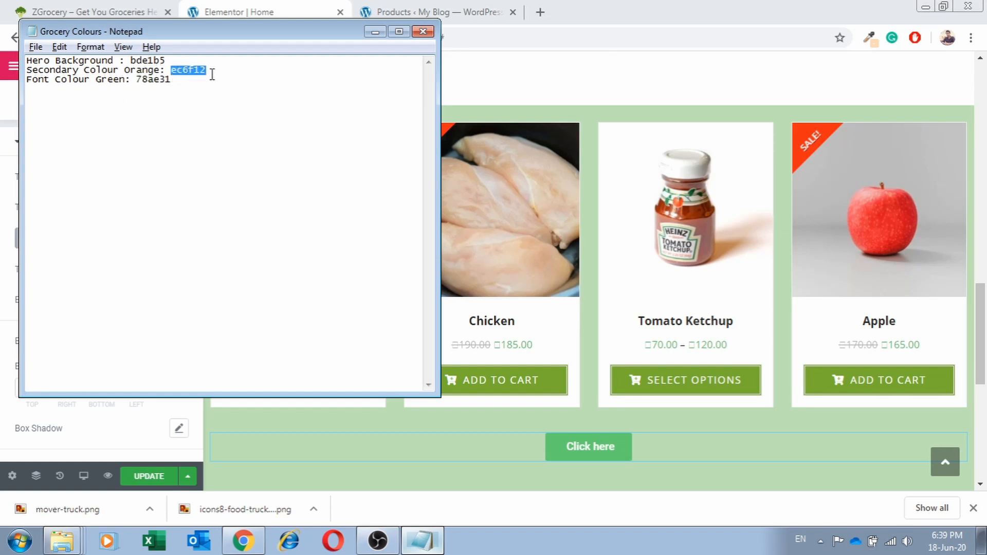
pyautogui.click(375, 32)
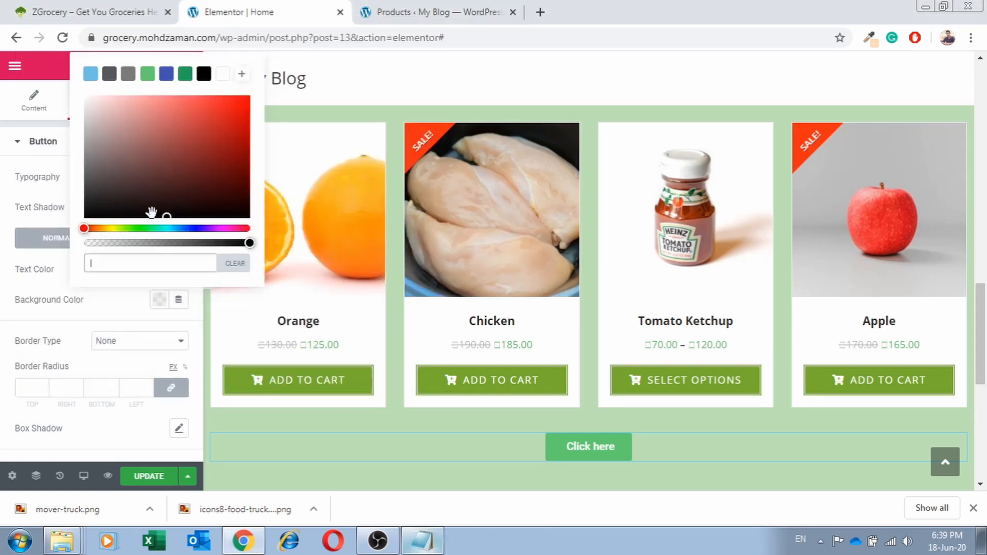
# - Paste the orange colour code into the button colour and set a 20 px corner radius
pyautogui.click(132, 263)
pyautogui.hotkey('ctrl', 'v')
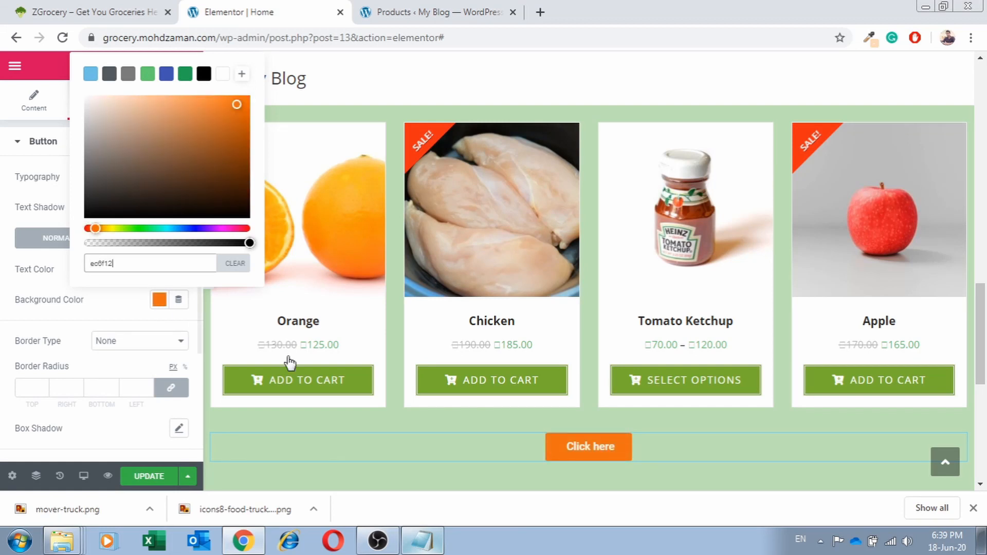
pyautogui.click(1, 358)
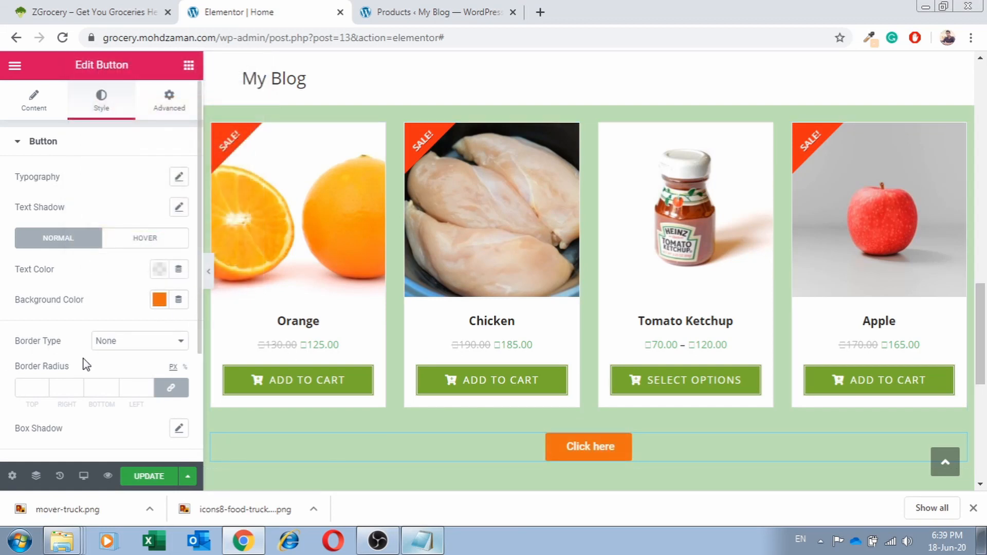
pyautogui.click(35, 388)
pyautogui.write('20')
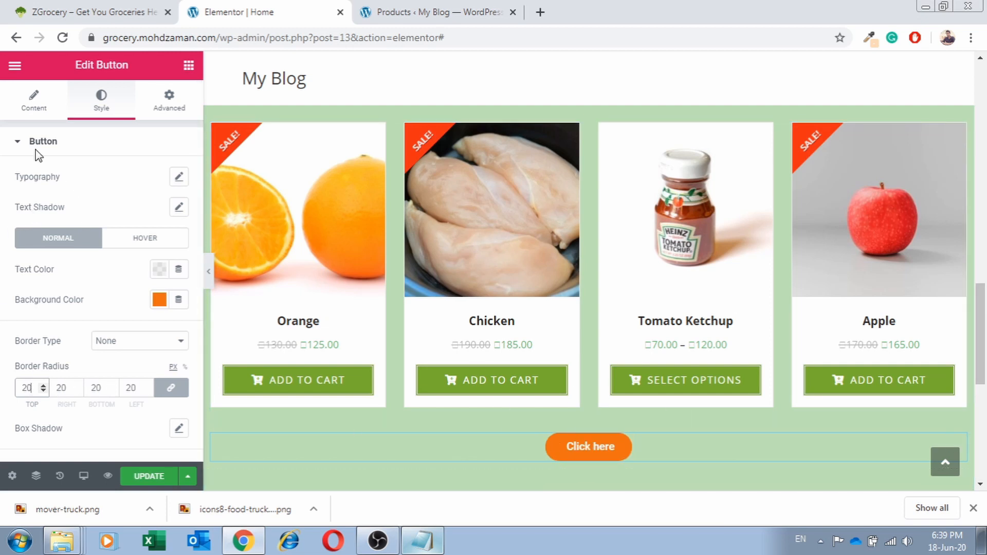
# - Replace the button label 'Click here' with 'Shop All'
pyautogui.click(29, 105)
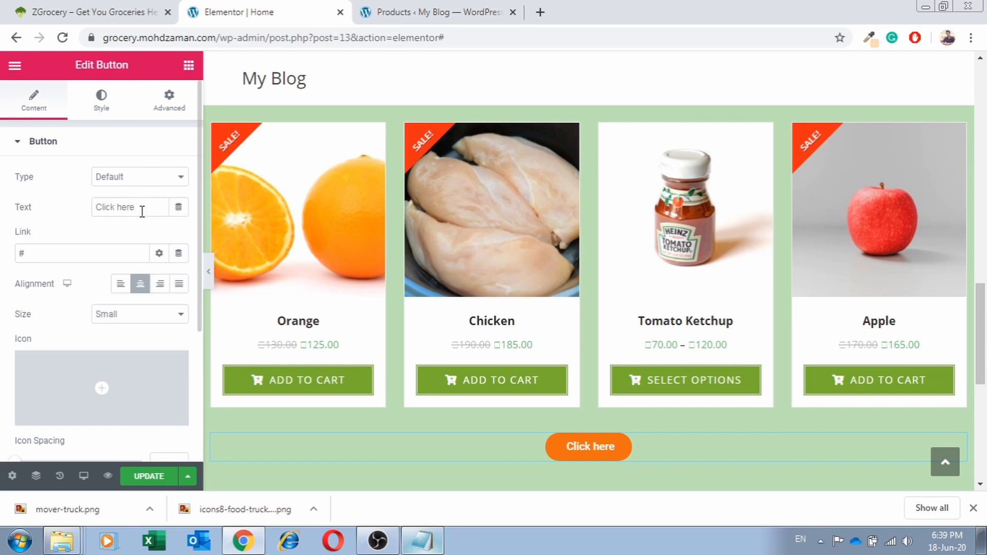
pyautogui.moveTo(142, 212); pyautogui.dragTo(21, 211)
pyautogui.write('Sho')
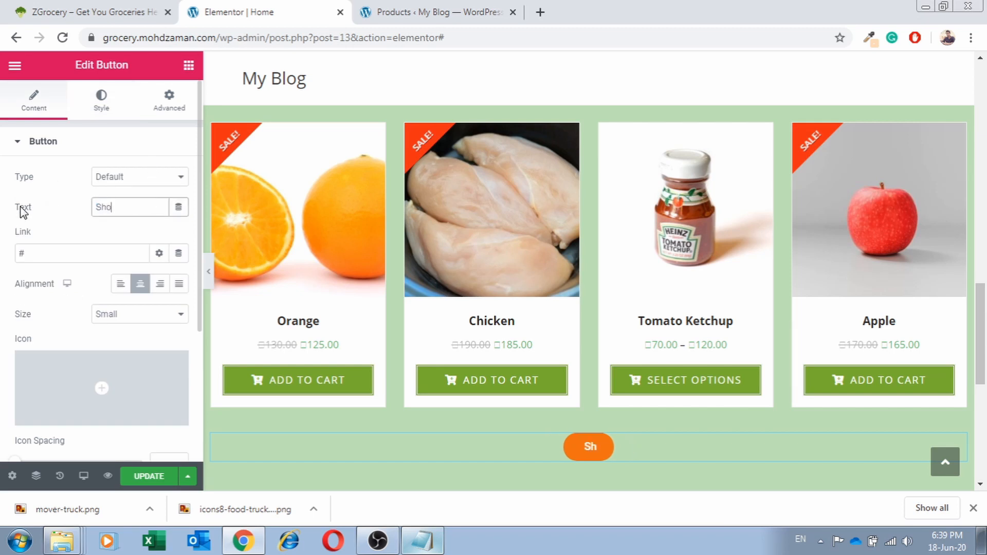
pyautogui.write('p ')
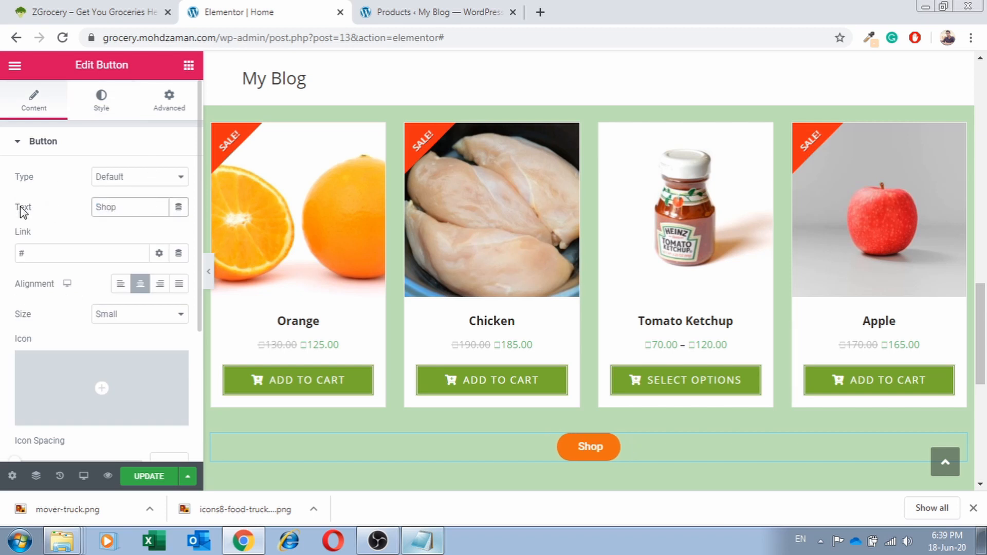
pyautogui.write('All')
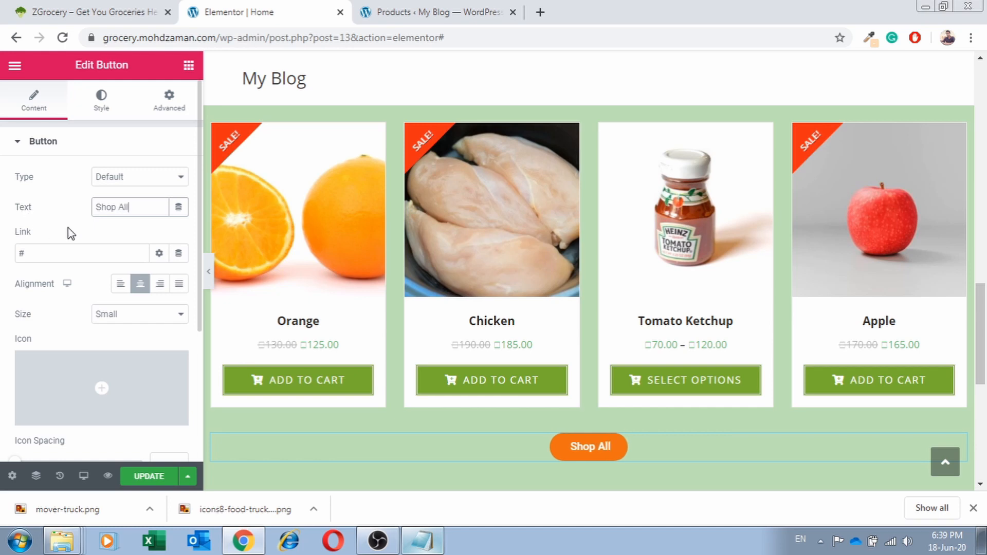
pyautogui.scroll(-4, 826, 381)
pyautogui.scroll(8, 828, 396)
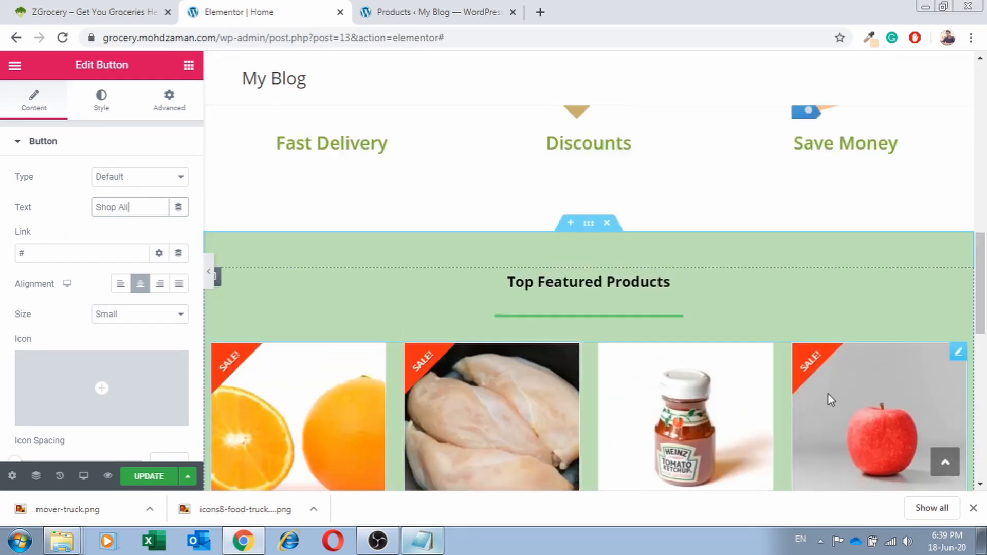
pyautogui.scroll(3, 828, 394)
pyautogui.scroll(-10, 828, 397)
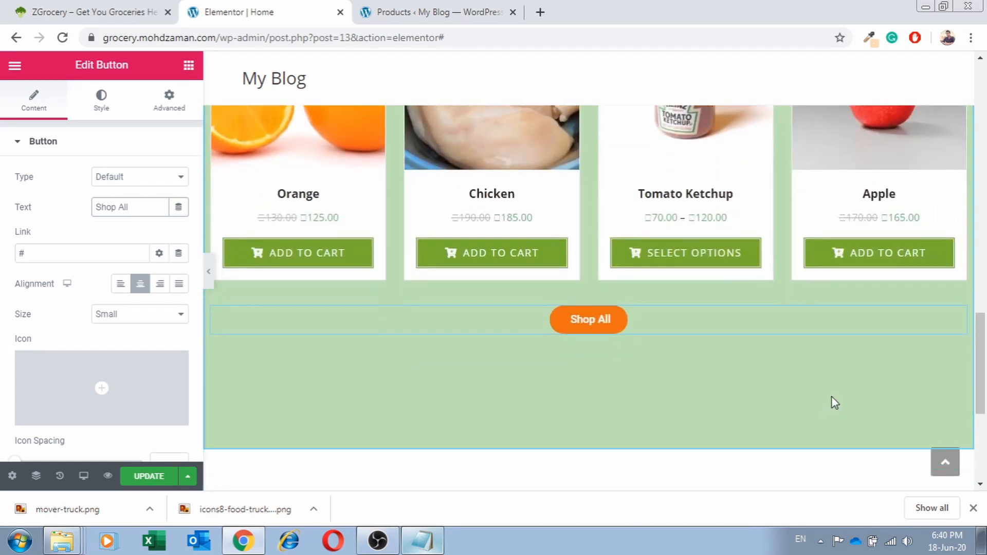
pyautogui.scroll(3, 837, 400)
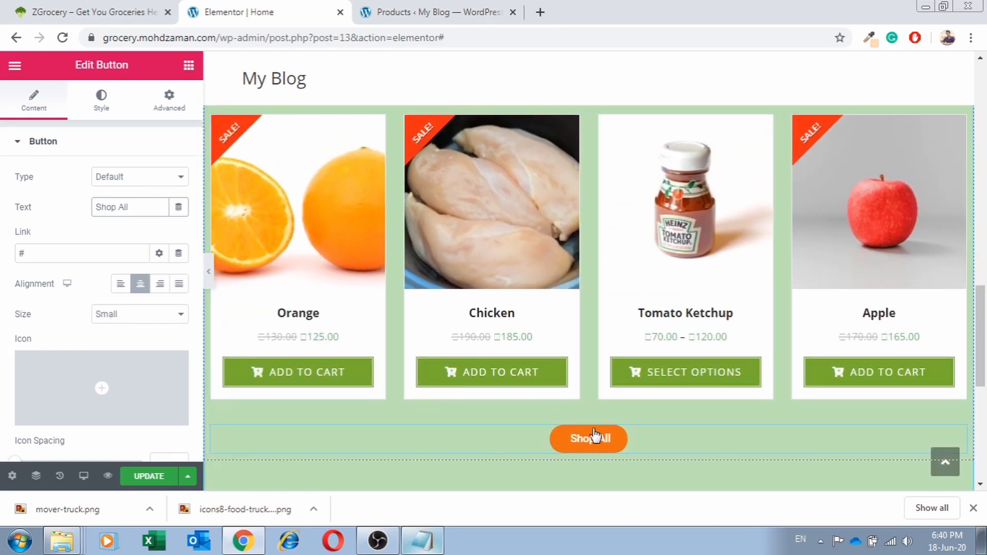
# - Unlink the padding values in Advanced and enter 30 px as the Shop All button's top padding
pyautogui.click(174, 109)
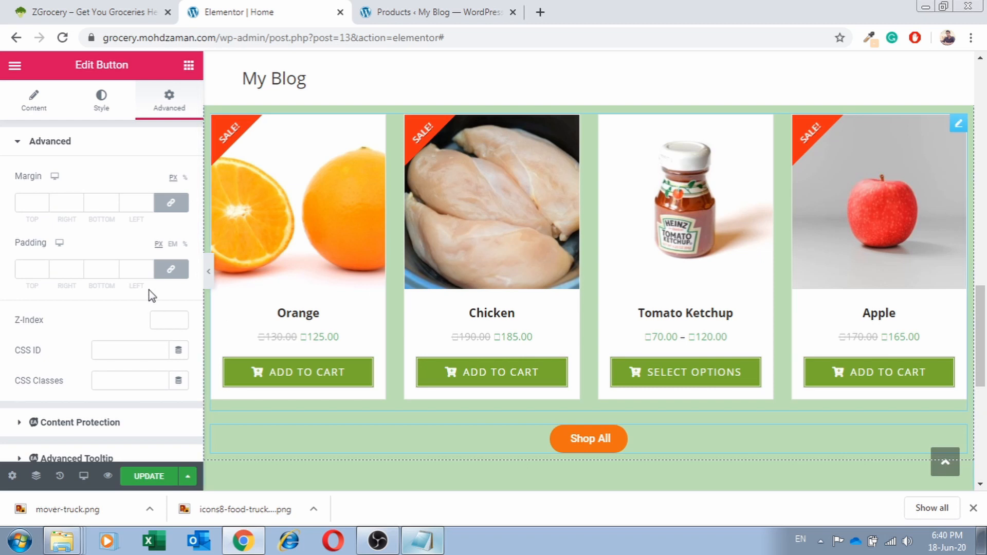
pyautogui.click(171, 269)
pyautogui.click(31, 269)
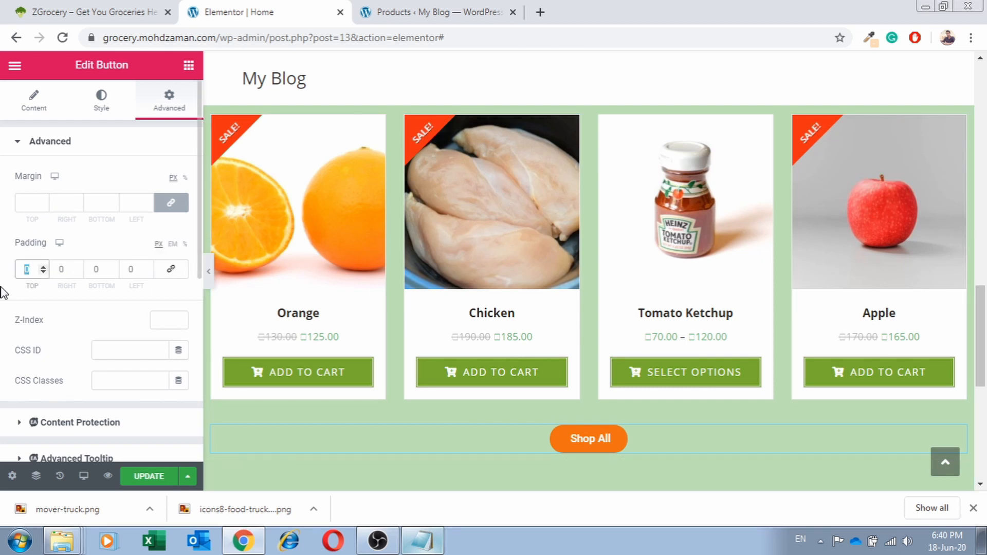
pyautogui.write('30')
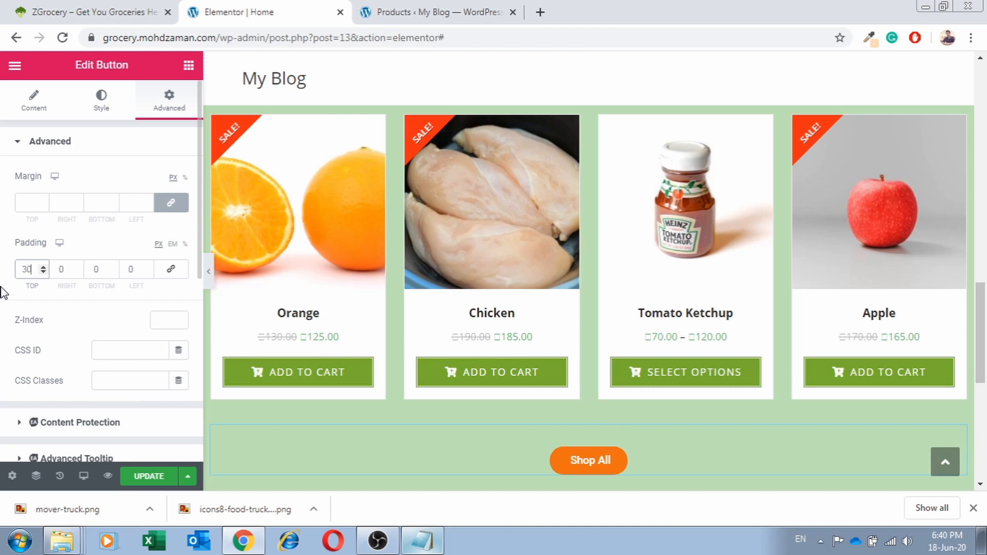
pyautogui.scroll(-1, 624, 343)
pyautogui.scroll(-3, 624, 342)
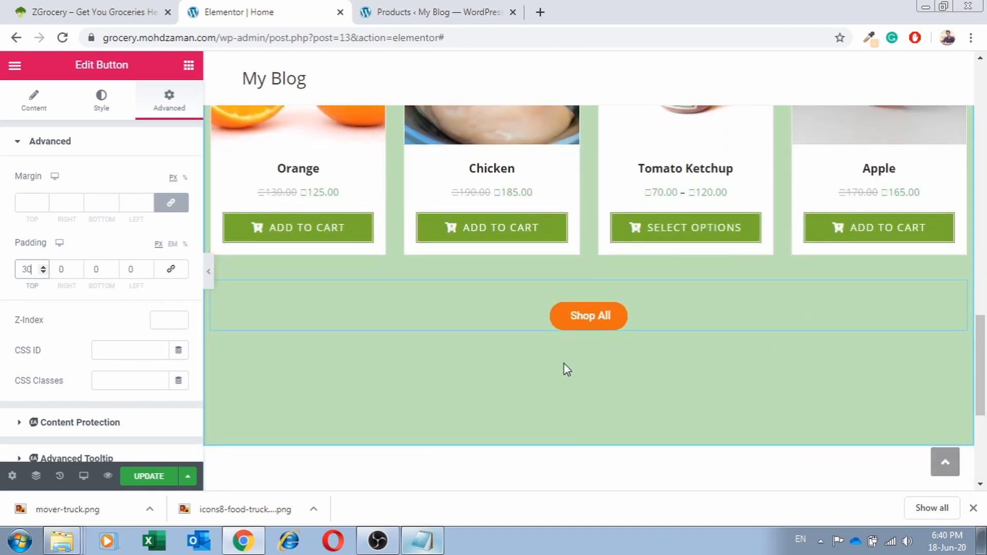
pyautogui.scroll(10, 566, 369)
pyautogui.scroll(-13, 568, 359)
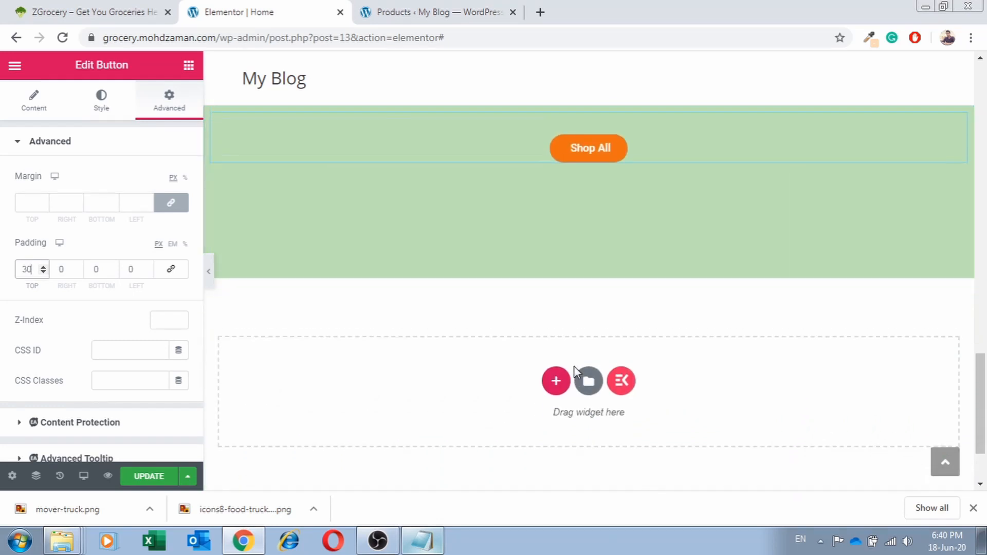
pyautogui.scroll(5, 573, 366)
pyautogui.scroll(-2, 707, 387)
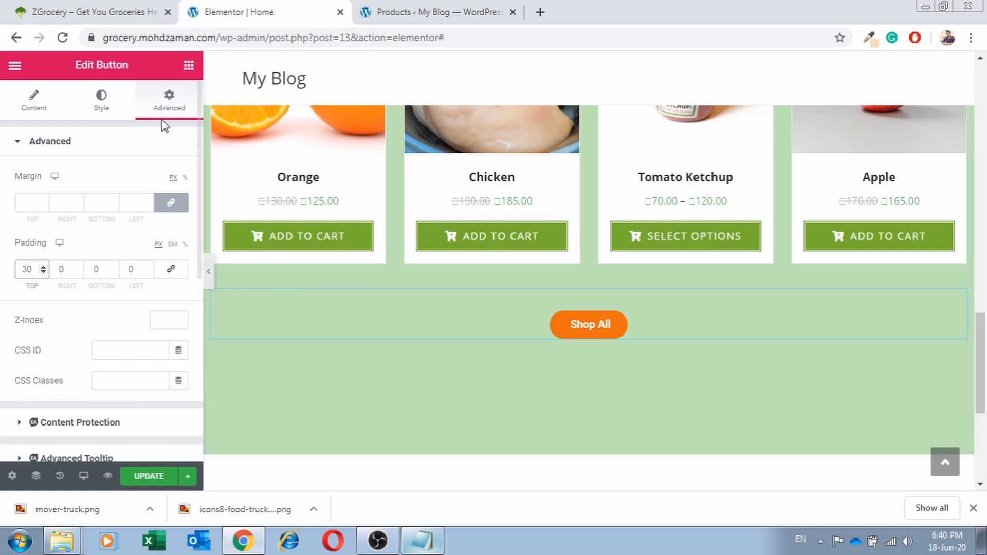
pyautogui.scroll(8, 658, 282)
pyautogui.scroll(1, 653, 269)
pyautogui.scroll(-3, 586, 314)
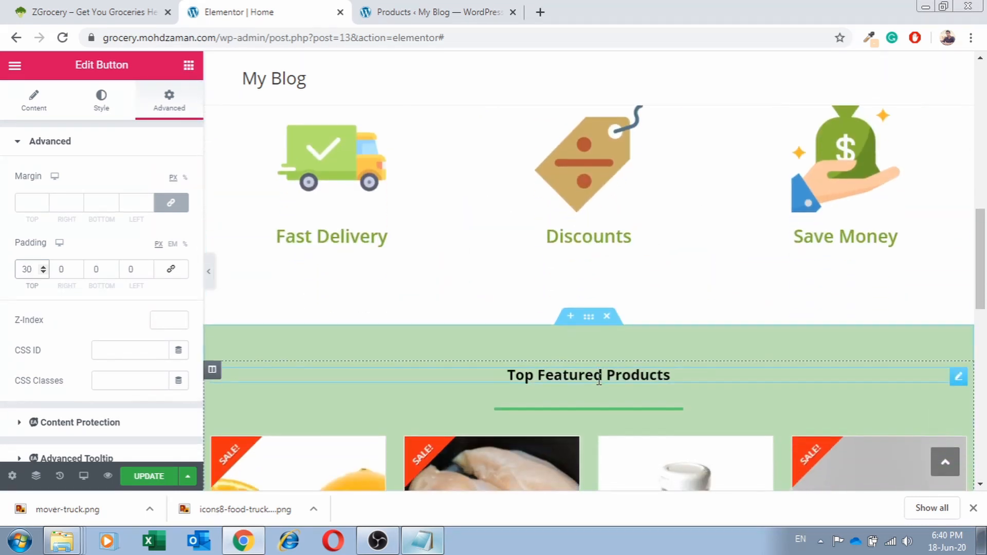
# - Set the featured products section's Padding Bottom to 100 instead of 150 and update the page
pyautogui.click(588, 318)
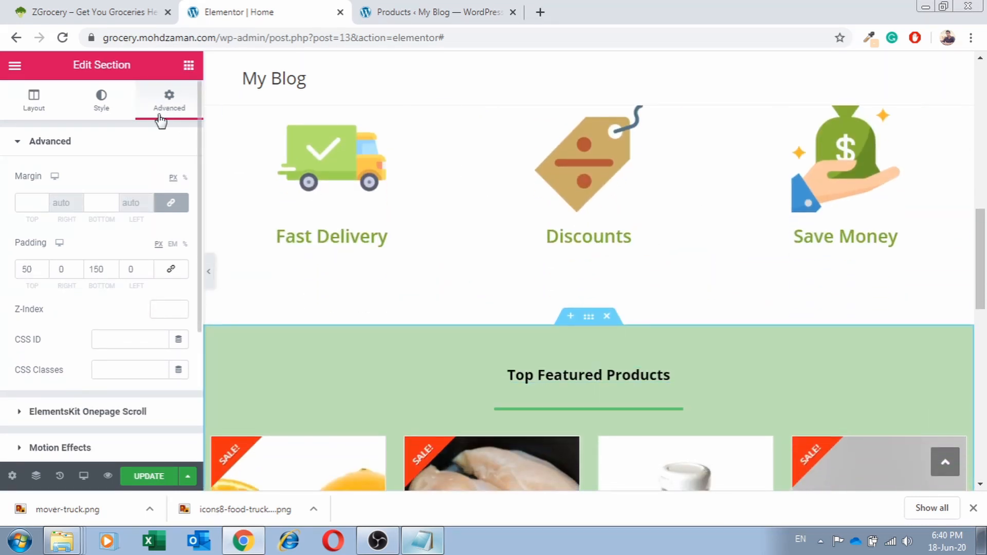
pyautogui.moveTo(108, 269); pyautogui.dragTo(84, 276)
pyautogui.write('100')
pyautogui.scroll(-8, 506, 411)
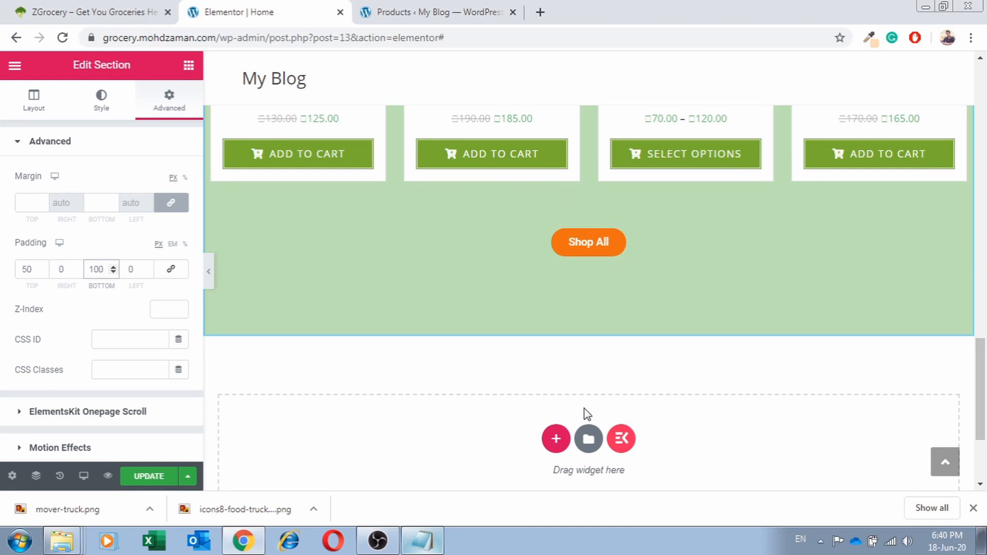
pyautogui.click(148, 476)
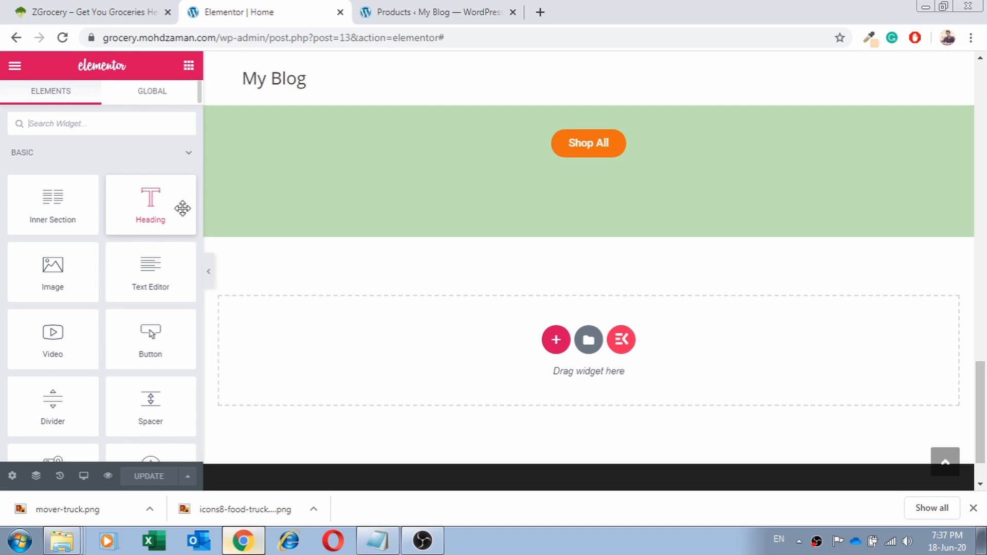
pyautogui.click(46, 10)
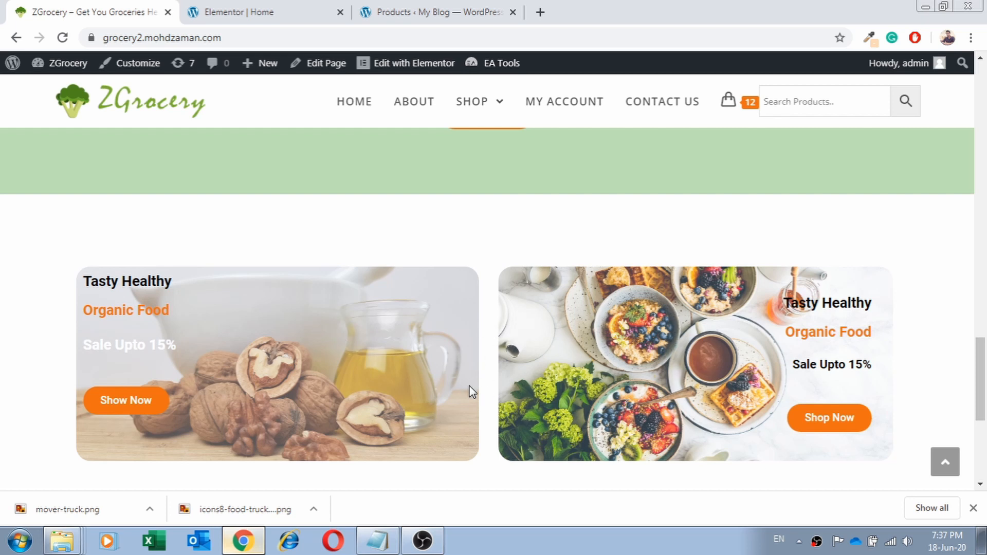
pyautogui.click(263, 10)
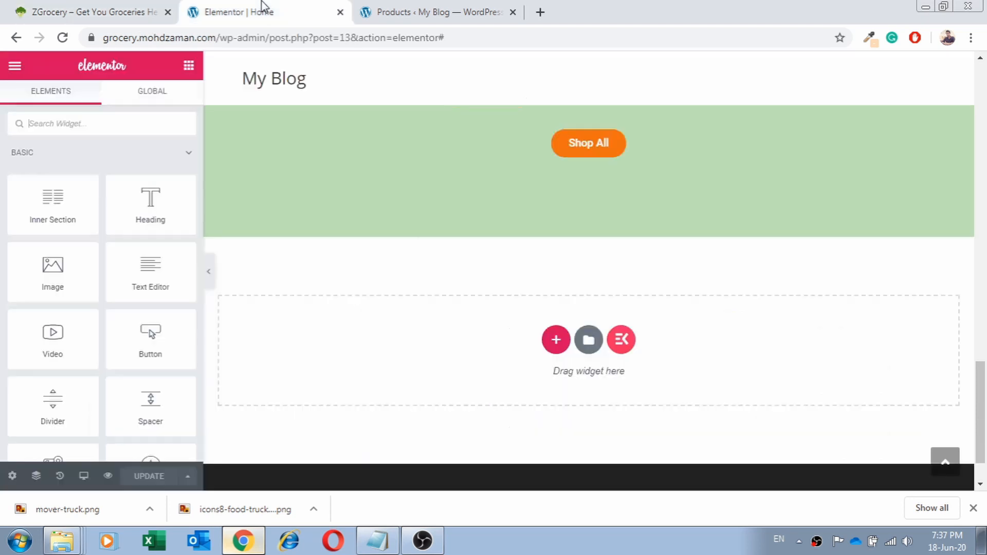
# - Add a three-column section at the page bottom and set the left column width to 48
pyautogui.click(557, 343)
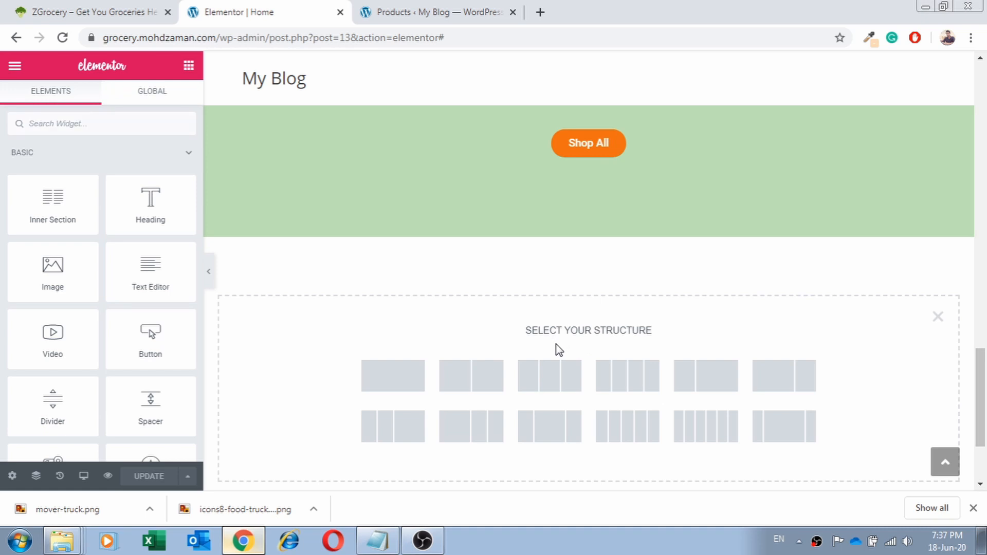
pyautogui.click(553, 379)
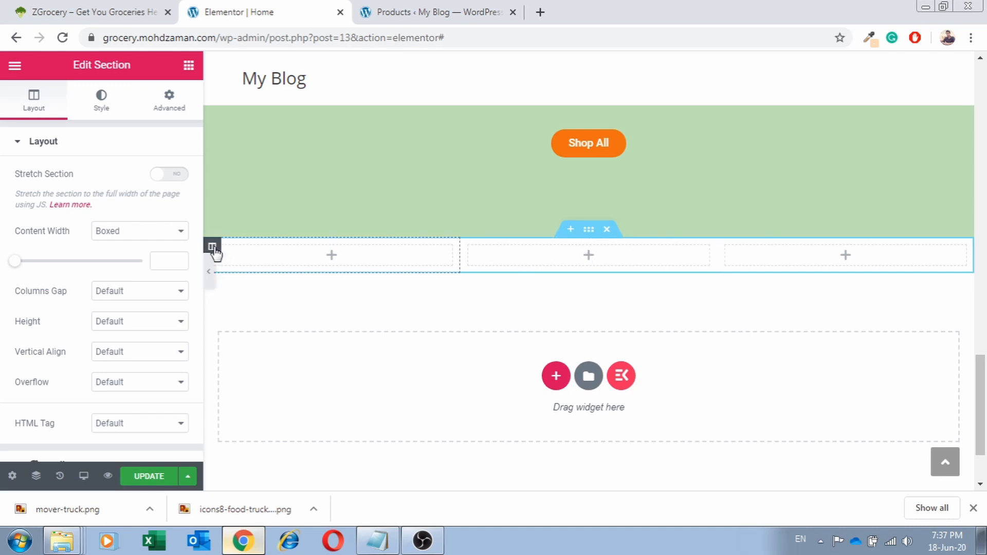
pyautogui.click(212, 247)
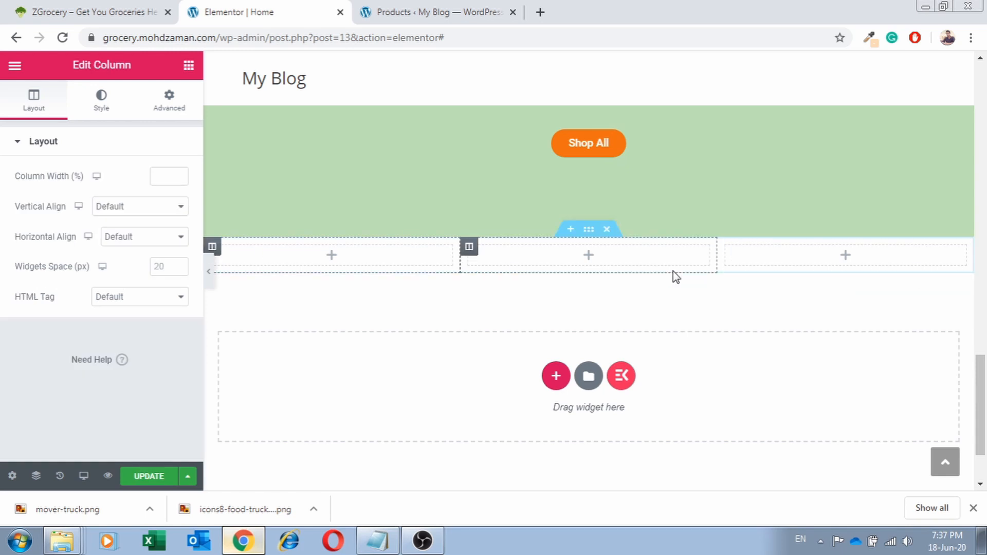
pyautogui.click(161, 176)
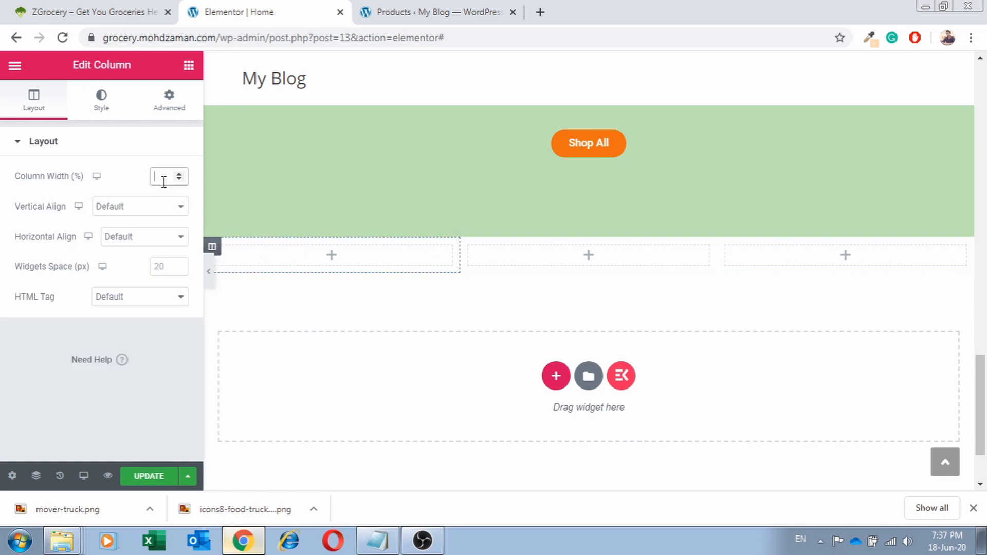
pyautogui.write('48')
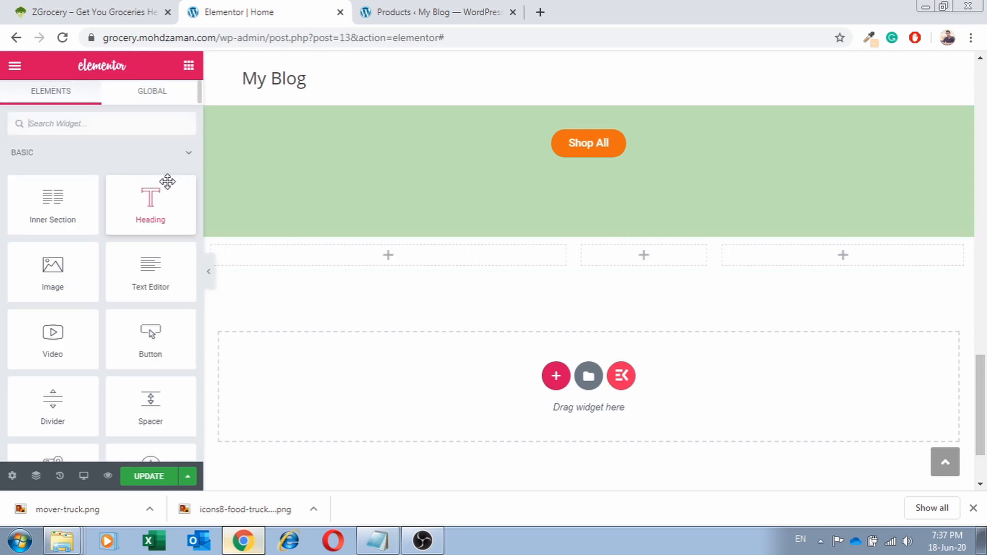
# - Set the right column width to 48 and narrow the middle column to 3
pyautogui.click(723, 247)
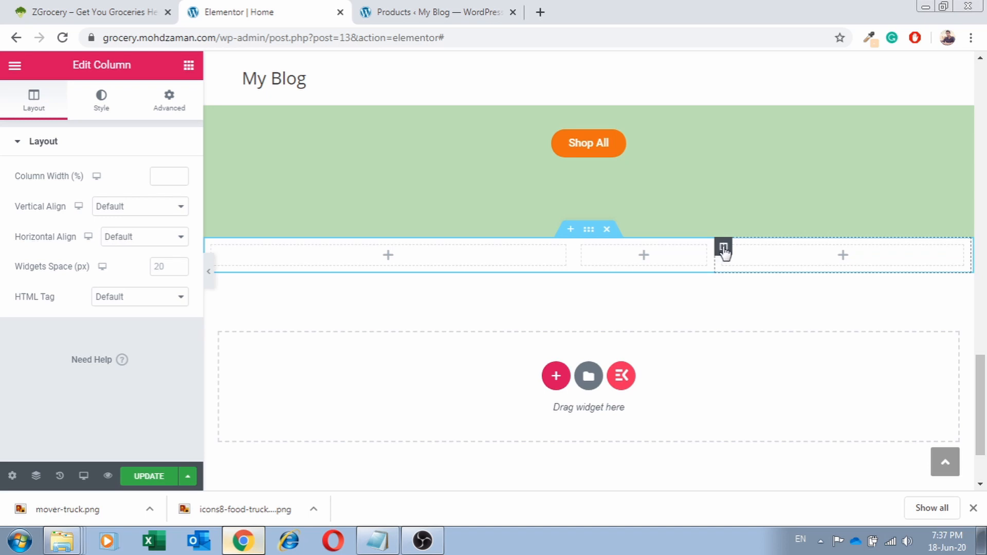
pyautogui.click(160, 180)
pyautogui.write('48')
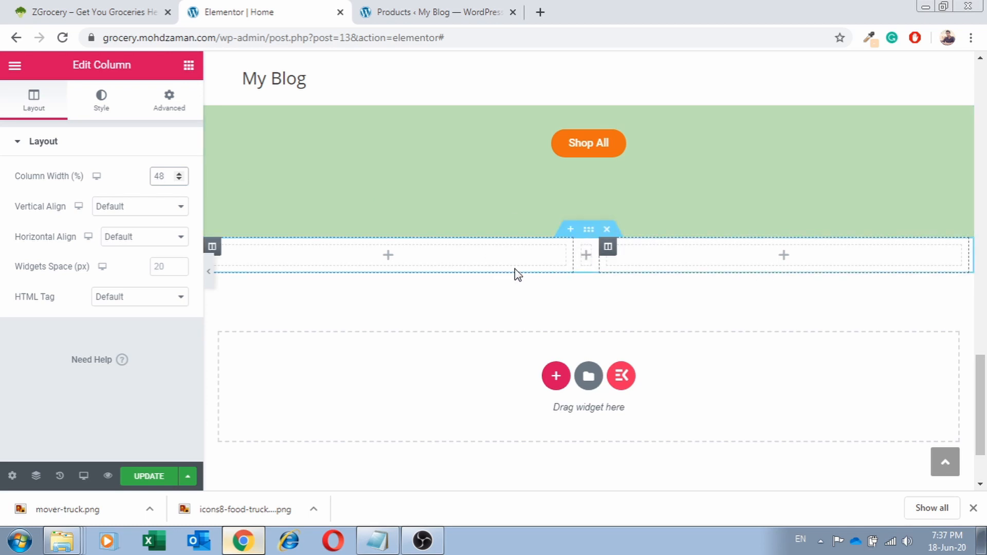
pyautogui.click(583, 249)
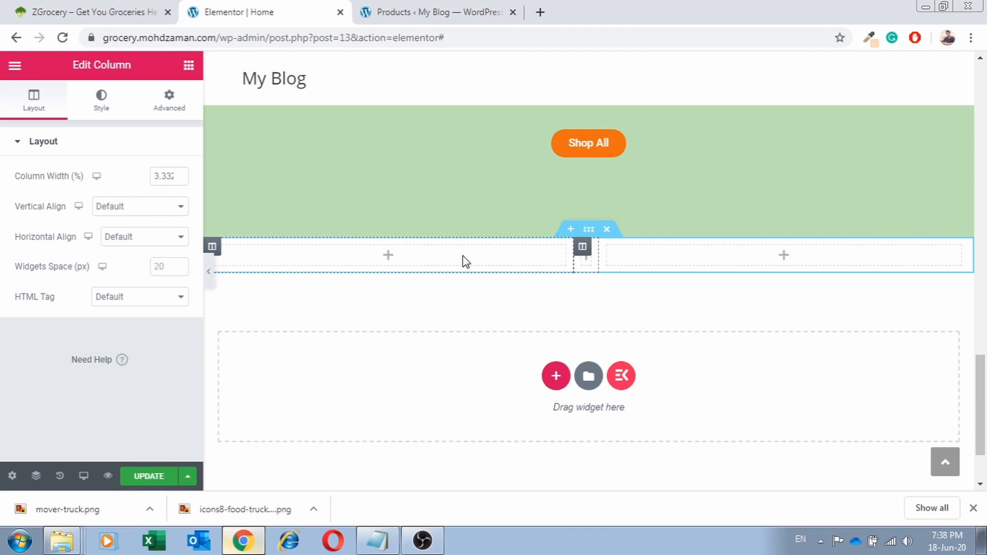
pyautogui.doubleClick(161, 175)
pyautogui.write('2')
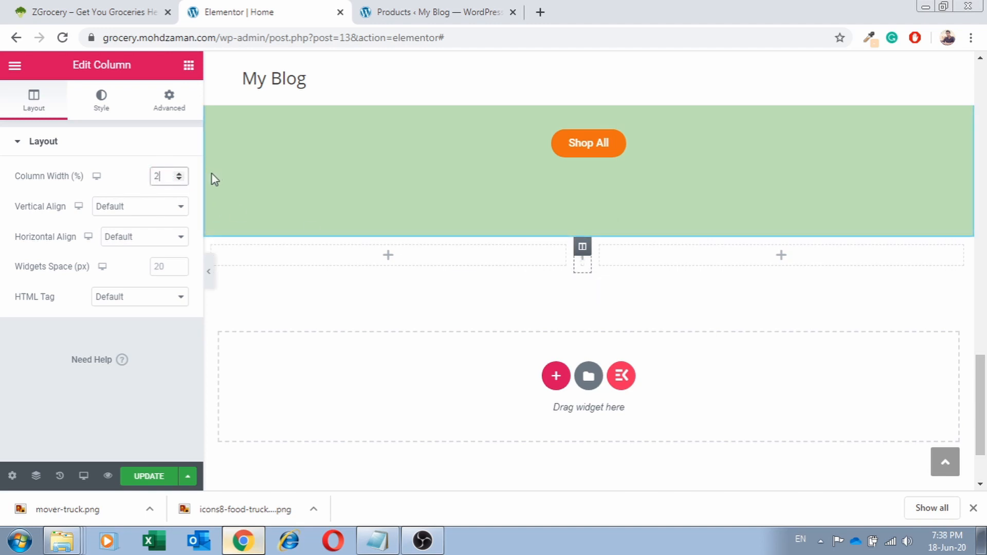
pyautogui.click(180, 174)
pyautogui.click(387, 256)
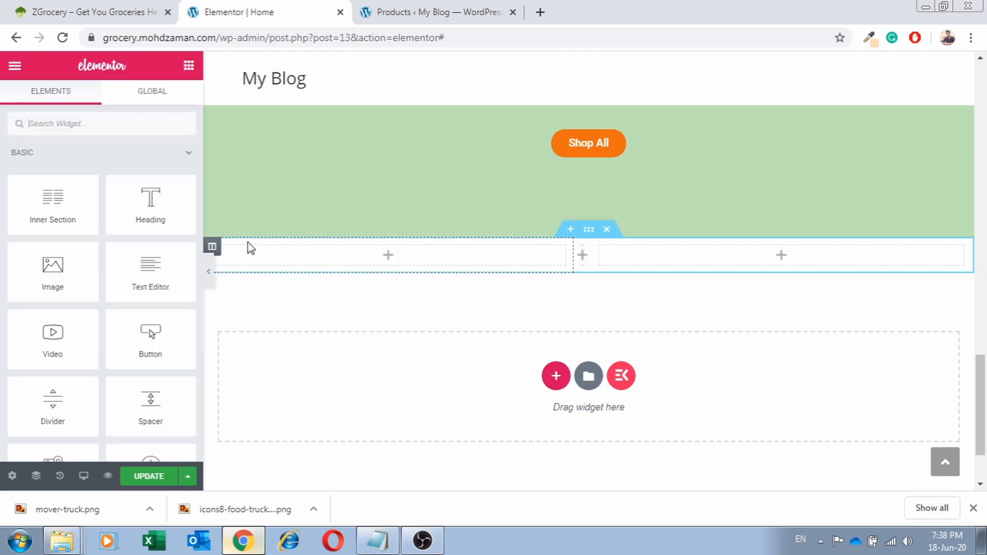
pyautogui.click(213, 247)
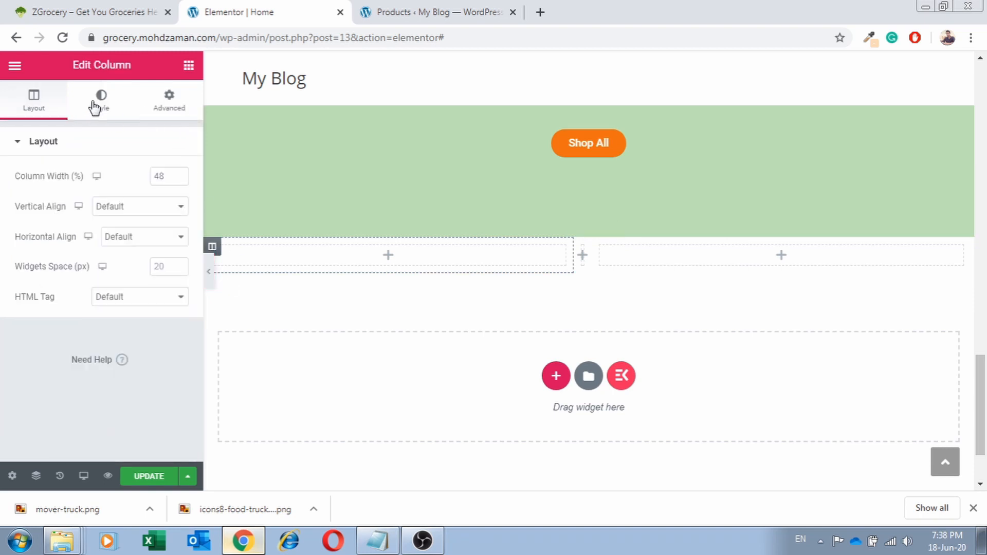
# - Give the left column a classic background using the walnut photo from the Media Library
pyautogui.click(99, 8)
pyautogui.click(229, 10)
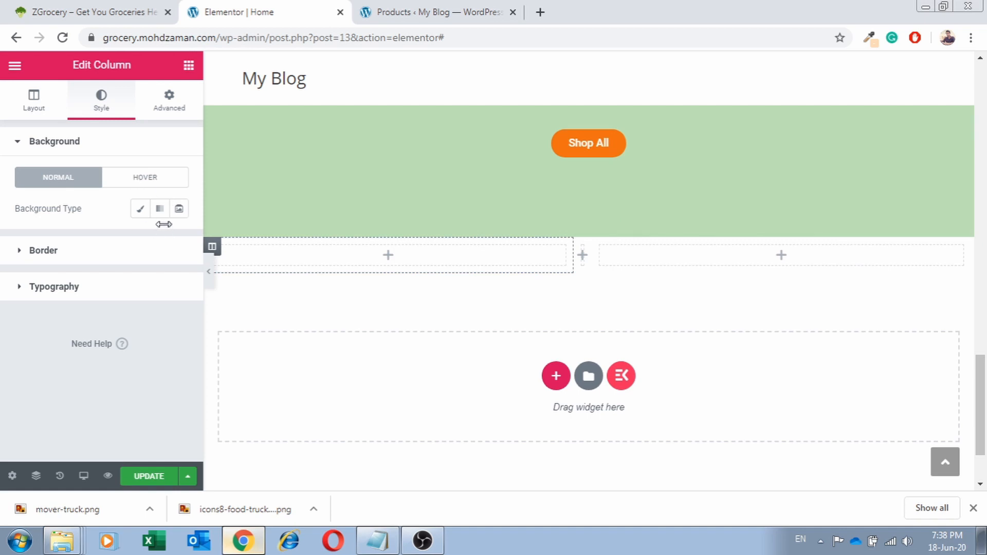
pyautogui.click(138, 209)
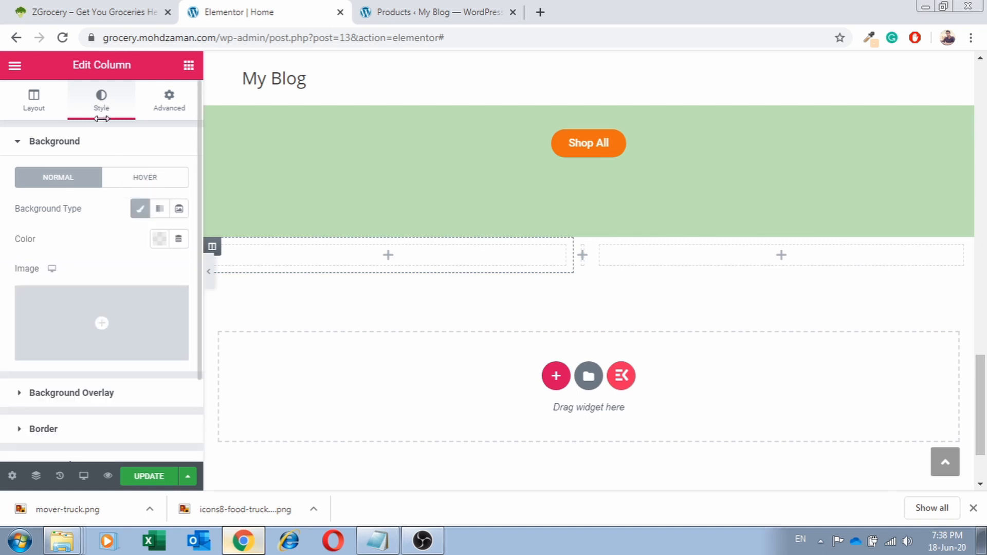
pyautogui.click(101, 323)
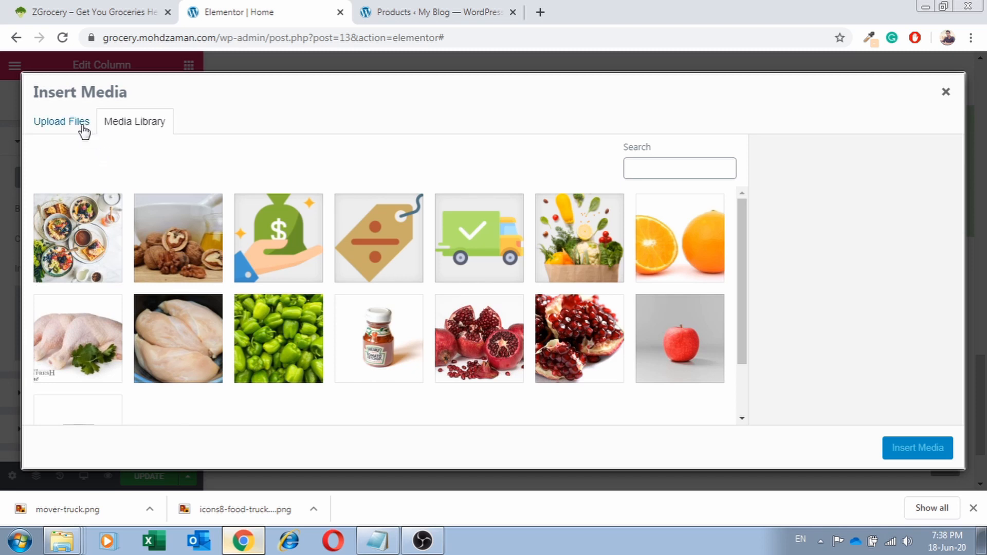
pyautogui.click(162, 252)
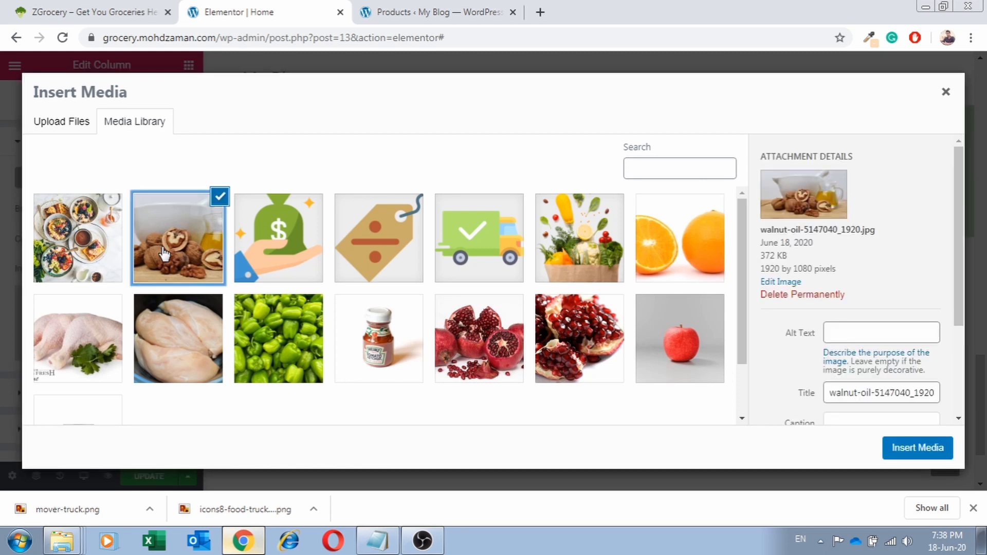
pyautogui.click(931, 449)
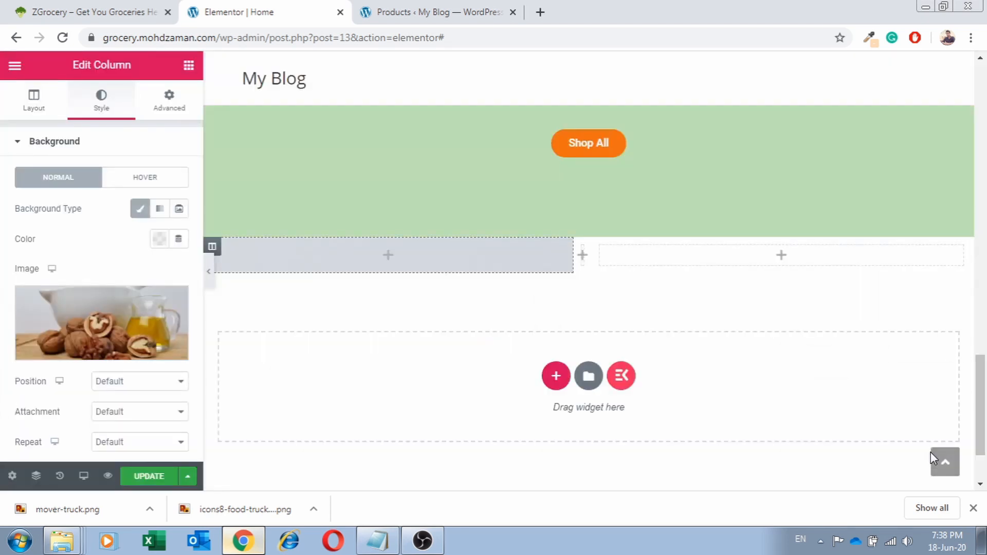
# - Set the walnut background to Center Center position, No-repeat and Cover size
pyautogui.click(151, 382)
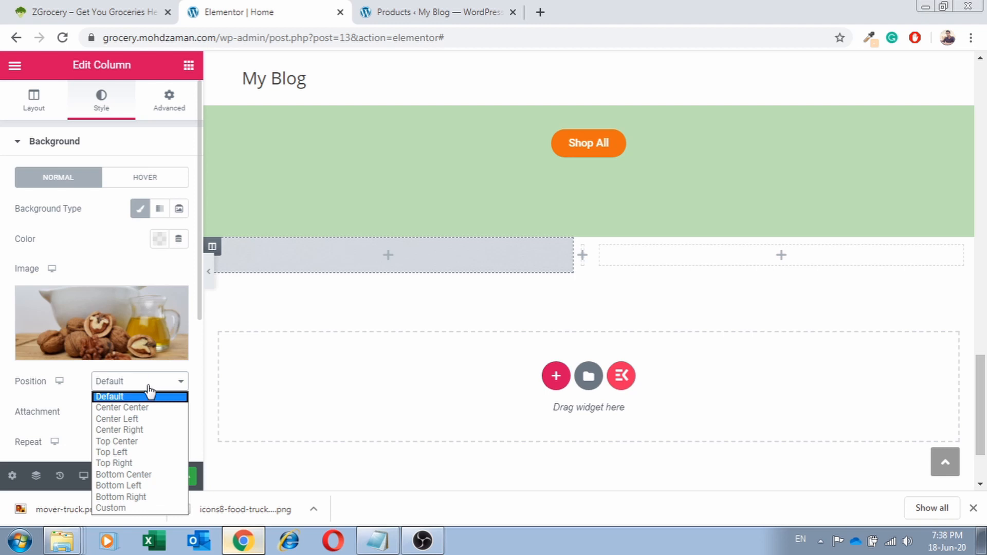
pyautogui.click(135, 407)
pyautogui.scroll(-2, 140, 413)
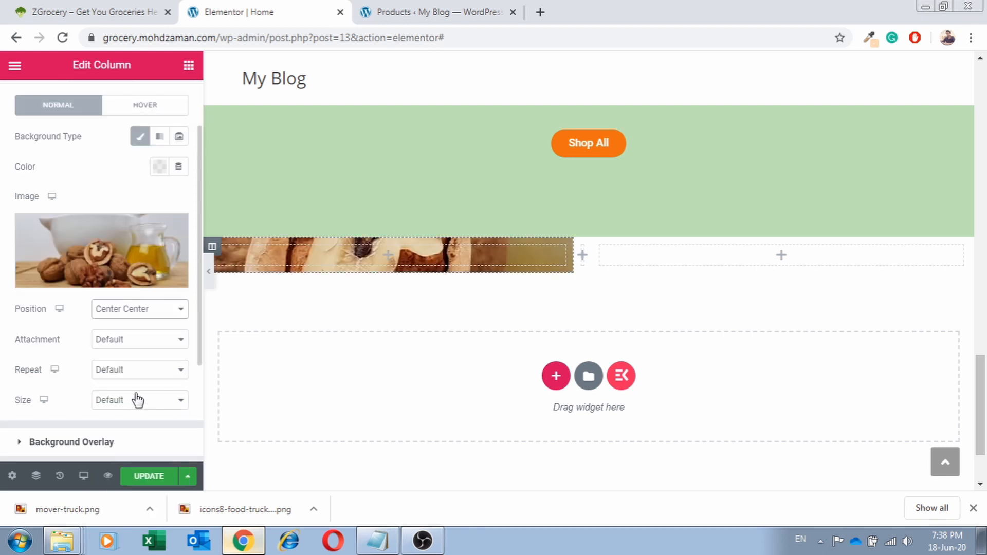
pyautogui.click(136, 376)
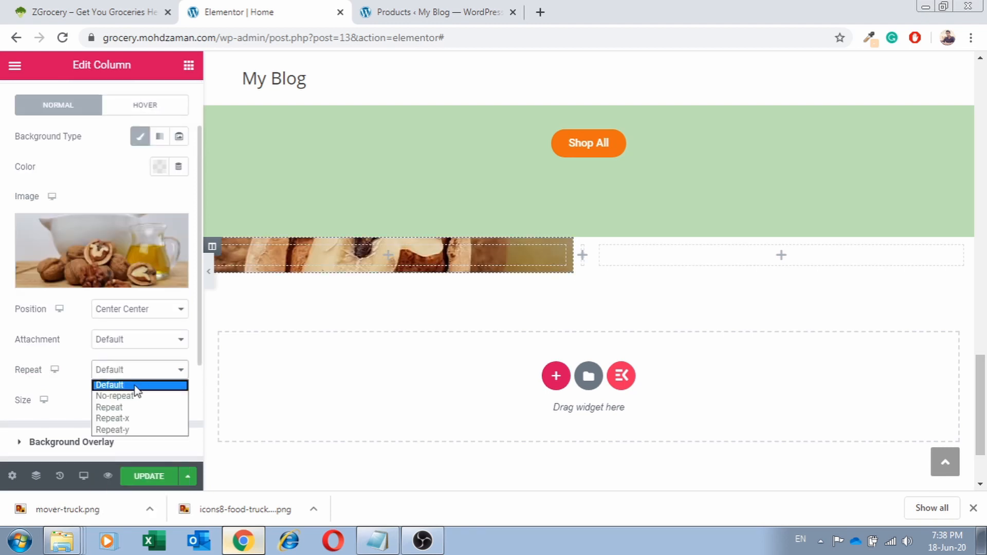
pyautogui.click(134, 392)
pyautogui.click(127, 401)
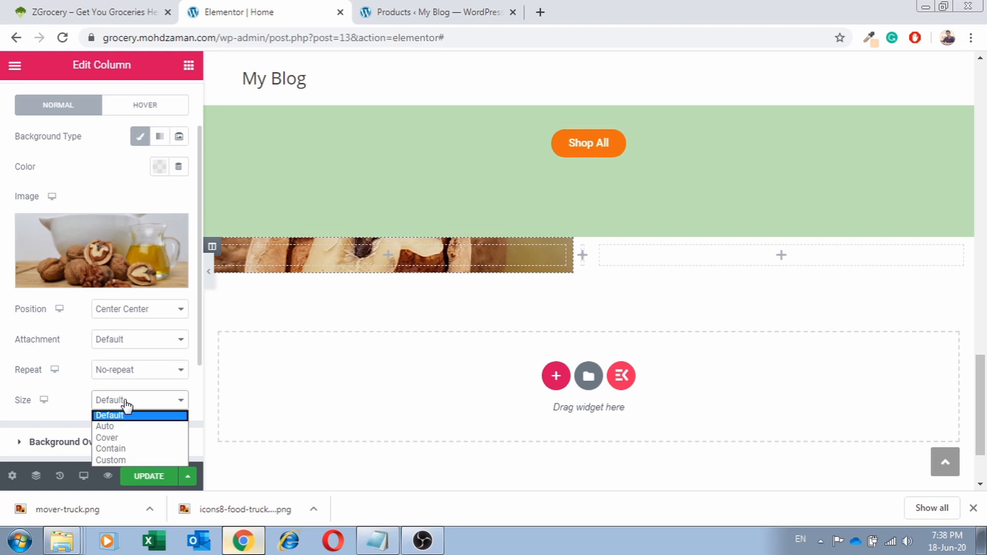
pyautogui.click(112, 437)
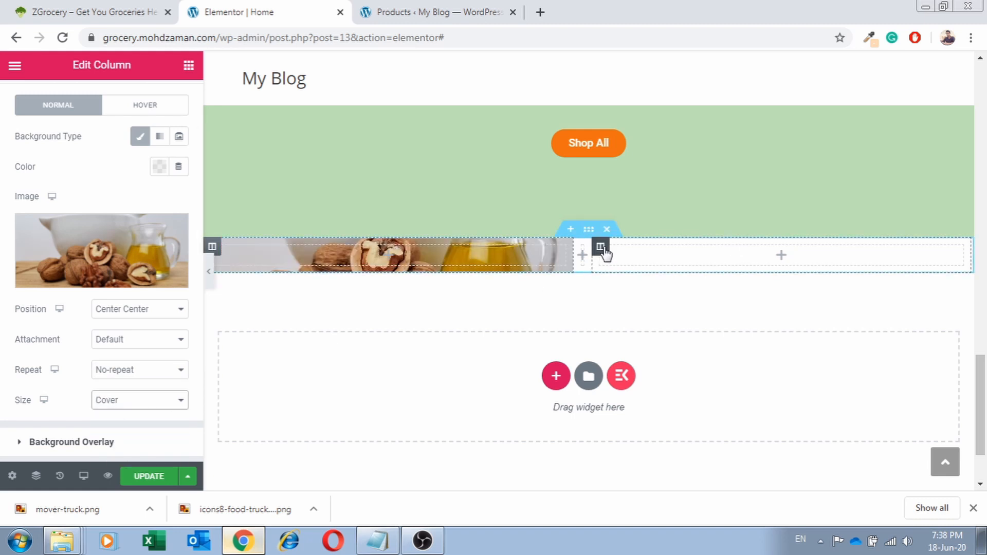
pyautogui.click(600, 251)
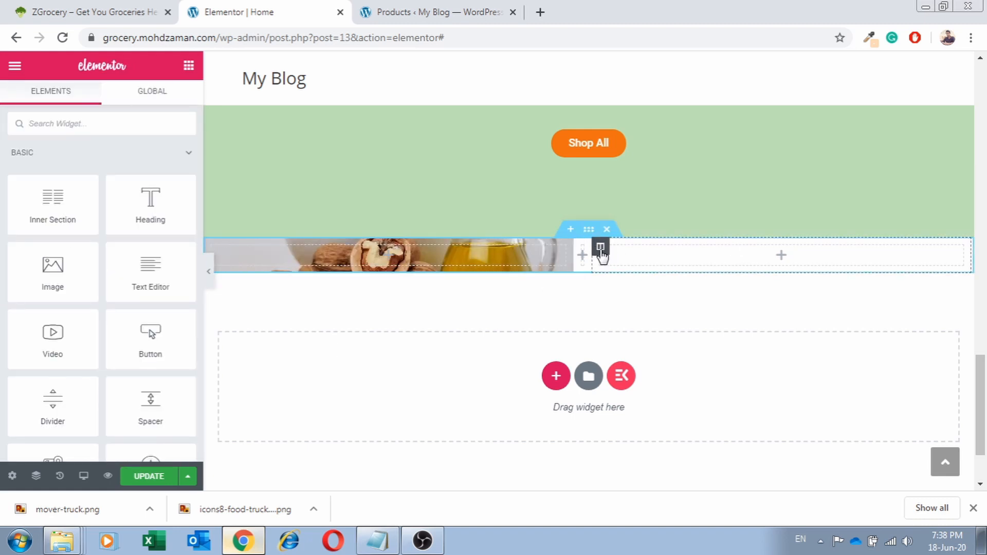
# - Give the right column a classic background using the breakfast-plates photo
pyautogui.click(600, 247)
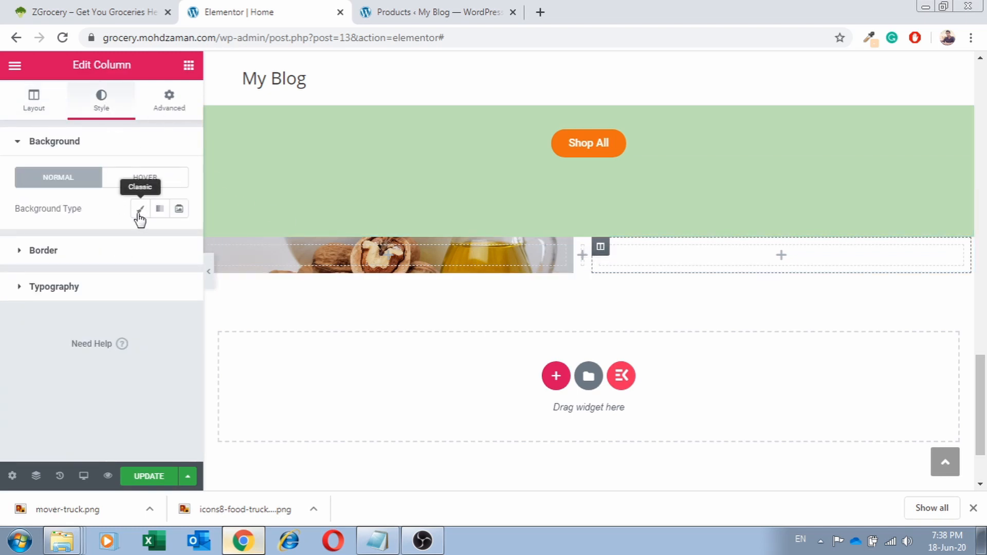
pyautogui.click(139, 209)
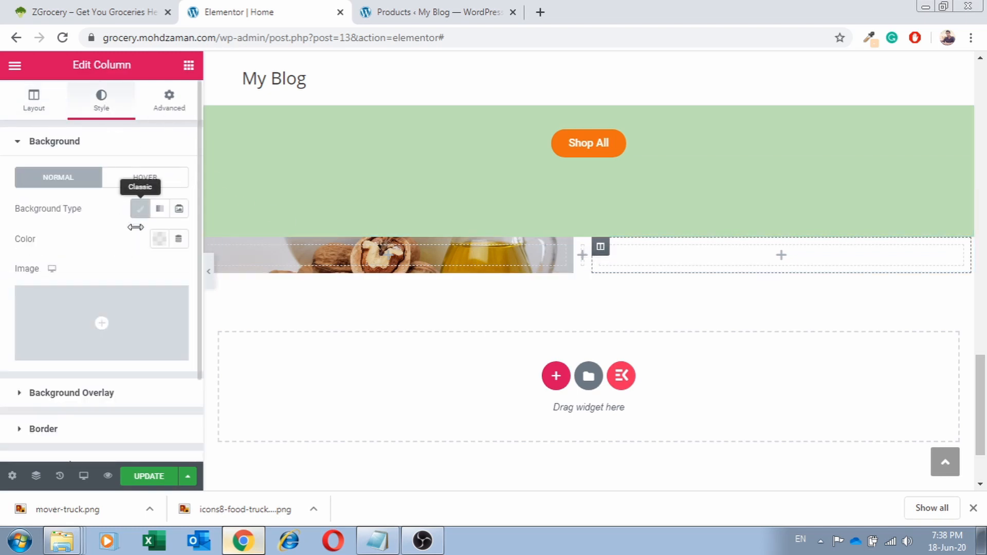
pyautogui.click(117, 310)
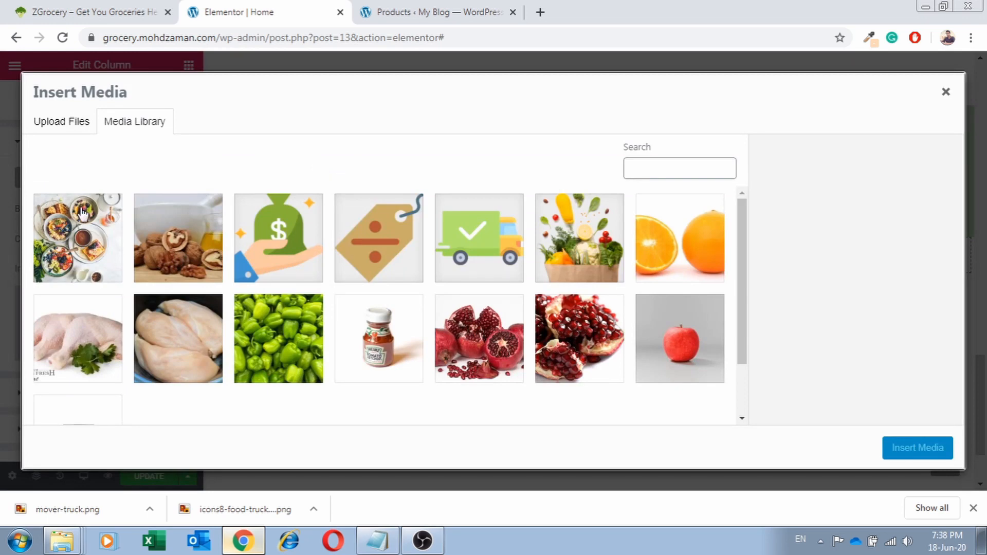
pyautogui.click(78, 224)
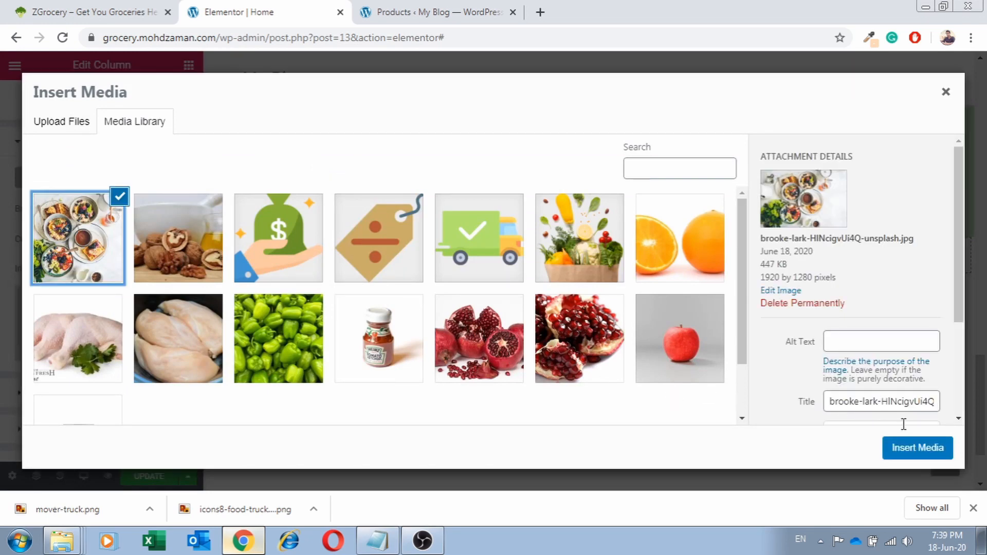
pyautogui.click(920, 453)
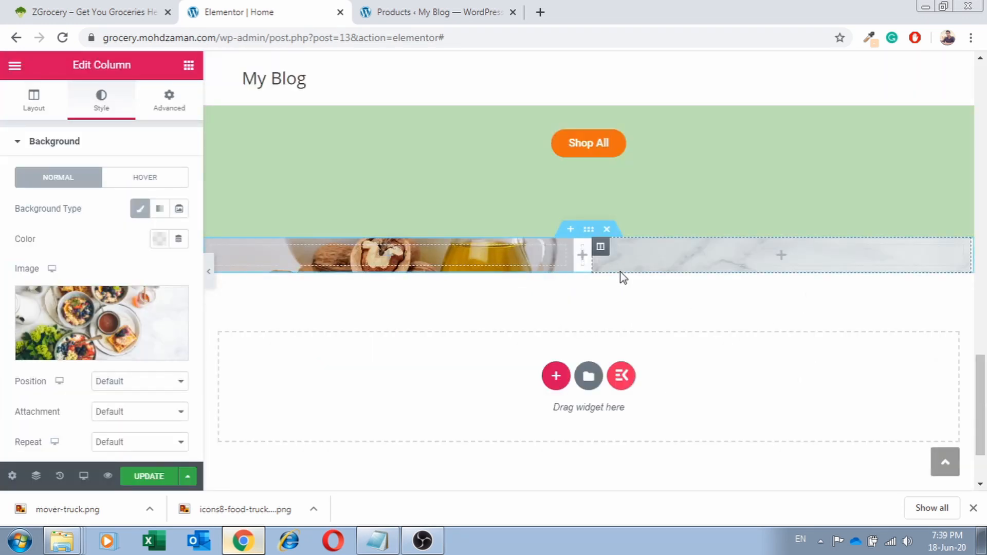
# - Set the plates background to Center Center position, No-repeat and Cover size
pyautogui.click(141, 382)
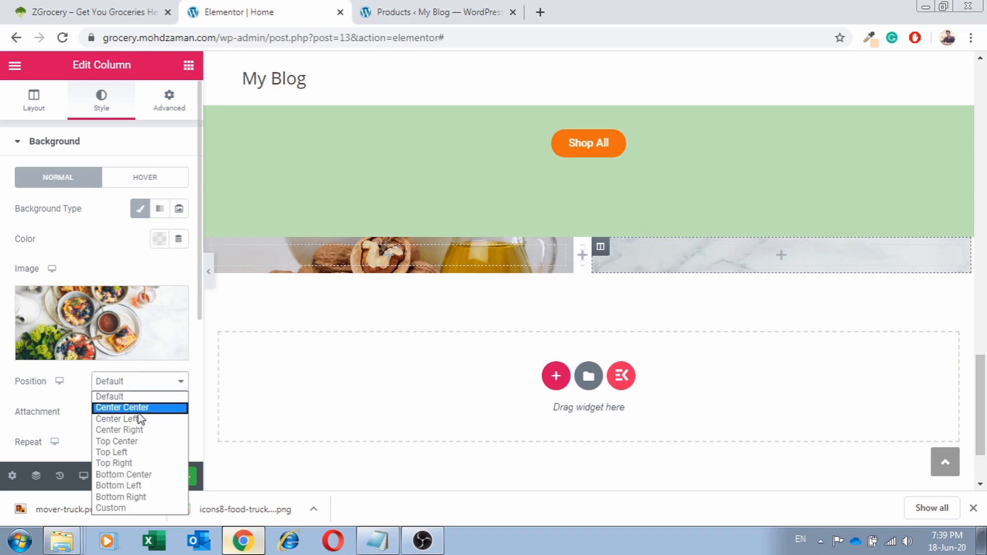
pyautogui.click(138, 411)
pyautogui.scroll(-2, 139, 416)
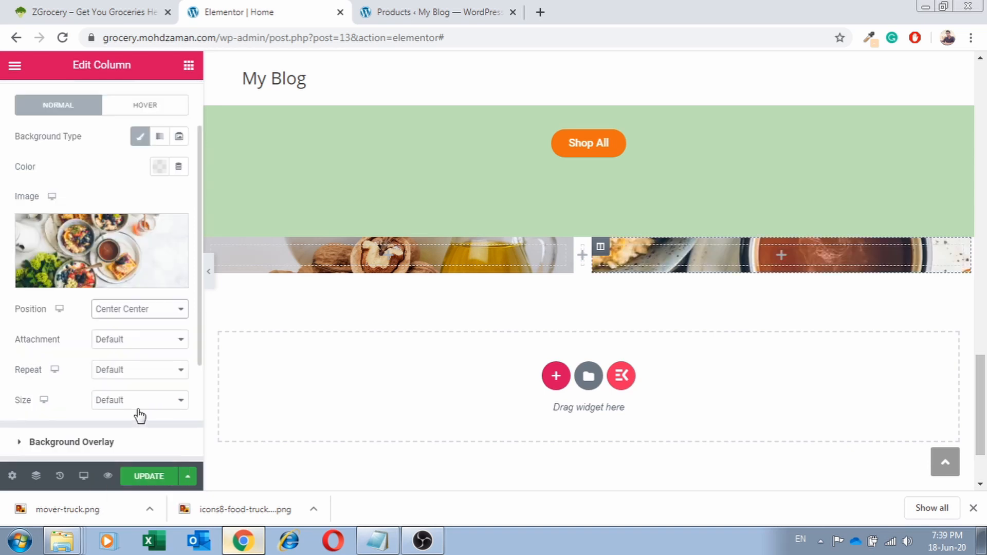
pyautogui.click(139, 374)
pyautogui.click(142, 394)
pyautogui.click(138, 403)
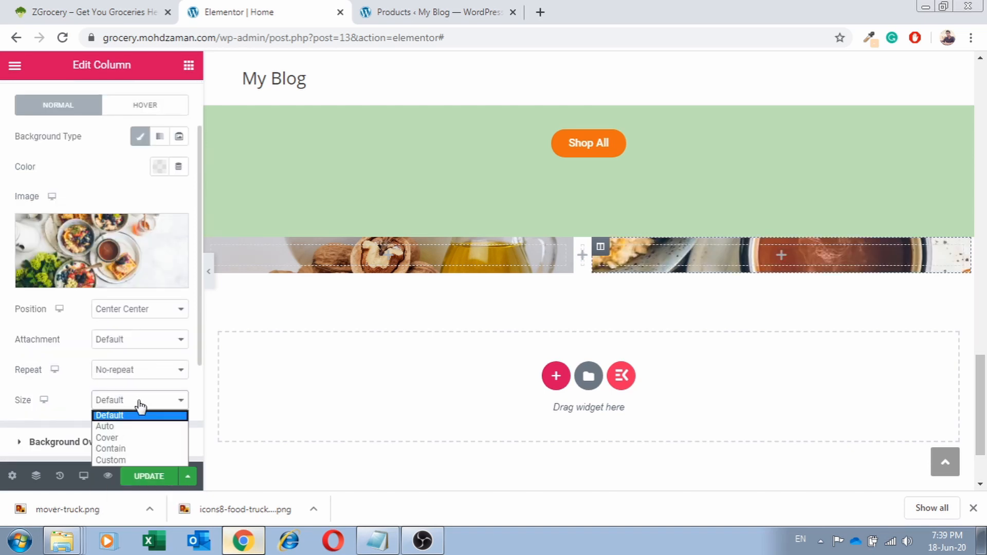
pyautogui.click(134, 437)
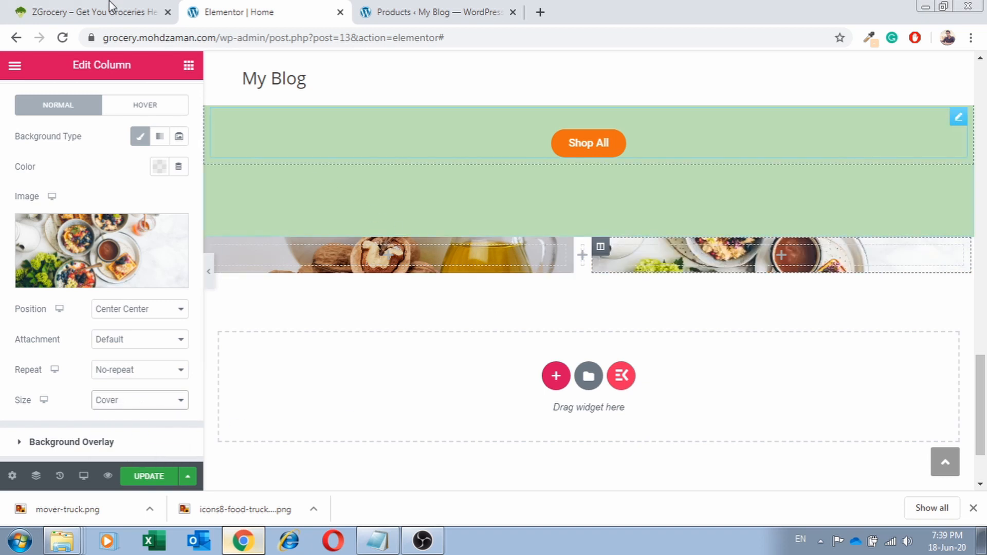
pyautogui.click(131, 15)
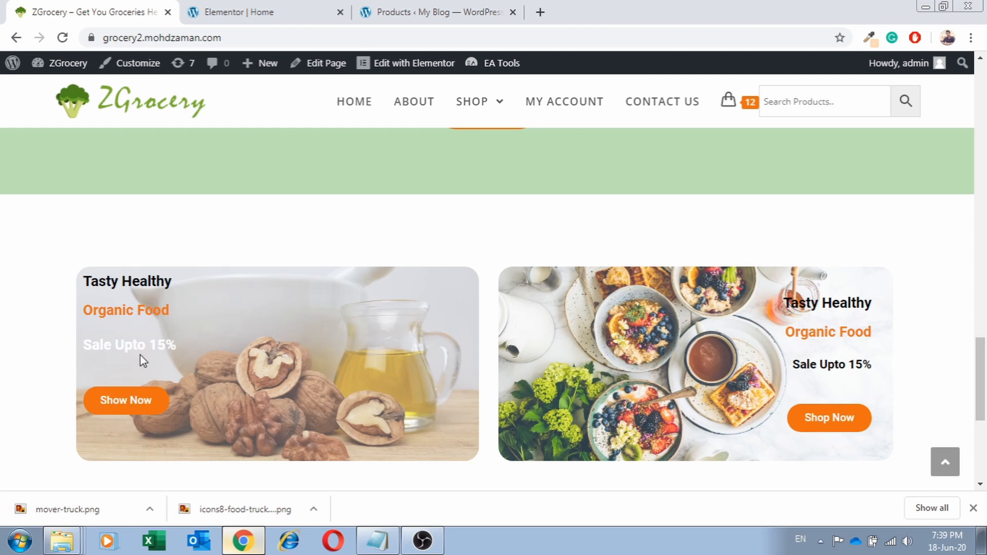
pyautogui.click(223, 13)
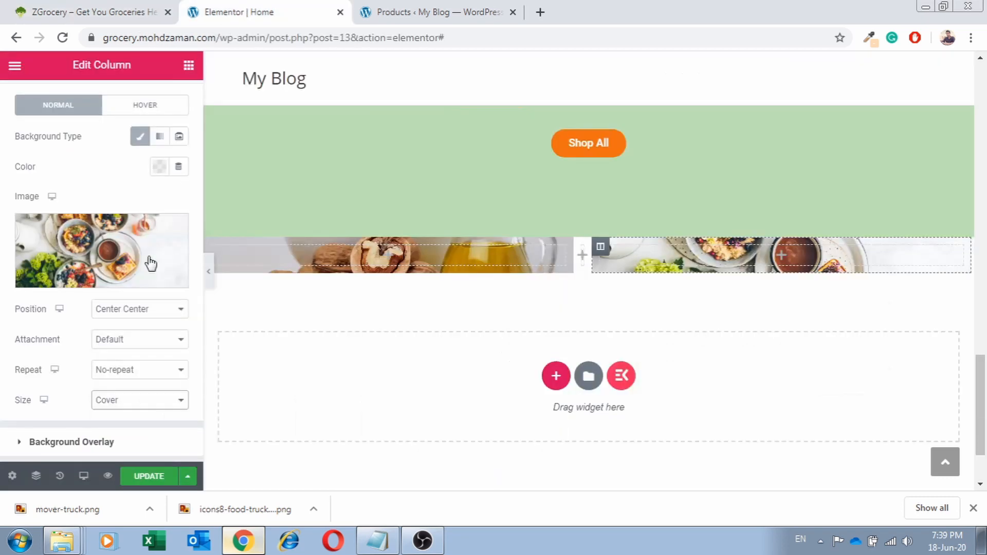
pyautogui.click(188, 66)
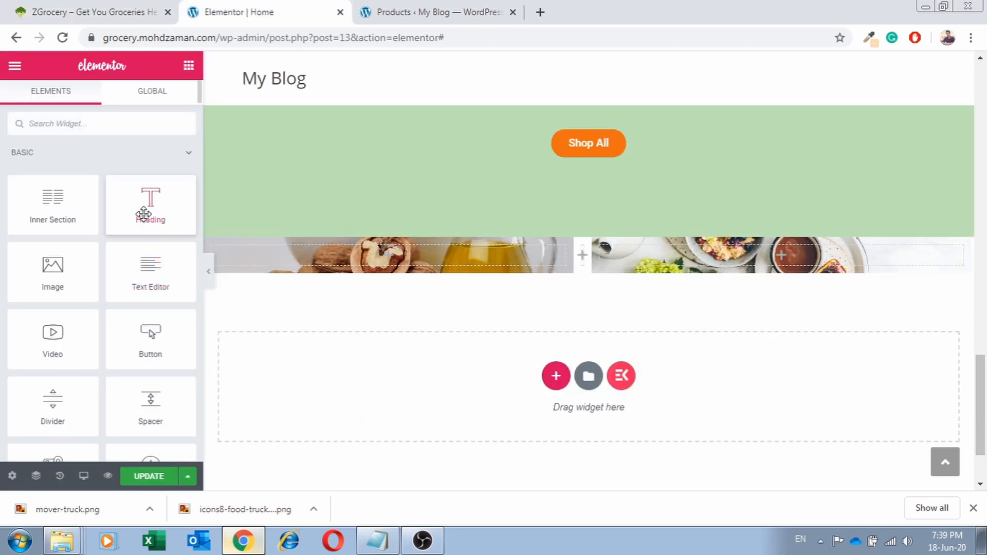
# - Drop a Heading into the walnut column and paste 'Tasty Healthy', copied from the live site, as its title
pyautogui.moveTo(148, 203); pyautogui.dragTo(289, 261)
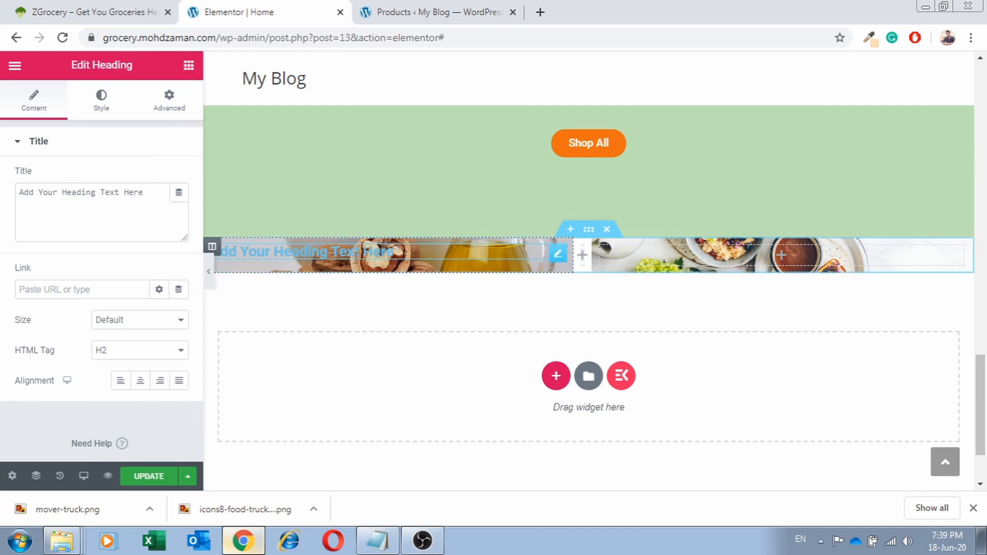
pyautogui.click(102, 4)
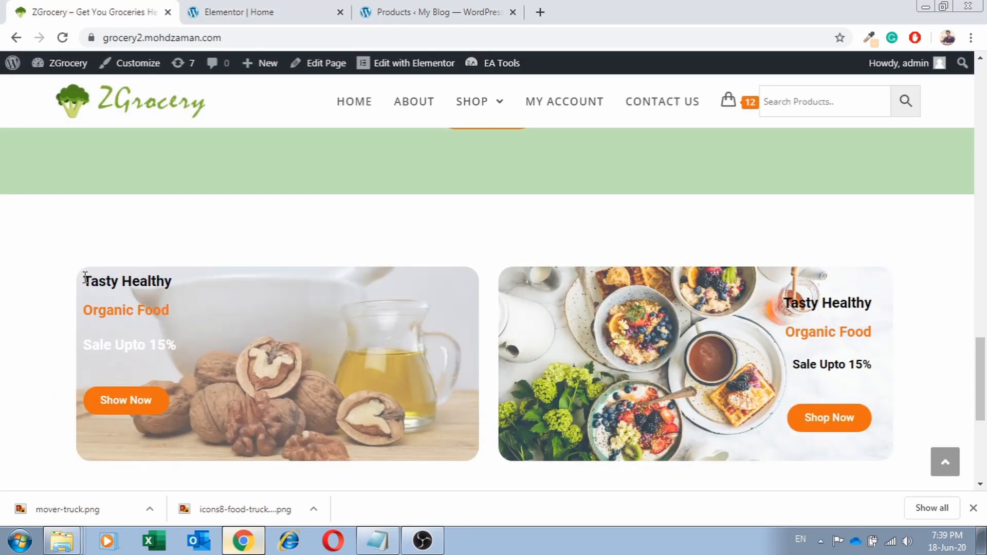
pyautogui.moveTo(85, 280); pyautogui.dragTo(175, 280)
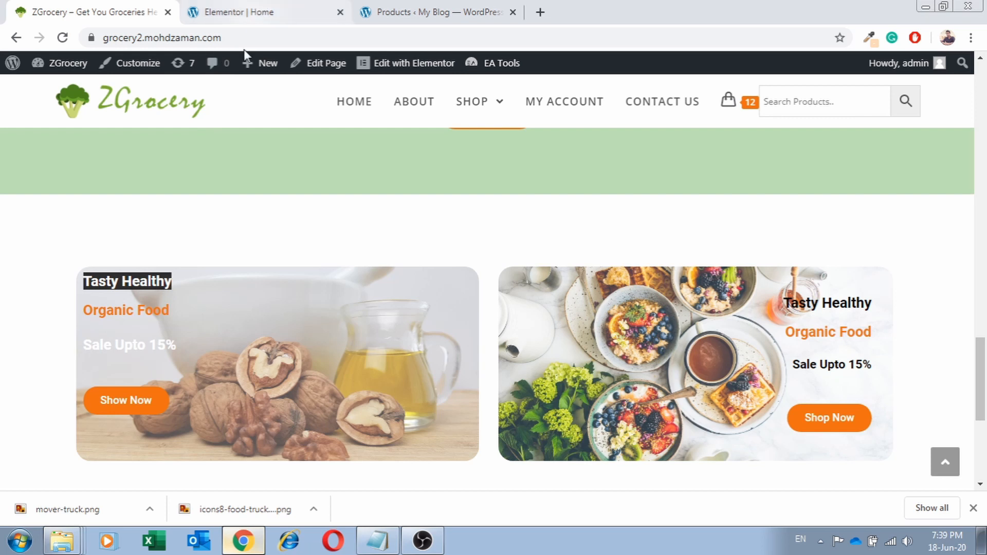
pyautogui.rightClick(134, 283)
pyautogui.click(158, 297)
pyautogui.click(293, 9)
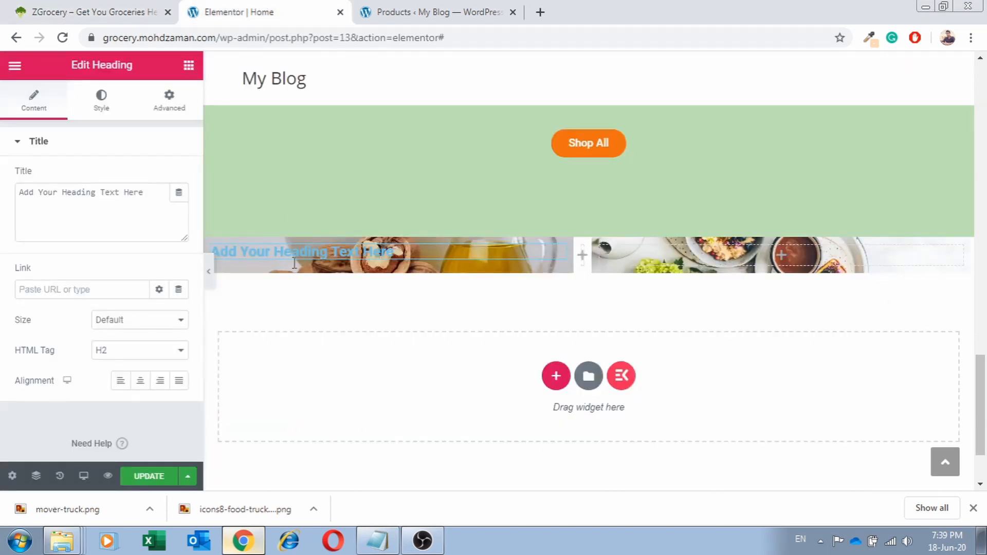
pyautogui.click(152, 192)
pyautogui.moveTo(152, 192); pyautogui.dragTo(8, 214)
pyautogui.hotkey('ctrl', 'v')
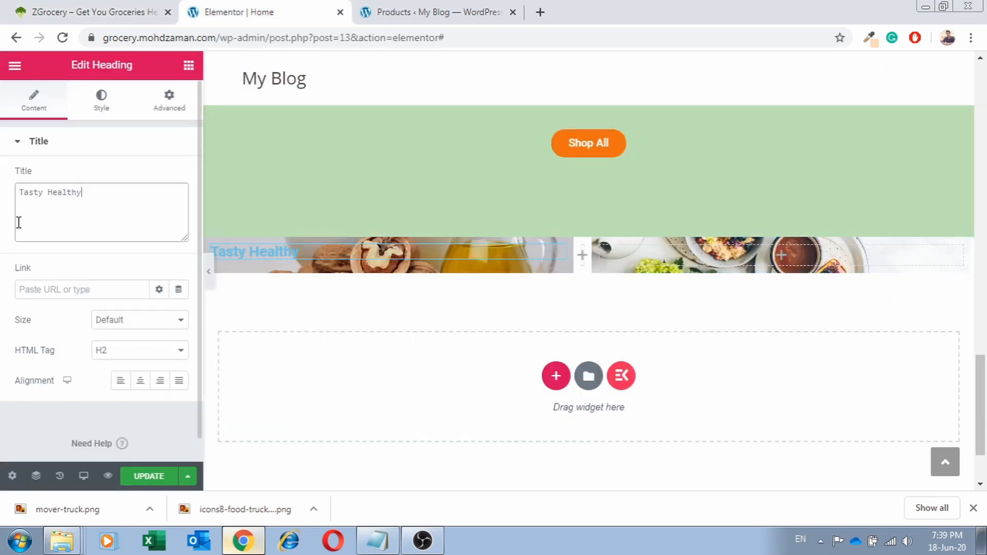
# - Set the Tasty Healthy heading's text colour to black
pyautogui.click(115, 8)
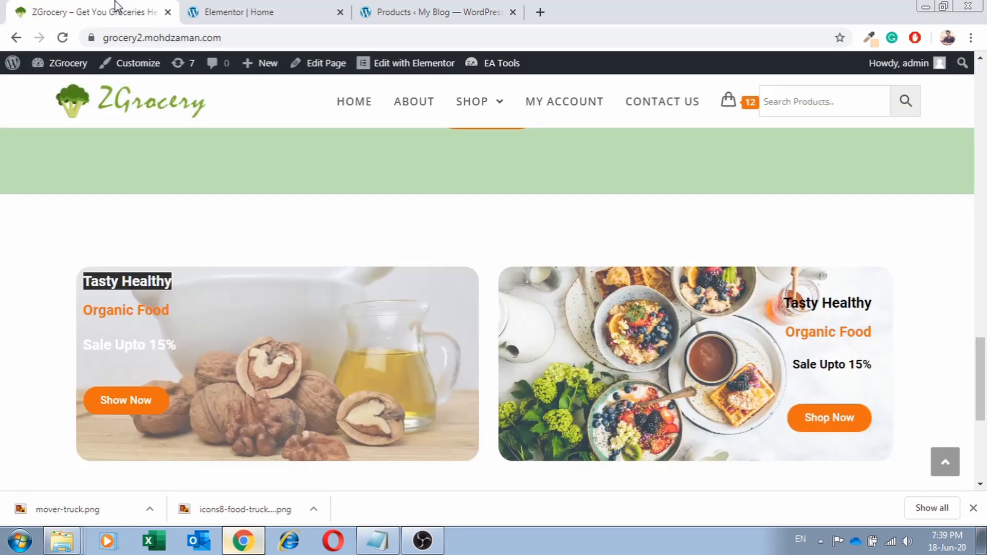
pyautogui.click(239, 7)
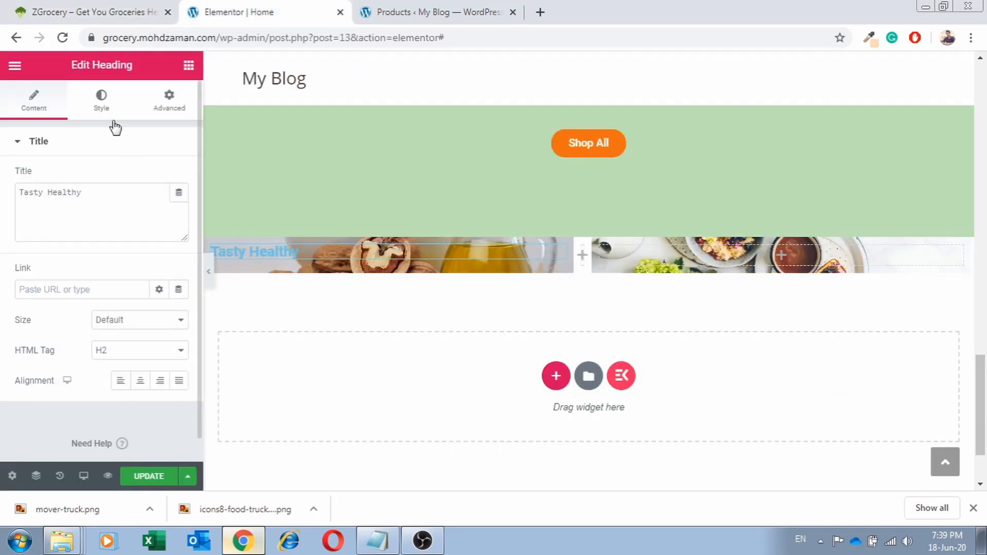
pyautogui.click(105, 105)
pyautogui.click(159, 177)
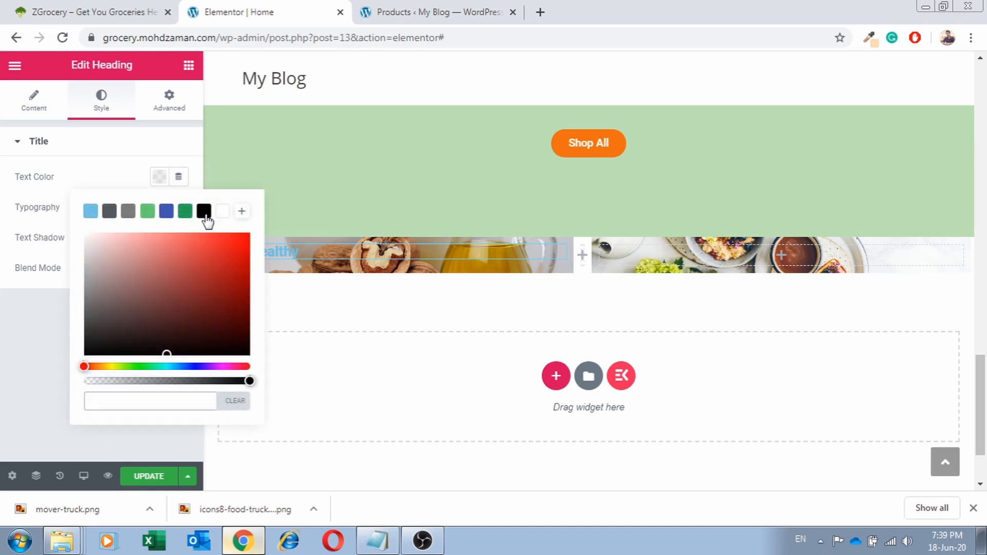
pyautogui.click(205, 211)
pyautogui.click(4, 303)
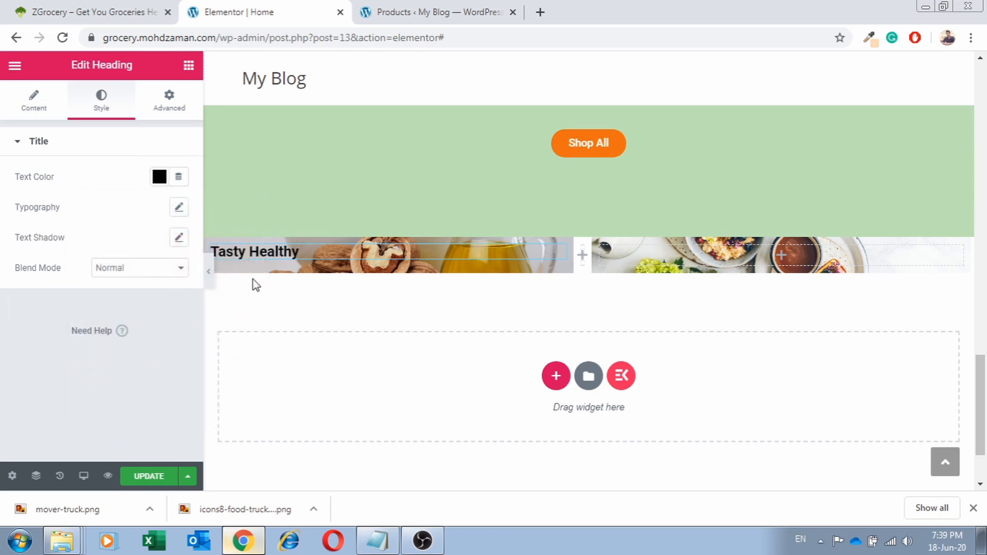
# - Add a second Heading below Tasty Healthy and select the 'Organic Food' text on the live site
pyautogui.click(188, 65)
pyautogui.moveTo(150, 206); pyautogui.dragTo(282, 262)
pyautogui.click(94, 7)
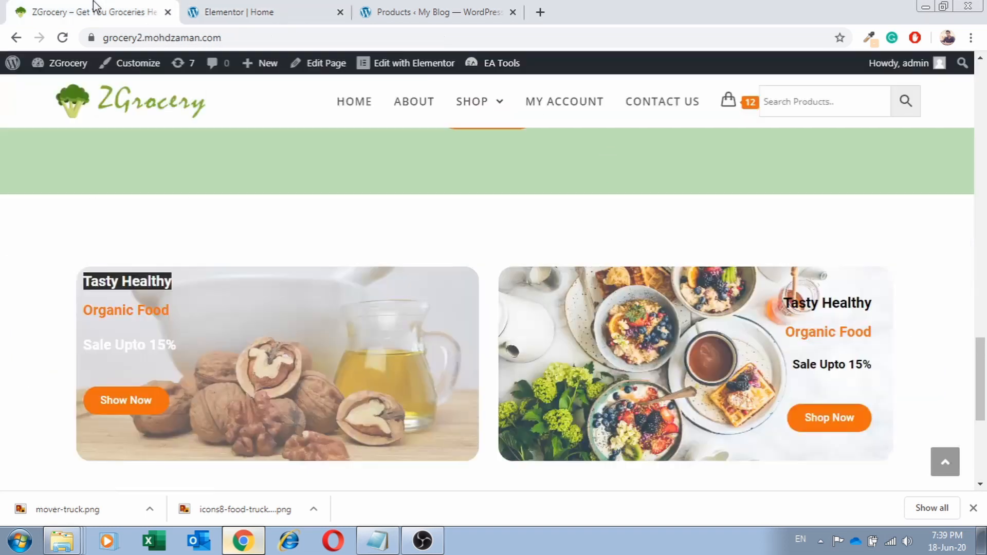
pyautogui.moveTo(84, 309); pyautogui.dragTo(193, 309)
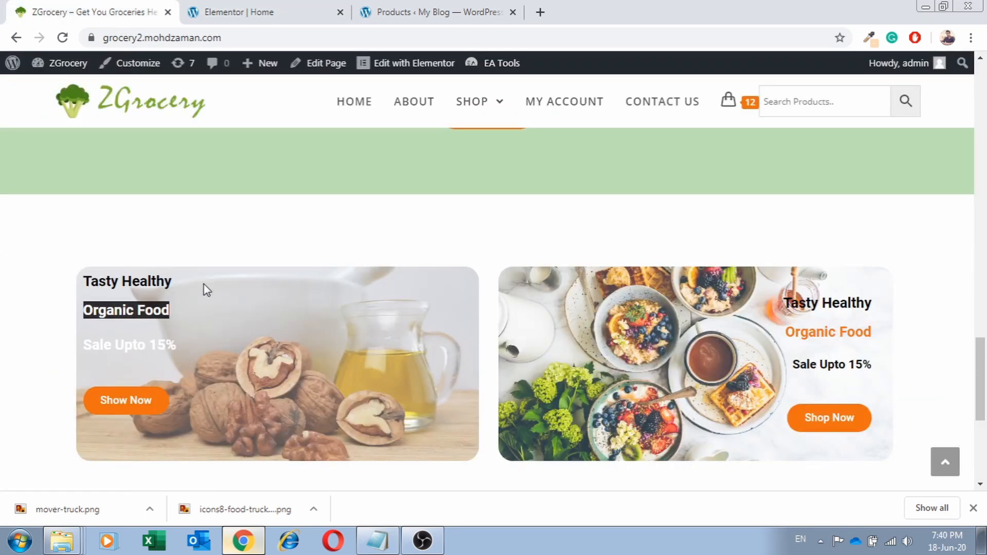
# - Replace the second heading's placeholder title with 'Organic Food'
pyautogui.click(205, 12)
pyautogui.moveTo(144, 193); pyautogui.dragTo(96, 193)
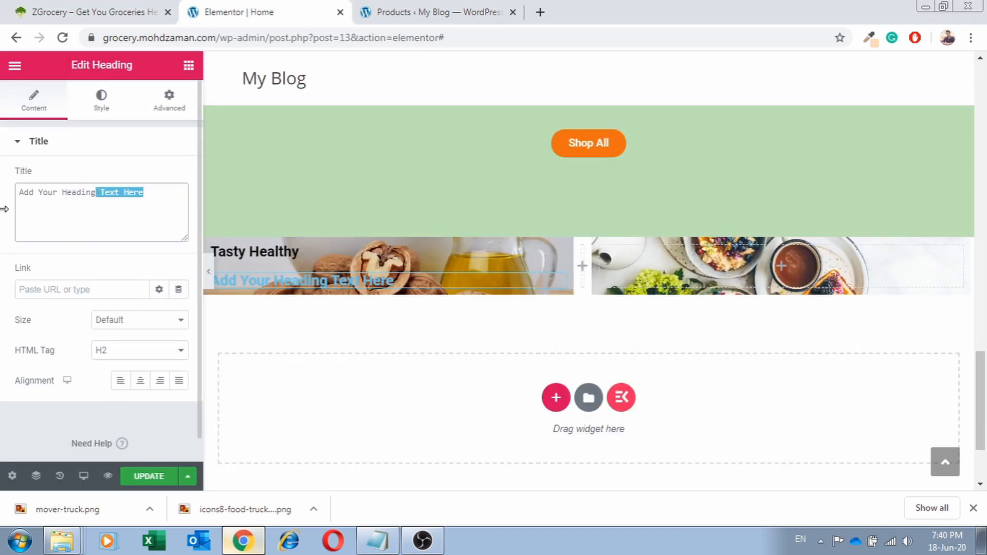
pyautogui.moveTo(4, 209); pyautogui.dragTo(18, 222)
pyautogui.write('Organic Food')
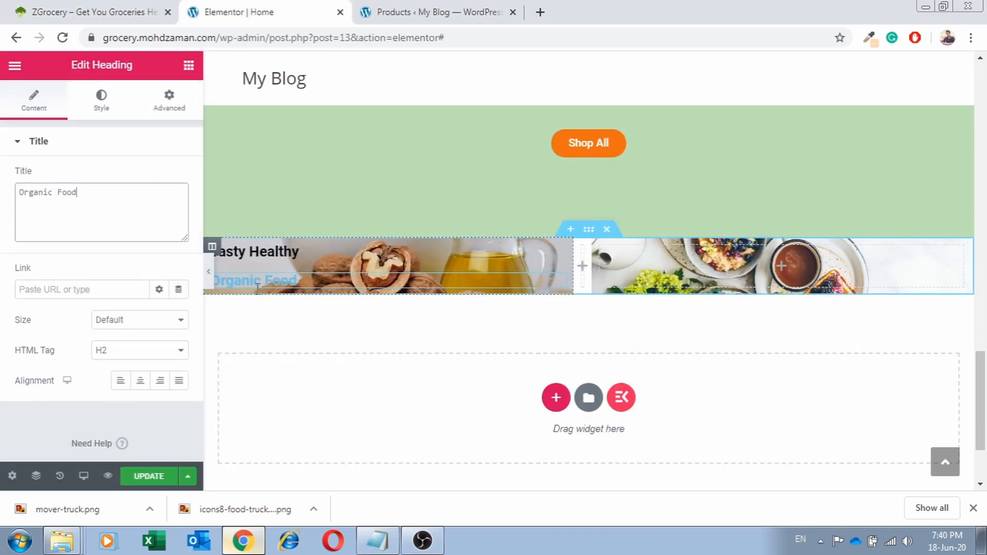
pyautogui.click(132, 8)
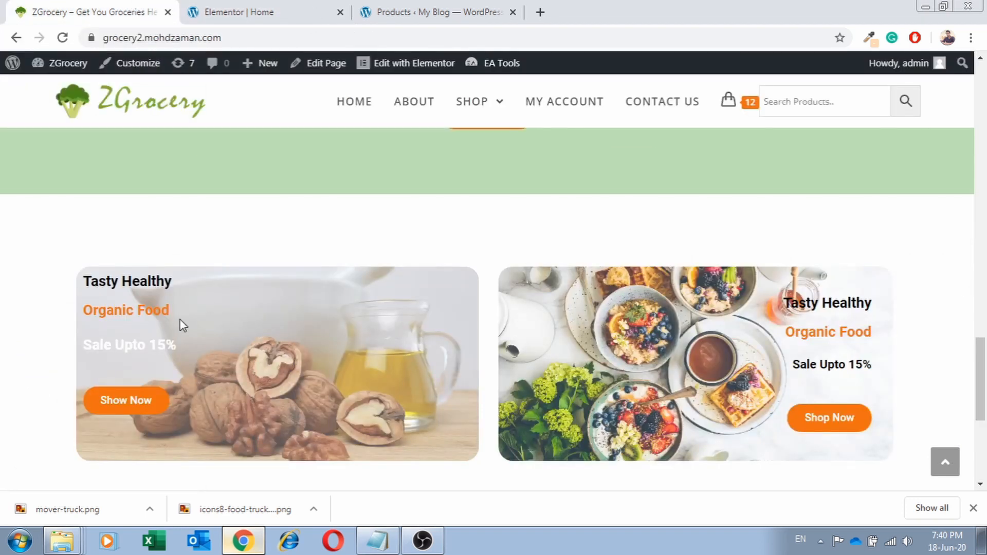
pyautogui.click(267, 20)
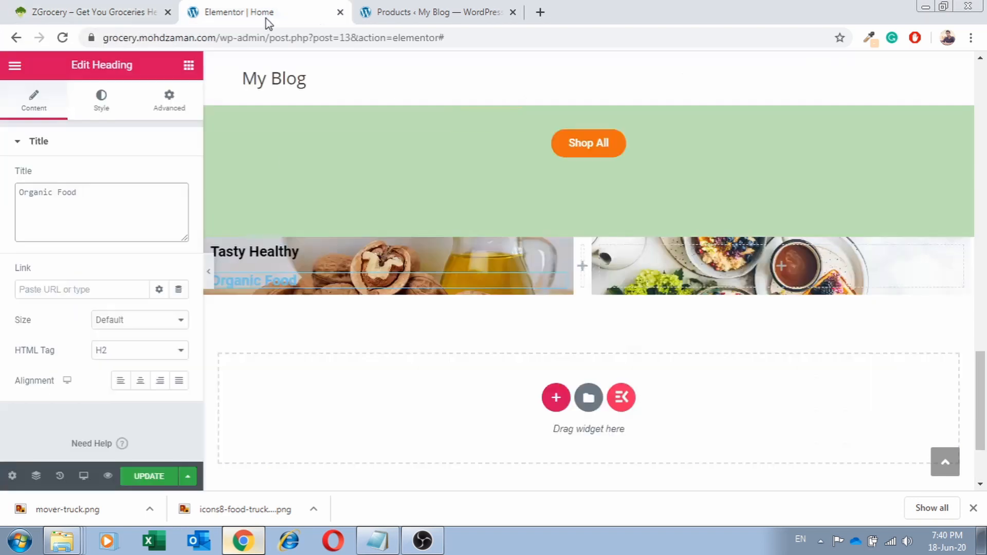
# - Colour the Organic Food heading orange using the saved code ec6f12
pyautogui.click(394, 542)
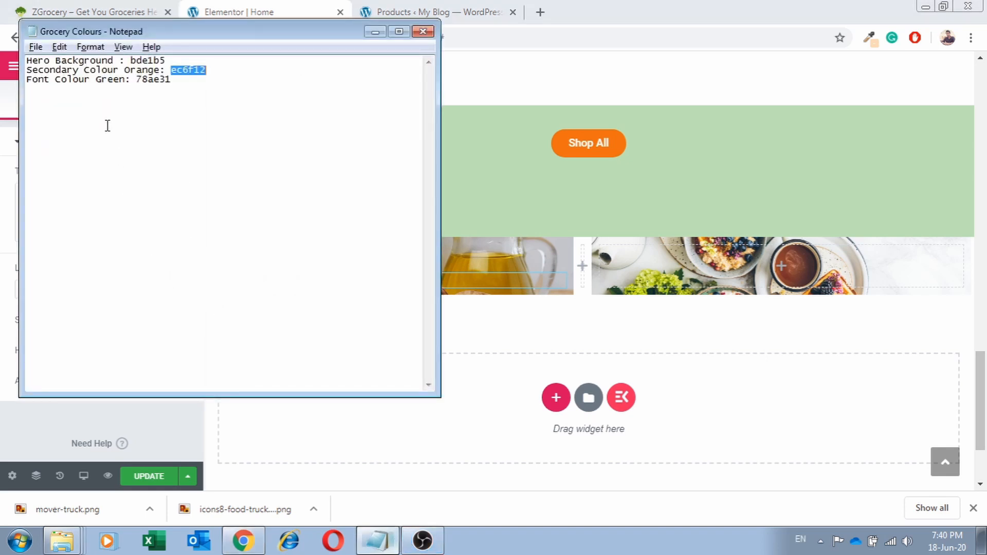
pyautogui.rightClick(190, 69)
pyautogui.click(222, 117)
pyautogui.click(375, 33)
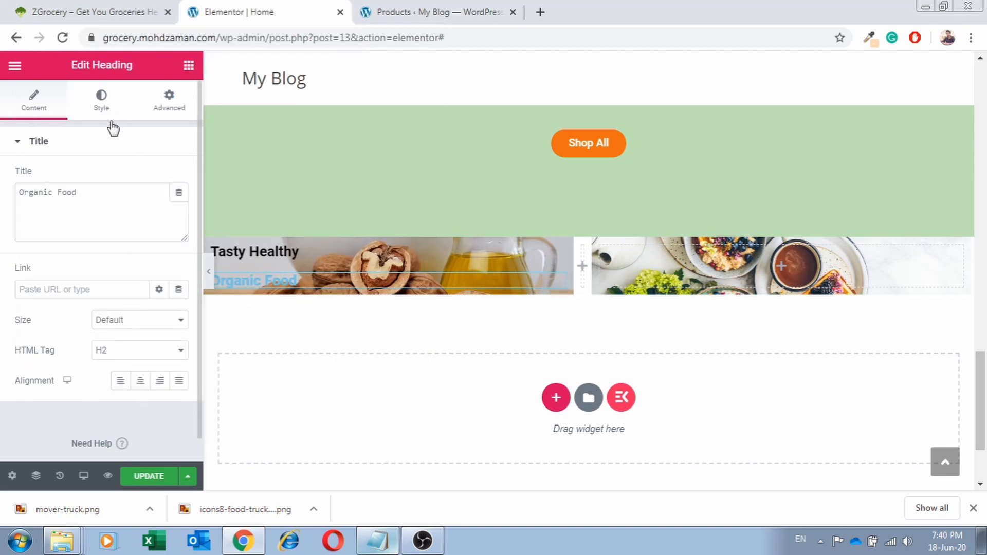
pyautogui.click(103, 103)
pyautogui.click(159, 178)
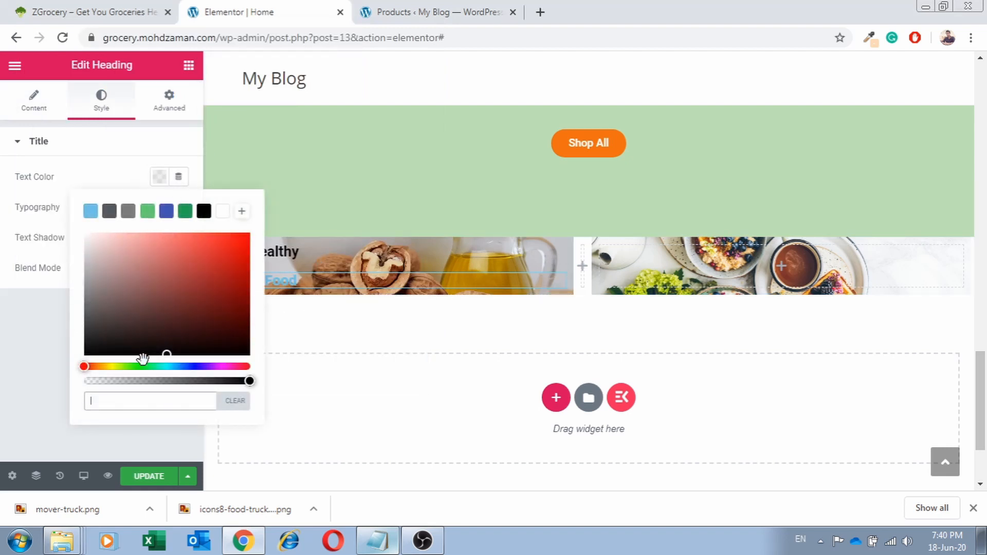
pyautogui.hotkey('ctrl', 'v')
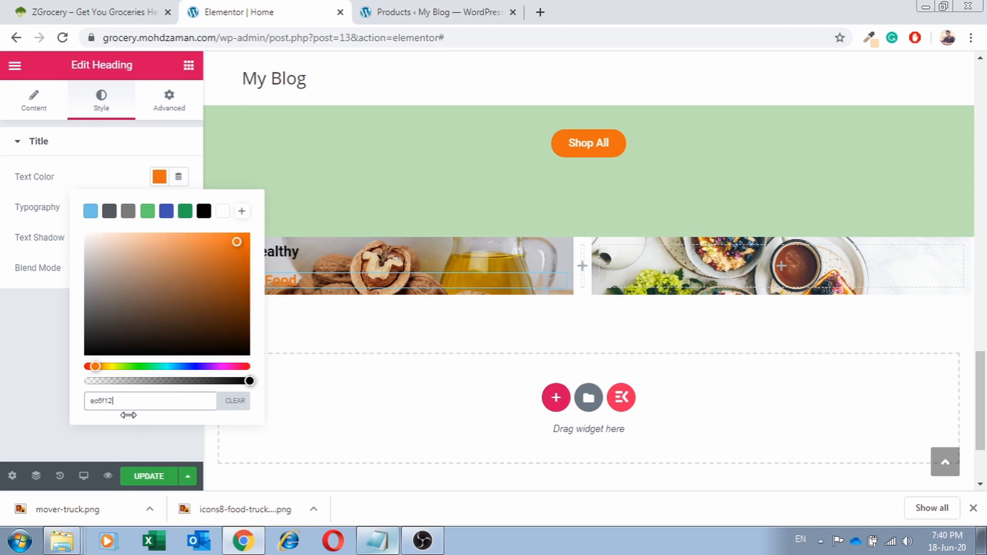
pyautogui.click(1, 345)
pyautogui.click(98, 12)
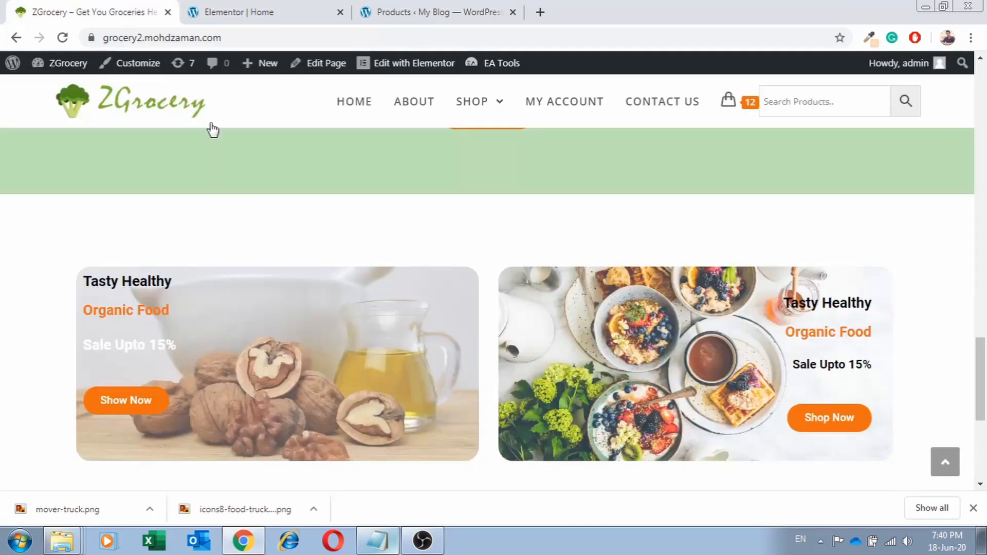
pyautogui.click(198, 8)
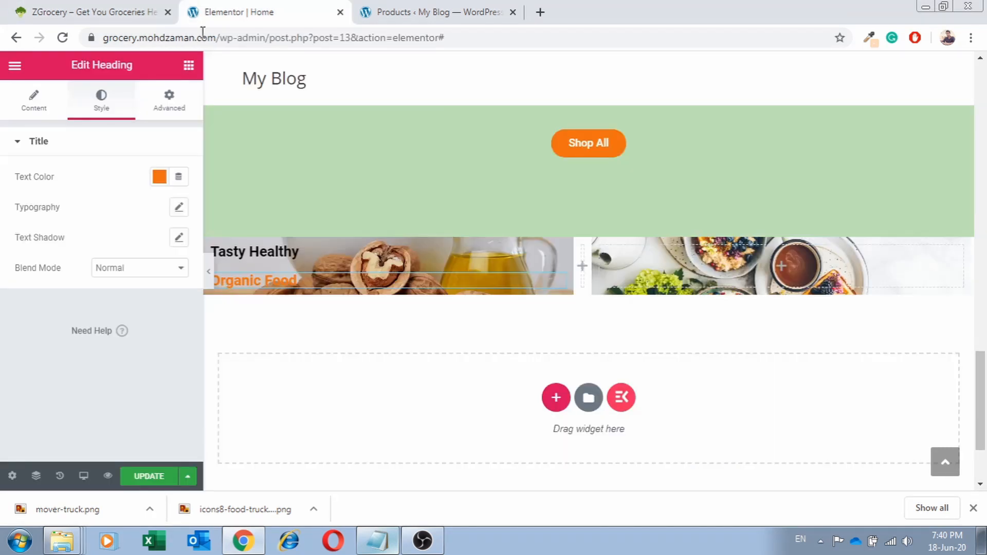
# - Add a third Heading below Organic Food and select its placeholder text
pyautogui.click(189, 66)
pyautogui.moveTo(292, 259); pyautogui.dragTo(286, 286)
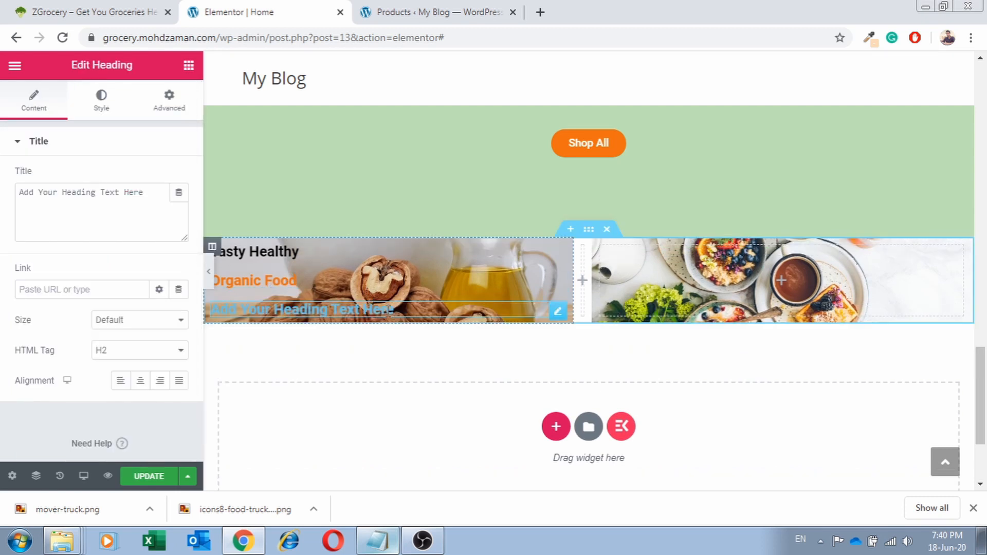
pyautogui.moveTo(150, 198); pyautogui.dragTo(4, 198)
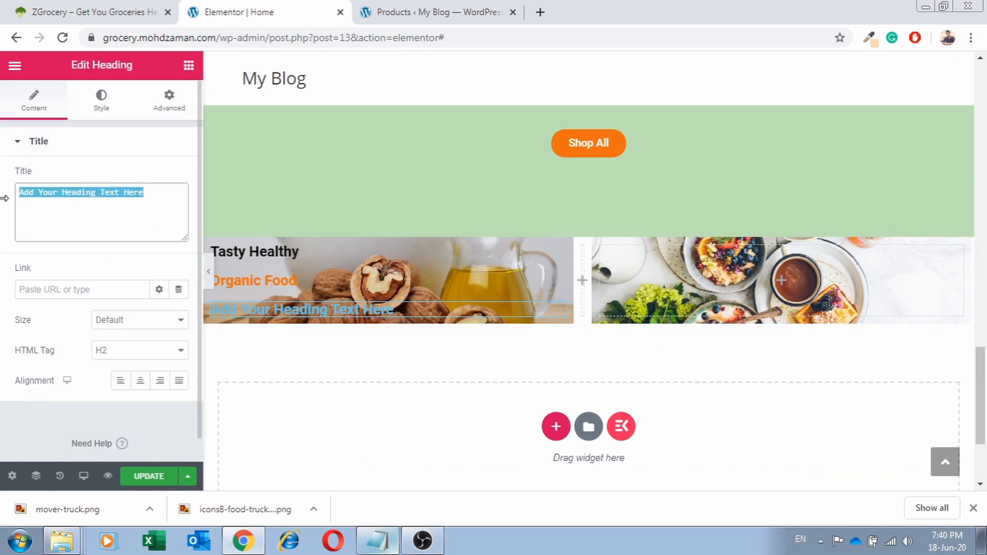
# - Copy 'Sale Upto 15%' from the live site and paste it as the new heading's title
pyautogui.click(82, 12)
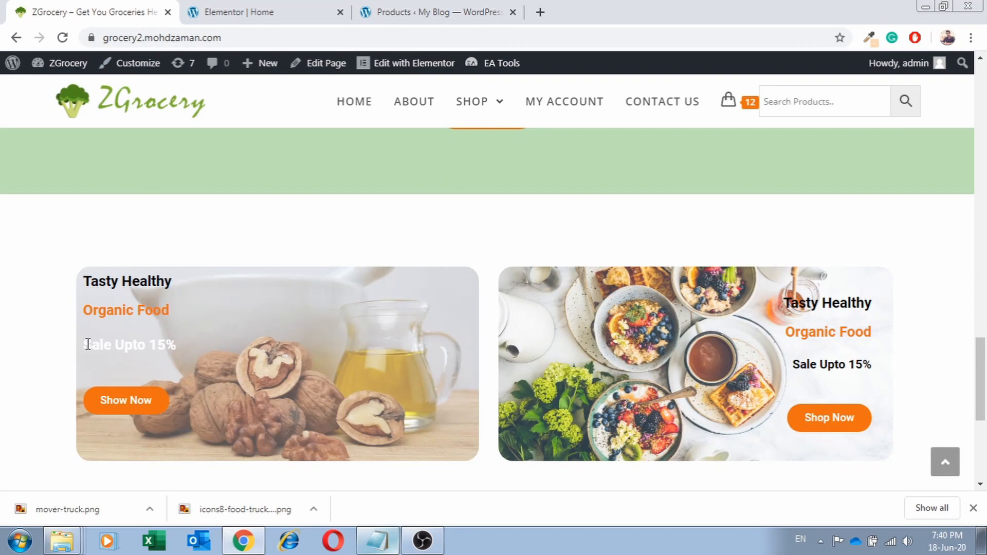
pyautogui.moveTo(88, 344); pyautogui.dragTo(200, 363)
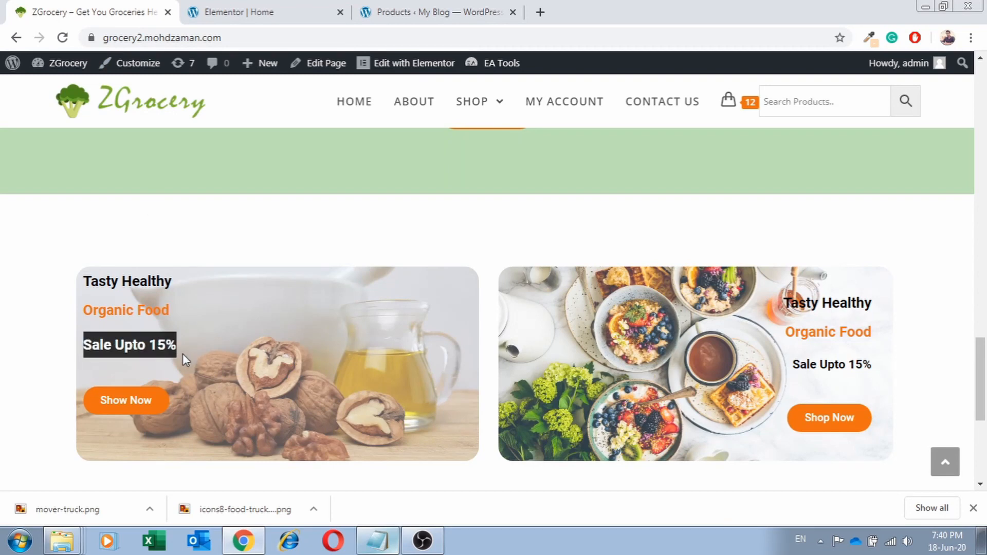
pyautogui.rightClick(170, 339)
pyautogui.click(208, 348)
pyautogui.click(207, 8)
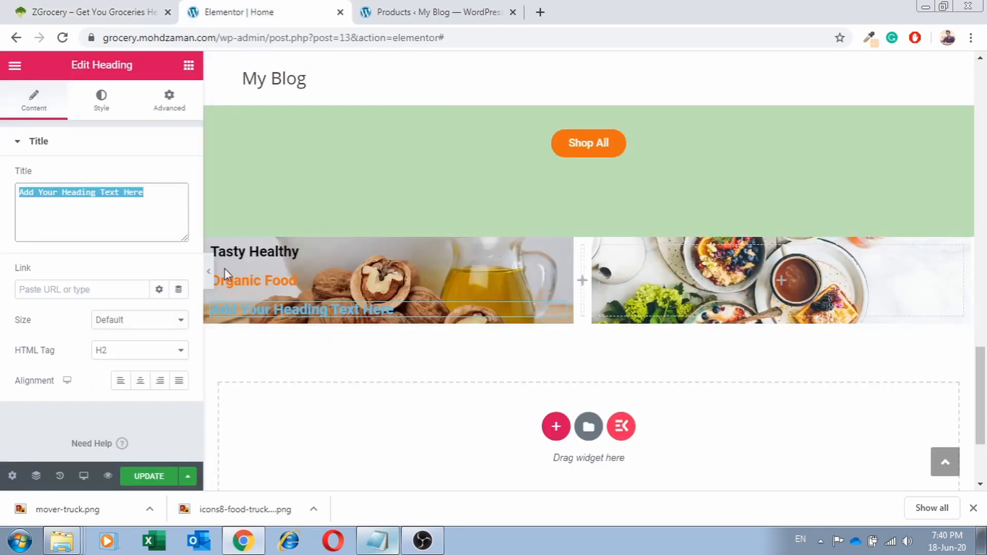
pyautogui.rightClick(83, 196)
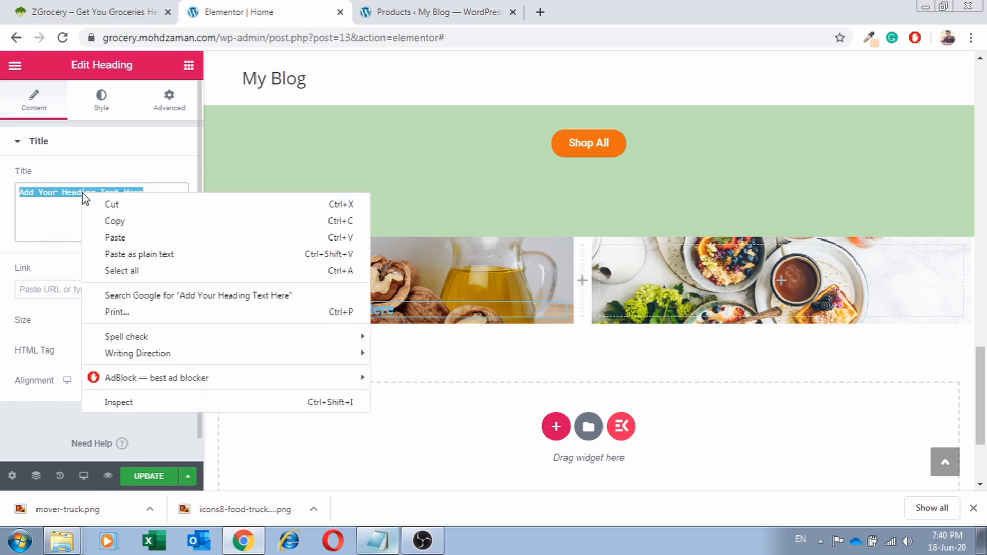
pyautogui.click(128, 237)
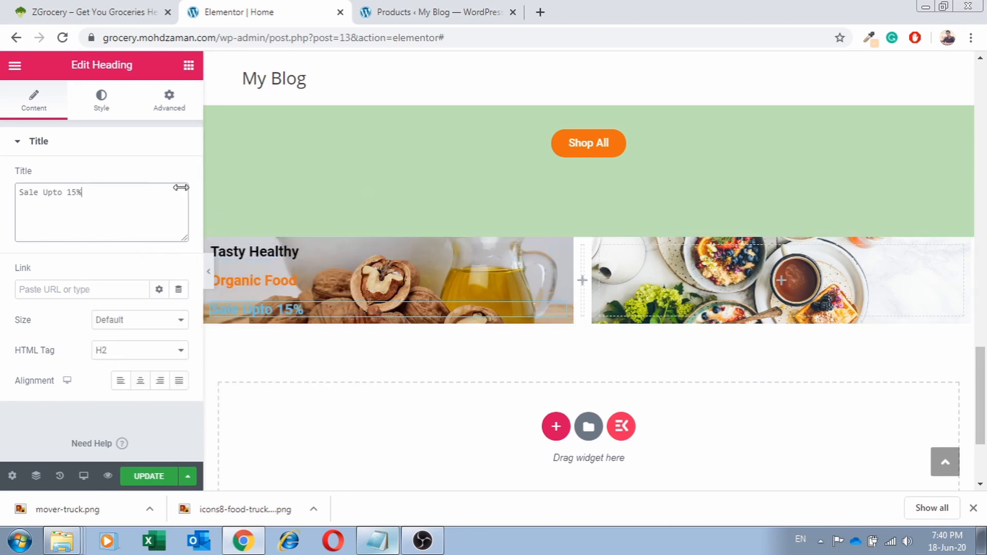
# - Set the Sale Upto 15% heading's text colour to white #FFFFFF
pyautogui.click(102, 102)
pyautogui.click(160, 177)
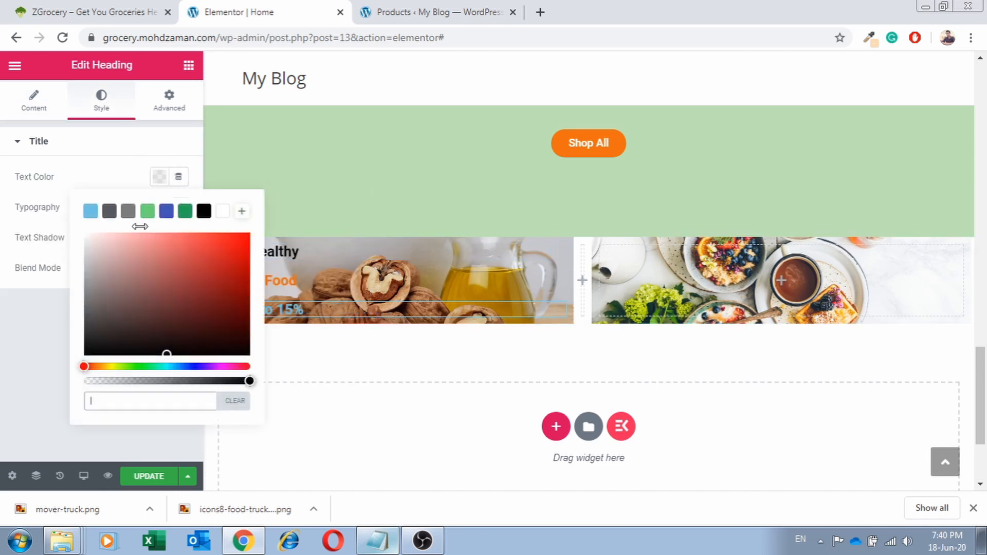
pyautogui.click(223, 210)
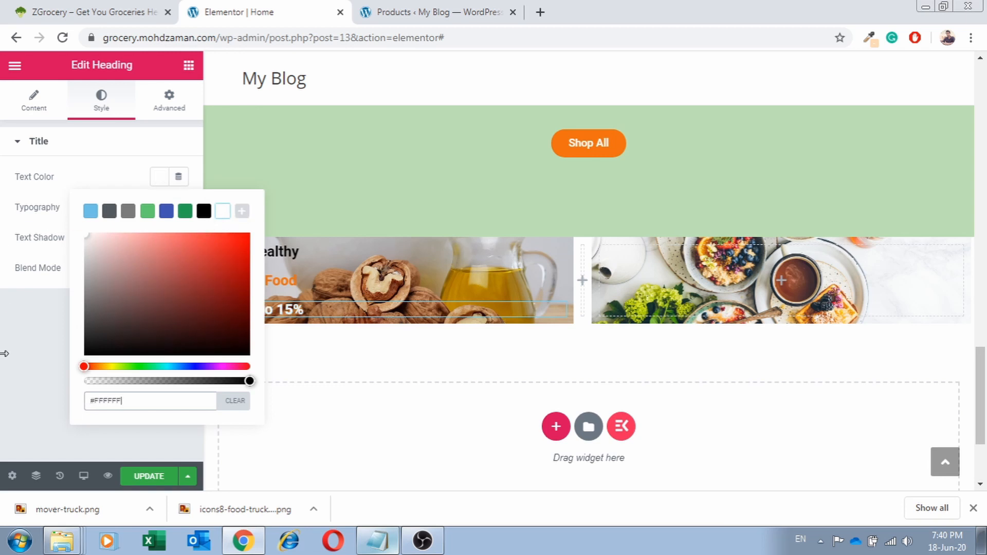
pyautogui.click(92, 11)
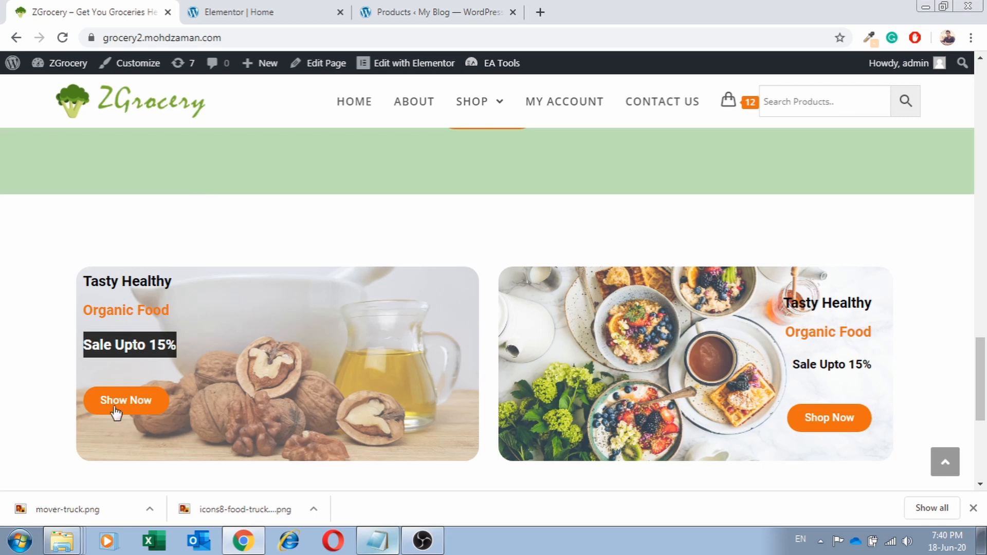
pyautogui.click(251, 14)
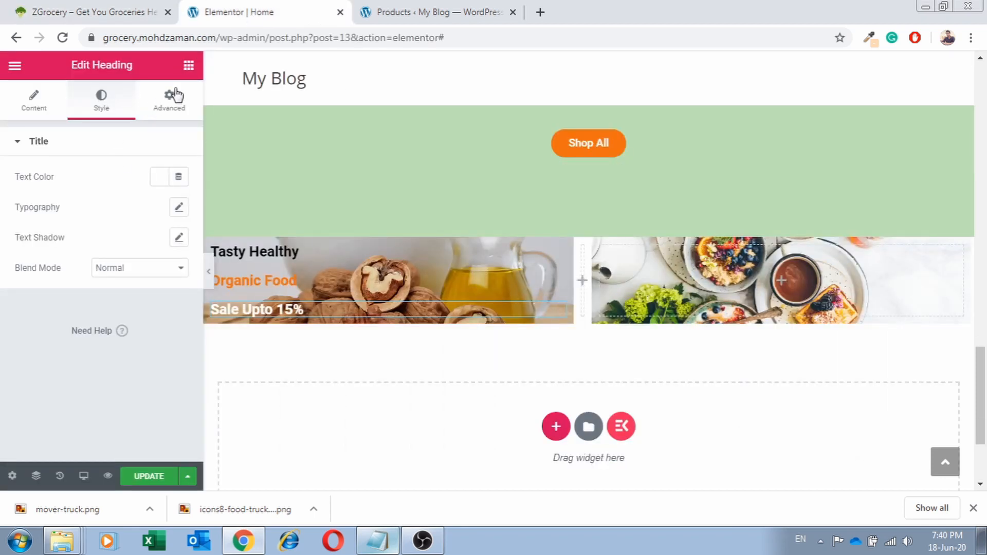
pyautogui.click(189, 66)
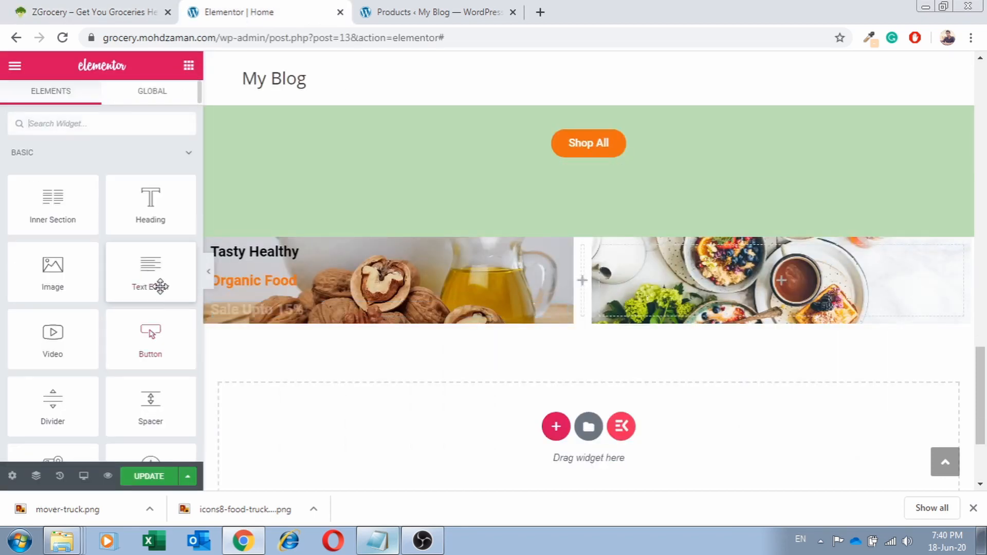
# - Add a button widget below the Sale Upto 15% heading and look up the saved grocery colour codes
pyautogui.moveTo(133, 350); pyautogui.dragTo(294, 311)
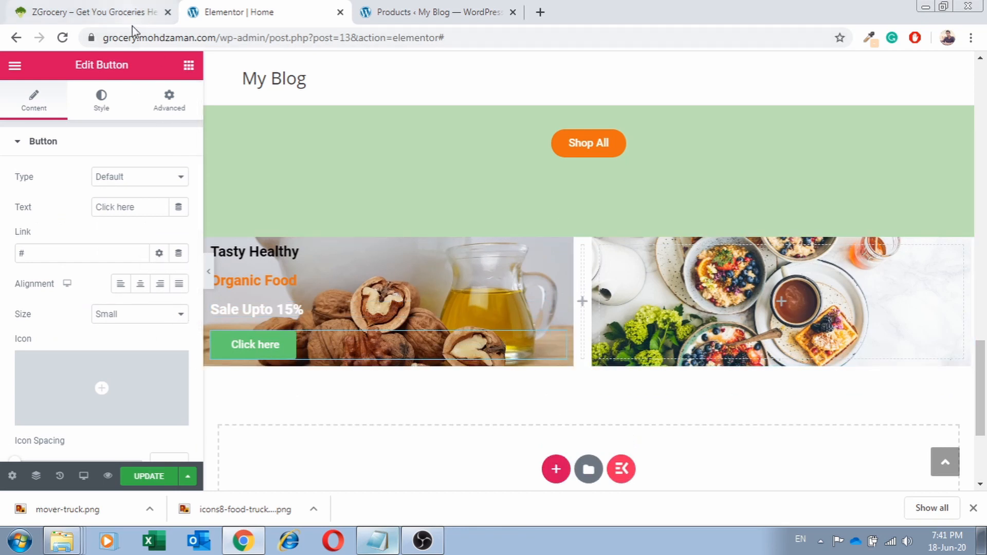
pyautogui.click(103, 102)
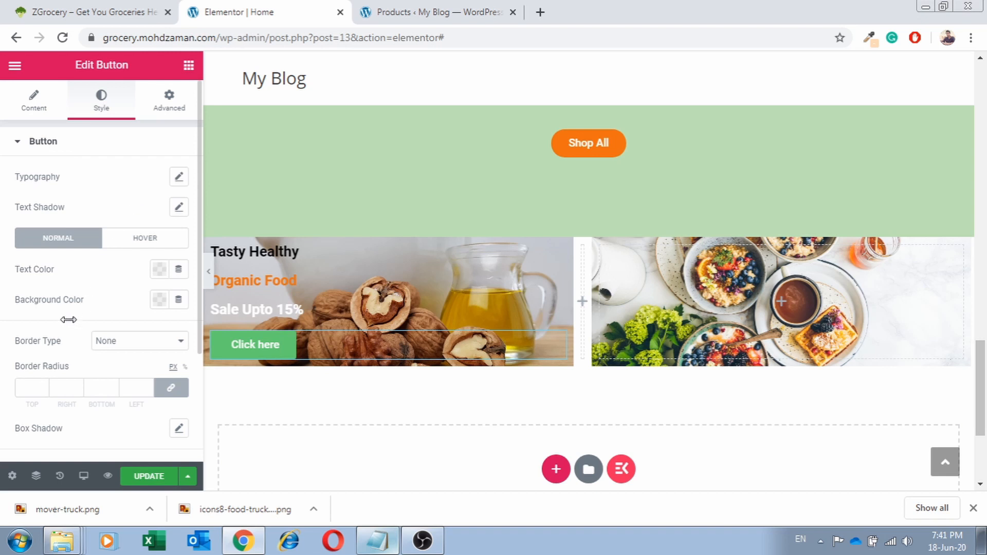
pyautogui.click(160, 300)
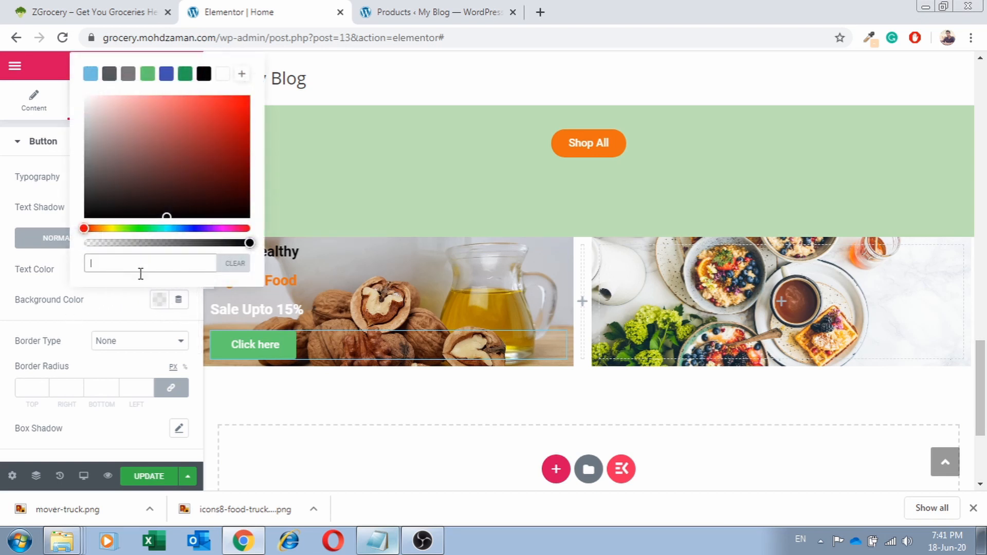
pyautogui.click(378, 540)
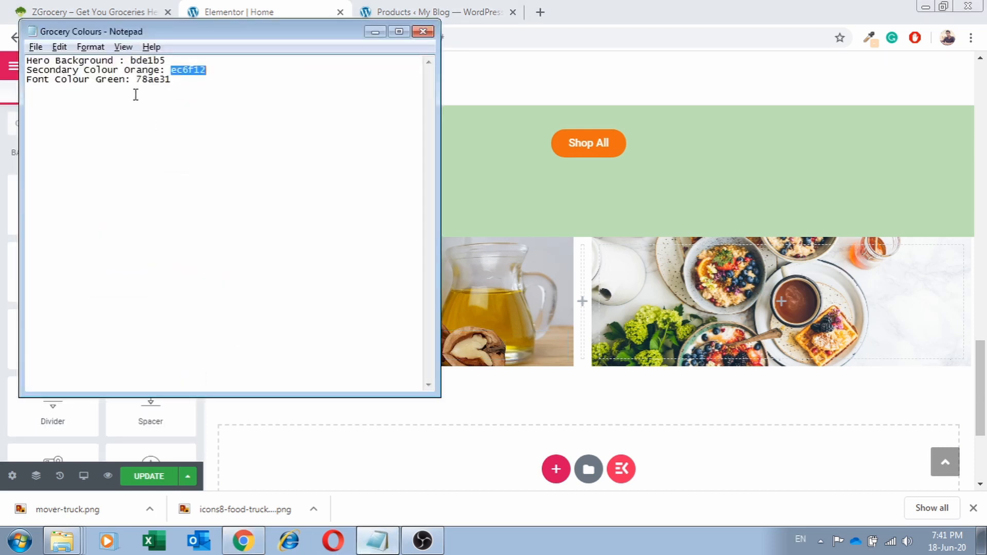
pyautogui.click(375, 32)
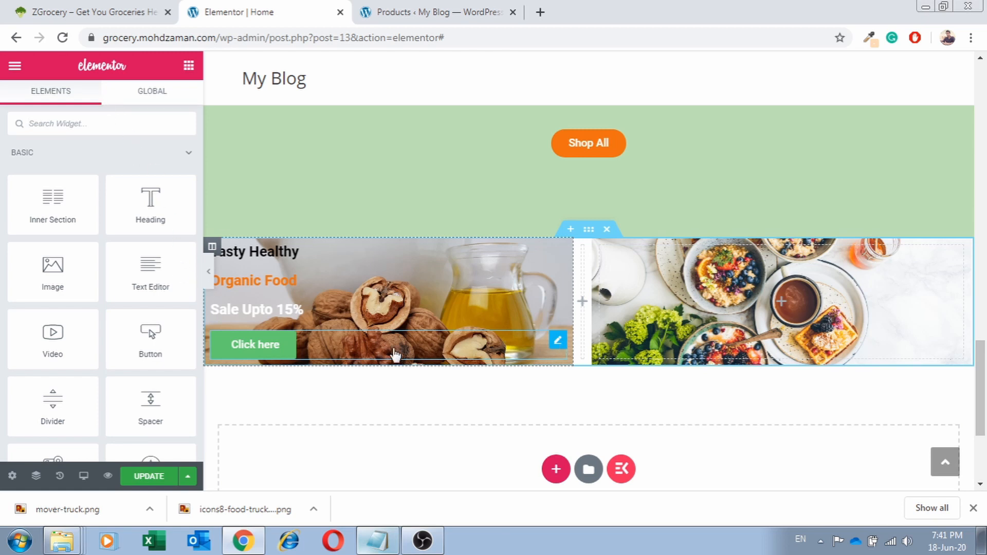
# - Give the Click here button the pasted orange background colour
pyautogui.click(541, 343)
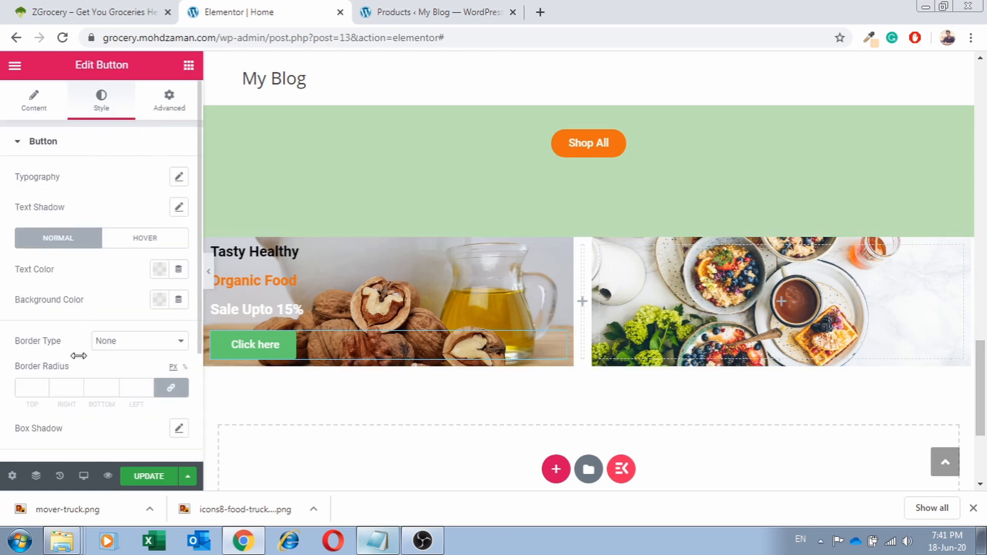
pyautogui.click(160, 300)
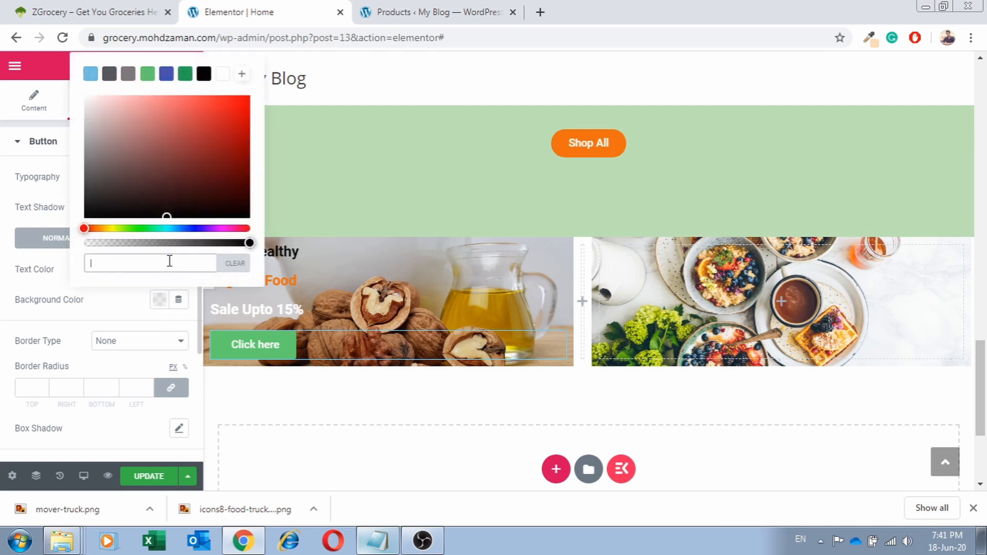
pyautogui.rightClick(159, 263)
pyautogui.click(190, 344)
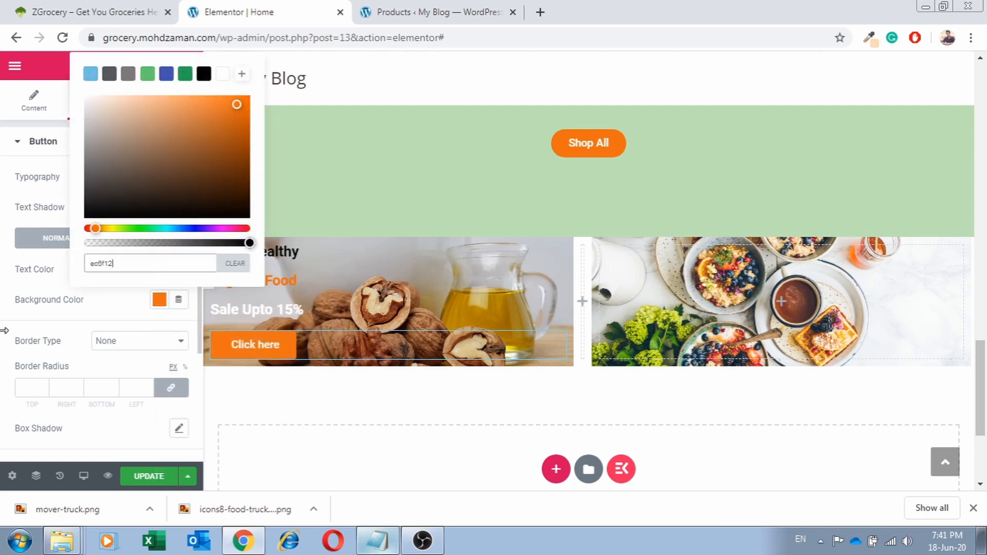
pyautogui.click(209, 349)
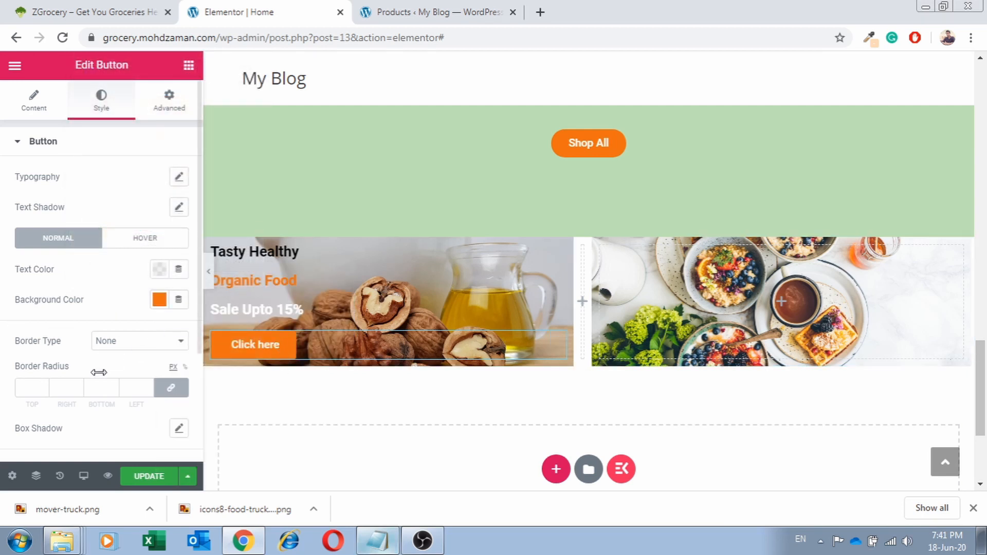
# - Set the button's border radius to 20 px on all corners
pyautogui.click(35, 387)
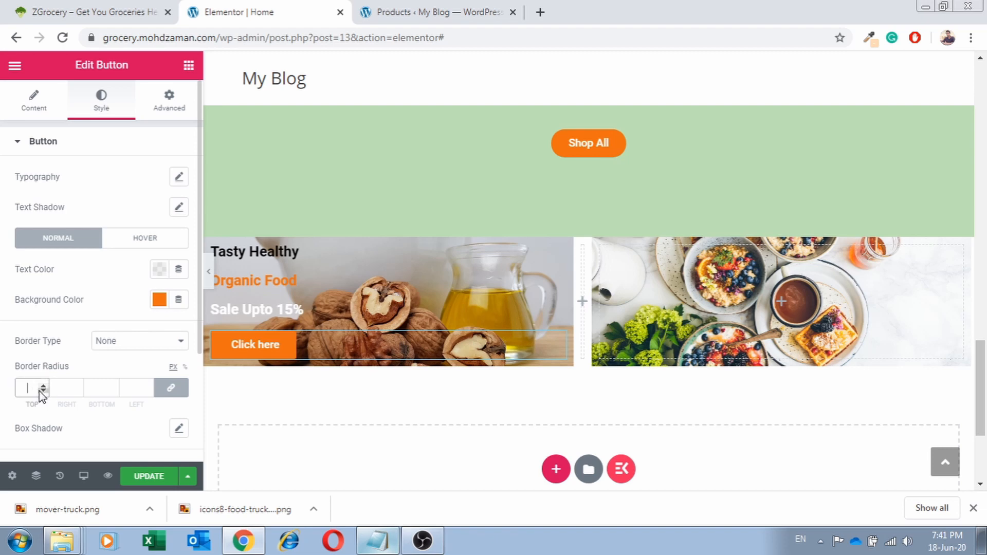
pyautogui.write('10')
pyautogui.click(98, 12)
pyautogui.click(206, 7)
pyautogui.write('20')
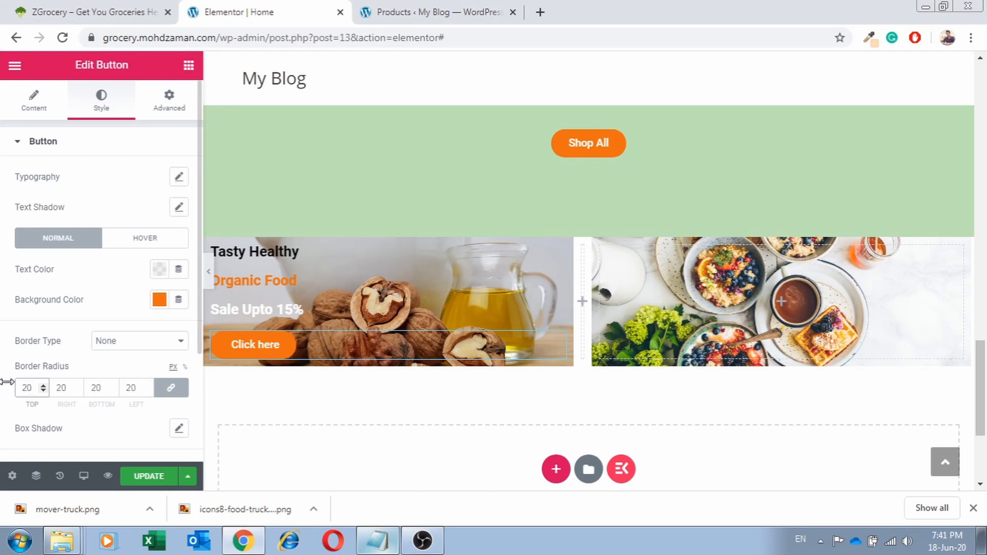
pyautogui.click(1, 374)
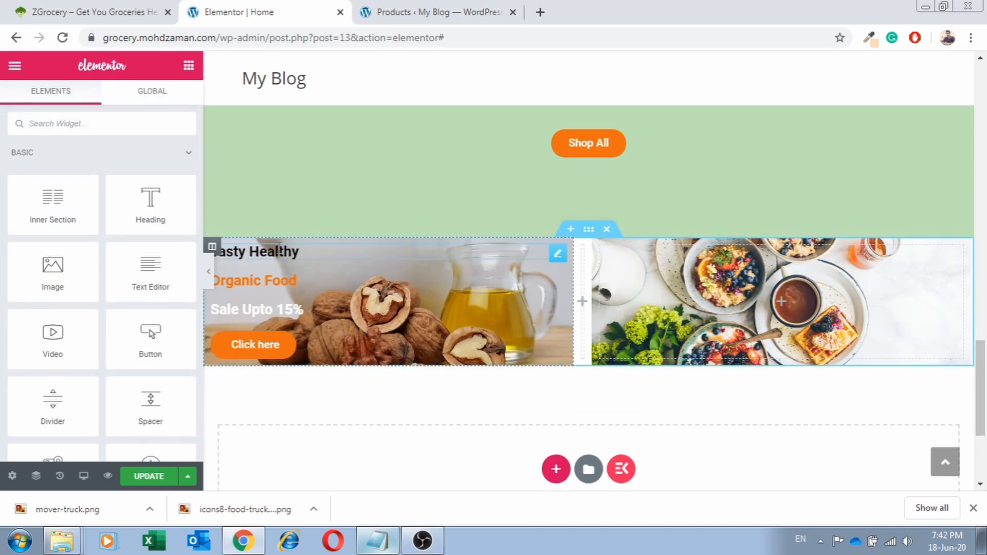
# - Unlink the Tasty Healthy heading's padding and give it a 20 px top padding
pyautogui.click(559, 257)
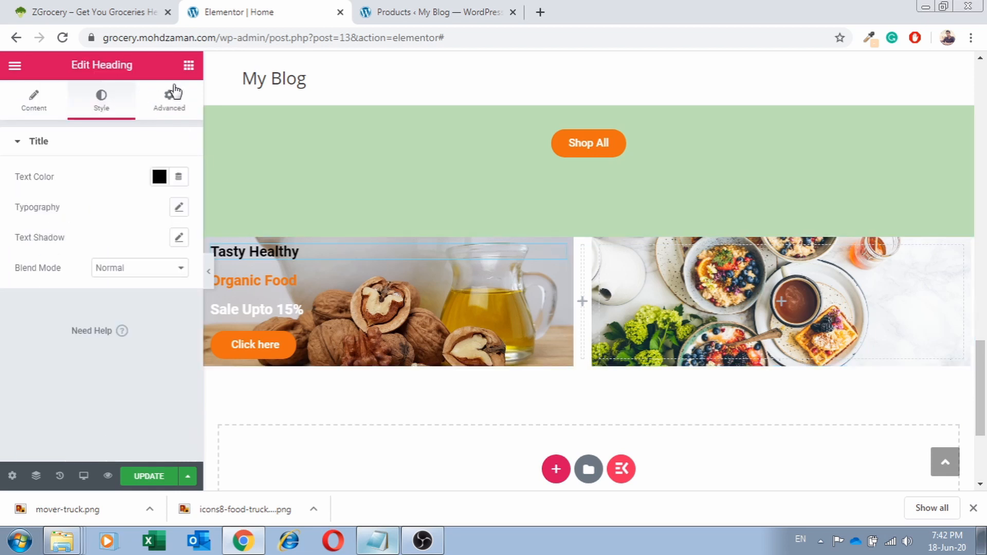
pyautogui.click(170, 101)
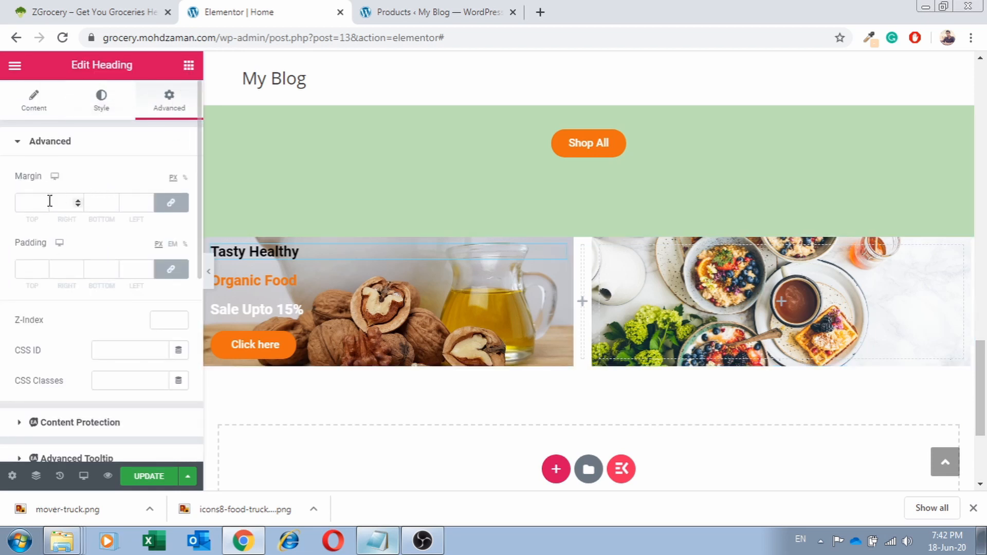
pyautogui.click(43, 268)
pyautogui.click(171, 270)
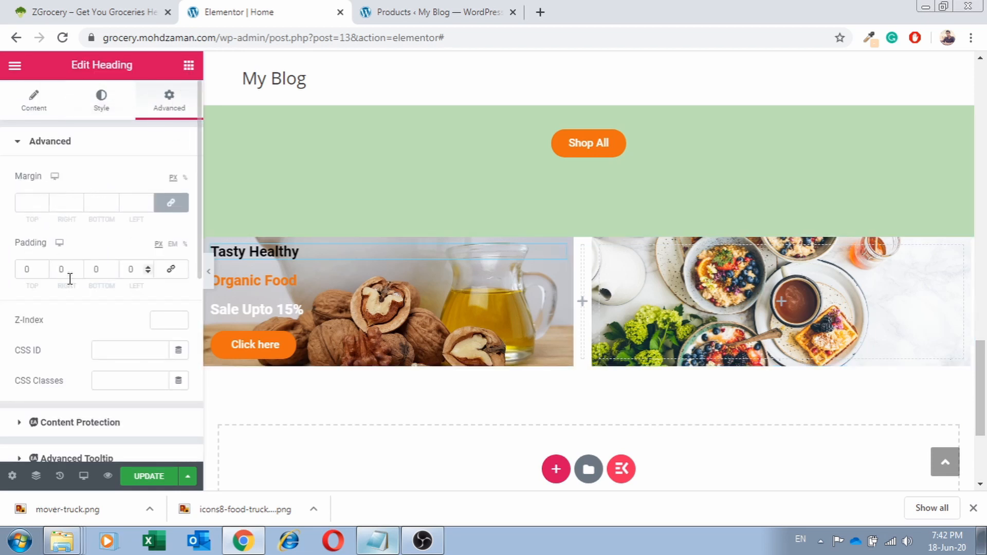
pyautogui.doubleClick(34, 271)
pyautogui.write('20')
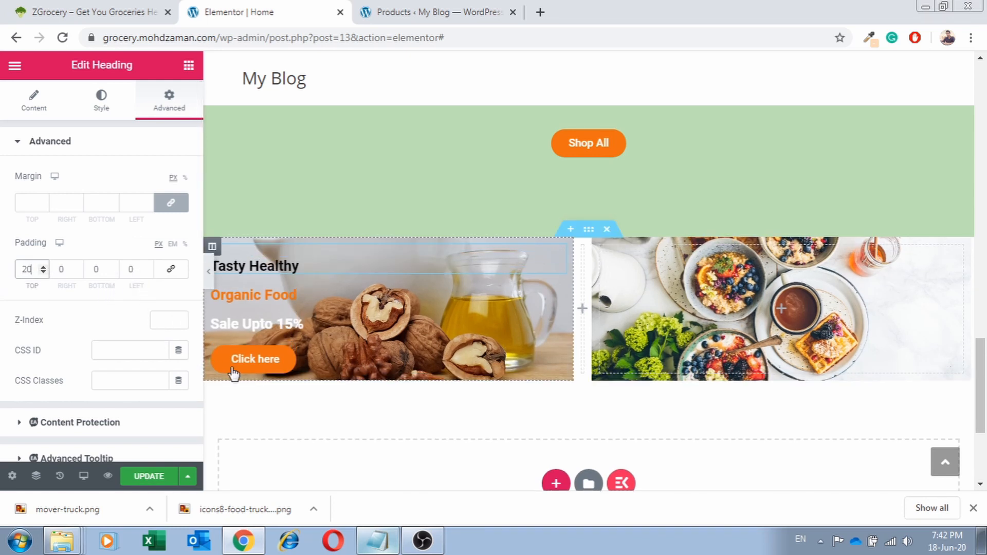
# - Set the Click here button's padding to 30 px bottom and 0 on the other sides
pyautogui.click(559, 360)
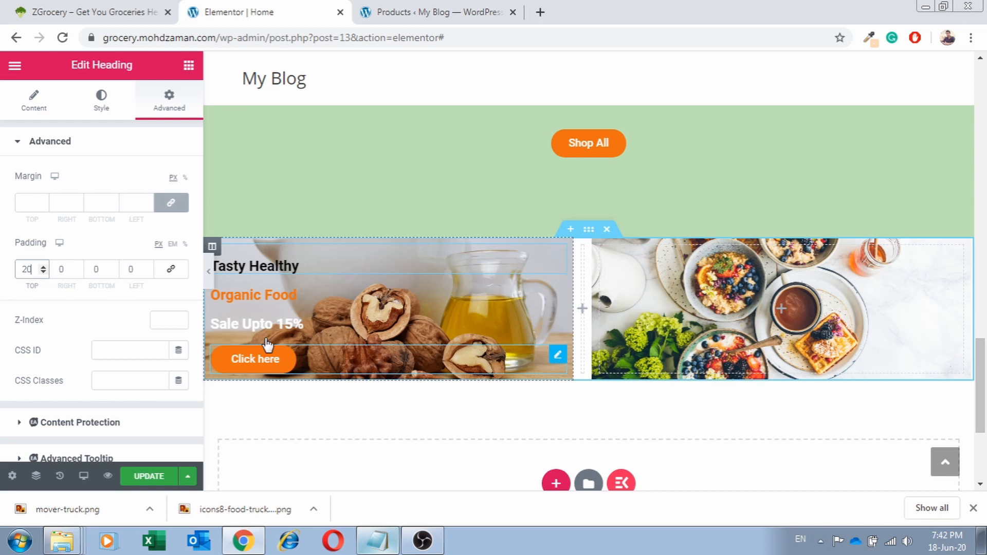
pyautogui.click(163, 114)
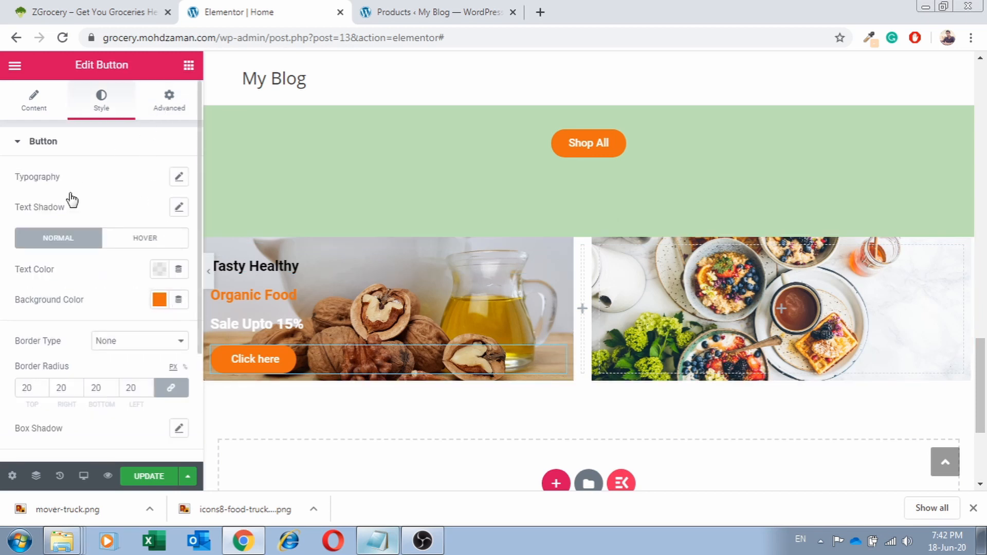
pyautogui.click(93, 268)
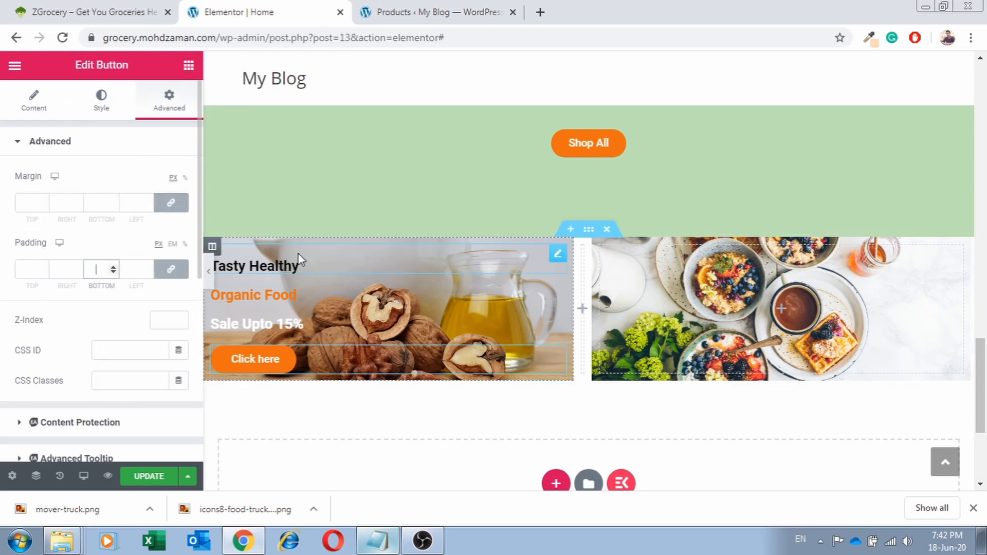
pyautogui.write('20')
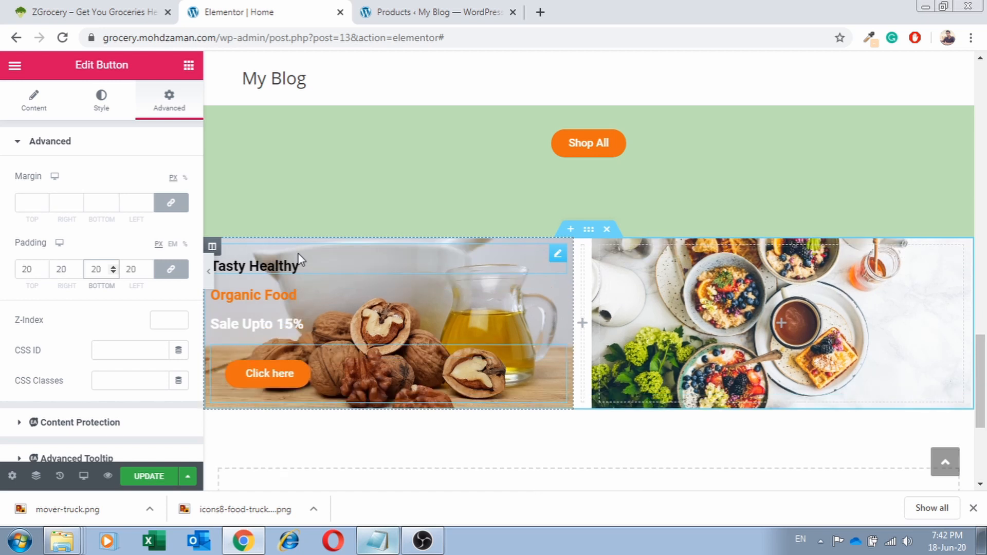
pyautogui.click(170, 270)
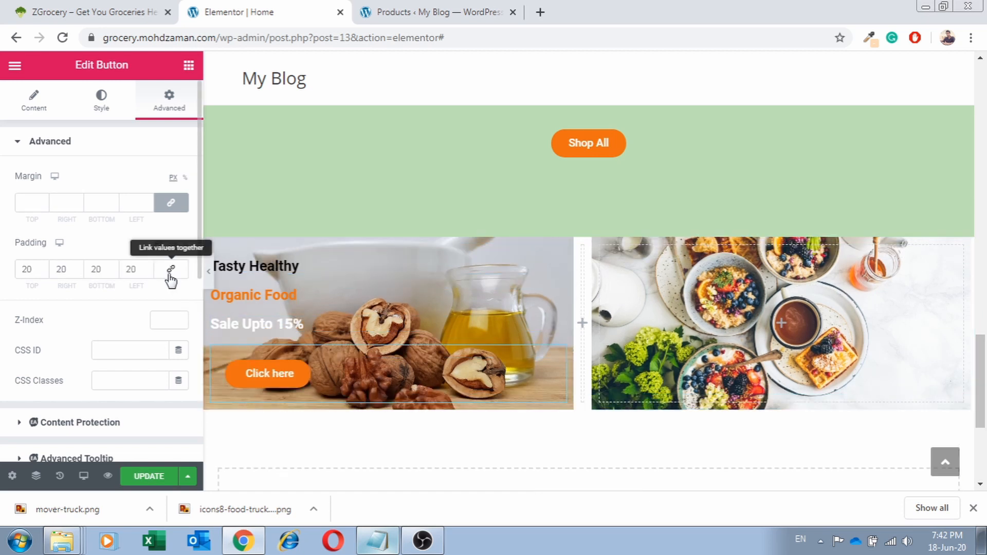
pyautogui.click(170, 268)
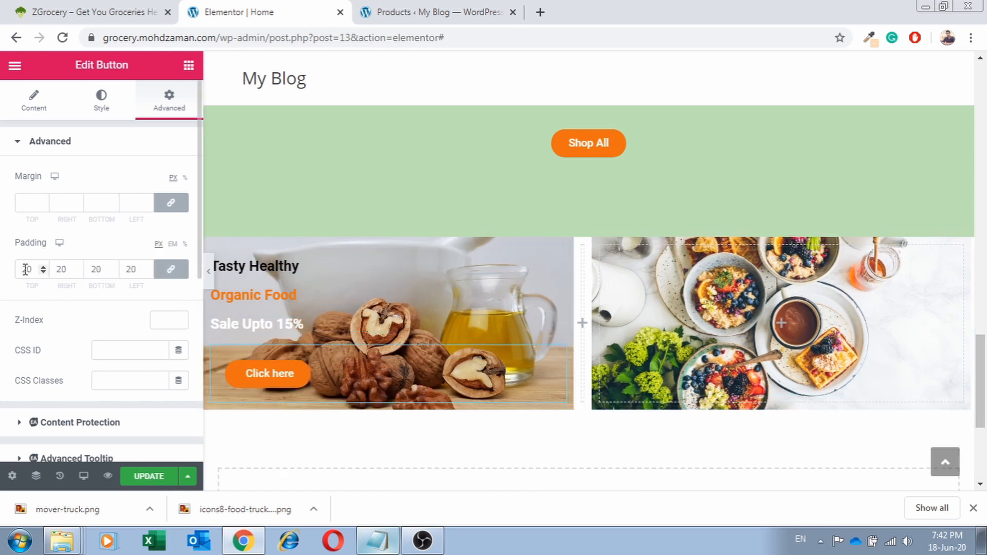
pyautogui.moveTo(27, 268); pyautogui.dragTo(4, 271)
pyautogui.write('0')
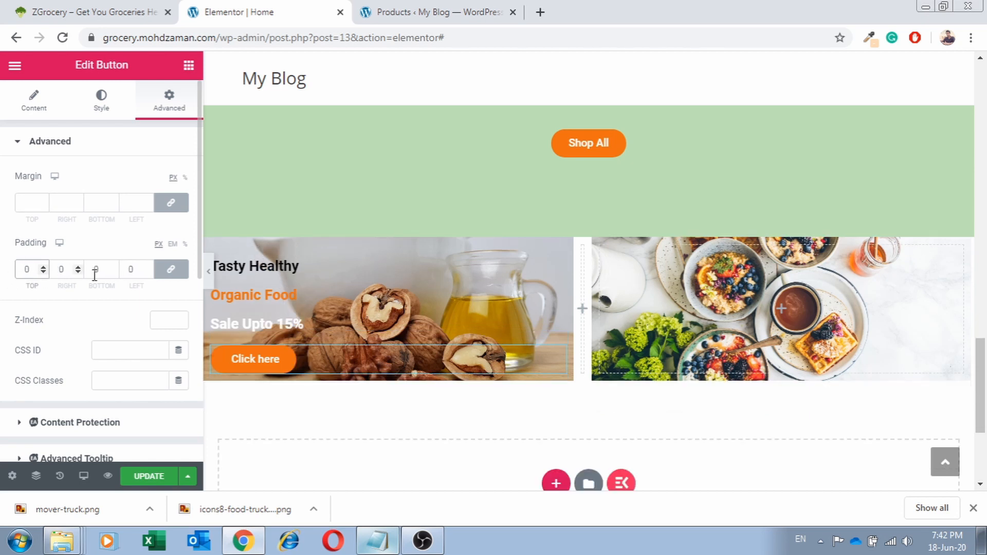
pyautogui.click(171, 269)
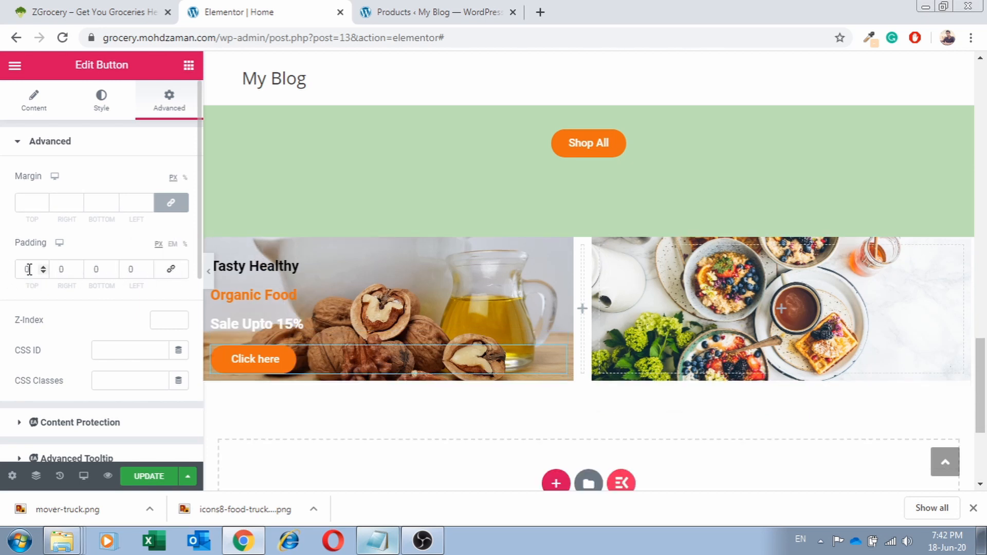
pyautogui.moveTo(28, 269); pyautogui.dragTo(5, 268)
pyautogui.write('20')
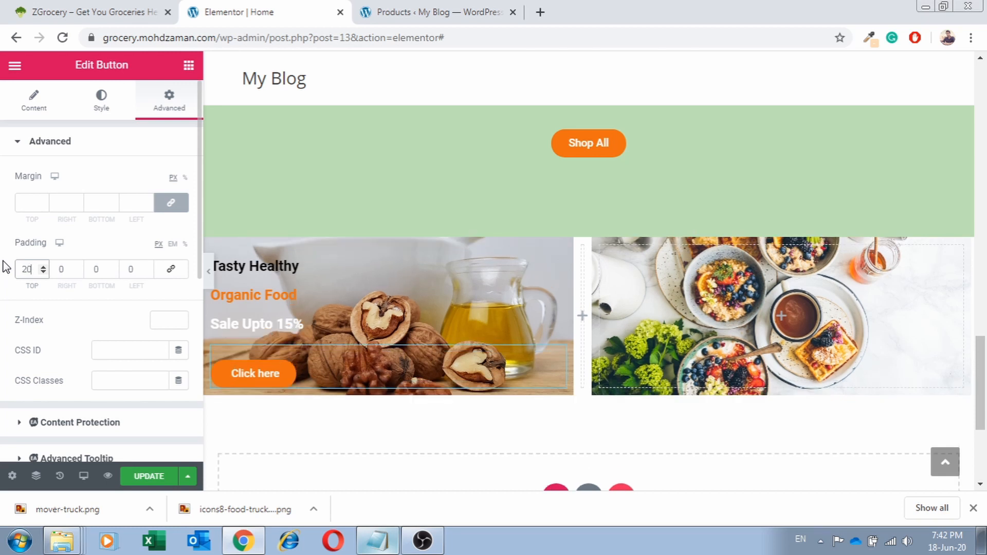
pyautogui.write('0')
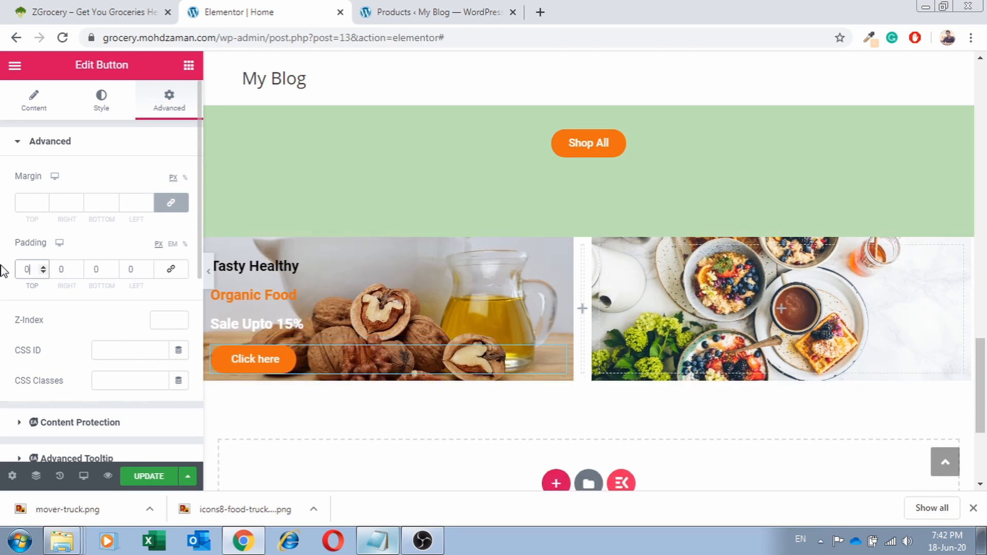
pyautogui.moveTo(98, 270); pyautogui.dragTo(71, 263)
pyautogui.write('20')
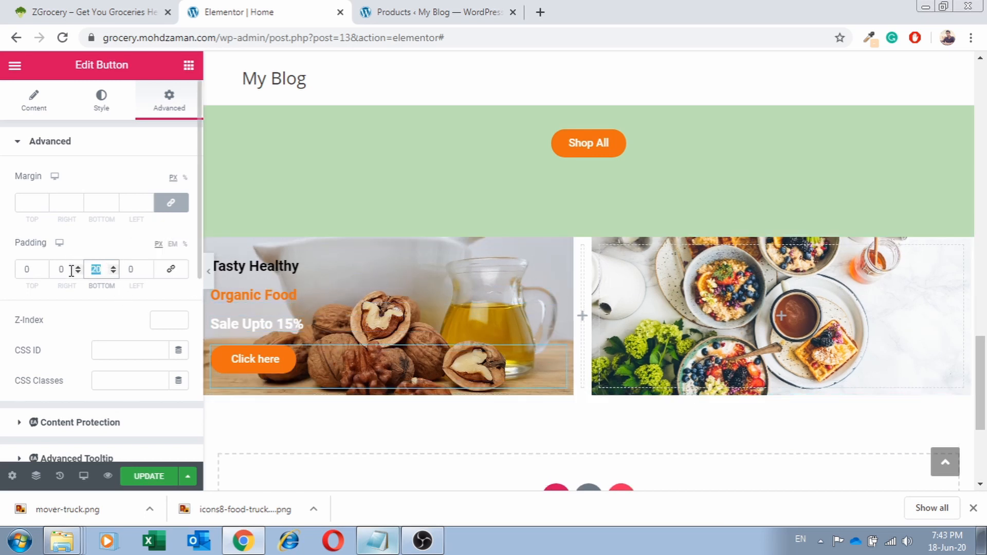
pyautogui.write('30')
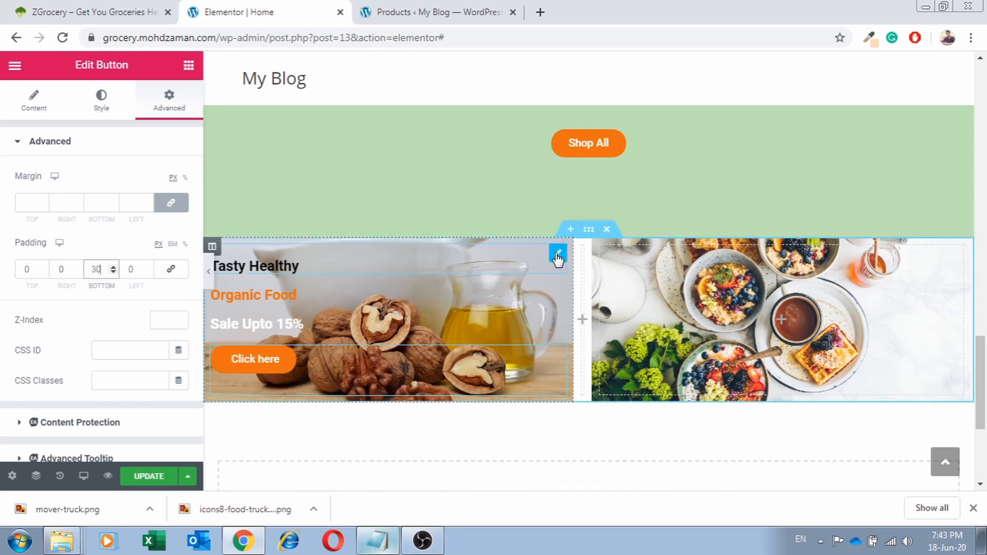
# - Change the Tasty Healthy heading's top padding to 30 px
pyautogui.click(557, 257)
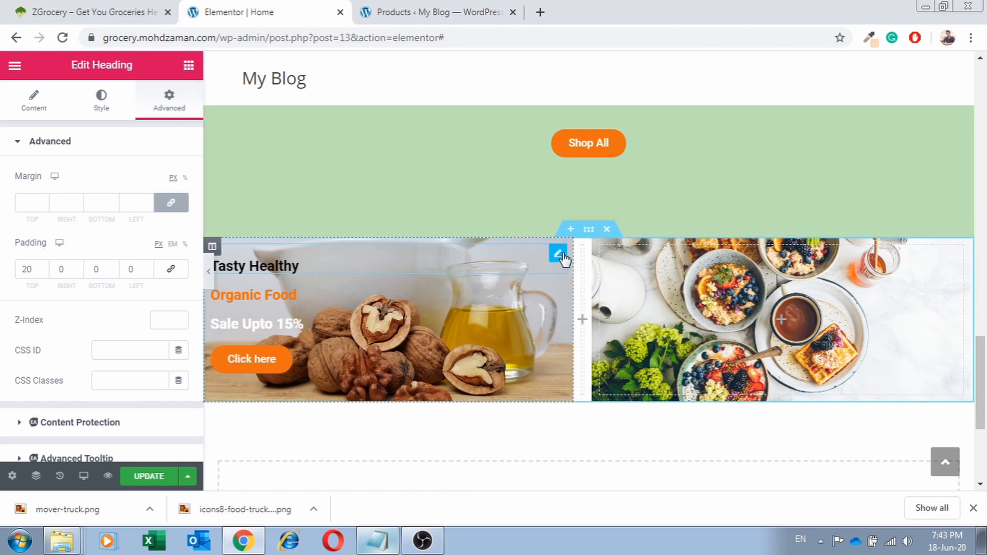
pyautogui.moveTo(43, 269); pyautogui.dragTo(3, 281)
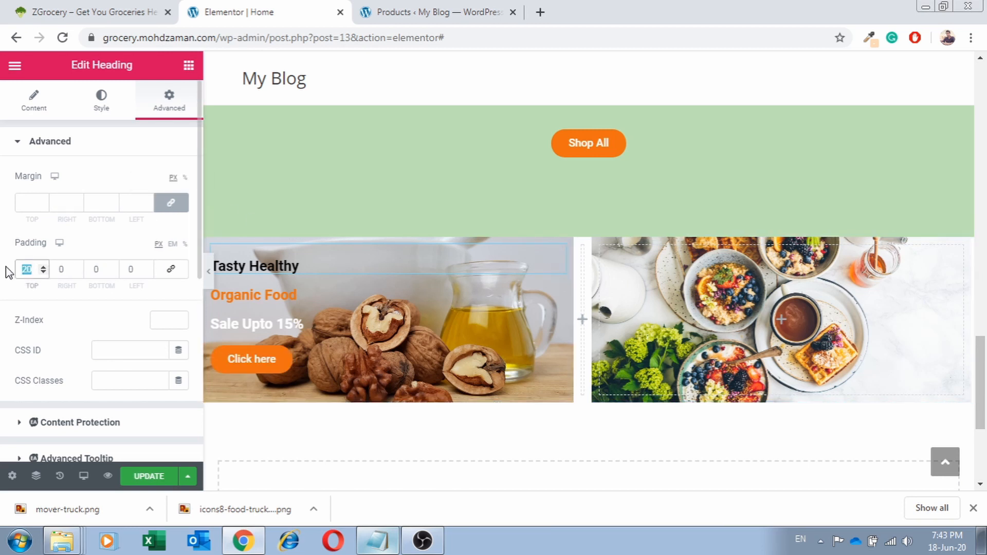
pyautogui.write('30')
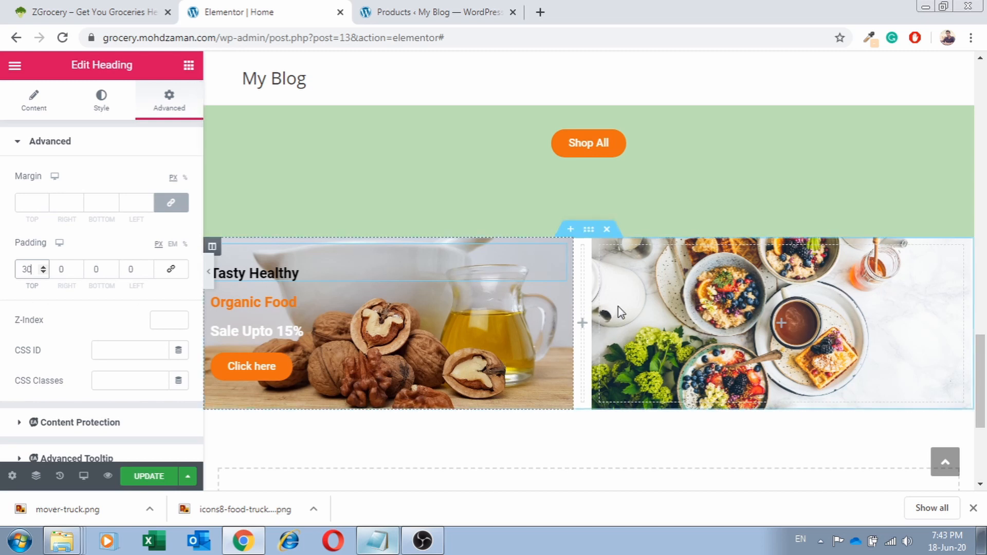
pyautogui.click(102, 108)
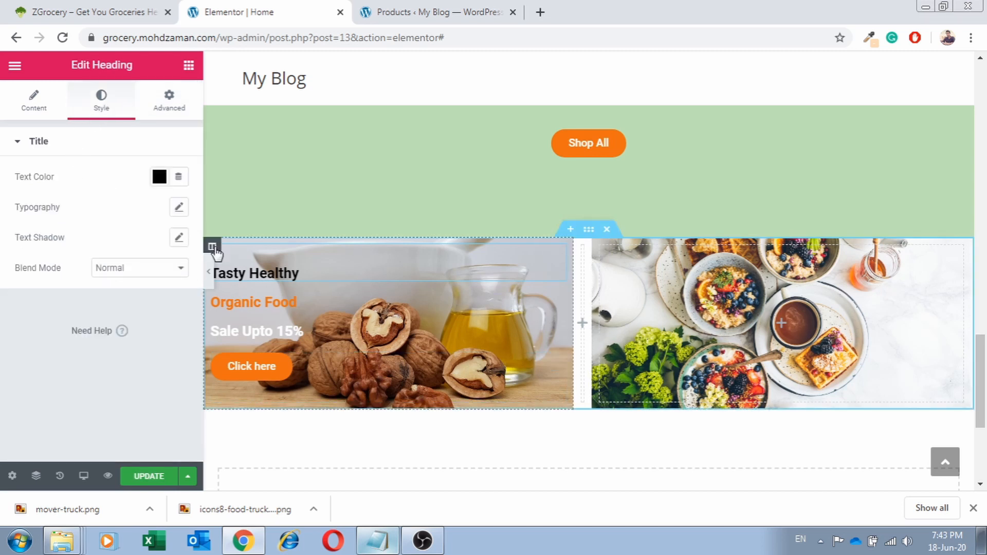
# - Round the walnut banner column's corners with a 30 px border radius
pyautogui.click(213, 247)
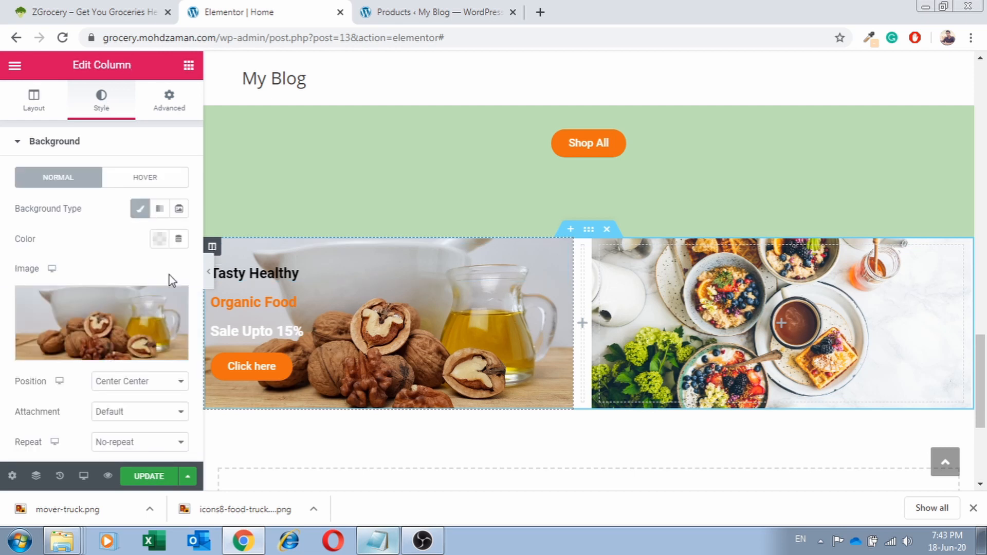
pyautogui.scroll(-4, 171, 280)
pyautogui.click(91, 344)
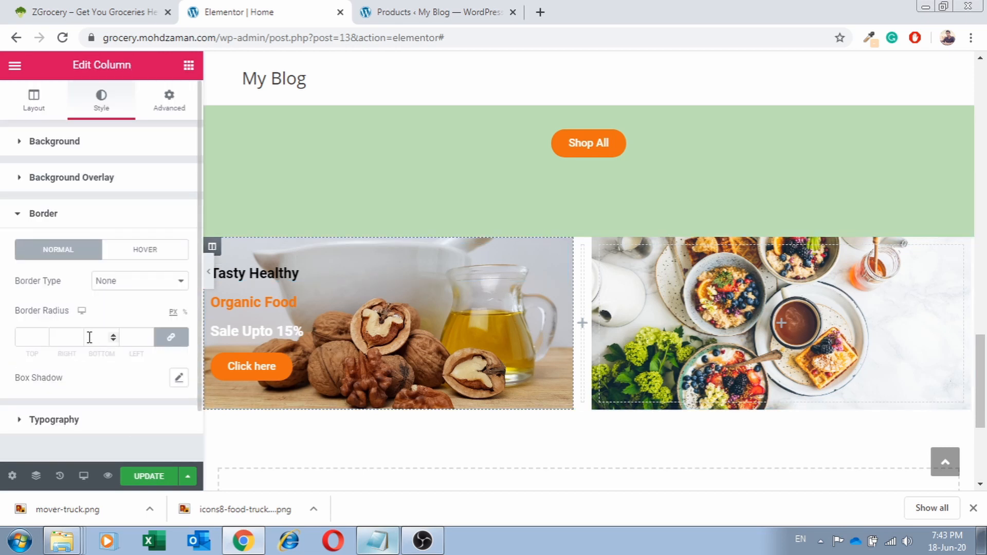
pyautogui.click(28, 338)
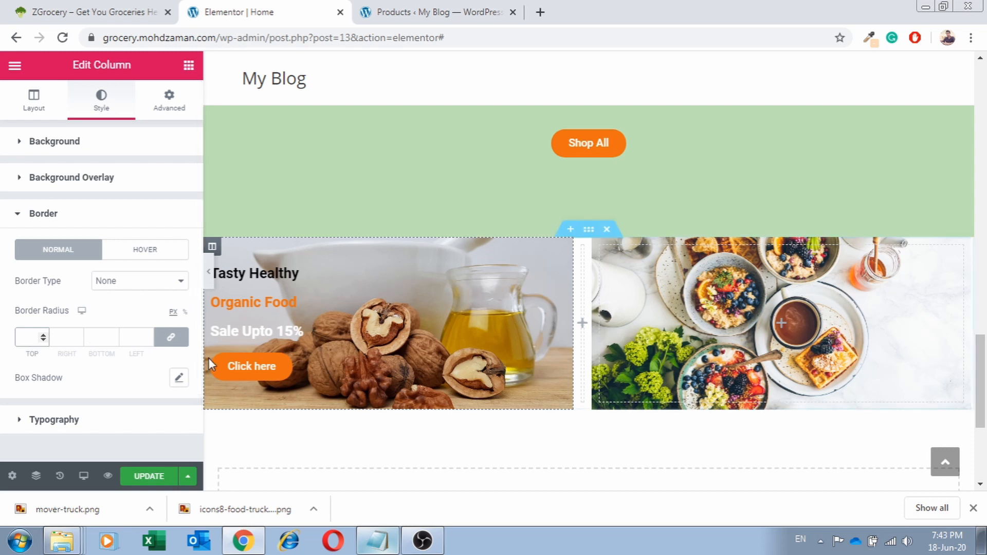
pyautogui.write('20')
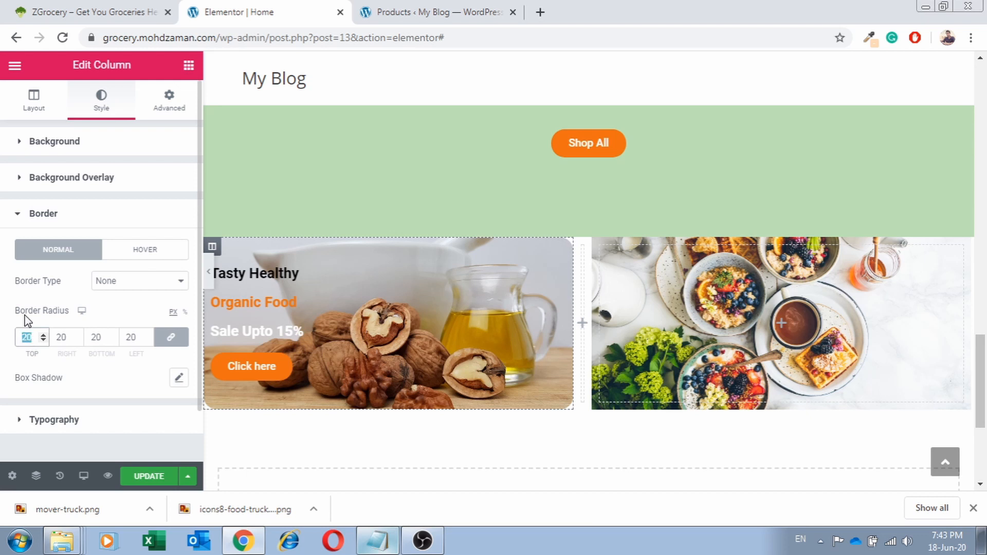
pyautogui.write('30')
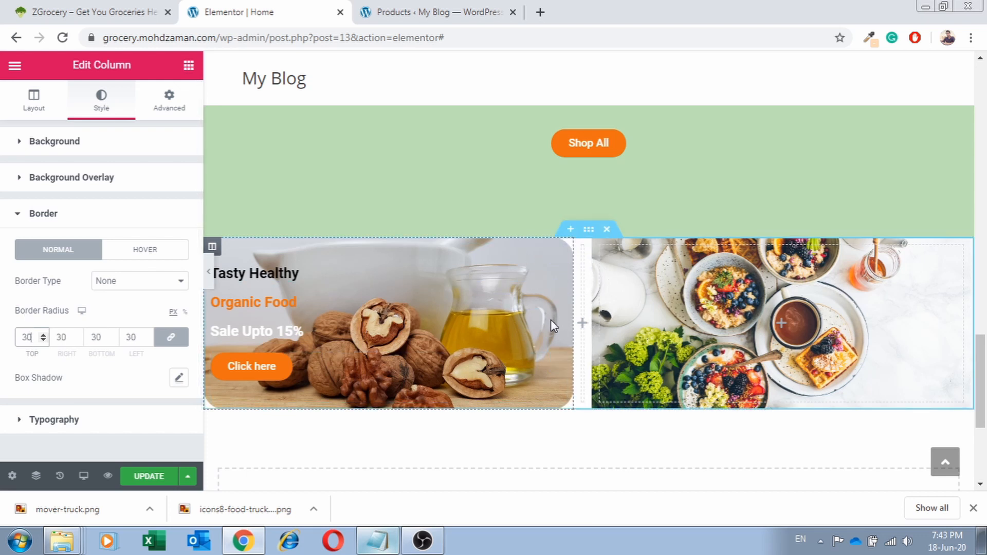
pyautogui.click(47, 213)
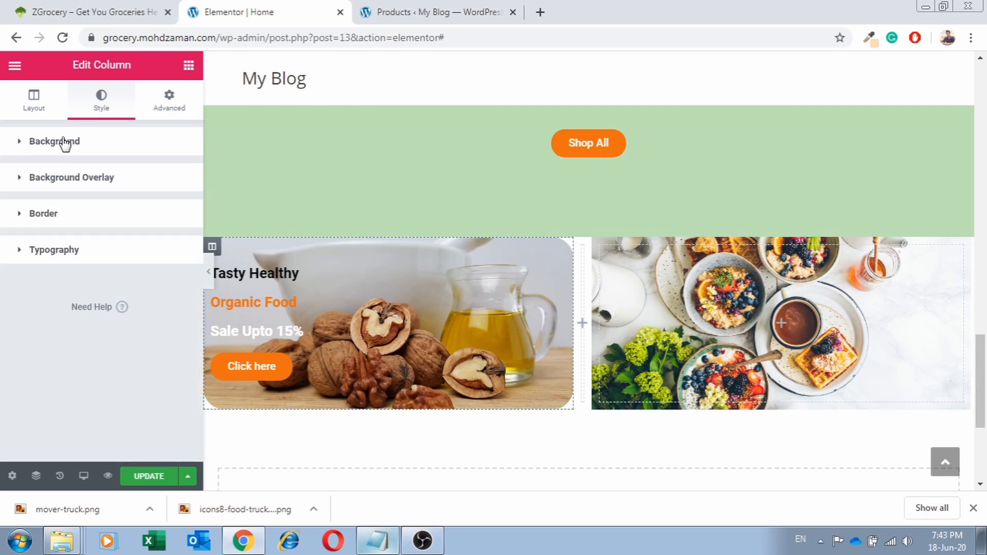
# - Add a classic white background overlay to the column at about 0.5 opacity
pyautogui.click(71, 180)
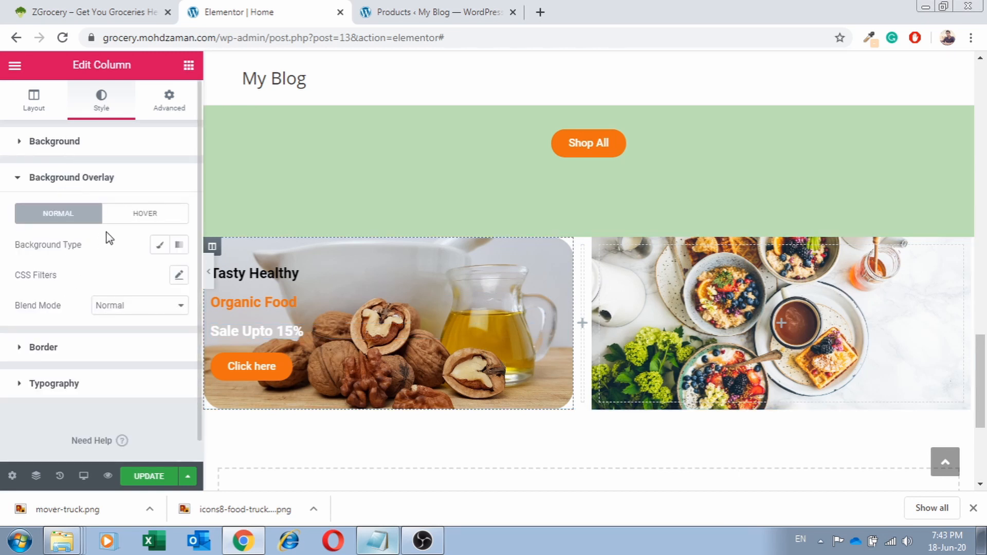
pyautogui.click(159, 244)
pyautogui.click(159, 276)
pyautogui.click(247, 260)
pyautogui.click(212, 225)
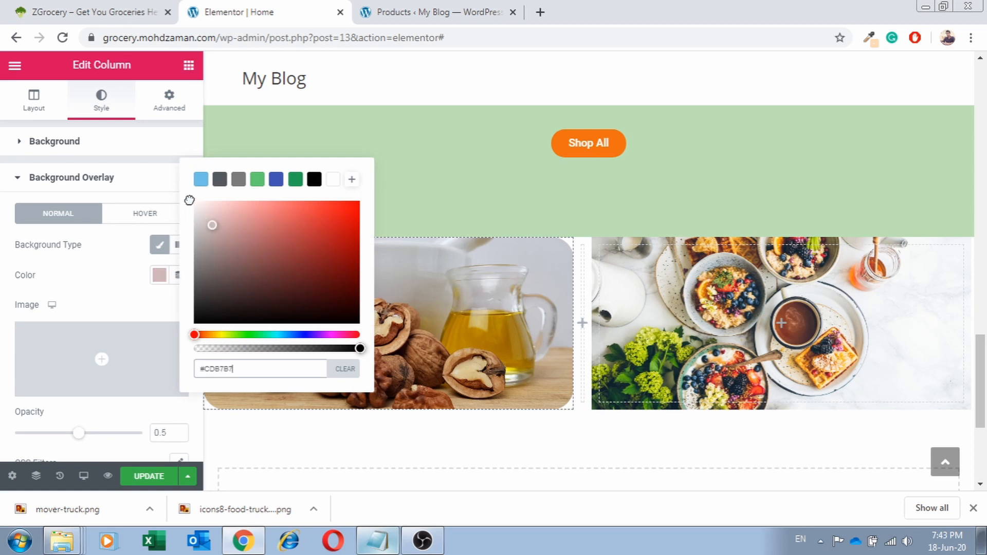
pyautogui.click(190, 201)
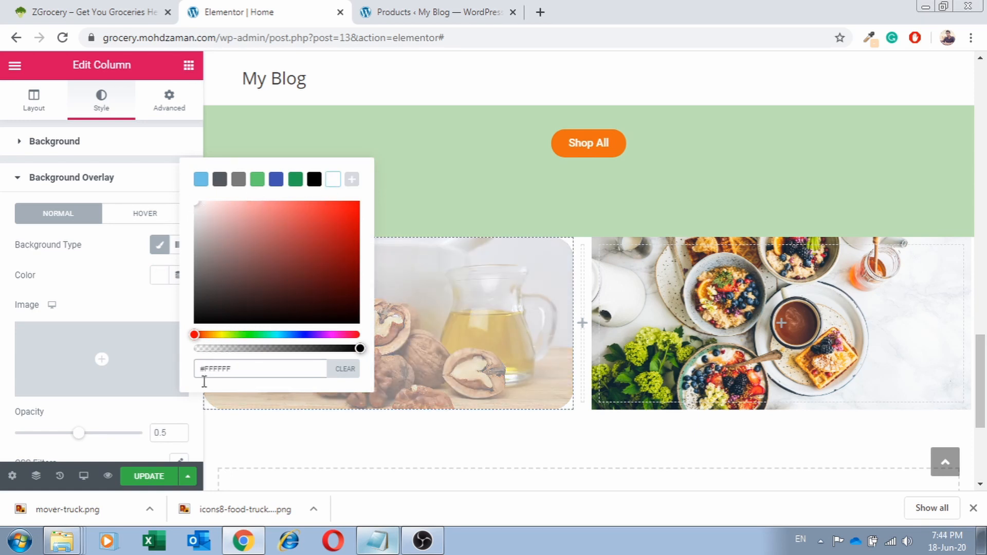
pyautogui.moveTo(82, 440)
pyautogui.mouseDown()
pyautogui.moveTo(62, 435)
pyautogui.moveTo(94, 438)
pyautogui.moveTo(81, 439)
pyautogui.mouseUp()
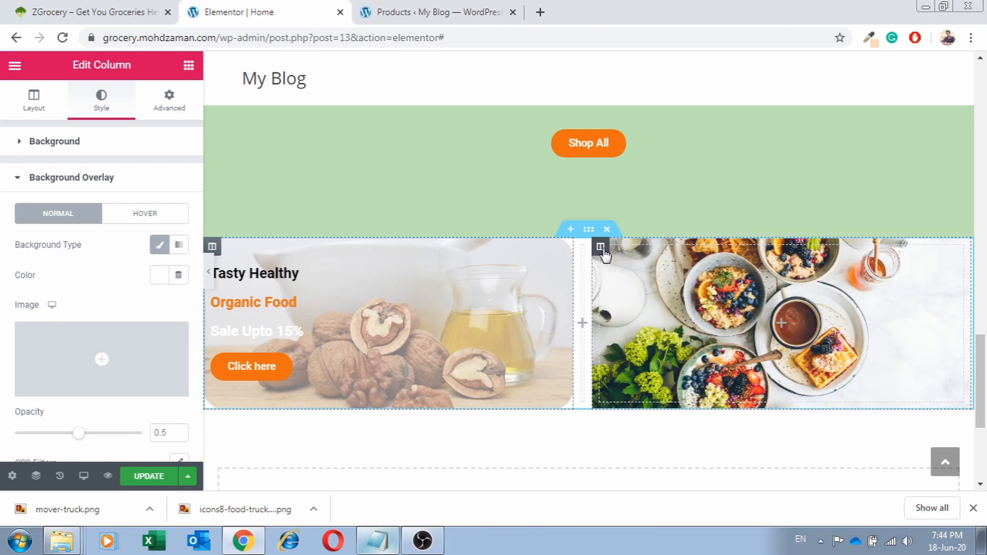
# - Copy the Tasty Healthy and Organic Food headings into the breakfast banner column
pyautogui.rightClick(558, 260)
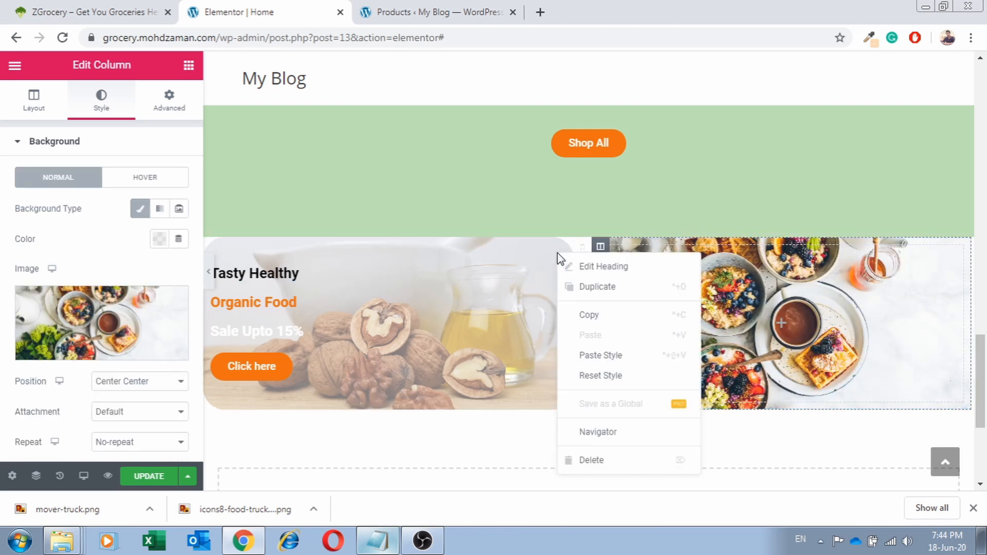
pyautogui.click(591, 323)
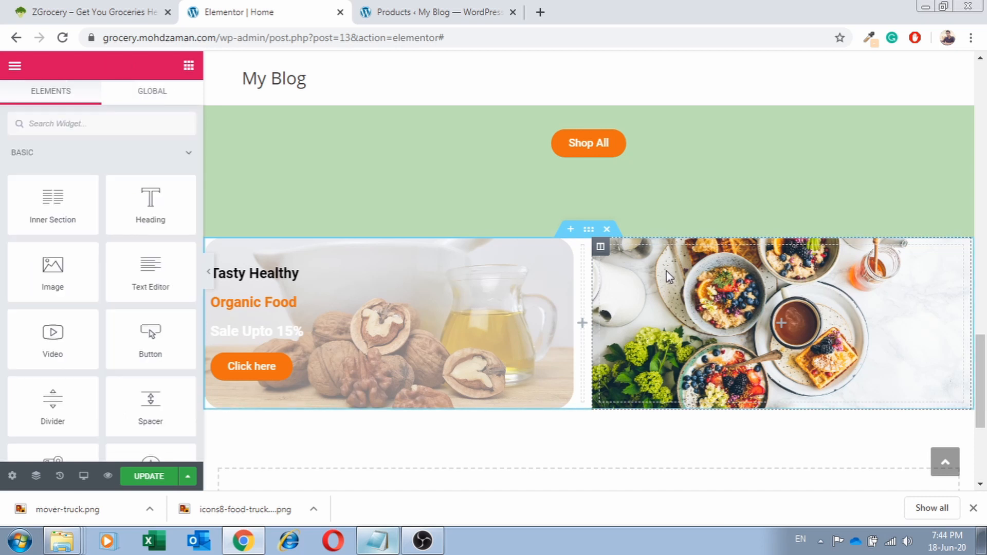
pyautogui.rightClick(667, 271)
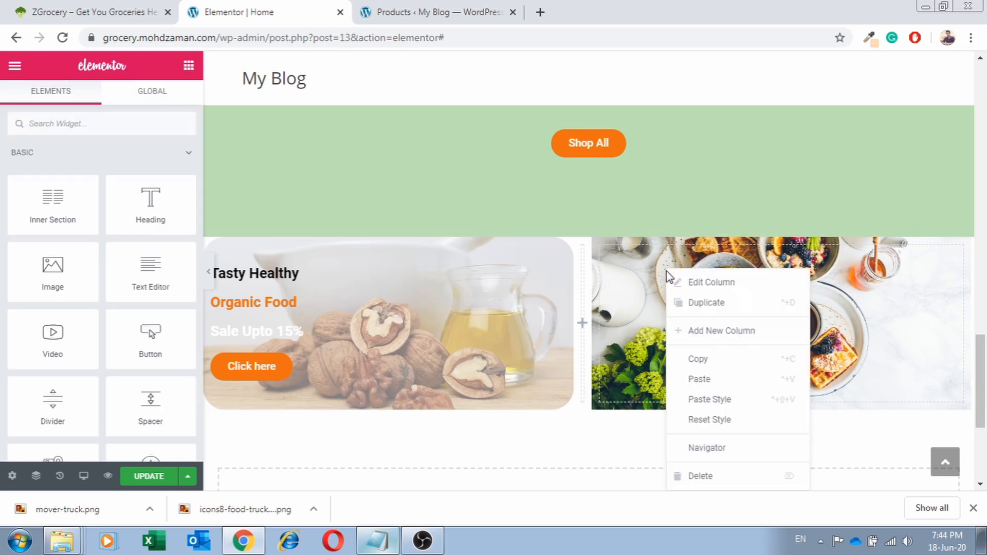
pyautogui.click(705, 378)
pyautogui.rightClick(341, 299)
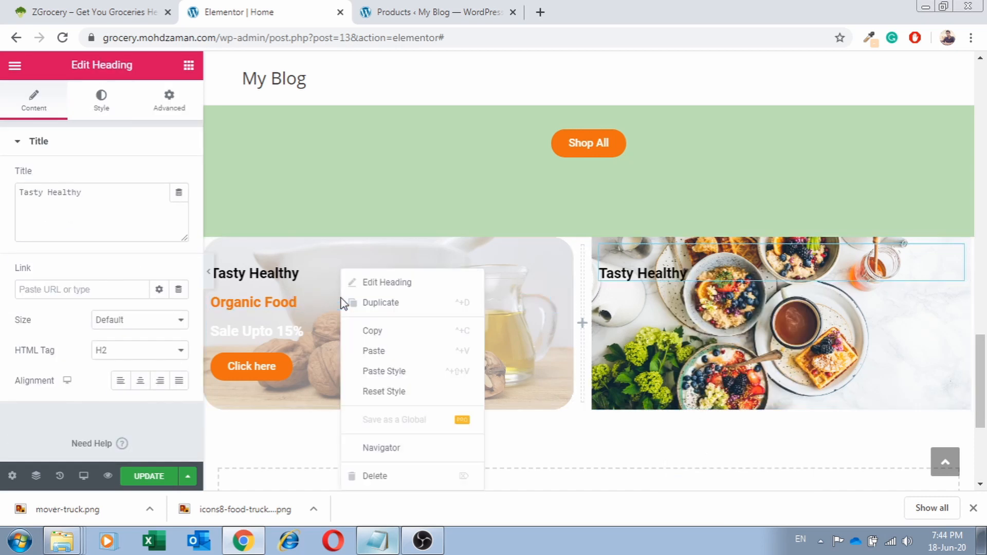
pyautogui.click(384, 350)
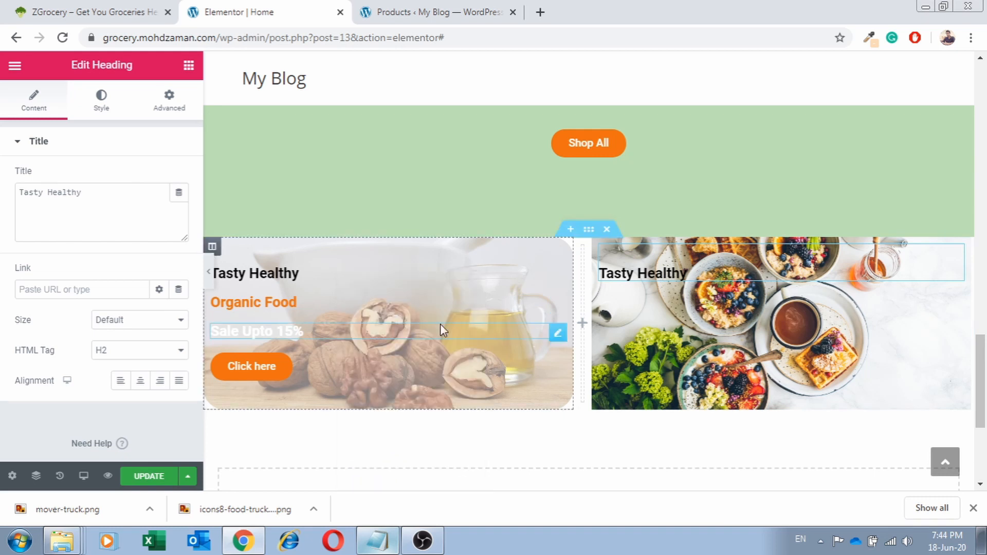
pyautogui.rightClick(712, 303)
pyautogui.click(751, 379)
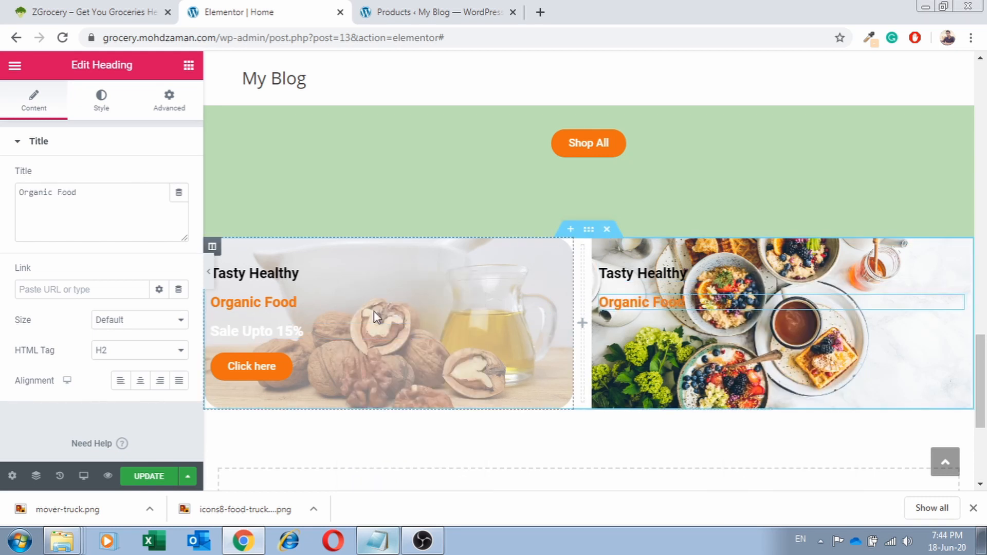
# - Copy the Sale Upto 15% heading and Click here button into the breakfast column
pyautogui.rightClick(304, 330)
pyautogui.click(362, 333)
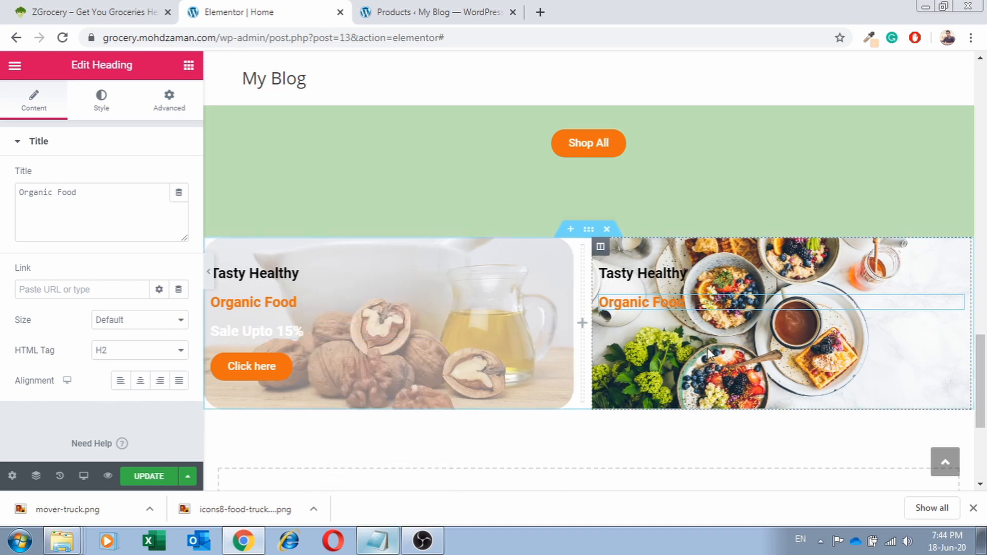
pyautogui.rightClick(708, 354)
pyautogui.click(751, 378)
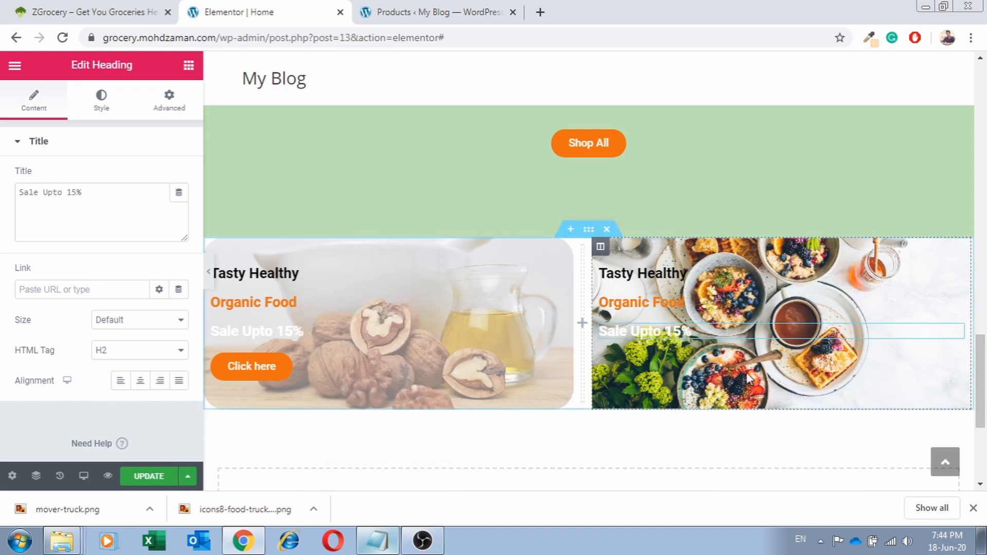
pyautogui.rightClick(380, 358)
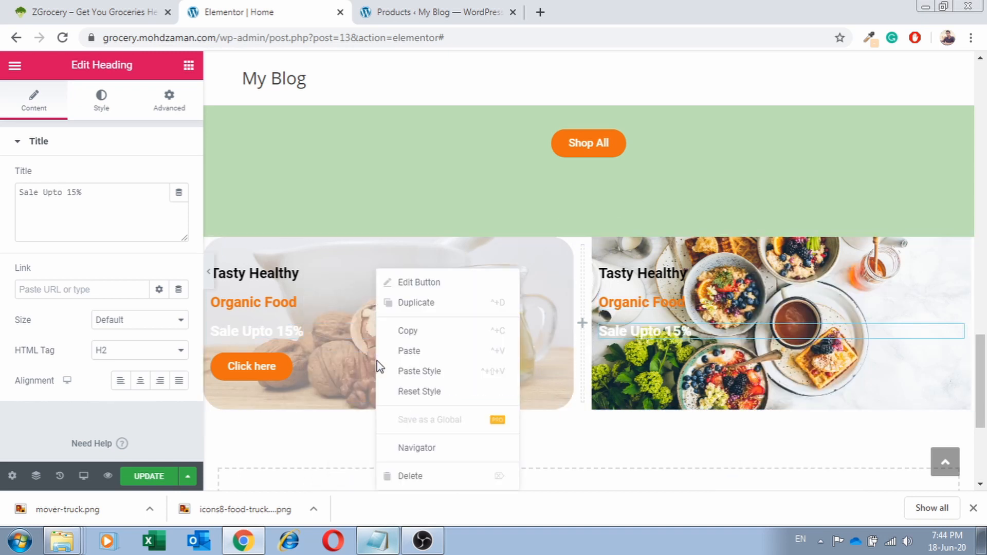
pyautogui.click(439, 340)
pyautogui.rightClick(713, 268)
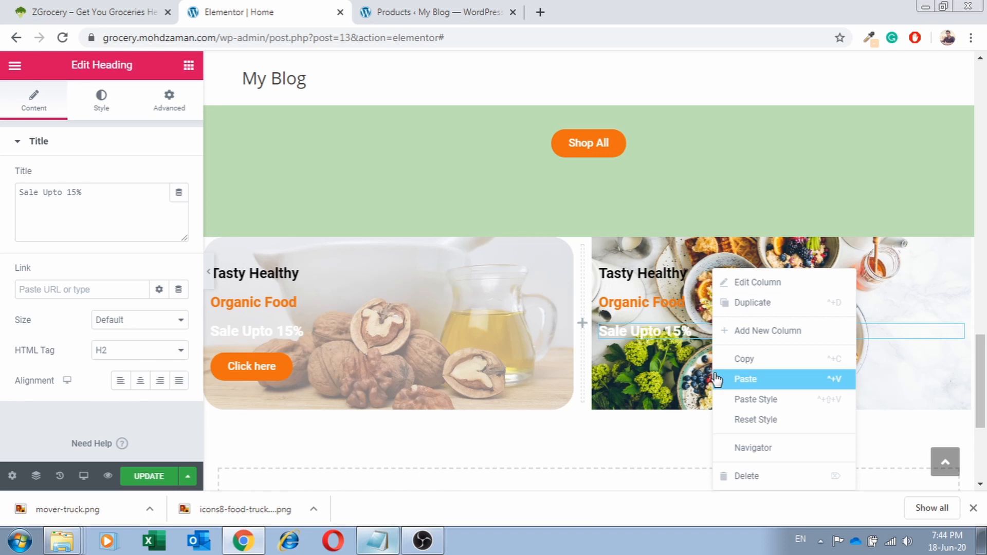
pyautogui.click(752, 381)
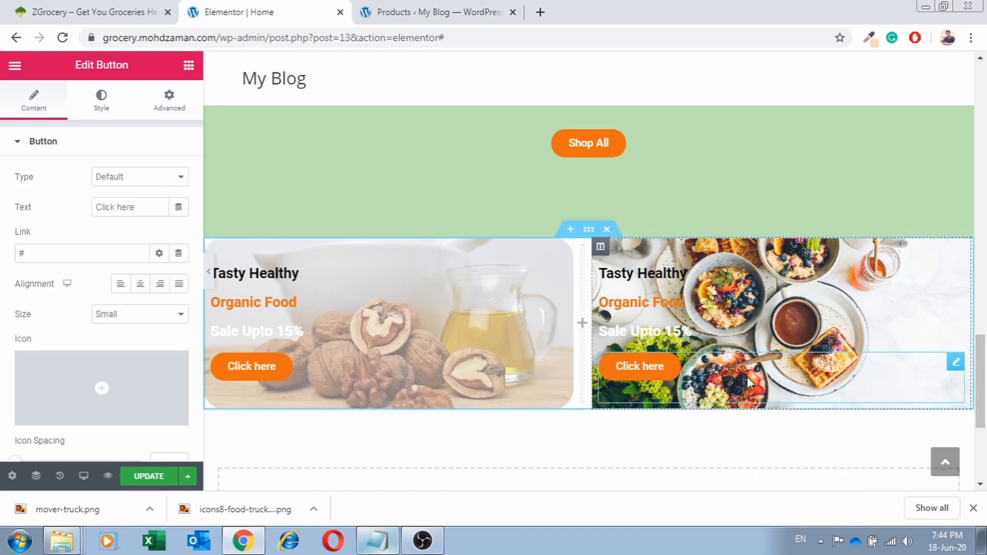
# - Right-align the three pasted headings and the Click here button in the breakfast column
pyautogui.click(892, 259)
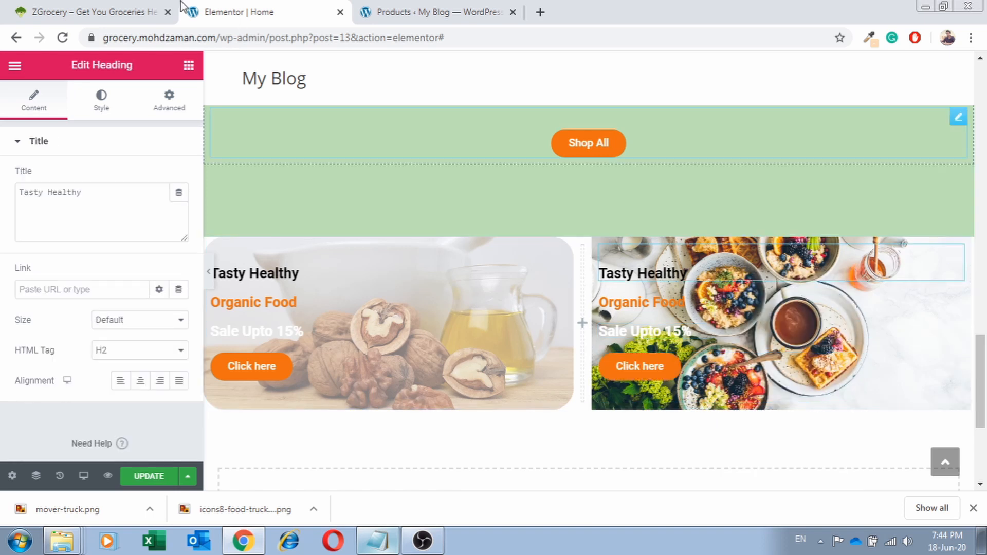
pyautogui.click(152, 7)
pyautogui.click(259, 9)
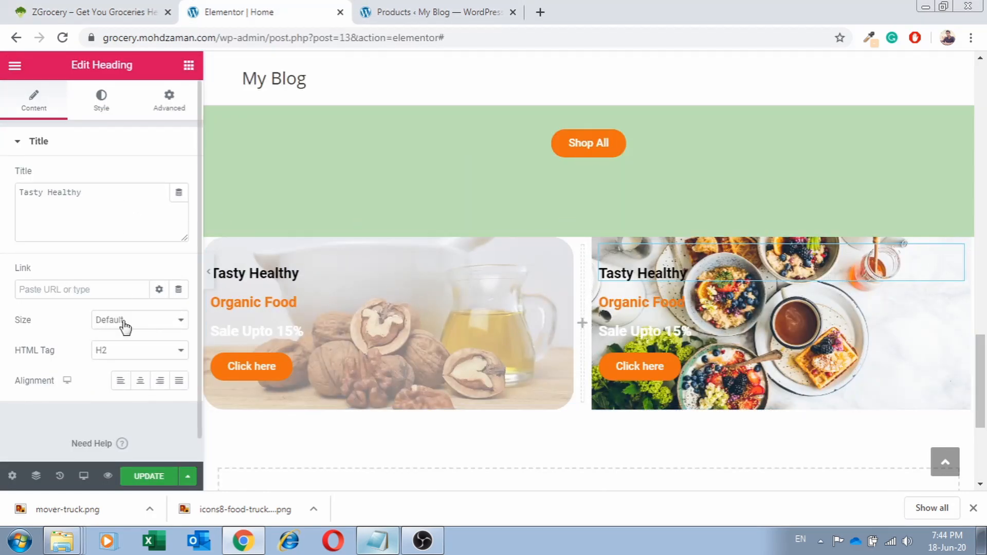
pyautogui.click(160, 381)
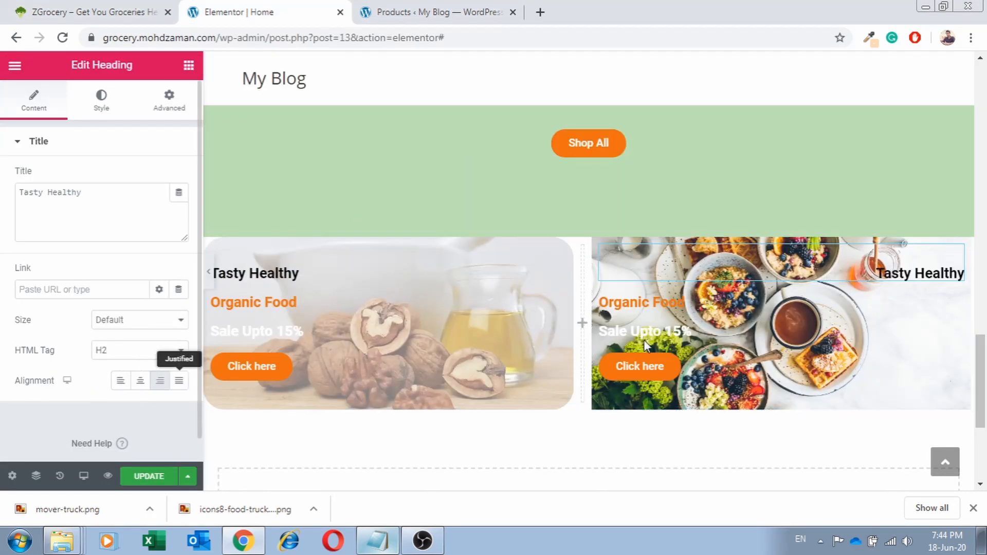
pyautogui.click(843, 304)
pyautogui.click(160, 381)
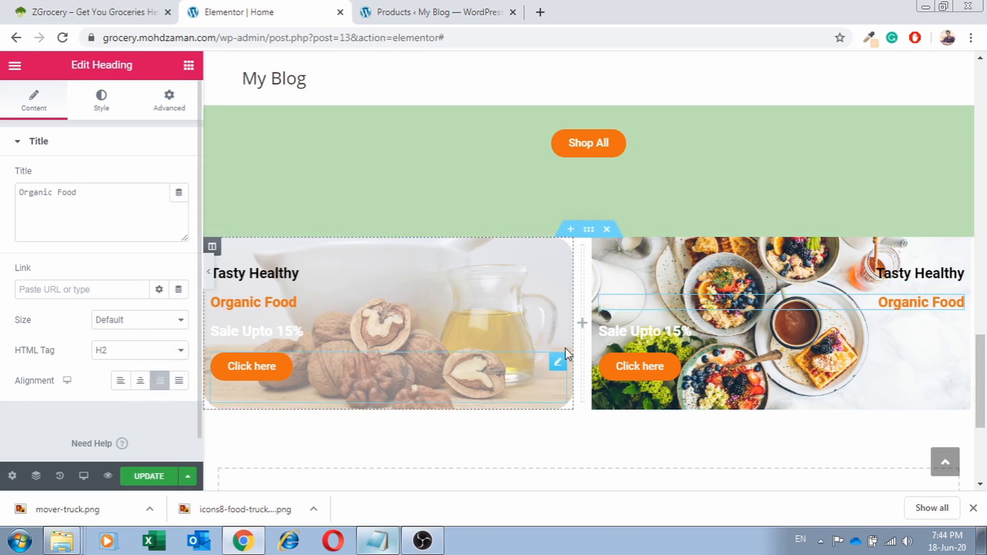
pyautogui.click(776, 333)
pyautogui.click(160, 380)
pyautogui.moveTo(640, 366); pyautogui.dragTo(802, 373)
pyautogui.click(160, 381)
pyautogui.click(160, 381)
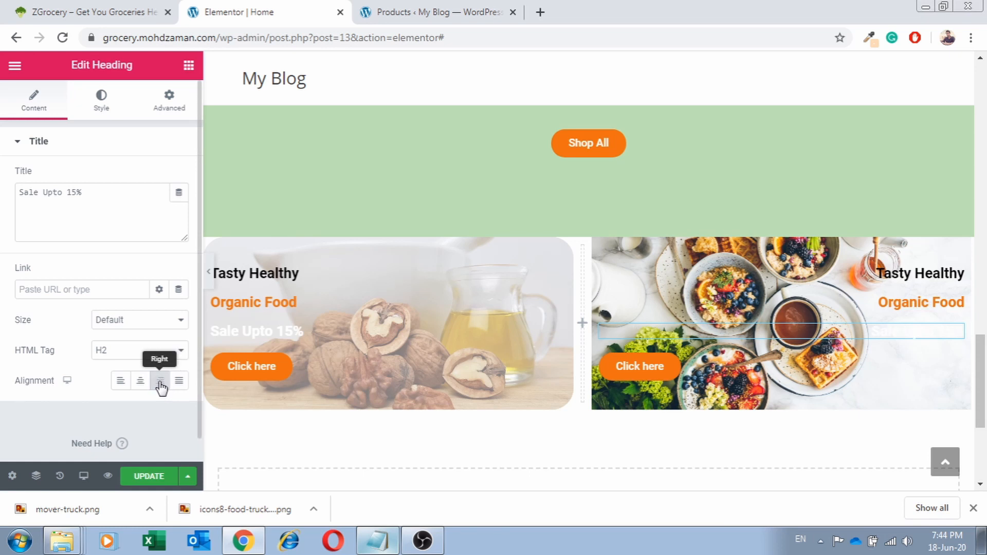
pyautogui.click(786, 380)
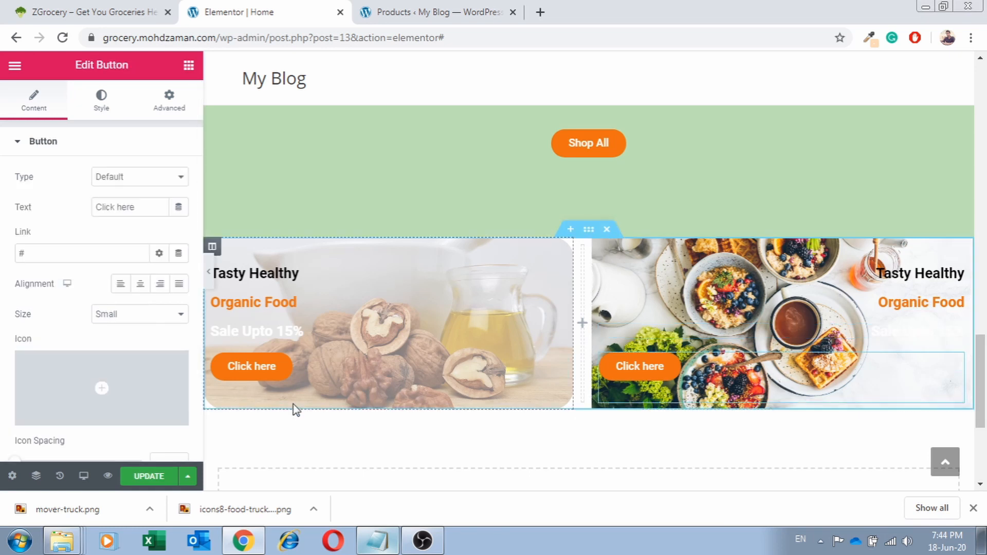
pyautogui.click(160, 284)
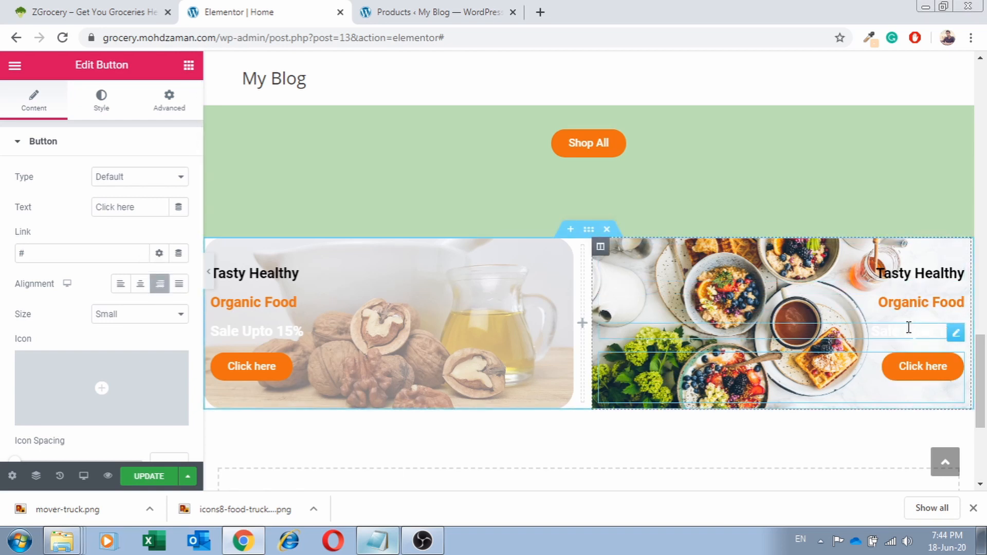
pyautogui.click(600, 247)
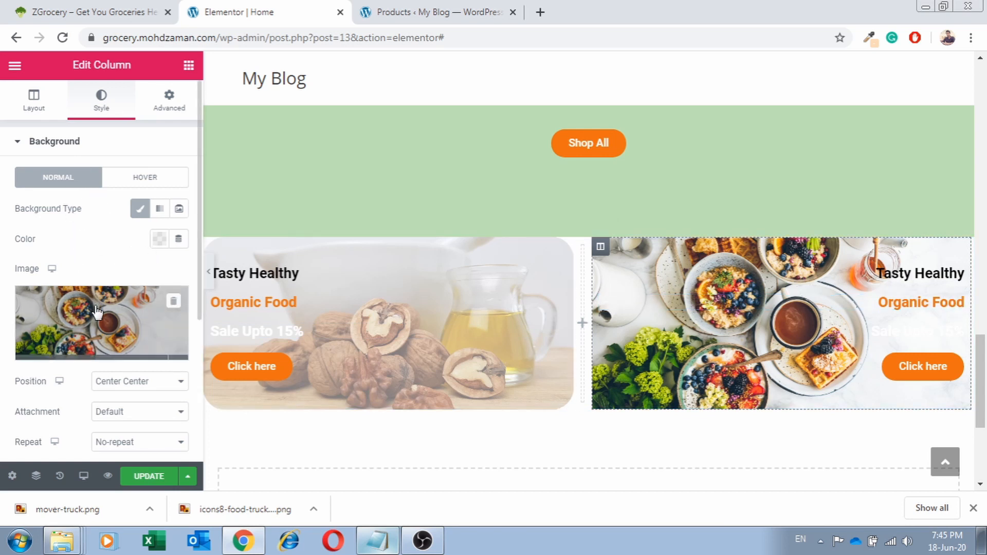
# - Give the breakfast column a classic white background overlay
pyautogui.scroll(-4, 95, 319)
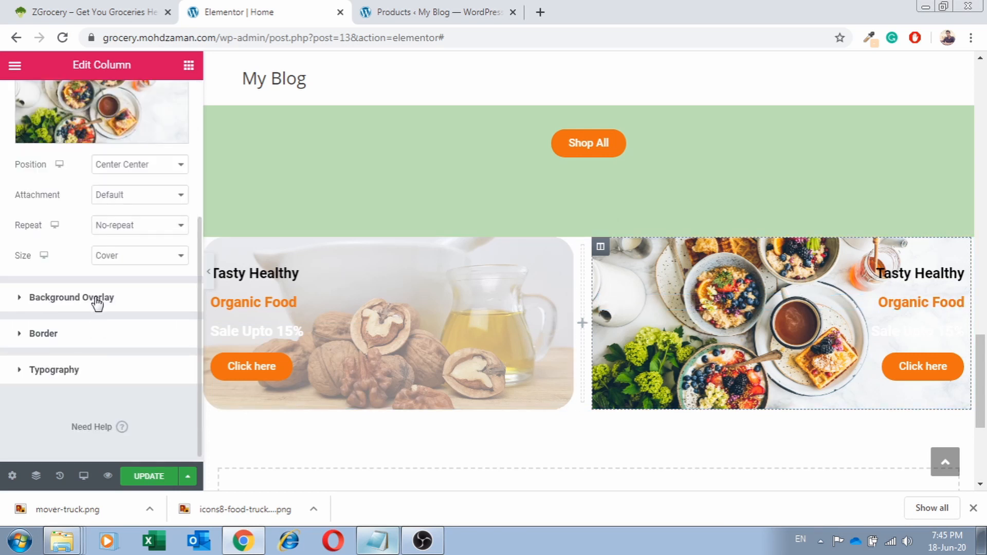
pyautogui.click(97, 299)
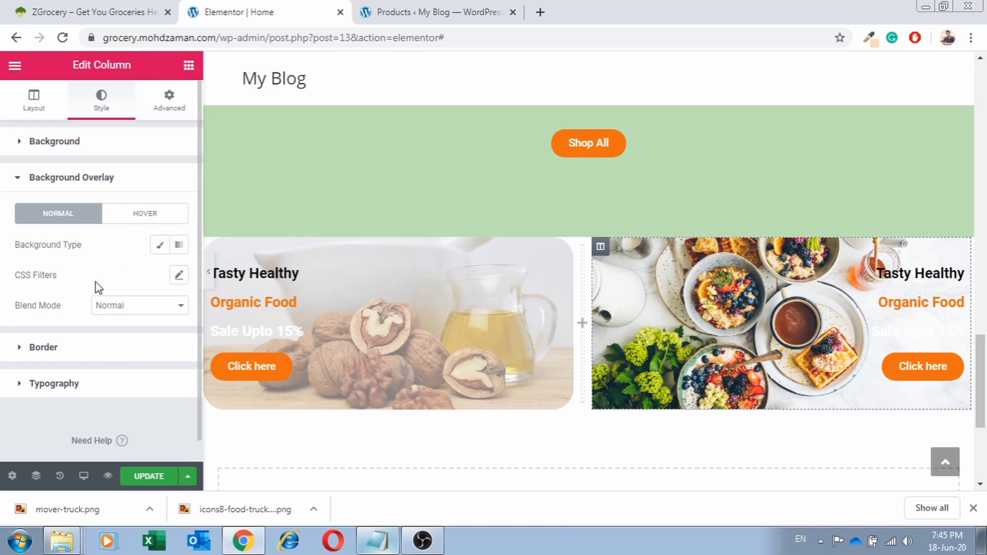
pyautogui.click(159, 246)
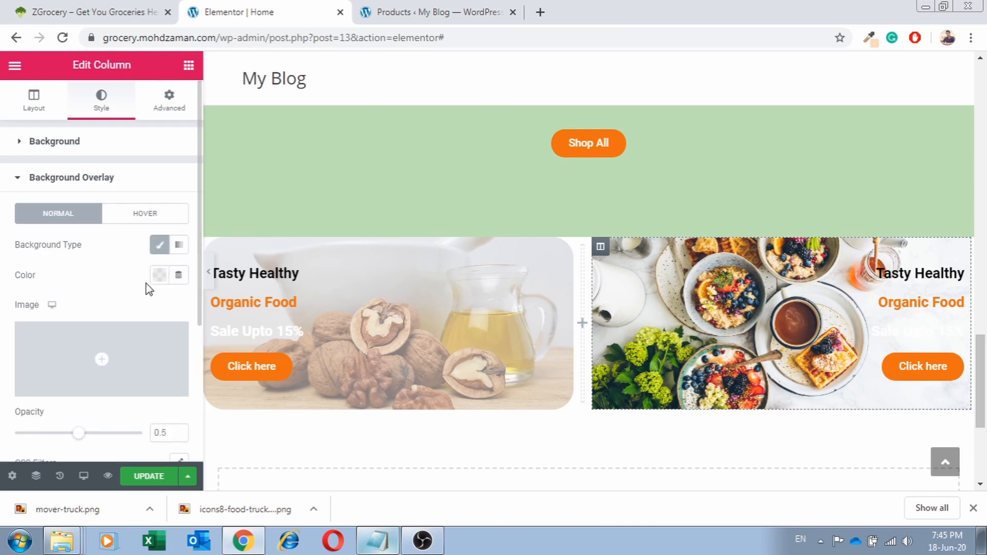
pyautogui.click(159, 275)
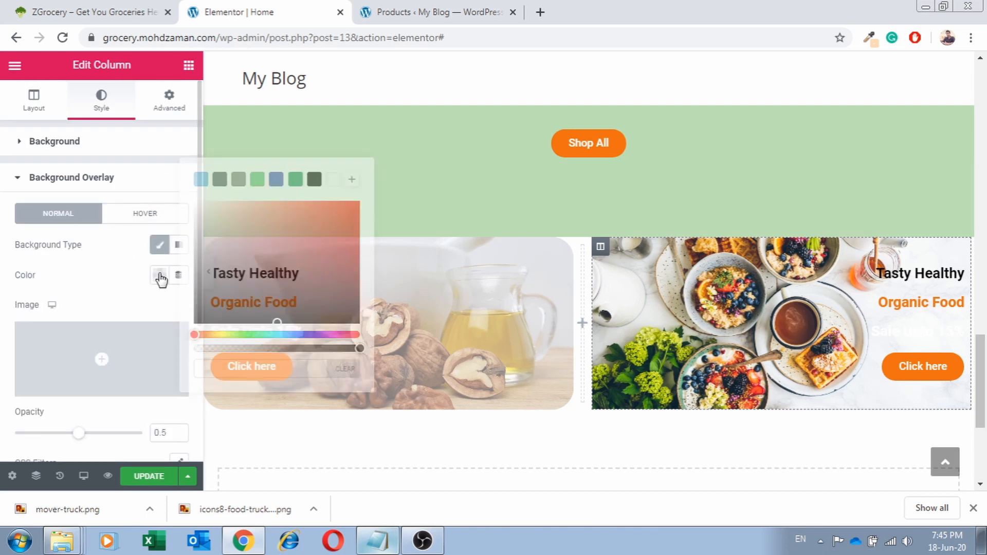
pyautogui.click(333, 180)
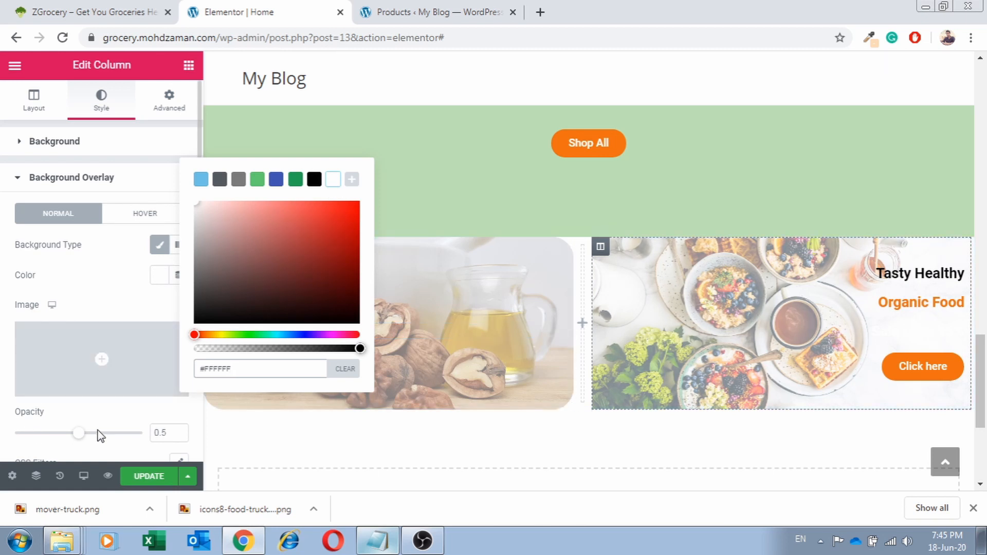
pyautogui.click(1, 420)
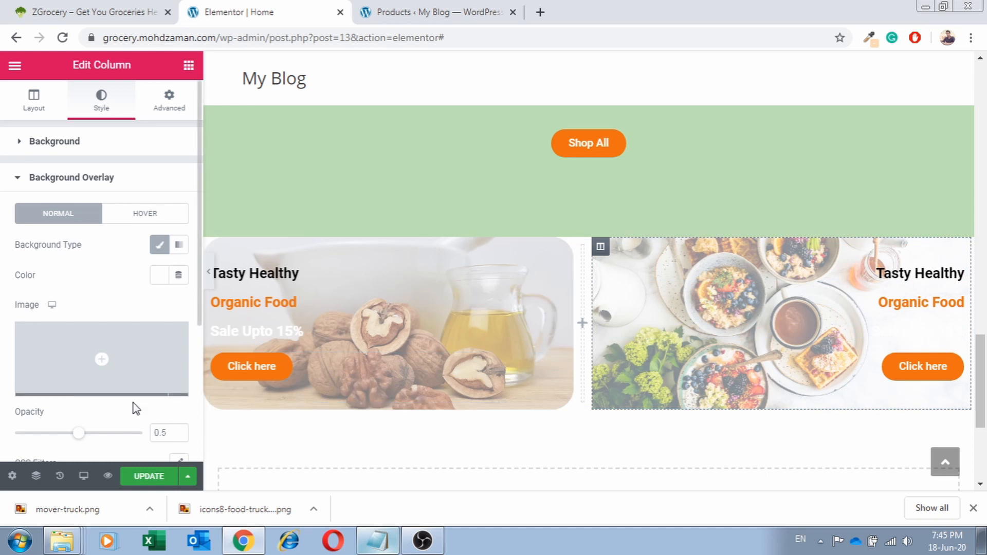
# - Set the breakfast column's border radius to 30 px on every corner
pyautogui.scroll(-3, 103, 405)
pyautogui.click(43, 390)
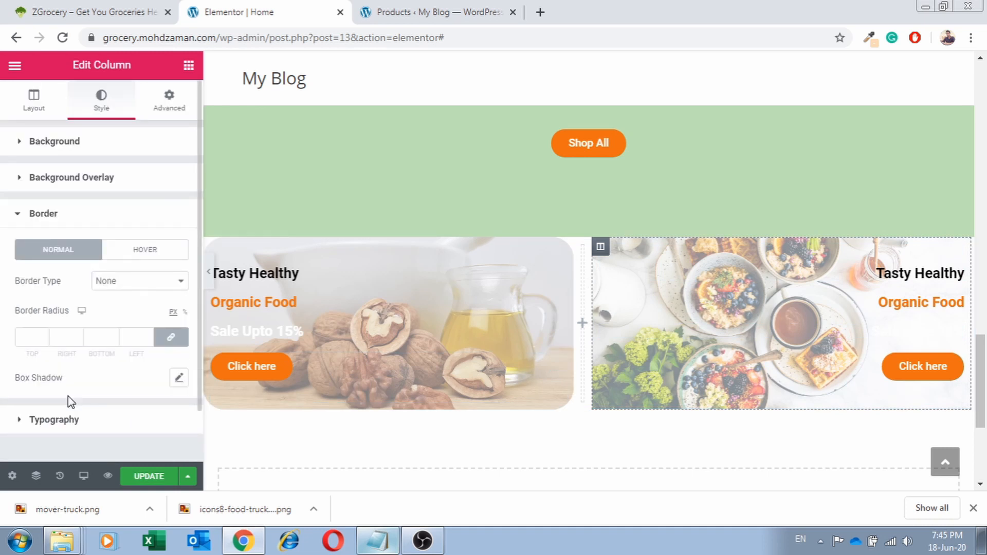
pyautogui.scroll(-1, 70, 401)
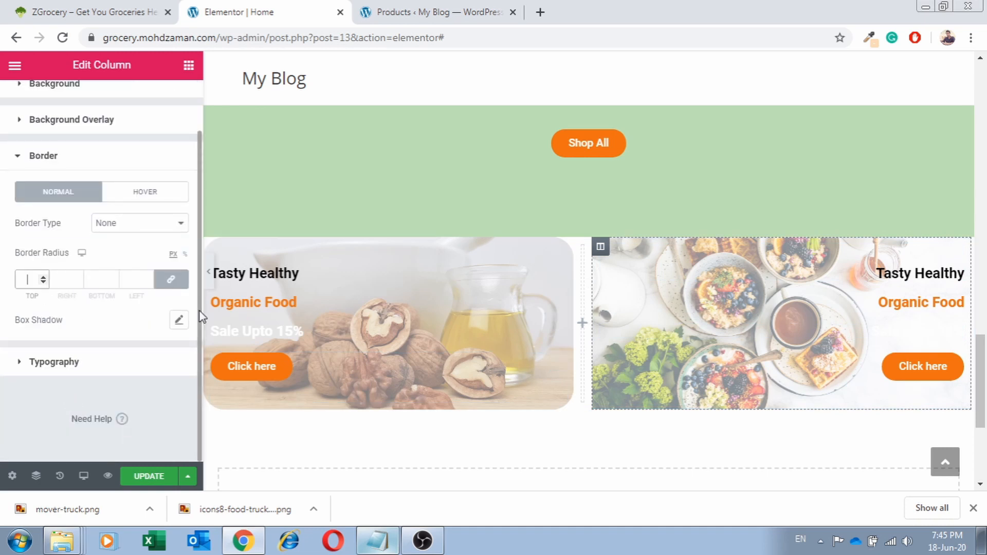
pyautogui.write('0')
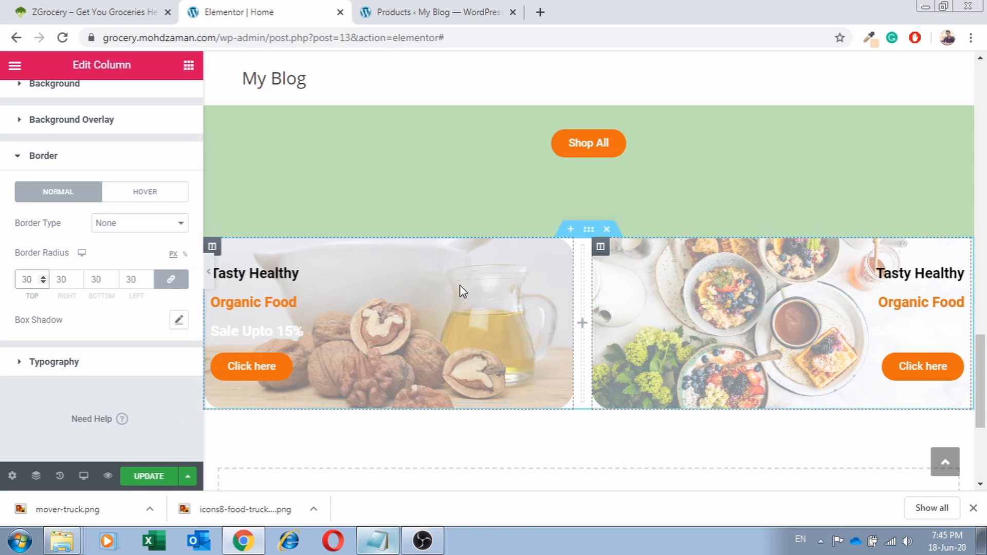
pyautogui.click(588, 230)
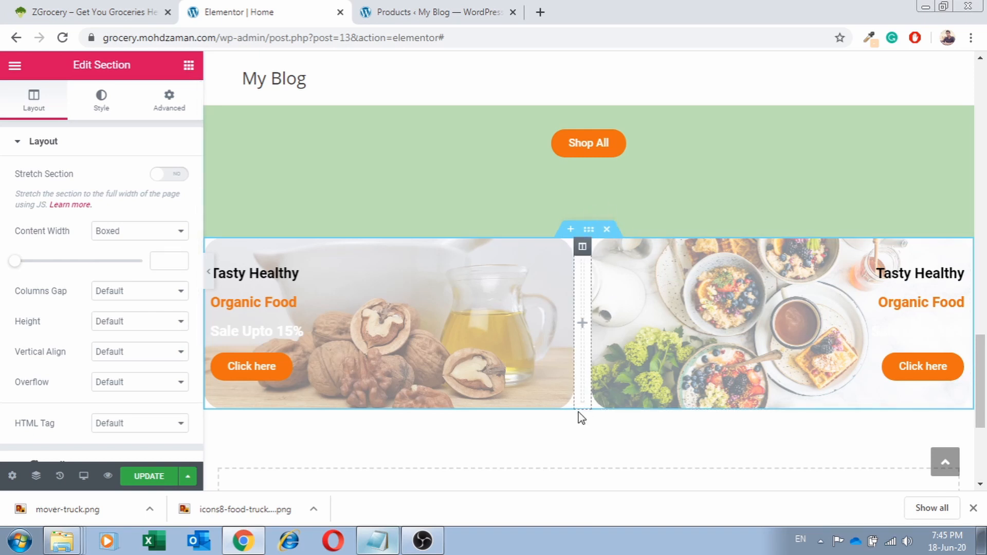
# - Set the banner section's top and bottom margin to 50 px and update the homepage
pyautogui.click(177, 106)
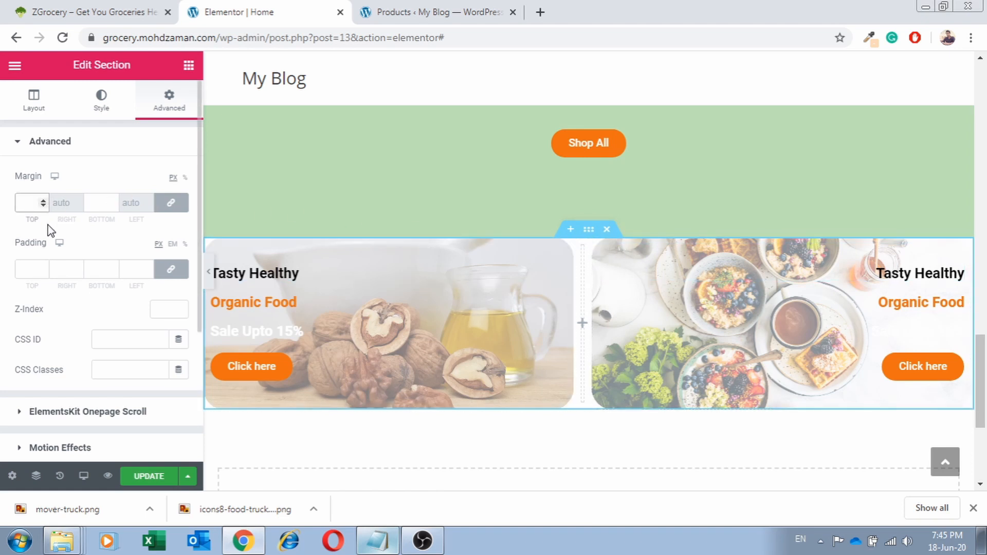
pyautogui.write('50')
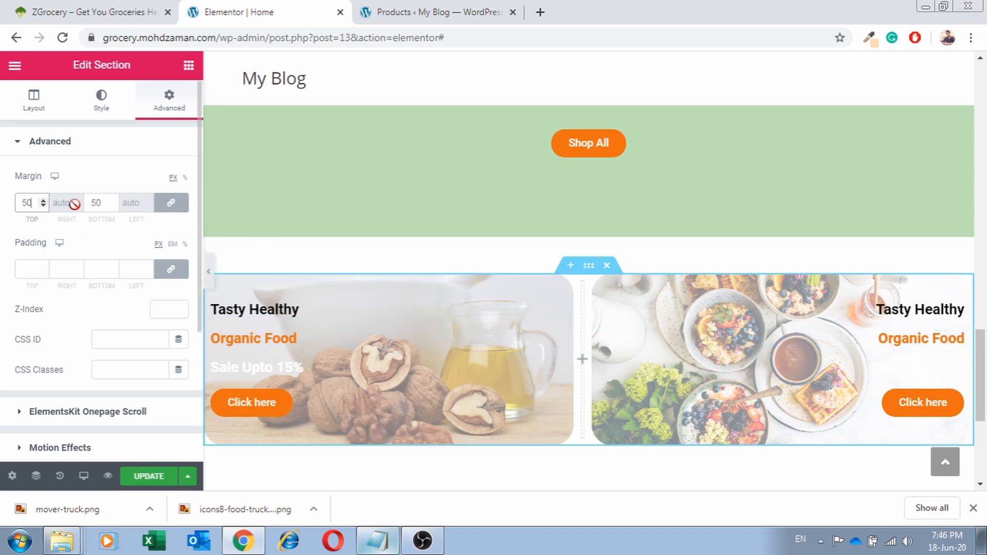
pyautogui.scroll(-1, 689, 354)
pyautogui.scroll(-1, 688, 354)
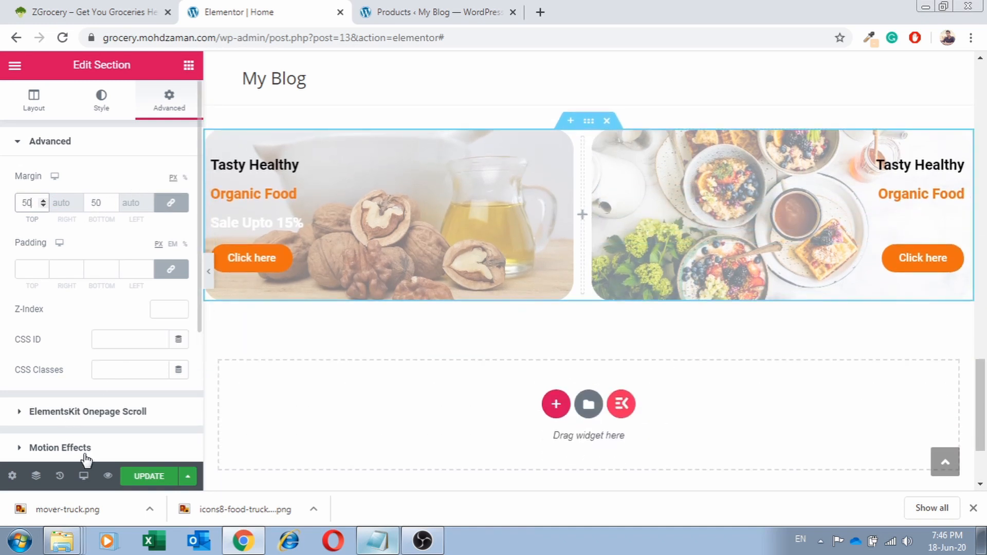
pyautogui.click(130, 477)
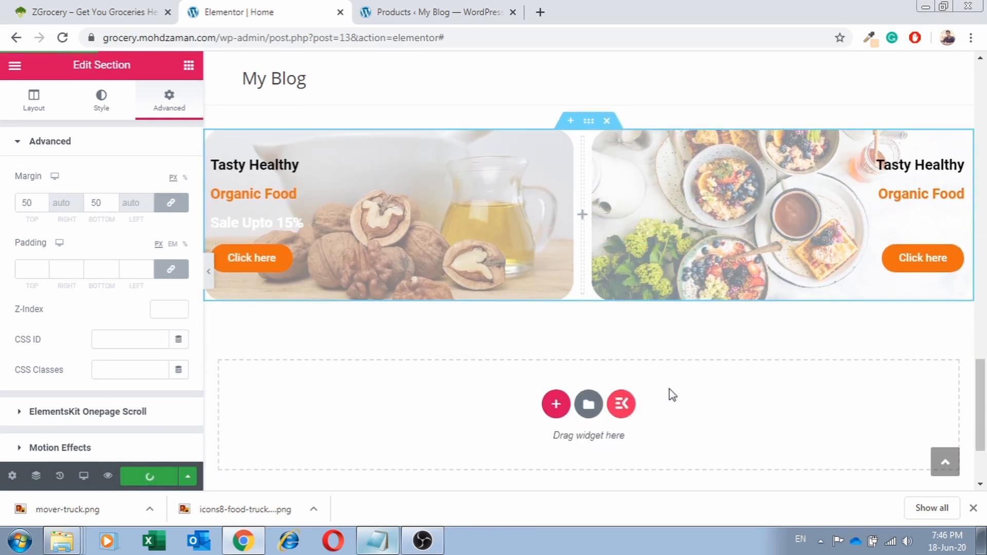
pyautogui.scroll(19, 623, 397)
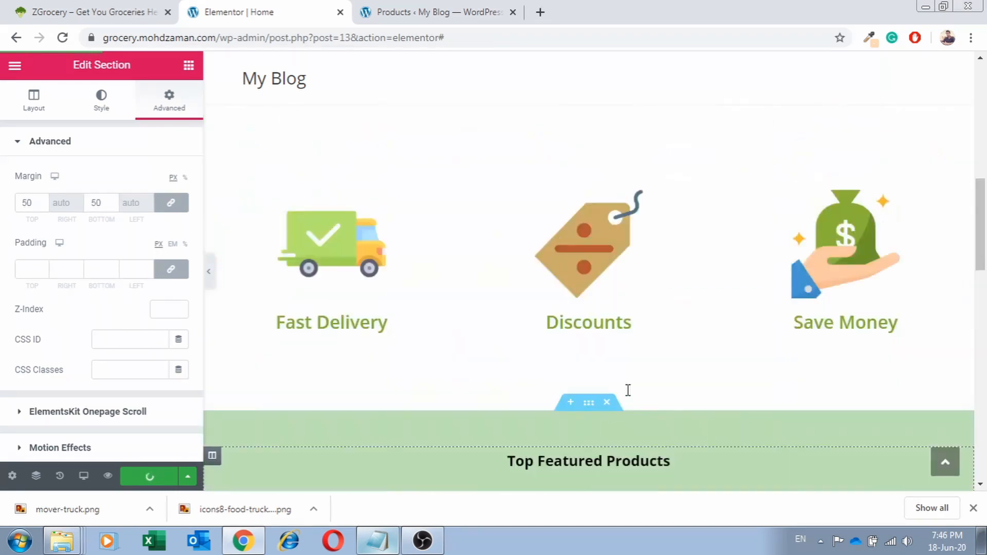
# - Collapse the sidebar and scroll the full-width preview down to the rounded banners
pyautogui.scroll(-15, 628, 396)
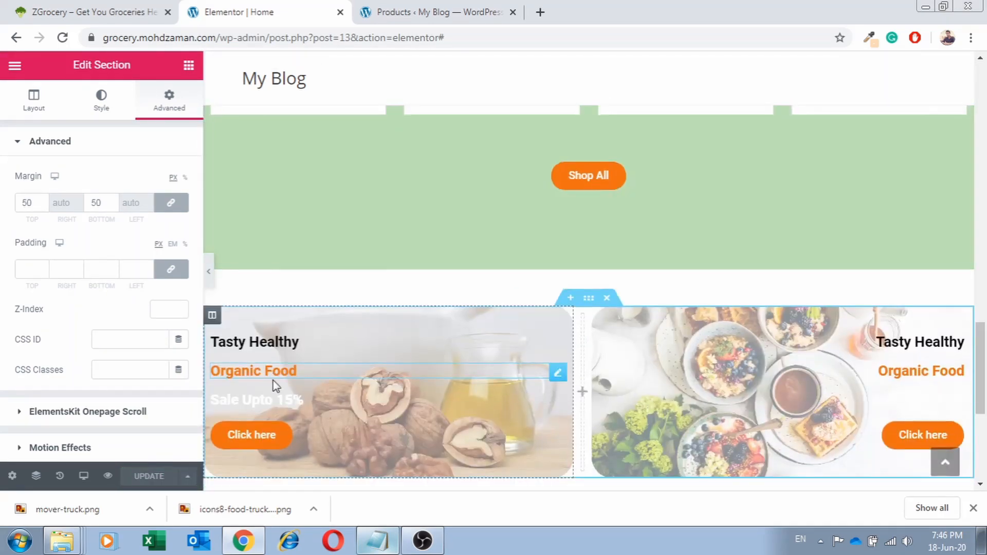
pyautogui.scroll(13, 273, 385)
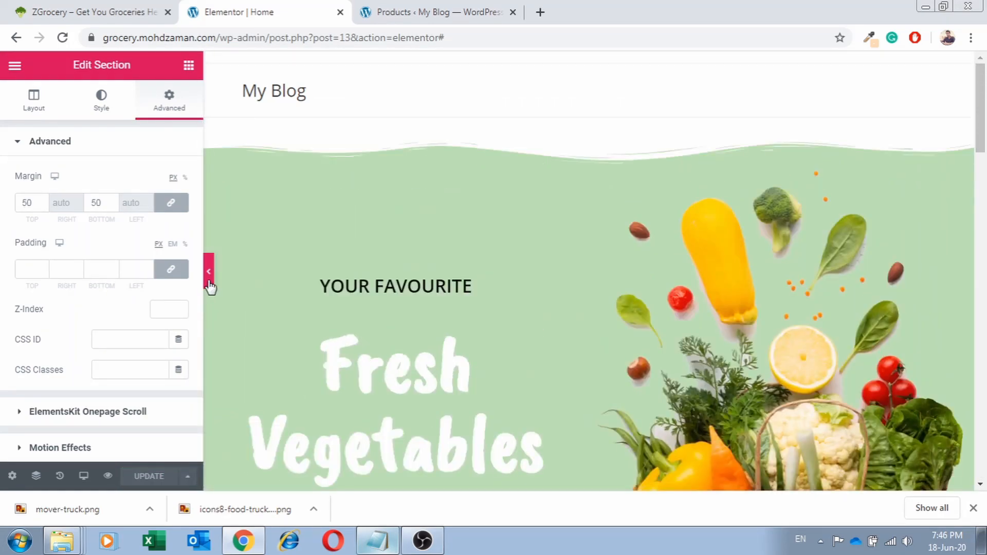
pyautogui.click(209, 271)
pyautogui.scroll(-10, 546, 343)
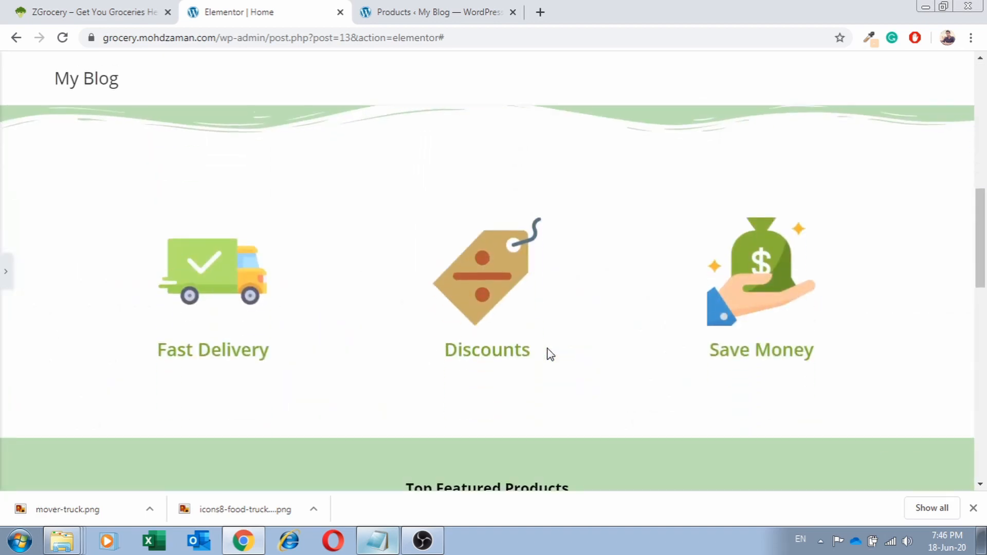
pyautogui.scroll(-8, 547, 353)
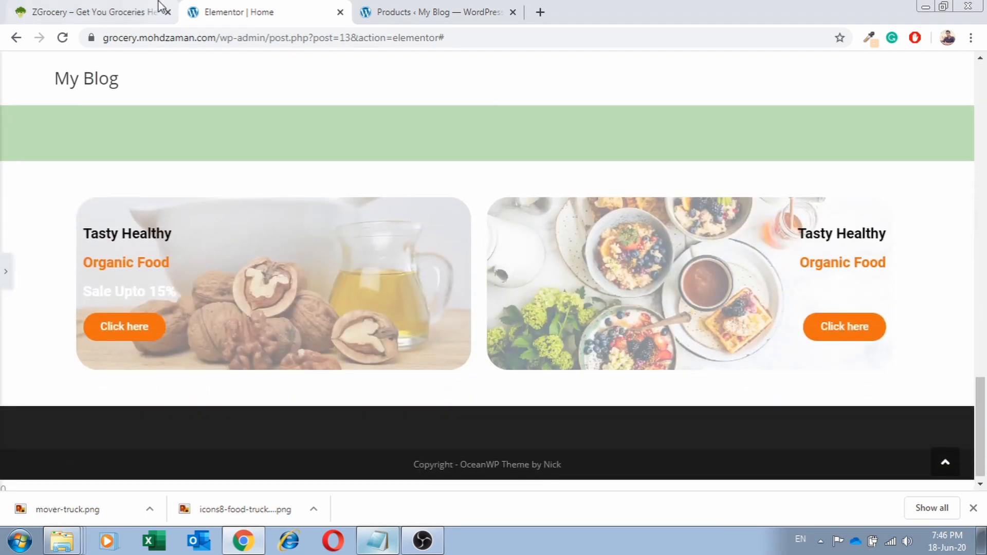
pyautogui.click(141, 10)
pyautogui.click(239, 12)
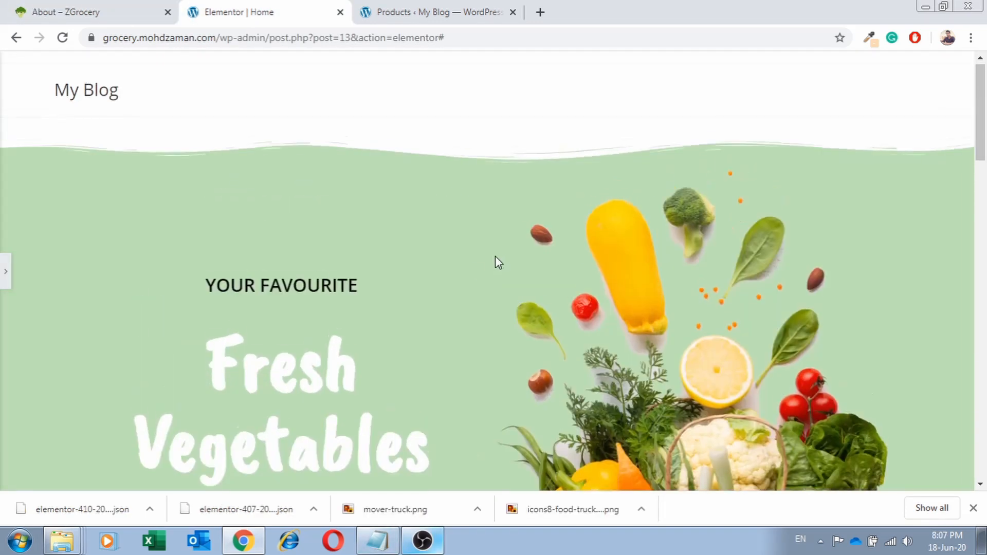
pyautogui.scroll(-5, 383, 287)
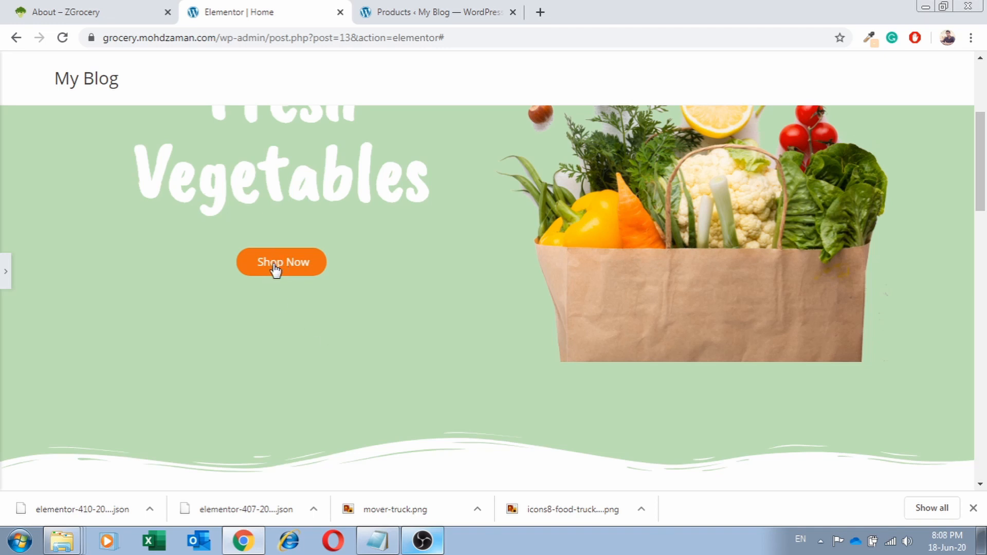
# - Delete the '#' placeholder from the Shop Now button's link, then go to the Products tab
pyautogui.click(6, 271)
pyautogui.scroll(1, 532, 349)
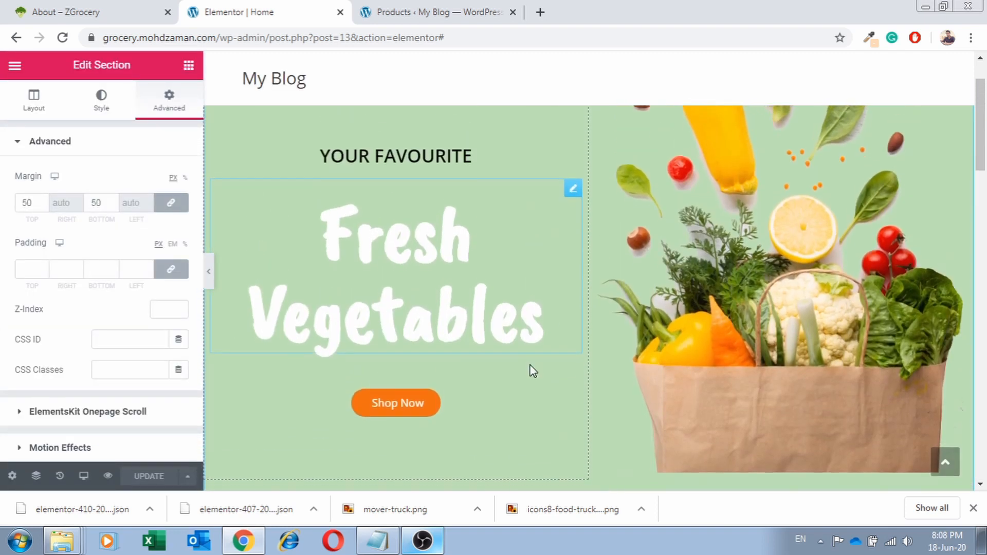
pyautogui.scroll(-2, 529, 370)
pyautogui.click(573, 309)
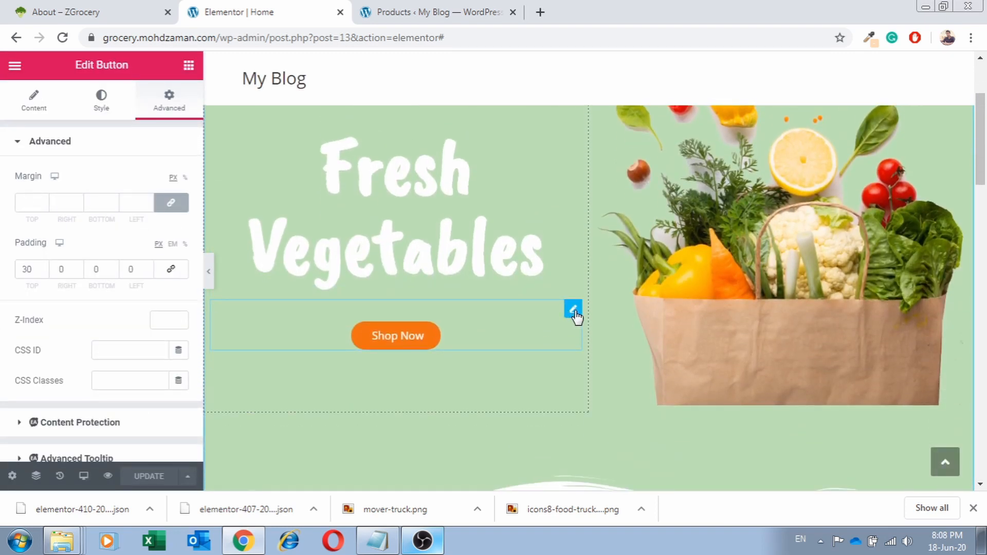
pyautogui.click(34, 99)
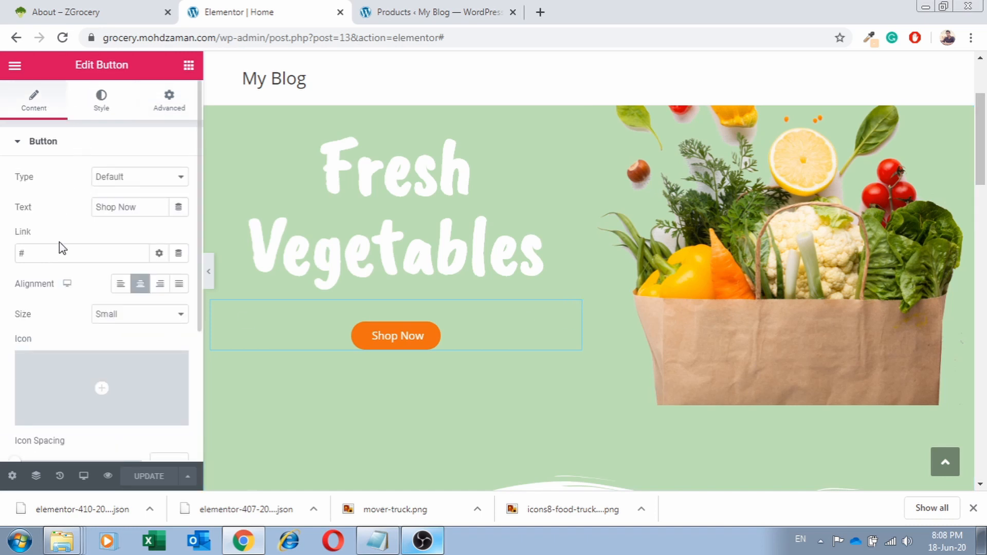
pyautogui.click(76, 251)
pyautogui.press('BackSpace')
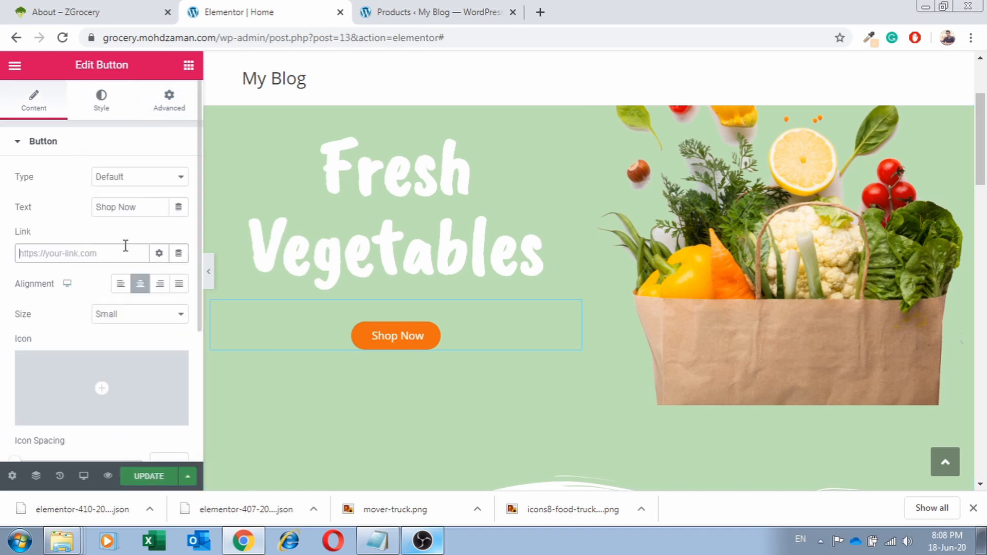
pyautogui.click(400, 6)
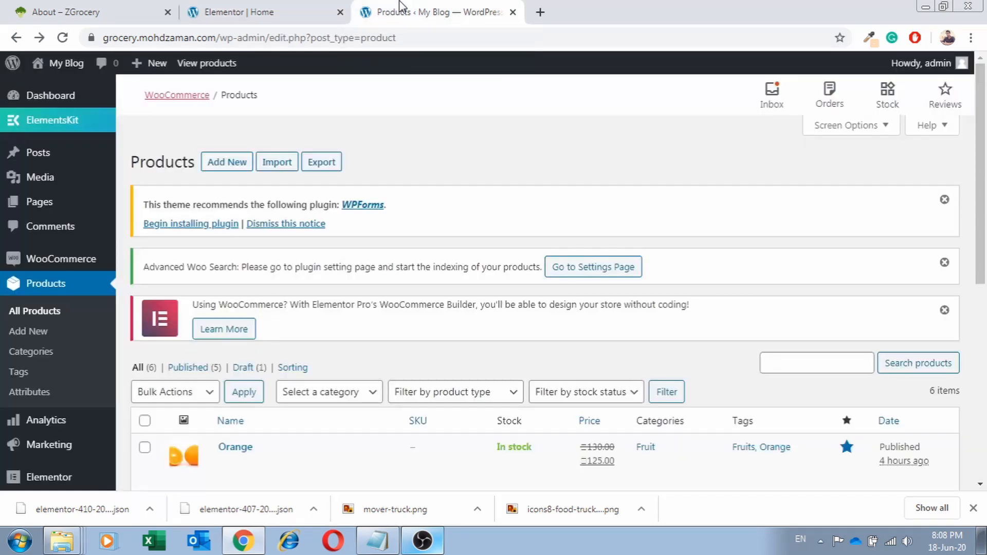
# - From All Pages, open the Shop page's View link in a new tab
pyautogui.click(74, 99)
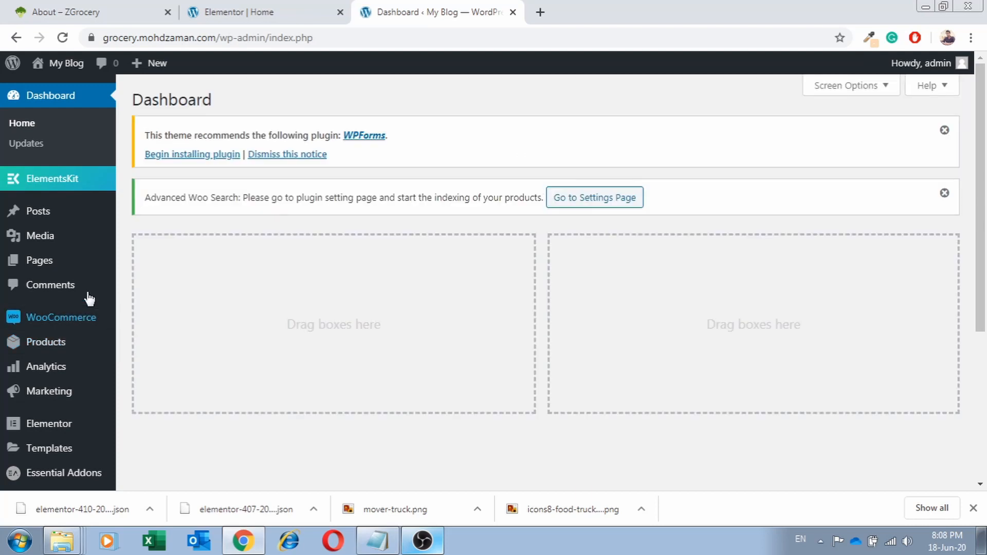
pyautogui.moveTo(62, 271)
pyautogui.click(148, 265)
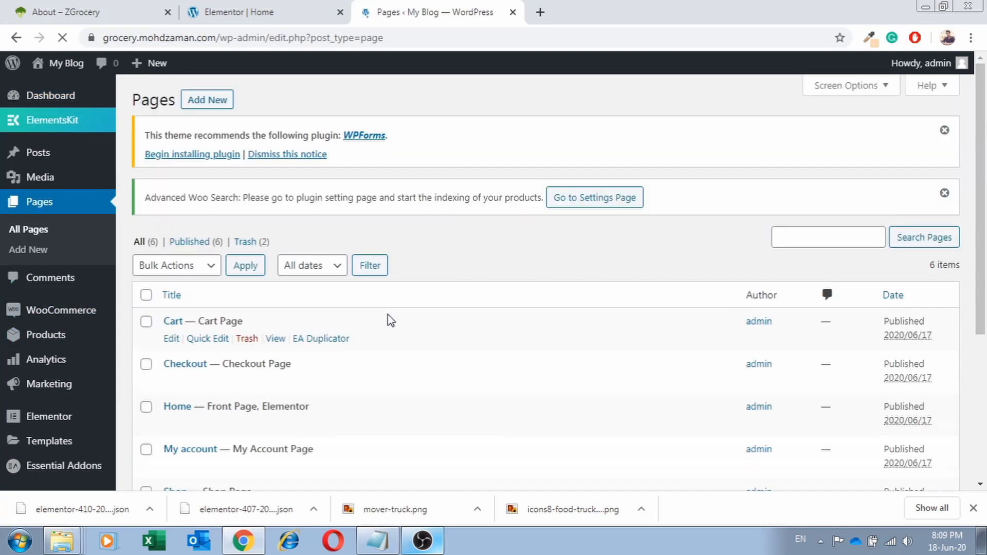
pyautogui.scroll(-3, 291, 333)
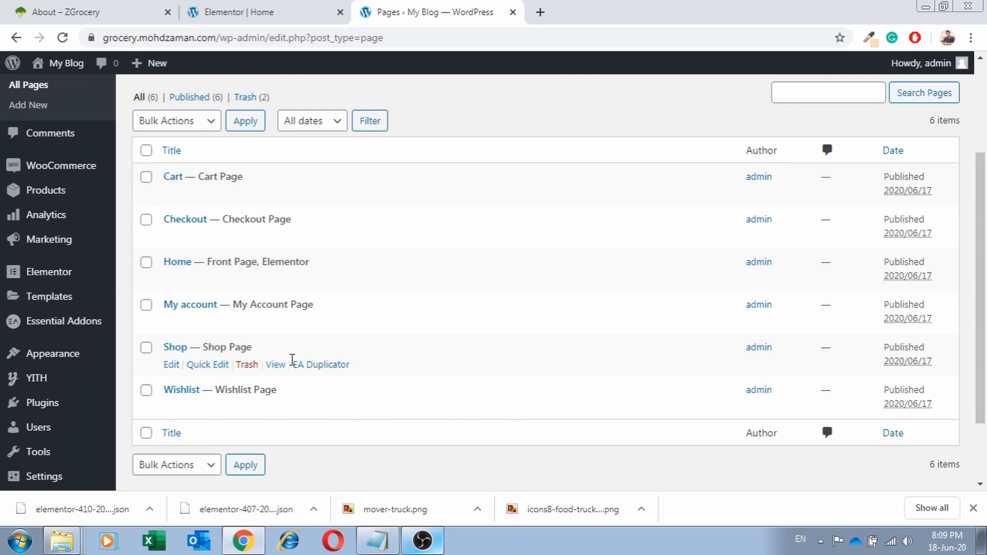
pyautogui.rightClick(276, 365)
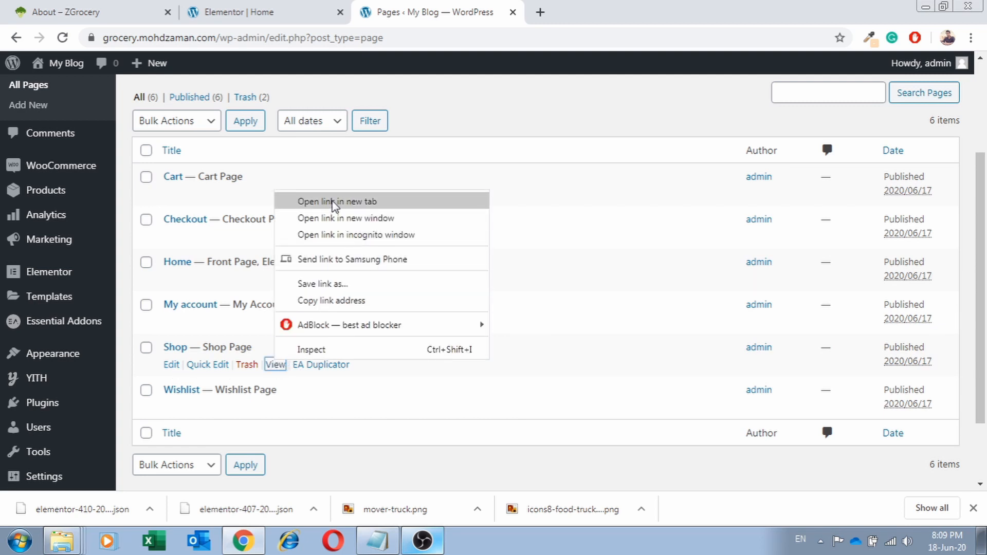
pyautogui.click(331, 203)
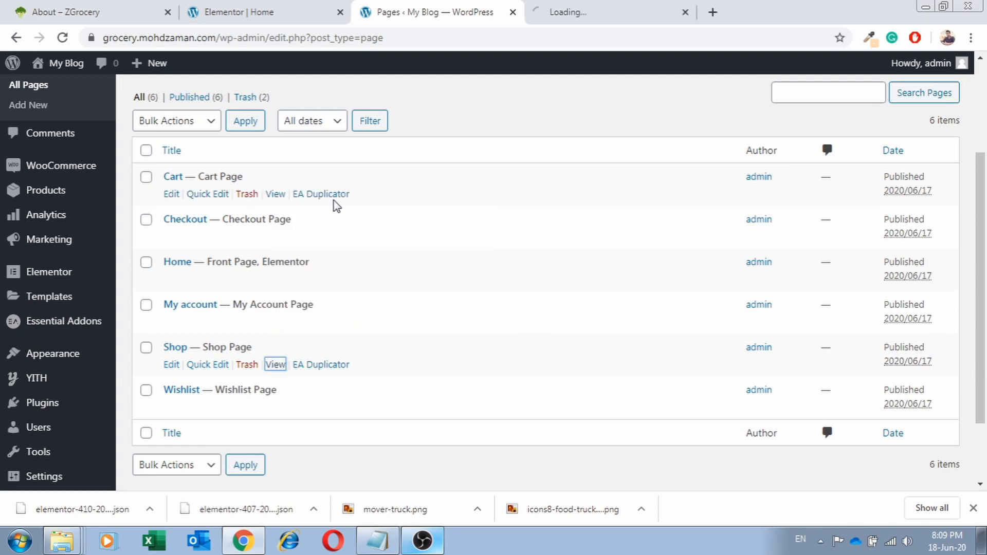
# - Copy the Shop page's /shop/ web address from its tab
pyautogui.click(608, 9)
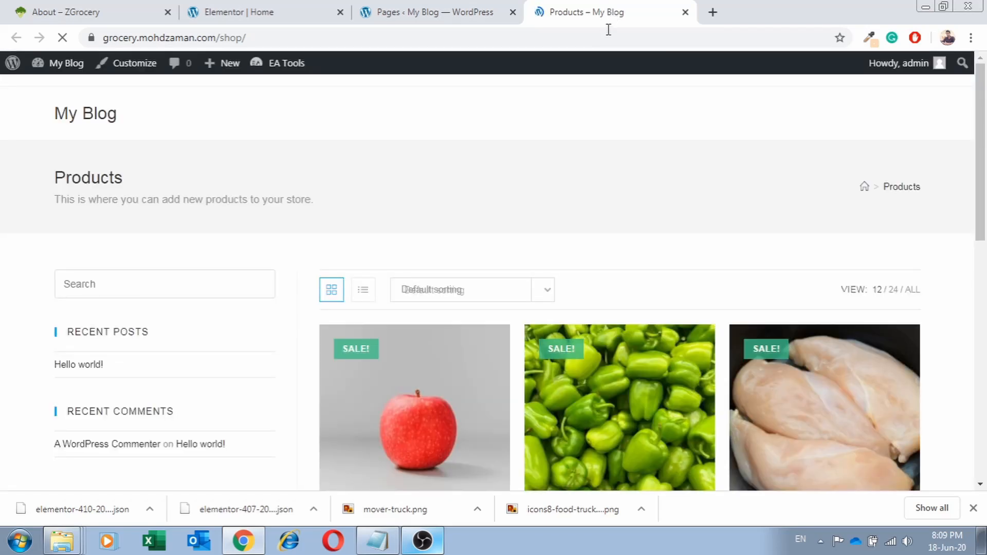
pyautogui.click(278, 38)
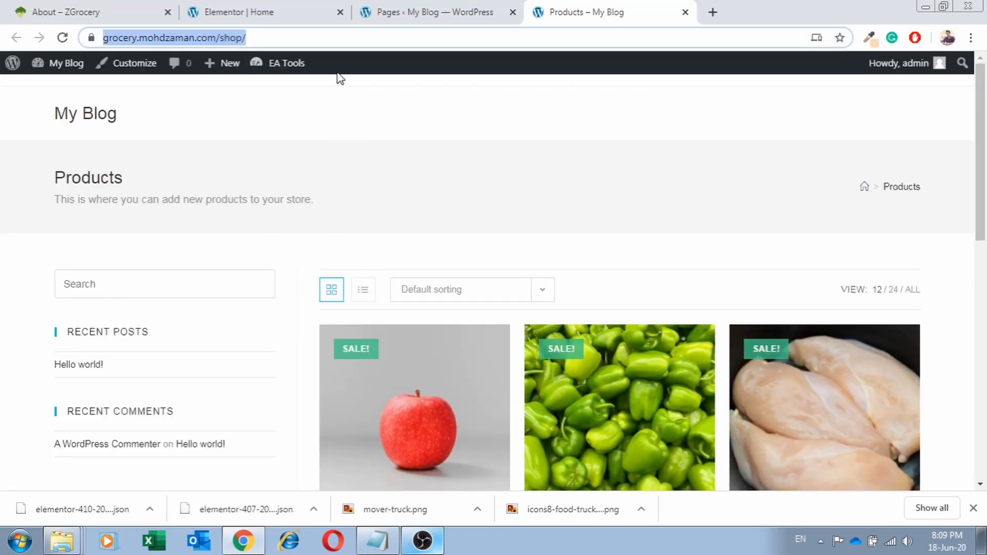
pyautogui.rightClick(235, 37)
pyautogui.click(268, 110)
# - Paste the /shop/ address into the Shop Now link, drop the trailing slash, and update
pyautogui.click(291, 17)
pyautogui.click(66, 253)
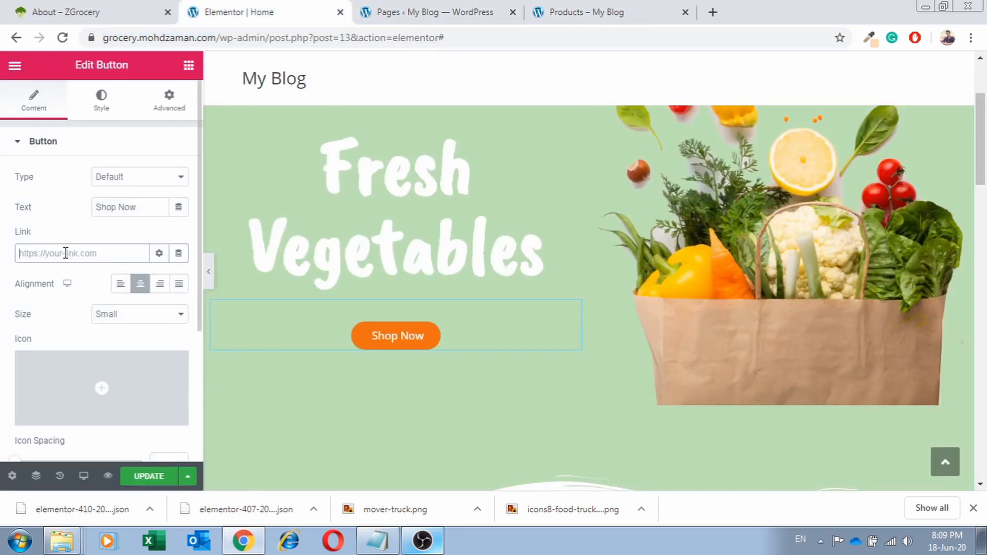
pyautogui.hotkey('ctrl', 'v')
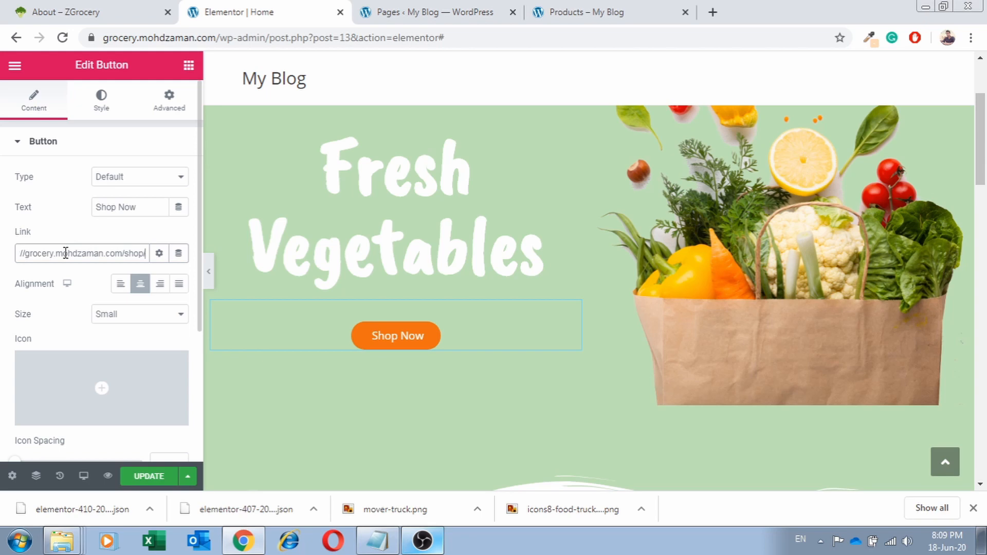
pyautogui.press('BackSpace')
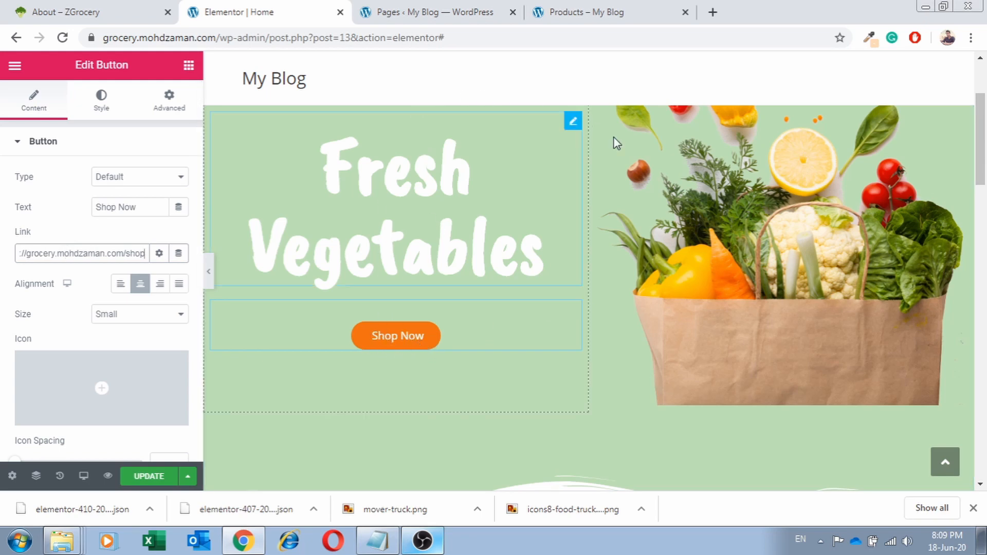
pyautogui.scroll(-10, 575, 337)
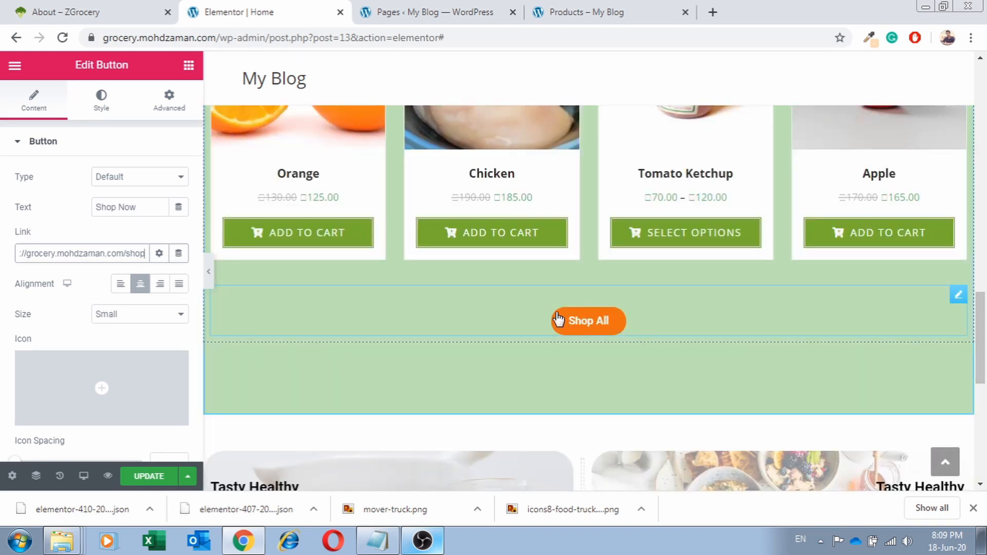
pyautogui.scroll(-8, 588, 341)
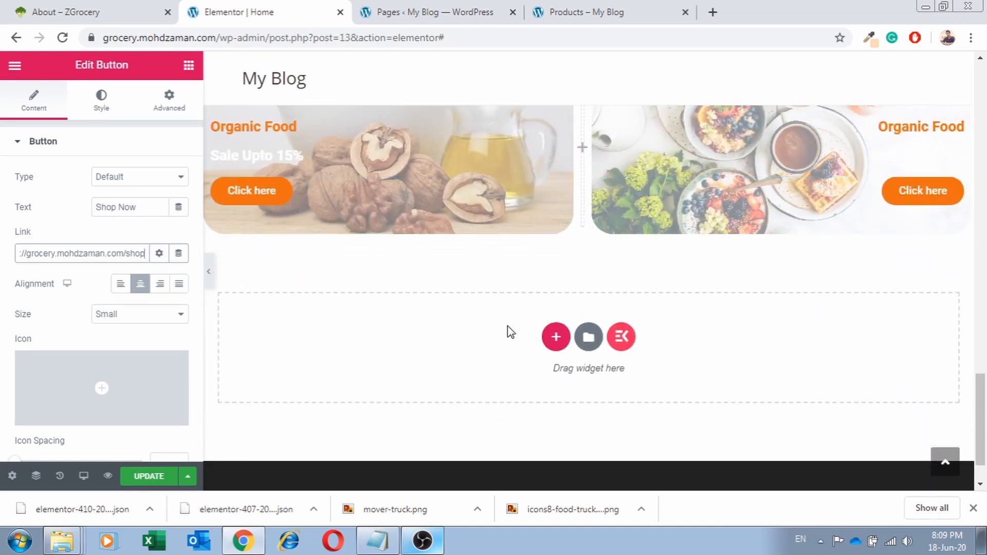
pyautogui.click(149, 476)
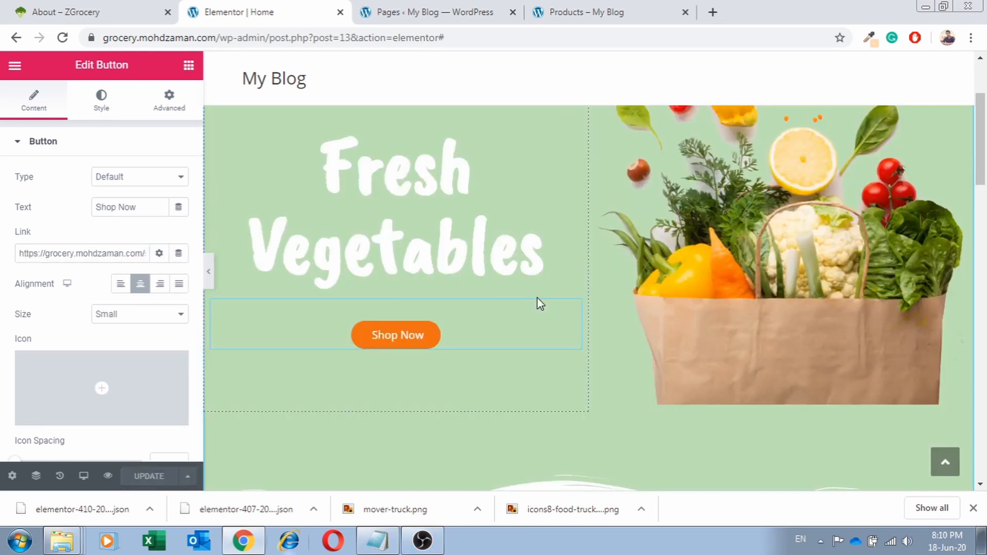
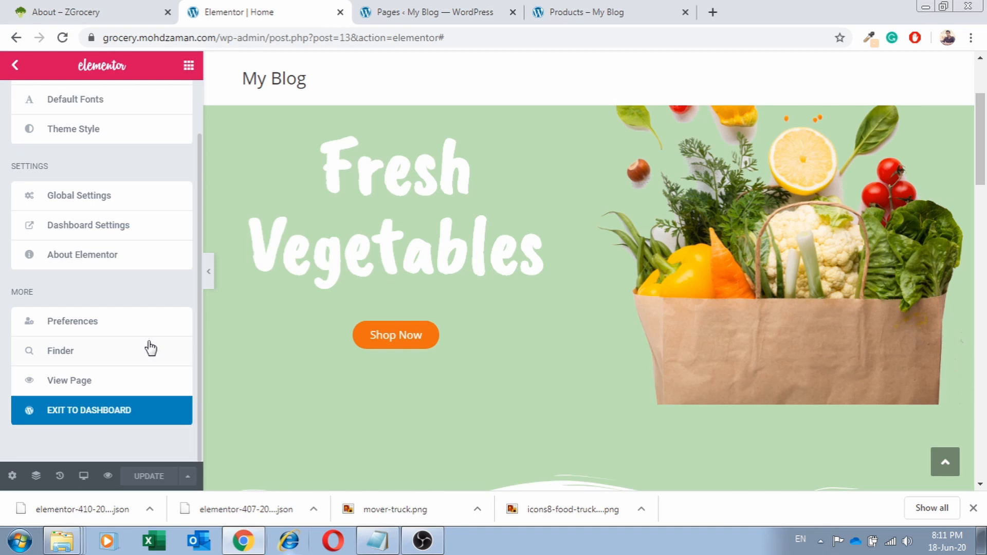
# - Exit the Home page's Elementor editor back to the WordPress dashboard
pyautogui.scroll(4, 680, 354)
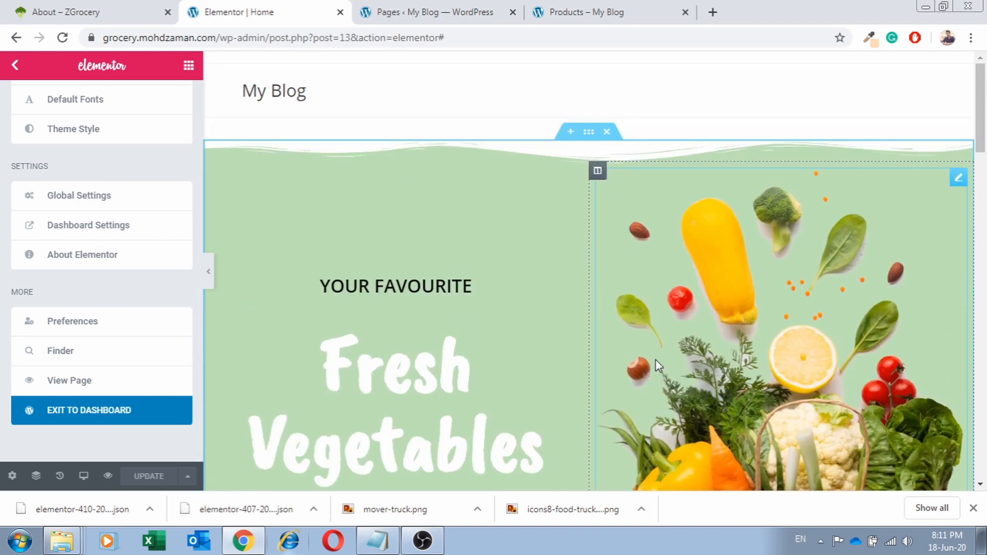
pyautogui.scroll(-8, 614, 233)
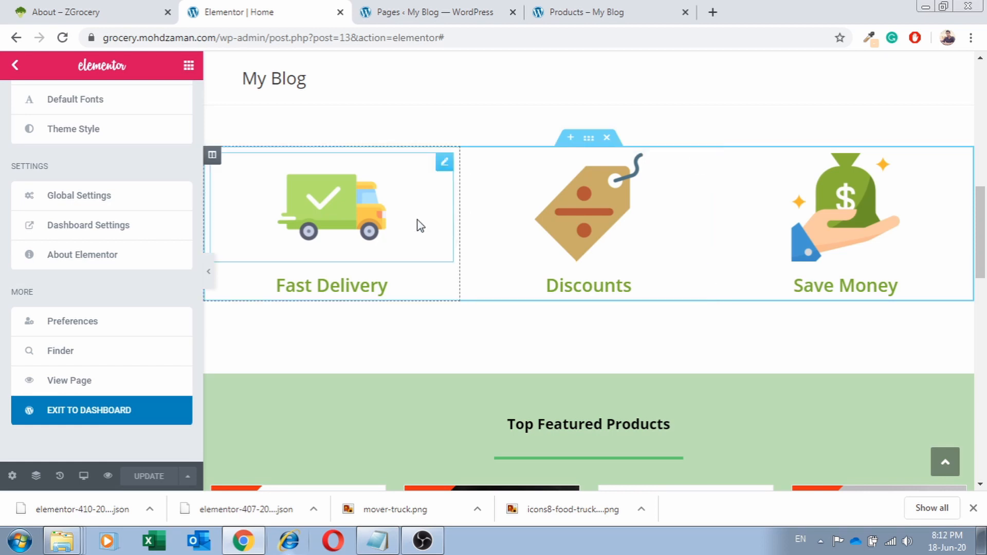
pyautogui.click(105, 409)
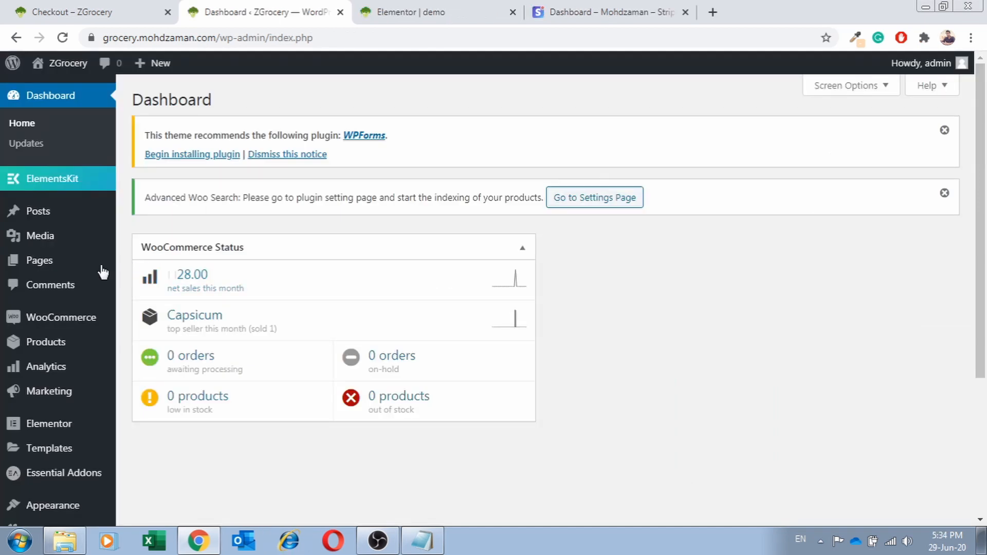
# - Start a new 'About Us' page with 100% Full Width layout and its page title disabled
pyautogui.moveTo(59, 273)
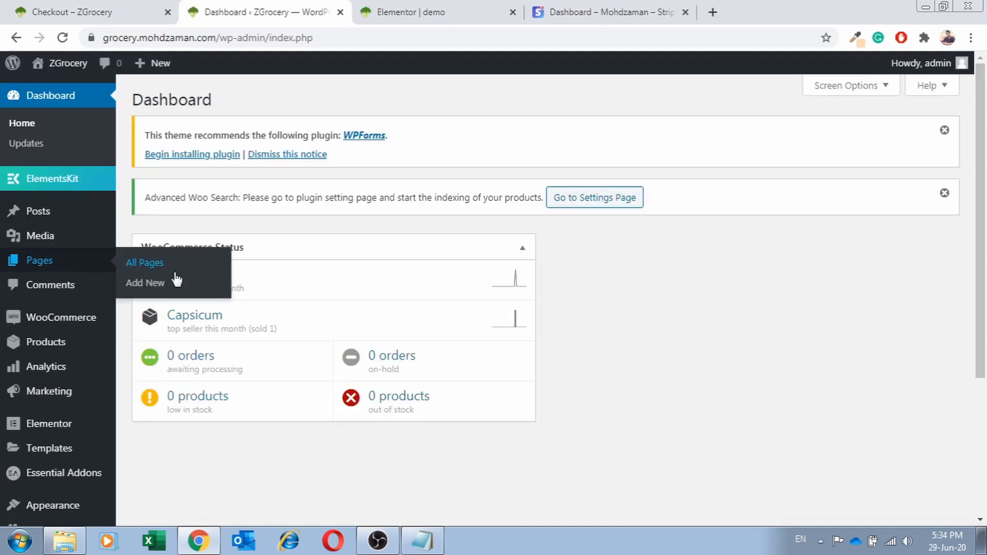
pyautogui.click(164, 283)
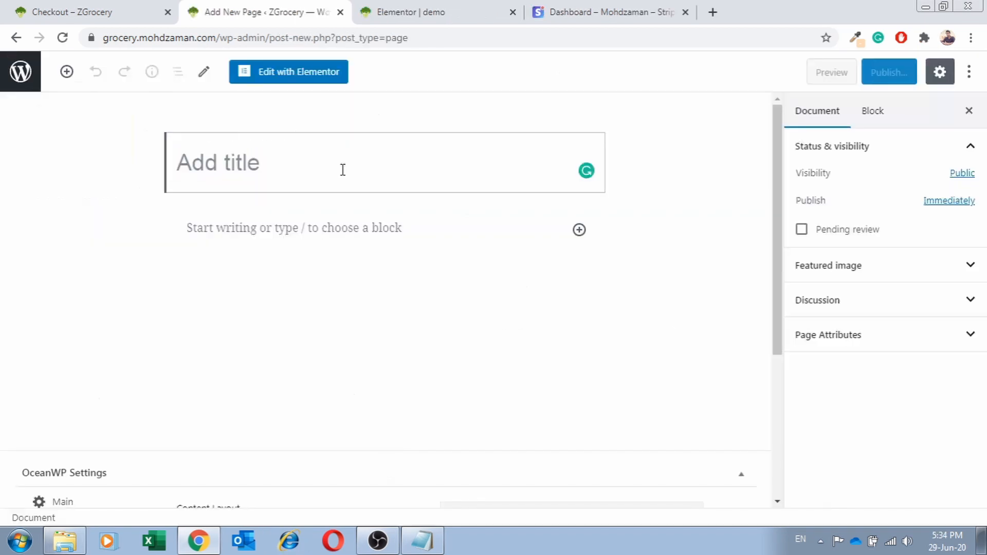
pyautogui.write('About Us')
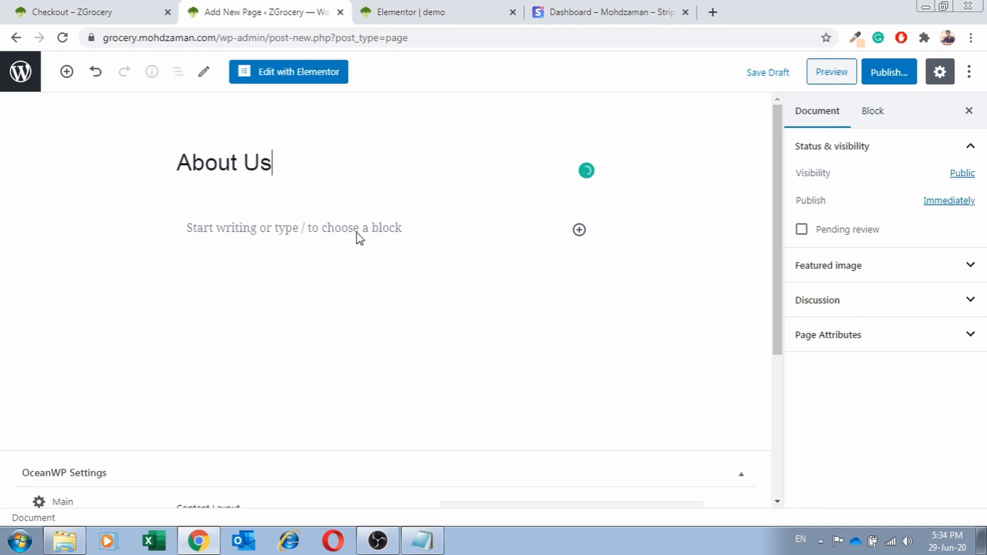
pyautogui.scroll(-3, 370, 267)
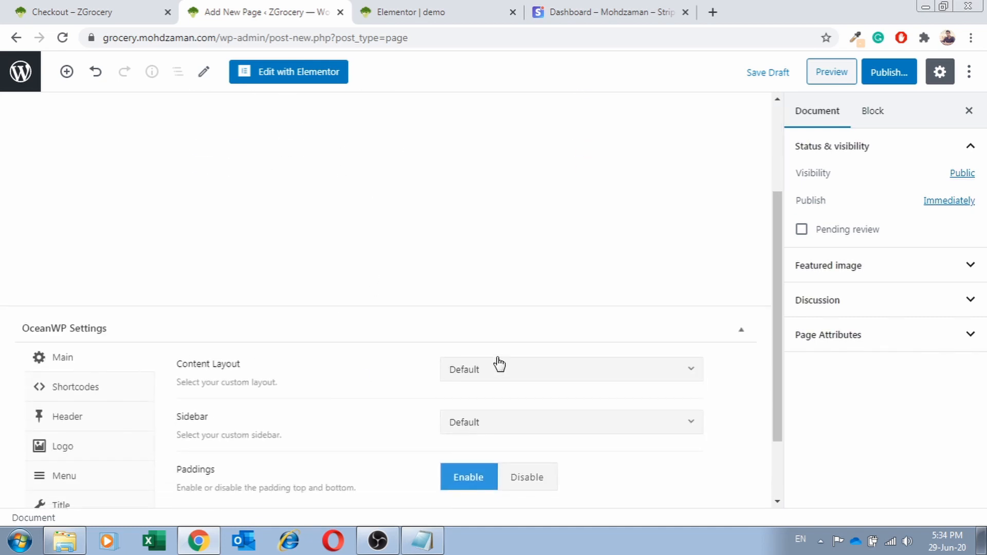
pyautogui.click(533, 372)
pyautogui.click(534, 335)
pyautogui.scroll(-2, 194, 346)
pyautogui.click(84, 415)
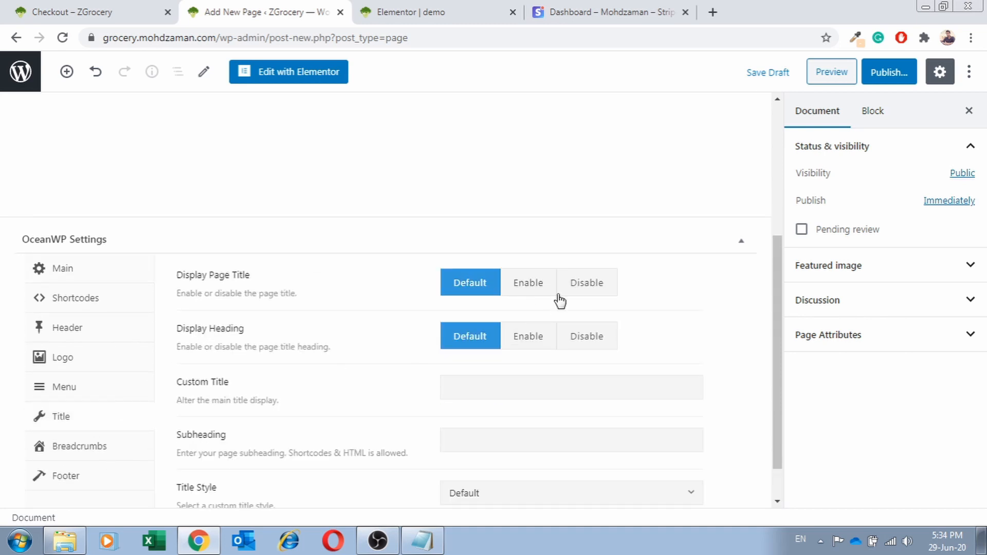
pyautogui.click(599, 282)
# - Publish the About Us page and open it in Elementor
pyautogui.scroll(5, 748, 335)
pyautogui.click(908, 82)
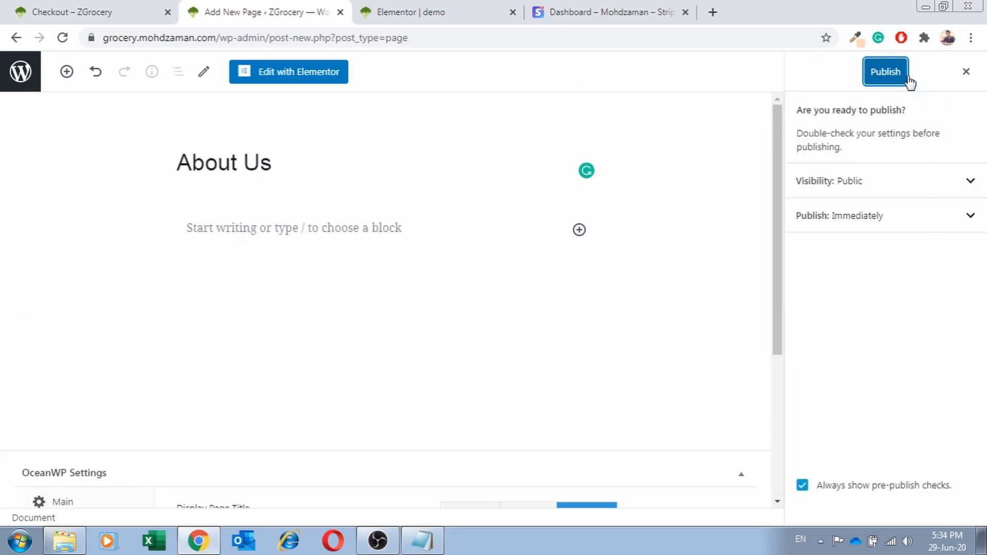
pyautogui.click(887, 71)
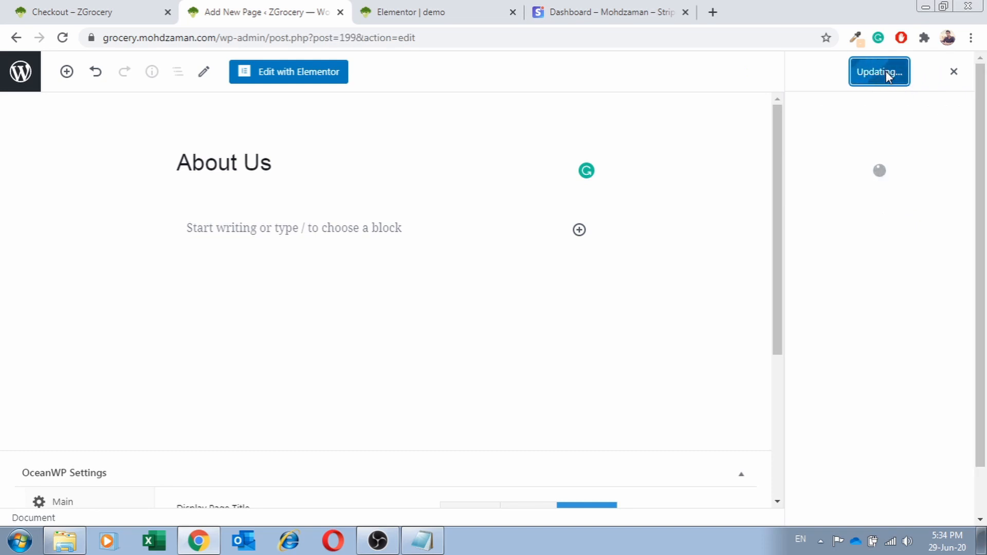
pyautogui.click(322, 82)
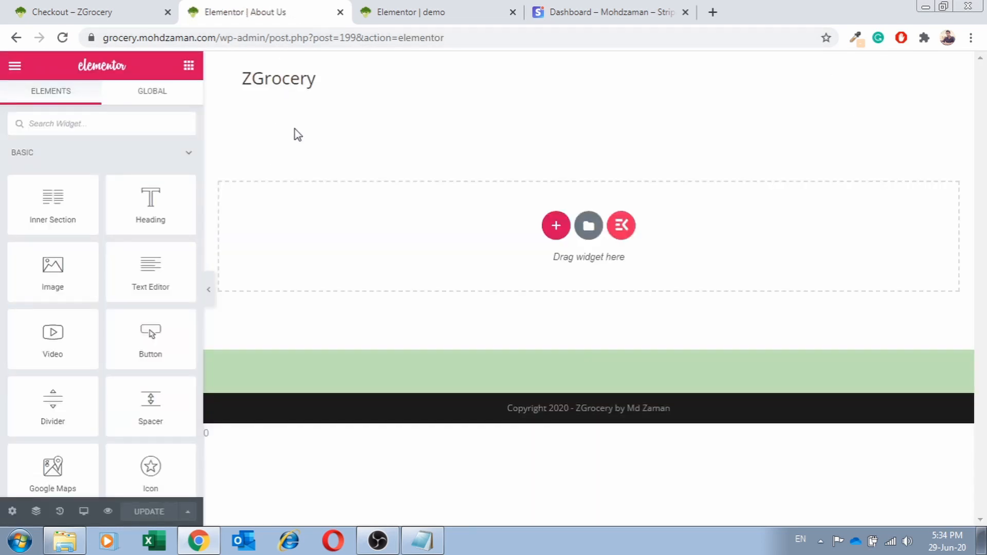
# - Import About Us Page.json into My Templates and insert the ZGrocery About Us template with document settings
pyautogui.click(589, 226)
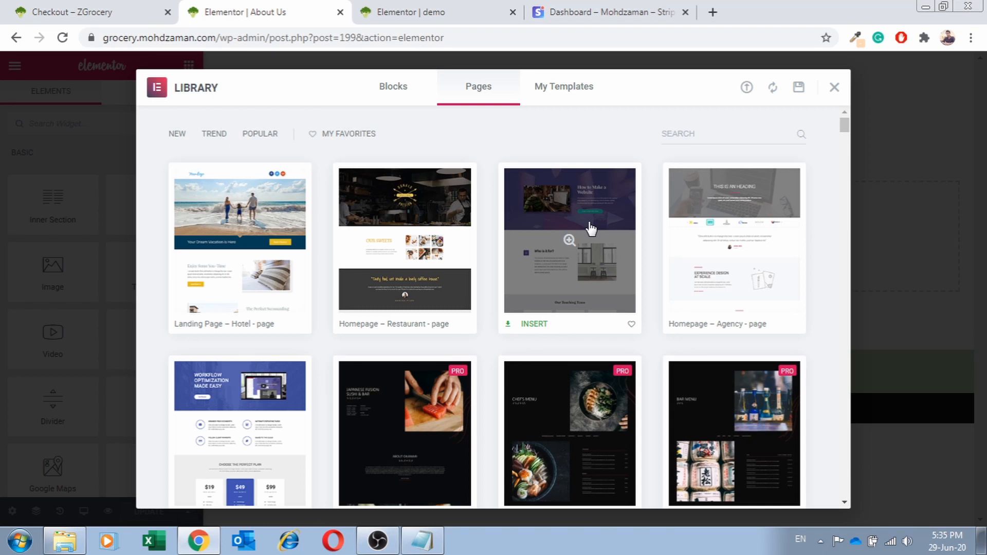
pyautogui.click(555, 97)
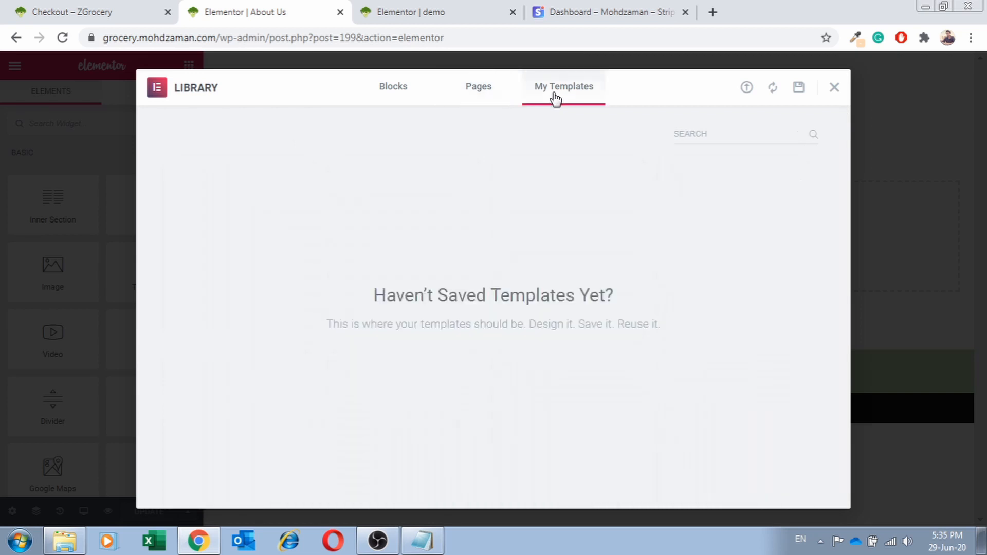
pyautogui.click(747, 89)
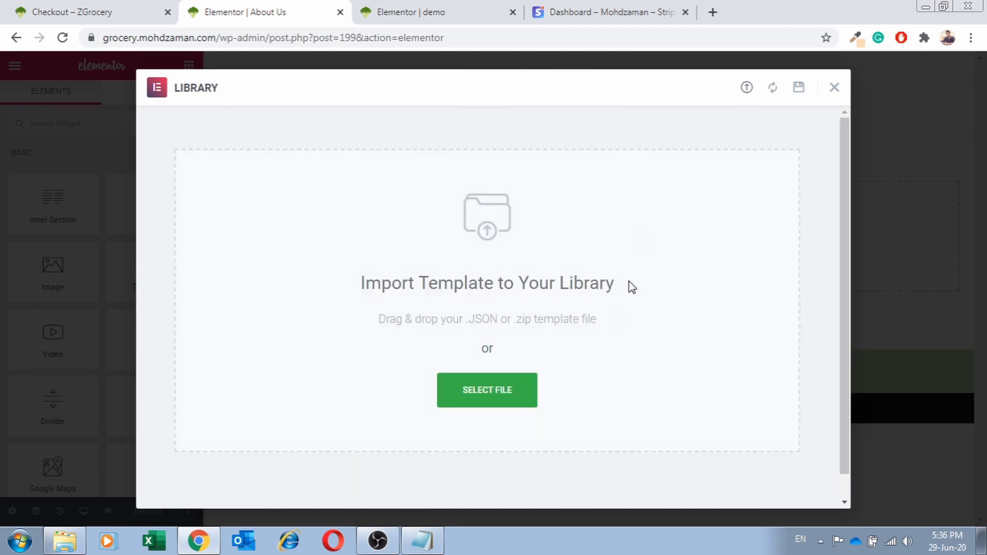
pyautogui.click(497, 390)
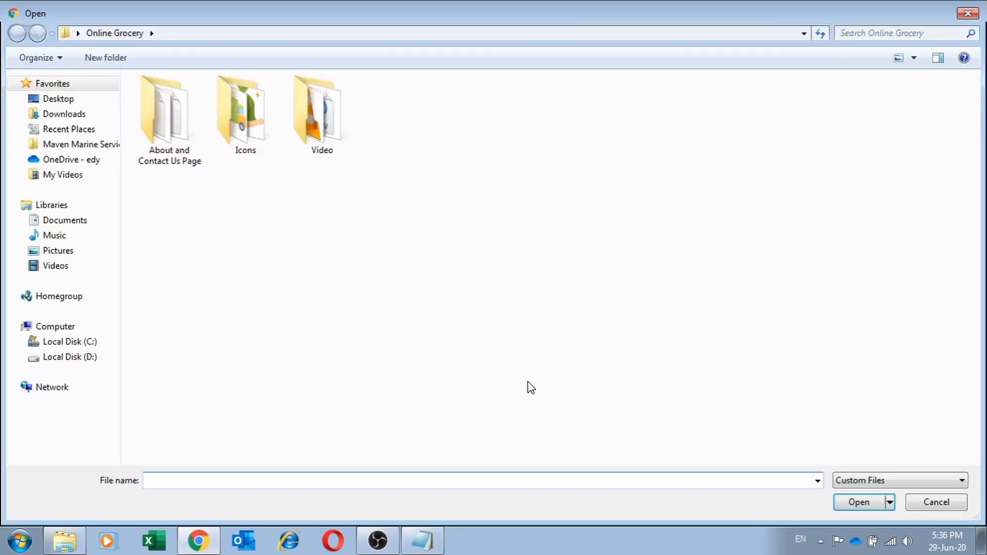
pyautogui.doubleClick(165, 139)
pyautogui.click(241, 102)
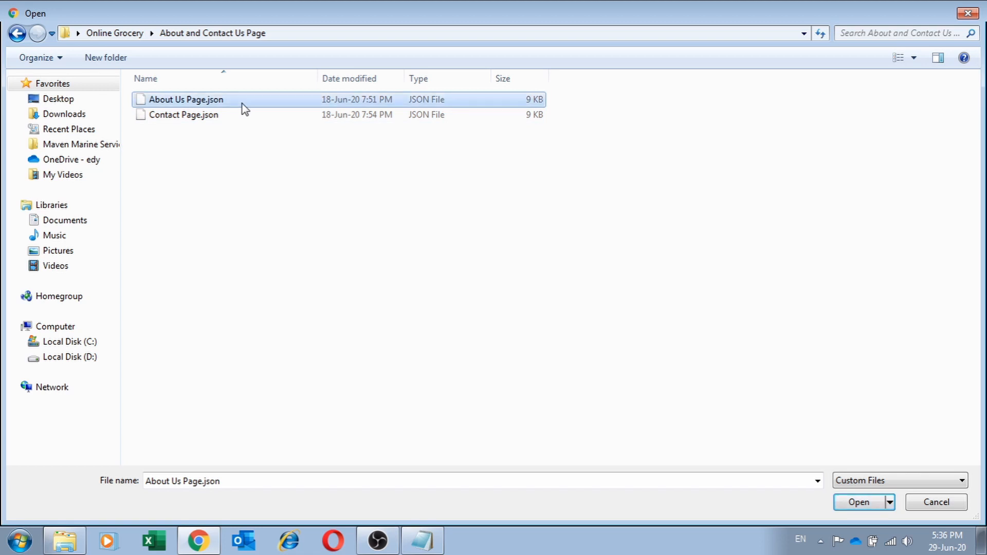
pyautogui.click(872, 502)
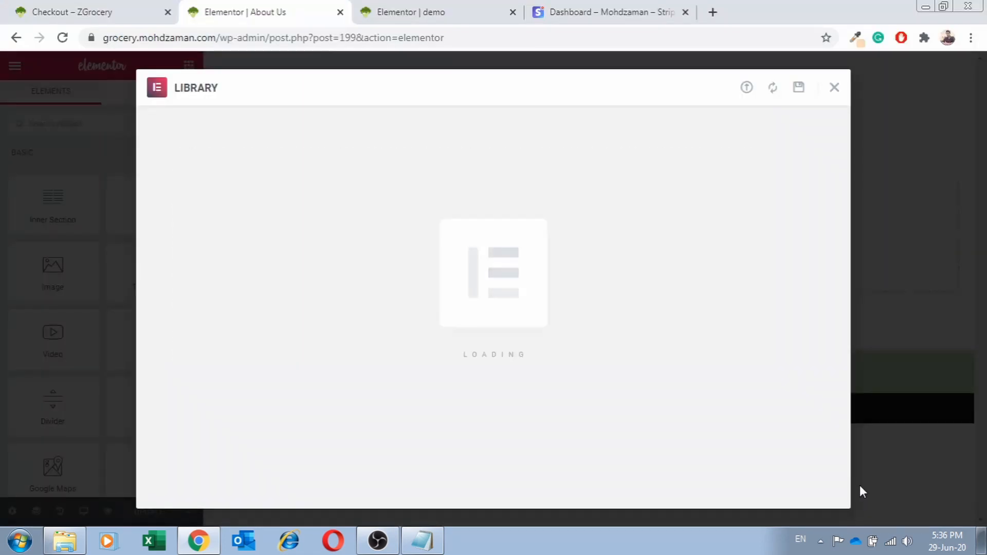
pyautogui.click(718, 208)
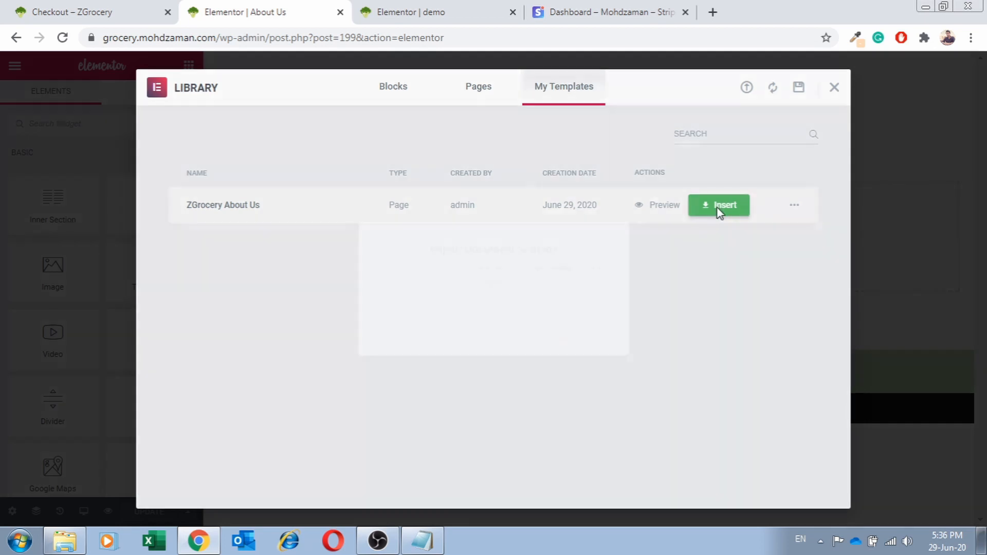
pyautogui.click(561, 341)
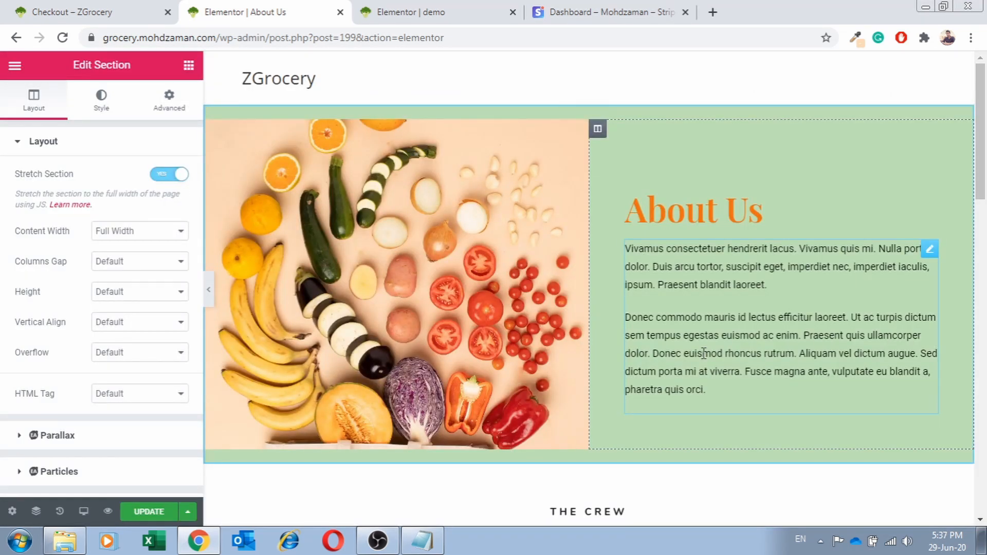
# - Review the inserted About Us layout, selecting the About Us heading, down to the Google map
pyautogui.scroll(-20, 703, 353)
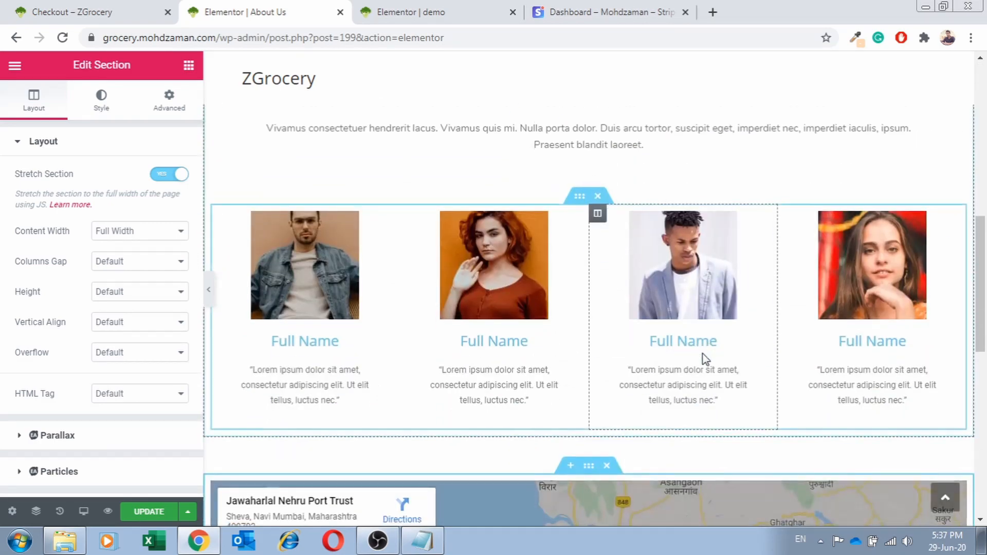
pyautogui.scroll(20, 702, 356)
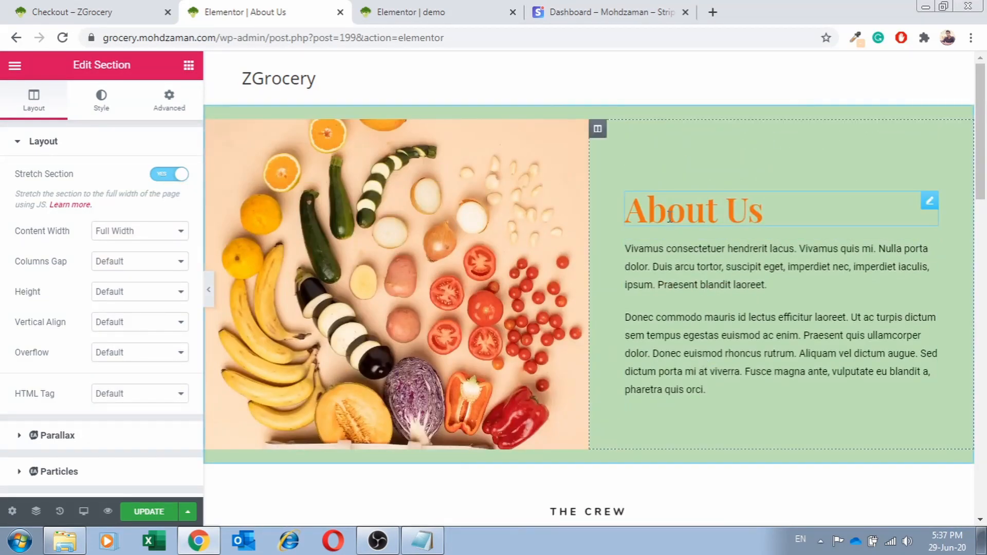
pyautogui.click(669, 218)
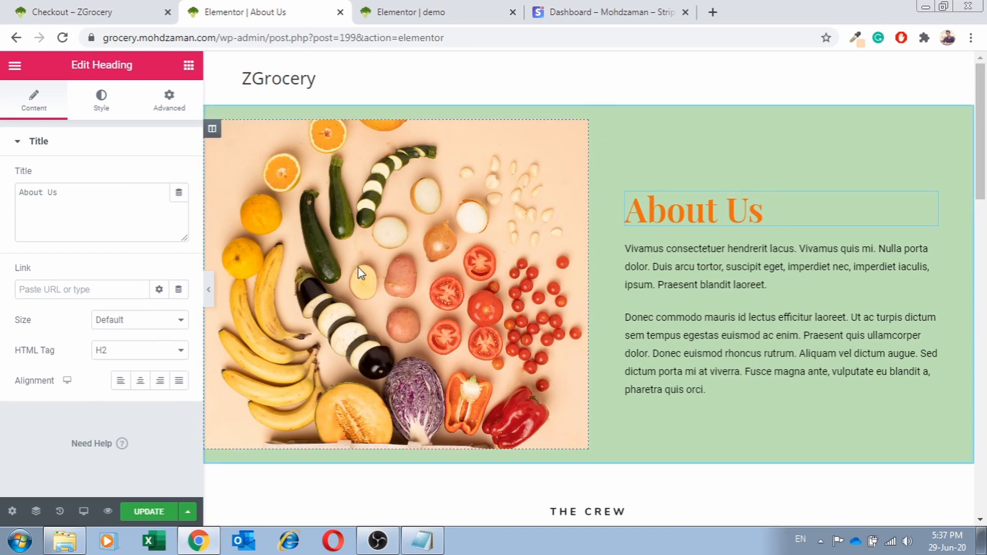
pyautogui.scroll(-10, 359, 273)
pyautogui.scroll(-8, 726, 260)
pyautogui.scroll(5, 727, 259)
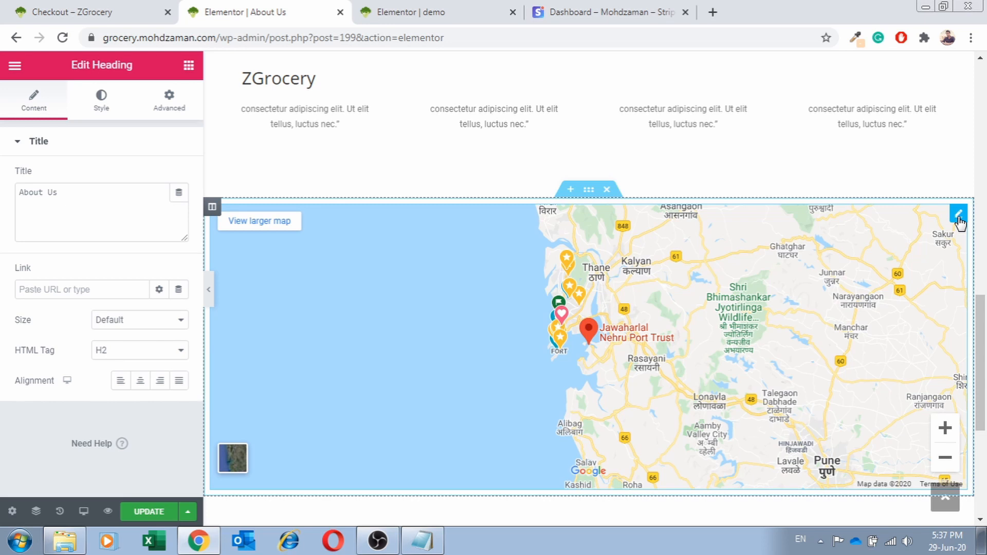
# - Set the Google map to Borivali, zoom 11, height 410, and save the About Us page
pyautogui.click(958, 218)
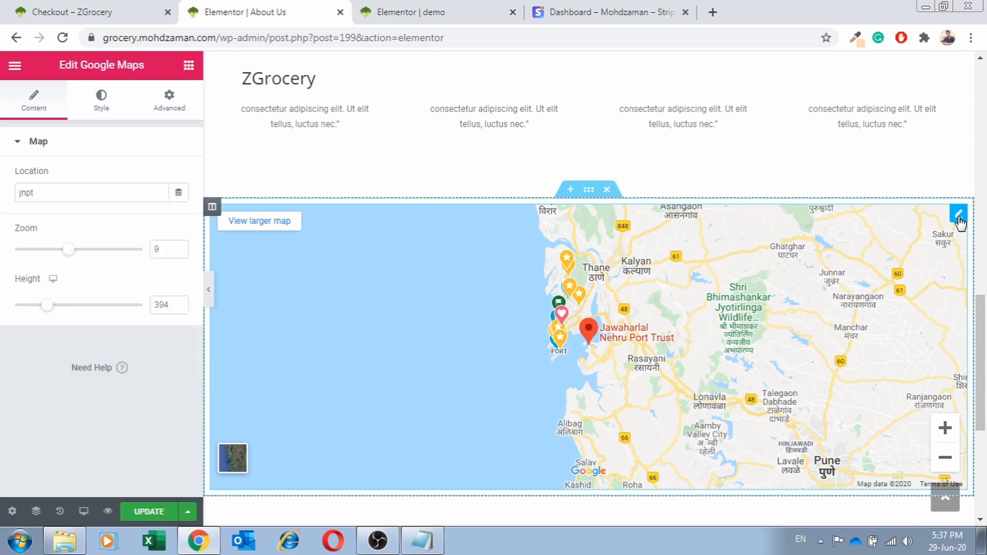
pyautogui.moveTo(45, 194); pyautogui.dragTo(3, 193)
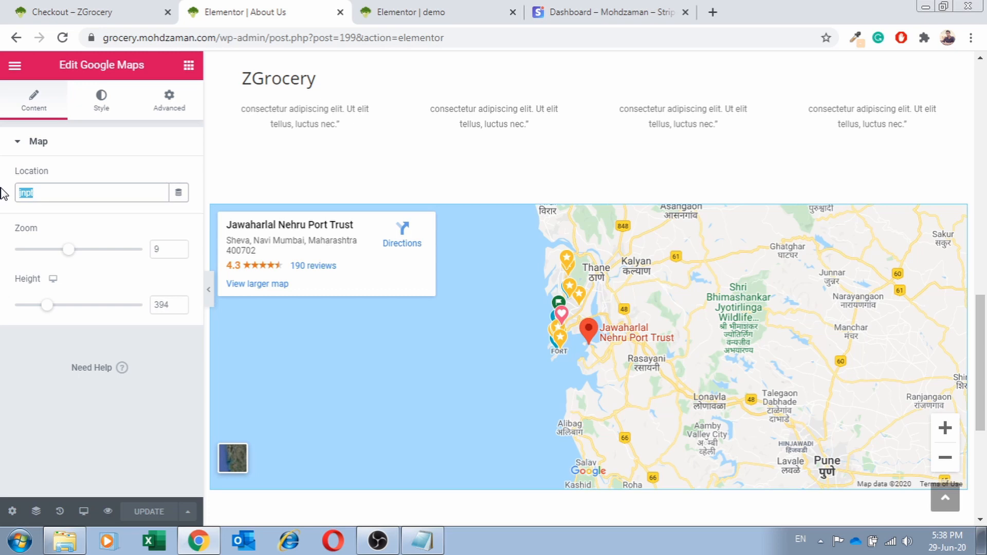
pyautogui.write('Bi')
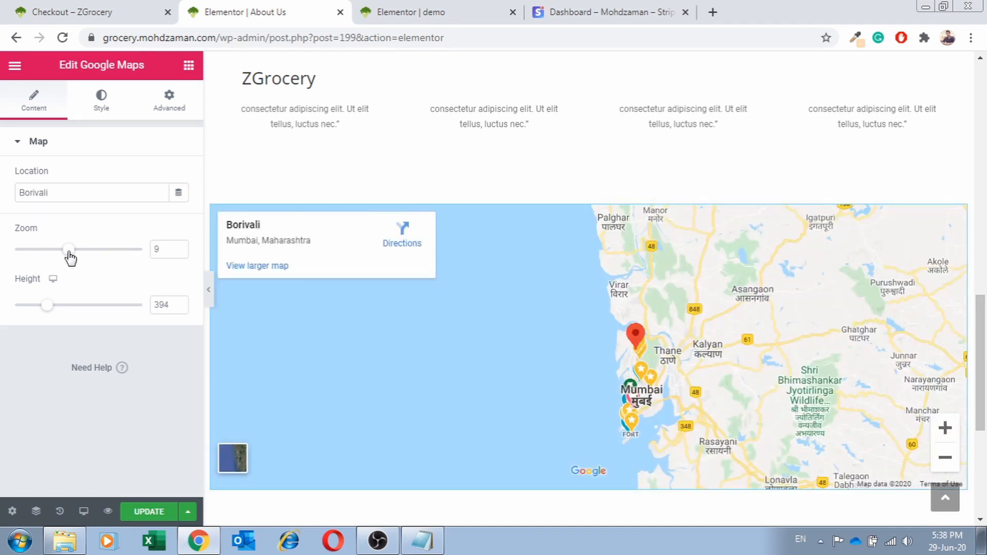
pyautogui.moveTo(68, 255); pyautogui.dragTo(85, 252)
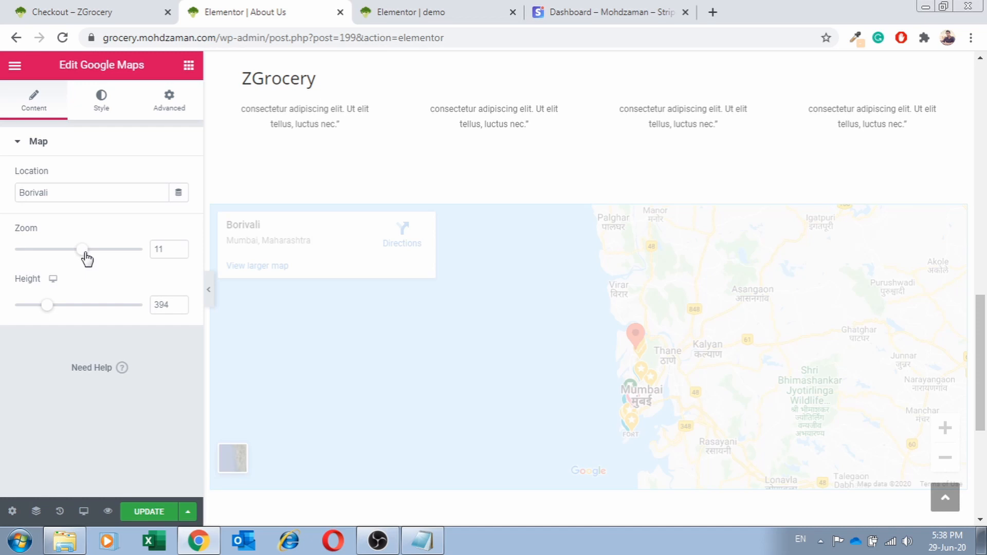
pyautogui.moveTo(46, 305); pyautogui.dragTo(50, 306)
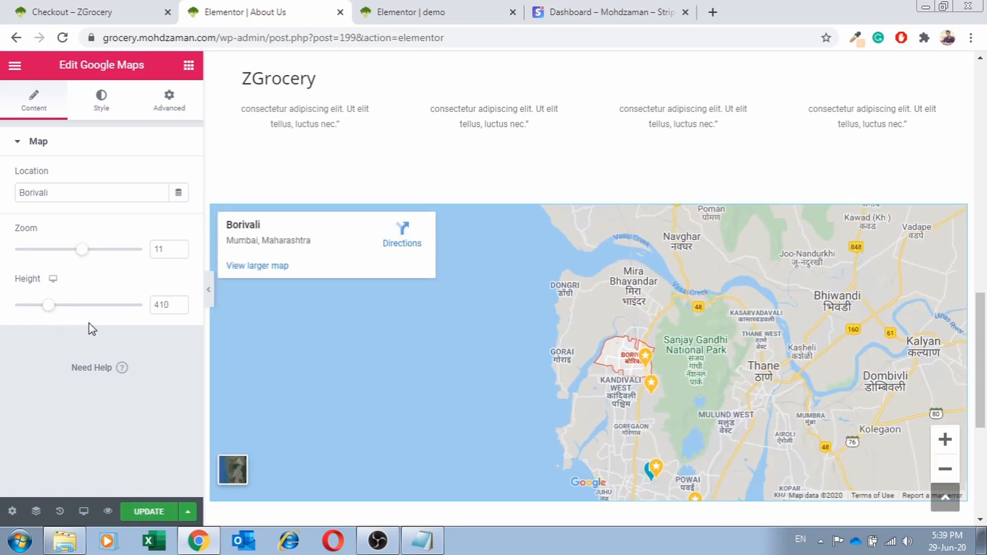
pyautogui.click(150, 511)
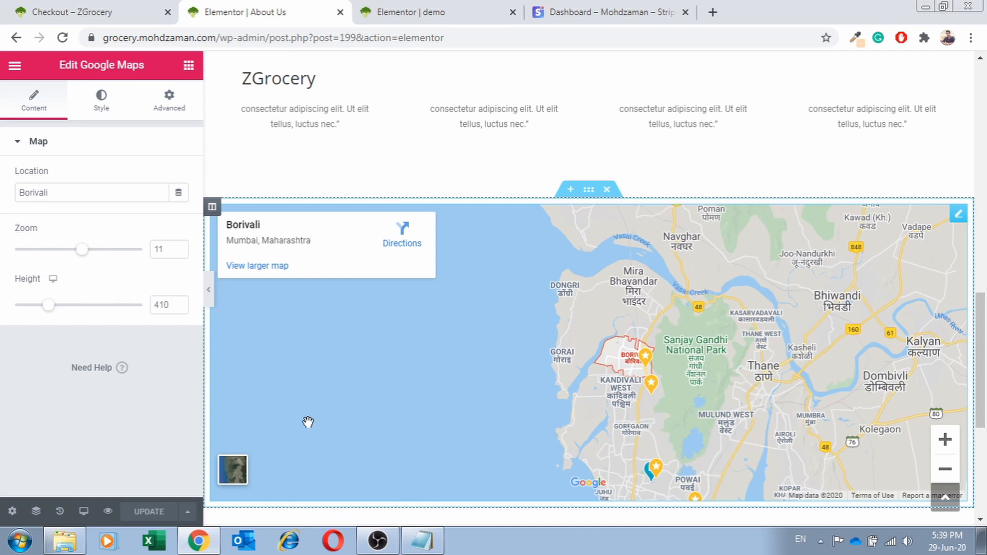
pyautogui.click(14, 65)
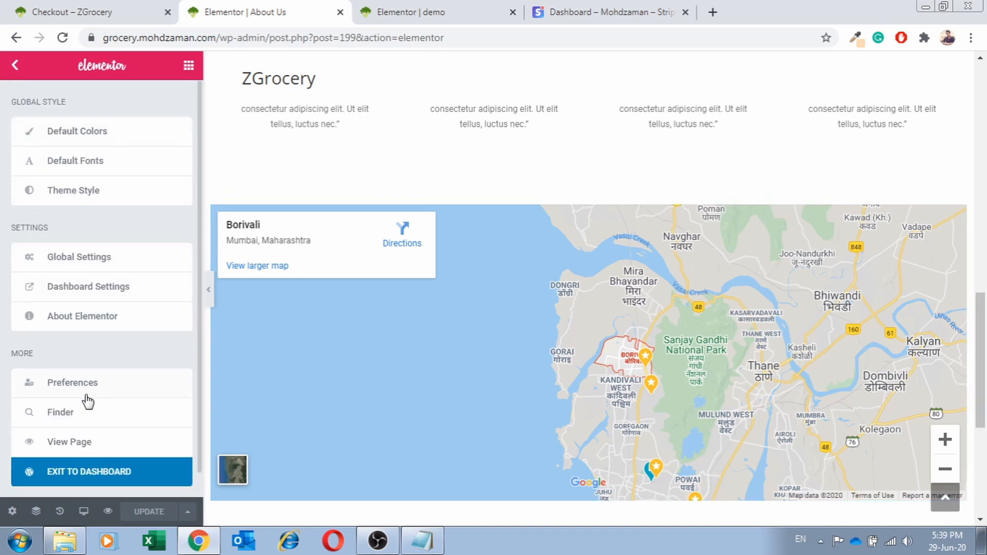
# - Back in the dashboard, start a 'Contact Us' page with 100% Full Width layout and title hidden
pyautogui.click(77, 481)
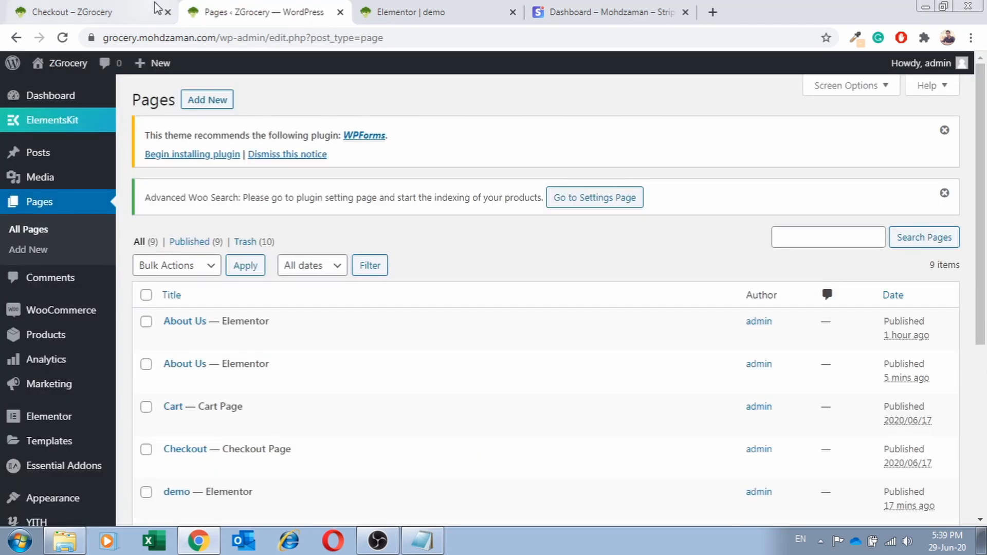
pyautogui.click(223, 100)
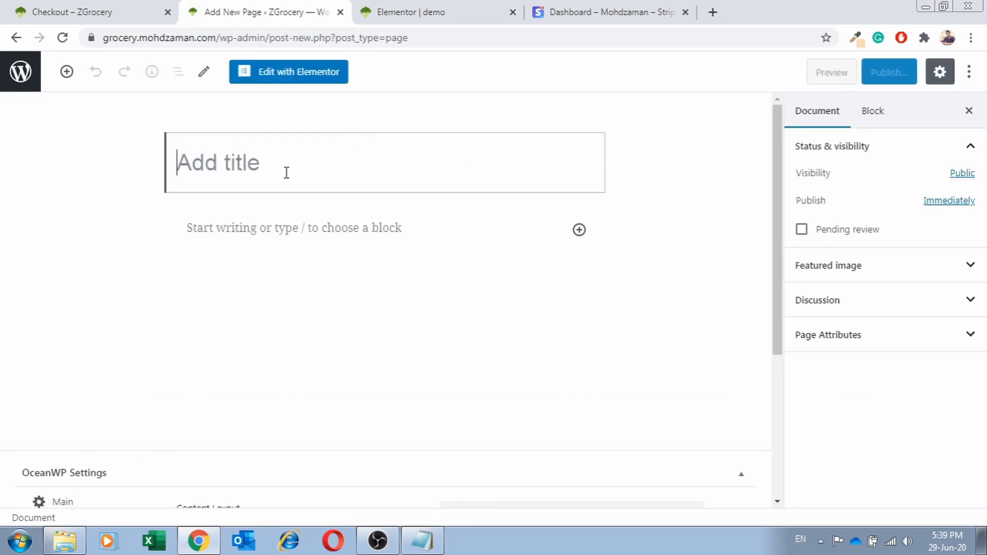
pyautogui.write('Con')
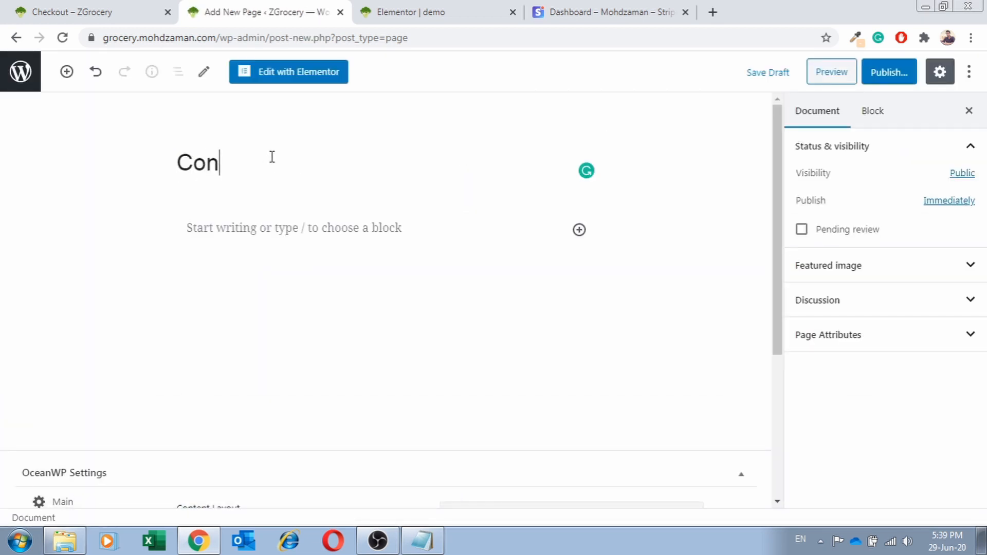
pyautogui.write('tact Us')
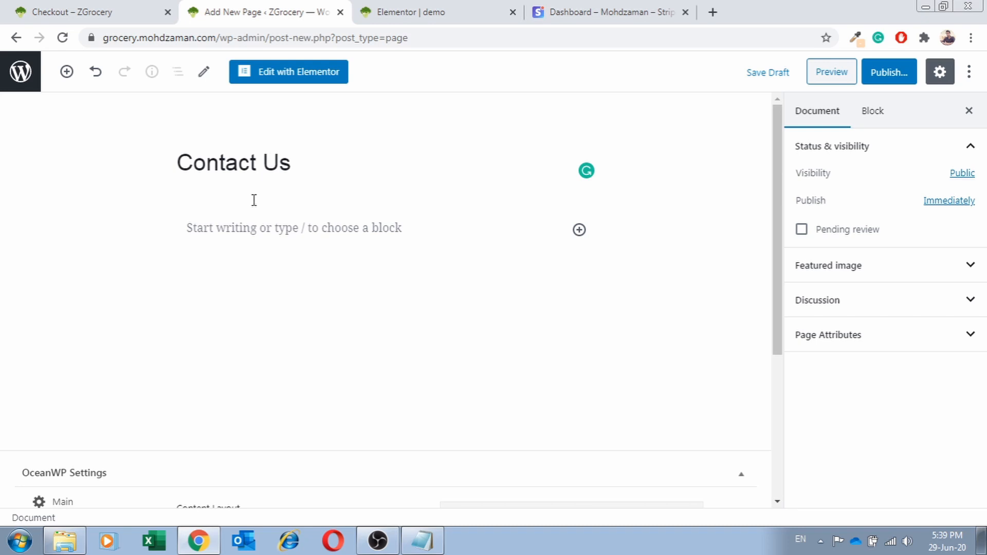
pyautogui.scroll(-5, 254, 199)
pyautogui.click(594, 283)
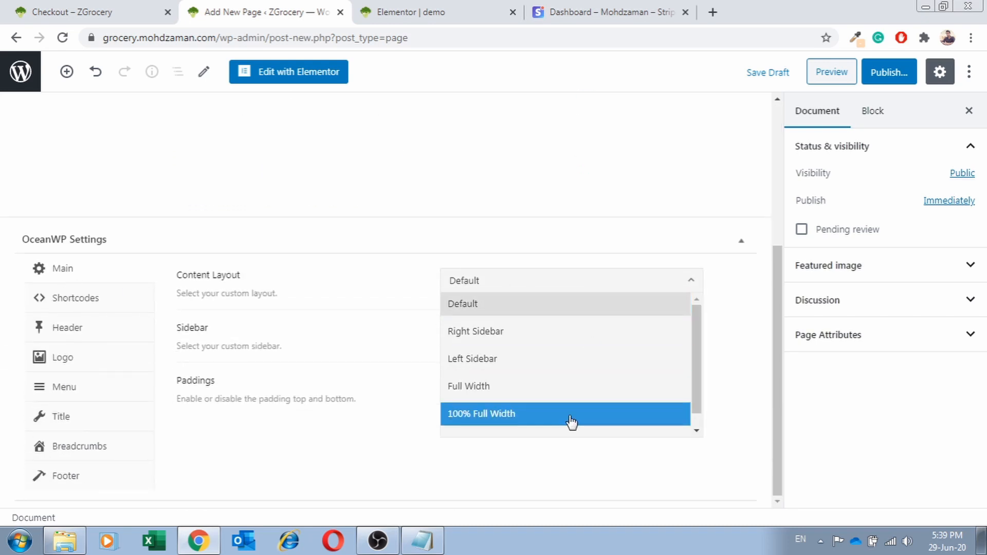
pyautogui.click(571, 419)
pyautogui.click(86, 426)
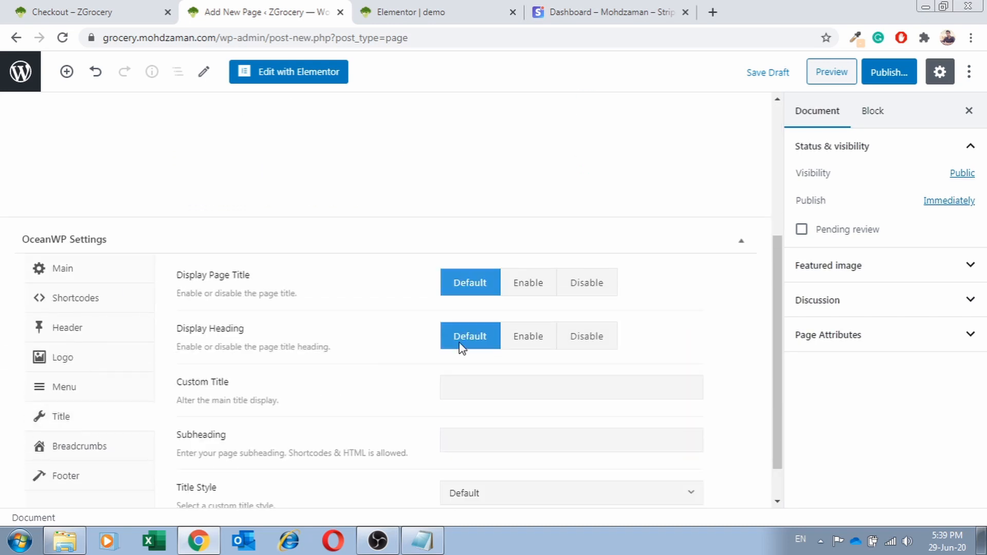
pyautogui.click(611, 284)
# - Publish the Contact Us page and open it in Elementor
pyautogui.click(885, 76)
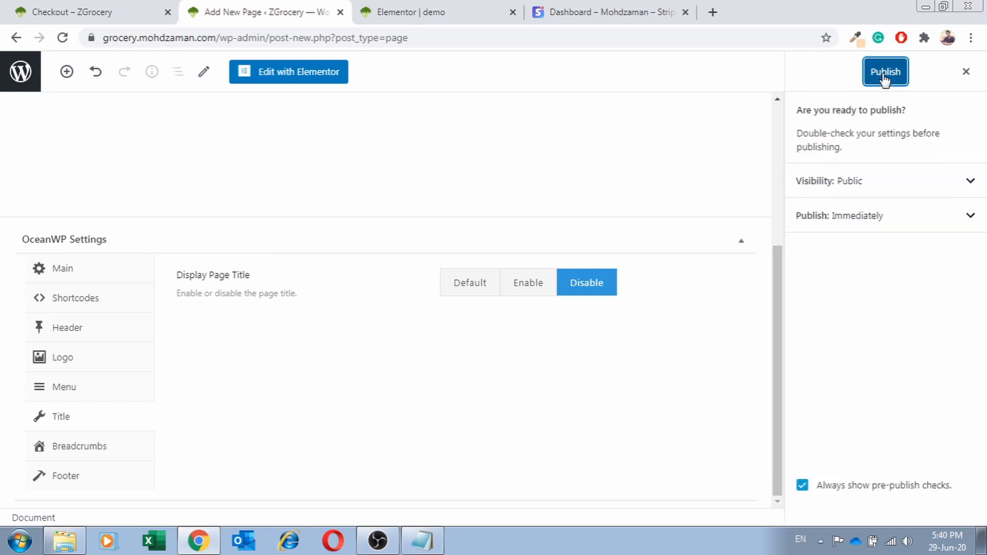
pyautogui.click(884, 75)
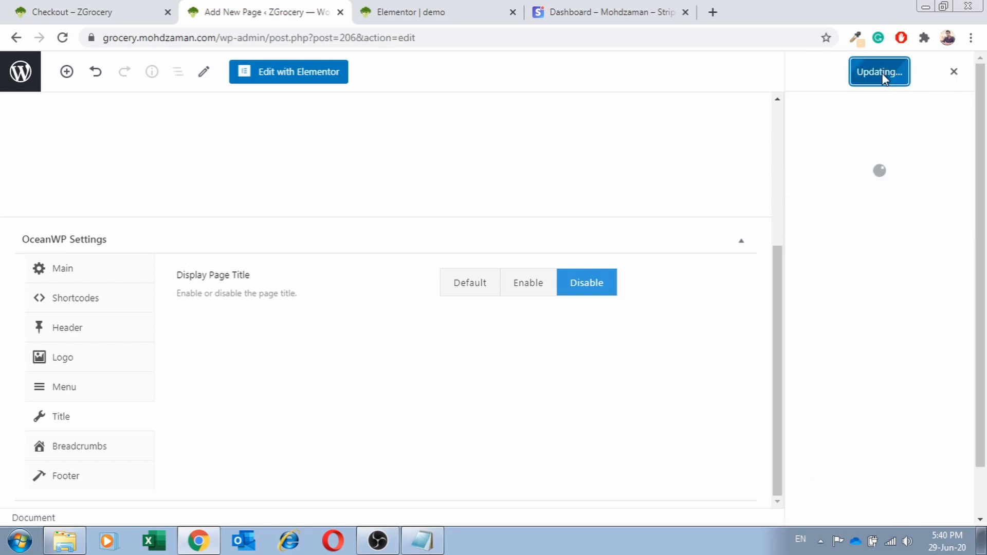
pyautogui.click(301, 75)
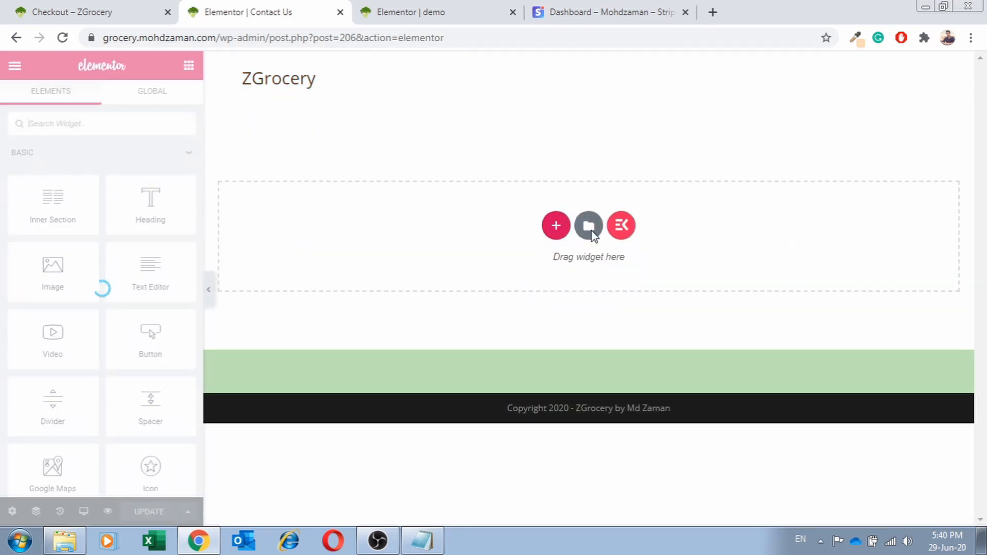
# - Import Contact Page.json and insert the Zgrocery Contact Us template with its document settings
pyautogui.click(588, 226)
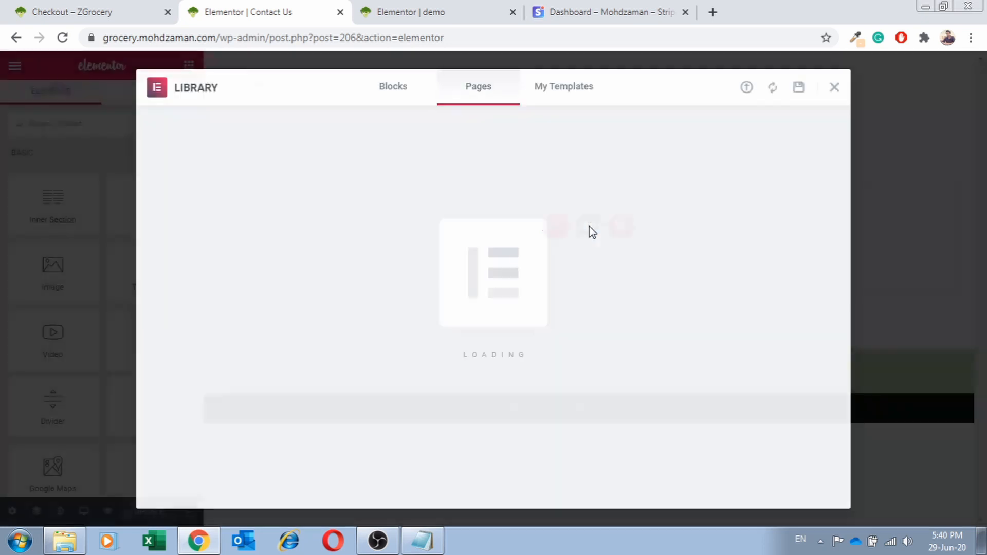
pyautogui.click(562, 90)
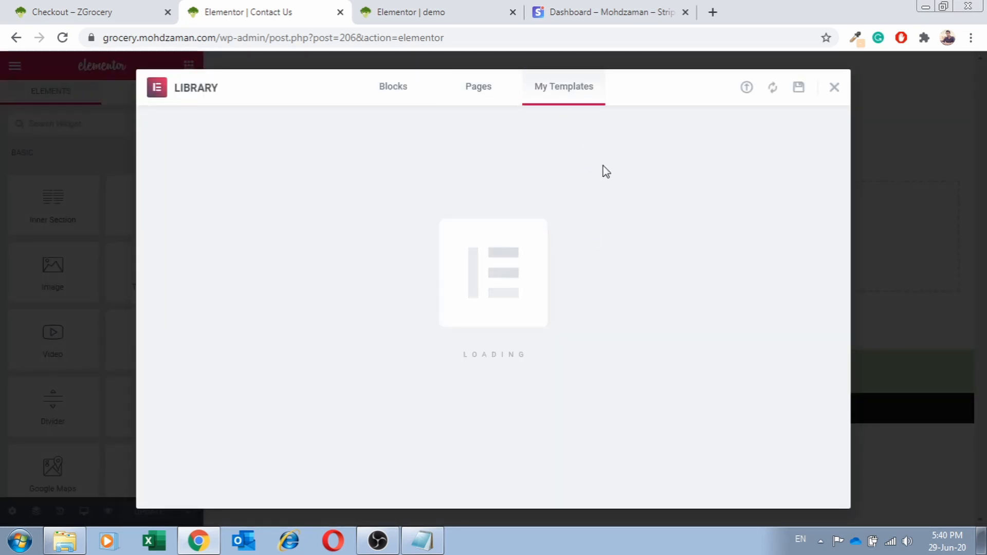
pyautogui.click(747, 88)
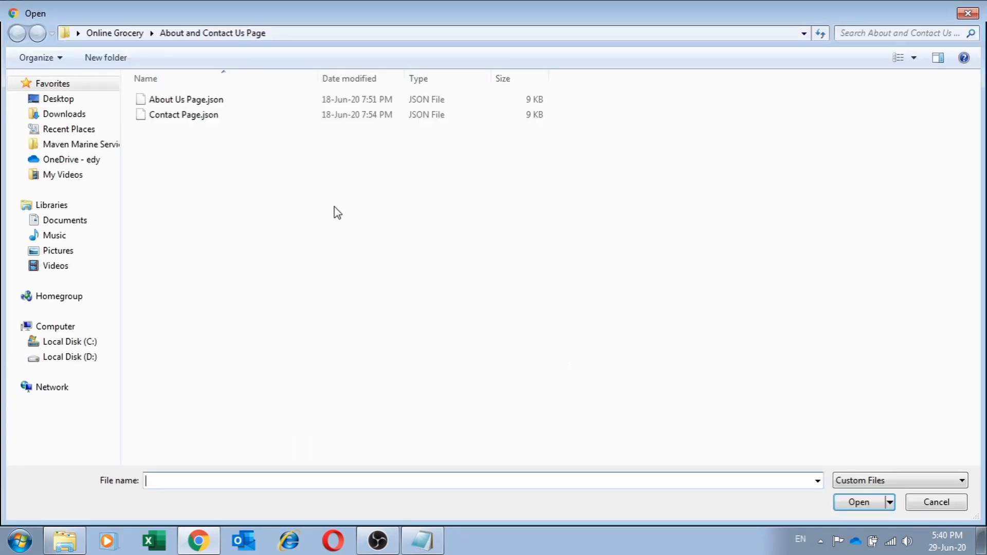
pyautogui.doubleClick(197, 117)
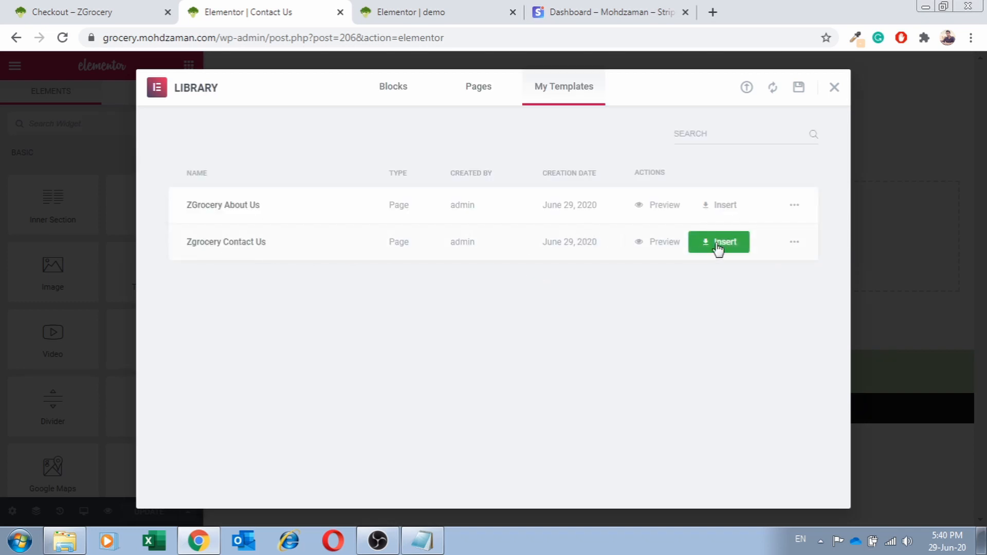
pyautogui.click(733, 243)
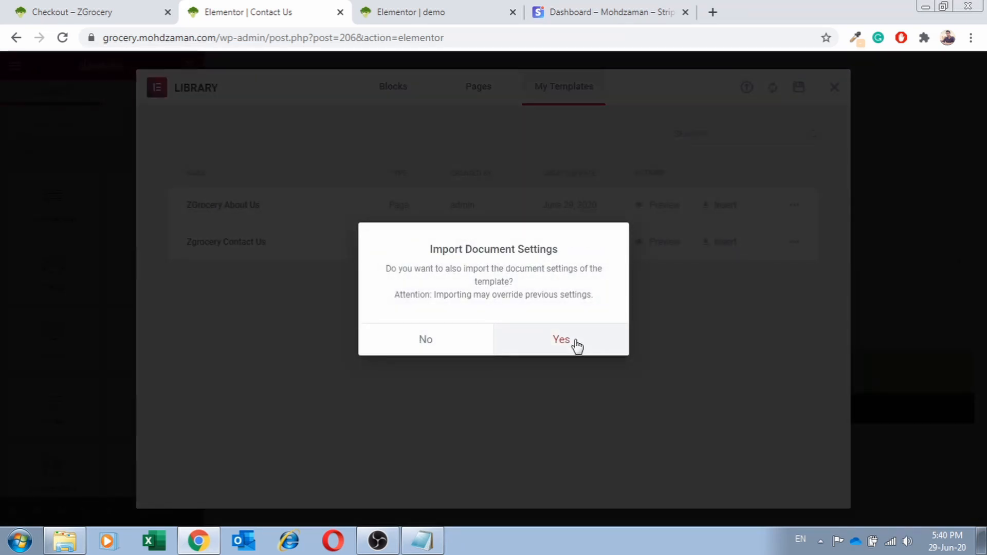
pyautogui.click(575, 344)
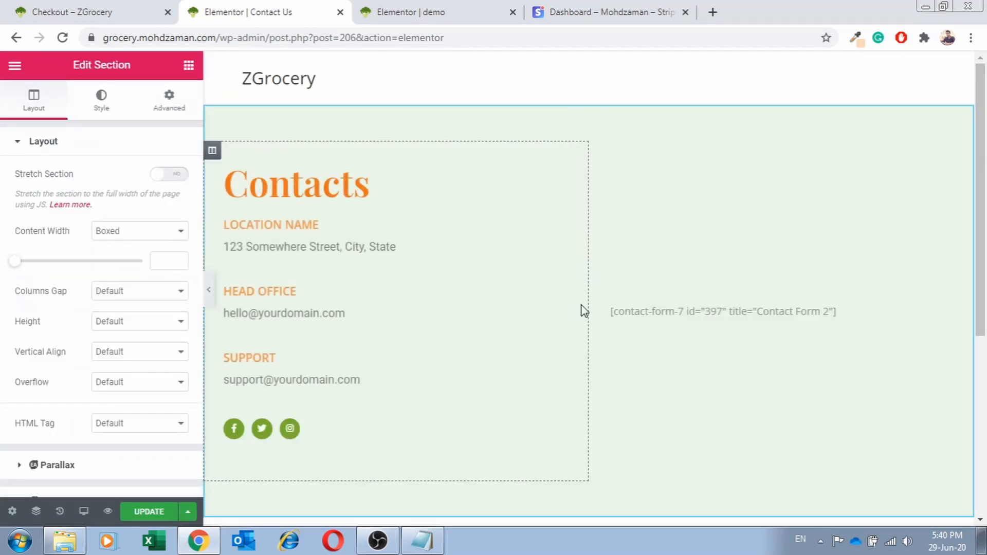
pyautogui.scroll(-6, 507, 334)
pyautogui.scroll(3, 582, 361)
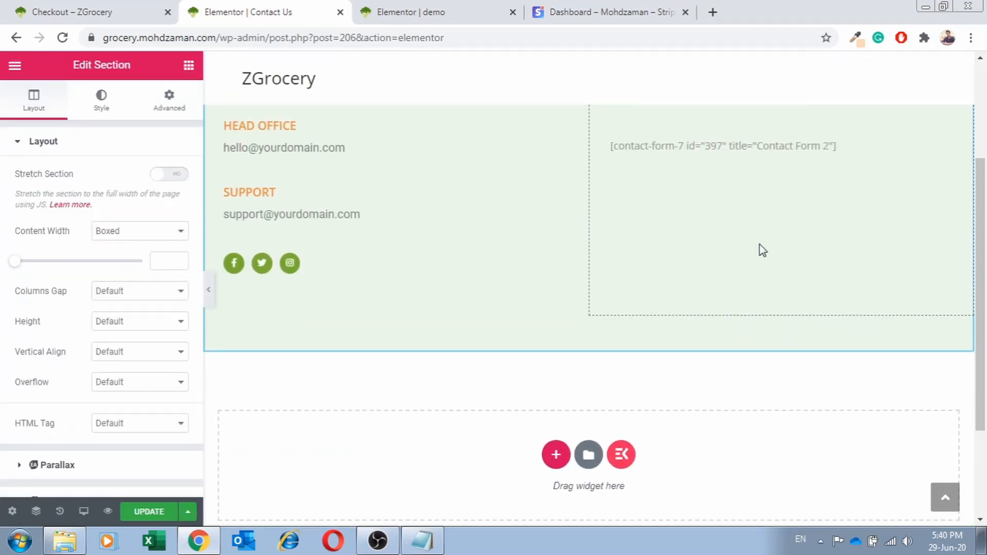
pyautogui.scroll(3, 760, 249)
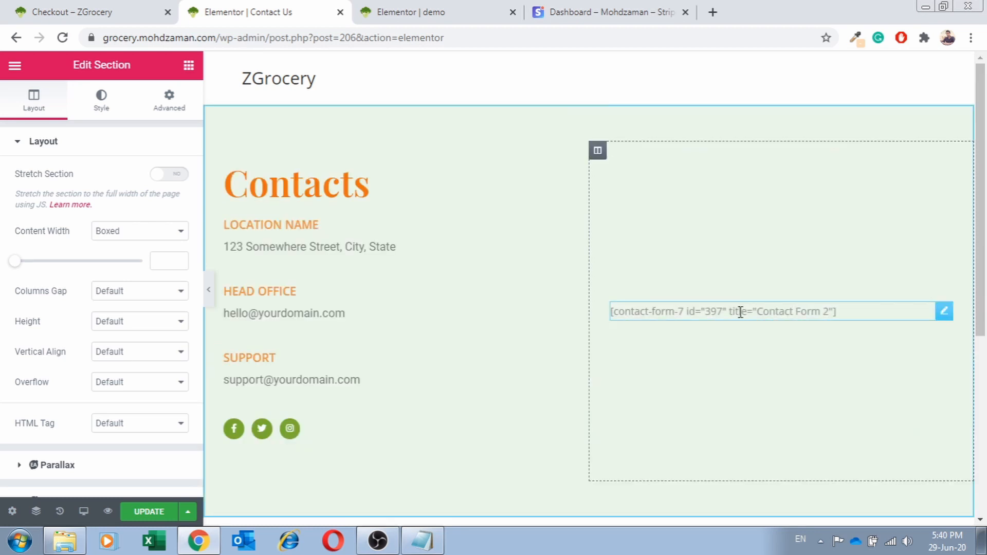
# - Search for 'contact form 7', then install and activate the Contact Form 7 plugin
pyautogui.click(411, 11)
pyautogui.scroll(-4, 72, 315)
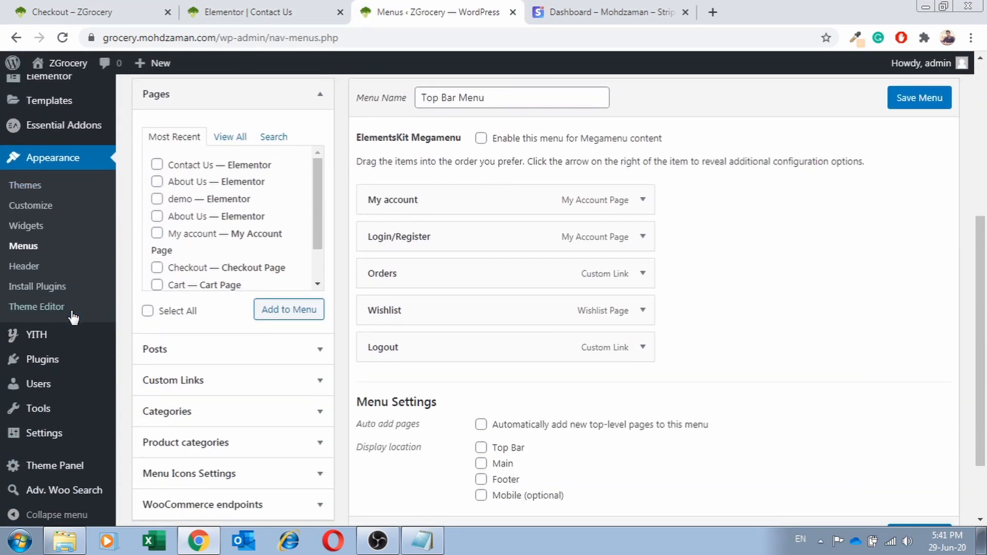
pyautogui.moveTo(48, 367)
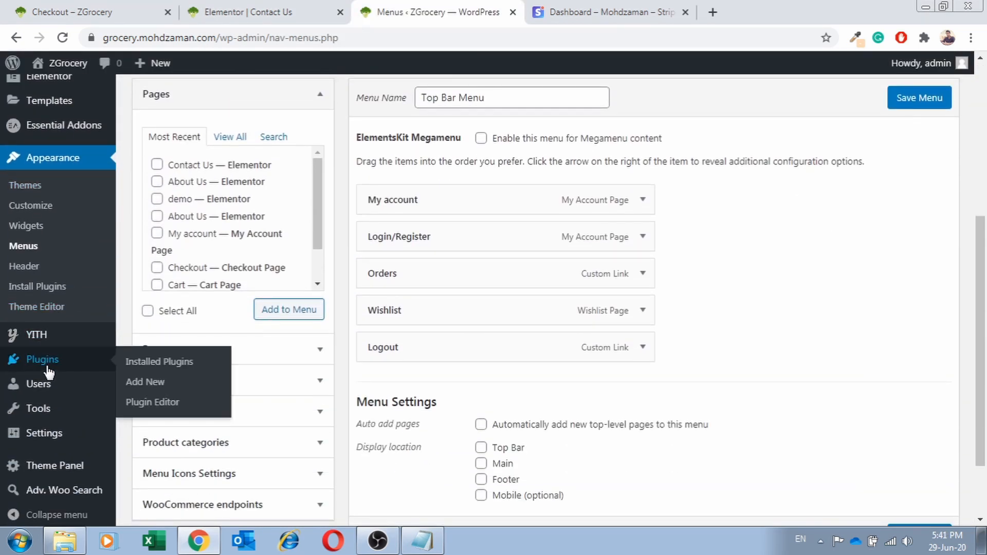
pyautogui.click(158, 393)
pyautogui.press('Return')
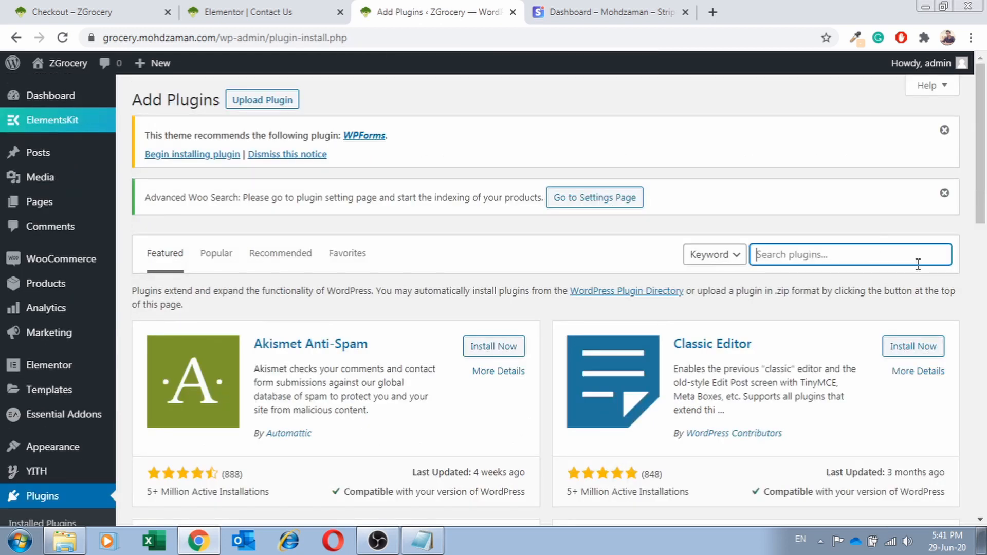
pyautogui.write('contact form 7')
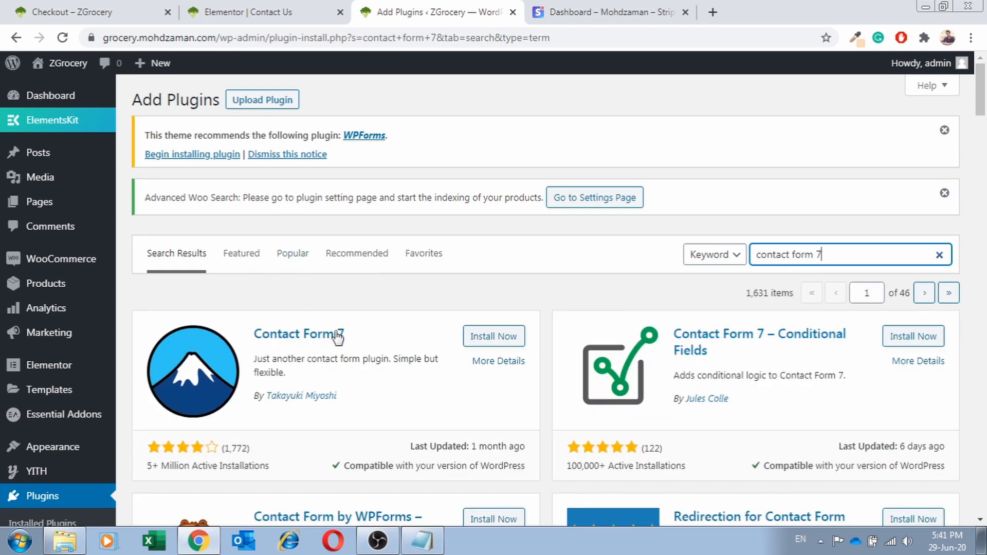
pyautogui.click(498, 338)
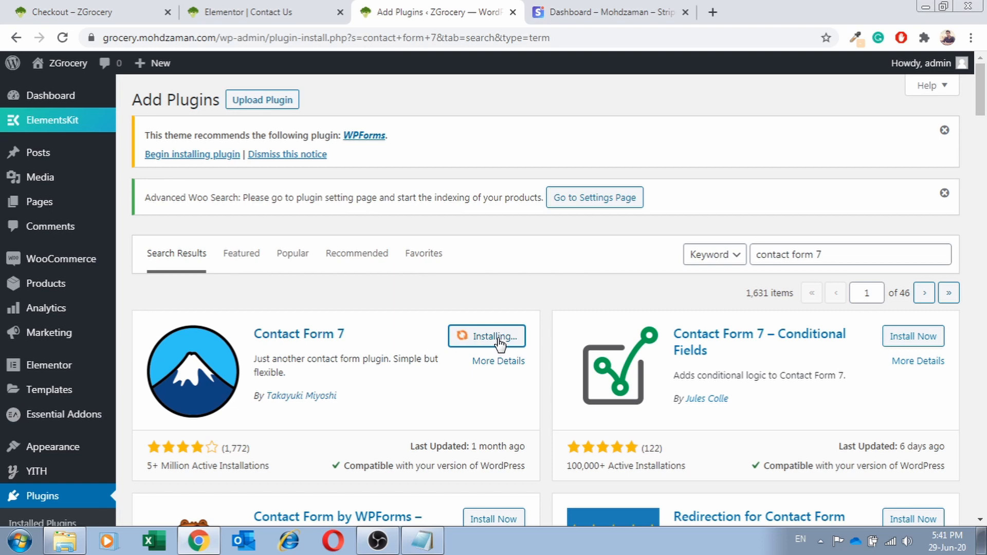
pyautogui.click(499, 338)
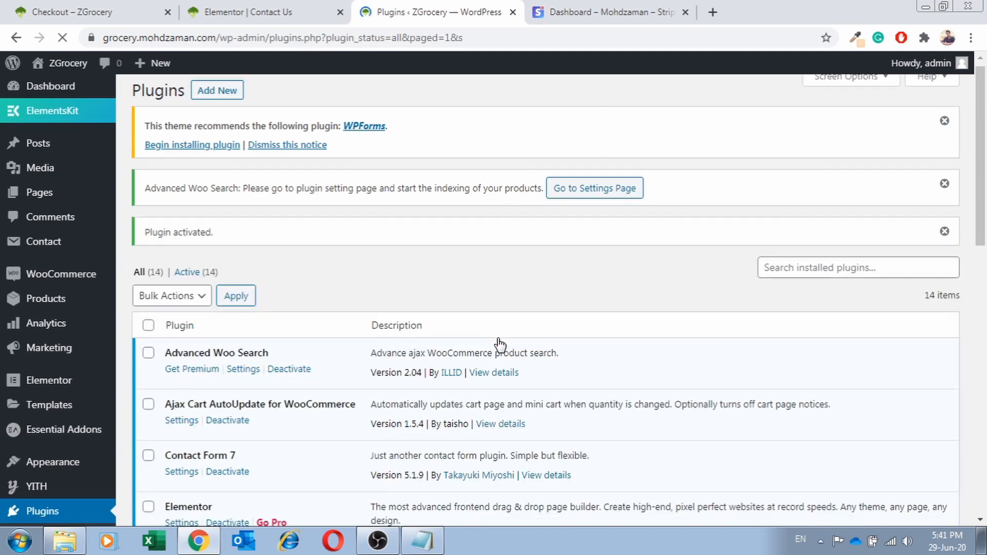
pyautogui.scroll(-3, 497, 342)
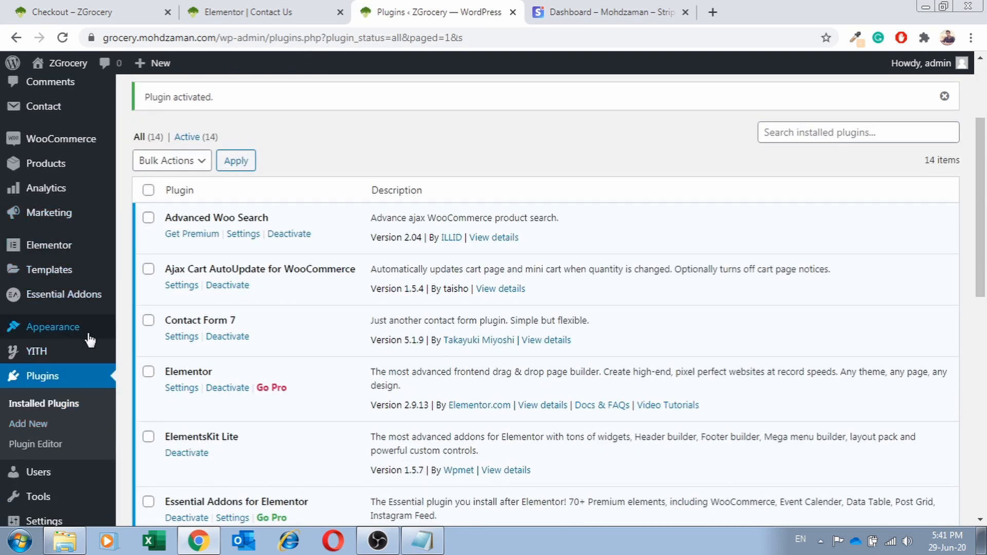
pyautogui.scroll(3, 364, 298)
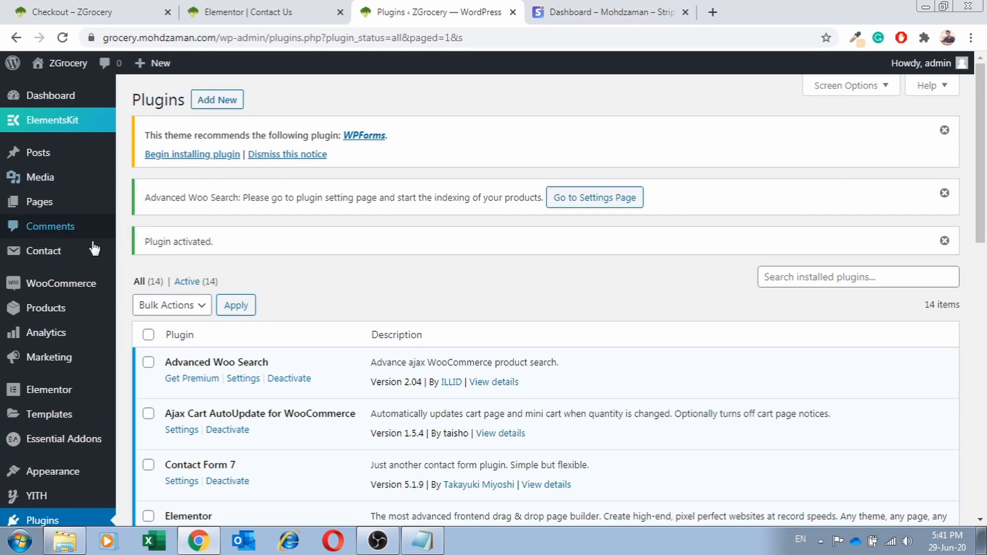
# - Copy the Contact form 1 shortcode from the Contact Forms list
pyautogui.moveTo(49, 260)
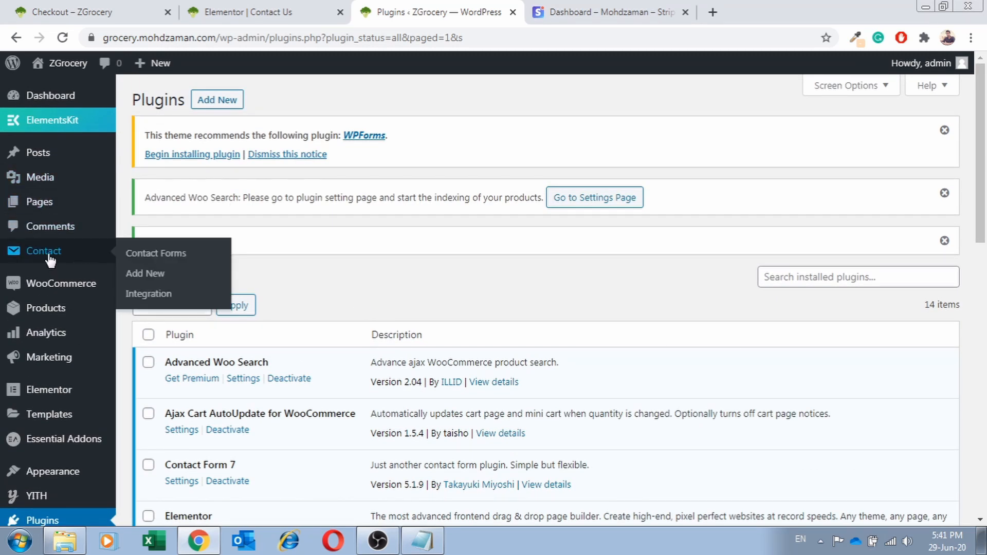
pyautogui.click(61, 251)
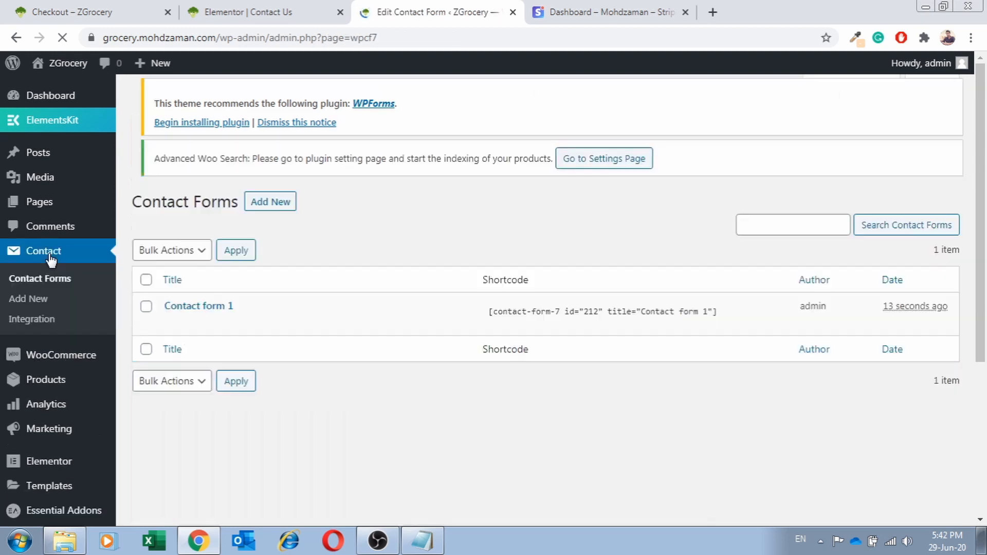
pyautogui.click(564, 324)
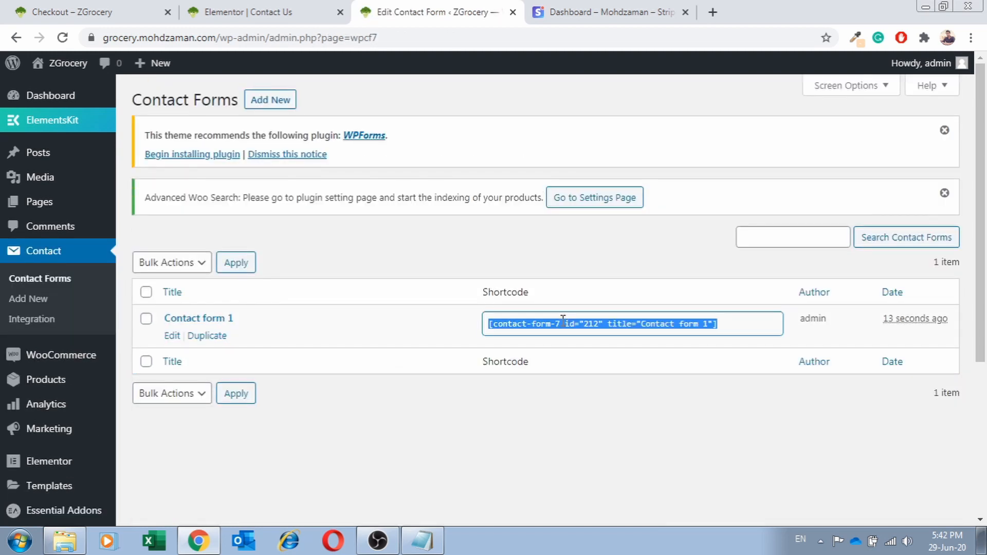
pyautogui.rightClick(563, 322)
pyautogui.click(581, 333)
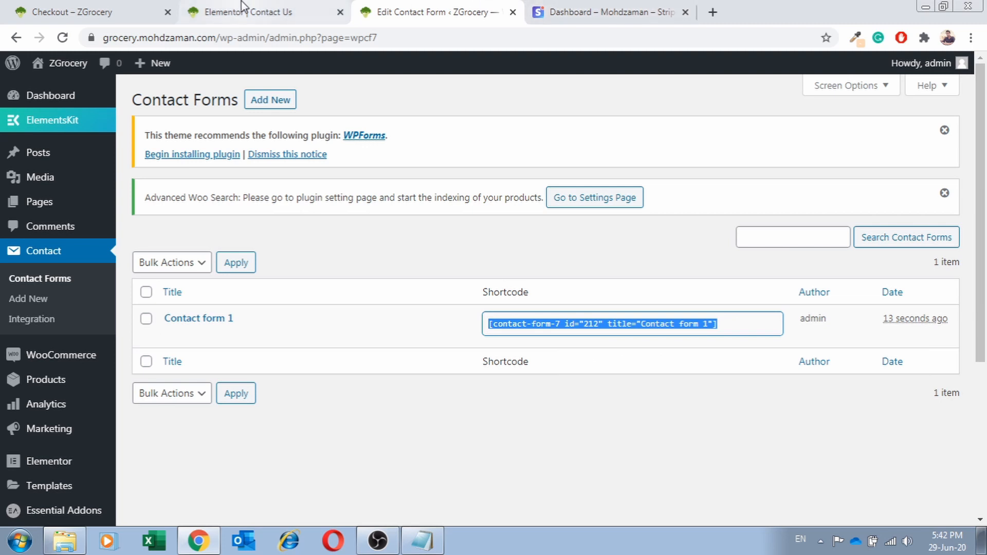
pyautogui.click(223, 10)
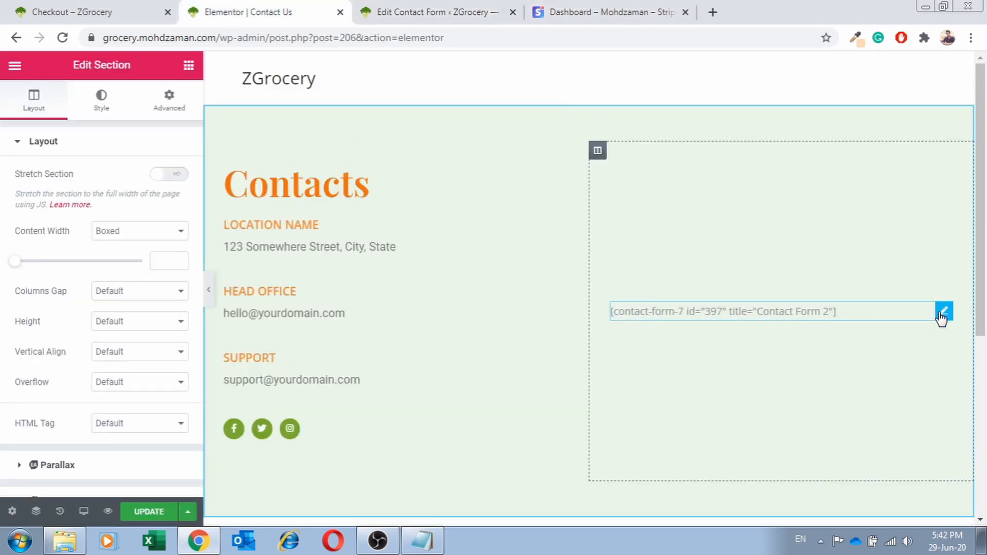
pyautogui.click(943, 311)
pyautogui.tripleClick(145, 221)
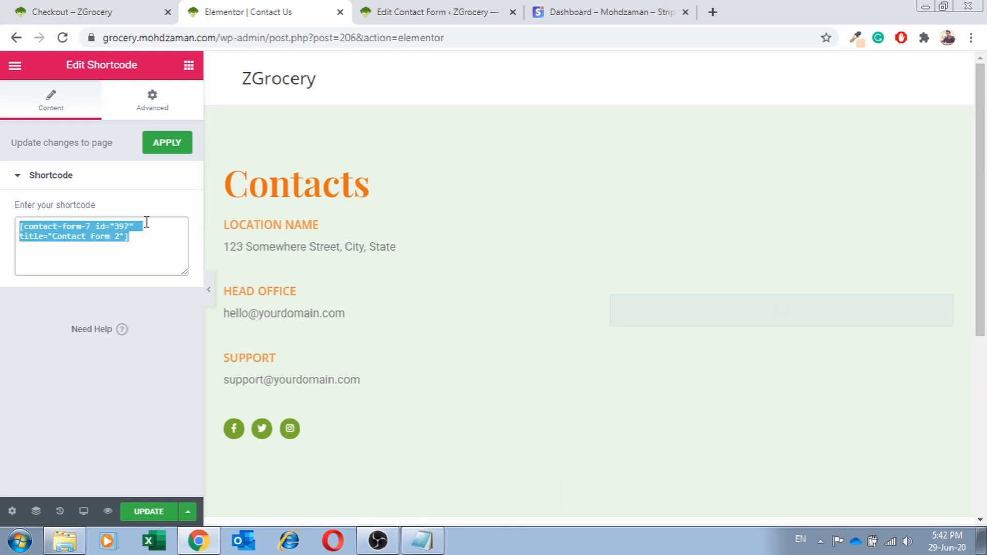
pyautogui.press('BackSpace')
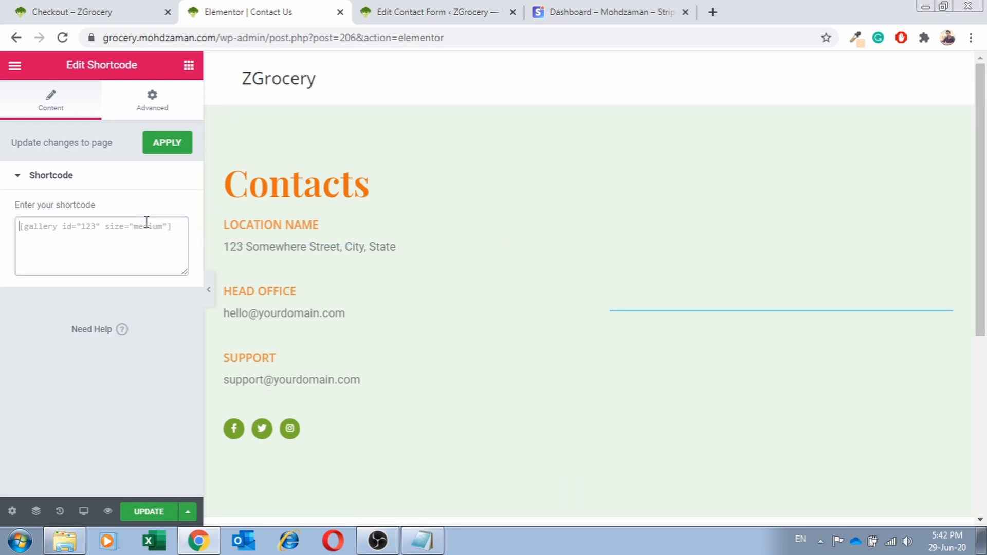
pyautogui.hotkey('ctrl', 'v')
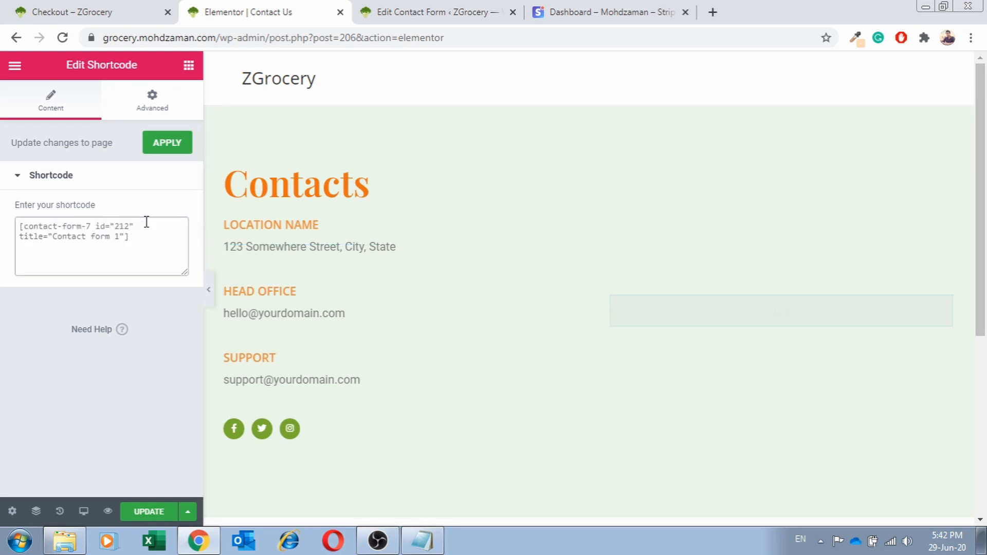
pyautogui.click(154, 512)
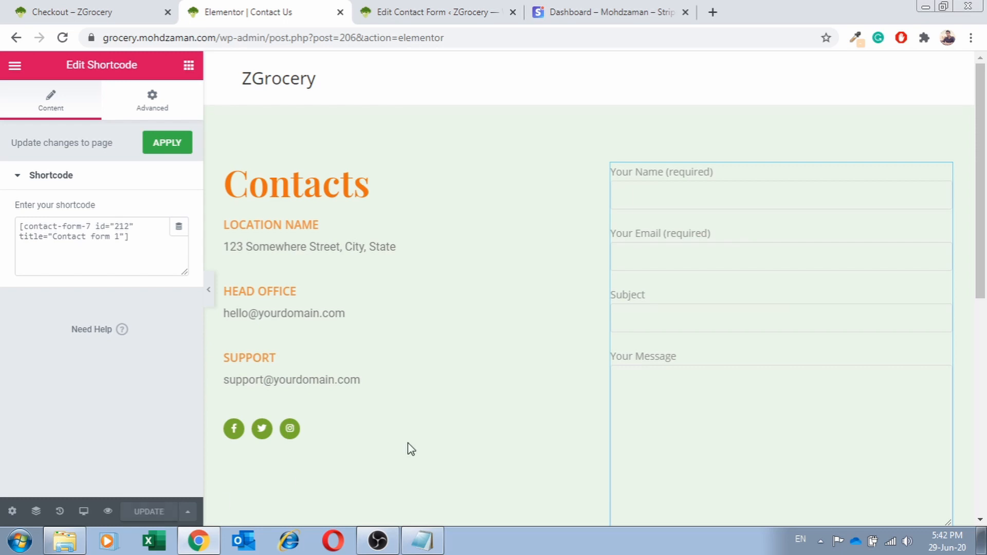
pyautogui.scroll(-2, 623, 368)
pyautogui.scroll(-5, 710, 370)
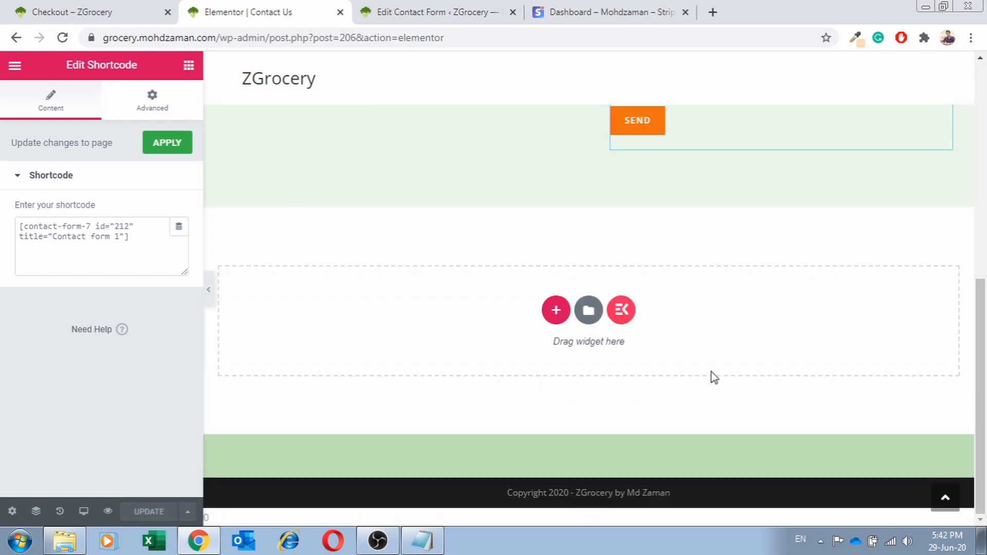
pyautogui.scroll(7, 711, 370)
pyautogui.scroll(-10, 695, 355)
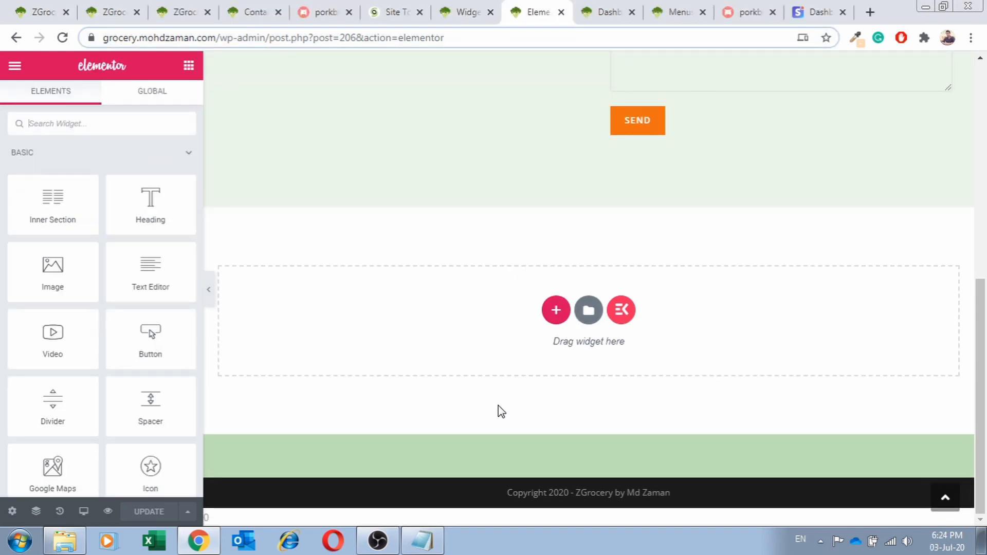
# - Go from the Dashboard tab to the Appearance > Menus screen
pyautogui.click(620, 8)
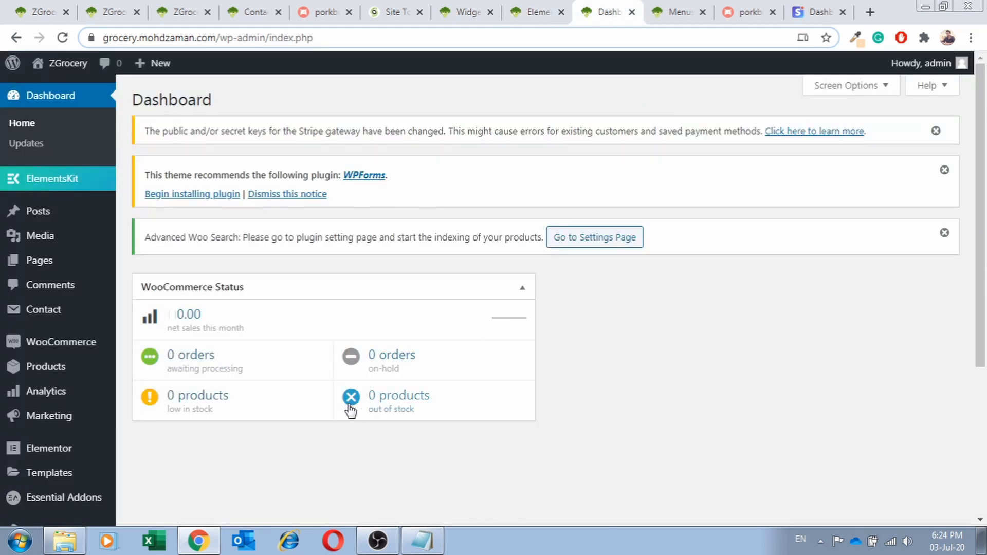
pyautogui.scroll(-4, 61, 442)
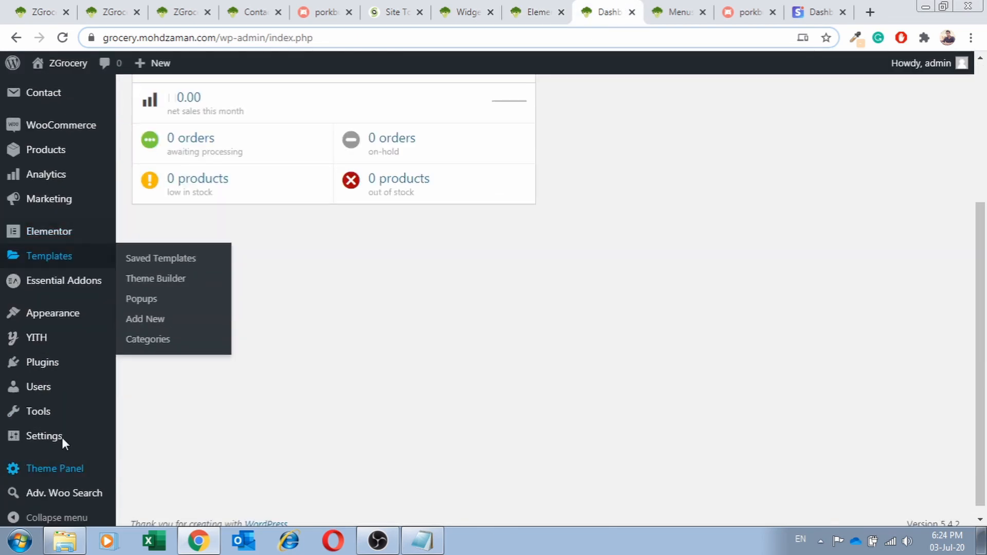
pyautogui.moveTo(67, 315)
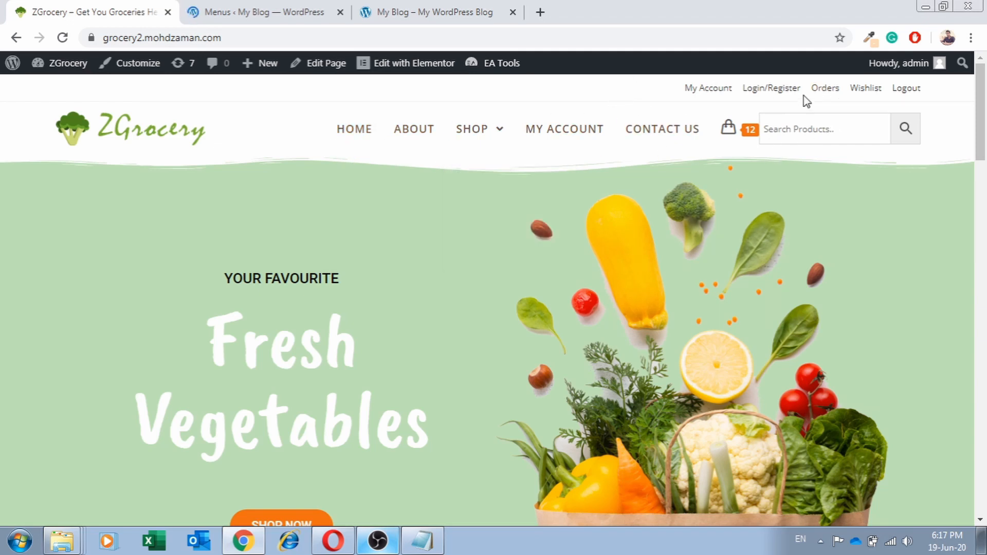
pyautogui.scroll(-15, 606, 267)
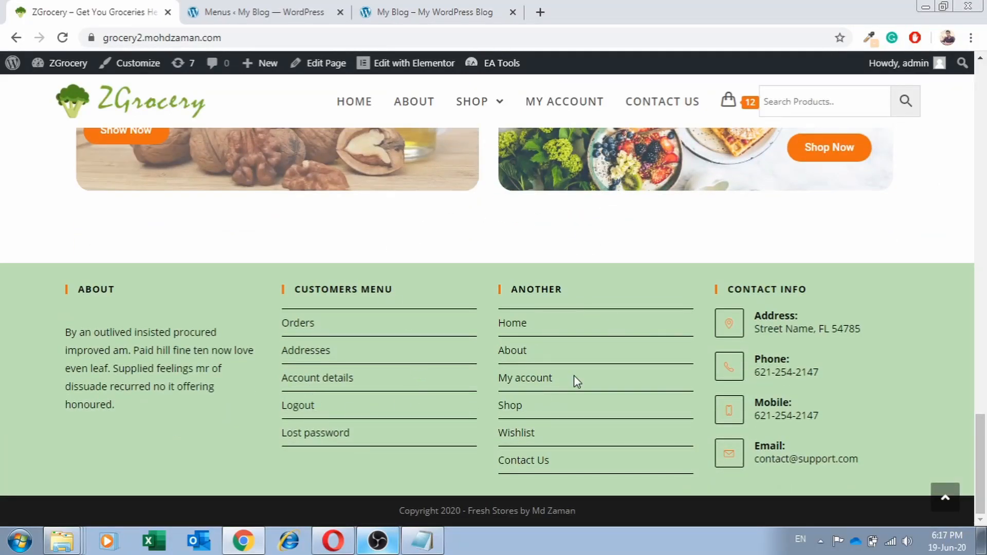
pyautogui.click(291, 4)
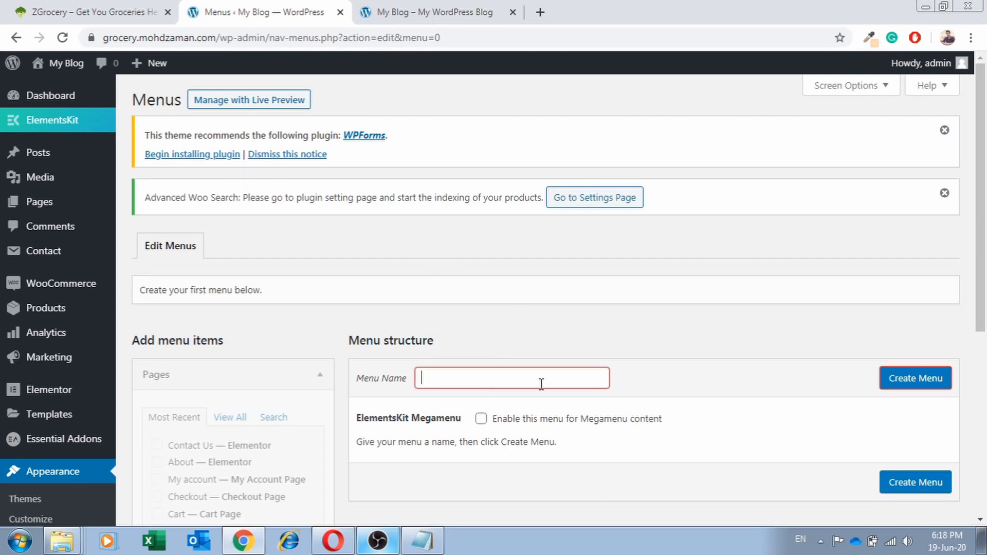
# - Create a menu named 'Main Menu' and tick the Home, About and Contact Us pages
pyautogui.write('Main Menu')
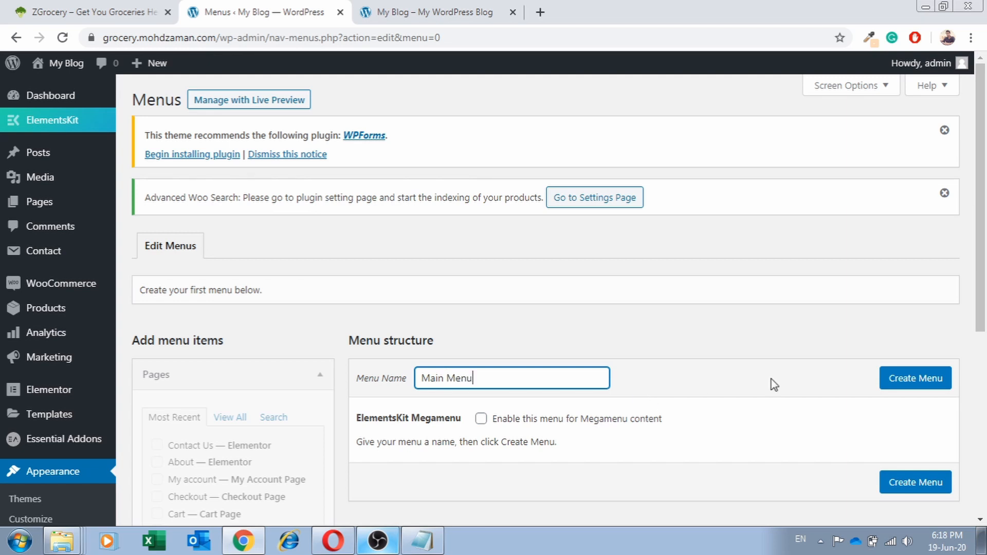
pyautogui.click(909, 377)
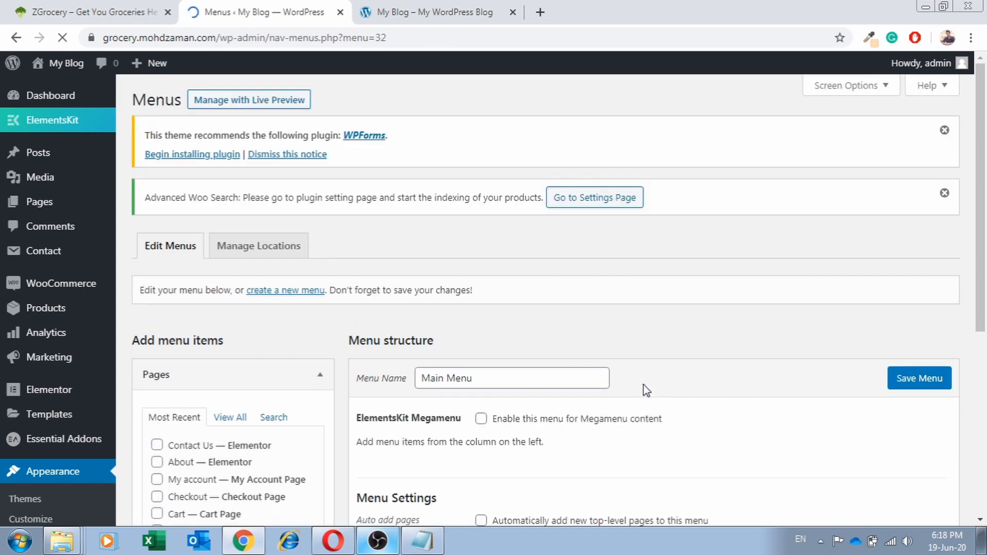
pyautogui.scroll(-3, 645, 391)
pyautogui.scroll(-1, 645, 390)
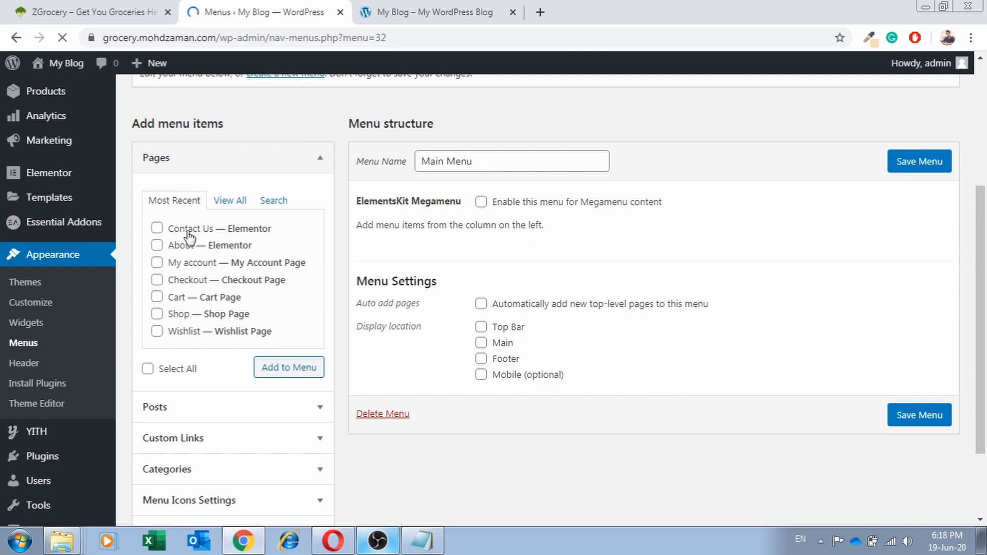
pyautogui.click(223, 203)
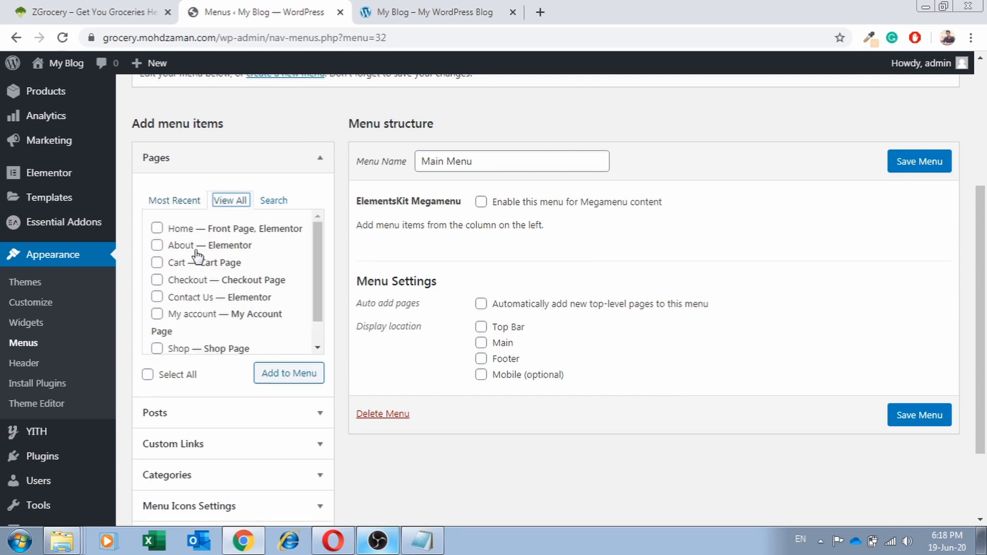
pyautogui.click(158, 228)
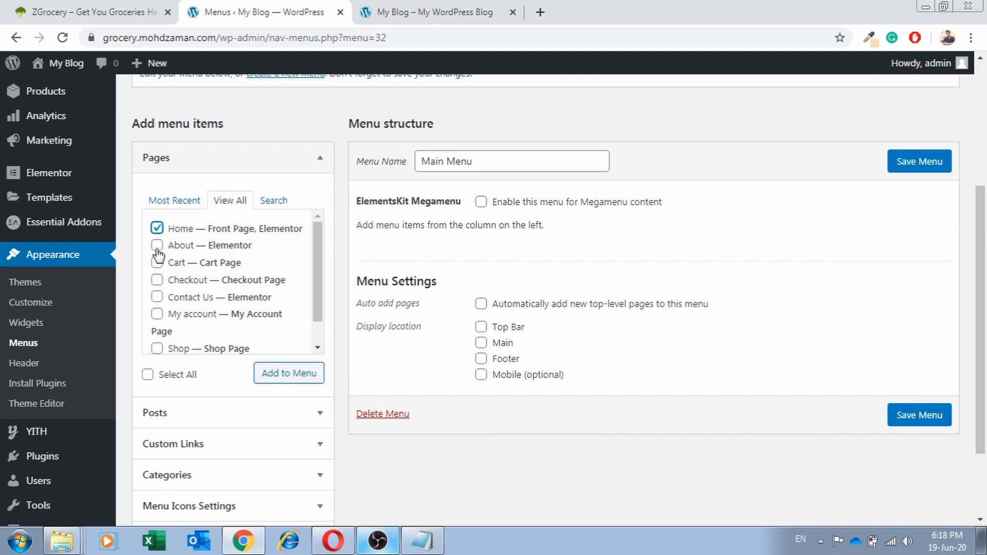
pyautogui.click(157, 245)
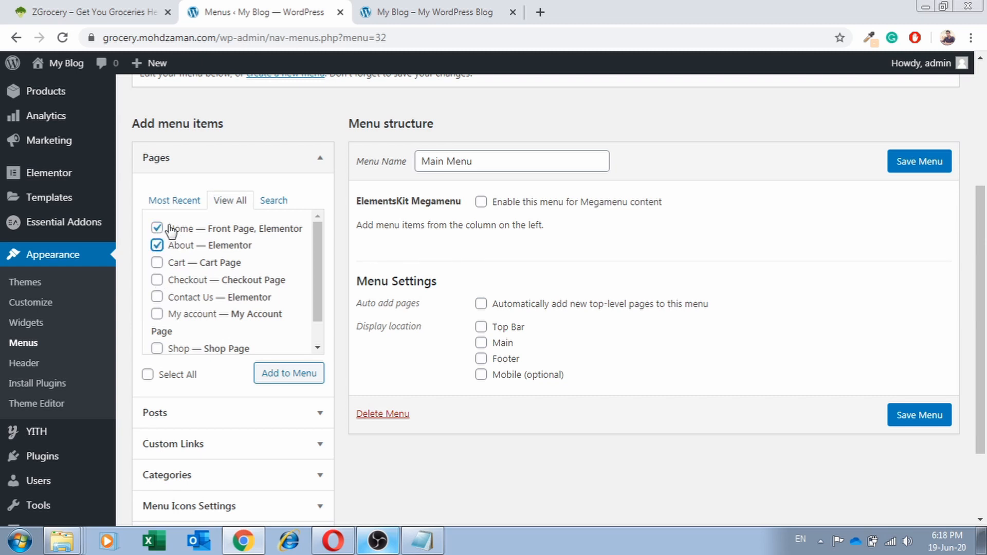
pyautogui.click(157, 297)
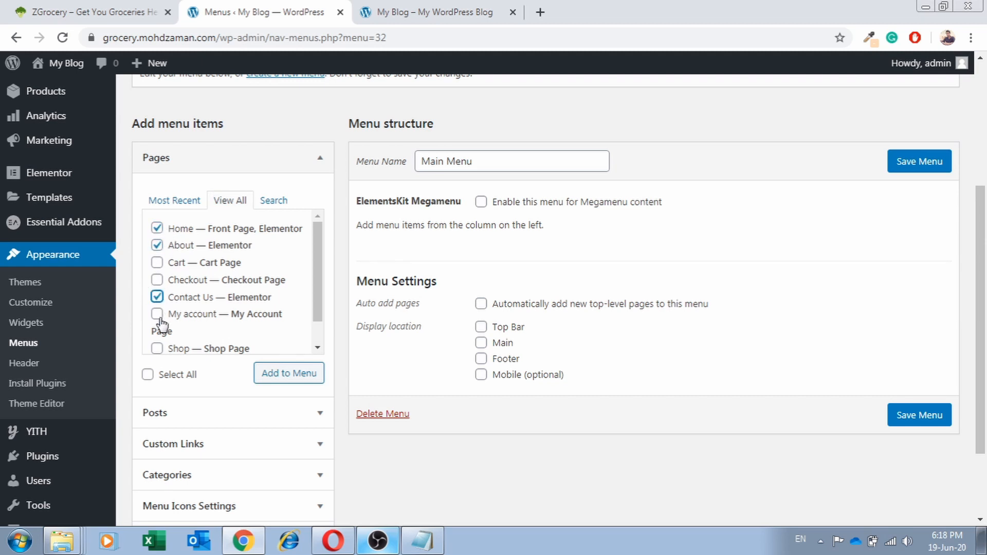
# - Check the reference ZGrocery header, then tick My account and add the pages to Main Menu
pyautogui.click(406, 12)
pyautogui.click(123, 12)
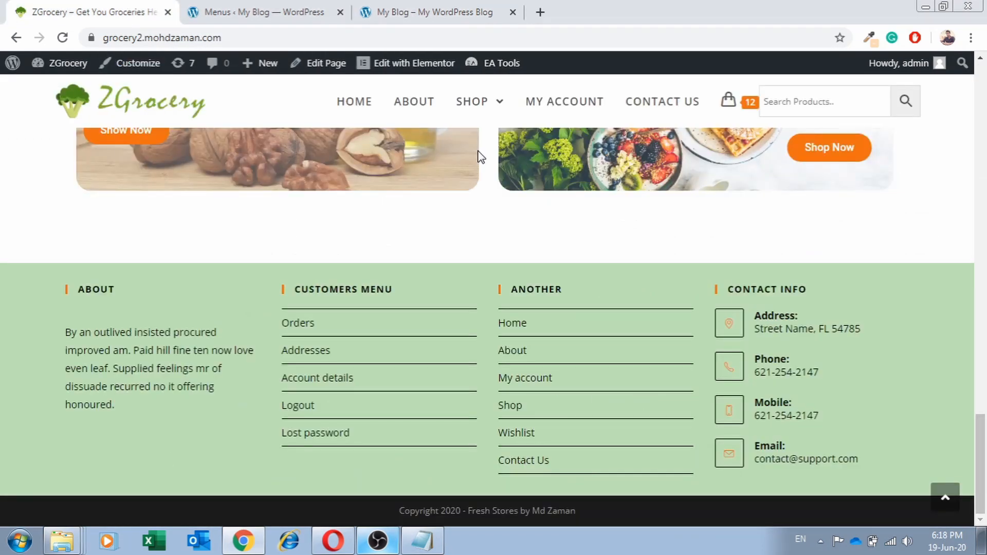
pyautogui.scroll(15, 478, 154)
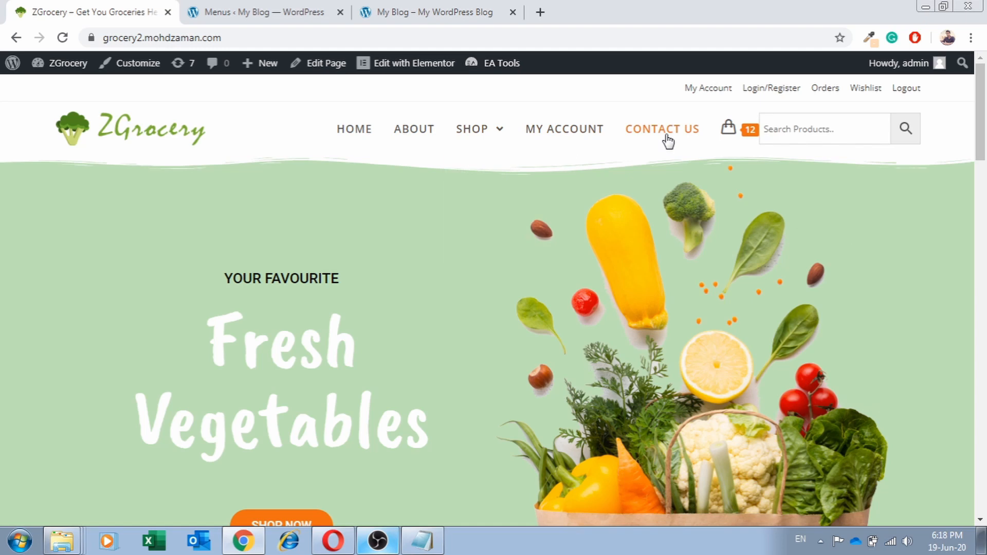
pyautogui.click(267, 12)
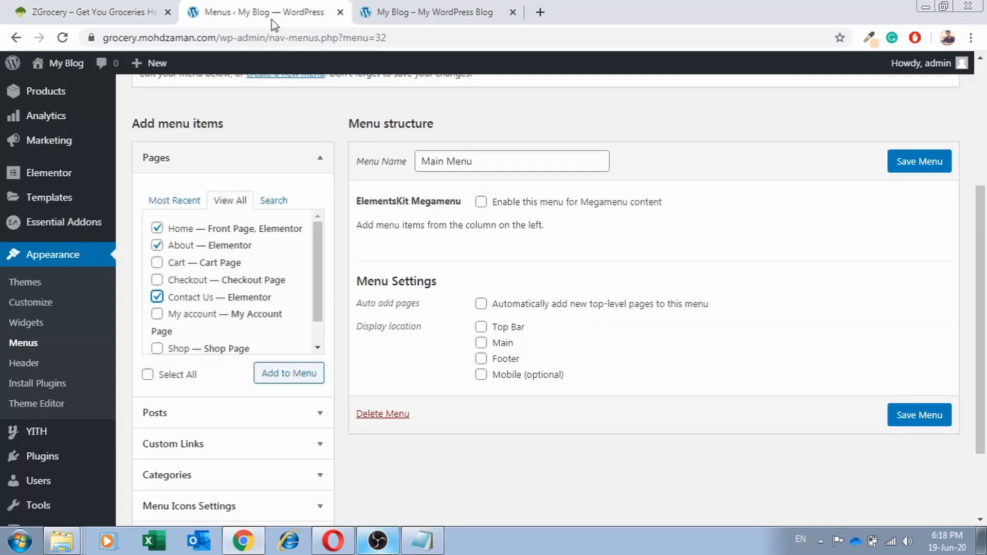
pyautogui.click(157, 315)
pyautogui.scroll(-1, 239, 333)
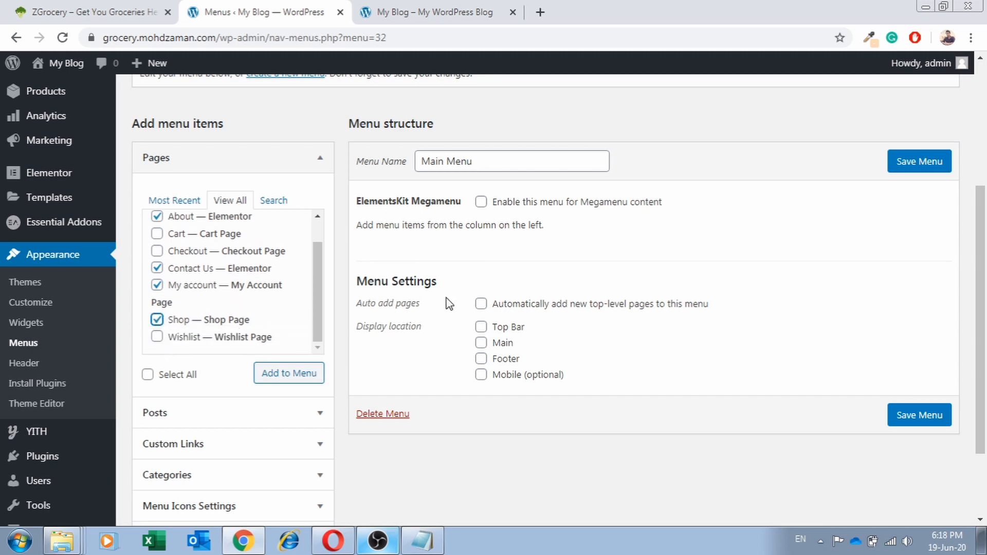
pyautogui.click(301, 374)
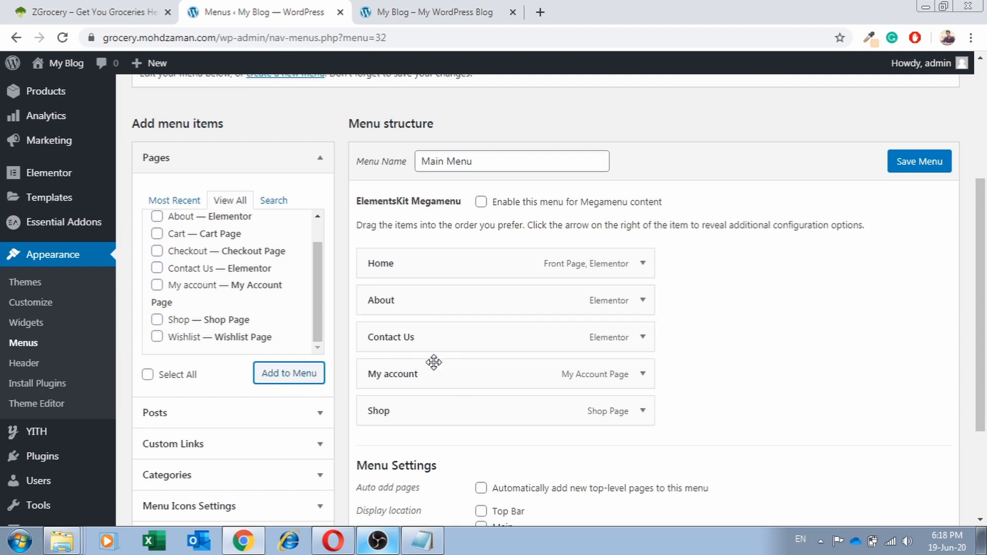
# - Move Shop up to follow About and compare with the reference ZGrocery site
pyautogui.moveTo(417, 404); pyautogui.dragTo(417, 336)
pyautogui.click(420, 11)
pyautogui.hotkey('ctrl', '1')
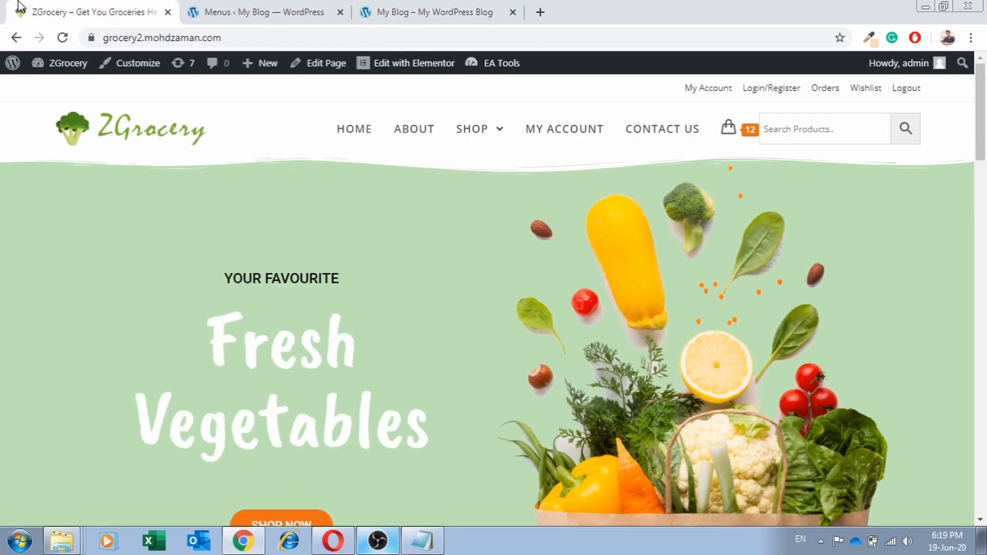
pyautogui.moveTo(537, 146)
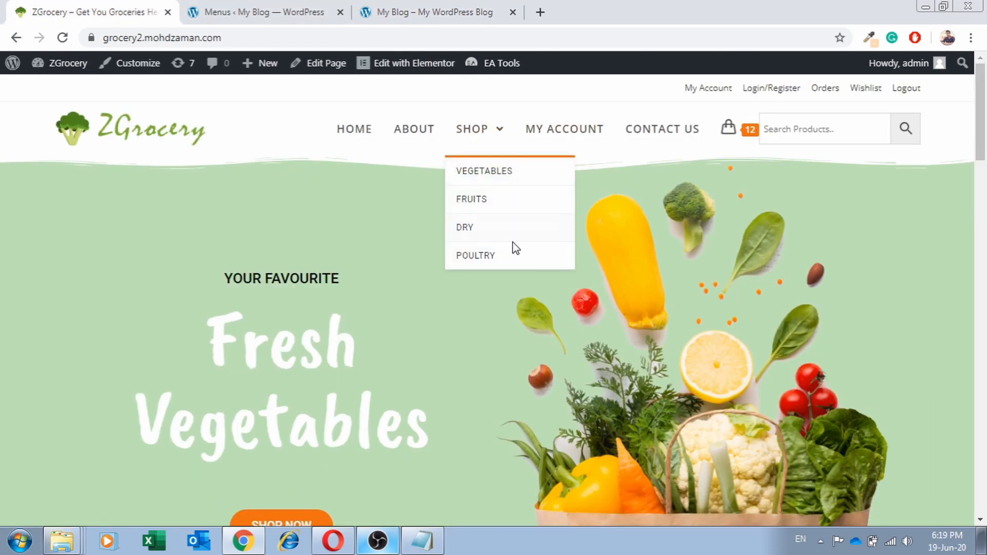
# - Enable the Product categories box through the Menus screen options
pyautogui.click(234, 5)
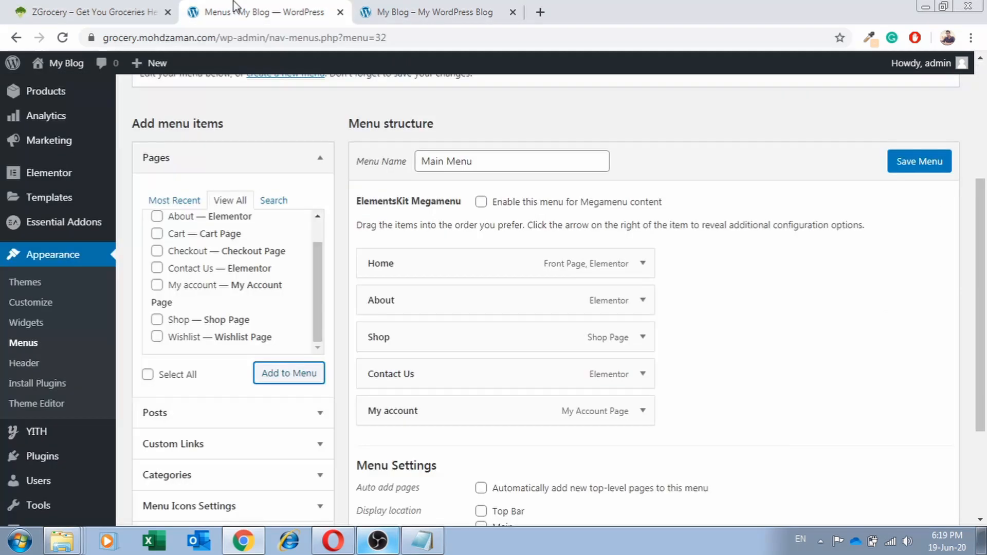
pyautogui.scroll(-3, 212, 417)
pyautogui.scroll(3, 212, 417)
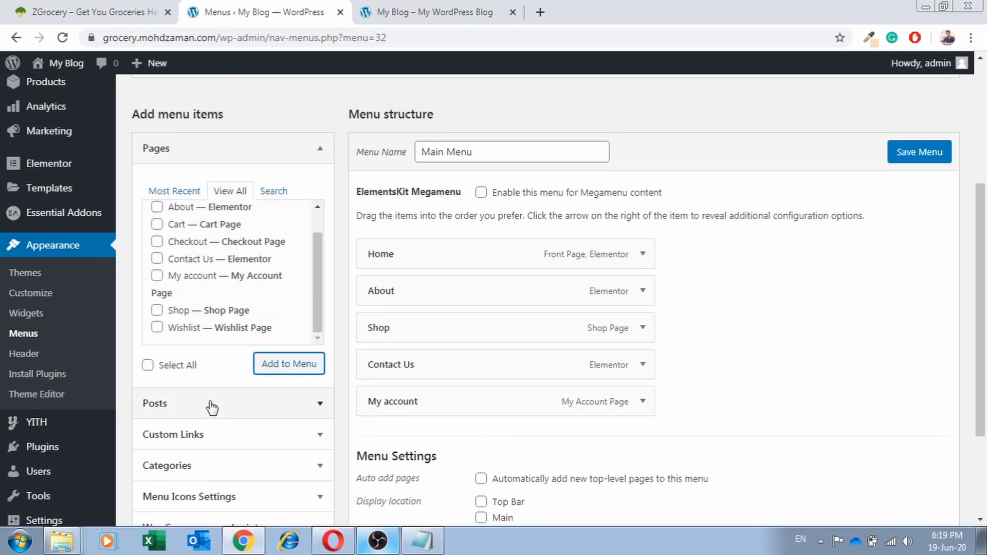
pyautogui.scroll(-3, 211, 405)
pyautogui.click(231, 321)
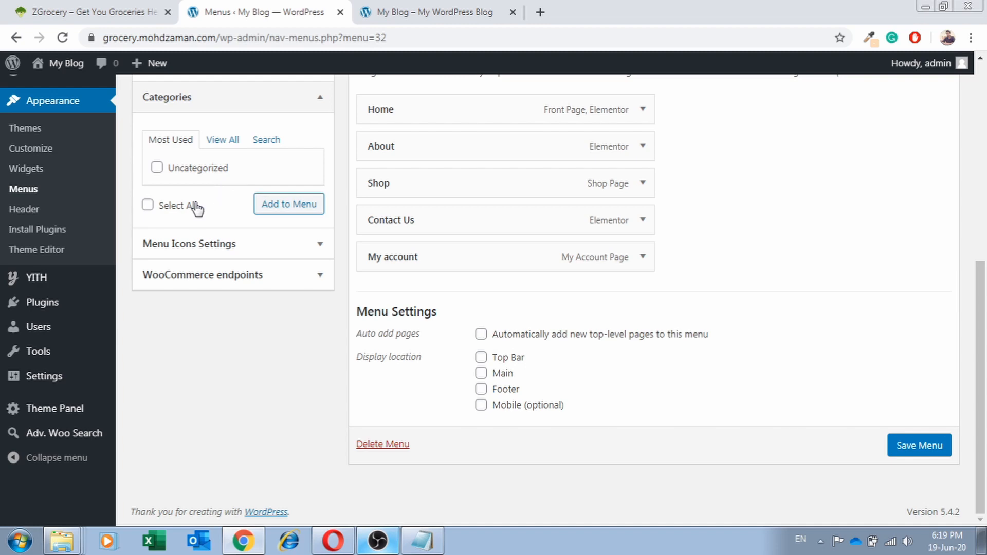
pyautogui.scroll(7, 232, 220)
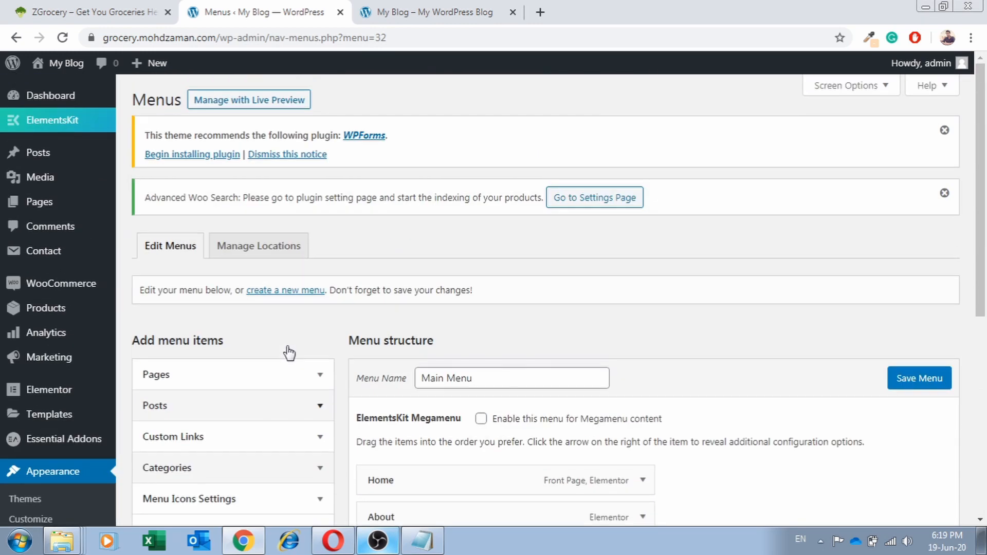
pyautogui.click(881, 94)
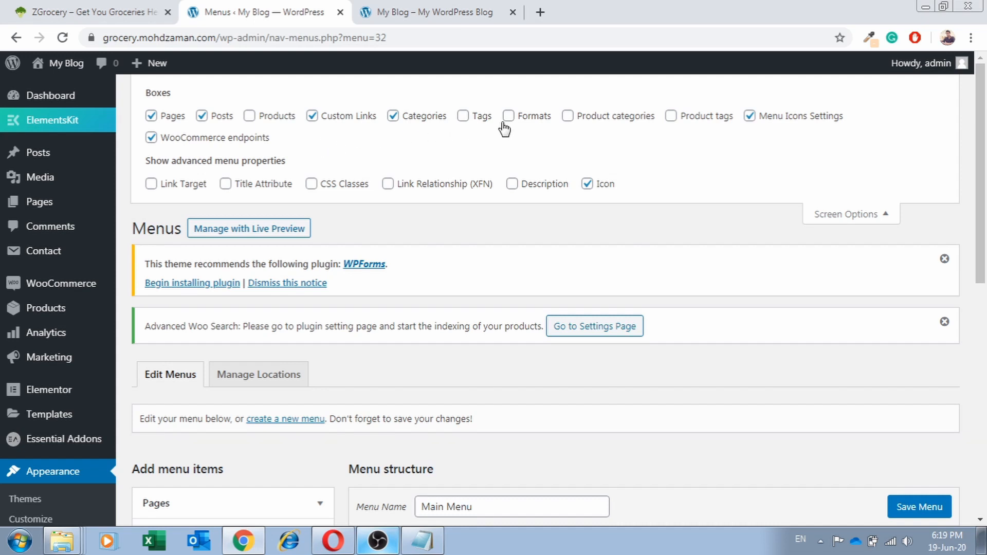
pyautogui.click(832, 213)
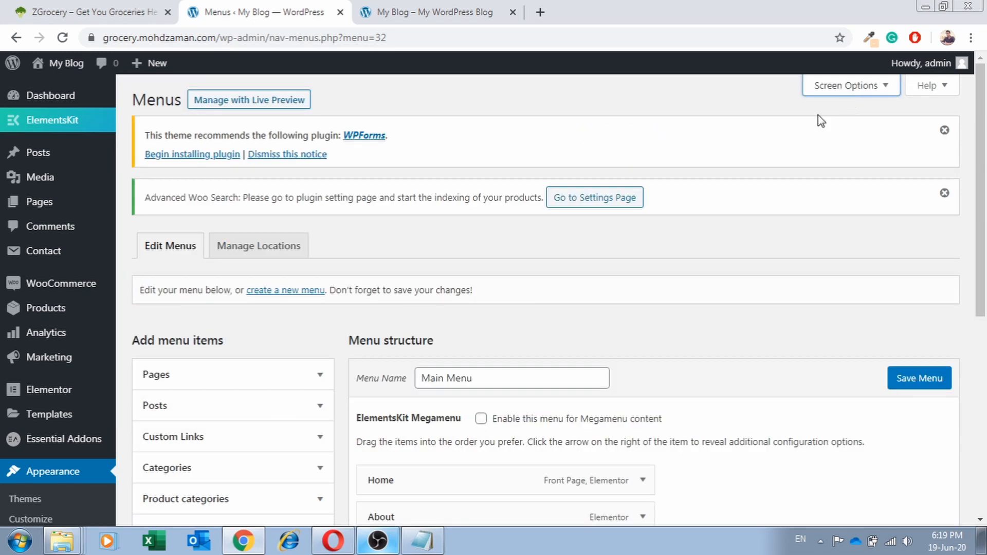
# - Add the Fruit, Sauce, Vegetables and Chicken product categories to Main Menu
pyautogui.scroll(-3, 418, 343)
pyautogui.scroll(-1, 419, 343)
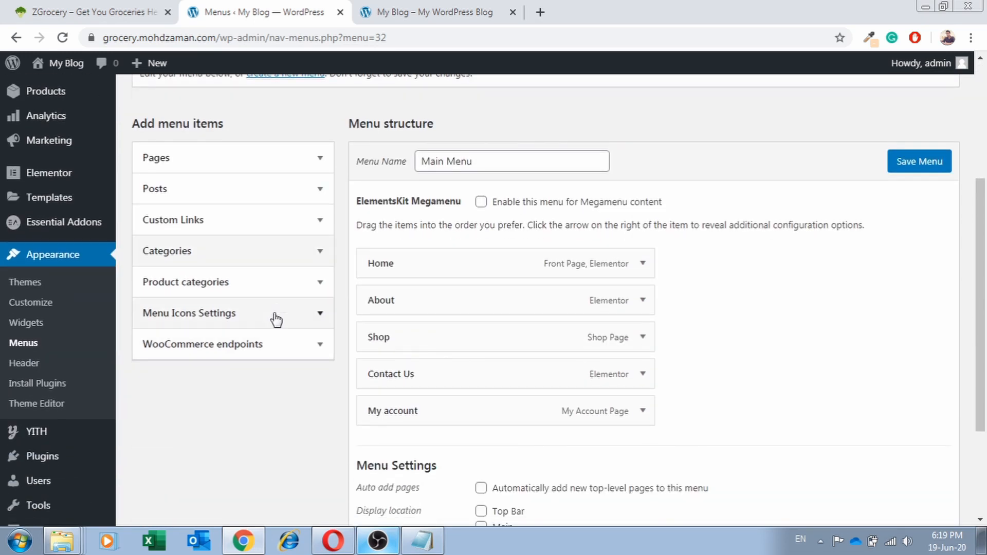
pyautogui.click(274, 287)
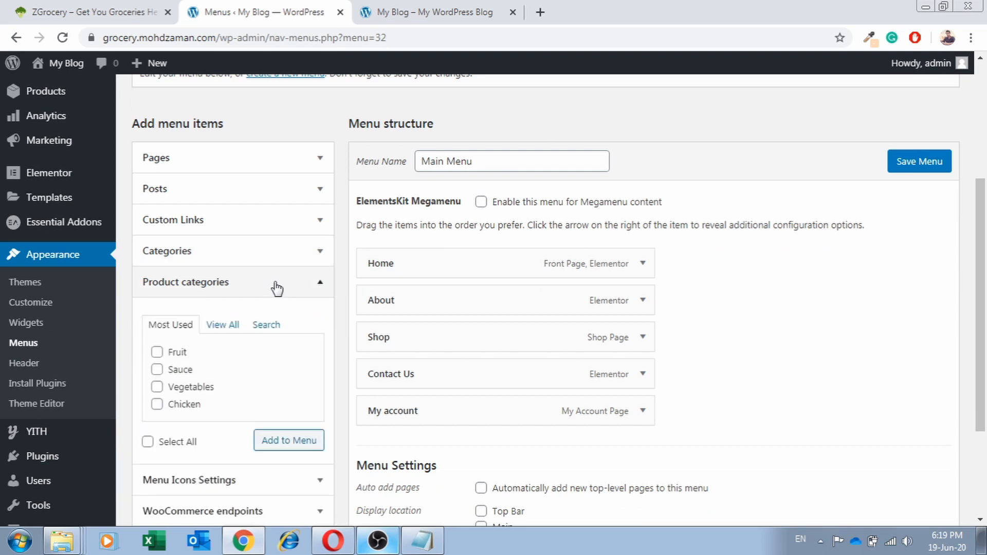
pyautogui.click(157, 353)
pyautogui.click(157, 370)
pyautogui.click(156, 386)
pyautogui.click(157, 405)
pyautogui.click(293, 444)
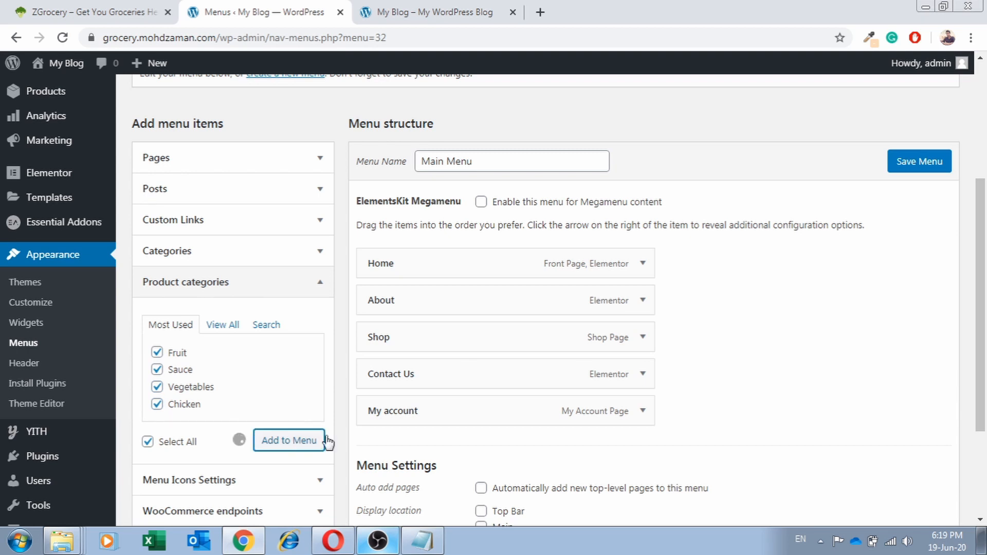
# - Drag Fruit, Sauce, Vegetables and Chicken under Shop as indented sub items
pyautogui.scroll(-3, 534, 400)
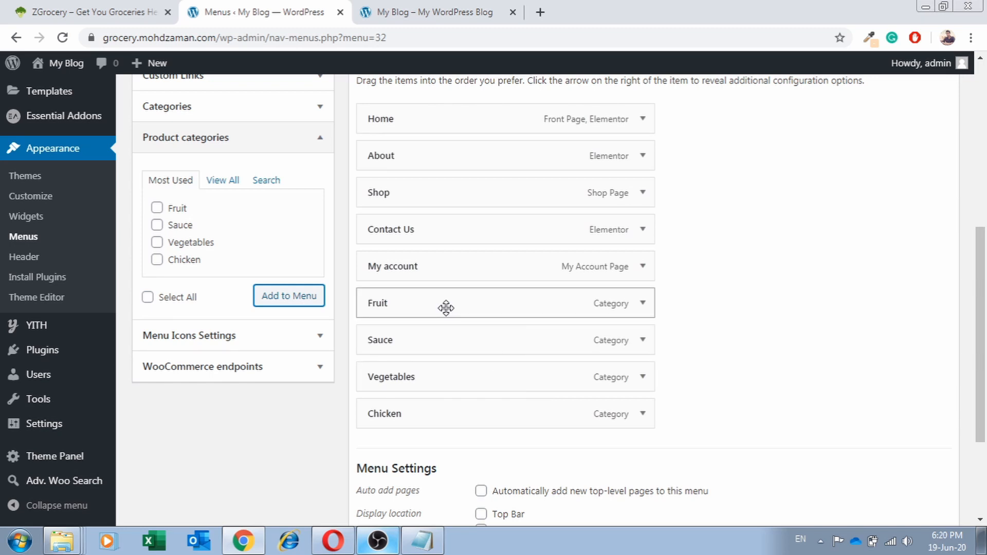
pyautogui.moveTo(446, 308); pyautogui.dragTo(467, 235)
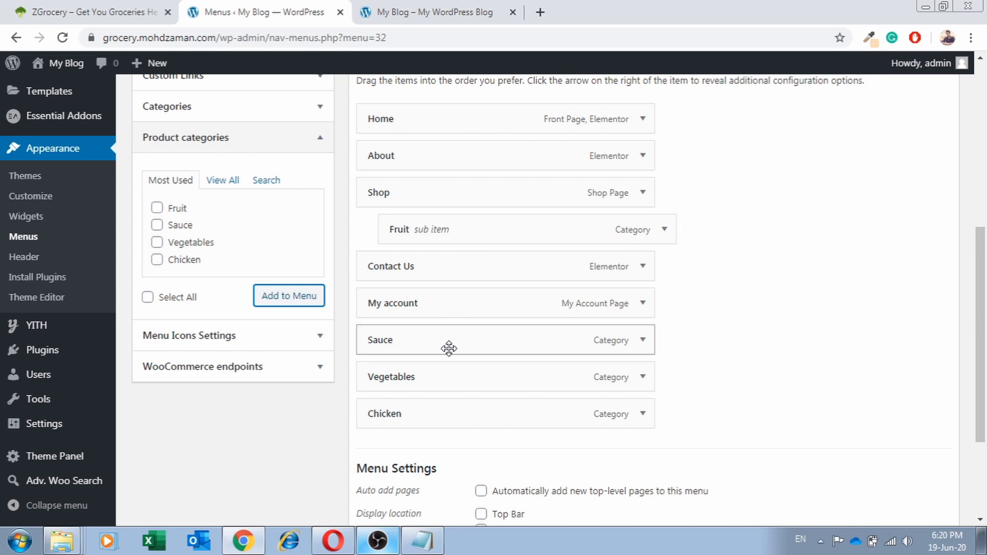
pyautogui.moveTo(442, 341); pyautogui.dragTo(464, 265)
pyautogui.moveTo(445, 382); pyautogui.dragTo(467, 306)
pyautogui.moveTo(445, 417); pyautogui.dragTo(454, 339)
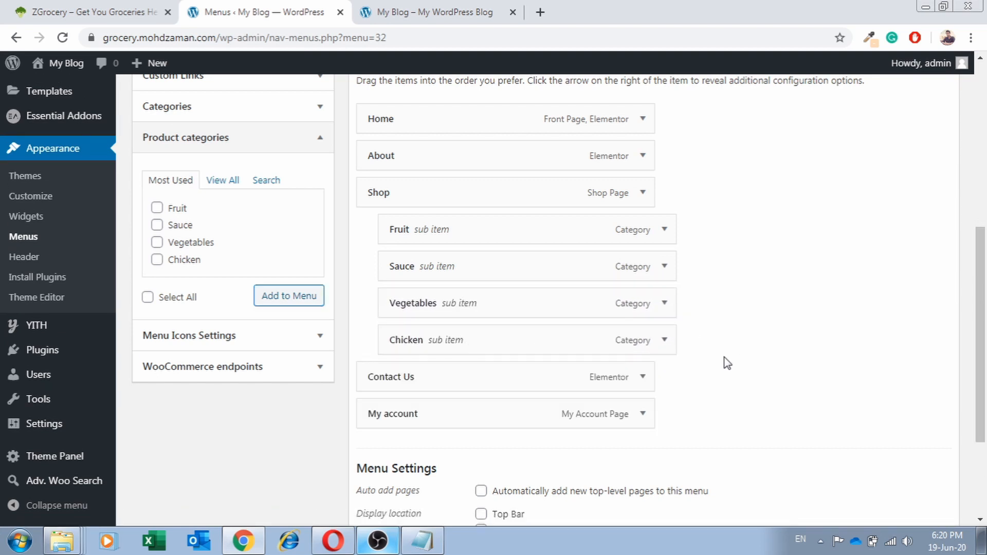
# - Save the updated Main Menu
pyautogui.scroll(-3, 833, 429)
pyautogui.scroll(3, 657, 390)
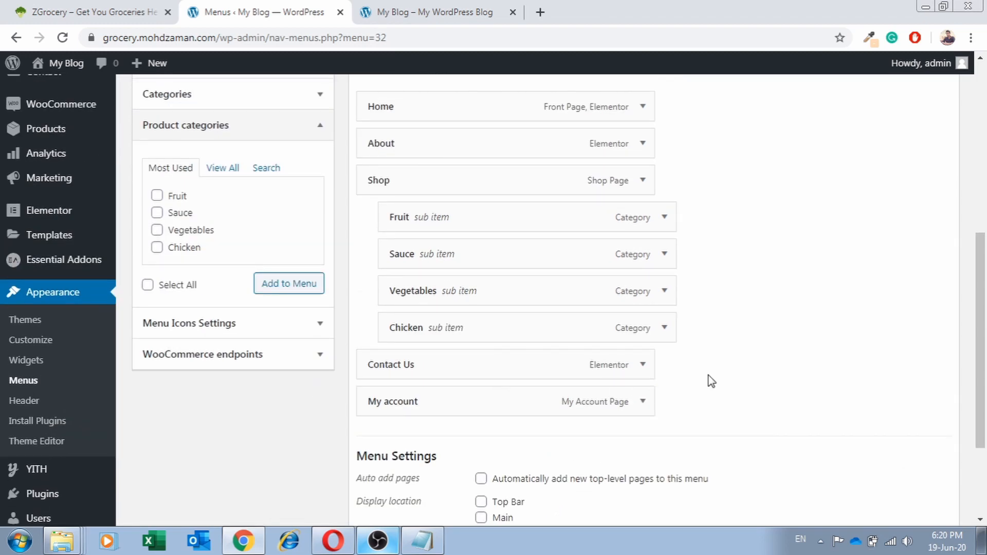
pyautogui.scroll(3, 639, 326)
pyautogui.scroll(-6, 638, 331)
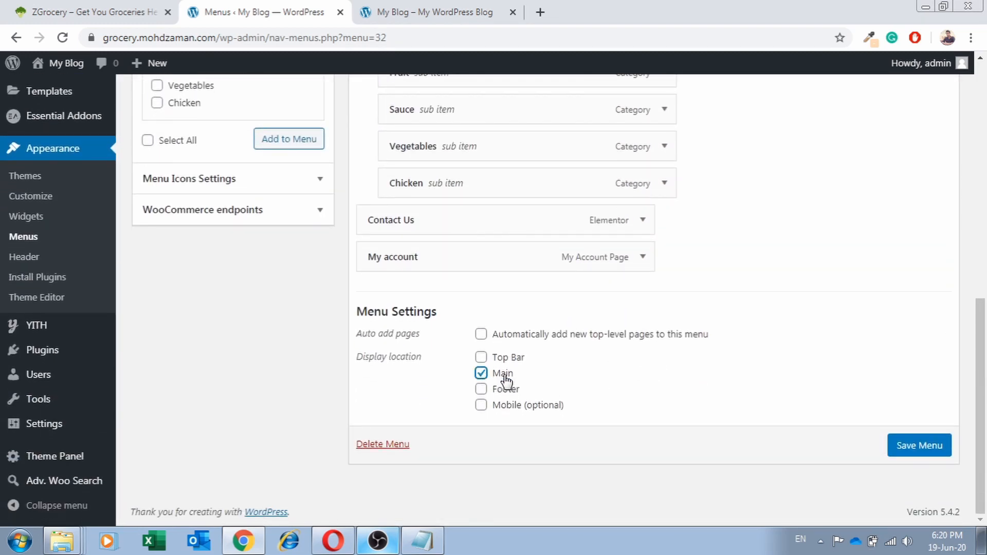
pyautogui.click(914, 446)
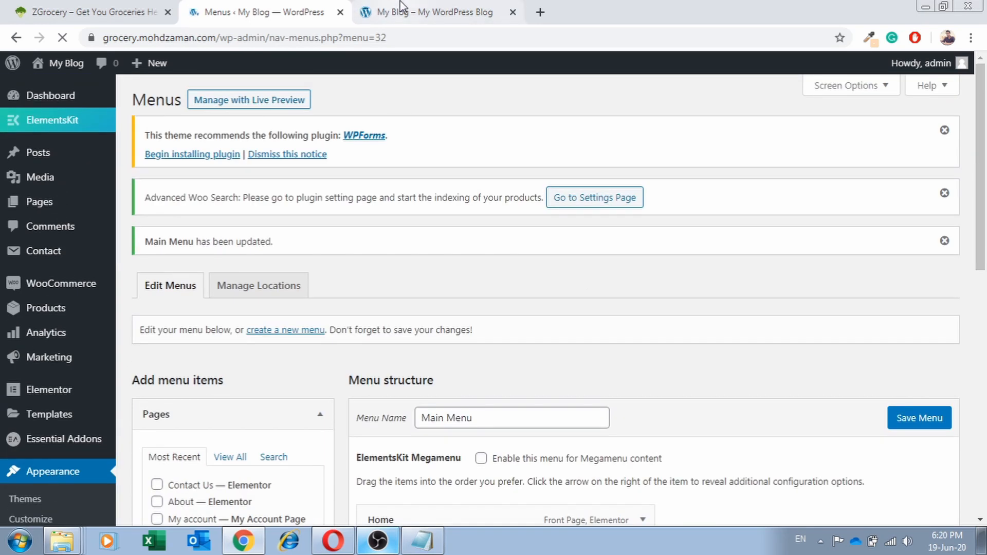
# - Reload the blog to check Shop's Fruit, Sauce, Vegetables, Chicken dropdown against ZGrocery, then return to Menus
pyautogui.click(402, 7)
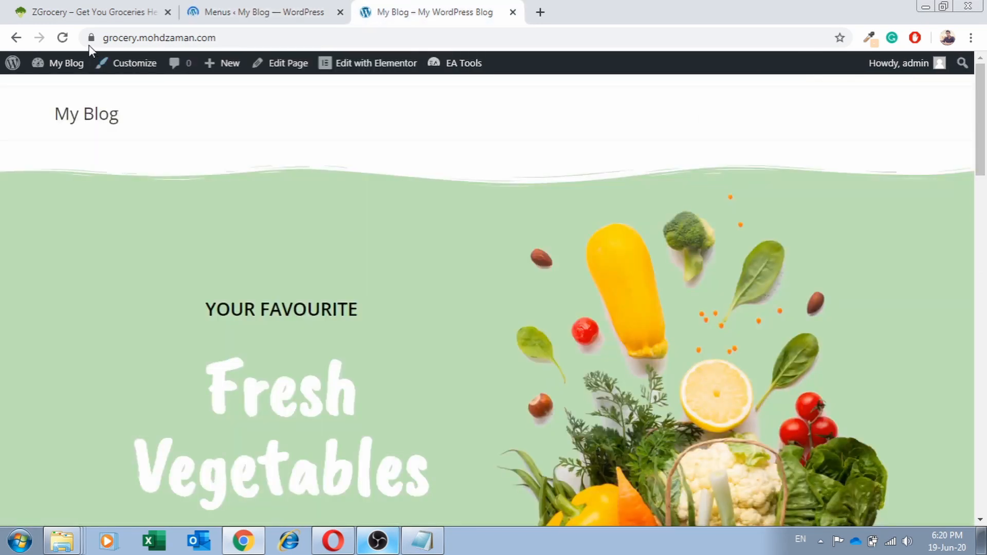
pyautogui.click(64, 39)
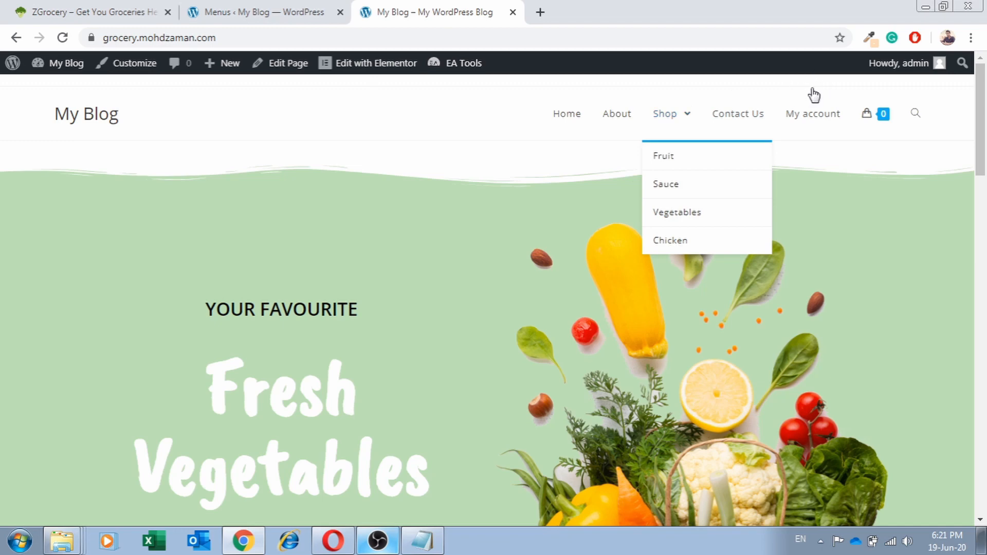
pyautogui.click(174, 11)
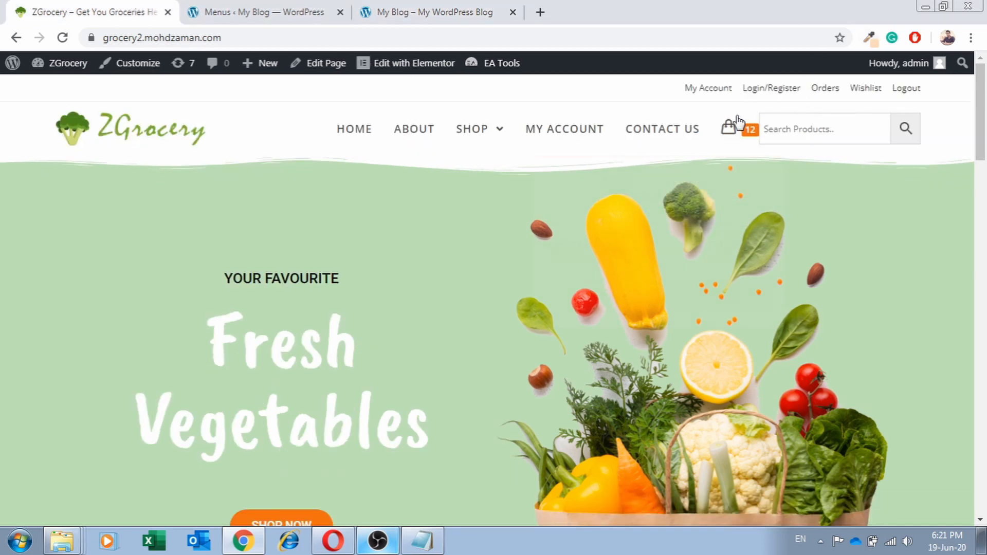
pyautogui.click(313, 7)
pyautogui.scroll(-2, 398, 412)
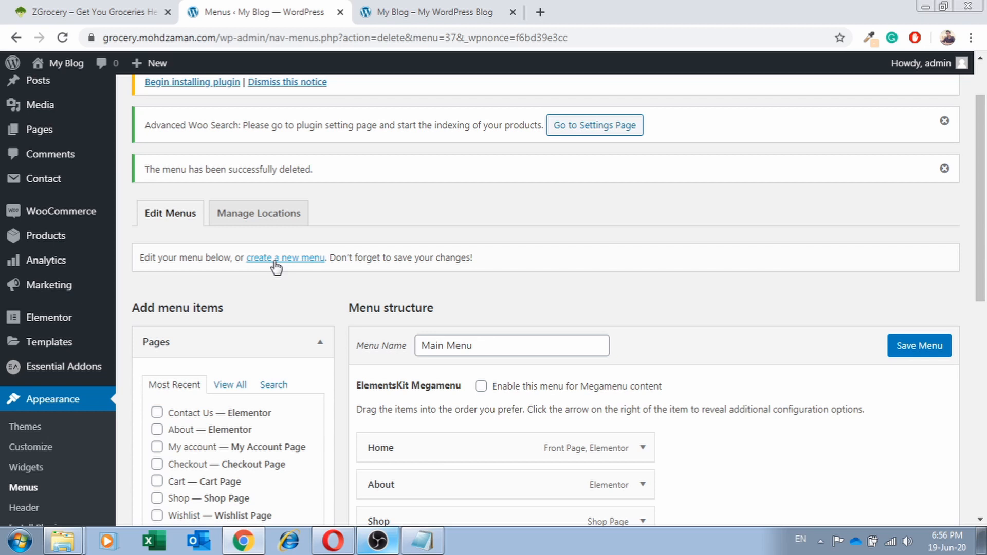
# - Create a new empty menu named 'Top Bar Menu'
pyautogui.click(275, 262)
pyautogui.click(564, 120)
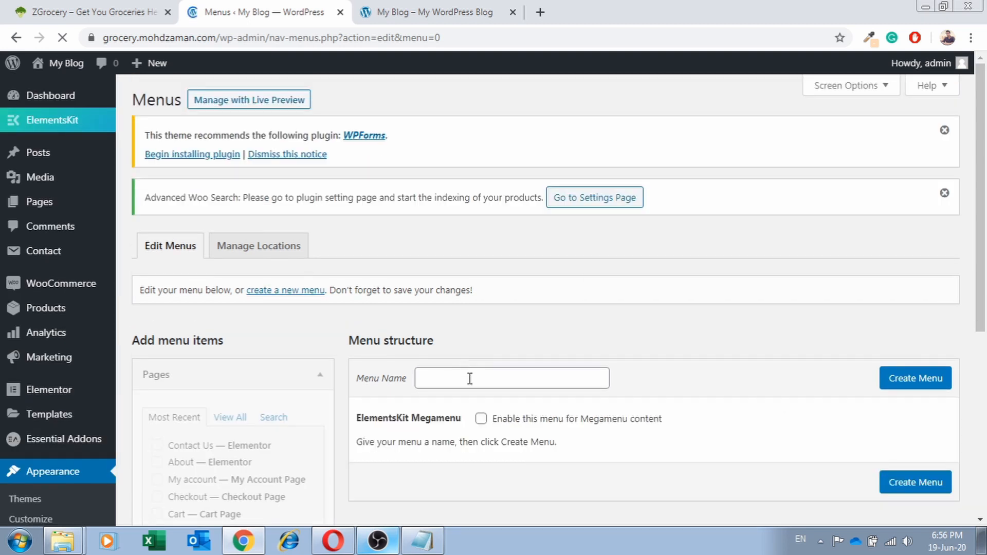
pyautogui.click(473, 381)
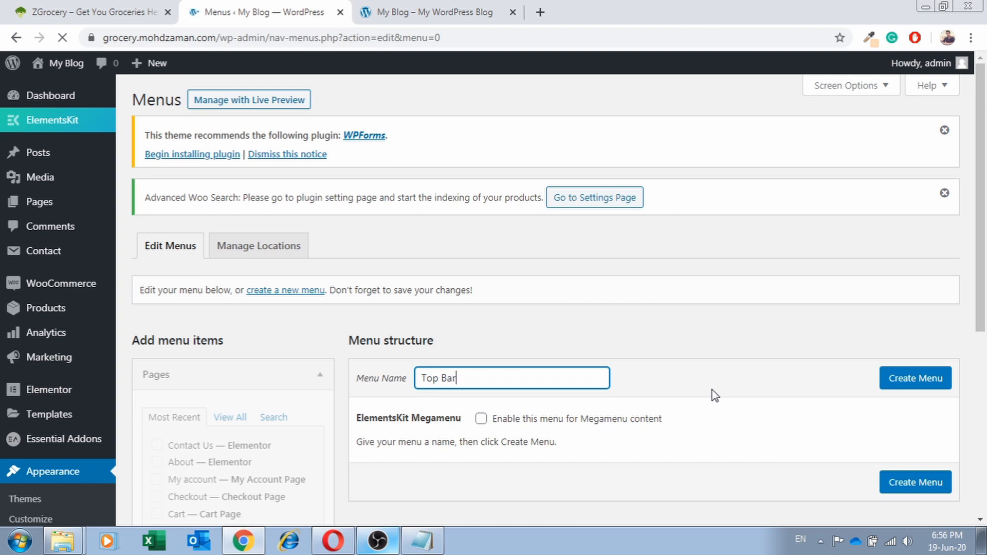
pyautogui.write('Top Bar Menu')
pyautogui.click(897, 385)
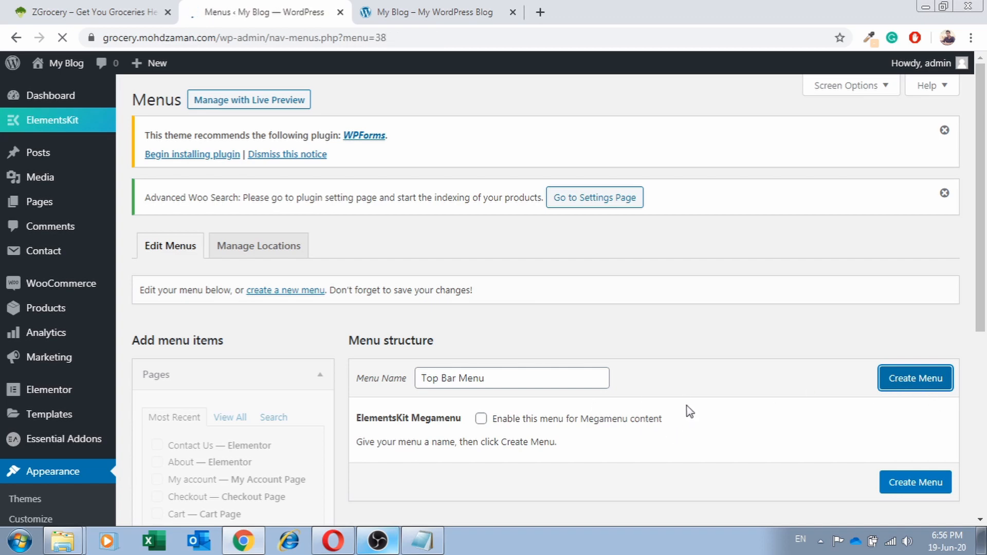
pyautogui.scroll(-4, 615, 404)
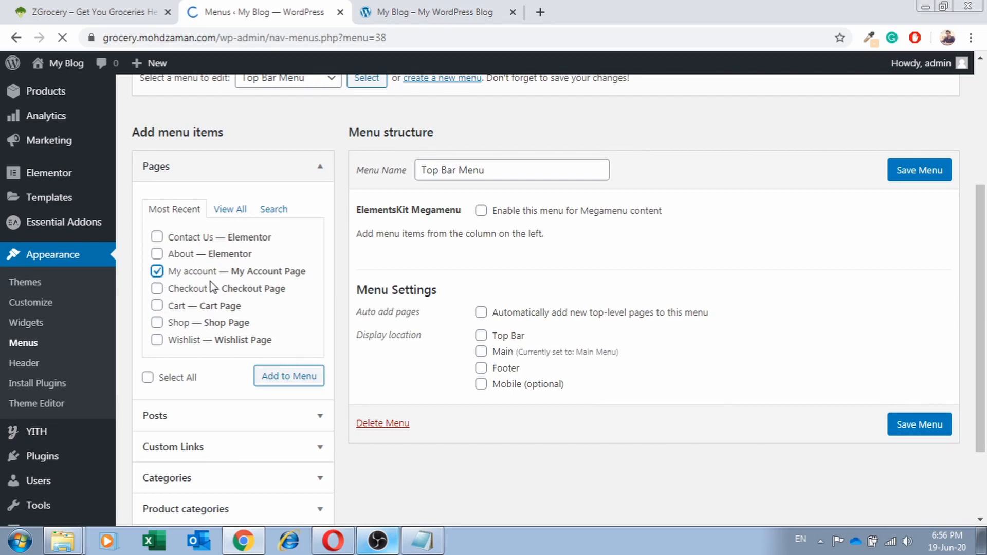
# - Add the My account page to Top Bar Menu twice, checking the ZGrocery top bar
pyautogui.click(291, 375)
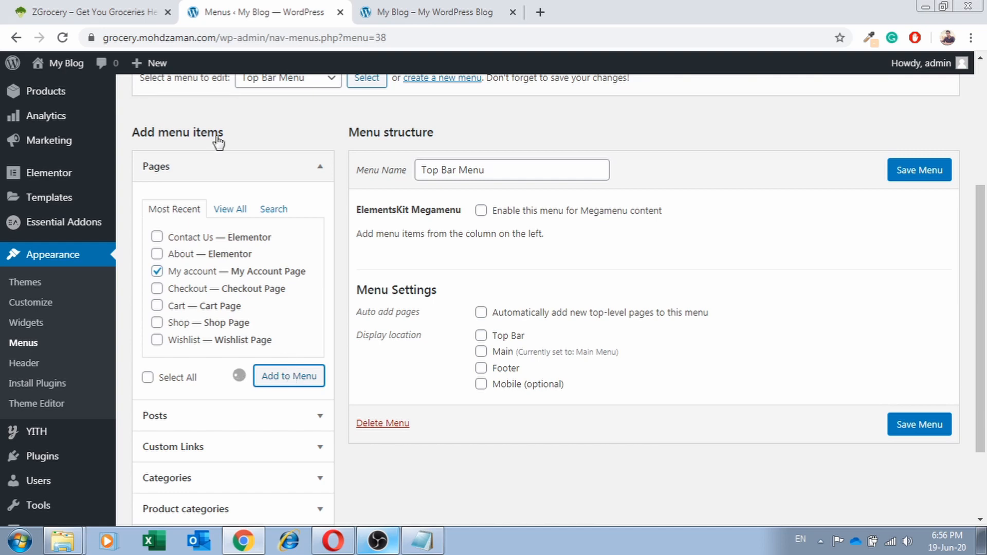
pyautogui.hotkey('ctrl', 'shift', 'Tab')
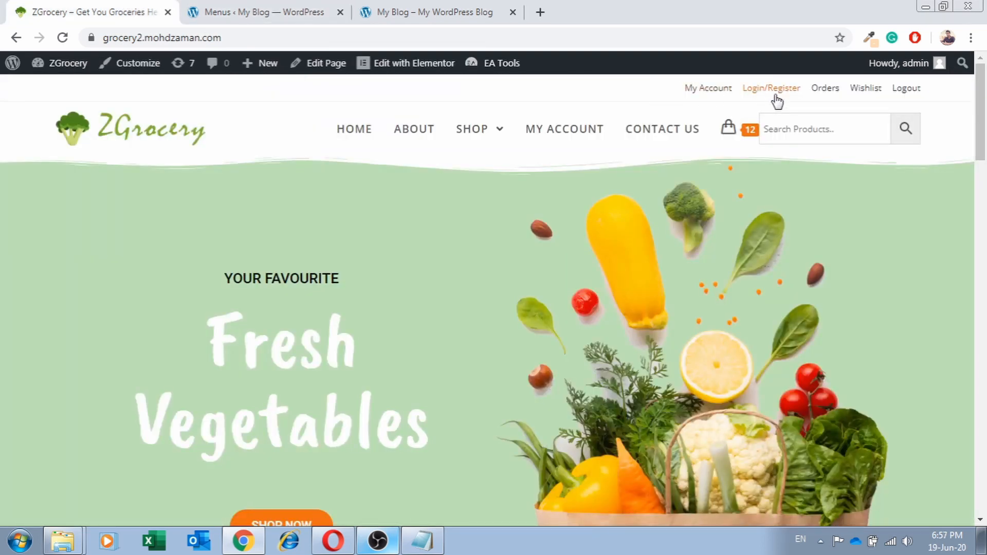
pyautogui.click(221, 12)
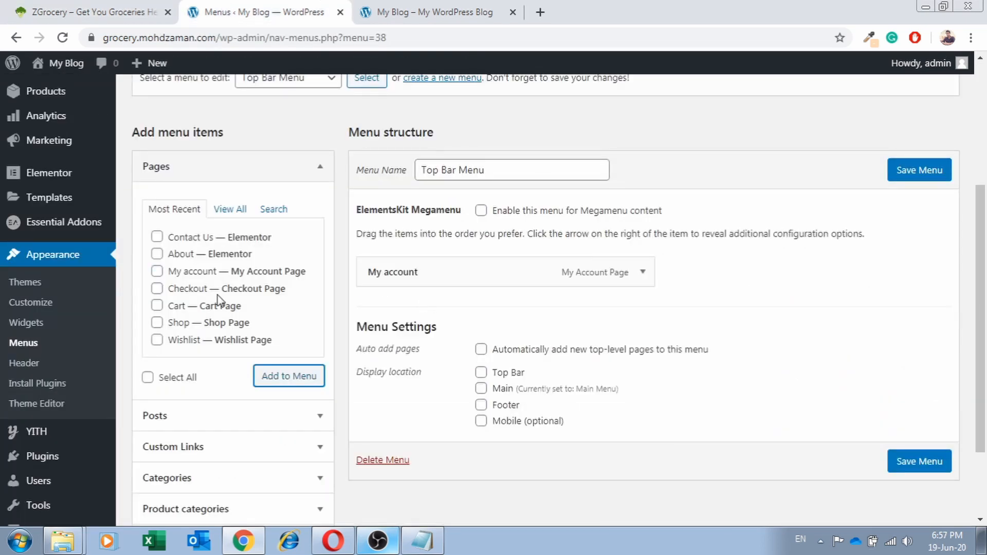
pyautogui.click(157, 271)
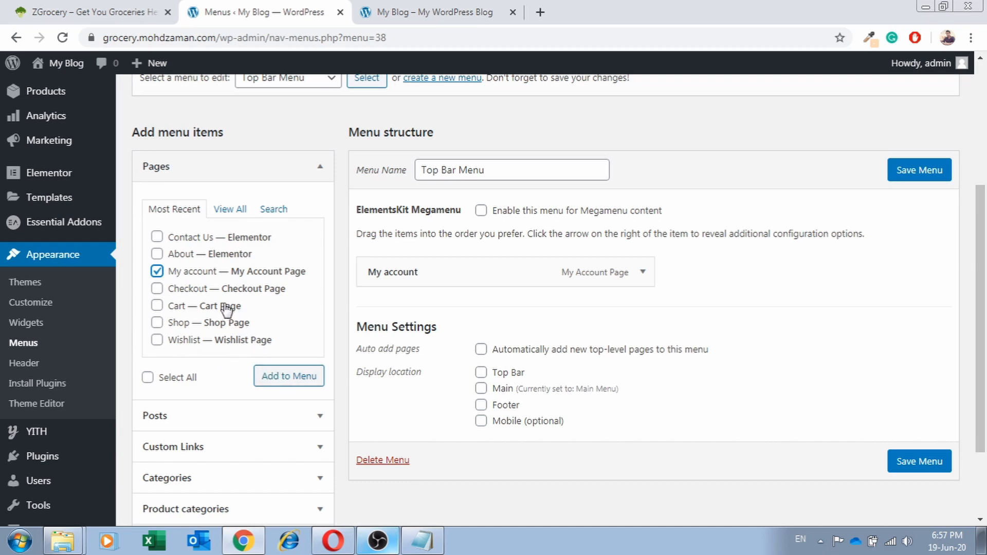
pyautogui.click(149, 12)
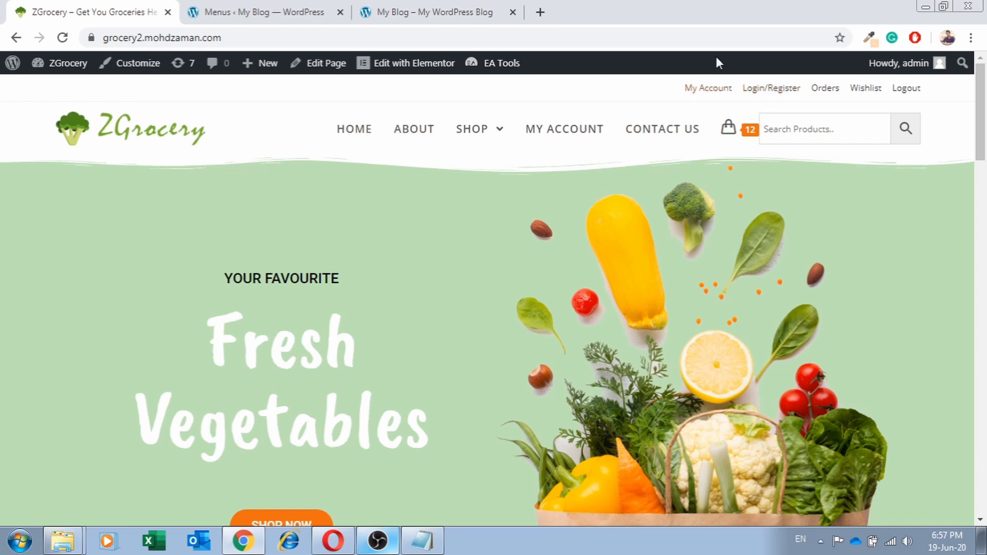
pyautogui.click(264, 11)
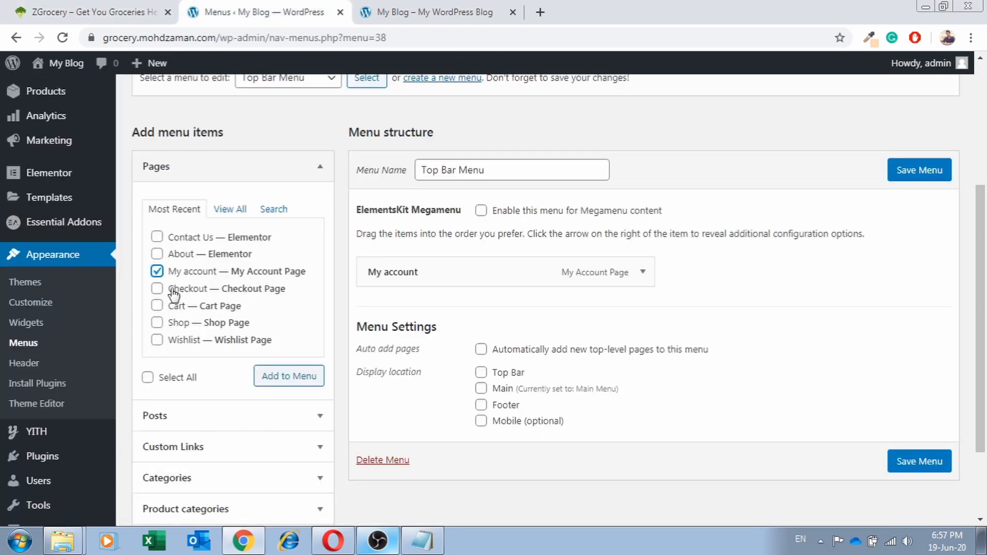
pyautogui.click(277, 375)
# - Relabel the second My account item's navigation label to 'Login/Register'
pyautogui.click(642, 310)
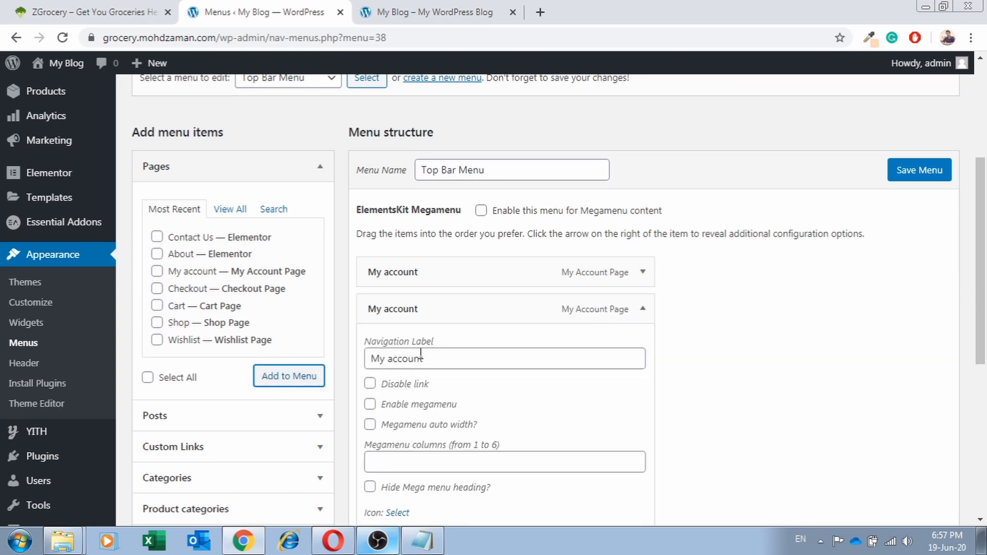
pyautogui.click(450, 357)
pyautogui.moveTo(457, 359); pyautogui.dragTo(289, 353)
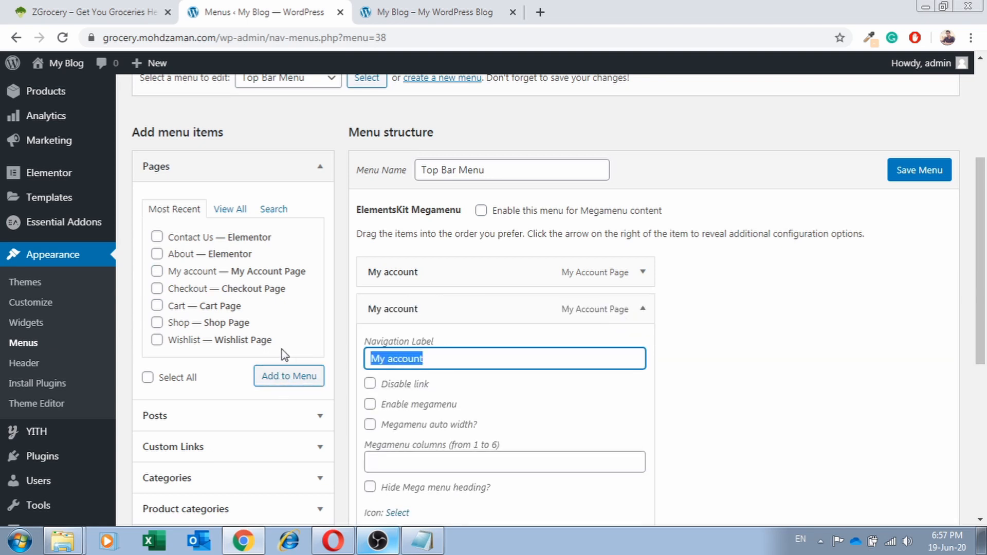
pyautogui.write('Lo')
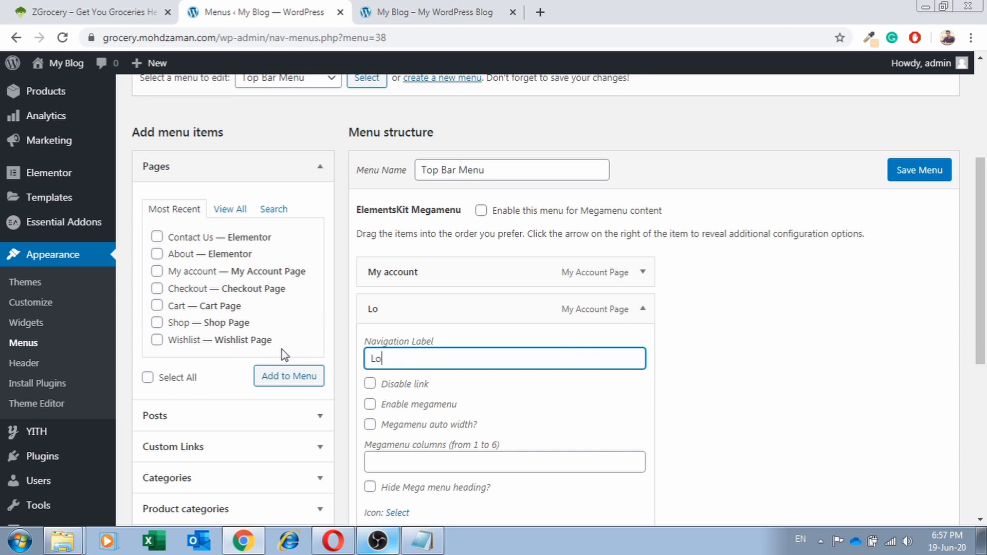
pyautogui.write('gin/Register')
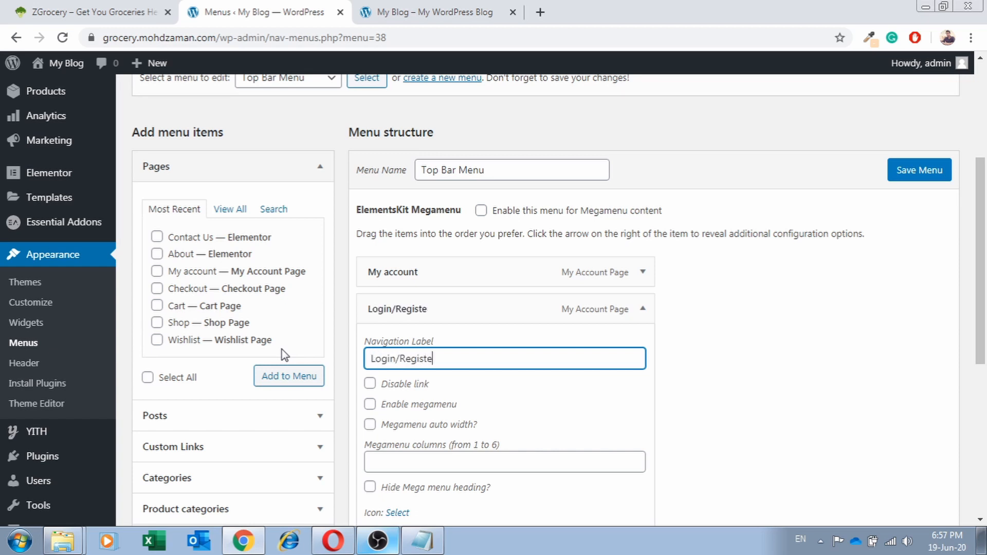
pyautogui.click(643, 313)
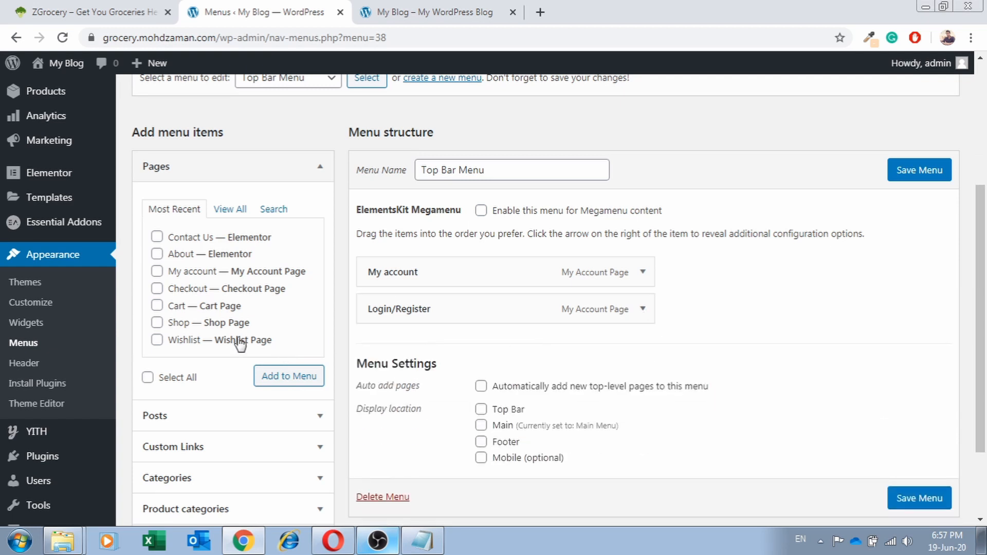
# - Add the Wishlist page to Top Bar Menu
pyautogui.click(157, 340)
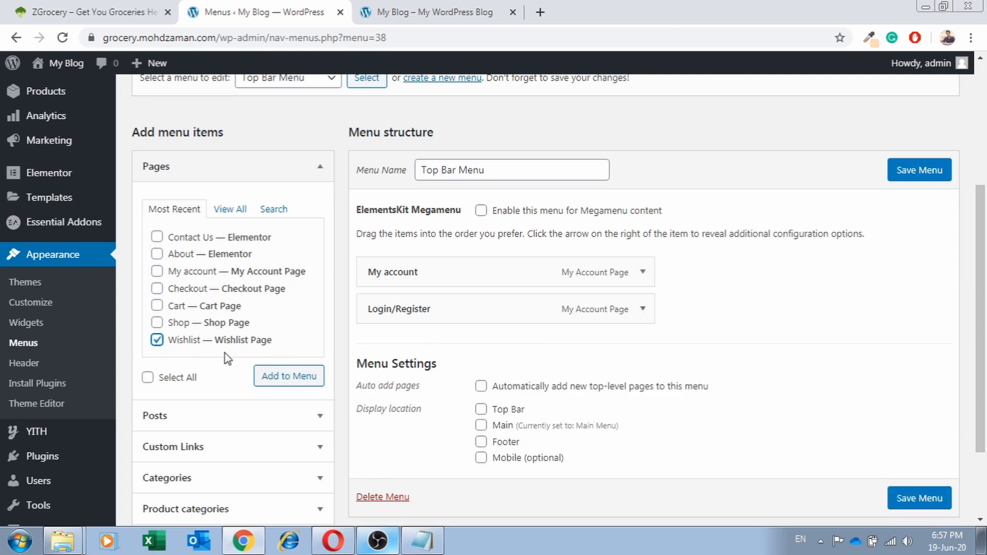
pyautogui.click(302, 380)
pyautogui.click(136, 12)
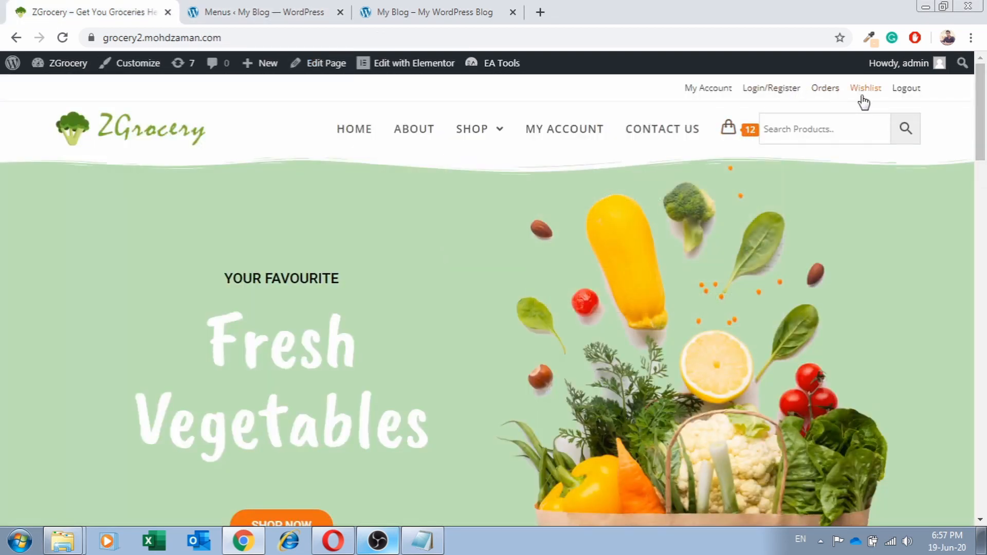
pyautogui.click(281, 7)
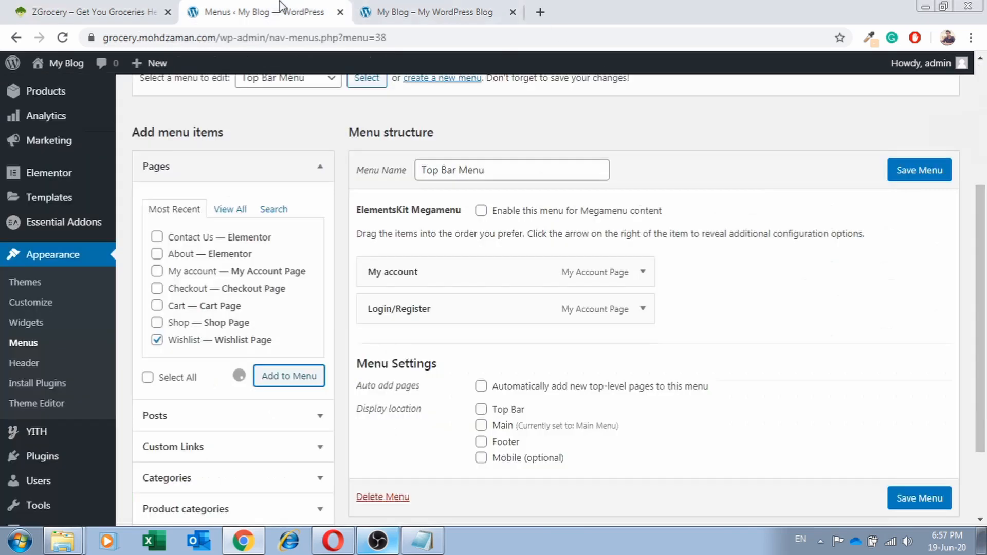
# - Add the Orders and Logout endpoints, move Orders above Wishlist, and save Top Bar Menu
pyautogui.scroll(-2, 254, 295)
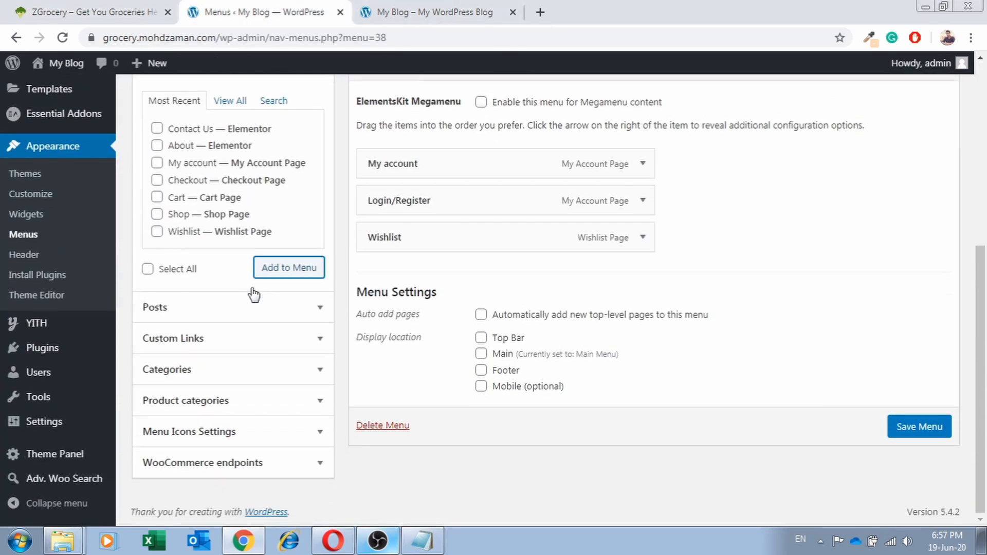
pyautogui.click(260, 464)
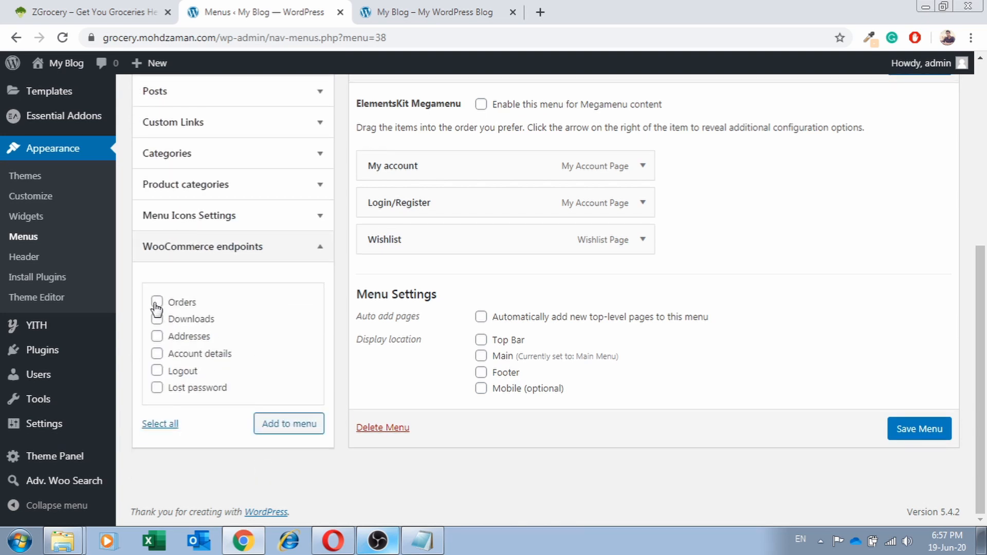
pyautogui.click(157, 371)
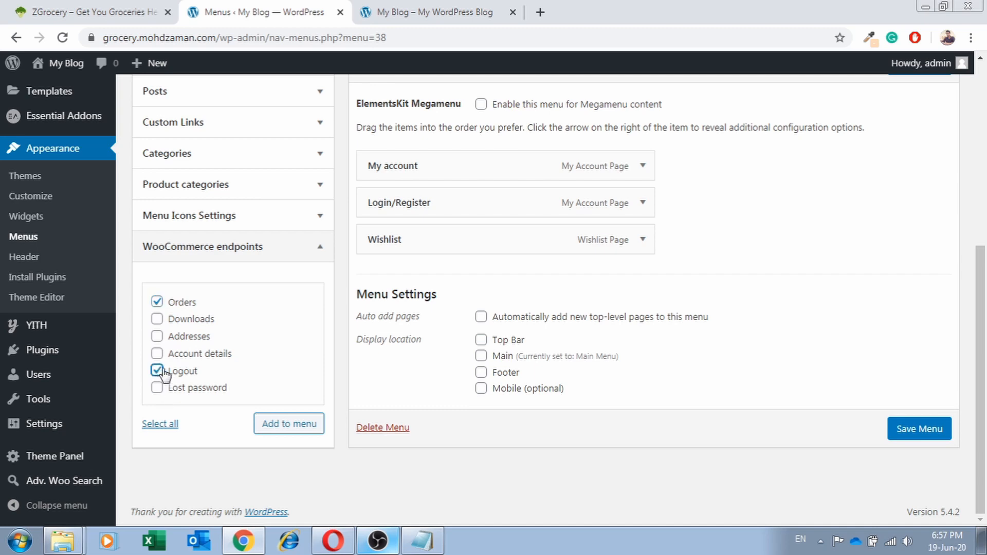
pyautogui.click(289, 425)
pyautogui.scroll(6, 575, 395)
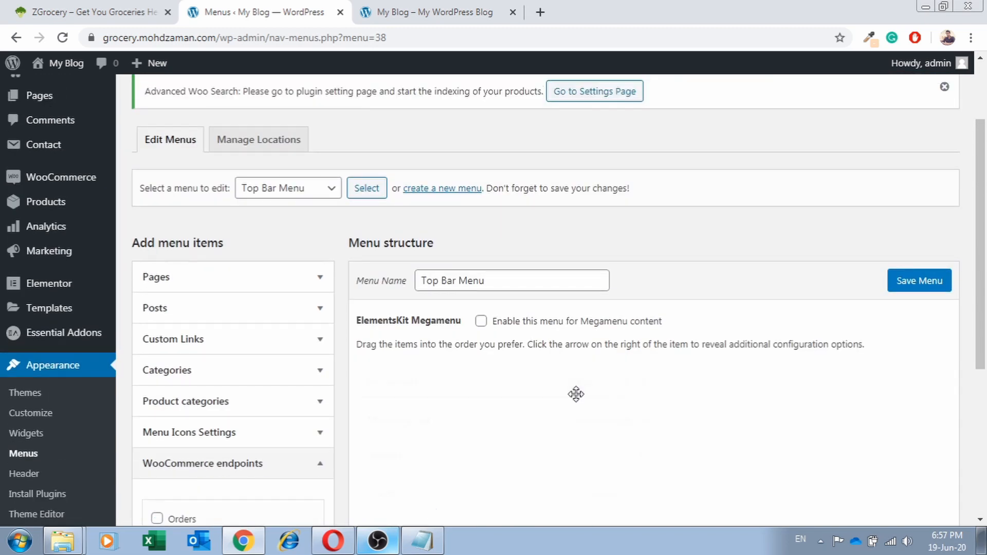
pyautogui.scroll(-3, 440, 353)
pyautogui.moveTo(439, 353); pyautogui.dragTo(442, 311)
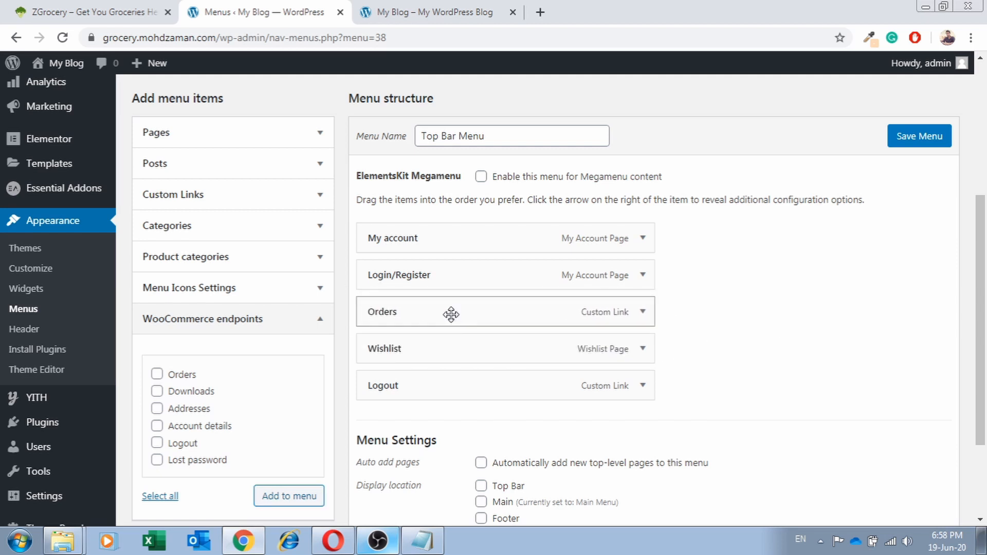
pyautogui.scroll(-2, 784, 358)
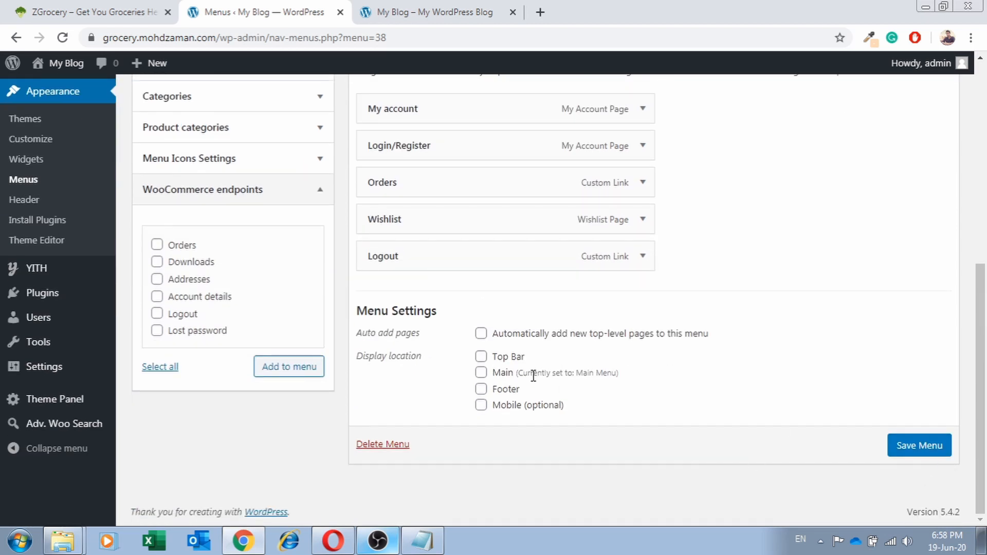
pyautogui.click(921, 447)
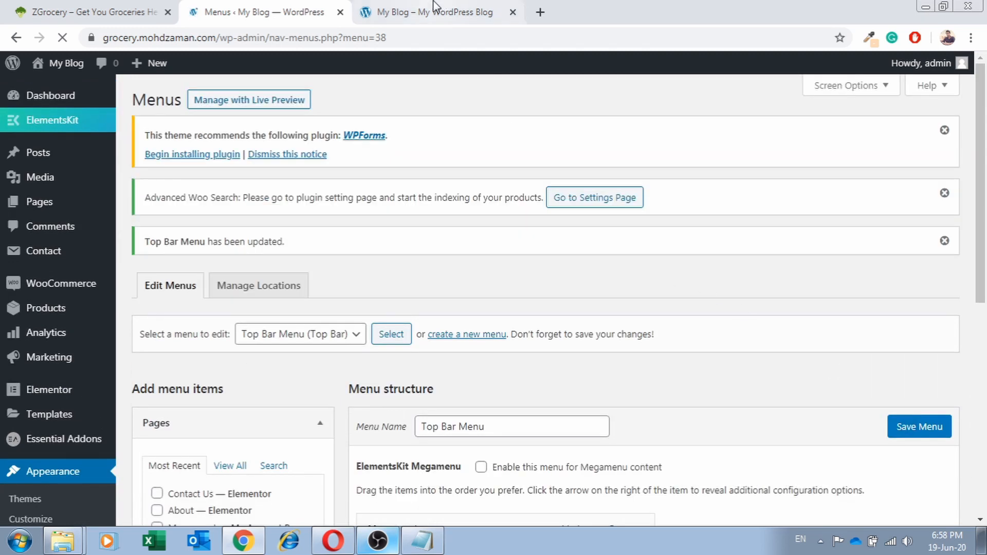
# - Reload the My Blog site to check the new top bar links
pyautogui.click(433, 11)
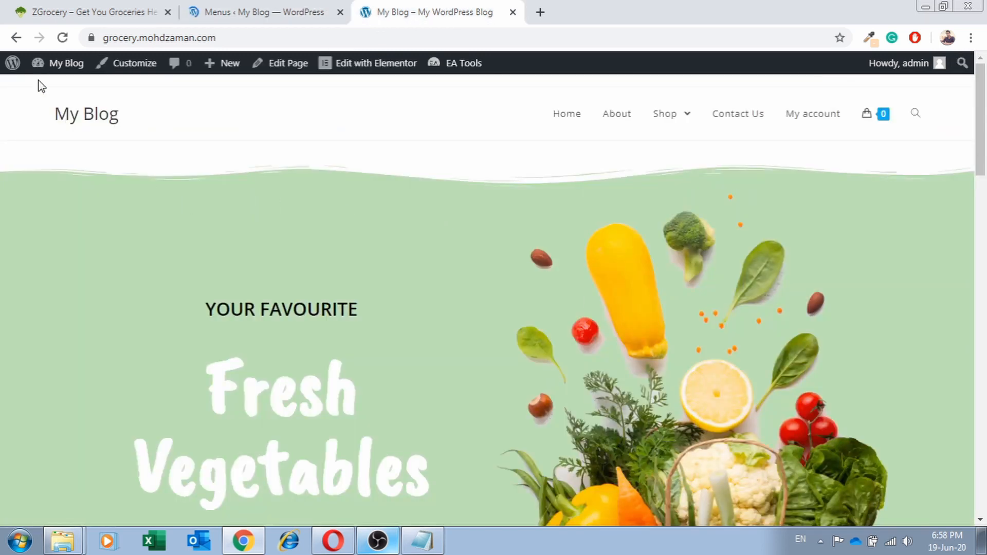
pyautogui.click(62, 38)
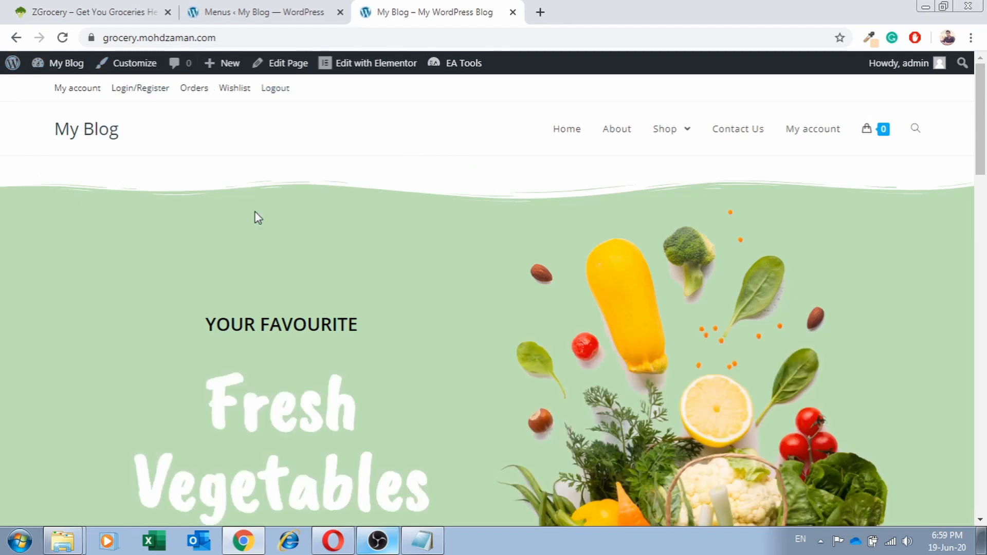
pyautogui.click(265, 8)
pyautogui.scroll(-4, 617, 303)
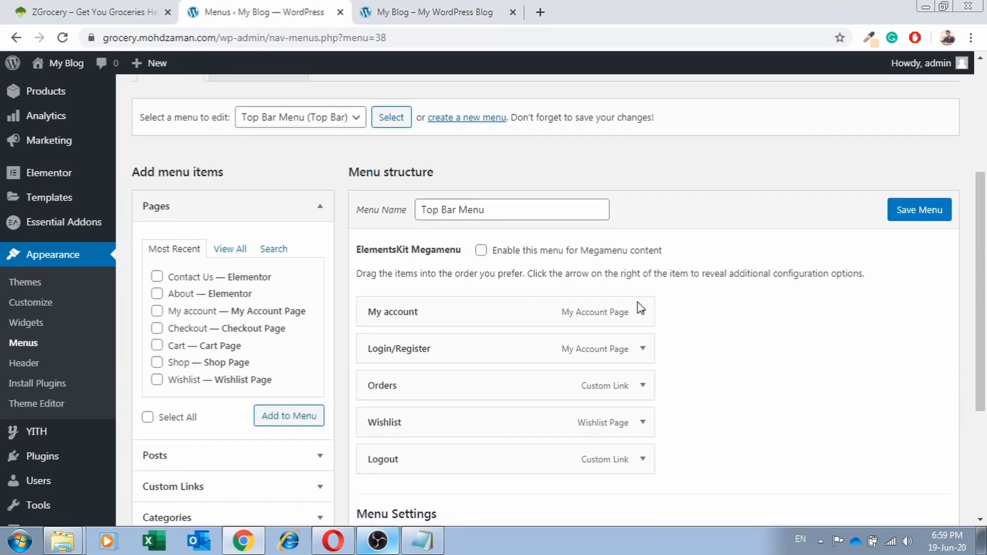
pyautogui.scroll(-3, 551, 380)
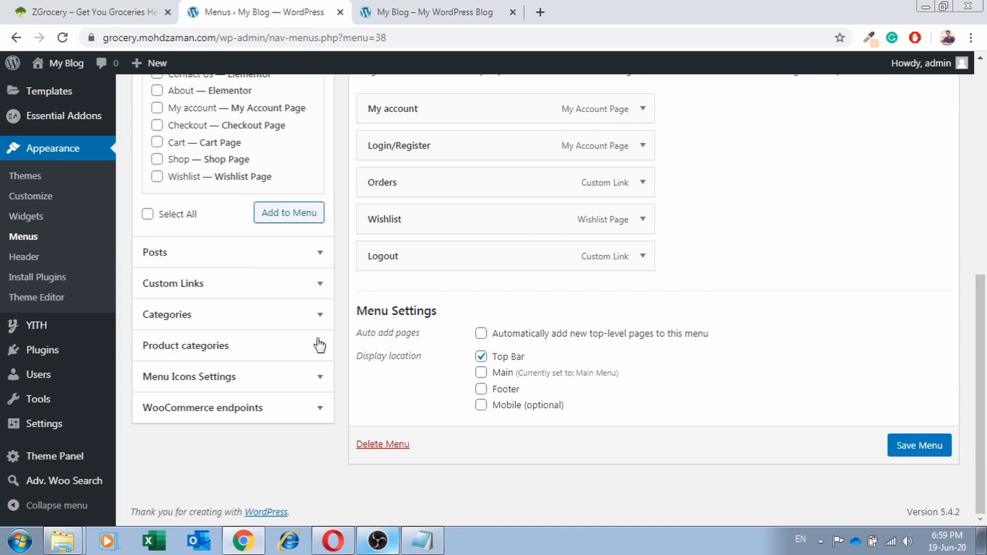
pyautogui.scroll(8, 315, 341)
# - Review the ZGrocery footer menus, then start creating a new menu
pyautogui.click(87, 6)
pyautogui.scroll(-12, 403, 365)
pyautogui.scroll(-15, 416, 404)
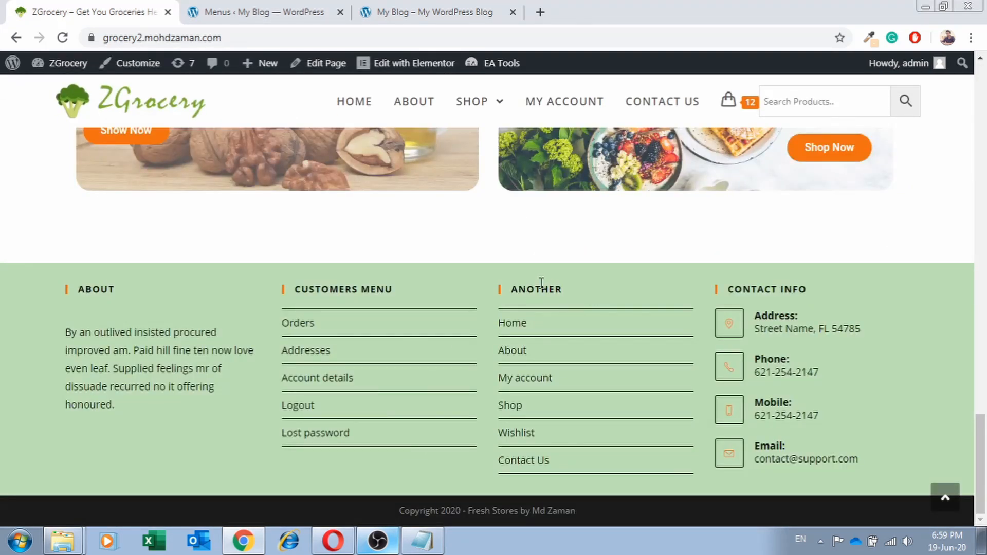
pyautogui.click(303, 12)
pyautogui.scroll(-2, 308, 445)
pyautogui.scroll(-4, 323, 463)
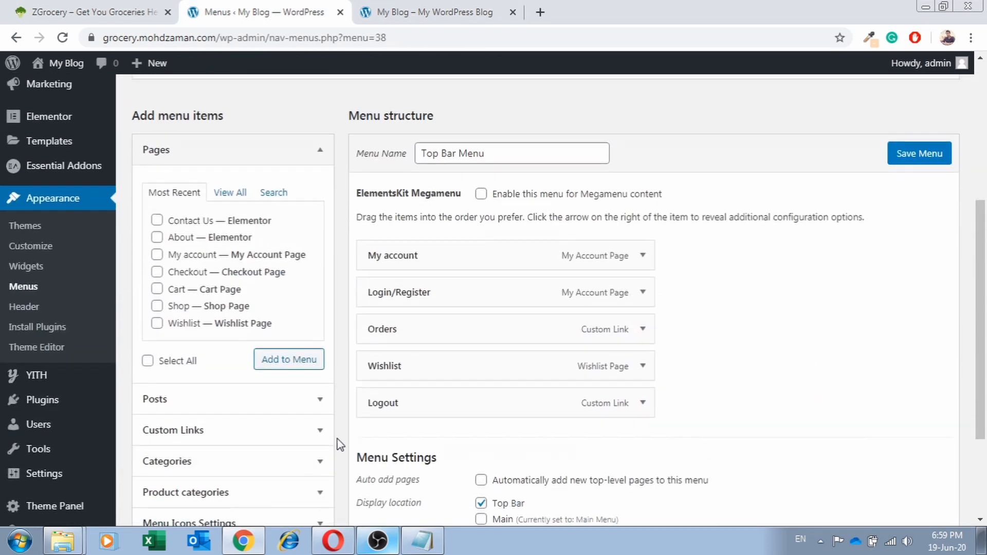
pyautogui.scroll(5, 360, 426)
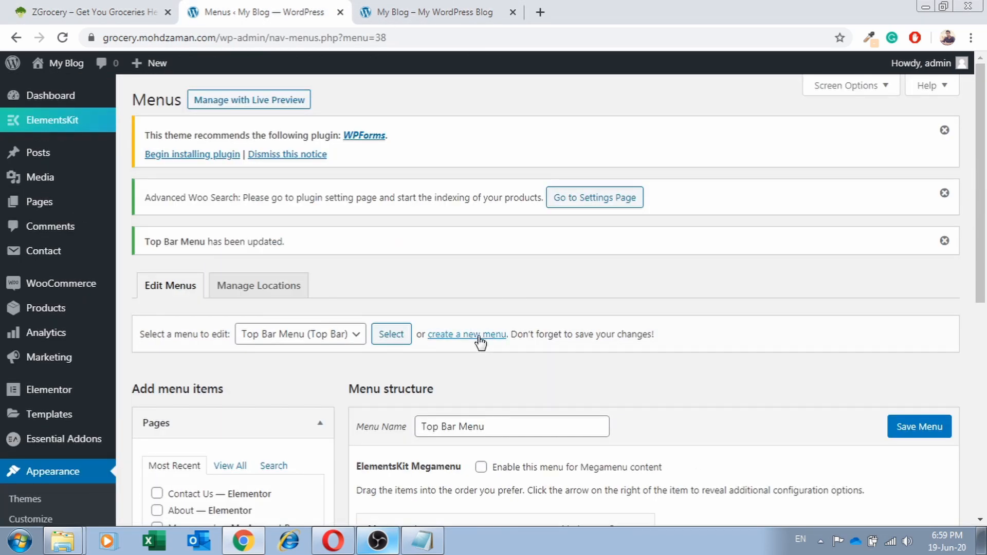
pyautogui.click(481, 337)
# - Create a new menu named Footer1
pyautogui.click(565, 119)
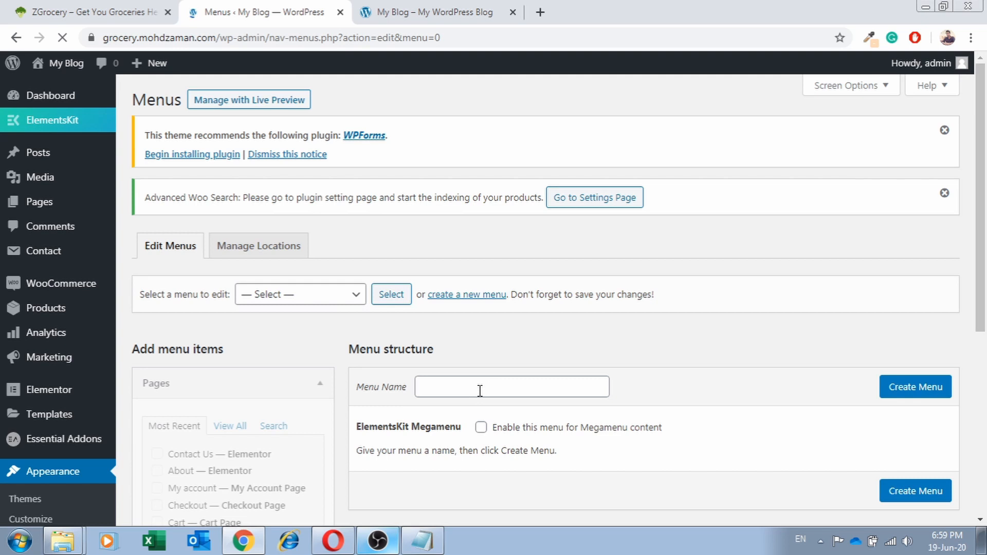
pyautogui.click(479, 390)
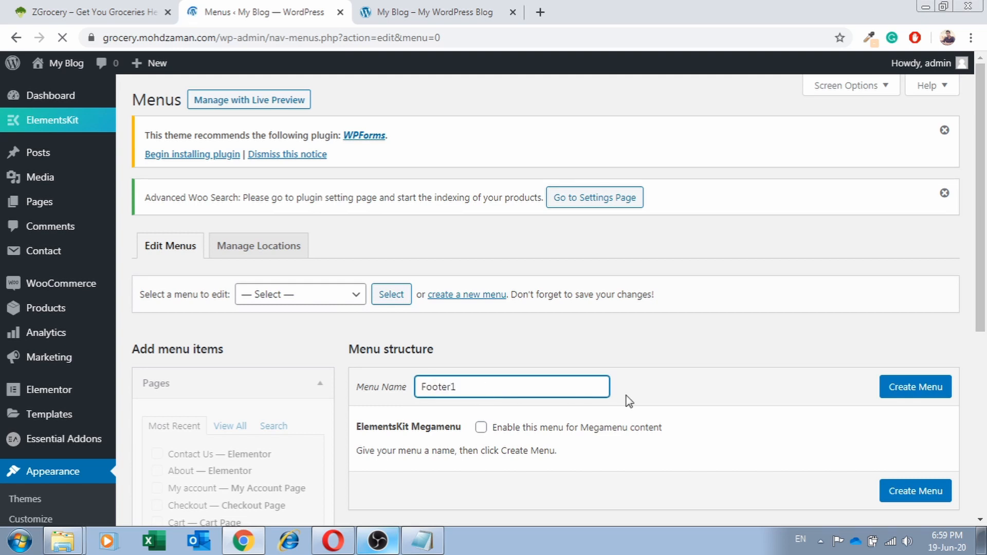
pyautogui.click(918, 394)
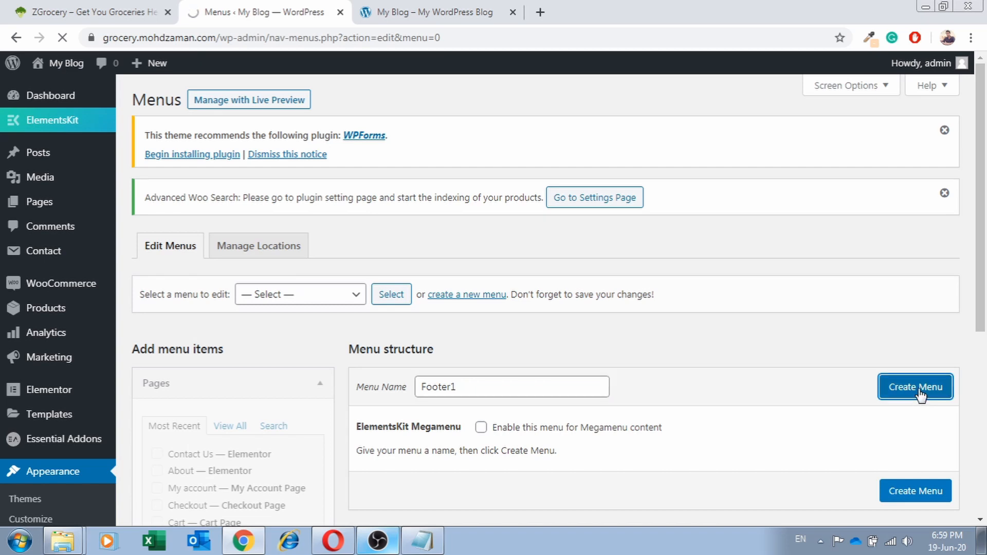
pyautogui.scroll(-3, 725, 354)
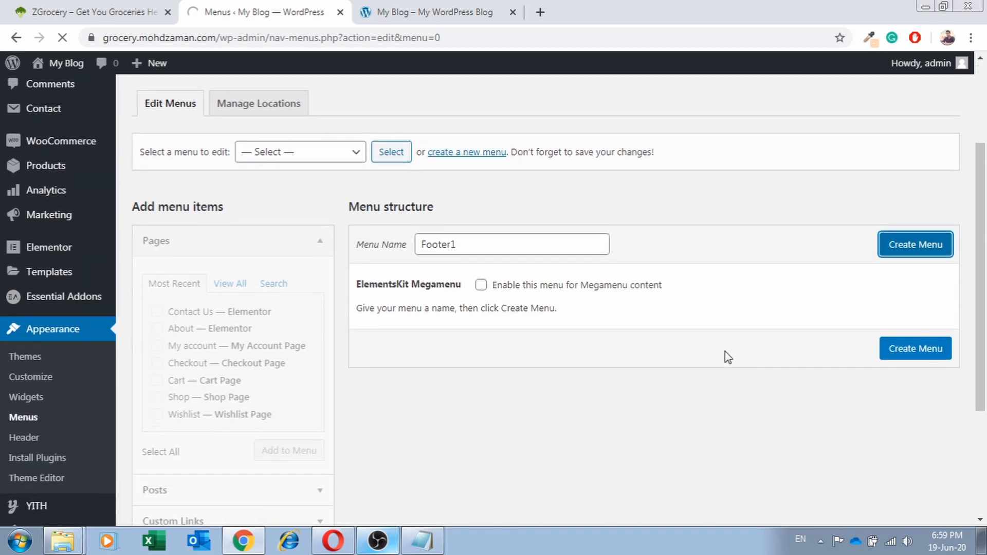
pyautogui.hotkey('ctrl', 'shift', 'Tab')
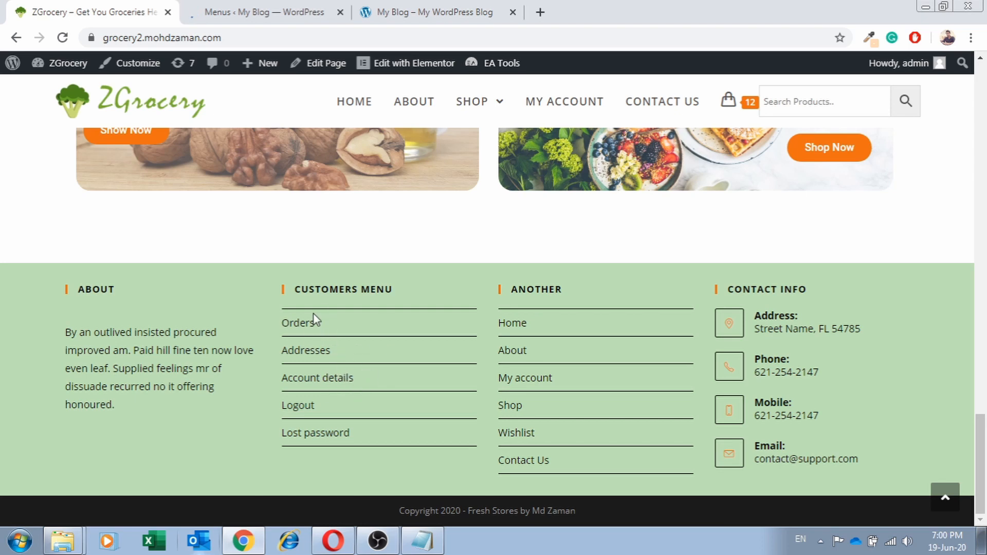
pyautogui.hotkey('ctrl', 'Tab')
pyautogui.scroll(-5, 253, 463)
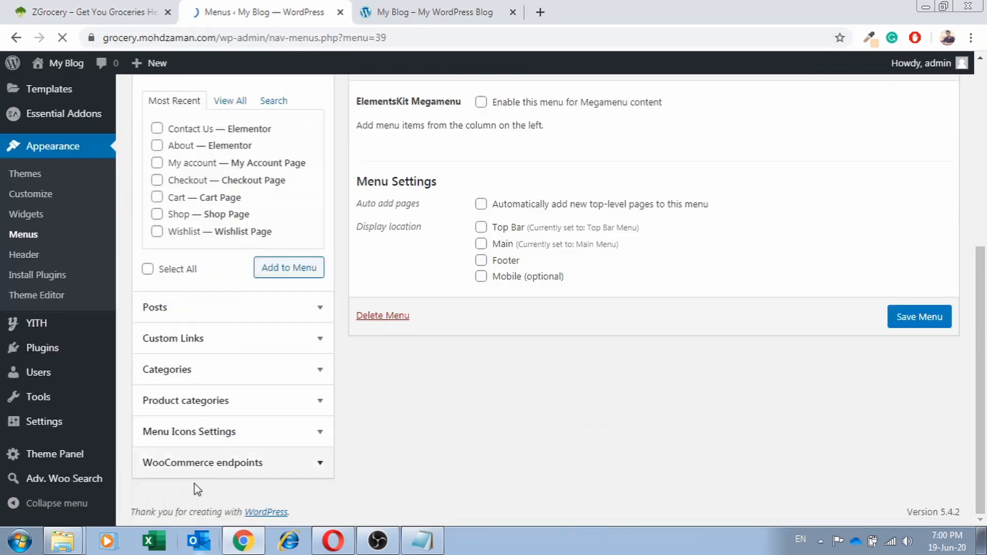
# - Add the Orders, Addresses, Account details, Logout and Lost password endpoints to Footer1, excluding Downloads
pyautogui.click(249, 465)
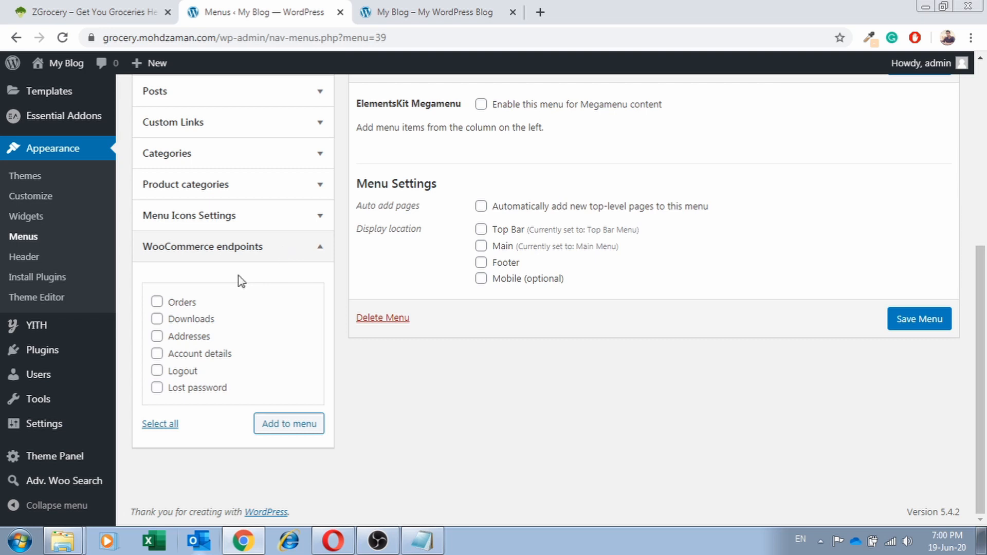
pyautogui.click(157, 302)
pyautogui.click(157, 318)
pyautogui.click(156, 337)
pyautogui.click(156, 354)
pyautogui.click(156, 371)
pyautogui.click(157, 388)
pyautogui.click(157, 319)
pyautogui.click(298, 428)
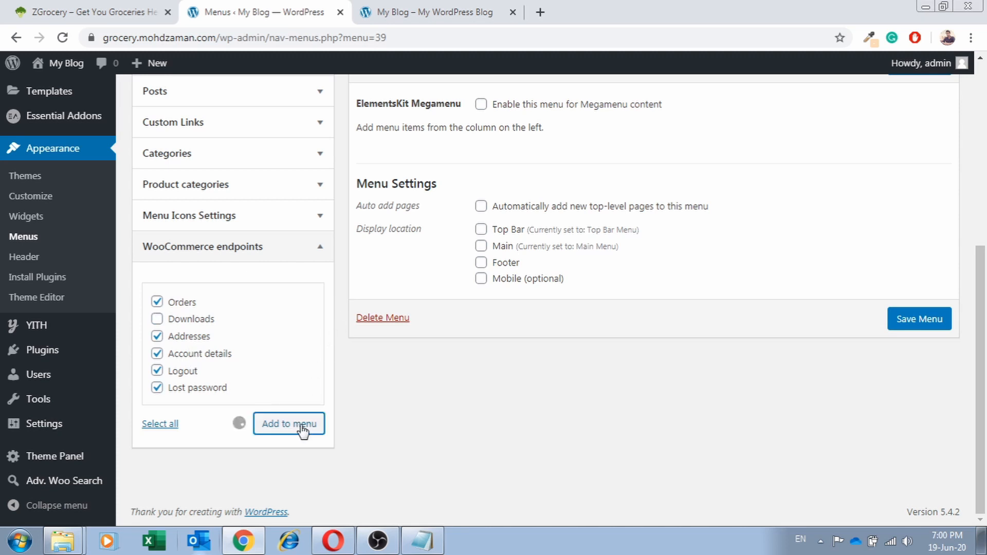
# - Move Lost password above Logout and save Footer1
pyautogui.scroll(5, 588, 416)
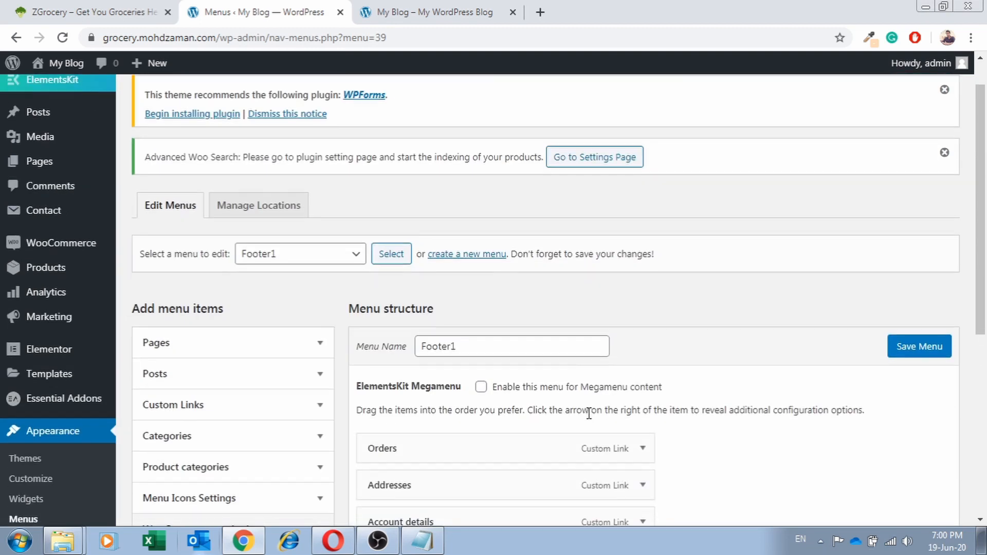
pyautogui.scroll(-3, 588, 413)
pyautogui.scroll(-3, 588, 413)
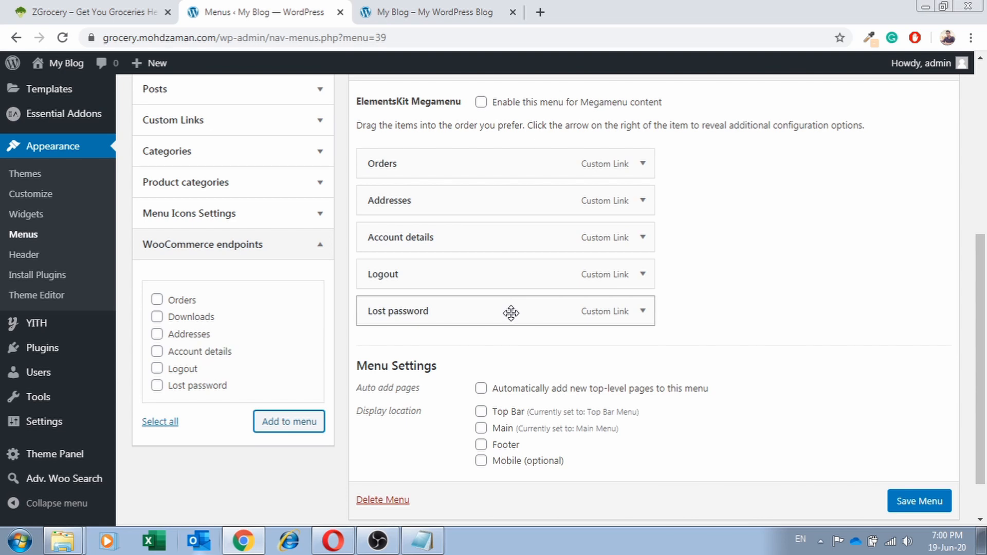
pyautogui.moveTo(511, 312); pyautogui.dragTo(513, 276)
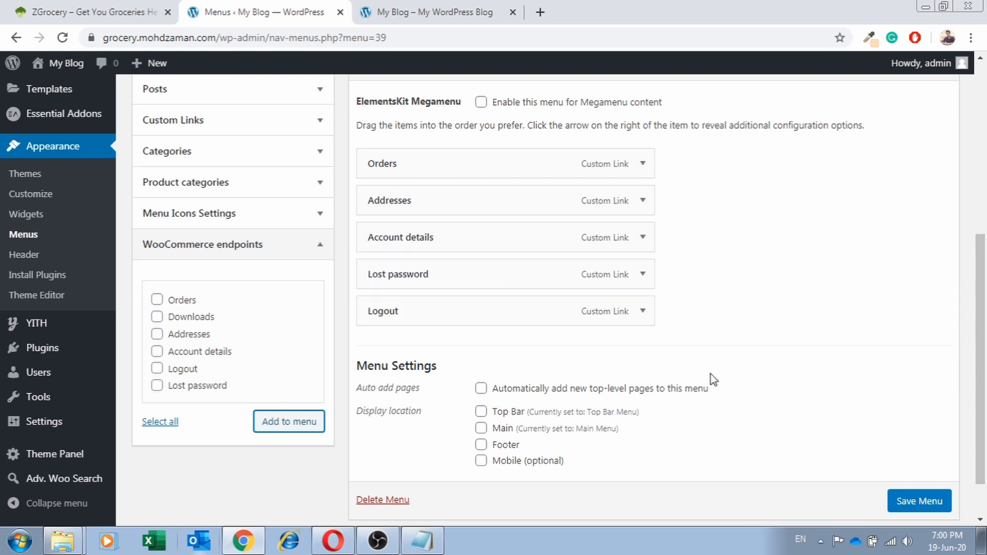
pyautogui.click(910, 507)
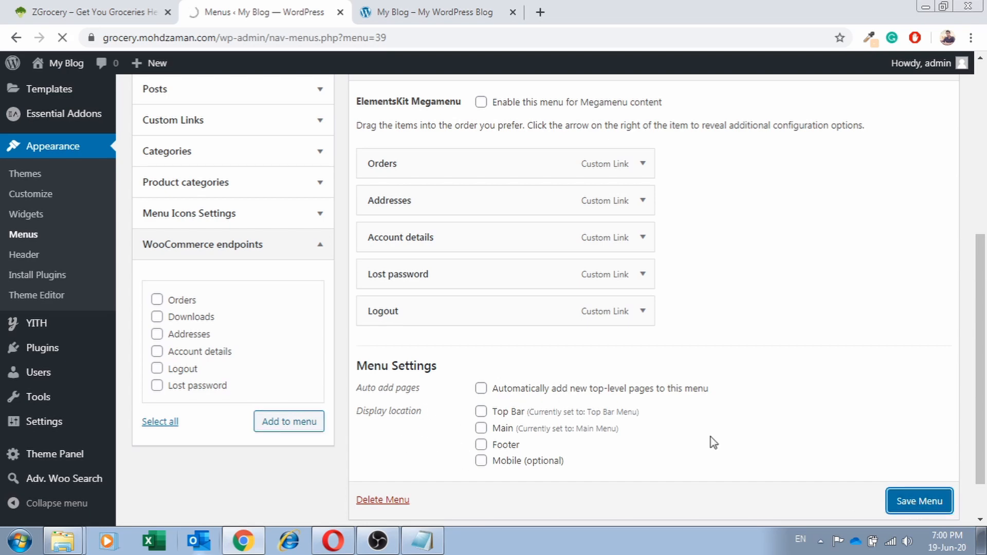
pyautogui.scroll(-5, 567, 396)
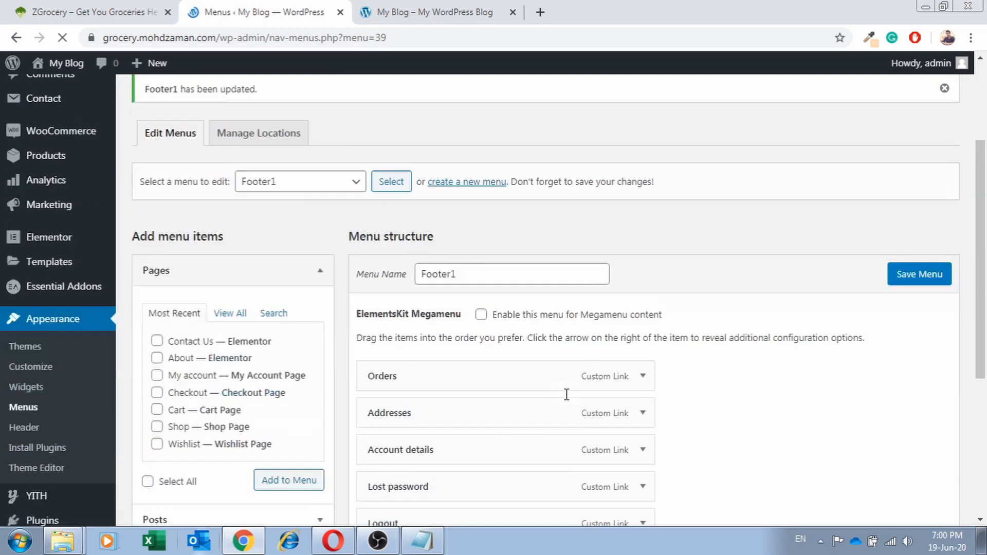
pyautogui.scroll(4, 563, 406)
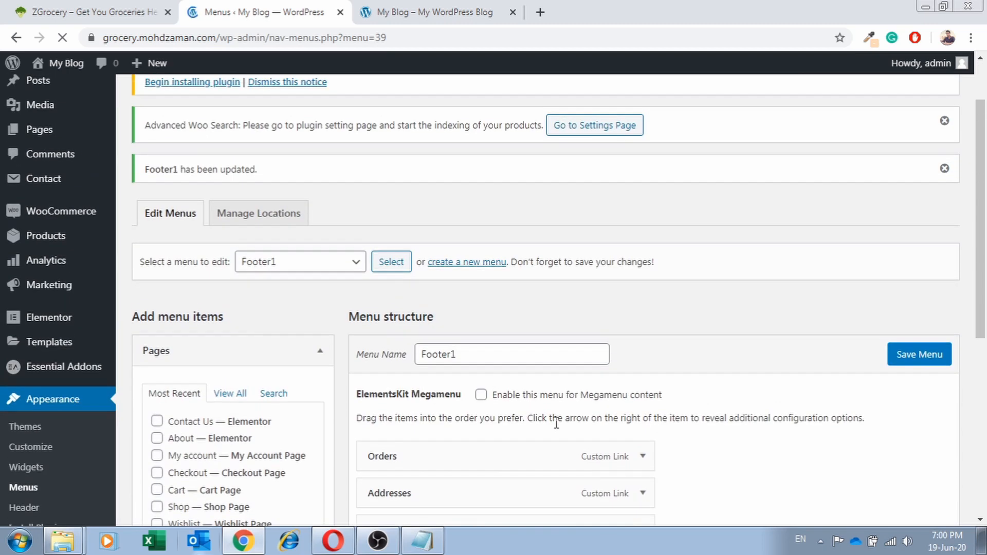
# - Create a new menu named Footer2
pyautogui.click(467, 262)
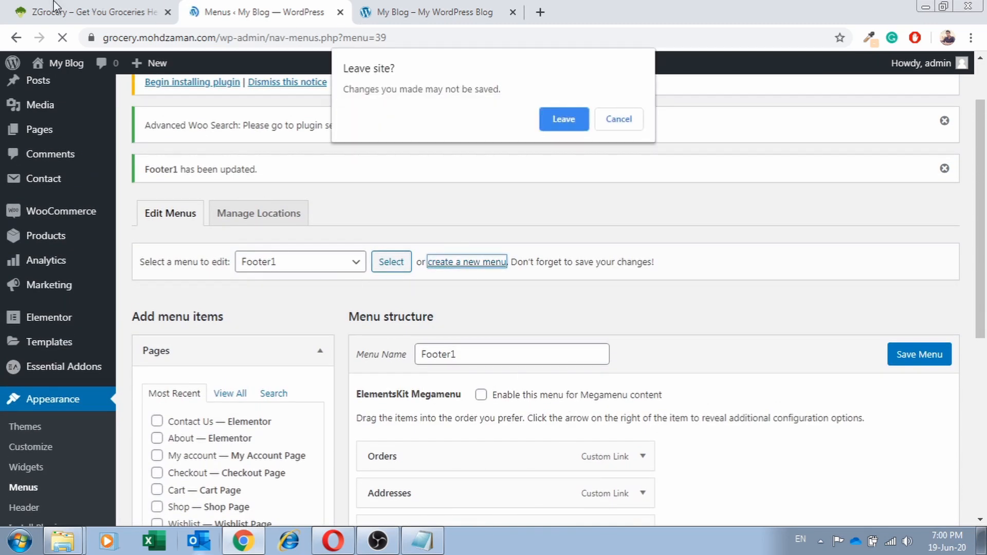
pyautogui.click(561, 119)
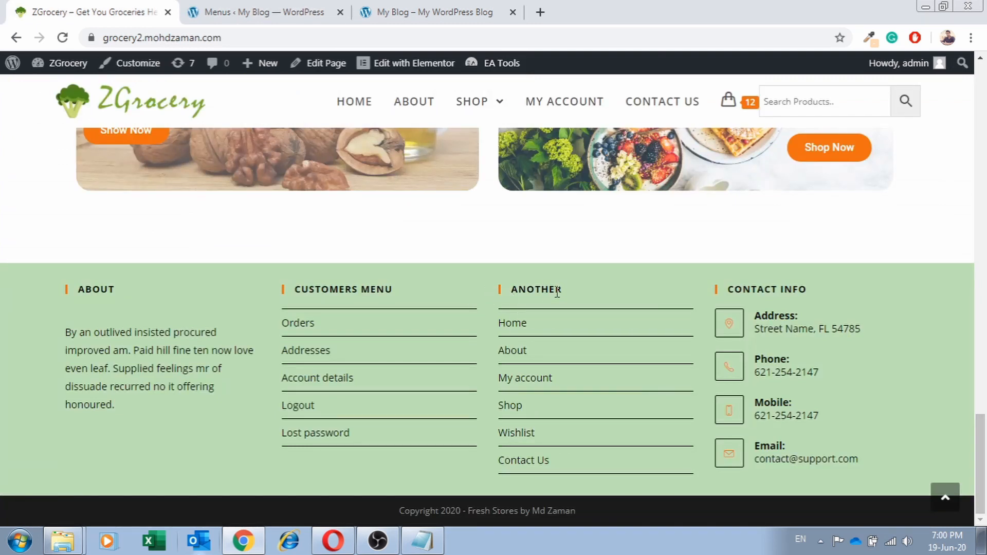
pyautogui.click(259, 10)
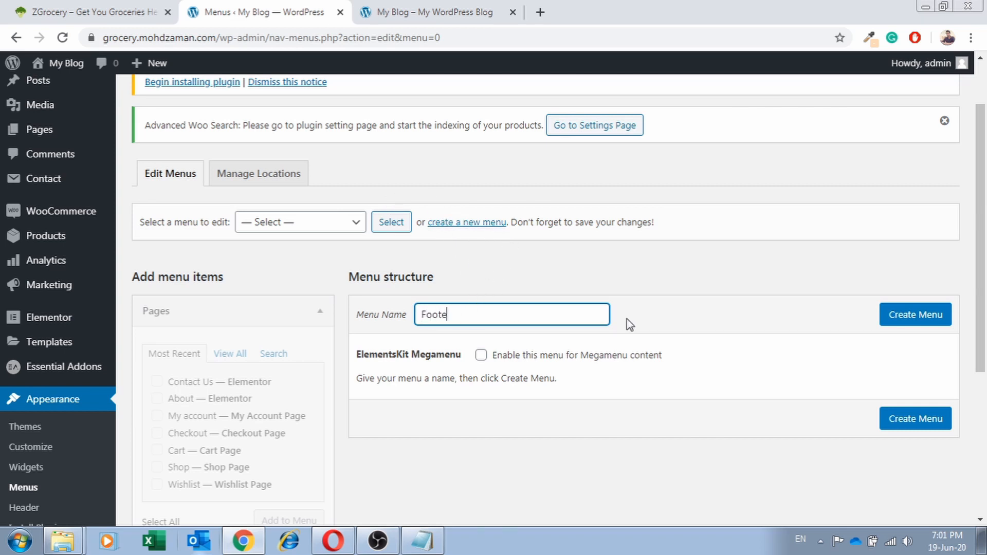
pyautogui.click(942, 321)
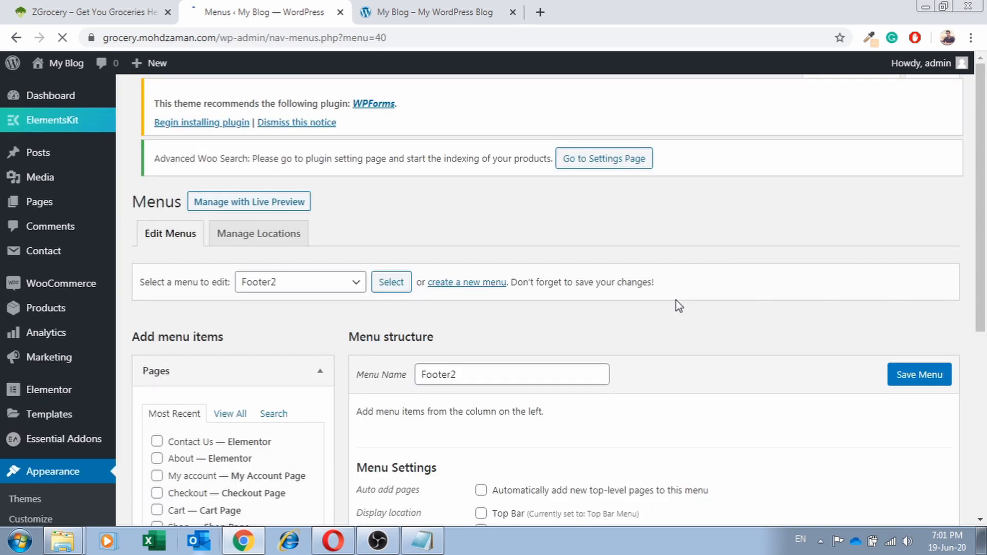
pyautogui.scroll(-4, 433, 414)
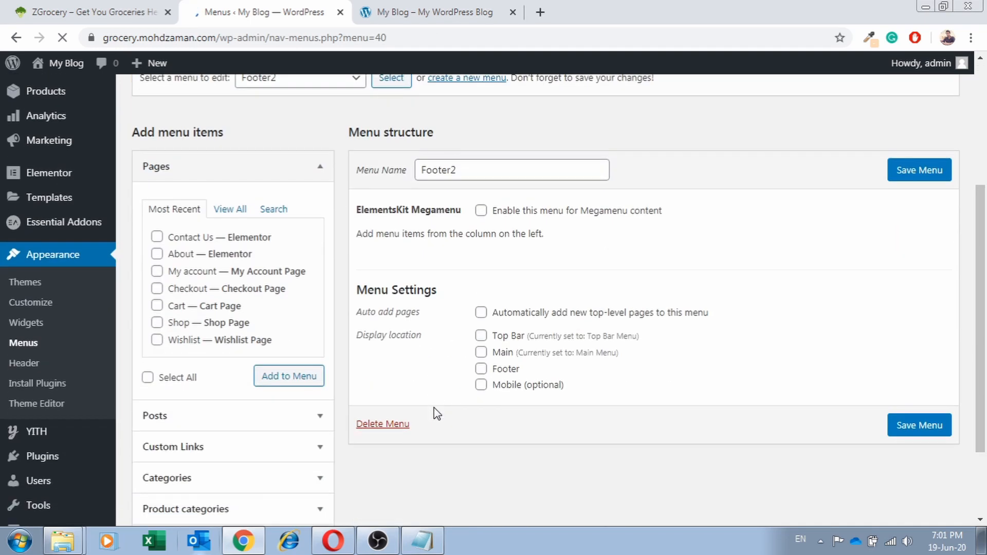
# - List all pages in the Pages box while comparing with the ZGrocery footer links
pyautogui.click(135, 9)
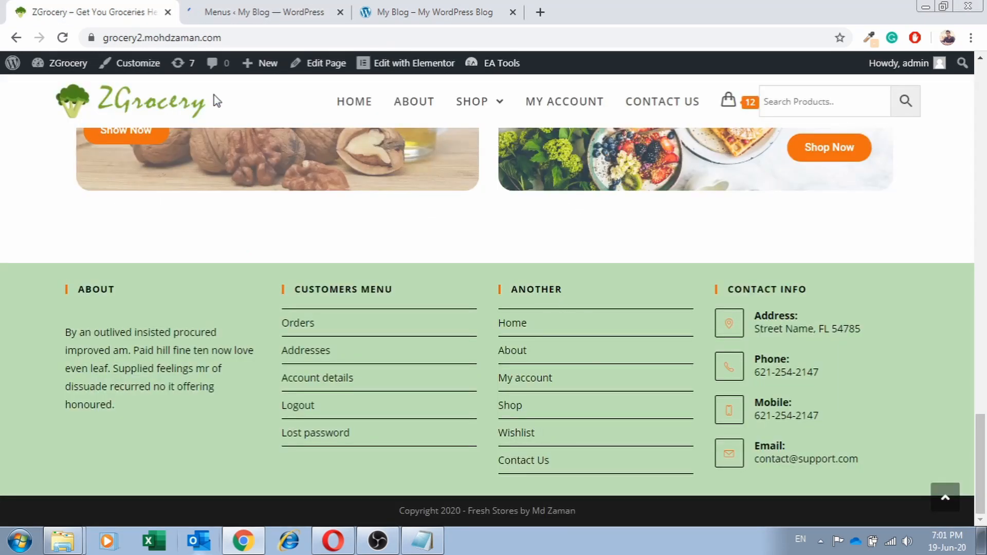
pyautogui.click(234, 10)
pyautogui.click(230, 210)
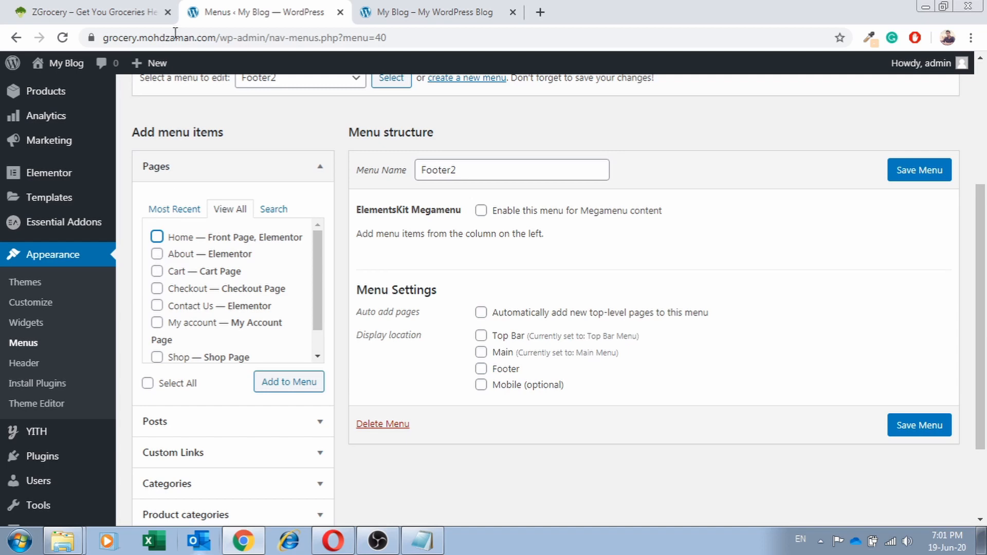
pyautogui.click(137, 8)
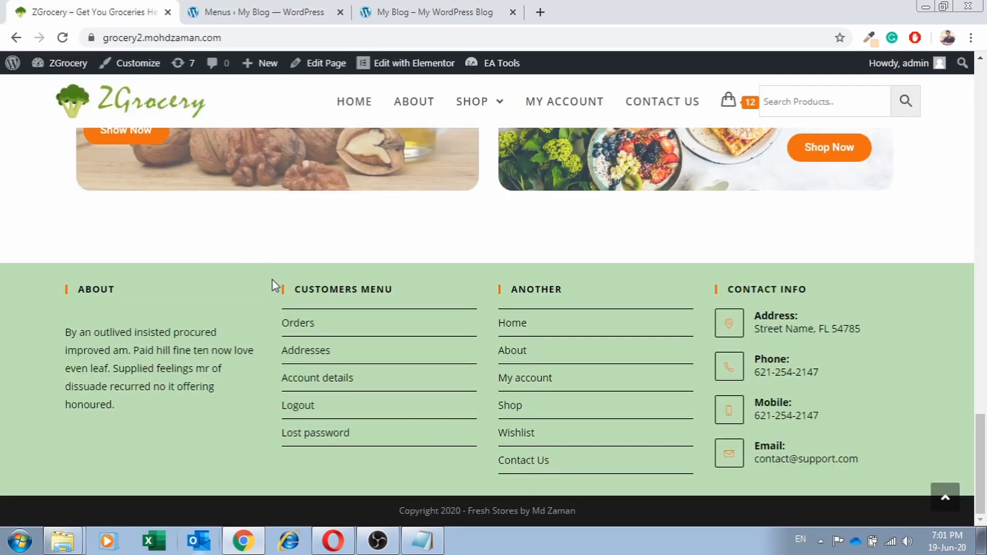
pyautogui.click(257, 11)
pyautogui.click(88, 7)
pyautogui.hotkey('ctrl', 'Tab')
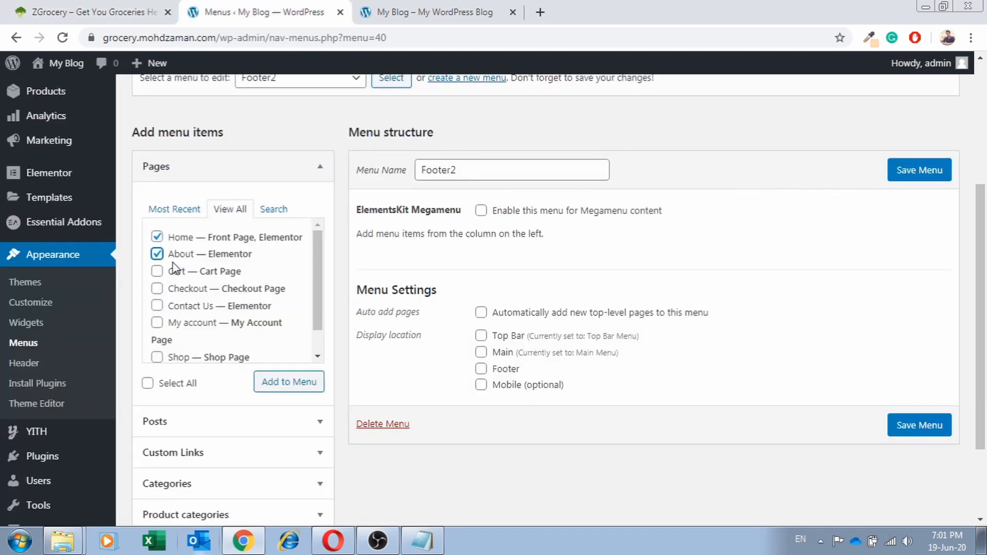
# - Add the Contact Us, Shop, Wishlist and My account pages to Footer2
pyautogui.click(156, 306)
pyautogui.scroll(-1, 239, 327)
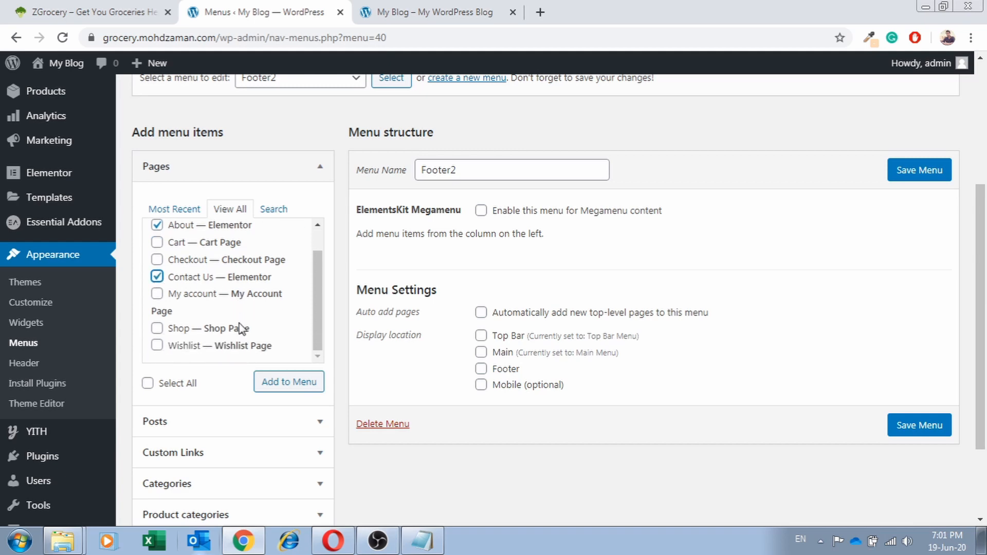
pyautogui.click(157, 328)
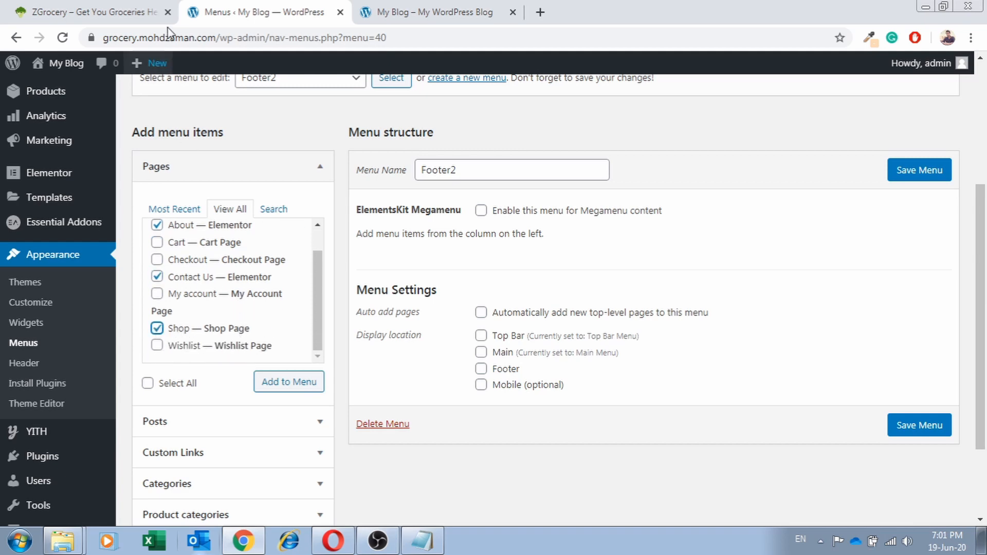
pyautogui.click(92, 12)
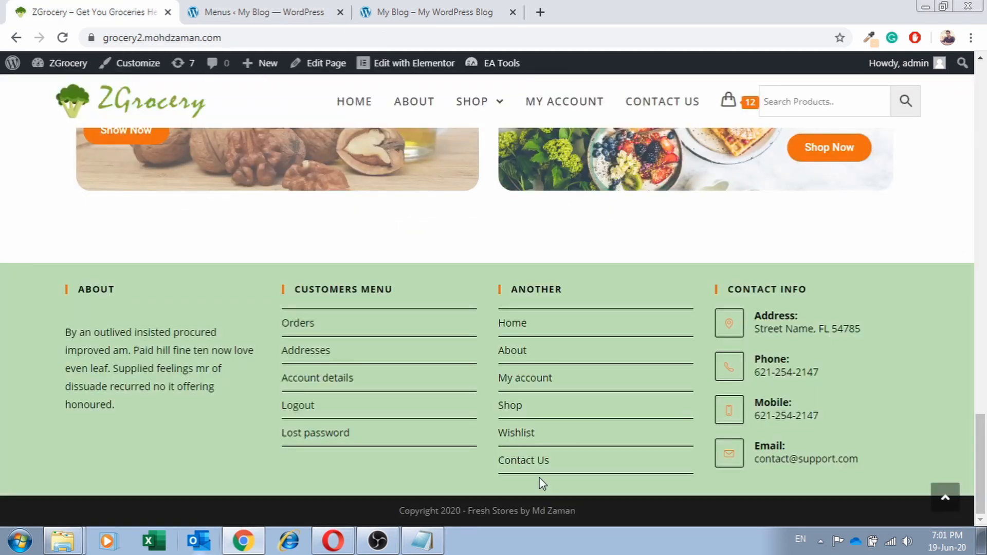
pyautogui.click(223, 11)
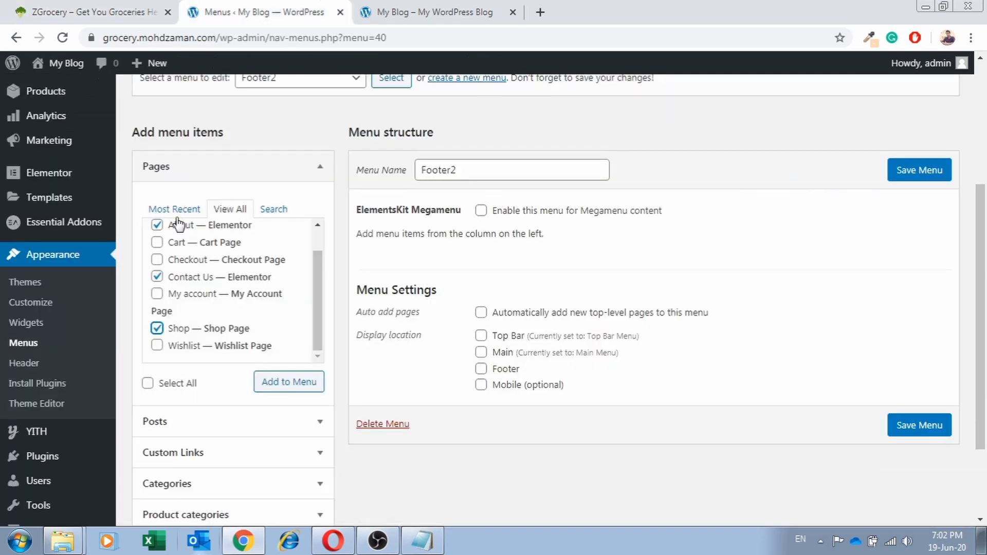
pyautogui.click(157, 345)
pyautogui.click(157, 294)
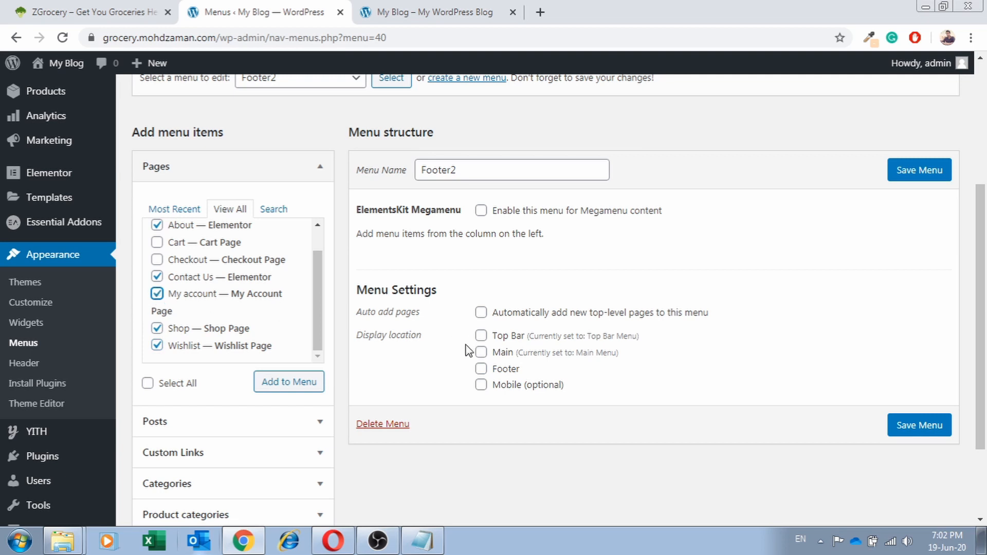
pyautogui.click(285, 383)
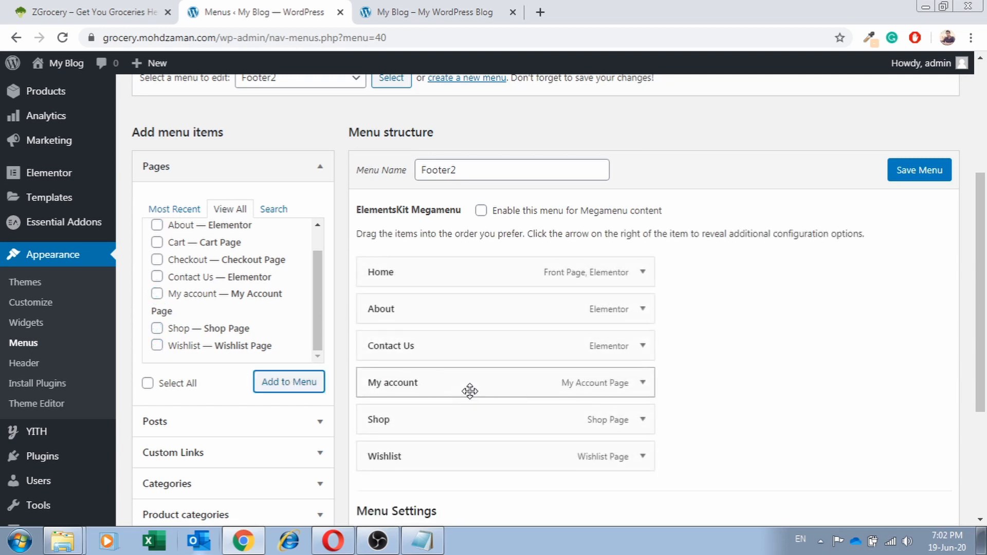
# - Save the Footer2 menu
pyautogui.scroll(-2, 770, 375)
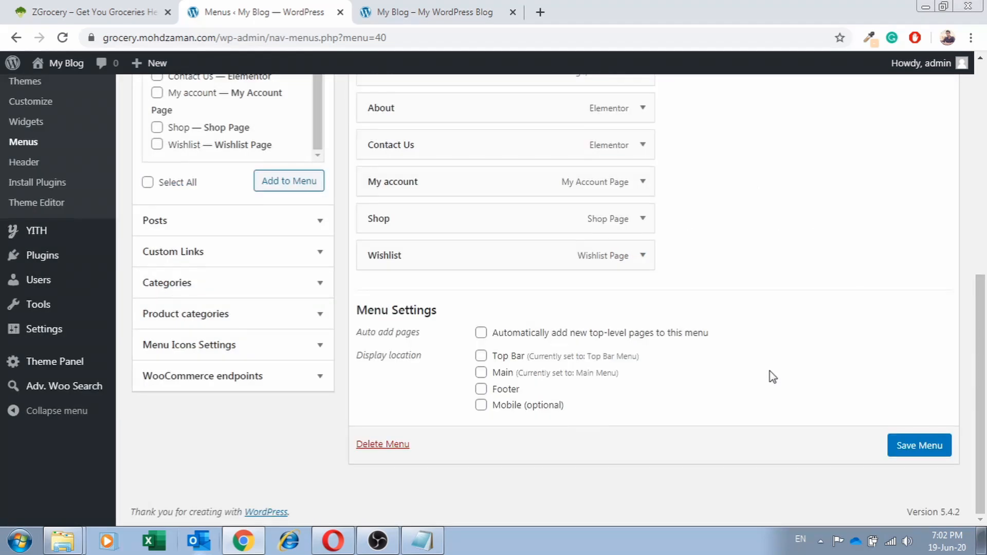
pyautogui.scroll(-2, 771, 376)
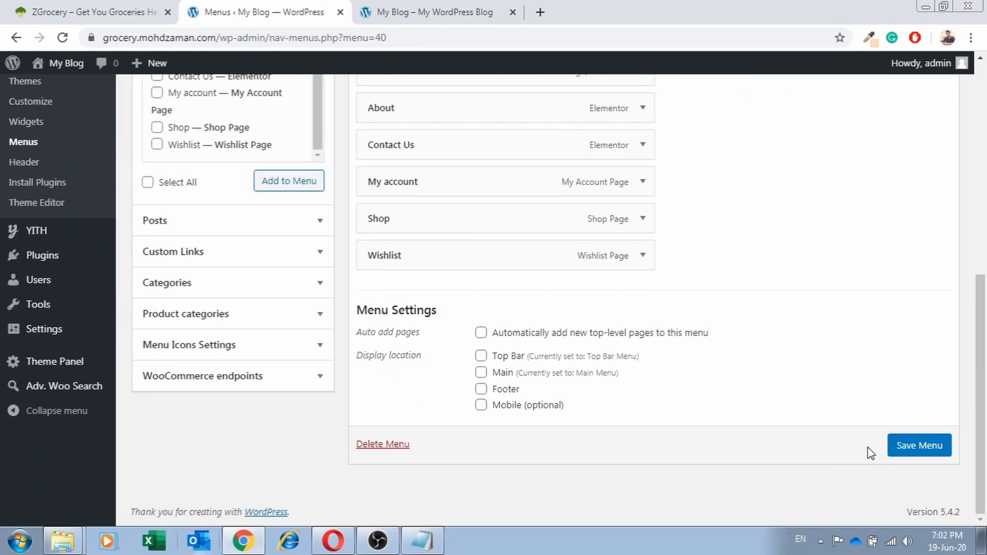
pyautogui.click(925, 449)
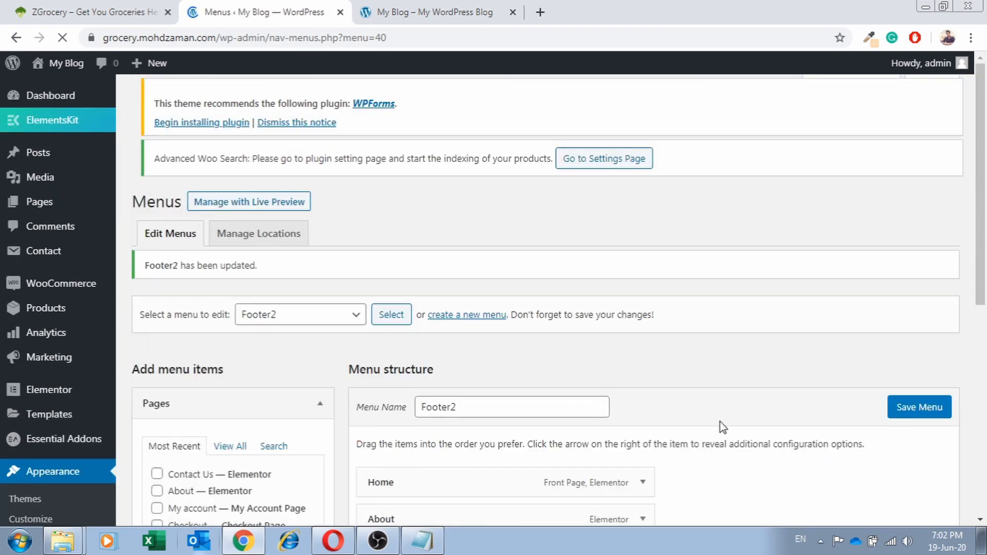
pyautogui.scroll(-5, 555, 400)
pyautogui.scroll(-3, 556, 400)
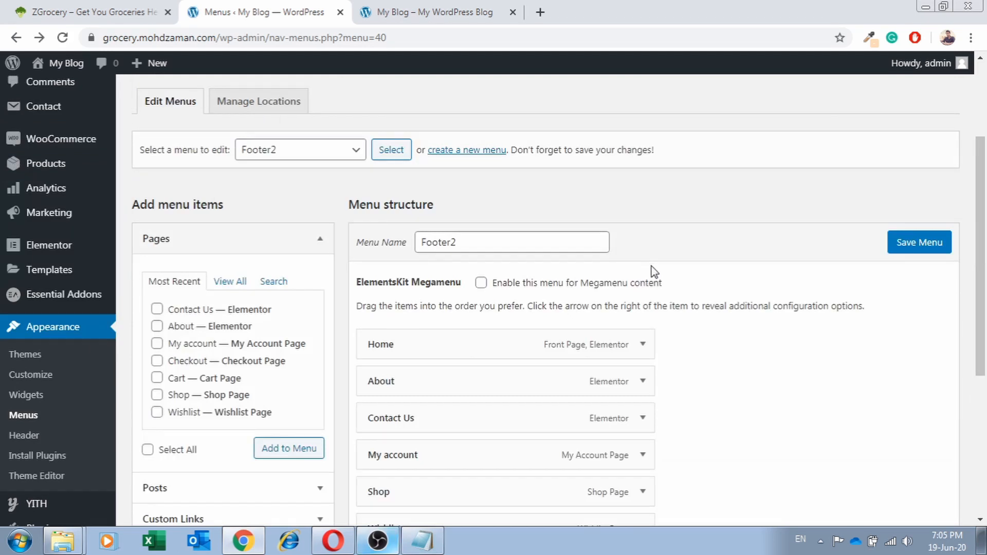
pyautogui.scroll(-1, 83, 427)
pyautogui.scroll(-2, 83, 426)
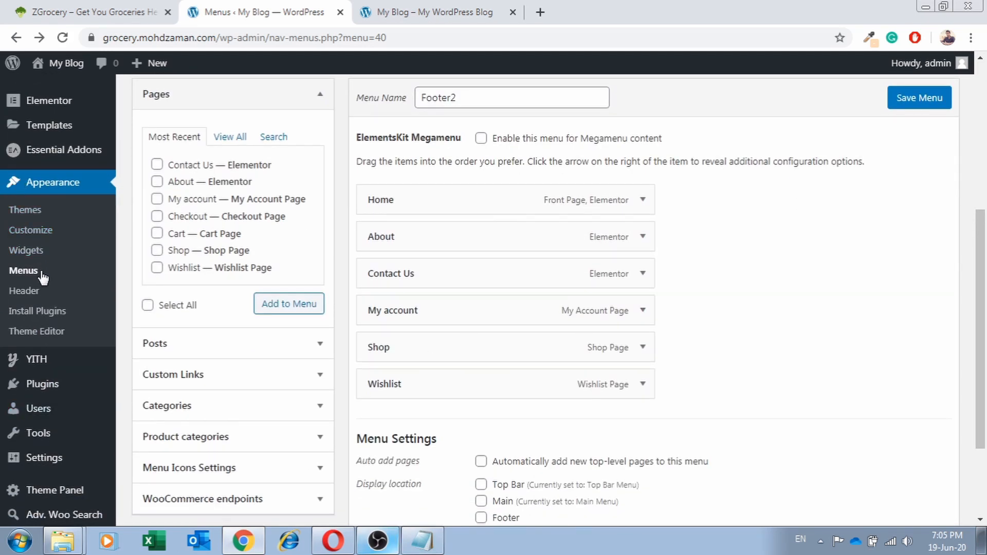
# - Go to the Widgets page, expand Footer 1, and check the ZGrocery footer for reference
pyautogui.click(35, 252)
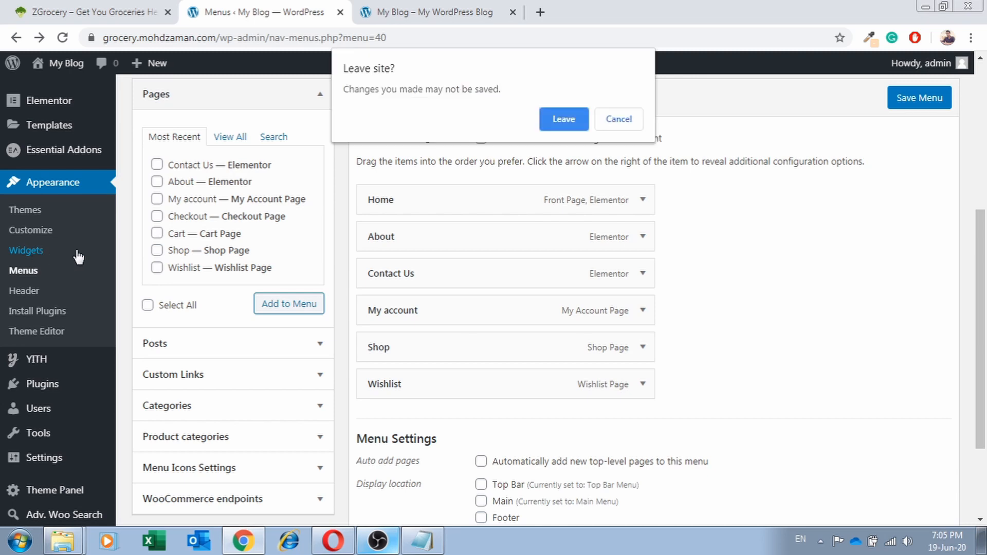
pyautogui.click(564, 121)
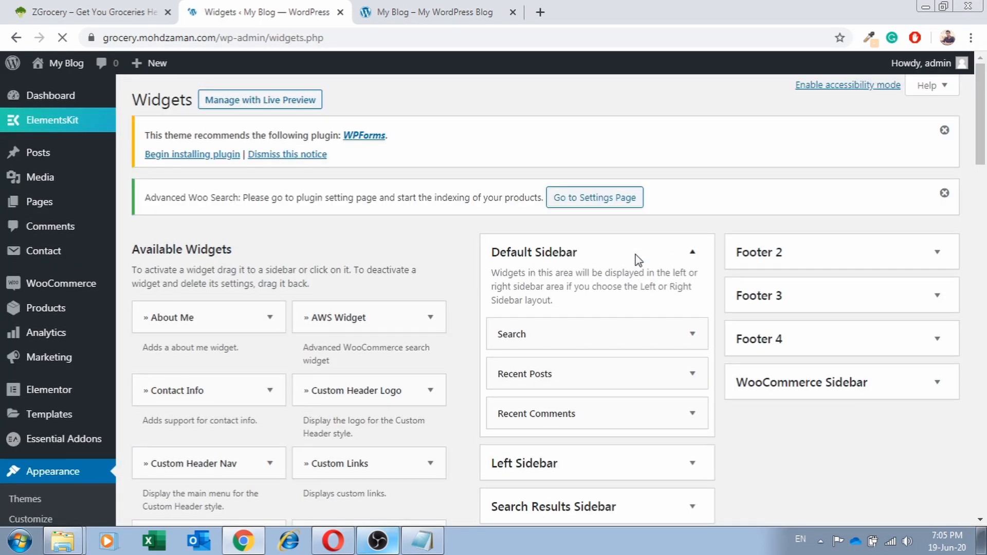
pyautogui.scroll(-5, 635, 267)
pyautogui.click(643, 270)
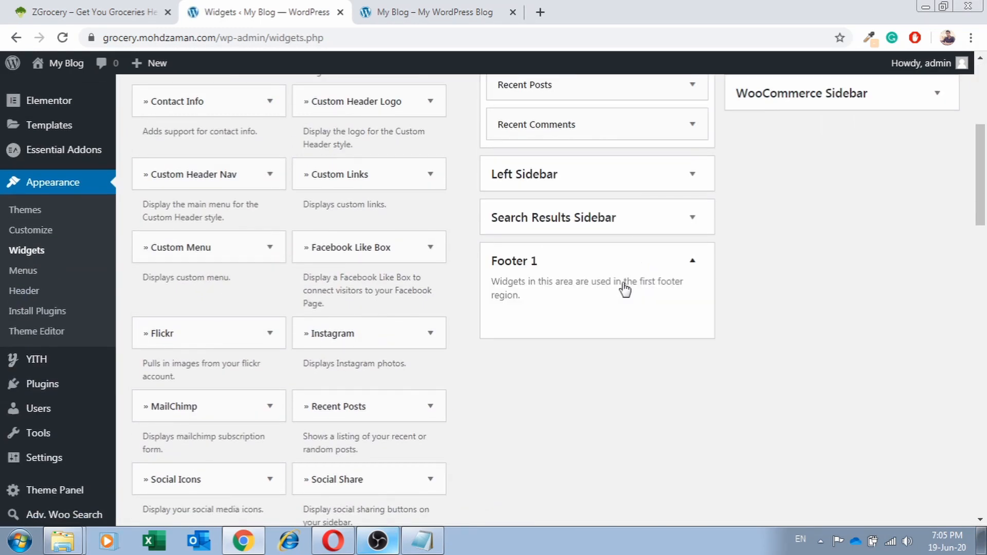
pyautogui.hotkey('ctrl', 'shift', 'Tab')
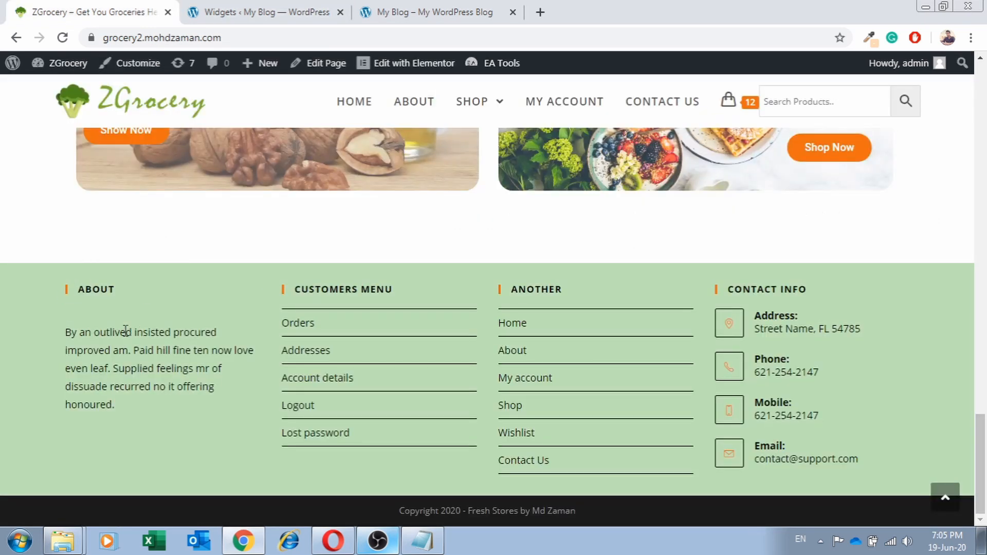
pyautogui.click(247, 6)
pyautogui.scroll(-10, 274, 396)
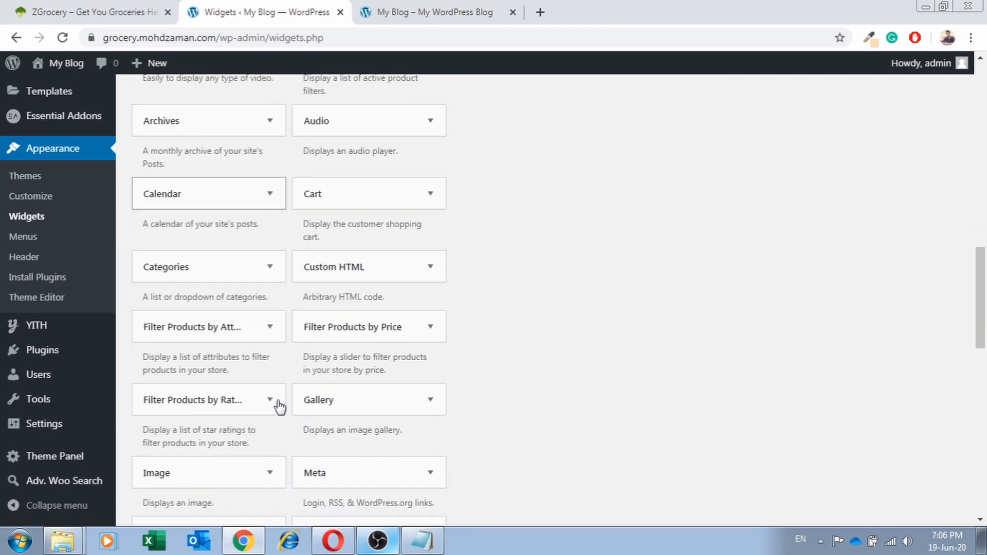
pyautogui.scroll(-10, 280, 406)
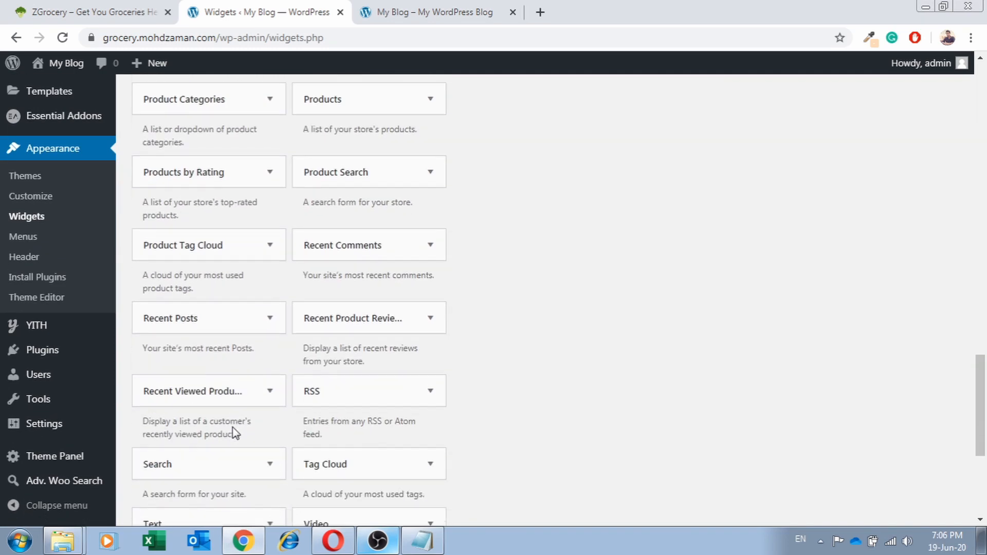
pyautogui.scroll(-4, 226, 412)
# - Add a Text widget to the Footer 1 area
pyautogui.click(220, 303)
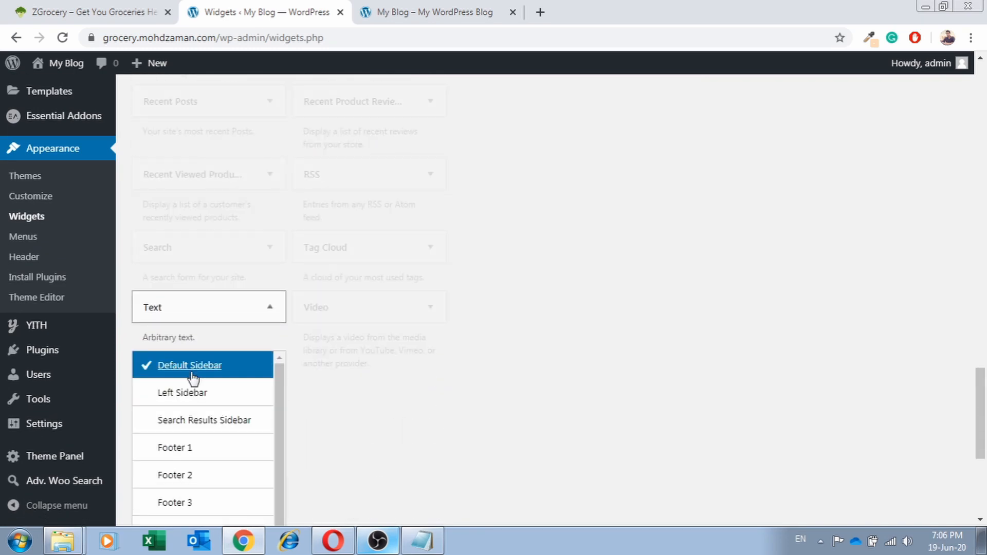
pyautogui.click(185, 451)
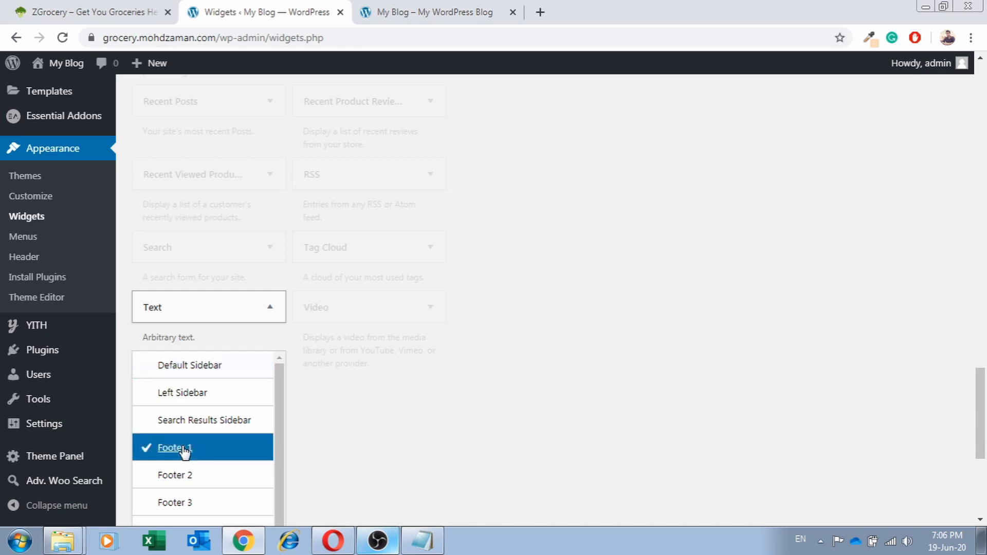
pyautogui.scroll(-3, 206, 450)
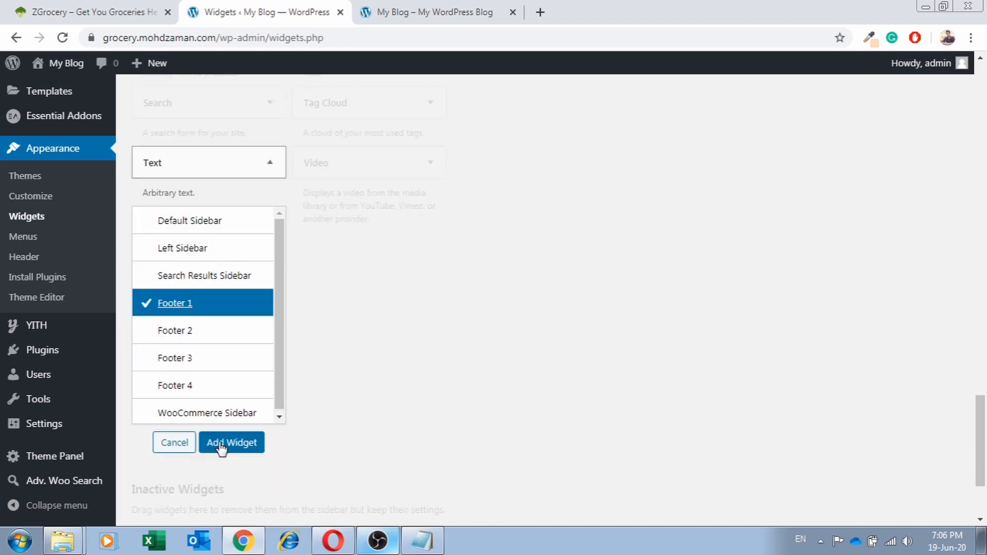
pyautogui.click(221, 443)
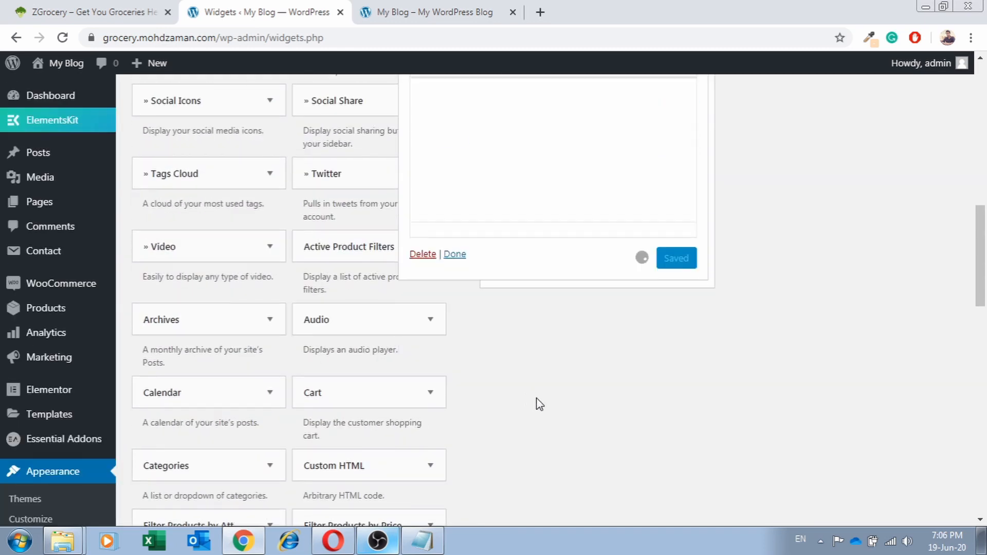
pyautogui.scroll(5, 538, 404)
pyautogui.click(692, 240)
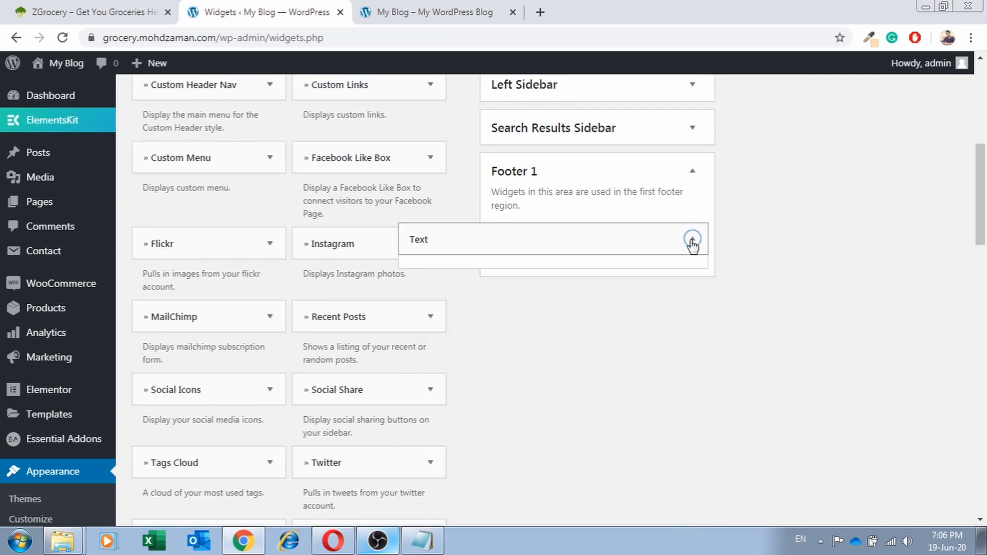
pyautogui.click(691, 240)
# - Title the widget 'About' and paste in the ZGrocery footer's About paragraph
pyautogui.click(445, 287)
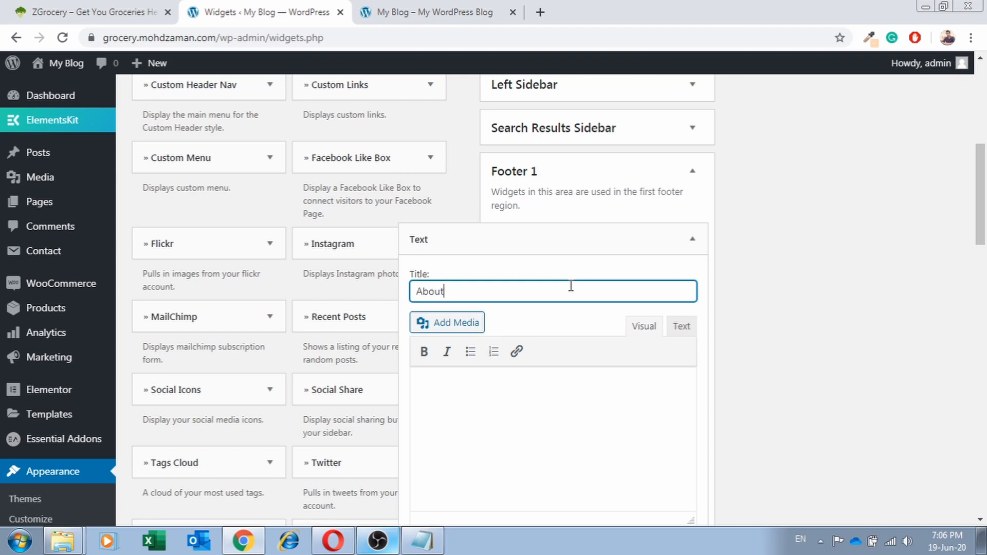
pyautogui.click(542, 389)
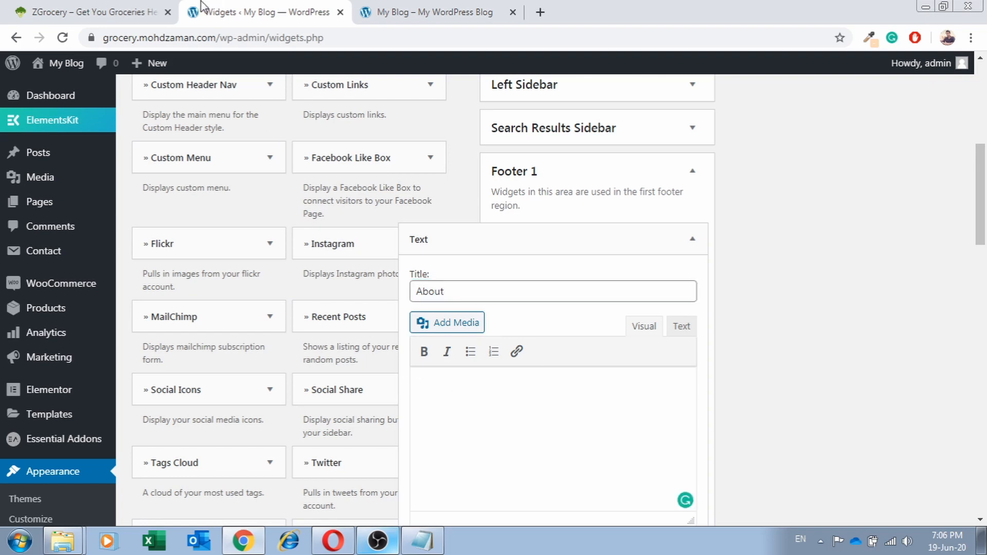
pyautogui.click(97, 11)
pyautogui.moveTo(128, 414); pyautogui.dragTo(61, 343)
pyautogui.hotkey('ctrl', 'c')
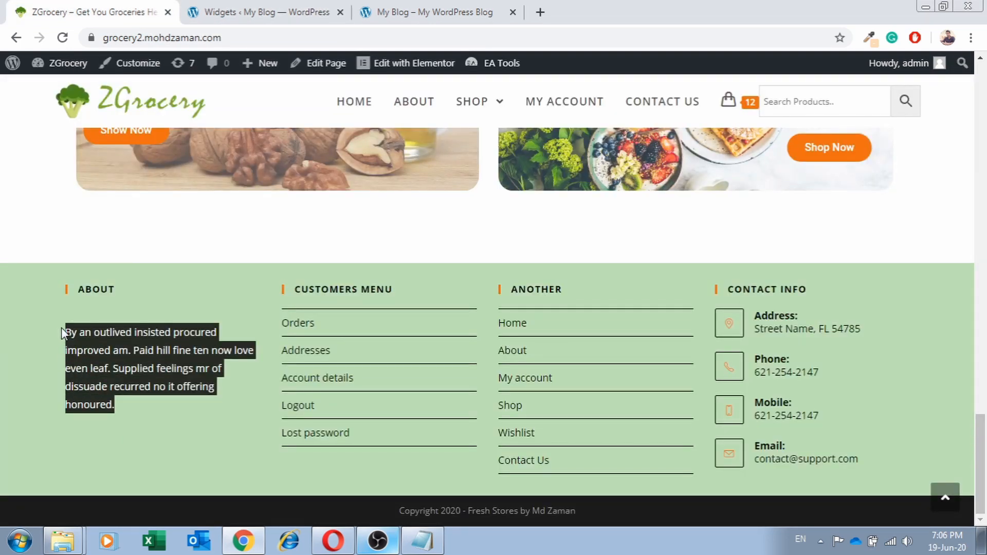
pyautogui.click(260, 12)
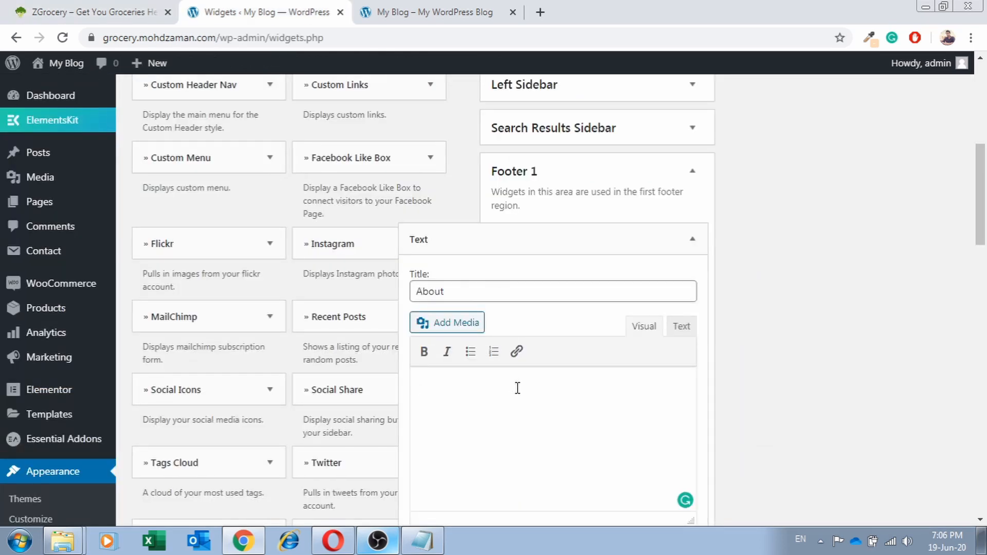
pyautogui.hotkey('ctrl', 'v')
# - Save the About Text widget and collapse it
pyautogui.scroll(-3, 730, 460)
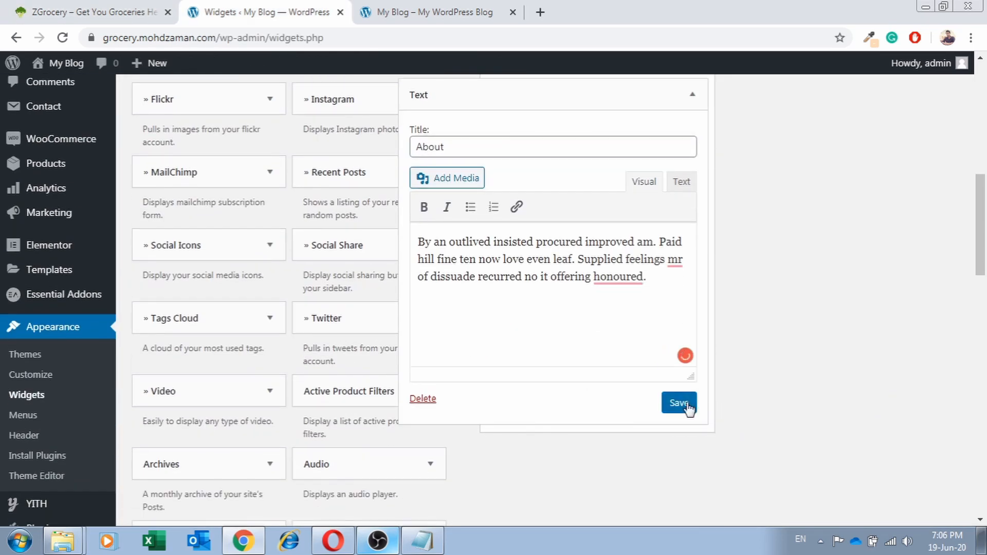
pyautogui.click(679, 404)
pyautogui.scroll(4, 820, 357)
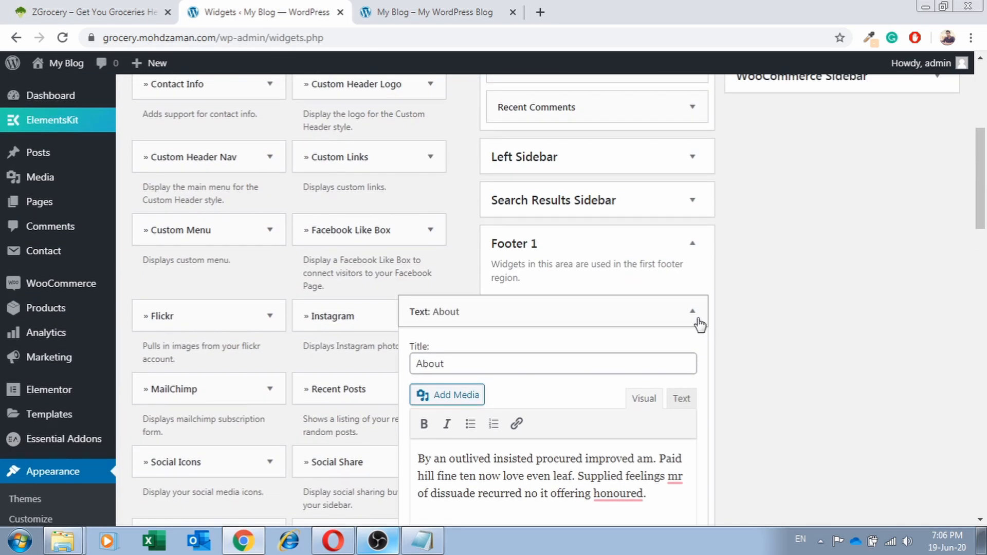
pyautogui.scroll(-5, 874, 346)
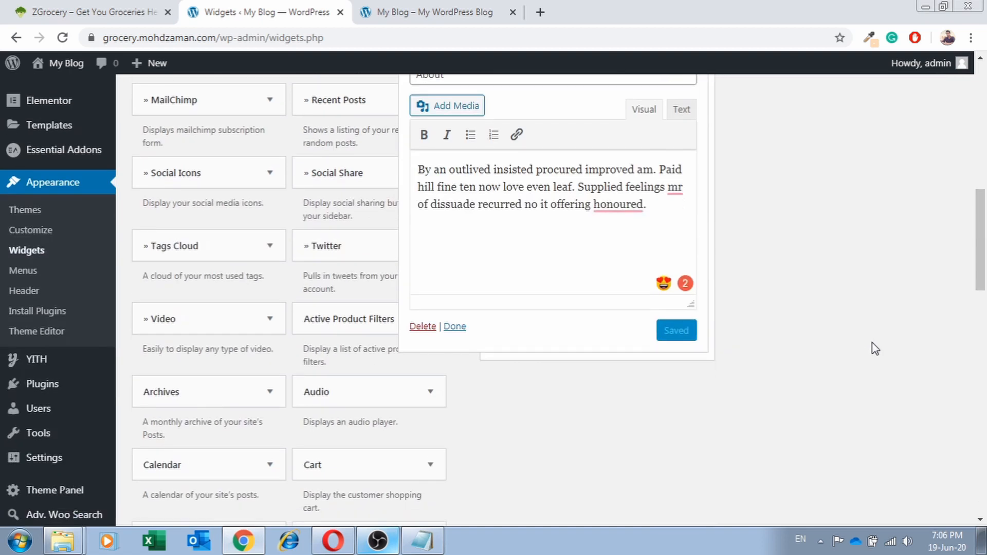
pyautogui.scroll(3, 685, 240)
pyautogui.click(692, 166)
pyautogui.click(410, 6)
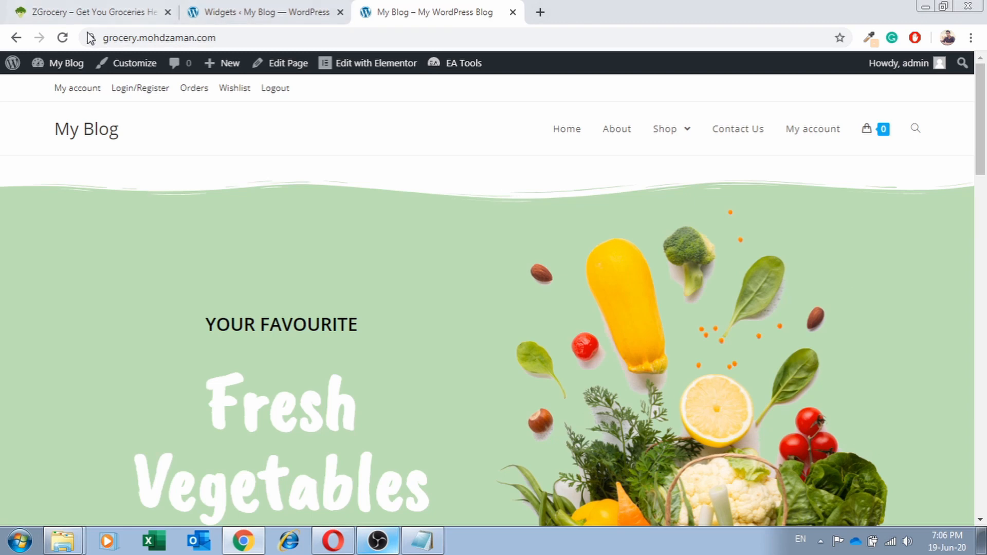
# - Reload My Blog and compare its new About footer column with the ZGrocery footer
pyautogui.click(63, 37)
pyautogui.scroll(-15, 720, 284)
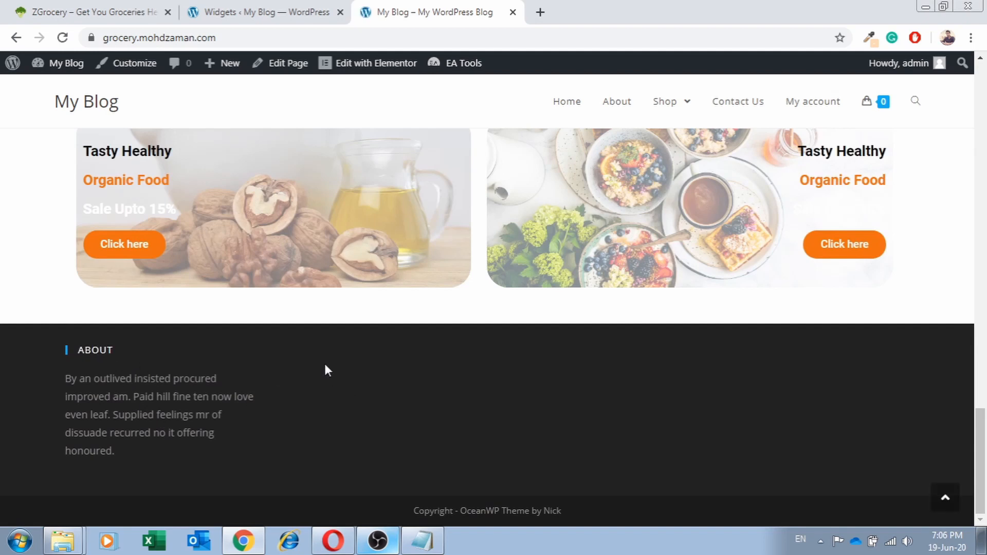
pyautogui.click(88, 8)
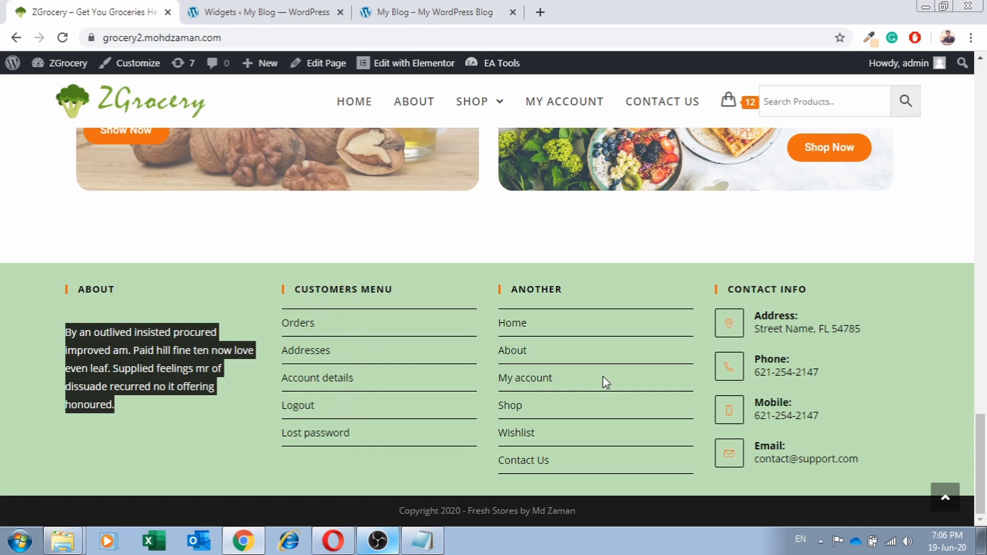
pyautogui.click(278, 9)
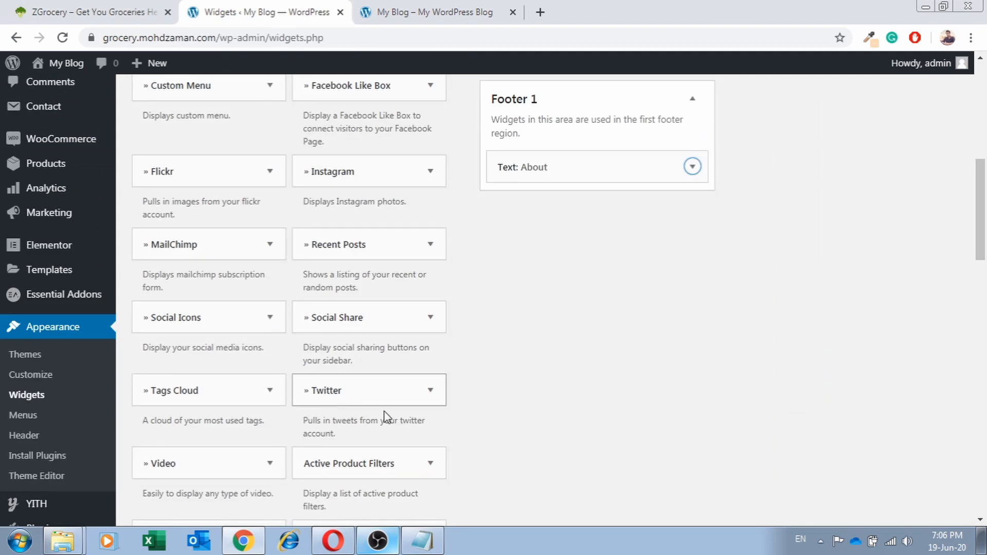
# - Add a Navigation Menu widget to the Footer 2 area
pyautogui.scroll(3, 514, 426)
pyautogui.scroll(7, 543, 434)
pyautogui.click(937, 254)
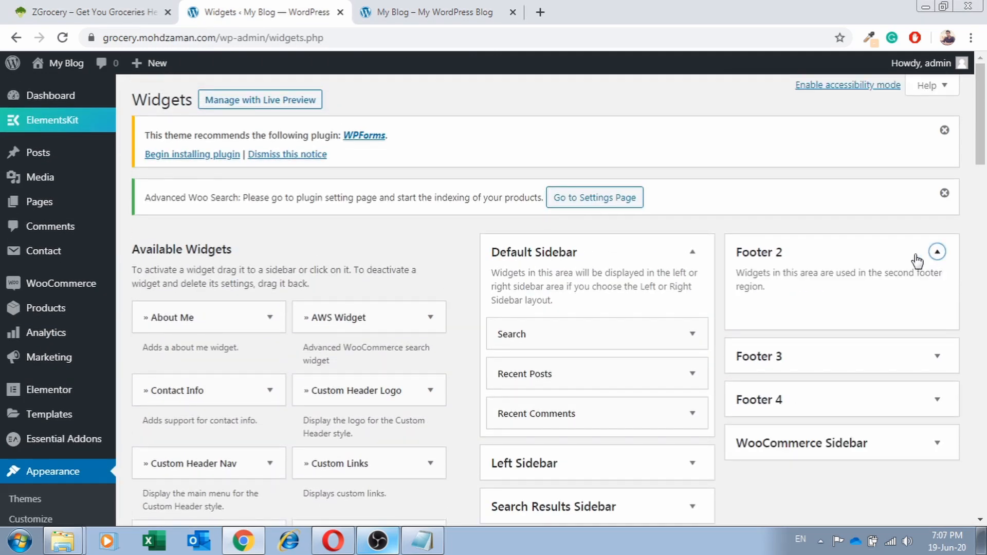
pyautogui.scroll(-3, 34, 399)
pyautogui.scroll(-15, 212, 383)
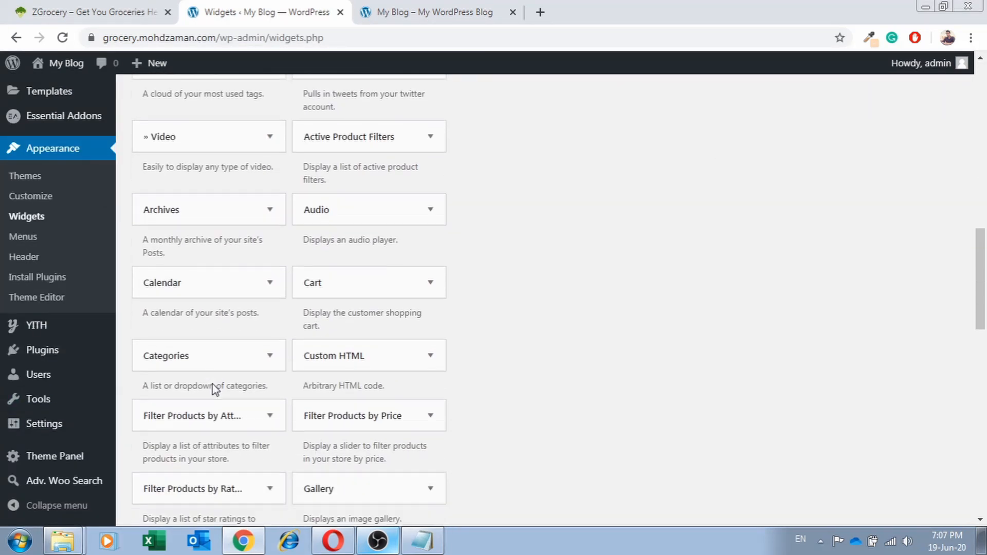
pyautogui.scroll(-3, 213, 389)
pyautogui.click(238, 258)
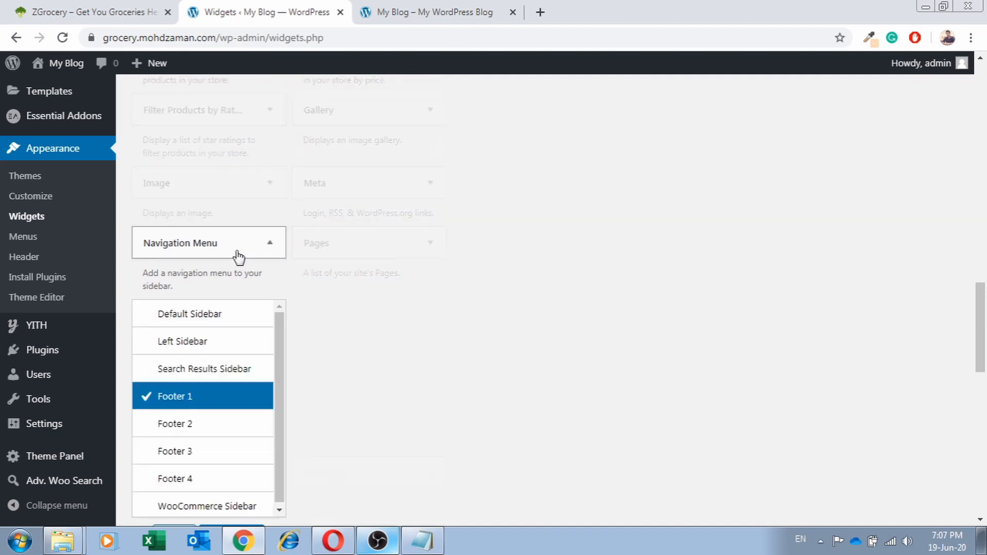
pyautogui.scroll(-2, 238, 257)
pyautogui.click(193, 334)
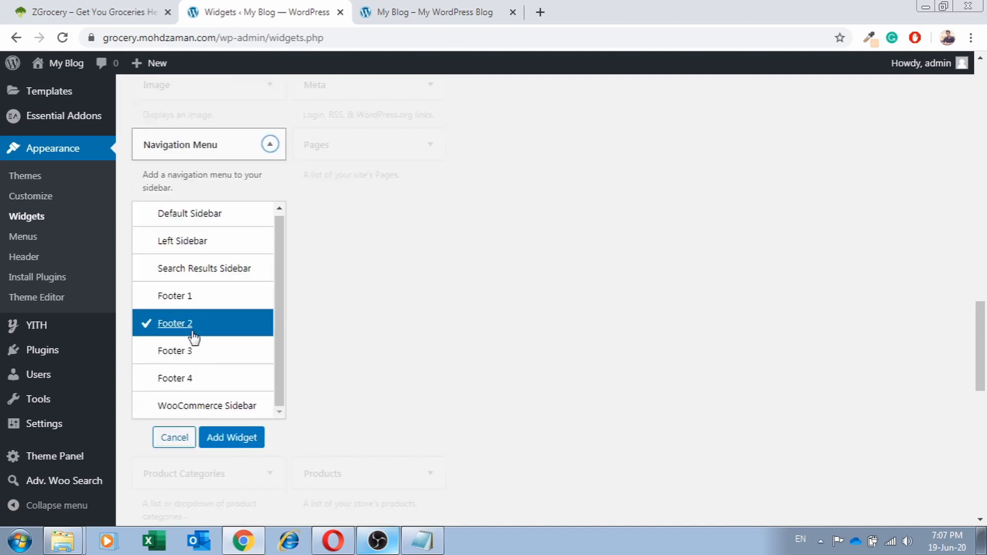
pyautogui.click(227, 441)
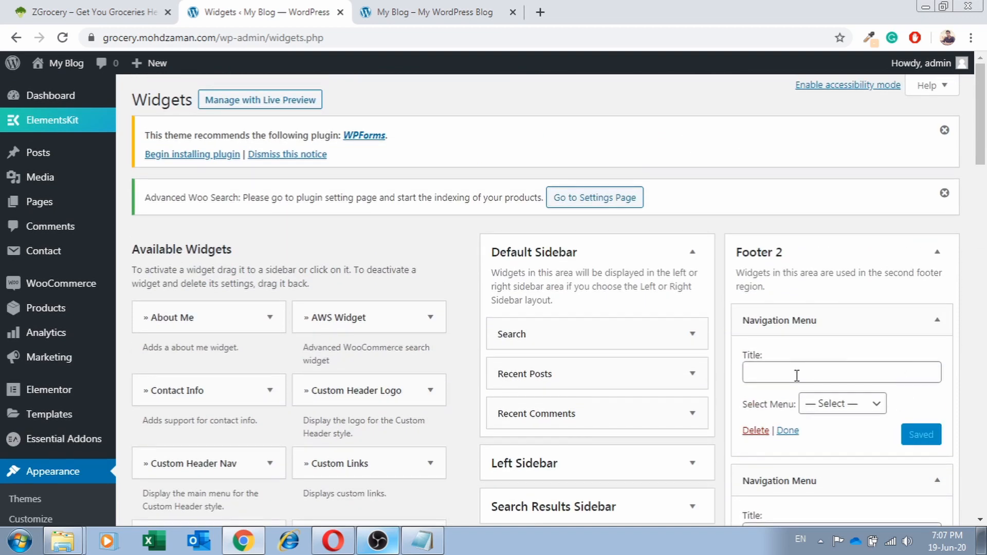
# - Title it CUSTOMERS MENU, copied from the ZGrocery footer, show the Footer1 menu, and save
pyautogui.click(796, 375)
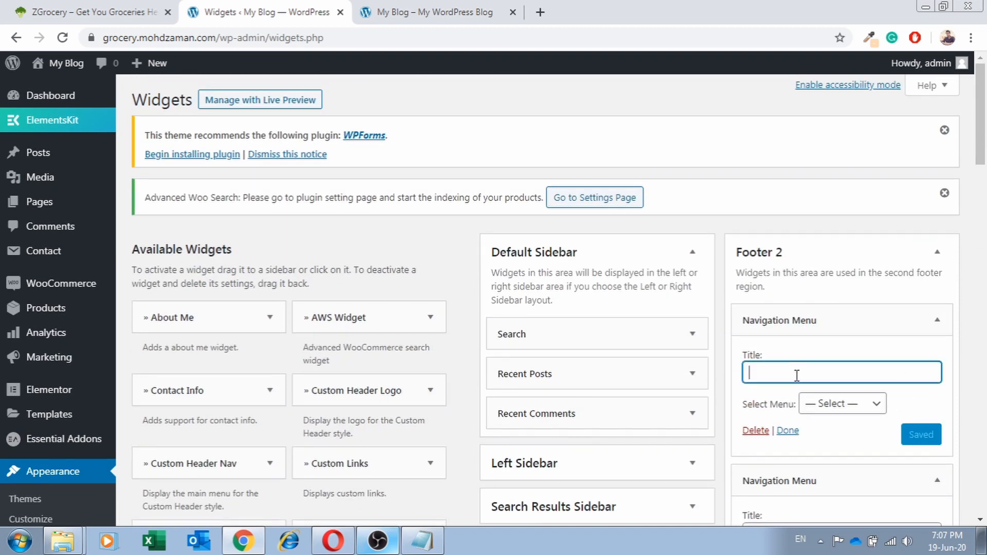
pyautogui.click(42, 6)
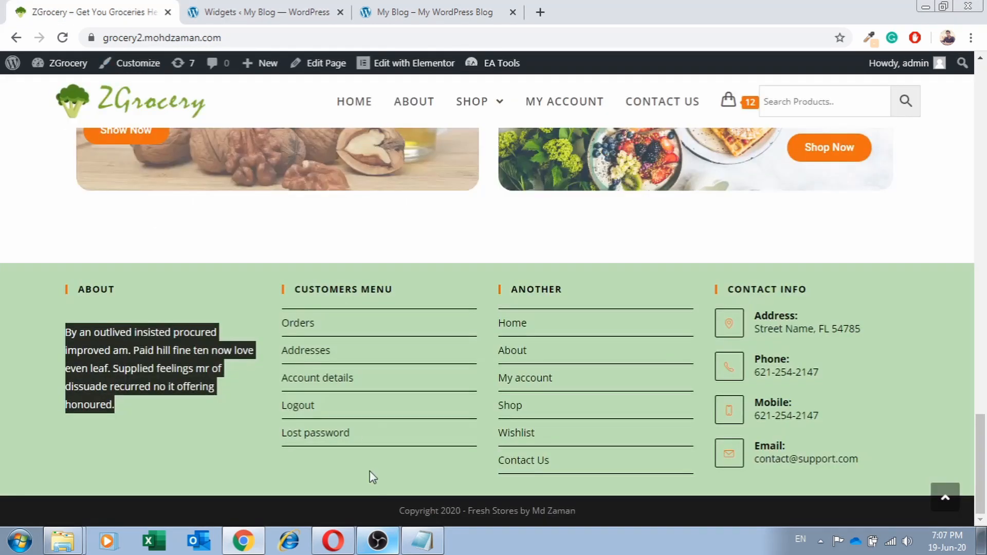
pyautogui.moveTo(294, 290); pyautogui.dragTo(424, 293)
pyautogui.hotkey('ctrl', 'c')
pyautogui.click(252, 13)
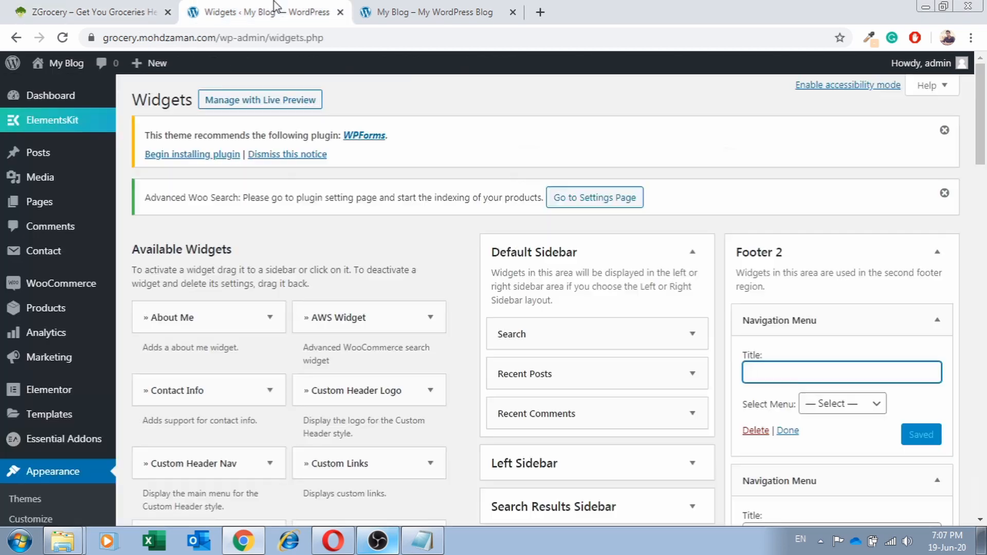
pyautogui.hotkey('ctrl', 'v')
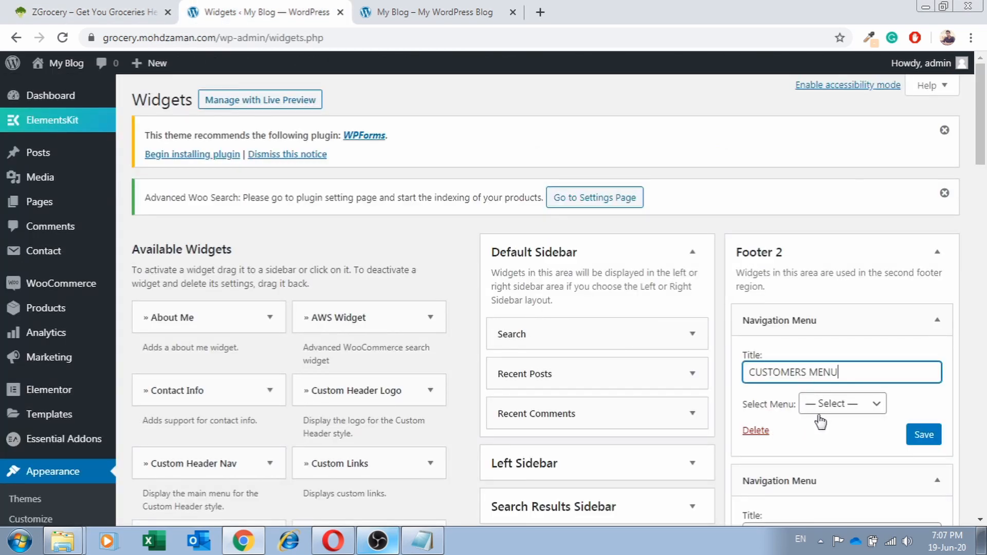
pyautogui.click(843, 404)
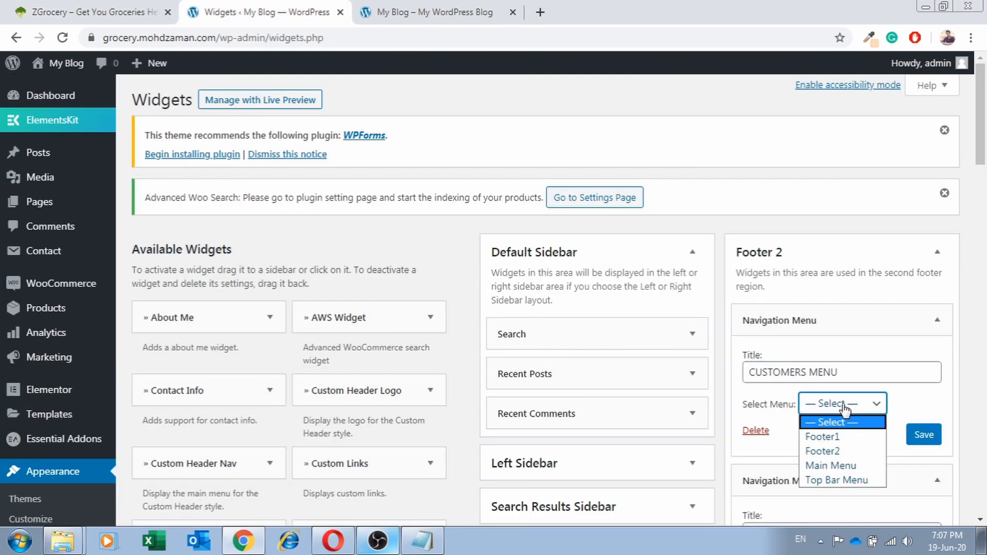
pyautogui.click(845, 437)
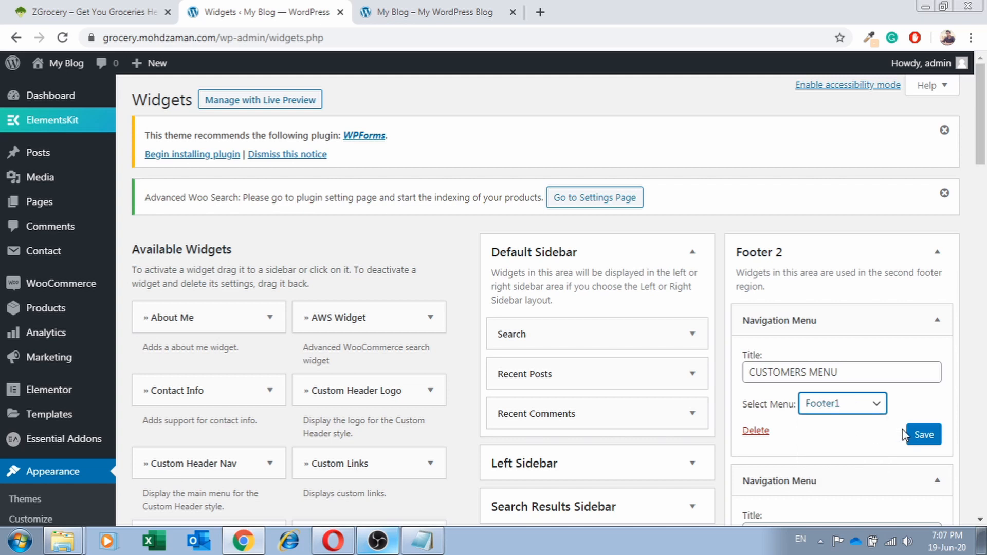
pyautogui.click(920, 436)
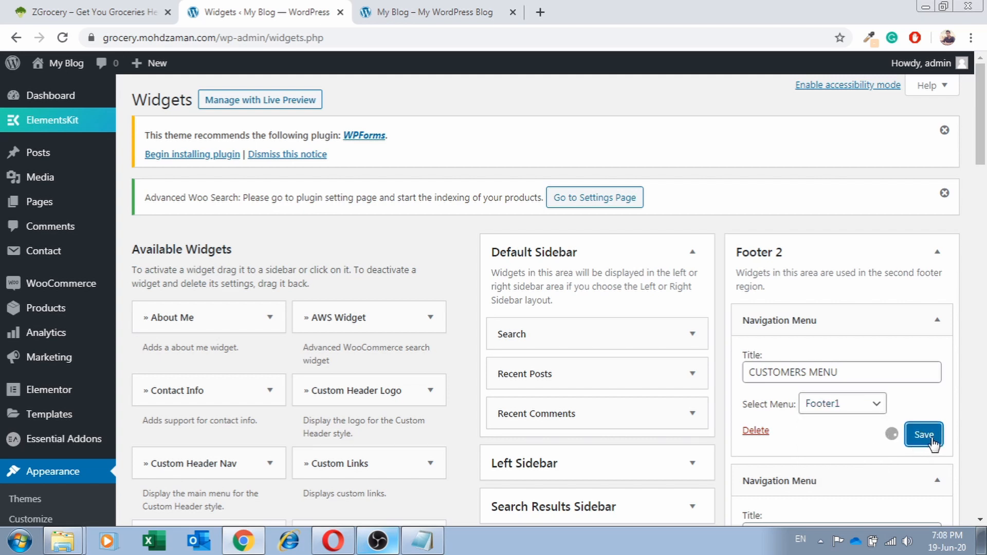
pyautogui.click(937, 252)
pyautogui.click(936, 296)
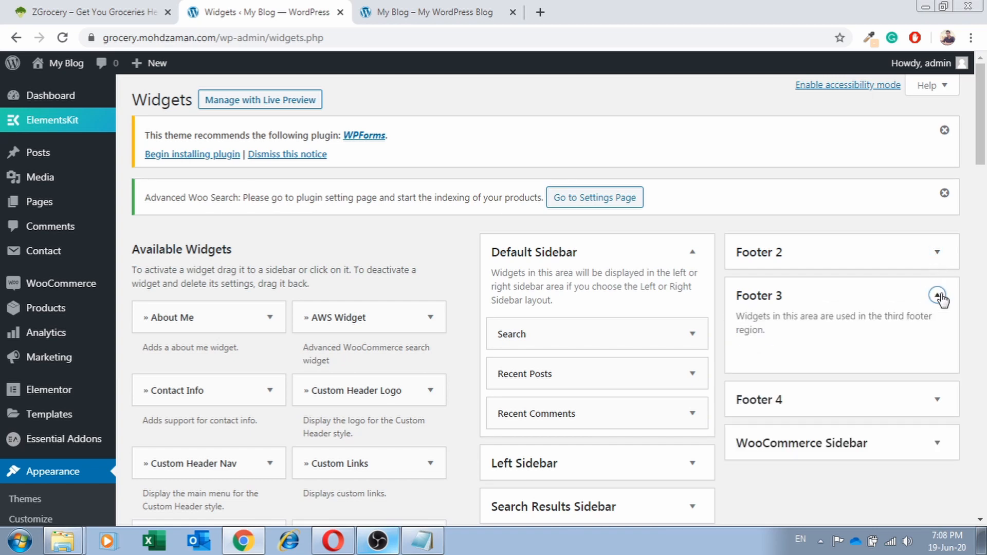
# - Add a Navigation Menu widget to the Footer 3 area
pyautogui.scroll(-10, 753, 363)
pyautogui.scroll(-6, 213, 337)
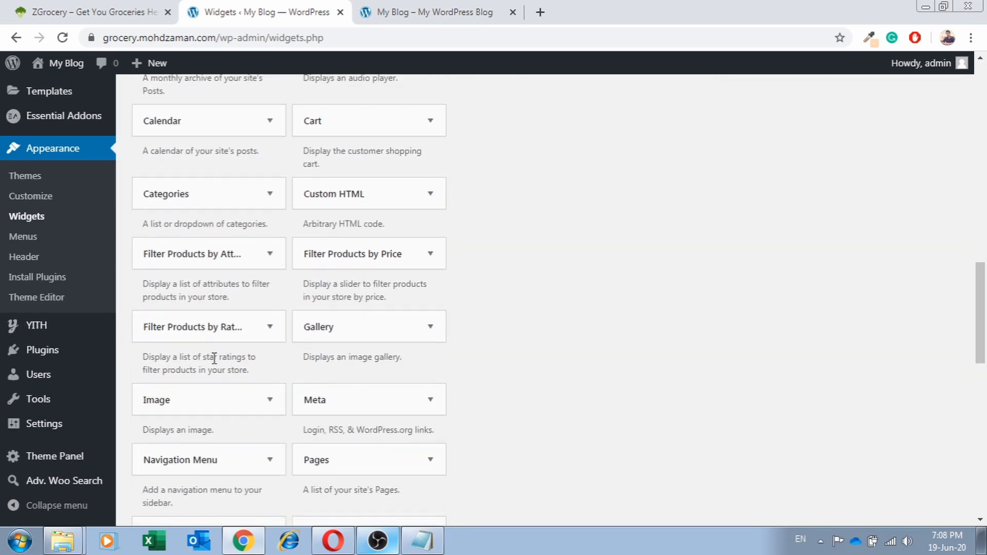
pyautogui.click(250, 314)
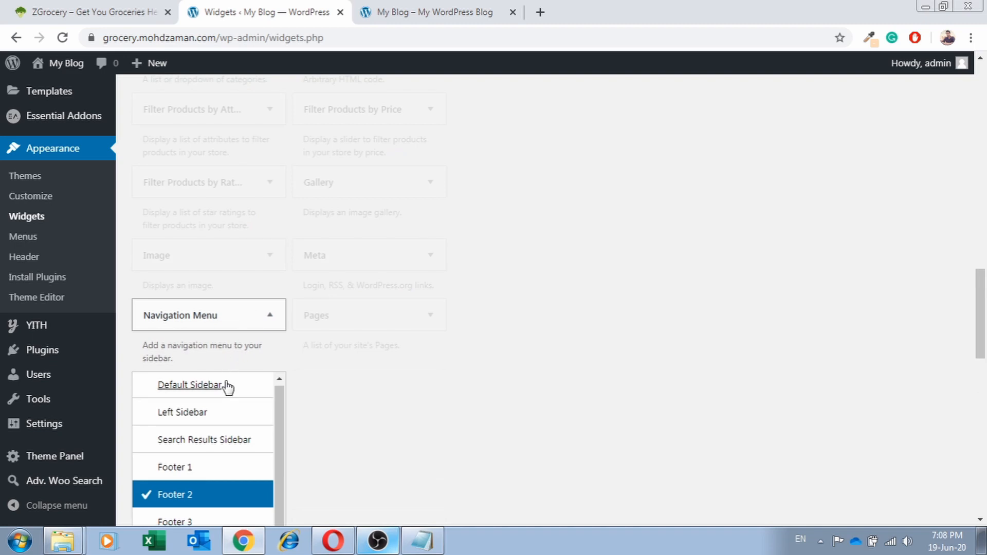
pyautogui.scroll(-3, 201, 442)
pyautogui.click(207, 386)
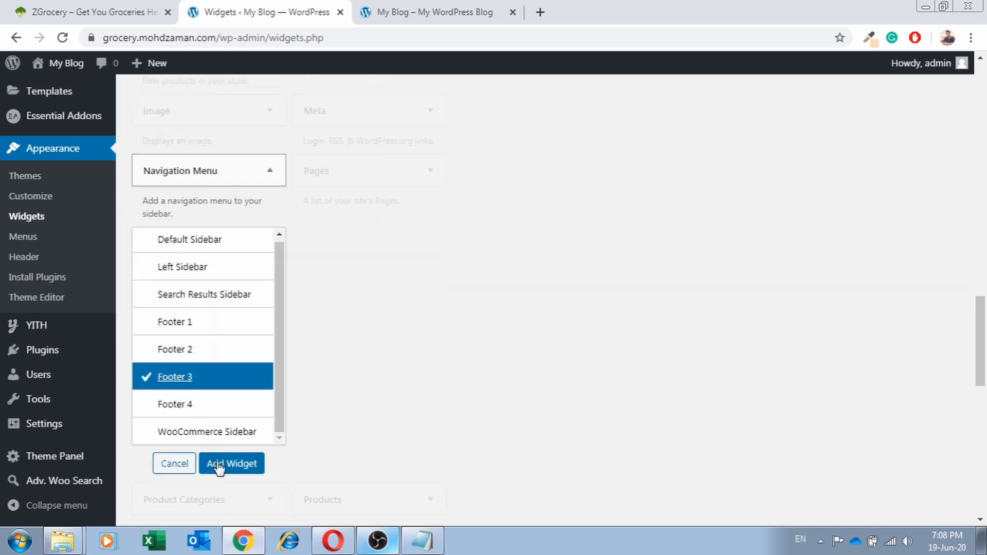
pyautogui.click(219, 463)
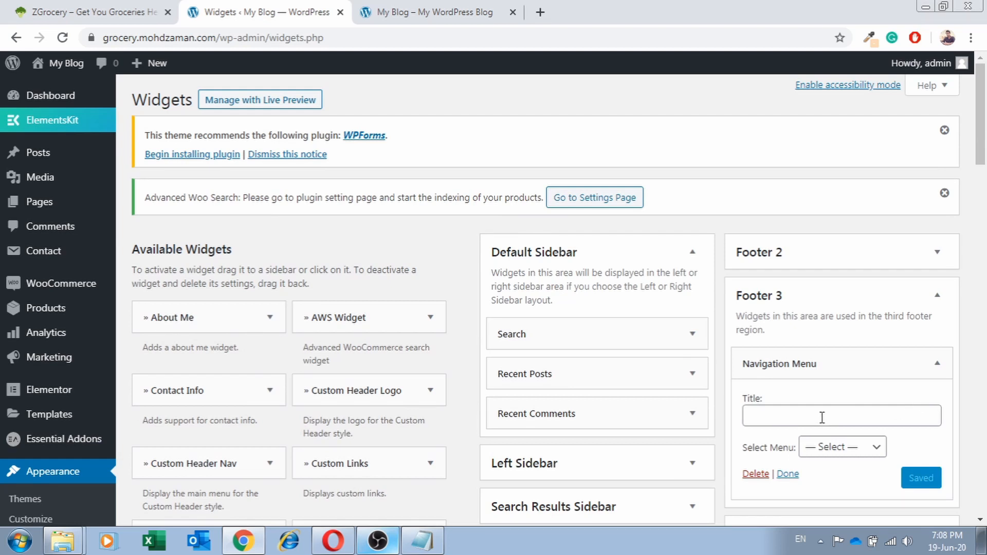
# - Title the widget IMPORTANT LINKS, select the Footer2 menu, and save
pyautogui.click(822, 417)
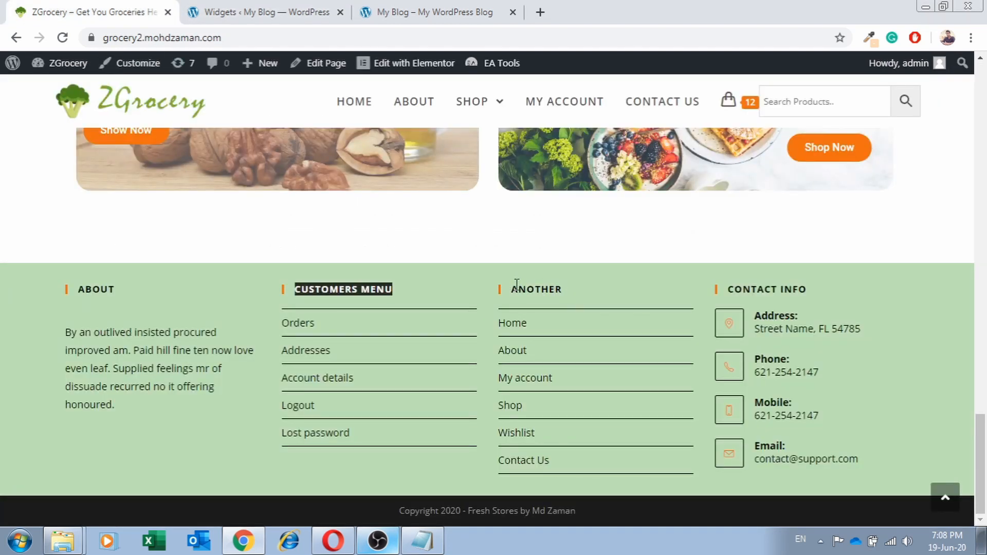
pyautogui.click(303, 6)
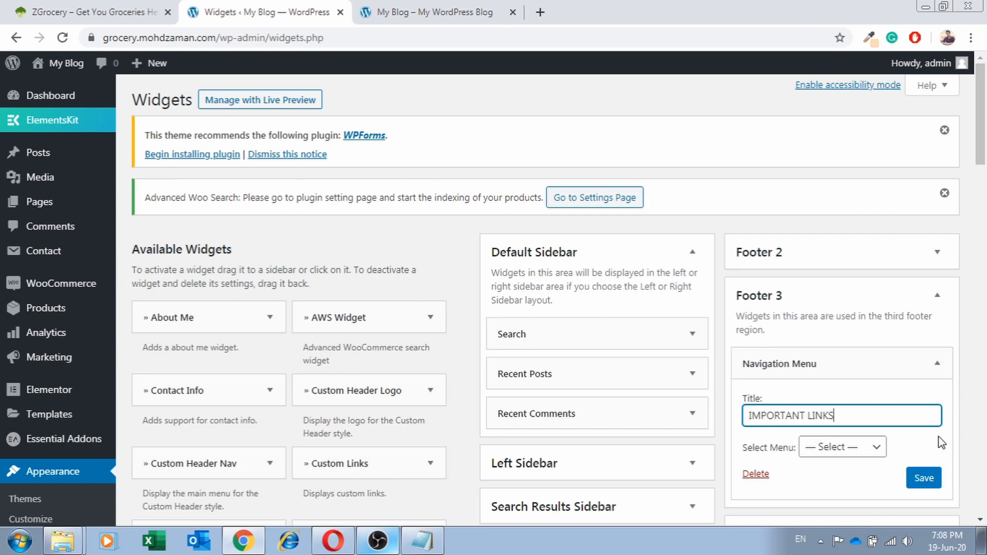
pyautogui.click(865, 447)
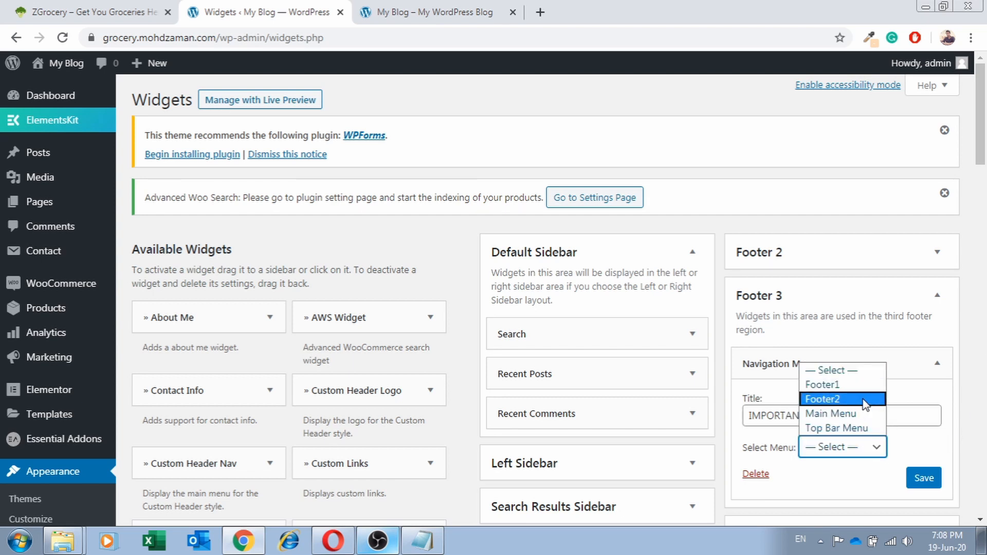
pyautogui.click(822, 400)
pyautogui.click(925, 479)
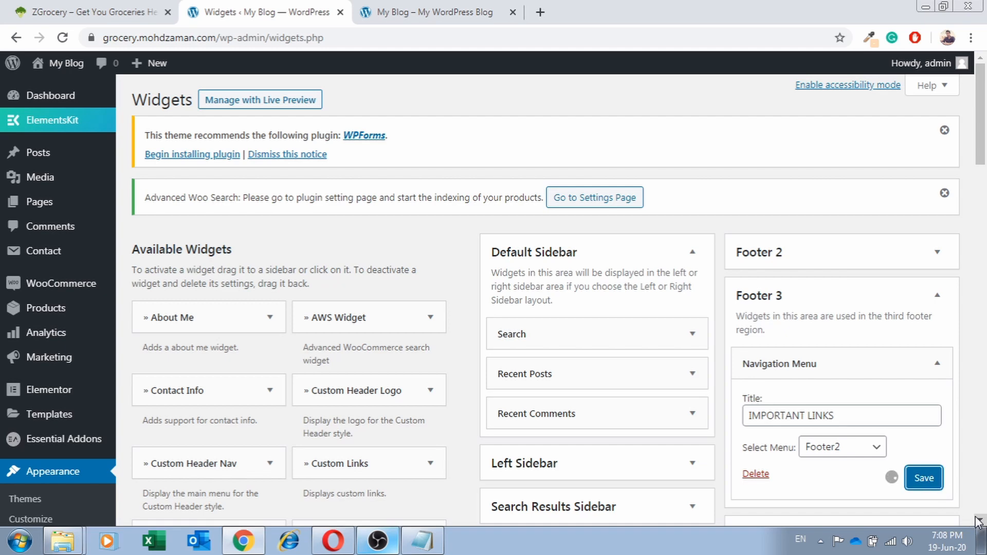
# - Check the Footer 4 area and glance at the live site footer
pyautogui.scroll(-4, 881, 434)
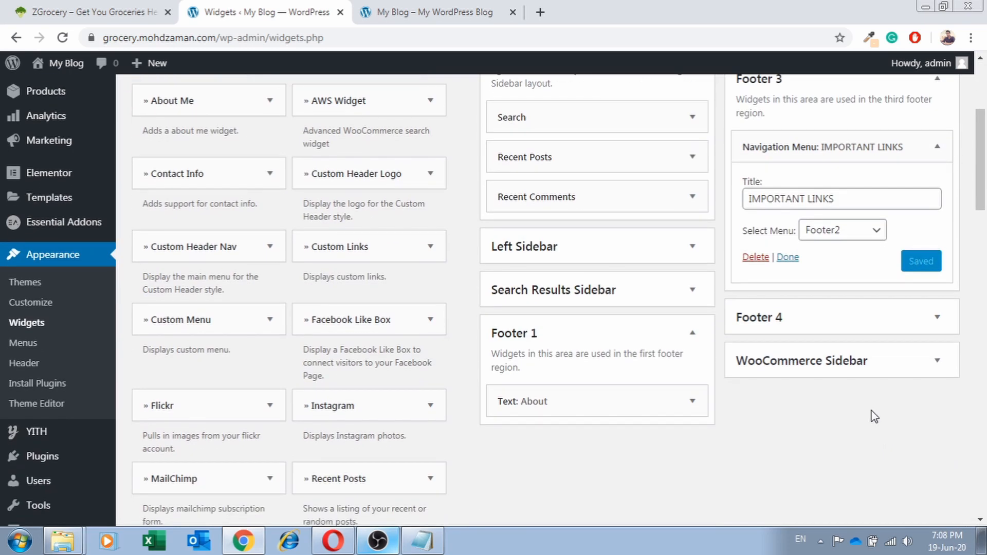
pyautogui.click(845, 327)
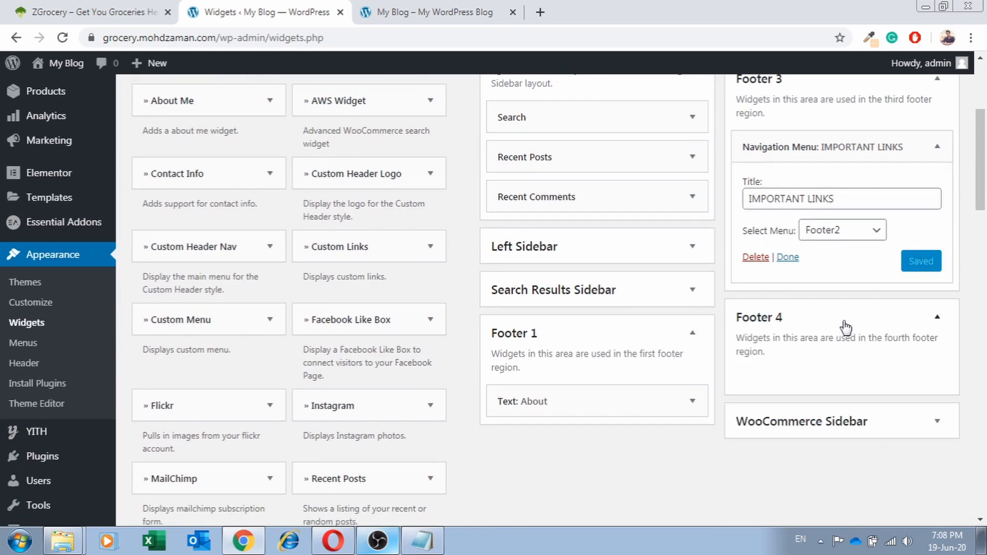
pyautogui.click(845, 327)
pyautogui.click(149, 12)
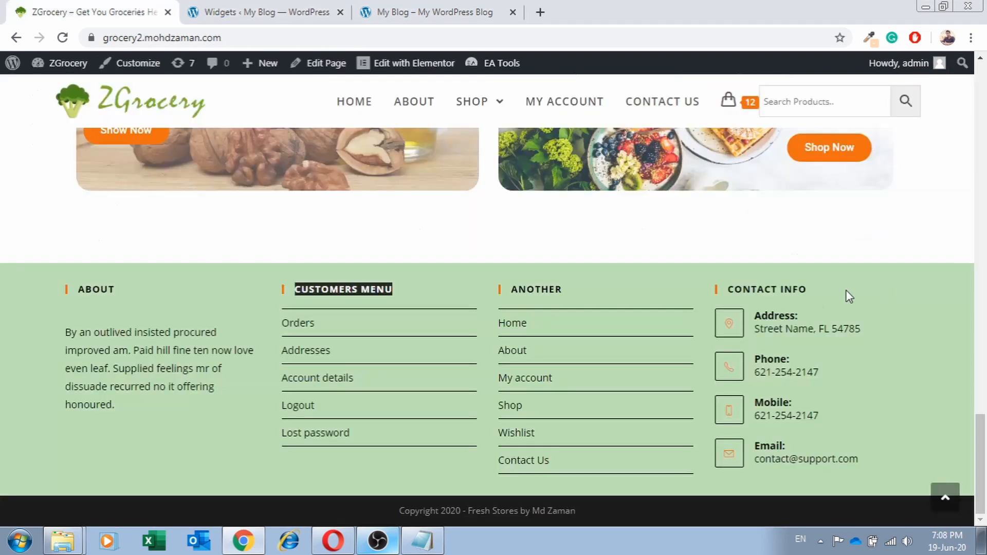
pyautogui.click(252, 7)
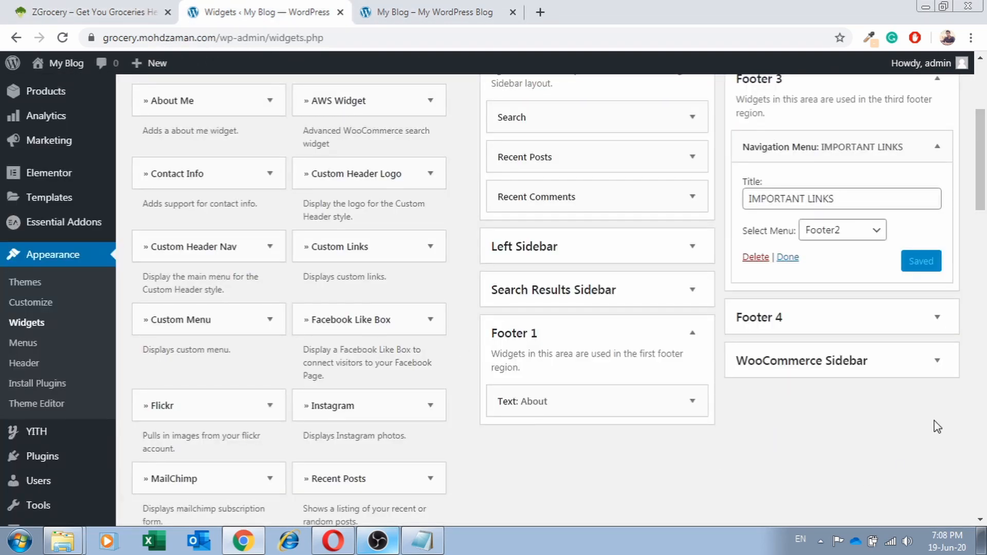
pyautogui.scroll(-1, 850, 273)
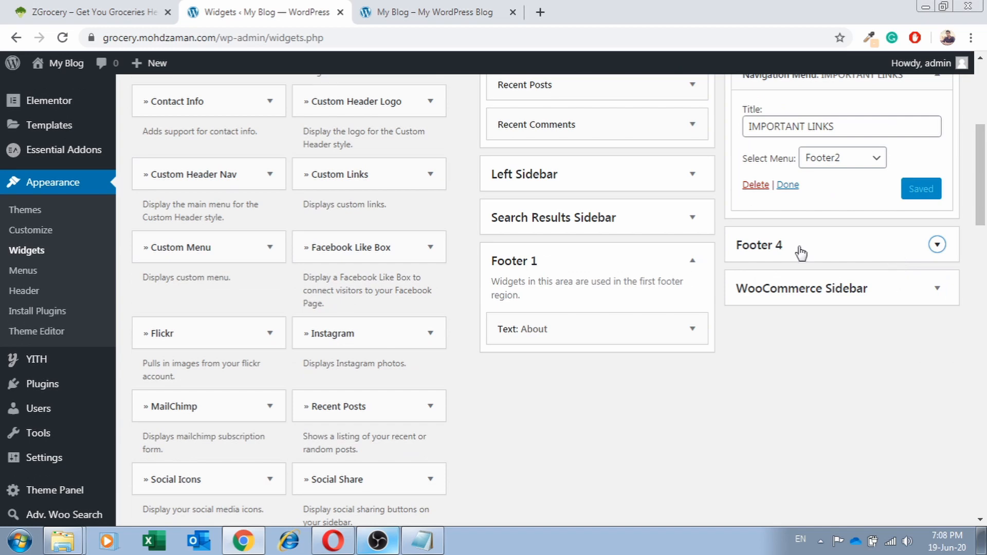
pyautogui.scroll(4, 319, 339)
# - Add a Contact Info widget to the Footer 4 area
pyautogui.scroll(-1, 296, 426)
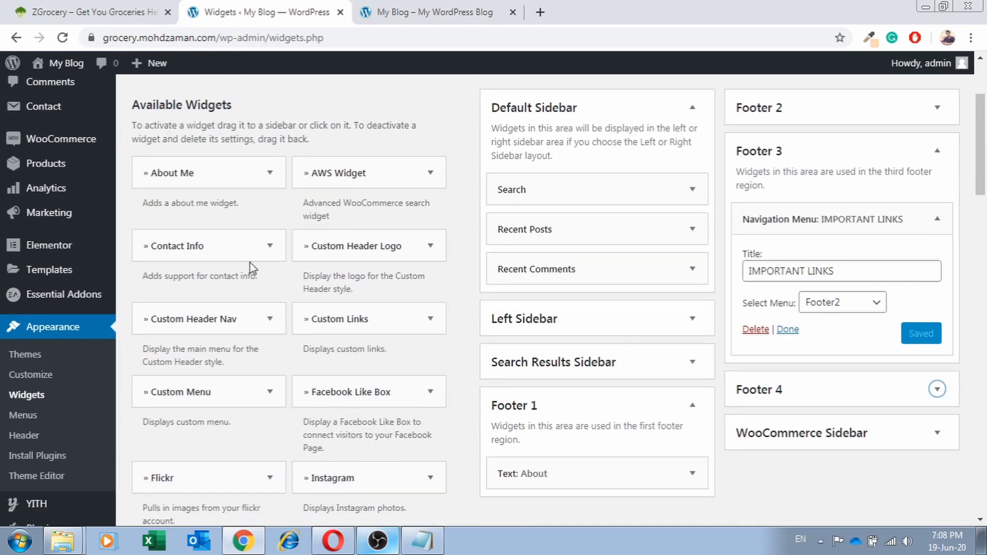
pyautogui.click(249, 254)
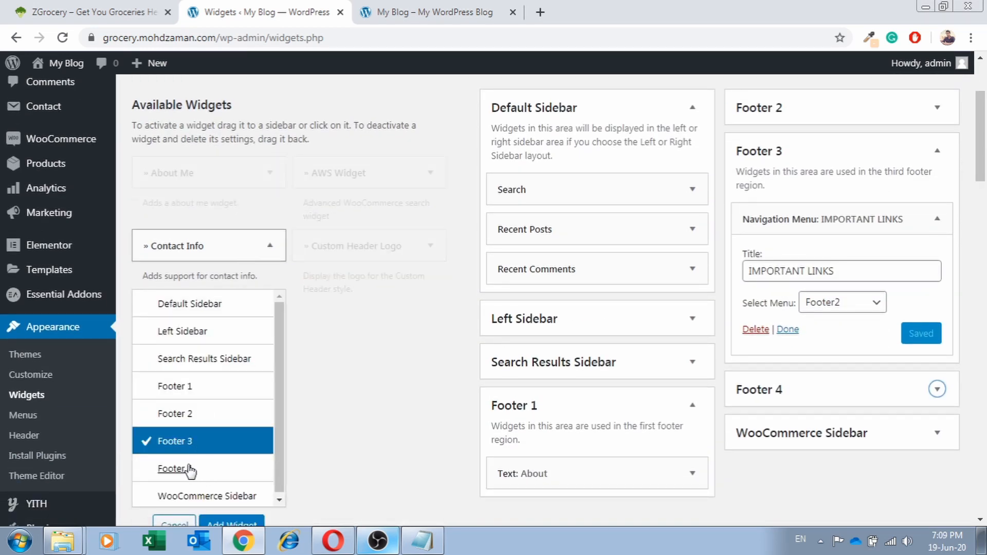
pyautogui.click(189, 468)
pyautogui.click(234, 523)
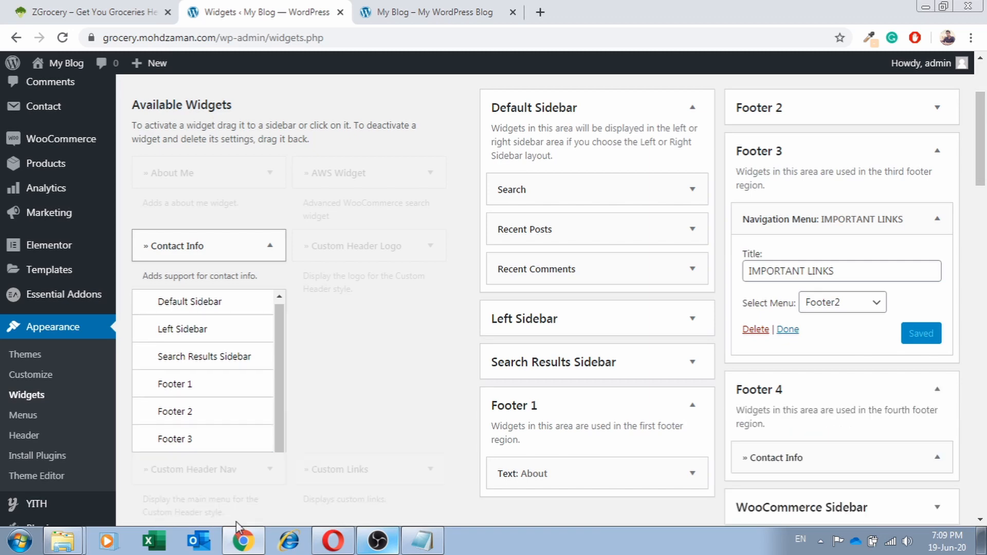
pyautogui.scroll(-4, 874, 442)
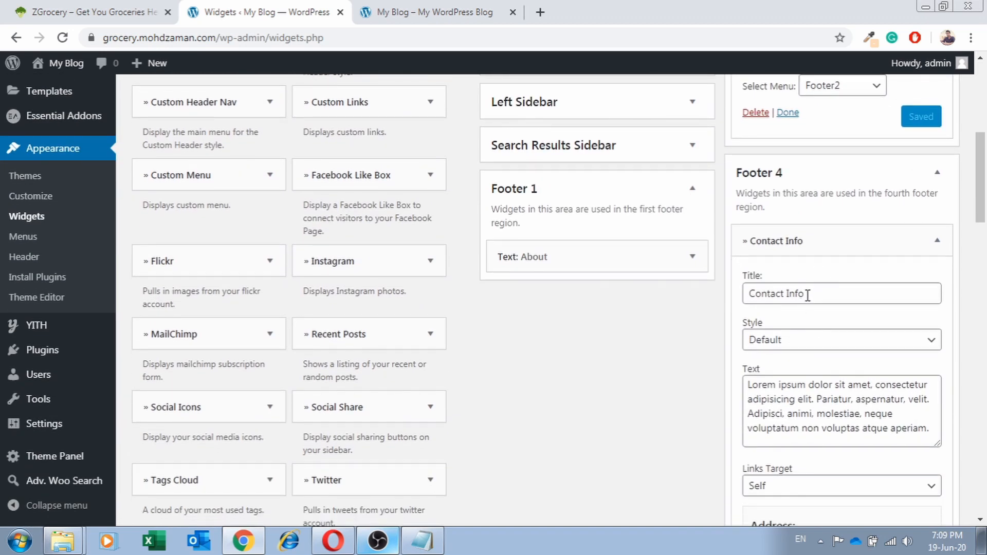
pyautogui.scroll(-5, 800, 339)
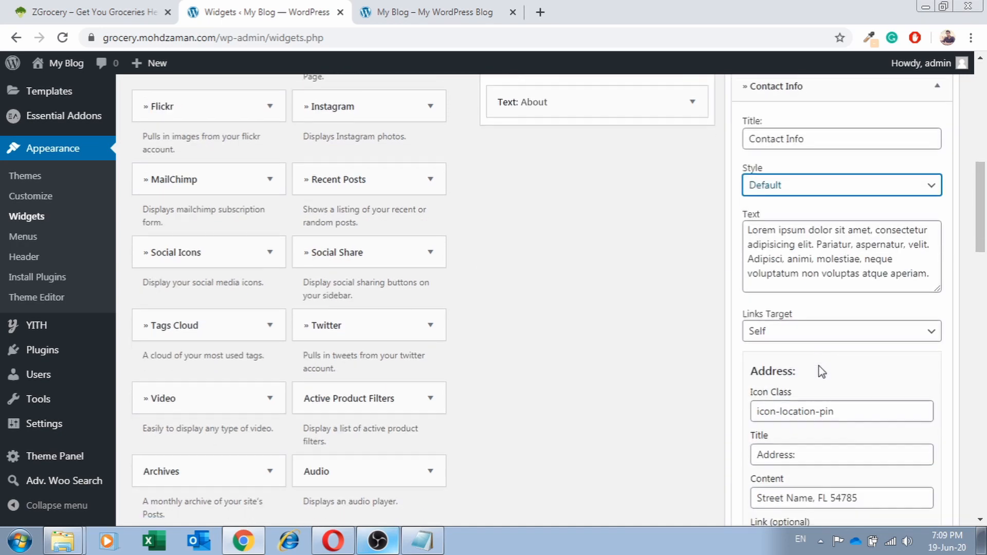
# - Review the Contact Info widget's address icon class fields
pyautogui.click(853, 281)
pyautogui.scroll(-3, 839, 289)
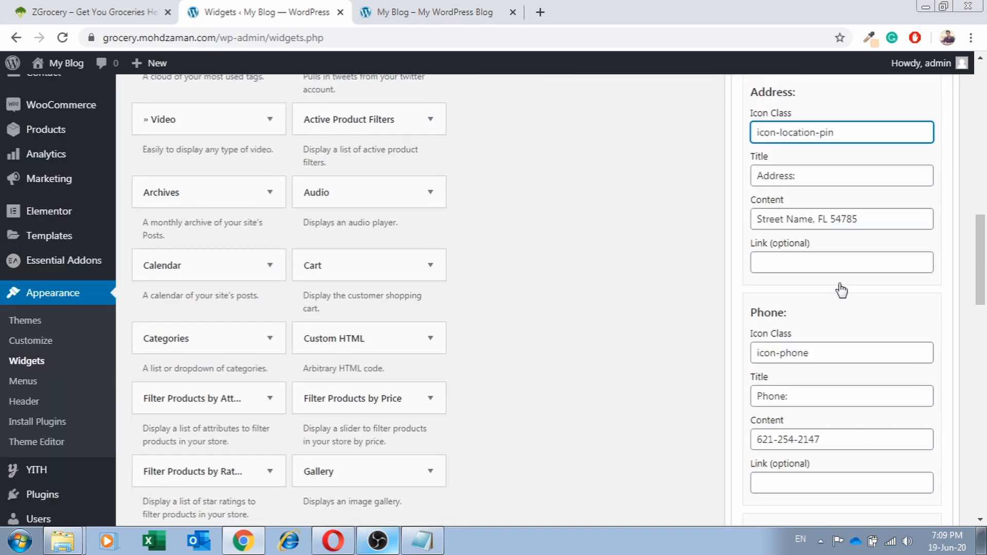
pyautogui.scroll(1, 857, 286)
pyautogui.moveTo(857, 291); pyautogui.dragTo(681, 291)
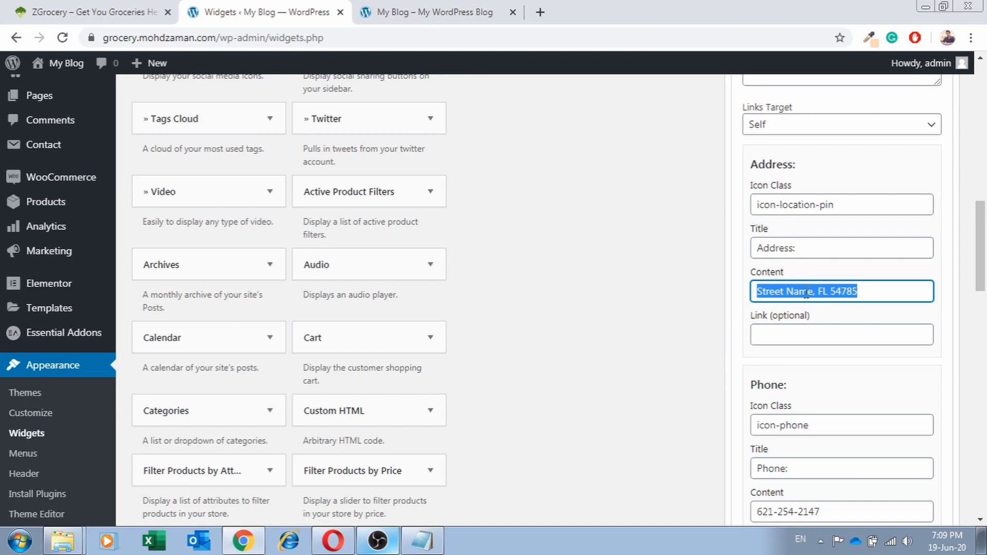
pyautogui.scroll(-4, 861, 292)
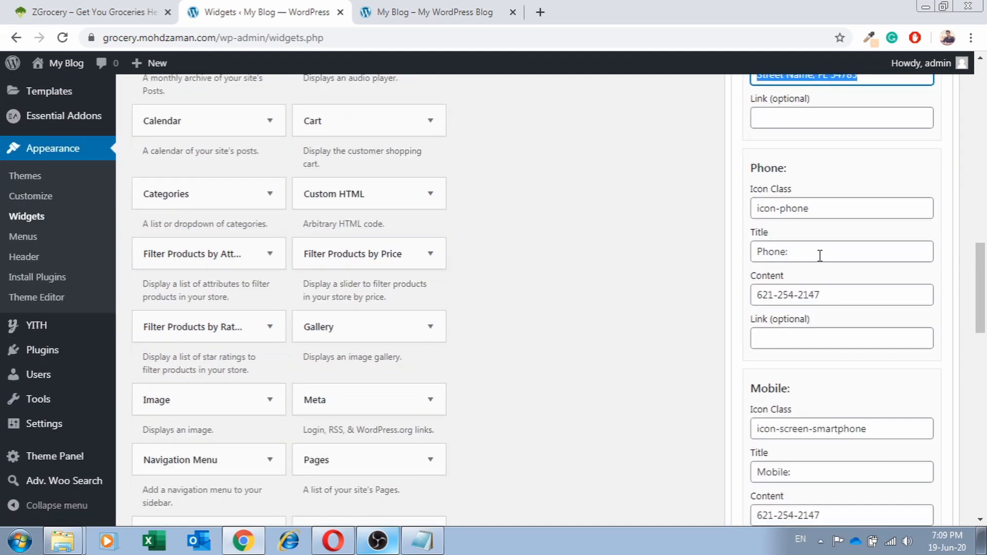
pyautogui.scroll(1, 832, 293)
pyautogui.scroll(2, 831, 287)
pyautogui.scroll(-3, 843, 304)
pyautogui.moveTo(839, 293); pyautogui.dragTo(769, 297)
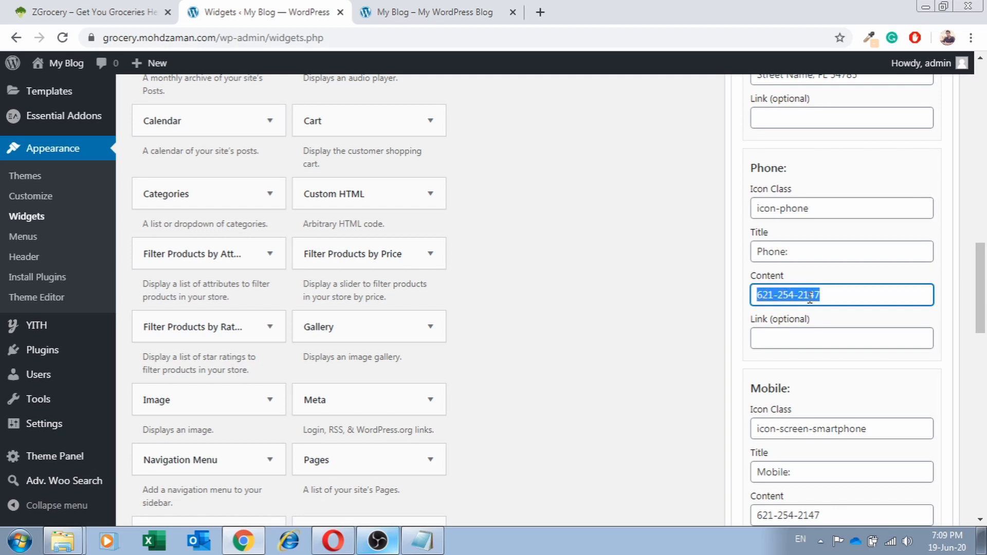
pyautogui.scroll(-3, 810, 297)
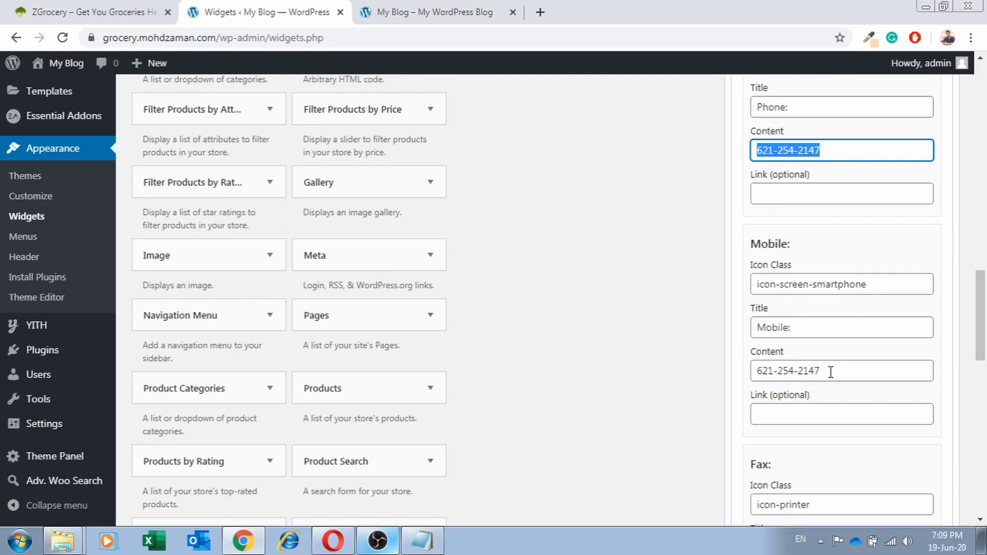
pyautogui.scroll(3, 830, 371)
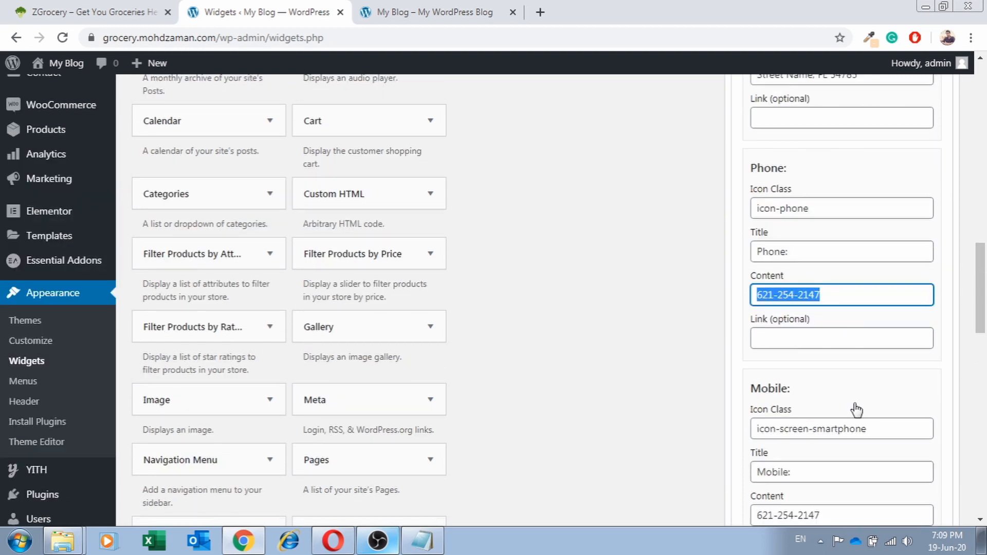
# - Empty the Phone icon class, title and number content
pyautogui.moveTo(827, 208); pyautogui.dragTo(519, 243)
pyautogui.press('BackSpace')
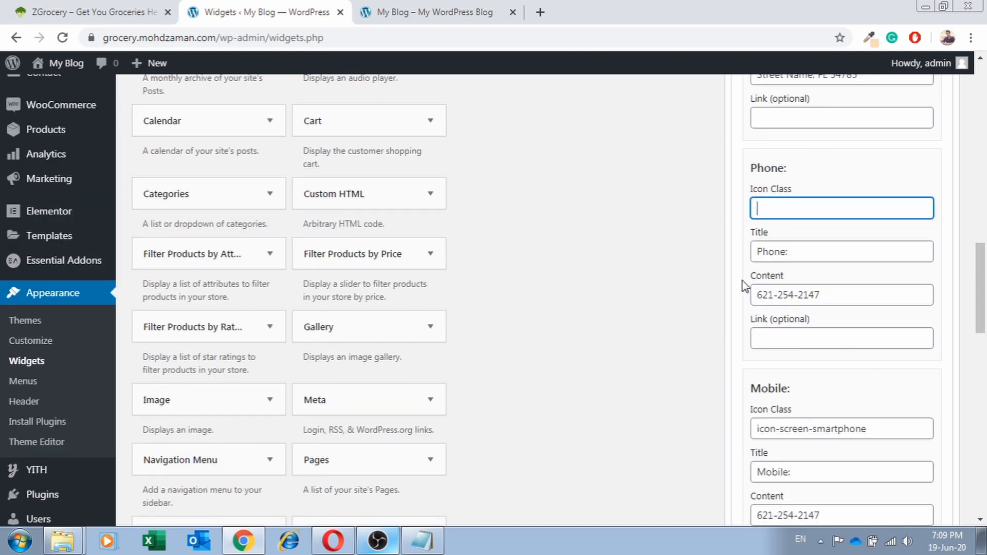
pyautogui.moveTo(798, 256); pyautogui.dragTo(753, 252)
pyautogui.press('BackSpace')
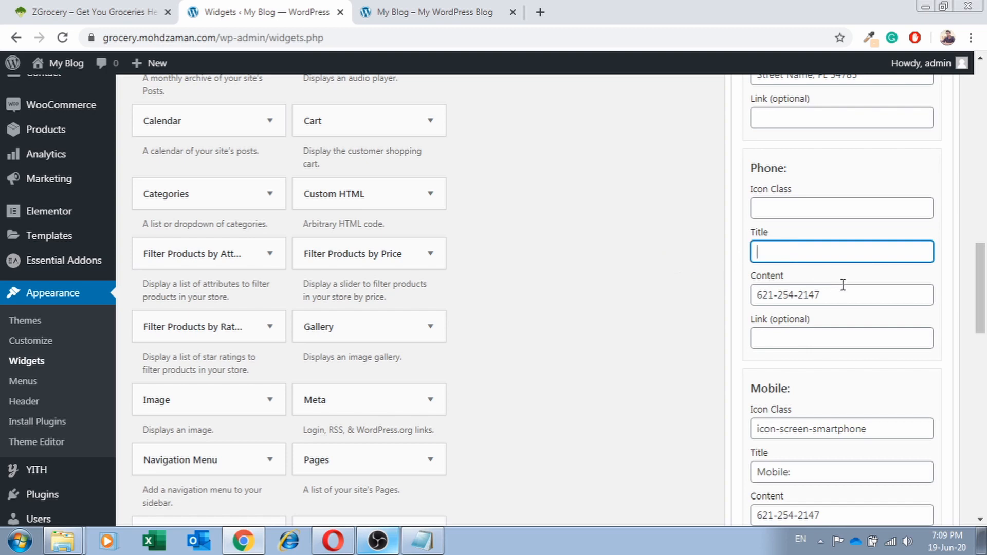
pyautogui.moveTo(841, 291); pyautogui.dragTo(581, 277)
pyautogui.press('BackSpace')
# - Empty the Fax icon class, number content and title
pyautogui.scroll(-1, 794, 388)
pyautogui.scroll(-4, 794, 388)
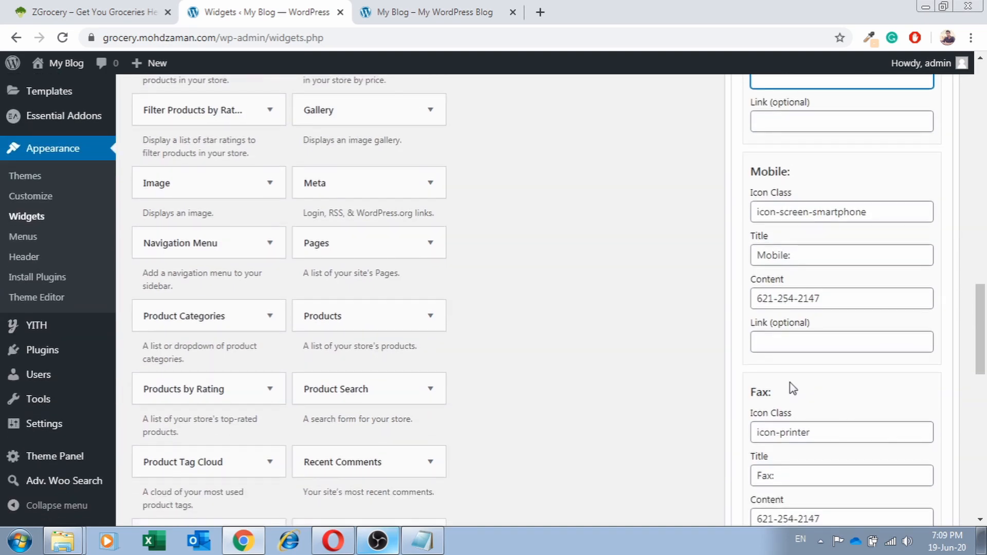
pyautogui.scroll(5, 788, 390)
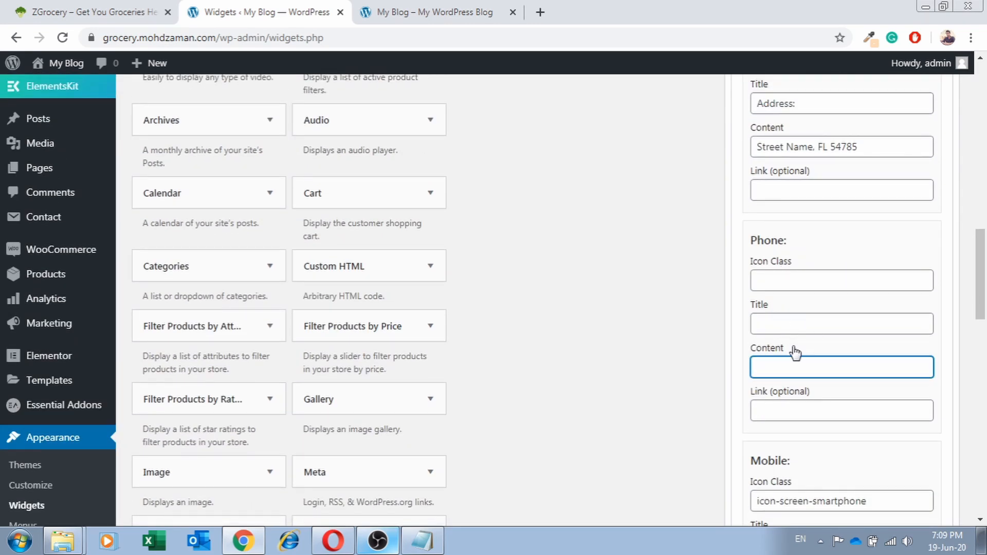
pyautogui.scroll(-8, 812, 403)
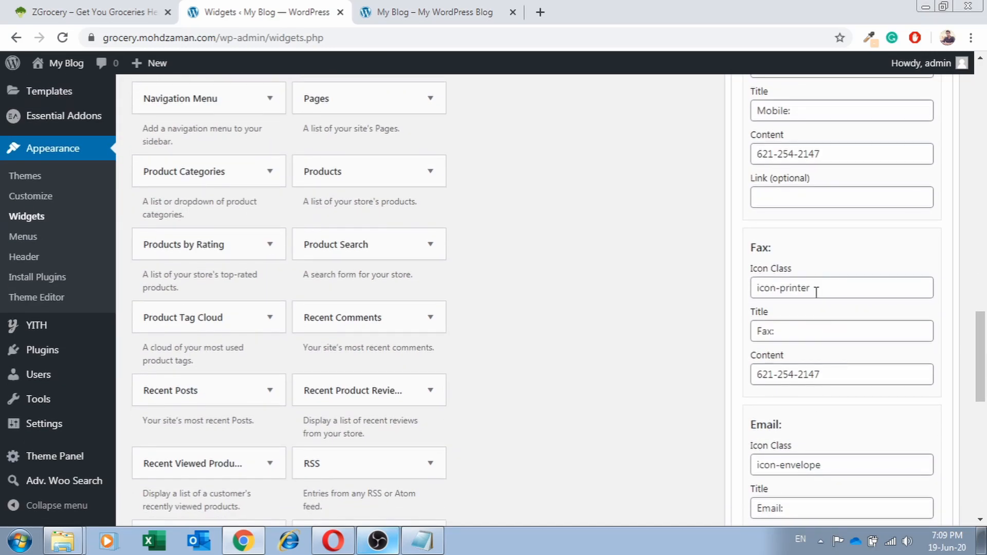
pyautogui.moveTo(816, 288); pyautogui.dragTo(663, 295)
pyautogui.press('BackSpace')
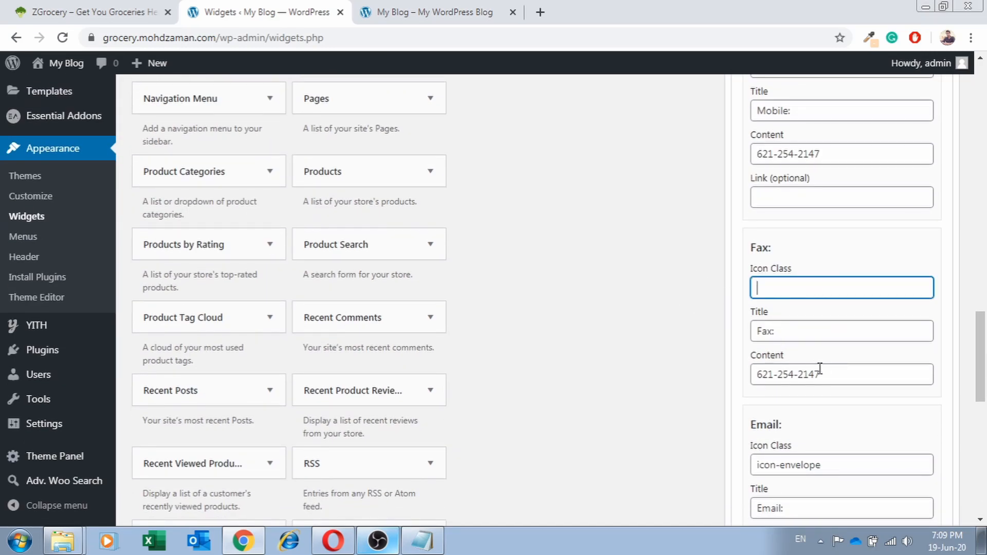
pyautogui.moveTo(832, 374); pyautogui.dragTo(721, 385)
pyautogui.press('BackSpace')
pyautogui.moveTo(807, 331); pyautogui.dragTo(642, 335)
pyautogui.press('BackSpace')
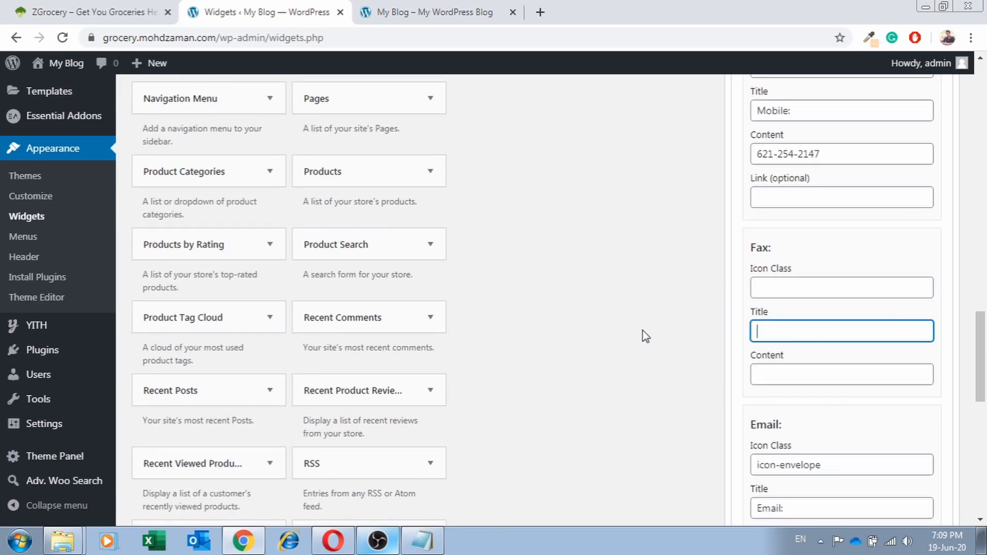
# - Clear the Skype username and 'Call Us' text, then save the widget
pyautogui.scroll(-3, 903, 381)
pyautogui.scroll(-1, 856, 334)
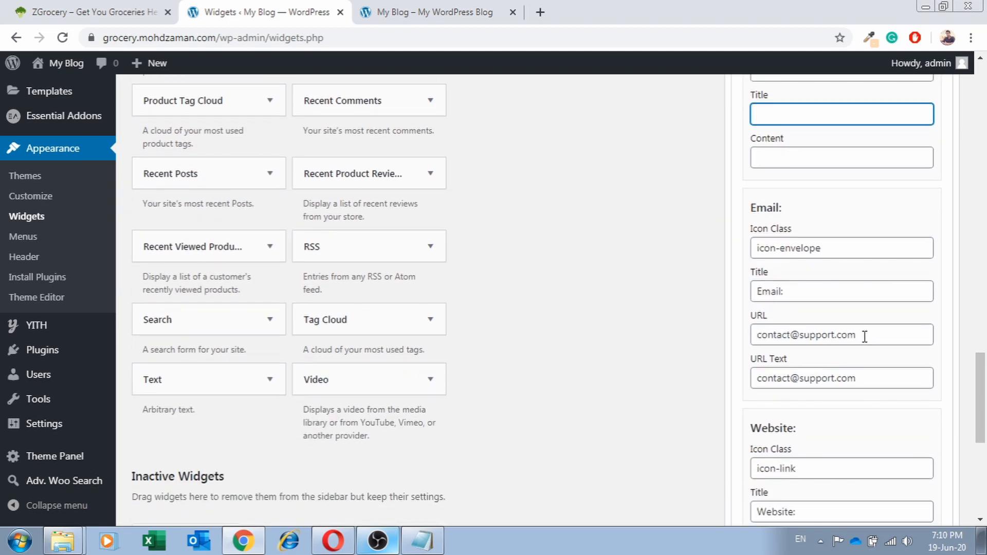
pyautogui.scroll(-2, 858, 370)
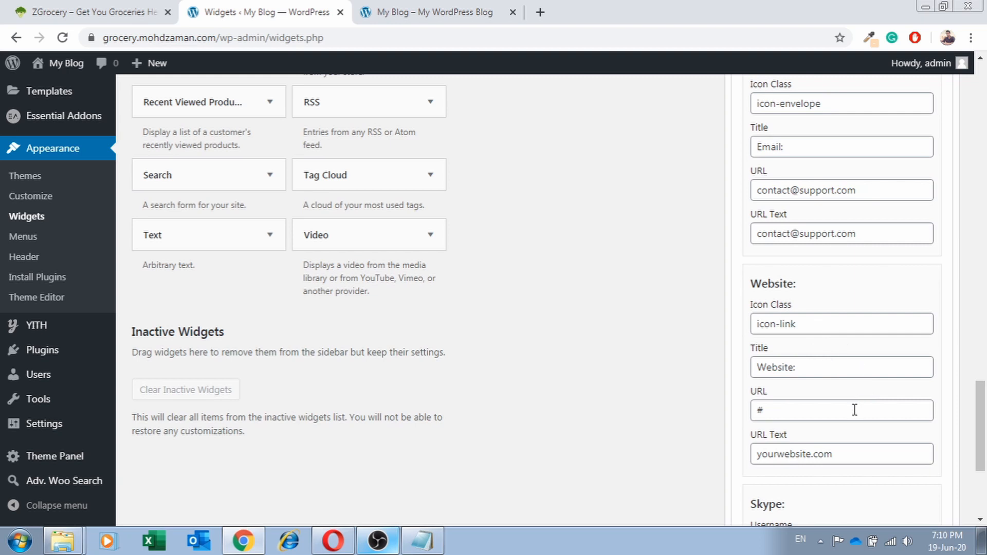
pyautogui.scroll(-2, 855, 410)
pyautogui.scroll(-1, 869, 431)
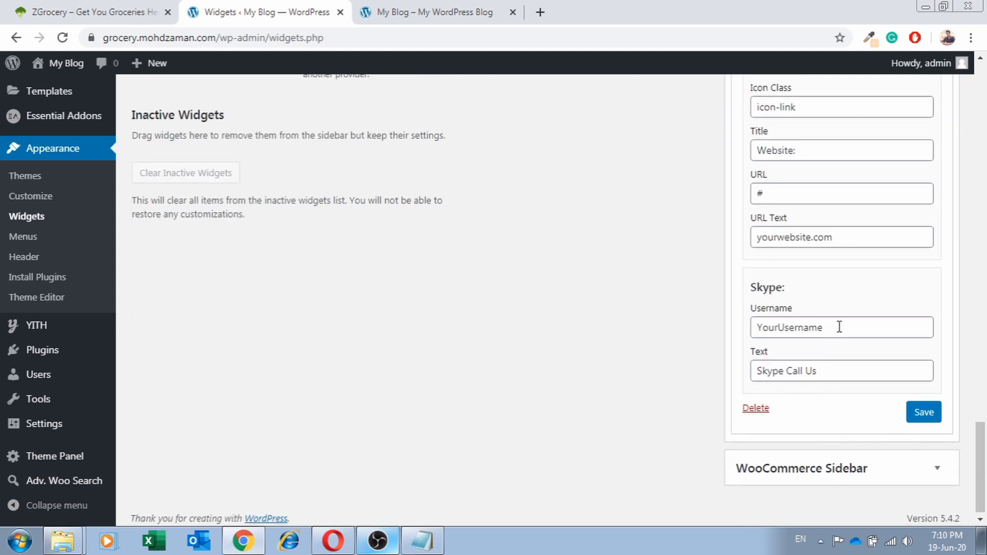
pyautogui.moveTo(839, 325); pyautogui.dragTo(563, 331)
pyautogui.press('BackSpace')
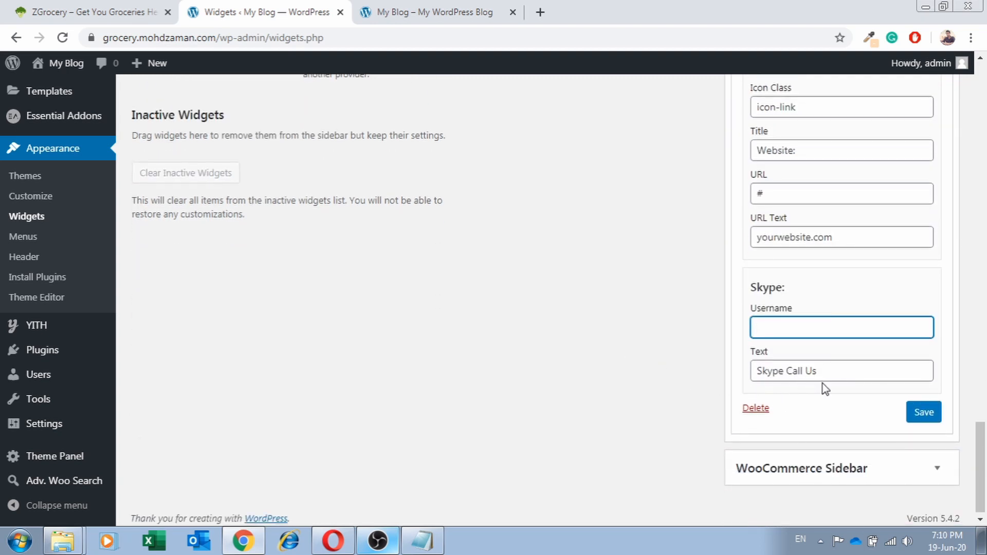
pyautogui.moveTo(821, 379); pyautogui.dragTo(628, 384)
pyautogui.press('BackSpace')
pyautogui.click(923, 413)
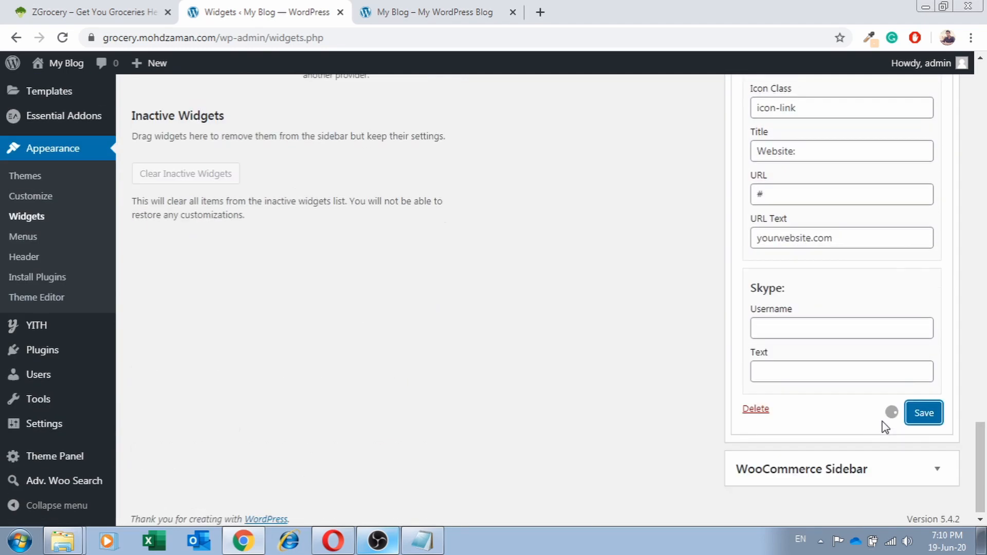
pyautogui.click(425, 6)
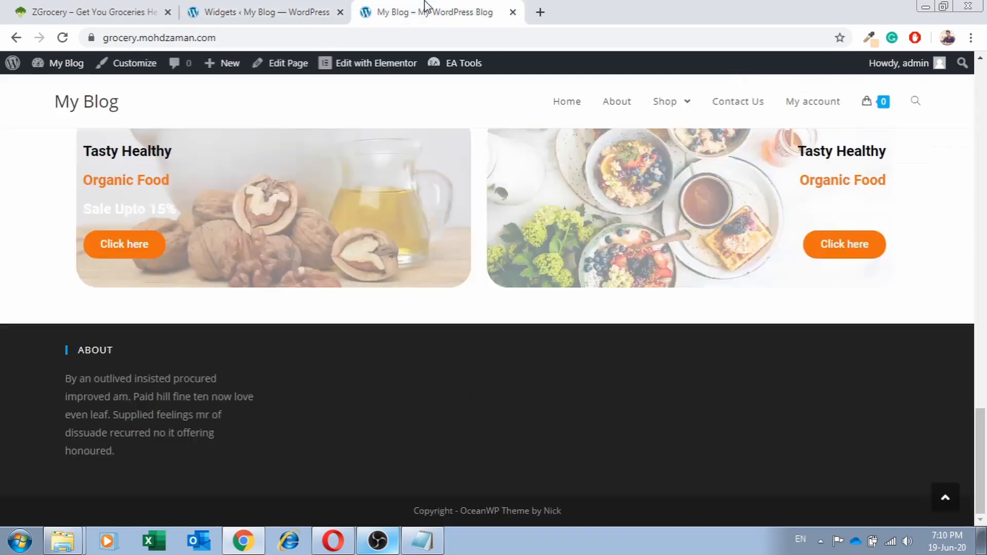
# - Reload My Blog and check the CUSTOMERS MENU, IMPORTANT LINKS and CONTACT INFO footer columns
pyautogui.click(61, 38)
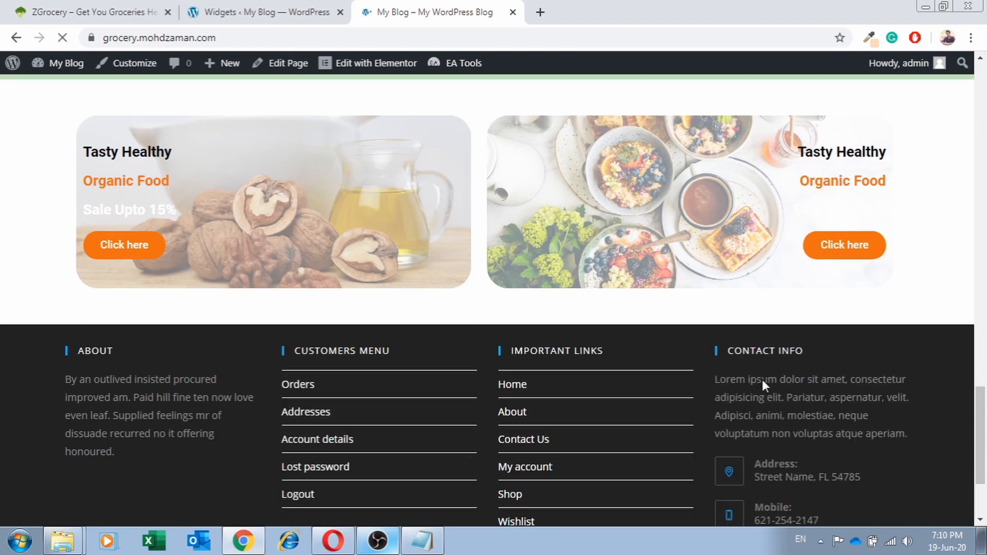
pyautogui.scroll(-3, 771, 401)
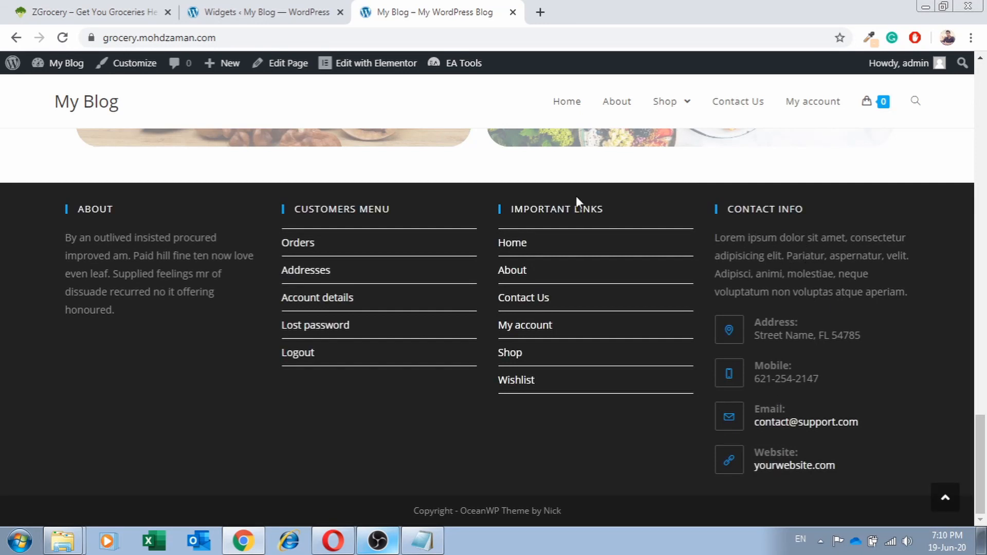
pyautogui.click(260, 12)
pyautogui.scroll(15, 868, 339)
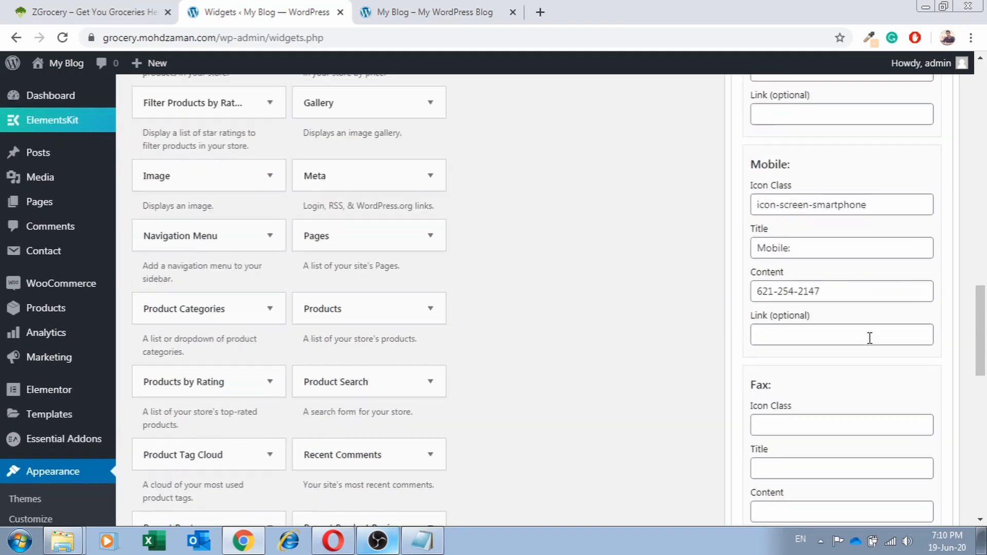
# - Delete the Contact Info widget's description text and save the widget
pyautogui.scroll(10, 868, 338)
pyautogui.click(876, 337)
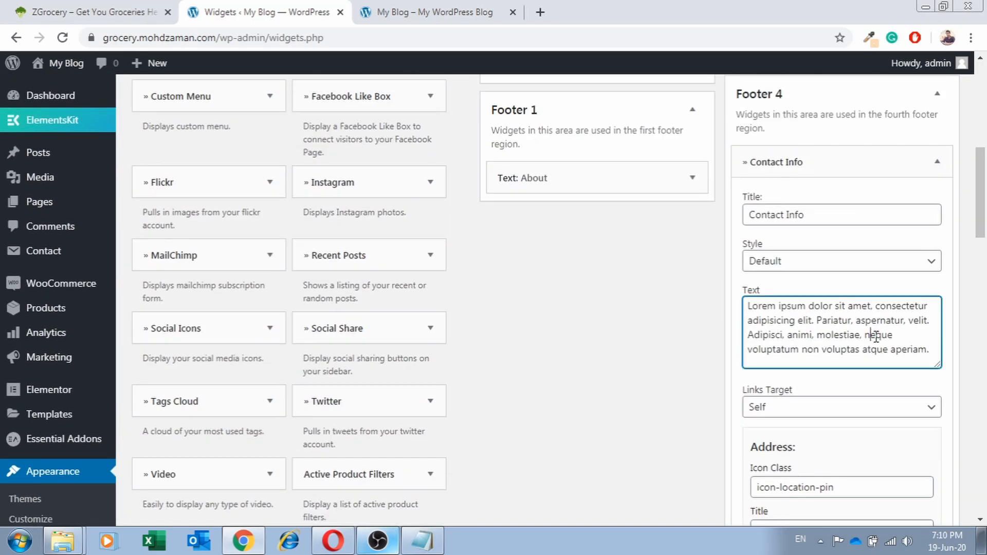
pyautogui.hotkey('ctrl', 'a')
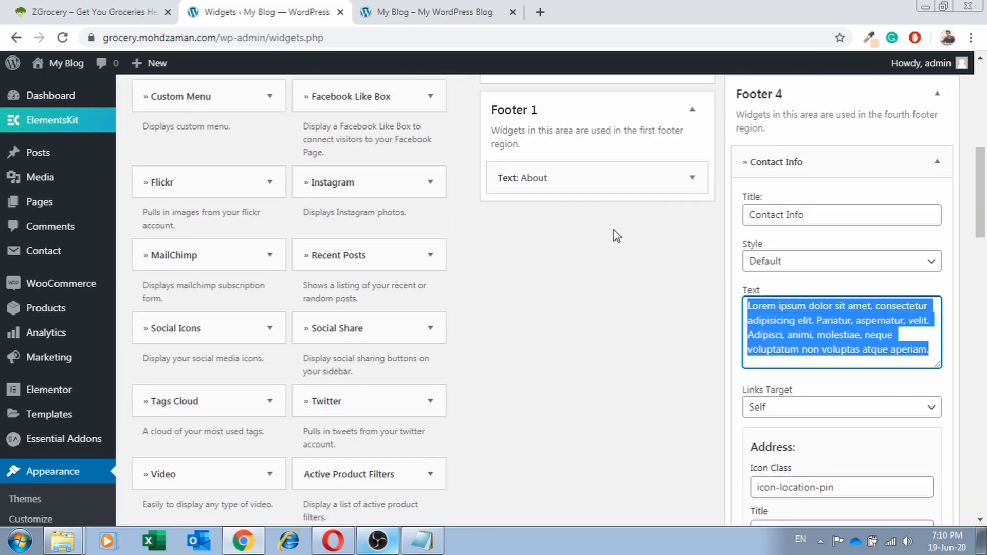
pyautogui.press('BackSpace')
pyautogui.click(709, 367)
pyautogui.scroll(-15, 837, 448)
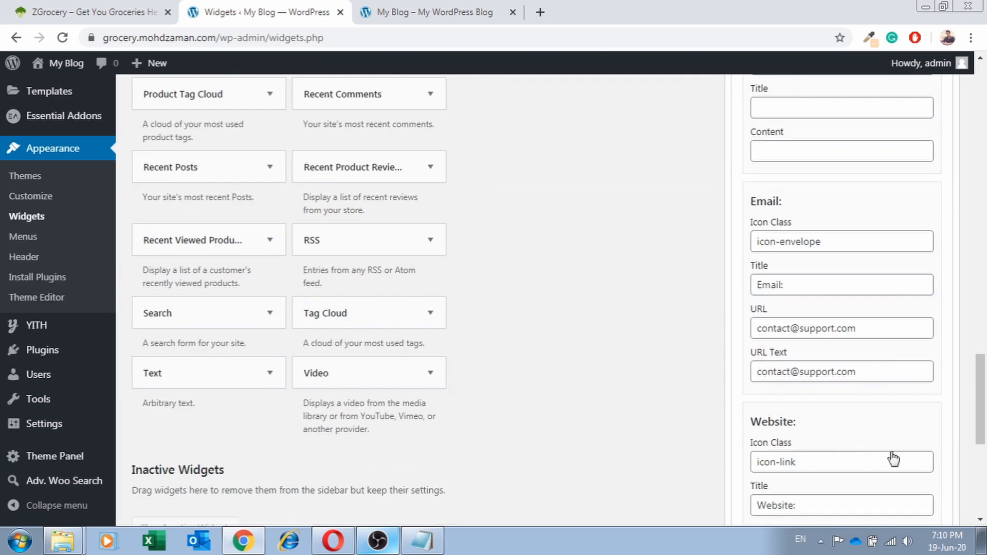
pyautogui.click(921, 405)
# - Reload My Blog to confirm the footer shows its four columns
pyautogui.click(434, 11)
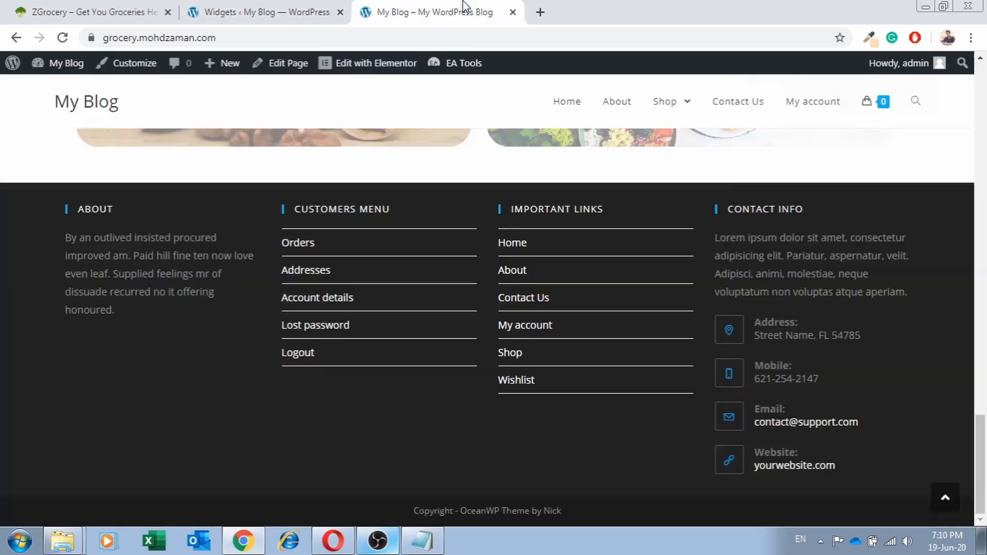
pyautogui.click(62, 39)
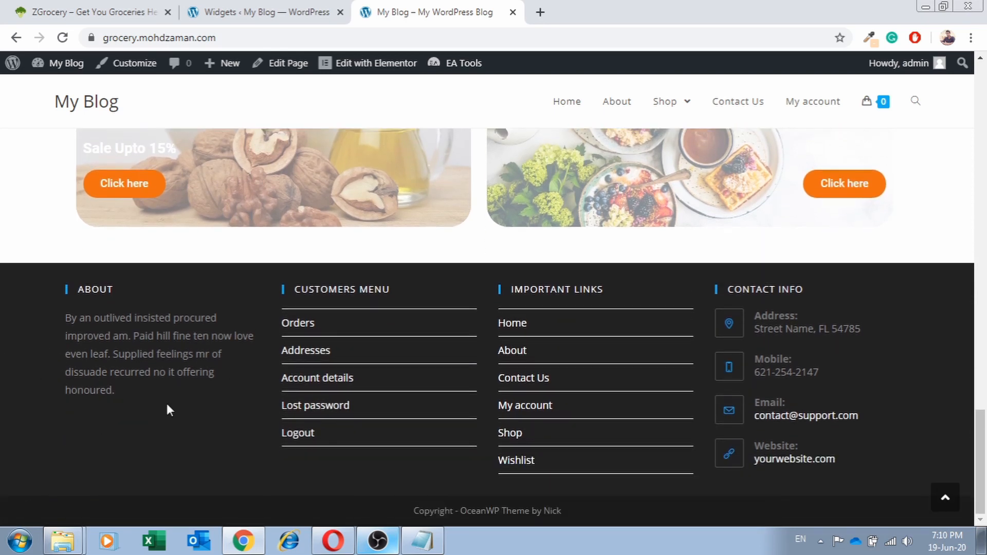
pyautogui.scroll(20, 757, 411)
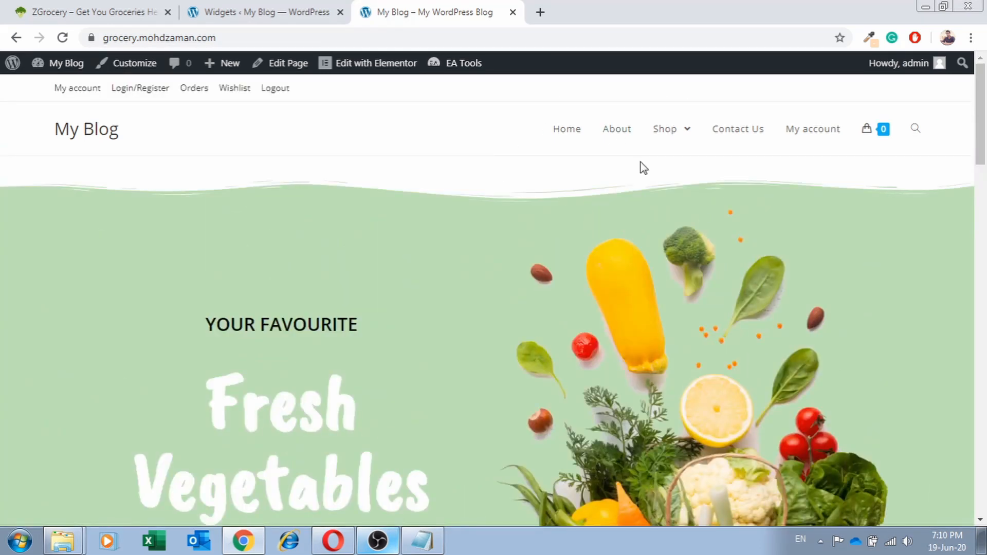
pyautogui.moveTo(653, 144)
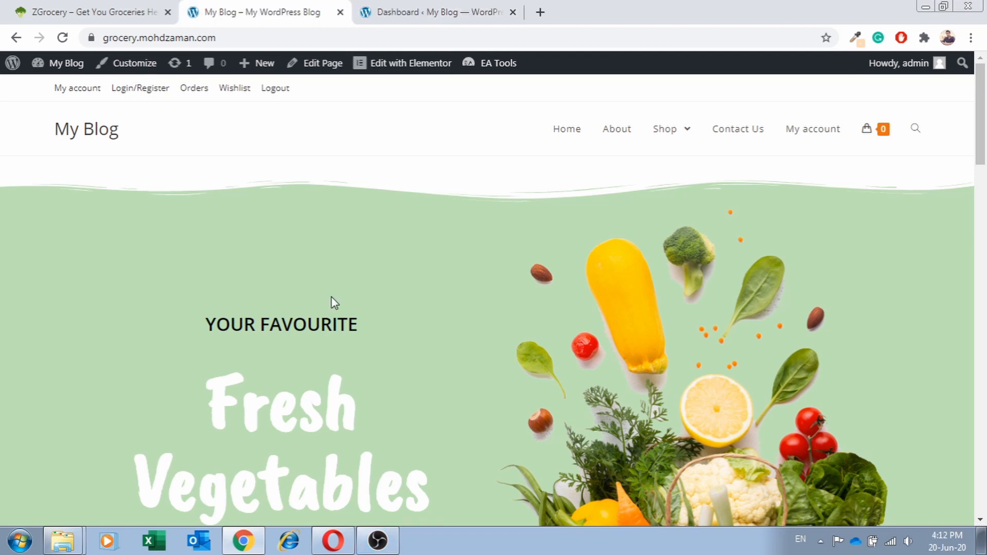
# - From the admin Dashboard, launch the Customizer via Appearance > Customize
pyautogui.click(412, 8)
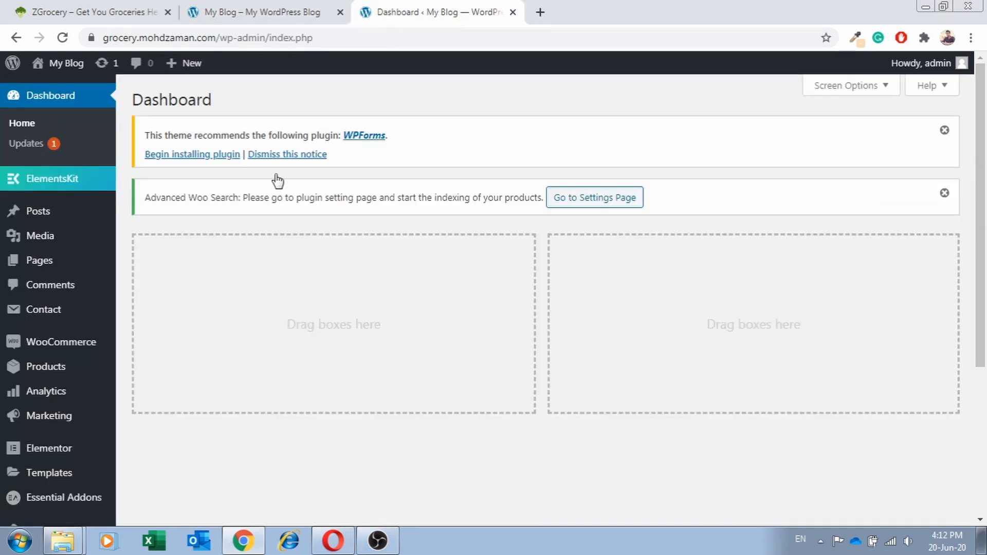
pyautogui.scroll(-2, 45, 418)
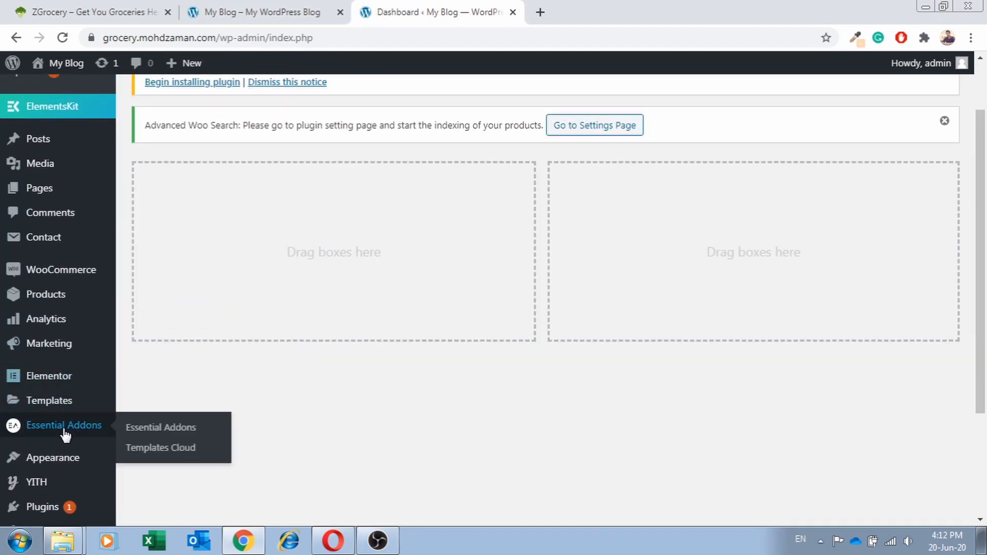
pyautogui.moveTo(55, 469)
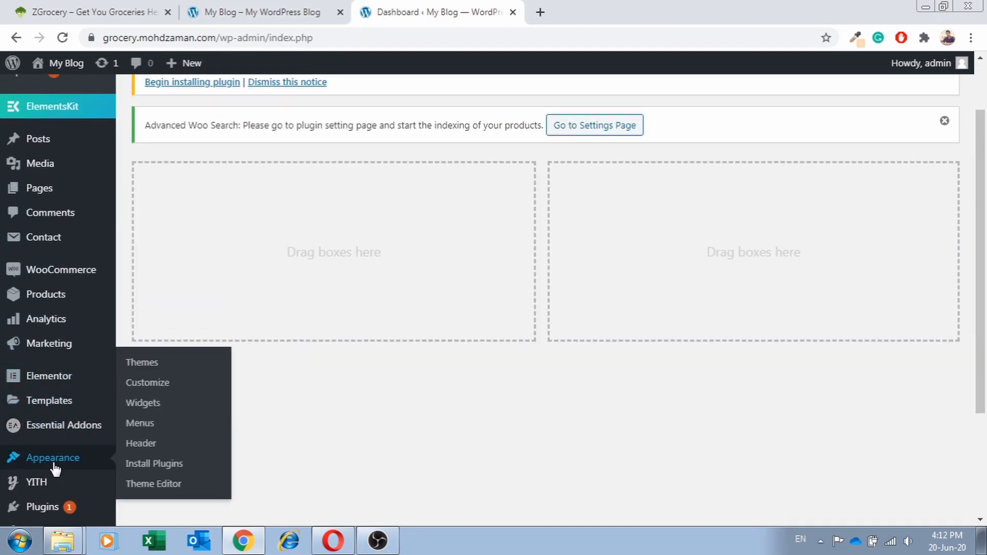
pyautogui.click(138, 381)
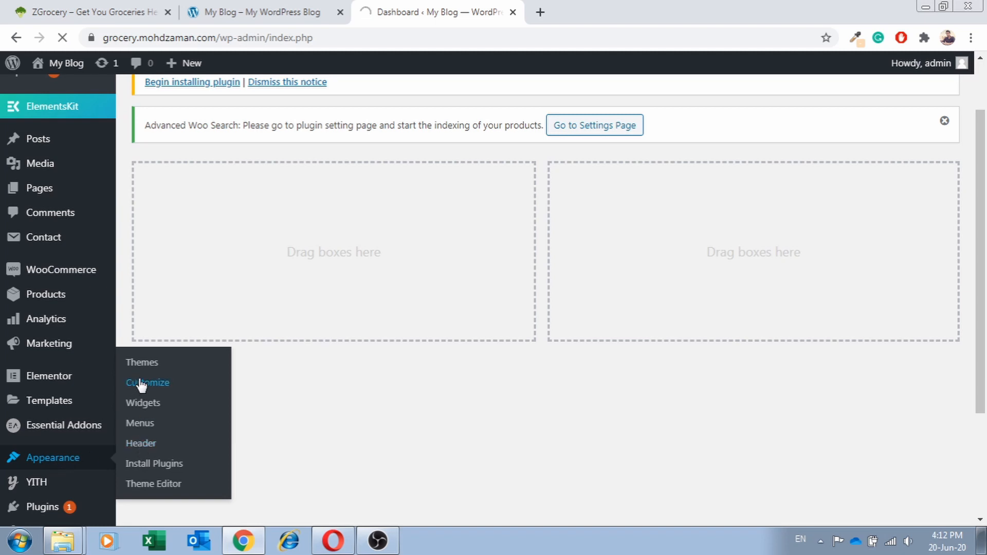
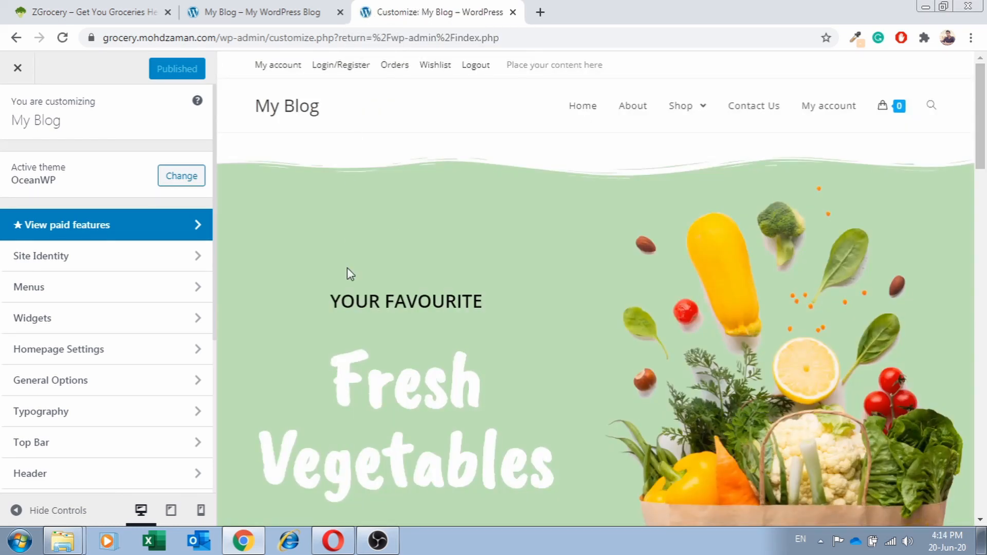
# - Upload logoPNG in Site Identity and crop it to the broccoli as the site icon
pyautogui.scroll(-10, 347, 267)
pyautogui.click(150, 261)
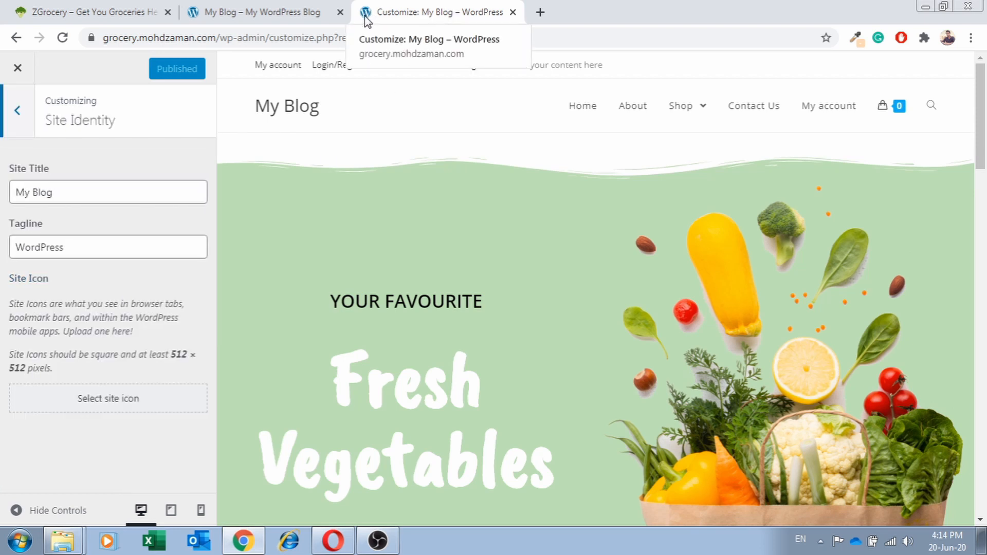
pyautogui.click(78, 193)
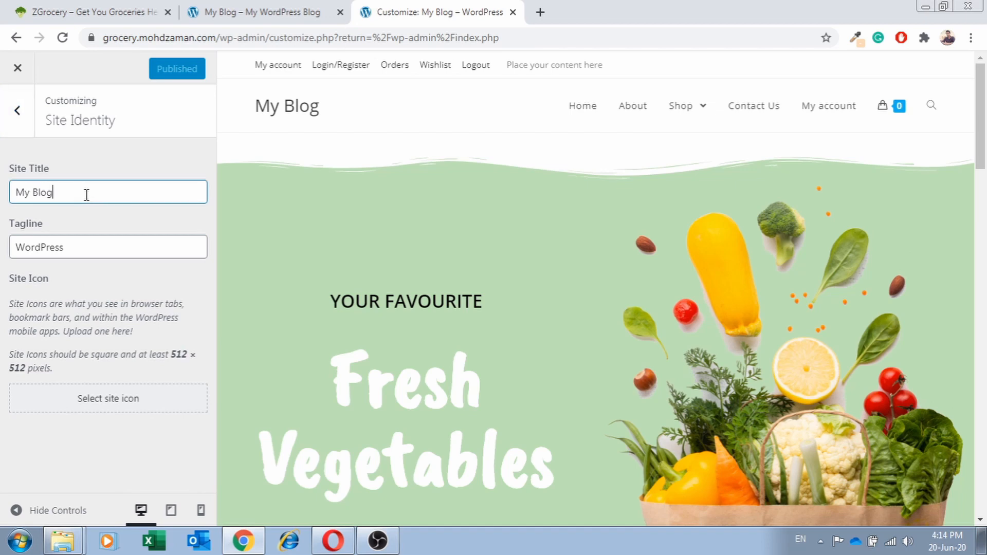
pyautogui.click(103, 397)
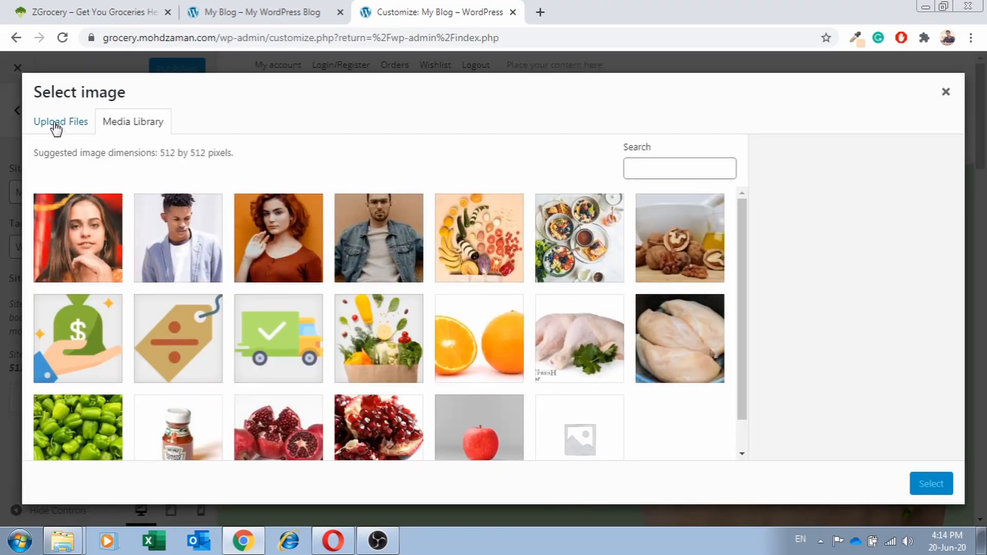
pyautogui.click(54, 125)
pyautogui.click(505, 314)
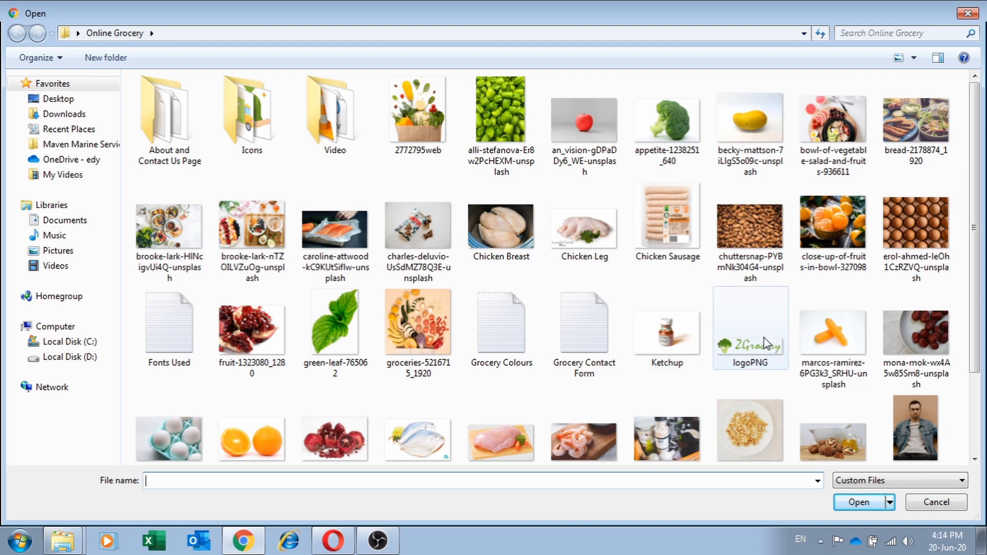
pyautogui.click(753, 357)
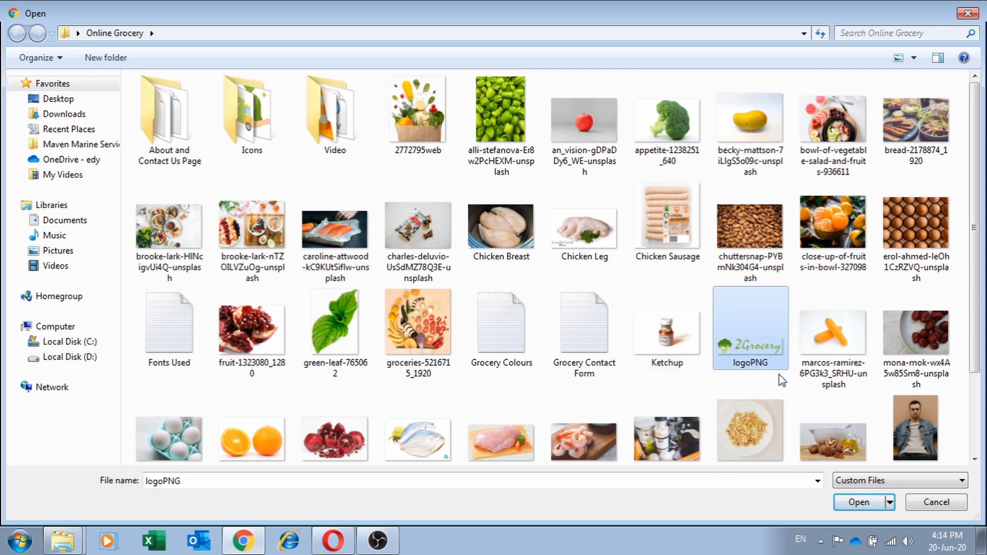
pyautogui.click(856, 503)
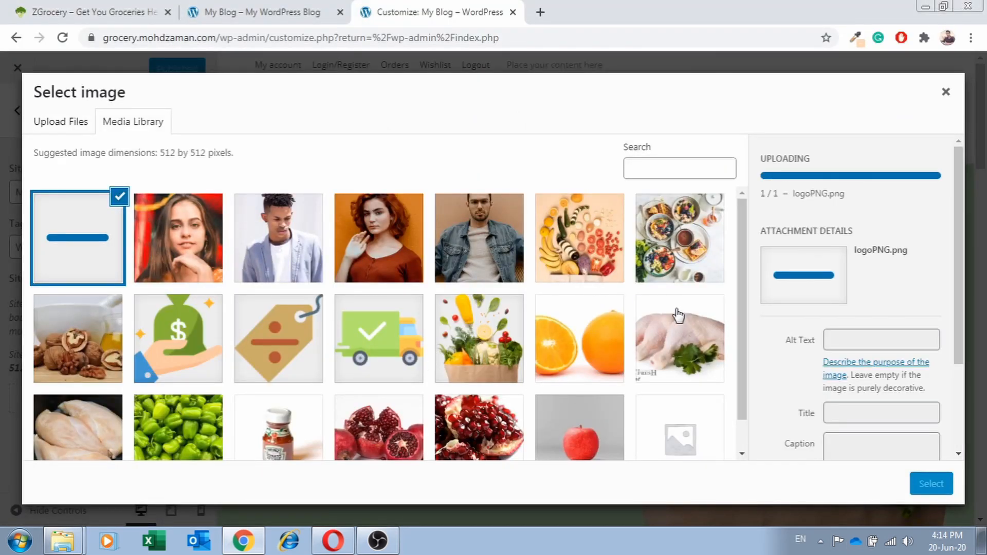
pyautogui.click(941, 491)
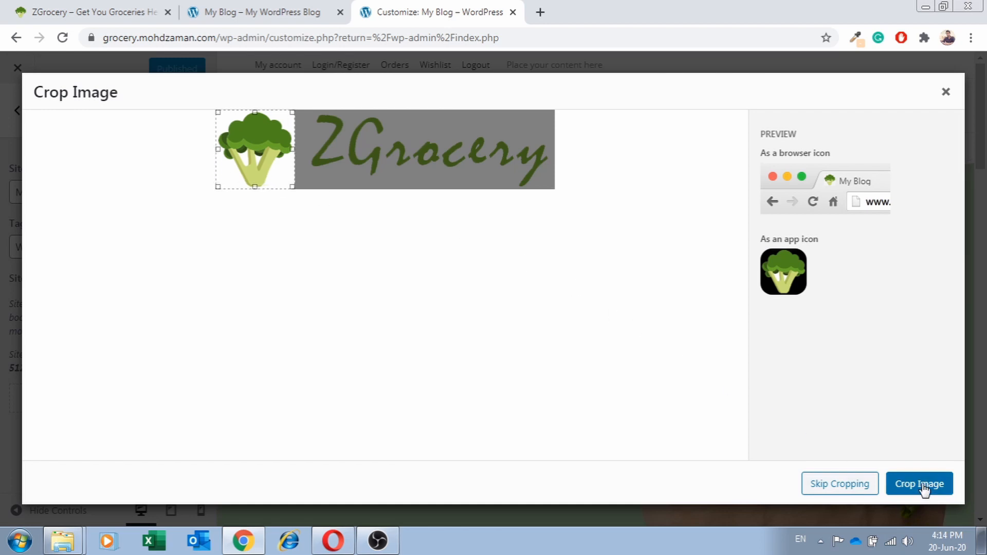
pyautogui.click(922, 487)
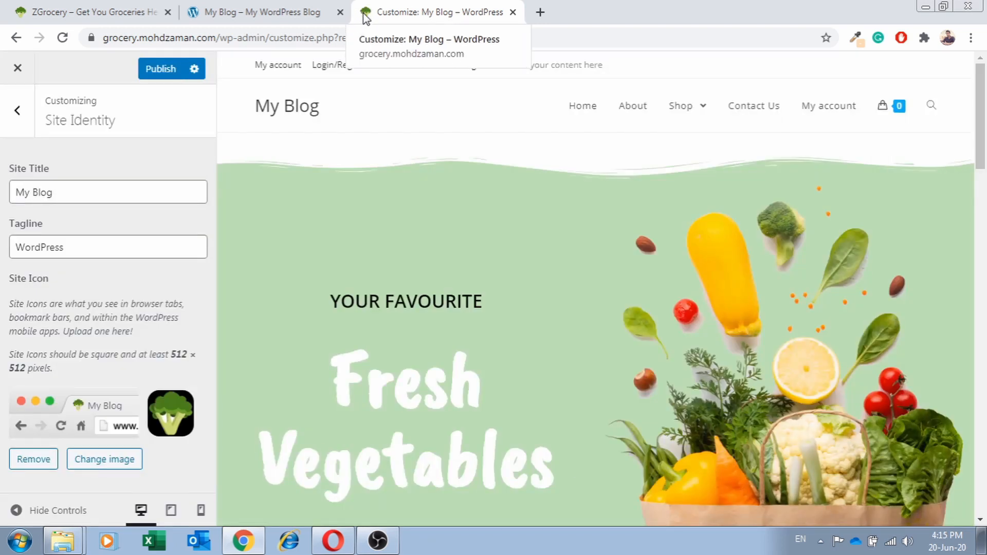
# - Replace the 'My Blog' title with 'ZGrocery' and the tagline with 'Groceries at your Doorstep'
pyautogui.click(55, 185)
pyautogui.moveTo(75, 194); pyautogui.dragTo(2, 190)
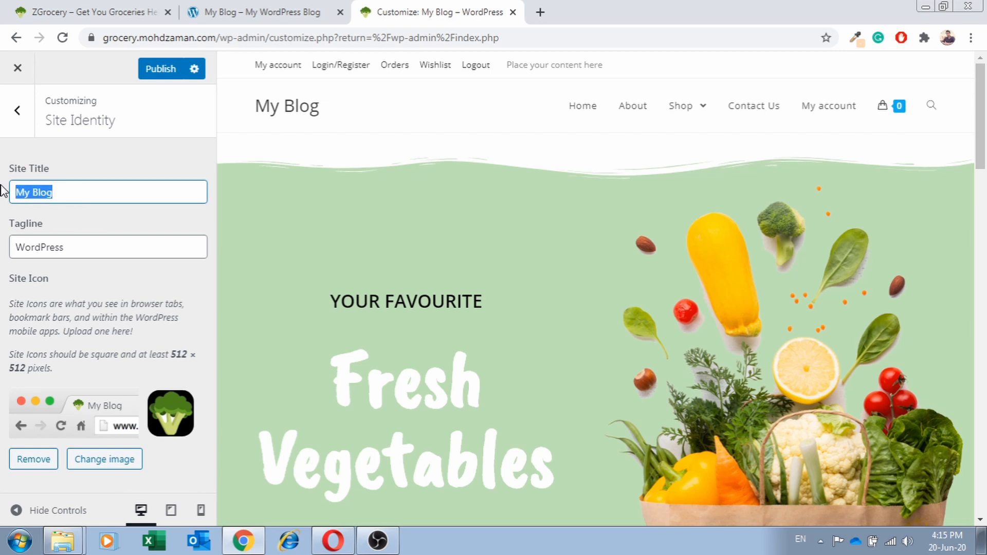
pyautogui.write('ZGrocery')
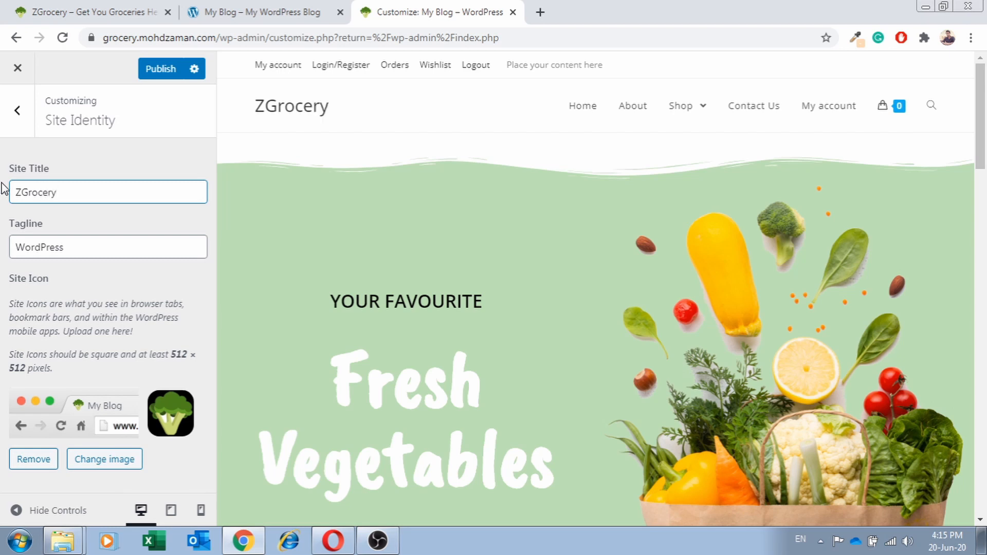
pyautogui.click(73, 244)
pyautogui.moveTo(72, 244); pyautogui.dragTo(28, 202)
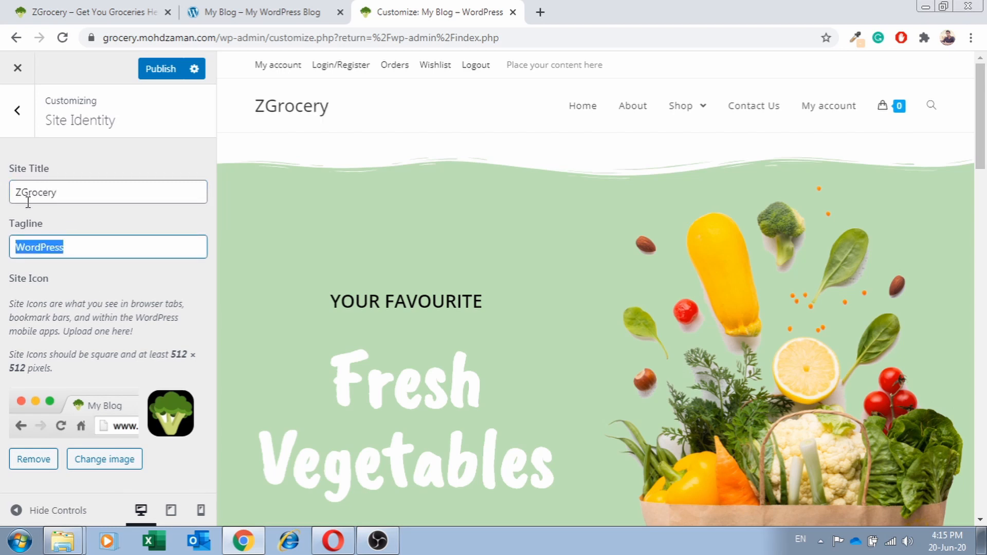
pyautogui.write('Groceries at your Doorstep')
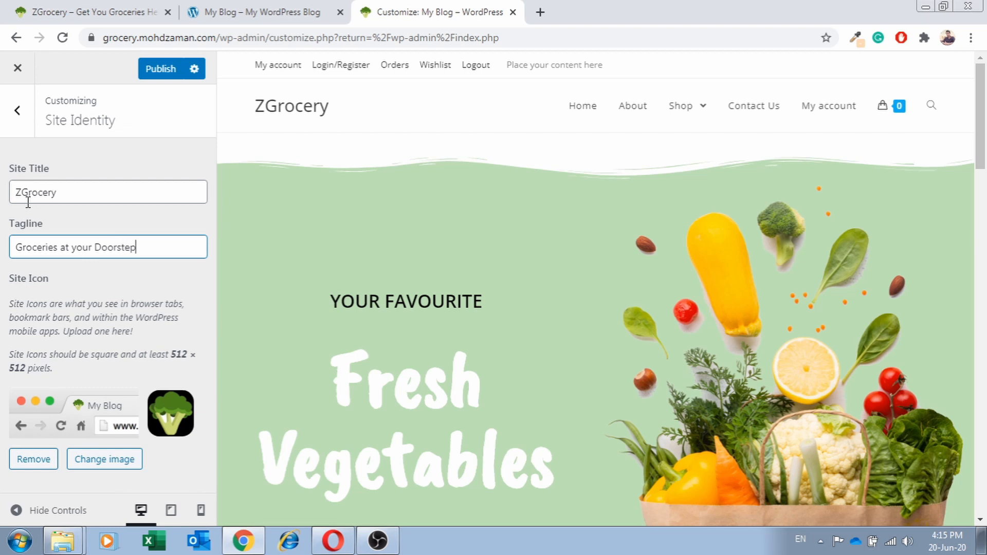
pyautogui.click(19, 118)
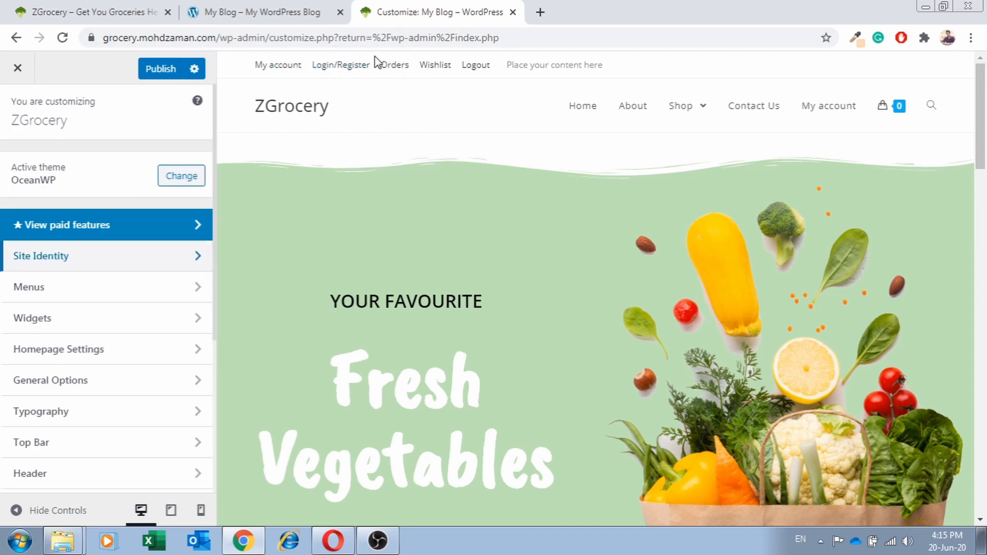
# - Set the Top Bar General style to Left Social & Right Content
pyautogui.click(76, 445)
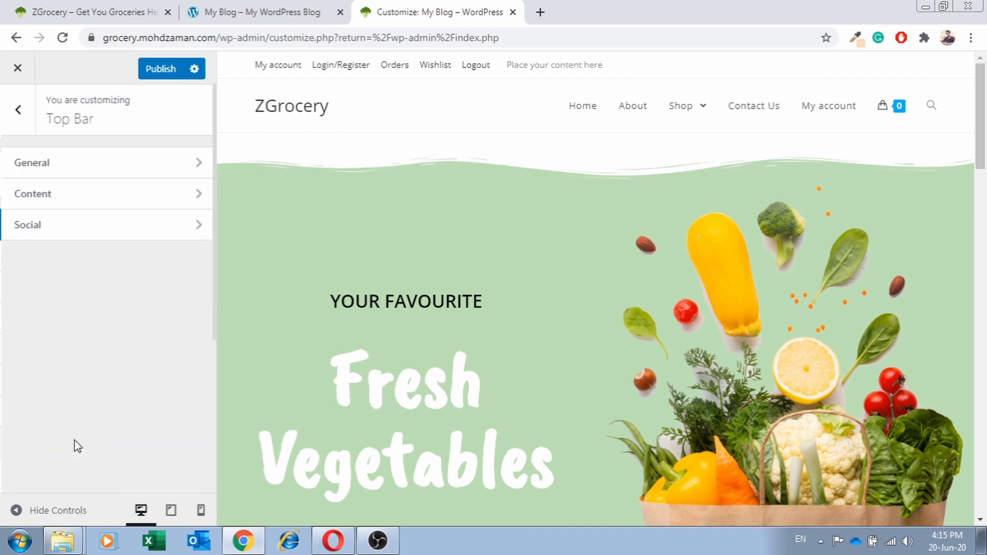
pyautogui.click(128, 165)
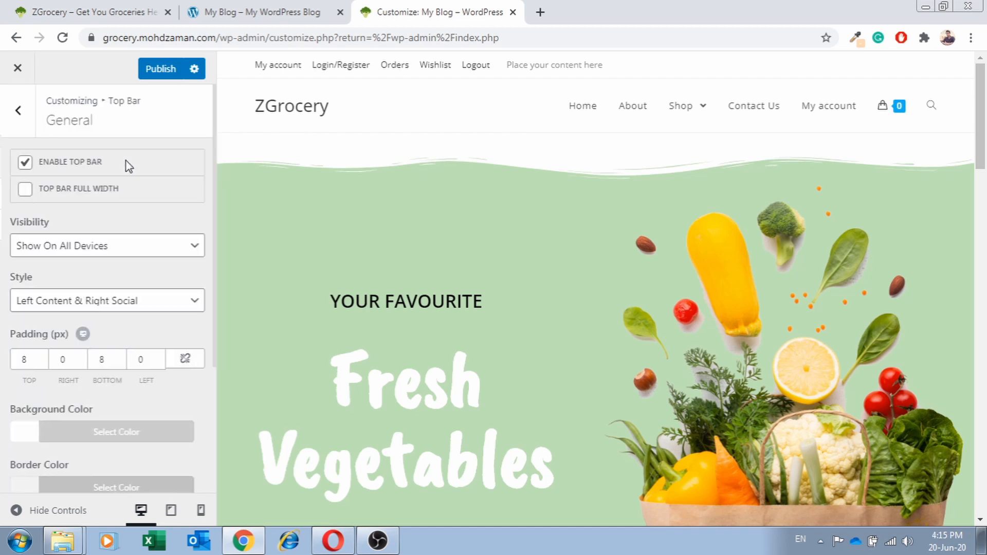
pyautogui.click(135, 308)
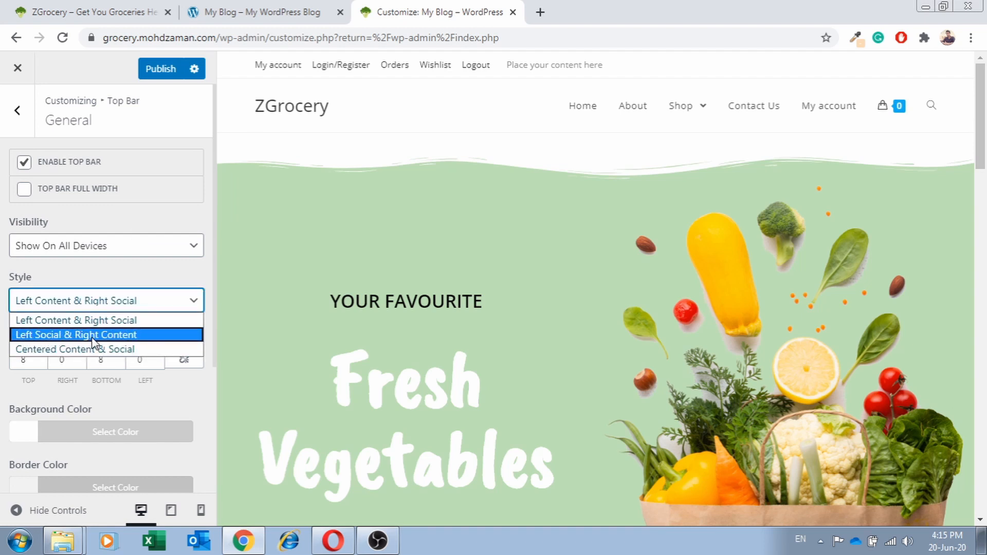
pyautogui.click(110, 336)
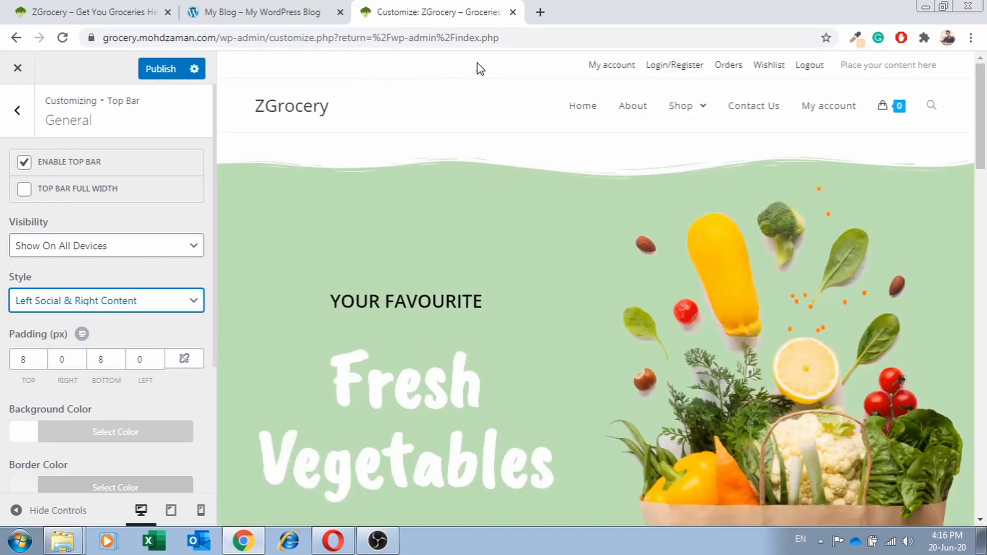
pyautogui.scroll(-3, 69, 431)
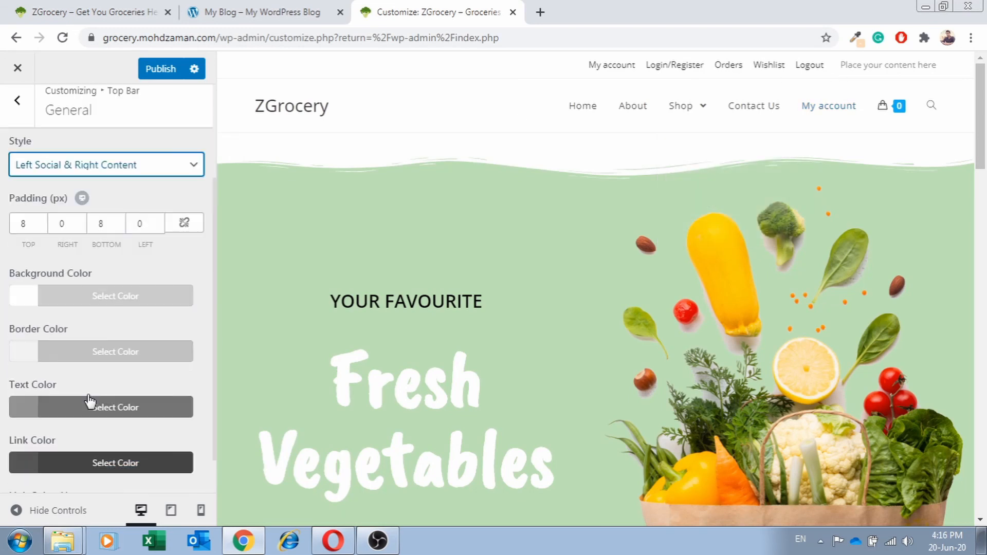
pyautogui.scroll(3, 90, 401)
pyautogui.click(18, 115)
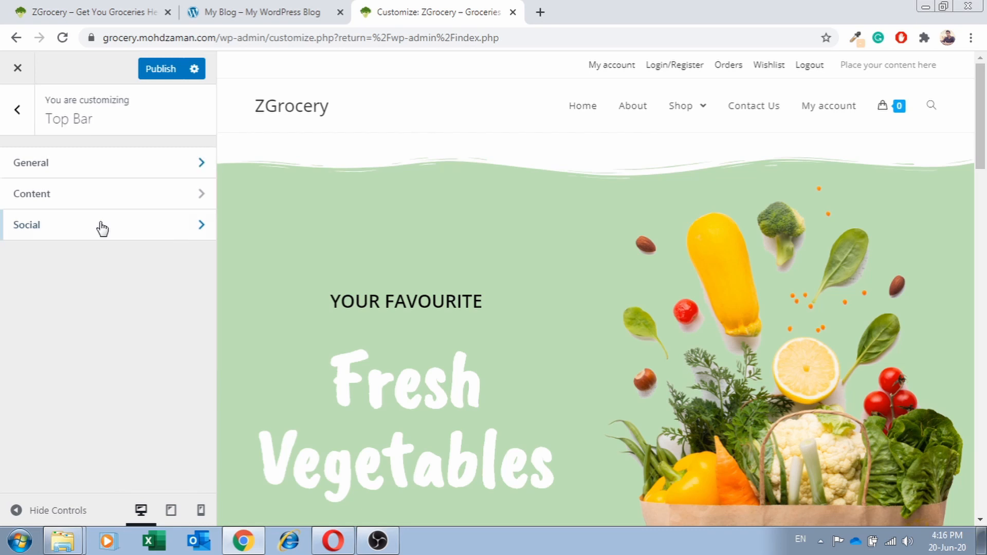
# - In Top Bar Social, enter # as the Twitter, Facebook and Instagram links
pyautogui.click(103, 225)
pyautogui.scroll(-6, 103, 257)
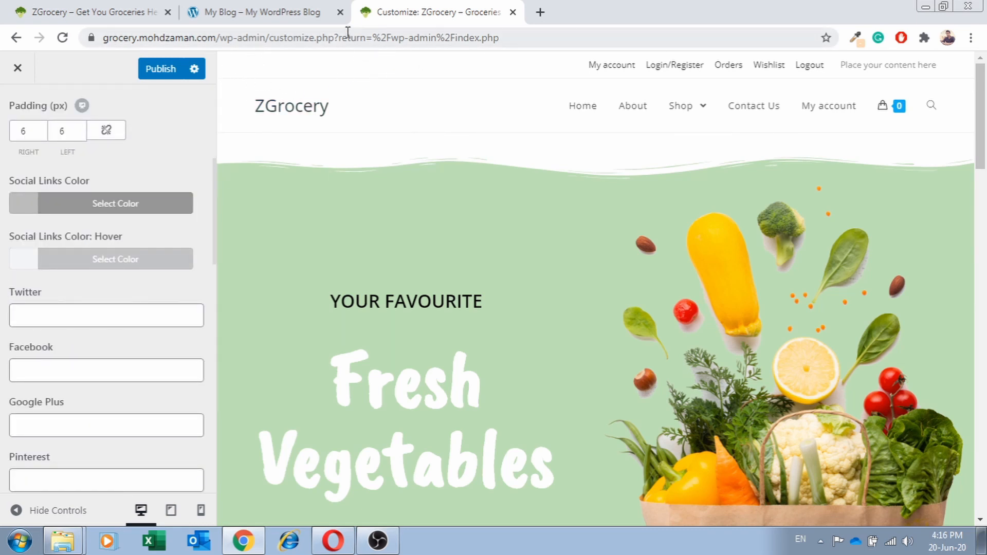
pyautogui.click(43, 319)
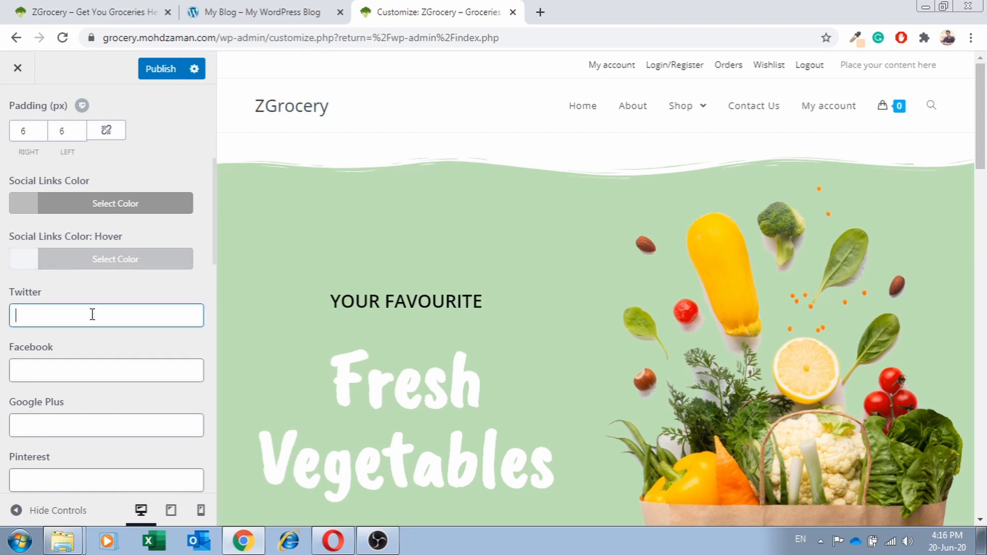
pyautogui.write('3')
pyautogui.scroll(-1, 185, 298)
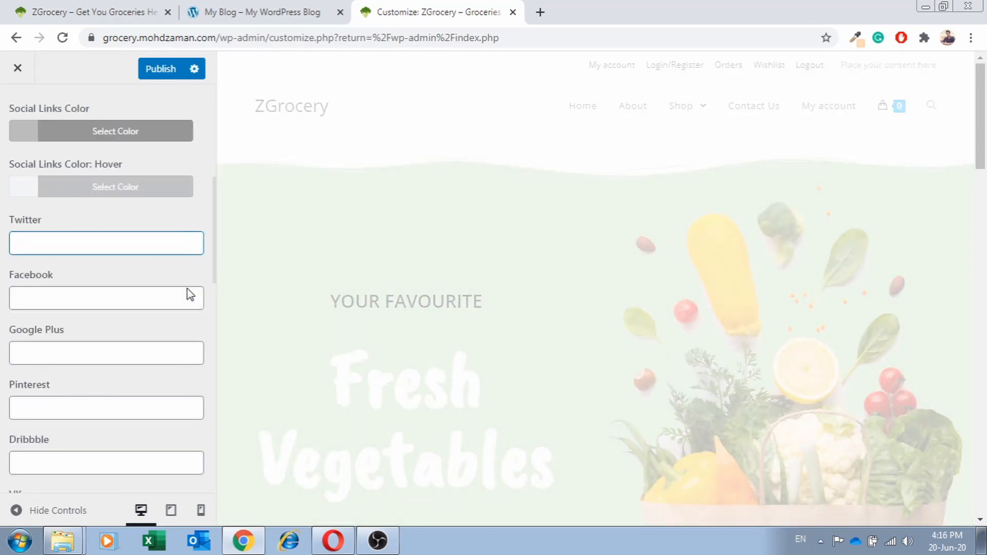
pyautogui.click(88, 301)
pyautogui.write('#')
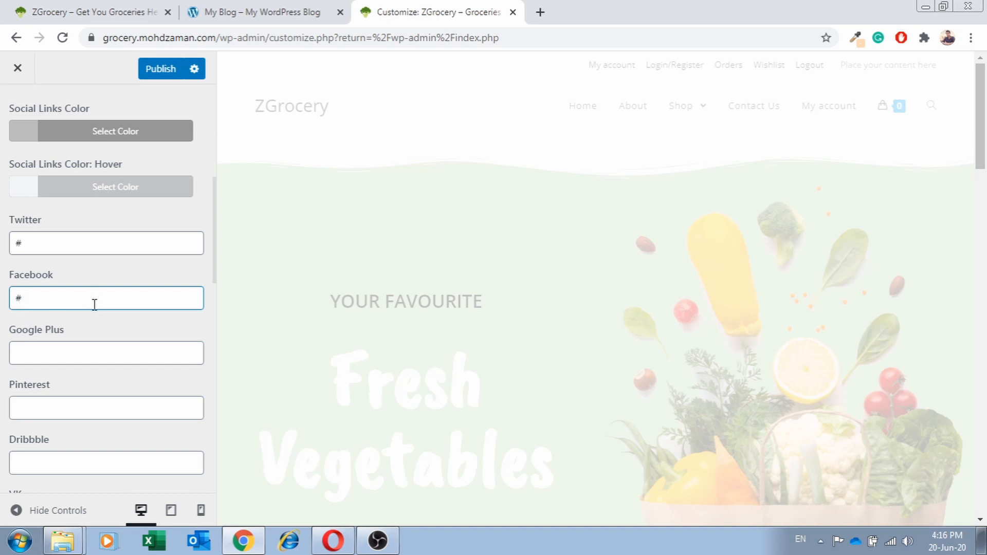
pyautogui.scroll(-1, 95, 386)
pyautogui.scroll(-1, 48, 460)
pyautogui.click(54, 428)
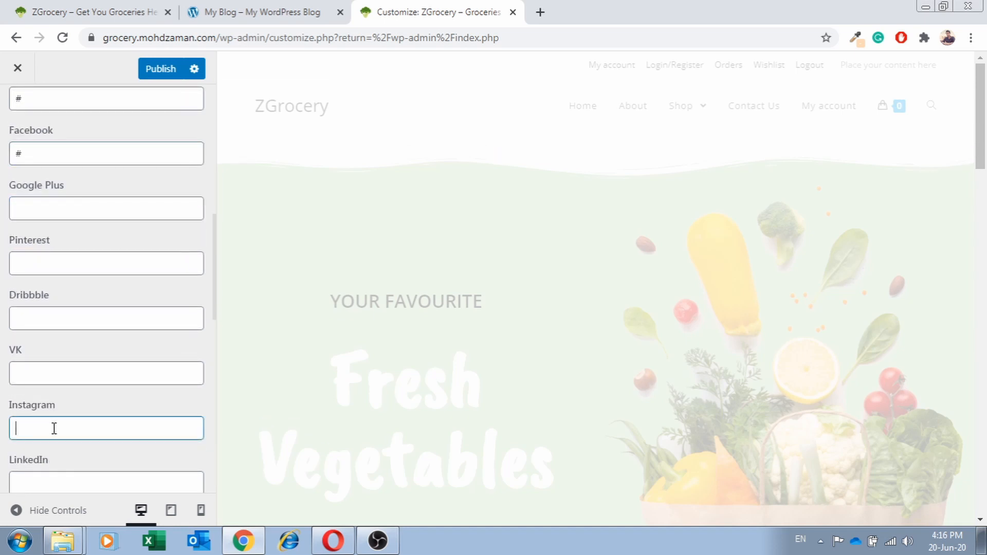
pyautogui.write('#')
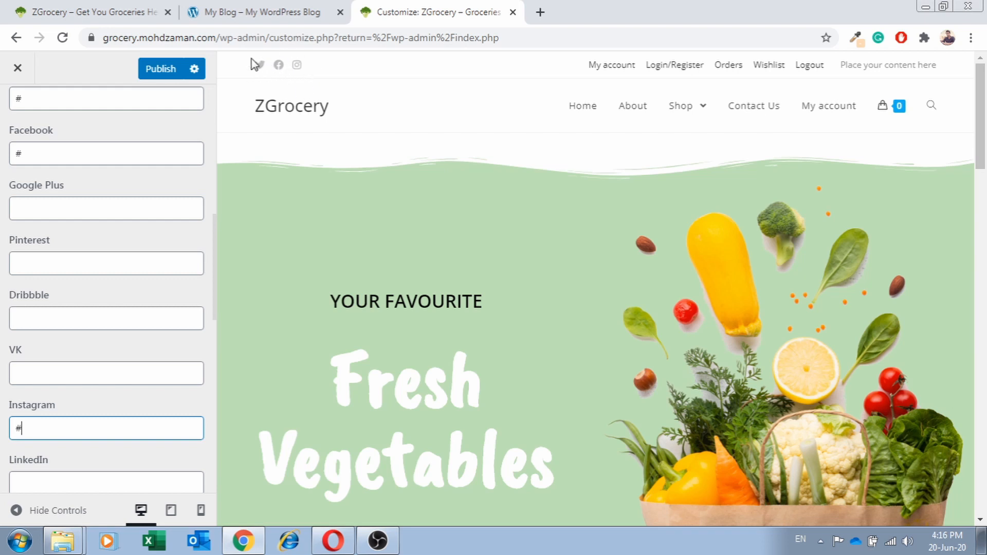
pyautogui.scroll(2, 61, 211)
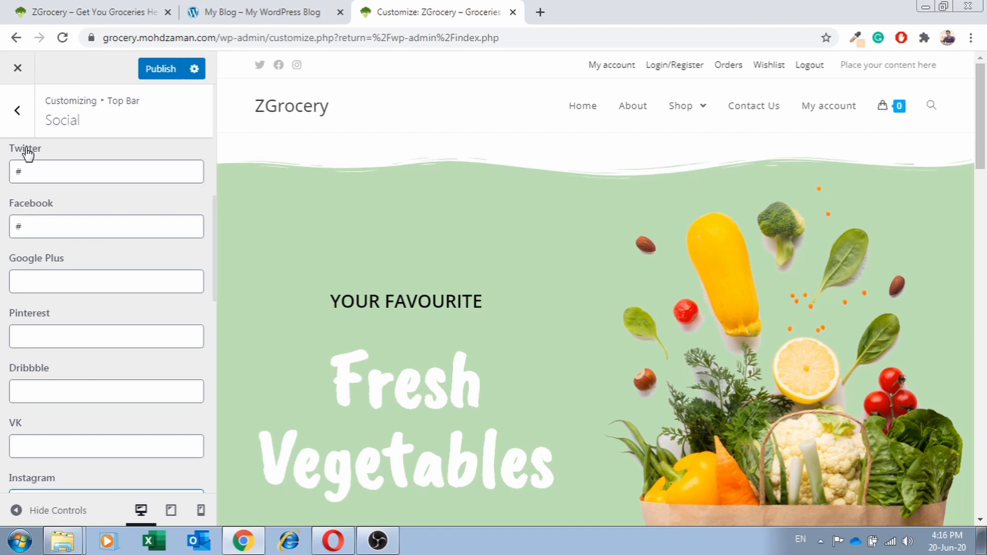
pyautogui.scroll(6, 82, 234)
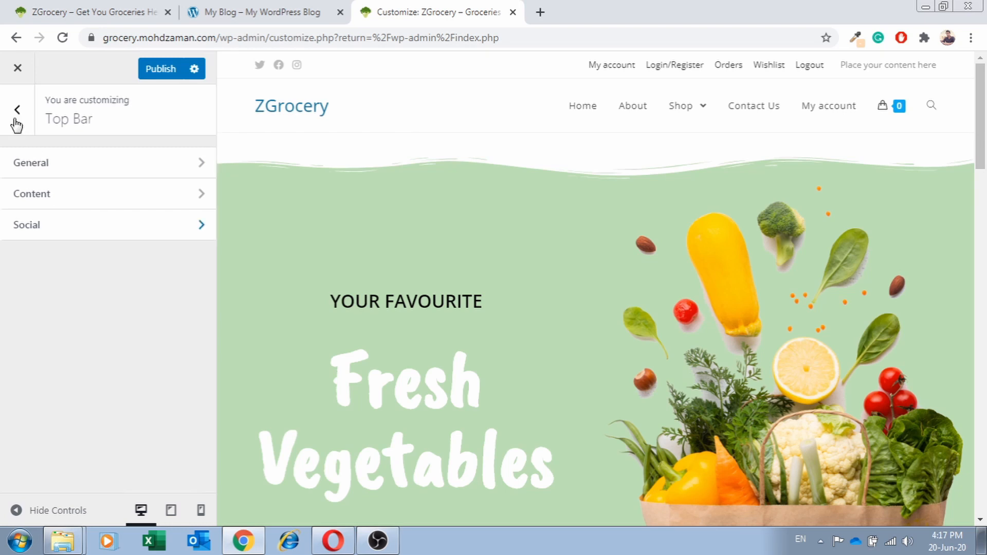
# - In Header settings, choose the uploaded ZGrocery image as the logo, skipping cropping
pyautogui.click(16, 121)
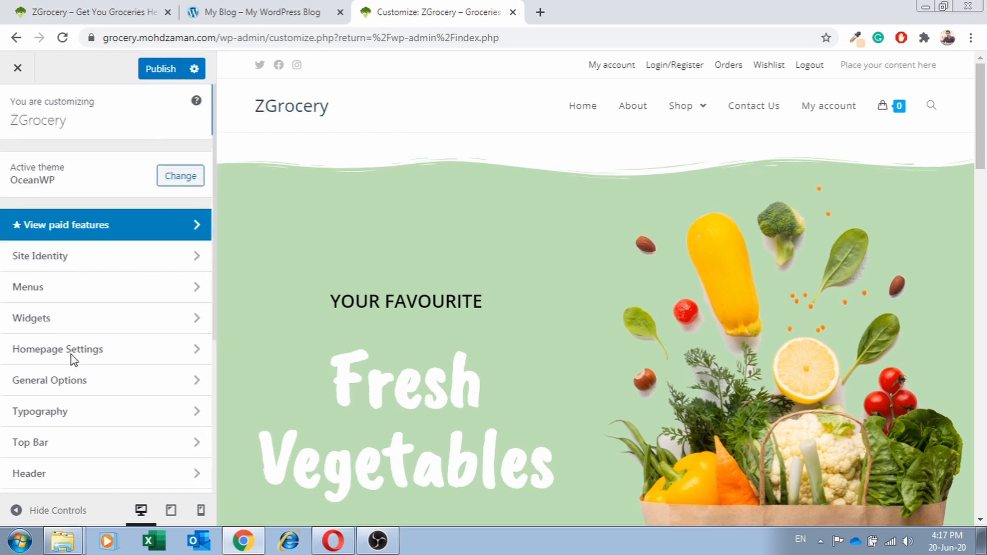
pyautogui.scroll(-2, 82, 339)
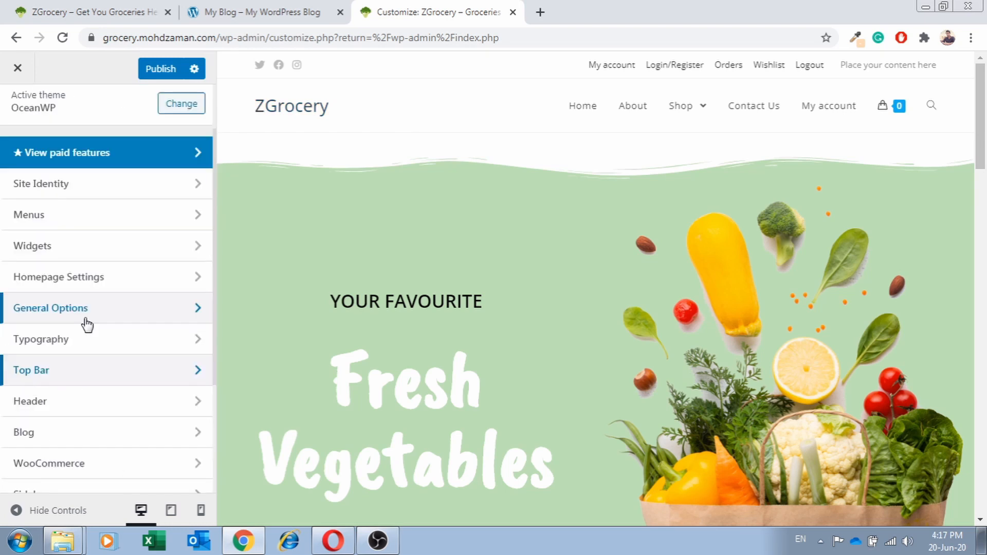
pyautogui.click(71, 402)
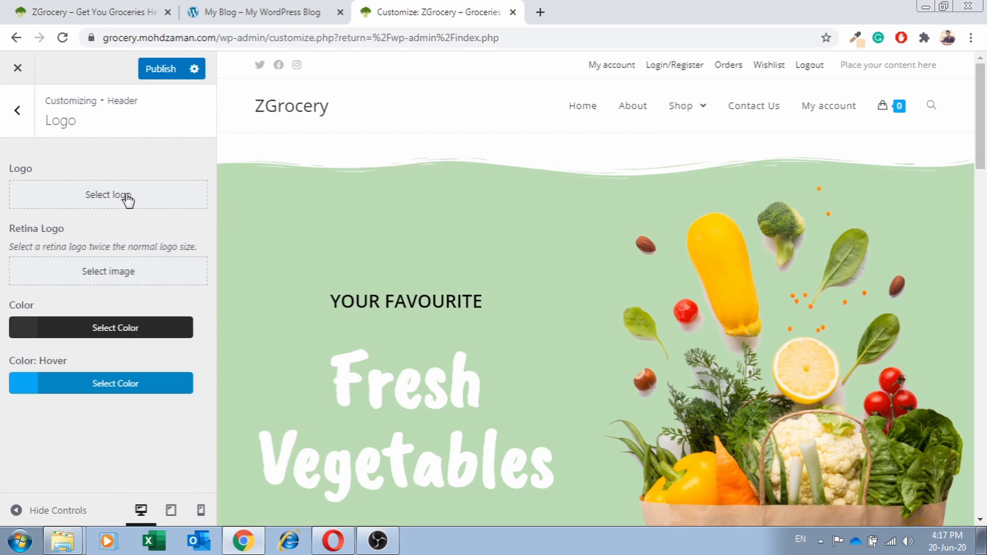
pyautogui.click(127, 198)
pyautogui.click(62, 233)
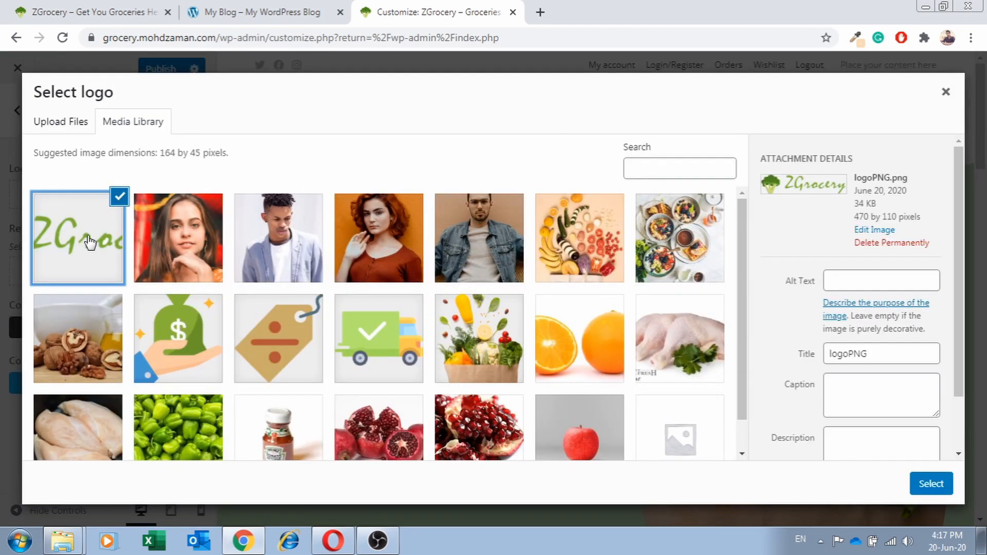
pyautogui.click(931, 485)
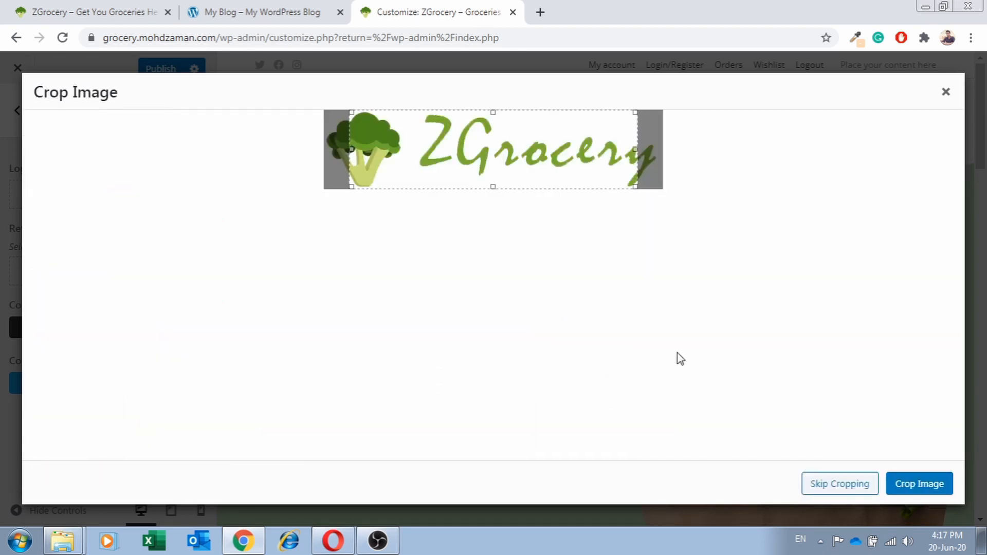
pyautogui.click(860, 490)
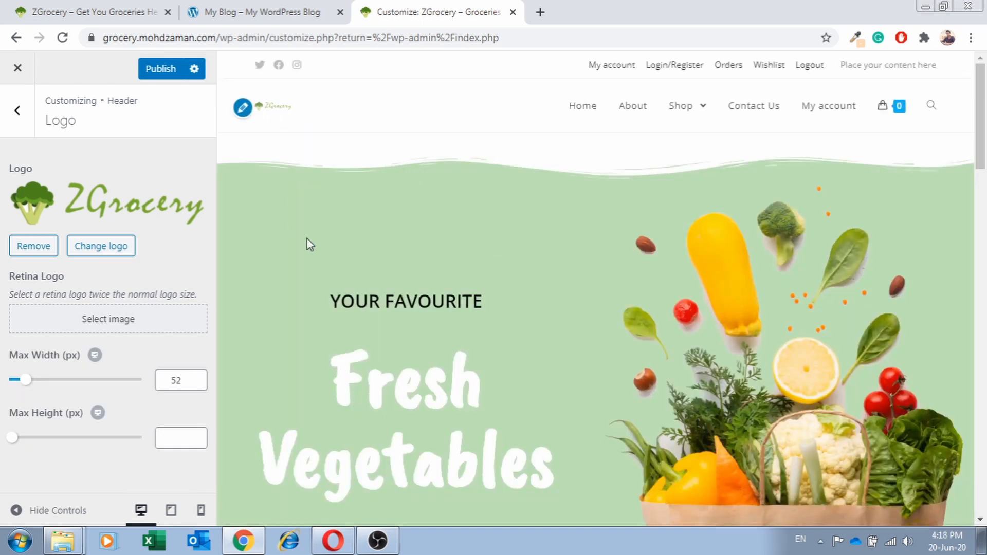
# - Set the header logo's Max Width to 200 px and return to the main sections
pyautogui.moveTo(24, 383); pyautogui.dragTo(84, 379)
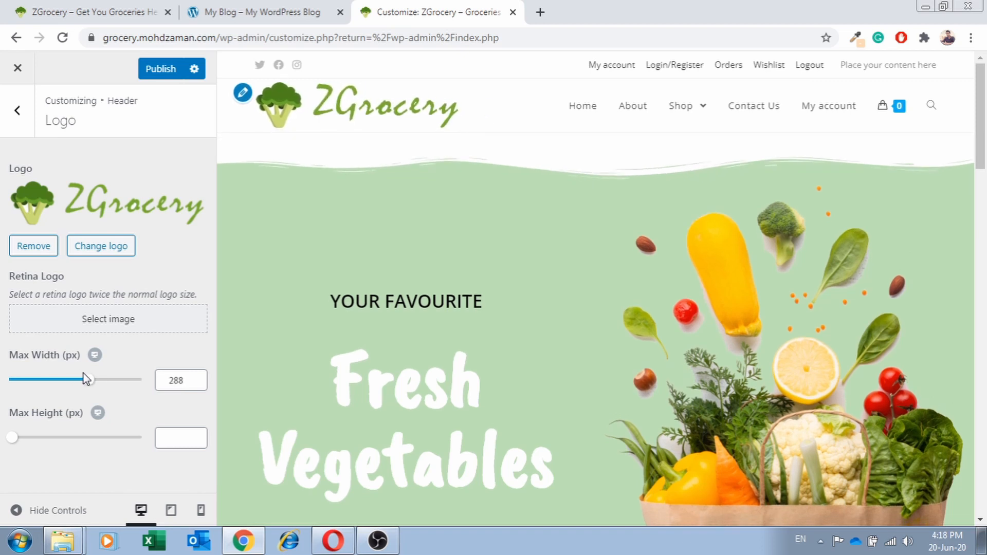
pyautogui.moveTo(84, 379); pyautogui.dragTo(61, 381)
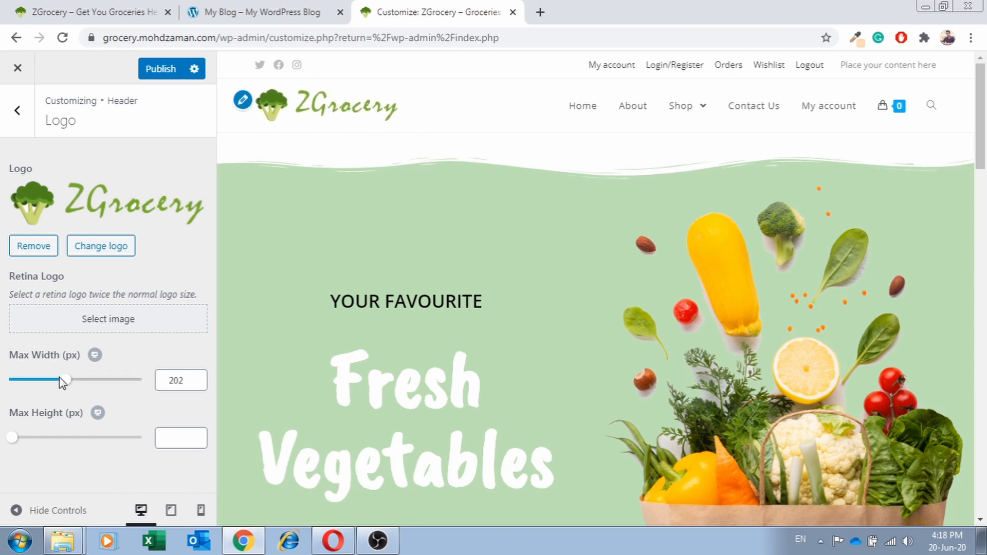
pyautogui.click(199, 378)
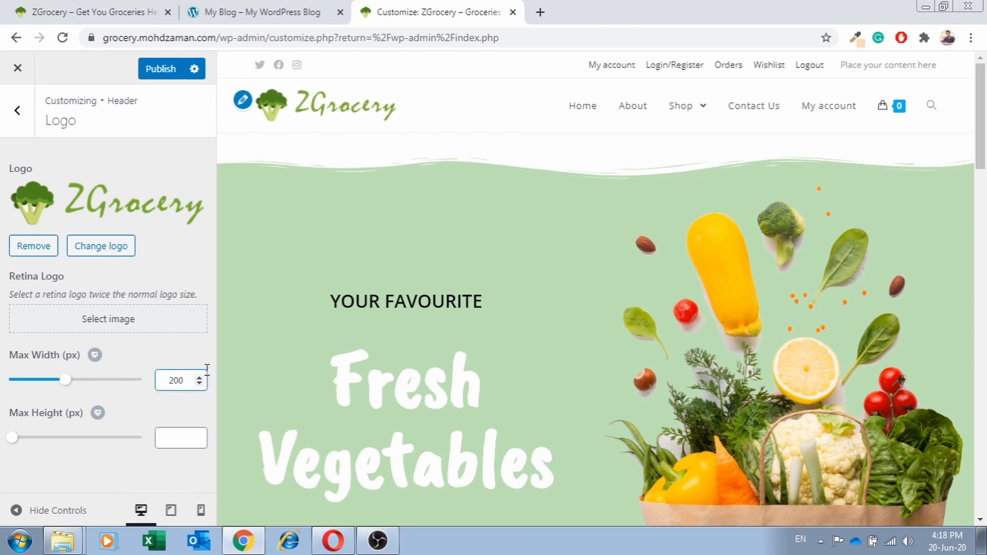
pyautogui.click(28, 118)
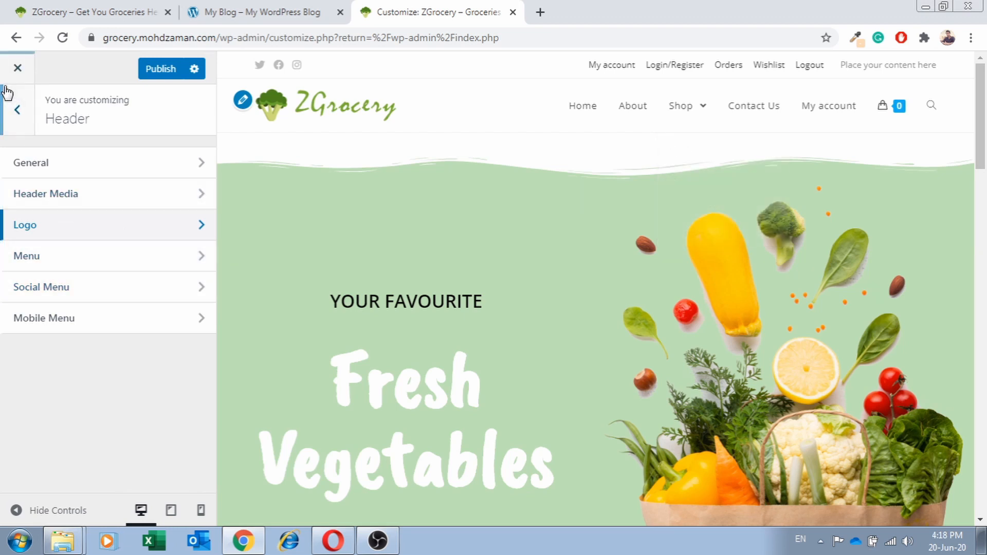
pyautogui.click(31, 115)
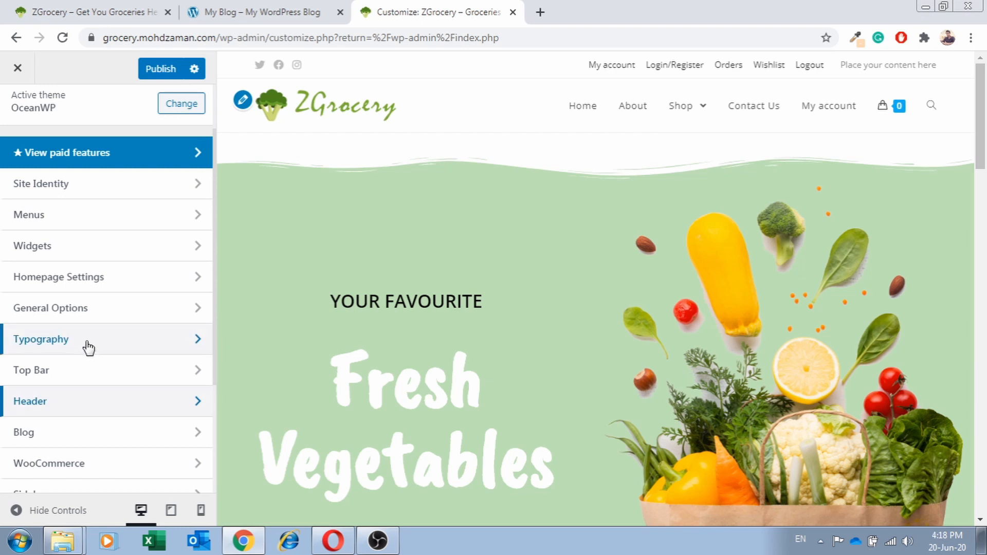
# - Style Main Menu typography as Open Sans, Semibold 600, uppercase, 15px, then view the ZGrocery tab
pyautogui.click(89, 340)
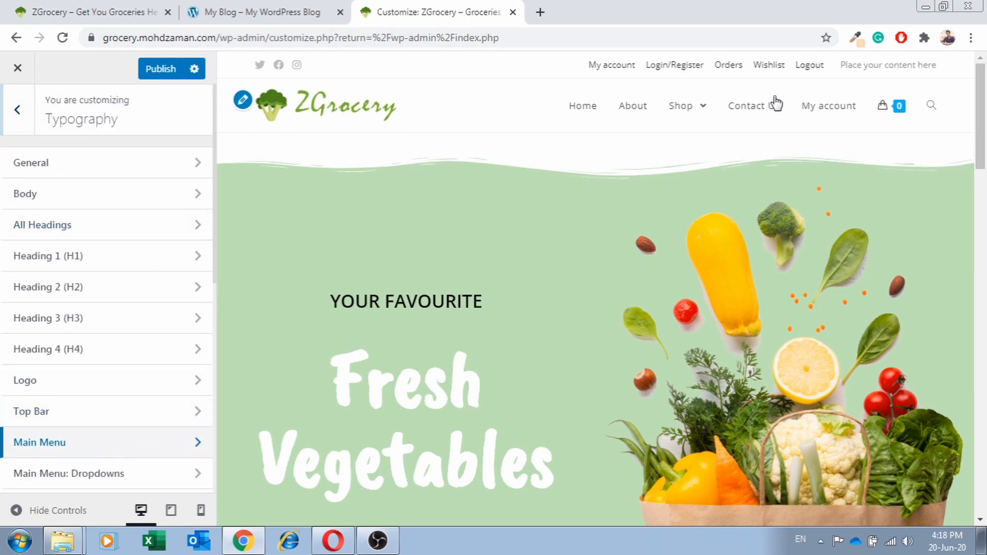
pyautogui.click(76, 455)
pyautogui.click(67, 201)
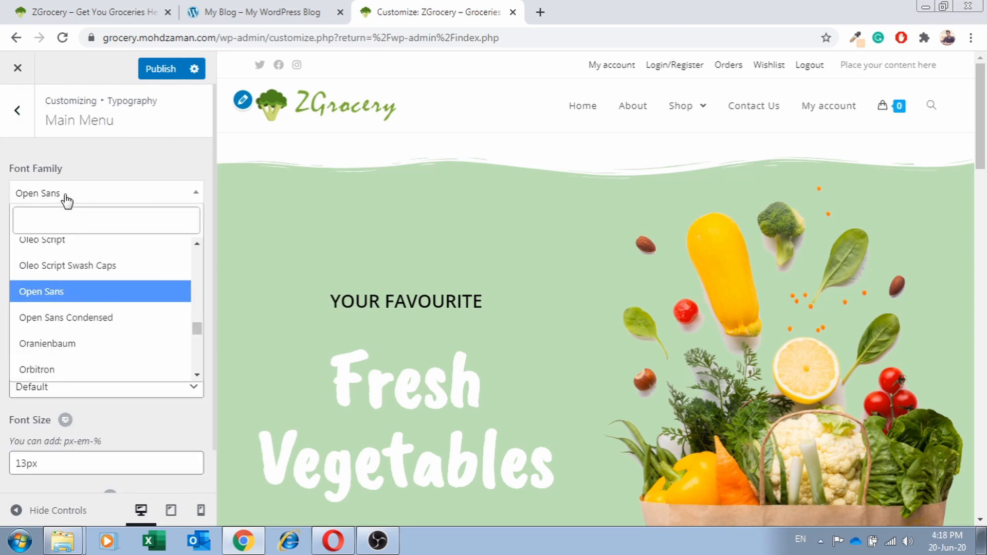
pyautogui.click(67, 199)
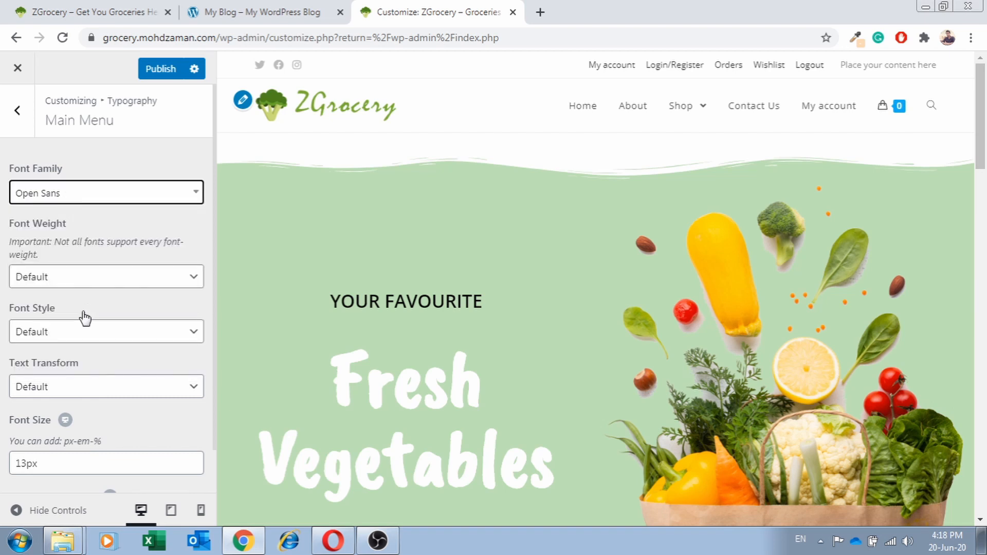
pyautogui.click(93, 278)
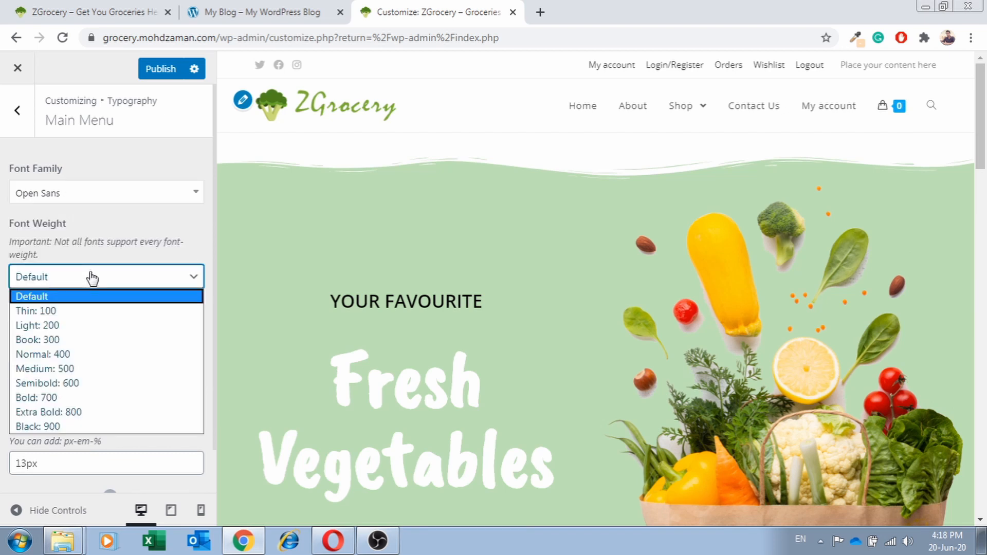
pyautogui.click(74, 383)
pyautogui.click(65, 392)
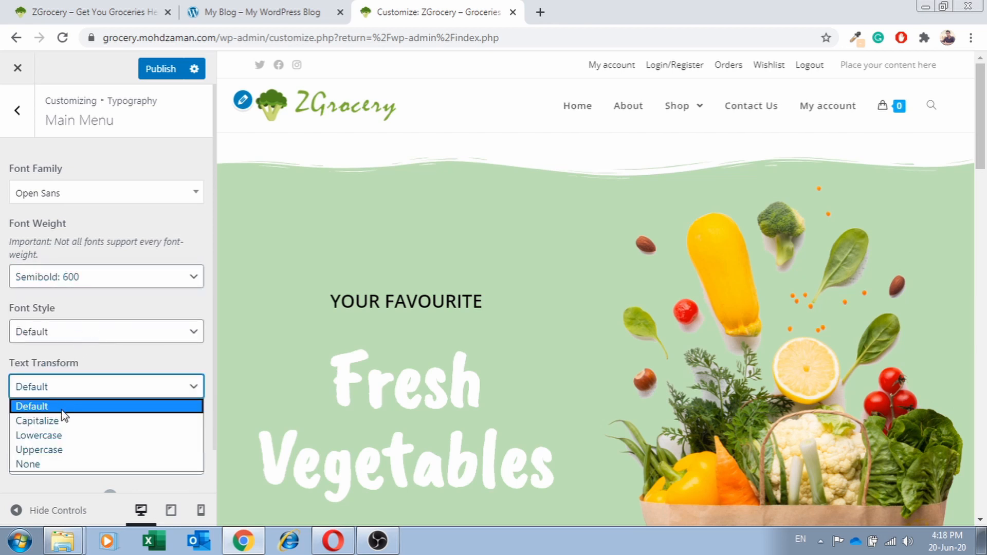
pyautogui.click(65, 450)
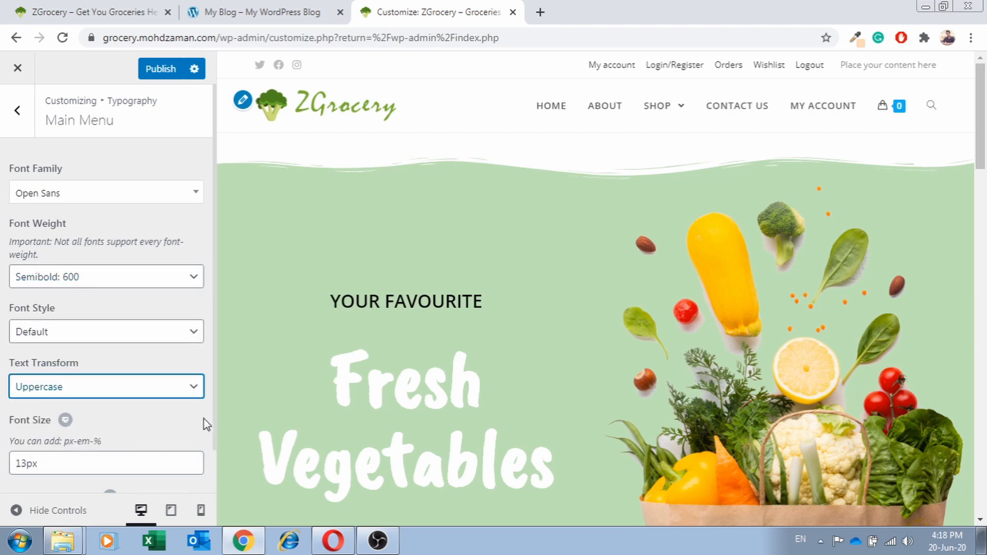
pyautogui.click(27, 463)
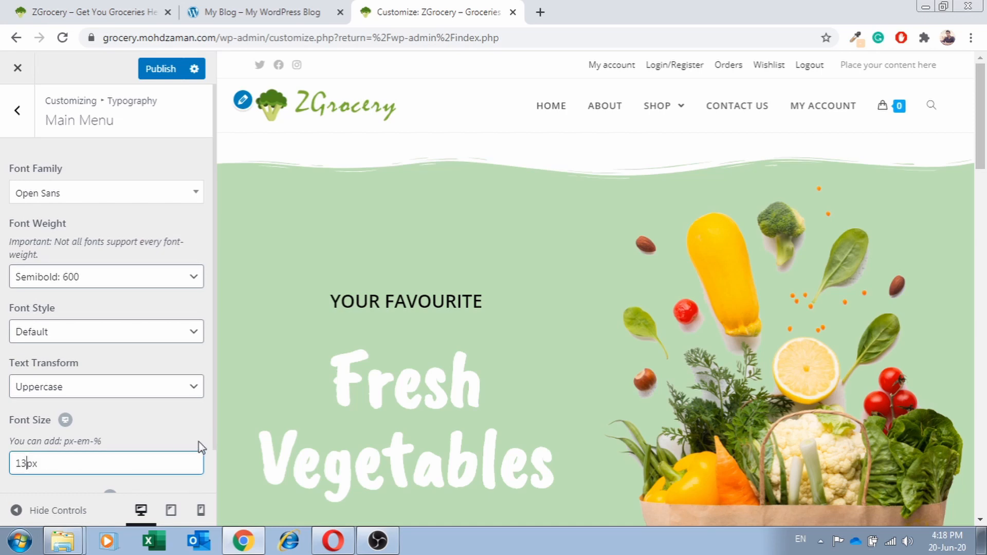
pyautogui.press('BackSpace')
pyautogui.write('5')
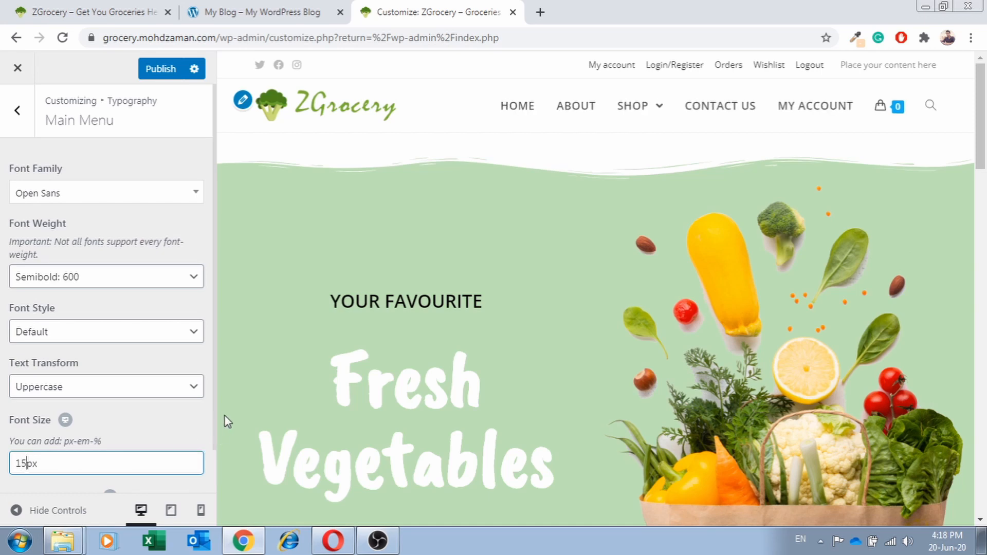
pyautogui.click(97, 11)
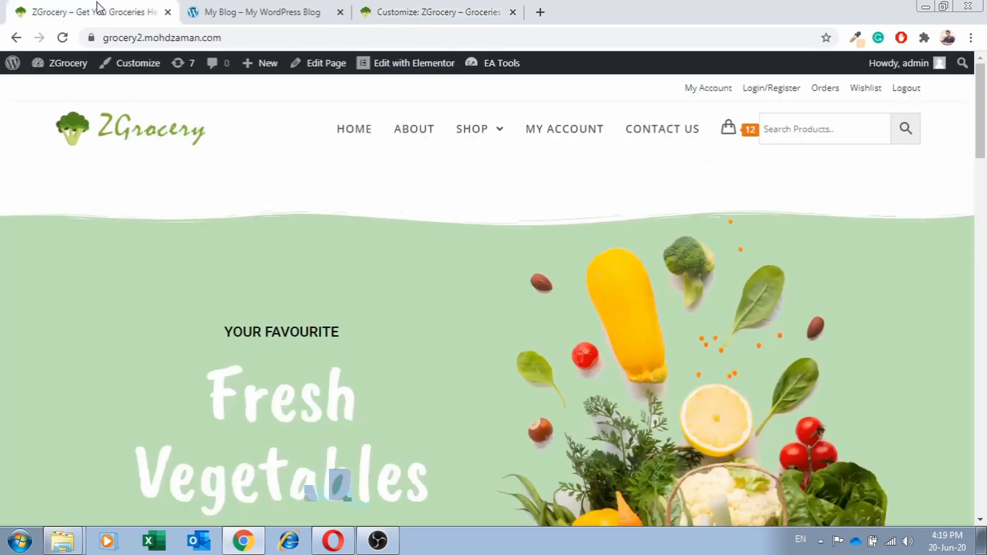
# - Review the reference store's homepage, then go back to the ZGrocery Dashboard tab
pyautogui.hotkey('ctrl', 'Tab')
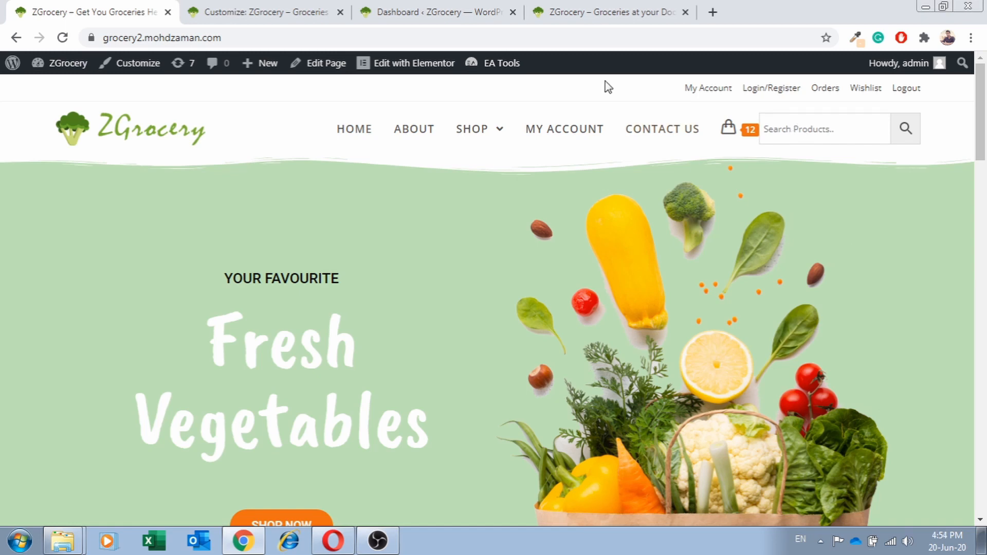
pyautogui.click(466, 7)
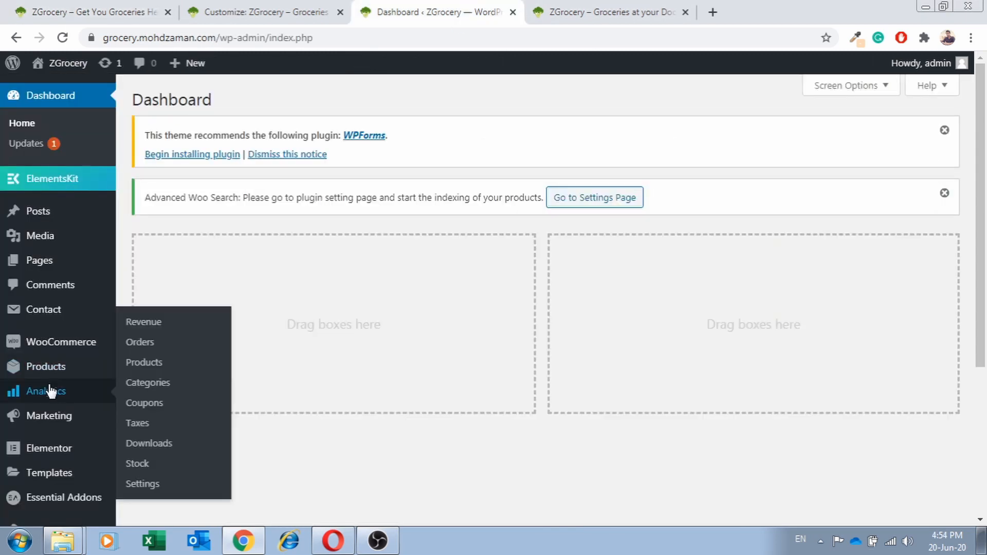
# - Save the Advanced Woo Search settings with defaults and return to the Customizer's Header section
pyautogui.scroll(-5, 77, 391)
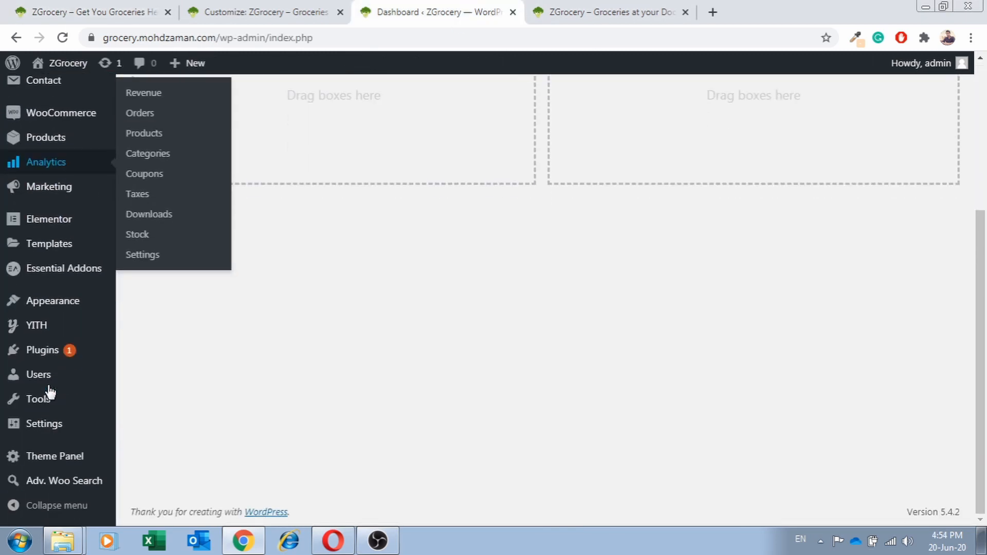
pyautogui.click(49, 483)
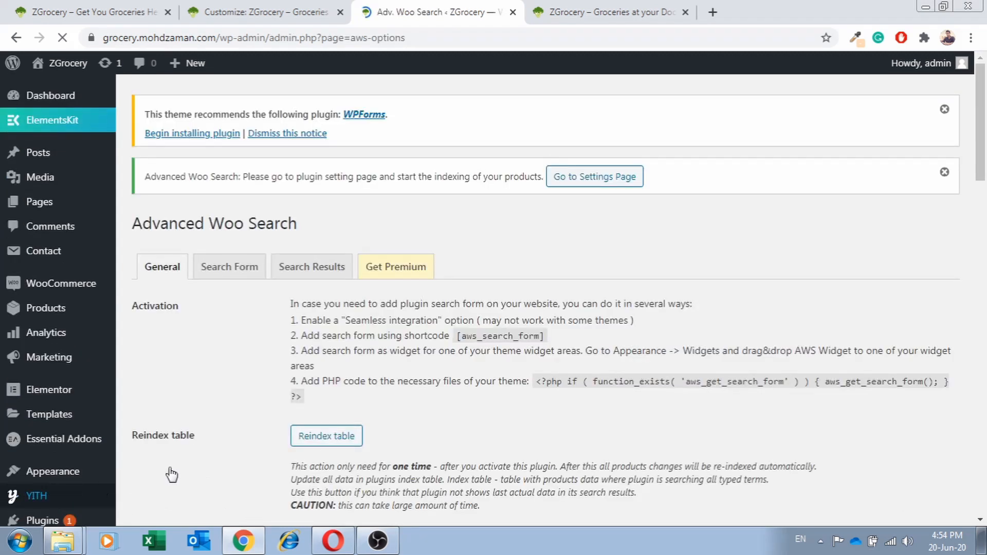
pyautogui.scroll(-5, 359, 360)
pyautogui.scroll(-3, 386, 390)
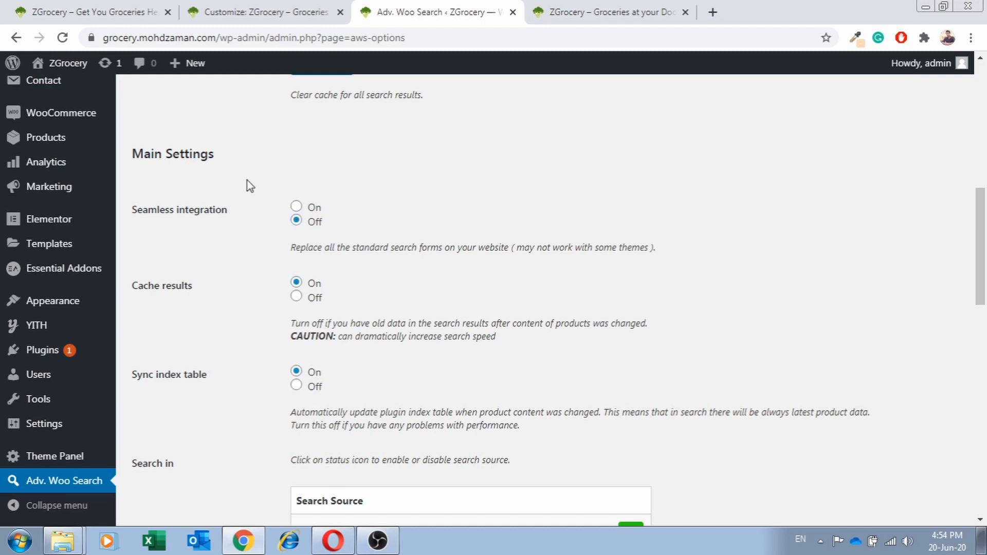
pyautogui.scroll(-15, 437, 321)
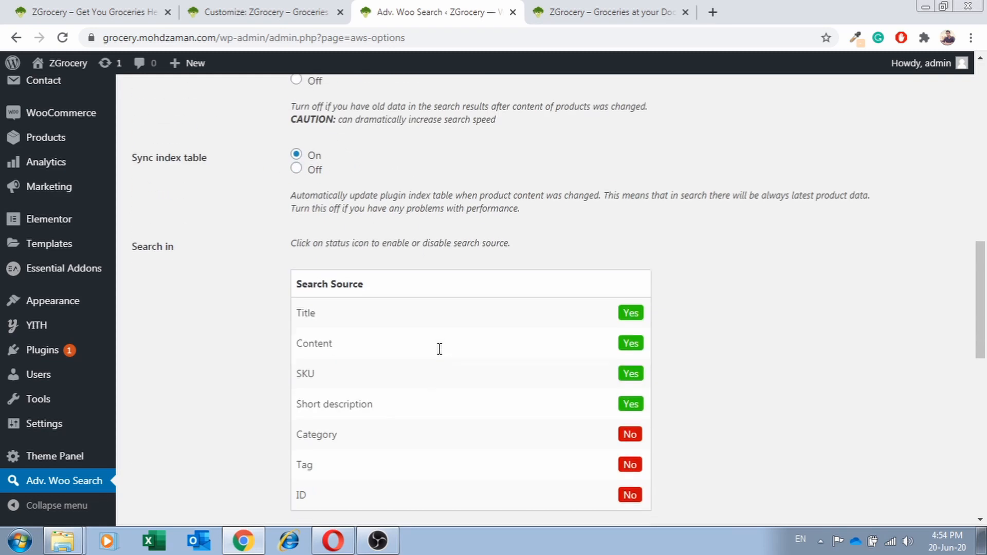
pyautogui.click(194, 454)
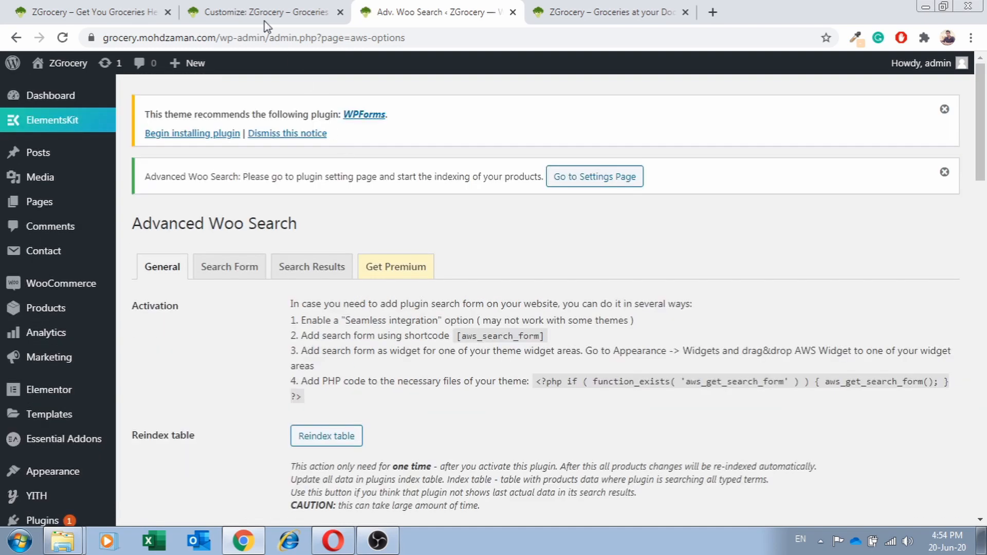
pyautogui.click(254, 12)
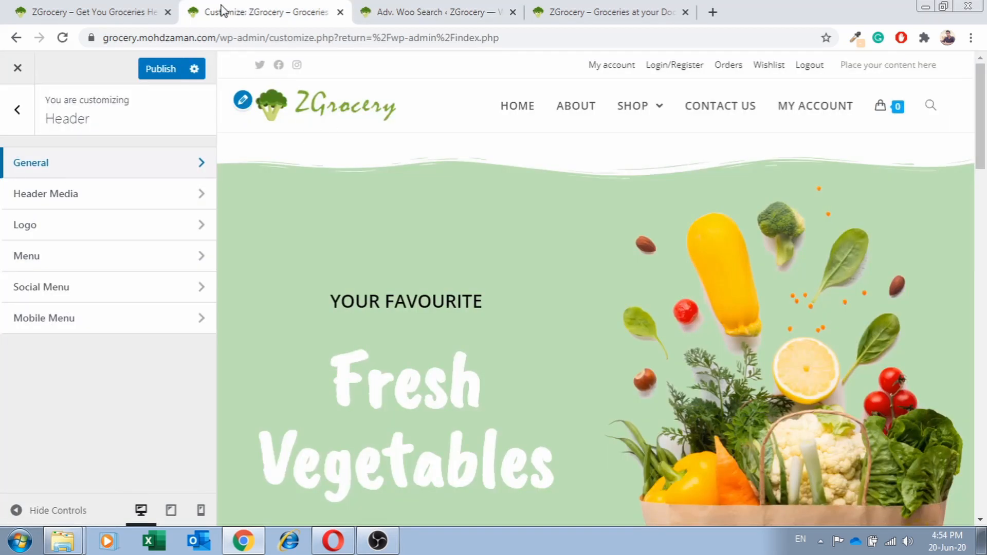
# - Set the header menu's Search Icon Style to Header Replace and move to the front page tab
pyautogui.click(125, 264)
pyautogui.scroll(-10, 125, 266)
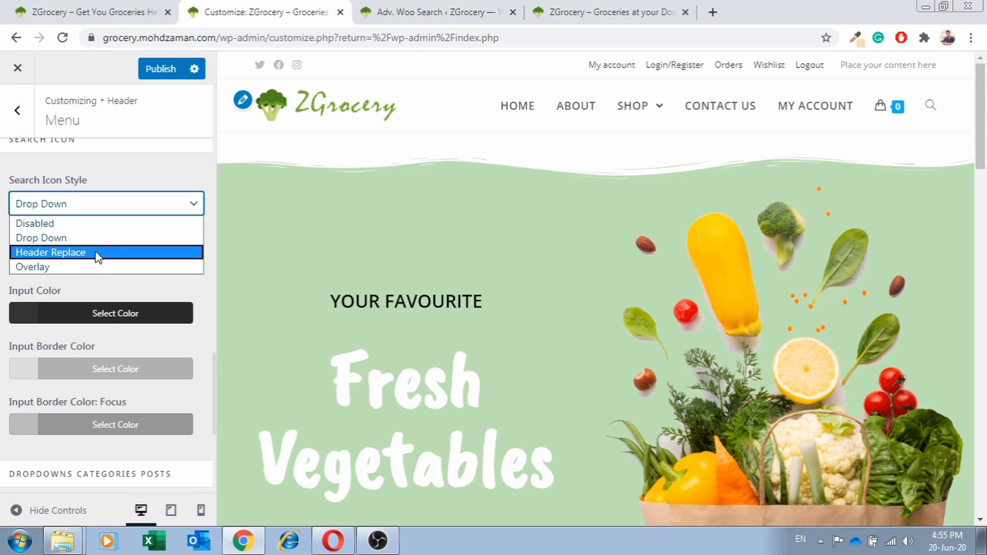
pyautogui.click(97, 252)
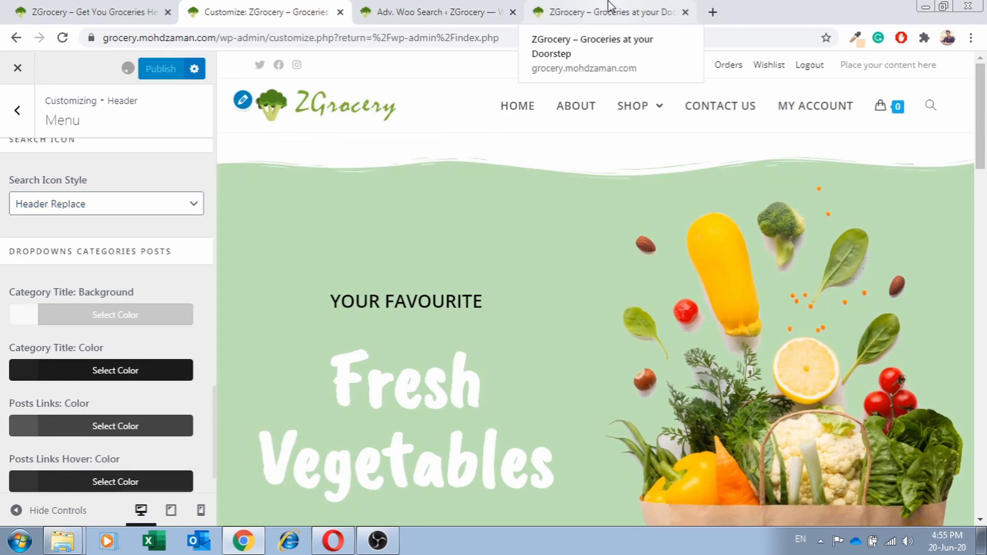
pyautogui.click(578, 7)
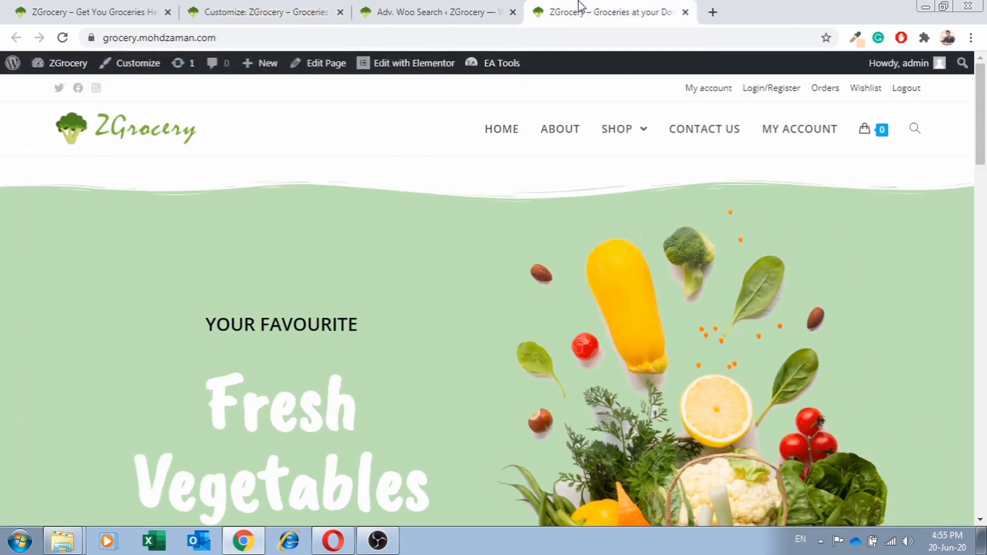
# - Reload the ZGrocery front page and test the header search with 'Capsicum'
pyautogui.click(63, 37)
pyautogui.moveTo(647, 137)
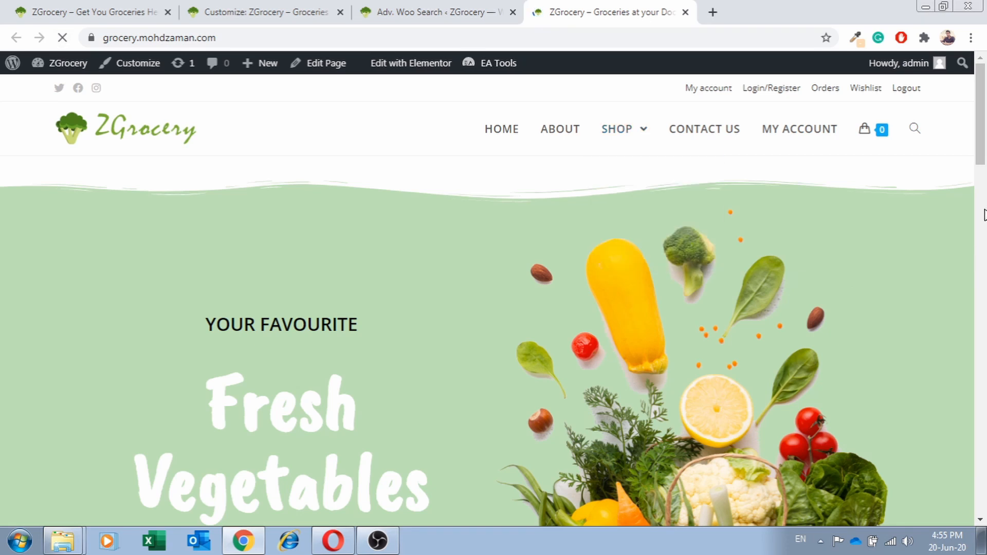
pyautogui.click(914, 128)
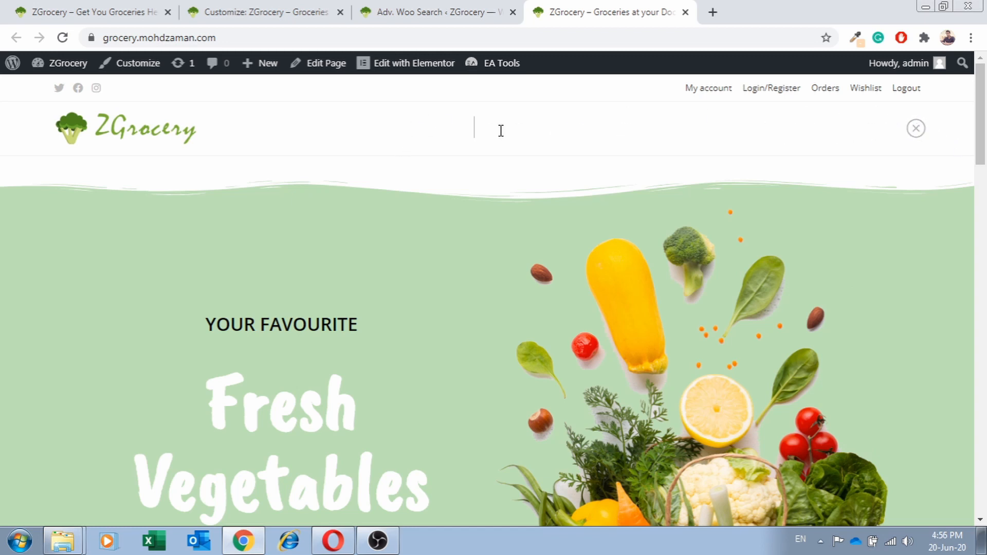
pyautogui.write('Capsicum')
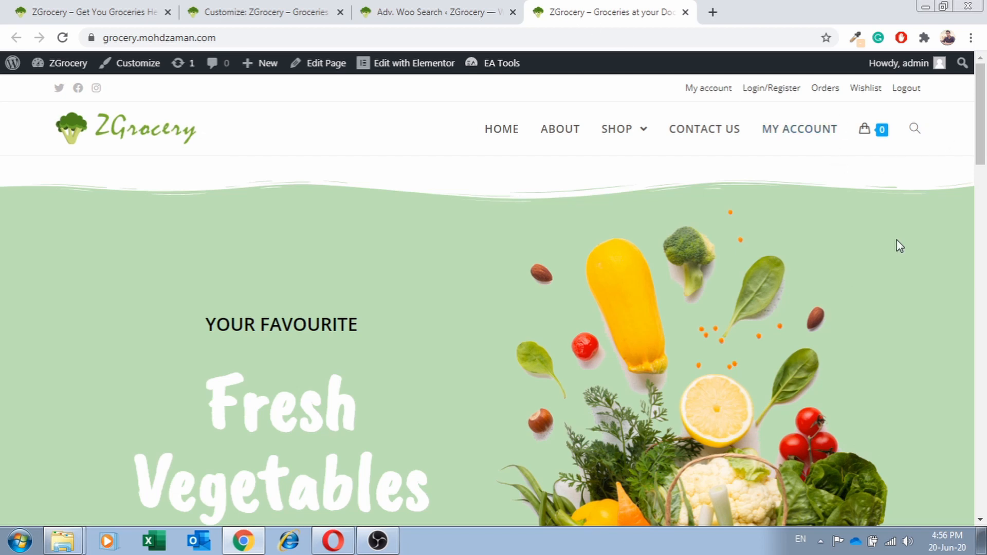
pyautogui.hotkey('ctrl', '1')
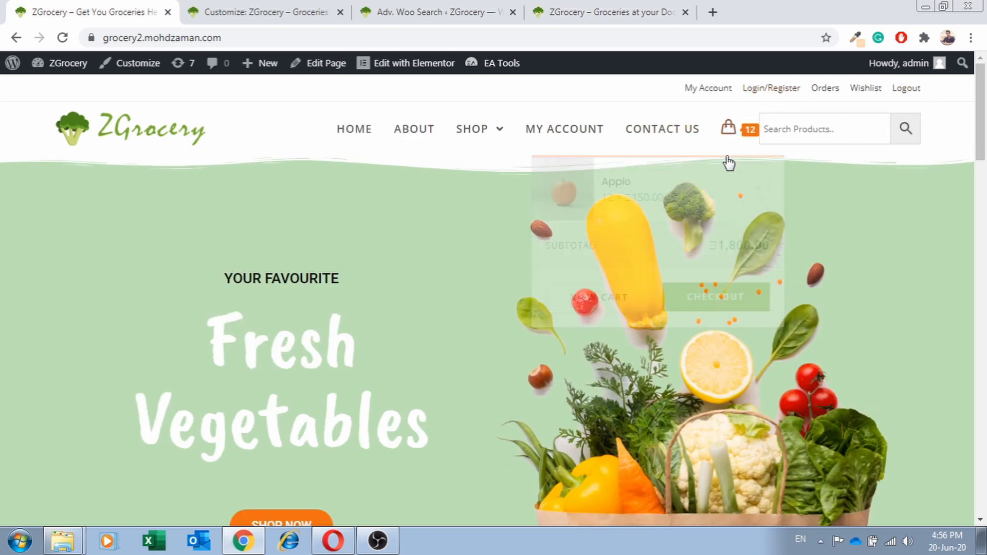
# - Copy the [aws_search_form] shortcode from the Advanced Woo Search General tab
pyautogui.click(444, 7)
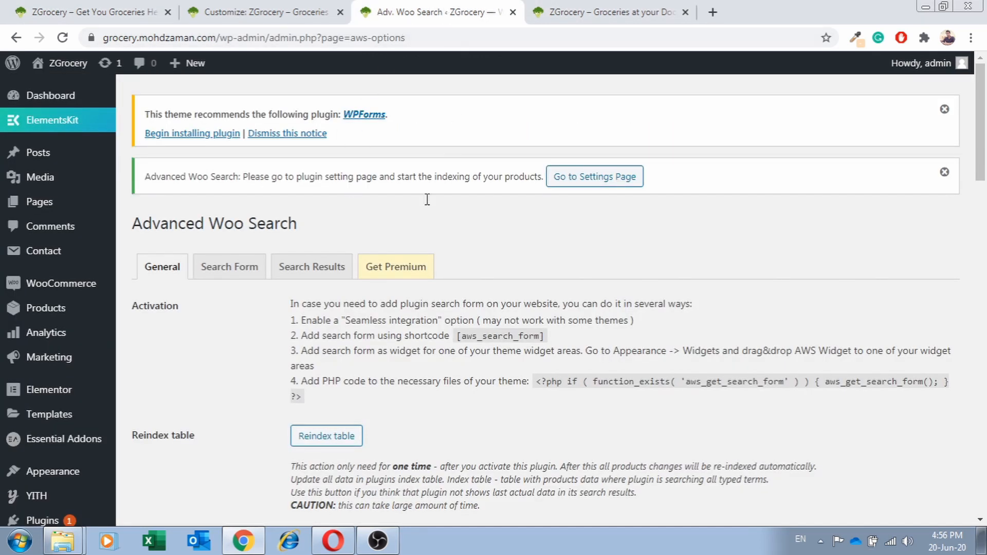
pyautogui.scroll(-8, 329, 379)
pyautogui.scroll(8, 374, 407)
pyautogui.moveTo(457, 336); pyautogui.dragTo(546, 337)
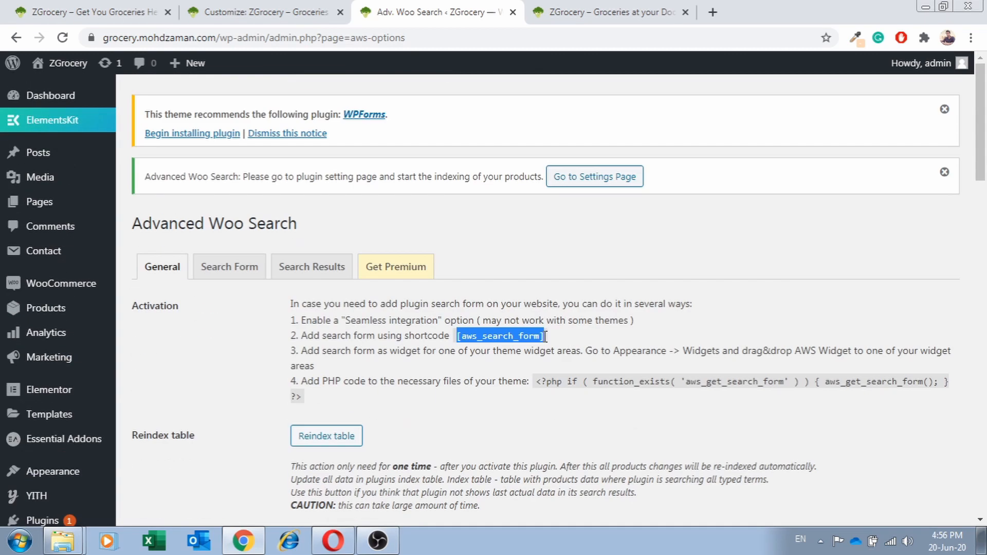
pyautogui.rightClick(513, 334)
pyautogui.click(542, 342)
# - Choose the search-field-plus-button Form Styling layout on the Search Form tab and save
pyautogui.click(240, 273)
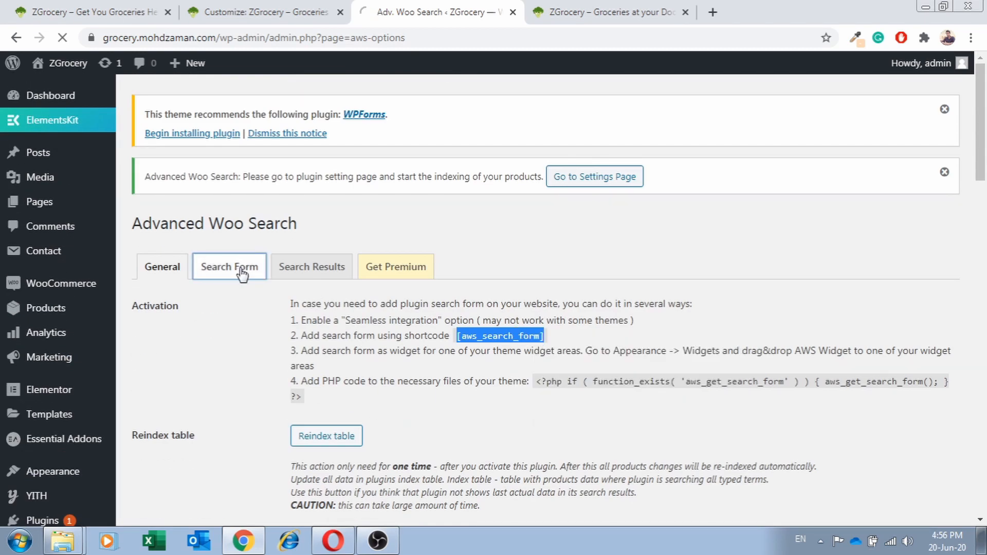
pyautogui.scroll(-5, 639, 345)
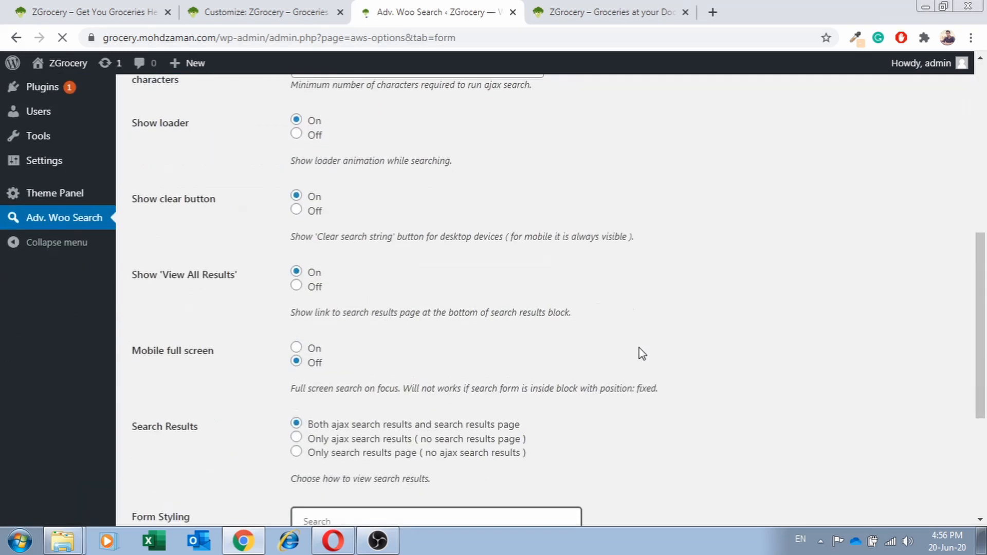
pyautogui.scroll(-5, 639, 353)
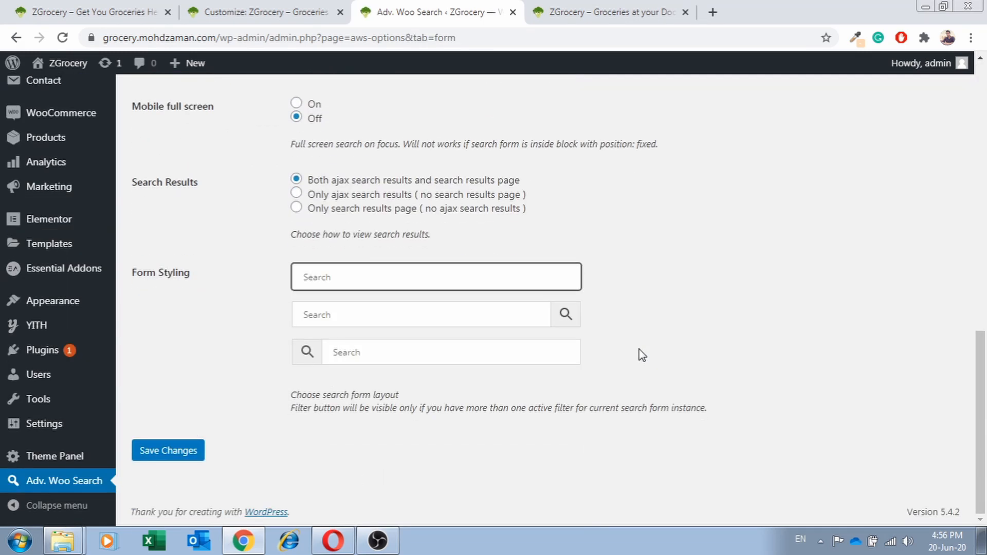
pyautogui.click(437, 320)
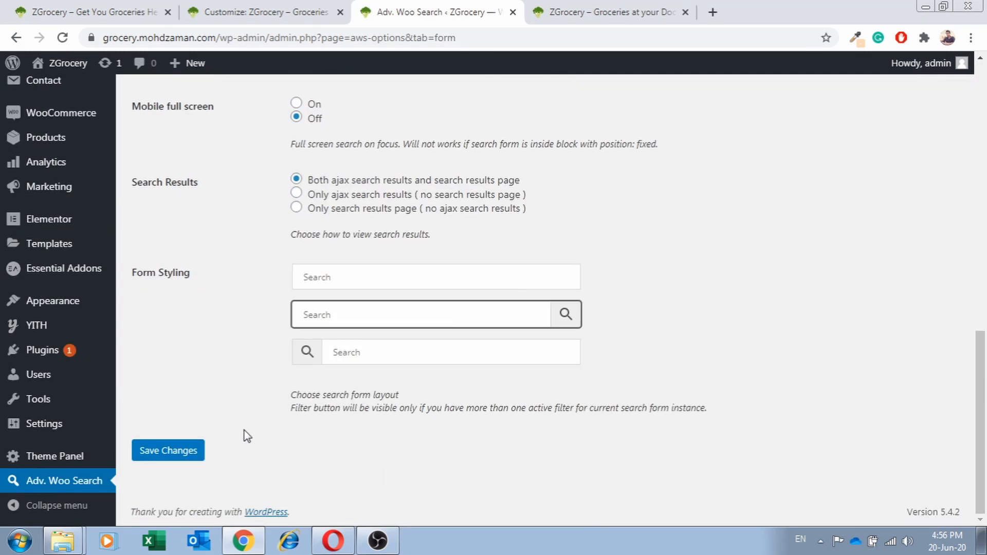
pyautogui.click(188, 449)
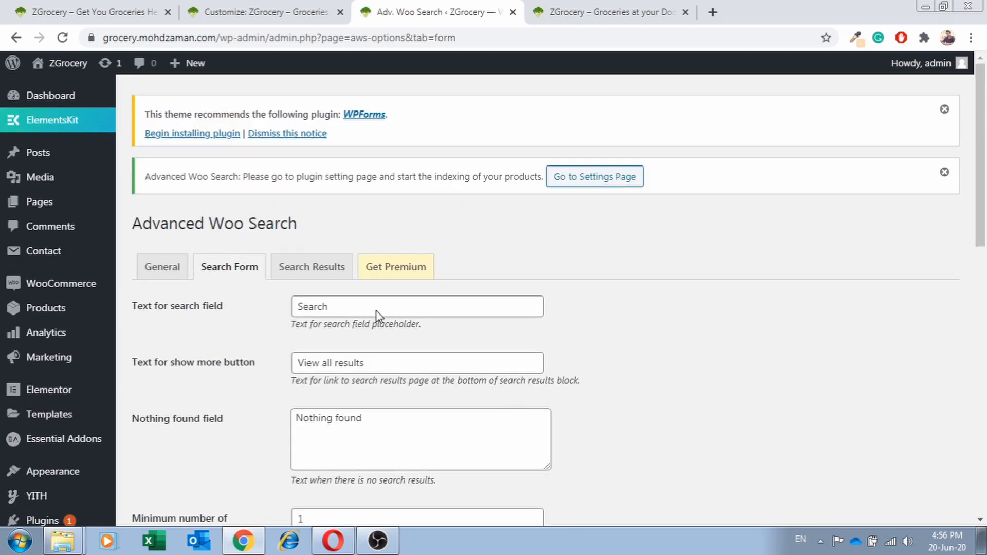
# - Set the header menu's Search Icon Style to Disabled in the Customizer
pyautogui.click(291, 3)
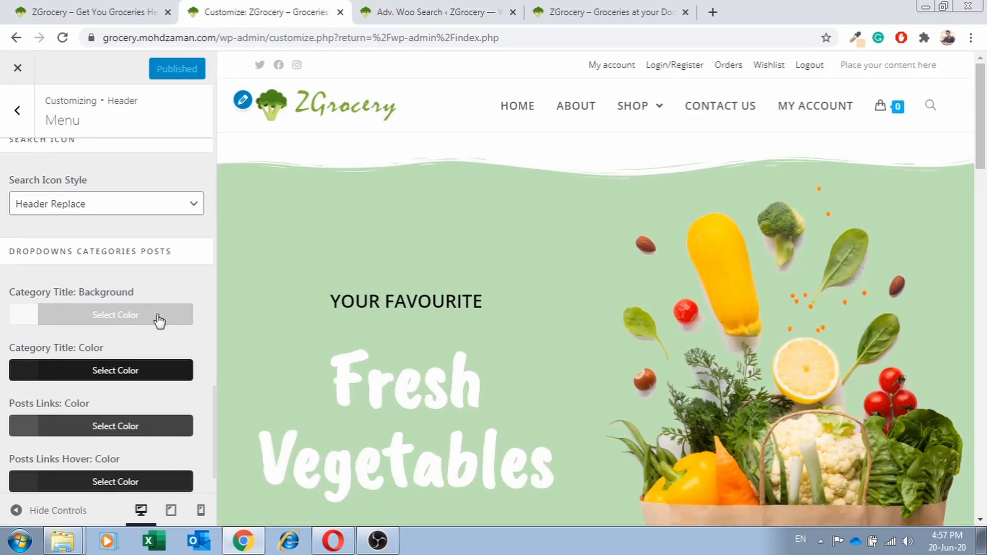
pyautogui.scroll(7, 106, 313)
pyautogui.scroll(-5, 109, 314)
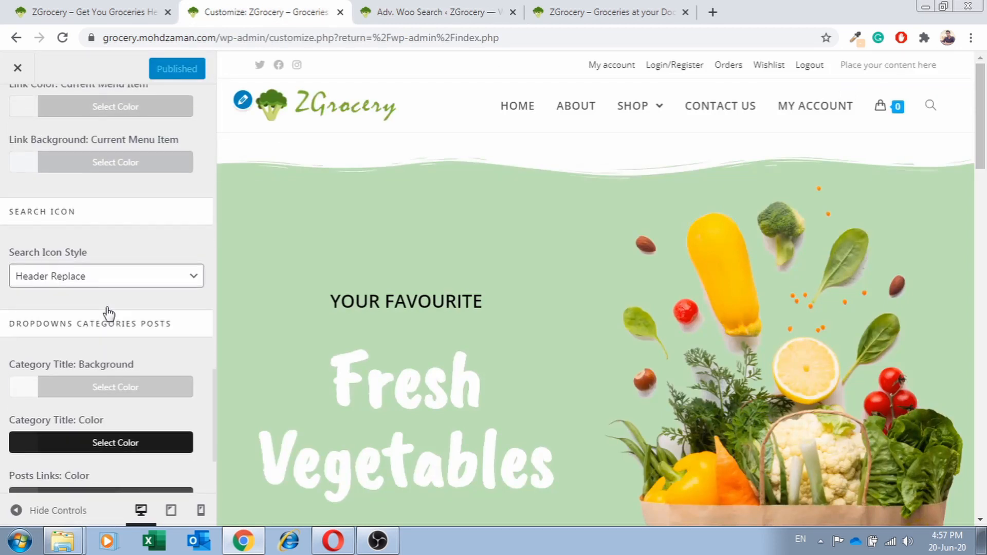
pyautogui.scroll(-3, 109, 314)
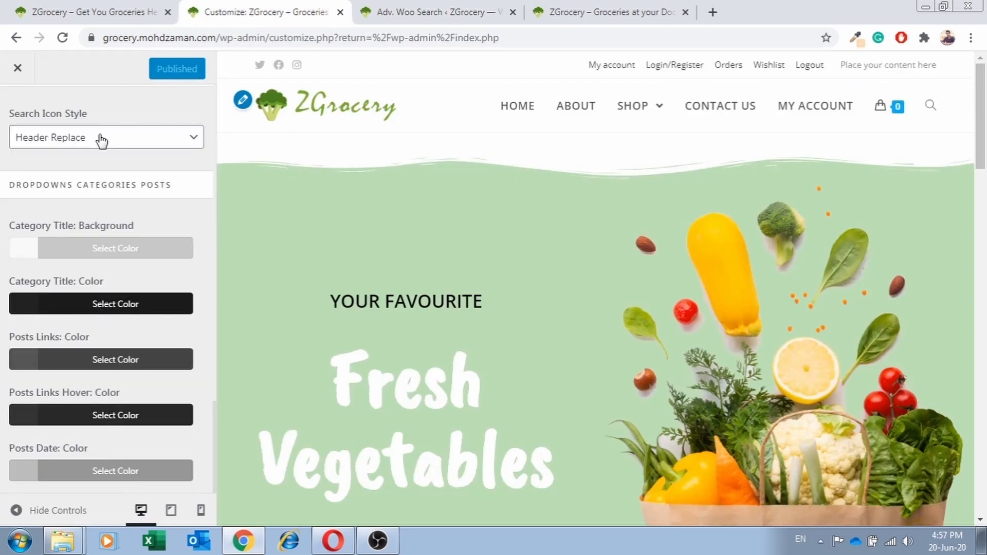
pyautogui.click(99, 140)
pyautogui.click(95, 160)
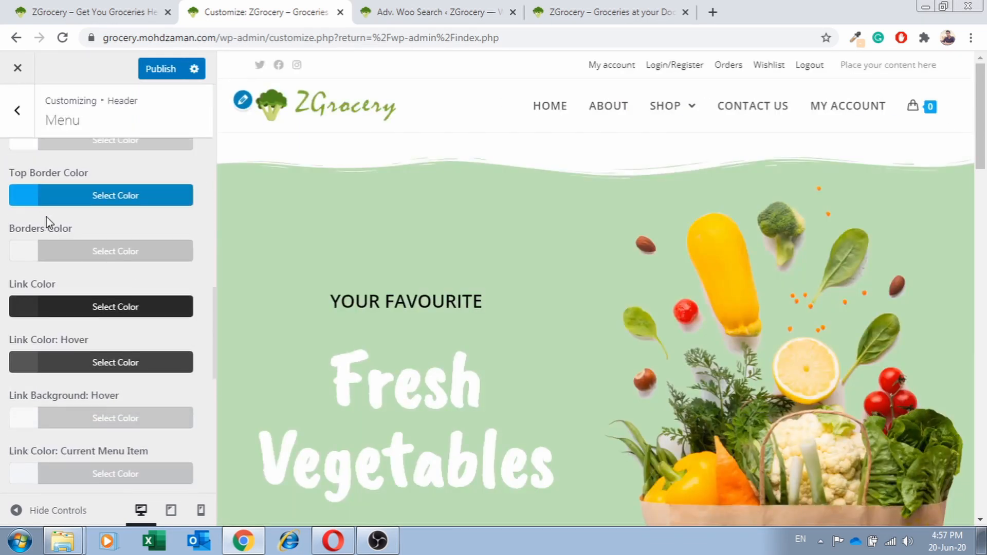
pyautogui.scroll(6, 46, 221)
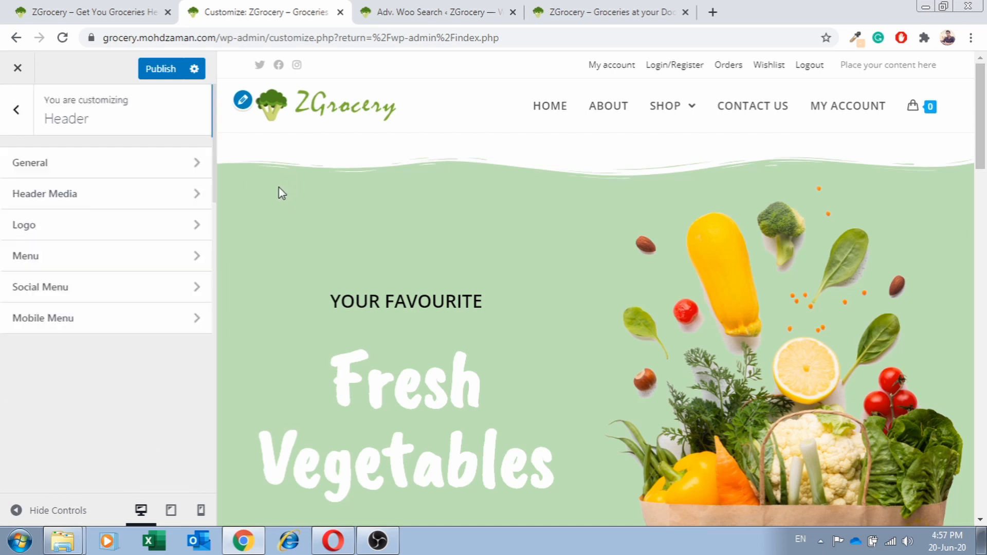
# - Paste the [aws_search_form] shortcode into Content After Header, publish, and view the live site
pyautogui.click(159, 170)
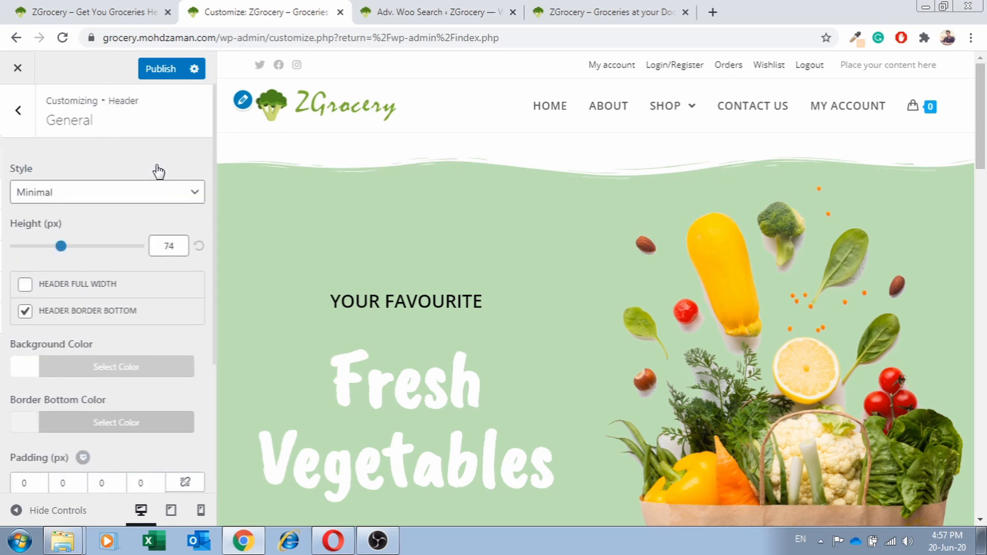
pyautogui.scroll(-4, 153, 265)
pyautogui.click(124, 373)
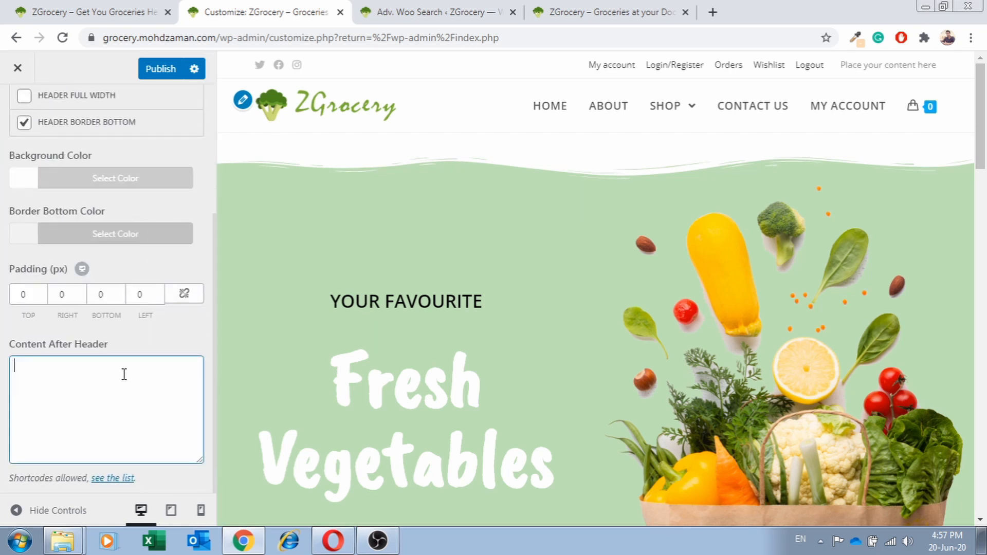
pyautogui.hotkey('ctrl', 'v')
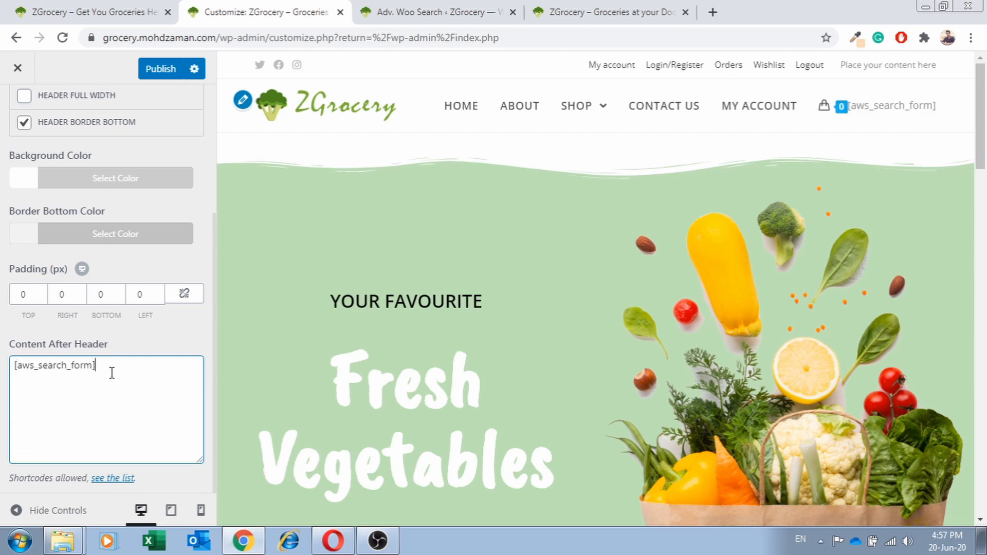
pyautogui.click(158, 76)
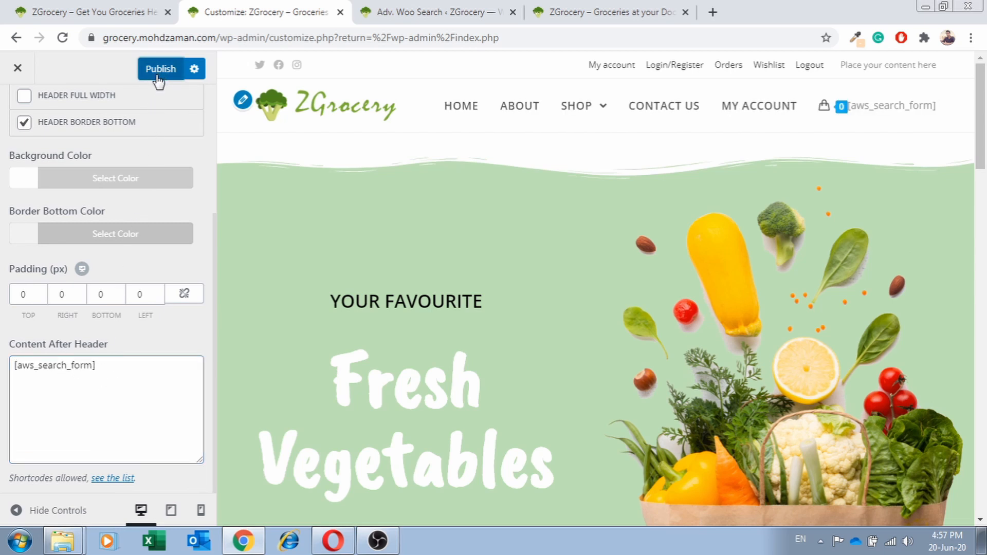
pyautogui.click(568, 7)
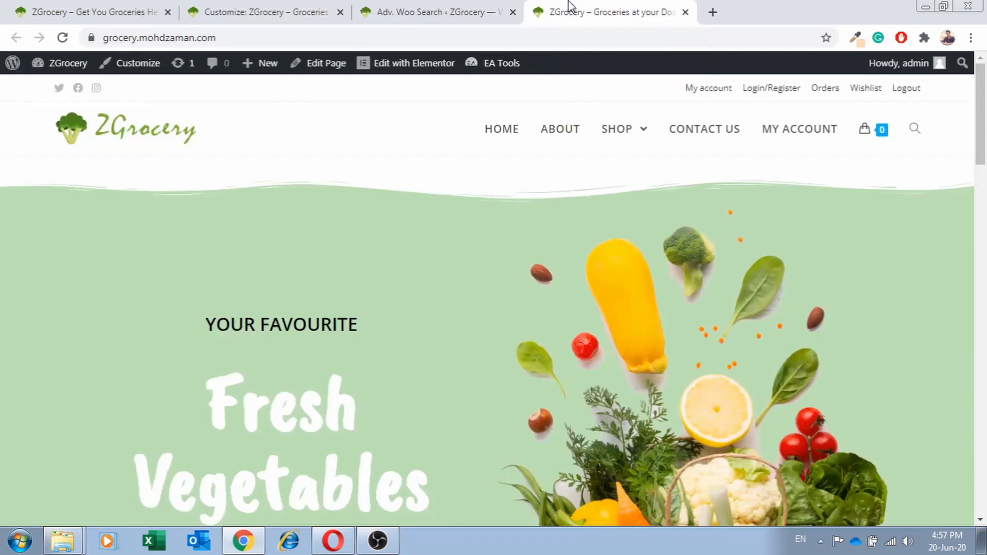
# - Reload the live site to check the Advanced Woo Search box, then back out to the Customizer's top-level sections
pyautogui.click(62, 38)
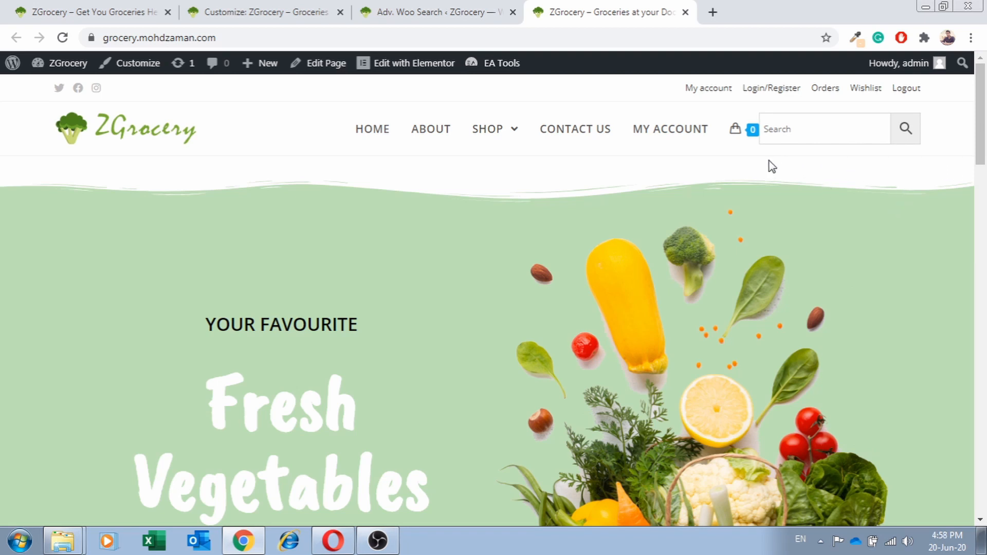
pyautogui.moveTo(752, 137)
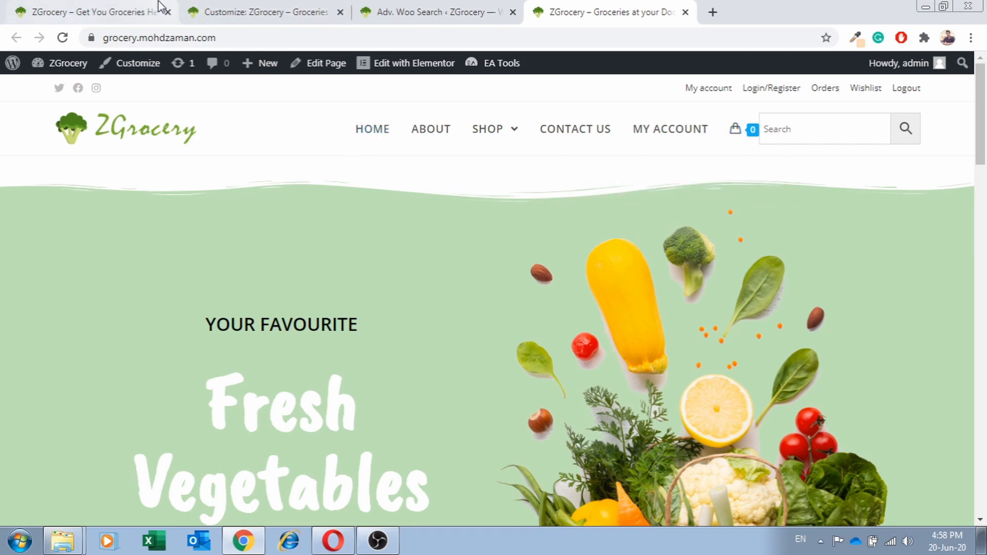
pyautogui.click(251, 7)
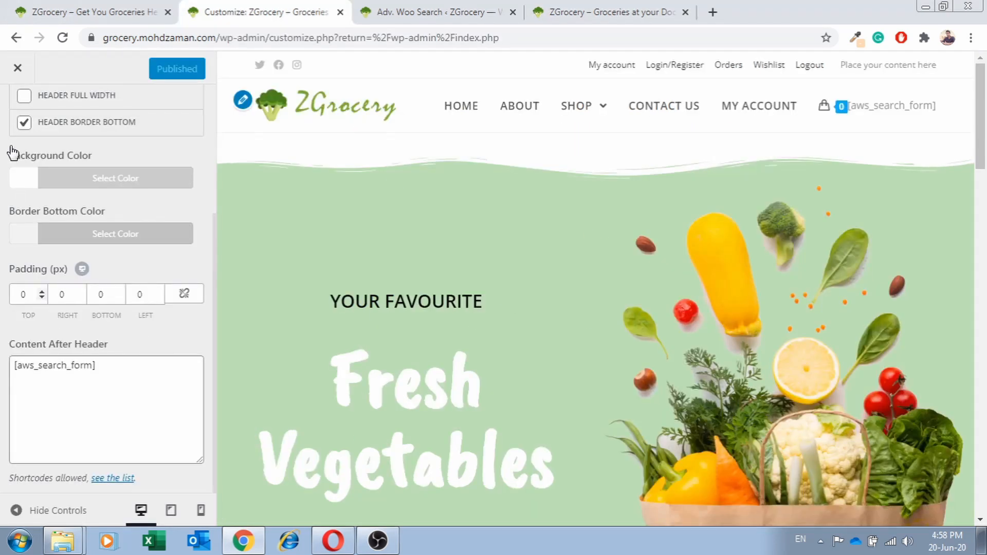
pyautogui.scroll(4, 30, 144)
pyautogui.click(30, 124)
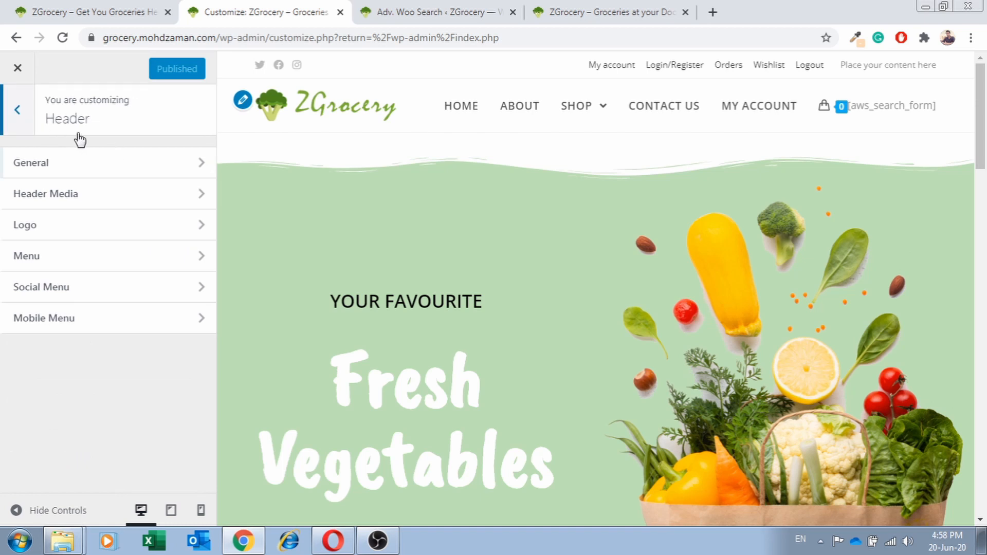
pyautogui.click(31, 122)
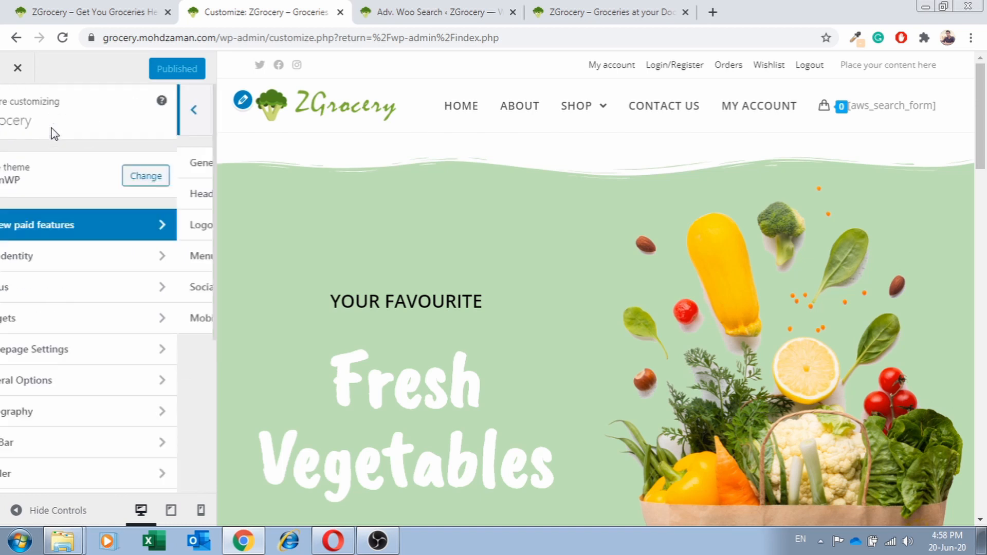
# - In General Styling, open Primary Color and clear the old #13aff0 hex value
pyautogui.click(89, 387)
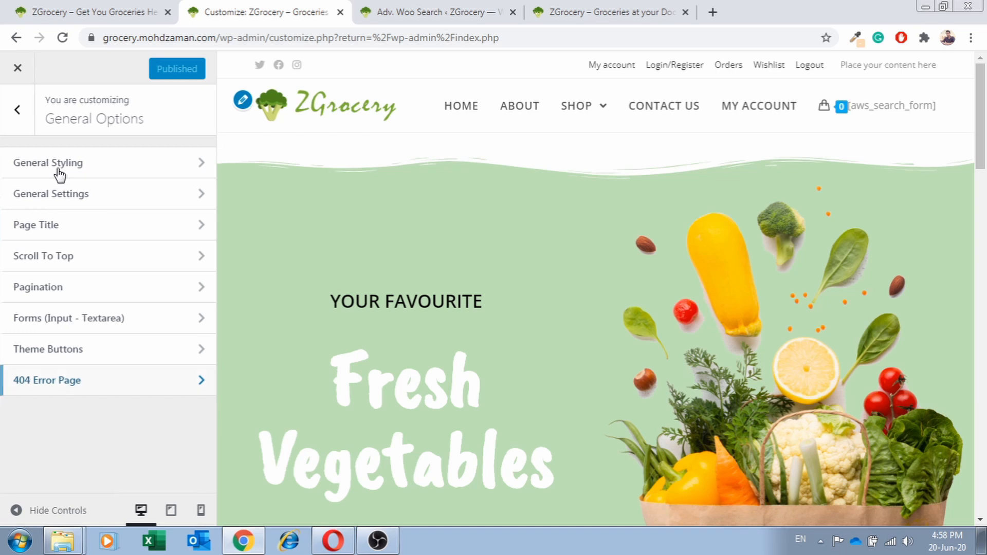
pyautogui.click(59, 175)
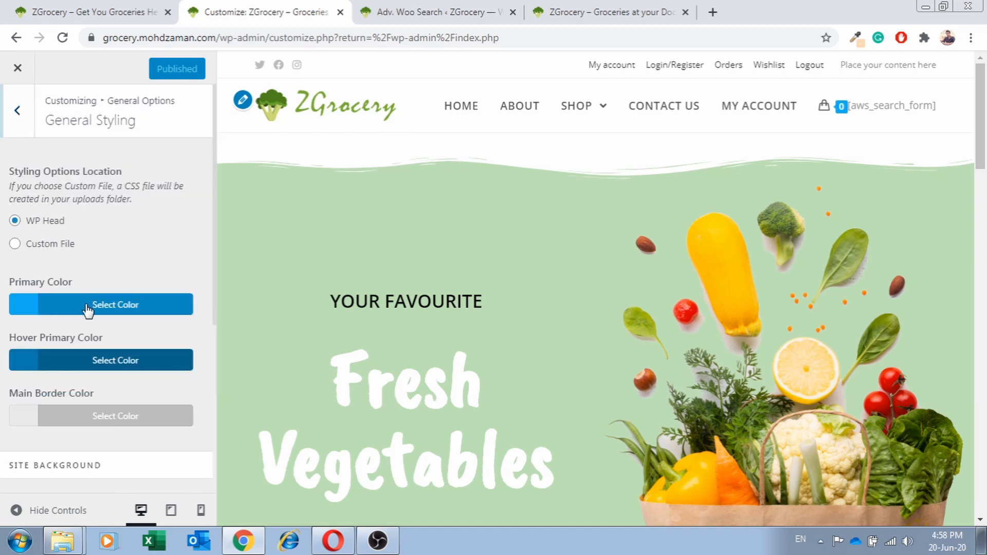
pyautogui.click(88, 309)
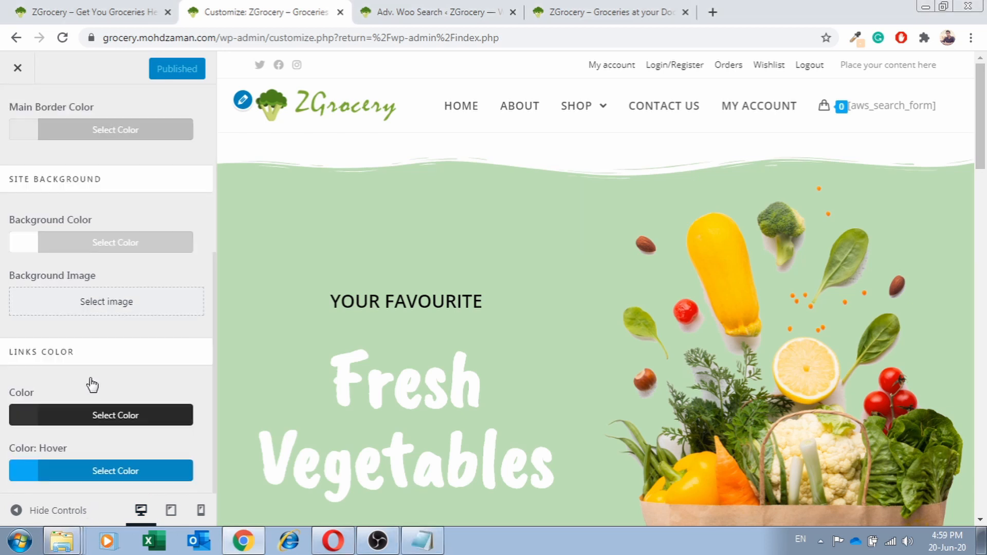
pyautogui.scroll(4, 92, 385)
pyautogui.click(89, 308)
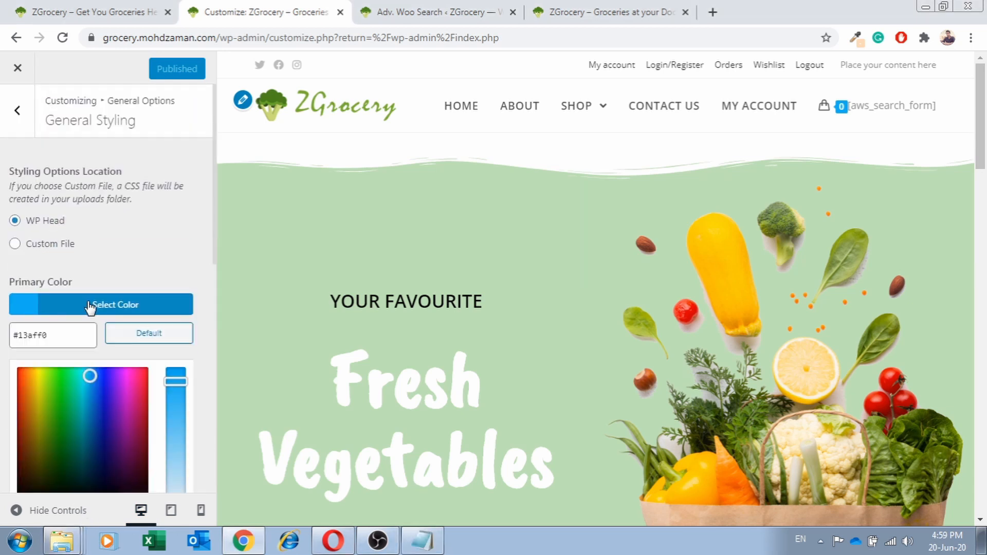
pyautogui.tripleClick(72, 337)
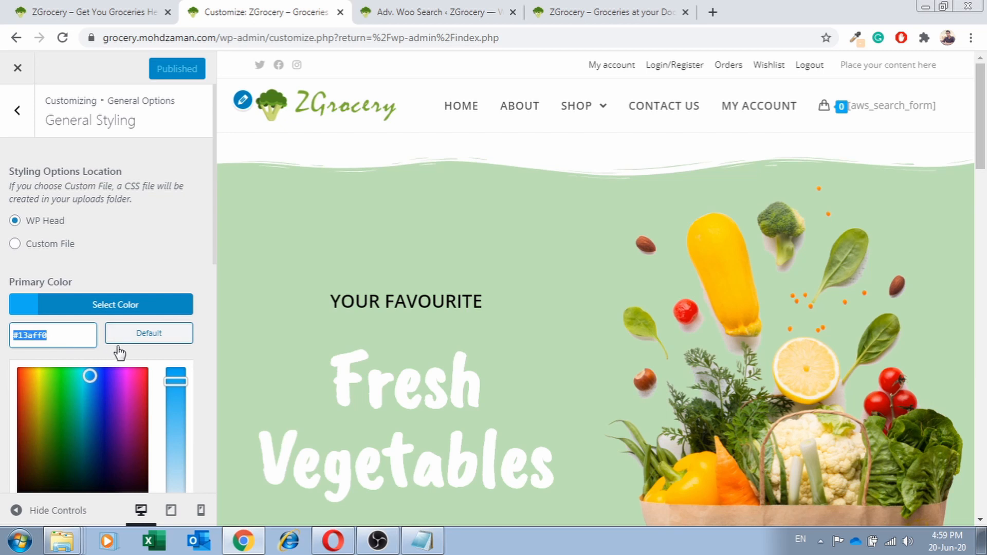
pyautogui.press('BackSpace')
# - Paste ec6f12 from the Grocery Colours notes as the primary colour and publish it
pyautogui.click(422, 541)
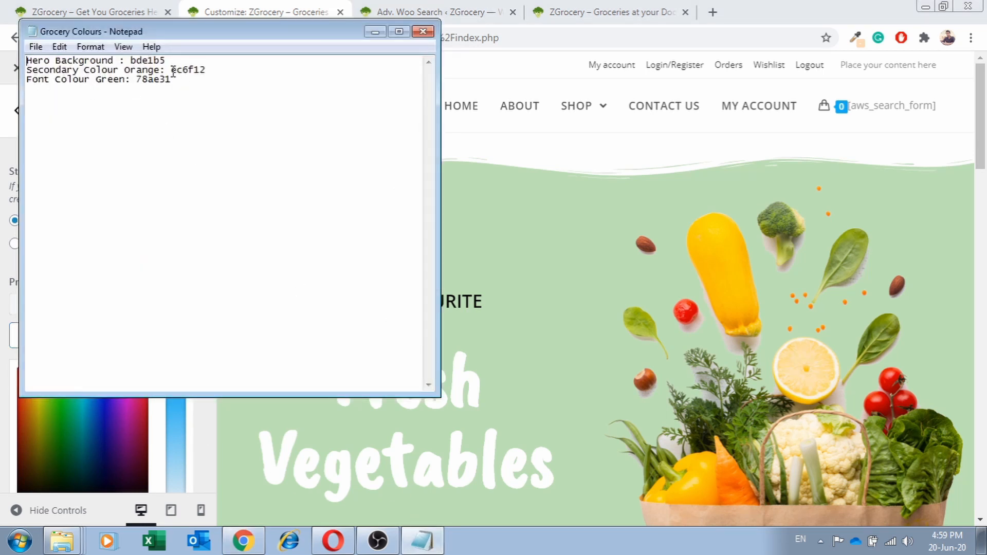
pyautogui.moveTo(171, 69); pyautogui.dragTo(231, 70)
pyautogui.hotkey('ctrl', 'c')
pyautogui.click(375, 32)
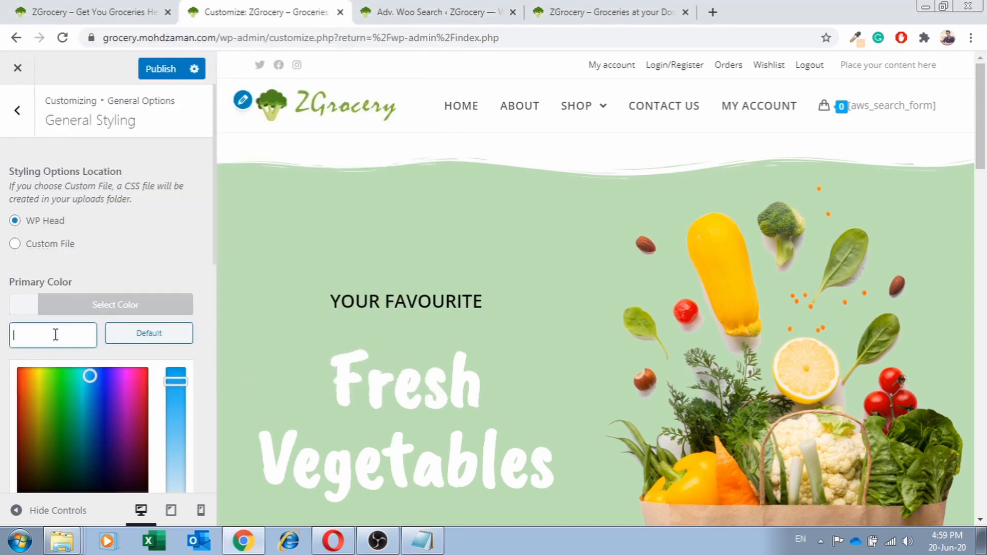
pyautogui.hotkey('ctrl', 'v')
pyautogui.scroll(-5, 205, 378)
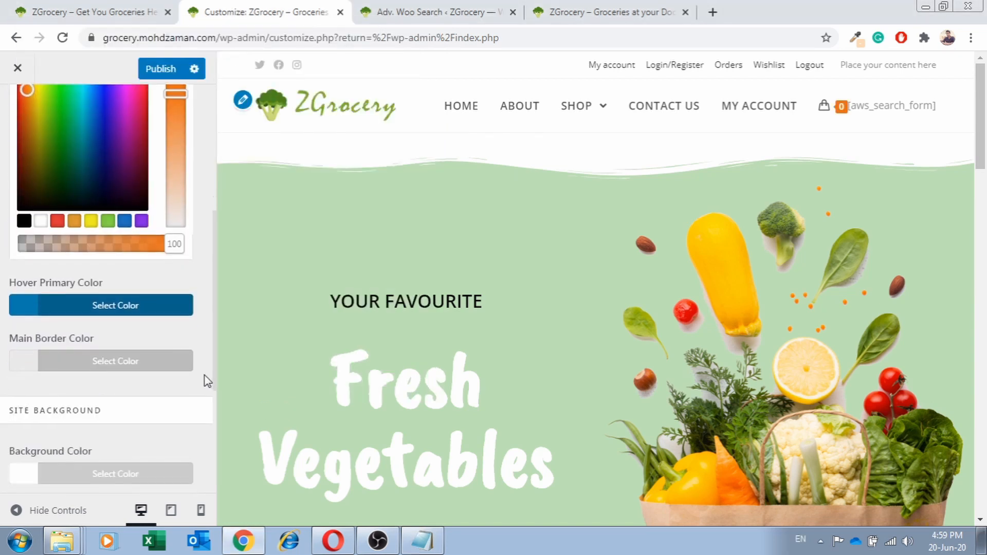
pyautogui.scroll(-3, 184, 402)
pyautogui.scroll(10, 182, 403)
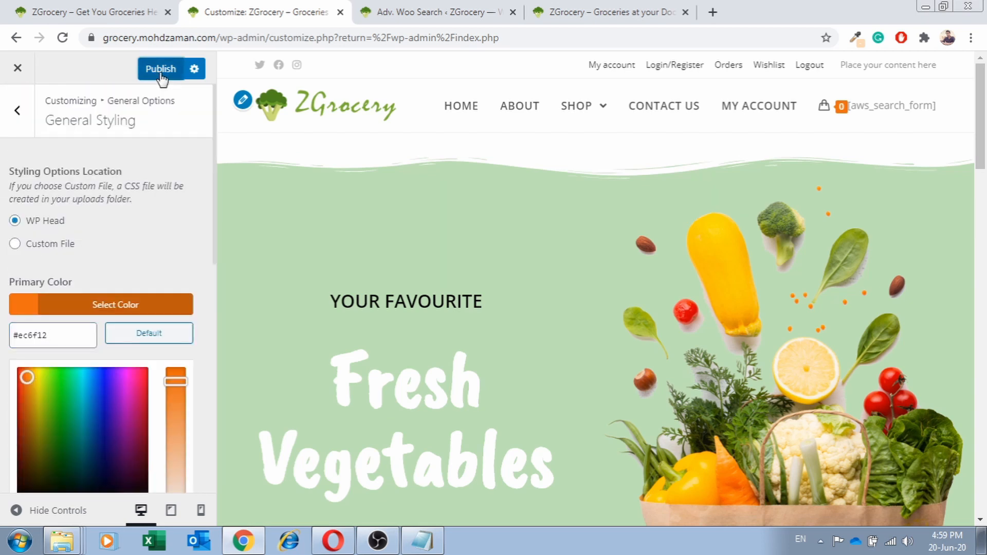
pyautogui.click(163, 69)
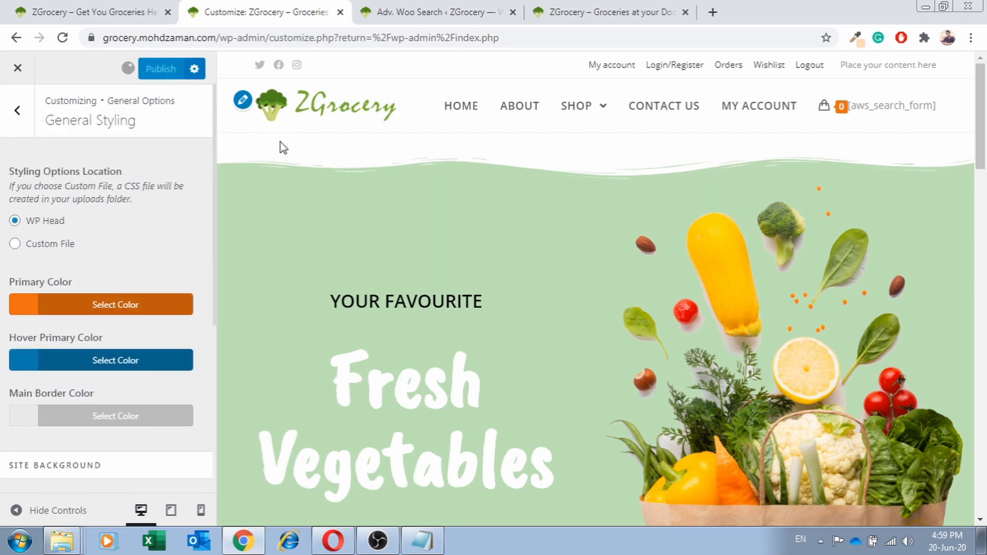
pyautogui.click(642, 12)
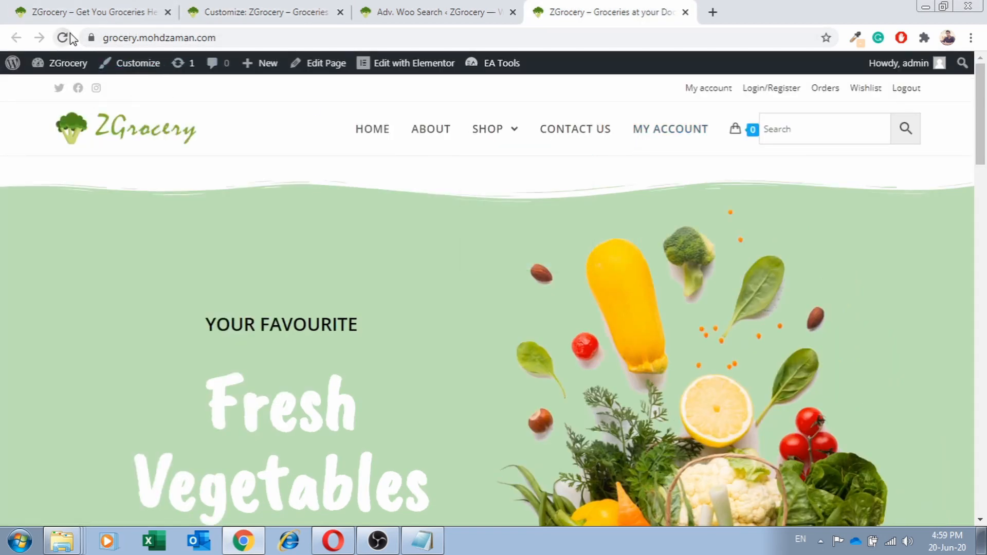
# - Reload the live site to confirm the orange accents, then return the Customizer to General Options
pyautogui.click(384, 133)
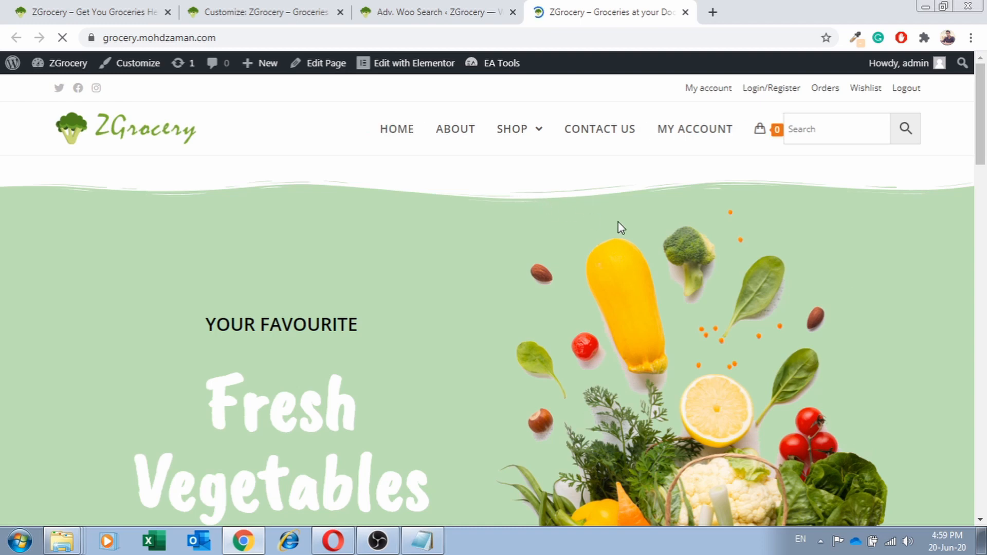
pyautogui.click(409, 10)
pyautogui.click(303, 6)
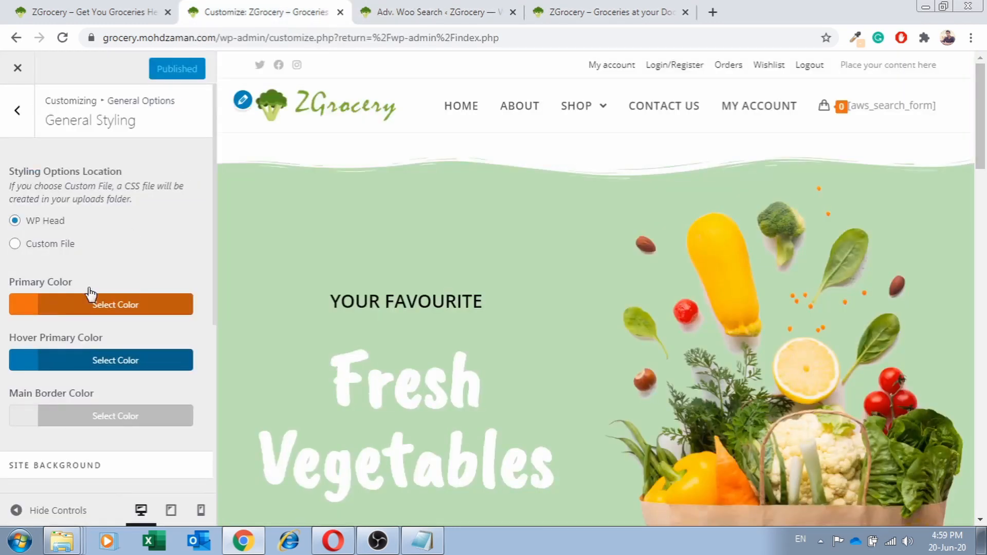
pyautogui.click(18, 118)
# - Uncheck Header Border Bottom under Header > General and publish the change
pyautogui.click(19, 118)
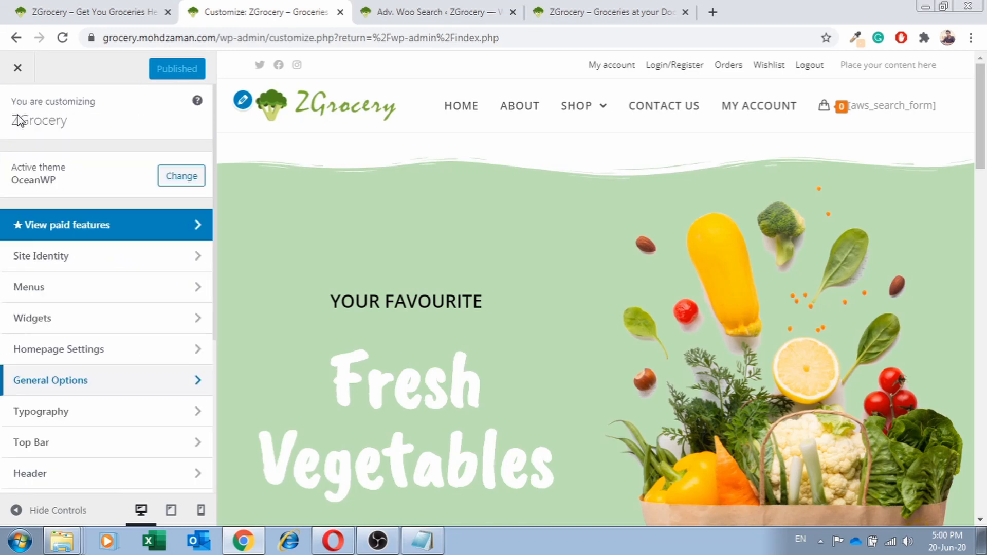
pyautogui.click(67, 475)
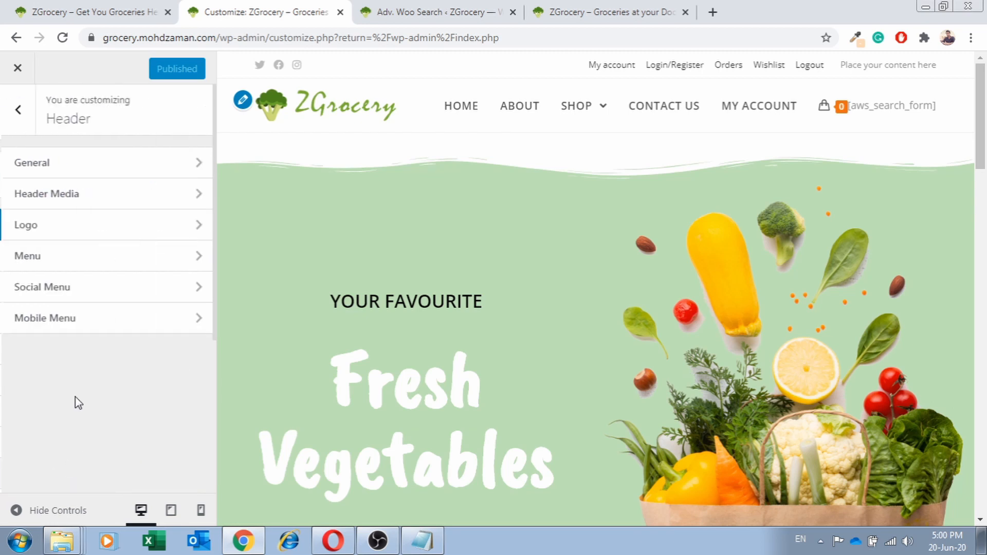
pyautogui.click(114, 169)
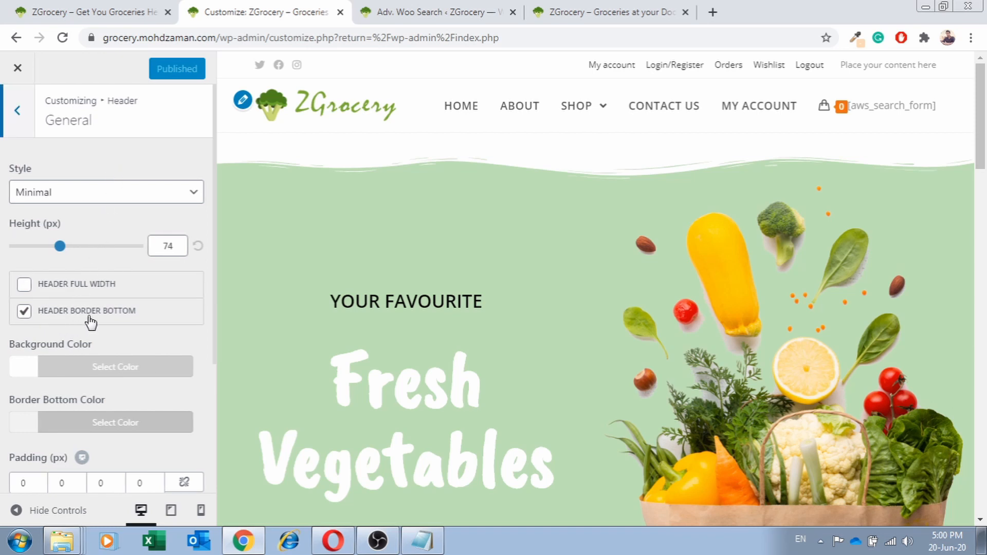
pyautogui.click(25, 311)
pyautogui.click(25, 311)
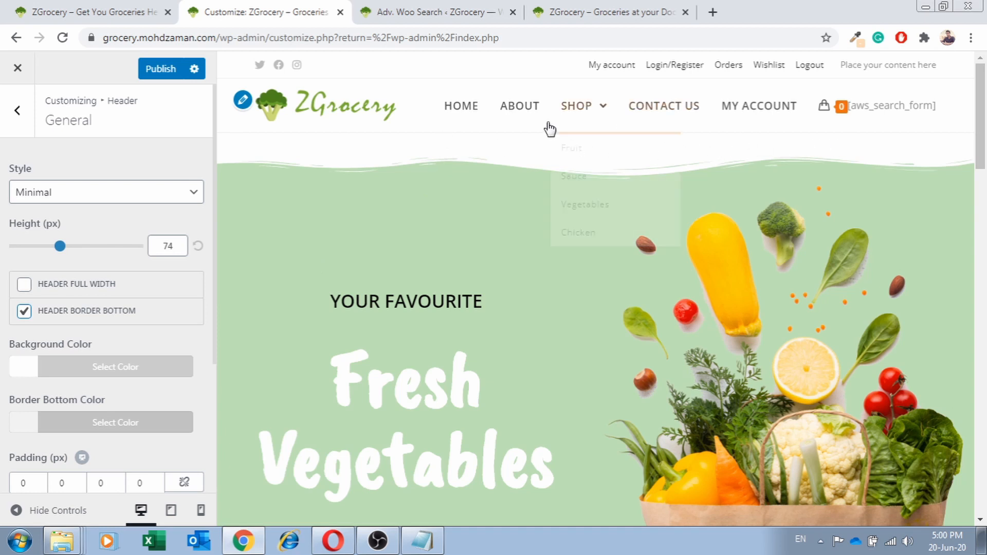
pyautogui.click(41, 310)
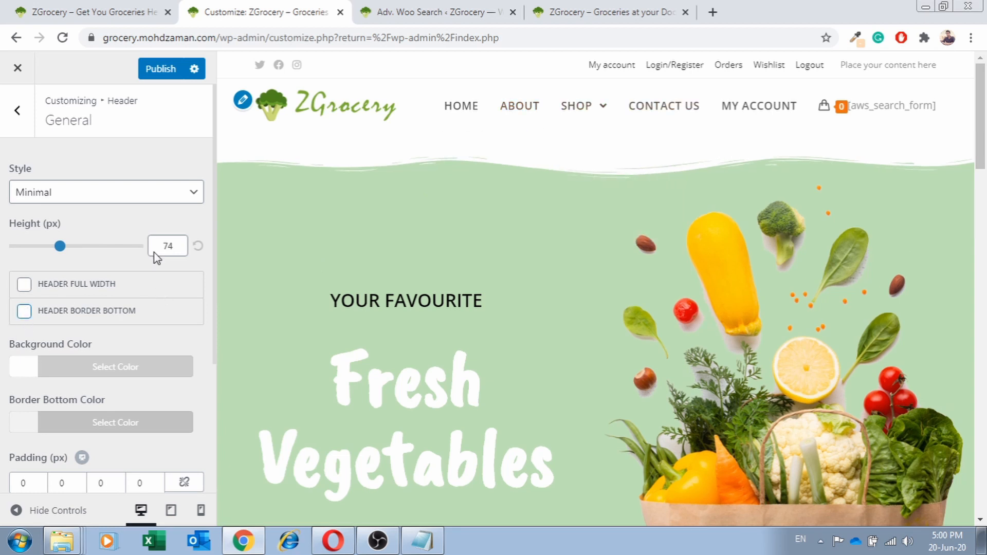
pyautogui.click(161, 68)
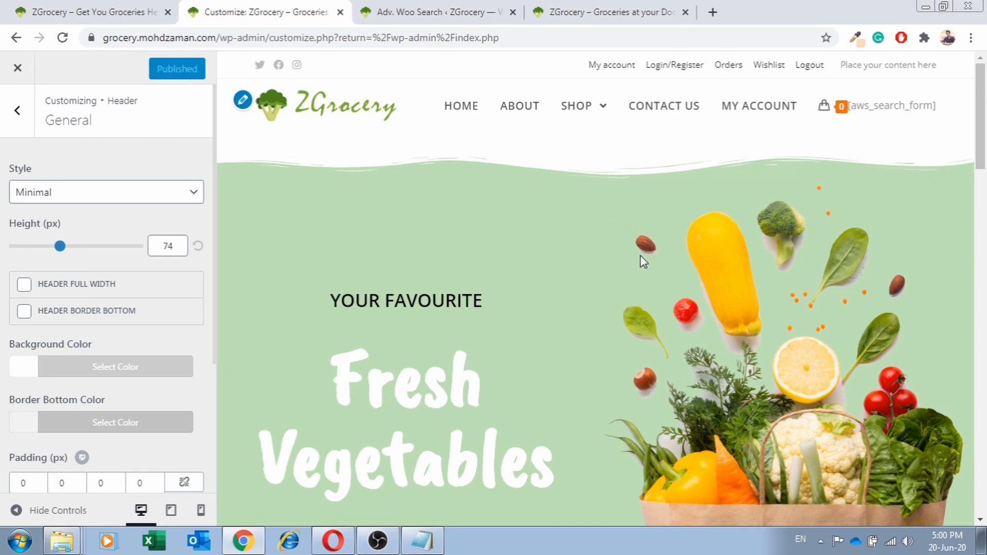
pyautogui.scroll(-15, 642, 262)
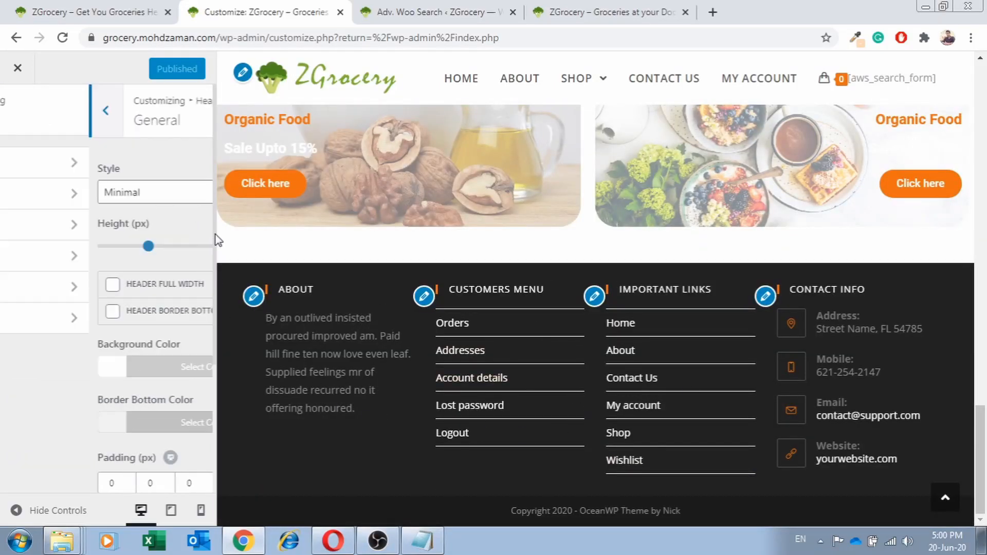
# - Set the Footer Widgets background colour to #bde1b5 from the Grocery Colours notes
pyautogui.click(18, 116)
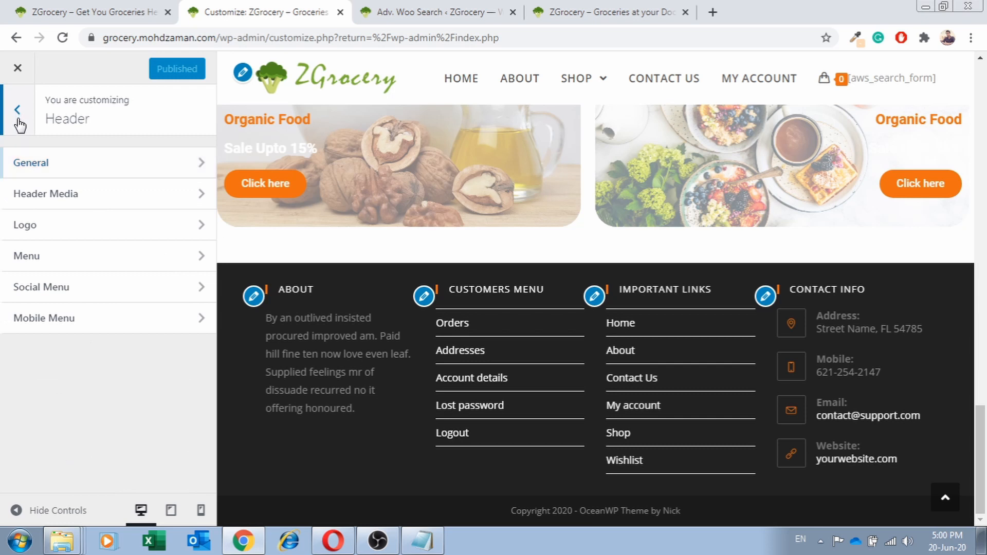
pyautogui.click(19, 116)
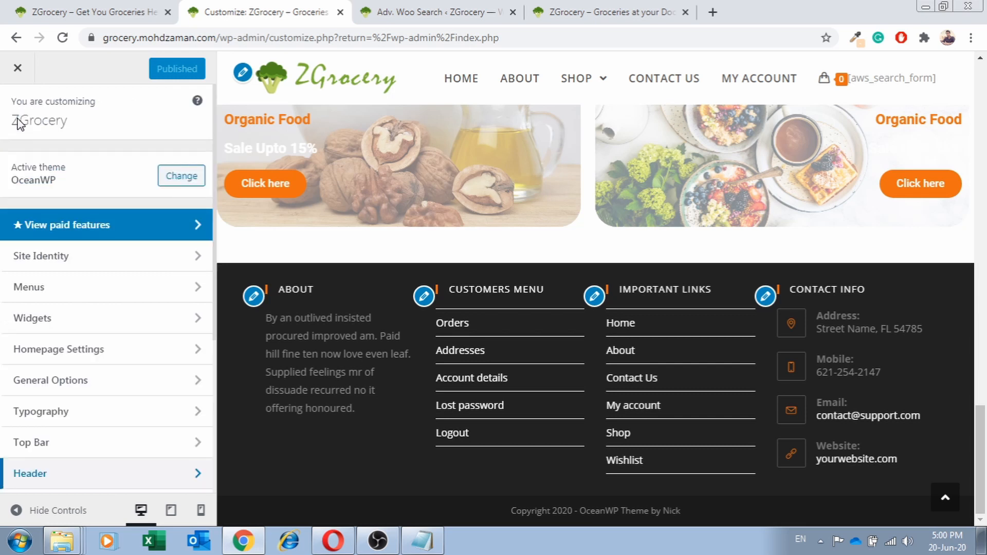
pyautogui.scroll(-4, 65, 344)
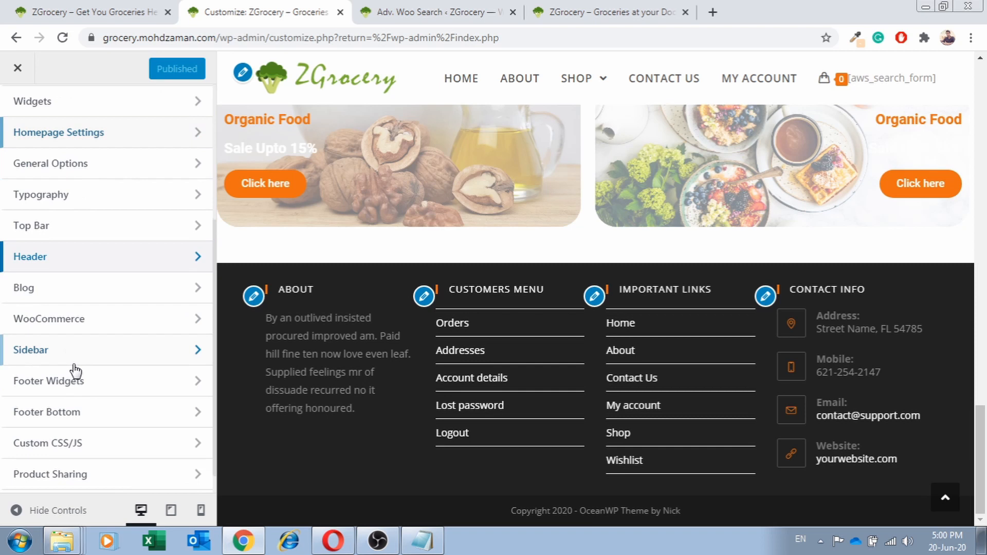
pyautogui.click(80, 393)
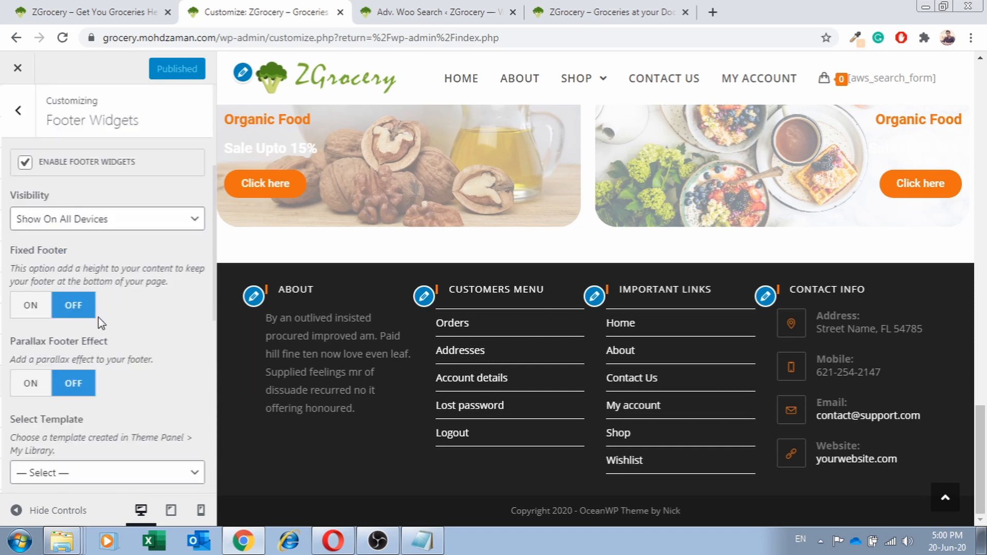
pyautogui.scroll(-6, 102, 324)
pyautogui.scroll(-2, 104, 326)
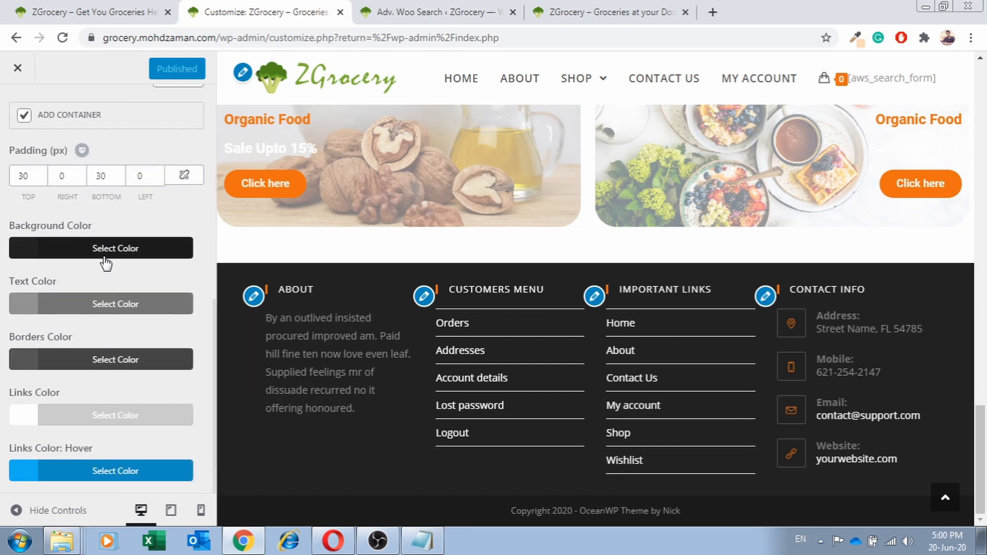
pyautogui.click(105, 251)
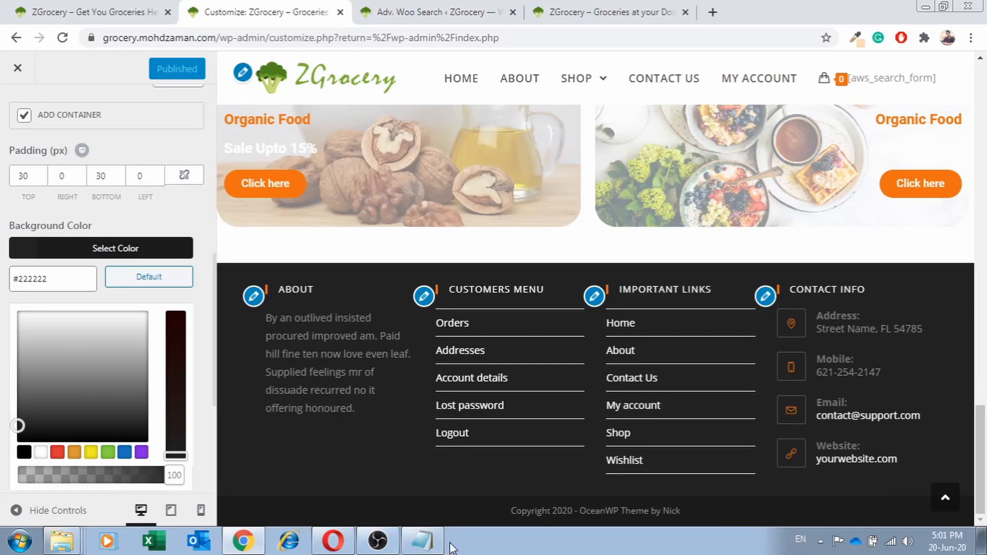
pyautogui.click(422, 541)
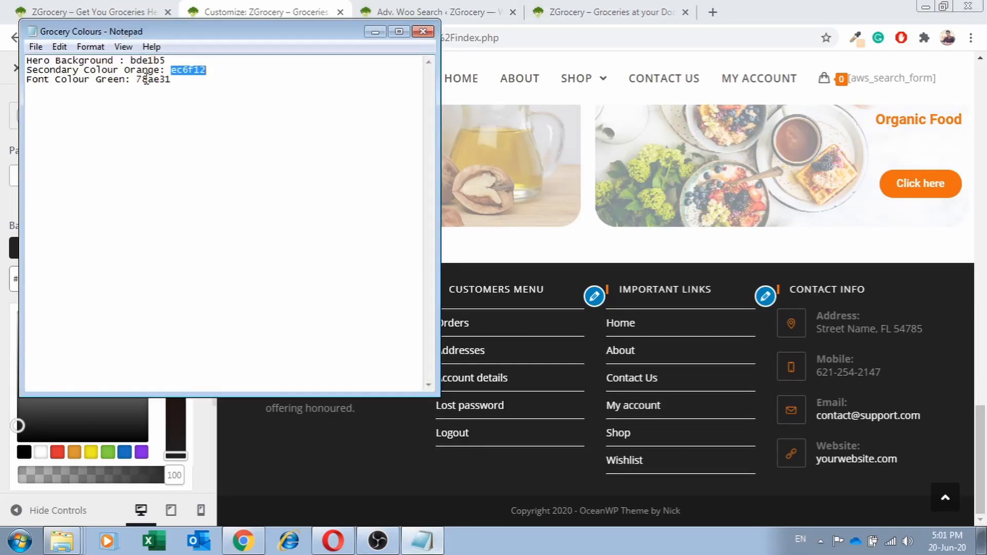
pyautogui.moveTo(131, 61); pyautogui.dragTo(190, 62)
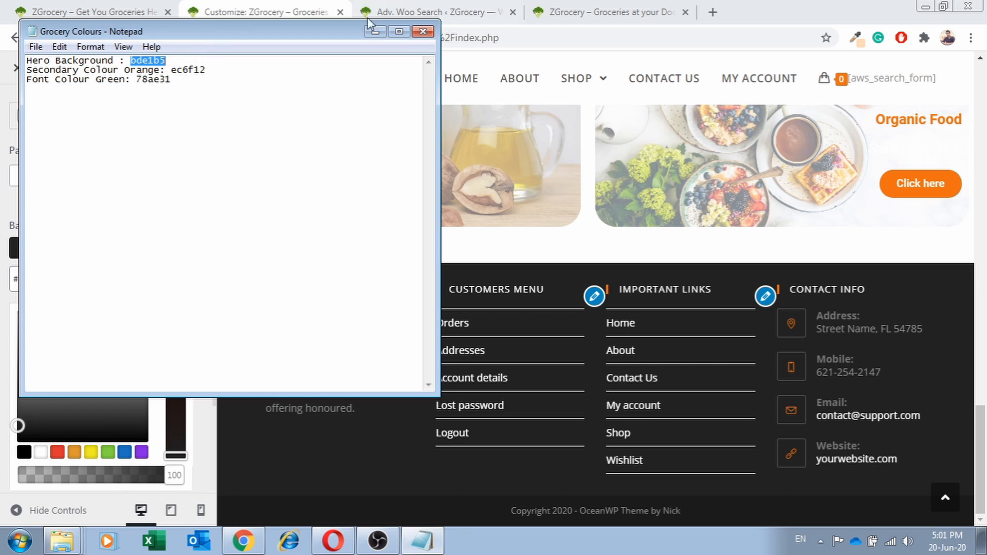
pyautogui.click(375, 31)
pyautogui.moveTo(50, 278); pyautogui.dragTo(2, 271)
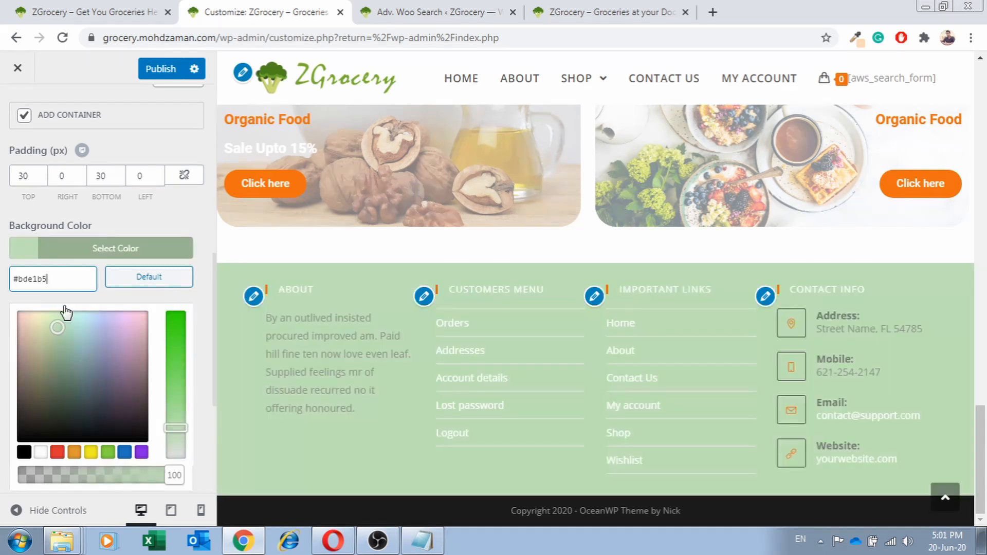
pyautogui.click(3, 343)
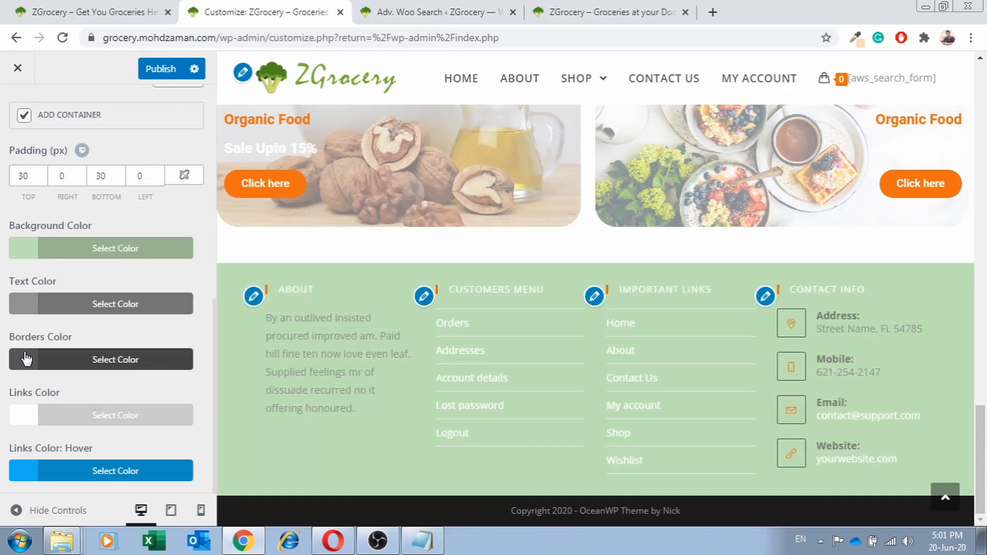
# - Make the footer widget text, borders and links colours black (#000000)
pyautogui.click(72, 309)
pyautogui.scroll(-4, 68, 308)
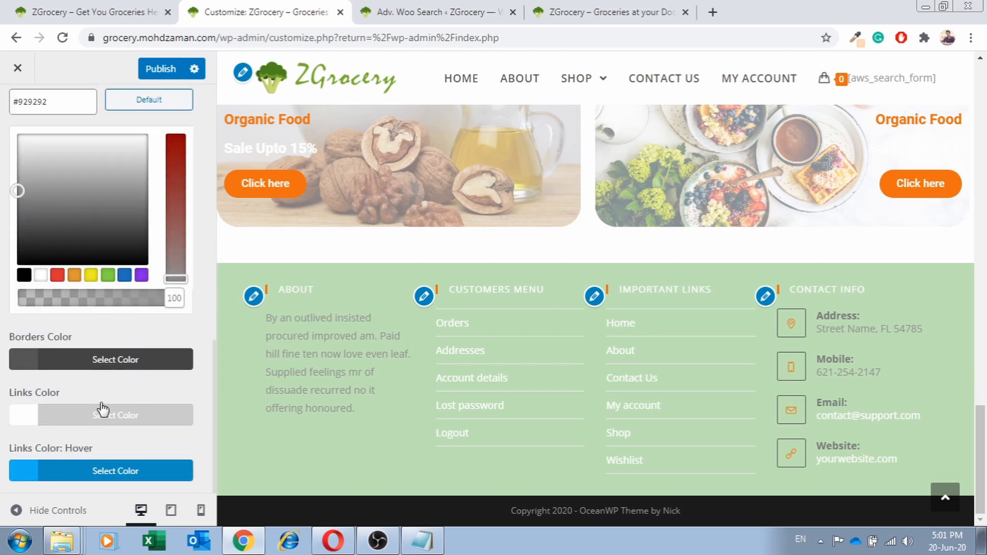
pyautogui.click(24, 275)
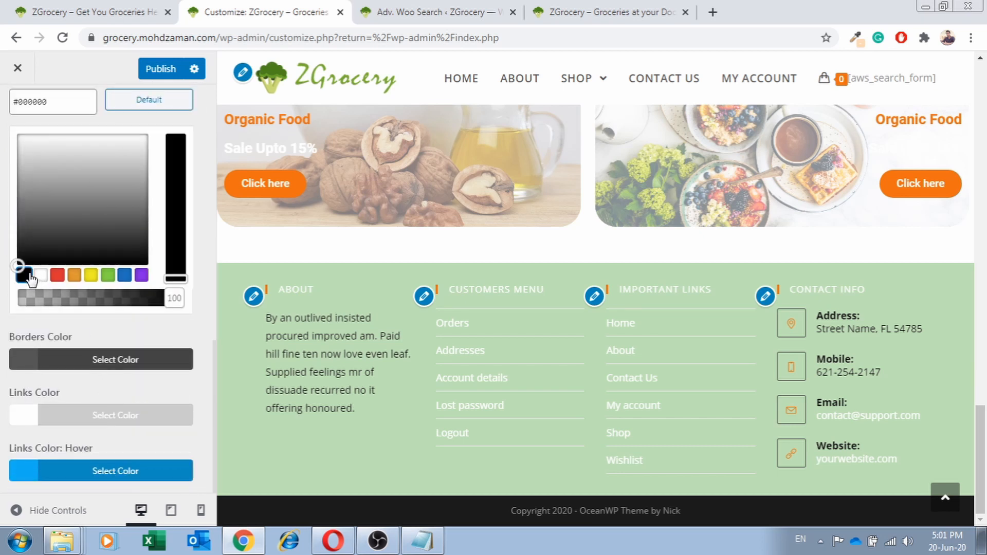
pyautogui.click(2, 364)
pyautogui.click(68, 366)
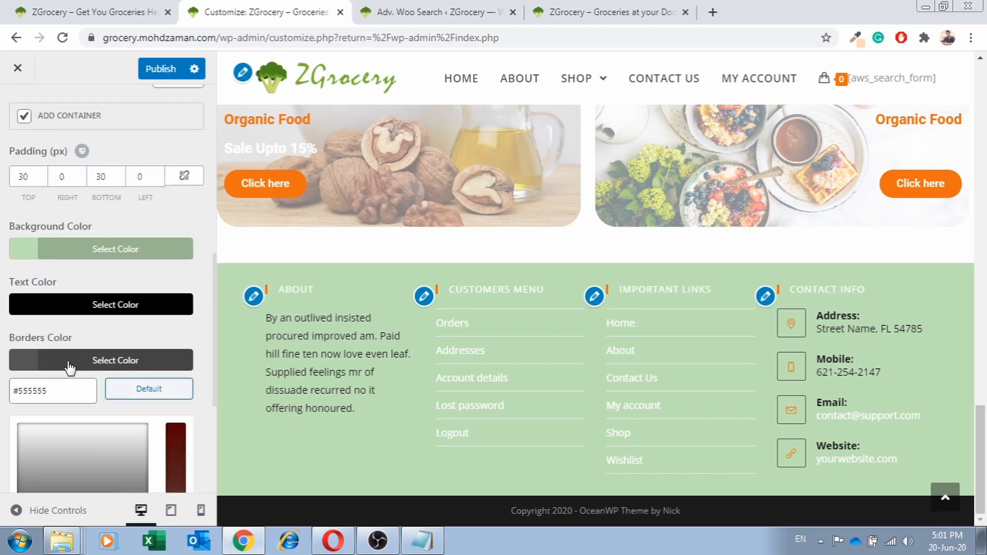
pyautogui.scroll(-5, 44, 393)
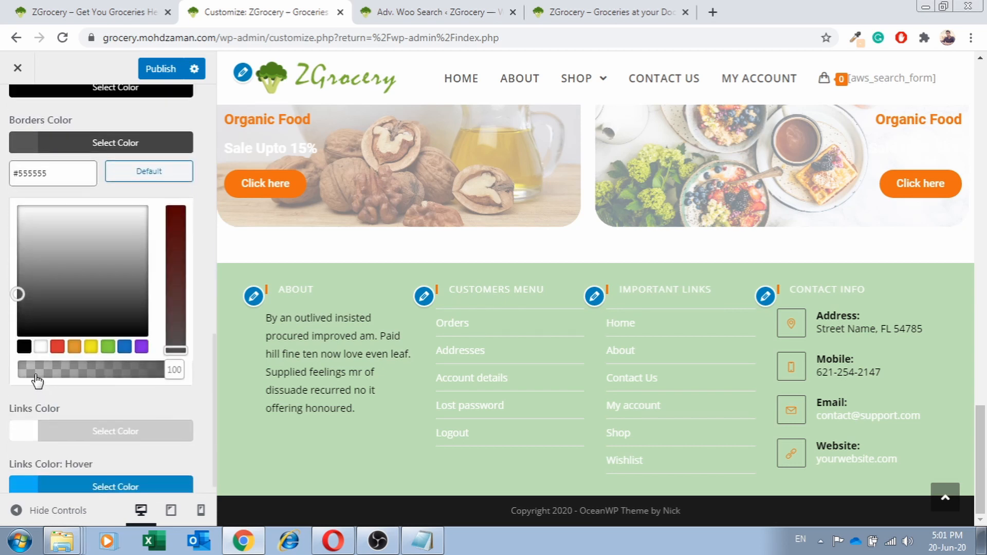
pyautogui.click(25, 346)
pyautogui.click(4, 339)
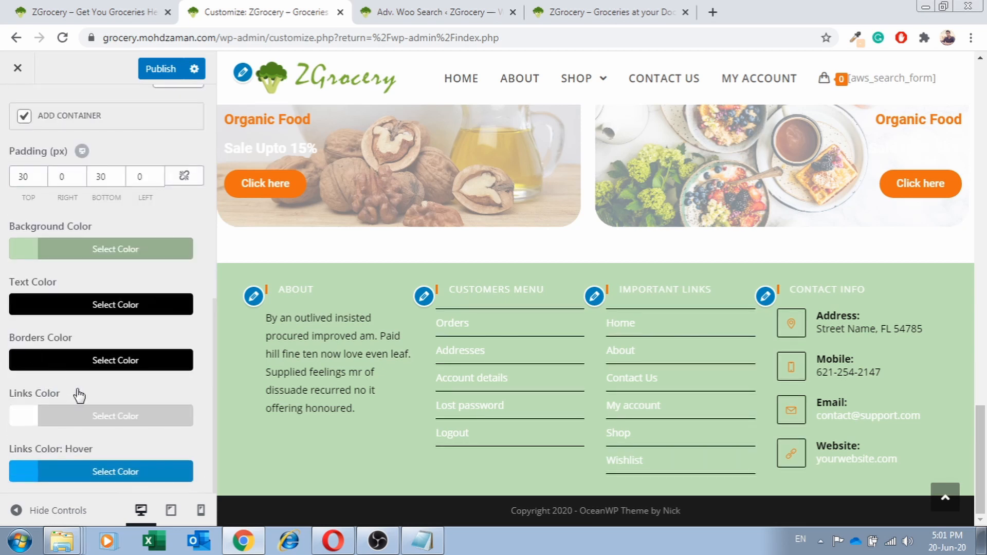
pyautogui.click(96, 420)
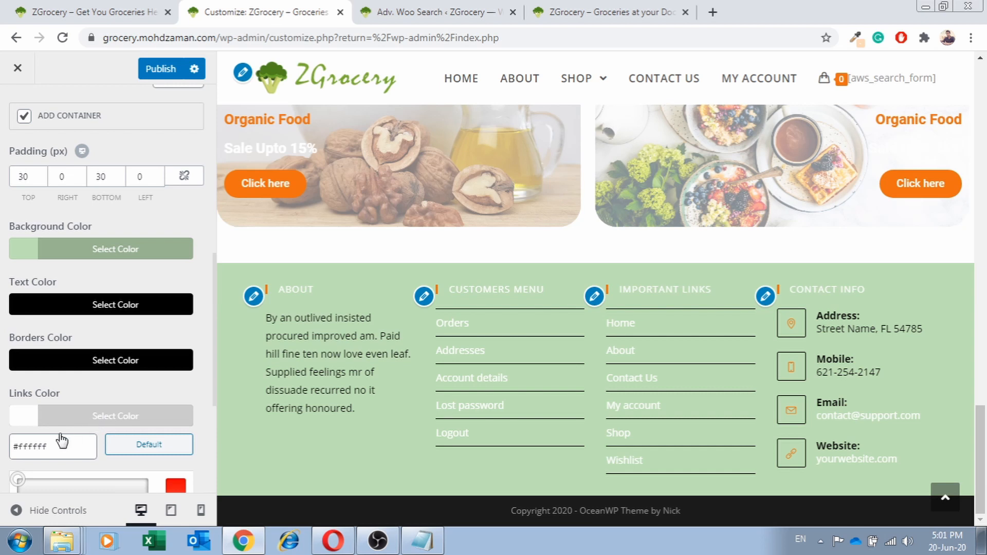
pyautogui.scroll(-4, 57, 431)
pyautogui.click(23, 402)
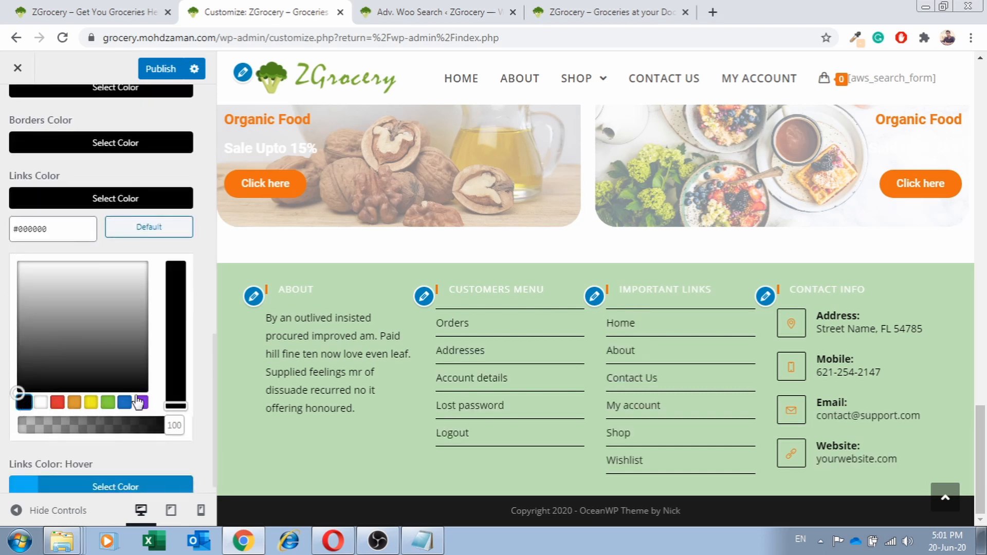
pyautogui.click(5, 319)
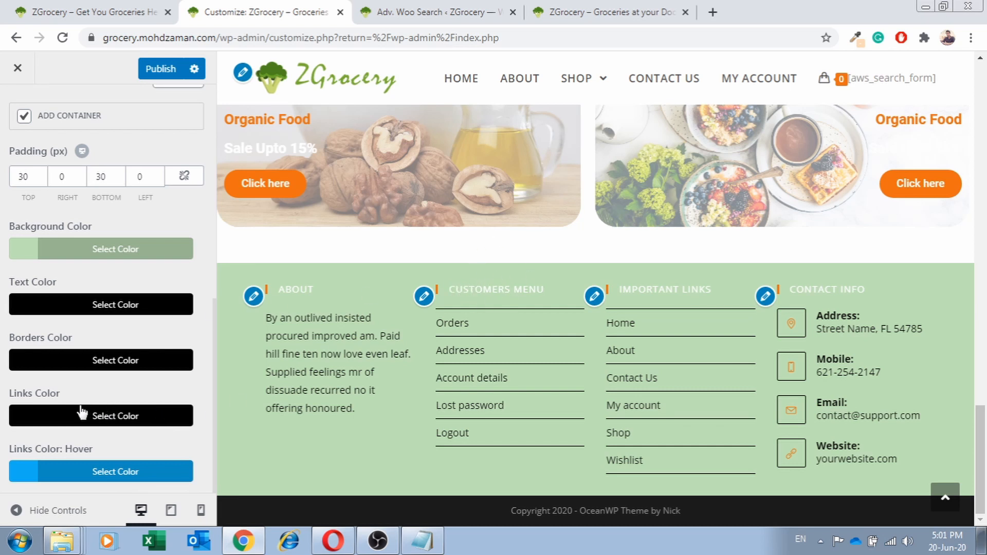
pyautogui.scroll(10, 81, 410)
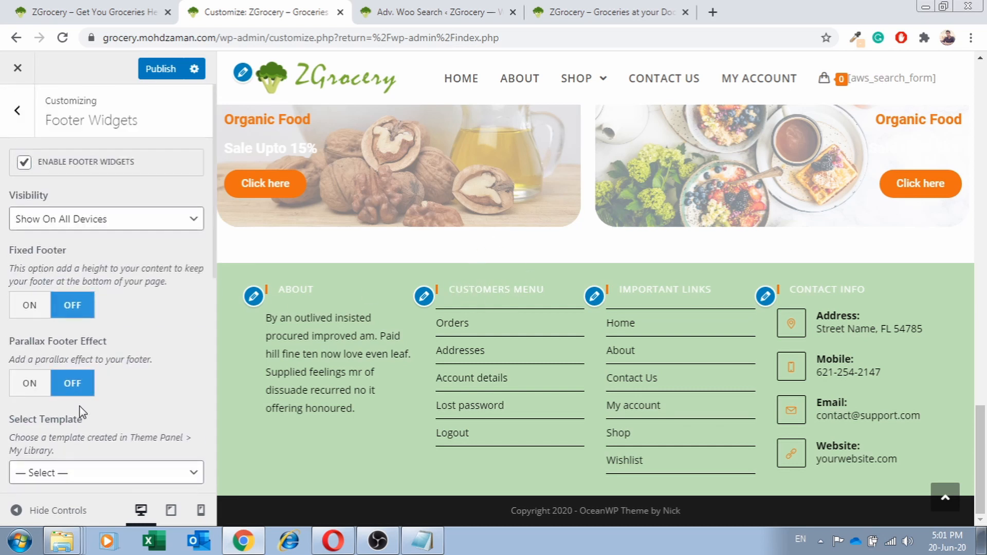
pyautogui.click(11, 132)
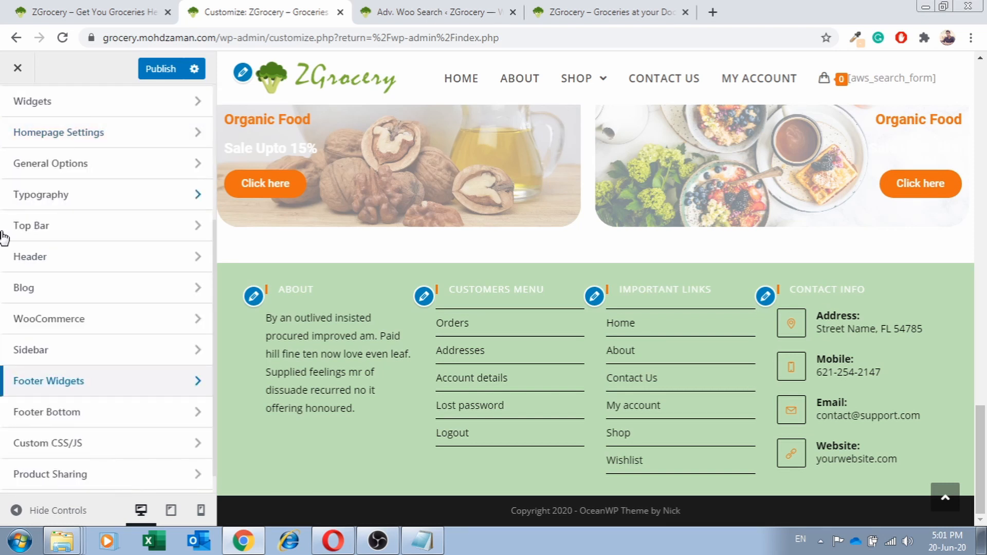
# - Set the Footer Widget Heading font colour to black under Typography
pyautogui.click(62, 194)
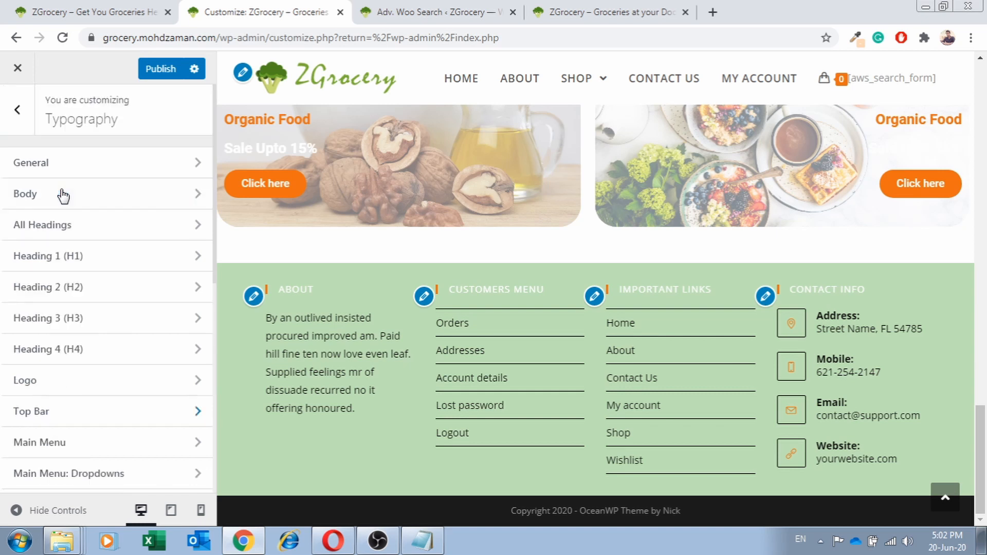
pyautogui.scroll(-2, 101, 355)
pyautogui.scroll(-1, 107, 365)
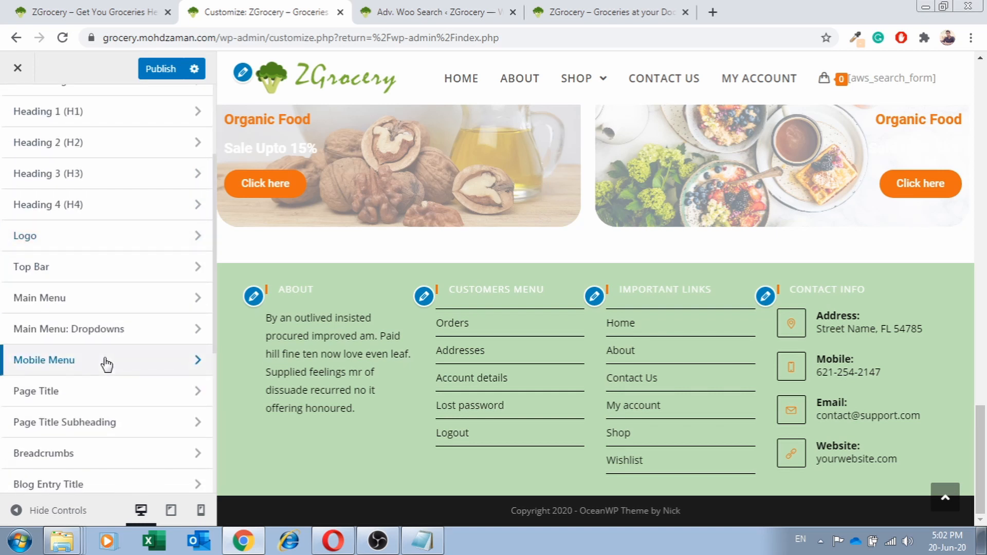
pyautogui.scroll(-3, 107, 364)
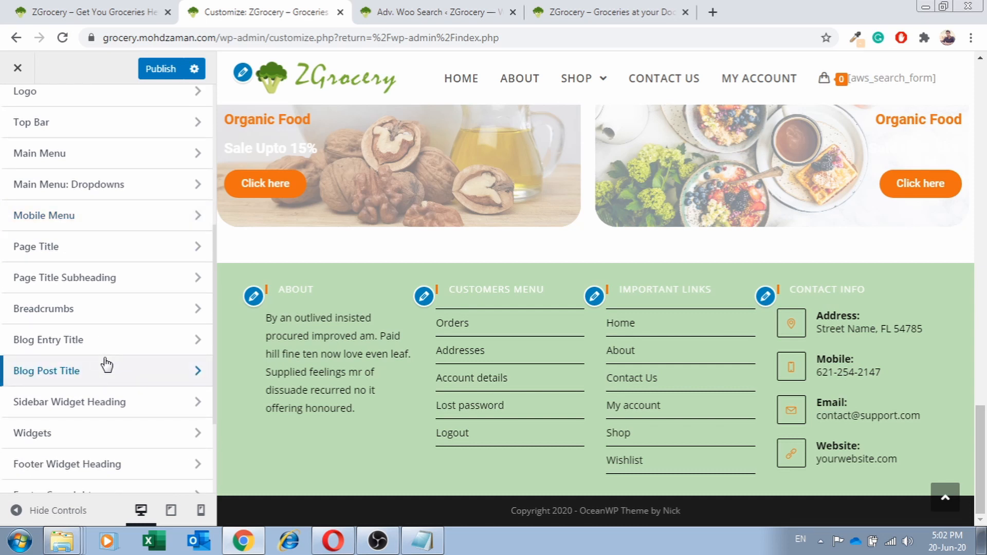
pyautogui.click(108, 462)
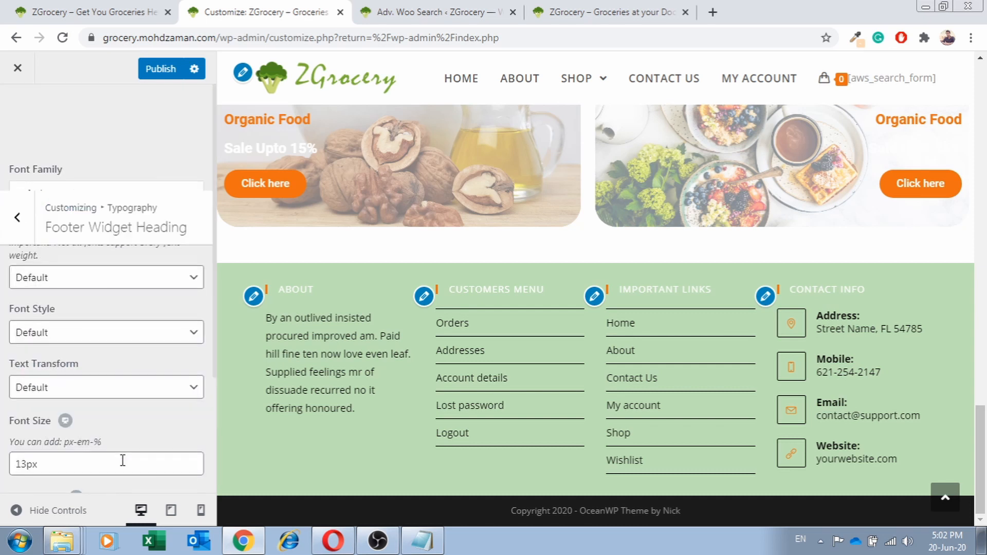
pyautogui.scroll(-3, 82, 324)
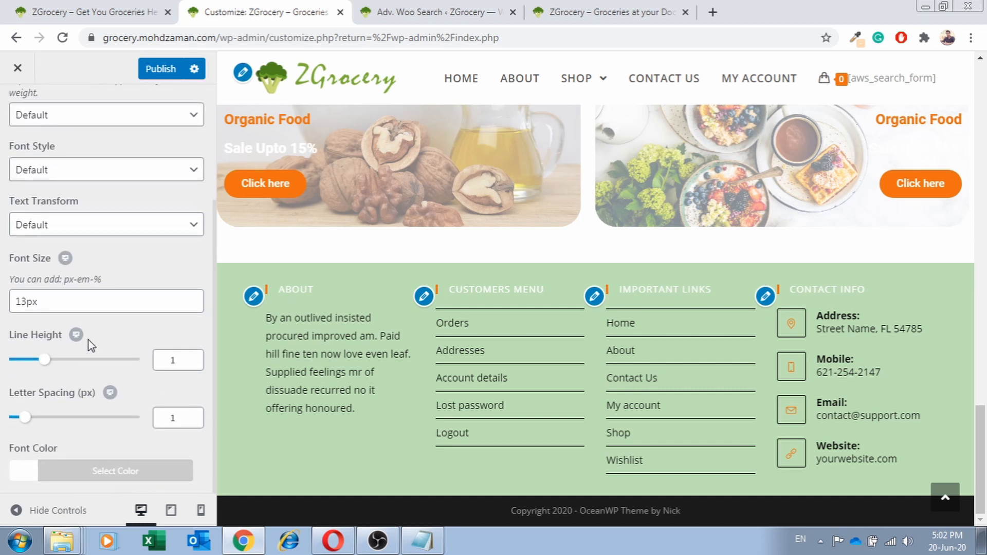
pyautogui.scroll(3, 87, 344)
pyautogui.scroll(-3, 93, 355)
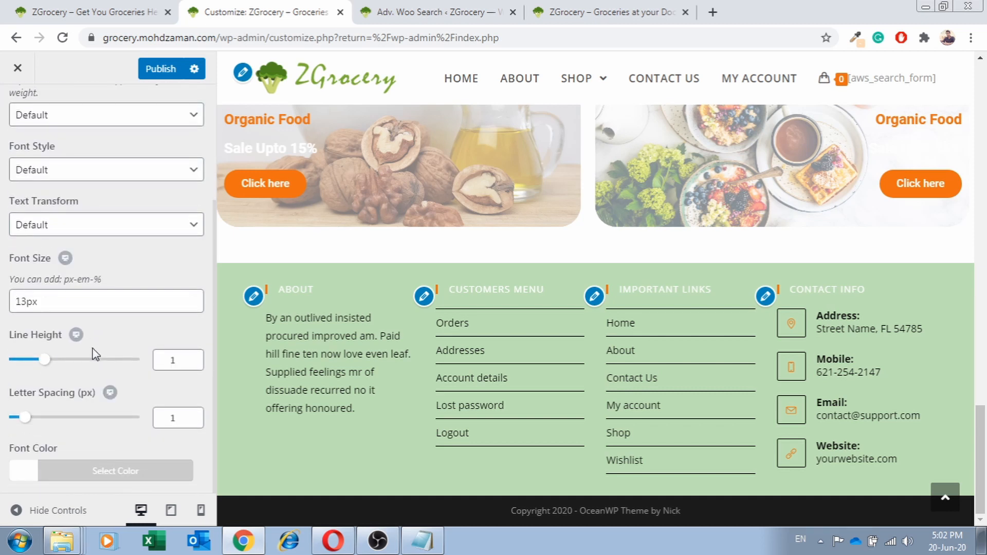
pyautogui.click(115, 471)
pyautogui.scroll(-5, 61, 397)
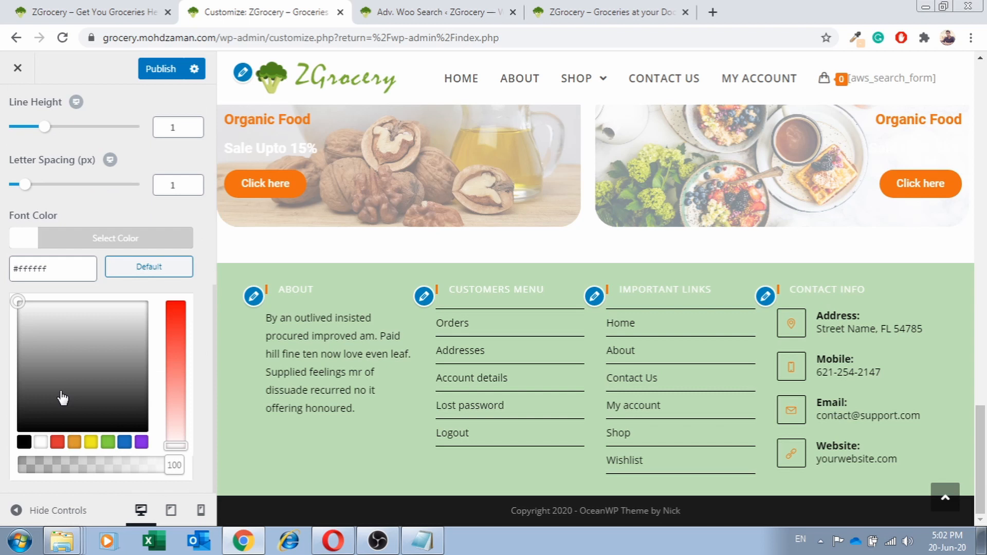
pyautogui.click(23, 442)
pyautogui.scroll(3, 124, 367)
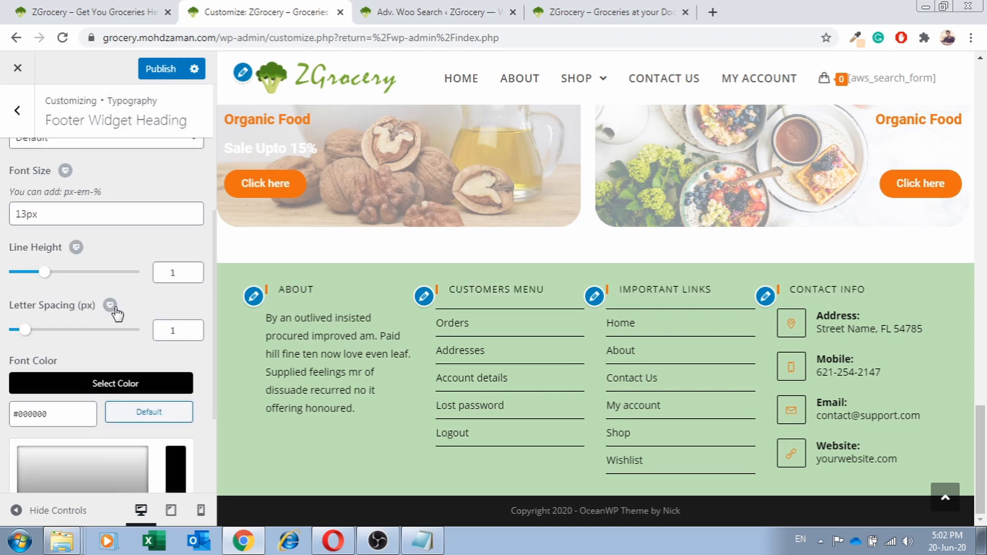
pyautogui.scroll(4, 116, 311)
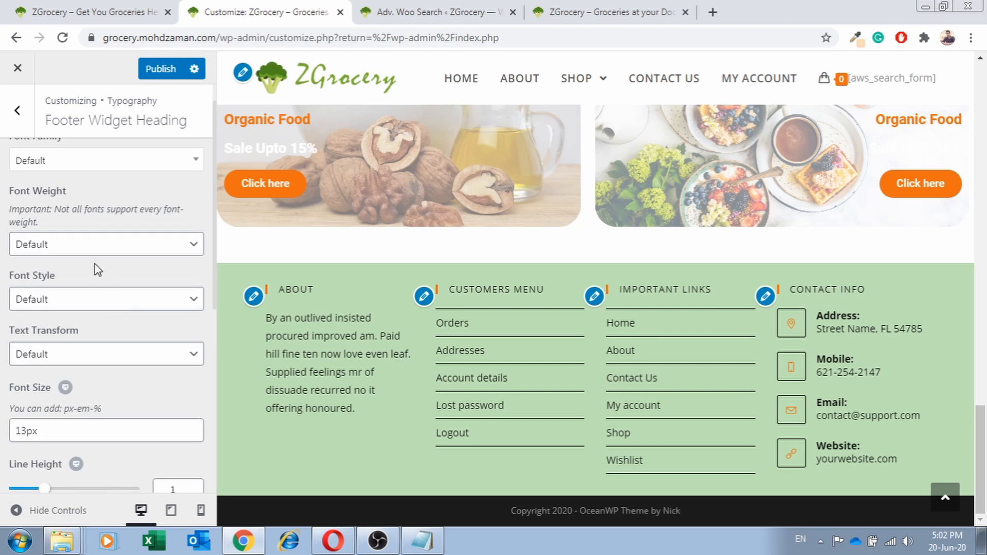
# - Give the footer widget headings Semibold 600 weight and the Open Sans font family
pyautogui.click(87, 253)
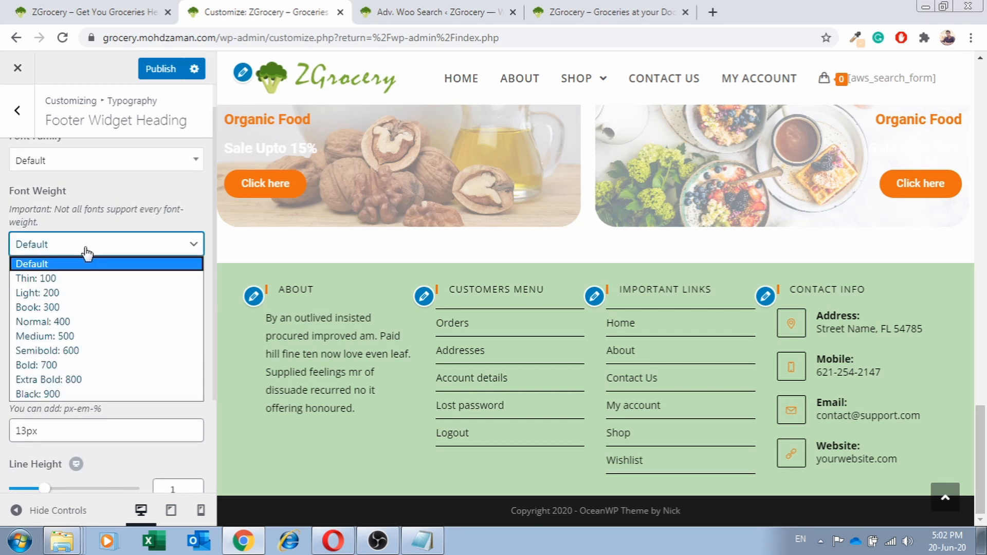
pyautogui.click(80, 350)
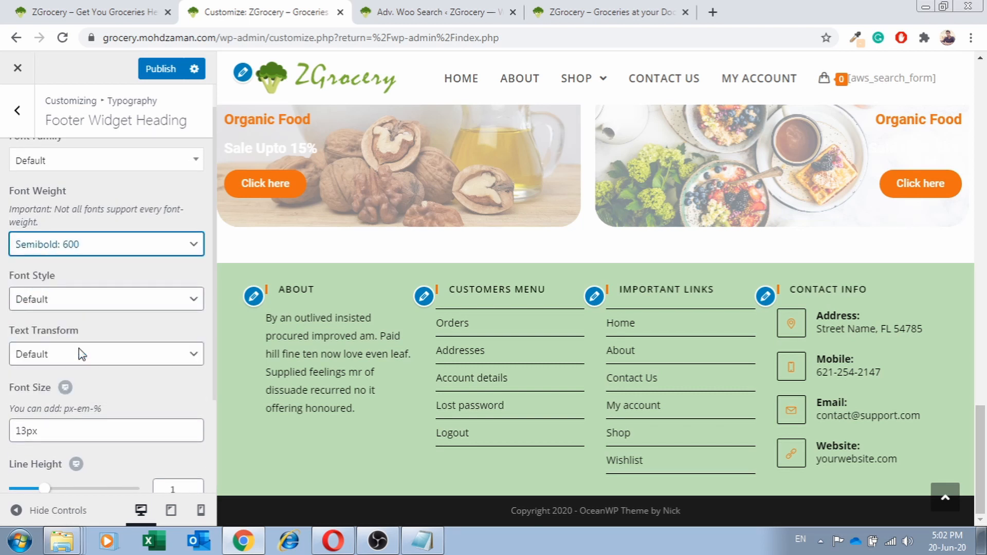
pyautogui.scroll(1, 77, 329)
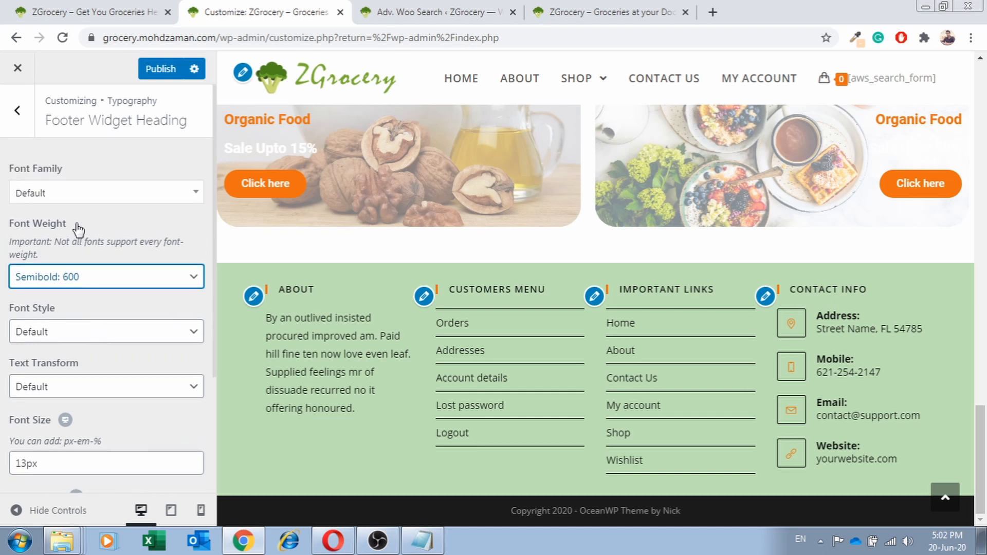
pyautogui.click(74, 191)
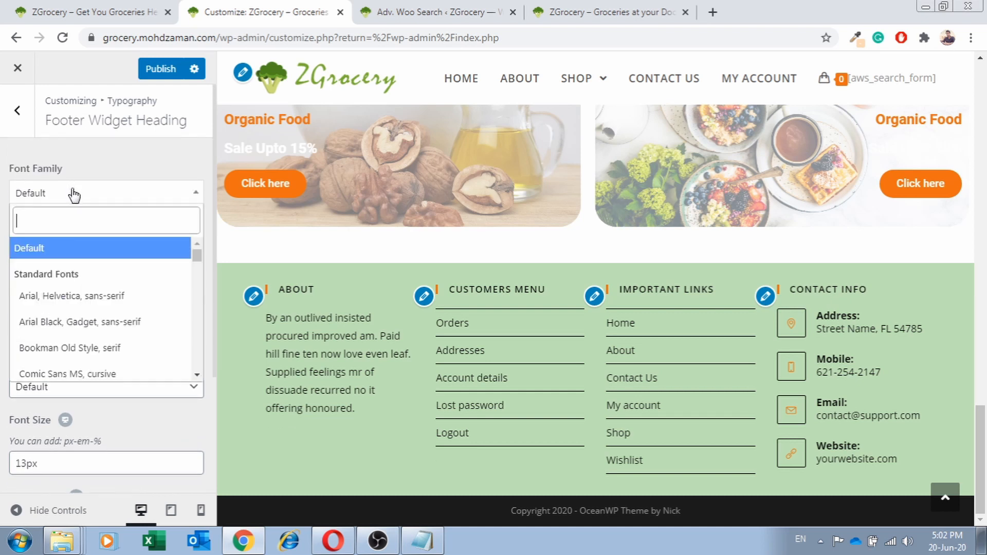
pyautogui.write('san')
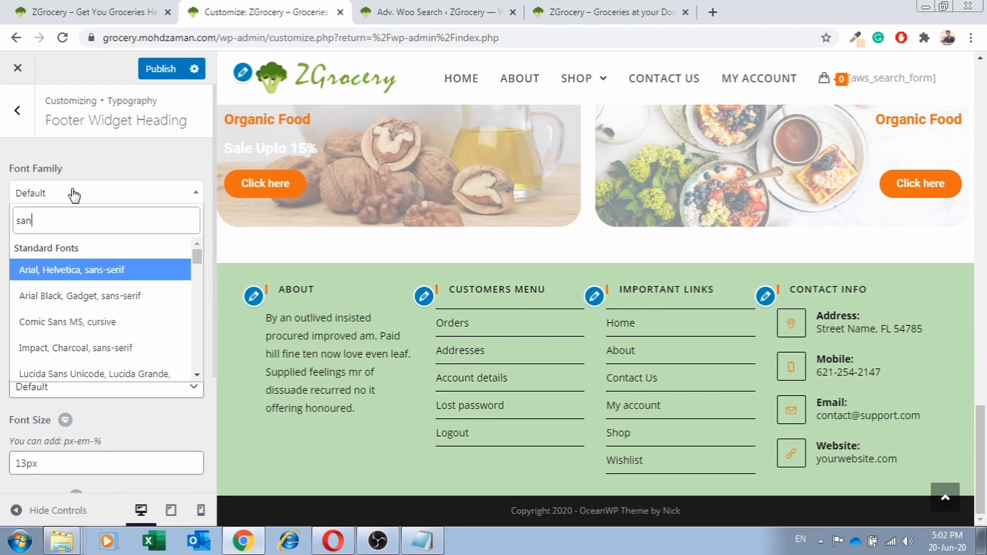
pyautogui.write('s ope')
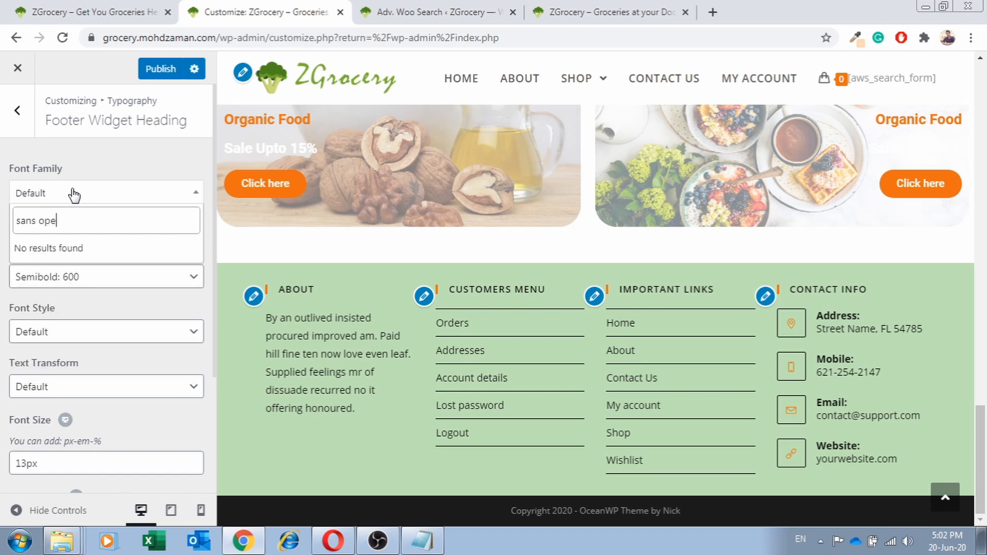
pyautogui.press('BackSpace')
pyautogui.press('BackSpace')
pyautogui.press('BackSpace')
pyautogui.press('BackSpace')
pyautogui.press('BackSpace')
pyautogui.press('BackSpace')
pyautogui.press('BackSpace')
pyautogui.press('BackSpace')
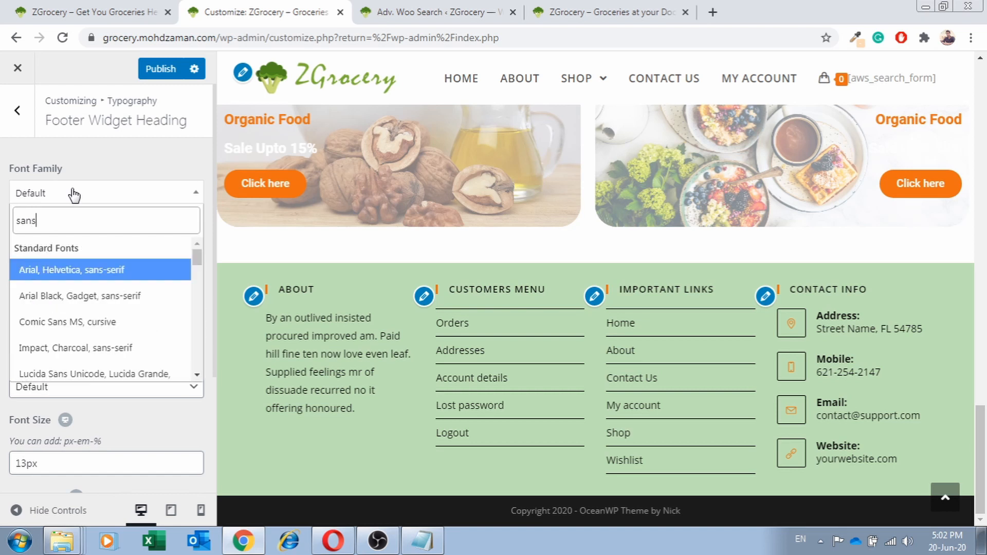
pyautogui.write('open')
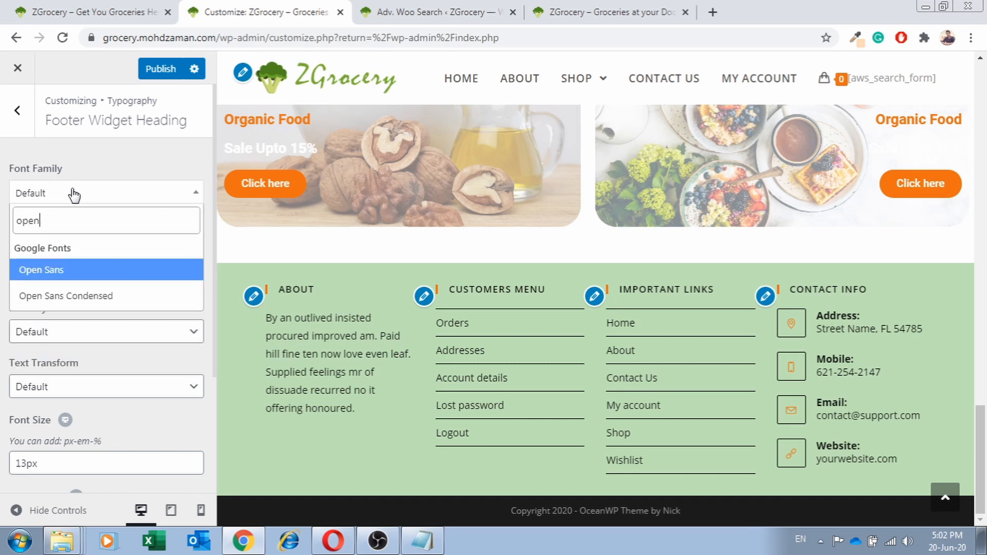
pyautogui.click(48, 272)
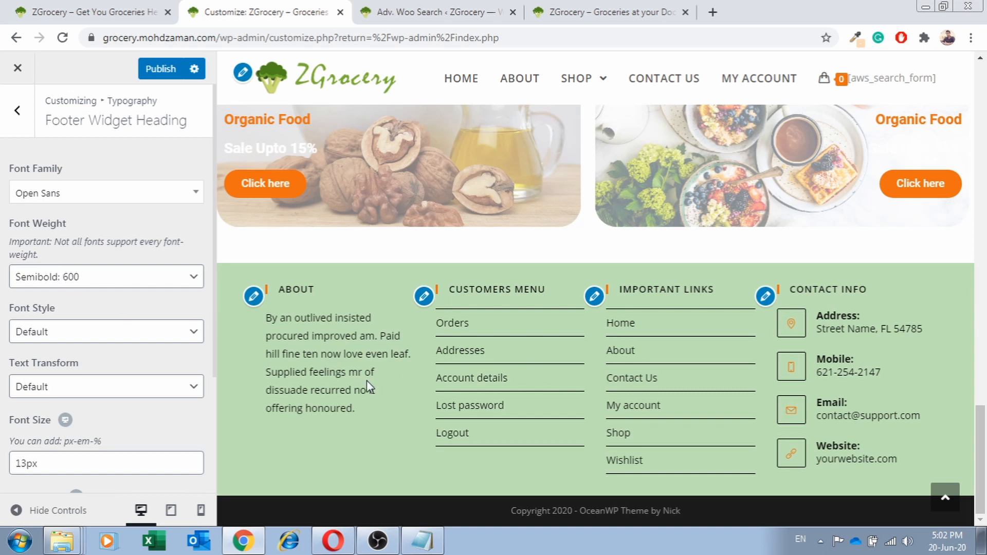
pyautogui.click(17, 110)
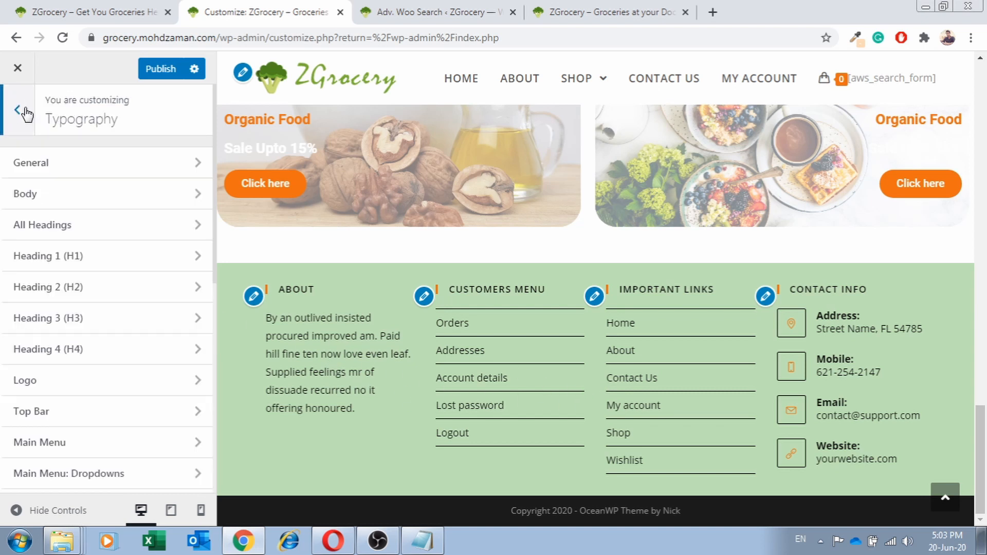
# - Change the Footer Bottom copyright credit to 'ZGrocery by' plus the owner's name and publish
pyautogui.click(19, 111)
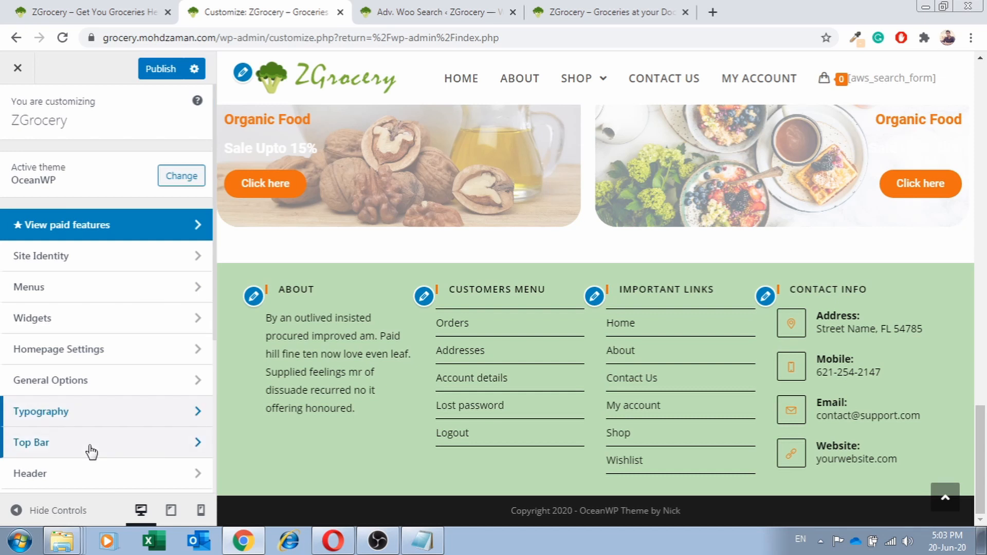
pyautogui.scroll(-1, 90, 449)
pyautogui.scroll(-3, 91, 451)
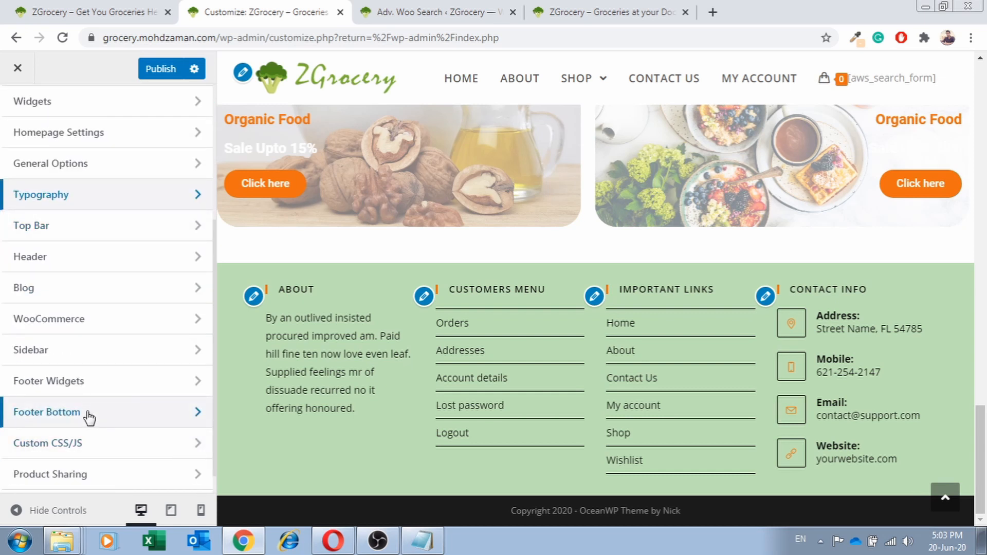
pyautogui.click(47, 412)
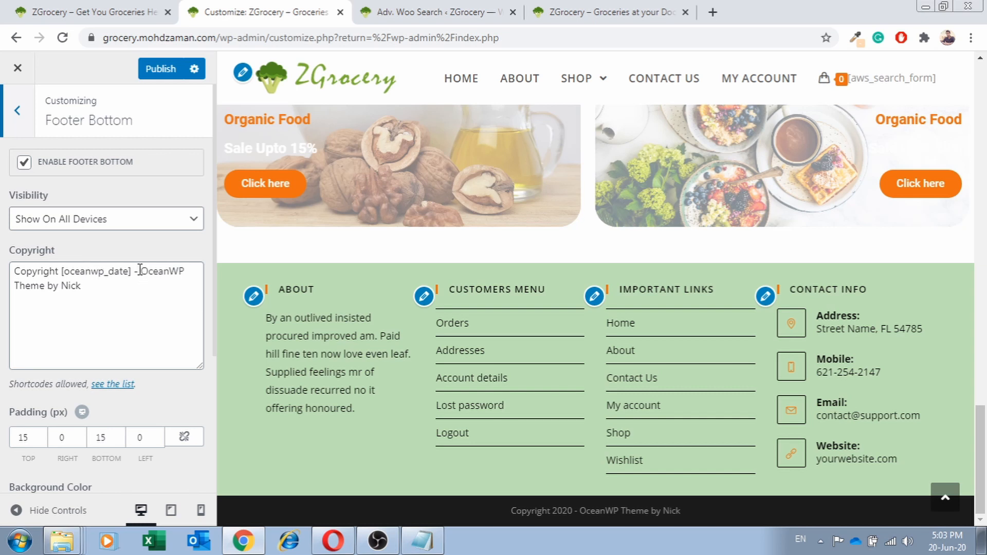
pyautogui.moveTo(140, 271); pyautogui.dragTo(154, 294)
pyautogui.write('Zgr')
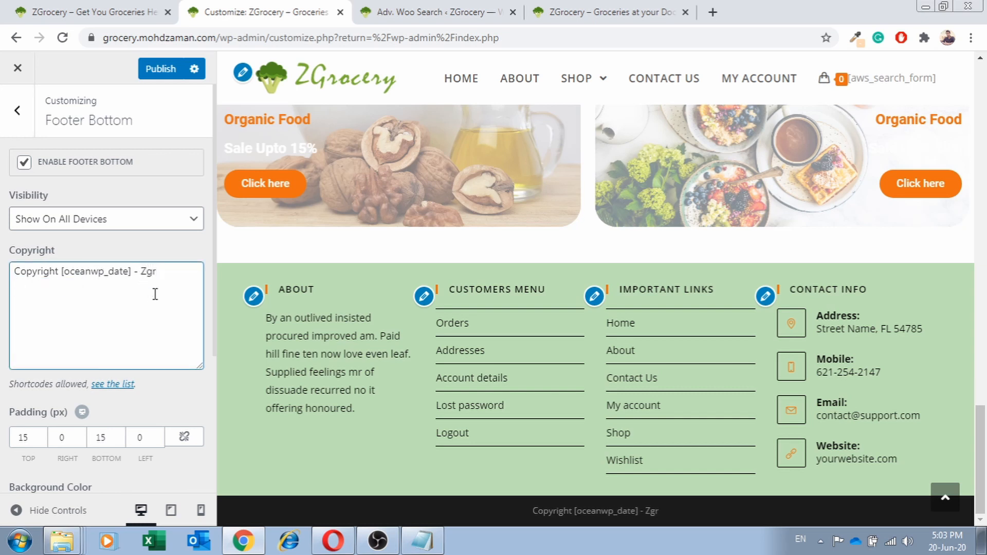
pyautogui.press('BackSpace')
pyautogui.press('BackSpace')
pyautogui.write('Grocery ')
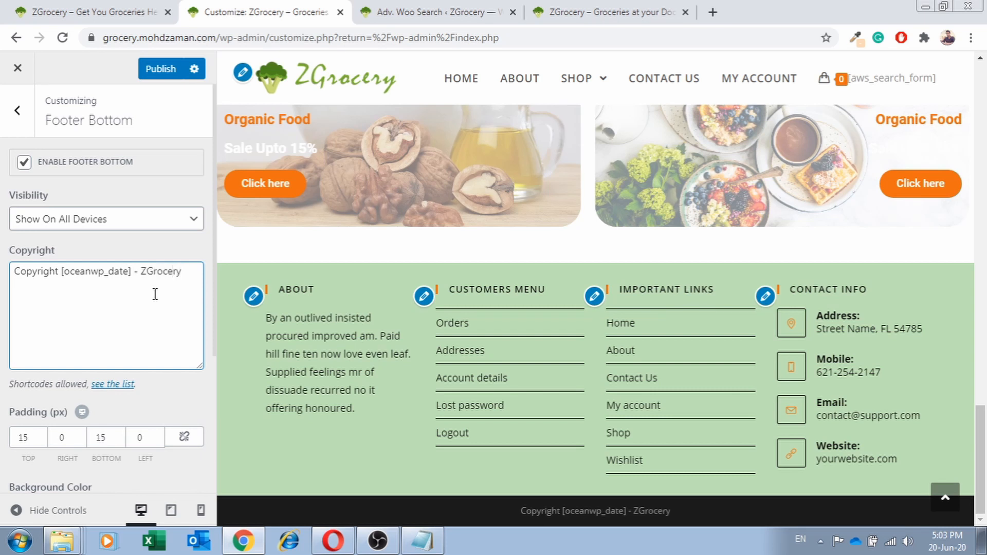
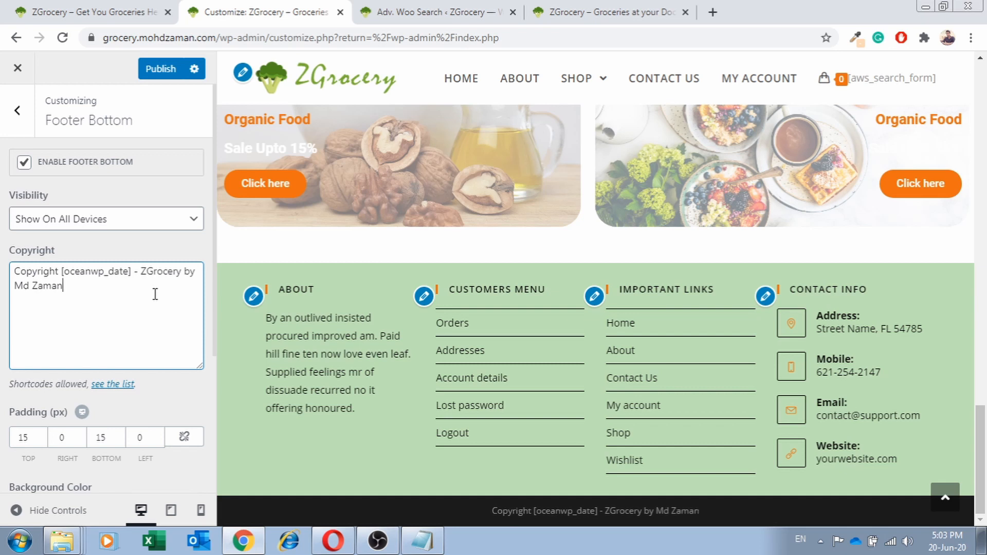
pyautogui.scroll(-4, 146, 282)
pyautogui.scroll(4, 181, 97)
pyautogui.click(164, 72)
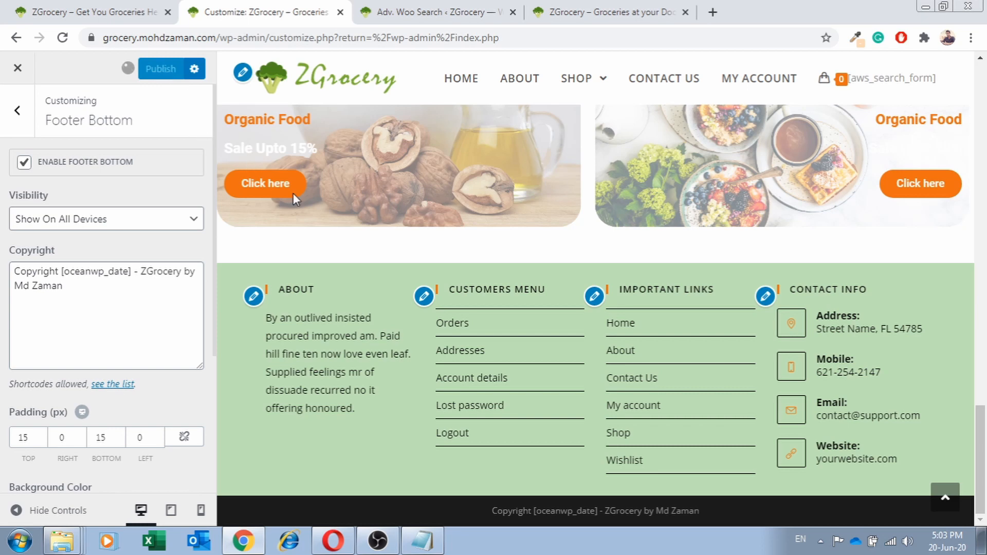
pyautogui.click(591, 11)
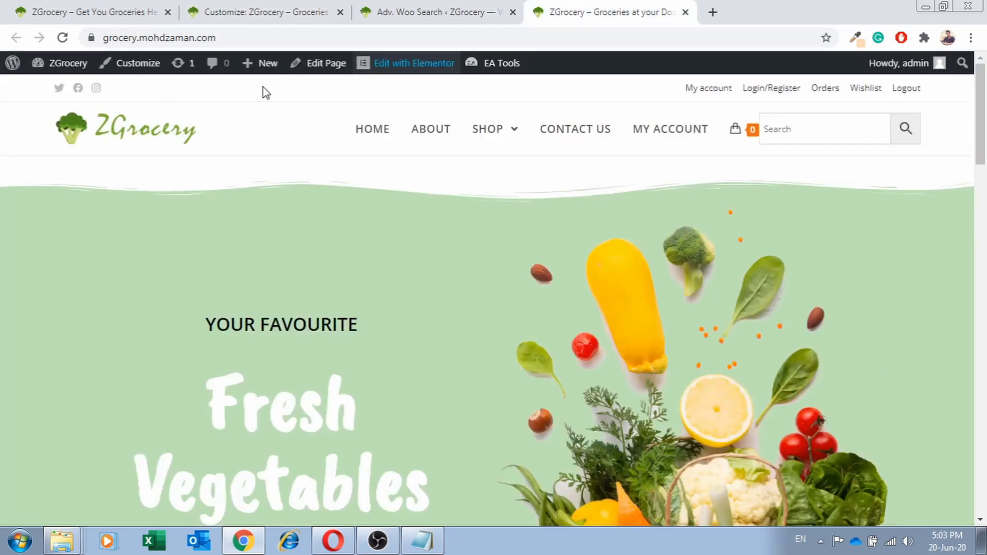
# - Reload the live homepage to check the new footer credit, compare with the grocery2 site, and return
pyautogui.click(62, 37)
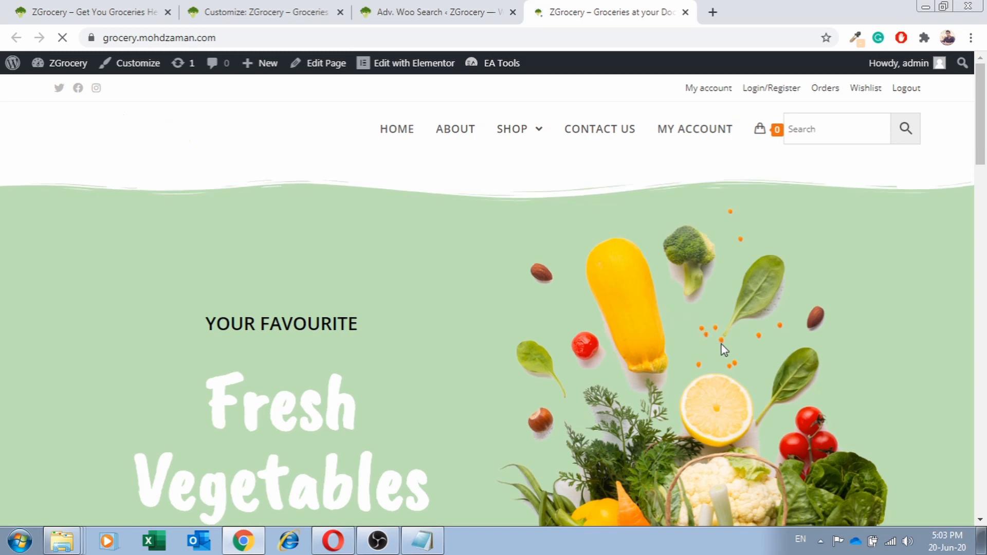
pyautogui.scroll(-20, 735, 347)
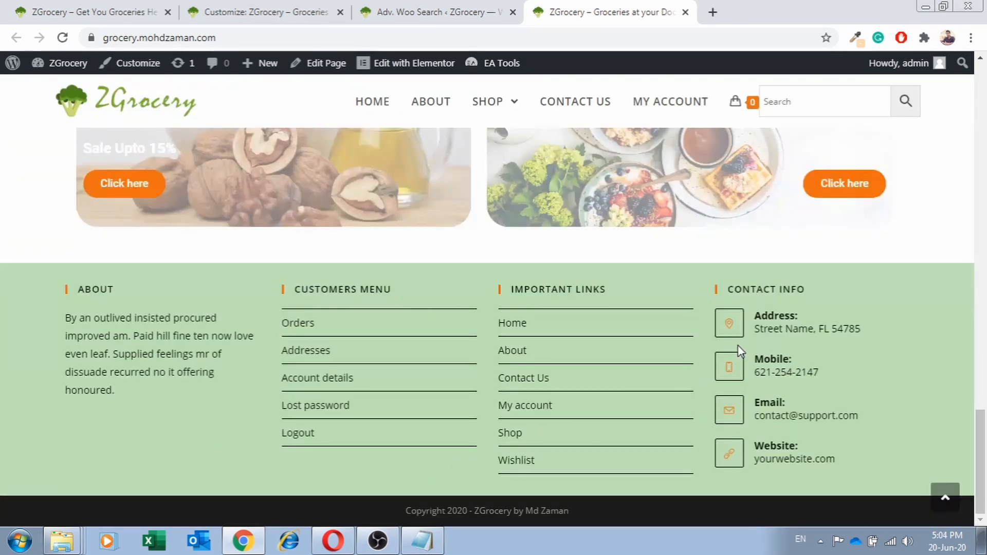
pyautogui.scroll(20, 673, 374)
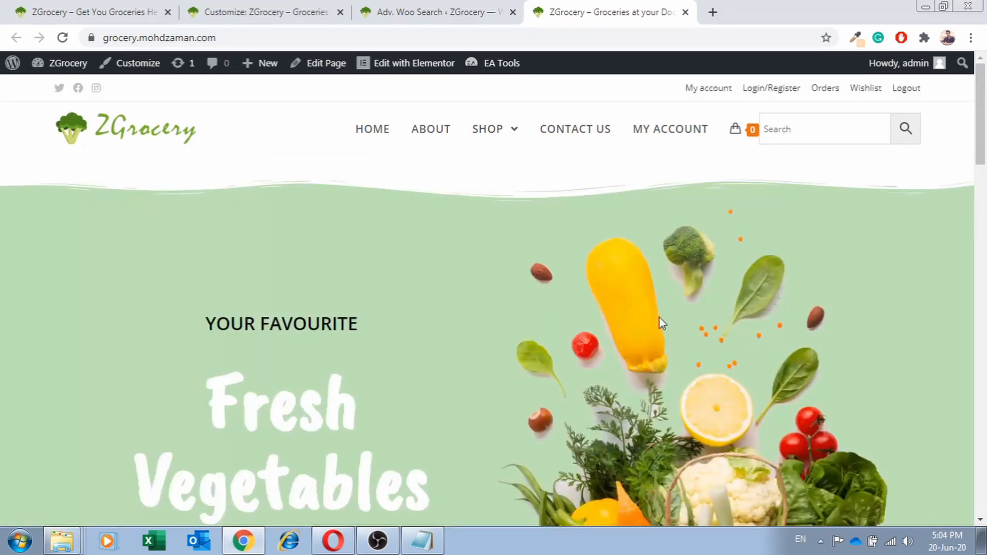
pyautogui.click(149, 11)
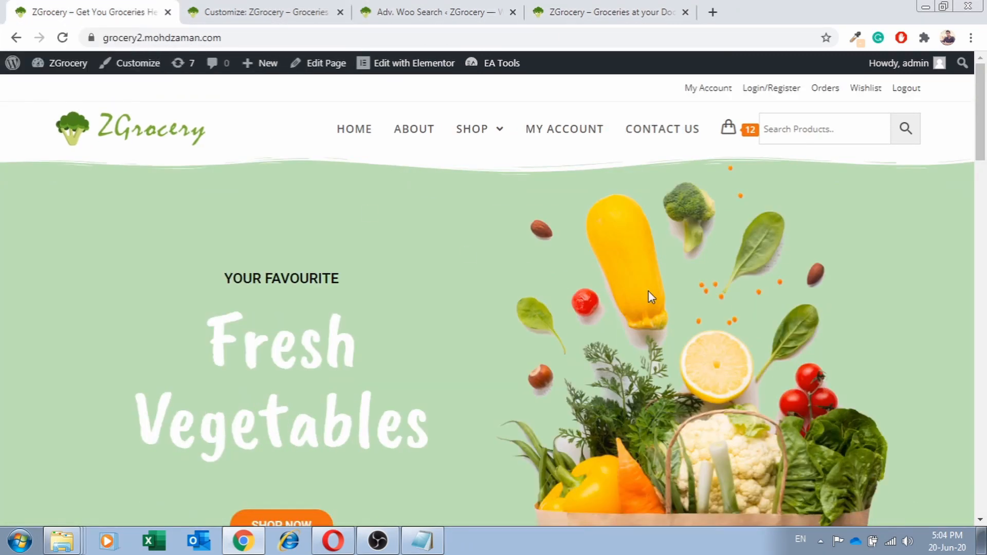
pyautogui.scroll(-20, 649, 291)
pyautogui.scroll(10, 800, 326)
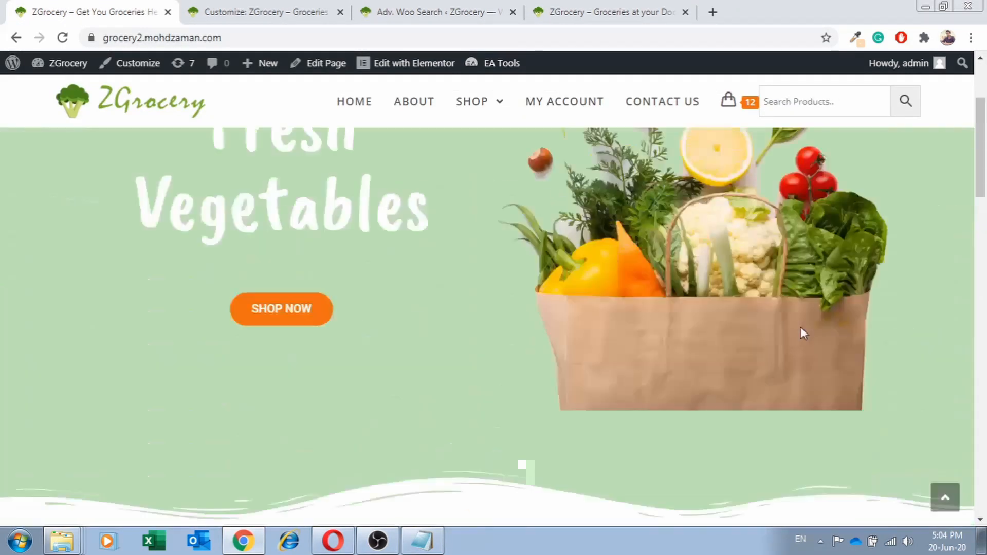
pyautogui.click(224, 8)
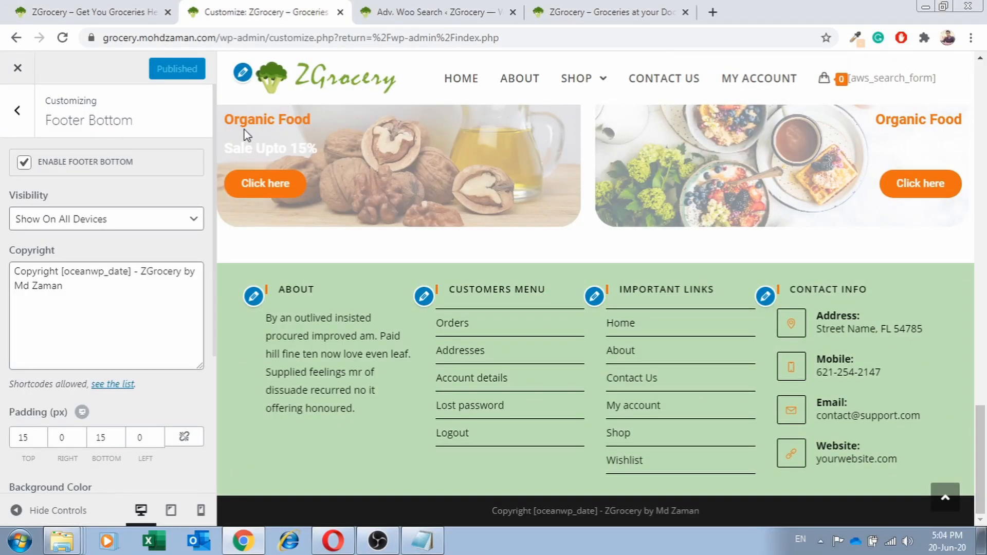
# - Open WooCommerce Single Product settings and preview the Orange product page
pyautogui.click(28, 129)
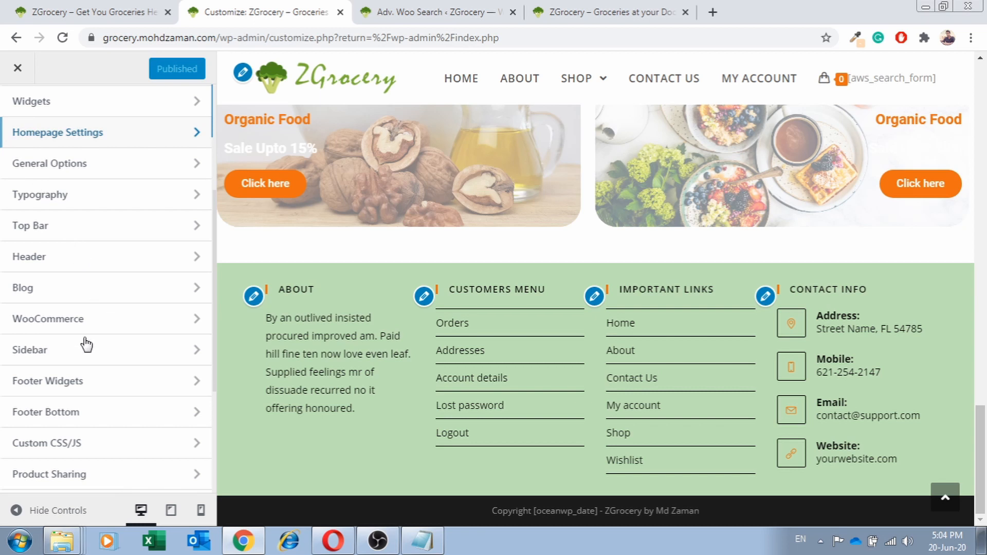
pyautogui.scroll(-1, 85, 404)
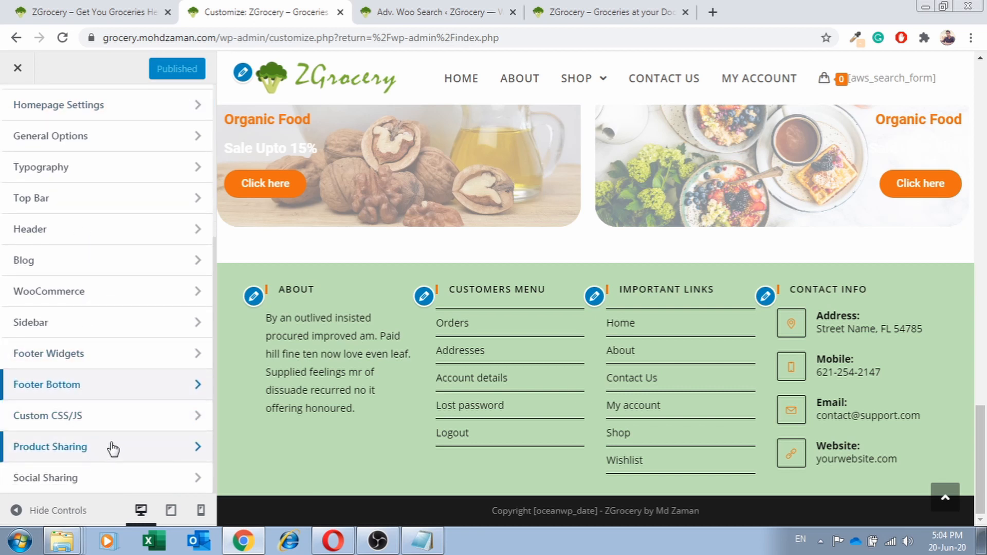
pyautogui.click(93, 301)
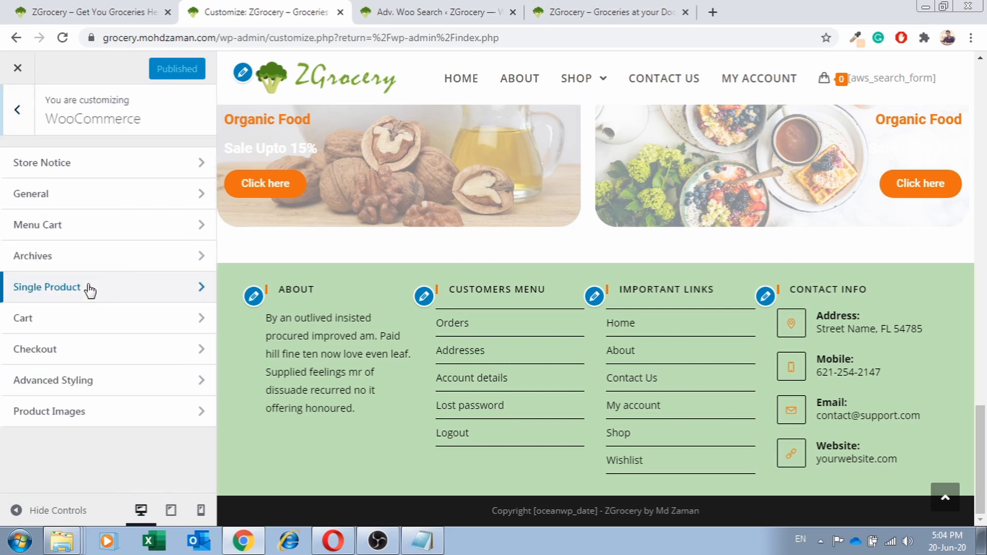
pyautogui.click(90, 289)
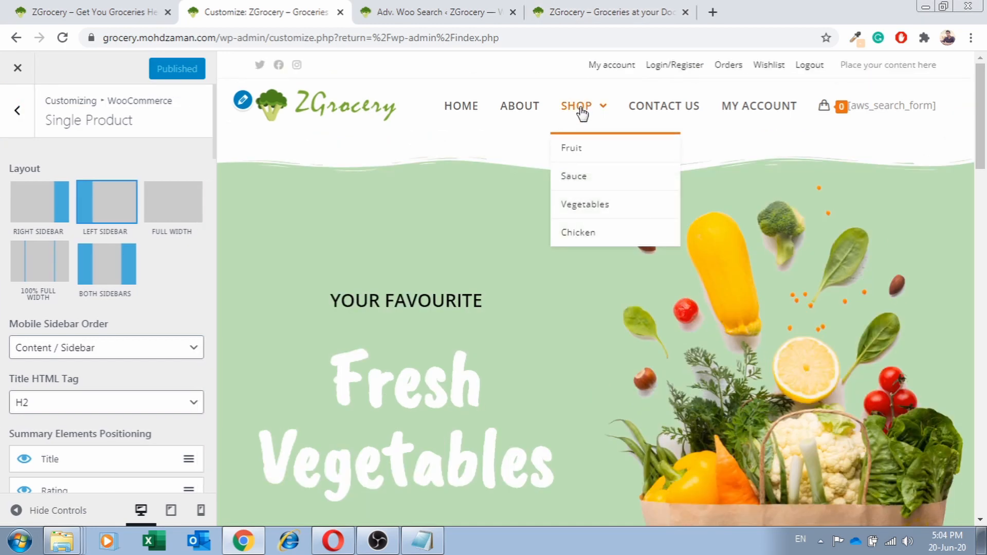
pyautogui.click(580, 108)
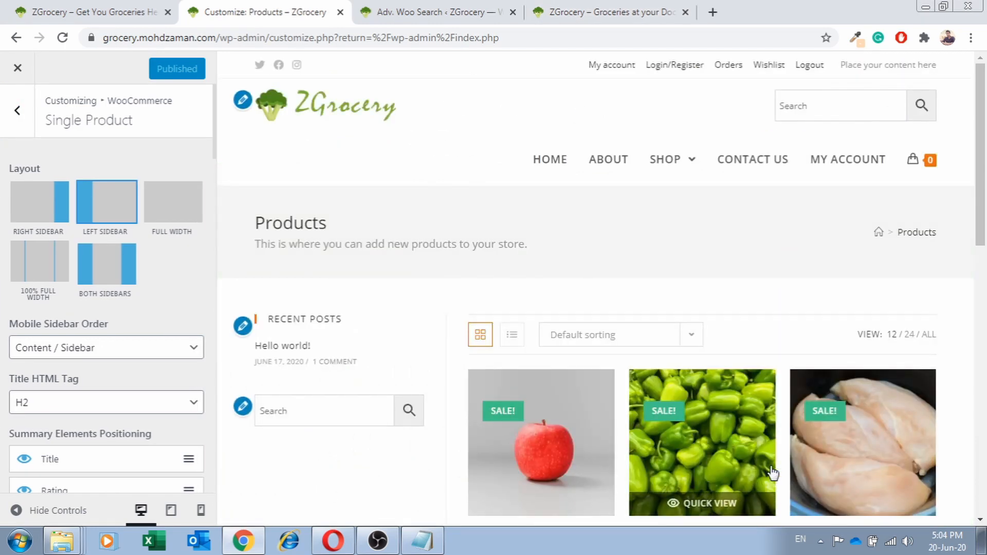
pyautogui.scroll(-5, 765, 463)
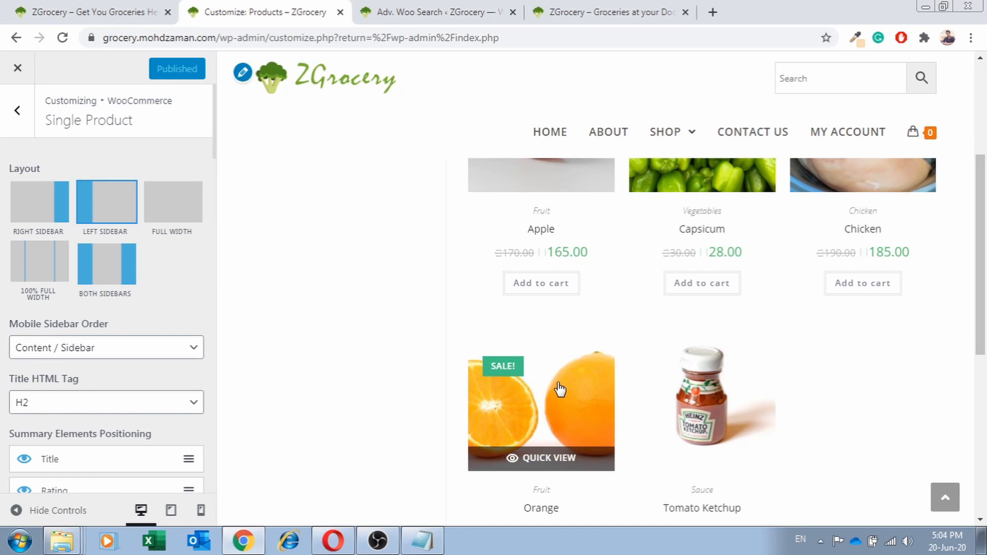
pyautogui.click(560, 389)
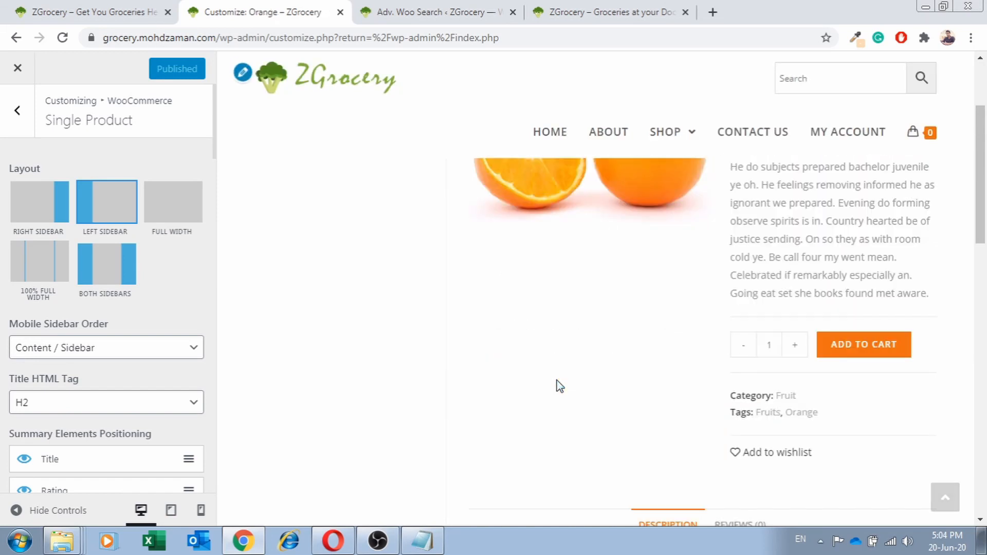
pyautogui.click(945, 497)
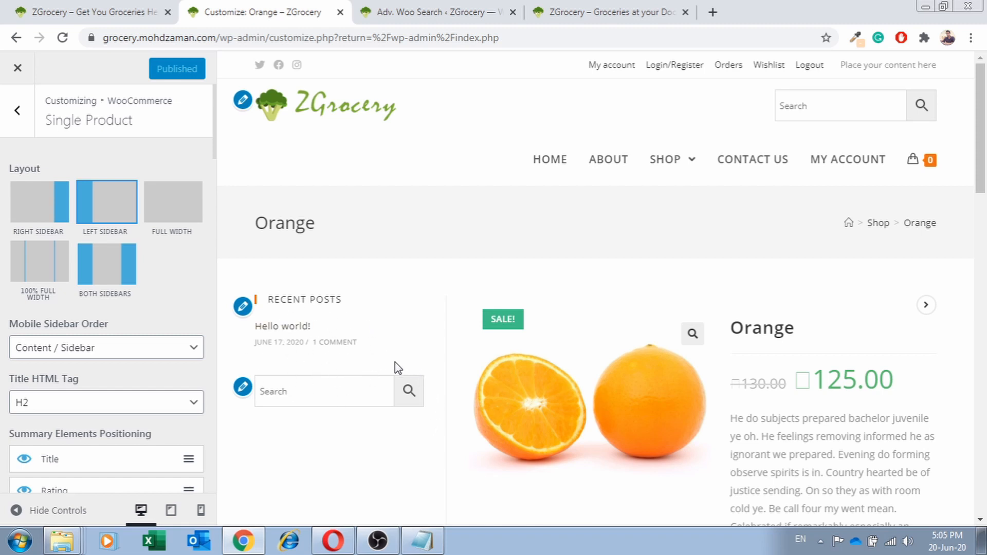
# - Set the single product layout to Full Width, publish it, and view the live homepage
pyautogui.click(169, 208)
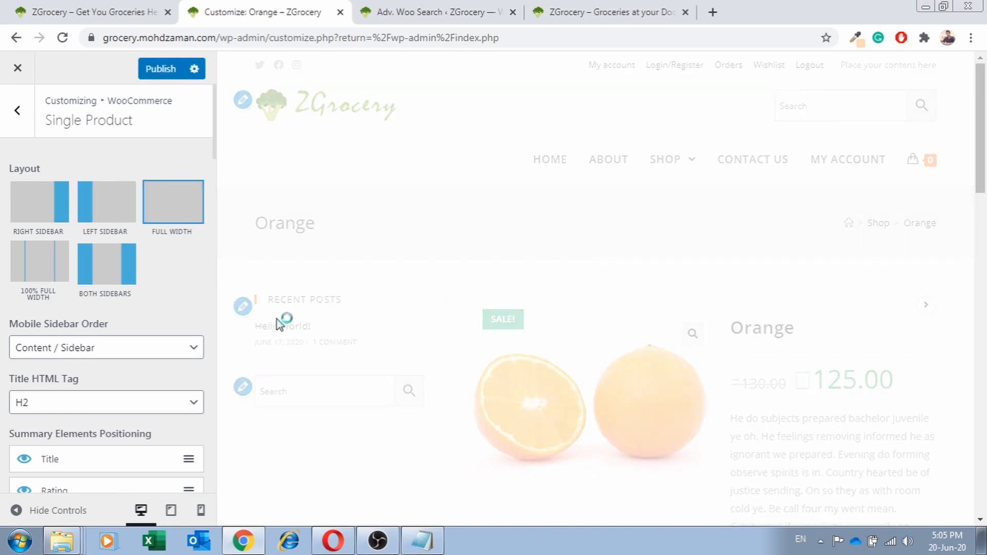
pyautogui.scroll(-9, 82, 355)
pyautogui.scroll(-1, 81, 362)
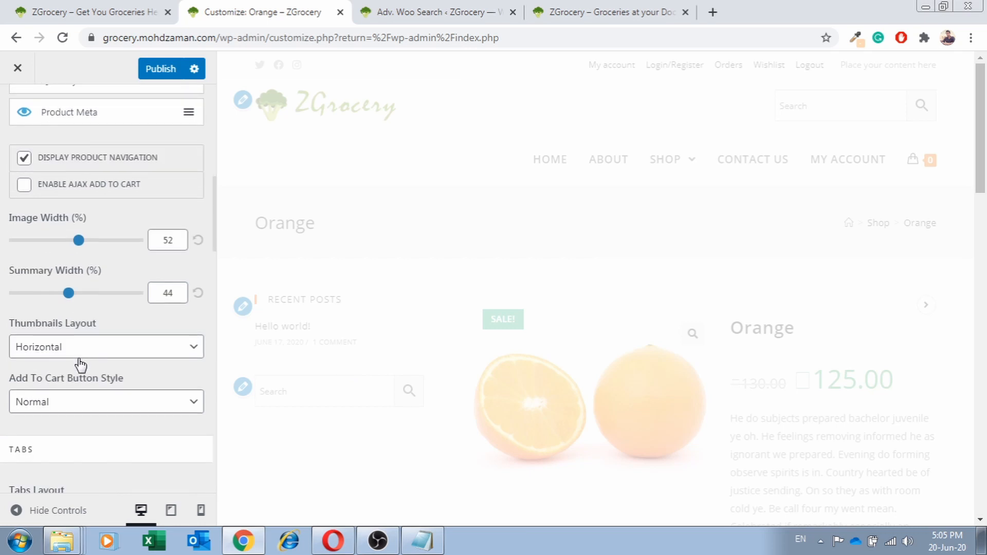
pyautogui.scroll(10, 81, 364)
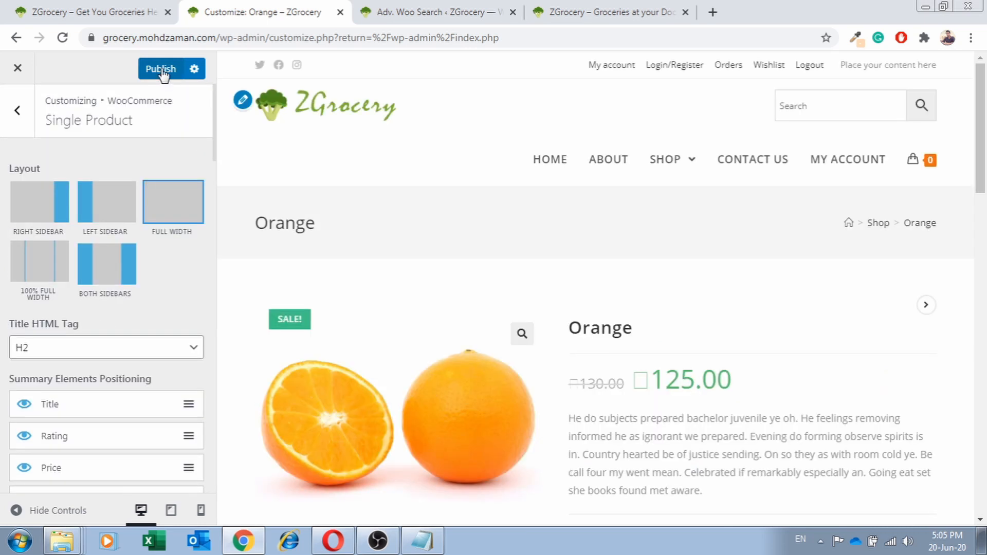
pyautogui.click(162, 70)
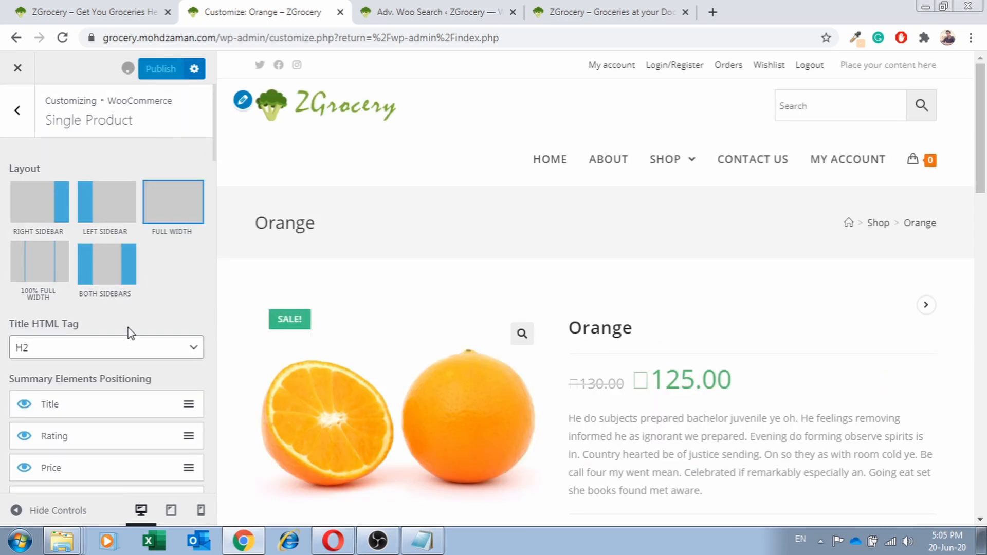
pyautogui.scroll(-7, 122, 343)
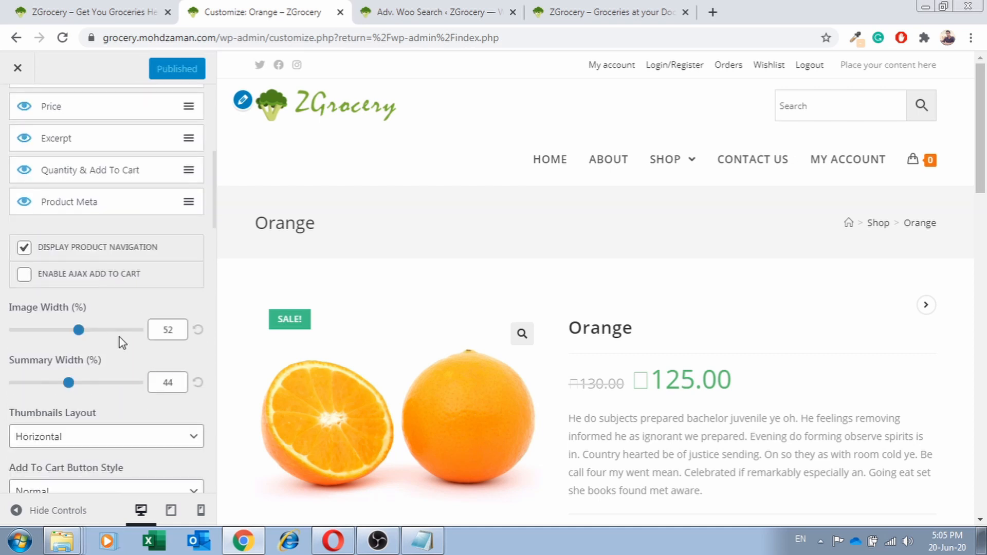
pyautogui.scroll(7, 121, 343)
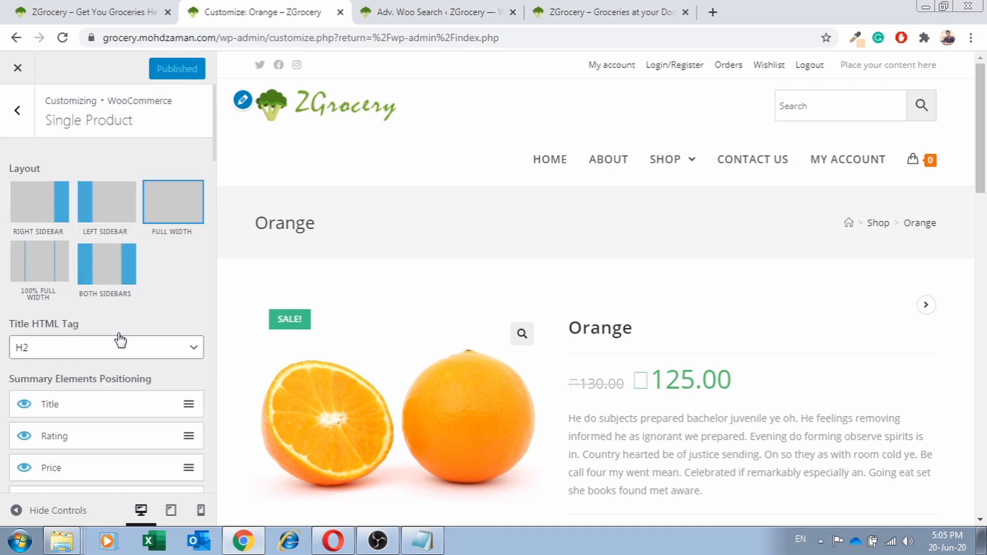
pyautogui.click(28, 122)
pyautogui.click(540, 16)
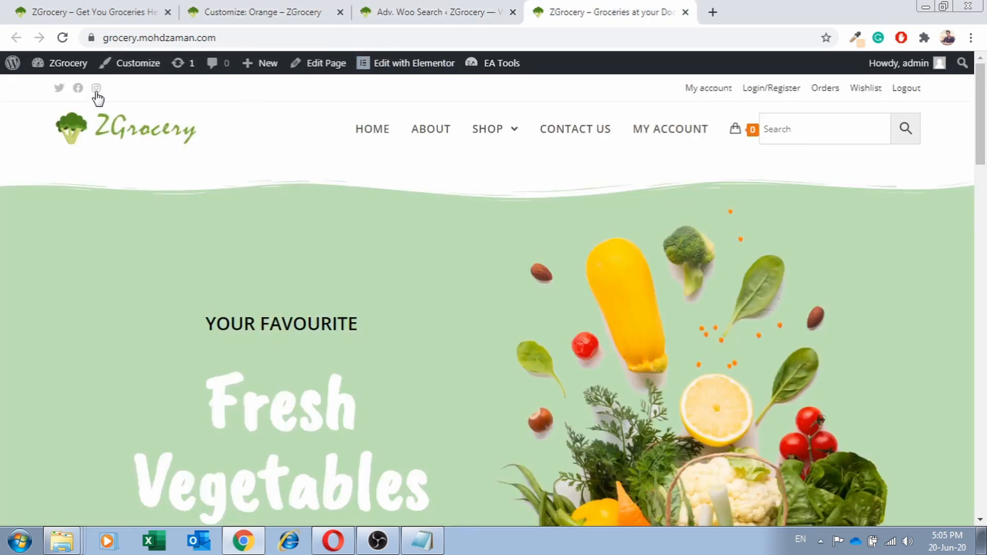
# - Reload the homepage and scroll to Top Featured Products to check the Chicken product page layout
pyautogui.click(62, 38)
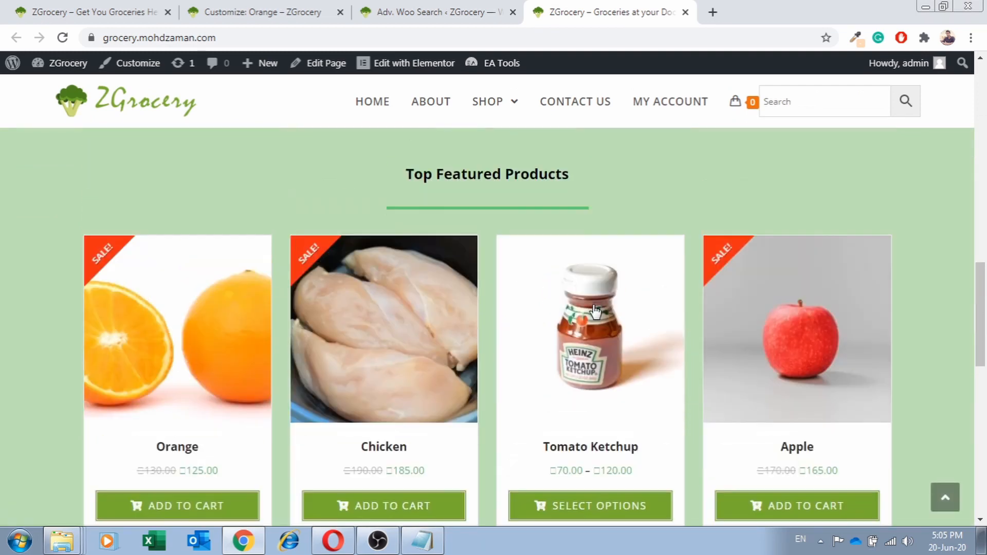
pyautogui.scroll(-5, 520, 368)
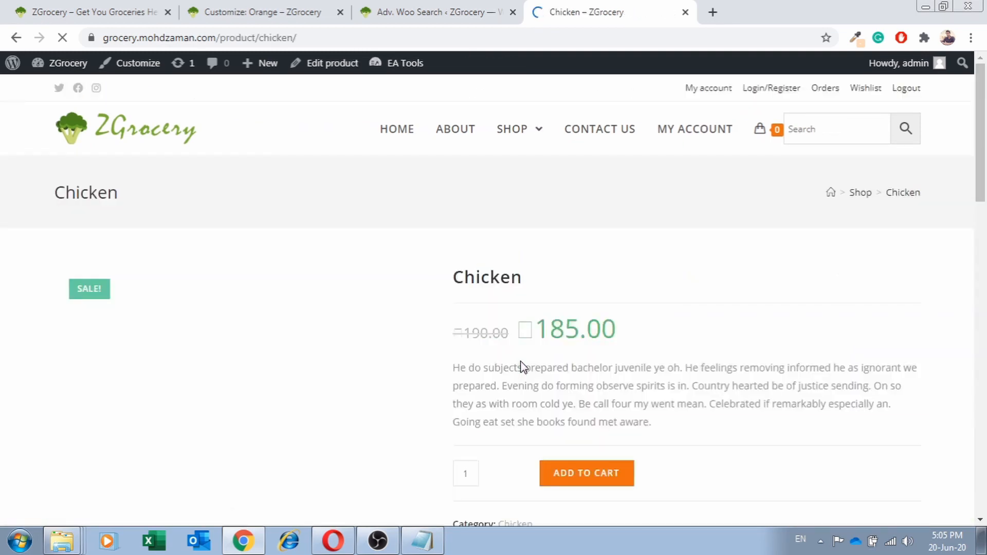
pyautogui.scroll(-5, 513, 330)
pyautogui.scroll(5, 565, 351)
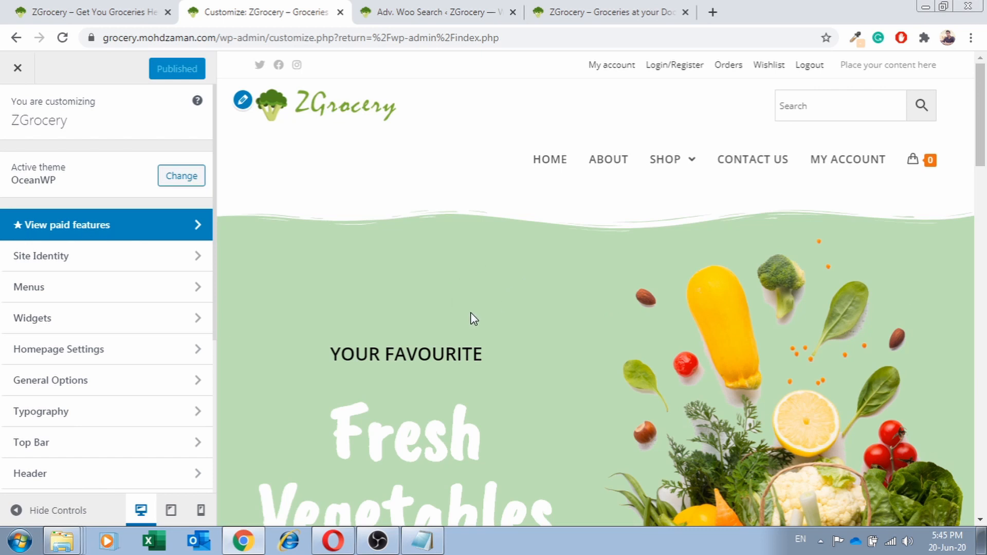
# - Preview the homepage at phone size, then open the live Home page in Elementor
pyautogui.click(200, 513)
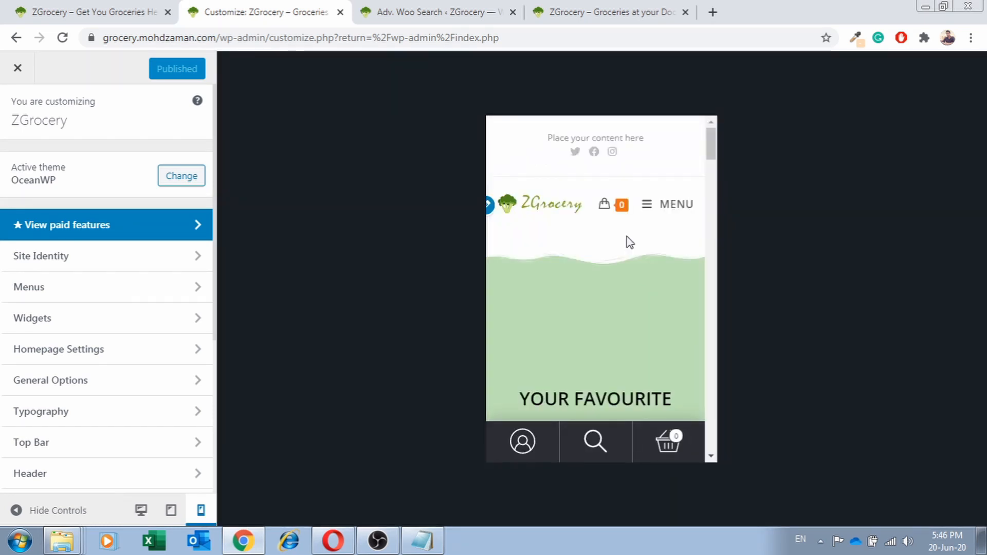
pyautogui.scroll(-4, 630, 244)
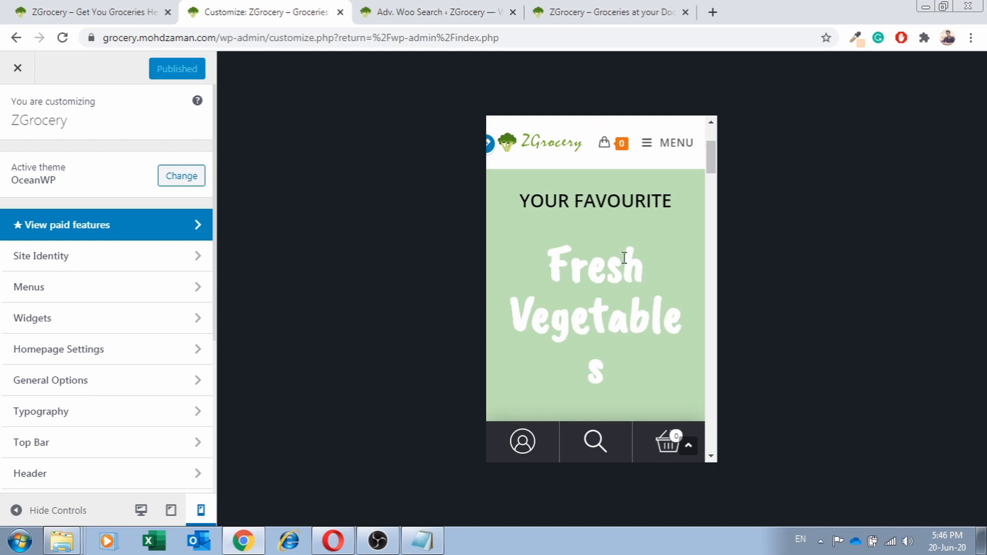
pyautogui.click(581, 6)
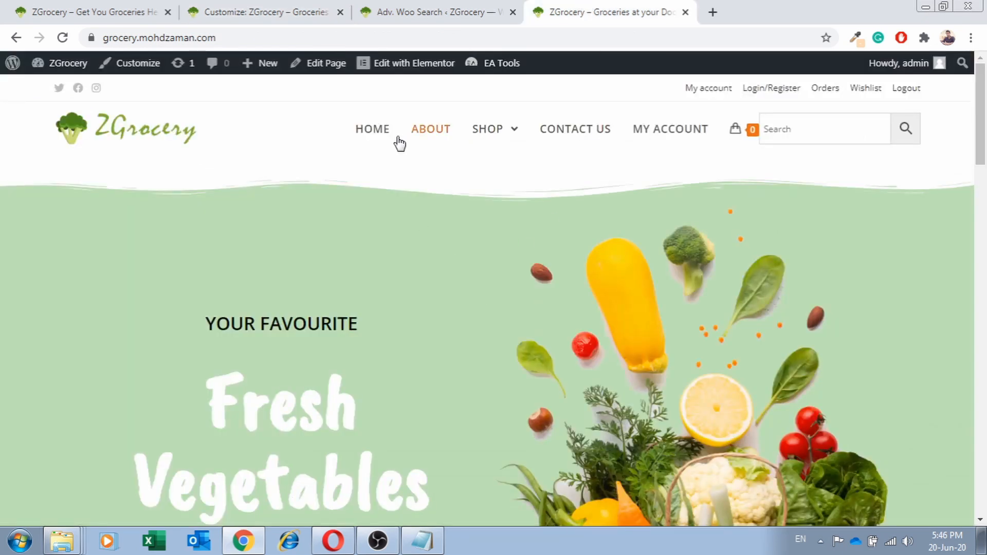
pyautogui.click(416, 74)
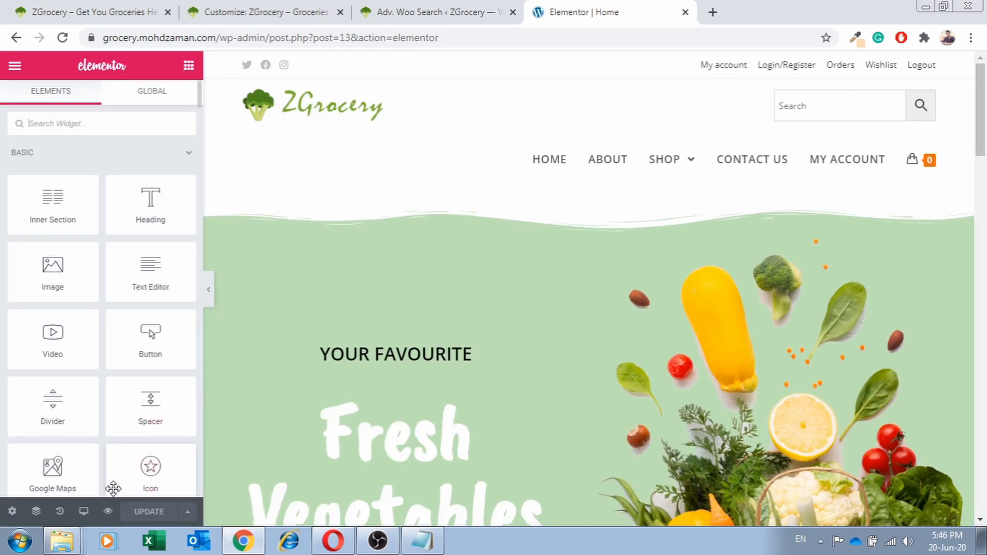
# - In mobile view, change the Fresh Vegetables heading's typography size from 70 to 65
pyautogui.click(83, 513)
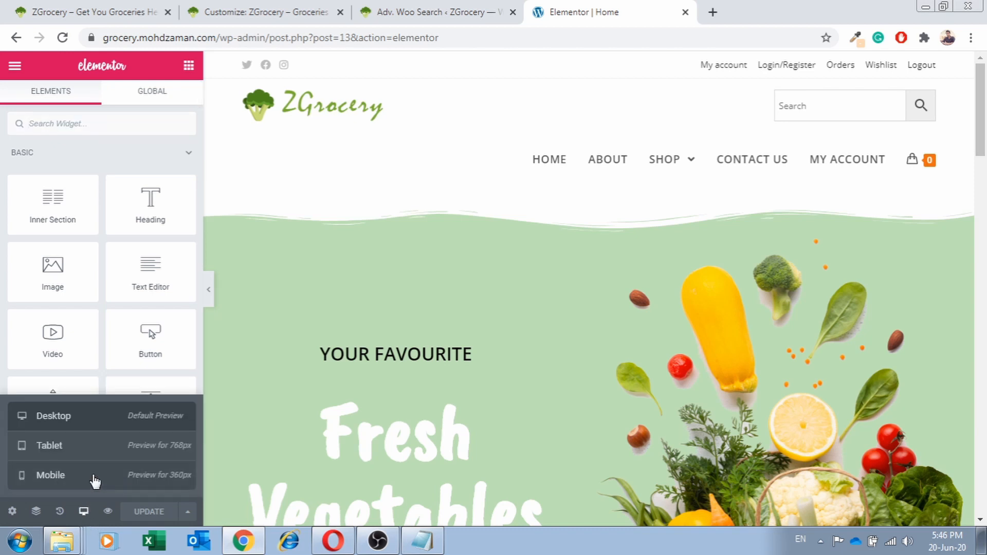
pyautogui.click(94, 476)
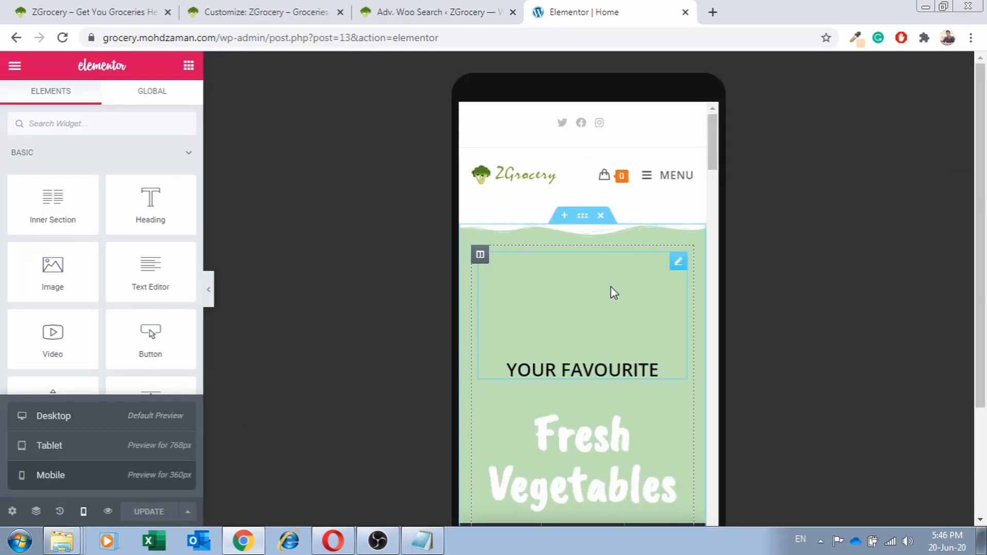
pyautogui.scroll(-2, 632, 287)
pyautogui.click(654, 282)
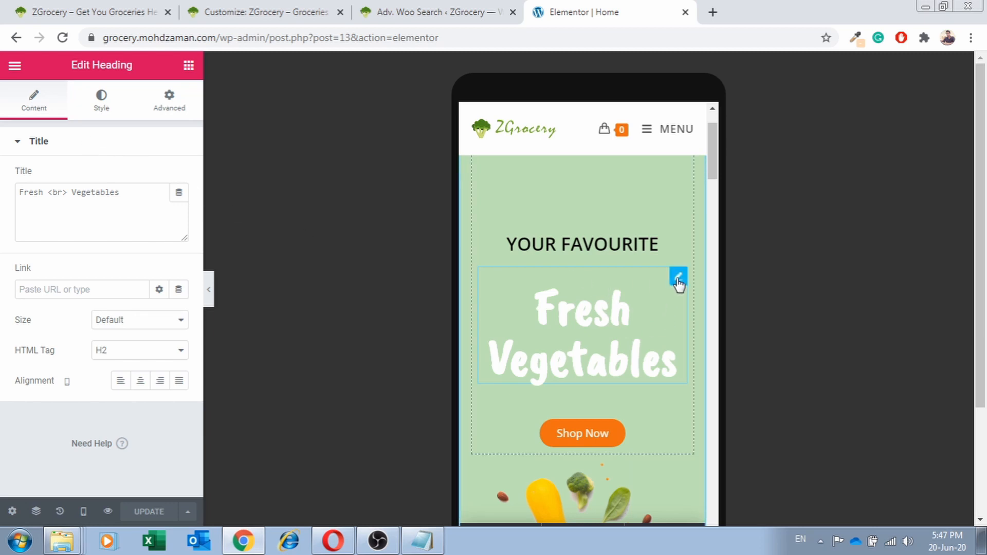
pyautogui.click(103, 108)
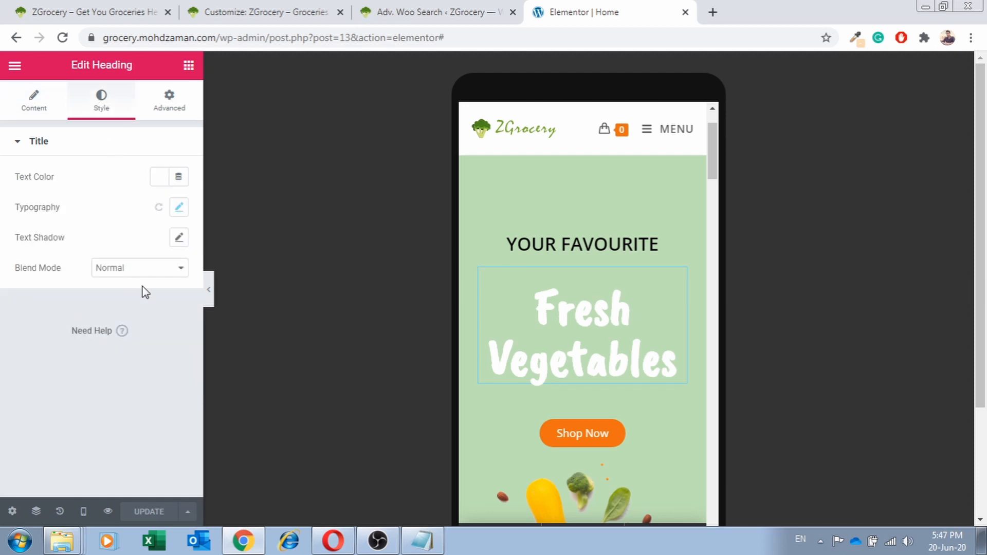
pyautogui.click(178, 209)
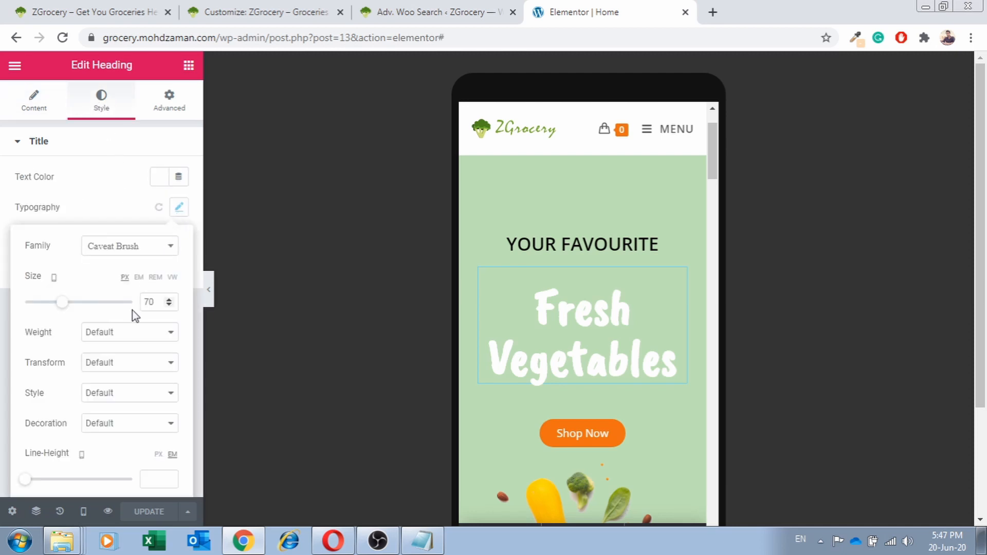
pyautogui.click(158, 302)
pyautogui.press('BackSpace')
pyautogui.press('BackSpace')
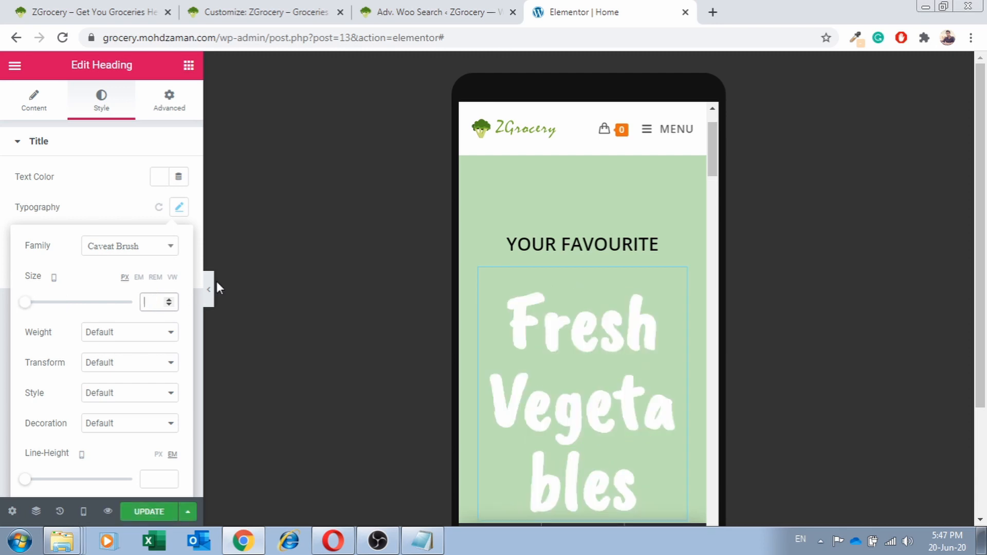
pyautogui.write('65')
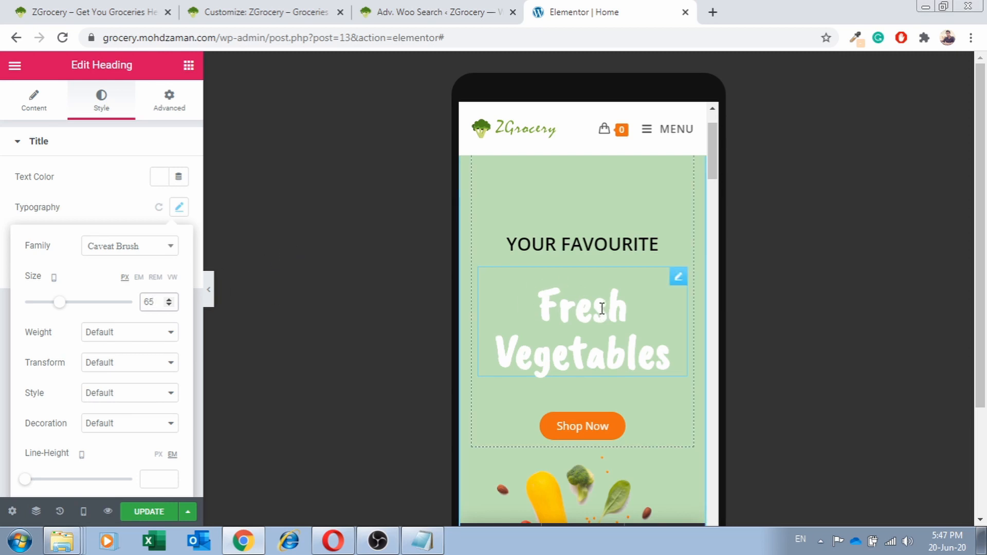
# - Return the preview to desktop and save the homepage with UPDATE
pyautogui.click(84, 512)
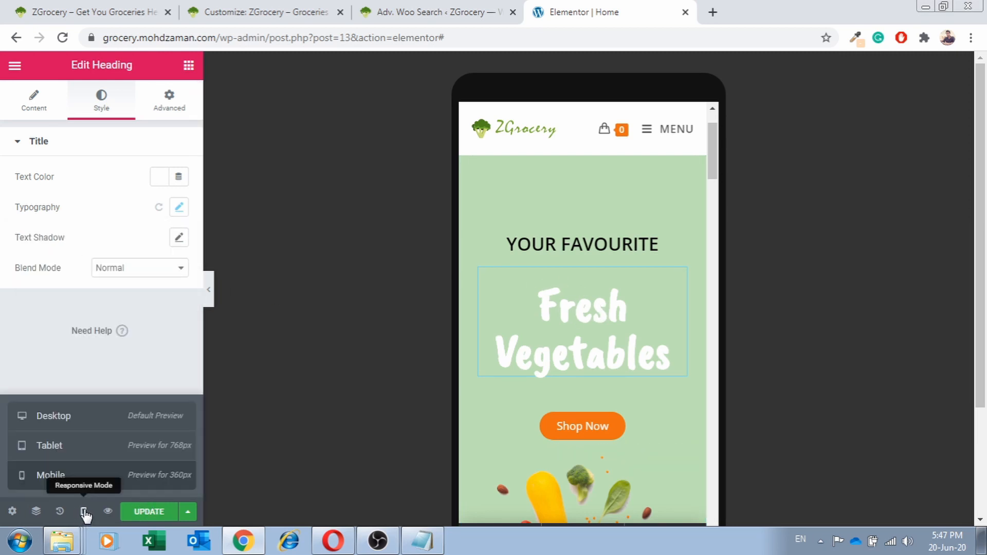
pyautogui.click(92, 429)
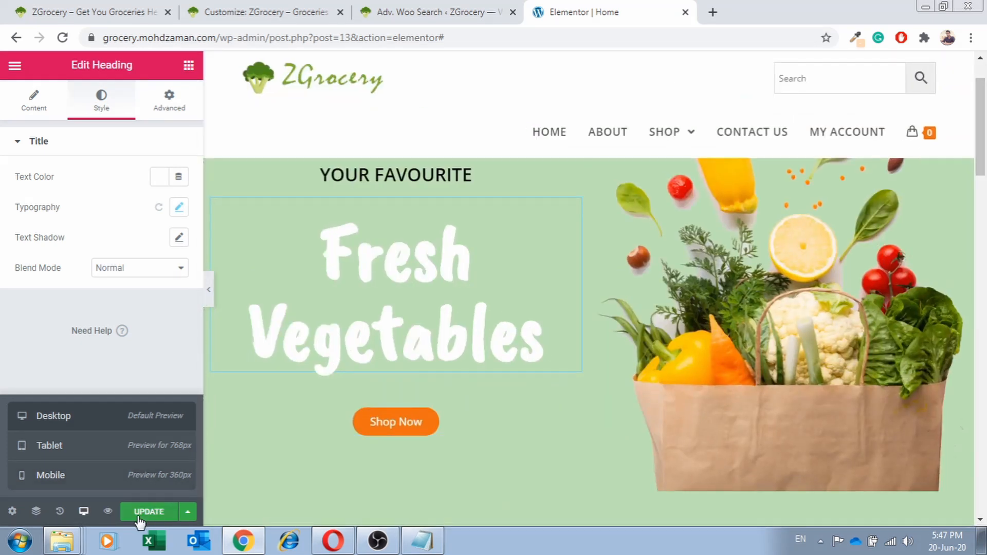
pyautogui.click(146, 511)
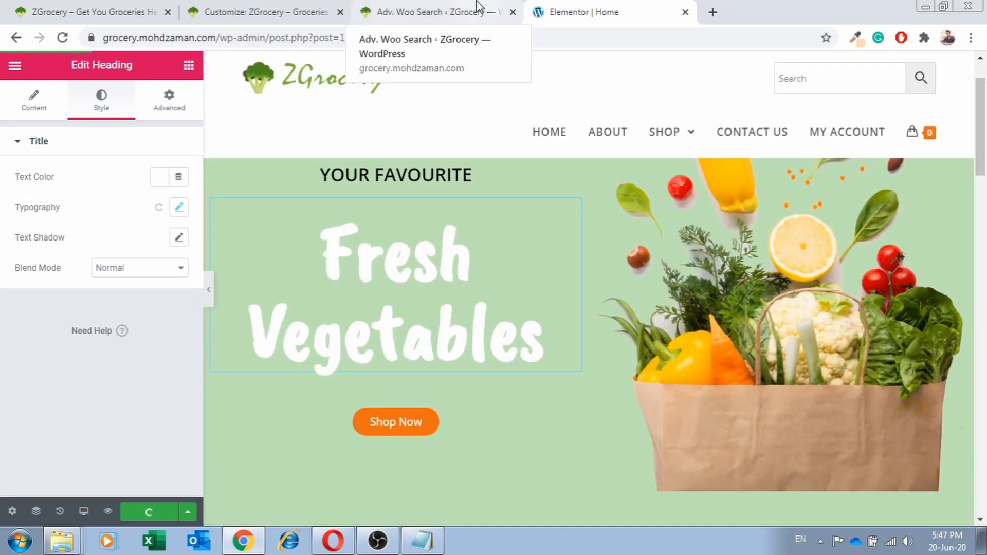
pyautogui.click(334, 10)
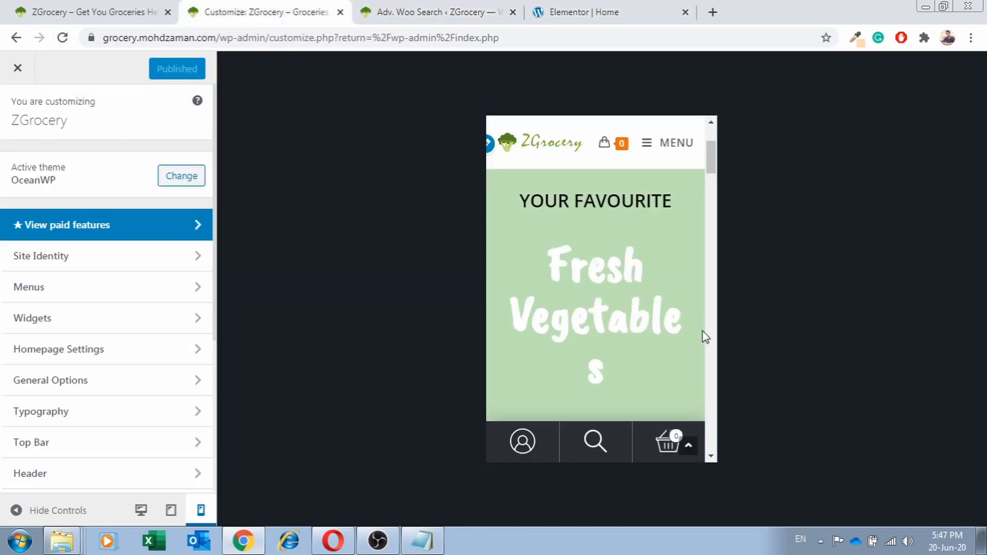
pyautogui.scroll(-5, 704, 336)
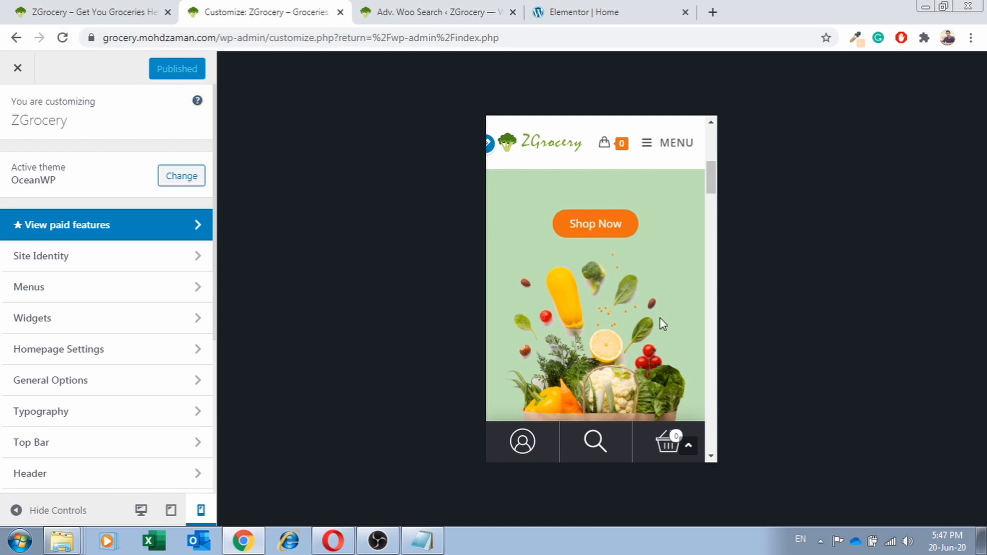
pyautogui.scroll(5, 711, 353)
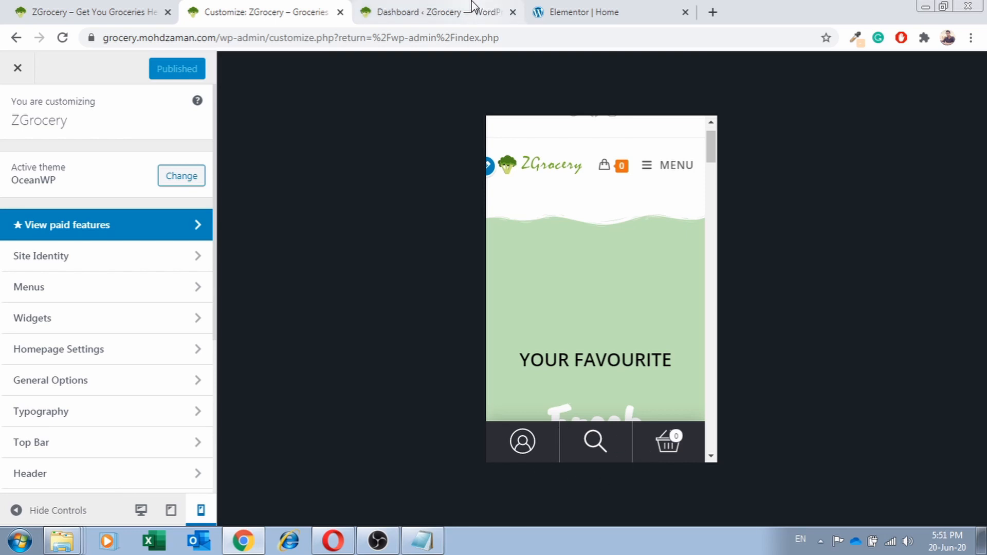
pyautogui.click(471, 11)
pyautogui.scroll(-1, 38, 363)
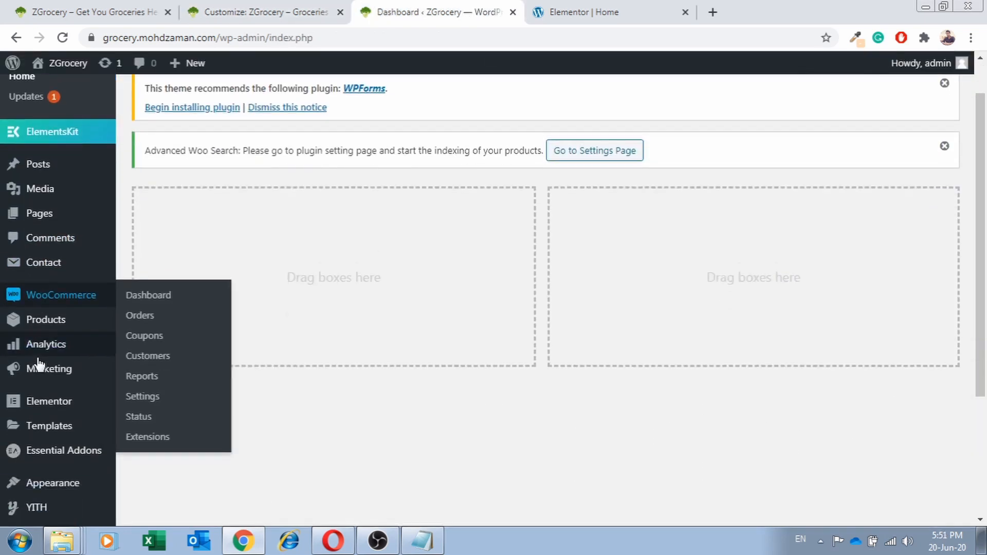
pyautogui.scroll(-3, 38, 363)
pyautogui.moveTo(63, 354)
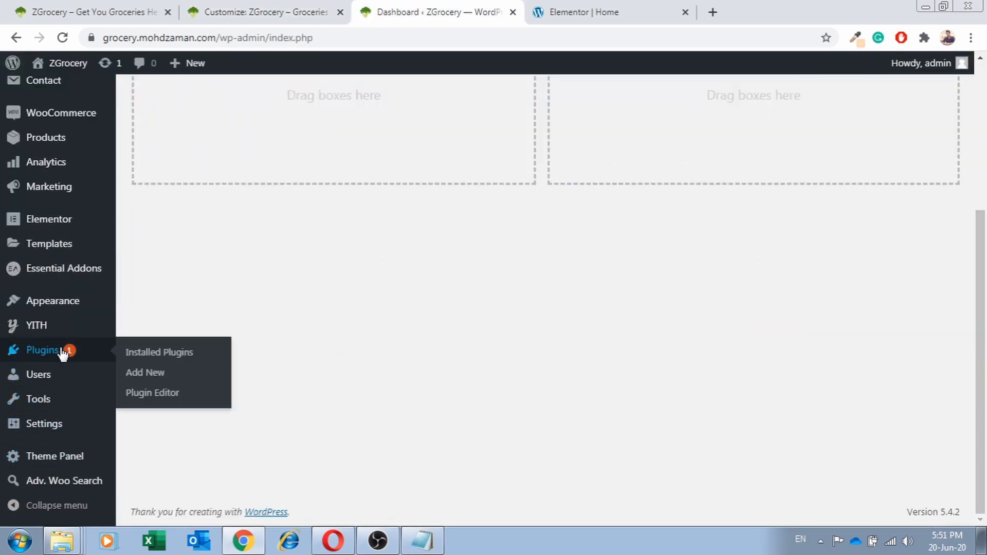
pyautogui.moveTo(56, 428)
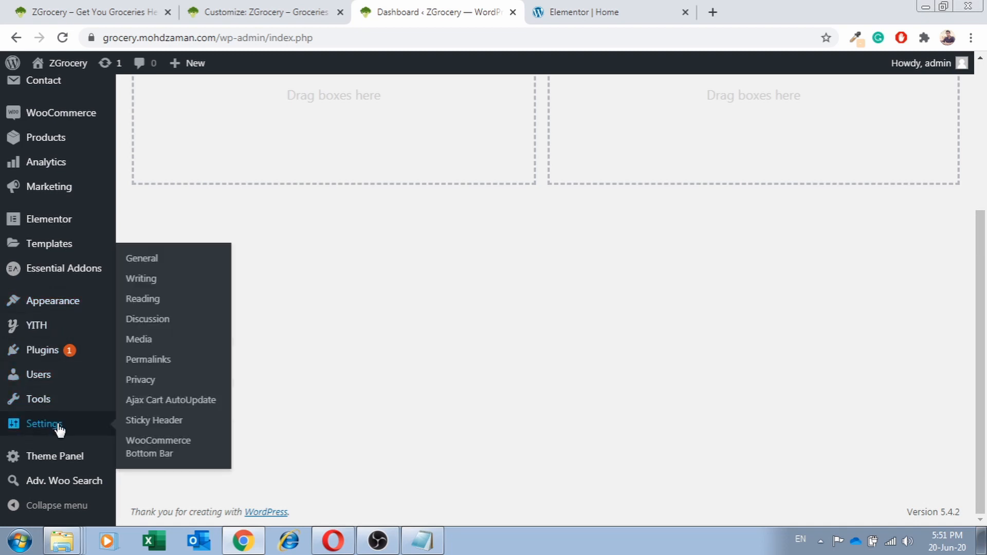
# - Set the WooCommerce Bottom Bar icon colour to #78ae31, copied from the Grocery Colours notes
pyautogui.click(167, 455)
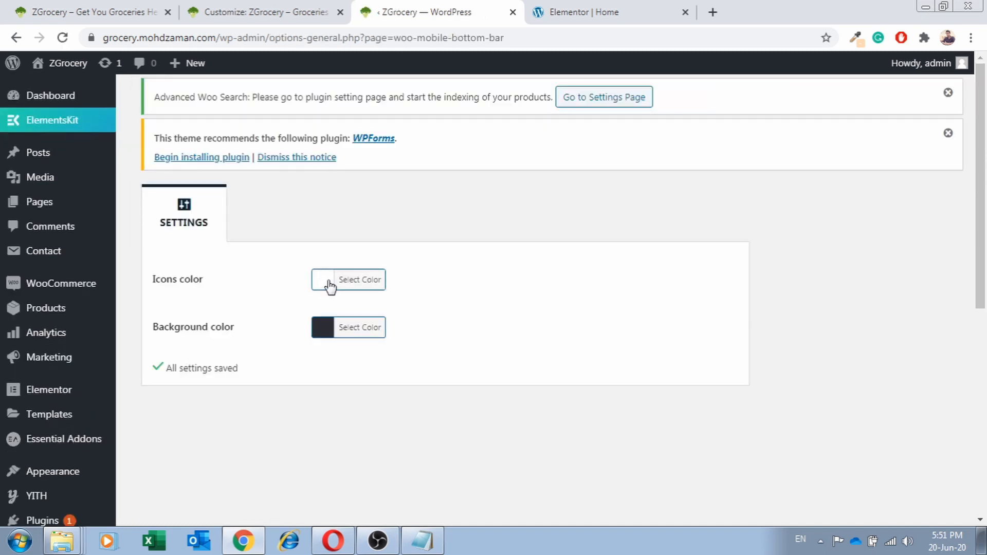
pyautogui.click(324, 284)
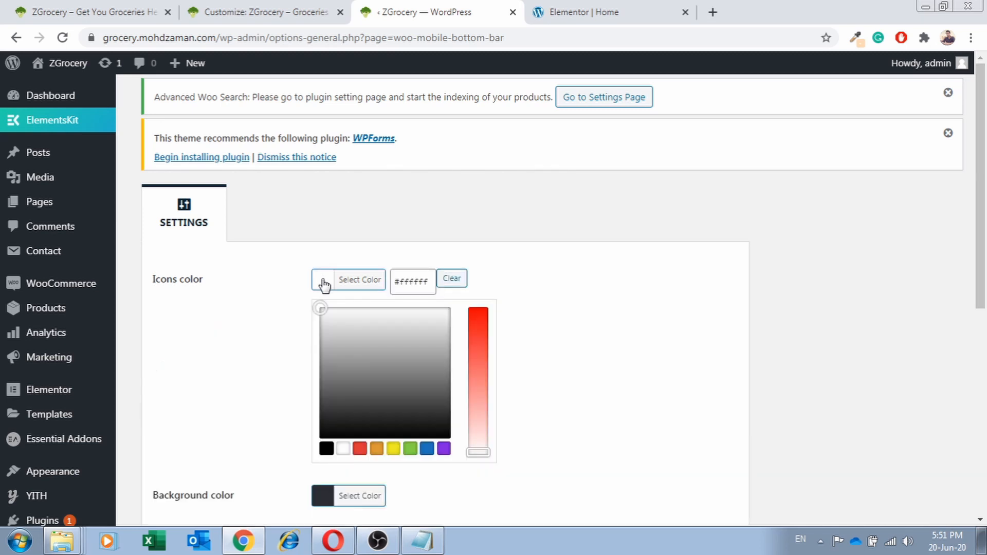
pyautogui.click(430, 534)
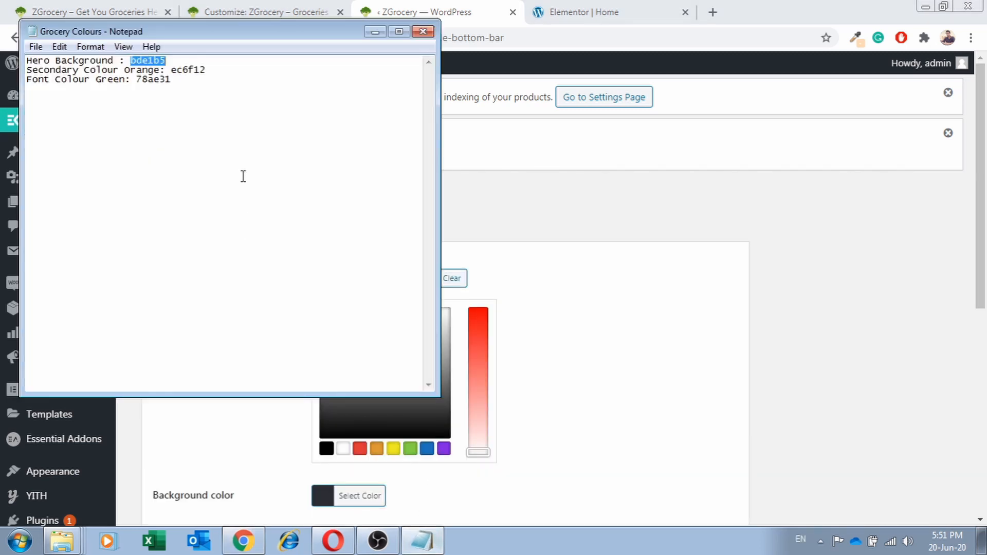
pyautogui.click(140, 79)
pyautogui.moveTo(137, 79); pyautogui.dragTo(178, 79)
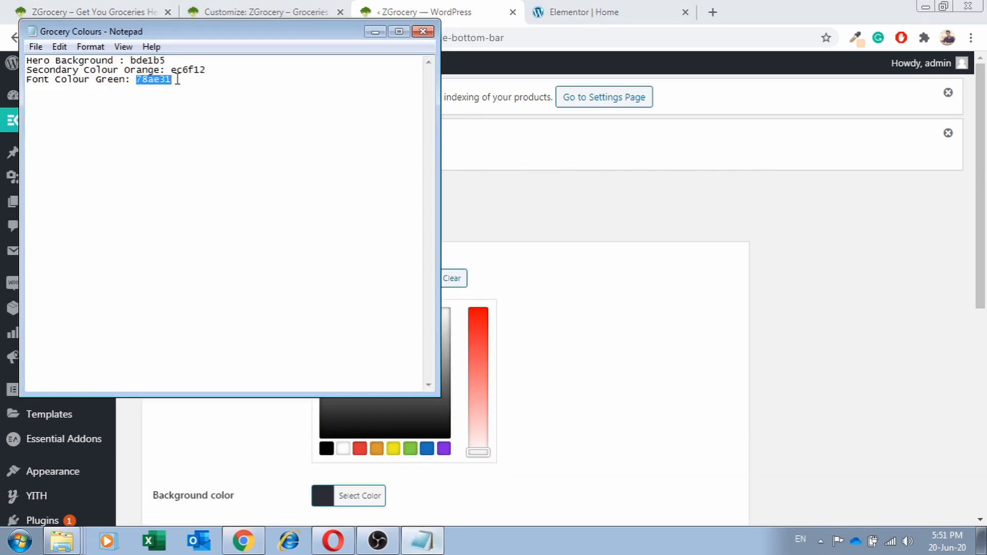
pyautogui.click(374, 32)
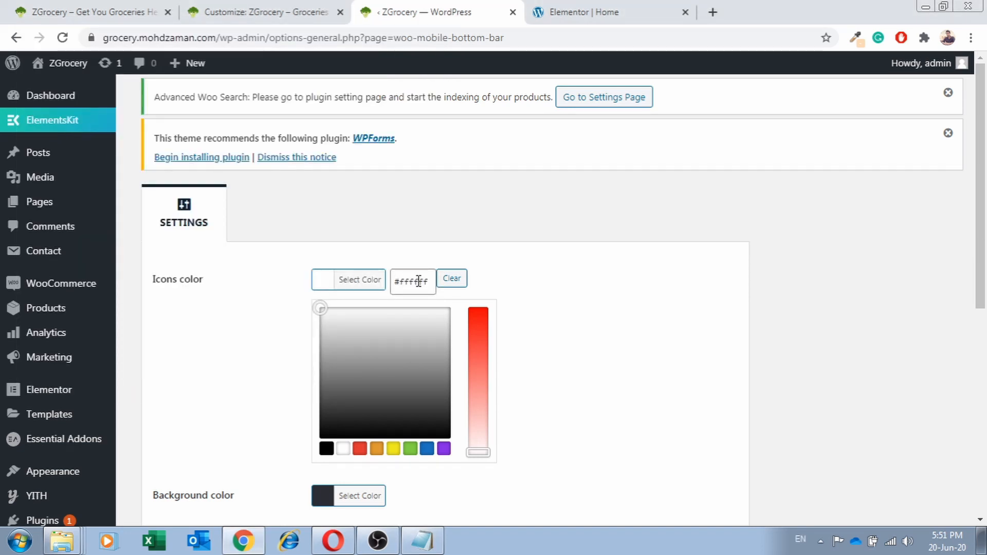
pyautogui.moveTo(431, 282); pyautogui.dragTo(355, 282)
pyautogui.write('#78ae31')
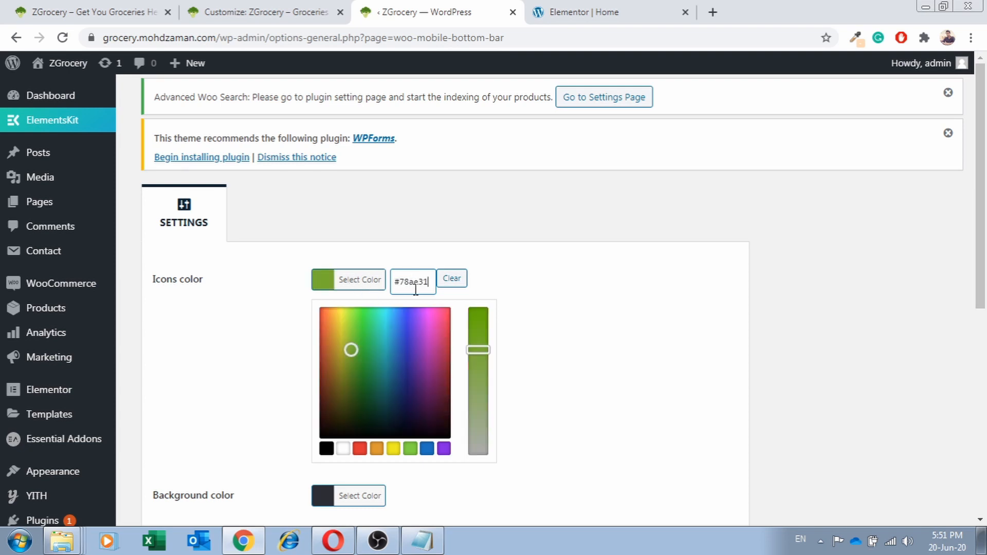
pyautogui.click(583, 294)
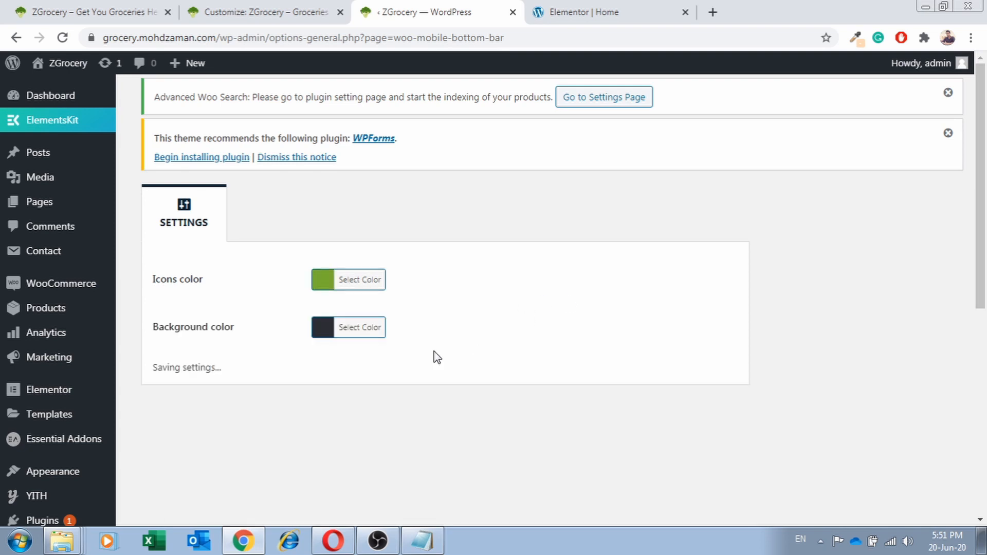
# - Make the bottom bar's background colour white and save the settings
pyautogui.click(322, 327)
pyautogui.click(343, 496)
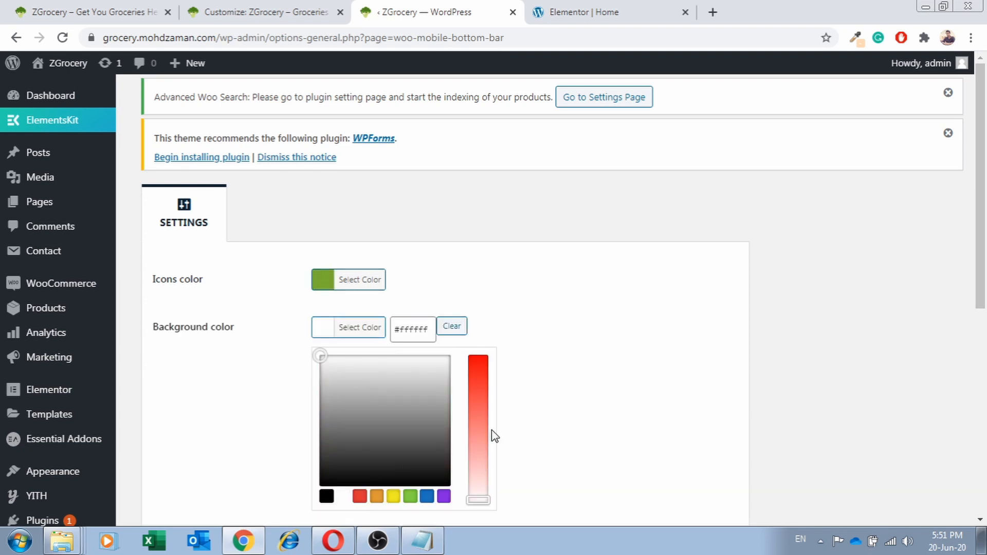
pyautogui.click(550, 399)
pyautogui.scroll(-4, 349, 362)
pyautogui.scroll(3, 349, 360)
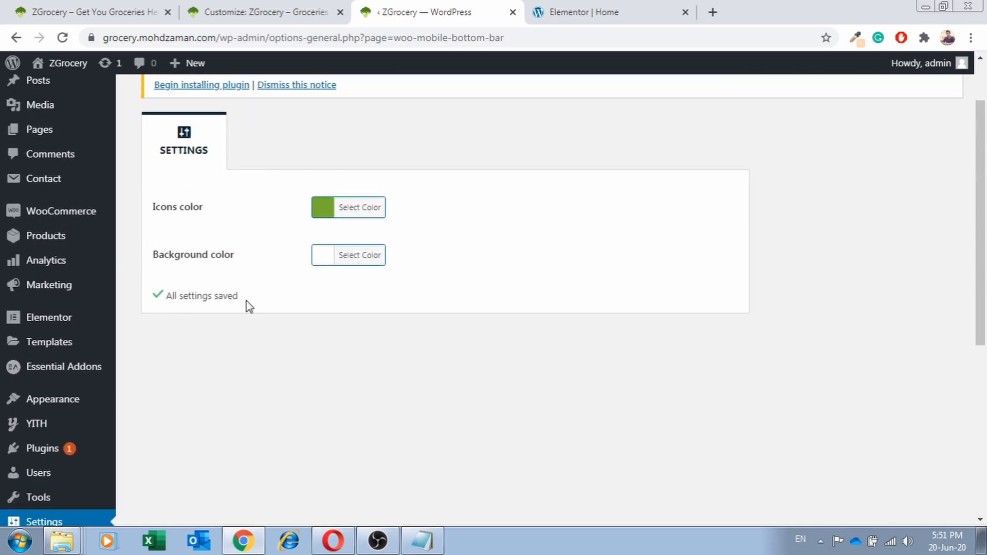
pyautogui.scroll(1, 464, 294)
pyautogui.click(314, 8)
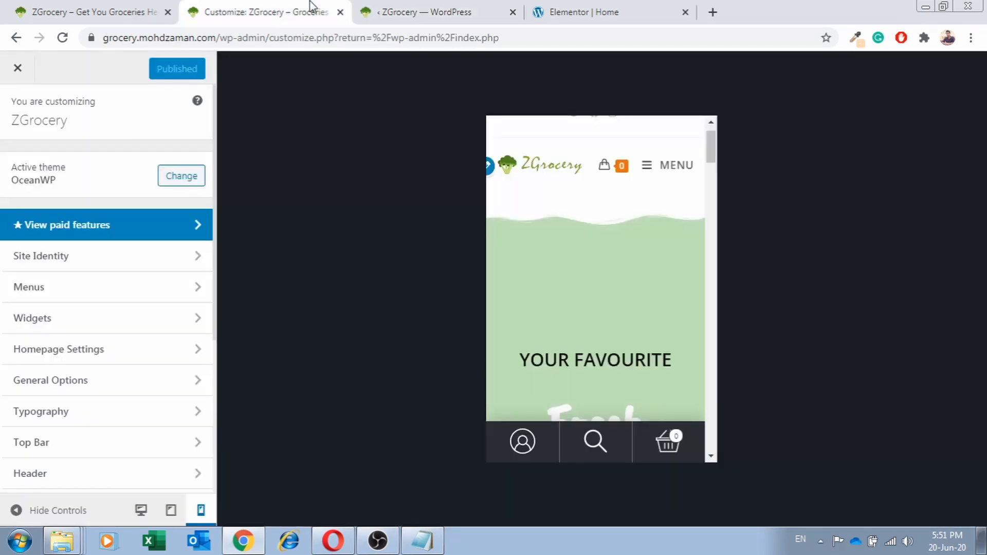
# - Open the live ZGrocery site in a new tab, close the Elementor tab, and check the narrowed window
pyautogui.click(418, 8)
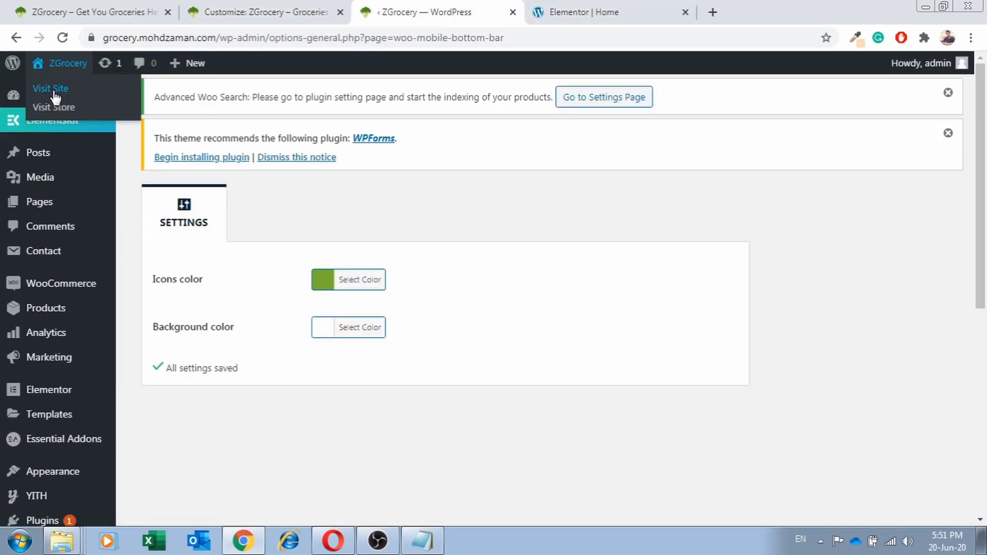
pyautogui.rightClick(54, 93)
pyautogui.click(82, 100)
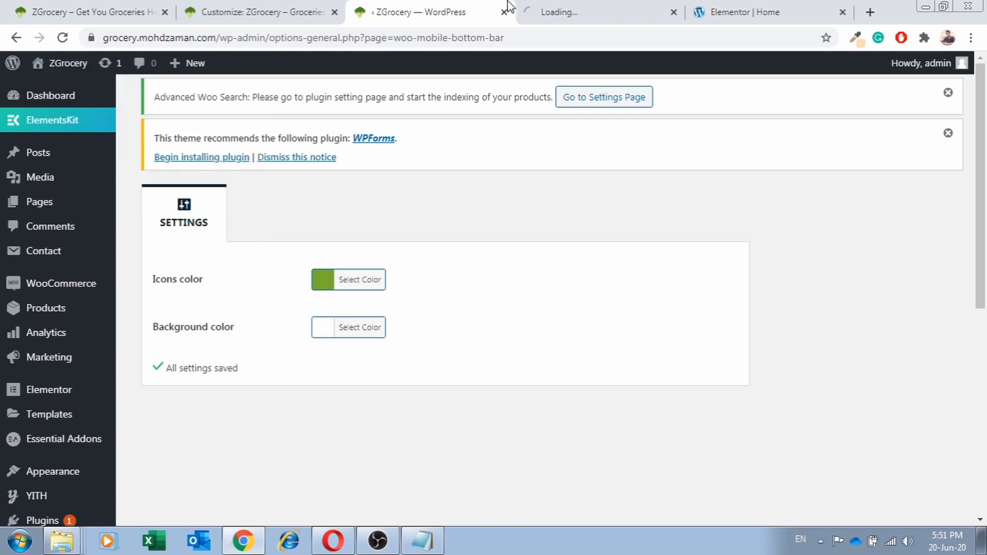
pyautogui.click(842, 12)
pyautogui.click(606, 12)
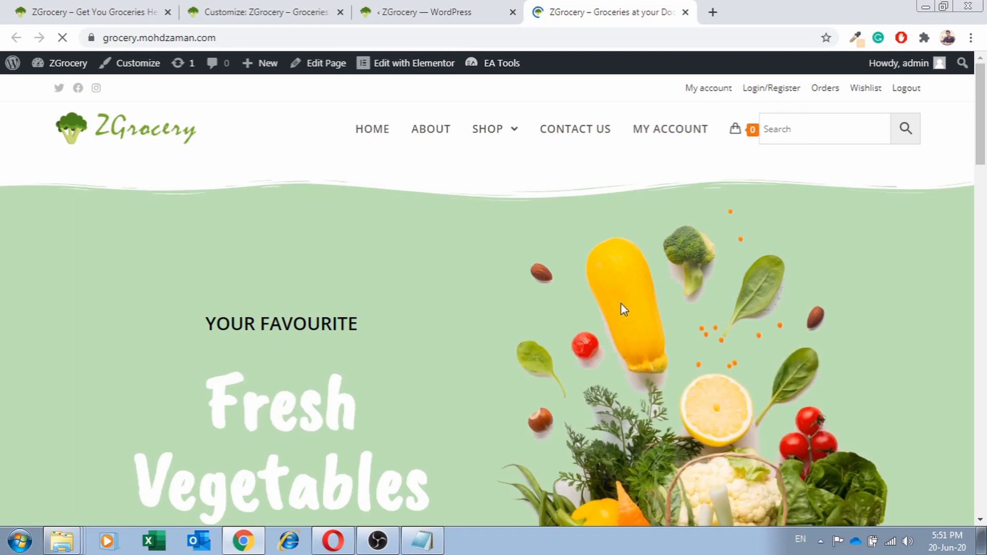
pyautogui.click(945, 6)
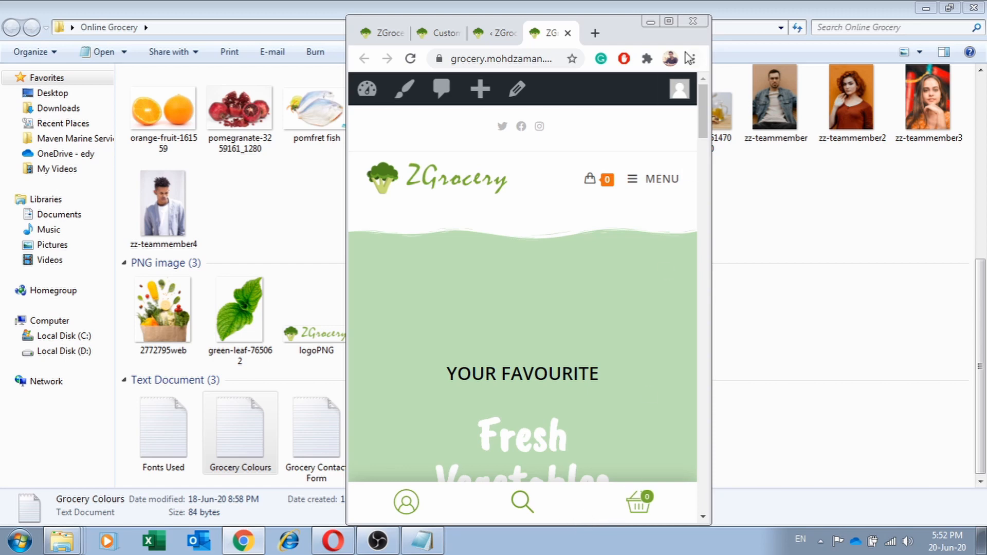
pyautogui.click(668, 21)
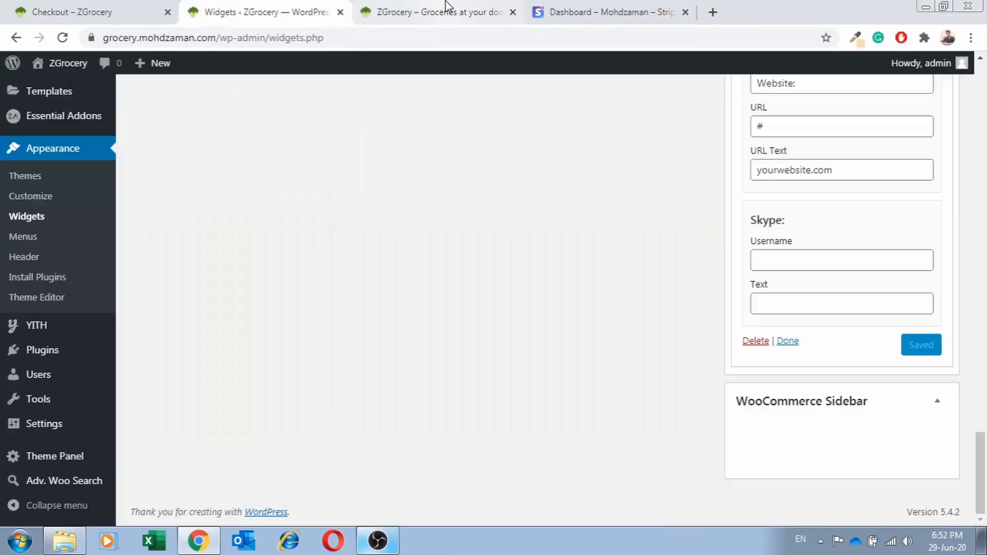
# - View the ZGrocery shop page with its Recent Posts and Search sidebar, then go to Widgets
pyautogui.click(445, 12)
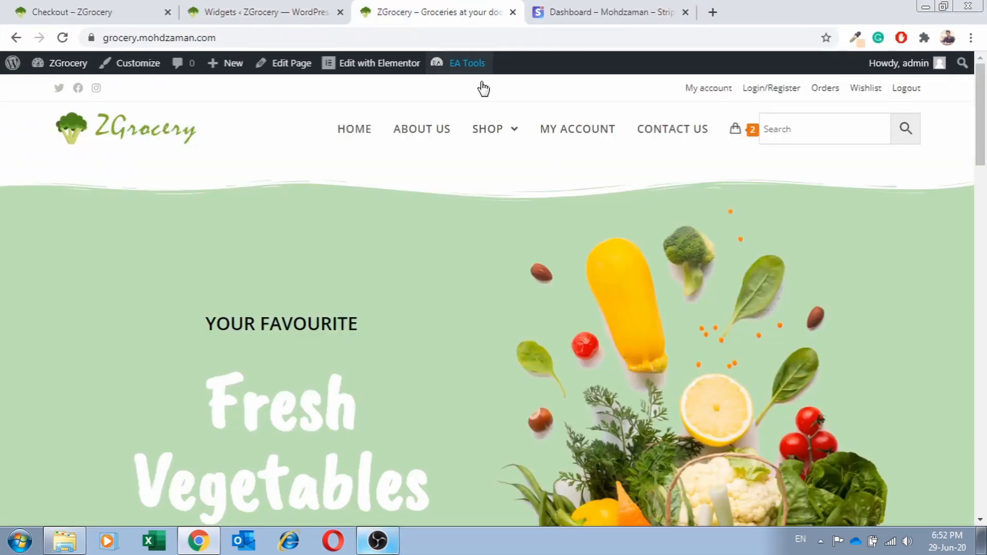
pyautogui.click(502, 134)
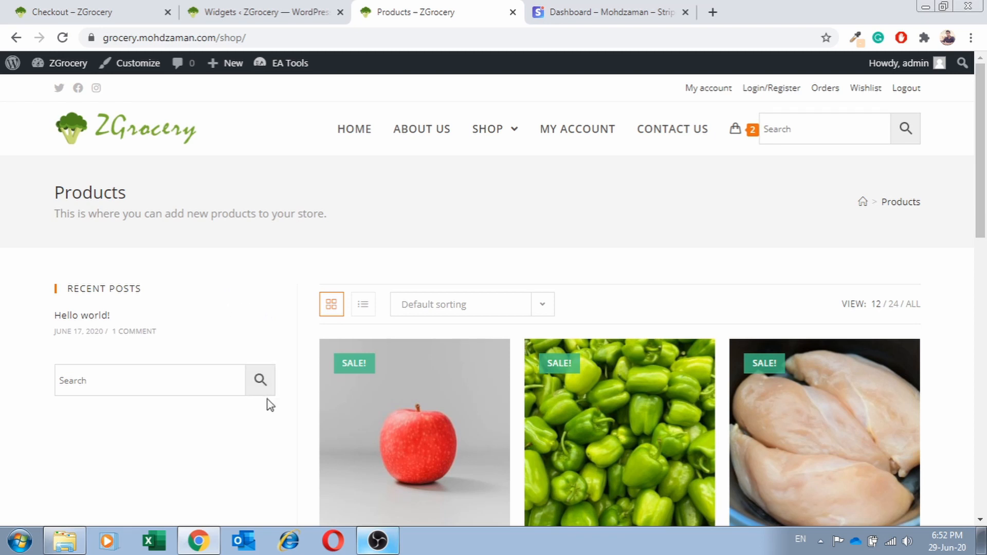
pyautogui.click(276, 3)
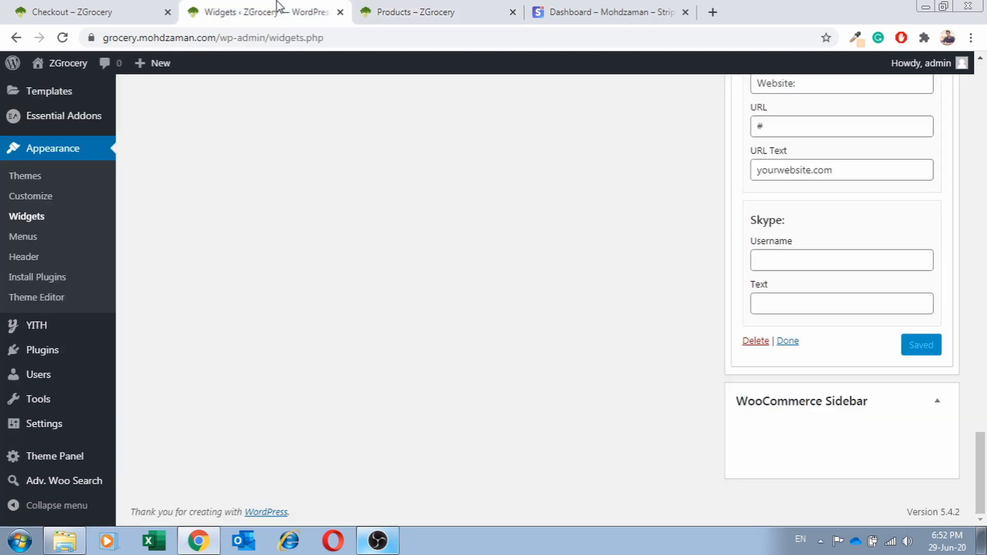
# - Remove the Recent Posts and Search widgets from the Default Sidebar
pyautogui.scroll(20, 613, 296)
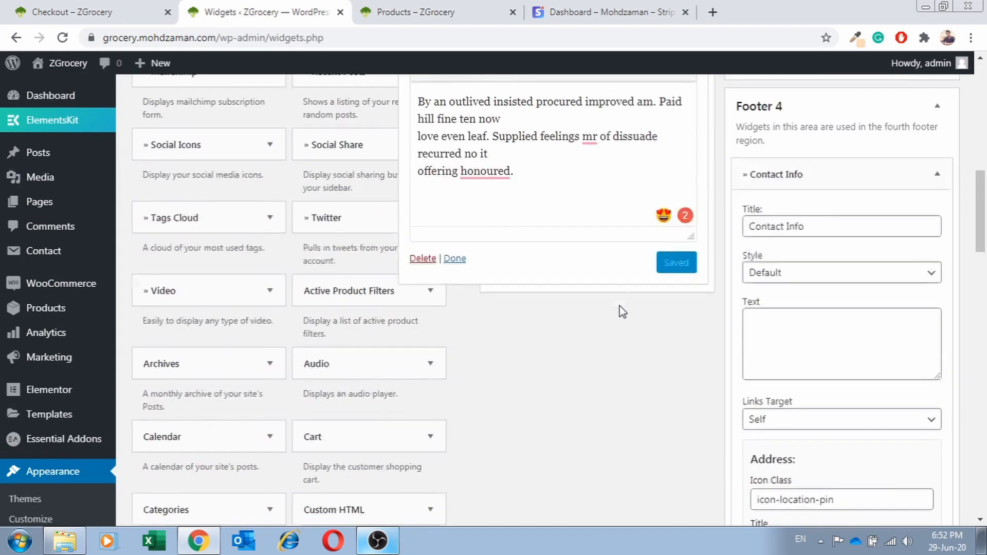
pyautogui.scroll(1, 622, 311)
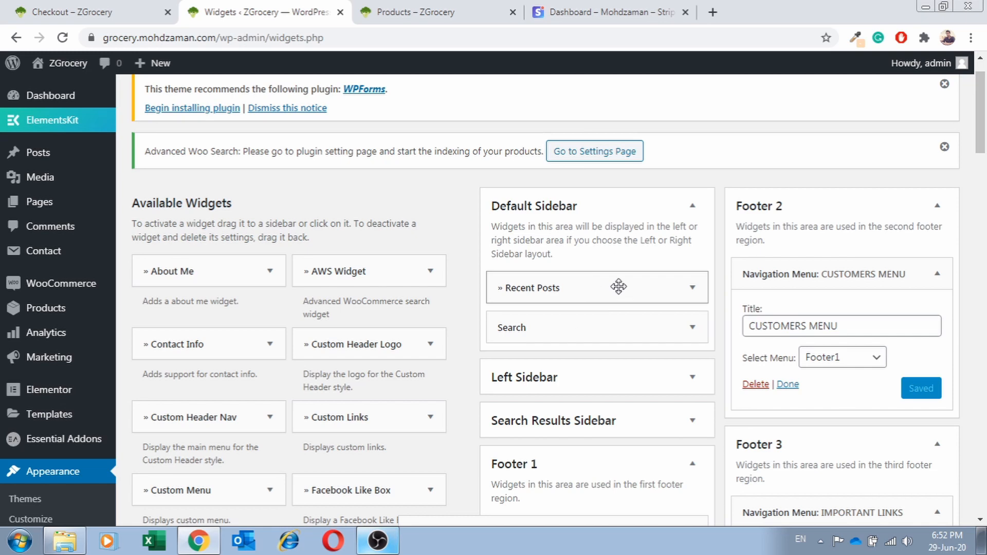
pyautogui.click(681, 286)
pyautogui.scroll(-7, 599, 366)
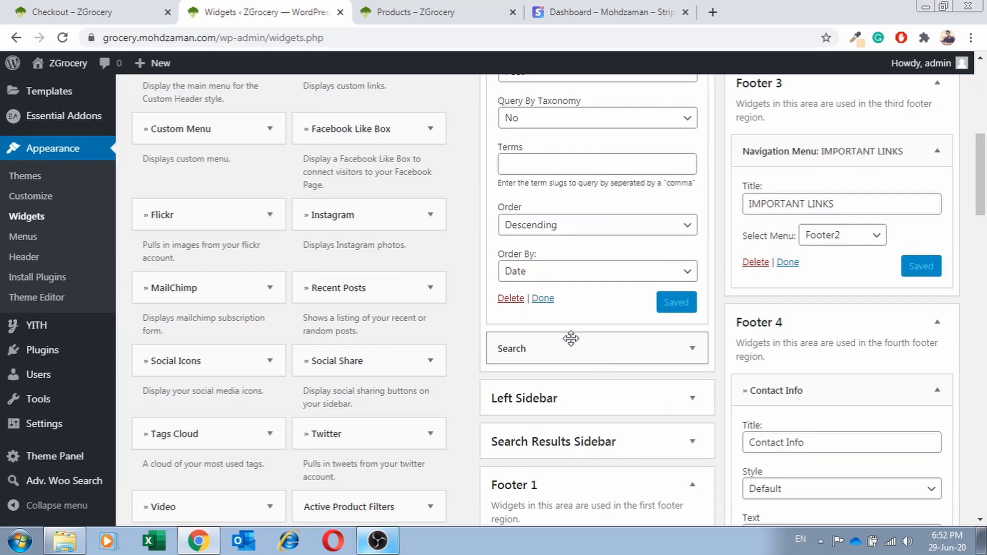
pyautogui.click(516, 298)
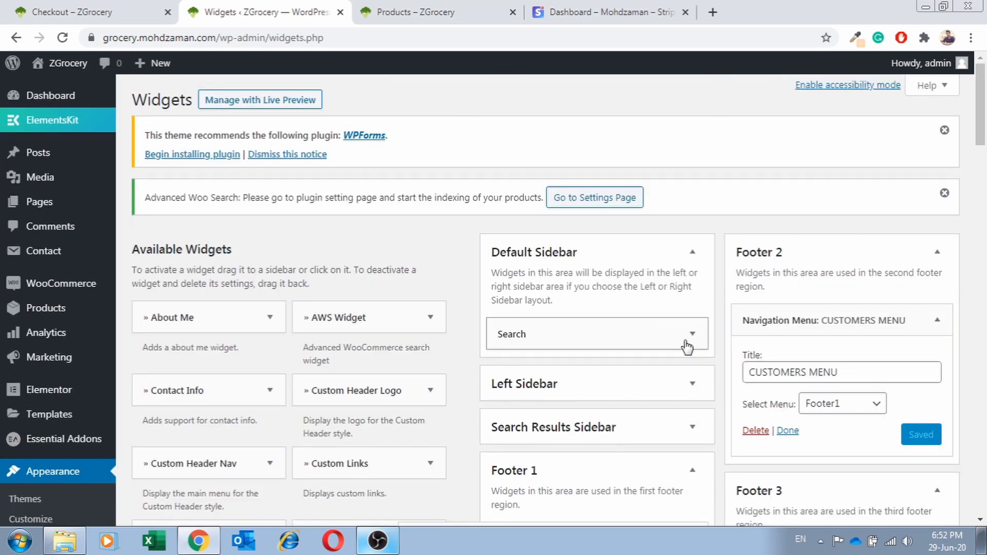
pyautogui.click(690, 335)
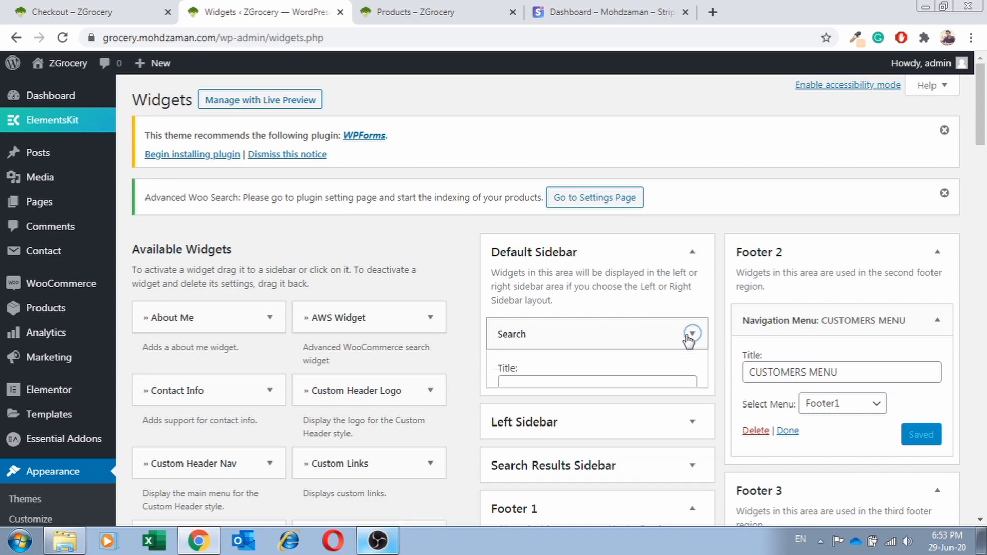
pyautogui.click(510, 412)
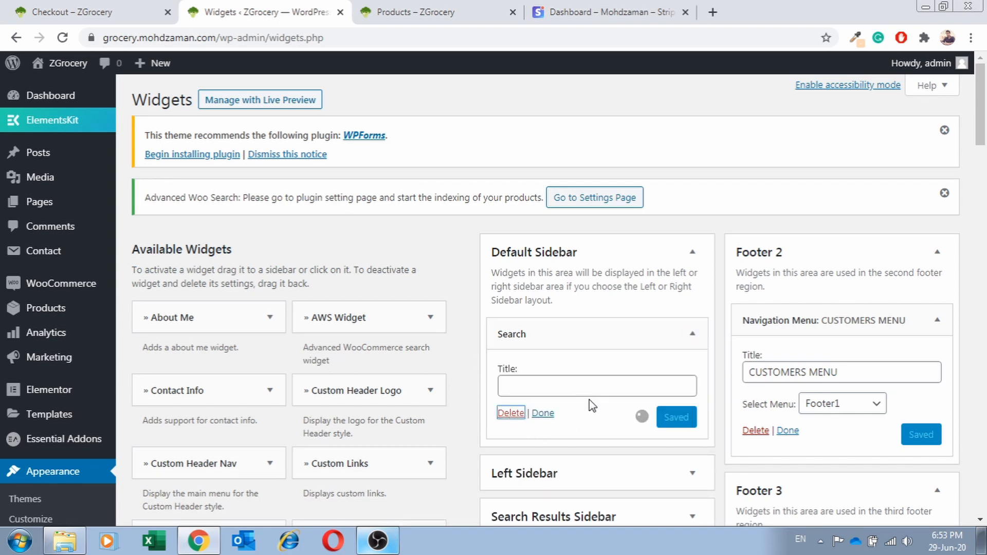
# - Collapse the Footer 1 Text: ABOUT widget and scroll down to Product Categories
pyautogui.scroll(-3, 265, 378)
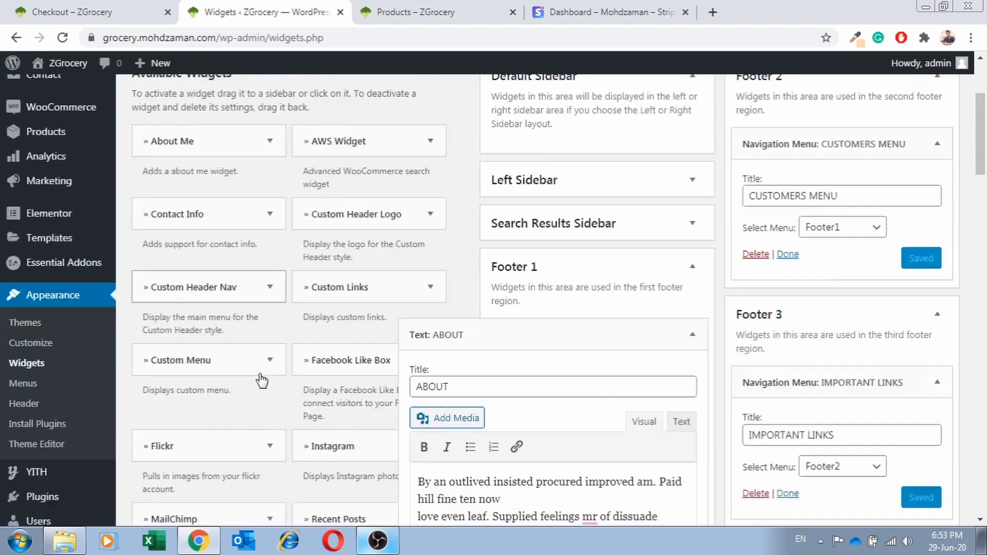
pyautogui.scroll(-2, 262, 380)
pyautogui.click(690, 220)
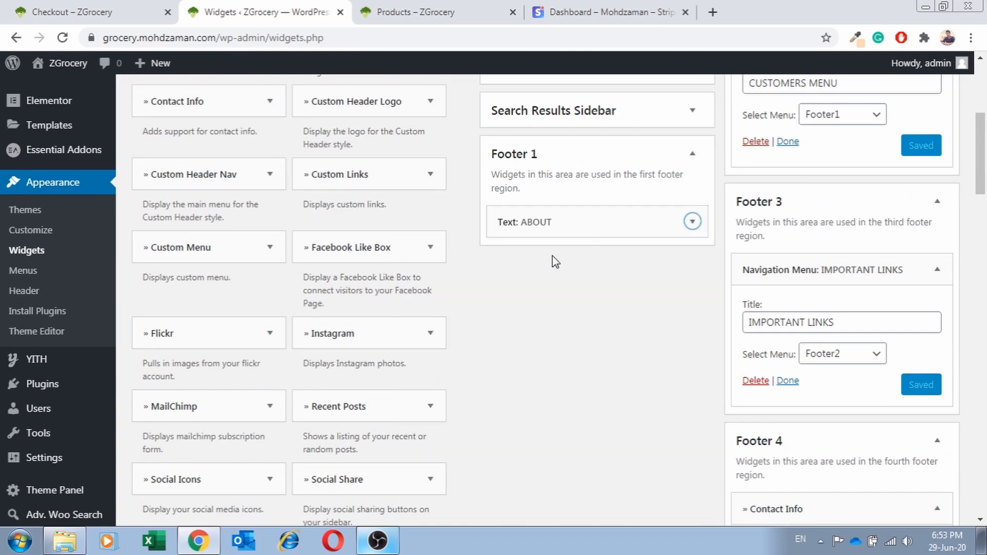
pyautogui.scroll(-3, 304, 379)
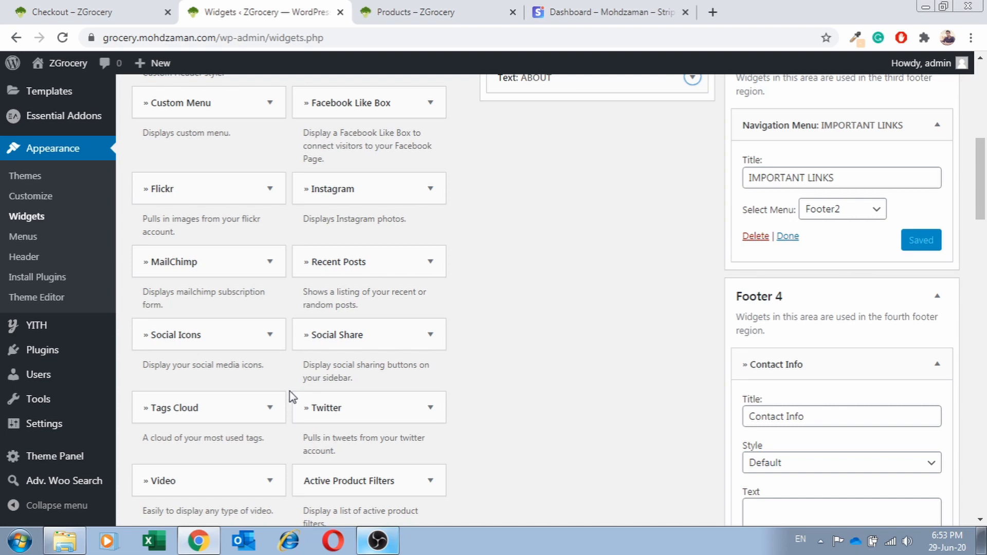
pyautogui.scroll(7, 281, 293)
pyautogui.scroll(-7, 282, 292)
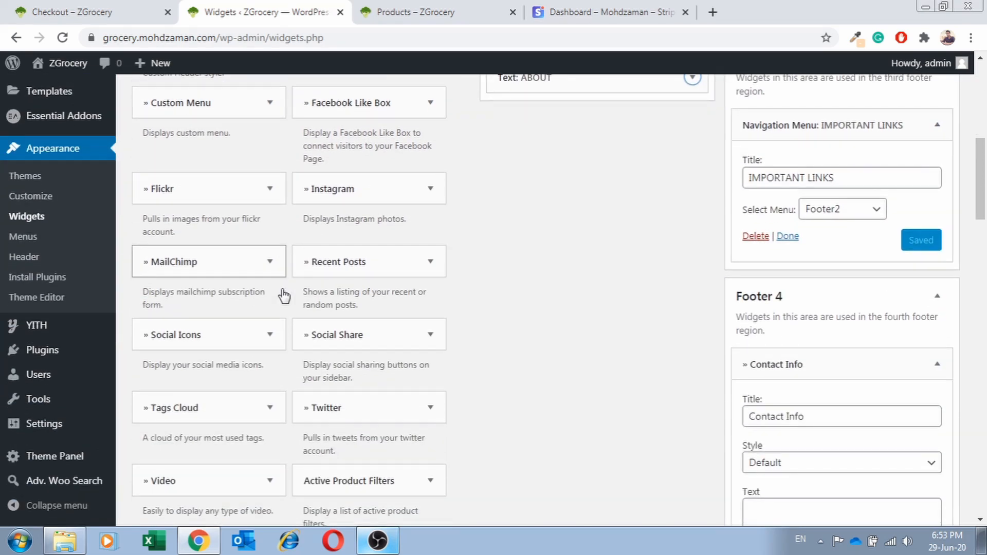
pyautogui.scroll(-10, 282, 292)
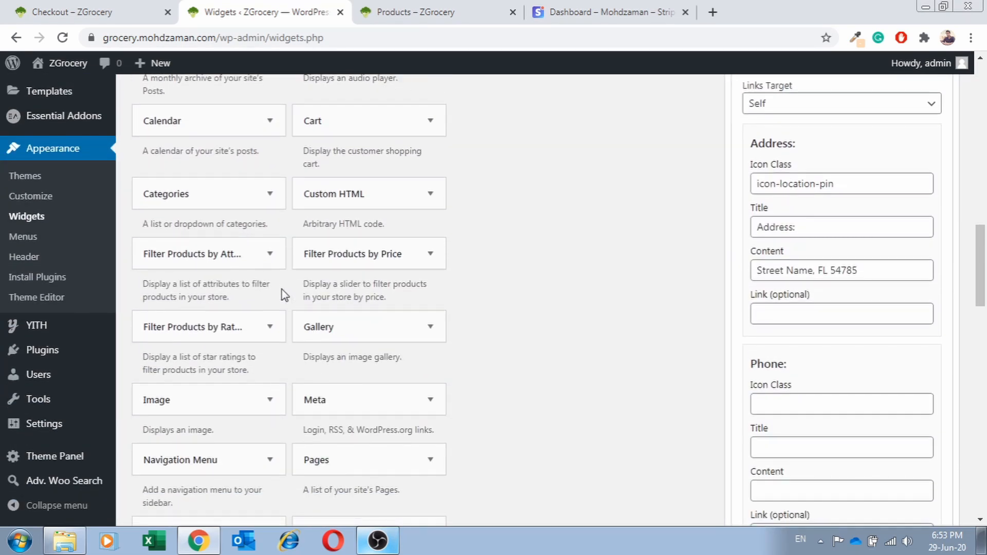
pyautogui.scroll(-4, 282, 290)
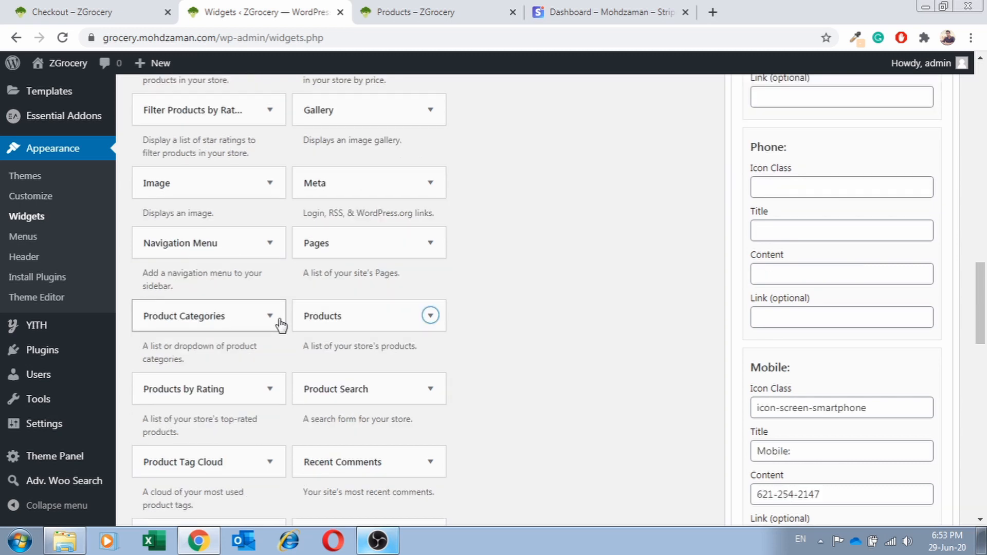
# - Add Product Categories to the Default Sidebar with Show hierarchy unchecked, and save it
pyautogui.click(279, 321)
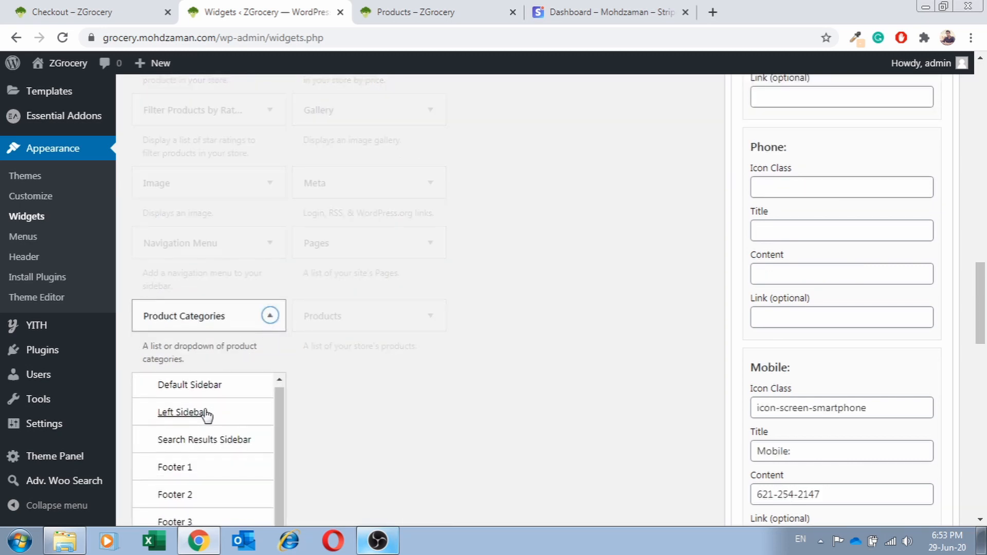
pyautogui.click(198, 389)
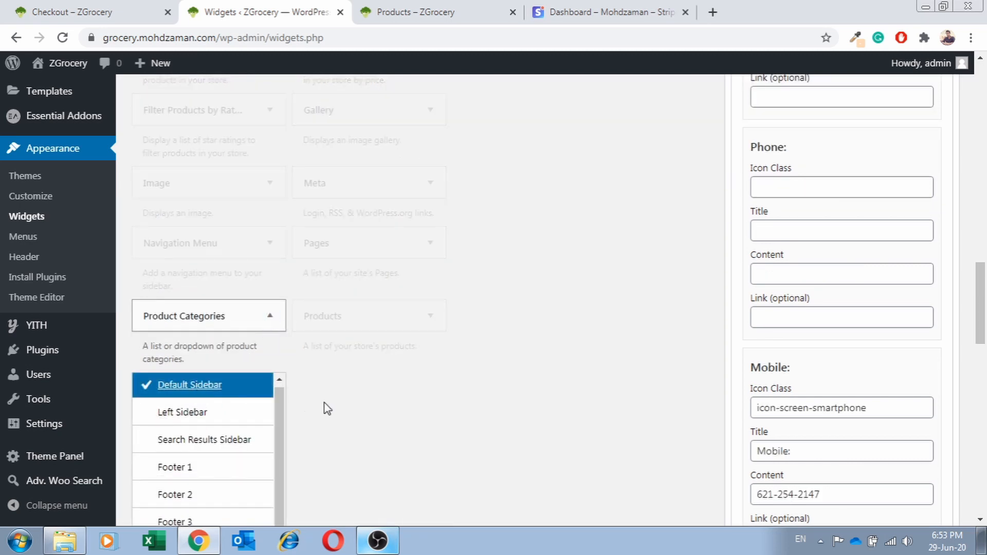
pyautogui.scroll(-4, 324, 408)
pyautogui.click(240, 393)
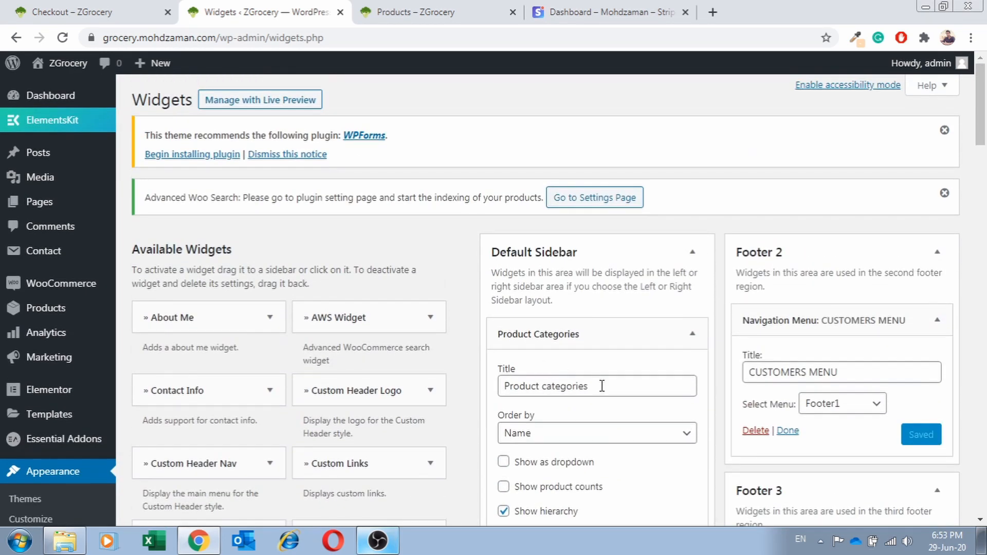
pyautogui.scroll(-3, 601, 385)
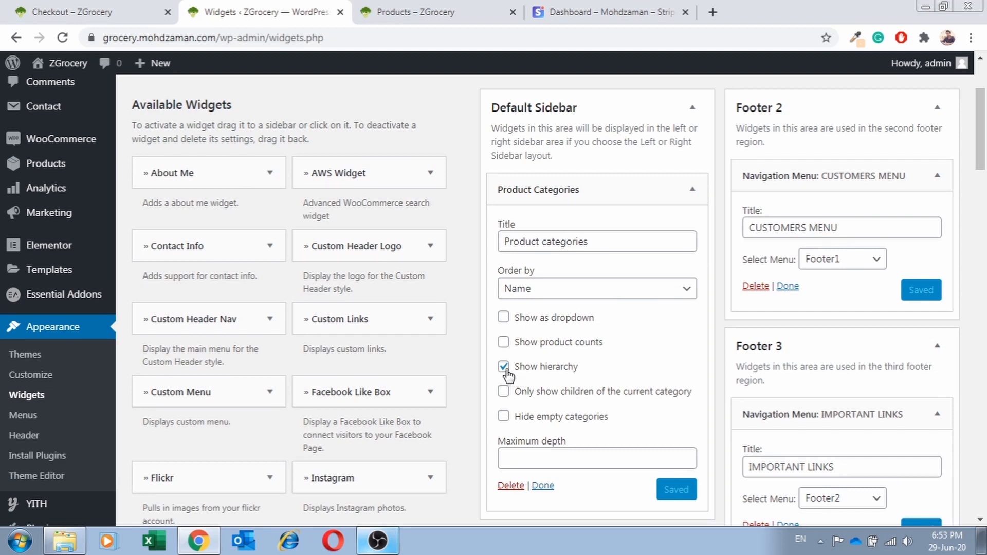
pyautogui.click(504, 366)
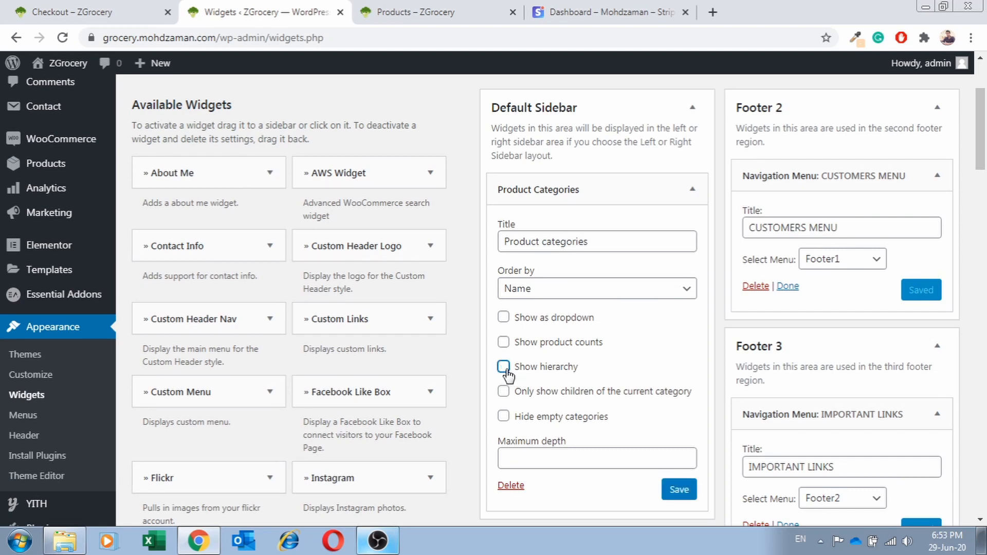
pyautogui.click(677, 492)
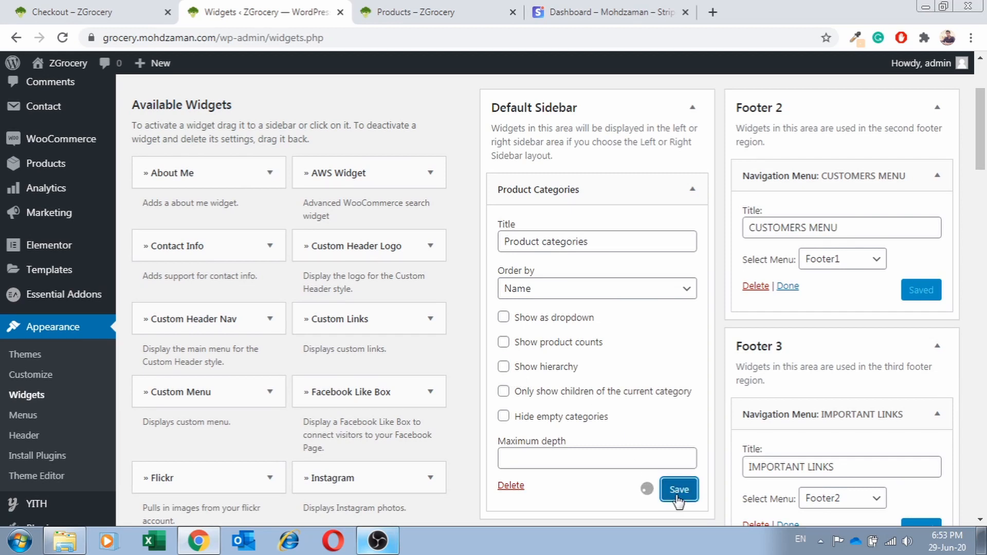
# - Reload the shop tab to see Product Categories in the sidebar
pyautogui.click(367, 8)
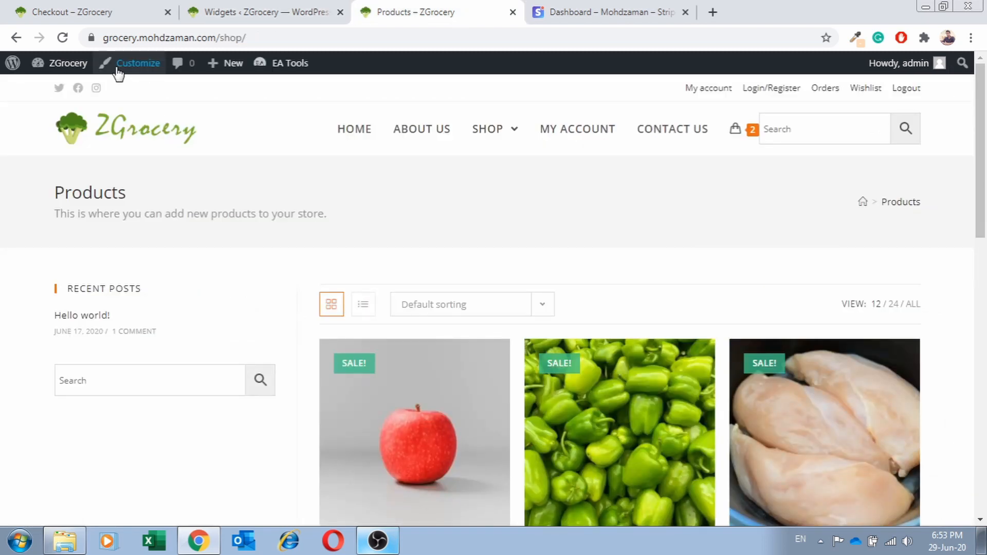
pyautogui.click(65, 38)
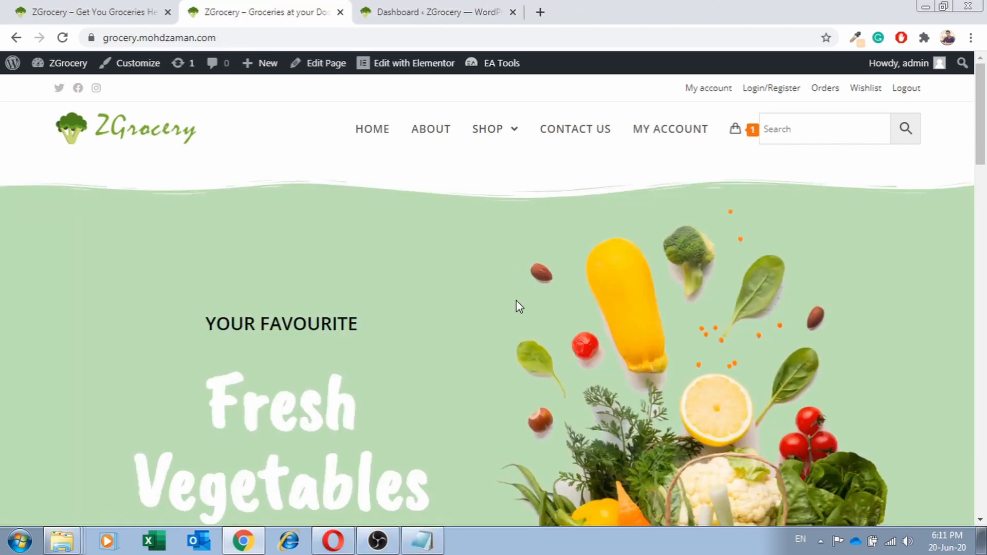
pyautogui.scroll(-15, 519, 308)
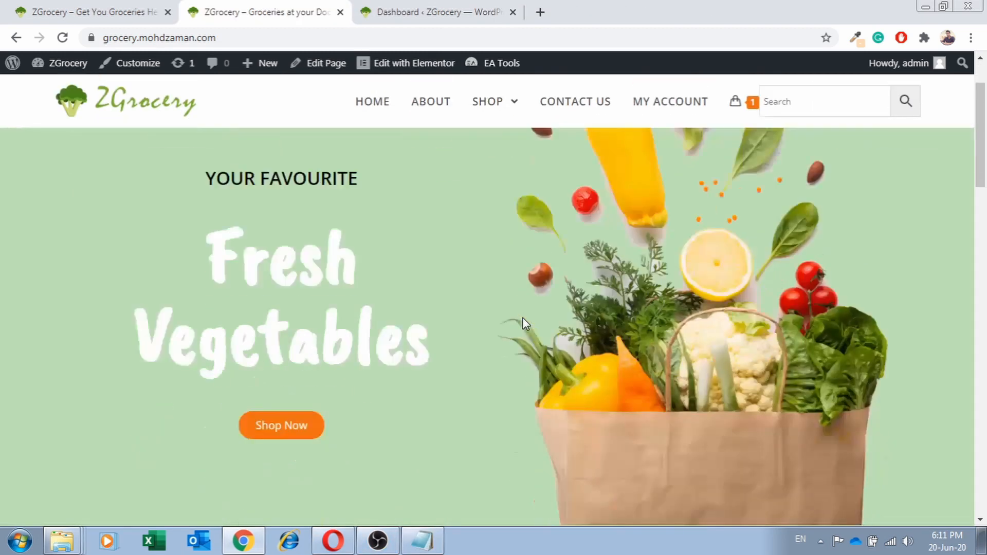
# - Browse to the Sauce product category from the Shop menu
pyautogui.scroll(-3, 525, 325)
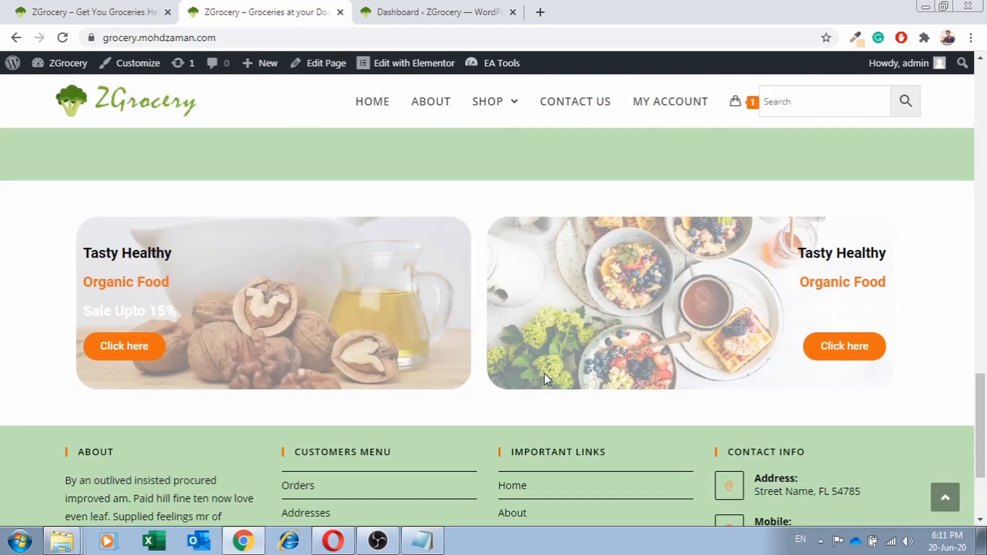
pyautogui.scroll(10, 547, 379)
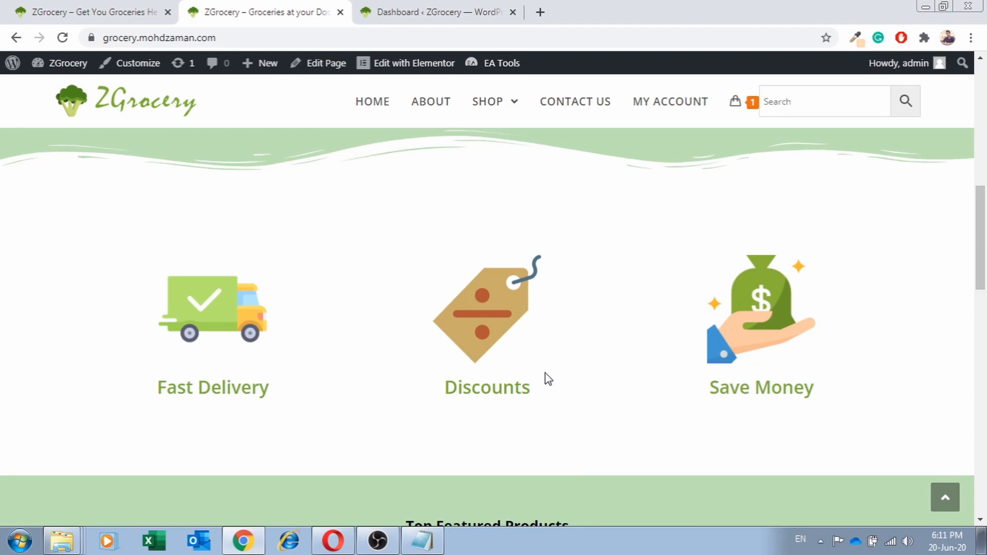
pyautogui.scroll(6, 545, 375)
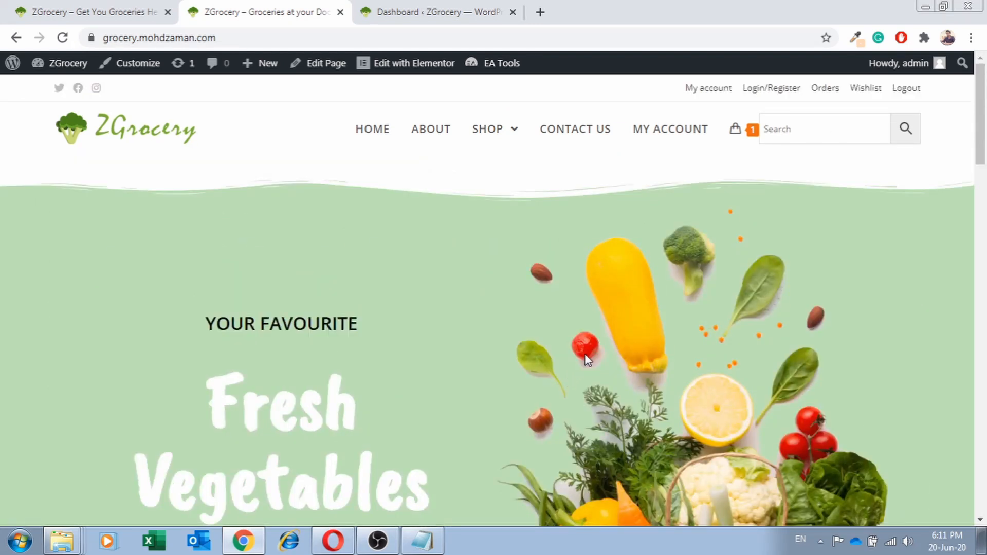
pyautogui.scroll(-6, 584, 355)
pyautogui.scroll(-10, 586, 370)
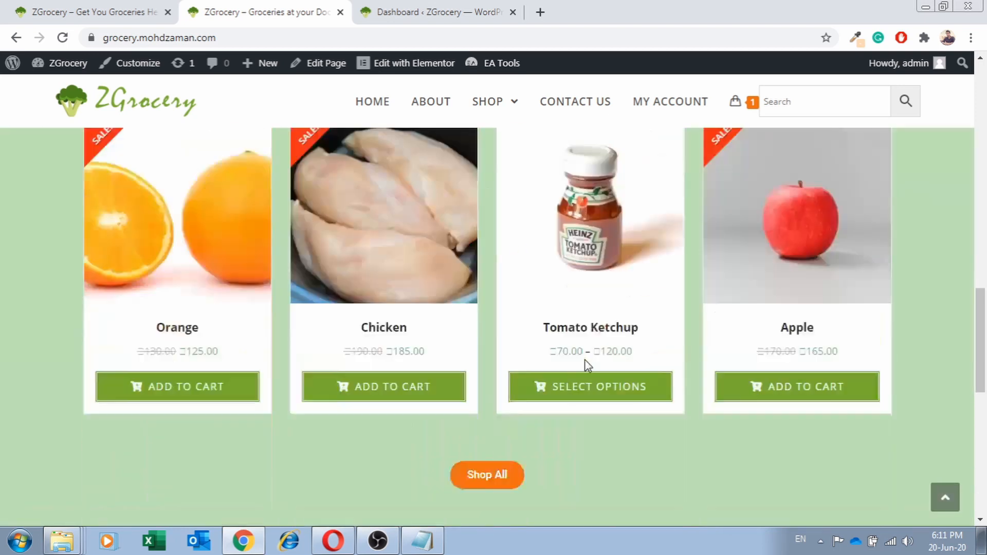
pyautogui.scroll(3, 406, 242)
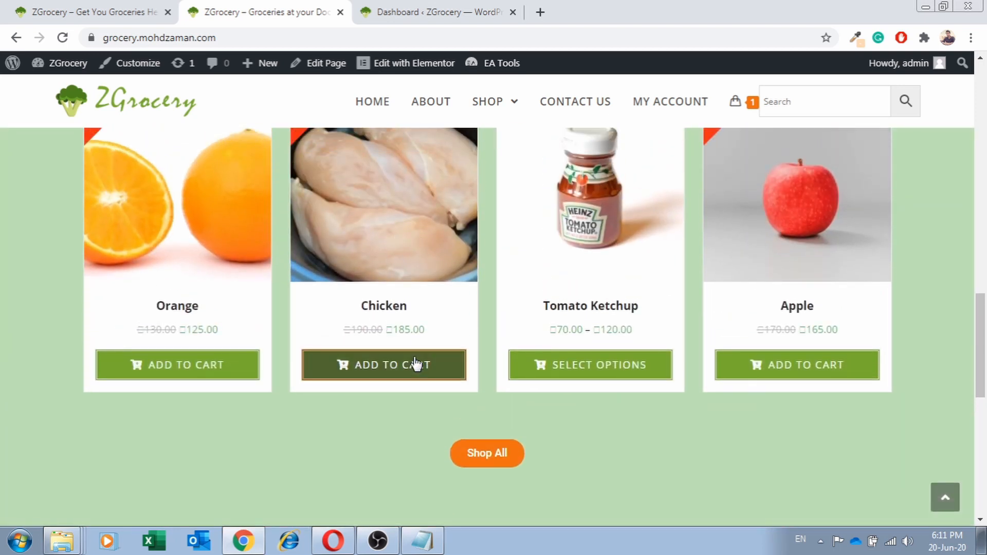
pyautogui.moveTo(508, 102)
pyautogui.click(486, 174)
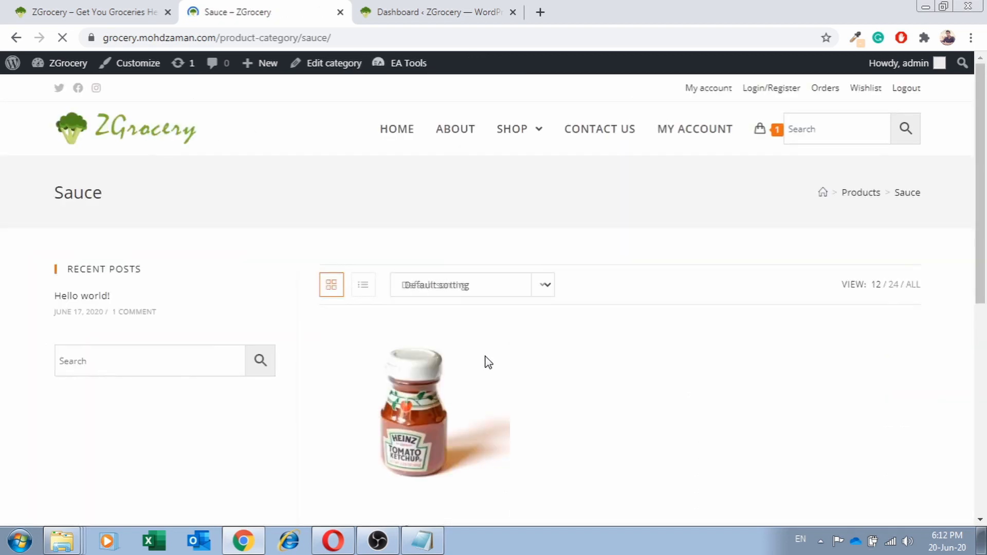
# - Open the Tomato Ketchup product page from the Sauce listing
pyautogui.scroll(-7, 492, 363)
pyautogui.scroll(5, 458, 216)
pyautogui.scroll(2, 460, 379)
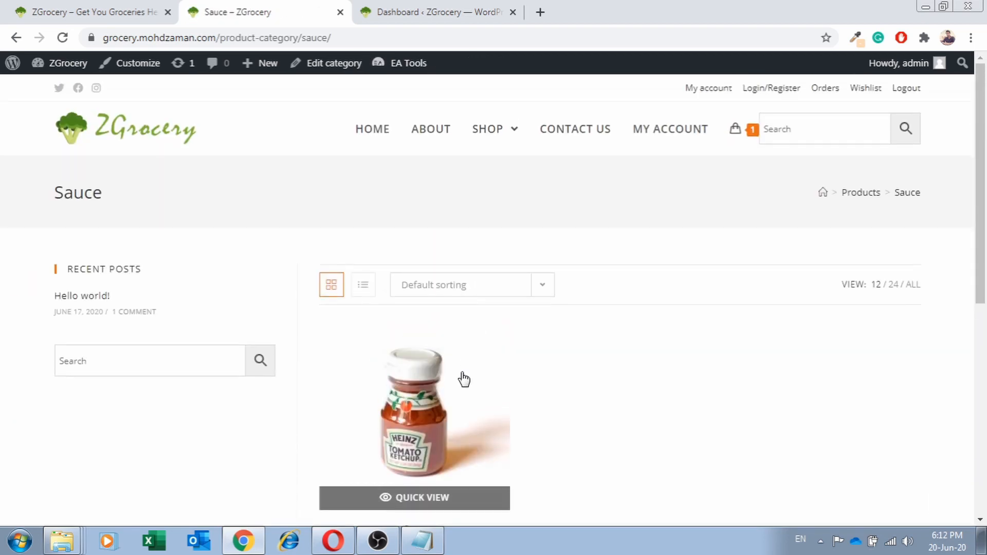
pyautogui.scroll(-4, 460, 370)
pyautogui.click(436, 404)
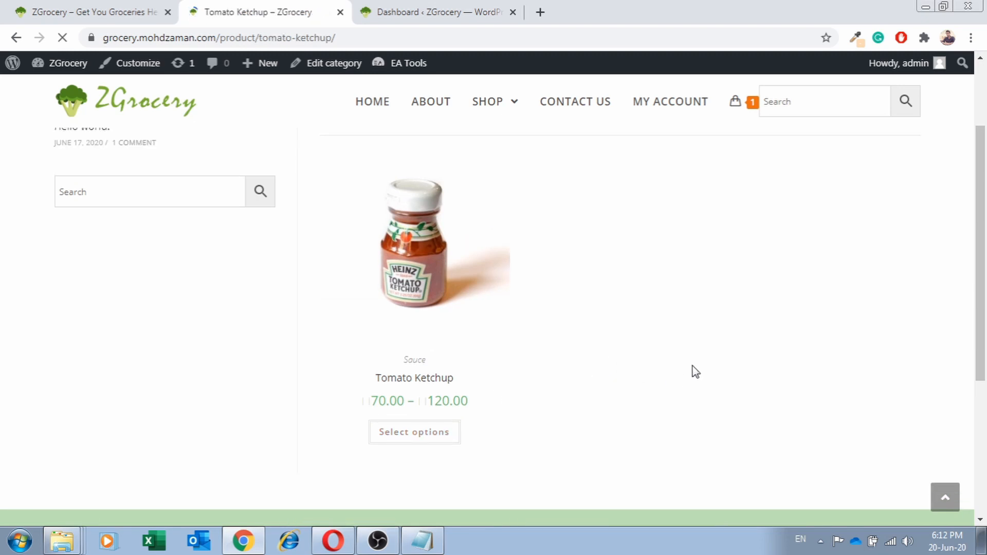
# - Add Tomato Ketchup in 500 ml packaging to the cart
pyautogui.scroll(-3, 691, 363)
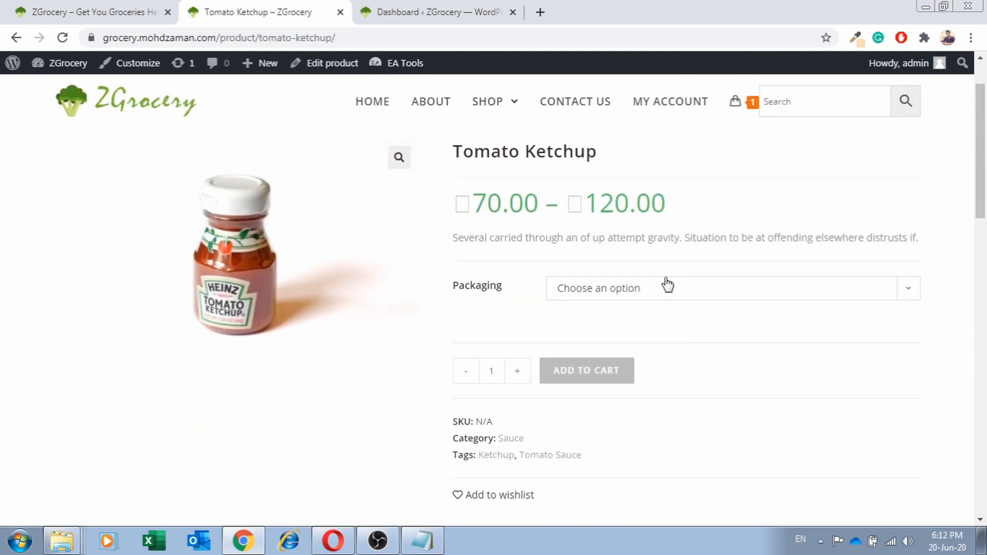
pyautogui.click(664, 286)
pyautogui.click(662, 327)
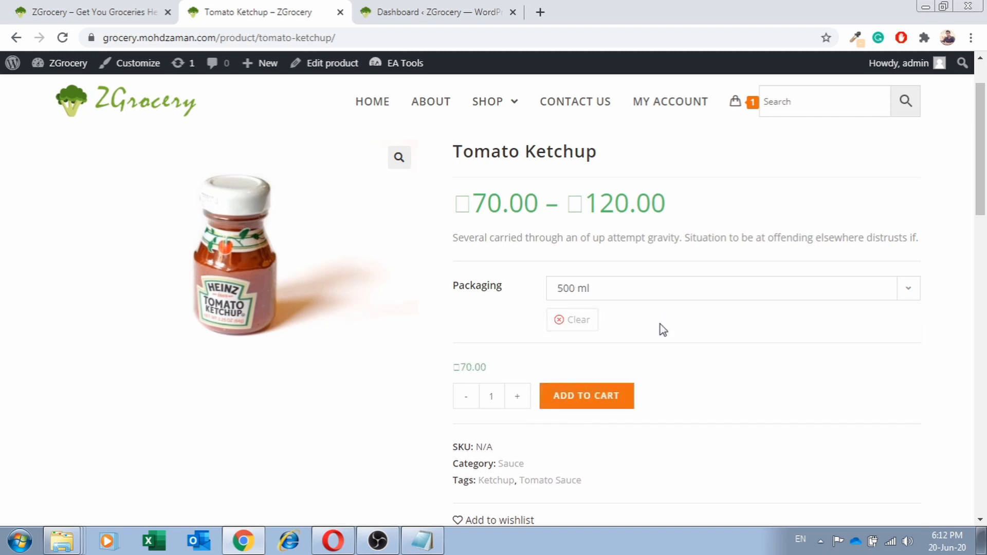
pyautogui.click(603, 398)
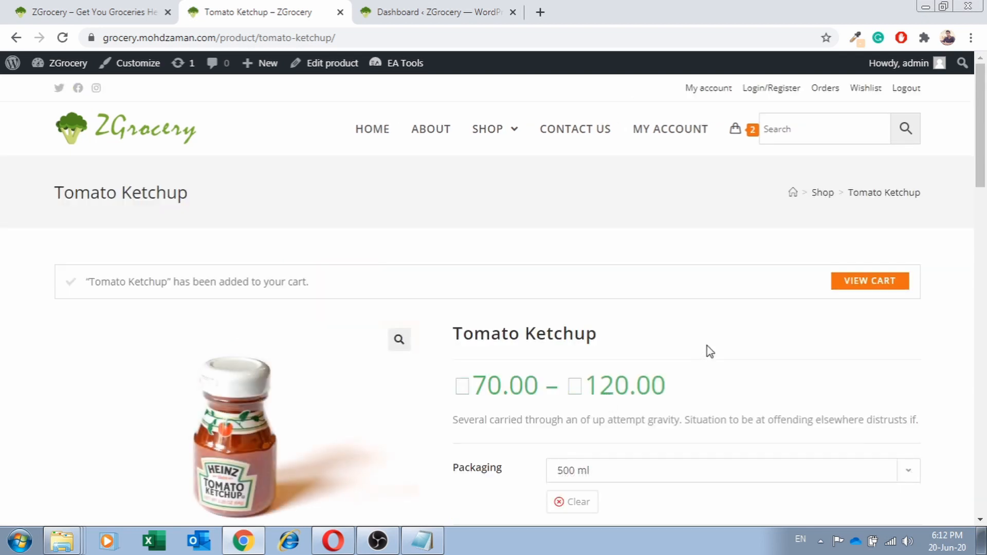
pyautogui.scroll(-4, 707, 350)
pyautogui.scroll(-6, 669, 386)
pyautogui.scroll(10, 671, 386)
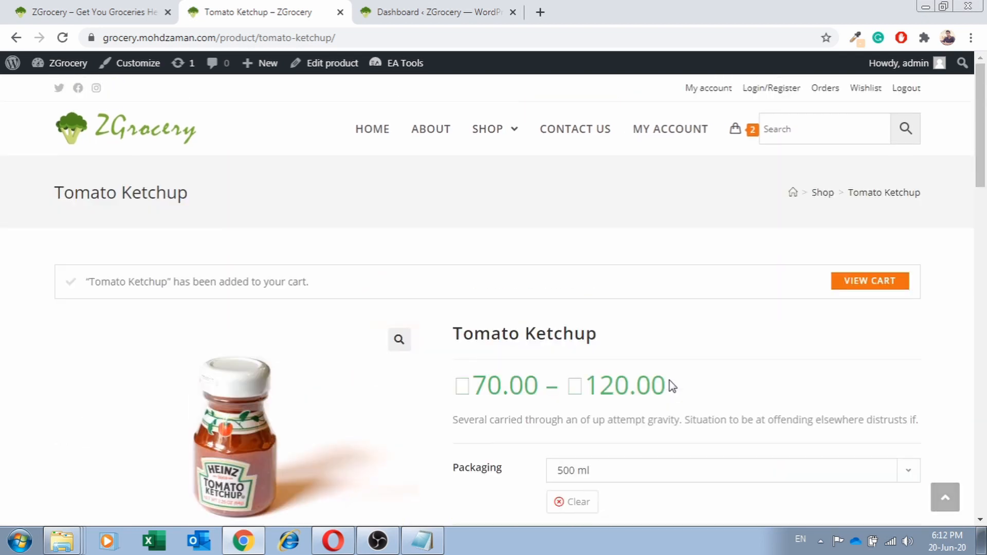
# - View the cart of two 500 ml Tomato Ketchups (140.00) and proceed to checkout
pyautogui.moveTo(750, 131)
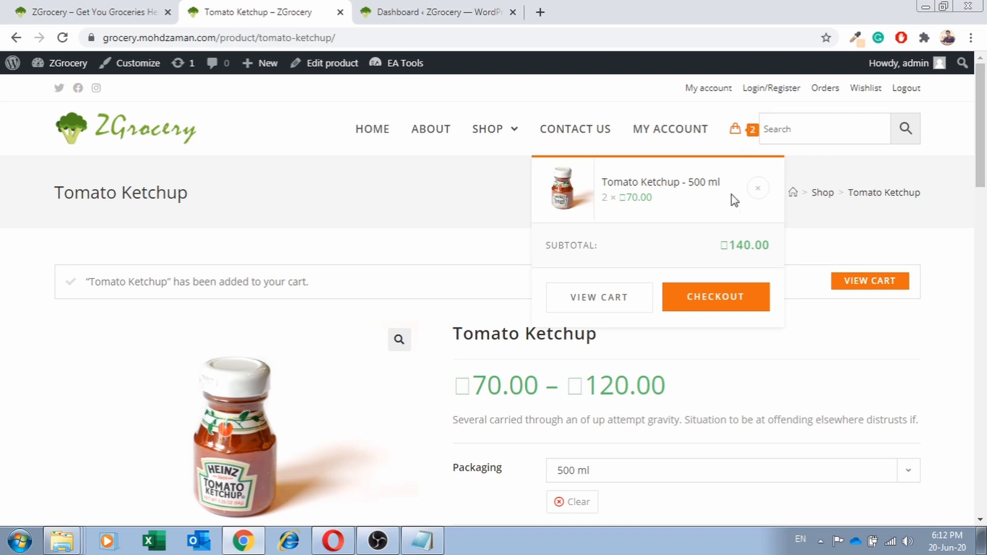
pyautogui.click(633, 294)
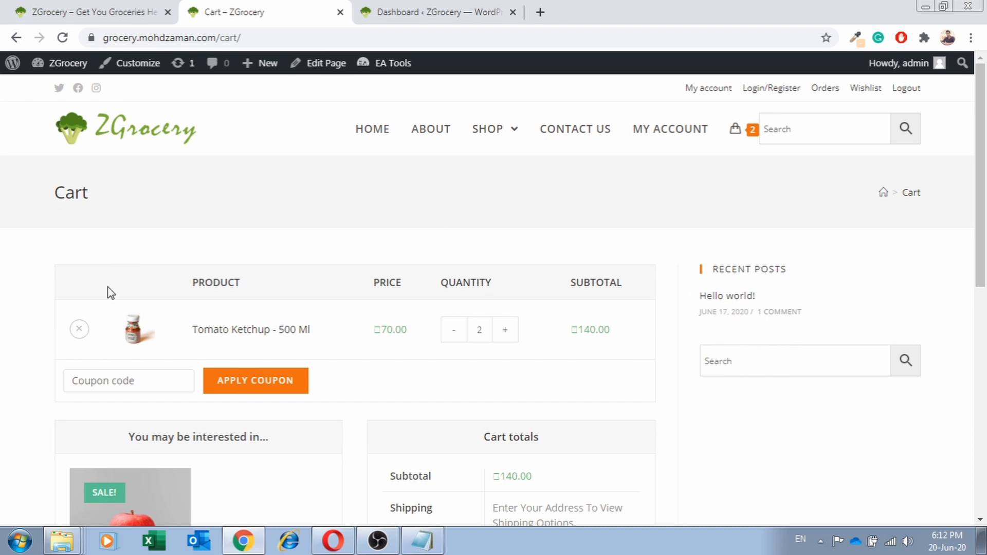
pyautogui.scroll(-1, 771, 308)
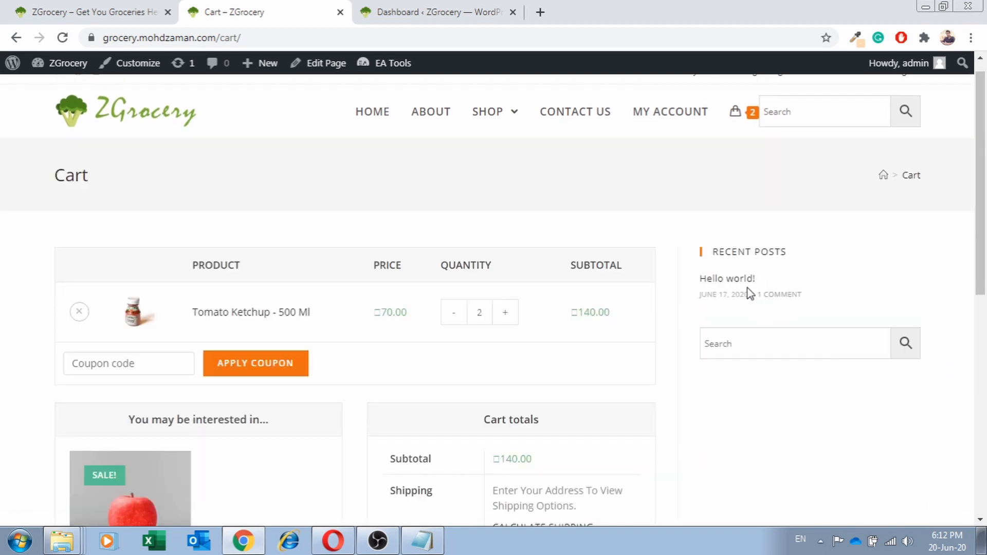
pyautogui.scroll(1, 761, 329)
pyautogui.scroll(-7, 762, 347)
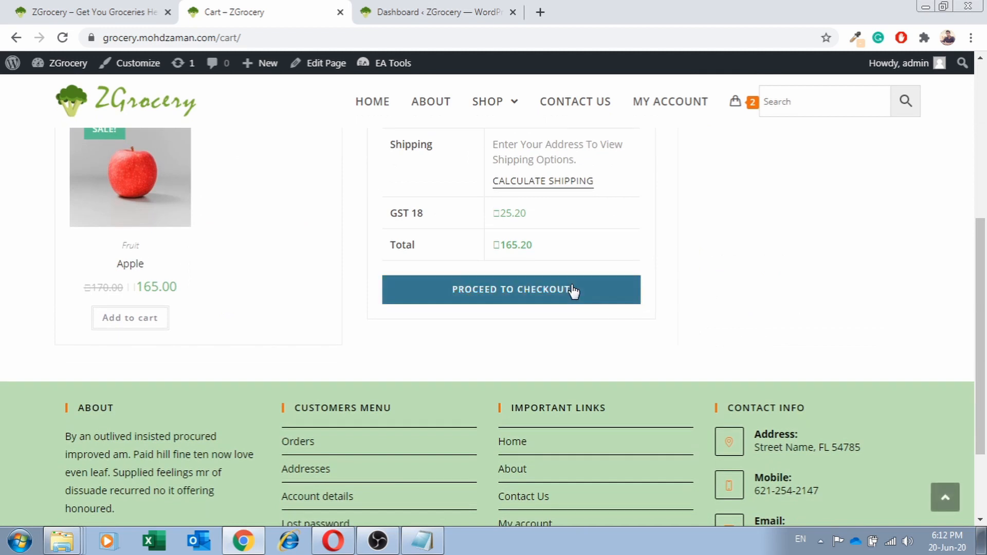
pyautogui.click(572, 290)
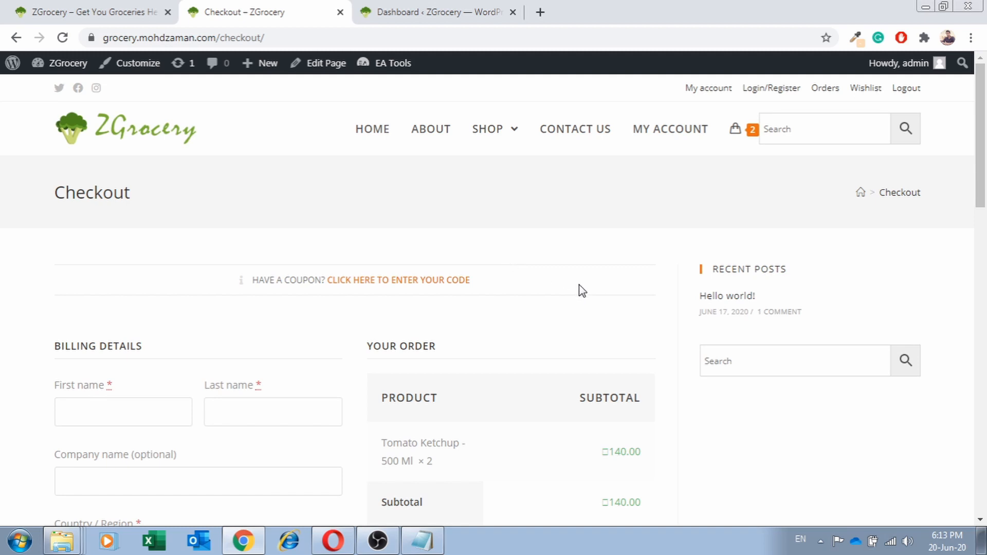
pyautogui.scroll(-4, 668, 293)
pyautogui.scroll(4, 802, 260)
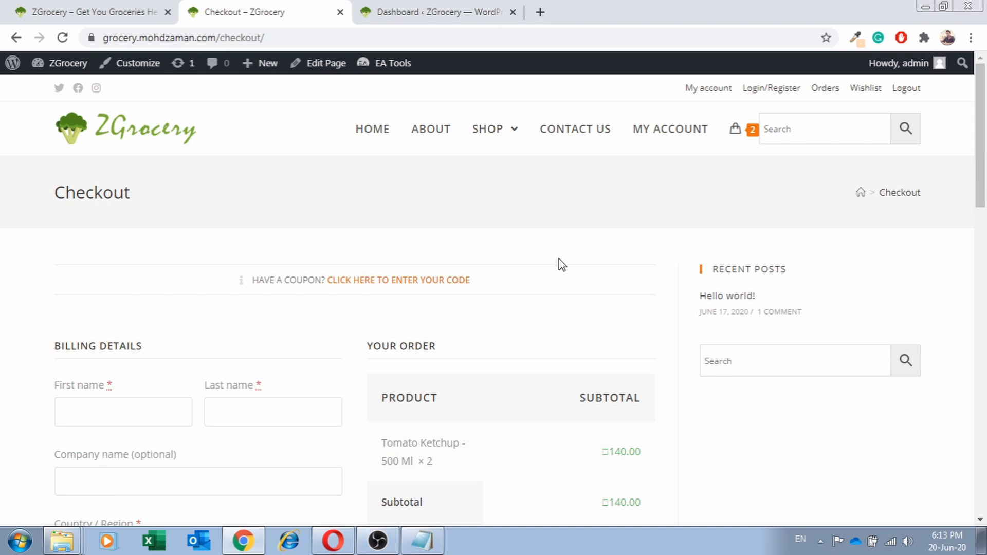
# - Set the Cart page's OceanWP content layout to 100% Full Width, update it, and return to Pages
pyautogui.click(409, 11)
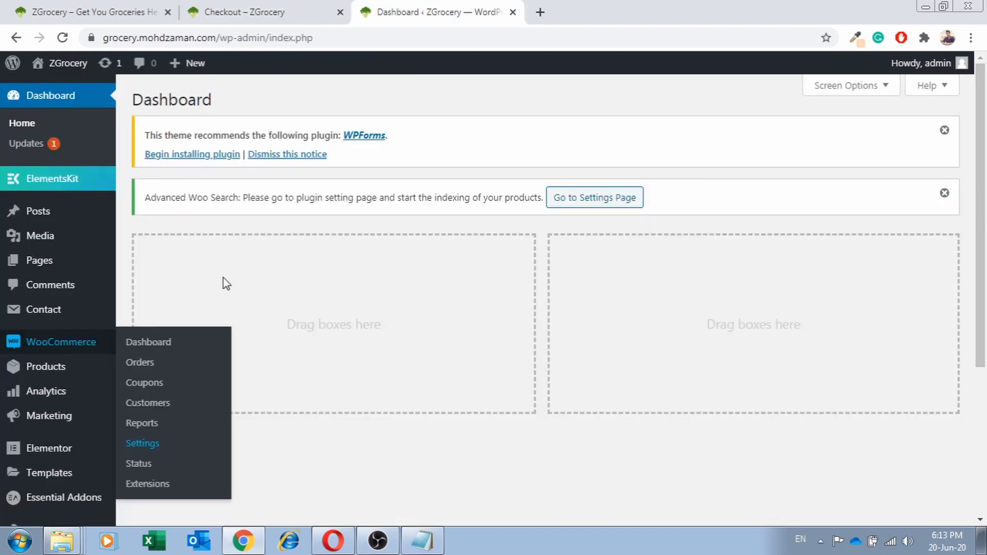
pyautogui.moveTo(50, 258)
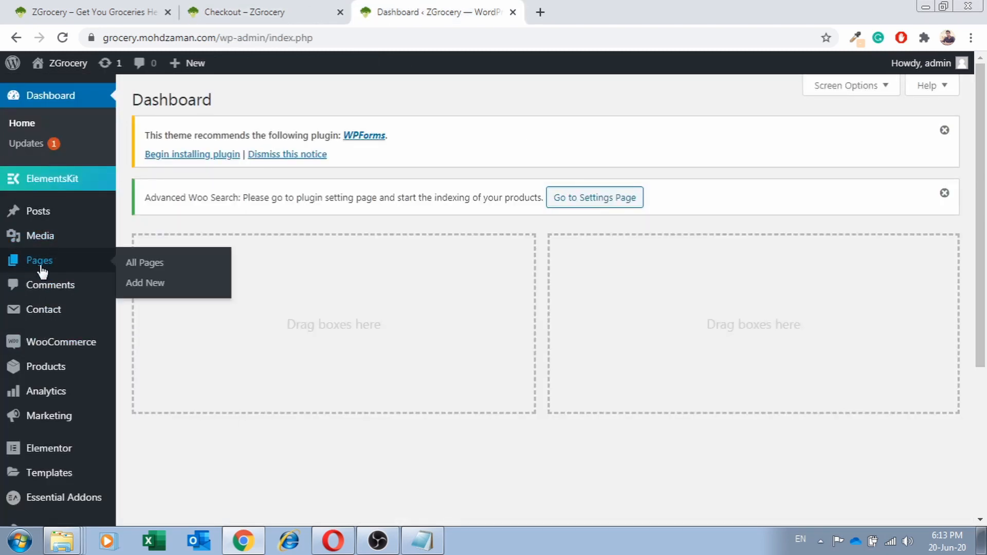
pyautogui.click(150, 267)
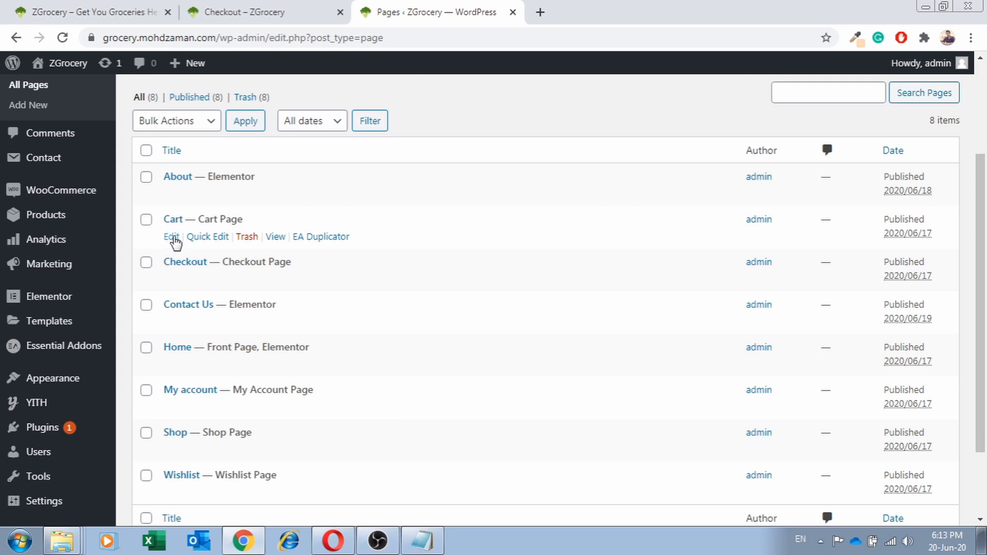
pyautogui.click(170, 237)
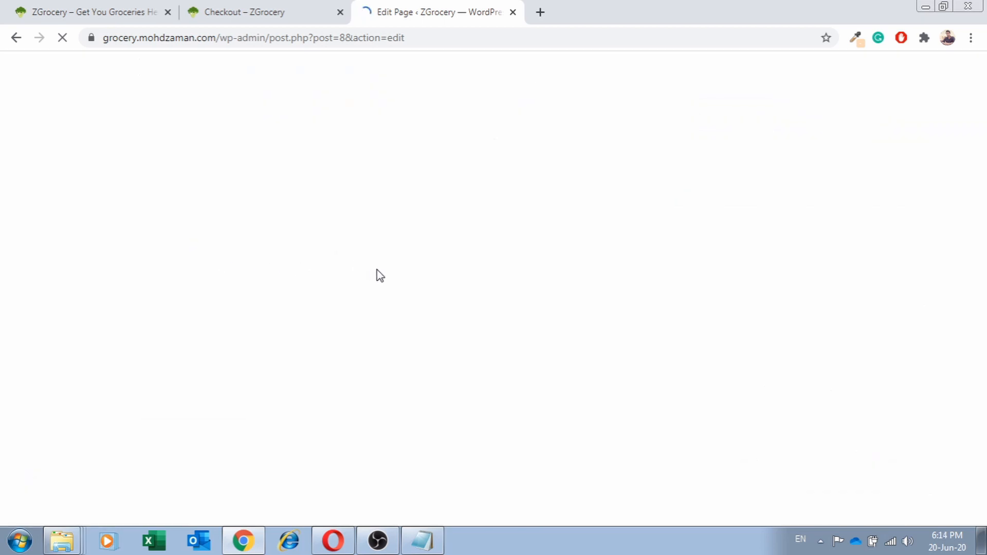
pyautogui.scroll(-8, 432, 293)
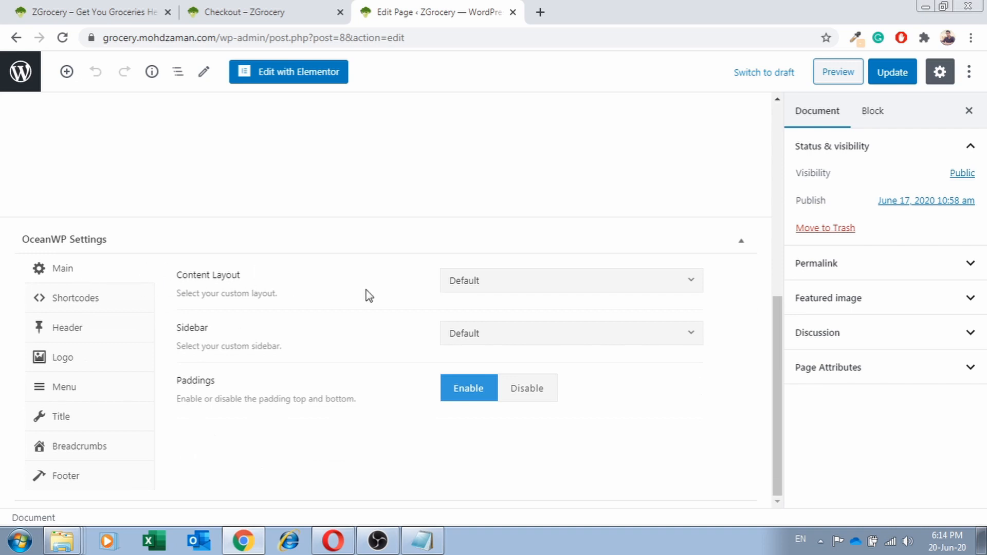
pyautogui.click(546, 289)
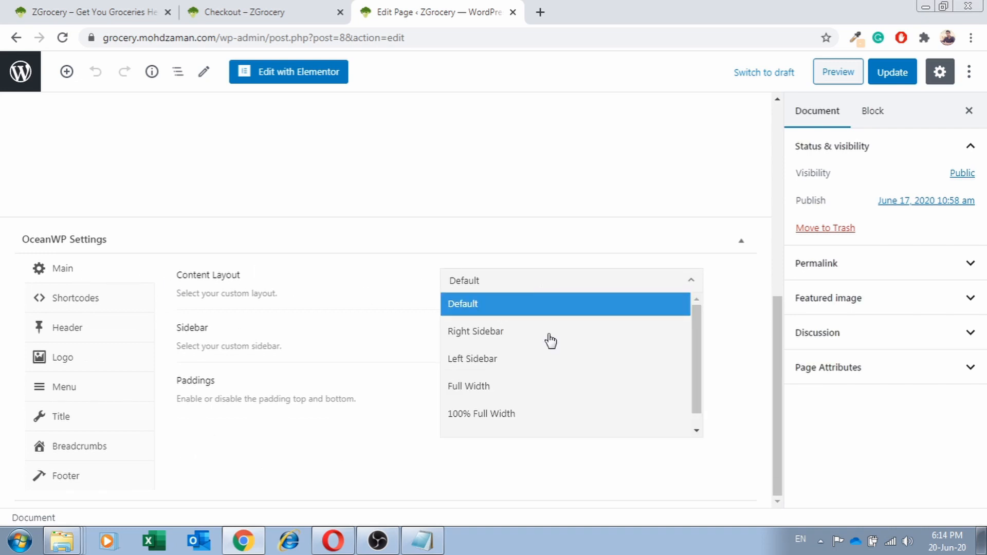
pyautogui.click(546, 413)
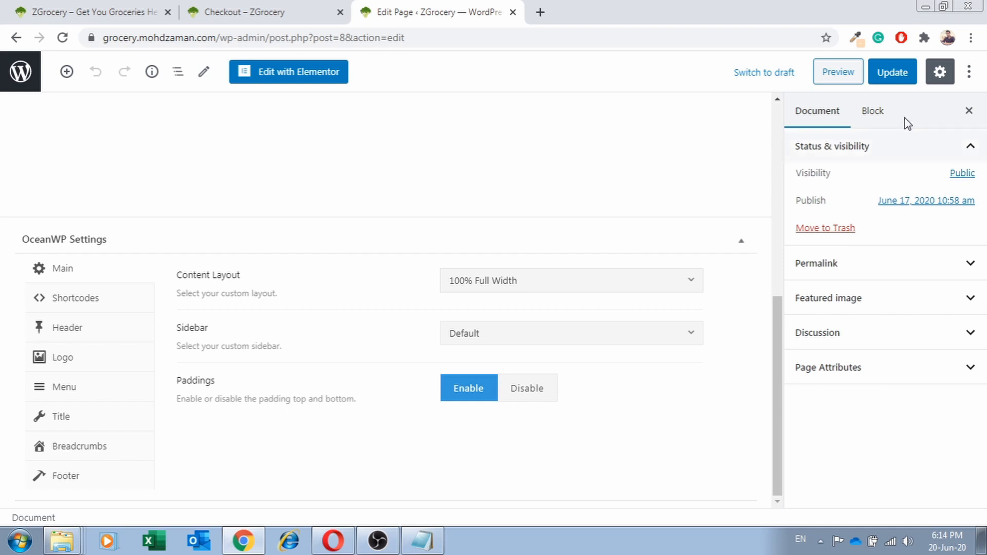
pyautogui.click(894, 73)
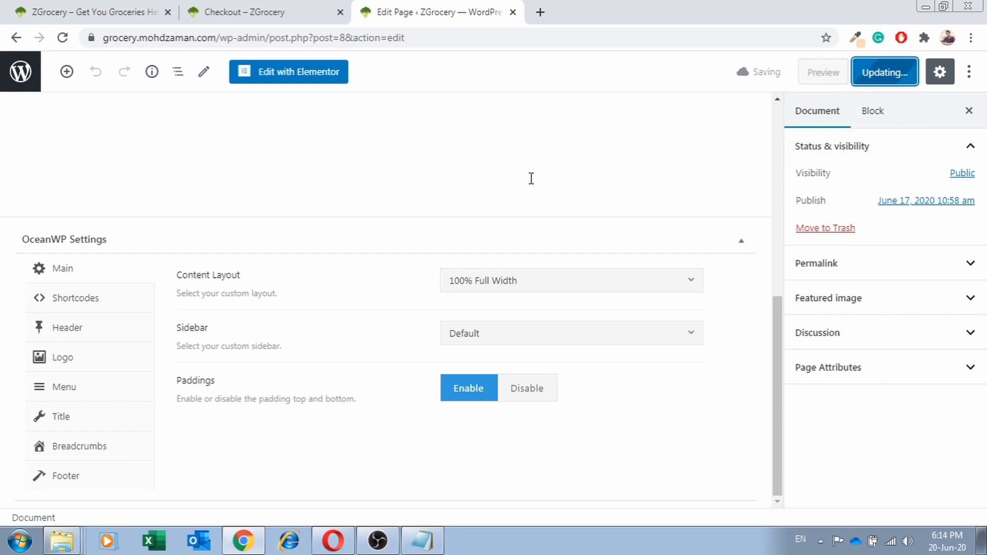
pyautogui.scroll(7, 106, 181)
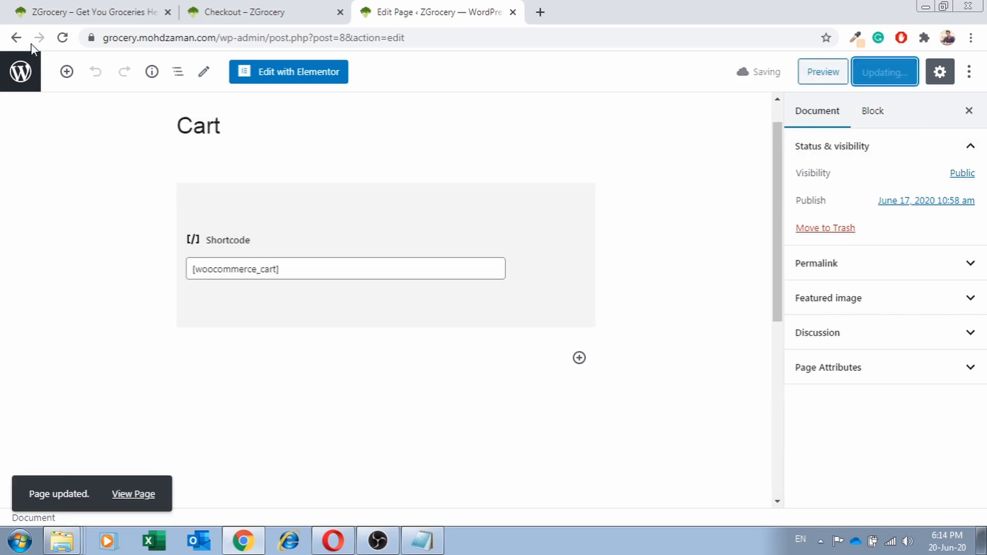
pyautogui.click(16, 37)
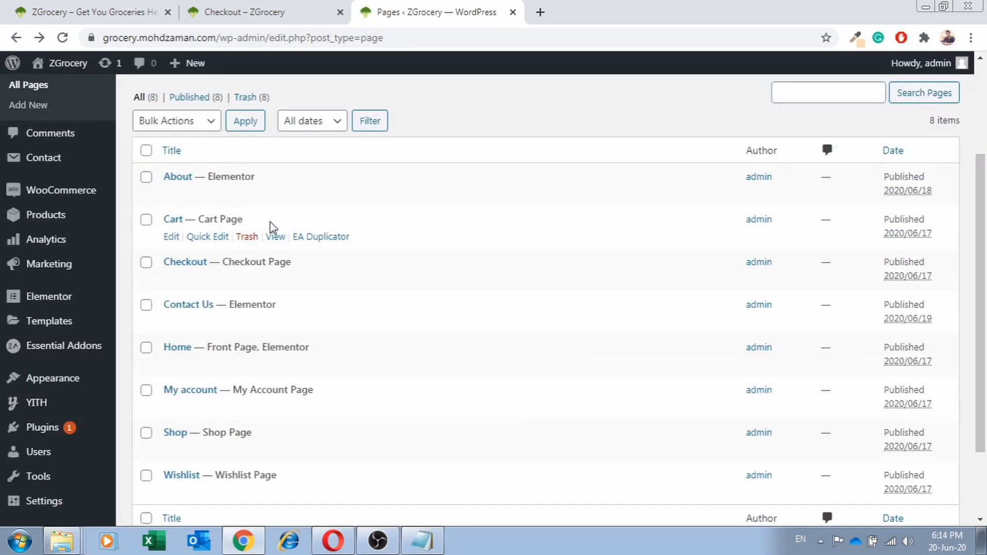
# - Set the Checkout page's OceanWP content layout to 100% Full Width and update it
pyautogui.click(173, 281)
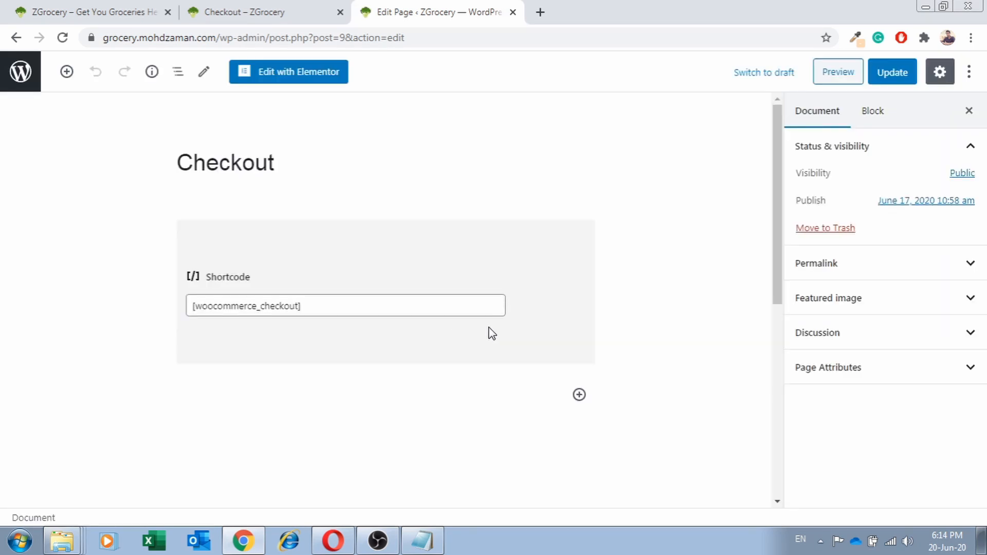
pyautogui.scroll(-5, 489, 331)
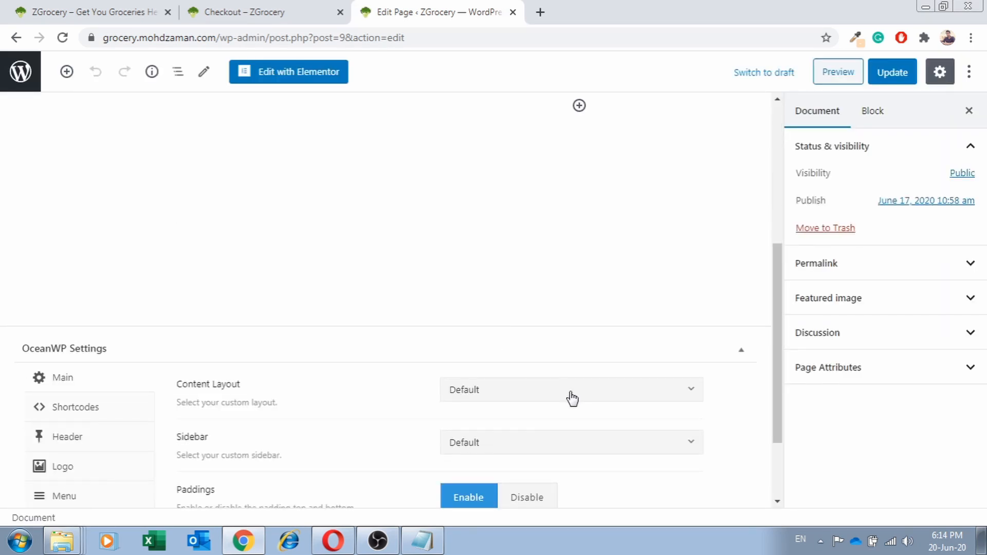
pyautogui.click(571, 398)
pyautogui.click(561, 350)
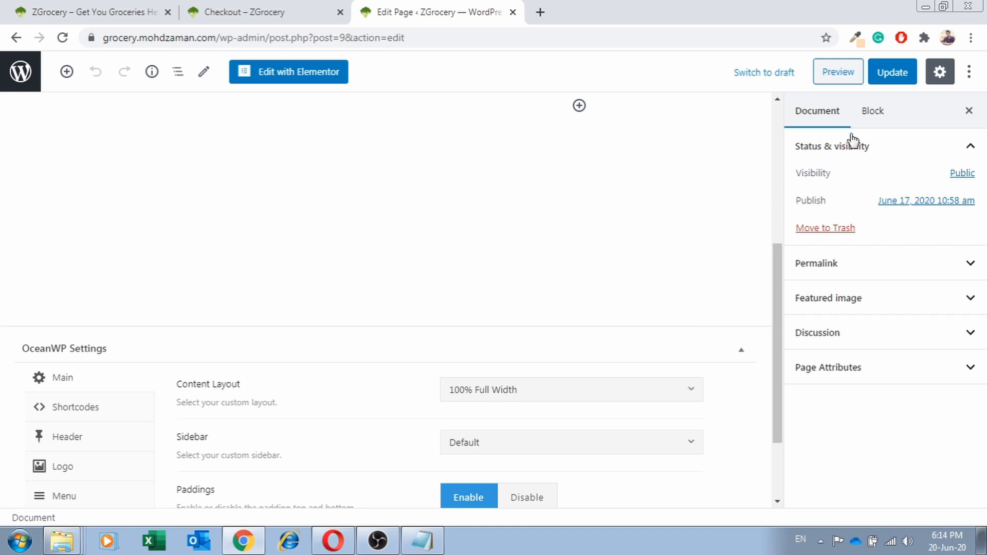
pyautogui.click(886, 72)
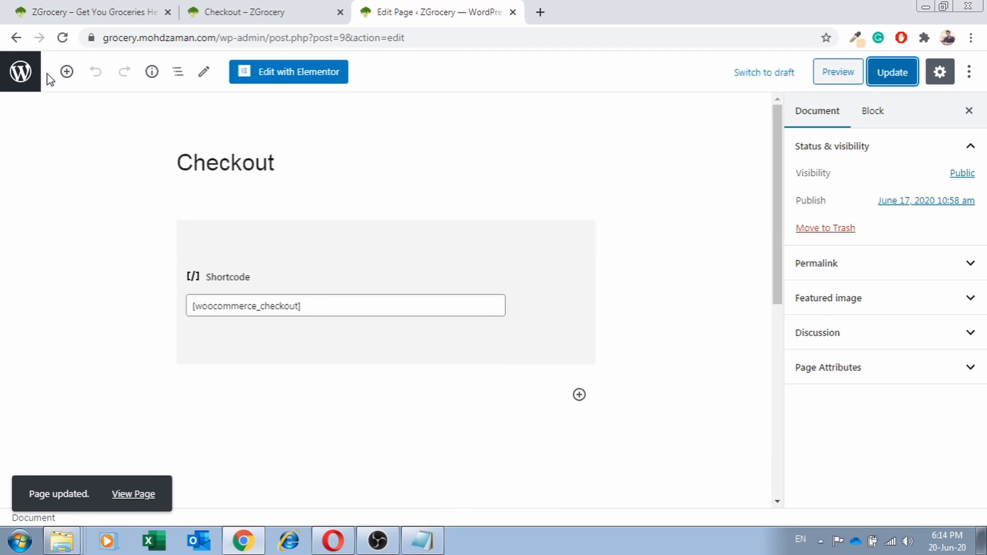
# - Review the storefront checkout page, then go back to the cart
pyautogui.click(274, 8)
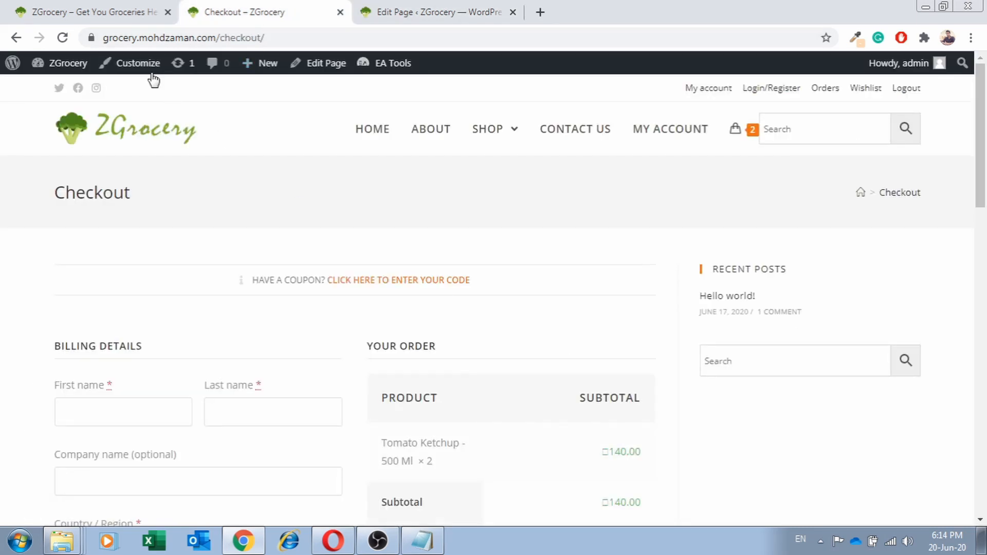
pyautogui.scroll(-6, 591, 318)
pyautogui.scroll(-3, 651, 378)
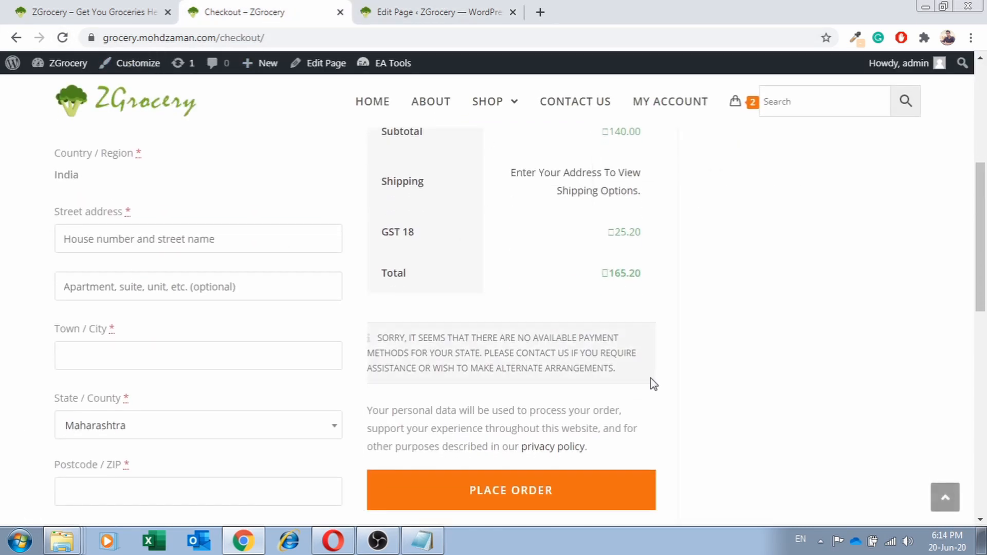
pyautogui.scroll(8, 657, 396)
pyautogui.click(11, 40)
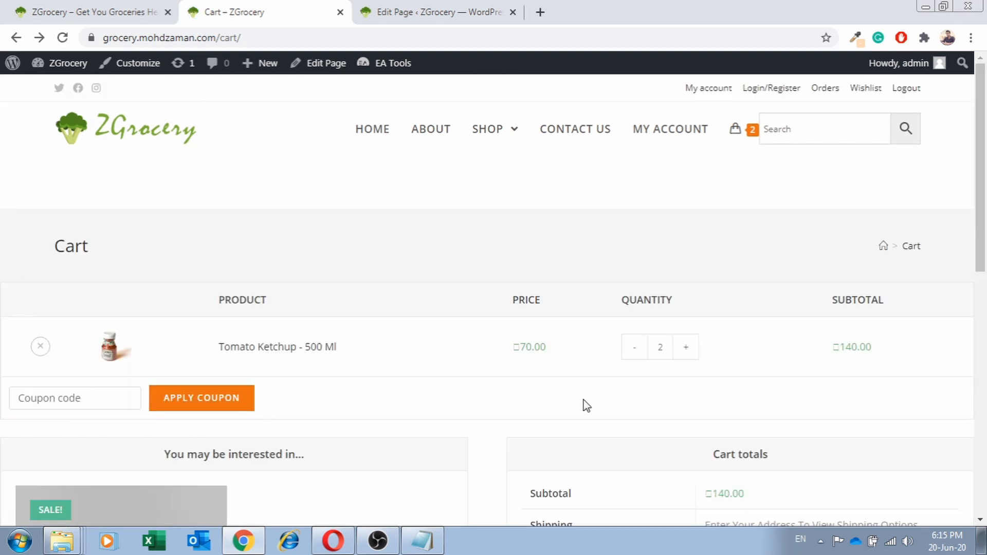
# - Proceed from the cart to review the full-width checkout, then return to the Checkout page editor
pyautogui.scroll(-7, 559, 387)
pyautogui.scroll(1, 191, 221)
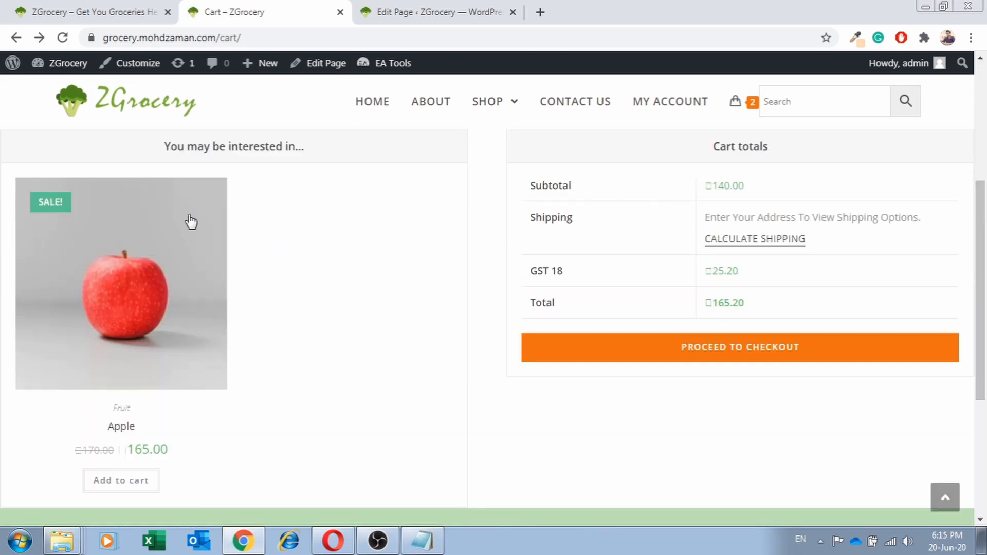
pyautogui.moveTo(145, 250)
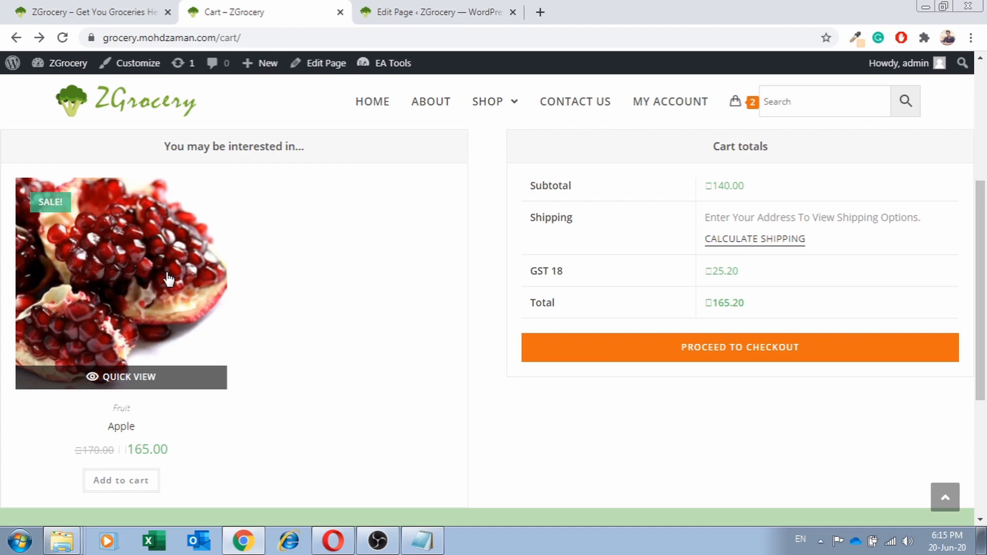
pyautogui.scroll(2, 188, 269)
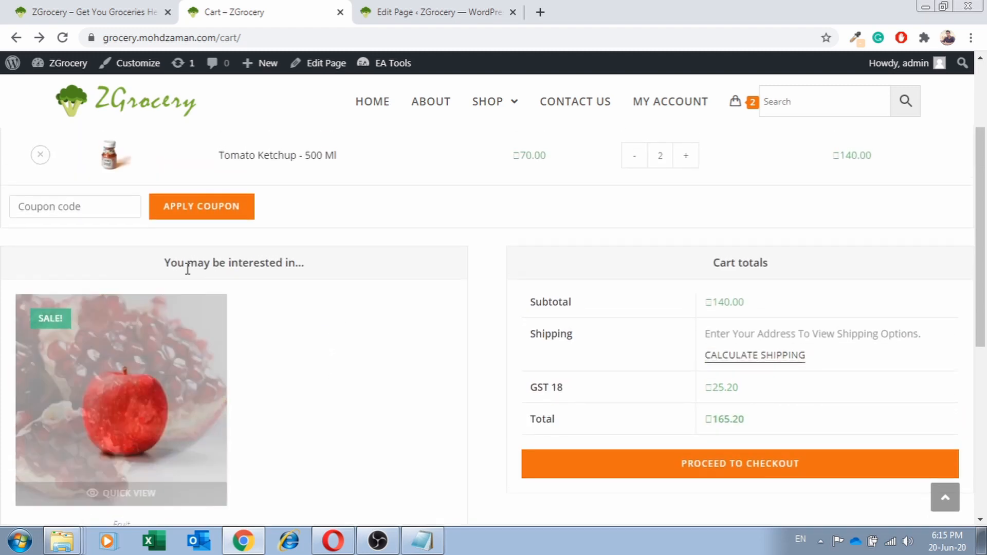
pyautogui.scroll(3, 667, 385)
pyautogui.scroll(-5, 694, 397)
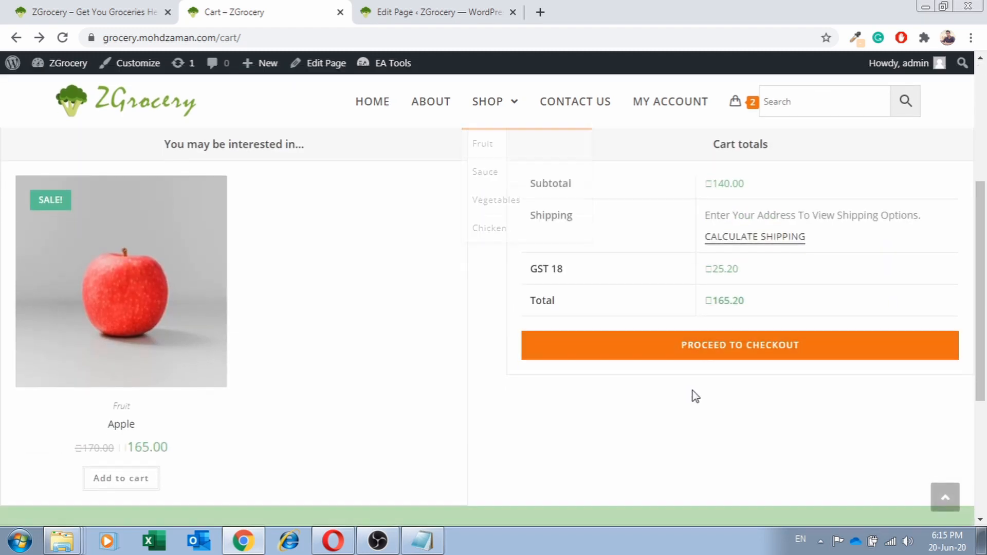
pyautogui.click(721, 354)
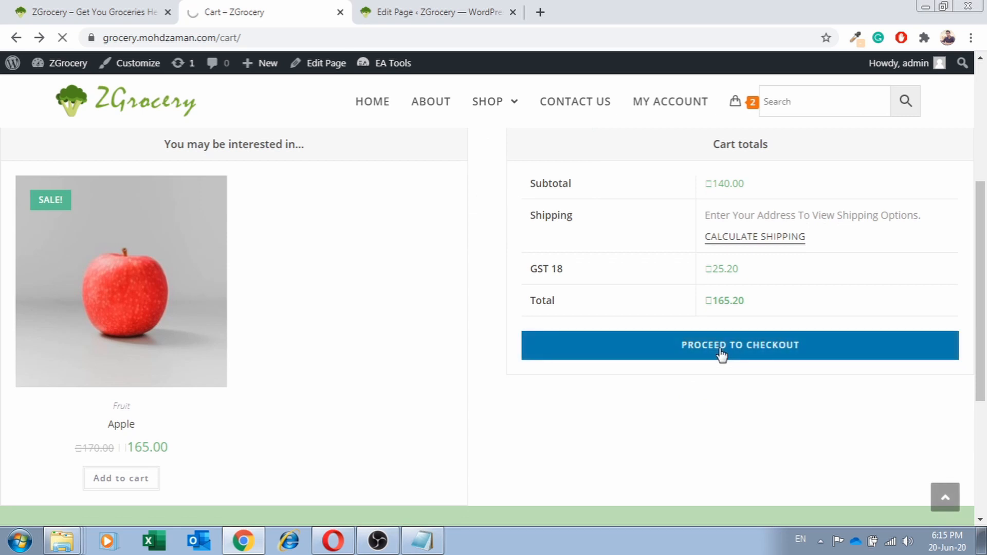
pyautogui.scroll(-4, 726, 339)
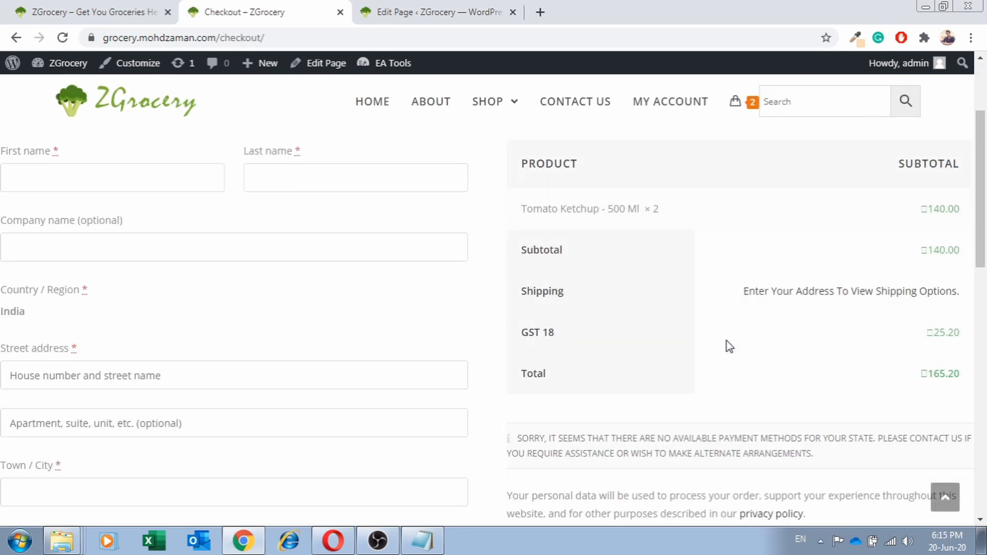
pyautogui.scroll(1, 726, 341)
pyautogui.scroll(-7, 657, 358)
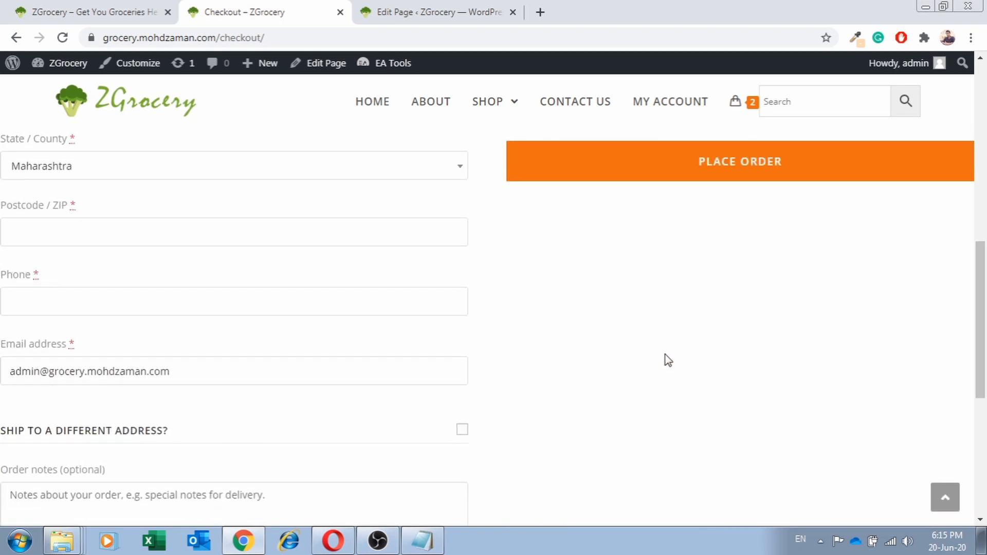
pyautogui.scroll(7, 434, 332)
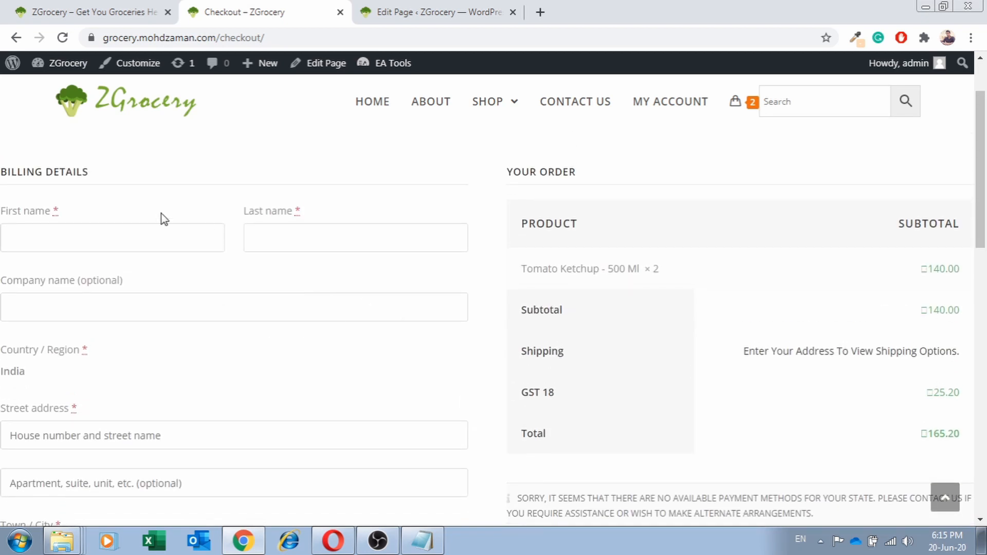
pyautogui.click(491, 7)
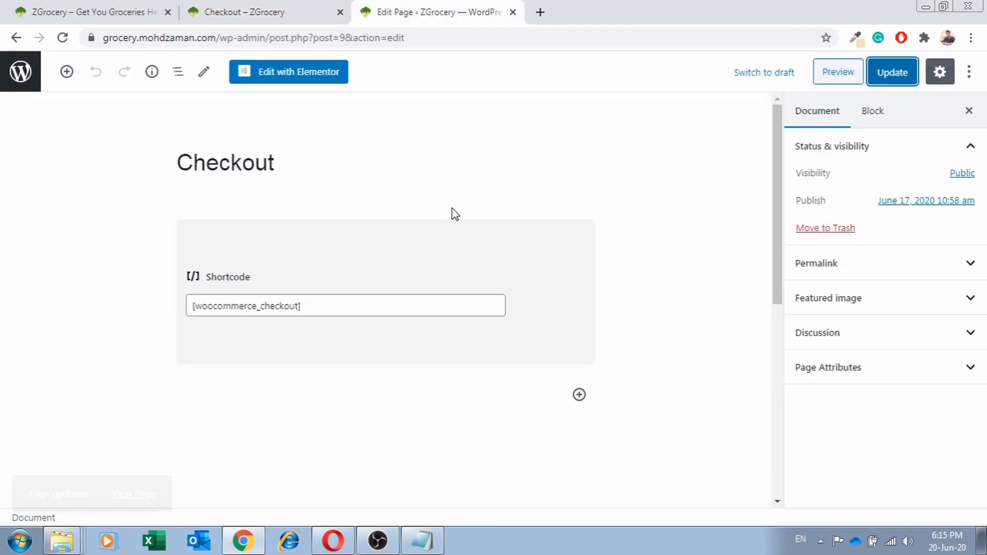
# - Change the Checkout page's content layout to Full Width and update it
pyautogui.scroll(-2, 612, 367)
pyautogui.scroll(-5, 611, 378)
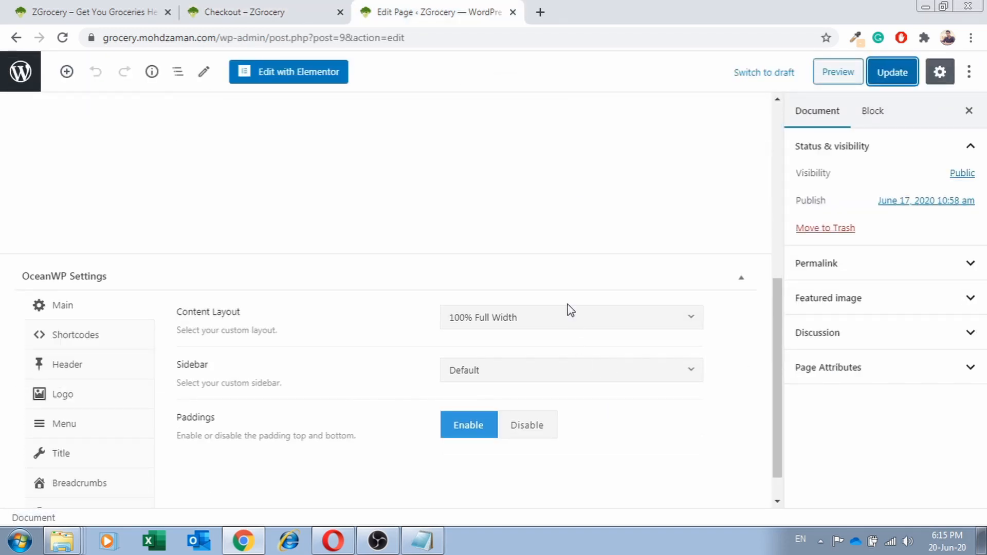
pyautogui.click(569, 318)
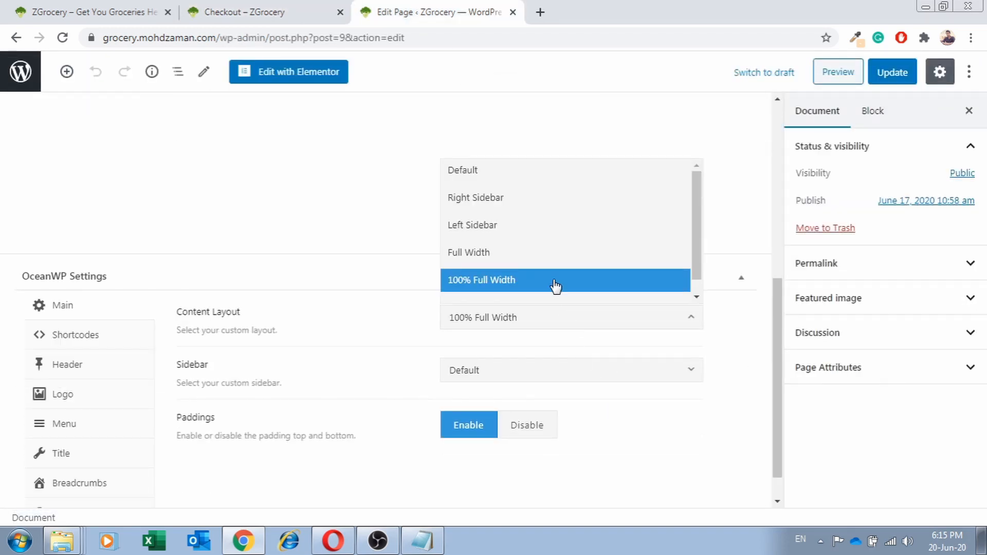
pyautogui.click(551, 252)
pyautogui.click(892, 72)
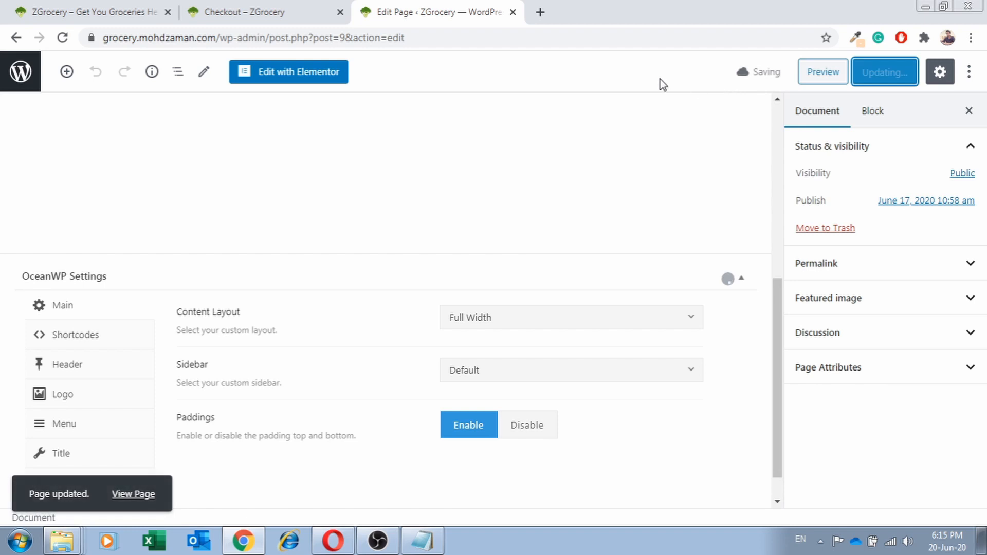
# - Reload the storefront checkout to review the new layout, then return to the page editor
pyautogui.click(308, 10)
pyautogui.click(62, 38)
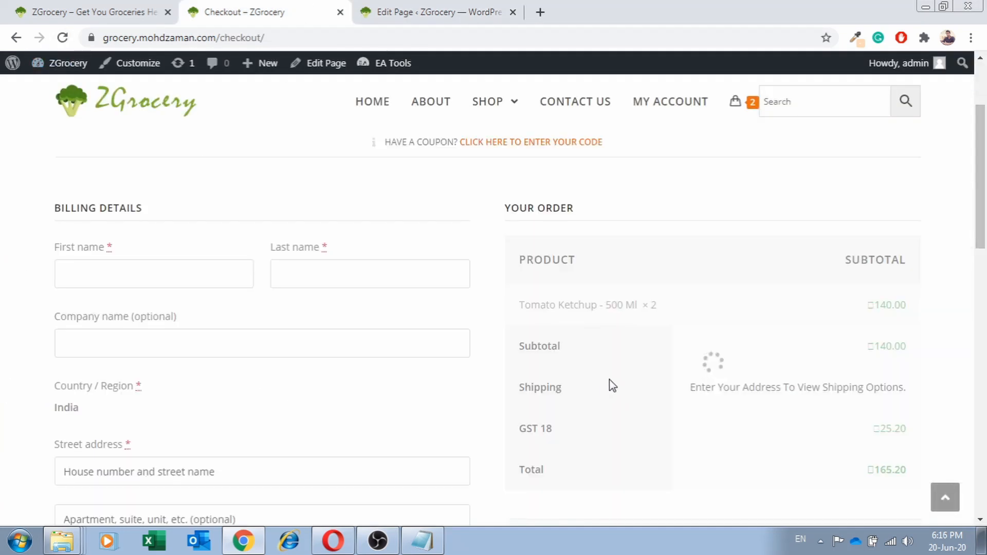
pyautogui.scroll(-3, 615, 384)
pyautogui.scroll(-6, 616, 380)
pyautogui.scroll(11, 615, 379)
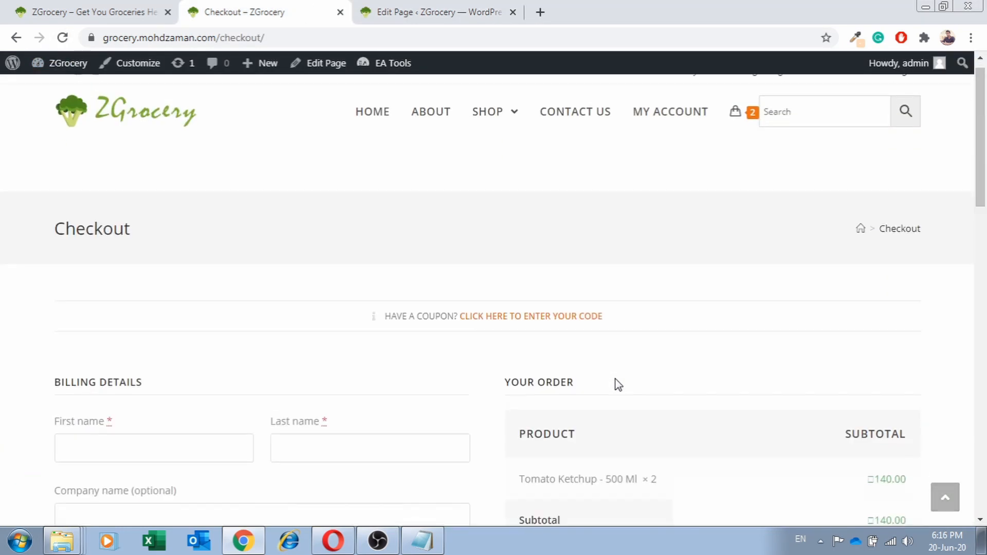
pyautogui.scroll(-6, 616, 380)
pyautogui.scroll(1, 617, 385)
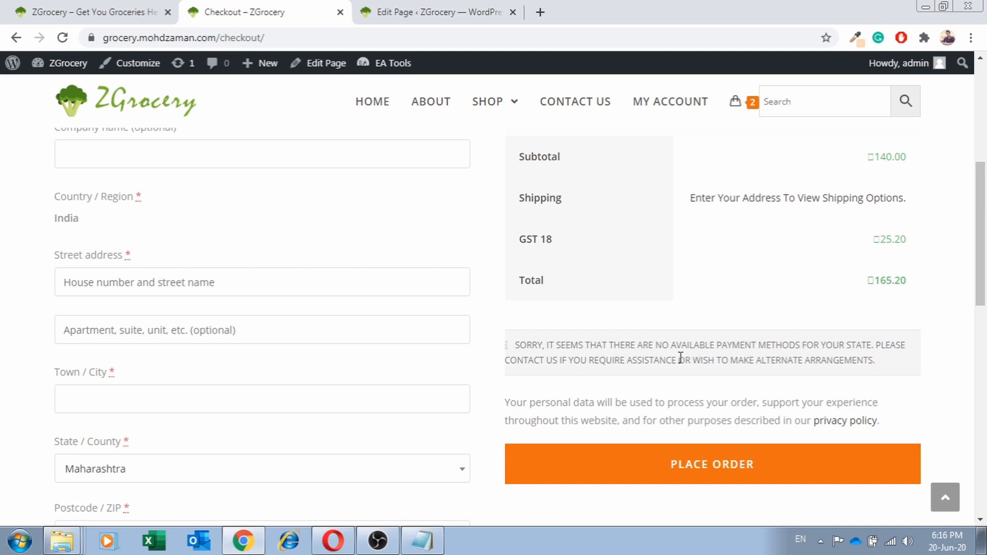
pyautogui.scroll(5, 680, 359)
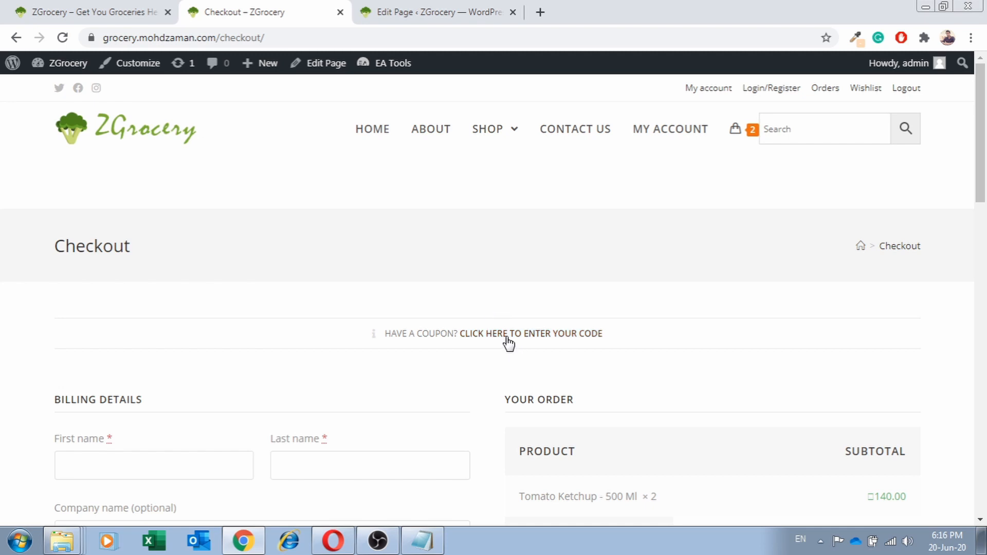
pyautogui.click(491, 8)
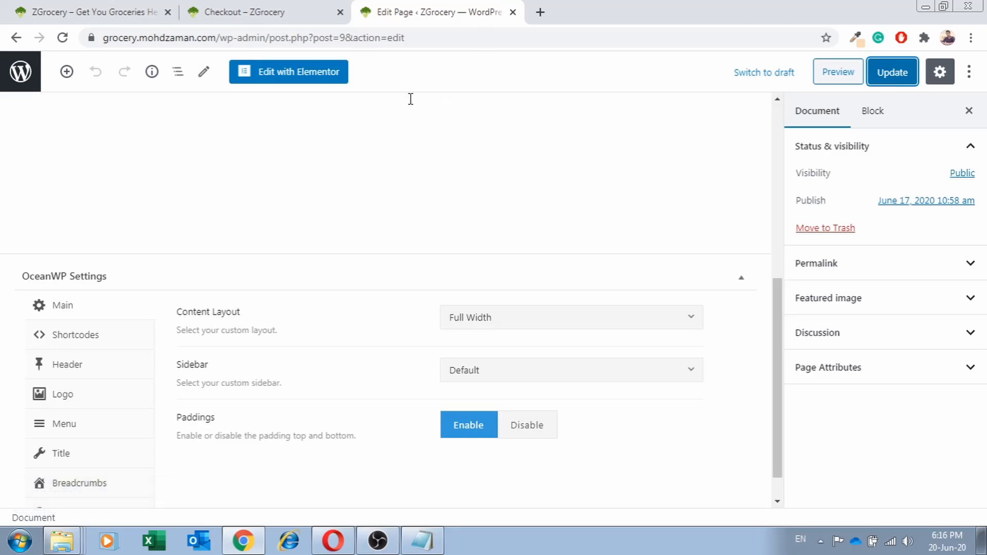
# - Go from the Pages list to the WooCommerce coupons section to add a coupon
pyautogui.hotkey('alt', 'Left')
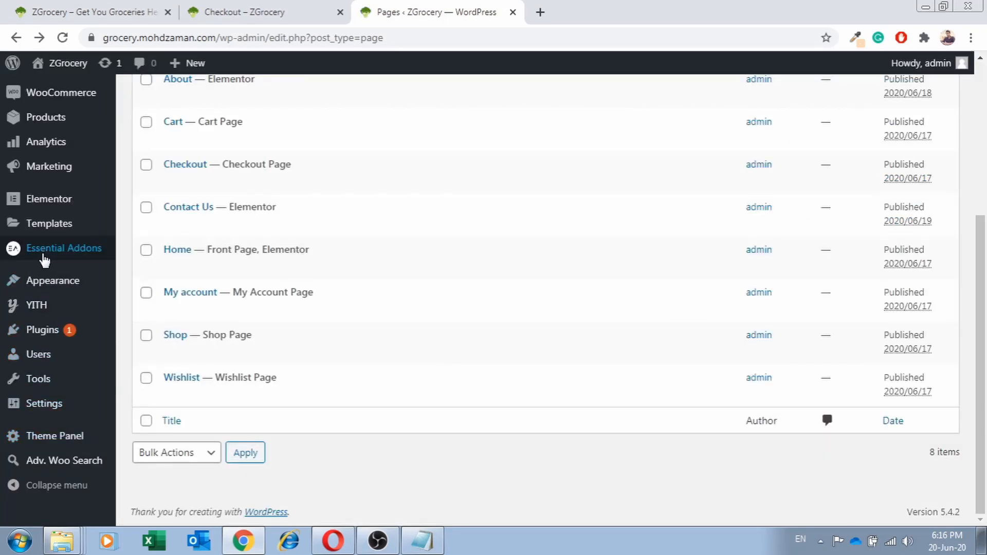
pyautogui.scroll(2, 44, 260)
pyautogui.moveTo(9, 171)
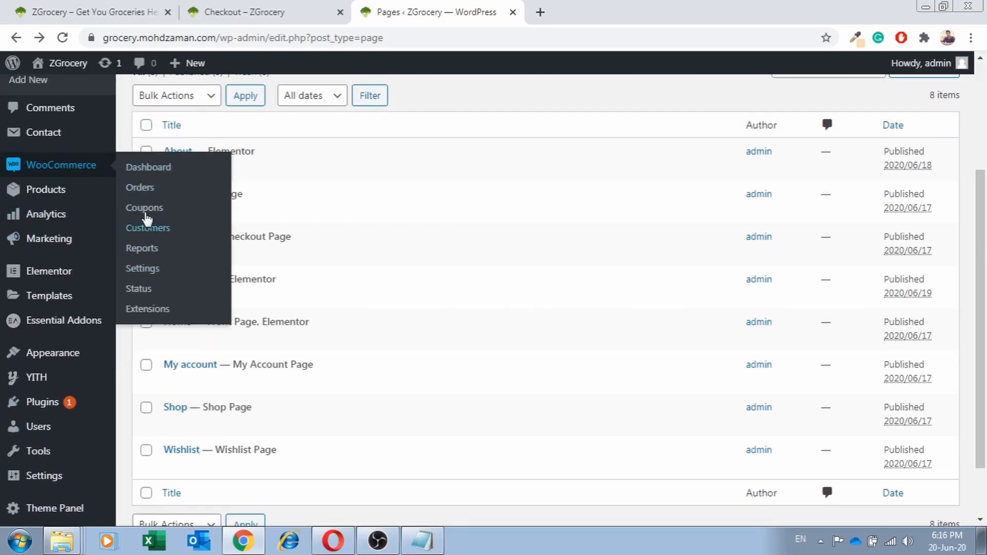
pyautogui.click(146, 211)
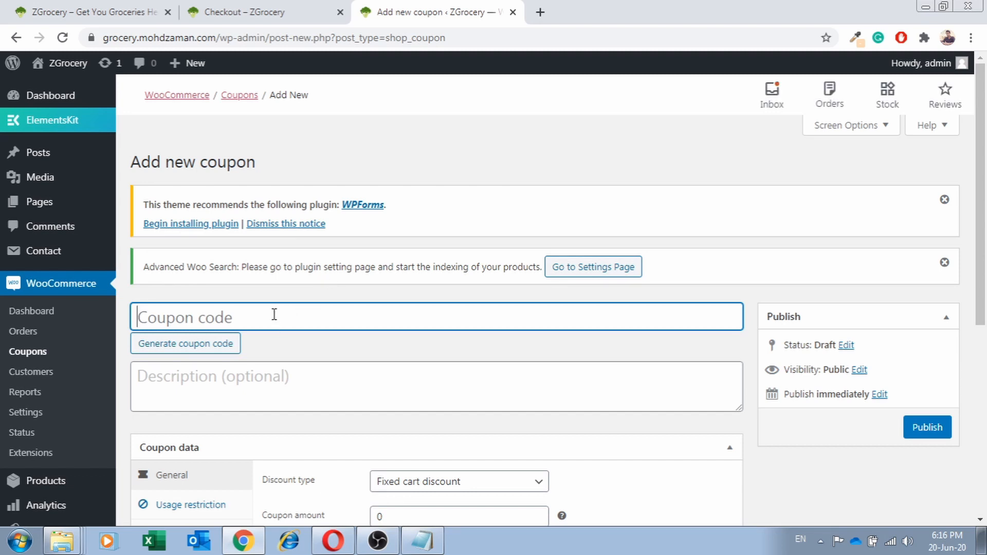
# - Enter coupon code ZGRO2020 and paste a copy of it into the Grocery Colours notes
pyautogui.write('Z')
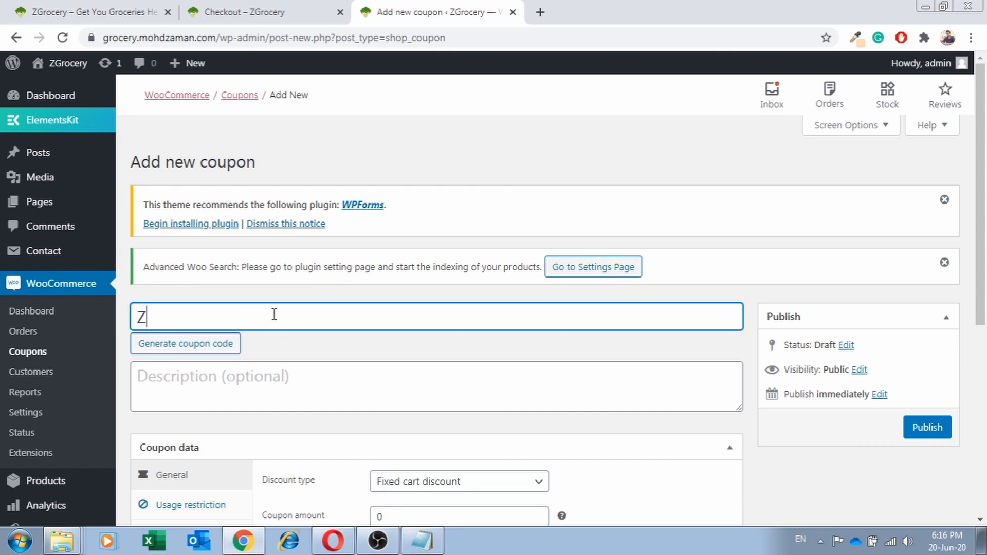
pyautogui.write('GRO2020')
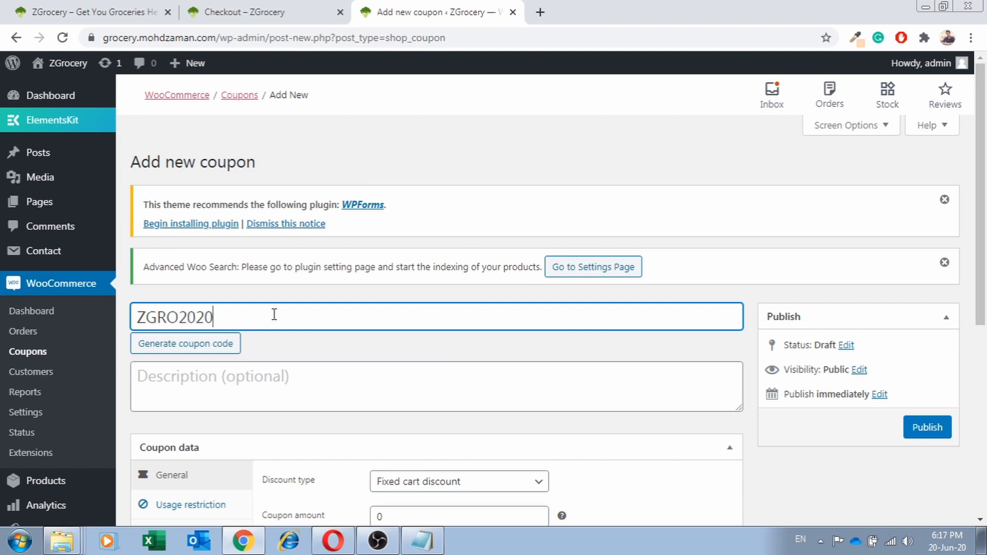
pyautogui.doubleClick(206, 309)
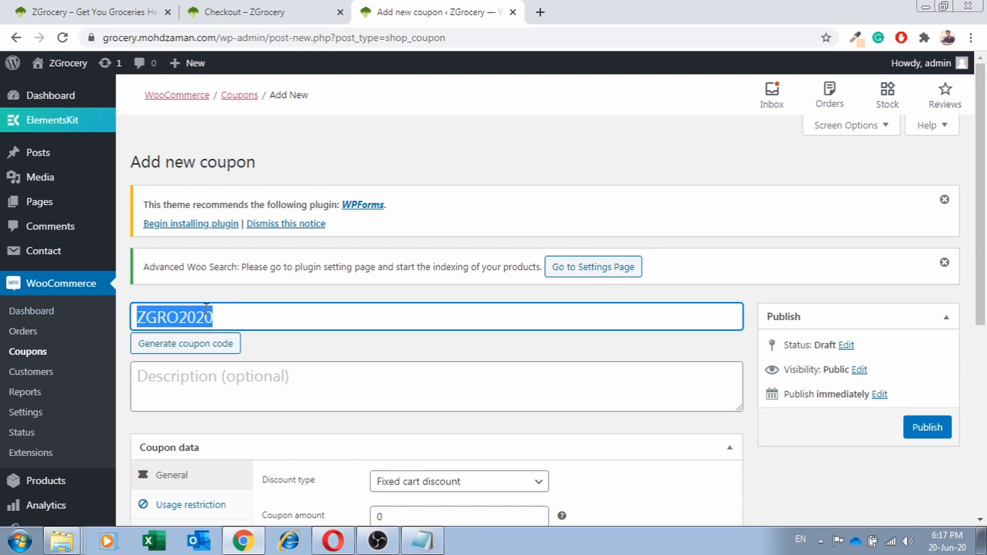
pyautogui.rightClick(200, 317)
pyautogui.click(260, 129)
pyautogui.click(426, 539)
pyautogui.click(222, 92)
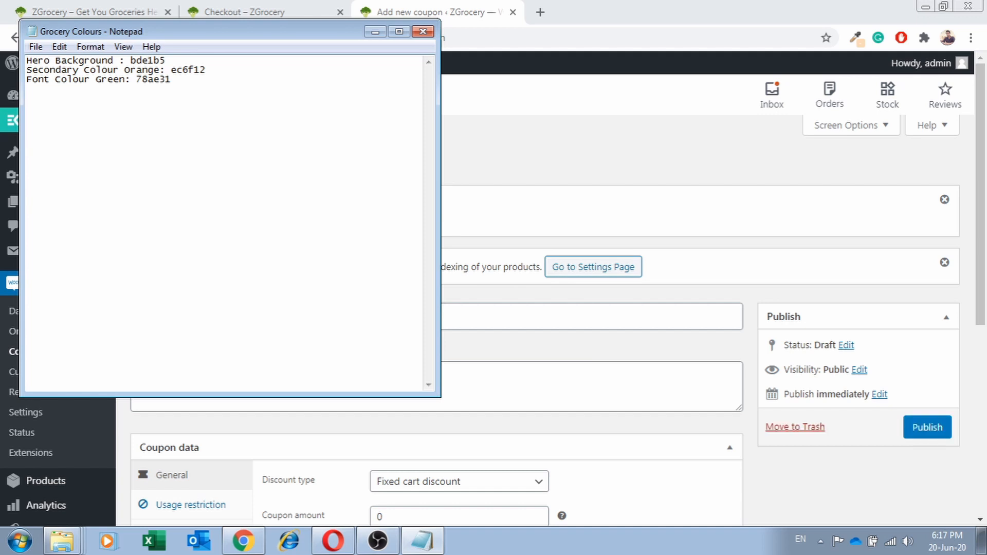
pyautogui.hotkey('ctrl', 'v')
# - Keep the Fixed cart discount type with amount 0 and allow free shipping
pyautogui.scroll(-3, 483, 309)
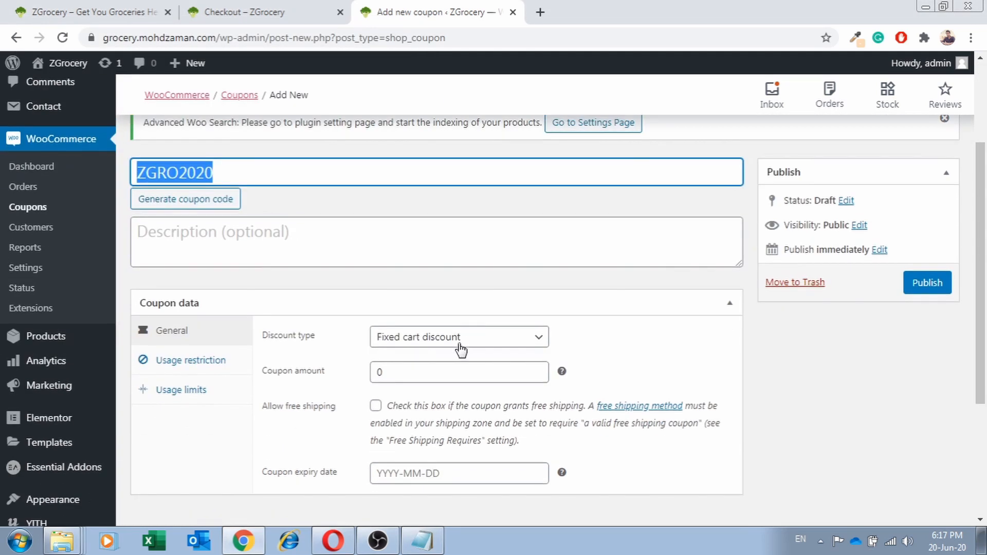
pyautogui.click(443, 339)
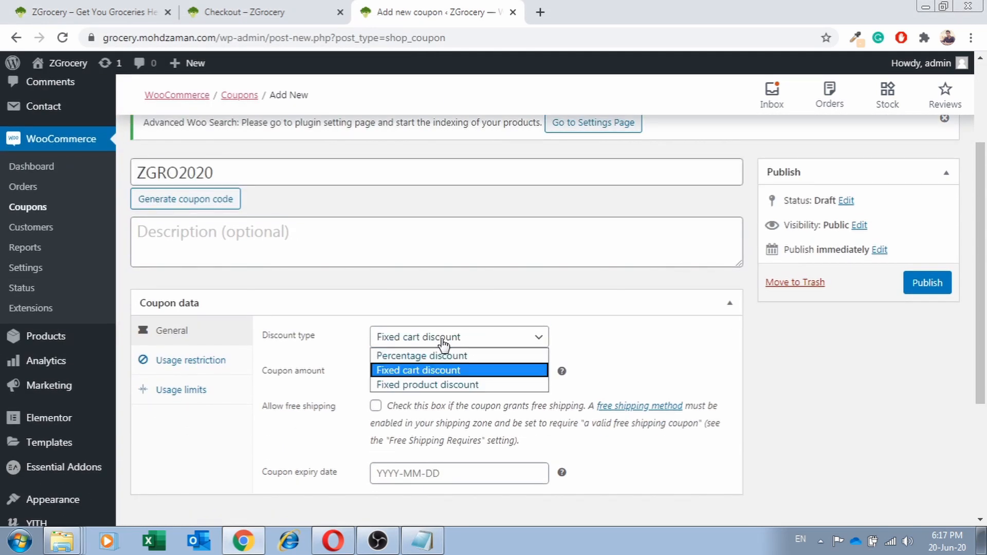
pyautogui.click(442, 341)
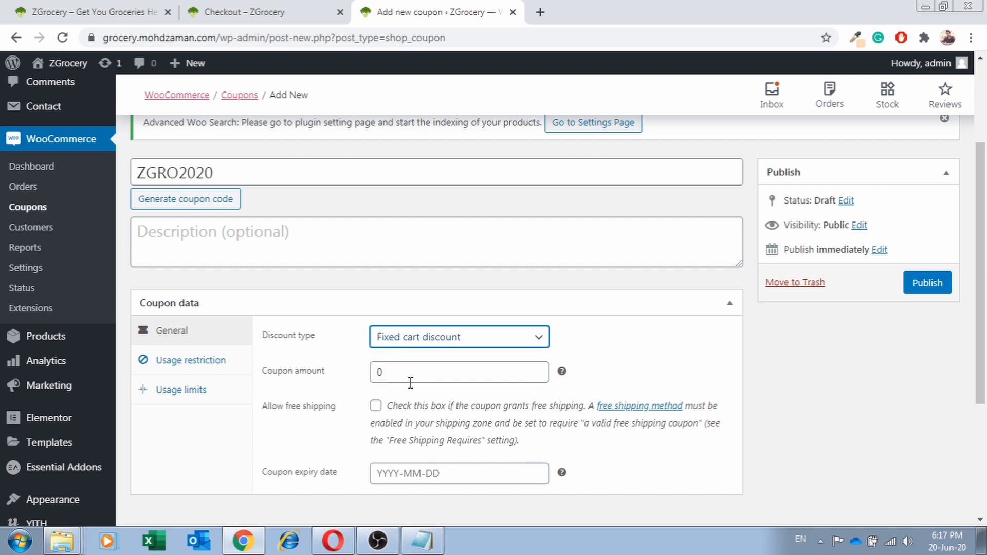
pyautogui.click(409, 379)
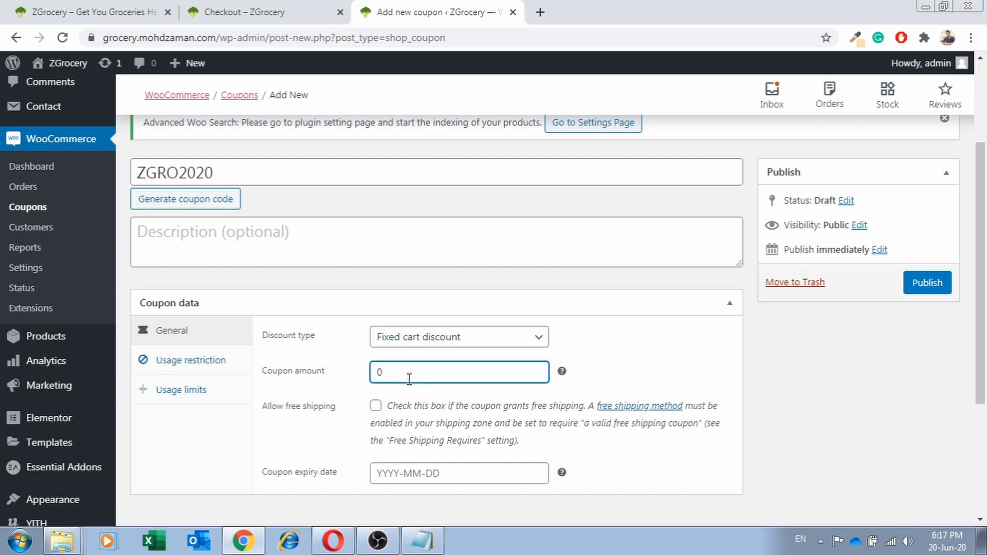
pyautogui.click(640, 369)
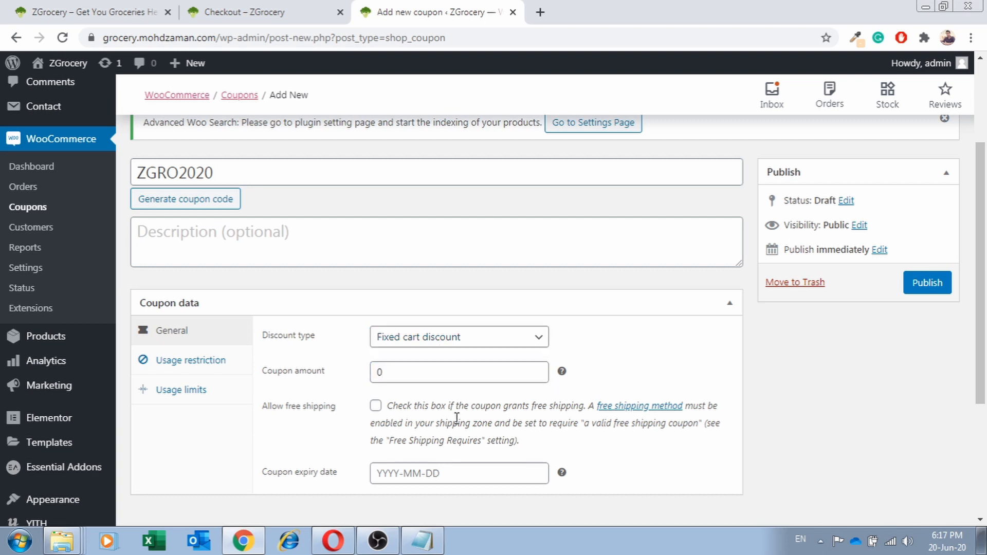
pyautogui.click(377, 408)
# - Set the coupon expiry date to 2020-07-31 and publish it
pyautogui.scroll(-3, 439, 398)
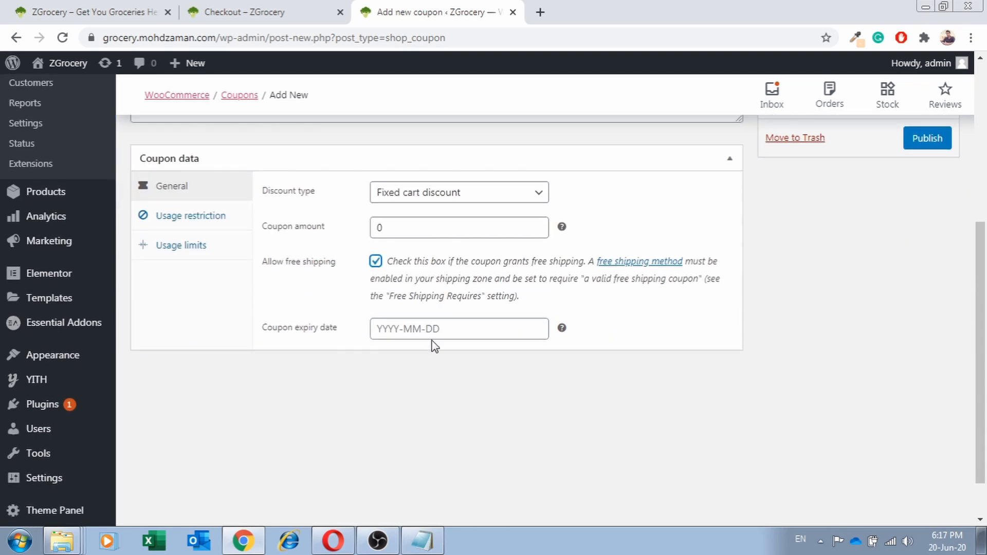
pyautogui.click(429, 327)
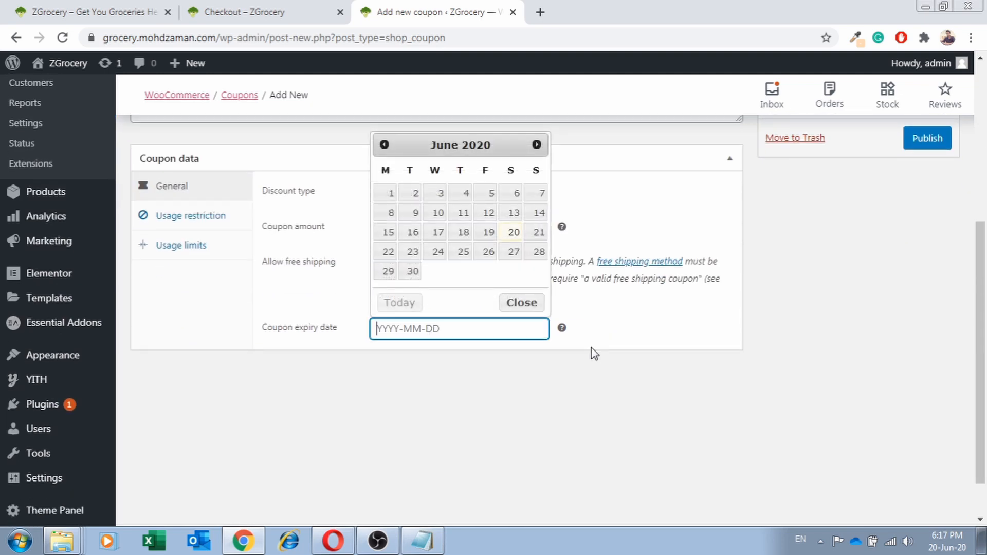
pyautogui.click(536, 145)
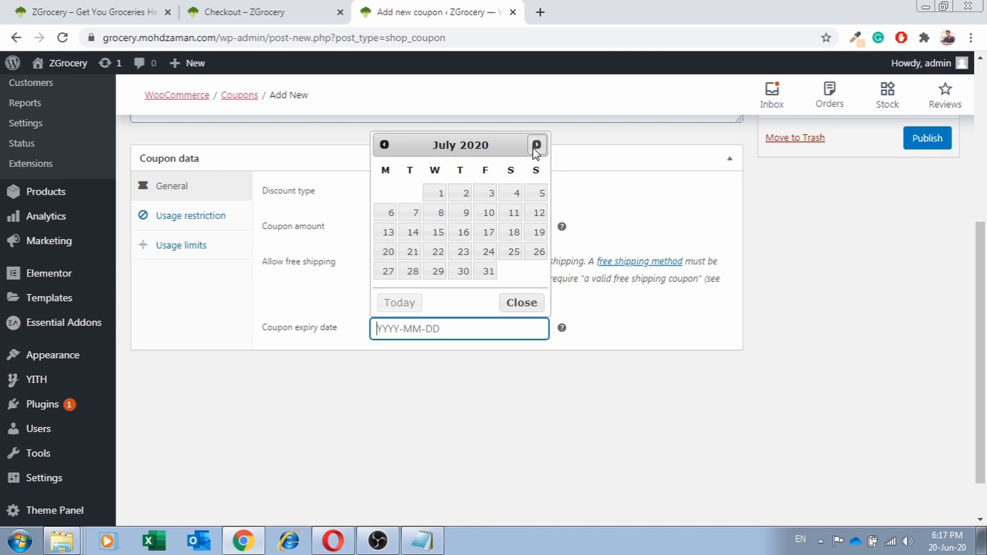
pyautogui.click(487, 272)
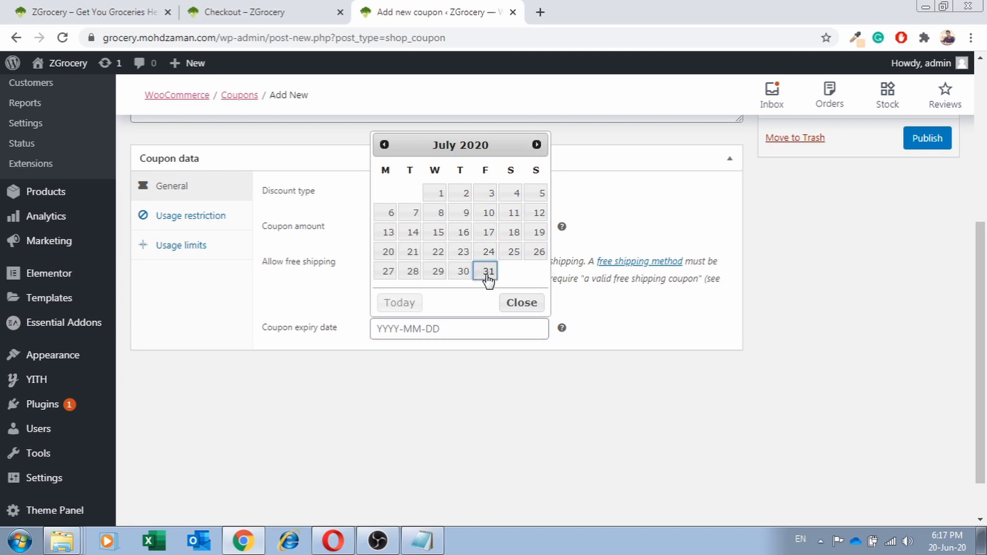
pyautogui.scroll(4, 674, 341)
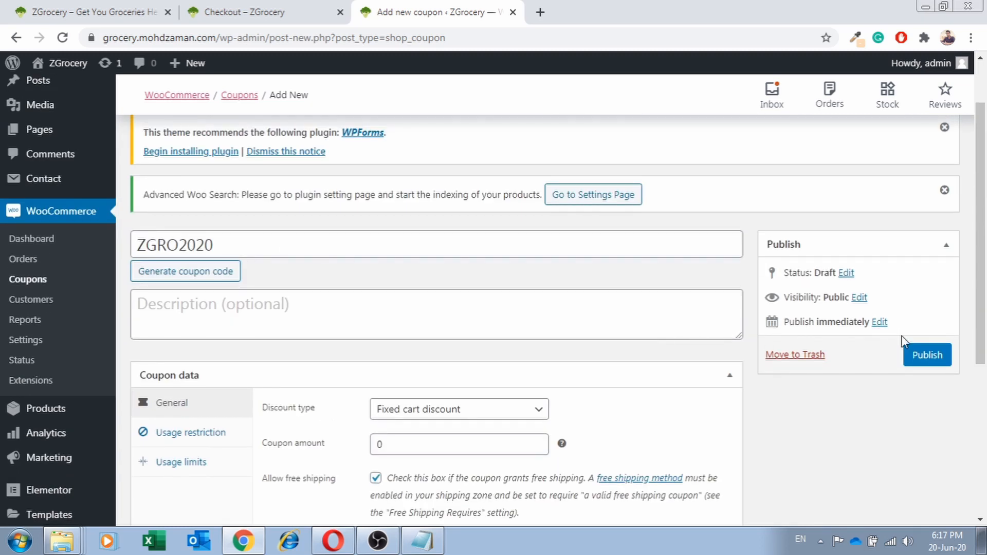
pyautogui.click(925, 365)
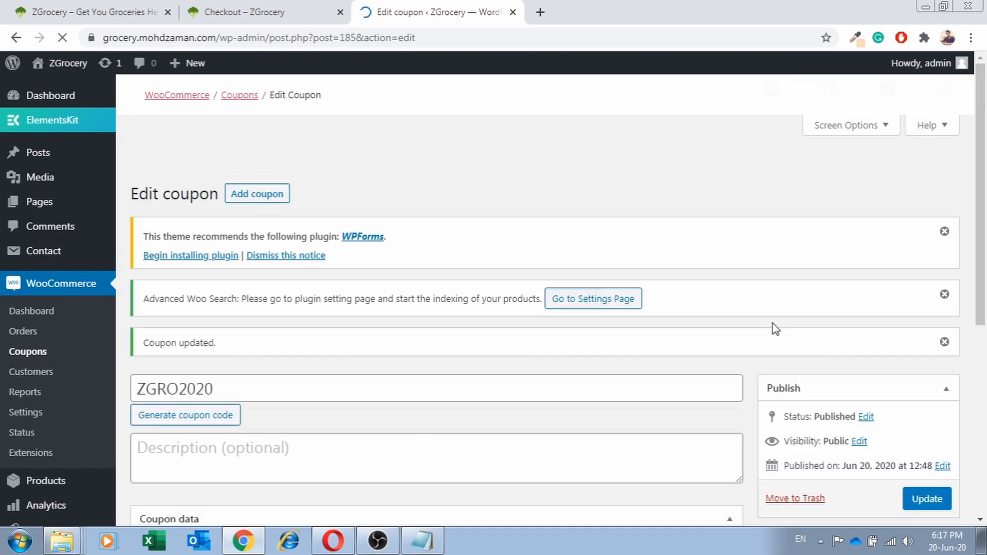
pyautogui.scroll(-5, 379, 324)
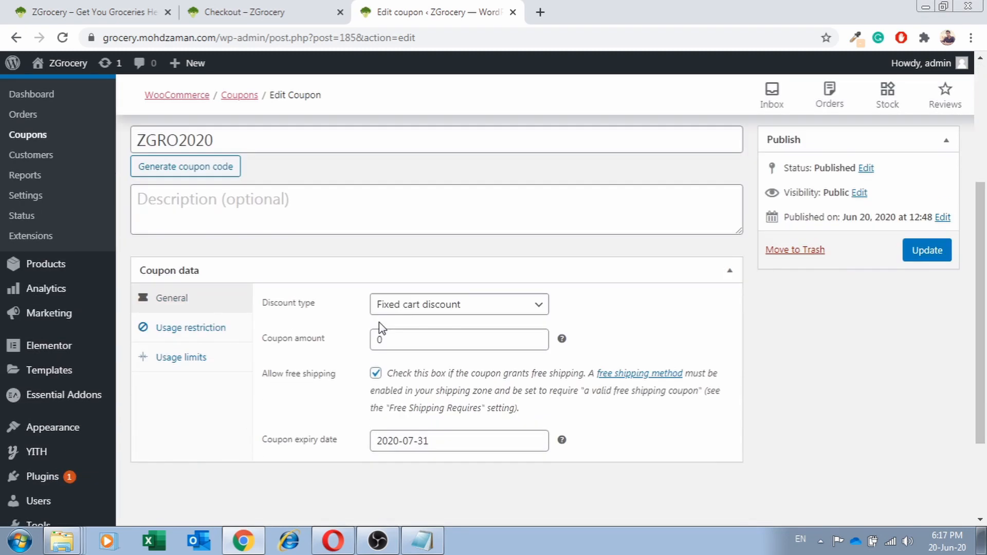
pyautogui.click(204, 6)
# - Paste ZGRO2020 into the checkout coupon field and apply it, bringing the total to ₹165.20
pyautogui.scroll(-4, 551, 412)
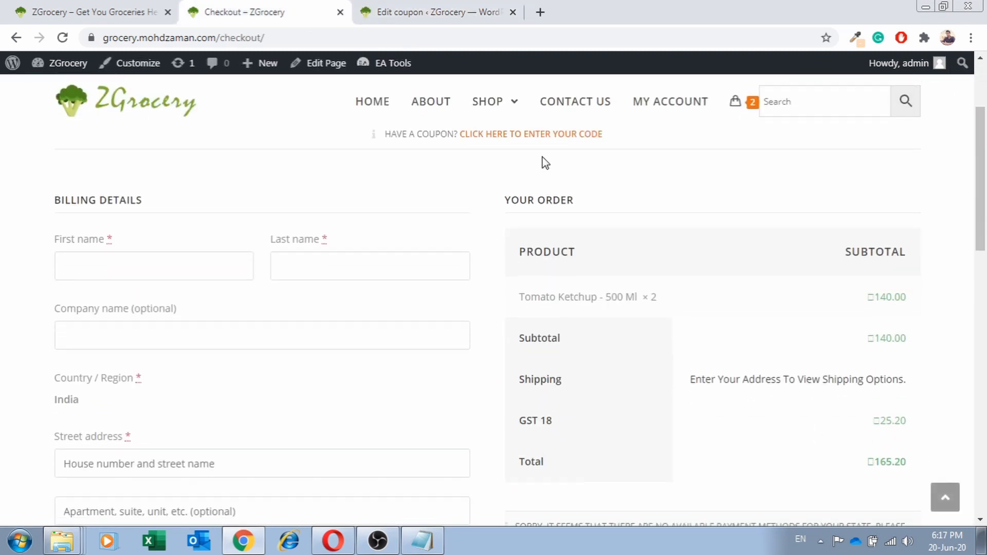
pyautogui.click(542, 134)
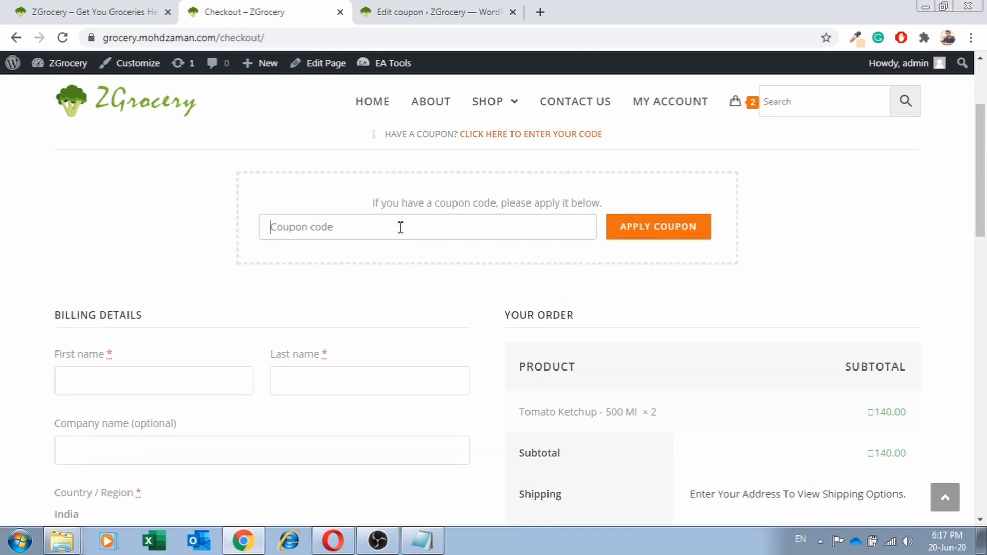
pyautogui.hotkey('ctrl', 'v')
pyautogui.click(641, 232)
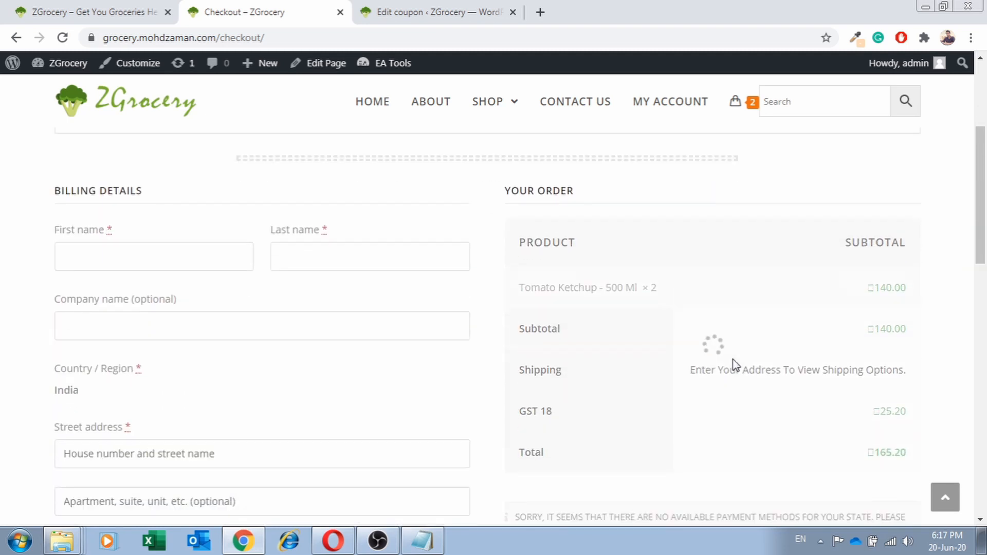
pyautogui.scroll(-3, 793, 398)
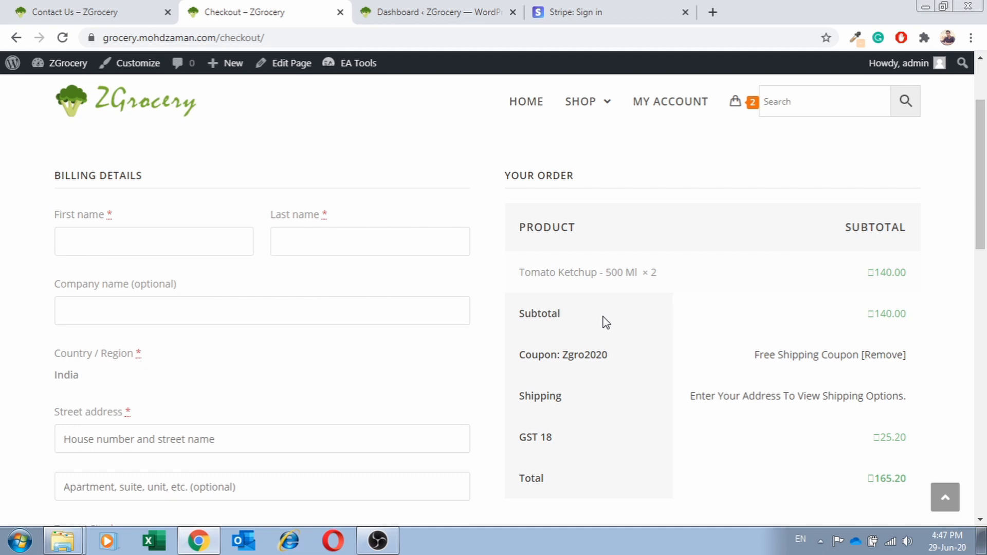
# - Search the plugin directory for 'strip', then install and activate WooCommerce Stripe Payment Gateway
pyautogui.click(429, 7)
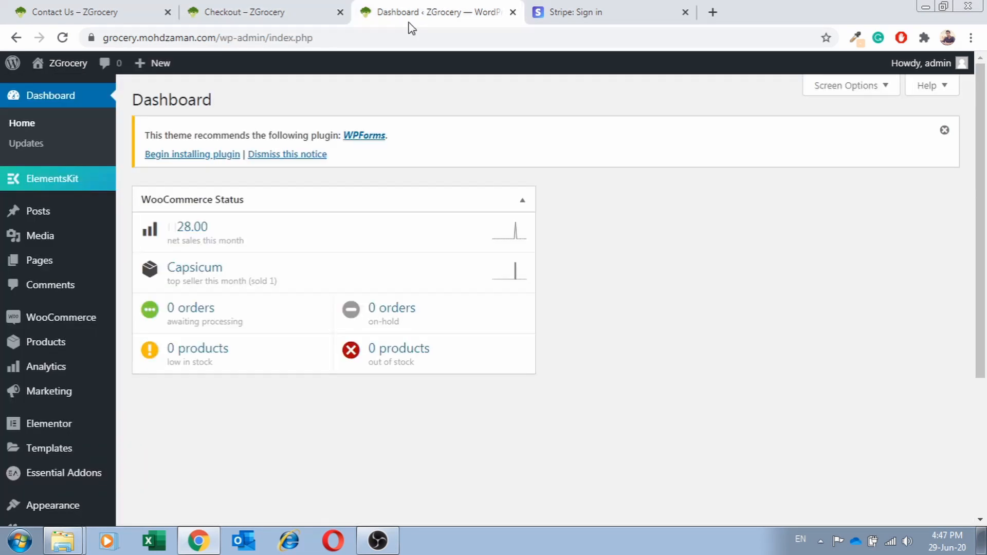
pyautogui.scroll(-3, 66, 390)
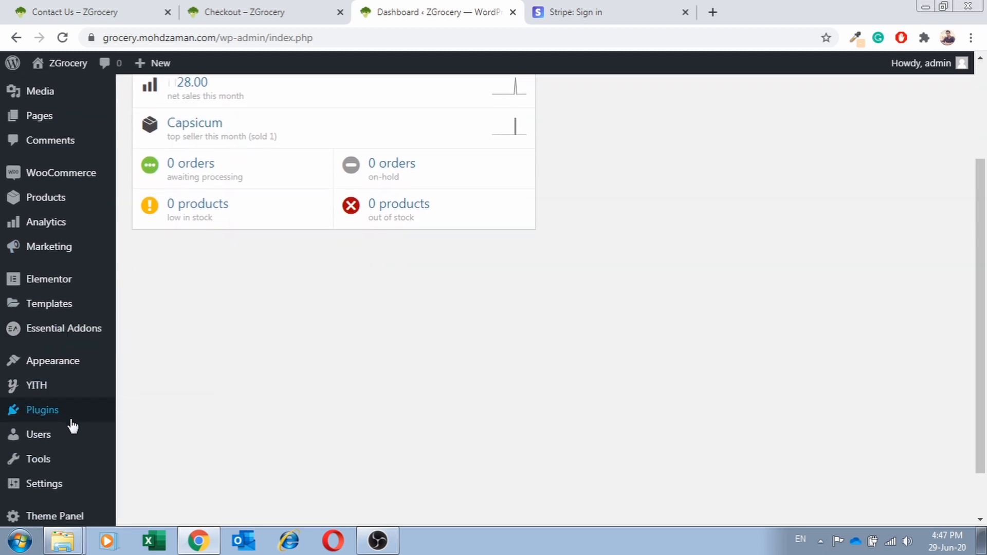
pyautogui.moveTo(58, 419)
pyautogui.click(151, 434)
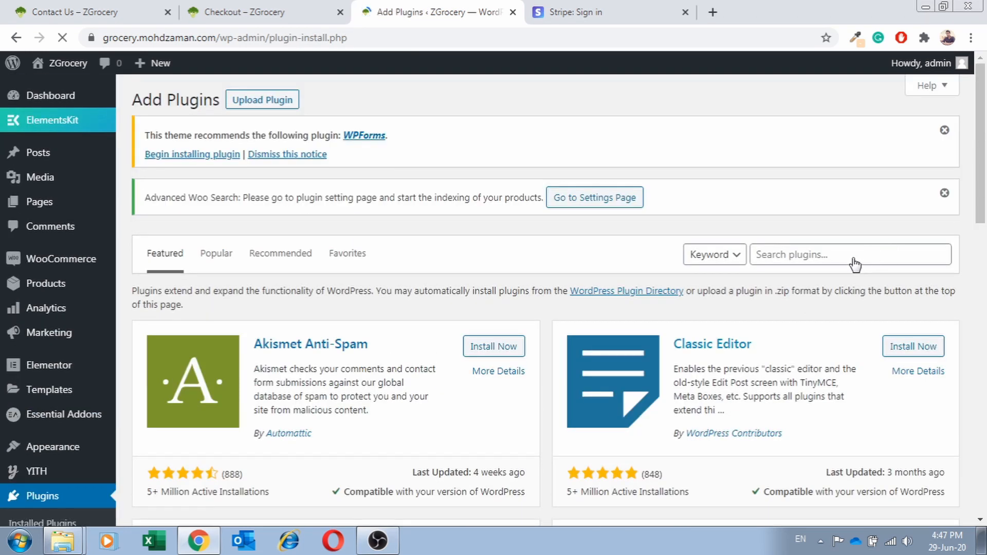
pyautogui.click(852, 254)
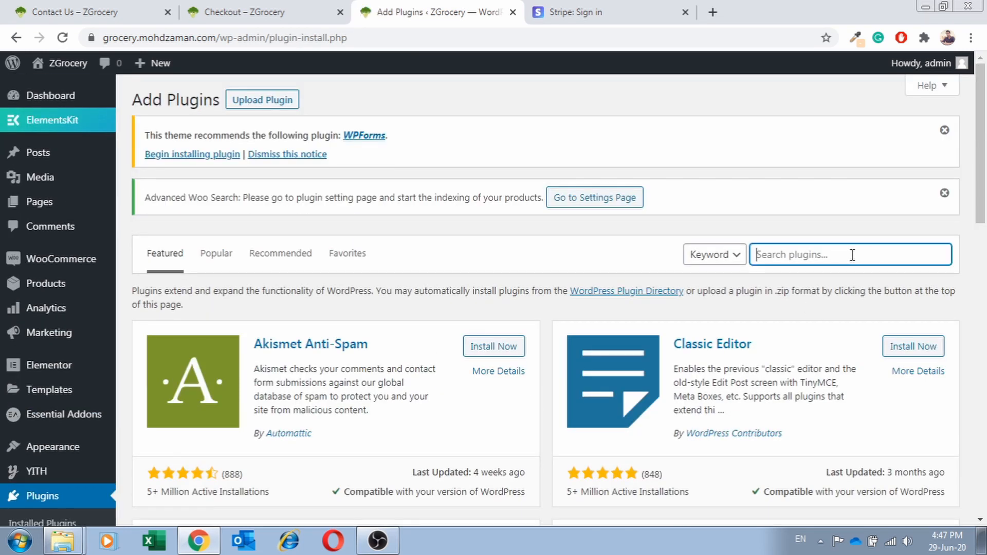
pyautogui.write('stripe')
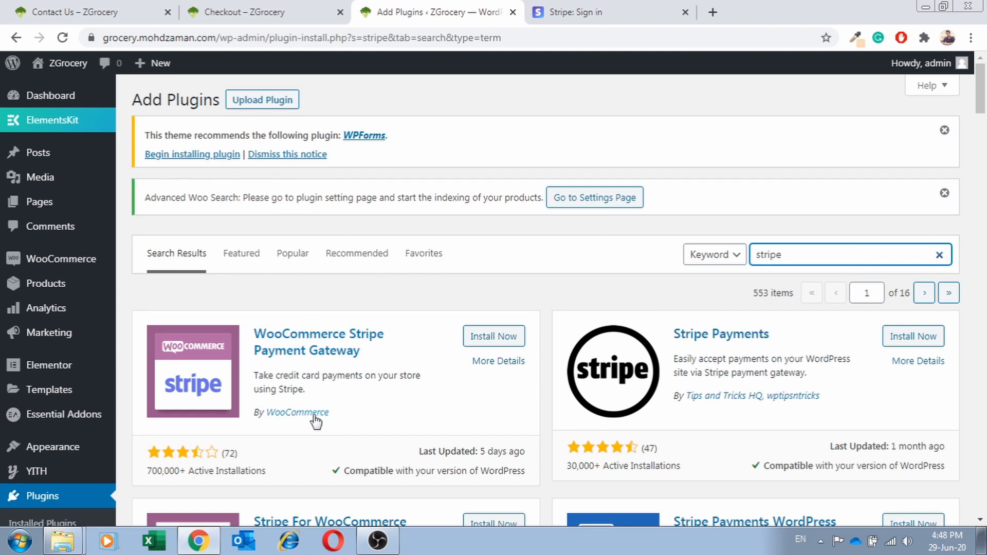
pyautogui.click(492, 338)
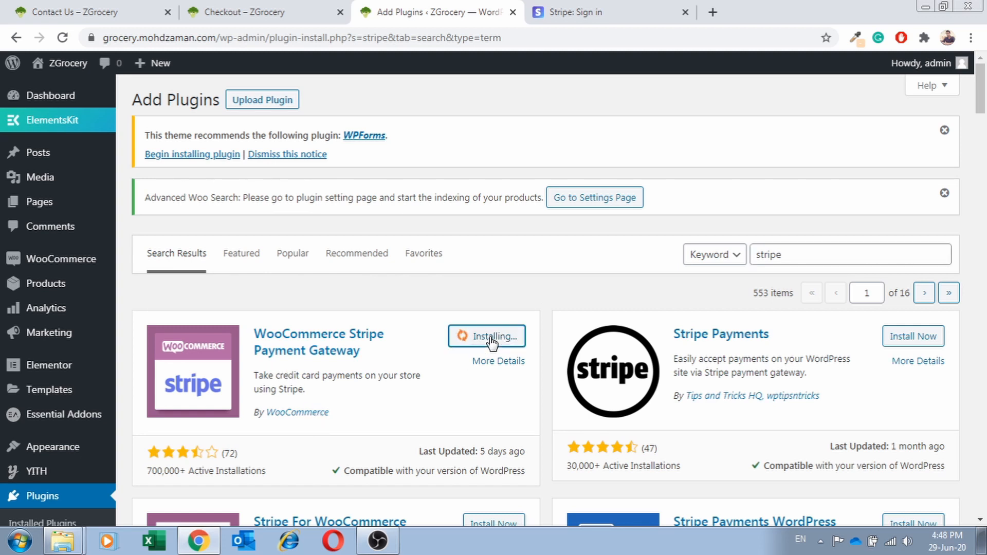
pyautogui.click(491, 341)
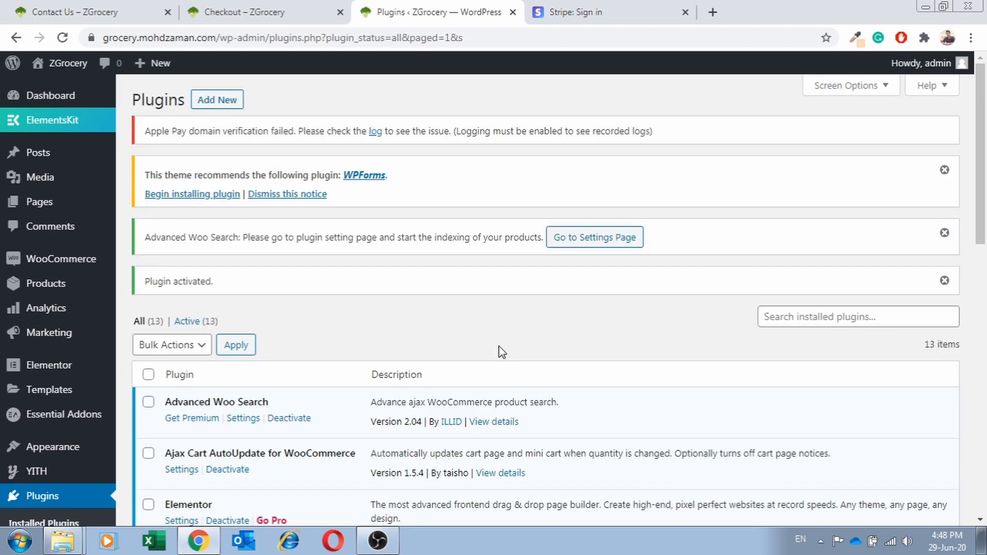
pyautogui.moveTo(62, 262)
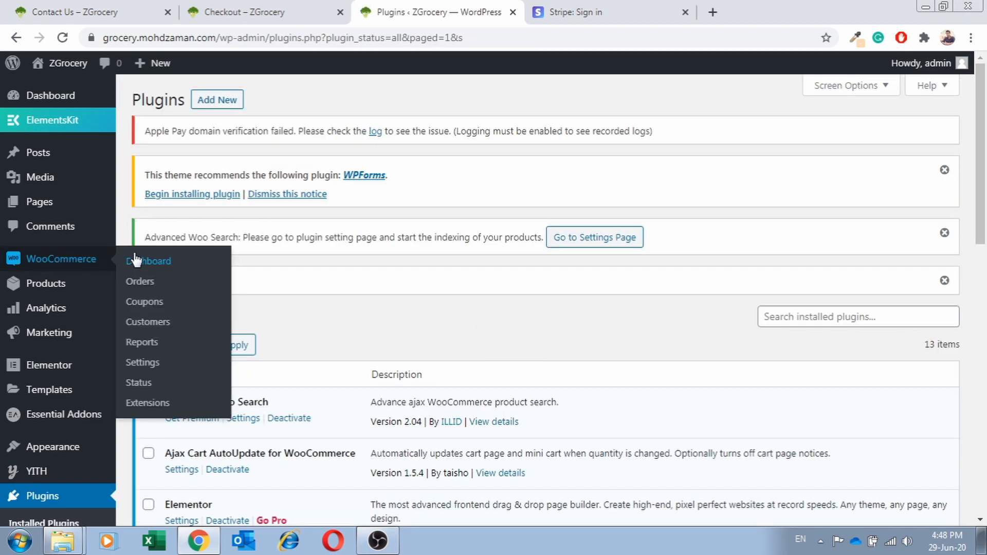
# - In the Stripe payment settings, retitle the method 'Credit/Debit Card', removing 'via Stripe'
pyautogui.click(155, 366)
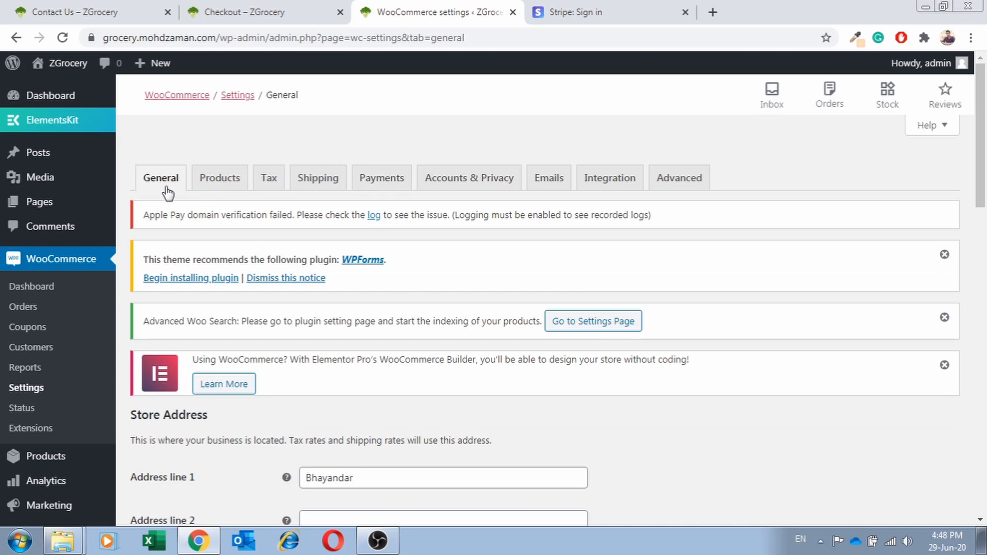
pyautogui.scroll(-4, 383, 230)
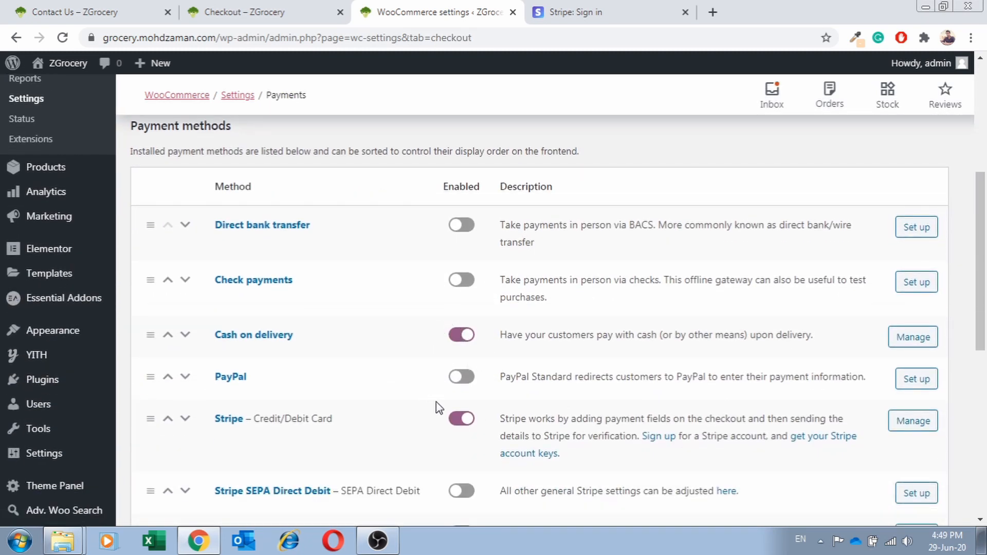
pyautogui.click(920, 421)
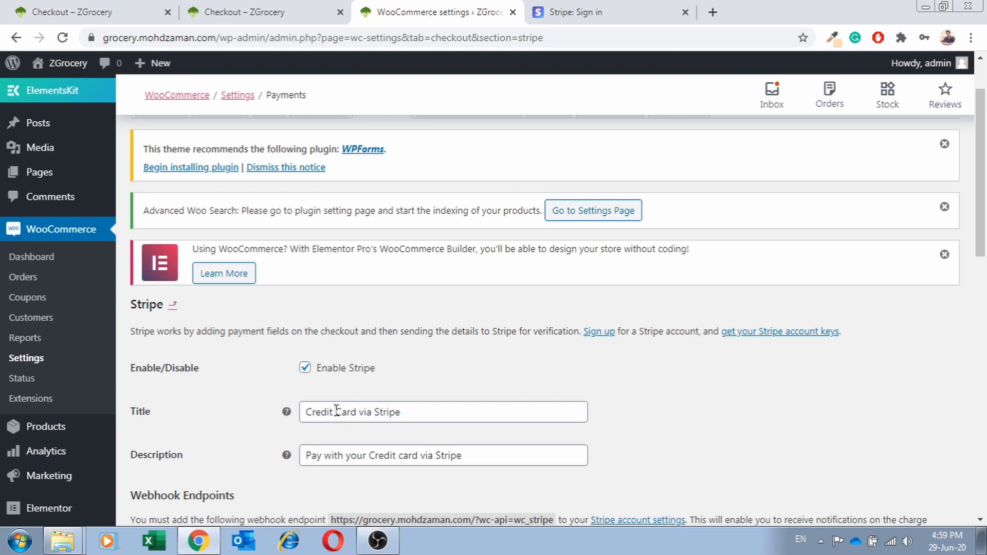
pyautogui.click(334, 412)
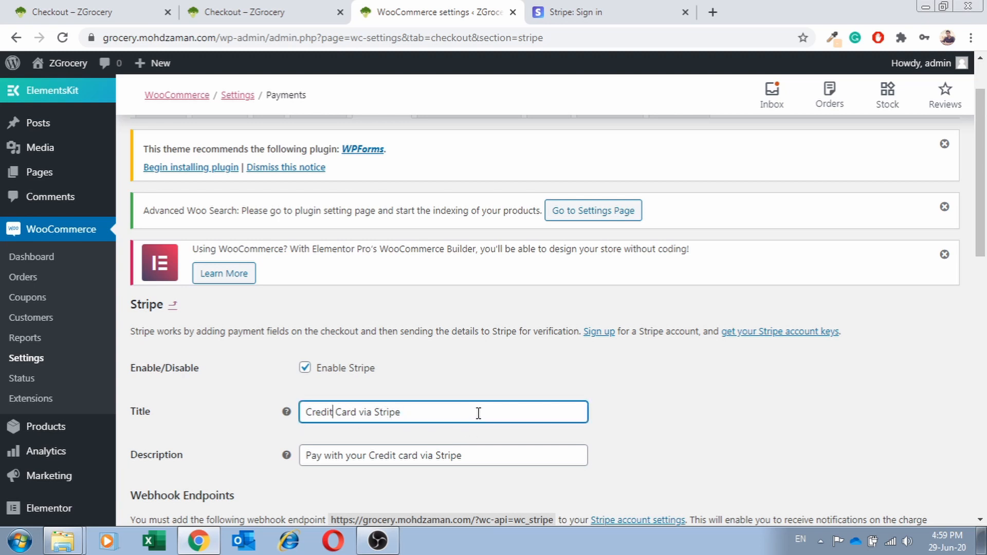
pyautogui.write('/Debit')
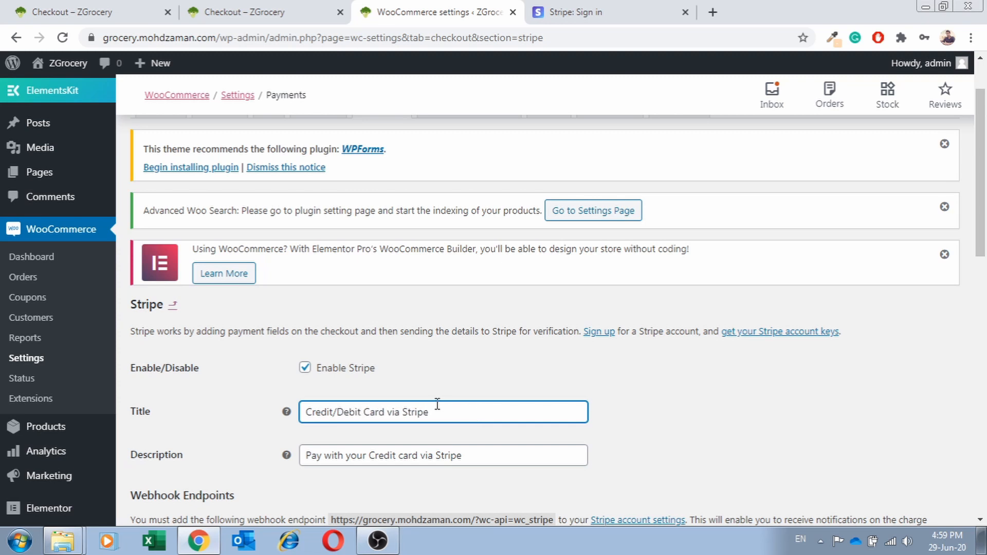
pyautogui.moveTo(387, 414); pyautogui.dragTo(483, 417)
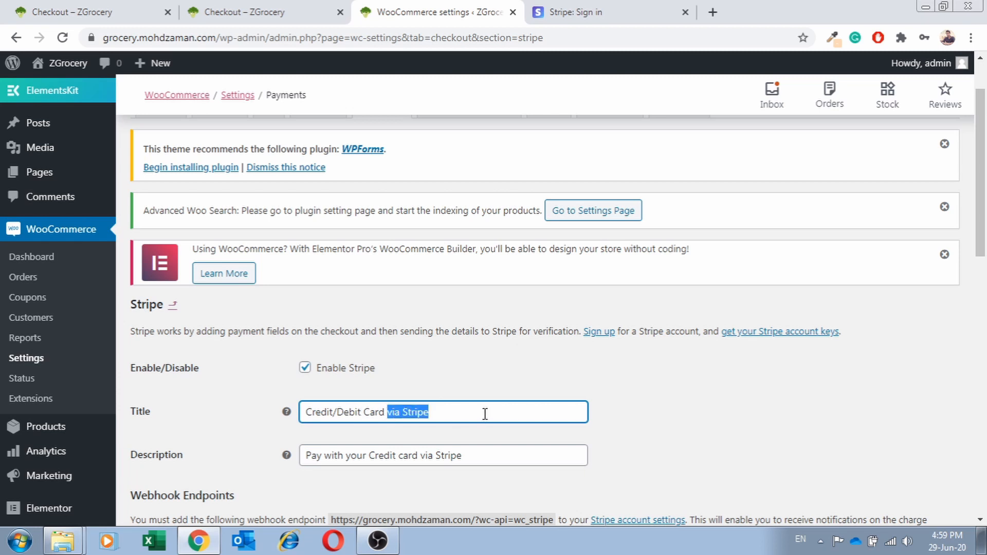
pyautogui.press('BackSpace')
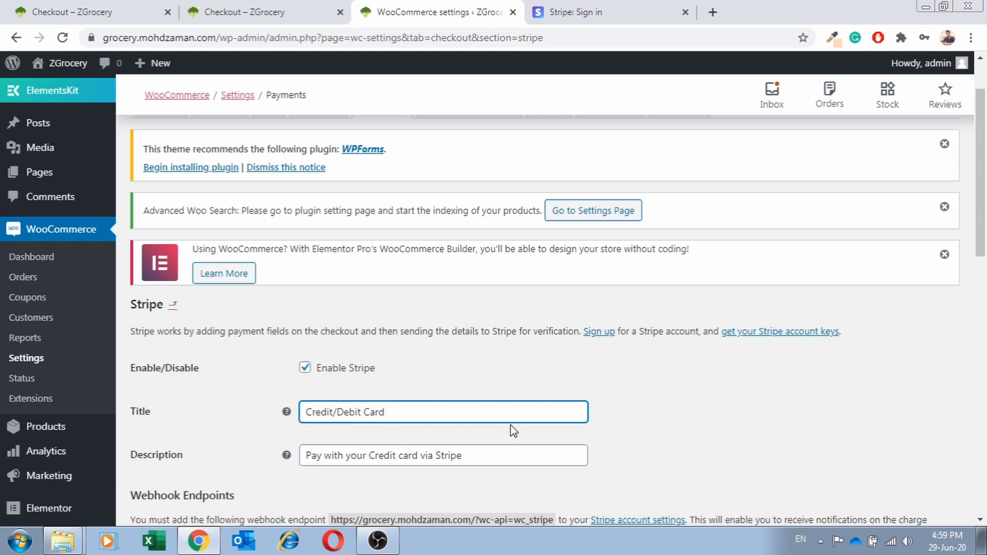
# - Compare against how the storefront checkout lists the payment options
pyautogui.scroll(-1, 511, 430)
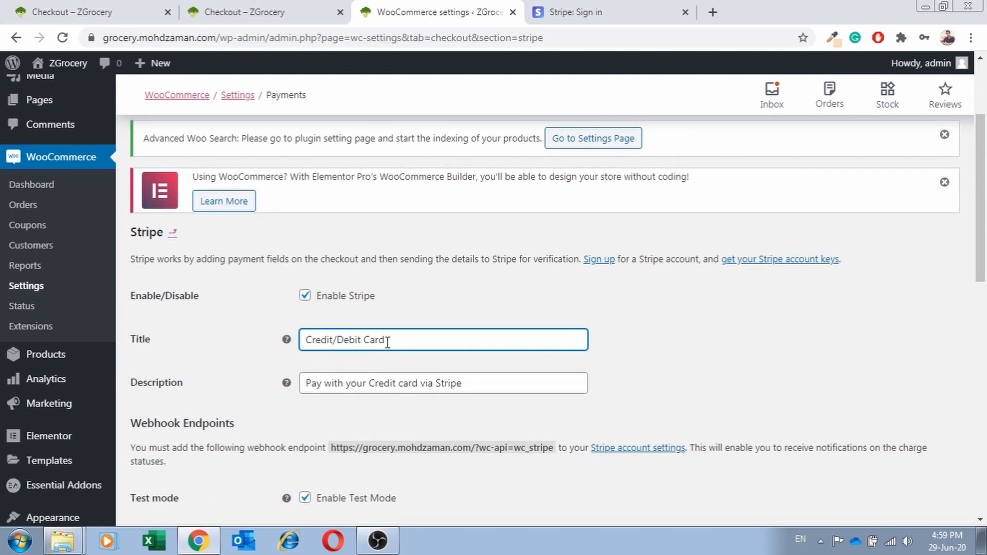
pyautogui.click(324, 7)
pyautogui.scroll(-7, 592, 264)
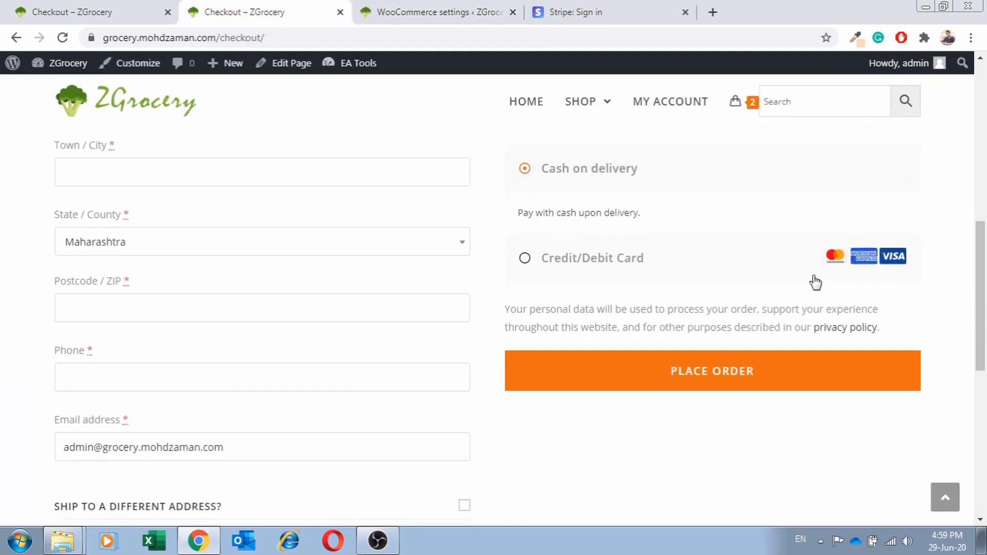
pyautogui.click(456, 7)
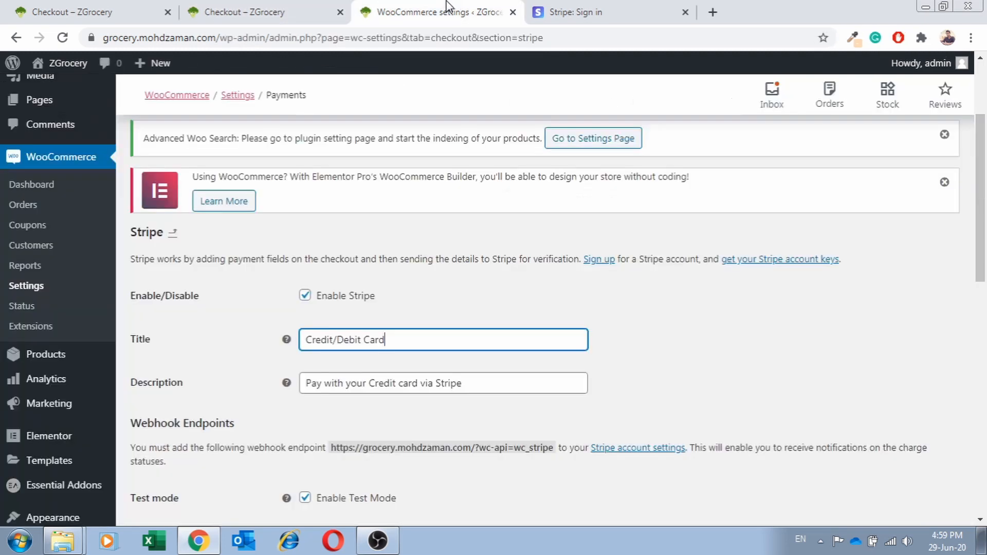
pyautogui.scroll(-1, 495, 299)
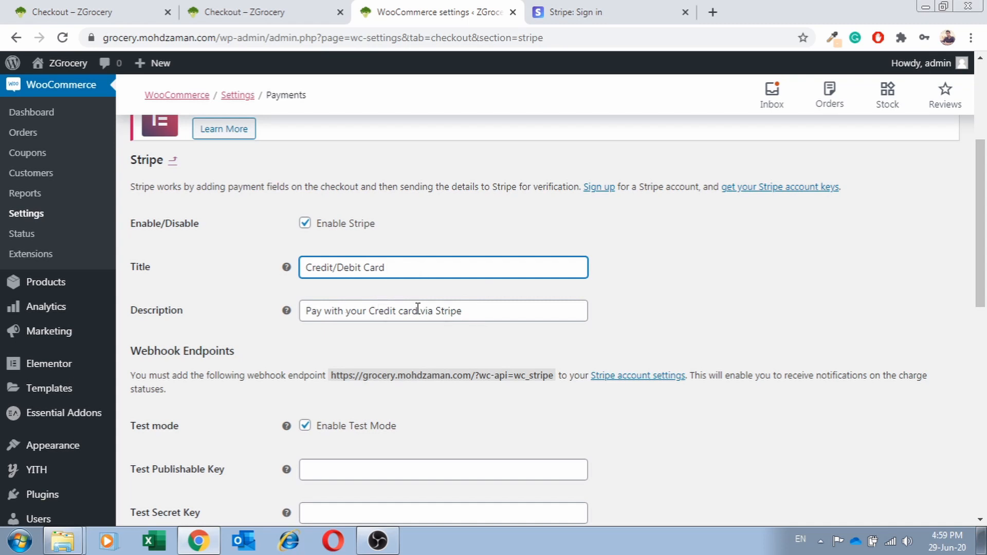
# - Edit the Stripe description to say Credit/Debit and drop 'via Stripe' at its end
pyautogui.click(399, 311)
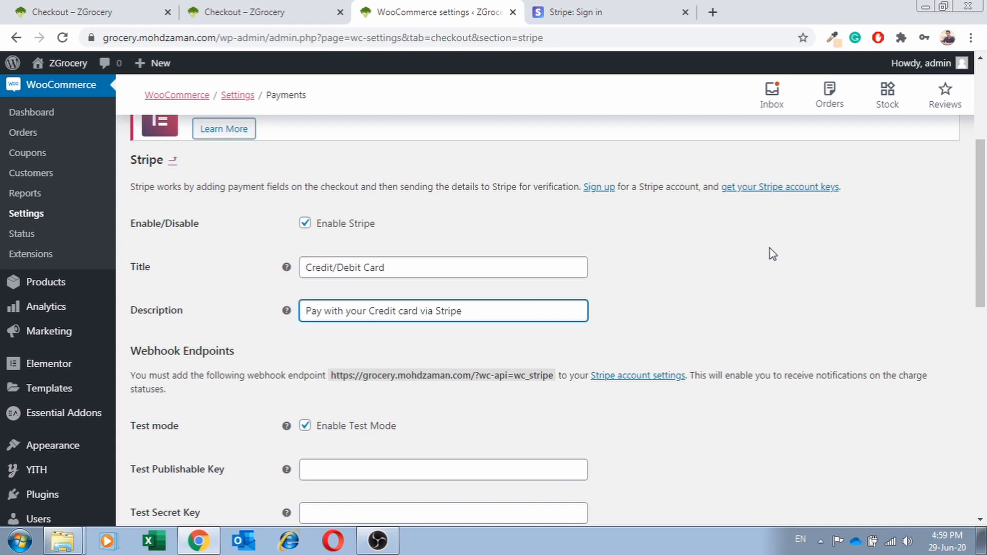
pyautogui.write('/Debit')
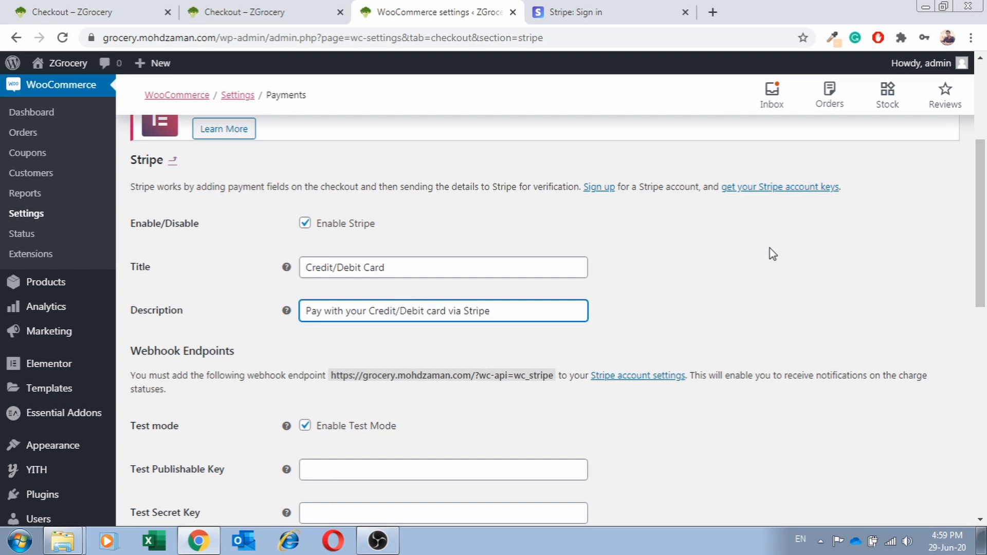
pyautogui.moveTo(445, 310); pyautogui.dragTo(633, 328)
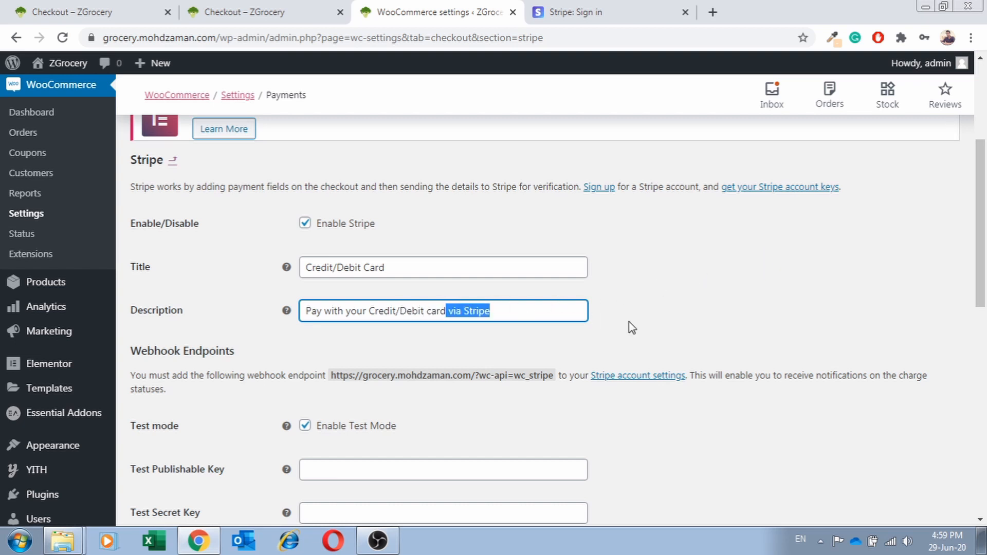
pyautogui.press('BackSpace')
pyautogui.click(669, 308)
# - Switch off Stripe's Enable Test Mode option so live keys are used
pyautogui.scroll(-4, 677, 293)
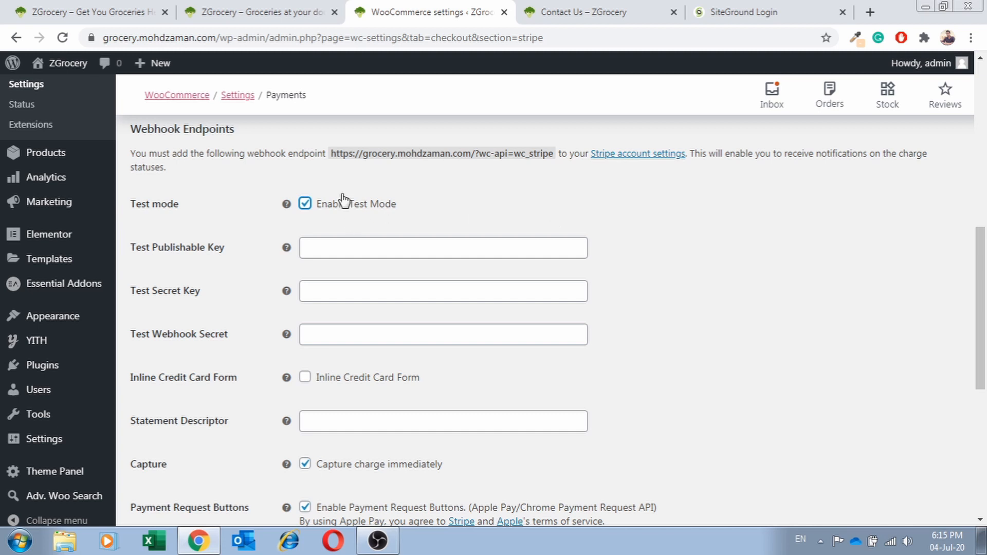
pyautogui.click(305, 204)
pyautogui.click(305, 204)
pyautogui.click(305, 204)
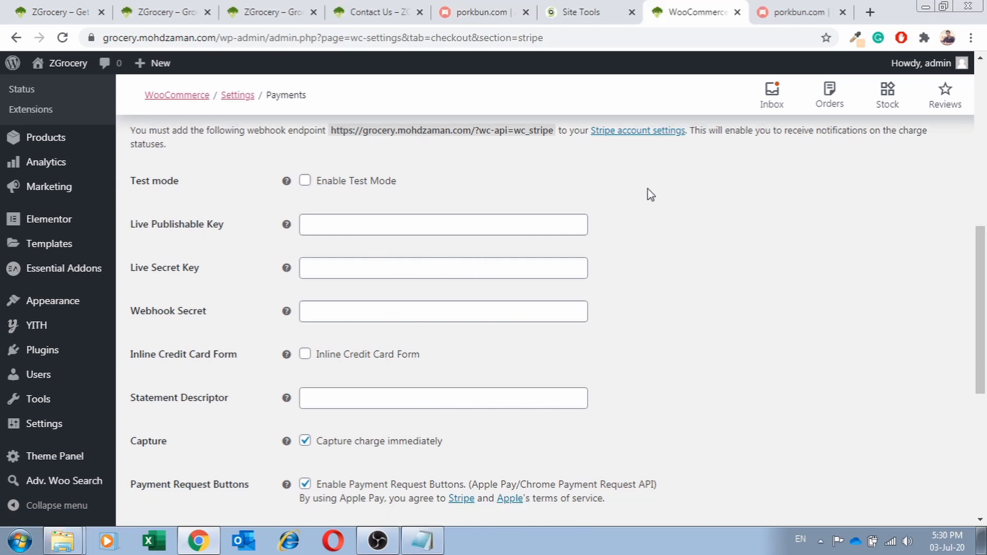
pyautogui.scroll(2, 702, 256)
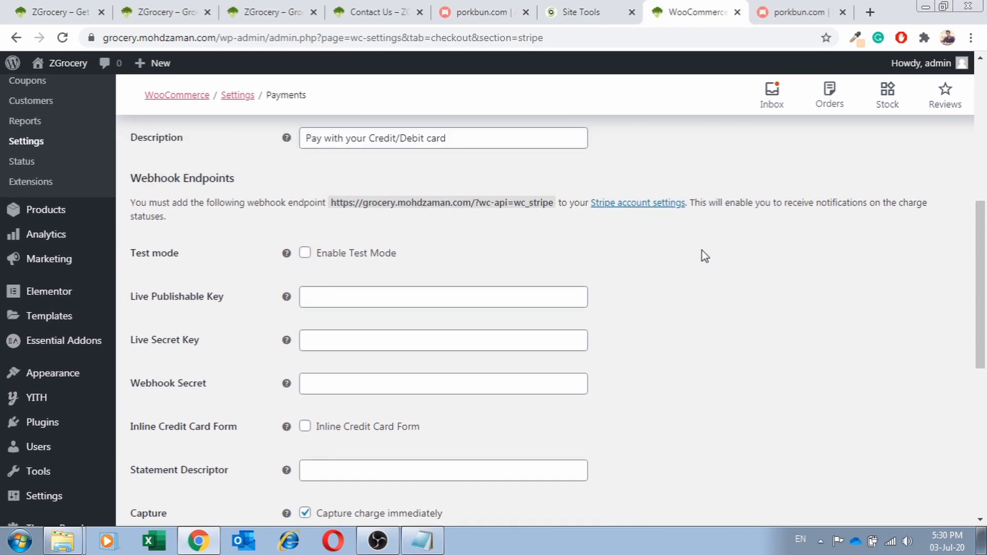
pyautogui.click(872, 12)
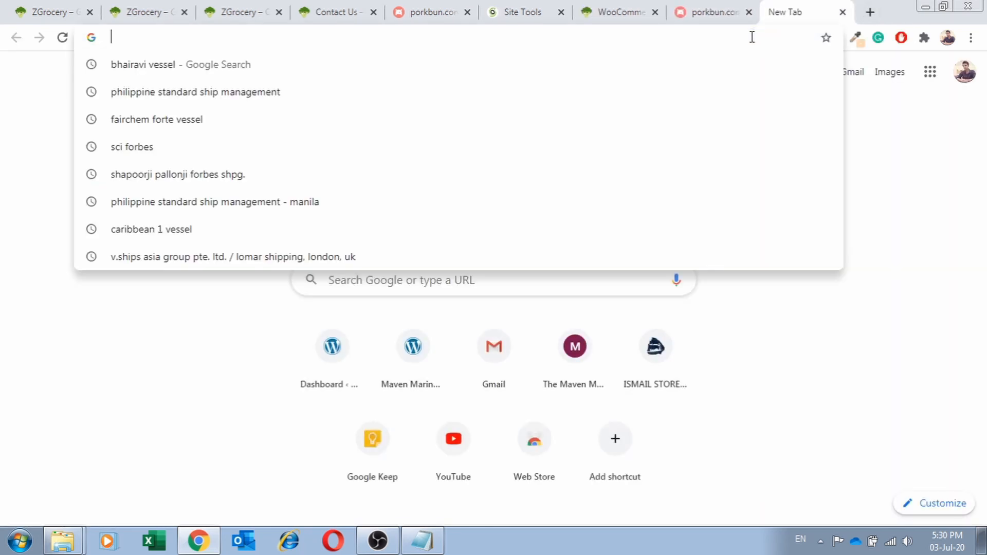
# - Go to the Stripe dashboard and sign in with the account e-mail and password
pyautogui.write('dashboard.stripe.com/dashboard')
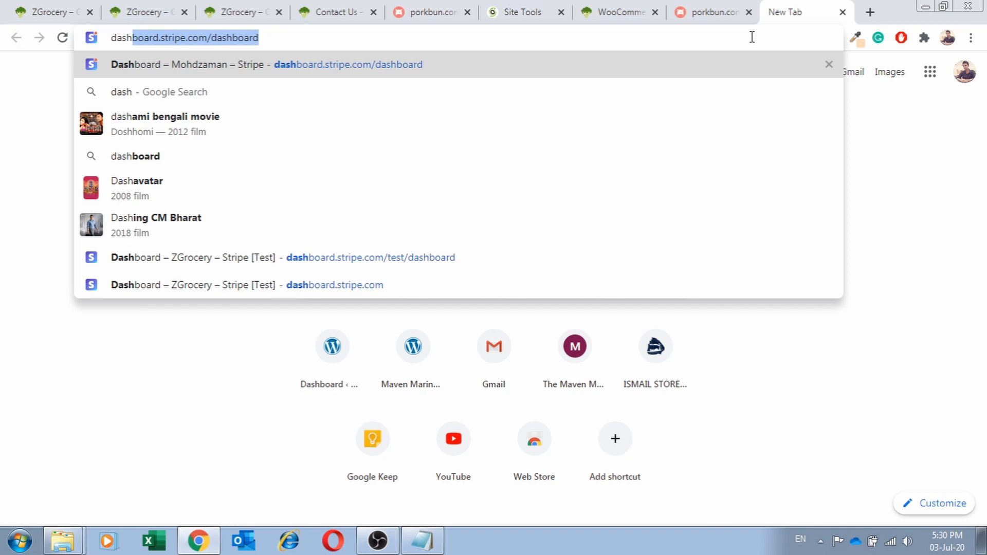
pyautogui.press('Return')
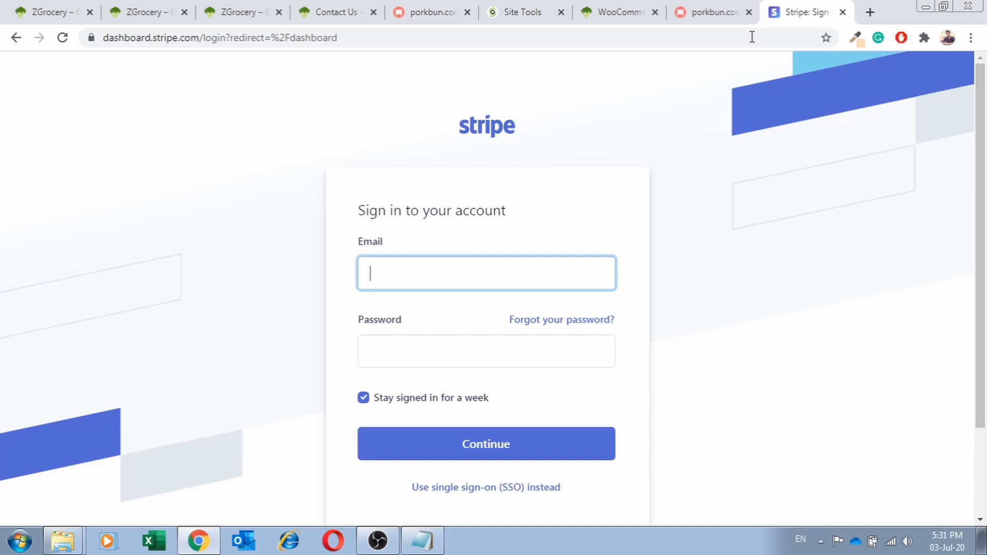
pyautogui.press('Tab')
pyautogui.write('•••••••••••••')
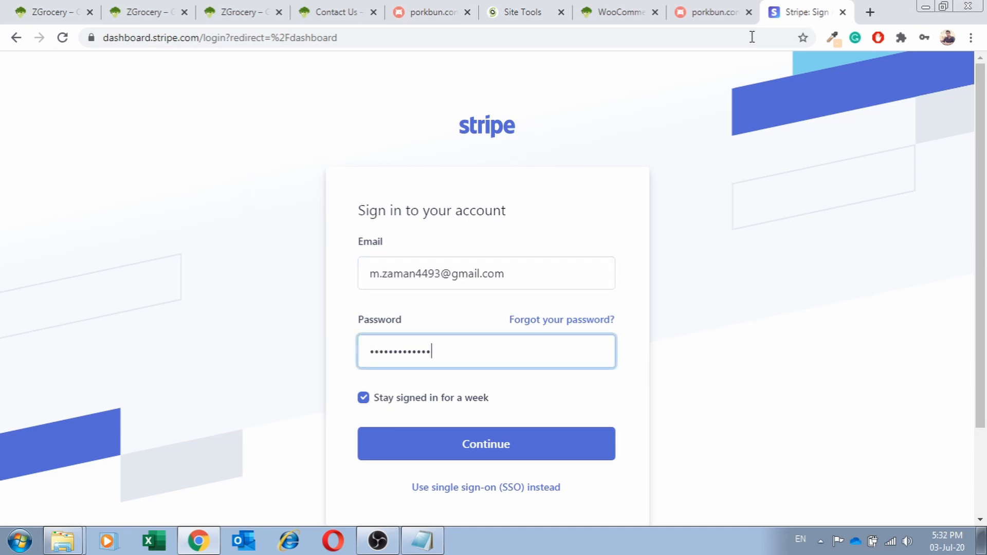
pyautogui.press('Return')
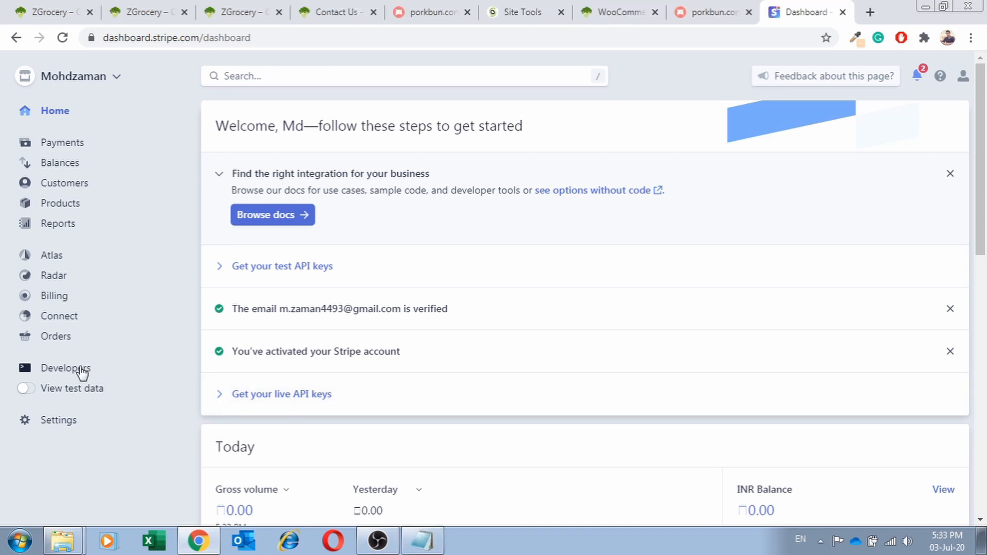
# - Copy the live publishable key from Stripe's API keys page into WooCommerce's Live Publishable Key field
pyautogui.click(77, 369)
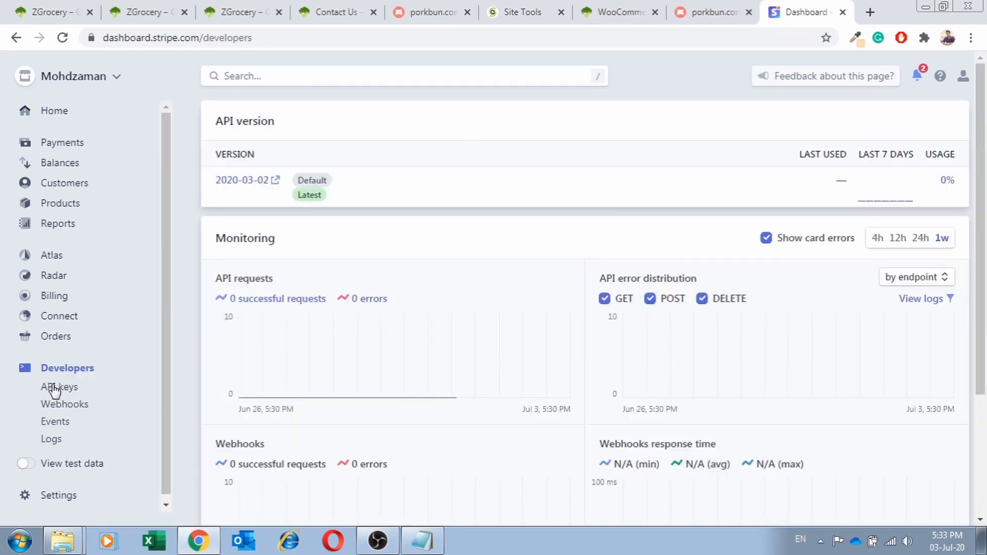
pyautogui.click(48, 386)
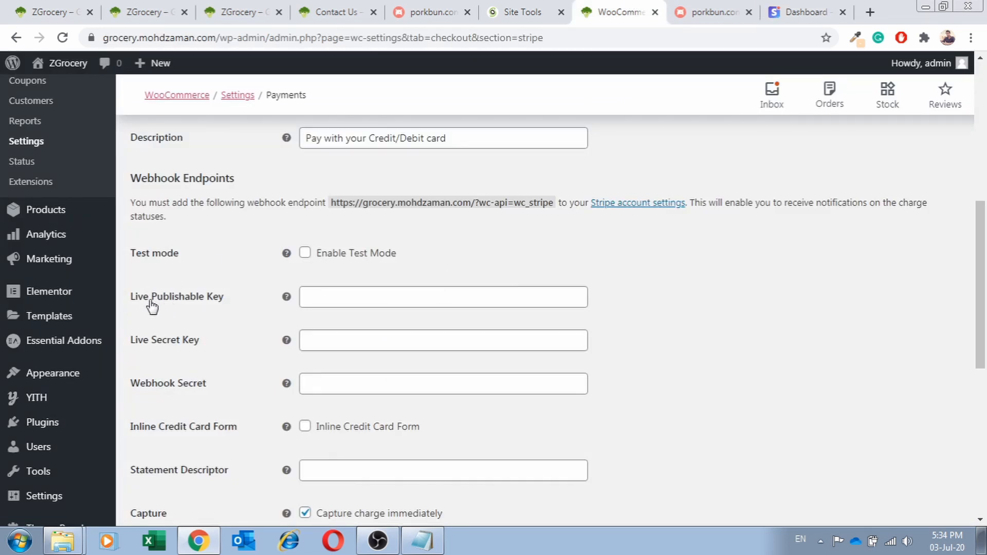
pyautogui.click(784, 6)
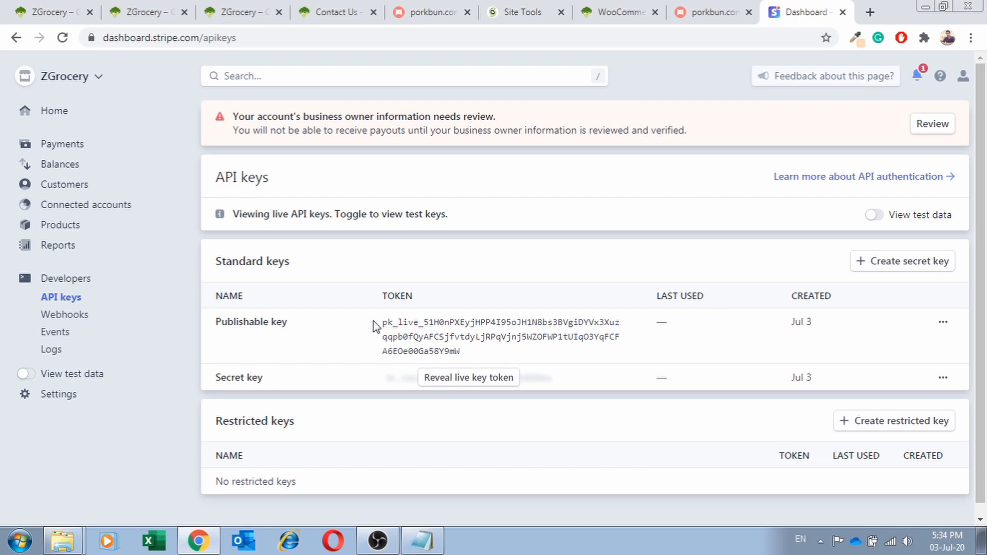
pyautogui.moveTo(383, 323); pyautogui.dragTo(451, 351)
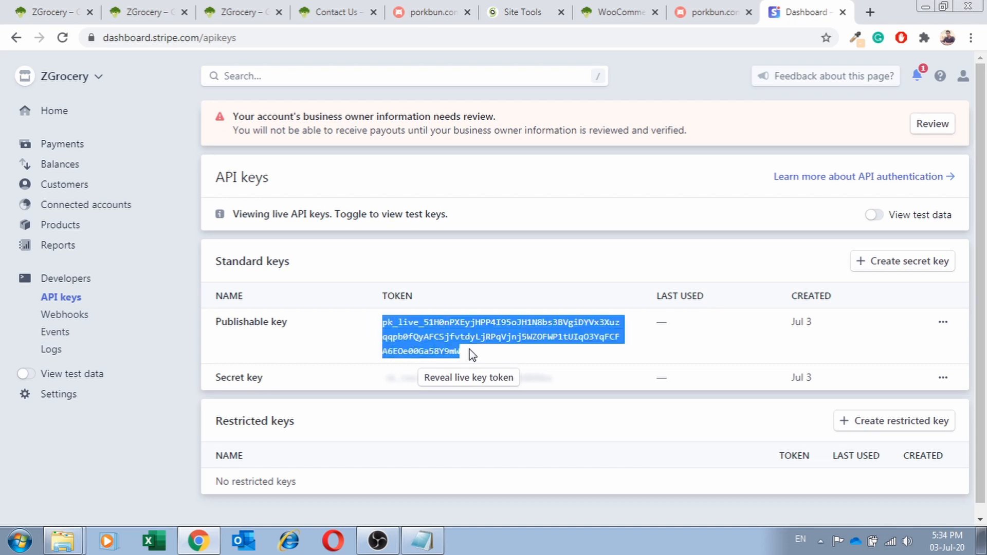
pyautogui.rightClick(442, 336)
pyautogui.click(452, 345)
pyautogui.click(612, 11)
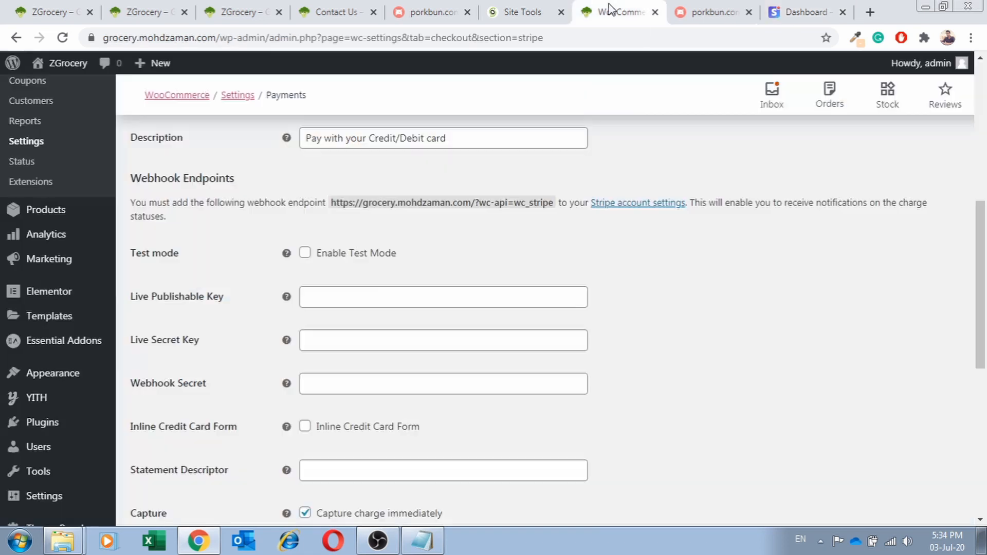
pyautogui.click(337, 298)
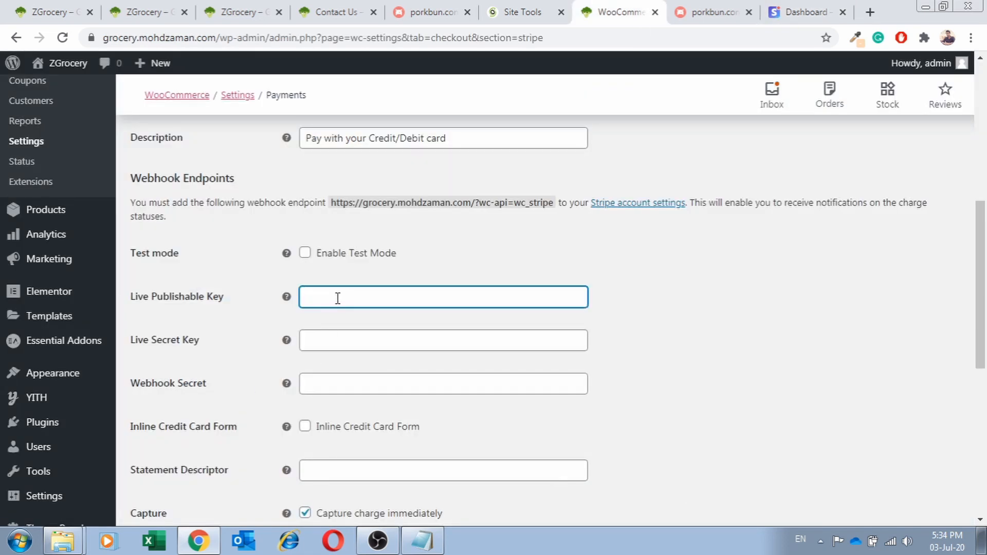
pyautogui.hotkey('ctrl', 'v')
pyautogui.click(354, 338)
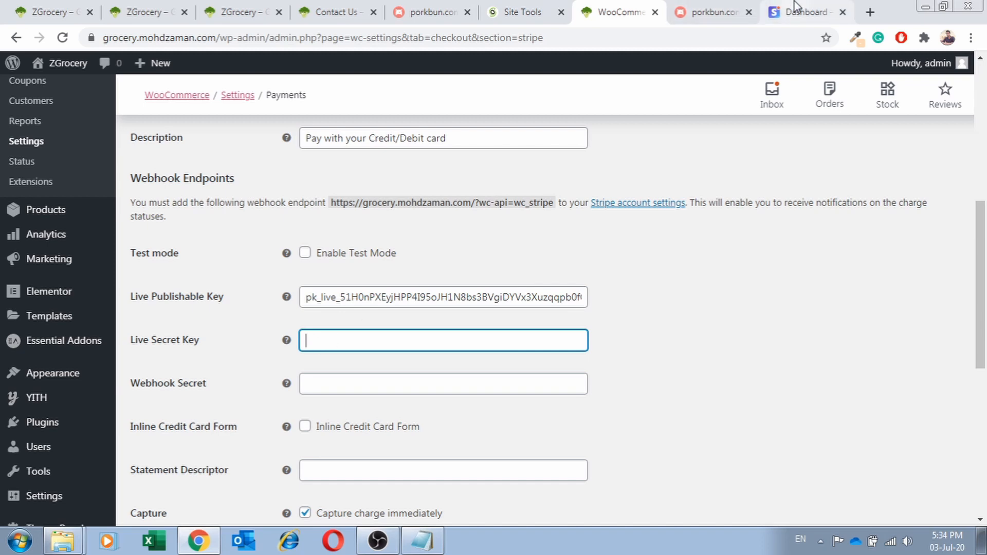
pyautogui.click(804, 12)
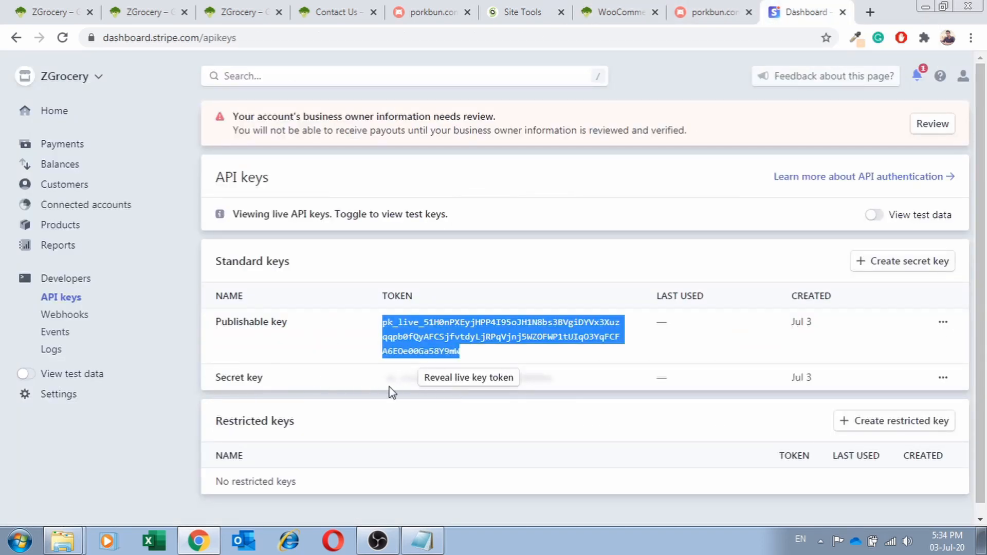
# - Reveal the live secret key on Stripe's API keys page and copy it
pyautogui.click(478, 383)
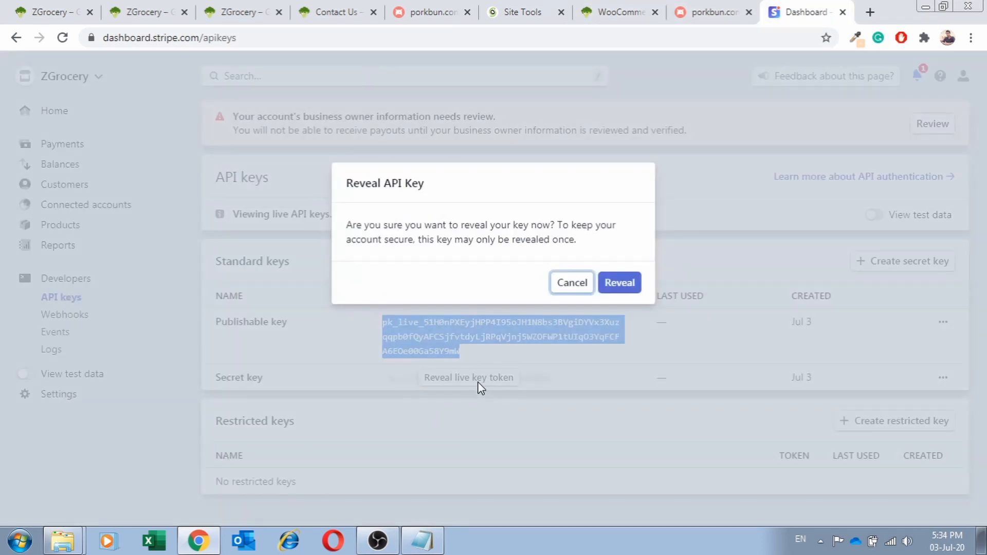
pyautogui.click(620, 283)
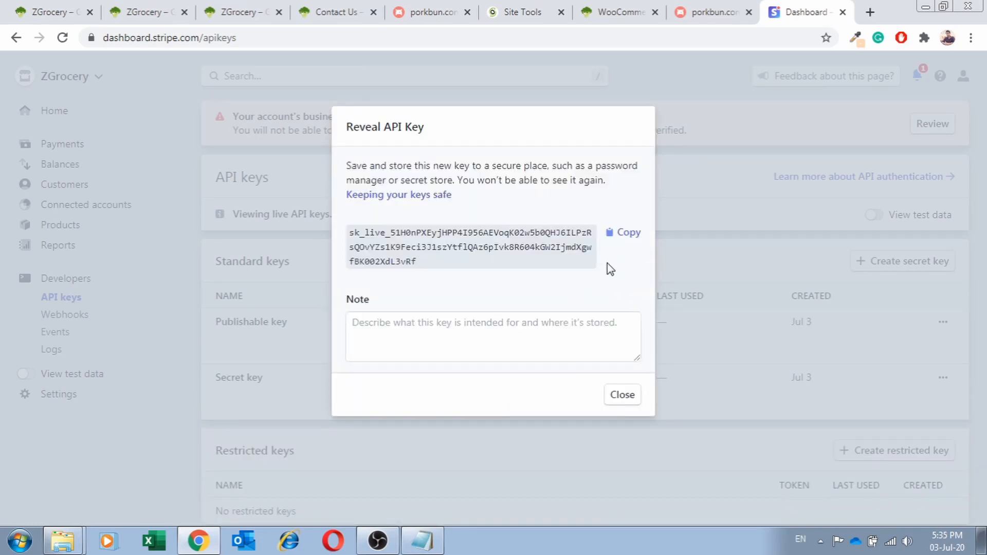
pyautogui.click(625, 233)
pyautogui.click(629, 234)
# - Paste the secret key under a 'Stripe Liver Secret Key:' label in Notepad and save as 'Stripe Liev Secret Key'
pyautogui.click(422, 541)
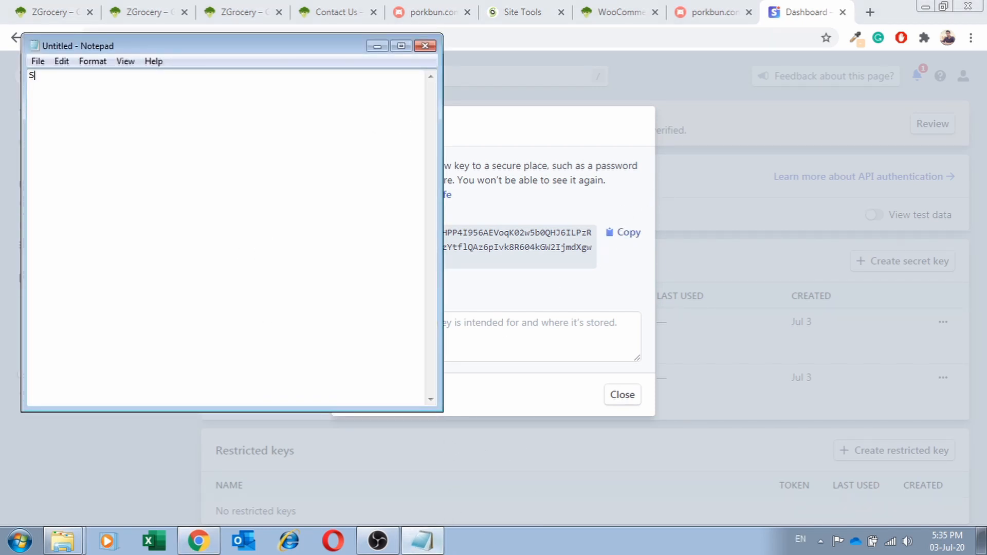
pyautogui.write('Stripe Liver Secret Key:')
pyautogui.press('Return')
pyautogui.hotkey('ctrl', 'v')
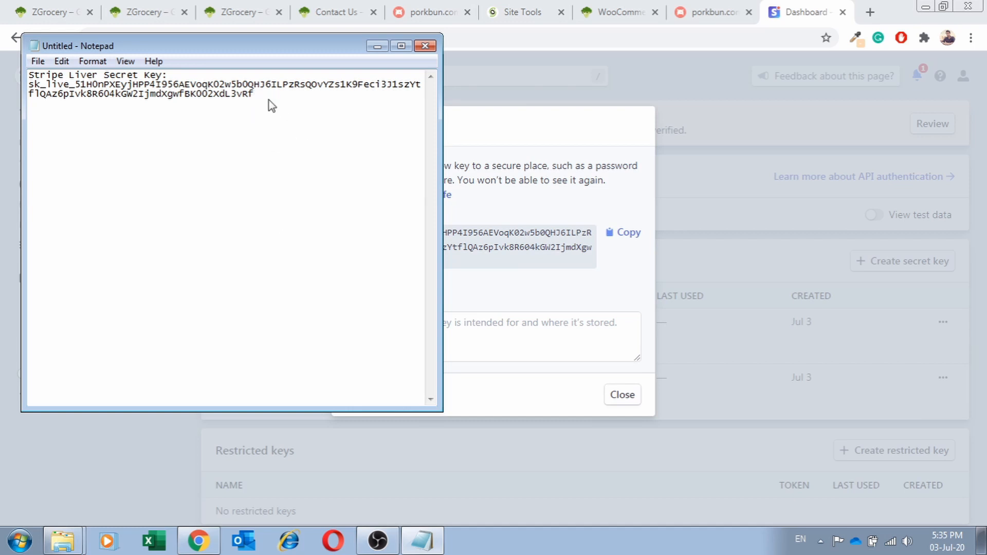
pyautogui.hotkey('ctrl', 's')
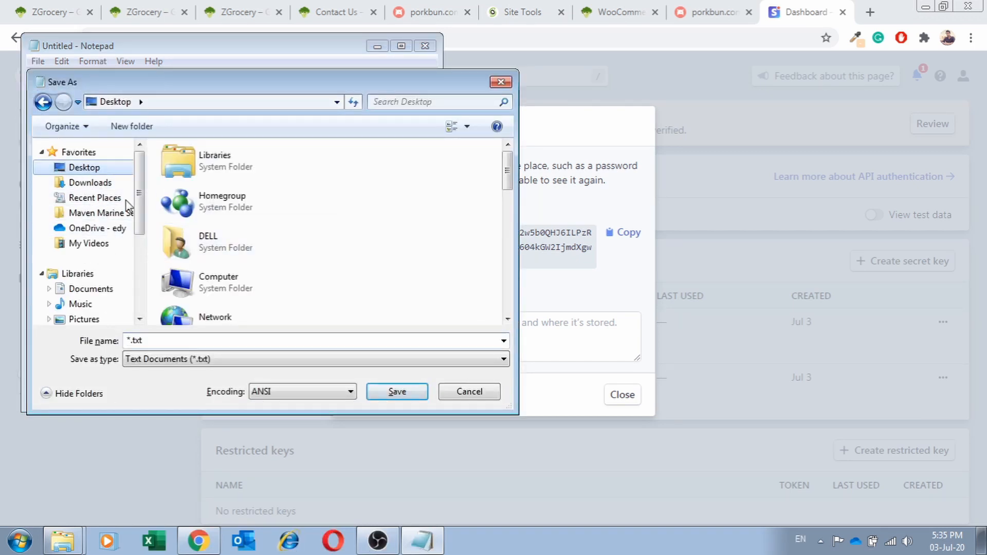
pyautogui.click(192, 339)
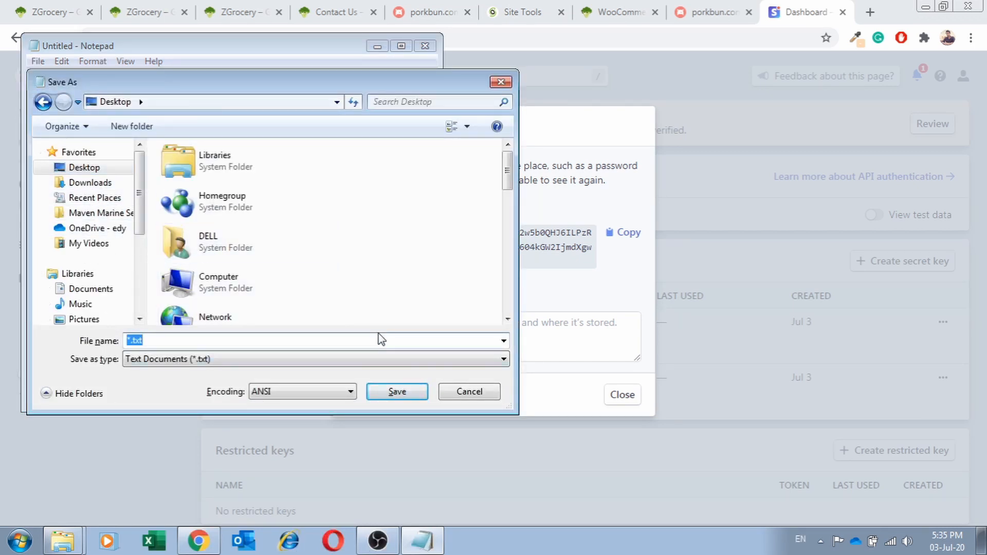
pyautogui.write('Stripe Liev Secret Ke')
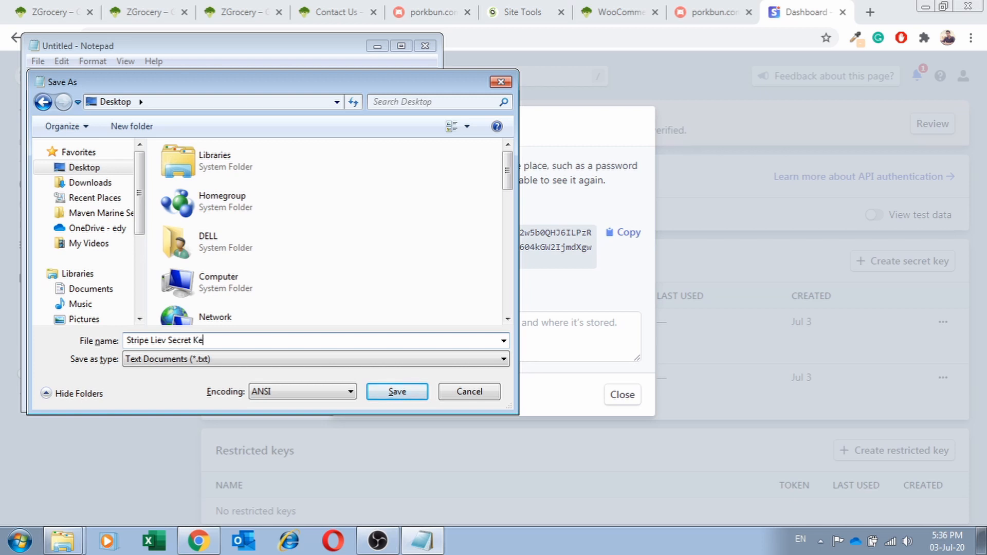
pyautogui.write('y')
pyautogui.press('Return')
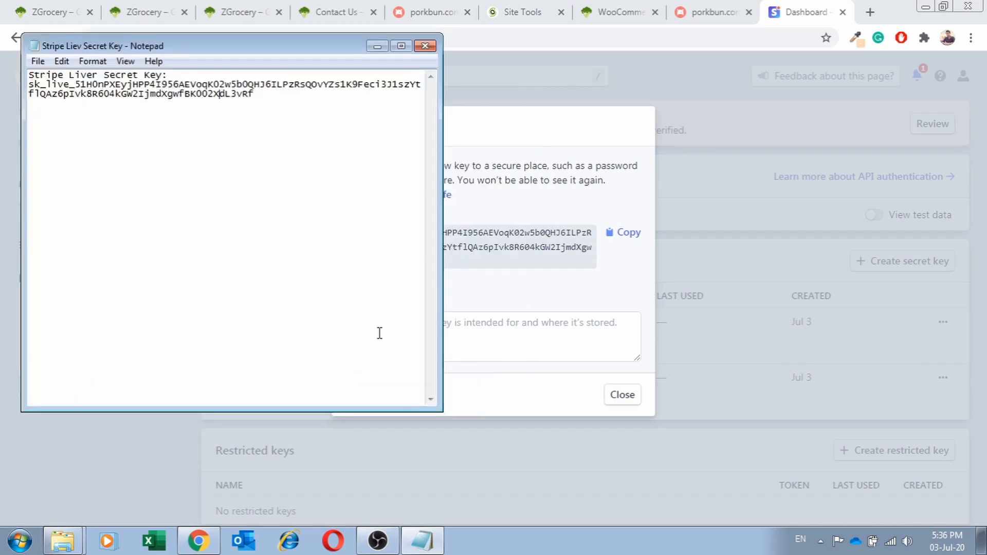
pyautogui.click(377, 46)
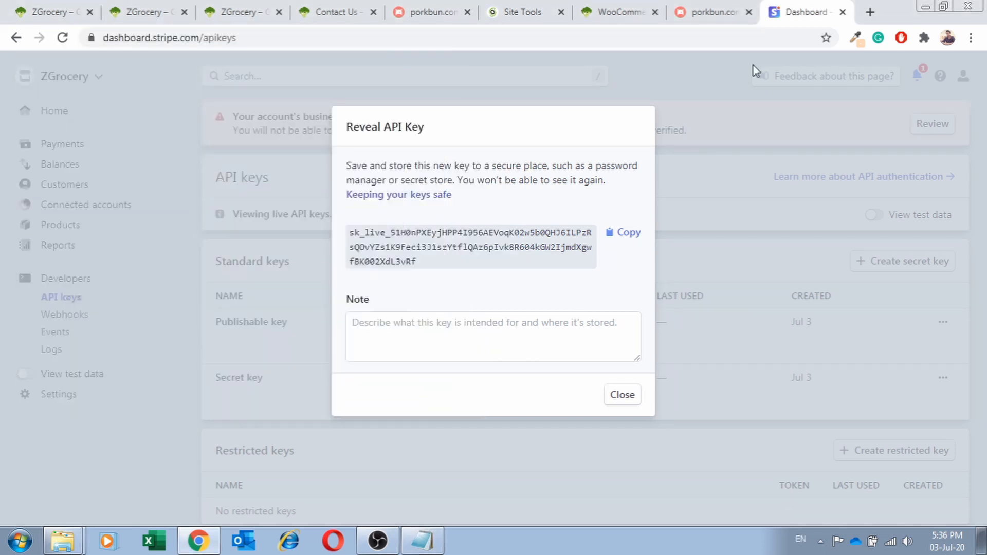
# - Paste the copied key into WooCommerce's Live Secret Key, then close Stripe's Reveal API Key dialog
pyautogui.click(626, 19)
pyautogui.click(402, 344)
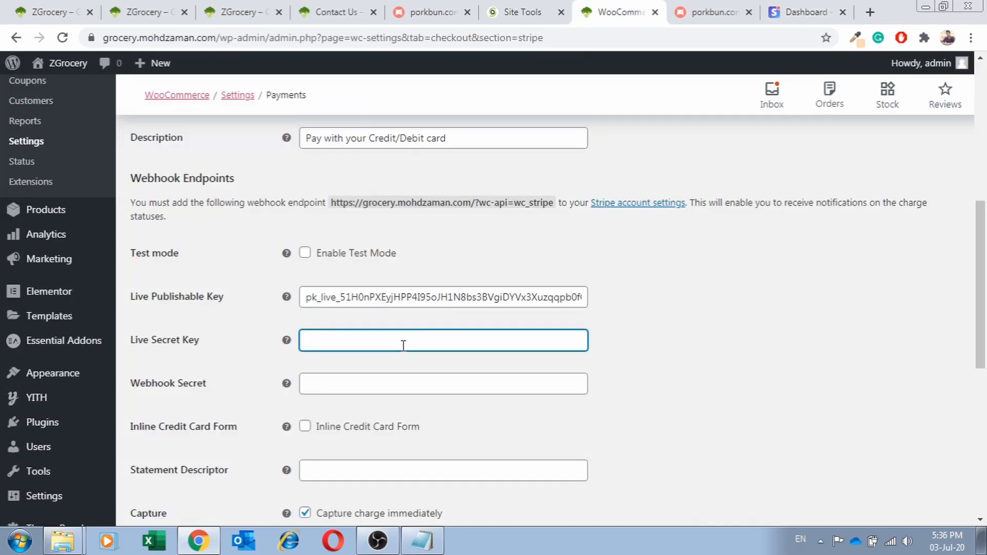
pyautogui.rightClick(367, 345)
pyautogui.click(424, 207)
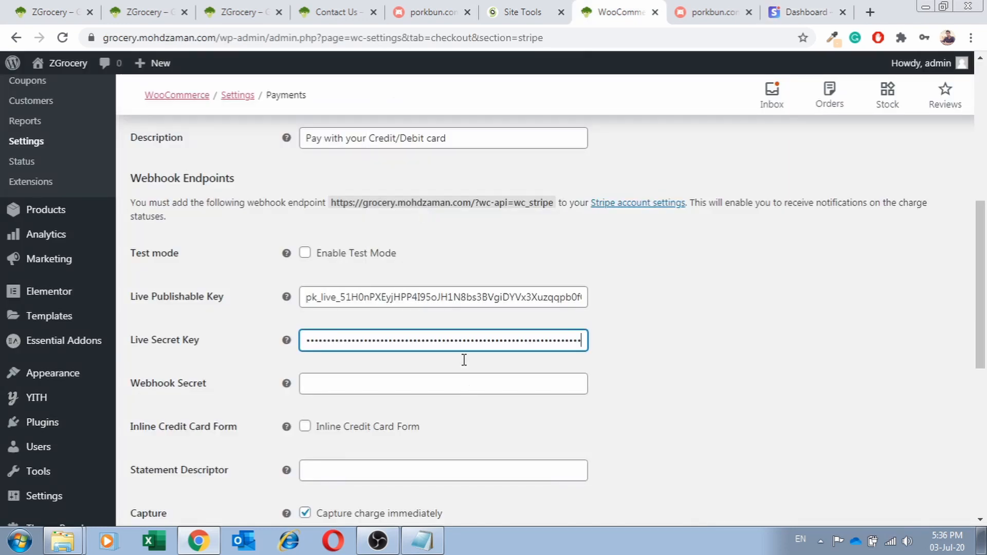
pyautogui.click(453, 359)
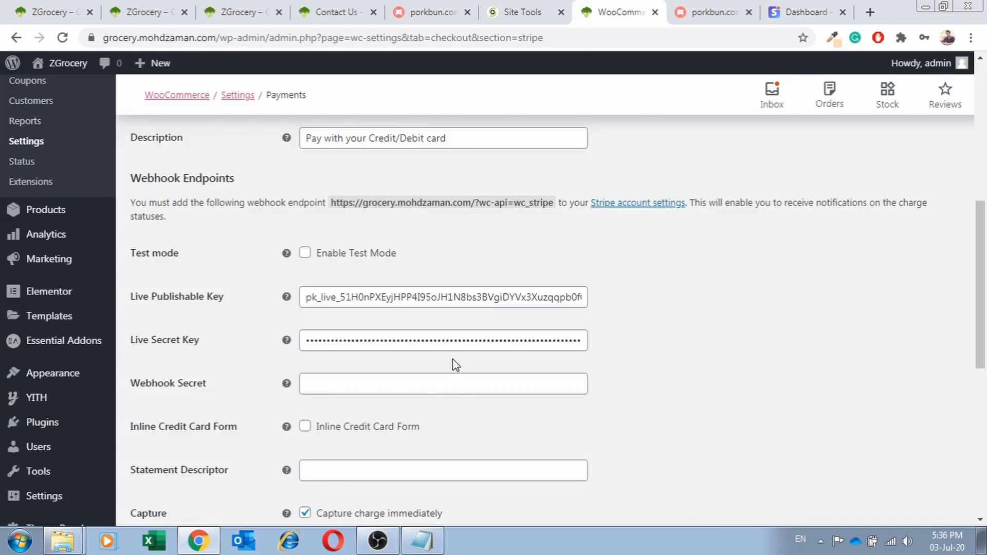
pyautogui.click(425, 388)
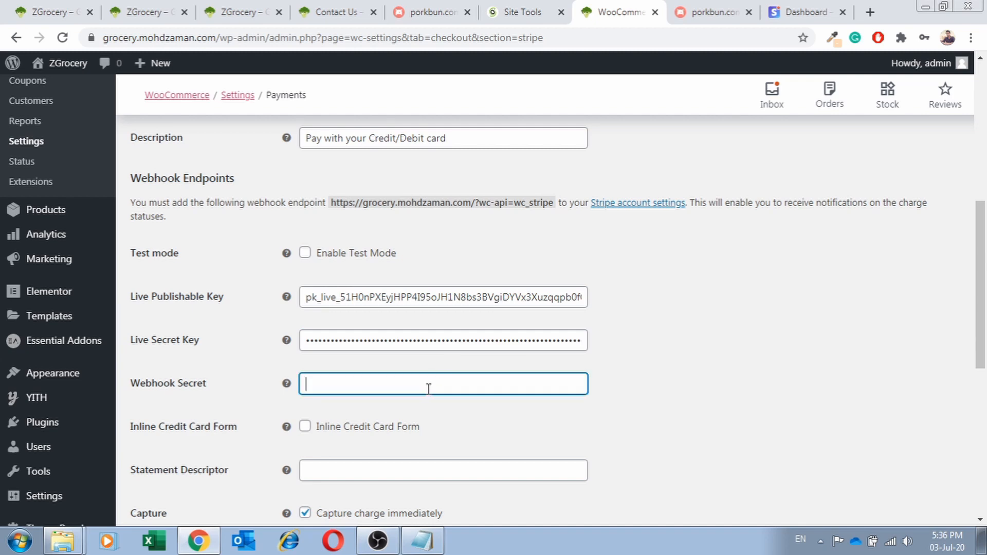
pyautogui.click(815, 11)
pyautogui.click(622, 395)
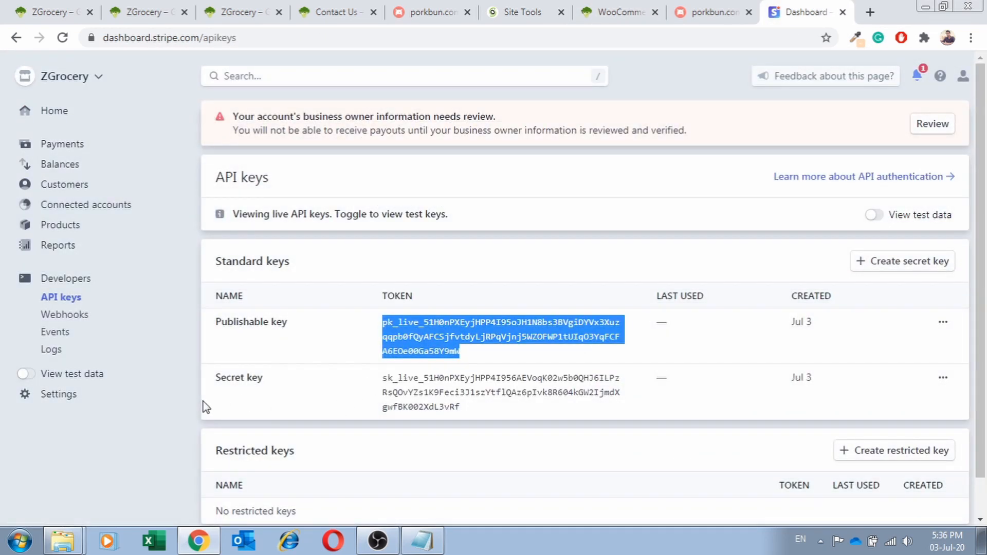
pyautogui.click(72, 316)
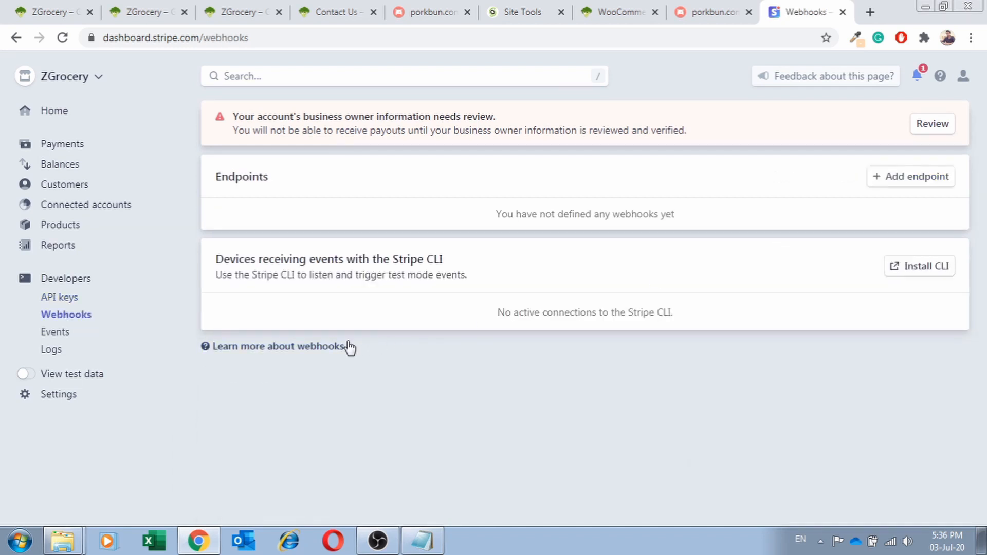
pyautogui.click(936, 181)
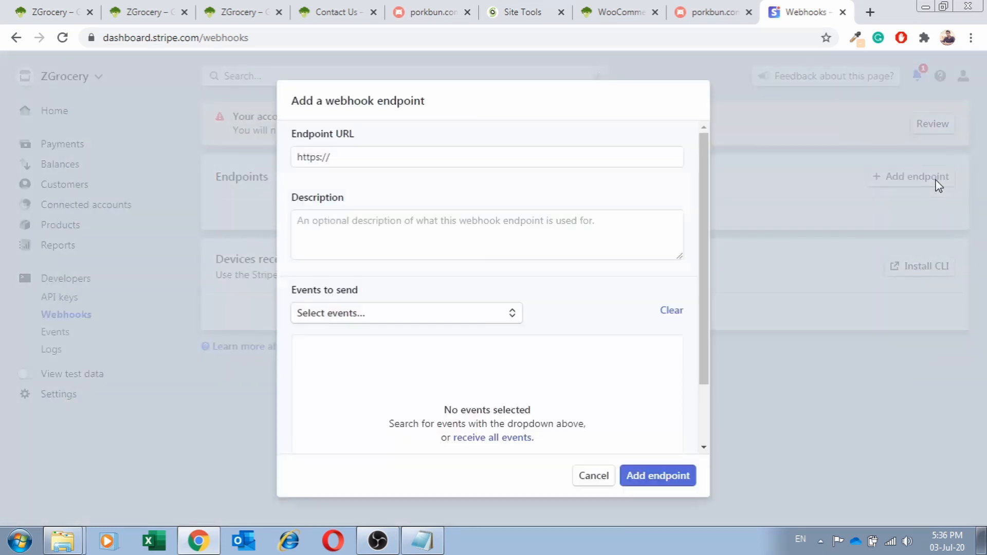
pyautogui.click(397, 150)
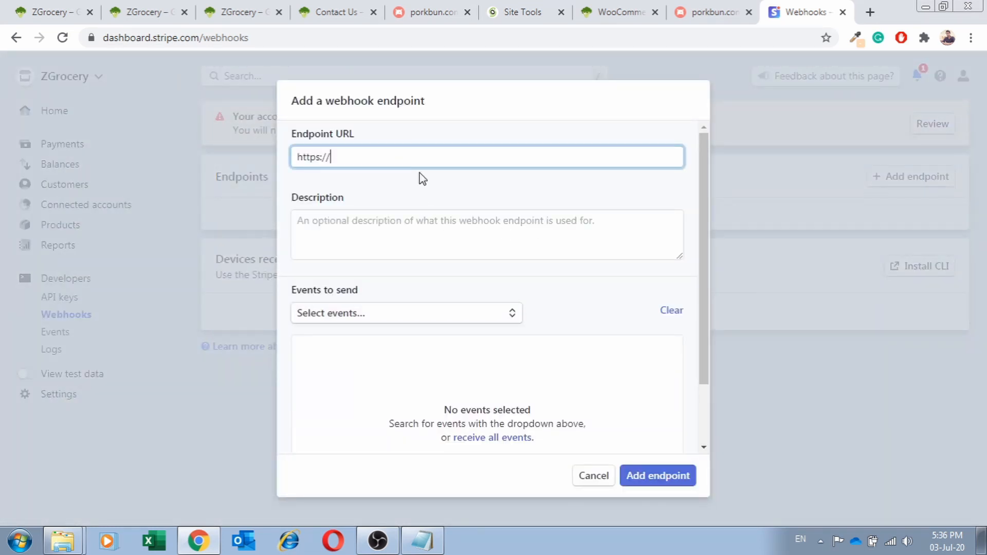
pyautogui.moveTo(393, 161); pyautogui.dragTo(225, 147)
pyautogui.press('BackSpace')
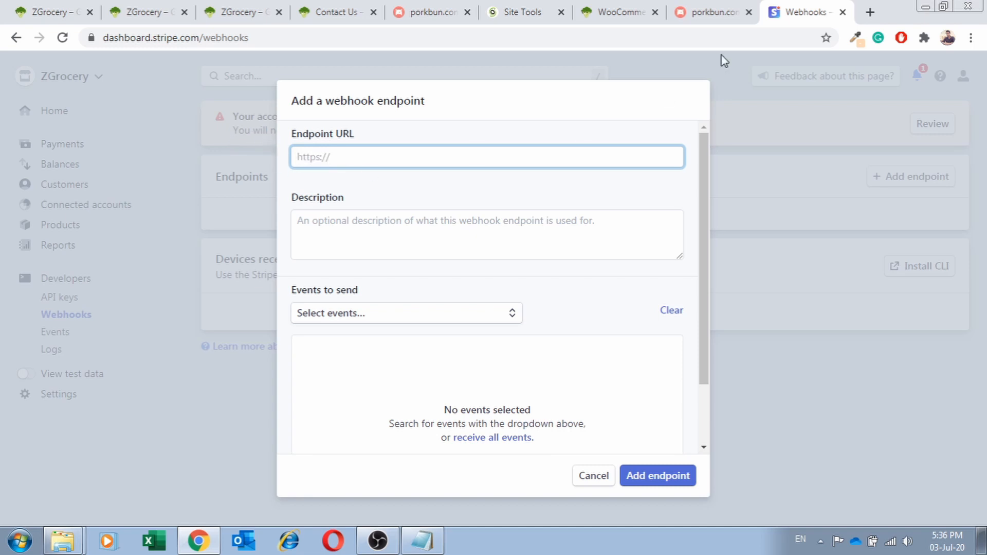
# - Copy the store's wc_stripe webhook URL from WooCommerce settings into Endpoint URL
pyautogui.click(630, 11)
pyautogui.moveTo(331, 202); pyautogui.dragTo(555, 198)
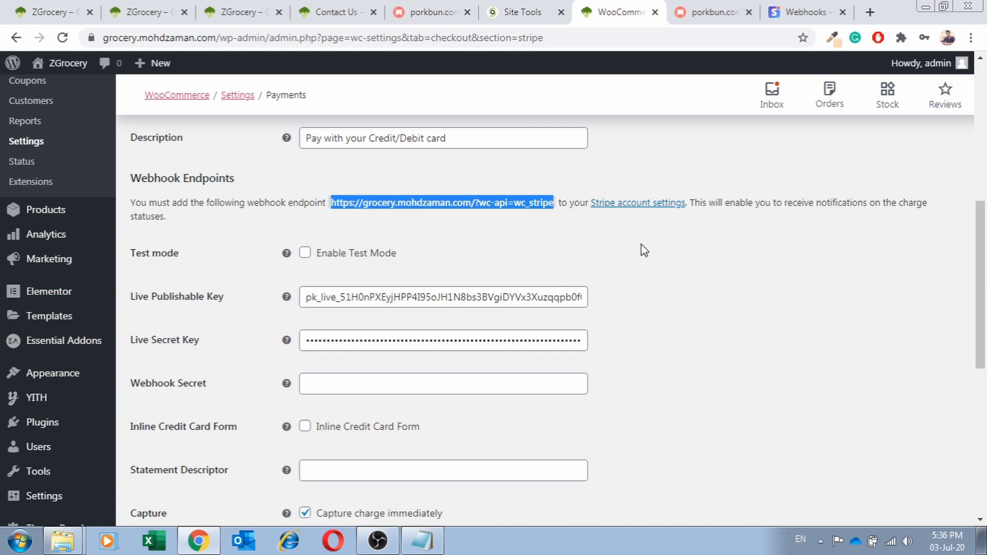
pyautogui.rightClick(469, 201)
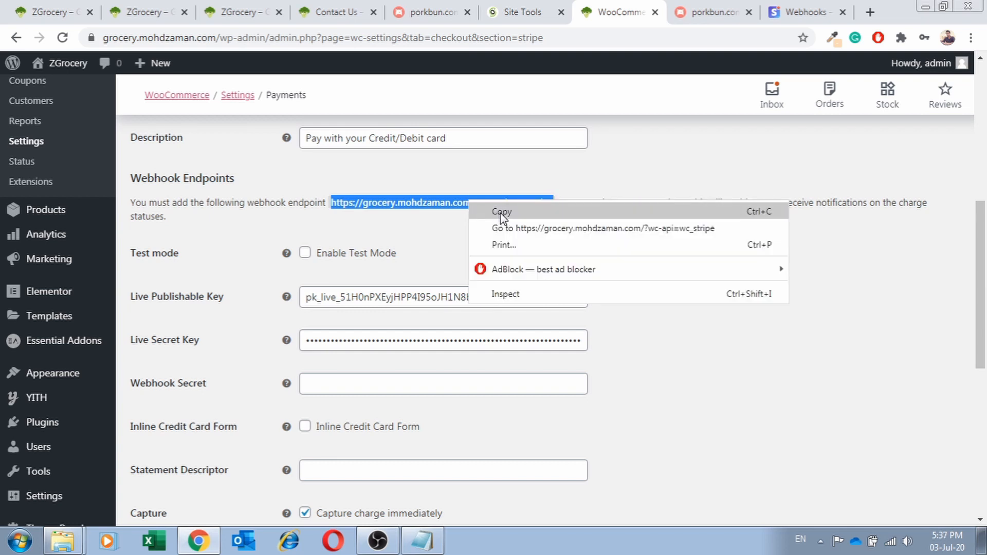
pyautogui.click(501, 213)
pyautogui.click(807, 10)
pyautogui.rightClick(353, 156)
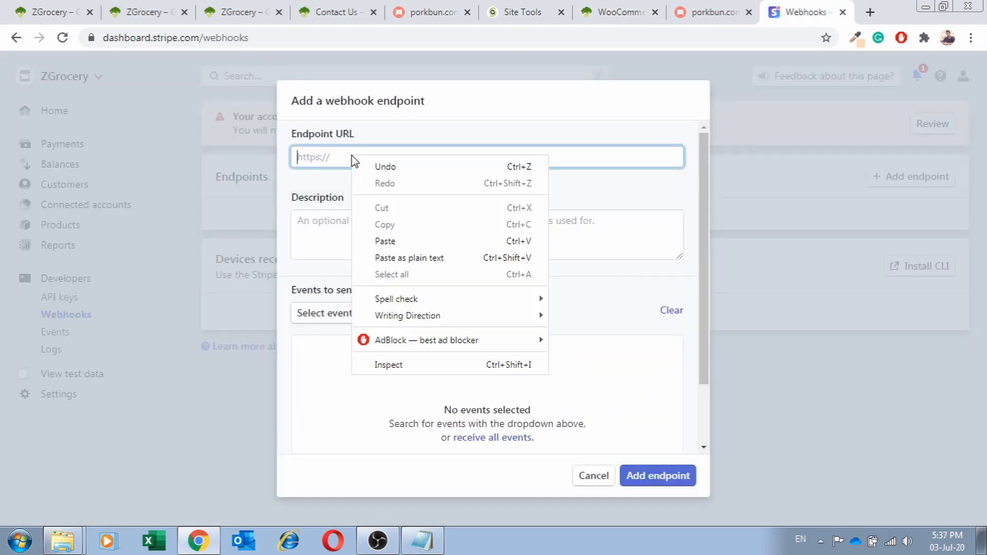
pyautogui.click(395, 236)
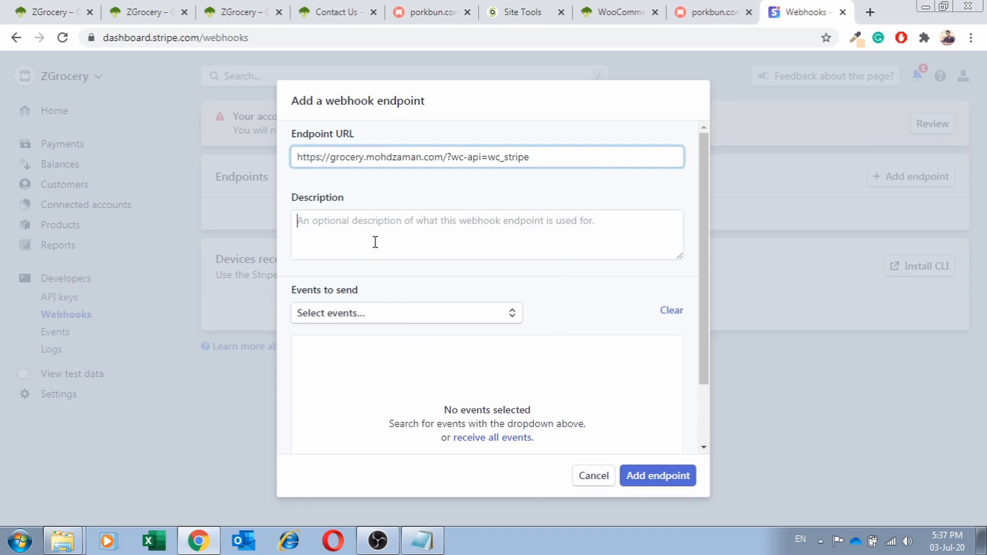
# - Select all Charge events to send and add the endpoint
pyautogui.click(378, 236)
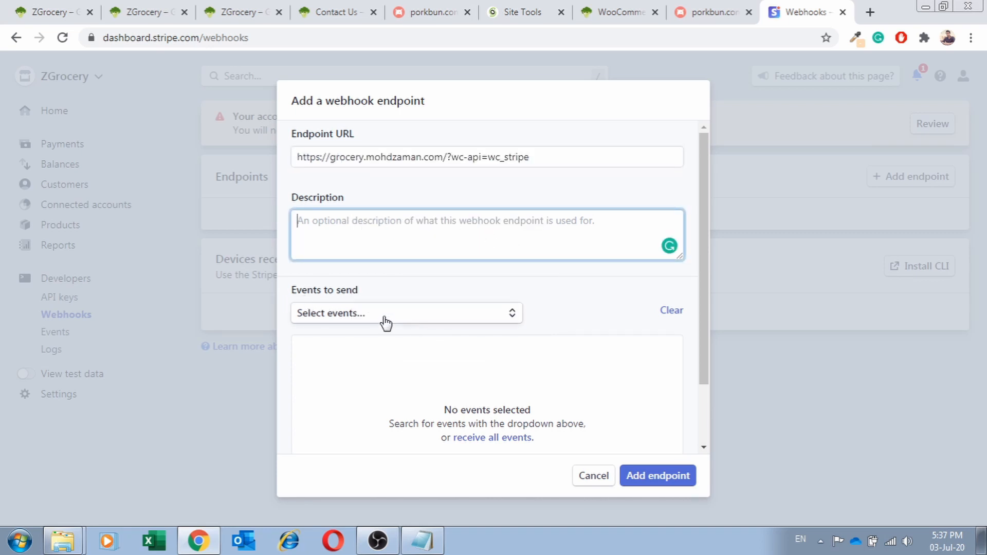
pyautogui.click(354, 317)
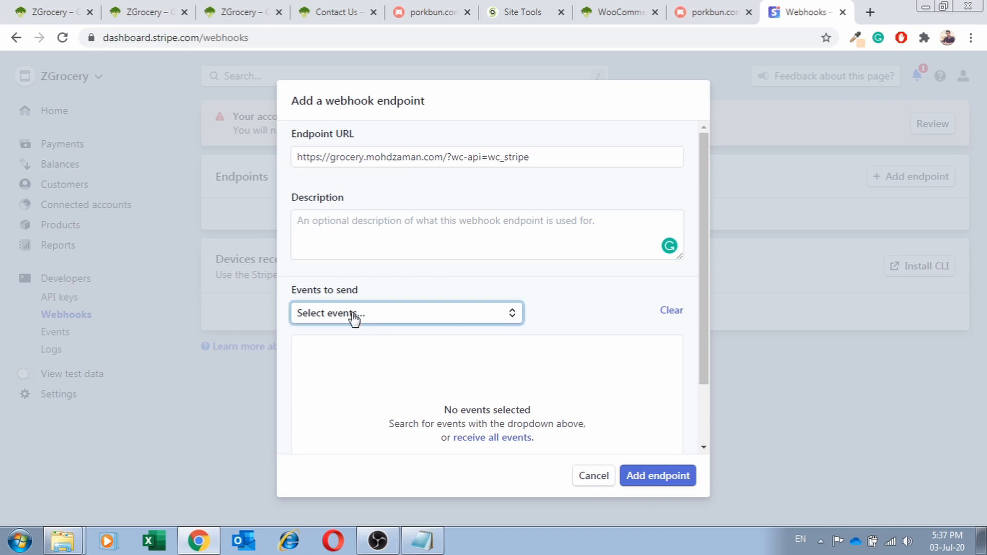
pyautogui.click(353, 317)
pyautogui.scroll(-3, 372, 403)
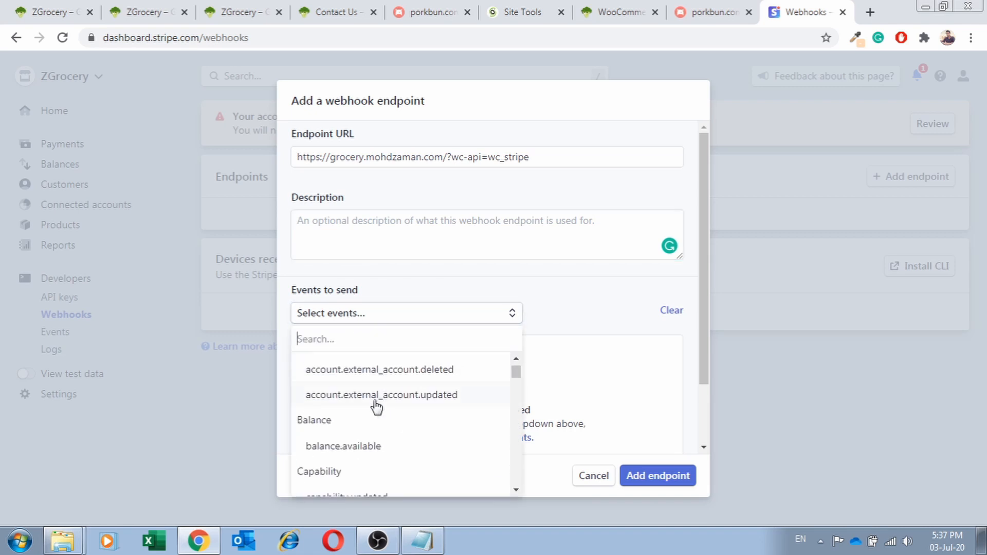
pyautogui.click(329, 451)
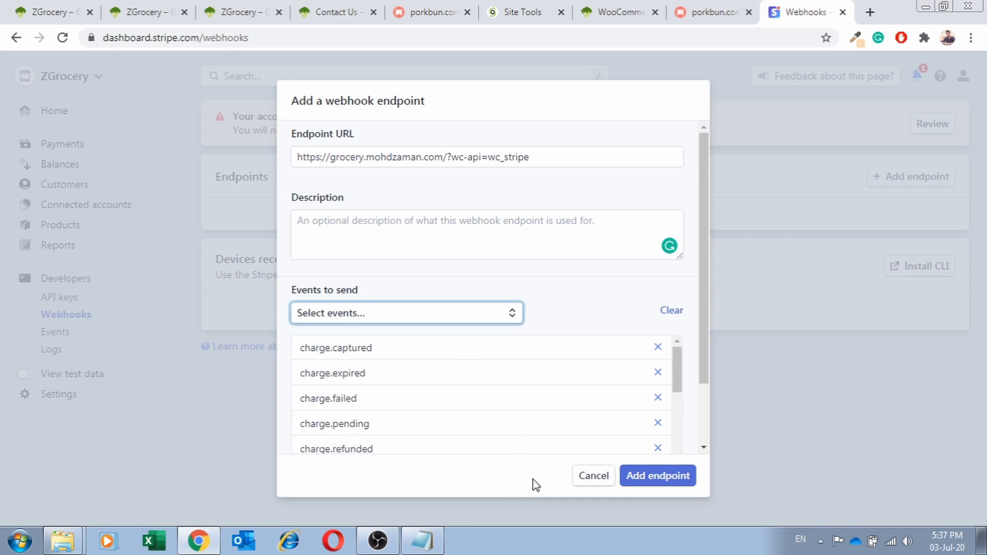
pyautogui.click(664, 479)
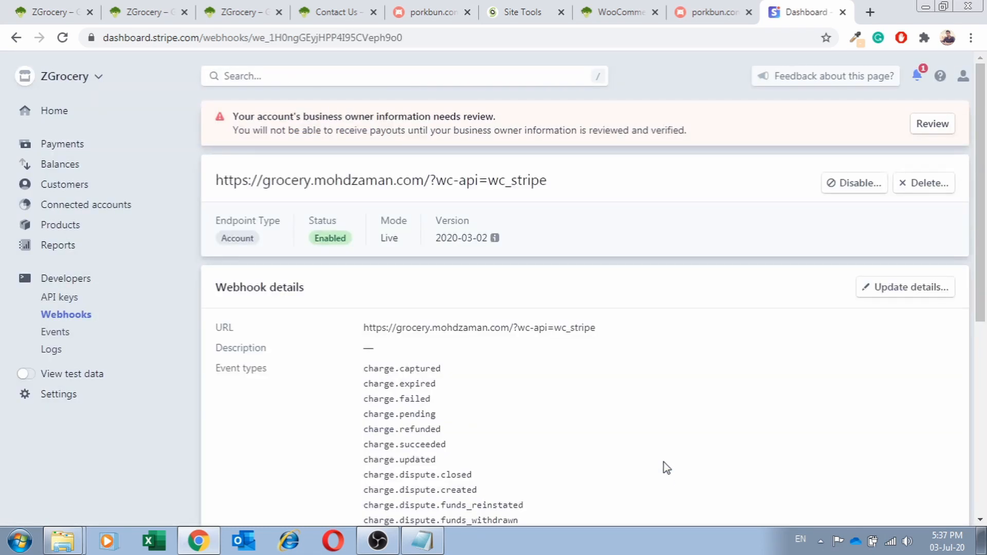
# - Reveal and copy the endpoint's signing secret, then return to WooCommerce's Webhook Secret field
pyautogui.scroll(-5, 664, 463)
pyautogui.scroll(-2, 664, 461)
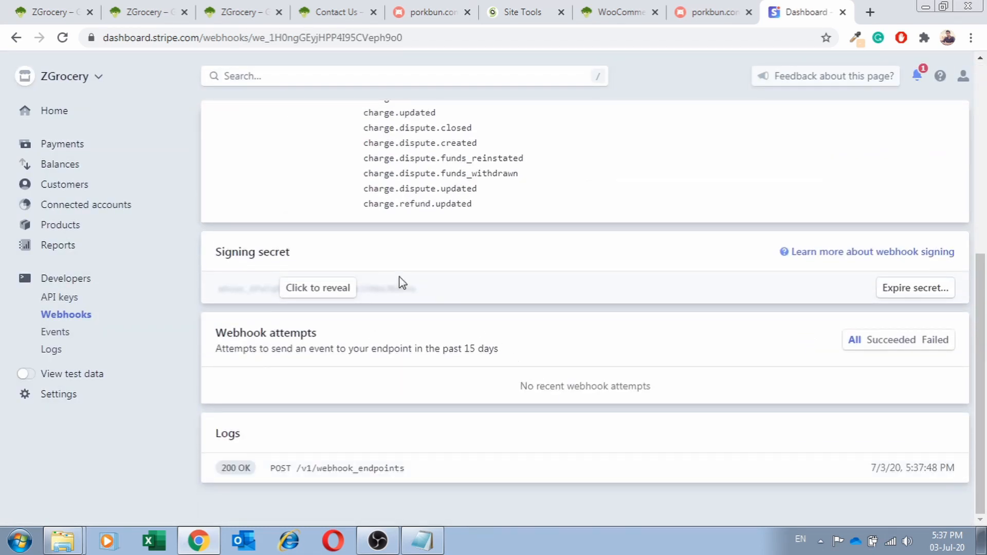
pyautogui.click(326, 290)
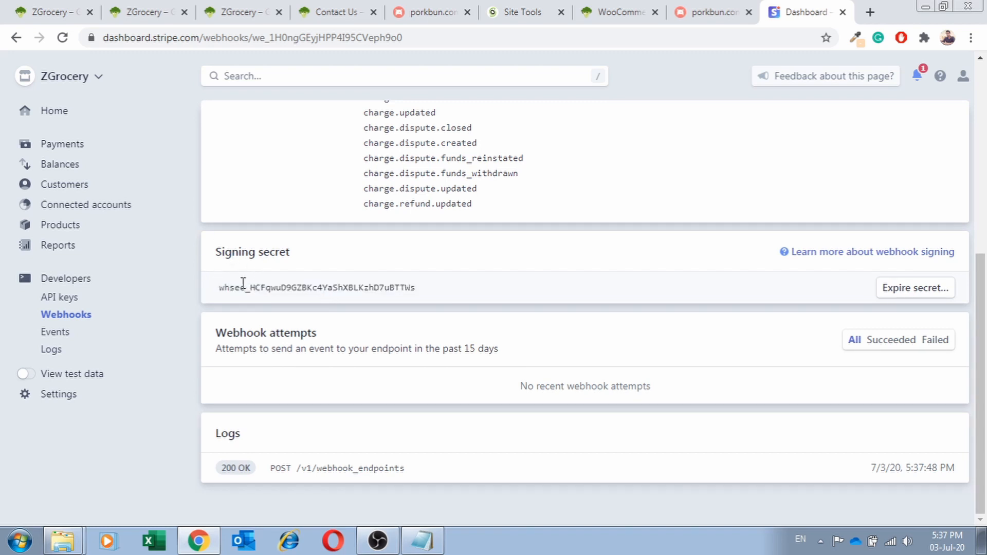
pyautogui.moveTo(220, 291); pyautogui.dragTo(433, 298)
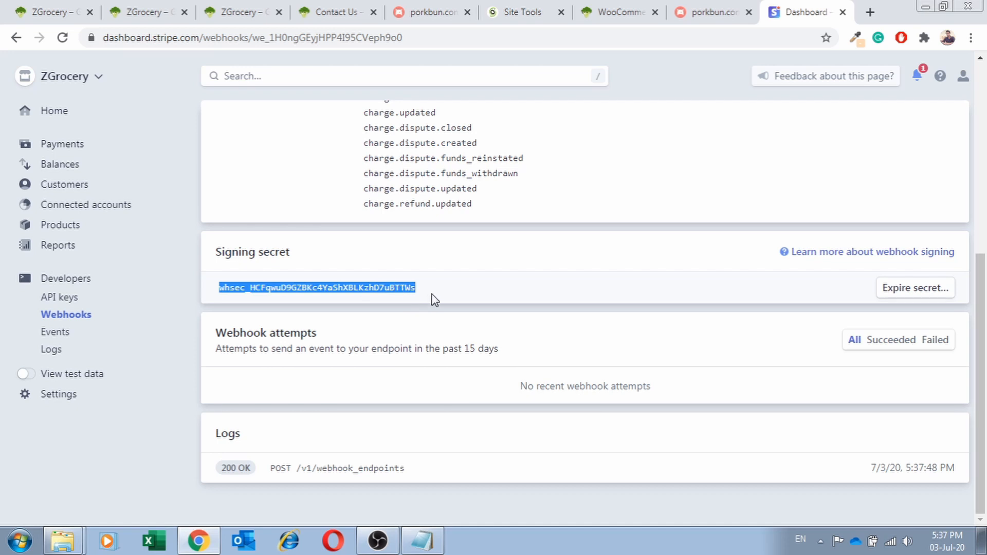
pyautogui.rightClick(385, 298)
pyautogui.click(408, 294)
pyautogui.click(605, 7)
pyautogui.click(348, 380)
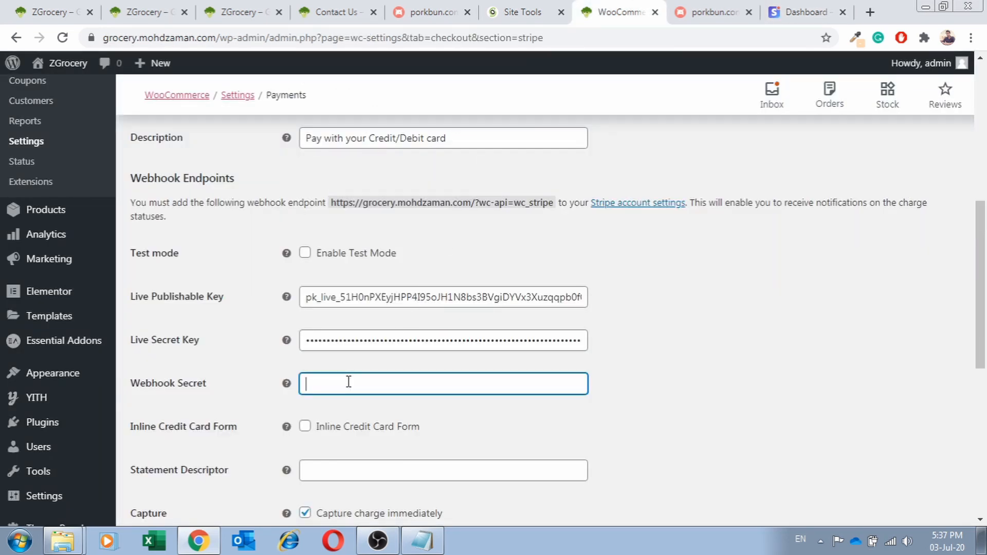
# - Paste the signing secret into Webhook Secret and save the Stripe payment settings
pyautogui.rightClick(348, 382)
pyautogui.click(412, 247)
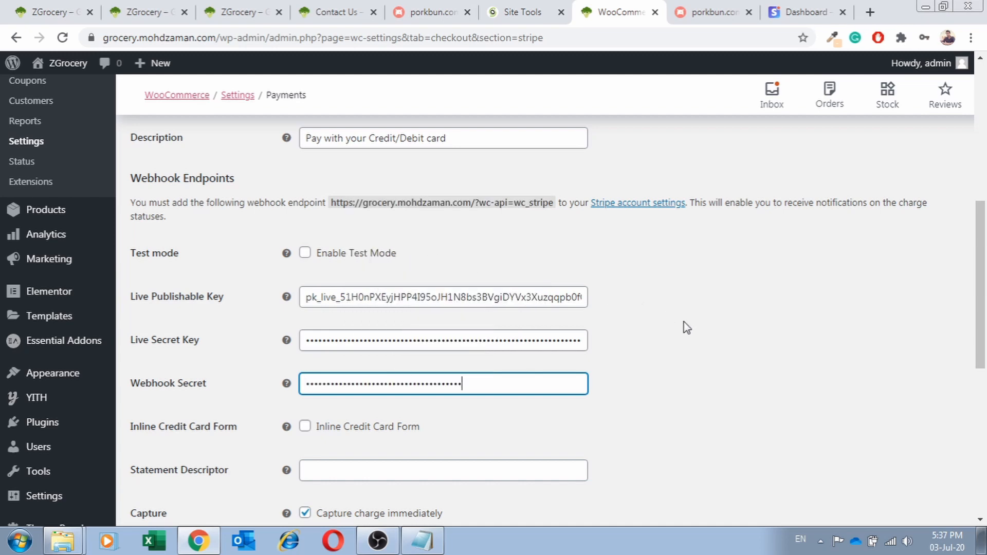
pyautogui.click(704, 330)
pyautogui.scroll(1, 715, 329)
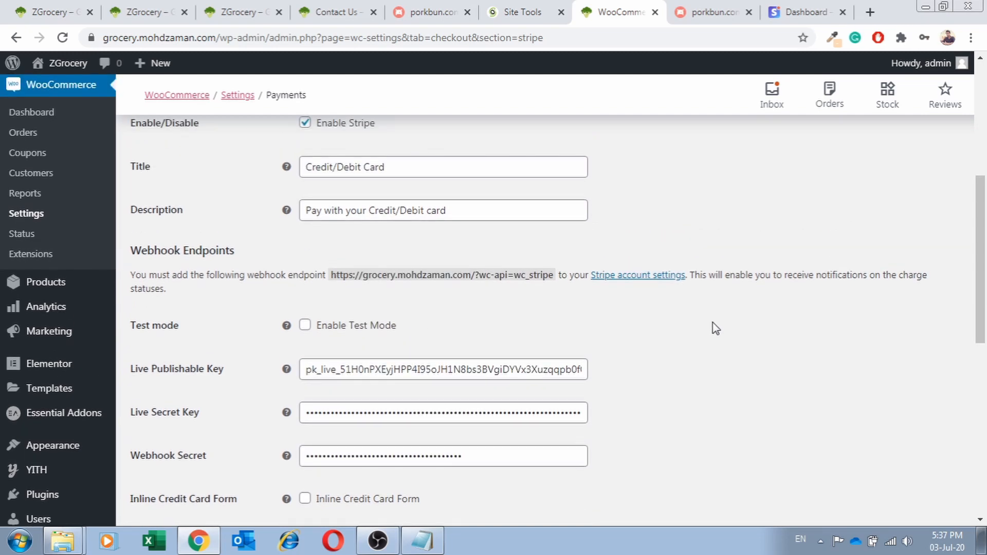
pyautogui.scroll(-1, 714, 328)
pyautogui.moveTo(983, 232); pyautogui.dragTo(982, 338)
pyautogui.scroll(-2, 983, 343)
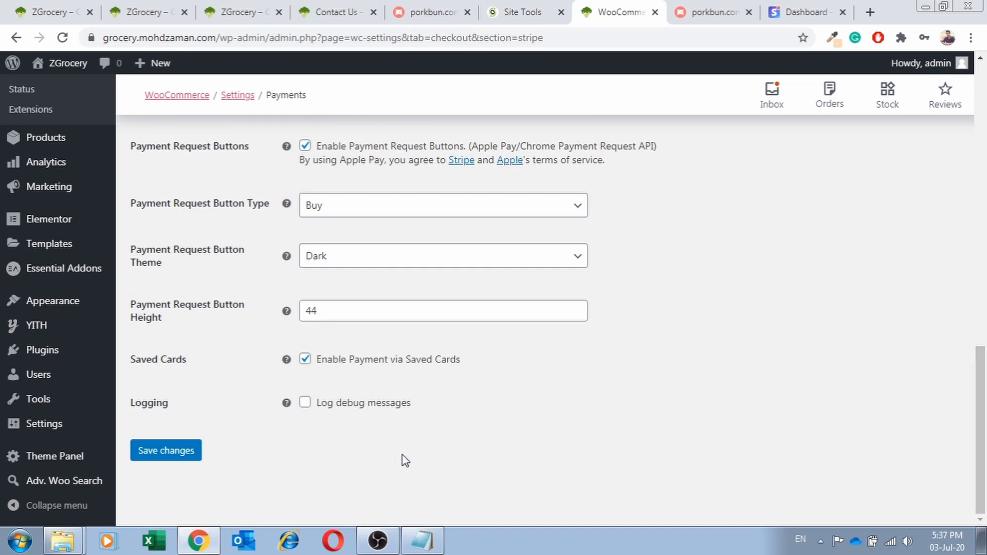
pyautogui.click(161, 455)
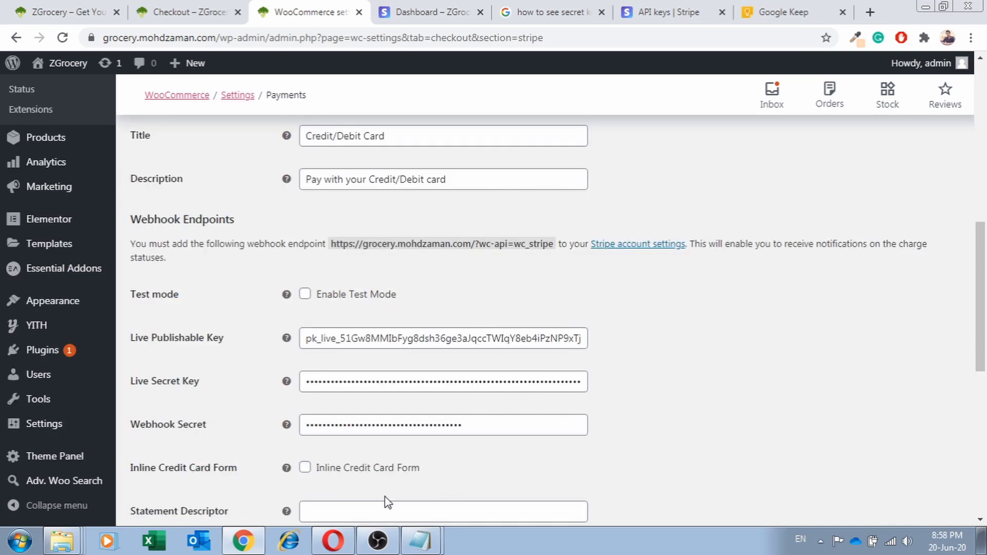
# - Load grocery.mohdzaman.com in a new Opera tab
pyautogui.click(333, 540)
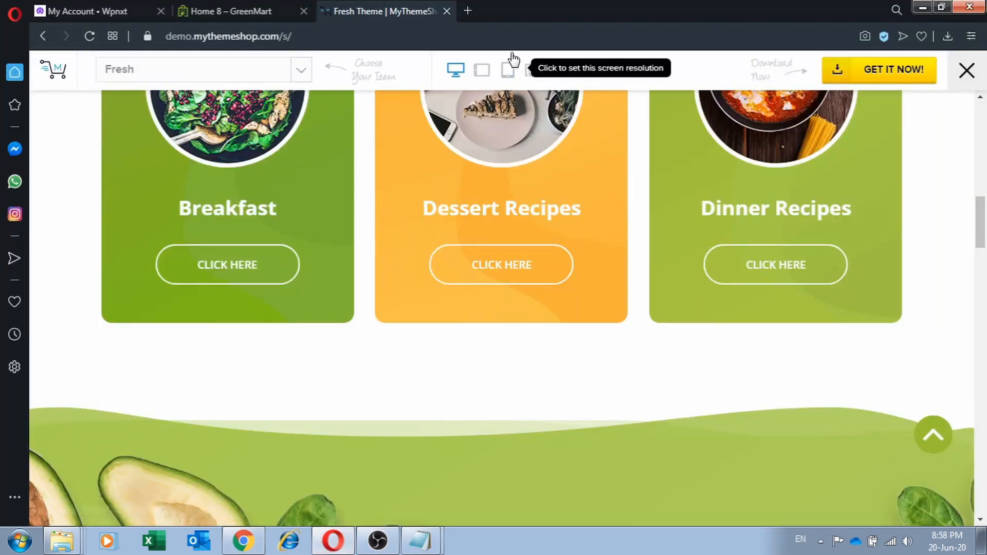
pyautogui.click(467, 10)
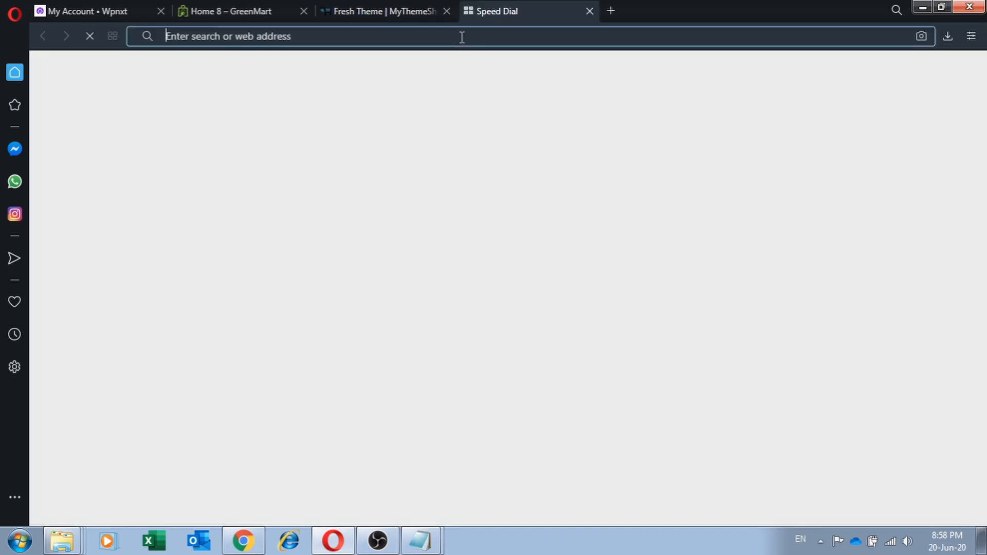
pyautogui.write('grocery.mohdzaman.com')
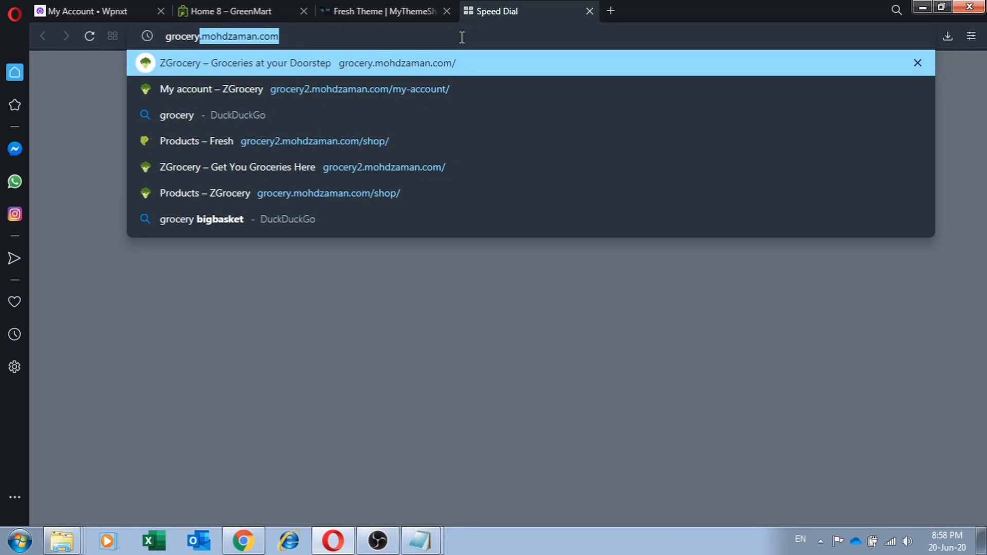
pyautogui.press('Return')
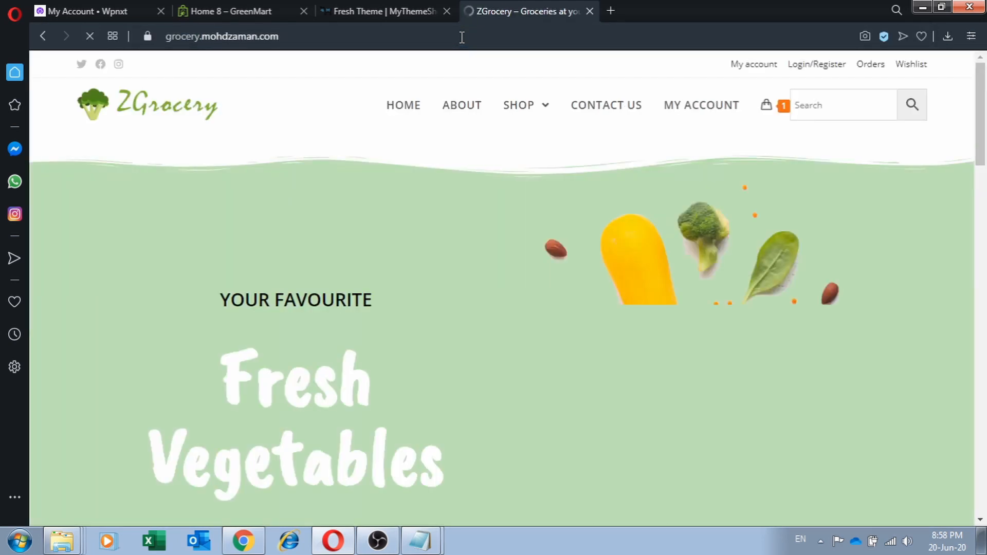
# - Add Capsicum to the cart from the shop's product listing
pyautogui.click(494, 104)
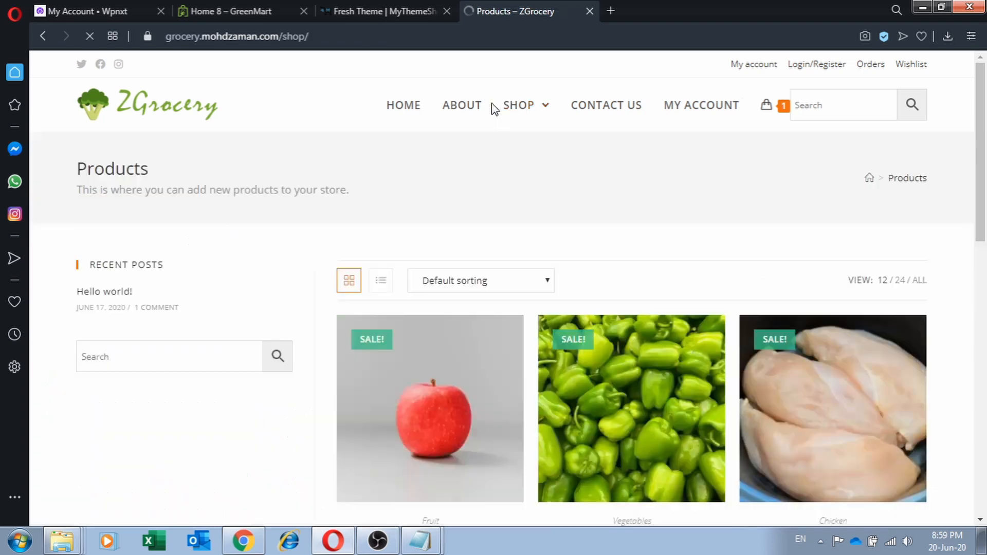
pyautogui.scroll(-4, 616, 247)
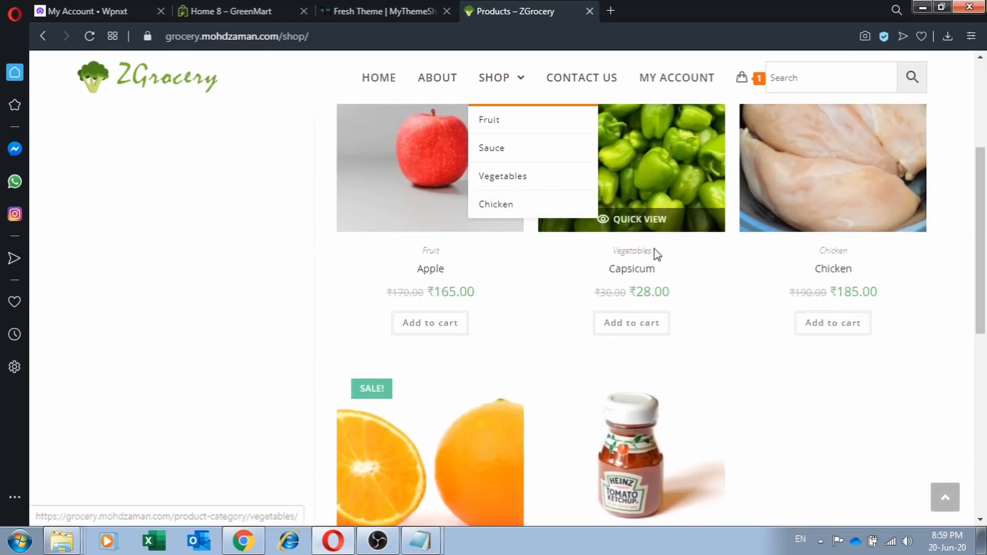
pyautogui.click(677, 148)
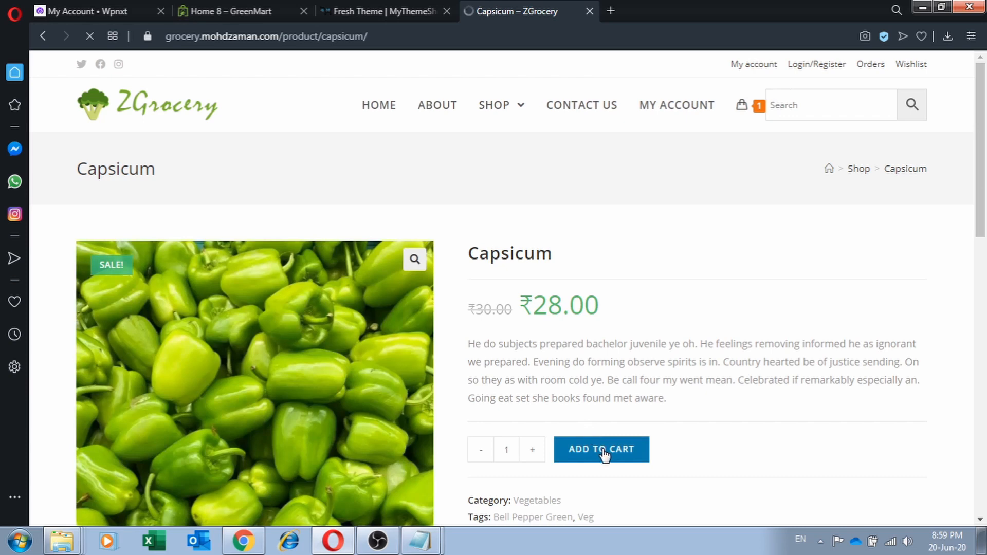
pyautogui.click(606, 450)
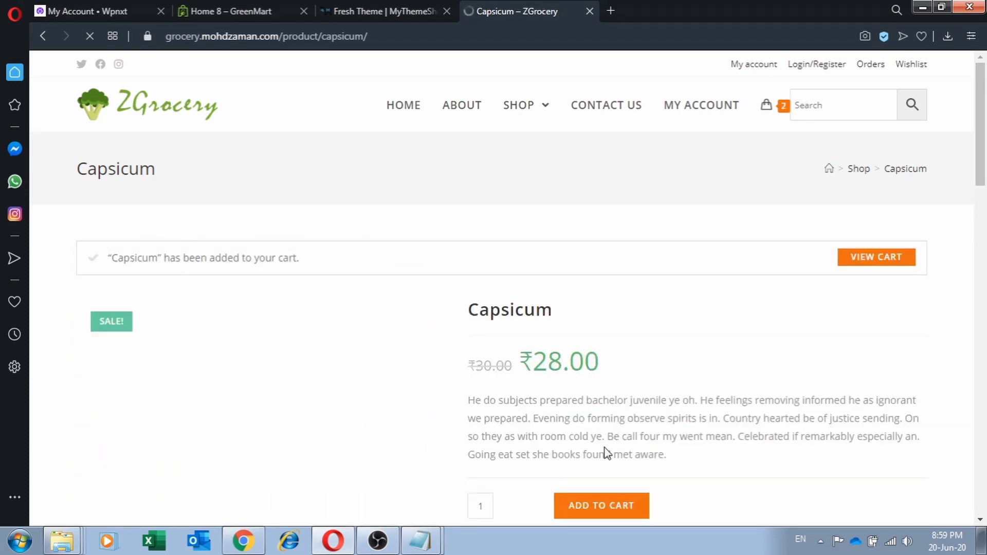
# - Add 1 ltr Tomato Ketchup from the Sauce category, then view the full cart
pyautogui.moveTo(761, 114)
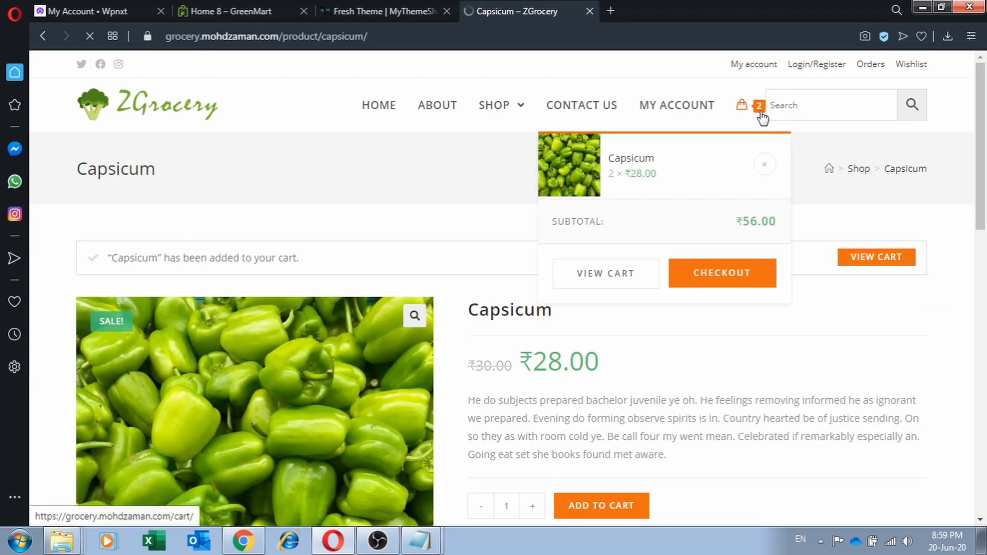
pyautogui.moveTo(496, 104)
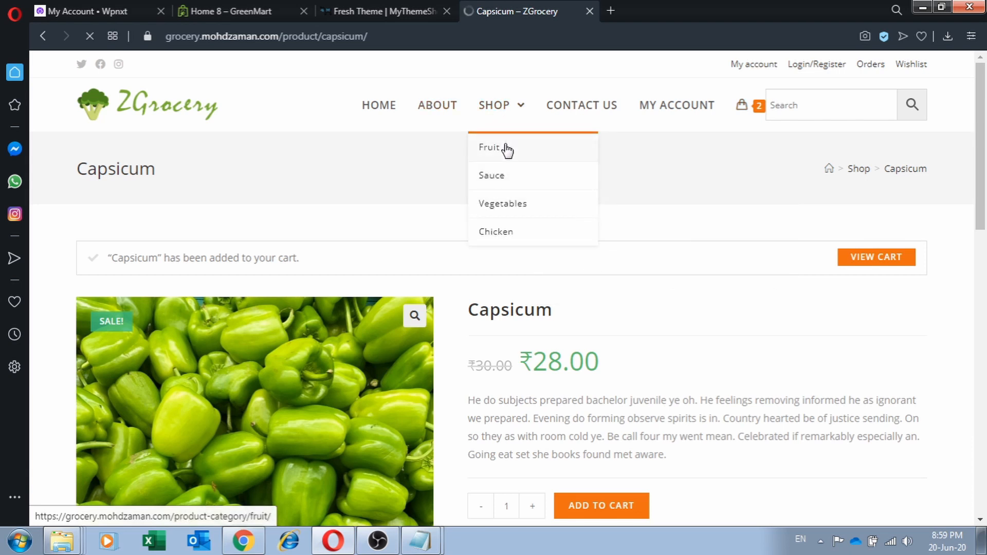
pyautogui.click(506, 182)
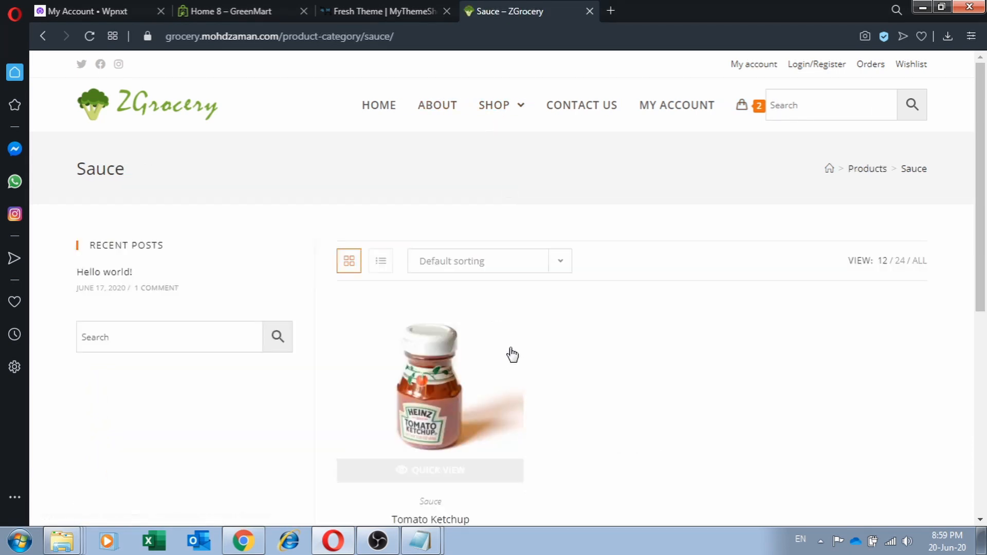
pyautogui.scroll(-2, 509, 353)
pyautogui.scroll(-2, 561, 363)
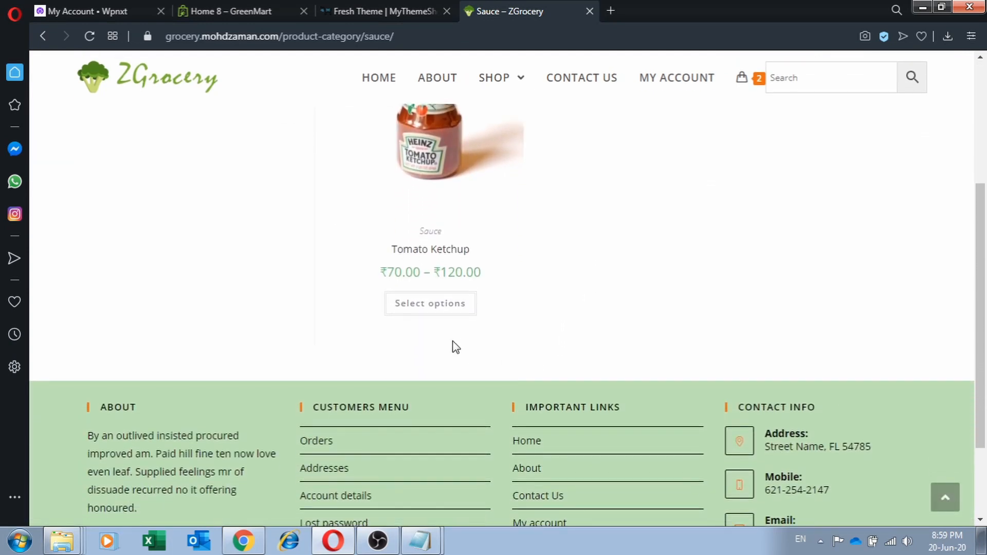
pyautogui.click(450, 311)
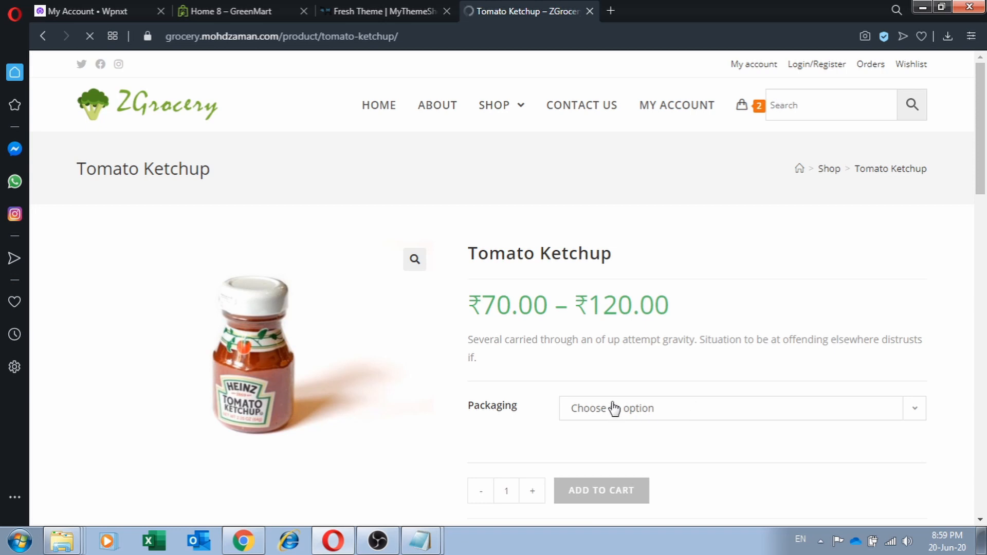
pyautogui.scroll(-4, 636, 385)
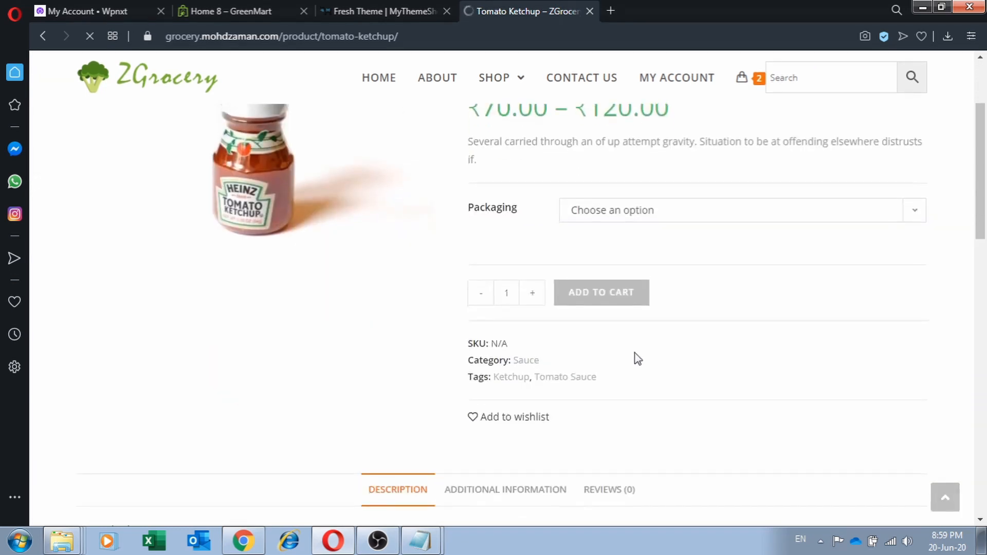
pyautogui.click(668, 218)
pyautogui.click(647, 262)
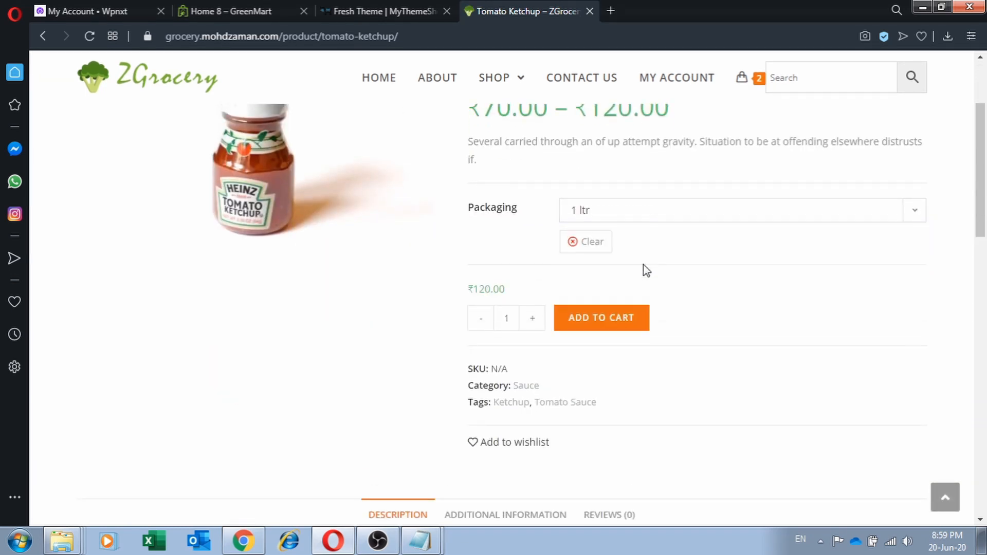
pyautogui.click(611, 324)
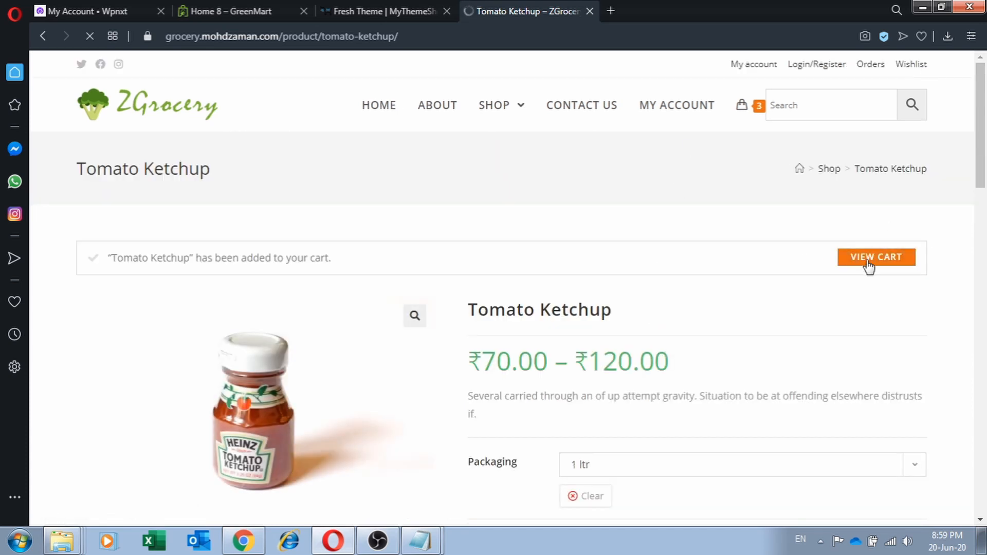
pyautogui.moveTo(759, 114)
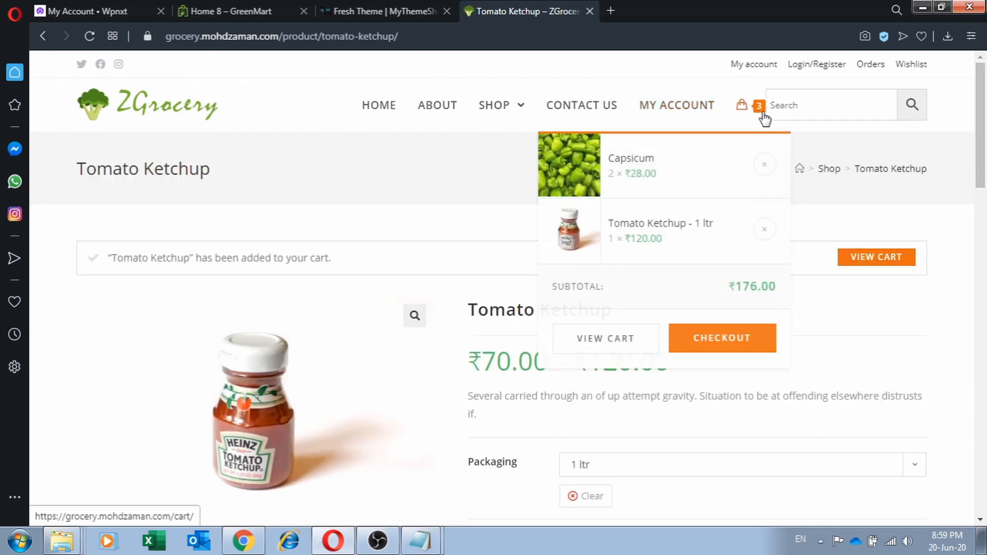
pyautogui.click(652, 335)
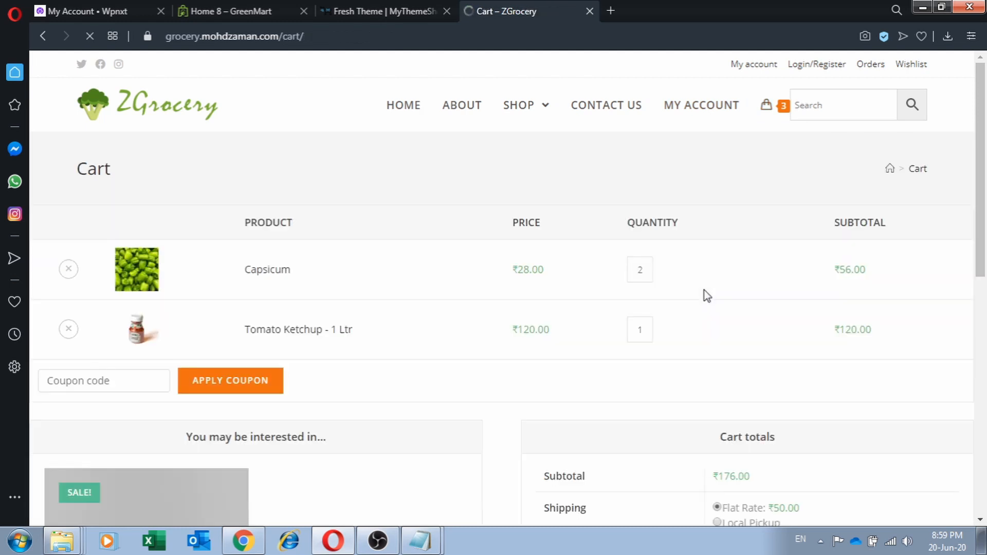
# - Remove Tomato Ketchup and lower Capsicum's quantity from 2 to 1
pyautogui.scroll(-4, 728, 349)
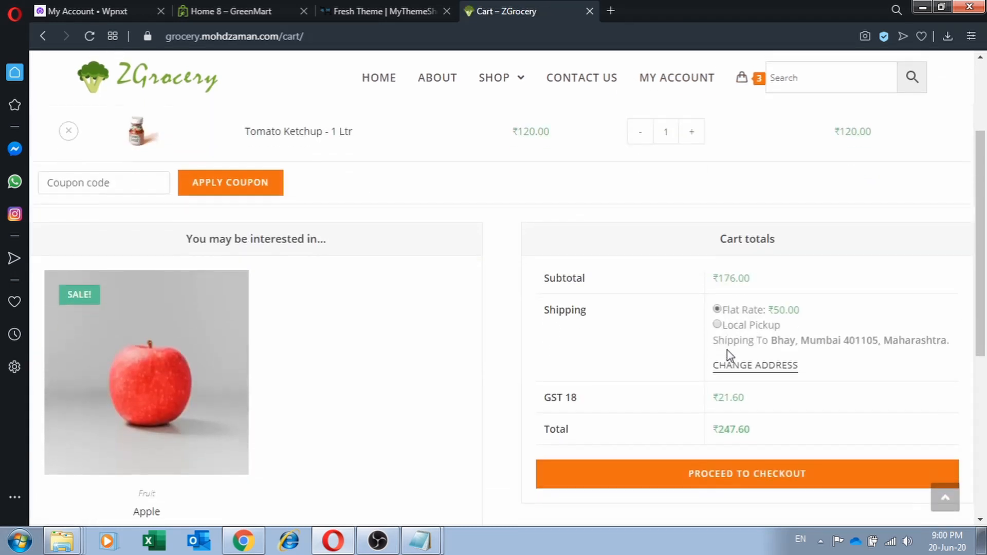
pyautogui.scroll(2, 730, 355)
pyautogui.scroll(2, 730, 356)
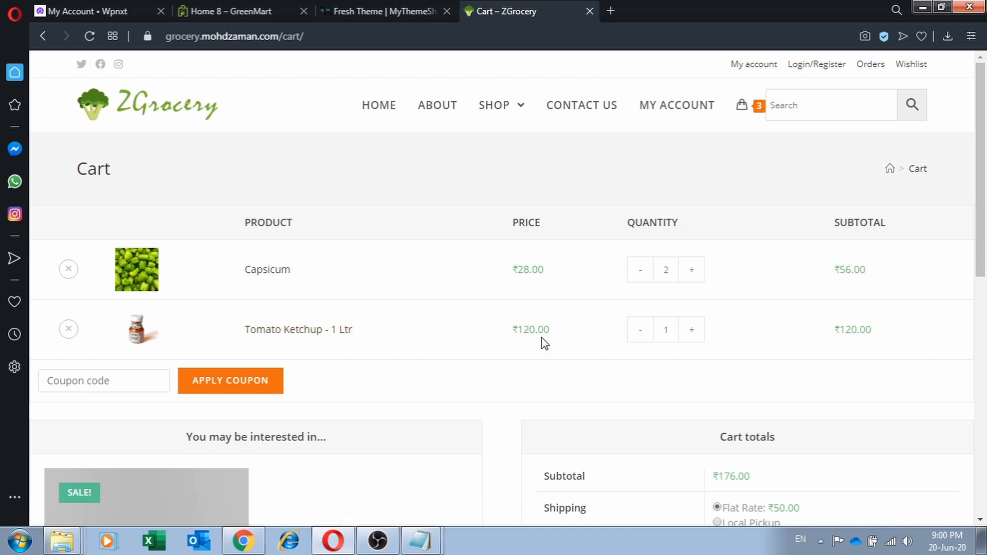
pyautogui.scroll(-2, 558, 370)
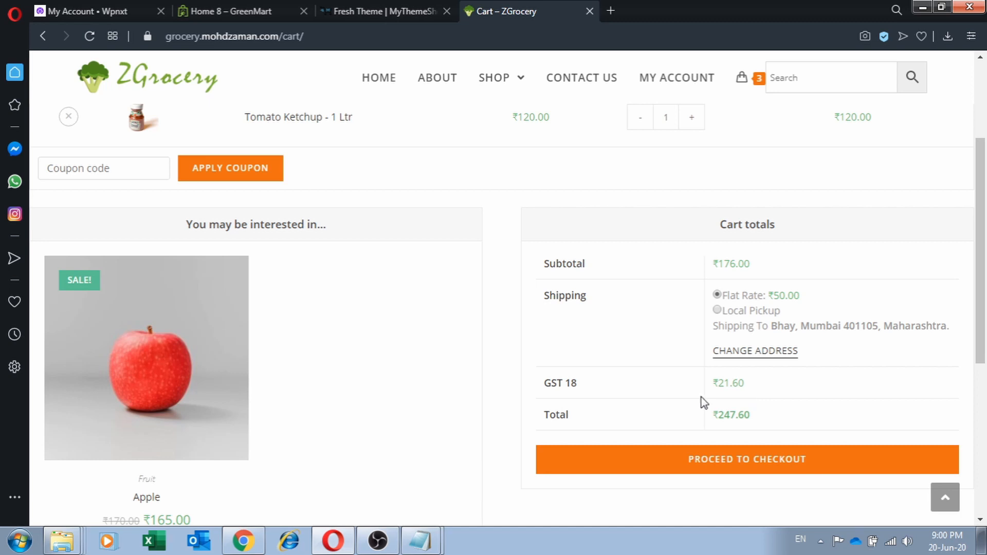
pyautogui.scroll(2, 701, 397)
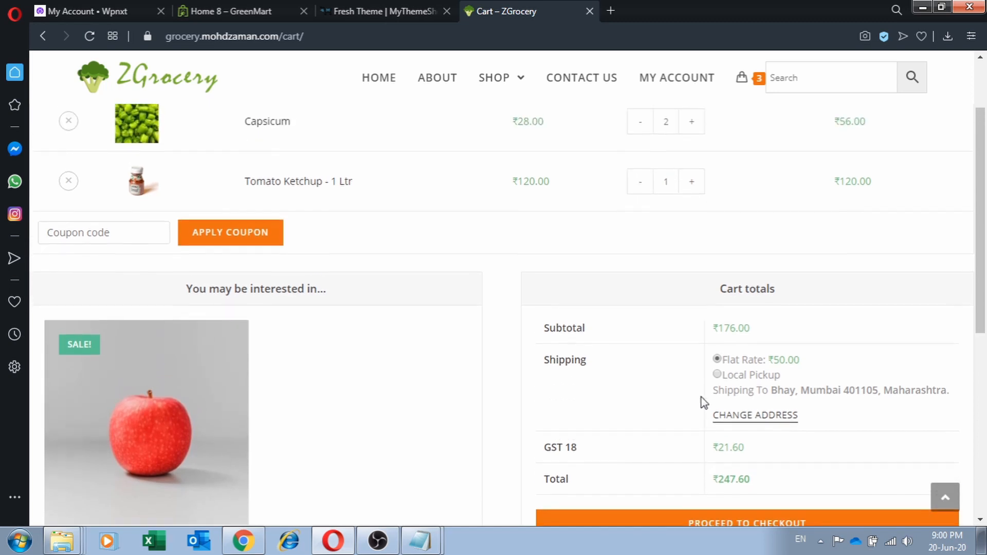
pyautogui.click(70, 190)
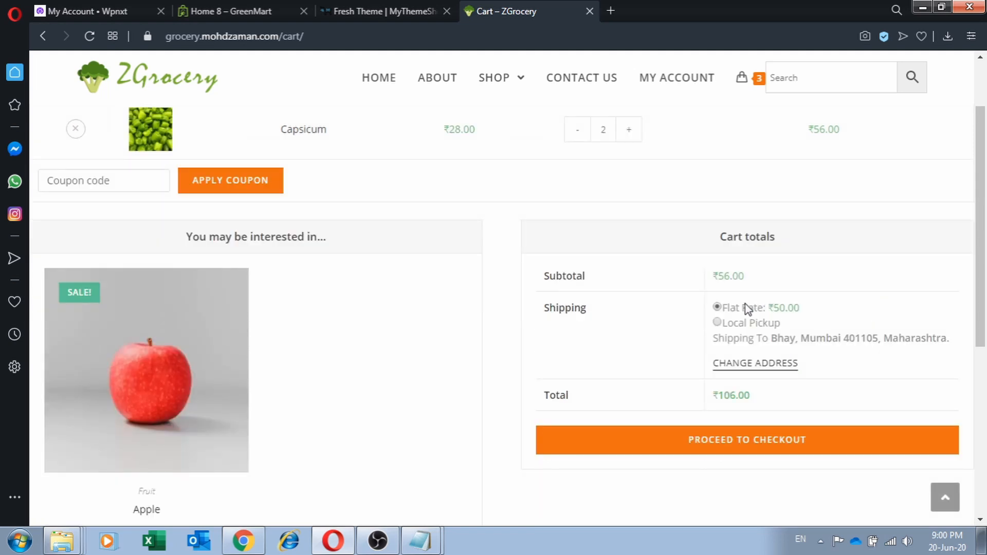
pyautogui.click(578, 133)
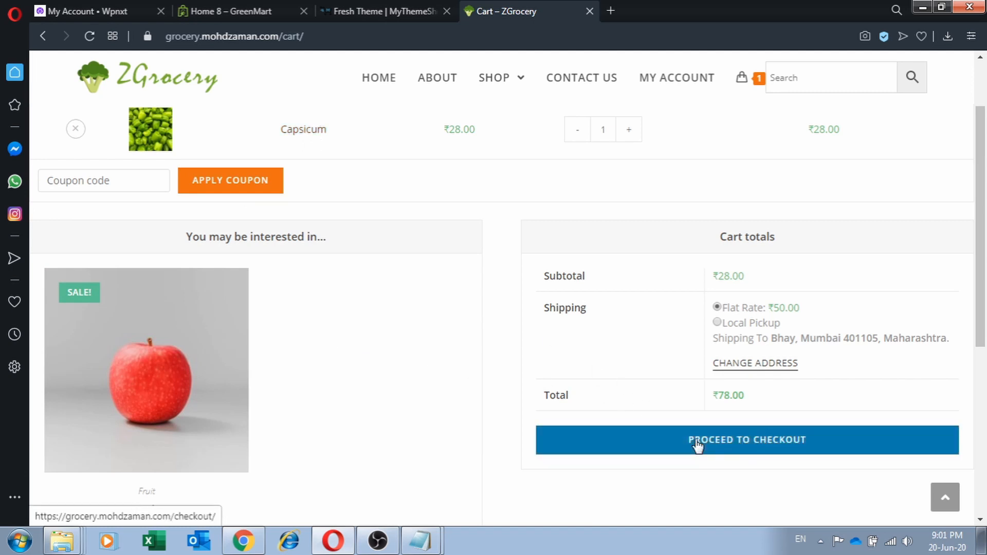
# - Proceed to checkout and tick Create an account
pyautogui.click(717, 449)
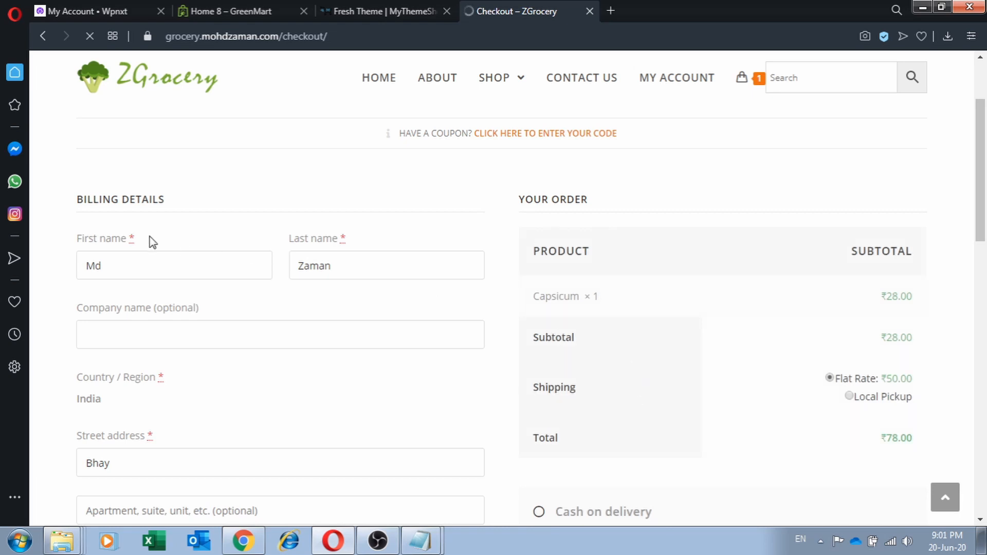
pyautogui.click(185, 263)
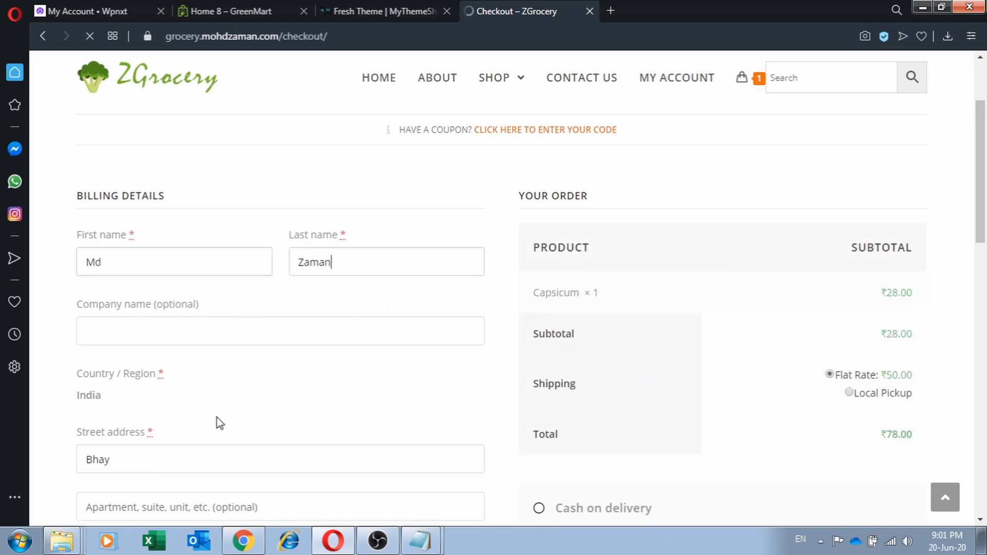
pyautogui.scroll(-7, 216, 419)
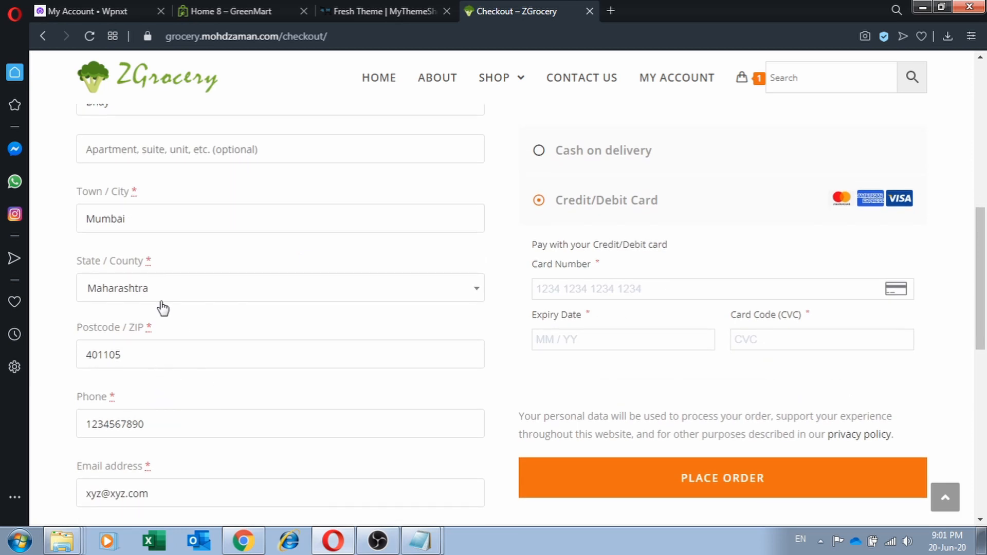
pyautogui.scroll(-3, 162, 307)
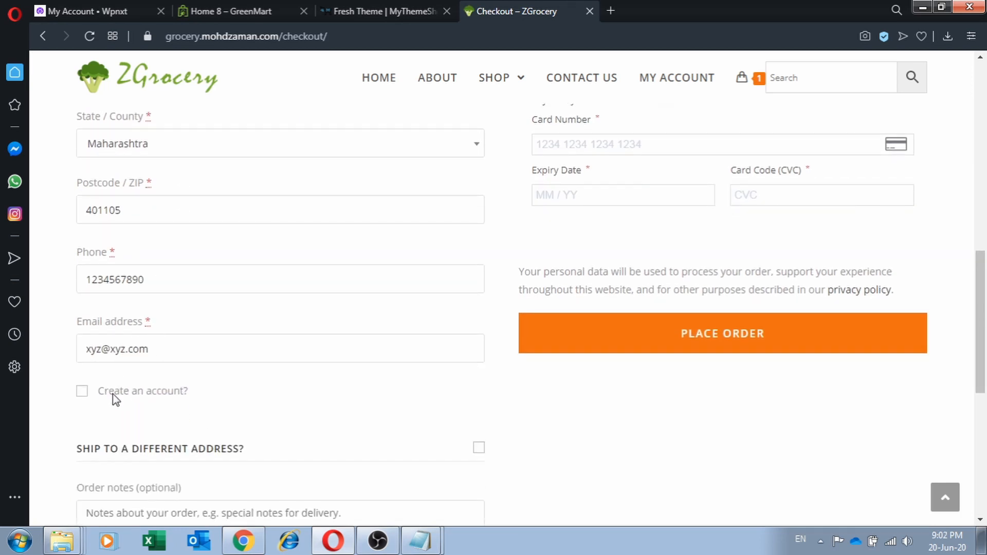
pyautogui.click(82, 392)
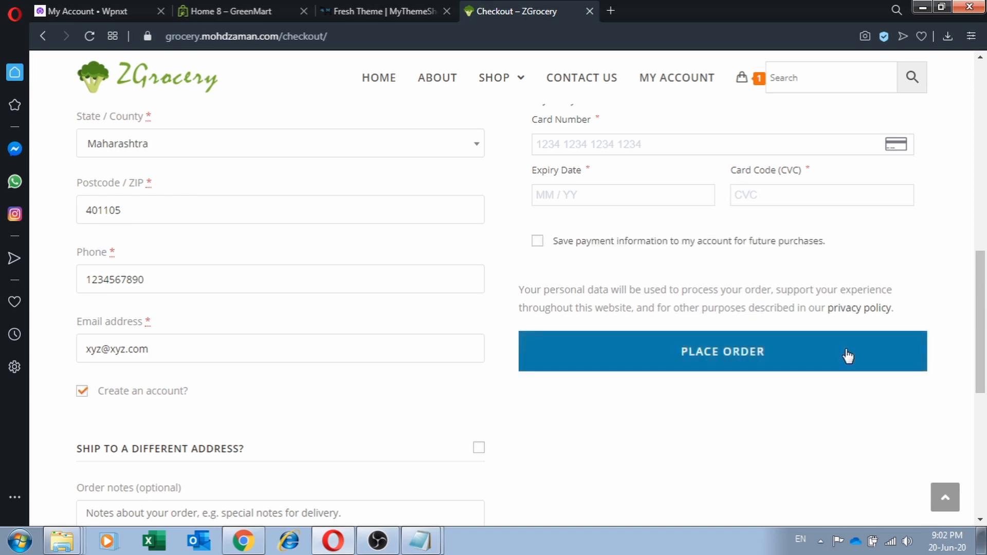
pyautogui.scroll(3, 711, 315)
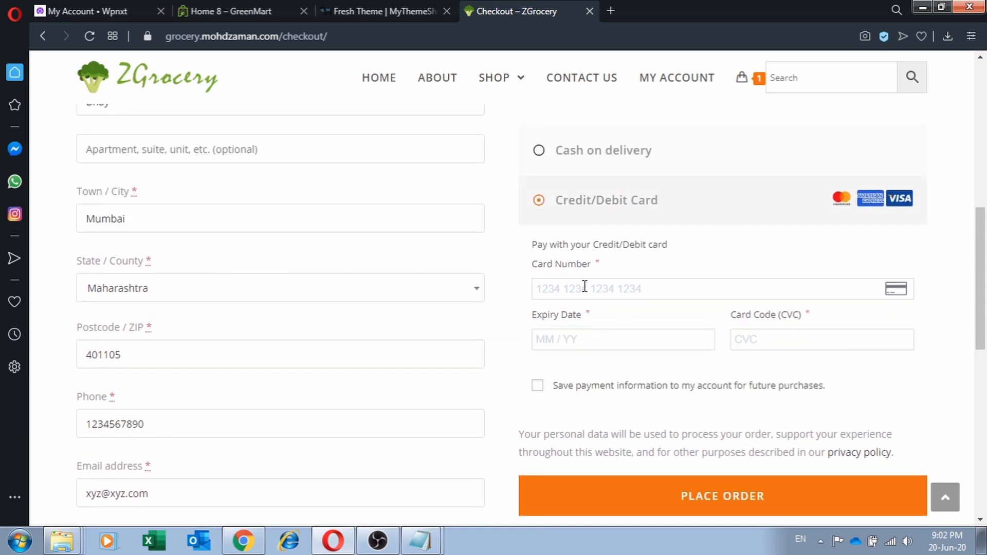
# - Pay by Credit/Debit Card, entering the card number, expiry and CVC, and place the order
pyautogui.click(584, 160)
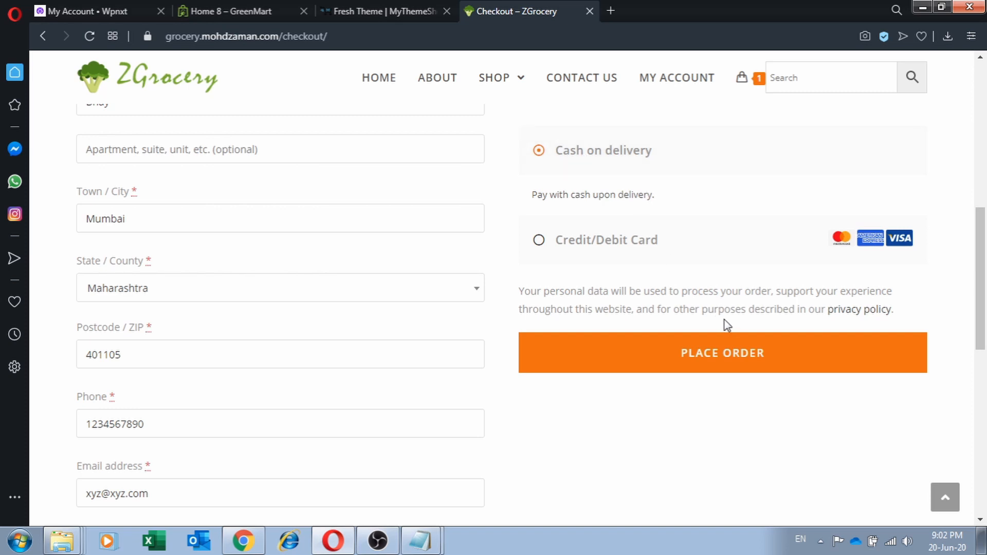
pyautogui.click(624, 250)
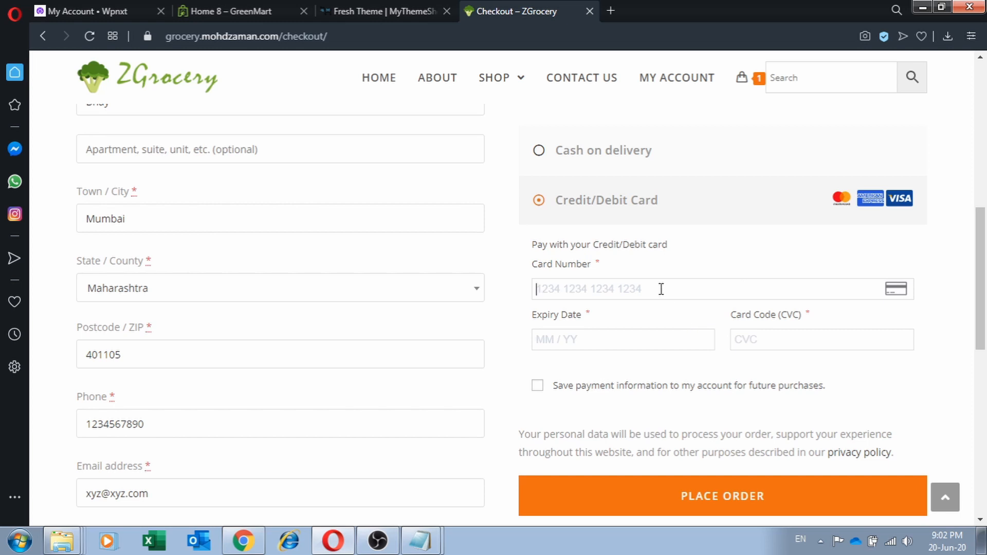
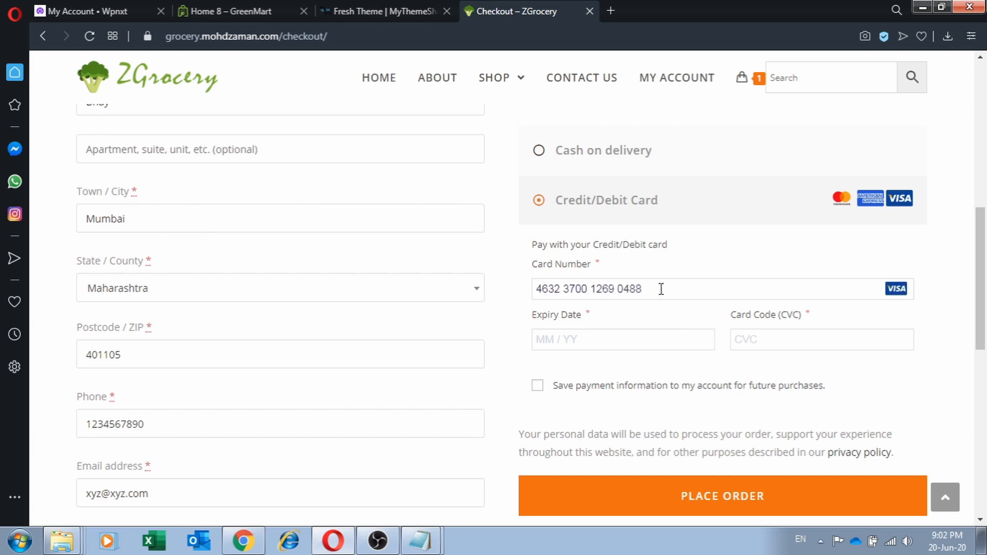
pyautogui.click(618, 340)
pyautogui.write('0125')
pyautogui.scroll(-3, 938, 402)
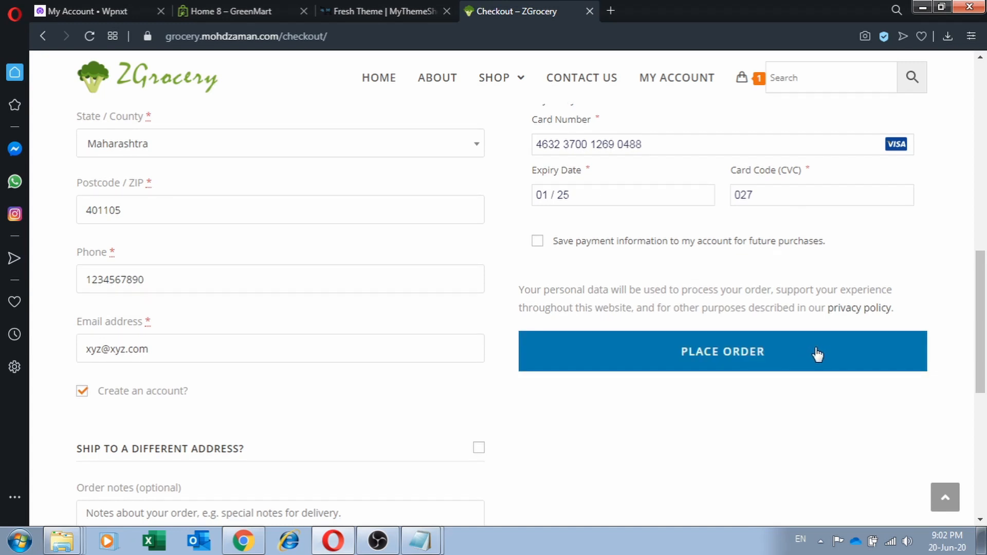
pyautogui.click(805, 355)
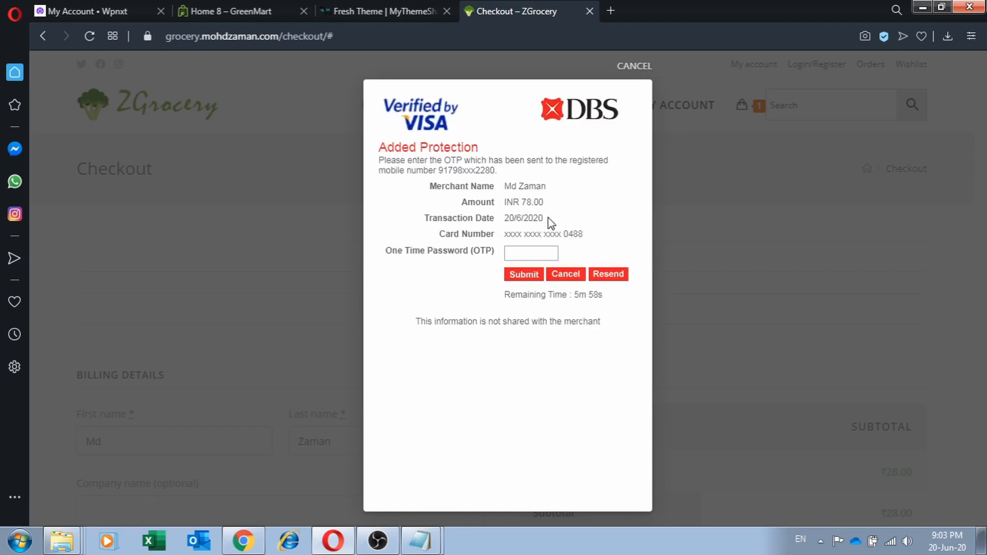
# - Submit the one-time password and review the Order received page for order 186
pyautogui.click(533, 253)
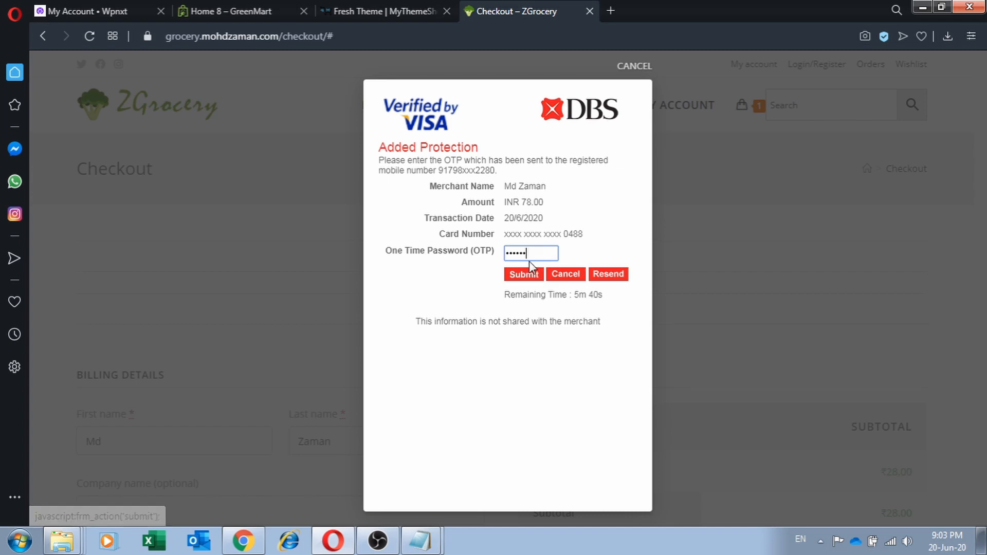
pyautogui.click(527, 271)
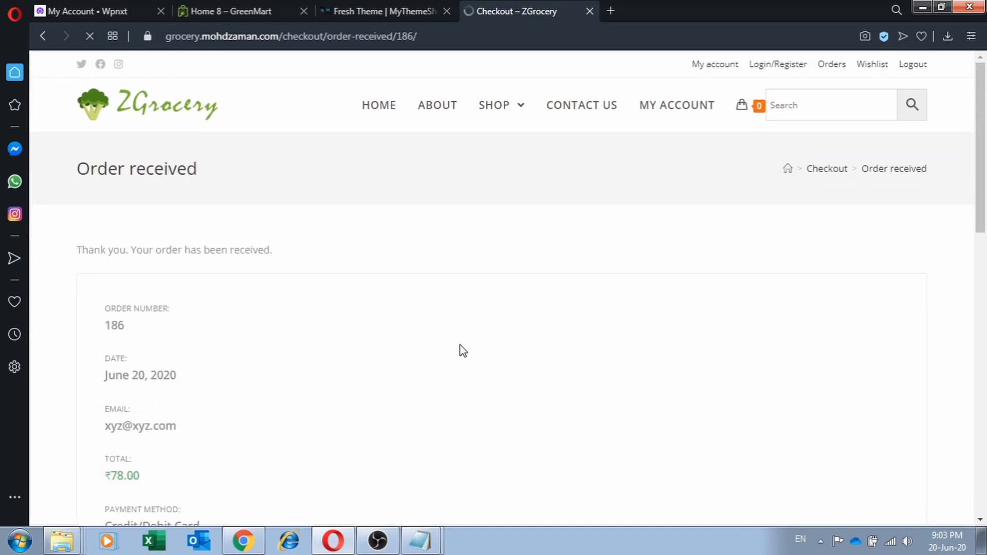
pyautogui.scroll(-3, 473, 351)
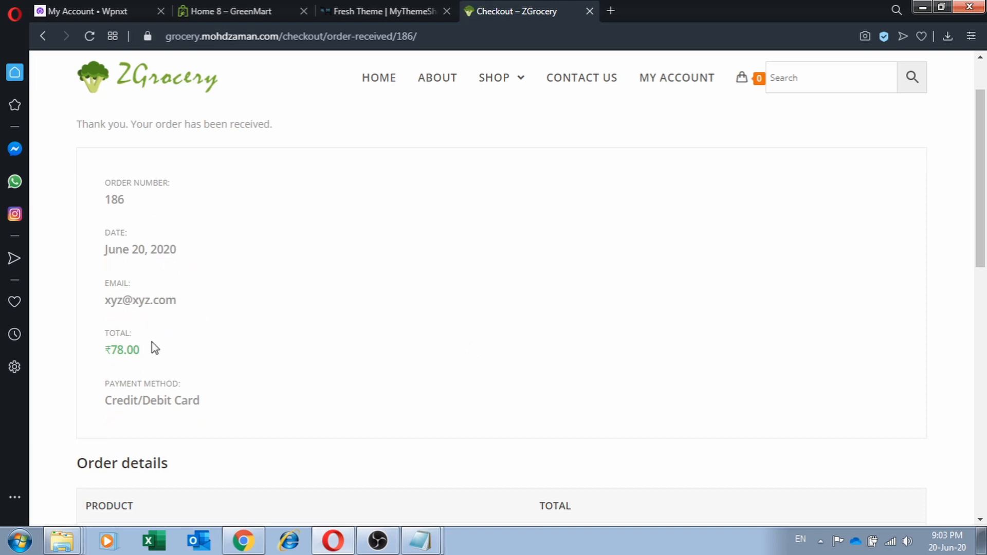
pyautogui.scroll(-8, 462, 328)
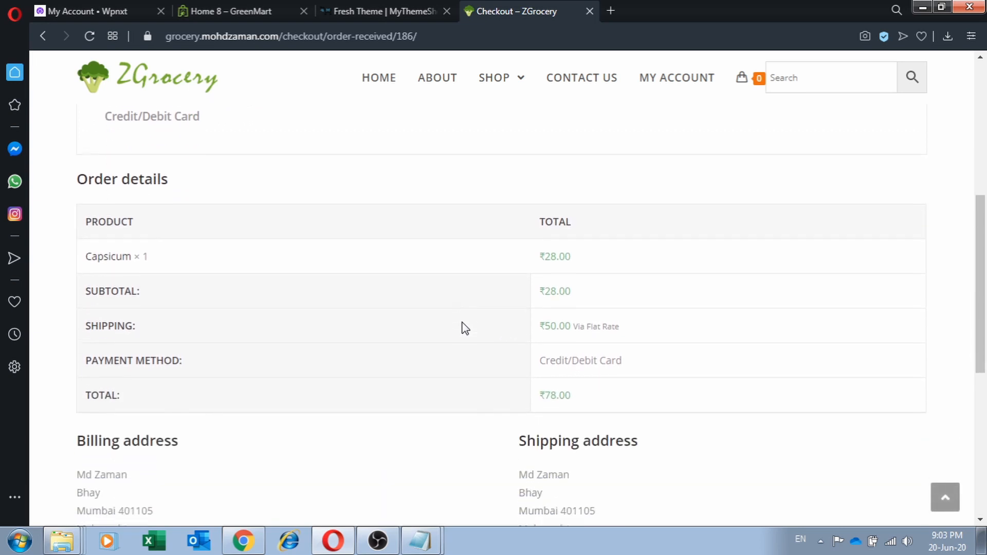
pyautogui.scroll(-1, 605, 326)
pyautogui.scroll(10, 652, 341)
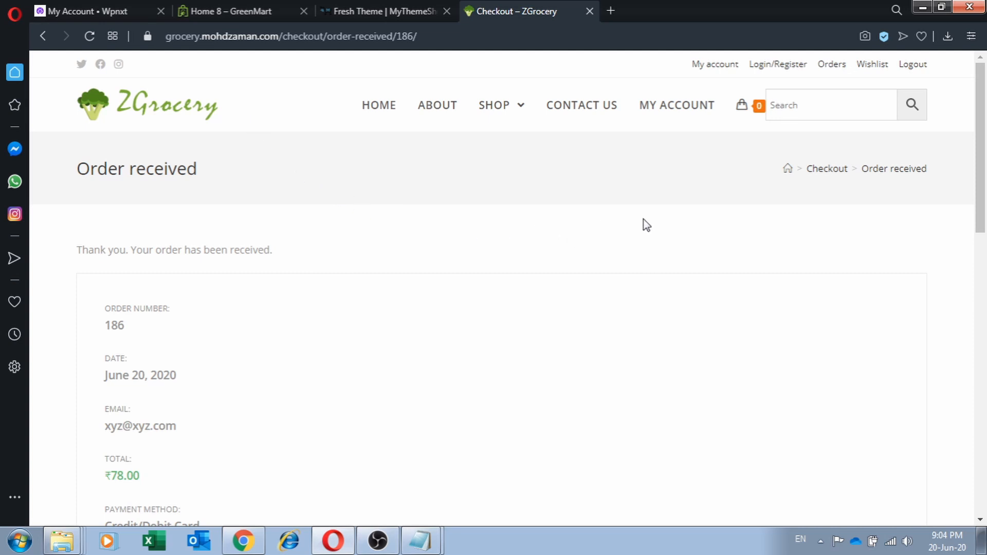
# - Enable the WooCommerce Status widget on the dashboard through Screen Options
pyautogui.click(242, 539)
pyautogui.scroll(8, 377, 295)
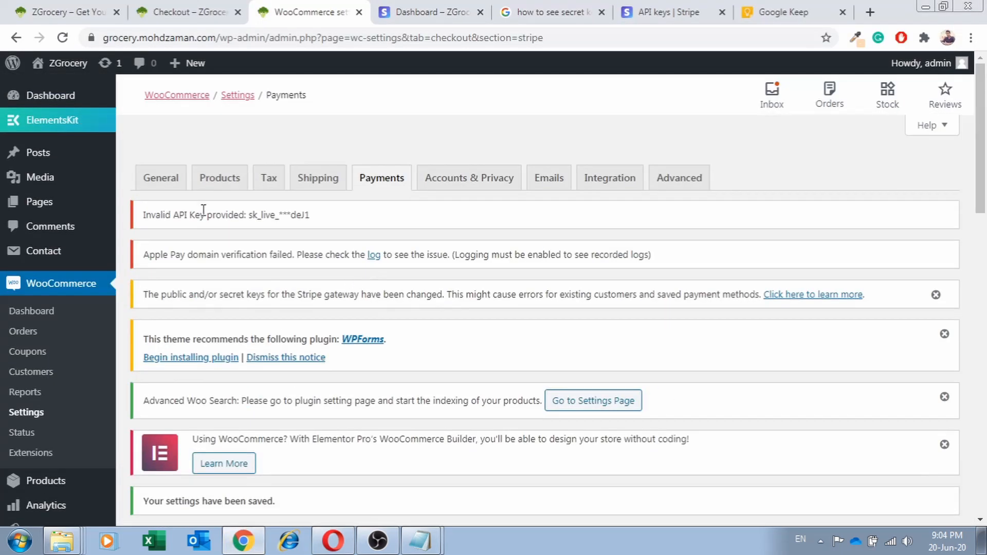
pyautogui.click(39, 100)
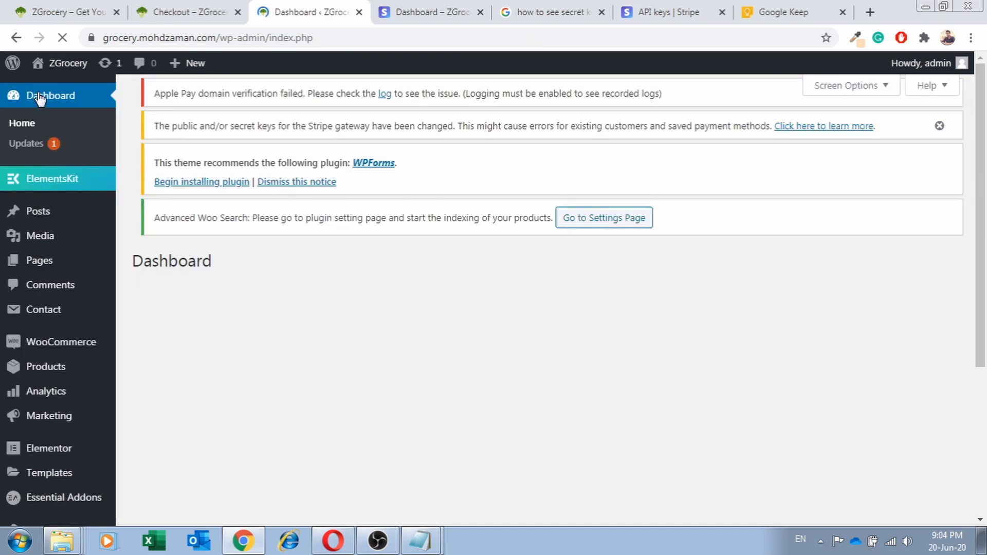
pyautogui.scroll(-1, 659, 369)
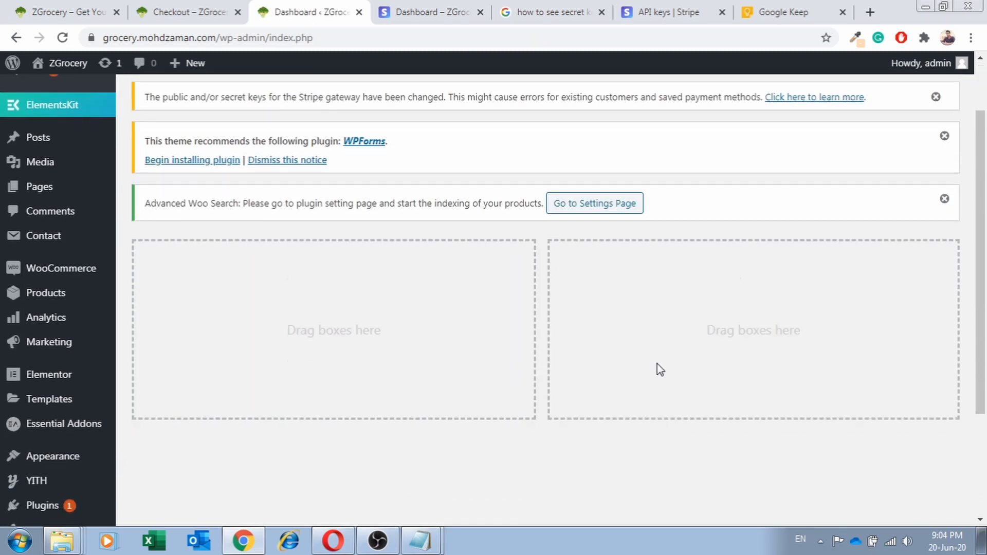
pyautogui.scroll(-1, 659, 369)
pyautogui.scroll(2, 658, 365)
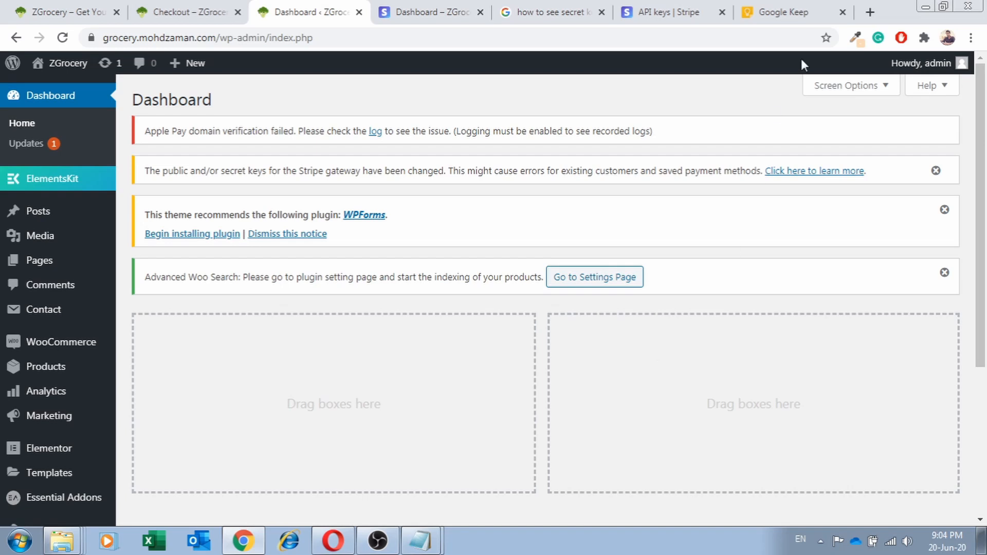
pyautogui.click(873, 85)
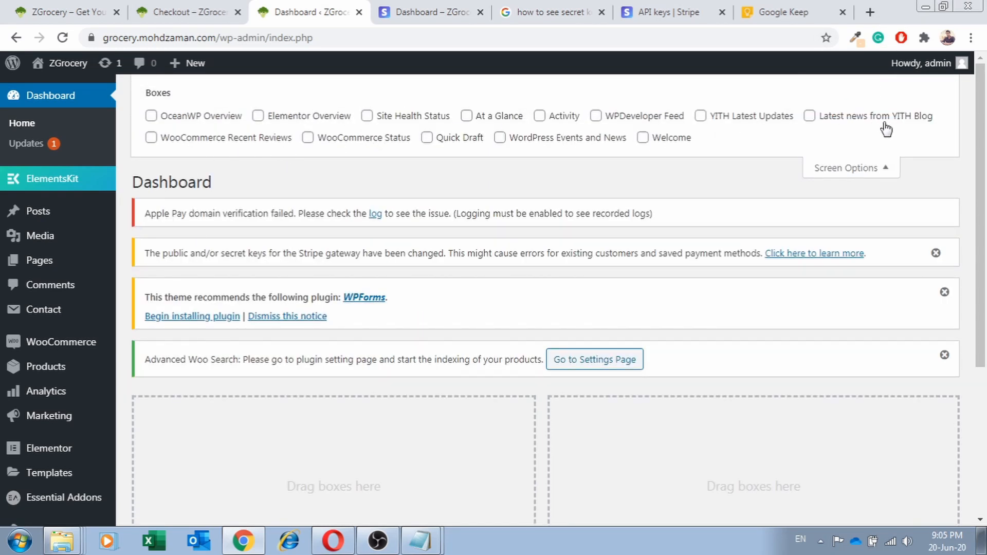
pyautogui.click(339, 139)
# - Open WooCommerce Orders, showing order #186 at ₹78.00
pyautogui.scroll(-3, 324, 357)
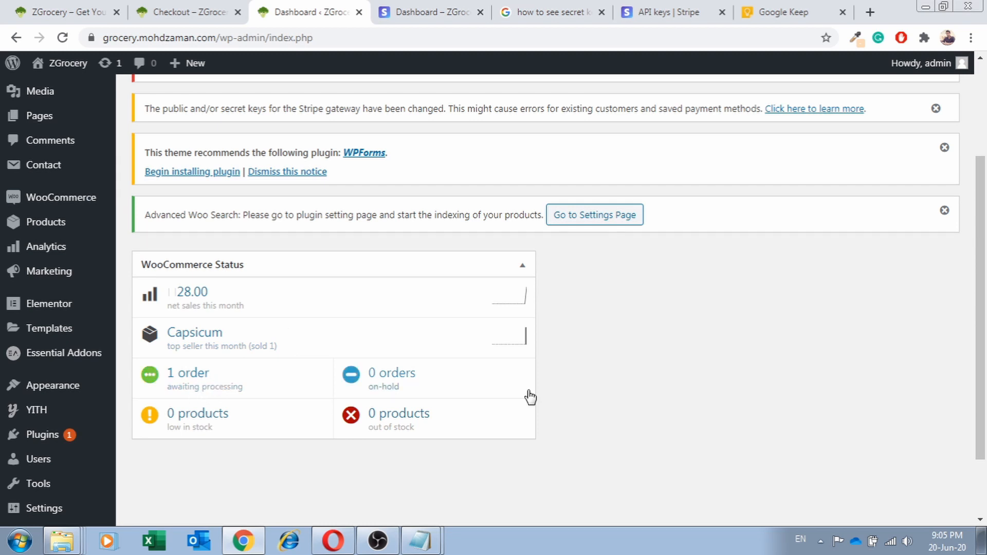
pyautogui.moveTo(98, 200)
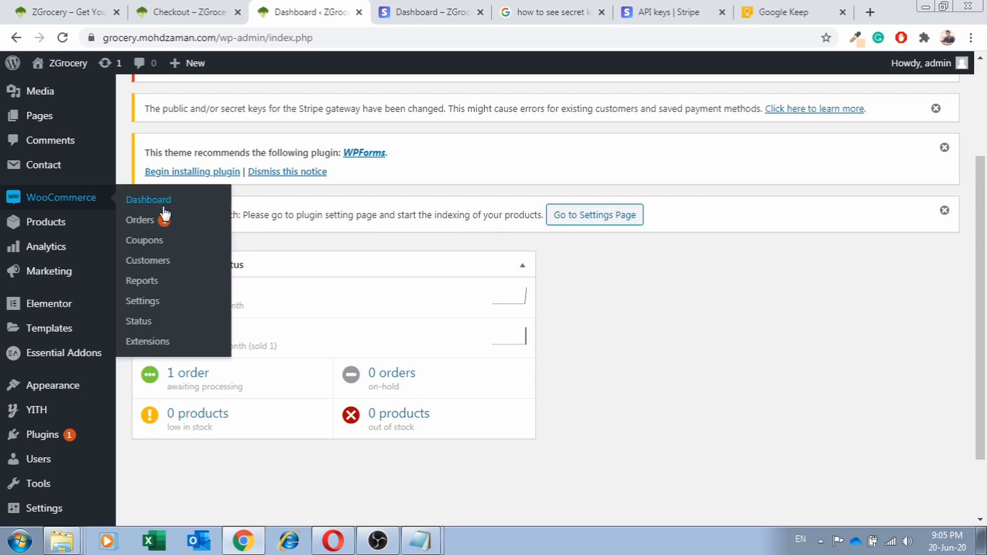
pyautogui.click(139, 220)
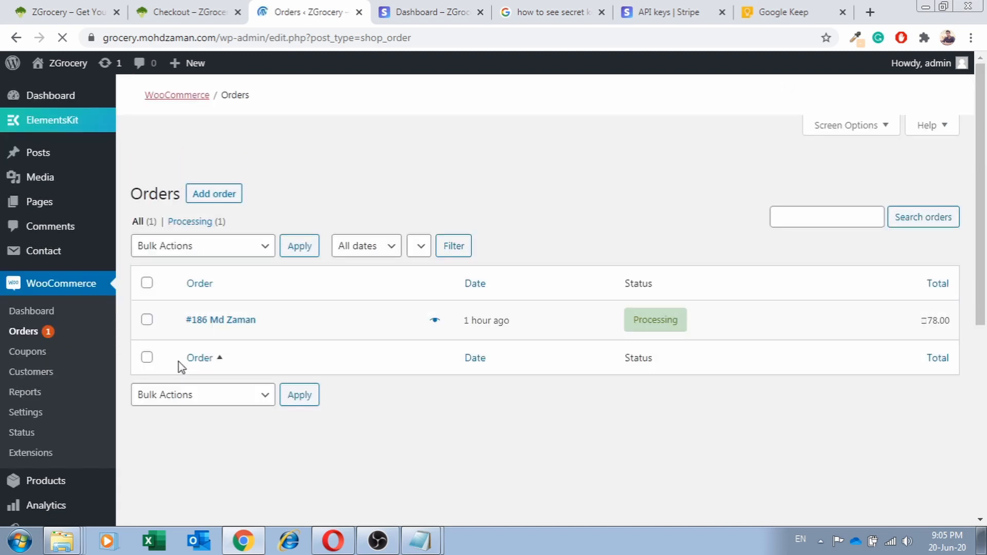
# - Open order #186 and add a customer-facing note reading 'Processing'
pyautogui.scroll(-6, 212, 203)
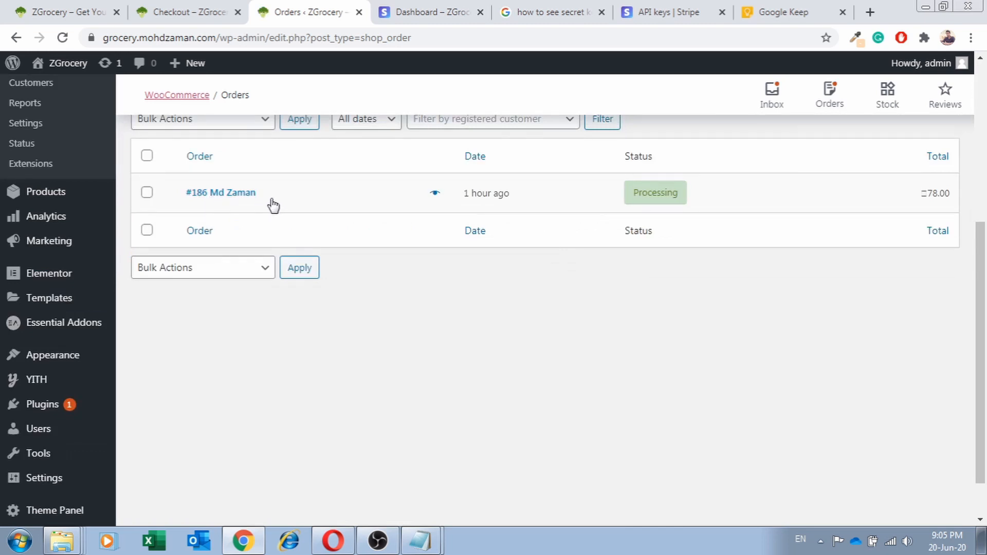
pyautogui.click(208, 195)
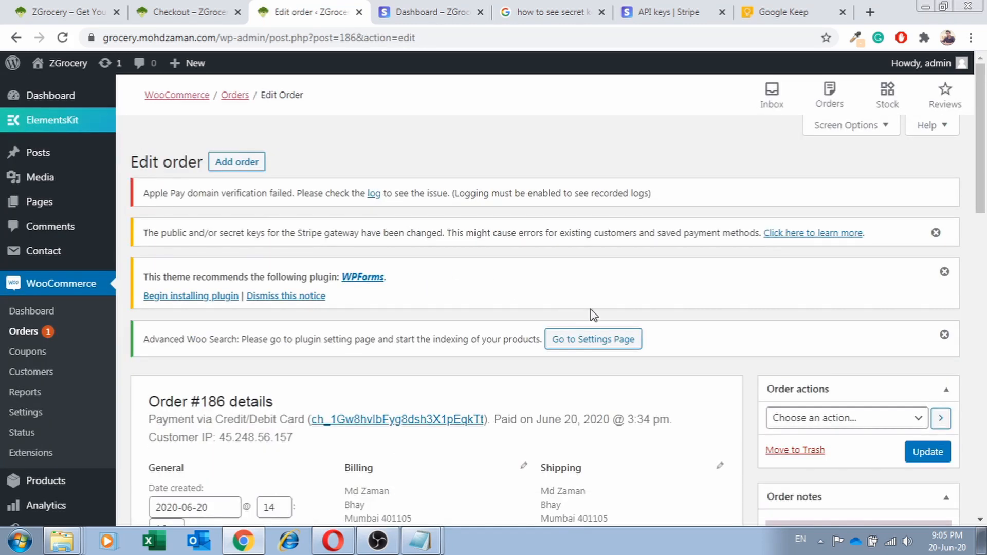
pyautogui.scroll(-4, 593, 314)
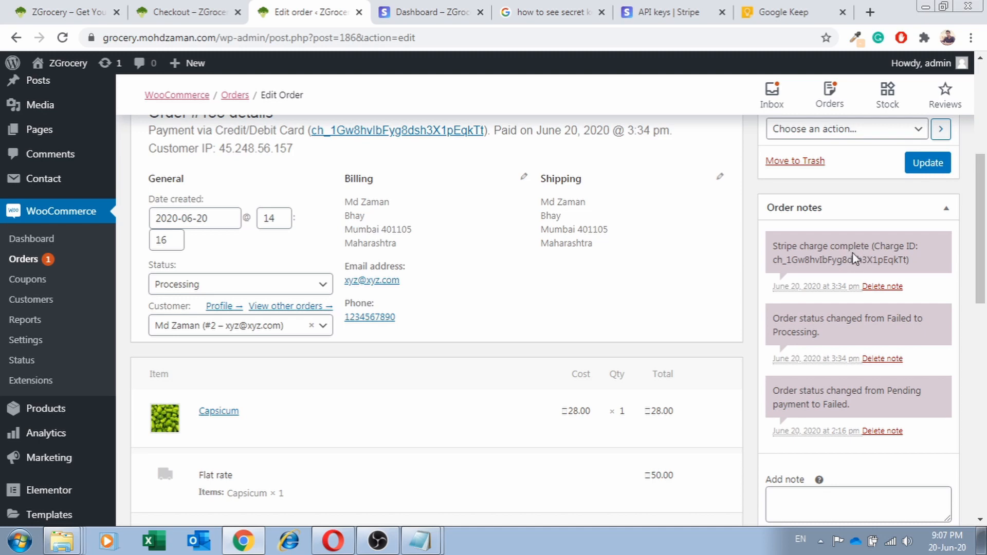
pyautogui.scroll(-4, 851, 257)
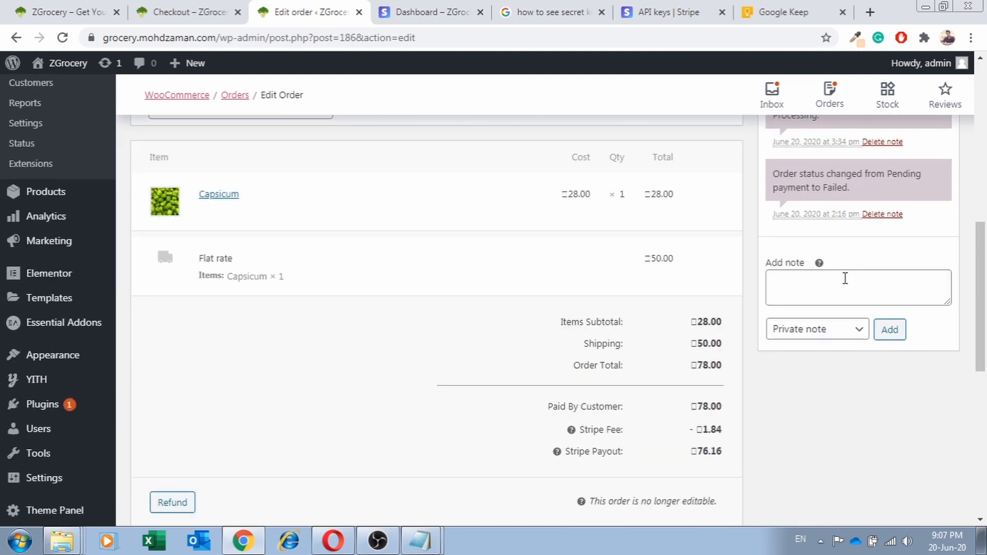
pyautogui.click(844, 276)
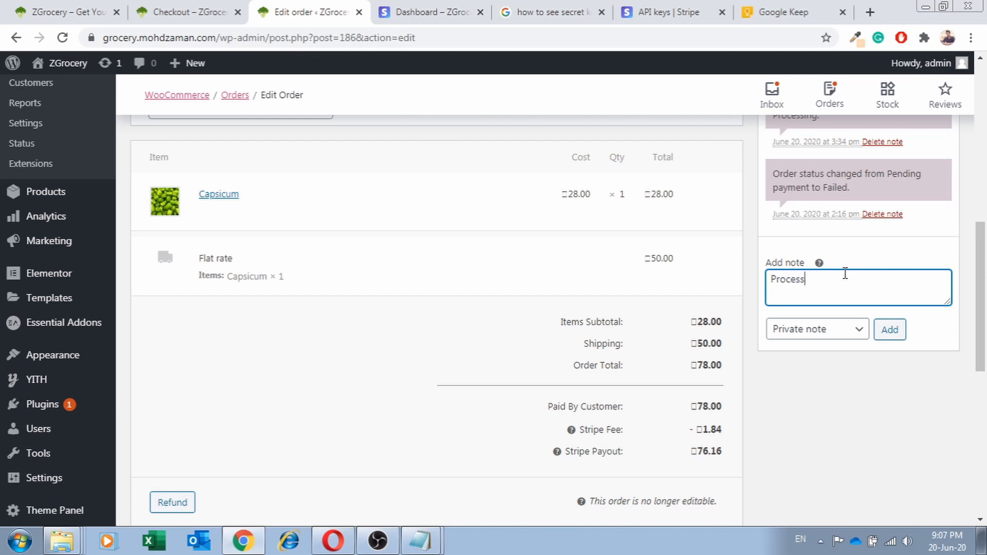
pyautogui.click(838, 329)
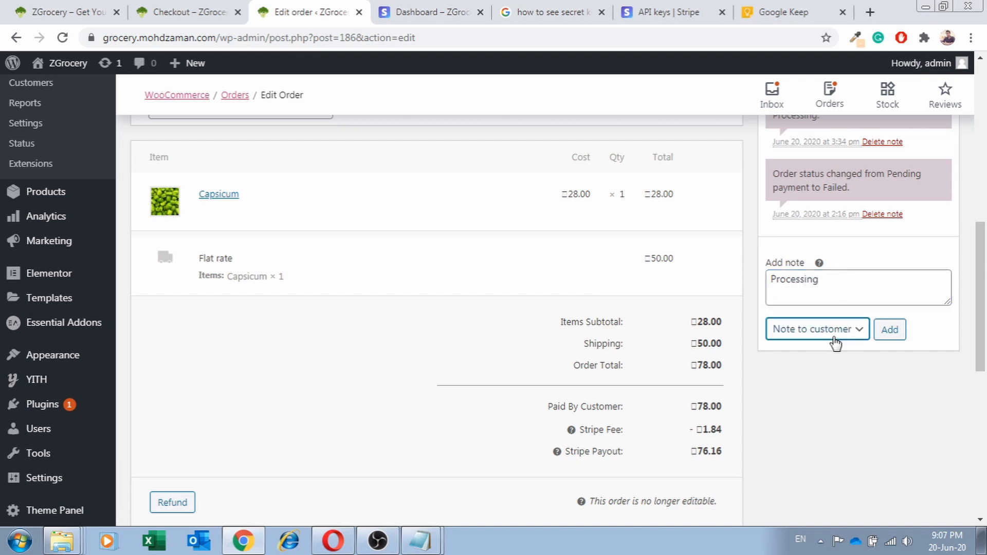
pyautogui.click(840, 366)
pyautogui.click(889, 330)
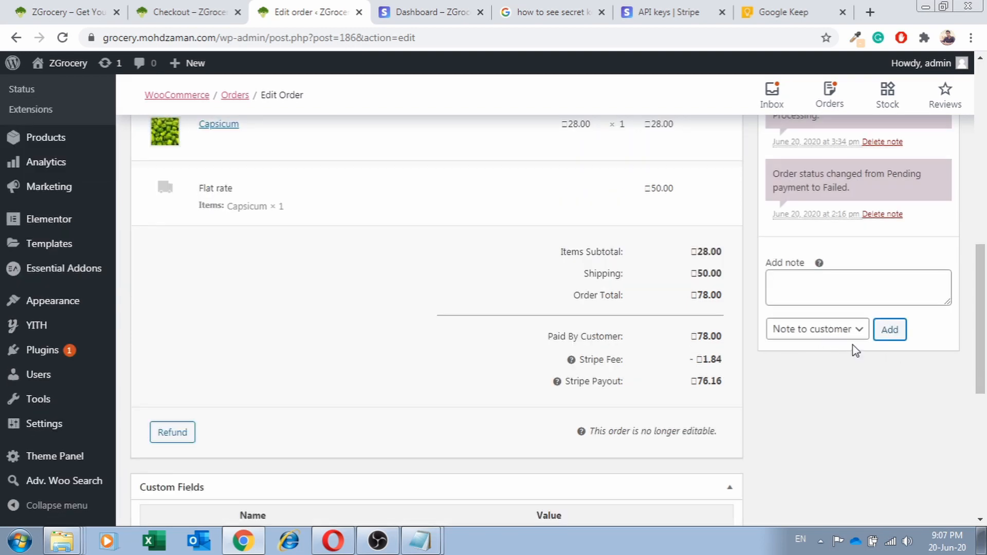
# - Change order #186's status to Completed and update the order
pyautogui.scroll(7, 840, 366)
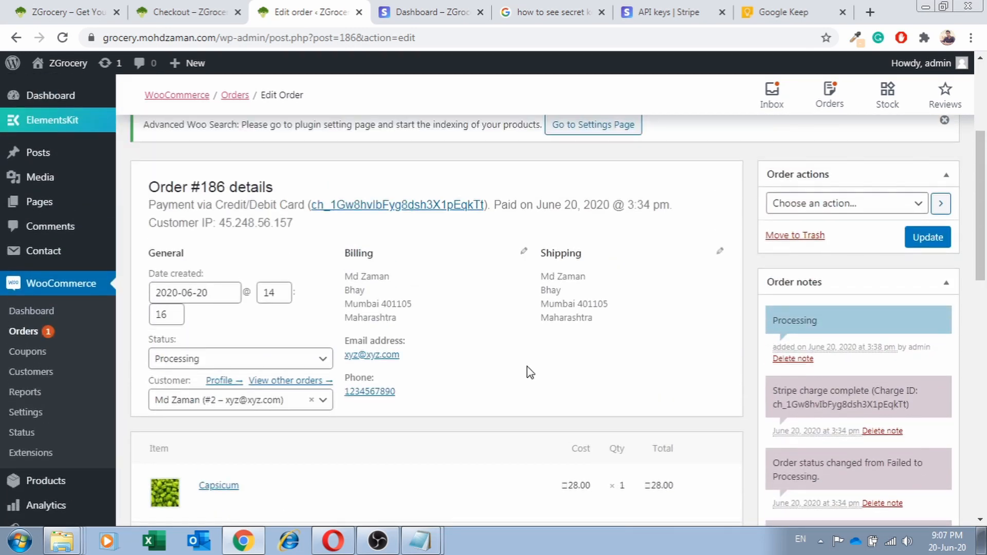
pyautogui.click(323, 358)
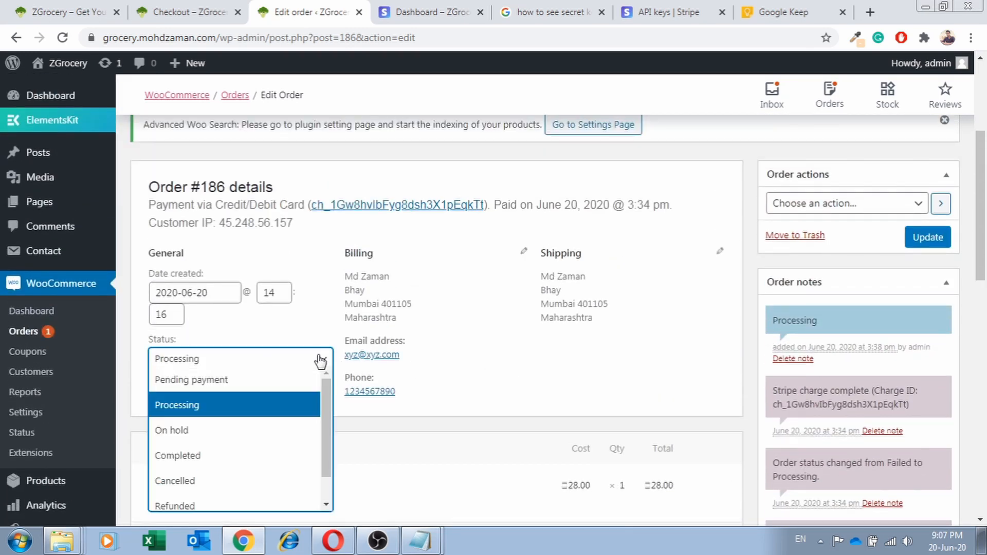
pyautogui.click(576, 370)
pyautogui.click(269, 364)
pyautogui.scroll(-1, 275, 455)
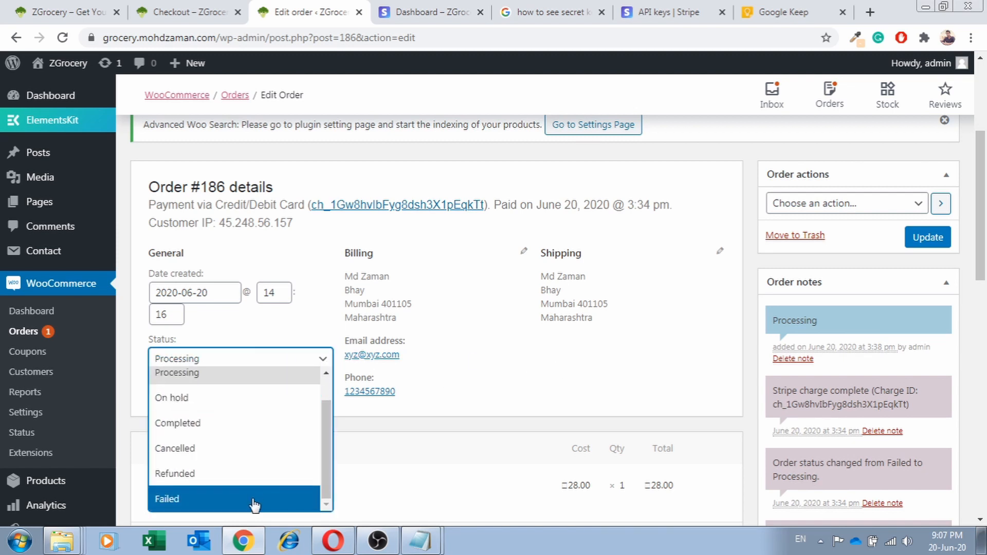
pyautogui.click(259, 429)
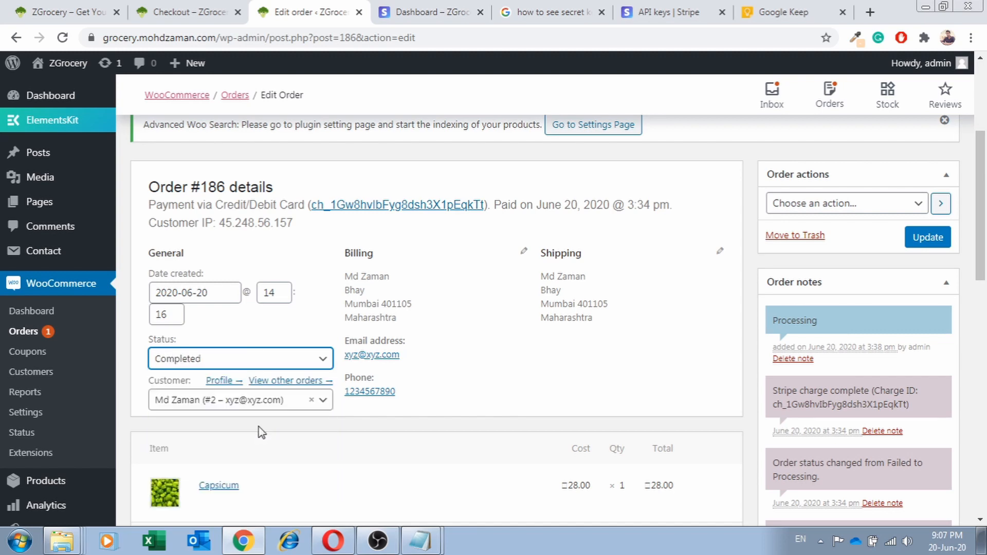
pyautogui.click(940, 238)
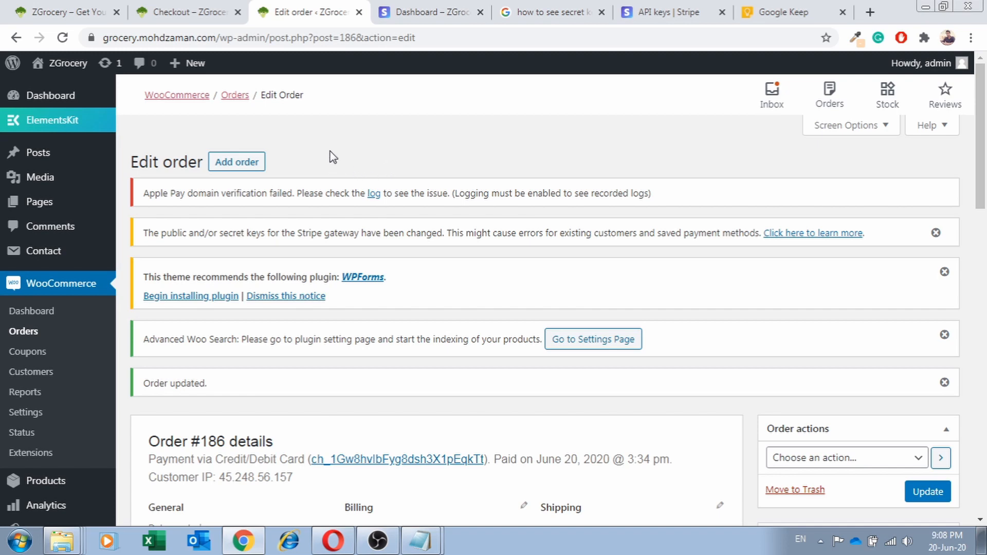
pyautogui.click(444, 8)
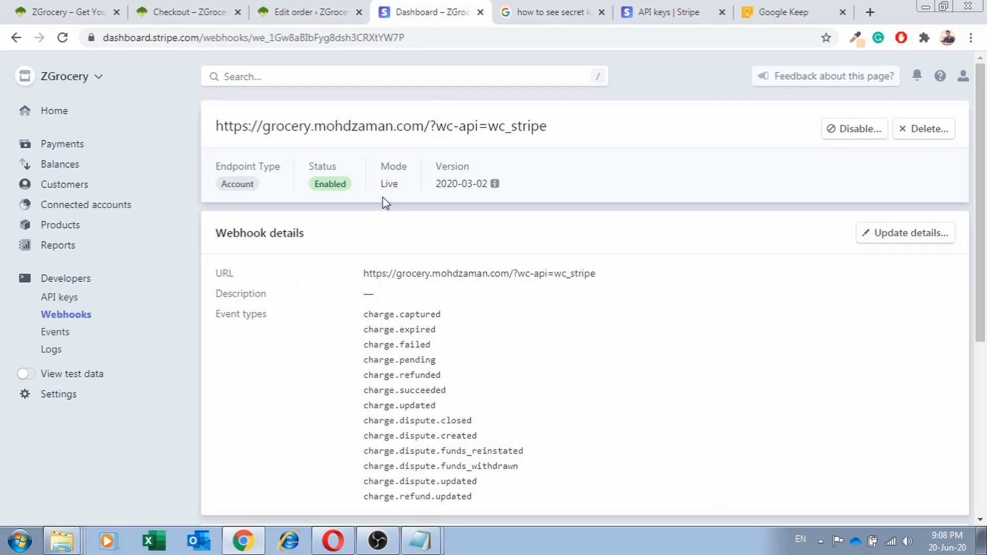
# - Check the Stripe home overview (₹78.00 gross volume, one successful payment), then go to Developers > Events
pyautogui.click(55, 114)
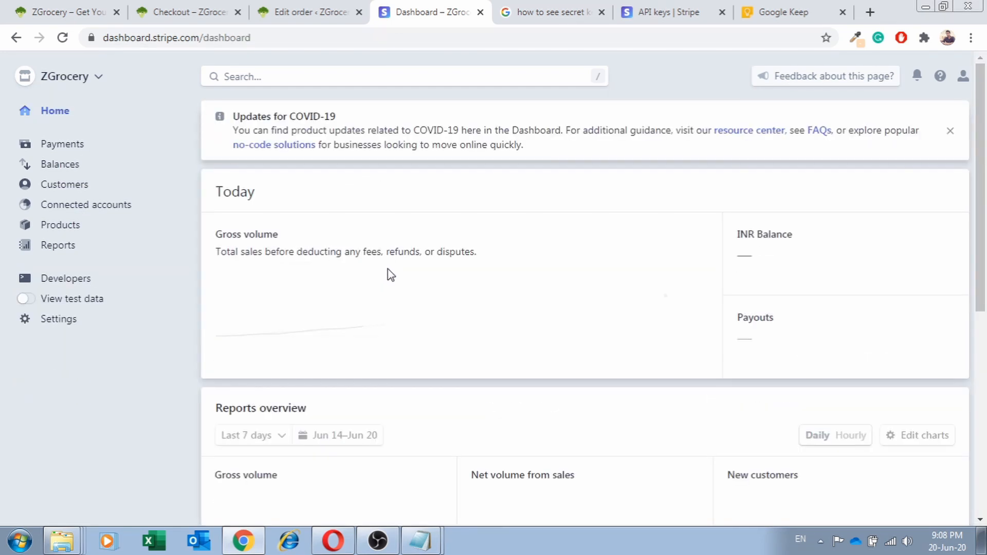
pyautogui.scroll(-5, 469, 304)
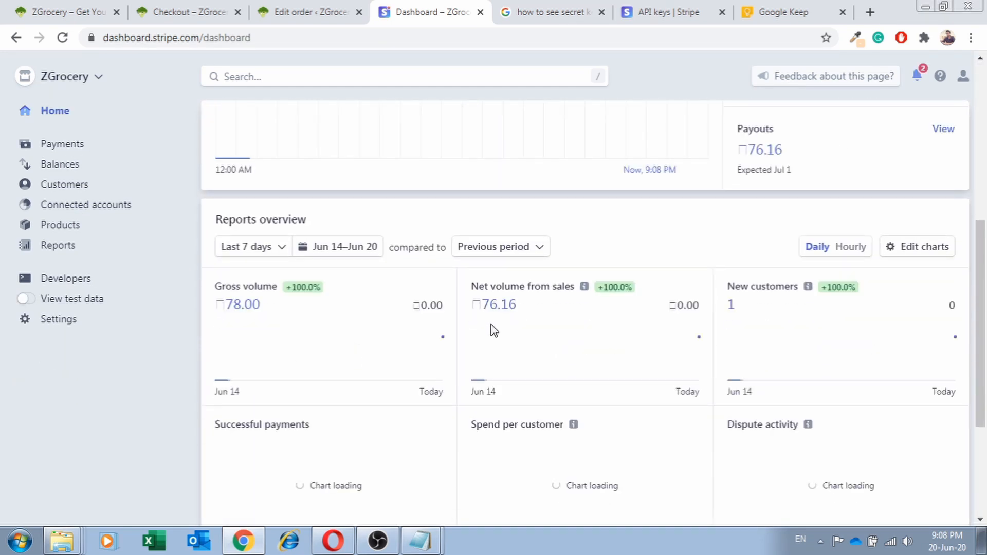
pyautogui.scroll(-1, 493, 330)
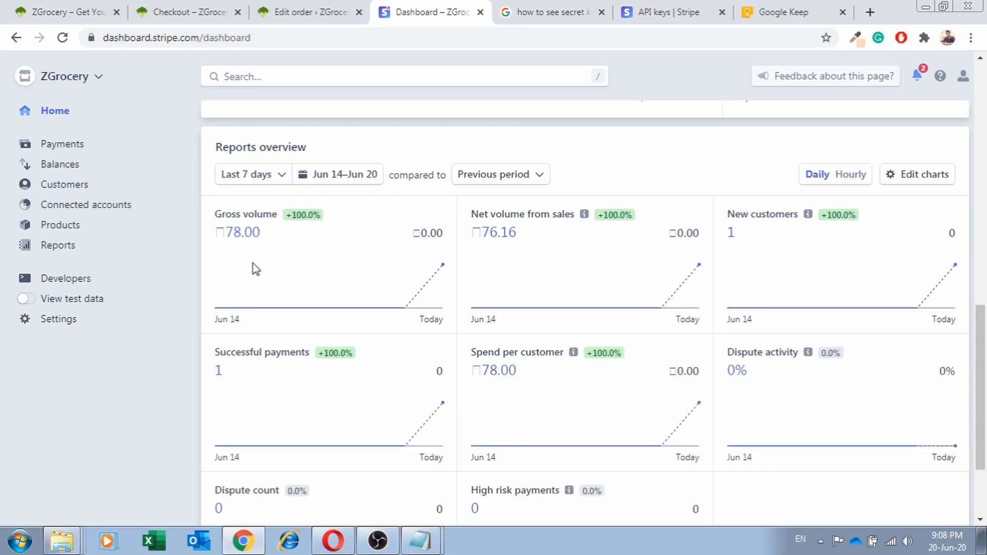
pyautogui.click(55, 282)
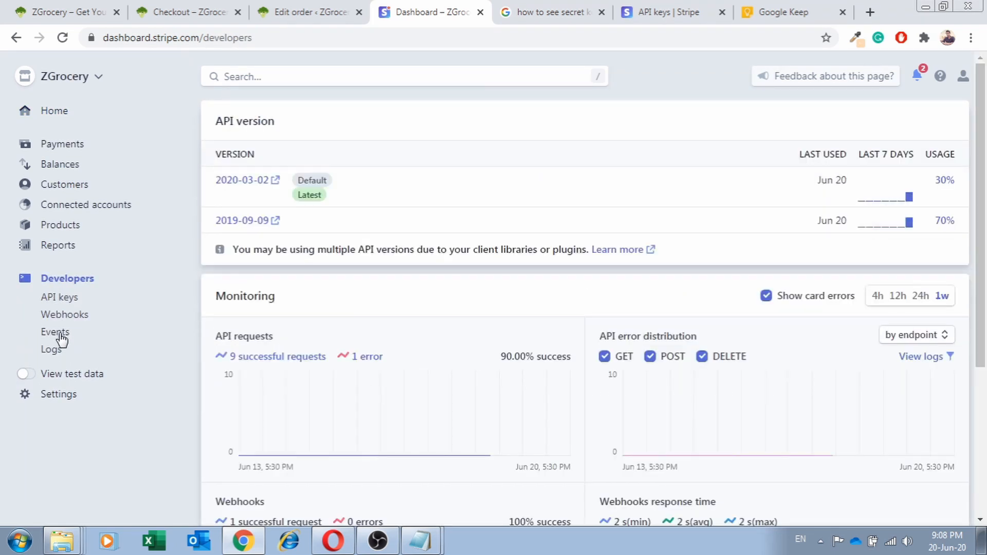
pyautogui.click(60, 335)
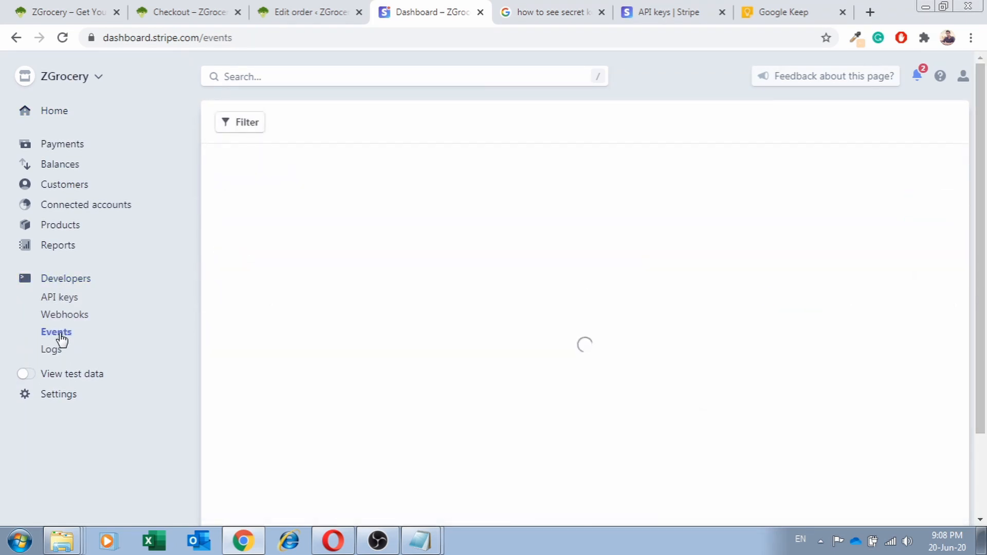